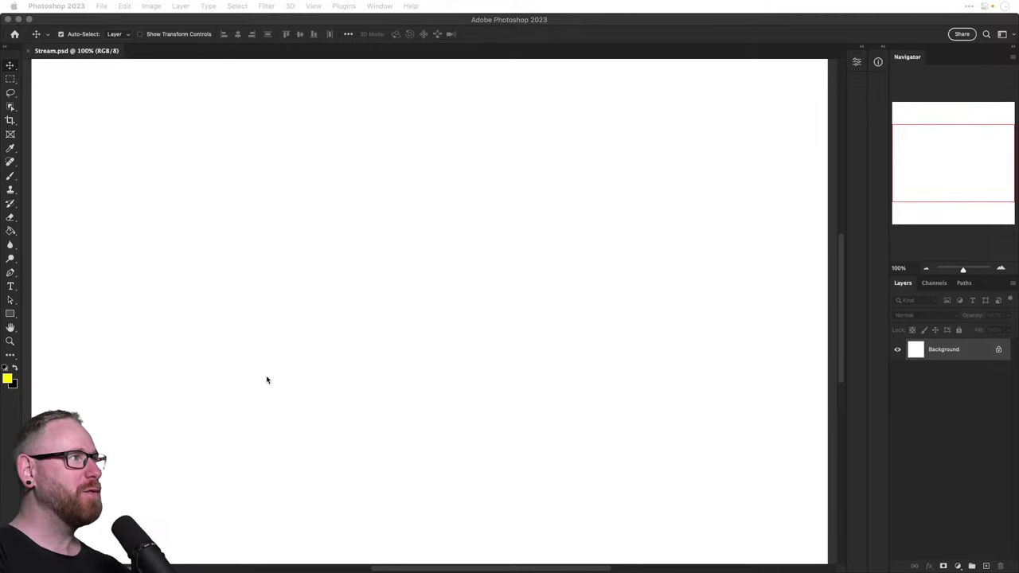
left_click(381, 307)
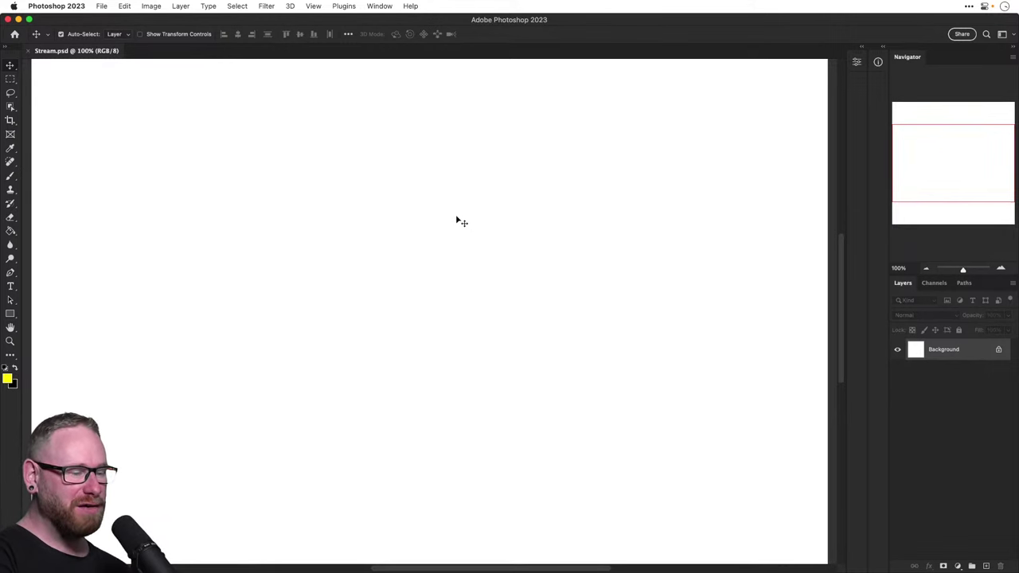
mouse_move(975, 571)
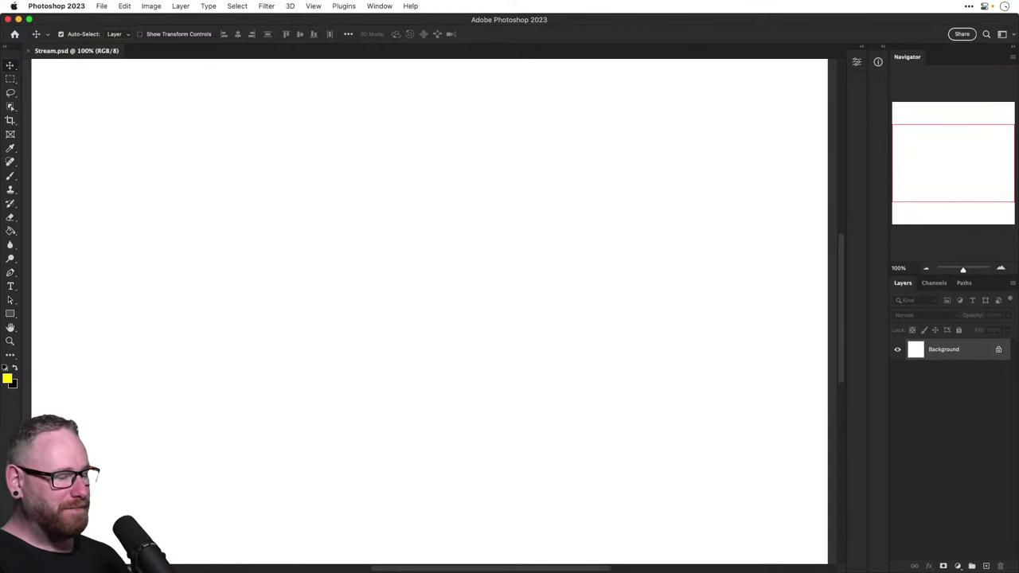
Switch to Adobe Illustrator and add the name as a line of point text on the blank artboard
key("super+Tab")
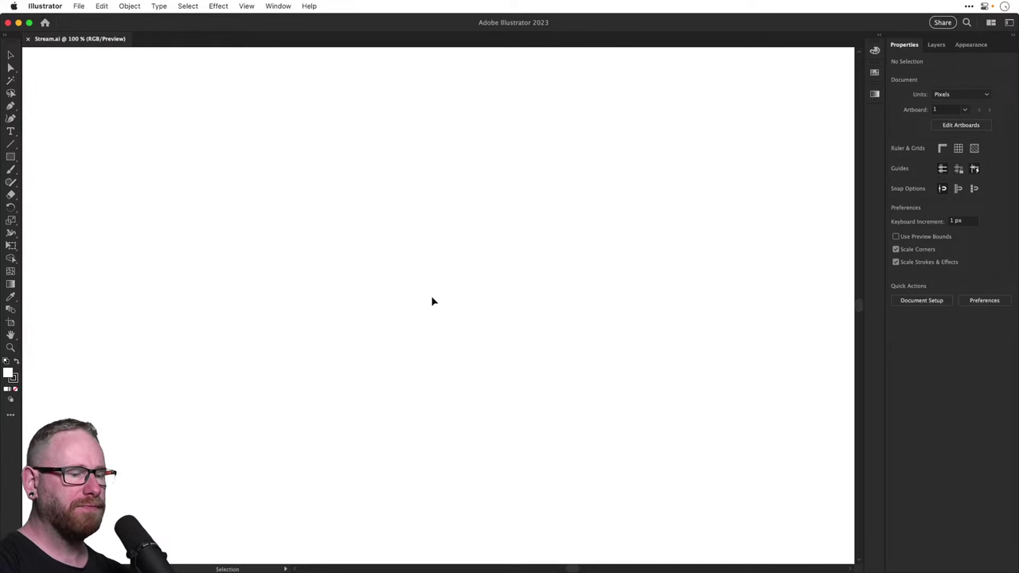
left_click(10, 131)
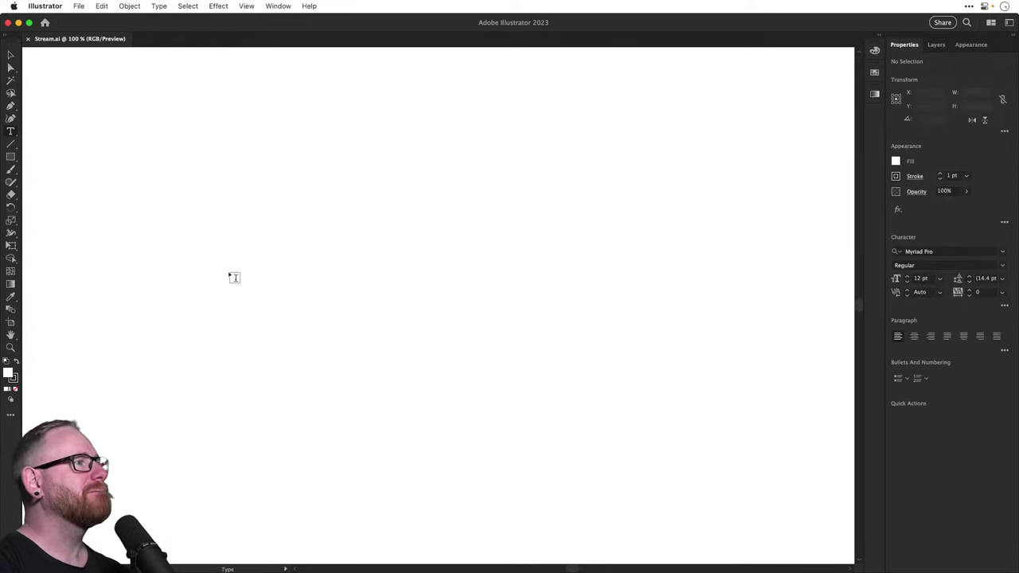
left_click(319, 306)
type("Qui")
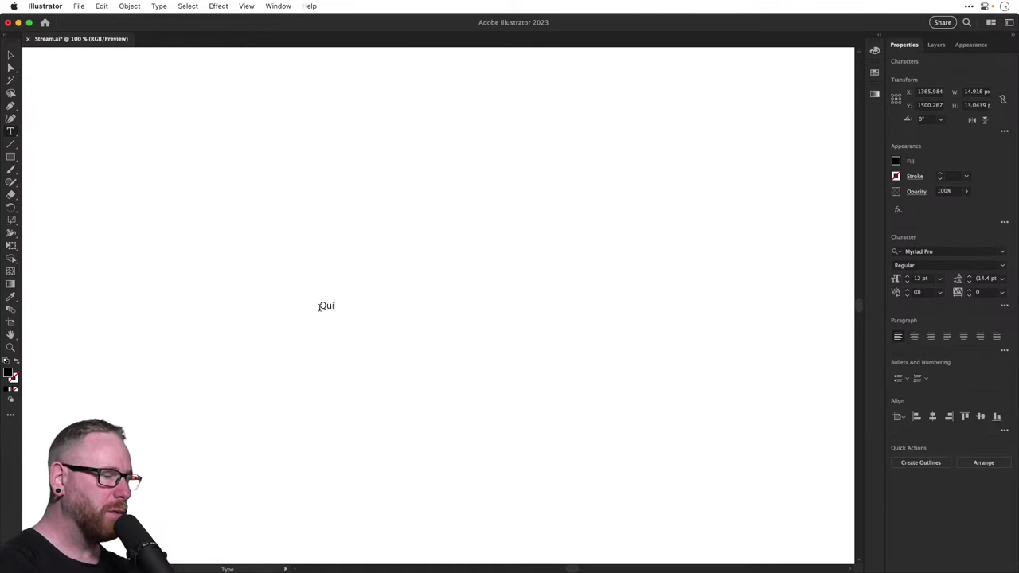
type("nton")
left_click(10, 55)
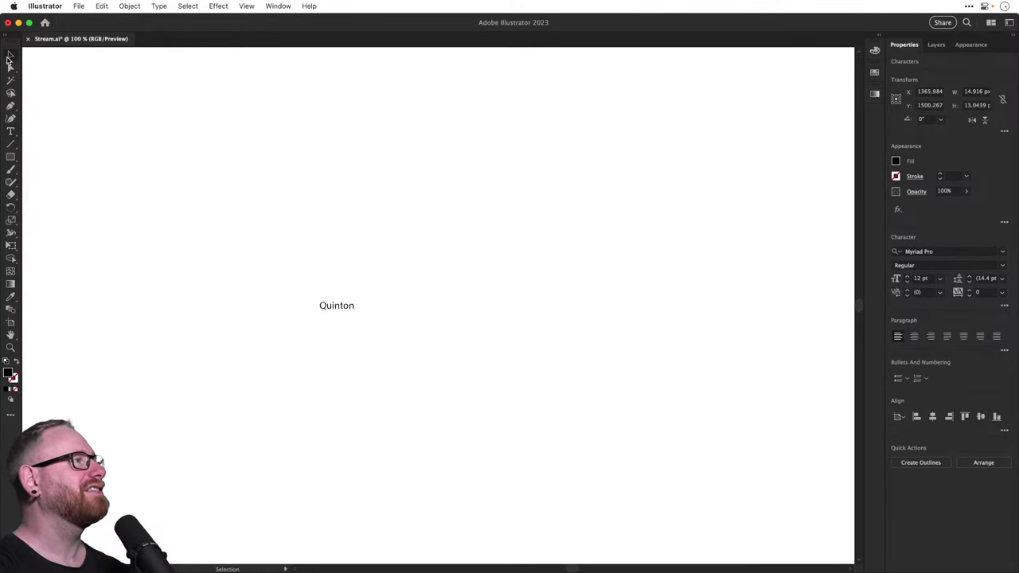
Scale the name text up to about 152 pt and place it near the middle of the visible artboard
left_click_drag(356, 299, 441, 306)
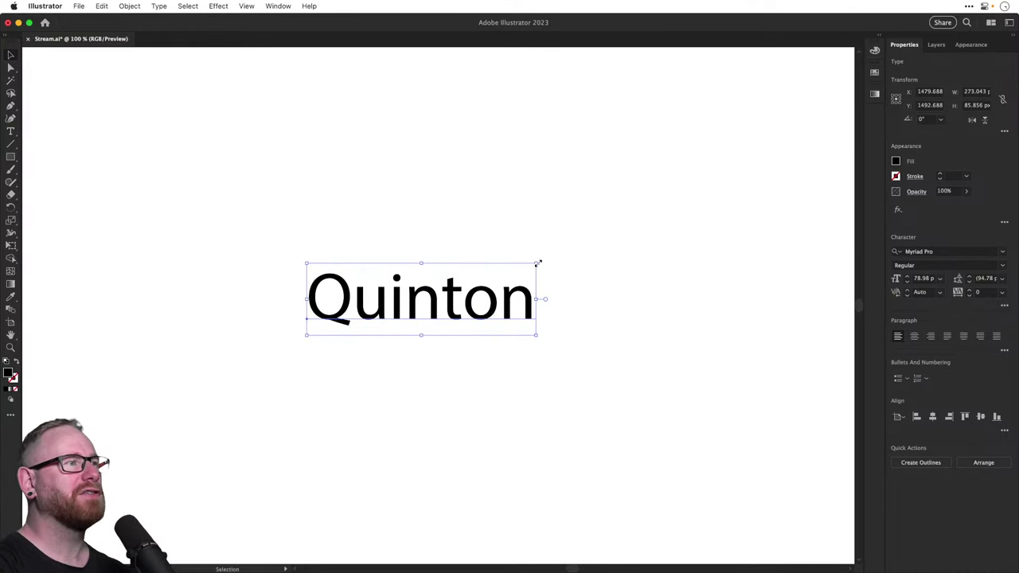
left_click_drag(538, 263, 641, 176)
left_click_drag(532, 282, 538, 291)
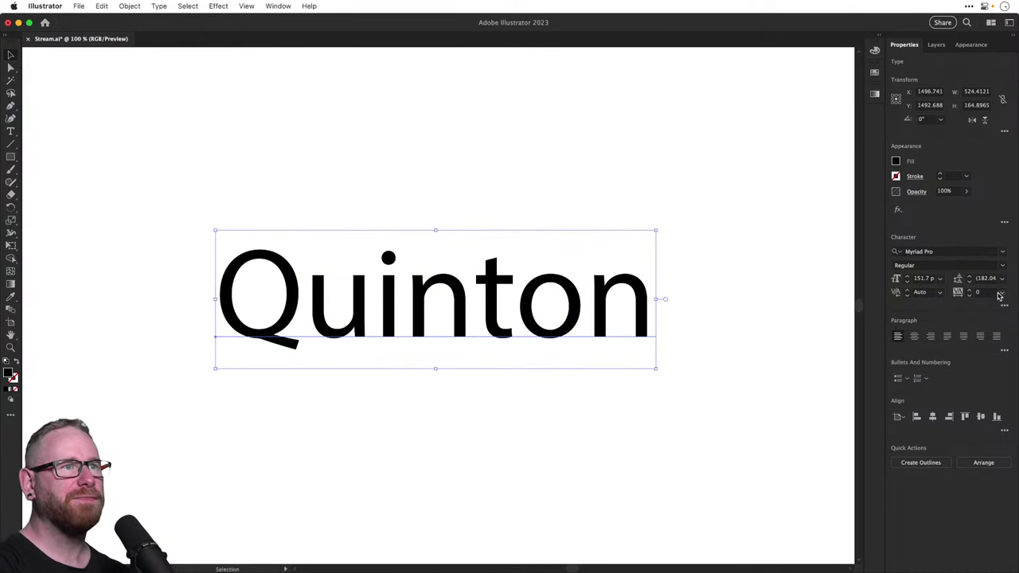
Set the font of the name text to Arial
left_click(949, 251)
type("arial")
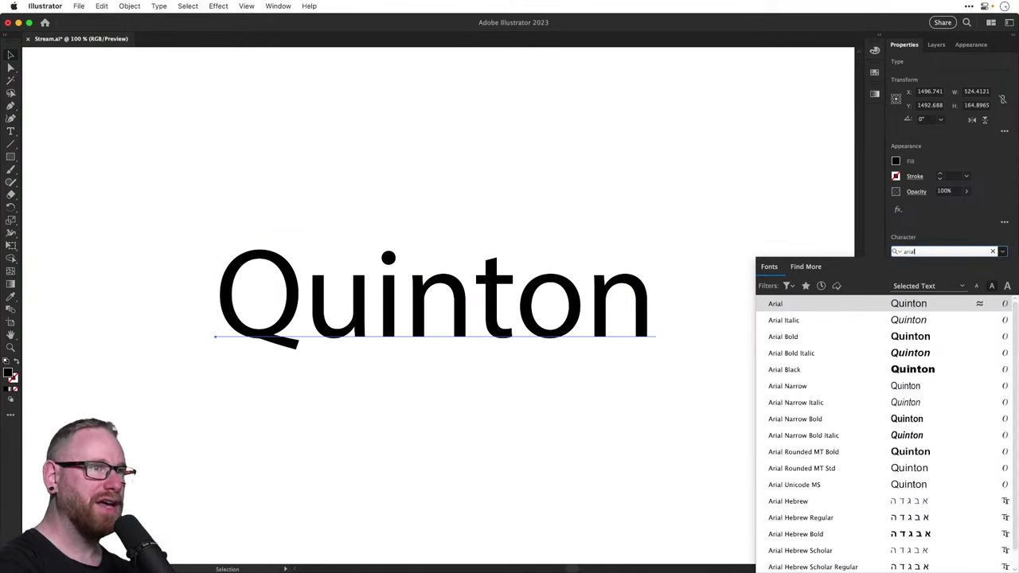
key("Return")
Try successive fonts on the name text, going forward alphabetically from Arial, and settle on Baskerville Regular
left_click(954, 253)
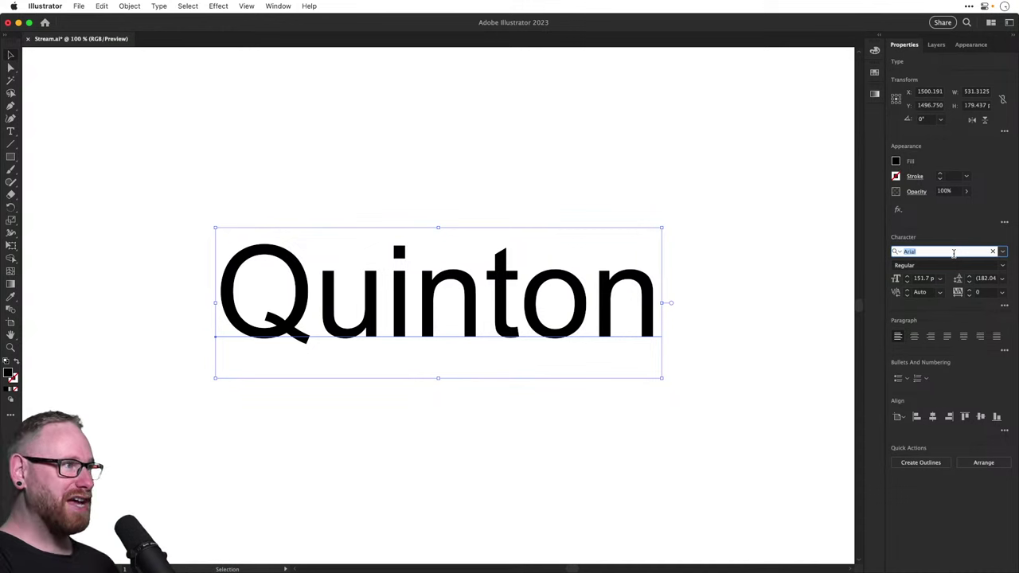
key("Down")
key("Down")
key("Down")
key("Down")
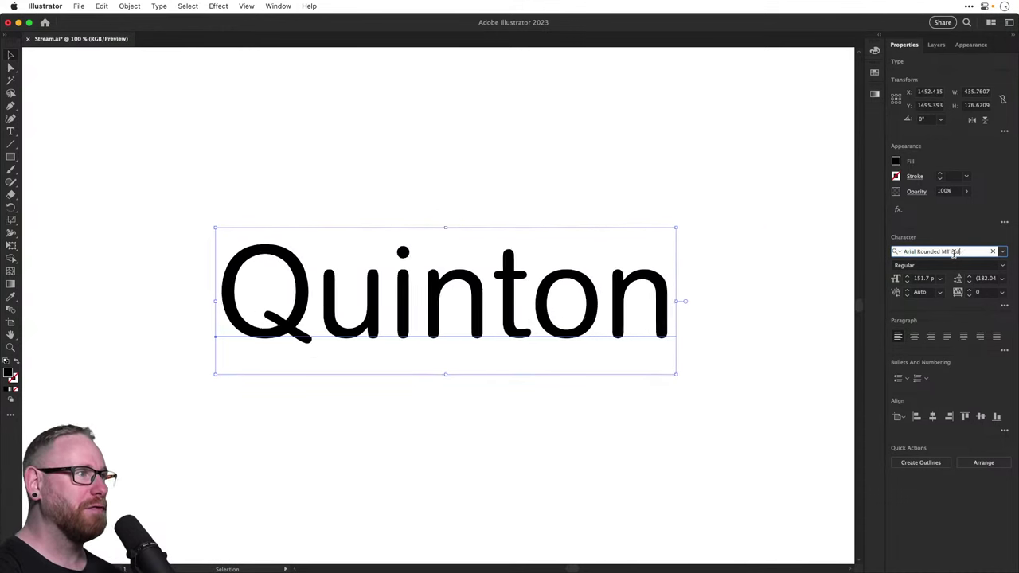
key("Down")
key("Down")
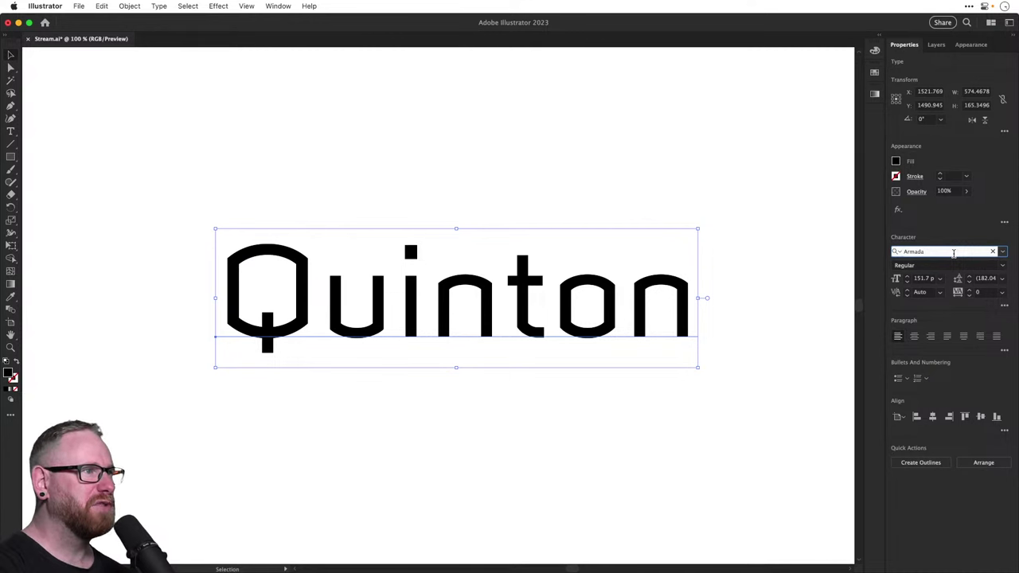
key("Down")
key("Down")
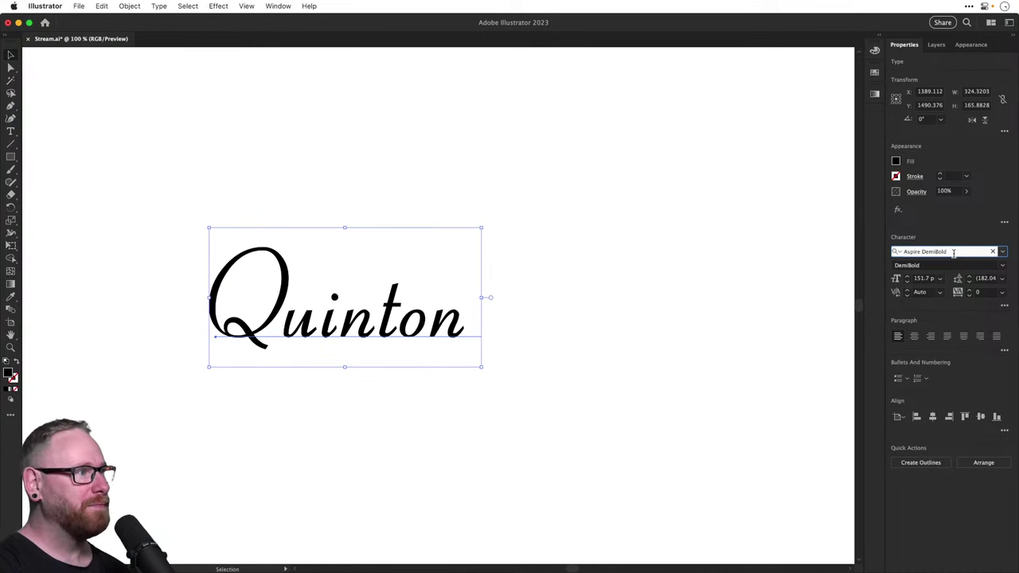
key("Down")
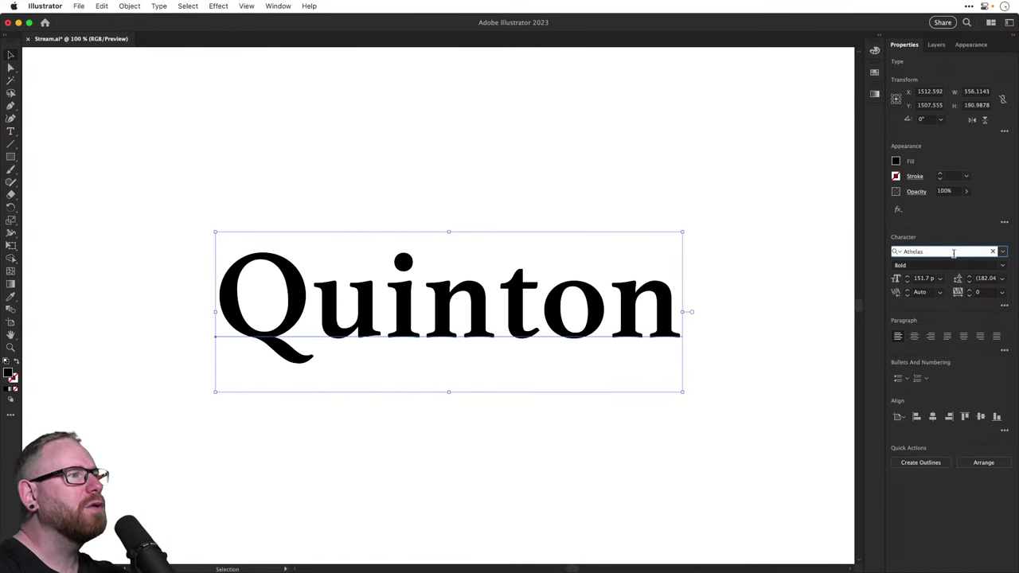
key("Down")
key("Down")
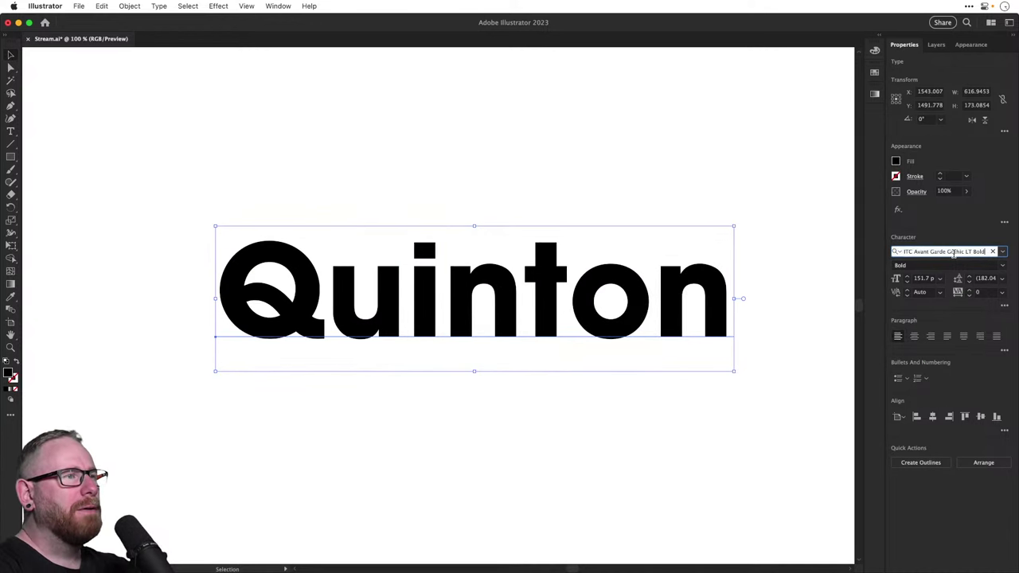
key("Down")
key("Down")
key("Down")
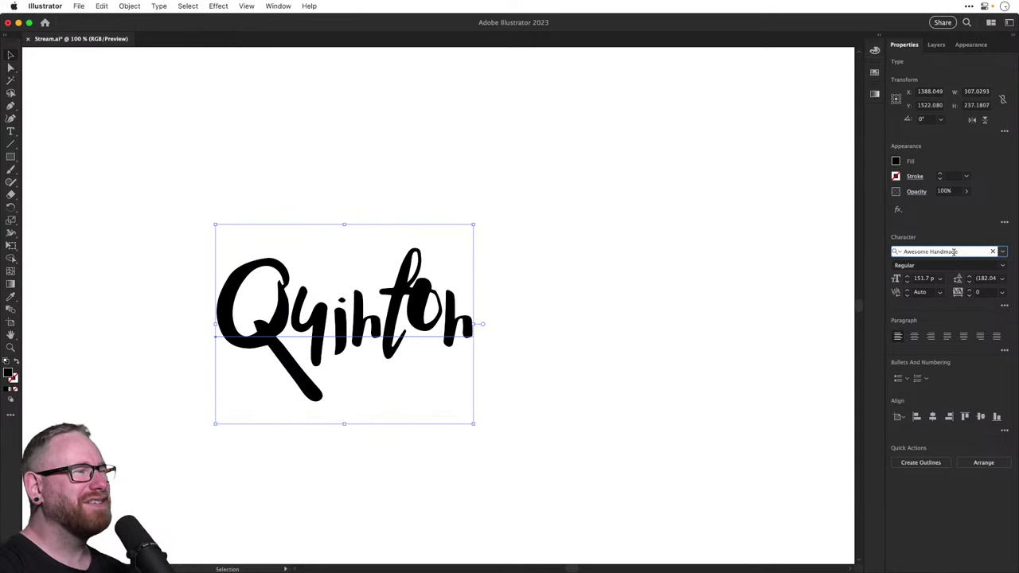
key("Down")
key("Down")
key("Down")
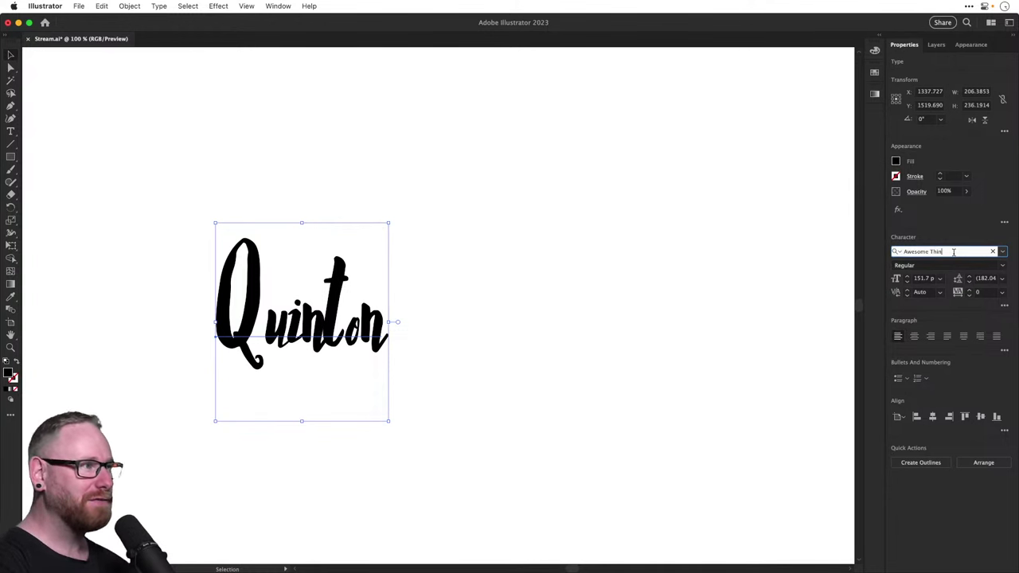
key("Down")
key("Down")
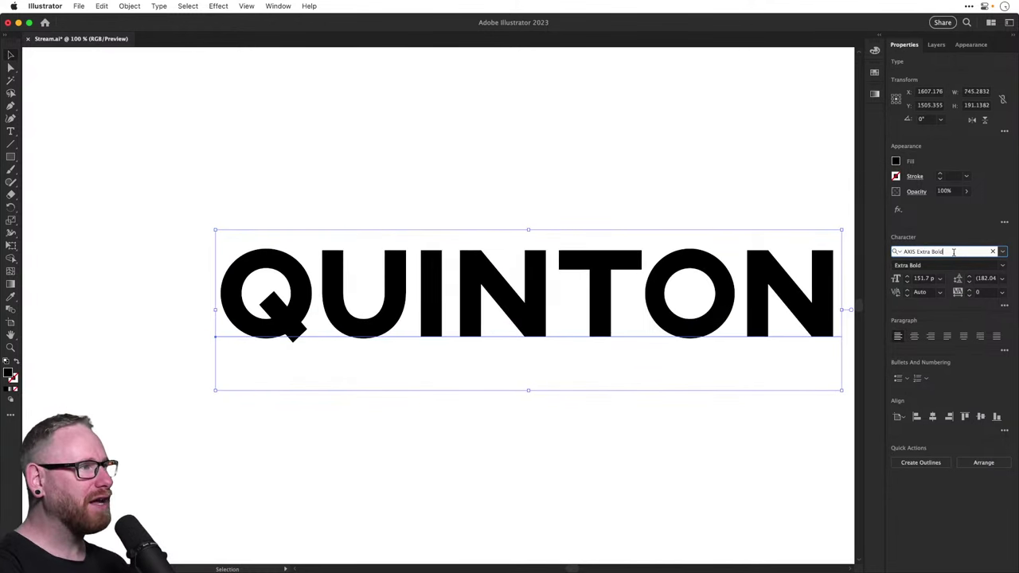
key("Down")
key("Down")
key("Down")
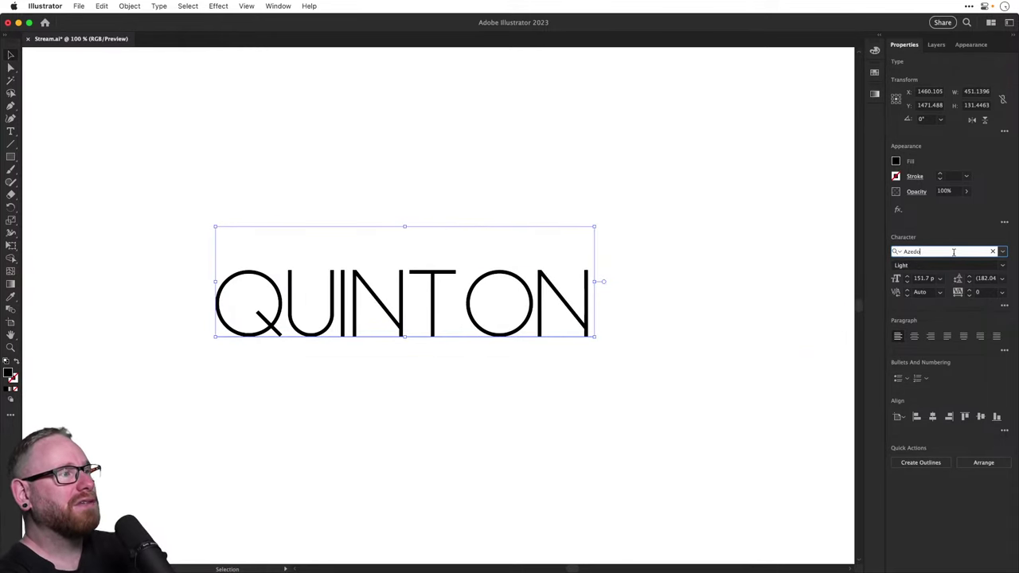
key("Down")
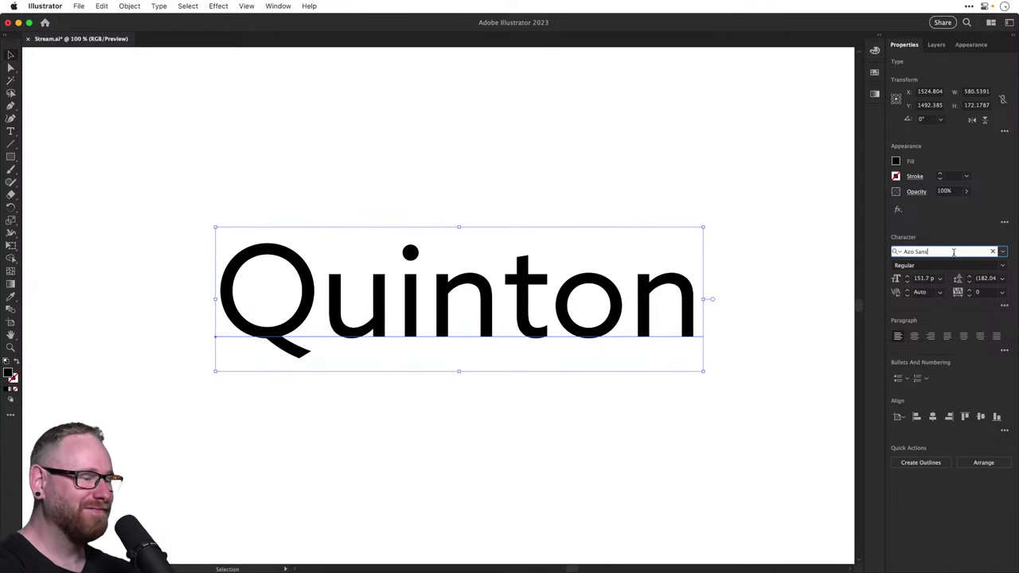
key("Down")
key("Down")
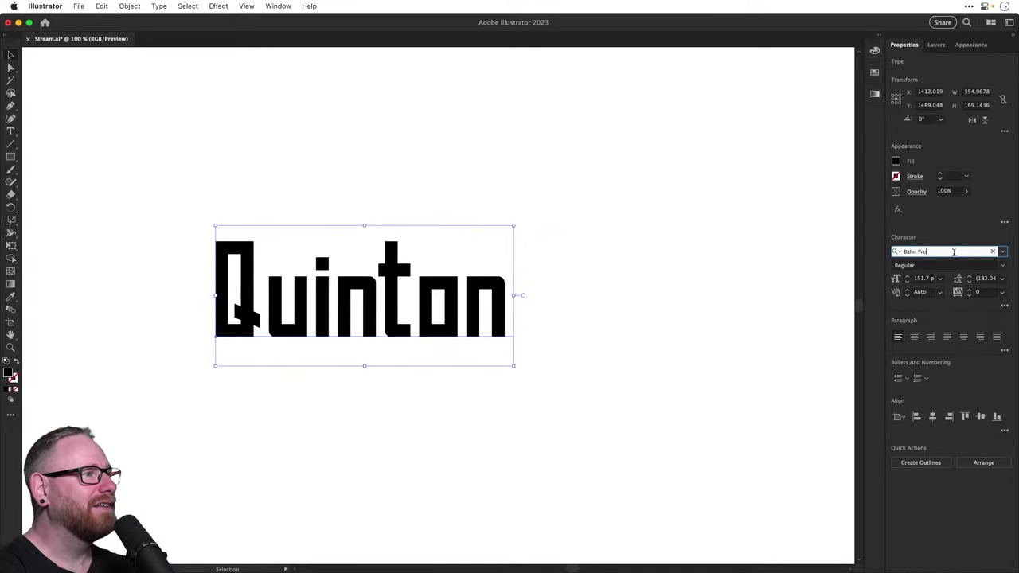
key("Down")
key("Down")
key("Down")
key("Down")
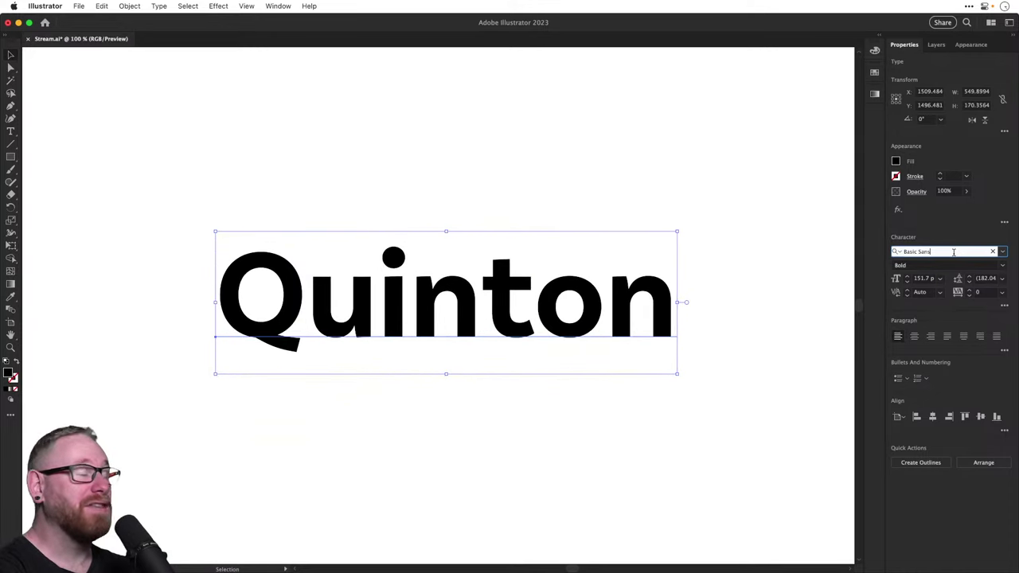
key("Down")
key("Down")
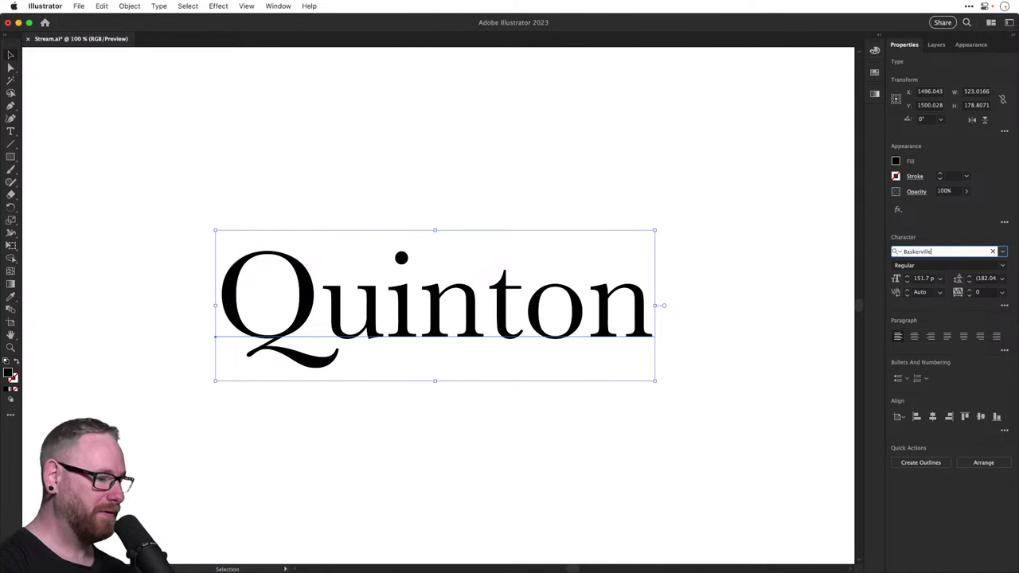
Duplicate the Baskerville name text directly below the original
key("super+Tab")
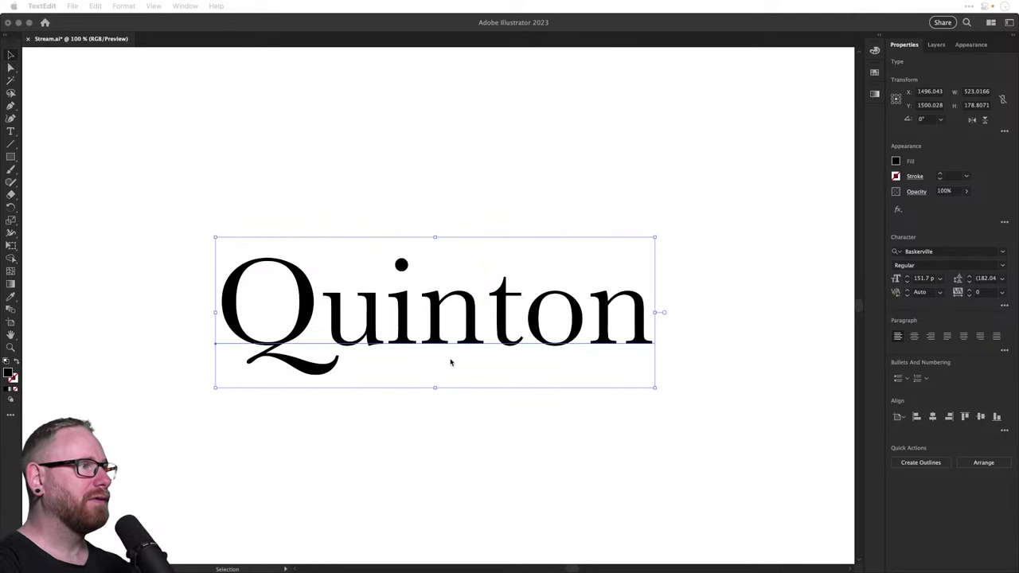
left_click(462, 326)
left_click_drag(462, 325, 449, 359)
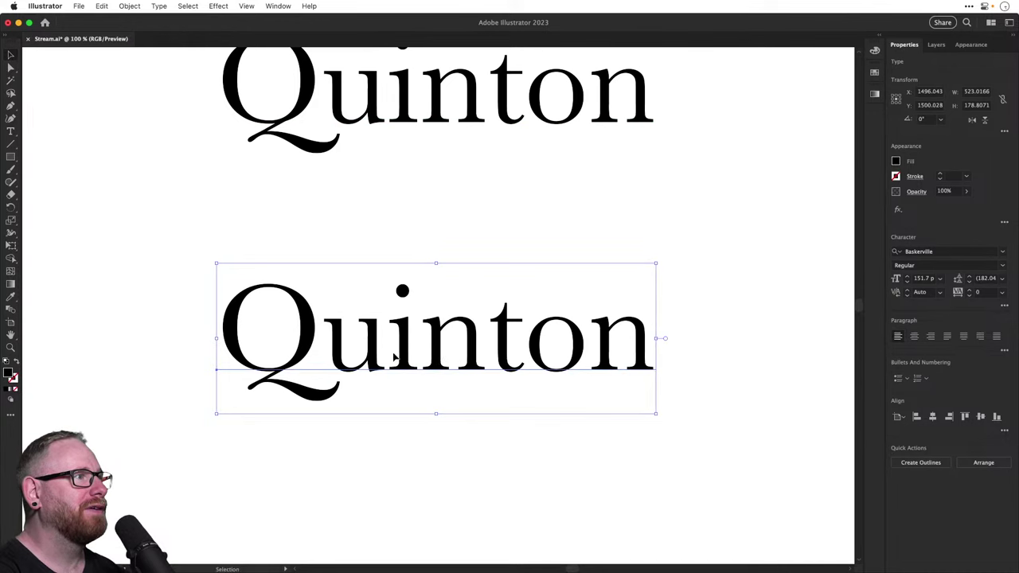
Try the fonts following Baskerville on the lower copy, stop at Bella Queta Regular, and deselect the text
left_click(963, 251)
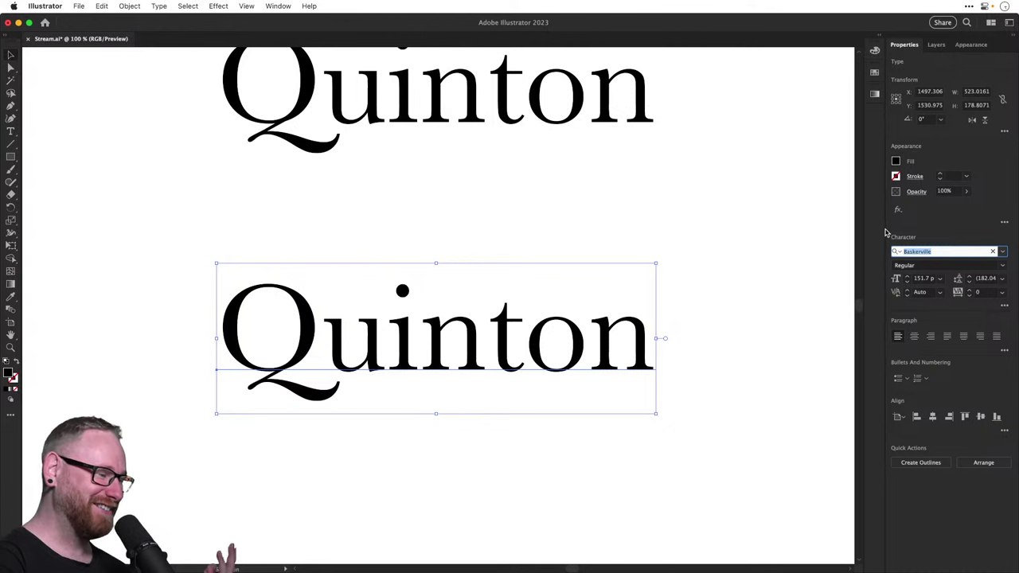
key("Down")
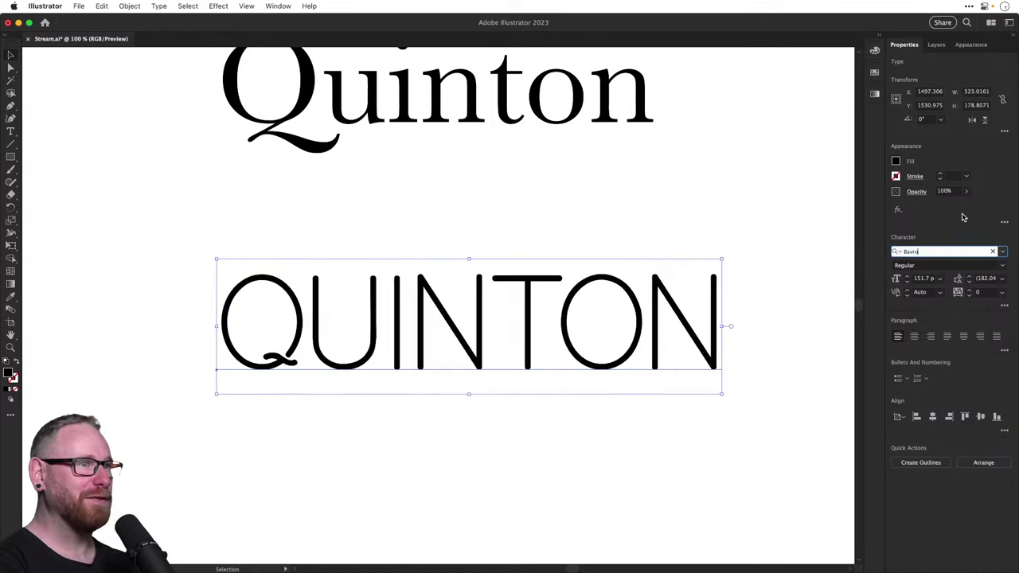
key("Down")
key("Up")
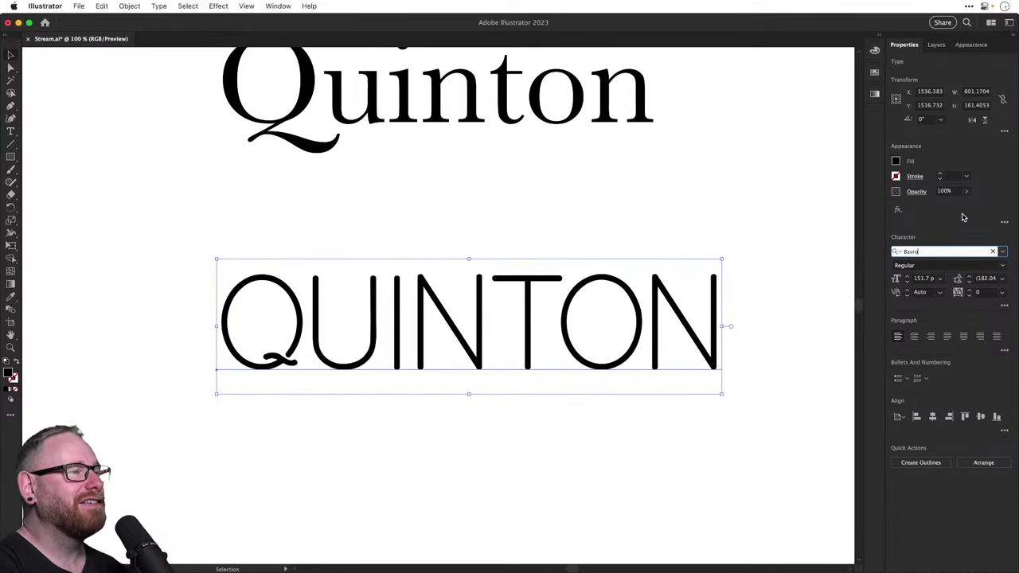
key("Down")
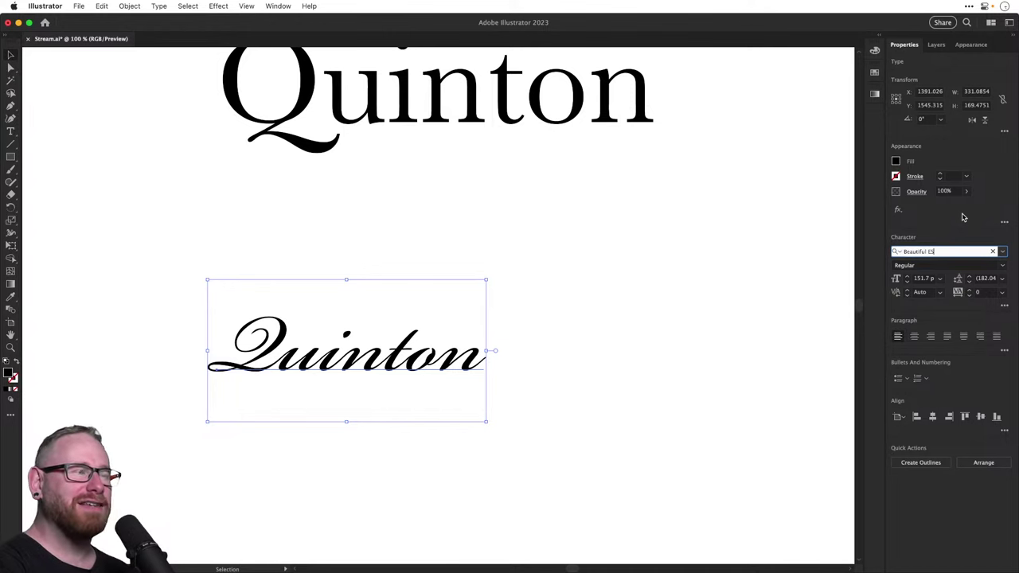
key("Down")
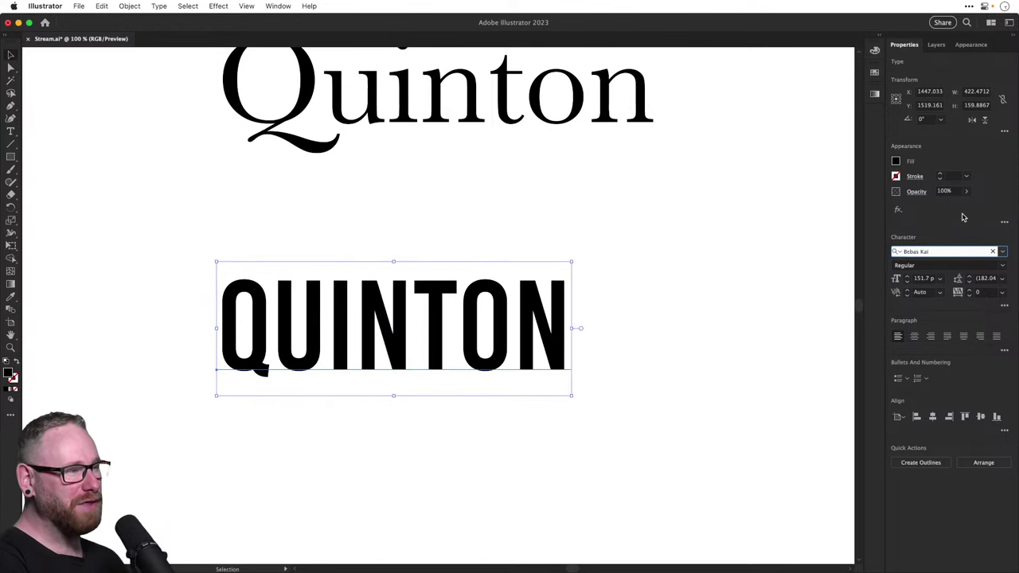
key("Down")
key("Down")
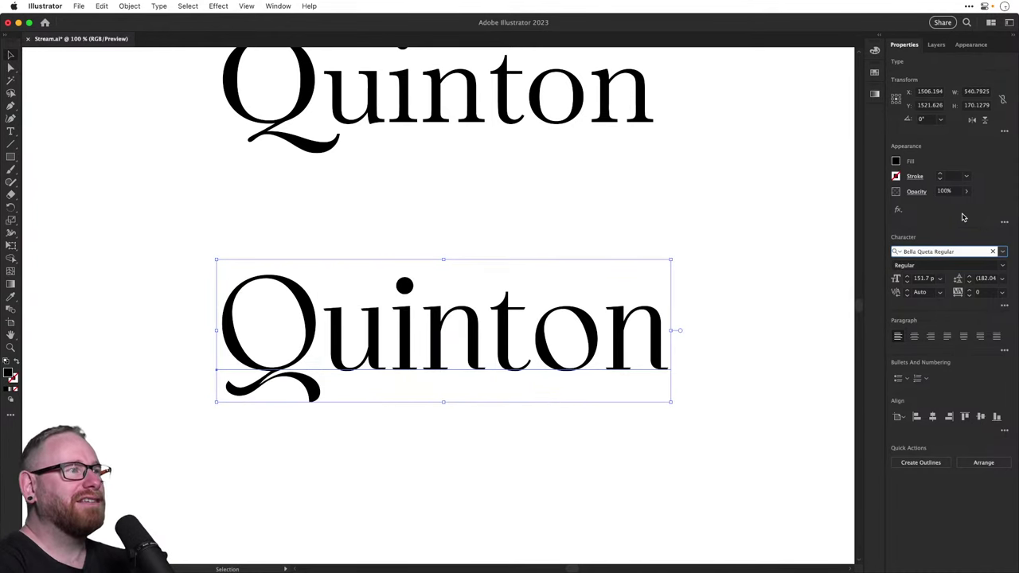
left_click(641, 220)
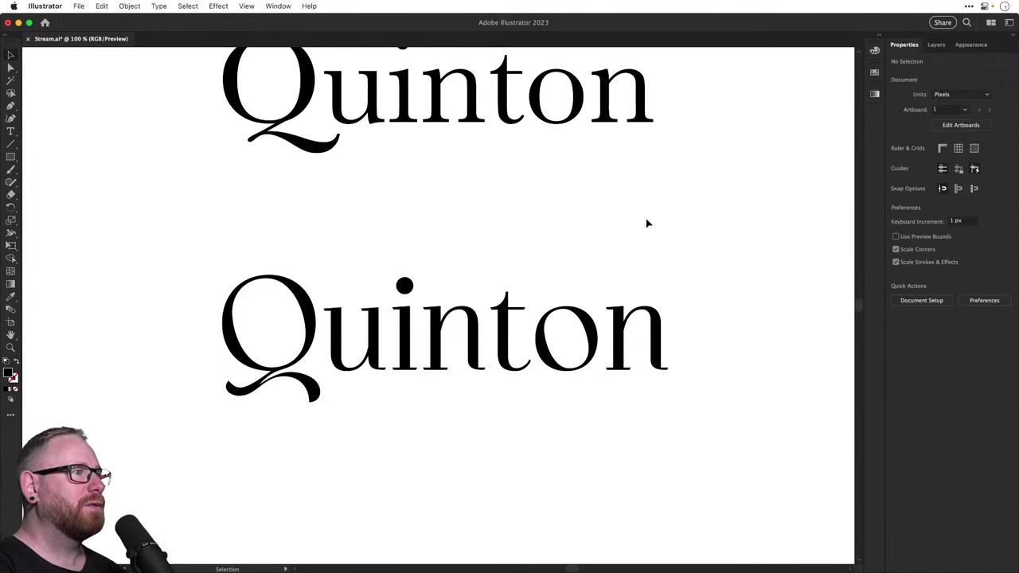
Try the fonts following Bella Queta Regular on the lower copy, settle on Biko Regular, and deselect the text
left_click(587, 330)
left_click(949, 250)
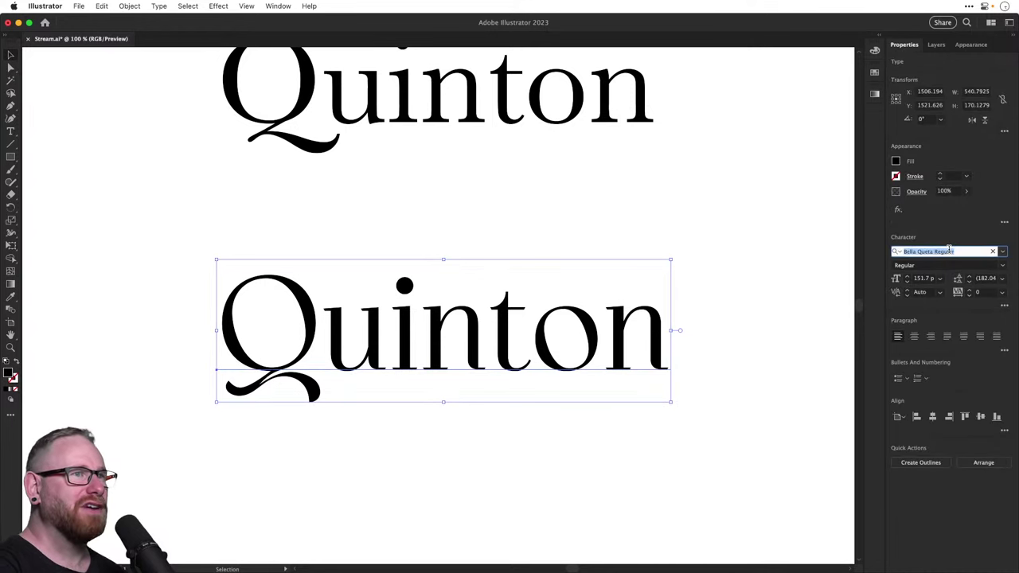
key("Down")
key("Down")
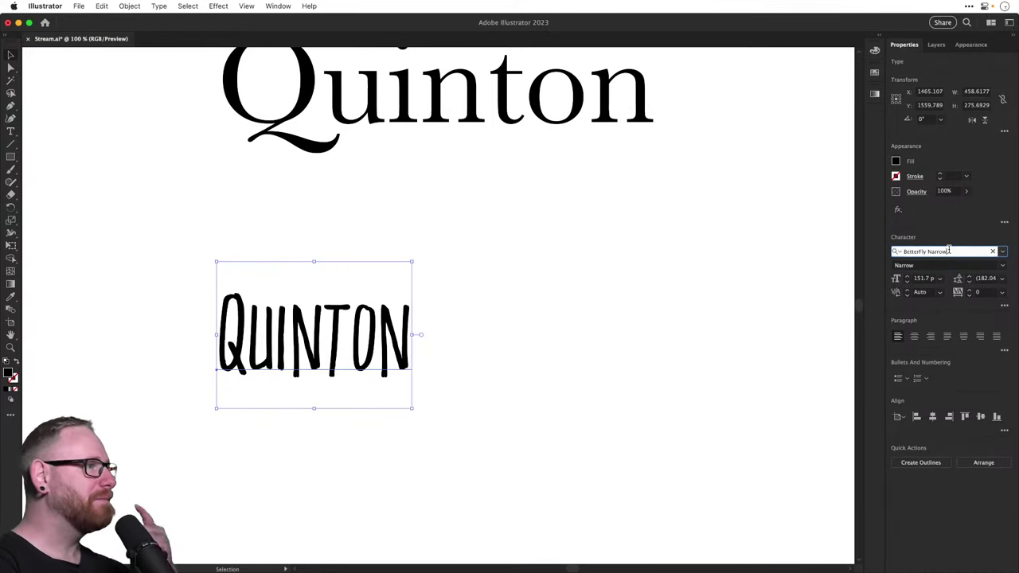
key("Down")
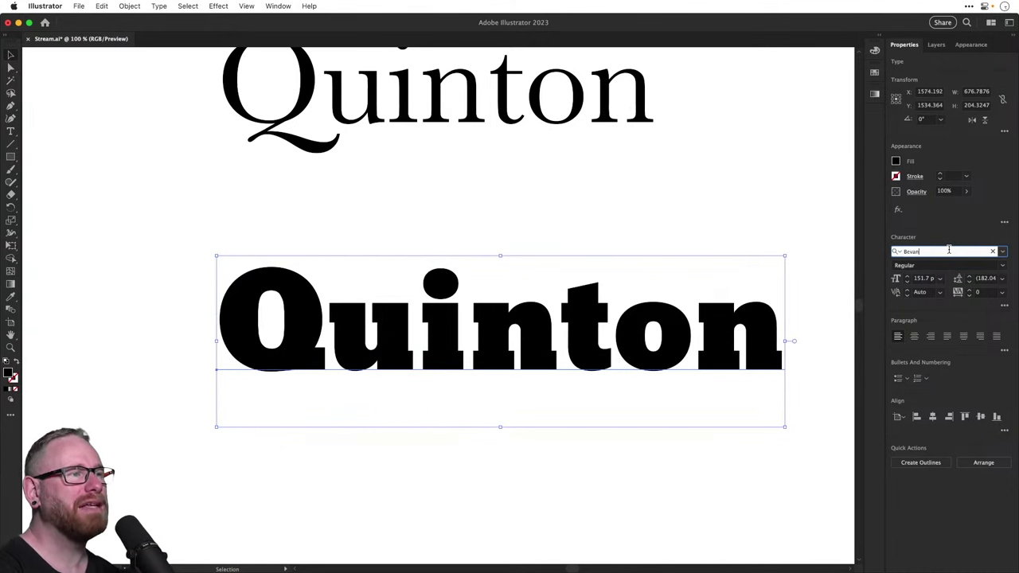
key("Down")
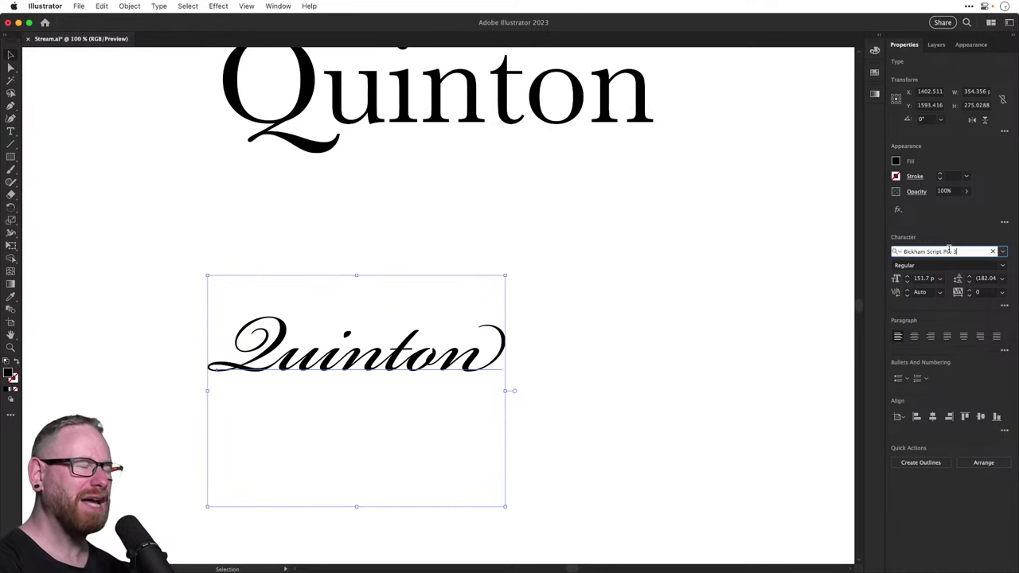
key("Down")
key("Down")
key("Down")
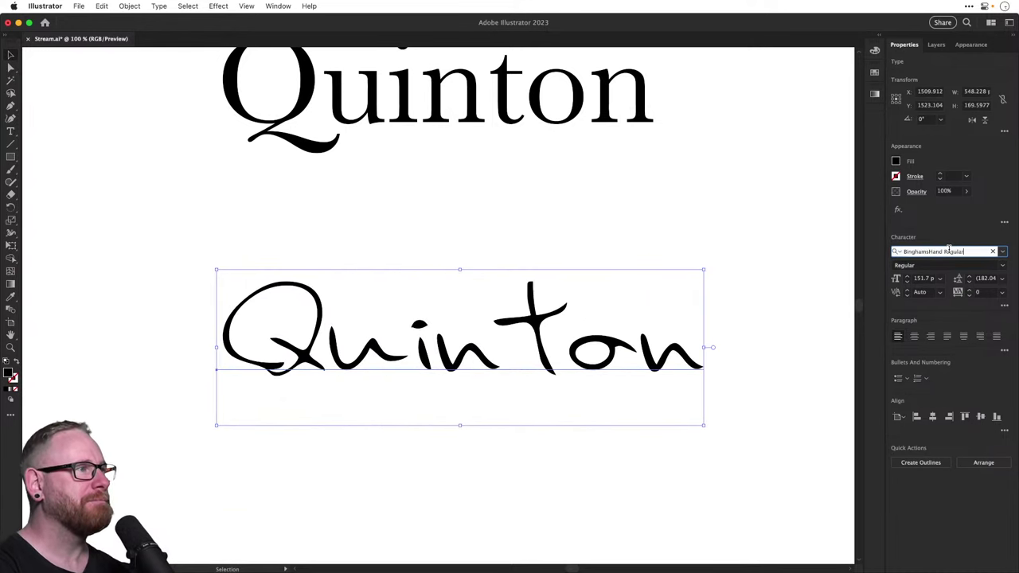
left_click(626, 231)
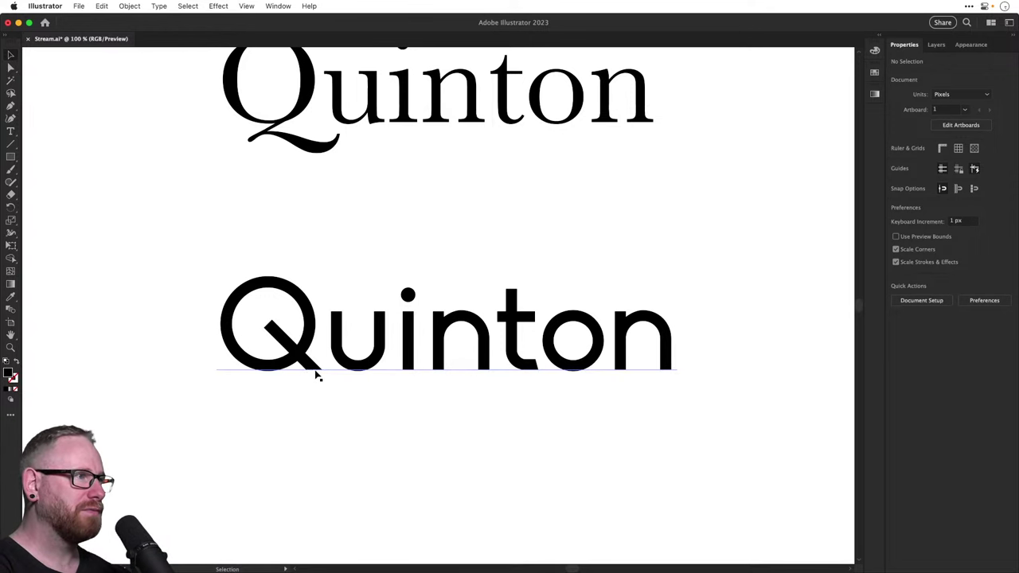
Duplicate the Biko name text directly below and try the fonts following Biko on the new copy, including Bohema Regular Alternative
left_click_drag(521, 362, 452, 368)
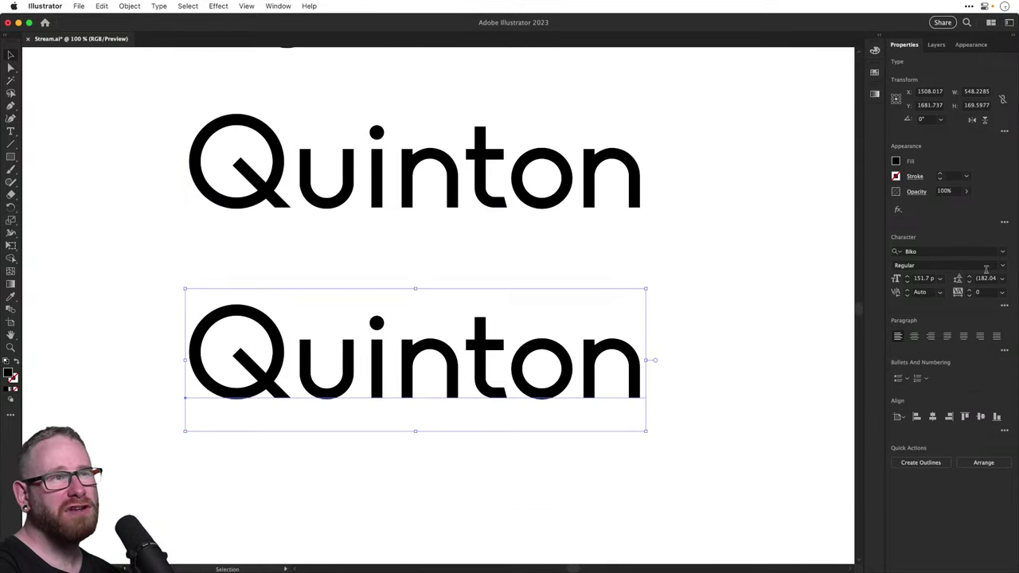
left_click(954, 252)
key("Down")
key("Down")
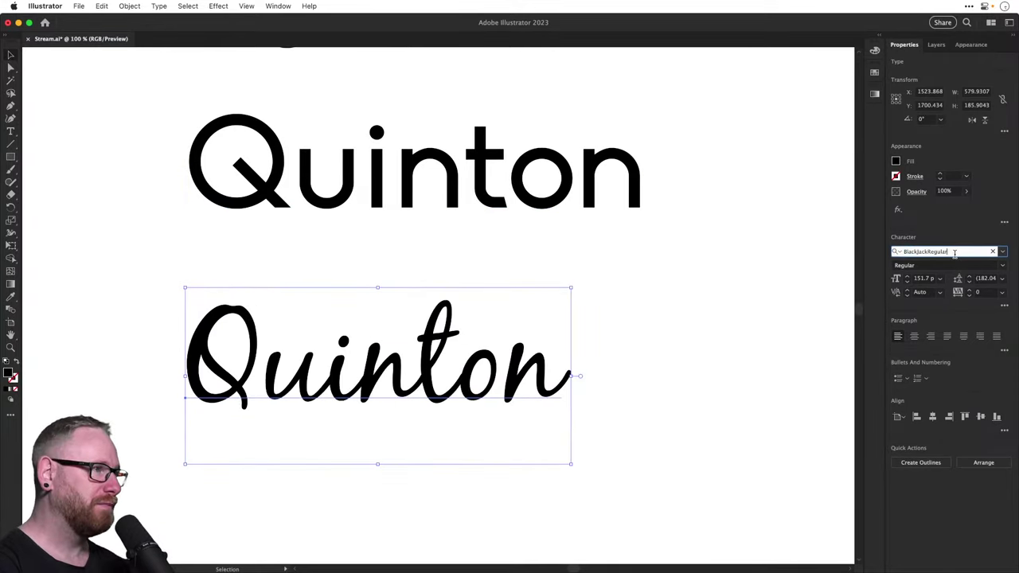
key("Down")
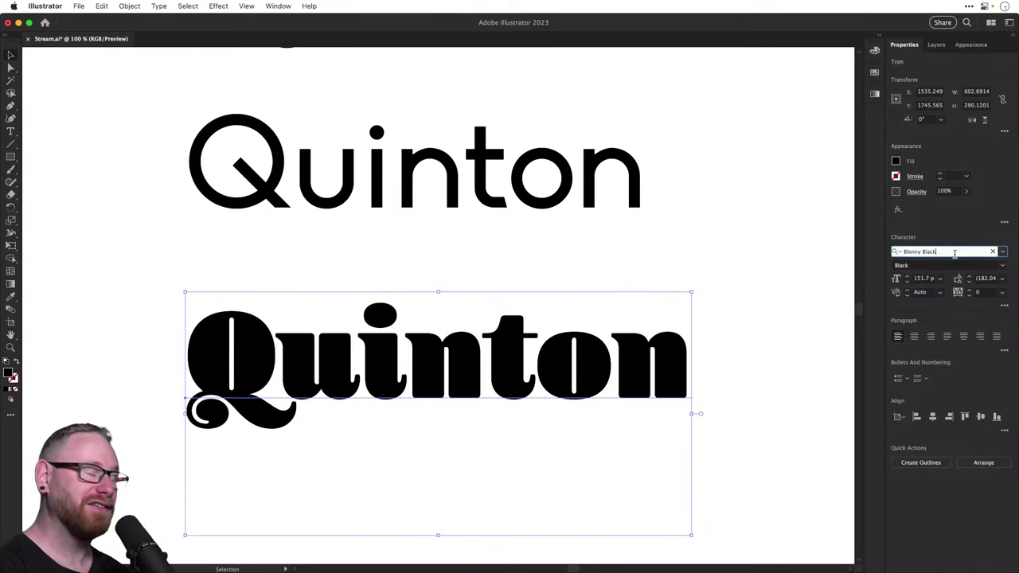
key("Down")
key("Down")
key("Down")
key("Down")
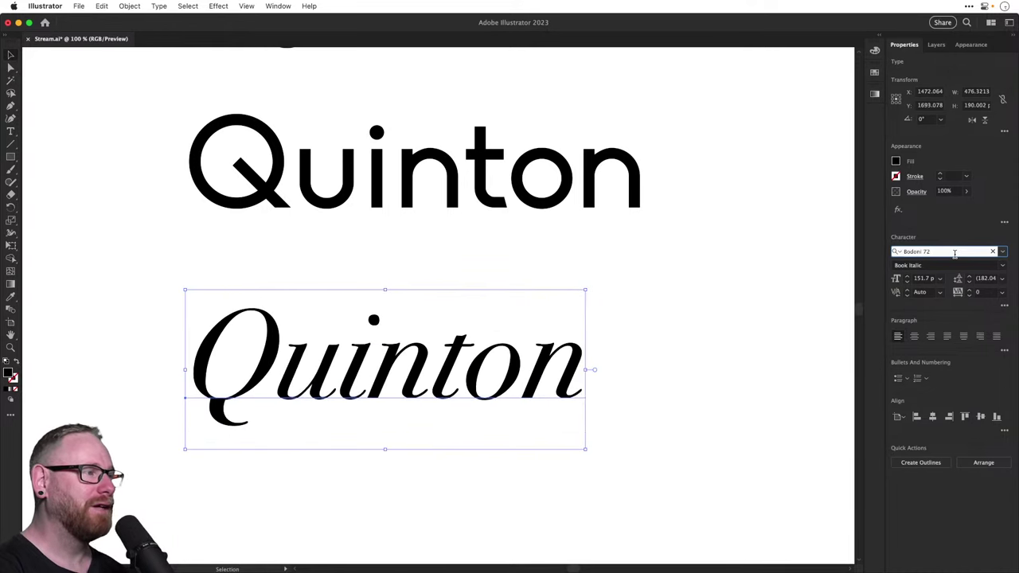
key("Down")
key("Down")
key("Down")
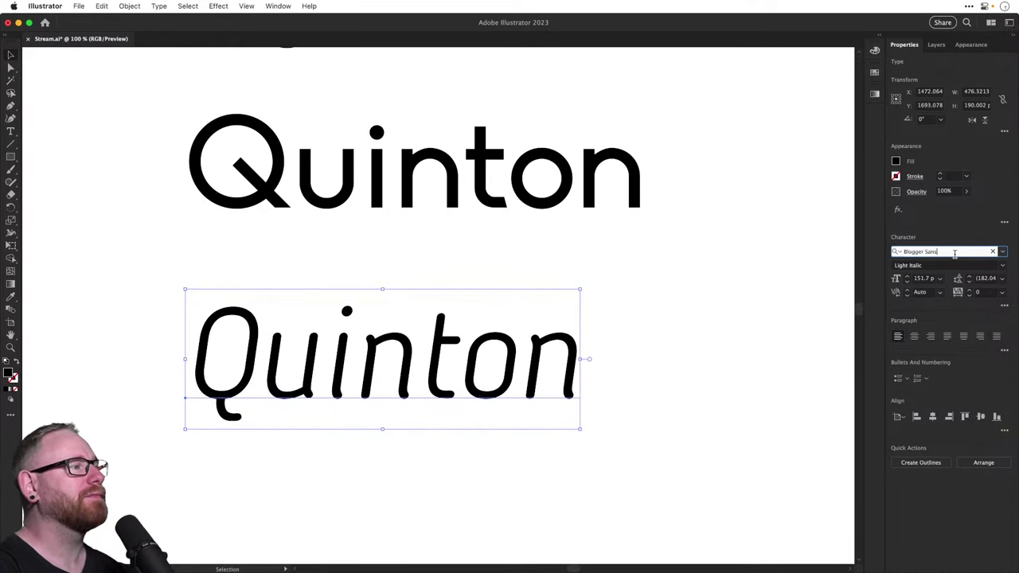
key("Down")
key("Down")
key("Down")
key("Down")
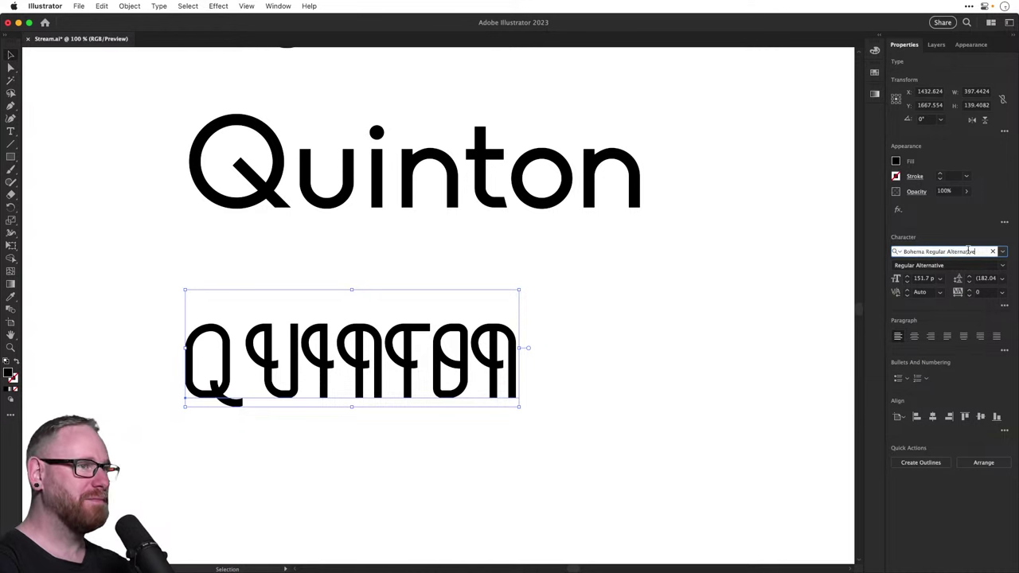
Select all characters of the lowest copy and search the font list for "times"
left_click(585, 320)
left_click(499, 357)
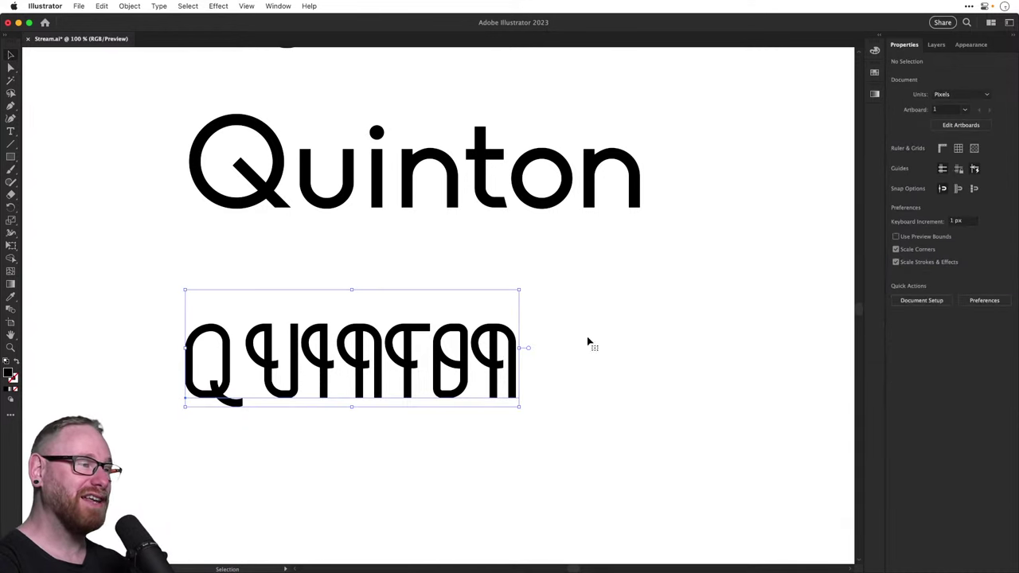
left_click(959, 252)
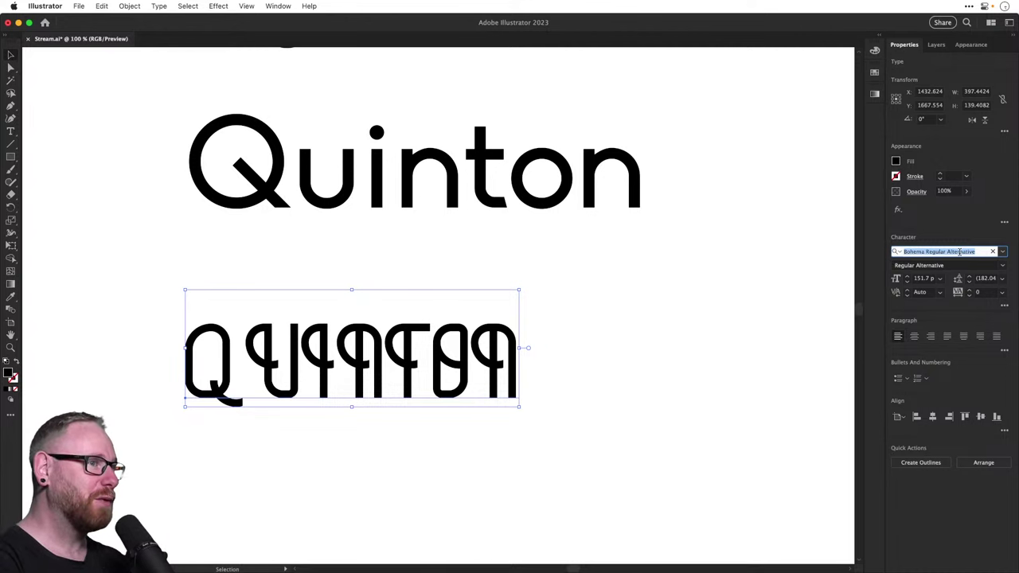
double_click(471, 374)
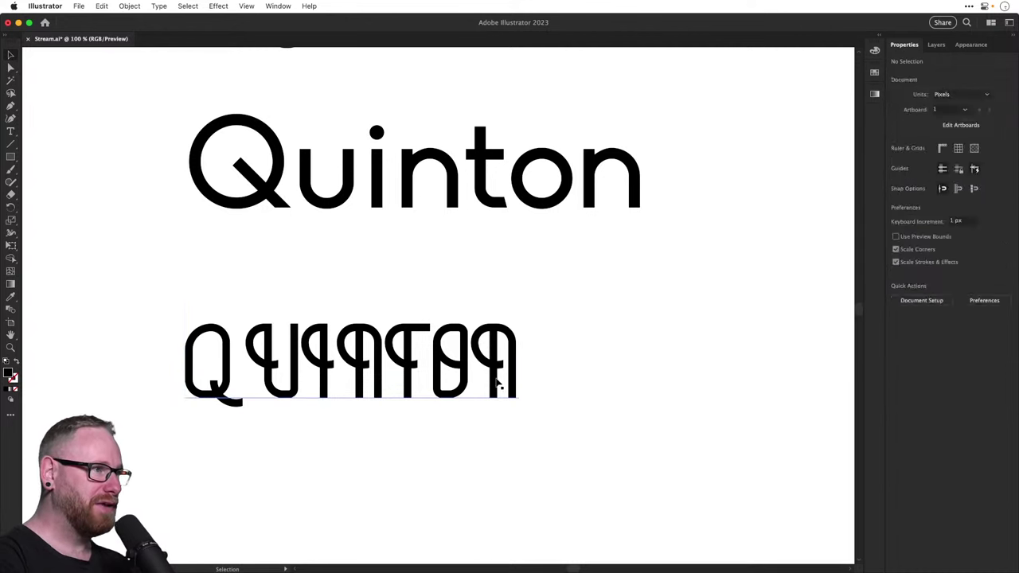
key("super+a")
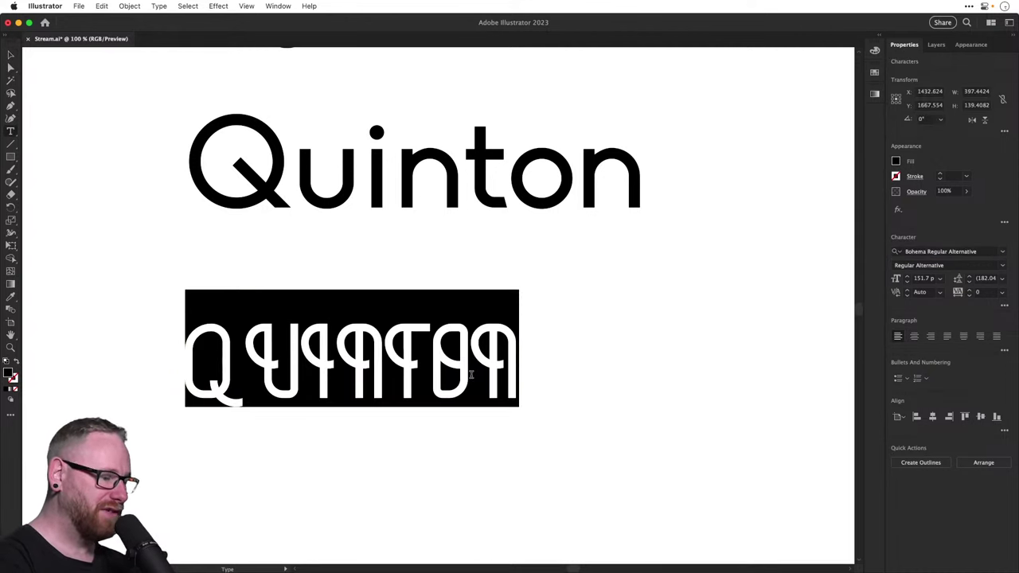
left_click(945, 250)
type("times")
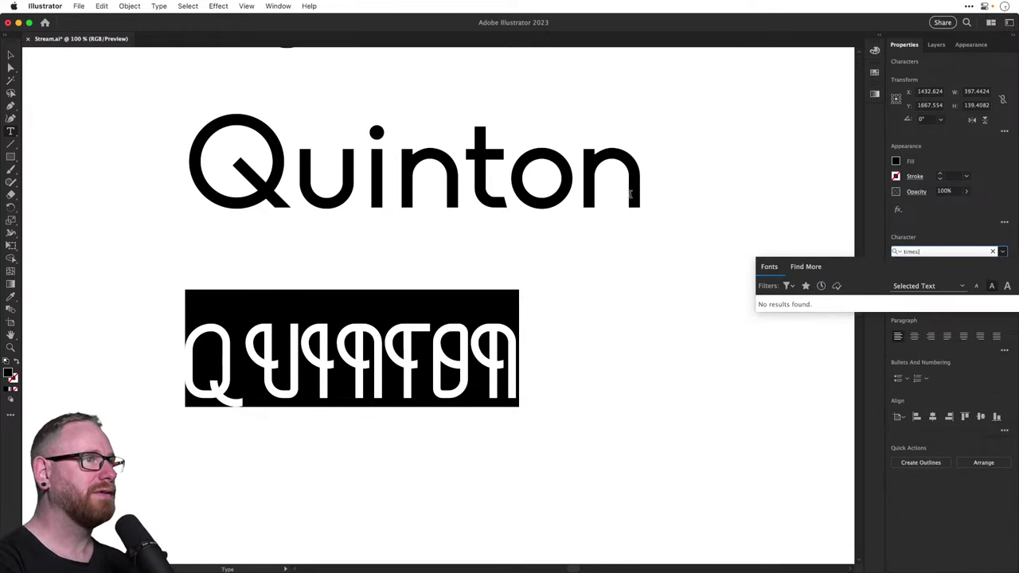
Leave text editing and undo the recent font changes on the lowest copy, back to BodoniXT Regular
left_click(11, 55)
key("super+z")
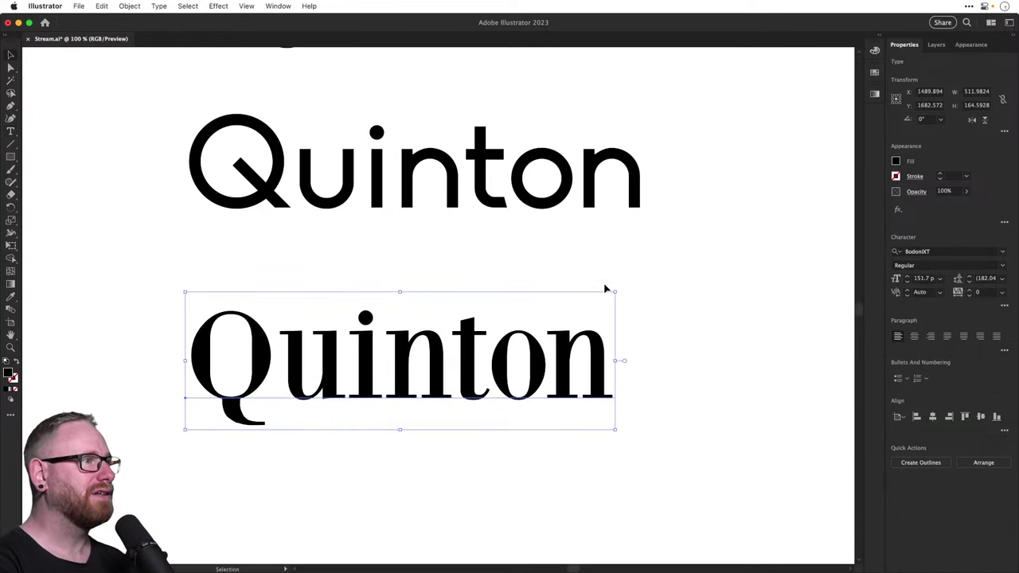
Examine the letter shapes and serifs of the Baskerville text up close and compare them with the BodoniXT copy
key("space")
left_click_drag(597, 262, 582, 437)
key("space")
left_click_drag(495, 268, 494, 320)
key("super+space")
left_click_drag(254, 207, 401, 280)
key("v")
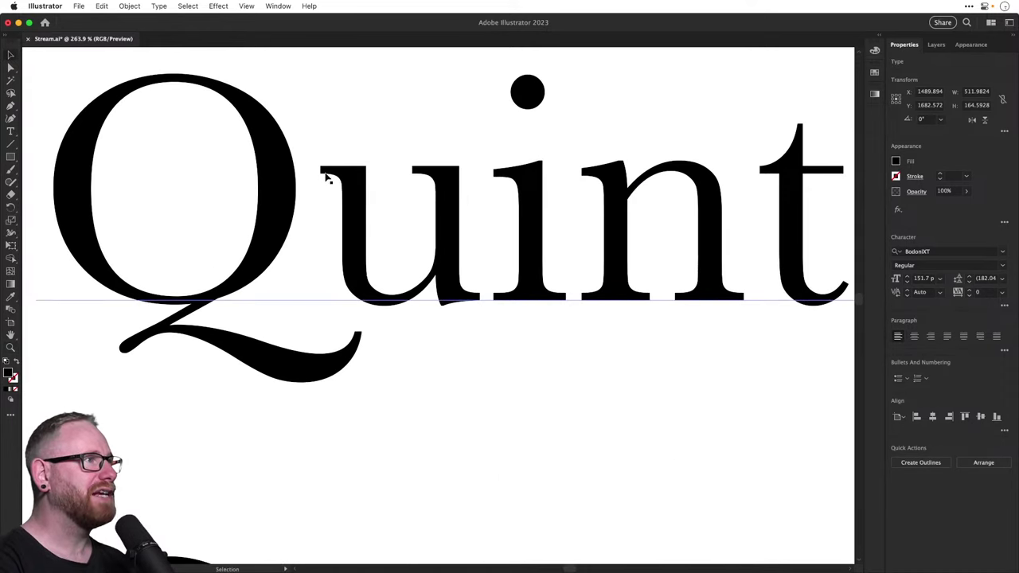
scroll(383, 182, "right", 5)
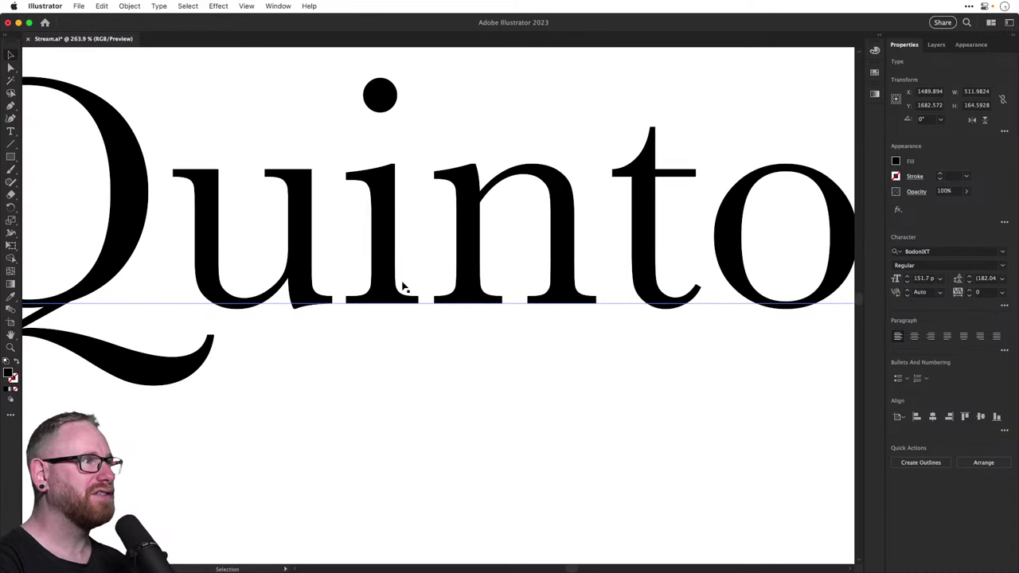
scroll(410, 294, "down", 5)
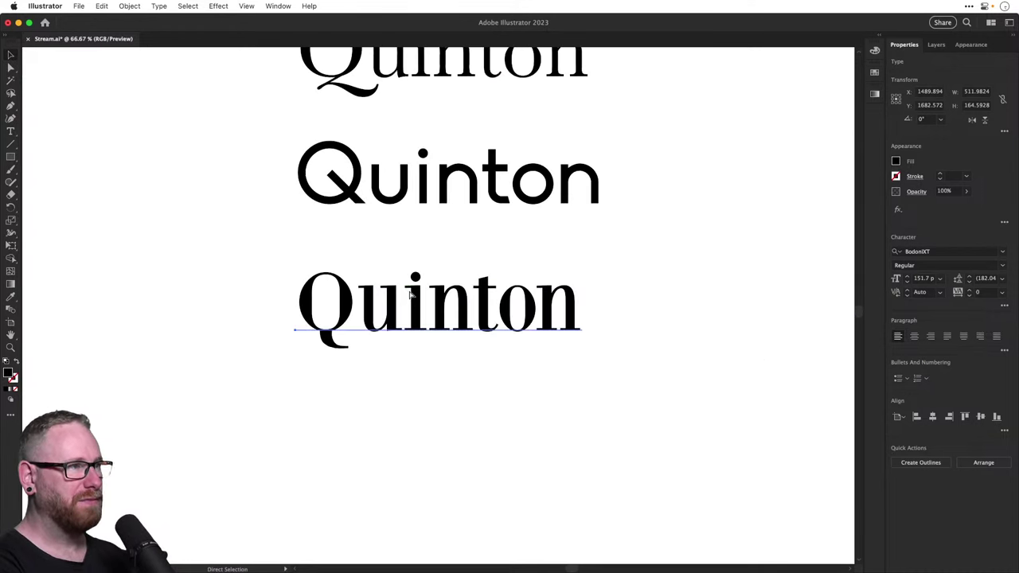
left_click_drag(466, 271, 446, 338)
left_click_drag(435, 252, 432, 173)
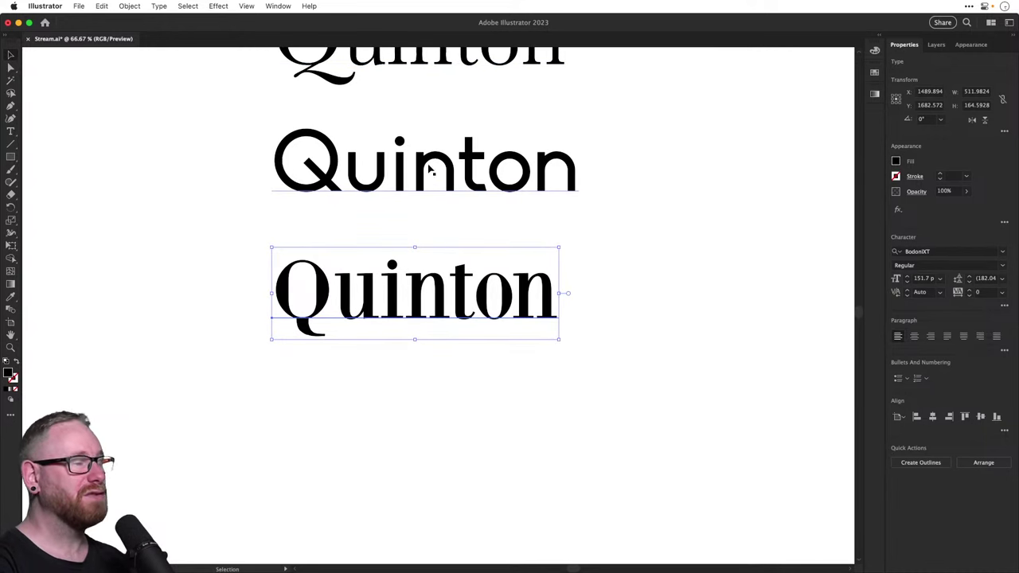
key("z")
left_click_drag(405, 276, 484, 310)
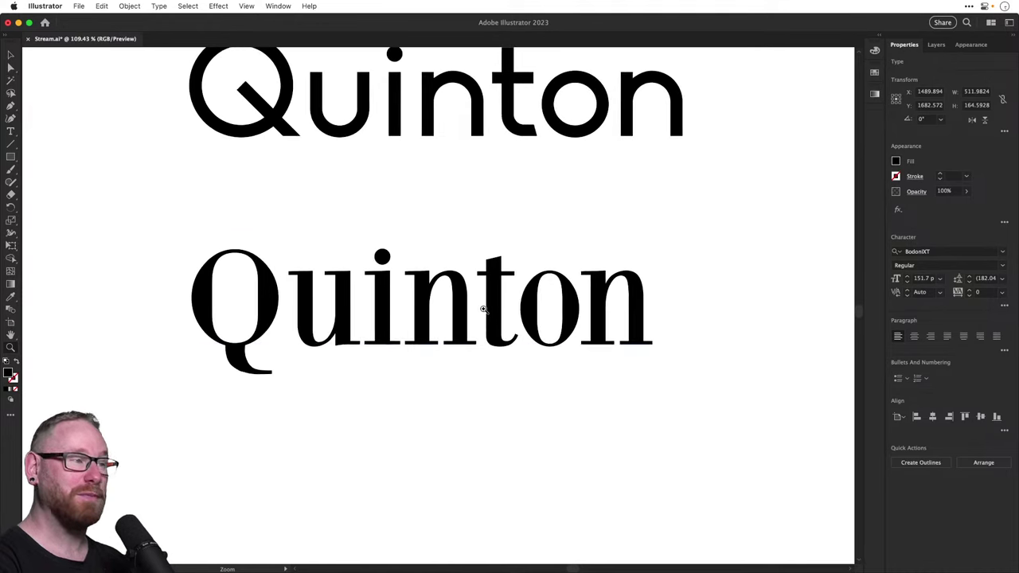
key("v")
scroll(486, 313, "left", 3)
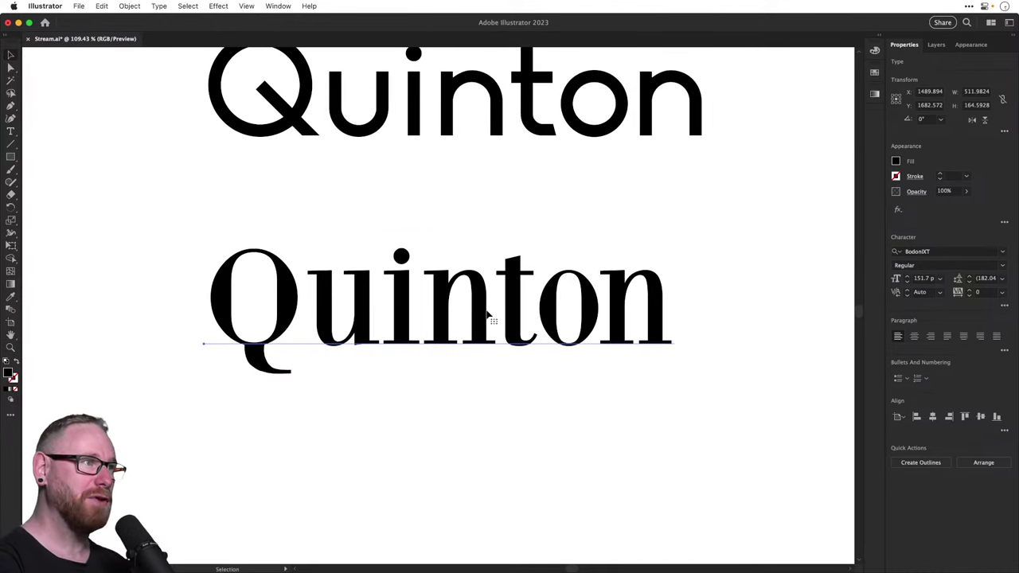
Try the fonts following BodoniXT on the lowest copy, settle on Brandon Grotesque Regular, and deselect the text
left_click(487, 315)
scroll(493, 311, "up", 2)
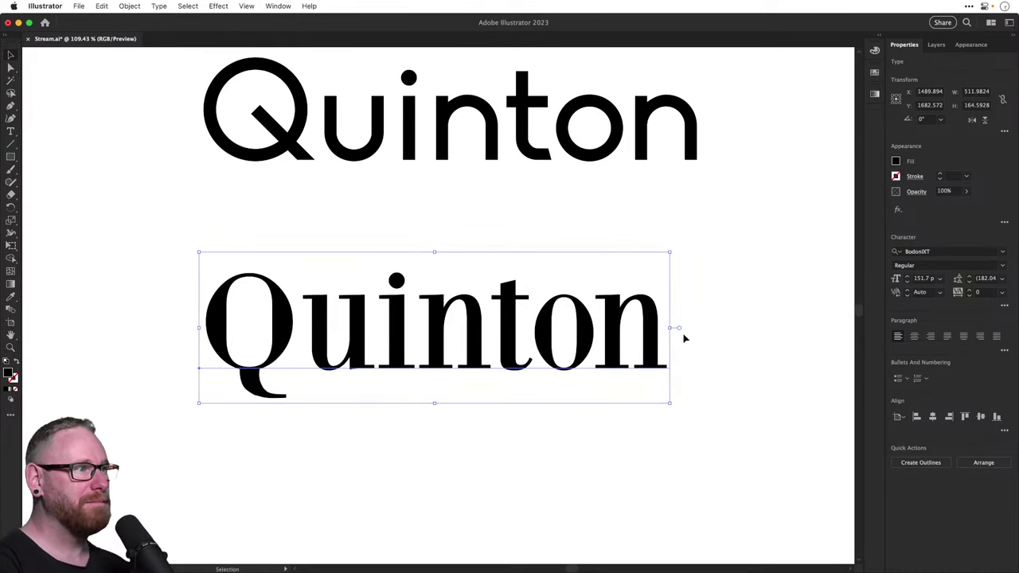
left_click(936, 252)
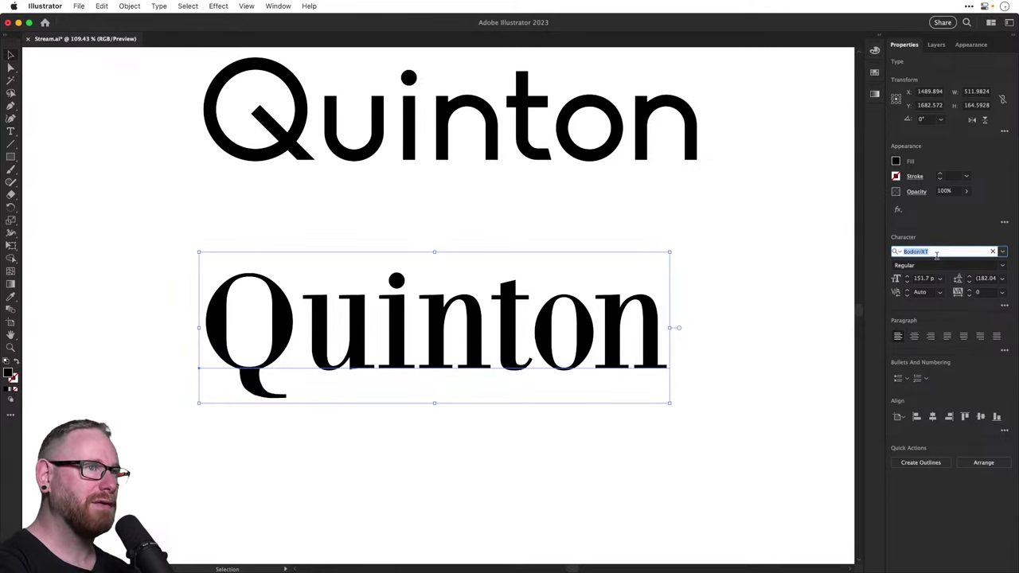
key("Down")
key("Down")
key("Down")
key("Up")
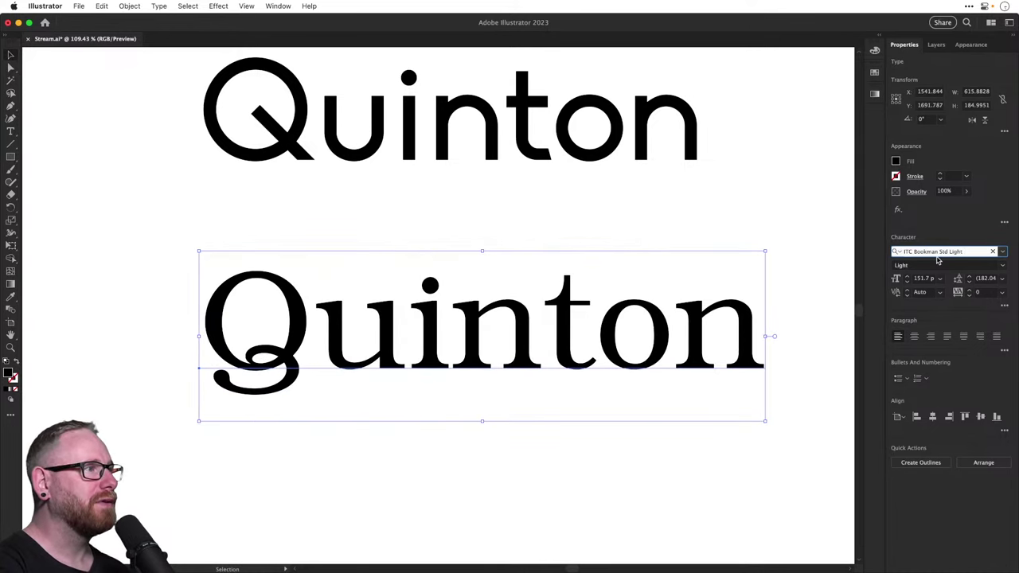
scroll(937, 260, "down", 5)
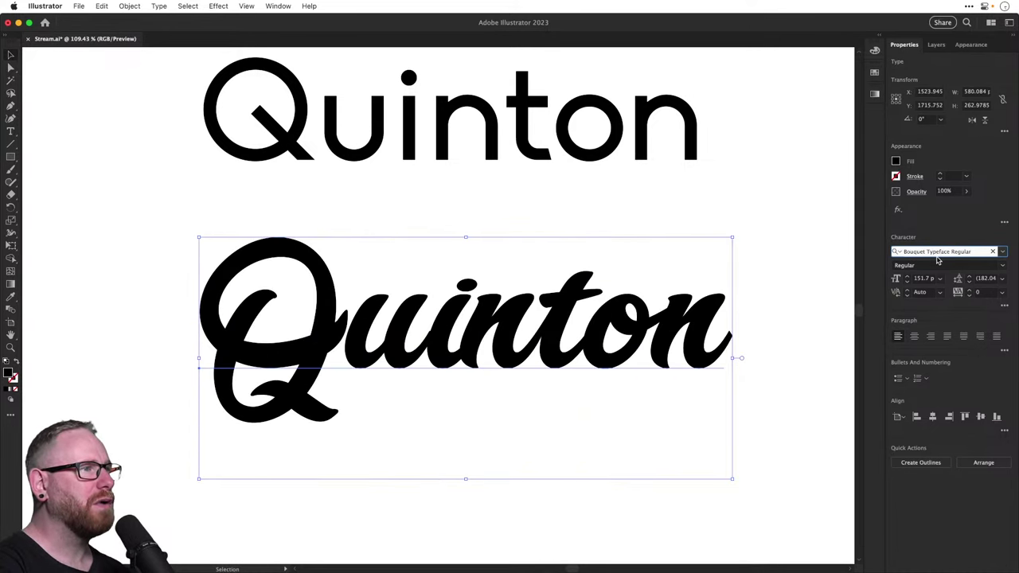
scroll(937, 260, "down", 4)
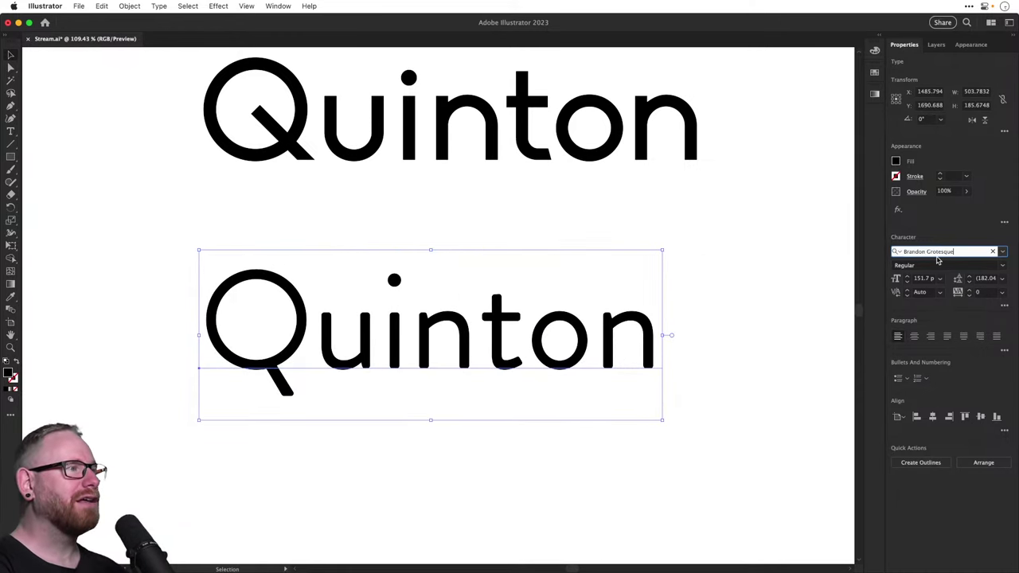
left_click(723, 300)
Duplicate the Brandon Grotesque name text directly below the original
key("a")
key("super+minus")
key("super+minus")
key("super+minus")
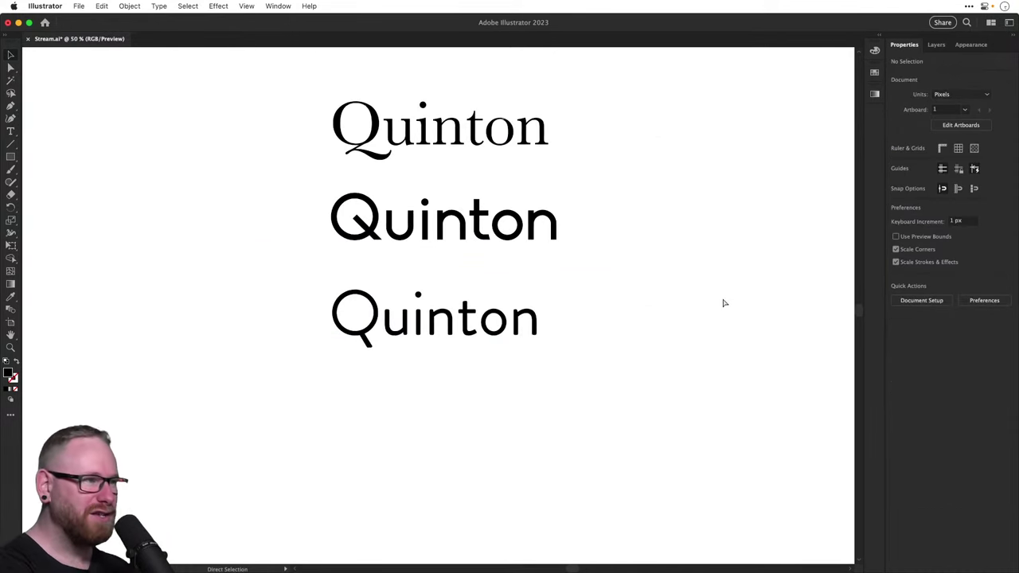
left_click_drag(501, 335, 492, 451)
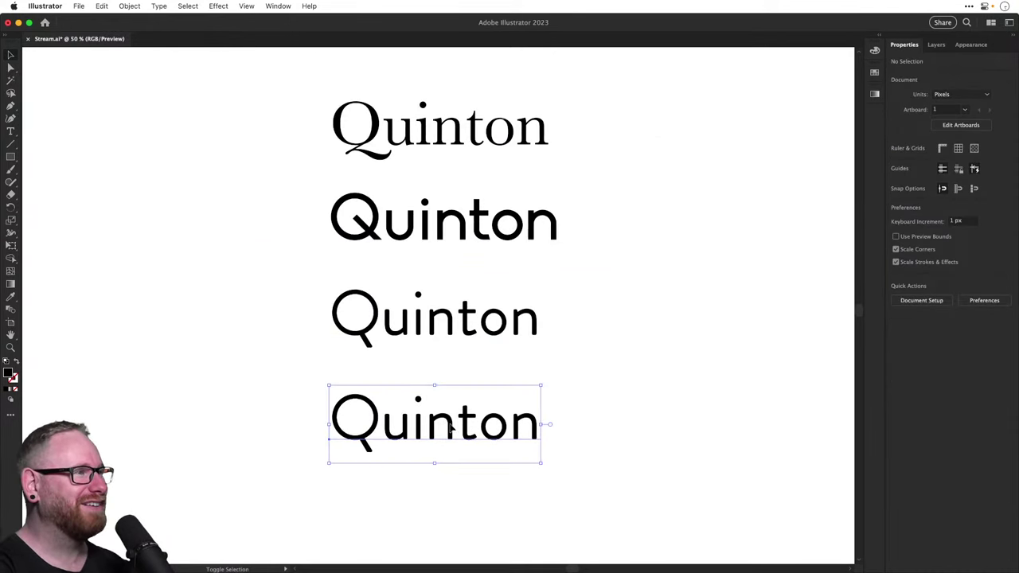
Try the fonts following Brandon Grotesque on the new lowest copy, stop at Brannboll Fet Regular, and deselect the text
key("super+space")
left_click_drag(425, 417, 476, 432)
left_click(936, 250)
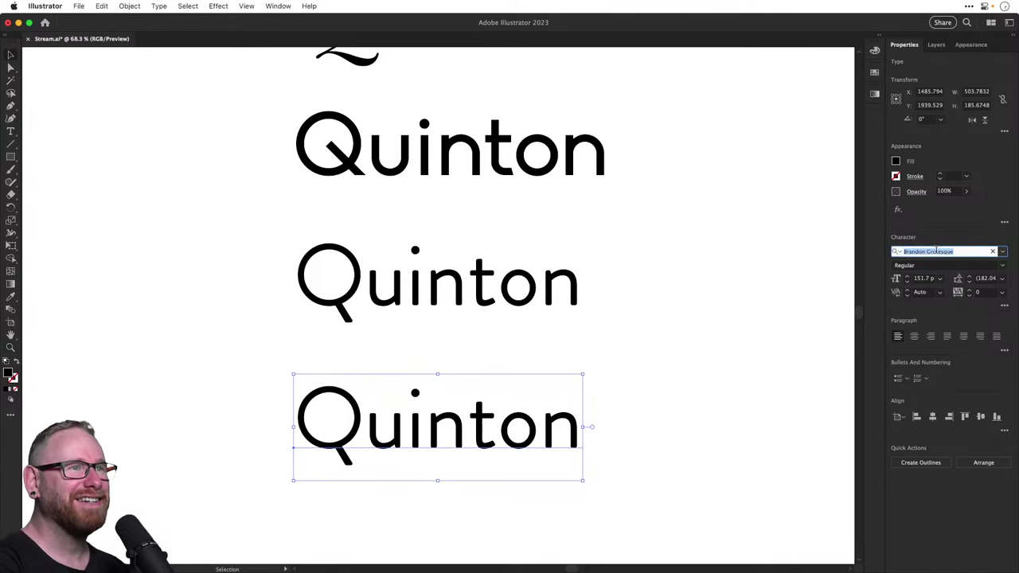
key("Down")
key("Down")
key("Up")
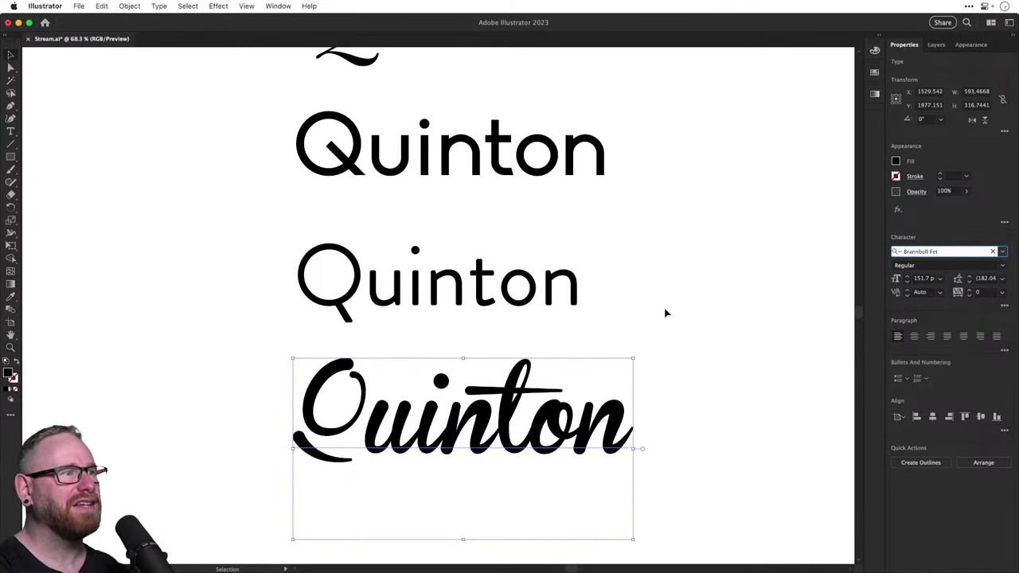
left_click(689, 315)
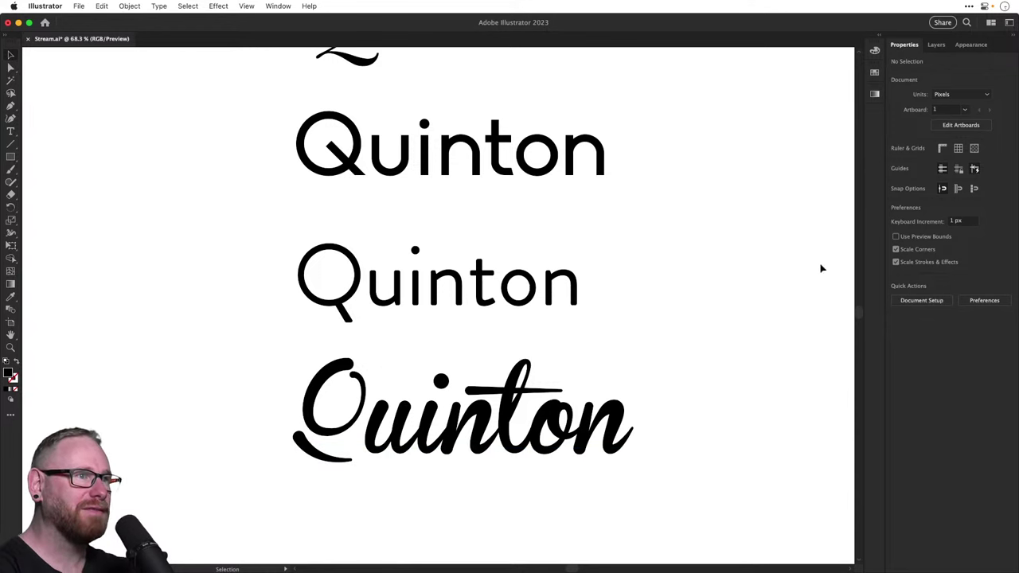
Try the fonts following Brannboll Fet on the lowest copy, settle on Brother 1816 Bold, and deselect the text
left_click(526, 422)
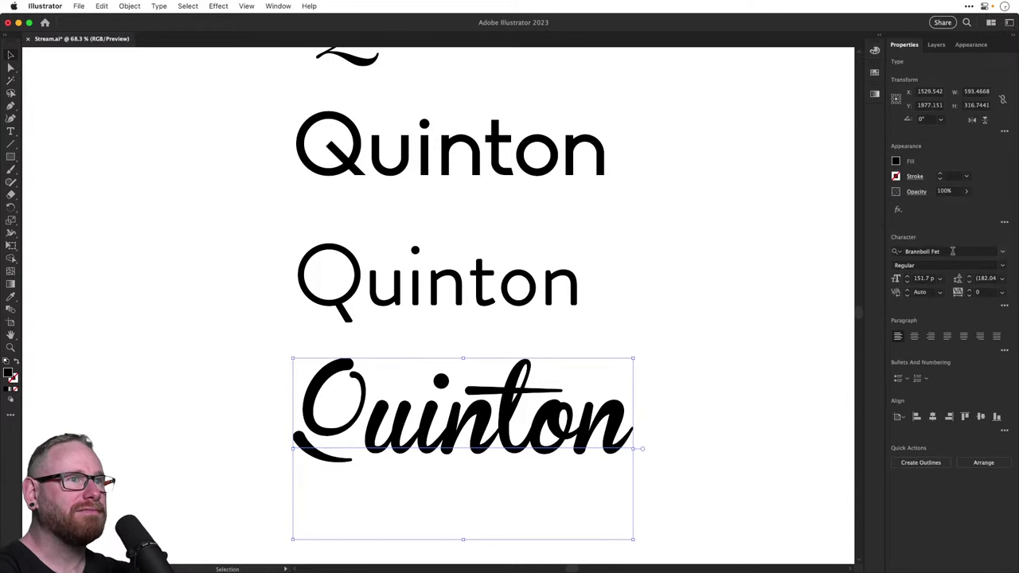
left_click(949, 250)
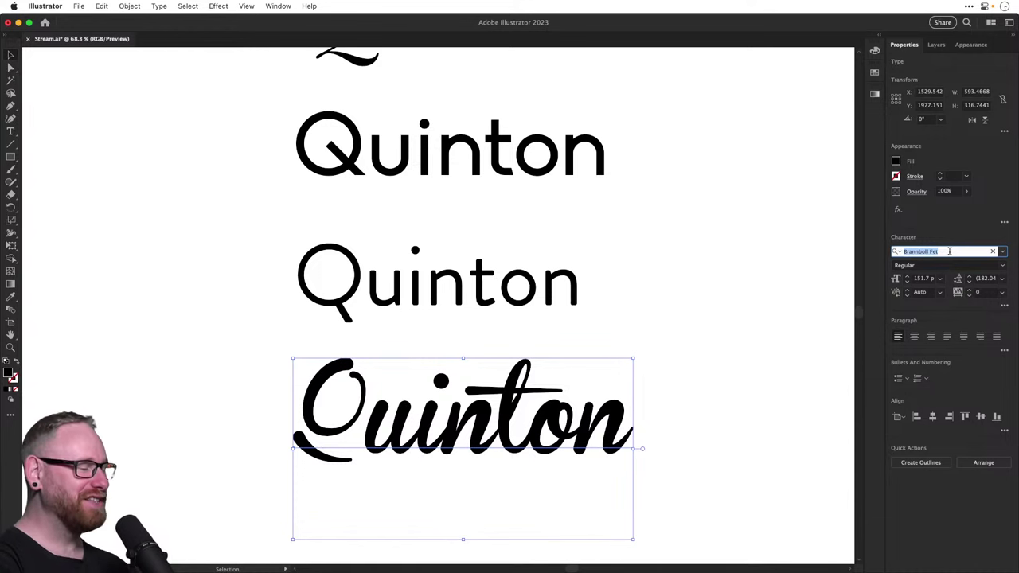
key("Down")
key("Down")
key("Down")
key("Down")
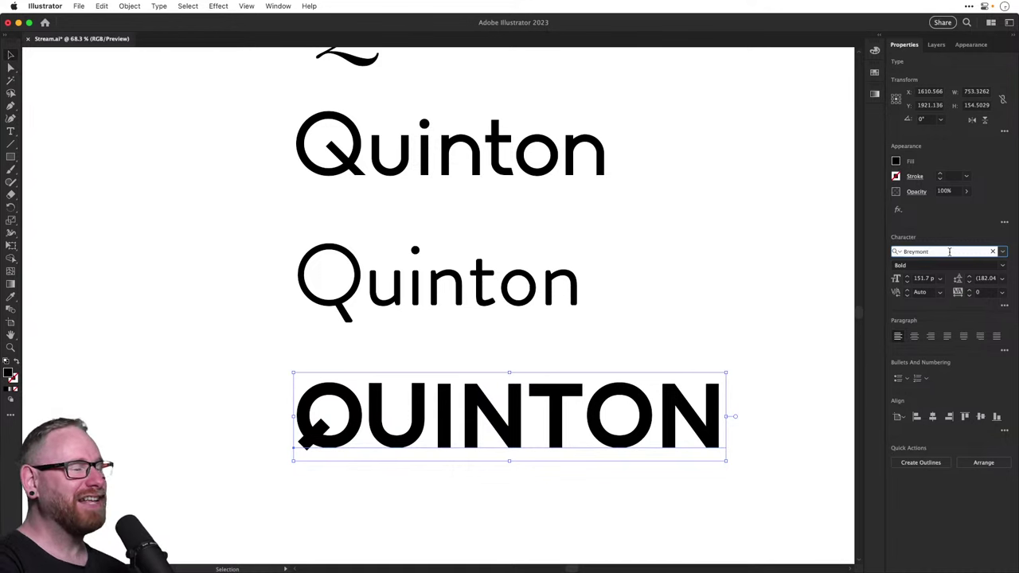
key("Down")
key("Down")
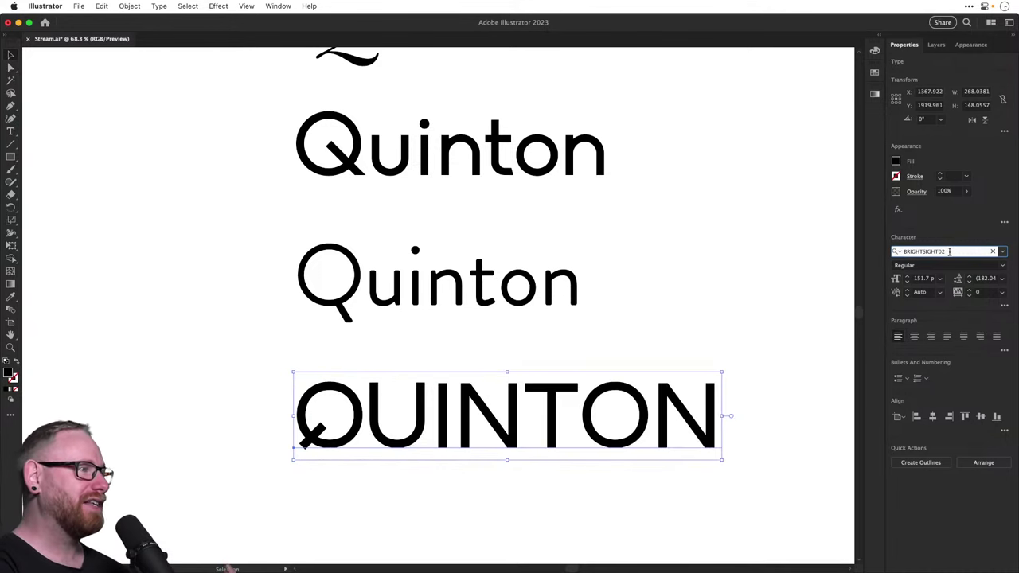
key("Up")
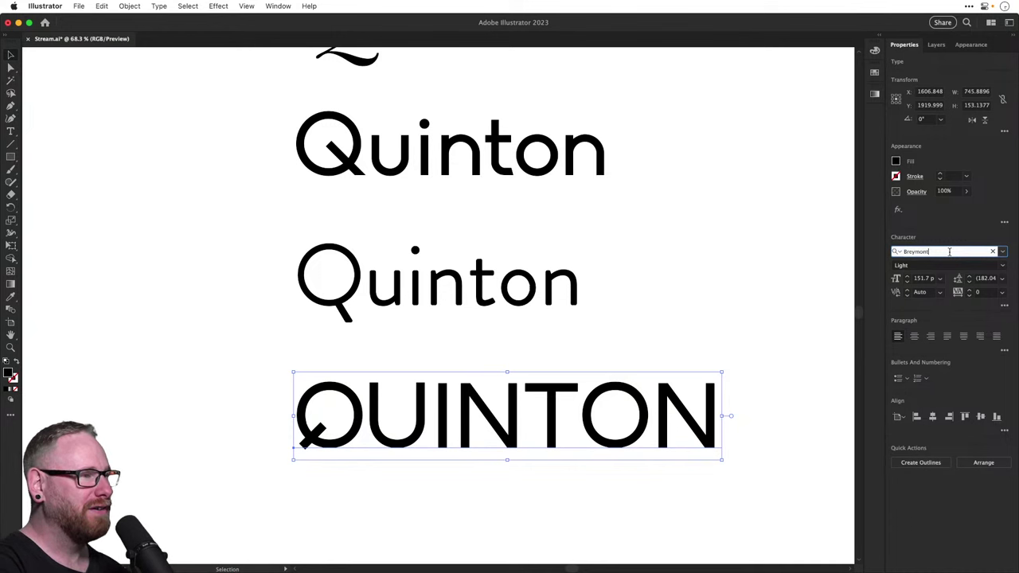
key("Down")
key("Down")
key("Down")
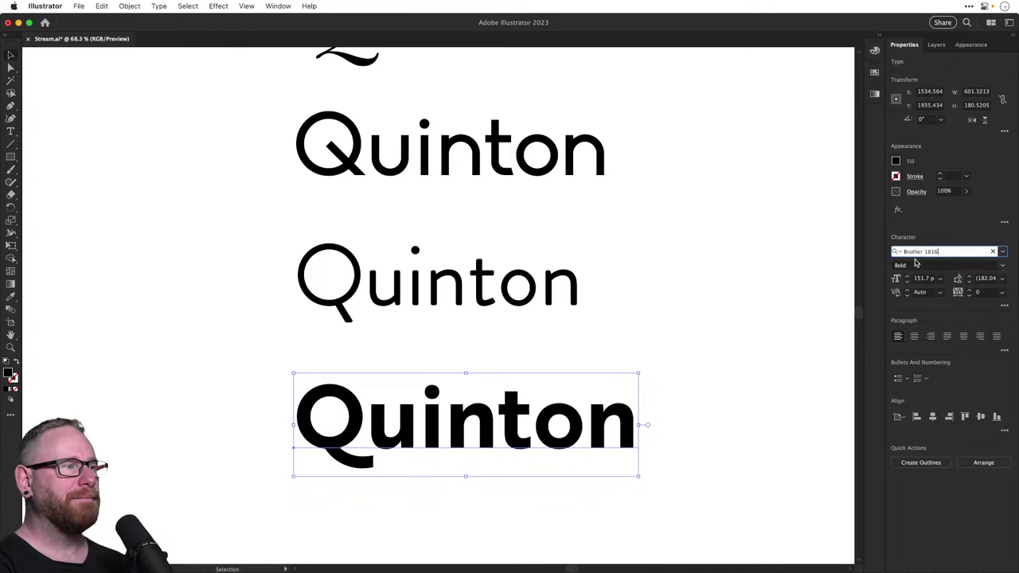
left_click(758, 293)
Duplicate the Brother 1816 name text directly below the original
scroll(533, 374, "down", 2)
scroll(531, 374, "down", 1)
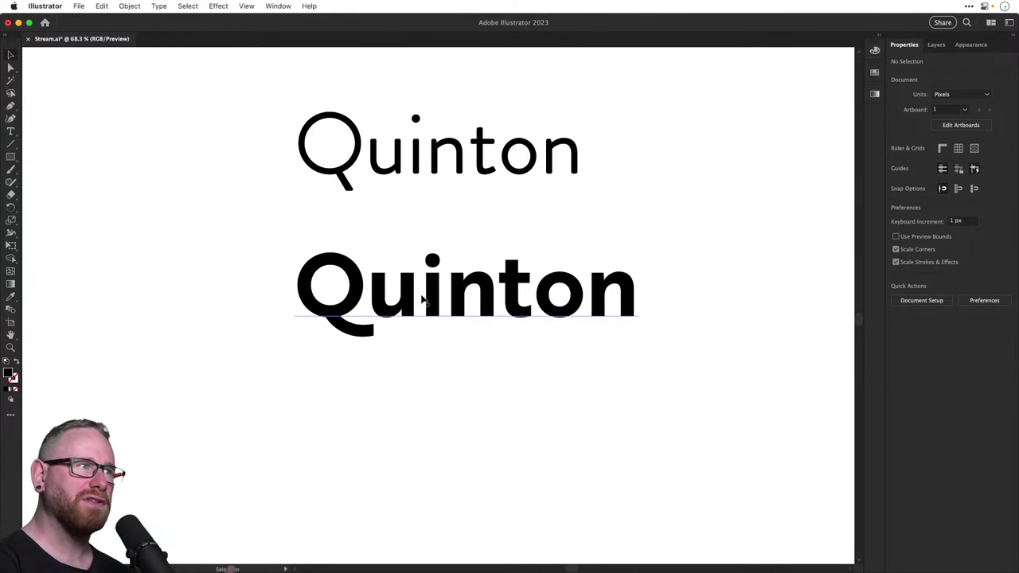
left_click_drag(445, 296, 438, 444)
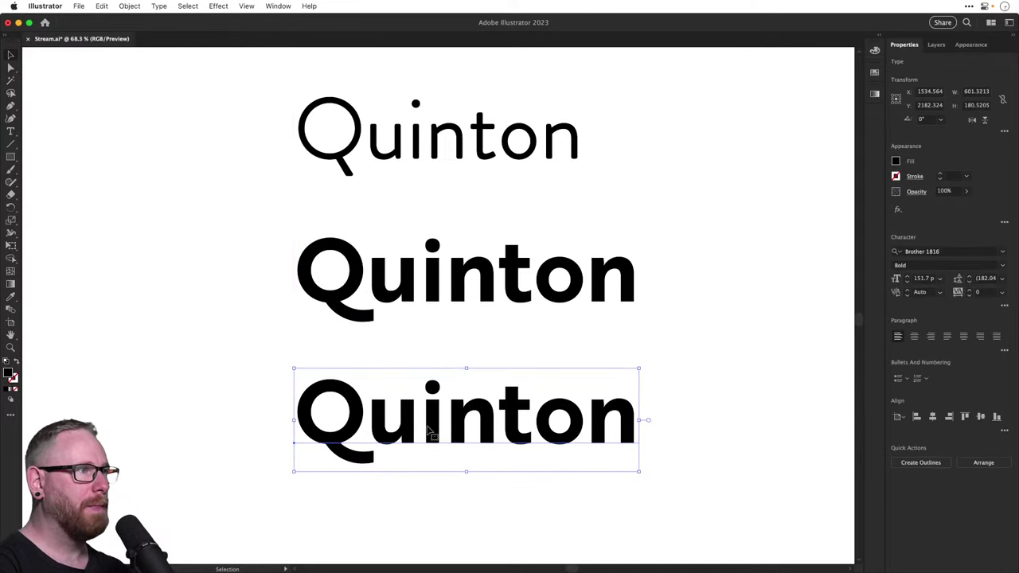
scroll(794, 337, "down", 3)
Try the fonts following Brother 1816 on the new lowest copy, settle on Calmar Regular, and deselect the text
left_click(947, 251)
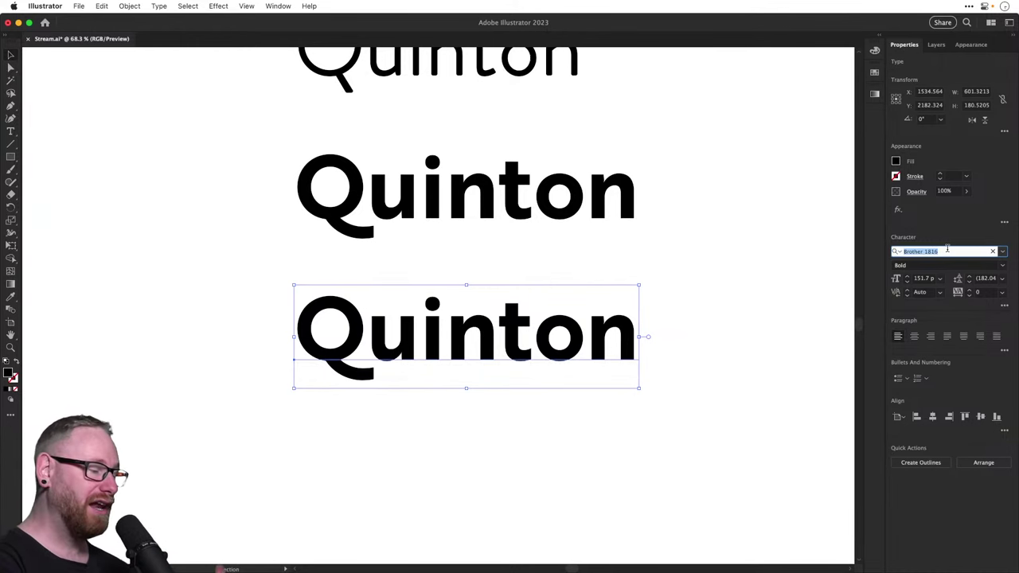
key("Down")
key("Down")
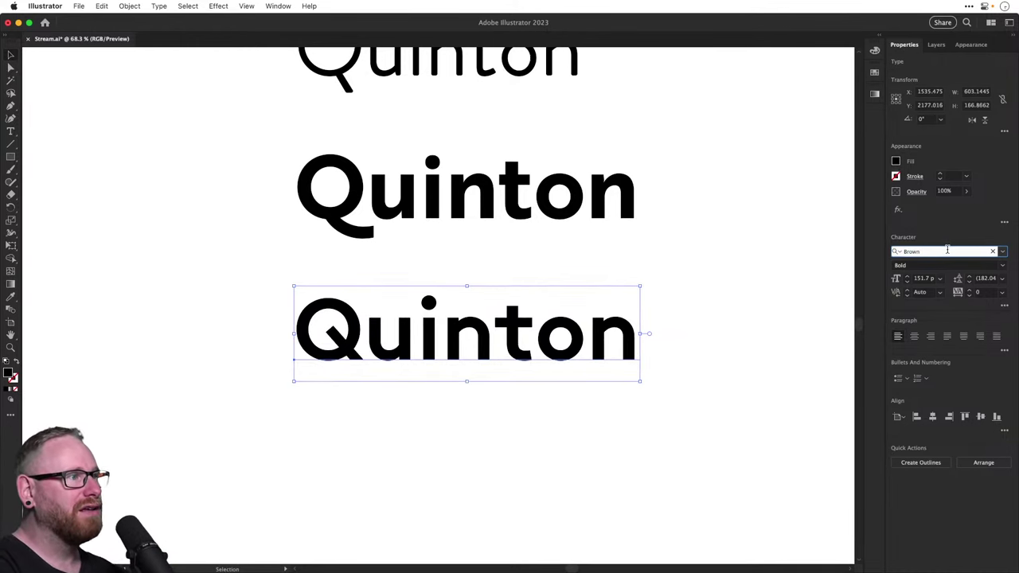
key("Up")
key("Down")
key("Down")
key("Down")
key("Down")
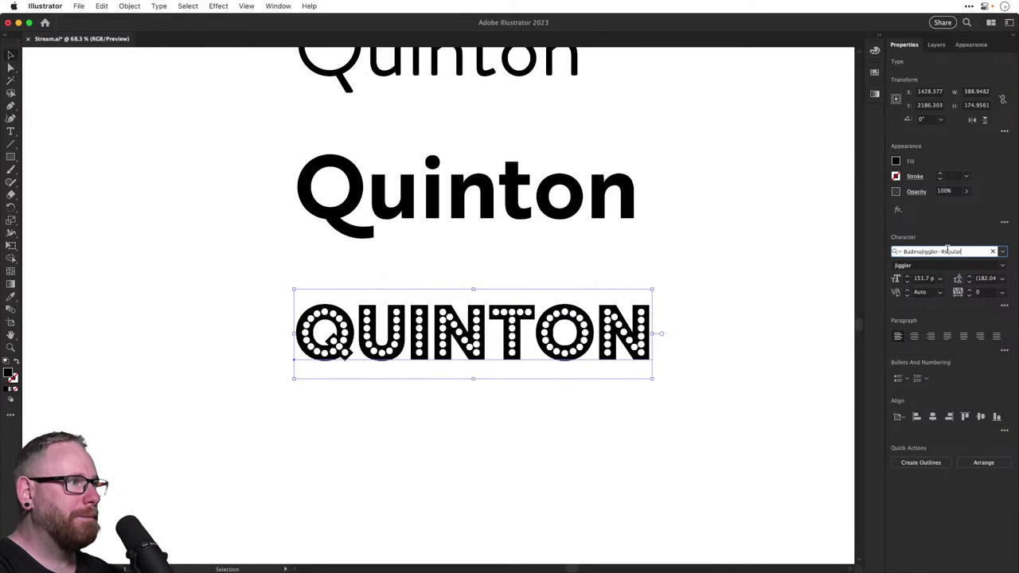
key("Up")
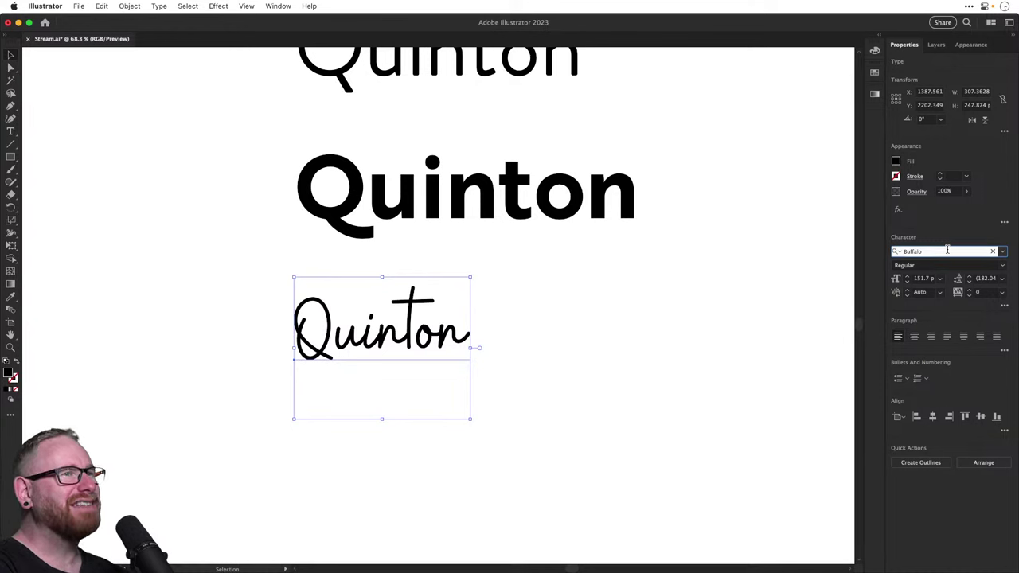
key("Down")
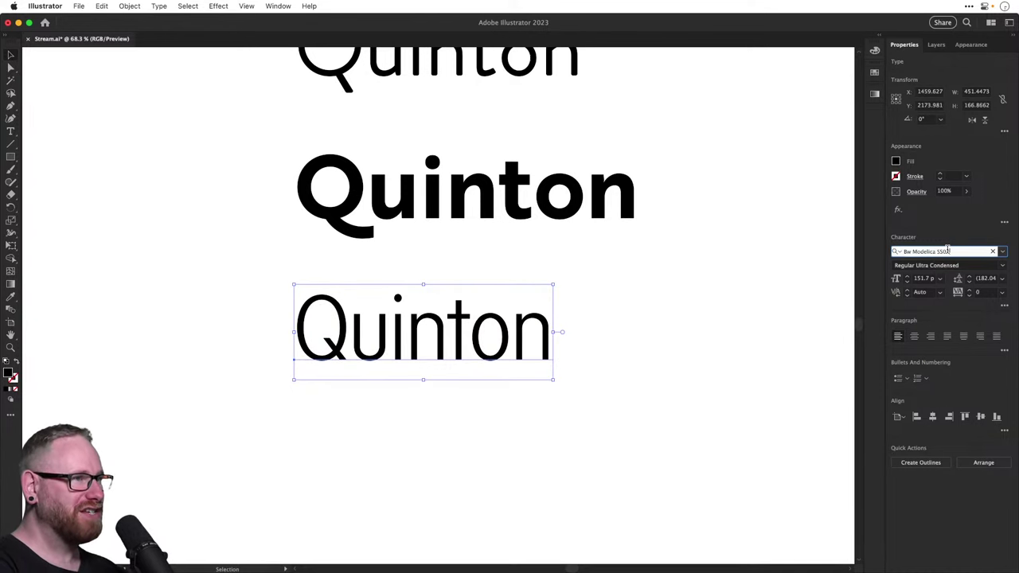
key("Down")
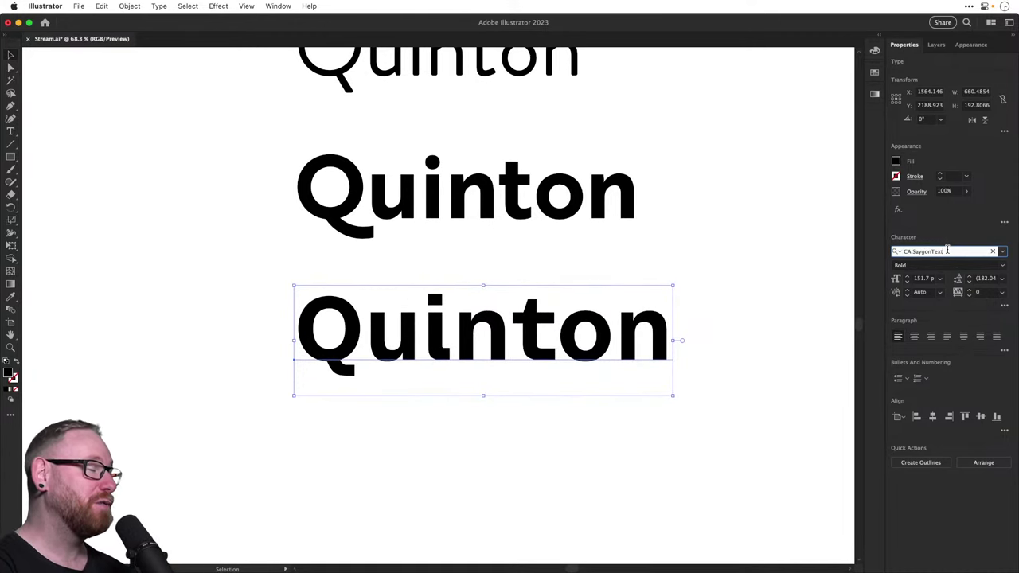
key("Down")
key("Down")
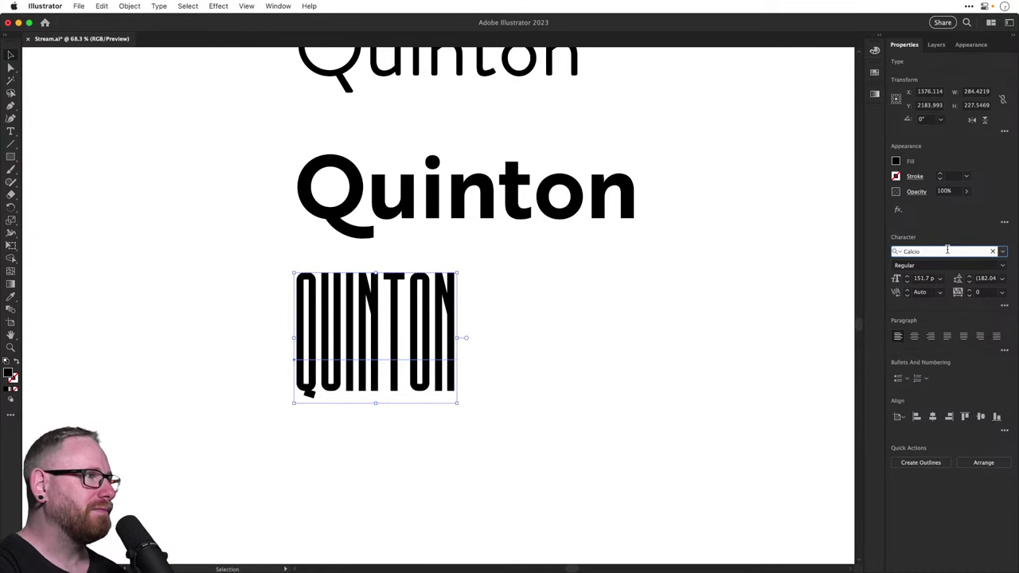
key("Down")
key("Down")
key("Down")
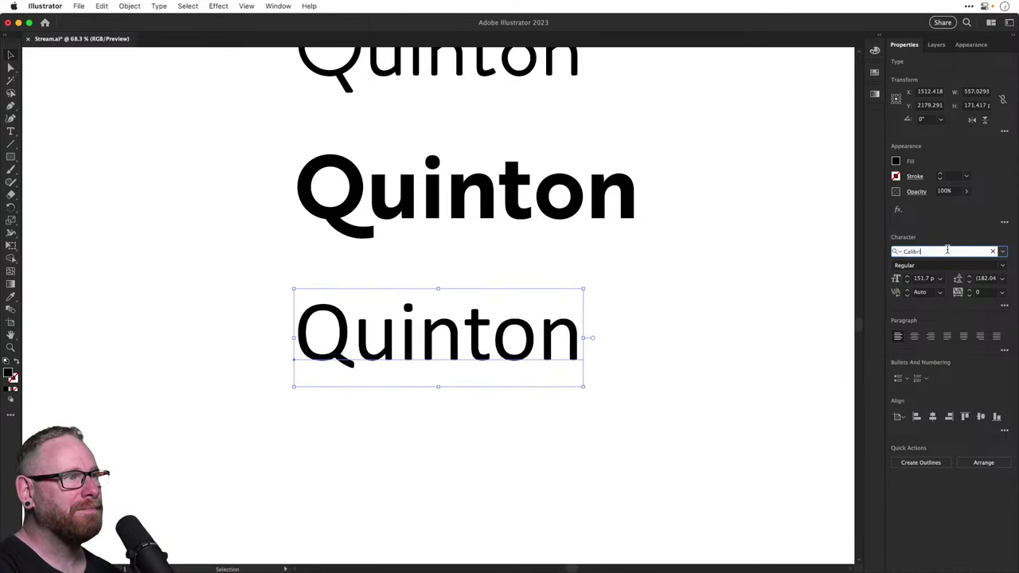
key("Up")
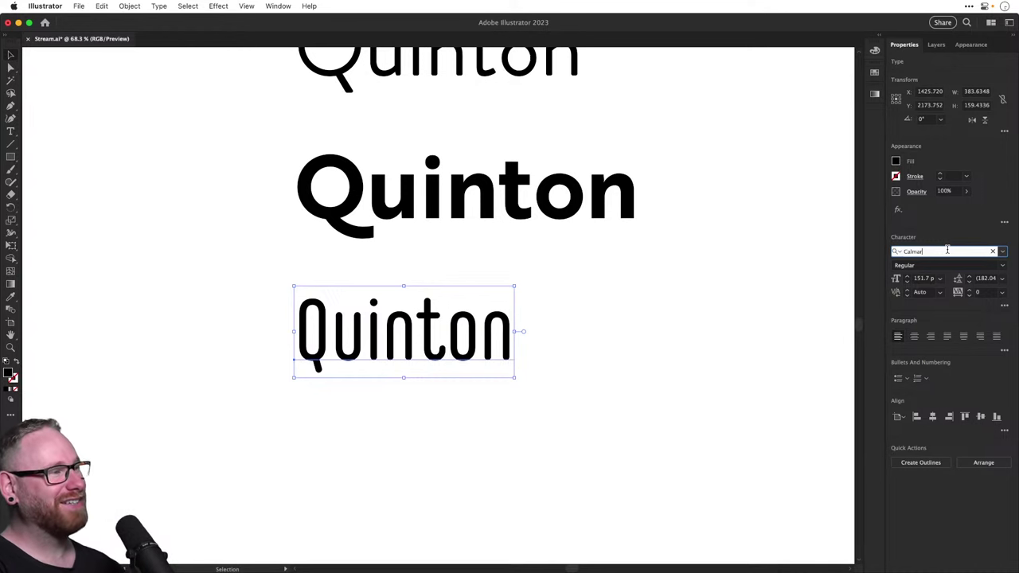
key("Down")
key("Down")
key("Down")
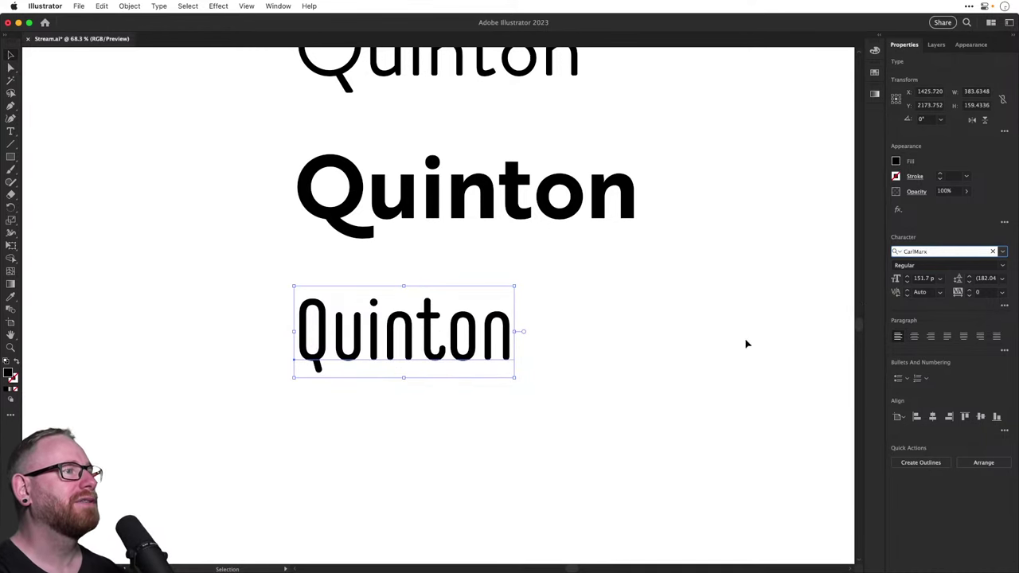
left_click(653, 381)
Show the rulers and place two horizontal guides about 153 px apart in the empty area below the Calmar text
left_click_drag(575, 351, 588, 166)
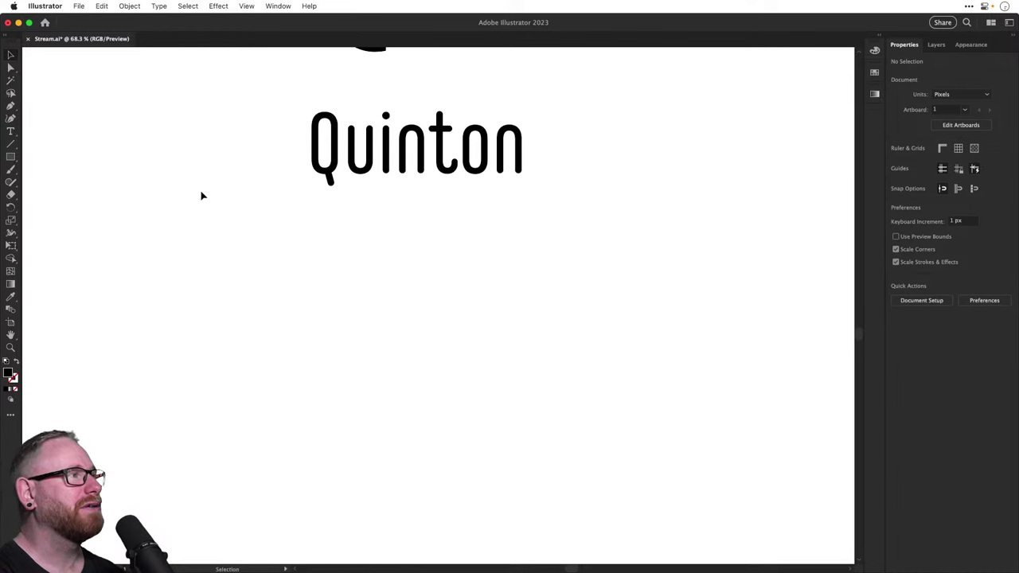
key("space")
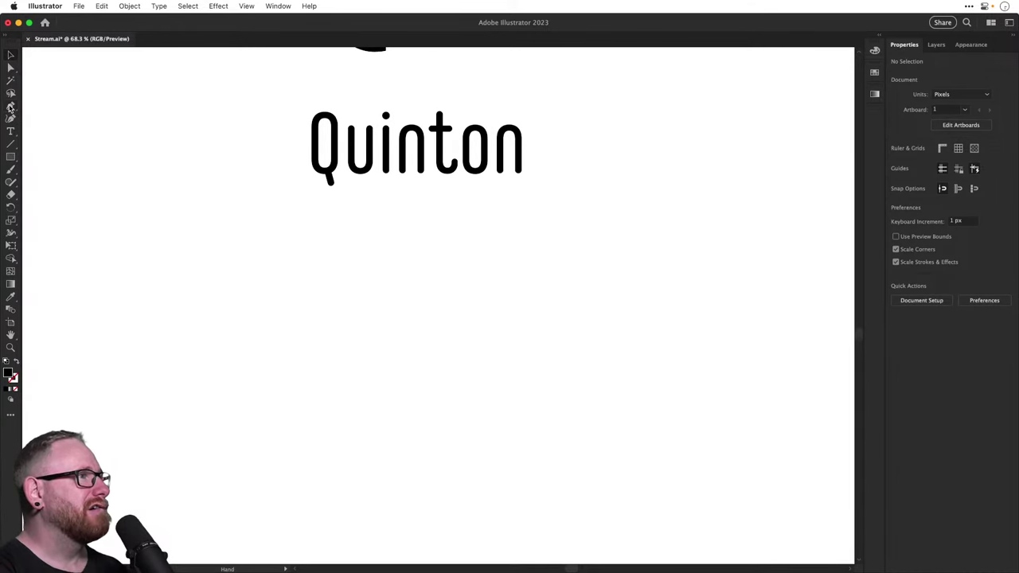
left_click_drag(294, 207, 291, 489)
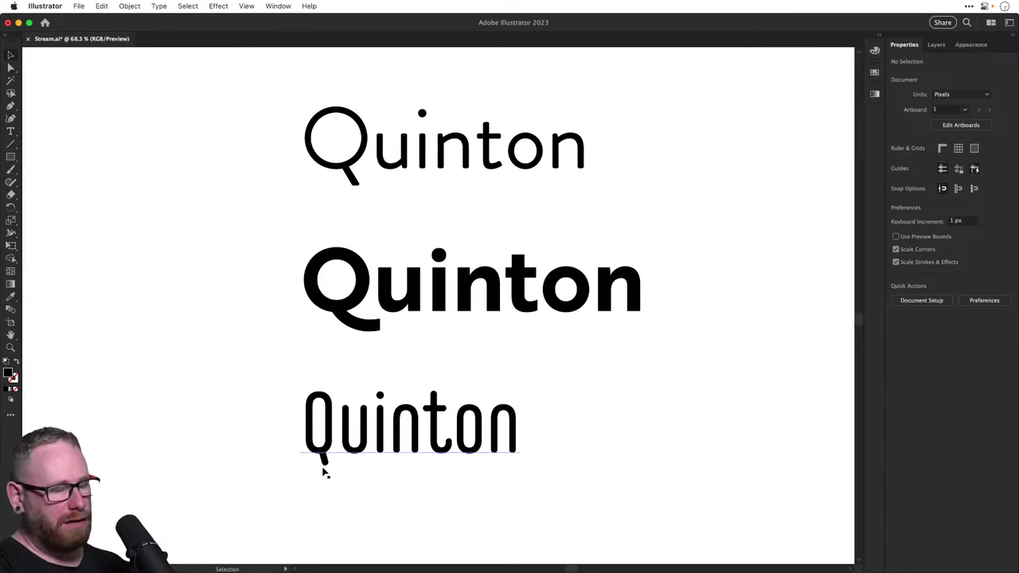
key("super+minus")
mouse_move(349, 388)
left_mouse_down()
mouse_move(341, 507)
mouse_move(335, 398)
left_mouse_up()
left_click_drag(361, 502, 451, 330)
key("z")
key("v")
key("super+r")
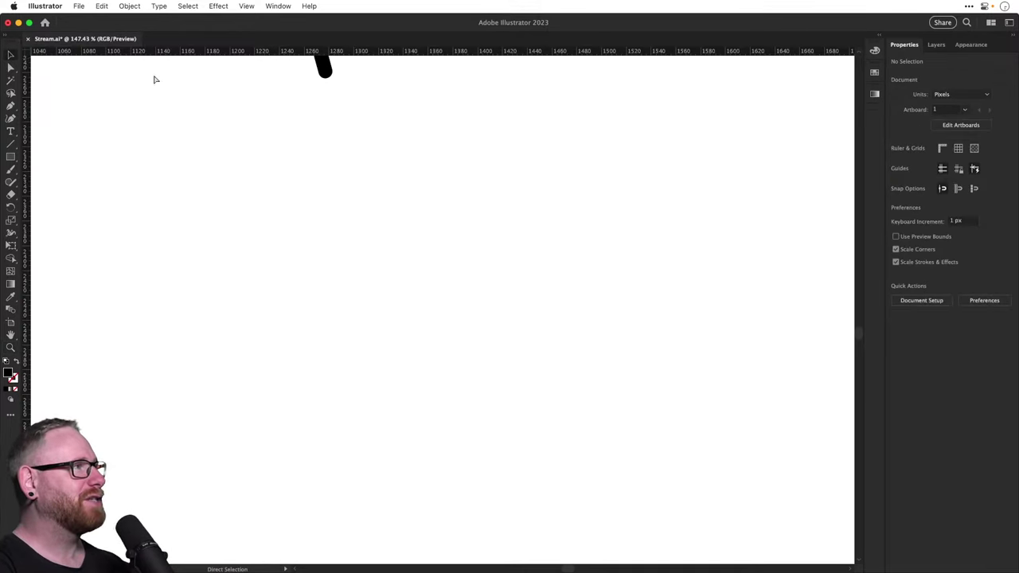
left_click_drag(175, 53, 182, 212)
left_click_drag(205, 60, 185, 401)
Lock the two horizontal guides
key("super+a")
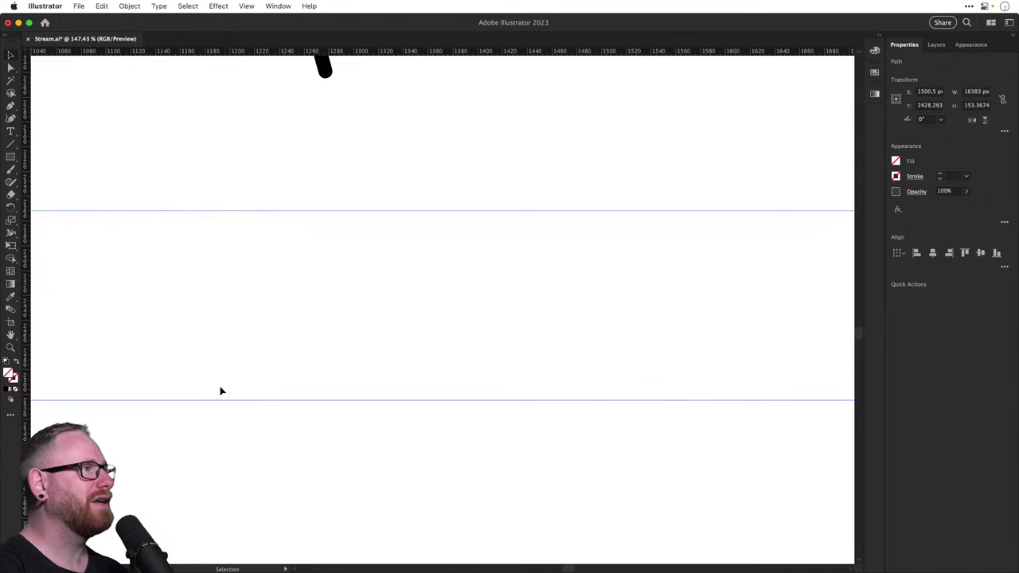
left_click(246, 6)
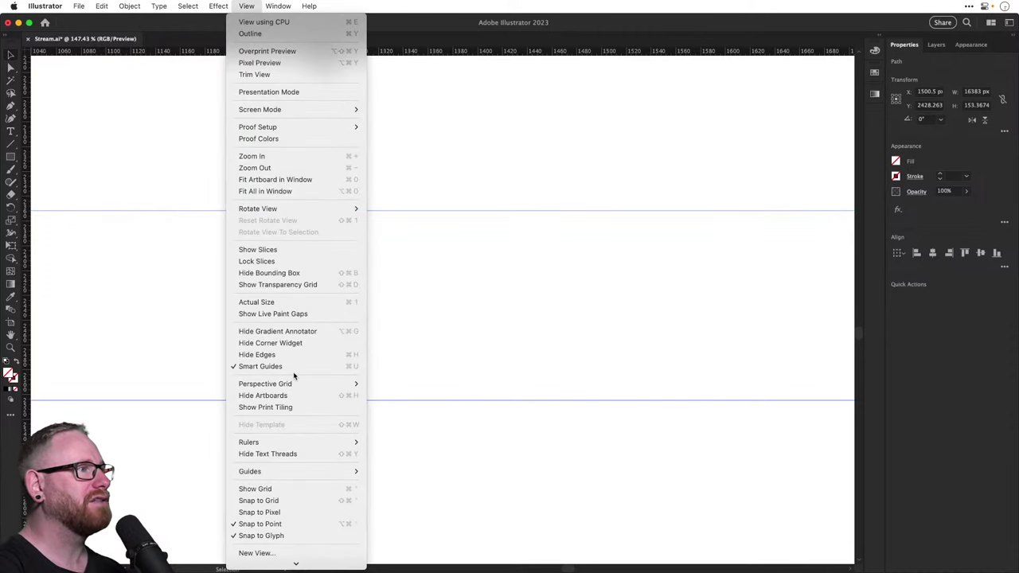
mouse_move(285, 471)
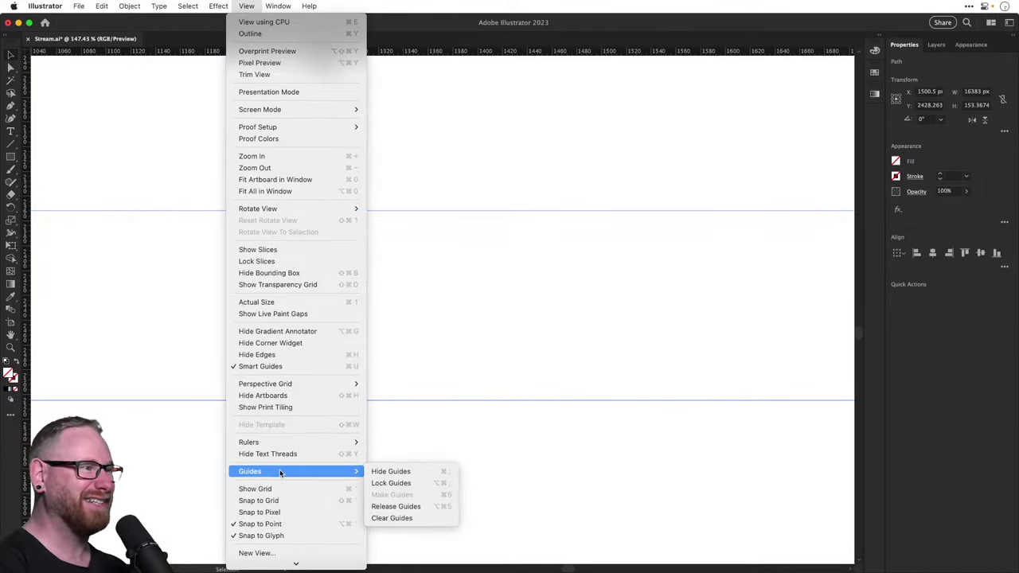
left_click(382, 482)
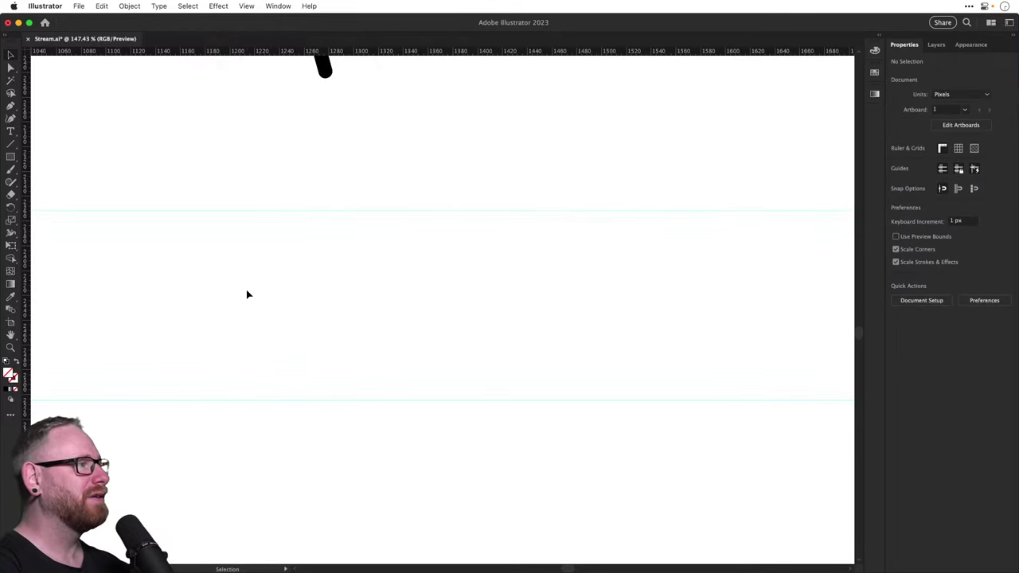
Draw a vertical line about 104 px tall between the guides with the Pen tool and give it a 21 pt stroke
left_click(10, 107)
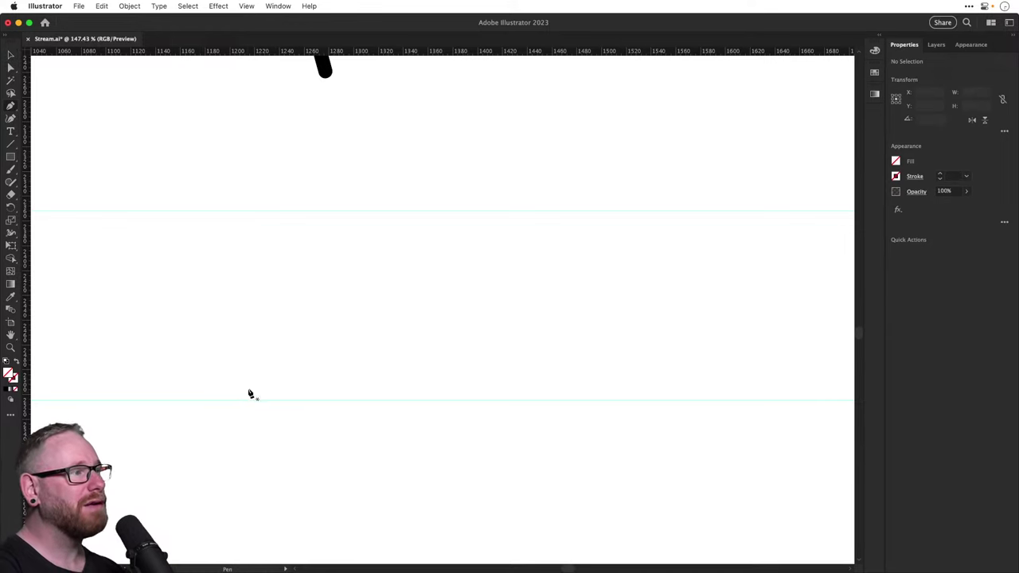
left_click(247, 392)
left_click(247, 219)
left_click(247, 263)
key("v")
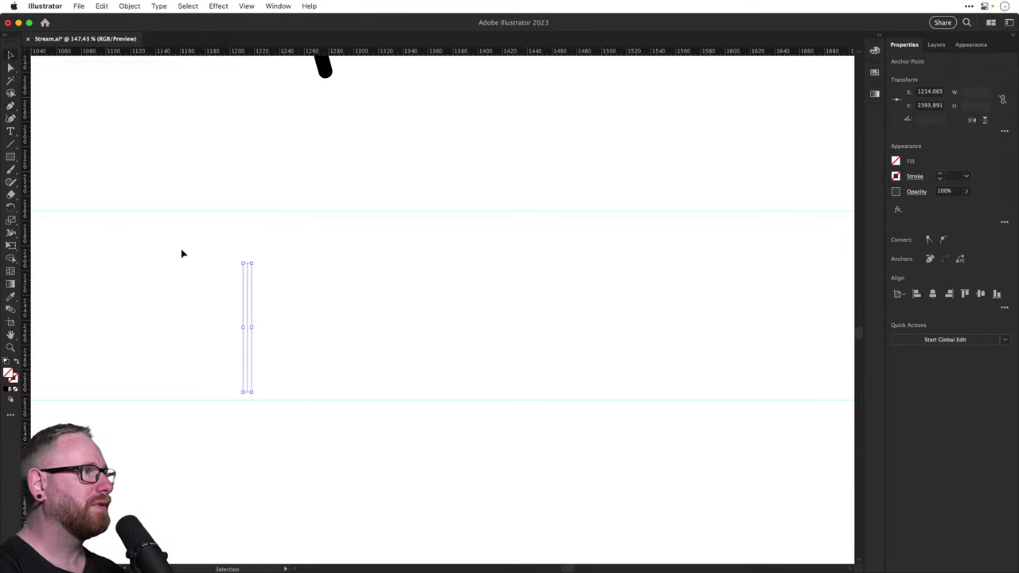
left_click_drag(182, 249, 344, 391)
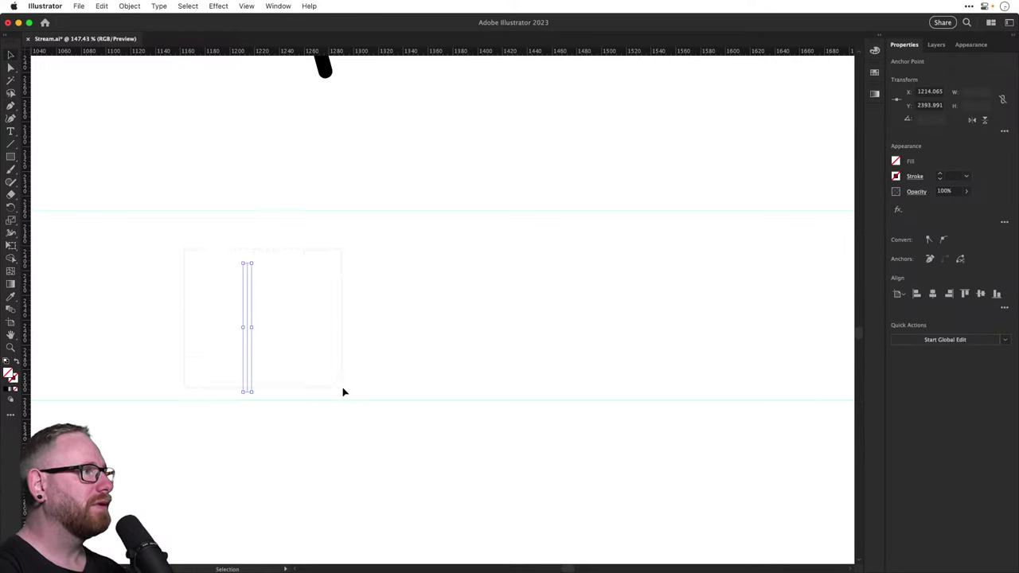
left_click(940, 173)
left_click(942, 175)
left_click(942, 175)
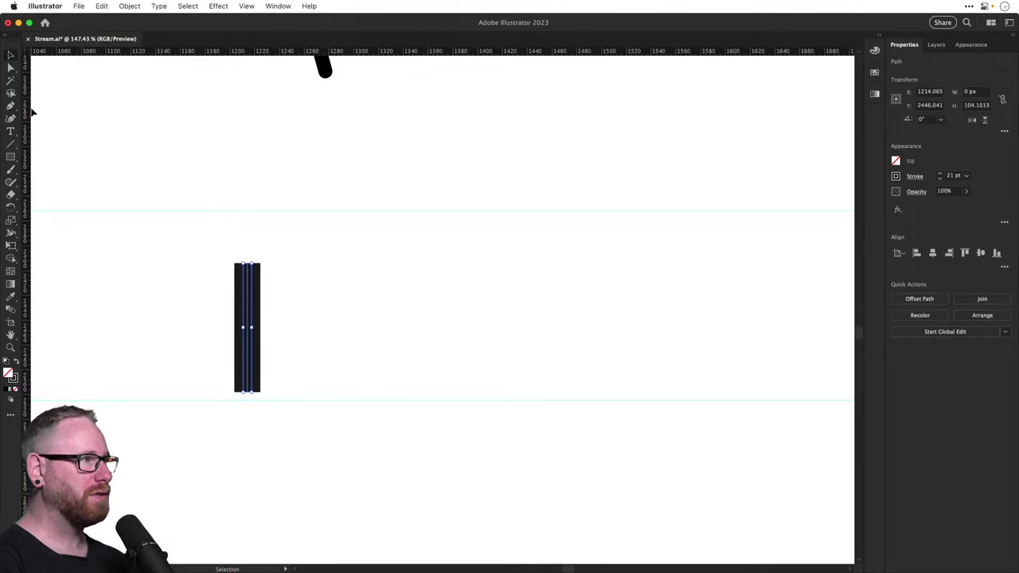
Add an arc about 40 px wide curving right from the line's upper end, and move both paths down to the lower guide
left_click_drag(11, 145, 55, 156)
mouse_move(311, 260)
left_mouse_down()
mouse_move(370, 208)
mouse_move(261, 230)
left_mouse_up()
key("v")
key("super+shift+a")
left_click_drag(200, 237, 294, 293)
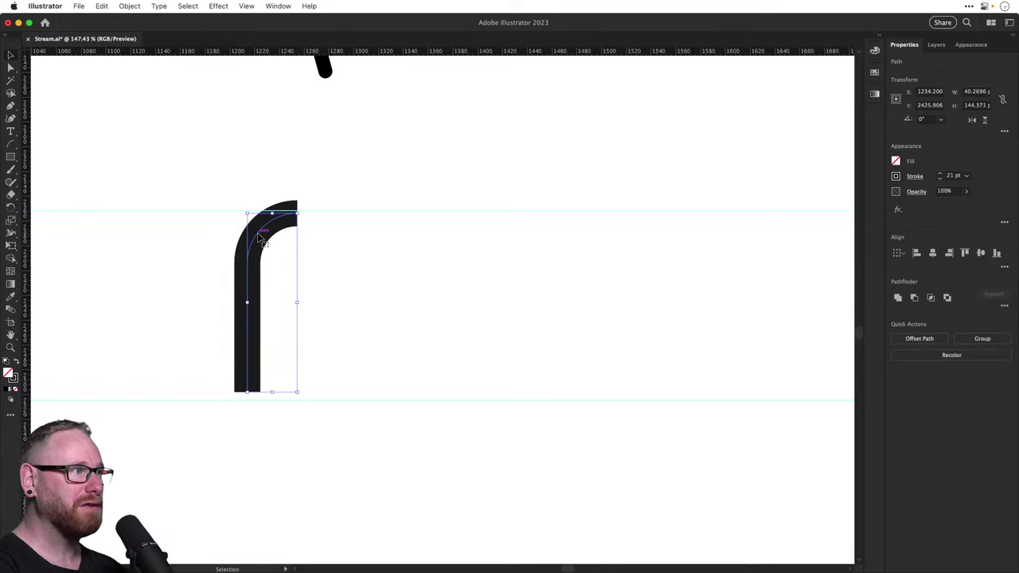
left_click_drag(263, 239, 263, 247)
left_click(359, 268)
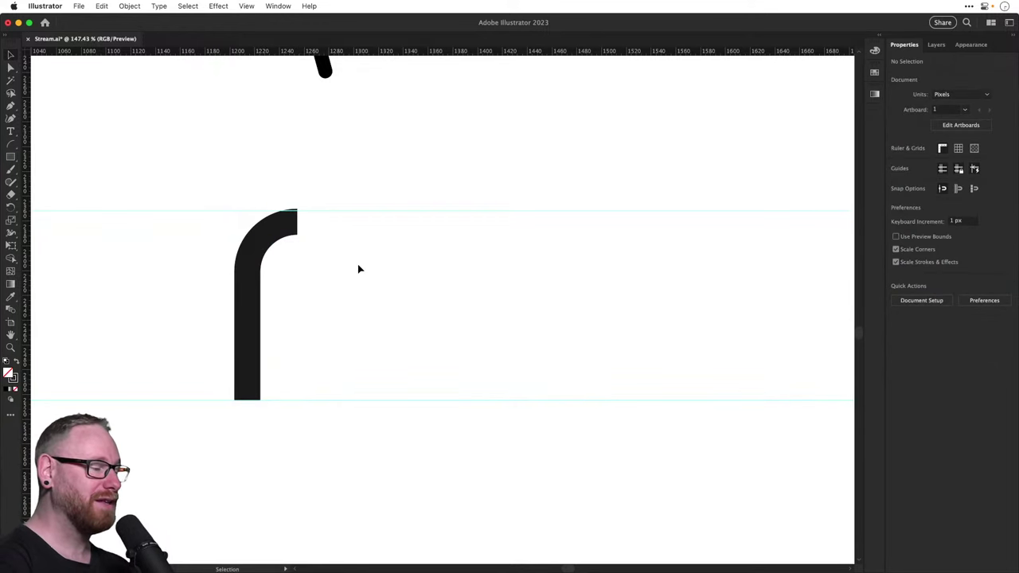
Try moving the straight stem away from the arc, undo the move, and deselect
left_click(249, 302)
left_click_drag(249, 302, 192, 302)
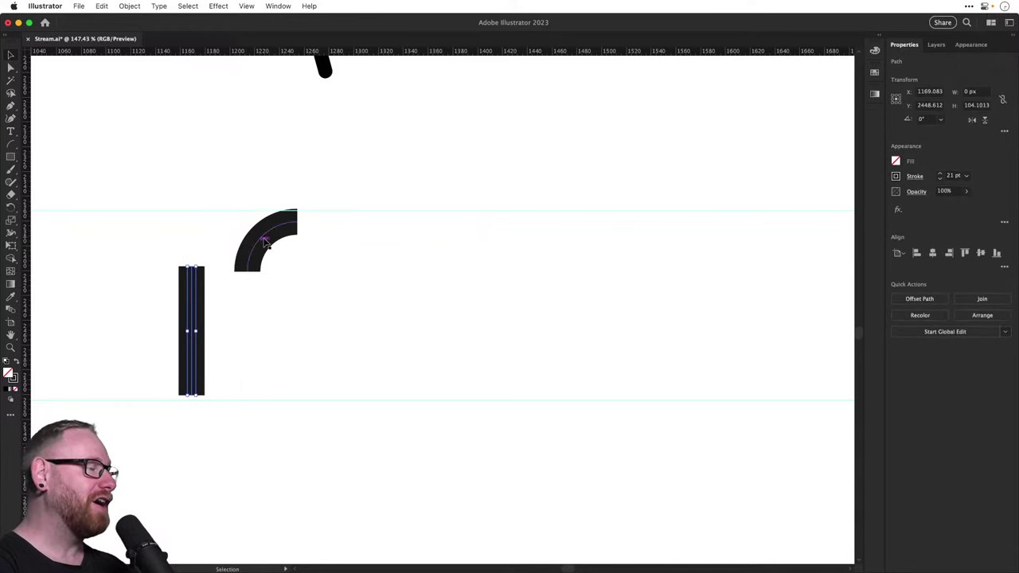
key("super+z")
left_click(367, 241)
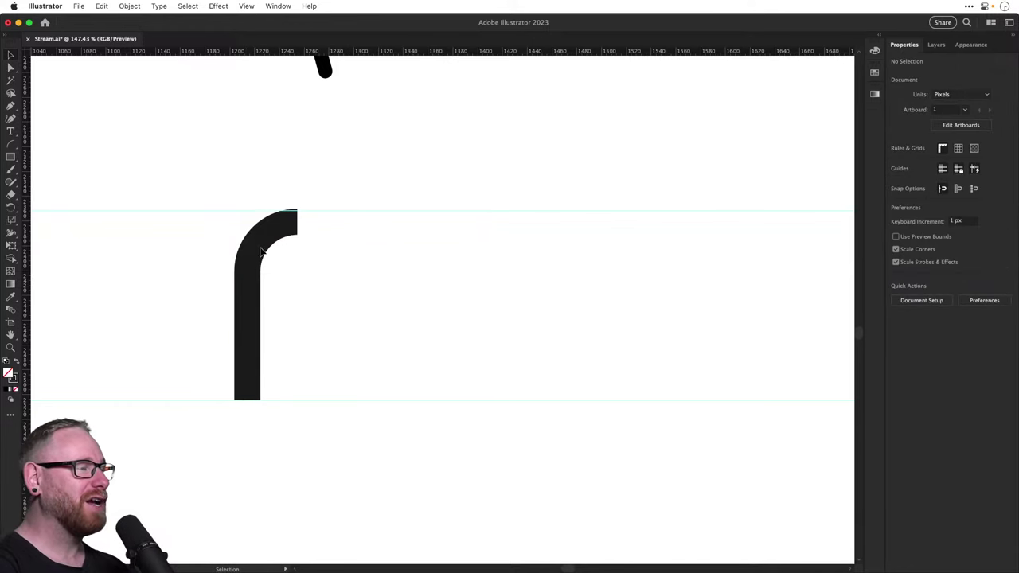
Shorten the straight stem of the hooked shape by raising its lower end well above the lower guide
left_click(250, 342)
left_click_drag(247, 401, 246, 355)
key("super+z")
left_click(1005, 130)
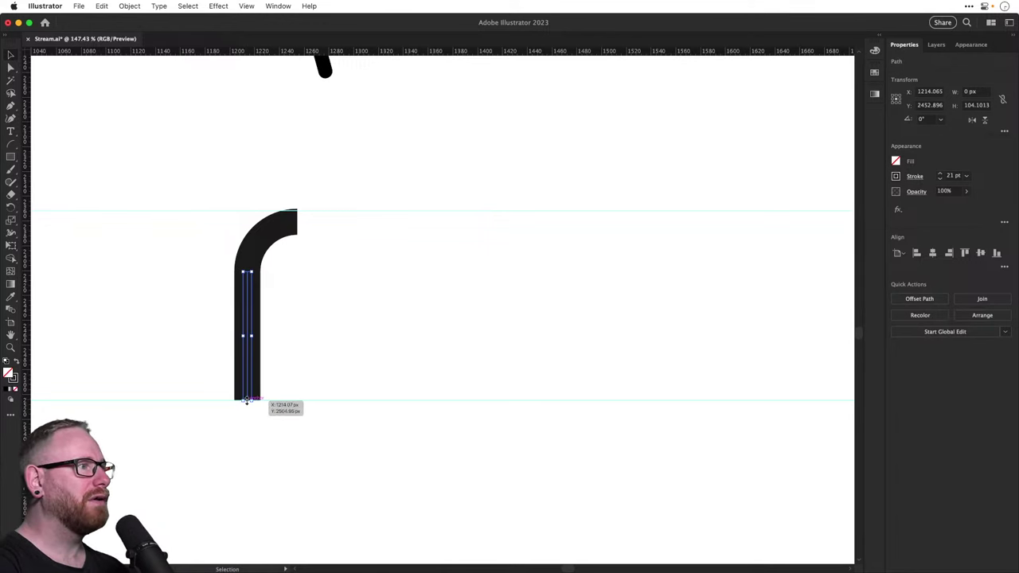
left_click_drag(247, 400, 249, 358)
left_click(277, 250)
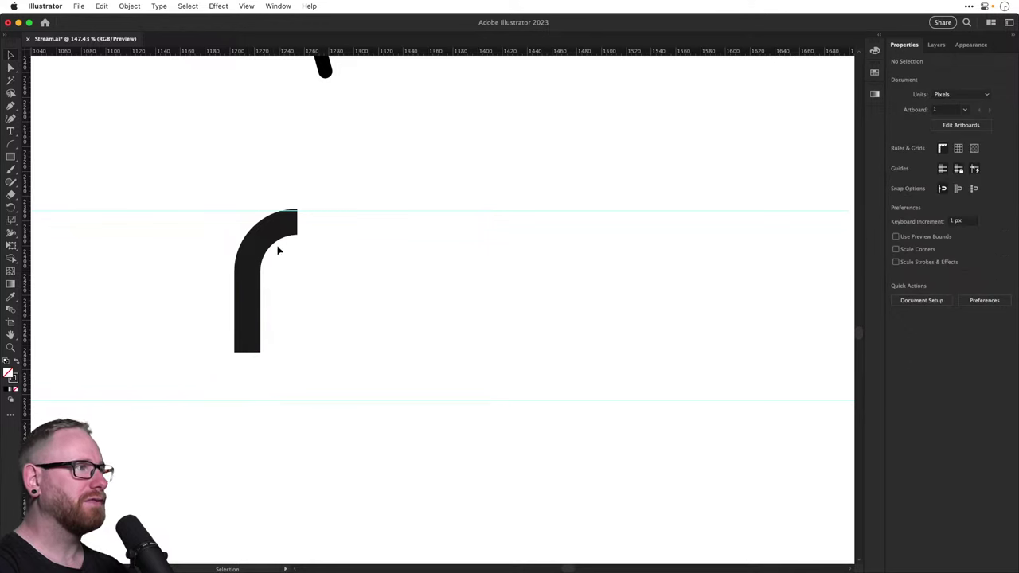
Turn off corner and stroke scaling, scale the stem and arc together to about 32 by 83 px, and give them a 20 pt stroke
left_click(236, 267)
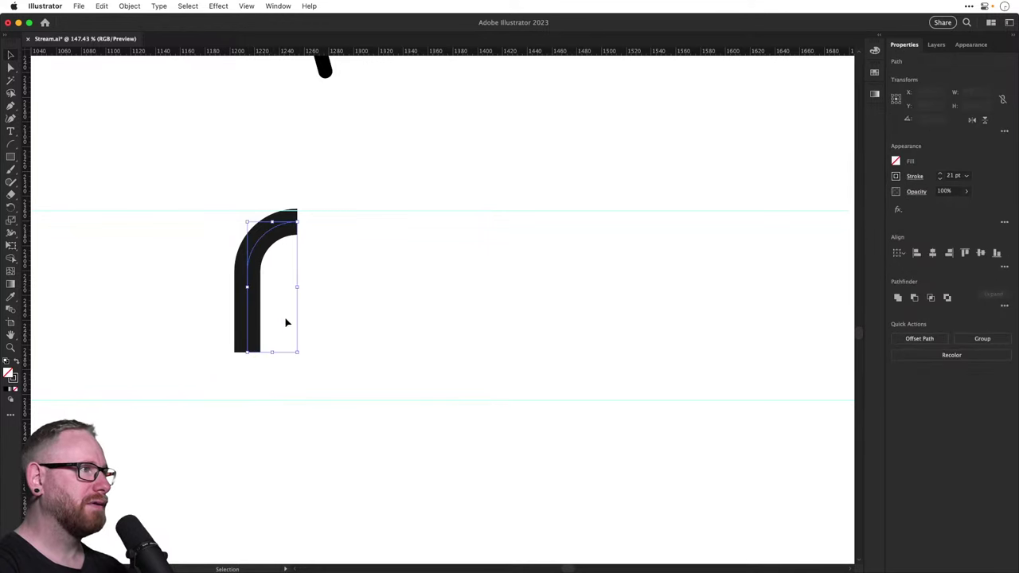
left_click_drag(296, 349, 287, 329)
key("shift+super+a")
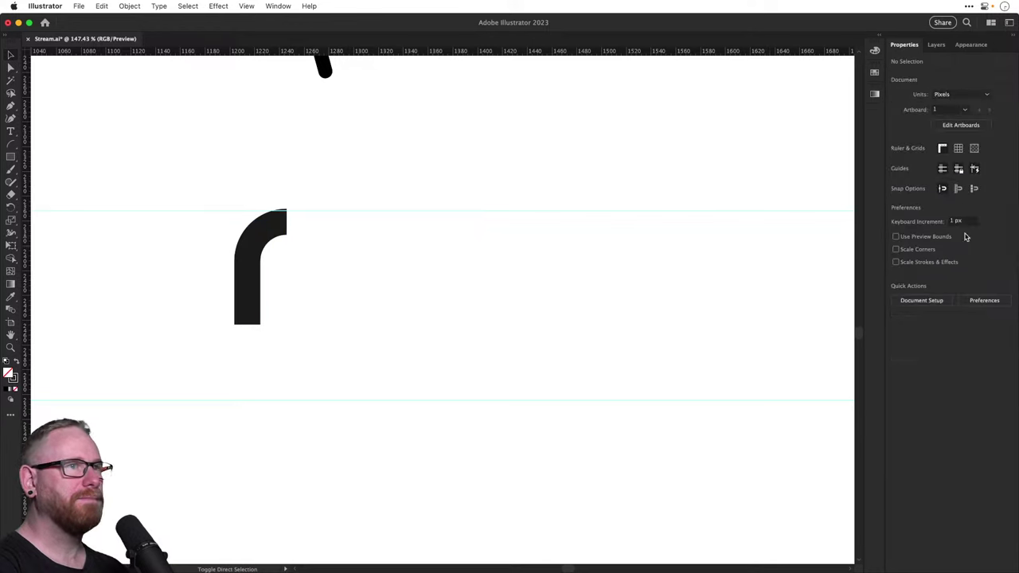
left_click(252, 231)
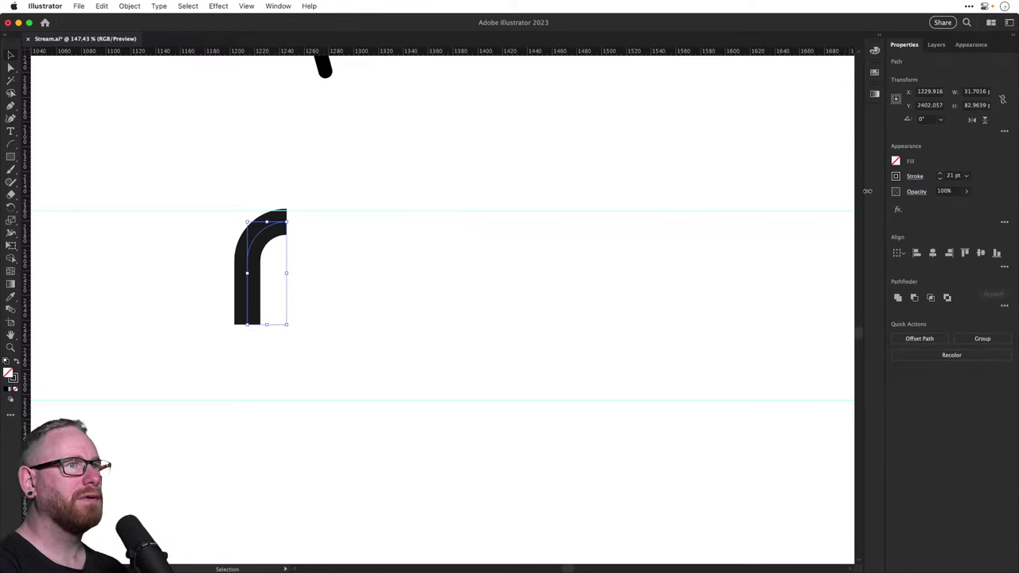
left_click(939, 179)
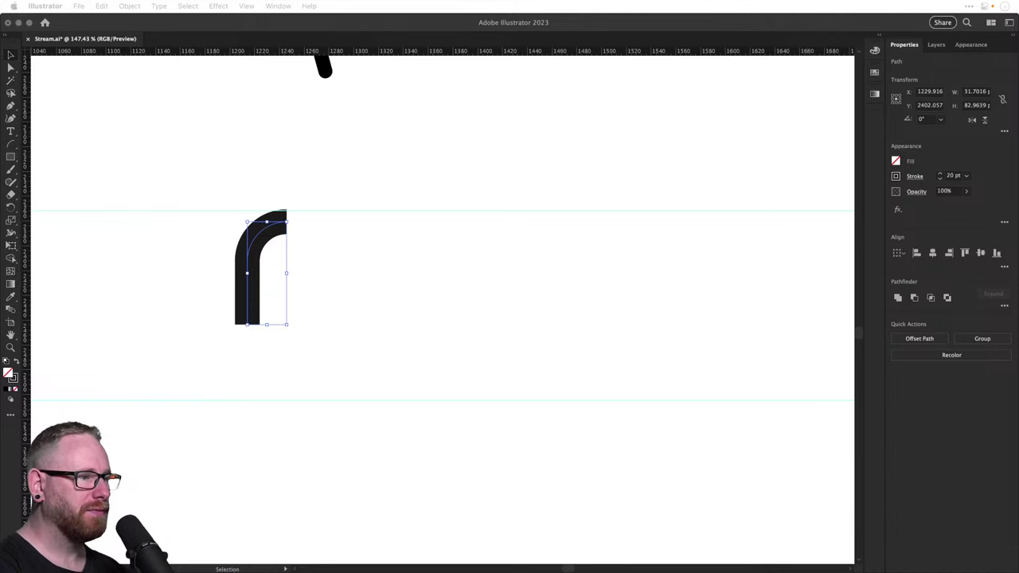
Duplicate the stem-and-arc shape about 110 px to the left
left_click(442, 271)
left_click_drag(196, 238, 288, 286)
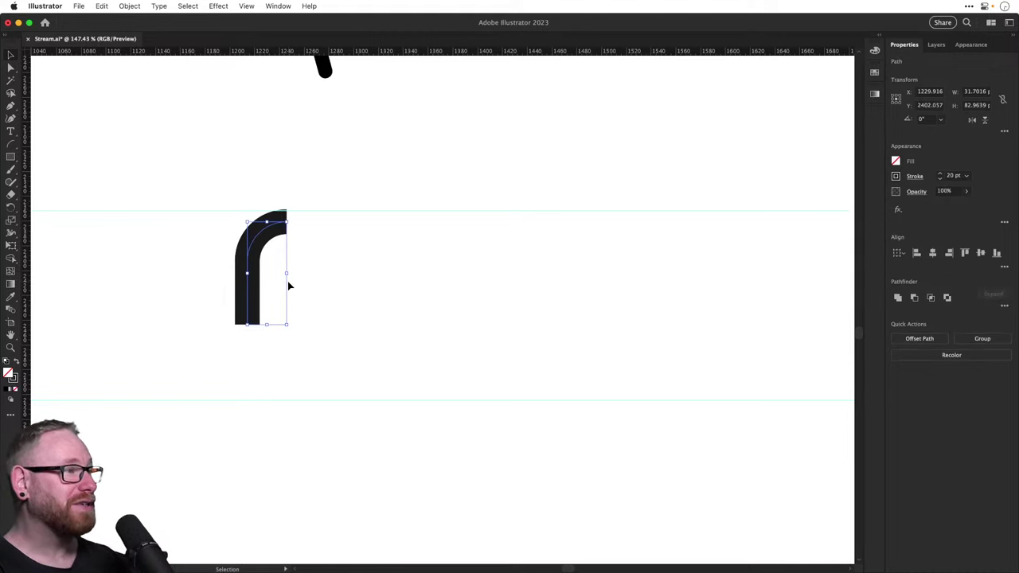
left_click_drag(250, 252, 114, 251)
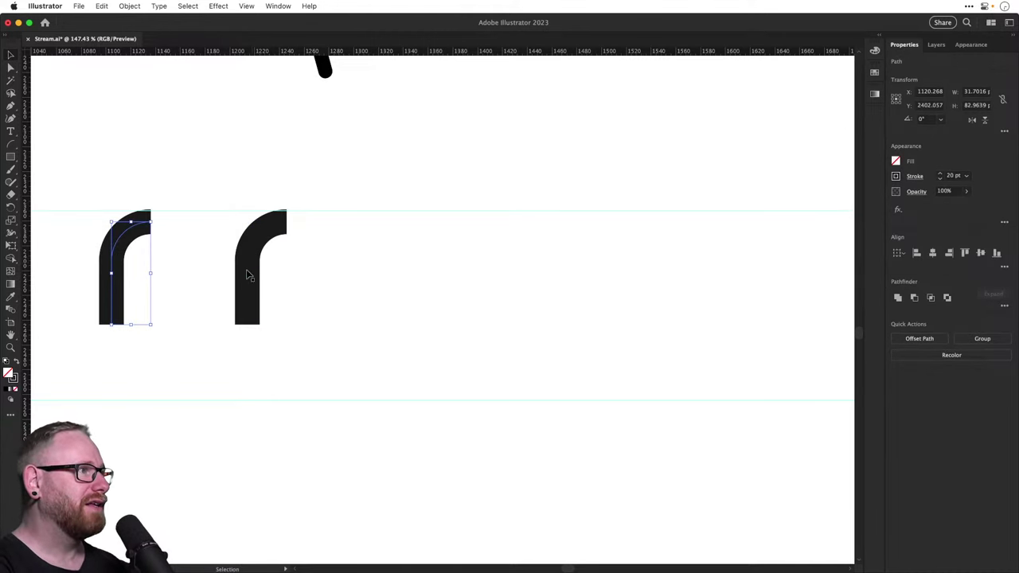
Delete the stem of the original shape and enlarge its arc proportionally to about 69 by 69 px
left_click(247, 269)
key("Delete")
left_click(244, 261)
left_click_drag(246, 265, 202, 308)
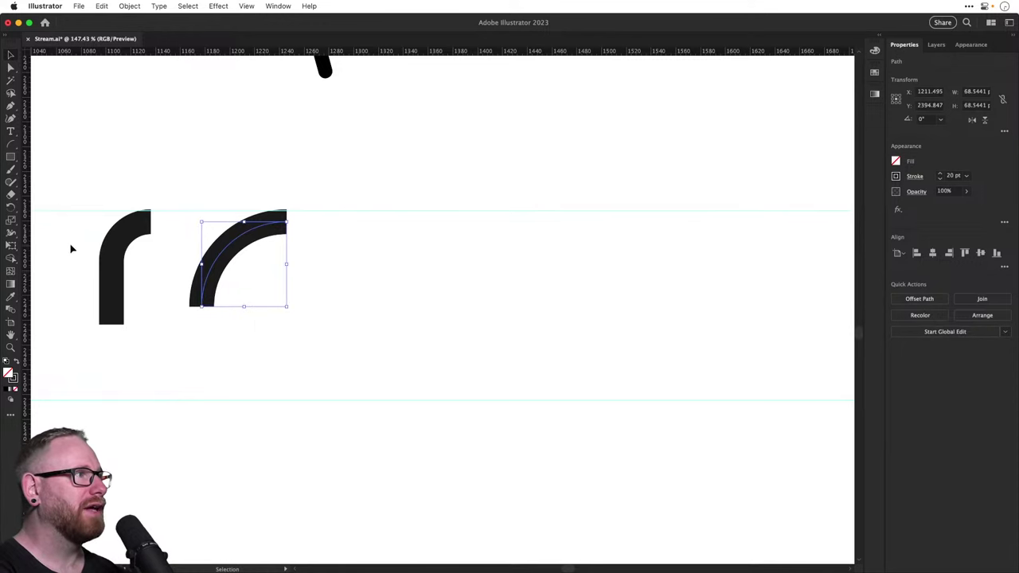
Set the stroke of both the hooked shape and the large arc to 16 pt
left_click_drag(71, 246, 443, 250)
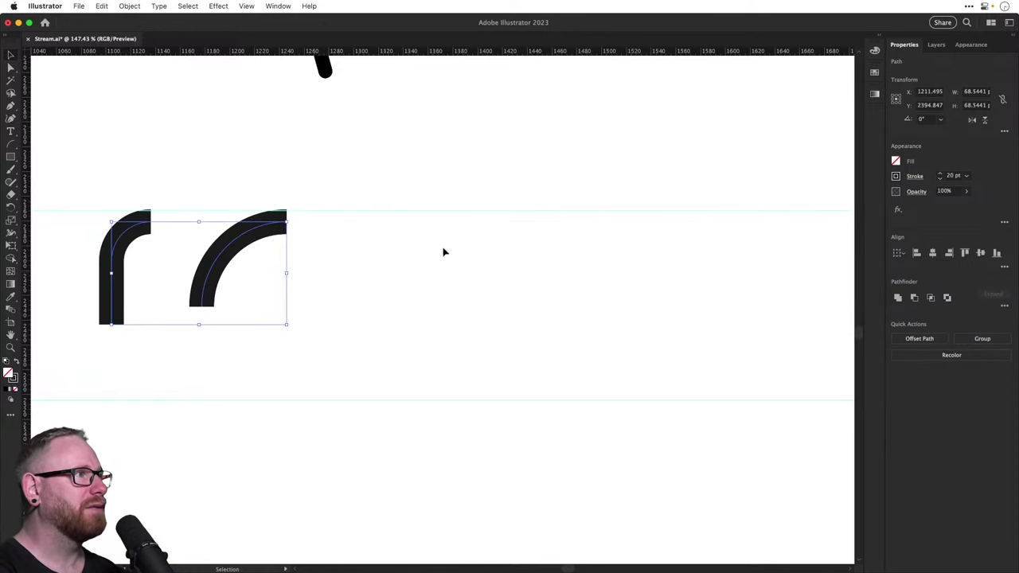
left_click(940, 179)
left_click(939, 179)
left_click(939, 180)
left_click(940, 179)
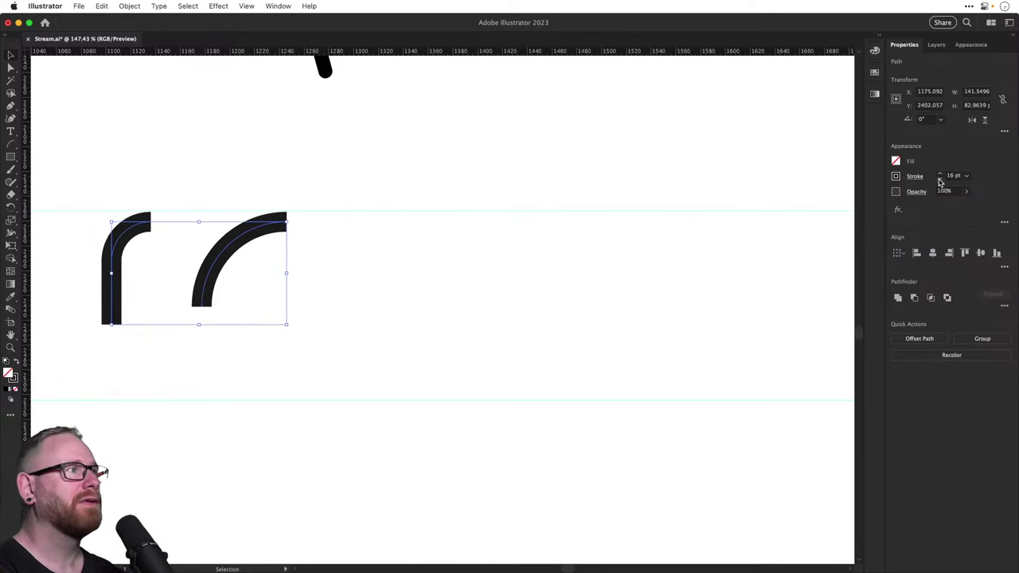
left_click(487, 311)
Add a copy of the large arc rotated 90° below it to complete a left half circle
left_click_drag(242, 241, 207, 335)
left_click(217, 337)
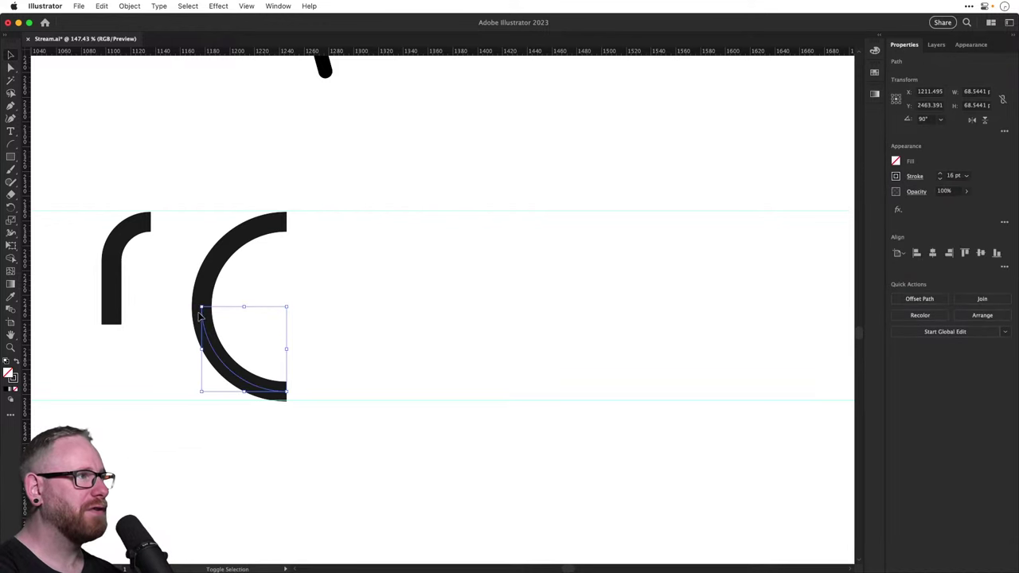
left_click(333, 284)
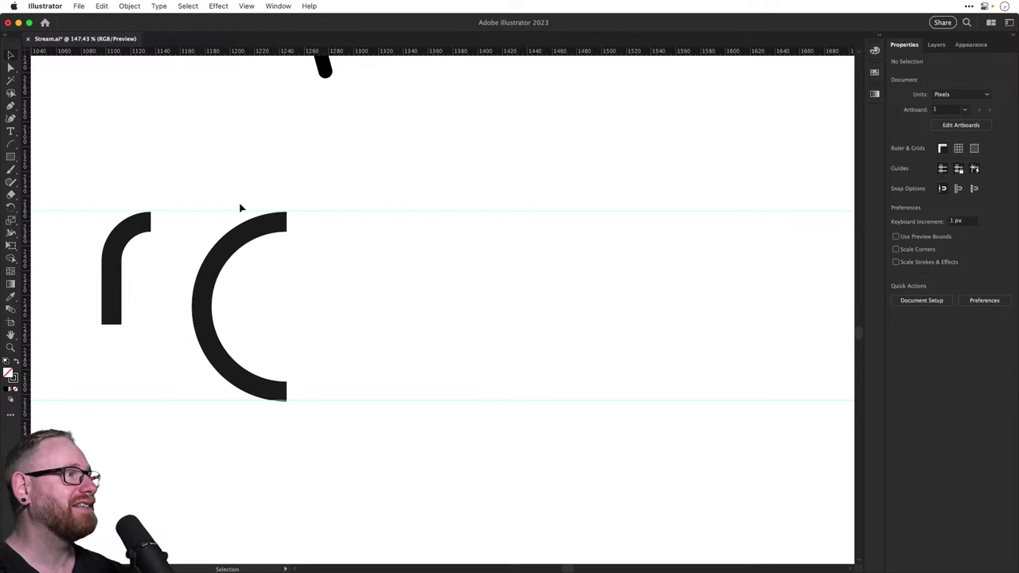
Copy the half circle to the right, reflect the copy horizontally, and join it against the first half to form a full circle
left_click_drag(238, 202, 280, 411)
left_click_drag(227, 253, 367, 253)
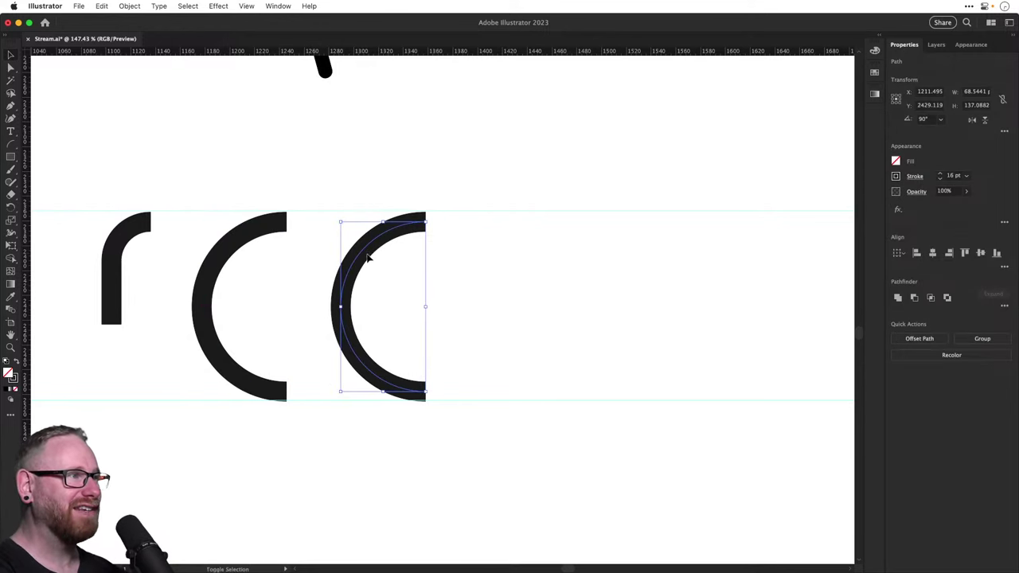
key("o")
left_click_drag(454, 261, 272, 391)
key("v")
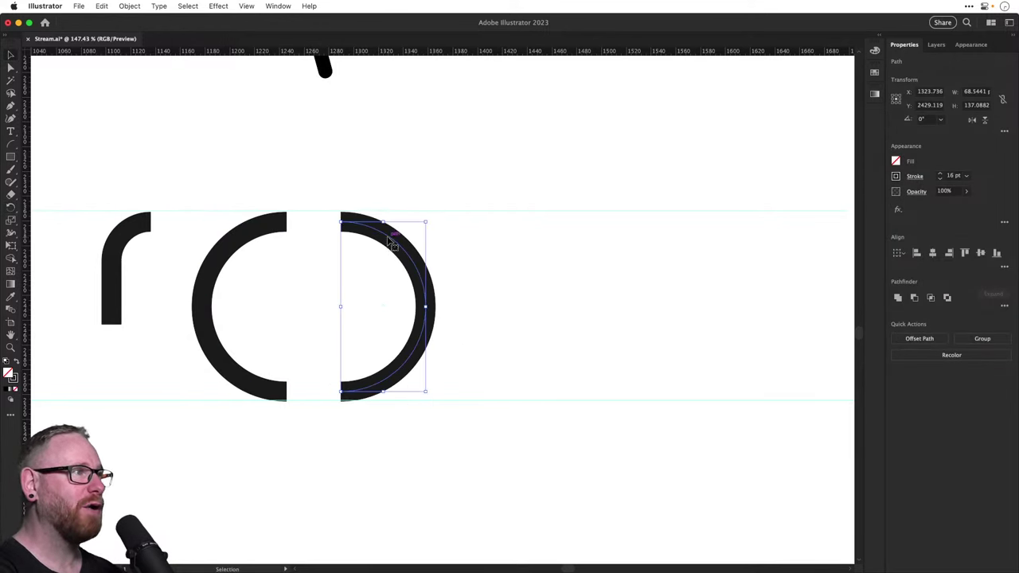
left_click_drag(389, 239, 334, 243)
left_click(467, 329)
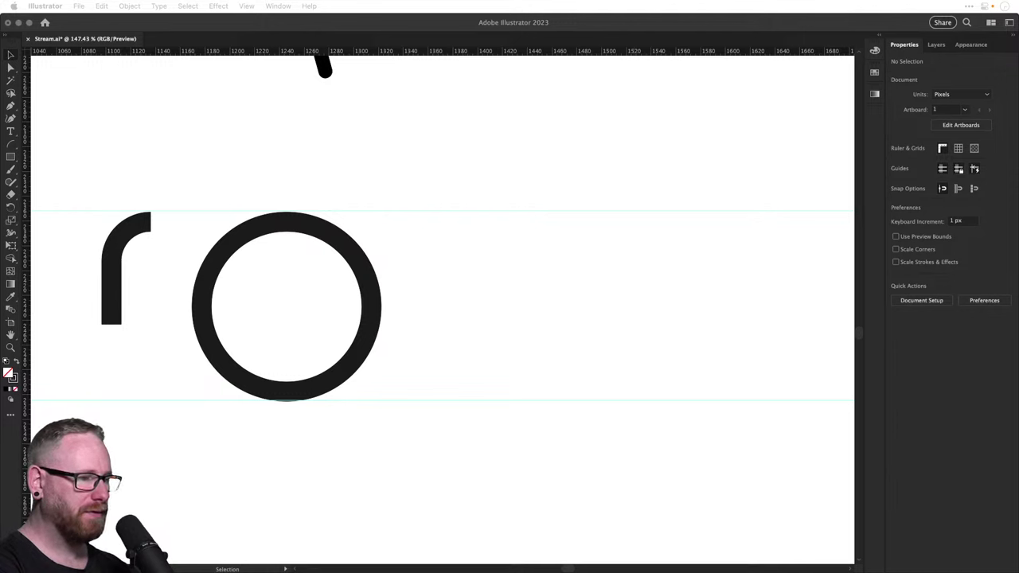
Return to Illustrator and paste the 2001: A Space Odyssey title image, converting its colours to preserve their appearance
key("super+Tab")
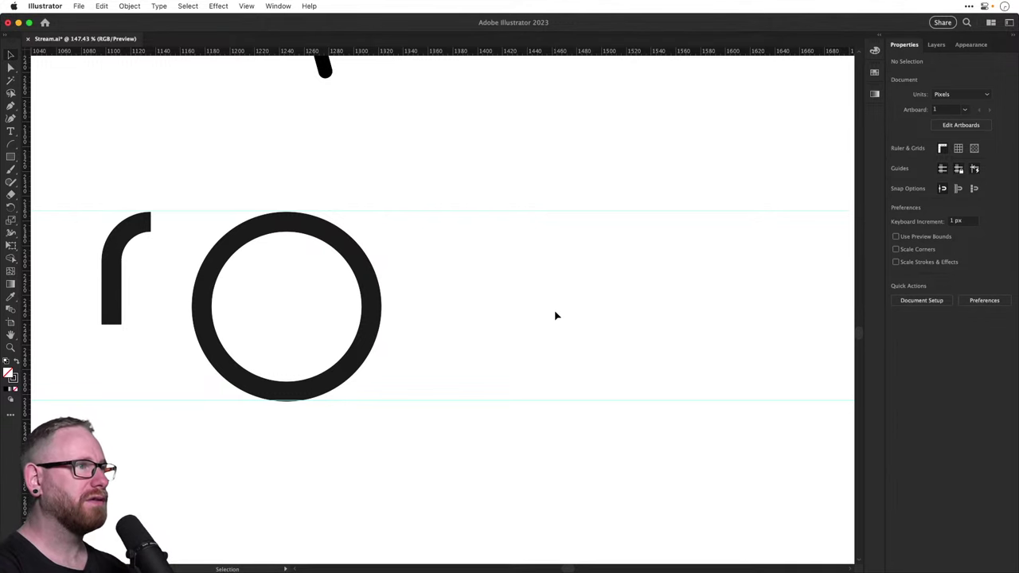
key("super+v")
left_click(594, 344)
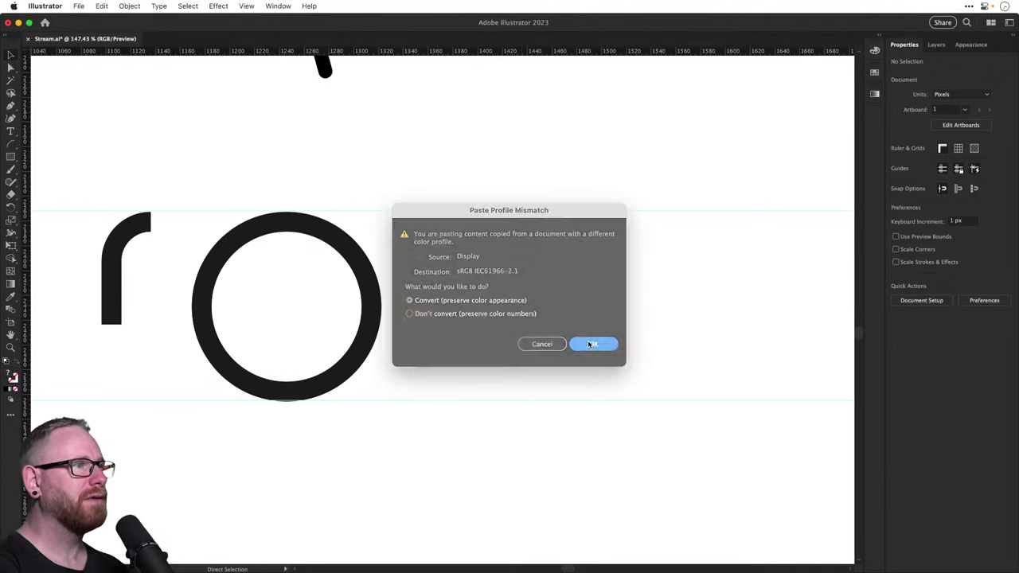
Move the 2001: A Space Odyssey image below the lower guide, under the custom letterforms, and deselect it
left_click_drag(126, 199, 539, 205)
left_click_drag(537, 277, 391, 288)
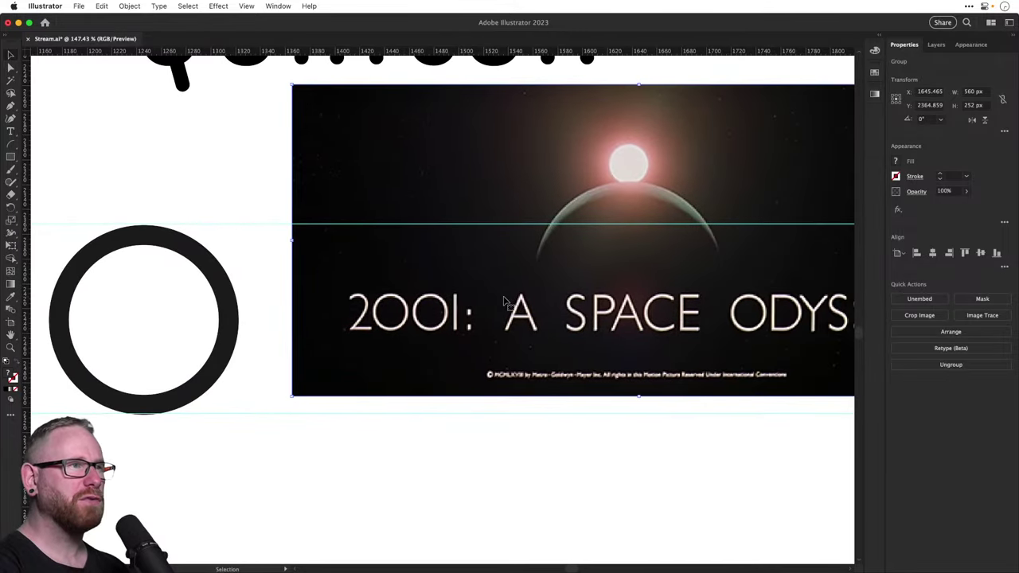
left_click_drag(777, 345, 734, 352)
scroll(568, 362, "right", 3)
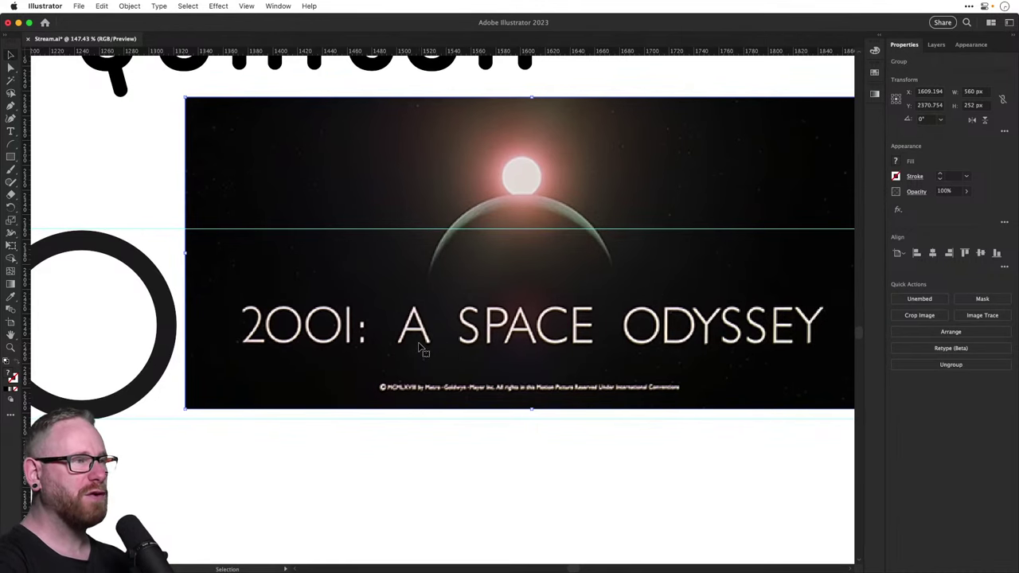
left_click_drag(420, 349, 533, 409)
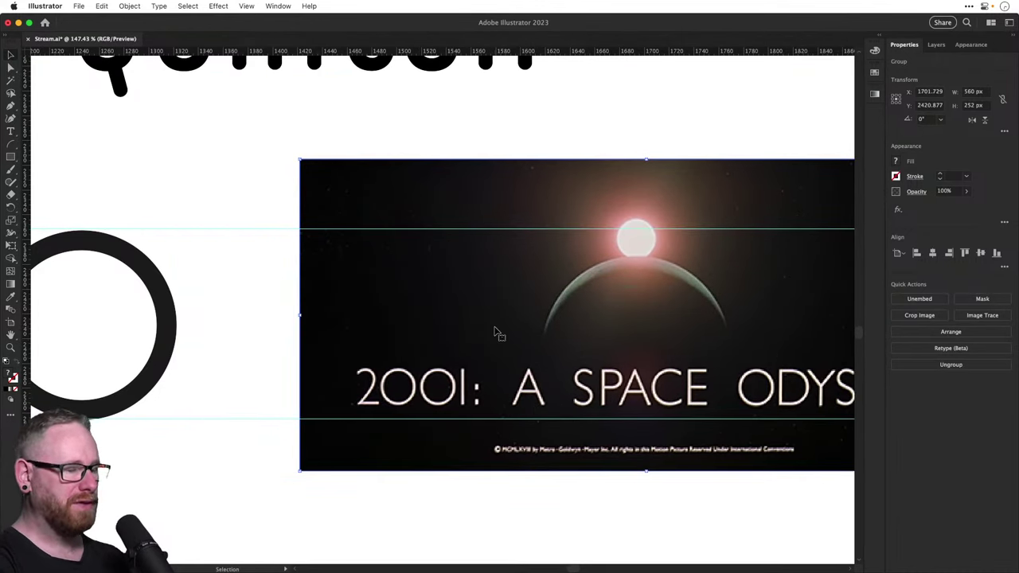
key("super+minus")
key("super+minus")
left_click_drag(441, 307, 295, 465)
left_click_drag(318, 359, 386, 346)
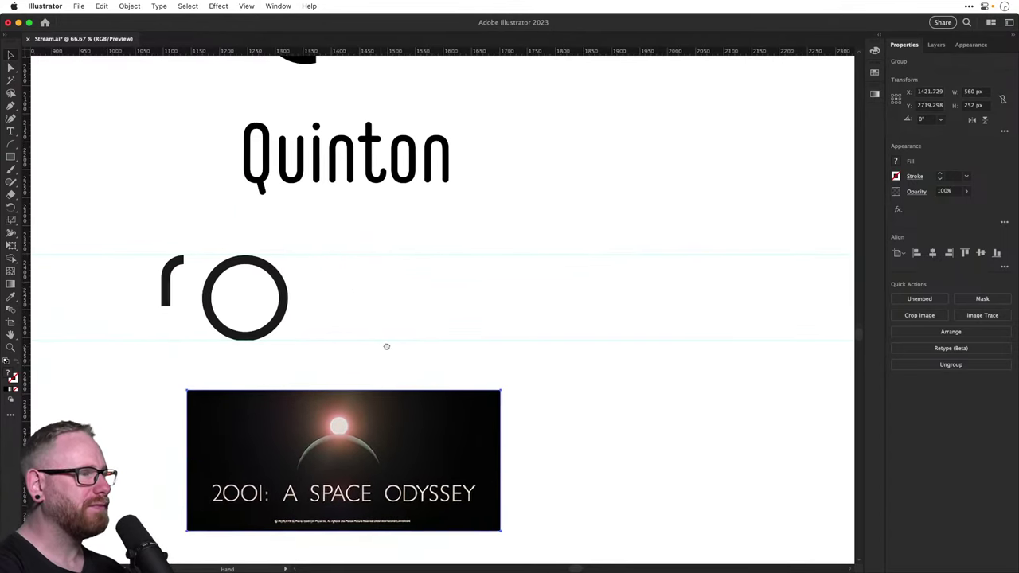
left_click(356, 304)
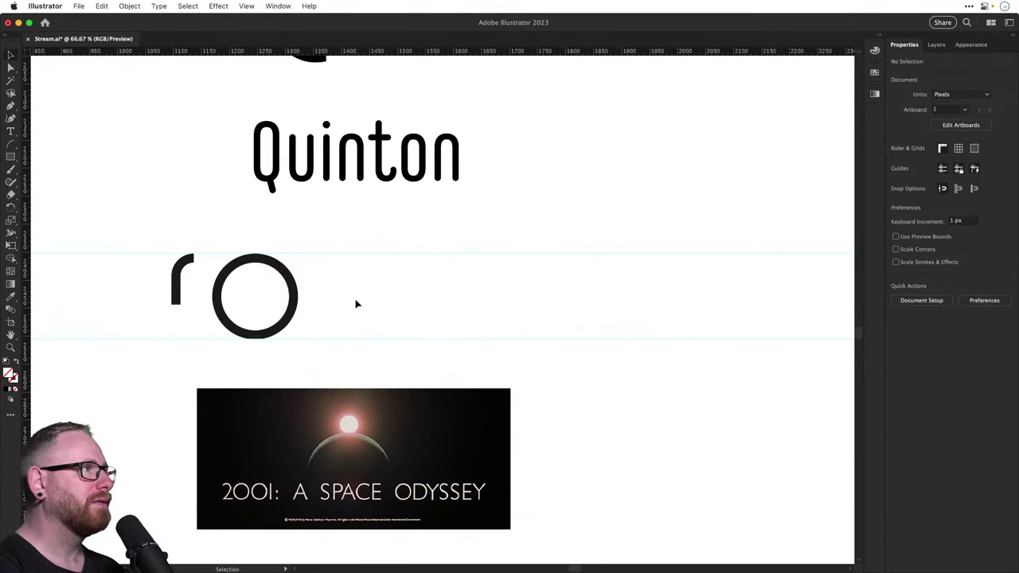
Add the wordmark name as a new text object to the right of the circle
left_click(10, 130)
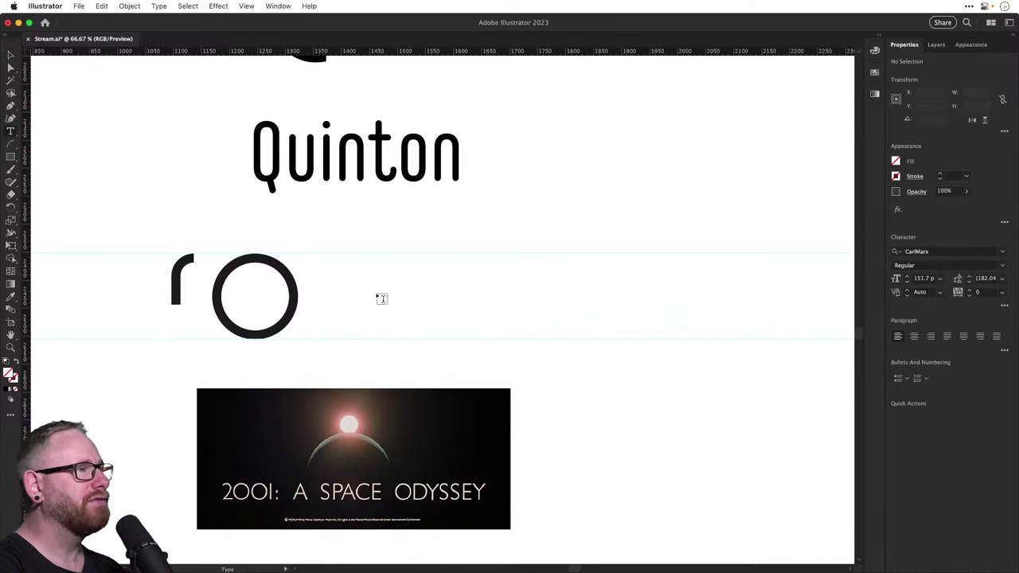
left_click(434, 297)
type("Q")
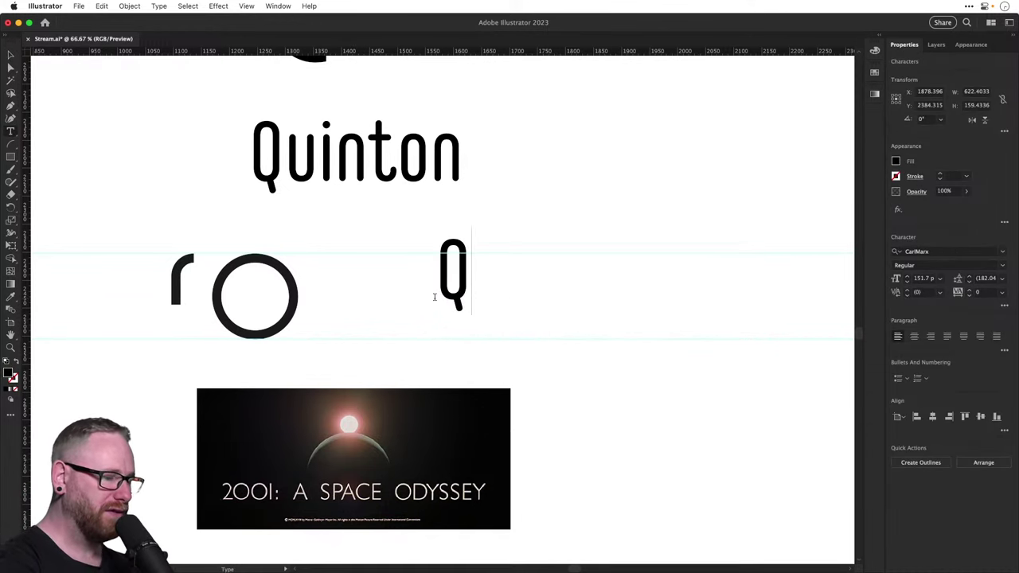
type("uinton")
key("Escape")
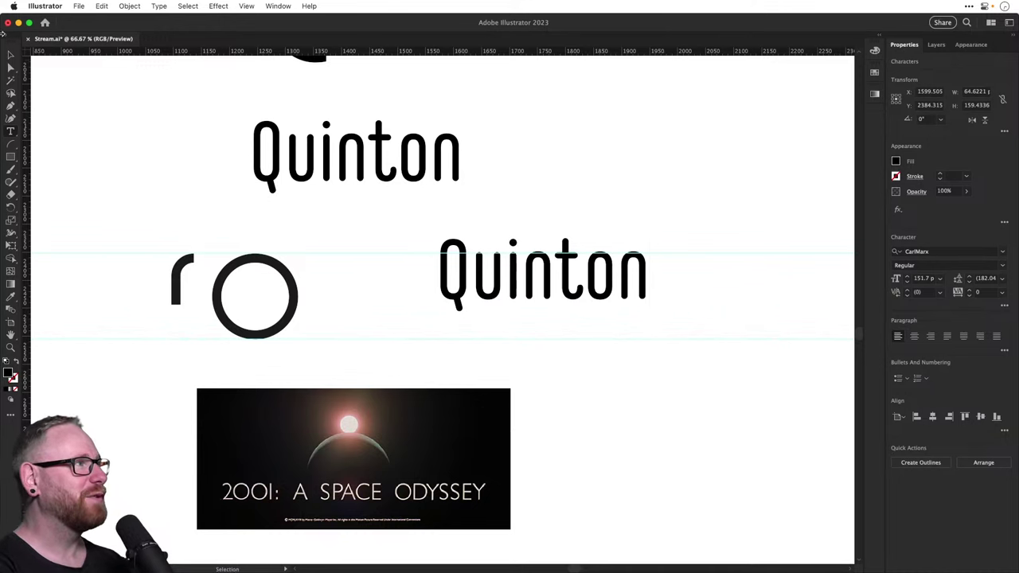
Set the new text in Dan Sans Bold and move it up beside the earlier narrow version of the name
left_click(943, 251)
type("da")
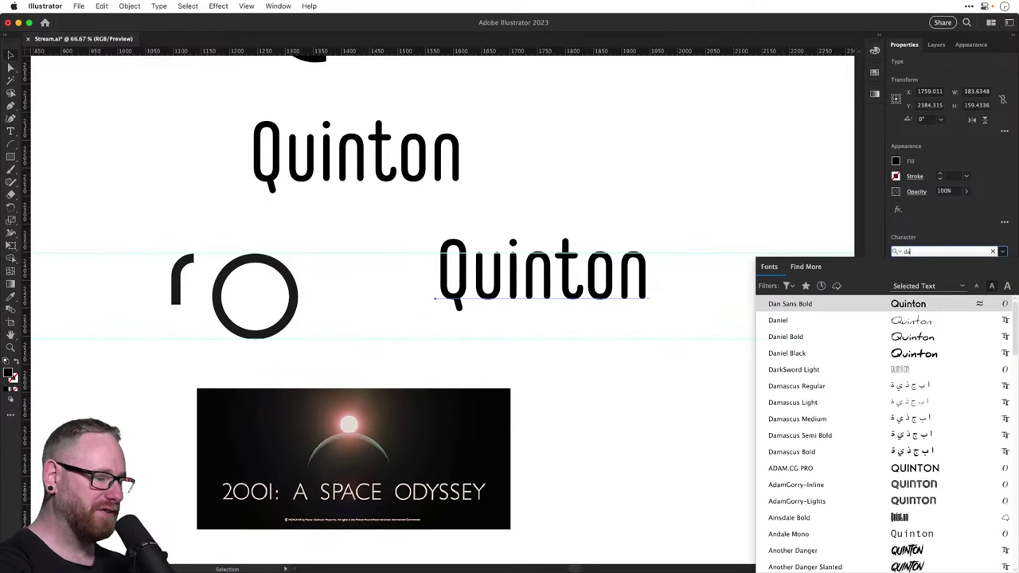
type("n")
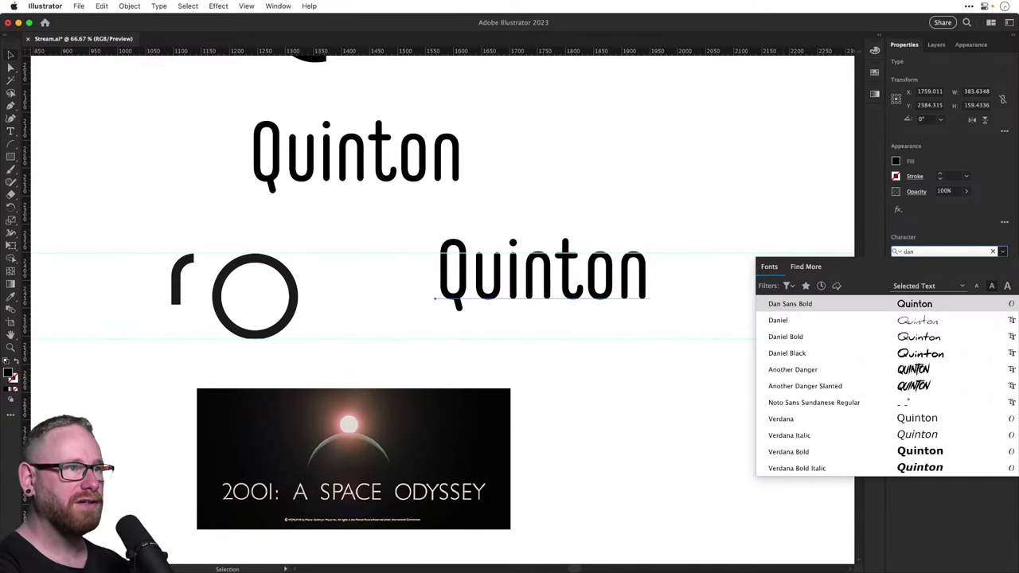
left_click(848, 307)
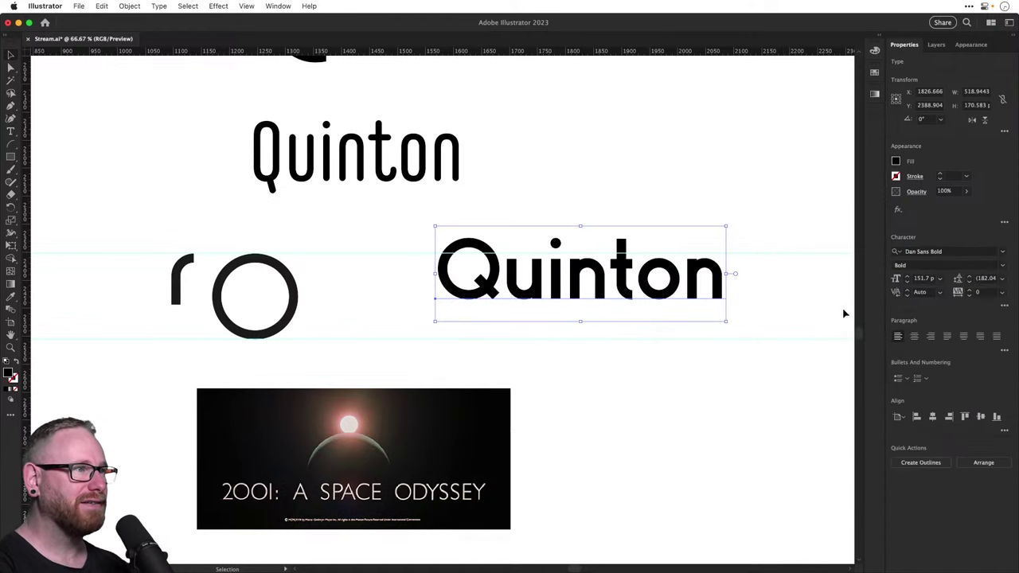
left_click(568, 152)
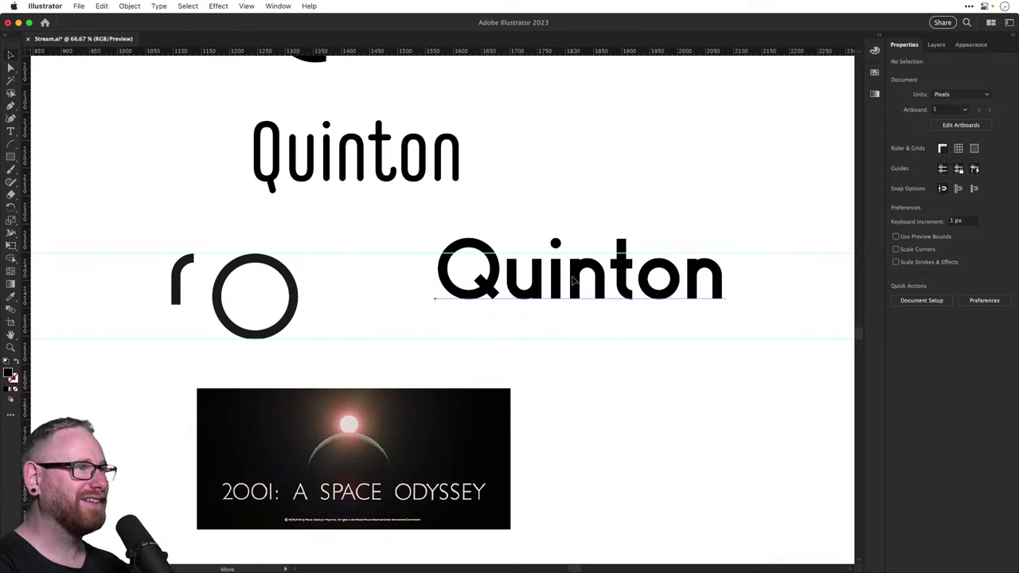
left_click_drag(571, 279, 624, 193)
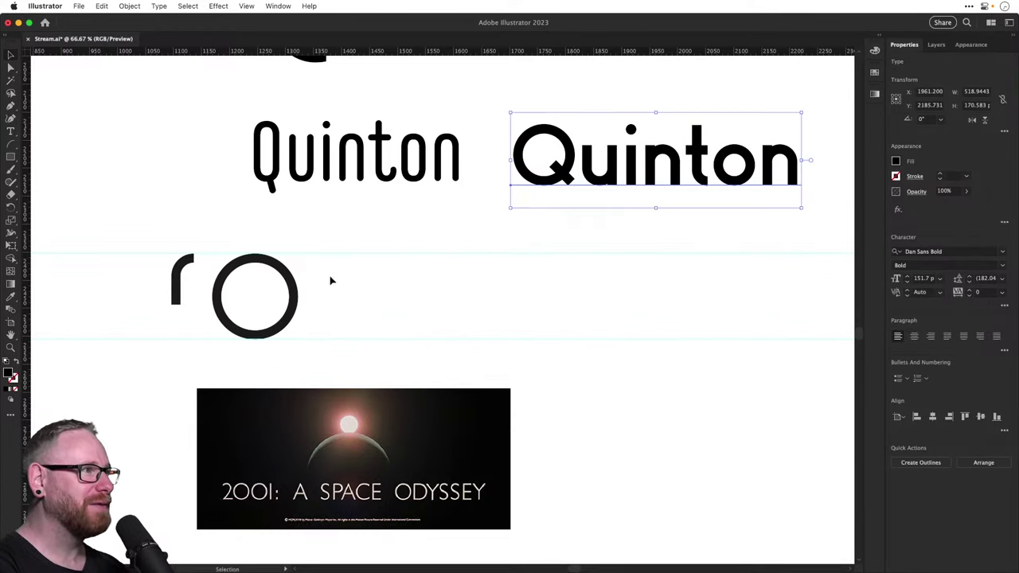
Try copying the circle's upper-left arc to the right and rotating it 90°, and delete the copy
key("z")
left_click_drag(297, 292, 406, 325)
key("space")
left_click_drag(255, 278, 308, 284)
key("v")
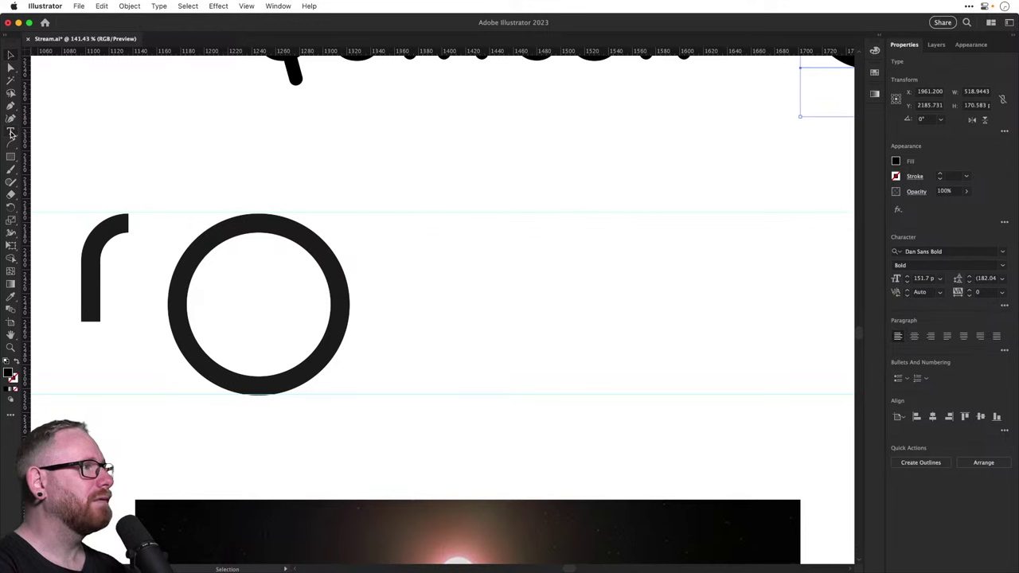
key("a")
left_click_drag(207, 246, 449, 243)
key("r")
left_click_drag(530, 298, 448, 216)
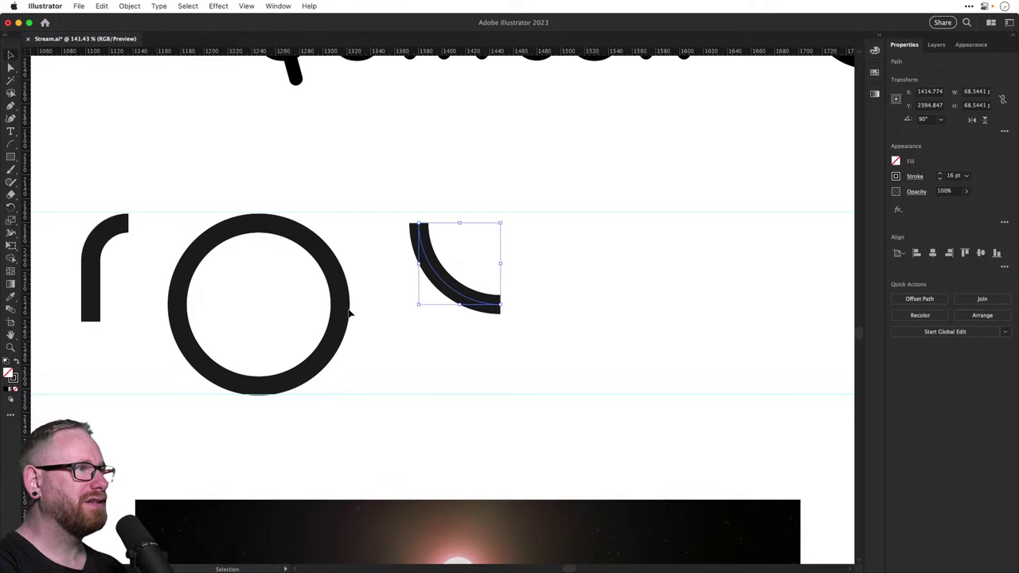
key("a")
key("Delete")
Copy the circle's lower half to the right and extend both its ends with straight stems to the upper guide, forming a U
key("v")
left_click_drag(180, 388, 515, 364)
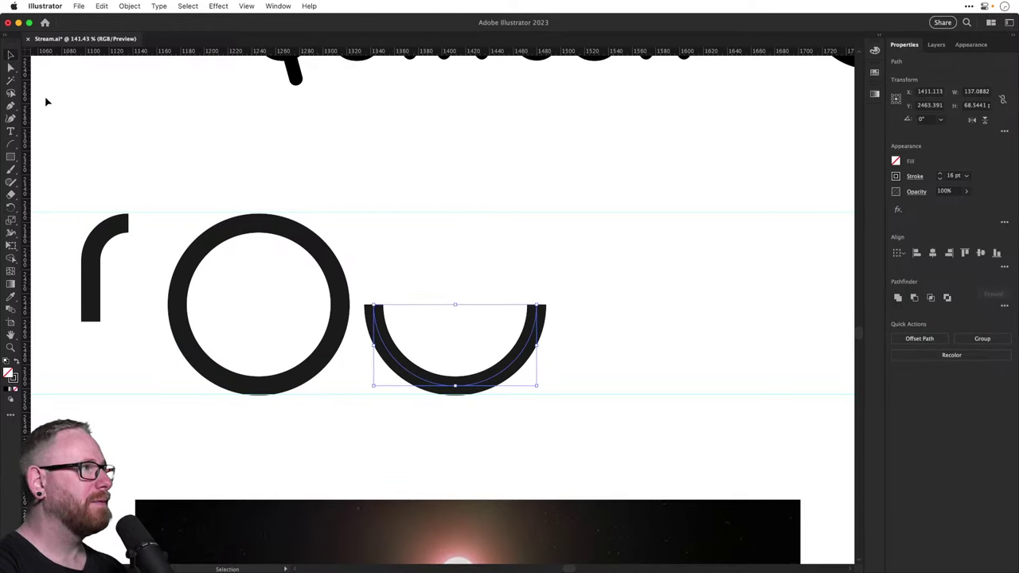
left_click_drag(90, 271, 376, 220, "alt+shift+super")
scroll(374, 244, "down", 1)
left_click_drag(376, 300, 447, 246)
left_click(395, 260)
left_click(559, 249)
Draw a diagonal straight tail with the Pen tool across the circle's lower-right edge, turning the circle into a Q
left_click(11, 107)
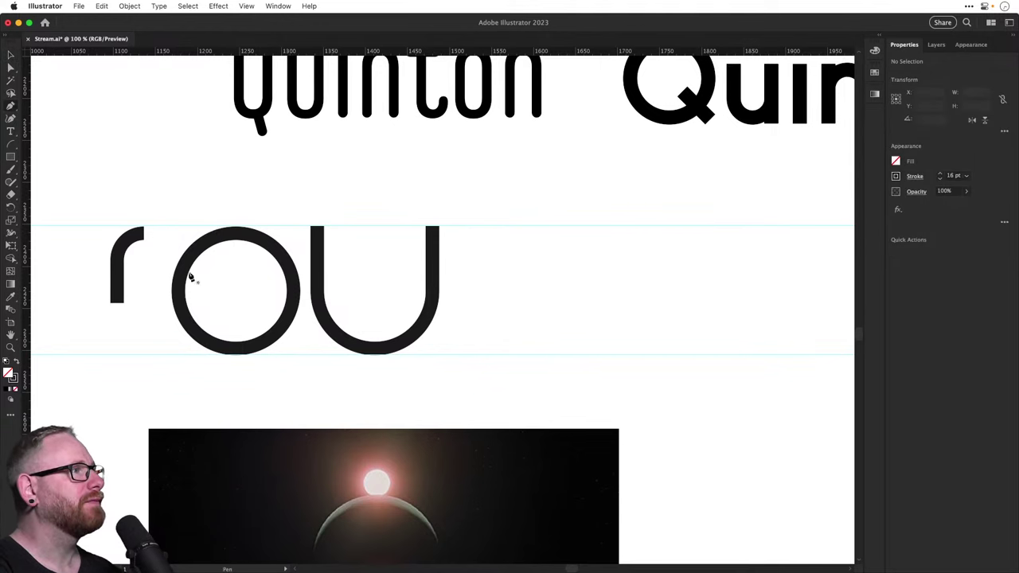
left_click(243, 312)
left_click(296, 364)
left_click(238, 268, "super")
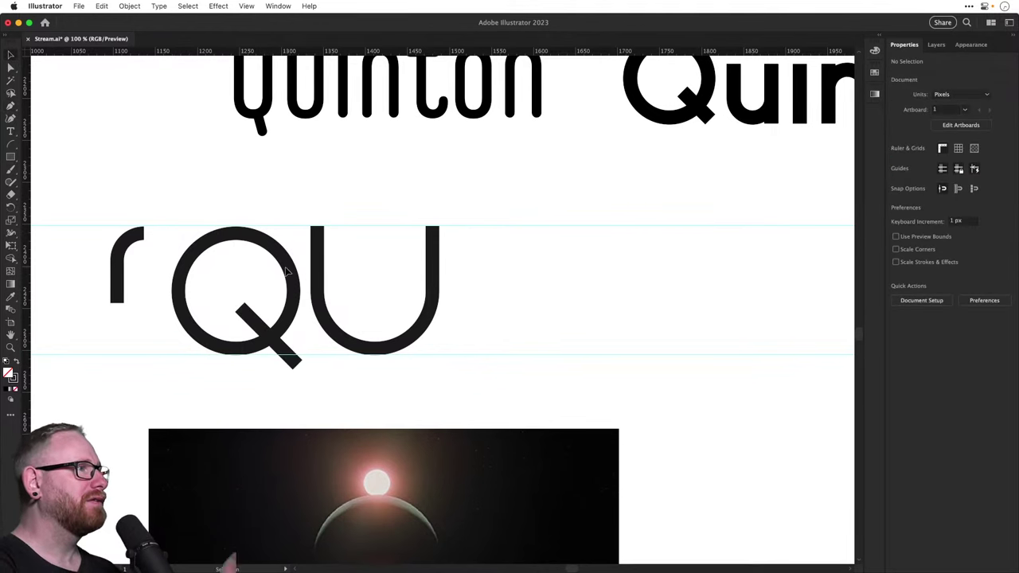
Split the U into separate stems and bowl, and narrow the bowl by pulling its open right end inward
left_click(431, 293)
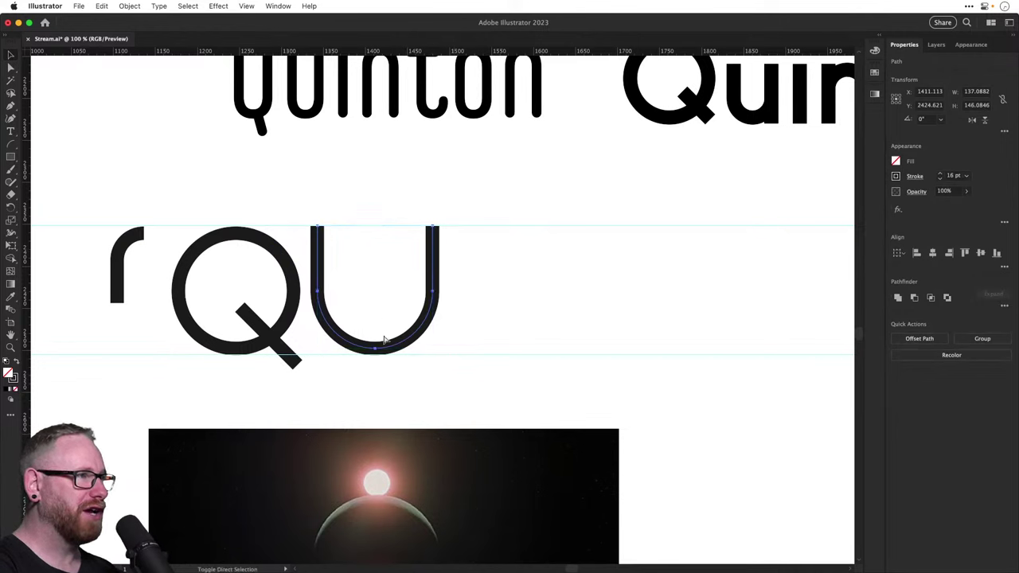
left_click(455, 343, "super")
left_click(323, 322)
left_click_drag(434, 291, 406, 300)
left_click(315, 294)
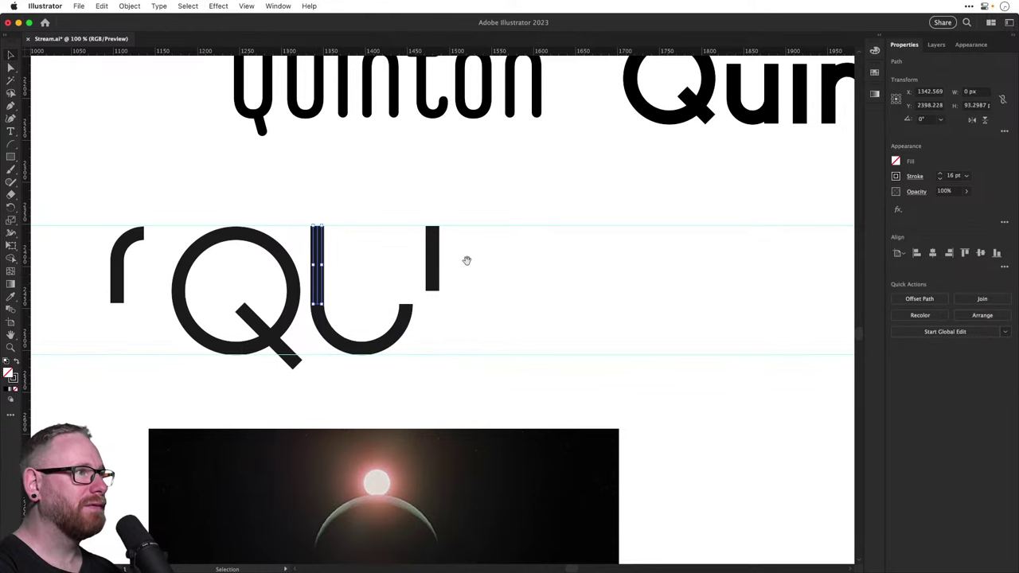
Retype the Dan Sans Bold version of the name in all capitals
left_click_drag(467, 260, 311, 350)
double_click(544, 179)
key("super+a")
type("QU")
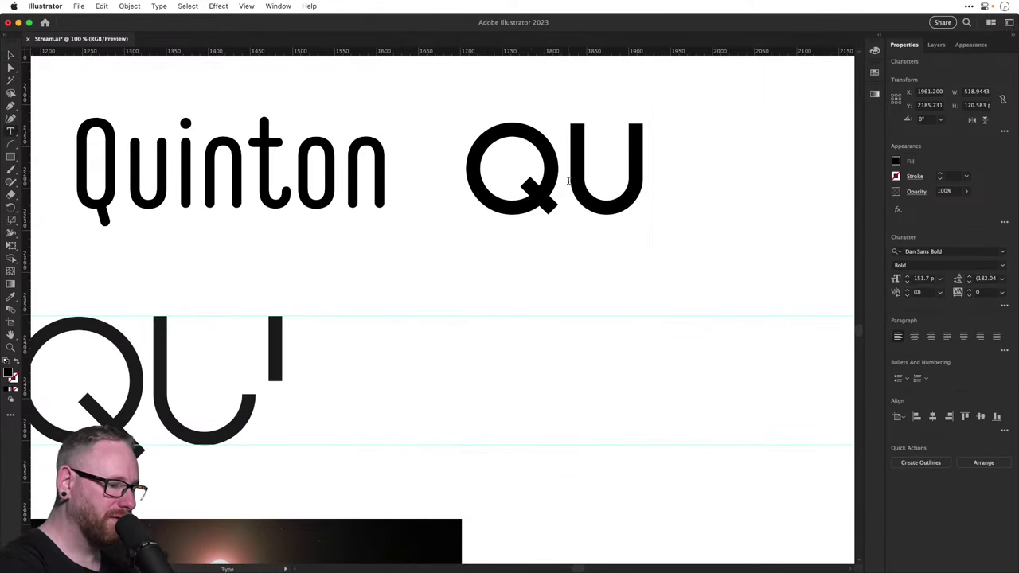
type("IN")
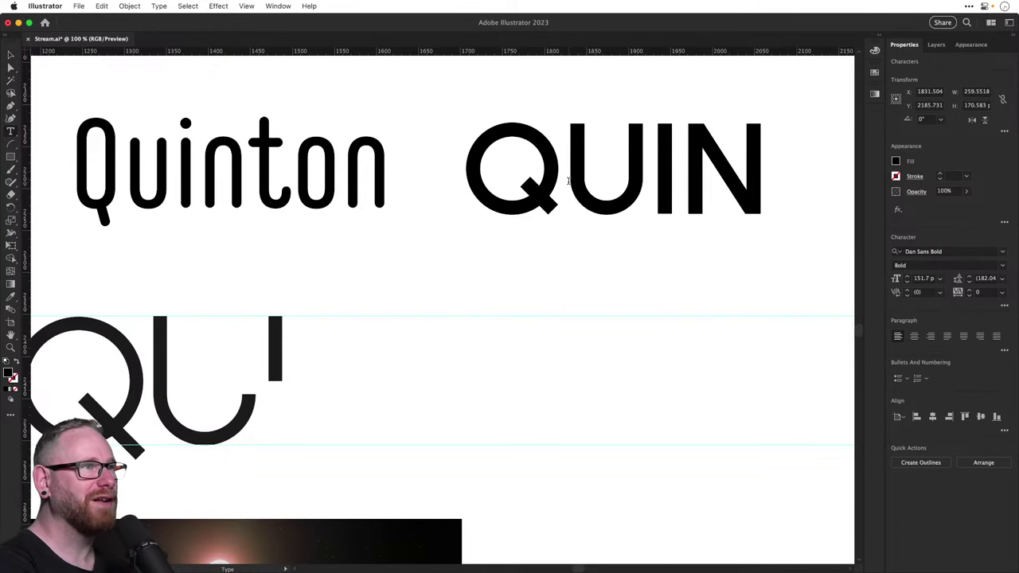
type("TO")
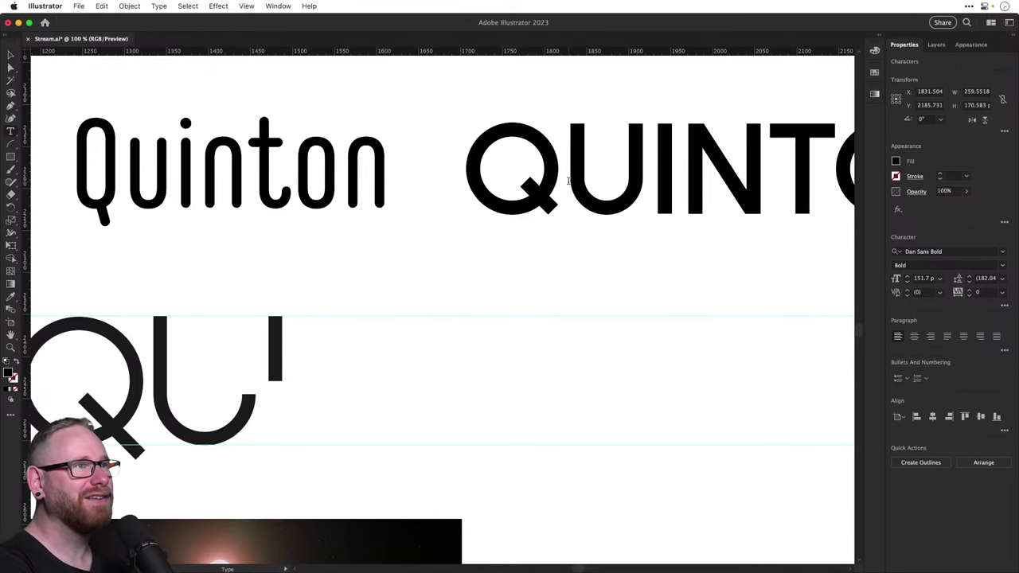
left_click(12, 54)
left_click(486, 253)
Join the loose right stem to the narrowed bowl's open end, and shift the whole U slightly right, away from the Q
left_click_drag(519, 263, 642, 200)
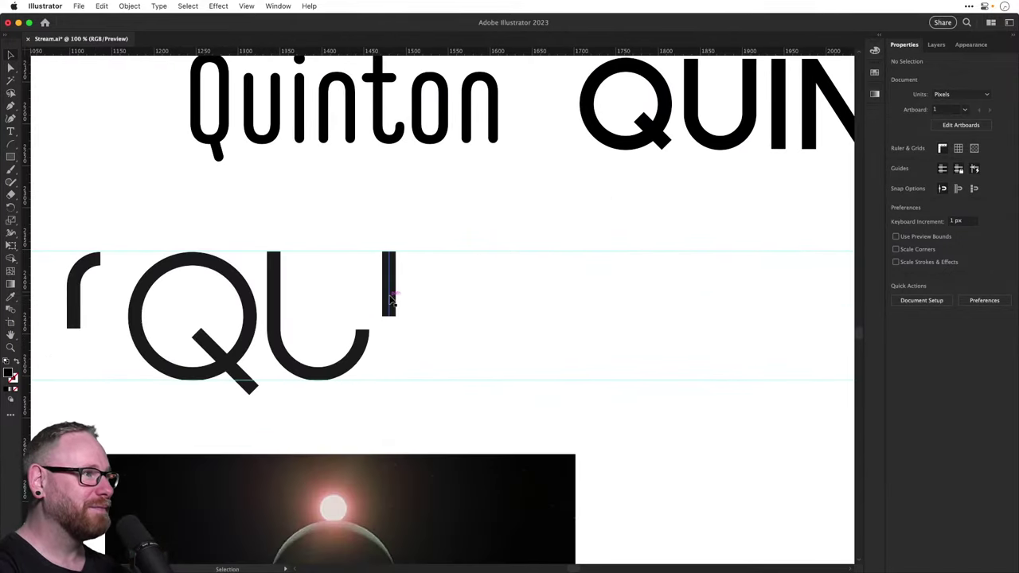
mouse_move(390, 298)
left_mouse_down()
mouse_move(362, 294)
mouse_move(363, 329)
left_mouse_up()
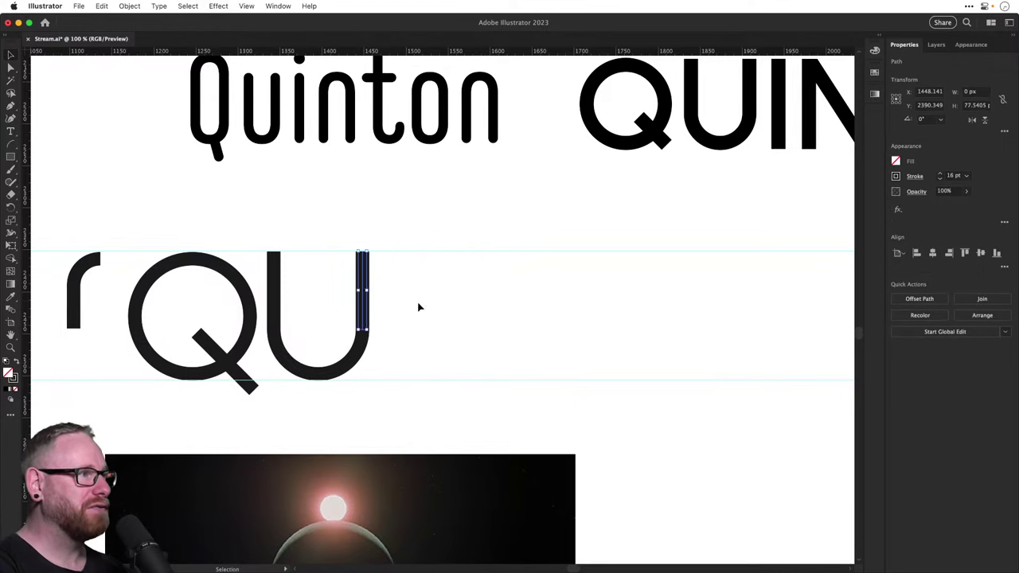
left_click(408, 295)
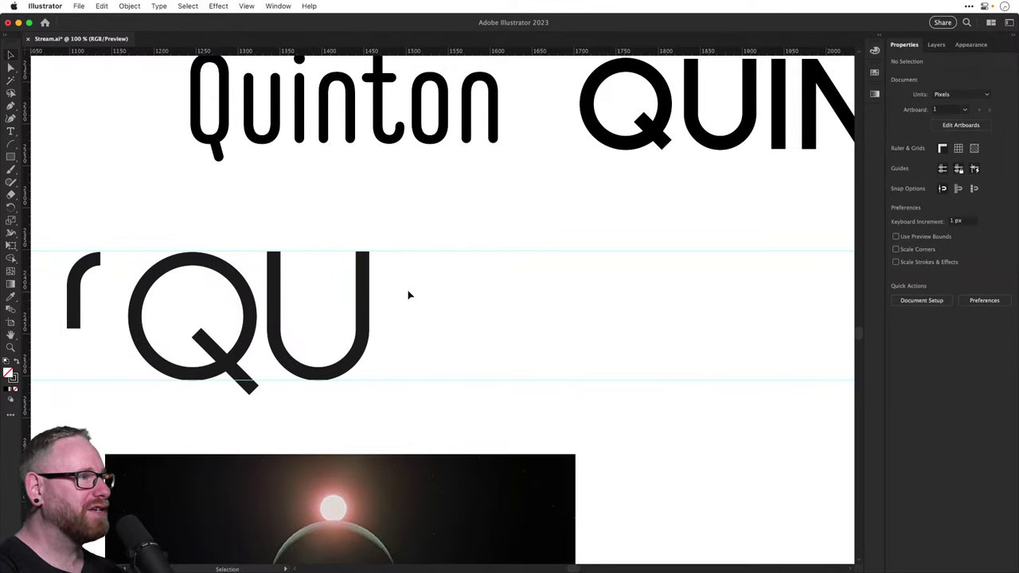
left_click(409, 384)
key("shift+Right")
key("super+shift+a")
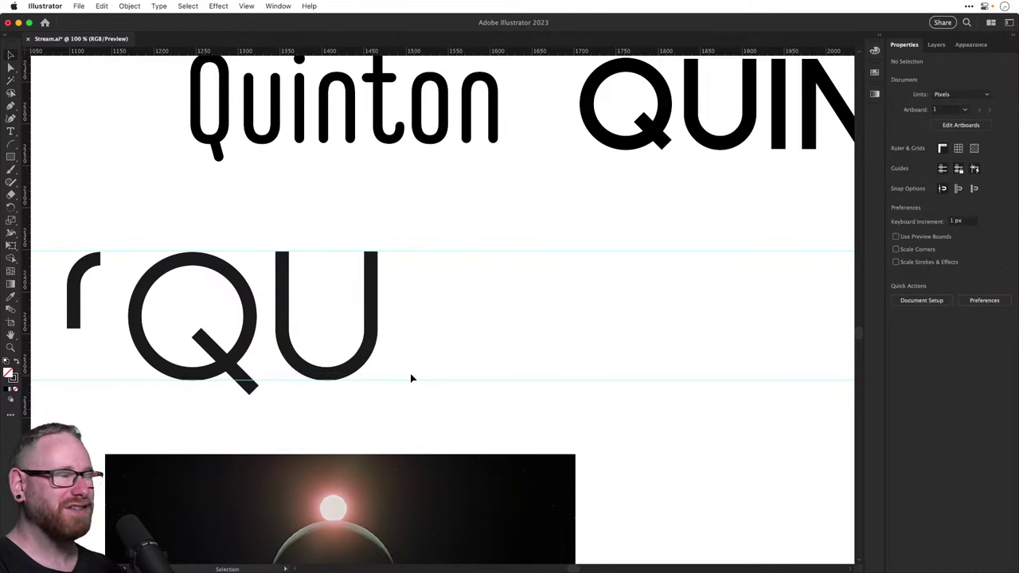
Copy the U's left stem to the right and lengthen it to the lower guide as an I, and check the outline view
mouse_move(392, 277)
left_mouse_down()
mouse_move(357, 283)
mouse_move(375, 294)
left_mouse_up()
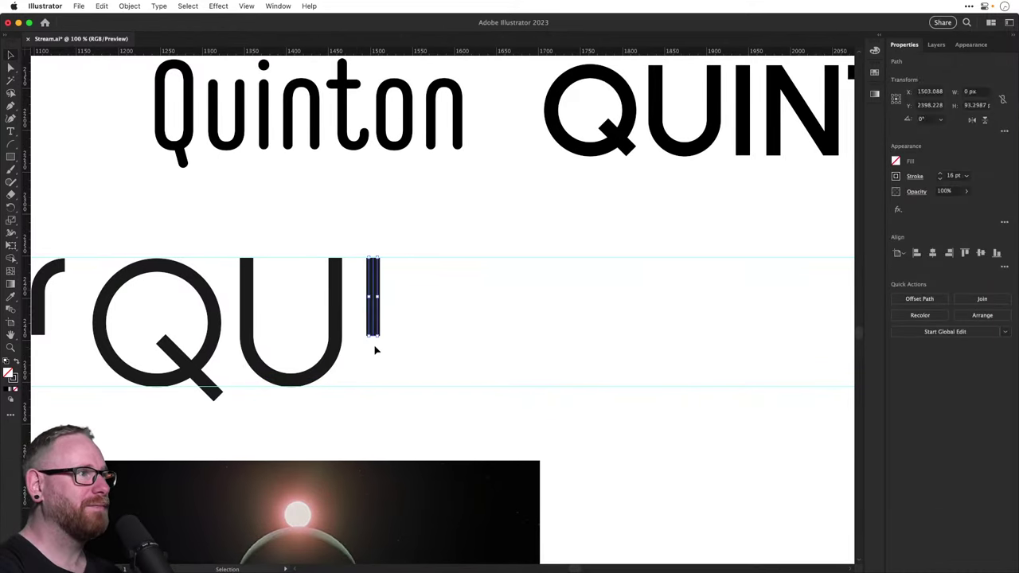
key("a")
key("super+shift+a")
left_click_drag(374, 341, 375, 389)
key("super+shift+a")
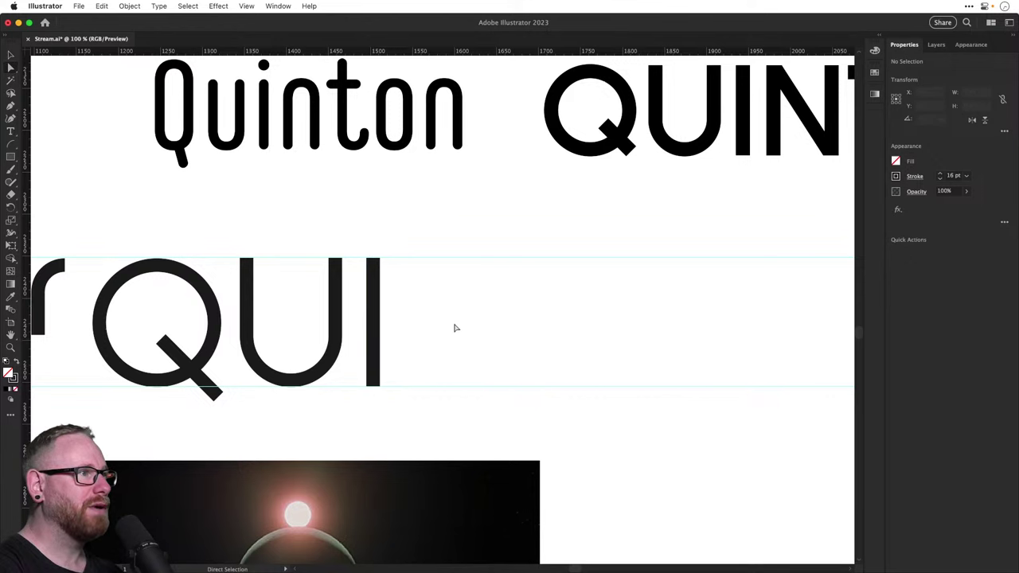
key("super+y")
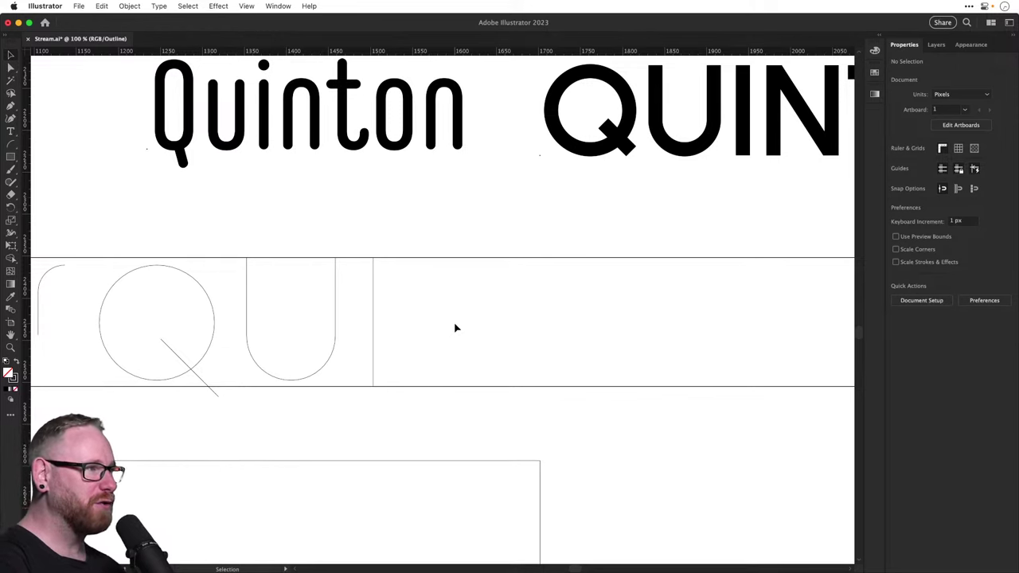
key("super+y")
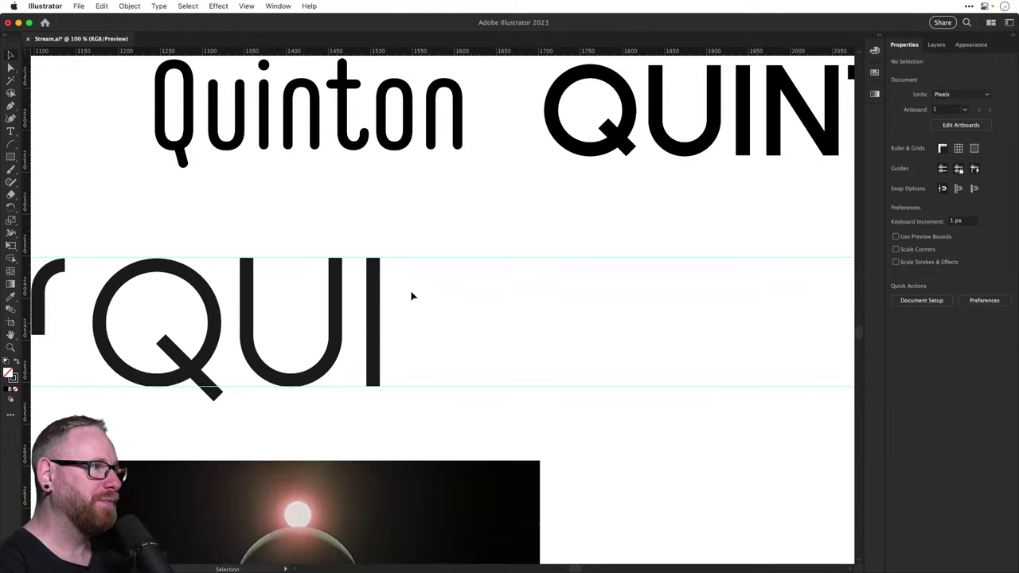
Try placing two spaced copies of the I stem to its right, and delete both copies
left_click_drag(400, 268, 379, 271)
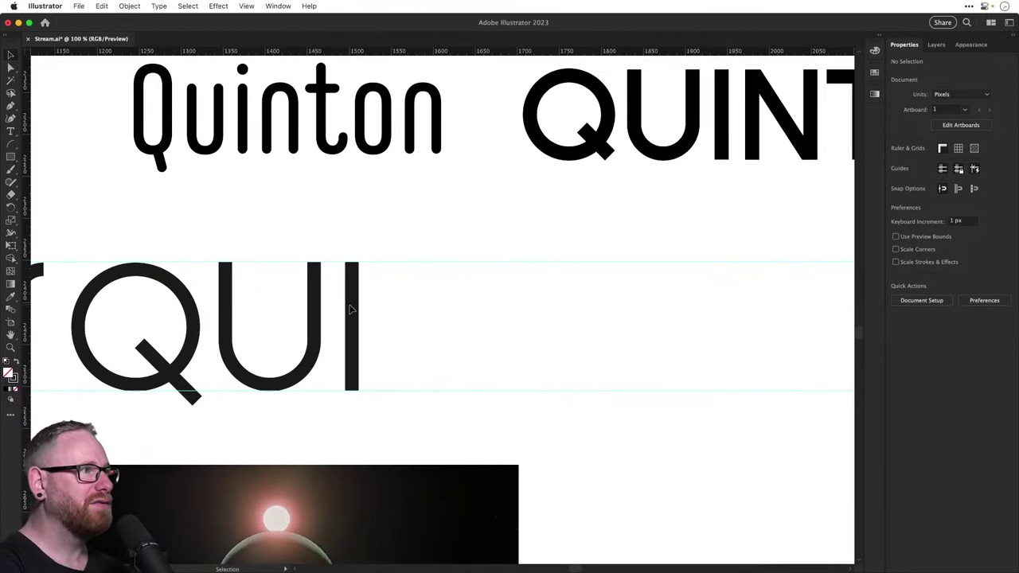
left_click_drag(350, 308, 471, 300)
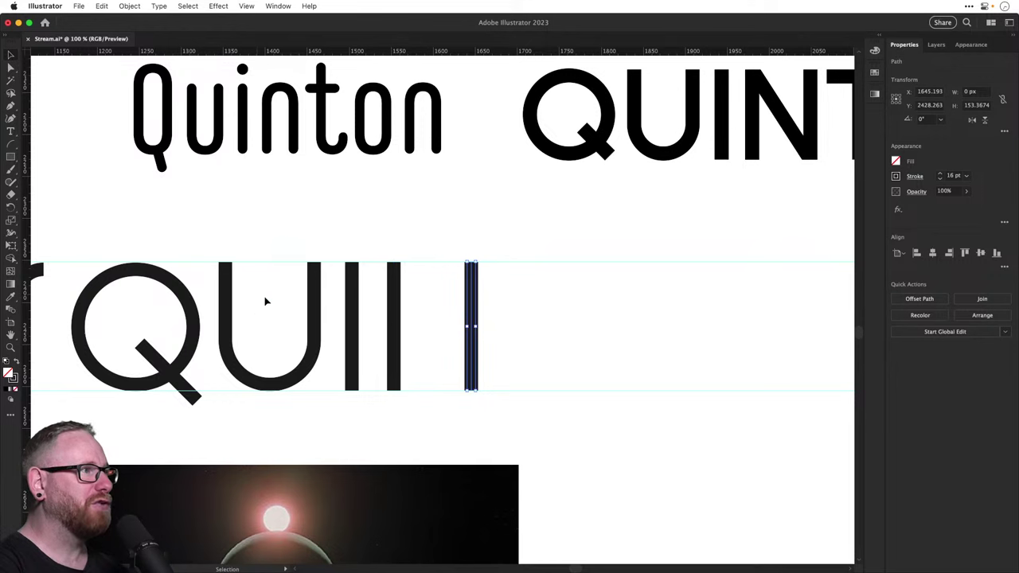
left_click_drag(381, 307, 505, 326)
key("Delete")
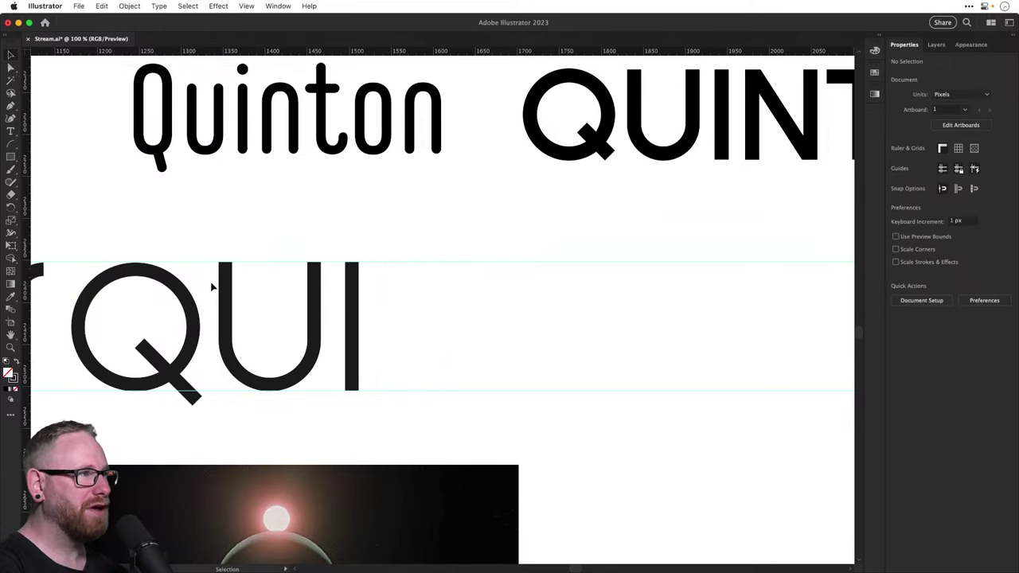
Copy both U stems to the right of the I, keeping their spacing, and extend the copies down to the lower guide
left_click_drag(331, 300, 483, 288)
left_click(379, 357)
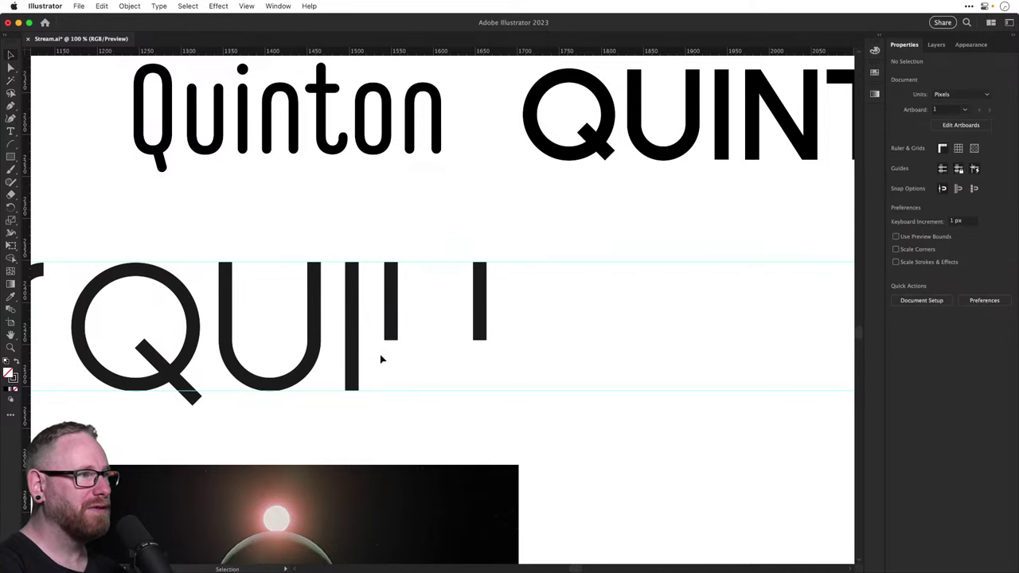
key("a")
left_click(391, 344)
left_click(480, 344, "shift")
left_click_drag(480, 344, 478, 391)
left_click(491, 348)
key("v")
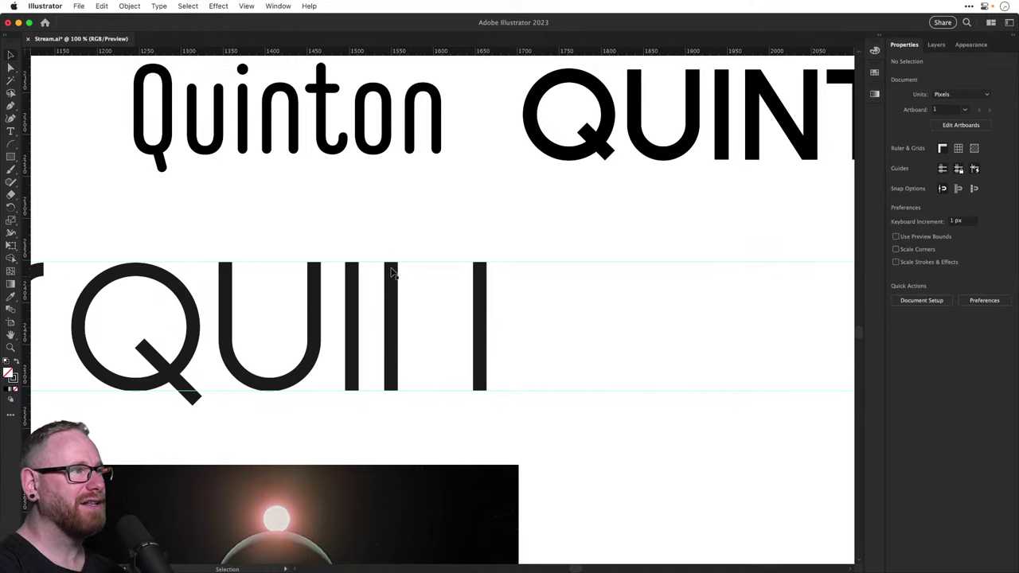
Connect the two new stems with a diagonal from the left one's upper end to the right one's lower end, forming an N
key("p")
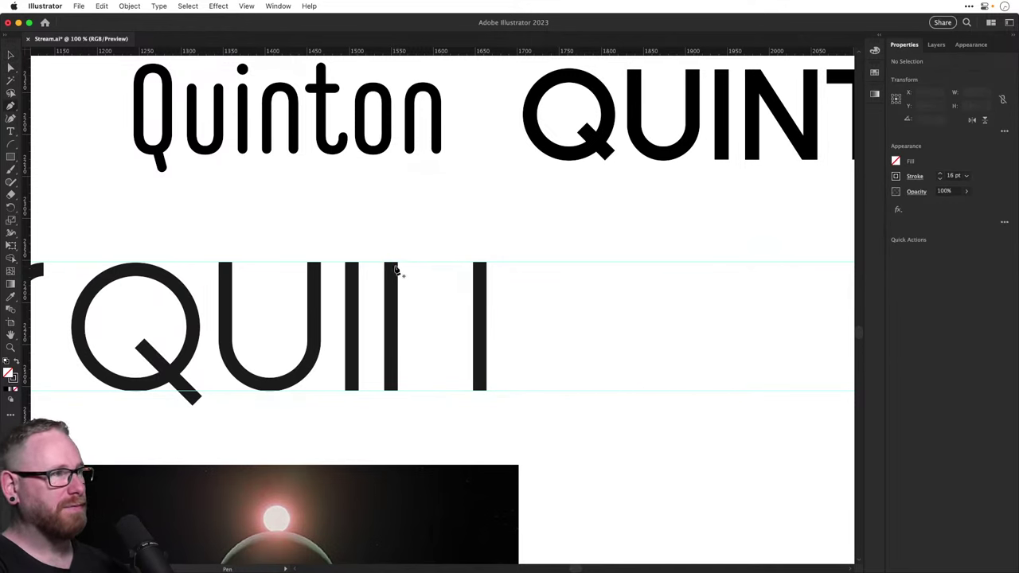
left_click(391, 262)
left_click(479, 390)
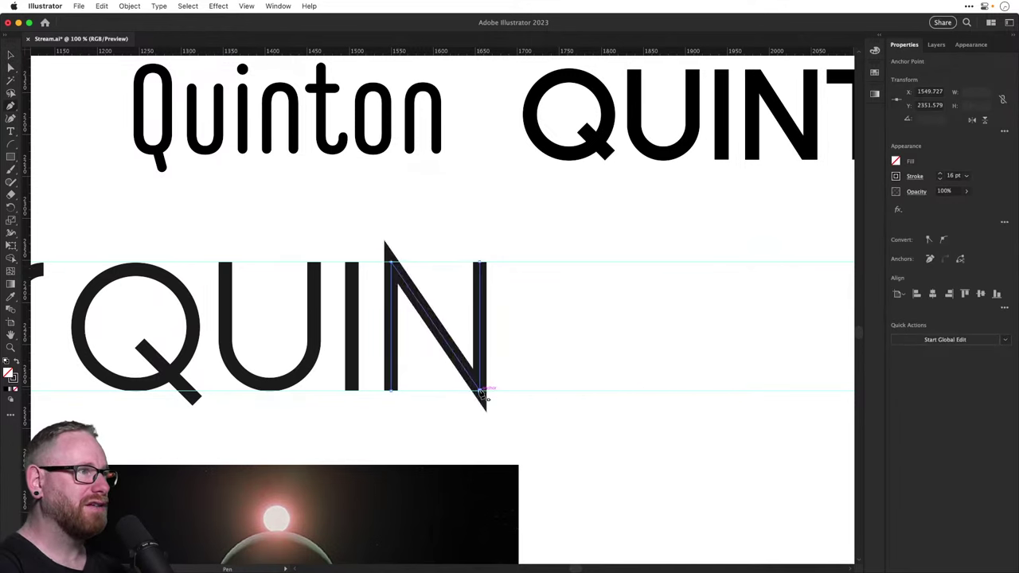
key("v")
left_click(567, 338)
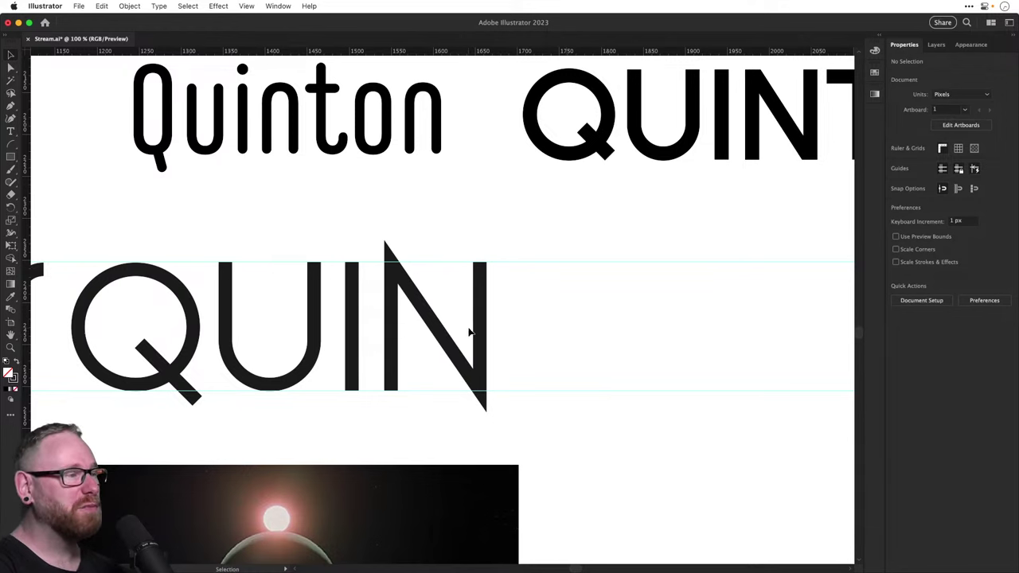
Draw a rectangle over the N's upper spike down to the upper guide, and give it a white fill without a stroke
key("z")
left_click_drag(419, 328, 523, 400)
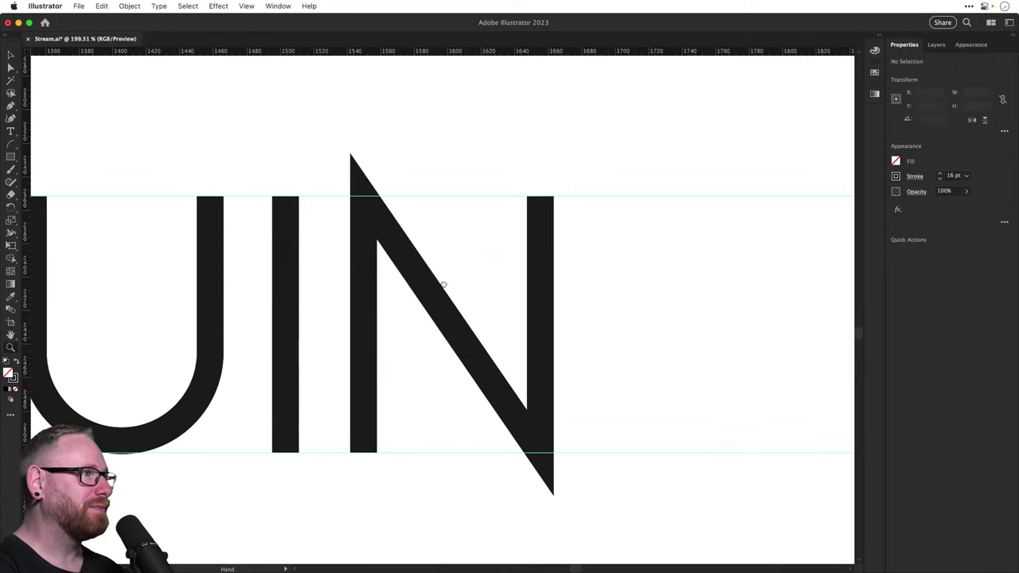
left_click_drag(343, 164, 359, 223)
left_click_drag(331, 171, 421, 255)
key("v")
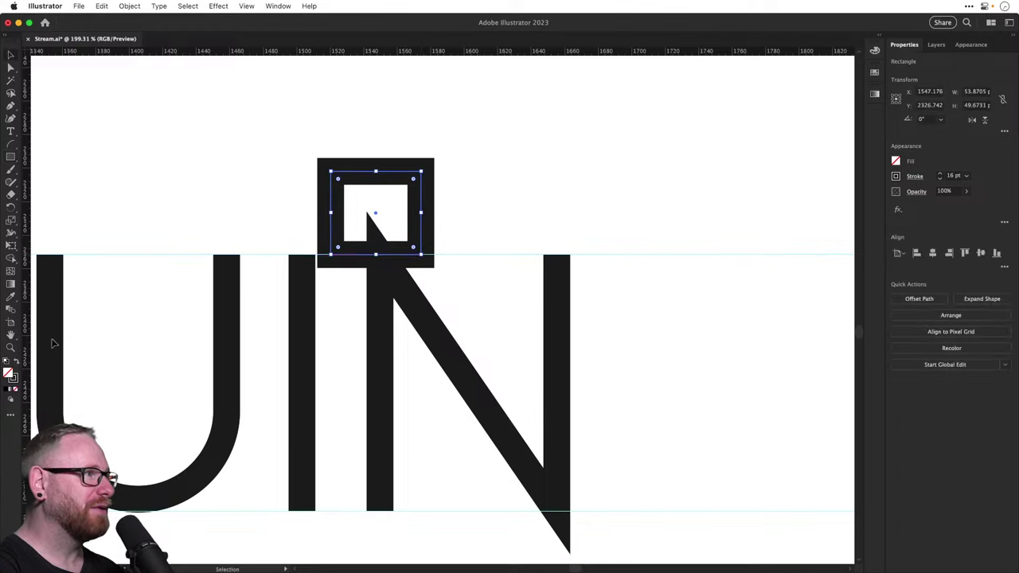
left_click(17, 361)
key("i")
left_click(266, 191)
key("v")
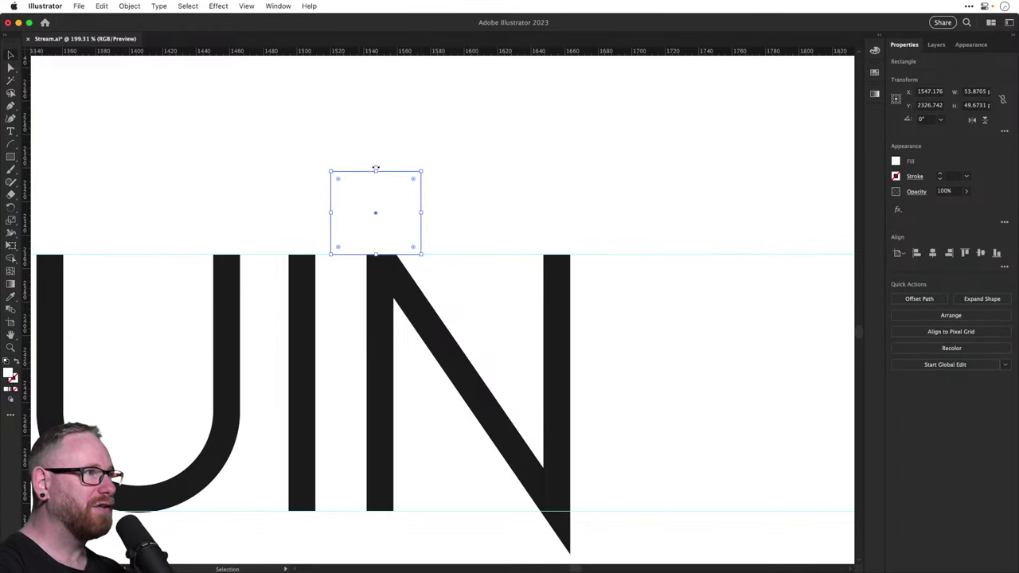
Copy the white rectangle below the lower guide to cover the N's lower spike
left_click_drag(376, 171, 342, 229)
scroll(350, 207, "down", 4)
scroll(351, 207, "right", 2)
left_click_drag(332, 167, 507, 475)
left_click(558, 391)
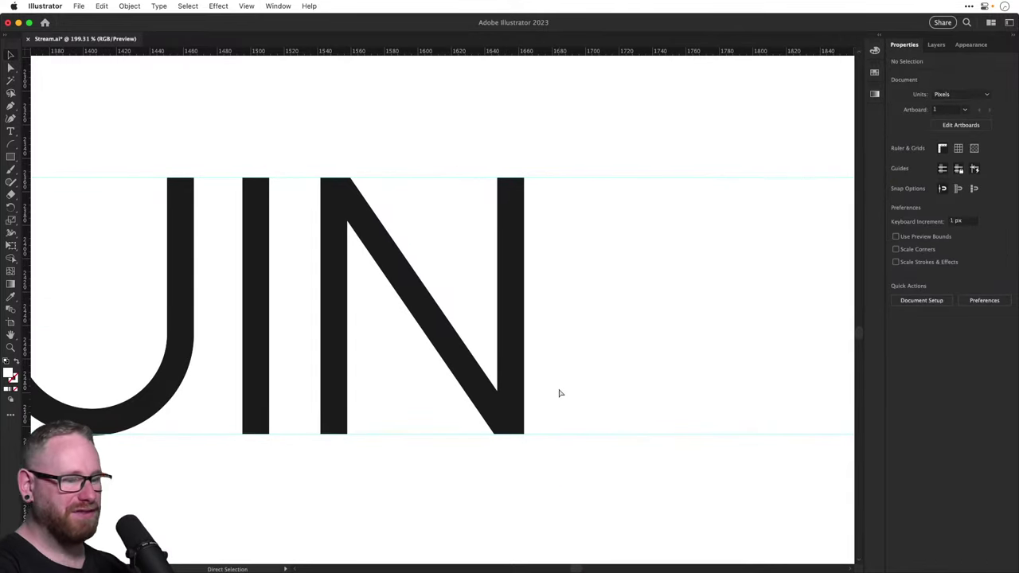
Copy the I stem to the right of the N, and draw a separate horizontal bar on the upper guide beside it
key("super+minus")
key("super+minus")
key("super+minus")
left_click_drag(517, 347, 423, 377)
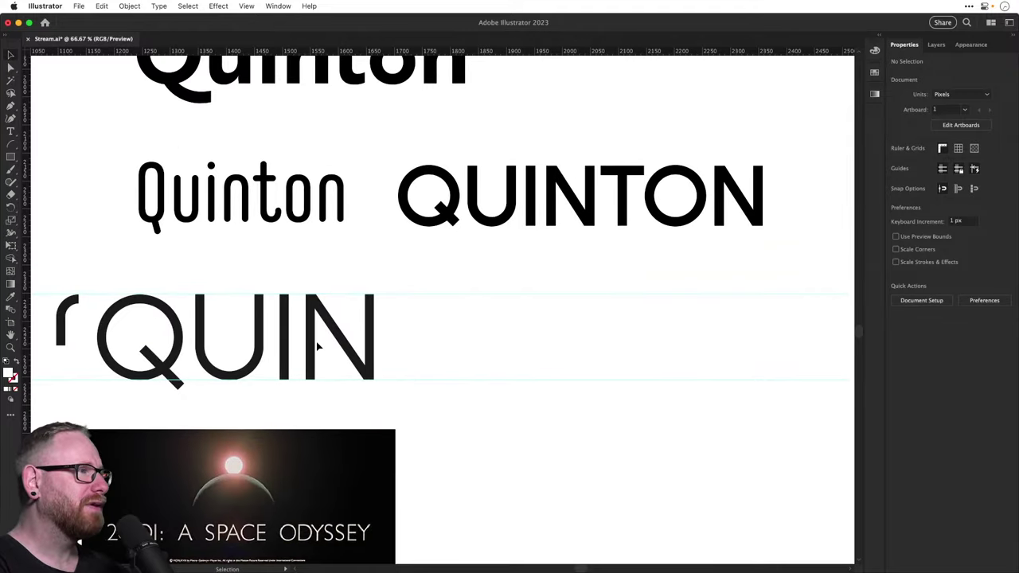
left_click_drag(289, 343, 408, 342)
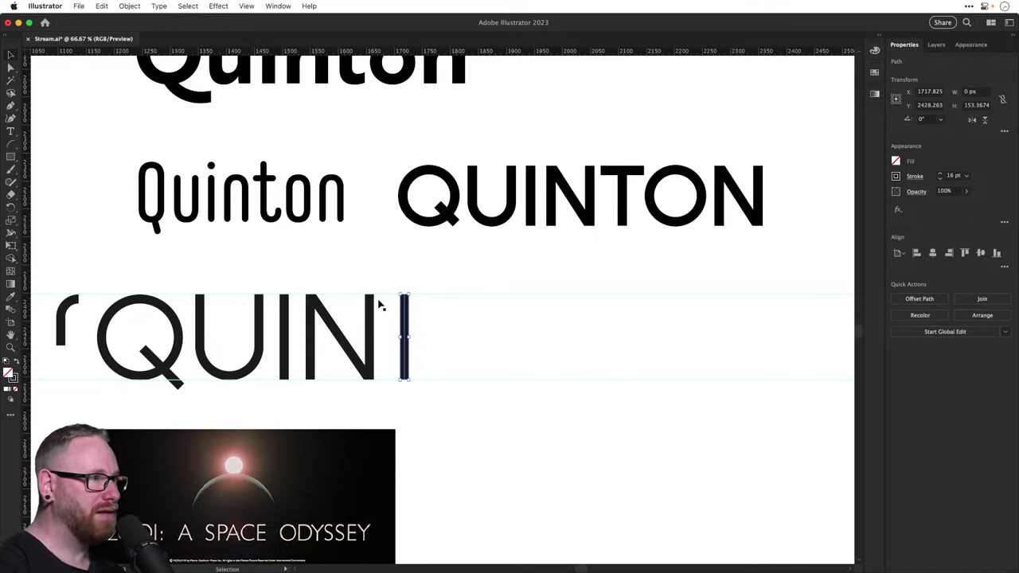
key("super+shift+a")
key("p")
left_click(438, 293)
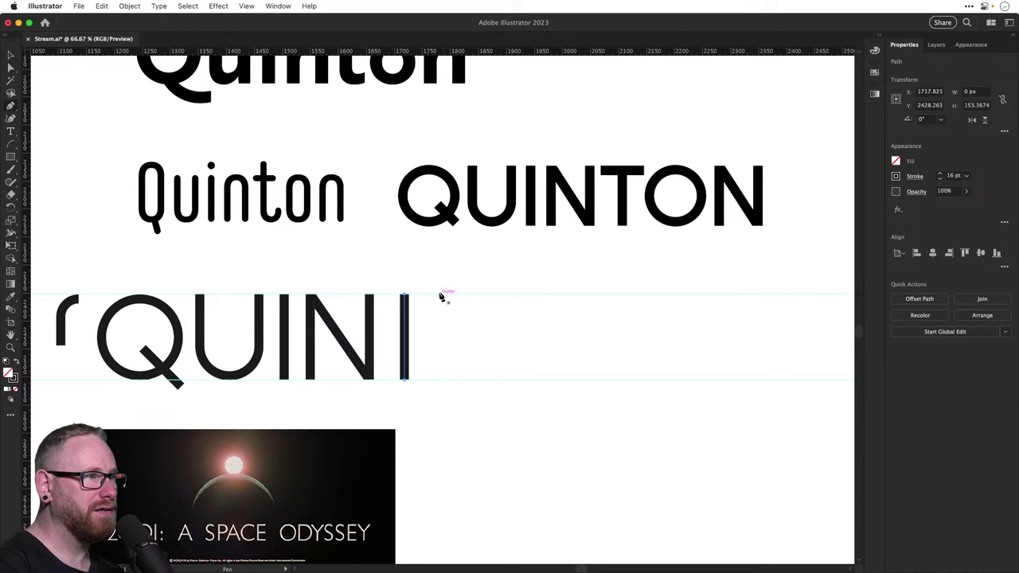
left_click(498, 294)
key("super+shift+a")
Match the bar's length to the U's overall width and move it onto the new stem, flush with the upper guide
key("v")
left_click_drag(473, 295, 226, 294)
scroll(226, 293, "up", 3)
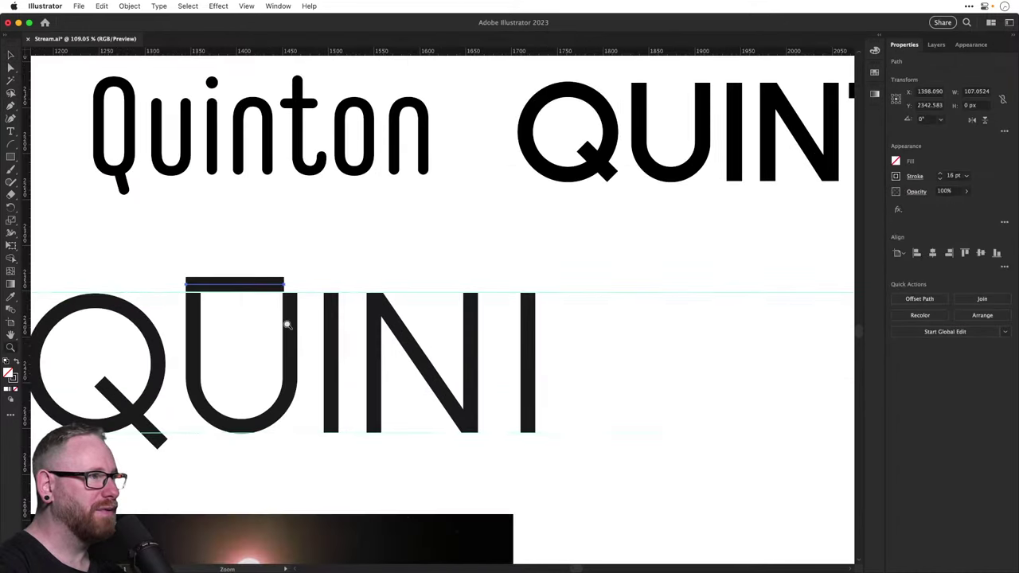
left_click_drag(289, 284, 473, 307)
scroll(473, 308, "up", 5)
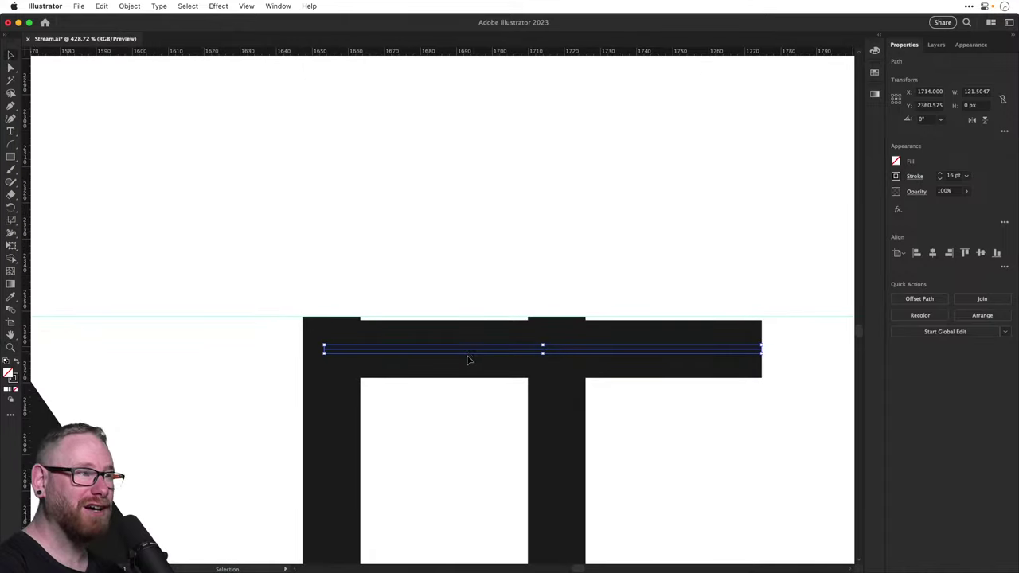
left_click_drag(468, 355, 476, 349)
Select the T's crossbar and stem together and align their horizontal centers
key("super+minus")
key("super+minus")
key("super+minus")
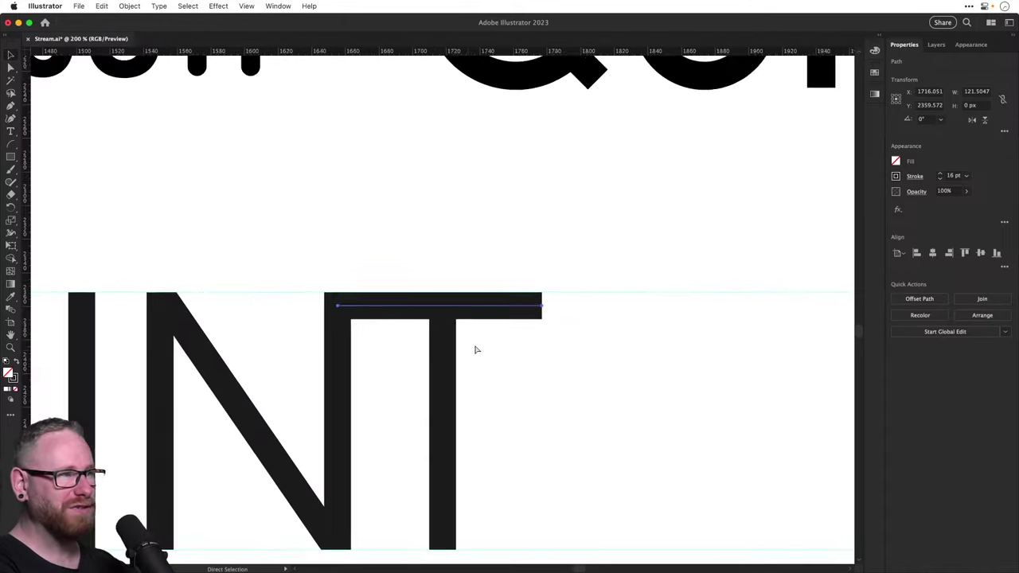
key("super+minus")
left_click_drag(435, 263, 627, 373)
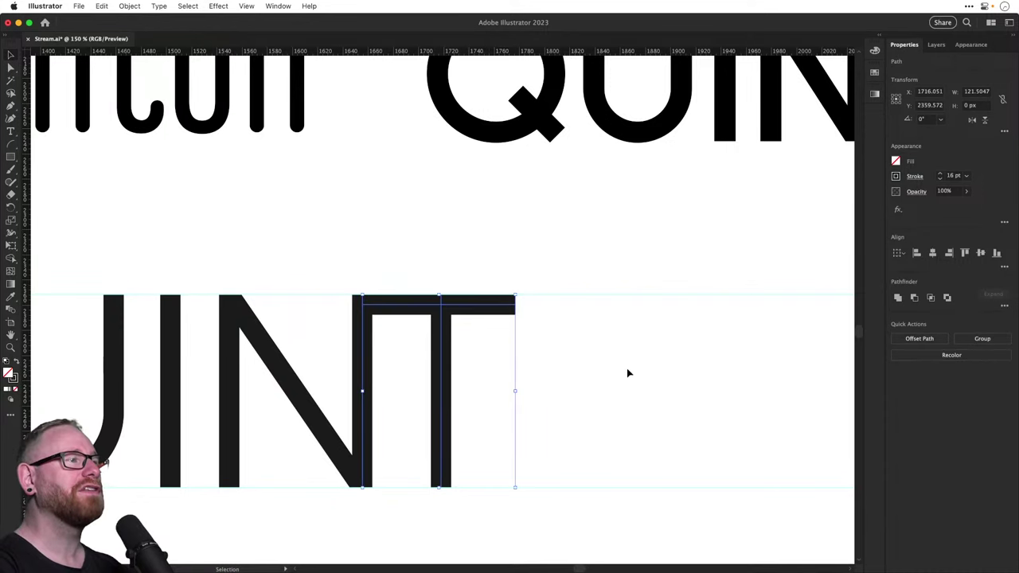
left_click(936, 255)
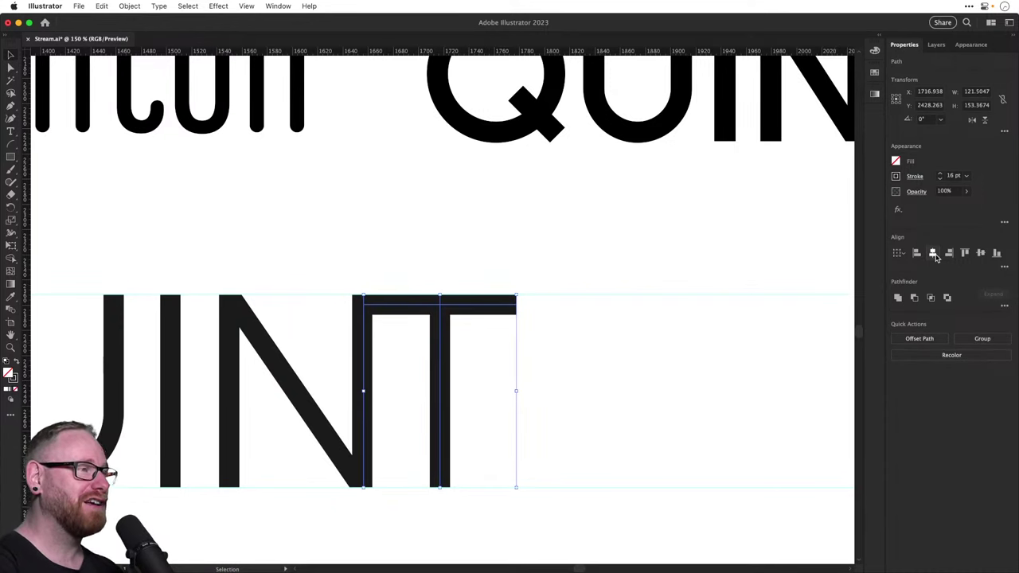
Move the whole T to the right so it stands clear of the N's right stem
key("shift+Right")
key("shift+Right")
key("shift+Right")
key("super+shift+a")
key("super+minus")
key("super+minus")
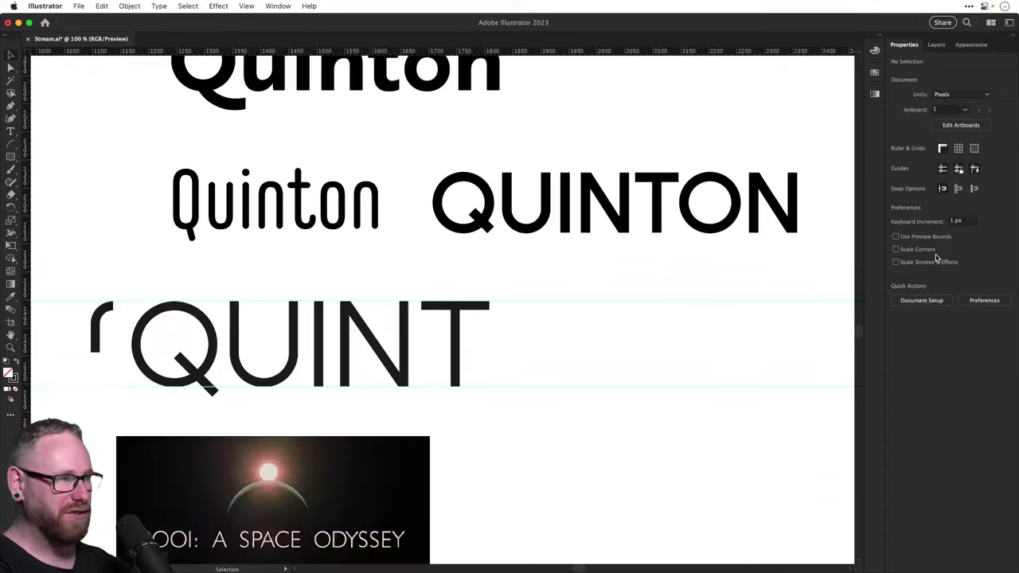
Select the Q's ring without its tail and copy it to the right of the T as the O
left_click(210, 322)
left_click_drag(132, 305, 208, 373)
left_click(181, 361, "shift")
left_click(183, 363, "shift")
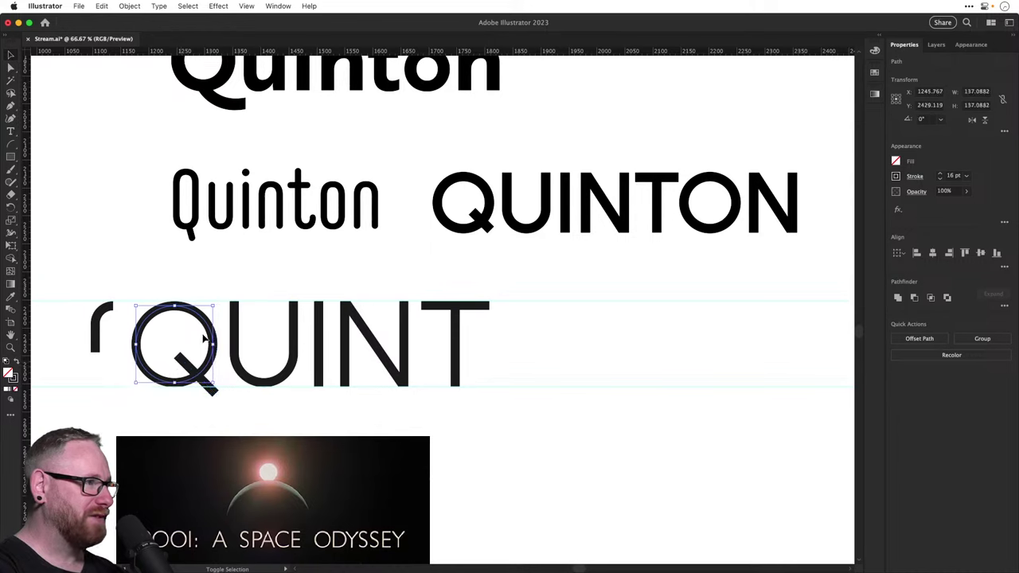
left_click_drag(213, 327, 568, 330)
Copy the complete N, including both white cover rectangles, to the right of the O as the final letter
left_click_drag(341, 288, 381, 347)
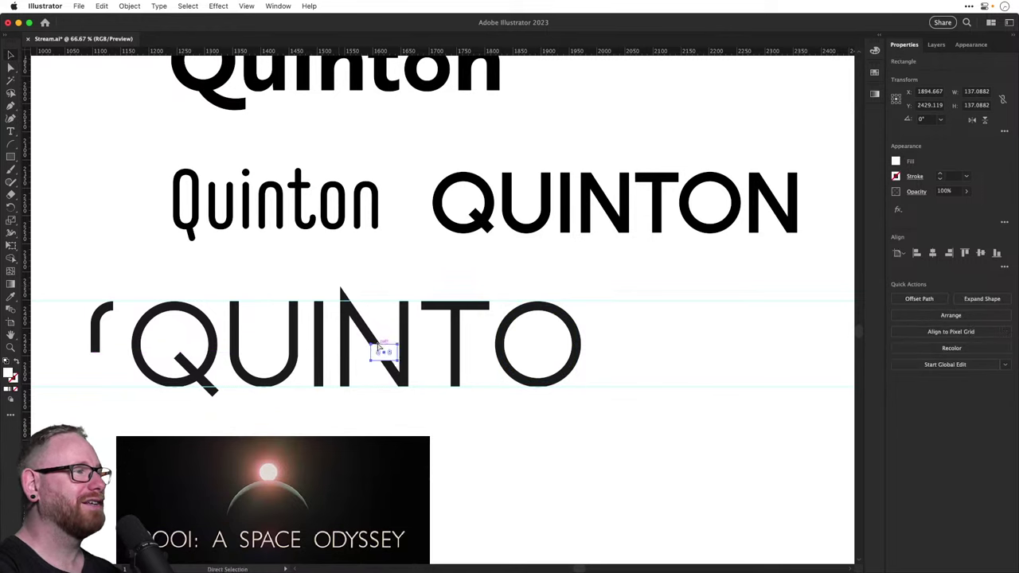
key("super+z")
left_click_drag(342, 415, 406, 272)
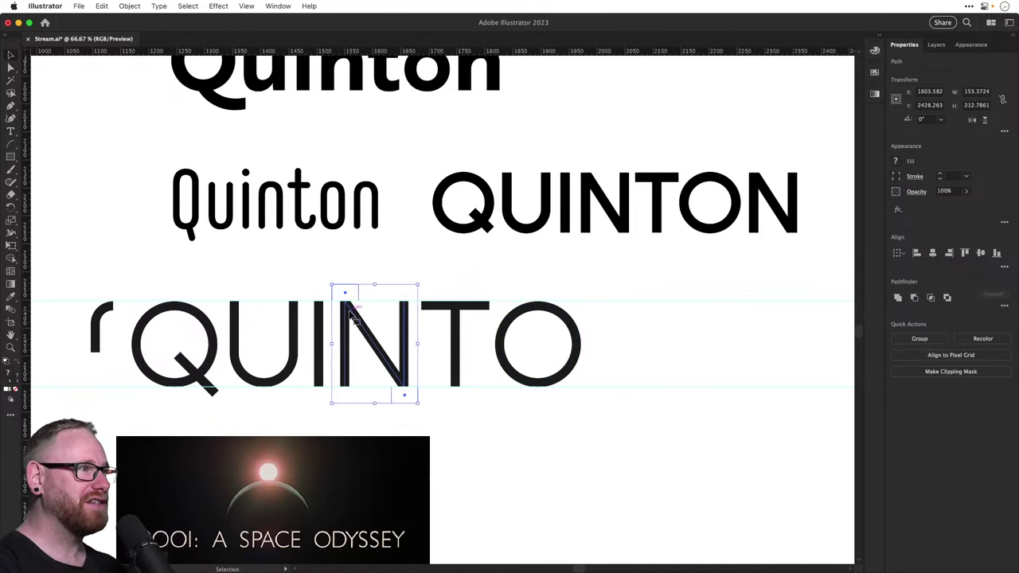
left_click_drag(353, 317, 610, 317)
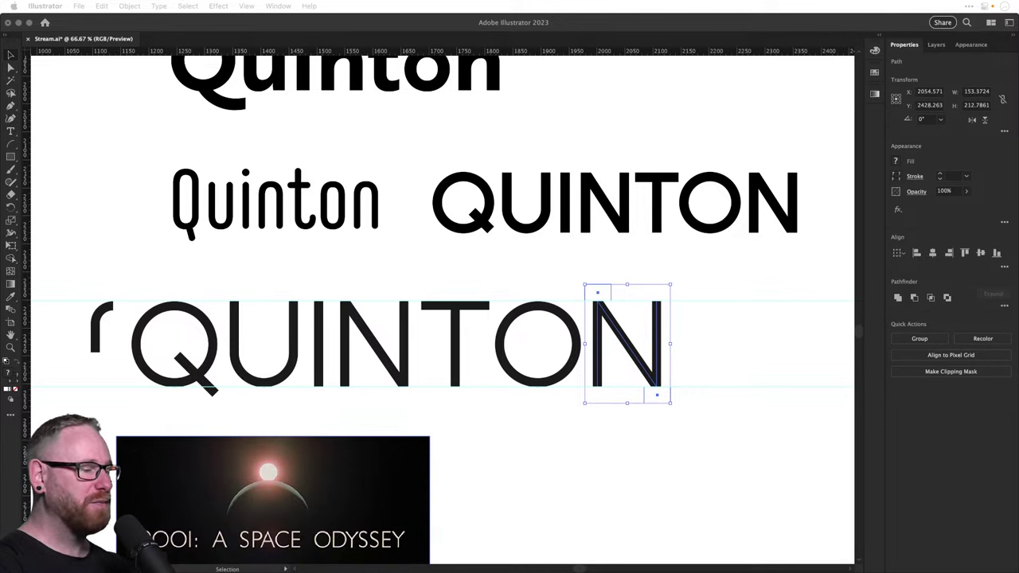
key("super+Tab")
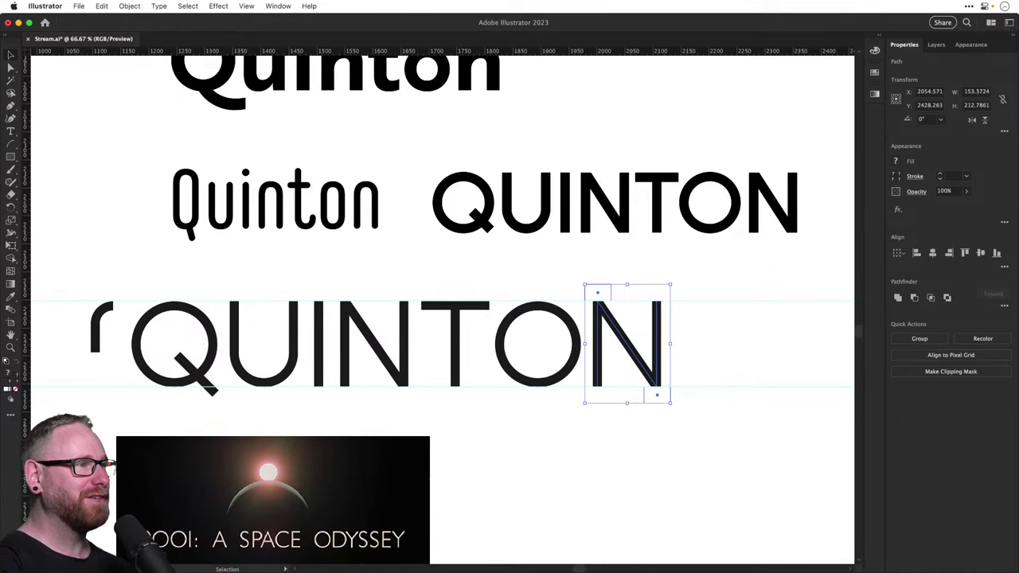
left_click(541, 470)
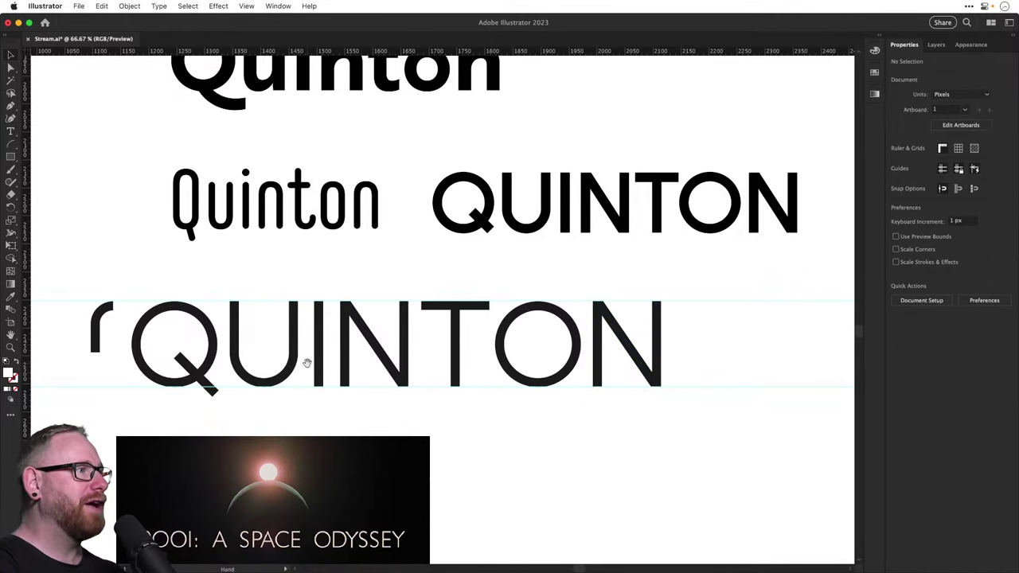
Delete the leftover arc segment beside the Q
left_click_drag(306, 363, 316, 368)
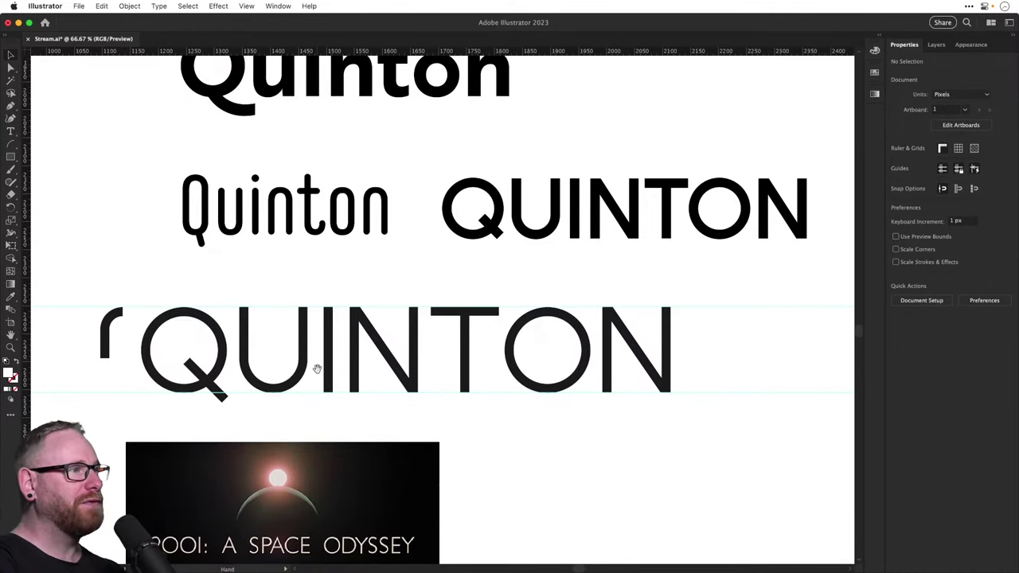
left_click(104, 326)
key("Delete")
left_click_drag(362, 336, 383, 318)
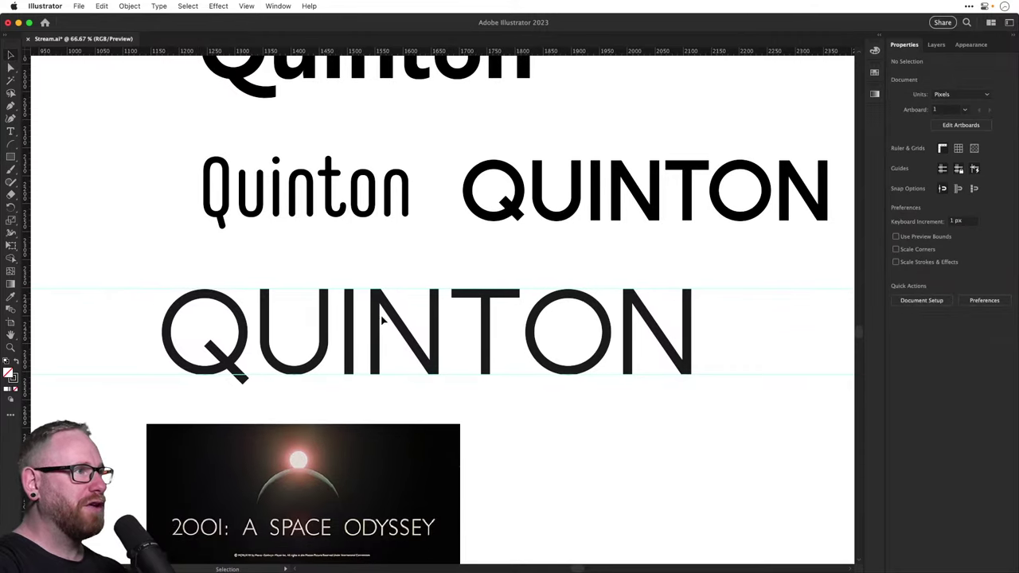
Delete the film-title reference image below the wordmark
key("super+minus")
key("super+minus")
left_click(359, 389)
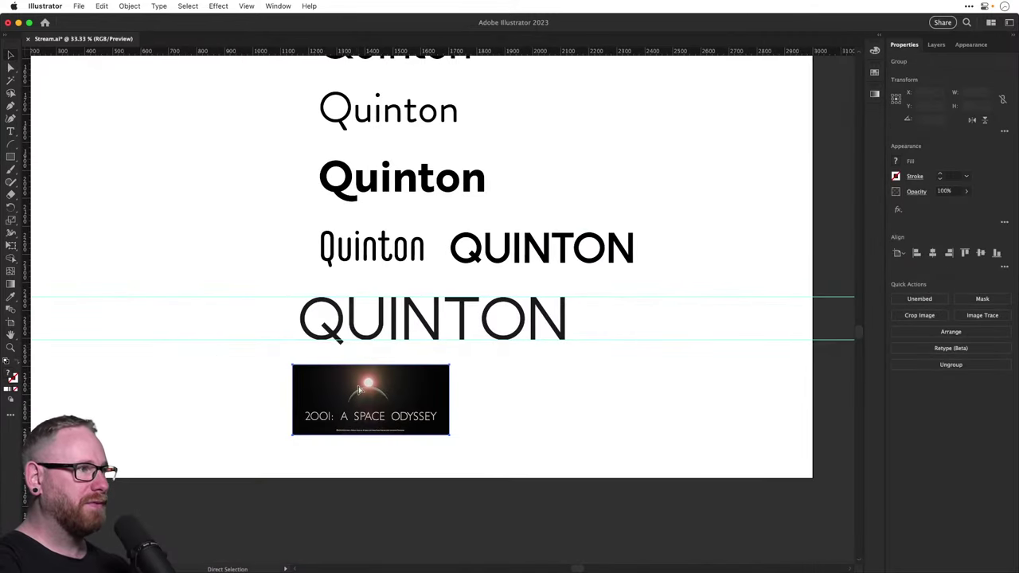
key("Delete")
scroll(402, 369, "up", 5)
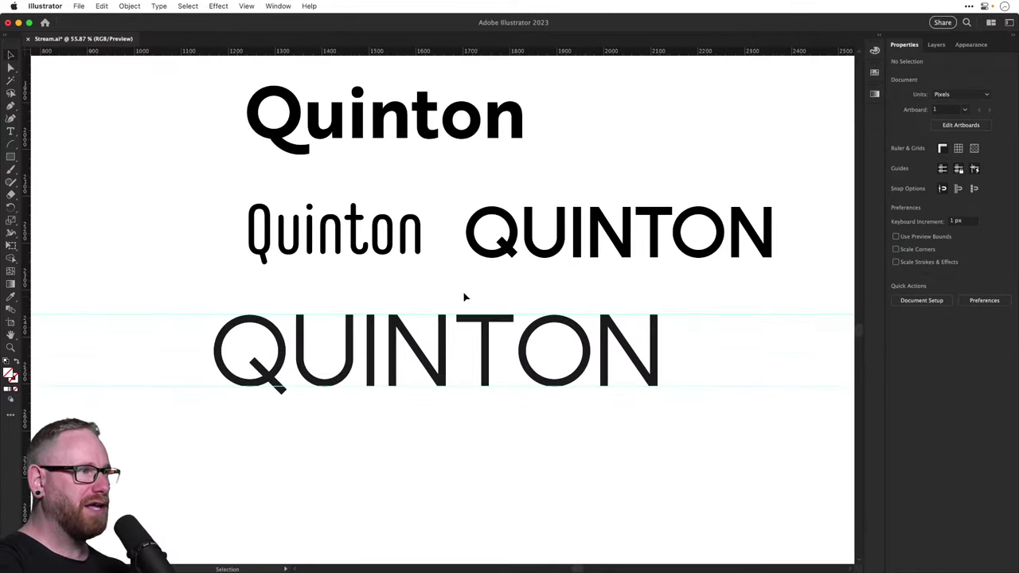
Tighten the spacing at the wordmark's end by nudging the T, the O and the final N to the left
left_click_drag(465, 297, 743, 462)
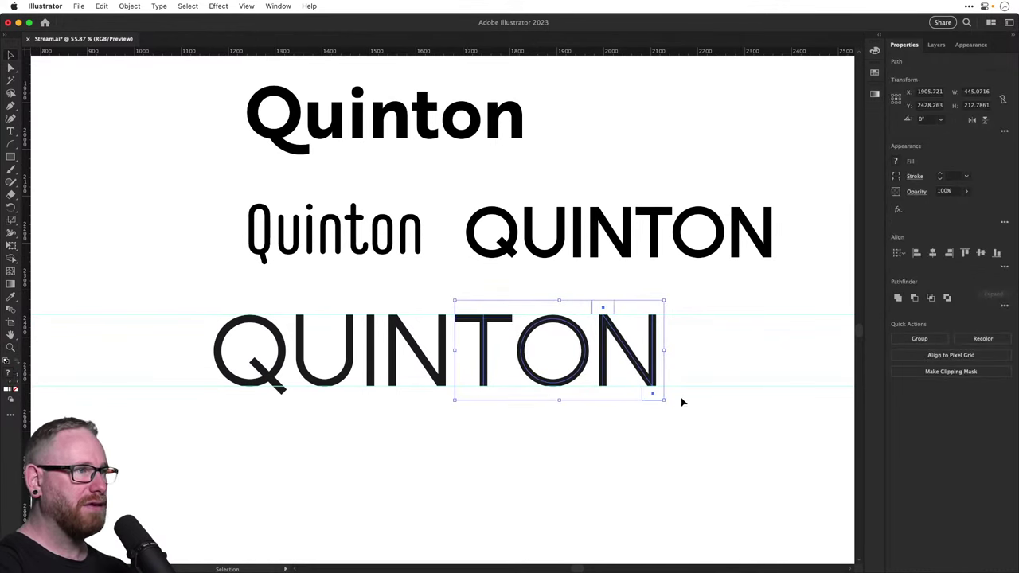
left_click_drag(541, 285, 706, 460)
key("shift+Left")
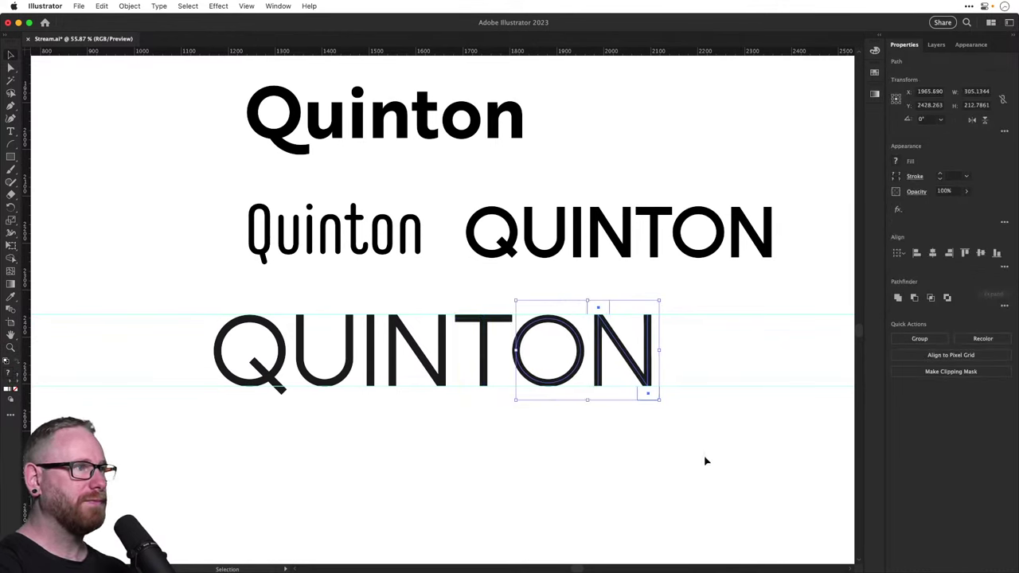
left_click_drag(608, 291, 696, 435)
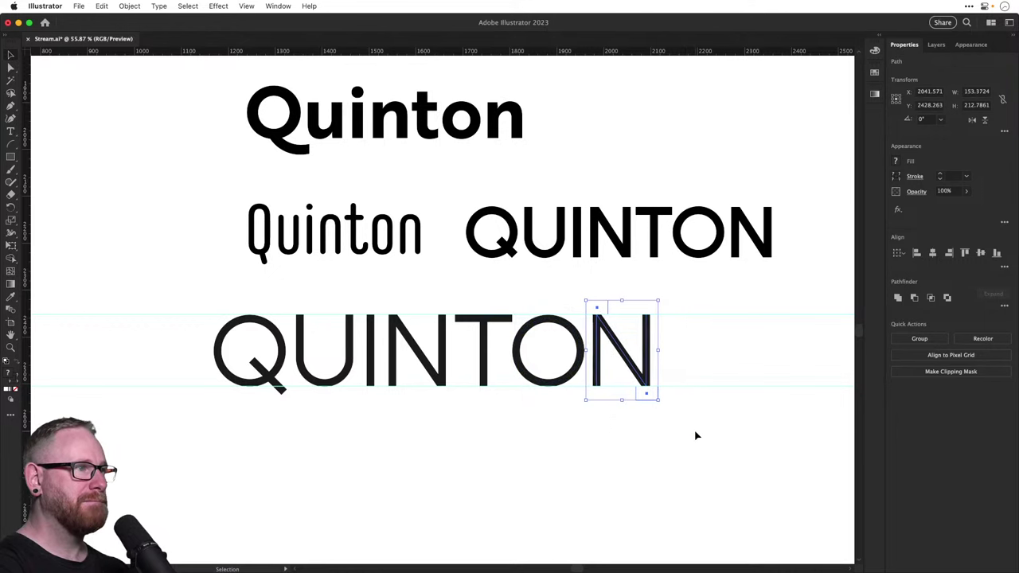
left_click(695, 436)
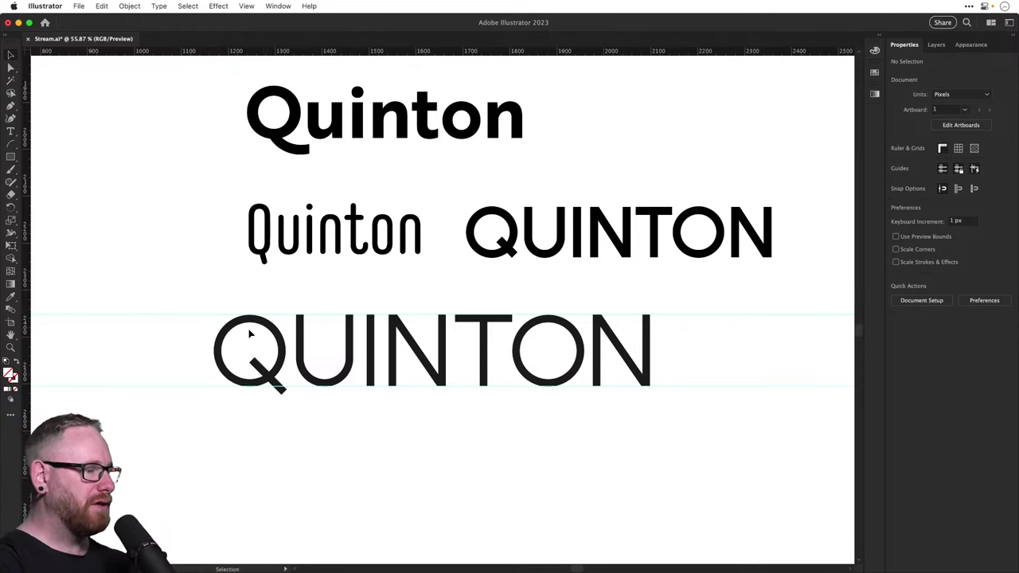
Scale the Q's ring, without its tail, so its outer edge meets both the upper and lower guides
key("z")
left_click_drag(358, 311, 542, 353)
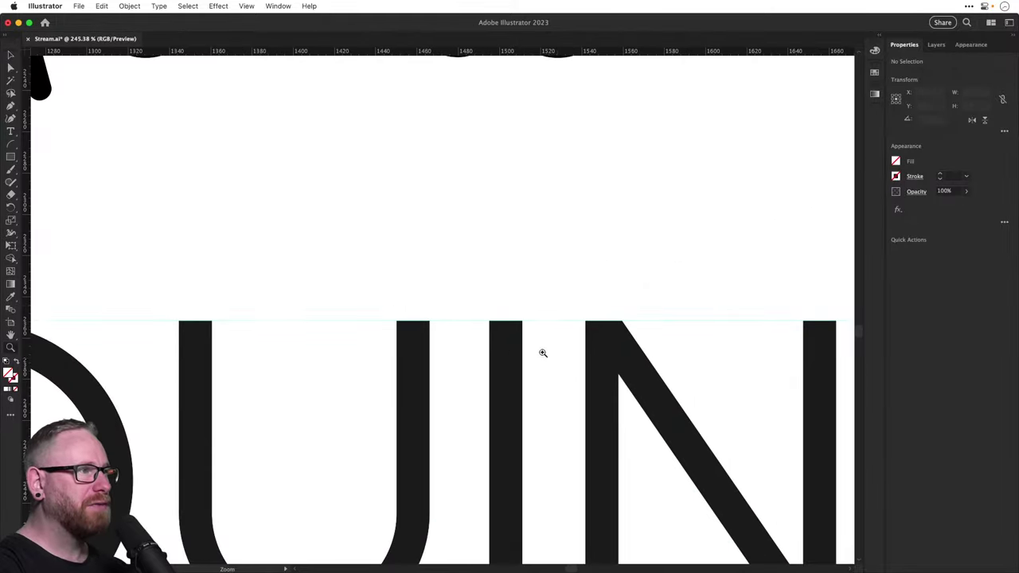
key("v")
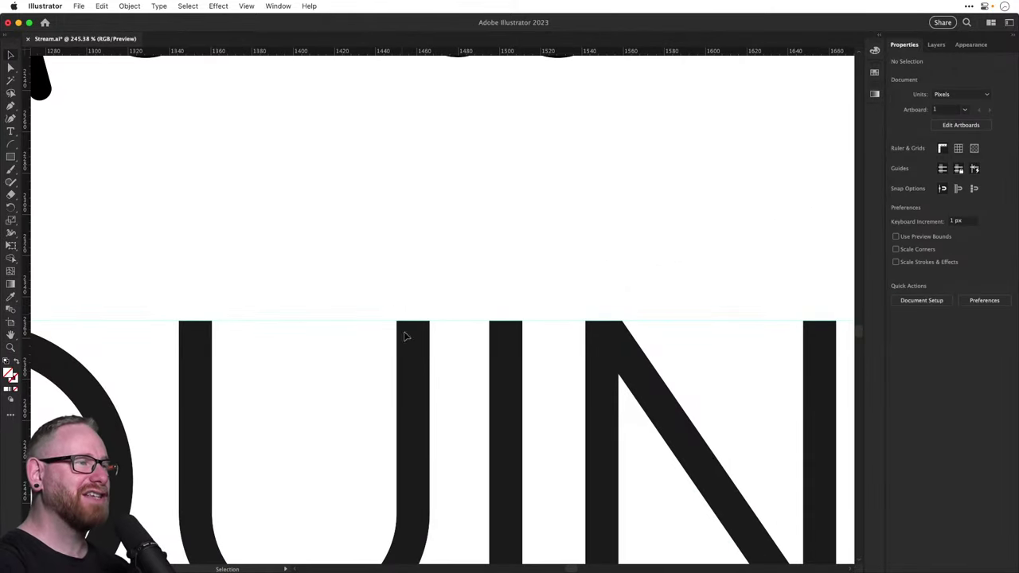
left_click_drag(324, 318, 526, 318)
left_click_drag(297, 347, 475, 266)
left_click_drag(444, 354, 449, 323)
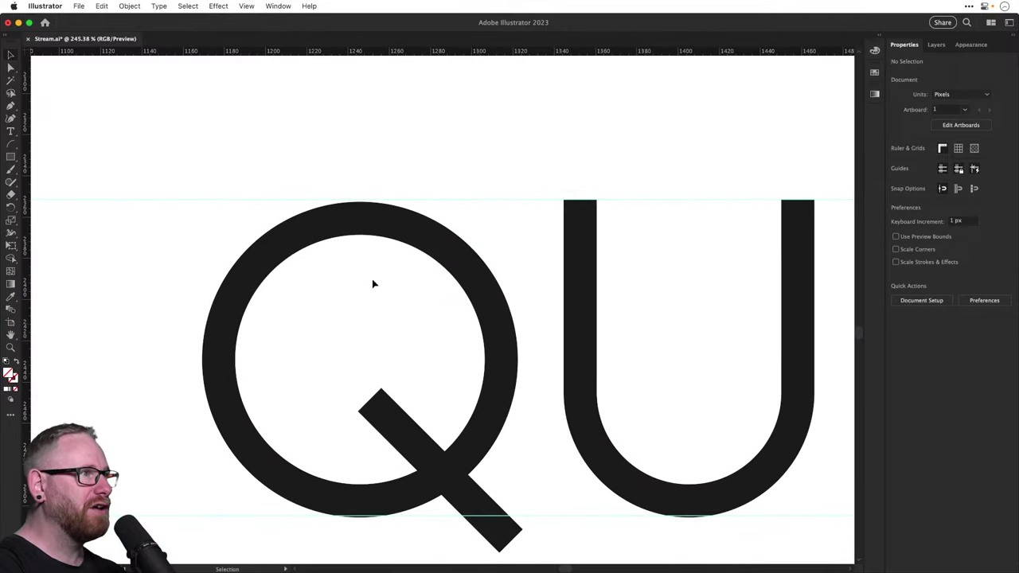
scroll(629, 474, "down", 2)
scroll(629, 474, "right", 2)
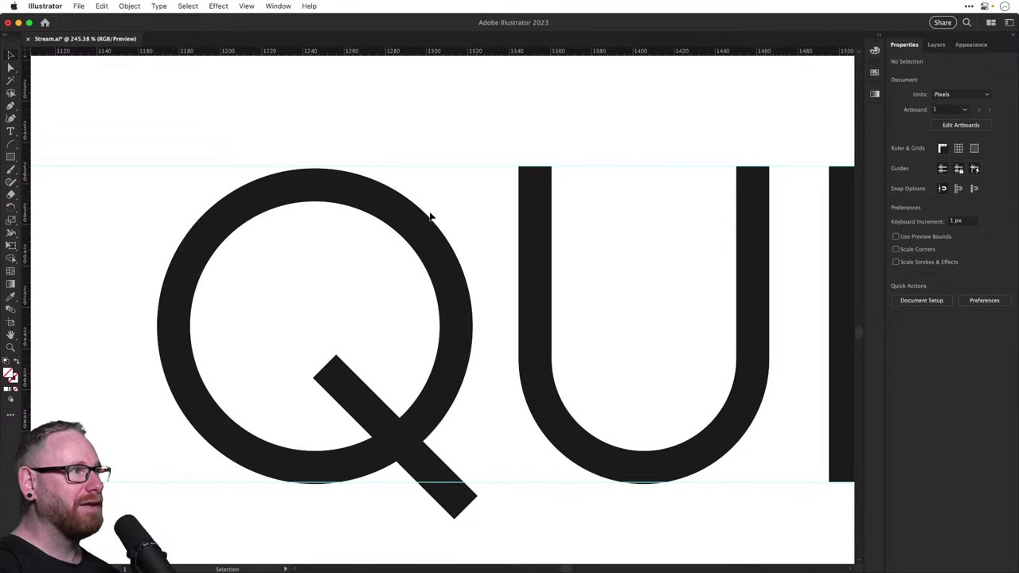
left_click(402, 215)
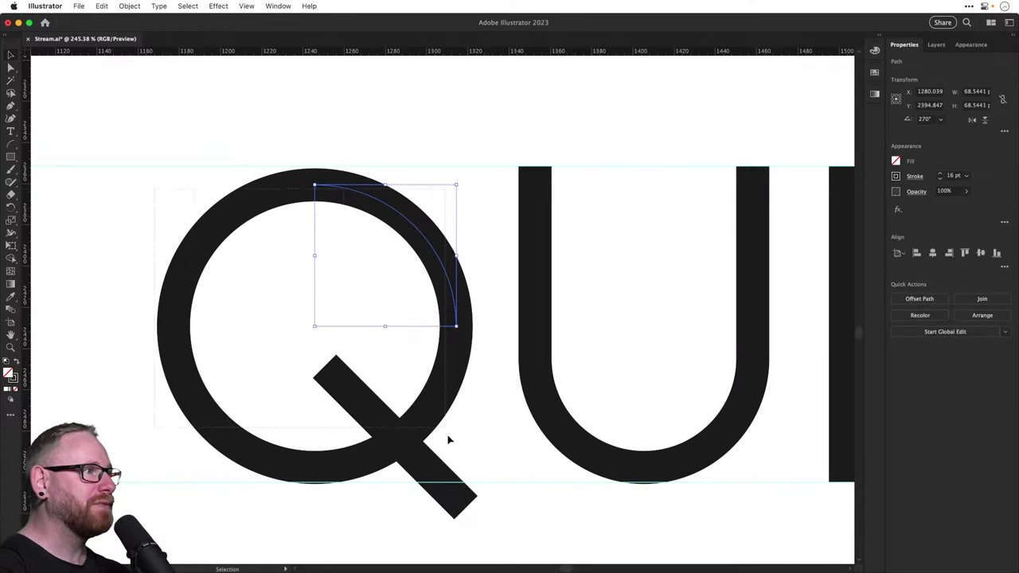
left_click(433, 411, "shift")
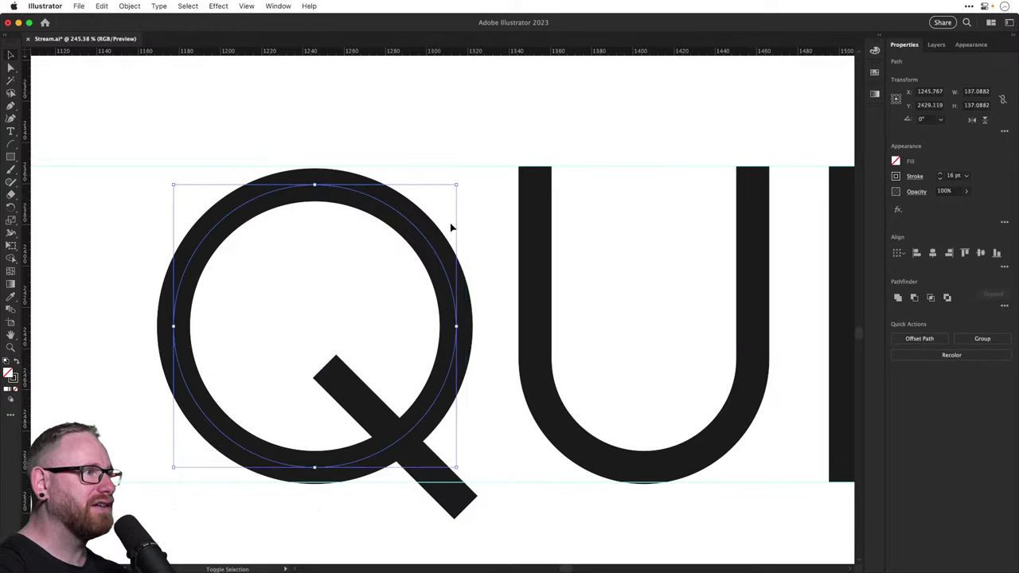
left_click_drag(174, 184, 167, 183)
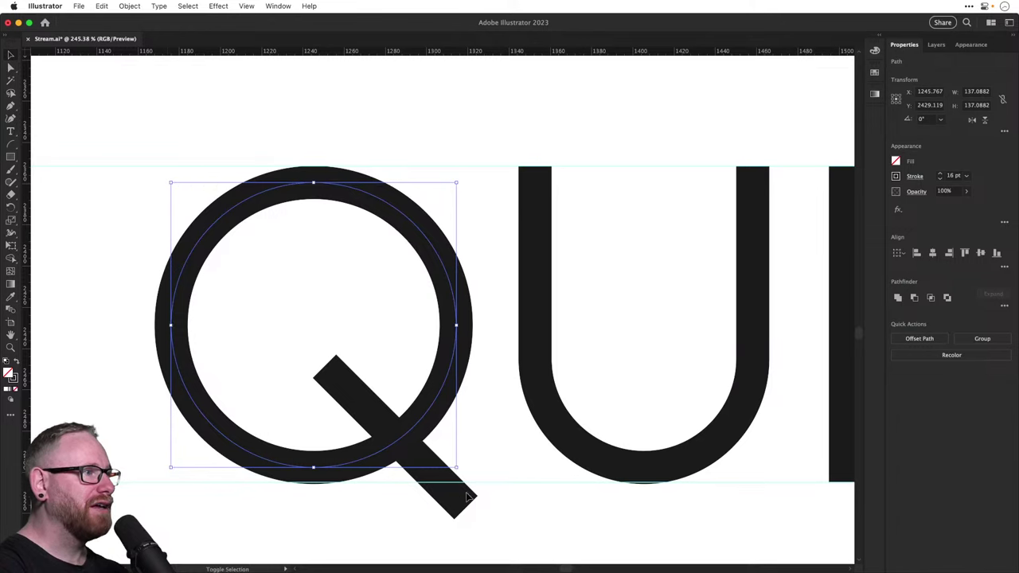
left_click_drag(458, 469, 455, 466)
left_click(483, 448)
Enlarge the Q's ring, without its tail, to about 140.4 px so it slightly overshoots both guides
key("super+minus")
key("super+minus")
key("super+minus")
key("super+minus")
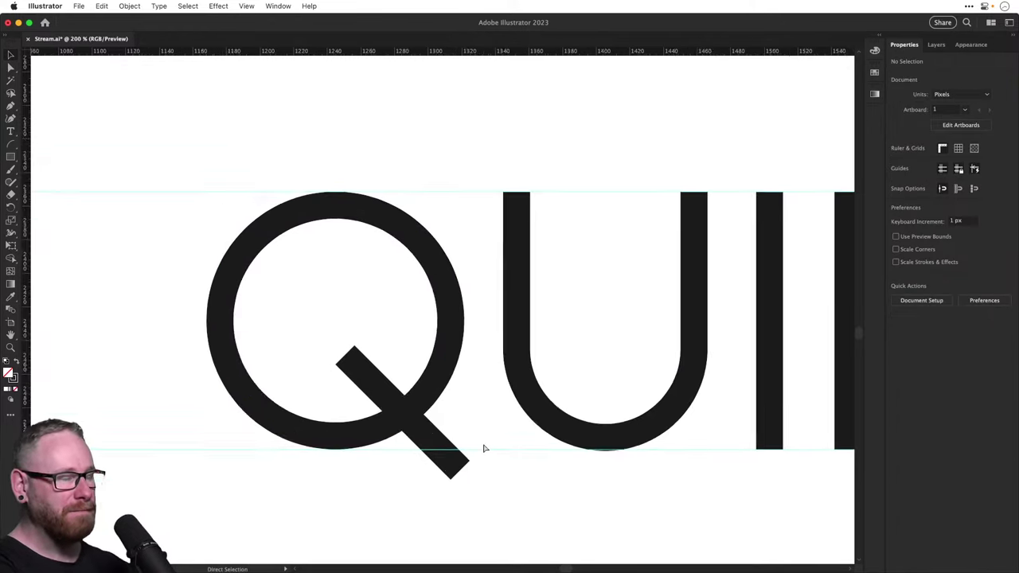
left_click_drag(475, 423, 382, 451)
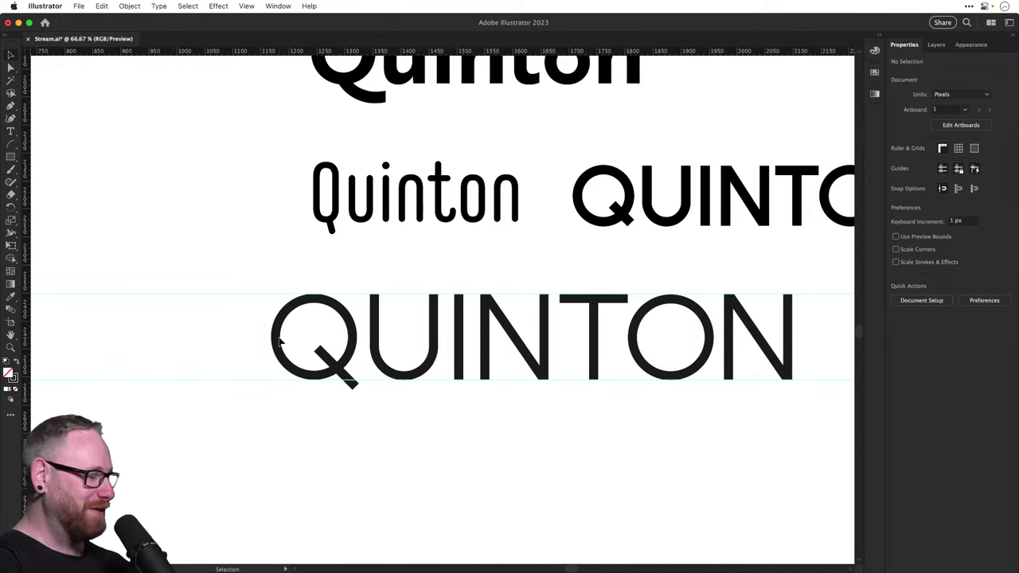
scroll(270, 307, "up", 6)
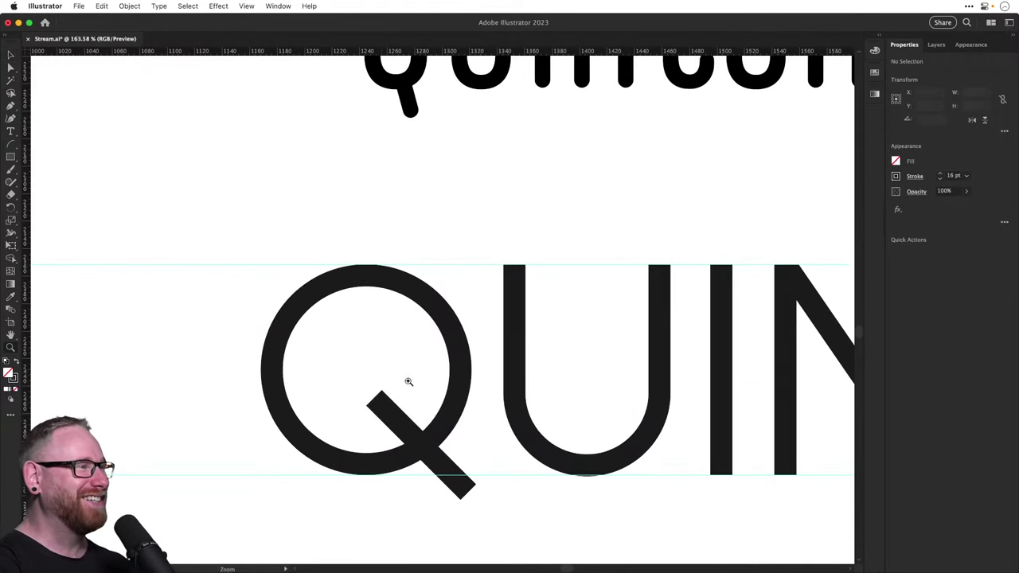
mouse_move(240, 284)
left_mouse_down()
mouse_move(430, 359)
mouse_move(462, 451)
left_mouse_up()
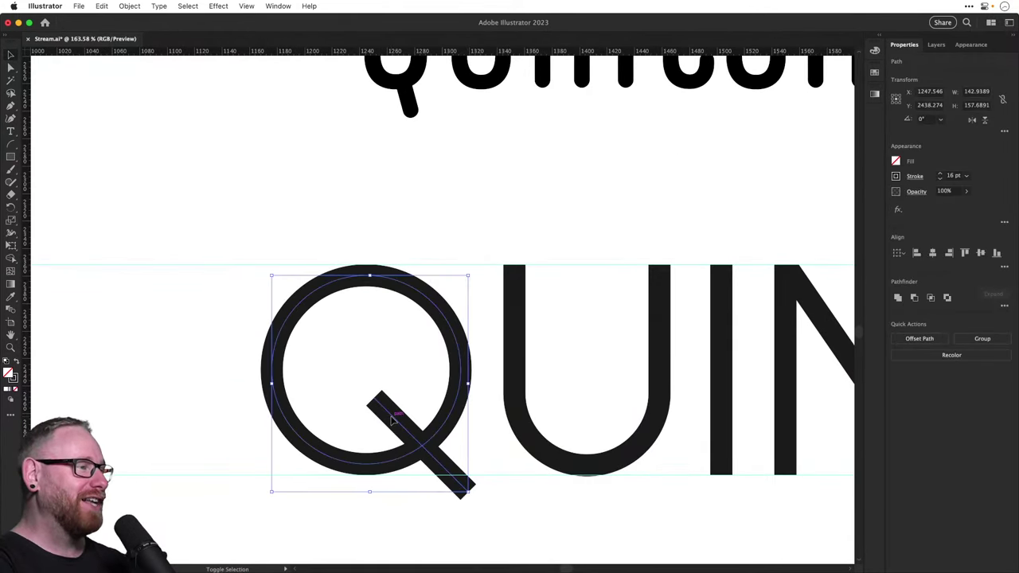
left_click_drag(270, 274, 269, 275)
key("super+shift+a")
Judge the wordmark with the guides hidden and shown, and examine the Q ring's overshoot at the guides up close
key("super+minus")
key("super+minus")
key("super+minus")
key("super+minus")
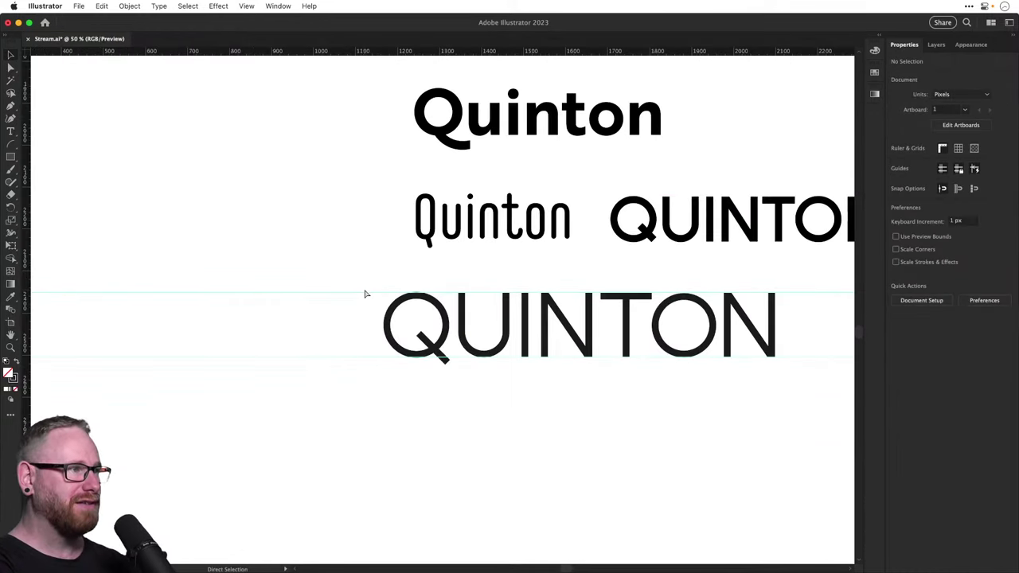
scroll(364, 291, "right", 5)
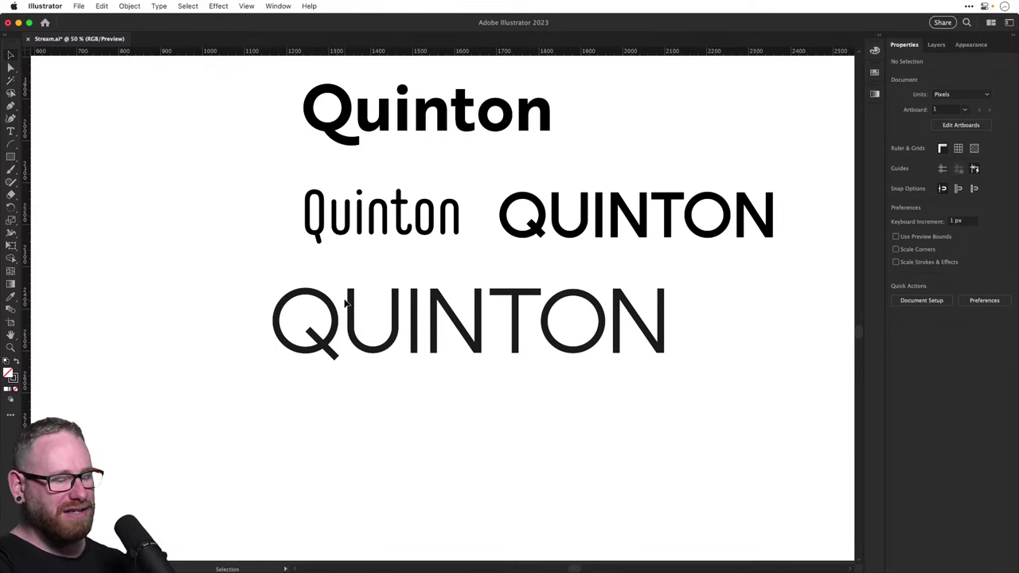
key("super+semicolon")
key("v")
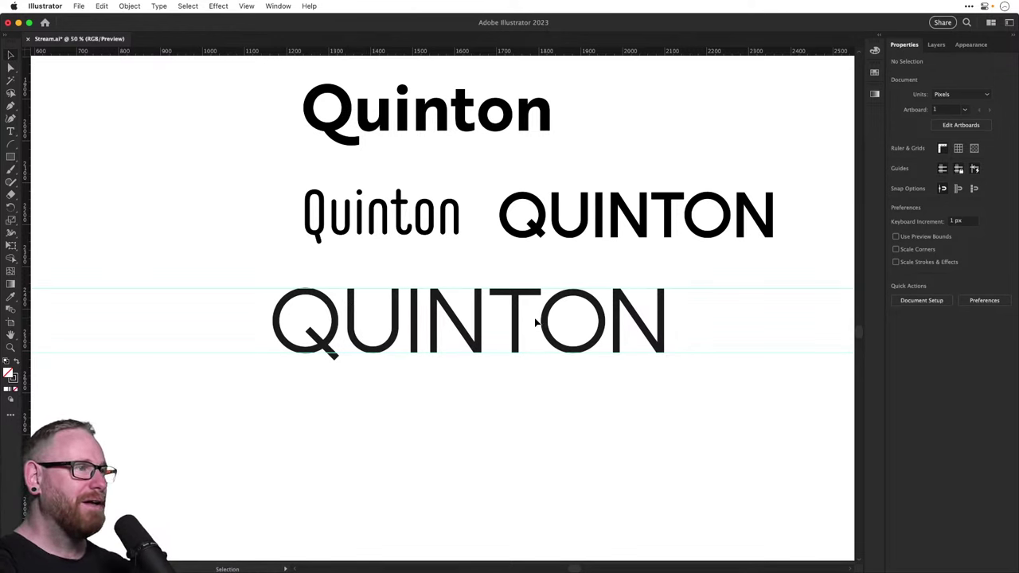
key("z")
left_click_drag(277, 307, 523, 378)
key("v")
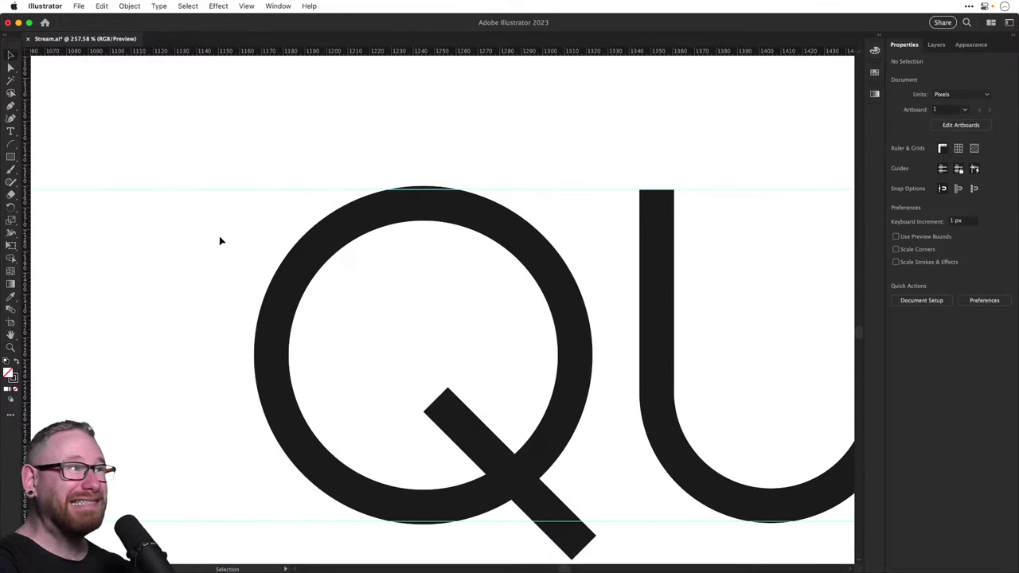
key("super+minus")
key("super+minus")
key("super+minus")
key("super+minus")
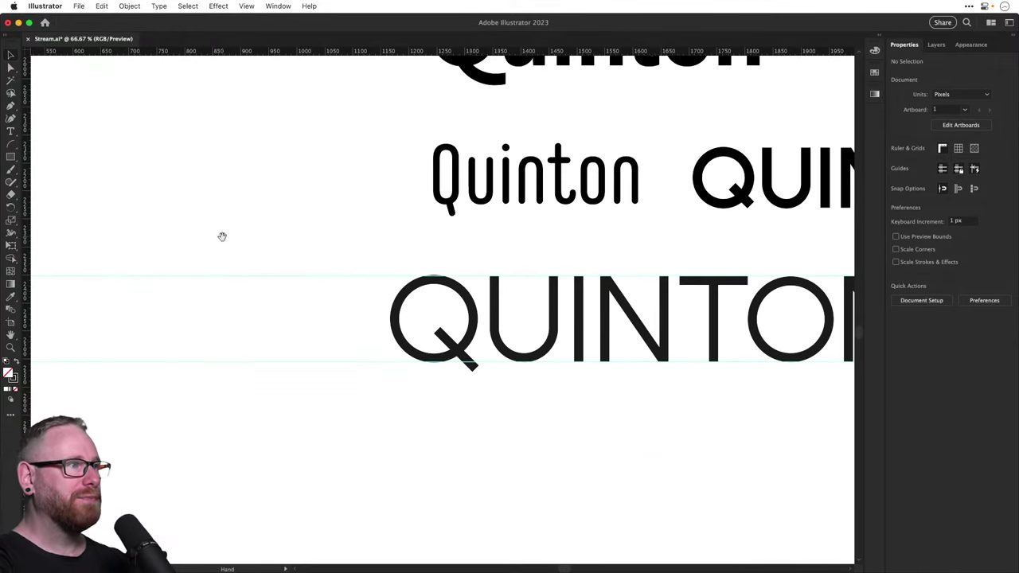
Delete the O between the T and the final N, and replace it with a copy of the Q's enlarged ring
scroll(614, 302, "right", 3)
left_click(672, 288)
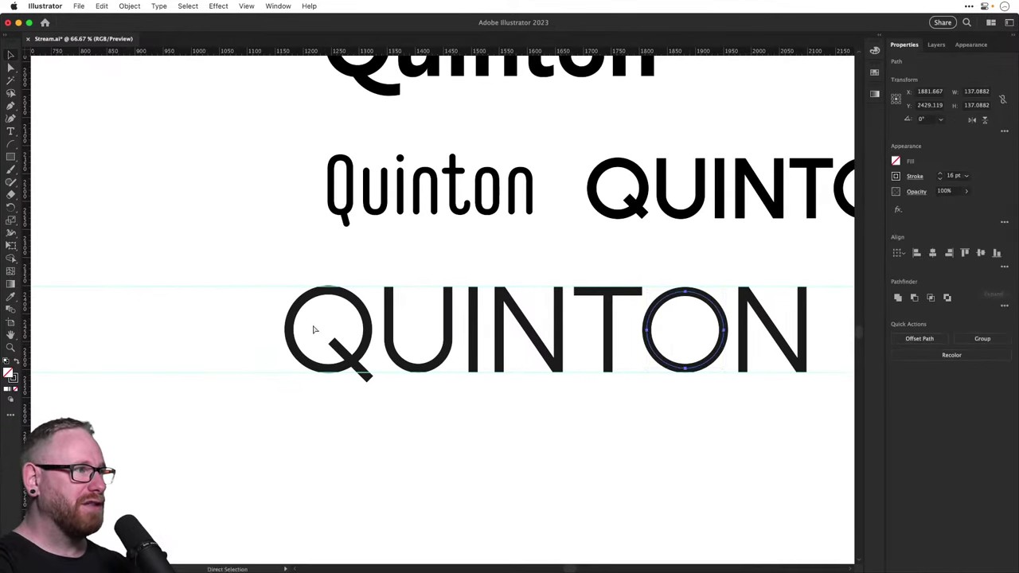
key("Delete")
left_click(342, 352)
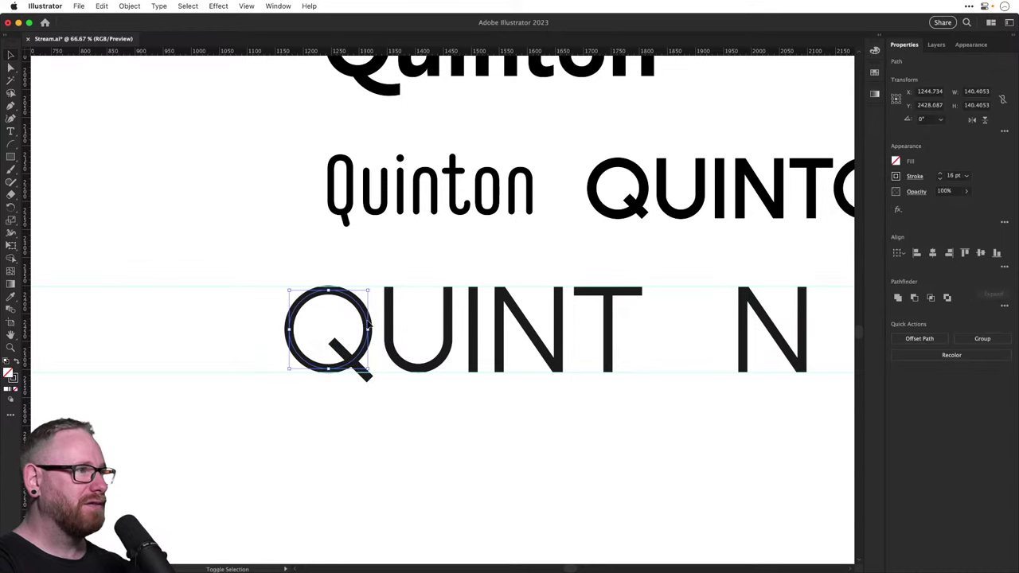
left_click_drag(368, 316, 724, 312)
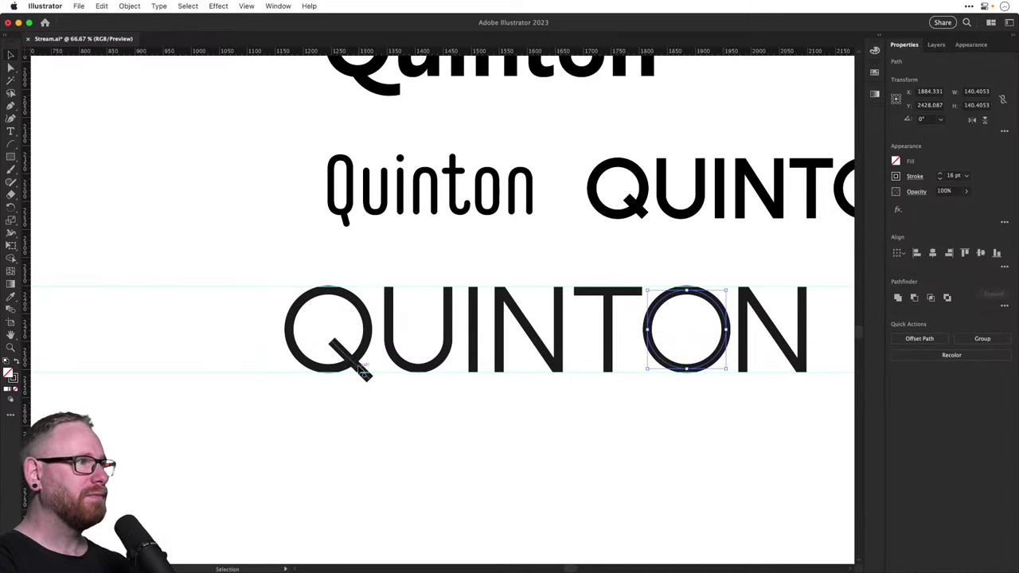
scroll(357, 366, "up", 5)
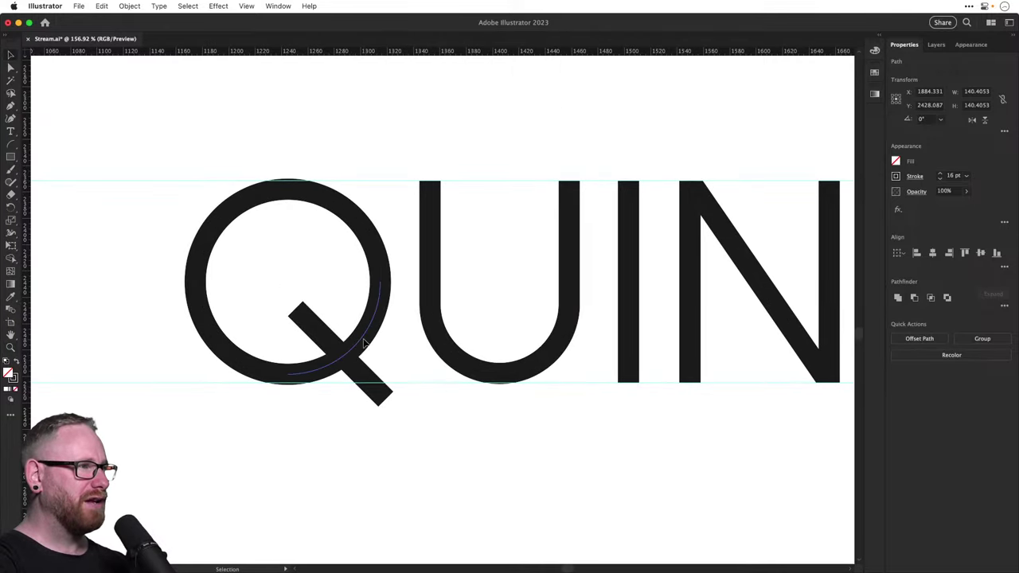
Align the lower edge of the U's bowl with the lower edge of the Q's ring so both overshoot the baseline guide equally
left_click(363, 343)
left_click(457, 357, "shift")
key("super+shift+a")
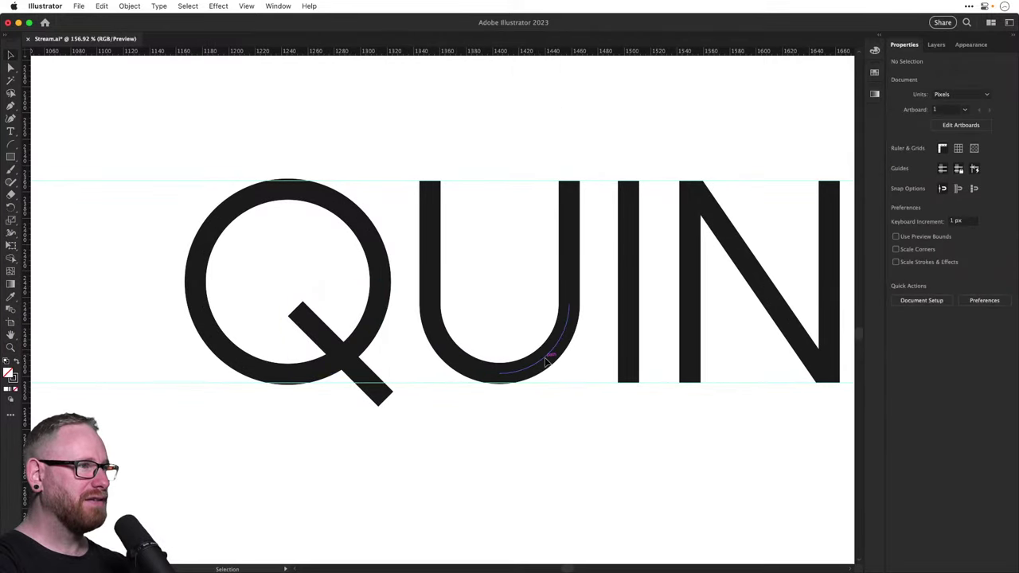
left_click(545, 360)
left_click(459, 360, "shift")
left_click_drag(467, 368, 476, 351)
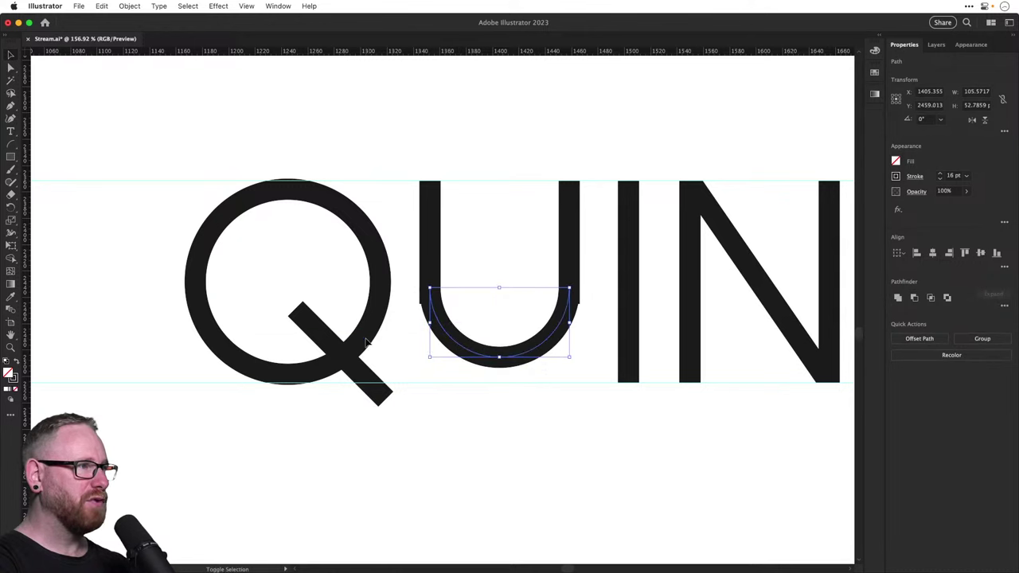
left_click(363, 340, "shift")
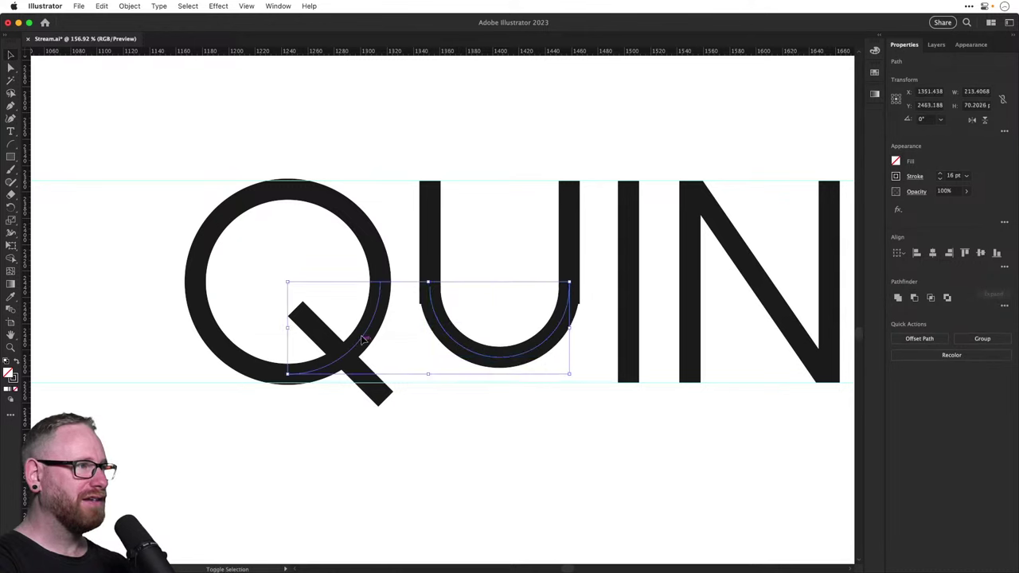
left_click(996, 254)
key("super+shift+a")
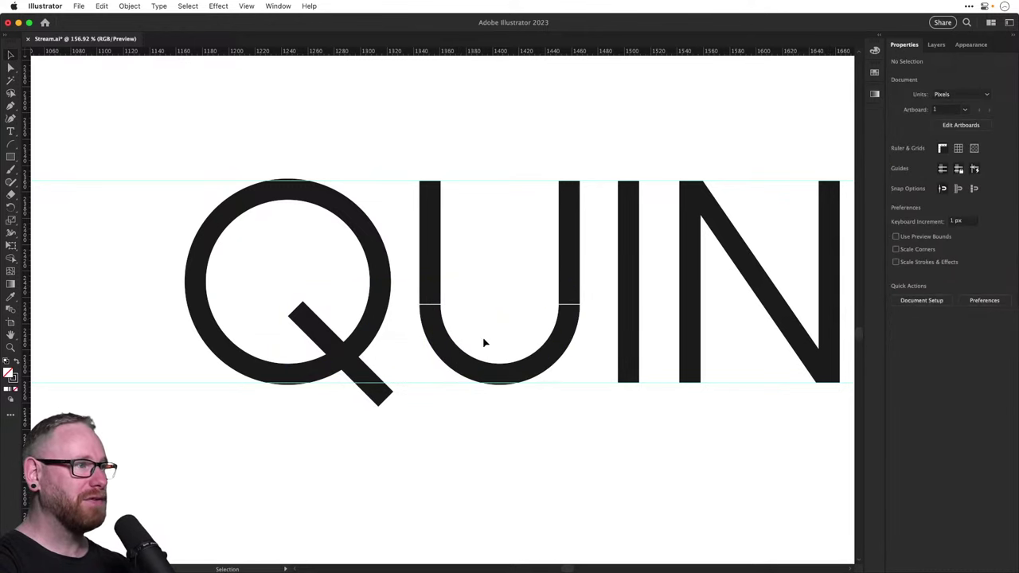
Extend the lower ends of both U stems to meet the bowl and close the two gaps
key("z")
left_click_drag(485, 364, 590, 416)
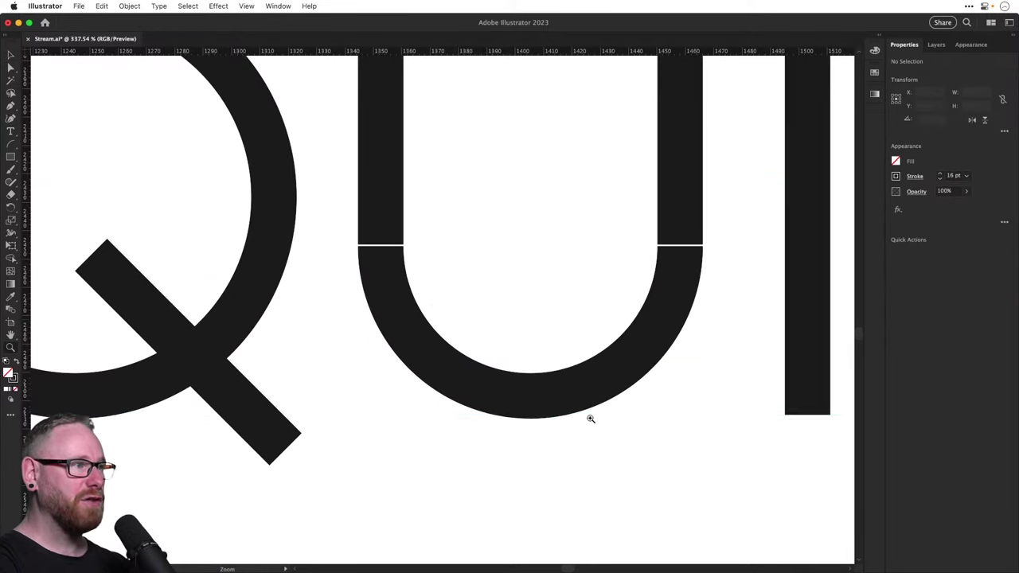
key("a")
mouse_move(381, 246)
left_mouse_down()
mouse_move(382, 223)
mouse_move(381, 246)
left_mouse_up()
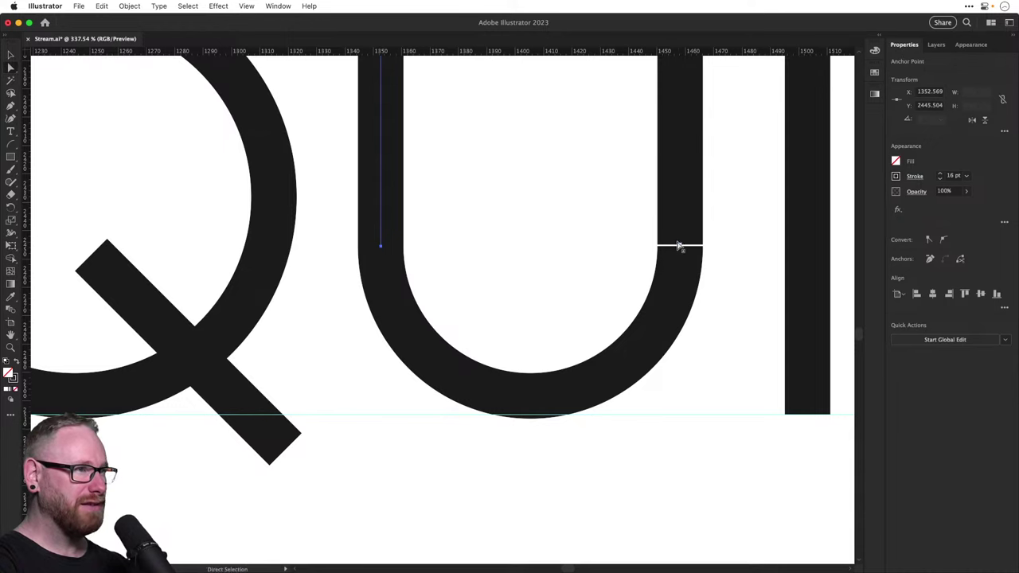
mouse_move(679, 245)
left_mouse_down()
mouse_move(679, 198)
mouse_move(679, 236)
left_mouse_up()
scroll(681, 207, "down", 1)
left_click(597, 250)
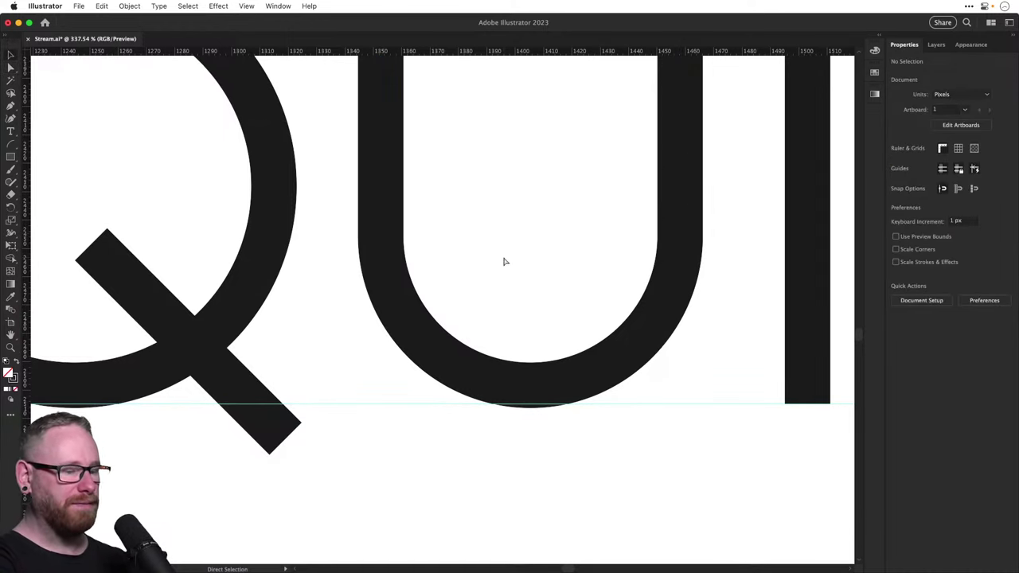
Examine the whole custom wordmark at reduced zoom alongside the typeface samples above it
key("super+minus")
key("super+minus")
key("super+minus")
key("super+minus")
key("super+minus")
key("super+minus")
key("v")
scroll(509, 253, "right", 5)
scroll(509, 253, "up", 2)
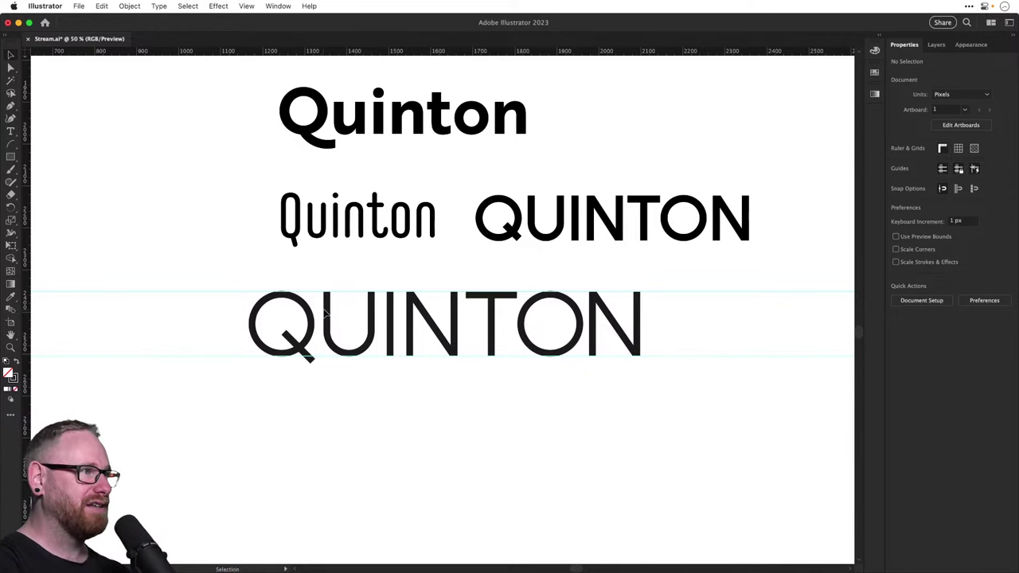
left_click_drag(326, 312, 235, 301)
key("super+z")
key("super+z")
key("super+z")
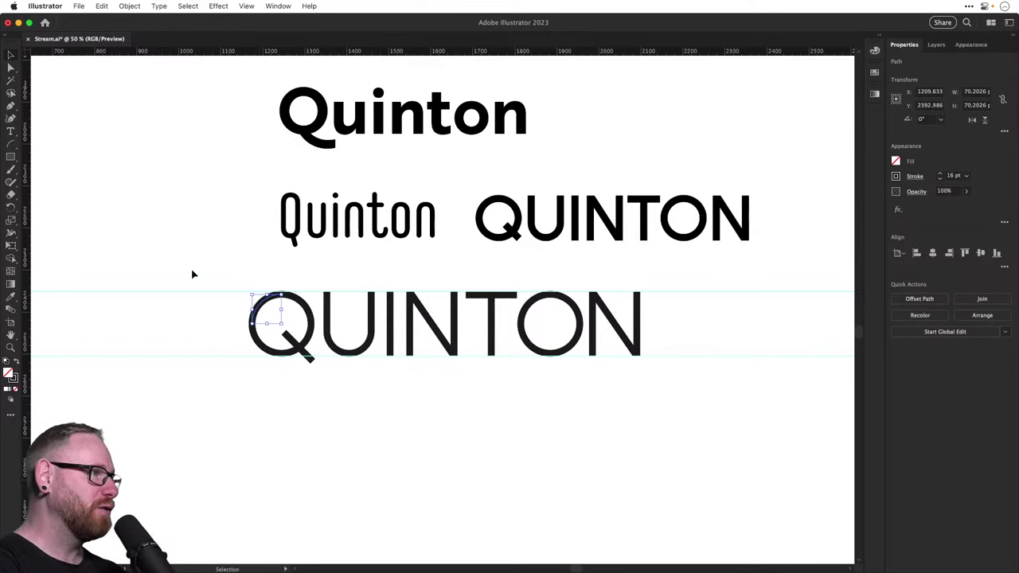
left_click(192, 274)
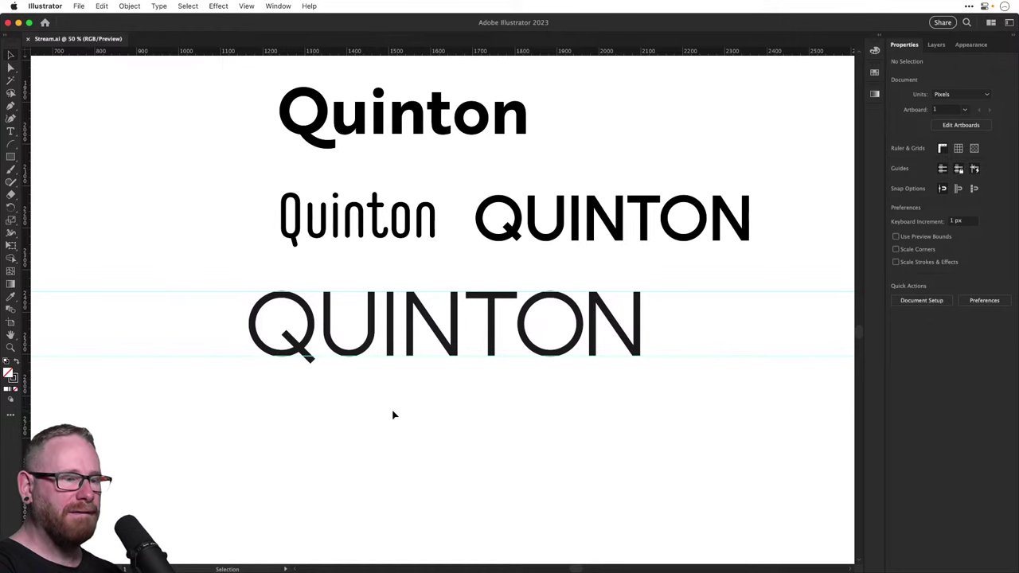
Move all the typeface samples together higher up the artboard, away from the custom wordmark
scroll(382, 352, "down", 2)
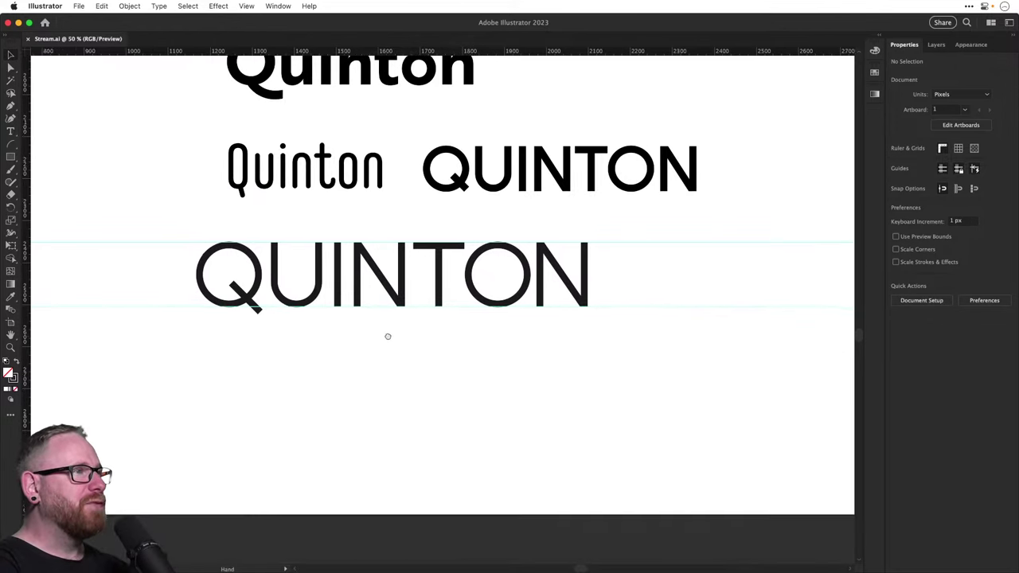
scroll(348, 150, "up", 5)
key("super+0")
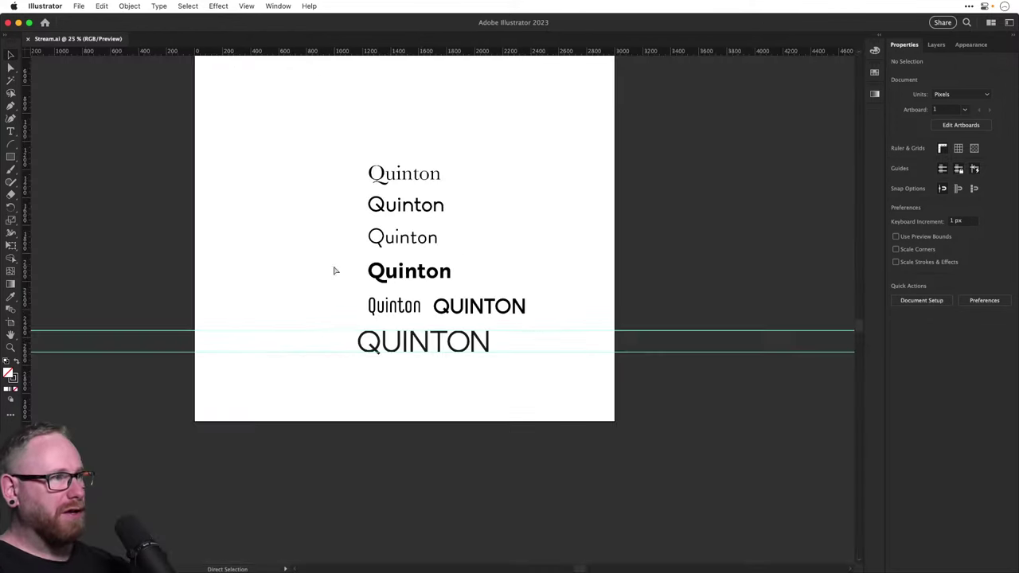
left_click_drag(282, 120, 444, 243)
left_click_drag(387, 203, 392, 105)
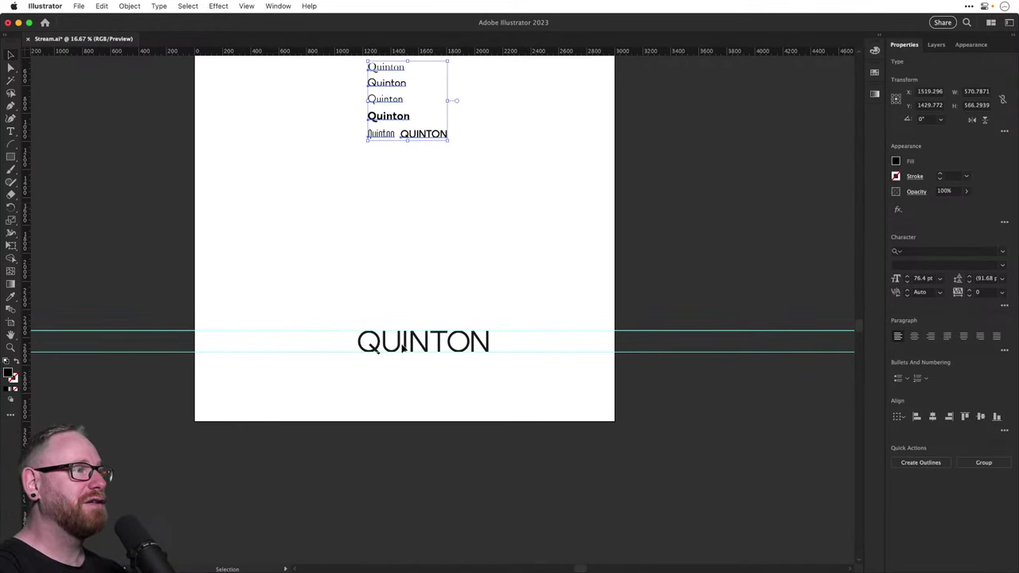
Place a duplicate of the custom wordmark beside the original, both sitting between the same guides
left_click(443, 347)
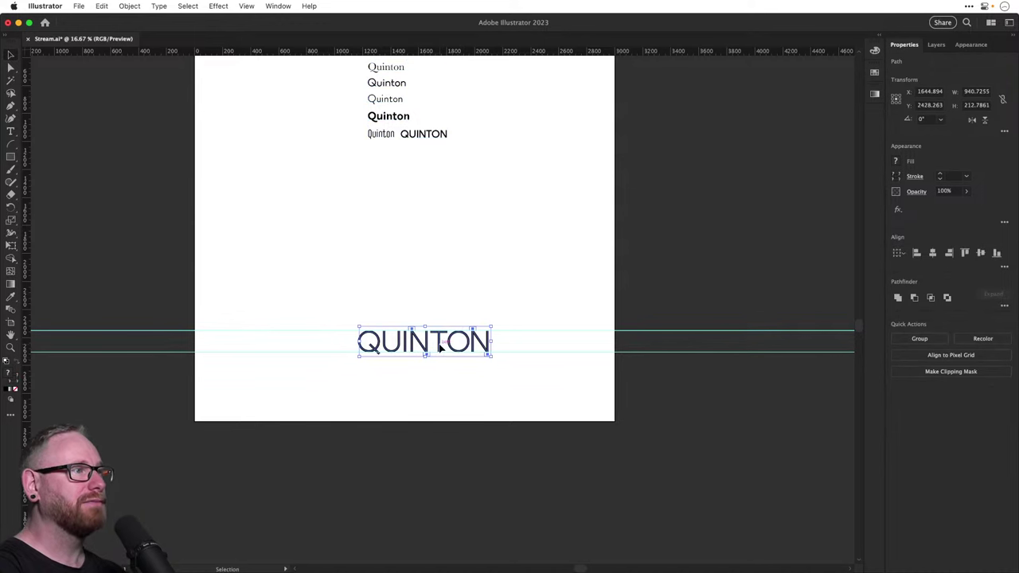
left_click_drag(441, 348, 373, 389)
left_click(339, 266)
Nudge the final N of the right-hand wordmark slightly farther from the O
key("z")
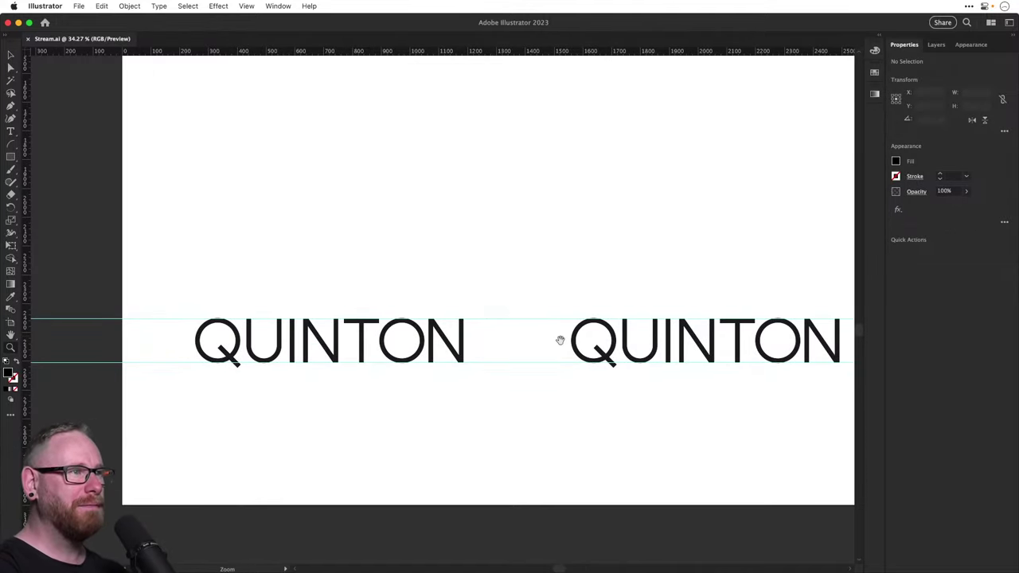
left_click_drag(643, 330, 396, 318)
mouse_move(457, 330)
left_mouse_down()
mouse_move(559, 358)
mouse_move(507, 320)
left_mouse_up()
key("space")
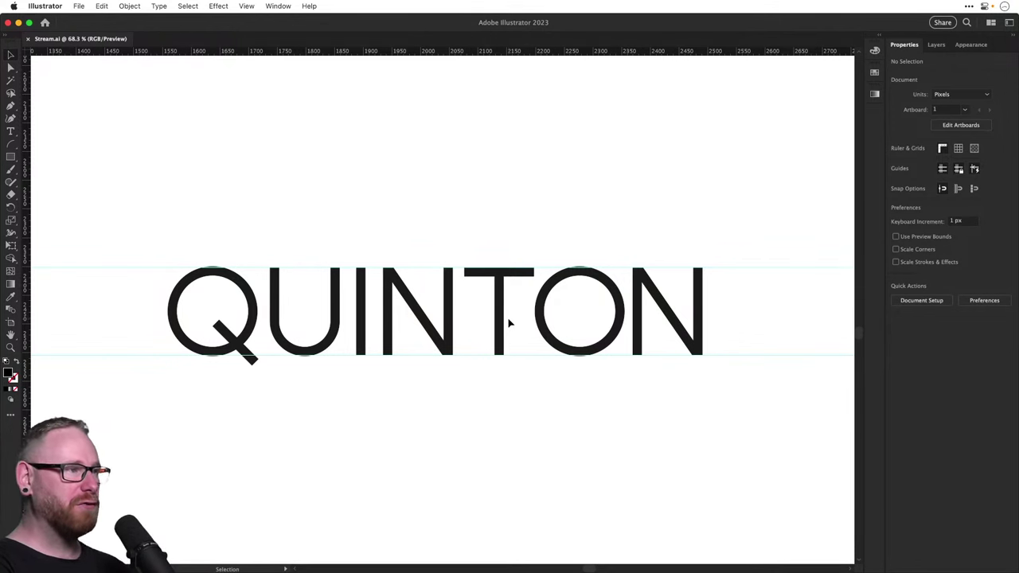
left_click(688, 363)
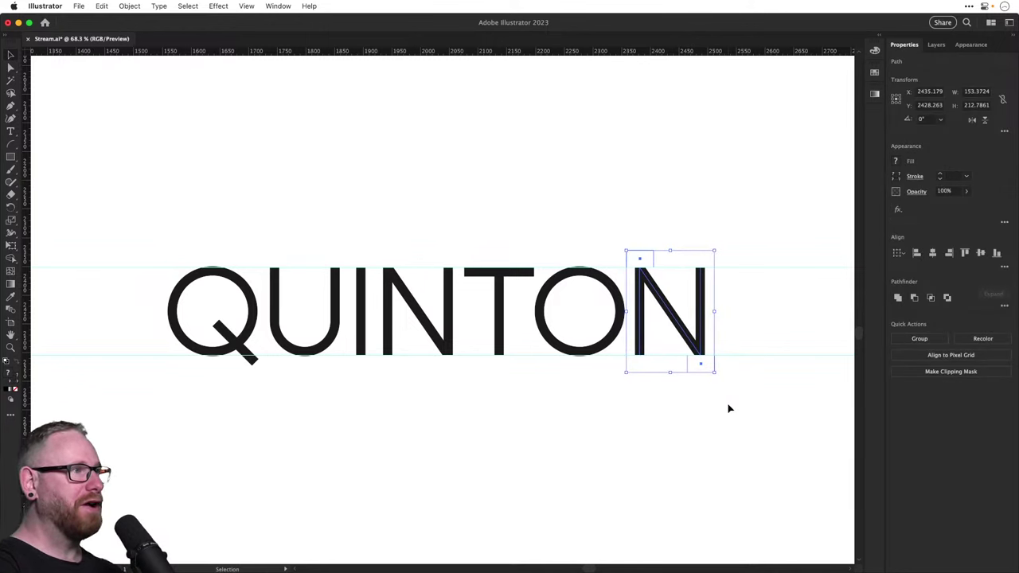
left_click(473, 452)
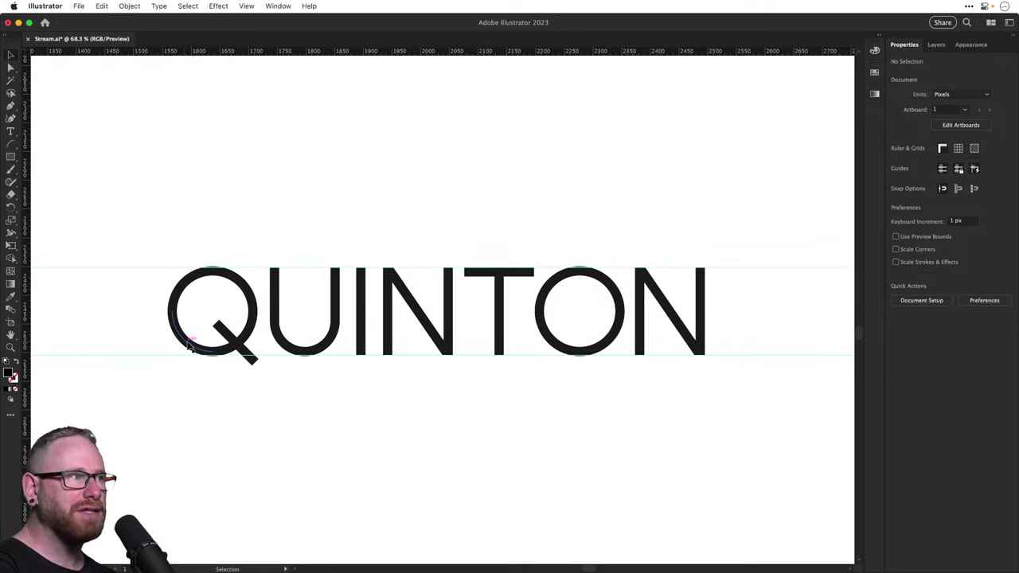
Try a heavier stroke on the left stem and left bowl arc of the U in the right-hand wordmark
left_click(276, 306)
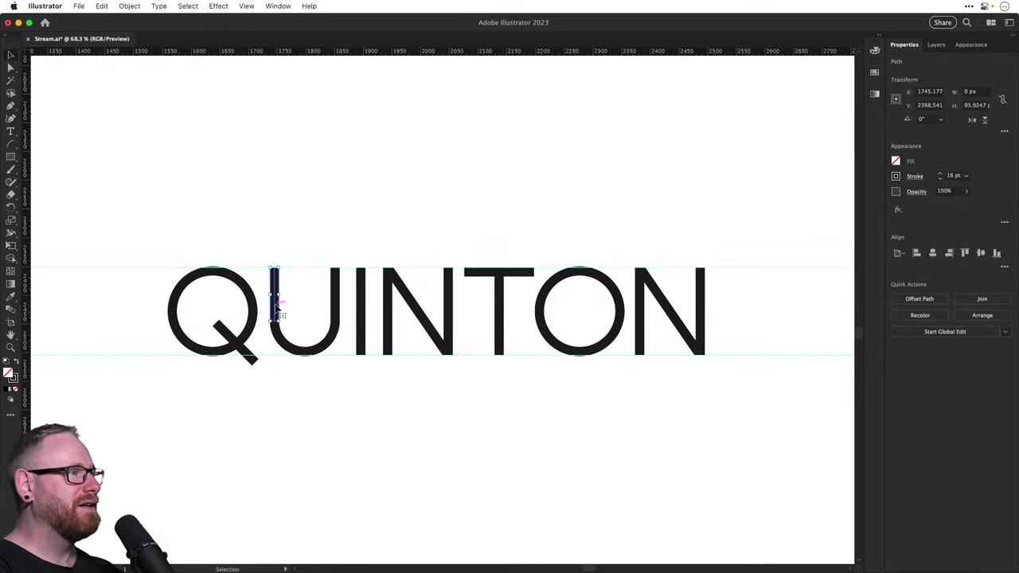
left_click(287, 349, "shift")
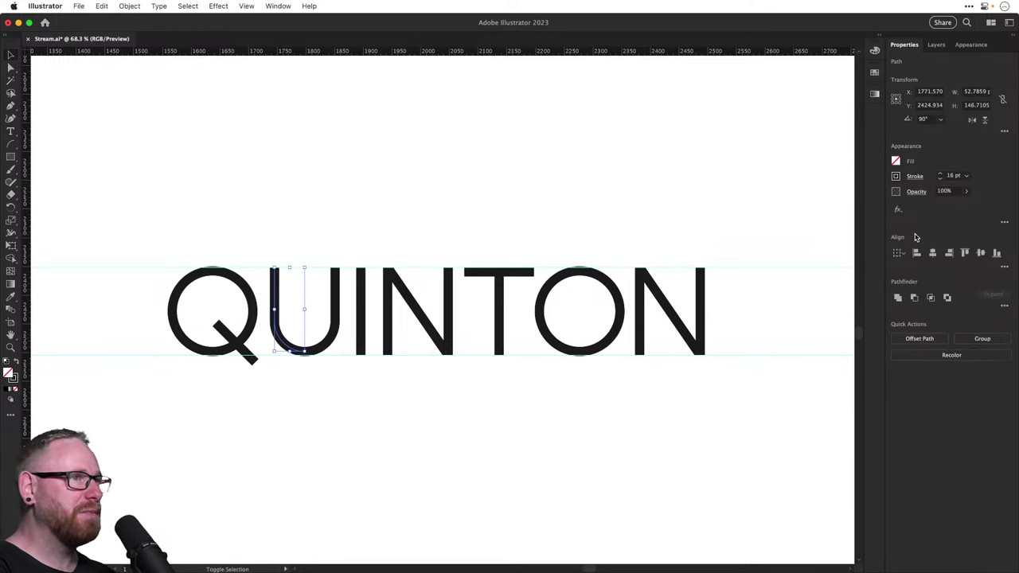
left_click(941, 175)
left_click(940, 175)
left_click(645, 436)
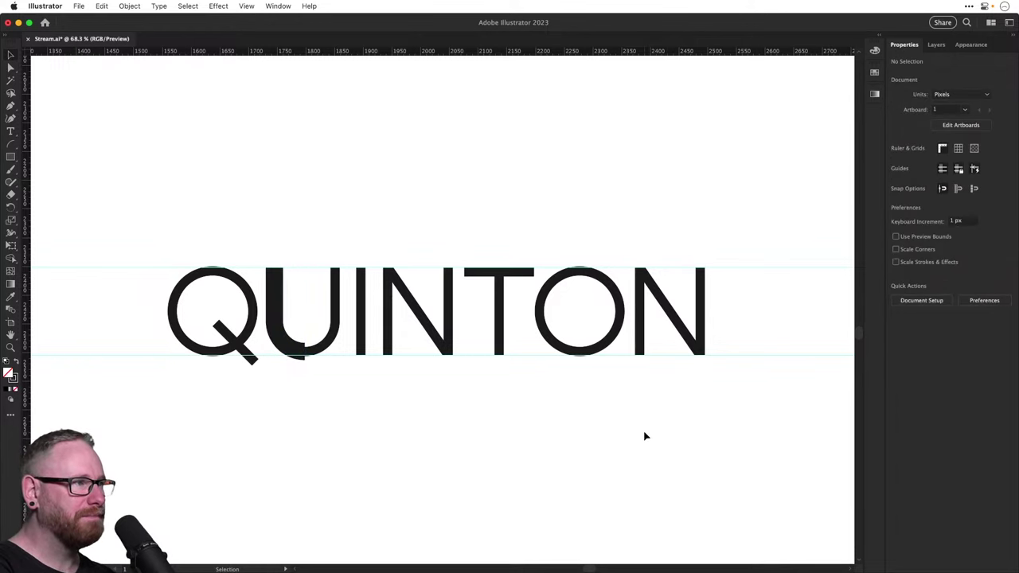
Hide the guides and undo the heavier stroke on the left half of the U
key("a")
key("super+semicolon")
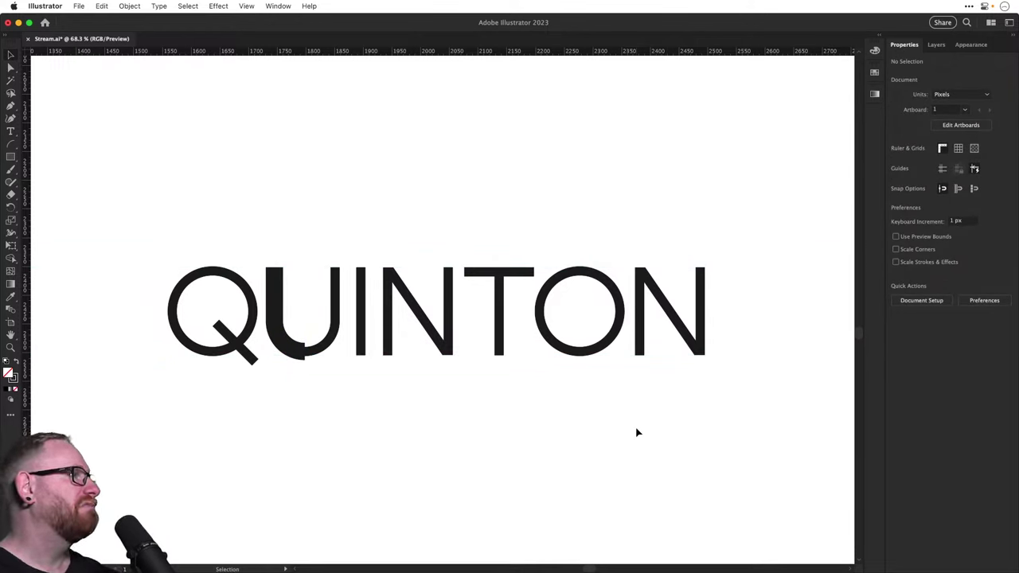
key("super+z")
key("super+z")
key("super+z")
left_click(639, 432)
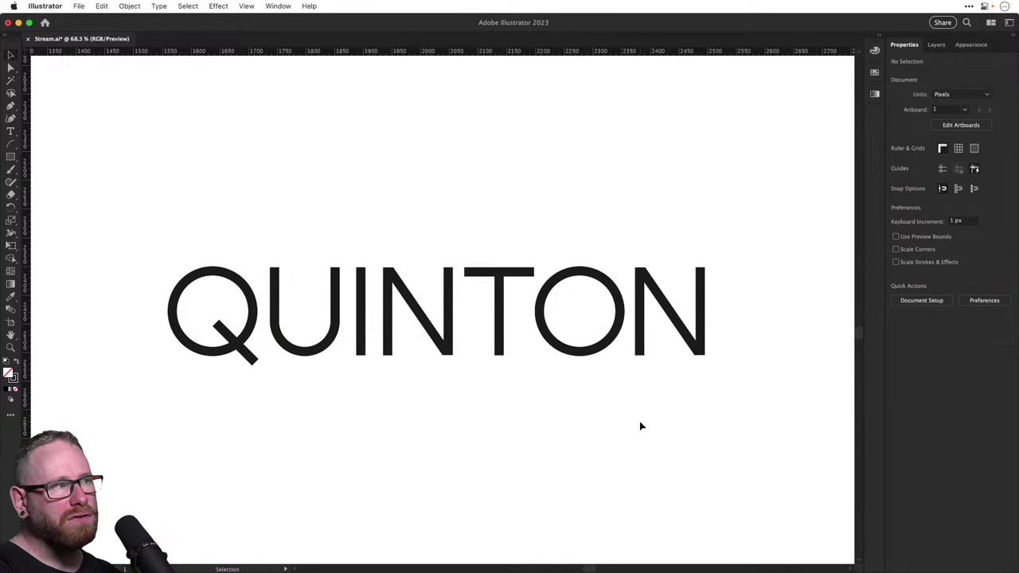
Copy the white masking rectangle from the first N onto the Q's ring and rotate it 45° parallel to the tail
left_click(212, 348)
left_click_drag(213, 348, 321, 387)
left_click(253, 361)
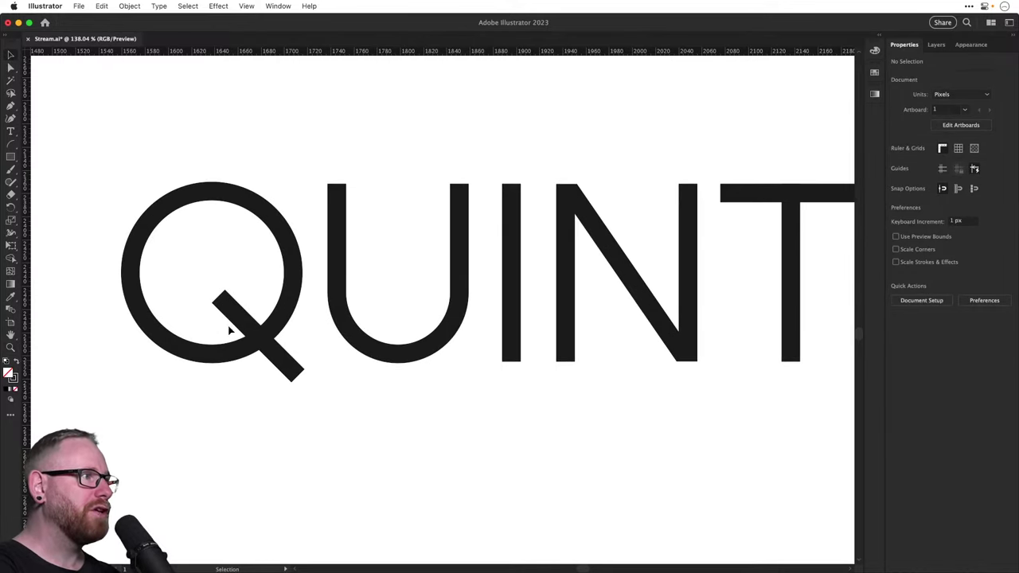
left_click_drag(587, 179, 234, 378)
key("r")
left_click_drag(314, 343, 279, 405)
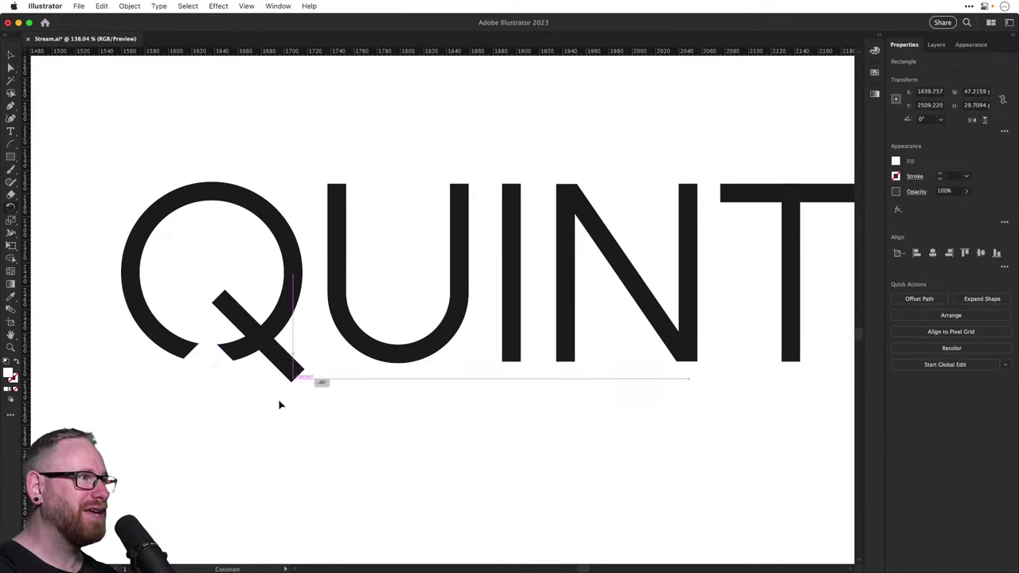
Fit the rotated white rectangle against the lower side of the Q's tail, and add a copy along the upper side
key("v")
left_click_drag(226, 382, 232, 355)
left_click_drag(233, 353, 290, 337)
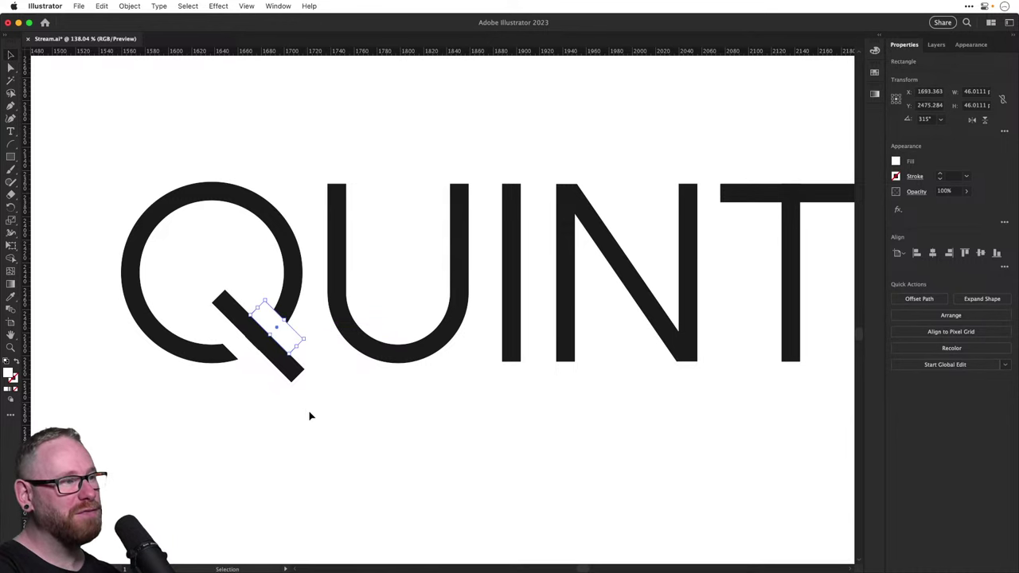
Pull a spare copy of the Q's masking rectangle aside in outline view, delete it, and return to preview
key("super+y")
left_click_drag(339, 419, 420, 498)
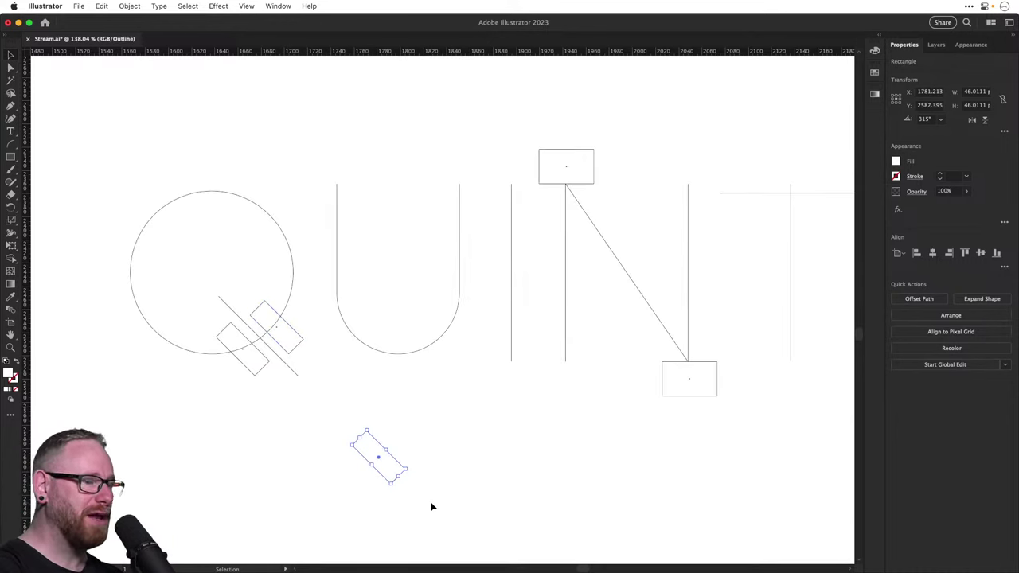
key("Delete")
left_click(431, 507)
key("super+y")
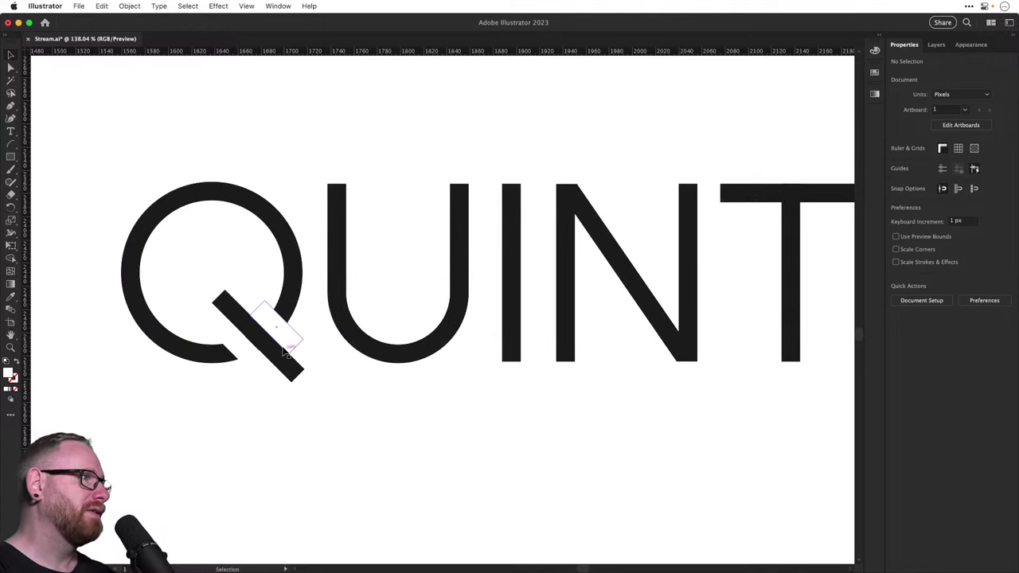
Delete the white rectangle below the Q's tail, leaving the ring cut only on the tail's upper side
left_click(283, 347)
left_click(387, 482)
key("a")
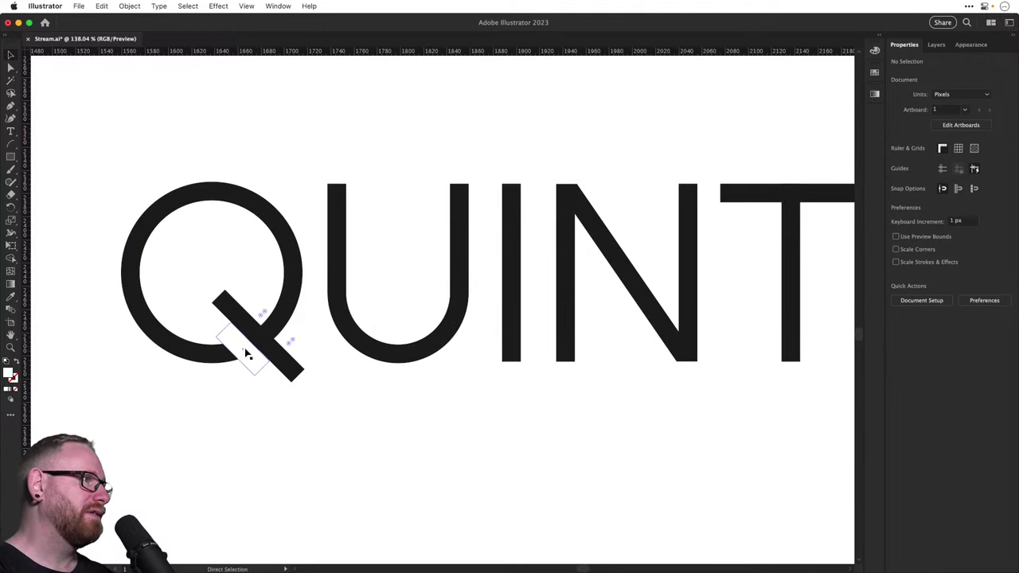
left_click(247, 354)
key("Delete")
key("v")
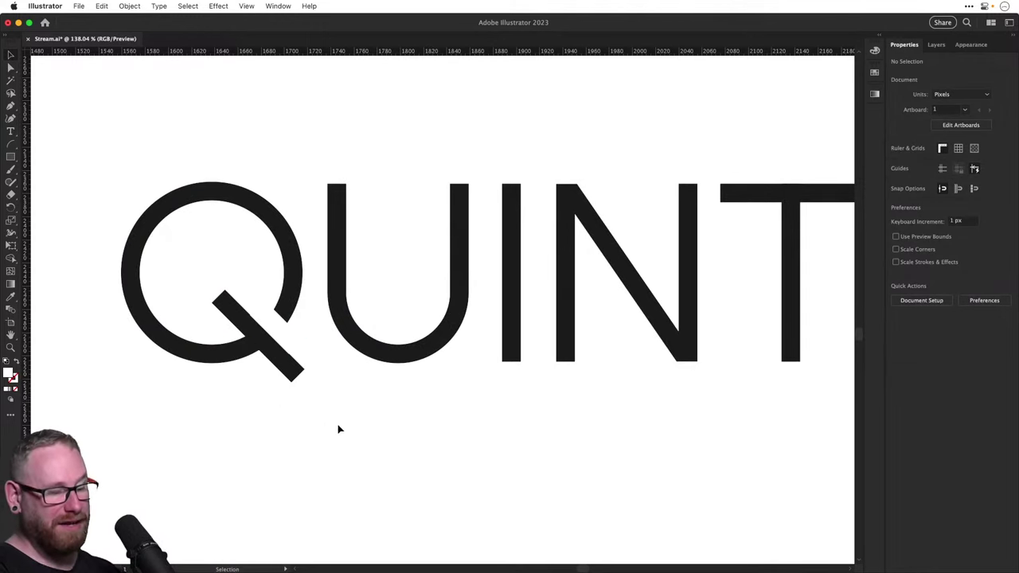
Judge the Q's one-sided gap in the context of the whole wordmark at several zoom levels
key("super+minus")
key("super+minus")
key("super+minus")
key("space")
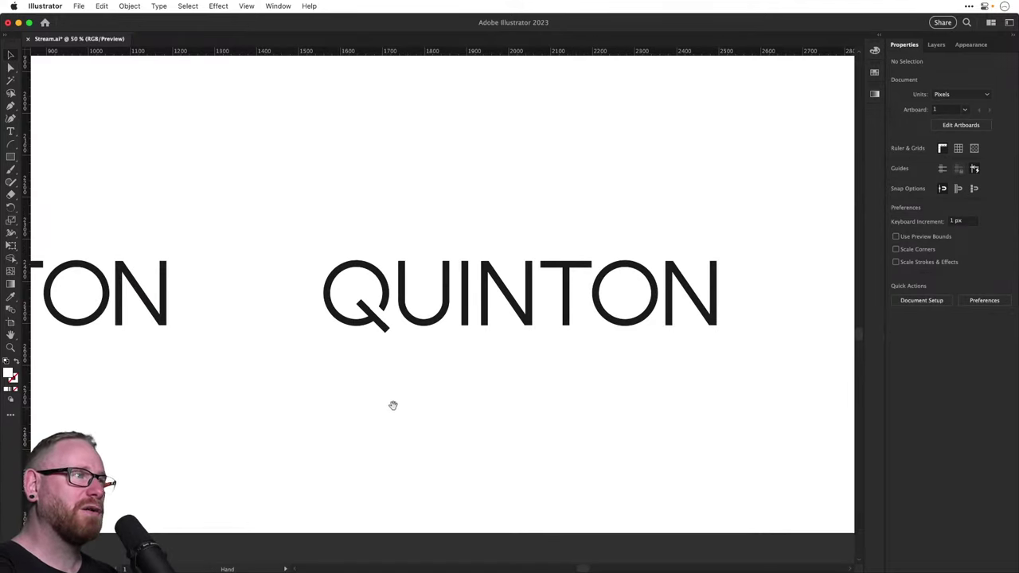
left_click_drag(419, 388, 395, 410)
key("z")
left_click_drag(415, 312, 453, 358)
key("v")
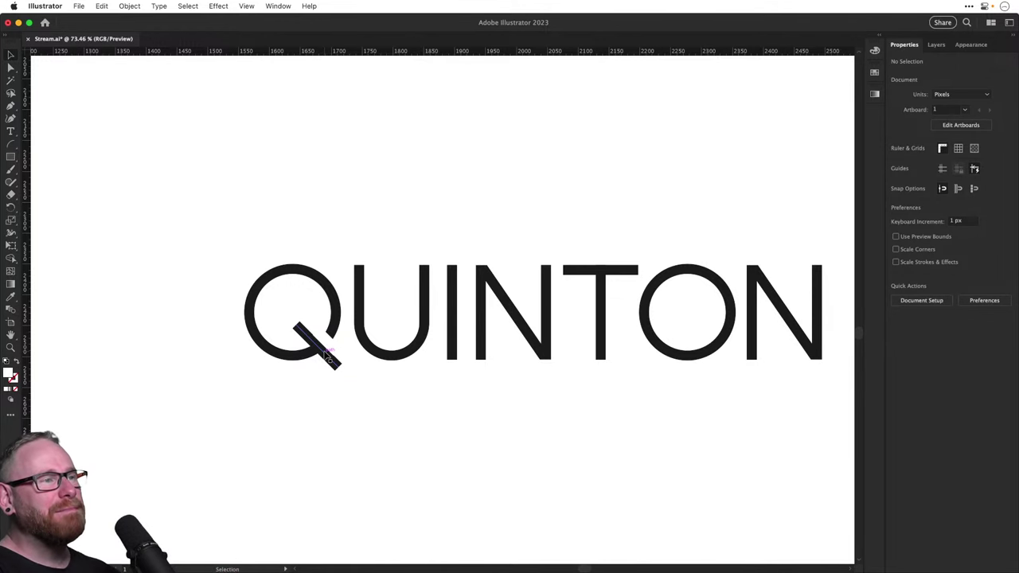
Cut a gap in the T's crossbar just right of its stem with a white rectangle about 18 px wide, brought to the front
left_click_drag(378, 340, 514, 279)
key("super+shift+]")
left_click(519, 236)
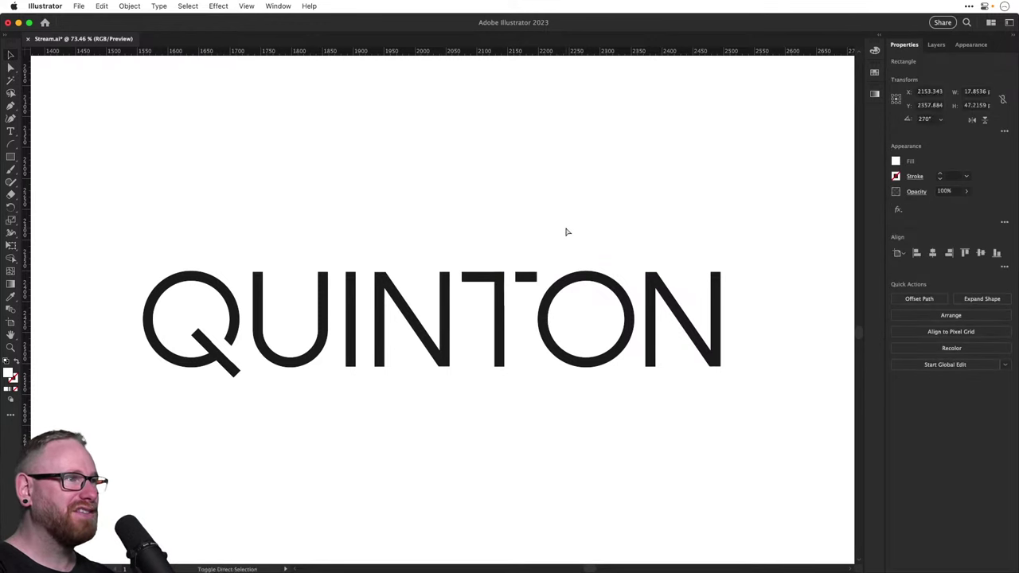
left_click(566, 232)
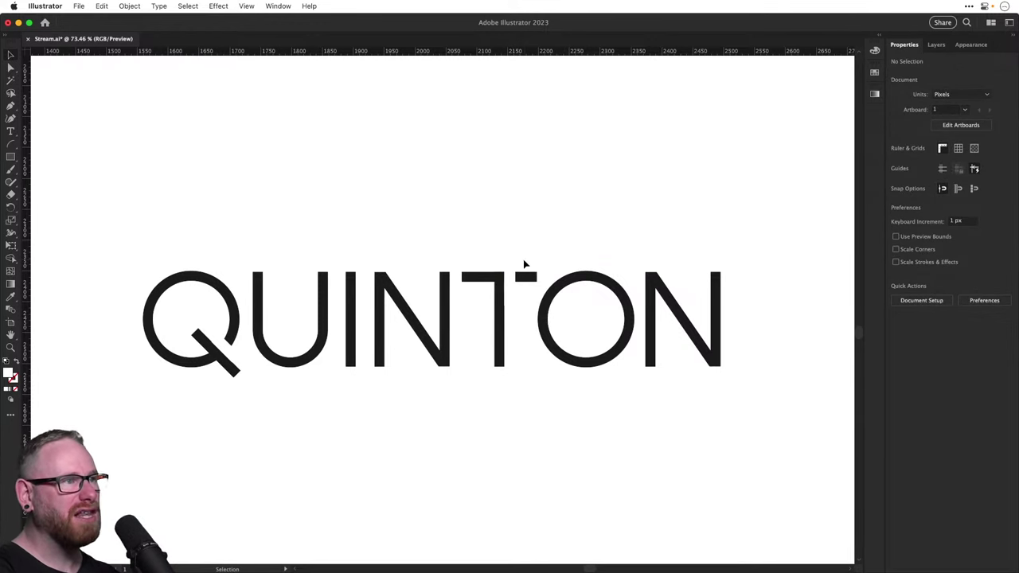
Place copies of the narrow white rectangle, about 101 px tall, beside both Ns' right stems to separate the diagonals
left_click_drag(517, 280, 434, 350)
key("super+shift+a")
key("super+shift+a")
key("v")
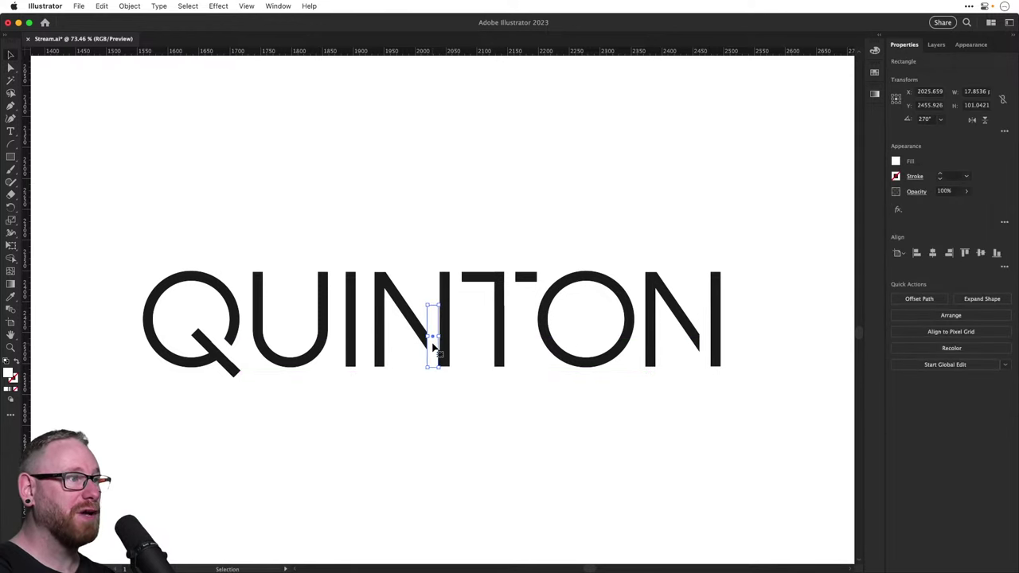
Delete the narrow white rectangles beside both Ns' right stems to restore the full diagonals
key("super+shift+a")
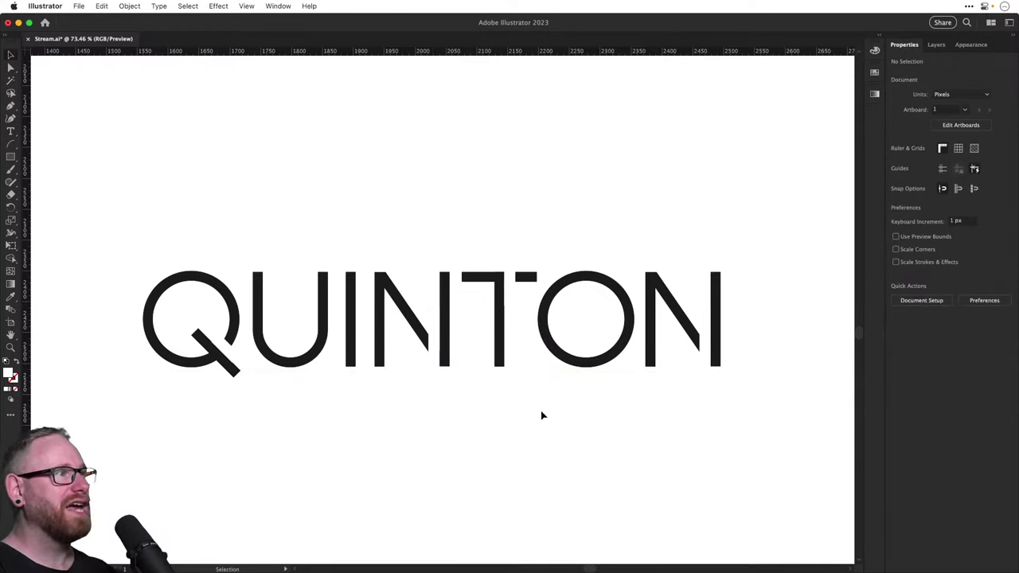
left_click(438, 354)
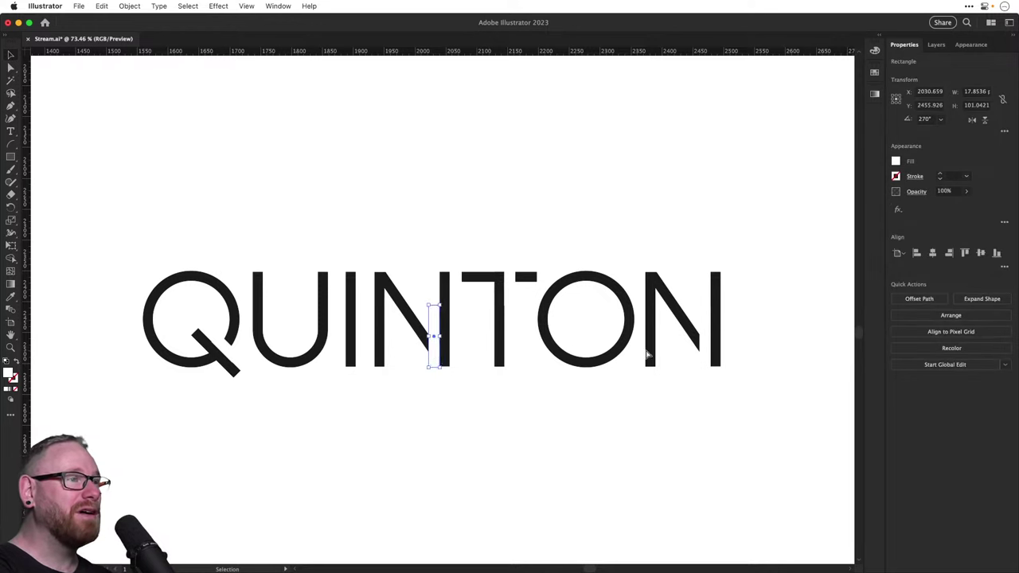
key("a")
key("Delete")
left_click(705, 351)
key("Delete")
key("v")
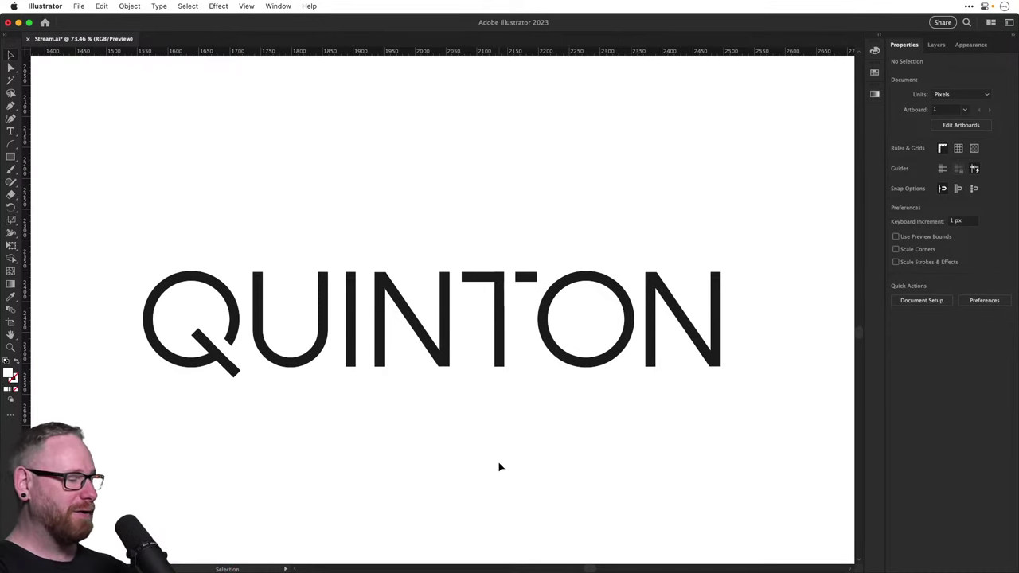
Try rotating the wordmark's whole Q to change the angle of its tail
key("space")
left_click_drag(483, 448, 487, 438)
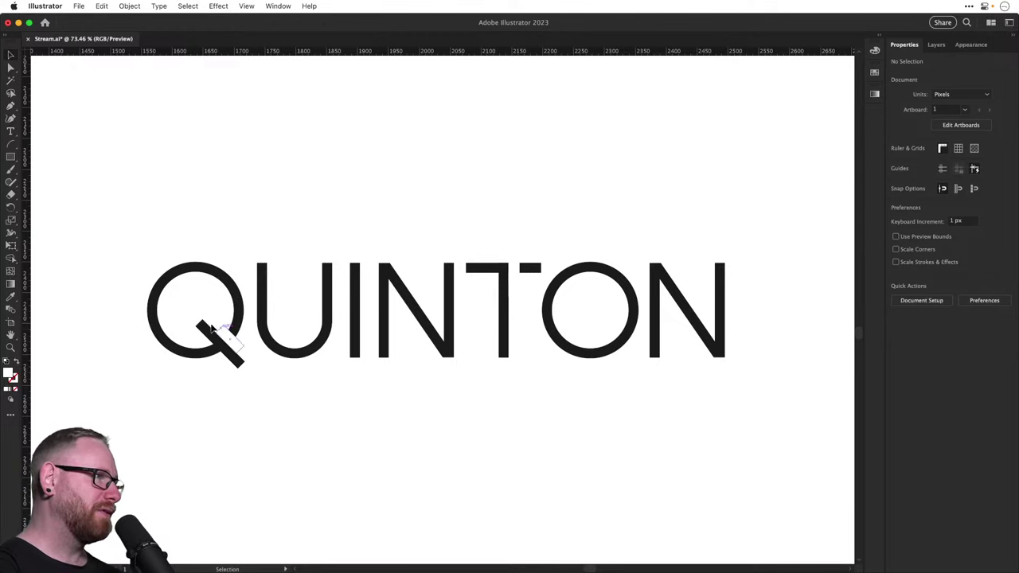
left_click_drag(153, 234, 238, 390)
key("r")
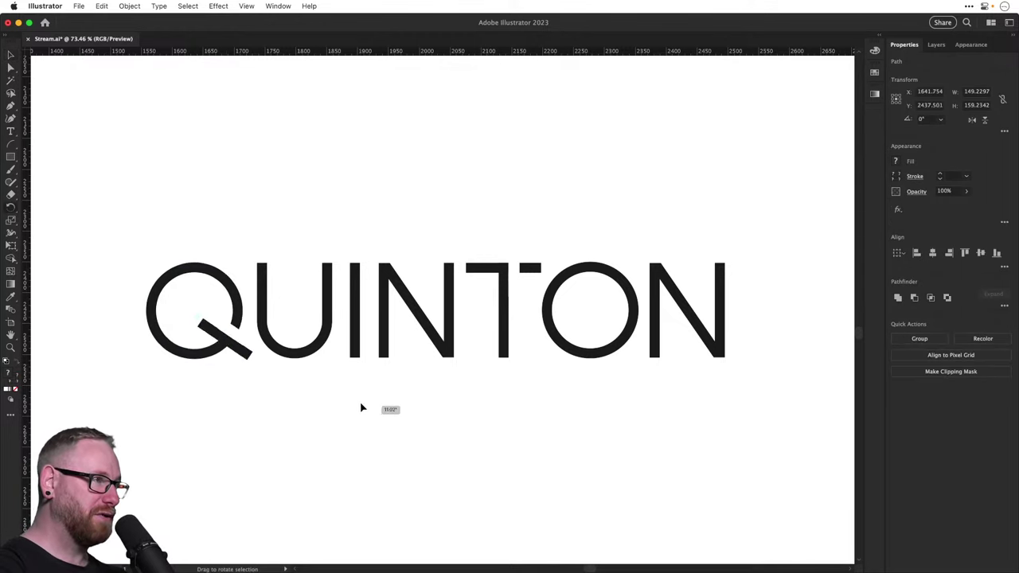
left_click_drag(359, 409, 337, 441)
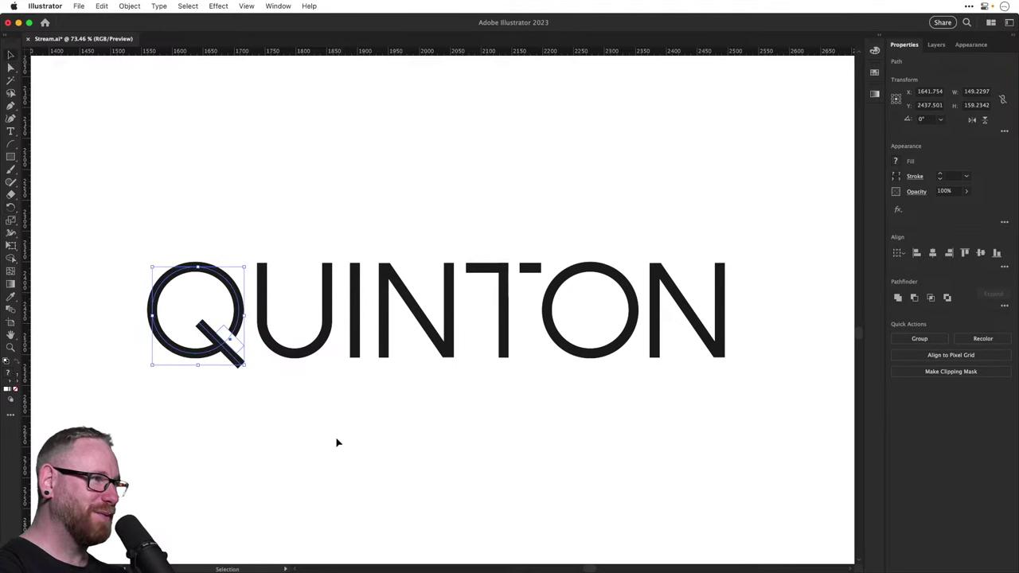
key("super+shift+a")
Try shortening the Q's diagonal tail by moving its two end anchor points inward, then undo both moves
key("z")
left_click_drag(200, 335, 355, 441)
key("v")
left_click(226, 335)
key("a")
key("super+shift+a")
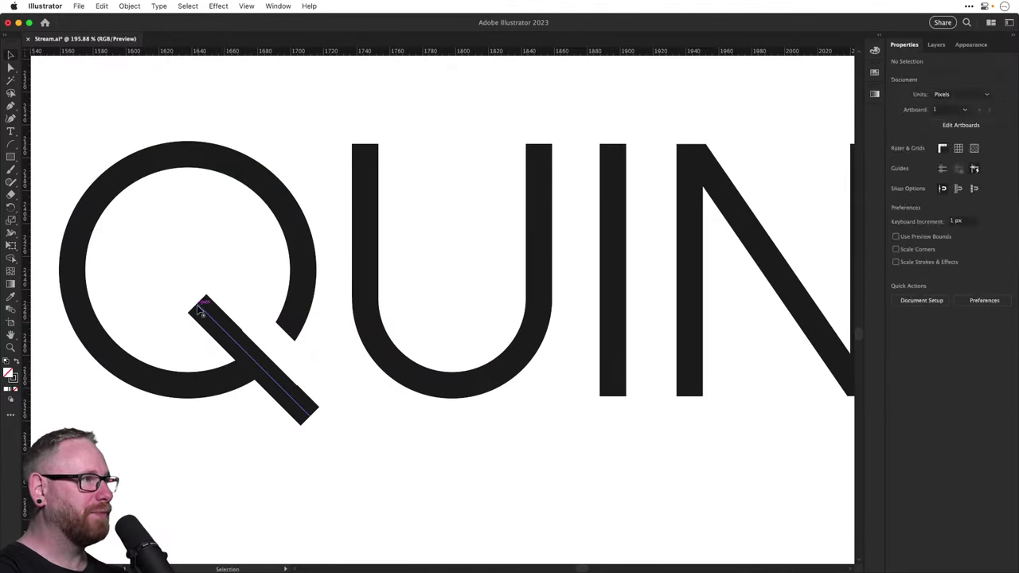
left_click_drag(197, 305, 223, 323)
left_click_drag(310, 421, 301, 407)
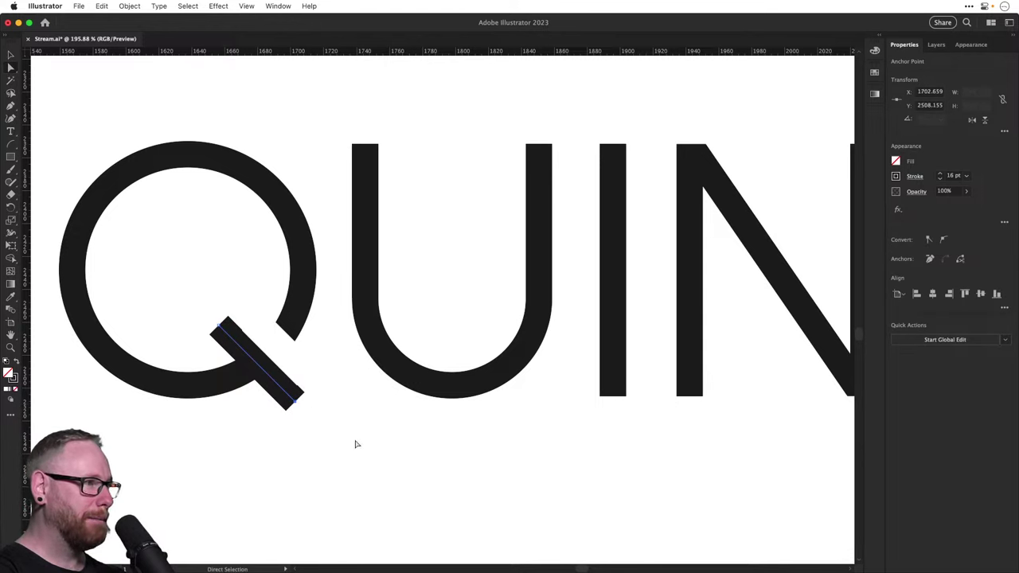
left_click(401, 476)
key("super+z")
key("super+z")
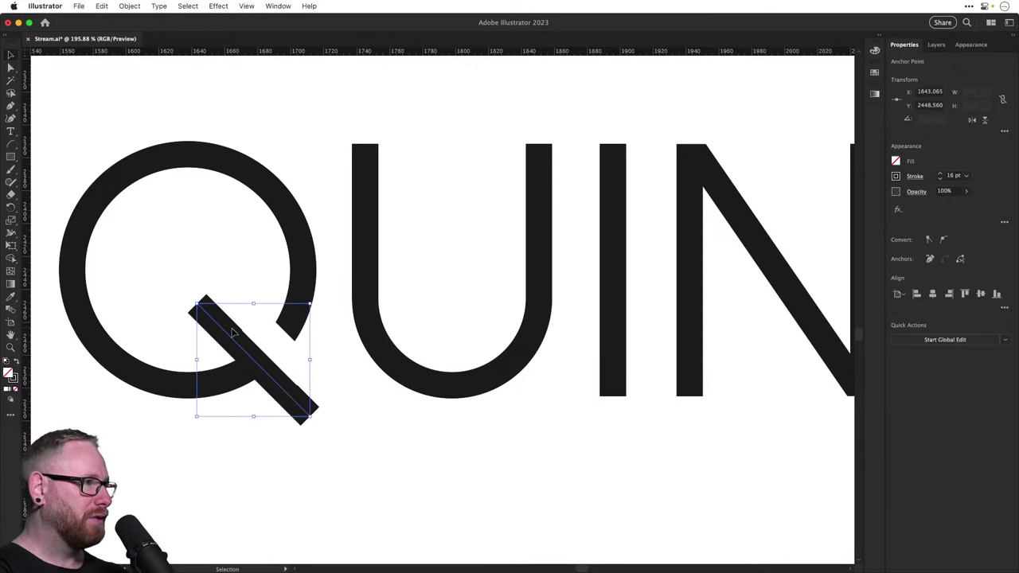
Scale the Q's diagonal tail down about its centre so both ends shorten evenly at the same 45-degree angle
left_click(197, 304)
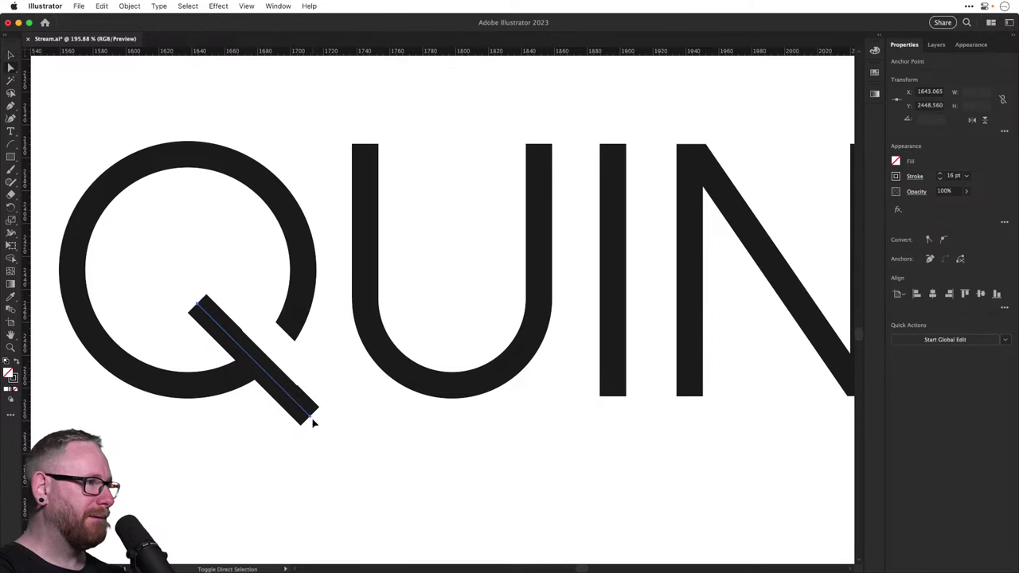
left_click(310, 418, "shift")
key("s")
left_click_drag(369, 464, 347, 455)
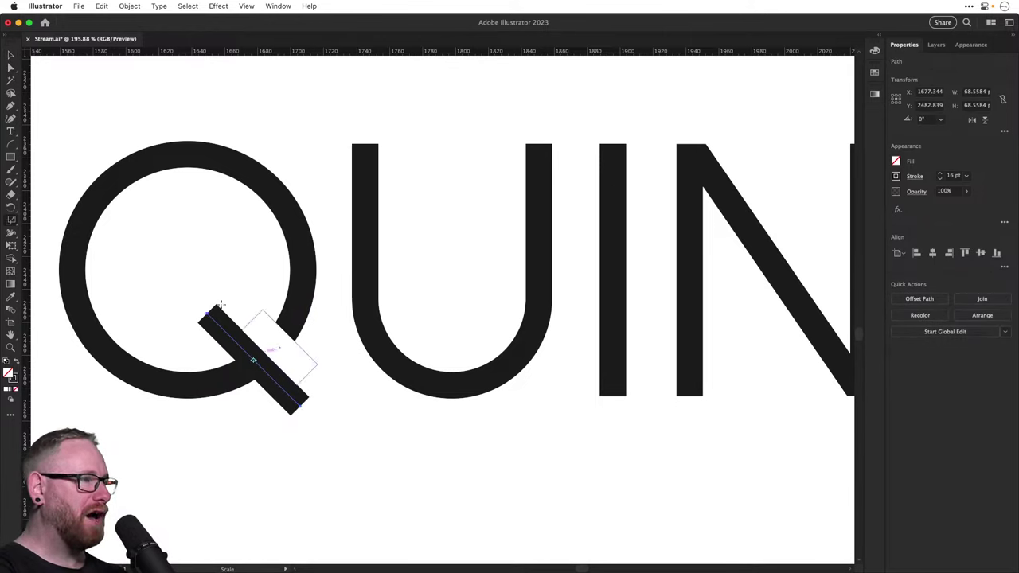
key("super+z")
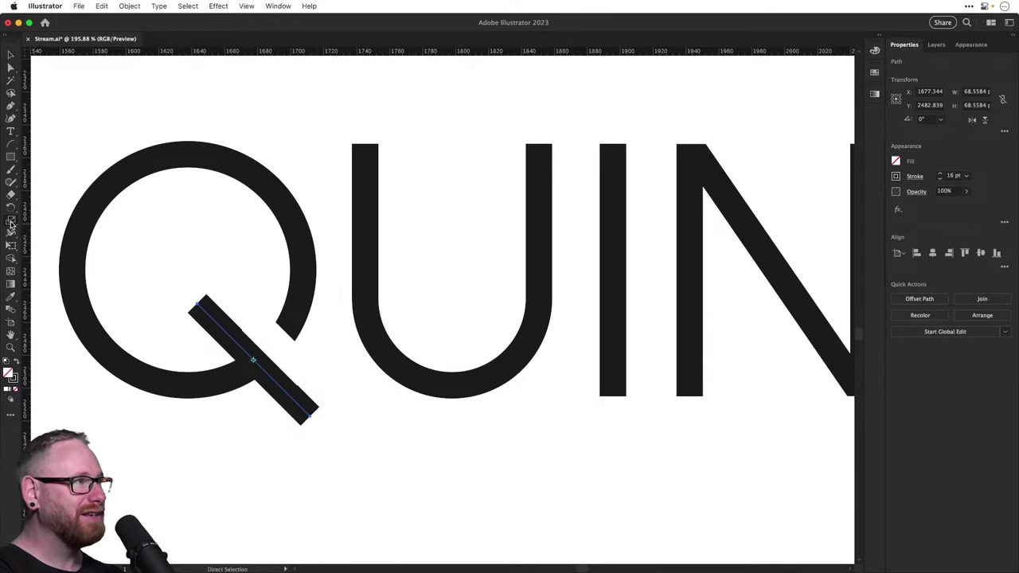
left_click(11, 223)
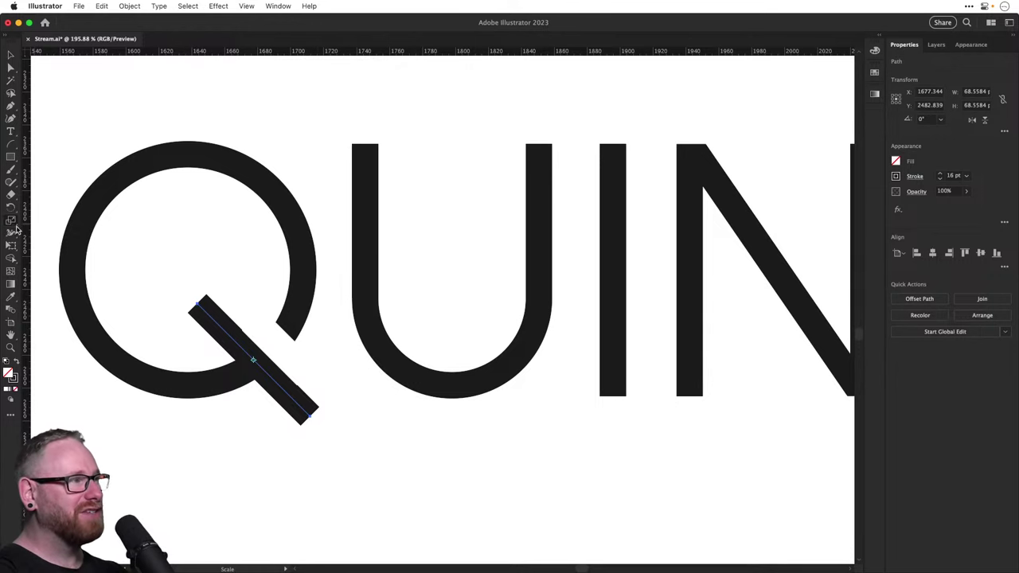
mouse_move(386, 481)
left_mouse_down()
mouse_move(298, 437)
mouse_move(323, 300)
mouse_move(437, 541)
mouse_move(332, 447)
mouse_move(403, 502)
mouse_move(374, 474)
mouse_move(358, 482)
mouse_move(417, 504)
mouse_move(311, 414)
mouse_move(353, 456)
mouse_move(390, 464)
left_mouse_up()
key("v")
left_click(389, 465)
Duplicate the wordmark's Q directly above the original as a separate tail study
key("super+minus")
key("super+minus")
key("super+minus")
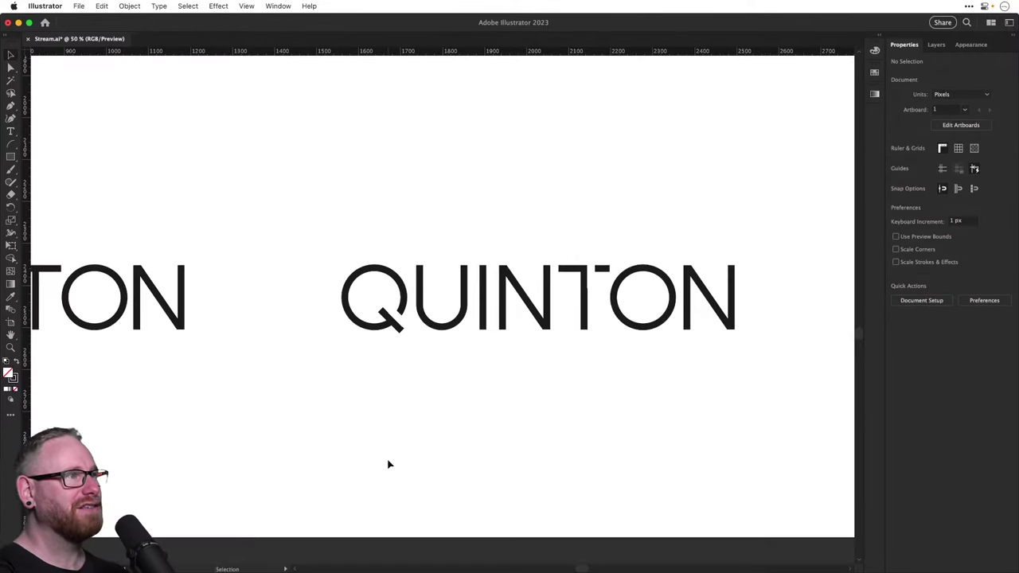
key("space")
left_click_drag(572, 313, 475, 372)
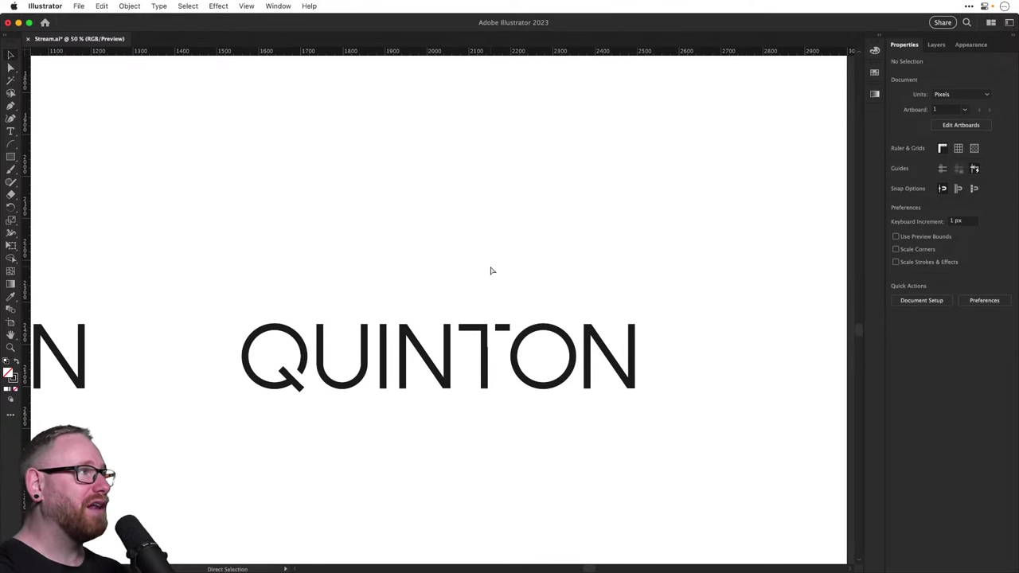
key("v")
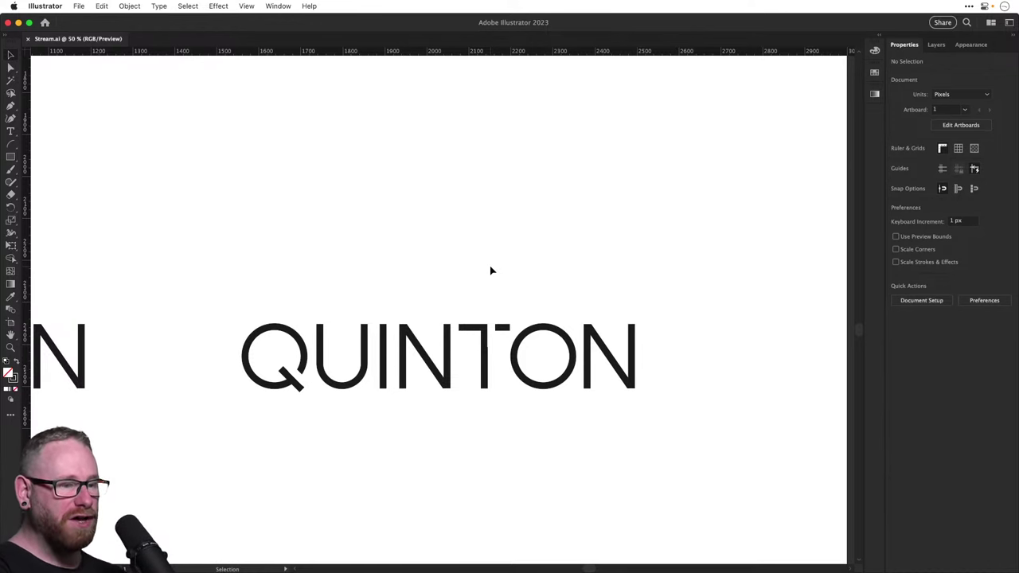
left_click_drag(229, 288, 303, 389)
left_click_drag(308, 350, 296, 261)
left_click_drag(200, 206, 316, 302)
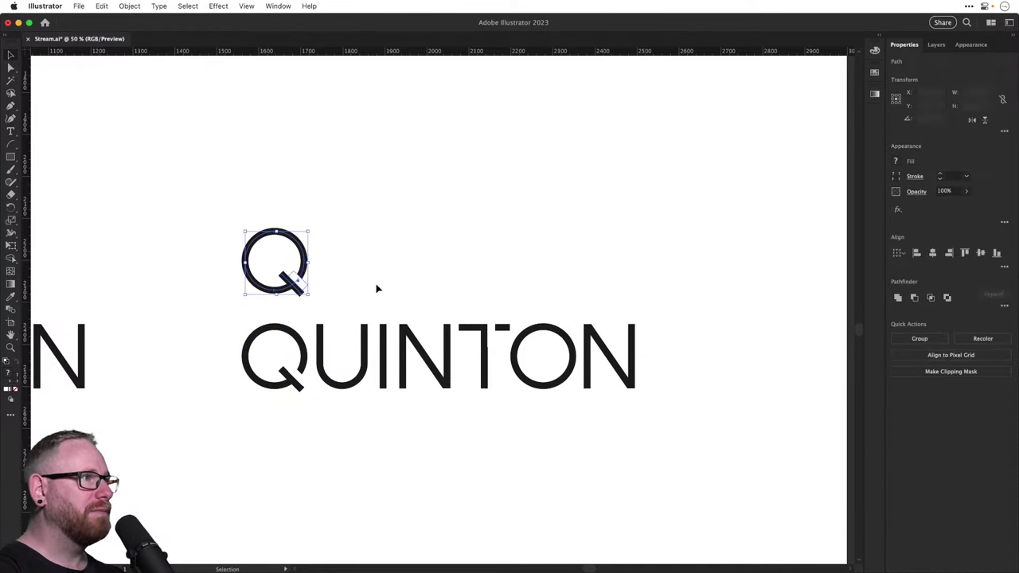
Rotate the duplicate Q clockwise until its tail points straight down
key("r")
left_click_drag(378, 286, 318, 326)
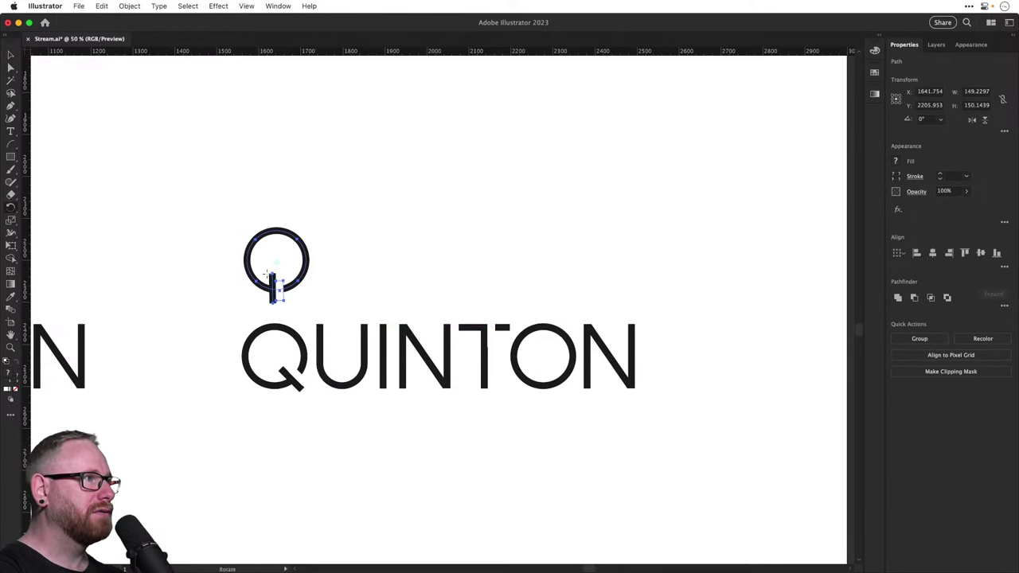
key("z")
left_click_drag(257, 262, 348, 350)
key("super+z")
key("r")
left_click_drag(446, 303, 357, 390)
Close the gap in the duplicate Q's ring and centre the vertical tail on it
key("super+shift+a")
key("v")
left_click_drag(286, 327, 294, 328)
left_click_drag(386, 251, 275, 334)
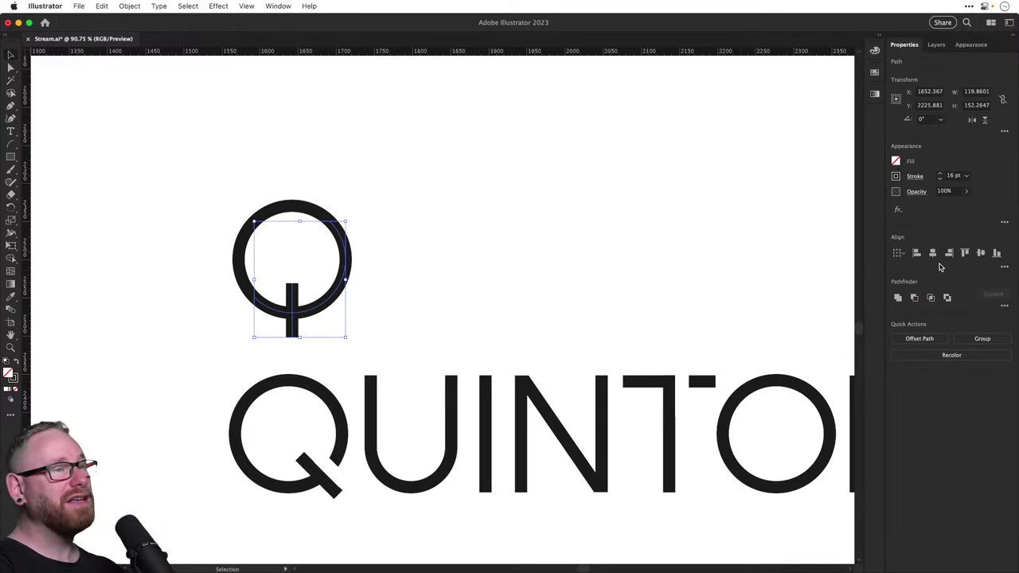
left_click(932, 253)
key("super+z")
key("super+shift+a")
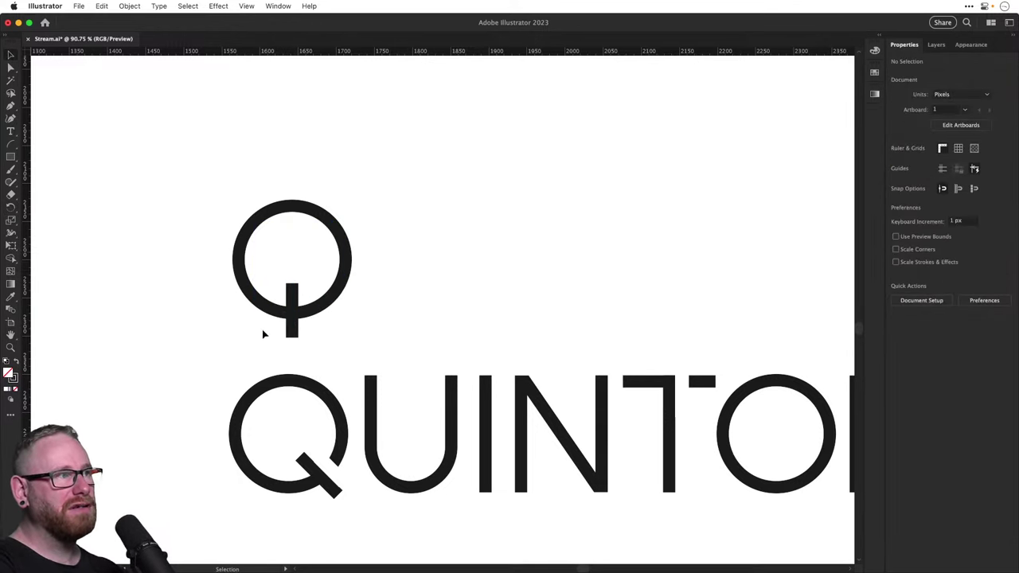
Group the upper Q's ring with its vertical tail
left_click_drag(198, 186, 357, 328)
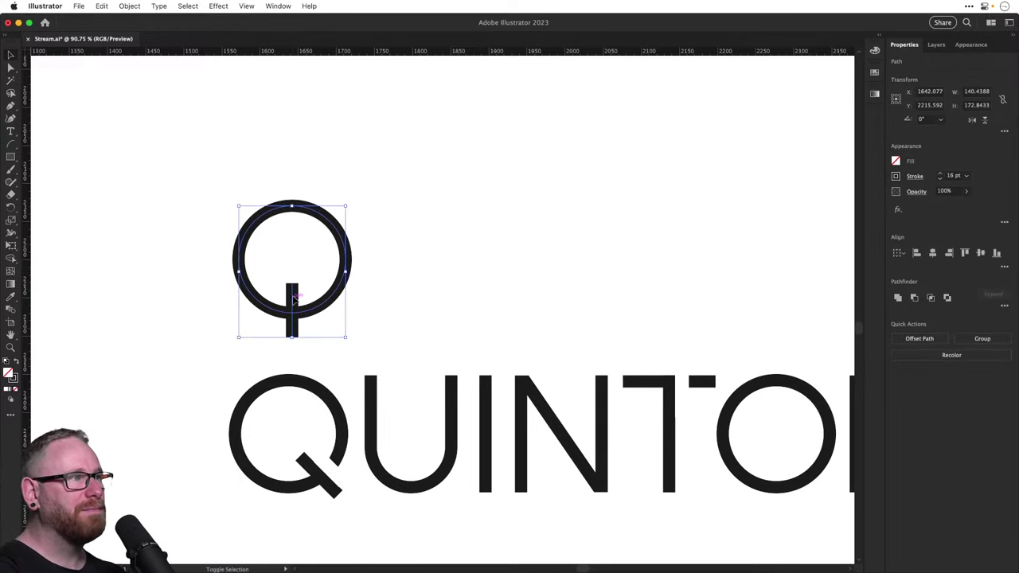
key("super+g")
left_click_drag(220, 181, 360, 352)
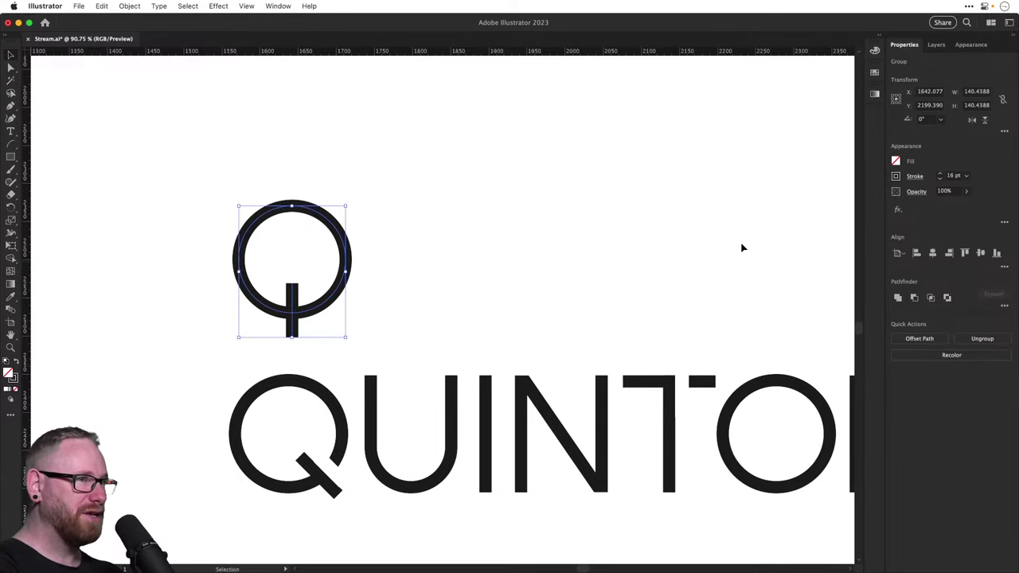
left_click(462, 283)
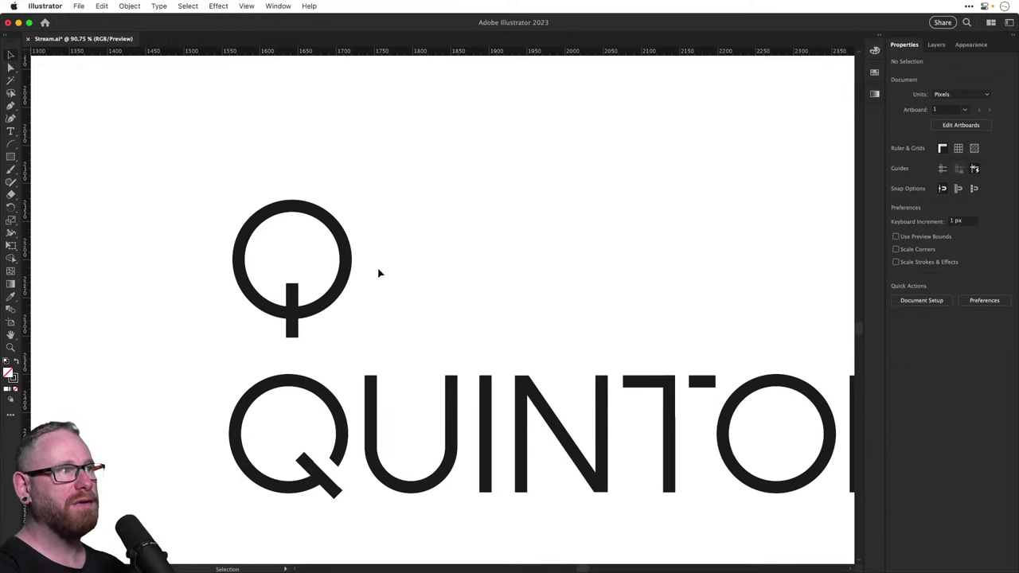
Place a copy of the vertical-tail Q below the wordmark, lined up with the Qs above
left_click_drag(367, 305, 369, 206)
left_click_drag(208, 228, 306, 164)
left_click_drag(323, 233, 366, 368)
Turn the lower Q's tail horizontal and set it along the ring's bottom edge, starting at the ring's centre
left_click(344, 432)
left_click(316, 436)
key("super+z")
left_click_drag(336, 443, 422, 344)
left_click(323, 400)
left_click_drag(323, 421, 346, 424)
left_click(368, 426)
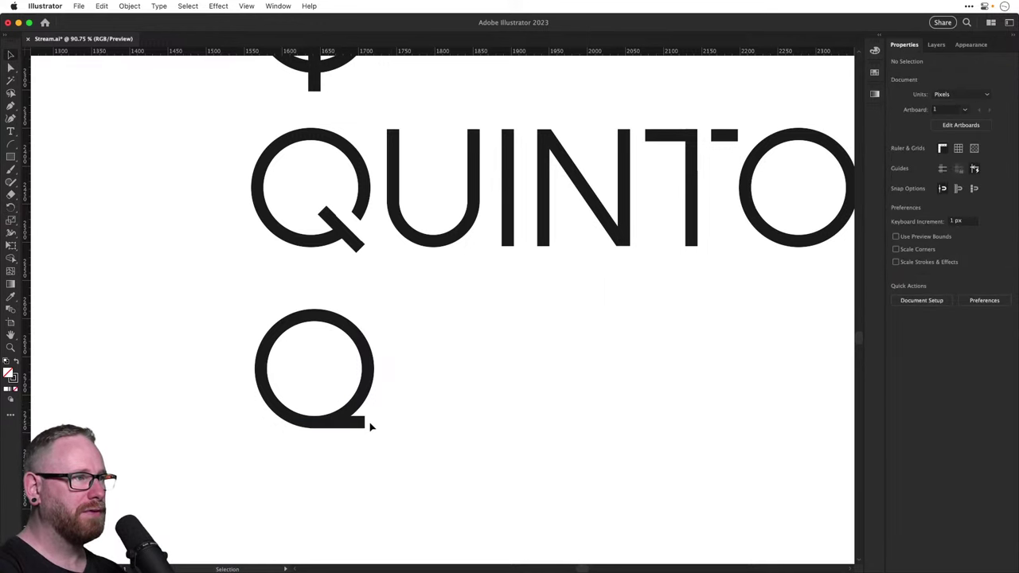
Extend the outer end of the lower Q's horizontal tail to just past the ring's right edge
left_click(369, 423)
key("a")
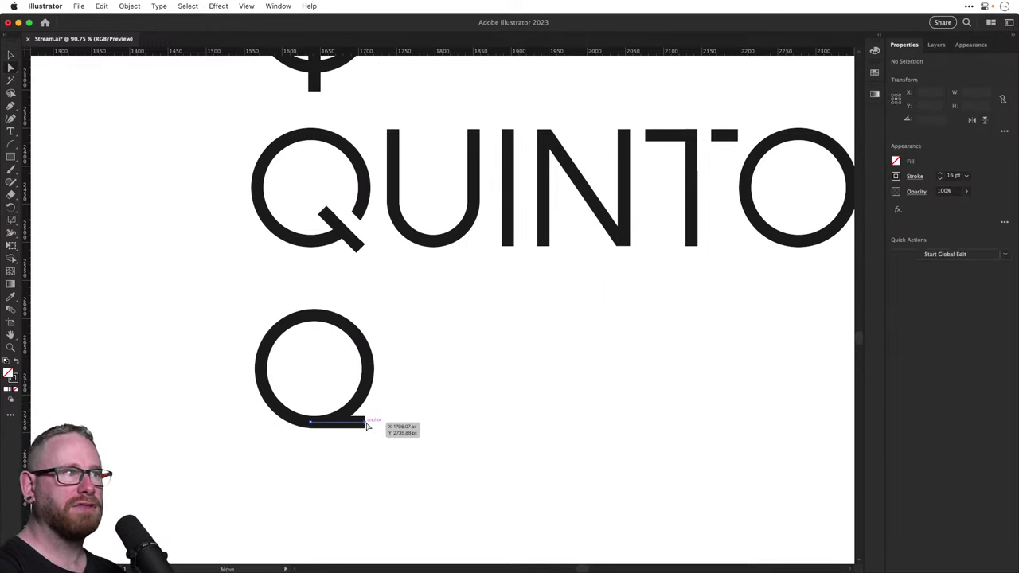
left_click_drag(369, 422, 380, 422)
left_click(448, 381)
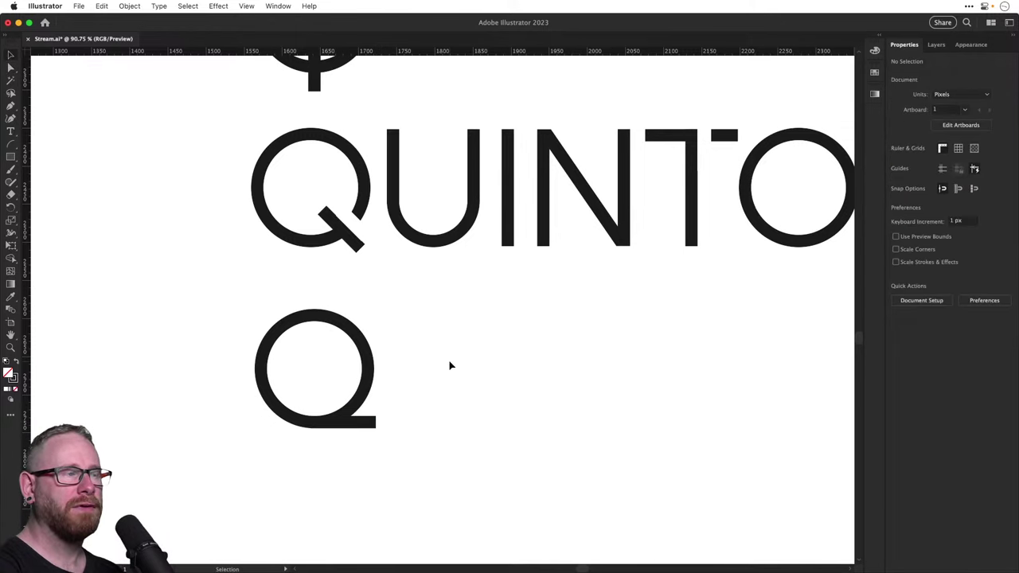
Compare the vertical, diagonal and horizontal Q tail variants at several zoom levels alongside the wordmark
left_click_drag(455, 371, 478, 326)
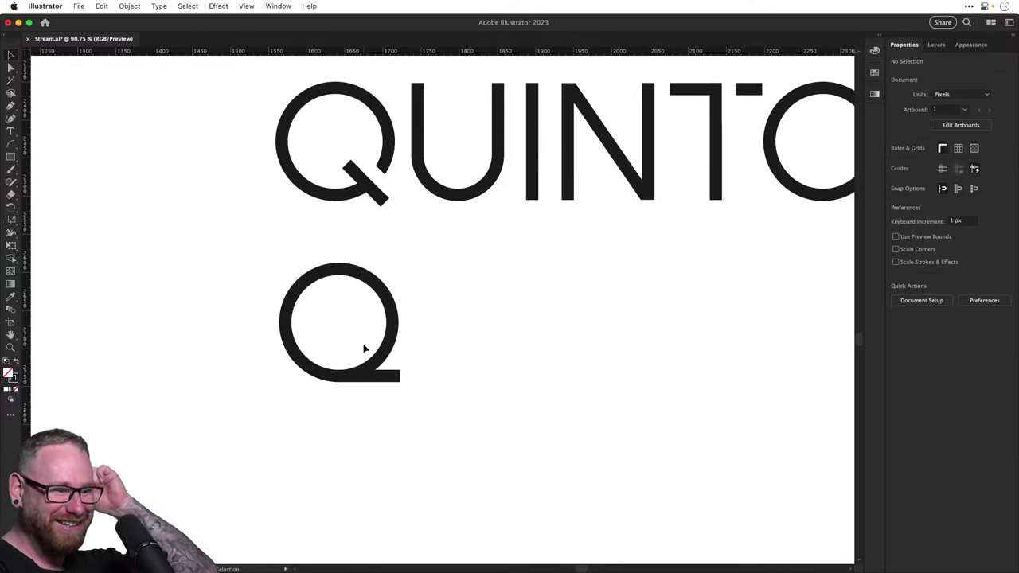
key("super+minus")
key("super+minus")
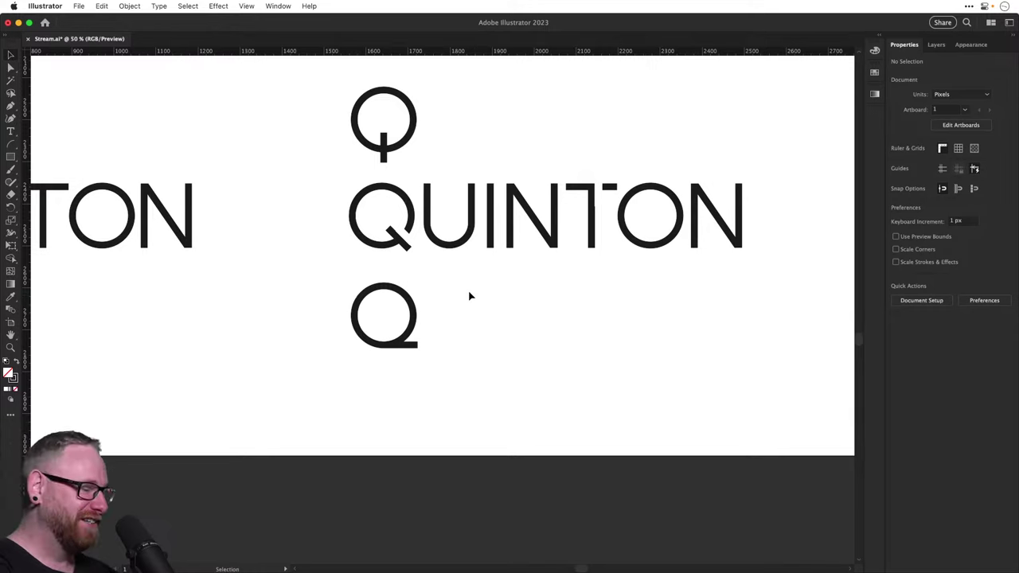
key("z")
left_click_drag(396, 242, 476, 272)
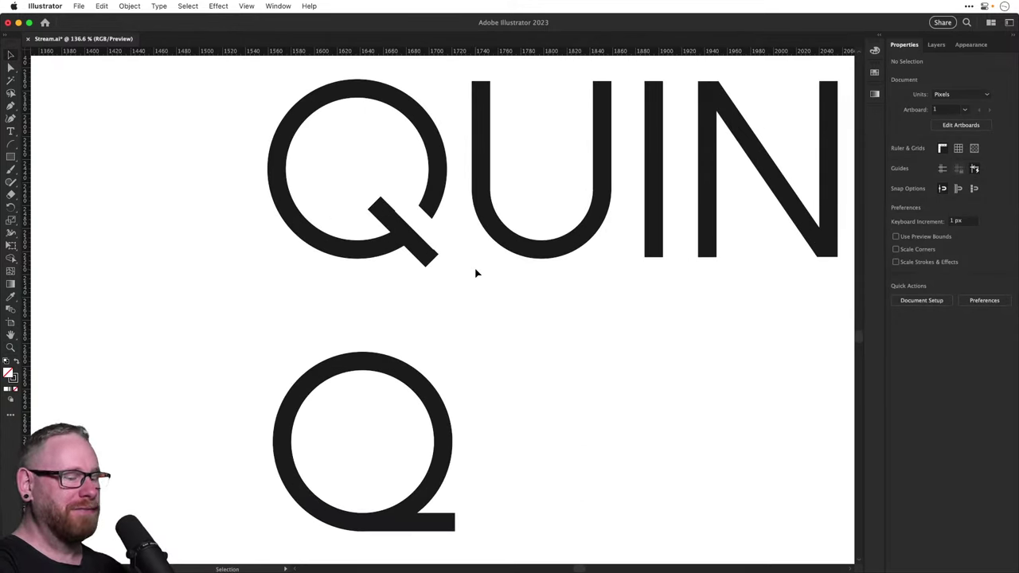
left_click(476, 273, "alt")
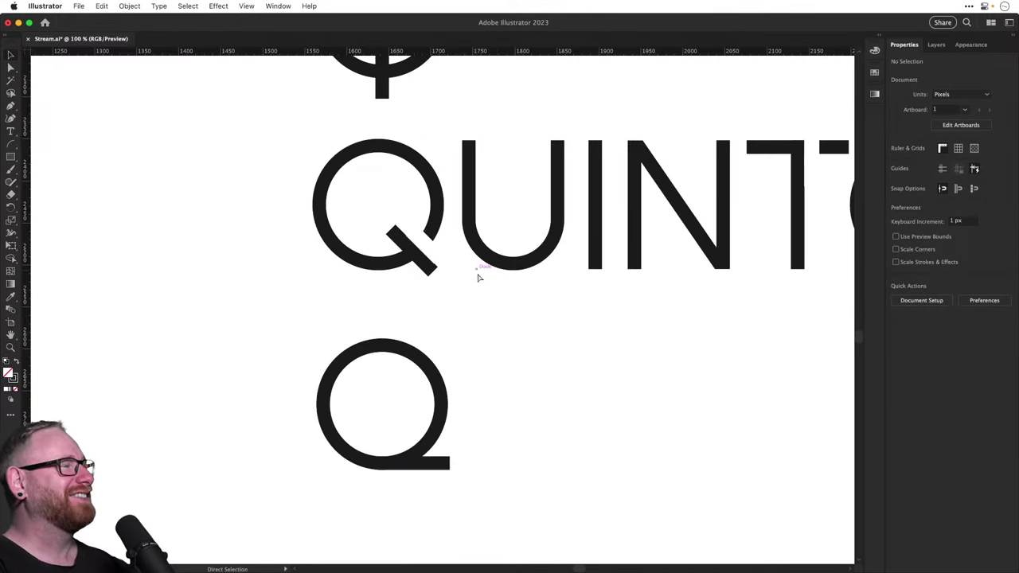
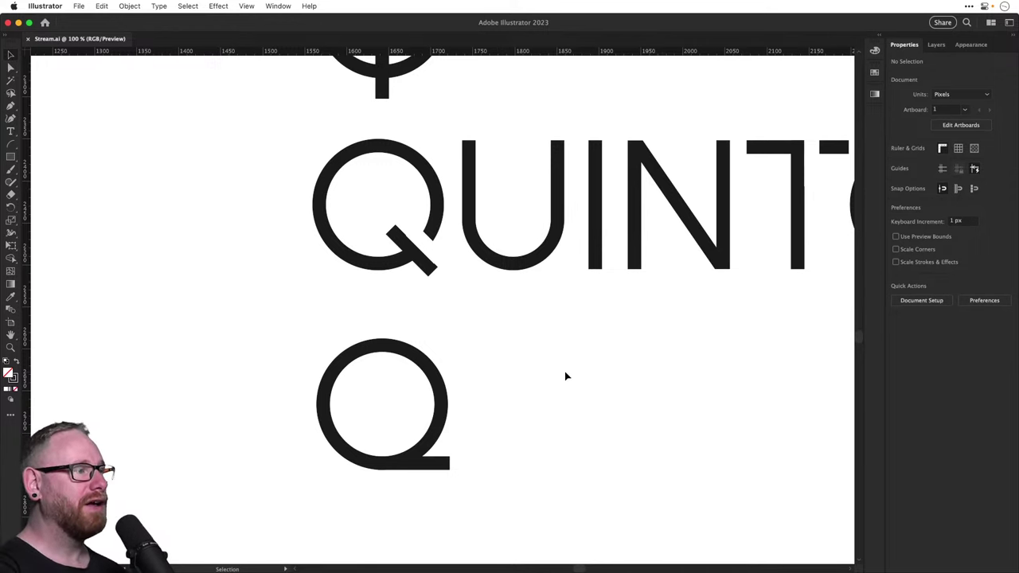
key("super+minus")
key("super+minus")
key("super+minus")
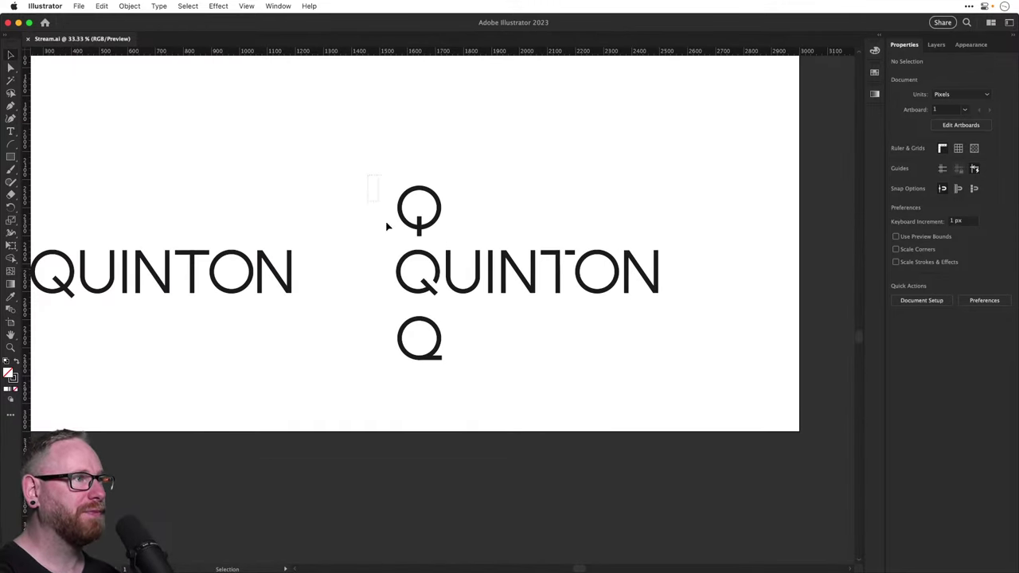
Show the guides and move the vertical-tail and diagonal-tail Qs well above the wordmark, clearing its first letter position
key("a")
left_click_drag(386, 226, 440, 304)
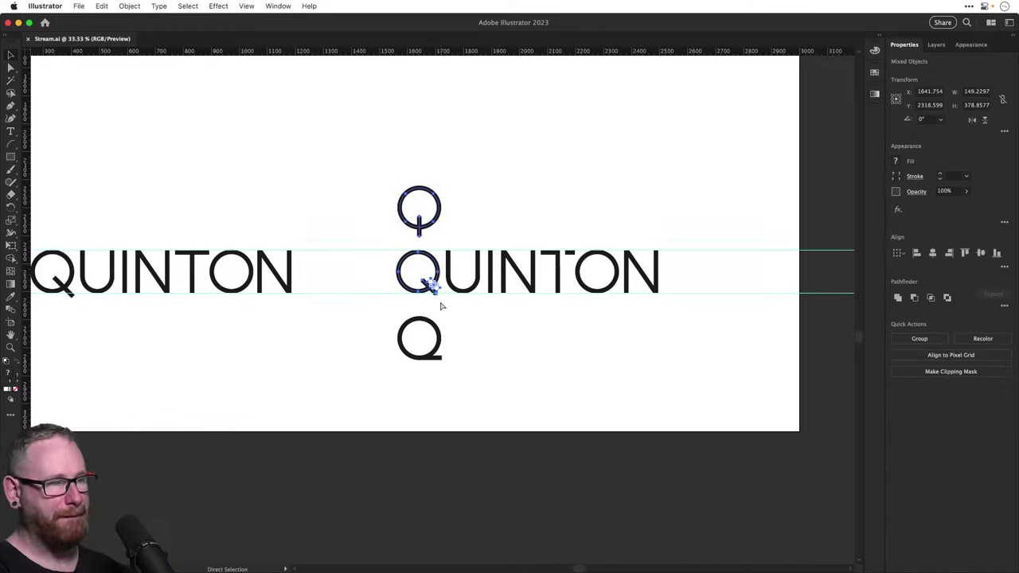
key("v")
left_click_drag(355, 158, 434, 170)
scroll(446, 313, "up", 2)
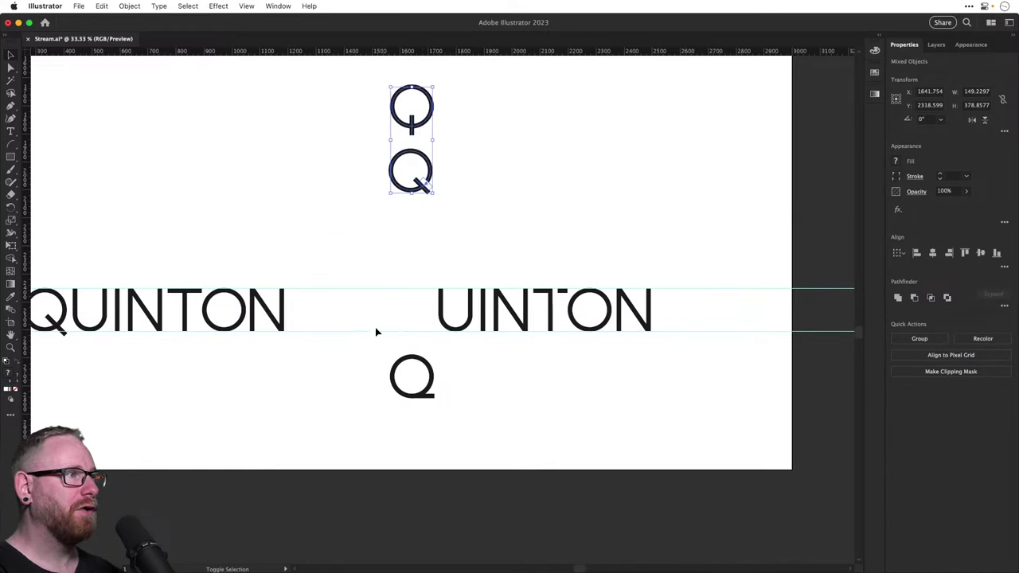
Group the horizontal-tail Q's ring and tail and place it at the duplicate wordmark's first letter position
left_click_drag(426, 371, 496, 360)
key("z")
key("super+g")
key("v")
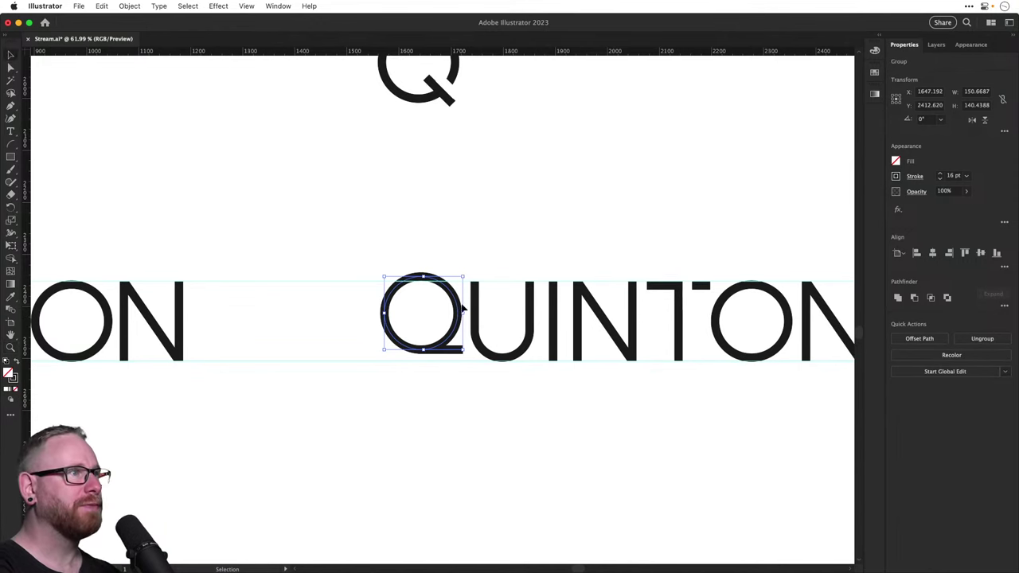
Align the top of the grouped Q with the top of the wordmark's O
left_click_drag(462, 308, 462, 365)
left_click(727, 295, "shift")
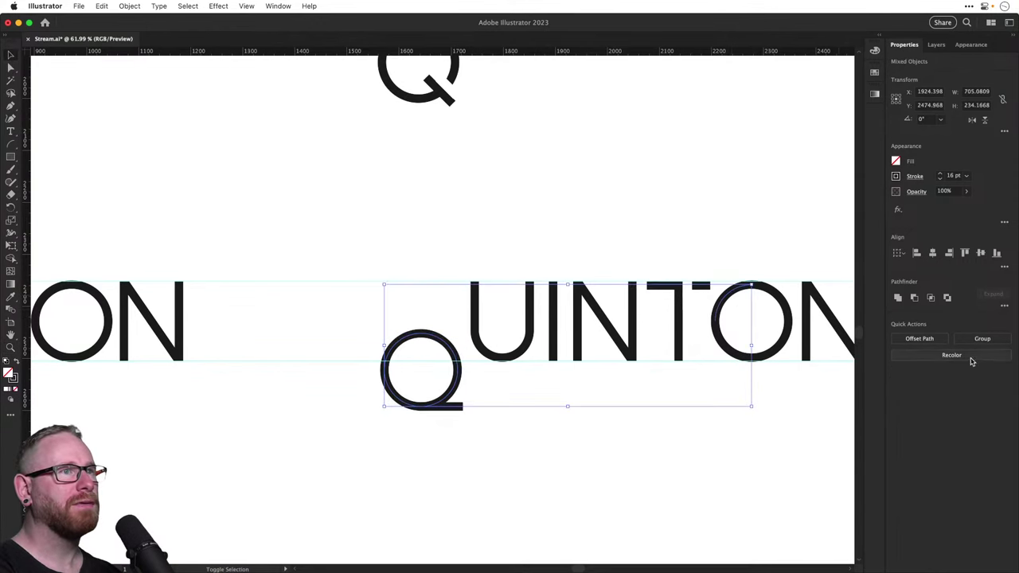
left_click(963, 252)
left_click(719, 207)
left_click_drag(637, 228, 486, 239)
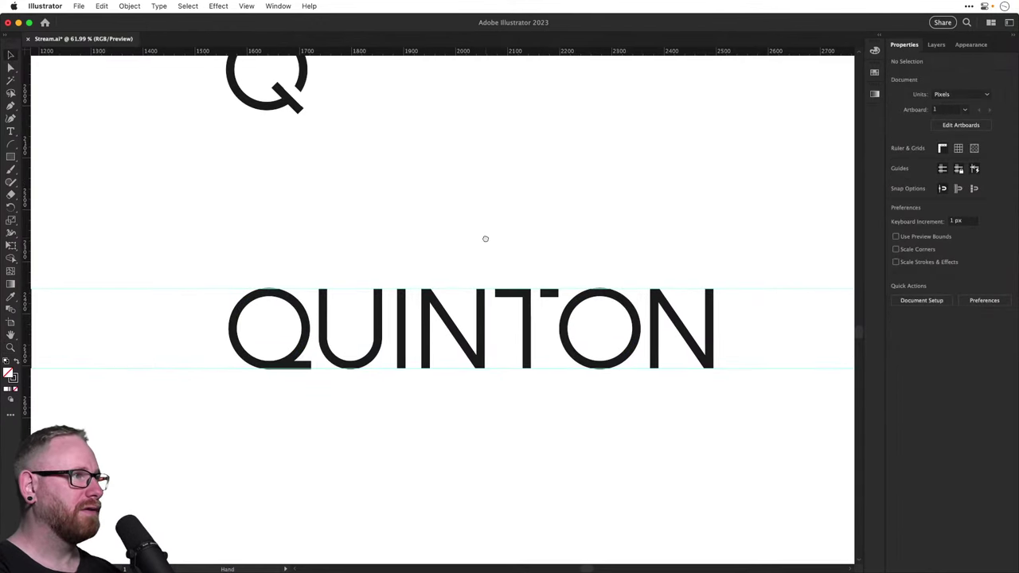
Hide the guides and nudge the horizontal-tail Q slightly left, away from the U
key("super+semicolon")
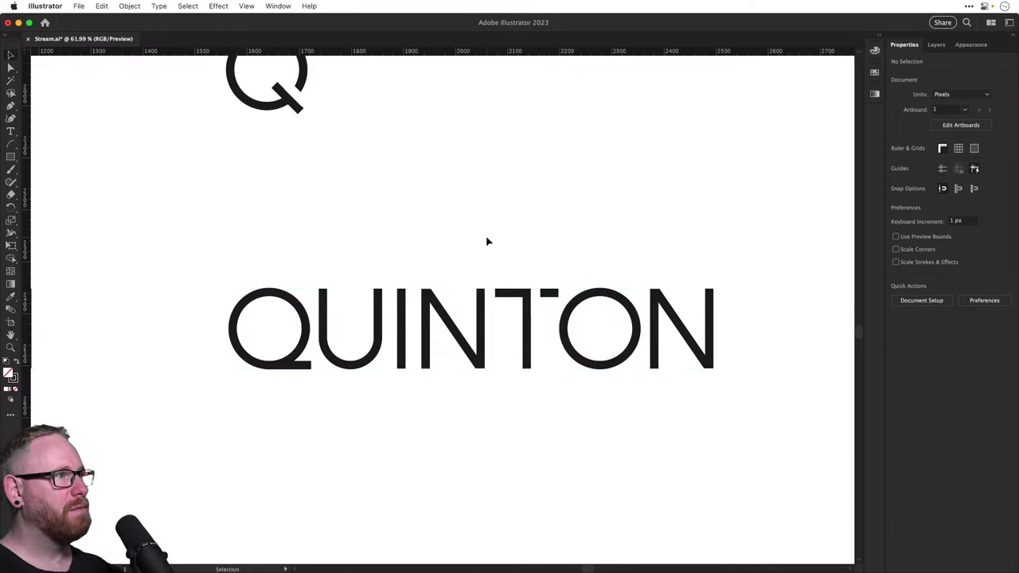
left_click_drag(239, 266, 295, 418)
left_click(295, 419)
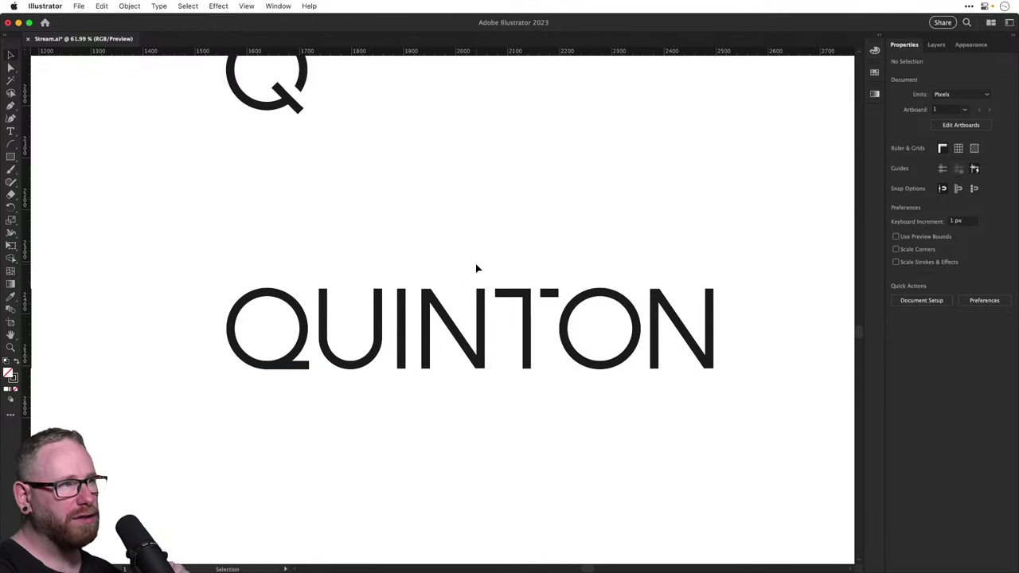
Delete the white block that cuts the gap in the T's crossbar
left_click(534, 296)
key("Delete")
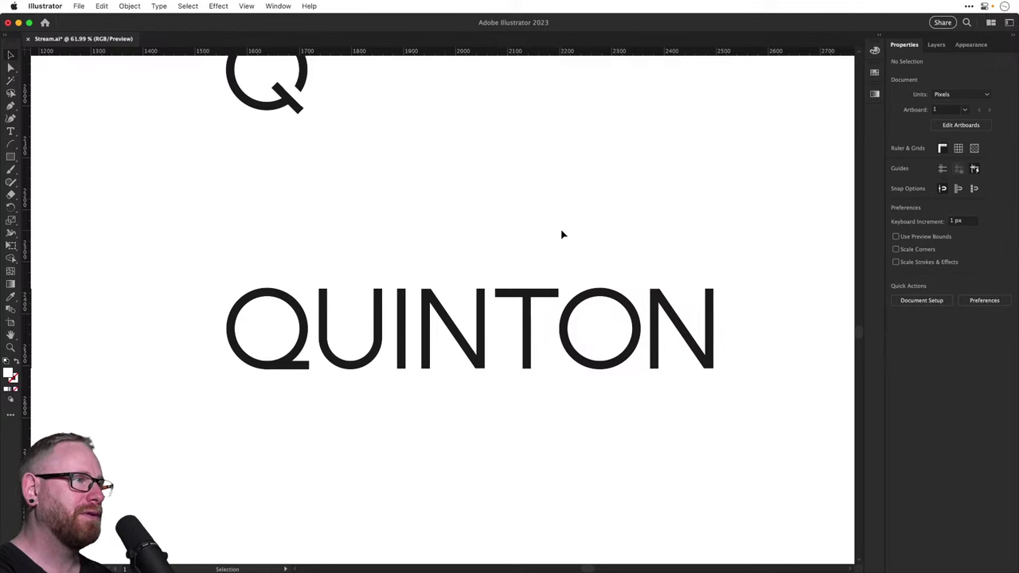
left_click_drag(491, 246, 673, 379)
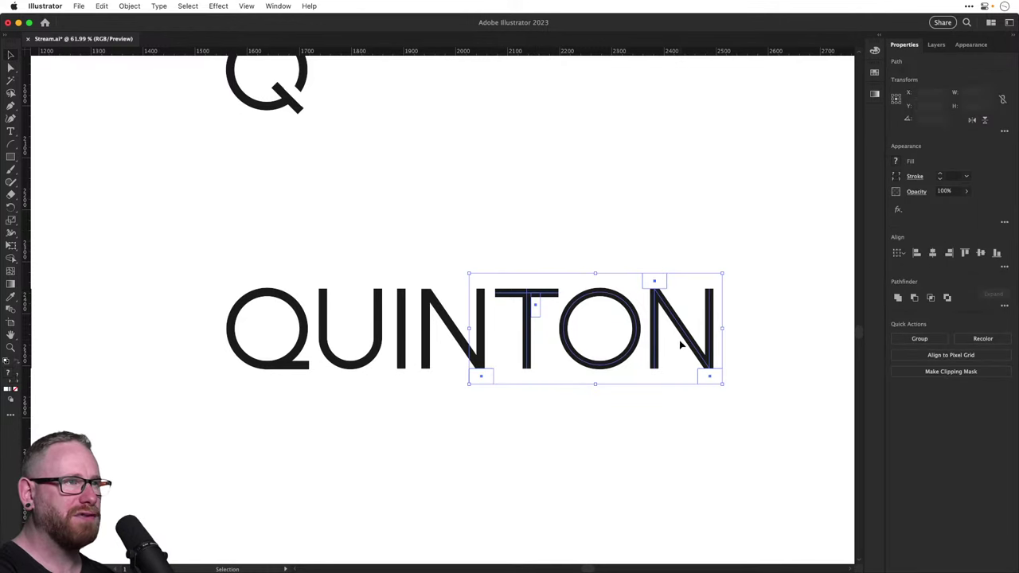
left_click_drag(686, 338, 470, 487)
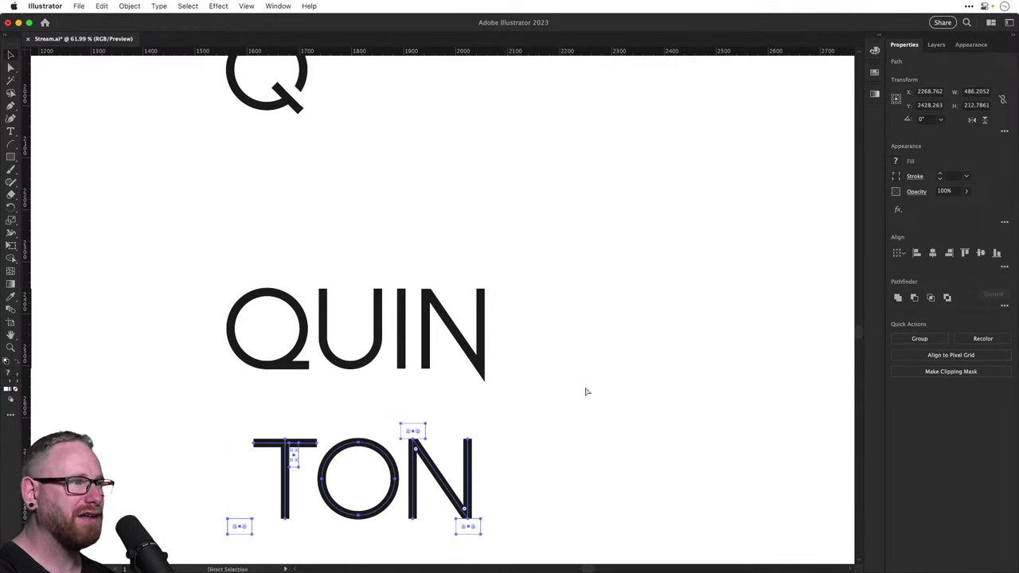
key("super+z")
left_click(568, 321)
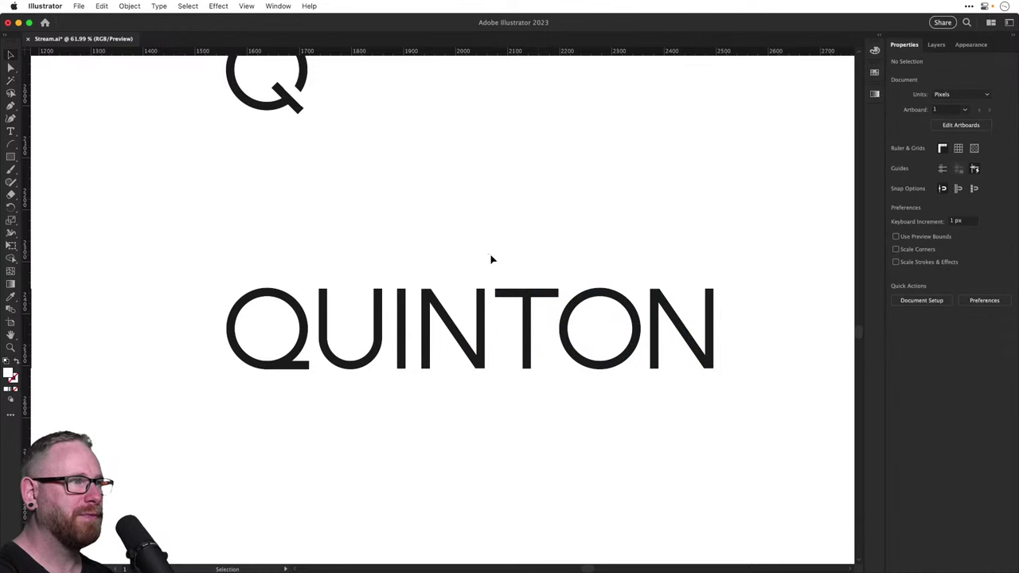
Try stacking the last three letters tightly beneath the first four with the two Ns lined up
left_click_drag(491, 260, 716, 425)
left_click_drag(513, 230, 731, 450)
left_click_drag(681, 350, 461, 433)
left_click(584, 438)
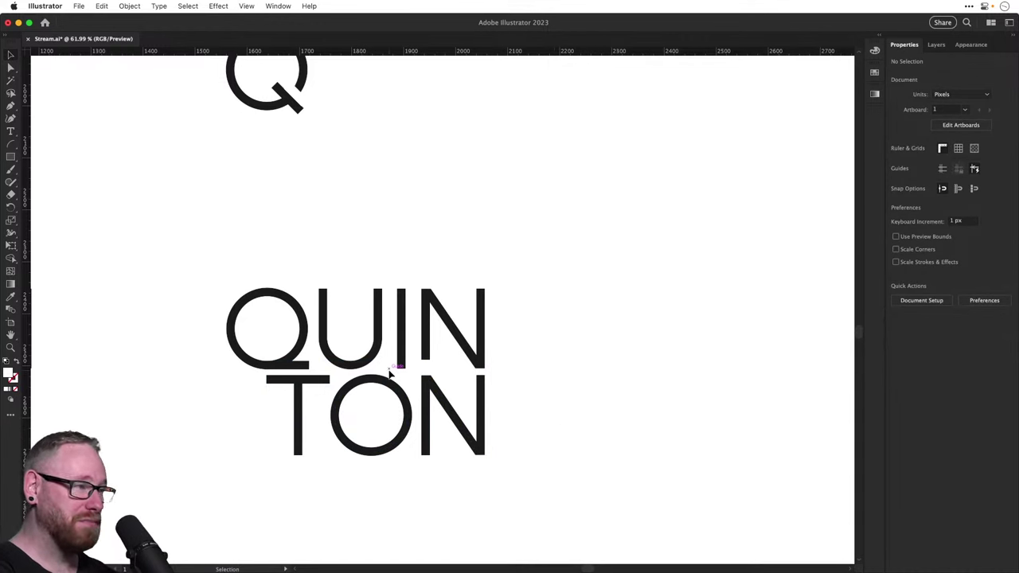
key("super+z")
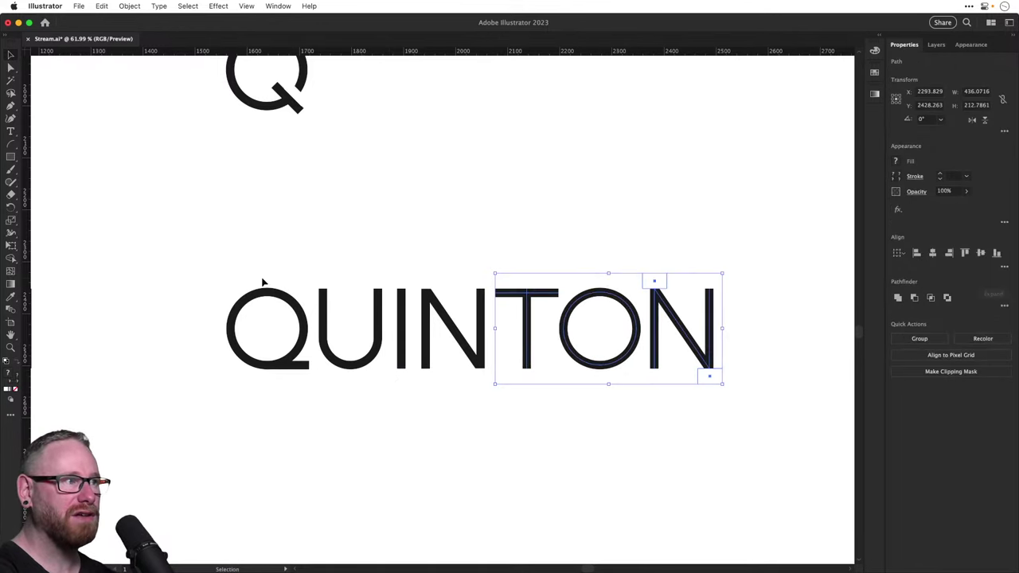
Duplicate the horizontal-tail wordmark into the empty area at the artboard's left, beside the typeface samples
left_click_drag(183, 243, 821, 477)
key("super+minus")
key("super+minus")
key("super+minus")
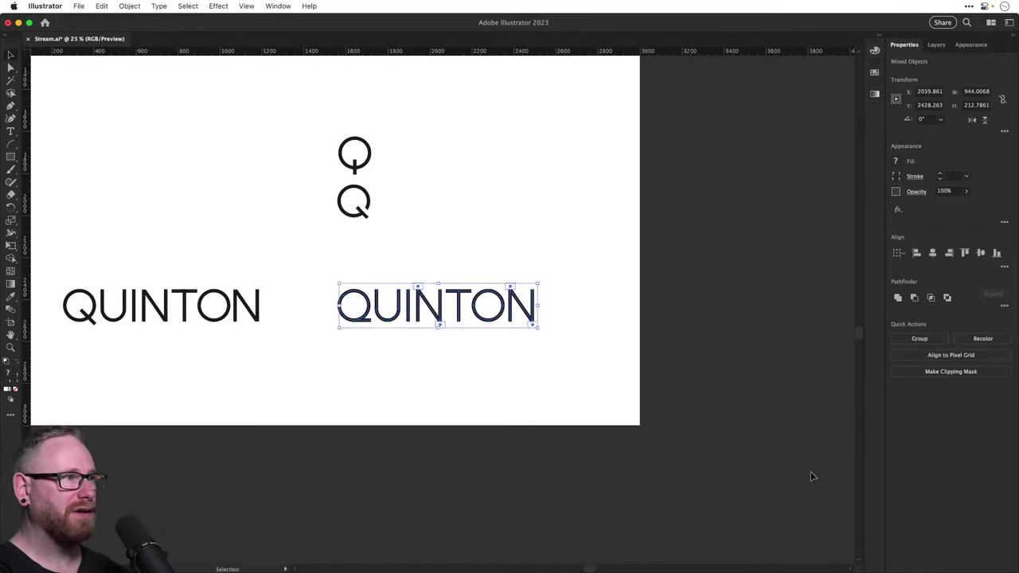
left_click_drag(548, 326, 588, 511)
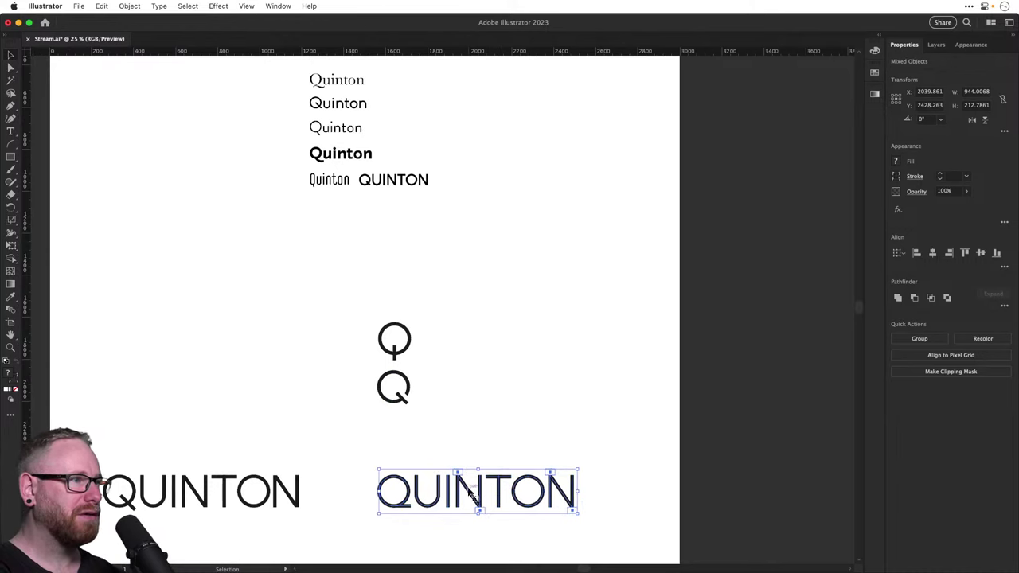
left_click_drag(471, 491, 278, 310)
Stack the copy's last three letters directly beneath its first four, lining up the two Ns
left_click_drag(388, 205, 569, 375)
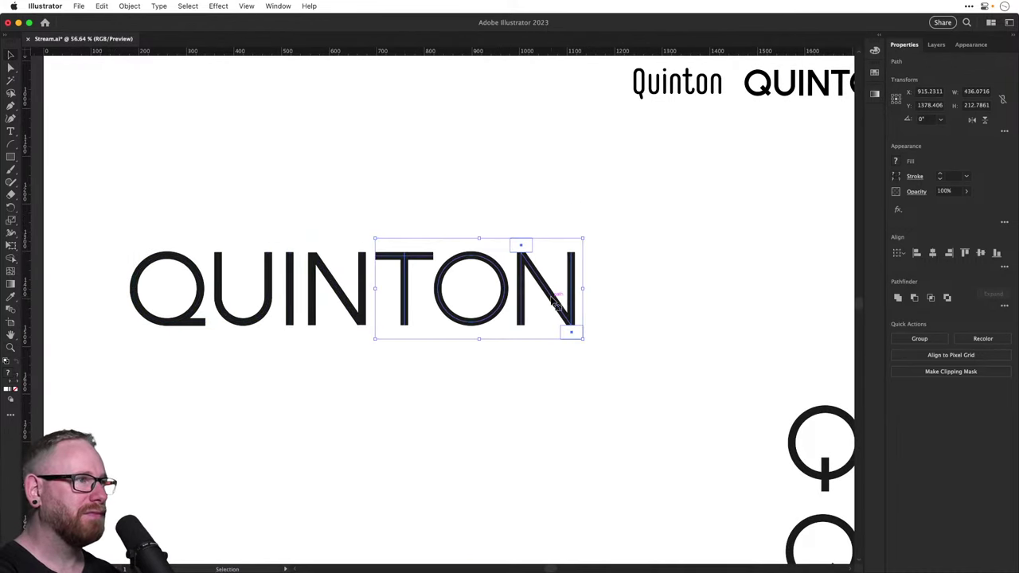
left_click_drag(539, 307, 337, 356)
scroll(359, 334, "up", 3)
scroll(369, 344, "left", 5)
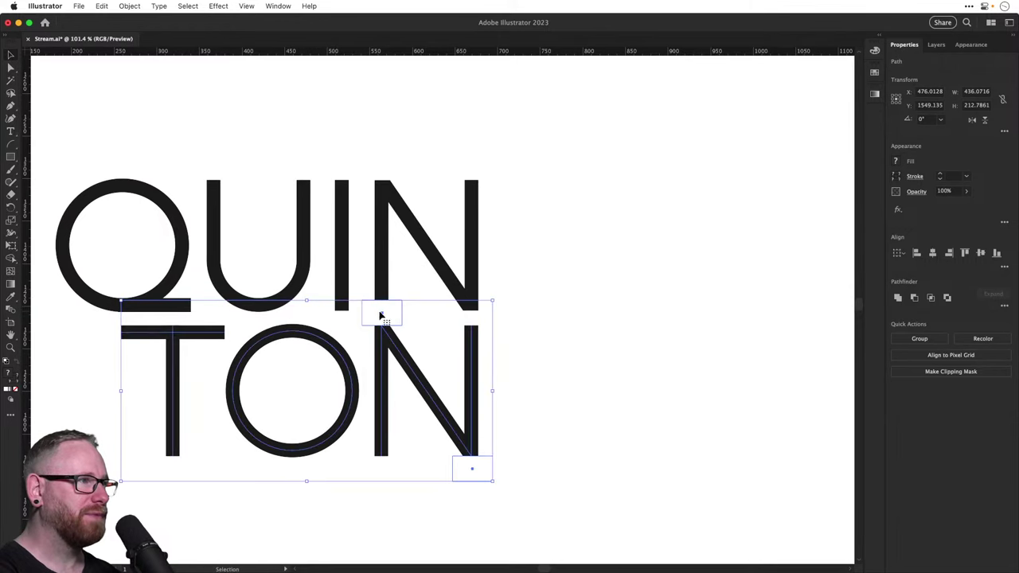
Shrink the white mask above the lower N from its top edge so it clears the upper N's left stem
key("super+shift+a")
left_click(390, 314)
mouse_move(383, 301)
left_mouse_down()
mouse_move(384, 326)
mouse_move(384, 314)
left_mouse_up()
left_click(557, 345)
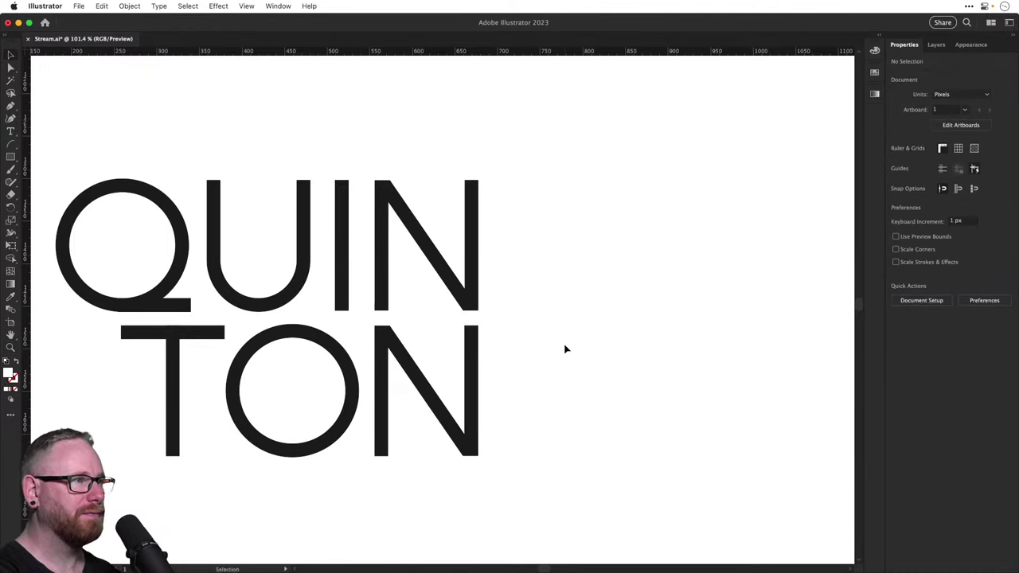
Lengthen the stacked Q's tail slightly outward and try shortening the T's crossbar to the same end point
key("a")
key("super+minus")
key("super+minus")
key("super+minus")
key("v")
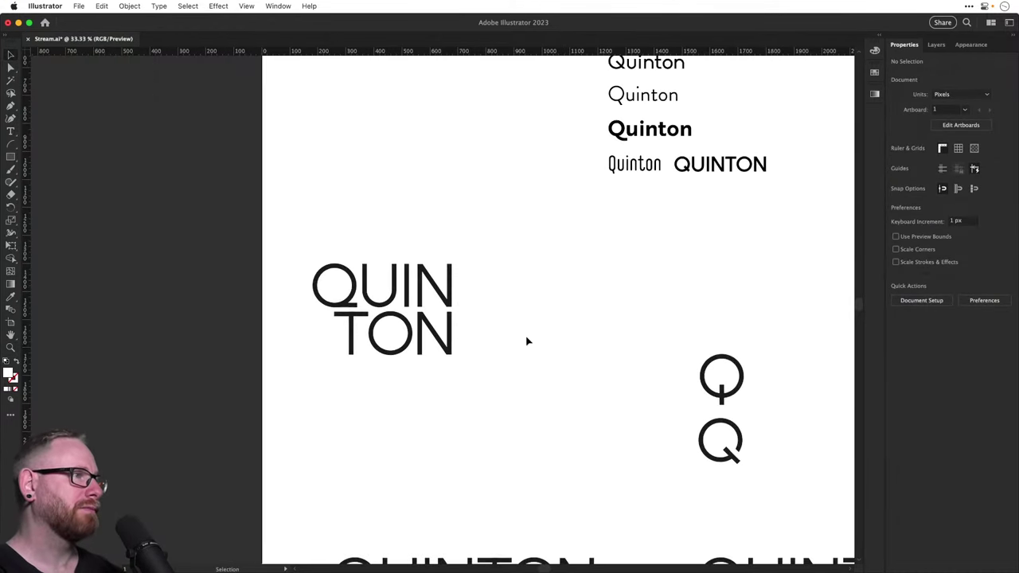
key("a")
scroll(373, 317, "up", 5)
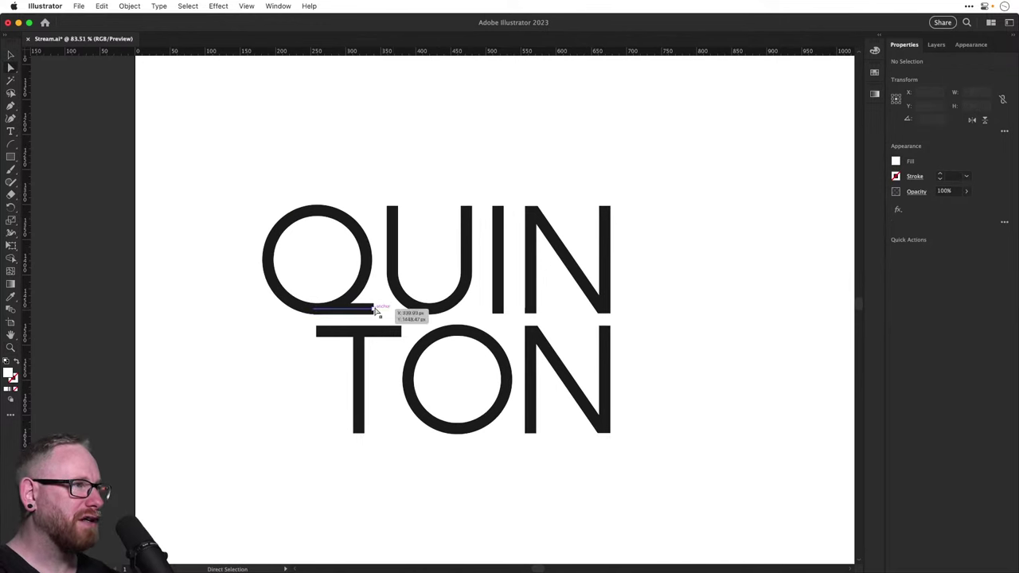
left_click(402, 330)
left_click_drag(402, 330, 388, 333)
left_click(495, 396)
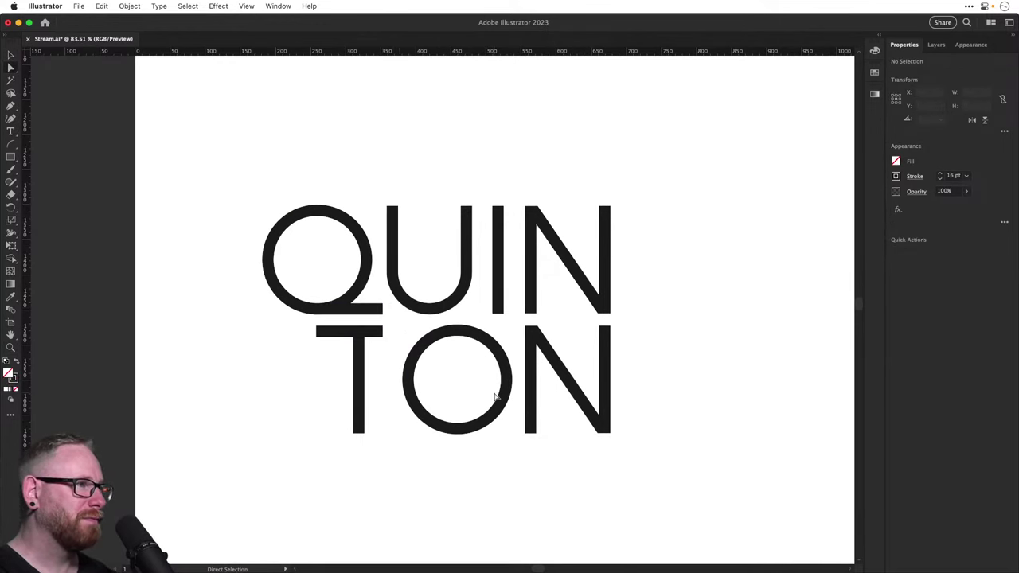
key("v")
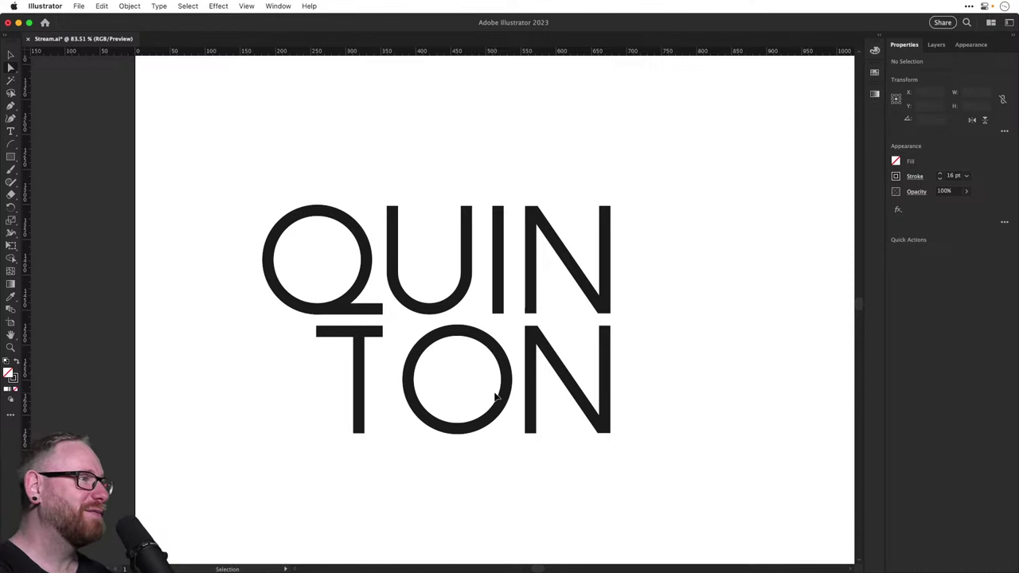
key("super+z")
key("super+shift+a")
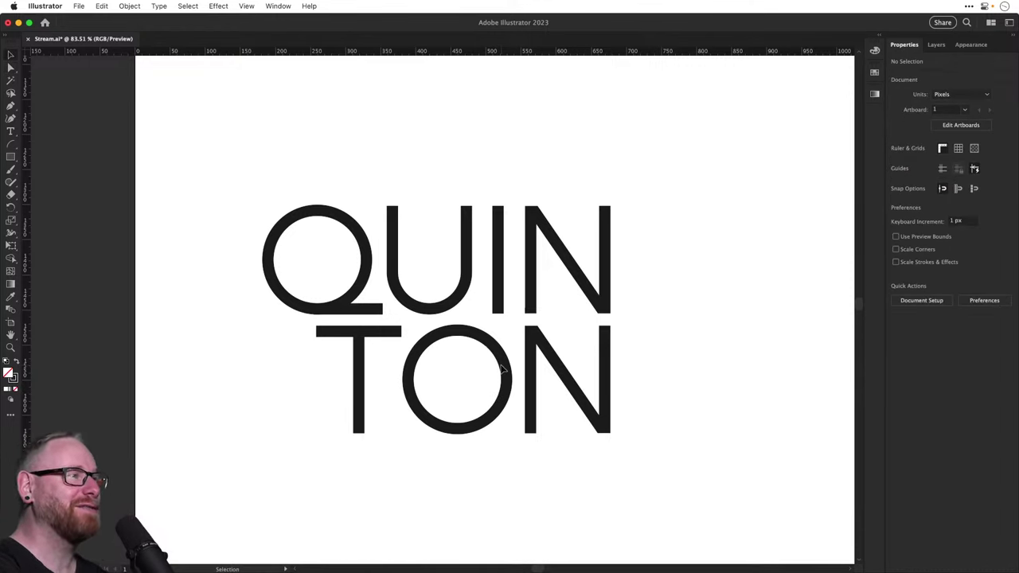
Compare the stacked version with the single-line wordmarks and save the document
key("super+minus")
key("super+minus")
key("super+minus")
key("super+minus")
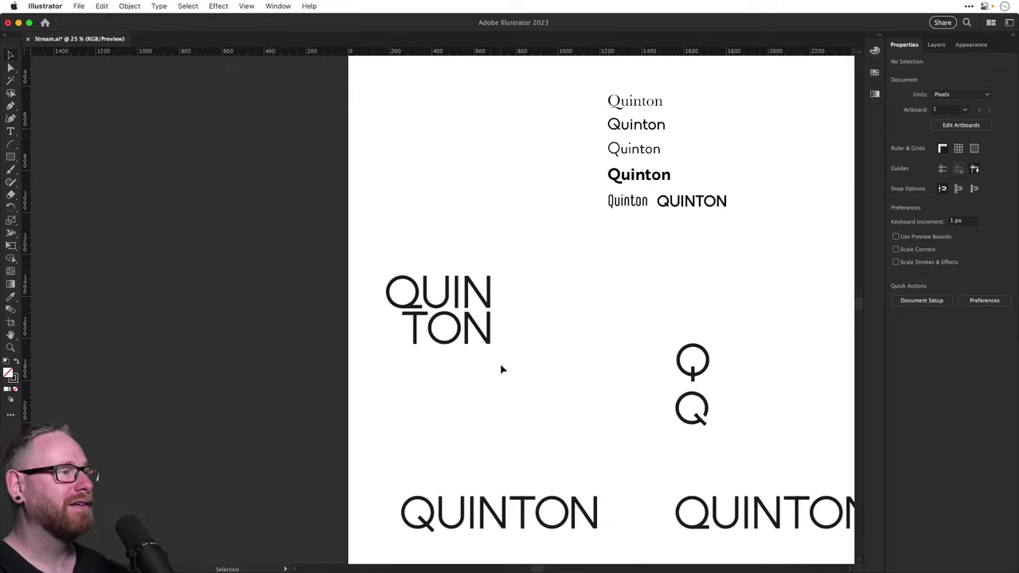
key("space")
left_click_drag(666, 466, 329, 289)
key("z")
left_click_drag(403, 337, 511, 382)
key("super+s")
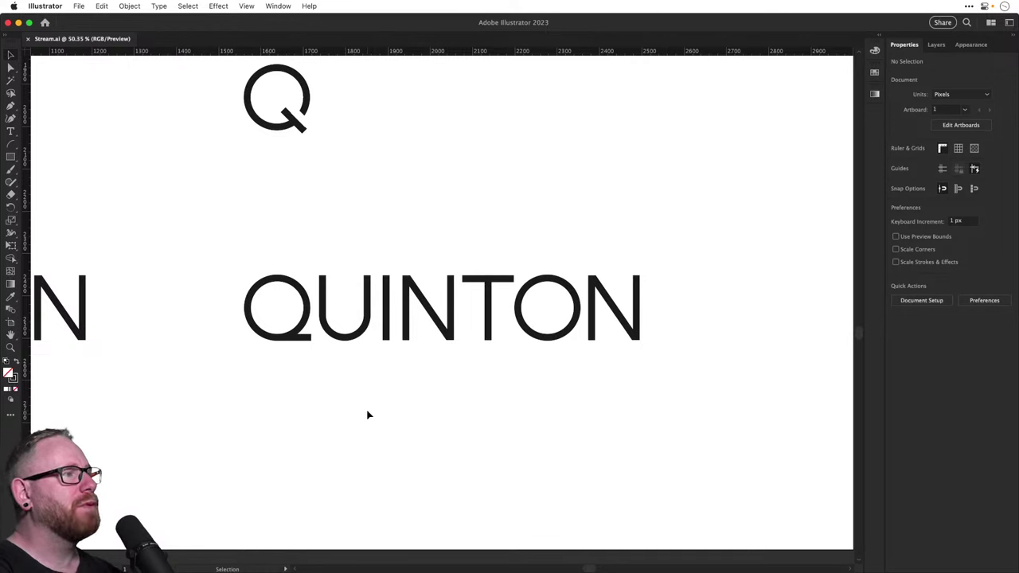
Build a Q symbol below the wordmark from a large outlined circle and a small circle about 60 px wide on its lower-right edge
left_click_drag(11, 159, 71, 180)
mouse_move(290, 192)
left_mouse_down()
mouse_move(316, 210)
mouse_move(389, 391)
mouse_move(396, 464)
mouse_move(432, 375)
mouse_move(433, 392)
left_mouse_up()
key("v")
left_click(321, 178)
left_click(404, 454)
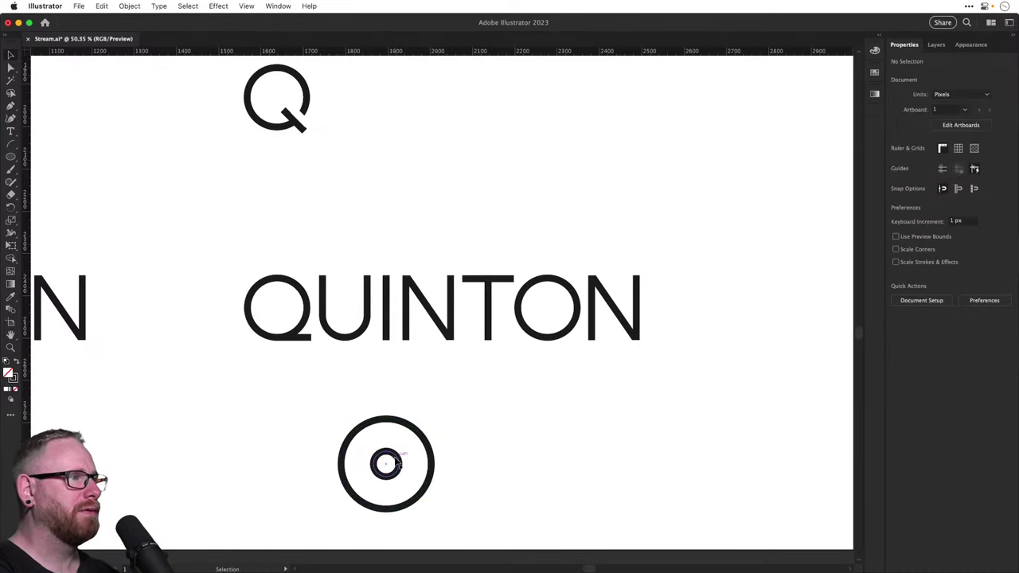
left_click_drag(398, 460, 418, 500)
Fill the small circle white so it hides the part of the large ring behind it
key("i")
left_click(495, 460)
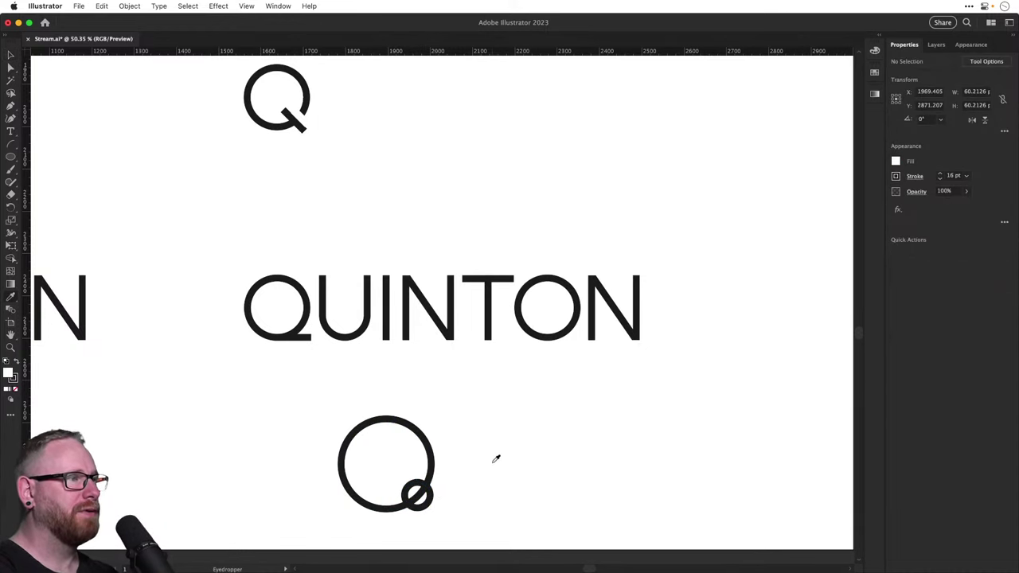
key("super+z")
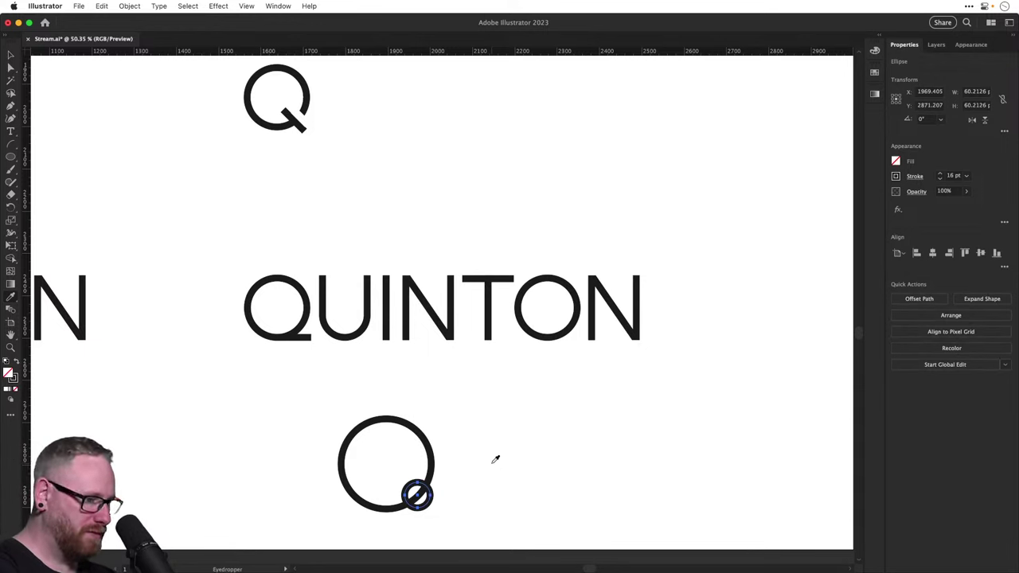
left_click(513, 453)
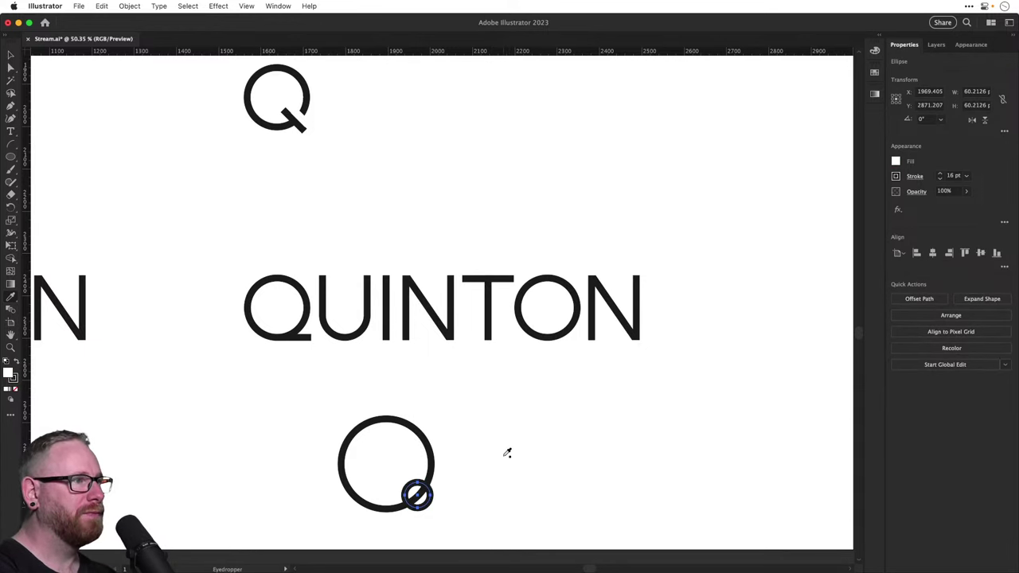
key("v")
left_click(502, 459)
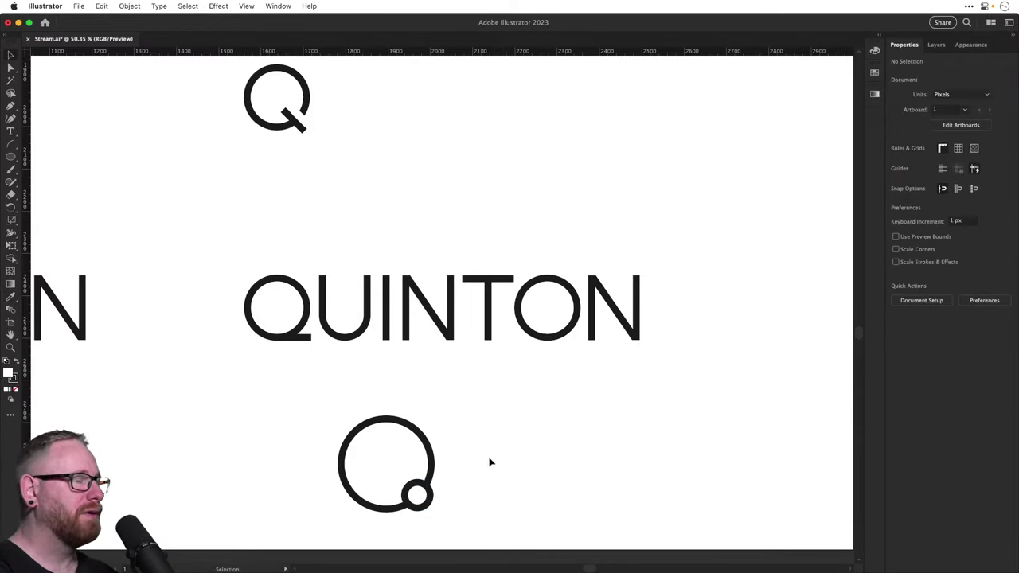
Examine the circle-tailed Q symbol up close and at reduced size beside the wordmark
left_click_drag(478, 446, 464, 366)
left_click_drag(367, 413, 436, 444)
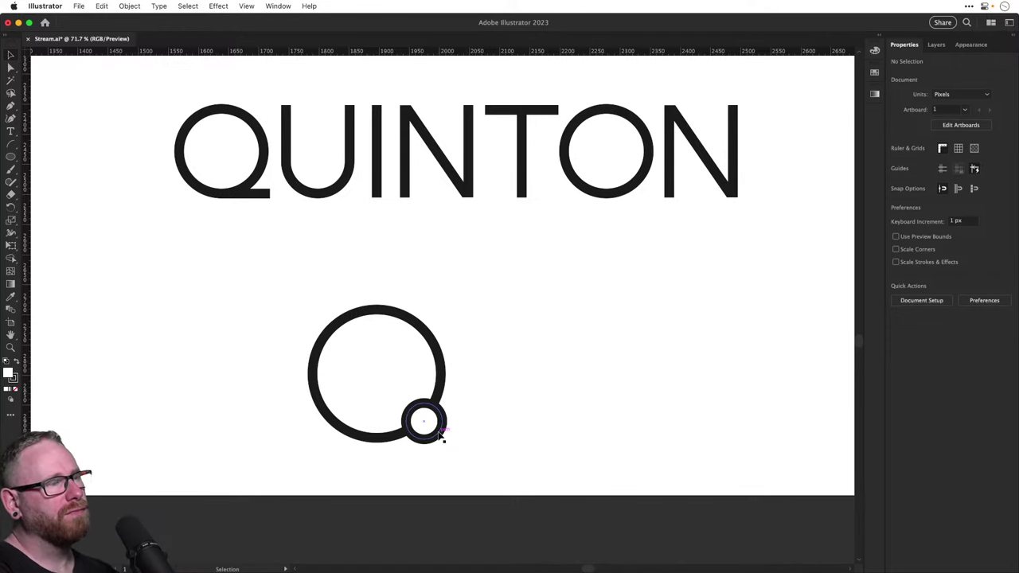
key("super+minus")
key("super+minus")
key("super+minus")
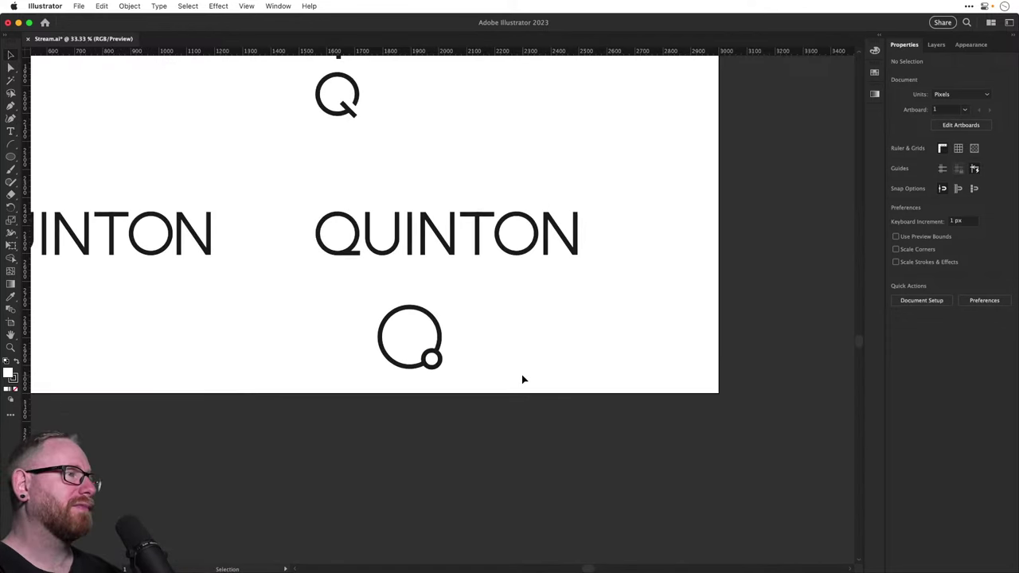
scroll(520, 380, "right", 1)
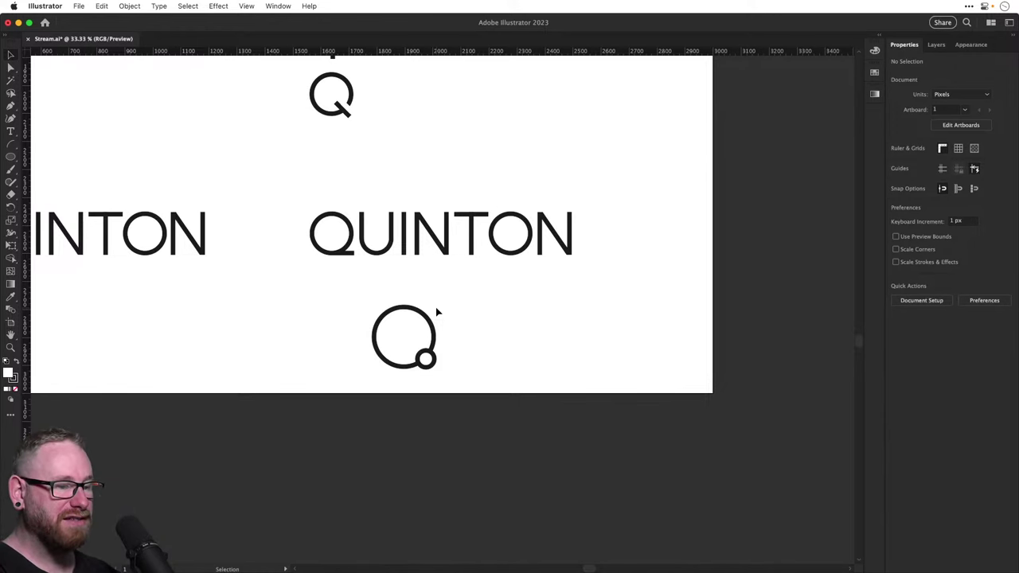
key("z")
left_click_drag(394, 358, 501, 396)
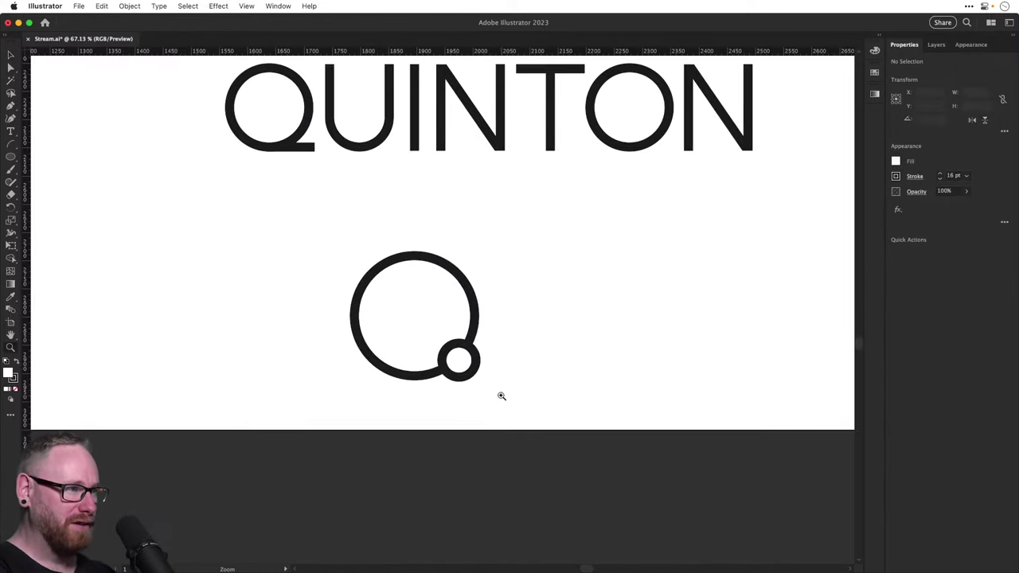
key("v")
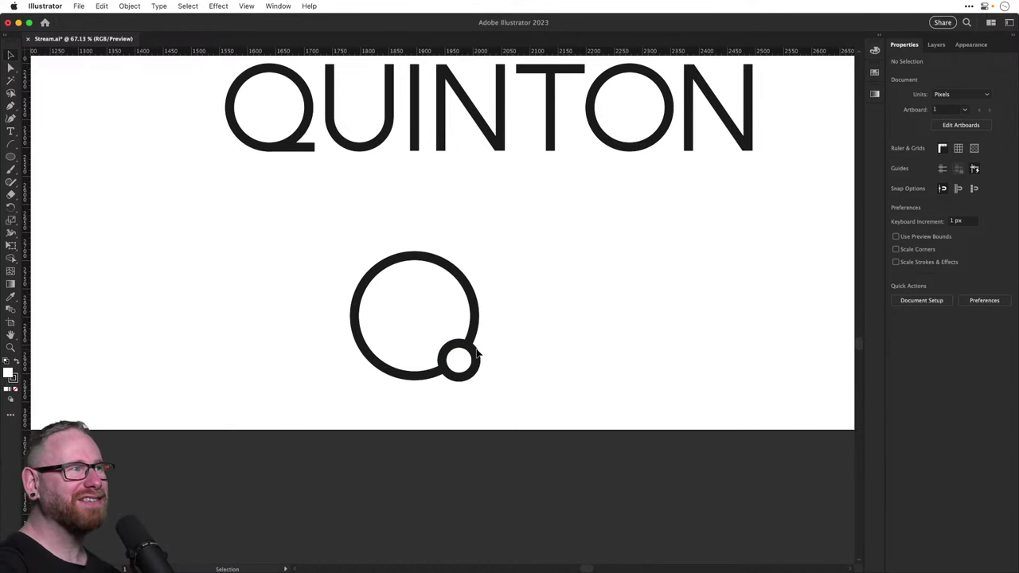
Duplicate the bar-tailed wordmark straight up into the empty area and place the circle-tailed Q symbol in front of the copy
scroll(477, 354, "down", 5)
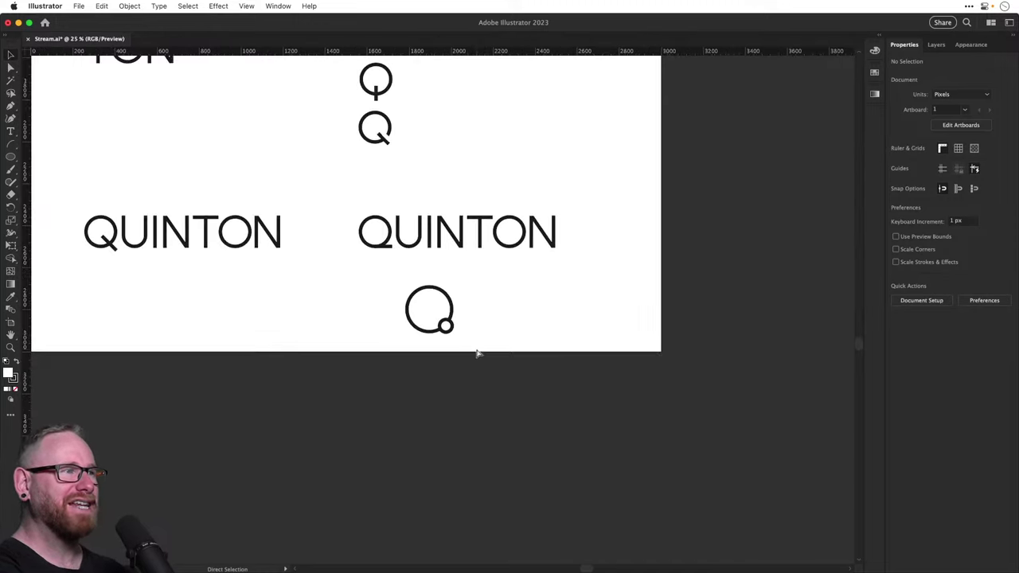
left_click_drag(329, 259, 575, 323)
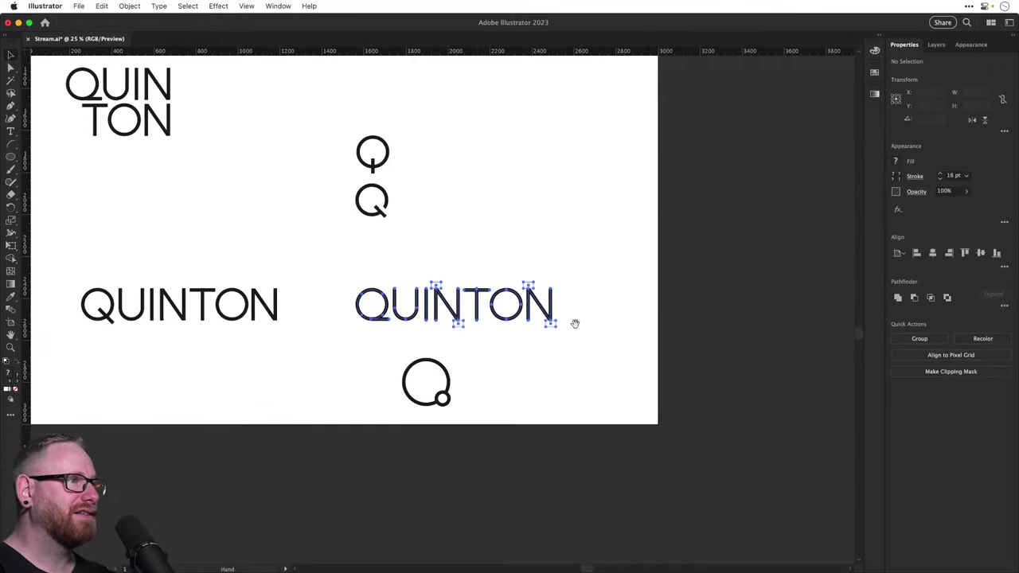
scroll(509, 382, "up", 3)
left_click_drag(443, 433, 443, 191)
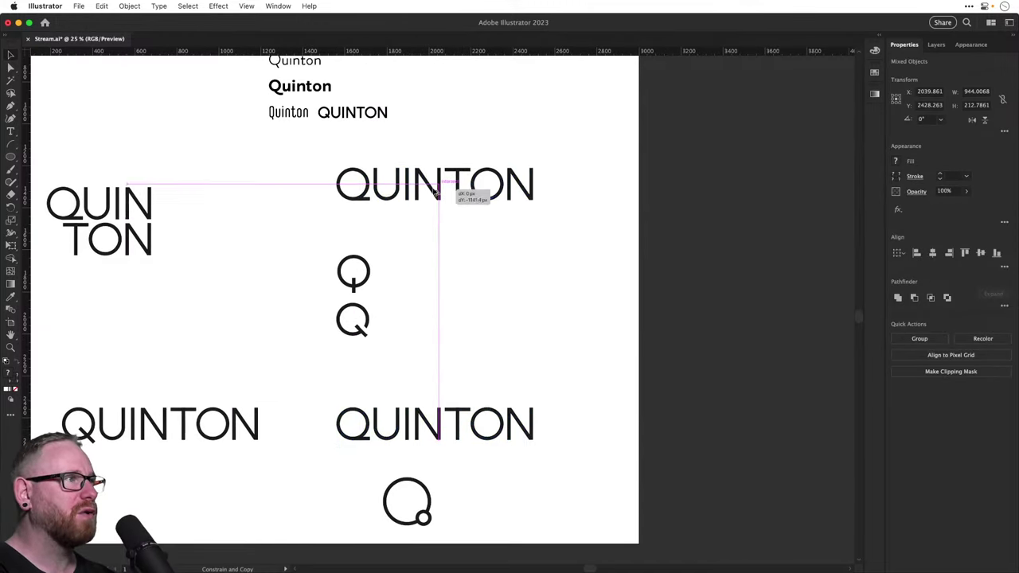
left_click_drag(430, 516, 322, 190)
left_click_drag(313, 153, 468, 284)
key("v")
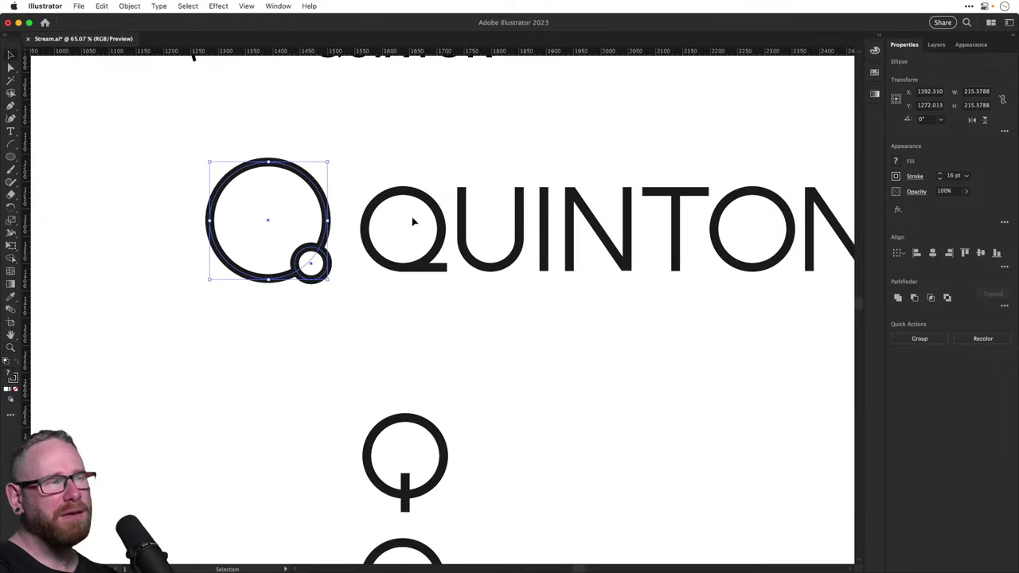
left_click(425, 272)
key("Delete")
left_click_drag(253, 307, 328, 203)
key("super+z")
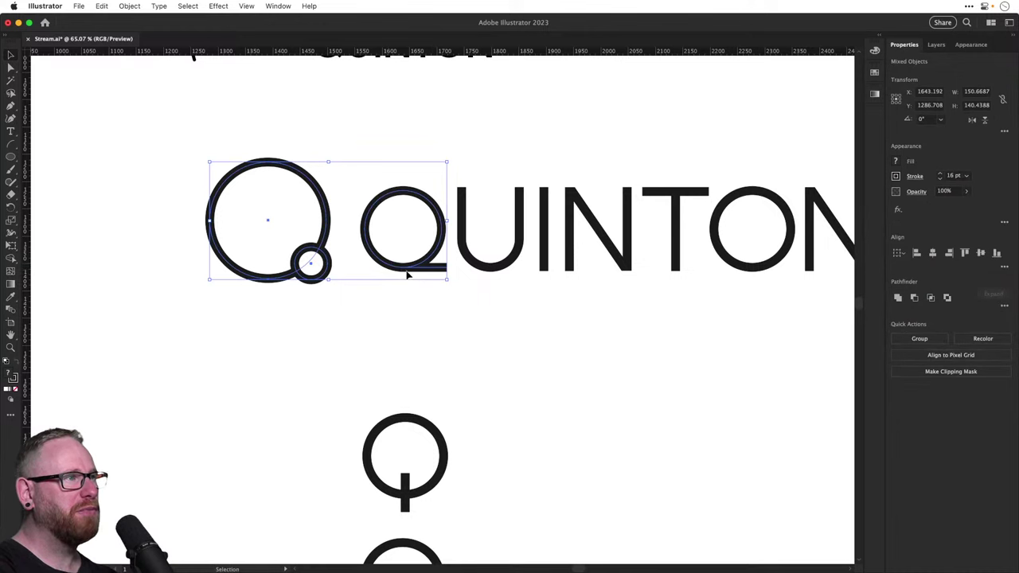
Ungroup the Q in the duplicated wordmark and delete its horizontal bar tail
left_click(411, 290)
left_click(438, 269)
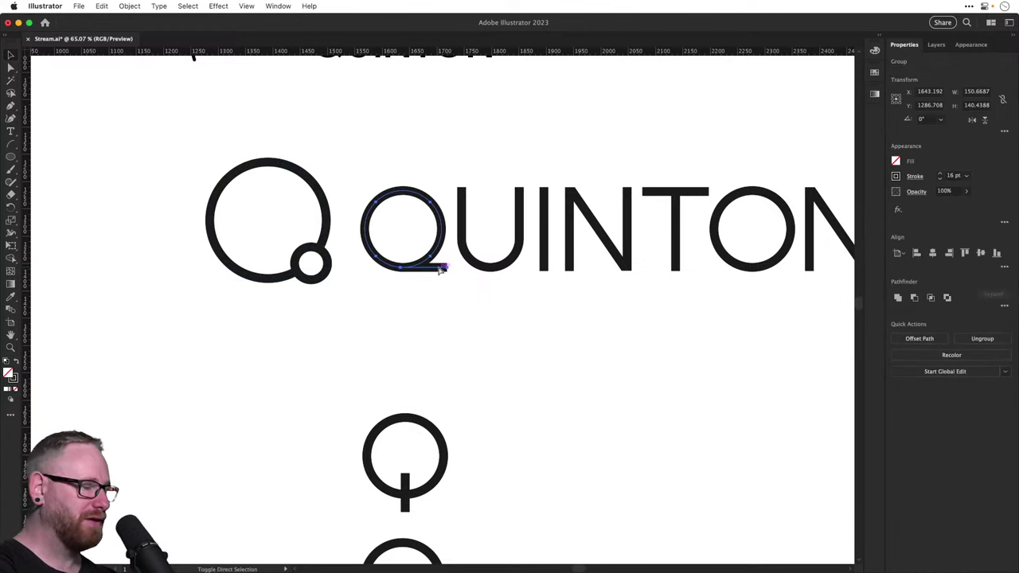
key("super+shift+g")
key("super+shift+a")
left_click(441, 269)
key("Delete")
Group the large and small circles of the Q symbol
left_click_drag(220, 321, 328, 183)
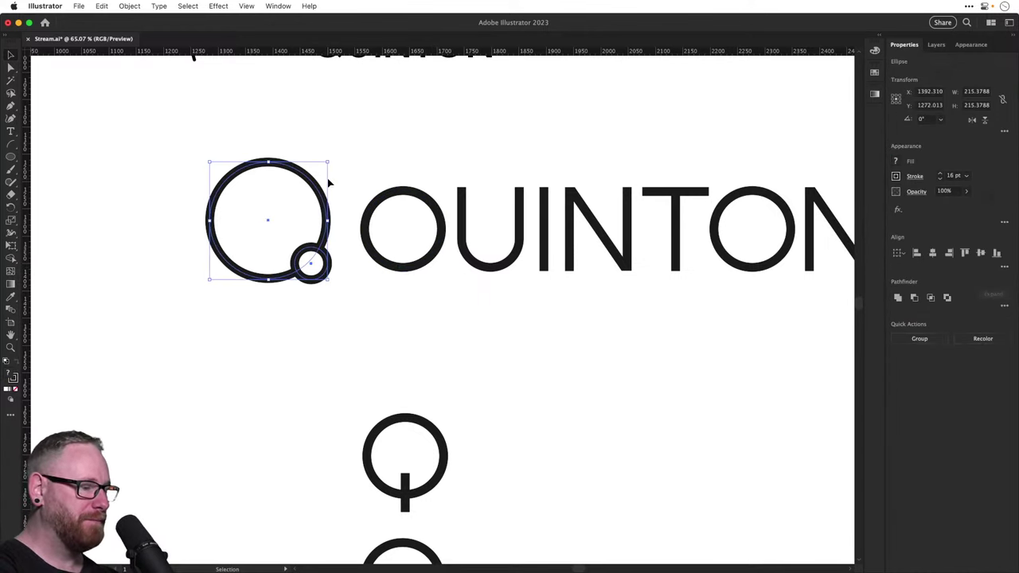
left_click_drag(163, 149, 325, 305)
key("super+g")
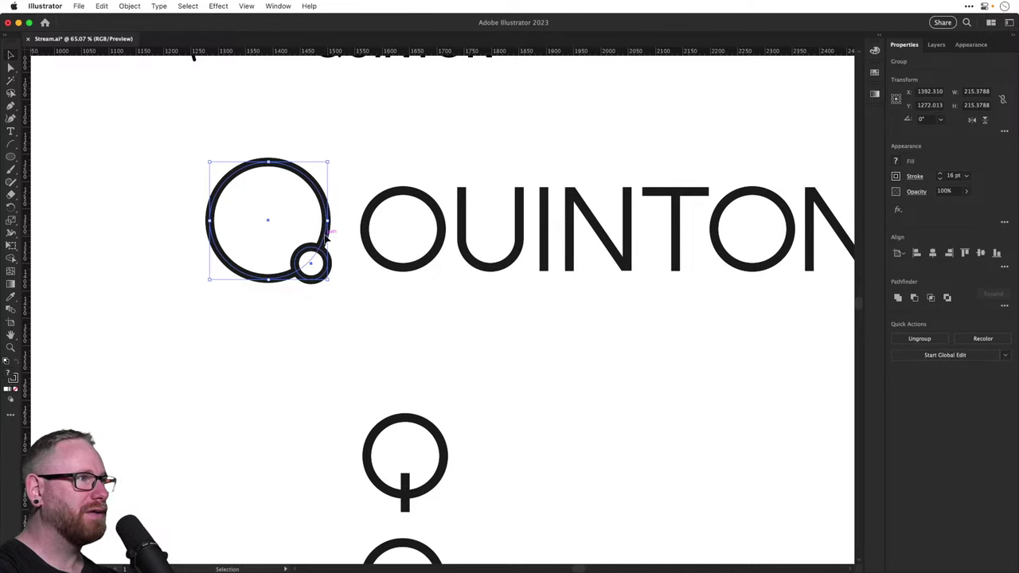
Move the Q symbol close to the wordmark's first ring and align the two along their top edges
left_click_drag(325, 237, 361, 328)
left_click(422, 264, "shift")
key("super+shift+a")
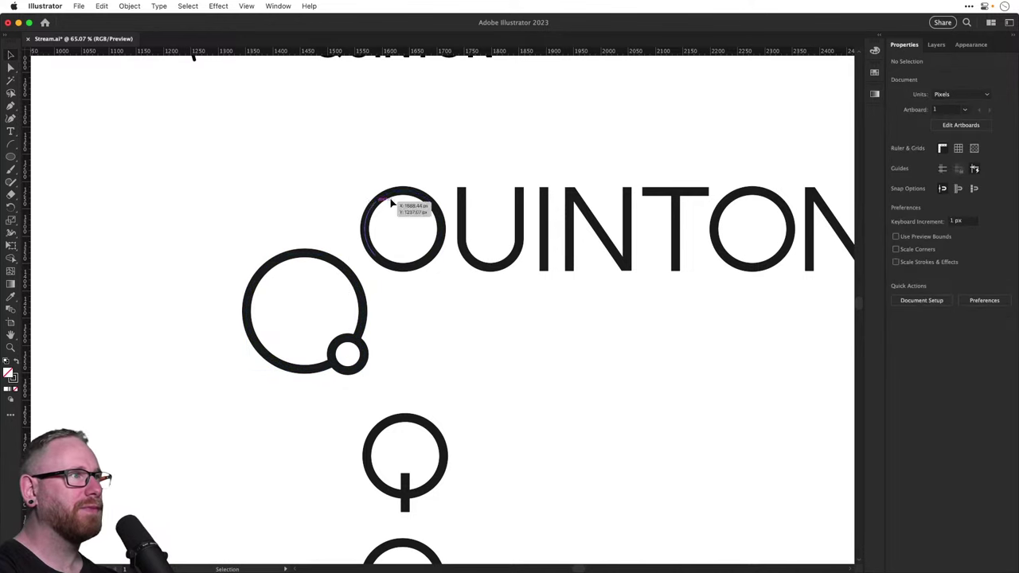
left_click(390, 203)
left_click(303, 310, "shift")
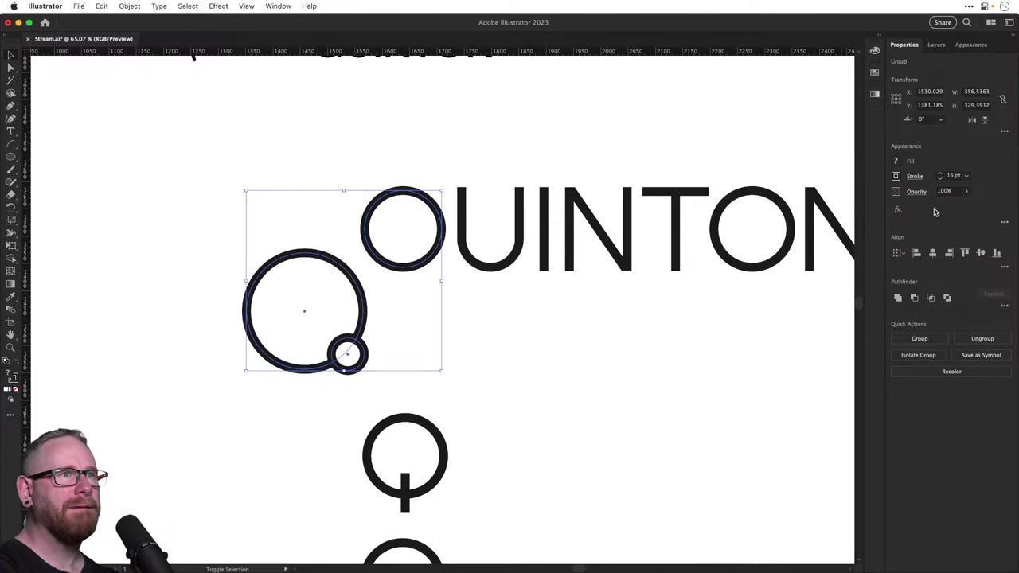
left_click(964, 253)
left_click(478, 292)
Scale the grouped Q symbol down proportionally to about 142 px so it fits over the wordmark's first ring
left_click(321, 309)
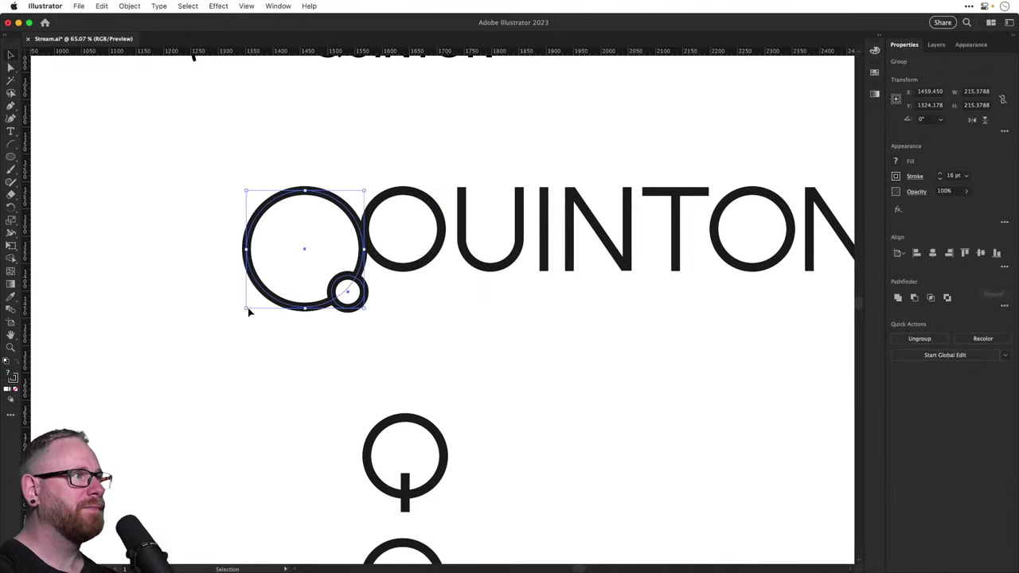
left_click_drag(249, 312, 549, 351)
key("super+space")
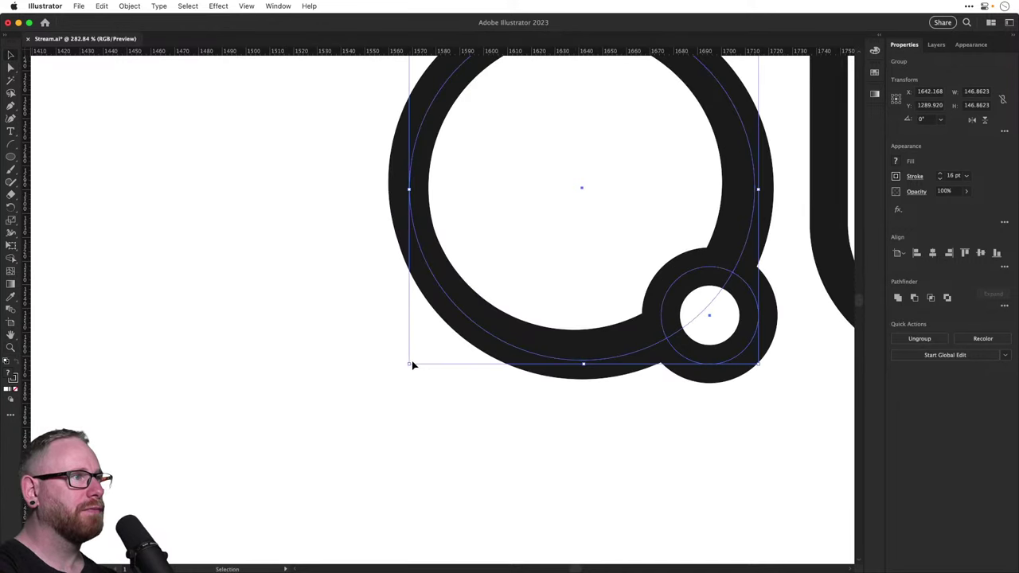
mouse_move(413, 365)
left_mouse_down()
mouse_move(421, 347)
mouse_move(411, 353)
left_mouse_up()
scroll(411, 345, "down", 5)
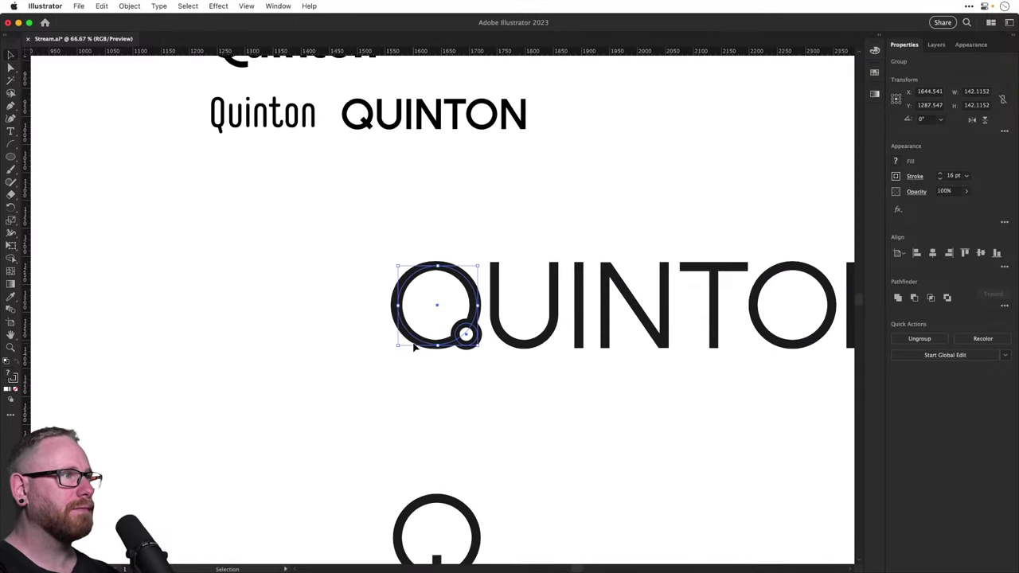
Replace the wordmark's plain first ring with the scaled circle-tailed Q, pasted in front at the same place
key("Delete")
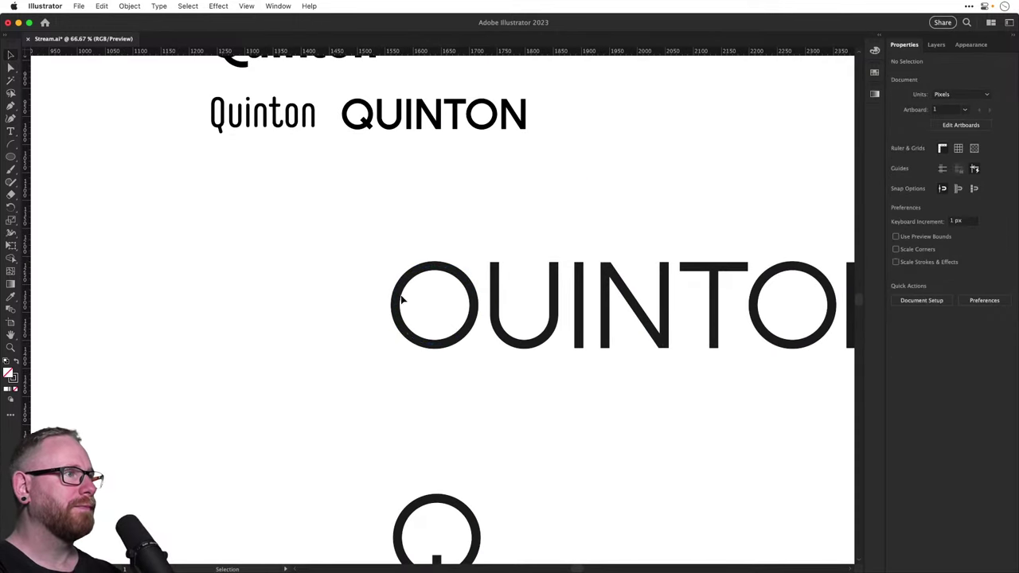
left_click_drag(334, 231, 476, 383)
key("Delete")
key("super+f")
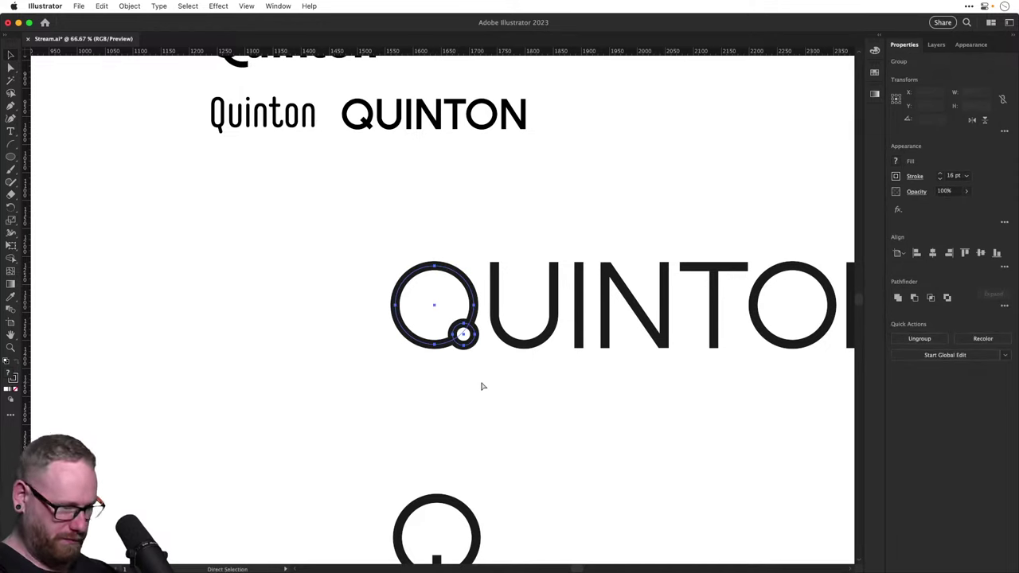
left_click(481, 386)
Ungroup the circle-tailed Q and shrink its small circle about its centre to roughly 28 px
key("super+minus")
key("space")
left_click_drag(480, 383, 394, 393)
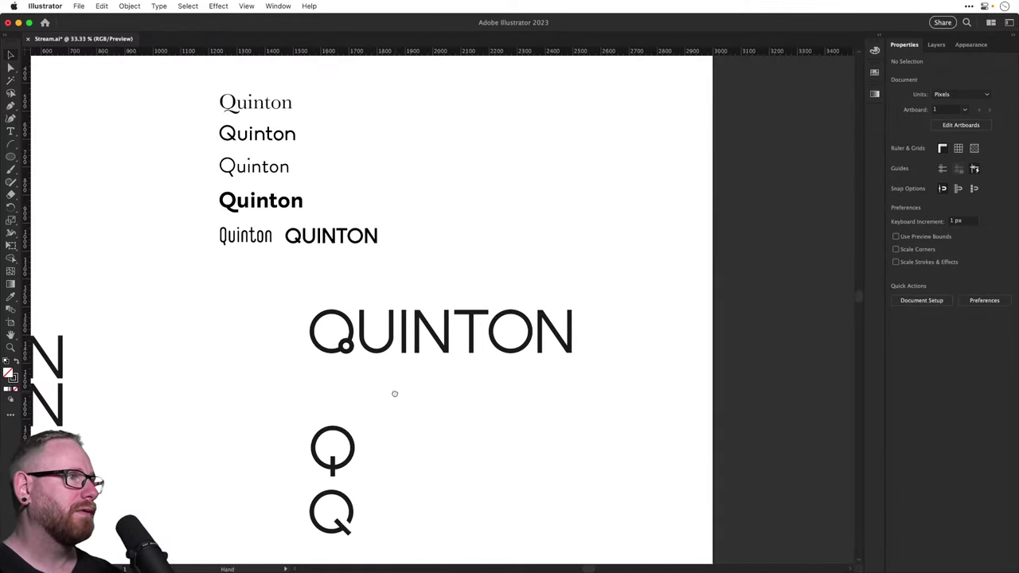
scroll(478, 358, "up", 4)
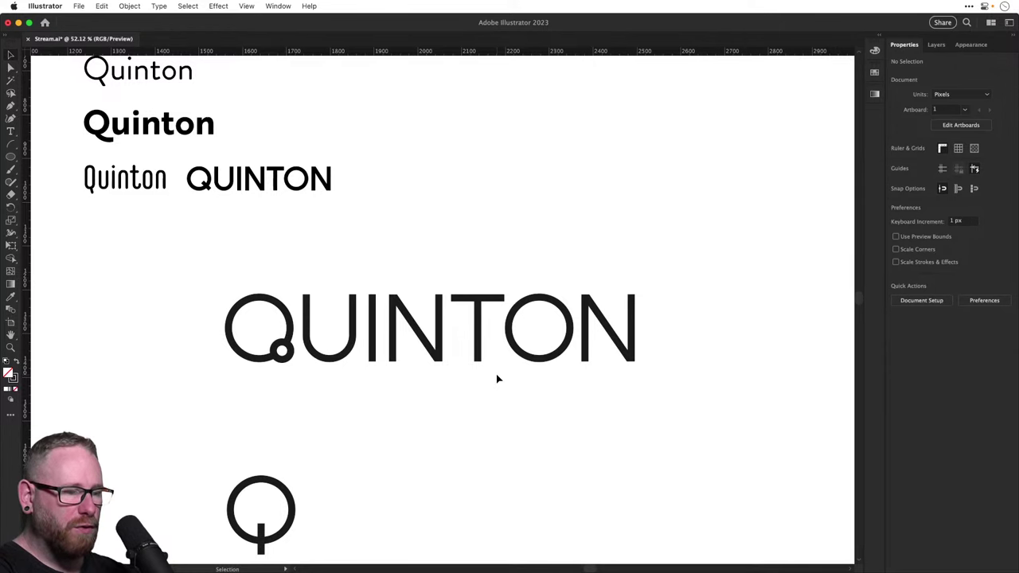
scroll(286, 360, "up", 5)
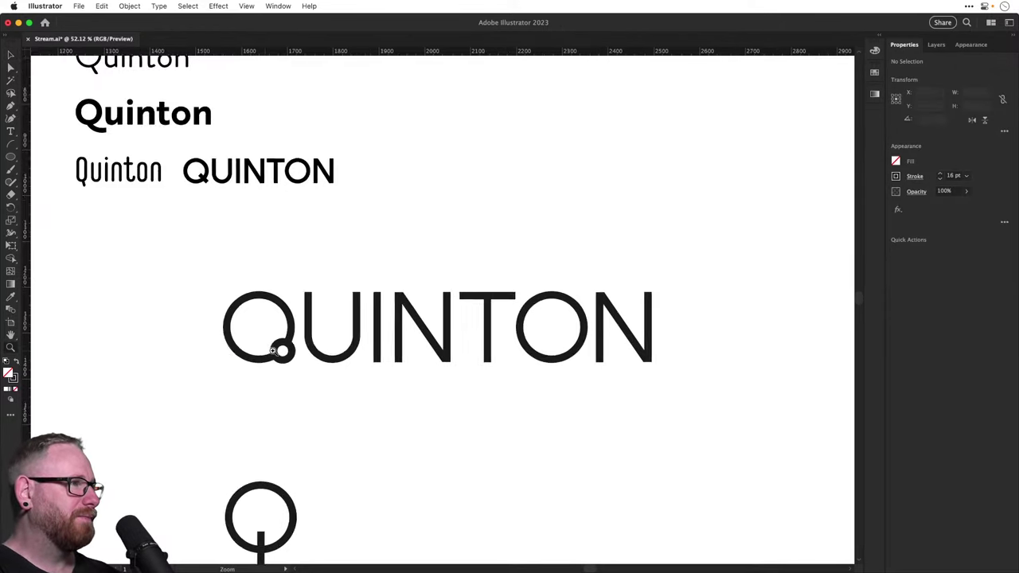
left_click(338, 355)
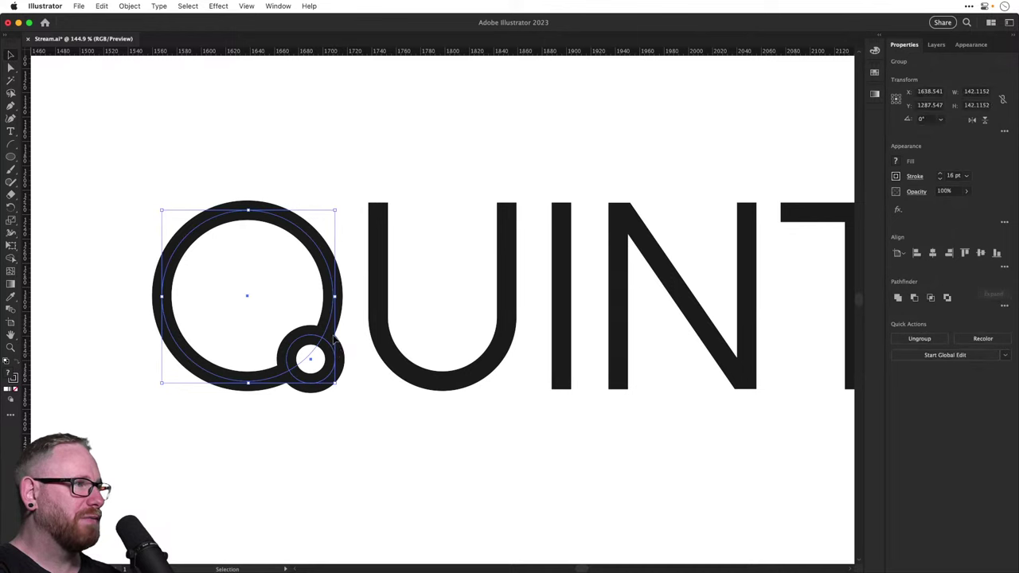
key("super+shift+g")
left_click(339, 356)
left_click_drag(336, 337, 328, 340)
mouse_move(328, 342)
left_mouse_down()
mouse_move(321, 348)
mouse_move(327, 341)
left_mouse_up()
left_click(359, 381)
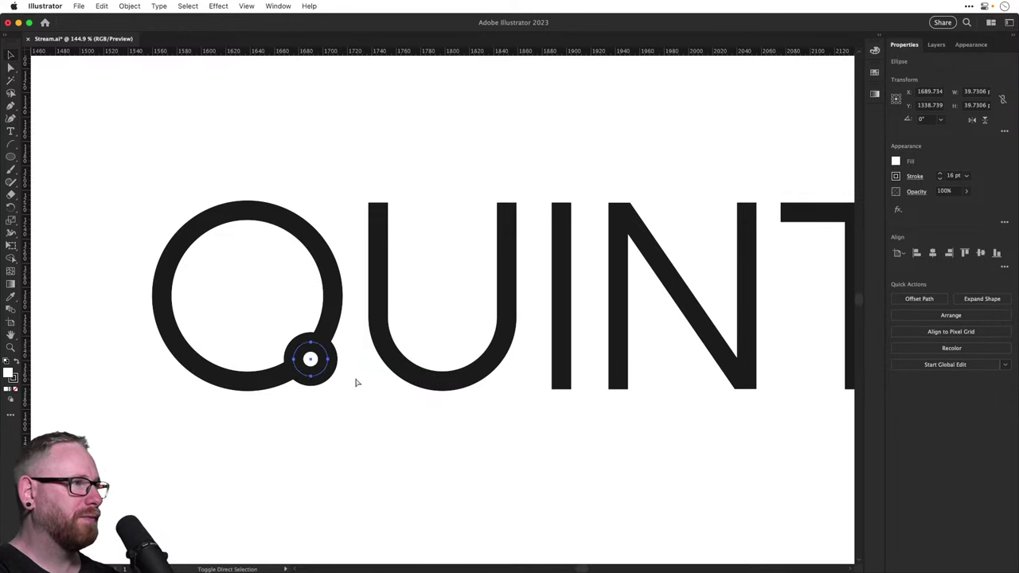
Try shifting the small circle diagonally outward from the Q's ring, check it at reduced size, and undo the move
left_click_drag(321, 378, 329, 389)
left_click(447, 467)
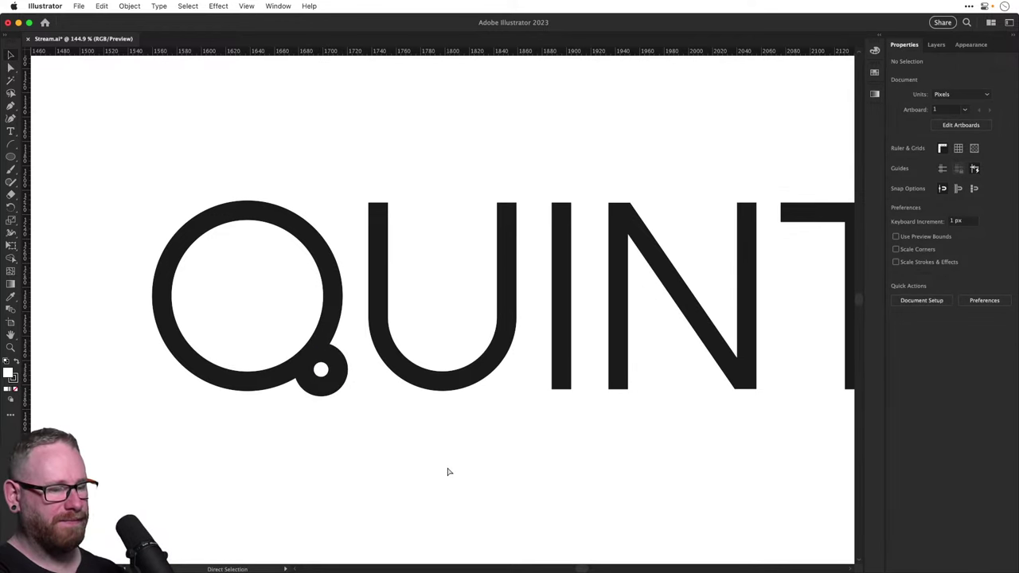
key("super+minus")
key("super+minus")
key("super+minus")
scroll(489, 438, "right", 5)
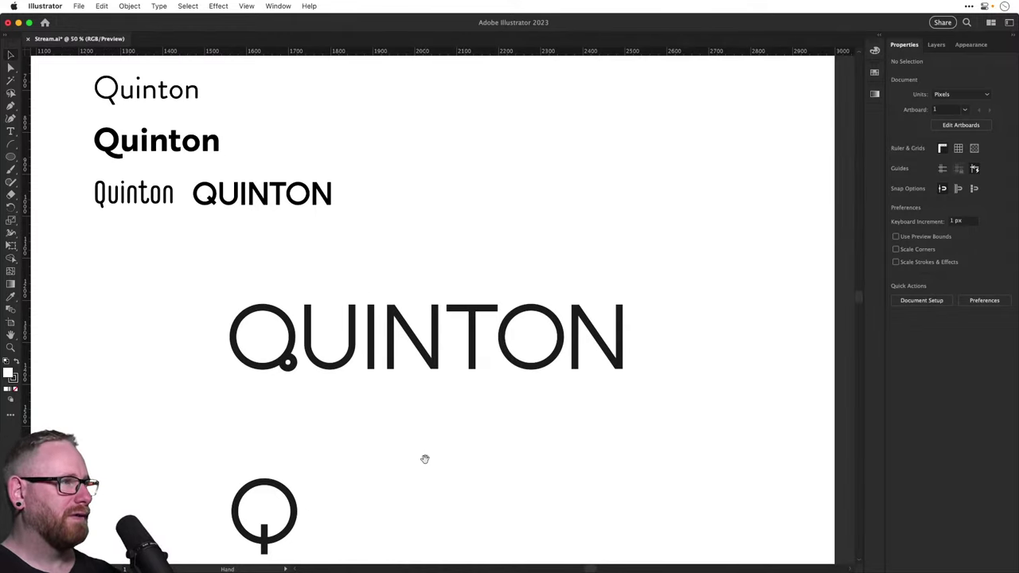
key("super+z")
Enlarge the small circle to about 32 px so its outer edges line up with the Q ring's outer right and lower edges
key("z")
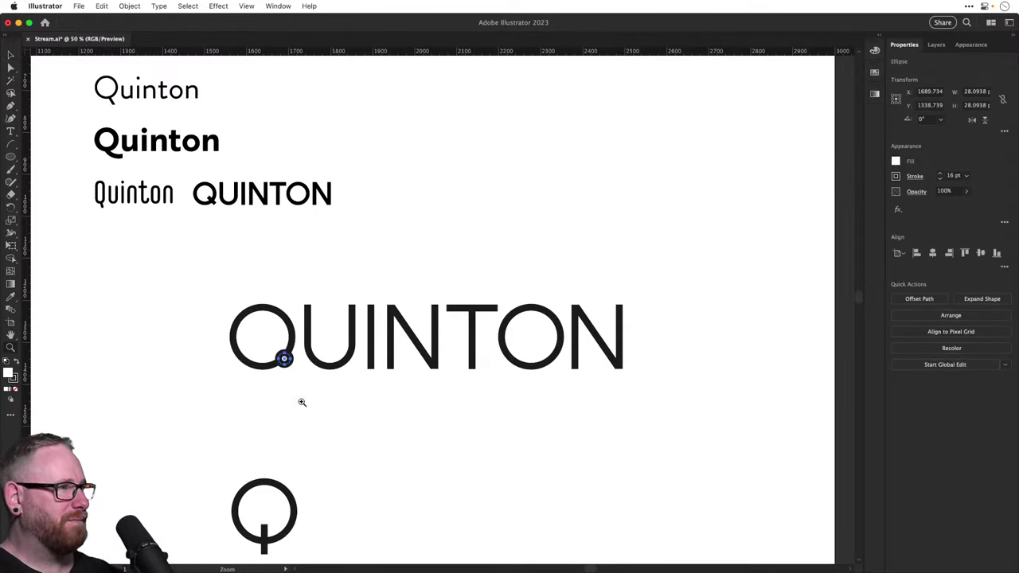
left_click_drag(257, 371, 442, 442)
key("v")
left_click_drag(359, 354, 364, 359)
scroll(309, 329, "up", 3)
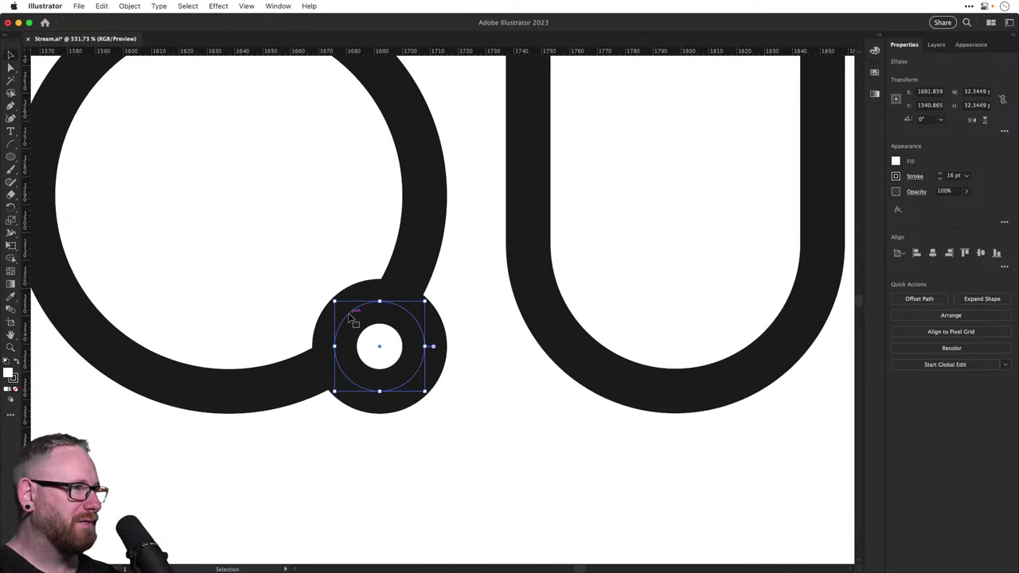
Try shifting the enlarged small circle slightly diagonally outward and view the whole wordmark at reduced size
left_click_drag(350, 318, 356, 324)
key("super+shift+a")
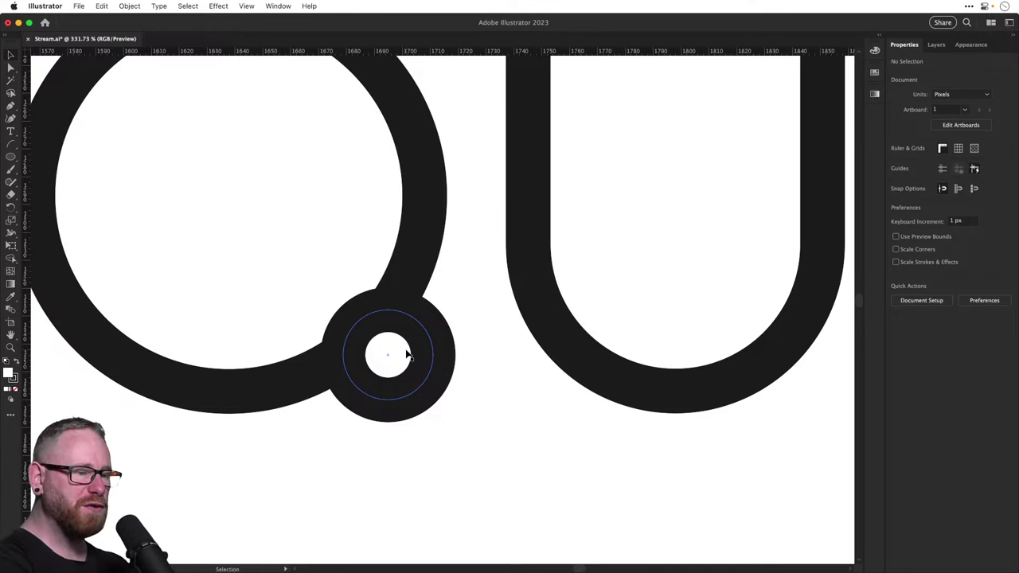
key("super+minus")
key("super+minus")
key("super+minus")
key("super+minus")
key("super+minus")
key("super+minus")
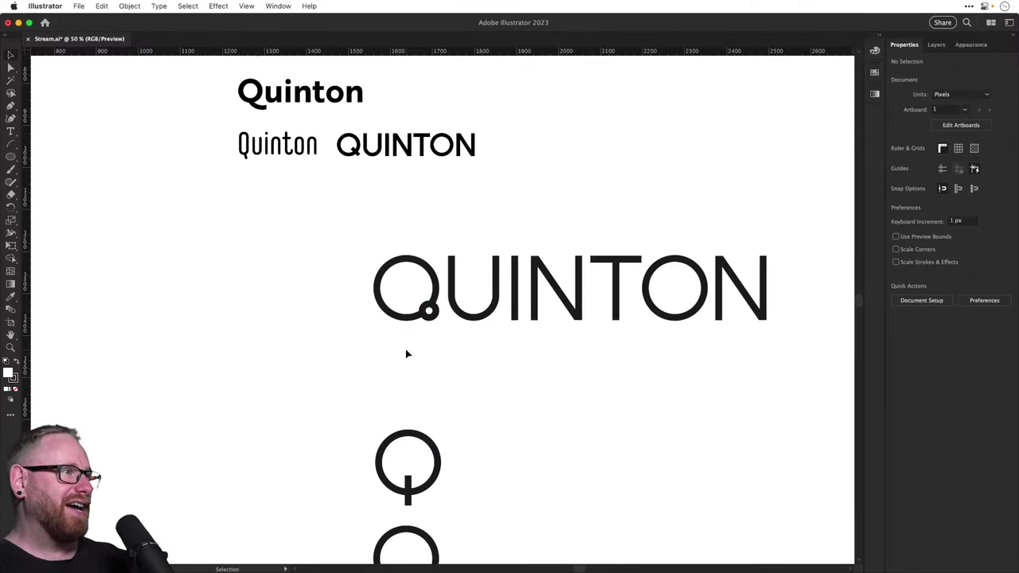
left_click_drag(476, 384, 341, 337)
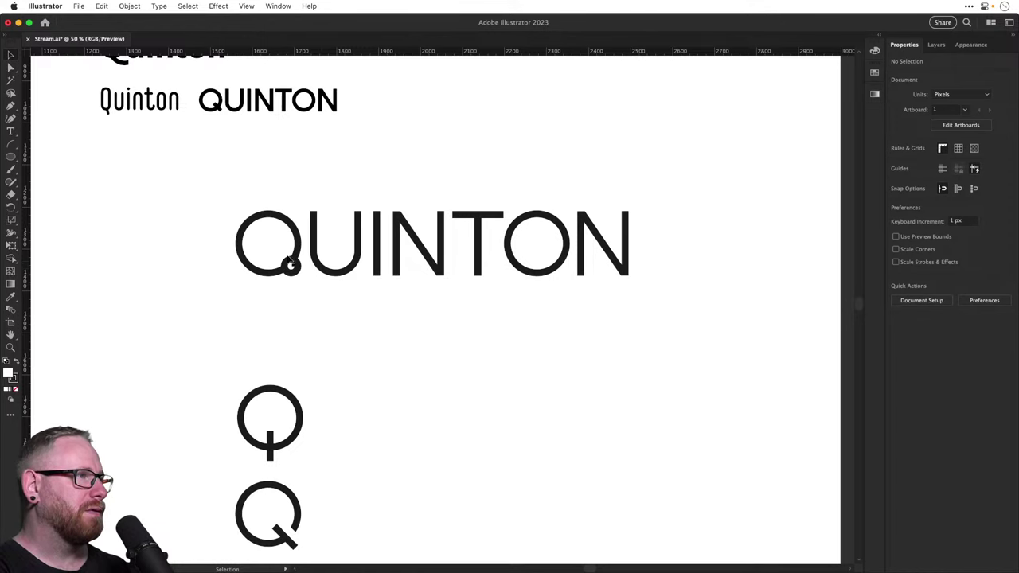
Try deleting the upper-left segment of the small circle that lies inside the Q's ring
key("z")
left_click_drag(261, 249, 373, 307)
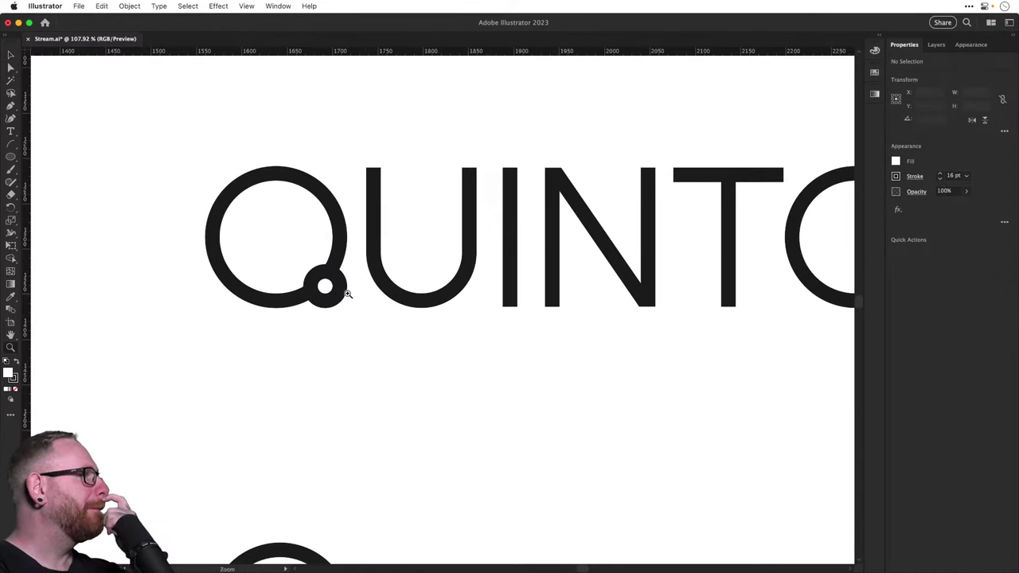
key("a")
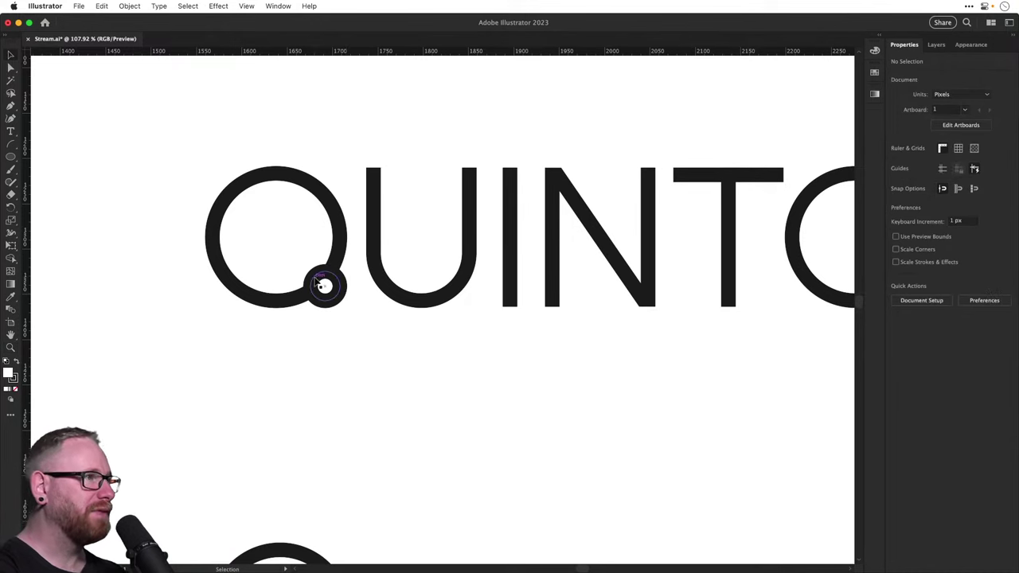
left_click(319, 280)
key("z")
left_click_drag(297, 275, 347, 298)
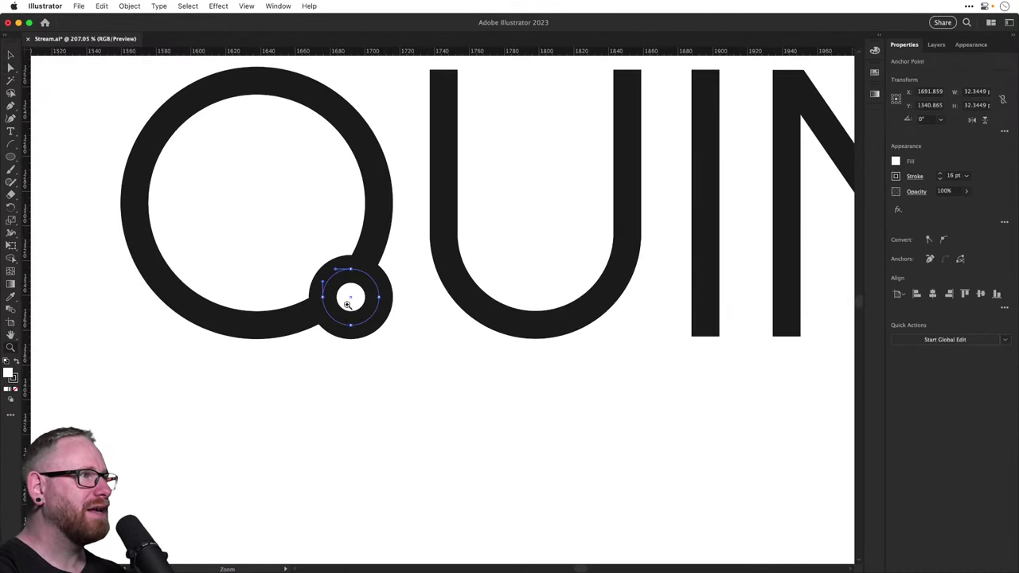
key("a")
key("super+shift+a")
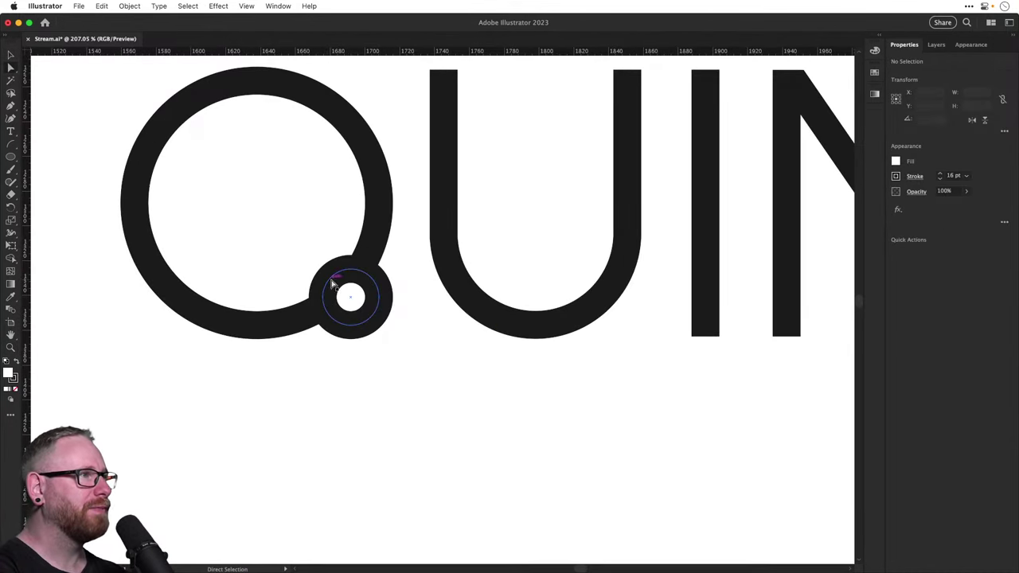
left_click(332, 279)
key("Delete")
key("super+shift+a")
key("v")
Set the remaining small arc's fill to none and delete the arc
left_click(382, 298)
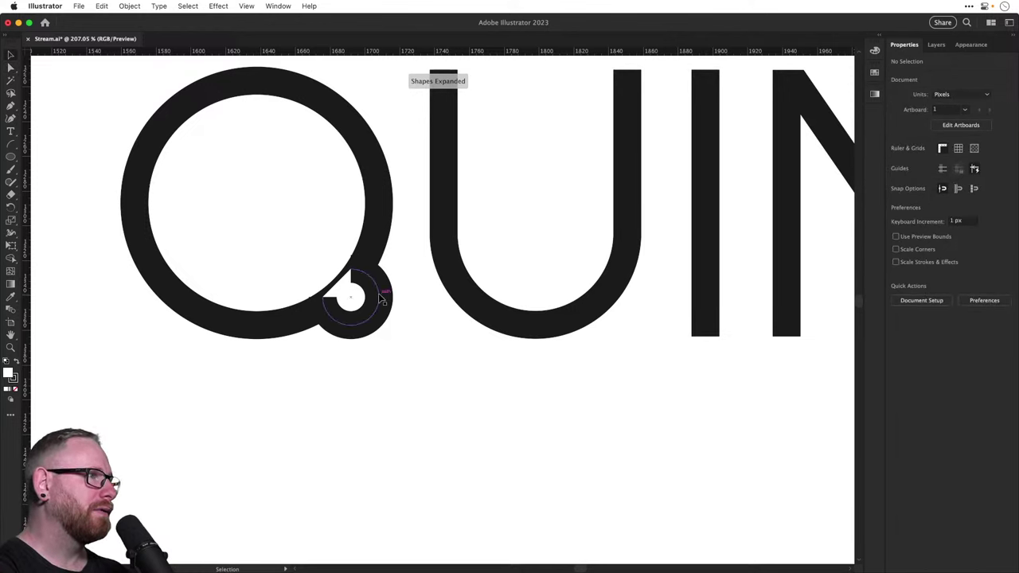
left_click(15, 391)
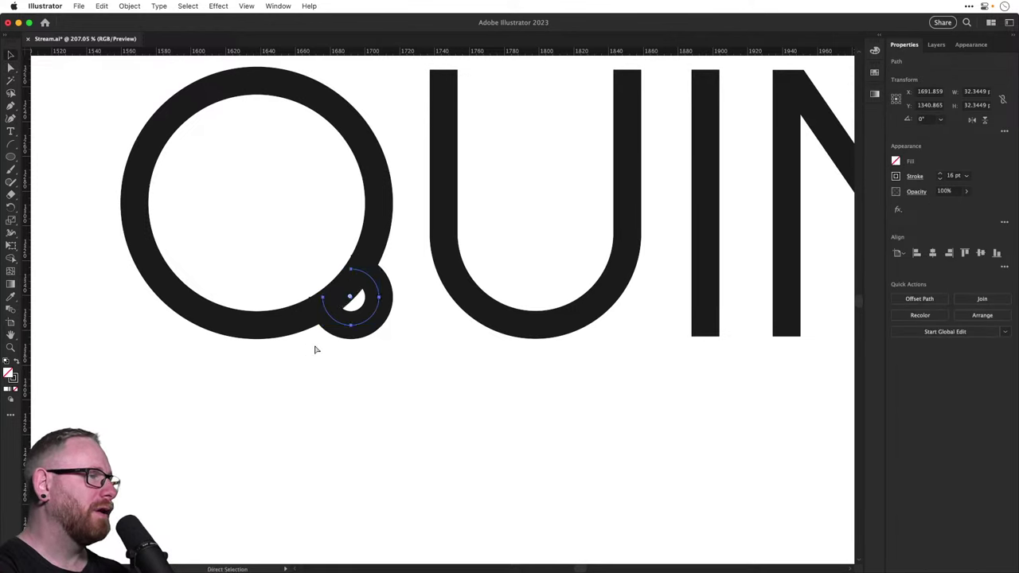
key("Delete")
Offset the Q ring's path outward by 24 px with Miter joins
left_click(342, 296)
left_click(121, 6)
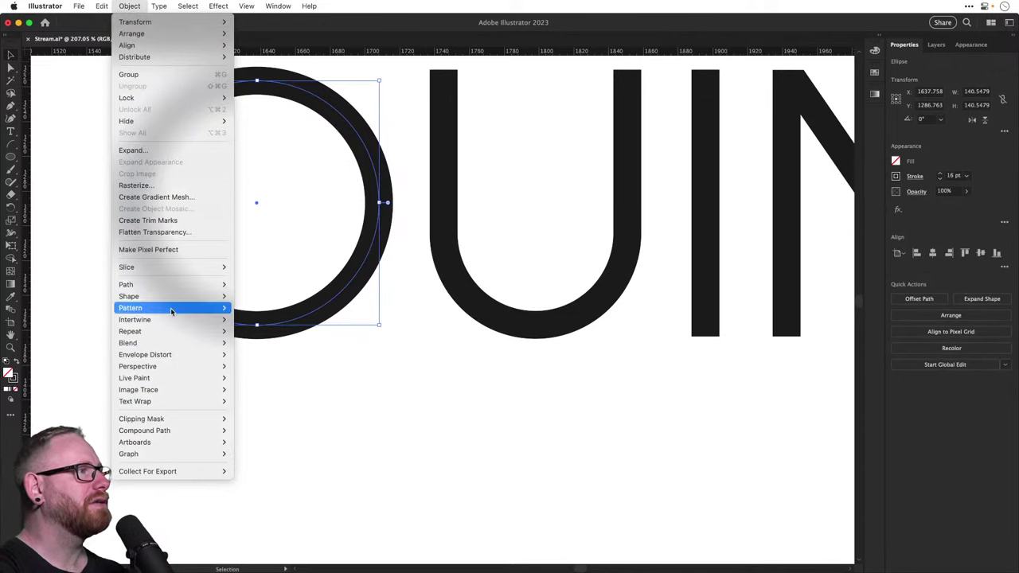
mouse_move(128, 284)
left_click(281, 327)
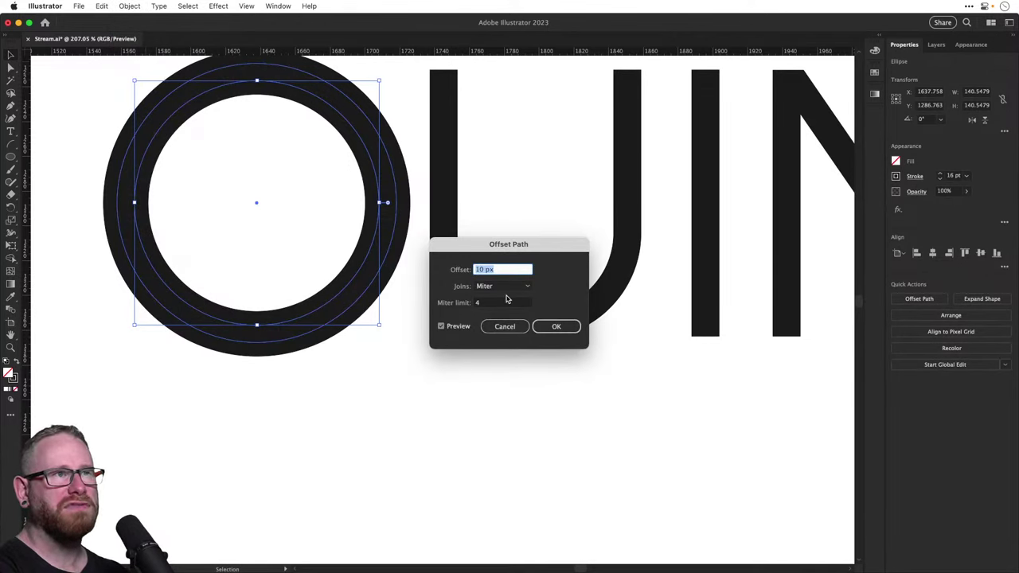
type("32")
key("Tab")
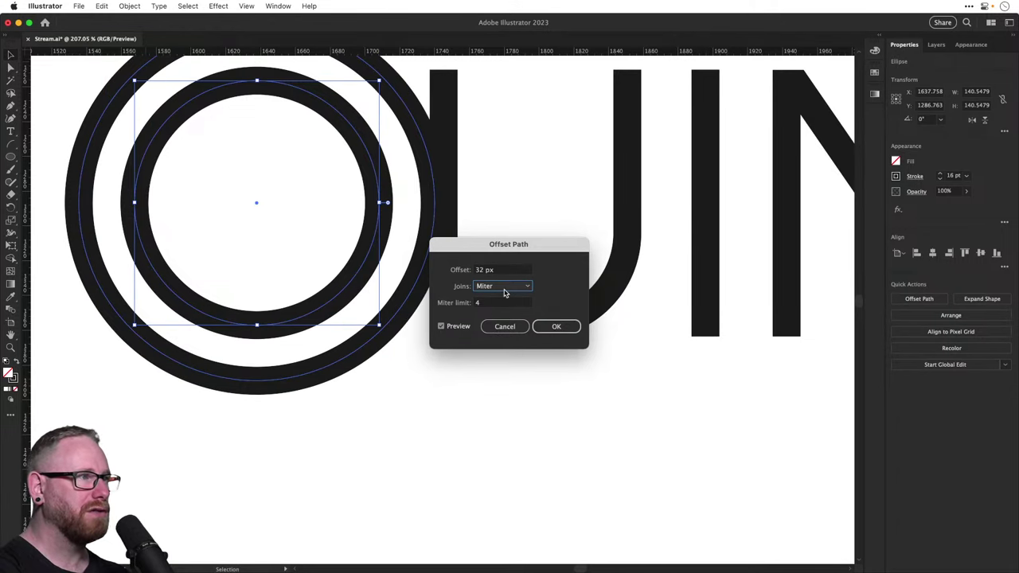
key("shift+Tab")
type("1")
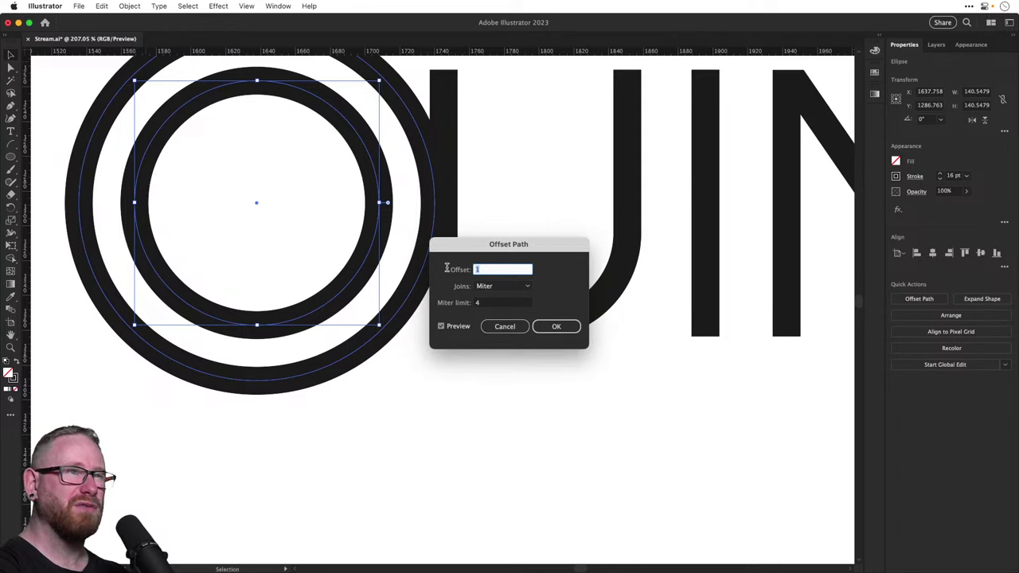
type("24")
key("Tab")
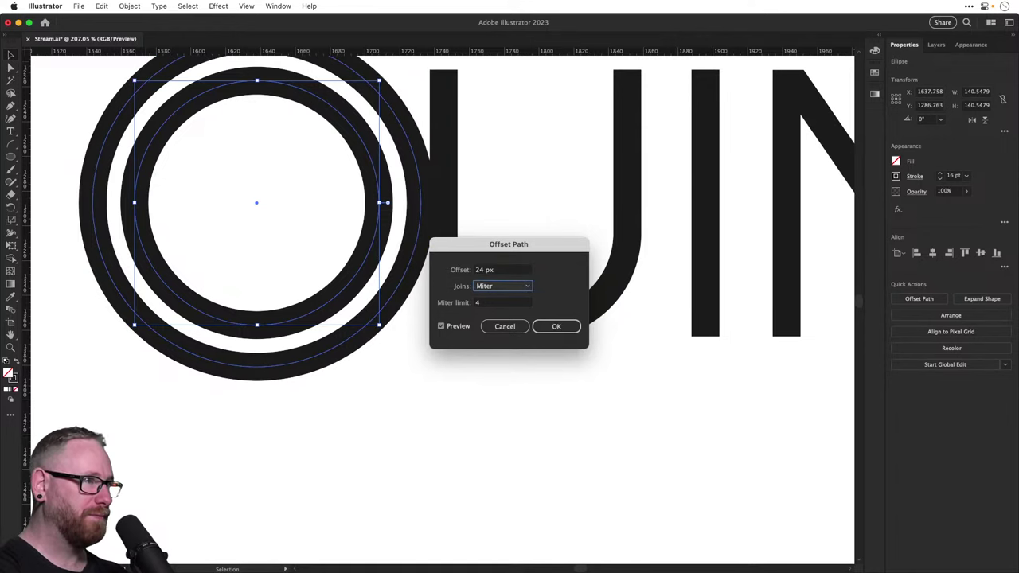
left_click(556, 326)
Cut the outer offset ring at its lower-right part with the Scissors tool
left_click_drag(357, 352, 347, 406)
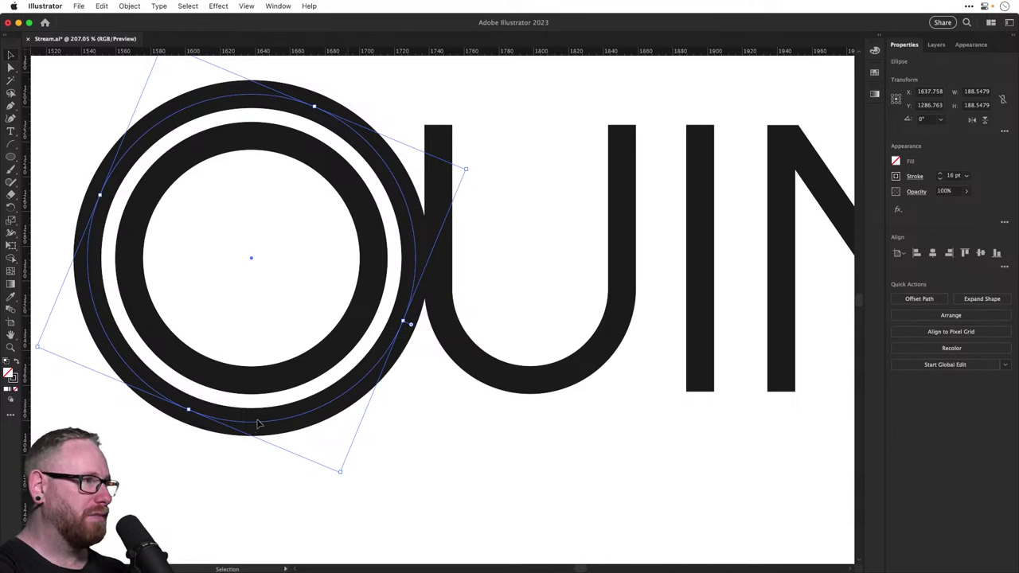
key("c")
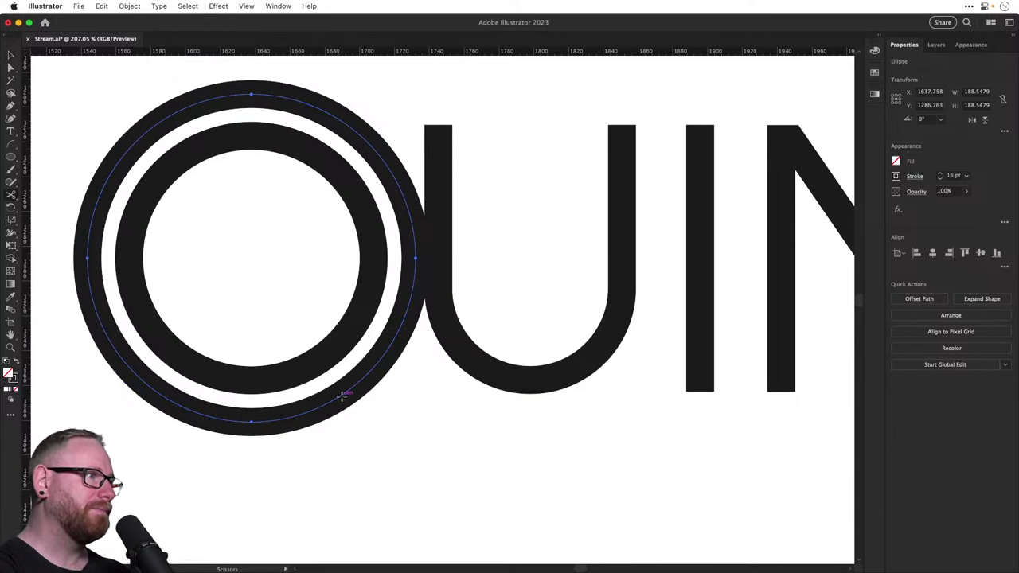
Cut the outer ring around the Q with Scissors and delete the rest, keeping a short arc at the lower right as its tail
left_click(339, 393)
key("a")
left_click(406, 314)
key("Delete")
key("Delete")
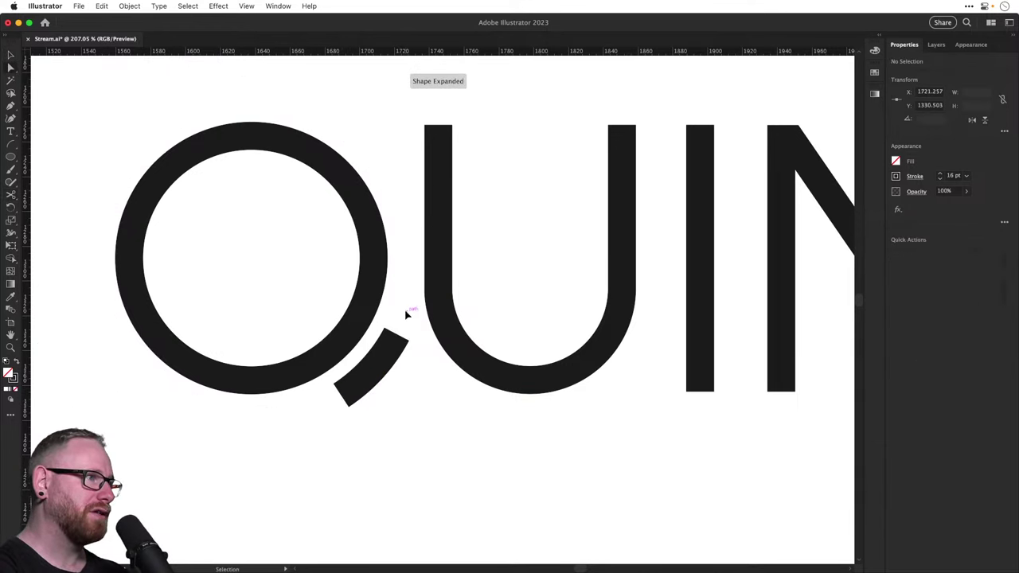
Examine how the Q's separate arc tail looks within the whole QUINTON wordmark
key("v")
left_click(380, 370)
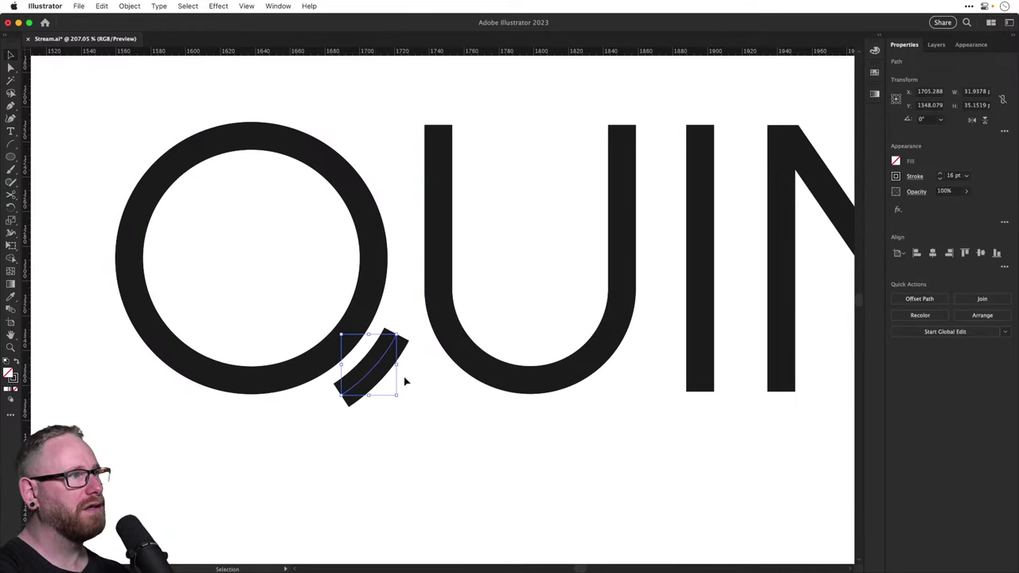
key("a")
key("super+1")
key("super+minus")
key("super+minus")
left_click(427, 382)
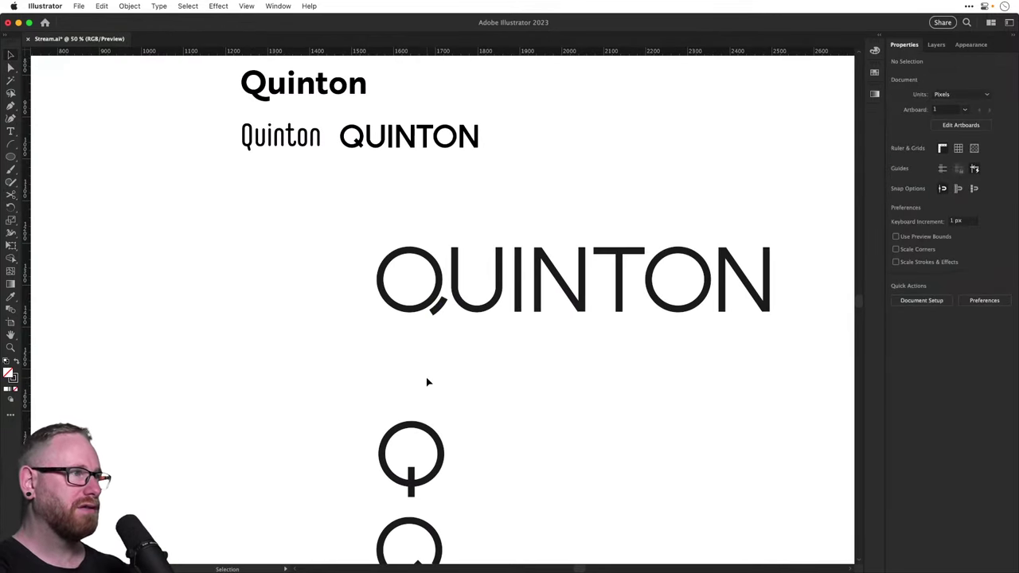
left_click_drag(466, 402, 374, 435)
Try round stroke caps on the Q's short arc tail
key("super+space")
left_click_drag(312, 329, 522, 417)
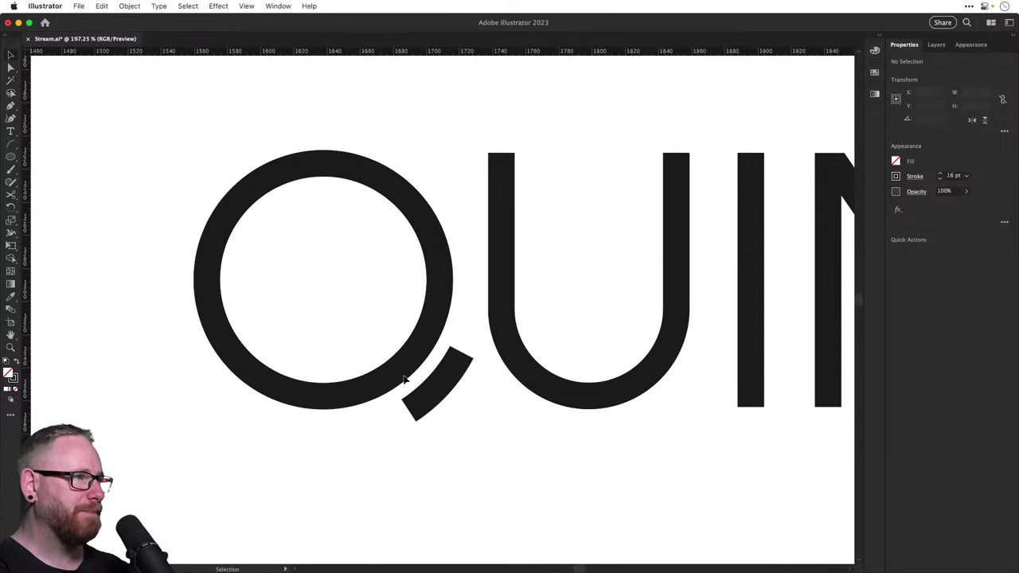
left_click(442, 385)
left_click(914, 176)
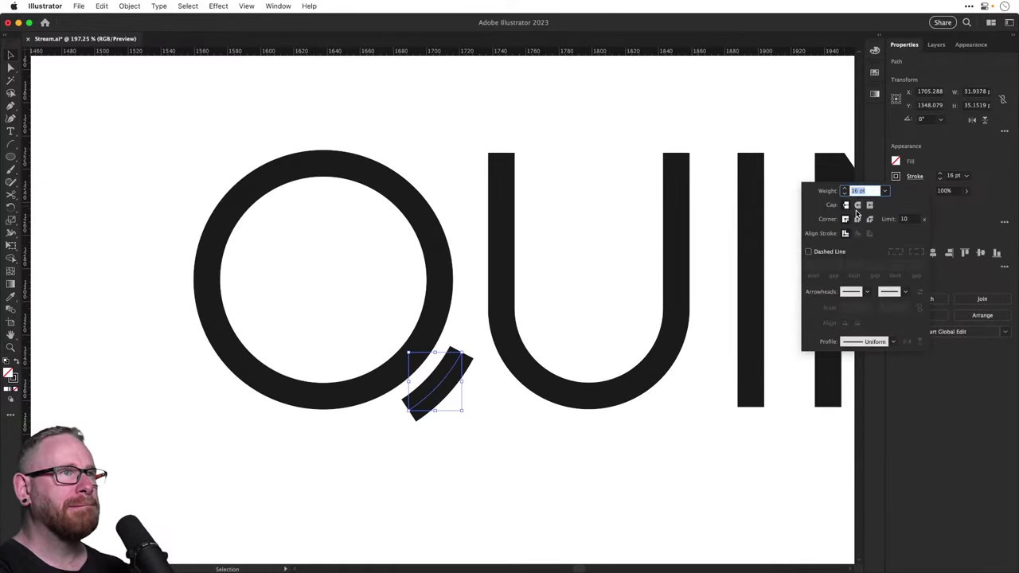
left_click(857, 204)
left_click(533, 475)
left_click(498, 476)
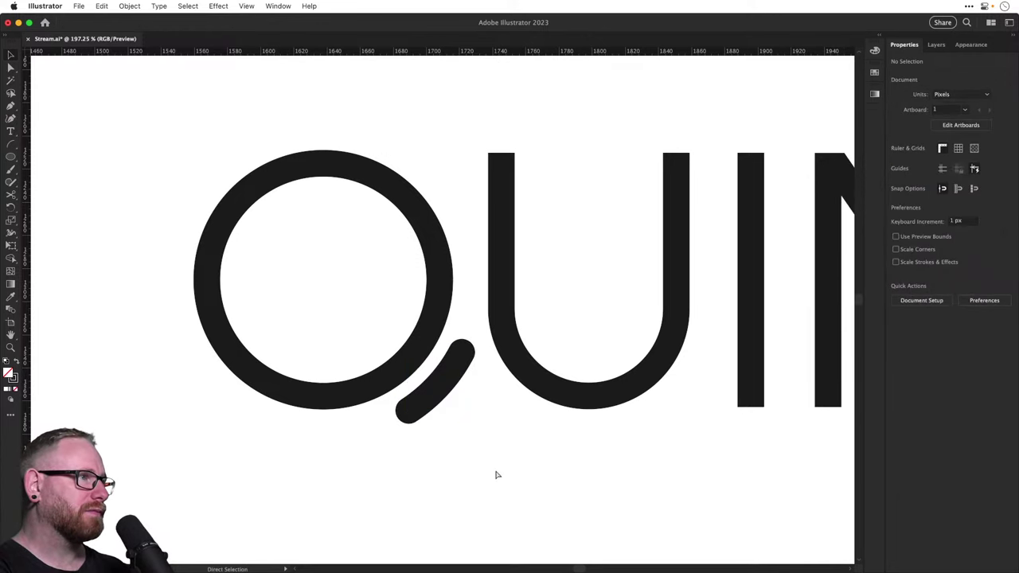
key("super+z")
Shorten the Q's arc tail by cutting its path near the upper end and deleting the cut-off piece
key("c")
left_click(453, 364)
key("a")
left_click(462, 355)
key("BackSpace")
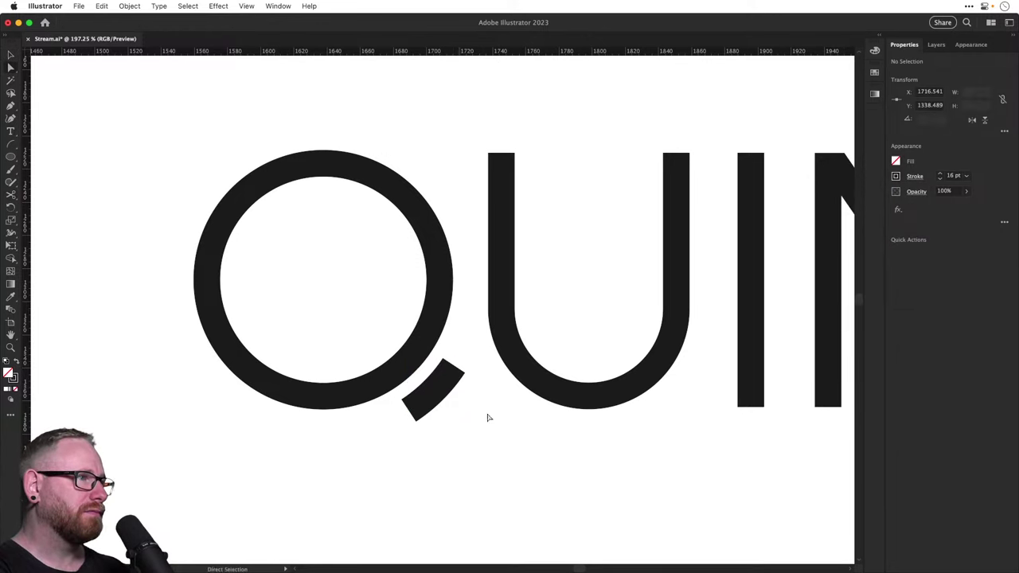
key("v")
left_click_drag(499, 447, 431, 443)
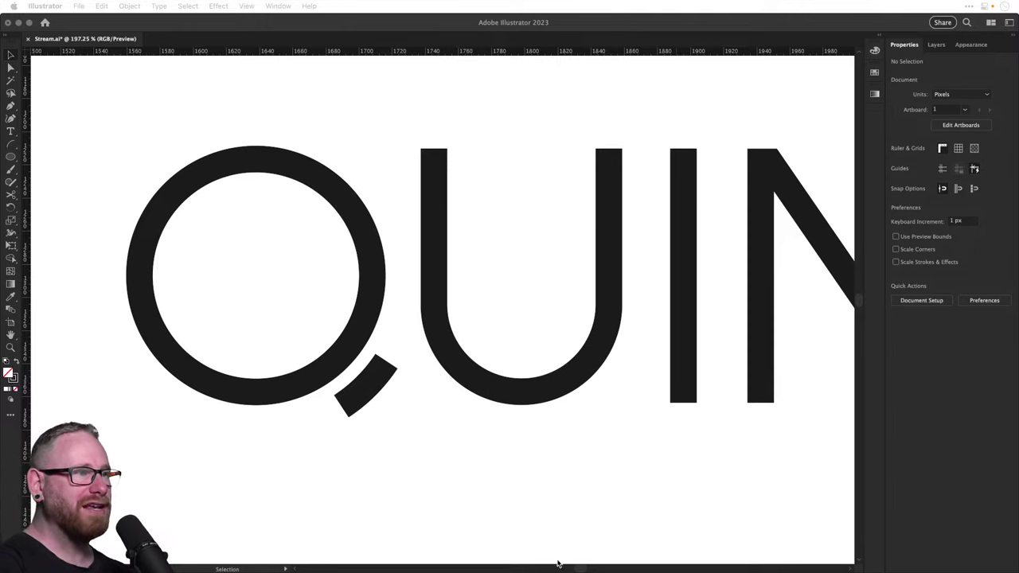
Compare the arc-tailed wordmark with the separate Q variations and the QUINTON version with a straight horizontal tail
left_click(490, 489)
key("super+minus")
key("super+minus")
key("super+minus")
key("super+minus")
key("super+minus")
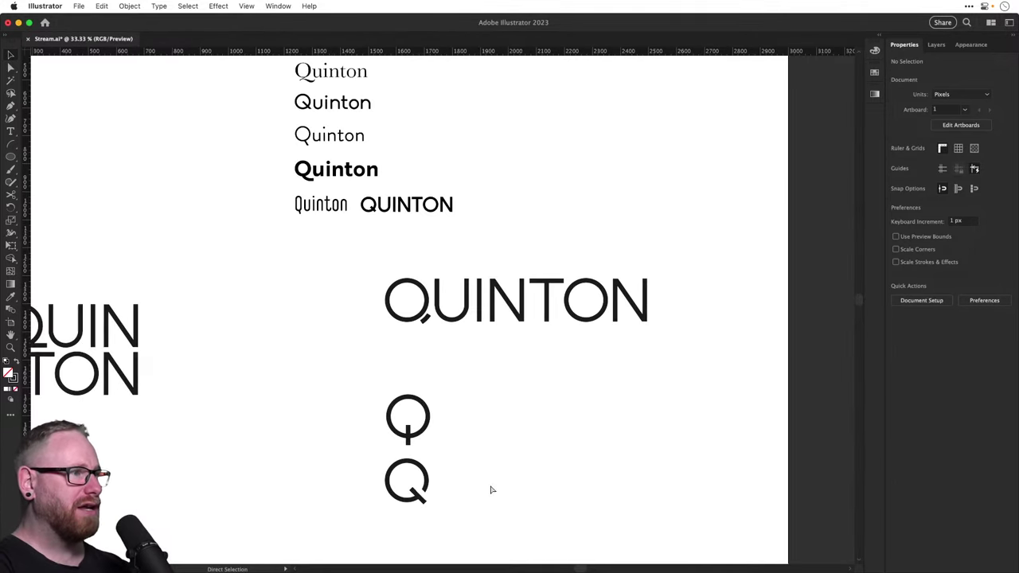
scroll(490, 489, "down", 5)
key("z")
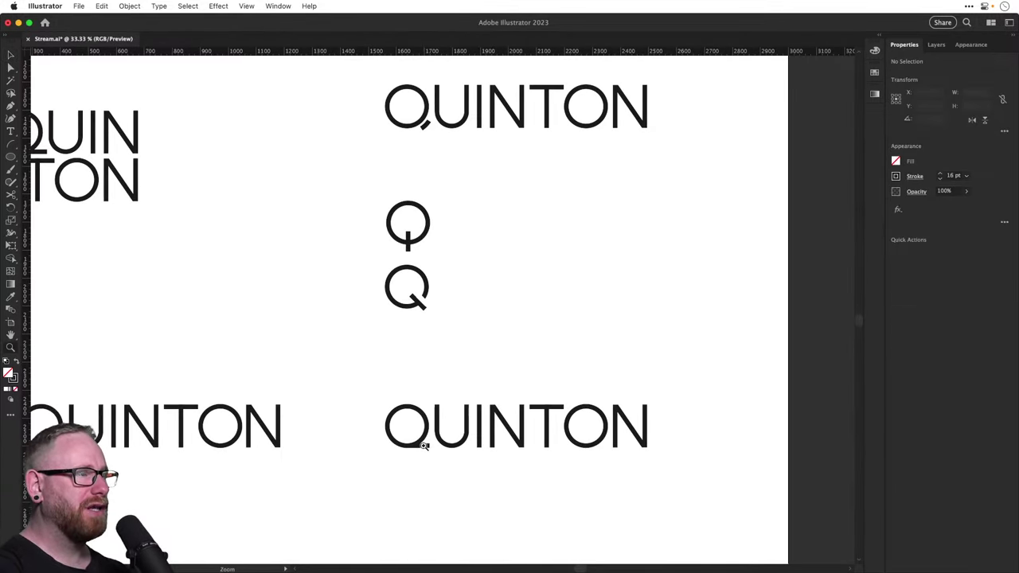
scroll(432, 455, "right", 2)
left_click(374, 307)
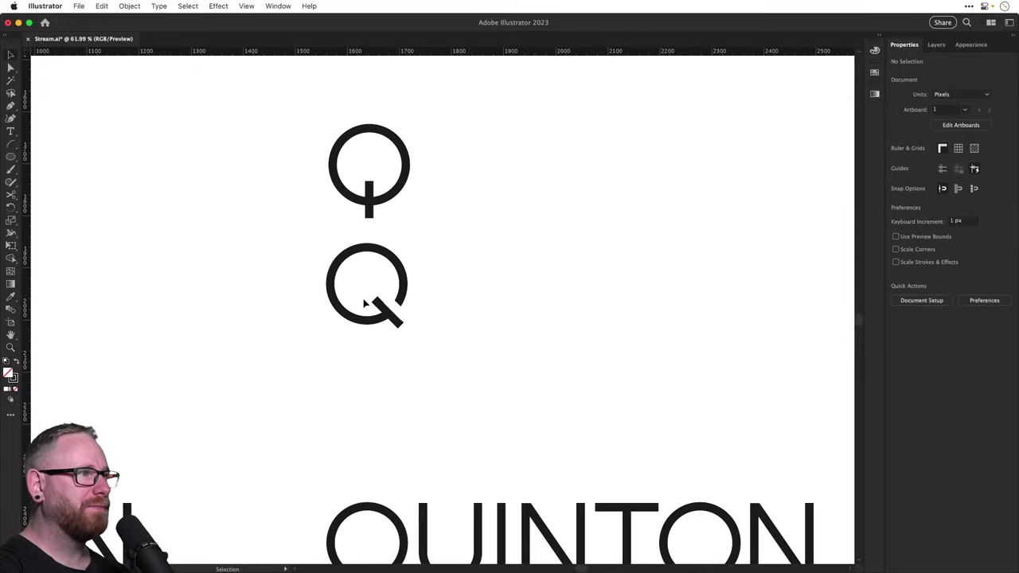
left_click_drag(492, 426, 469, 382)
key("v")
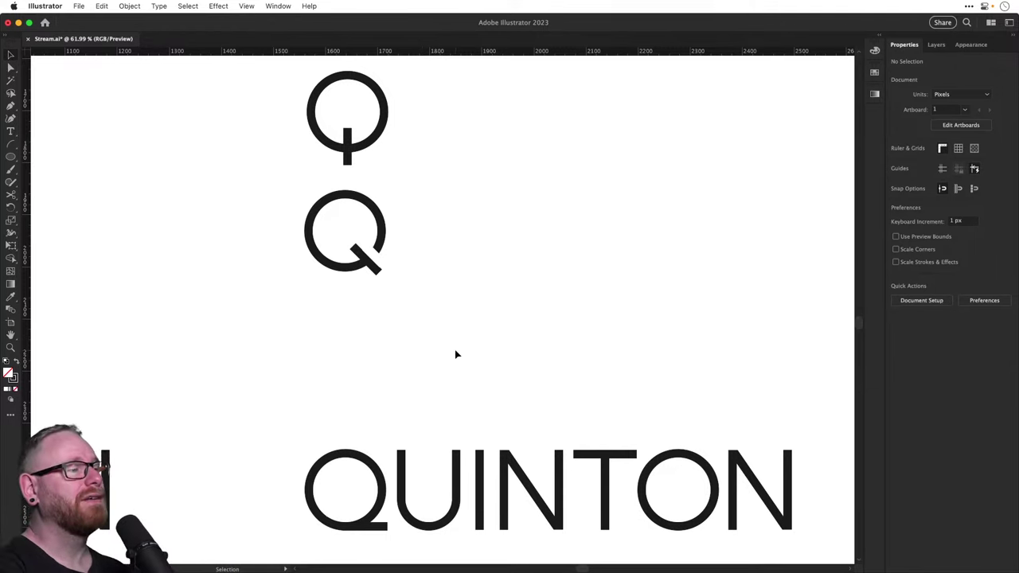
left_click_drag(469, 368, 466, 308)
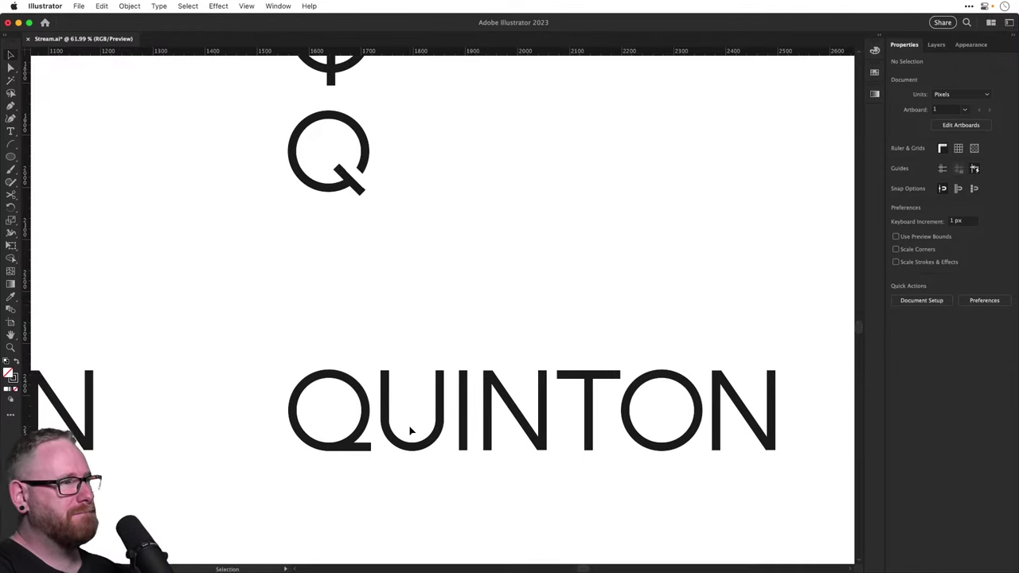
Place the white masking rectangle over the lower right of the horizontal-tailed Q and shape it into a thin gap above the tail
key("z")
left_click_drag(316, 453, 463, 490)
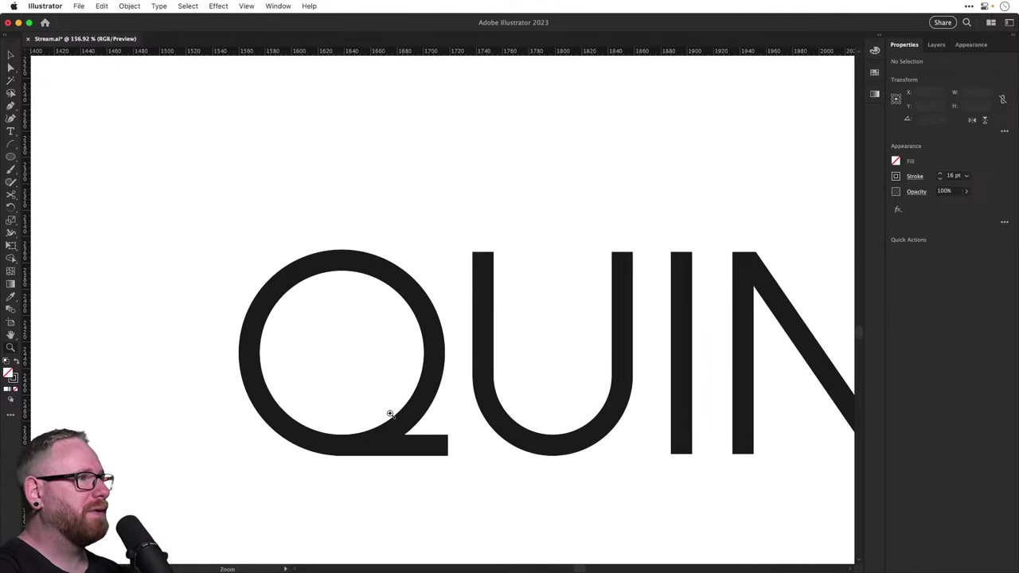
key("v")
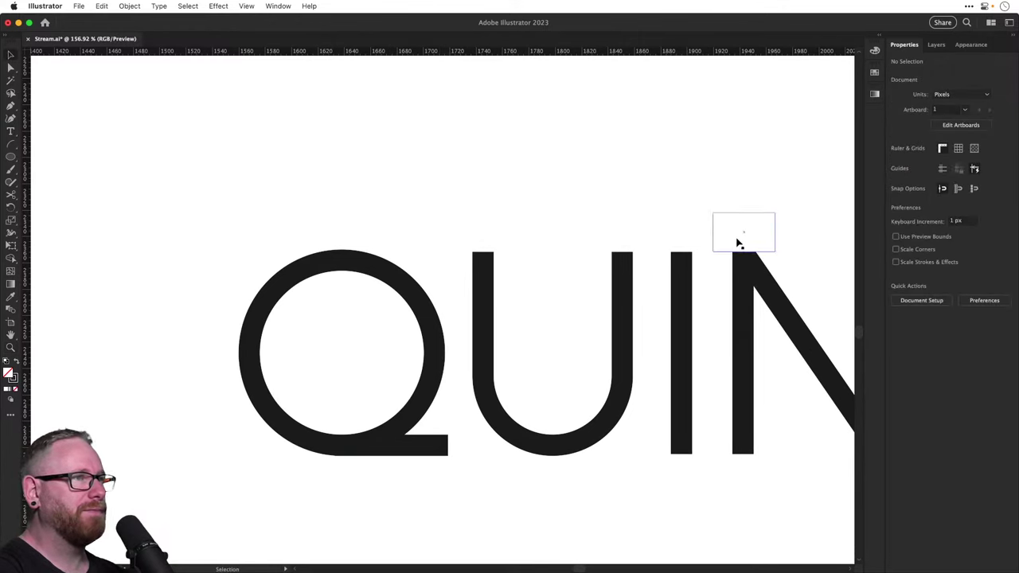
left_click_drag(721, 247, 467, 420)
left_click_drag(407, 408, 406, 416)
key("super+shift+a")
left_click_drag(491, 476, 408, 471)
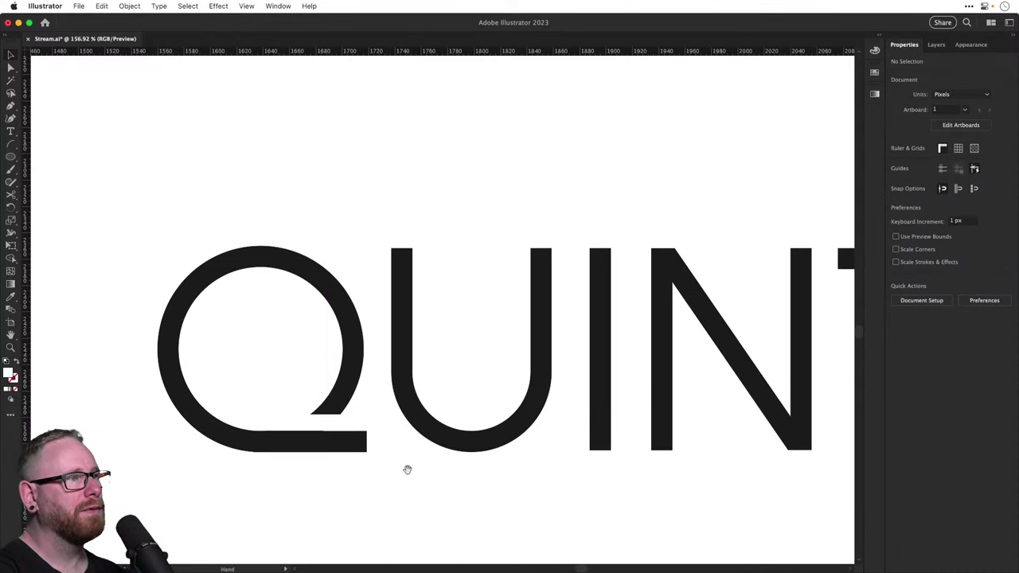
Shorten the Q's straight horizontal tail so it ends below the gap in the bowl
key("super+minus")
key("super+minus")
key("super+minus")
key("super+minus")
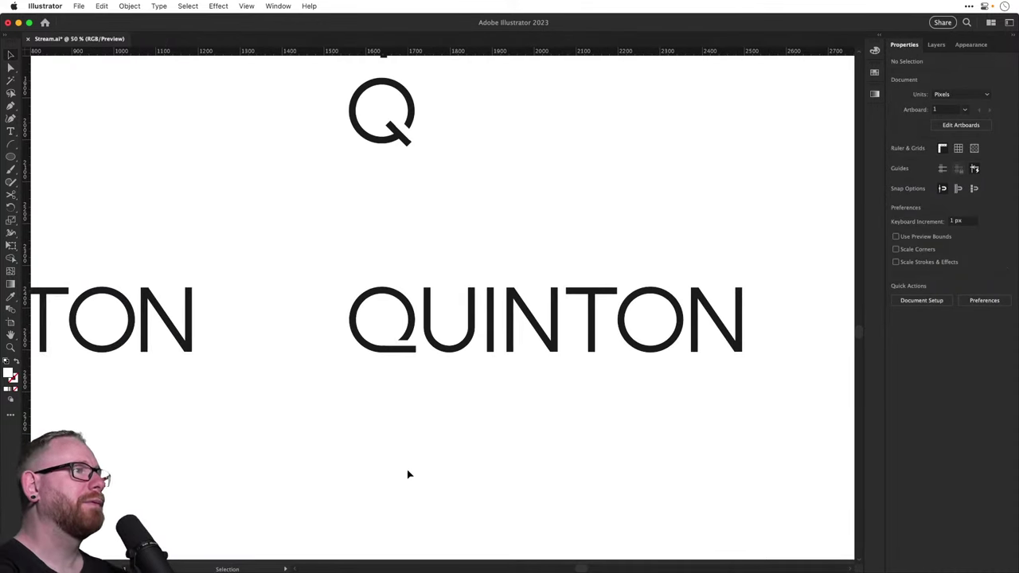
key("z")
left_click_drag(390, 341, 526, 395)
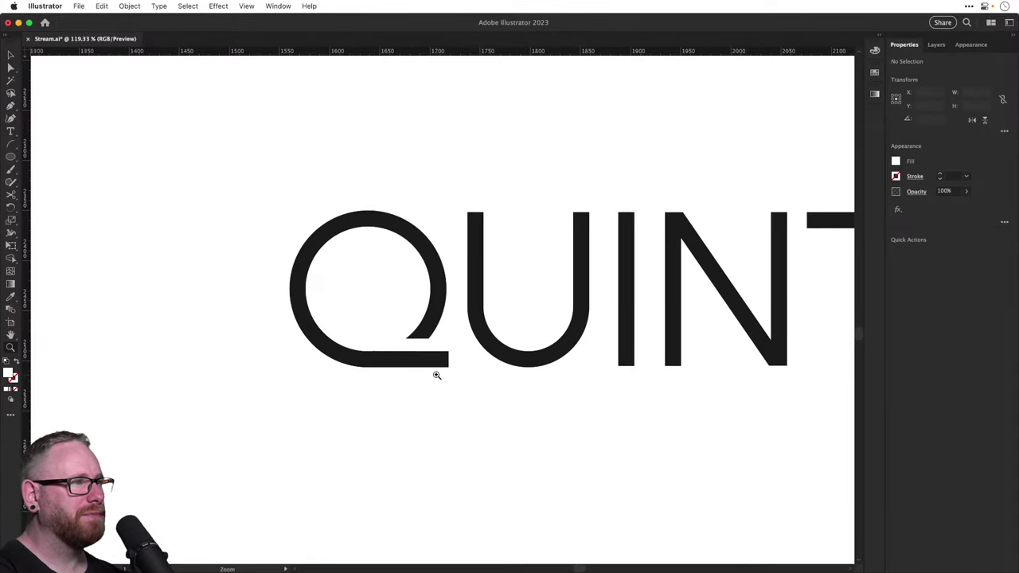
key("v")
key("a")
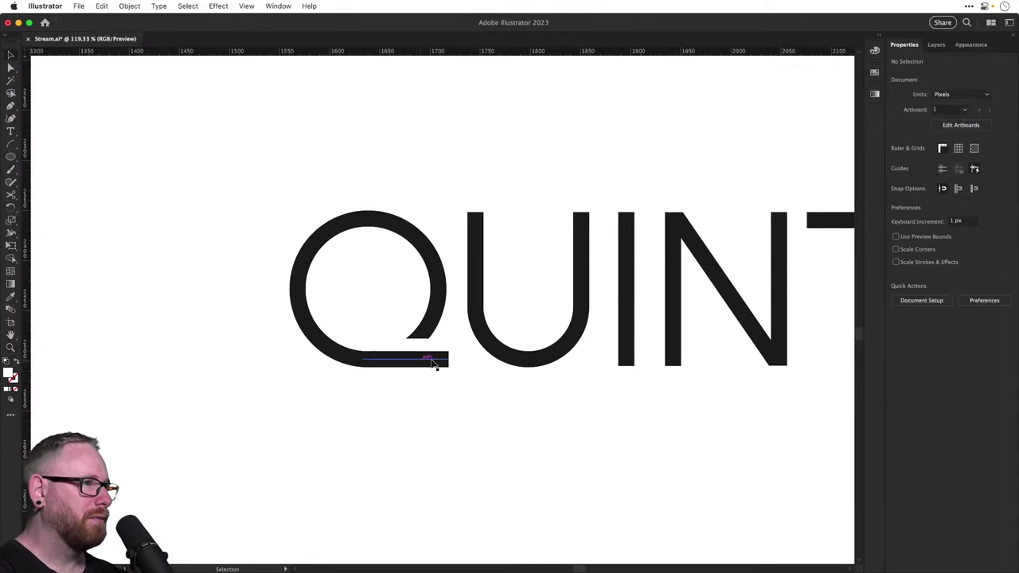
left_click_drag(447, 360, 417, 364)
key("super+z")
left_click(437, 385)
Extend the end of the Q's horizontal tail with a downward-curving Pen segment
key("p")
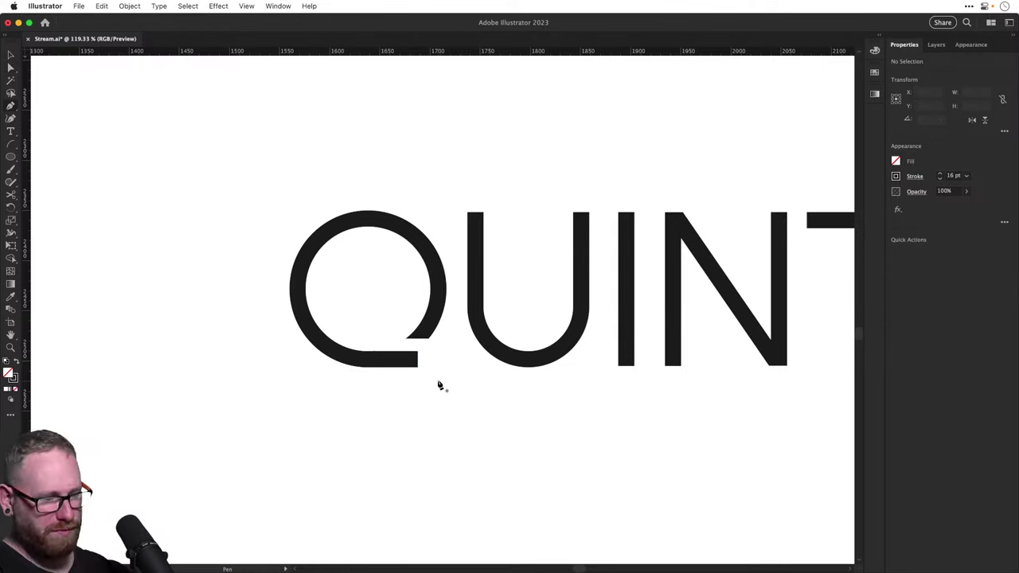
left_click(418, 360)
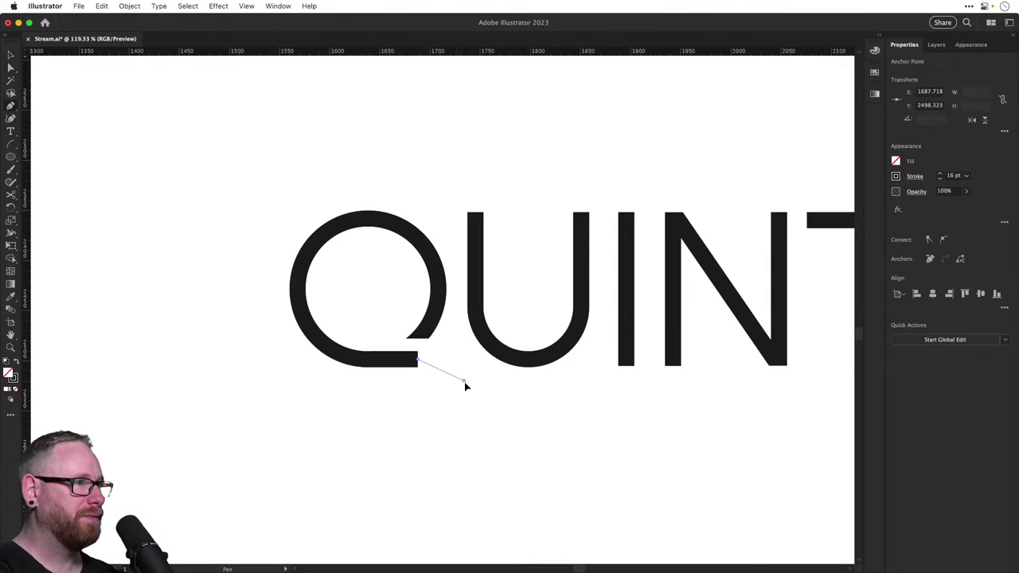
left_click_drag(463, 380, 482, 403)
key("a")
left_click(474, 394)
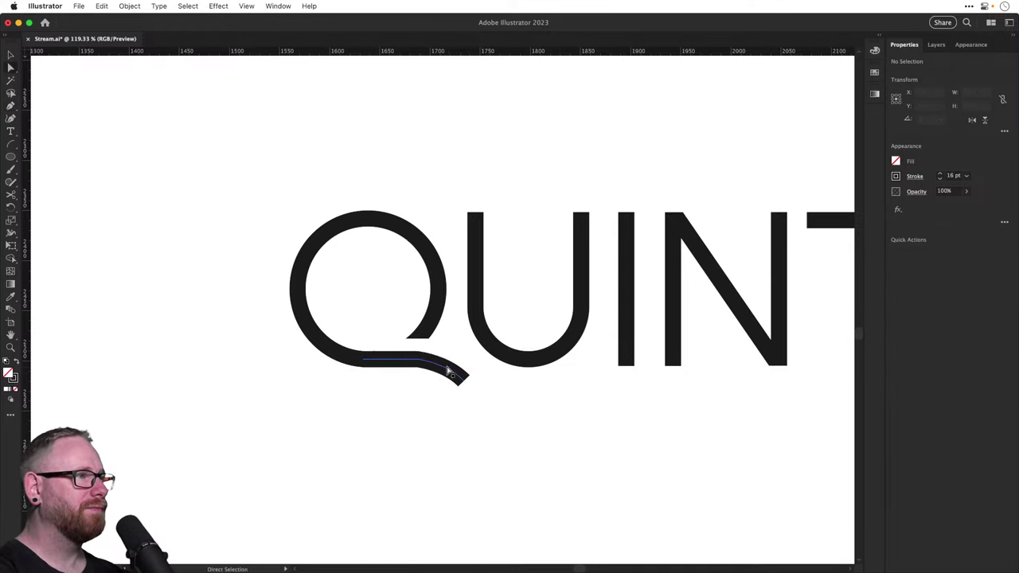
Adjust the direction handle of the tail's curved end segment to smooth its bend
left_click(441, 364)
left_click_drag(447, 363, 443, 358)
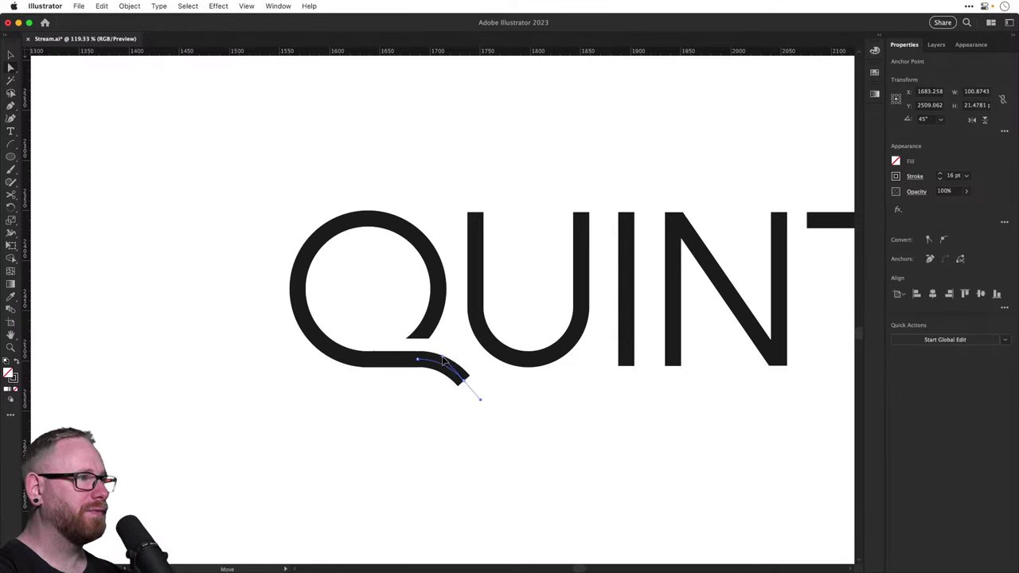
key("a")
left_click(489, 380)
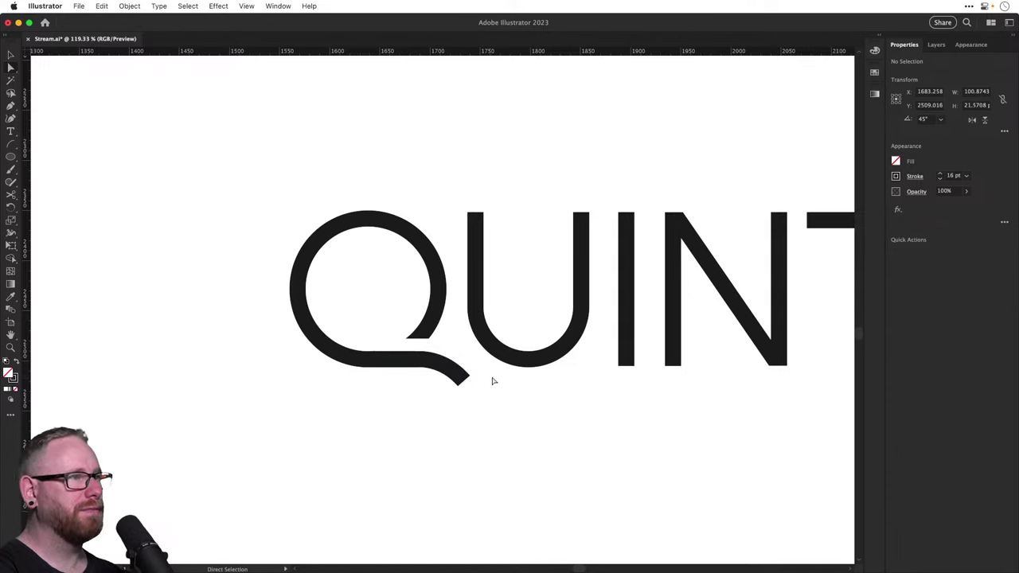
Trim the tip of the curved tail by cutting it with Scissors and deleting the end piece
key("c")
left_click(456, 372)
key("a")
left_click_drag(457, 373, 434, 445)
key("Delete")
key("Delete")
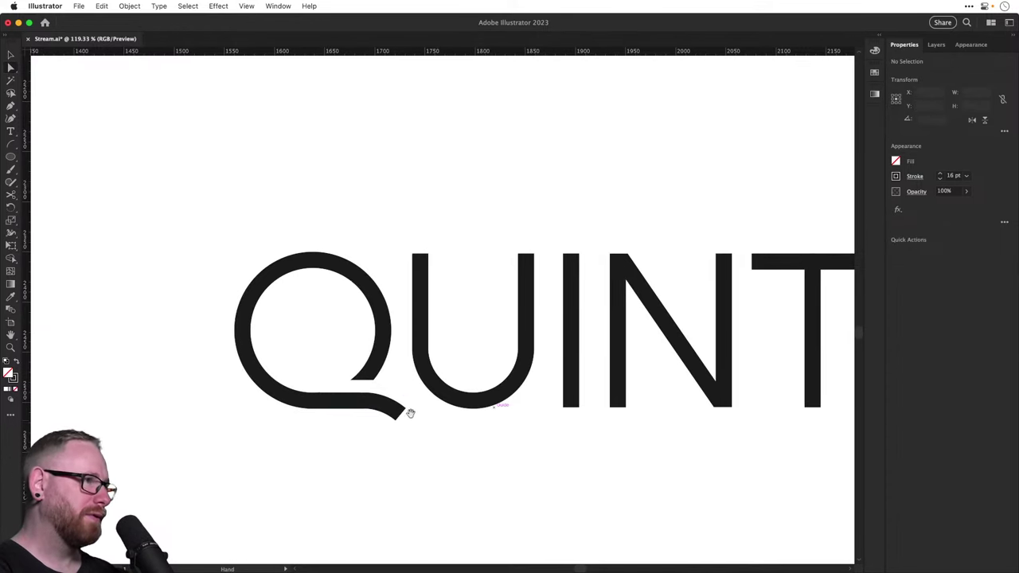
Undo the recent deletions and the cut on the curved tail, and clear the selection
left_click(371, 389)
key("Delete")
key("super+z")
key("super+z")
key("super+z")
key("super+z")
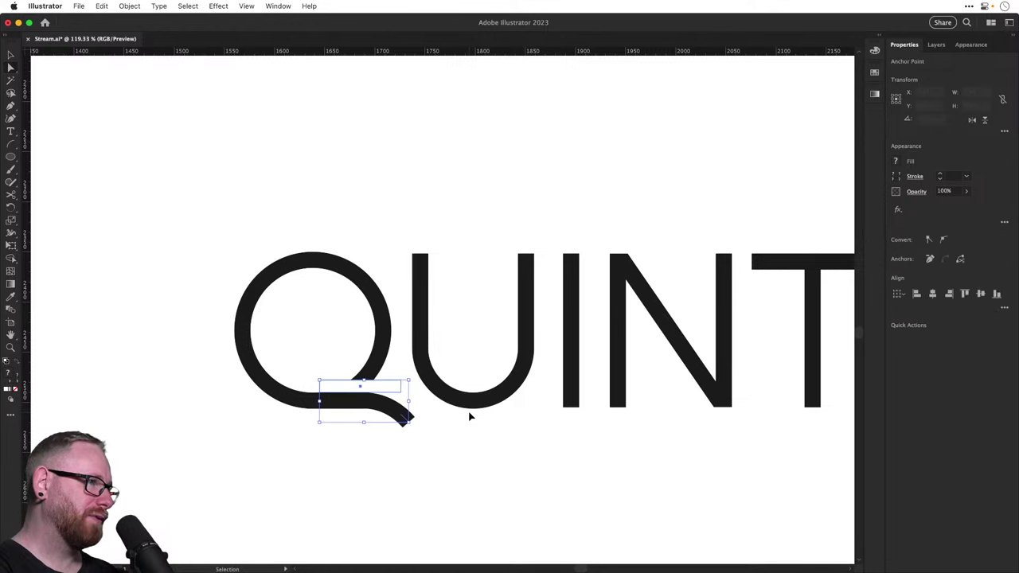
left_click(469, 415)
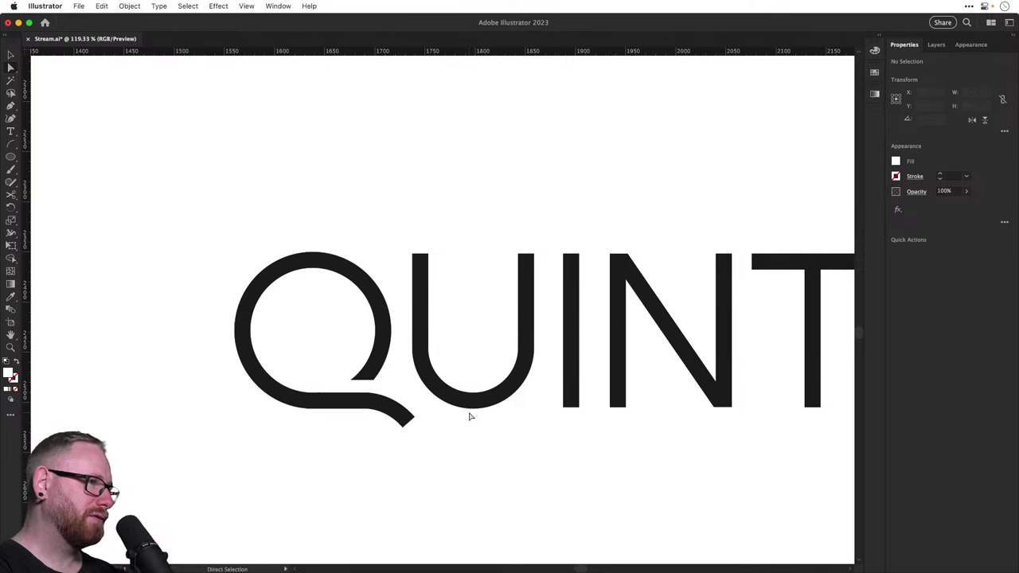
Delete the curved end segment of the Q's tail, leaving only the straight part
left_click(402, 422)
key("a")
left_click(402, 417)
key("Delete")
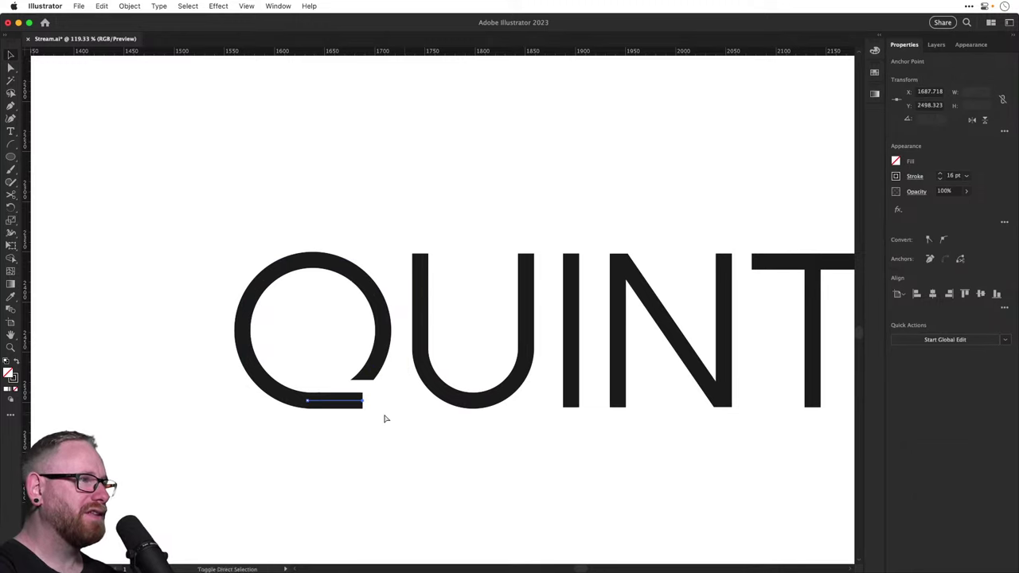
Draw a downward quarter arc about 29.78 px wide and high from the end of the Q's straight tail with the Arc tool
key("z")
left_click_drag(352, 401, 379, 404)
key("v")
key("super+shift+a")
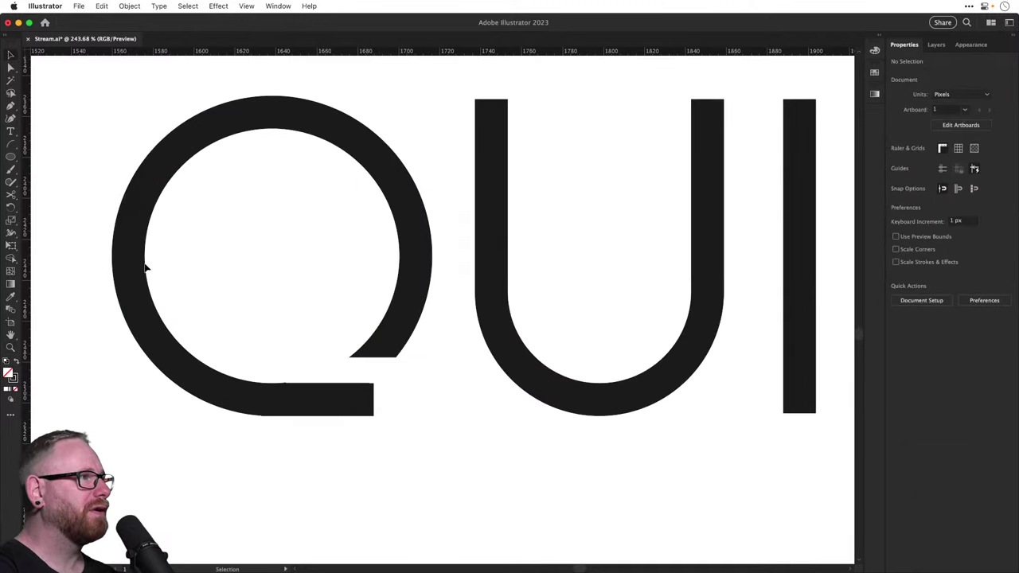
left_click(10, 144)
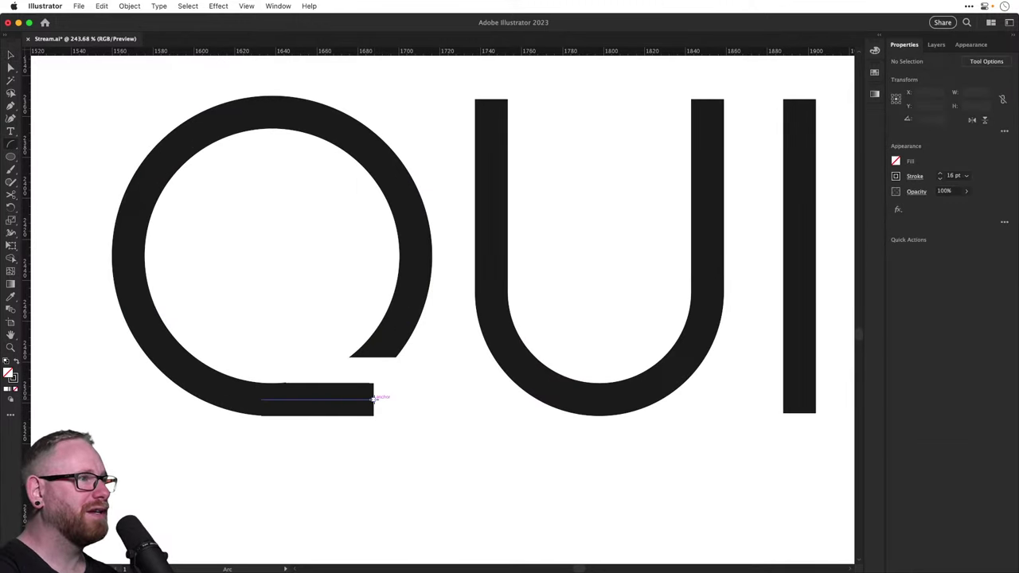
left_click_drag(374, 398, 438, 457)
key("x")
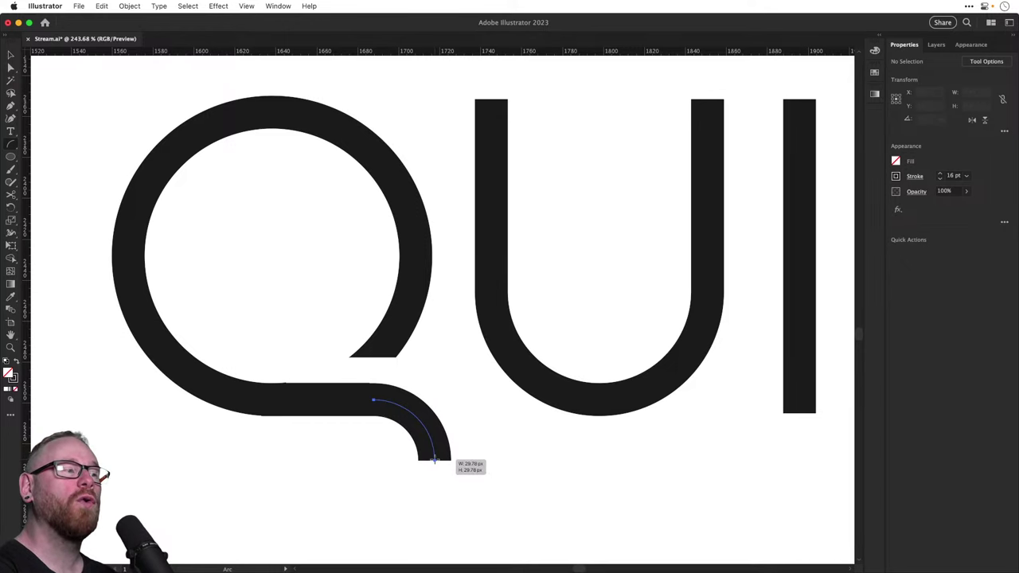
Delete the white rectangle masking the gap between the Q's bowl and tail
key("v")
left_click(375, 367)
key("Delete")
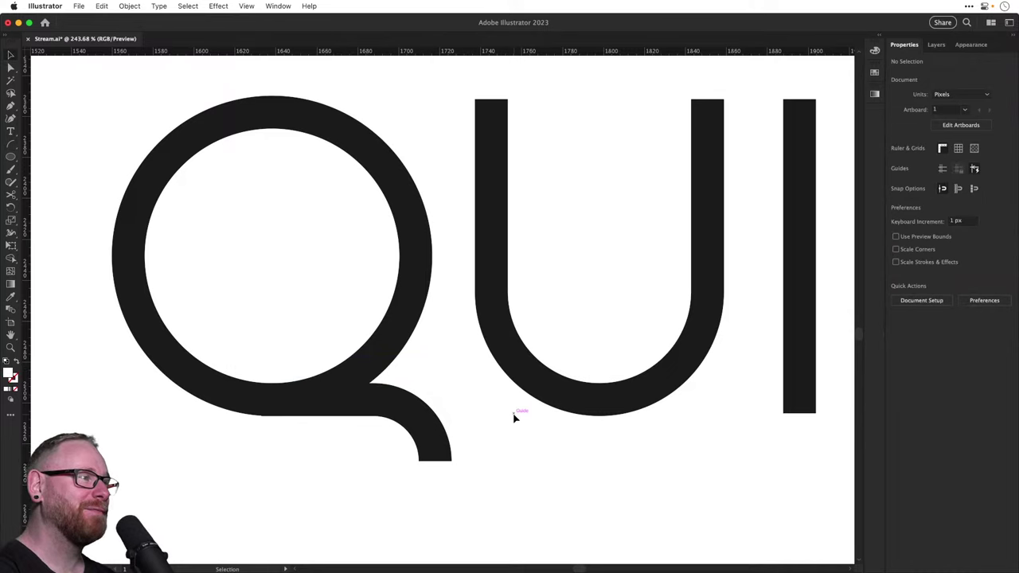
Try enlarging the curved tail arc of the wordmark's Q to about 51.6 px wide and high
key("super+minus")
key("super+minus")
key("super+minus")
key("super+minus")
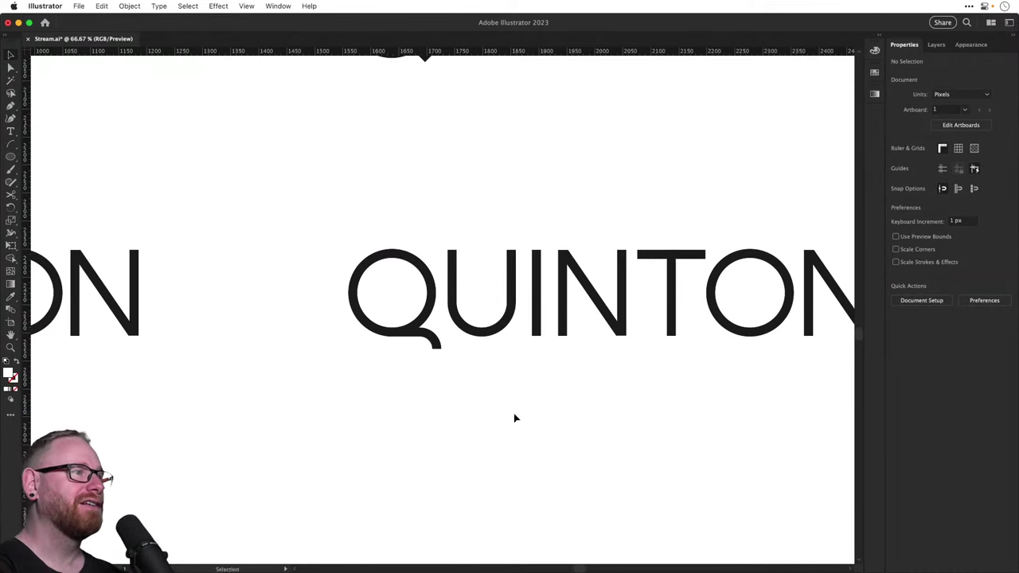
left_click_drag(515, 418, 415, 453)
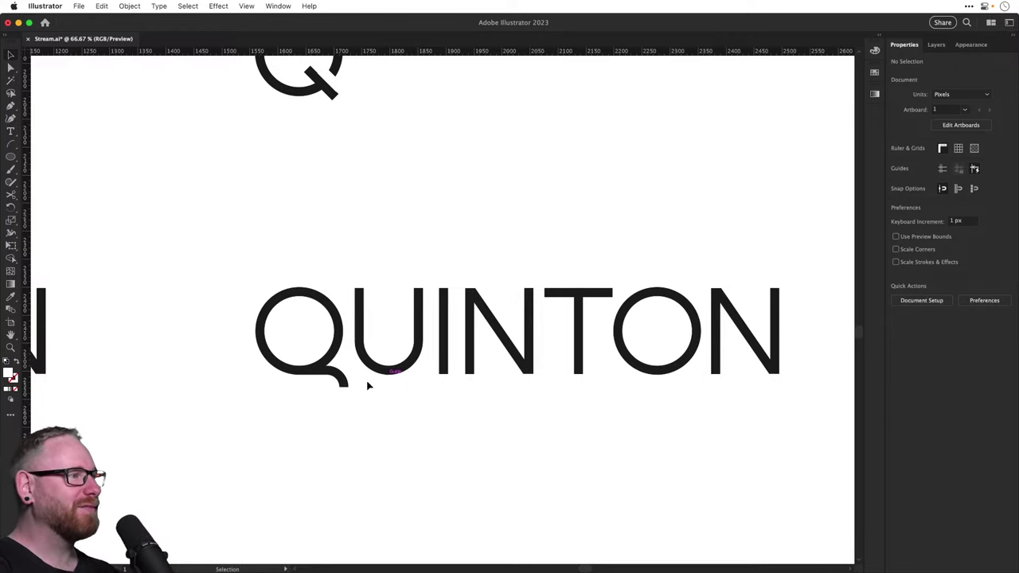
key("super+space")
left_click_drag(293, 363, 480, 473)
left_click(444, 434)
Try cutting the enlarged tail arc at its midpoint with the Scissors tool and deleting the lower half
key("c")
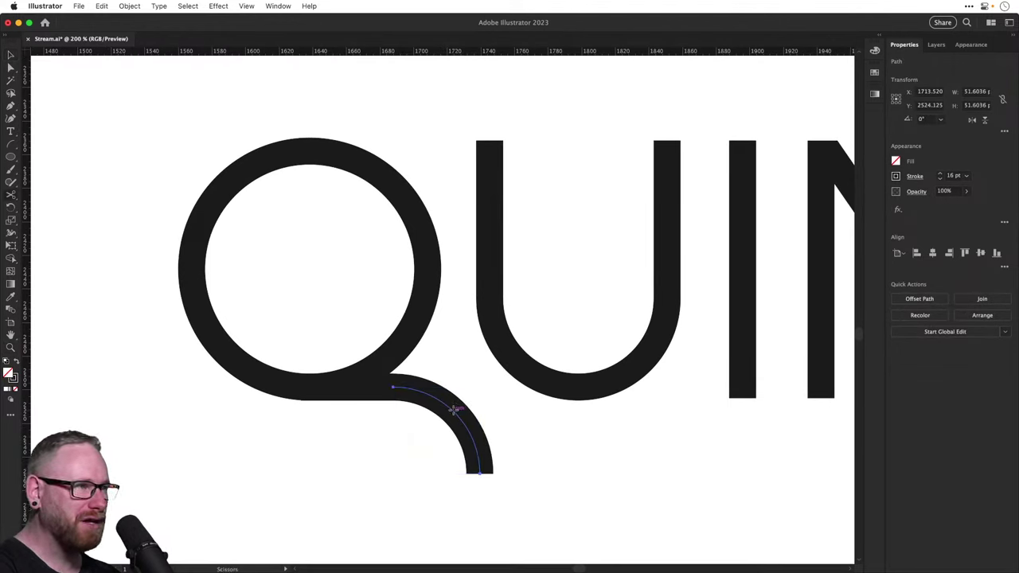
left_click(454, 409)
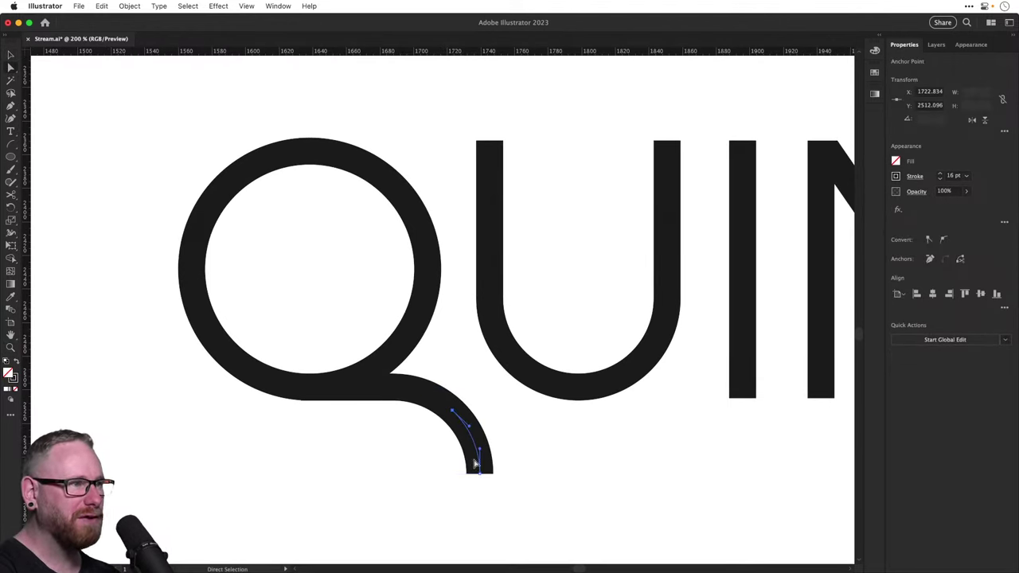
key("v")
key("Delete")
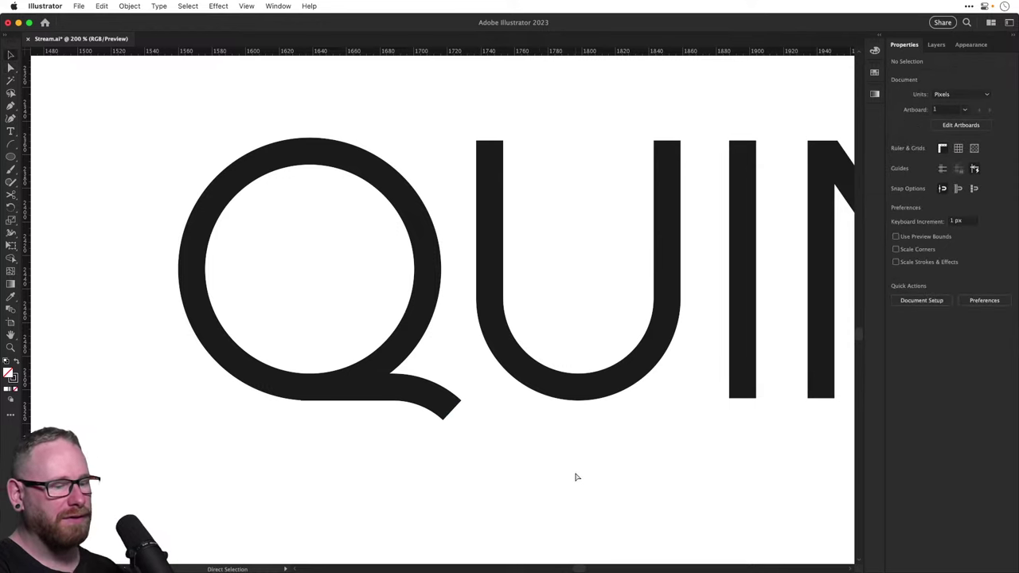
Undo the deletion, the cut and the enlargement of the tail arc, and clear the selection
key("super+minus")
key("super+minus")
key("super+minus")
key("super+minus")
key("super+z")
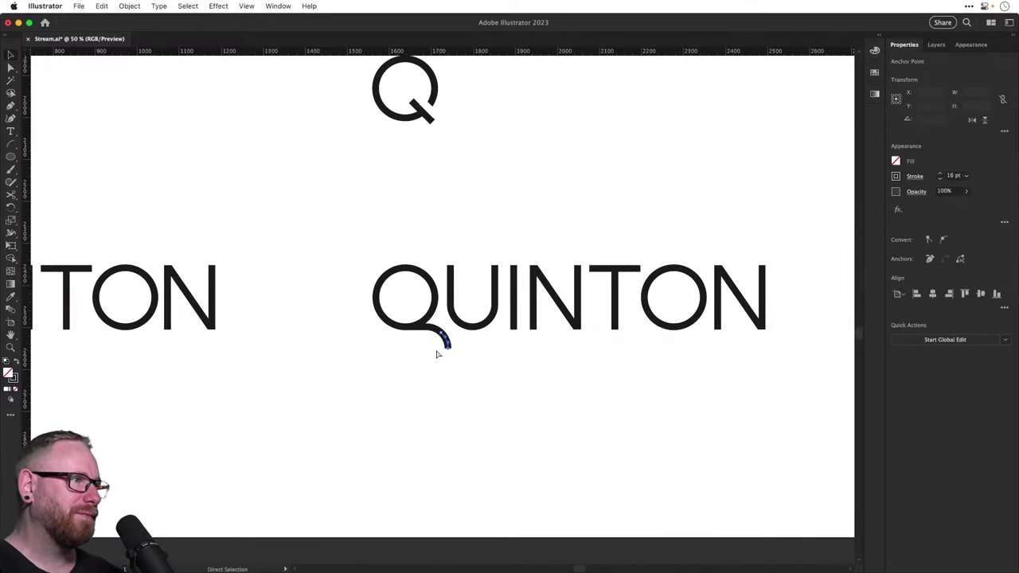
key("super+z")
key("super+z")
left_click(446, 343)
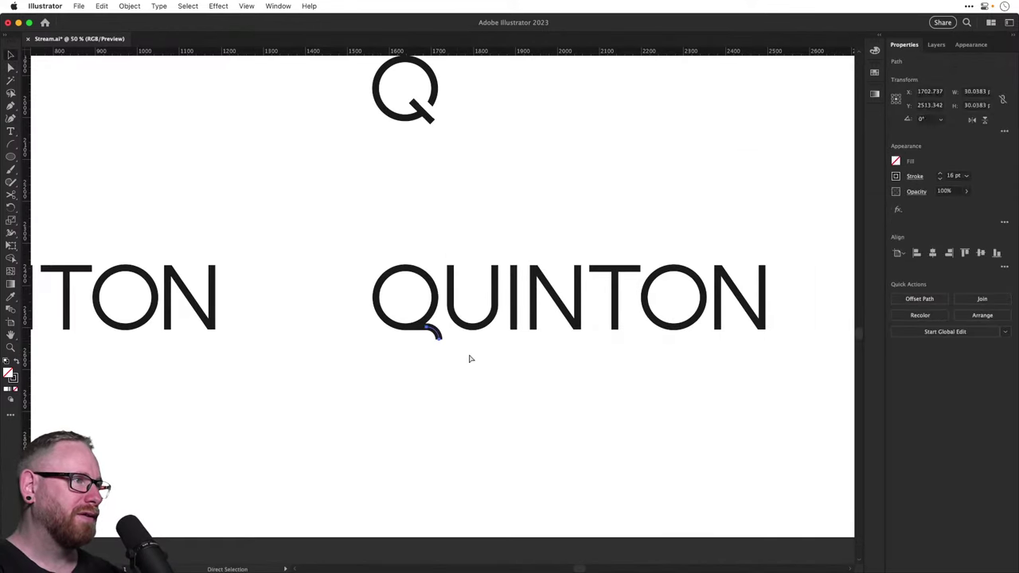
key("Delete")
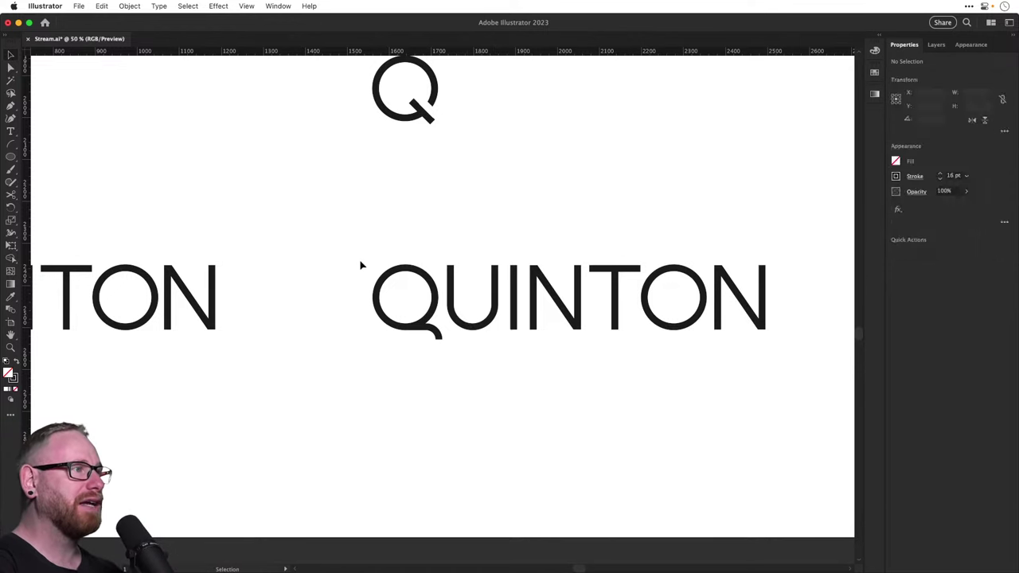
Duplicate the wordmark's curved-tail Q directly below the original and clear the selection
left_click_drag(359, 266, 441, 353)
left_click_drag(433, 315, 546, 503, "alt")
key("z")
key("super+shift+a")
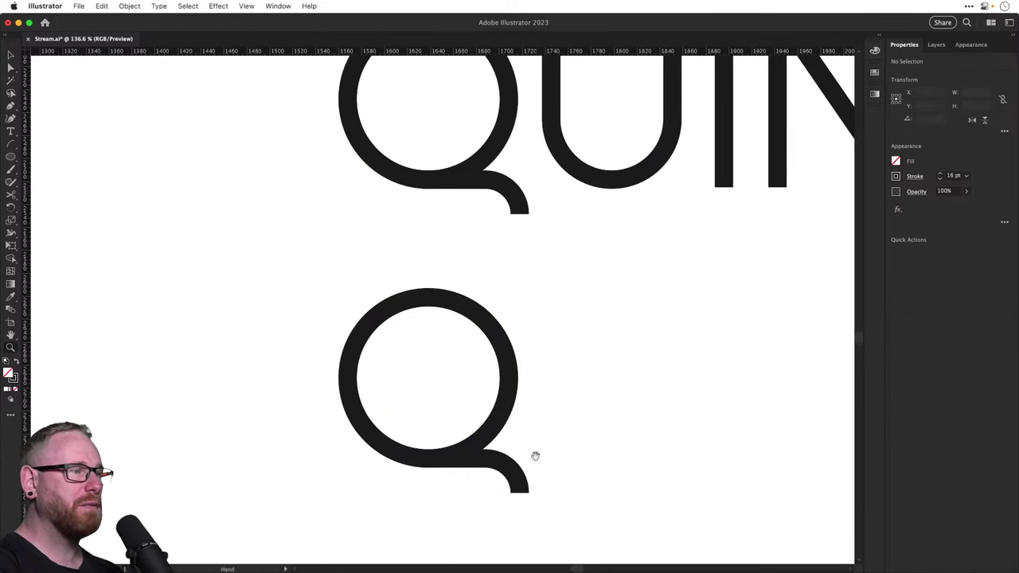
Cut the duplicate Q's tail arc at its midpoint with the Scissors tool and delete the lower half
left_click_drag(535, 455, 509, 384)
double_click(423, 382)
key("v")
left_click(519, 416)
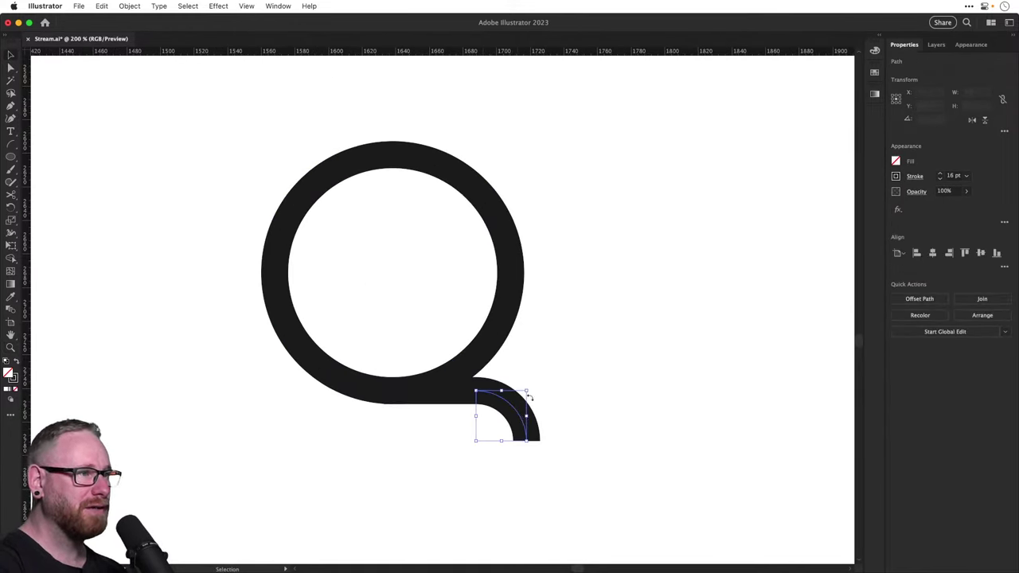
key("c")
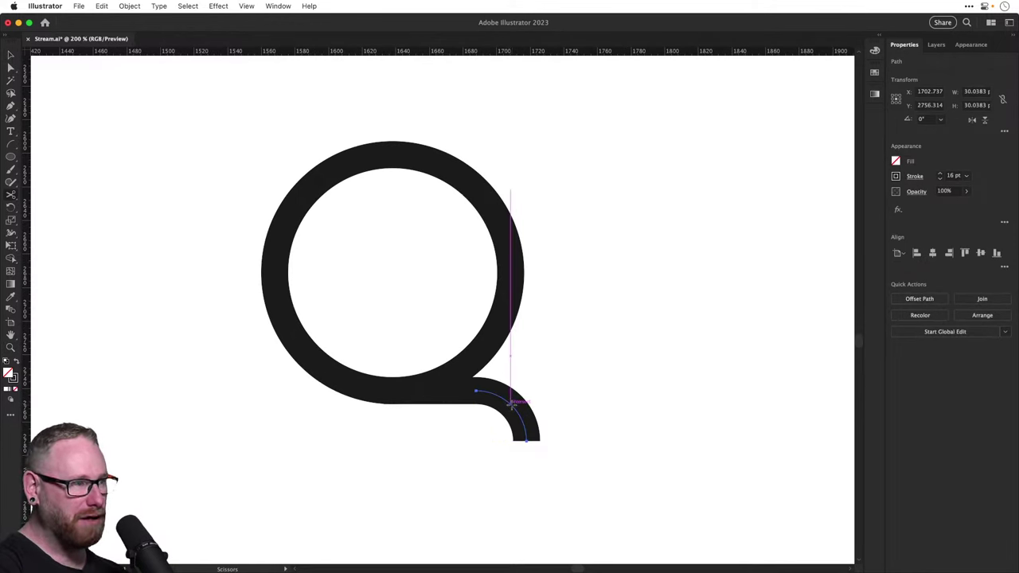
left_click(511, 405)
key("a")
left_click(526, 441)
key("Delete")
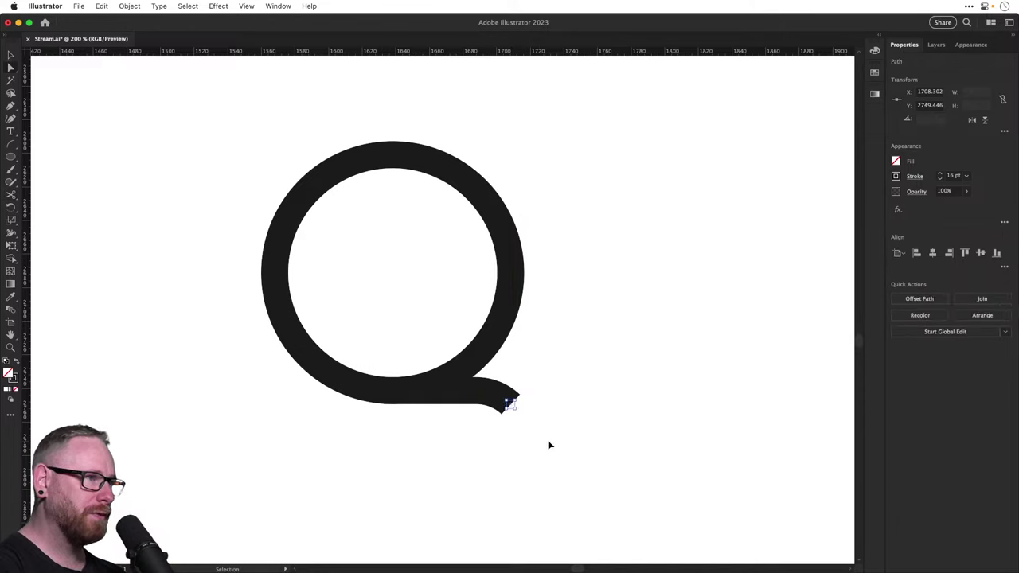
key("Delete")
Enlarge the duplicate Q's remaining tail curve to about 36.4 px wide and 14.4 px high, keeping it attached to the straight part
key("v")
key("super+minus")
key("super+minus")
key("super+minus")
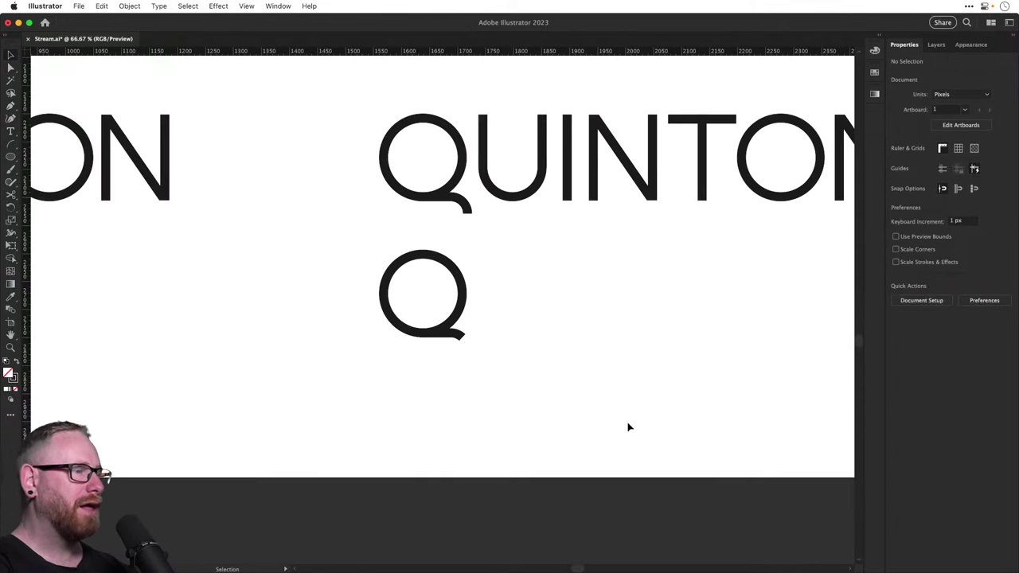
scroll(478, 345, "up", 3)
left_click(466, 364)
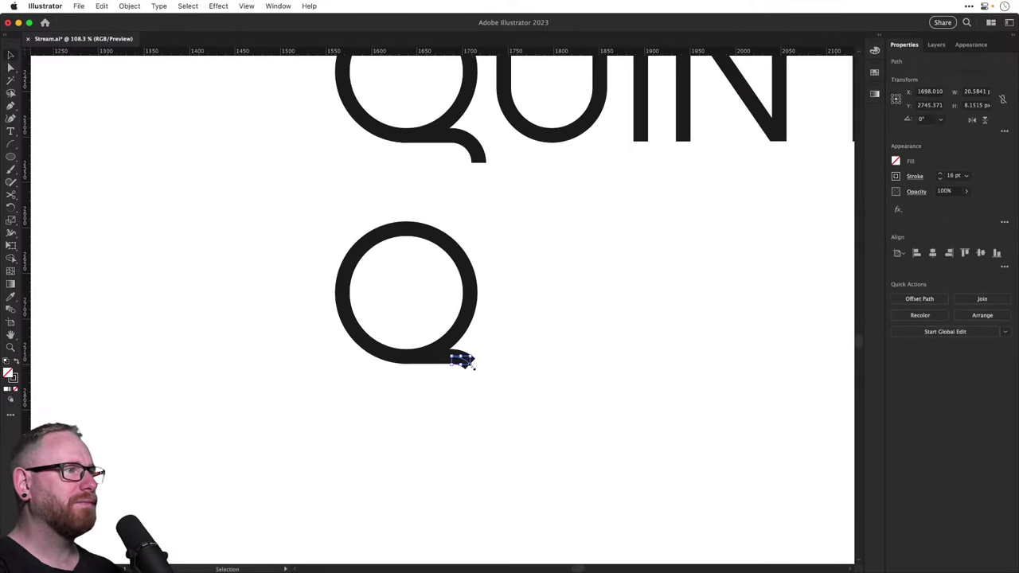
left_click_drag(469, 363, 486, 384)
left_click(561, 341)
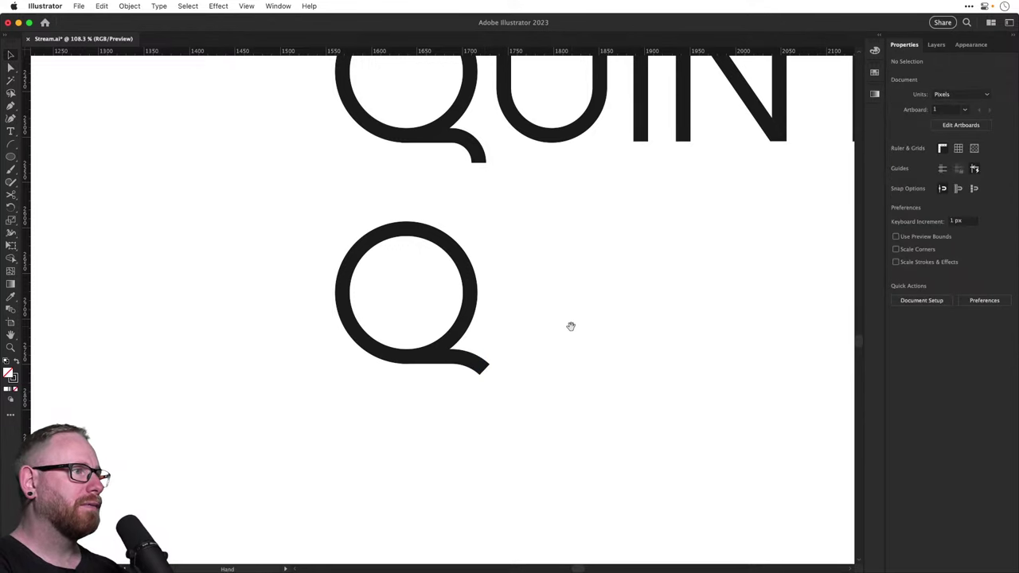
Try trimming the lower end off the curved tail of the wordmark's Q, and undo the trim
left_click_drag(570, 325, 482, 418)
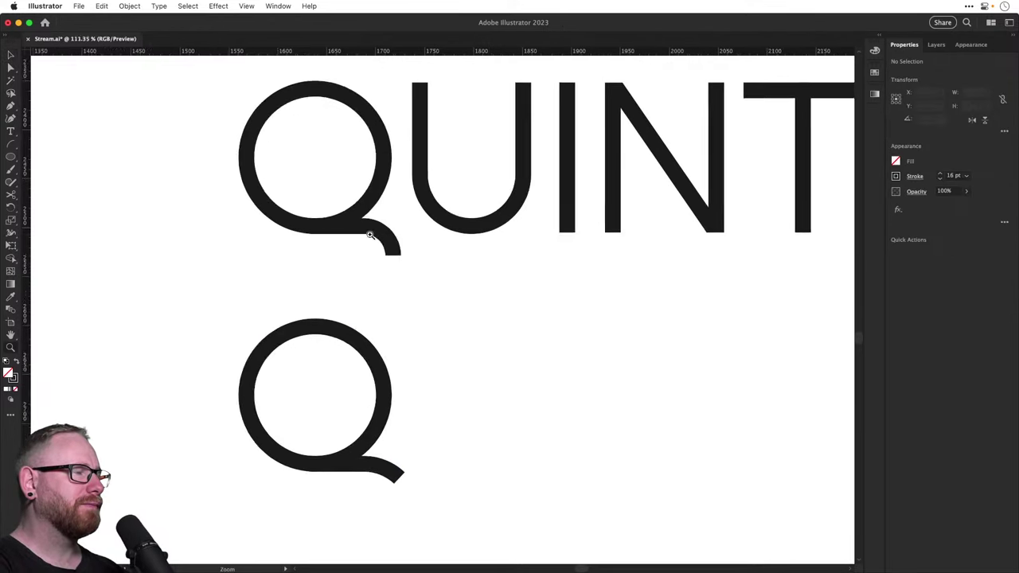
scroll(371, 228, "up", 3)
left_click(417, 271)
key("Delete")
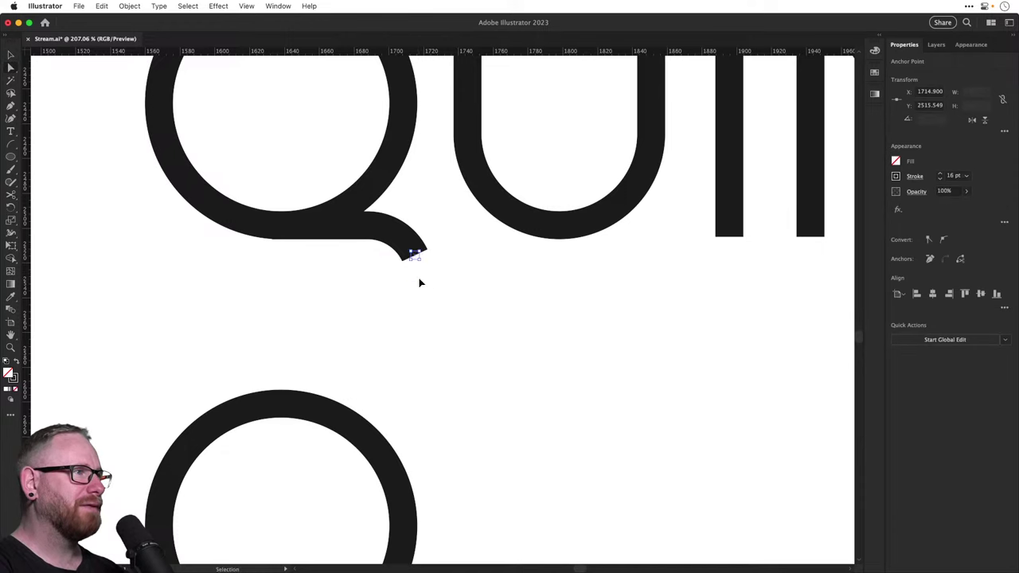
left_click(523, 344)
key("super+z")
key("v")
left_click(523, 343)
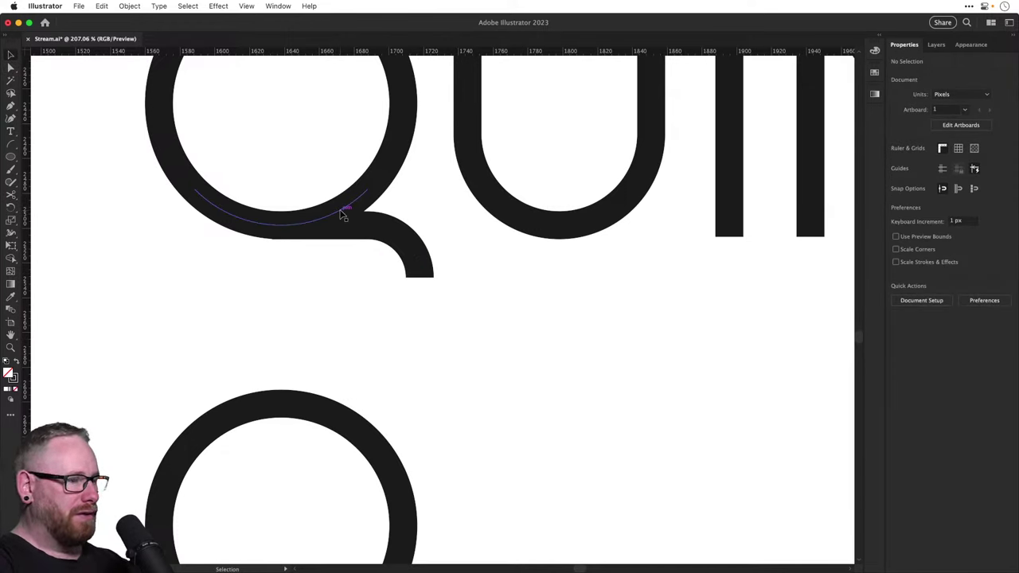
Duplicate the Q with the shortened curved tail straight down to make a third Q variant
scroll(341, 211, "down", 3)
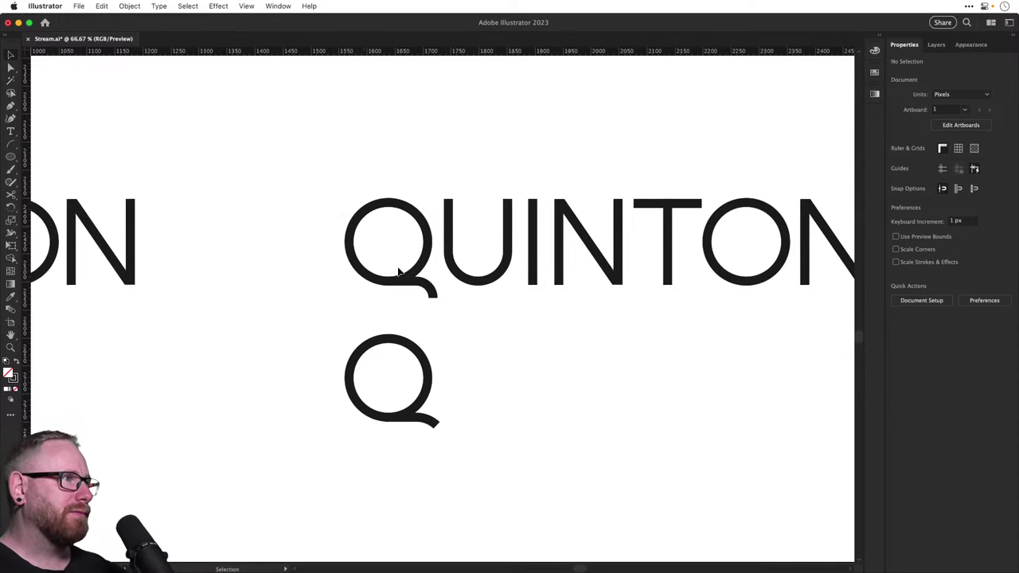
key("z")
left_click_drag(400, 385, 379, 292)
key("v")
left_click_drag(239, 226, 443, 388)
left_click_drag(387, 297, 446, 486, "alt+shift")
Delete the curved and straight tail segments of the lowest Q, ungrouping it so only the circle is left
left_click(372, 424)
key("z")
key("v")
key("super+z")
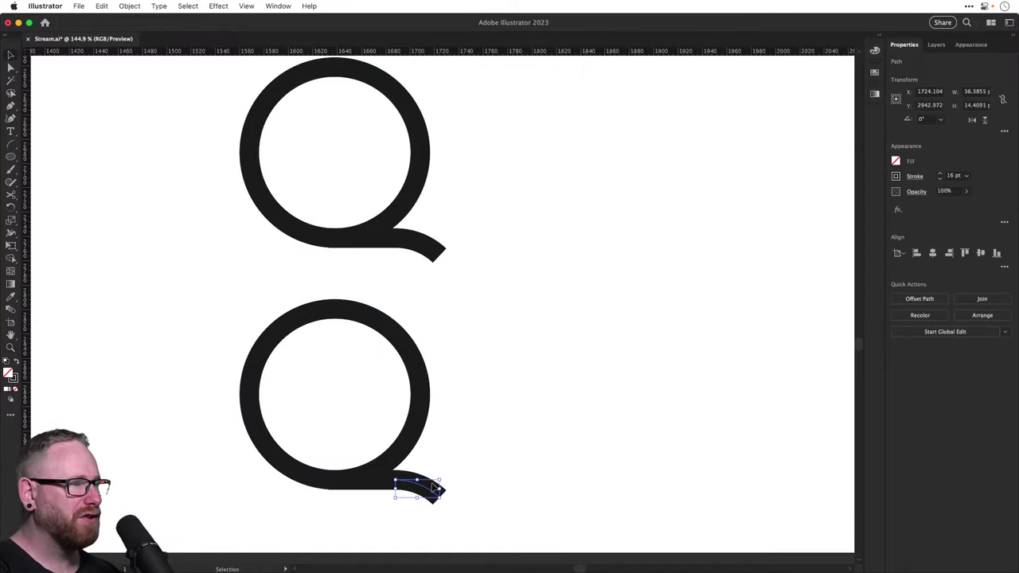
key("Delete")
left_click(386, 482)
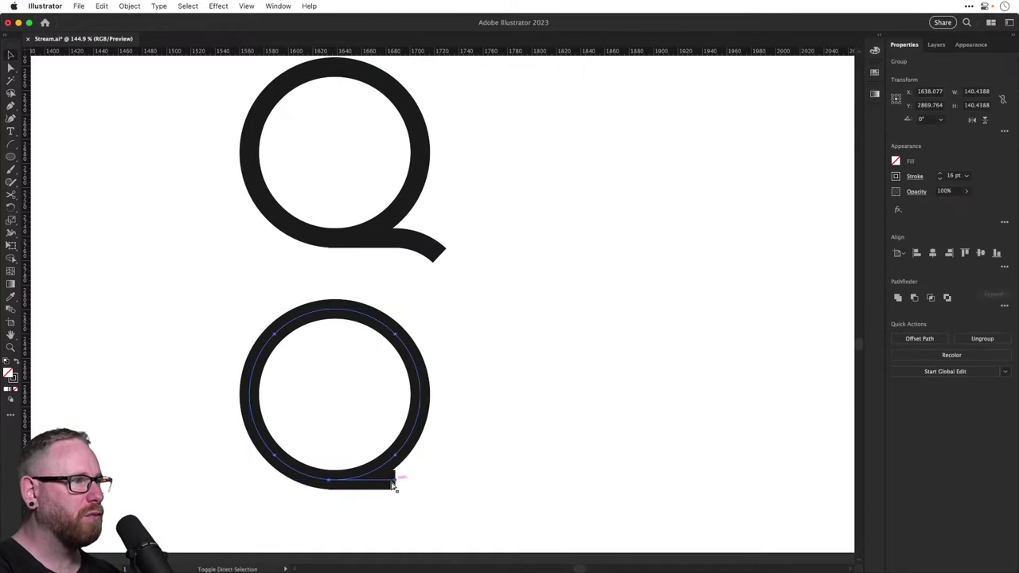
key("super+shift+g")
left_click(396, 487)
left_click(391, 482)
key("Delete")
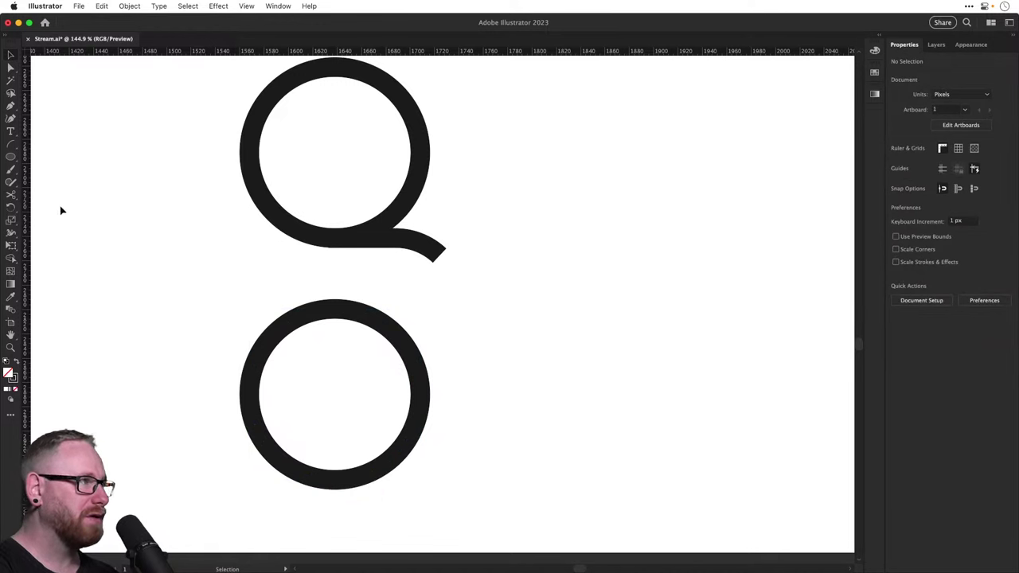
Draw a quarter-circle arc in the empty area beside the lowest circle with the Arc tool
left_click(10, 143)
mouse_move(525, 423)
left_mouse_down()
mouse_move(612, 339)
mouse_move(595, 353)
mouse_move(614, 473)
left_mouse_up()
key("f")
key("v")
Rotate the arc to 315° and place it across the lower part of the circle so it extends past the ring as a tail
left_click_drag(580, 389, 382, 479)
key("r")
left_click_drag(473, 478, 470, 423)
key("v")
left_click_drag(405, 480, 473, 475)
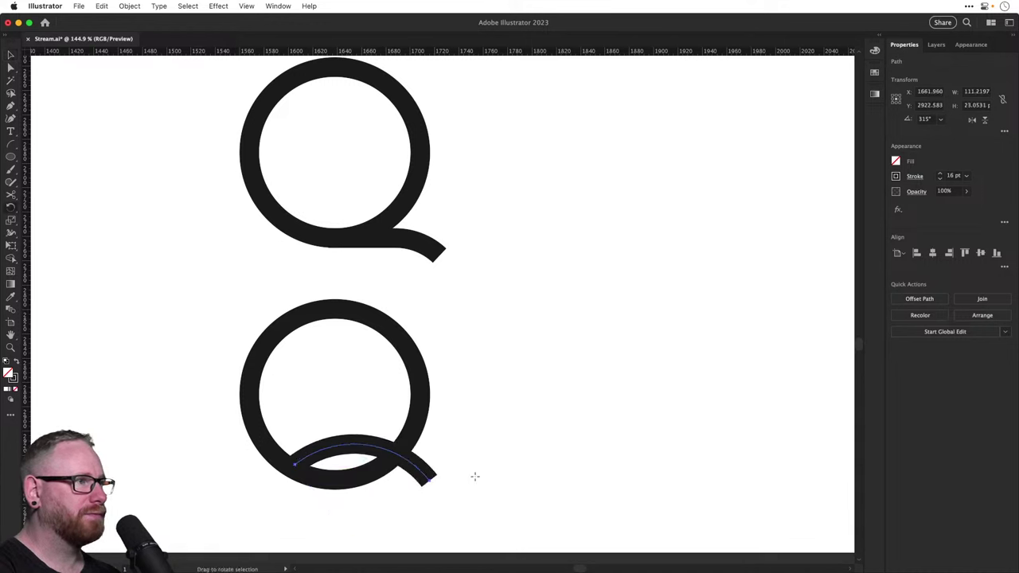
mouse_move(412, 466)
left_mouse_down()
mouse_move(428, 469)
mouse_move(415, 472)
left_mouse_up()
left_click(563, 419)
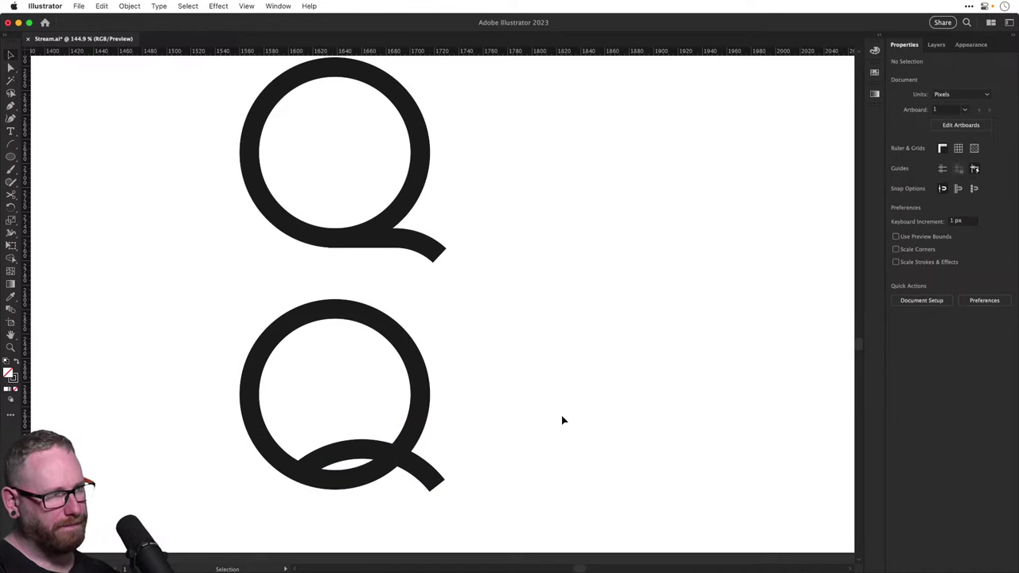
Compare the curved-tail wordmark and the Q variants below it with the earlier Q and QUINTON designs
key("super+minus")
key("super+minus")
key("super+minus")
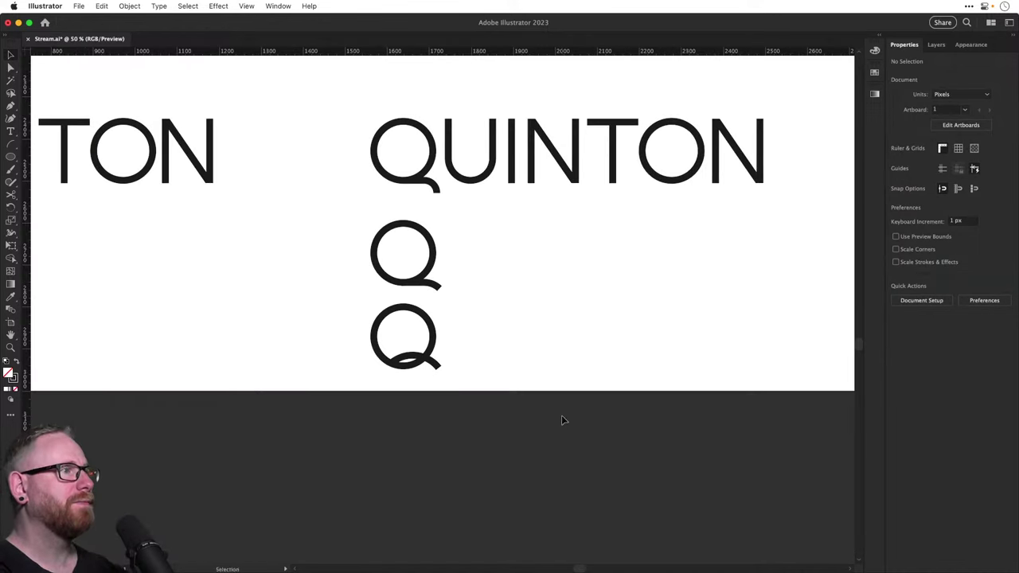
left_click_drag(512, 316, 467, 397)
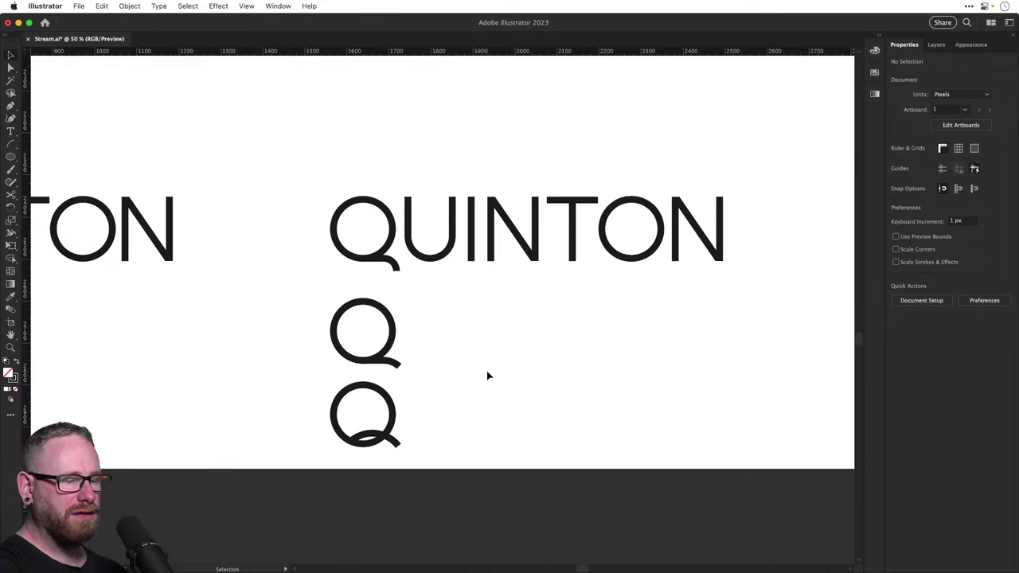
left_click_drag(421, 266, 629, 458)
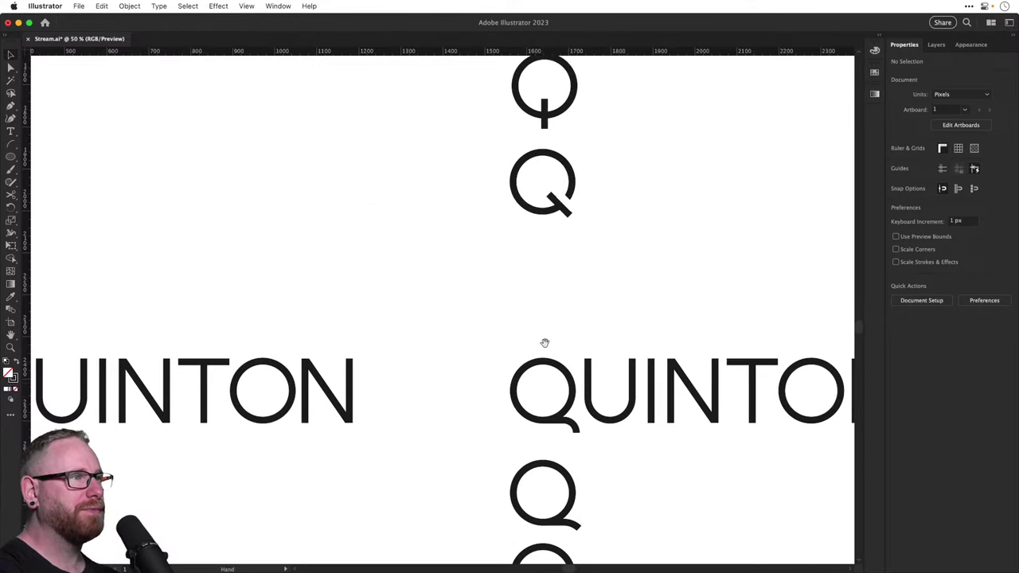
left_click_drag(543, 335, 693, 493)
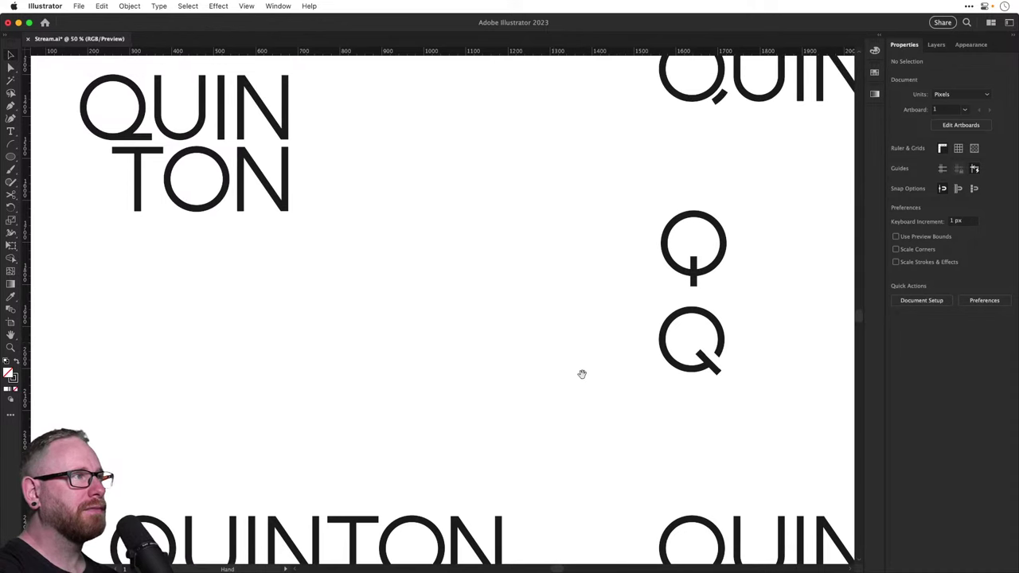
scroll(582, 374, "down", 8)
scroll(581, 374, "right", 10)
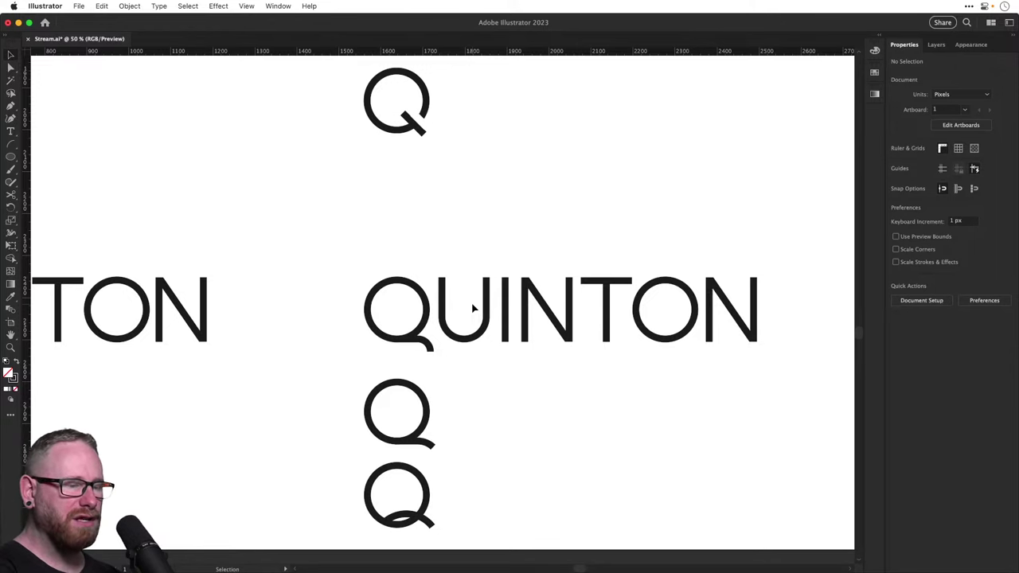
scroll(514, 299, "up", 5)
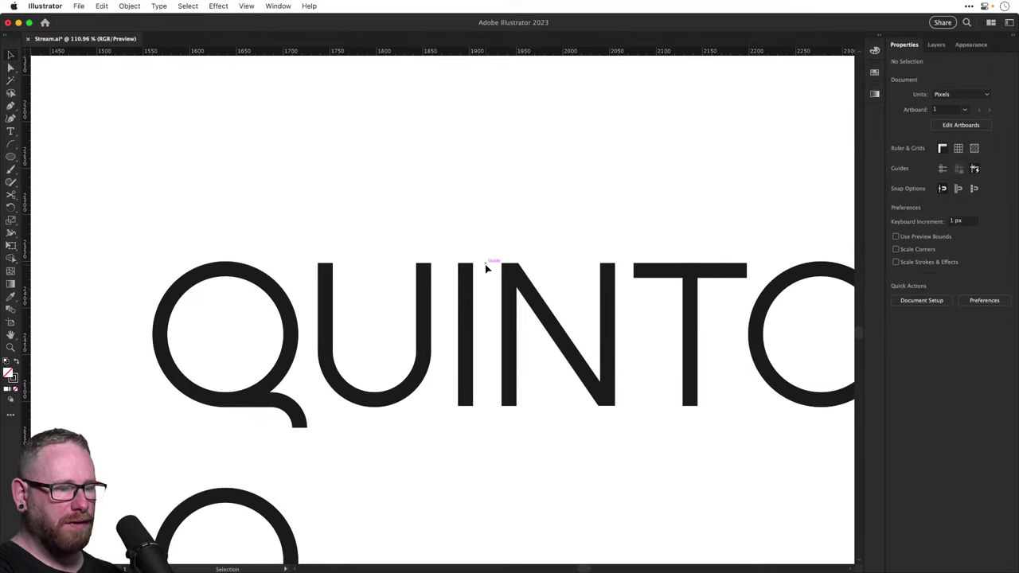
scroll(359, 441, "down", 5)
scroll(359, 441, "left", 2)
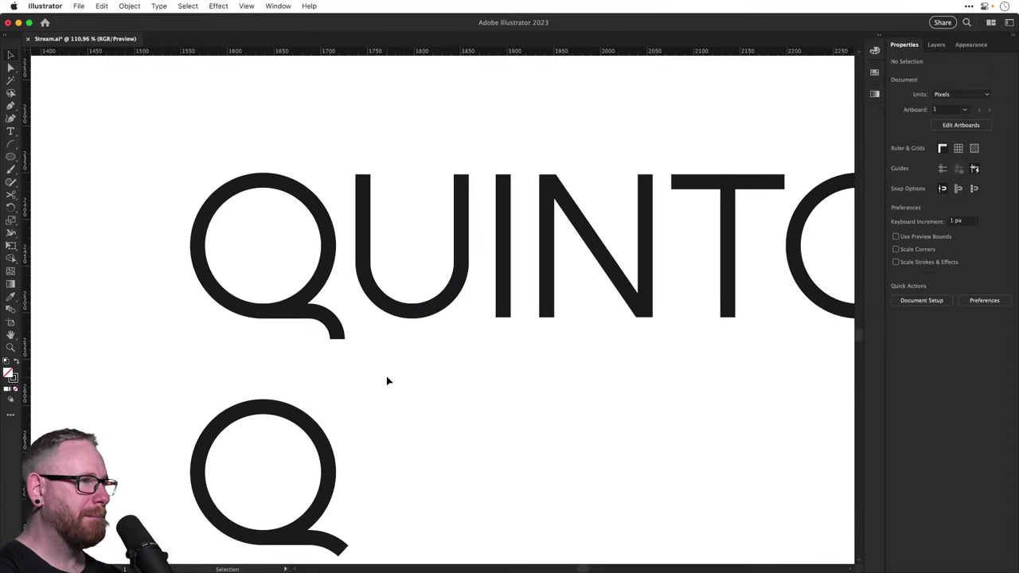
left_click_drag(394, 426, 394, 390)
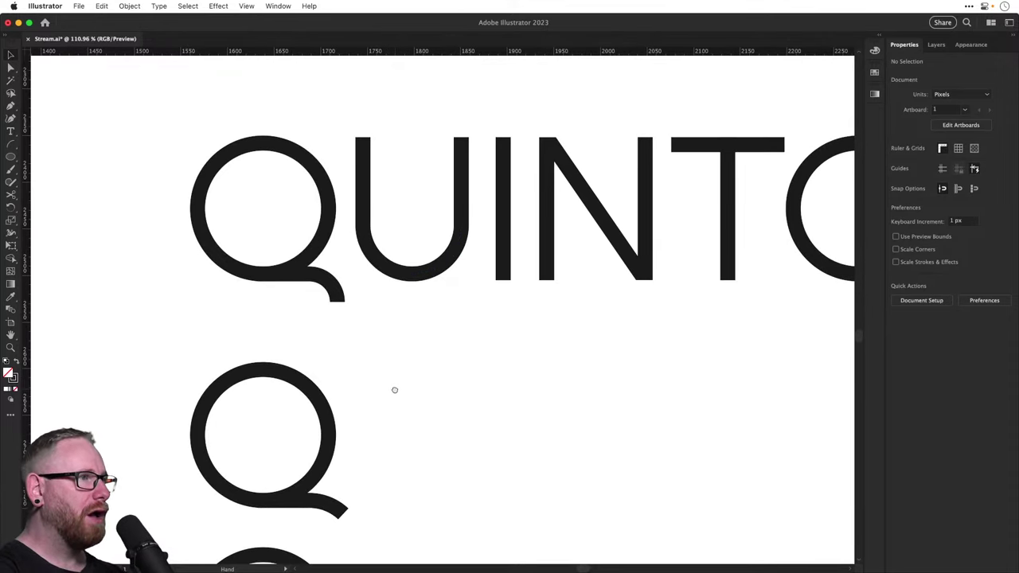
scroll(398, 405, "down", 4)
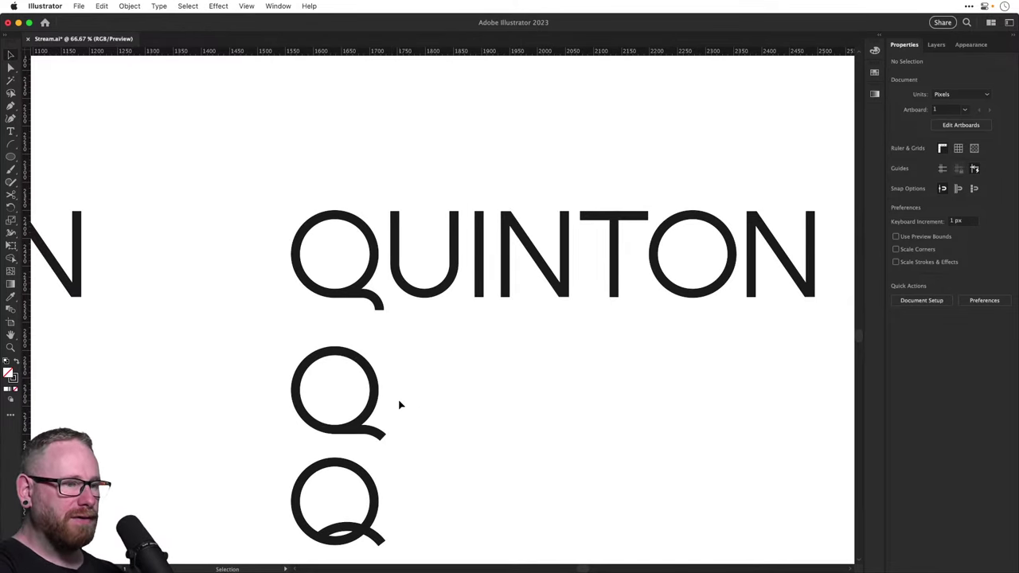
scroll(477, 393, "up", 10)
scroll(461, 374, "down", 4)
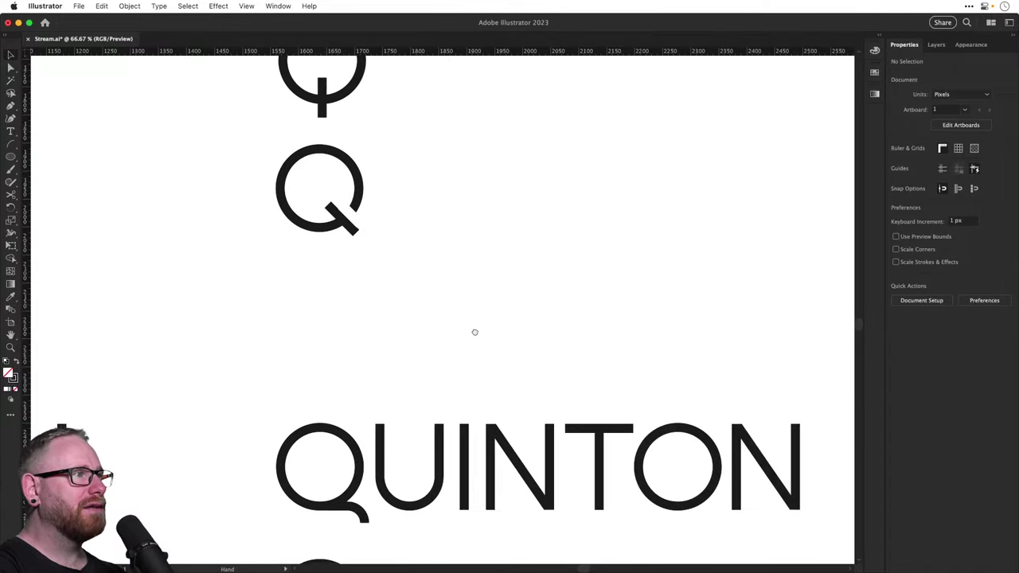
scroll(475, 332, "up", 8)
scroll(532, 203, "down", 5)
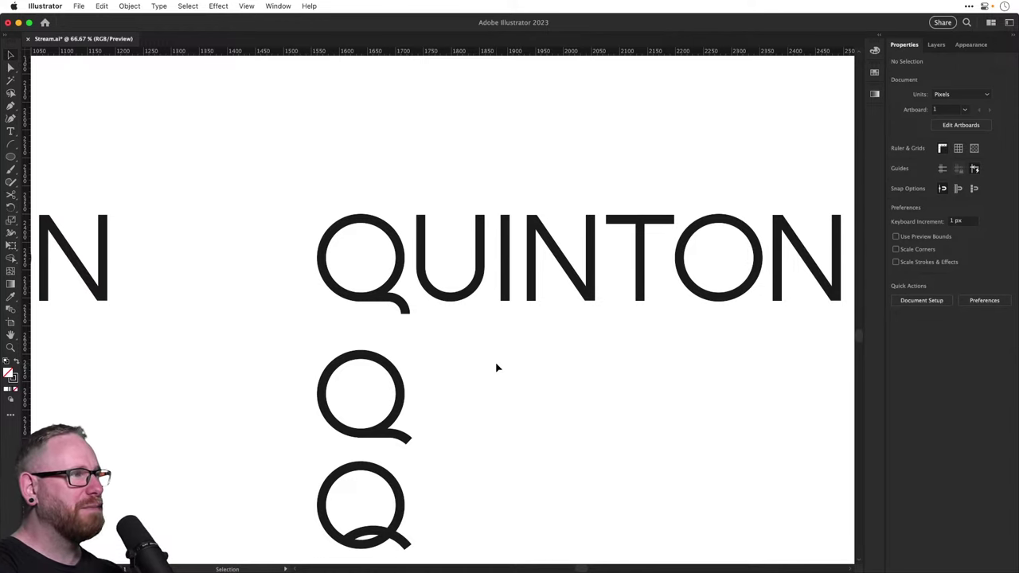
Draw a short horizontal line in the empty space above the curved-tail QUINTON wordmark with the Line Segment tool
key("space")
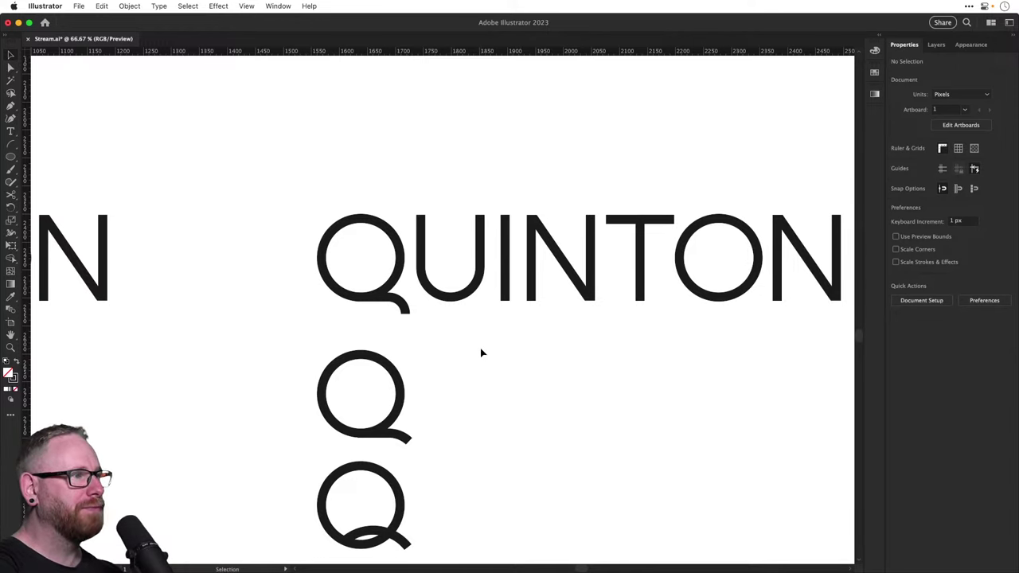
key("super+minus")
key("super+minus")
left_click_drag(470, 294, 451, 285)
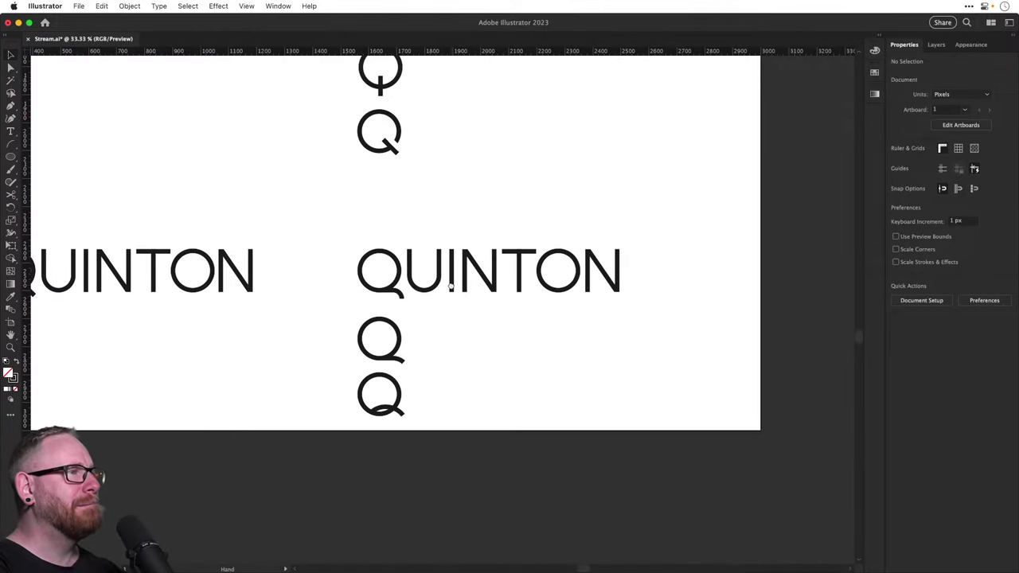
key("z")
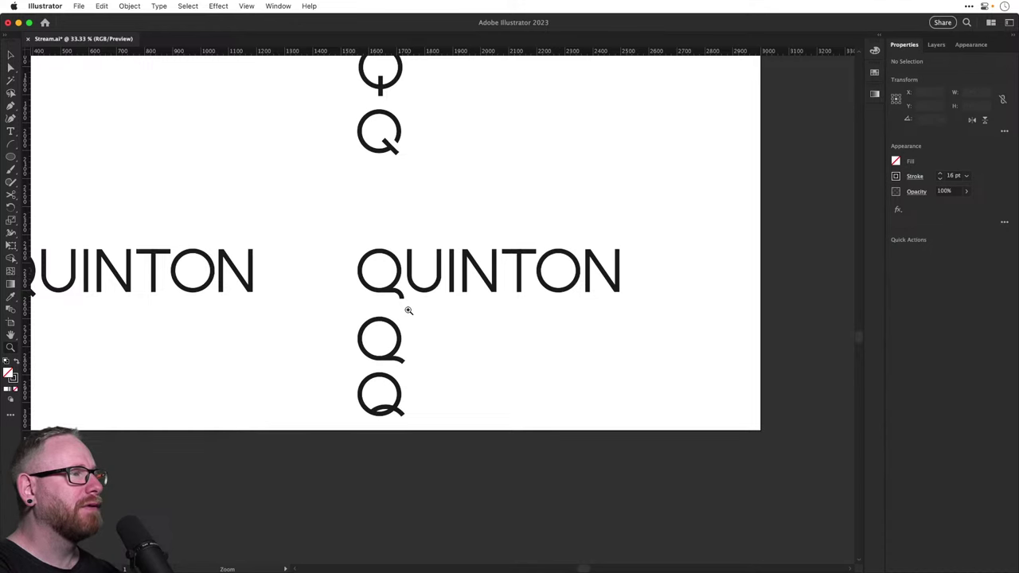
left_click_drag(409, 310, 438, 323)
left_click(12, 148)
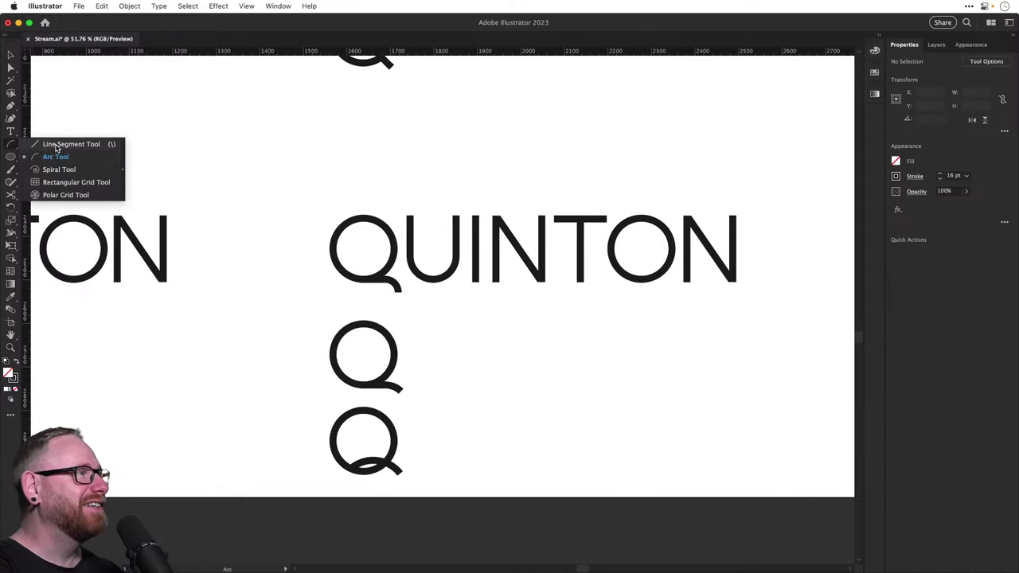
left_click(49, 144)
left_click_drag(417, 151, 452, 149)
key("super+shift+a")
key("v")
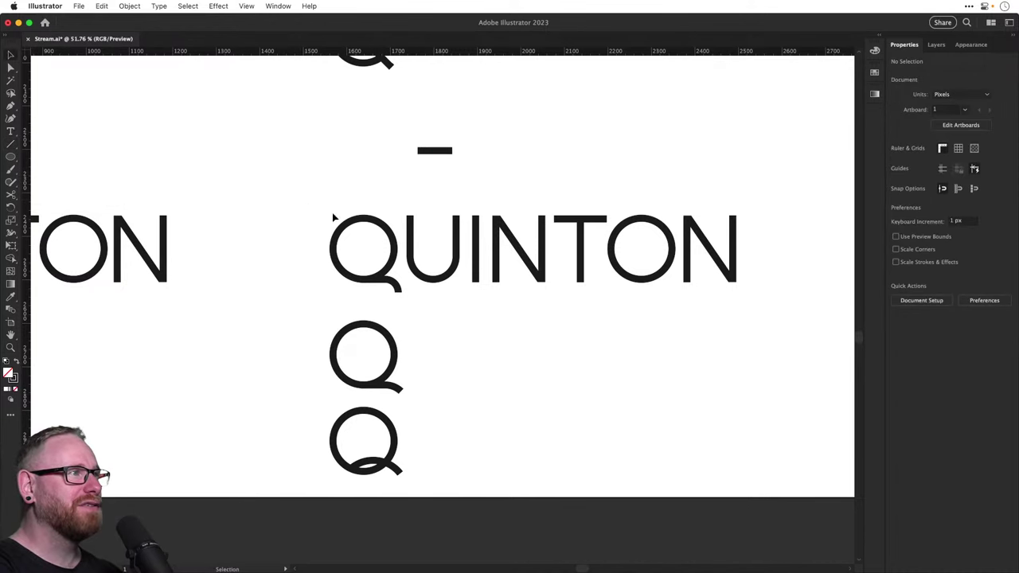
Duplicate the wordmark's Q ring with its straight tail piece above the wordmark, and lengthen that tail to the ring's right edge
left_click_drag(316, 208, 390, 169)
left_click(446, 150)
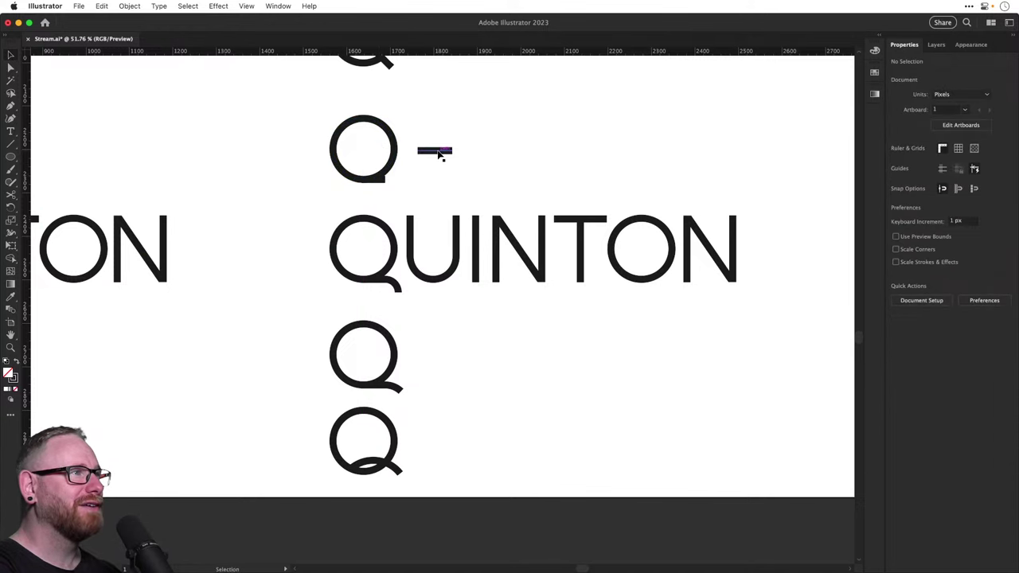
left_click_drag(446, 151, 398, 178)
left_click(417, 183)
left_click(476, 164)
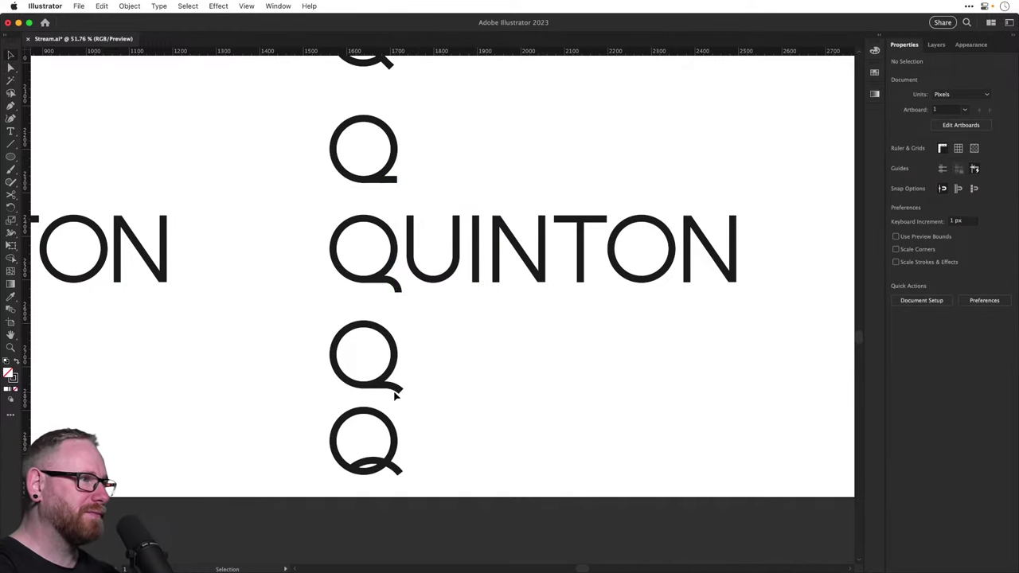
Move the curved tail segment from the Q below the wordmark to the end of the new Q's straight tail
left_click_drag(397, 389, 408, 182)
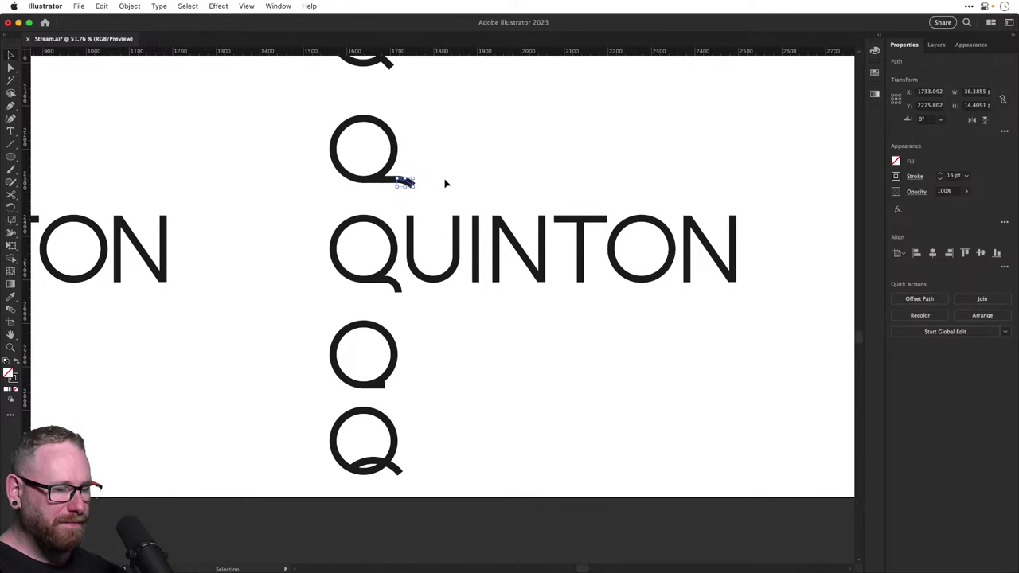
key("super+space")
left_click_drag(344, 163, 500, 258)
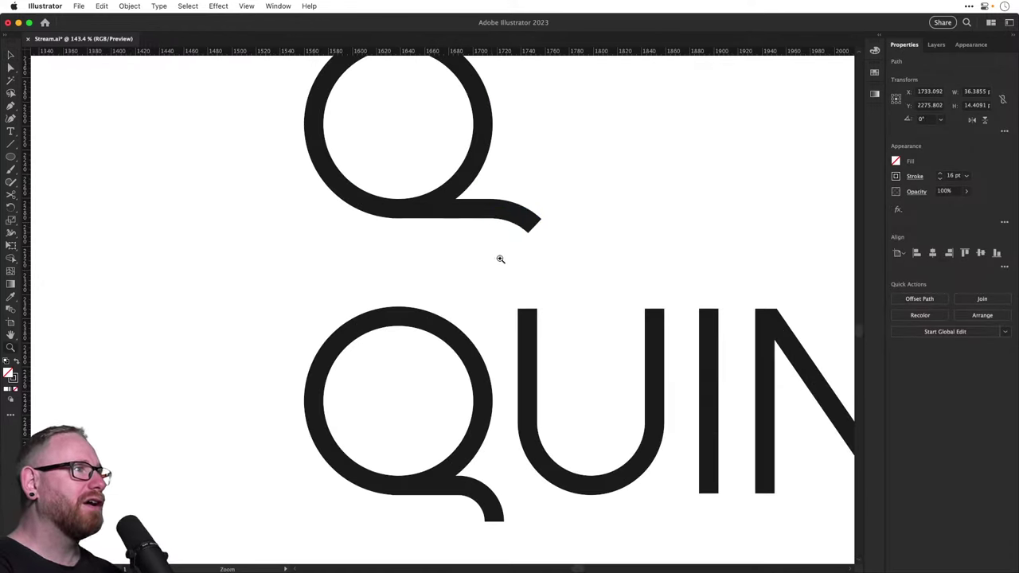
Adjust the new Q's tail where the straight segment meets the curve, enlarging the curve to about 50 px wide
key("super+shift+a")
key("a")
left_click(488, 211)
left_click_drag(491, 208, 548, 235)
key("super+shift+a")
key("v")
left_click(651, 233)
key("super+minus")
key("super+minus")
key("super+minus")
key("space")
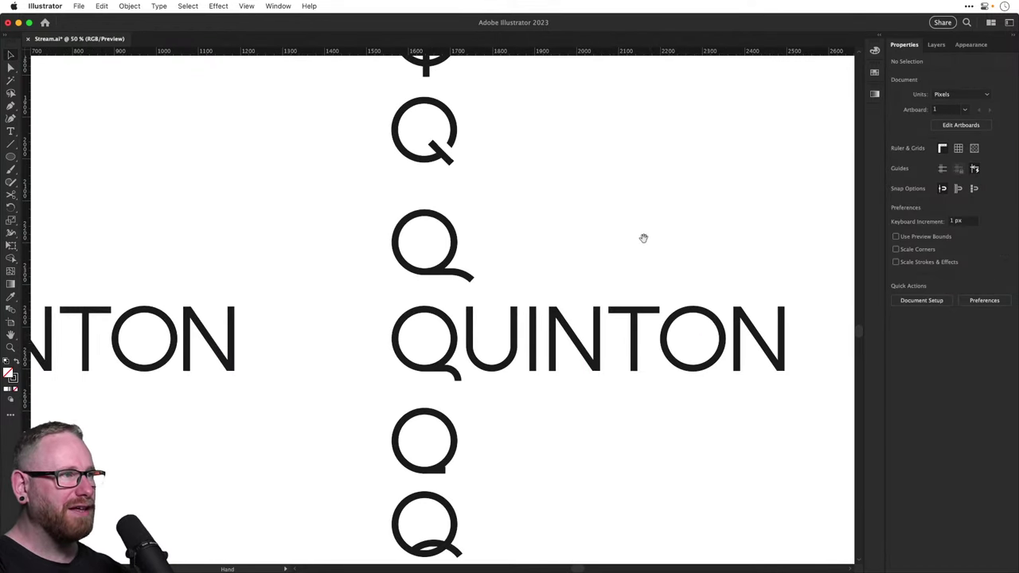
left_click_drag(603, 310, 540, 223)
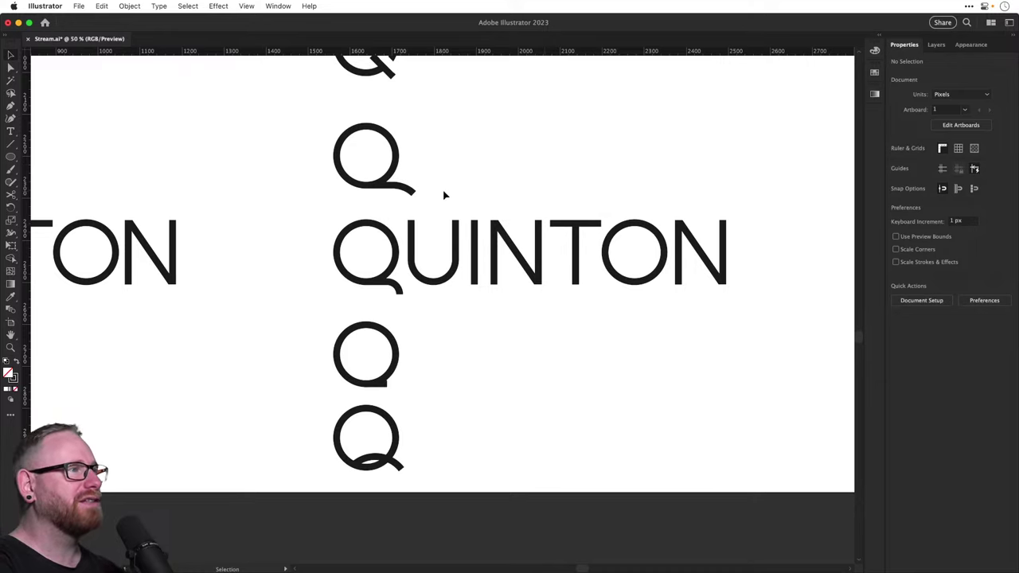
Examine the curved tail segment of the Q above the wordmark up close
scroll(444, 195, "up", 3)
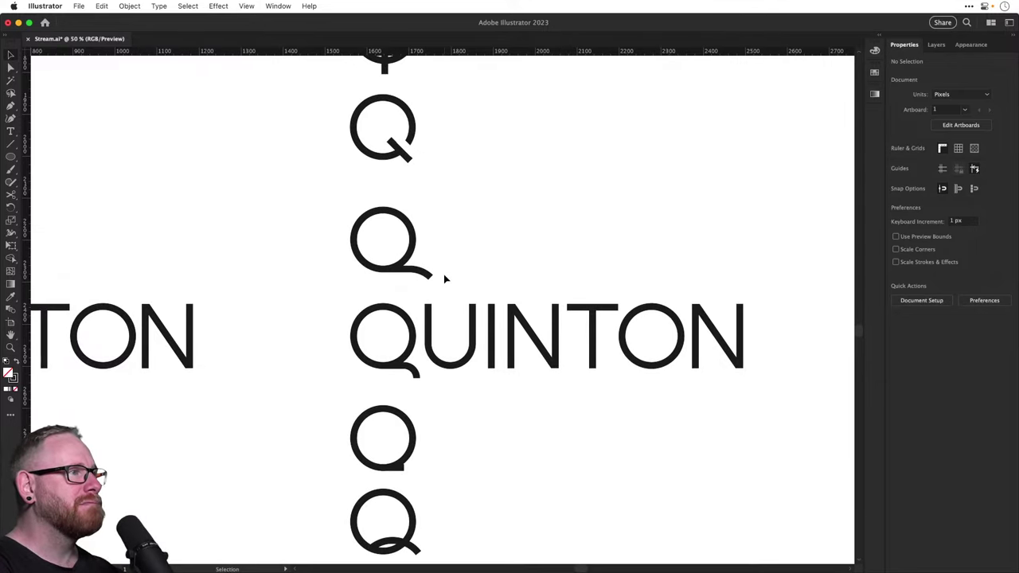
left_click(423, 273)
left_click(436, 269)
left_click_drag(421, 273, 489, 310)
key("z")
key("super+z")
key("v")
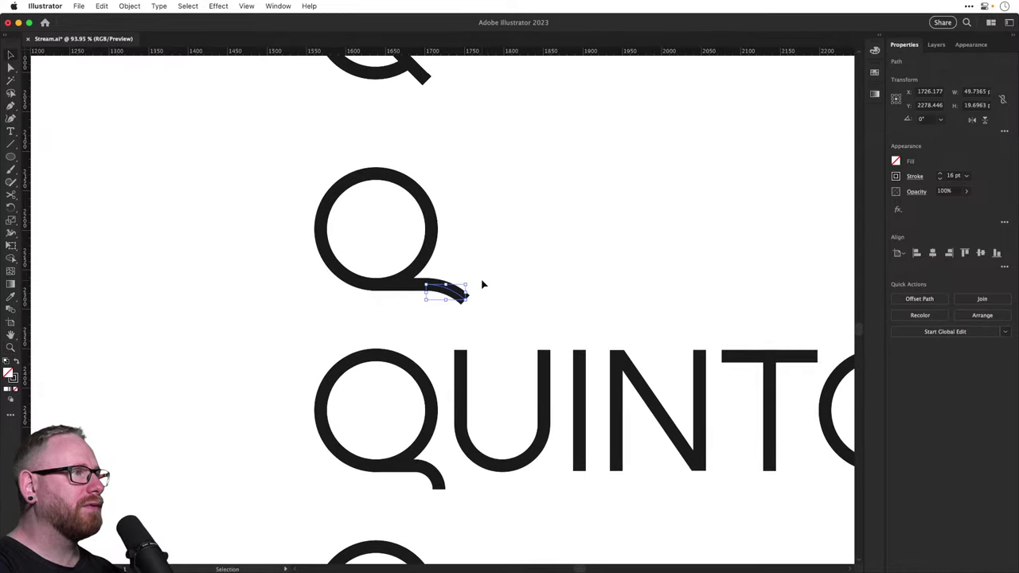
left_click(481, 285)
Extend the straight tail of the Q directly below the wordmark to the ring's right edge and save the document
scroll(491, 382, "down", 10)
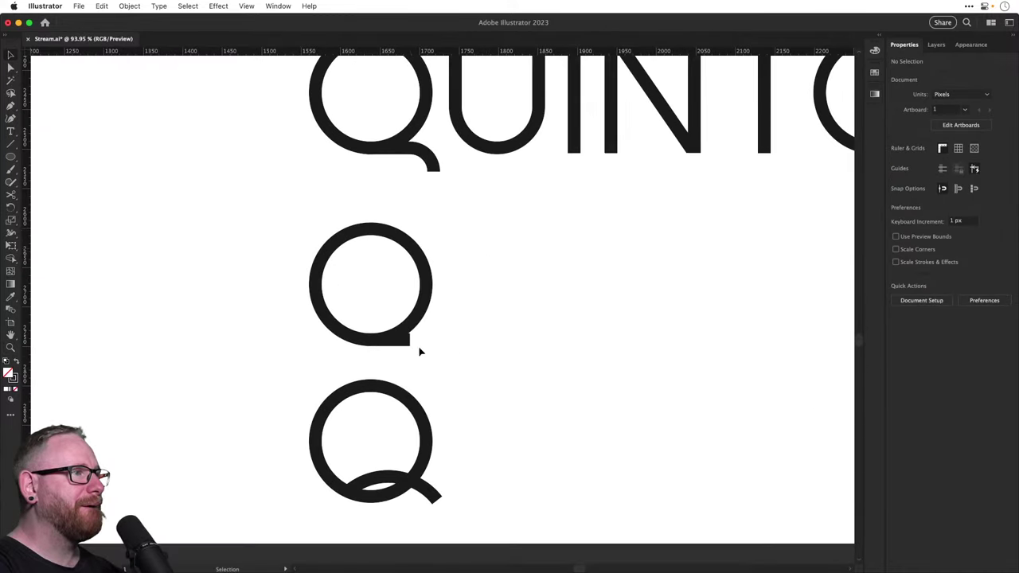
key("a")
left_click_drag(409, 340, 433, 341)
left_click(532, 320)
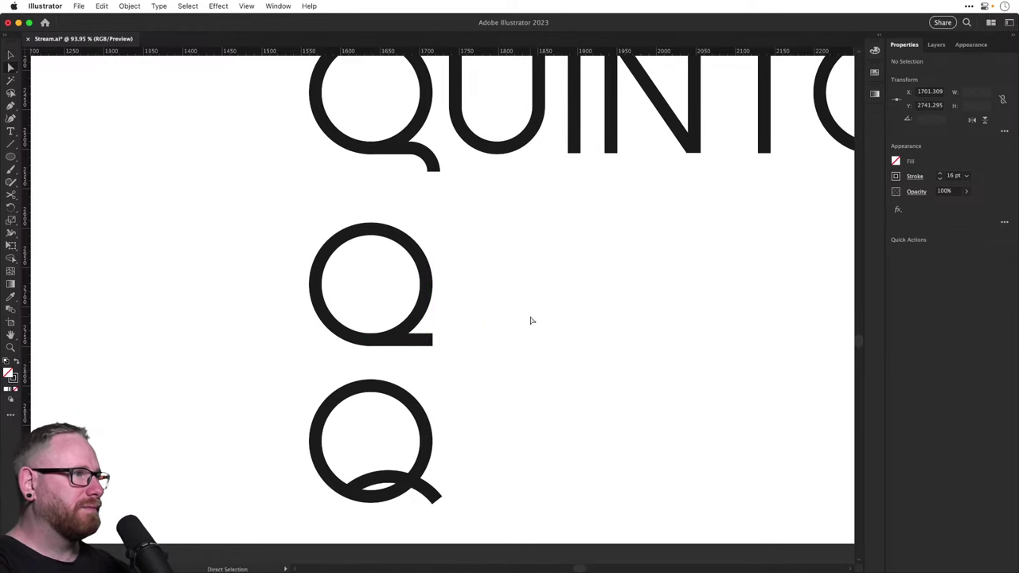
key("super+minus")
key("super+minus")
key("super+s")
key("v")
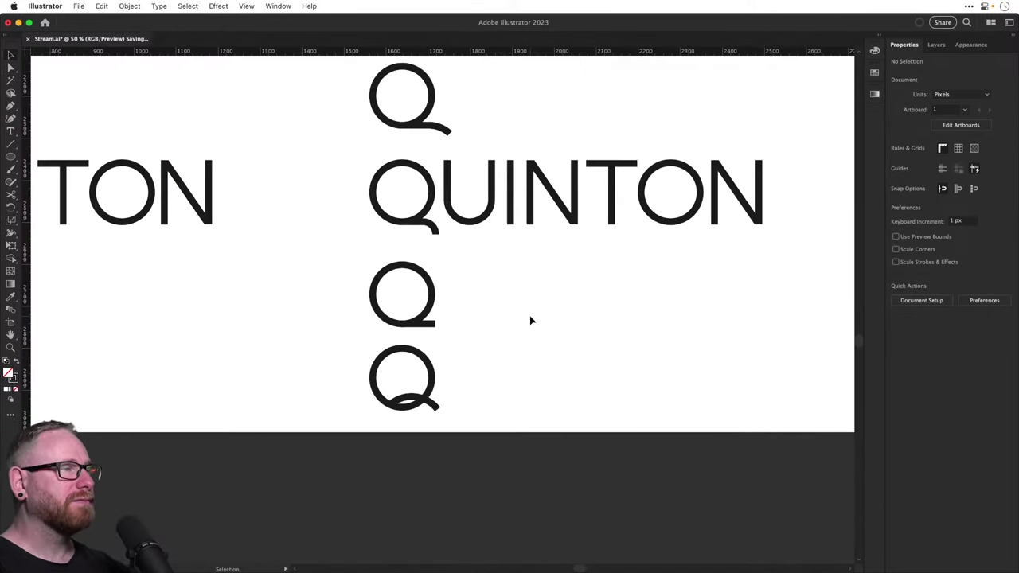
Compare the straight-tail Q with the other Q variants and the QUINTON wordmarks across the artboard
scroll(531, 320, "right", 3)
scroll(531, 320, "up", 2)
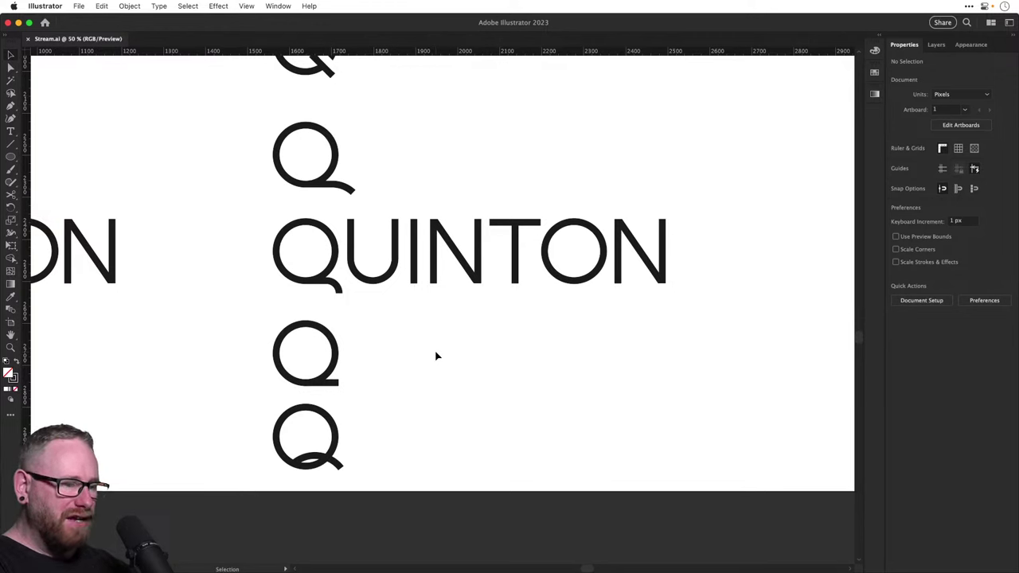
left_click(337, 365)
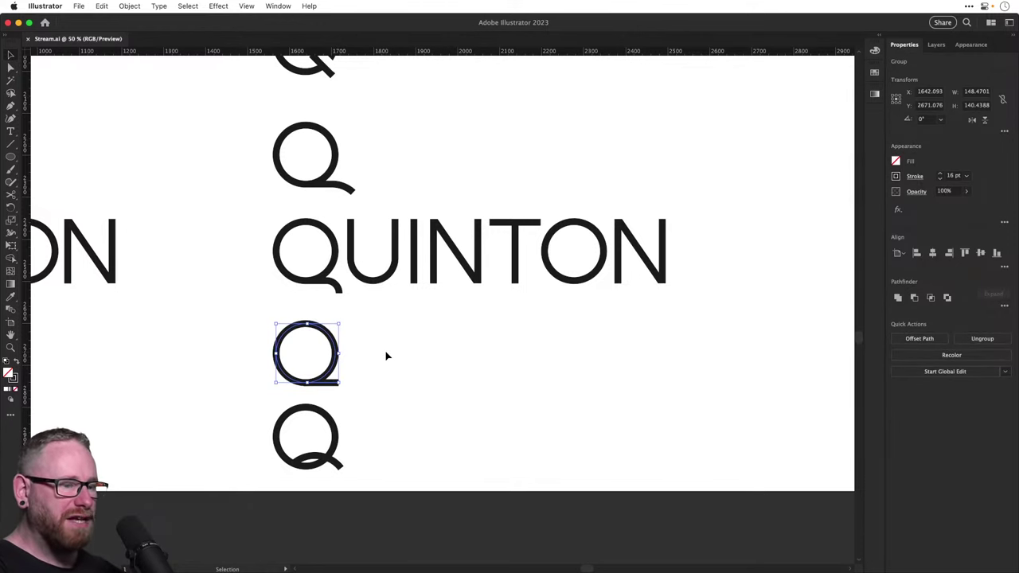
key("a")
key("super+minus")
key("super+minus")
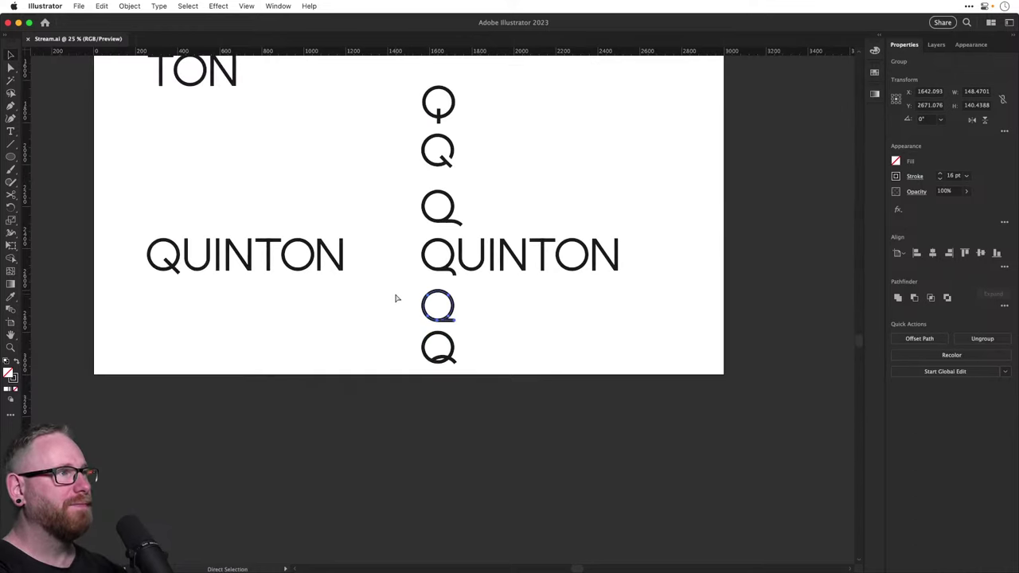
scroll(375, 277, "up", 5)
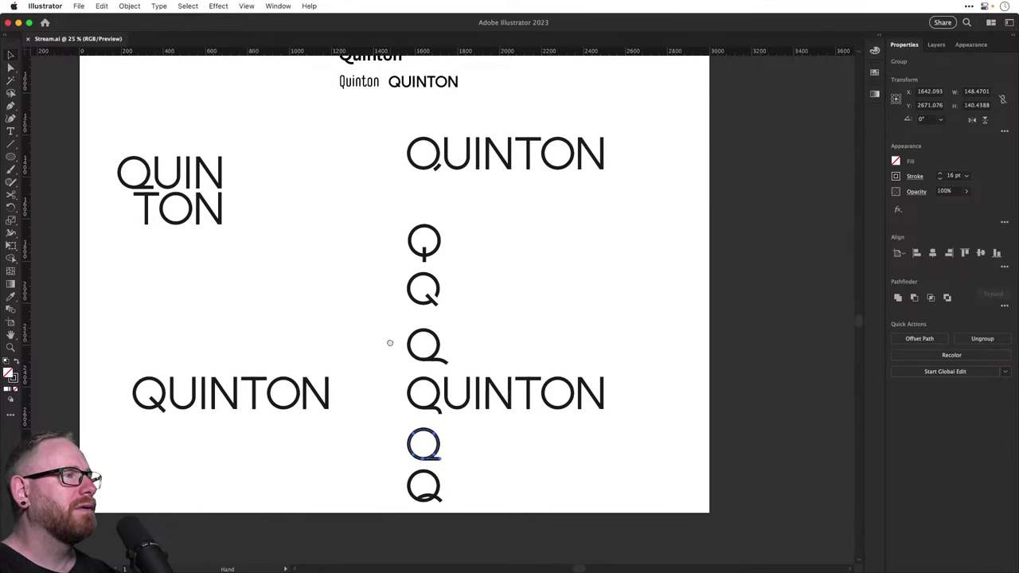
left_click_drag(390, 342, 366, 302)
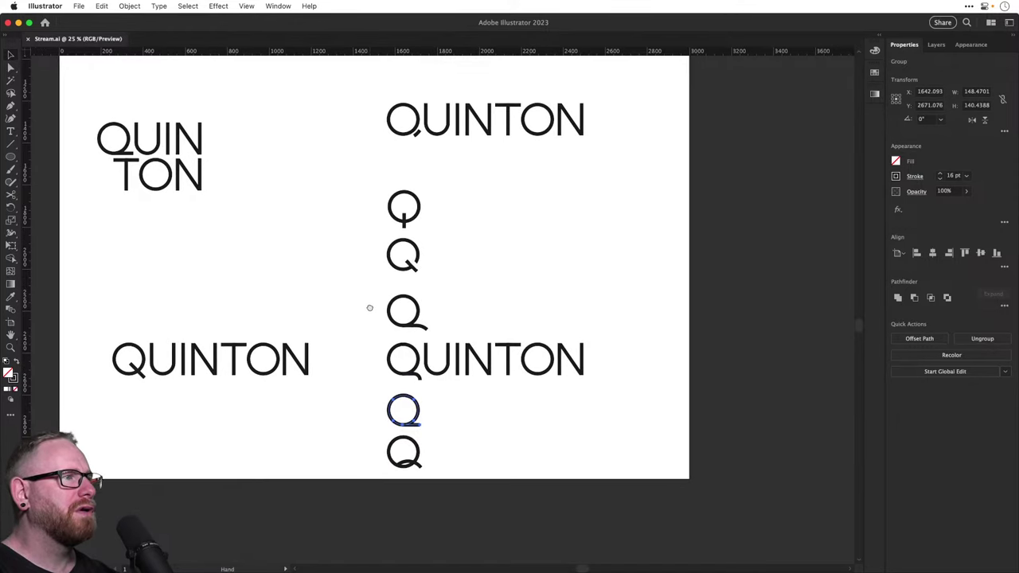
key("v")
scroll(422, 387, "up", 3)
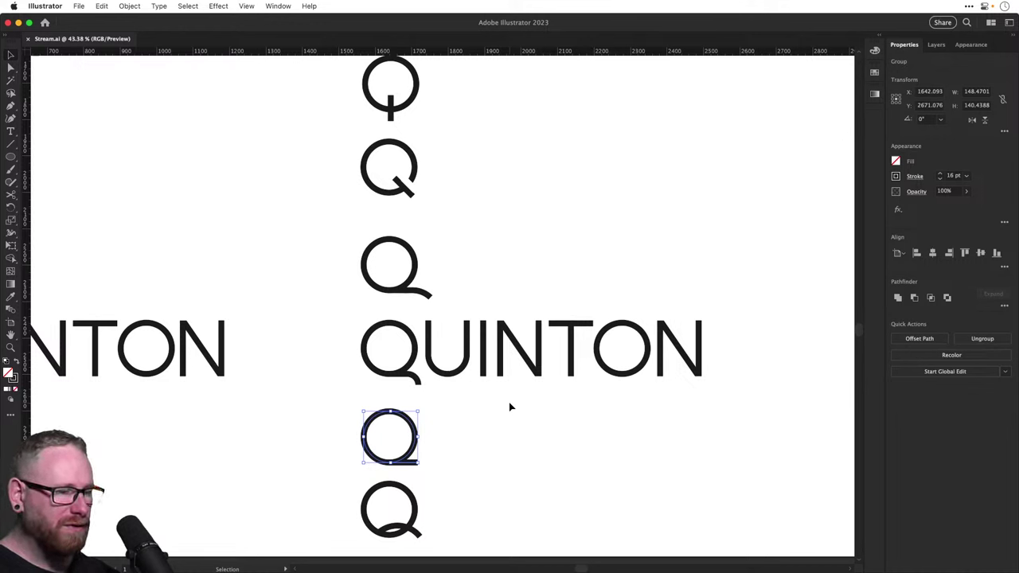
Try to bend the curved tail of the Q above the wordmark more steeply by moving its anchor points
key("z")
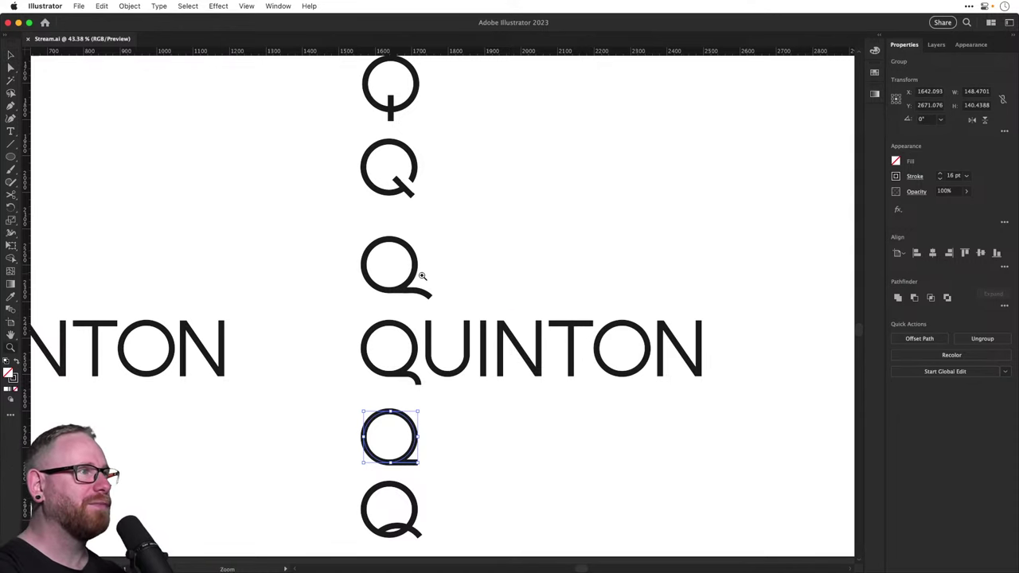
left_click(410, 272)
left_click_drag(498, 350, 582, 374)
key("v")
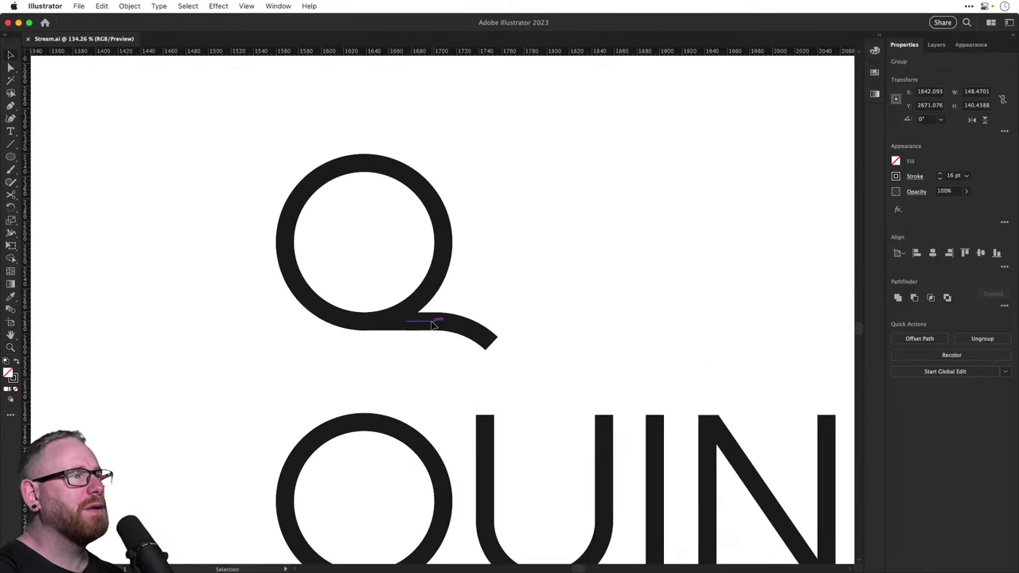
left_click(436, 325)
key("a")
left_click_drag(435, 322, 459, 336)
key("v")
key("super+shift+a")
key("a")
key("super+shift+a")
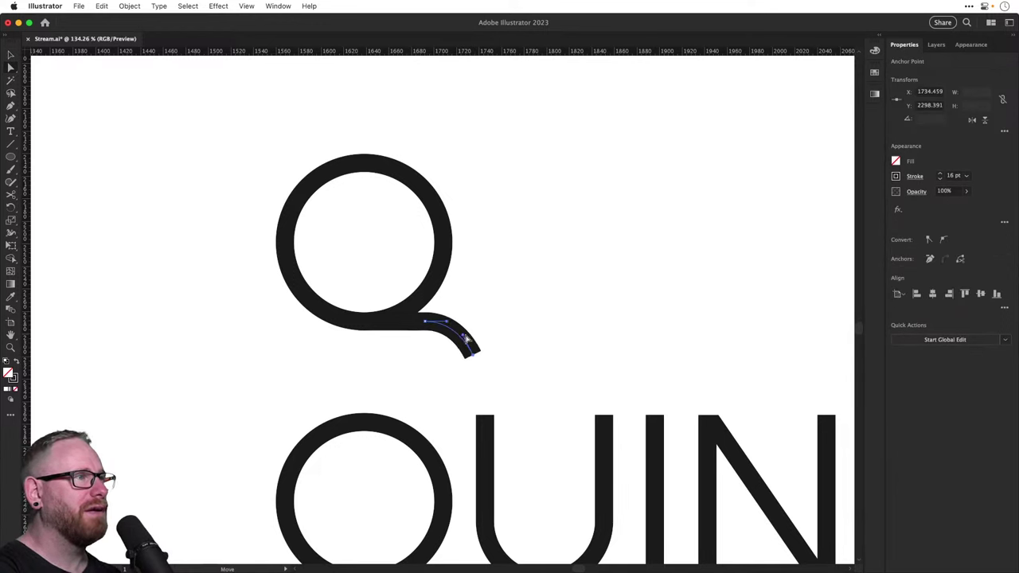
Replace that Q's curved tail segment with a quarter-circle arc about 33 px in size starting at the straight segment's end
key("Delete")
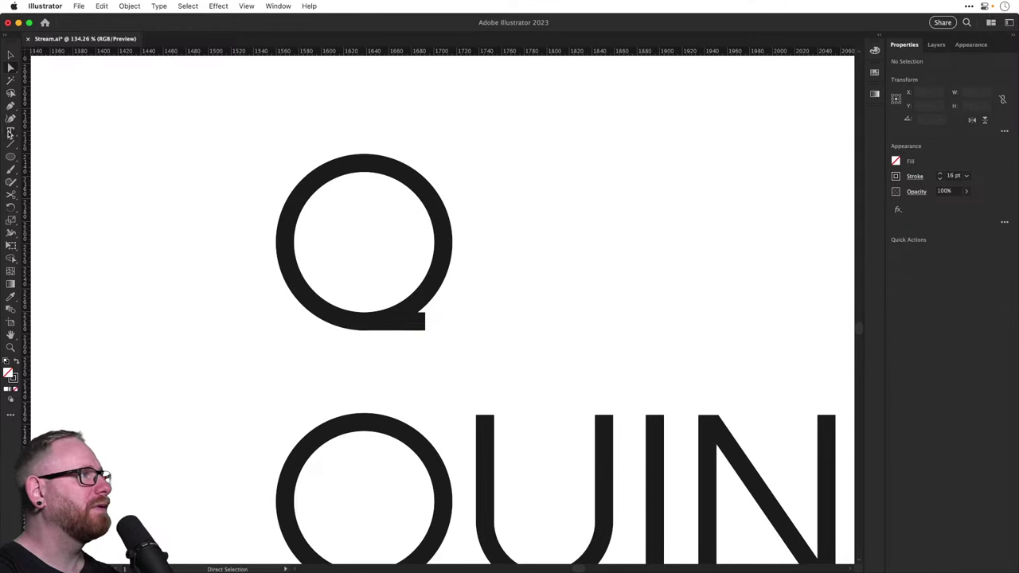
left_click(11, 145)
left_click_drag(12, 145, 47, 156)
left_click_drag(426, 322, 462, 356)
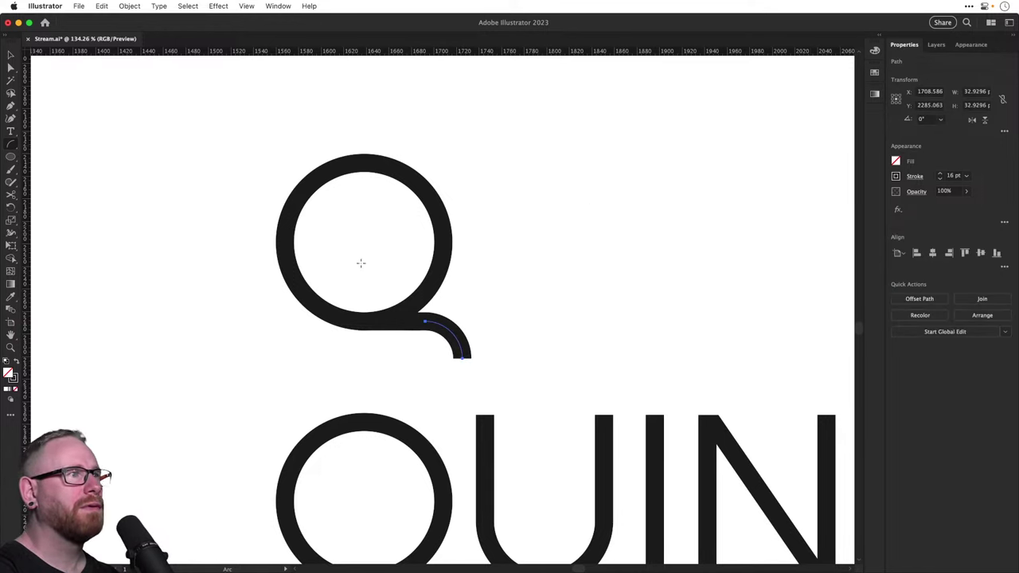
double_click(16, 145)
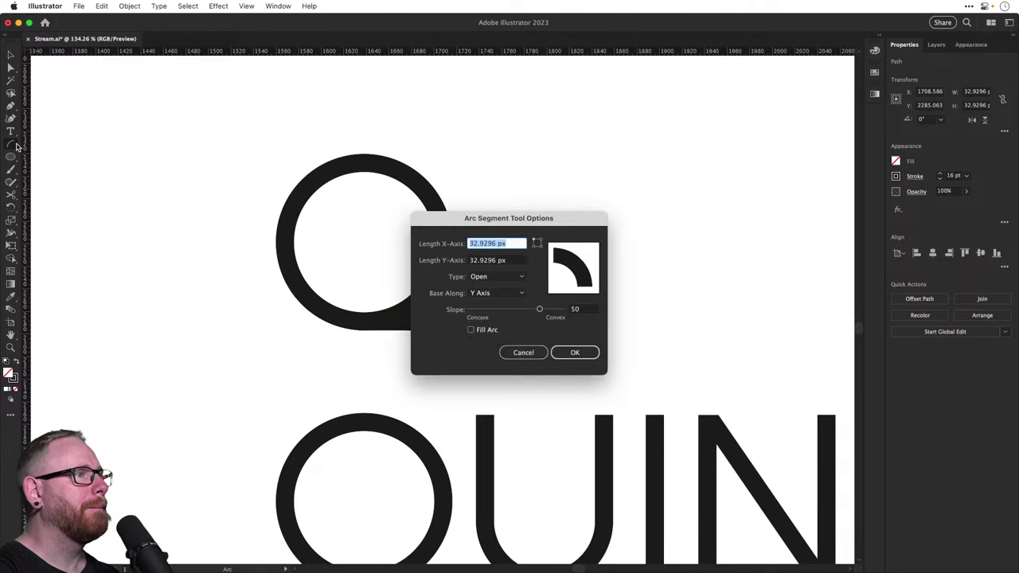
left_click(516, 353)
key("v")
left_click(485, 352)
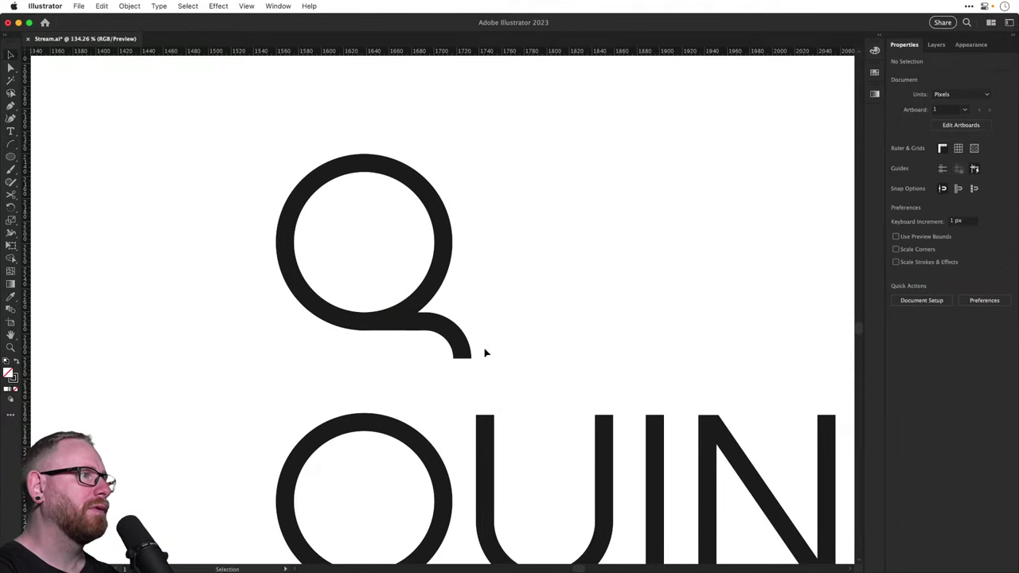
Cut the arc near its lower end with the Scissors tool and delete the leftover end piece to shorten the tail
key("c")
left_click(460, 344)
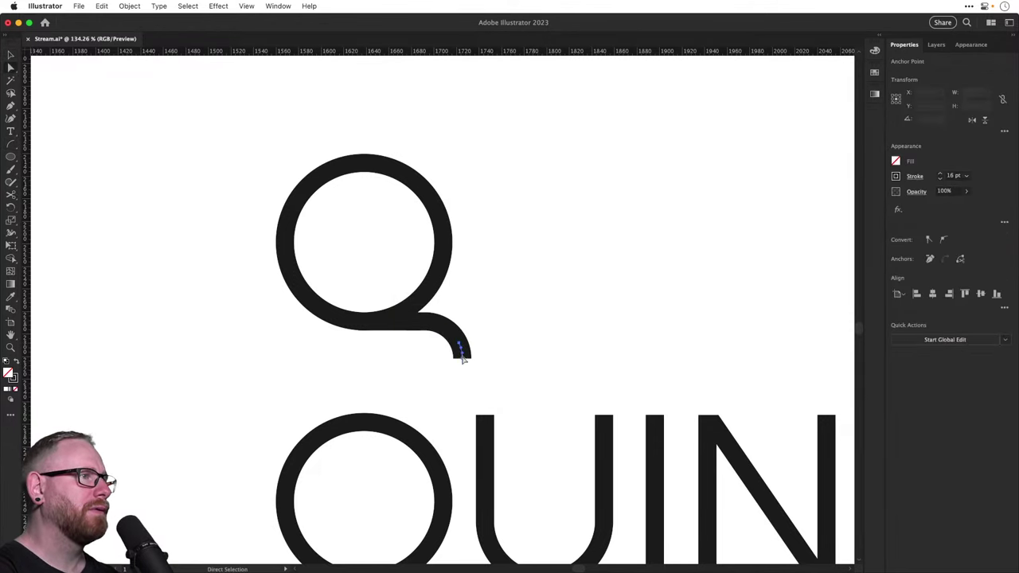
key("a")
left_click(461, 360)
key("Delete")
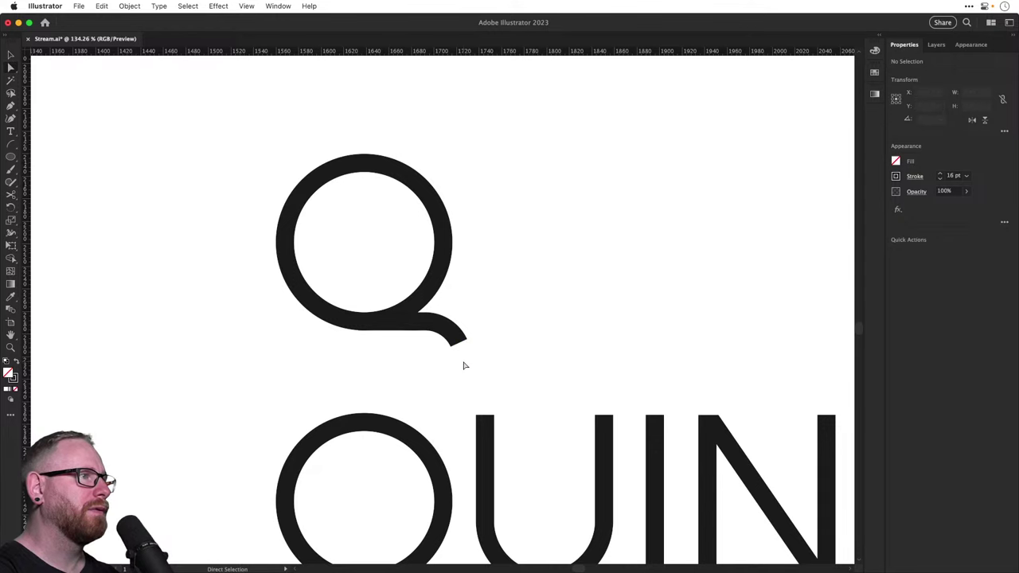
key("v")
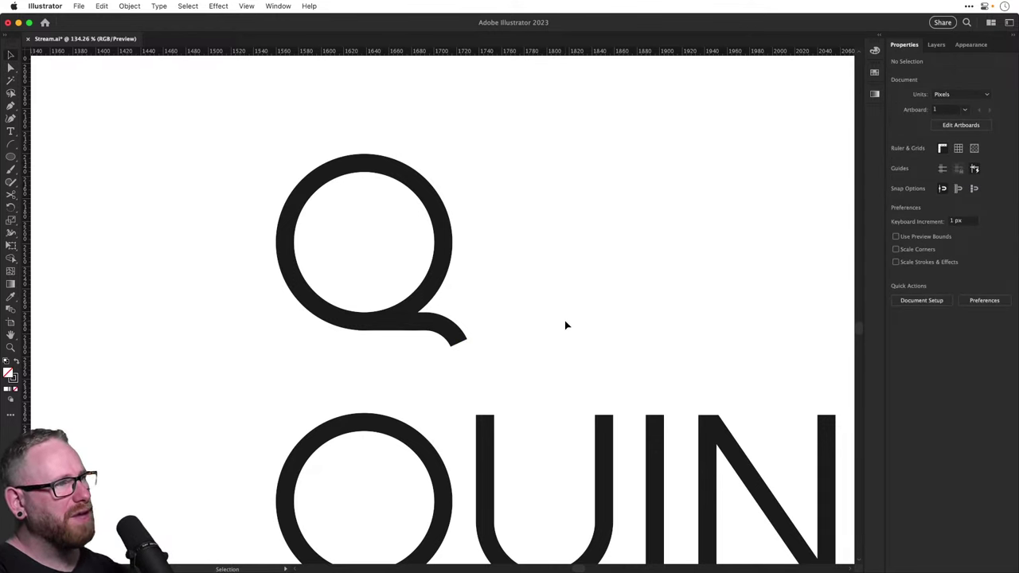
Draw a square about 40.7 px wide below the upper Q's curved tail, rotate it 45° and swap its stroke for a solid fill
key("z")
left_click_drag(436, 334, 578, 421)
key("v")
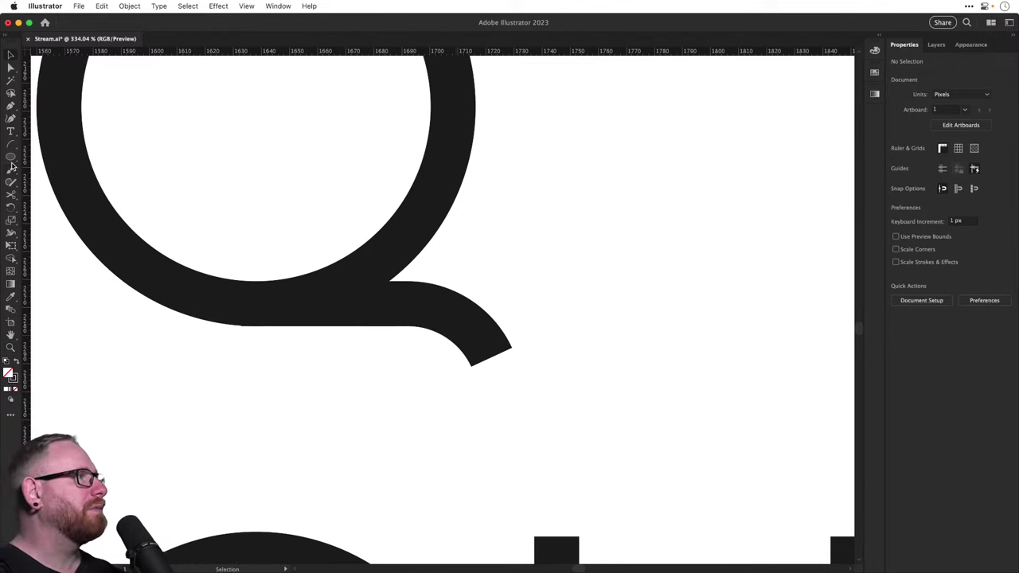
left_click_drag(11, 157, 41, 162)
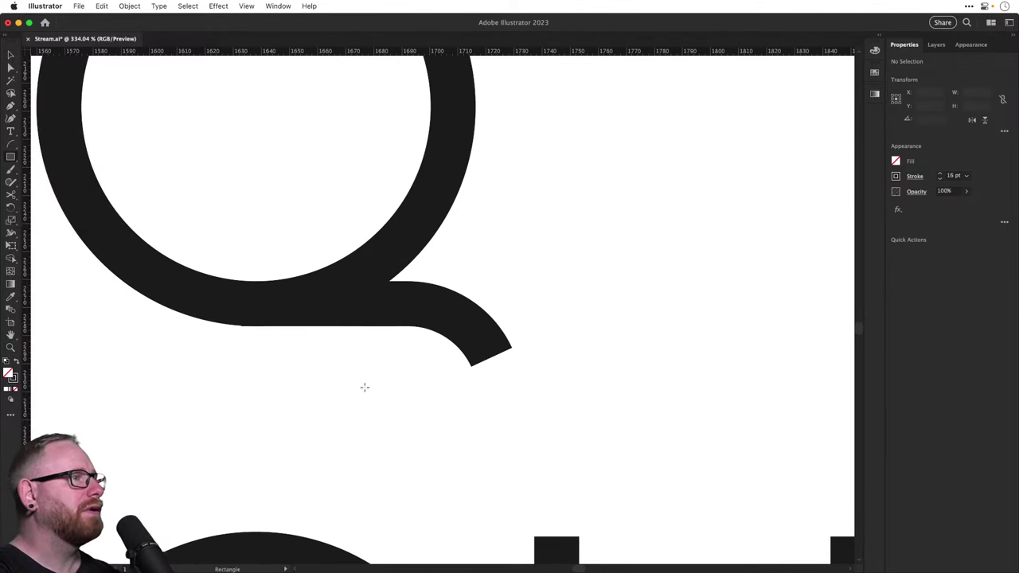
left_click_drag(363, 399, 477, 513)
left_click_drag(570, 410, 472, 371)
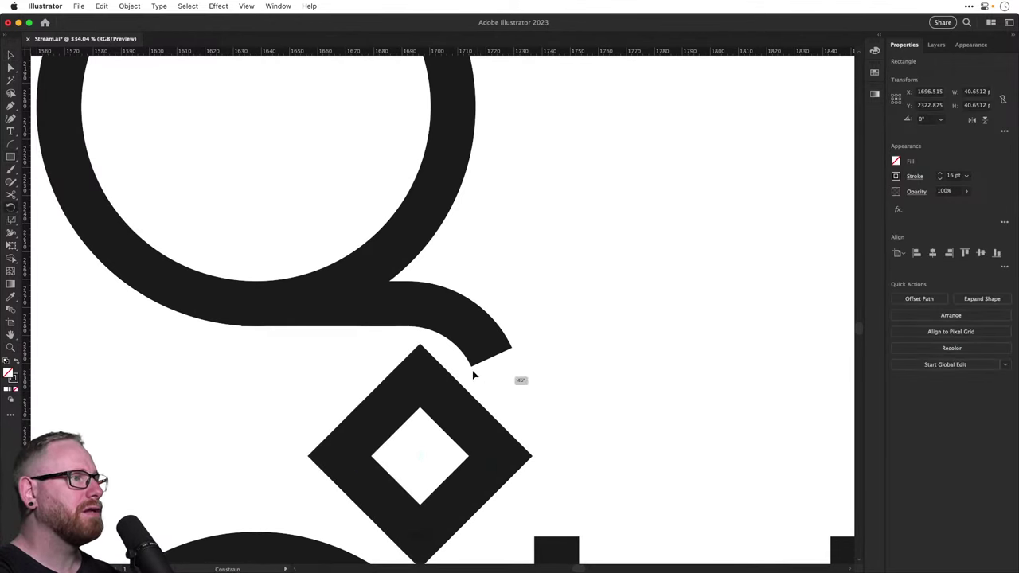
key("v")
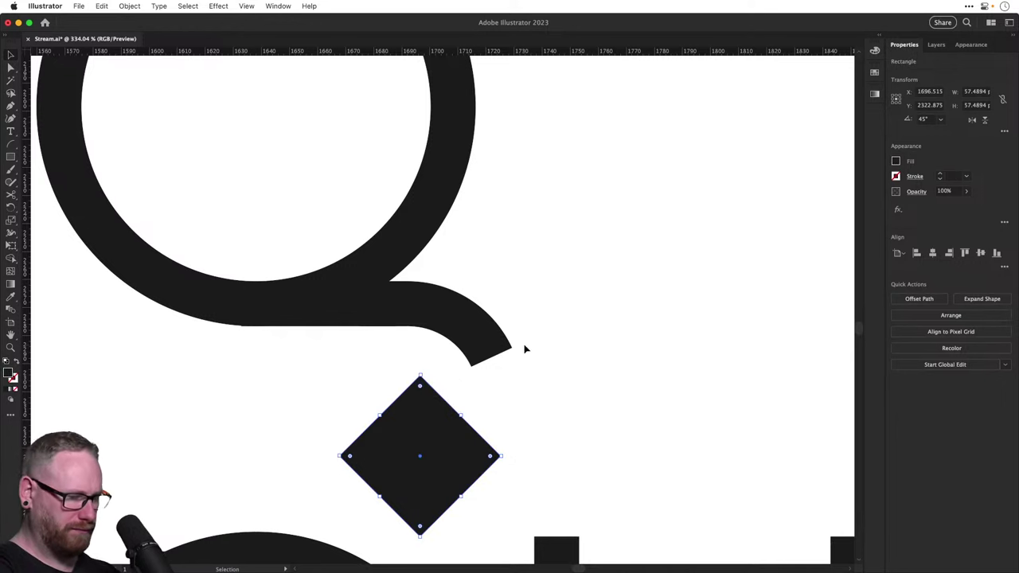
Fill the rotated square with white and lay it over the tail's end to preview a 45° cut
key("i")
left_click(650, 325)
key("v")
left_click_drag(433, 439, 516, 364)
key("super+1")
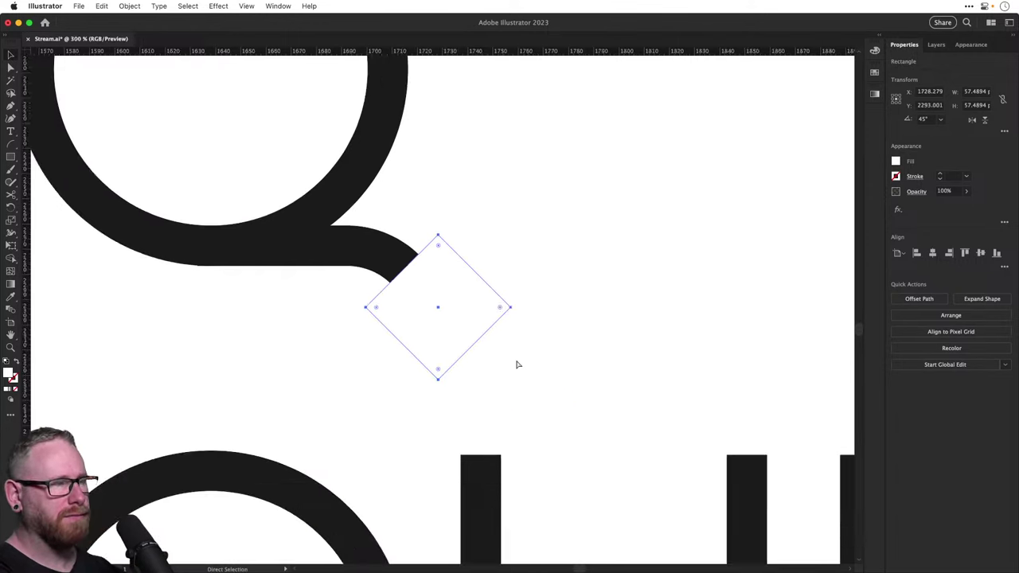
left_click(540, 345)
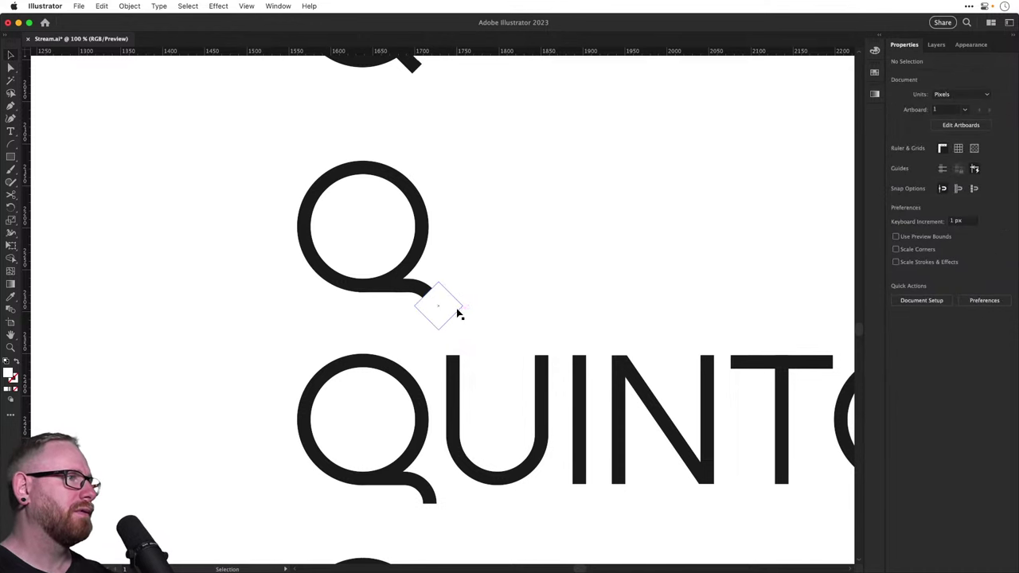
Delete the white diamond covering the end of the Q's tail
left_click(457, 311)
key("Delete")
scroll(470, 318, "up", 1)
left_click_drag(507, 272, 454, 281)
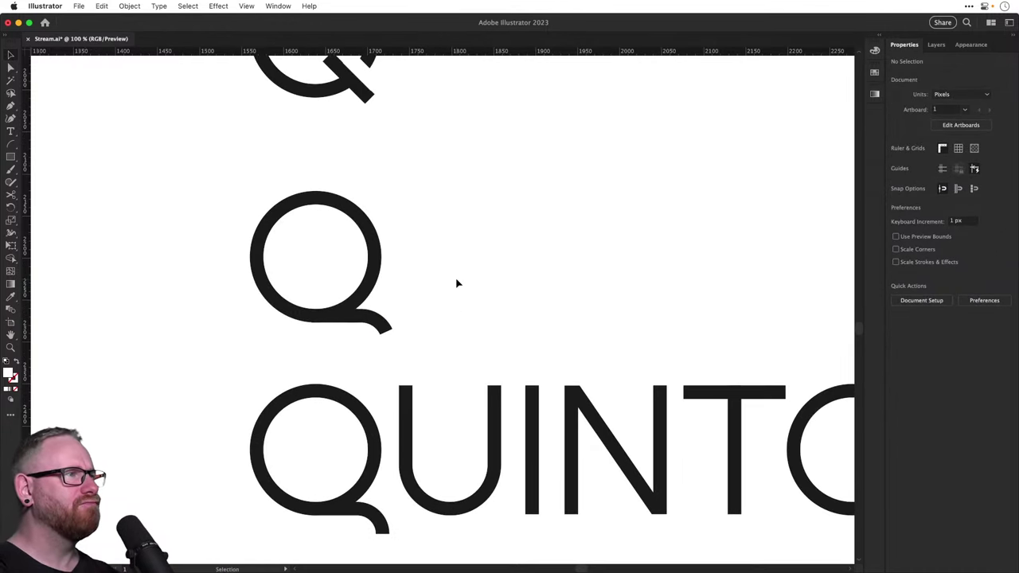
Shorten the straight segment of the Q's tail and shift its inner anchor horizontally by about 2.5 px towards the curve
key("z")
left_click_drag(343, 316, 426, 358)
key("v")
left_click(387, 316)
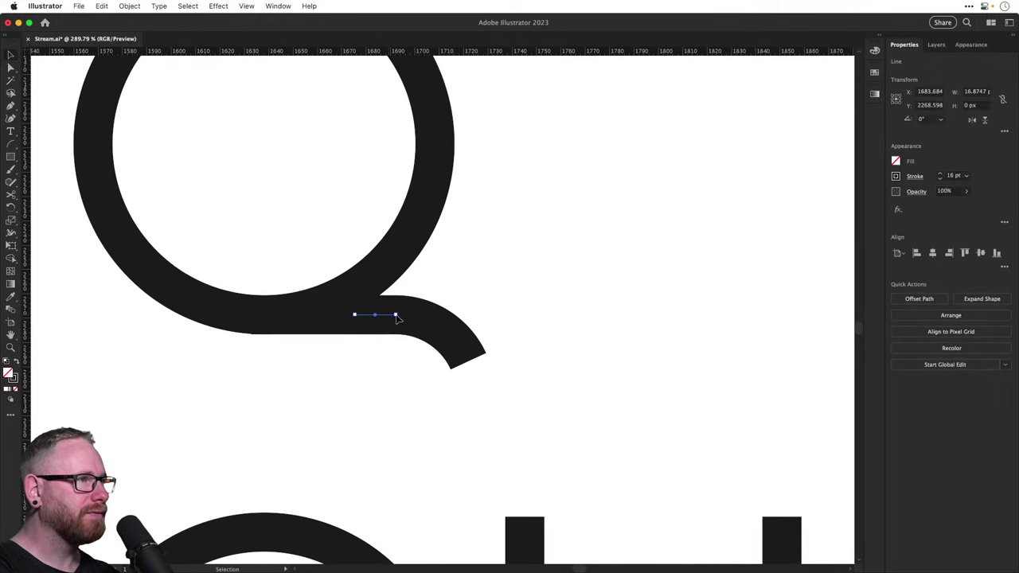
left_click_drag(396, 314, 364, 320)
key("Delete")
key("super+z")
key("shift+super+a")
left_click(372, 321)
key("super+shift+a")
key("a")
left_click_drag(246, 315, 249, 316)
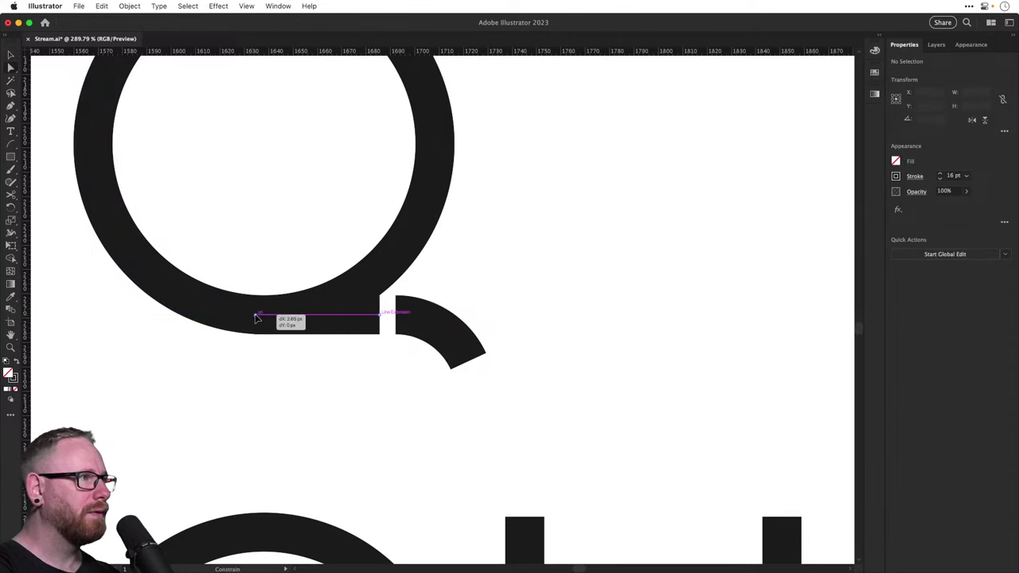
Move the curved tail piece back to join the outer end of the shortened straight segment
left_click(409, 319)
key("super+shift+a")
left_click_drag(419, 316, 402, 323)
left_click_drag(454, 362, 469, 374)
left_click(626, 311)
Compare the shortened curved-tail Q with the other Q variants and the QUINTON wordmarks, close up and from afar
key("super+minus")
key("super+minus")
key("super+minus")
key("super+minus")
key("super+minus")
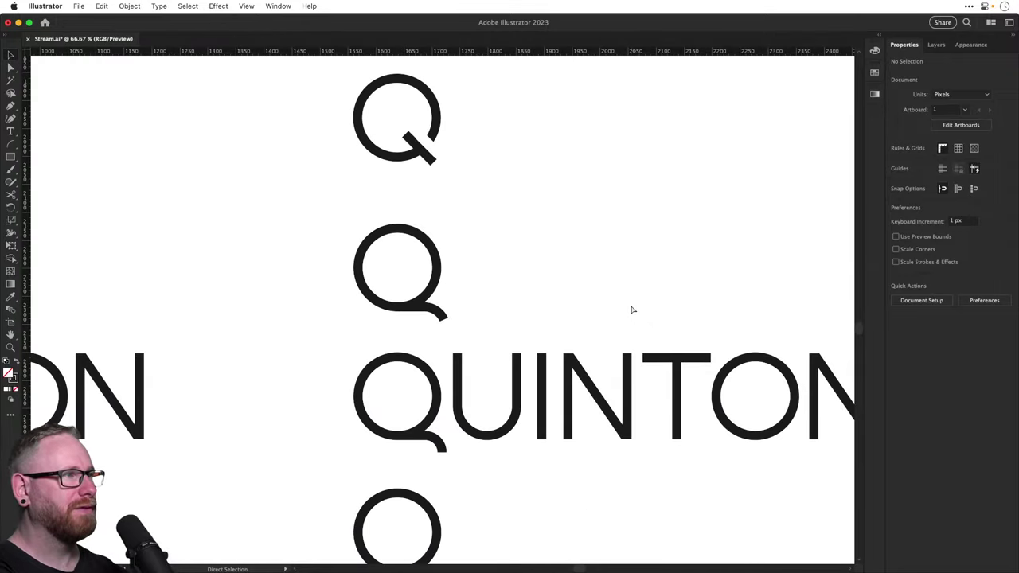
left_click_drag(629, 306, 574, 258)
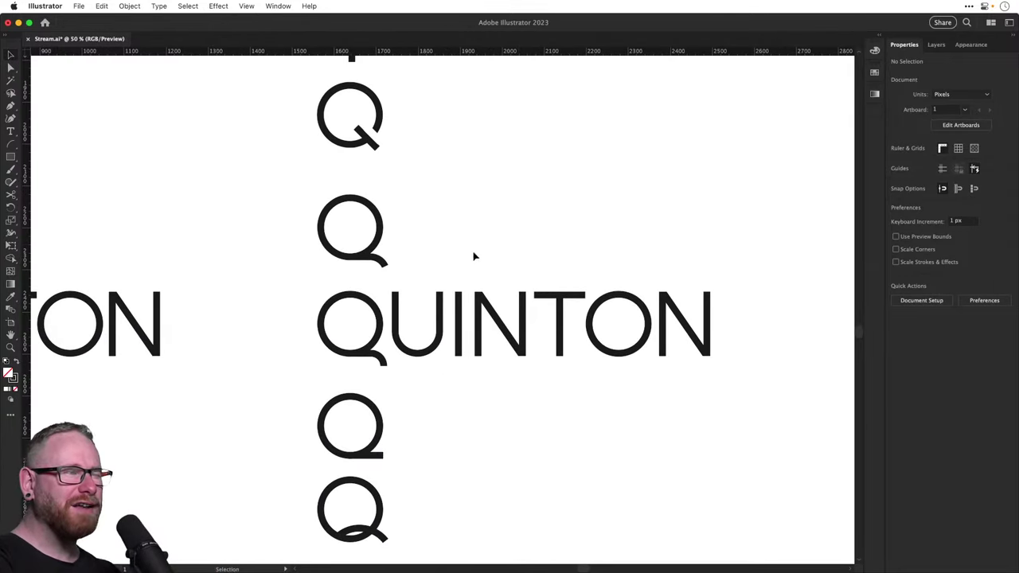
left_click_drag(326, 216, 461, 314)
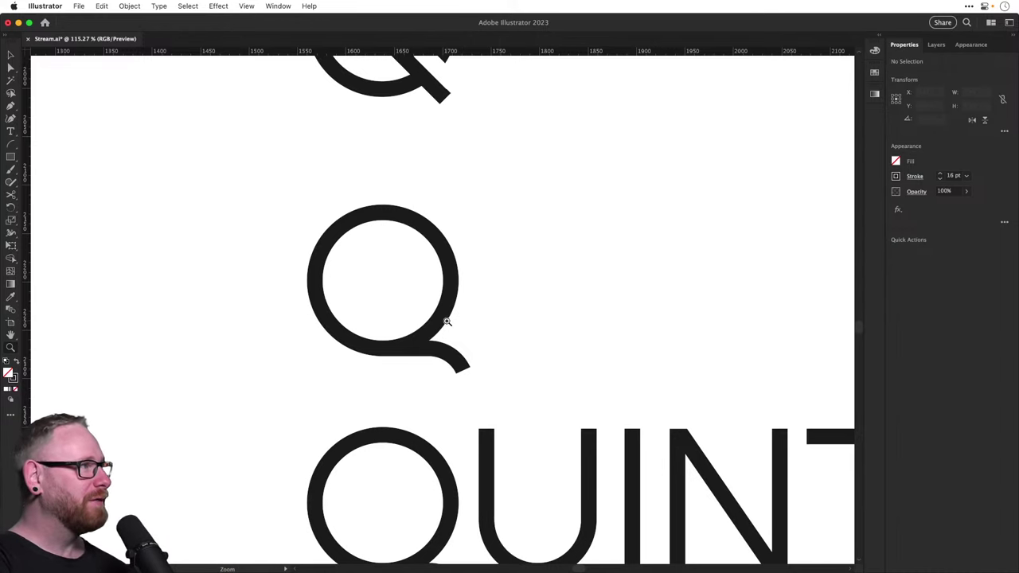
key("a")
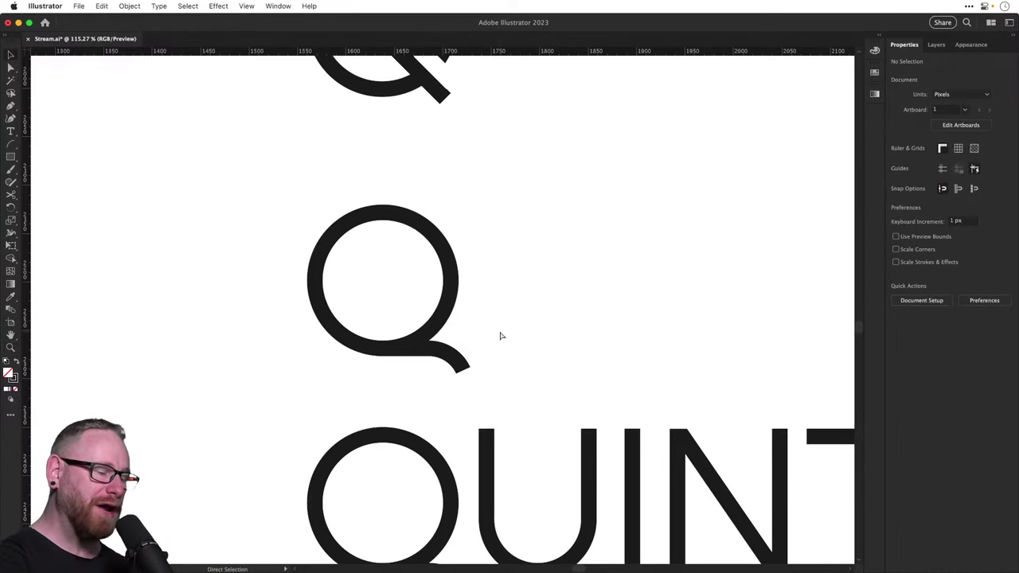
key("super+1")
key("super+minus")
key("v")
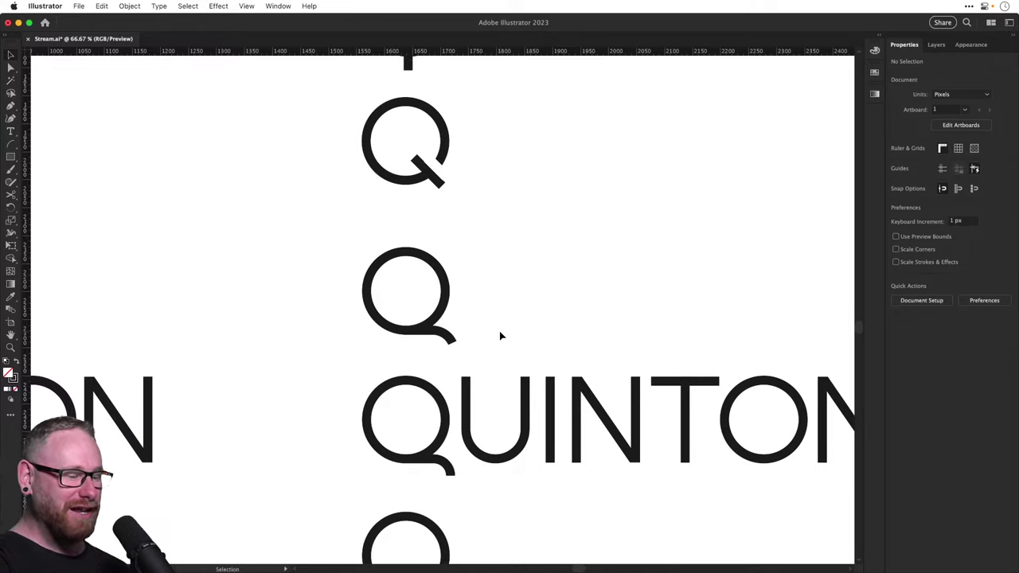
key("super+minus")
key("super+minus")
key("super+minus")
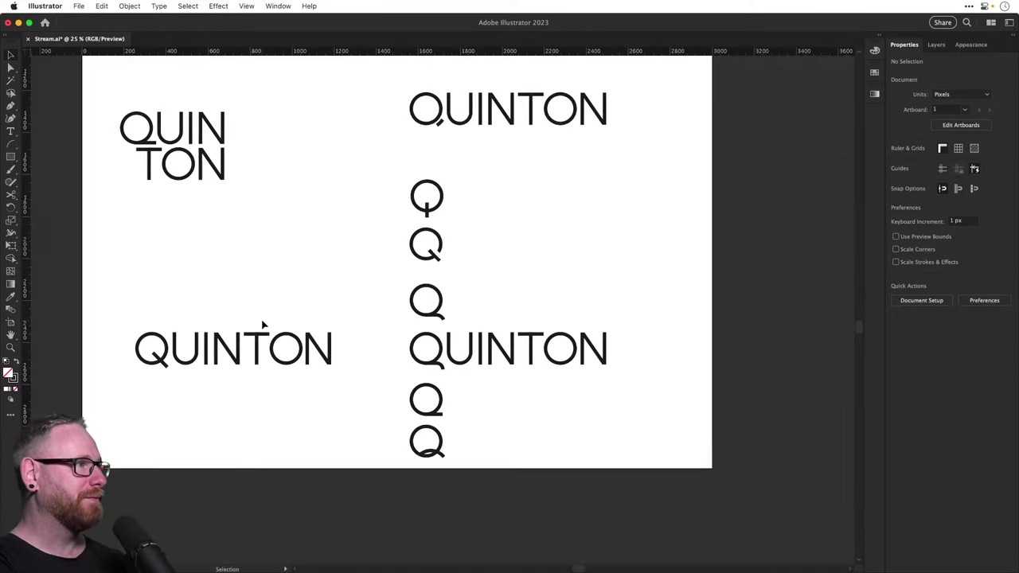
Examine how the Q's flat tail relates to the T's crossbar in the stacked QUIN TON version and across the artboard
scroll(234, 325, "up", 3)
scroll(234, 326, "left", 3)
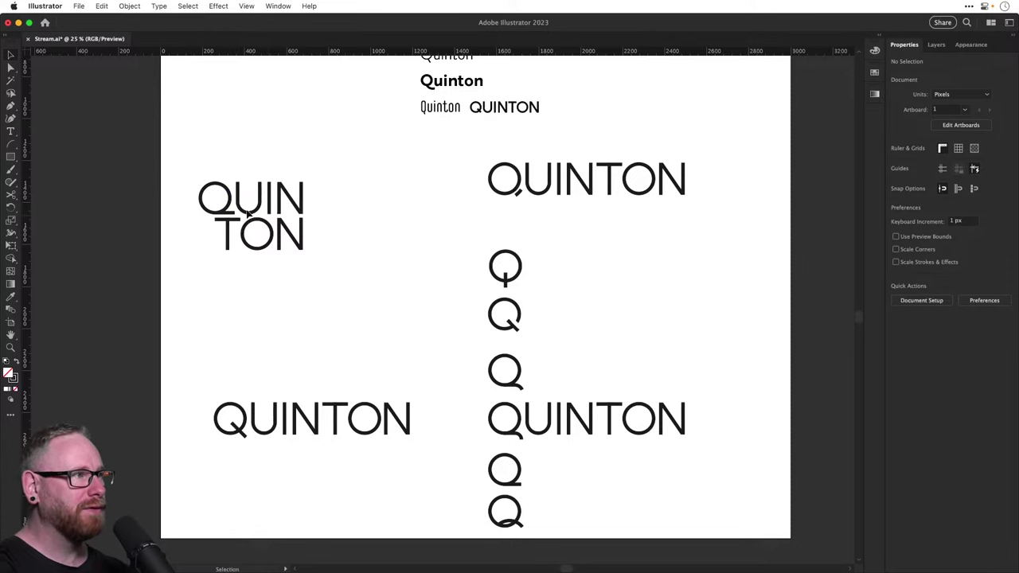
scroll(247, 211, "up", 3)
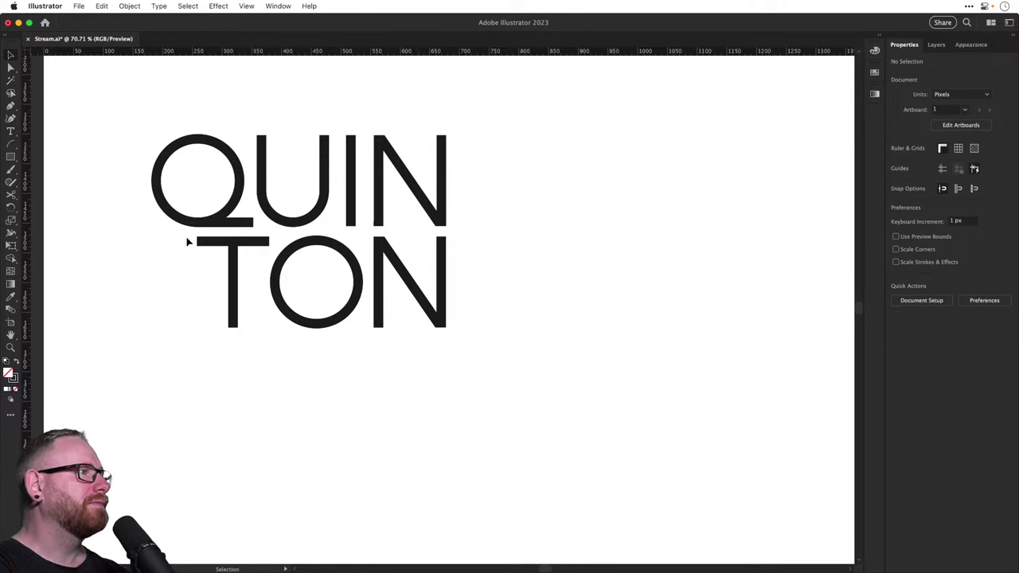
left_click_drag(189, 236, 254, 270)
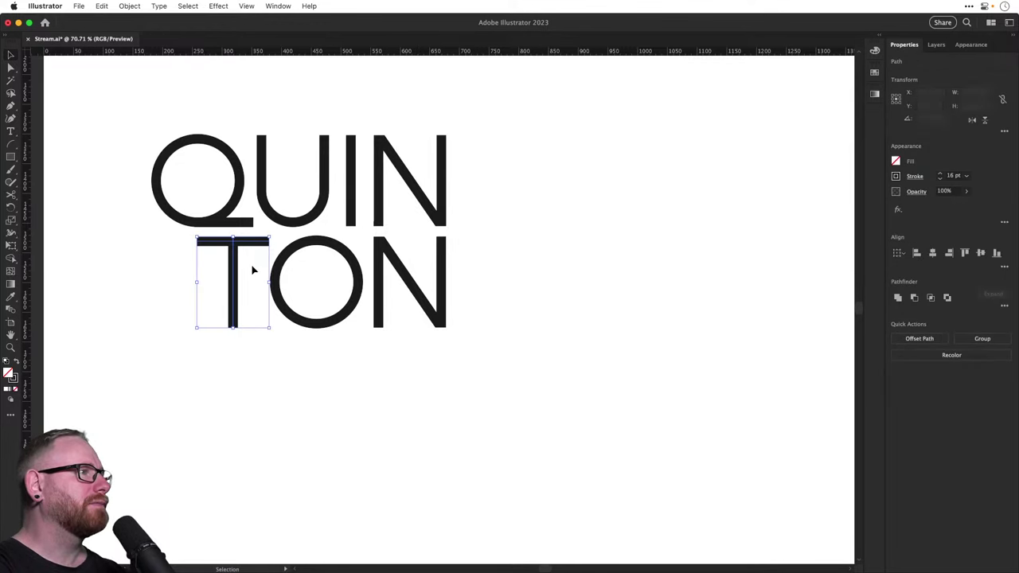
left_click(549, 388)
key("super+minus")
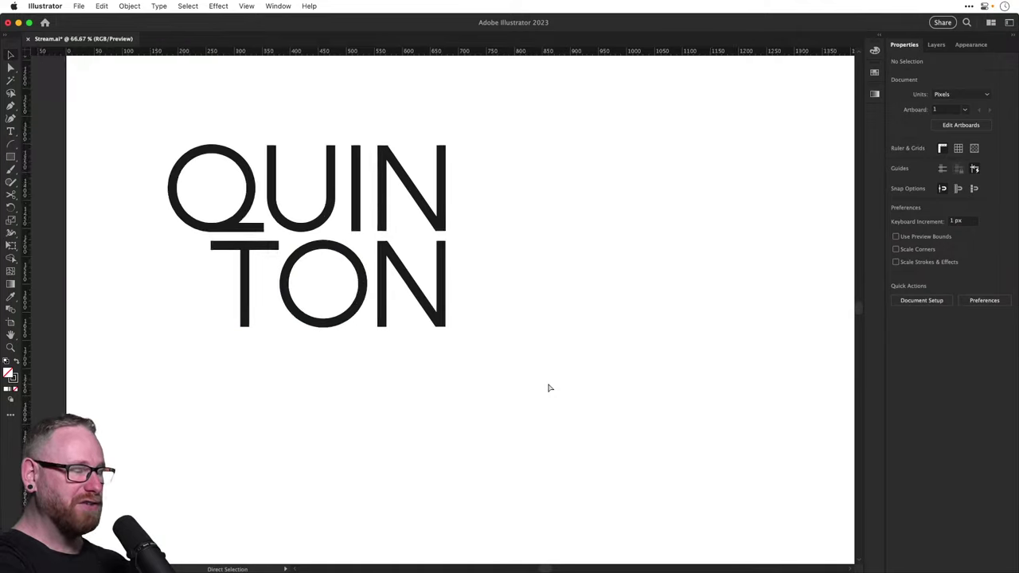
key("super+minus")
key("super+minus")
key("super+minus")
left_click_drag(548, 383, 325, 287)
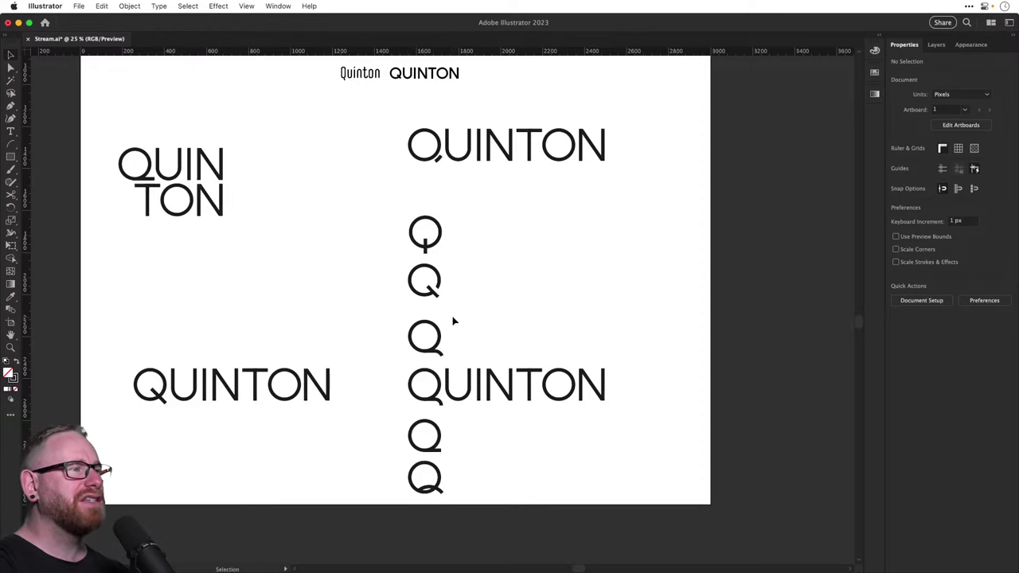
Copy the flat-tail, crossing-arc and shortened curved-tail Q variants into a row in the blank area beside the Q column
scroll(449, 372, "up", 2)
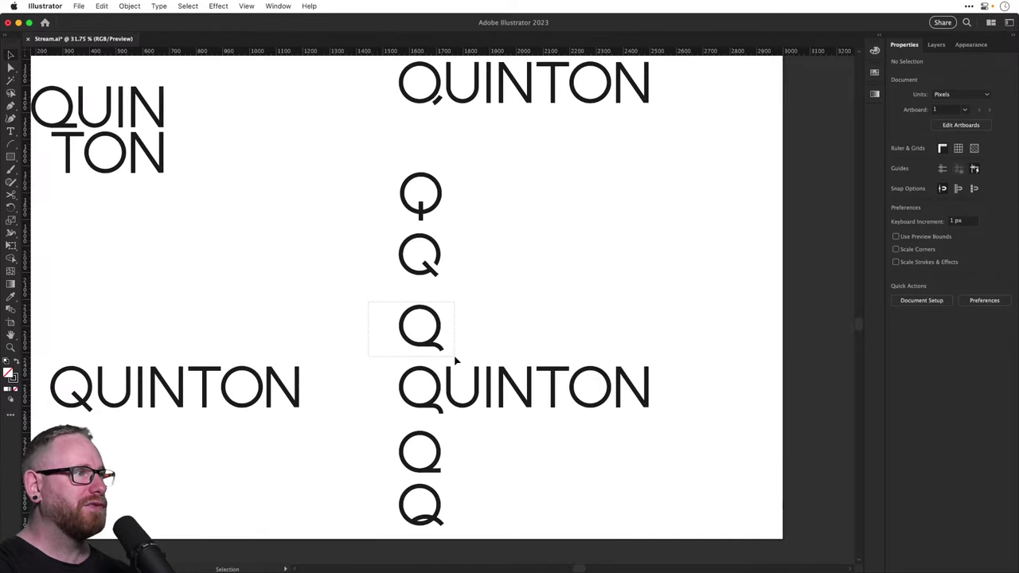
left_click(434, 310)
left_click(437, 470)
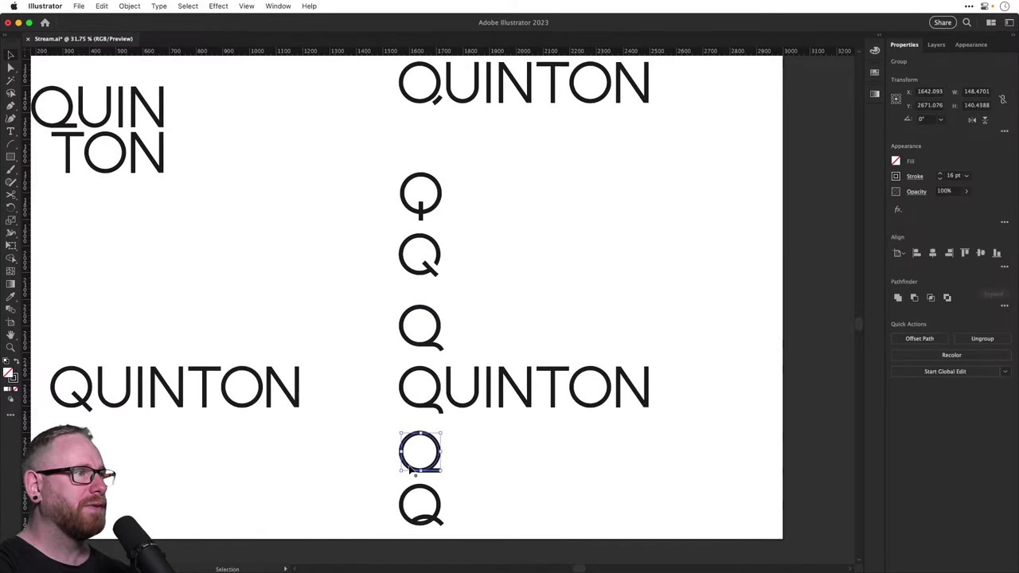
left_click_drag(414, 465, 558, 224)
left_click(436, 511)
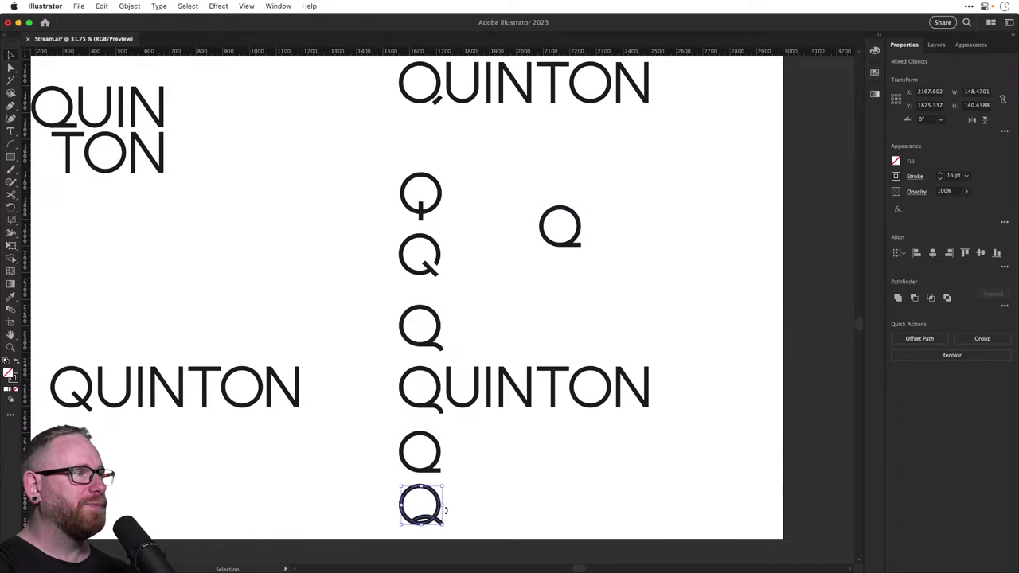
left_click_drag(436, 511, 641, 237)
left_click_drag(480, 308, 395, 301)
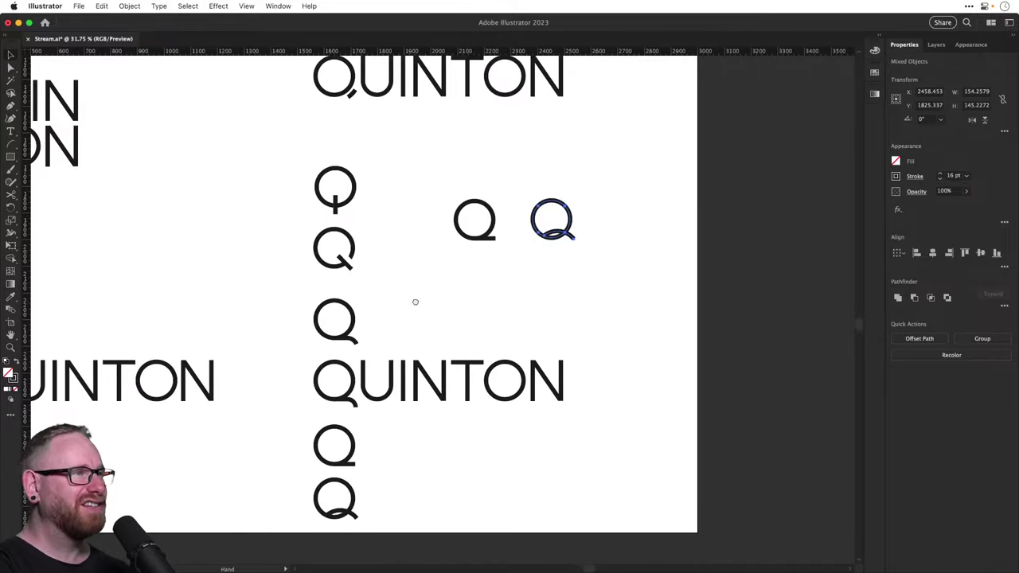
left_click_drag(289, 296, 401, 357)
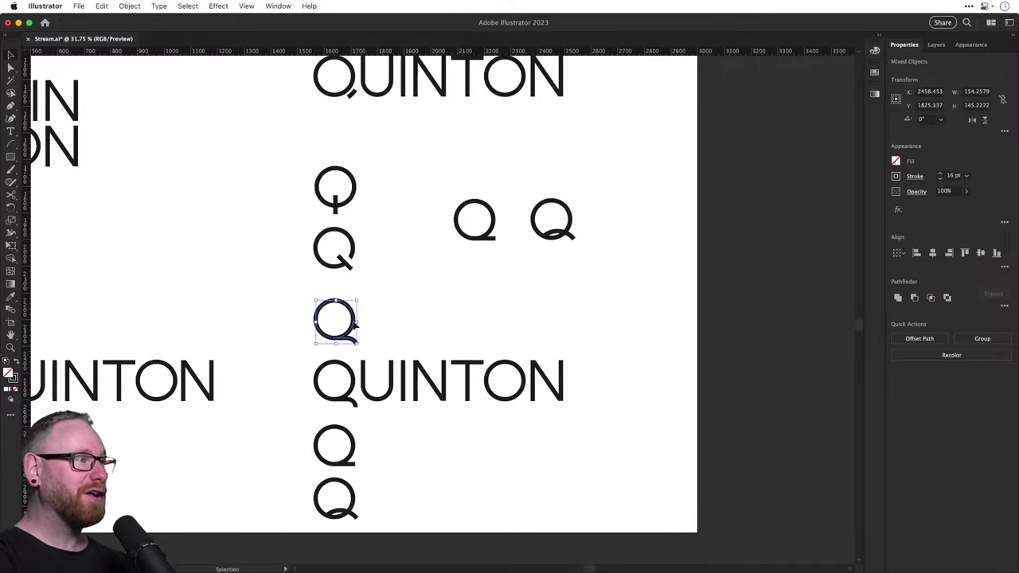
left_click_drag(356, 319, 534, 217)
left_click(595, 164)
Add the text label "1" in Dan Sans Bold below the new row of Q variants
key("z")
left_click(479, 229)
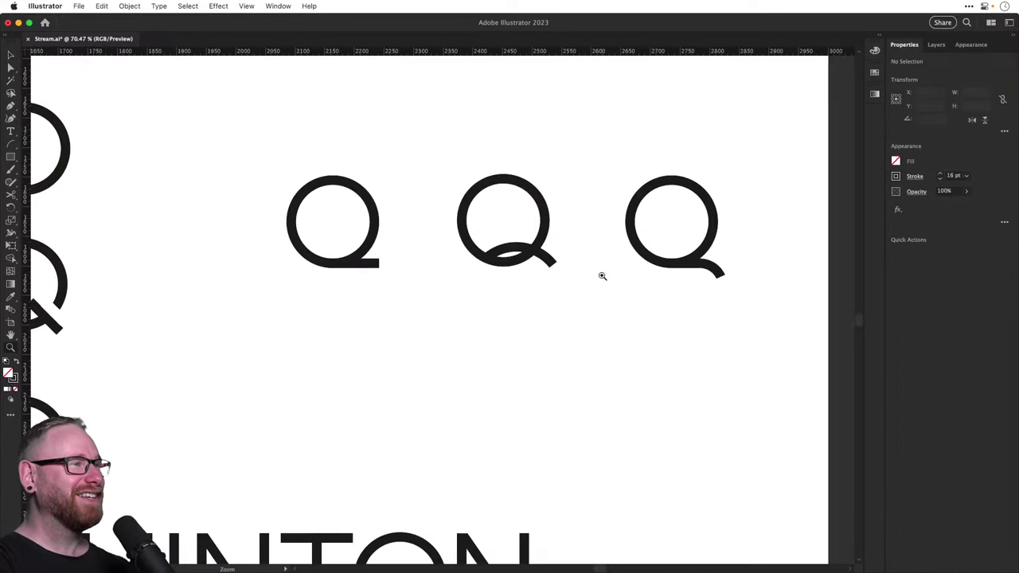
key("t")
left_click(413, 344)
type("1")
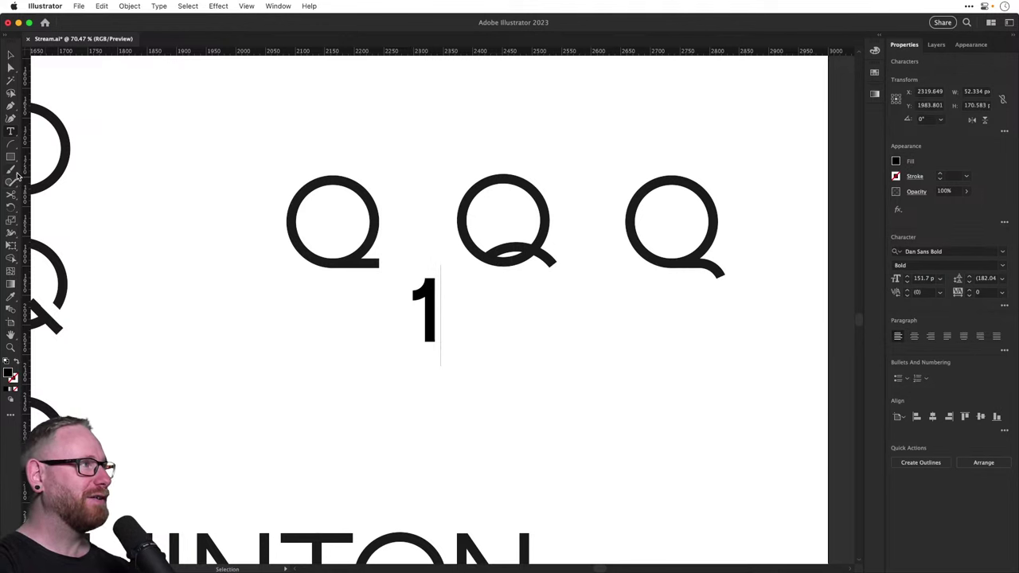
left_click(11, 54)
Place copies of the number label under the second and third Q and change their text to "2" and "3"
left_click_drag(427, 310, 532, 335)
key("super+d")
type("t")
type("2")
double_click(666, 329)
type("3")
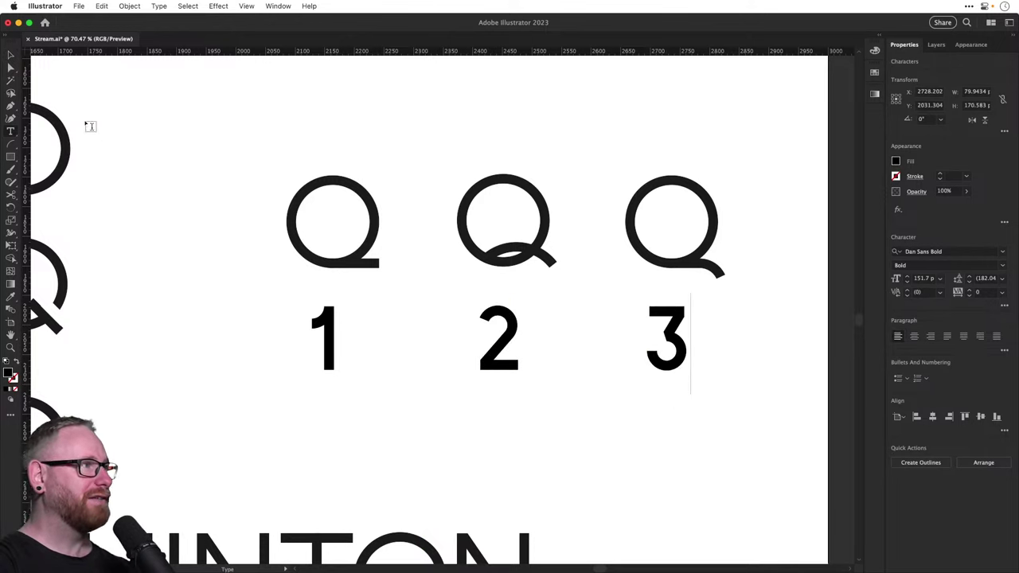
key("Escape")
Recolour the number labels 1, 2 and 3 with the red swatch
left_click_drag(277, 317, 697, 409)
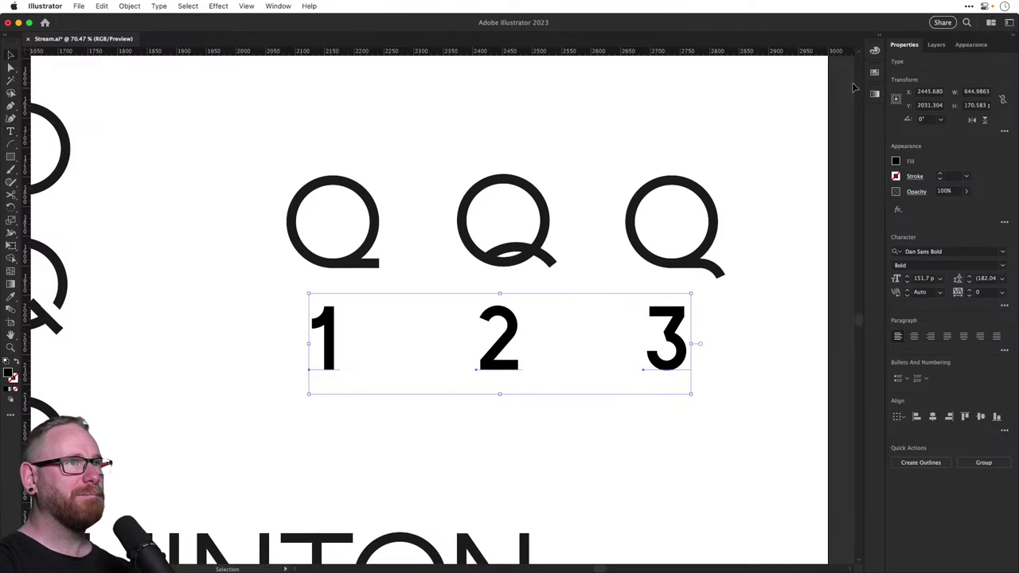
left_click(874, 78)
left_click(768, 100)
left_click(582, 118)
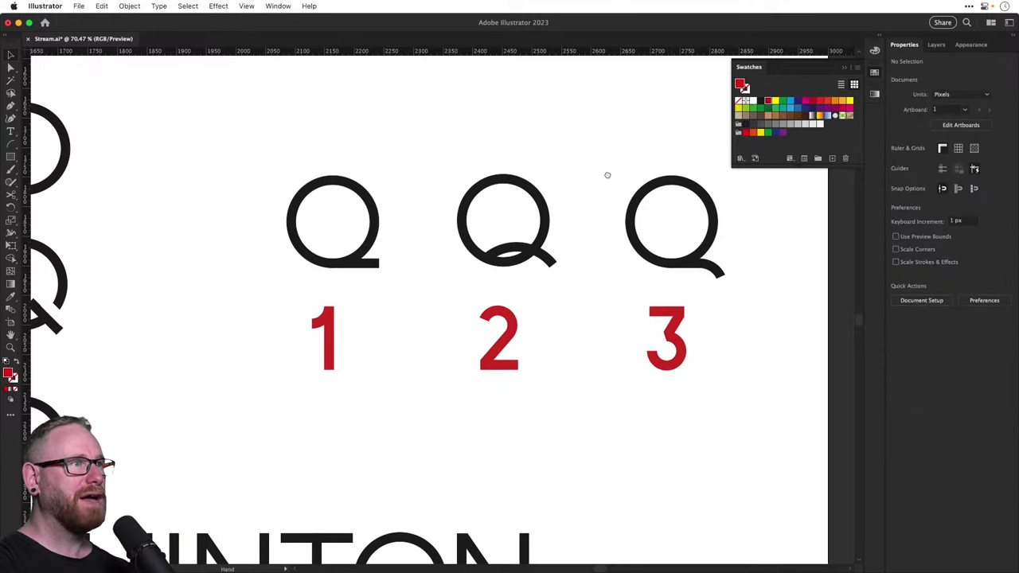
left_click_drag(605, 170, 534, 184)
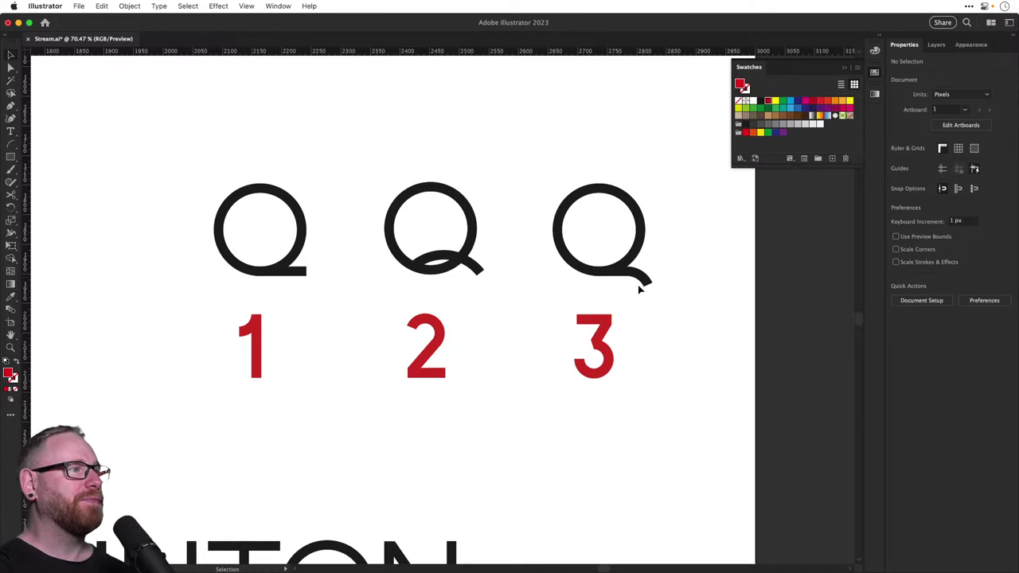
Copy the letters UINTON from the lower wordmark into the blank area above the numbered row of Qs
key("super+minus")
key("super+minus")
key("super+minus")
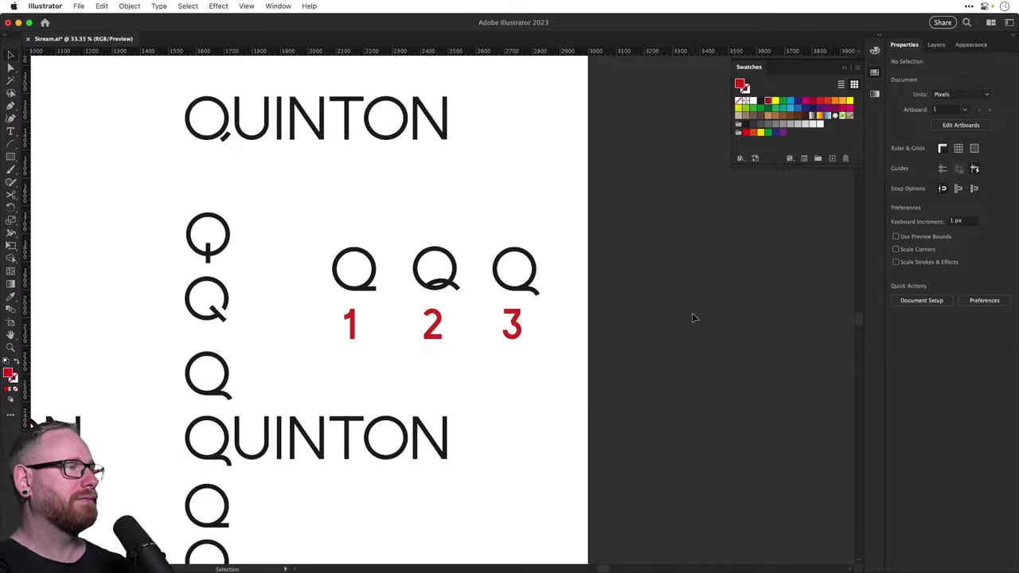
key("space")
left_click_drag(527, 293, 528, 289)
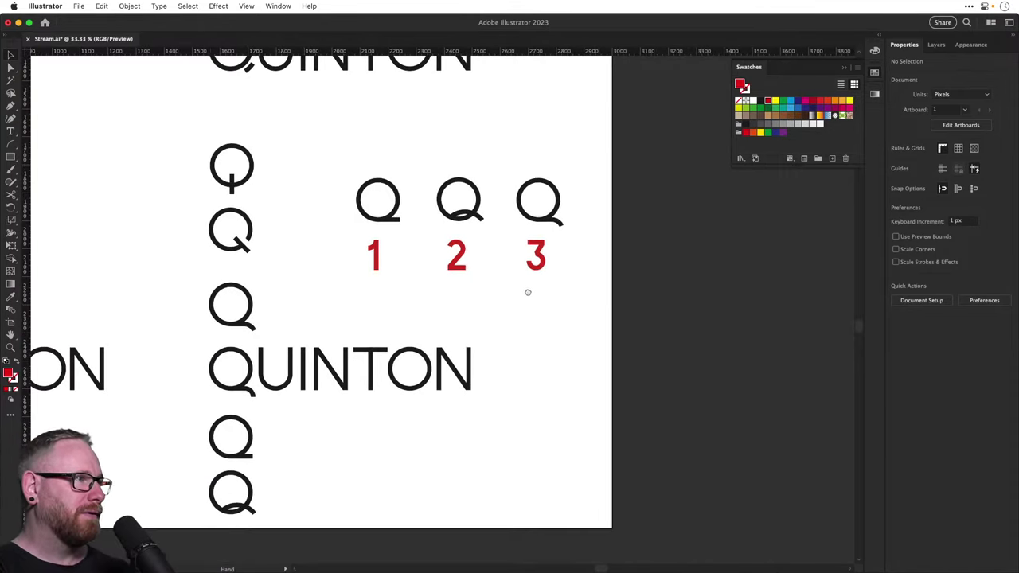
left_click_drag(256, 339, 541, 419)
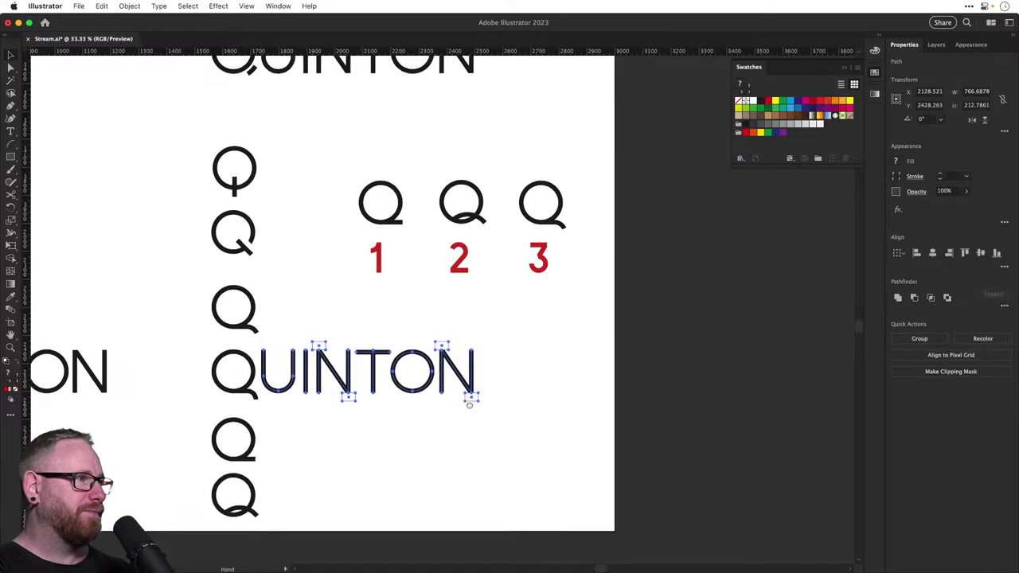
scroll(402, 450, "up", 2)
scroll(402, 450, "left", 2)
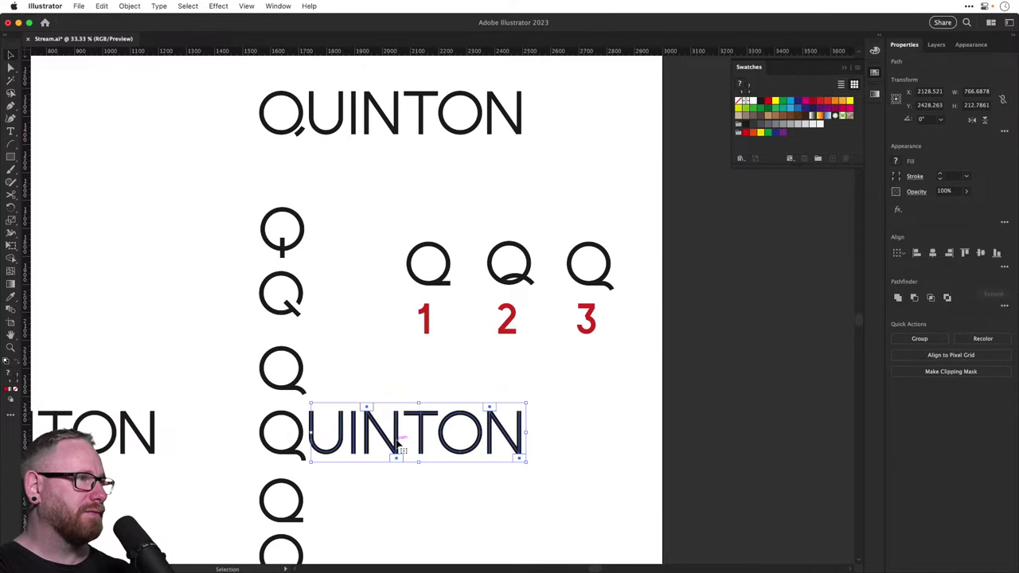
left_click_drag(402, 450, 620, 285)
Copy the crossing-arc Q numbered 2 in front of the copied UINTON letters
key("z")
key("v")
left_click_drag(469, 274, 620, 384)
left_click_drag(565, 348, 305, 223)
Draw a path from the Q's tail that curves down and runs as a straight underline to the end of the last N
key("super+shift+a")
left_click(12, 106)
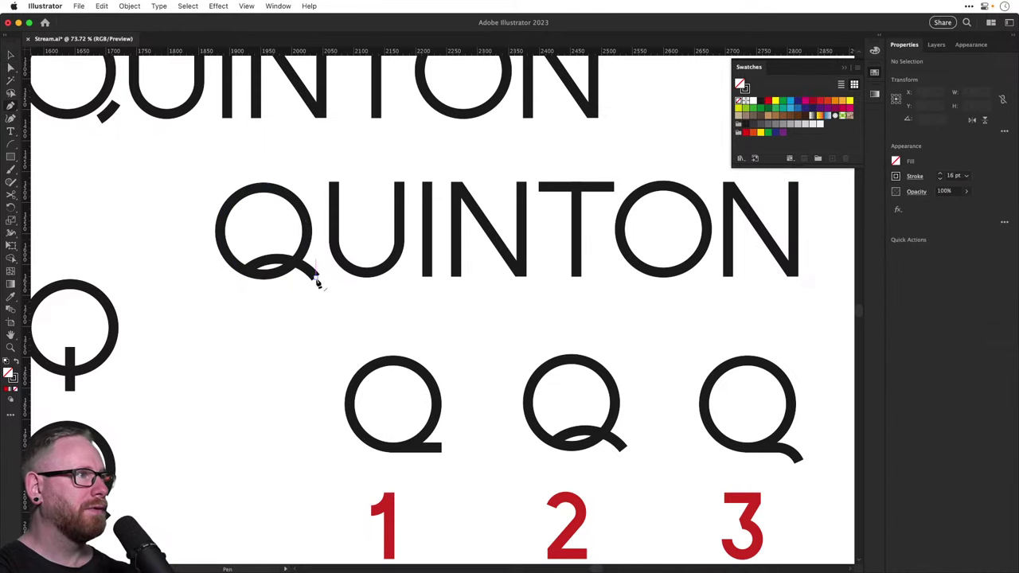
left_click(316, 276)
left_click_drag(367, 301, 397, 301)
key("space")
left_click_drag(415, 301, 311, 301)
left_click(693, 301)
key("super+shift+a")
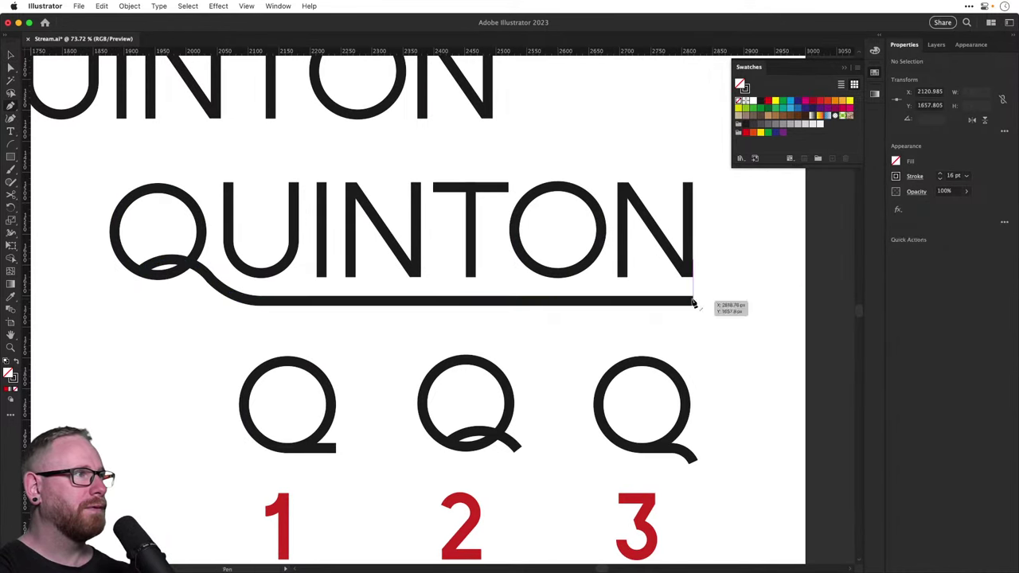
Move the underlined QUINTON wordmark up into the blank area beside the typeface samples
key("a")
key("super+minus")
key("super+minus")
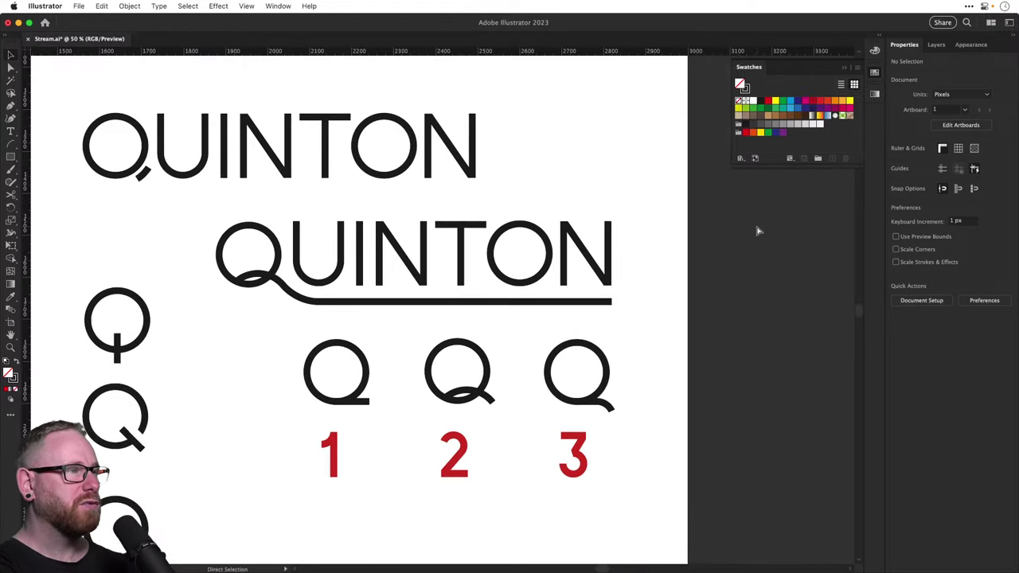
key("v")
left_click_drag(170, 230, 570, 320)
key("super+minus")
key("super+minus")
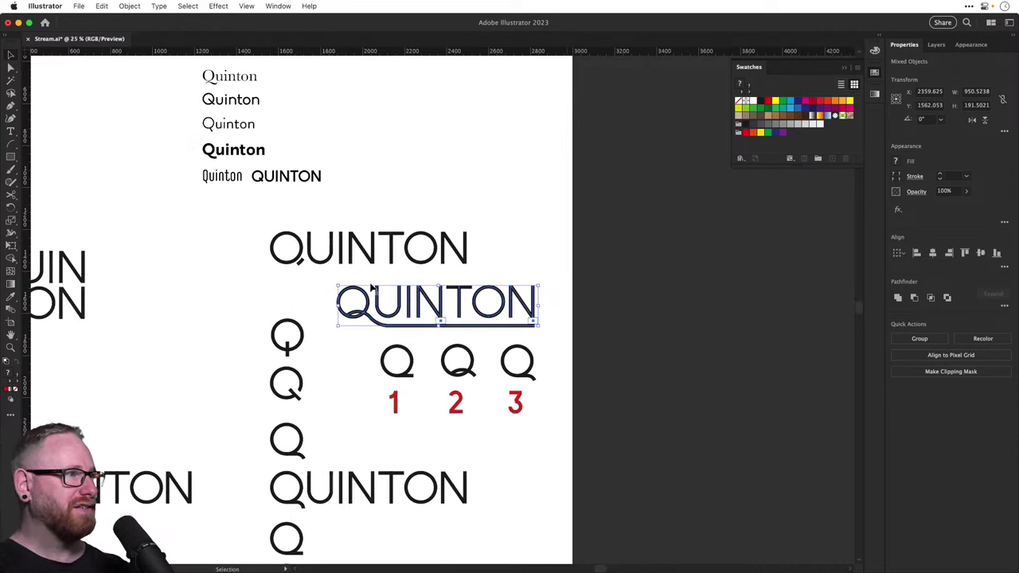
left_click_drag(417, 316, 414, 116)
left_click(665, 227)
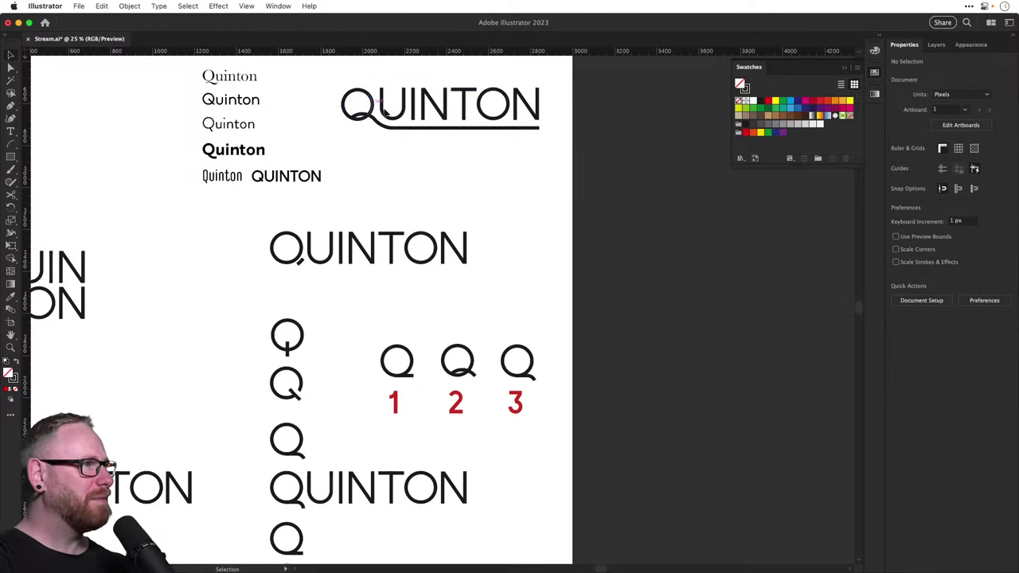
Examine the three numbered Qs and compare them with the curved-tail Q in the lower QUINTON wordmark
key("z")
left_click_drag(442, 387, 523, 420)
key("v")
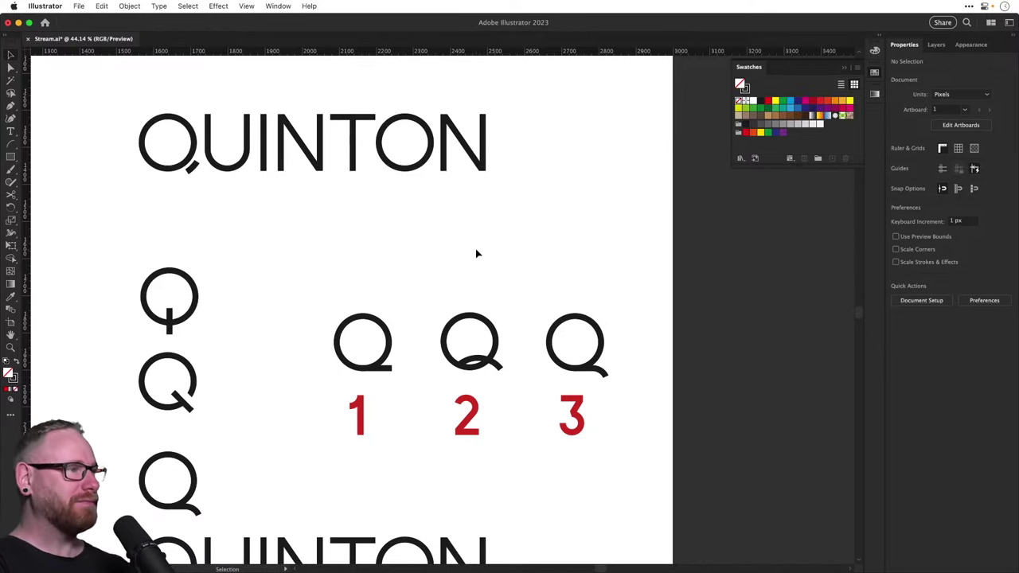
scroll(476, 253, "down", 5)
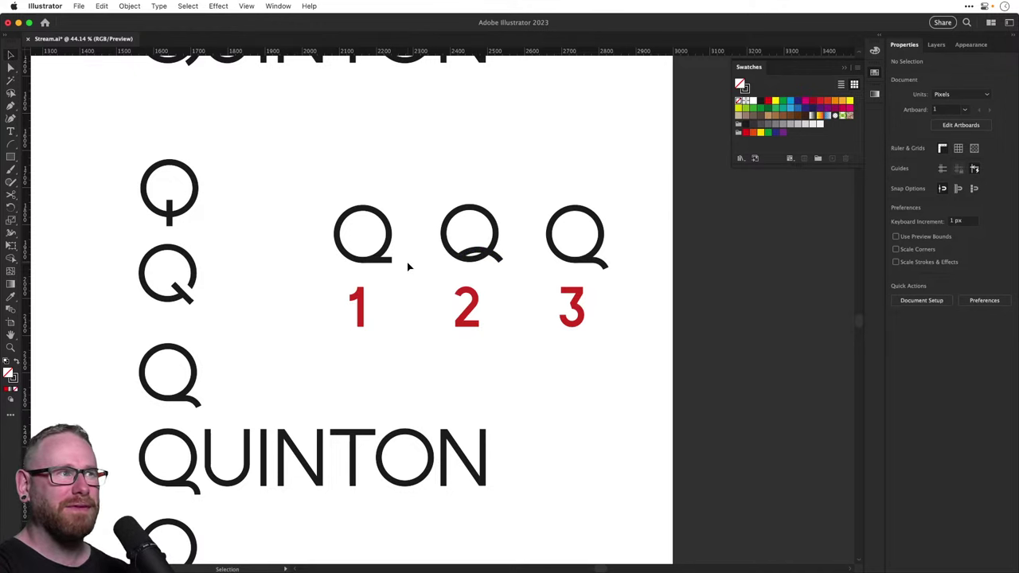
scroll(406, 266, "down", 3)
scroll(407, 266, "left", 3)
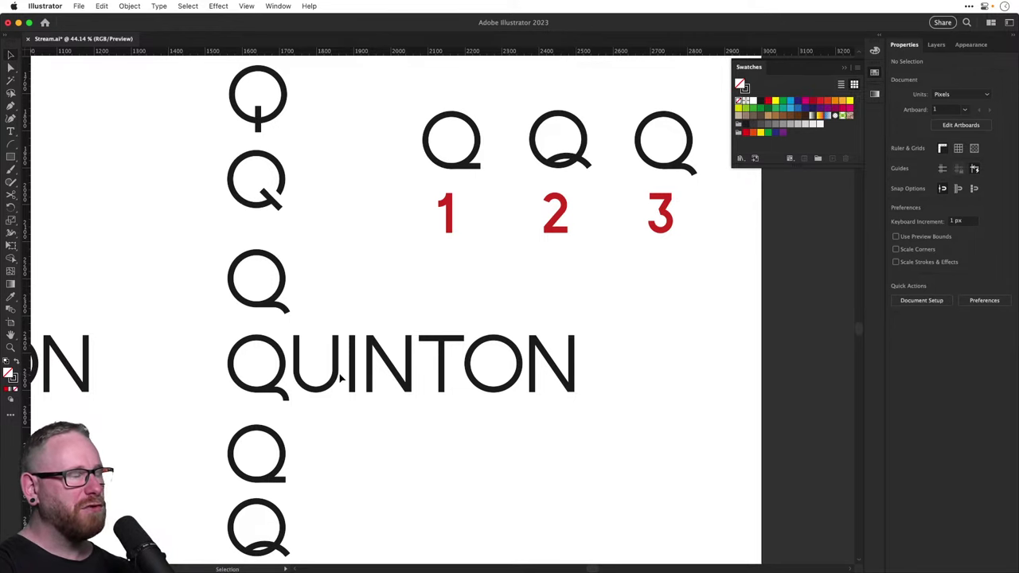
key("z")
left_click_drag(296, 358, 336, 367)
scroll(337, 367, "up", 1)
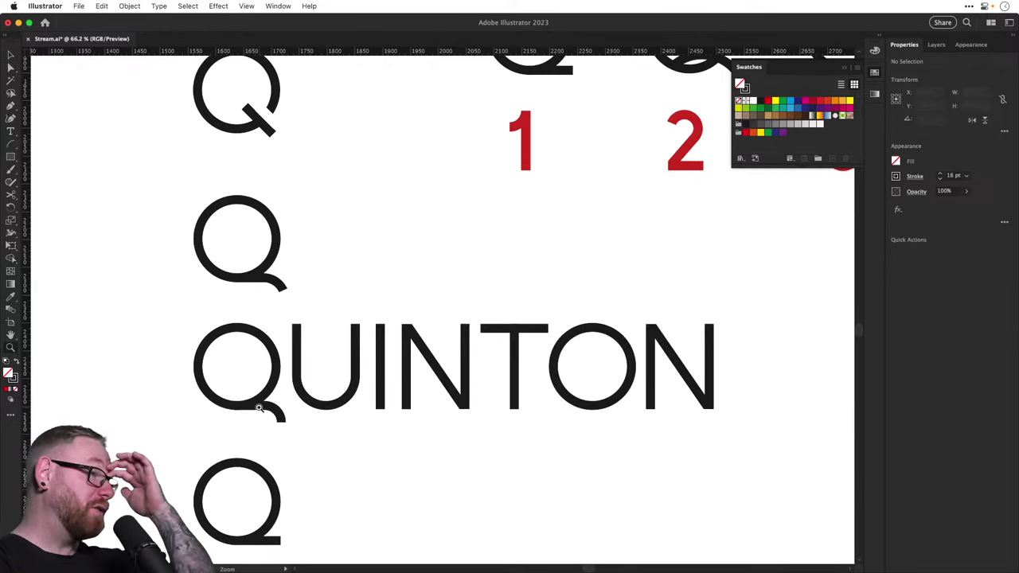
key("v")
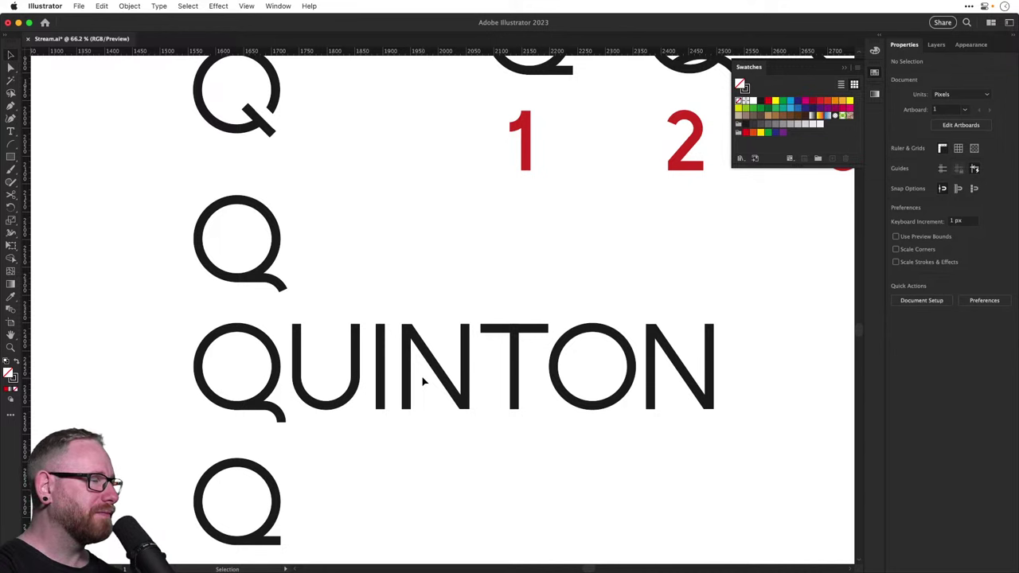
left_click_drag(289, 312, 414, 398)
key("super+z")
key("v")
left_click(411, 296)
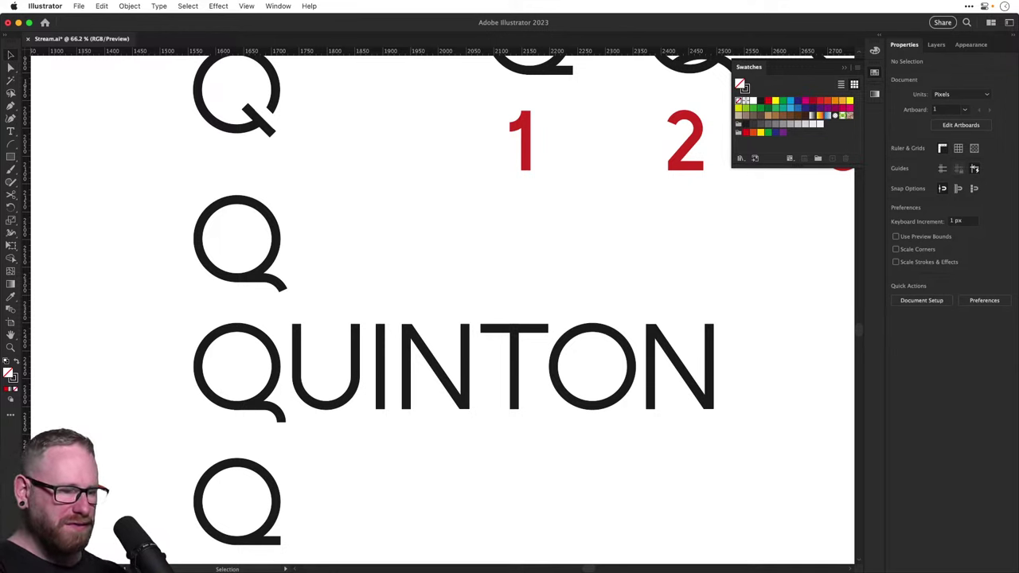
key("super+Tab")
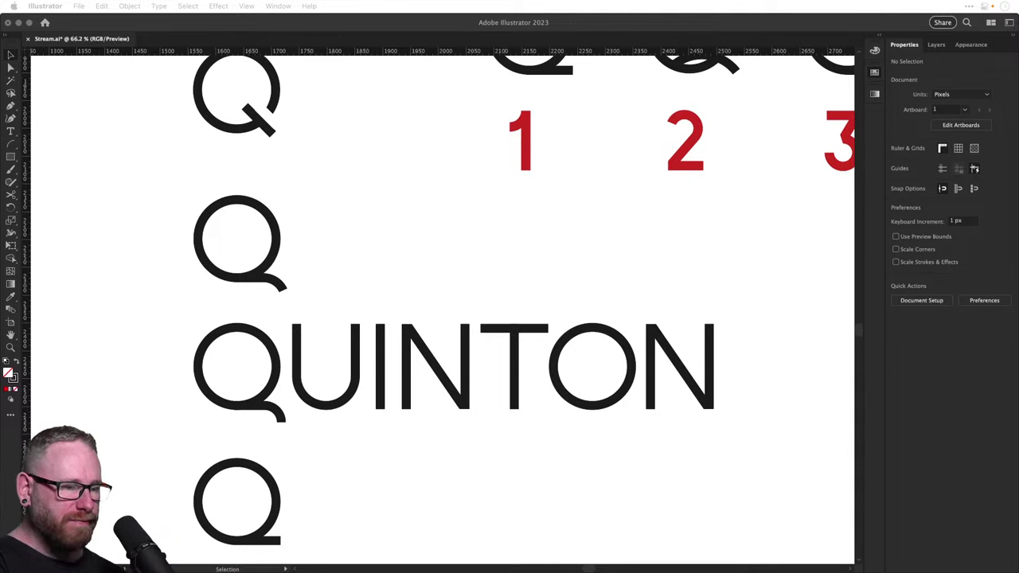
left_click(454, 261)
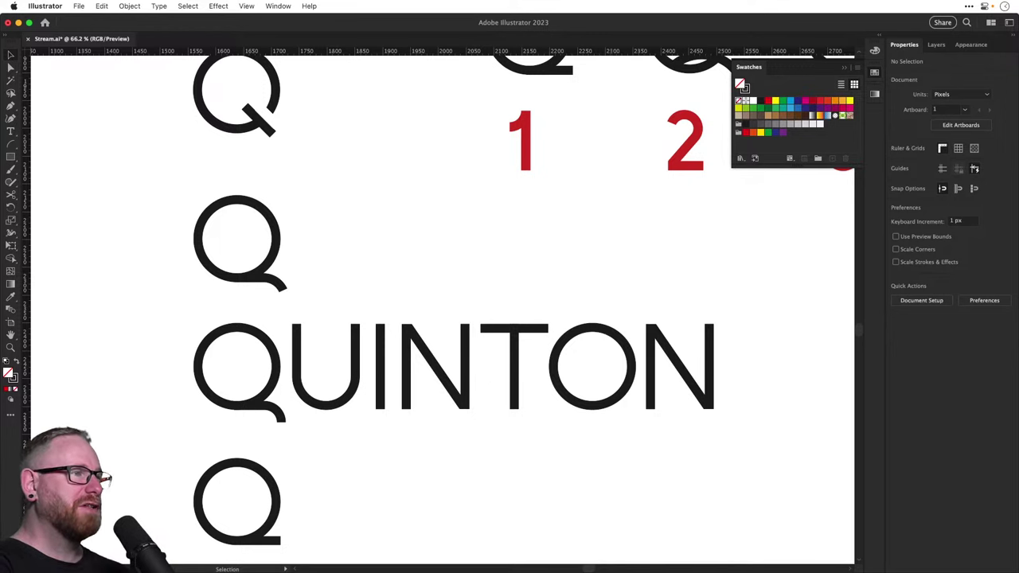
Delete the red number labels 1, 2 and 3 below the row of Qs
key("super+minus")
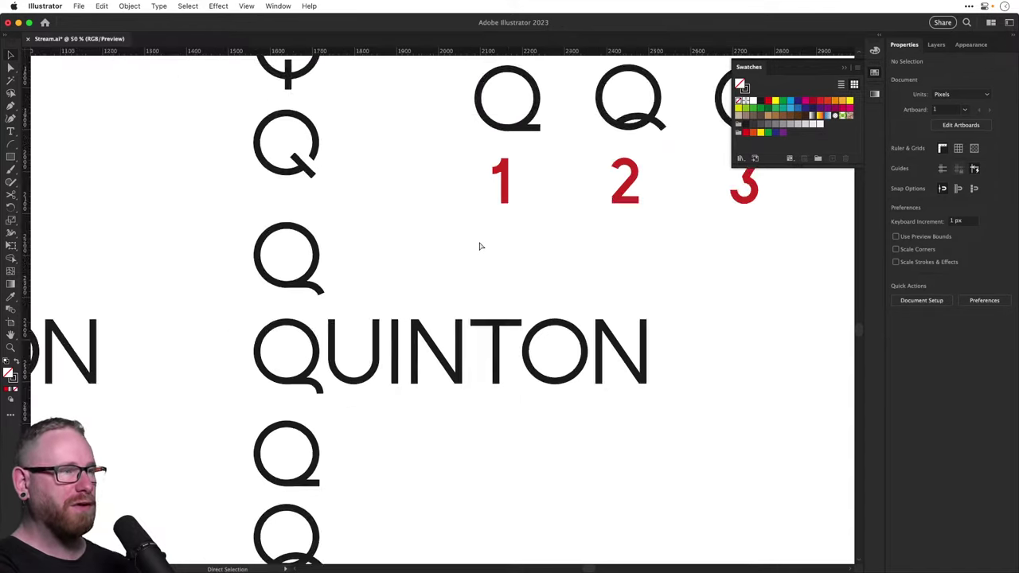
key("super+minus")
key("super+minus")
left_click_drag(479, 244, 442, 312)
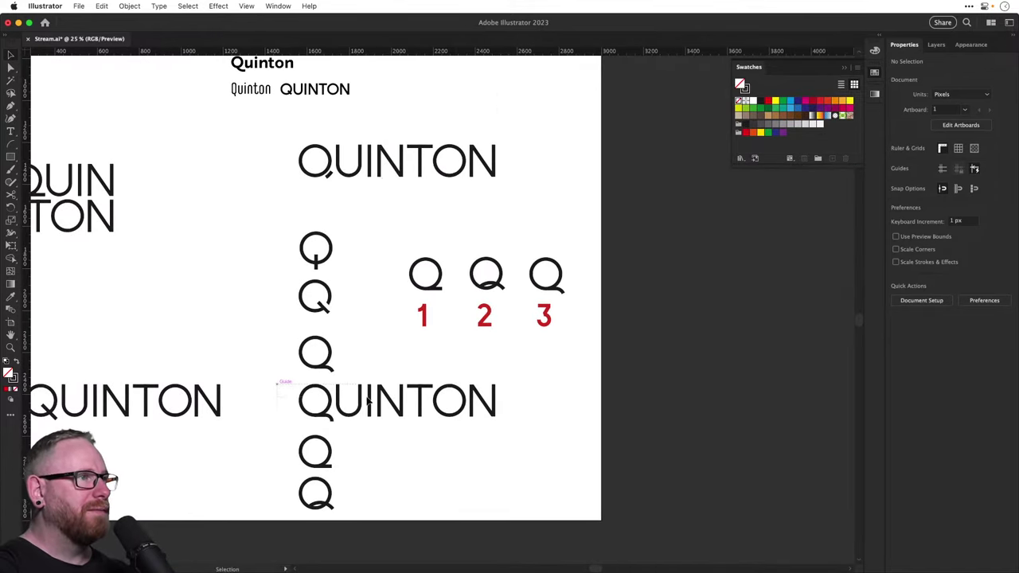
left_click(473, 422)
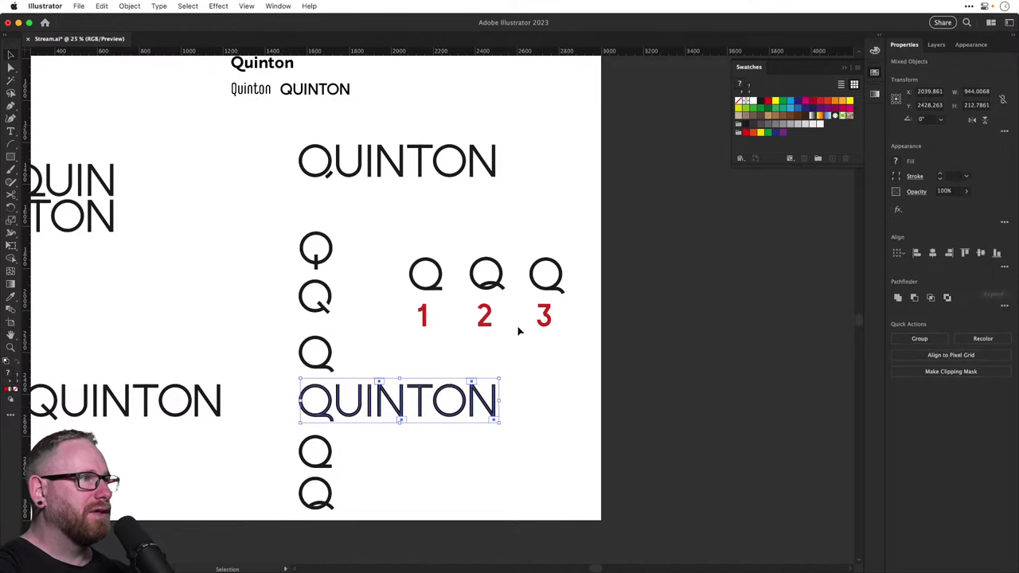
left_click(555, 287)
key("a")
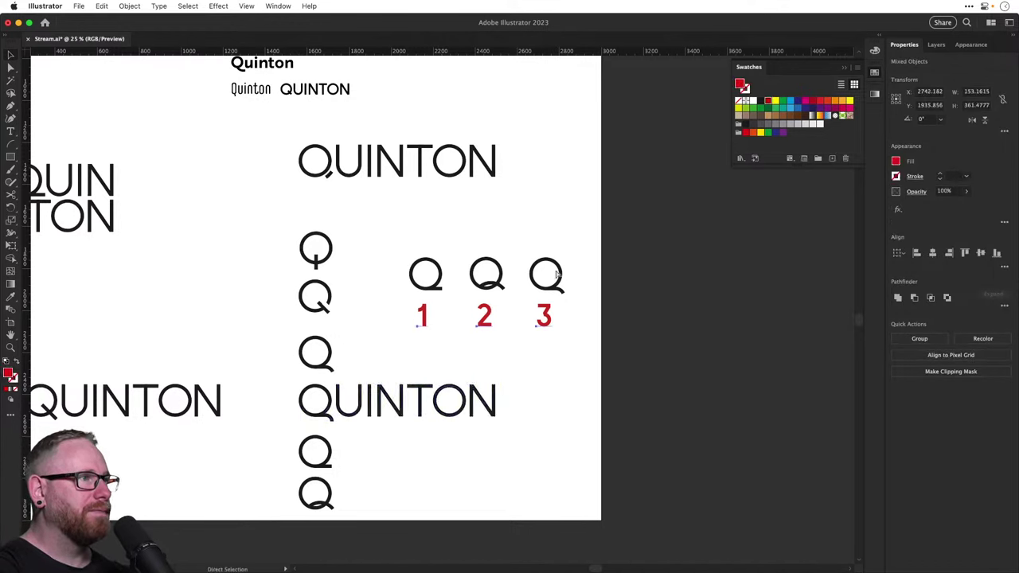
key("Delete")
Copy the third Q onto the lower wordmark's Q, group it, and align it to the existing Q's left and top edges
left_click_drag(535, 255, 405, 472)
scroll(275, 415, "up", 5)
key("super+g")
left_click_drag(327, 404, 358, 405)
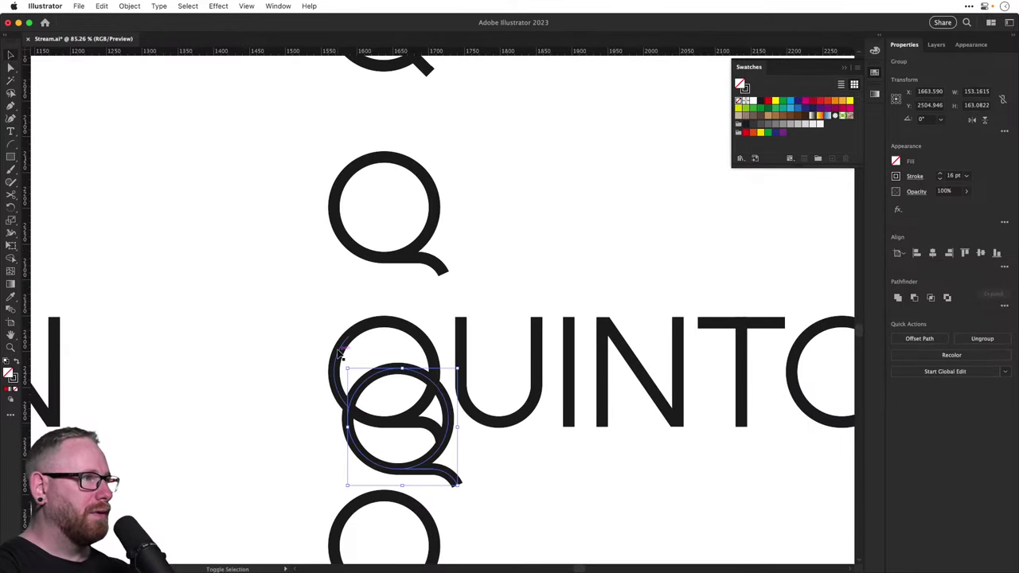
left_click(367, 334)
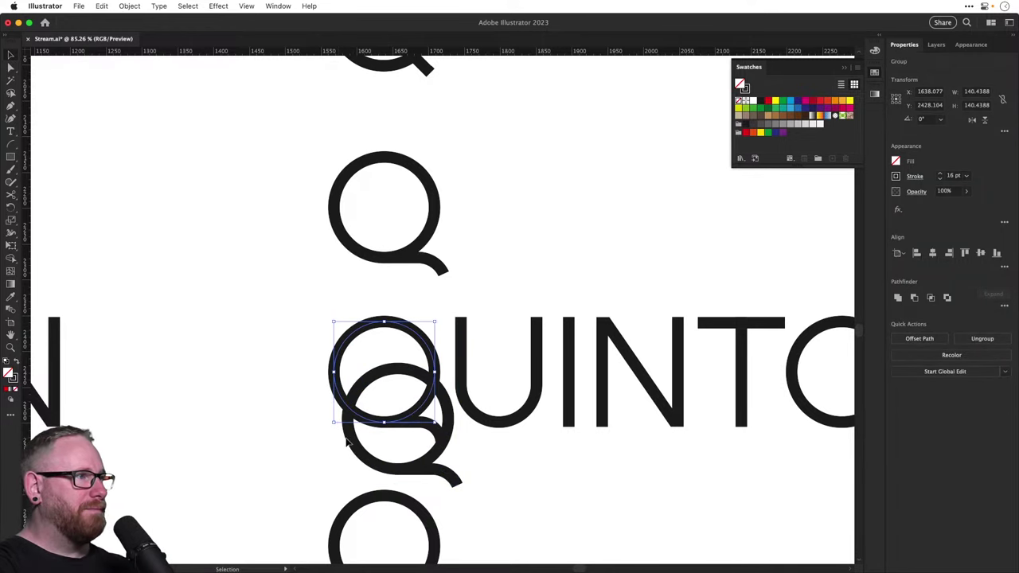
left_click(351, 442, "shift")
left_click(916, 253)
left_click(965, 253)
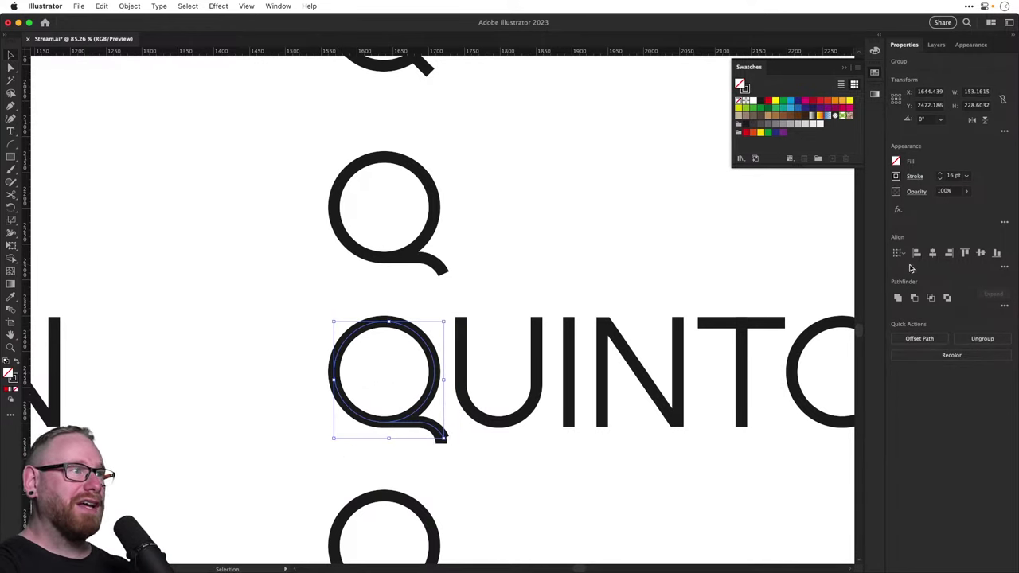
Delete the old Q from the lower wordmark and ungroup the shortened-tail Q that replaces it
left_click(415, 344)
left_click(353, 334)
key("Delete")
left_click_drag(312, 322, 446, 443)
key("BackSpace")
key("super+z")
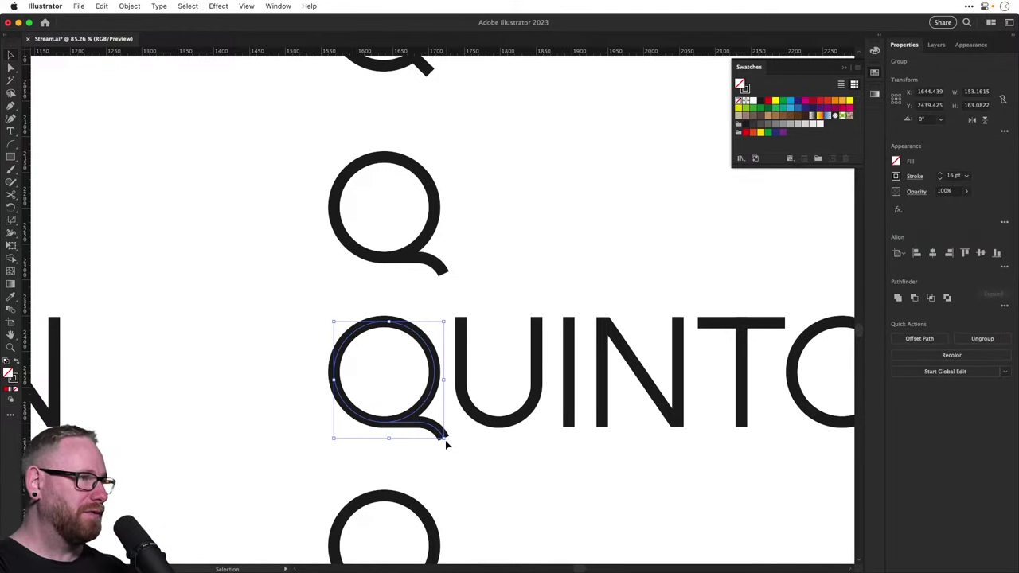
key("super+shift+g")
left_click(473, 449)
left_click(443, 437)
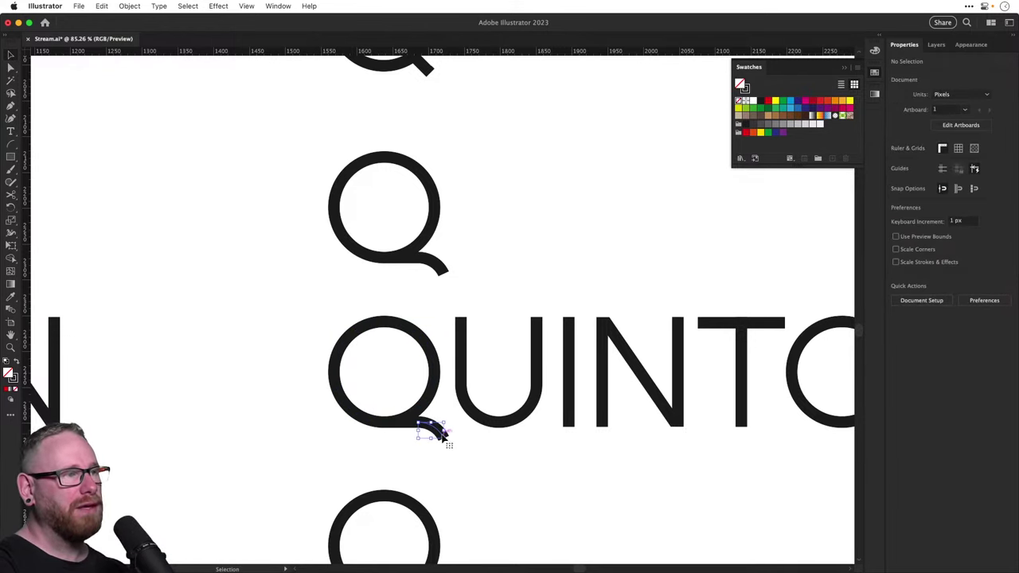
Move the column and row of Q variants away to clear the space around the lower QUINTON wordmark
key("a")
key("super+minus")
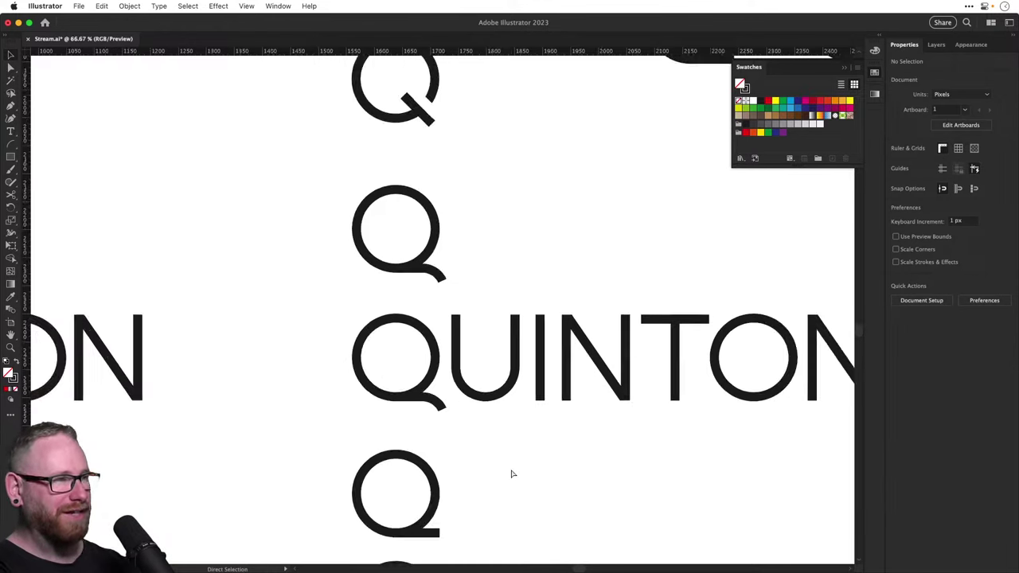
key("super+minus")
key("super+minus")
key("super+minus")
key("v")
scroll(453, 366, "up", 2)
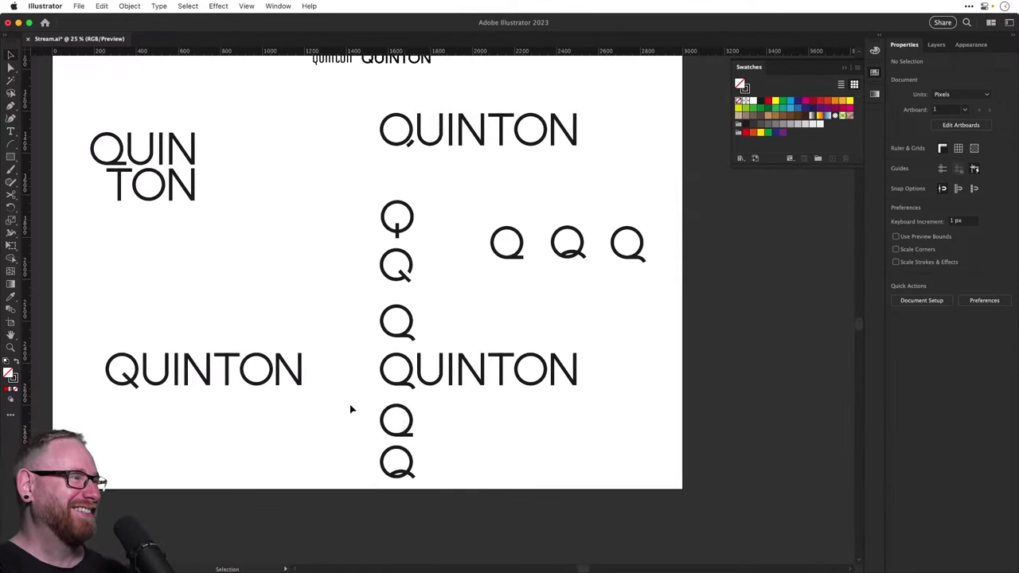
left_click(419, 439)
left_click_drag(405, 437, 109, 278)
left_click_drag(343, 194, 242, 308)
scroll(341, 316, "up", 2)
scroll(341, 316, "right", 3)
left_click_drag(424, 232, 594, 334)
left_click_drag(587, 291, 508, 237)
Show the guides along the cap height and baseline of the lower QUINTON wordmark
left_click(445, 332)
key("super+space")
left_click_drag(394, 400, 485, 382)
key("super+space")
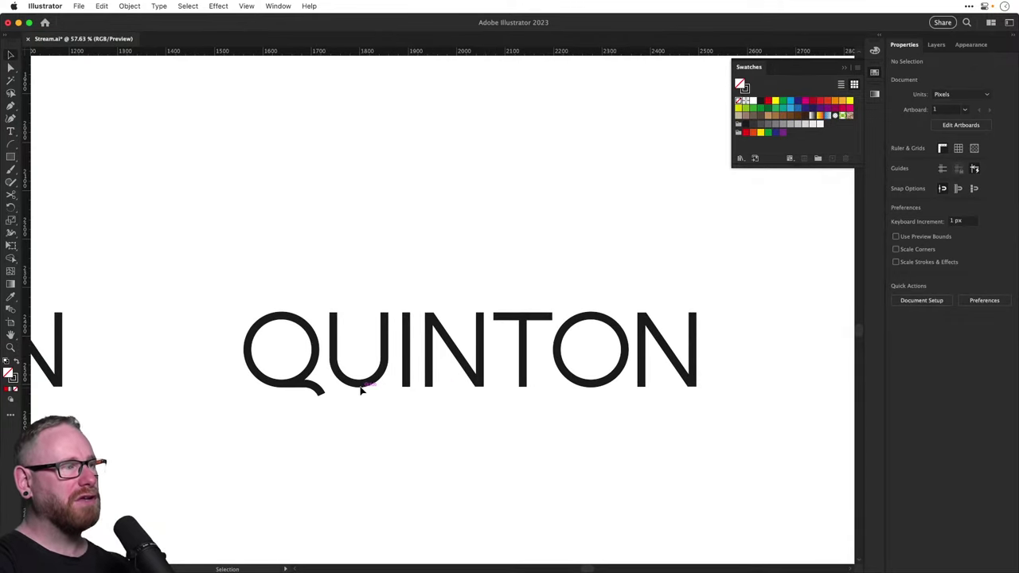
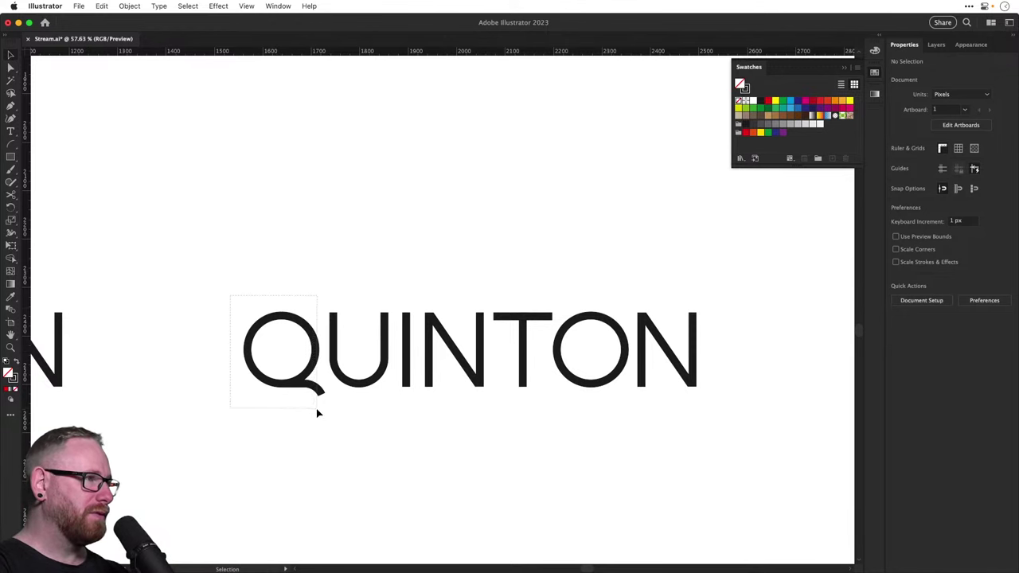
mouse_move(317, 413)
left_mouse_down()
mouse_move(314, 204)
mouse_move(341, 311)
left_mouse_up()
key("z")
left_click_drag(285, 267, 319, 232)
key("super+z")
key("super+semicolon")
key("v")
Duplicate the complete QUINTON wordmark and move the copy straight up, clear of the original
left_click_drag(199, 291, 739, 543)
key("alt+shift+Up")
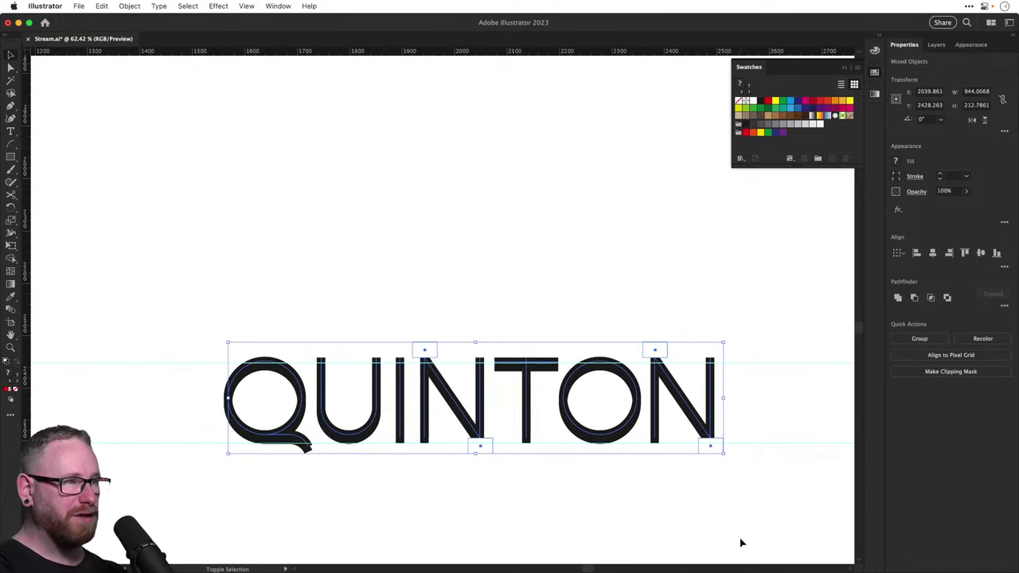
key("shift+Up")
key("shift+Up")
key("shift+Up")
key("shift+Up")
key("shift+Up")
key("shift+Up")
key("shift+Up")
key("shift+Up")
key("shift+Up")
key("shift+Up")
key("shift+Up")
key("shift+Up")
key("shift+Up")
key("shift+Up")
key("shift+Up")
key("shift+Up")
key("shift+Up")
key("shift+Up")
key("shift+Up")
key("shift+Up")
key("shift+Up")
key("shift+Up")
key("shift+Up")
key("shift+Up")
key("shift+Up")
key("shift+Up")
key("shift+Up")
key("shift+Up")
key("shift+Up")
key("shift+Up")
key("shift+Up")
key("shift+Up")
key("shift+Up")
key("shift+Up")
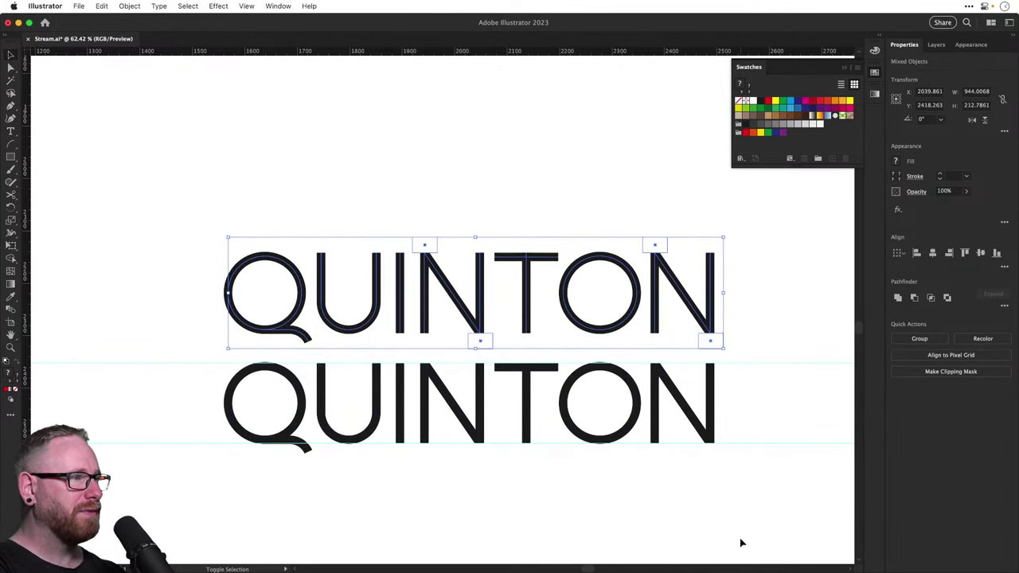
left_click(746, 541)
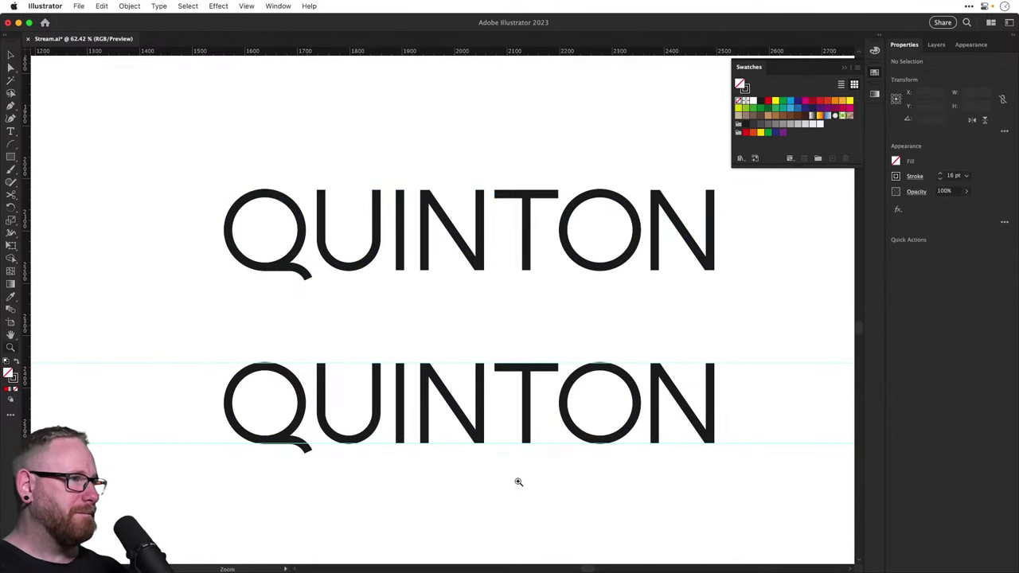
Narrow the U in the lower wordmark and shorten both its stems to turn it into a lowercase u
scroll(382, 467, "up", 3)
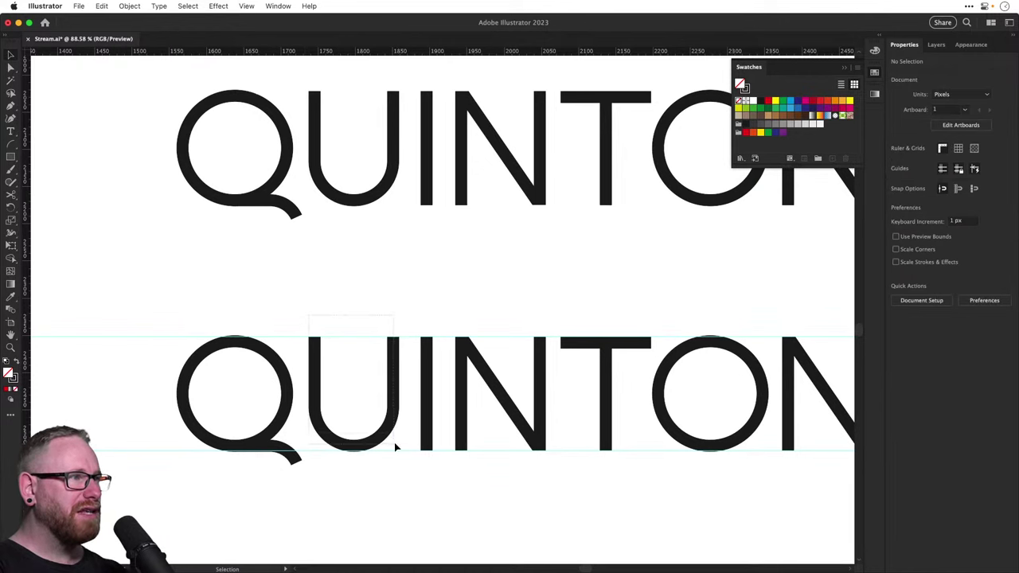
left_click(395, 448)
left_click_drag(396, 338, 381, 361)
key("a")
left_click_drag(307, 355, 378, 384)
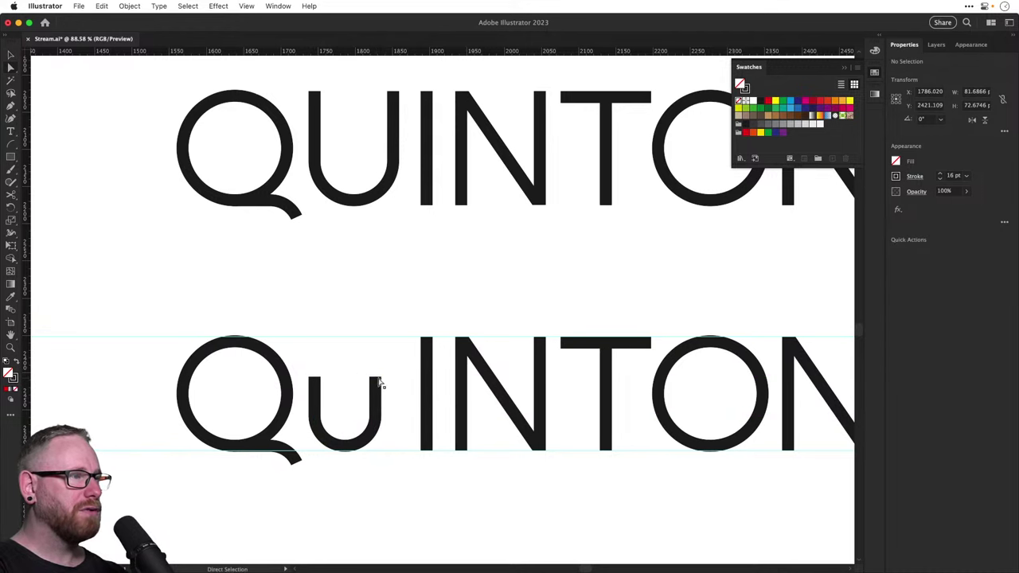
Shorten the I in the lower wordmark to the u's height and move it close beside the u
left_click(427, 358)
left_click_drag(428, 338, 372, 364)
key("super+shift+a")
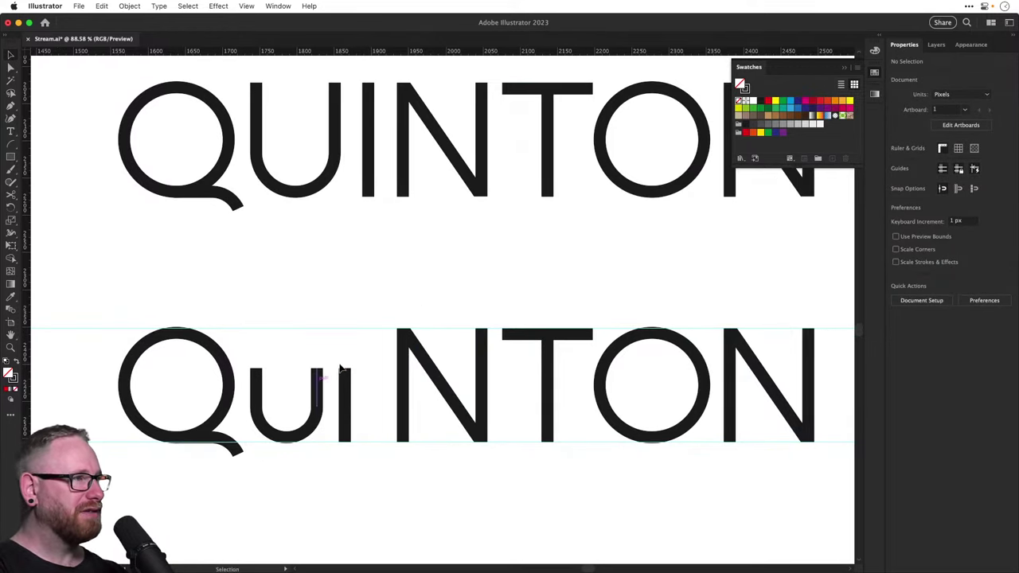
Delete the first N in the lower wordmark and replace it with an inverted copy of the u beside the i
left_click_drag(386, 325, 480, 477)
key("super+z")
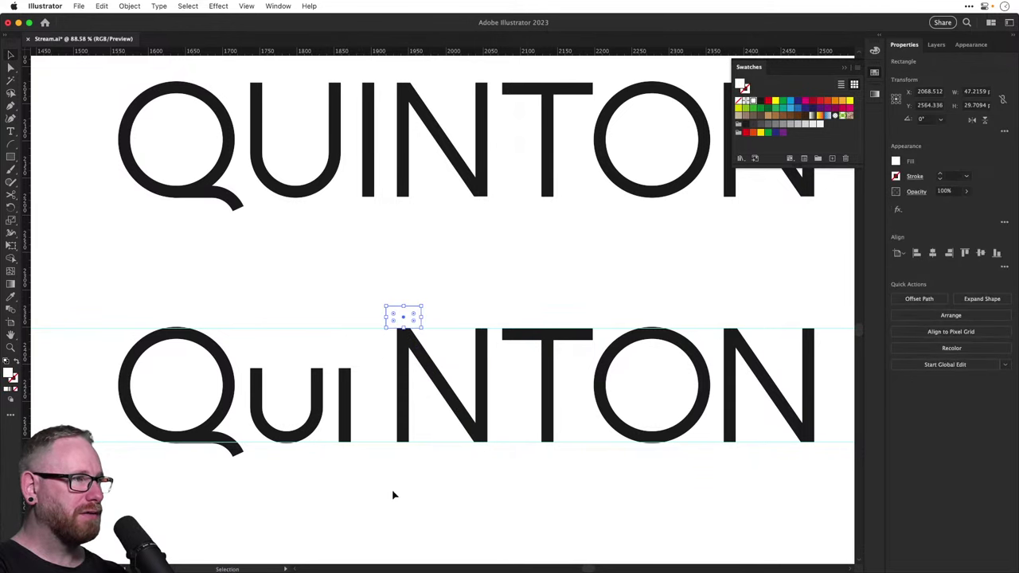
left_click_drag(392, 503, 484, 291)
key("Delete")
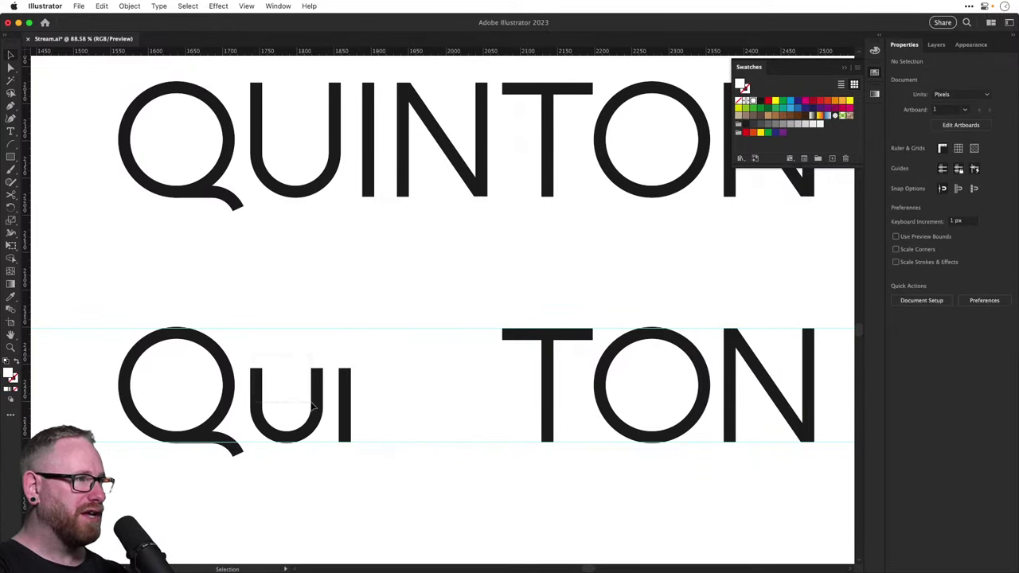
left_click_drag(313, 406, 355, 470)
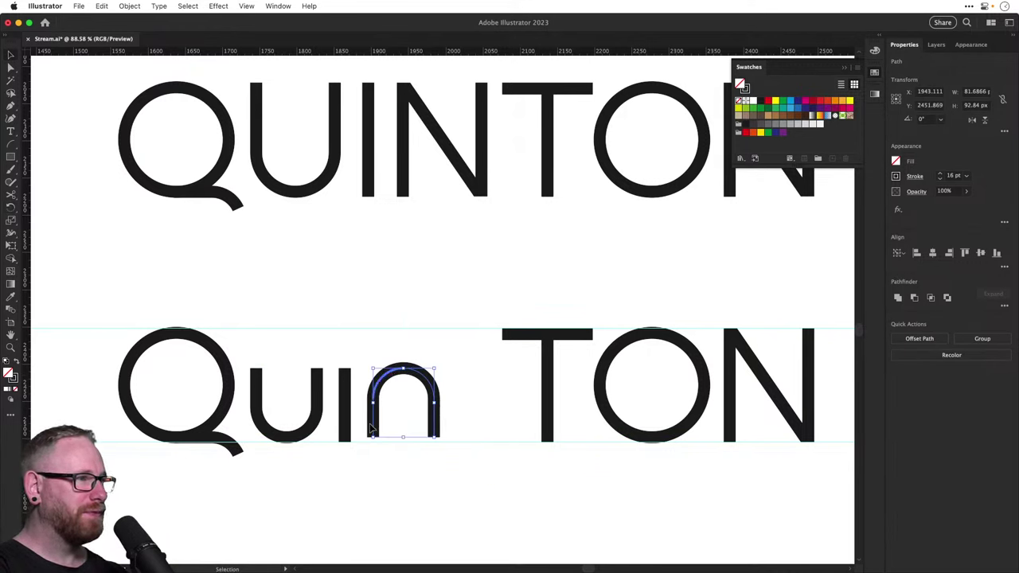
left_click_drag(373, 425, 372, 431)
Delete the crossbar of the T in the lower wordmark and move its stem close beside the n
left_click(531, 347)
left_click(530, 338)
key("Delete")
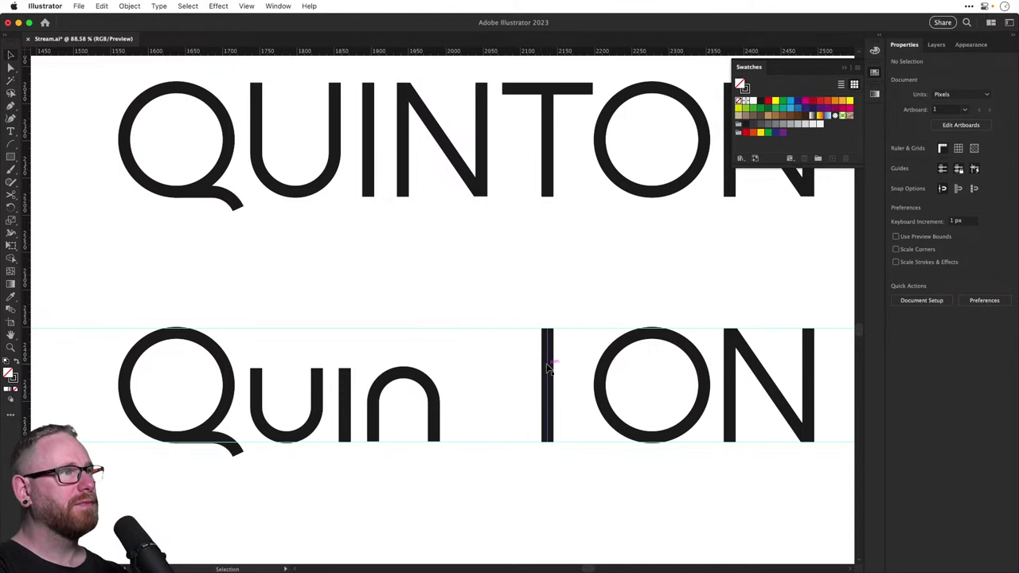
left_click_drag(546, 364, 463, 371)
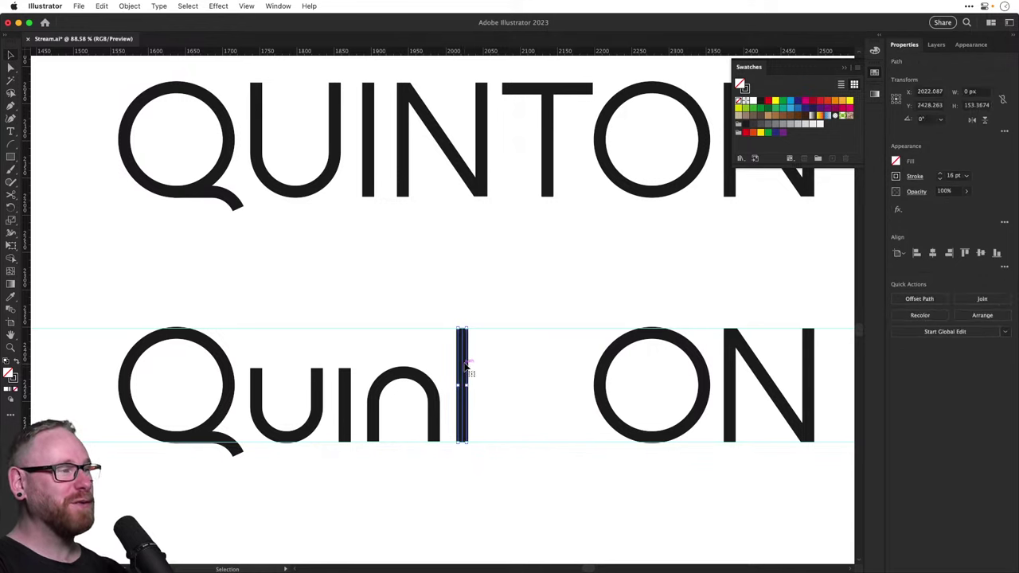
Rotate a copy of the T's stem to horizontal, raise it and shorten it evenly to form the lowercase t's crossbar
key("r")
left_click_drag(548, 395, 496, 442)
key("v")
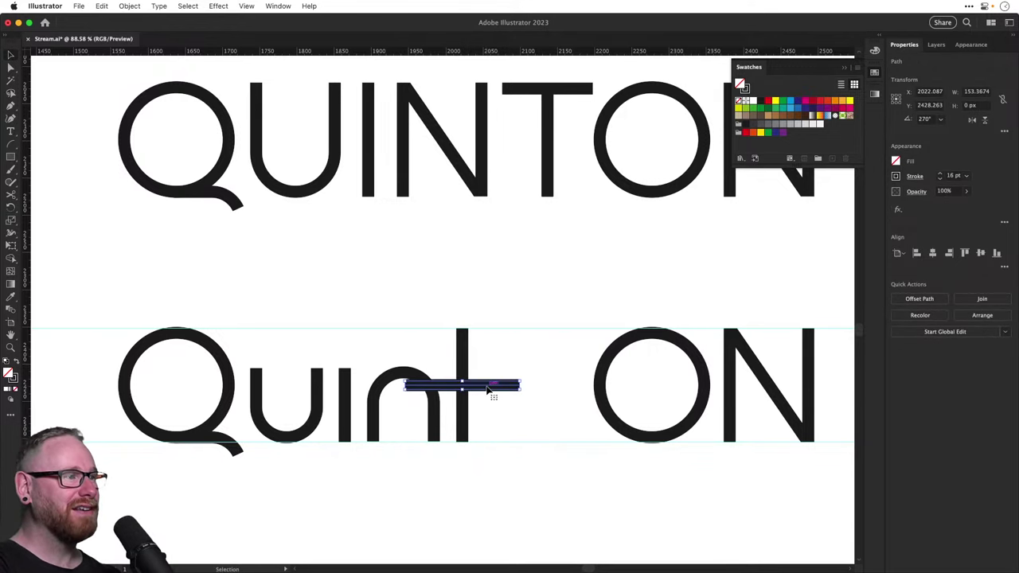
left_click_drag(491, 387, 489, 359)
left_click_drag(408, 360, 438, 358)
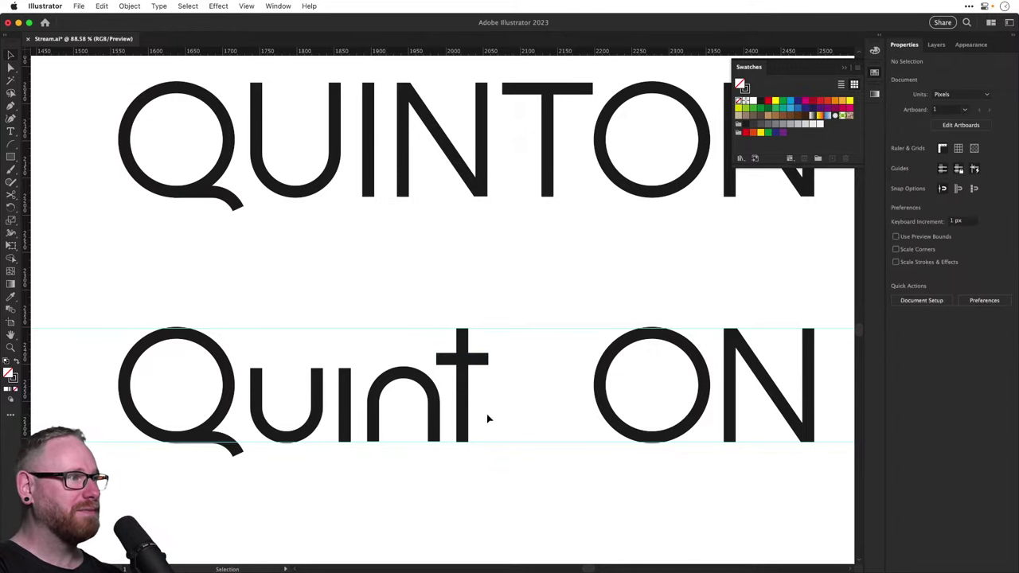
Scale the lower wordmark's O down proportionally to lowercase height and place it beside the t
scroll(467, 405, "right", 3)
left_click(604, 379)
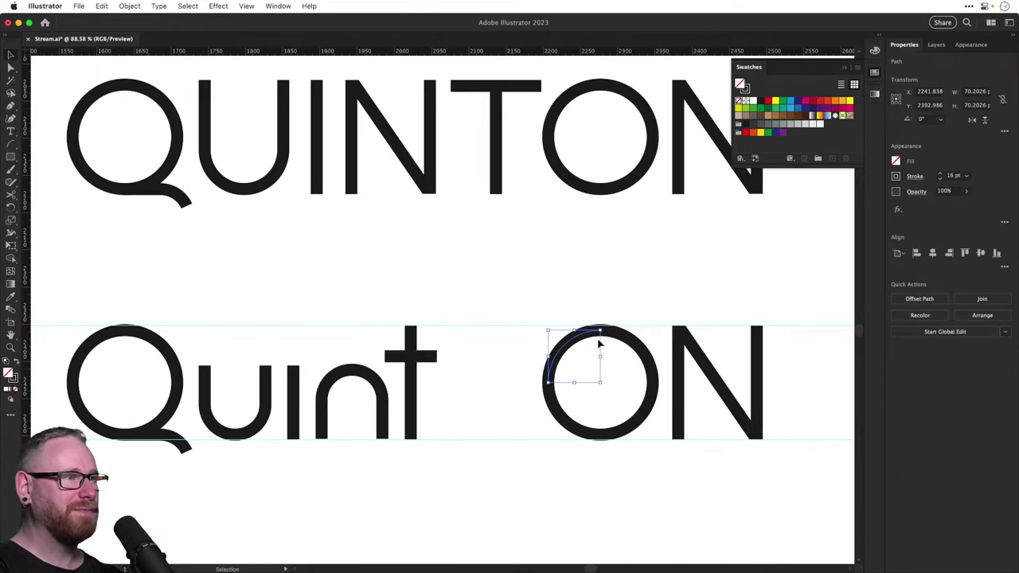
left_click_drag(528, 311, 661, 421)
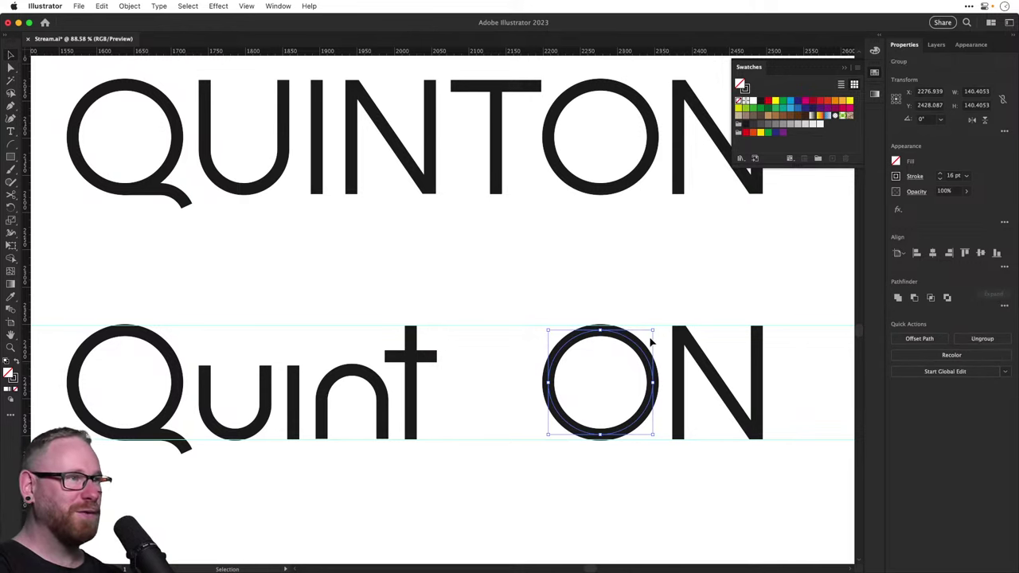
left_click_drag(655, 330, 506, 400)
key("z")
key("v")
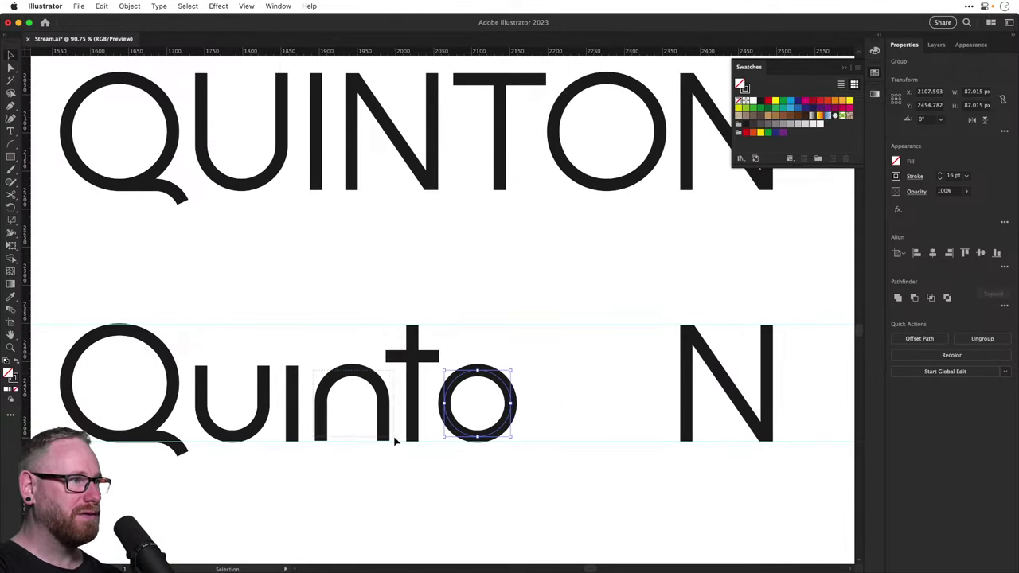
Replace the final N of the lower wordmark with a copy of the lowercase n placed beside the o
left_click_drag(394, 440, 603, 423)
left_click_drag(668, 487, 823, 268)
key("Delete")
left_click_drag(609, 393, 638, 382)
left_click(645, 383)
key("super+minus")
key("super+minus")
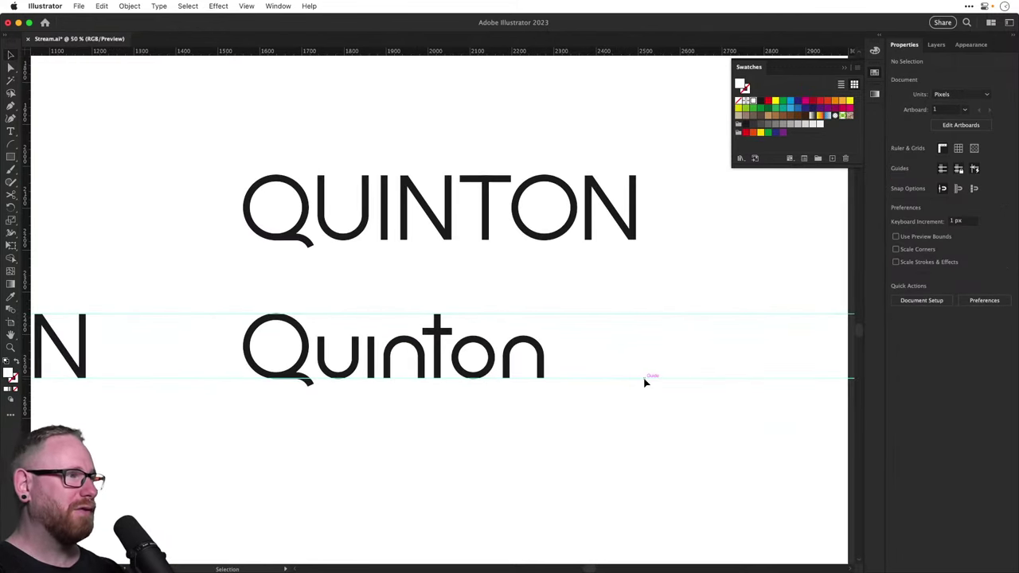
Move the complete uppercase QUINTON wordmark further up, away from the lowercase version
scroll(238, 260, "up", 3)
left_click_drag(667, 360, 262, 319)
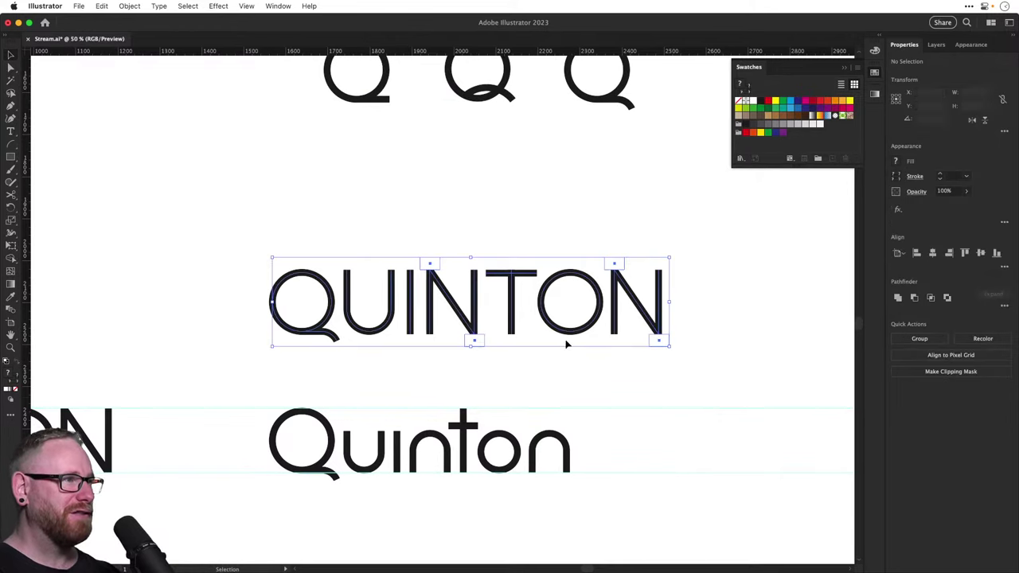
left_click_drag(394, 308, 391, 271)
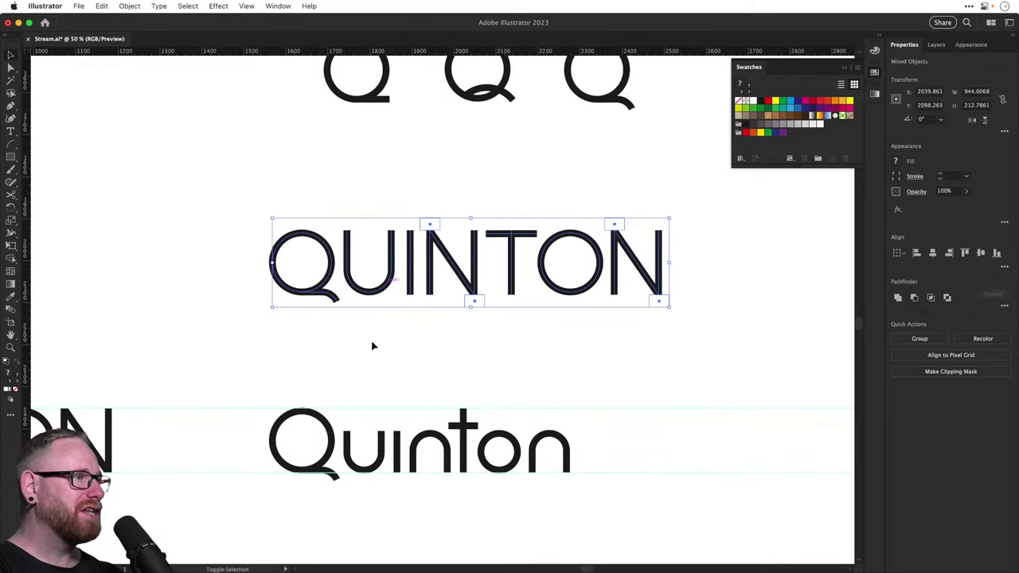
scroll(412, 488, "up", 6)
left_click(384, 516)
Nudge the lower wordmark's Q and its tail about 8 px toward the u to tighten their spacing
scroll(402, 494, "down", 3)
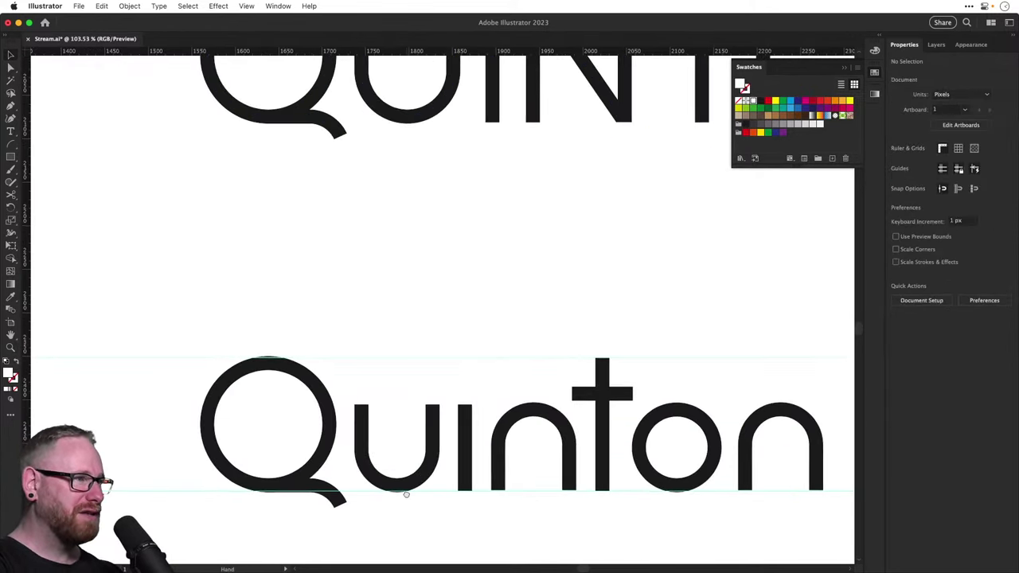
left_click_drag(250, 499, 347, 369)
left_click_drag(338, 302, 337, 302)
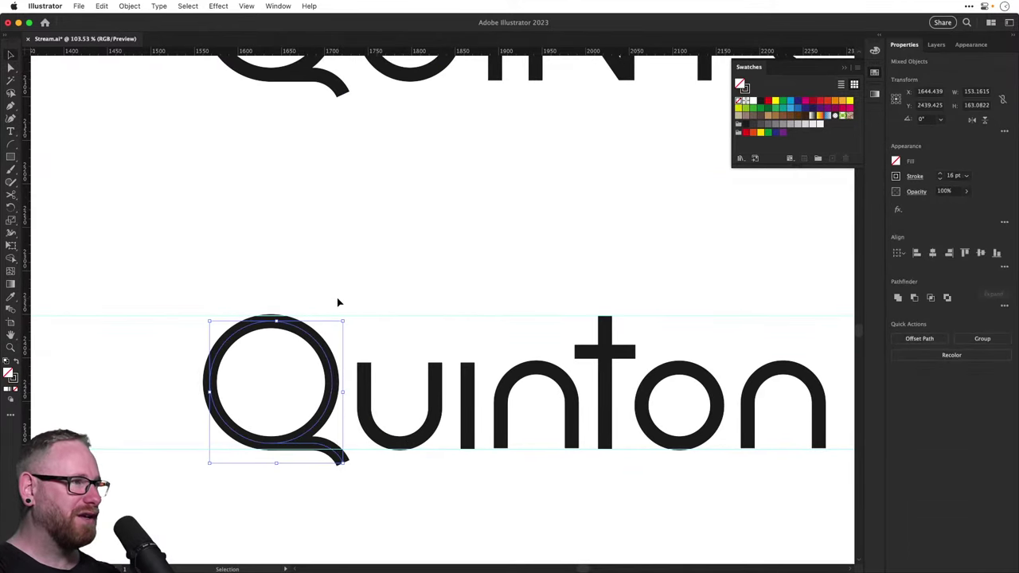
key("Right")
key("Right")
key("Right")
key("Right")
key("Right")
key("Right")
key("Right")
key("Right")
left_click(337, 303)
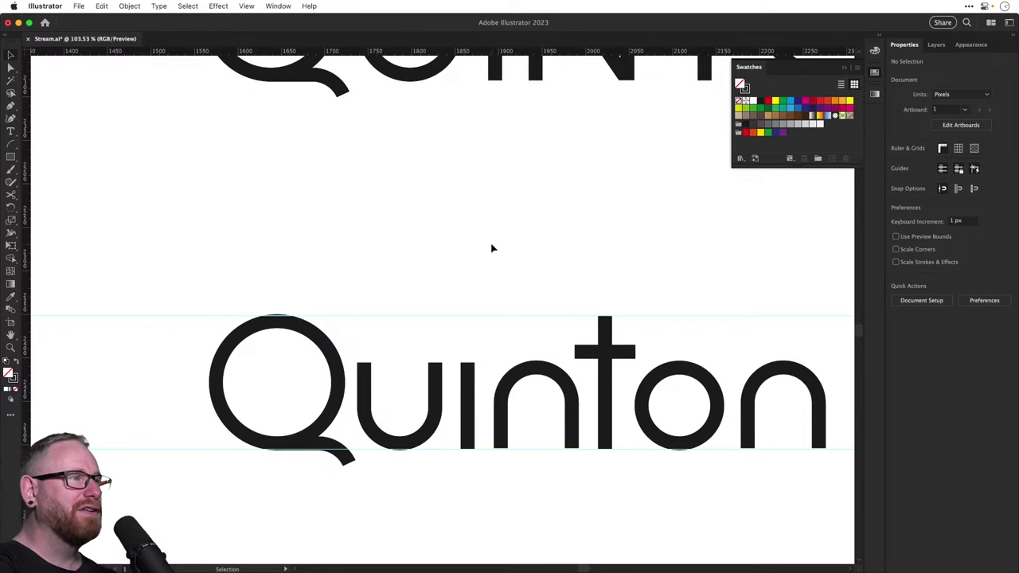
Try to move the right curve segment of the first n across to the u and i
left_click_drag(538, 295, 489, 282)
key("z")
left_click_drag(406, 376, 558, 417)
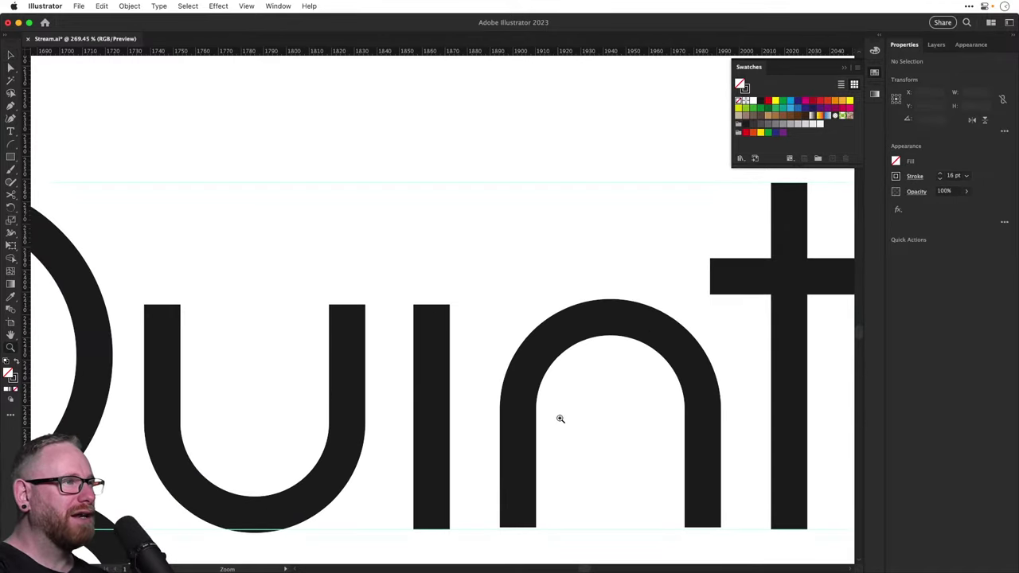
key("v")
left_click(603, 319)
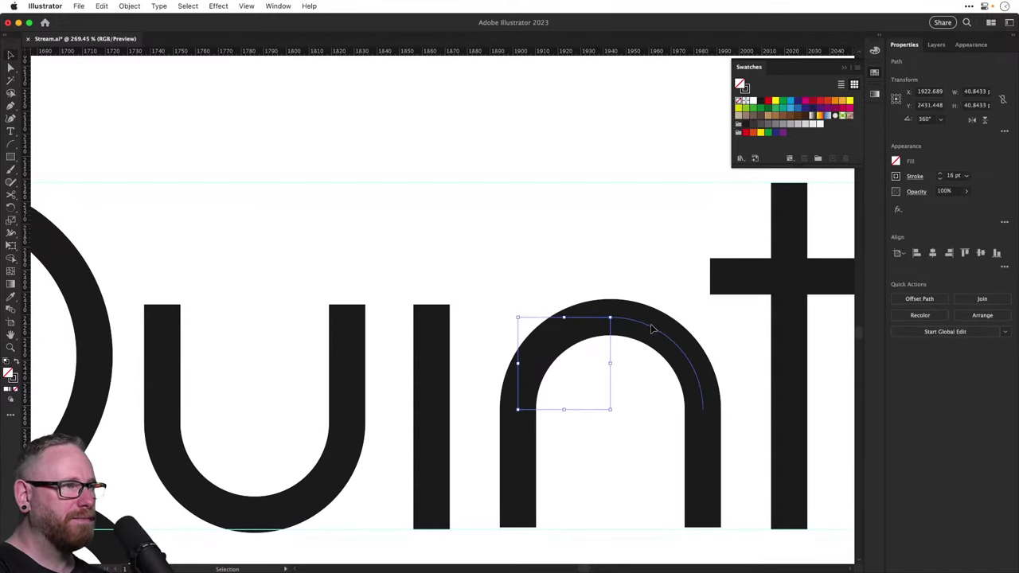
left_click_drag(654, 328, 378, 331)
key("super+z")
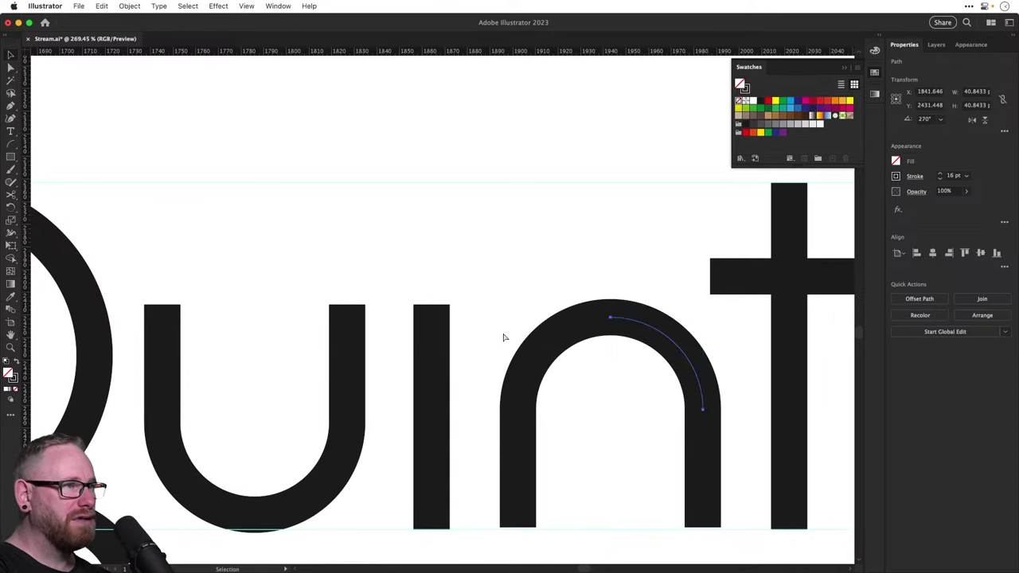
Add a horizontal x-height guide aligned exactly with the flat tops of the u and i
key("space")
left_click_drag(621, 317, 554, 326)
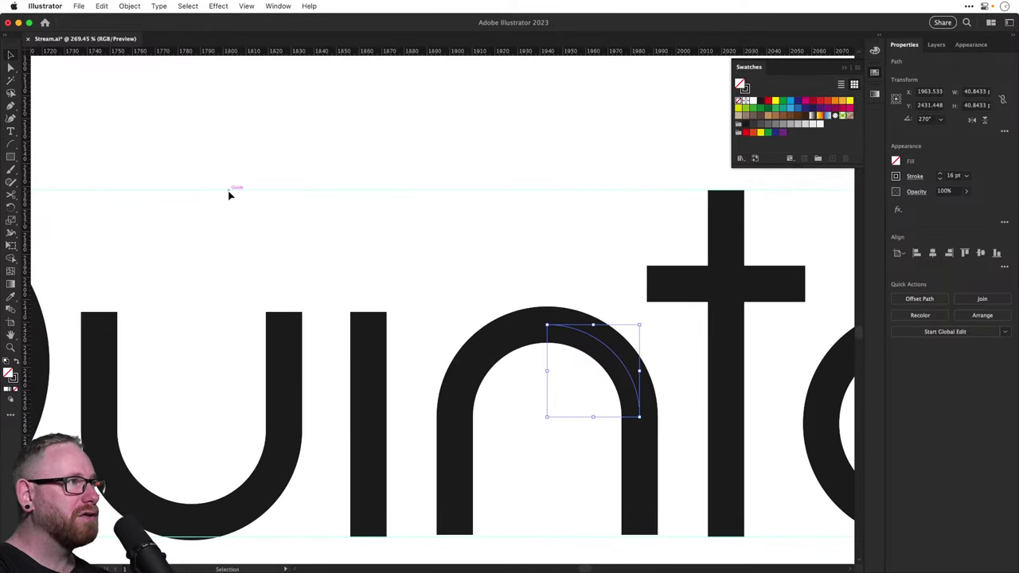
left_click_drag(264, 52, 289, 311)
key("z")
left_click_drag(256, 305, 514, 394)
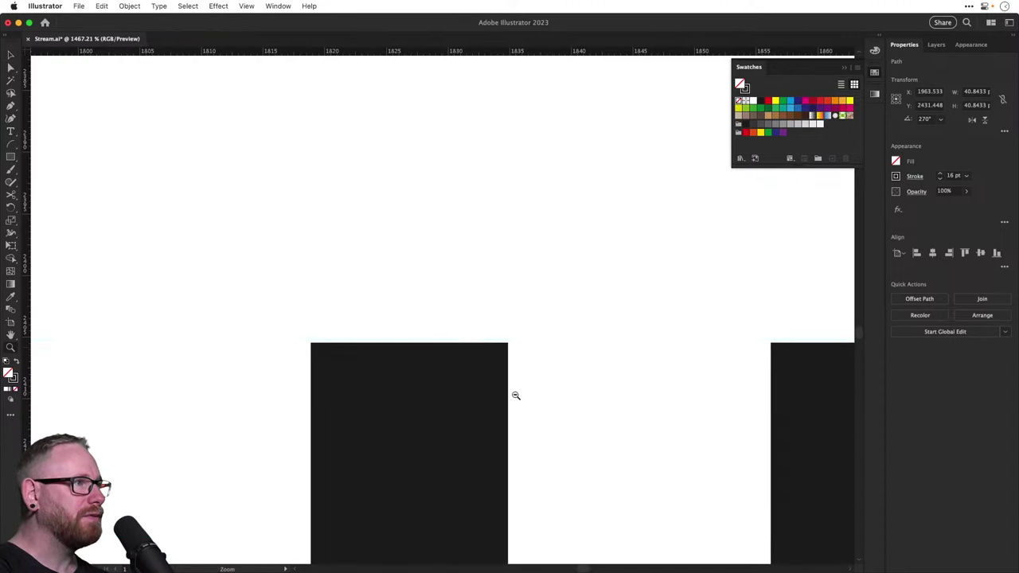
left_click_drag(409, 358, 408, 320)
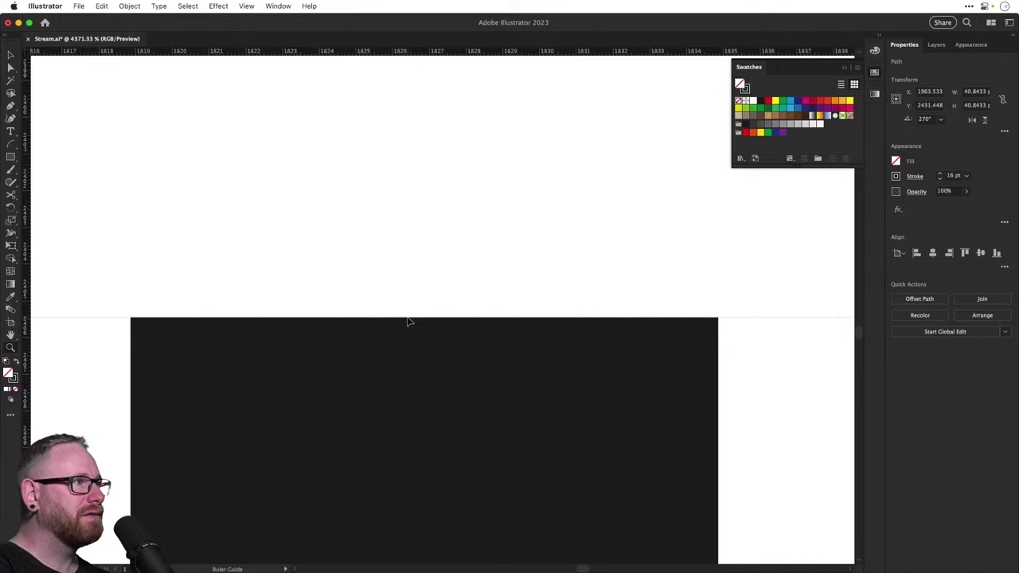
Examine how the round and flat lowercase letters line up against the x-height and baseline guides
scroll(422, 307, "down", 15)
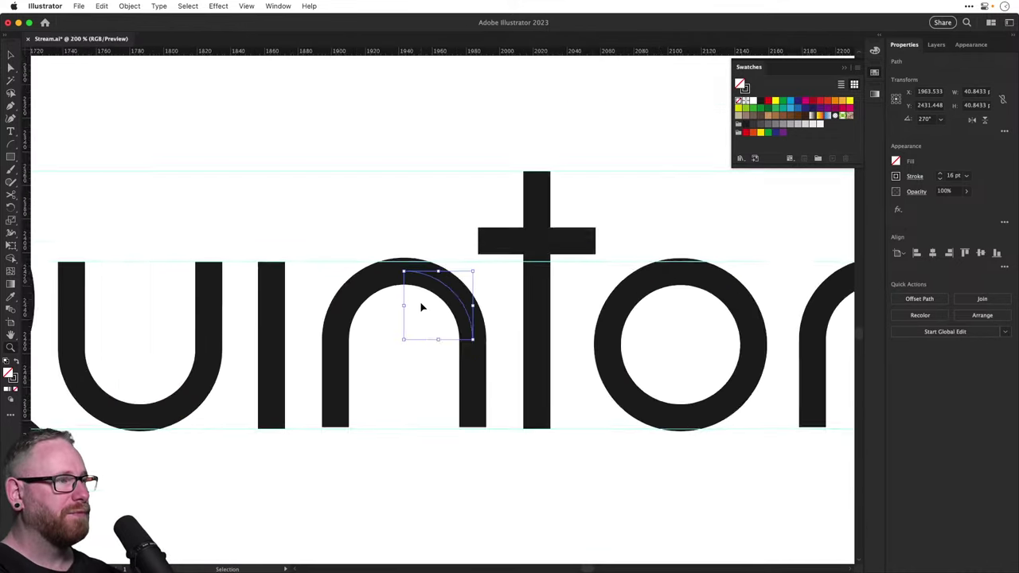
scroll(422, 306, "down", 2)
left_click_drag(420, 303, 541, 357)
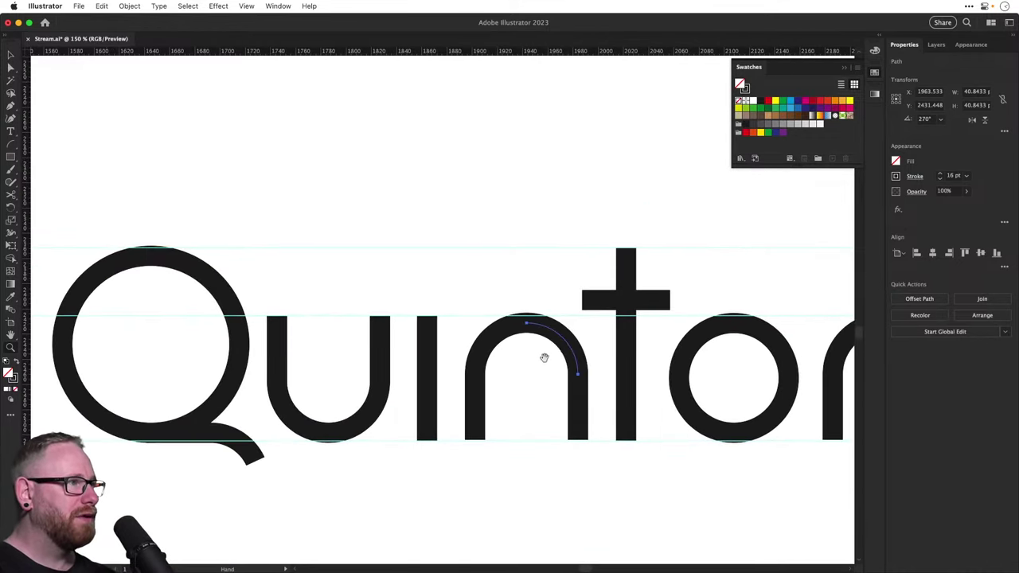
left_click(521, 441)
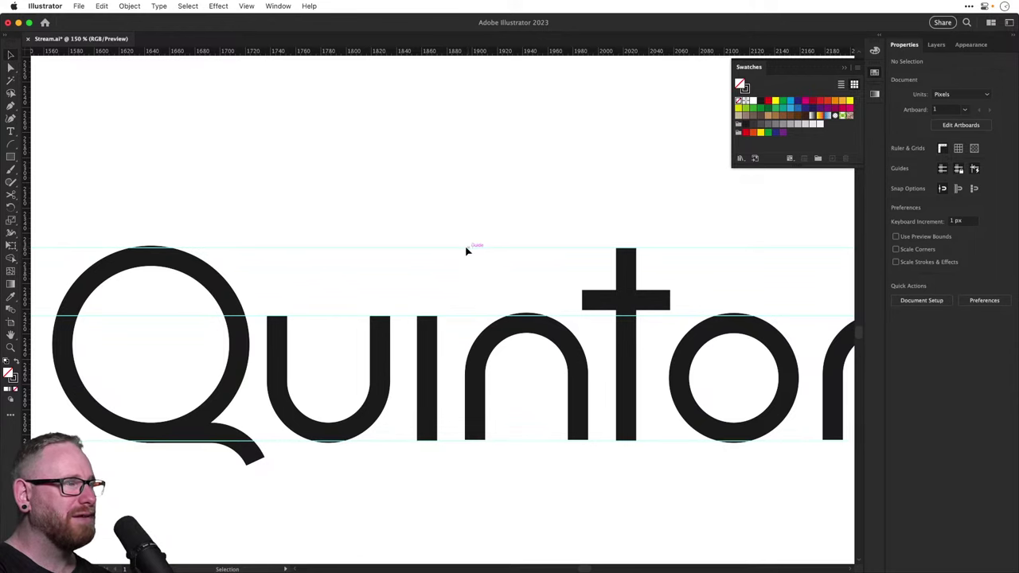
left_click_drag(514, 334, 428, 330)
left_click_drag(310, 323, 222, 323)
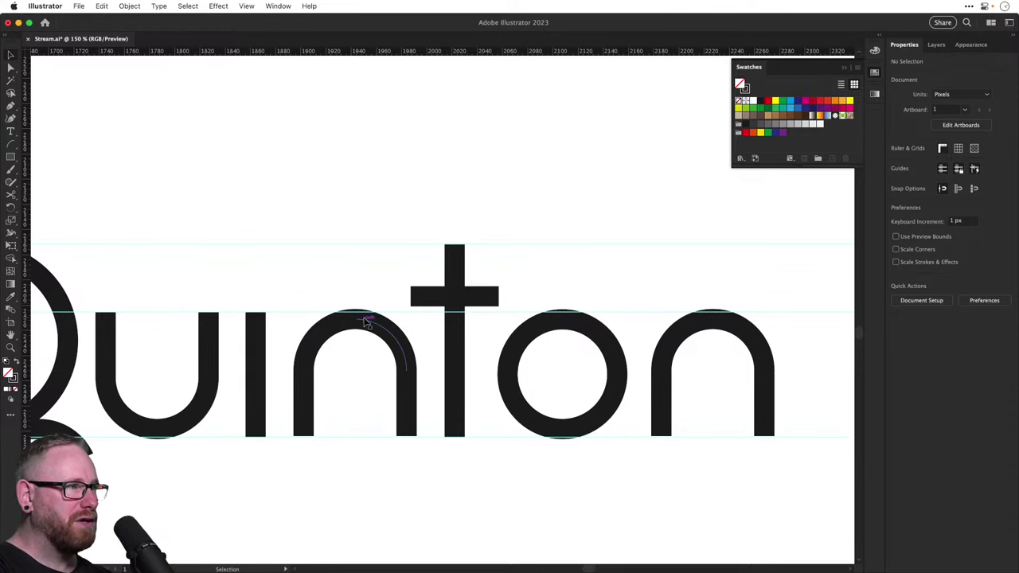
left_click_drag(393, 316, 504, 314)
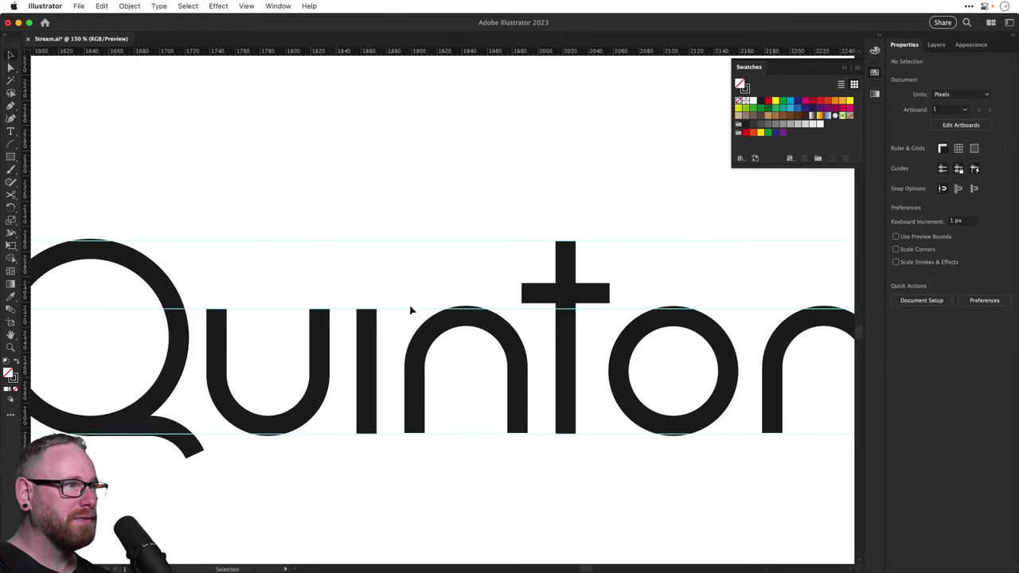
Extend both stems of the first lowercase n down to meet the baseline guide
left_click(504, 379)
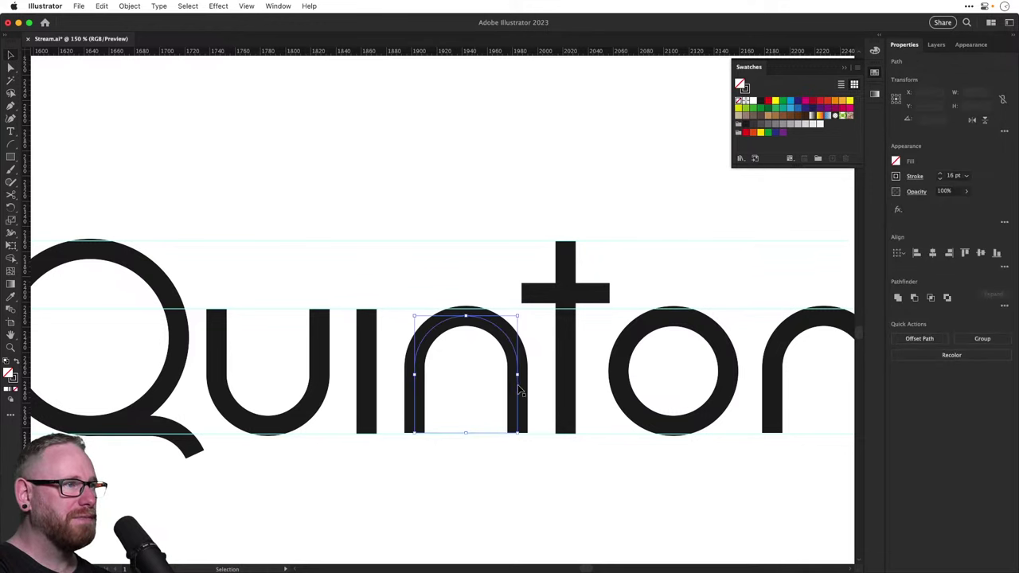
key("z")
left_click_drag(408, 430, 514, 463)
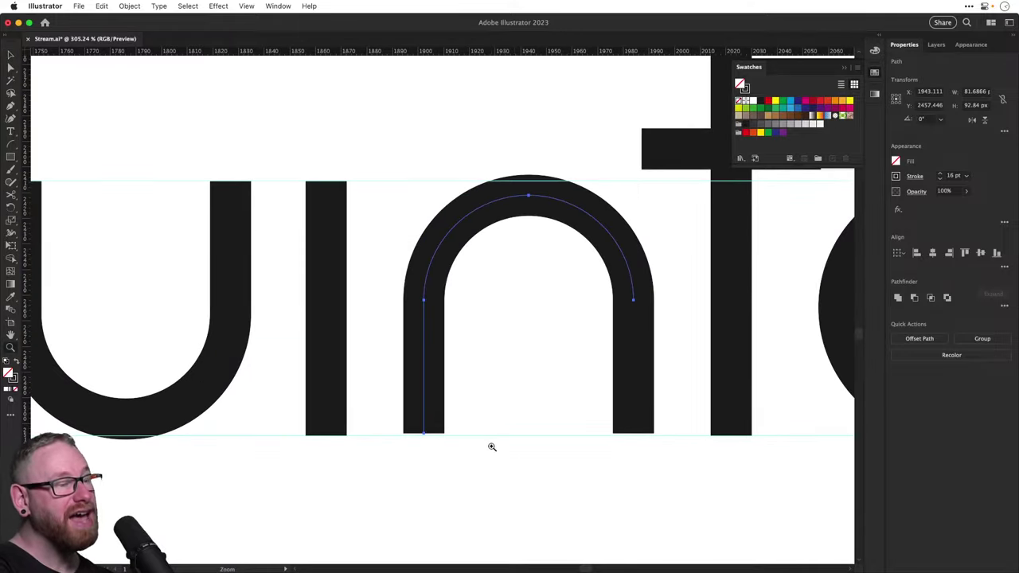
key("v")
key("a")
left_click_drag(403, 418, 645, 470)
left_click_drag(409, 450, 478, 450)
left_click_drag(433, 423, 433, 432)
Extend both stems of the final lowercase n down to meet the baseline guide
key("space")
left_click_drag(583, 417, 199, 398)
left_click_drag(465, 382, 139, 359)
left_click_drag(503, 366, 182, 362)
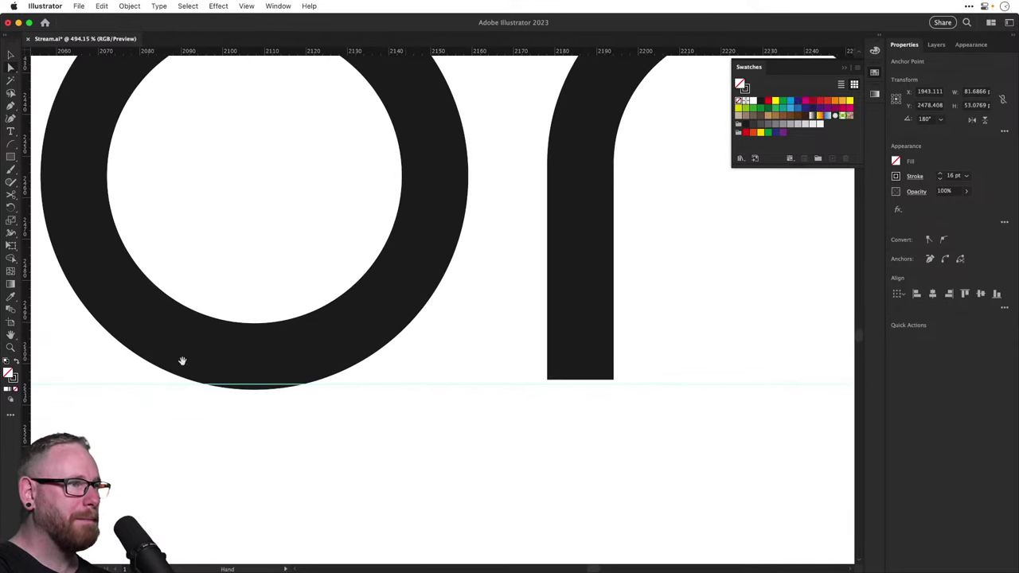
left_click_drag(405, 359, 185, 388)
left_click_drag(351, 459, 774, 368)
left_click_drag(753, 404, 753, 409)
key("super+shift+a")
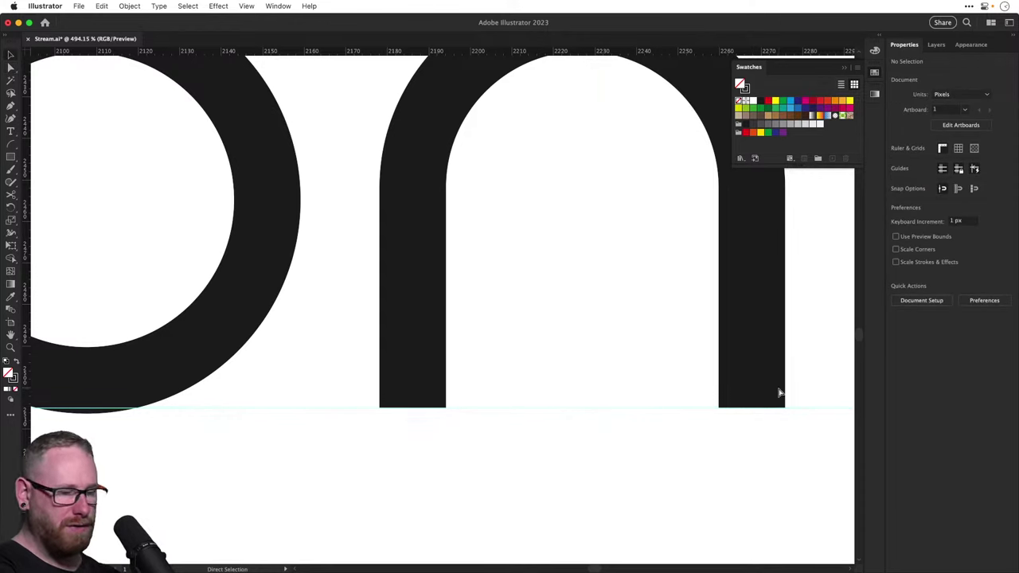
Hide the guides to review the lowercase Quinton wordmark against the uppercase version
key("super+minus")
key("super+minus")
key("super+minus")
key("super+minus")
key("super+minus")
key("super+minus")
key("super+minus")
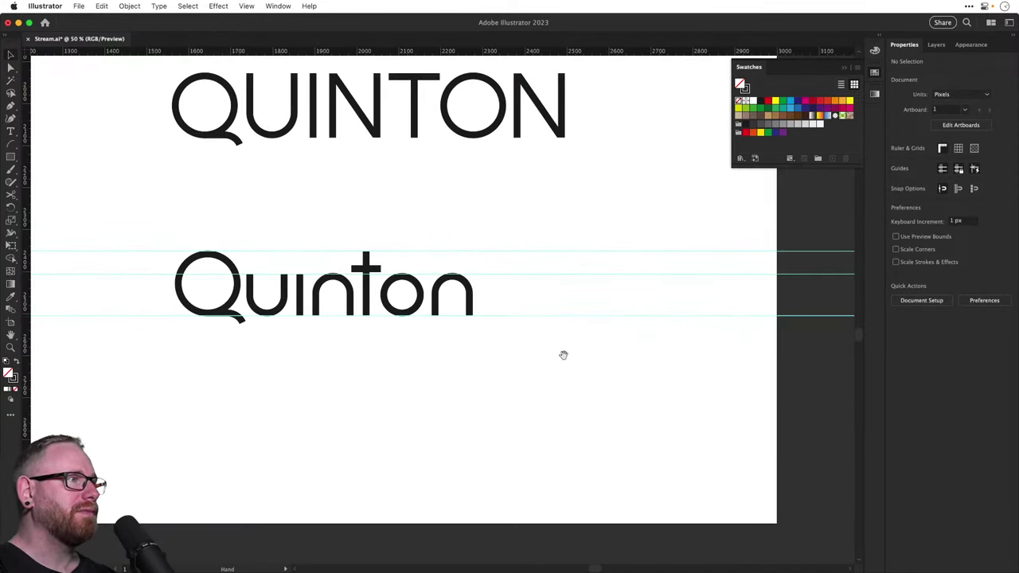
key("super+semicolon")
left_click_drag(436, 283, 554, 360)
key("z")
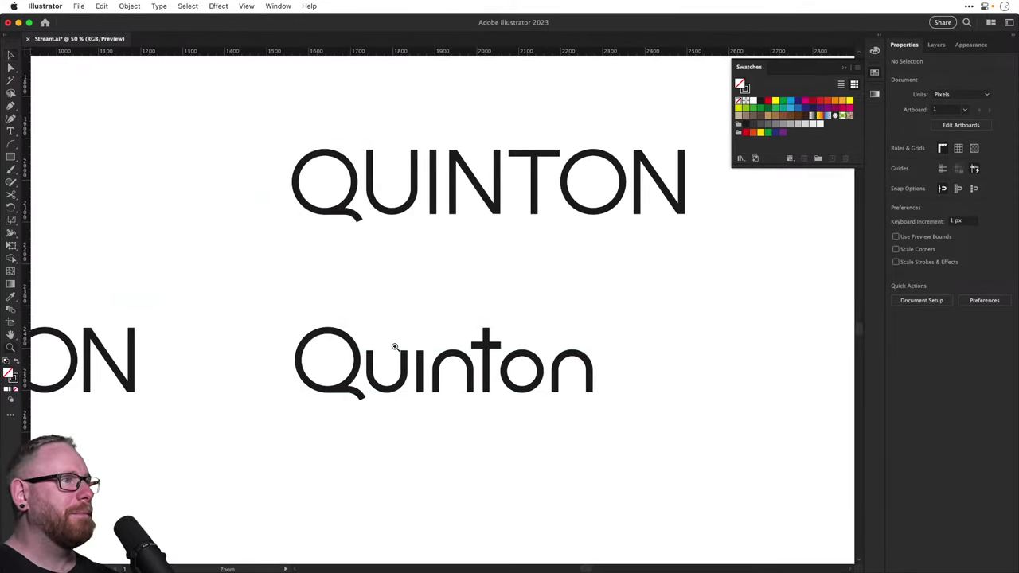
left_click_drag(395, 348, 456, 377)
key("v")
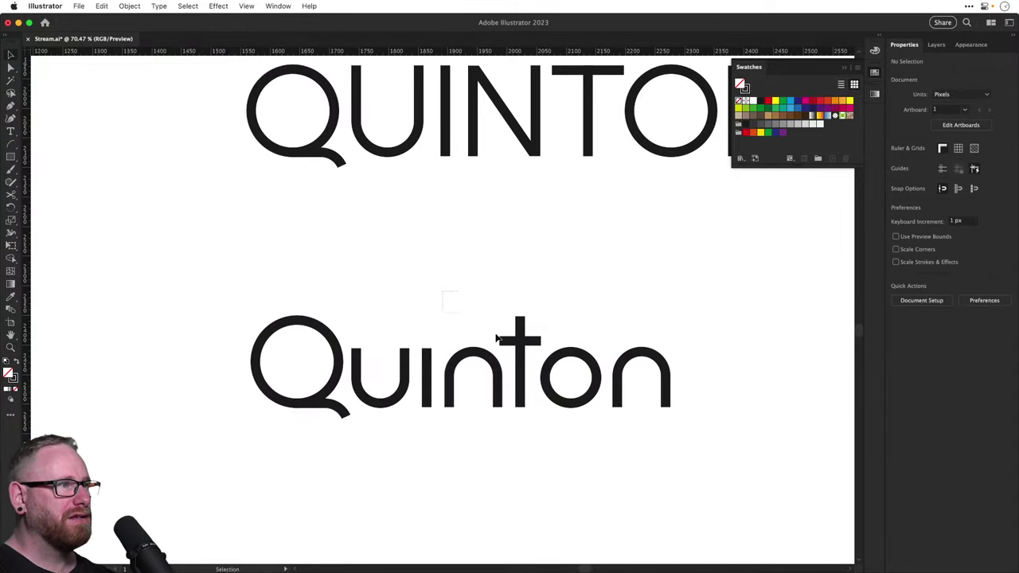
Nudge the o and final n of the lowercase Quinton wordmark left to tighten the gap after the t
left_click_drag(496, 338, 724, 454)
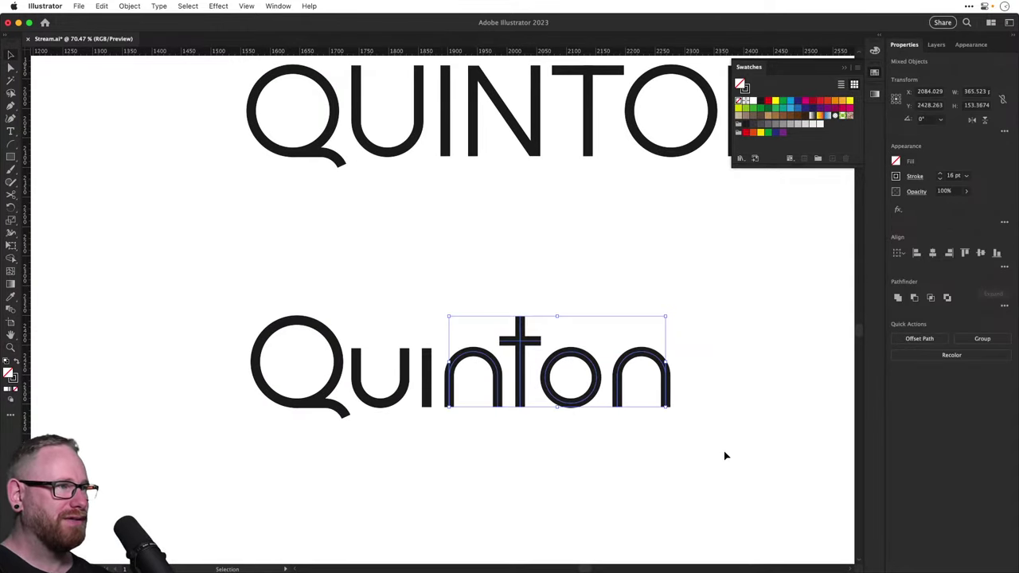
left_click(726, 456)
left_click_drag(549, 321, 744, 446)
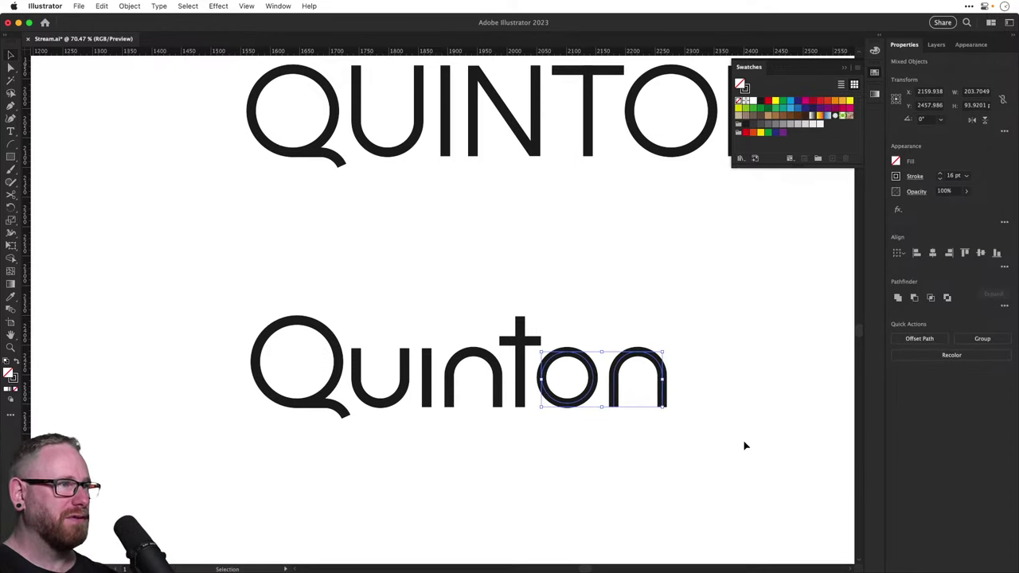
left_click(744, 440)
key("super+minus")
key("super+minus")
key("super+minus")
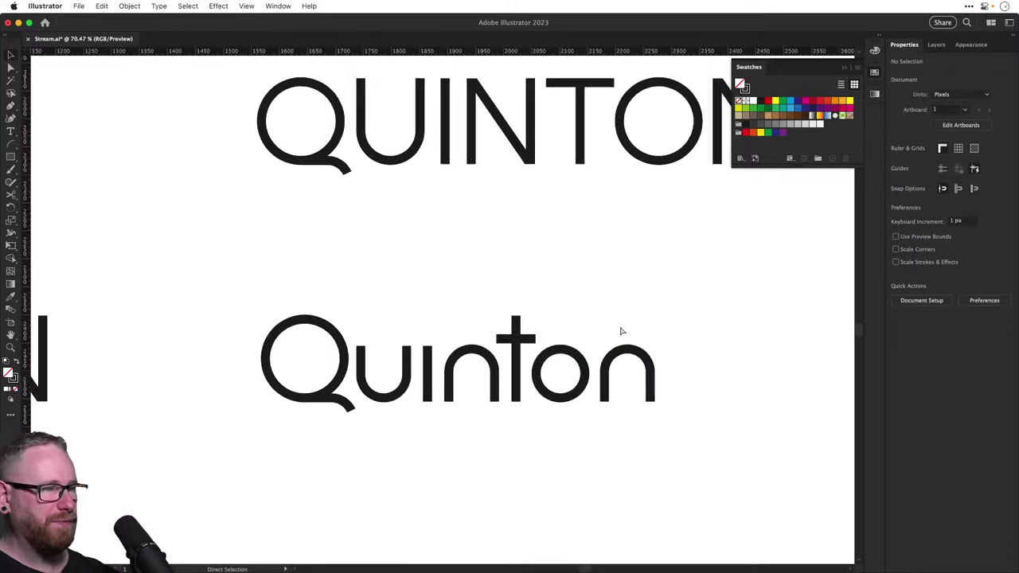
left_click_drag(614, 326, 562, 364)
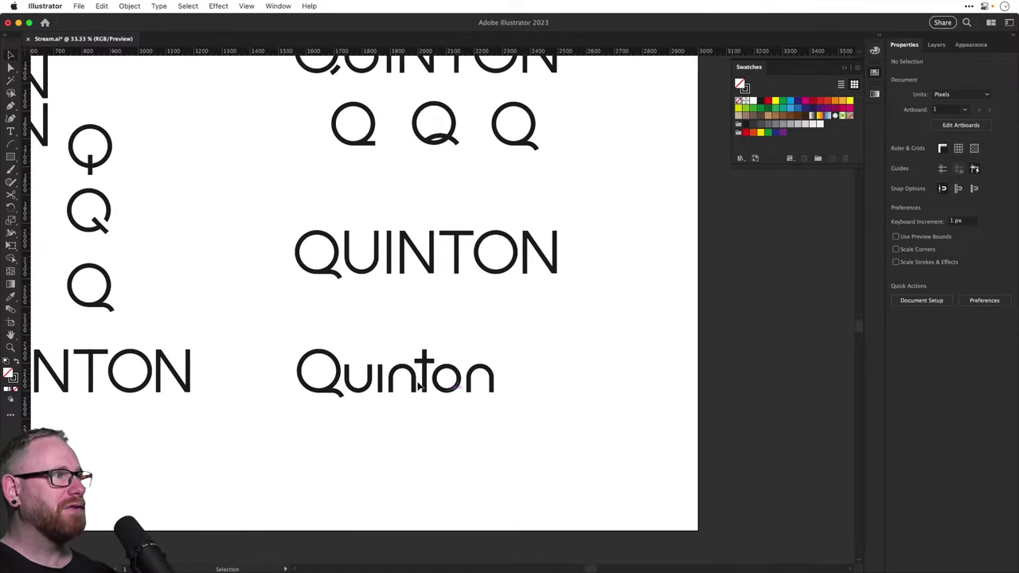
Adjust the kerning of the lowercase letters after the Q, including the final n and the ton group
left_click_drag(346, 342, 528, 424)
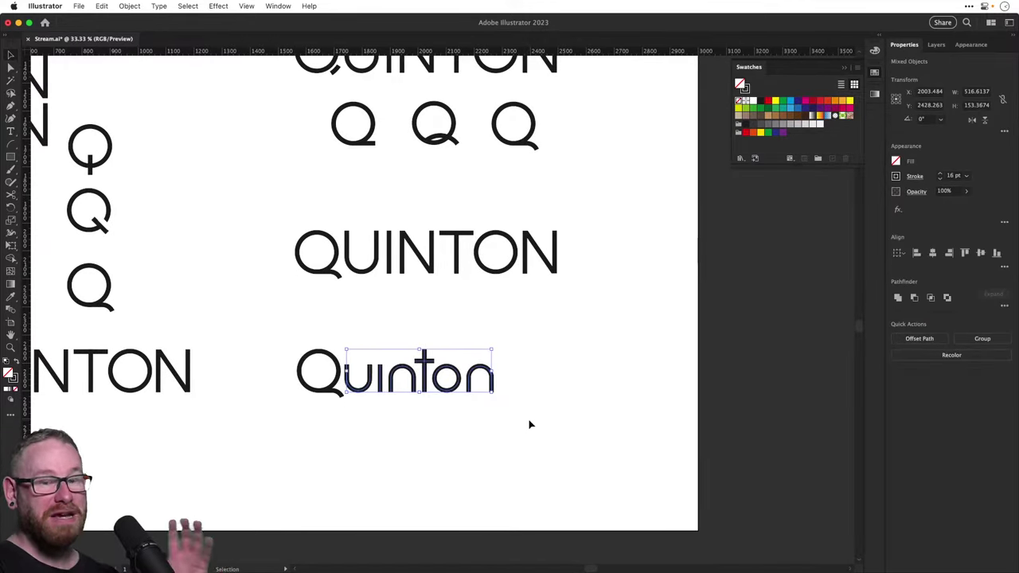
left_click(529, 424)
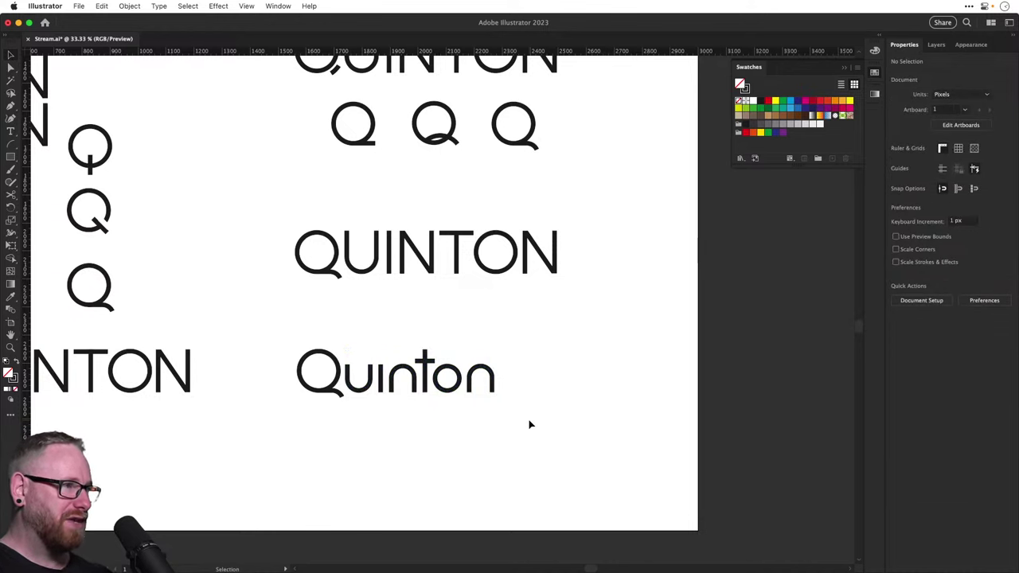
left_click_drag(489, 364, 512, 412)
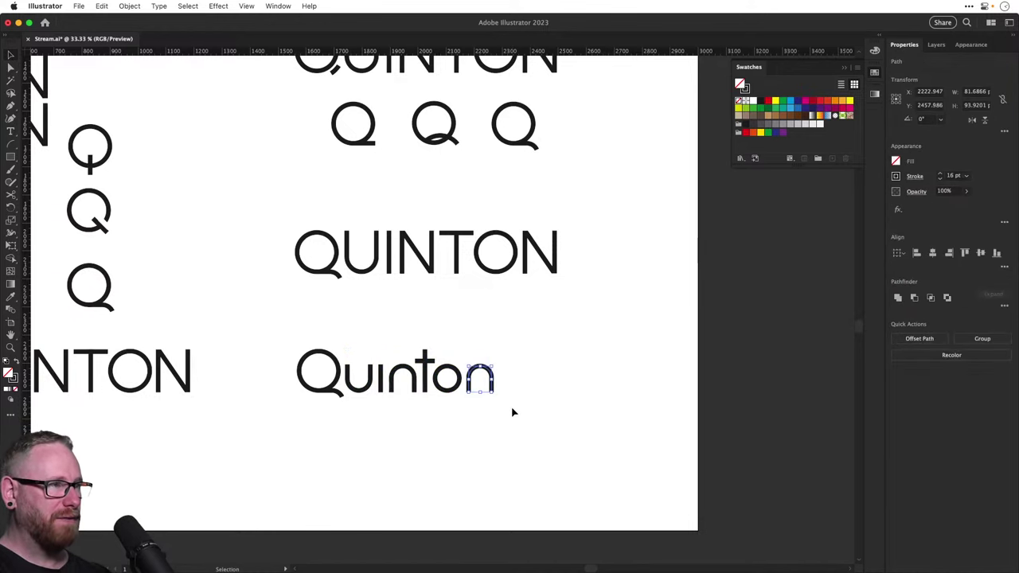
left_click(513, 411)
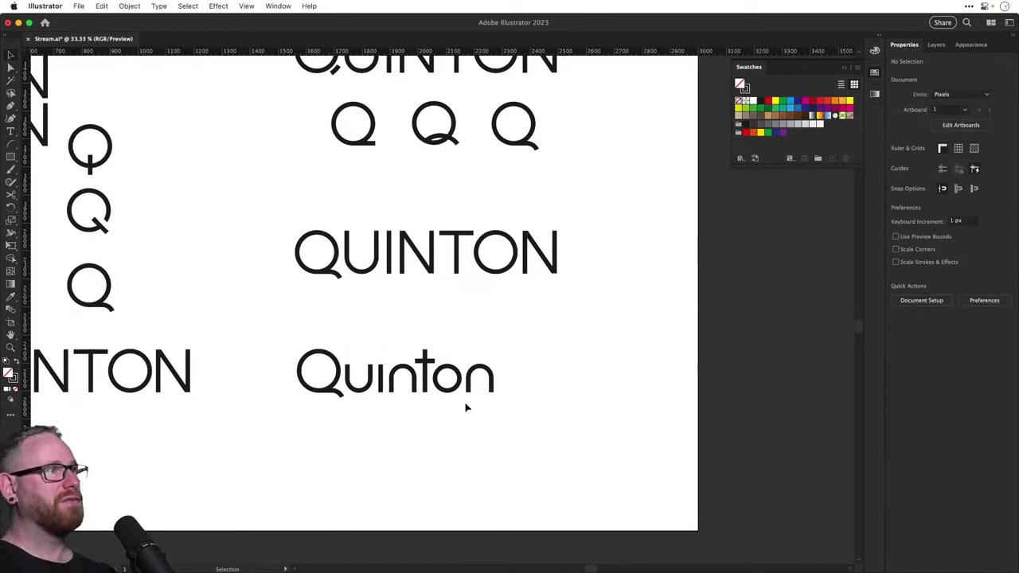
left_click_drag(422, 338, 539, 428)
left_click(539, 427)
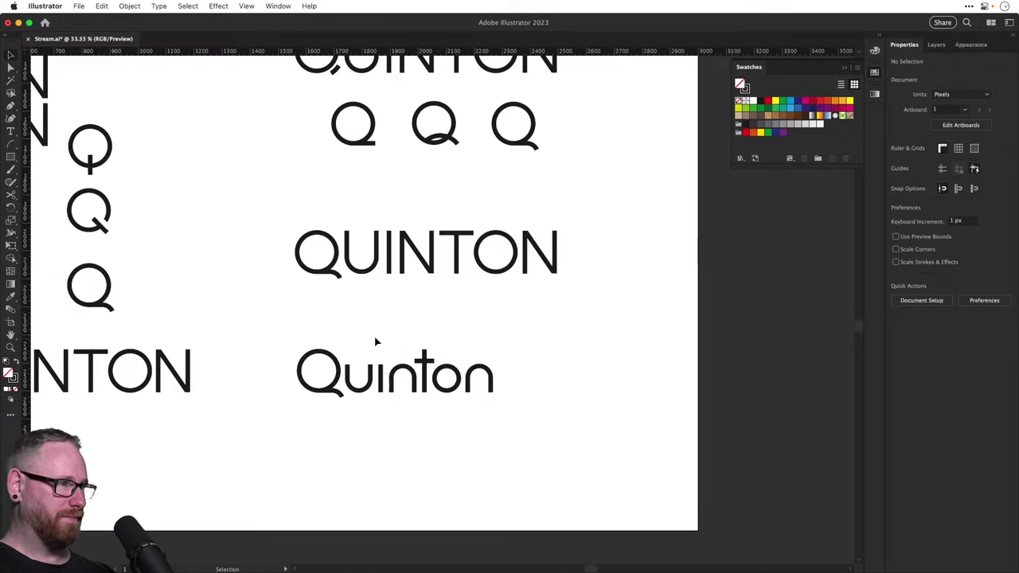
Nudge the letters following the u slightly left to tighten the gaps on both sides of the i
left_click_drag(557, 433, 553, 425)
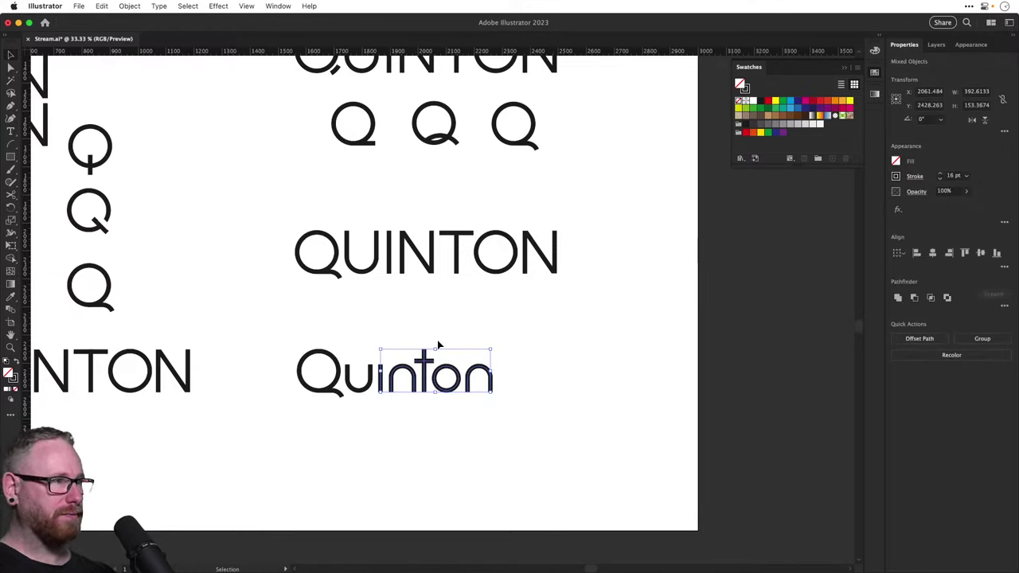
left_click_drag(389, 336, 527, 414)
key("Left")
key("Left")
key("super+shift+a")
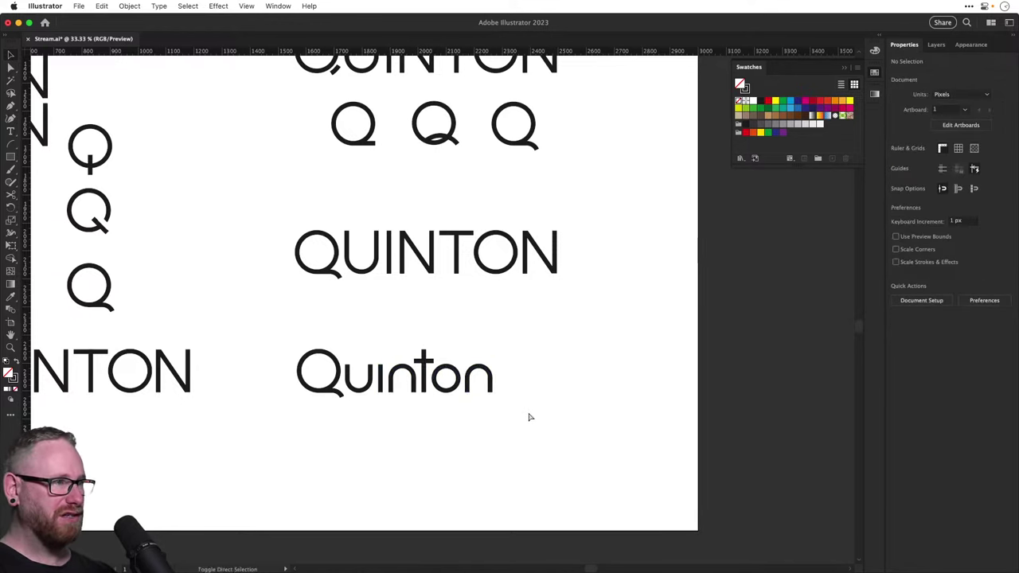
Tighten the end of the wordmark by nudging the final n, then the o and n together, slightly left
left_click_drag(467, 347, 552, 498)
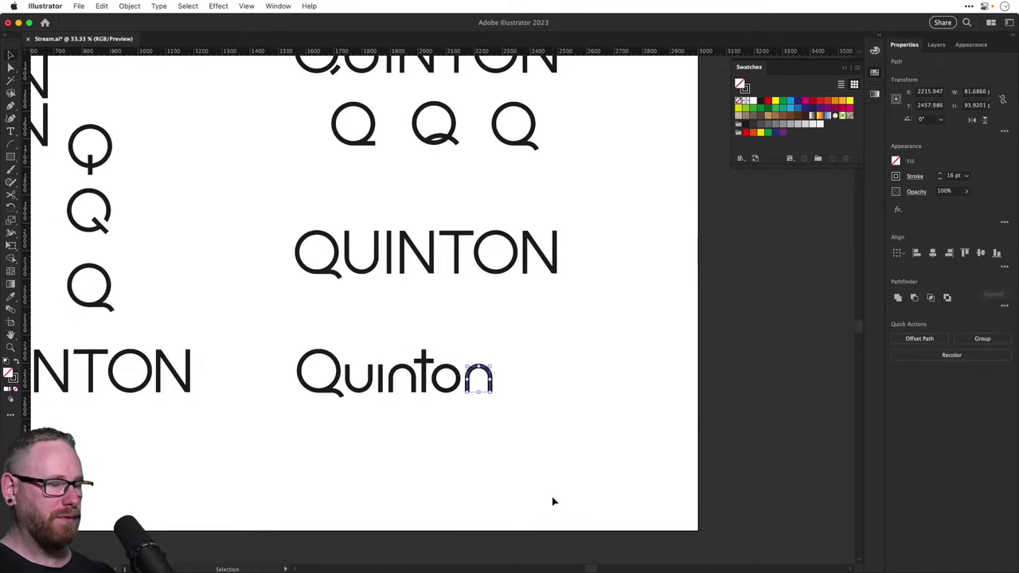
left_click(553, 501)
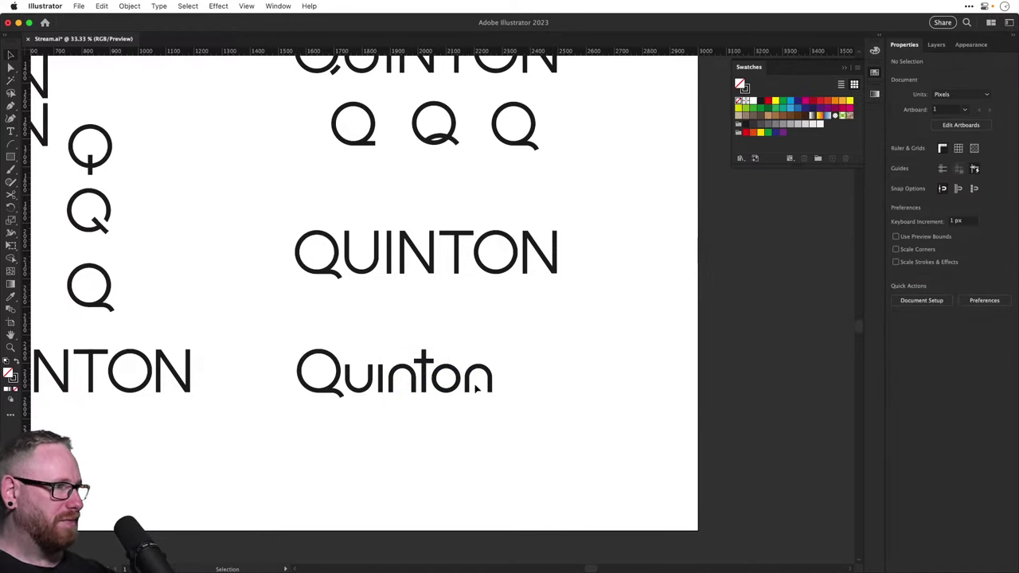
left_click_drag(442, 357, 523, 425)
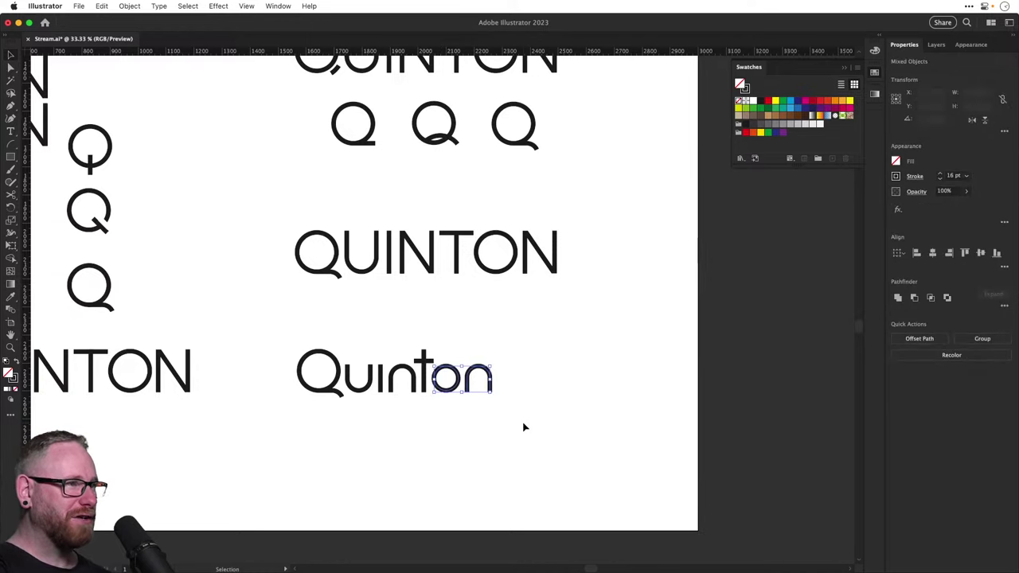
left_click(526, 427)
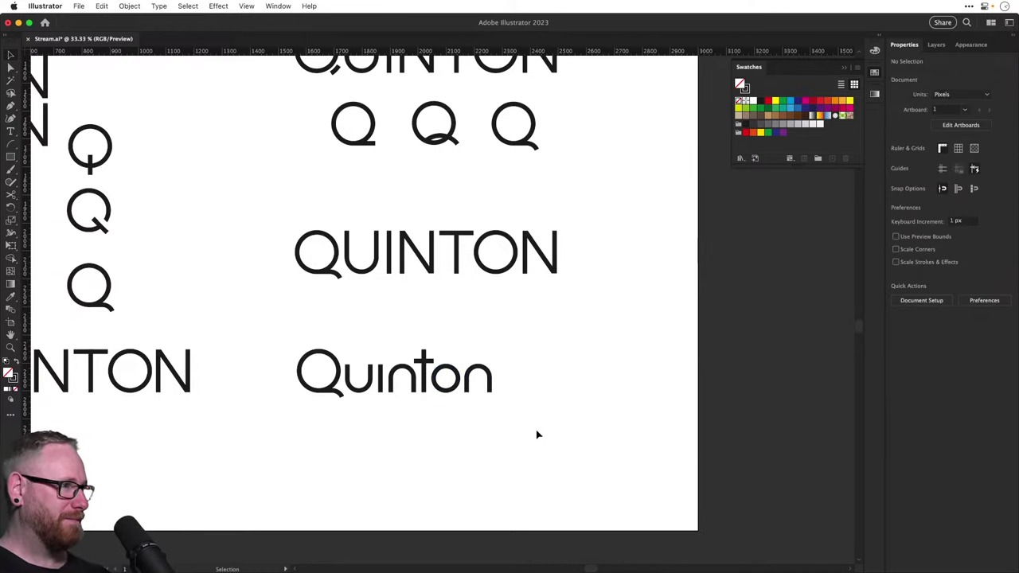
Duplicate the whole lowercase Quinton wordmark onto the empty canvas beside the artboard
scroll(419, 344, "up", 5)
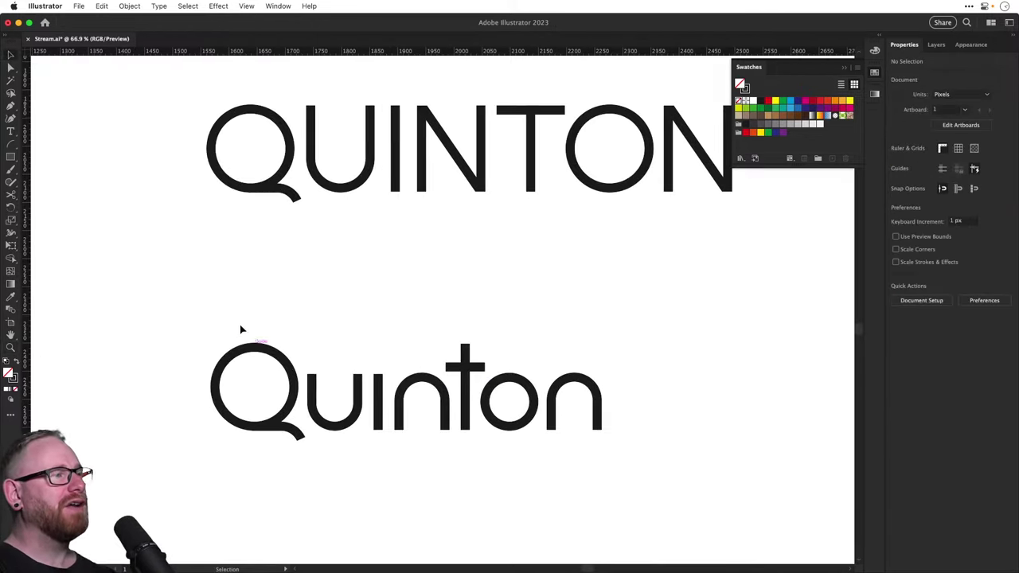
left_click_drag(609, 476, 673, 484)
scroll(673, 484, "down", 5)
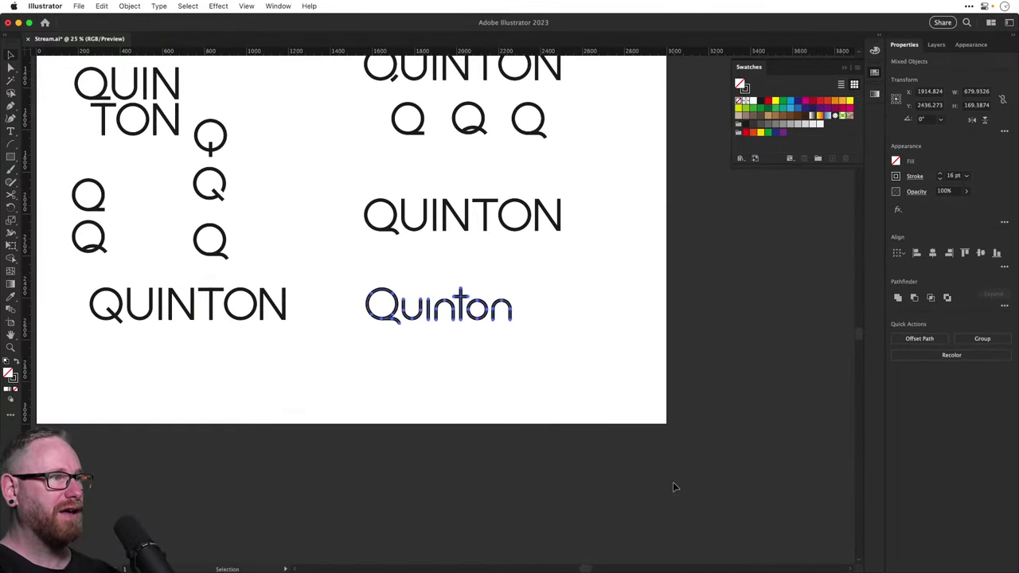
left_click_drag(528, 406, 515, 412)
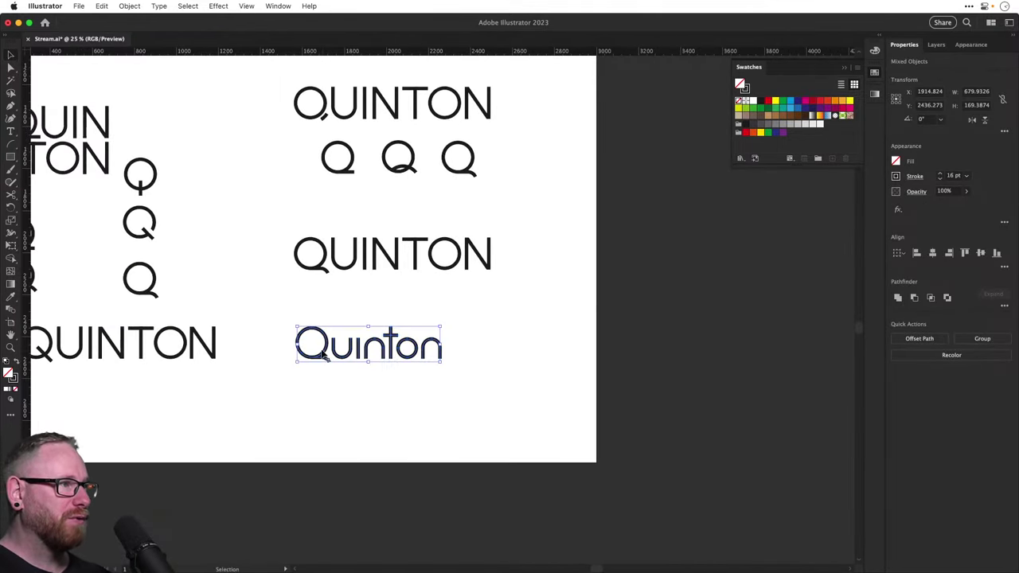
left_click_drag(323, 353, 711, 353)
Draw a short vertical 16 pt stroke with the Pen tool and centre it above the i as its dot
key("z")
left_click_drag(348, 334, 593, 402)
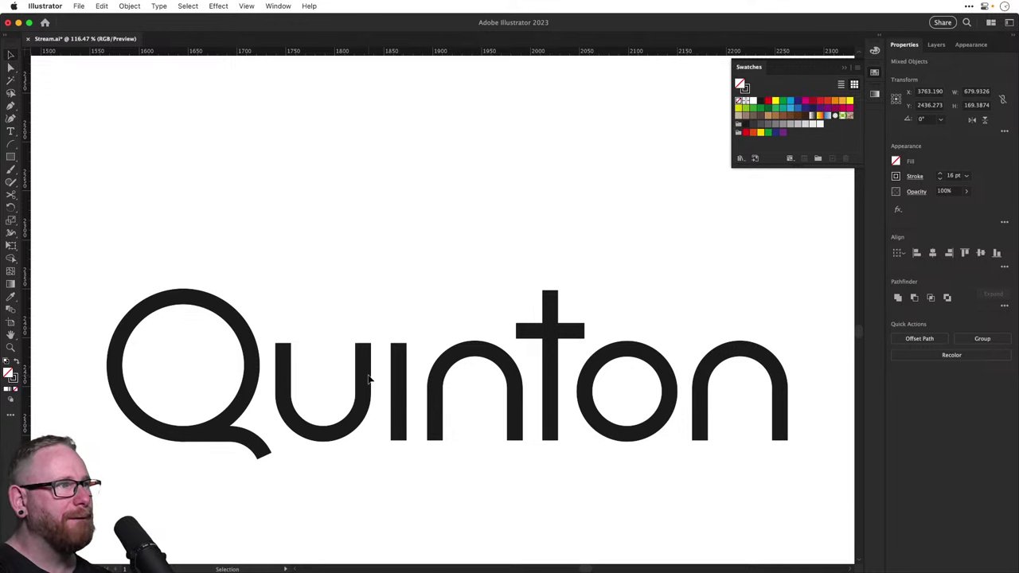
left_click(11, 108)
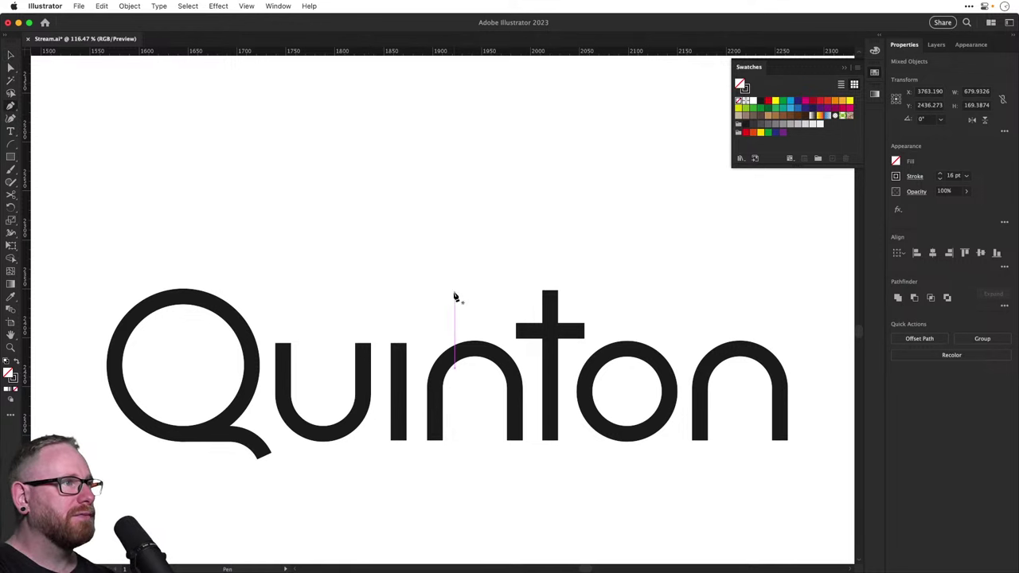
left_click(454, 290)
left_click(455, 316)
key("v")
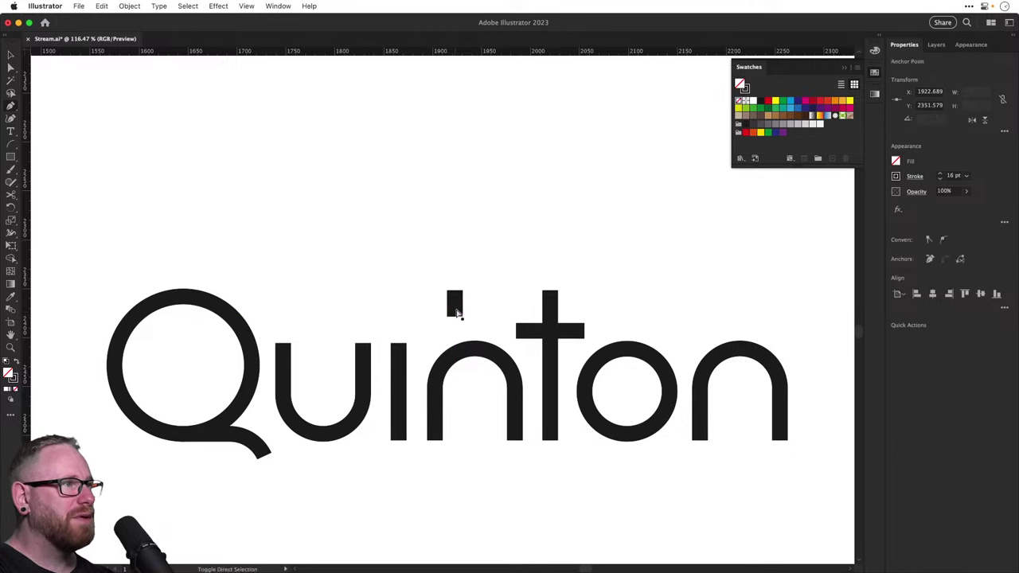
key("shift+super+a")
mouse_move(454, 313)
left_mouse_down()
mouse_move(394, 313)
mouse_move(400, 322)
left_mouse_up()
left_click(416, 364)
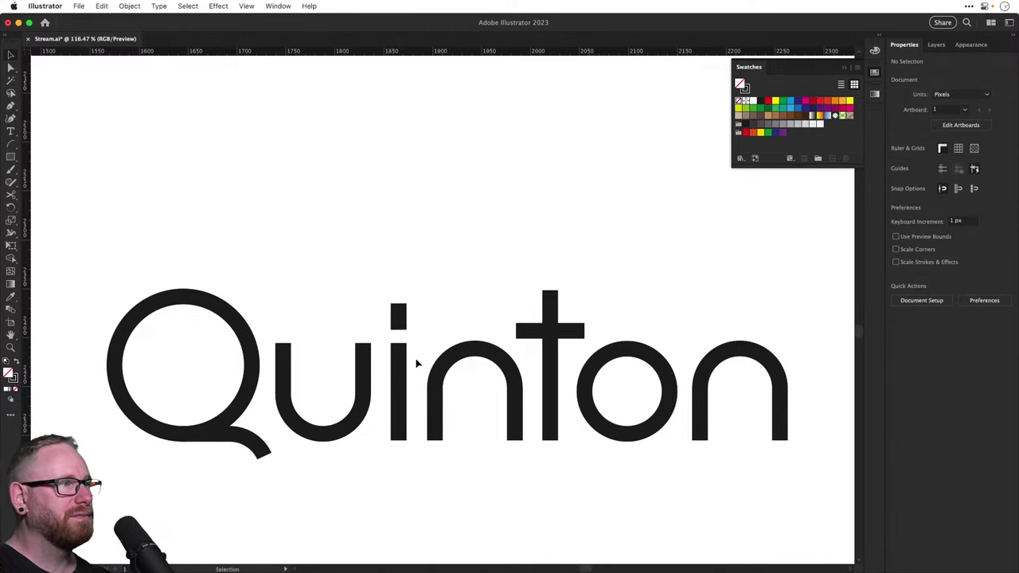
Place a rotated copy of the Q's curved tail above the n and delete the straight dot over the i
scroll(395, 328, "up", 3)
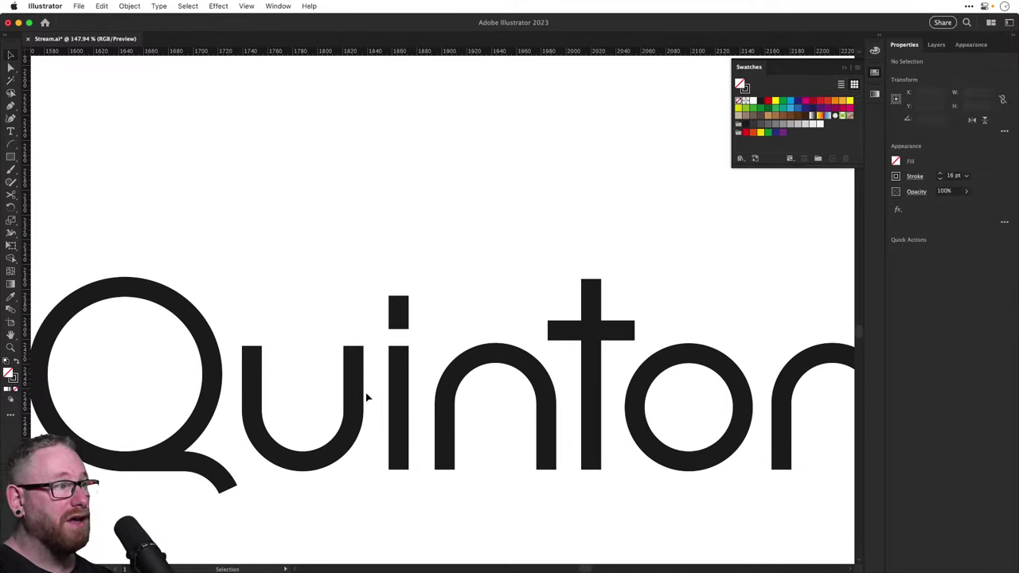
left_click_drag(213, 470, 501, 308)
key("r")
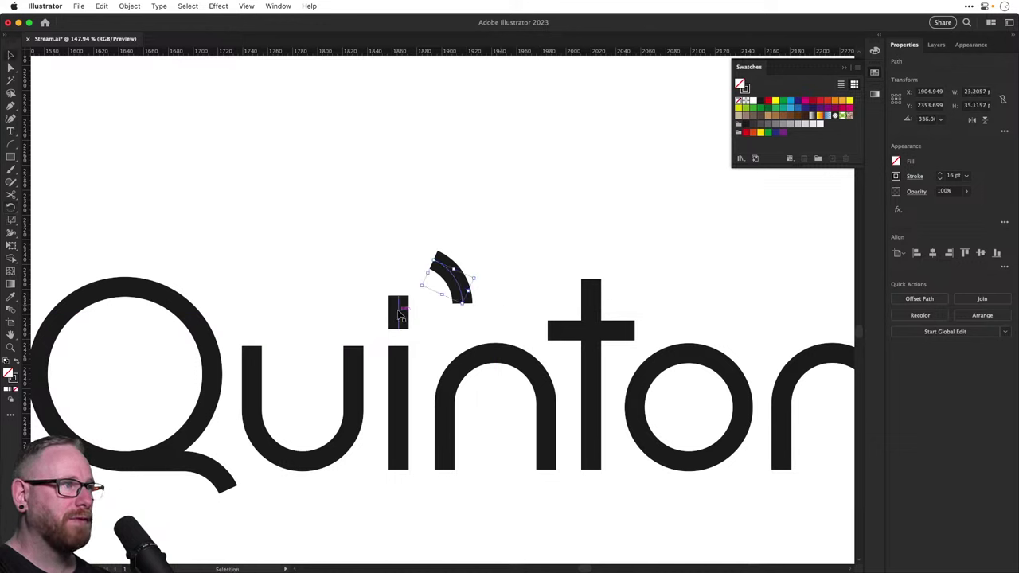
left_click(399, 315)
key("Delete")
Flip the tail copy horizontally and position it directly above the i's stem as a curved dot
left_click(443, 273)
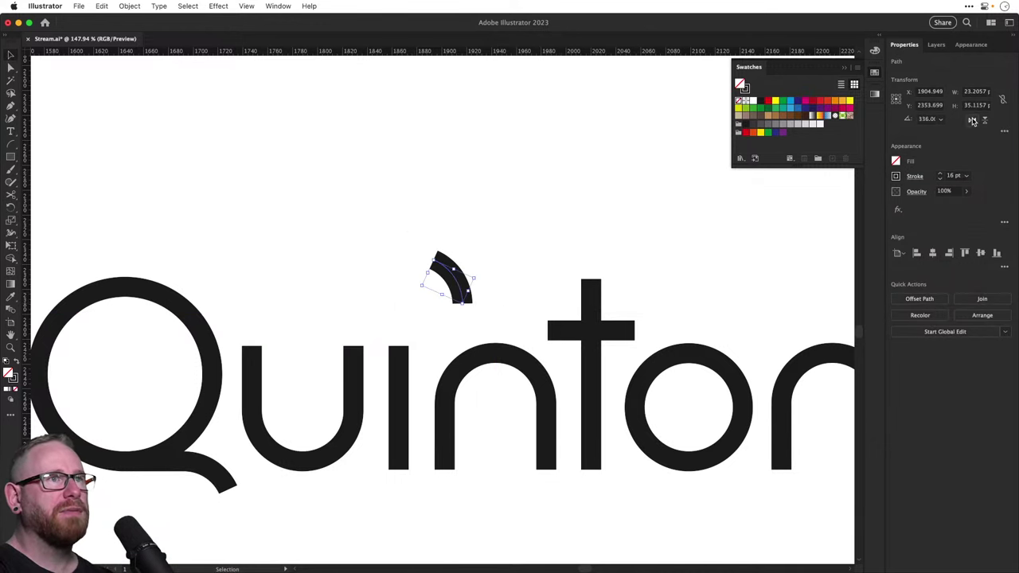
left_click(973, 121)
left_click(497, 277)
left_click_drag(442, 285, 418, 301)
left_click(502, 249)
Shorten the t's crossbar to about 61 px wide, keeping it centred on the stem
left_click_drag(503, 327, 439, 289)
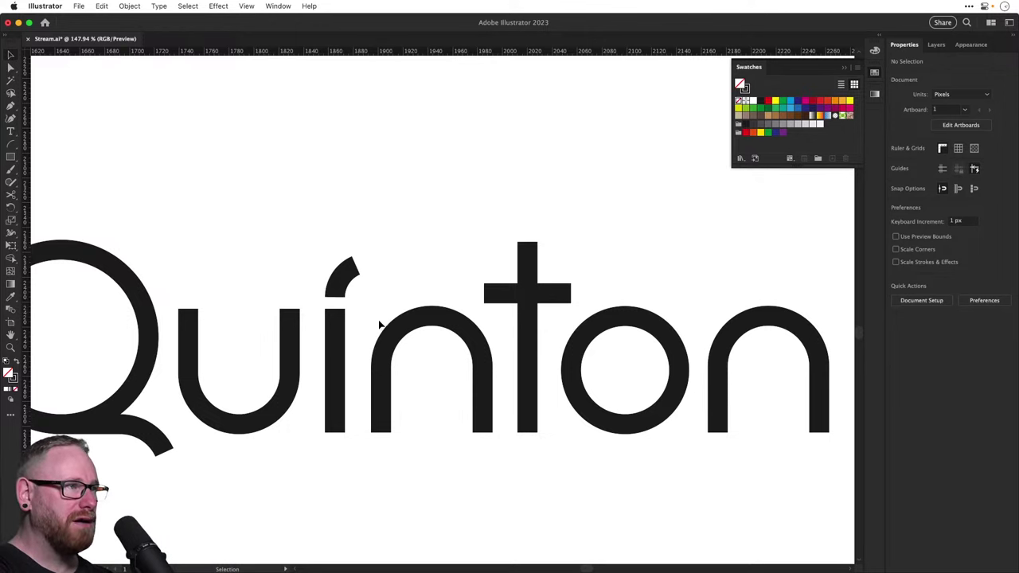
left_click_drag(489, 295, 437, 295)
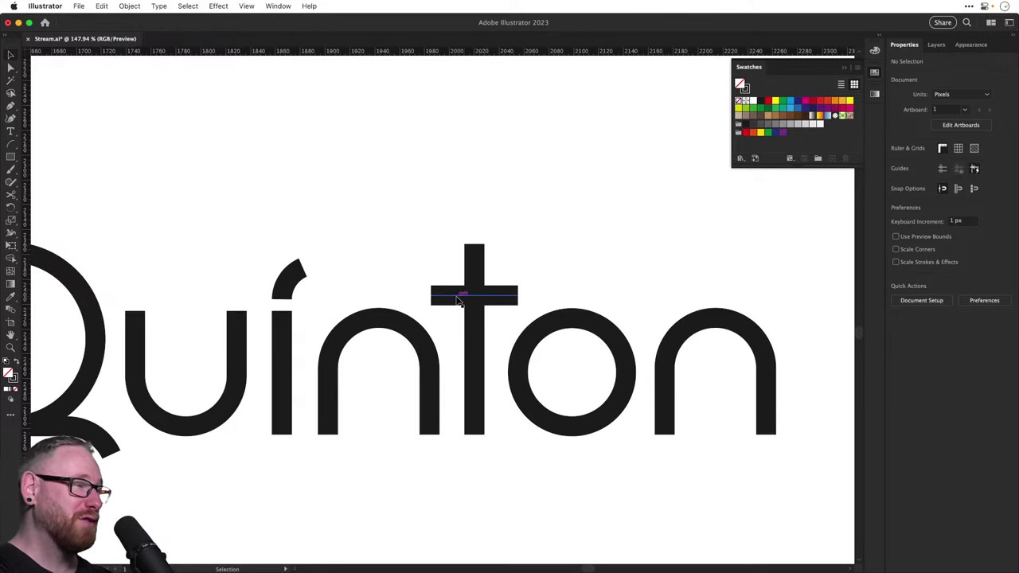
left_click(457, 299)
key("s")
mouse_move(591, 299)
left_mouse_down()
mouse_move(533, 298)
mouse_move(609, 297)
mouse_move(575, 296)
left_mouse_up()
key("v")
left_click(557, 295)
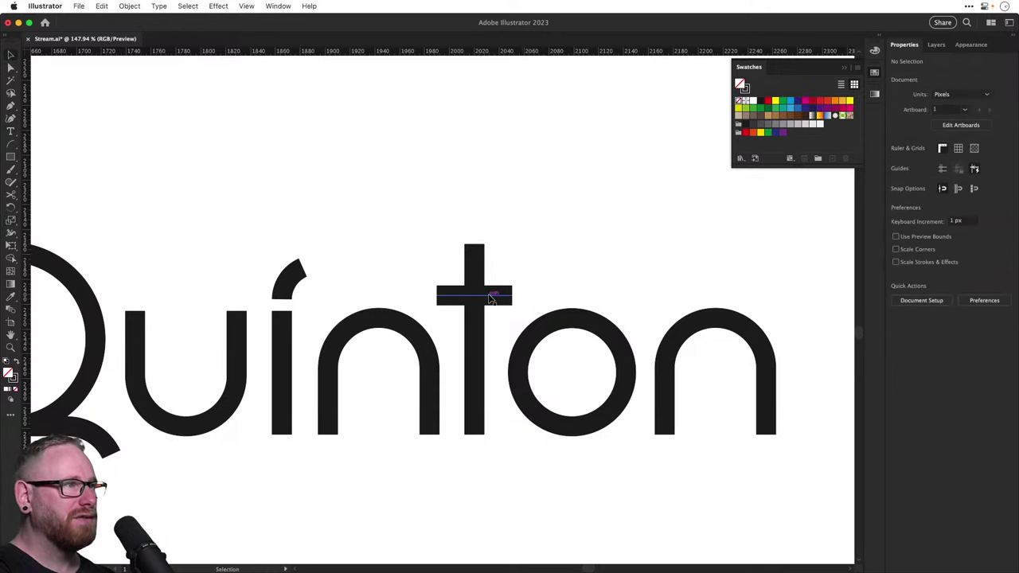
left_click(498, 299)
left_click(817, 279)
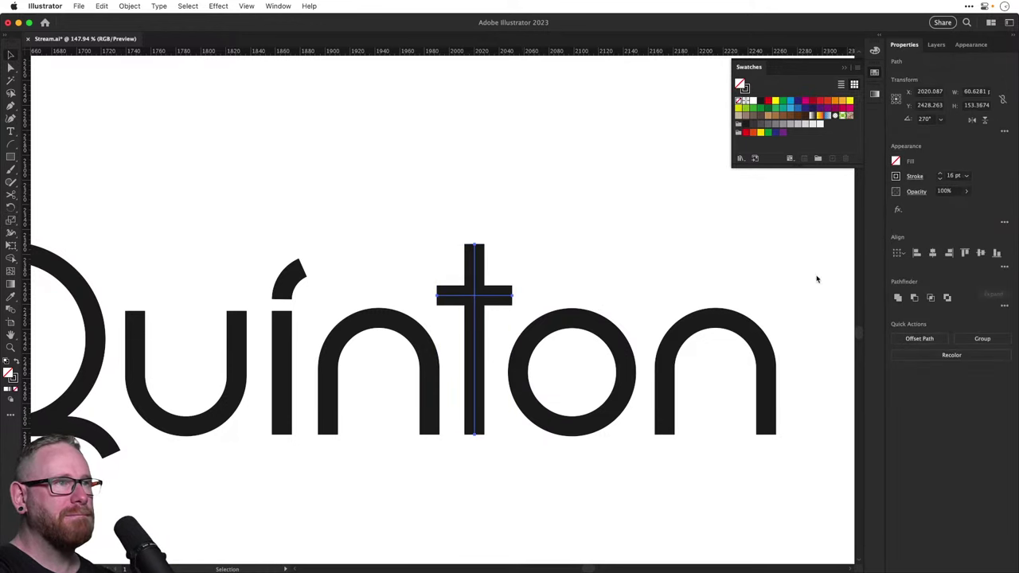
Try replacing the t's straight crossbar with a rotated copy of the Q's tail set against the stem
left_click_drag(506, 299, 536, 297)
key("super+z")
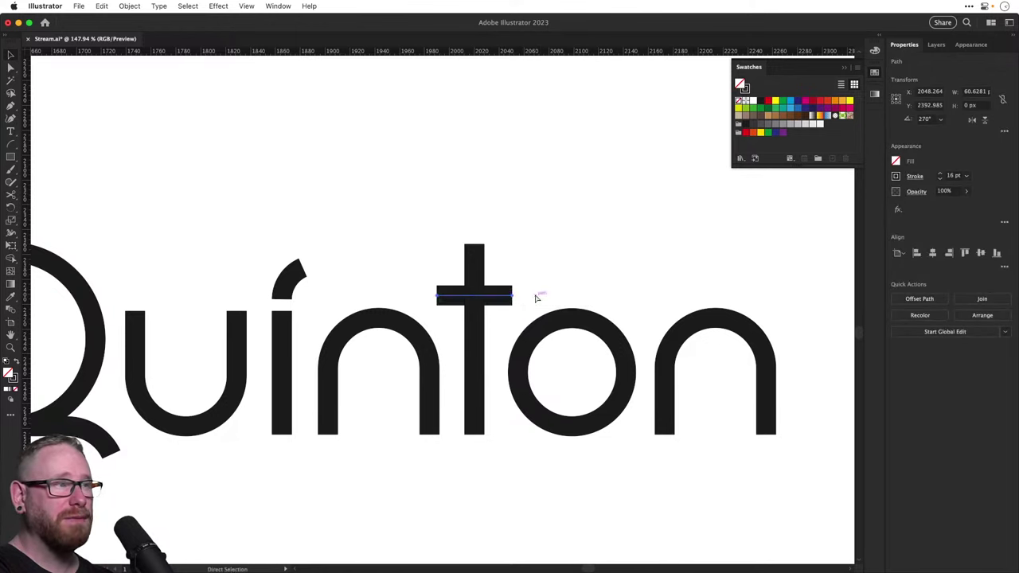
key("super+x")
left_click_drag(109, 445, 534, 294)
key("r")
left_click_drag(538, 292, 495, 356)
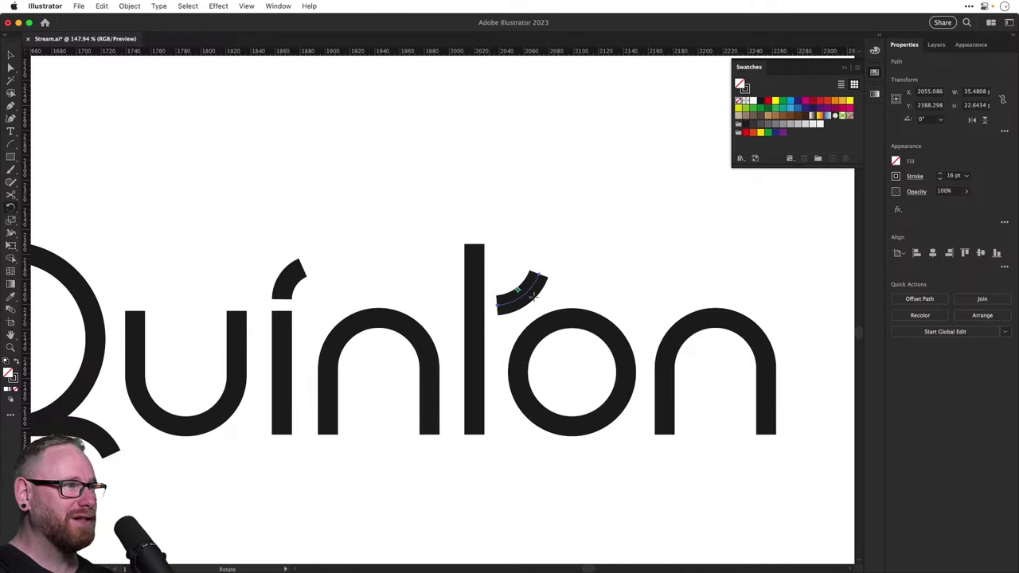
key("v")
left_click_drag(532, 293, 518, 284)
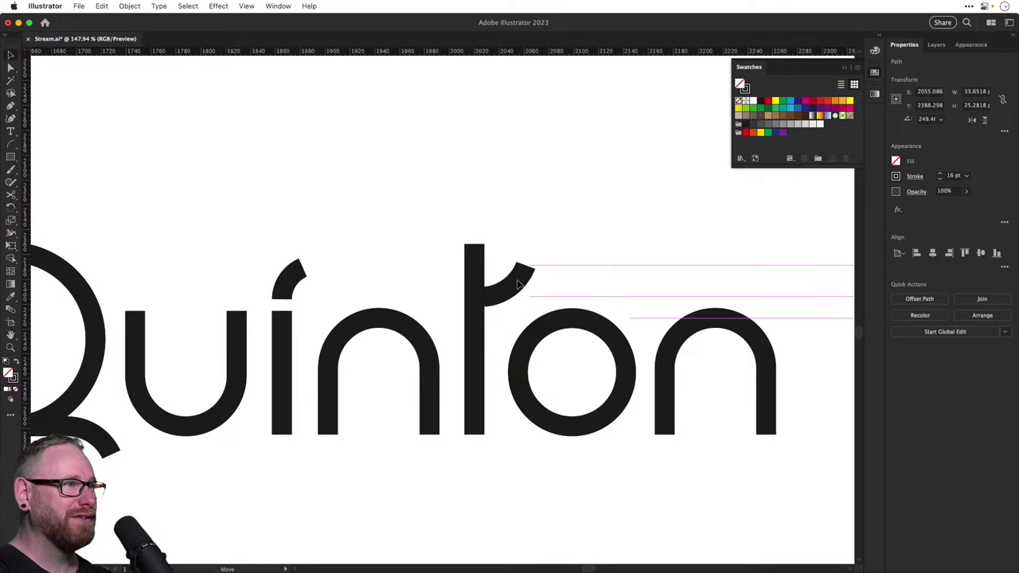
Undo the curved crossbar attempt back to the t with its straight crossbar
key("super+z")
key("super+z")
key("super+z")
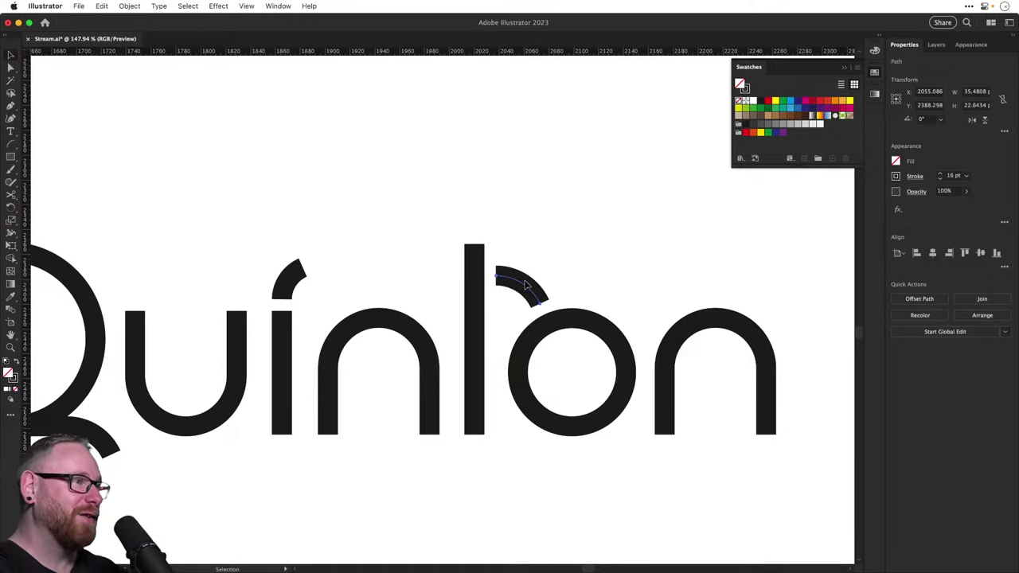
key("super+z")
Set the t's straight crossbar aside below the wordmark and attach a rotated copy of the Q's tail to the right side of the stem
left_click(524, 284)
left_click_drag(499, 297, 501, 514)
left_click_drag(104, 435, 516, 329, "alt")
key("r")
key("v")
key("super+shift+a")
left_click_drag(518, 288, 505, 300)
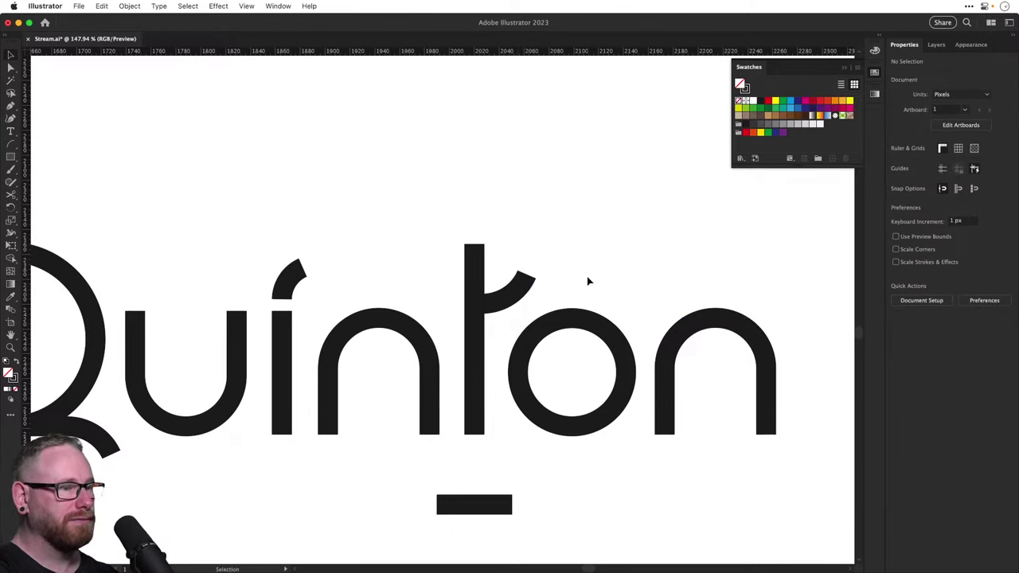
key("super+minus")
key("super+minus")
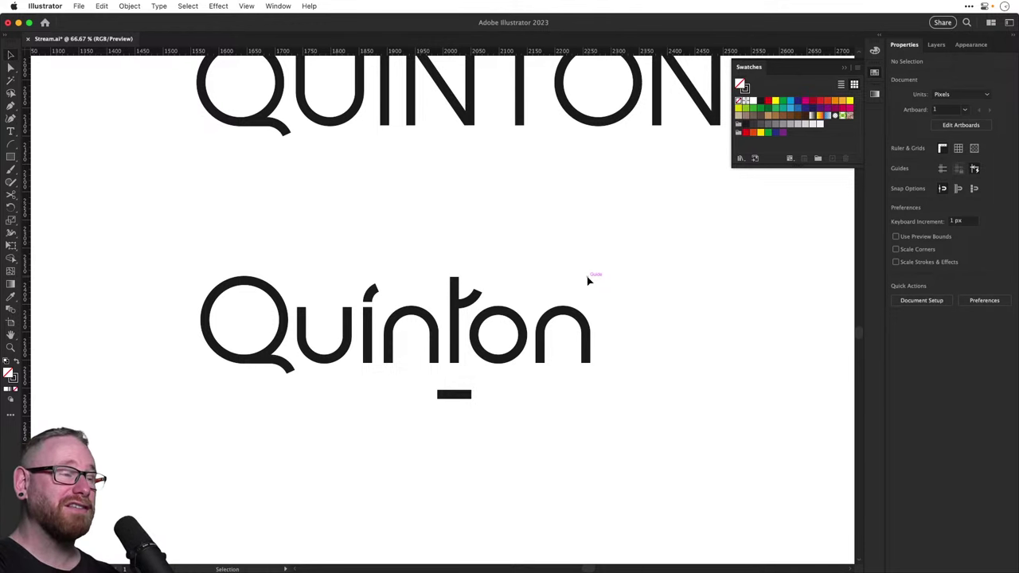
Move the set-aside crossbar further below the Quinton wordmark
left_click_drag(453, 393, 454, 449)
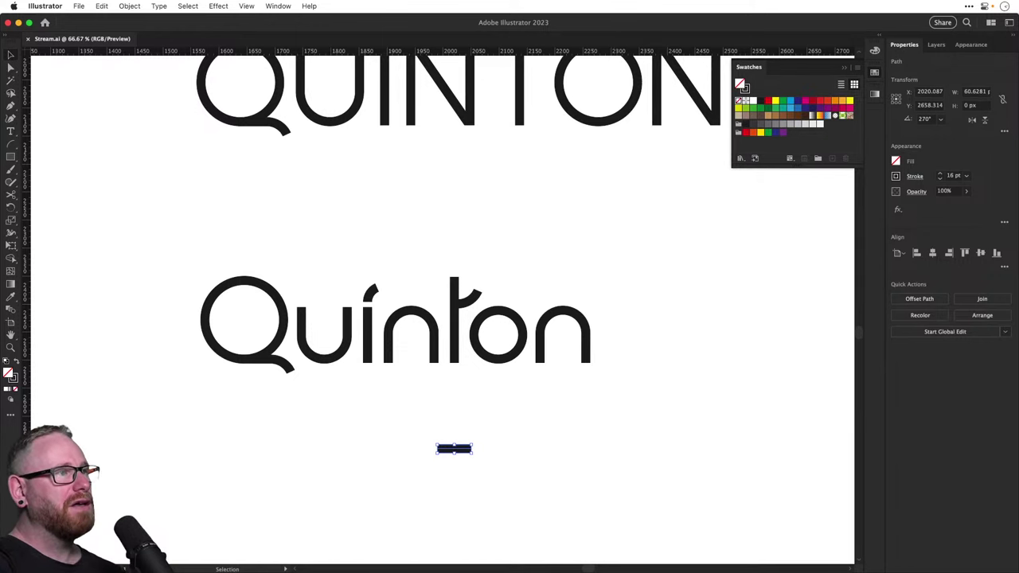
scroll(573, 430, "up", 1)
left_click(592, 424)
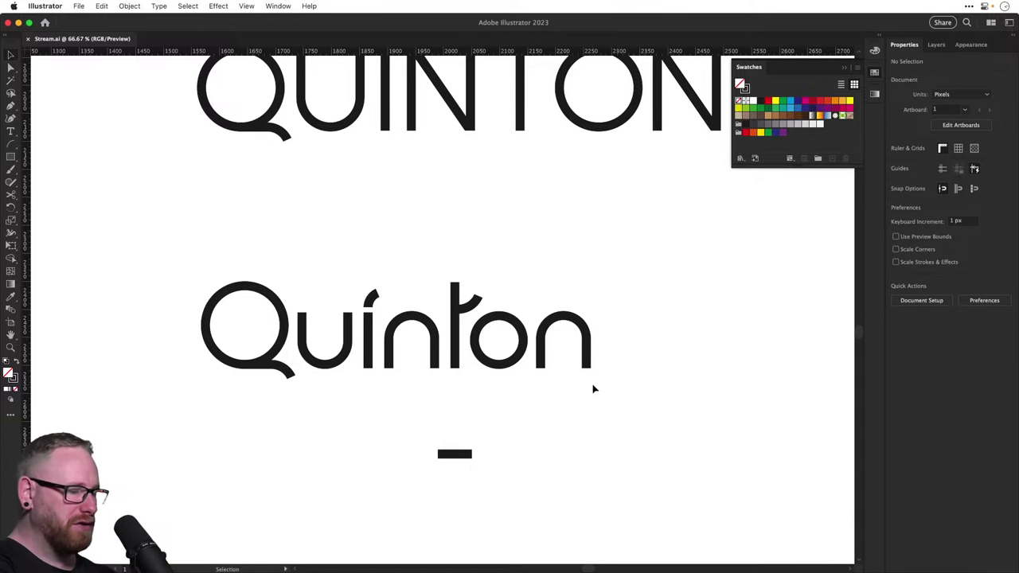
Enlarge the artboard to 9000 by 9000 px
key("super+minus")
key("super+minus")
key("super+minus")
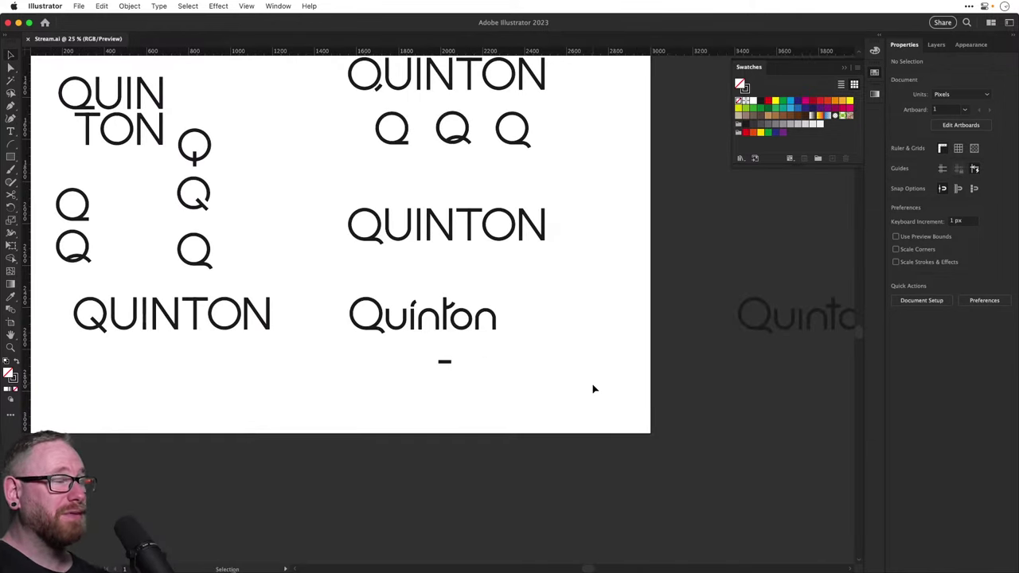
key("space")
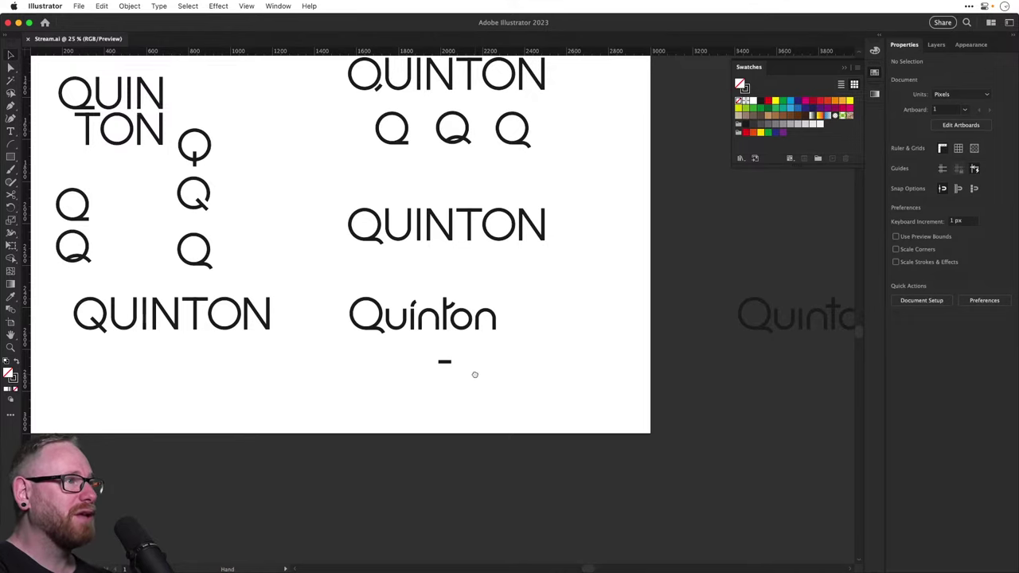
scroll(475, 374, "down", 5)
left_click(11, 155)
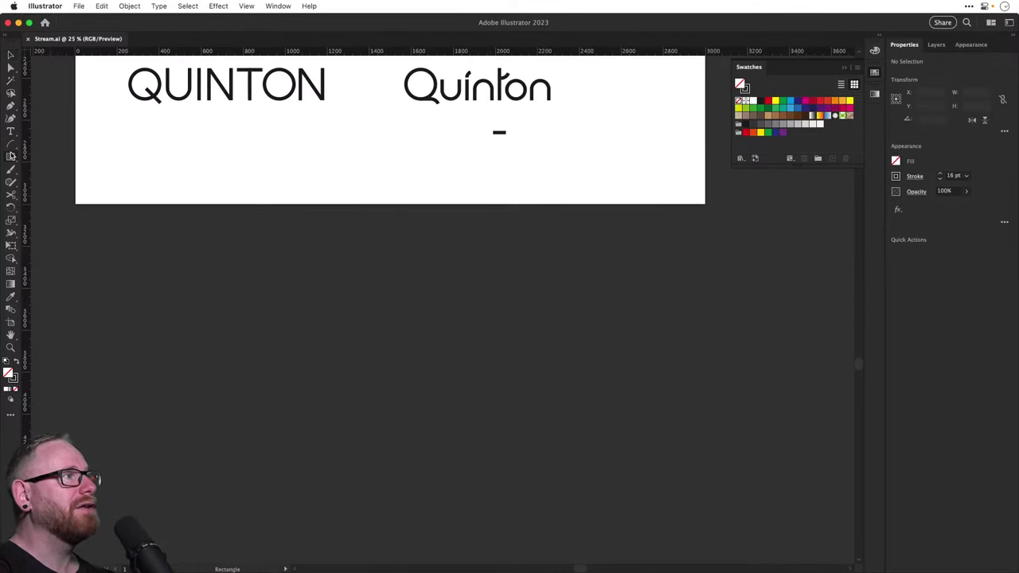
scroll(373, 314, "up", 10)
scroll(373, 313, "left", 2)
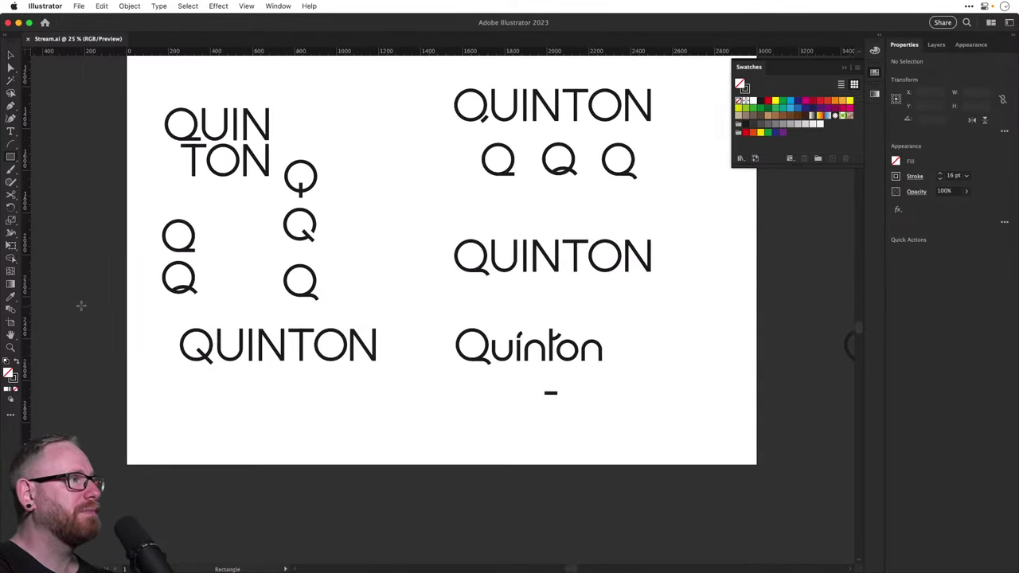
left_click(11, 322)
left_click(983, 91)
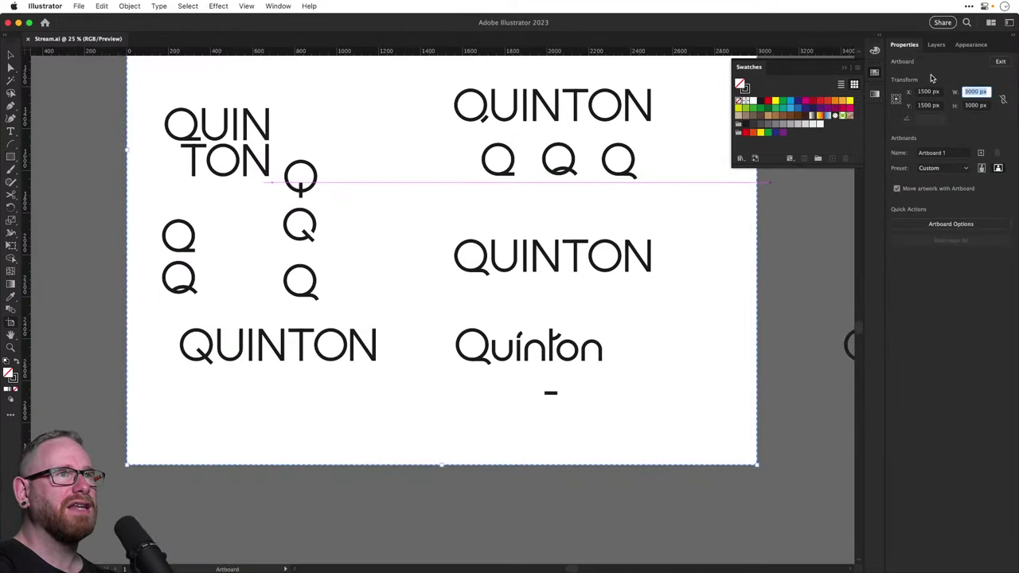
type("9000")
key("Tab")
type("900")
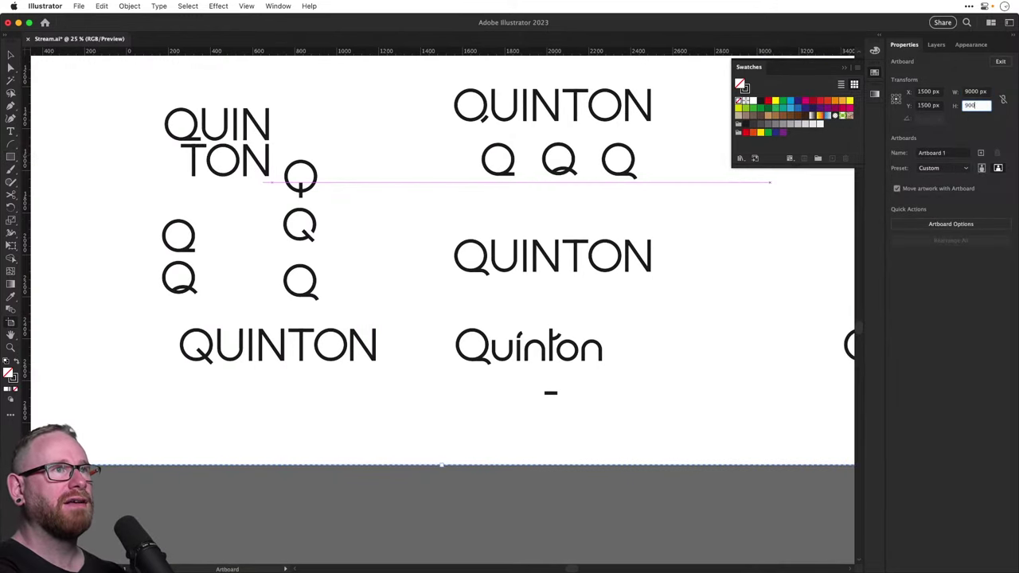
key("Return")
Draw a tall portrait rectangle about 579 by 874 px in the empty space below the wordmarks
left_click_drag(442, 378, 438, 197)
left_click_drag(253, 326, 283, 404)
key("super+z")
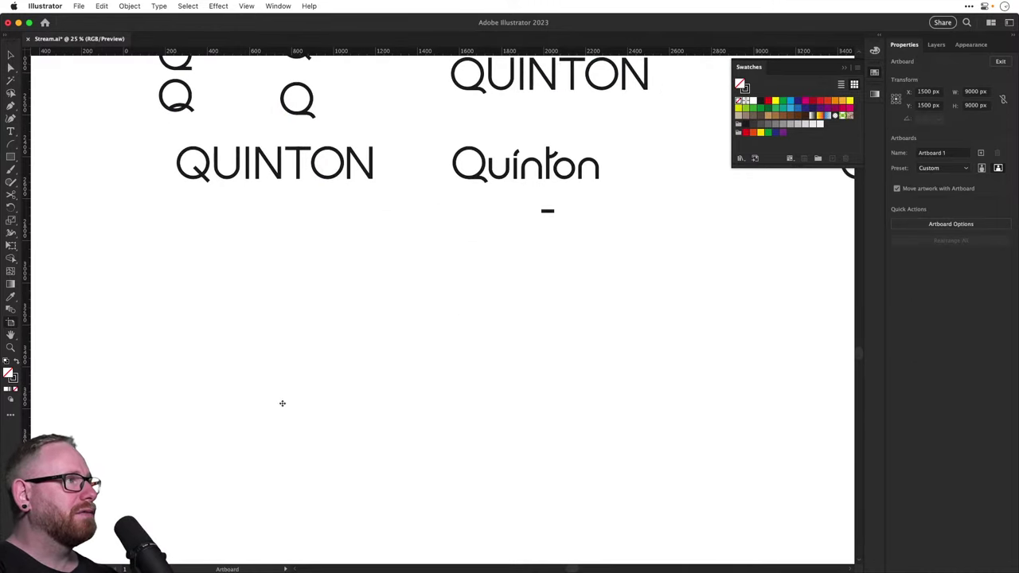
left_click(12, 159)
mouse_move(236, 348)
left_mouse_down()
mouse_move(373, 500)
mouse_move(359, 530)
left_mouse_up()
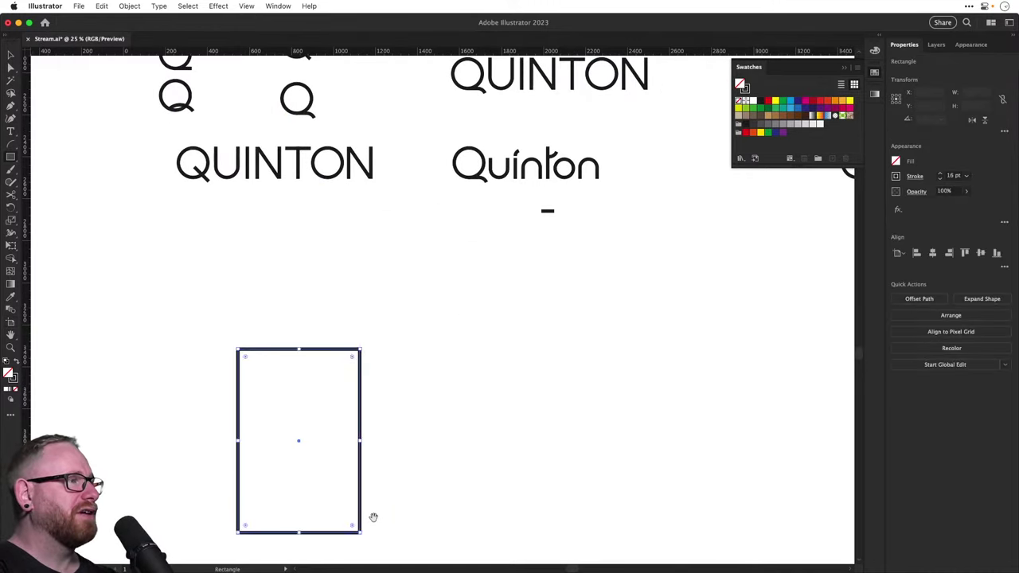
scroll(349, 401, "down", 3)
key("z")
left_click_drag(300, 362, 378, 396)
key("v")
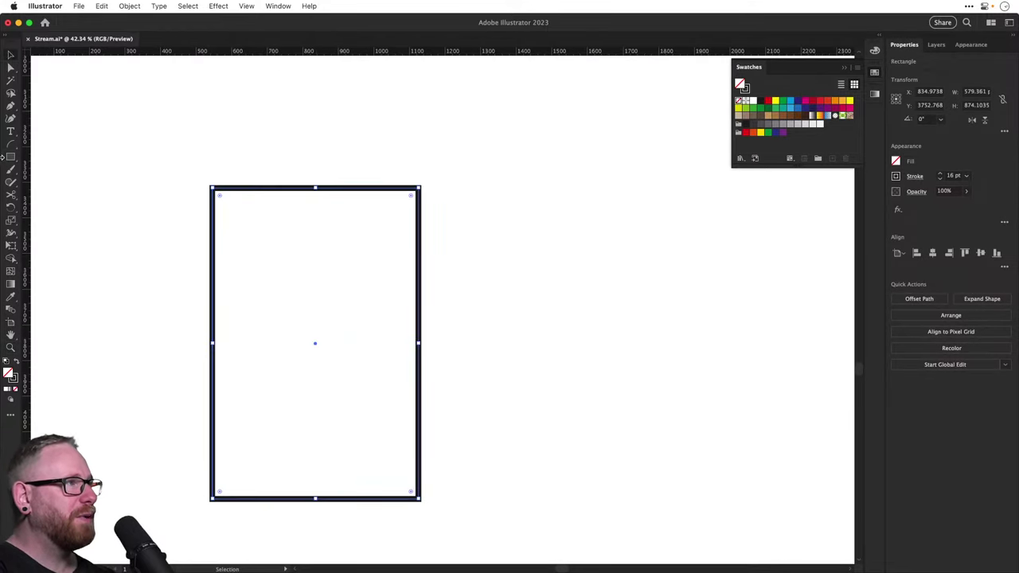
Draw a rectangle about 376 px tall inside the frame's upper half and move both shapes to the left
left_click_drag(11, 157, 63, 158)
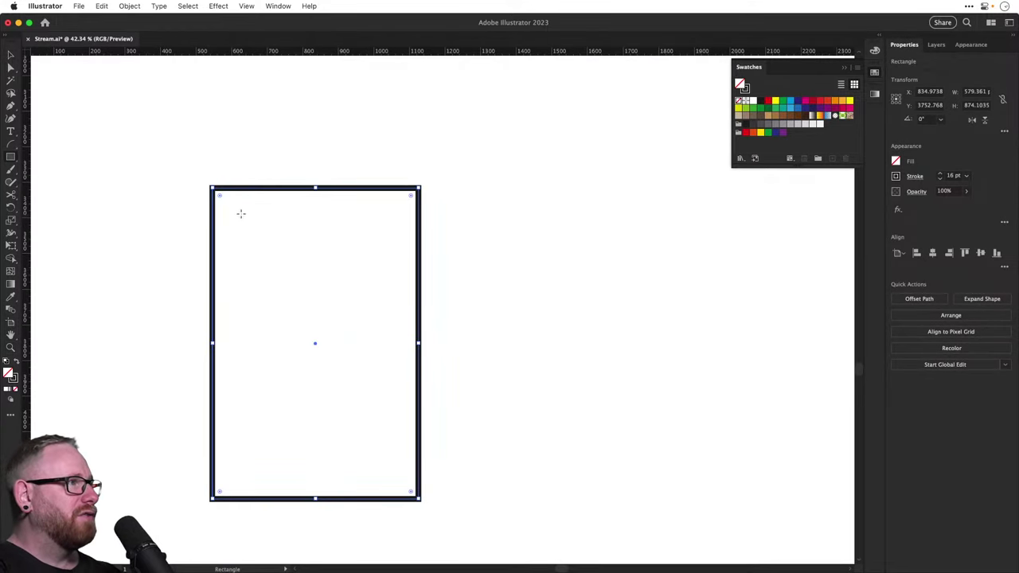
left_click_drag(224, 203, 406, 338)
key("v")
left_click(417, 291, "shift")
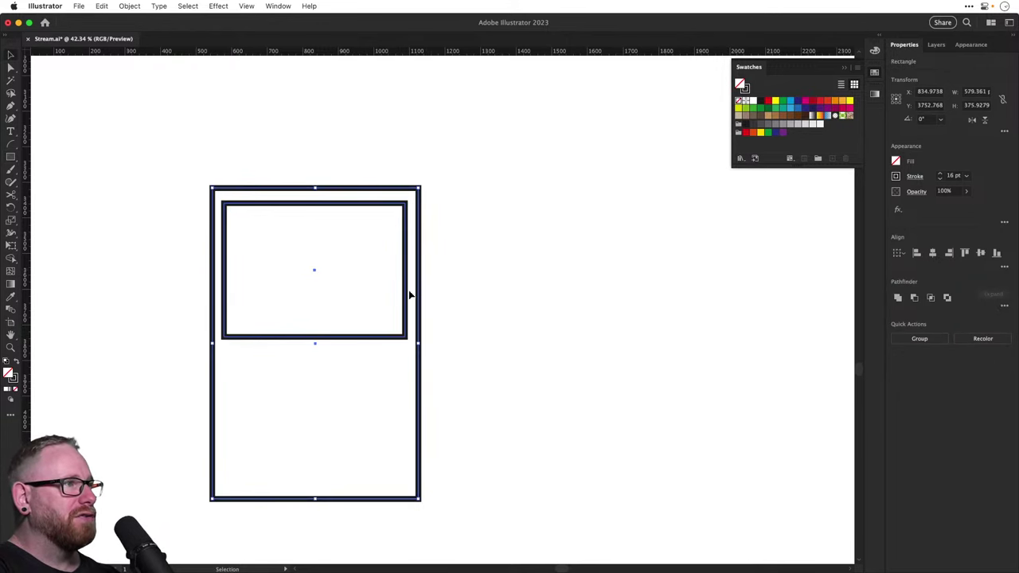
left_click_drag(420, 293, 296, 296)
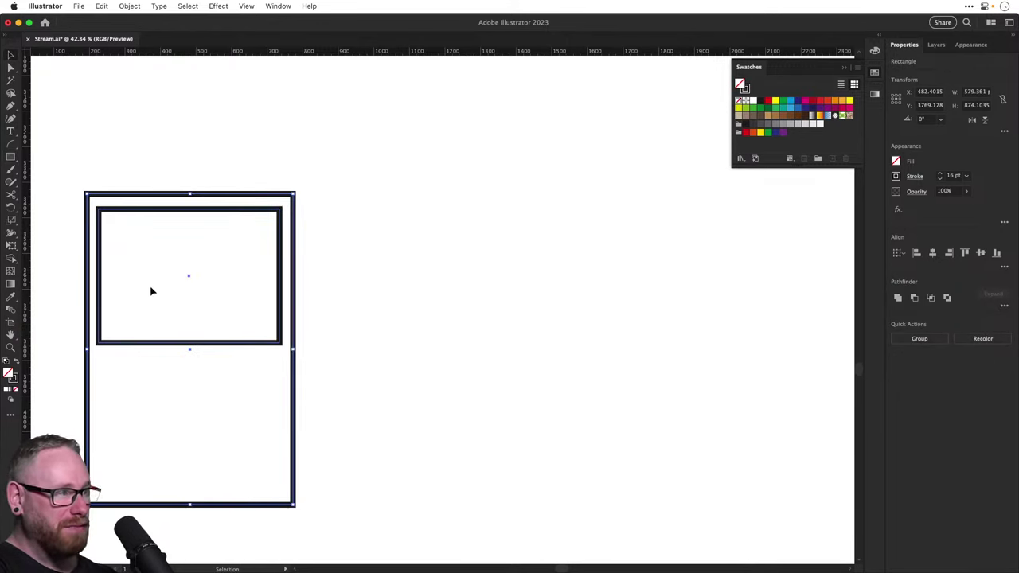
Duplicate the two-rectangle layout to the right and stretch the copy's inner rectangle to the frame's side and top edges
left_click_drag(88, 285, 424, 277)
left_click(437, 280)
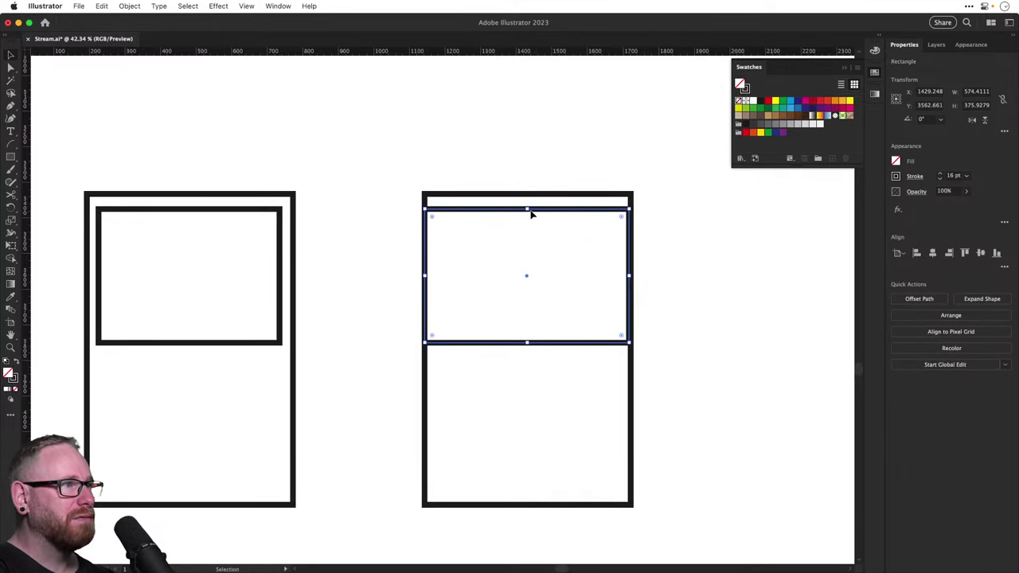
left_click_drag(532, 211, 529, 197)
left_click(524, 244)
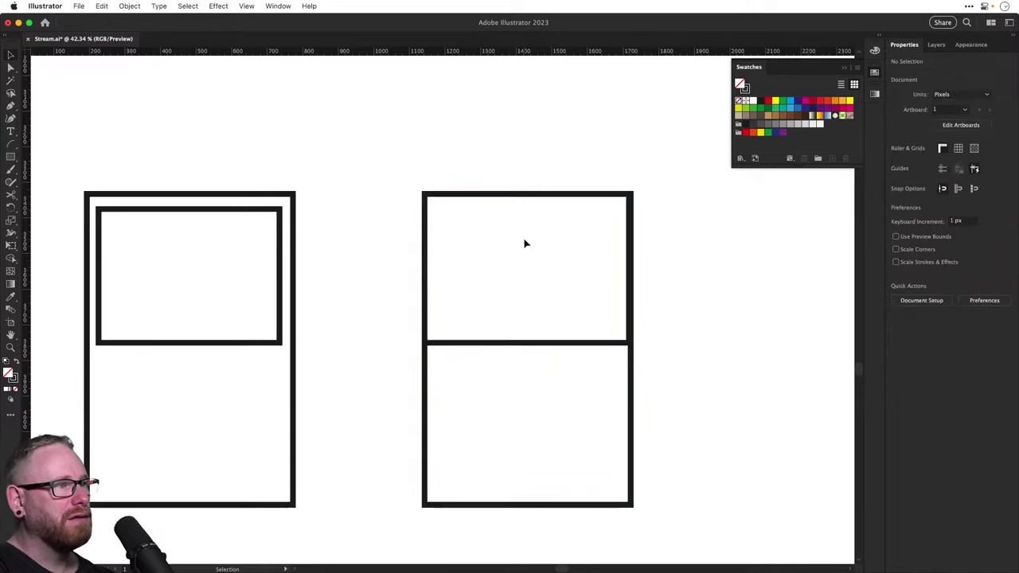
Slant the second layout's dividing line by lowering its left corner about 145 px
scroll(525, 250, "right", 5)
key("a")
left_click(340, 348)
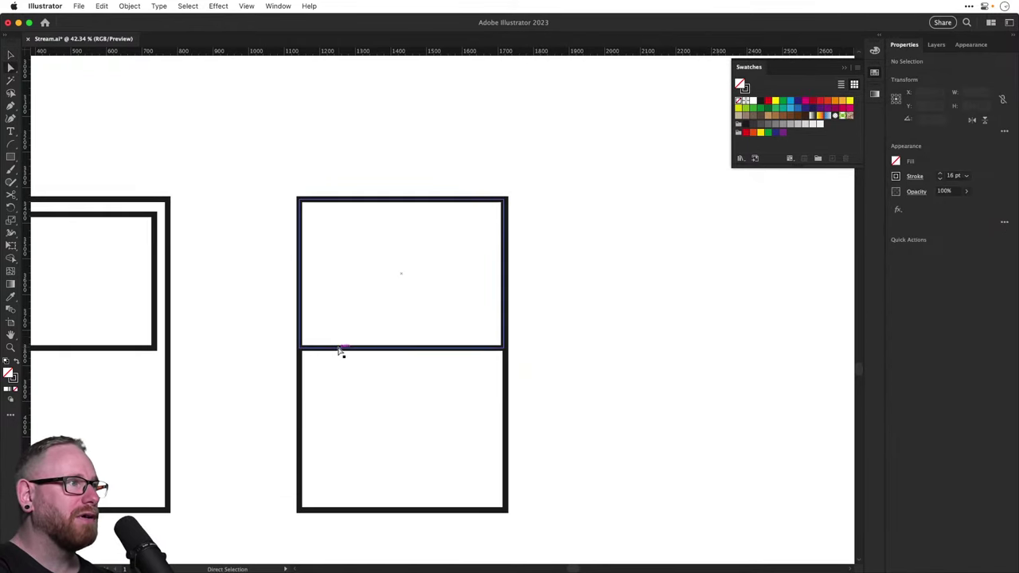
left_click_drag(300, 348, 302, 399)
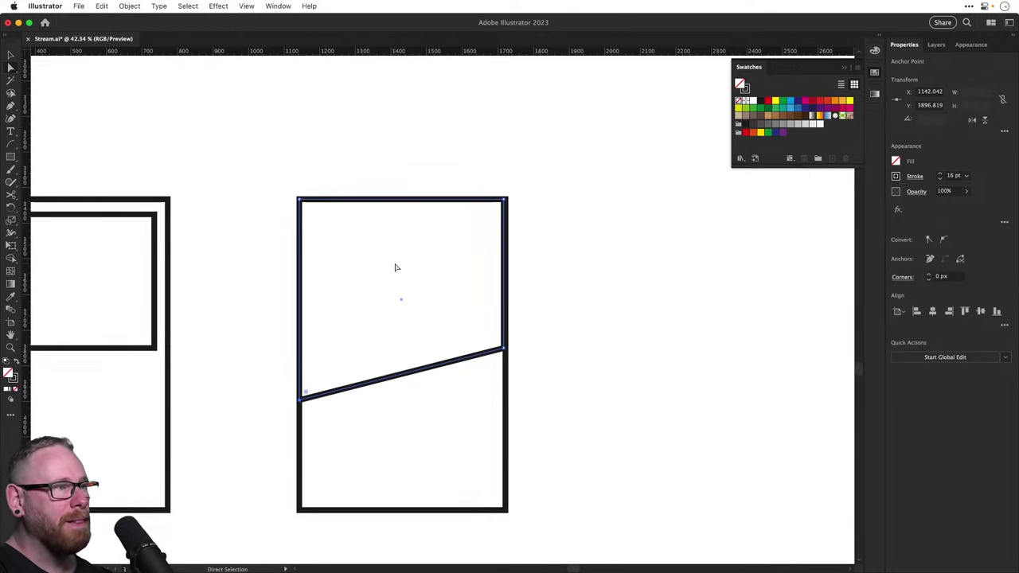
Duplicate the outer frame to the right and draw a horizontally centred circle about 459 px in diameter in its upper part
key("v")
left_click_drag(299, 430, 552, 400)
left_click(10, 157)
left_click_drag(10, 157, 51, 183)
mouse_move(592, 228)
left_mouse_down()
mouse_move(768, 408)
mouse_move(759, 391)
mouse_move(682, 383)
left_mouse_up()
scroll(457, 326, "right", 5)
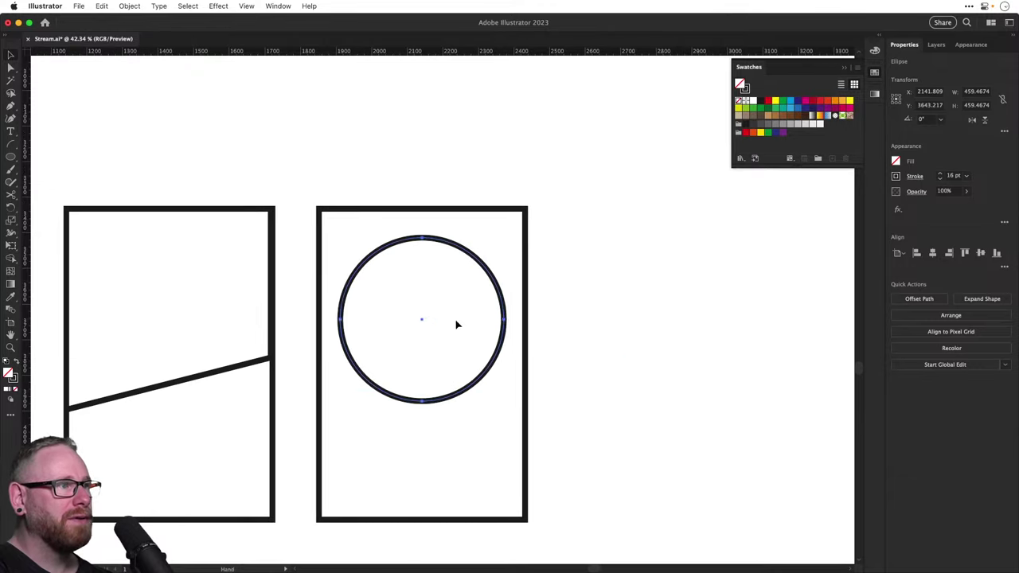
key("v")
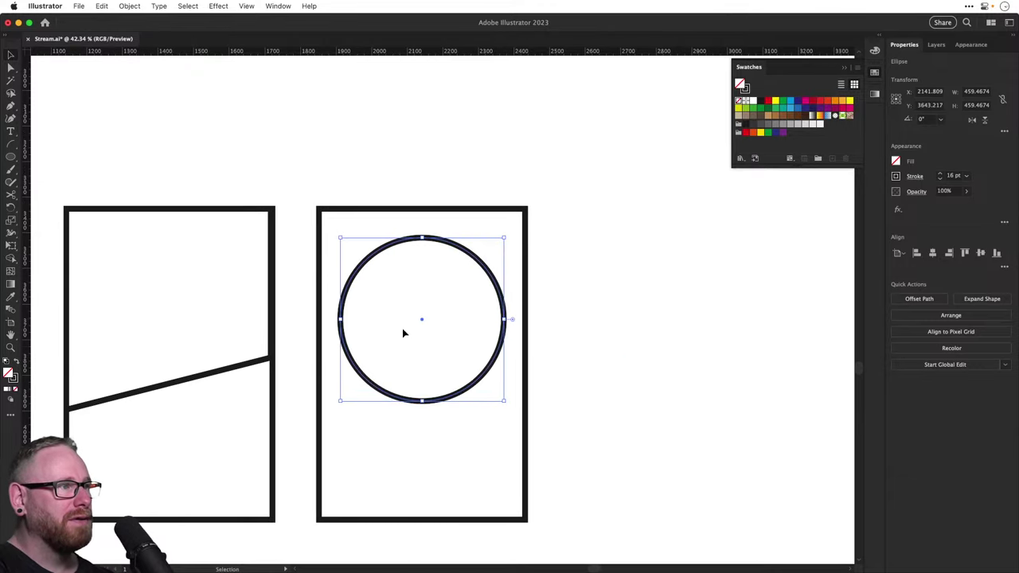
left_click(344, 241)
left_click(363, 266)
left_click_drag(341, 237, 317, 226)
key("super+z")
Duplicate the circle layout, frame included, to the right as a fourth layout
left_click_drag(334, 169, 389, 271)
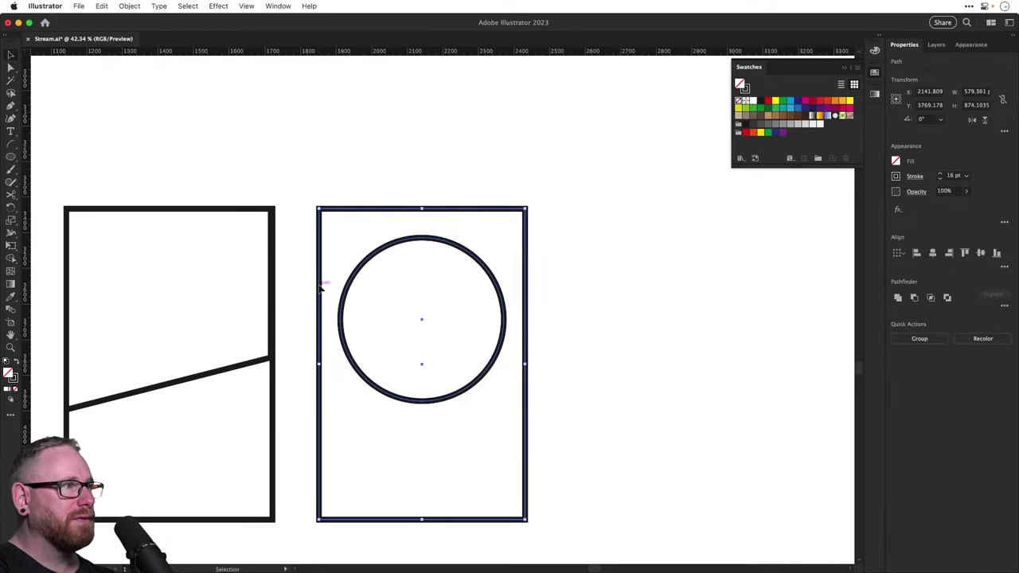
left_click_drag(319, 288, 583, 288)
left_click_drag(576, 314, 346, 318)
key("super+shift+a")
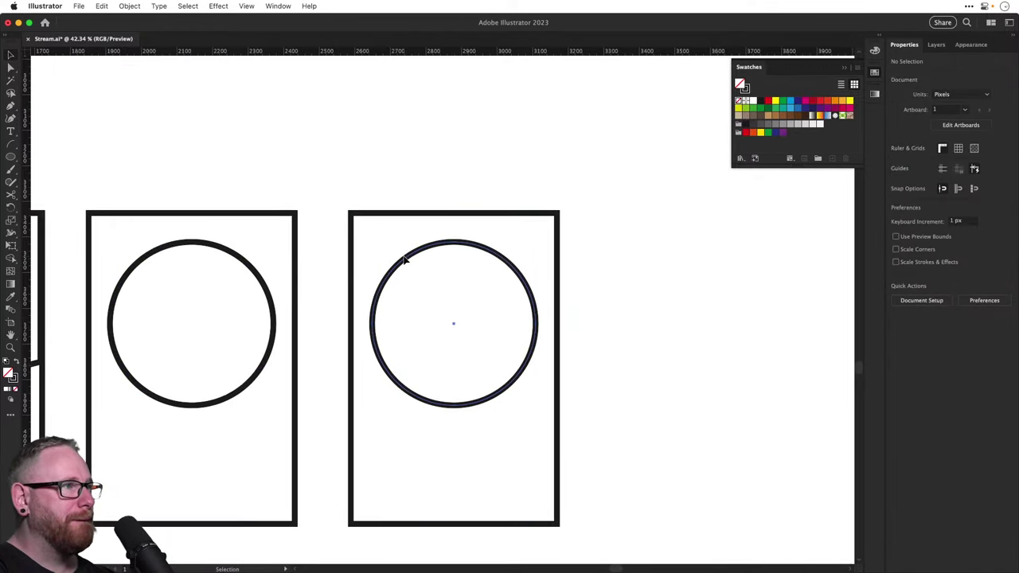
Enlarge the fourth layout's circle to about 782 px in diameter and raise it so it overlaps the frame's upper edges
left_click(405, 258)
left_click_drag(371, 239, 313, 207)
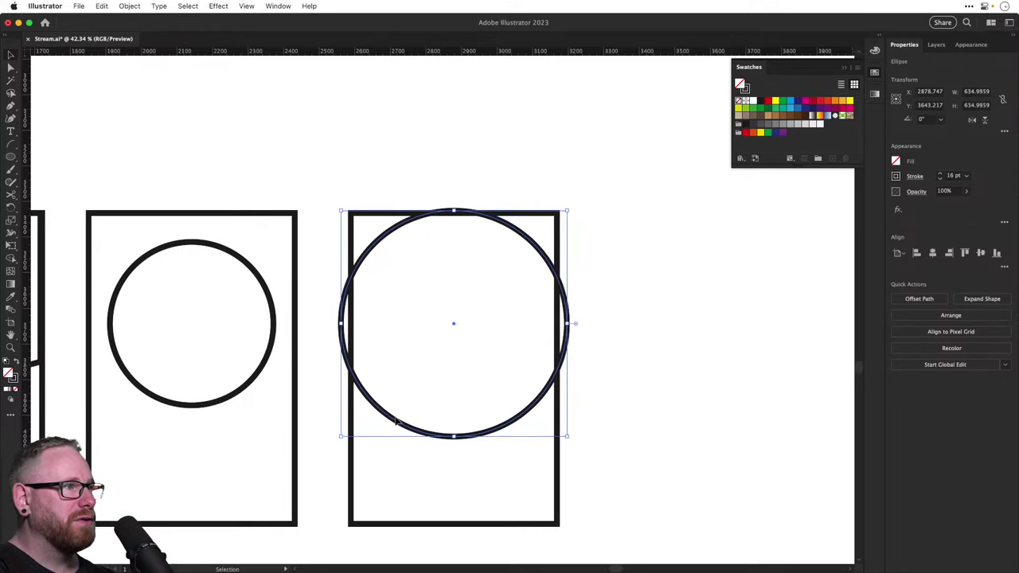
left_click_drag(396, 422, 398, 391)
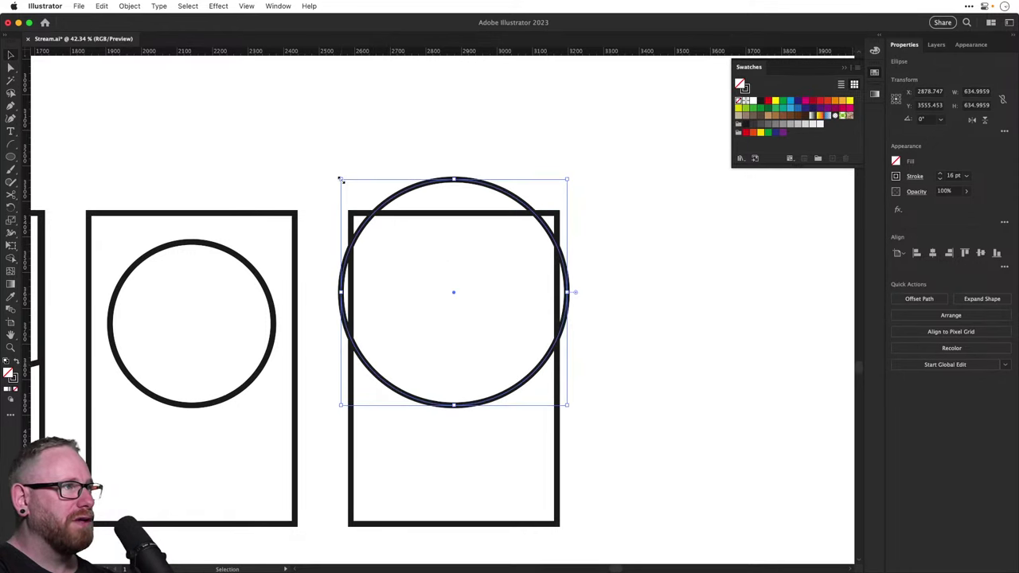
left_click_drag(341, 180, 315, 153)
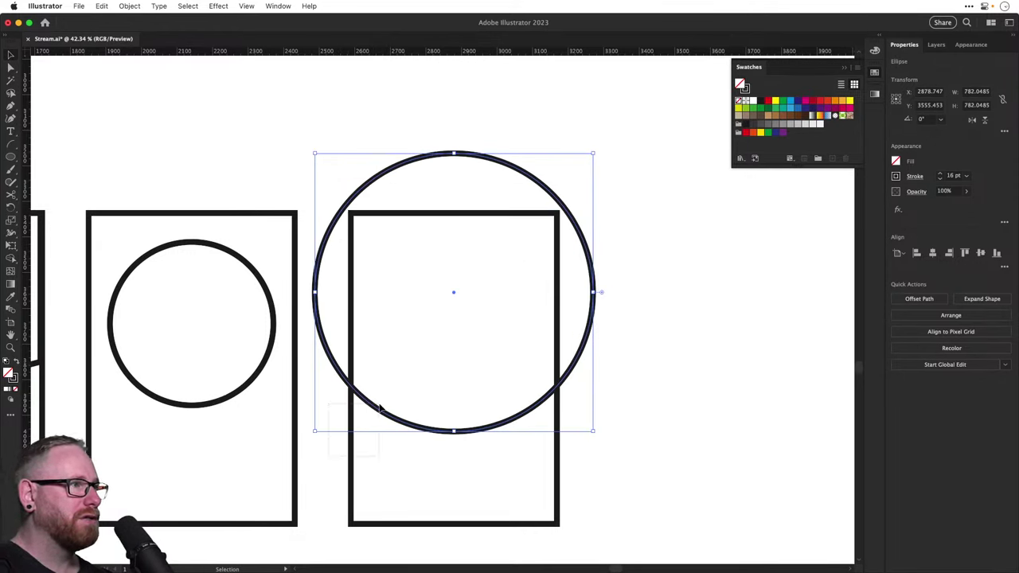
left_click_drag(379, 407, 422, 331)
key("shift+n")
left_click_drag(333, 333, 336, 346)
left_click(337, 409, "super")
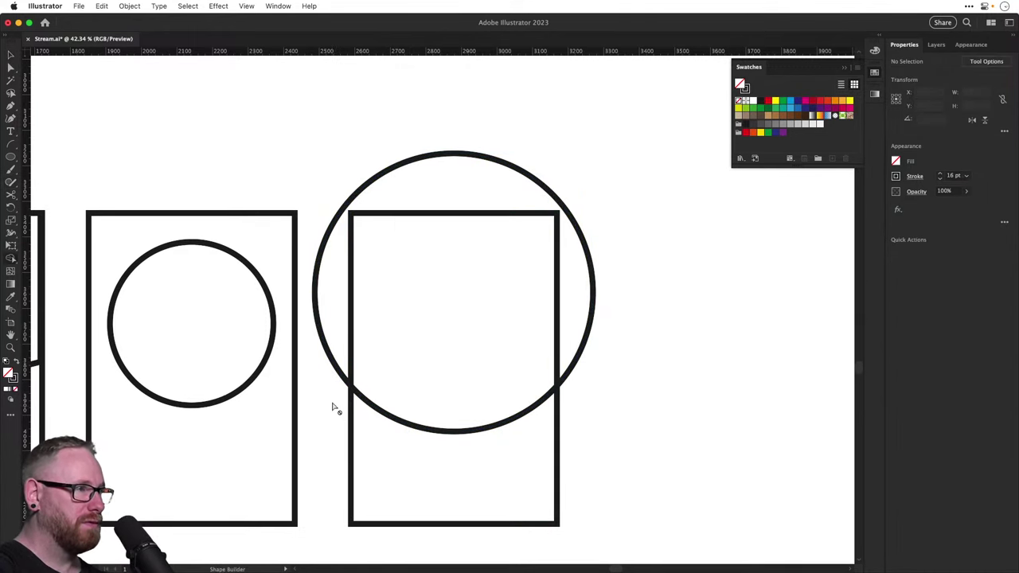
Trim away the parts of the large circle outside the frame with Shape Builder, keeping only the curved divider
key("v")
left_click_drag(332, 407, 391, 346)
key("shift+m")
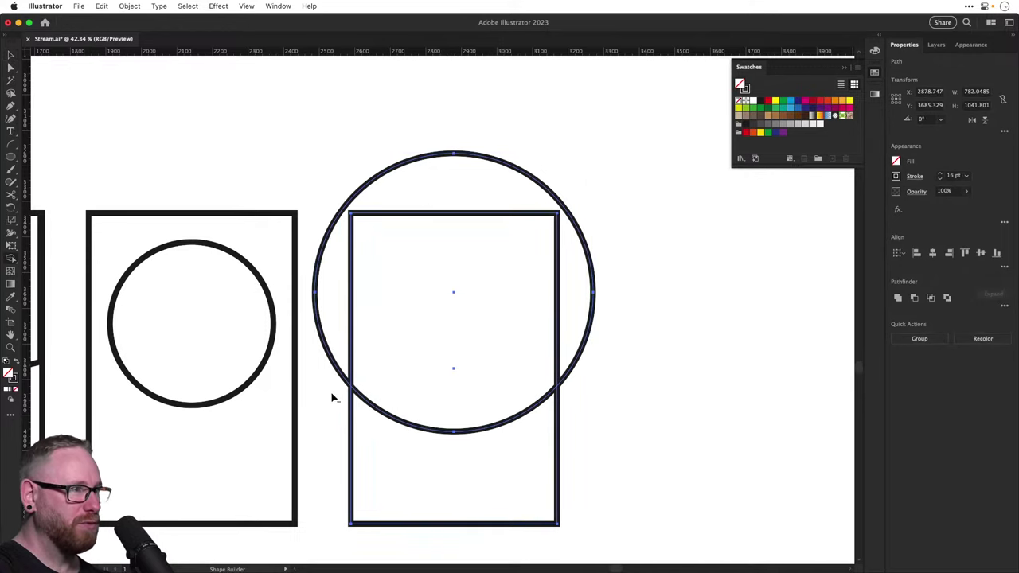
left_click(335, 276, "alt")
key("v")
left_click(609, 364)
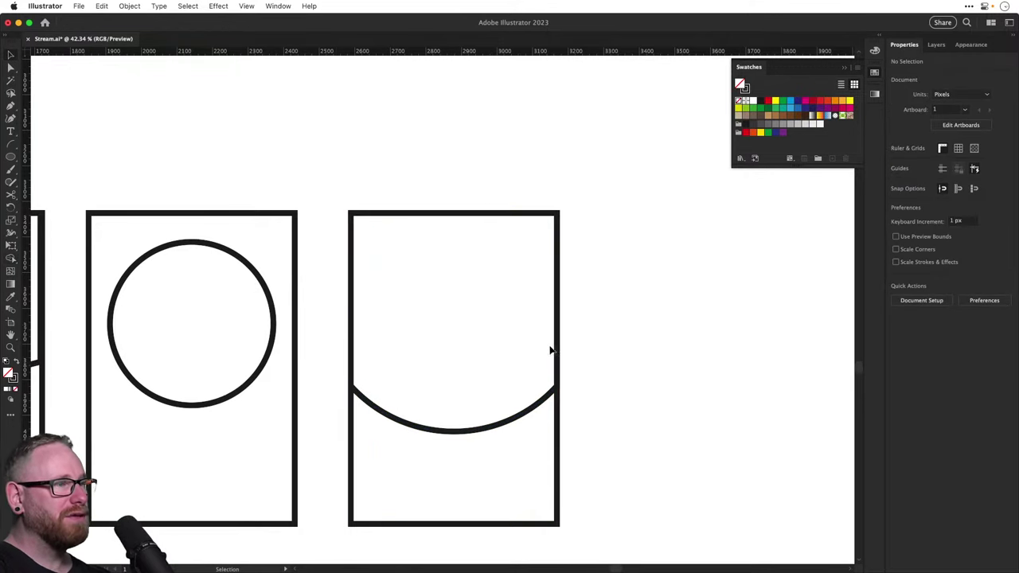
Add a fifth plain frame to the right and draw a full-width band about 251 px tall across its upper half
scroll(549, 351, "right", 6)
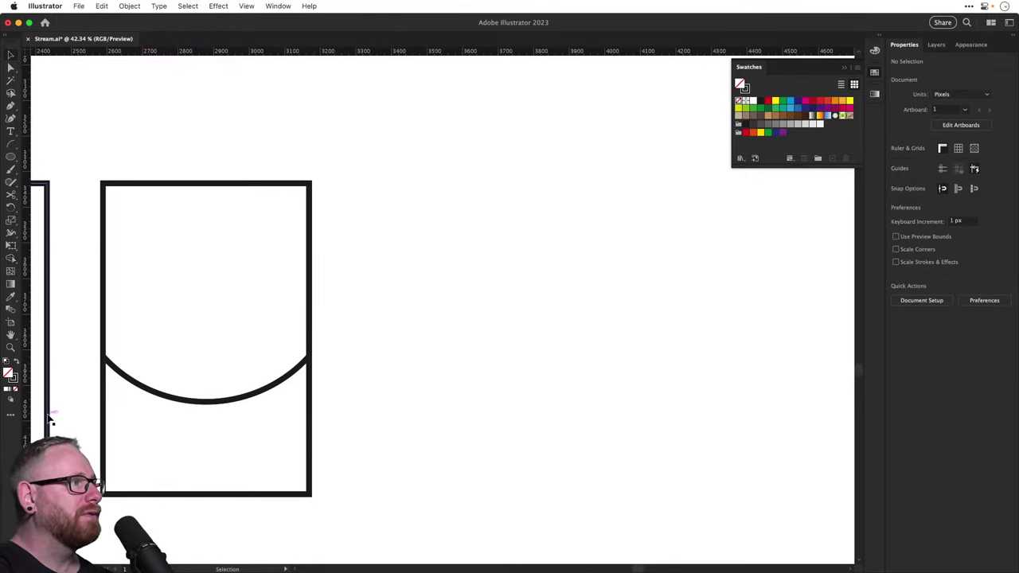
left_click_drag(310, 387, 576, 387)
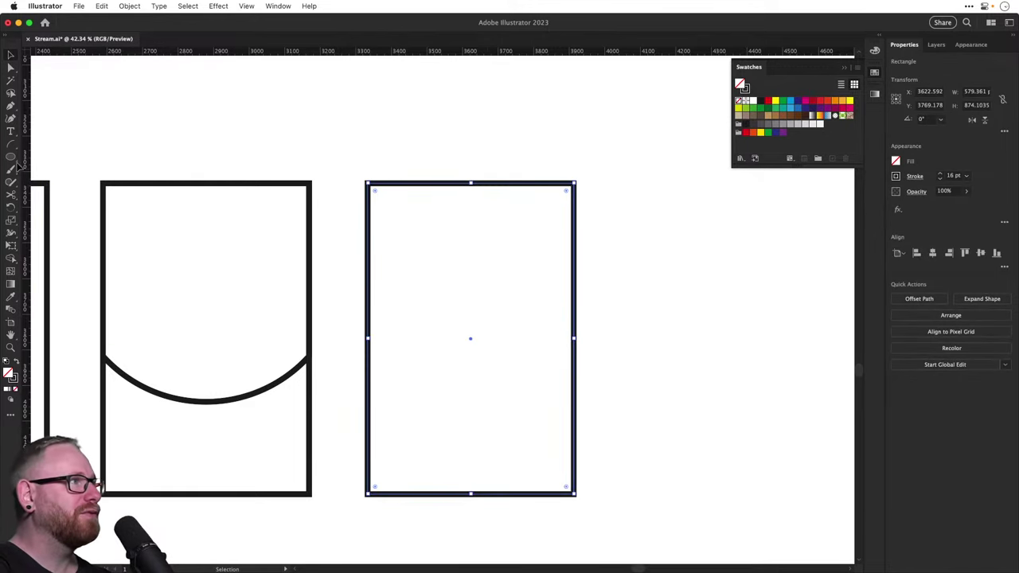
left_click_drag(10, 157, 86, 155)
left_click_drag(391, 272, 597, 363)
key("v")
left_click_drag(480, 261, 482, 263)
left_click_drag(574, 303, 575, 302)
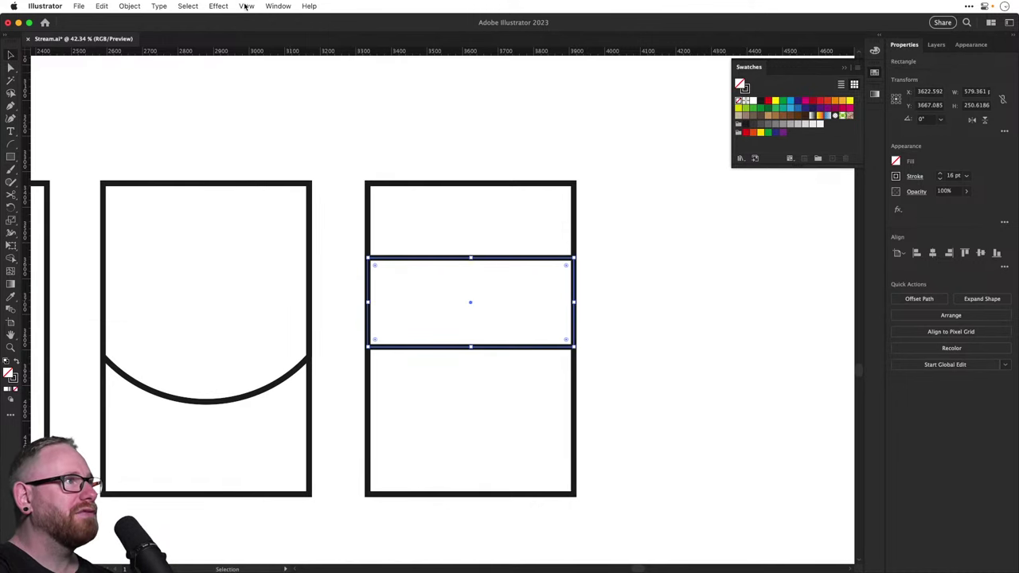
Apply a horizontal Bulge warp with a -14% bend to the band and stretch it taller about its centre
left_click(218, 5)
mouse_move(256, 186)
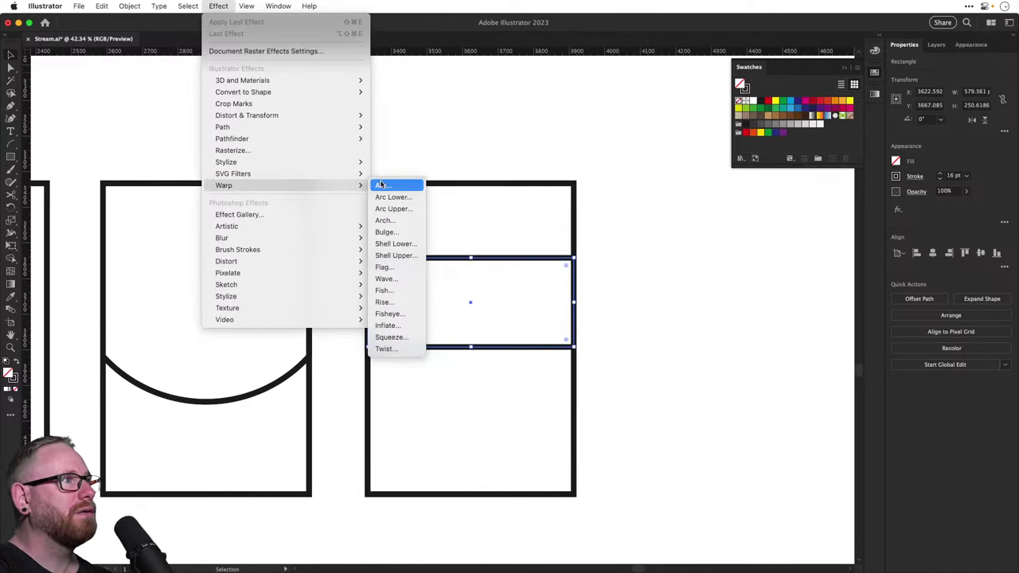
left_click(385, 232)
left_click_drag(486, 271, 502, 278)
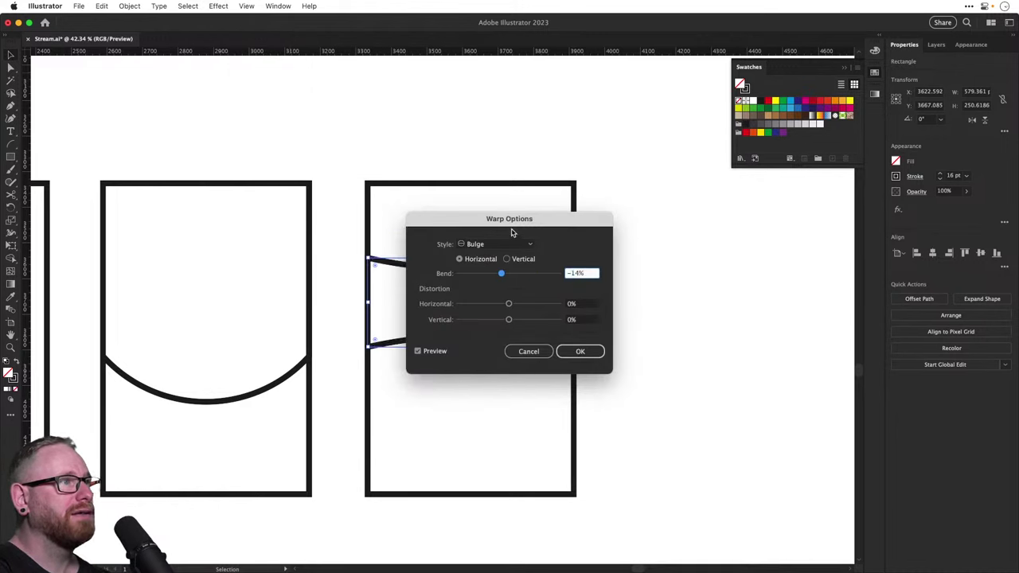
left_click_drag(512, 228, 701, 216)
left_click(762, 341)
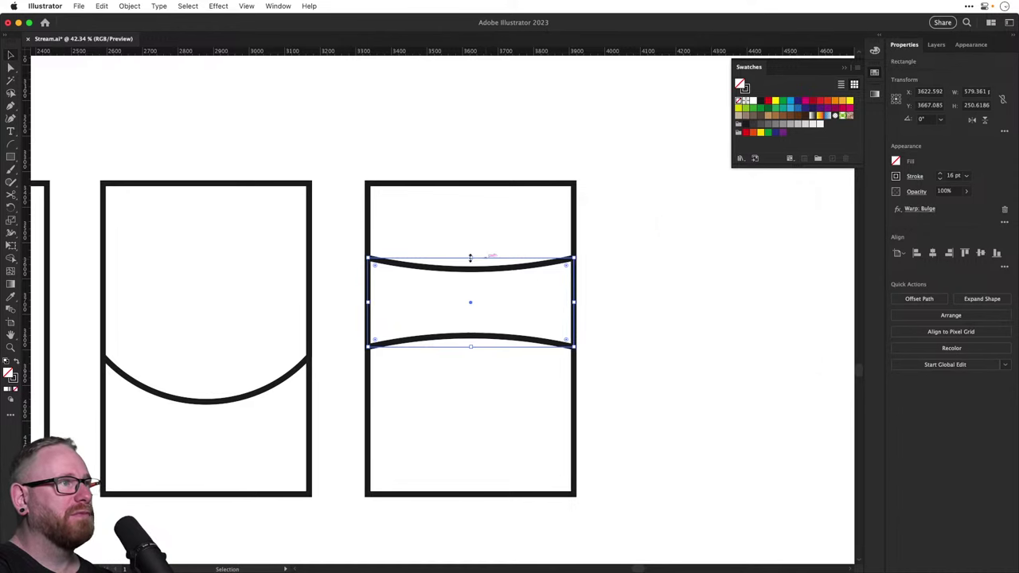
left_click_drag(470, 259, 465, 219)
left_click(519, 251)
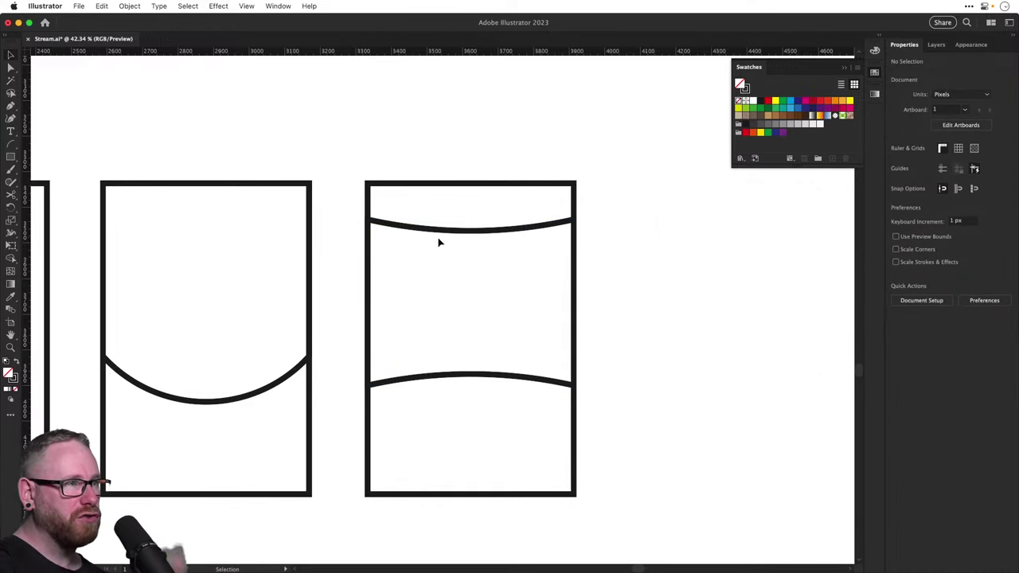
Add two progressively smaller copies of the inner rectangle to the first layout, the smallest about 166 by 122 px
key("a")
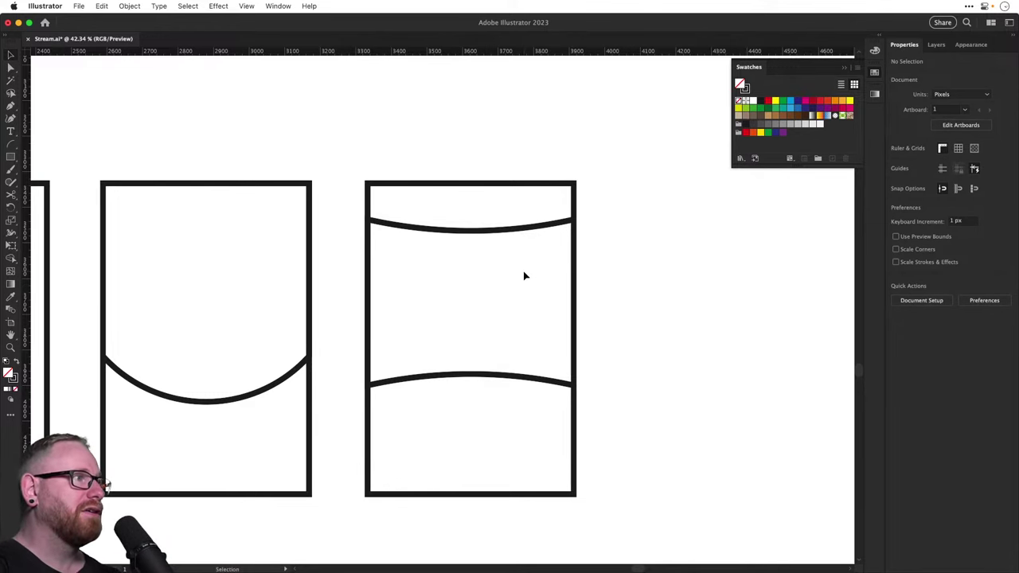
key("space")
left_click_drag(350, 285, 616, 285)
scroll(545, 290, "left", 20)
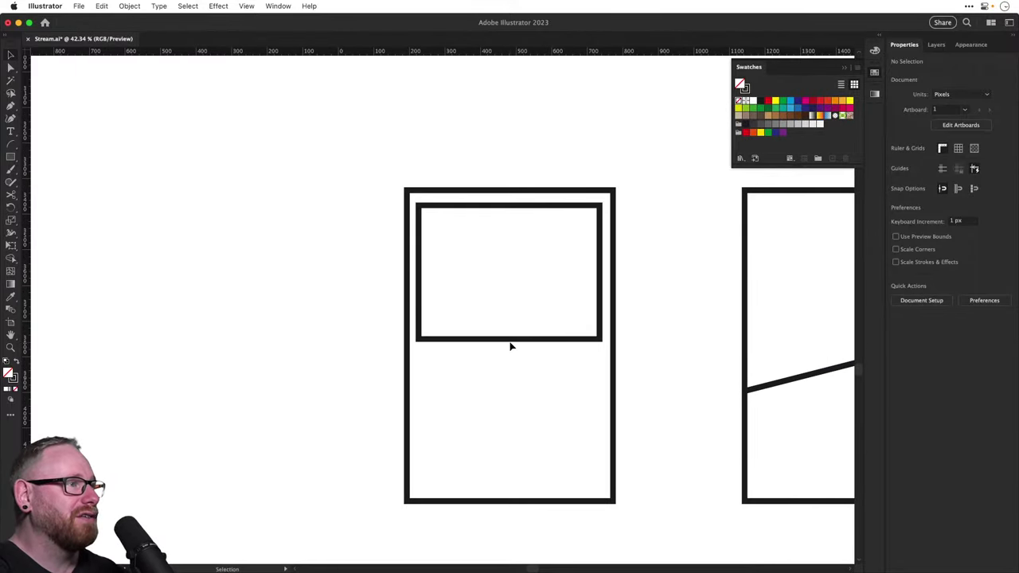
left_click(509, 341)
left_click_drag(422, 211, 503, 269)
left_click(512, 274)
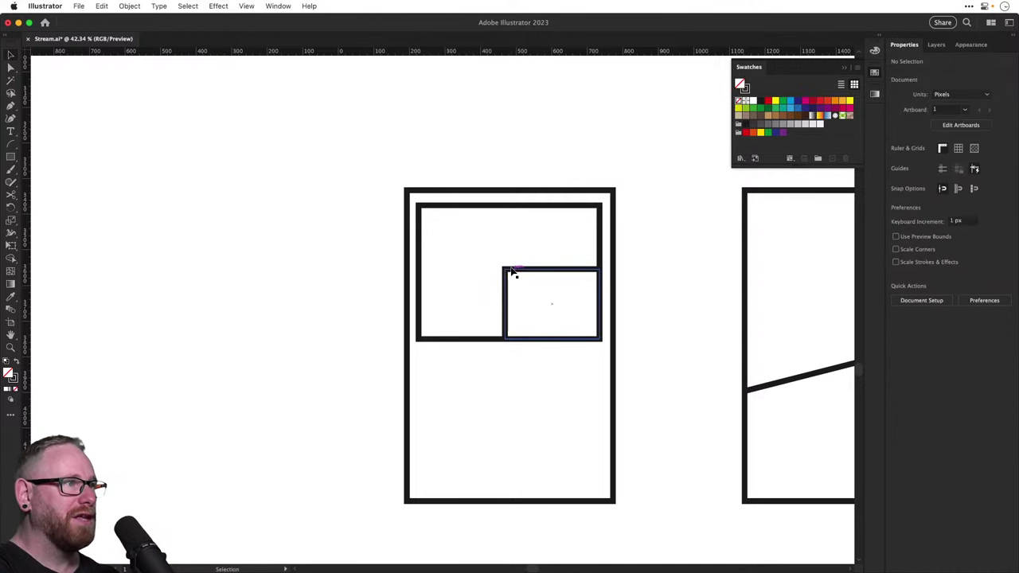
left_click_drag(571, 342, 505, 382)
left_click_drag(504, 313, 580, 198, "alt")
left_click_drag(488, 300, 516, 273)
left_click(480, 315, "shift")
Fill both smaller rectangles with white and move the smallest down so it overlaps the medium one's lower corner
key("i")
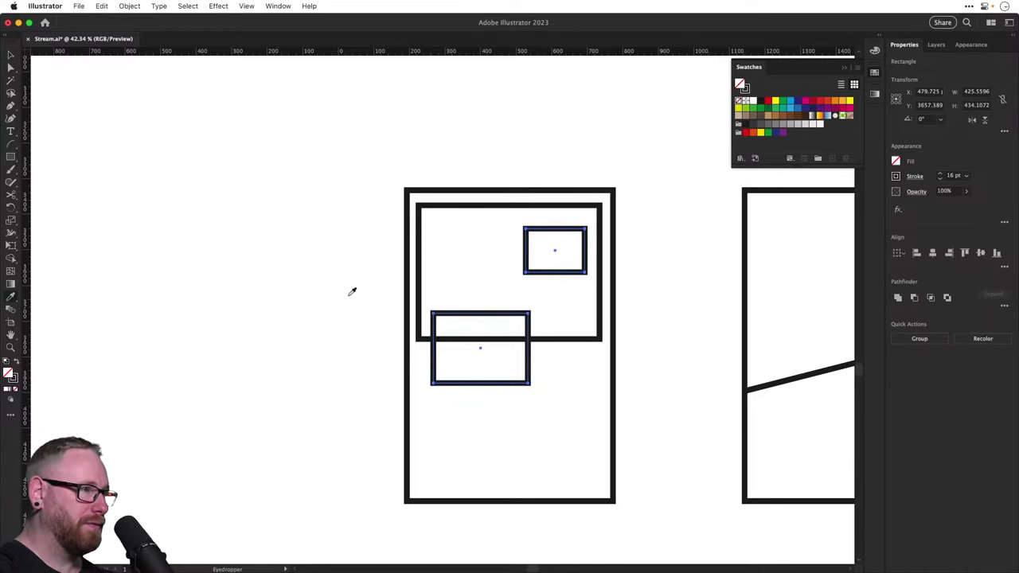
left_click(342, 299, "shift")
key("v")
key("super+shift+a")
left_click_drag(558, 273, 541, 409)
Examine the five layout frames one by one and as a complete row beneath the wordmark alternatives
scroll(526, 321, "right", 5)
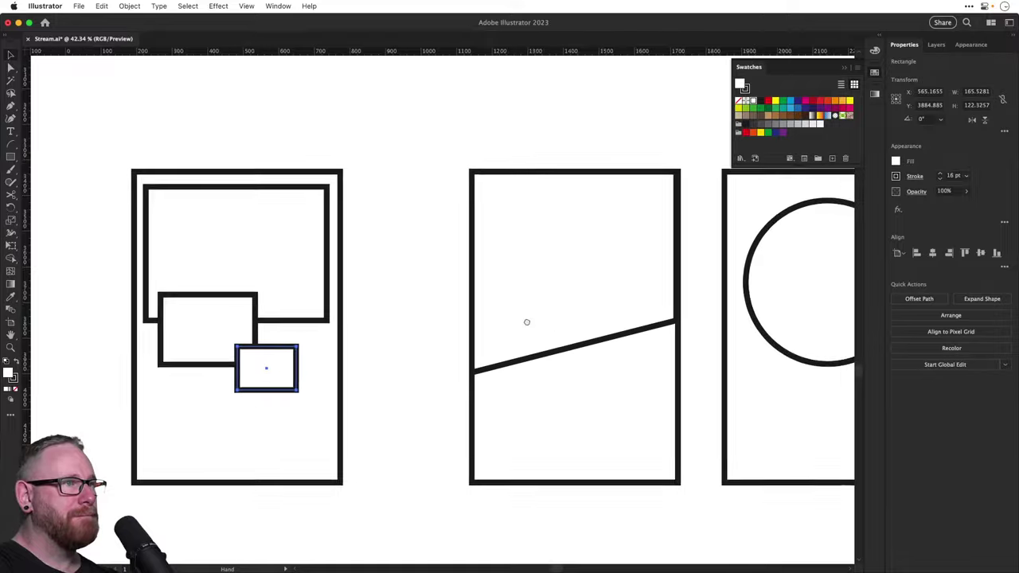
scroll(526, 322, "right", 5)
scroll(480, 330, "right", 1)
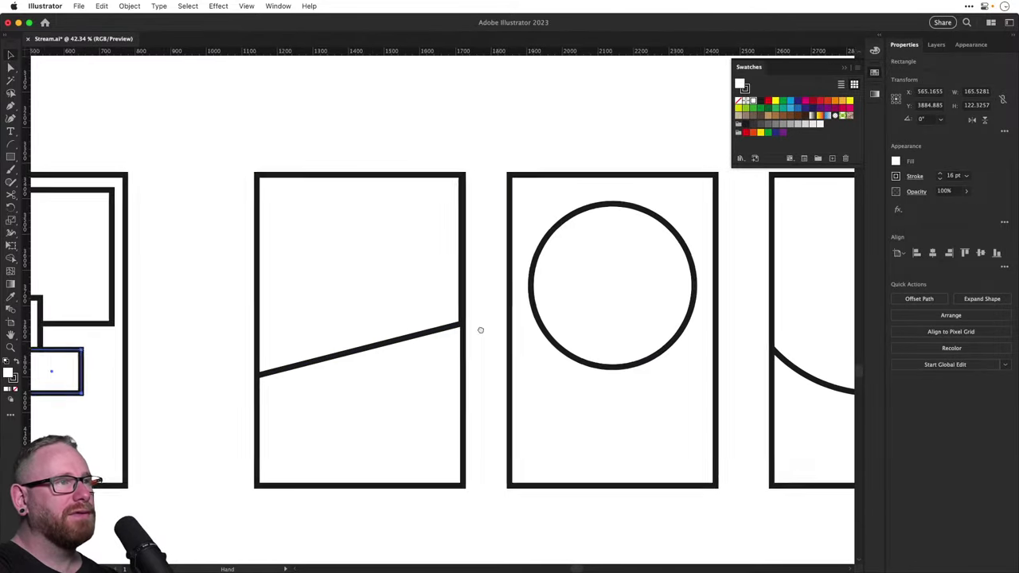
scroll(480, 330, "right", 15)
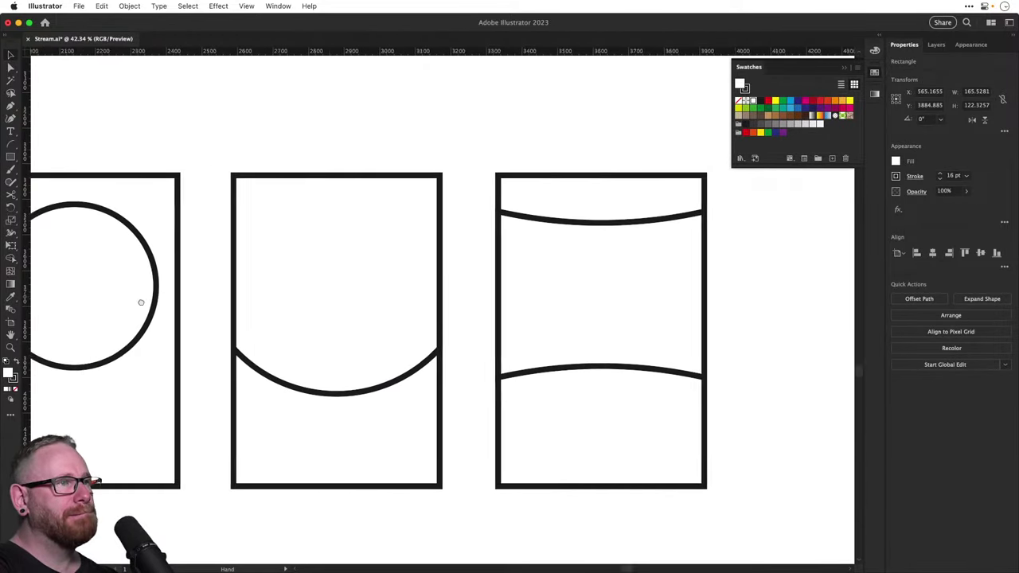
left_click_drag(141, 303, 32, 301)
key("super+minus")
key("super+minus")
key("super+minus")
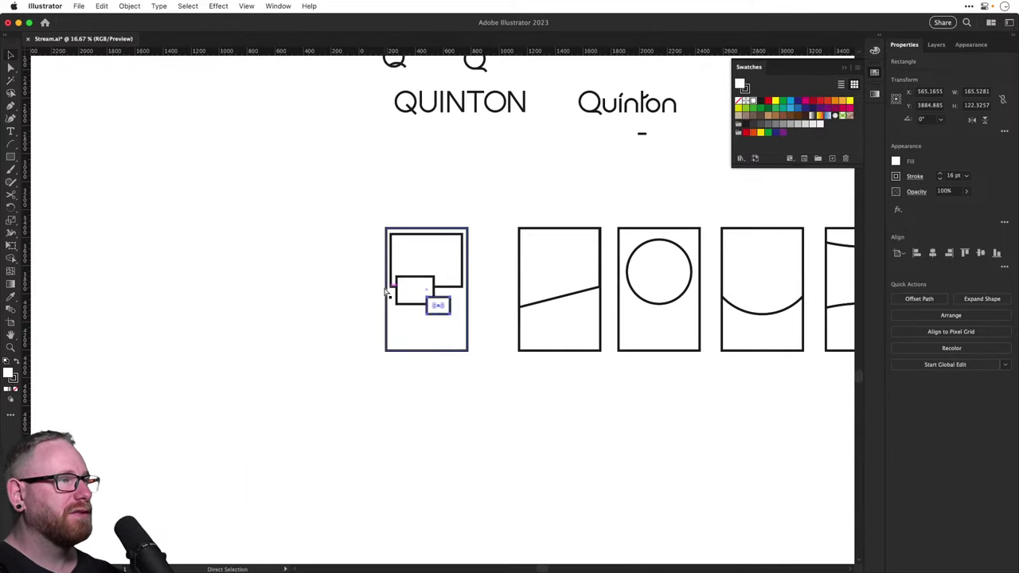
left_click_drag(399, 291, 236, 379)
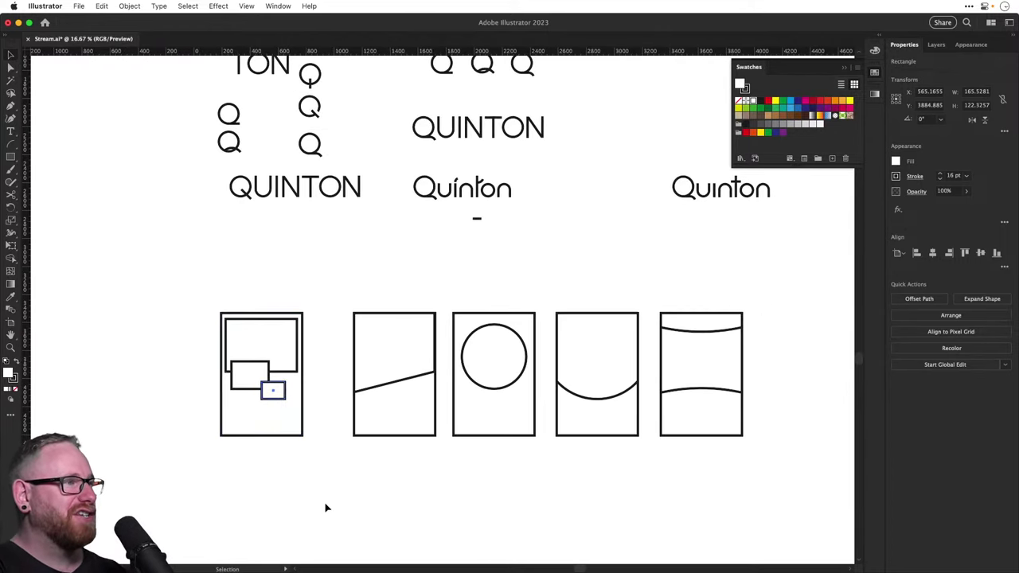
left_click(326, 507)
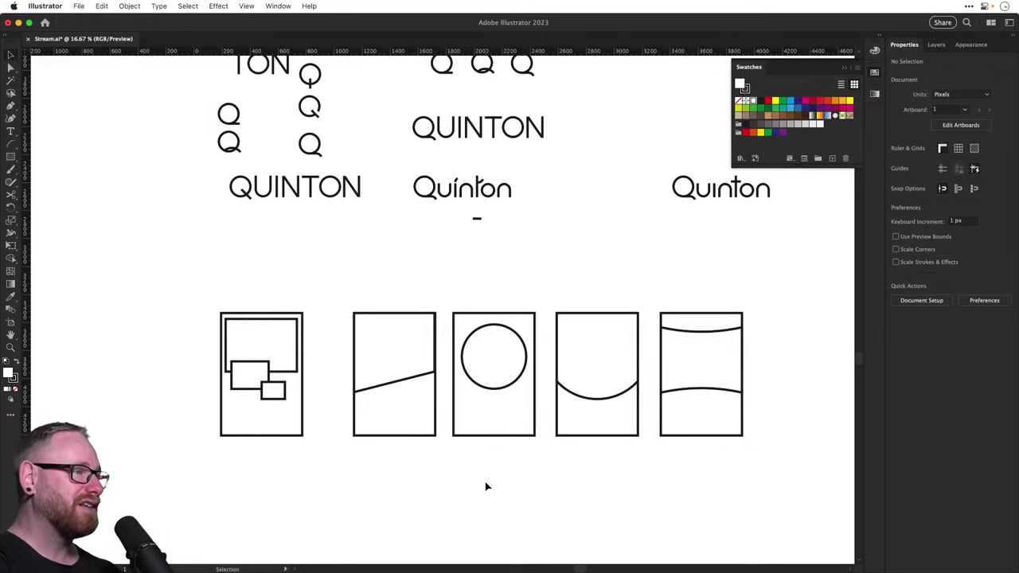
scroll(533, 433, "down", 5)
scroll(478, 370, "right", 2)
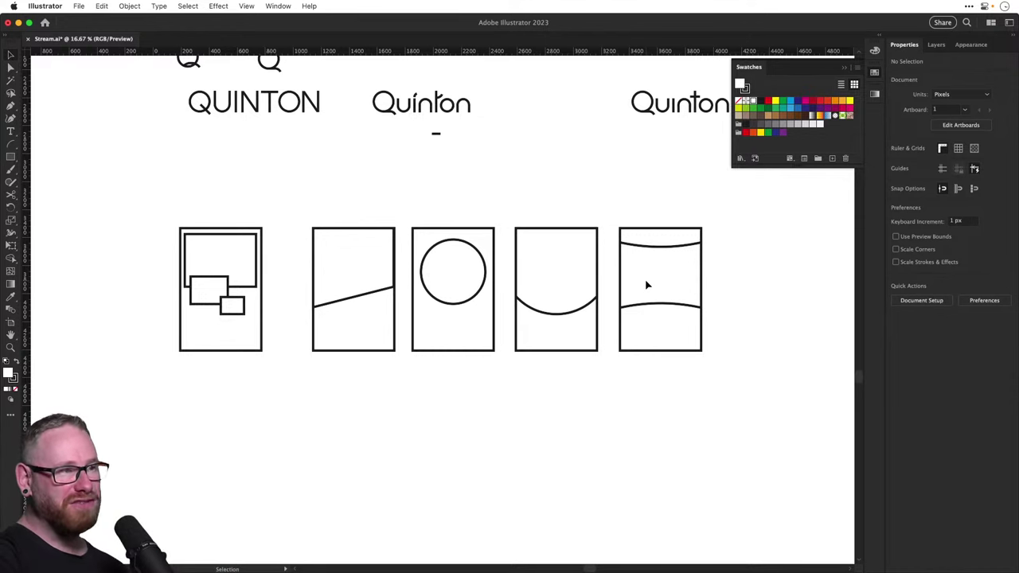
Copy the third layout's circle onto the fifth layout's lower curve, shrink it to about 195 px and fill it white, in front
left_click_drag(666, 286, 743, 329)
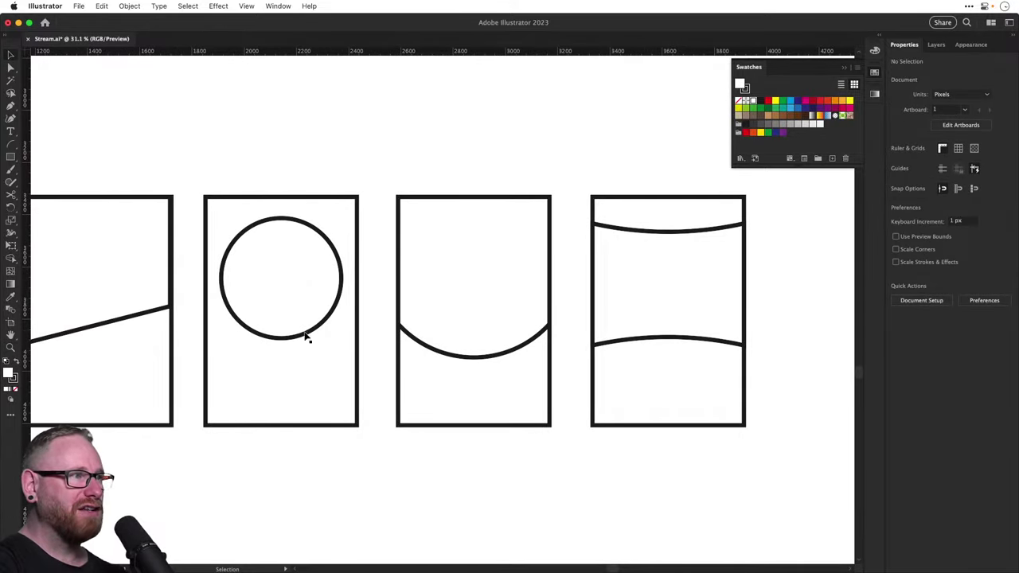
left_click_drag(307, 334, 700, 386)
left_click_drag(730, 269, 698, 306)
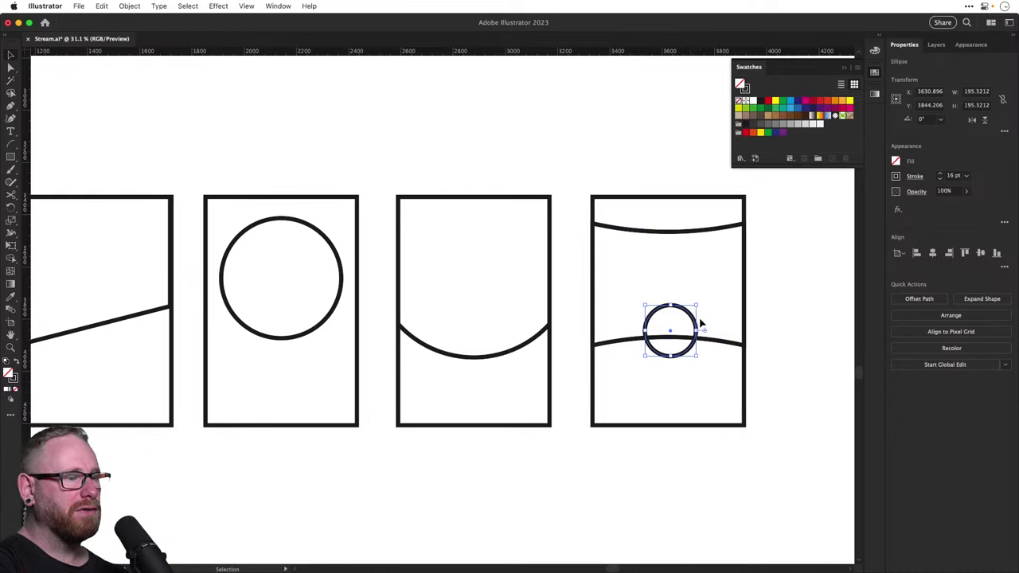
key("i")
left_click(740, 329)
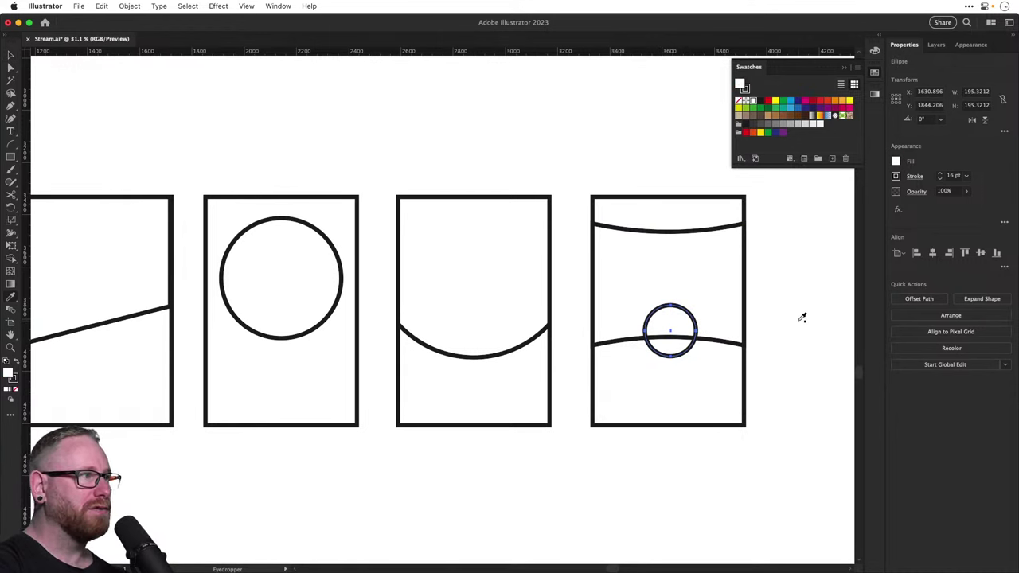
key("v")
key("super+shift+]")
left_click(799, 325)
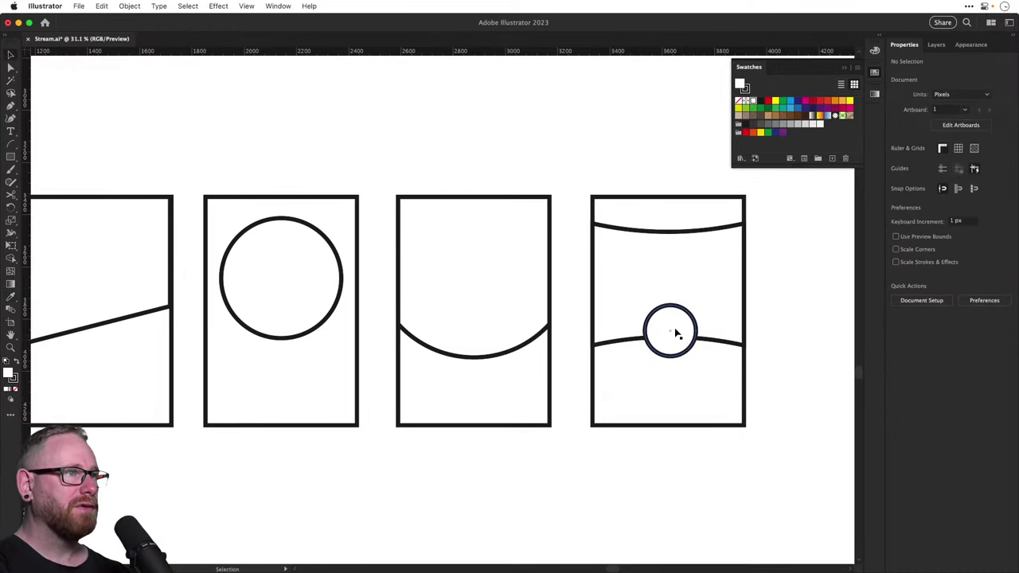
key("space")
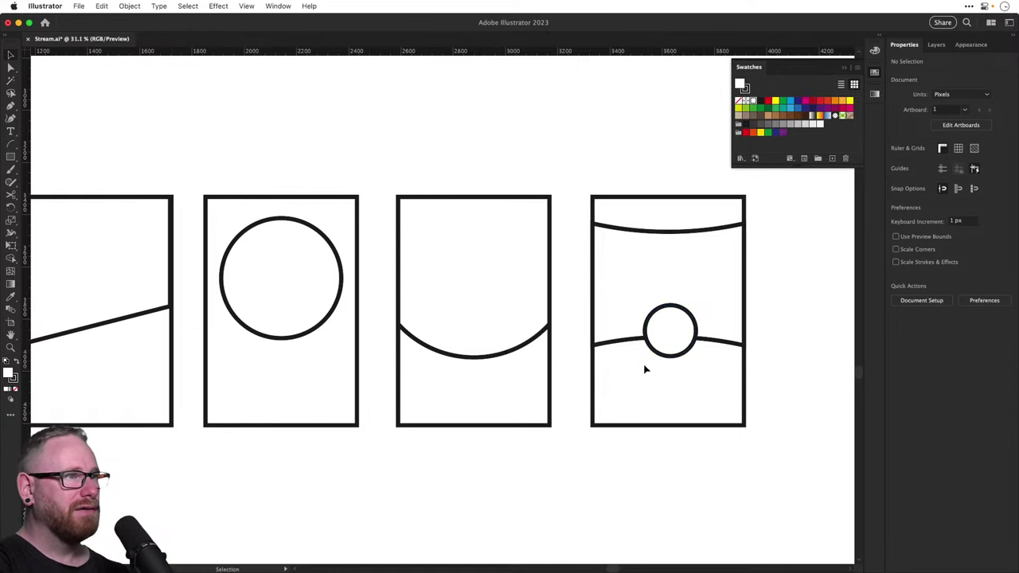
Try a bar about 457 by 55 px below the fifth layout's lower curve, with the circle moved to the upper curve
left_click(10, 157)
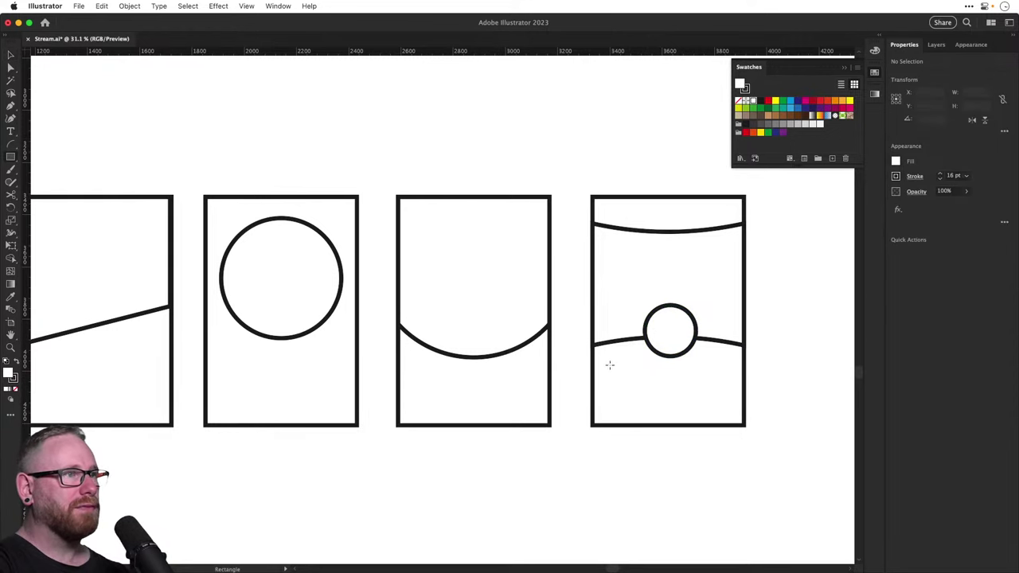
left_click_drag(608, 365, 689, 262)
key("v")
key("super+z")
left_click_drag(666, 306, 666, 215)
mouse_move(674, 366)
left_mouse_down()
mouse_move(673, 283)
mouse_move(673, 371)
left_mouse_up()
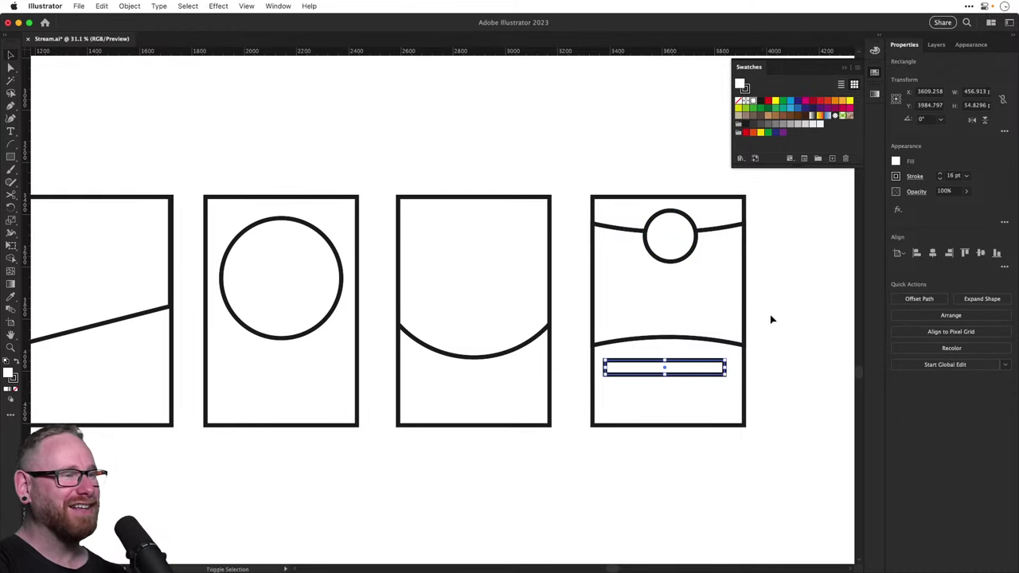
key("super+z")
key("super+z")
key("super+z")
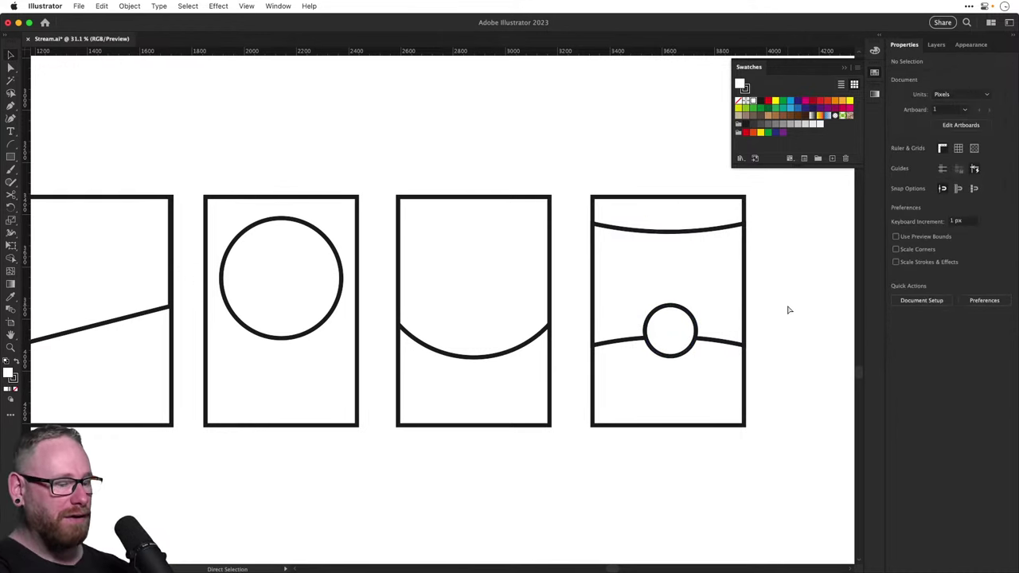
Move all five layout frames together about 957 px lower on the artboard
key("super+minus")
key("super+minus")
key("super+minus")
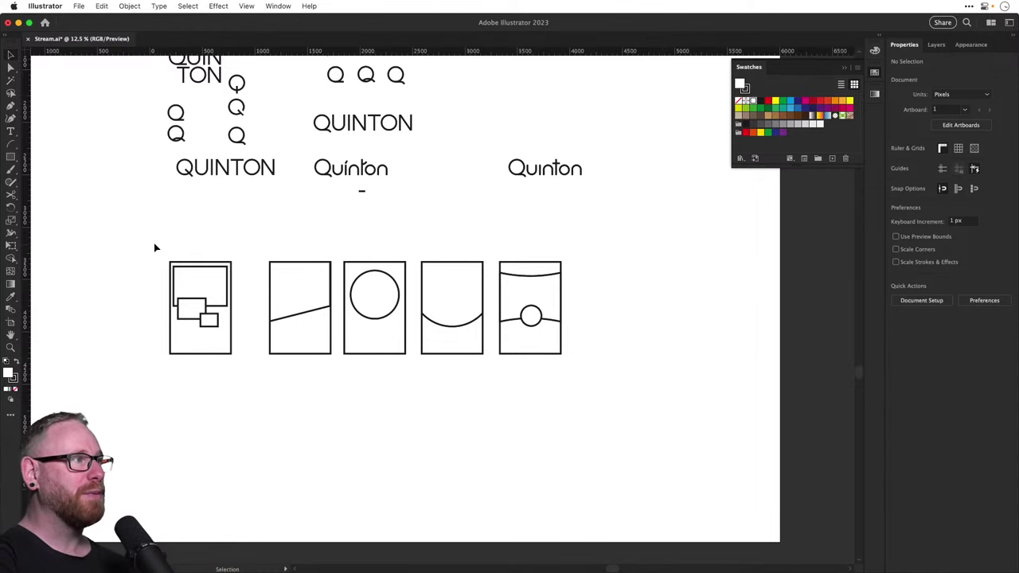
left_click_drag(150, 243, 653, 416)
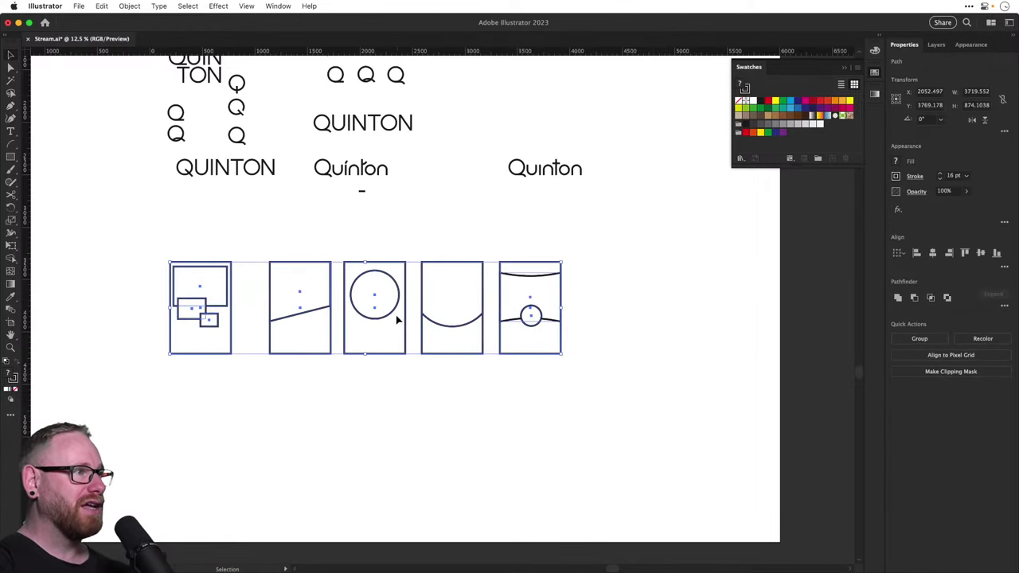
left_click_drag(396, 313, 393, 412)
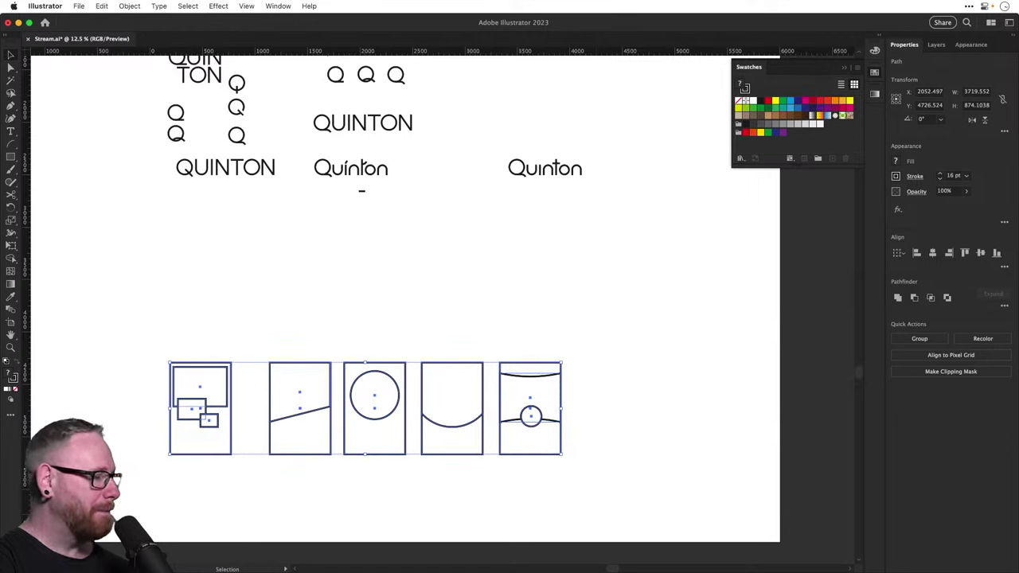
key("super+Tab")
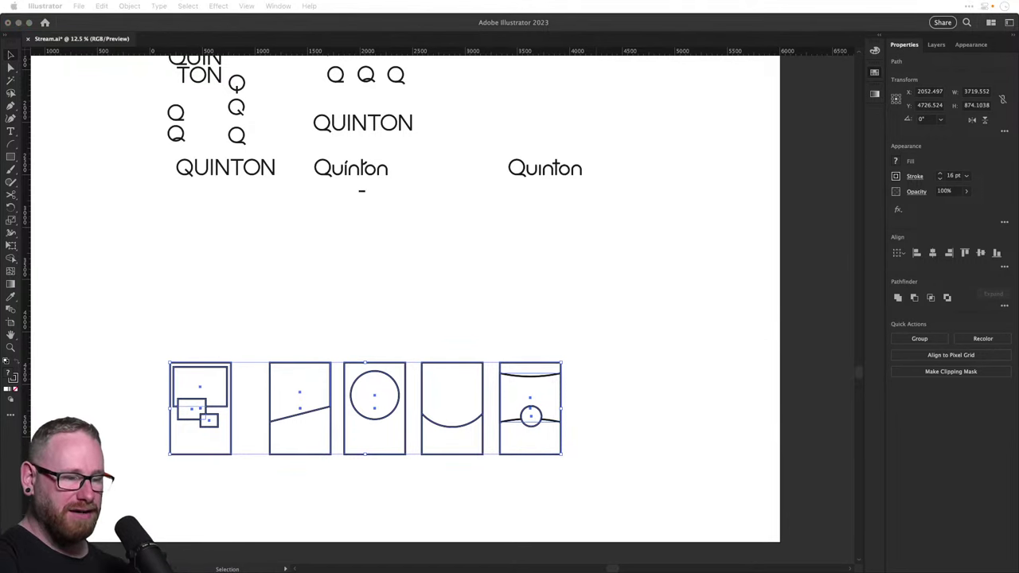
Delete the entire row of five layout frames
left_click_drag(136, 323, 619, 503)
key("Delete")
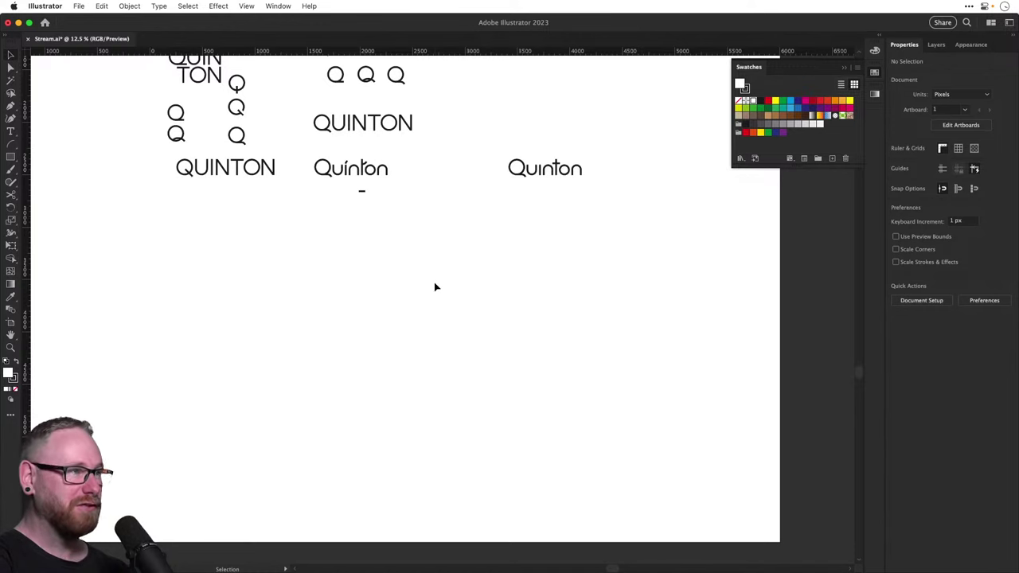
Copy both parts of the Q's tail in the rightmost Quinton wordmark to the space above the n and t
scroll(435, 283, "up", 1)
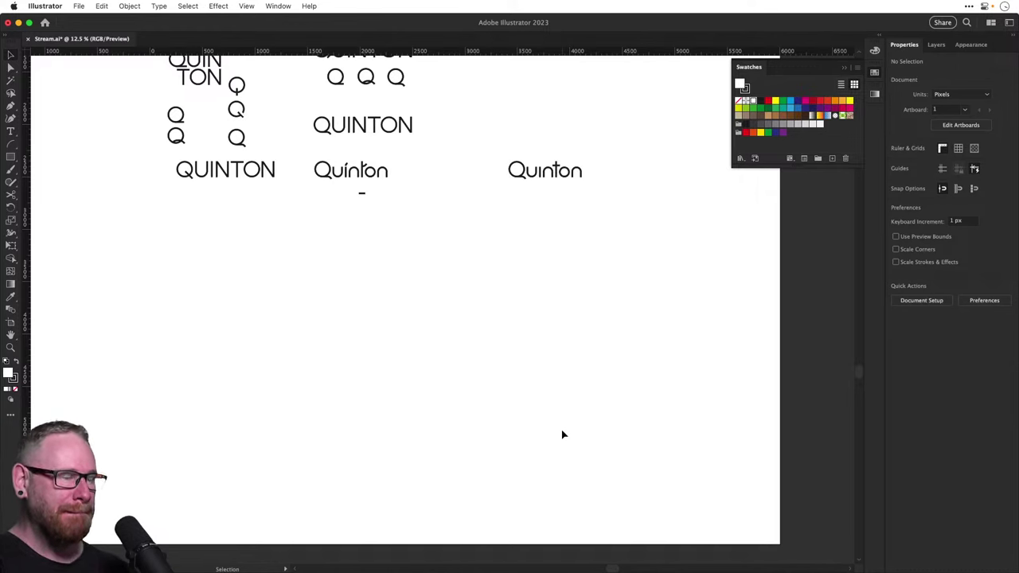
left_click_drag(568, 194, 756, 416)
key("z")
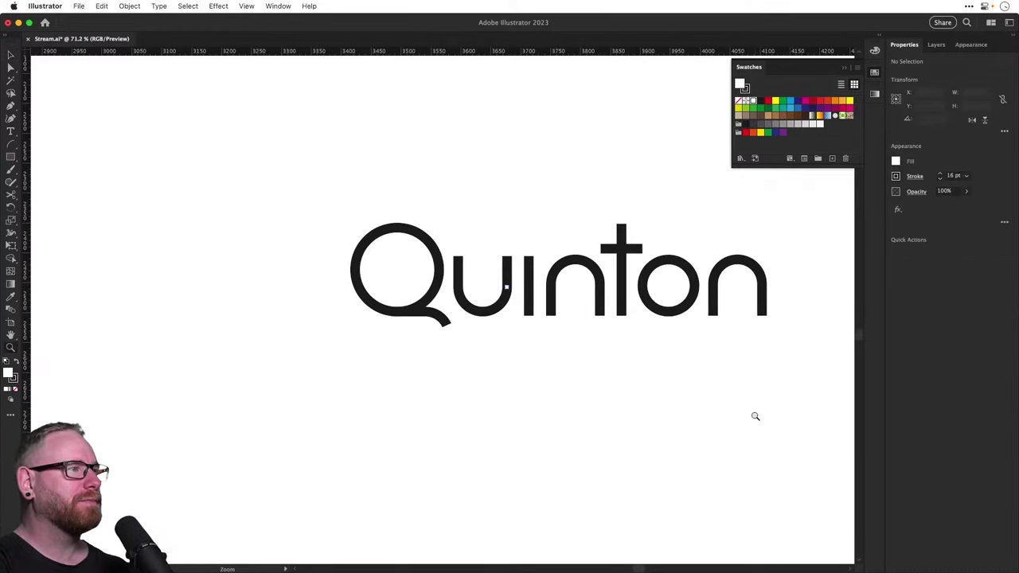
scroll(693, 420, "right", 3)
scroll(693, 420, "up", 2)
key("v")
left_click(362, 374)
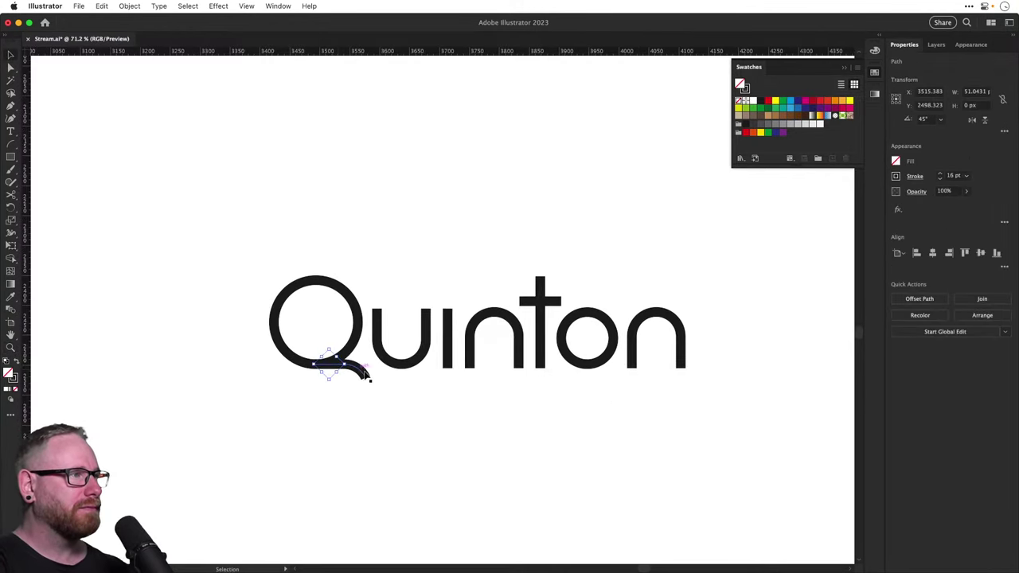
left_click(364, 372, "shift")
left_click_drag(364, 374, 522, 232)
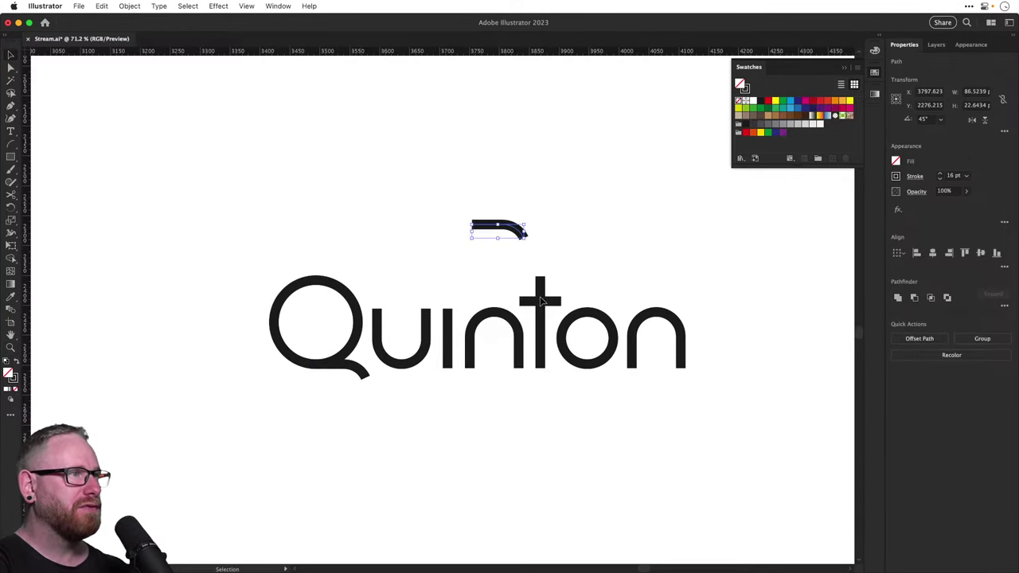
Replace the t's straight crossbar with the copied Q tail, grouped and rotated 180° so its curve rises over the n
left_click(540, 300)
key("Delete")
left_click_drag(443, 180, 399, 237)
key("a")
key("super+g")
key("r")
key("v")
left_click_drag(482, 238, 522, 302)
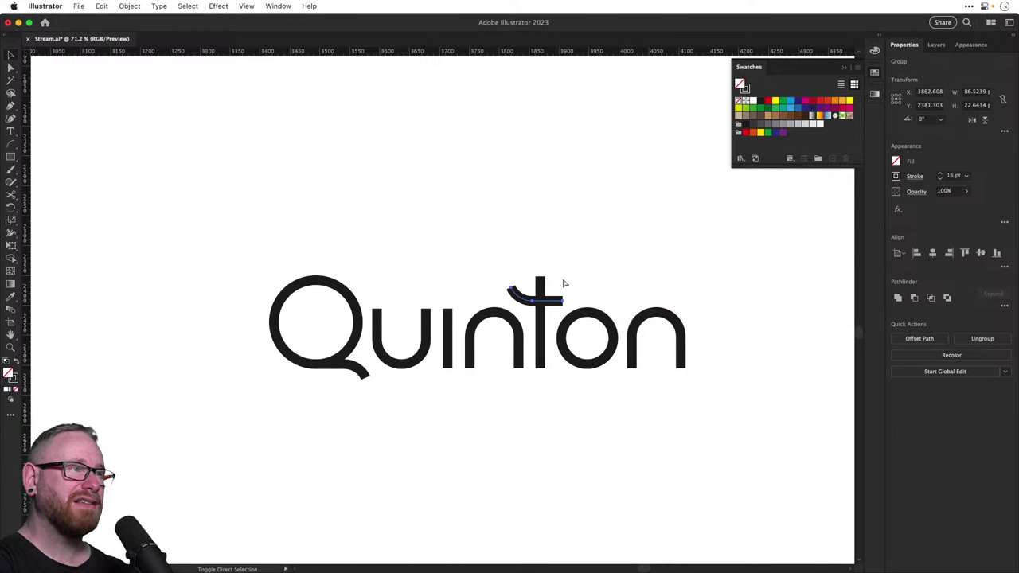
left_click(600, 246)
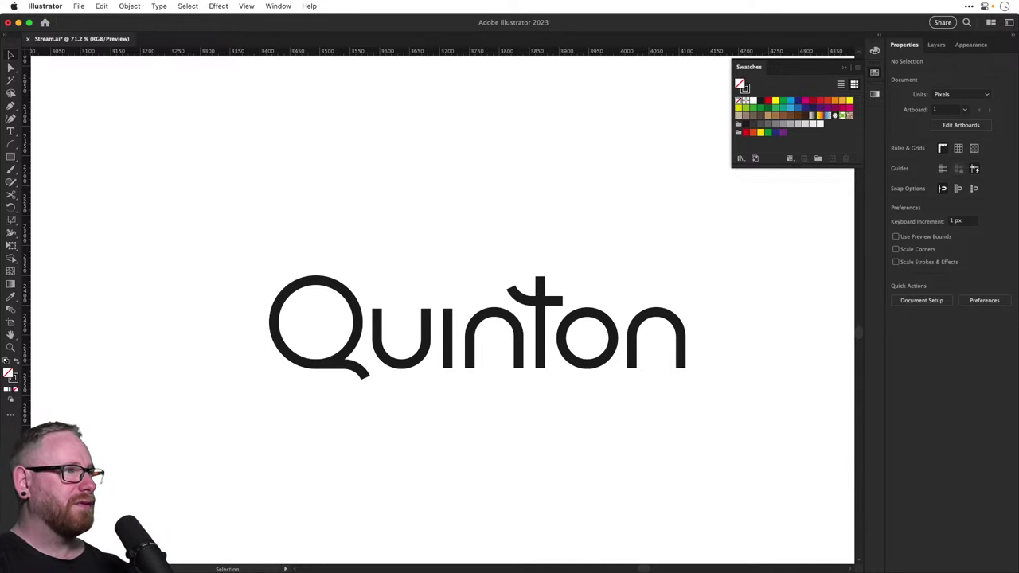
Sketch Pencil loops linking the tops of the u and i, the feet of the i and n, and the feet of the n and t
key("z")
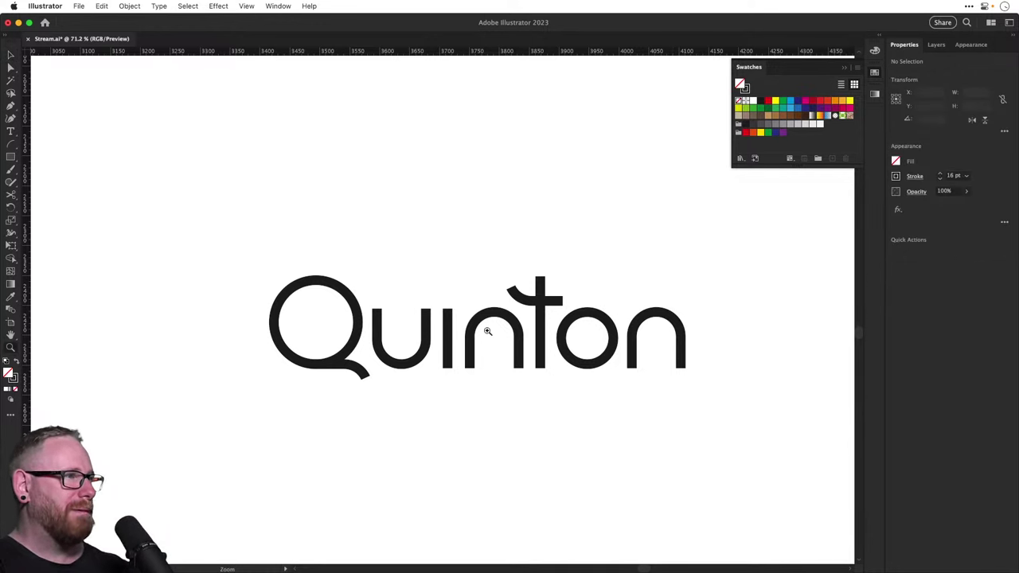
left_click_drag(484, 328, 537, 352)
key("n")
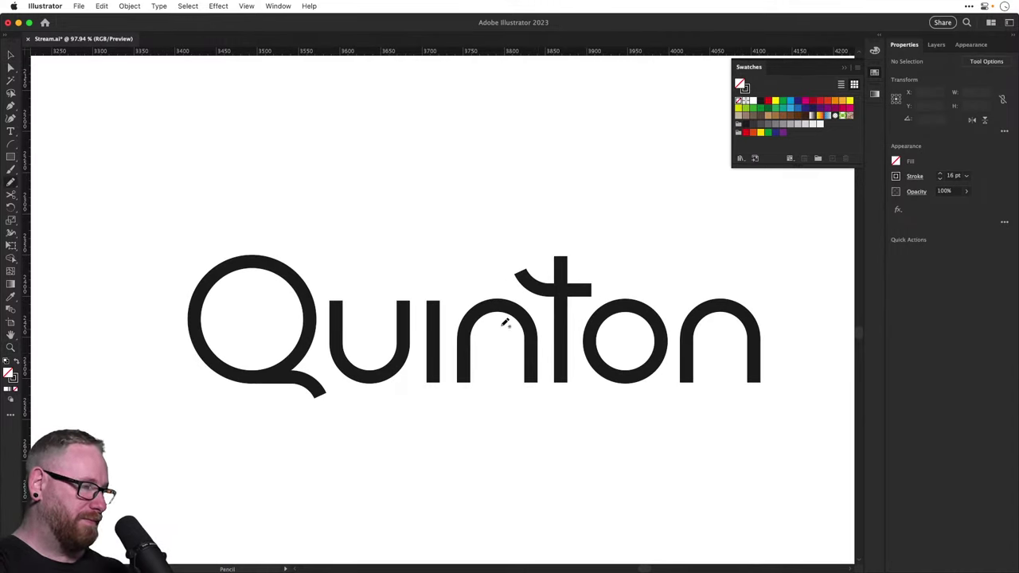
mouse_move(406, 299)
left_mouse_down()
mouse_move(415, 285)
mouse_move(437, 301)
left_mouse_up()
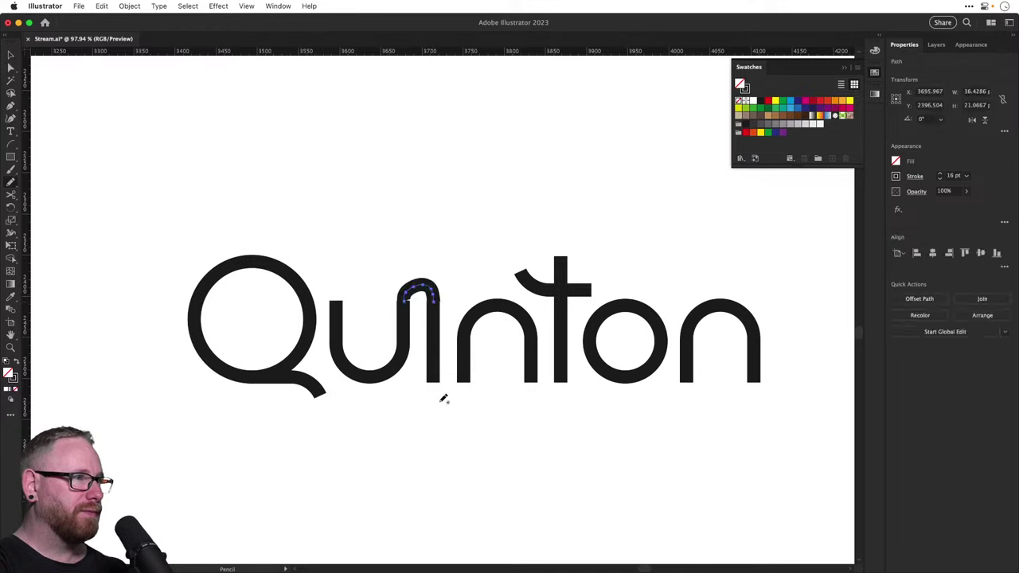
mouse_move(434, 382)
left_mouse_down()
mouse_move(440, 396)
mouse_move(462, 391)
mouse_move(466, 374)
left_mouse_up()
mouse_move(534, 380)
left_mouse_down()
mouse_move(539, 393)
mouse_move(565, 390)
mouse_move(567, 374)
left_mouse_up()
left_click(551, 201)
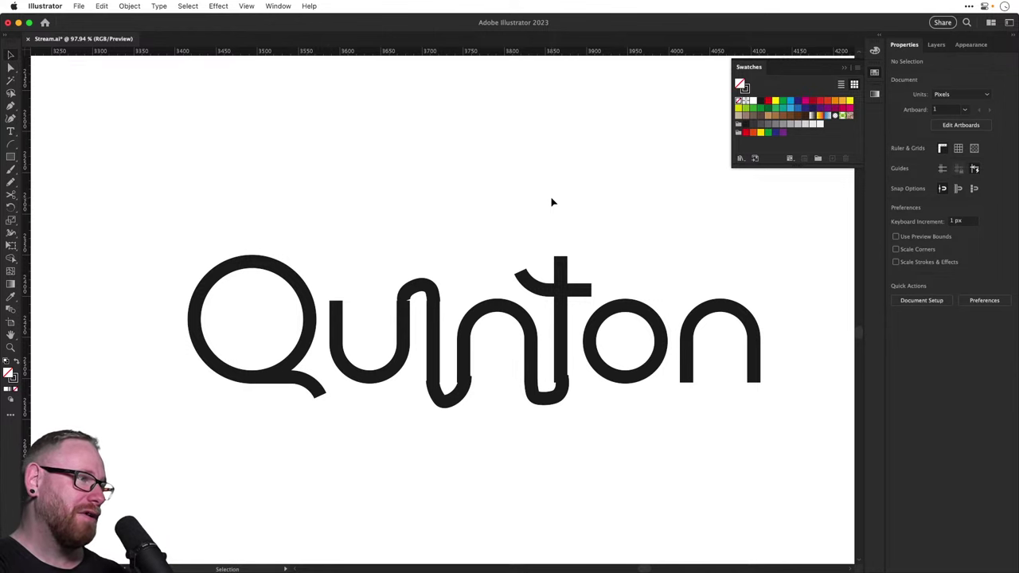
key("super+minus")
key("super+minus")
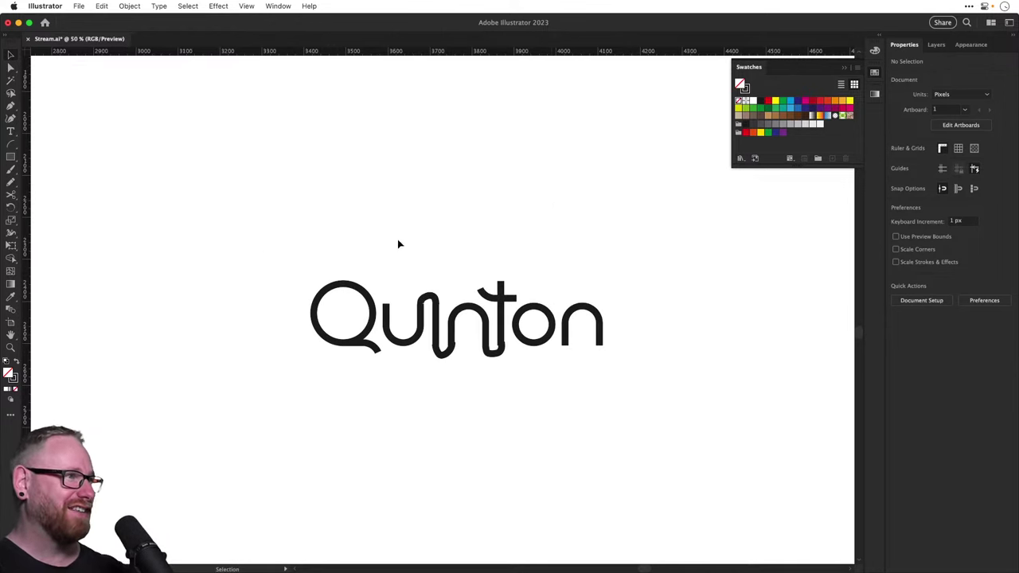
Undo the last Pencil loops and copy the whole Quinton wordmark with the curved crossbar directly below itself
key("super+z")
key("super+z")
left_click_drag(220, 239, 617, 398)
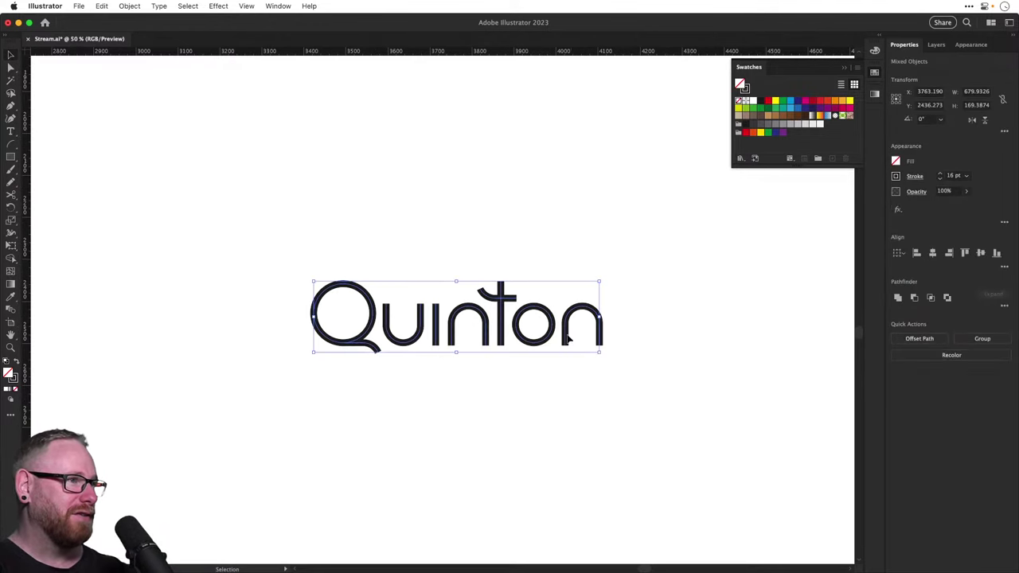
left_click_drag(567, 339, 568, 491)
key("a")
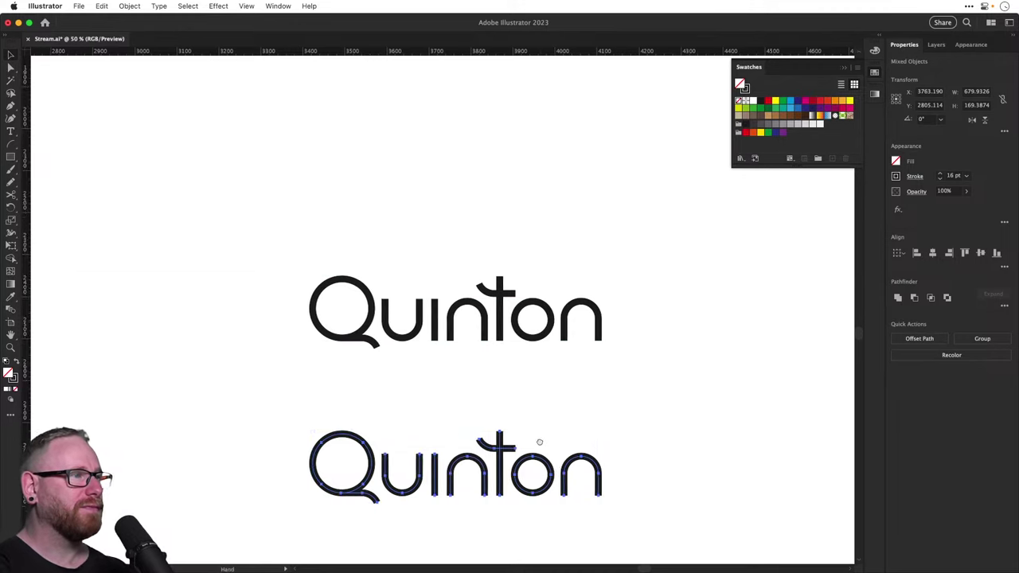
scroll(478, 438, "down", 2)
key("z")
left_click_drag(425, 411, 518, 470)
key("super+shift+a")
key("v")
left_click(276, 296)
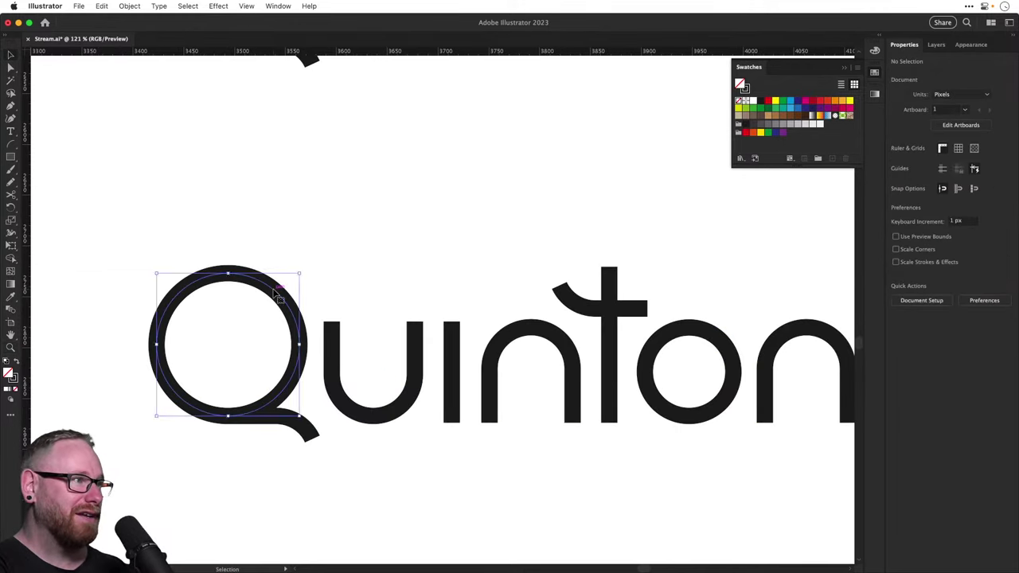
key("super+shift+g")
left_click(194, 262)
left_click(261, 284)
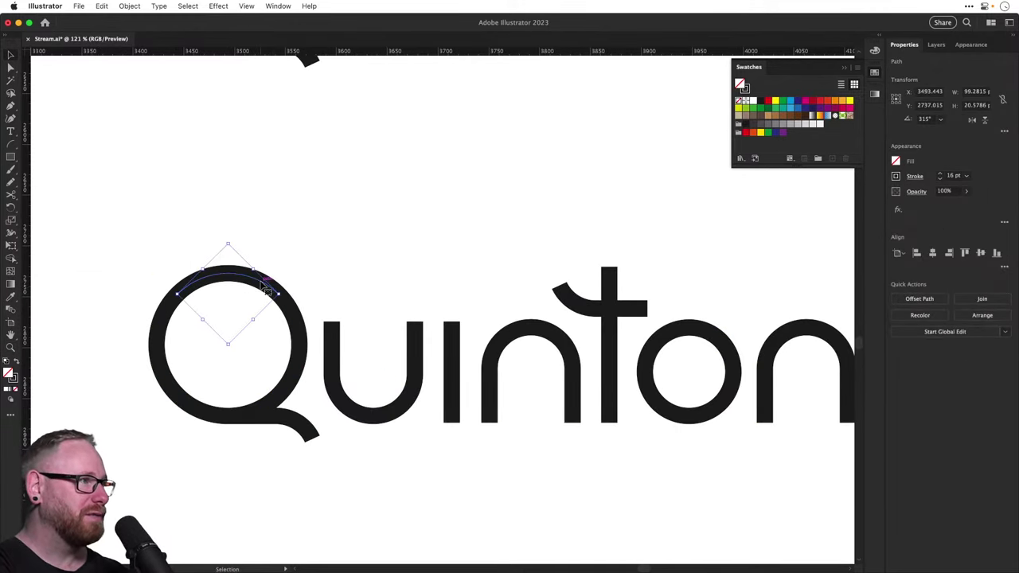
left_click_drag(261, 284, 404, 237)
key("Delete")
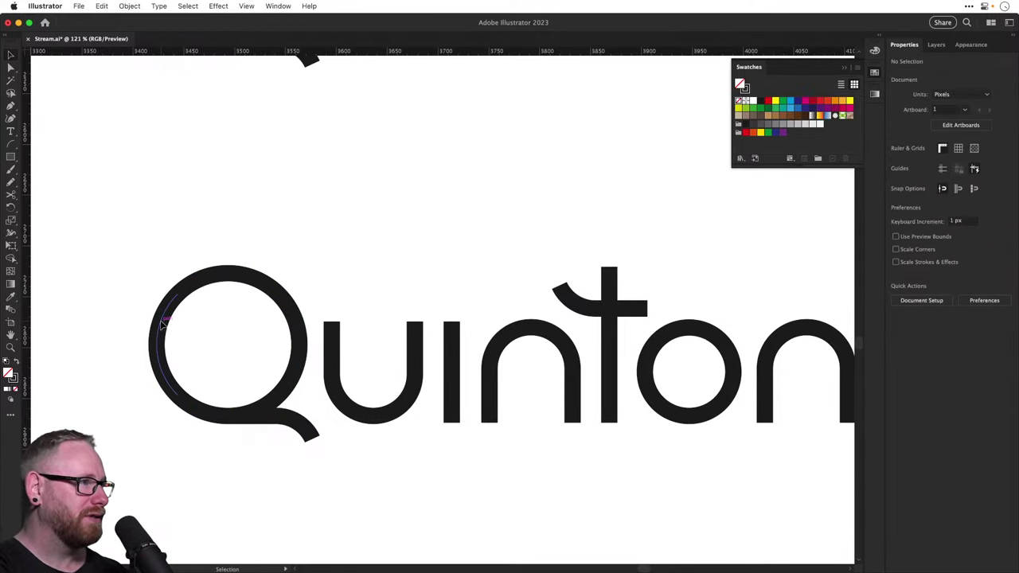
left_click_drag(160, 323, 155, 290)
key("super+z")
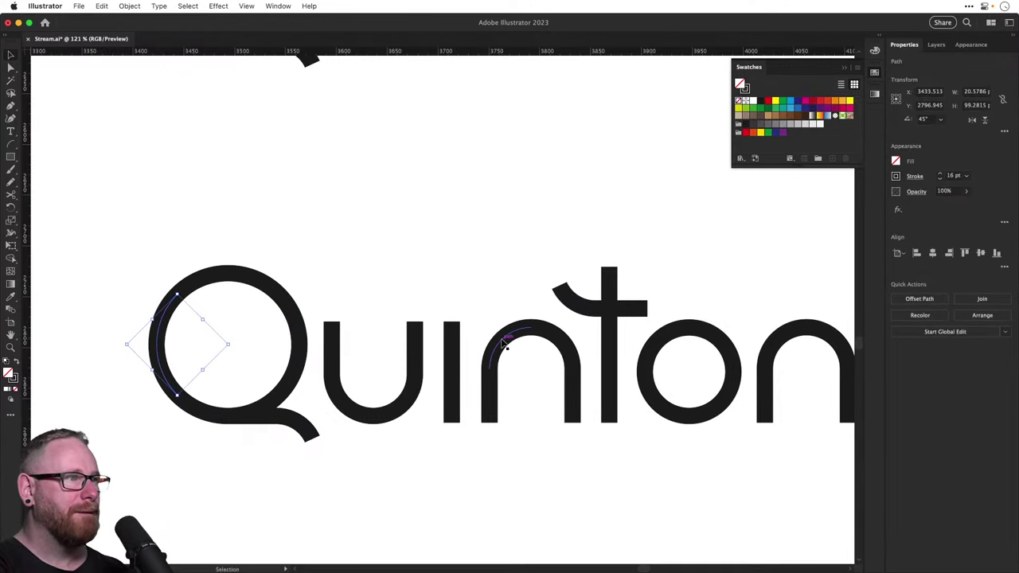
Build rounded links from grouped copies of the n's arch in the lower wordmark, joining the u-i tops and the i-n and n-t feet
left_click(503, 338)
left_click(560, 340, "super")
key("super+g")
left_click_drag(559, 341, 456, 451)
key("super+shift+a")
key("r")
left_click_drag(485, 444, 605, 430)
key("super+shift+a")
key("v")
left_click(554, 474)
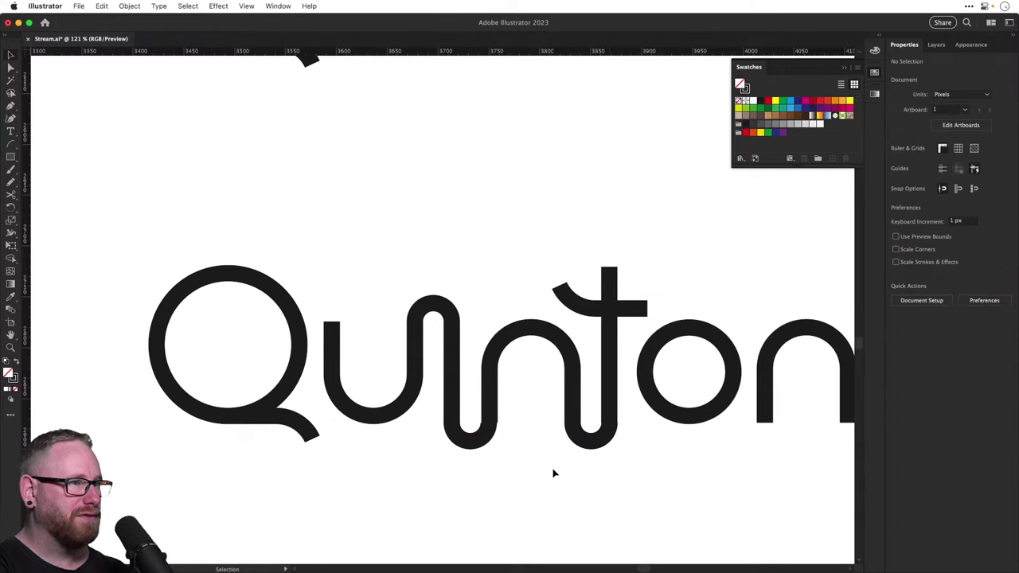
Move the wordmark with linked letters further down, away from the unlinked original
key("super+minus")
key("super+minus")
key("super+minus")
key("super+minus")
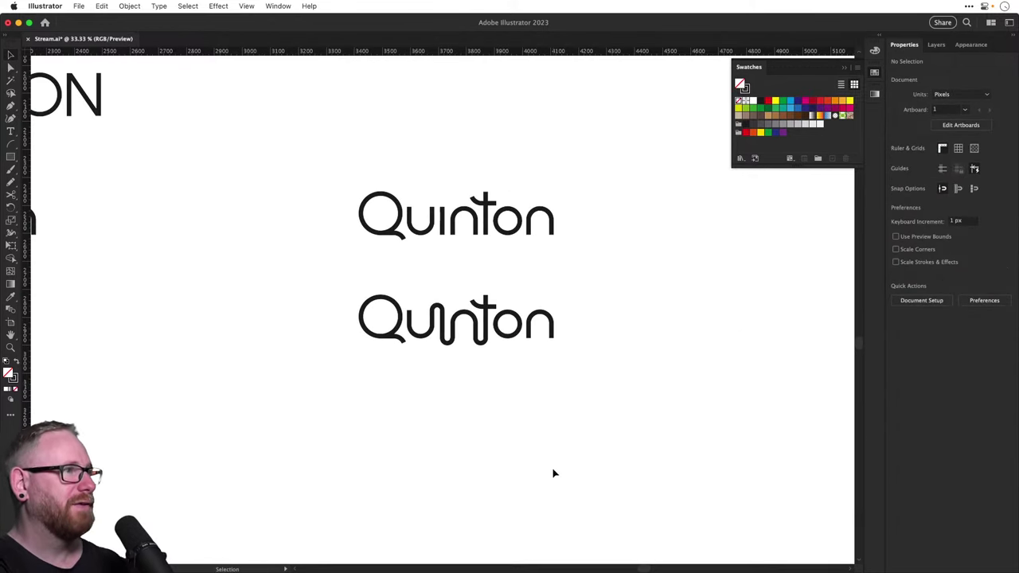
left_click_drag(476, 342, 554, 403)
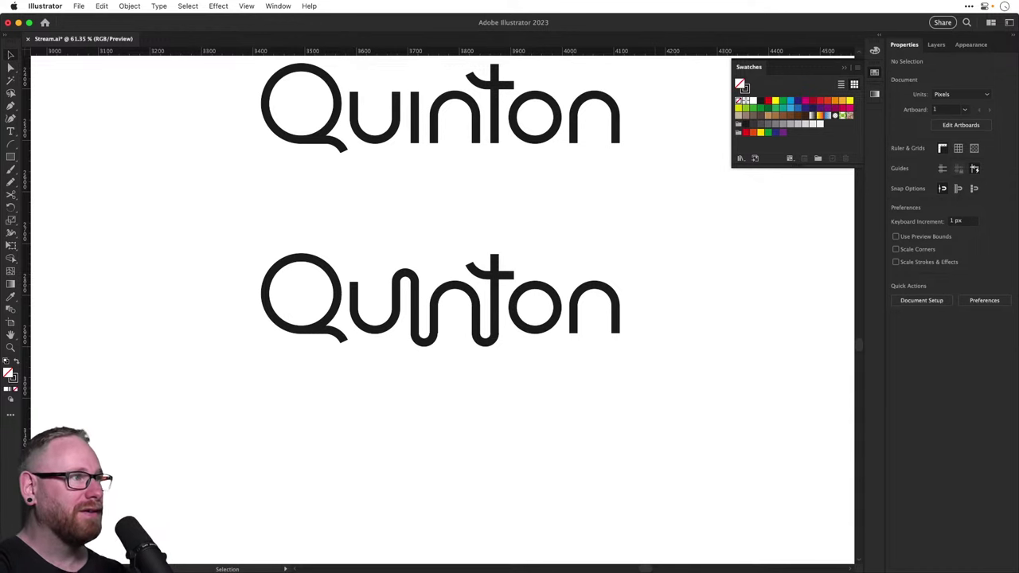
scroll(486, 466, "up", 3)
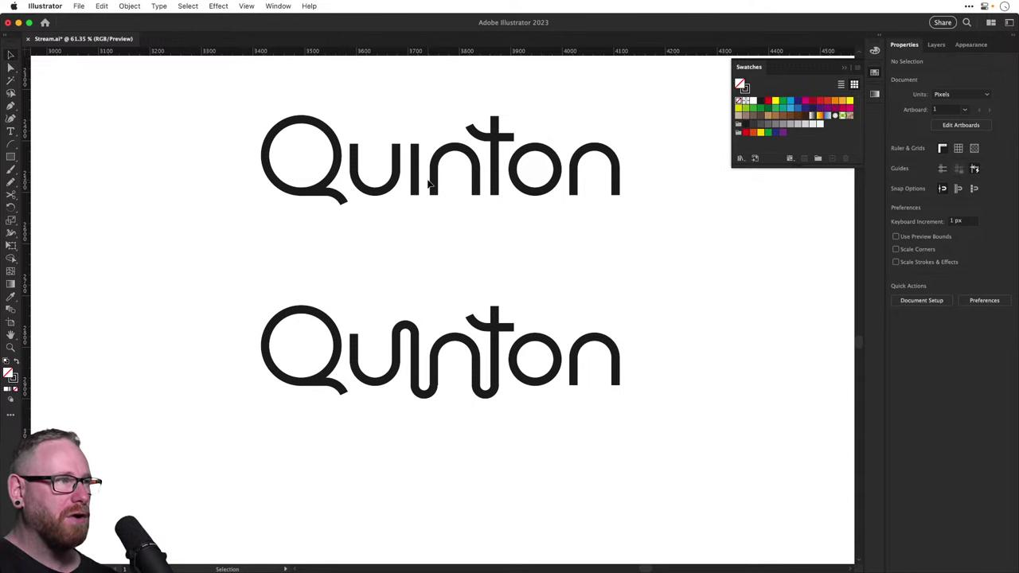
left_click_drag(207, 266, 580, 268)
left_click_drag(478, 220, 468, 439)
scroll(509, 279, "down", 5)
scroll(485, 425, "up", 2)
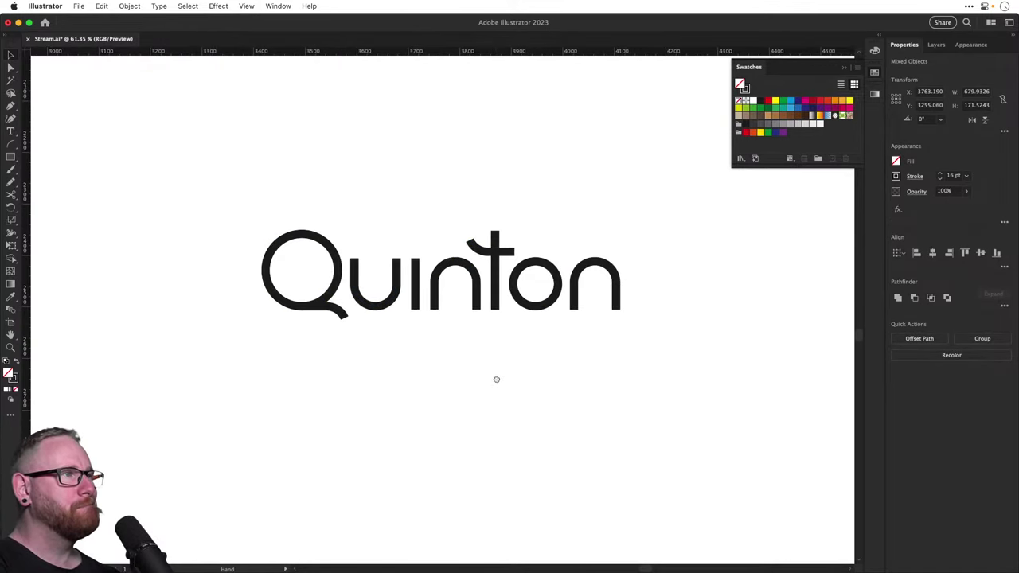
Try duplicating the linked-letter wordmark directly above itself, and undo the copy
left_click_drag(421, 295, 474, 302)
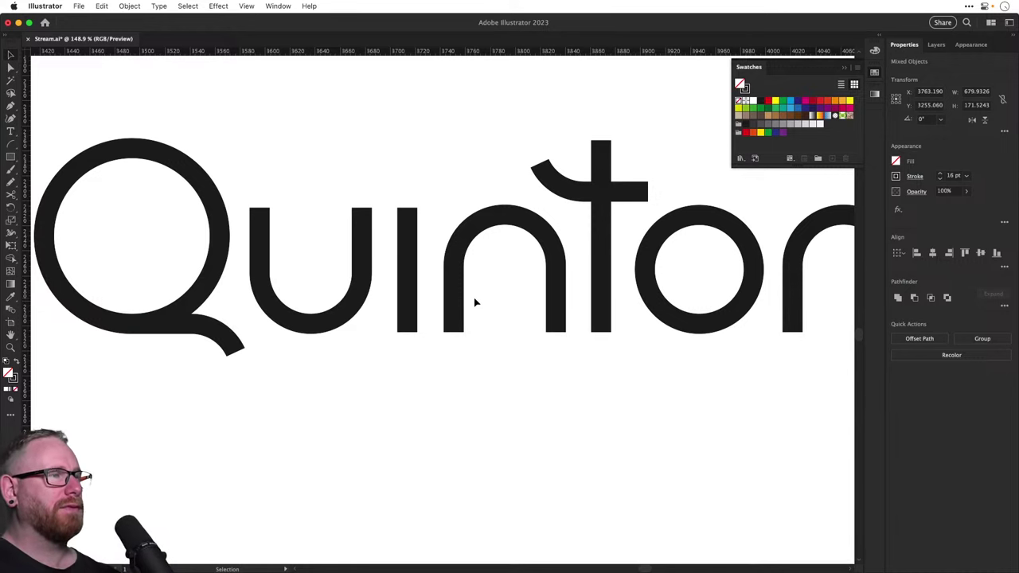
key("space")
left_click_drag(558, 302, 531, 301)
key("v")
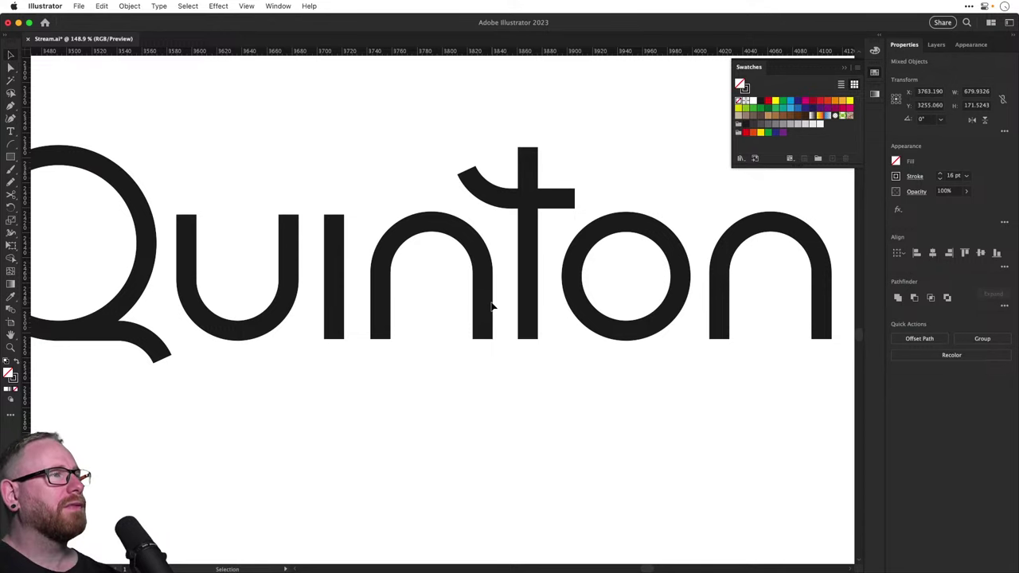
key("super+minus")
key("super+minus")
key("super+minus")
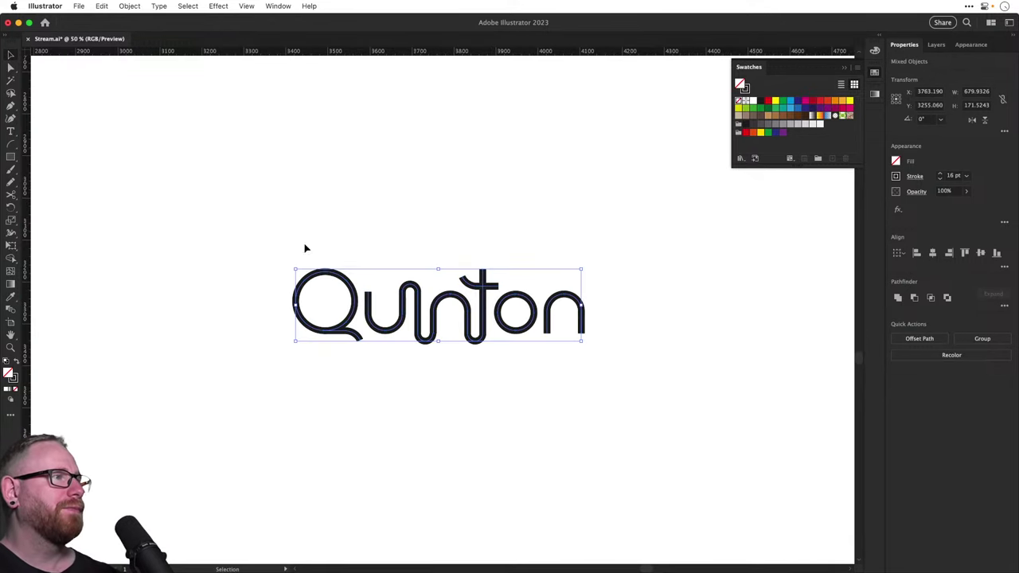
left_click_drag(553, 329, 537, 169)
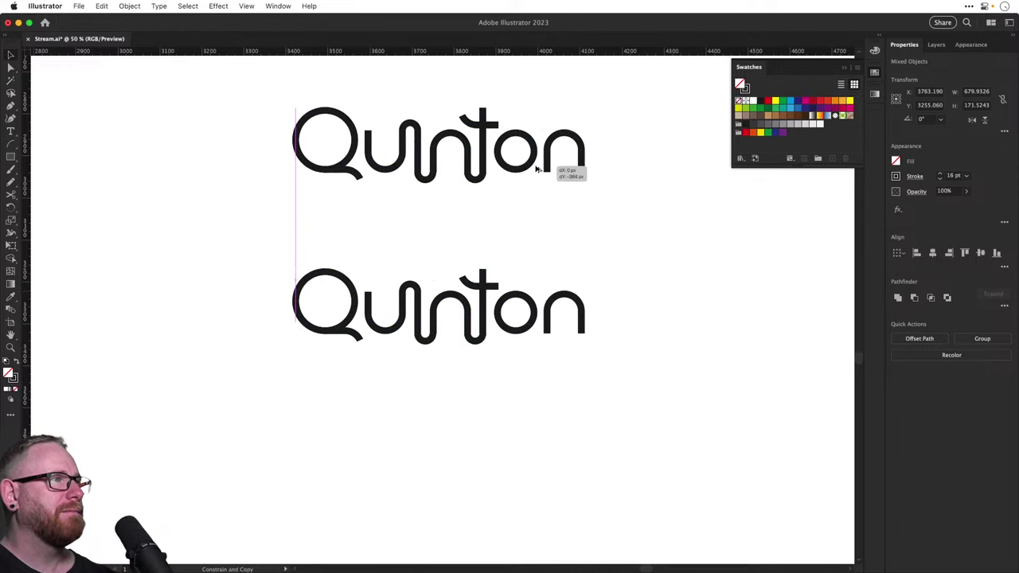
left_click(401, 325)
scroll(401, 325, "up", 5)
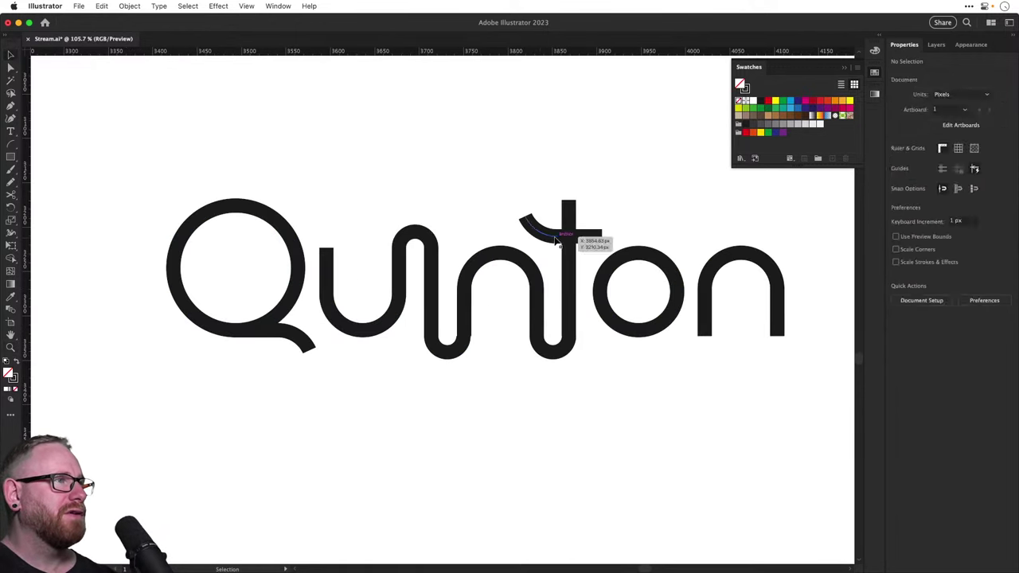
left_click(554, 238)
key("super+minus")
key("super+minus")
key("super+minus")
key("super+minus")
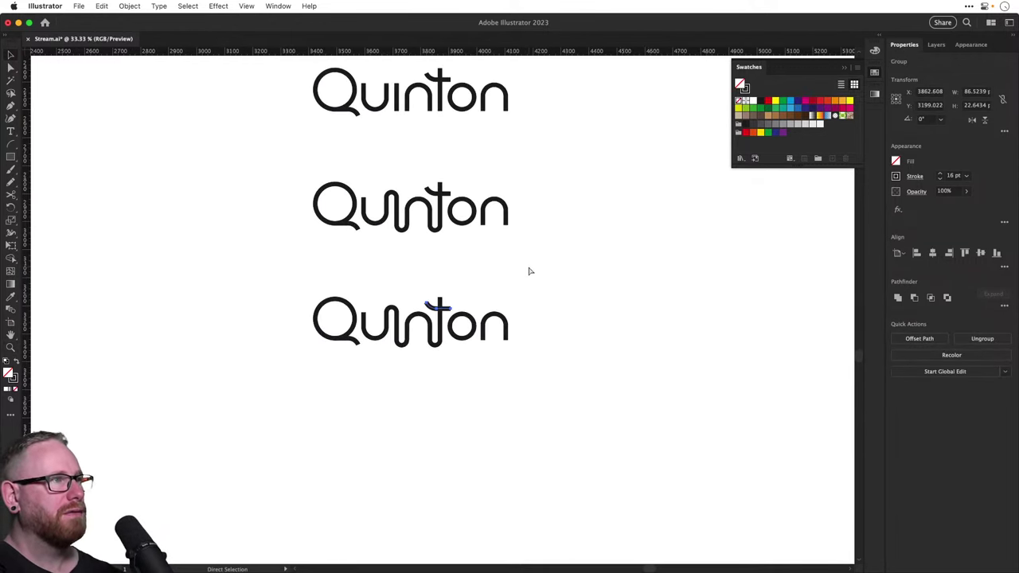
key("super+z")
key("super+z")
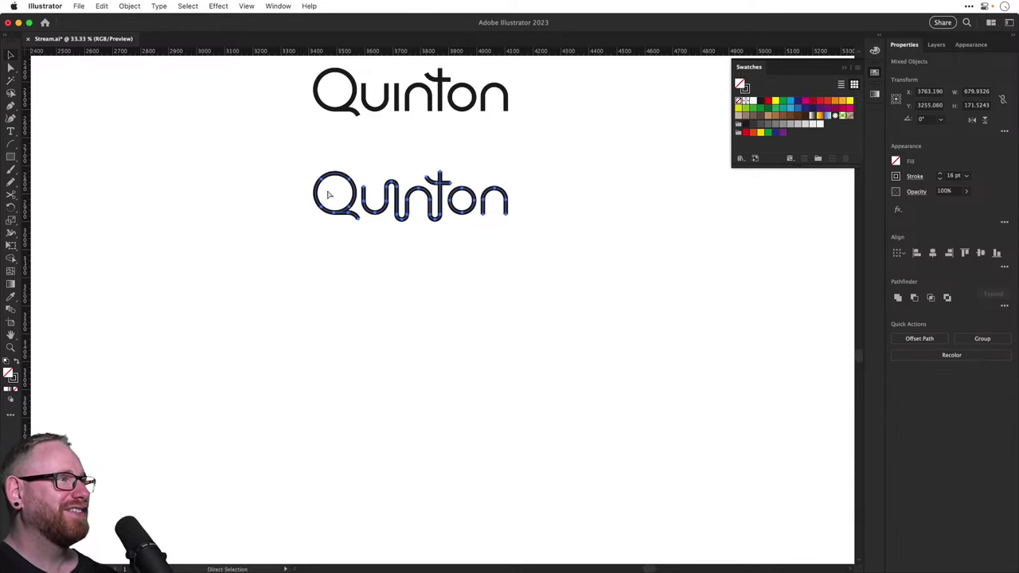
key("shift+super+z")
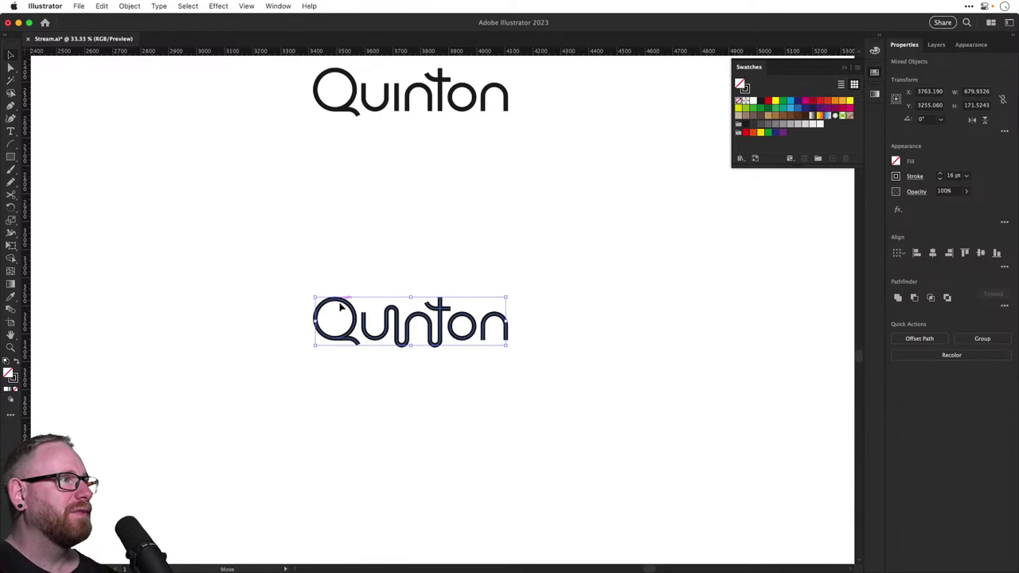
Move the linked-letter wordmark further down and copy the unlinked wordmark into the space between the two
left_click_drag(339, 307, 340, 431)
left_click_drag(398, 191, 397, 387)
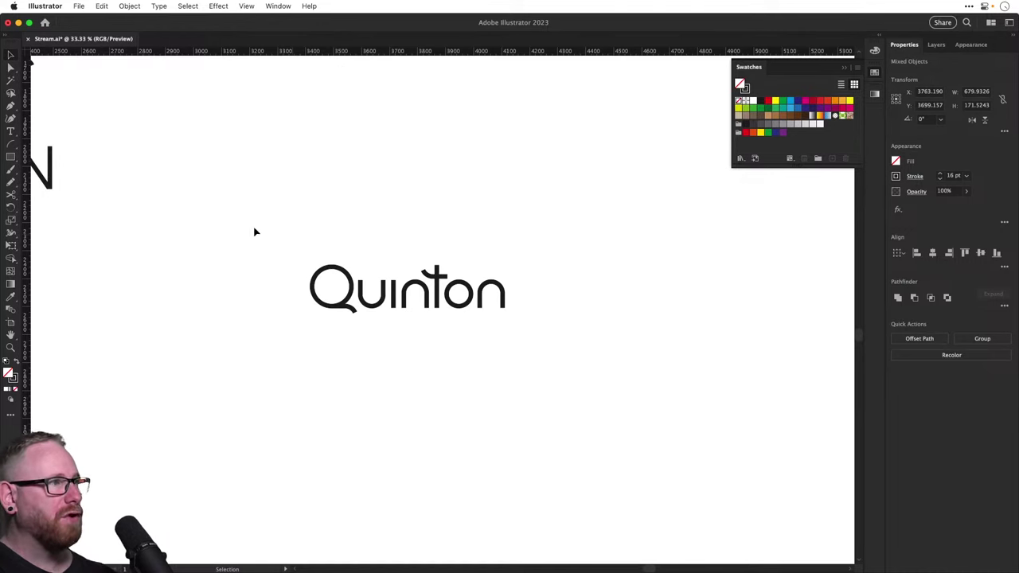
left_click(408, 291)
left_click_drag(411, 292, 406, 441)
scroll(448, 321, "down", 3)
scroll(503, 401, "up", 5)
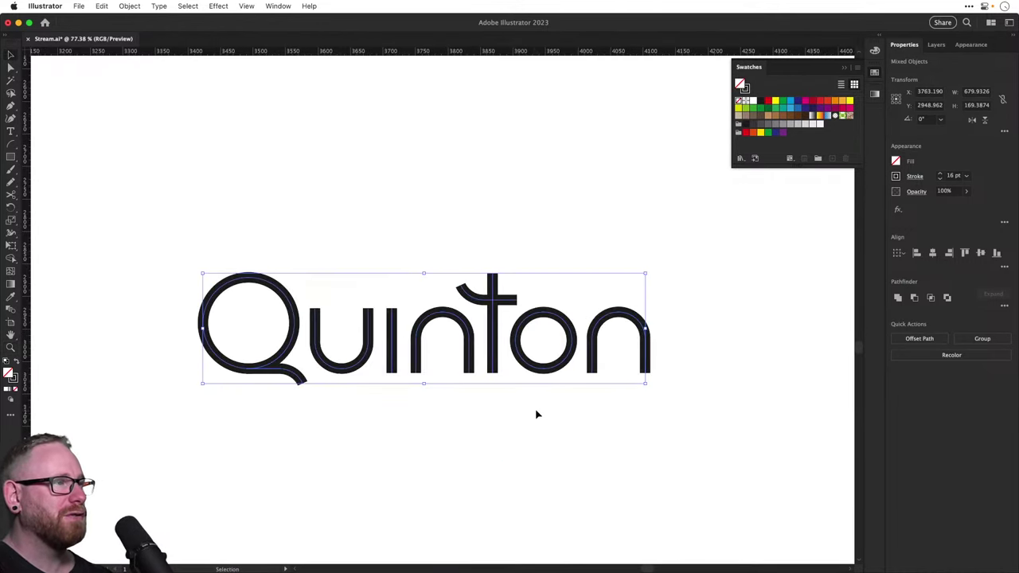
Delete the curved crossbar from the t in the middle Quinton wordmark
key("super+0")
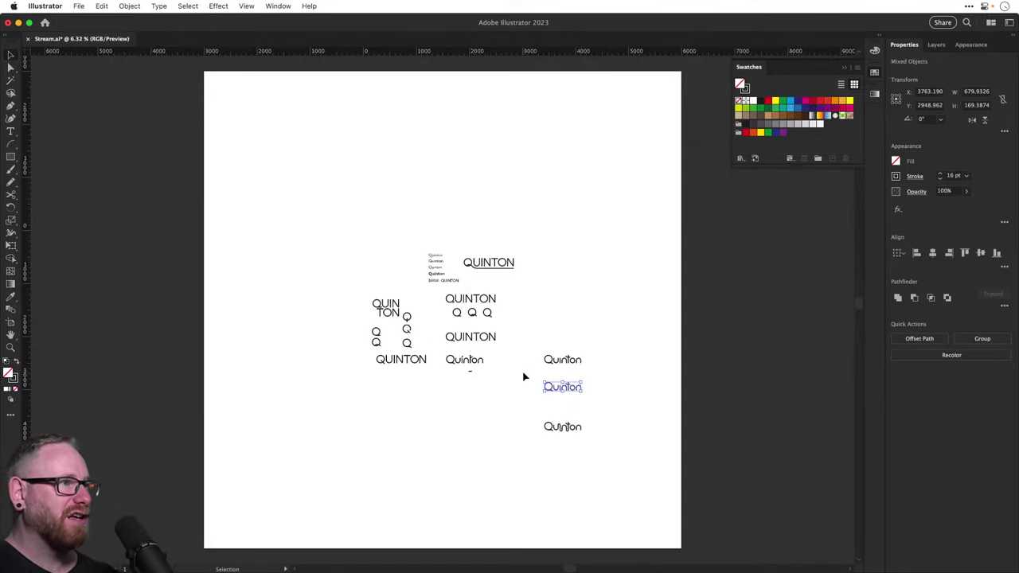
scroll(523, 376, "up", 2)
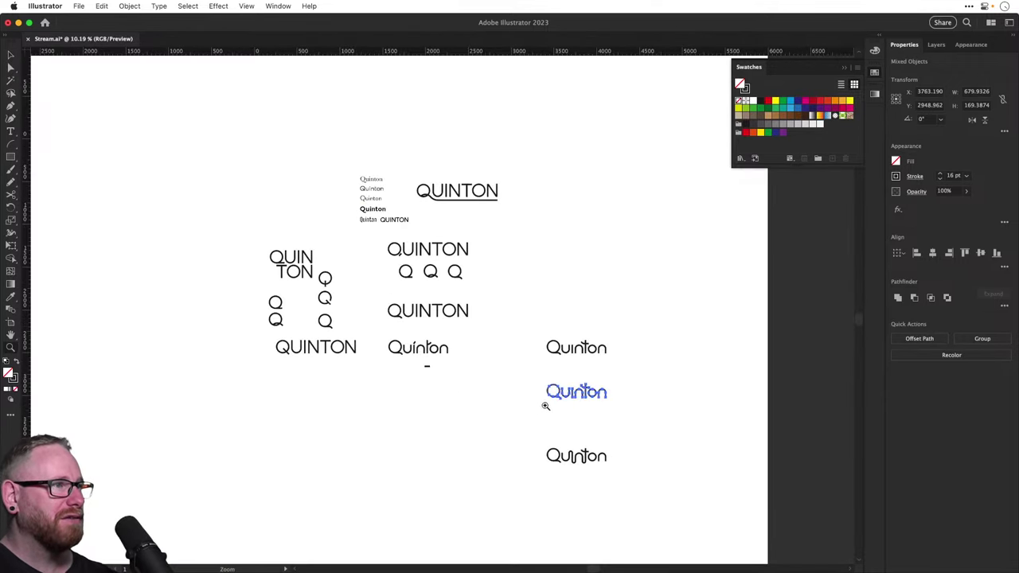
scroll(545, 406, "up", 8)
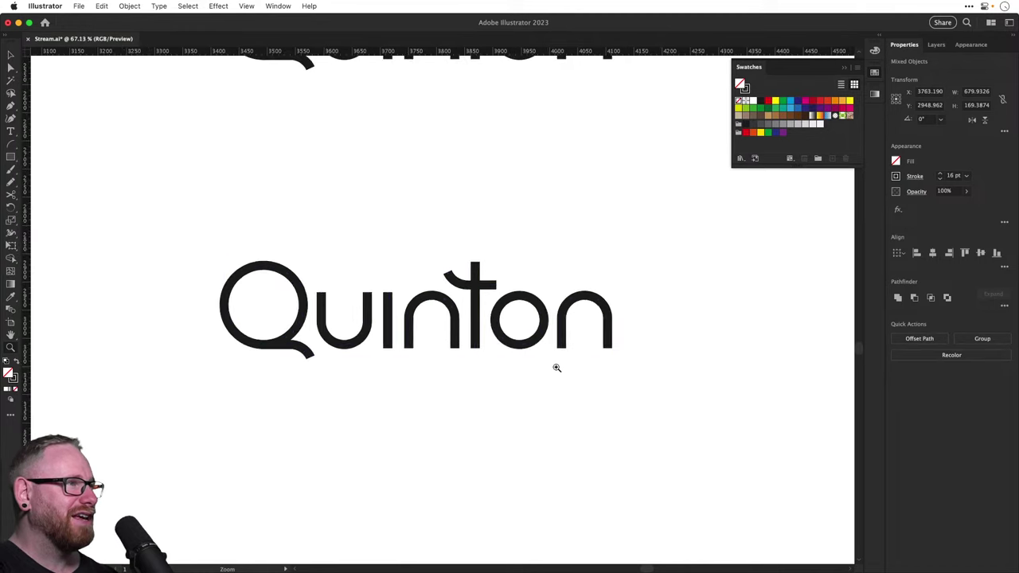
left_click(451, 393)
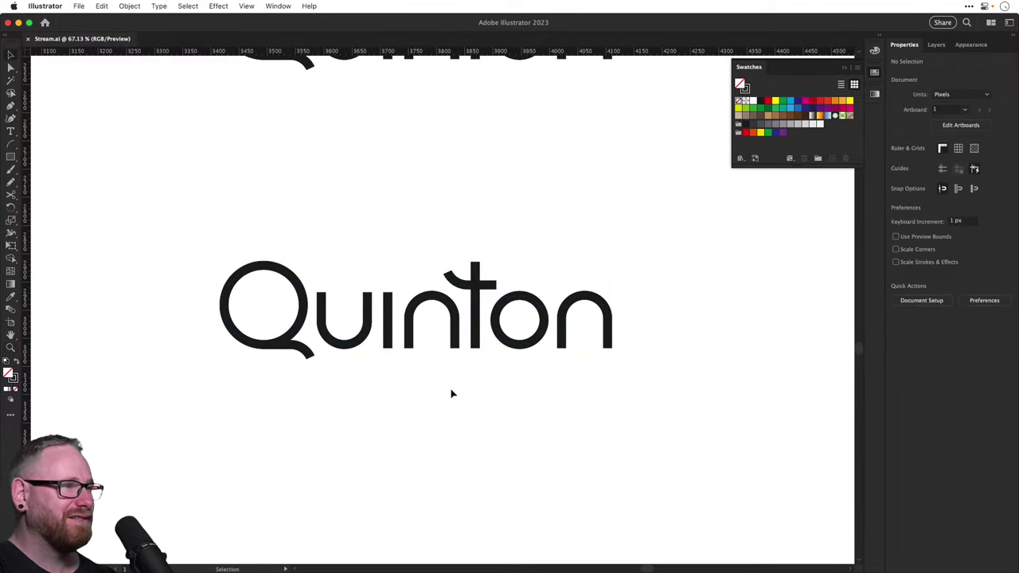
scroll(386, 332, "up", 3)
left_click(511, 264)
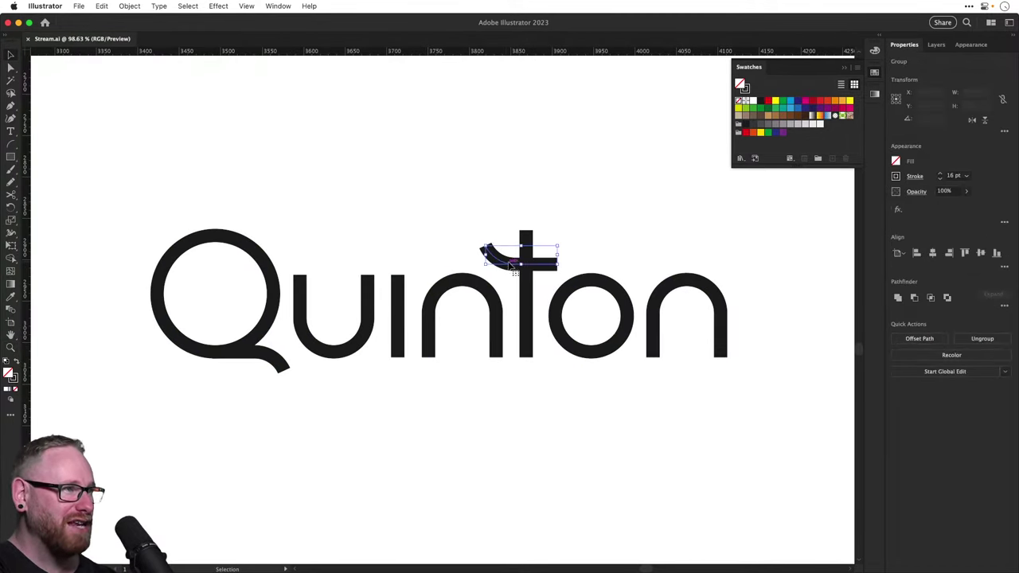
key("BackSpace")
Draw a quarter-circle arc about 66 px wide and high above the wordmark and rotate it 45° into a symmetrical arch
key("p")
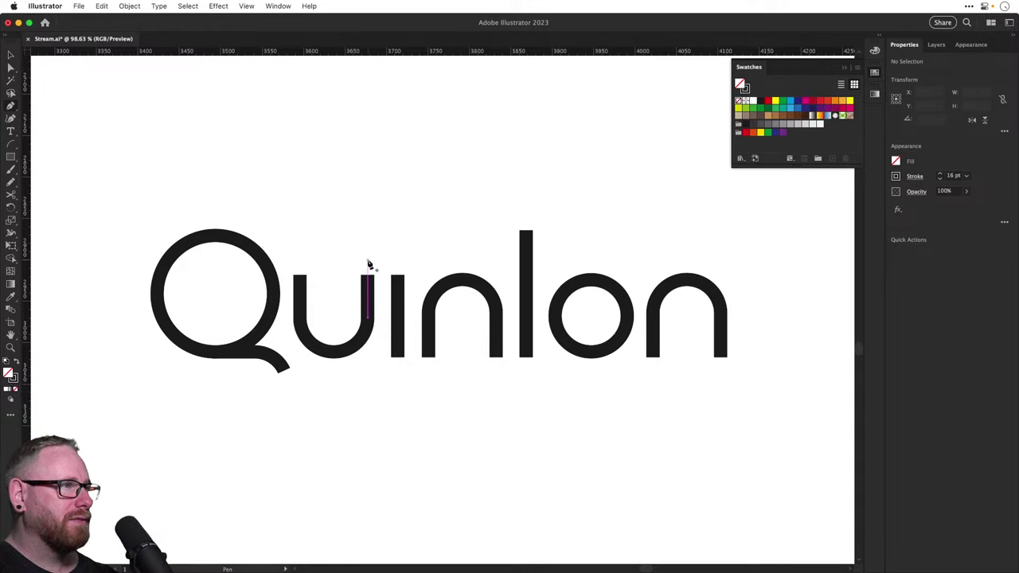
left_click(10, 144)
left_click_drag(344, 177, 398, 120)
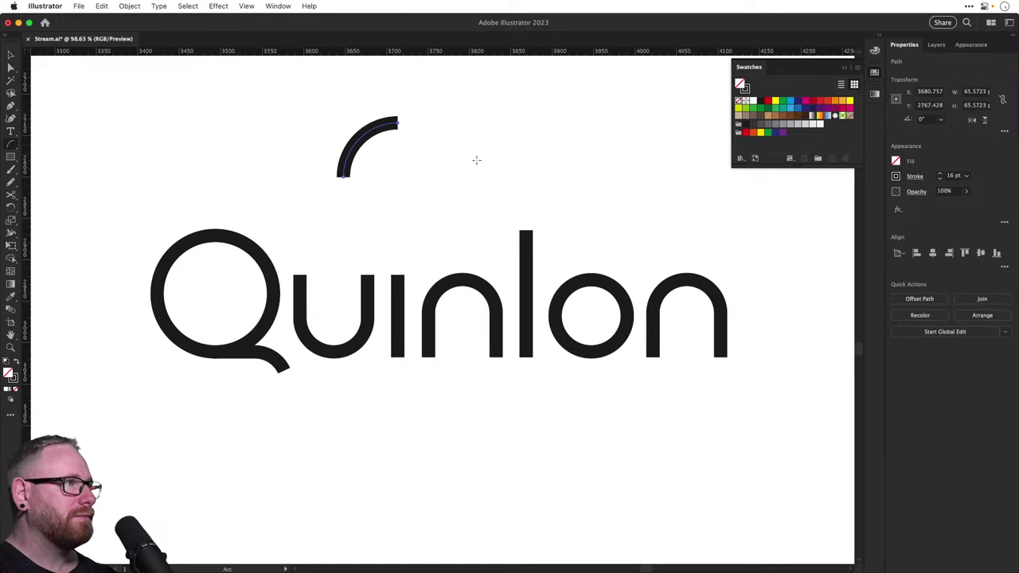
key("r")
left_click_drag(476, 160, 454, 246)
key("v")
left_click(437, 214)
Place the arch across the t's stem as its crossbar and scale it down to sit between the n and o
left_click_drag(384, 137, 538, 263)
scroll(538, 262, "up", 2)
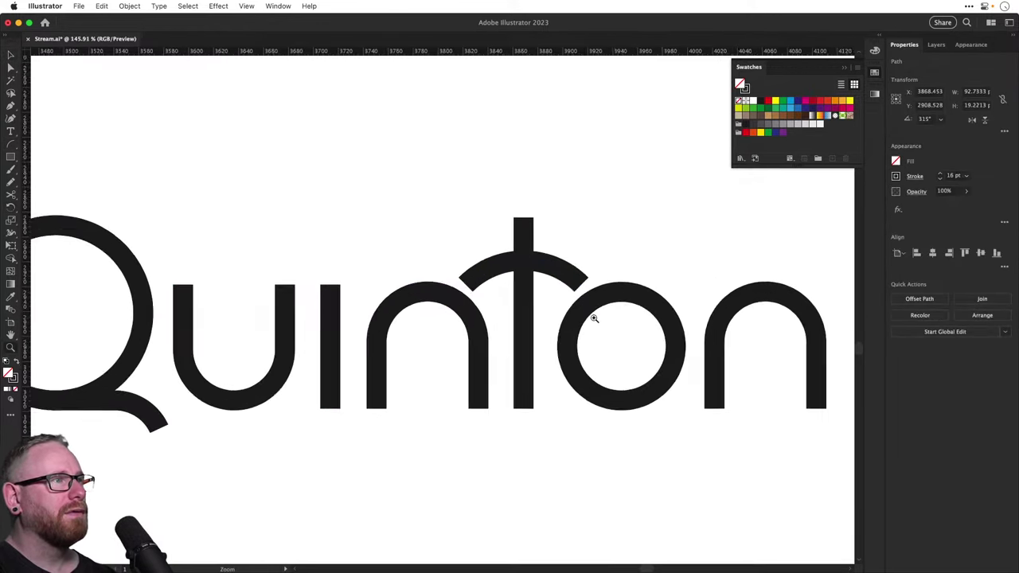
left_click_drag(525, 228, 524, 246)
left_click(605, 205)
key("super+minus")
key("super+minus")
key("super+minus")
key("super+minus")
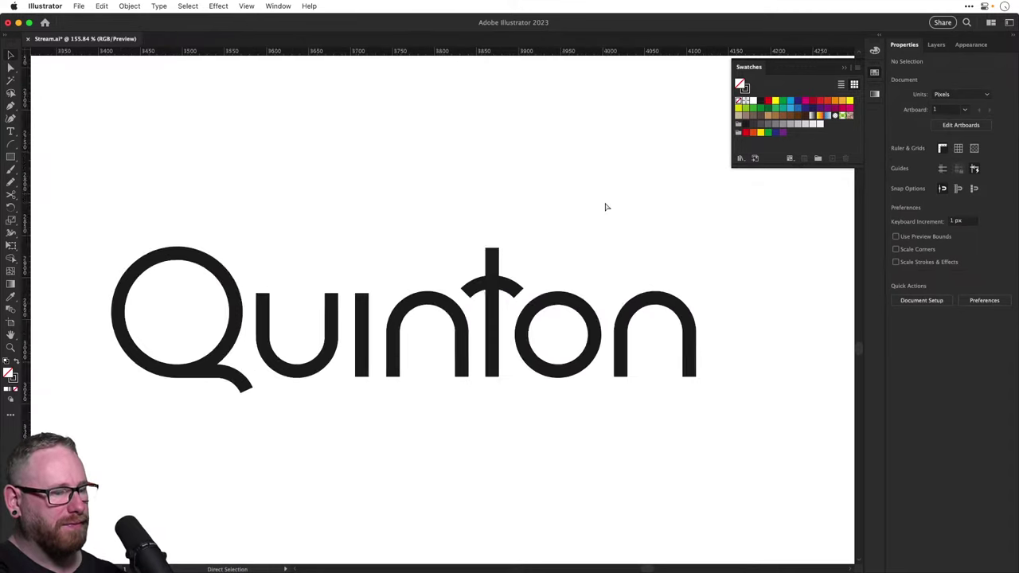
left_click_drag(605, 200, 583, 284)
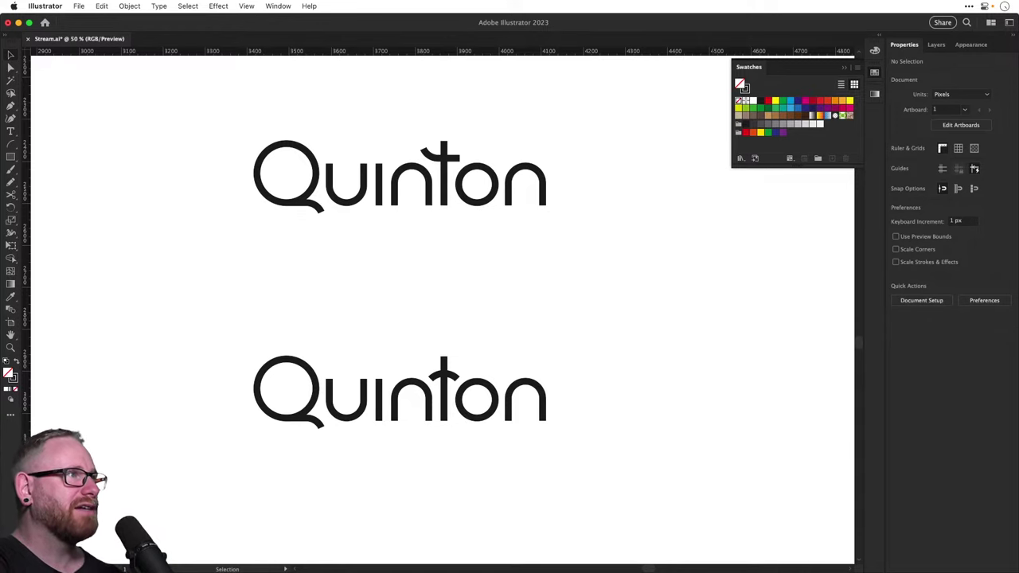
Move the wordmark with the arched crossbar straight down to just above the linked-letter wordmark
left_click_drag(219, 325, 660, 497)
left_click_drag(489, 459, 528, 311)
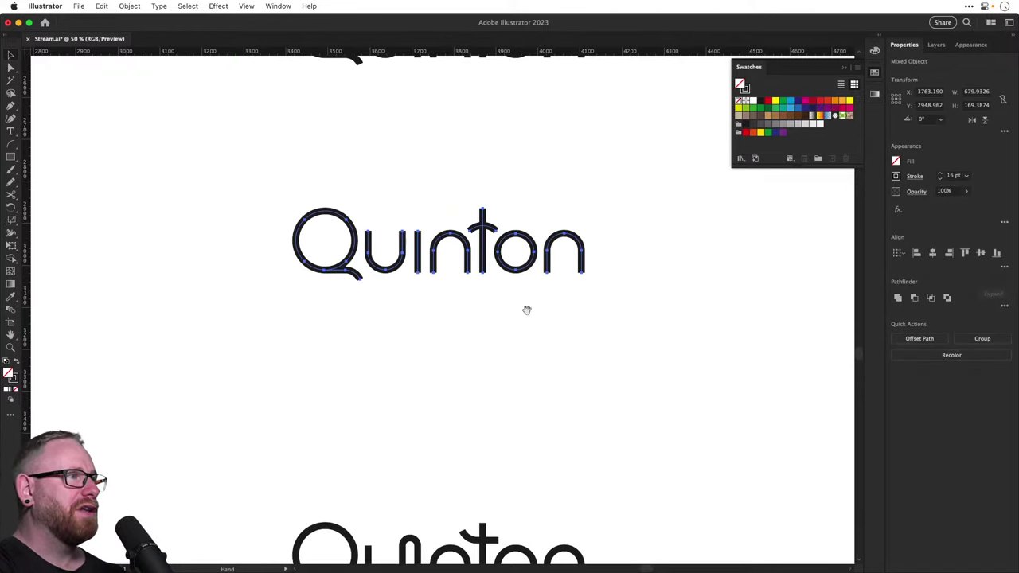
left_click_drag(469, 268, 469, 517)
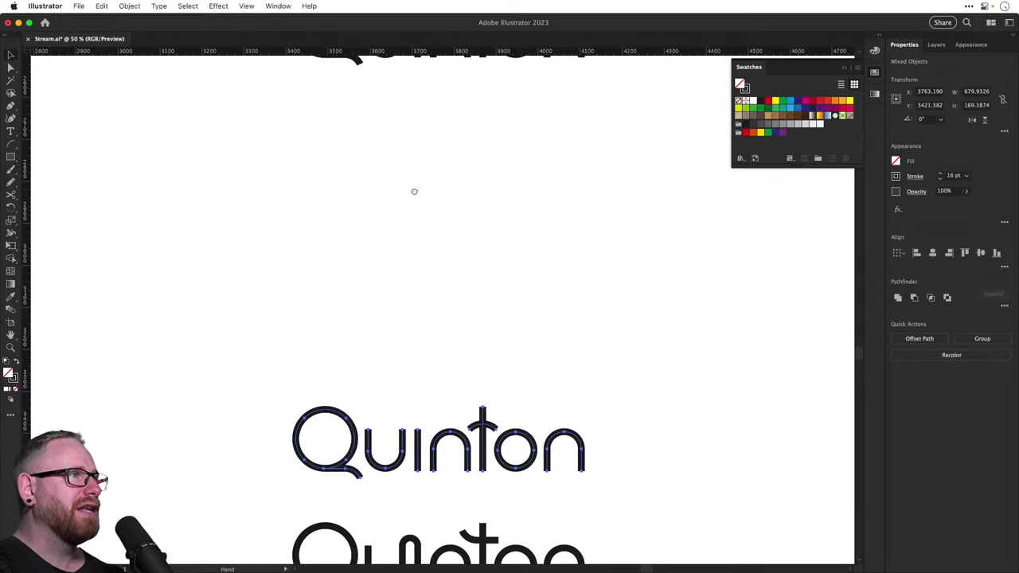
Copy the uppermost wordmark with the curved Q-tail crossbar straight down into the empty space beneath it
scroll(414, 191, "up", 5)
left_click_drag(230, 144, 652, 311)
left_click_drag(496, 184, 497, 369)
left_click(571, 316)
scroll(504, 383, "up", 5)
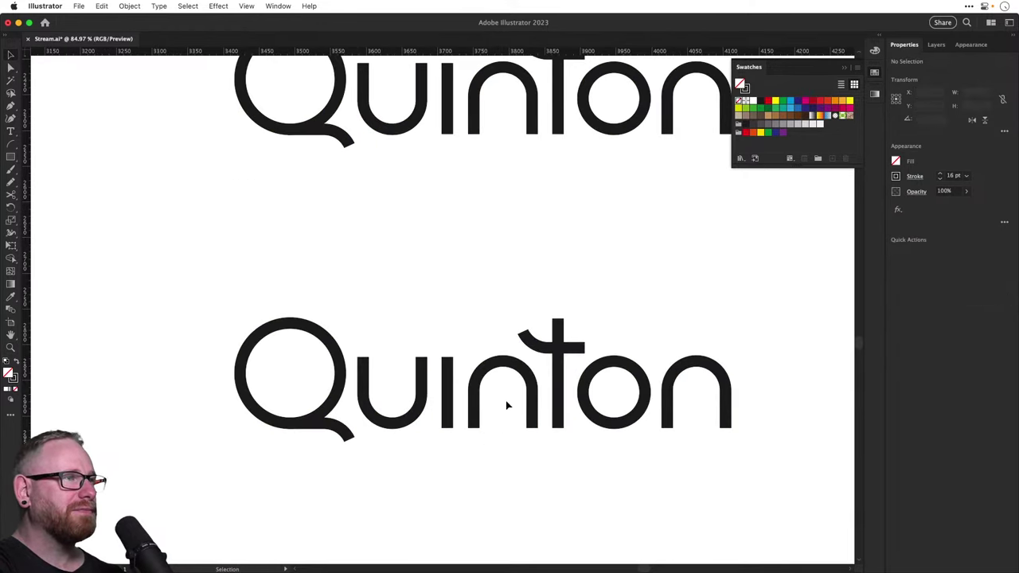
scroll(466, 318, "up", 2)
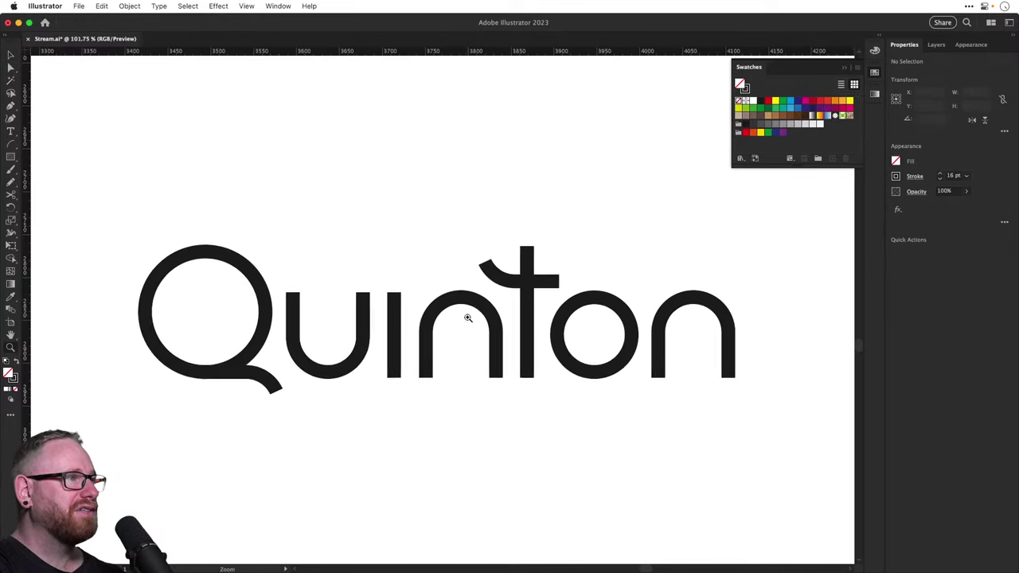
Collapse the floating Swatches panel to clear the canvas
key("v")
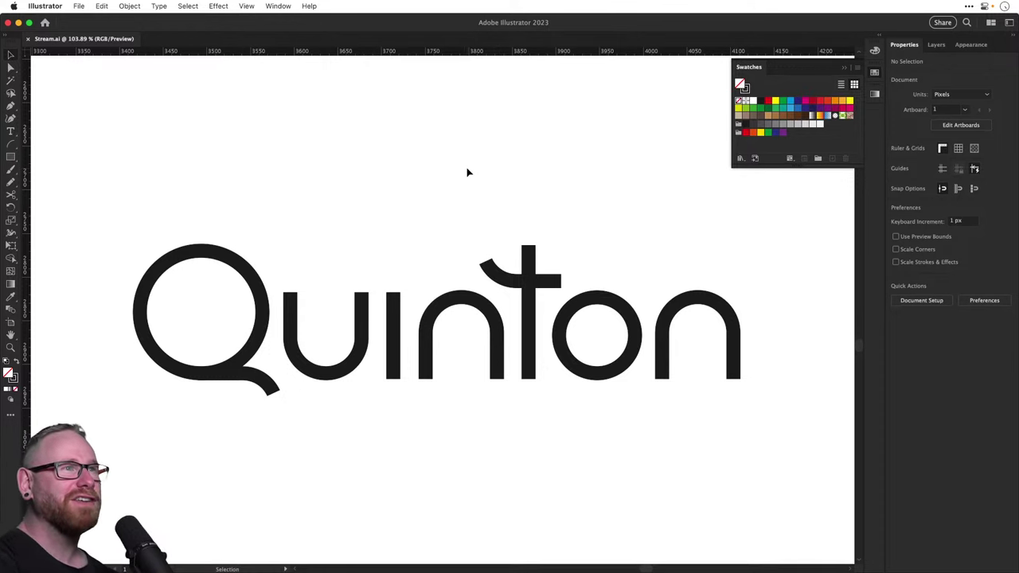
left_click(874, 73)
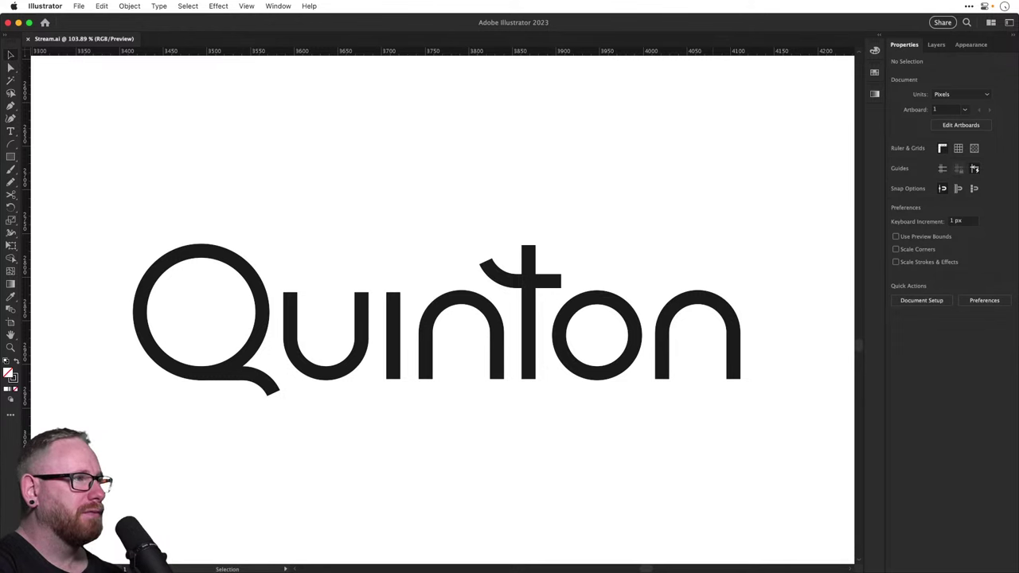
Start extending the Q's tail from its open lower end with the Pen tool on the newly copied wordmark
key("super+minus")
key("super+minus")
key("super+minus")
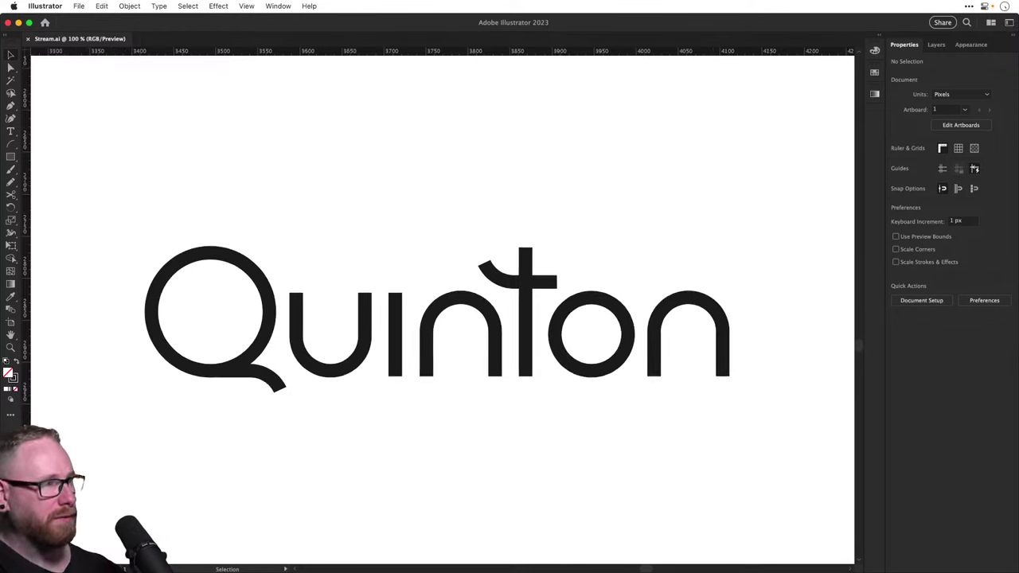
scroll(385, 391, "up", 1)
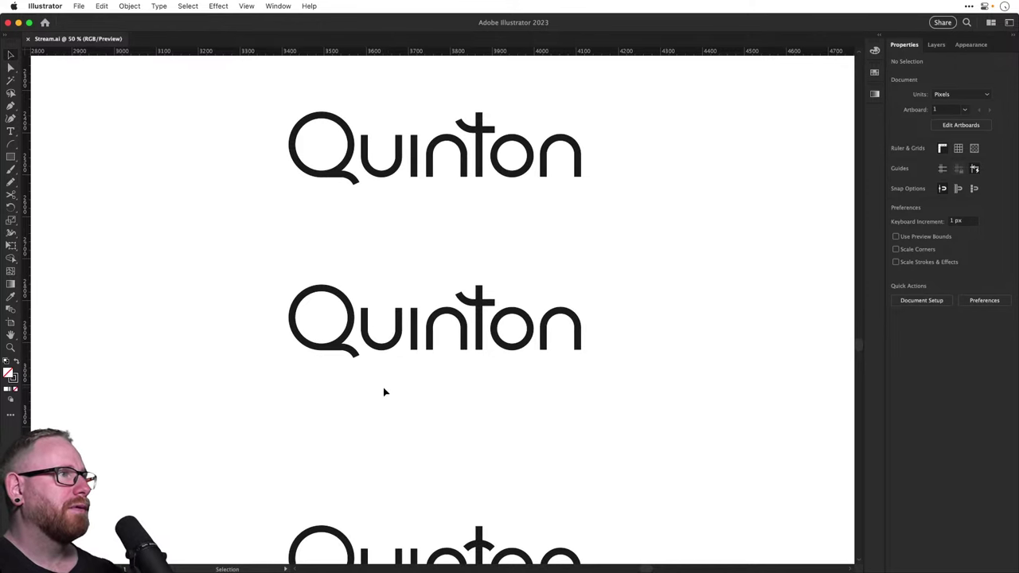
key("z")
left_click_drag(403, 335, 546, 422)
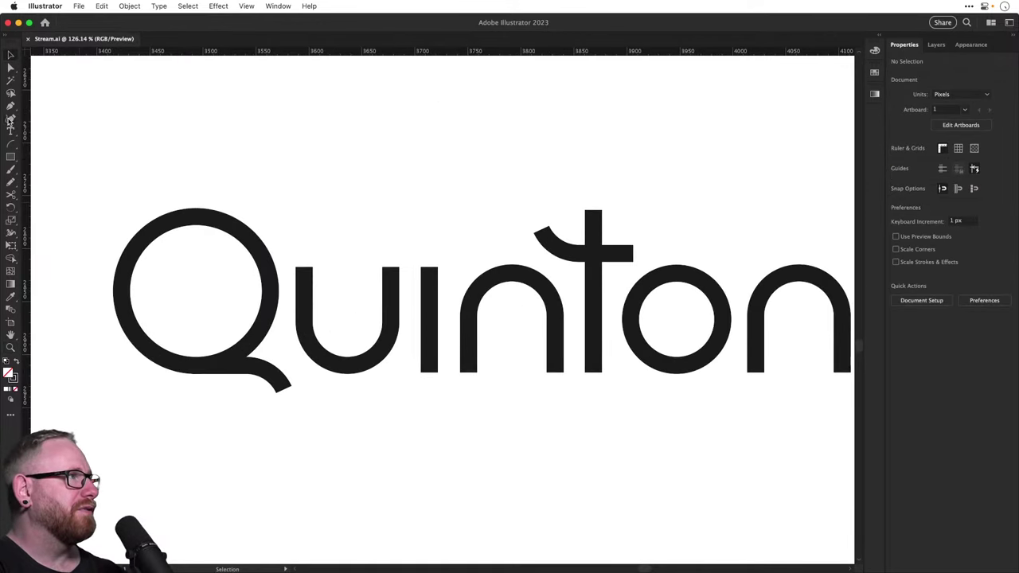
key("p")
left_click(284, 389)
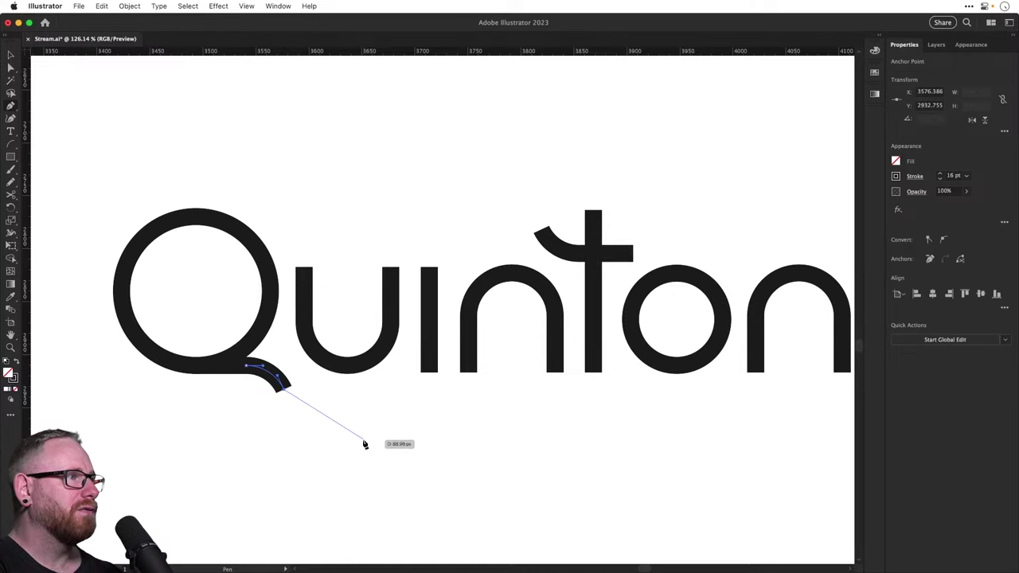
Extend the Q's tail with the Pen tool in a curve beneath the u and join it to the i's stem
left_click_drag(362, 440, 423, 440)
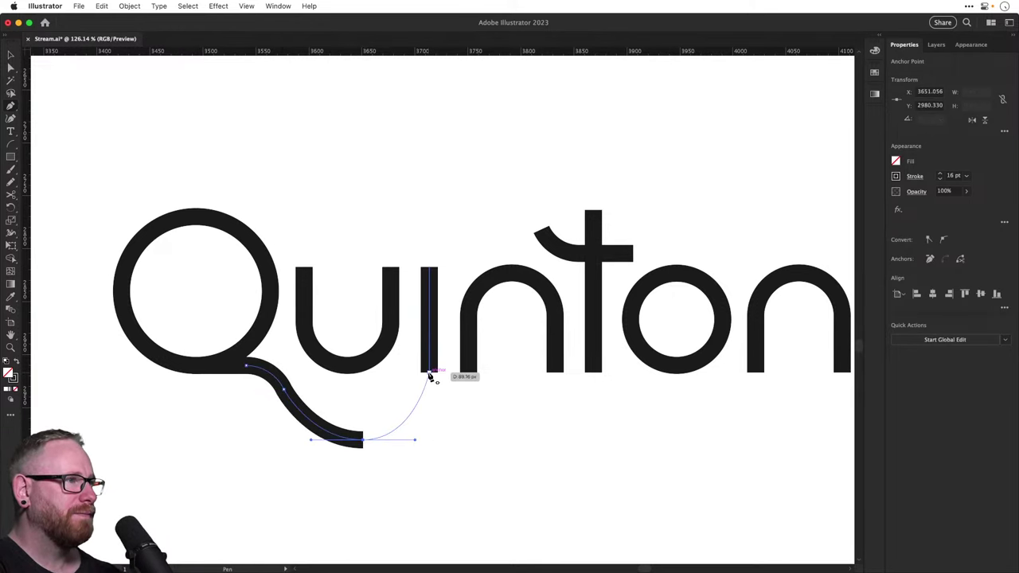
left_click_drag(429, 372, 426, 338)
scroll(427, 339, "up", 4)
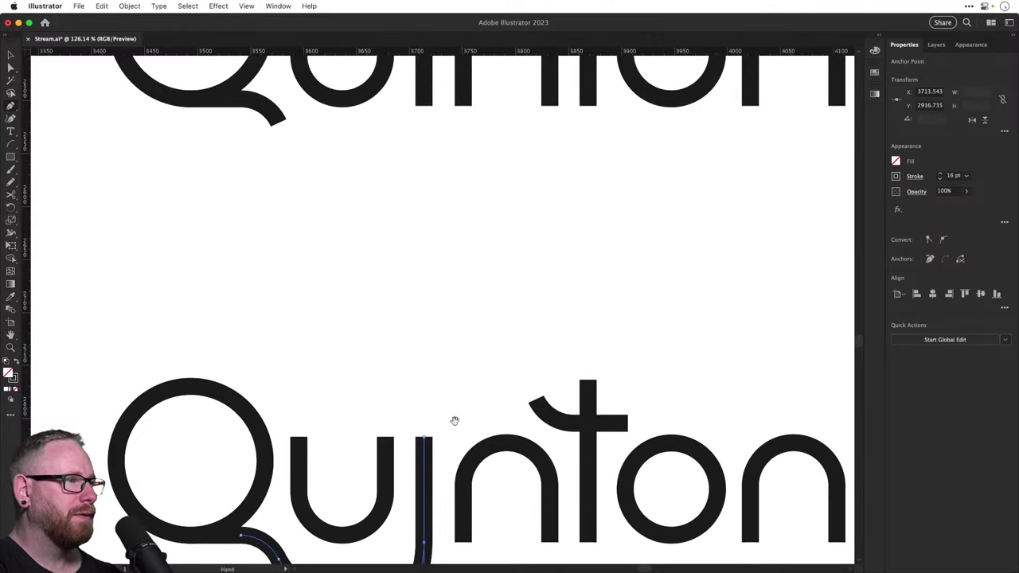
left_click_drag(454, 421, 472, 249)
left_click(440, 270)
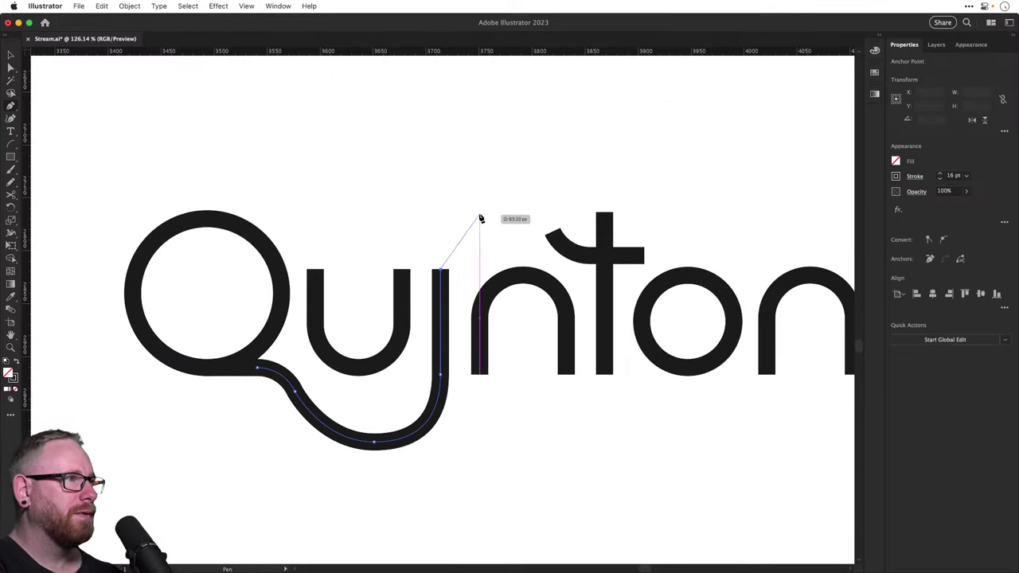
Continue the path from the i's upper end in an arc over the first n and join it to the t's curved crossbar
left_click_drag(484, 203, 534, 204)
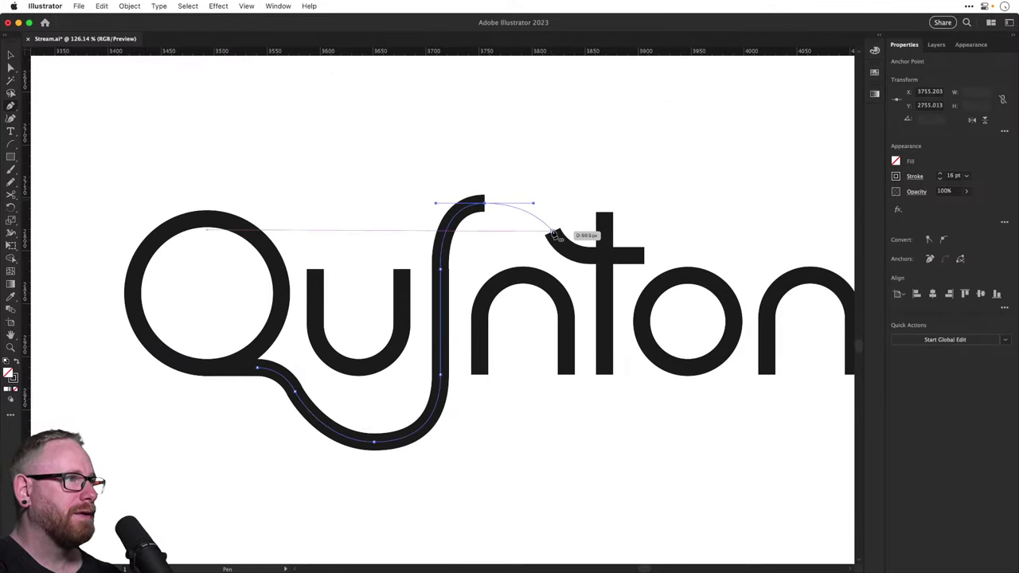
left_click(555, 236)
left_click_drag(555, 238, 570, 248)
key("super+z")
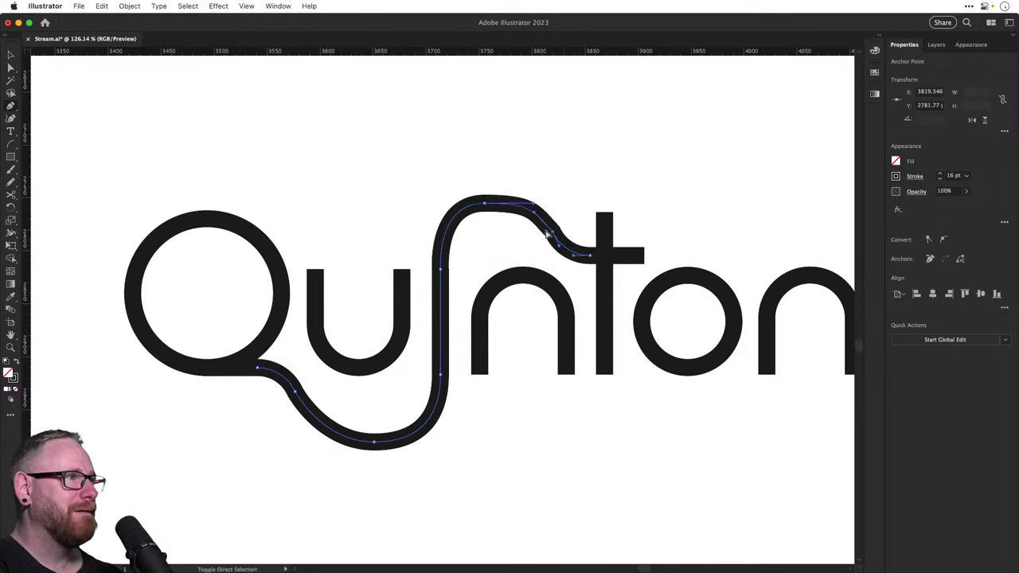
key("super+shift+a")
key("super+minus")
key("super+minus")
key("super+minus")
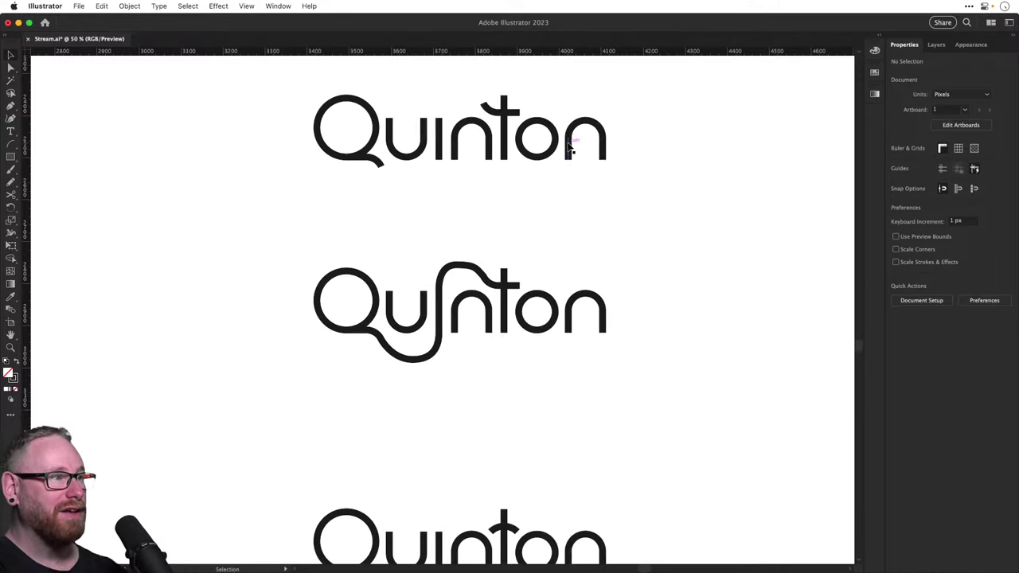
left_click_drag(579, 259, 545, 285)
scroll(609, 290, "up", 2)
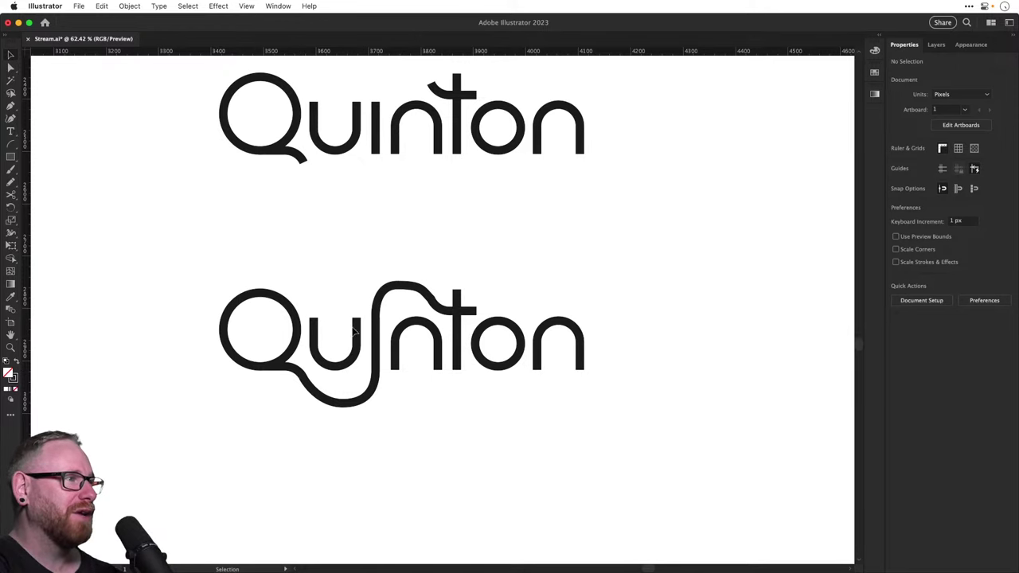
scroll(550, 214, "up", 1)
scroll(548, 218, "up", 1)
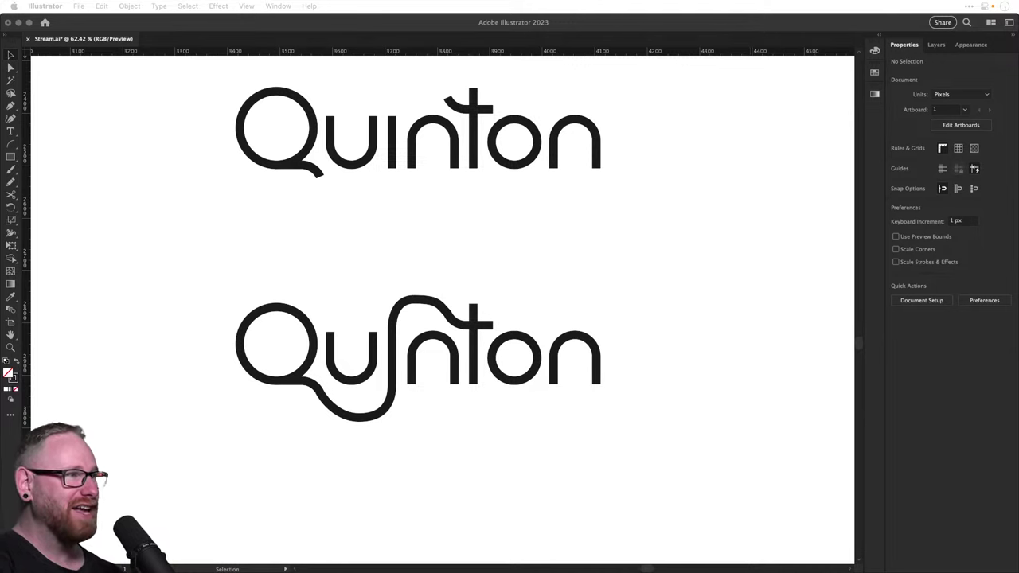
left_click(227, 325)
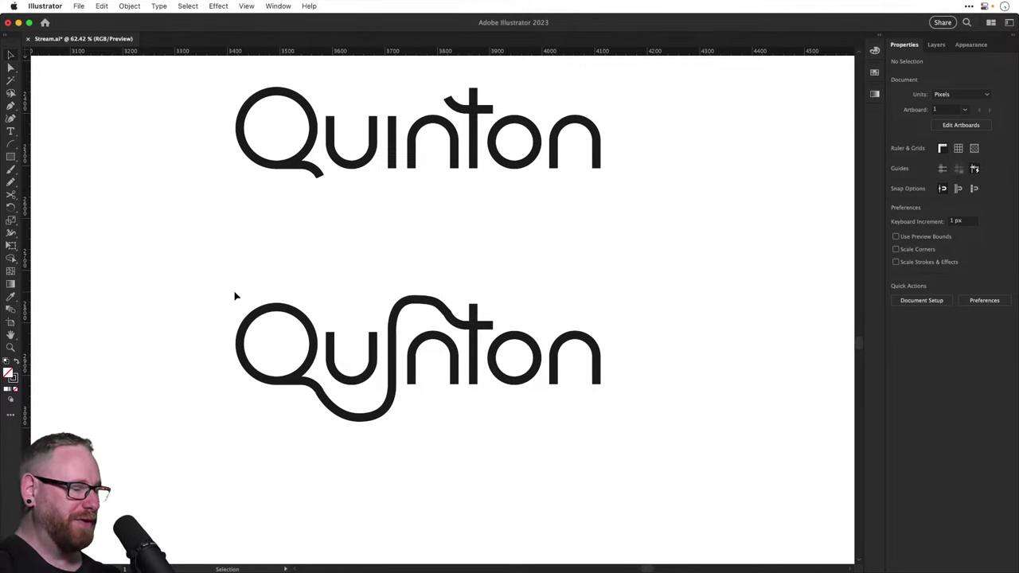
Bring the linked-letter wordmark closer to the two variants below it and move all three further down from the main wordmark
key("super+minus")
key("super+minus")
key("super+minus")
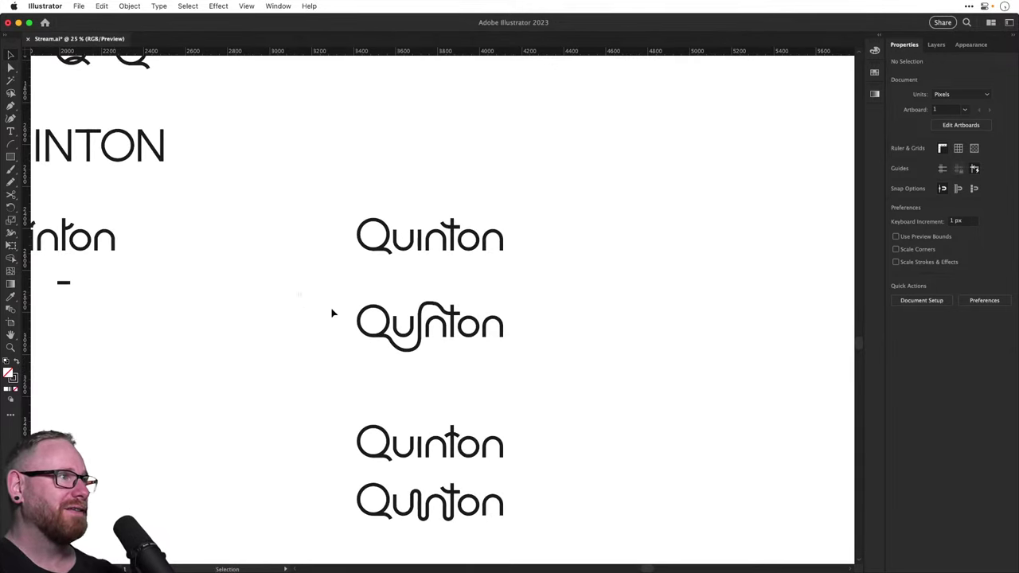
left_click_drag(332, 314, 551, 542)
scroll(552, 542, "down", 5)
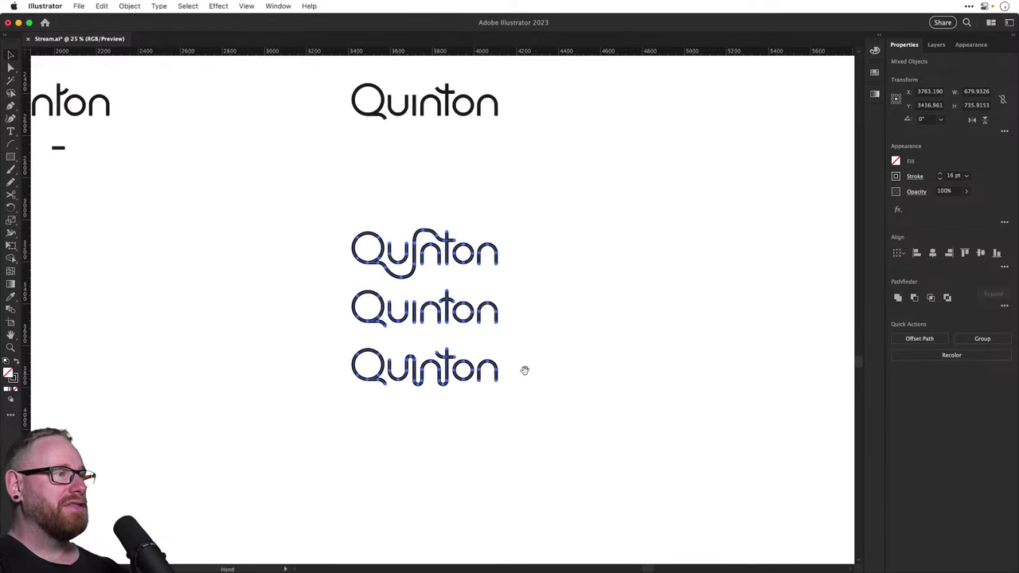
left_click_drag(478, 256, 544, 346)
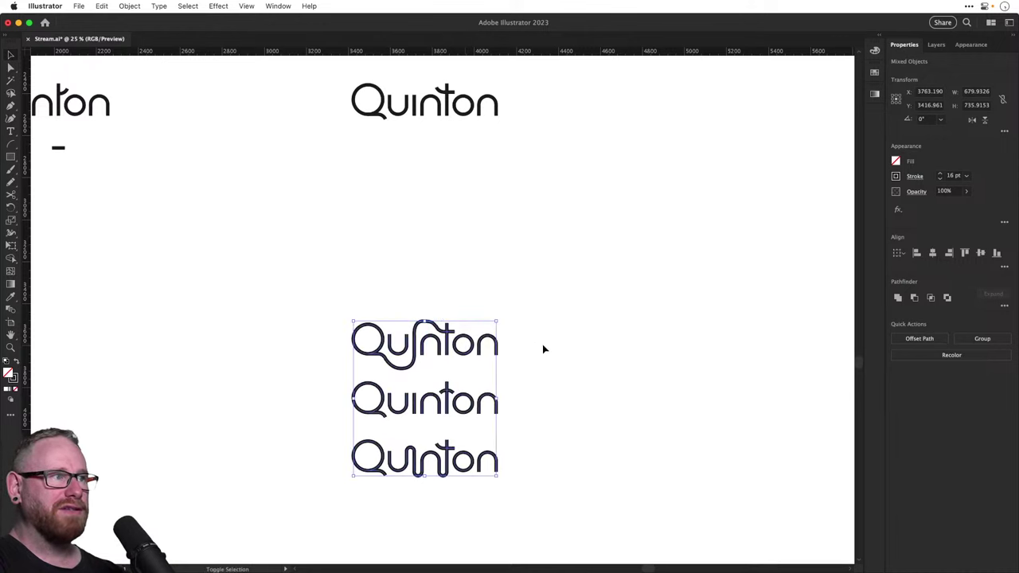
left_click(546, 348)
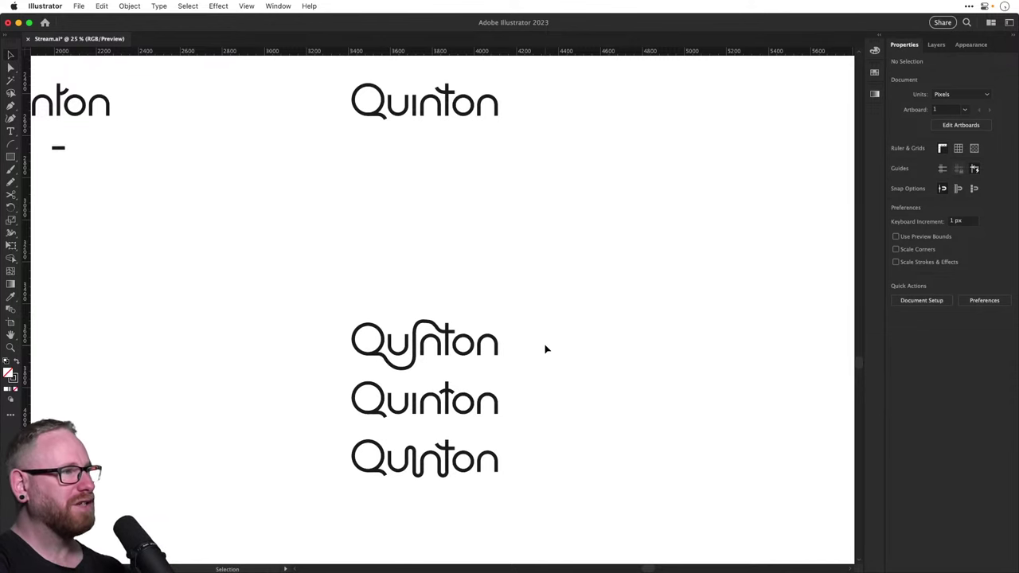
Save the document with the main Quinton wordmark framed in view
scroll(499, 291, "up", 5)
key("z")
left_click_drag(438, 239, 562, 335)
left_click_drag(497, 282, 569, 359)
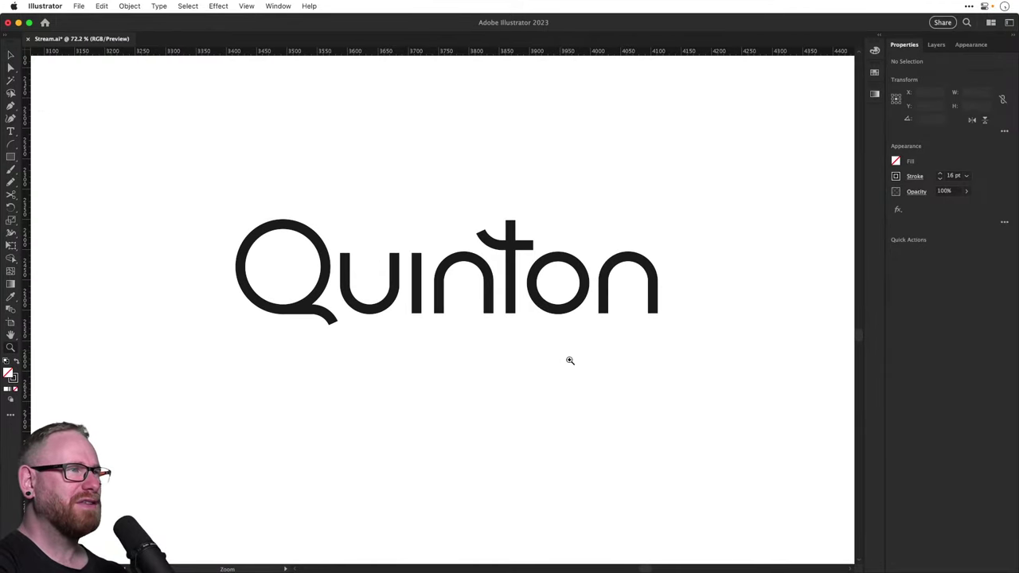
key("v")
key("super+s")
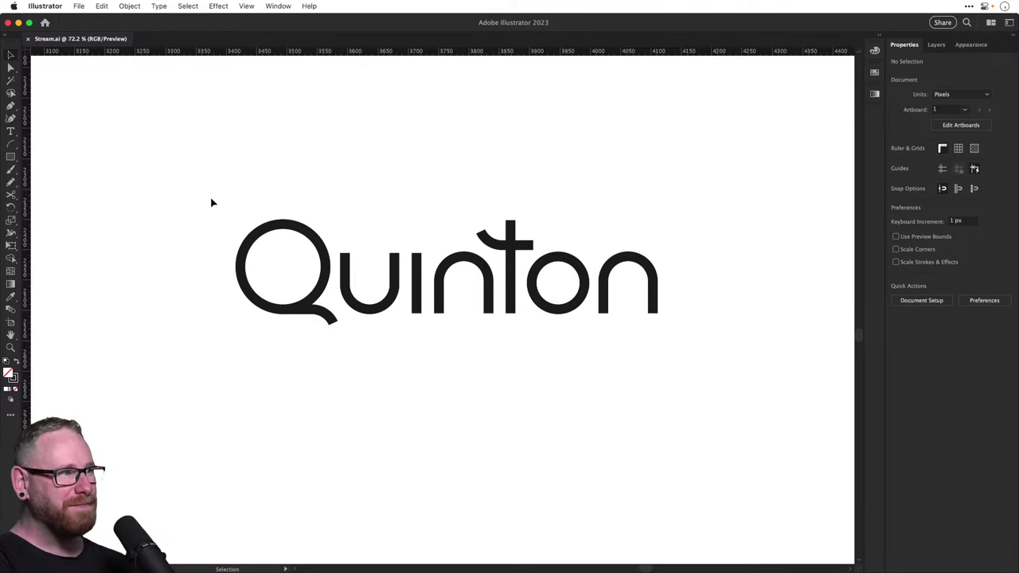
Duplicate the complete Quinton wordmark straight down, about 370 px below the original
left_click_drag(220, 179, 731, 387)
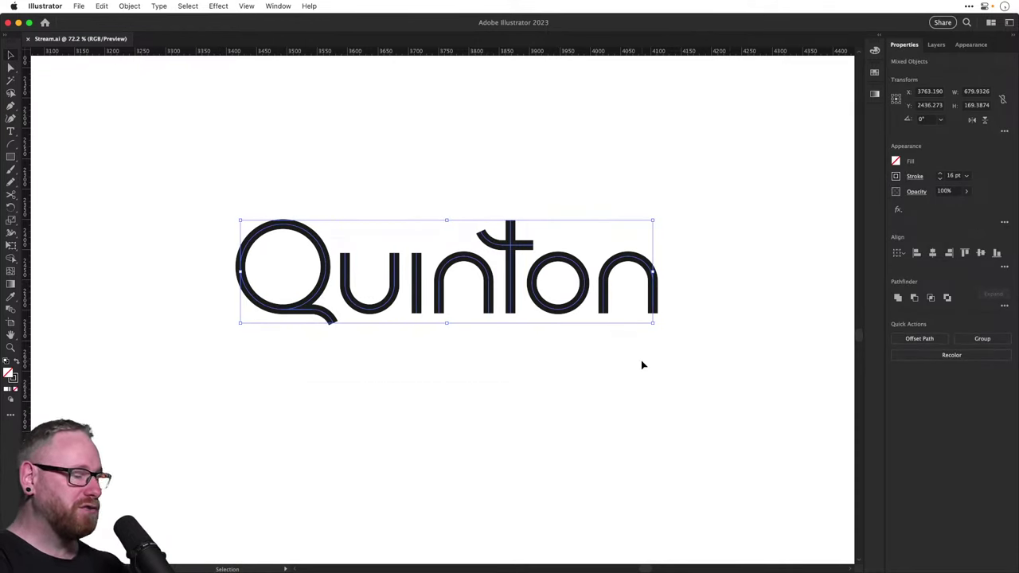
key("super+shift+b")
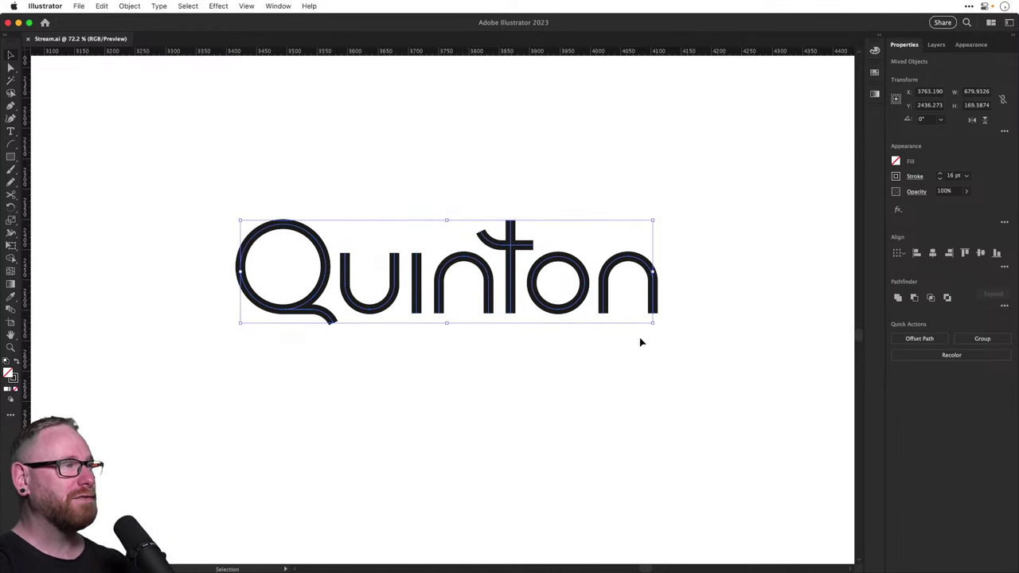
left_click_drag(525, 348, 531, 237)
key("super+shift+b")
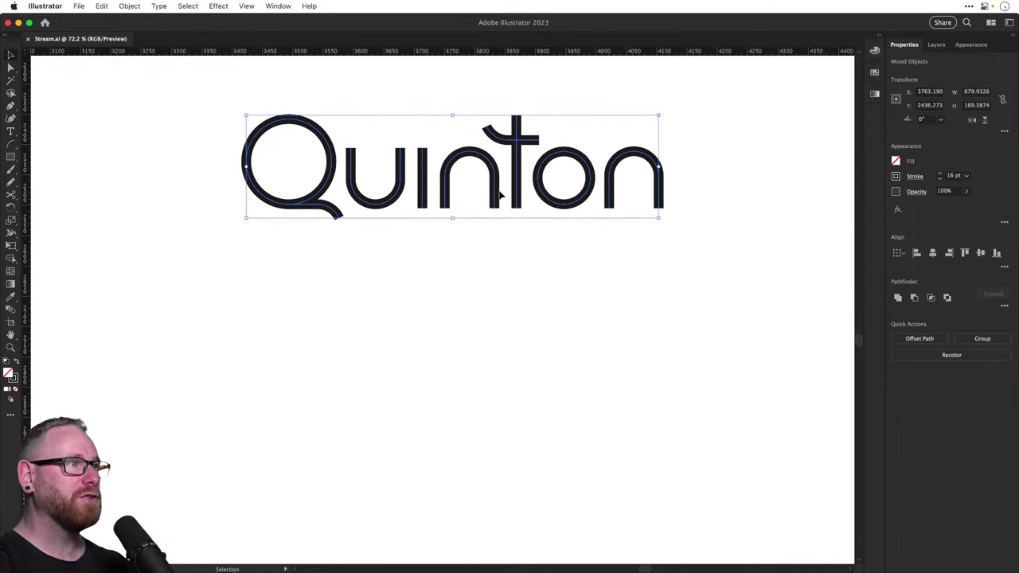
left_click_drag(500, 198, 501, 423)
left_click(699, 318)
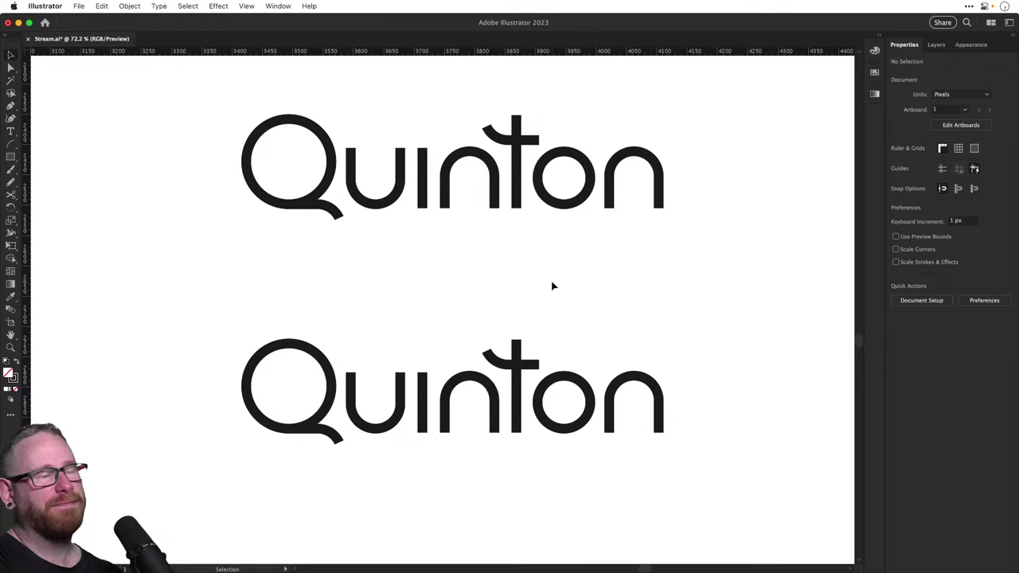
Sketch a small feathered hat with the Paintbrush above the t of the lower wordmark and delete the sketch
left_click(11, 170)
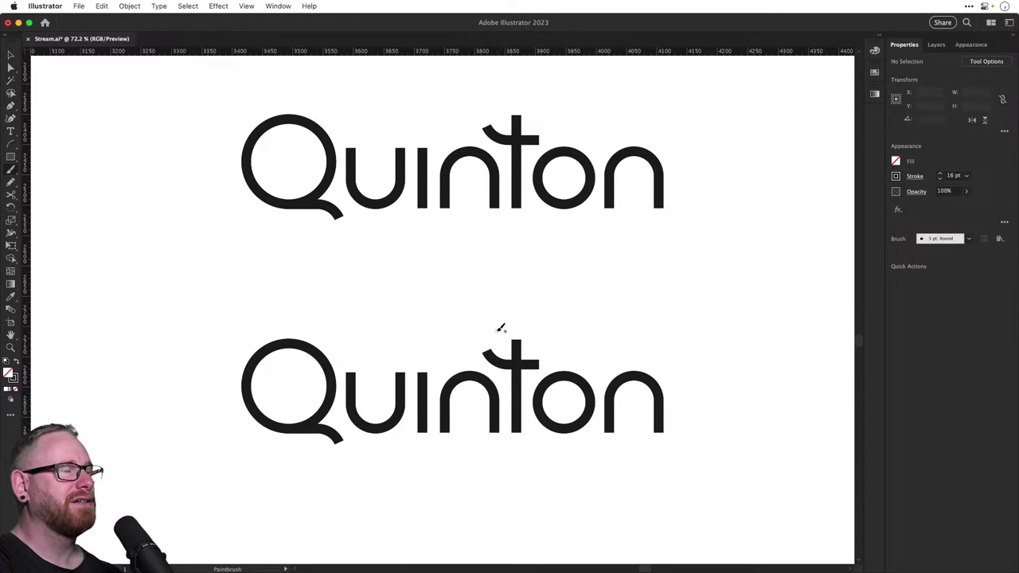
mouse_move(498, 327)
left_mouse_down()
mouse_move(540, 328)
mouse_move(487, 325)
mouse_move(509, 290)
mouse_move(535, 298)
mouse_move(546, 328)
mouse_move(535, 334)
mouse_move(518, 318)
mouse_move(536, 315)
mouse_move(497, 316)
mouse_move(561, 283)
mouse_move(529, 309)
left_mouse_up()
key("v")
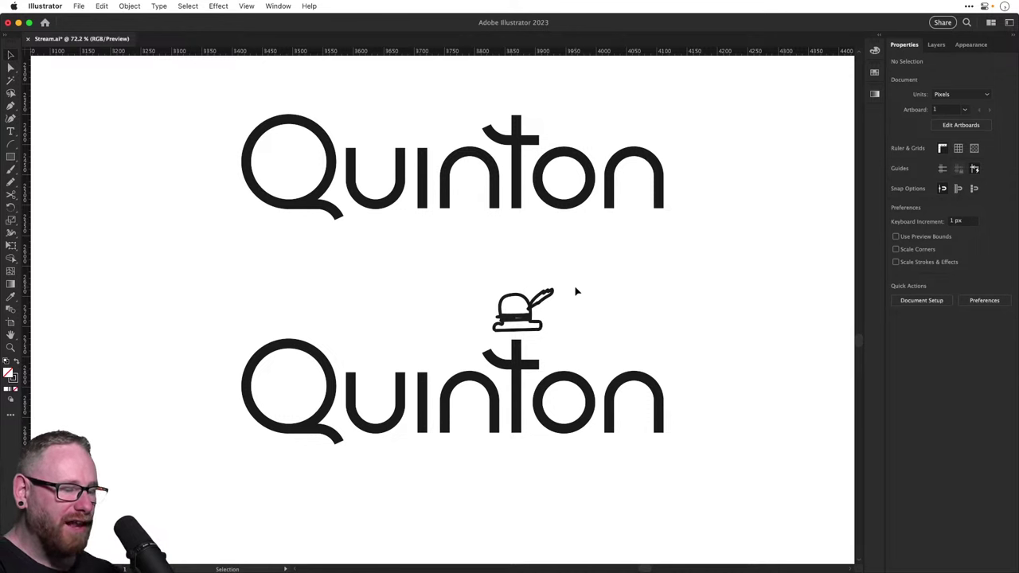
mouse_move(432, 262)
left_mouse_down()
mouse_move(564, 314)
mouse_move(571, 336)
left_mouse_up()
key("Delete")
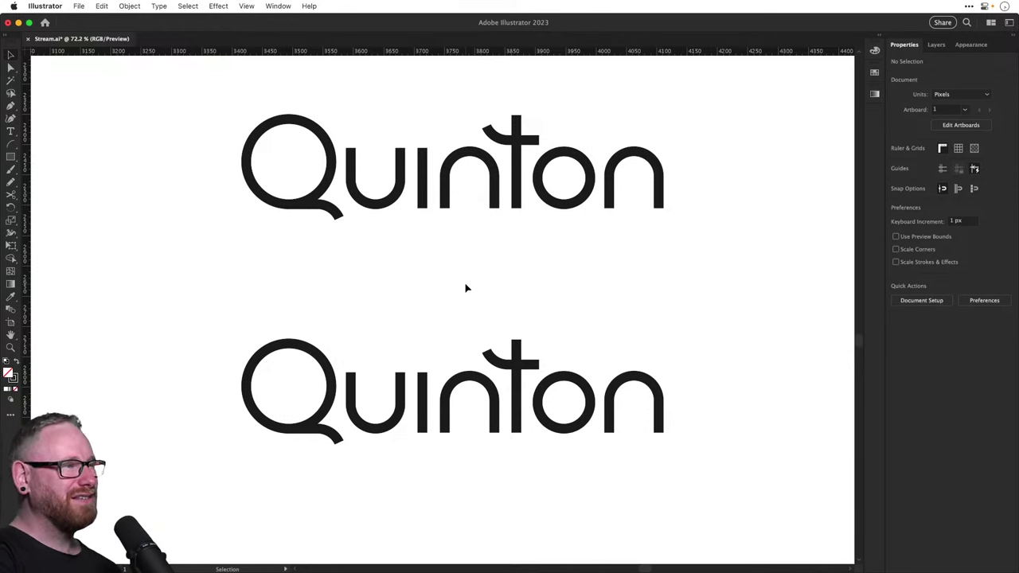
Move the upper Quinton wordmark up to about Y 1791 px and its copy up to about Y 2337 px
key("super+minus")
key("super+minus")
key("super+minus")
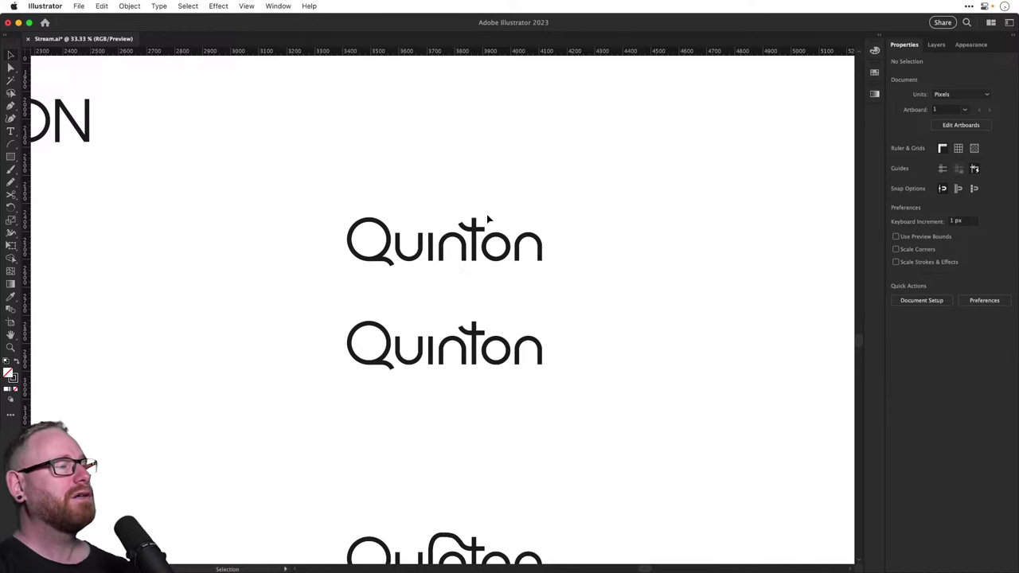
scroll(459, 271, "up", 3)
left_click_drag(602, 427, 602, 427)
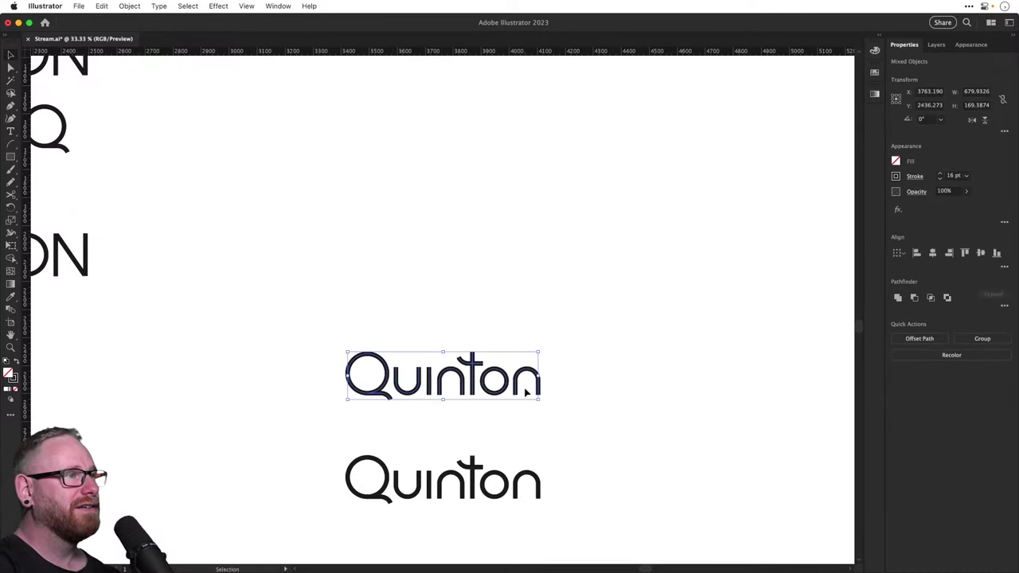
left_click_drag(525, 391, 525, 212)
scroll(510, 321, "down", 2)
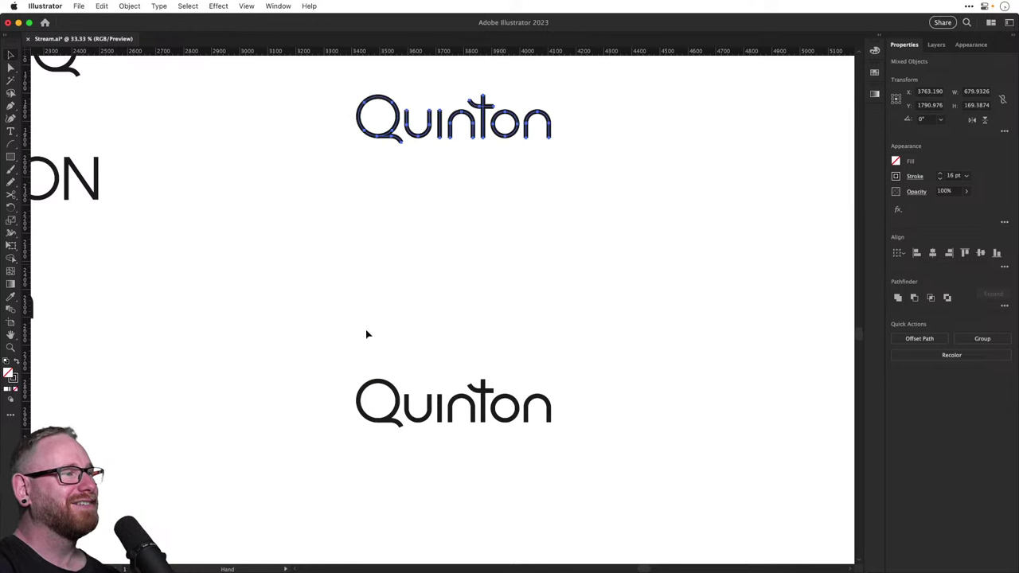
left_click_drag(295, 316, 571, 497)
left_click_drag(527, 420, 513, 292)
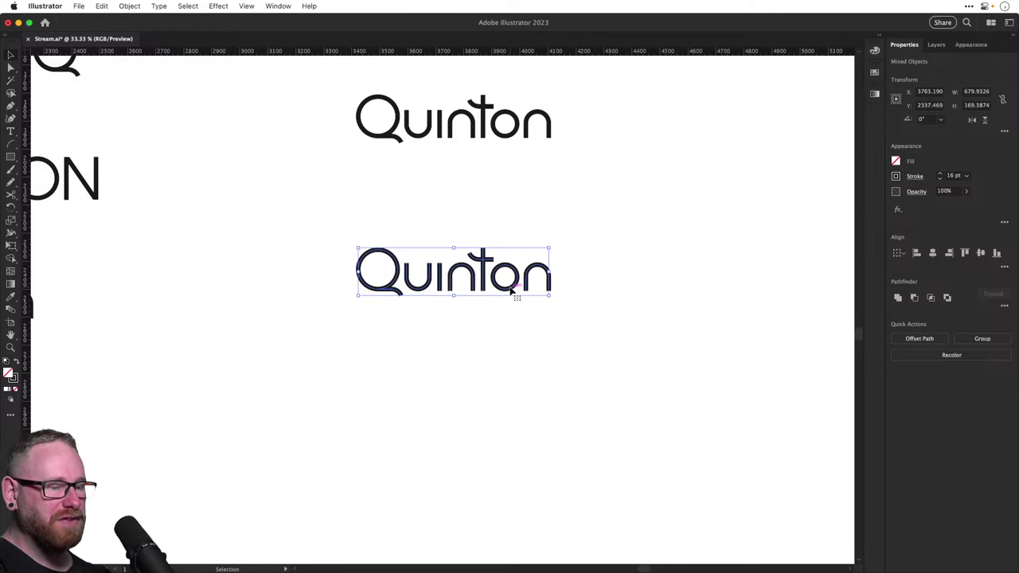
left_click(643, 282)
scroll(570, 317, "up", 2)
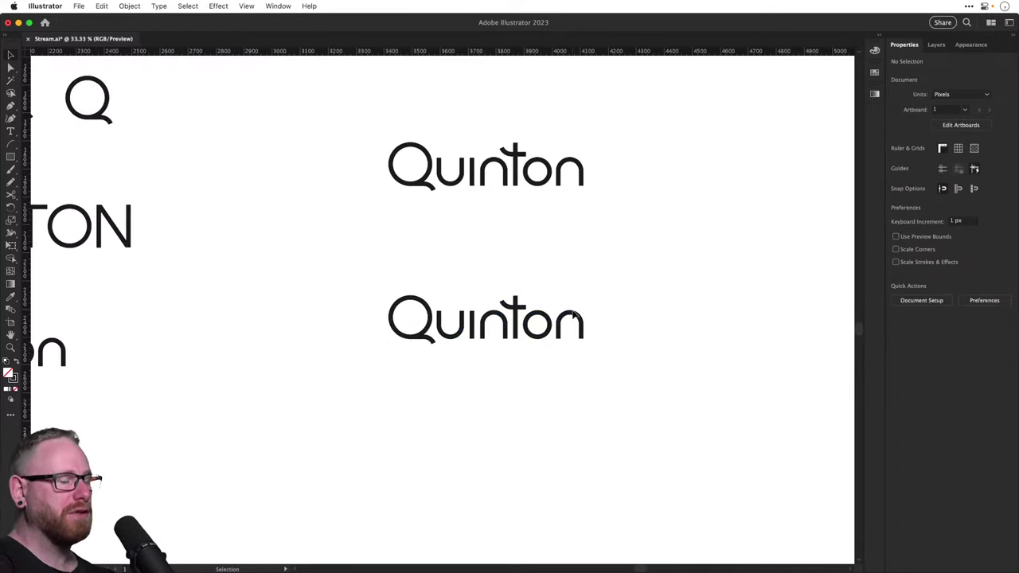
Undo the moves of both Quinton wordmarks and hide the guides
key("a")
key("super+semicolon")
key("super+z")
key("super+z")
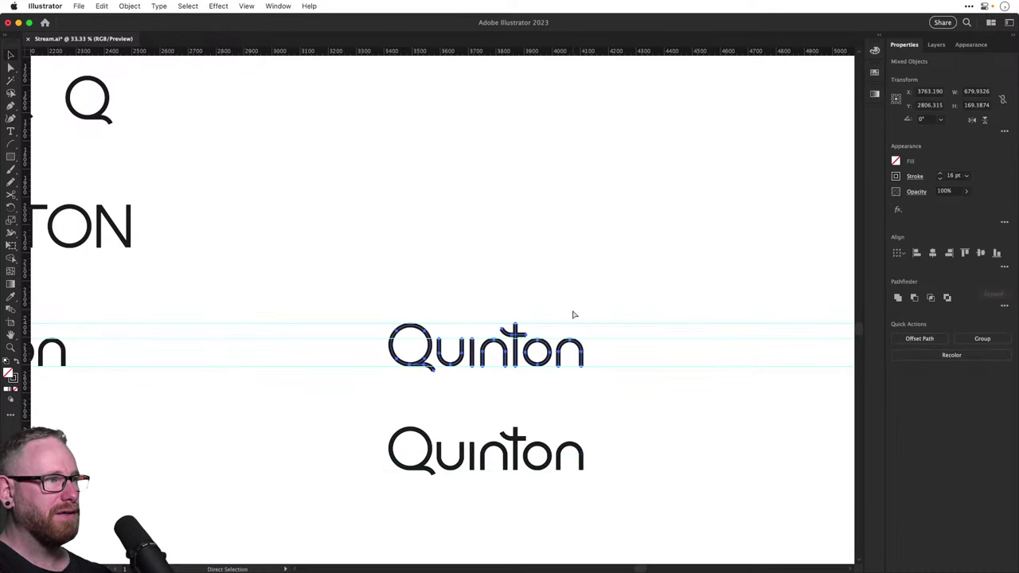
key("super+semicolon")
Draw a vertical Pen stroke about 37 px long from x-height down to the first n's stem in the lower wordmark
key("v")
left_click_drag(546, 393, 539, 333)
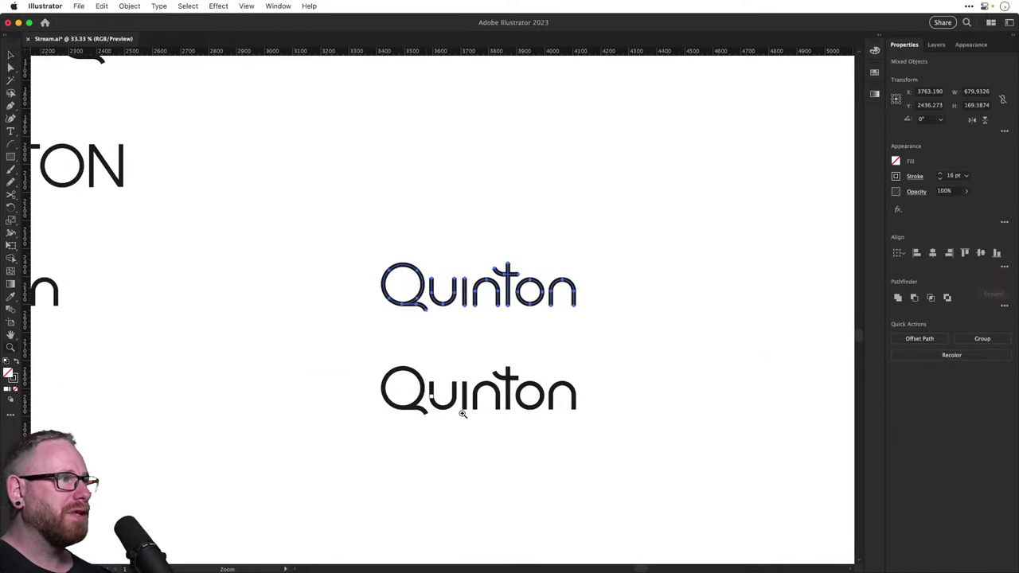
left_click_drag(449, 404, 570, 410)
key("super+shift+a")
key("p")
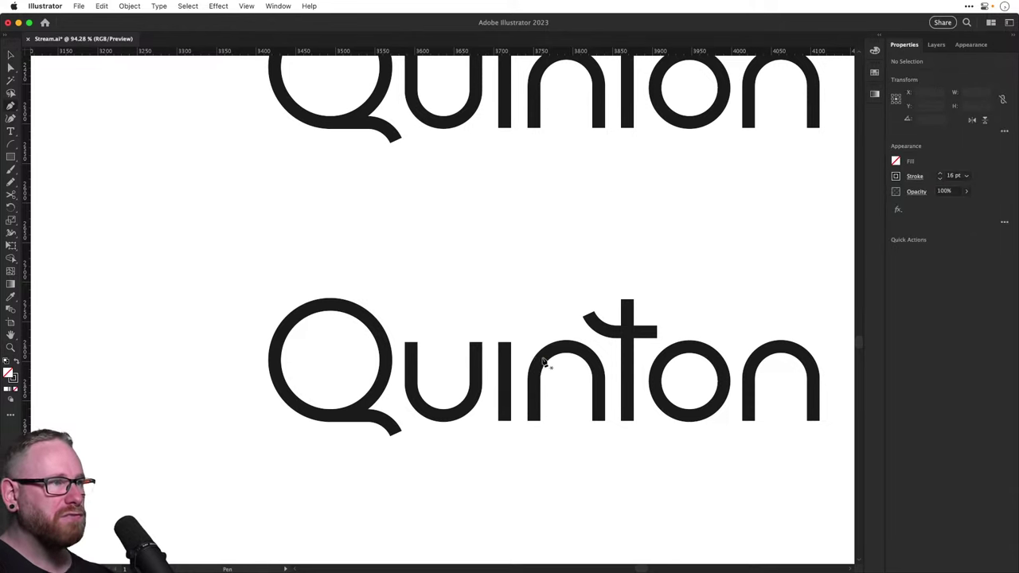
left_click(533, 343)
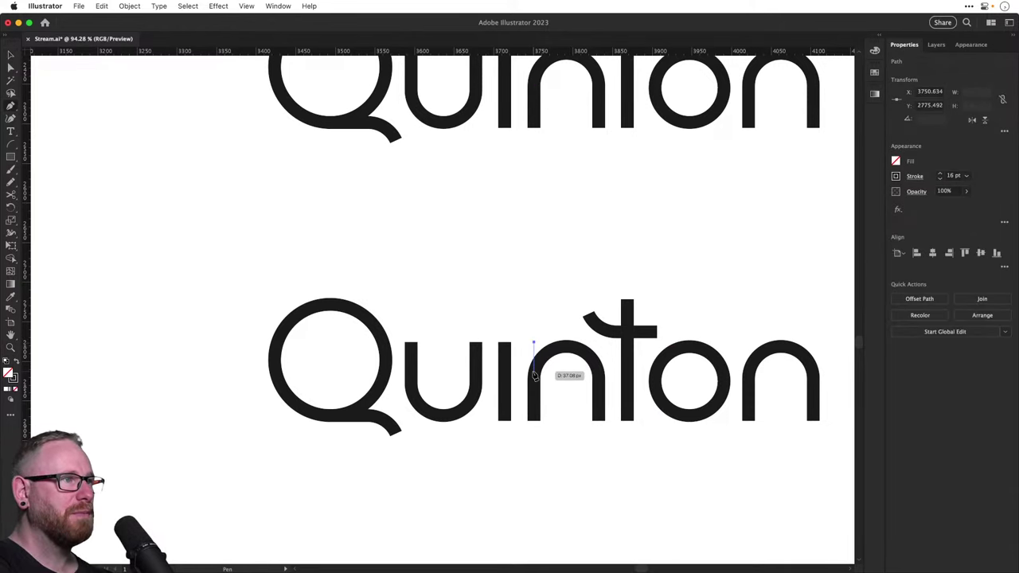
left_click(533, 372)
key("super+shift+a")
Extend the lower end of the first n's new vertical stroke further down so it overlaps the stem
key("z")
left_click_drag(525, 363, 586, 405)
key("a")
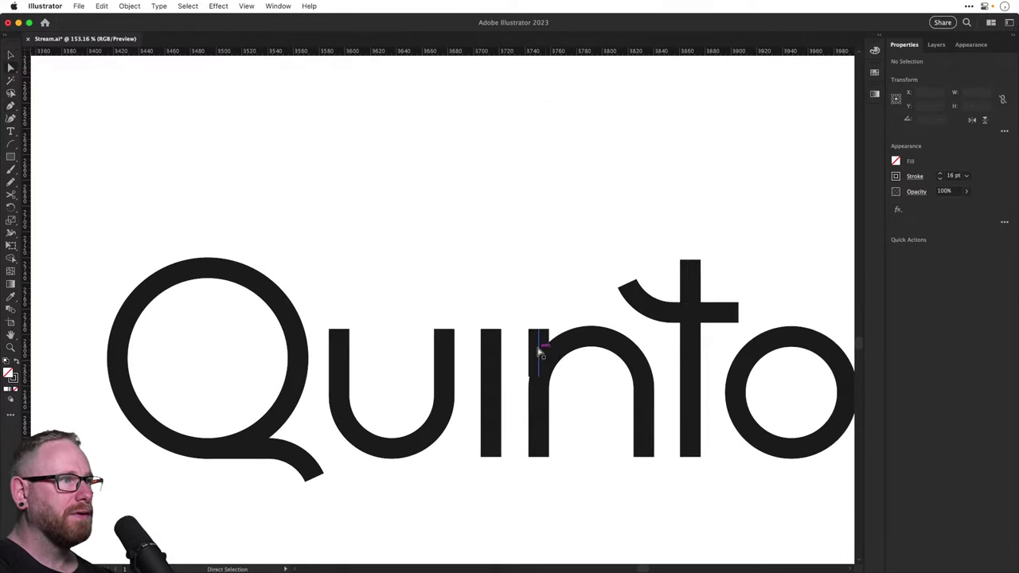
left_click_drag(538, 376, 539, 389)
key("super+shift+a")
left_click_drag(589, 410, 444, 405)
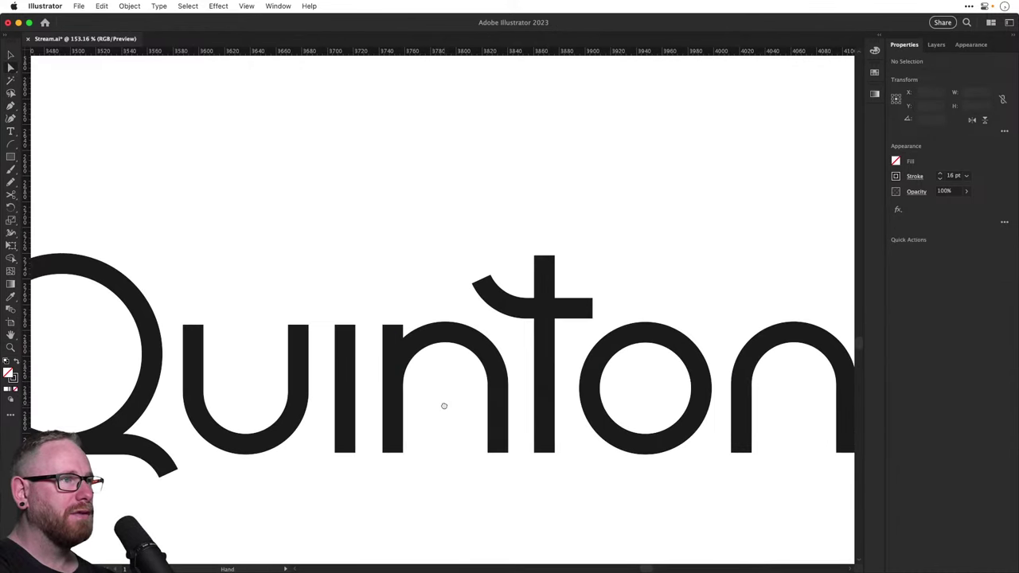
Copy the first n's vertical spur stroke horizontally onto the stem of the last n in the lower wordmark
key("v")
left_click_drag(394, 338, 740, 339)
left_click(714, 297)
key("super+minus")
key("super+minus")
key("super+minus")
key("super+minus")
key("super+minus")
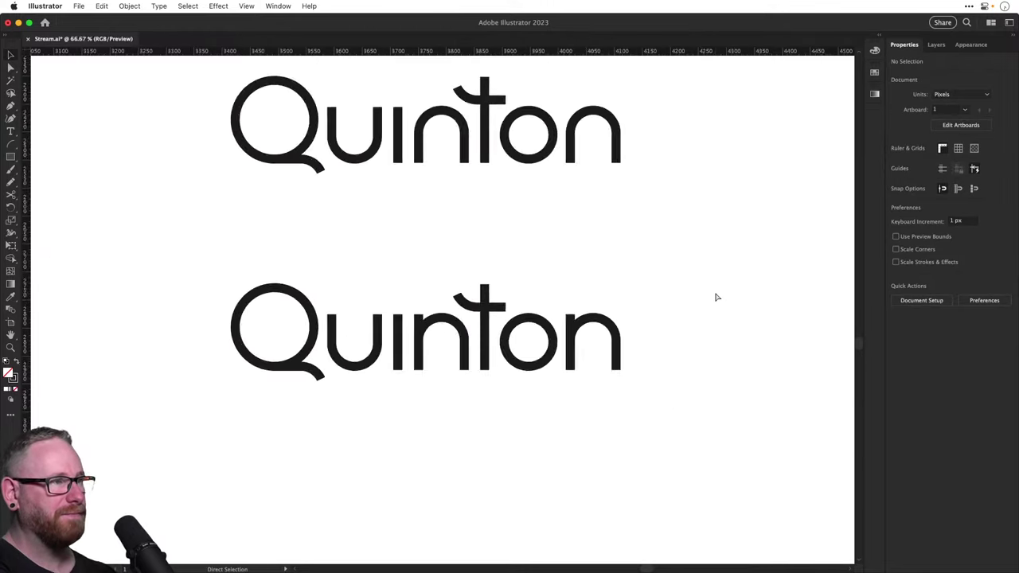
key("space")
left_click_drag(583, 314, 587, 353)
key("super+space")
left_click_drag(402, 355, 469, 381)
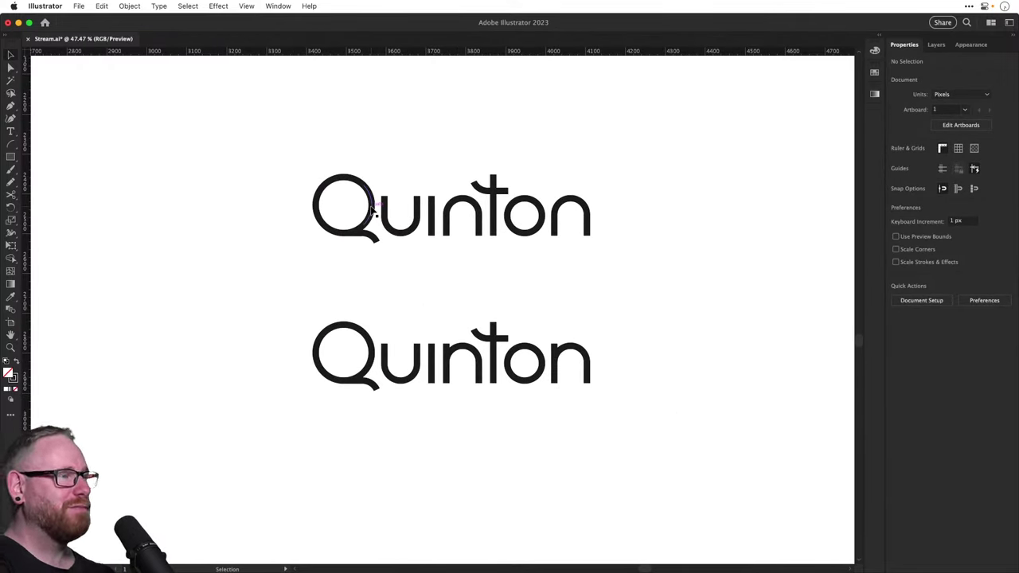
Duplicate the upper Quinton wordmark straight up into the empty canvas above both versions
key("a")
key("super+semicolon")
key("v")
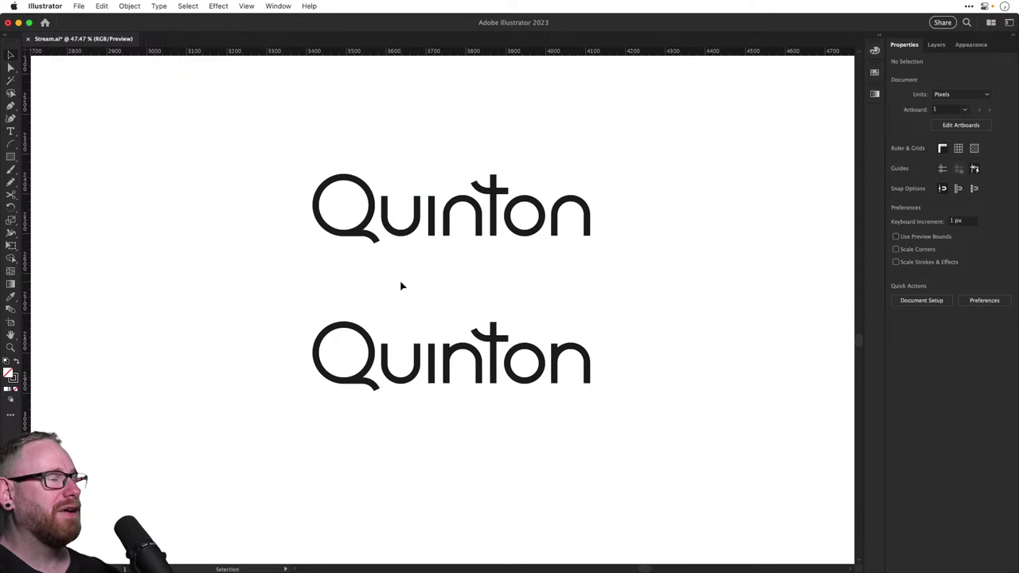
scroll(398, 278, "up", 3)
left_click_drag(244, 266, 573, 358)
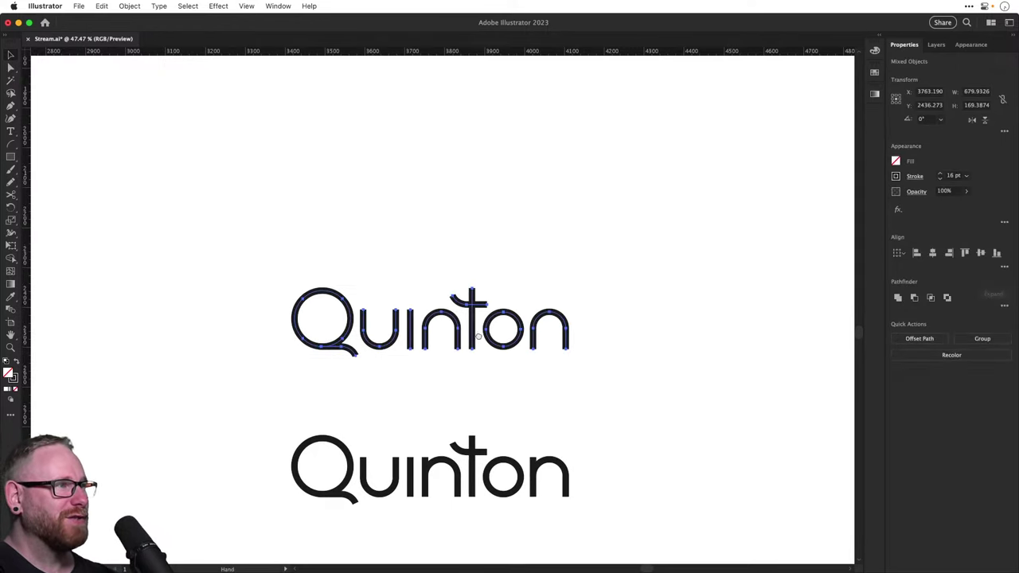
scroll(477, 335, "up", 3)
left_click_drag(453, 422, 432, 150)
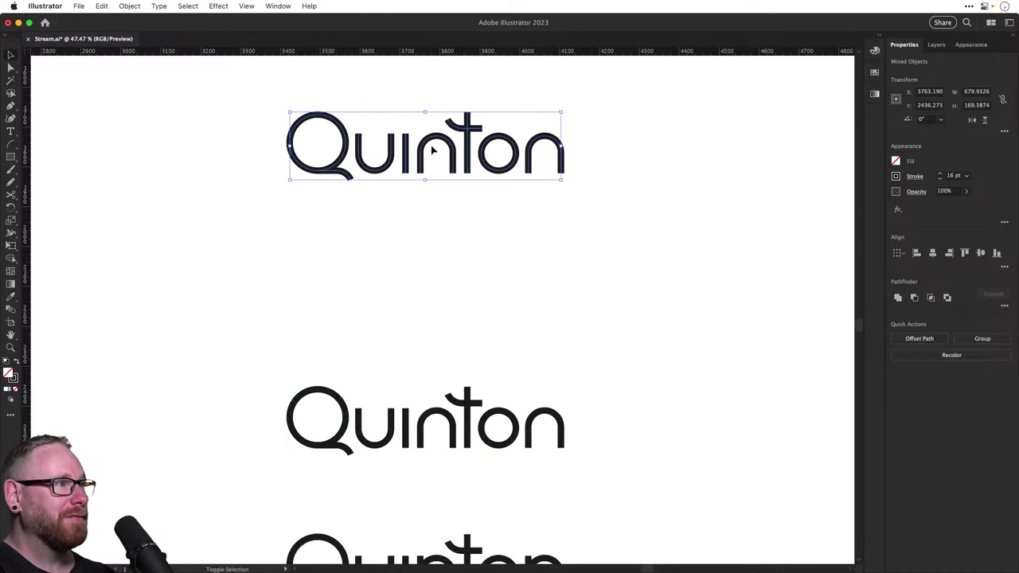
left_click_drag(500, 249, 495, 393)
key("z")
left_click_drag(425, 317, 503, 356)
left_click_drag(483, 323, 510, 353)
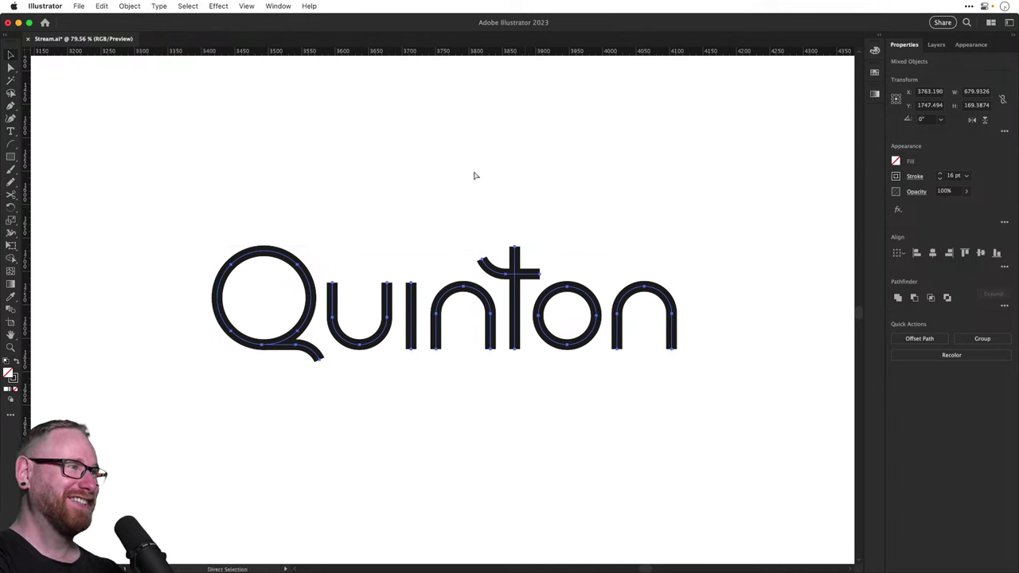
key("v")
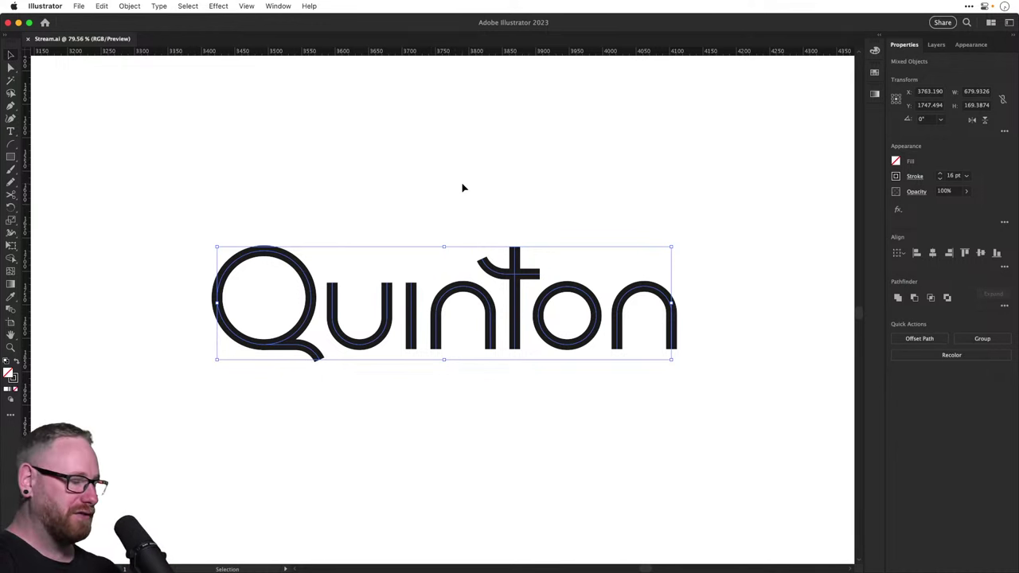
Delete the new duplicate of the upper wordmark
key("a")
key("super+minus")
key("super+minus")
key("super+minus")
key("Delete")
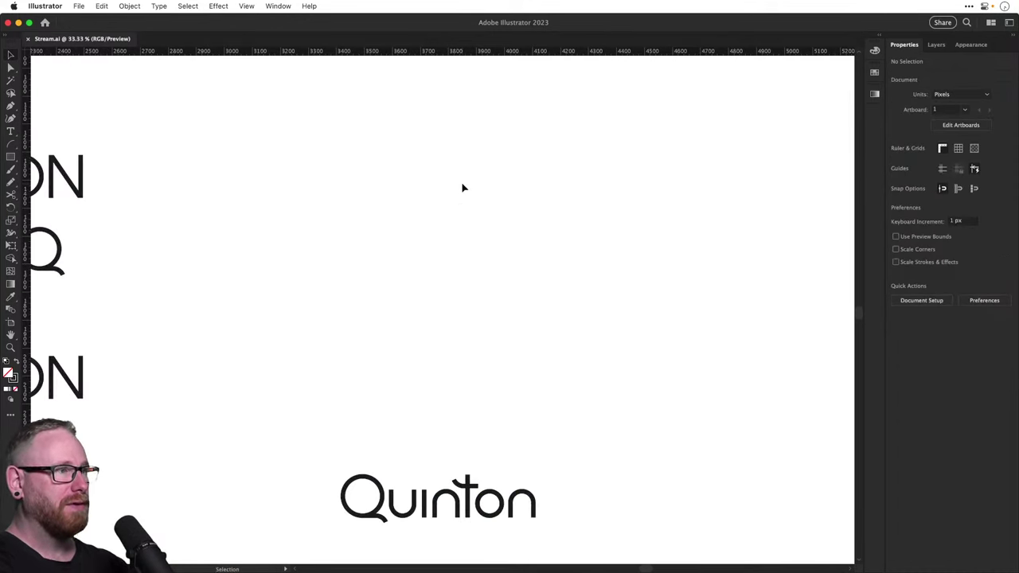
Duplicate the lower Quinton wordmark, with spurs on both n's, up into the empty canvas above and deselect it
left_click_drag(509, 320, 514, 212)
key("v")
left_click_drag(325, 462, 555, 534)
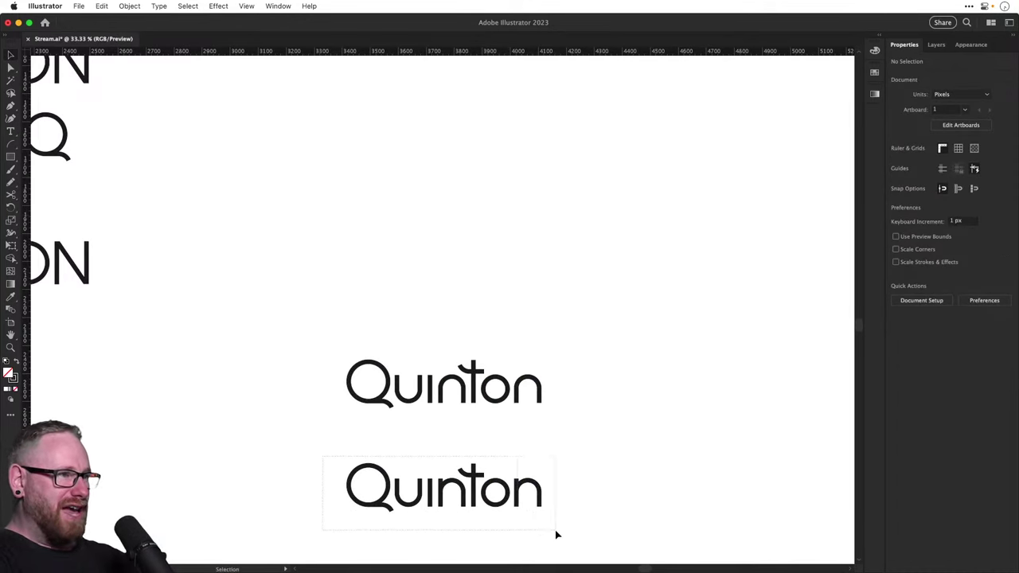
scroll(521, 536, "up", 2)
left_click_drag(489, 535, 629, 283)
key("z")
left_click_drag(629, 283, 600, 364)
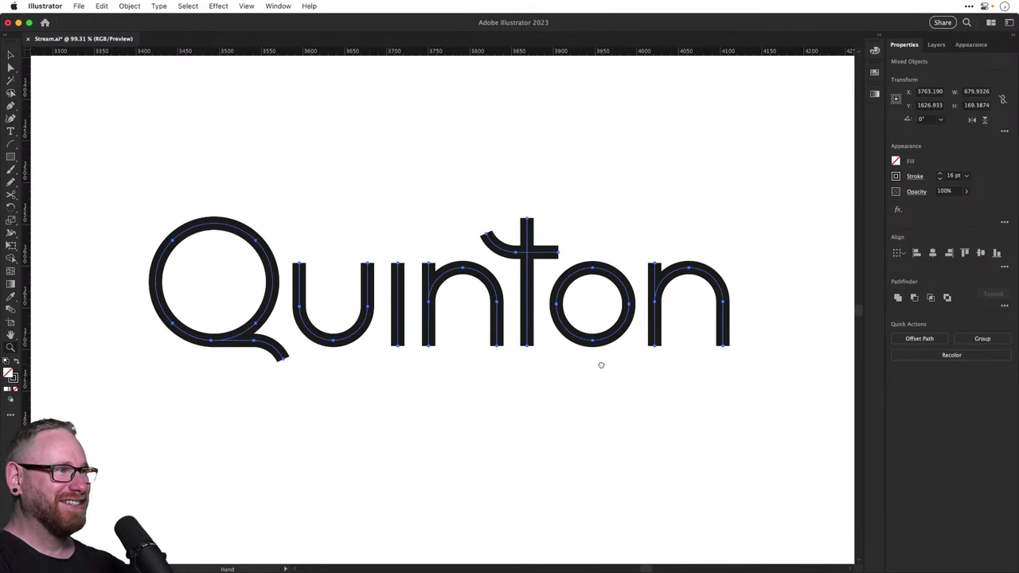
key("v")
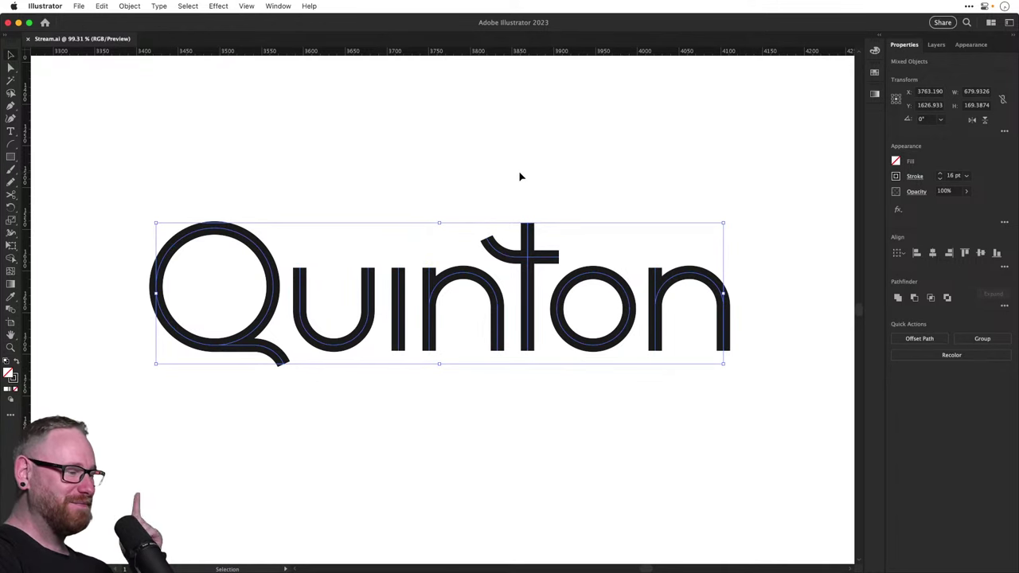
left_click(502, 154)
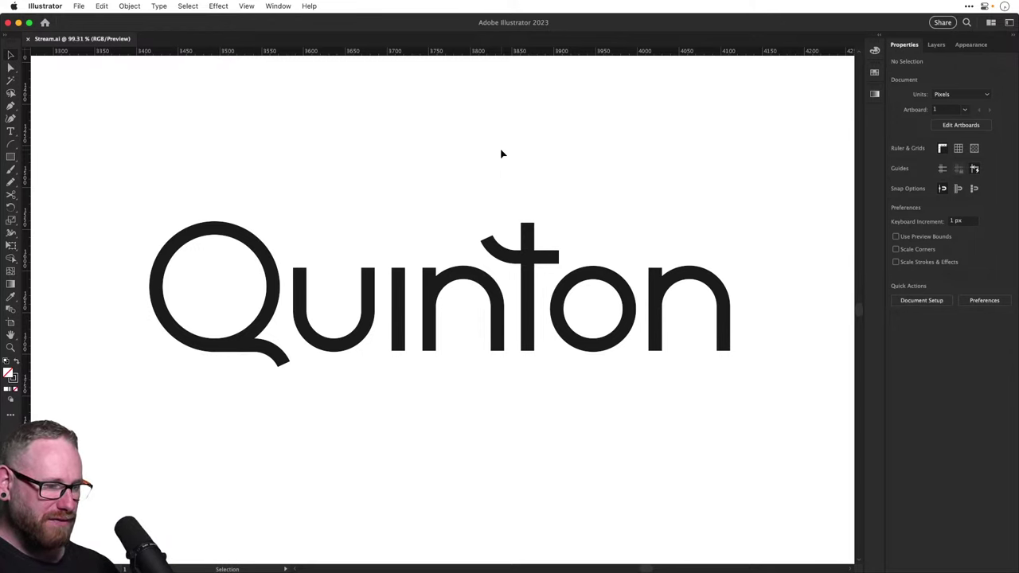
Draw a rectangle about 1127 by 803 px around the duplicated wordmark and swap its stroke colour to the fill
key("super+minus")
key("super+minus")
key("super+minus")
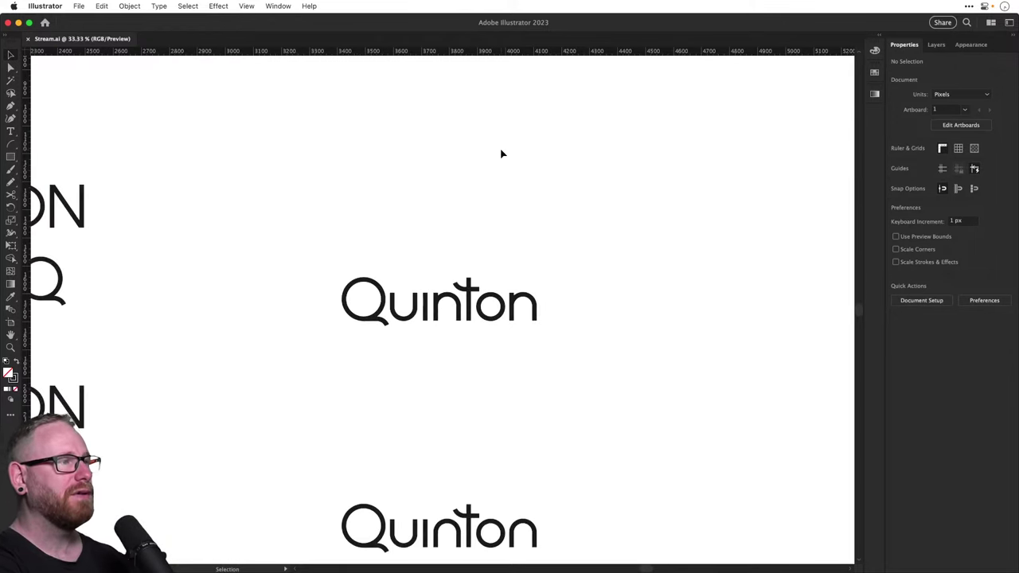
key("z")
left_click_drag(433, 262, 514, 305)
key("v")
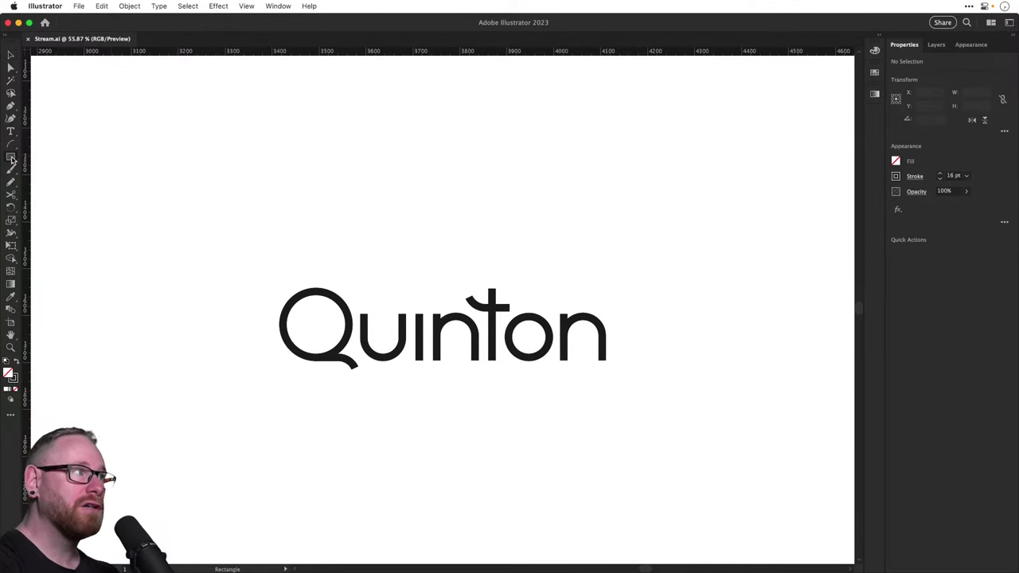
mouse_move(193, 129)
left_mouse_down()
mouse_move(671, 433)
mouse_move(728, 509)
left_mouse_up()
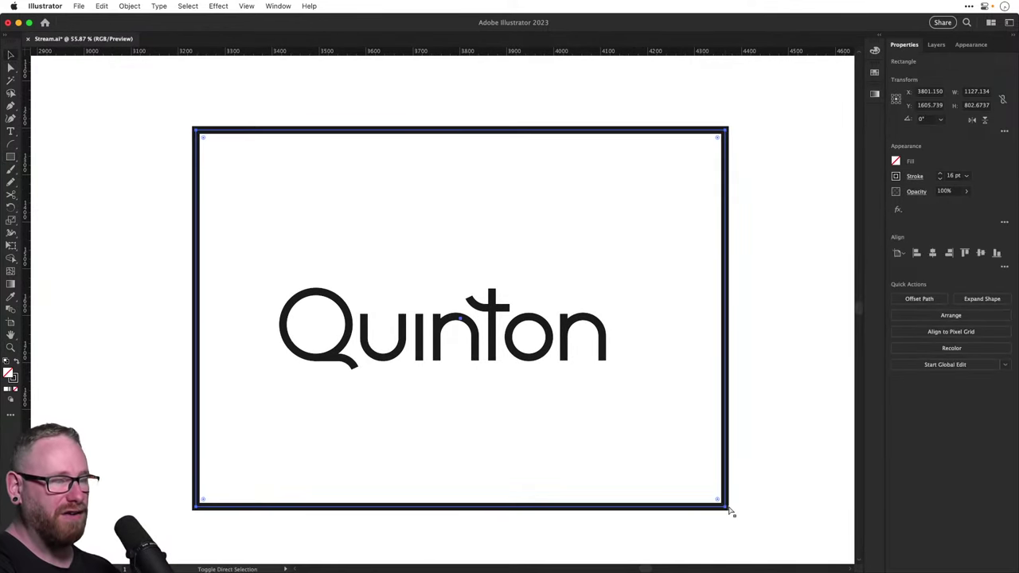
left_click(18, 362)
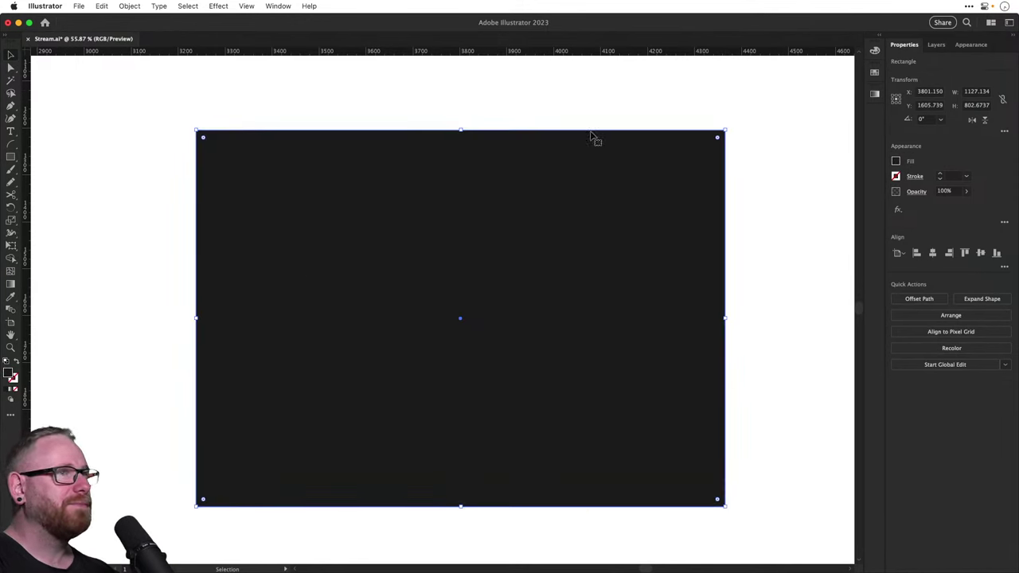
Set the background rectangle's fill to cream #fff5e6 and widen it from its centre to about 1207 px
left_click(874, 73)
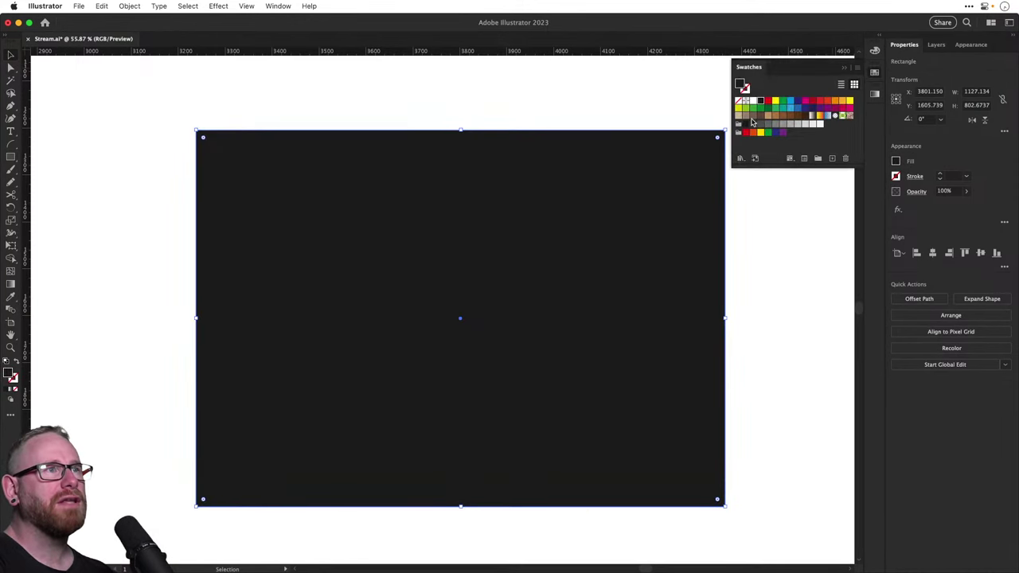
left_click(738, 117)
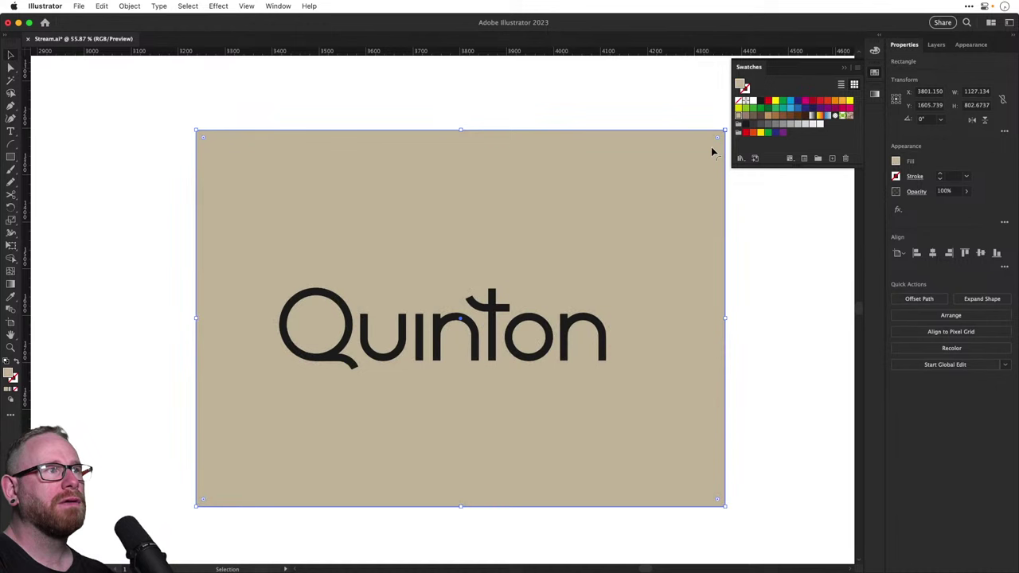
double_click(9, 373)
left_click(618, 248)
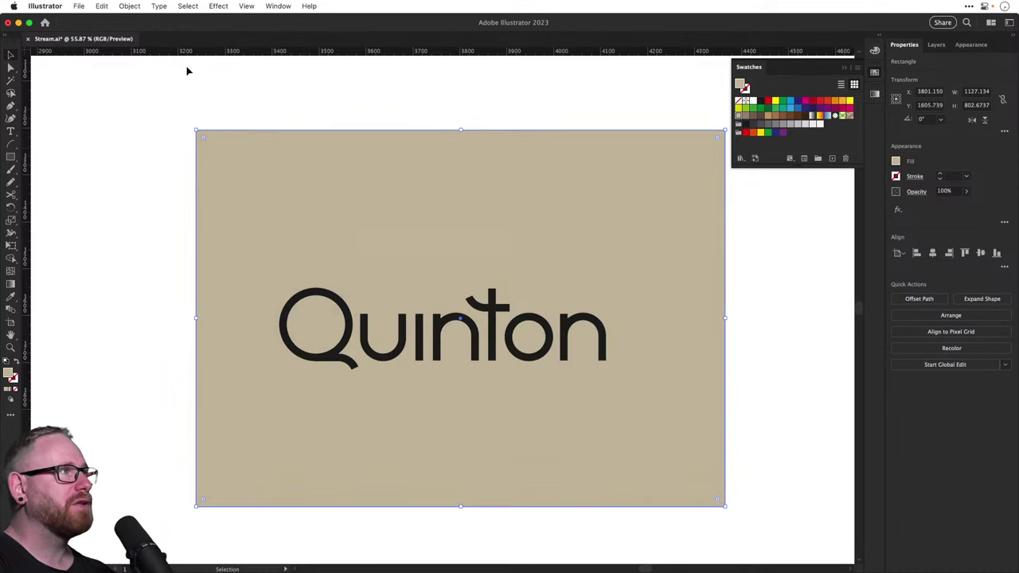
left_click(78, 5)
mouse_move(125, 315)
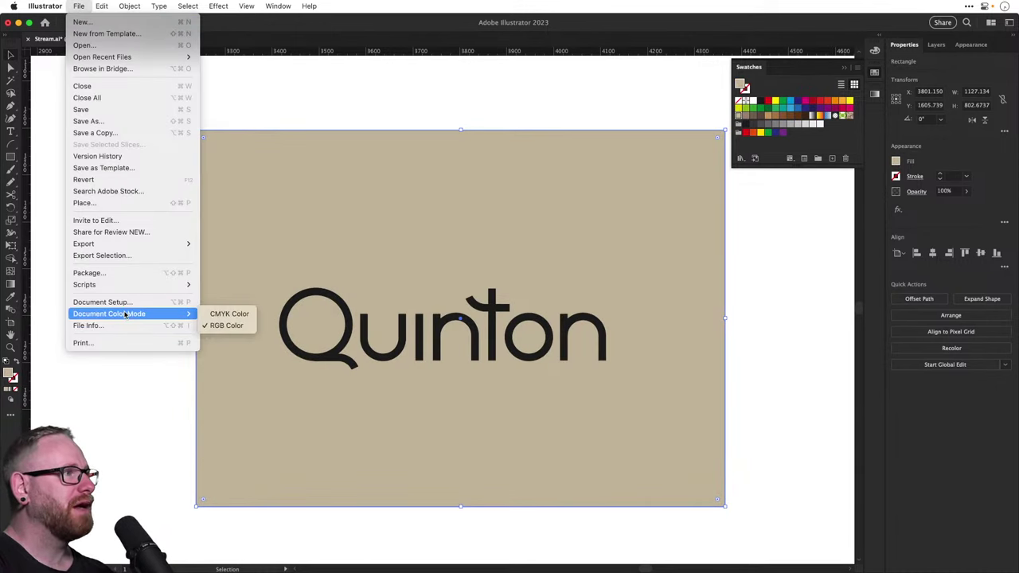
left_click(125, 420)
double_click(10, 373)
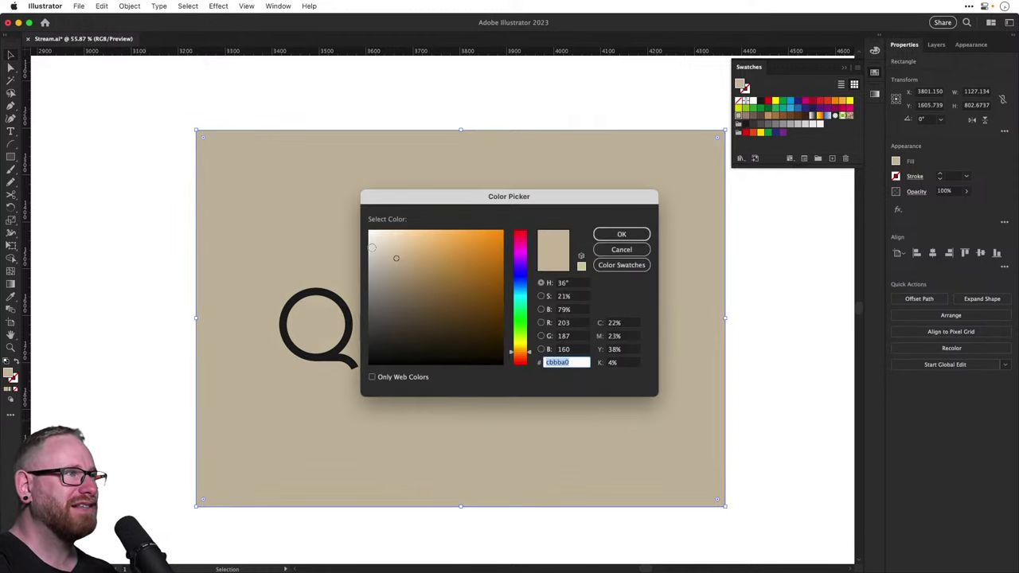
mouse_move(372, 247)
left_mouse_down()
mouse_move(394, 239)
mouse_move(382, 219)
left_mouse_up()
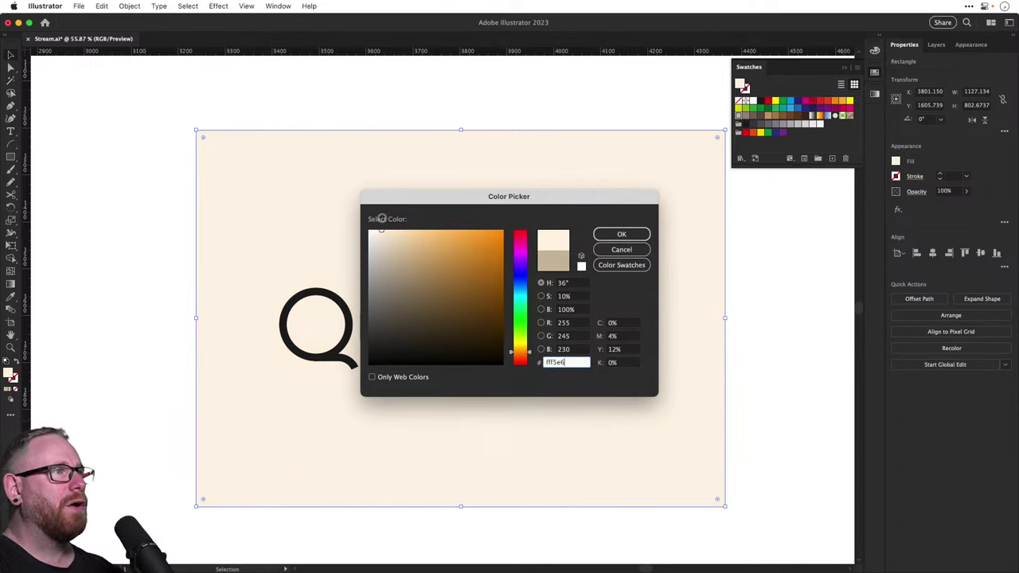
left_click(620, 234)
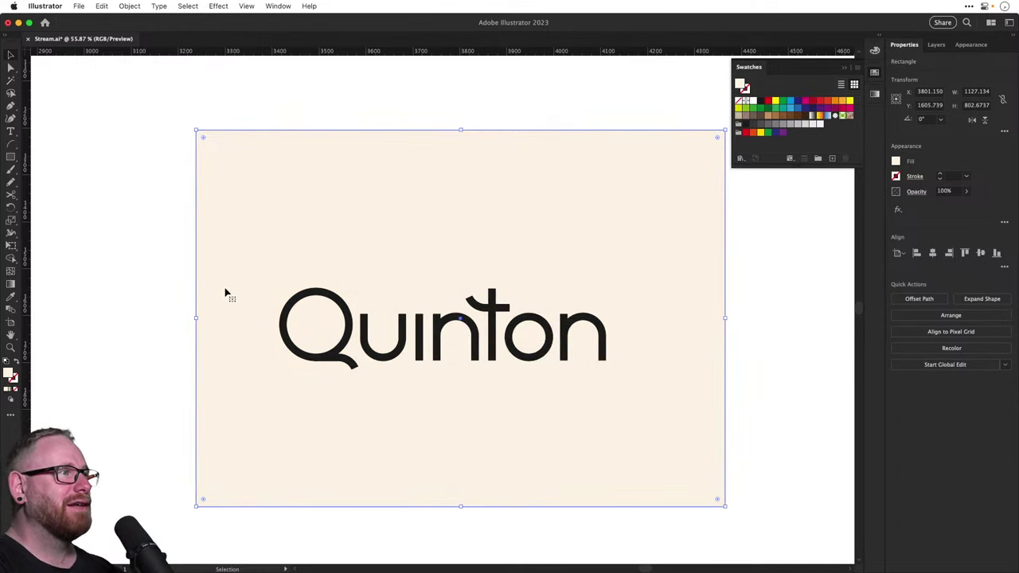
left_click_drag(195, 318, 176, 318)
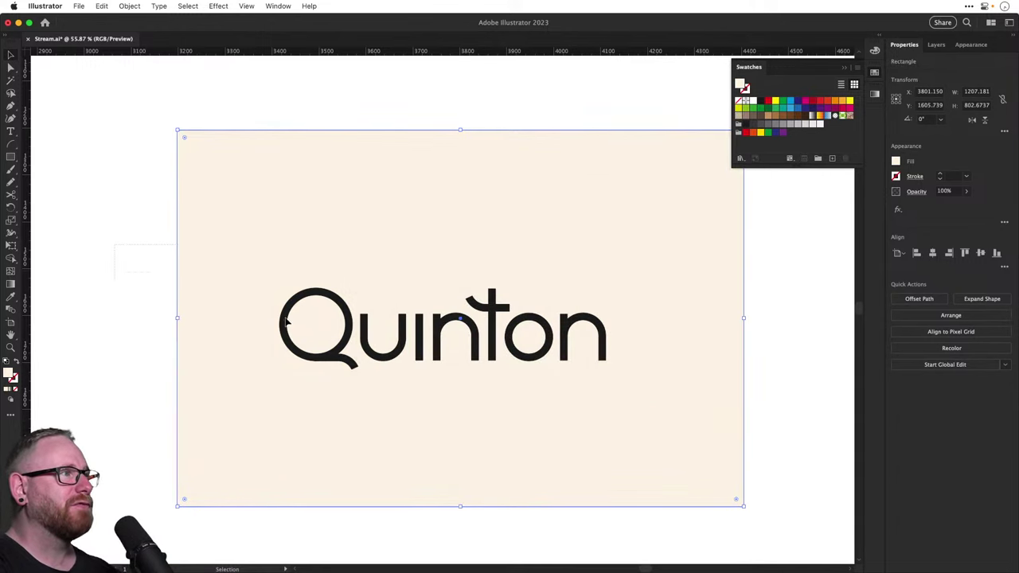
Group the strokes of the wordmark on the cream rectangle and check them in outline view
left_click_drag(287, 322, 645, 421)
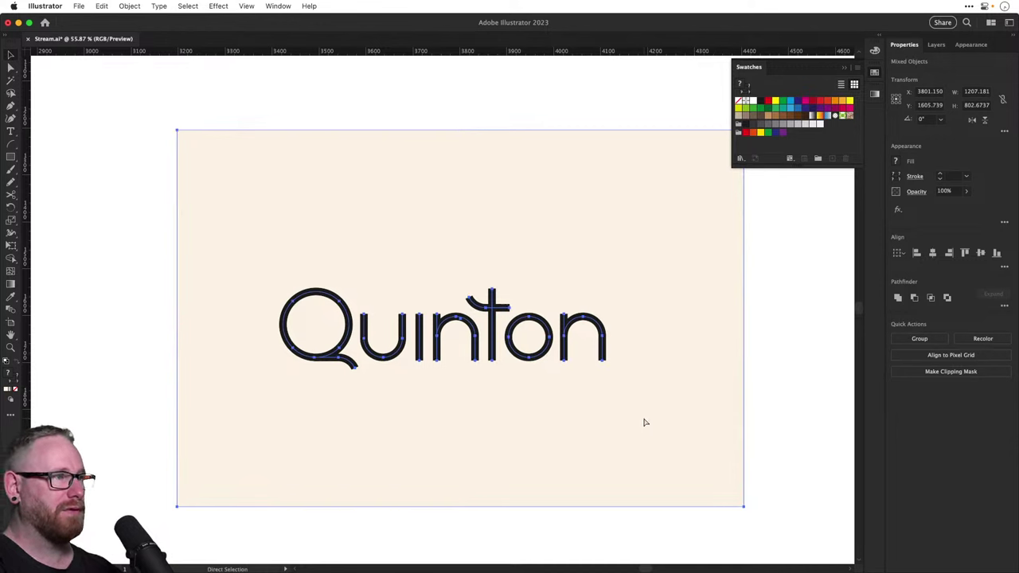
key("v")
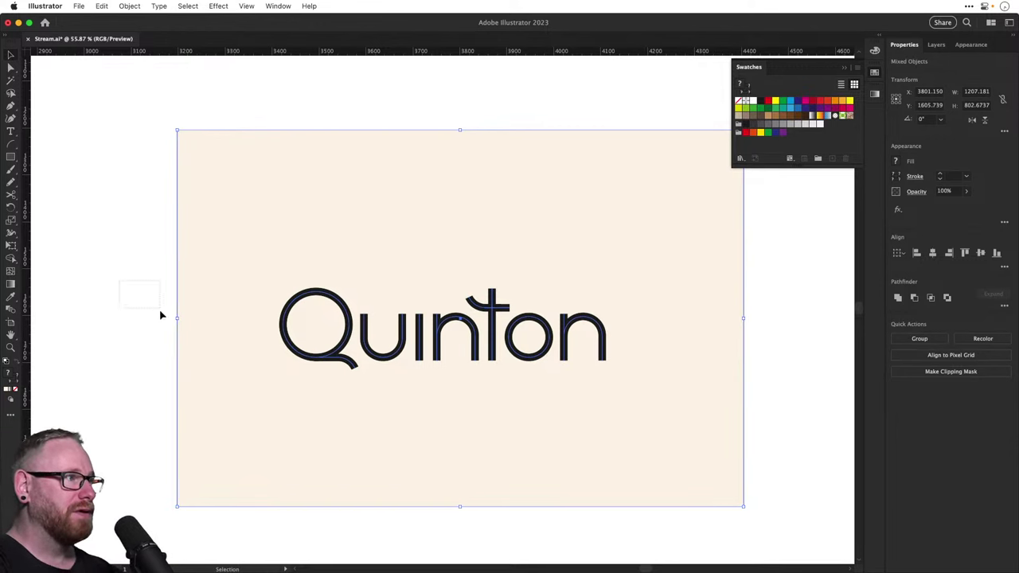
left_click_drag(160, 316, 671, 391)
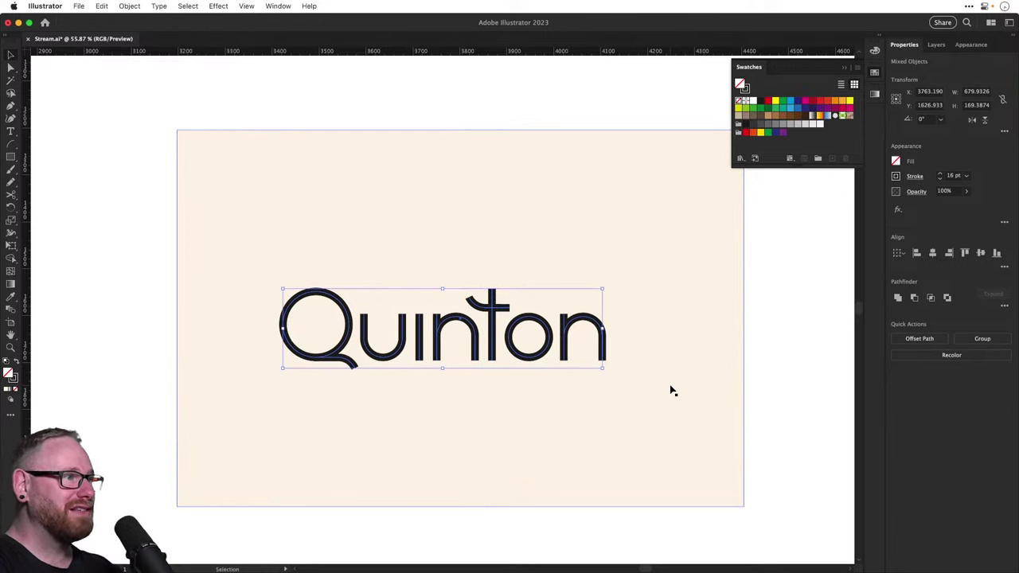
key("super+g")
key("super+y")
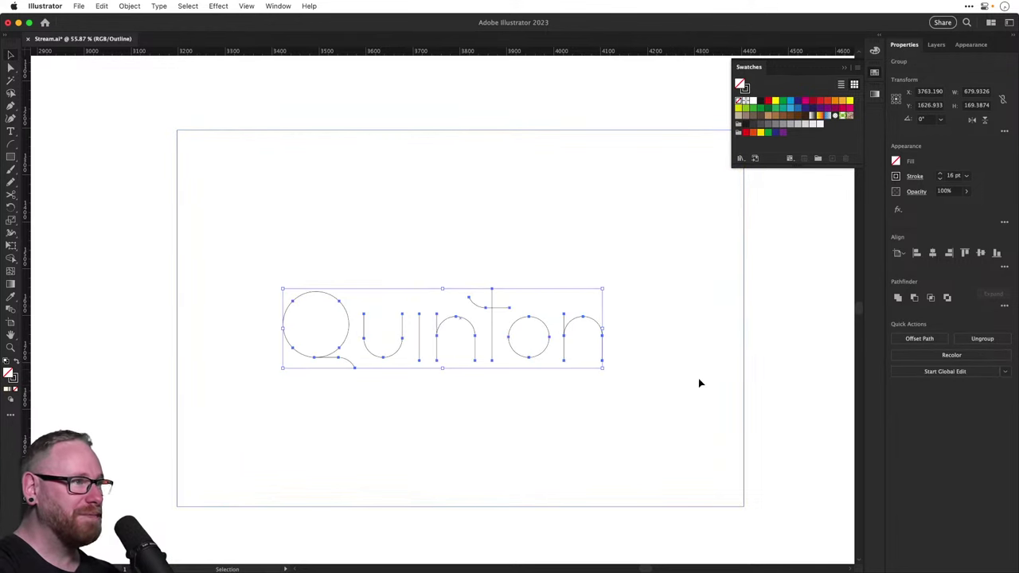
left_click(768, 356)
key("super+y")
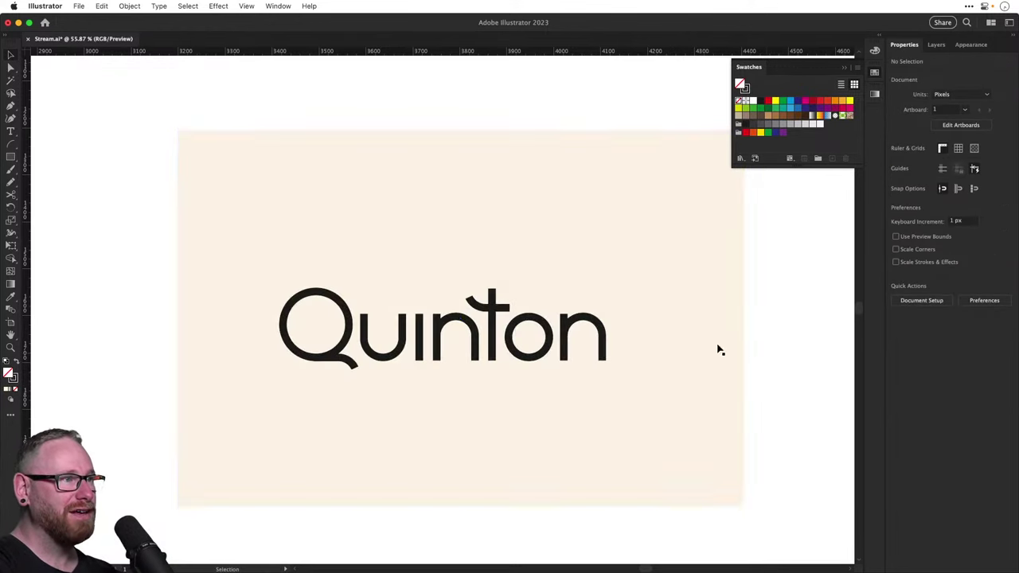
Try a thinner stroke weight on the grouped wordmark and undo it
left_click(477, 327)
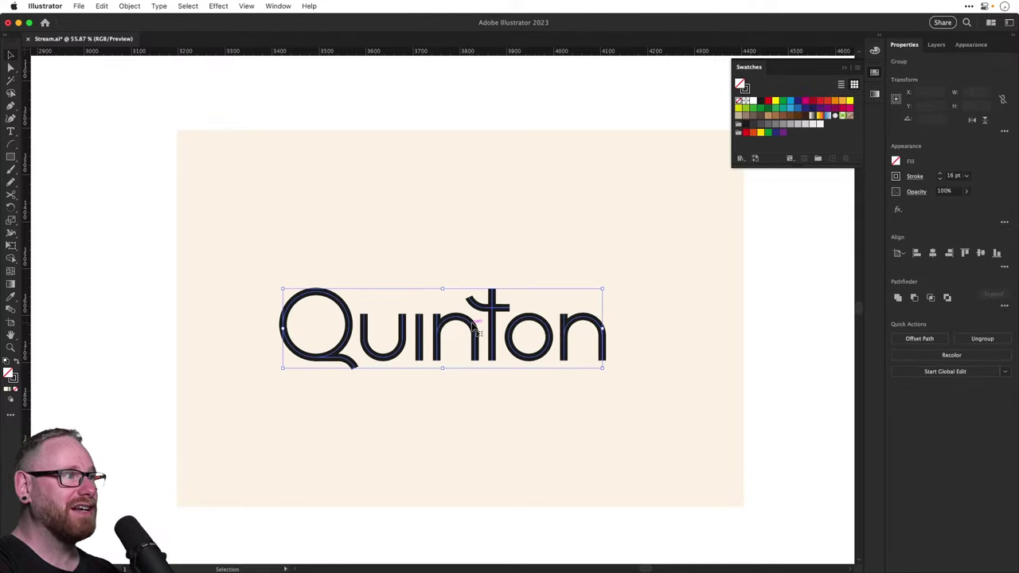
left_click(939, 179, "shift")
key("super+shift+a")
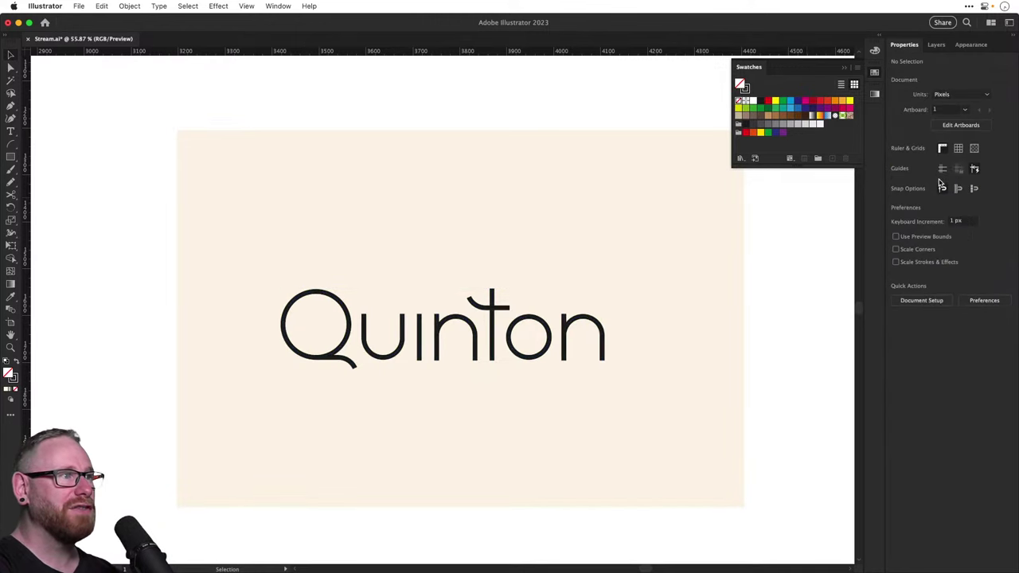
key("super+z")
Try heavier stroke weights on the grouped wordmark and restore the 16 pt stroke
left_click(940, 173, "shift")
key("super+shift+a")
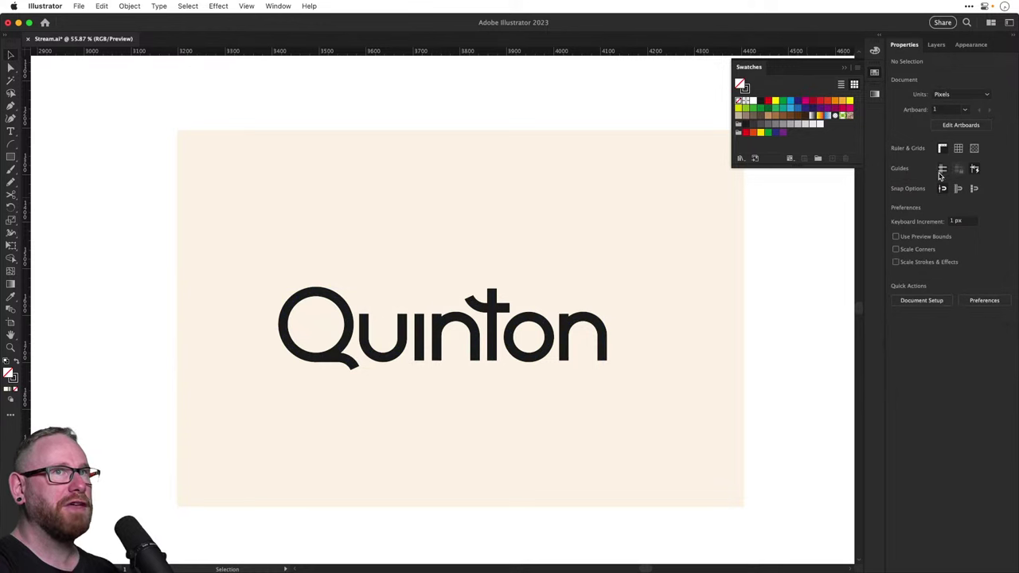
key("super+z")
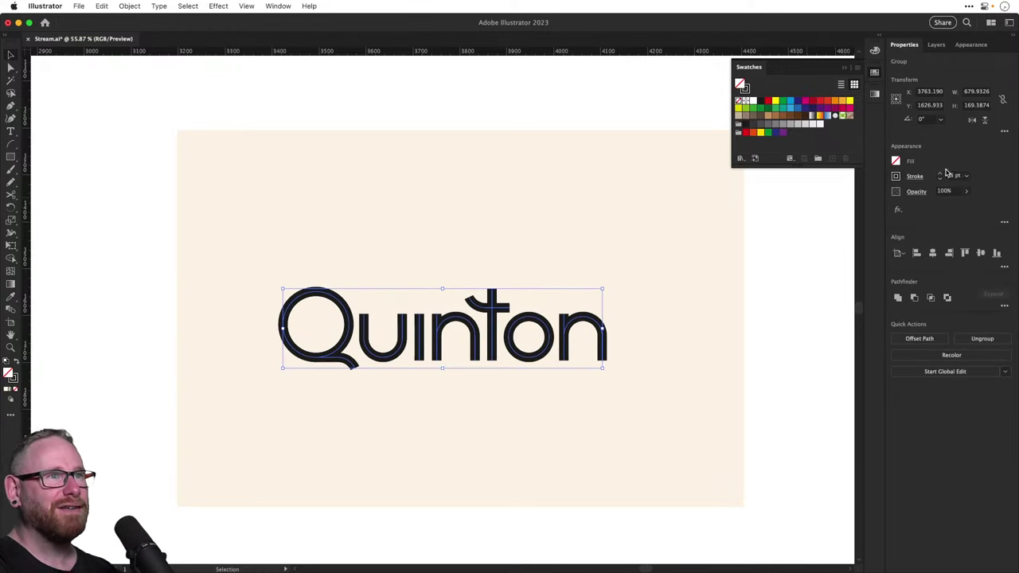
key("super+z")
key("super+shift+a")
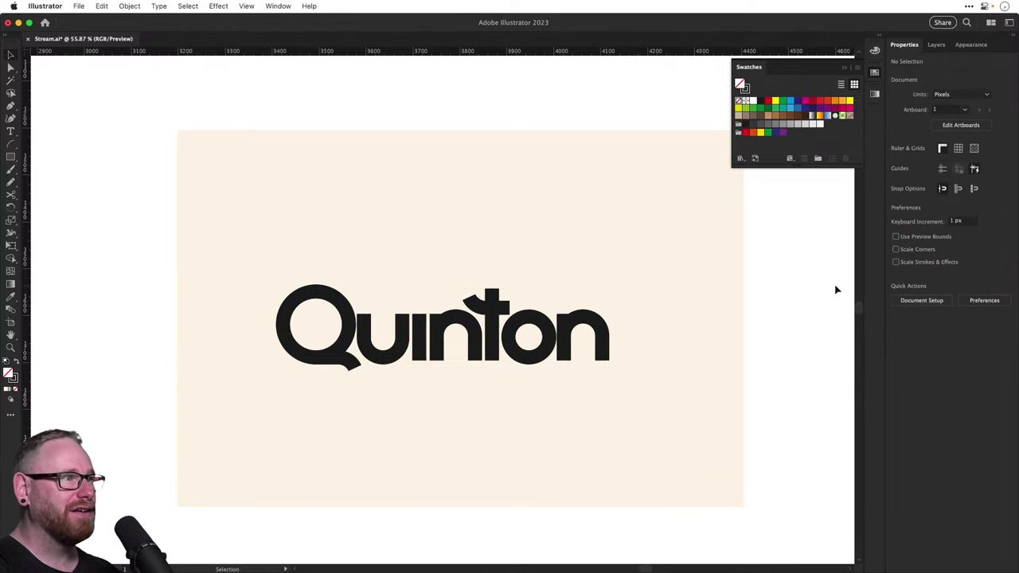
key("super+shift+z")
key("super+shift+z")
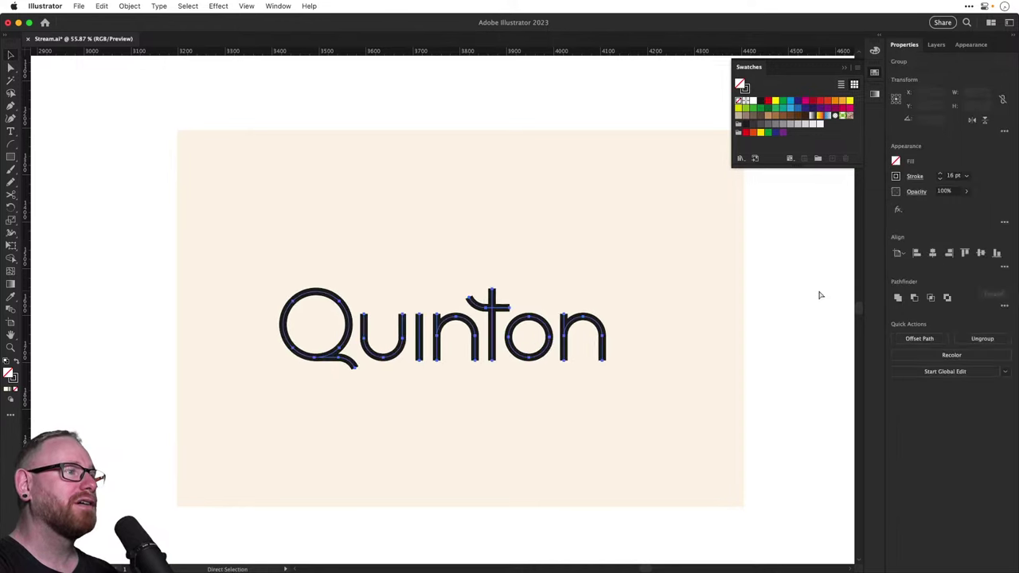
key("super+shift+a")
left_click_drag(572, 280, 546, 125)
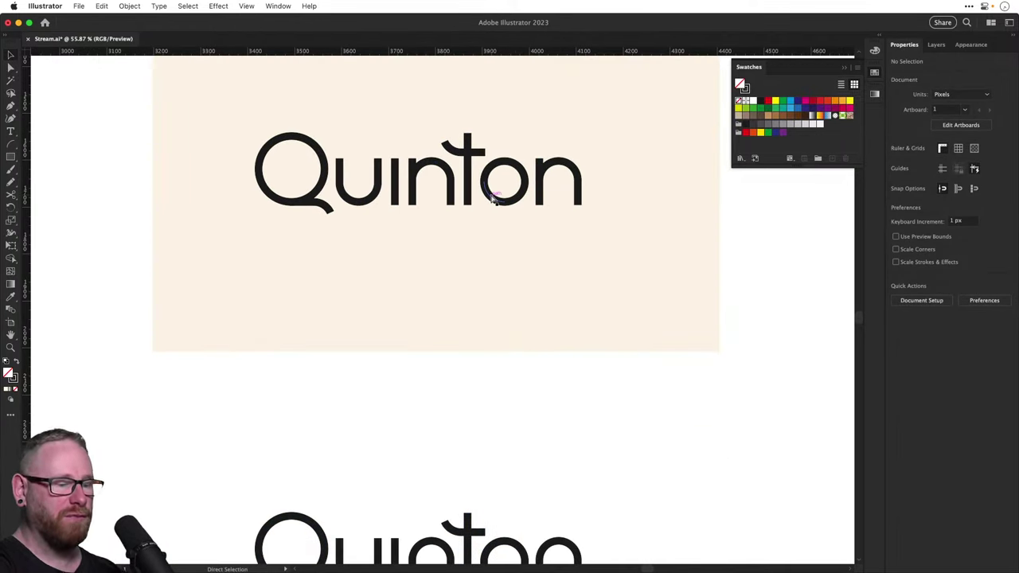
key("super+minus")
key("super+minus")
left_click_drag(491, 195, 497, 342)
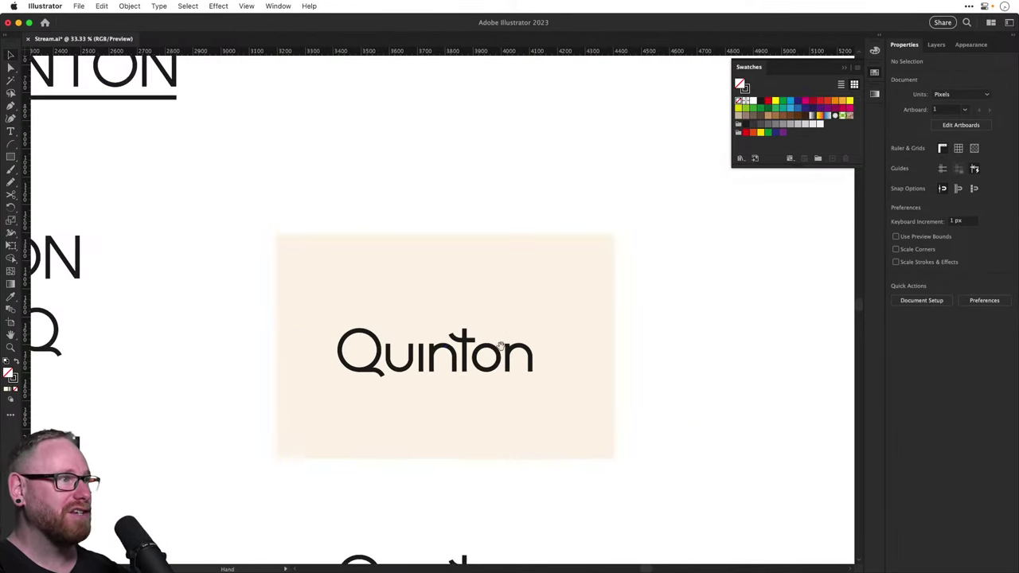
Place two stacked copies of the grouped Quinton wordmark in the empty area above the cream rectangle
left_click(435, 296)
left_click(432, 359)
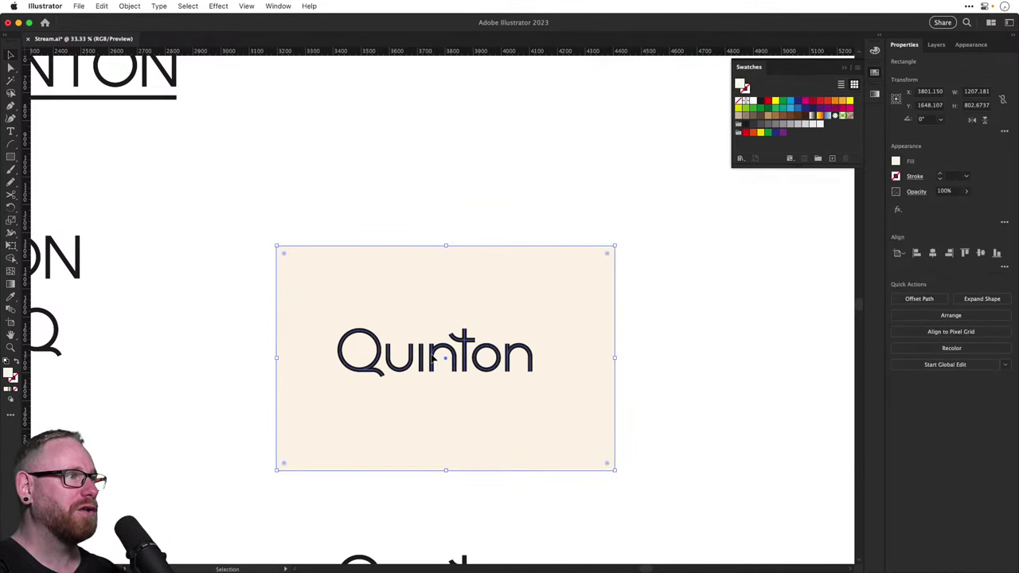
left_click_drag(432, 359, 439, 148)
left_click_drag(424, 102, 443, 163)
left_click(439, 278)
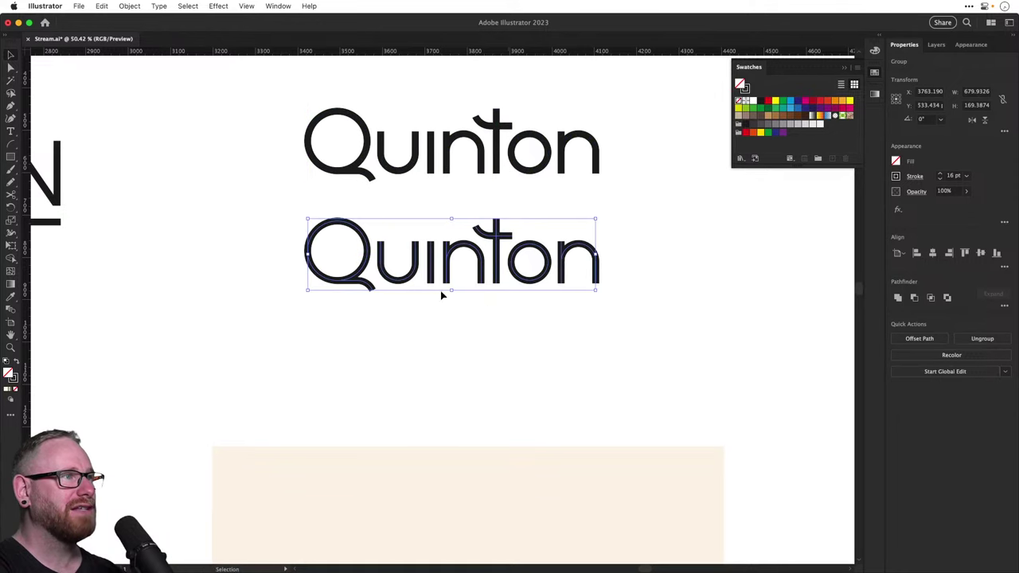
scroll(409, 242, "up", 3)
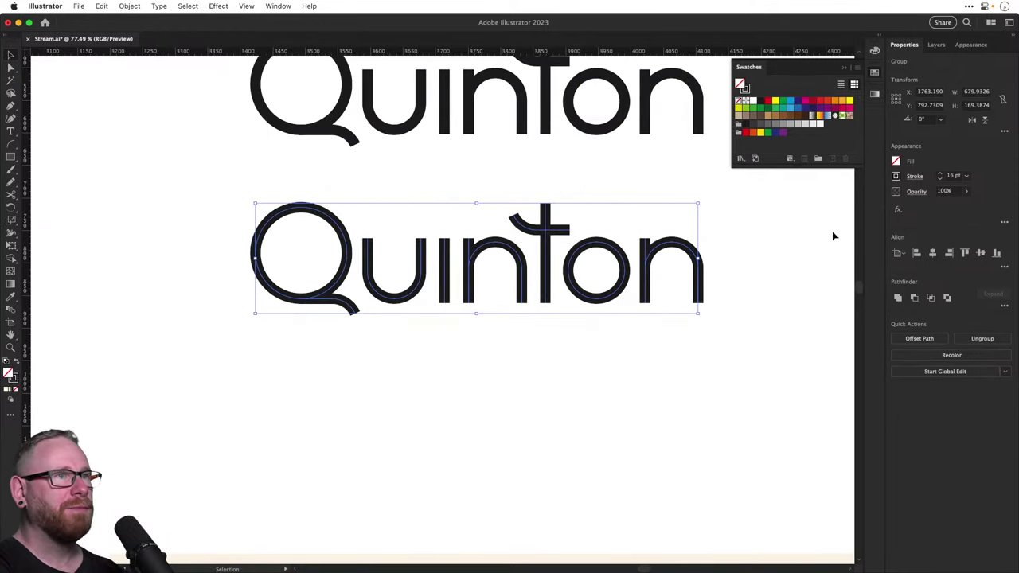
Increase the lower wordmark copy's stroke weight to 24 pt and deselect it to compare both versions
left_click(940, 174)
left_click(940, 173)
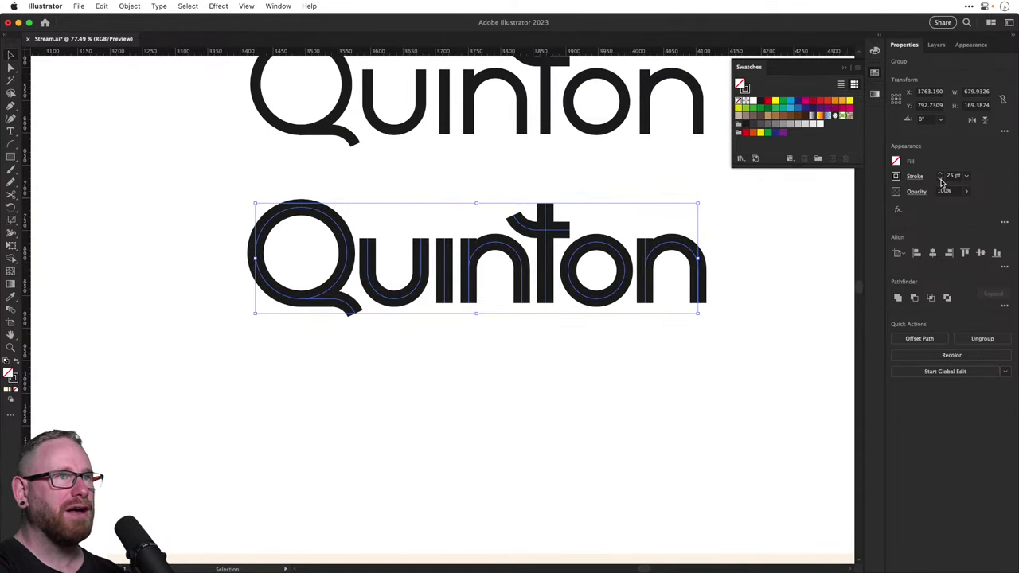
left_click(941, 179)
key("super+shift+a")
left_click_drag(731, 283, 677, 363)
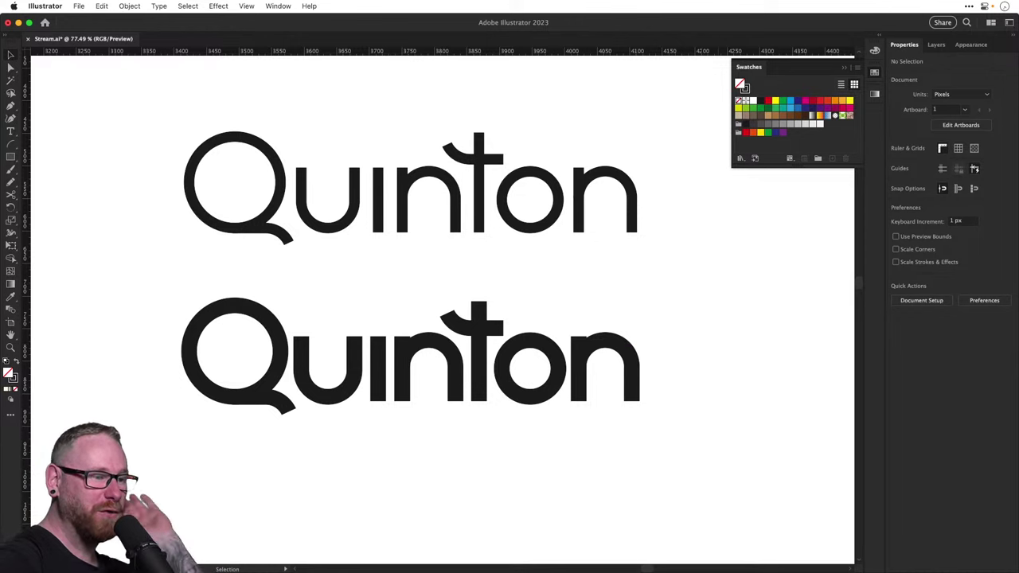
key("super+Tab")
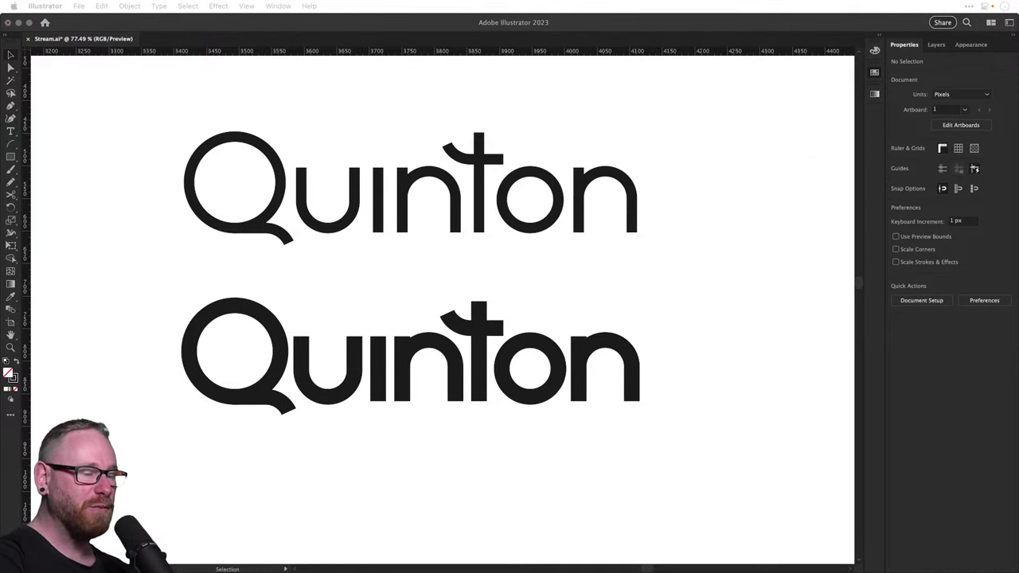
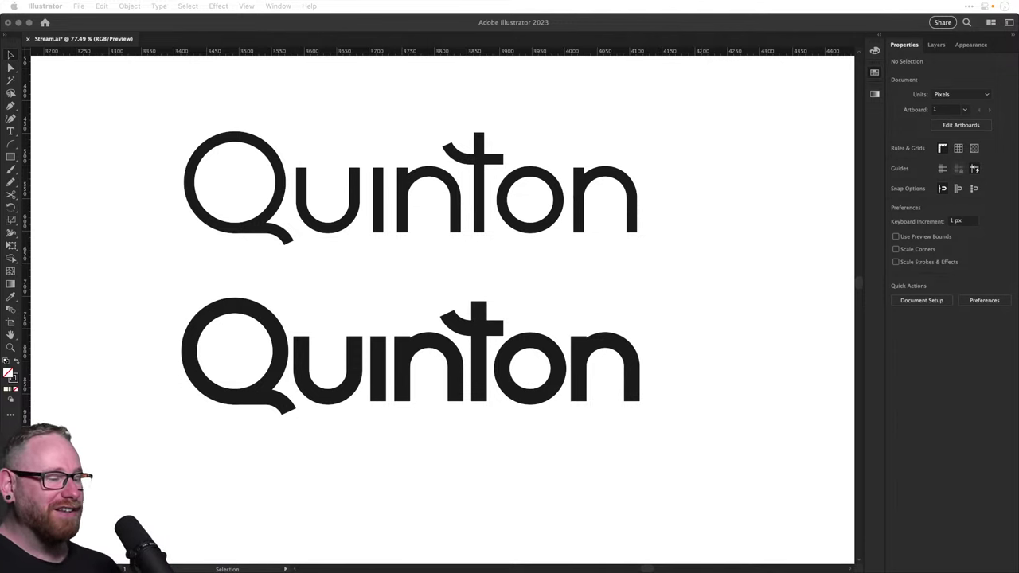
left_click(667, 298)
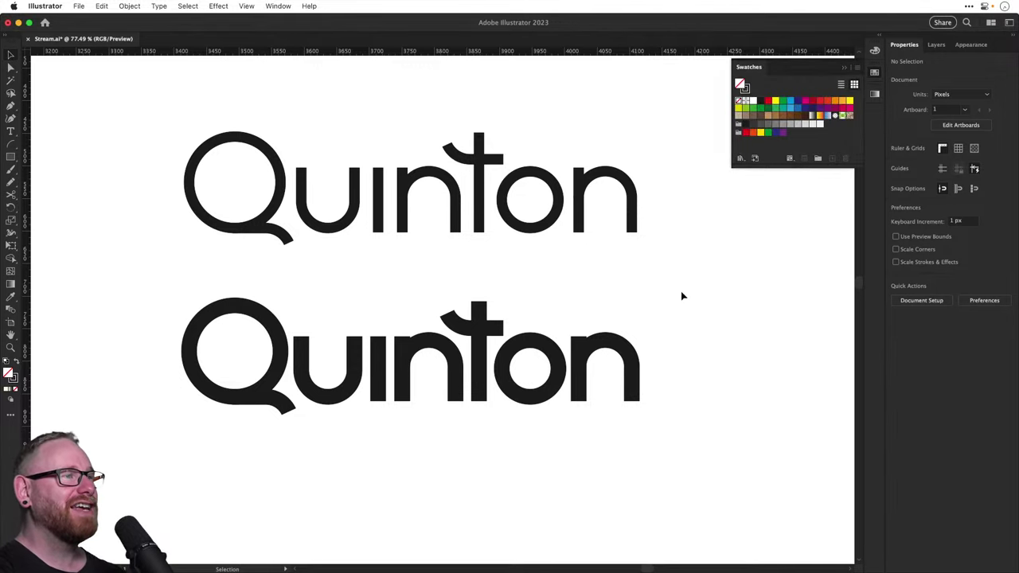
Hide the swatches and set the lower wordmark copy's stroke weight to 22 pt
left_click(873, 74)
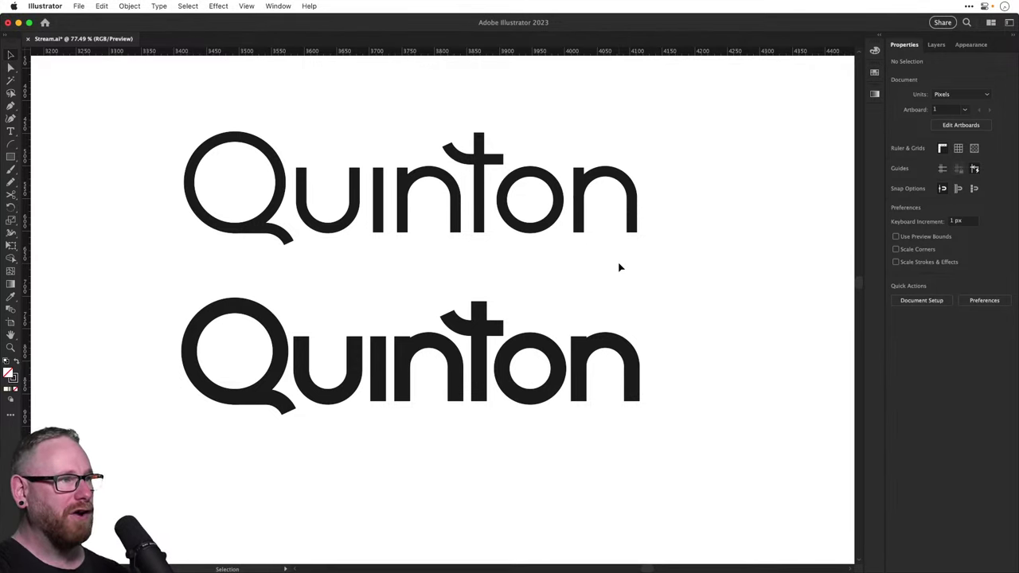
left_click_drag(137, 284, 617, 477)
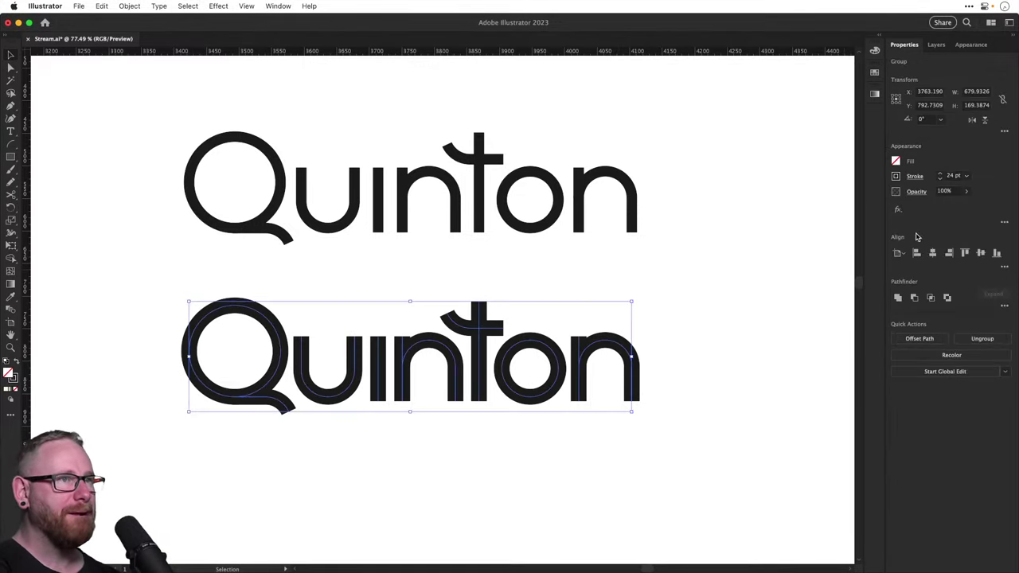
left_click(940, 177)
left_click(940, 177)
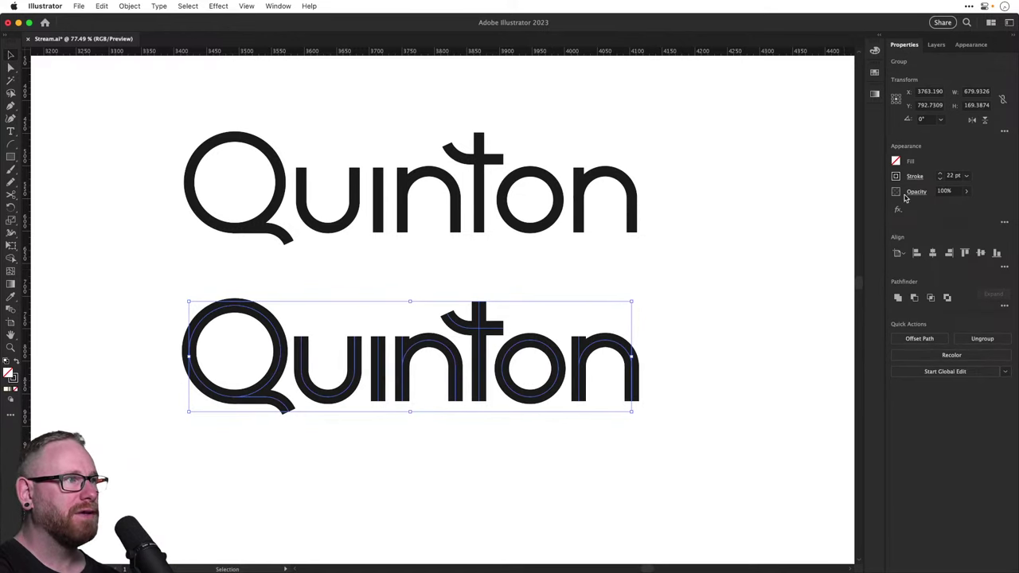
left_click(761, 254)
Inspect the first n's shoulder joint up close, comparing the 22 pt stroke with the heavier weight through undo and redo
key("z")
left_click_drag(398, 341, 646, 451)
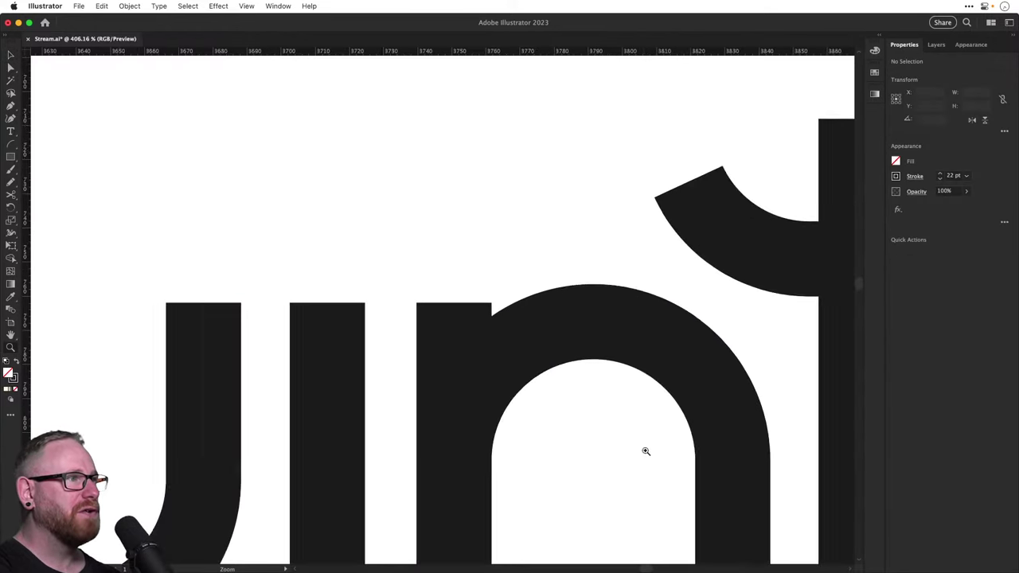
key("v")
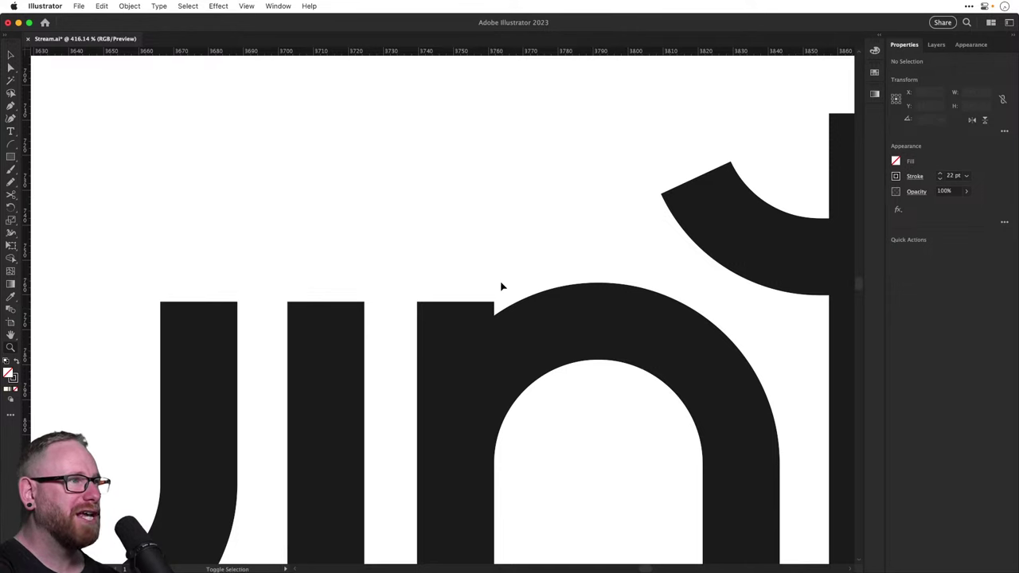
key("super+z")
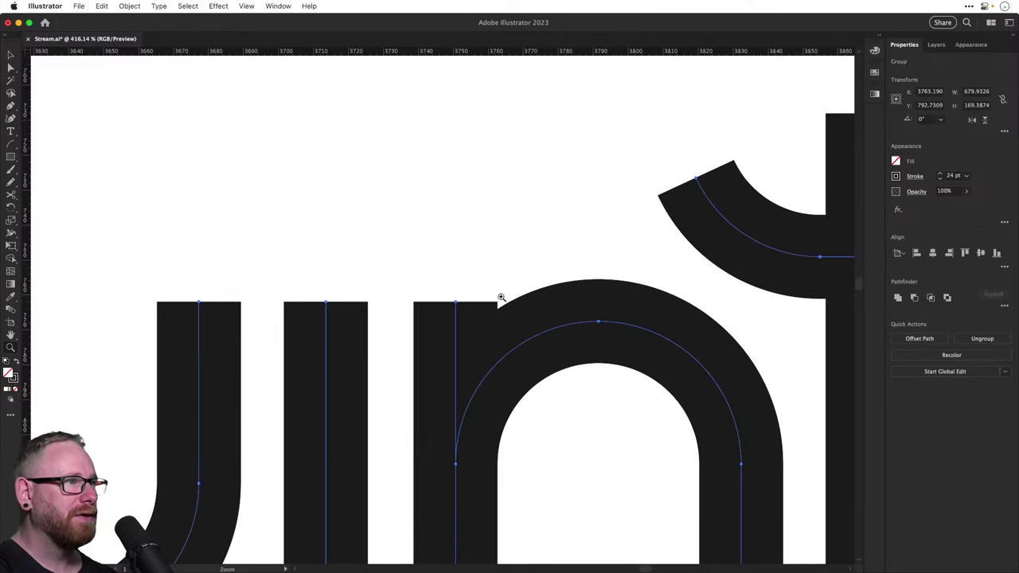
key("super+z")
key("super+shift+z")
key("super+shift+z")
key("super+shift+z")
left_click(522, 290, "super")
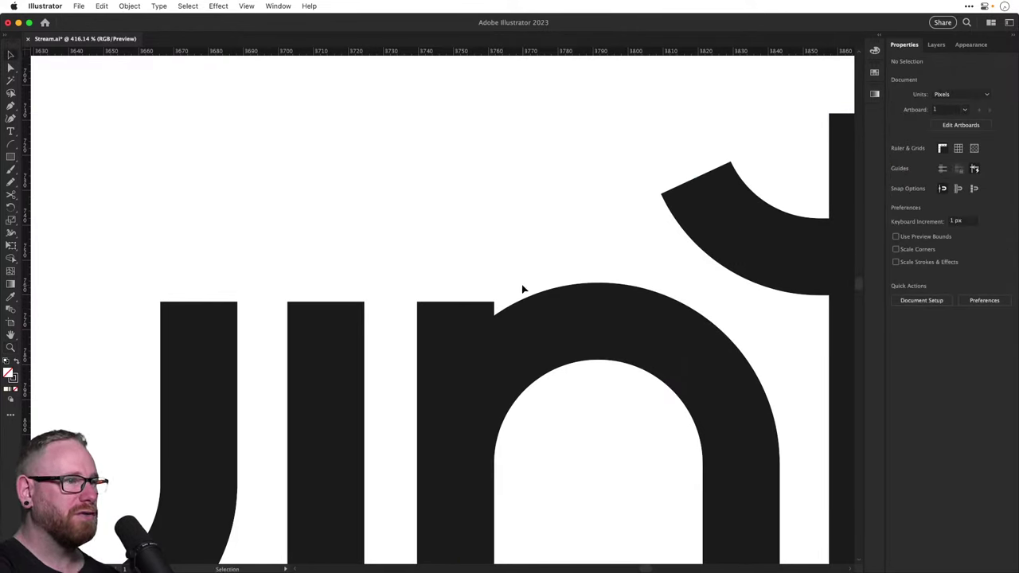
Ungroup the lower, heavier wordmark copy so its letters can be spaced individually
key("super+minus")
key("super+minus")
key("super+minus")
key("super+minus")
key("super+minus")
key("super+minus")
key("super+minus")
key("super+minus")
key("space")
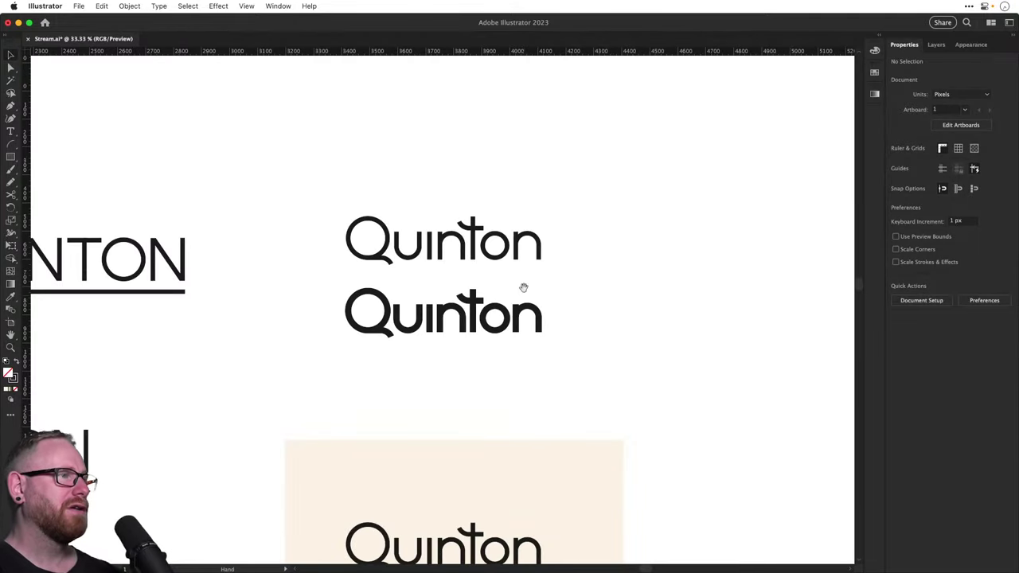
left_click_drag(523, 287, 472, 366)
key("z")
left_click_drag(382, 407, 422, 407)
key("v")
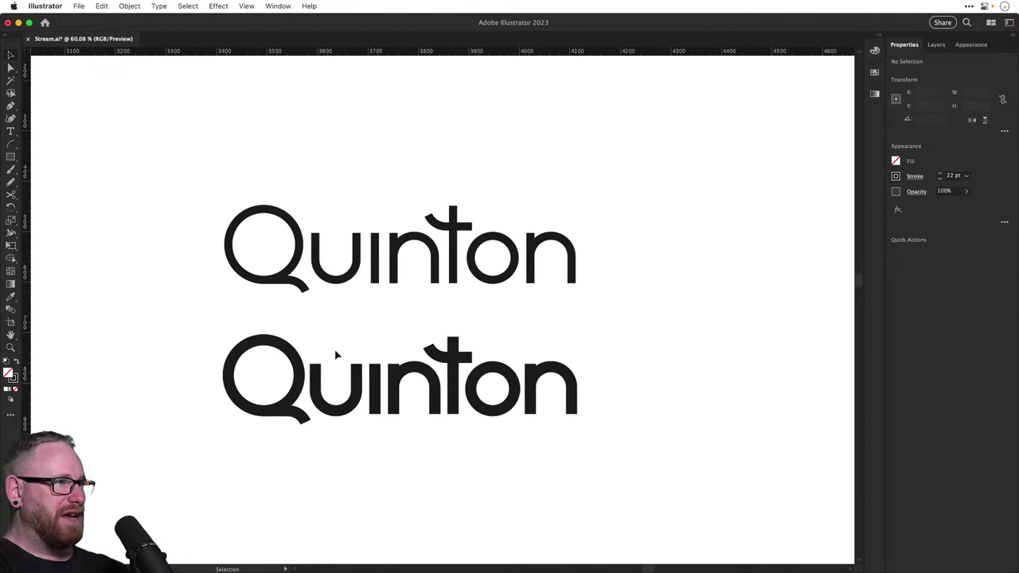
left_click_drag(326, 338, 612, 473)
key("super")
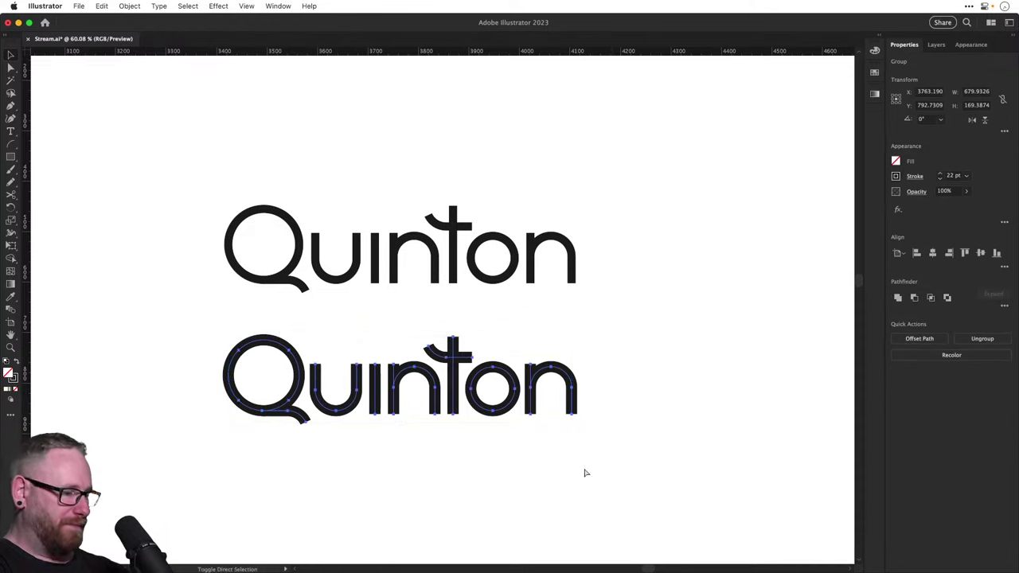
Open the heavier wordmark's spacing by nudging "uinton" right 3 px and "inton" right another 3 px
left_click_drag(335, 325, 528, 449)
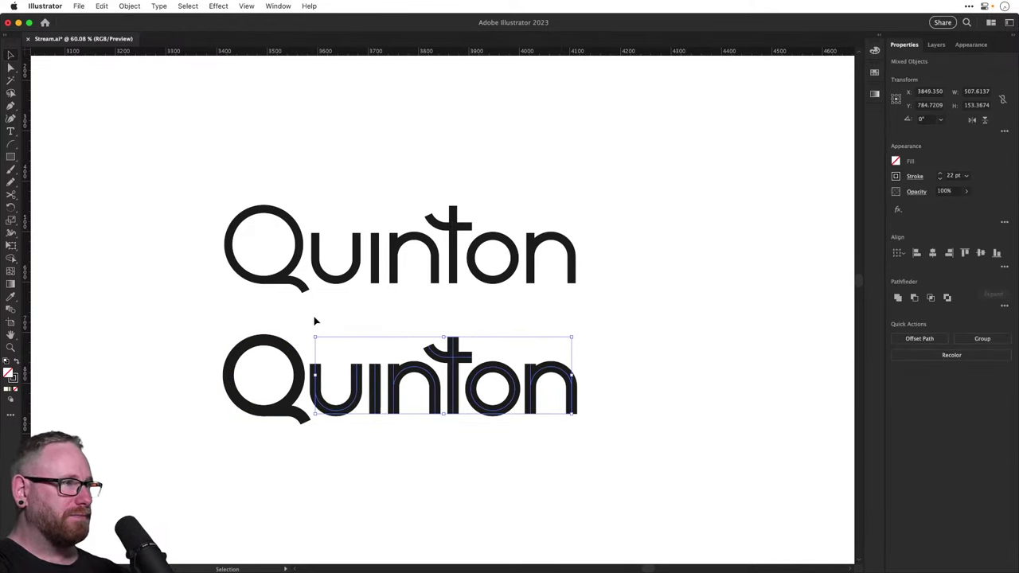
key("Right")
key("Right")
key("Right")
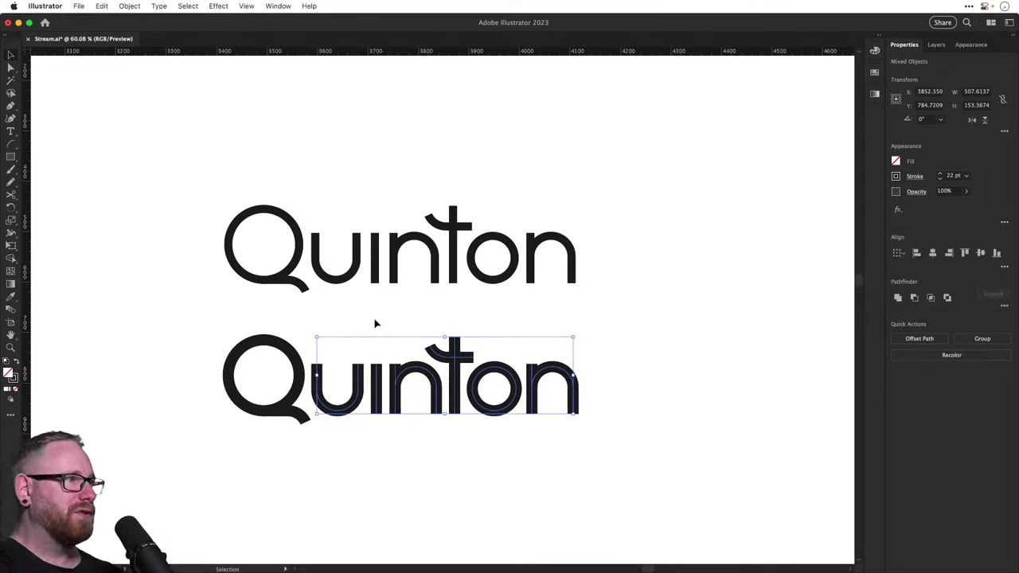
left_click_drag(375, 324, 620, 467)
key("Right")
key("Right")
key("Right")
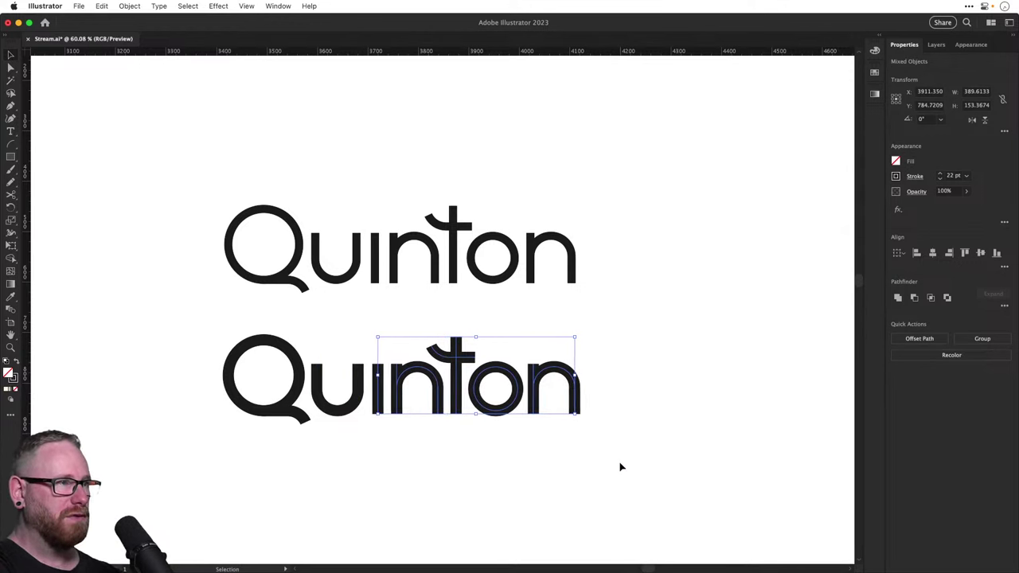
Nudge "nton" right 3 px and "ton" right another 3 px in the heavier wordmark
left_click_drag(386, 320, 651, 471)
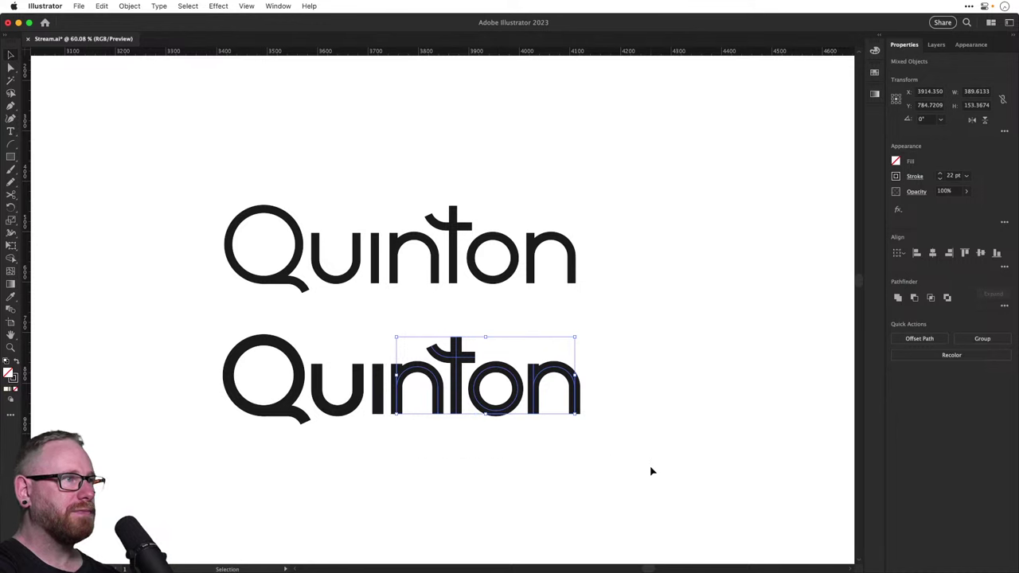
key("Right")
key("Right")
key("Right")
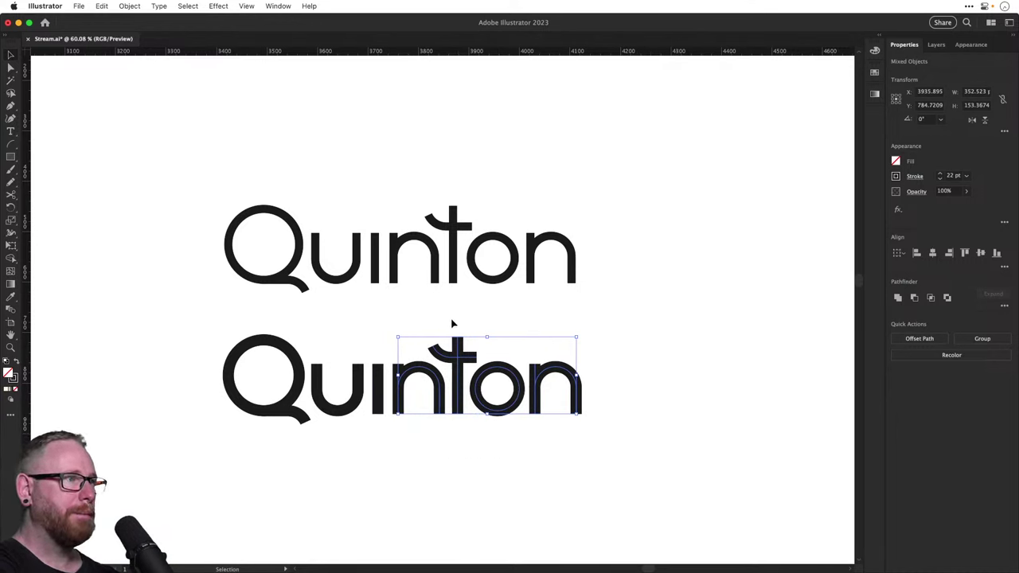
left_click_drag(457, 319, 652, 488)
key("Right")
key("Right")
key("Right")
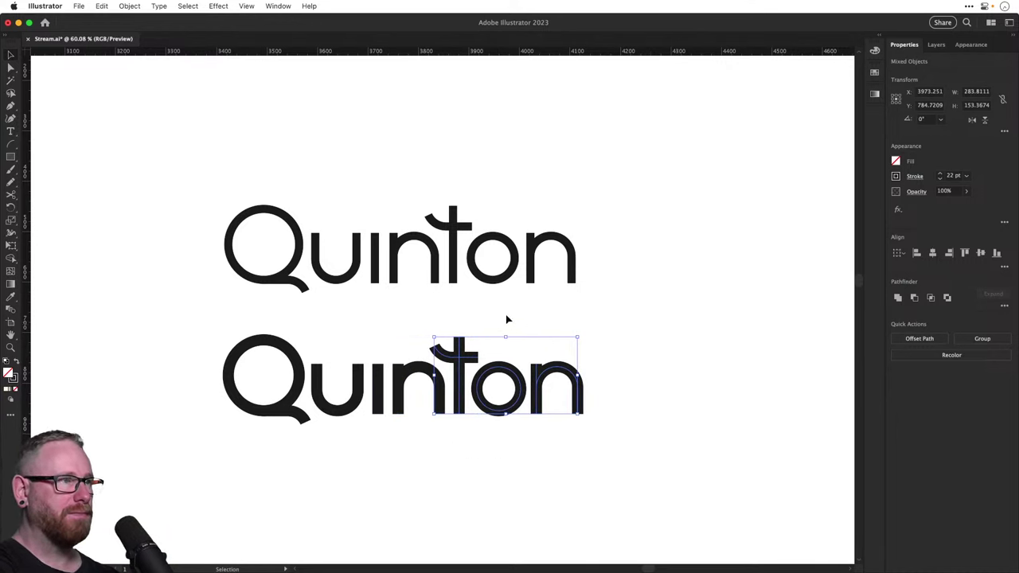
Nudge "on" right 3 px and the final n right another 3 px in the heavier wordmark
left_click_drag(496, 315, 667, 476)
key("Right")
key("Right")
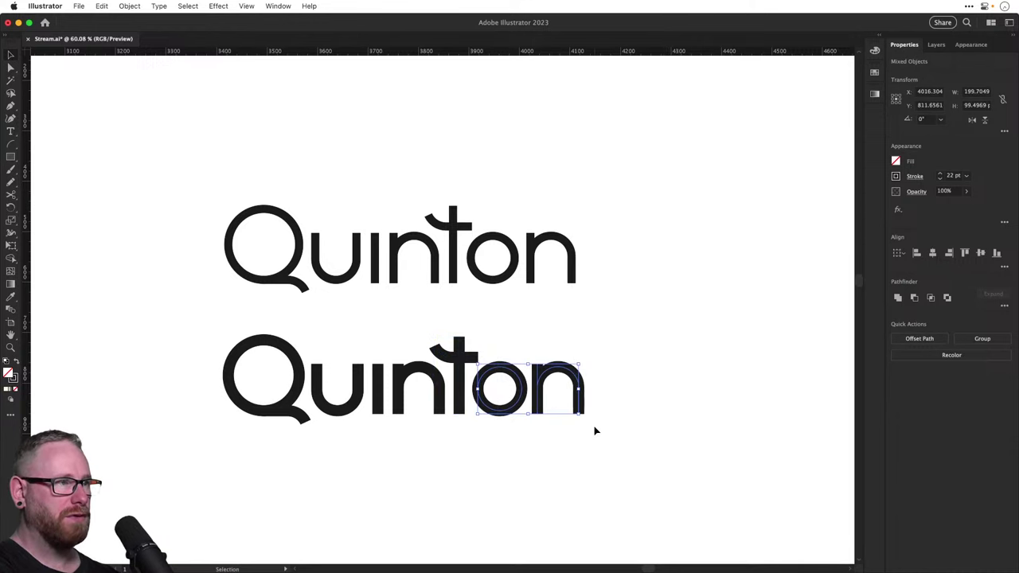
left_click_drag(537, 356, 669, 495)
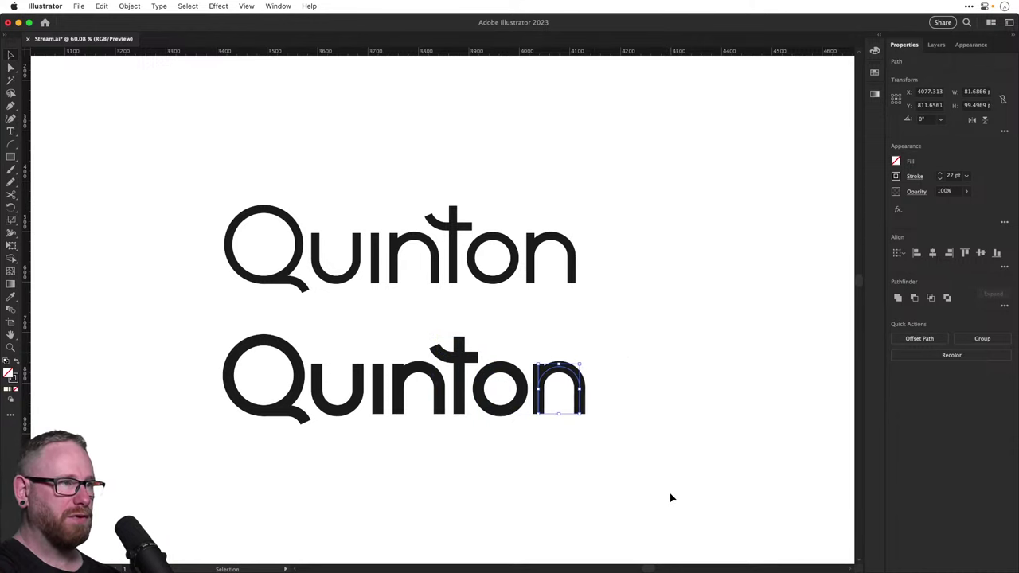
key("Right")
key("Right")
left_click(669, 497)
Duplicate the cream rectangle into the empty space above the two wordmark copies
key("super+minus")
key("super+minus")
key("super+minus")
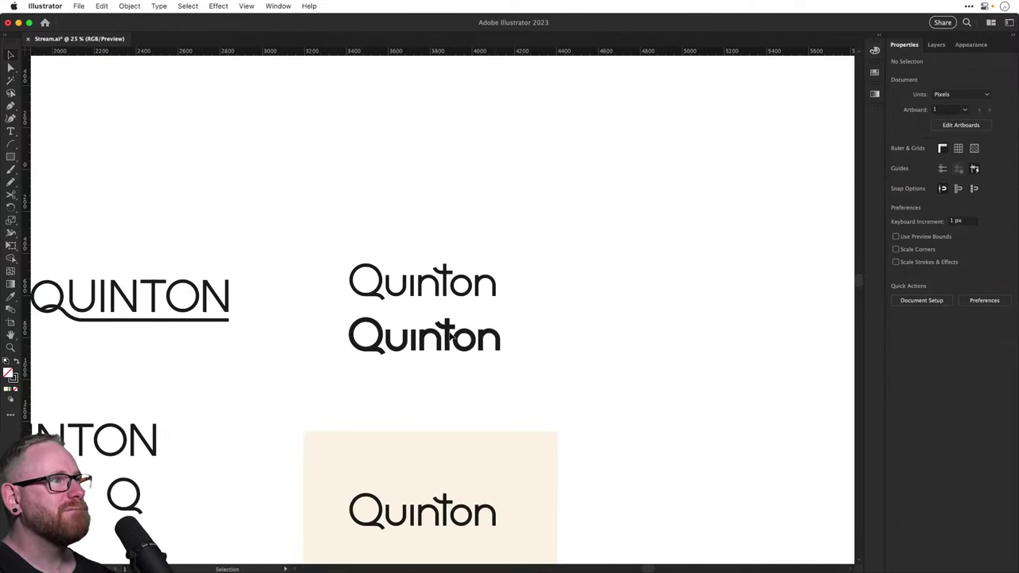
left_click_drag(326, 310, 503, 124)
left_click_drag(460, 249, 450, 269)
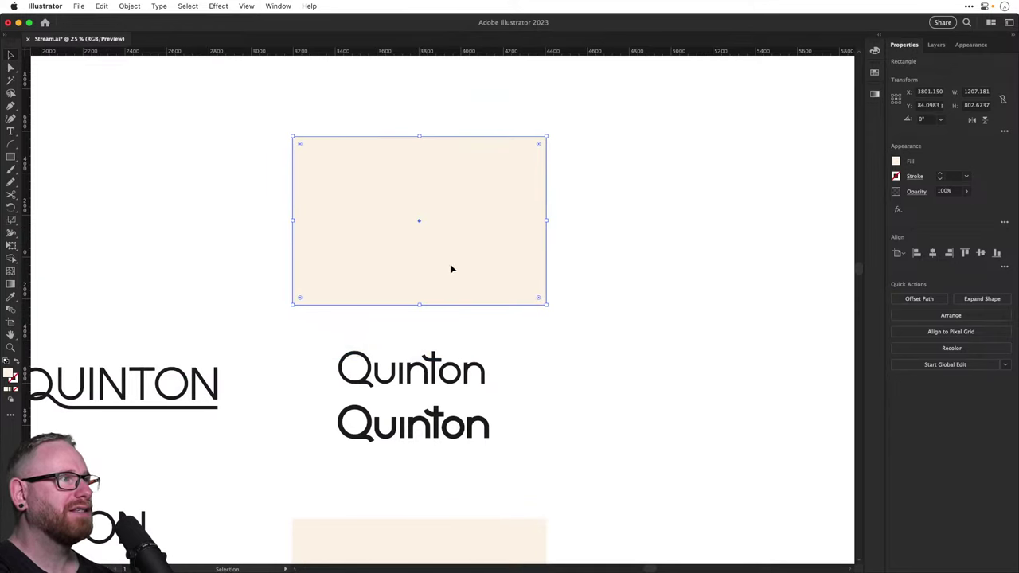
Group the heavier wordmark's letters and place a copy of the group on the new cream rectangle
left_click_drag(326, 347, 497, 402)
key("Delete")
left_click_drag(321, 396, 295, 404)
key("super+z")
left_click_drag(359, 414, 359, 213)
Extend the new cream rectangle's left edge outward to balance the margins beside the heavier wordmark
left_click(292, 137)
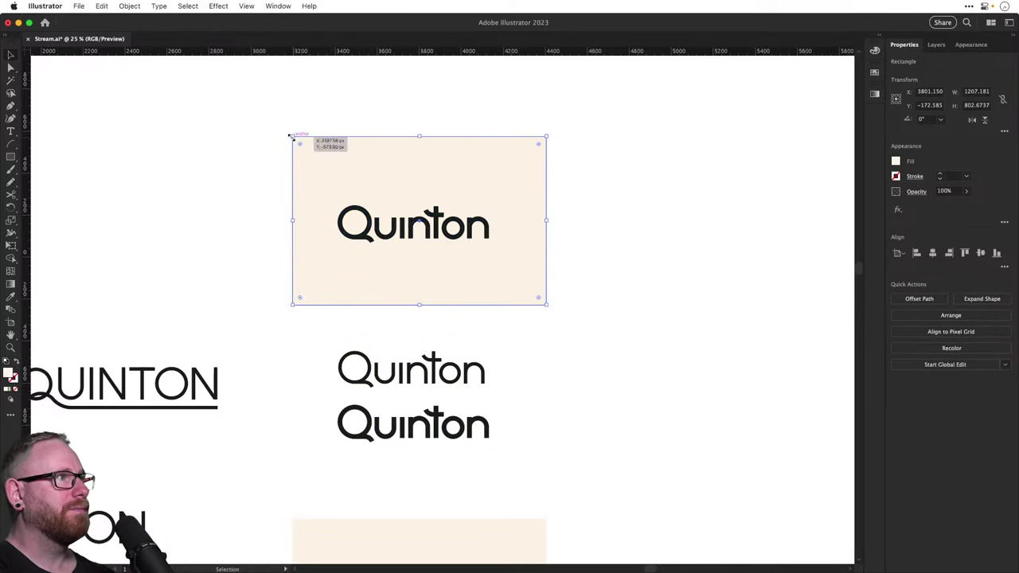
left_click_drag(292, 137, 277, 136)
left_click_drag(431, 212, 527, 390)
key("super+shift+a")
Recolor the stroke of the wordmark on the new cream rectangle, trying light grey and settling on dark grey
left_click(467, 345)
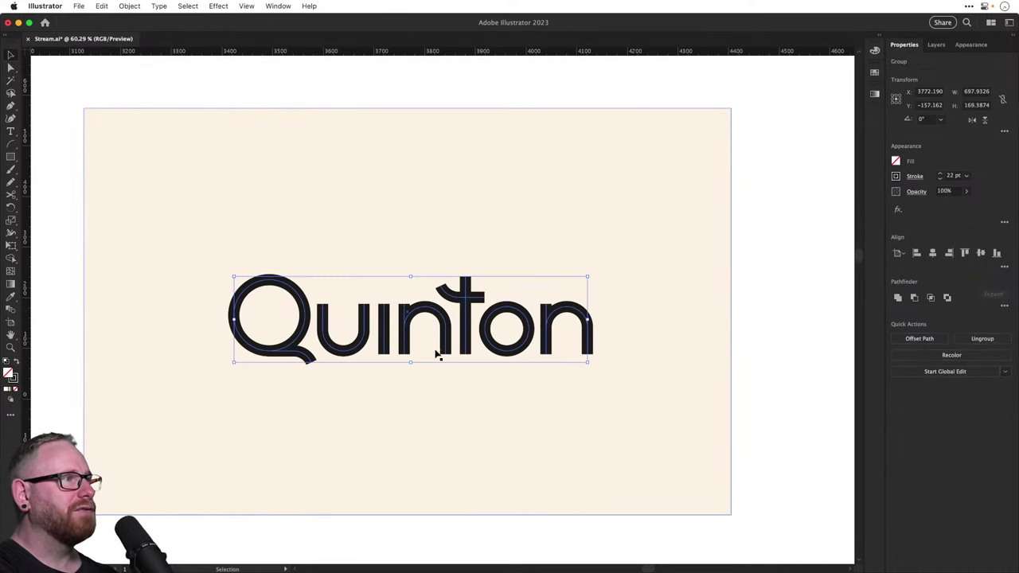
left_click(874, 74)
left_click(874, 73)
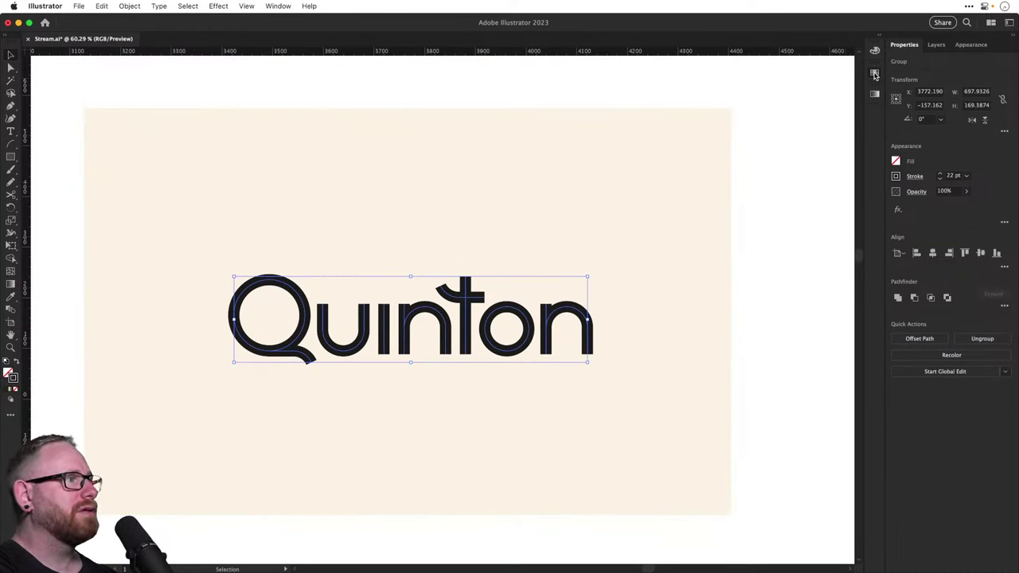
left_click(874, 74)
left_click(788, 126)
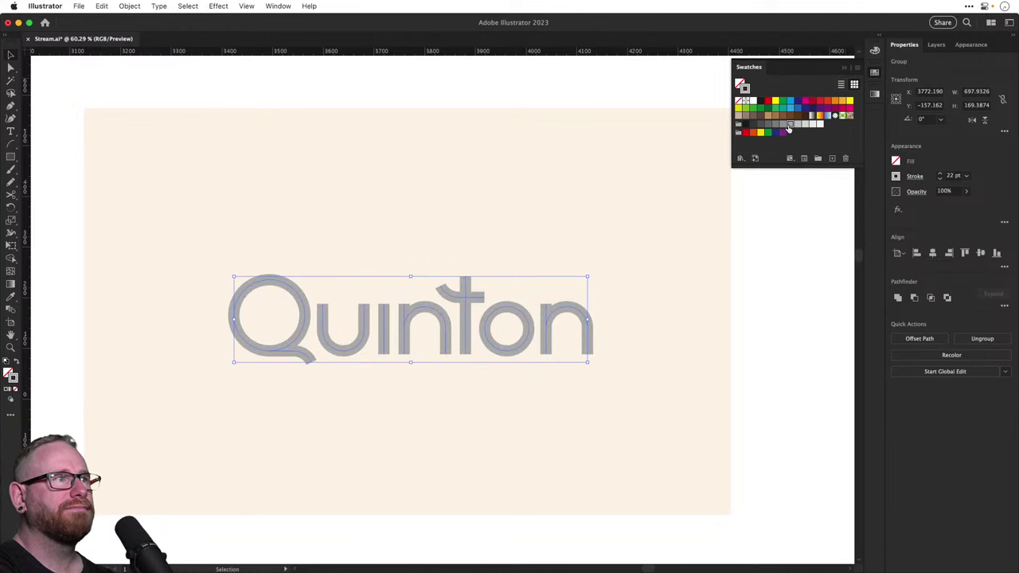
left_click(763, 126)
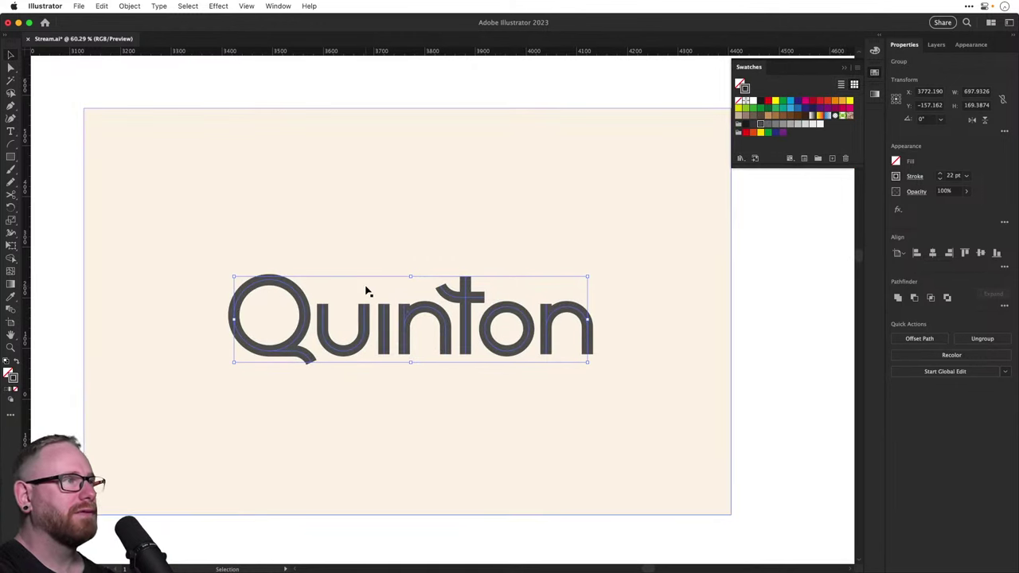
left_click(793, 268)
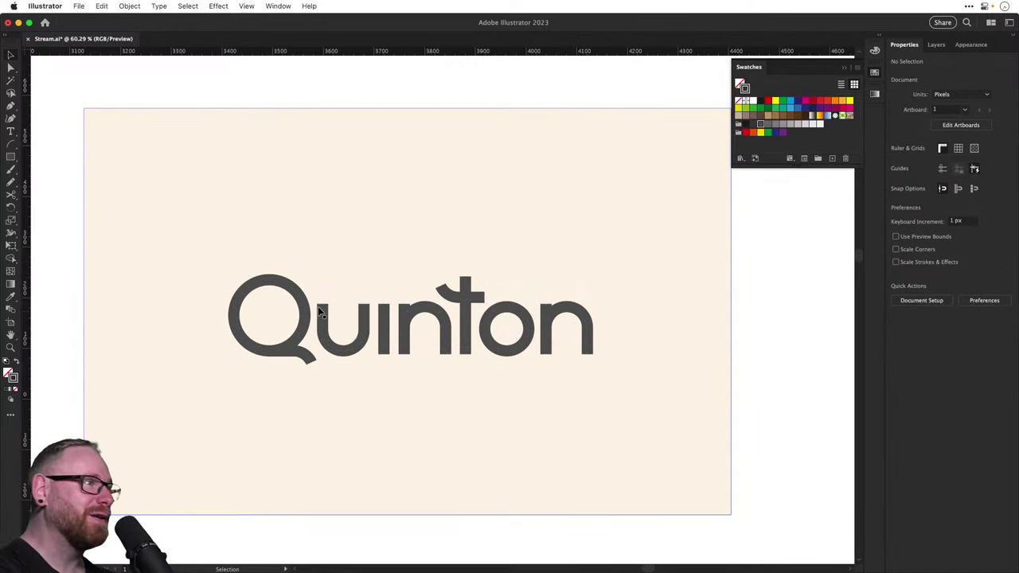
left_click(294, 301)
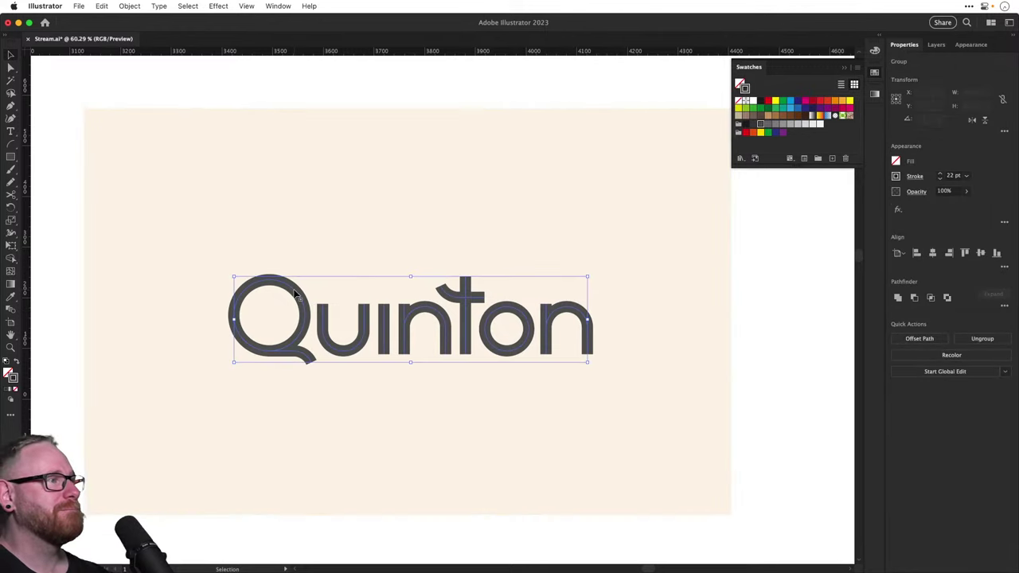
Set the stroke color of the wordmark on the new cream rectangle to #b7b7b7
double_click(16, 381)
type("b7b7b7")
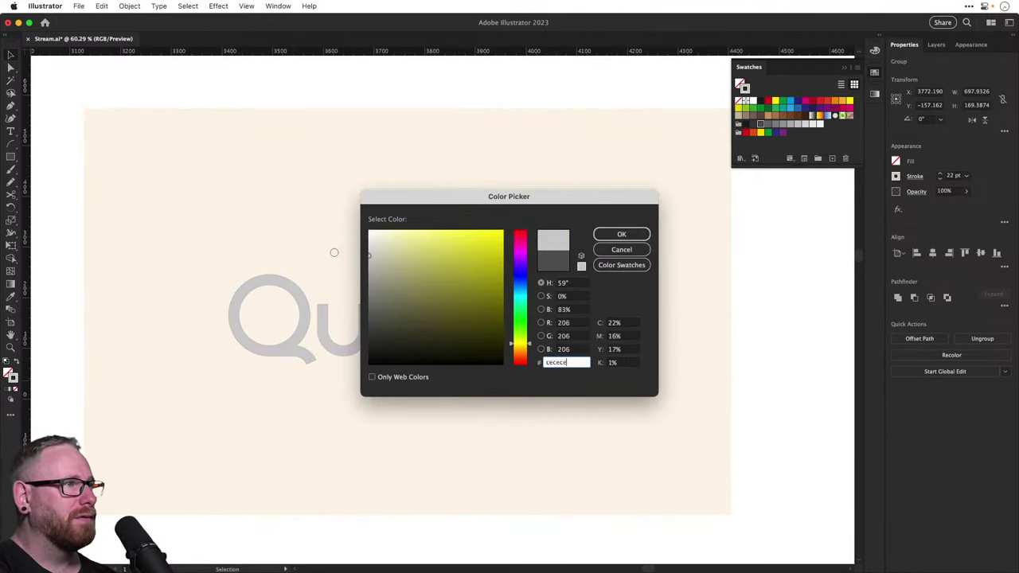
left_click(622, 234)
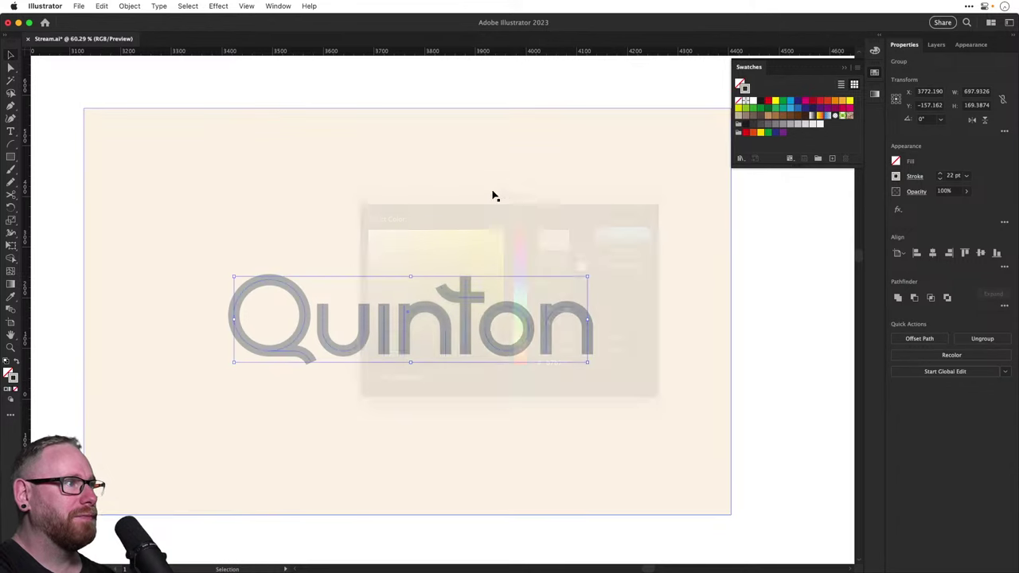
Set the fill of the cream rectangle behind the light grey wordmark to #f9f5ef
left_click(404, 178)
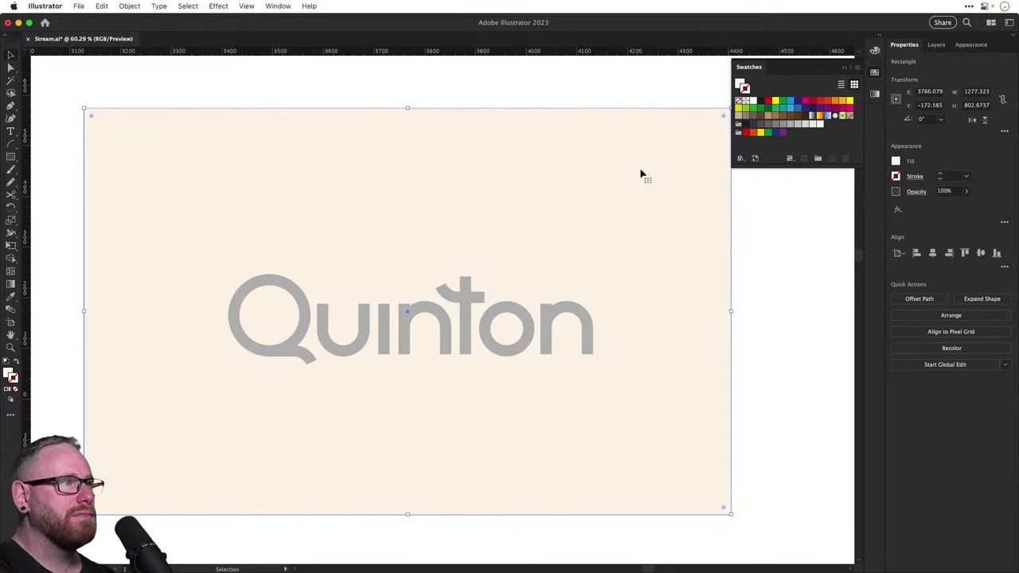
double_click(9, 373)
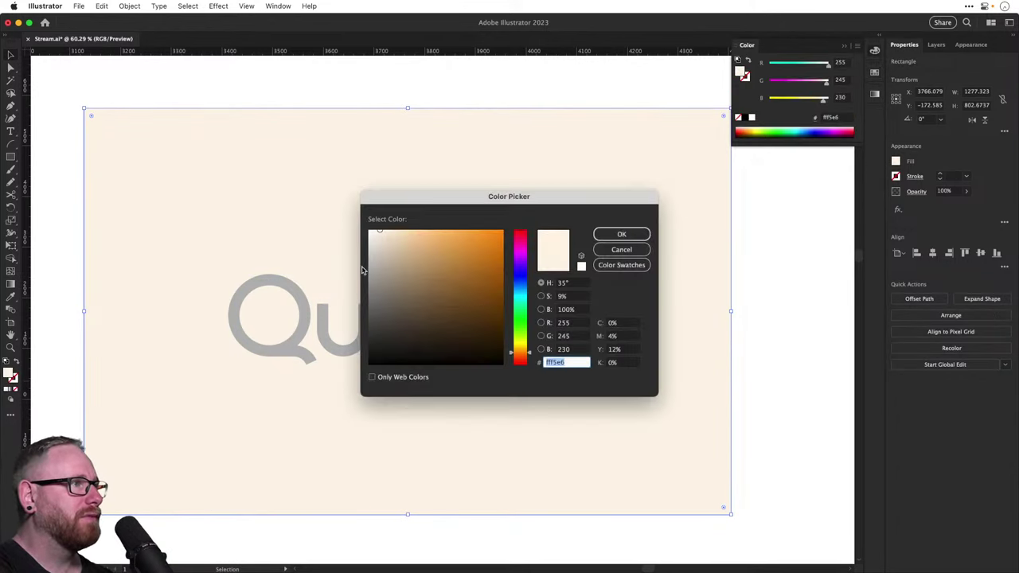
type("f7f3ed")
key("BackSpace")
key("BackSpace")
key("BackSpace")
key("BackSpace")
key("BackSpace")
key("BackSpace")
type("fcf7f0")
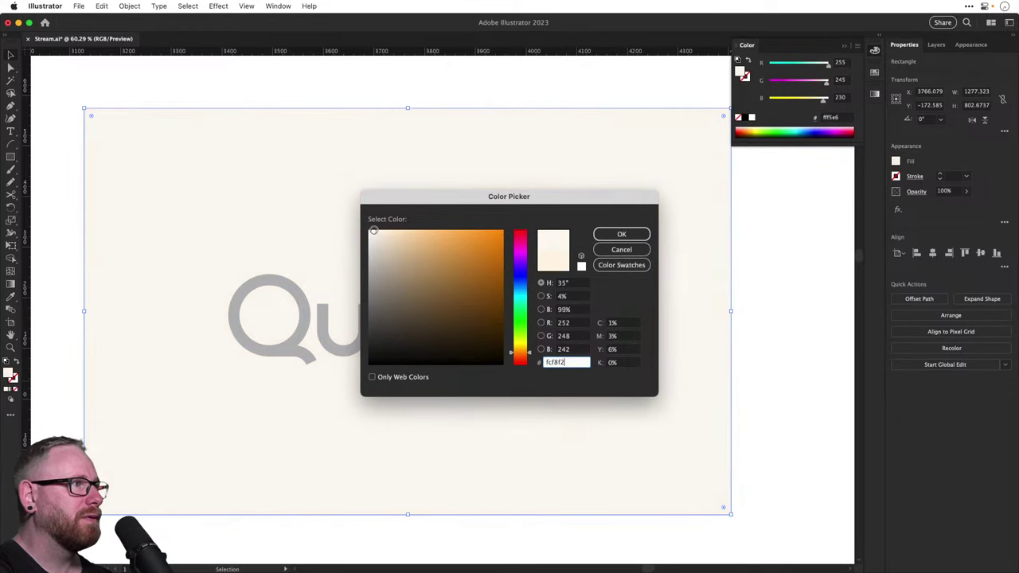
key("BackSpace")
key("BackSpace")
key("BackSpace")
key("BackSpace")
key("BackSpace")
key("BackSpace")
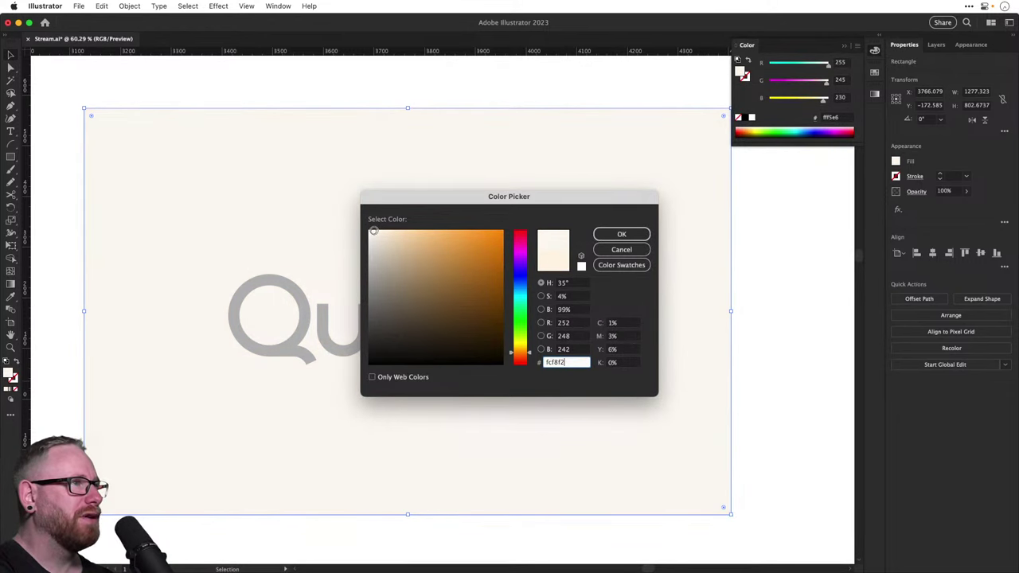
type("f9f5ef")
left_click(619, 237)
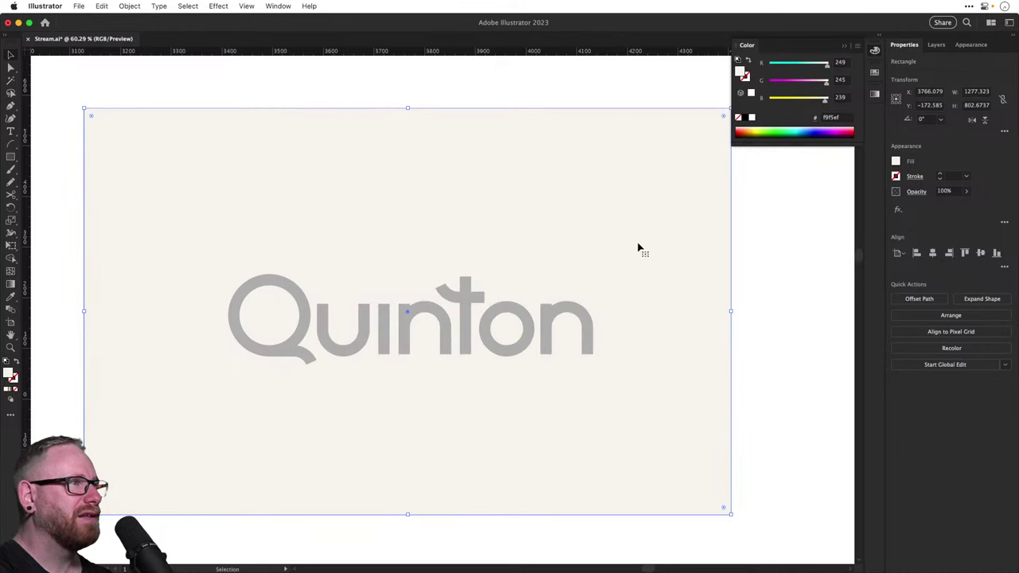
key("super+shift+a")
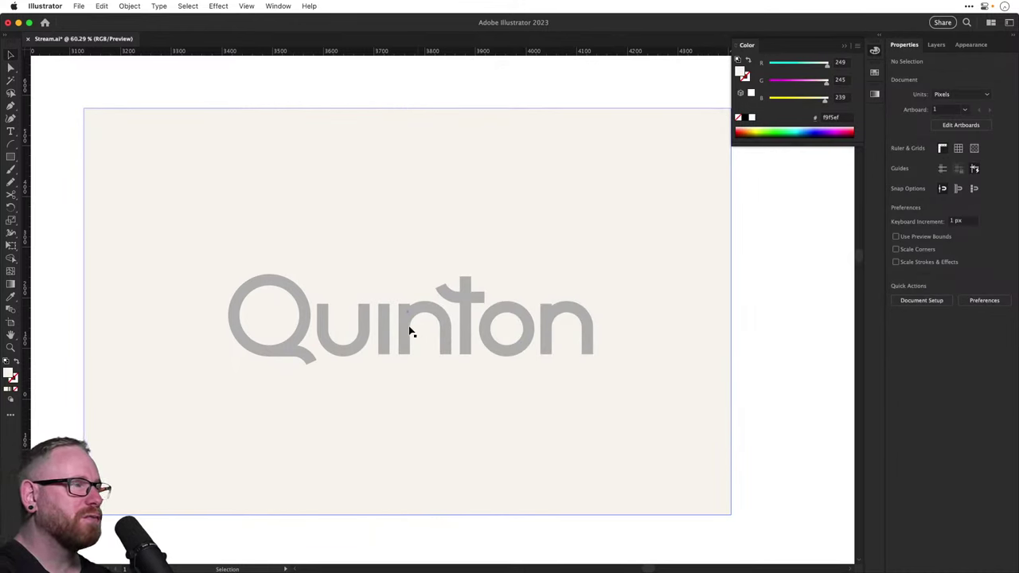
Ungroup the light grey wordmark into separate letter parts
left_click(305, 332)
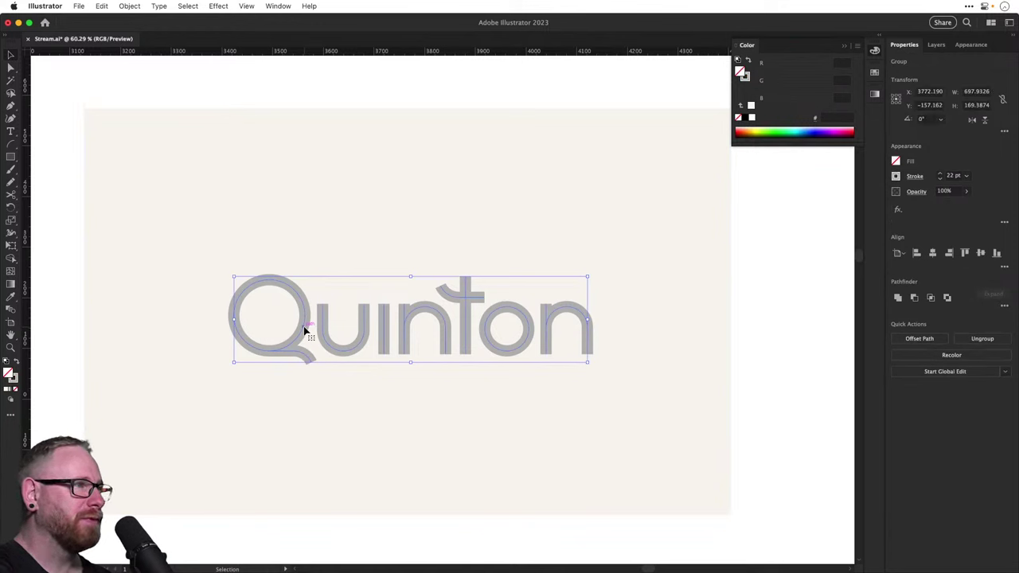
key("super+shift+g")
key("super+shift+a")
Recolor the stroke of the Q's ring and tail to orange #ff8240, starting from the orange-red swatch
left_click(304, 331)
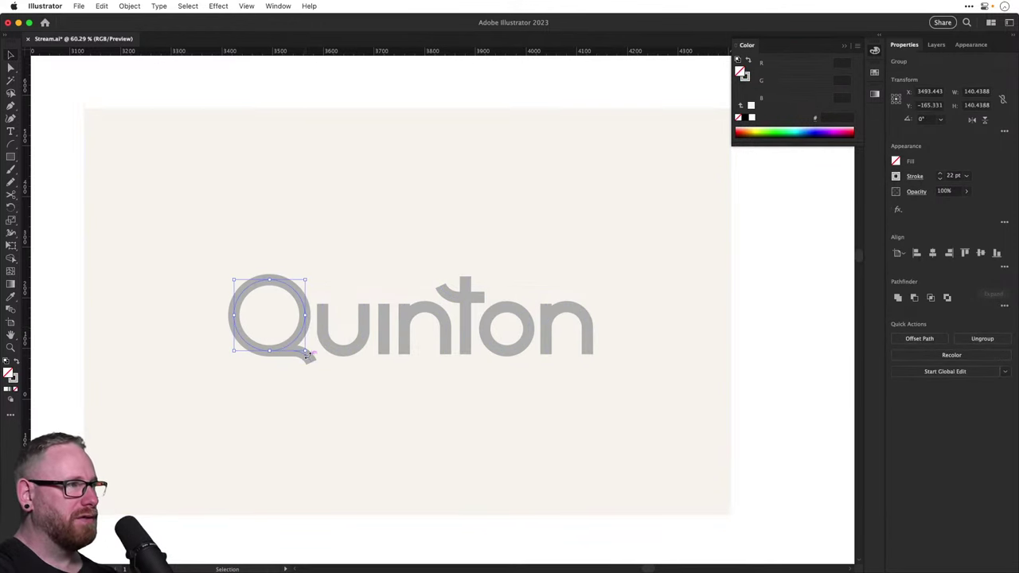
left_click(310, 358, "shift")
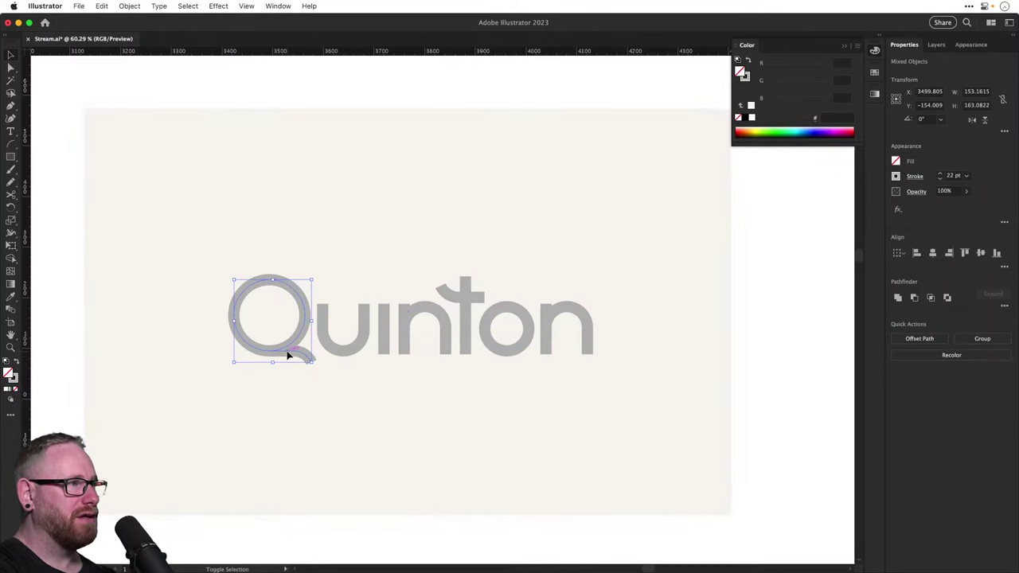
left_click(874, 72)
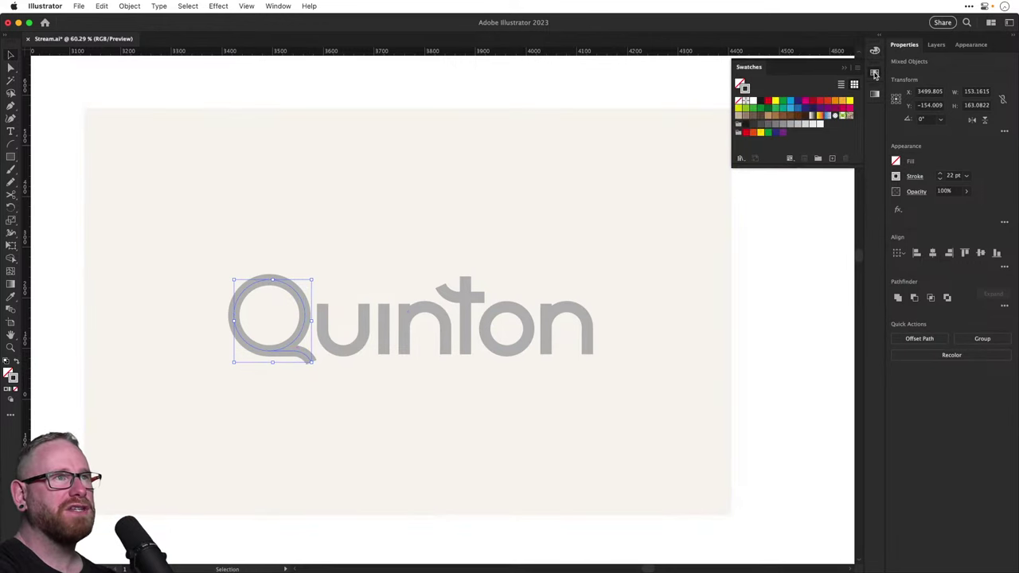
left_click(832, 102)
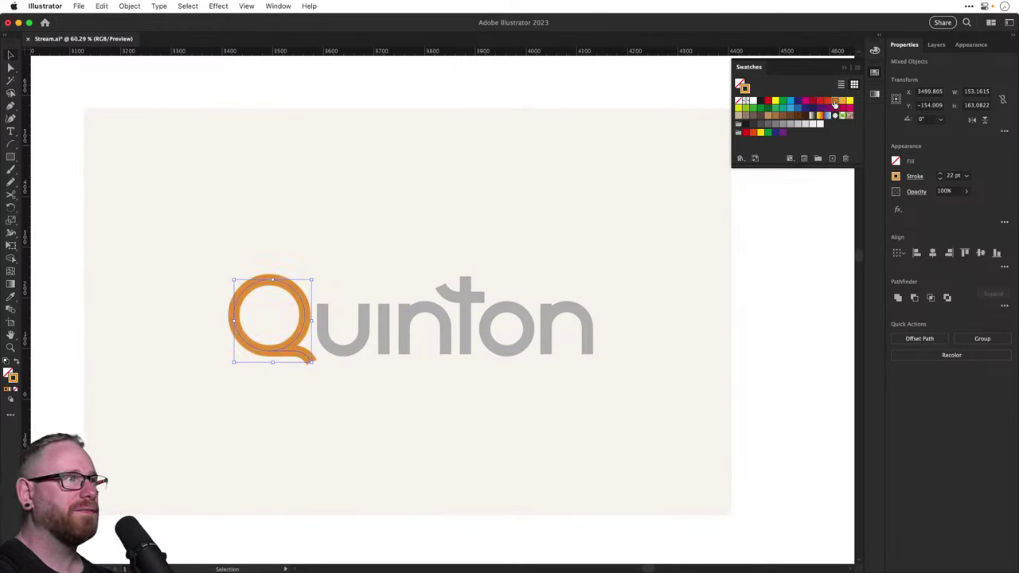
left_click(826, 102)
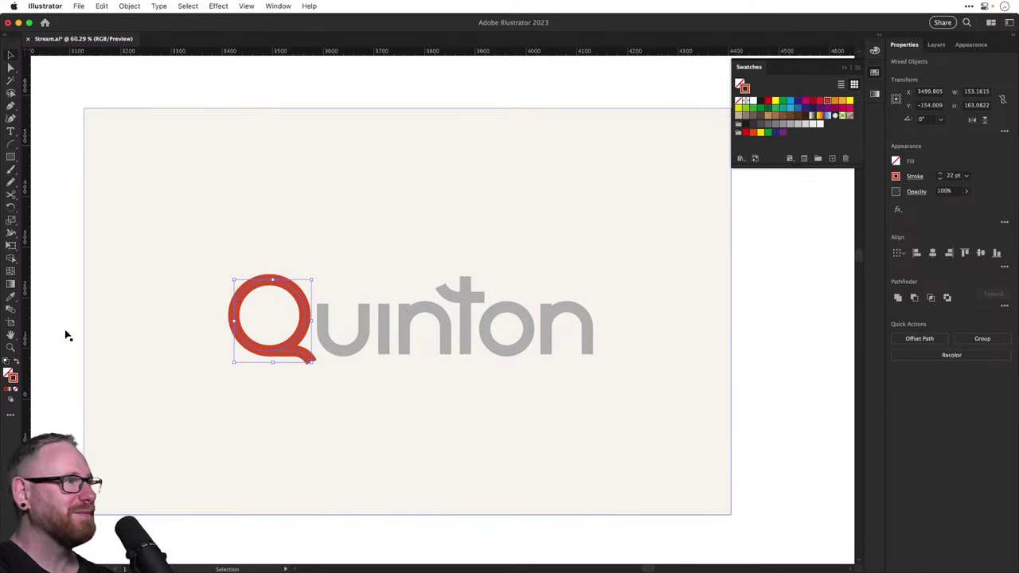
left_click(874, 52)
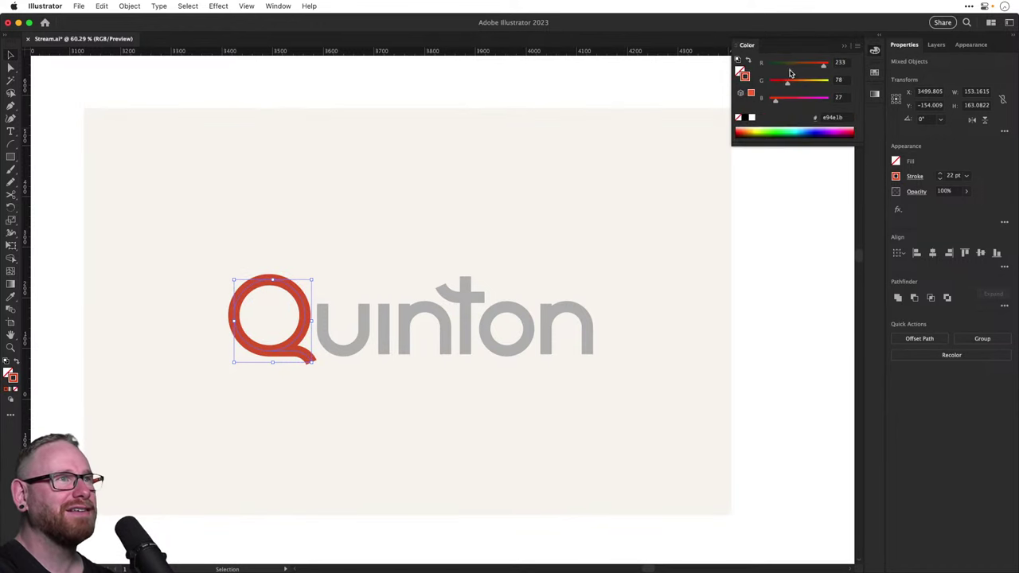
left_click_drag(822, 70, 784, 101)
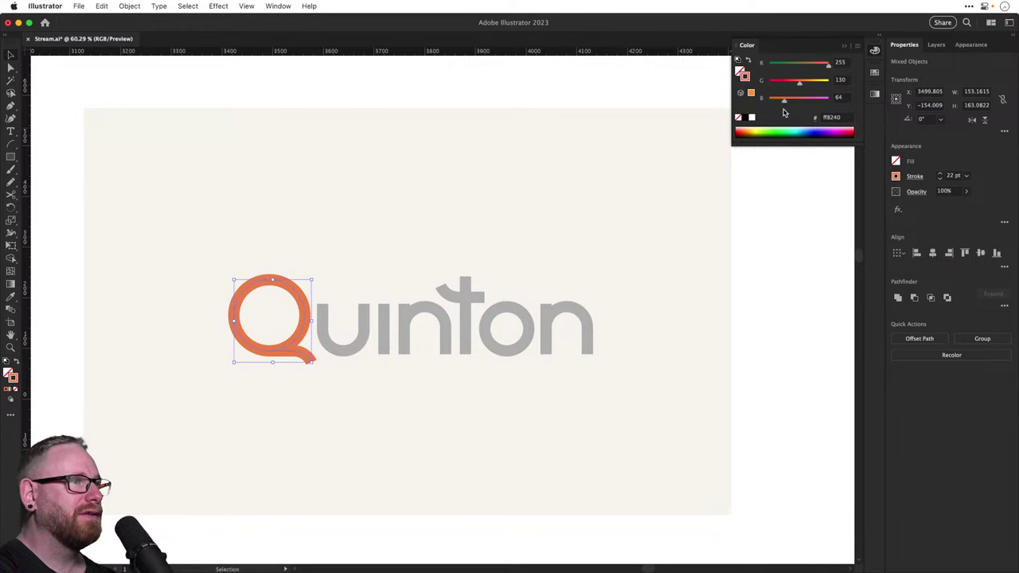
left_click(790, 277)
Try applying the Q's orange to the t's curved crossbar
left_click_drag(765, 280, 762, 238)
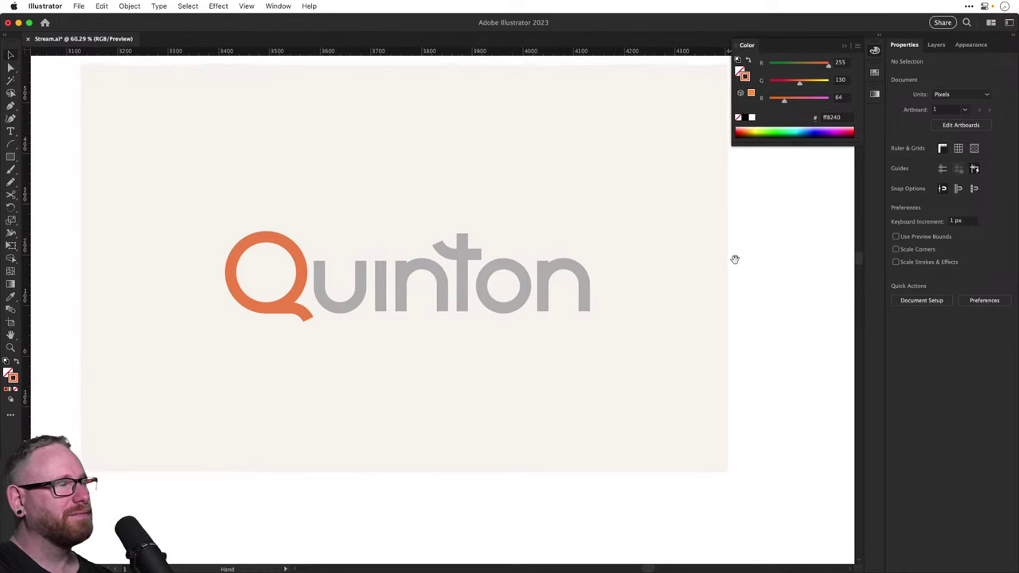
key("p")
key("v")
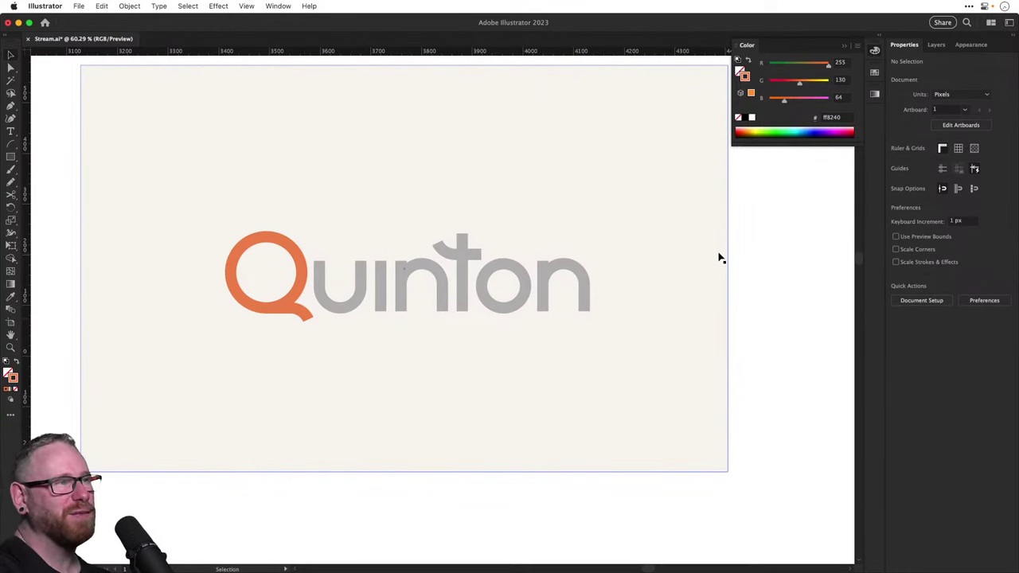
left_click(443, 254)
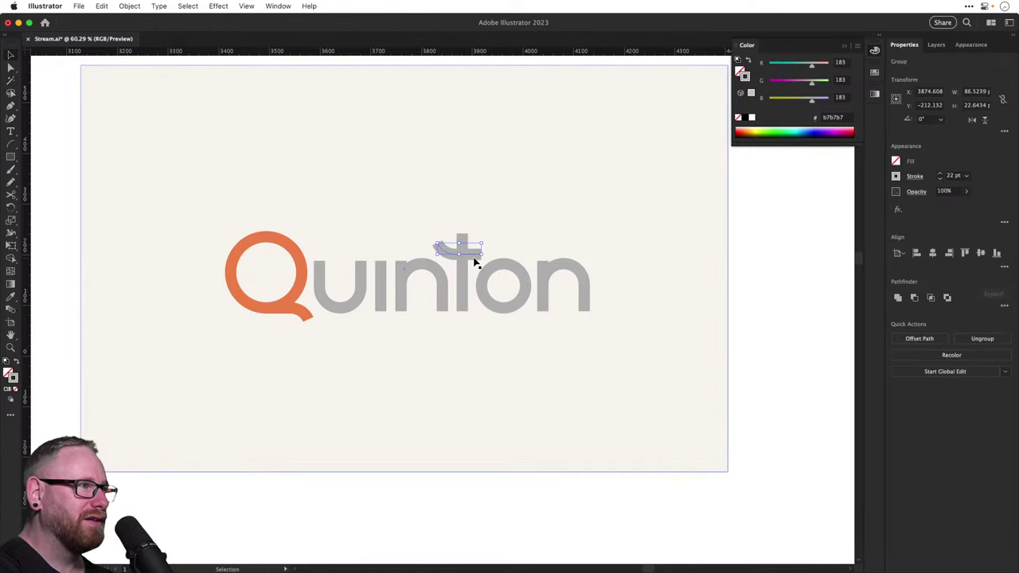
key("i")
left_click(301, 278)
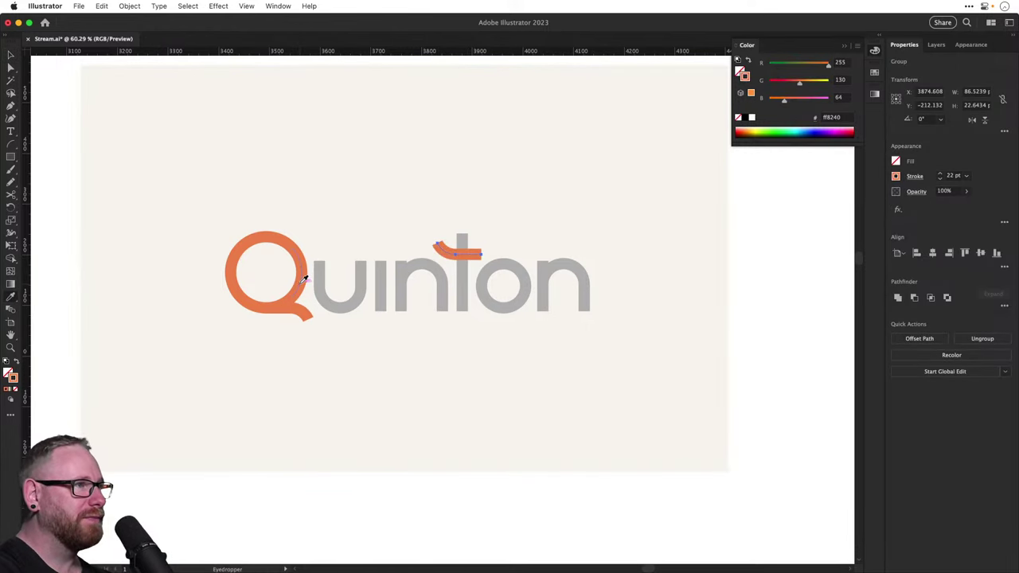
key("v")
left_click(614, 250)
key("super+z")
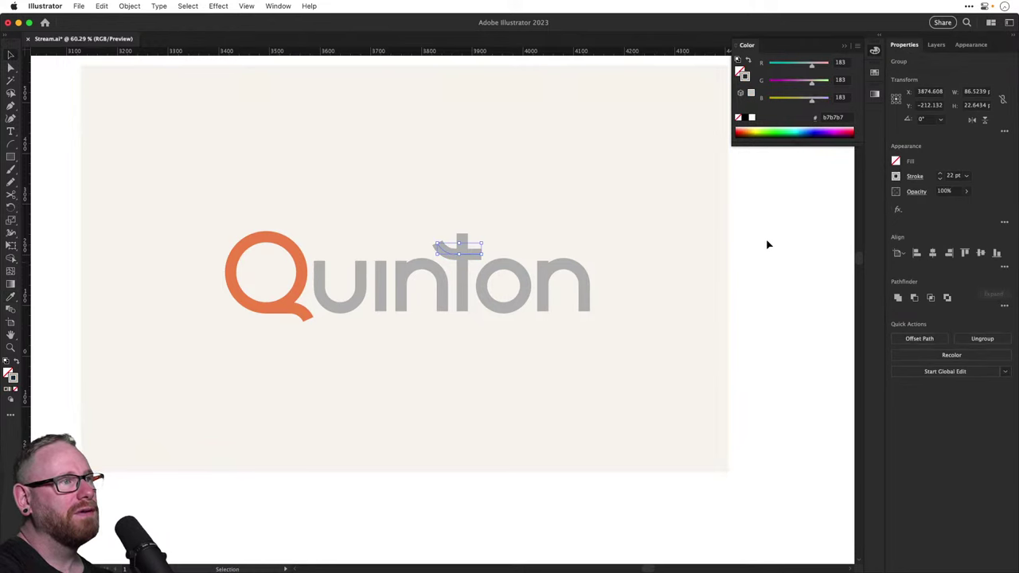
Duplicate the cream rectangle with its orange-Q wordmark into the empty space to the right of the original
left_click_drag(768, 241, 220, 397)
key("super+minus")
key("super+minus")
key("super+minus")
scroll(218, 352, "right", 5)
left_click_drag(250, 374, 541, 371)
key("super+shift+a")
scroll(519, 328, "up", 5)
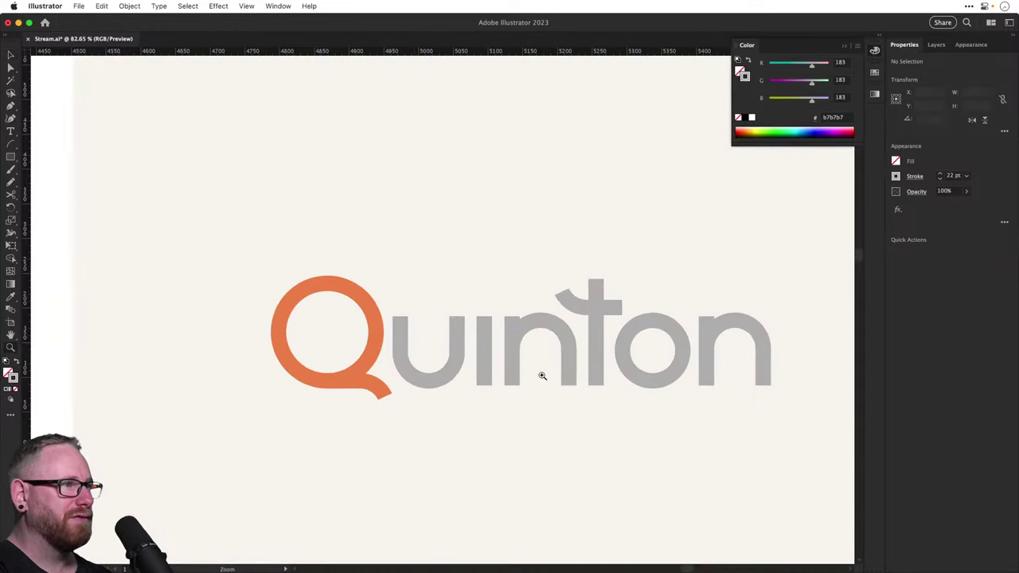
Recolor the Q's ring in the copied wordmark by sampling the grey of the u
left_click(379, 336)
key("i")
left_click(402, 351)
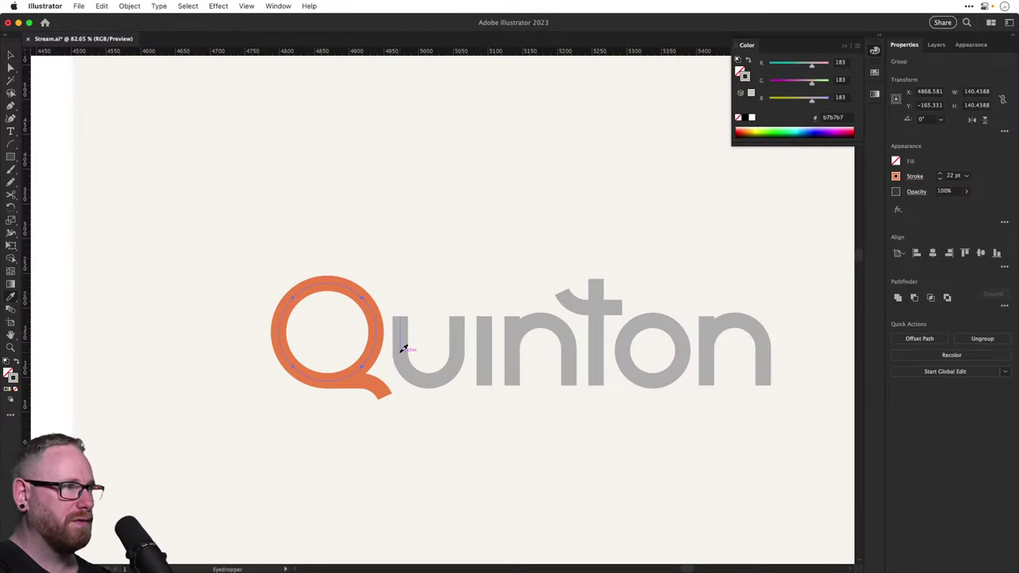
key("v")
key("super+shift+a")
Arrange the Q's whole orange tail behind its grey ring
left_click(374, 388)
key("a")
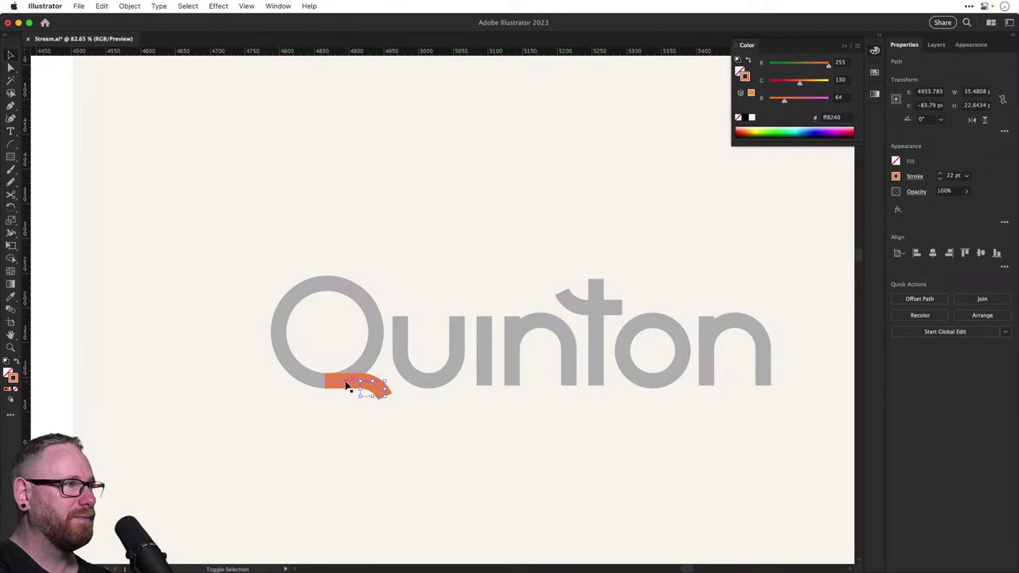
left_click(346, 387)
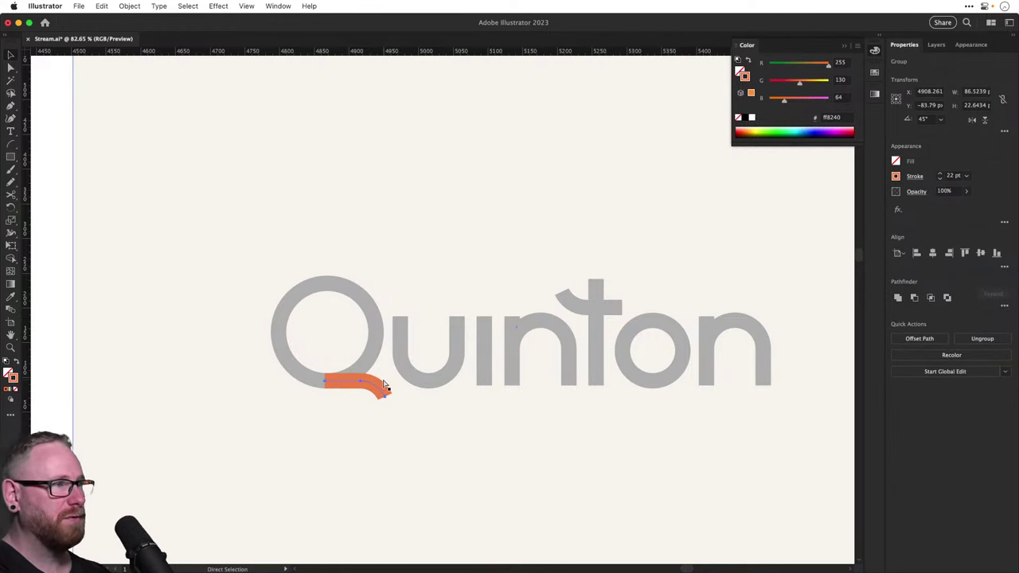
key("super+shift+[")
key("v")
key("super+shift+a")
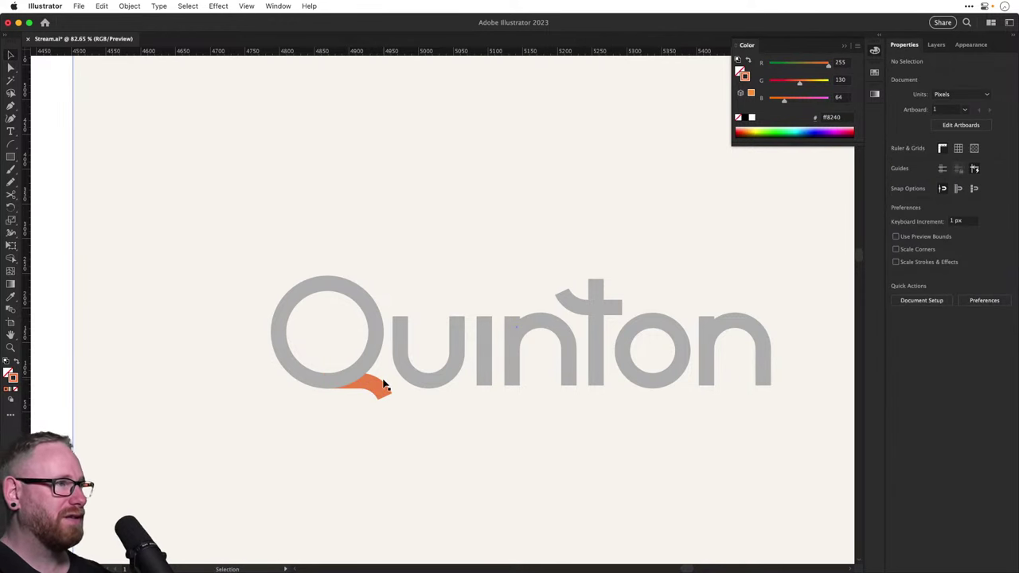
Recolor the t's curved crossbar with the orange sampled from the Q's tail and arrange it behind the stem
left_click(574, 299)
key("i")
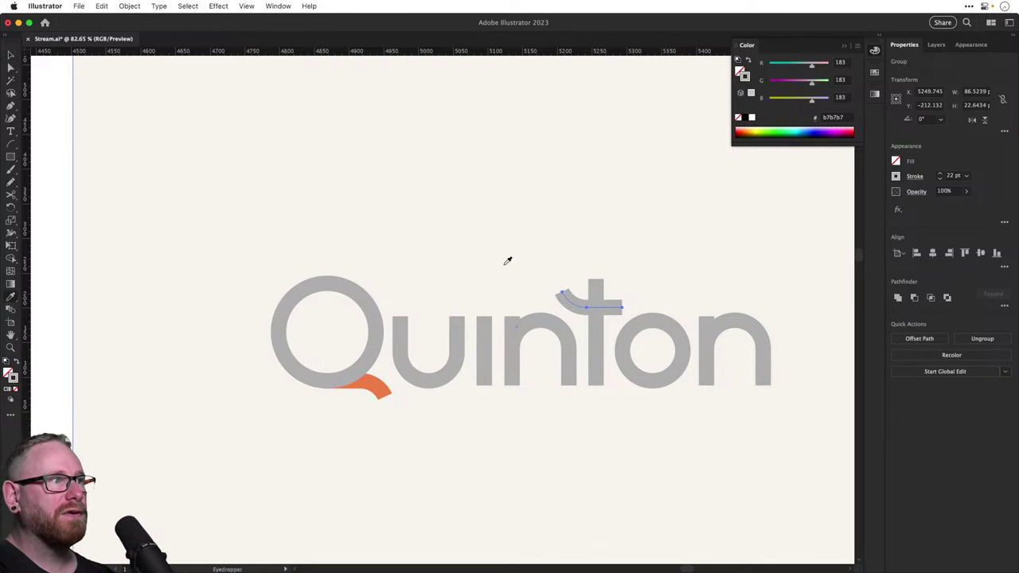
left_click(383, 385)
key("v")
key("super+shift+a")
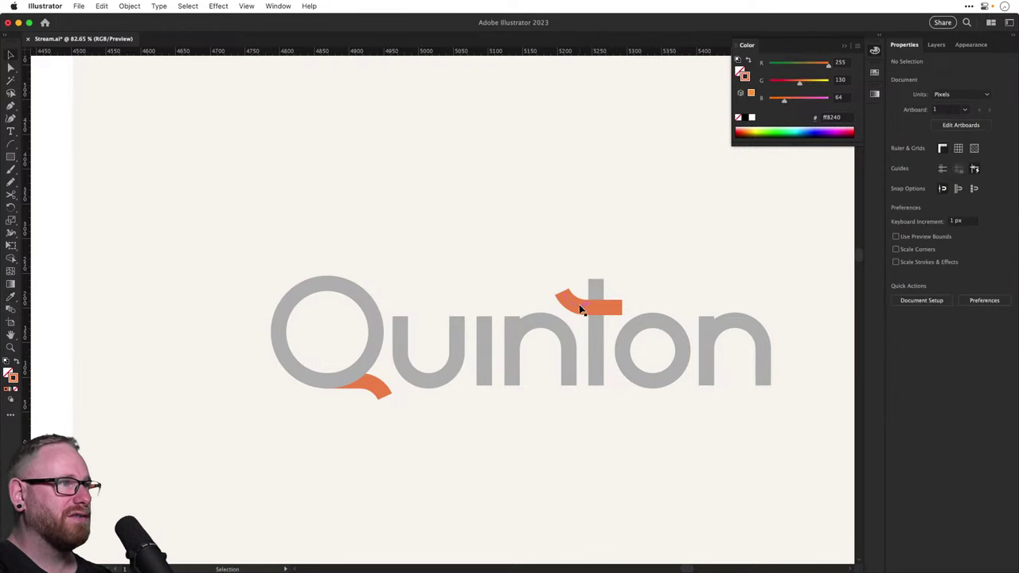
left_click(581, 309)
key("super+shift+a")
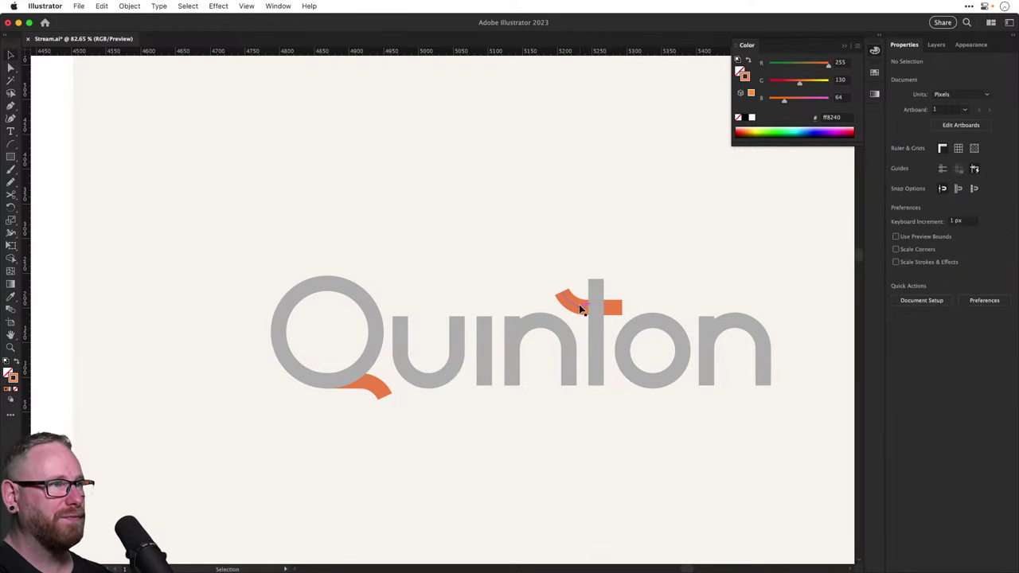
Bring the orange Q tail and t crossbar in front of the grey letter strokes
key("space")
left_click_drag(465, 318, 401, 376)
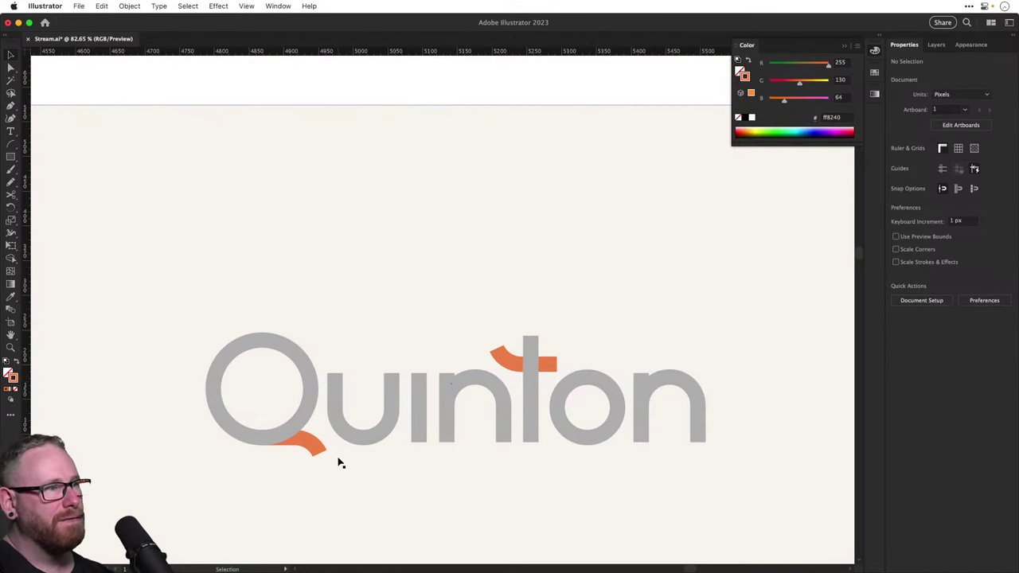
left_click(312, 446)
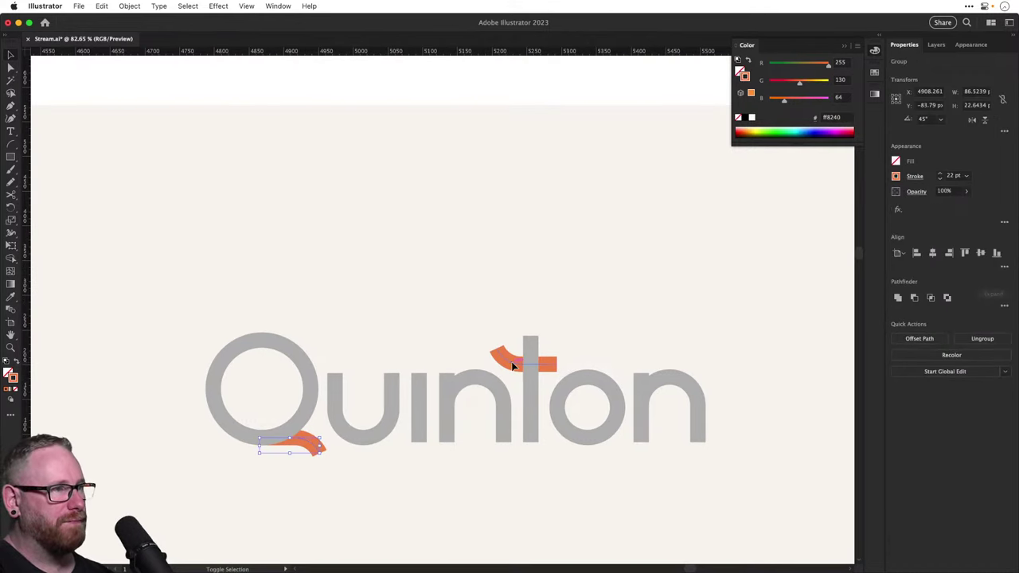
key("super+shift+a")
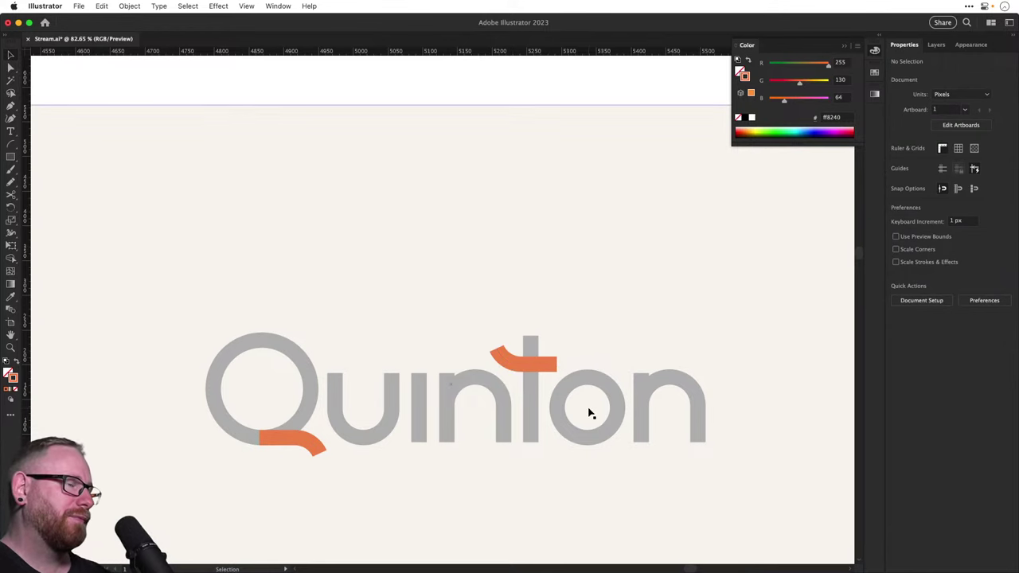
Try to divide the Q's orange tail and grey ring at their overlap with the Shape Builder tool
key("z")
mouse_move(266, 442)
left_mouse_down()
mouse_move(311, 443)
mouse_move(255, 437)
left_mouse_up()
key("a")
left_click(406, 391)
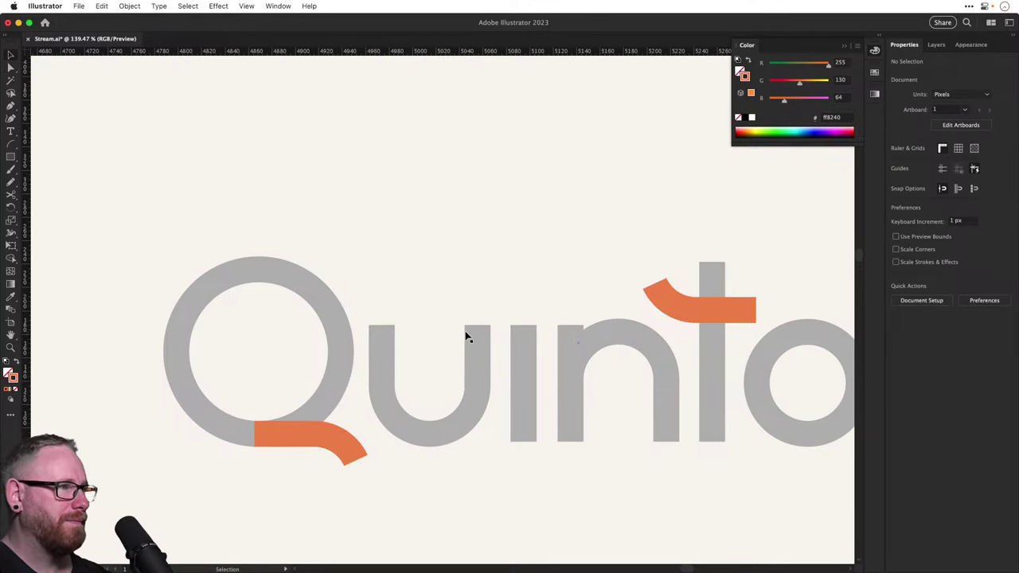
left_click(300, 438)
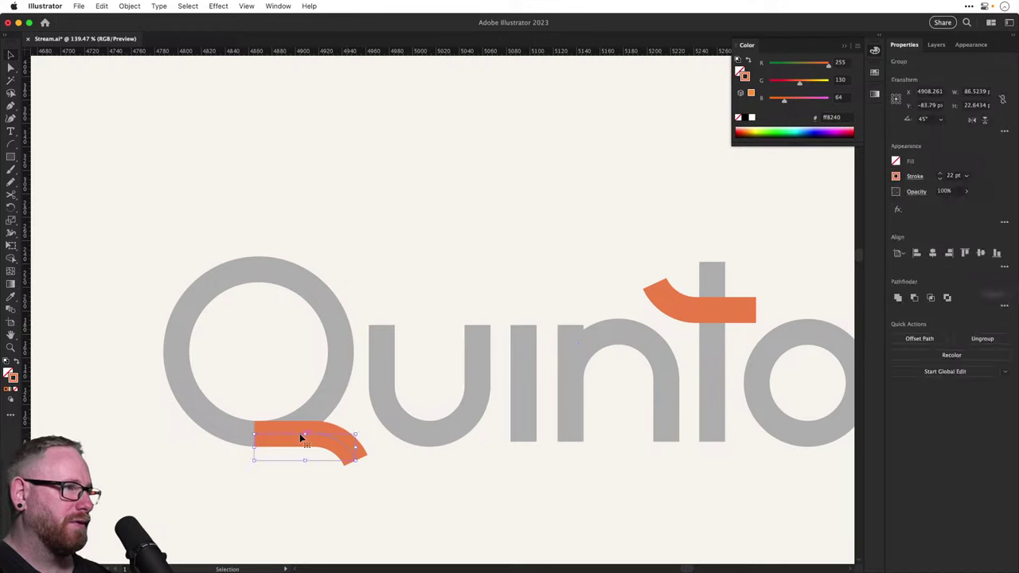
left_click(309, 413, "shift")
key("shift+m")
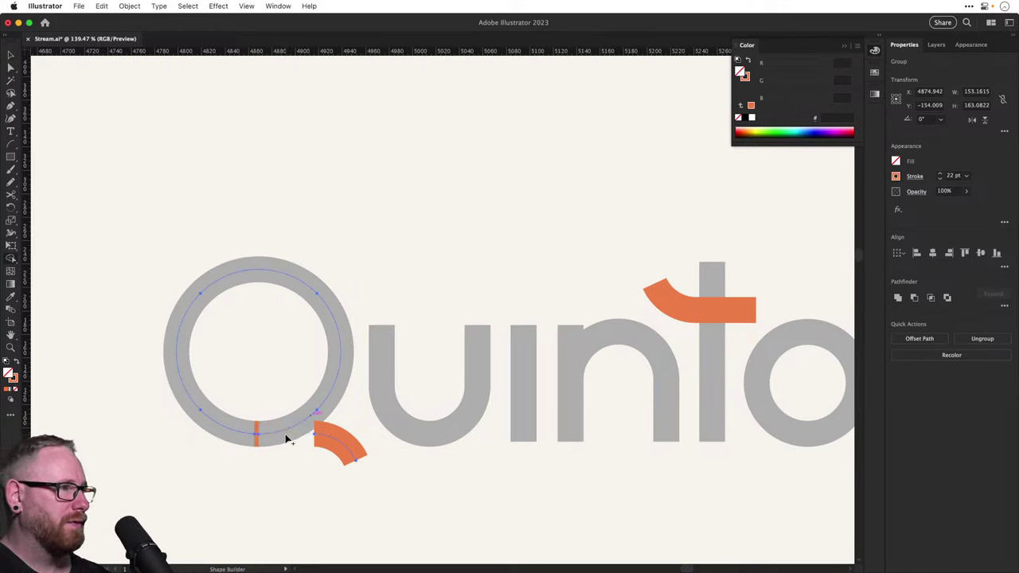
key("v")
left_click(355, 384)
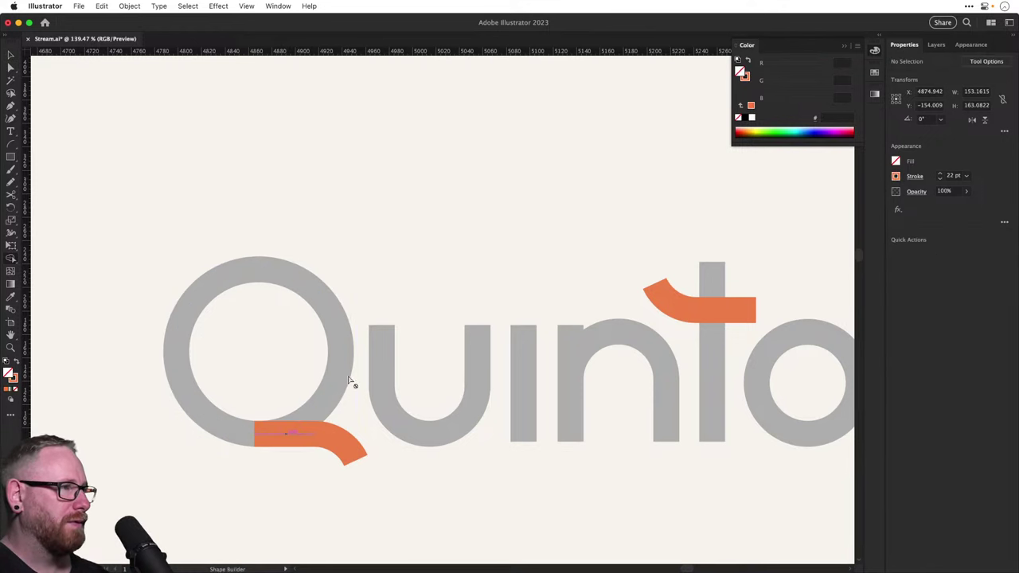
Try sending the Q's whole orange tail behind its grey ring, and undo the arrangement
key("a")
left_click(338, 441)
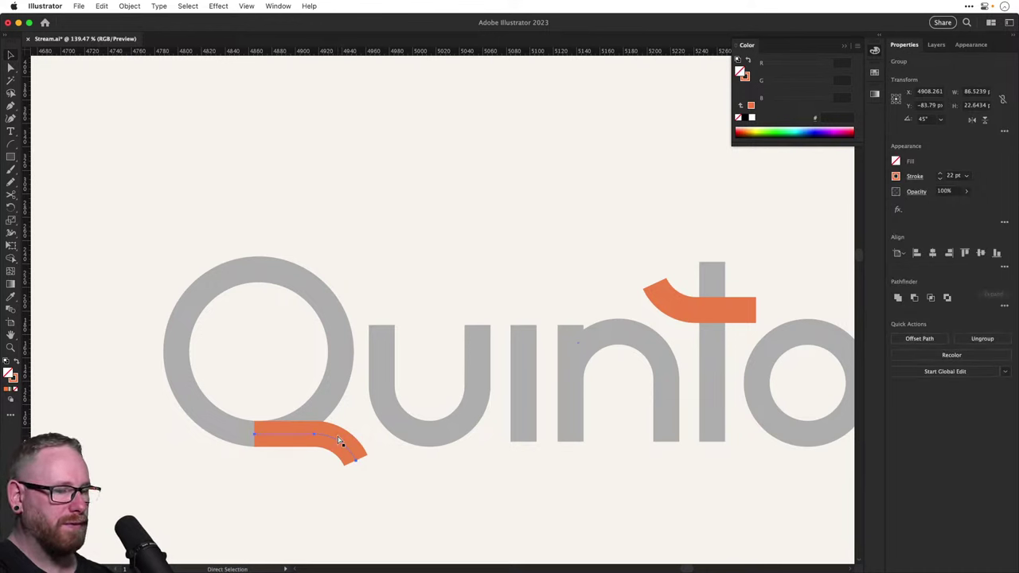
key("super+shift+bracketleft")
key("super+shift+a")
key("v")
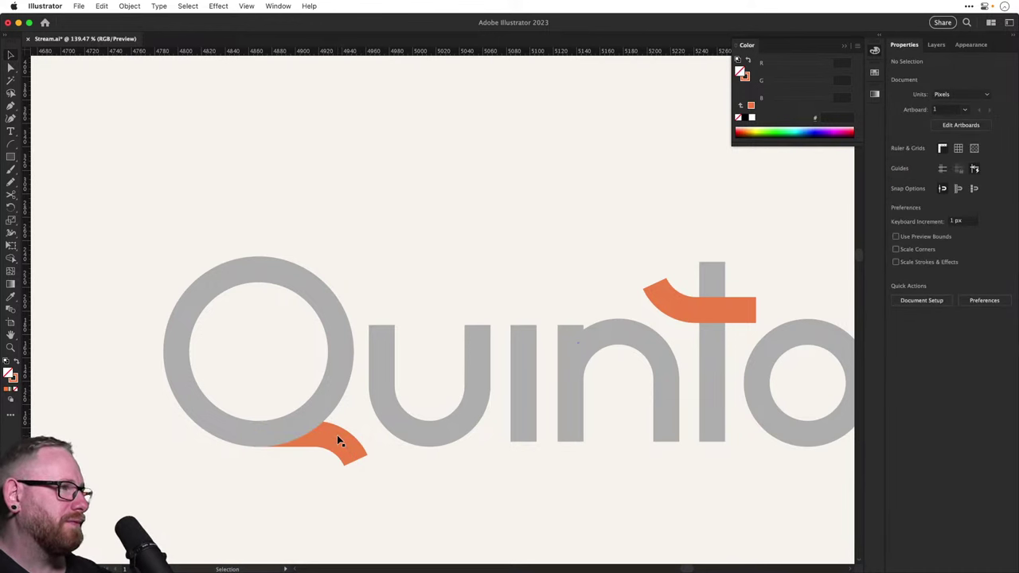
key("super+z")
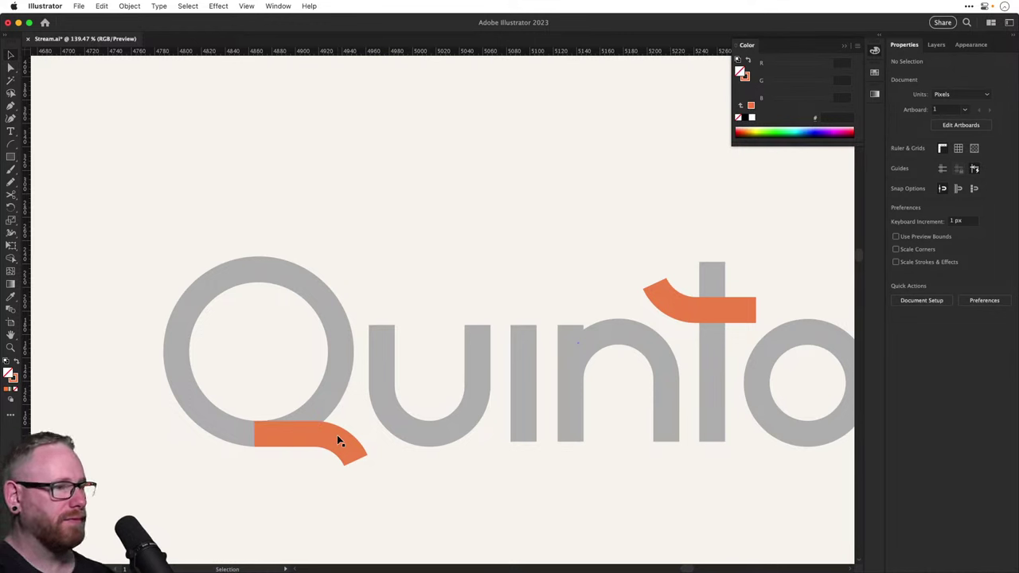
Draw a tapered orange filled shape with the Pen tool, curving along the Q ring's lower-left inner edge into the tail
key("p")
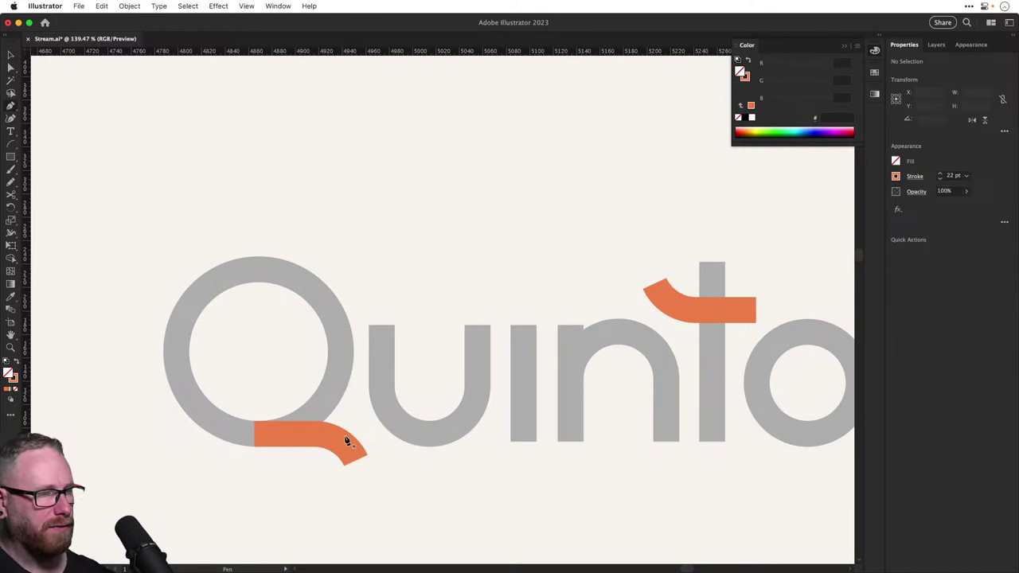
left_click(189, 355)
mouse_move(254, 447)
left_mouse_down()
mouse_move(327, 448)
mouse_move(327, 467)
left_mouse_up()
left_click(254, 448)
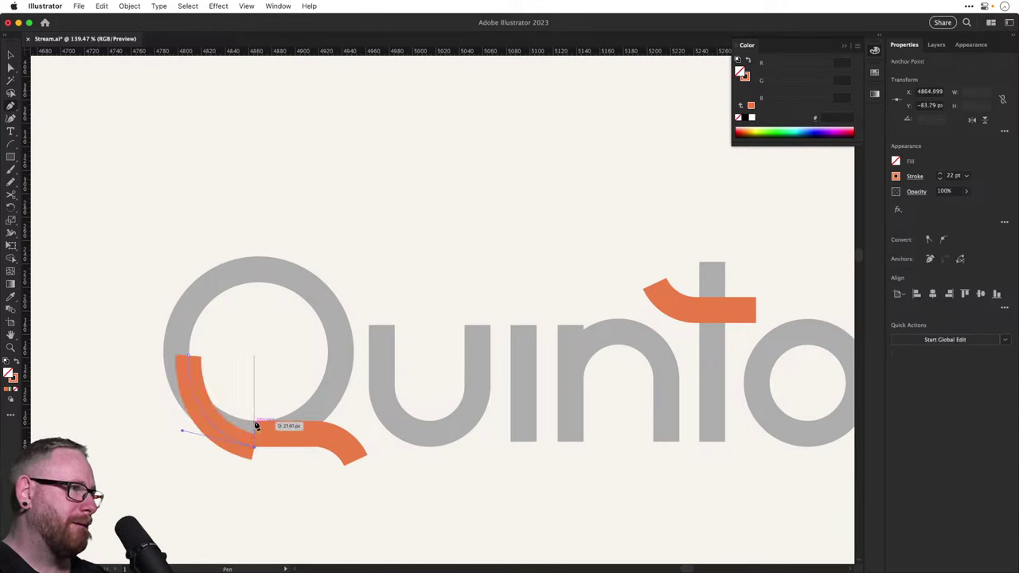
left_click(254, 421)
left_click_drag(189, 355, 181, 293)
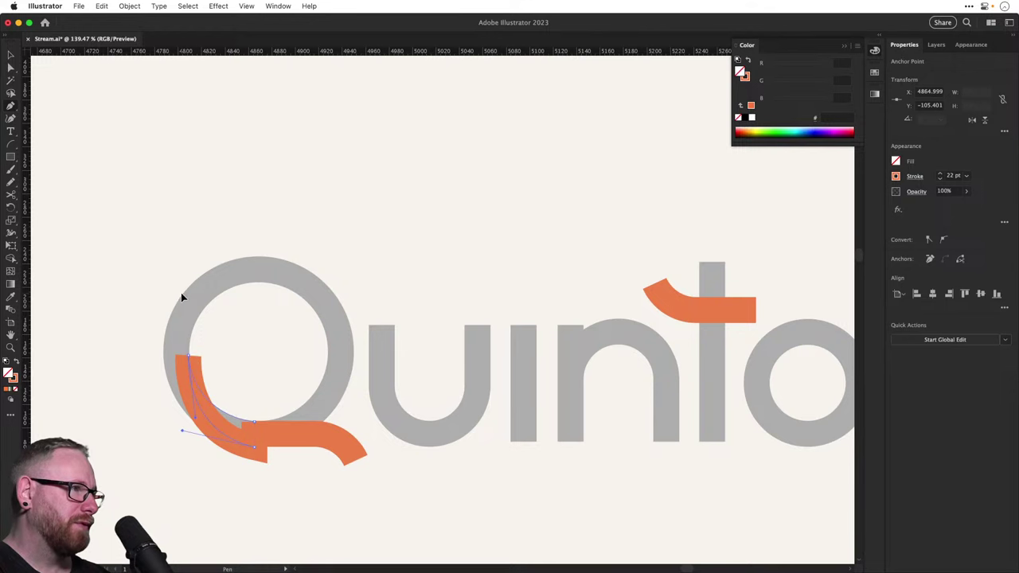
key("shift+x")
key("super+shift+a")
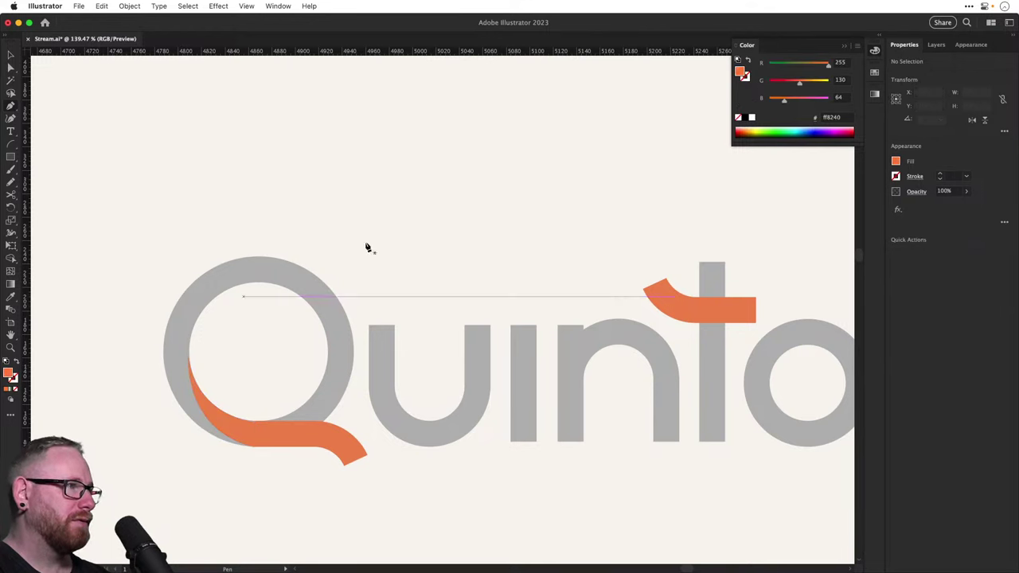
key("v")
key("super+minus")
key("super+minus")
key("super+minus")
key("super+minus")
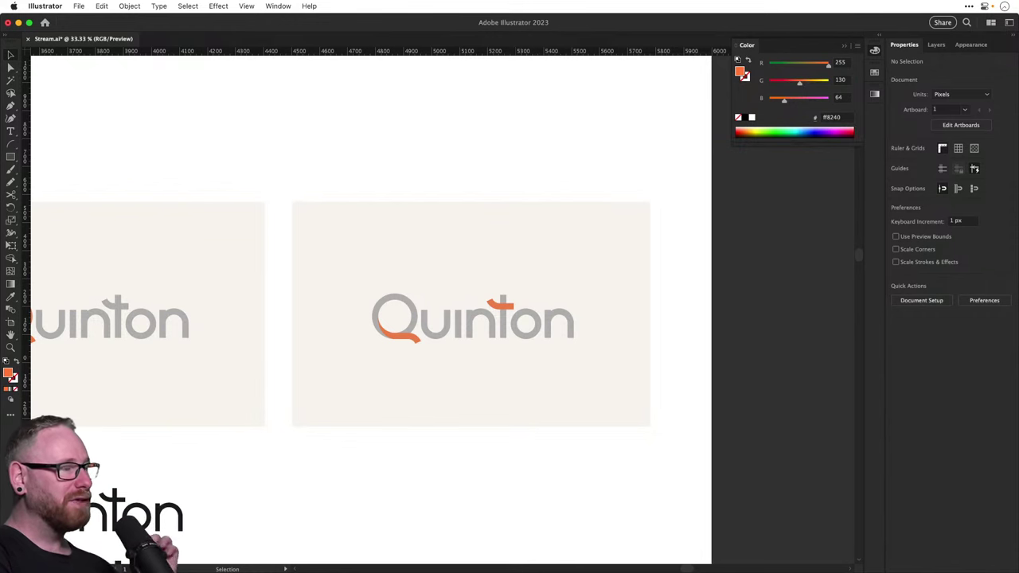
scroll(315, 272, "up", 1)
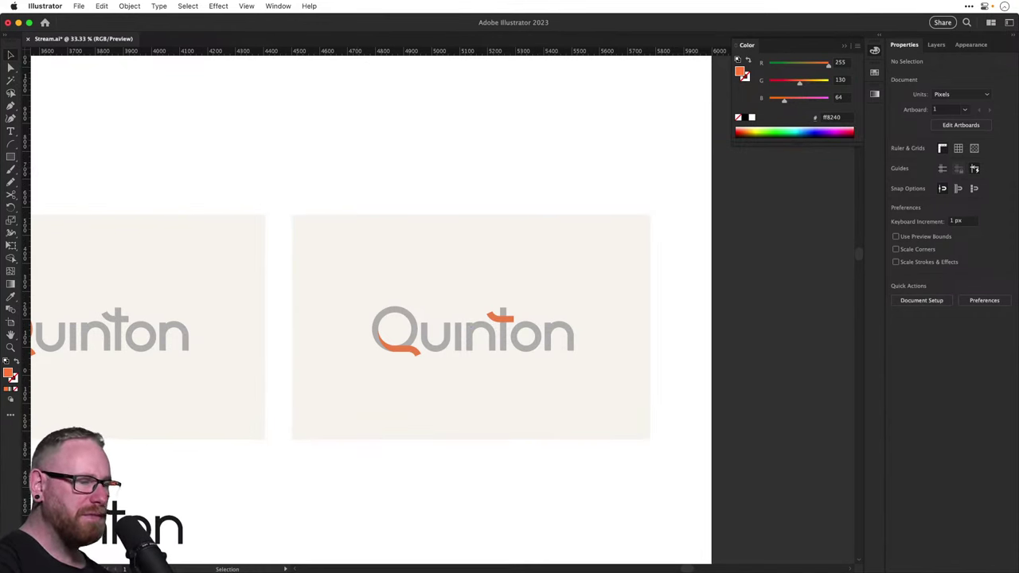
key("super+Tab")
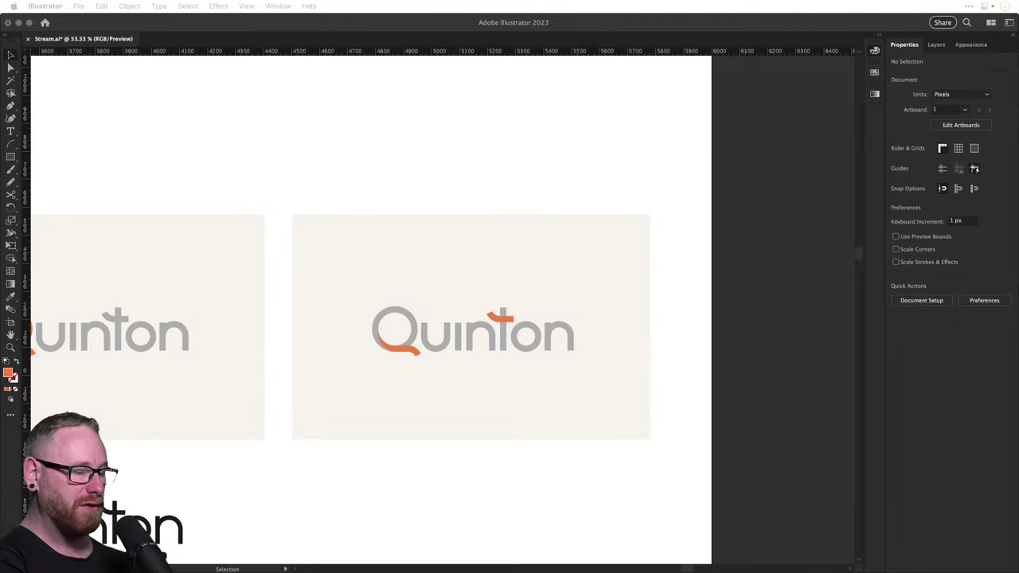
left_click(437, 530)
Try a much thinner stroke weight on the lighter black Quinton wordmark below the cream presentations
left_click_drag(209, 534, 553, 364)
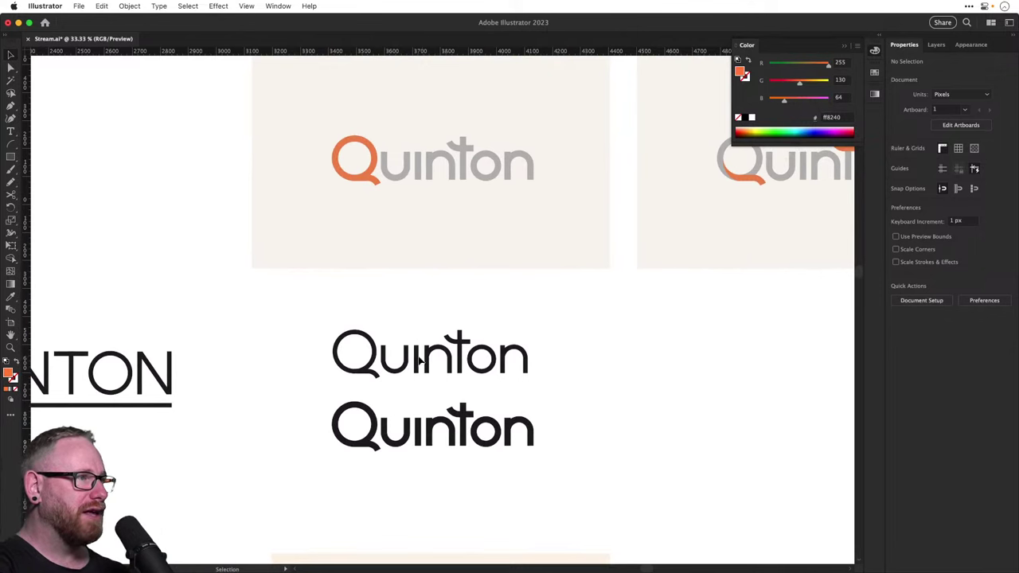
left_click_drag(305, 319, 541, 379)
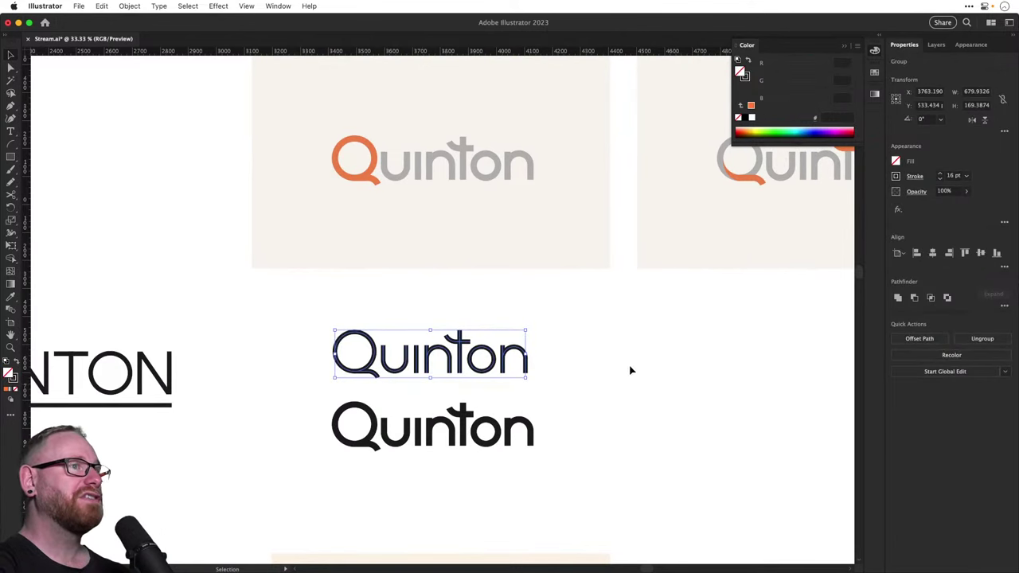
left_click(941, 181)
left_click(940, 180)
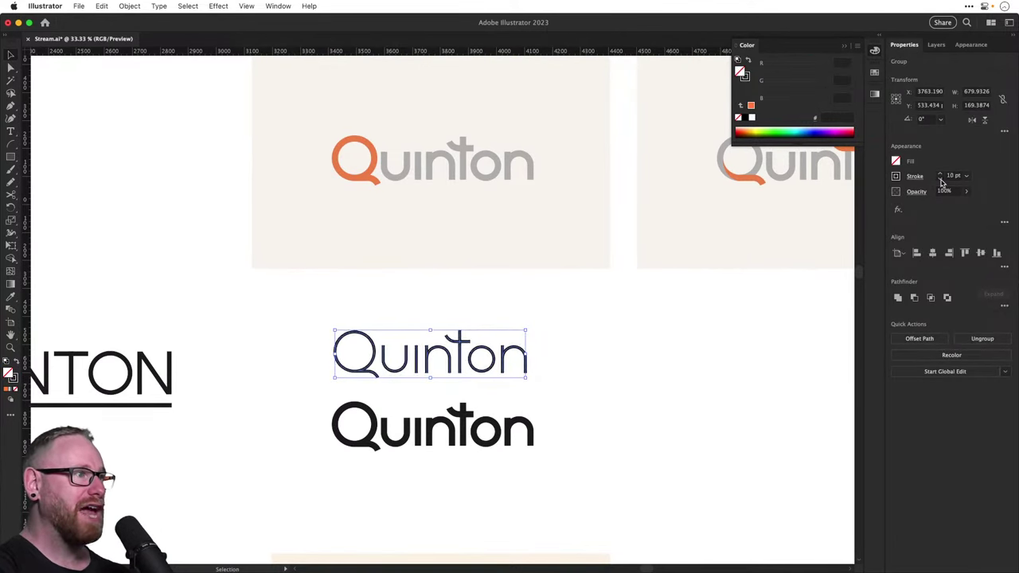
left_click(940, 181)
left_click(655, 312)
left_click_drag(644, 332, 590, 384)
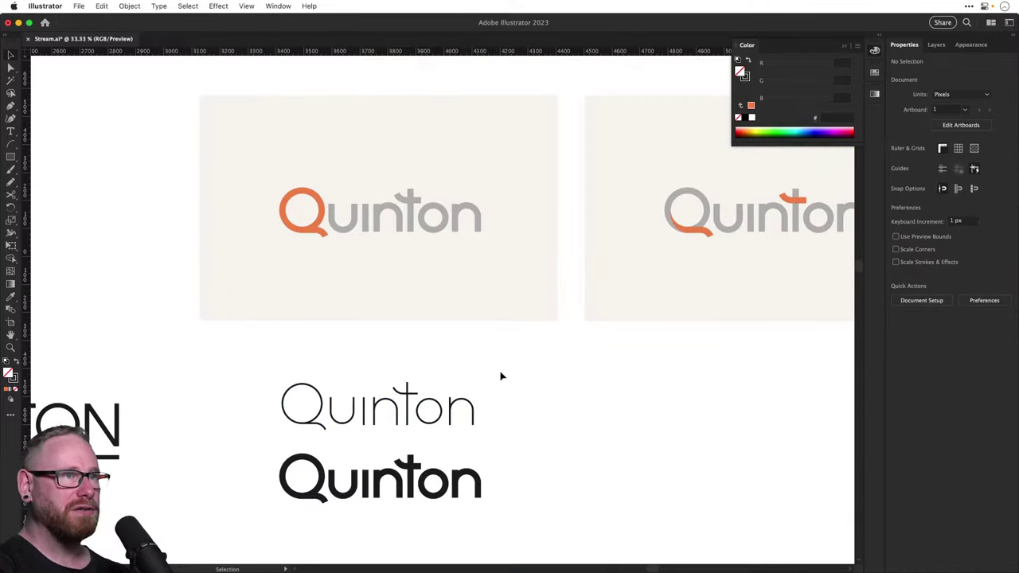
Undo the stroke-weight reductions on the lighter black Quinton wordmark
key("a")
left_click(456, 396)
key("super+z")
key("super+z")
key("super+z")
key("super+z")
key("super+z")
key("super+z")
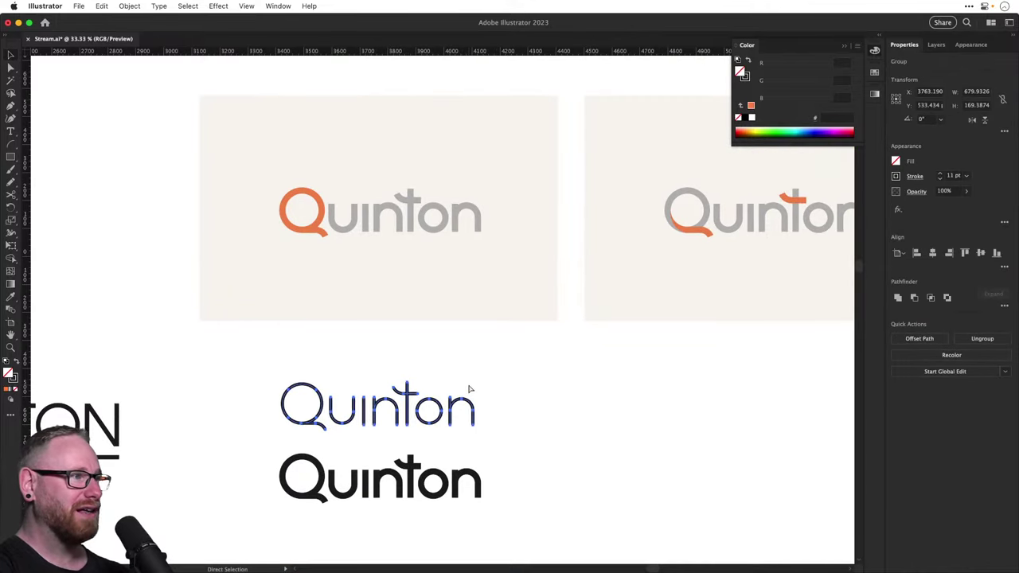
key("super+shift+z")
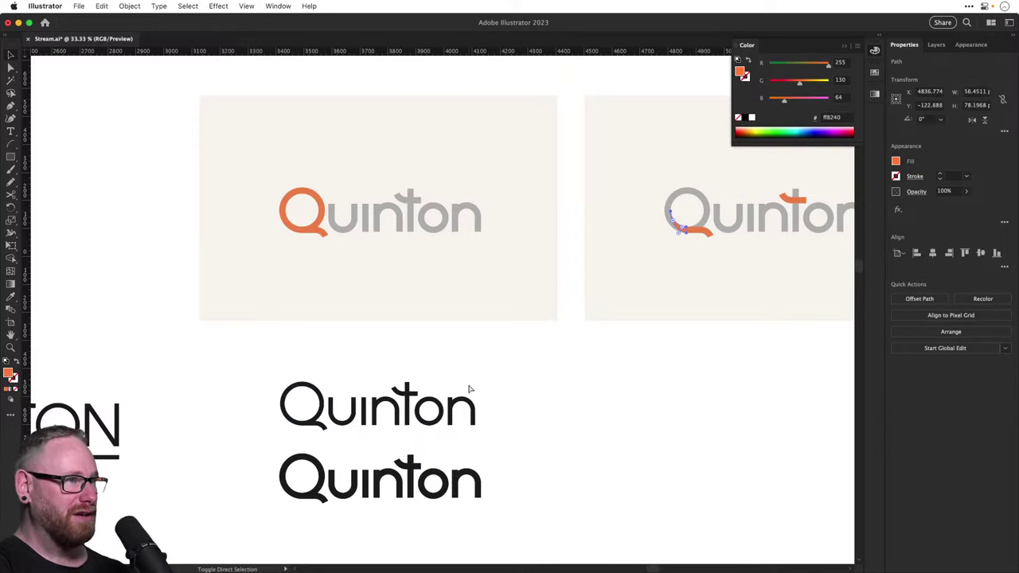
left_click_drag(569, 343, 418, 381)
left_click(513, 417)
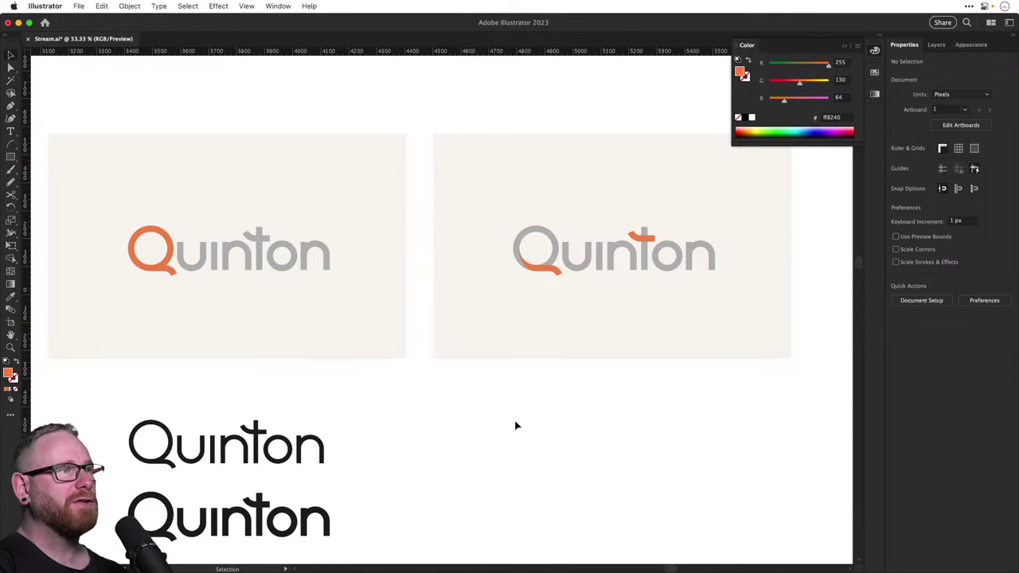
Delete the tapered orange shape from the second wordmark's Q and remove that entire cream presentation with its wordmark
left_click(533, 268)
key("Delete")
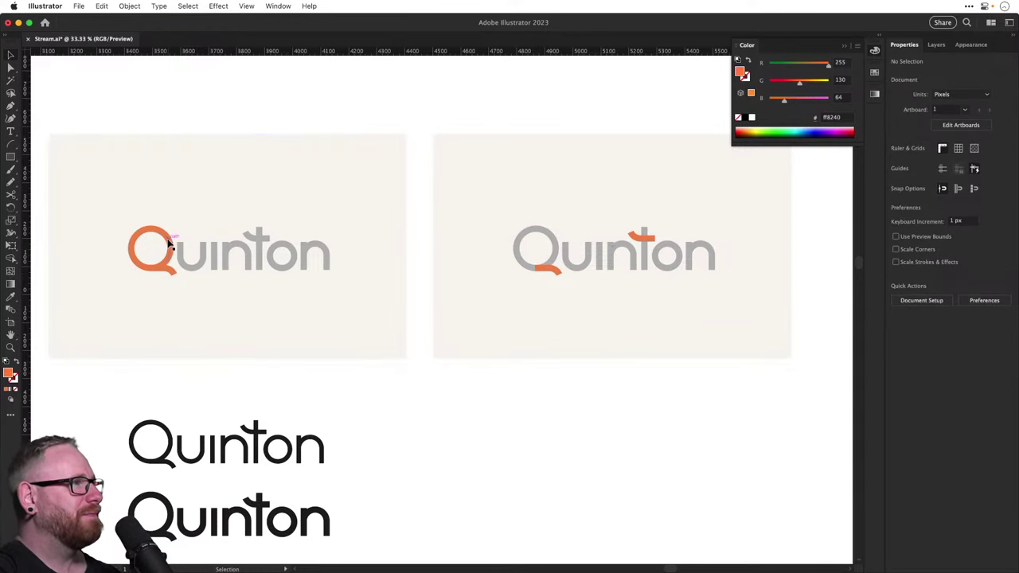
left_click_drag(128, 100, 364, 313)
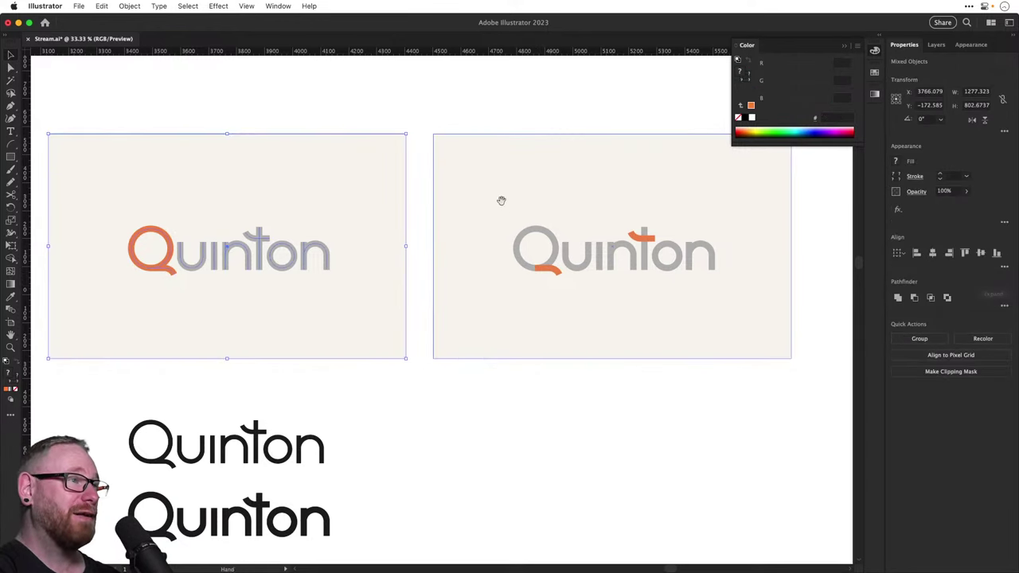
scroll(510, 167, "left", 3)
left_click(443, 135)
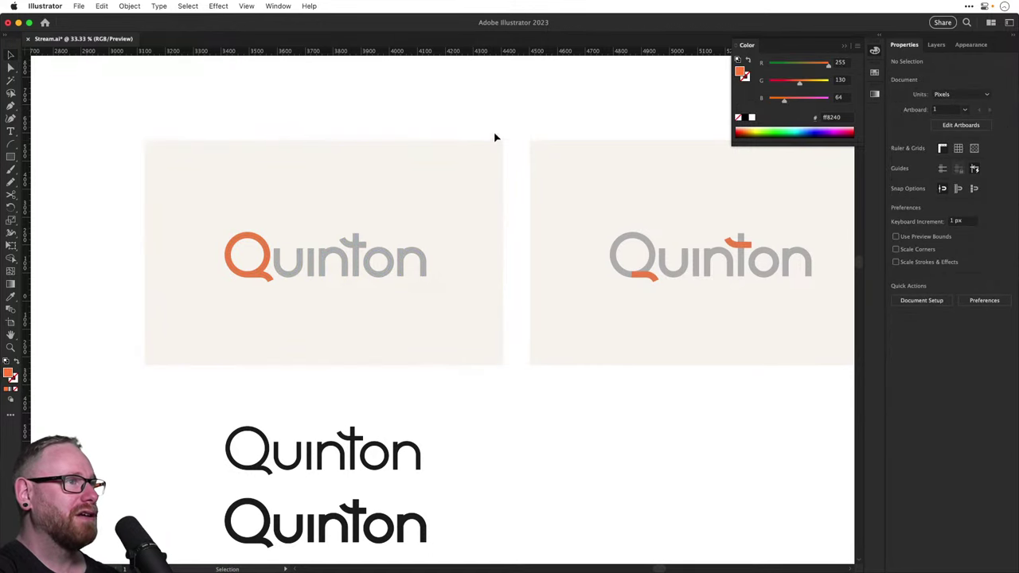
scroll(438, 127, "right", 3)
left_click_drag(387, 118, 691, 393)
key("Delete")
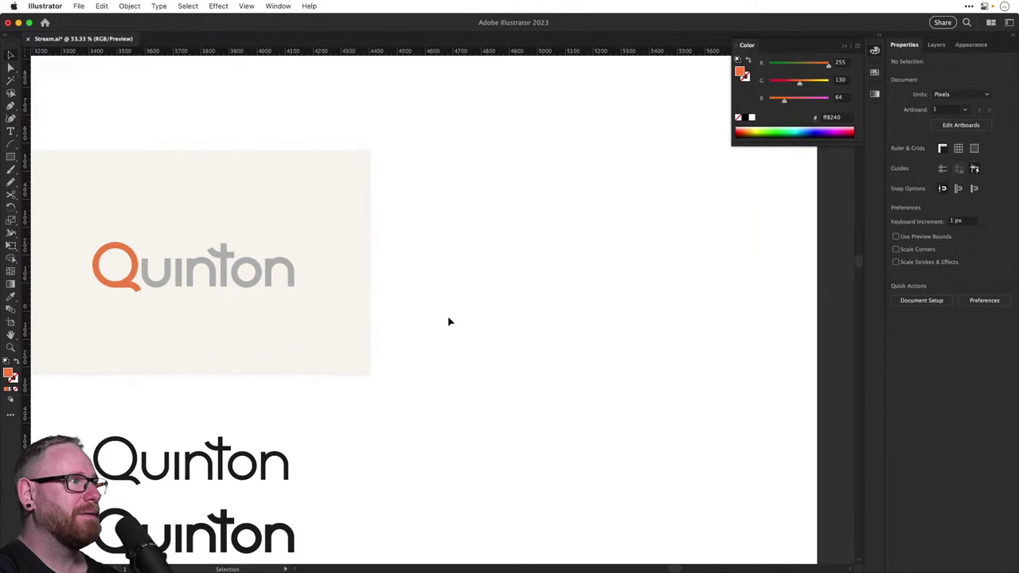
Duplicate the orange-Q cream presentation beside the original and fill the copy's background with a dark charcoal grey swatch
left_click_drag(449, 321, 546, 262)
key("super+shift+a")
left_click(562, 205)
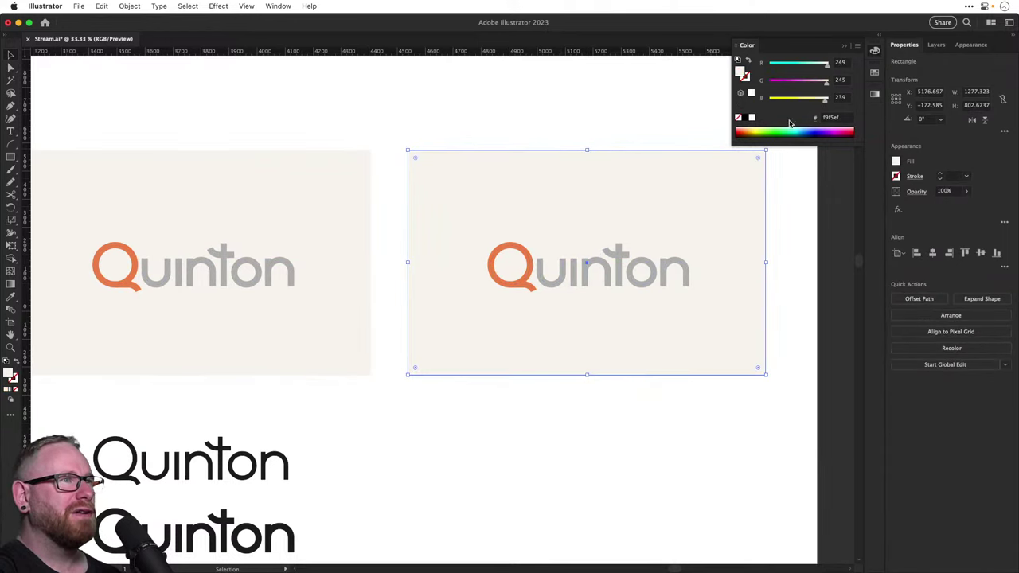
left_click(875, 73)
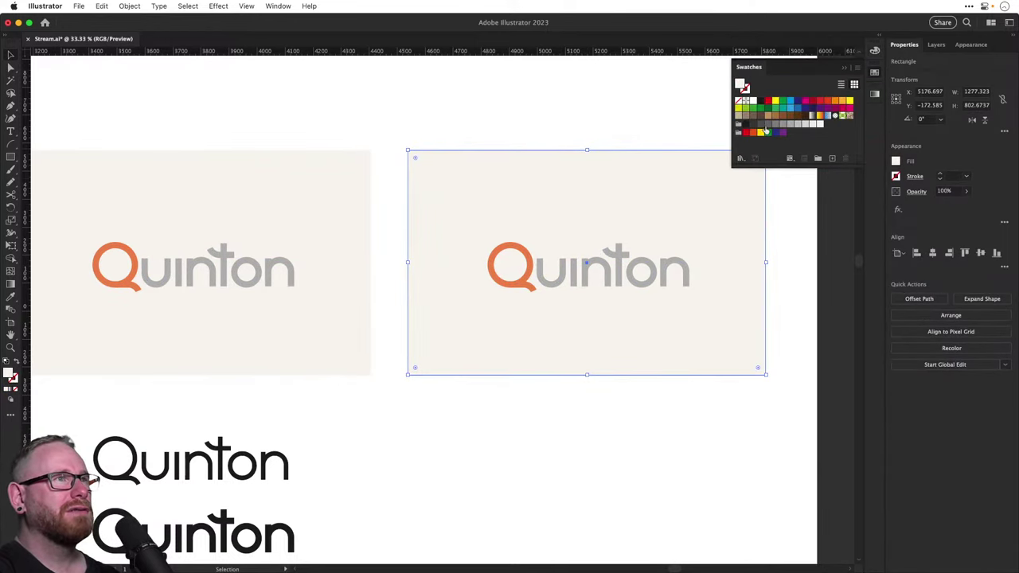
left_click(760, 124)
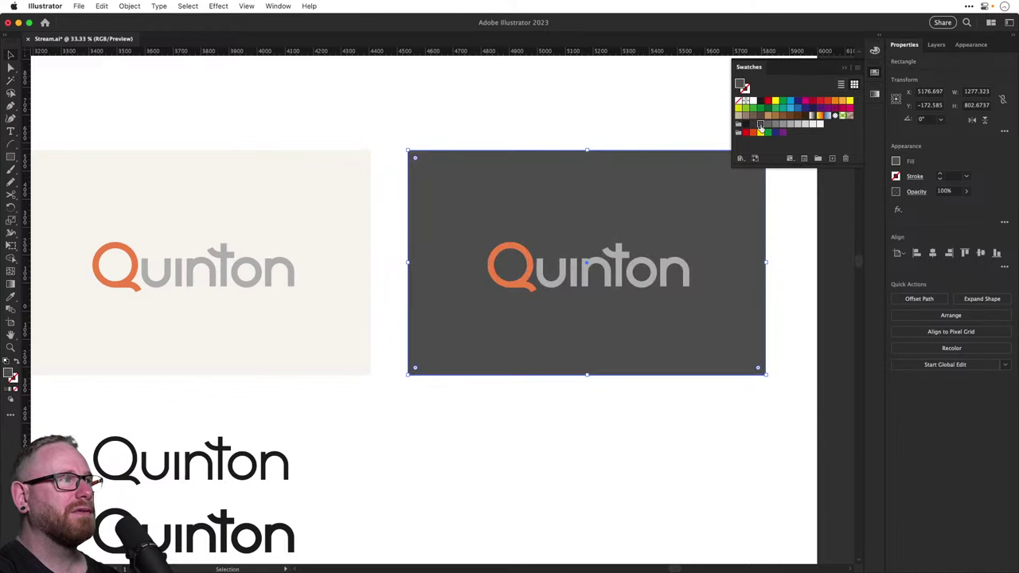
left_click(752, 125)
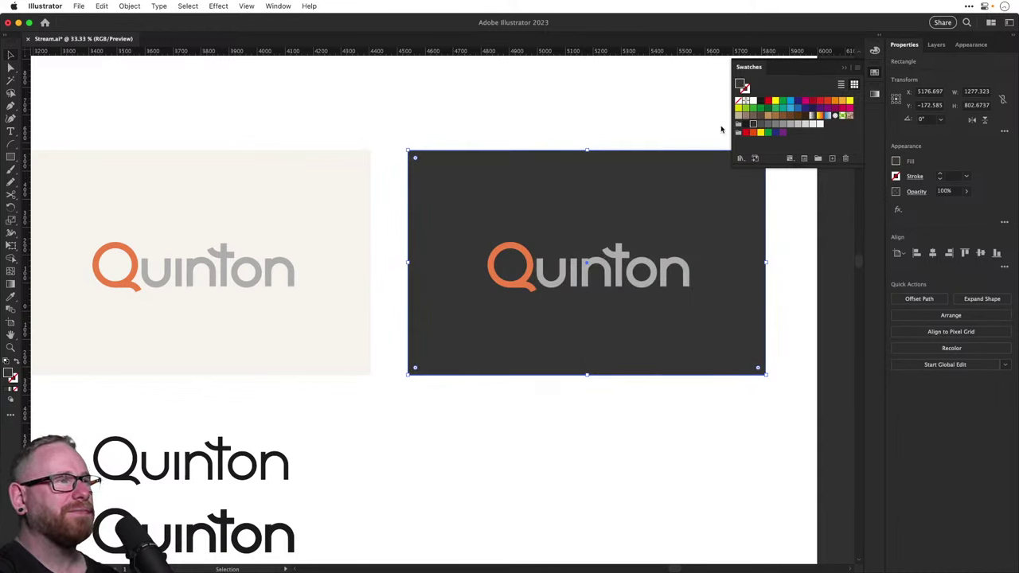
left_click_drag(619, 125, 525, 125)
left_click(549, 116)
Recolor the grey strokes of uinton on the dark background to near-white, including the u's separate left stem
key("z")
left_click_drag(522, 300, 534, 301)
scroll(534, 301, "up", 3)
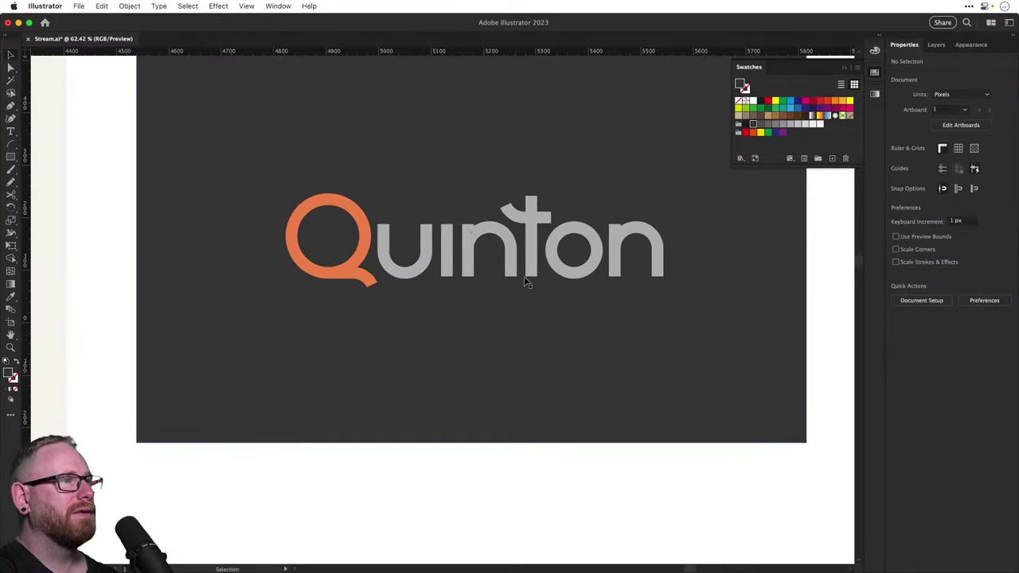
left_click_drag(719, 141, 719, 139)
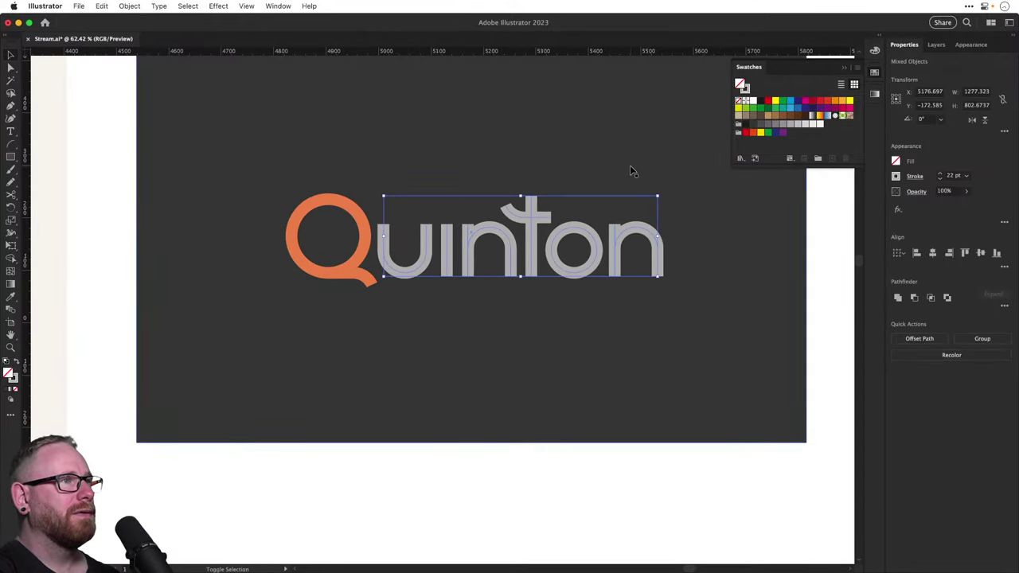
left_click(812, 125)
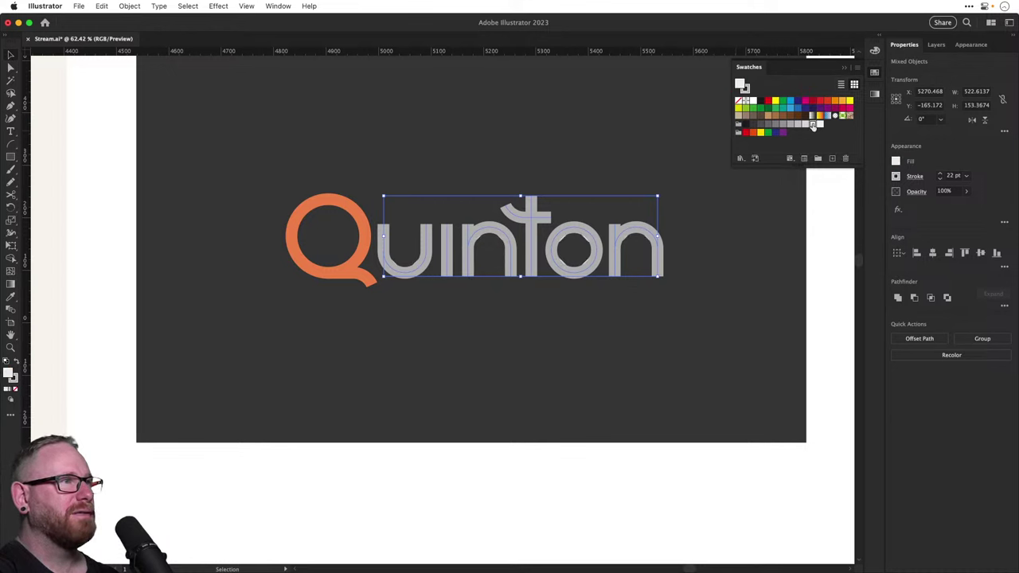
key("super+z")
key("x")
left_click(812, 125)
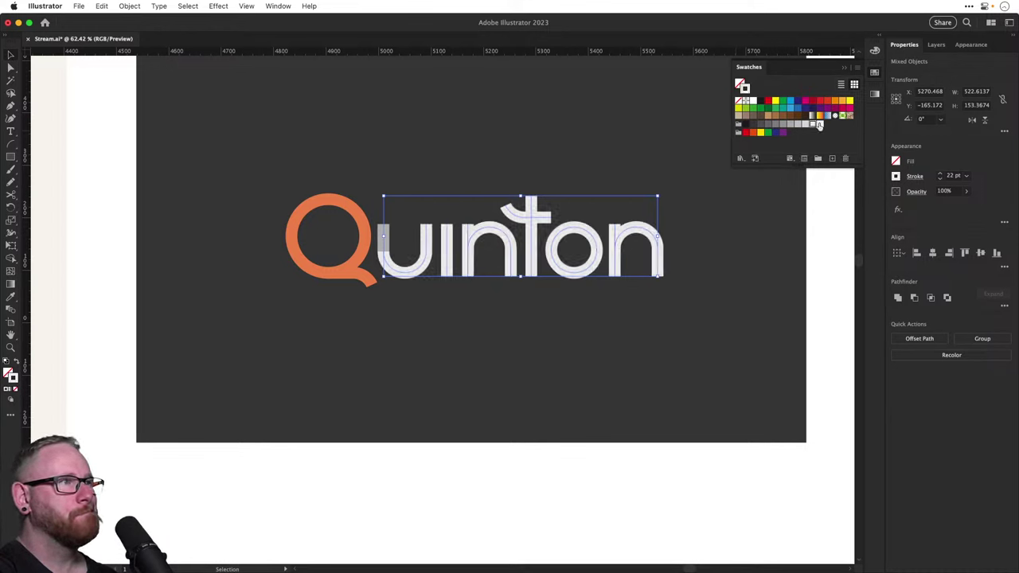
left_click(383, 237)
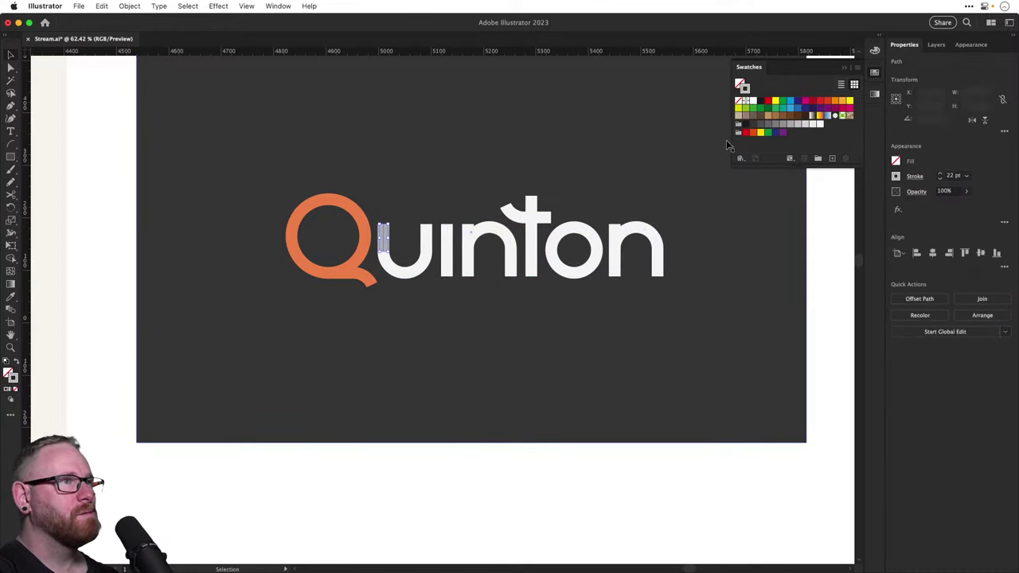
left_click(820, 125)
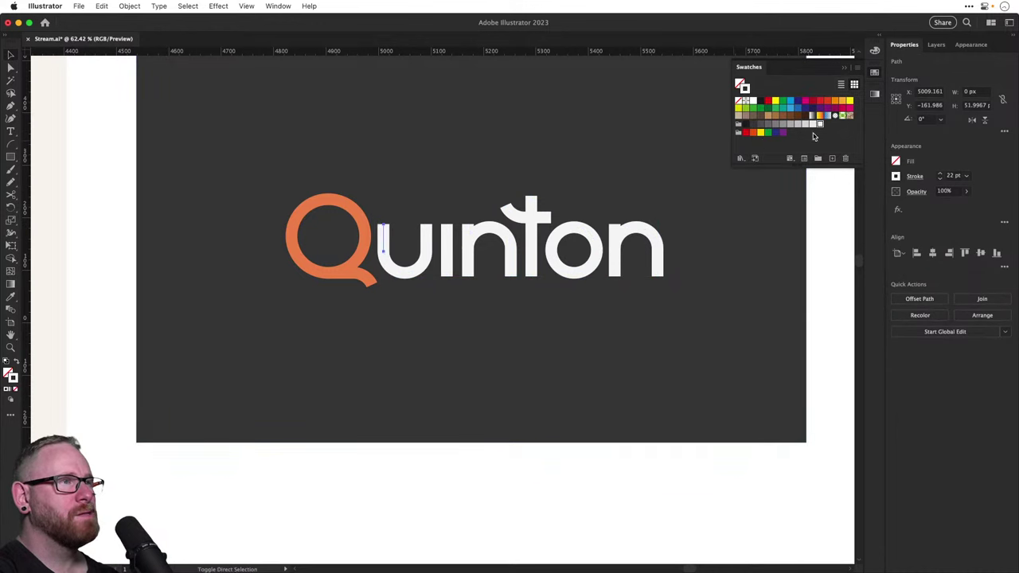
Group the orange bowl and tail of the Q on the dark charcoal background
left_click(461, 278)
left_click(359, 277)
left_click_drag(359, 277, 341, 273)
left_click_drag(370, 171, 373, 166)
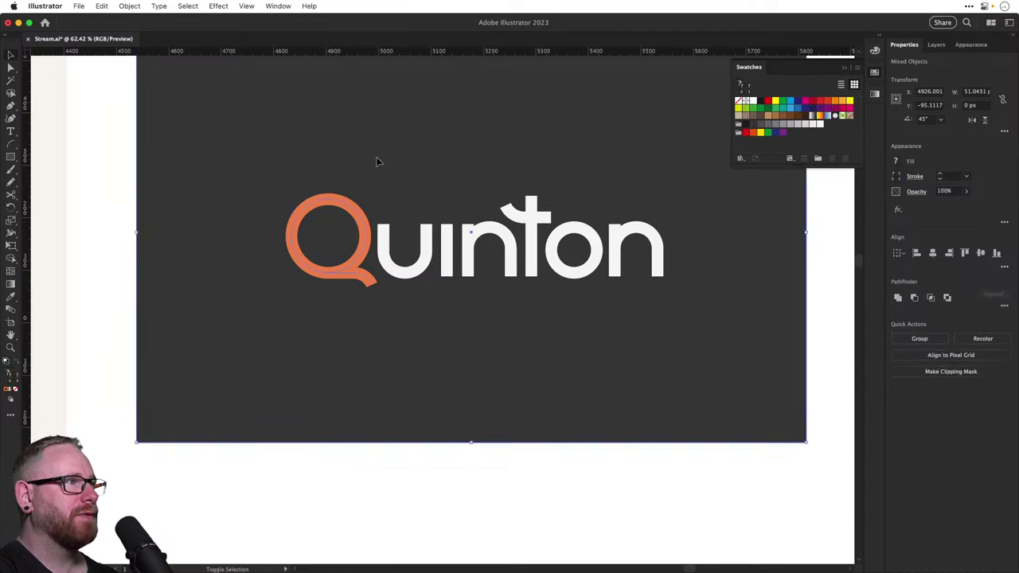
left_click(377, 160, "shift")
key("super+g")
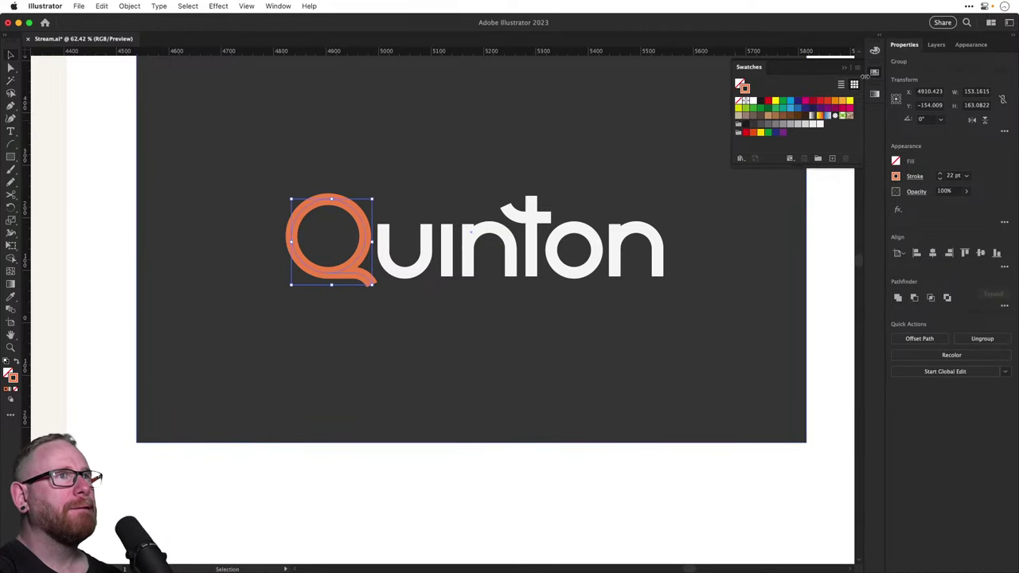
Brighten the grouped Q's stroke on the dark background to orange ff9233
left_click(874, 50)
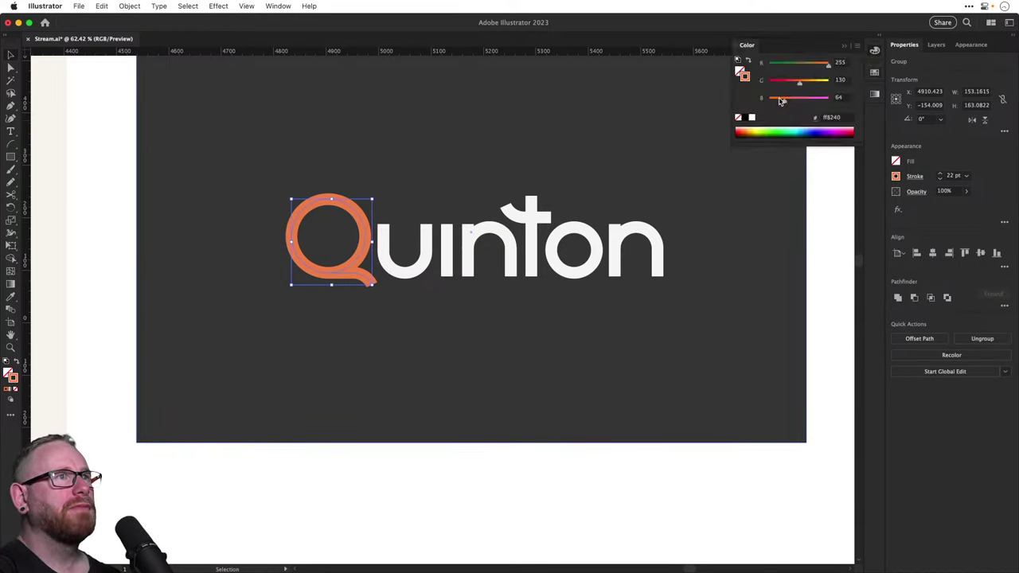
mouse_move(784, 101)
left_mouse_down()
mouse_move(774, 104)
mouse_move(802, 102)
mouse_move(781, 102)
mouse_move(802, 84)
left_mouse_up()
key("super+shift+a")
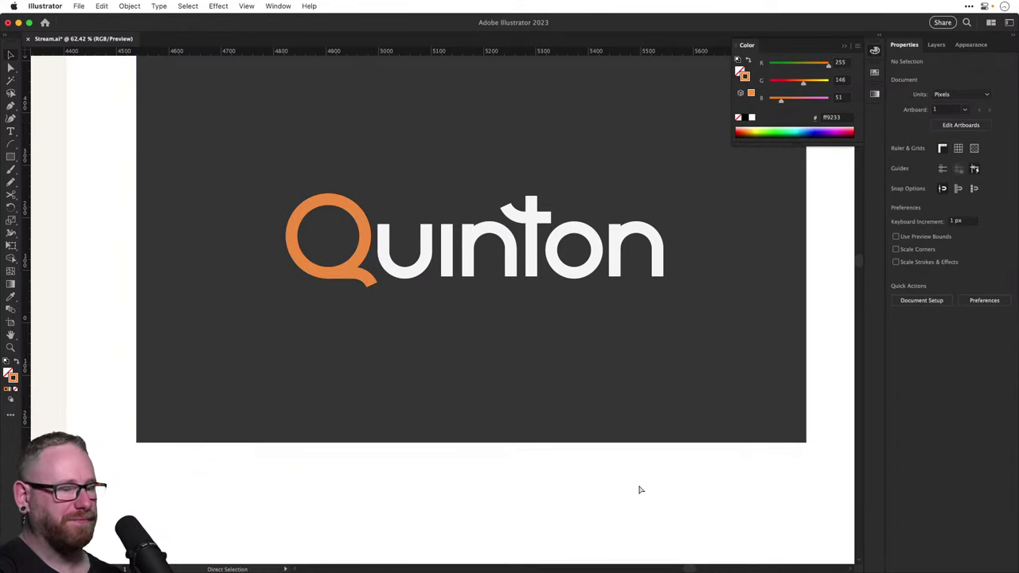
key("super+minus")
key("super+minus")
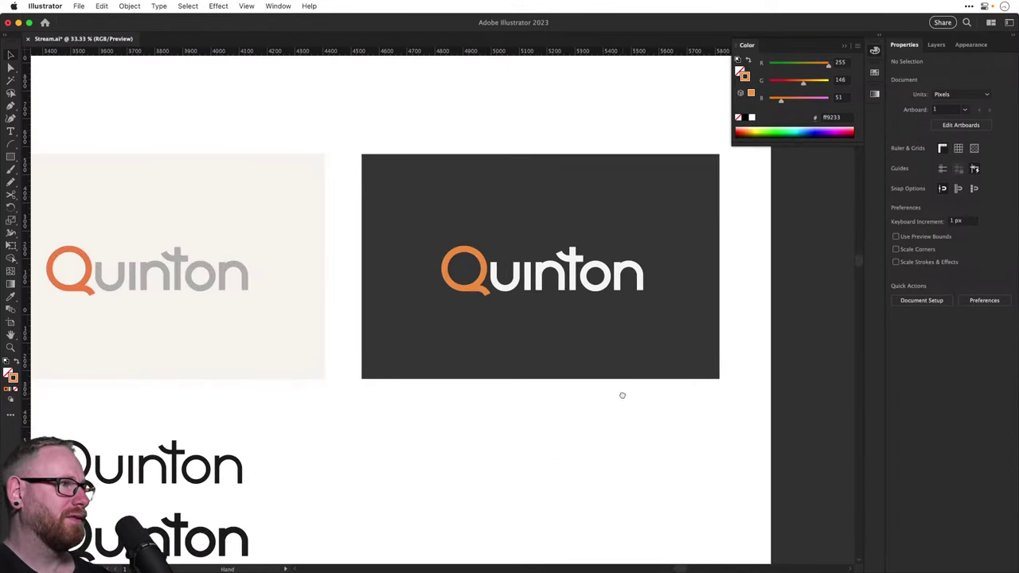
left_click_drag(537, 394, 622, 394)
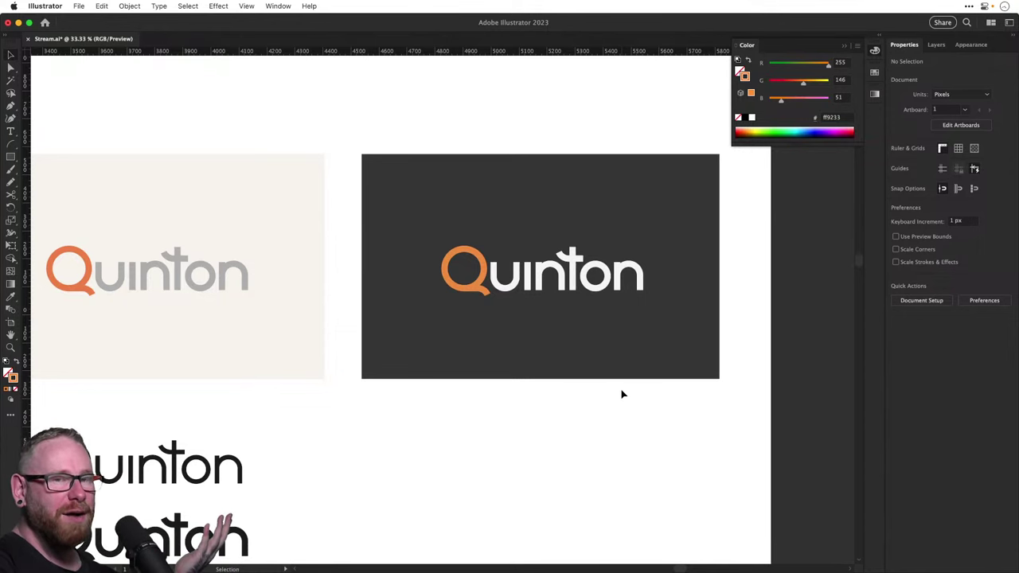
Draw a square about 311 px wide below the dark presentation, fill it with the Q's orange without a stroke, and round its corners
left_click(476, 292)
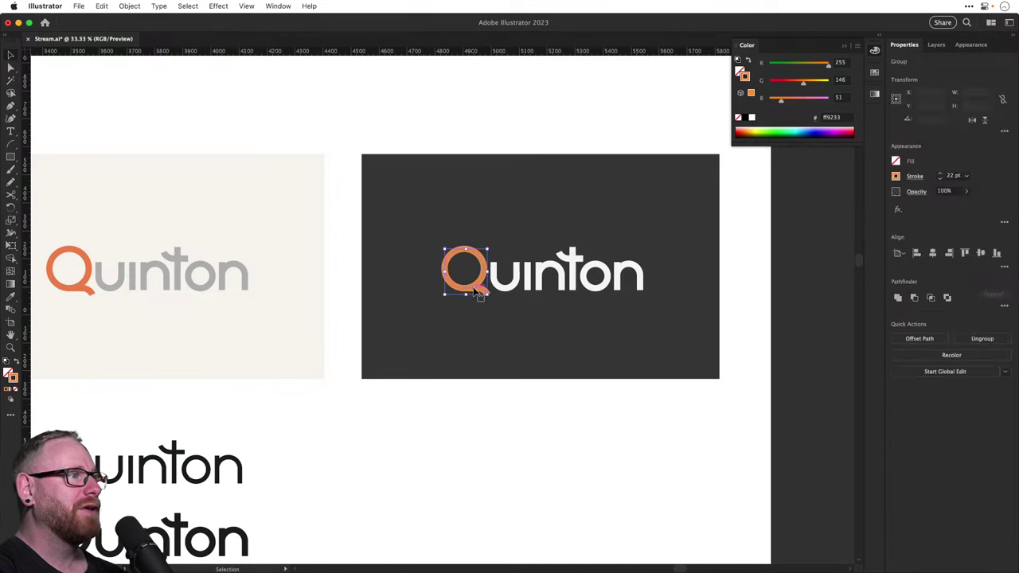
key("m")
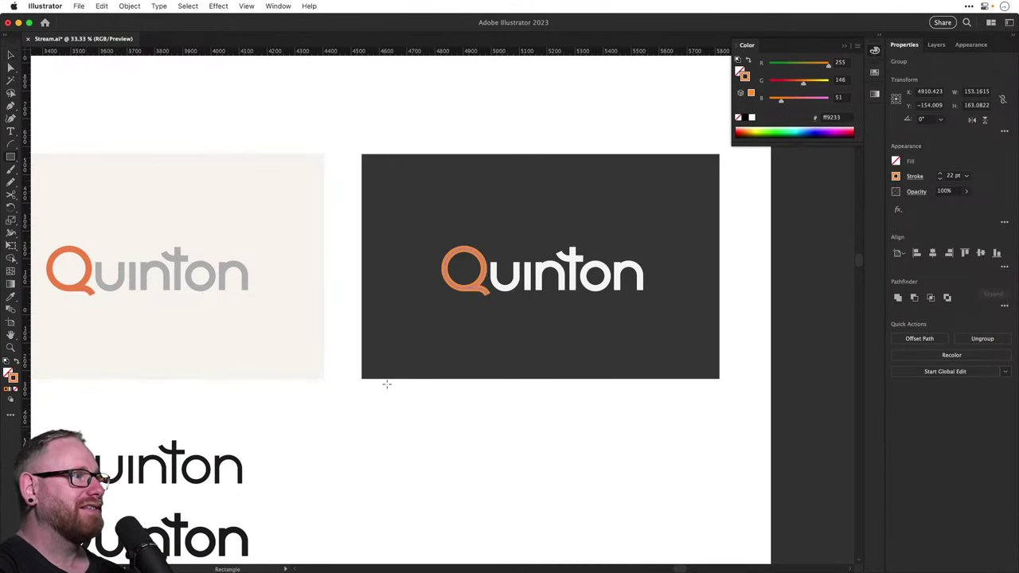
left_click_drag(414, 410, 505, 500)
key("v")
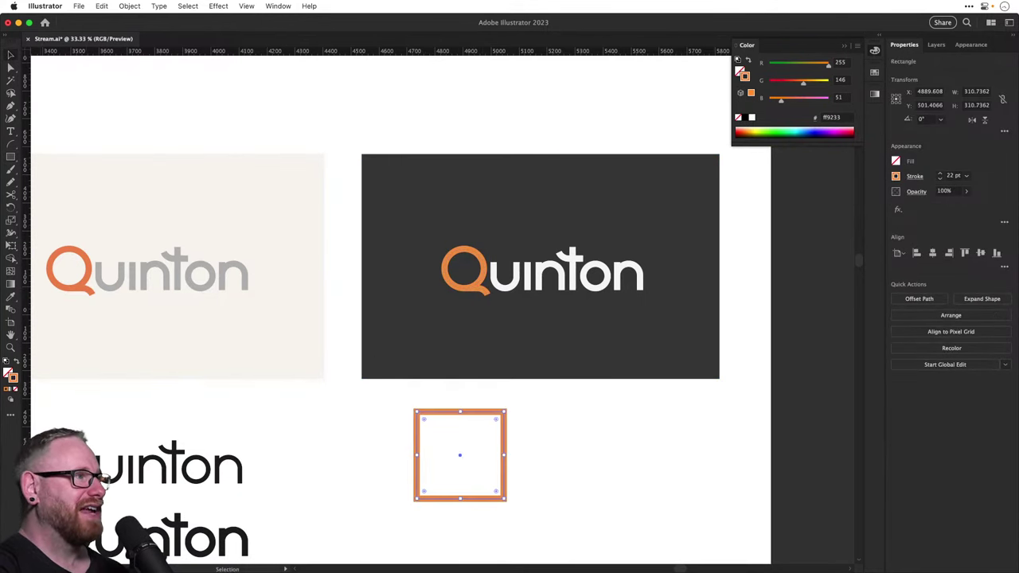
key("shift+x")
mouse_move(495, 420)
left_mouse_down()
mouse_move(471, 438)
mouse_move(476, 430)
left_mouse_up()
Copy the orange Q onto the rounded square, recolor its stroke white, and enlarge it to about 223 by 237 px
left_click(479, 287)
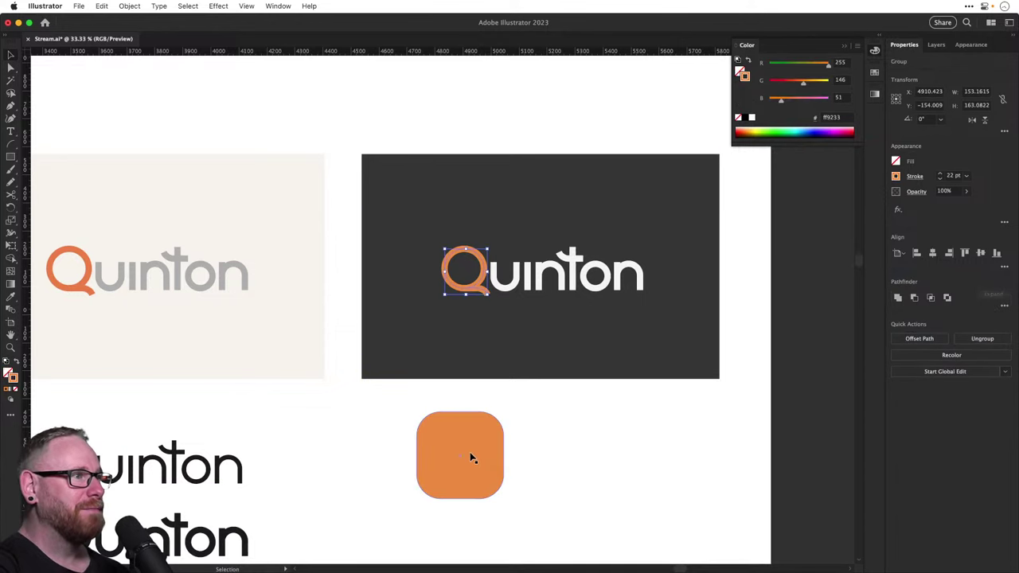
left_click_drag(476, 291, 462, 476)
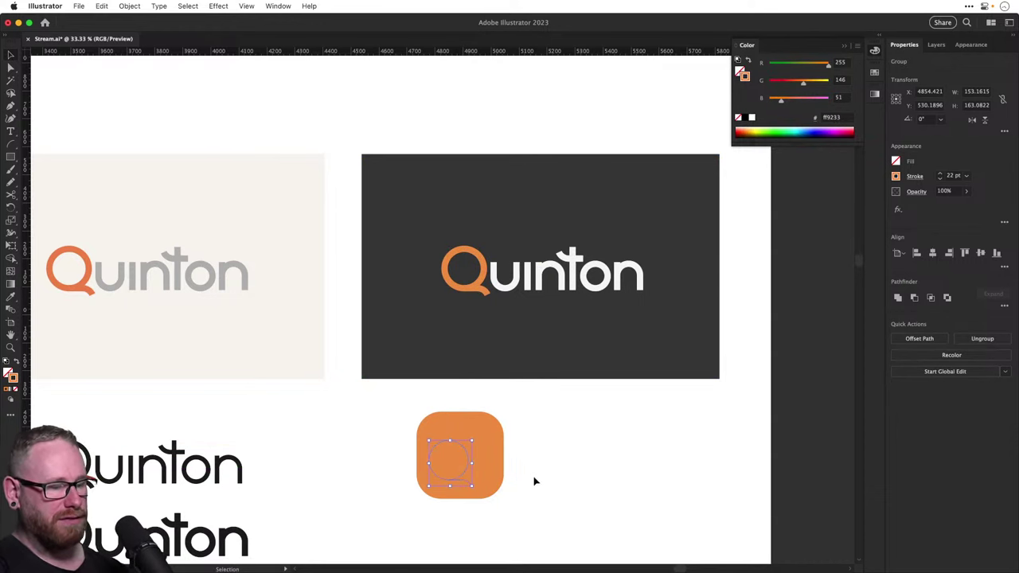
key("i")
left_click(600, 480, "shift")
key("v")
left_click(601, 479)
mouse_move(467, 471)
left_mouse_down()
mouse_move(476, 462)
mouse_move(498, 496)
mouse_move(537, 500)
left_mouse_up()
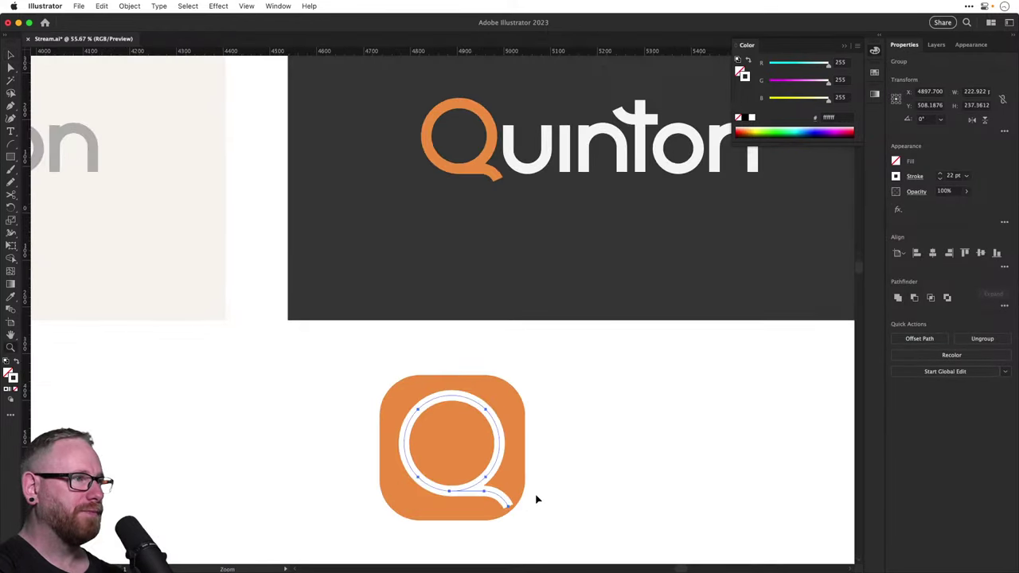
Nudge the white Q down within the orange icon so its tail reaches the square's rounded corner
left_click(536, 499)
left_click_drag(487, 477, 488, 488)
left_click(676, 457)
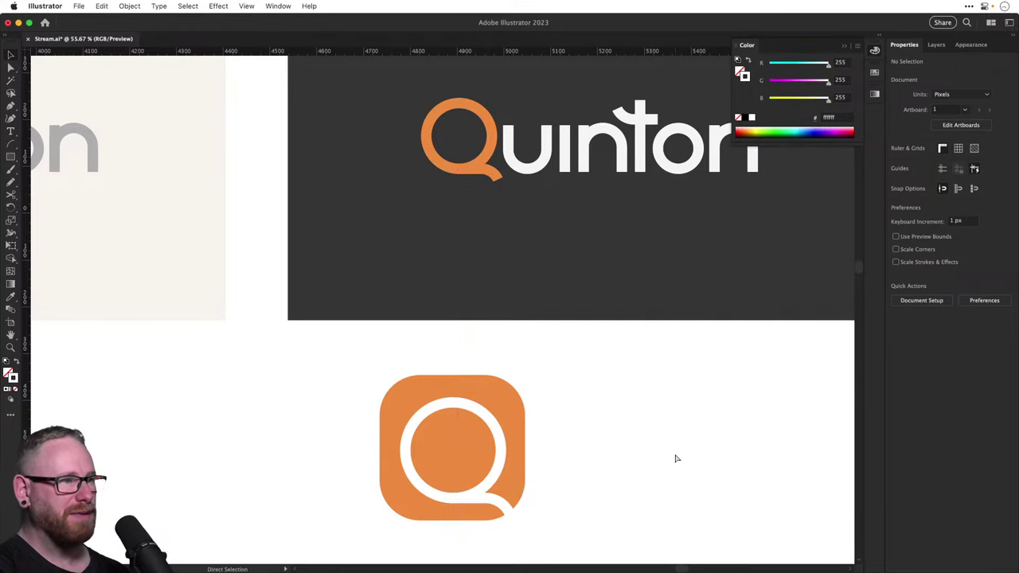
Shrink the orange rounded square behind the white Q to about 306 px wide
key("super+minus")
key("super+minus")
key("super+minus")
key("z")
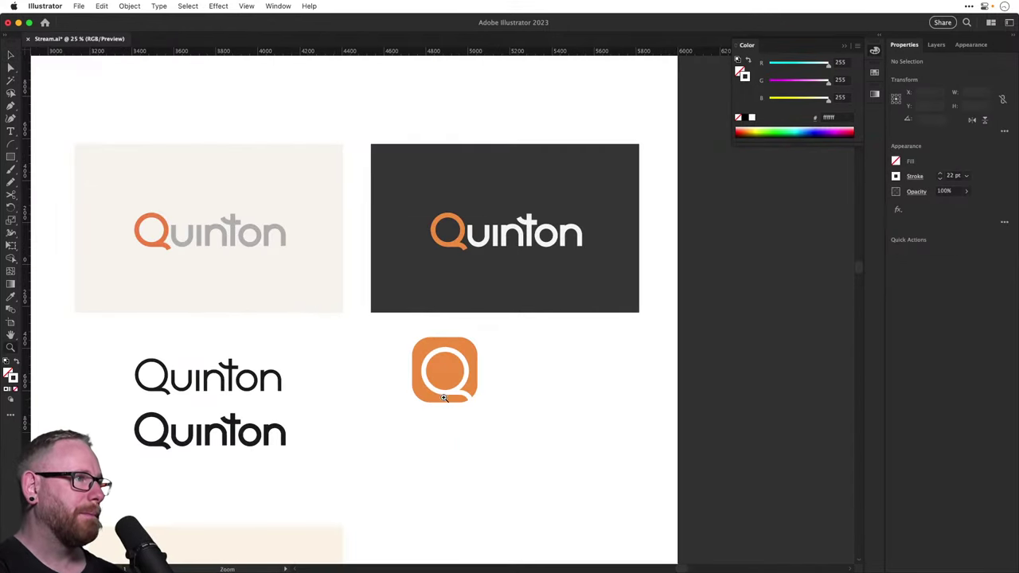
left_click_drag(442, 378, 467, 359)
key("v")
left_click(409, 318)
left_click_drag(388, 303, 390, 305)
key("super+shift+a")
Enlarge the white Q in the icon to about 230 px wide so its tail cuts through the square's corner
key("z")
left_click_drag(463, 344, 613, 466)
key("v")
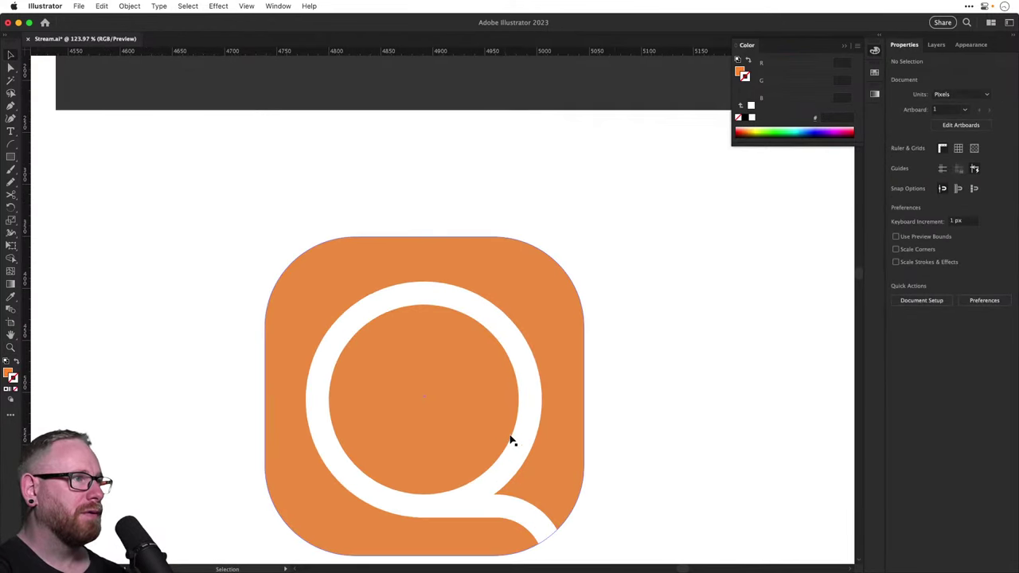
left_click_drag(521, 433, 553, 456)
scroll(562, 533, "down", 3)
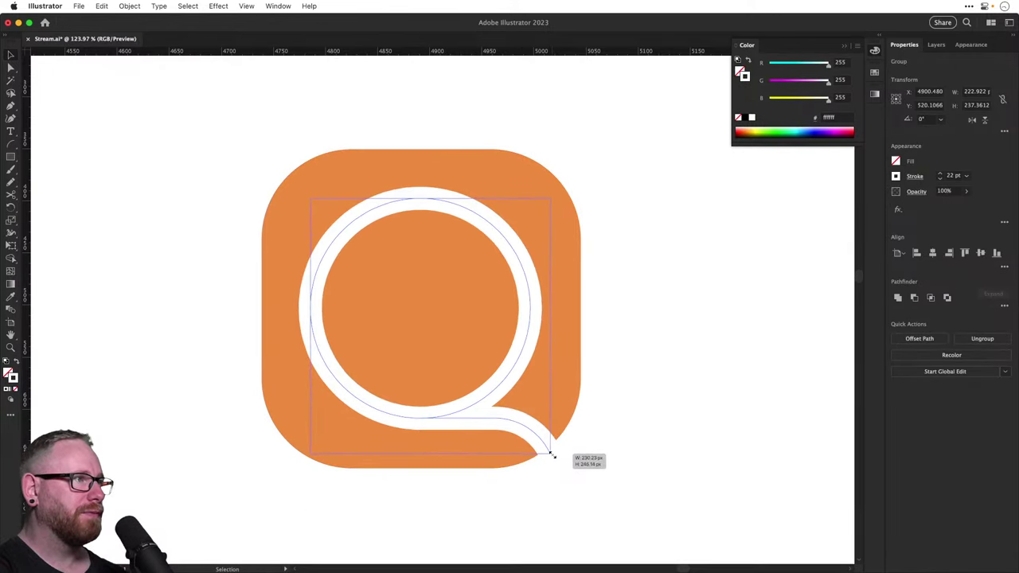
left_click_drag(552, 454, 552, 454)
Reduce the corner rounding of the icon's orange square slightly
left_click(304, 183)
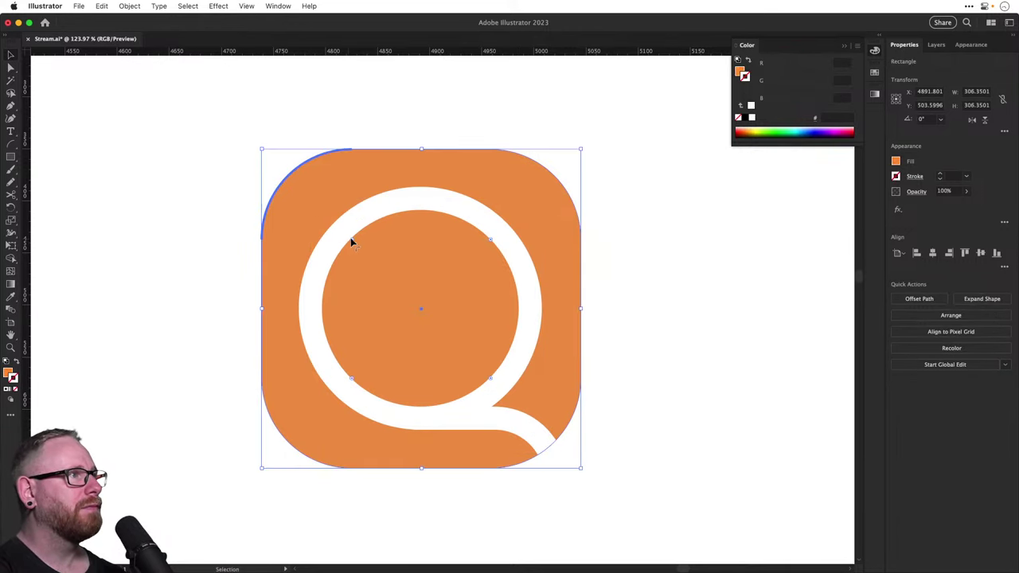
left_click_drag(350, 238, 337, 227)
left_click(704, 284)
key("super+1")
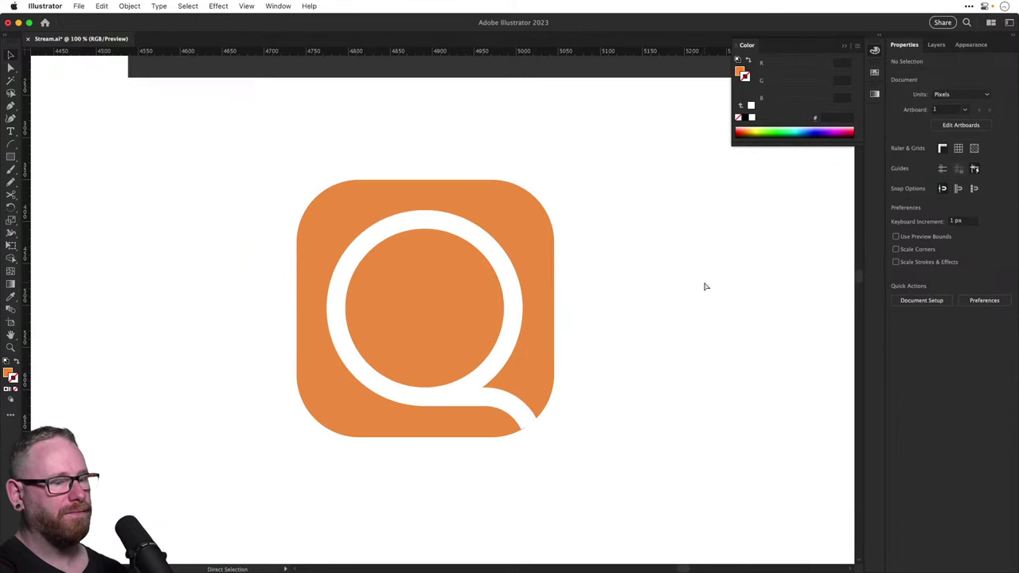
Move the complete orange Q icon down and closer to the dark presentation's left edge
key("super+minus")
key("super+minus")
key("super+minus")
key("super+minus")
key("super+minus")
key("v")
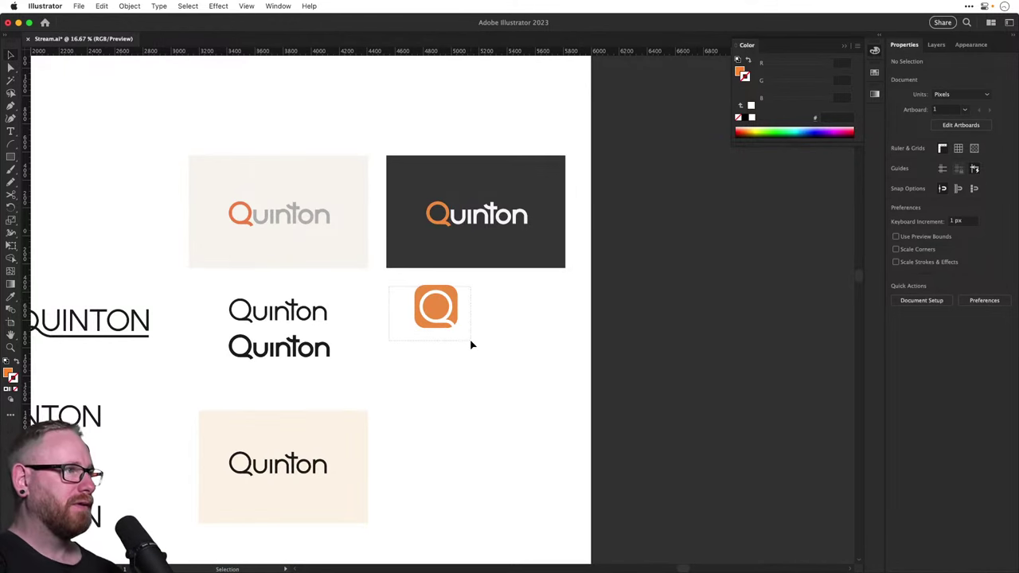
left_click(491, 326)
left_click_drag(471, 344, 491, 375)
key("z")
key("v")
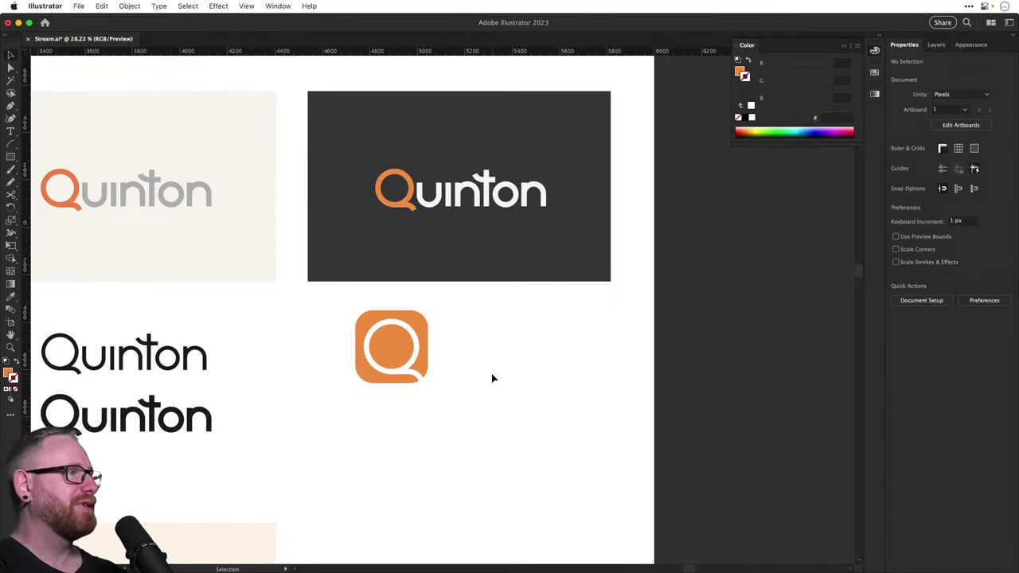
left_click_drag(321, 318, 386, 383)
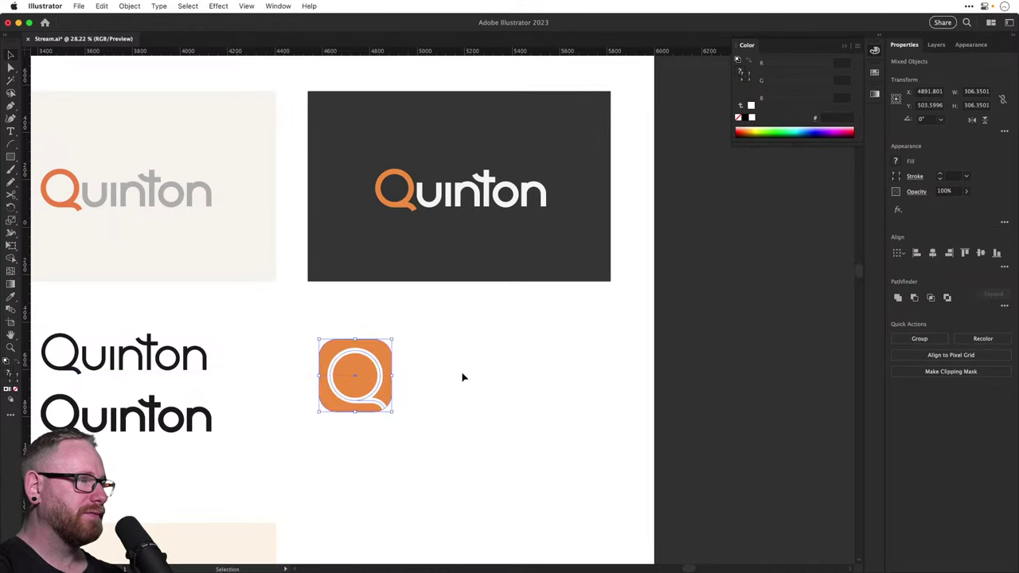
left_click(463, 378)
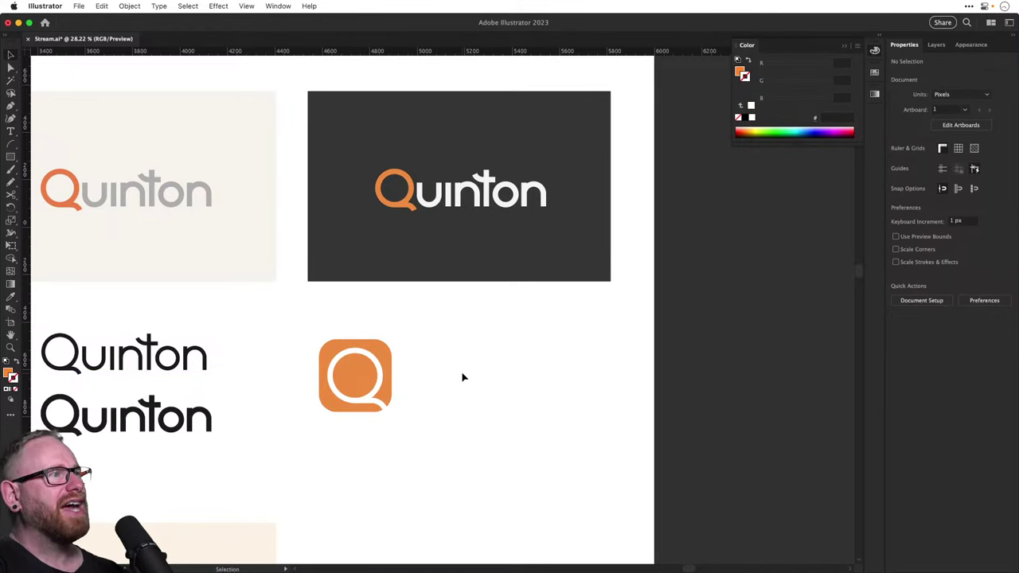
Duplicate the orange and near-white Quinton wordmark onto the blank white area above the dark presentation
left_click_drag(437, 263, 504, 407)
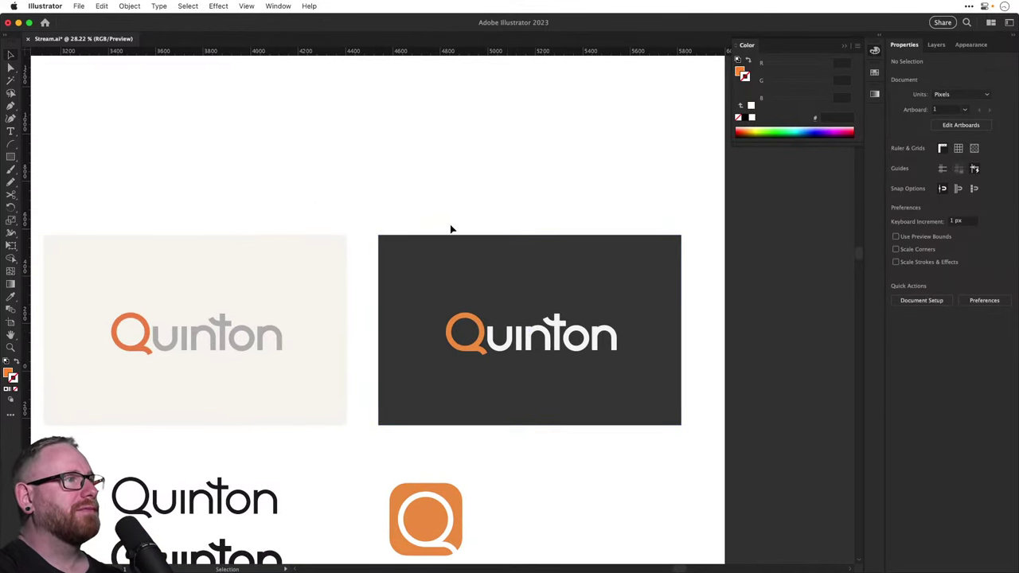
left_click_drag(434, 213, 505, 429)
left_click(630, 364, "shift")
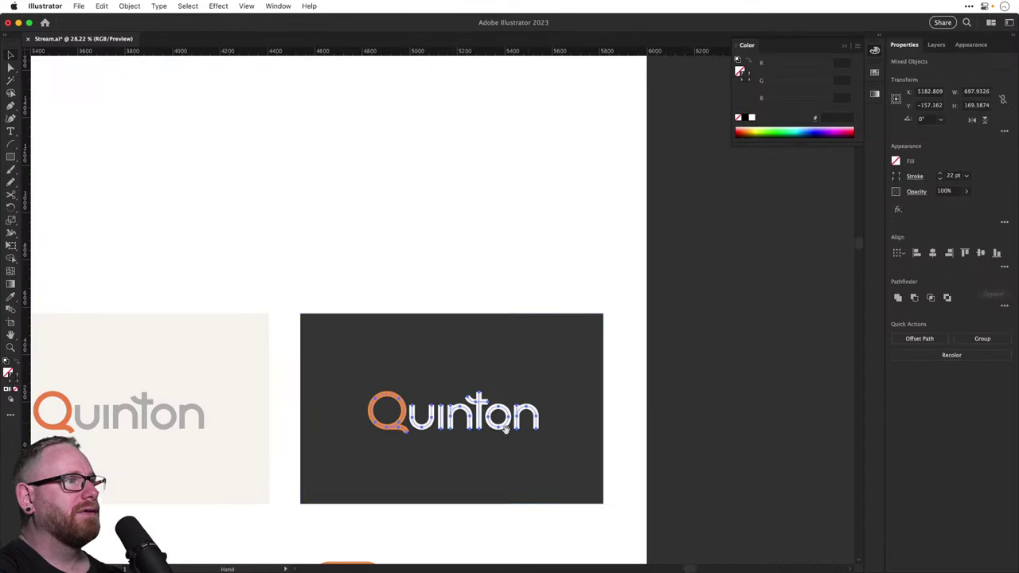
left_click_drag(450, 413, 444, 207)
key("a")
key("super+shift+a")
Recolor the uinton strokes of the duplicated wordmark with a mid-grey swatch after comparing several greys
left_click_drag(406, 169, 737, 303)
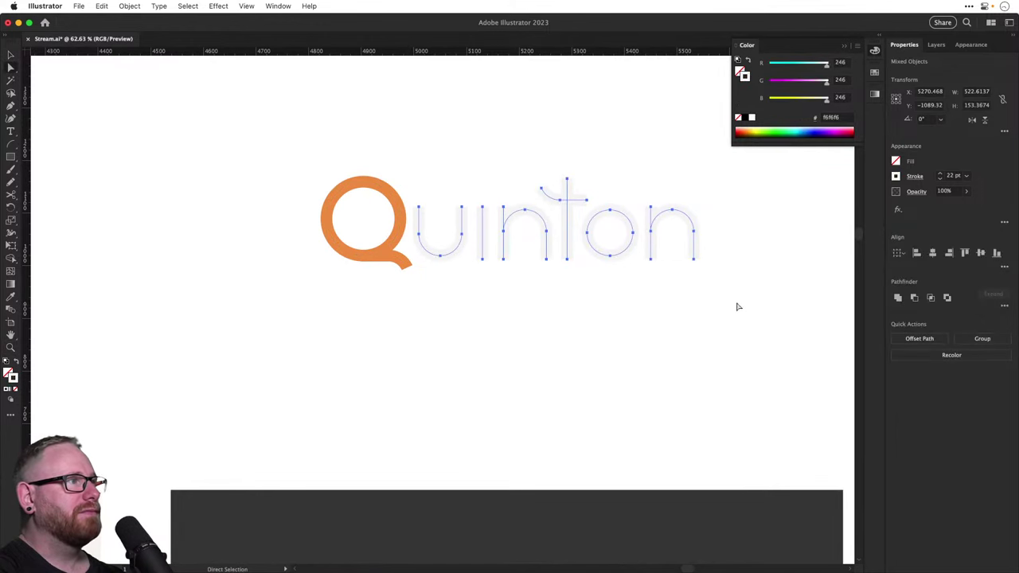
left_click(873, 74)
left_click(776, 125)
left_click(783, 125)
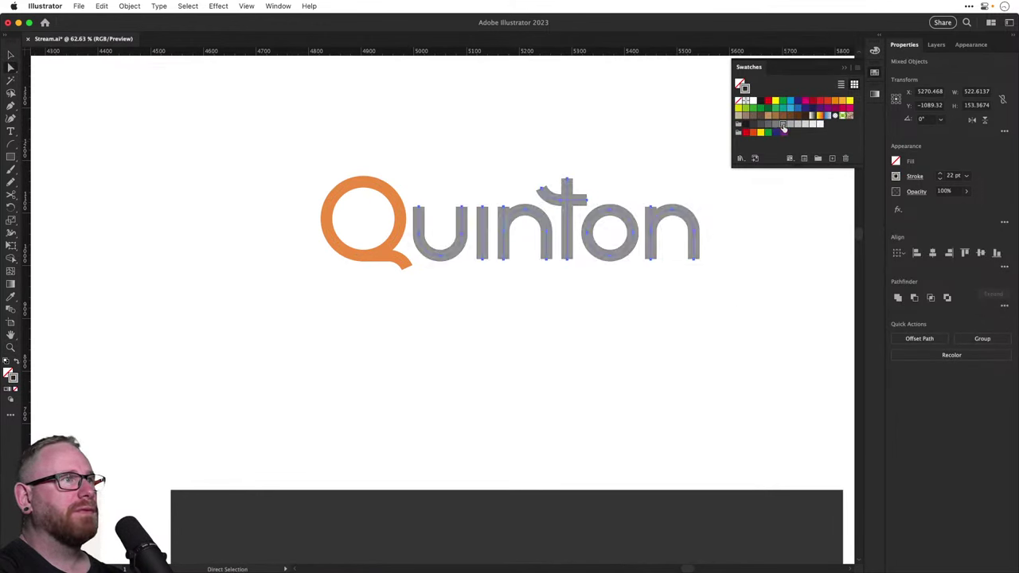
left_click(769, 125)
left_click(798, 125)
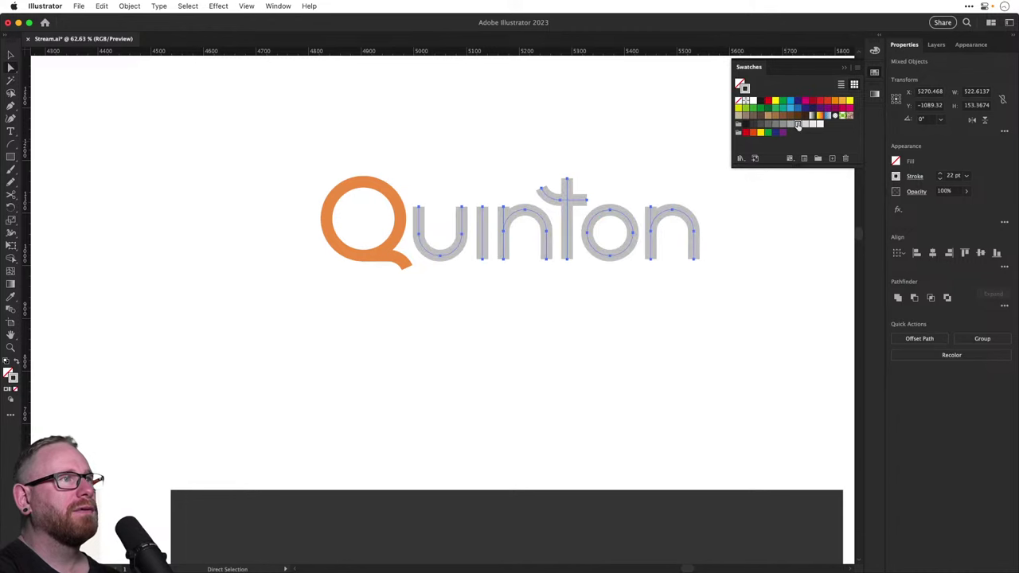
left_click(791, 124)
left_click_drag(559, 159, 483, 225)
left_click(507, 168)
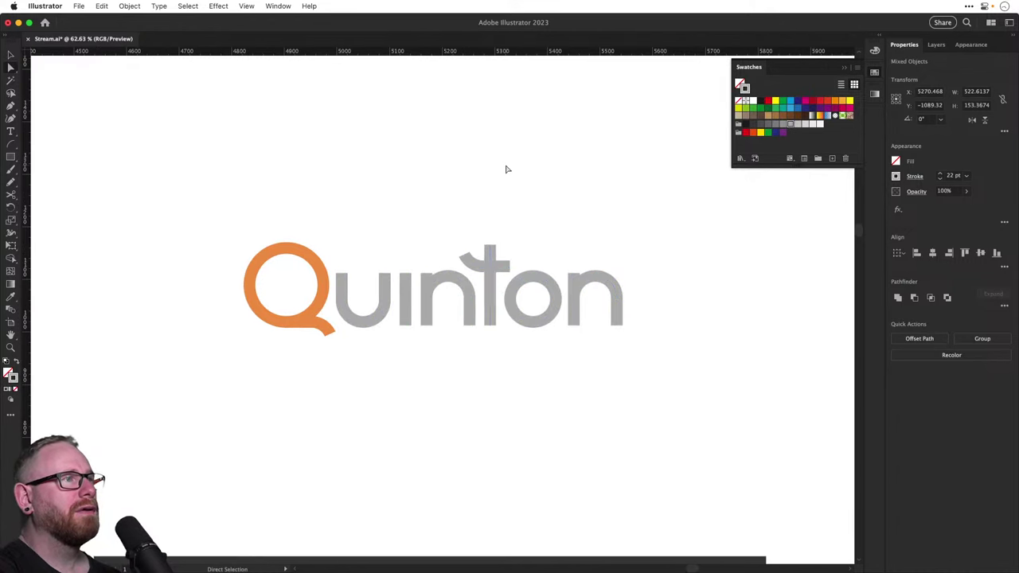
Recolor the t's curved crossbar in the duplicated wordmark with the orange sampled from the Q
left_click(510, 266)
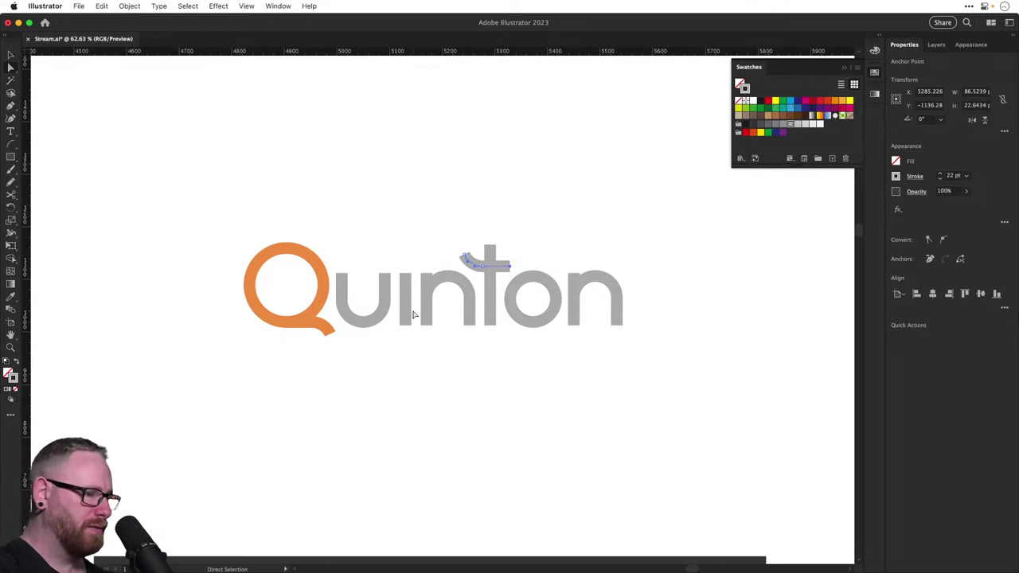
key("i")
left_click(325, 270)
key("v")
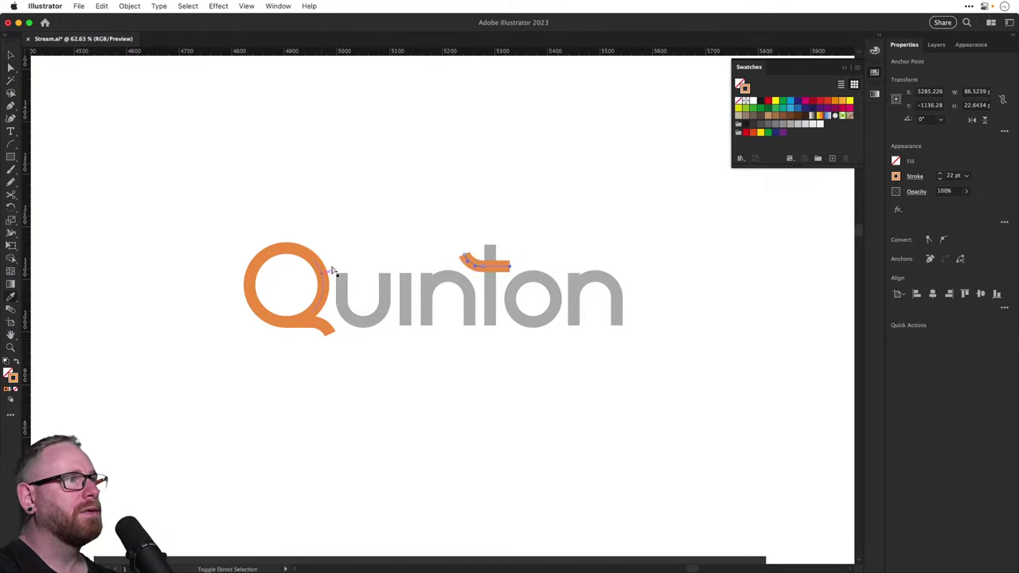
left_click(428, 178)
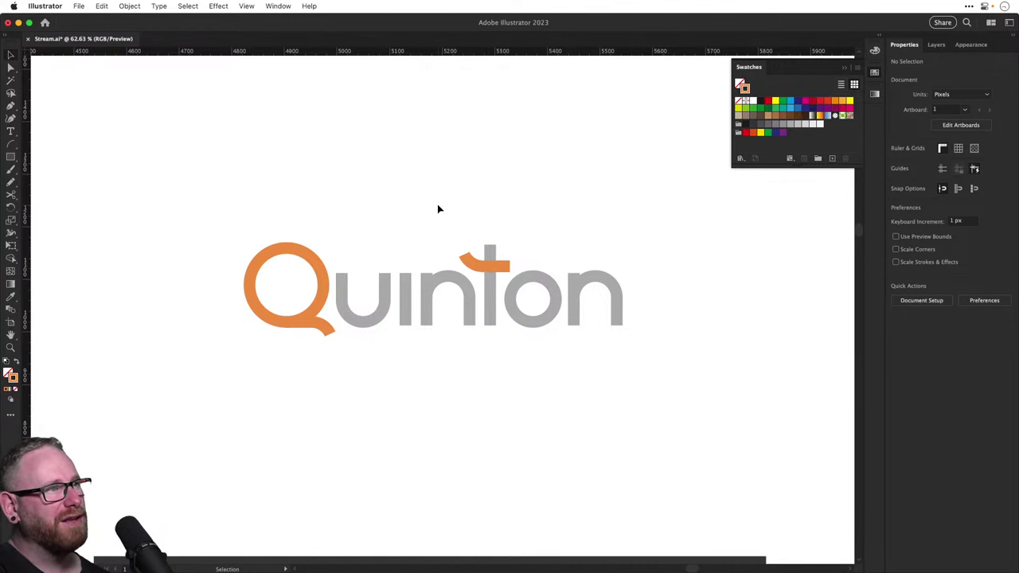
Recolor the duplicated wordmark's entire Q with the u's grey stroke and no fill
left_click_drag(257, 226, 326, 379)
key("i")
left_click(386, 300)
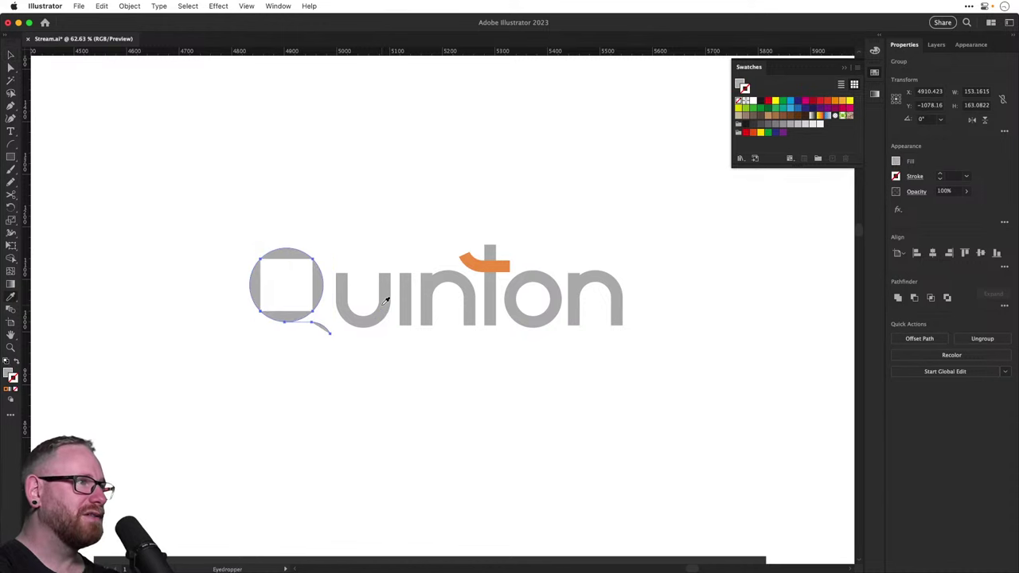
key("v")
left_click(380, 227)
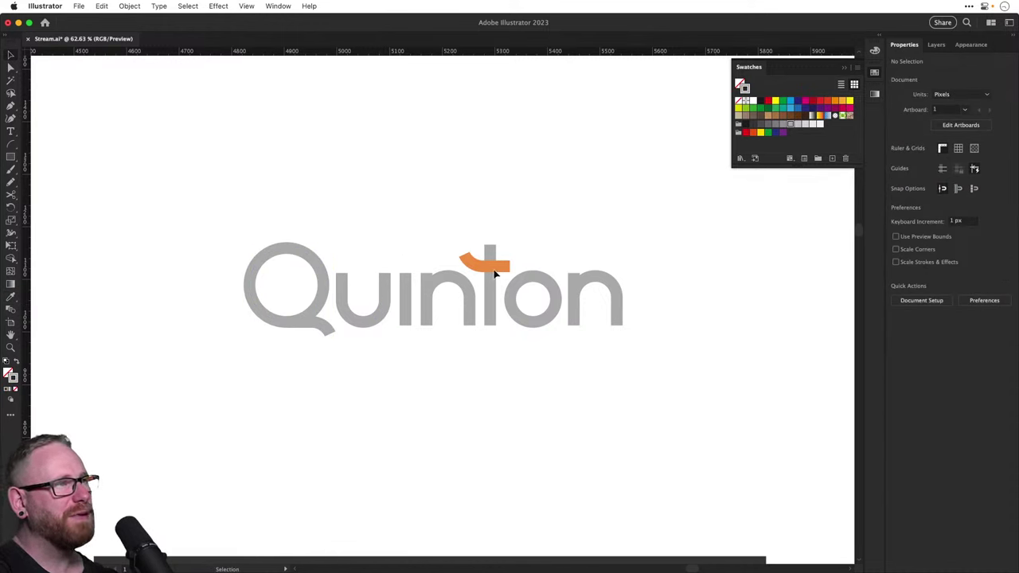
Recolor only the Q's curved tail with the orange stroke sampled from the t's crossbar
key("a")
left_click(328, 327)
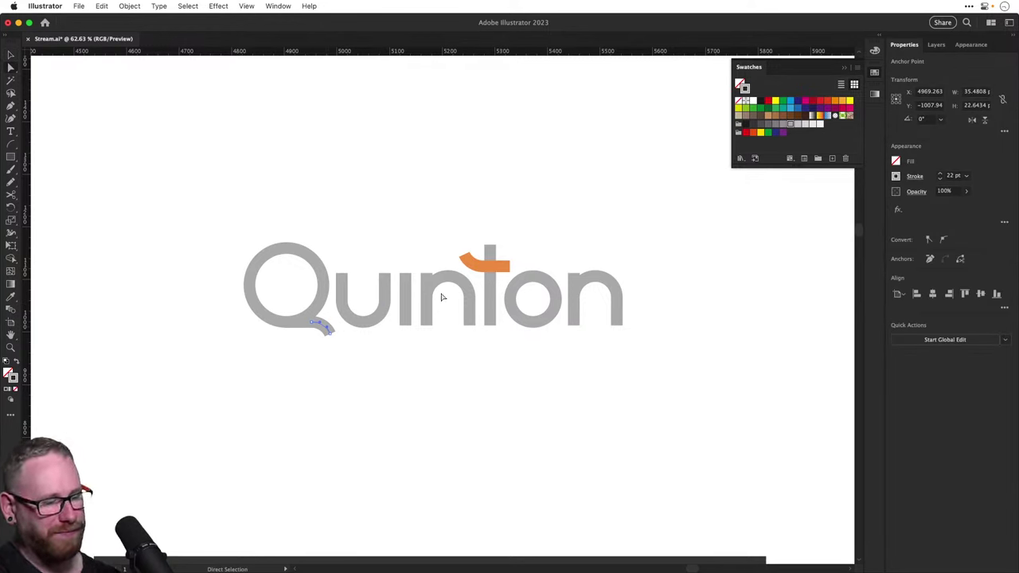
key("i")
left_click(488, 262)
key("a")
left_click(306, 331)
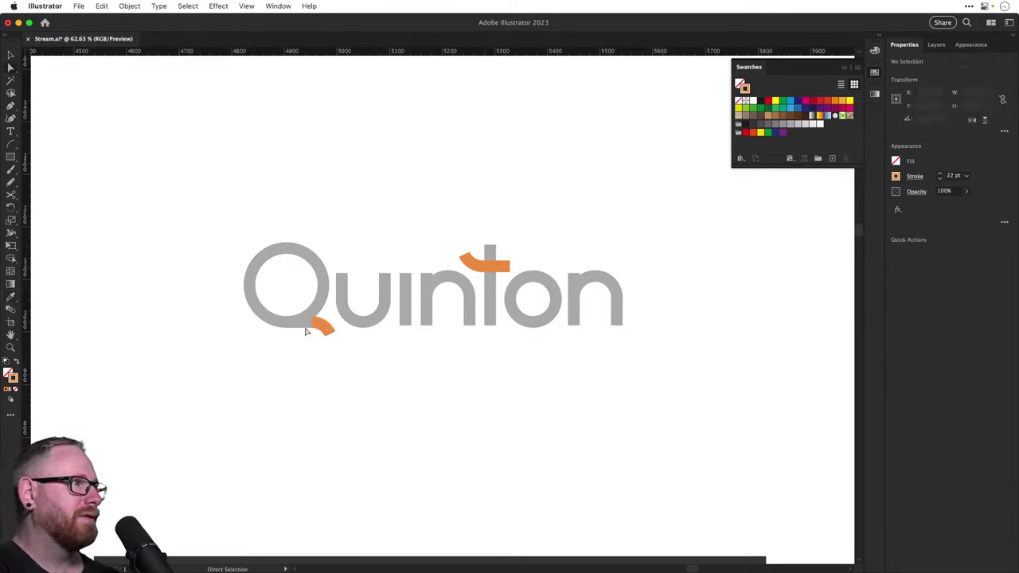
Recolor the straight stroke joining the Q's ring to its tail with the orange sampled from the tail
left_click(299, 325)
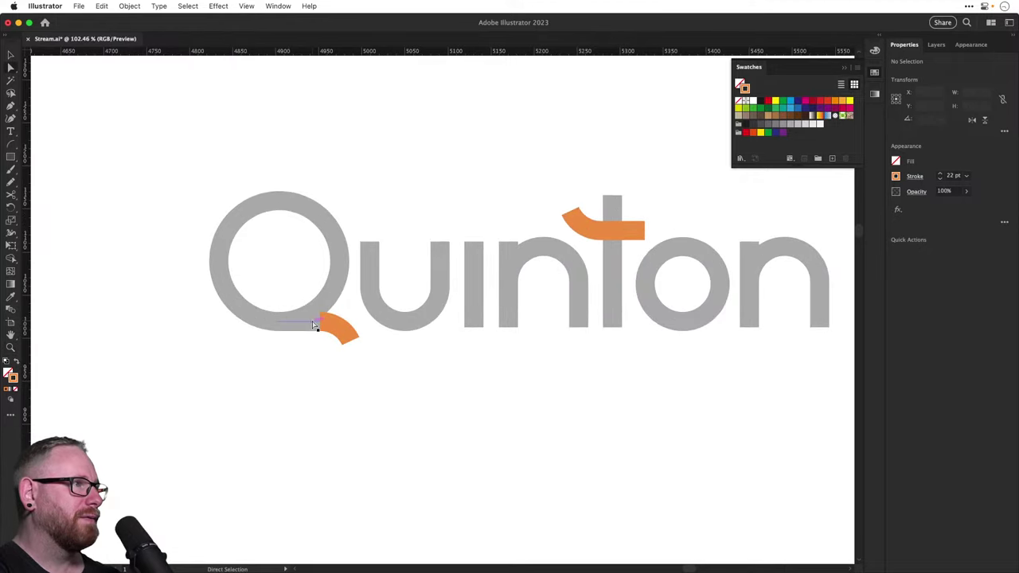
left_click(319, 322)
key("i")
left_click(336, 325)
key("super+shift+a")
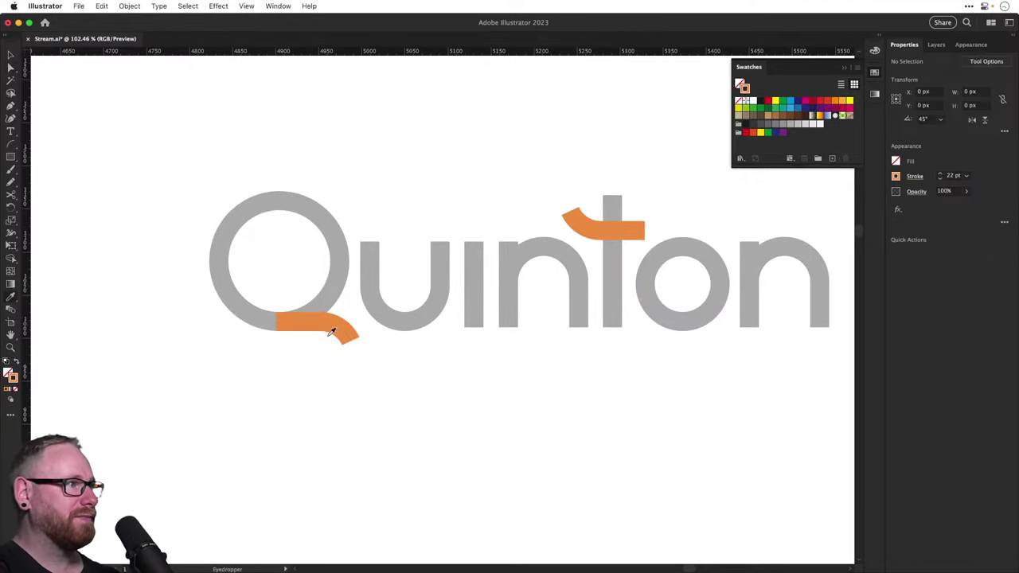
Try sending the Q's orange tail and its straight connecting stroke behind the grey ring, and undo the reordering
key("v")
left_click(331, 326)
left_click(318, 325, "shift")
key("super+shift+a")
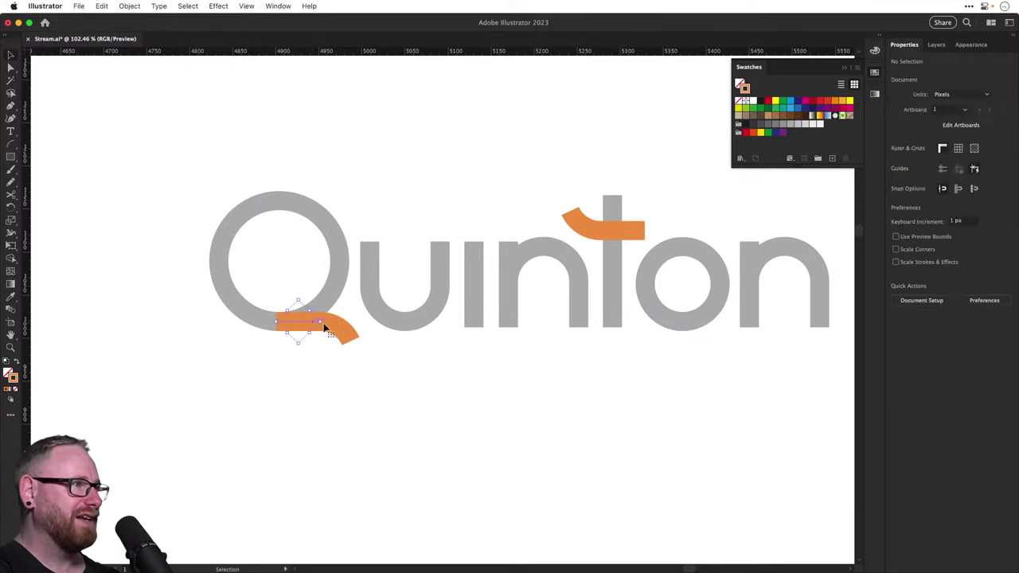
left_click(323, 326)
left_click(344, 332, "shift")
key("super+shift+[")
key("super+shift+a")
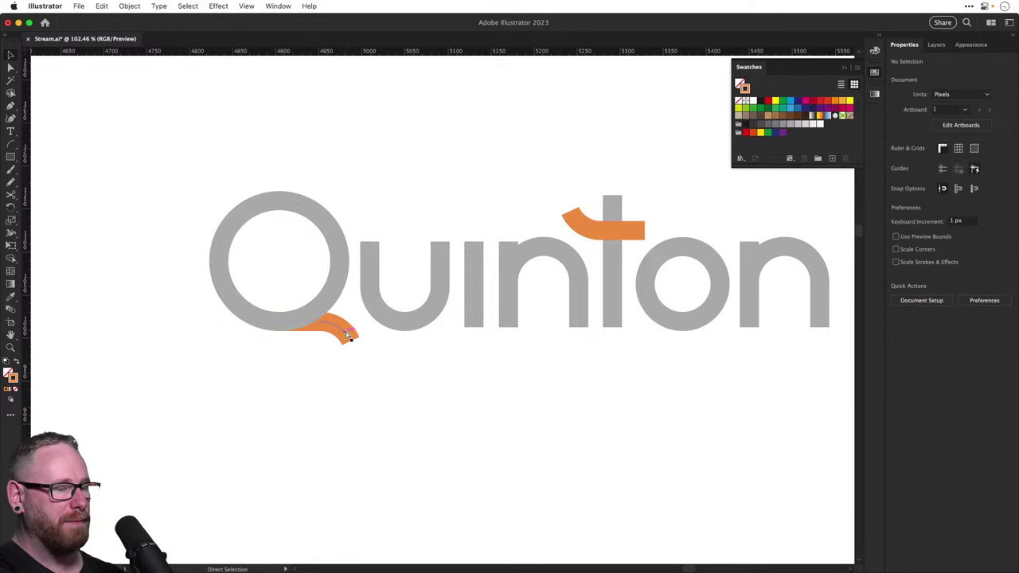
key("super+minus")
key("super+minus")
key("v")
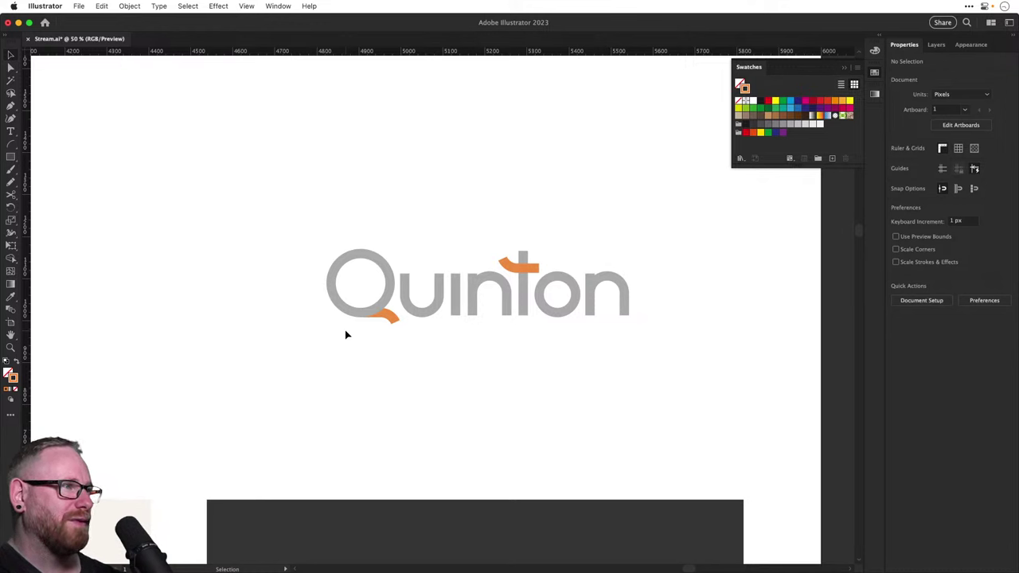
key("super+z")
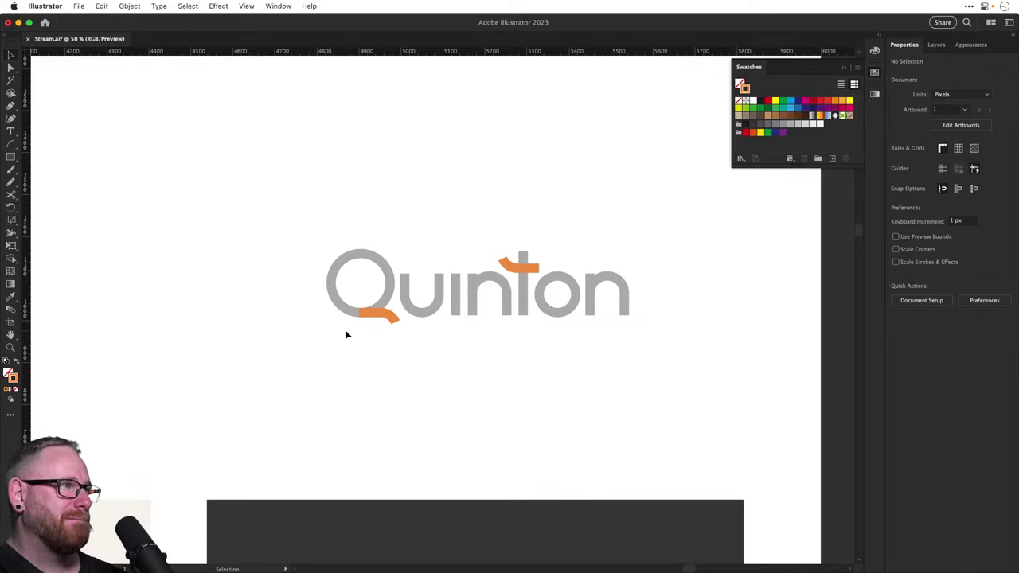
Rotate the Q's grey ring so that a segment break lines up with the start of the orange tail
key("a")
scroll(339, 305, "up", 5)
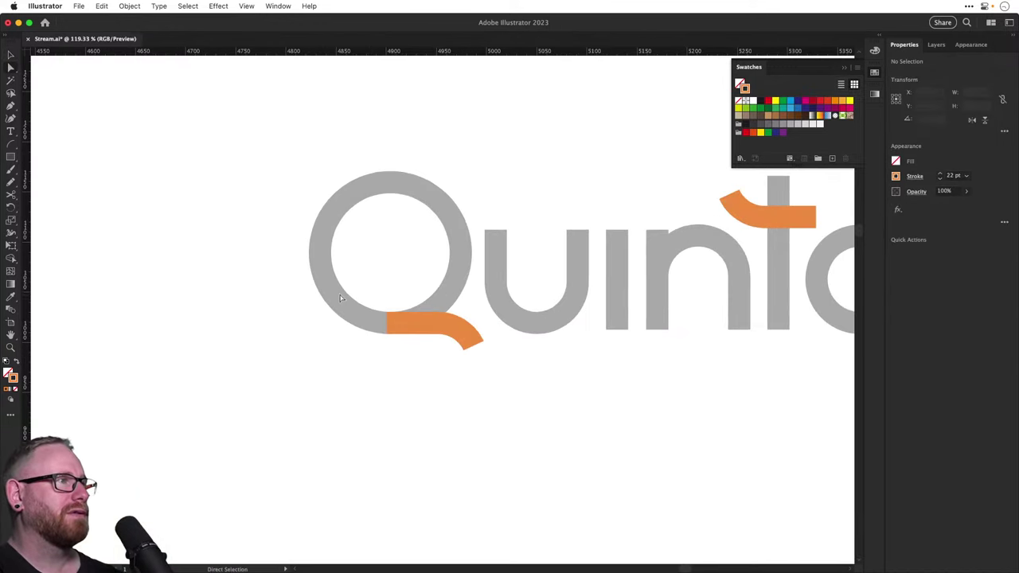
left_click(340, 298)
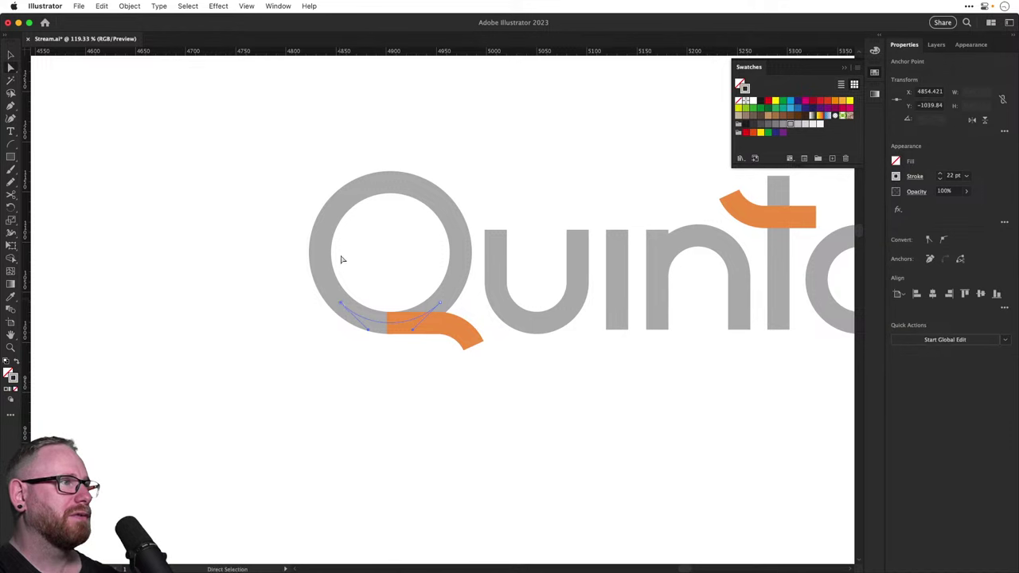
key("v")
left_click_drag(284, 174, 461, 305)
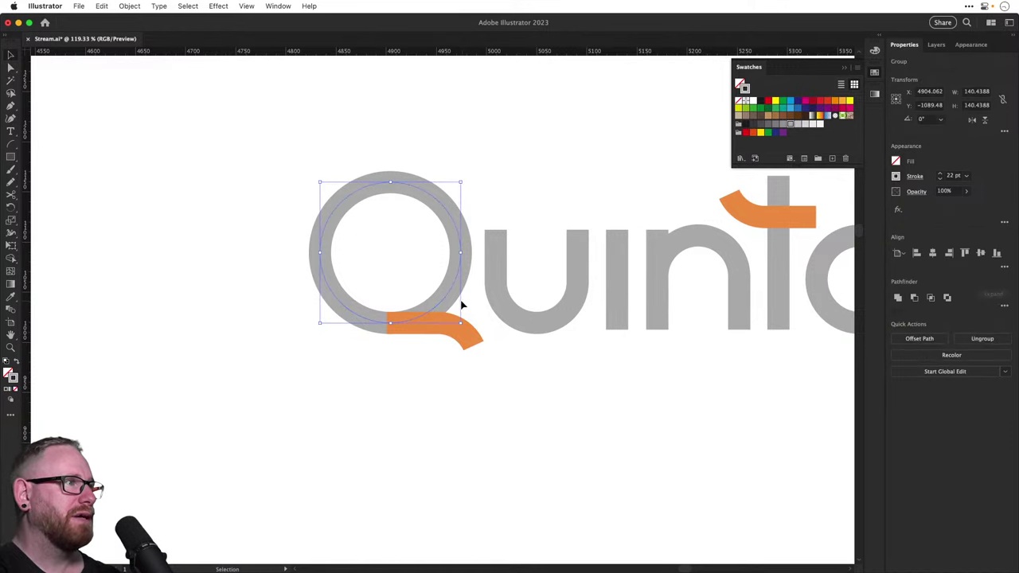
key("a")
left_click(455, 356)
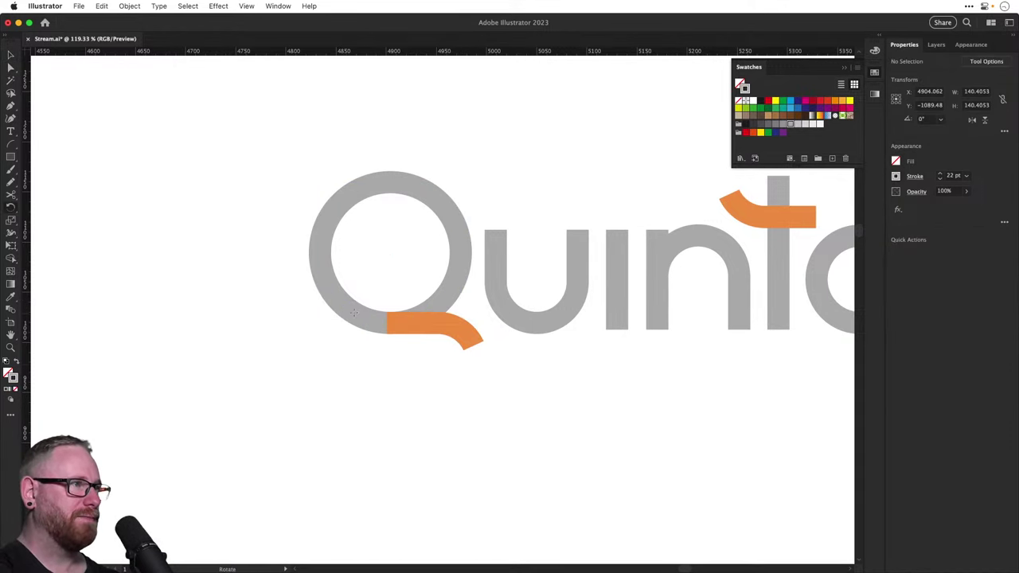
Recolor the lower-left quarter of the Q's ring with the orange sampled from its tail
left_click(351, 316)
key("i")
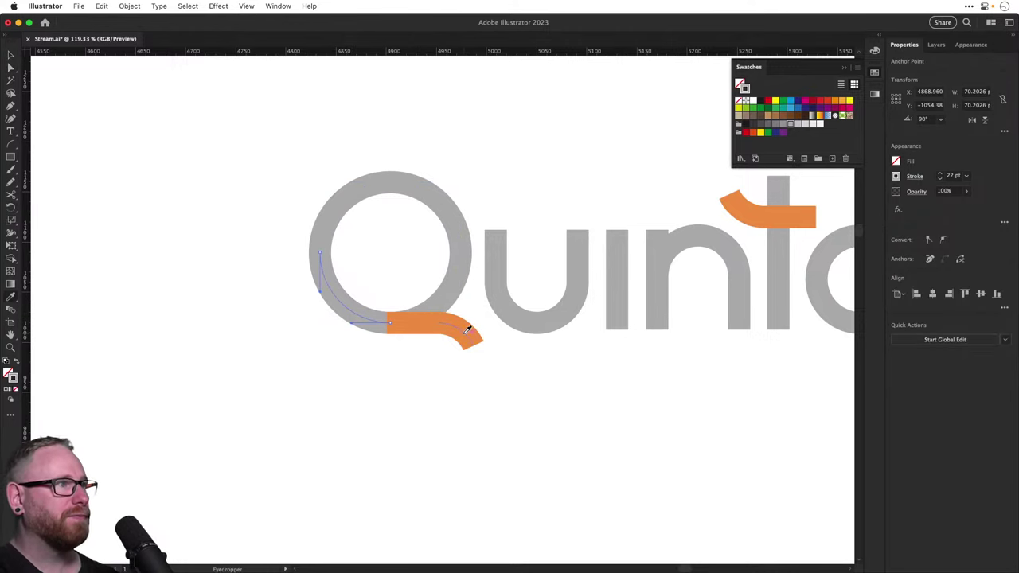
left_click(469, 329)
left_click(573, 443, "super")
key("super+minus")
key("super+minus")
key("super+minus")
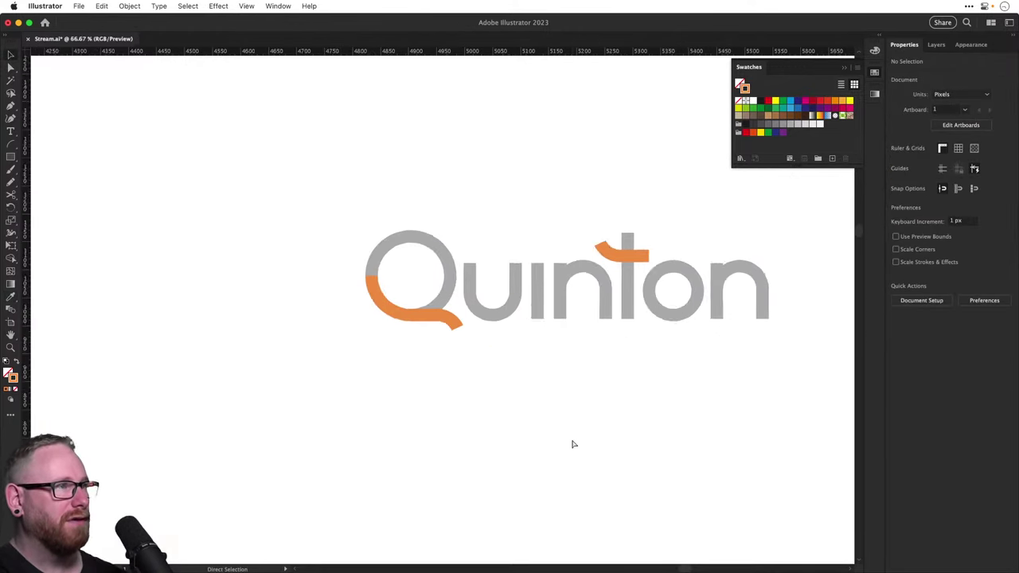
Try the tail's orange on the upper-left quarter of the Q's ring too, and undo that recolor
key("v")
left_click_drag(551, 432, 468, 426)
key("a")
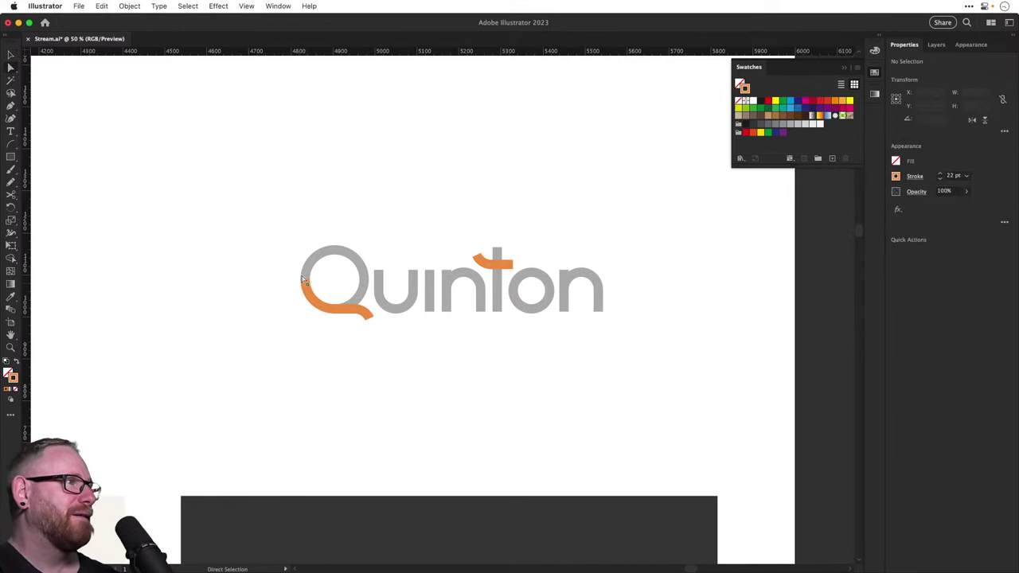
left_click(311, 269)
key("i")
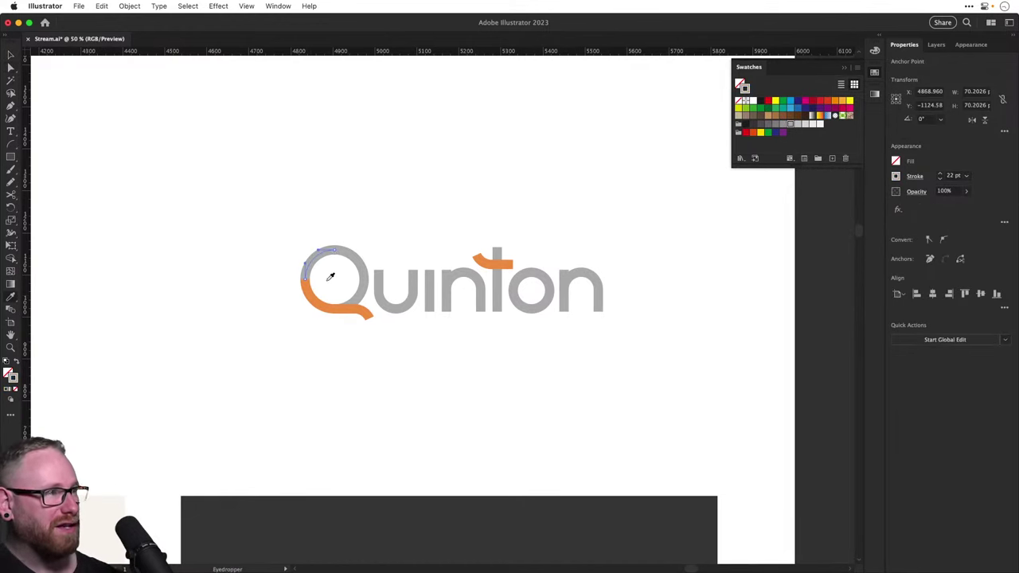
left_click(311, 291)
key("super+shift+a")
key("a")
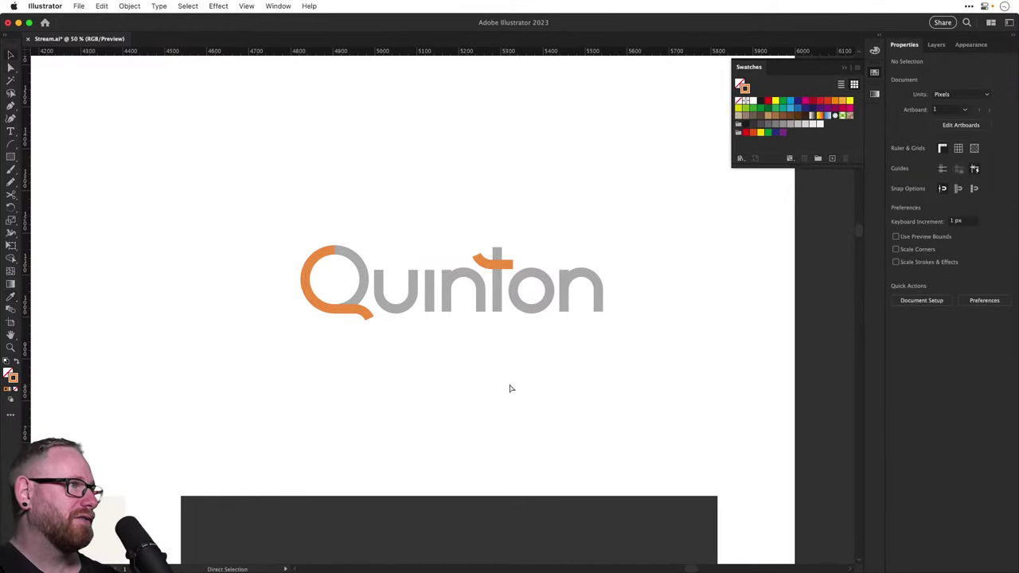
key("super+z")
key("super+shift+a")
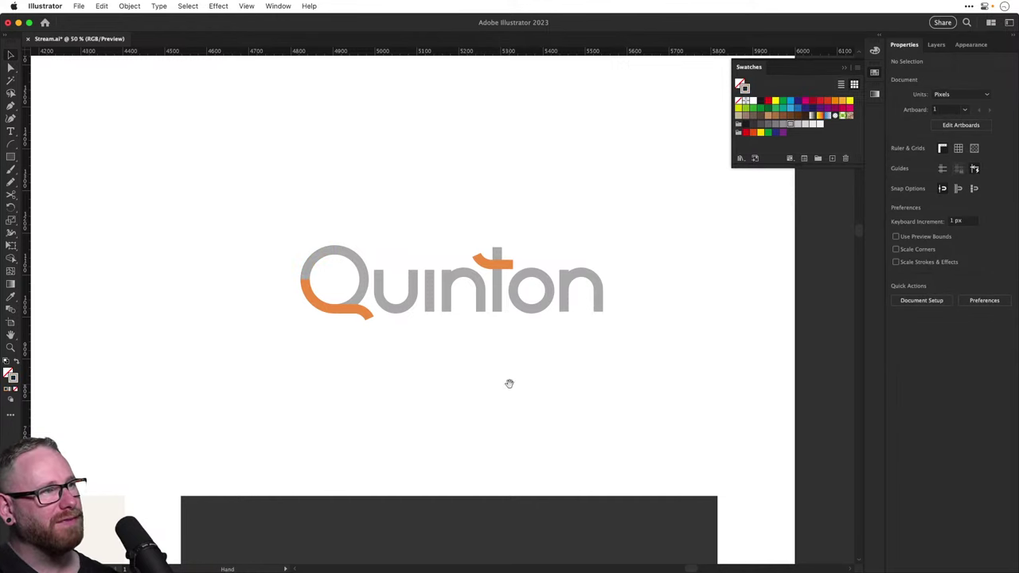
Duplicate the dark-background Quinton wordmark with its rectangle, placing the copy above the grey-and-orange wordmark
left_click_drag(510, 384, 498, 330)
key("v")
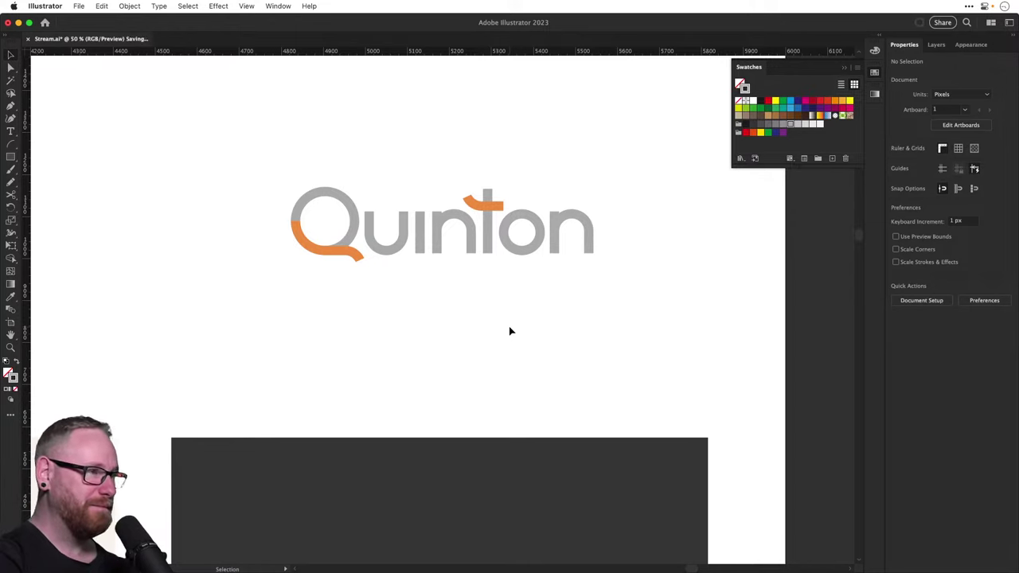
key("super+minus")
key("super+minus")
key("super+minus")
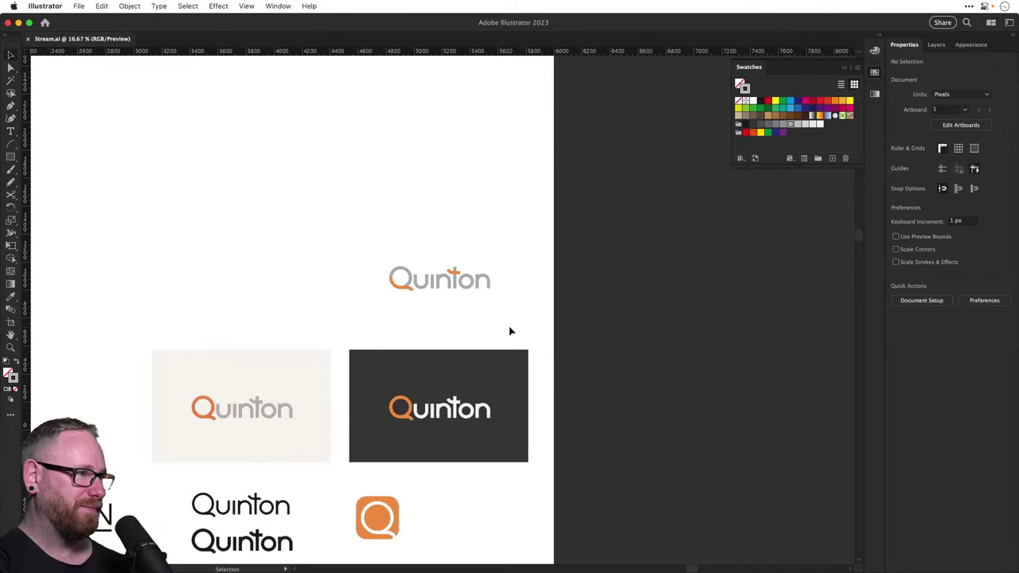
left_click_drag(379, 332, 501, 438)
left_click(501, 434, "shift")
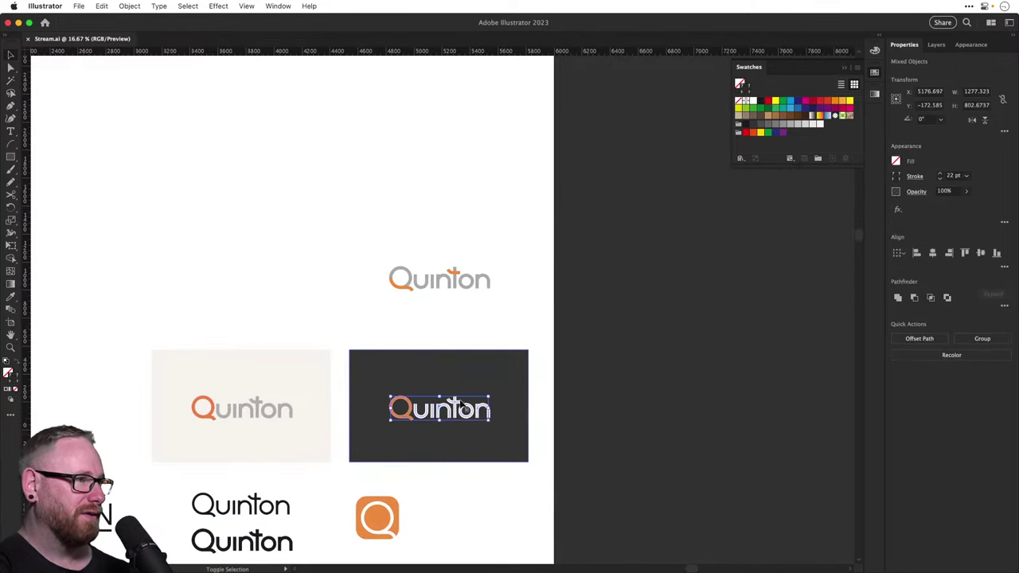
scroll(417, 382, "up", 2)
left_click(548, 494, "shift")
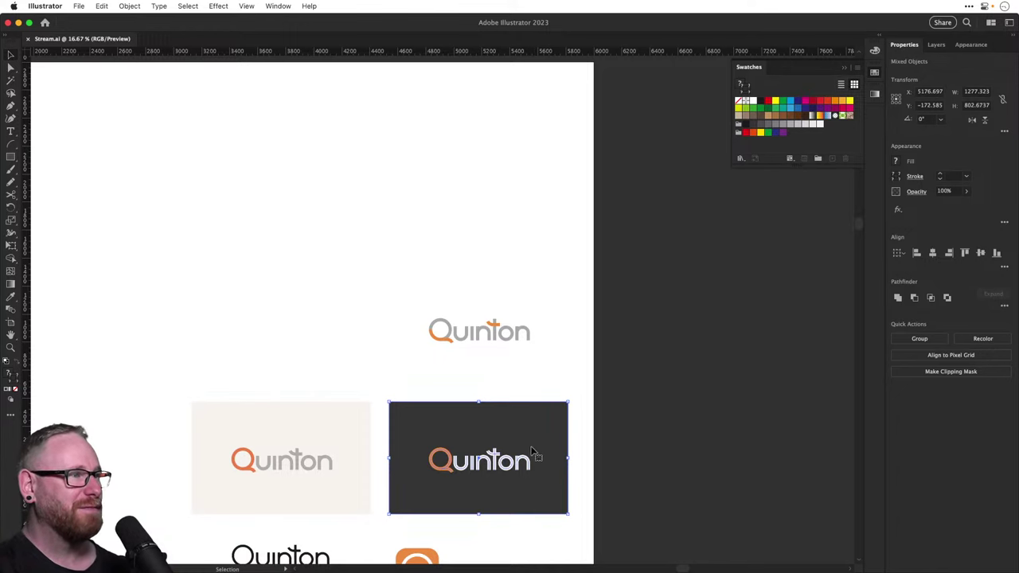
left_click_drag(481, 430, 483, 180)
scroll(483, 180, "up", 3)
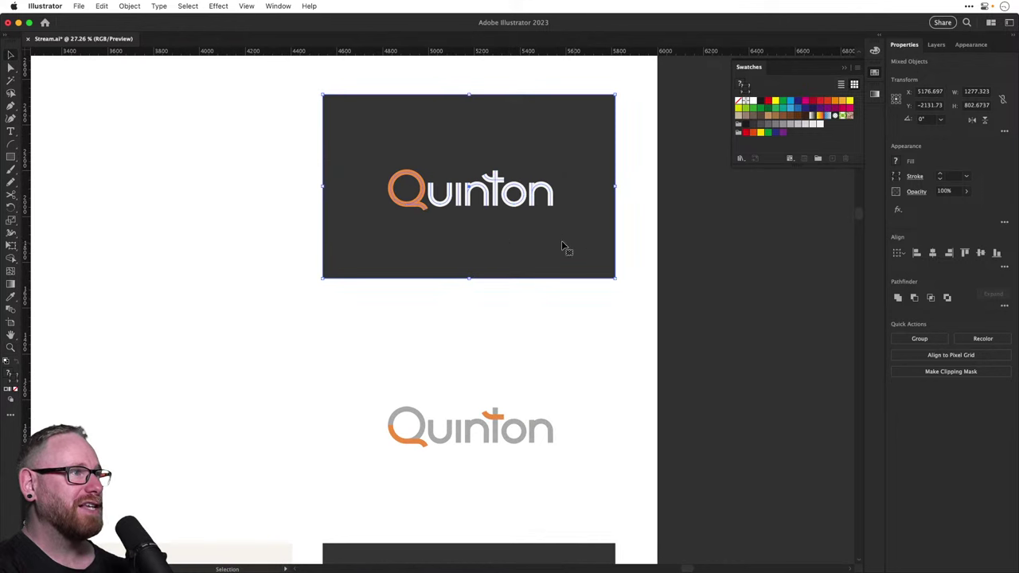
Recolor the copied wordmark's strokes entirely white and fill its background rectangle with near-black and no stroke
left_click(510, 242, "shift")
left_click(754, 102)
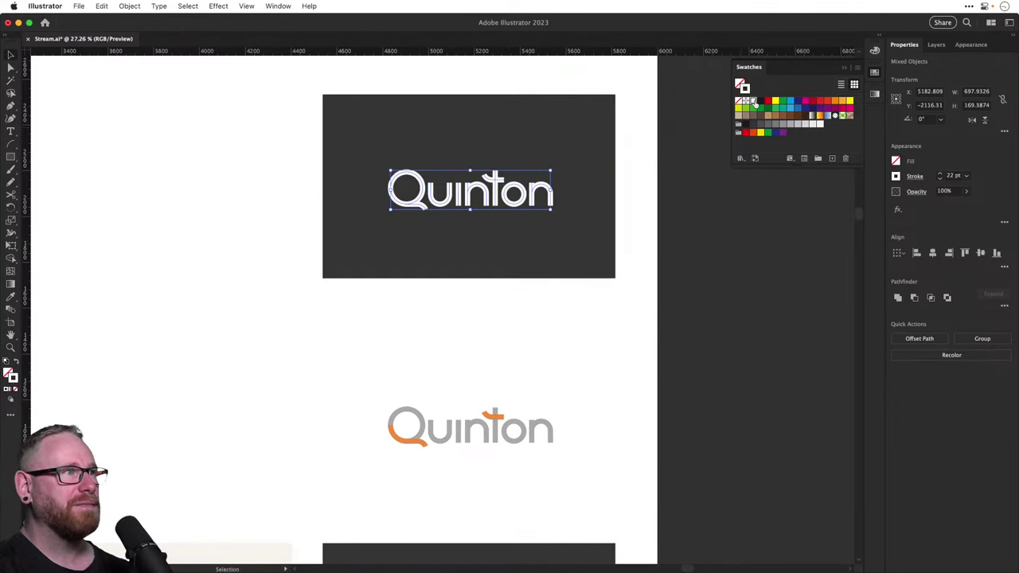
left_click(566, 140)
left_click(746, 125)
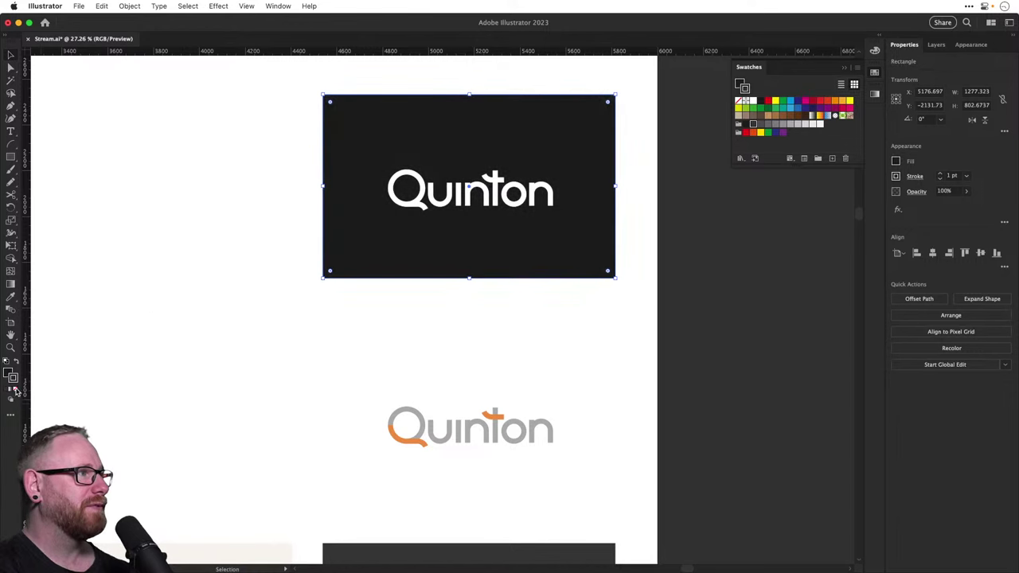
Enlarge the copied near-black background rectangle about its centre to about 1632 by 1026 px
left_click_drag(248, 134, 513, 246)
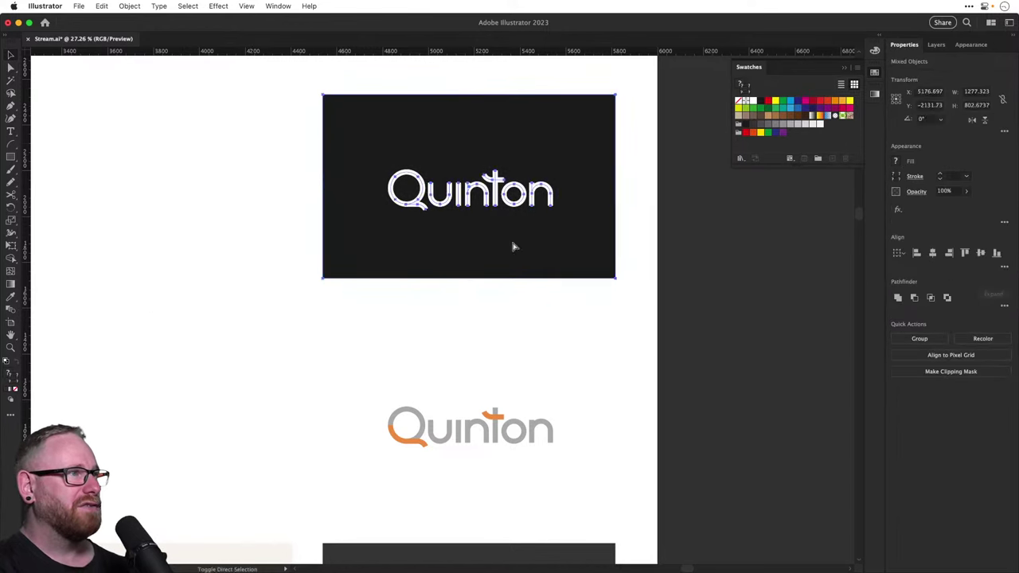
key("super+shift+a")
left_click_drag(233, 272, 635, 121)
key("super+shift+a")
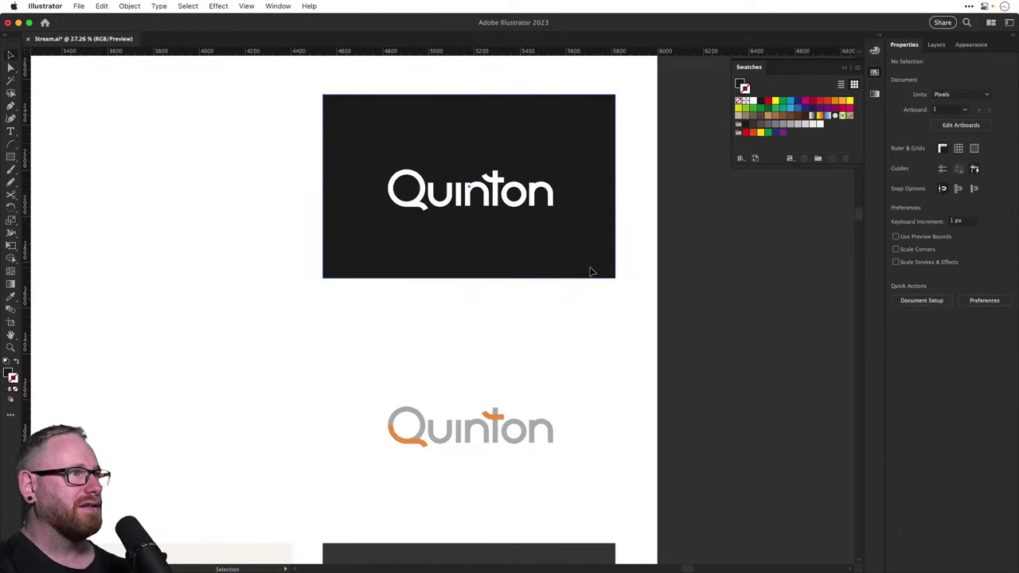
left_click(591, 271)
left_click_drag(613, 278, 658, 303)
Group the white wordmark's strokes and centre the group horizontally and vertically on the near-black rectangle
key("a")
left_click_drag(337, 364, 599, 131)
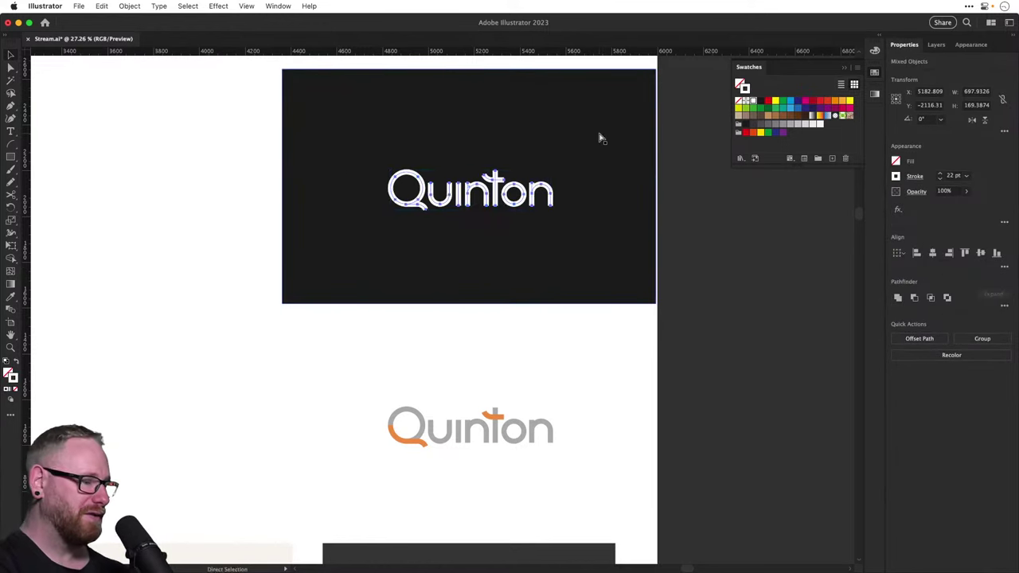
key("v")
key("super+g")
left_click(493, 264, "shift")
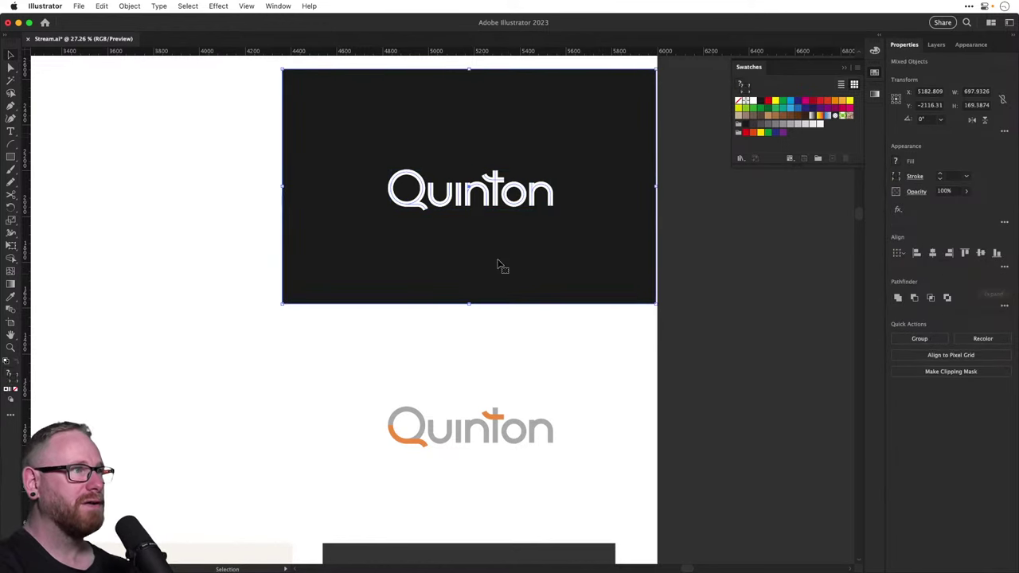
left_click(937, 254)
left_click(980, 254)
Duplicate the near-black rectangle with its white wordmark, placing the copy edge to edge on its left
left_click_drag(505, 273, 649, 422)
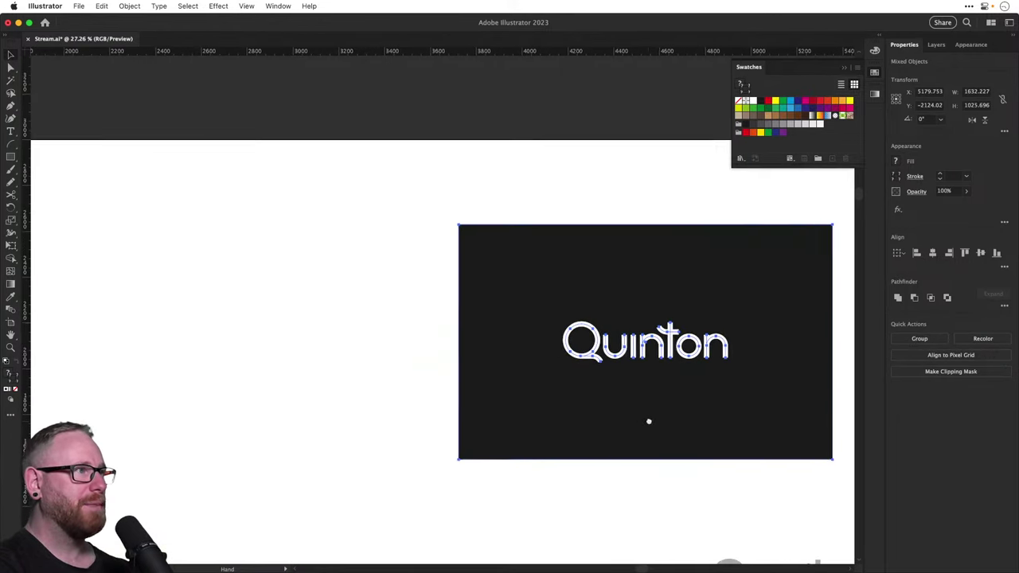
left_click_drag(668, 331, 294, 325)
key("super+shift+a")
Fill the left copy's background with the lightest grey swatch and recolor its wordmark strokes near-black
left_click(307, 246)
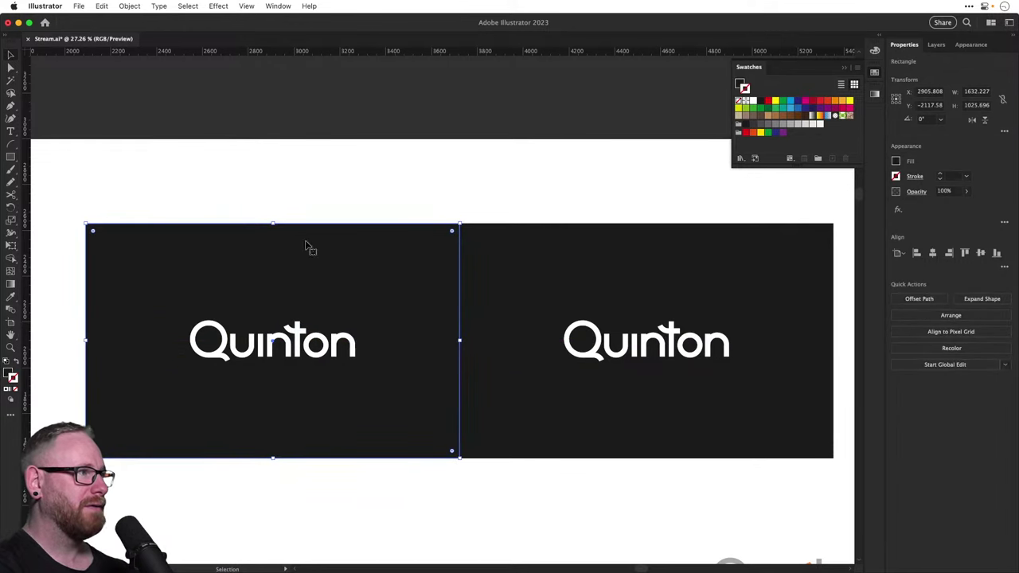
left_click(820, 124)
key("super+shift+a")
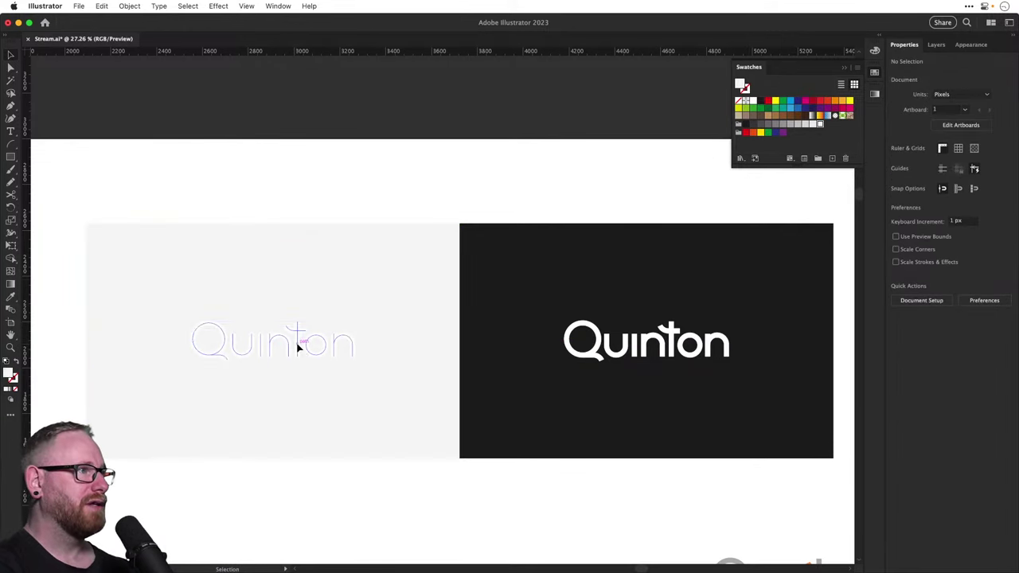
left_click(298, 347)
left_click(747, 125)
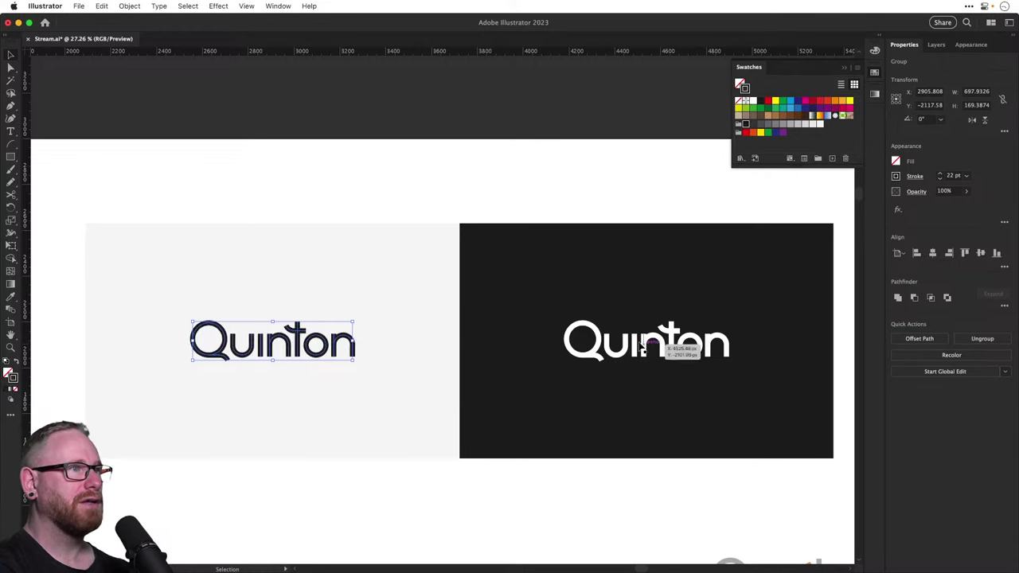
Recolor the wordmark on the near-black rectangle with the same lightest grey swatch as the left background
left_click(641, 347)
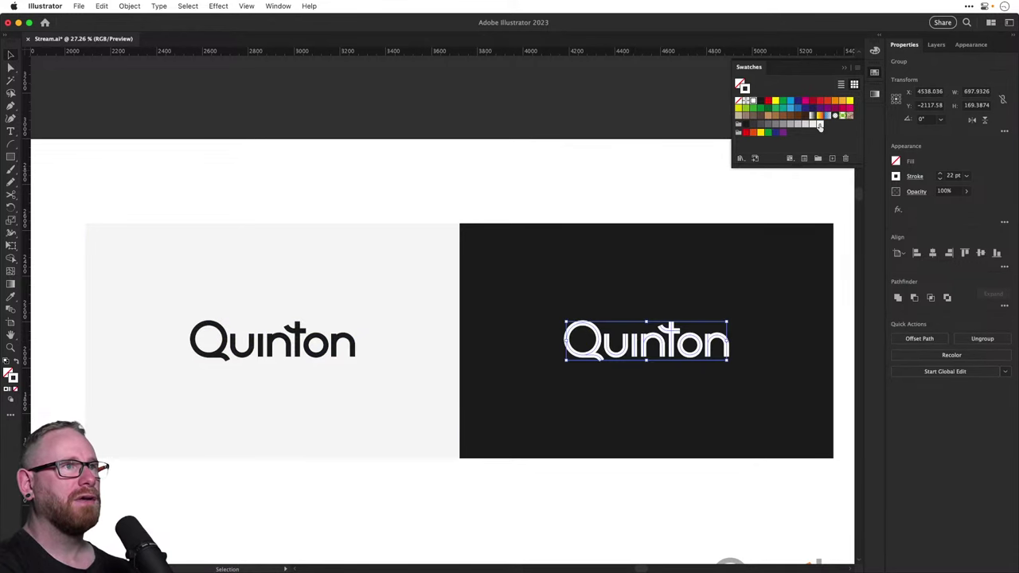
key("super+shift+a")
scroll(571, 233, "down", 3)
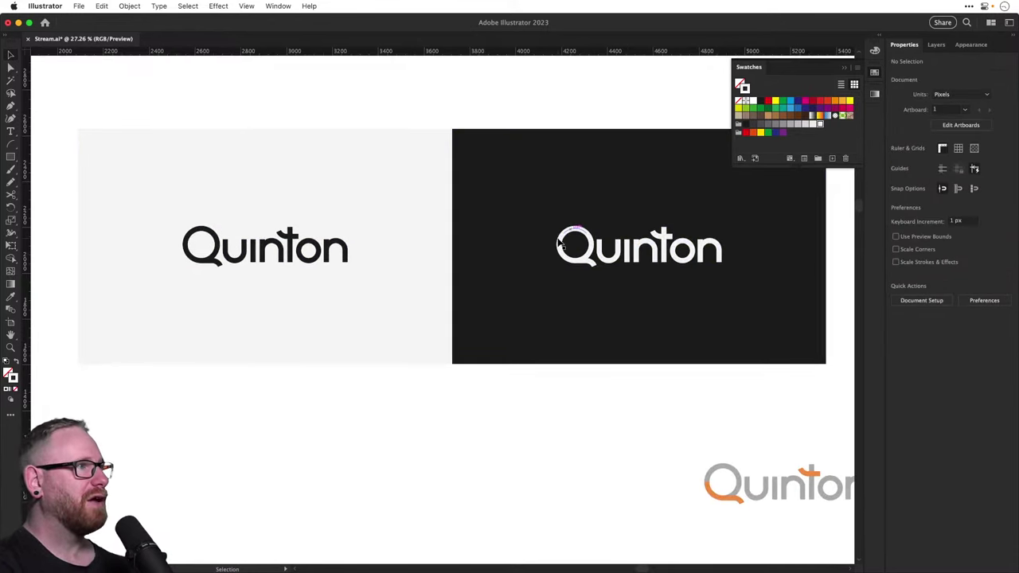
key("super+minus")
key("super+minus")
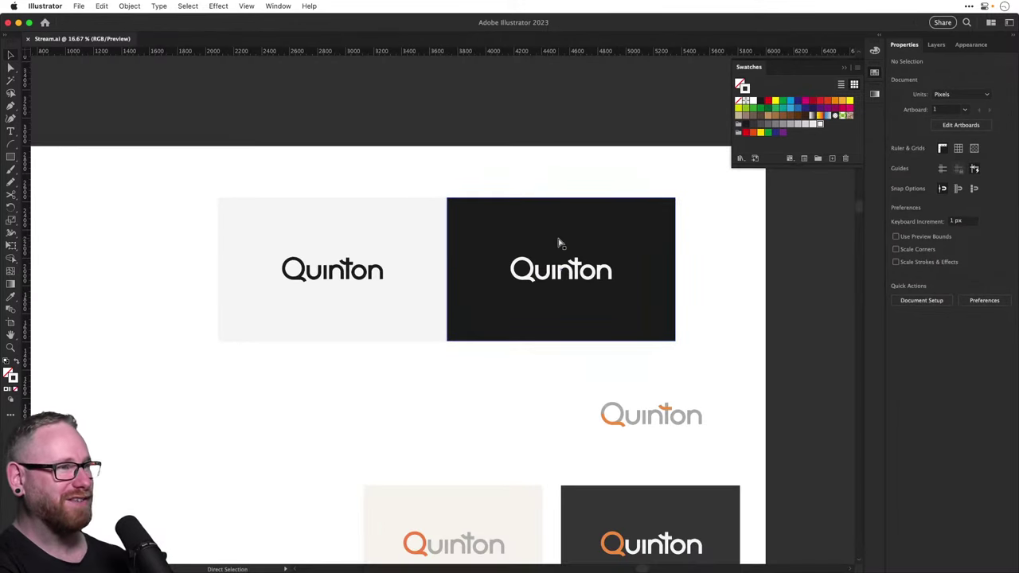
scroll(497, 357, "down", 1)
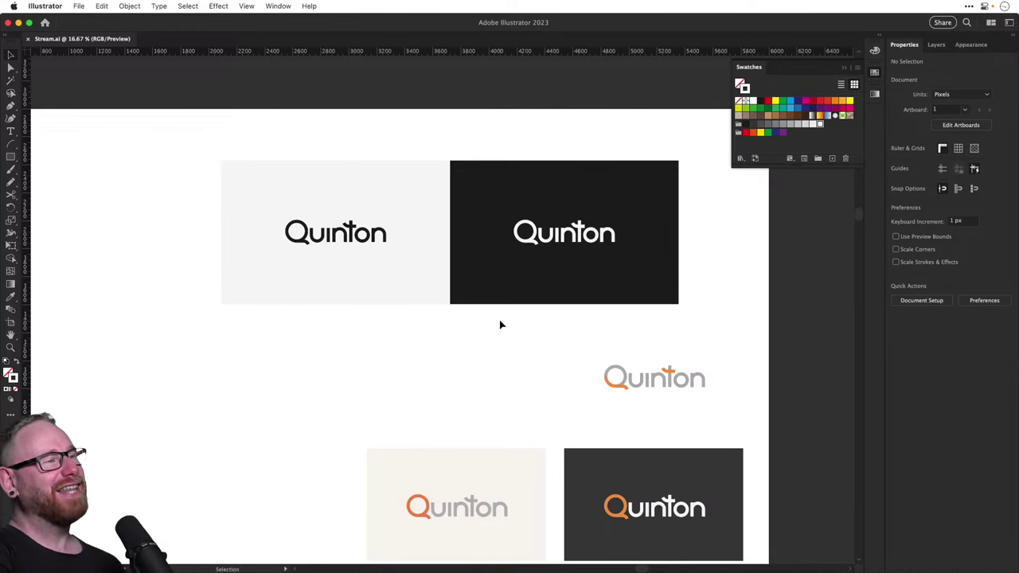
Examine the light monochrome Quinton wordmark on the near-black rectangle up close, then compare it with its light-background counterpart
key("z")
left_click_drag(566, 227, 686, 288)
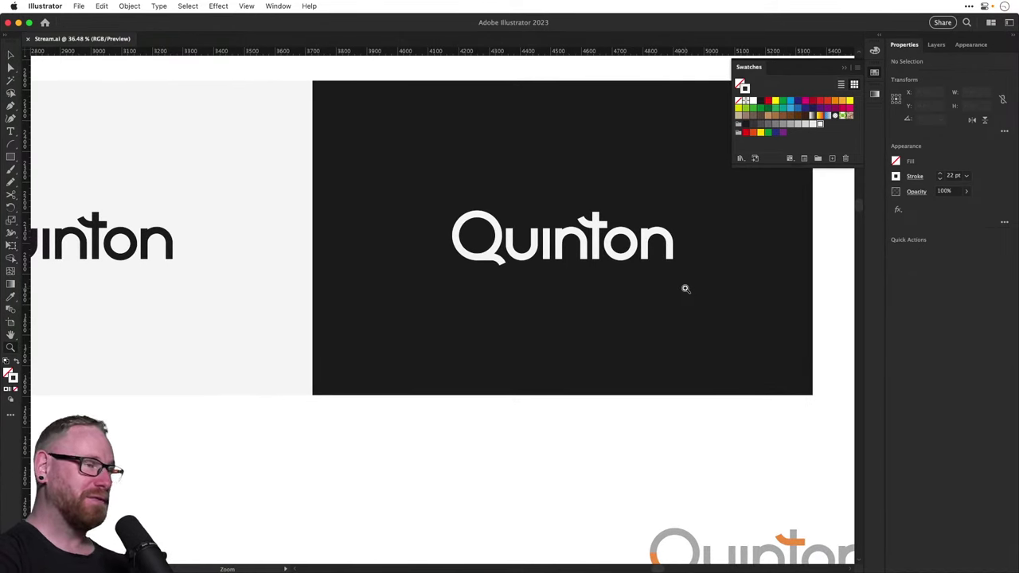
key("v")
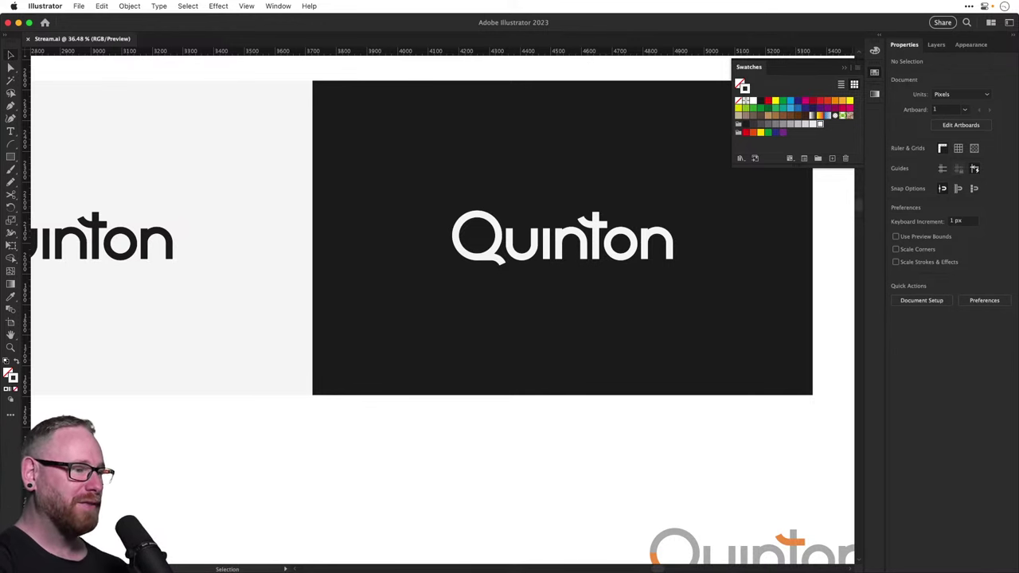
key("super+Tab")
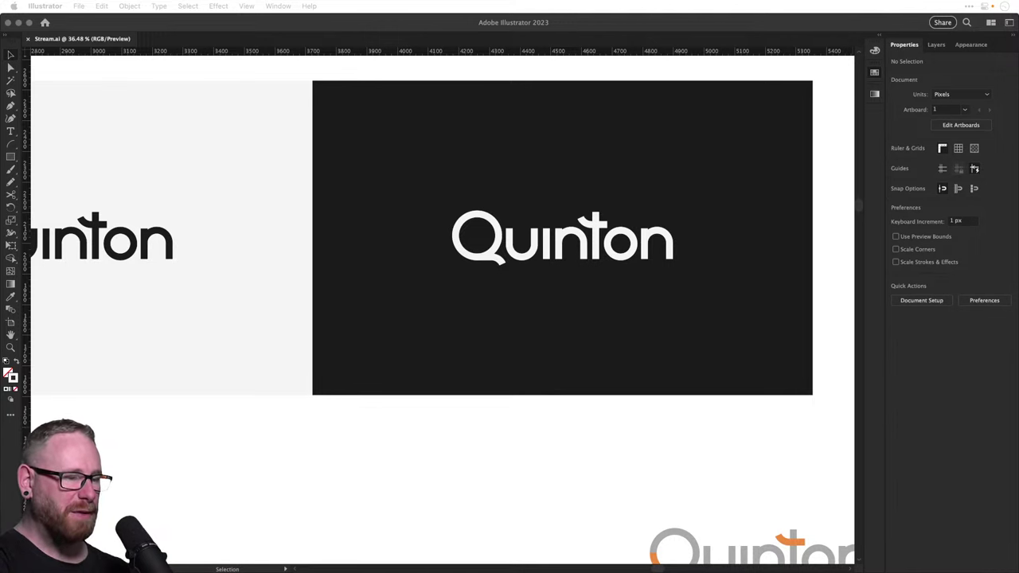
left_click(317, 446)
key("super+minus")
key("super+minus")
key("super+minus")
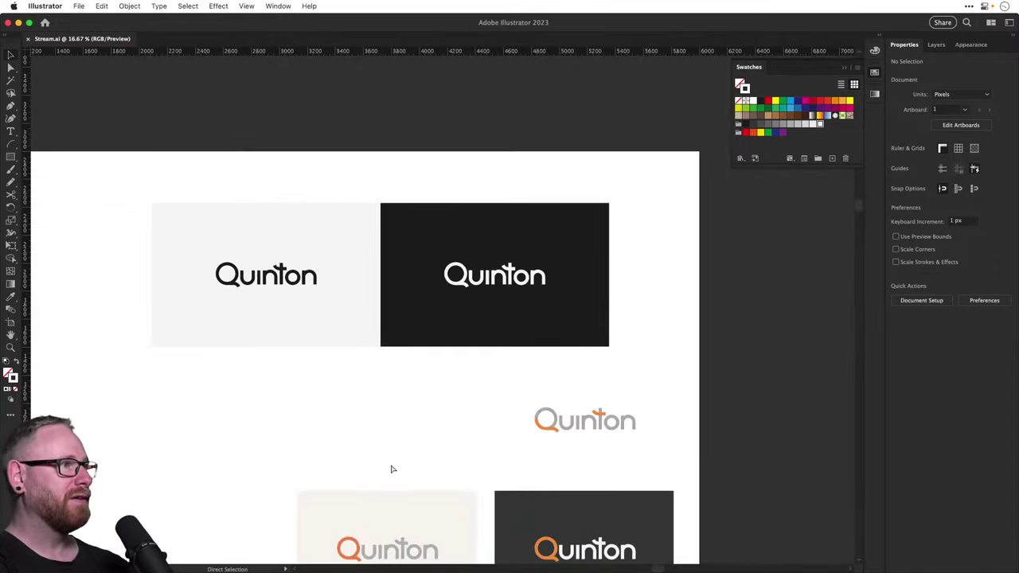
Collapse the swatches palette and bring all Quinton logo versions into view
left_click(874, 74)
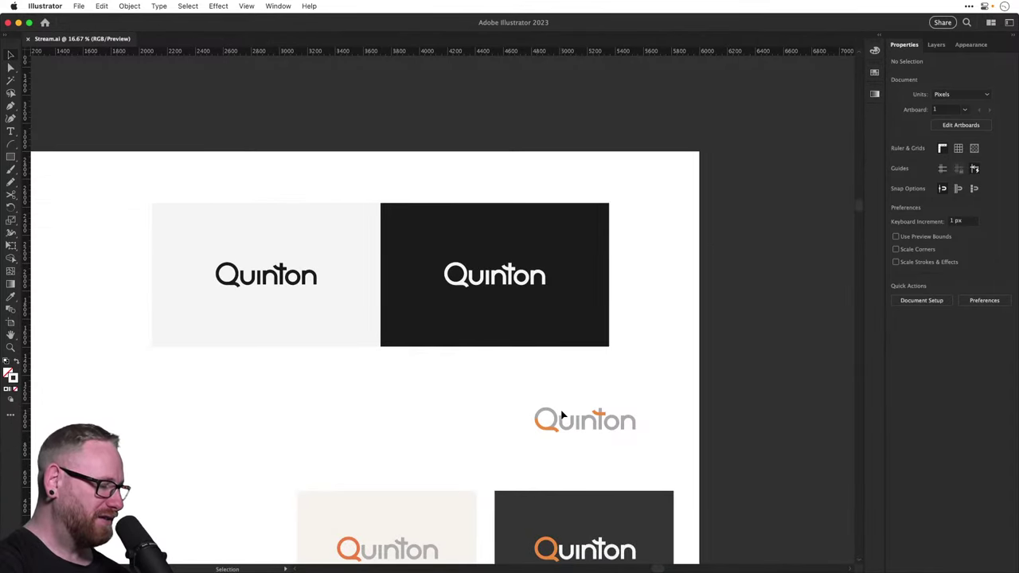
scroll(423, 408, "left", 3)
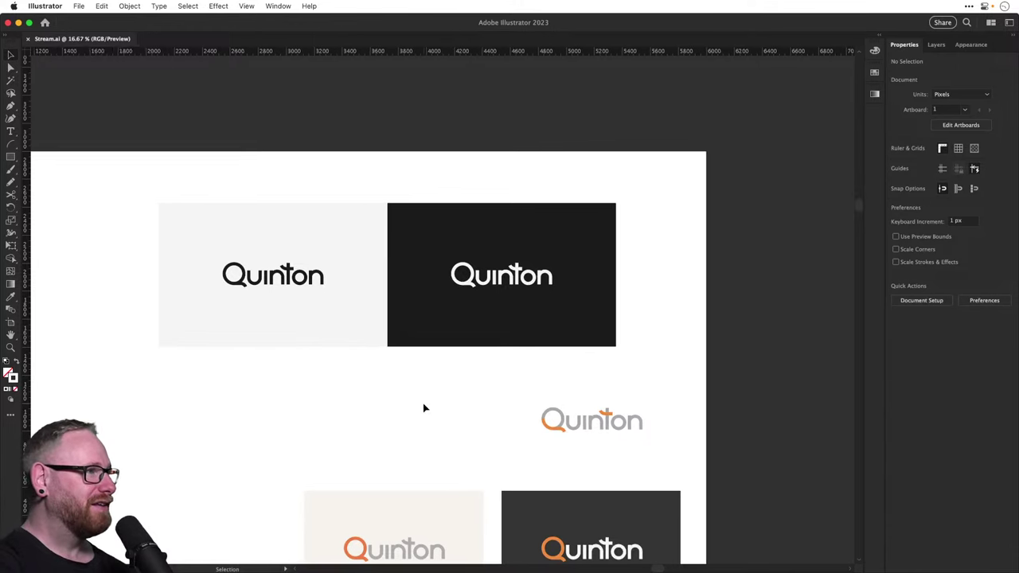
scroll(424, 408, "down", 2)
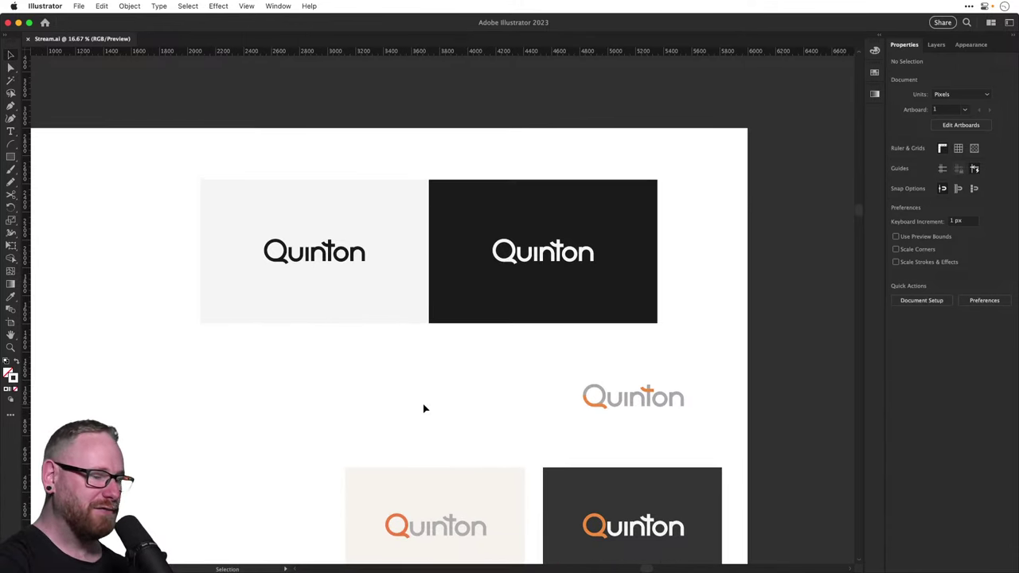
scroll(423, 409, "down", 5)
key("v")
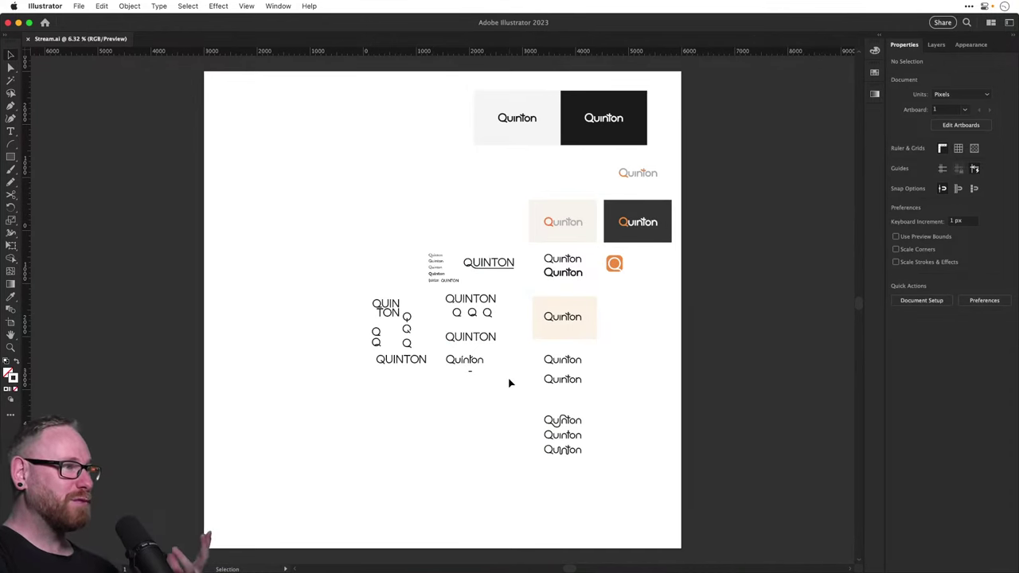
Review the initial typeface samples of the Quinton name, from the serif version to the uppercase sans-serif
key("z")
left_click_drag(441, 288, 578, 384)
left_click_drag(433, 225, 748, 354)
key("v")
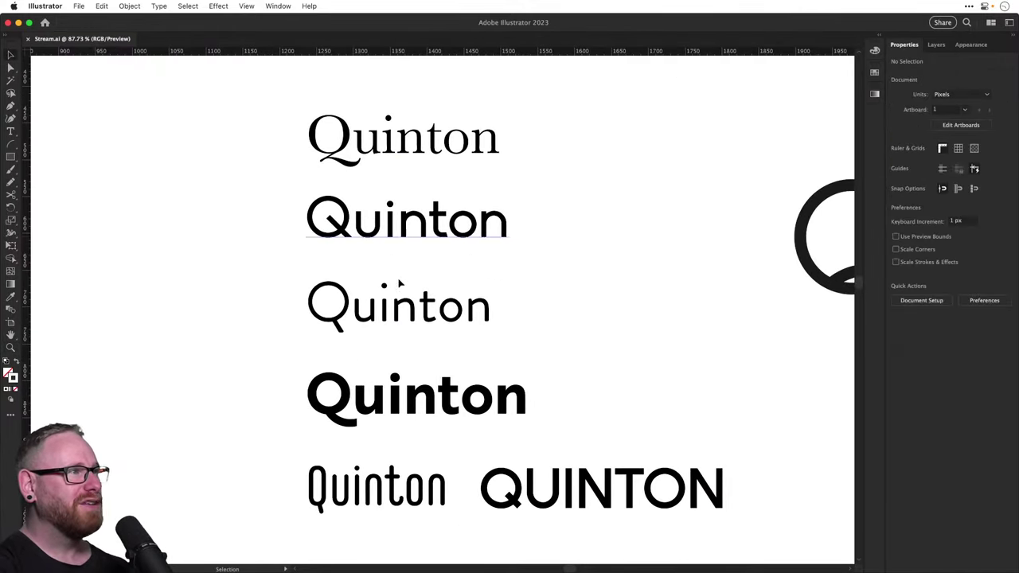
left_click_drag(416, 402, 407, 349)
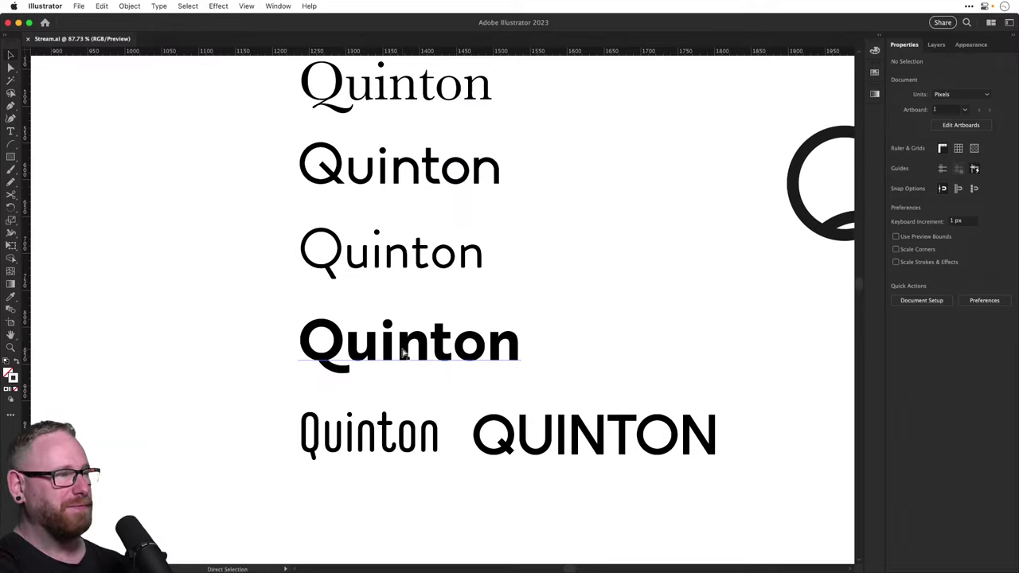
key("super+minus")
key("super+minus")
key("super+minus")
key("super+minus")
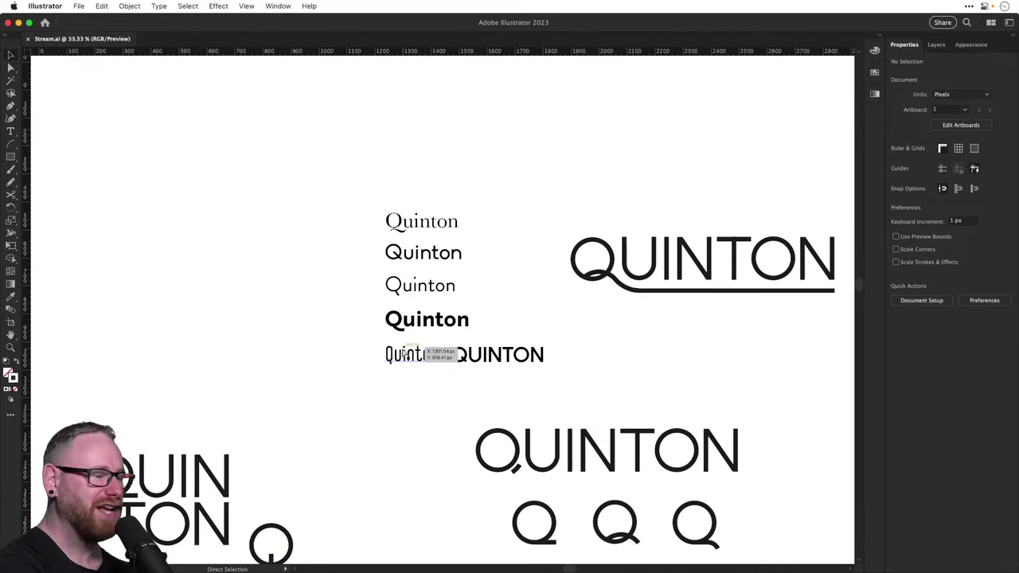
key("v")
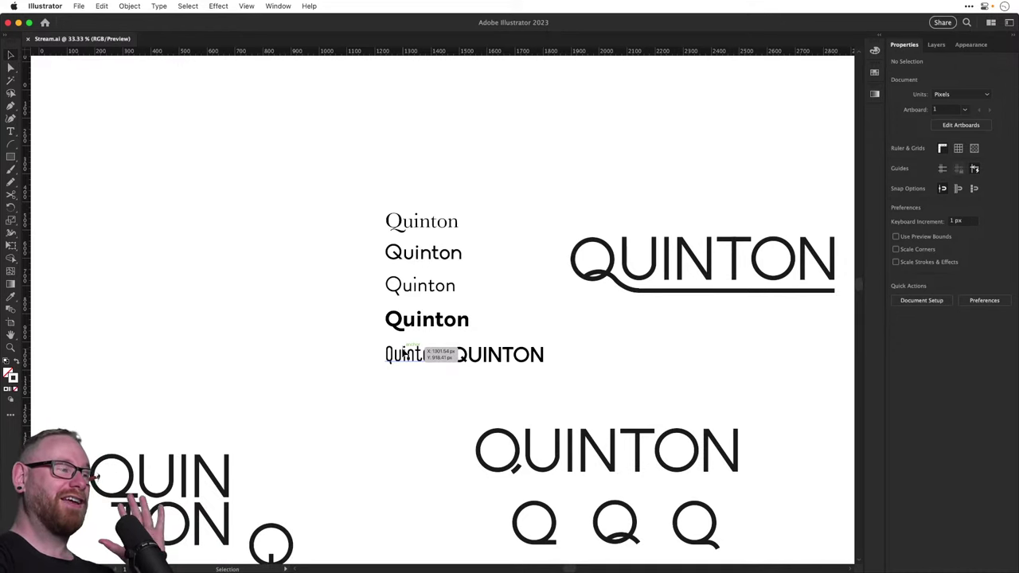
key("super+minus")
key("super+minus")
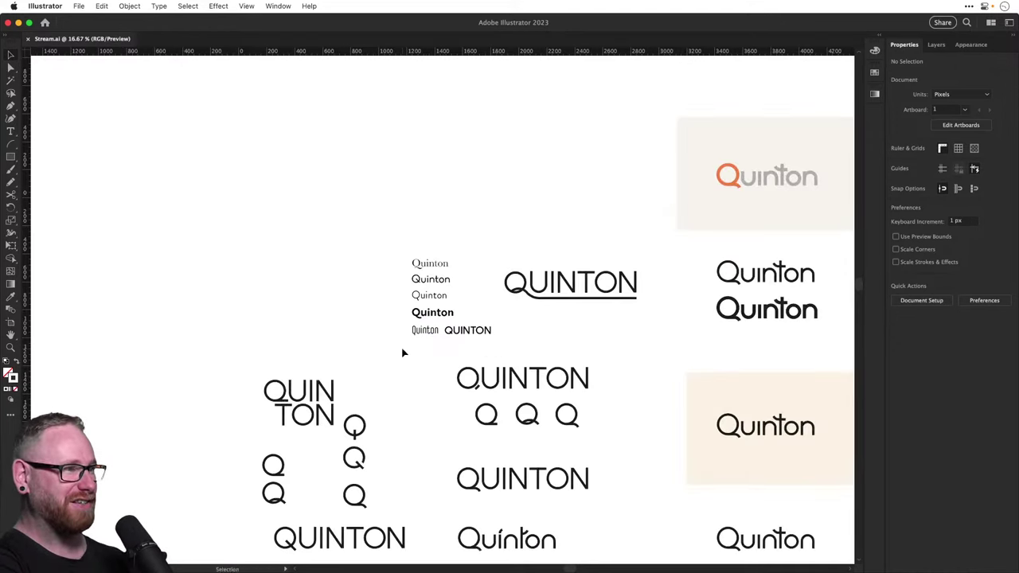
Review the uppercase QUINTON explorations and the alternative Q tail shapes beside them
scroll(409, 329, "down", 5)
left_click_drag(348, 318, 453, 350)
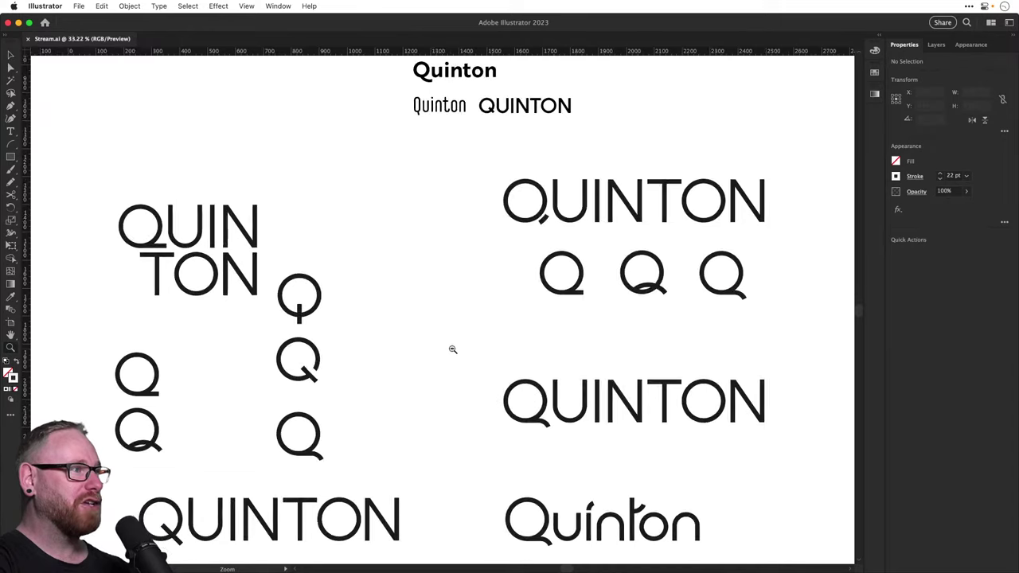
left_click_drag(500, 309, 485, 302)
scroll(485, 301, "right", 3)
scroll(485, 300, "down", 2)
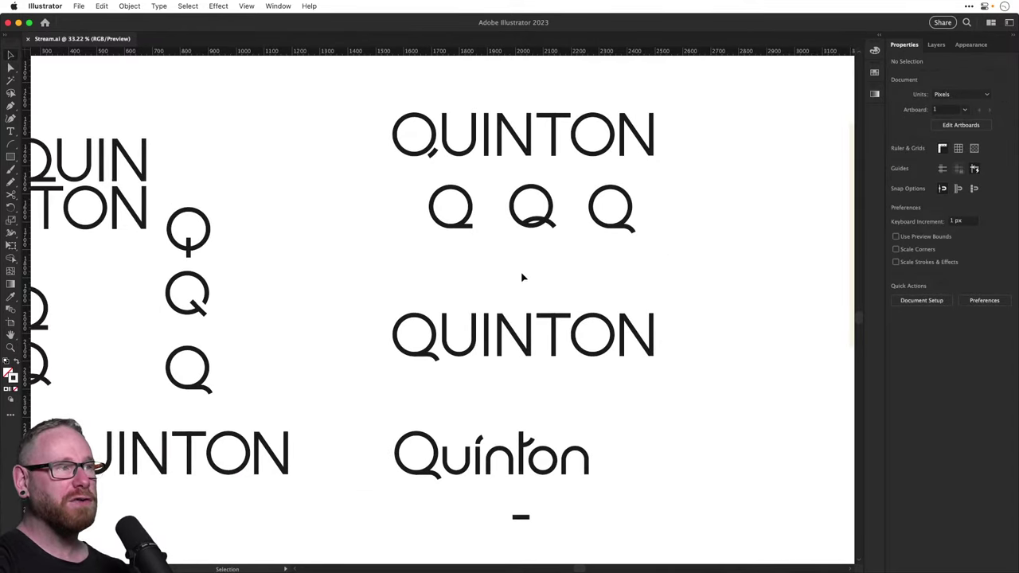
scroll(628, 275, "right", 2)
scroll(628, 275, "down", 1)
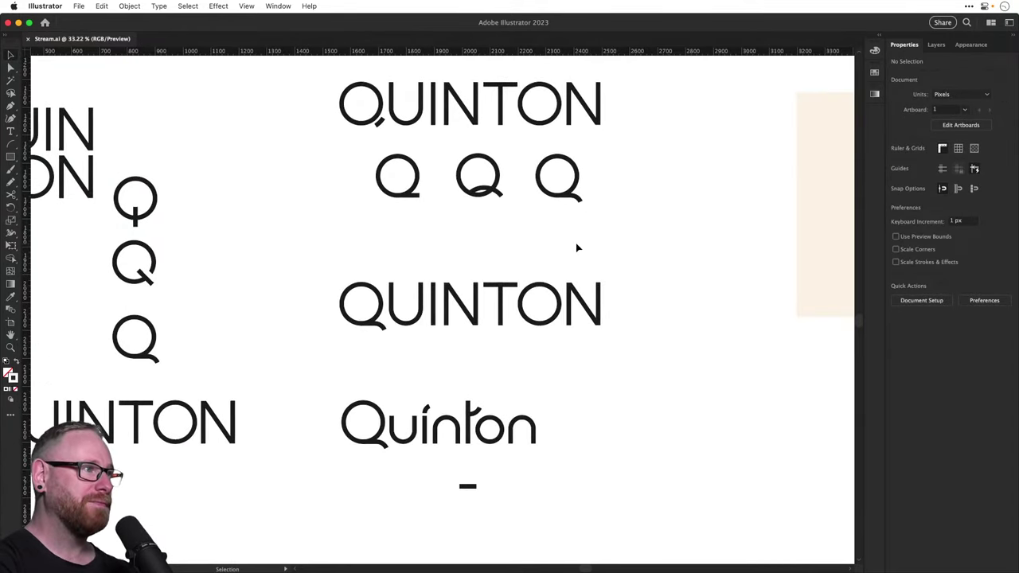
key("super+minus")
key("super+minus")
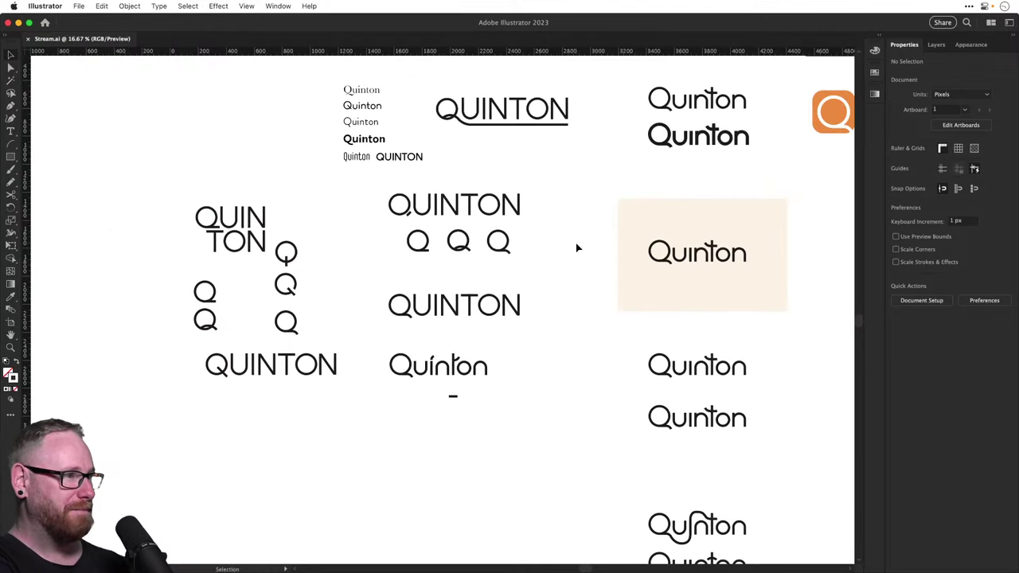
Review the lowercase ligature variants, the orange-accent and monochrome wordmarks, and the Q app icon
scroll(578, 260, "right", 3)
scroll(577, 259, "down", 3)
left_click_drag(485, 344, 477, 334)
key("z")
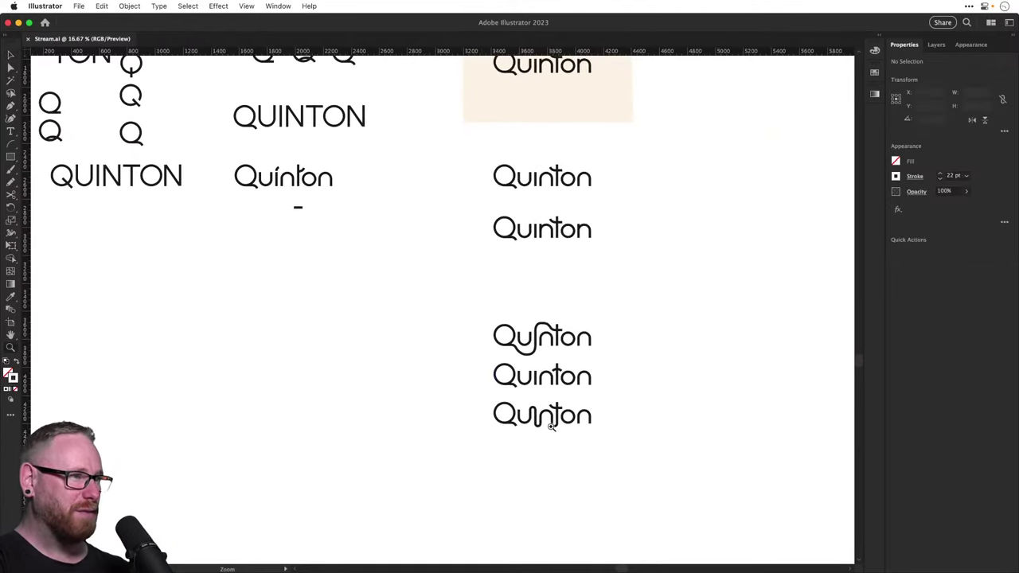
left_click_drag(553, 423, 543, 398)
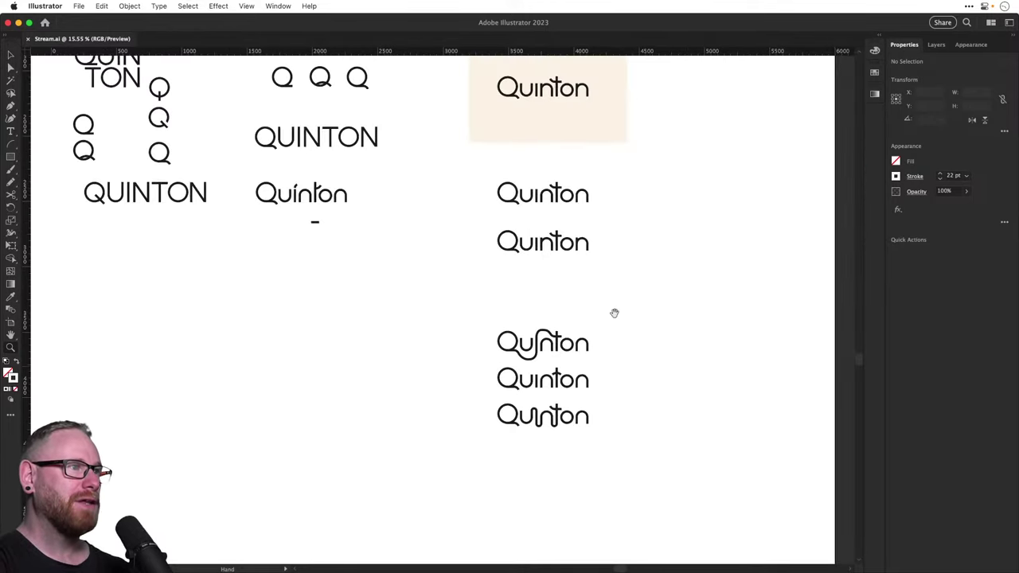
left_click_drag(614, 312, 578, 420)
left_click_drag(511, 447, 550, 457)
left_click_drag(536, 310, 467, 463)
scroll(466, 463, "up", 8)
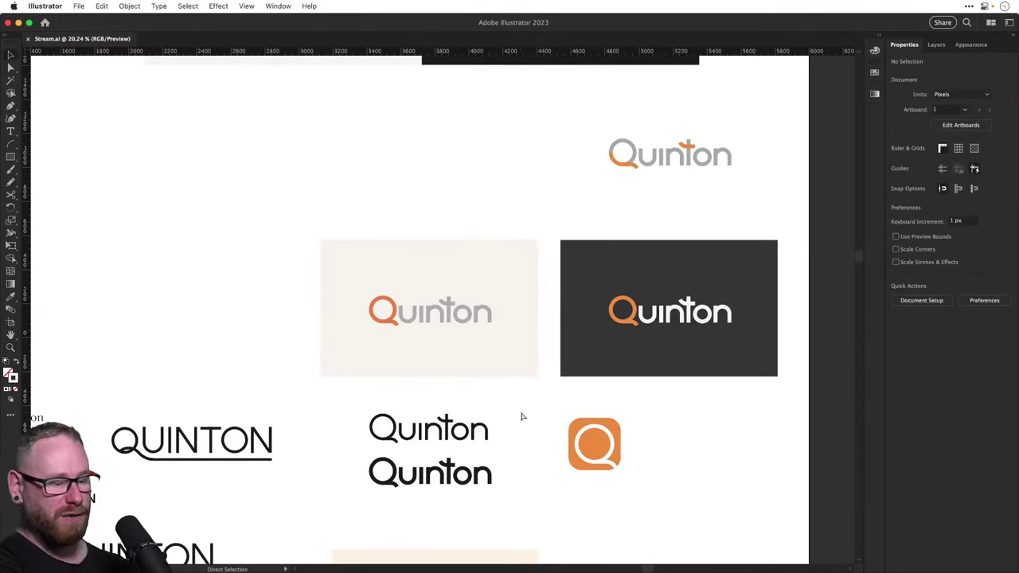
key("super+minus")
key("super+minus")
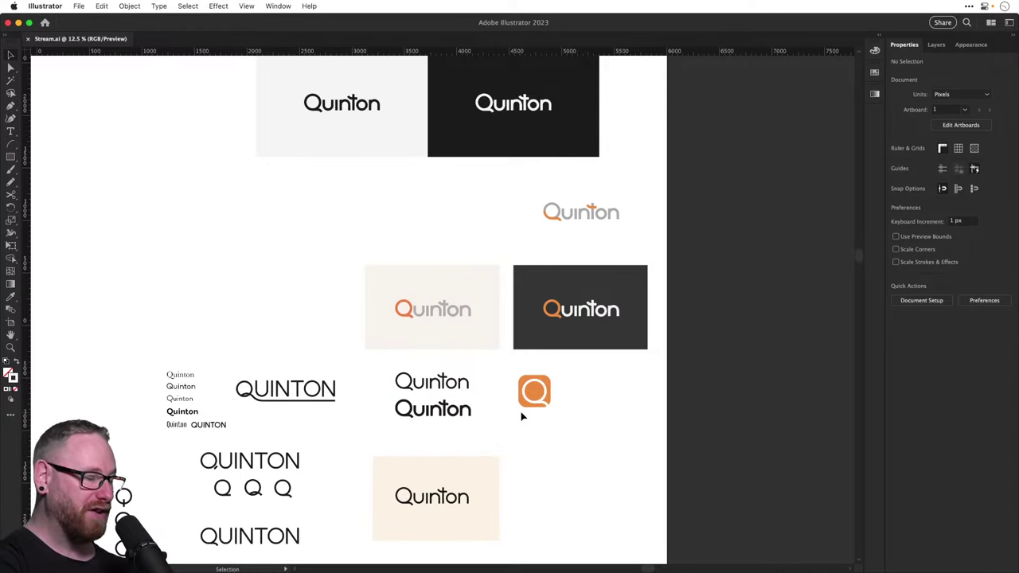
key("super+0")
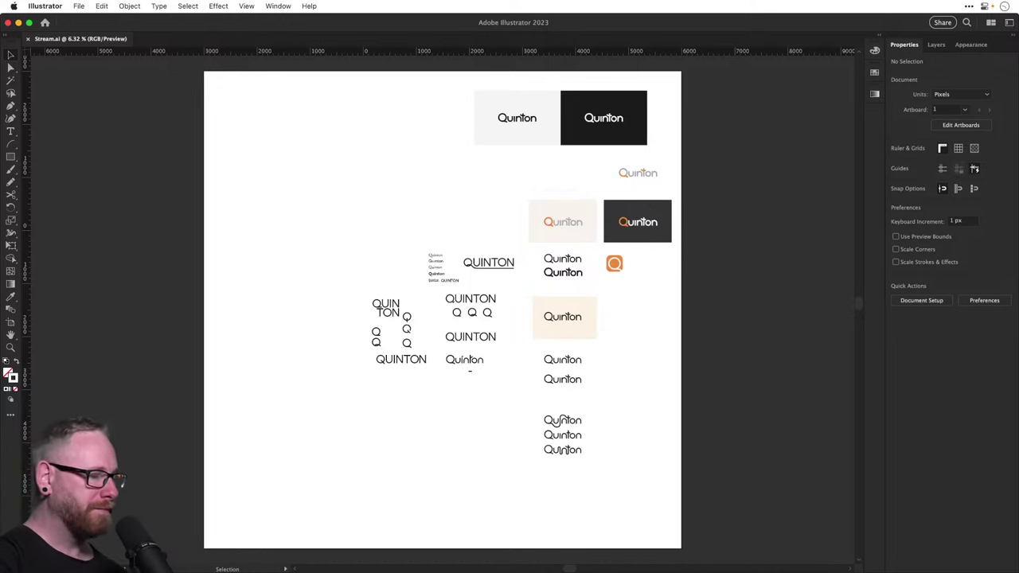
Close the Stream.ai document with the Quinton explorations
key("super+Tab")
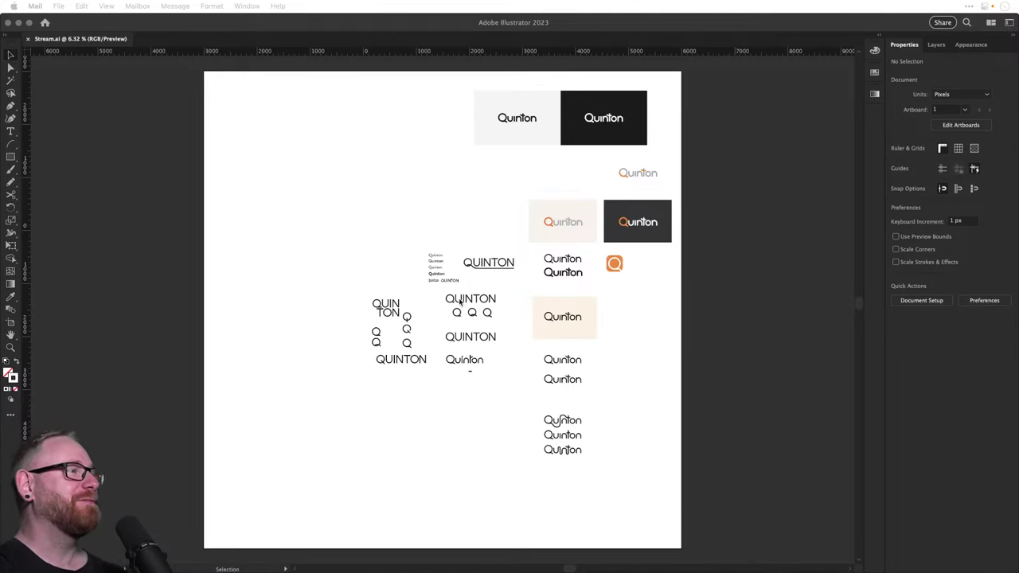
left_click(360, 236)
key("a")
key("super+w")
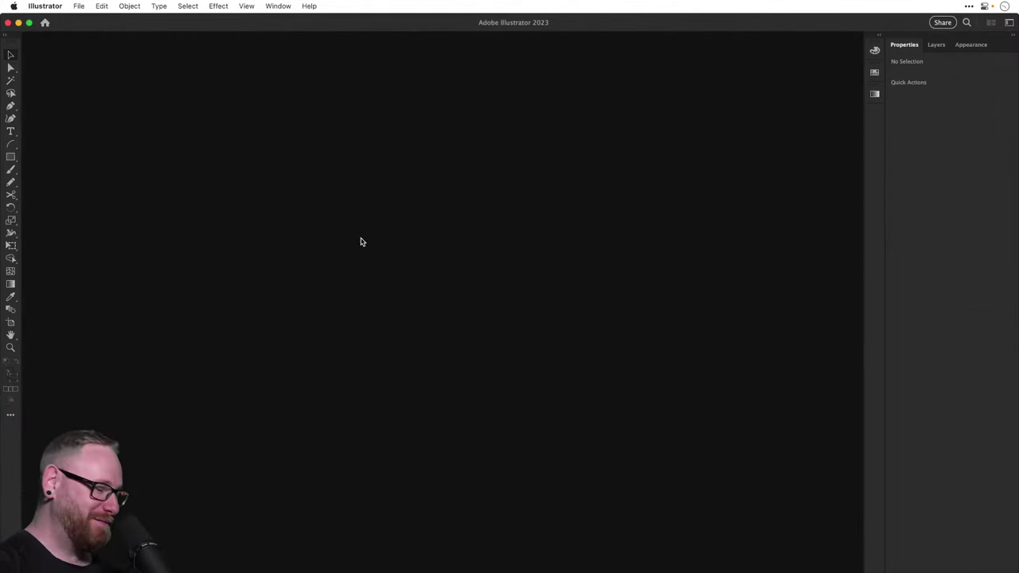
Create a 3000 x 3000 px RGB document named Kai and save it to the Desktop as Kai.ai
key("super+n")
left_click(678, 176)
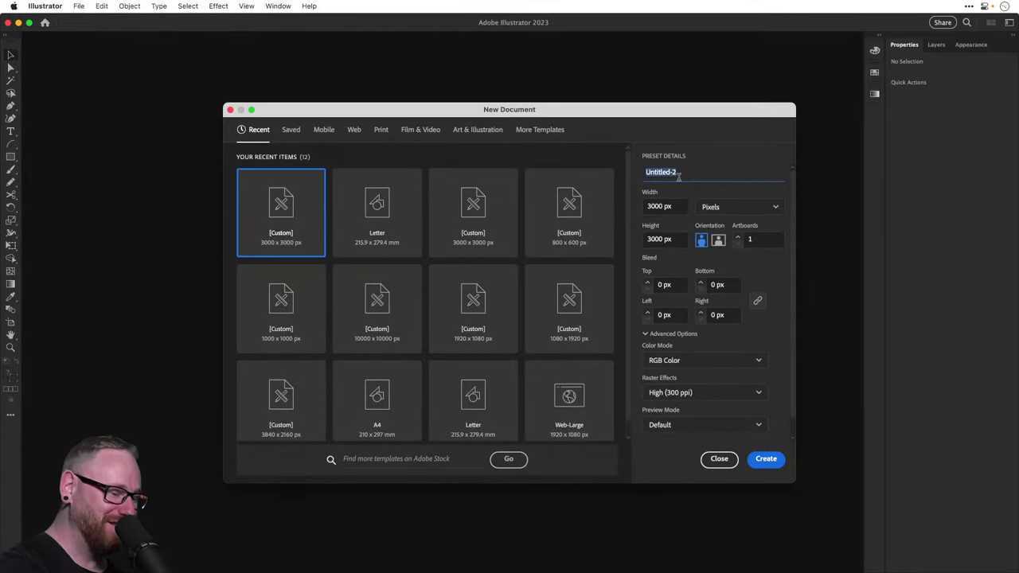
type("Kai")
key("Return")
key("super+s")
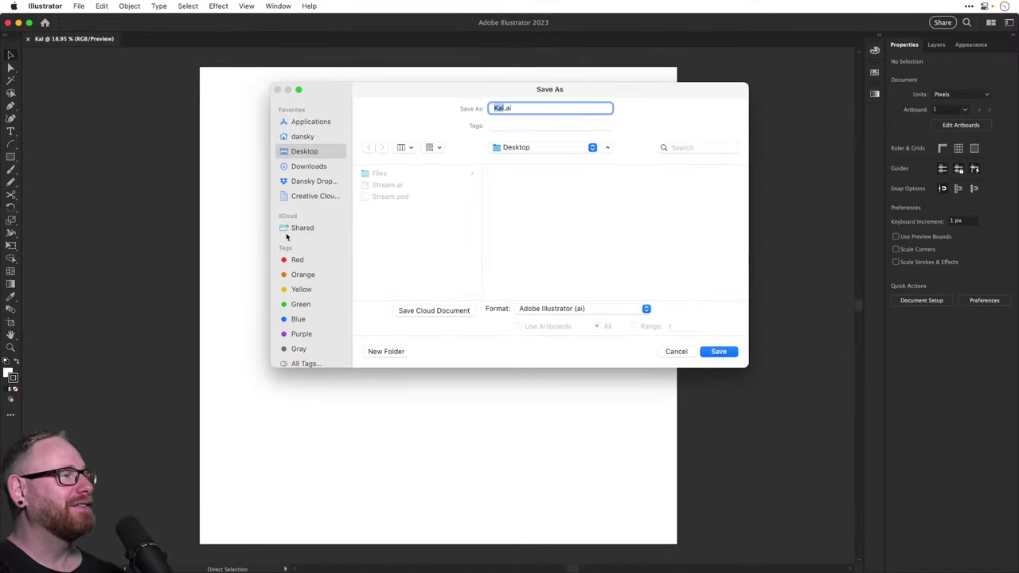
key("Return")
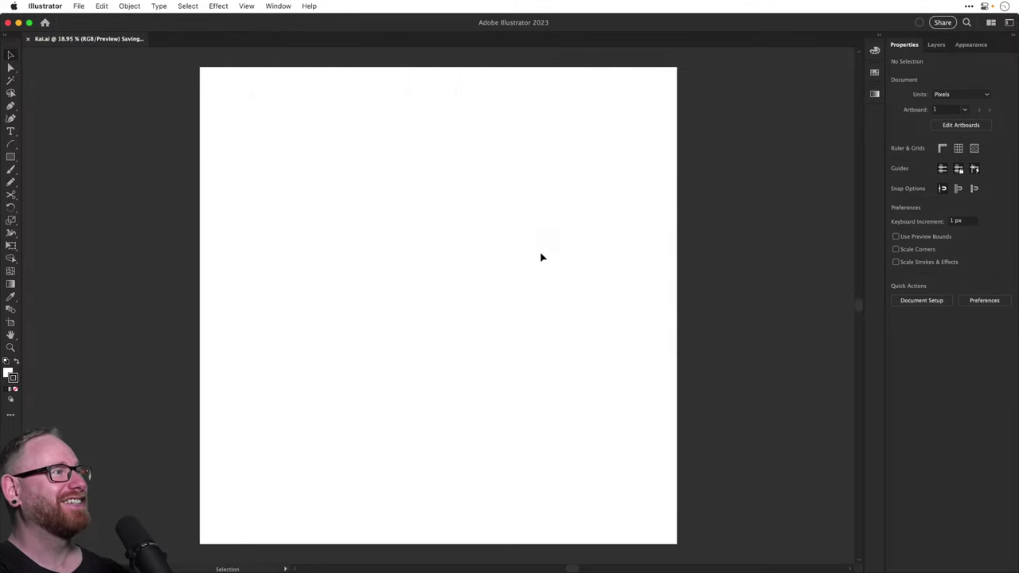
Add the text "Kai" in Myriad Pro Regular, enlarge it to about 115 pt and place it near the artboard's upper-left corner
key("t")
left_click(390, 319)
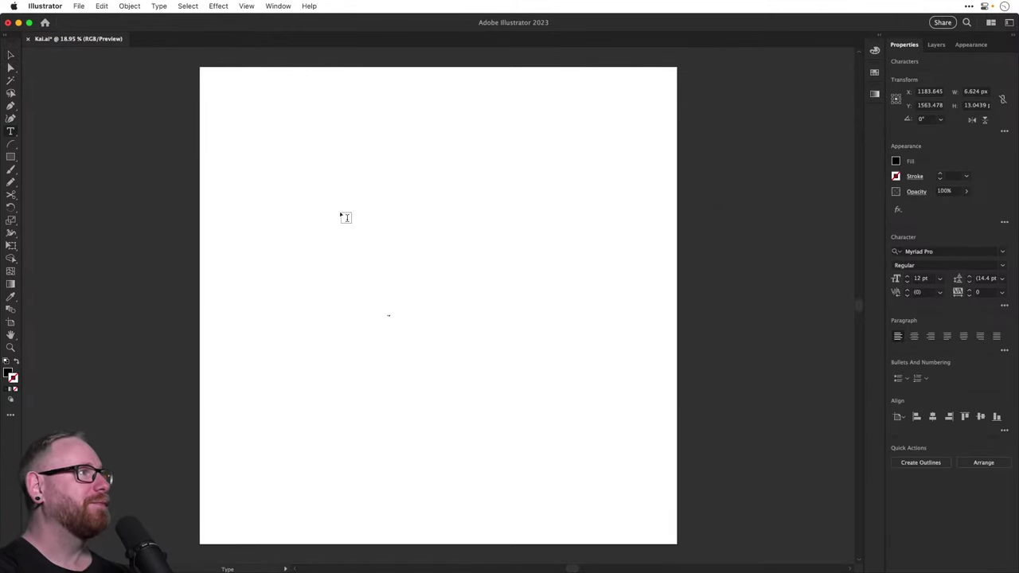
left_click(14, 58)
left_click_drag(396, 310, 398, 243)
key("z")
left_click_drag(318, 165, 309, 309)
key("v")
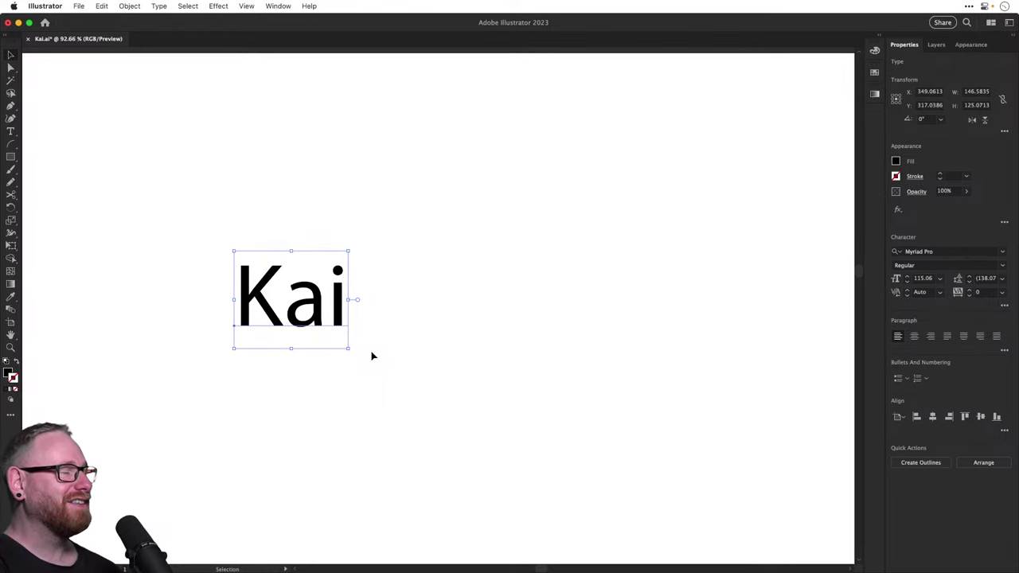
Insert "Dr. " before "Kai" in the text object
key("t")
left_click(244, 300)
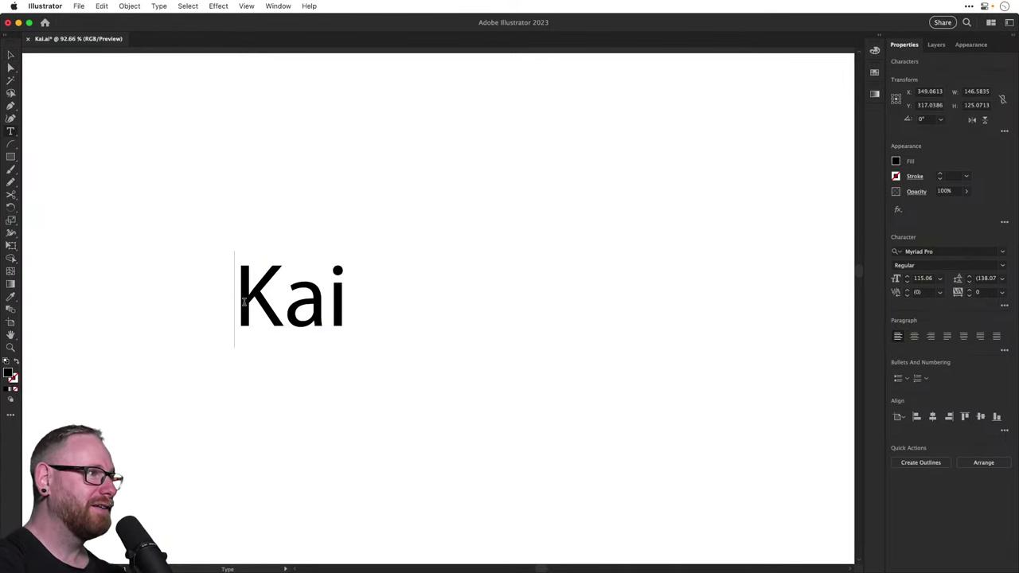
type("Dr.")
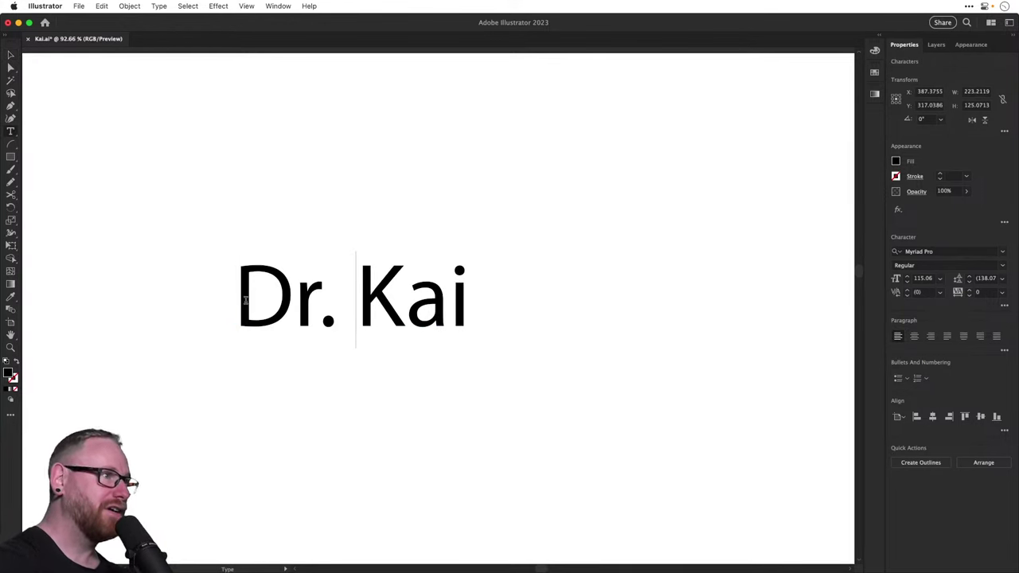
key("Escape")
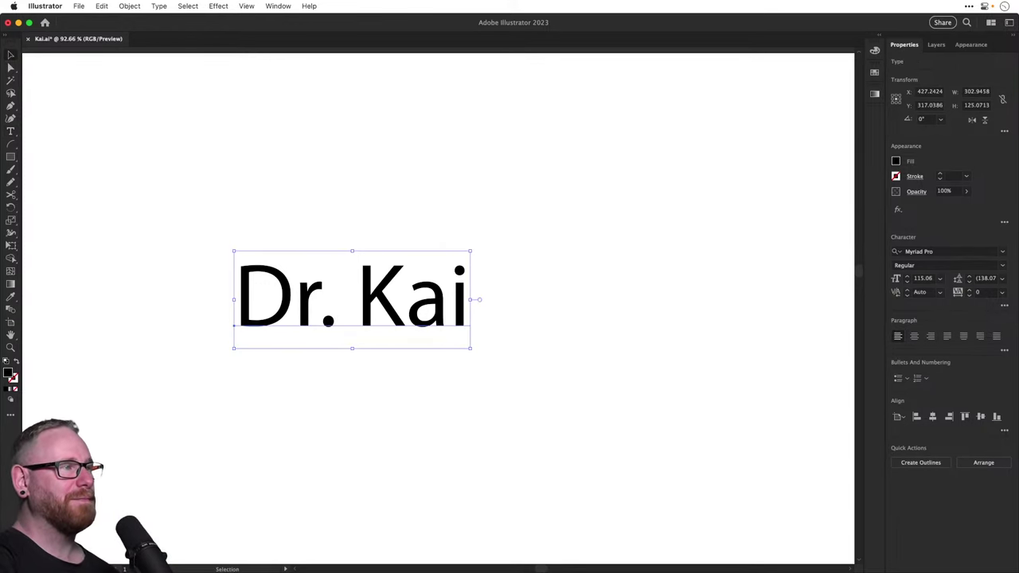
Move the "Dr. Kai" text up and left, closer to the artboard's corner, and deselect it
left_click(523, 231)
left_click_drag(430, 319, 313, 205)
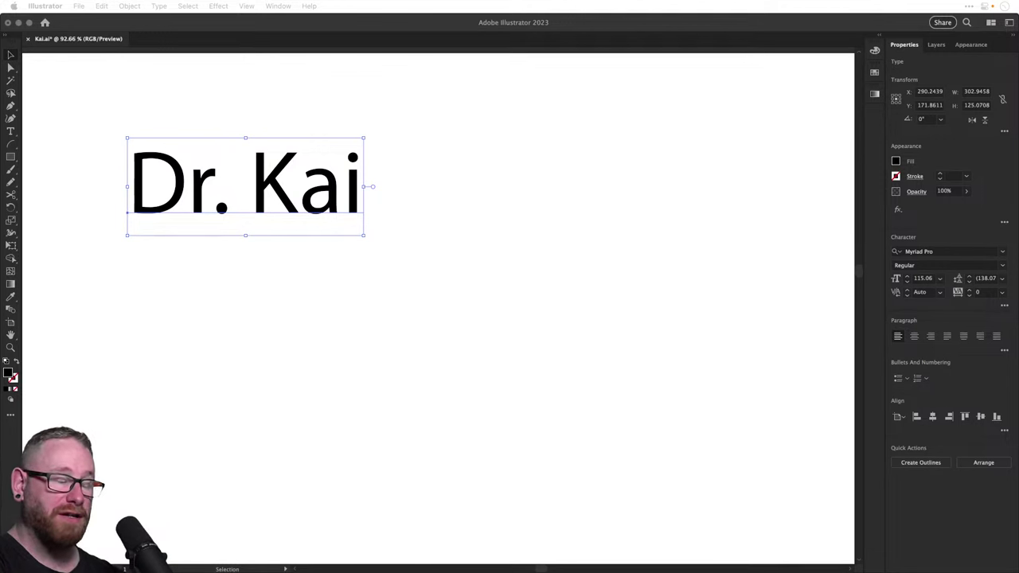
left_click(289, 368)
left_click(184, 386)
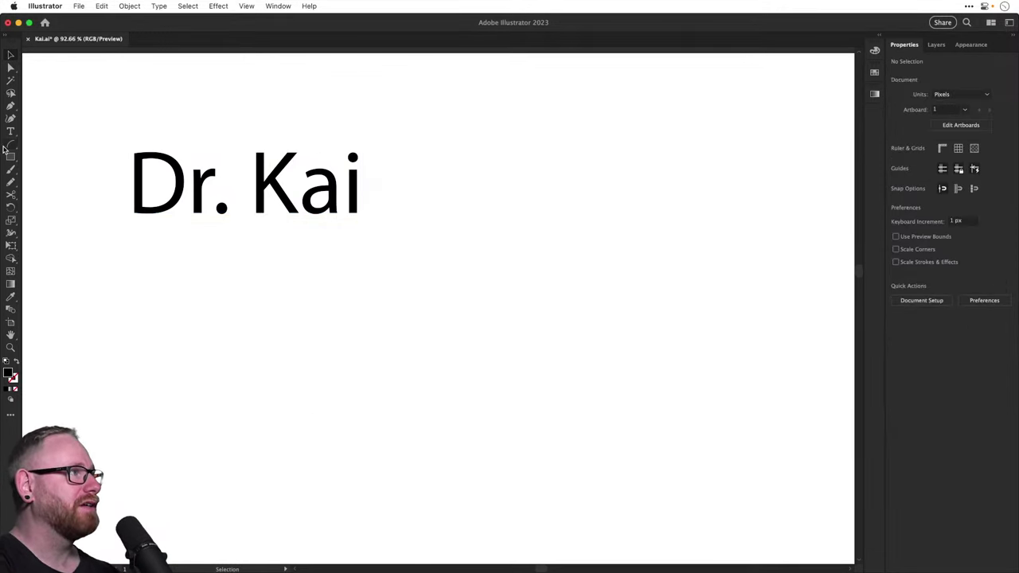
Draw a quarter arc about 221 px square below the text and rotate it 45° into a smile curve
left_click(5, 148)
left_click_drag(222, 335, 393, 425)
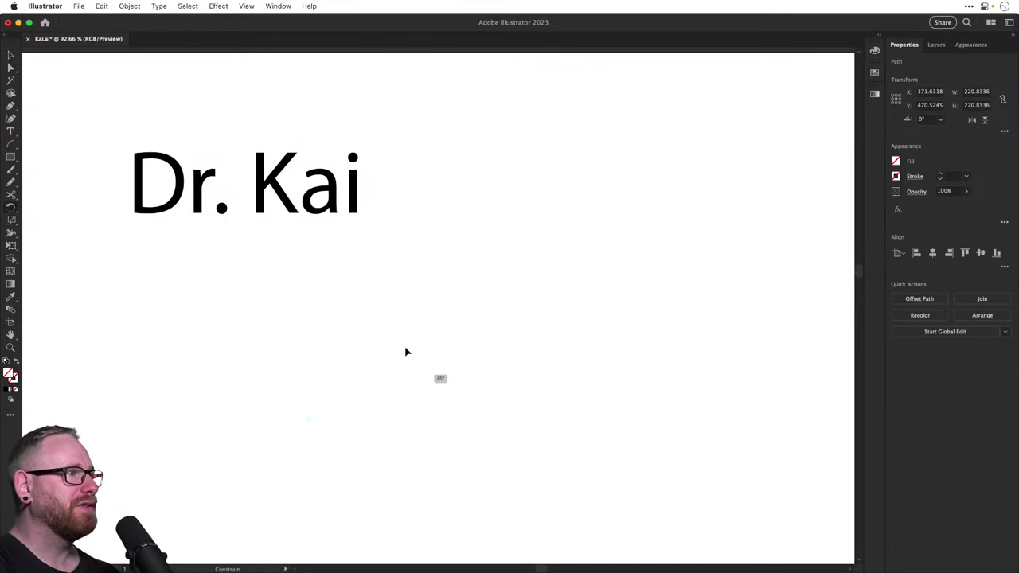
left_click_drag(405, 351, 405, 351)
Give the arc a black stroke and fit it directly beneath the "Dr. Kai" text at about 285 px wide
left_click(875, 71)
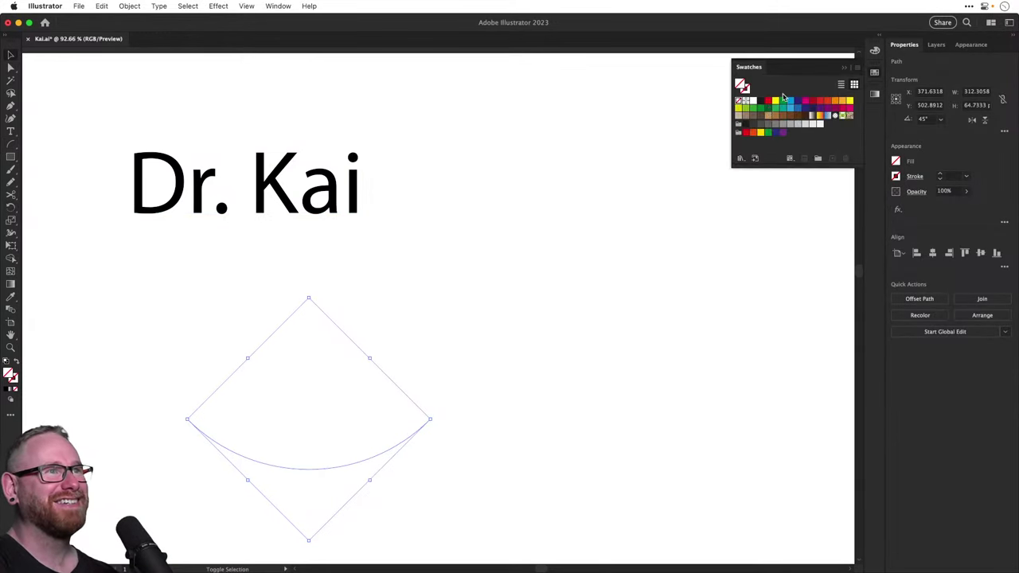
left_click(760, 101)
key("super+z")
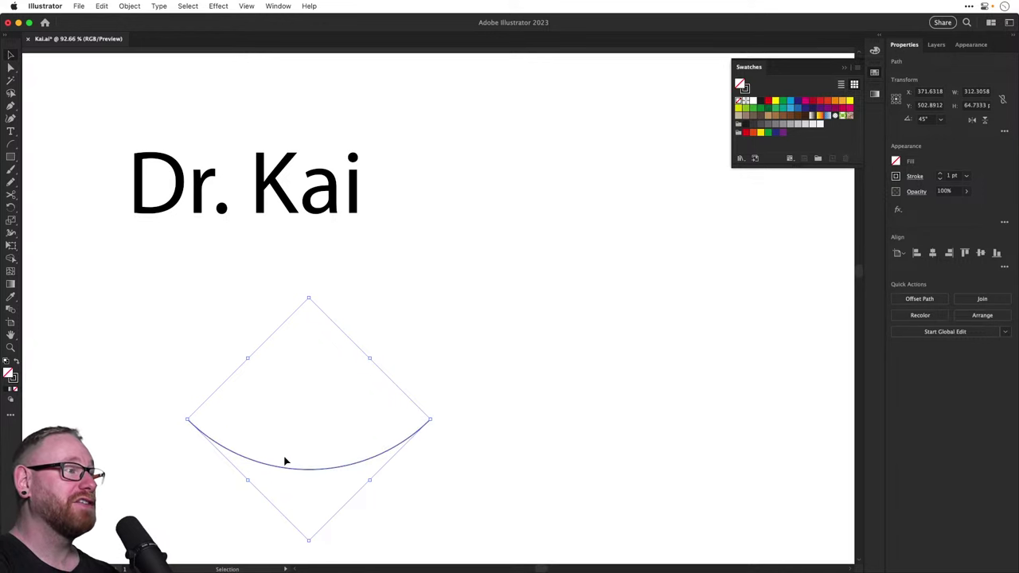
left_click_drag(282, 471, 224, 290)
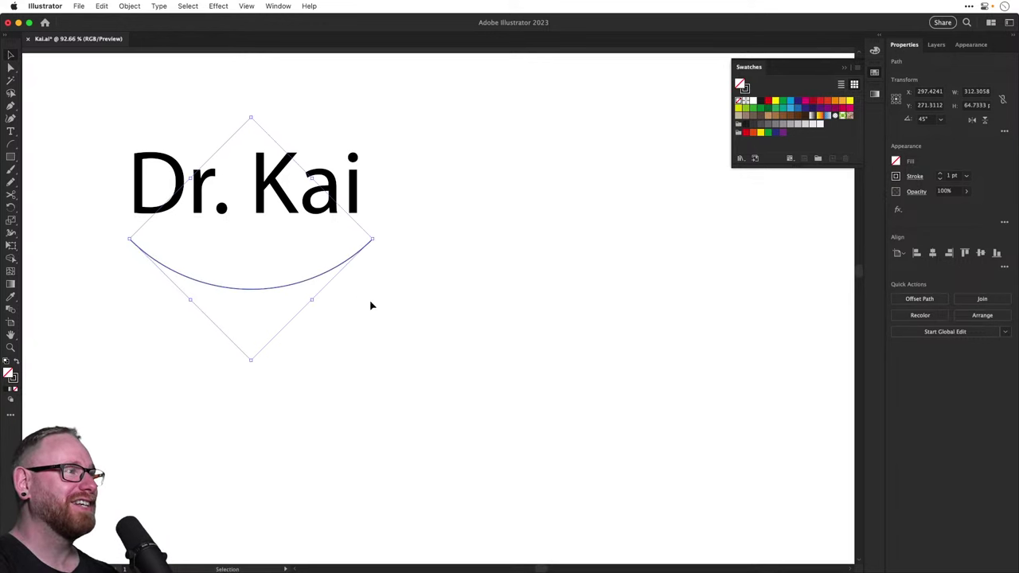
key("s")
left_click_drag(423, 401, 409, 389)
key("v")
Style the arc's stroke with round caps, a width profile tapered at both ends and a 20 pt weight
left_click(939, 173, "shift")
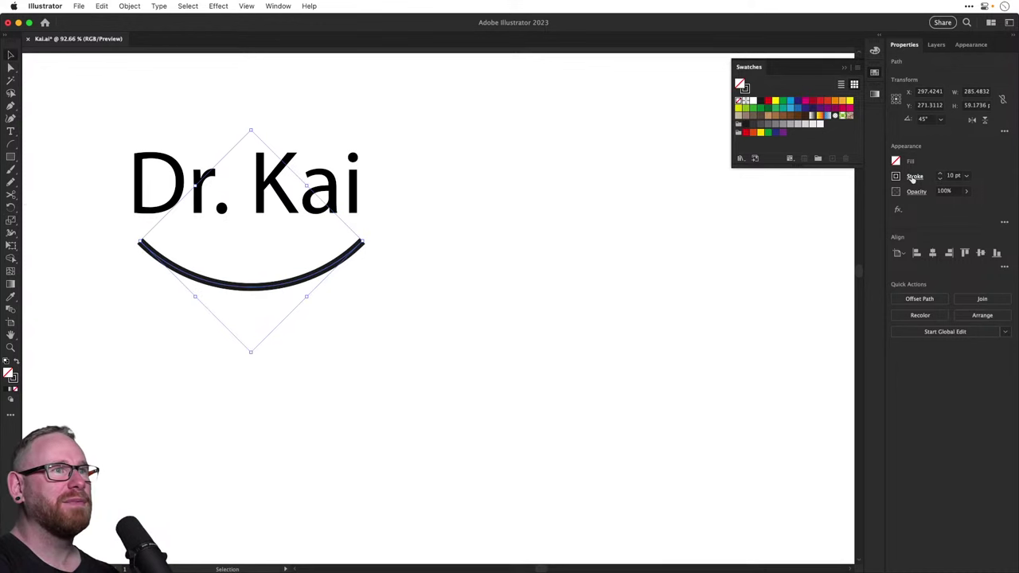
left_click(914, 176)
left_click(858, 204)
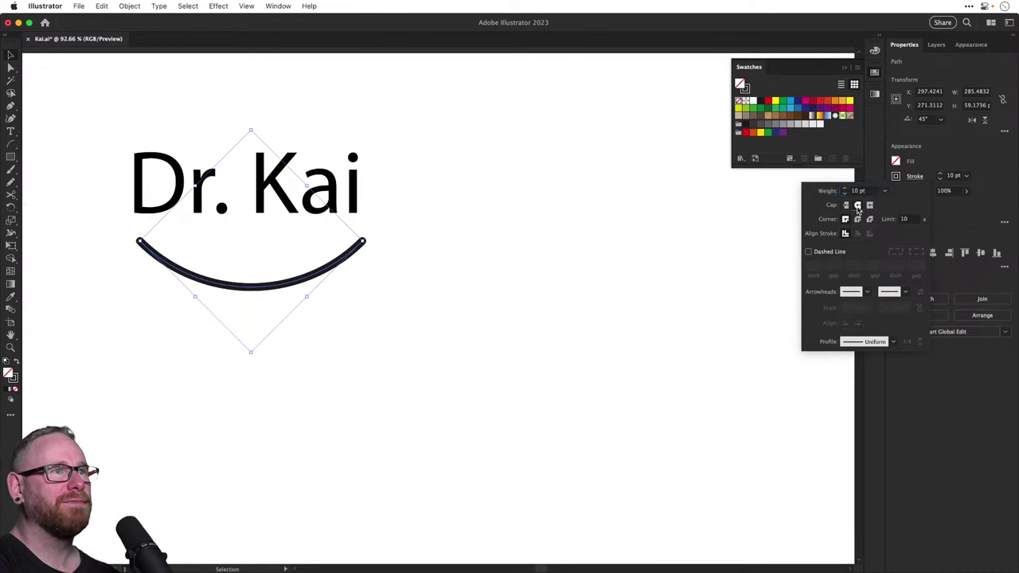
left_click(894, 342)
left_click(893, 342)
left_click(893, 343)
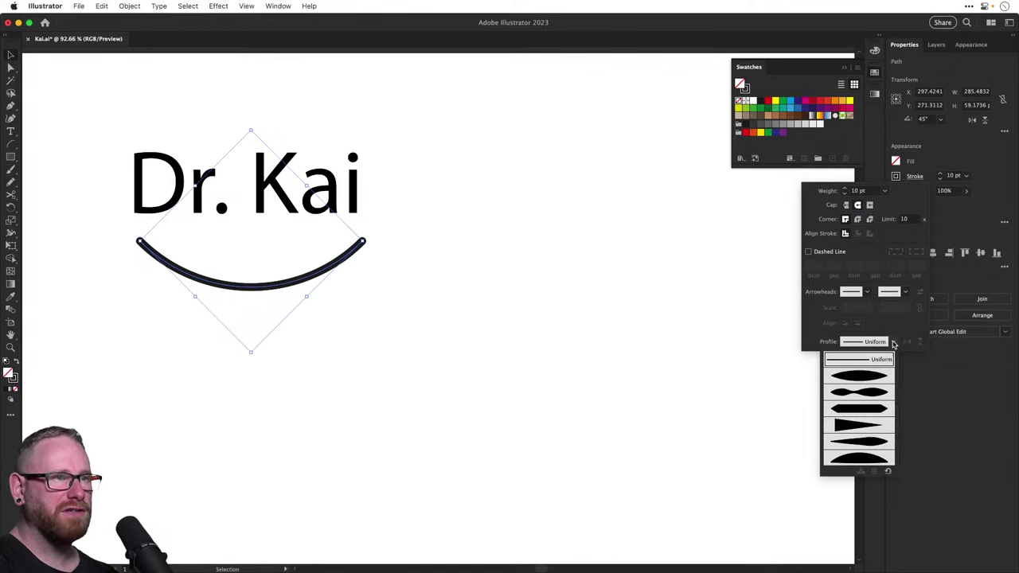
left_click(872, 377)
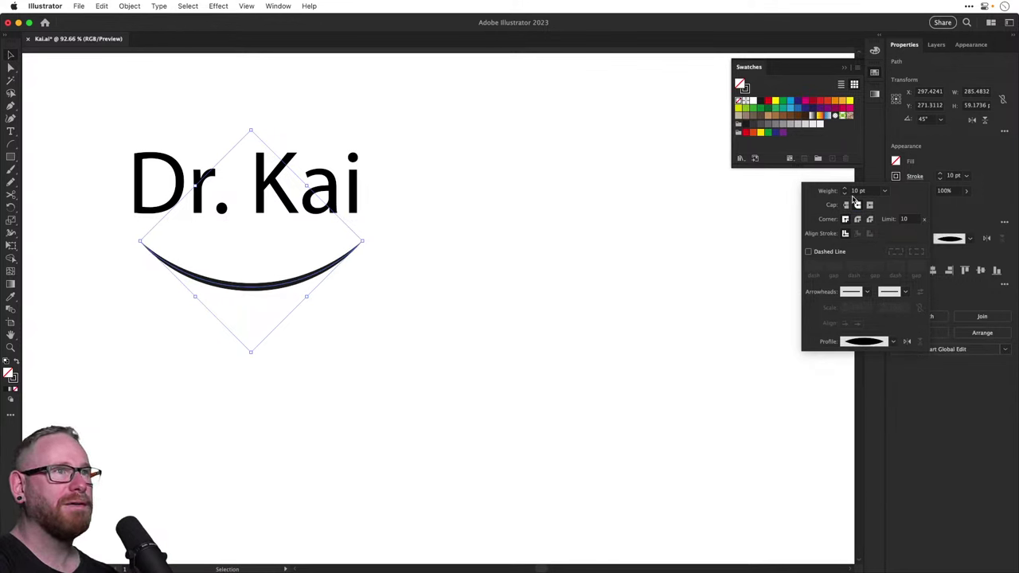
left_click(844, 190, "shift")
left_click(844, 189, "shift")
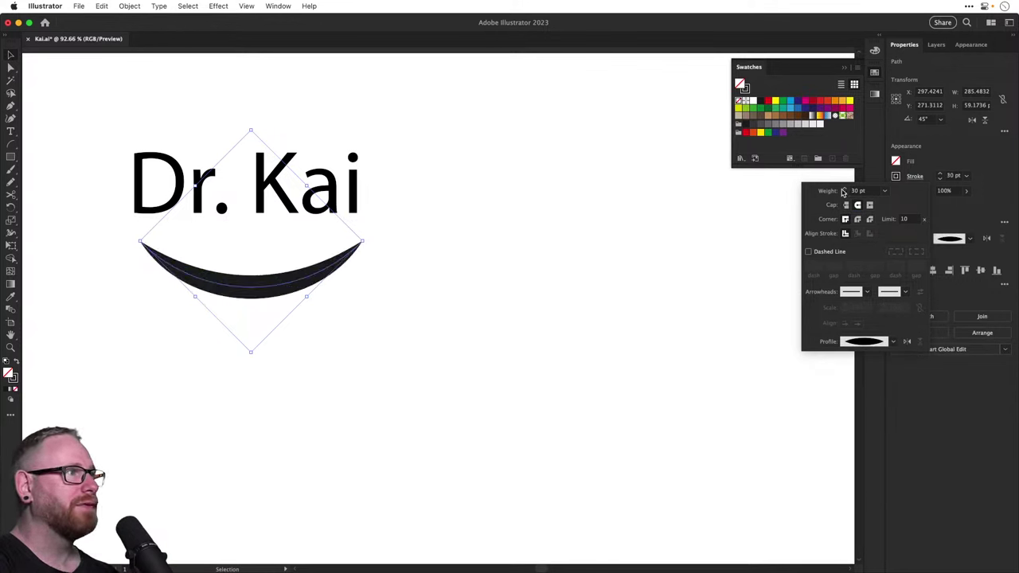
left_click(844, 193, "shift")
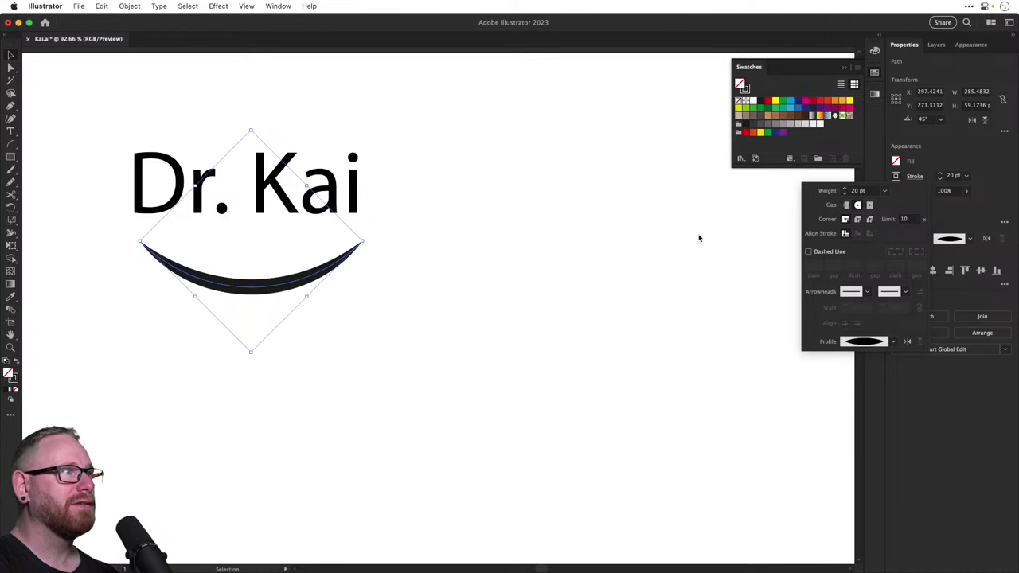
Shrink the smile arc and position it closer beneath the "Dr. Kai" text, then deselect it
left_click(321, 267)
mouse_move(295, 279)
left_mouse_down()
mouse_move(296, 292)
mouse_move(292, 270)
left_mouse_up()
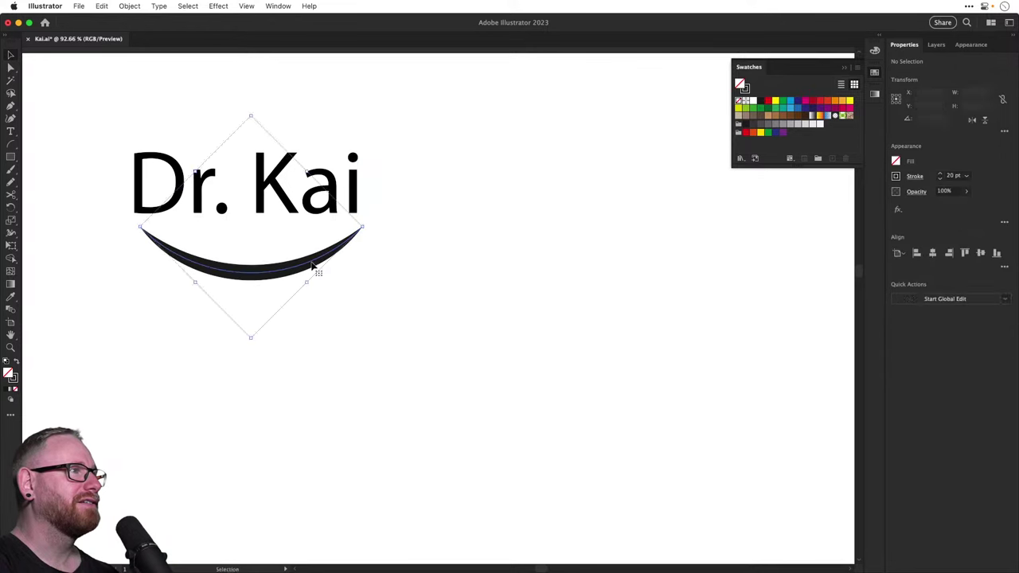
key("s")
left_click_drag(427, 352, 385, 327)
key("v")
left_click(374, 317)
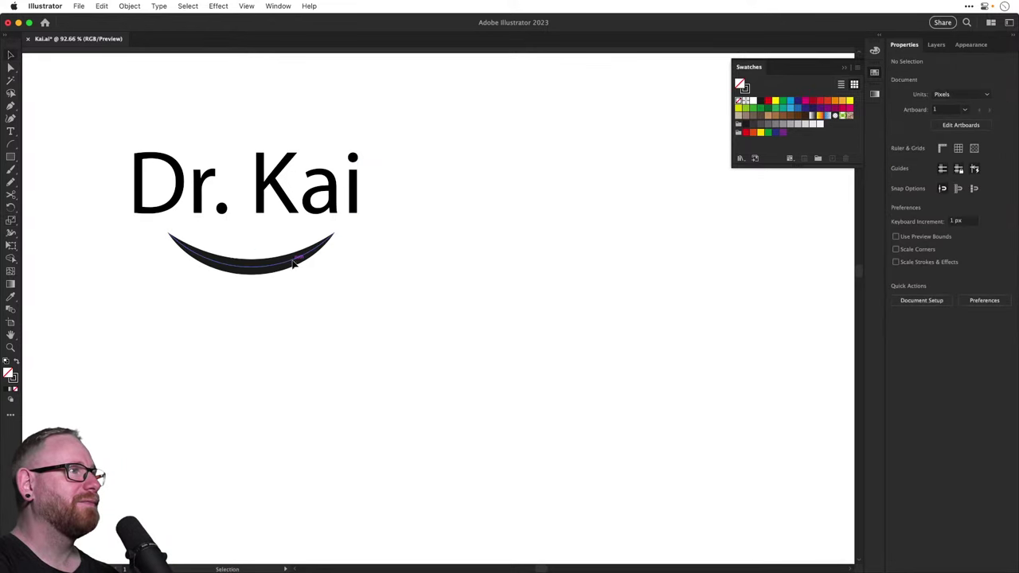
left_click_drag(293, 265, 286, 261)
left_click(454, 293)
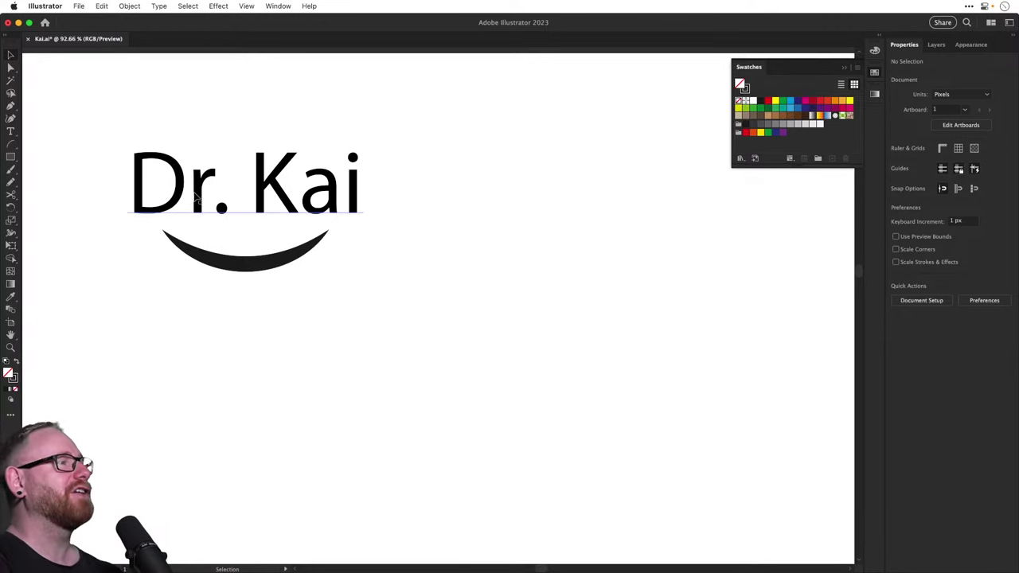
Duplicate the "Dr. Kai" text straight down and convert the copy to ungrouped outlines
left_click_drag(193, 207, 194, 420)
key("shift+super+o")
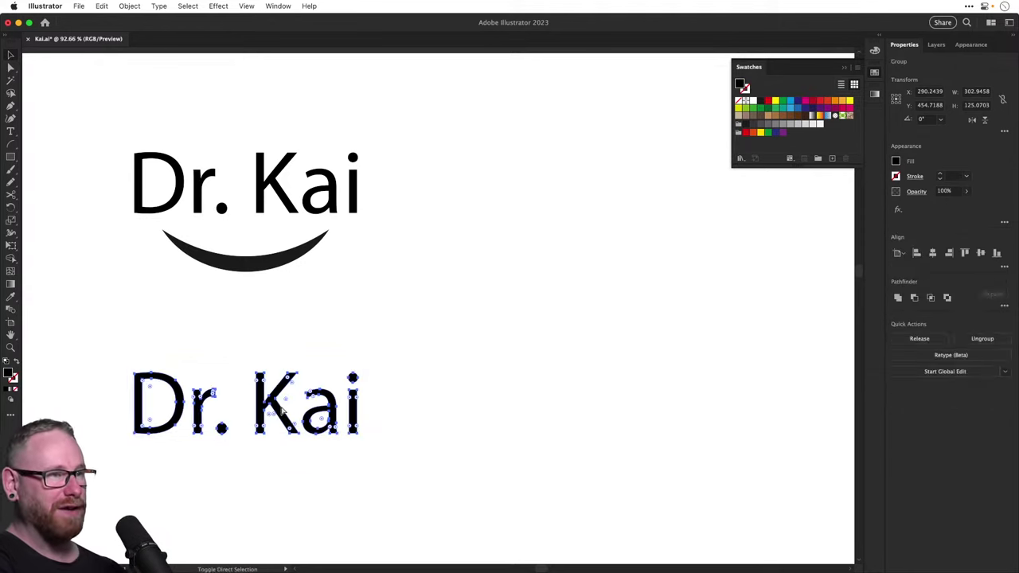
key("shift+super+g")
key("shift+super+a")
Move the smile arc above the outlined lettering, turning it upright so it bulges right and shortening it
left_click_drag(234, 390, 346, 324)
left_click_drag(283, 351, 343, 394)
key("v")
left_click_drag(362, 128, 306, 237)
key("r")
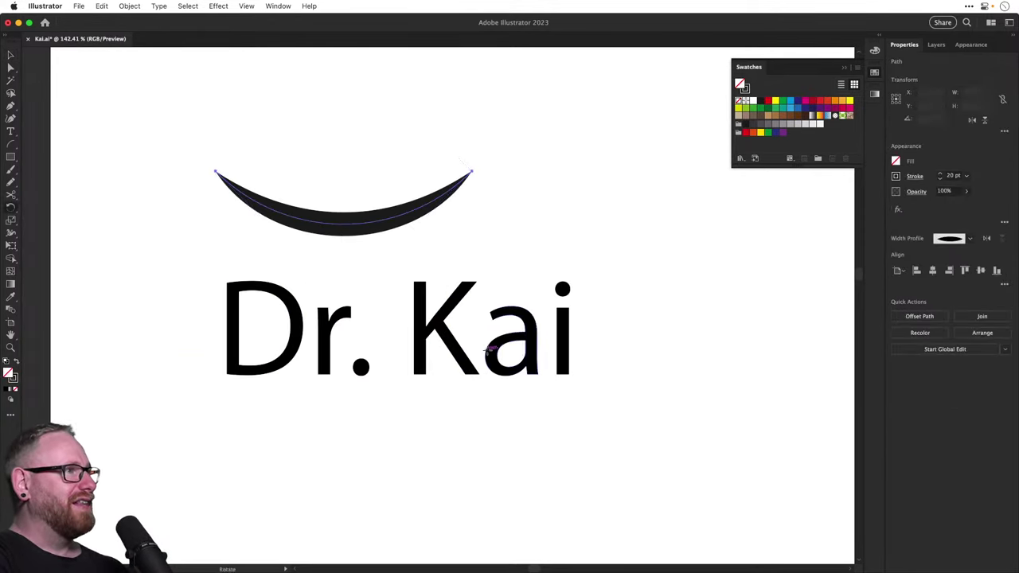
left_click_drag(485, 270, 379, 131)
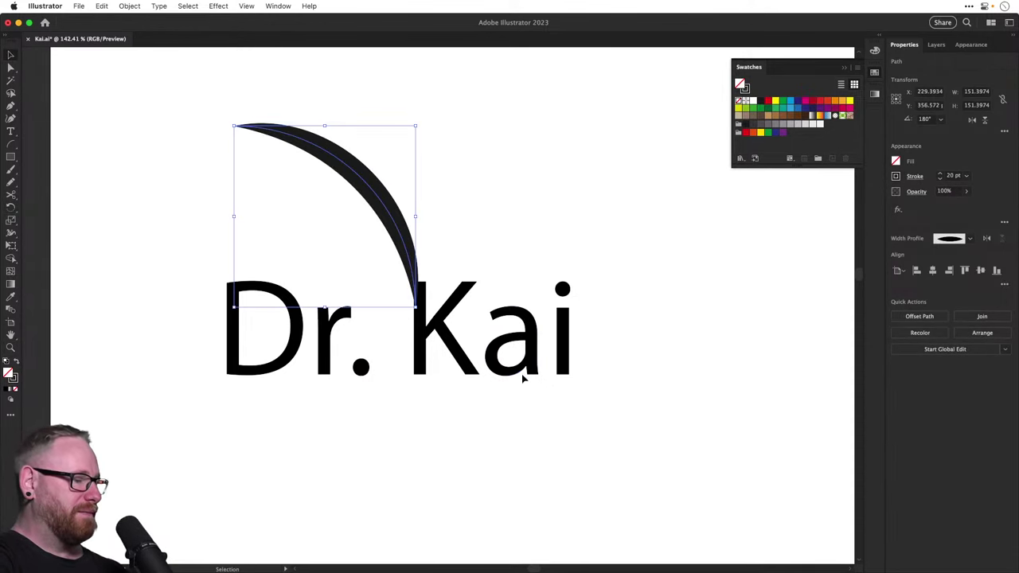
key("r")
left_click_drag(458, 403, 360, 419)
key("v")
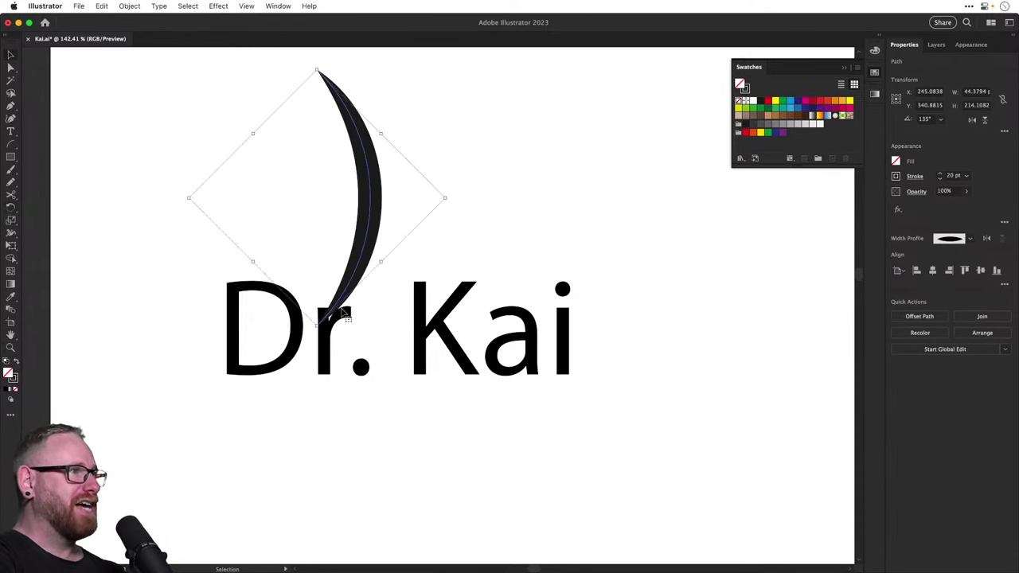
left_click_drag(318, 323, 318, 229)
left_click(315, 294)
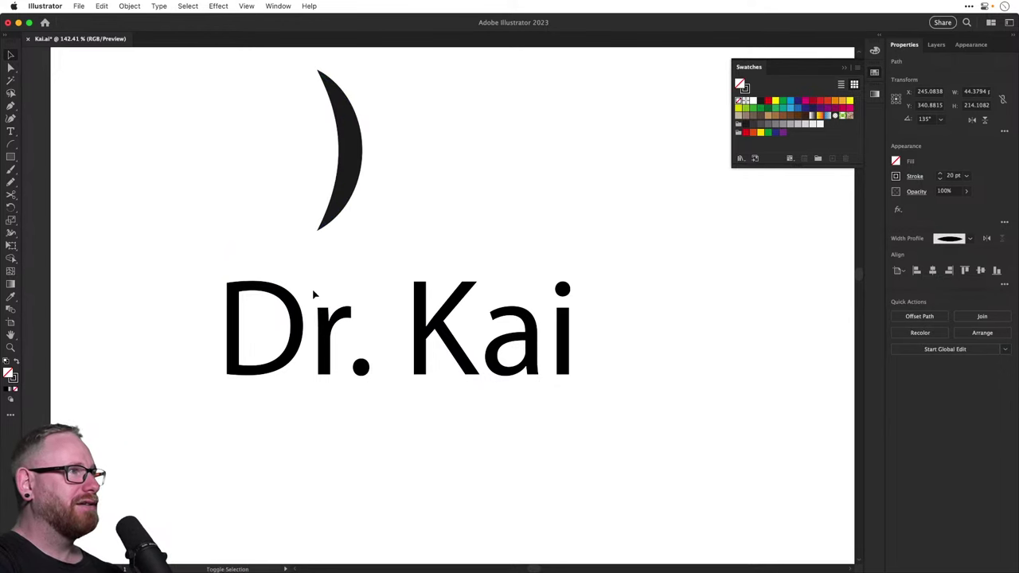
Cut the outlined D vertically with the Knife tool just right of its stem and delete the bowl
left_click(293, 302)
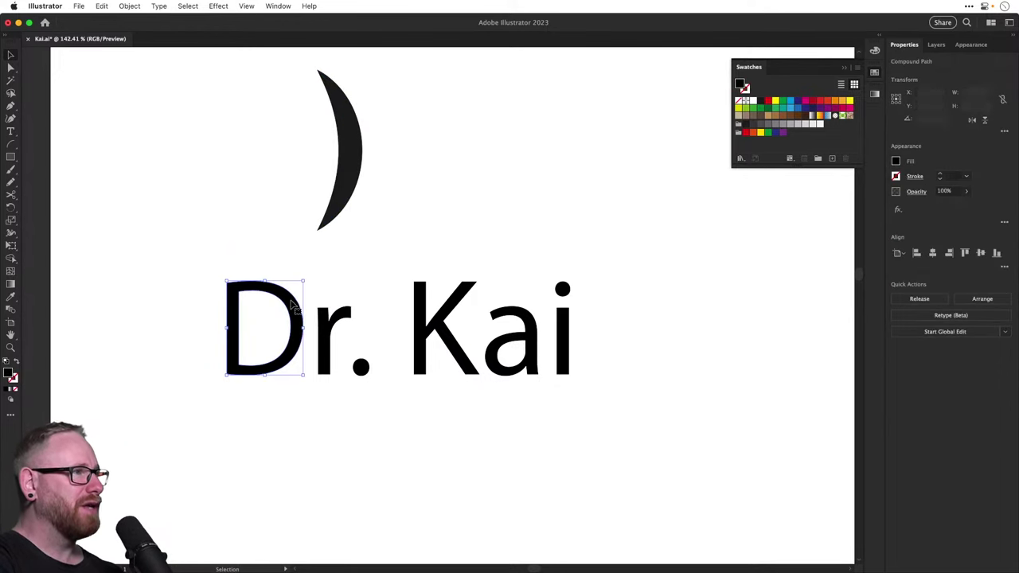
left_click(9, 157)
key("v")
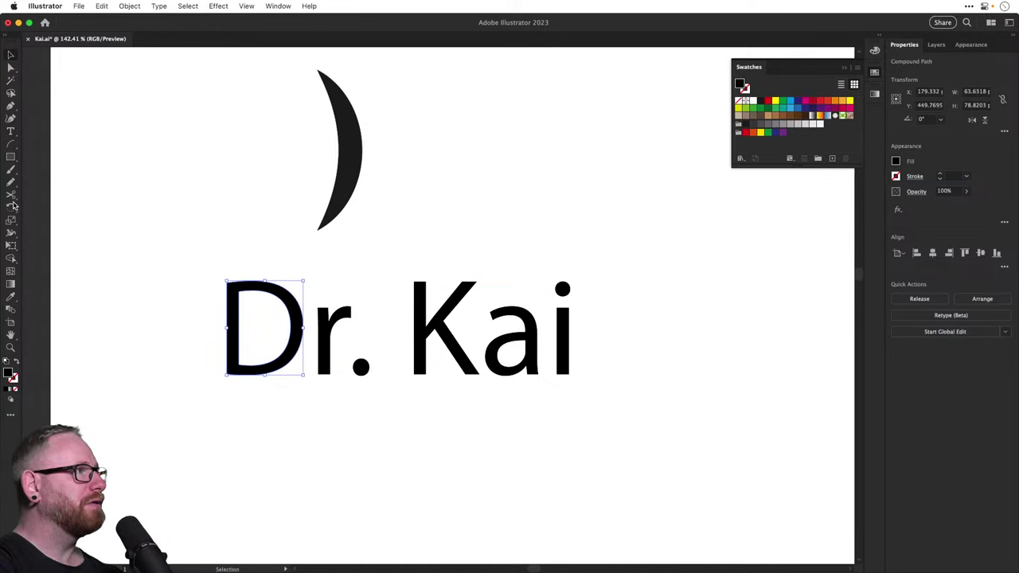
mouse_move(13, 205)
left_mouse_down()
mouse_move(36, 194)
mouse_move(88, 220)
left_mouse_up()
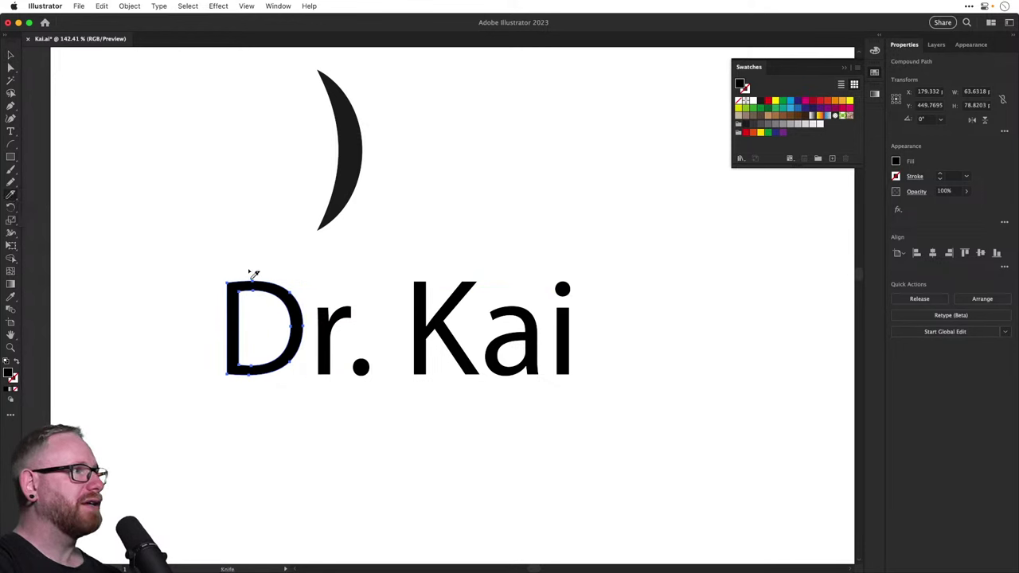
left_click_drag(243, 277, 243, 419)
key("a")
left_click(210, 269)
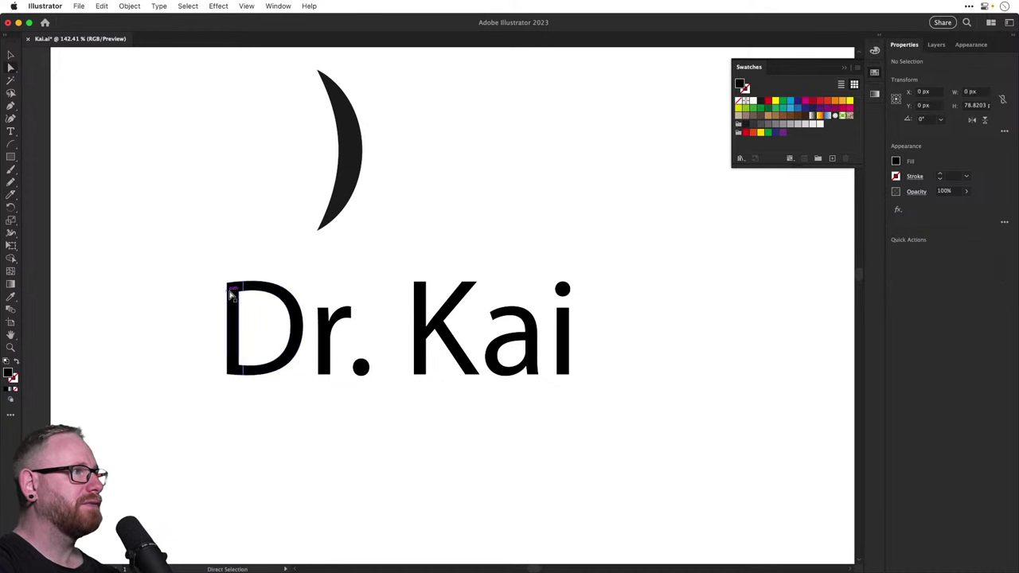
left_click(253, 283)
key("Delete")
Place the upright arc beside the D's stem as its bowl, scaled down to about 84 px tall
left_click_drag(336, 209, 281, 374)
key("s")
left_click_drag(365, 232, 321, 266)
key("v")
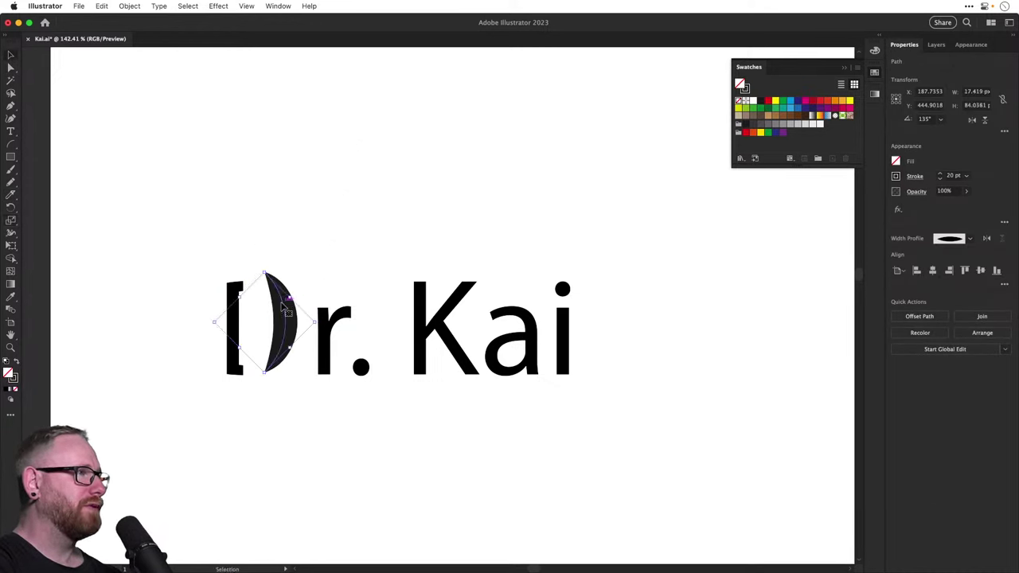
left_click_drag(282, 304, 278, 310)
key("super+shift+a")
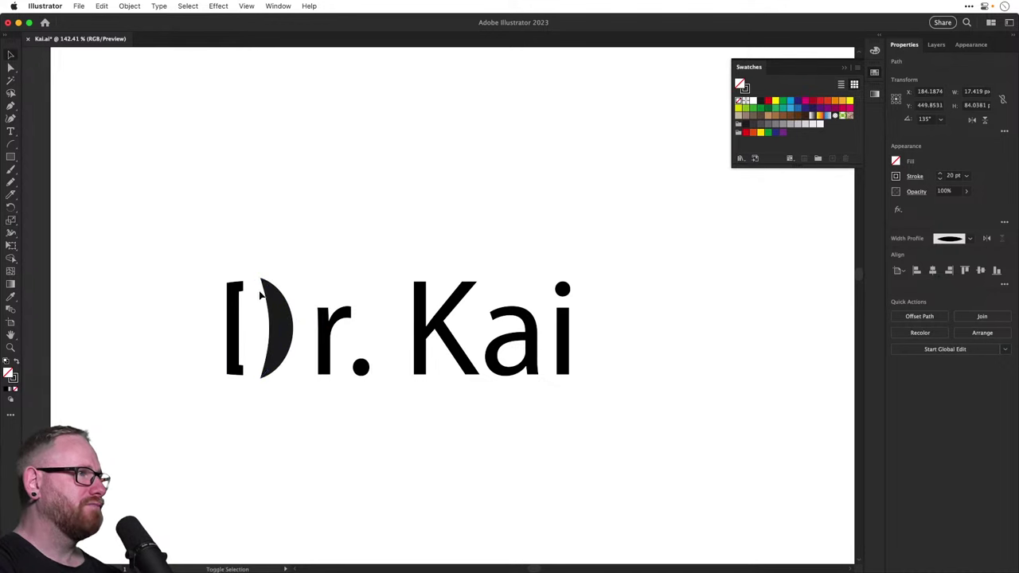
Adjust the bowl arc's end anchors and reduce its stroke weight to 10 pt
key("a")
left_click_drag(261, 379, 255, 383)
key("super+z")
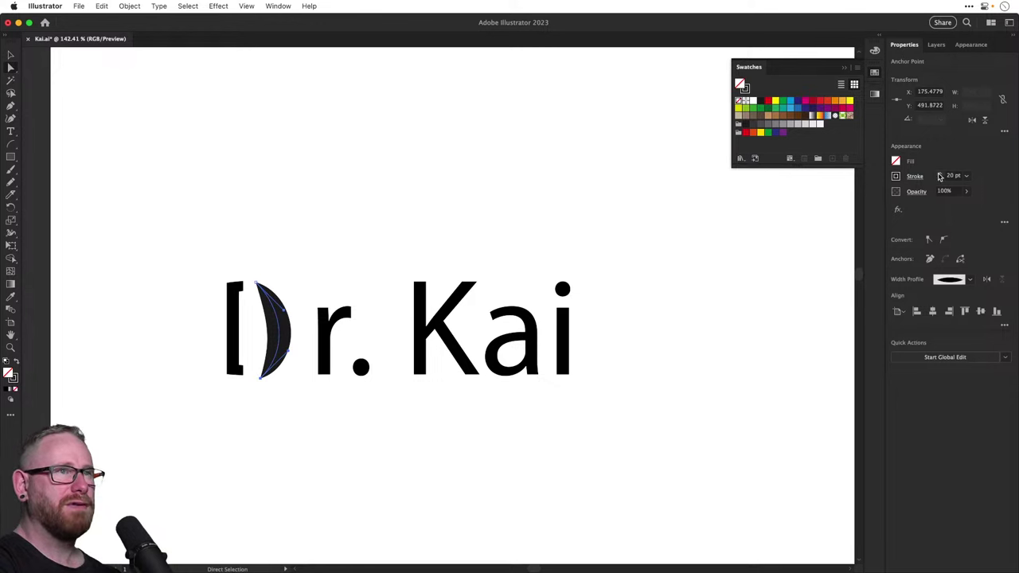
left_click(940, 179)
key("super+shift+a")
key("v")
Try rotating the D's stem and arc together clockwise into a tilted smile, and undo the rotation
left_click_drag(196, 297, 261, 329)
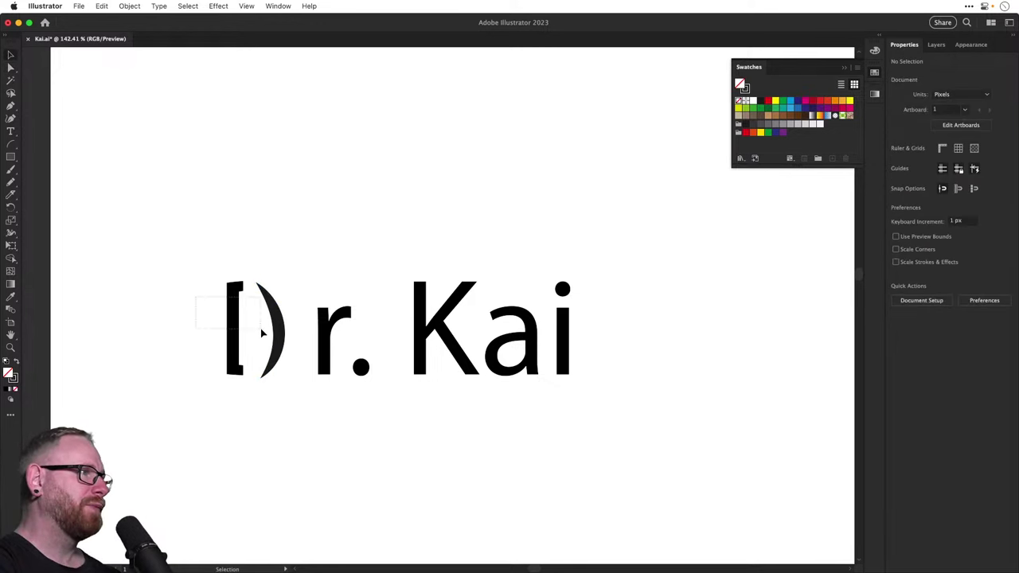
left_click_drag(308, 362, 302, 311)
key("r")
left_click_drag(375, 271, 351, 348)
key("super+shift+a")
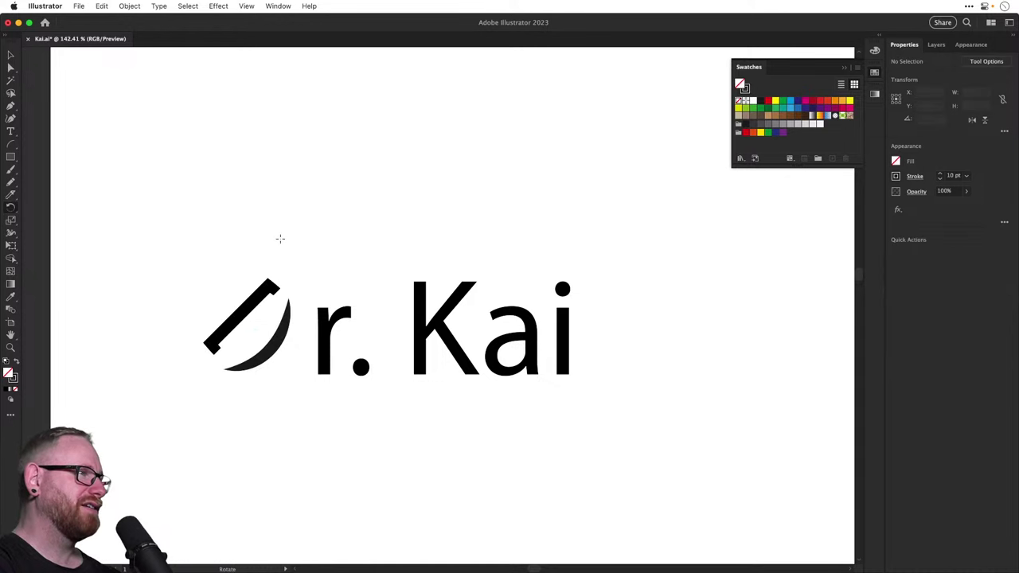
key("v")
key("super+z")
key("v")
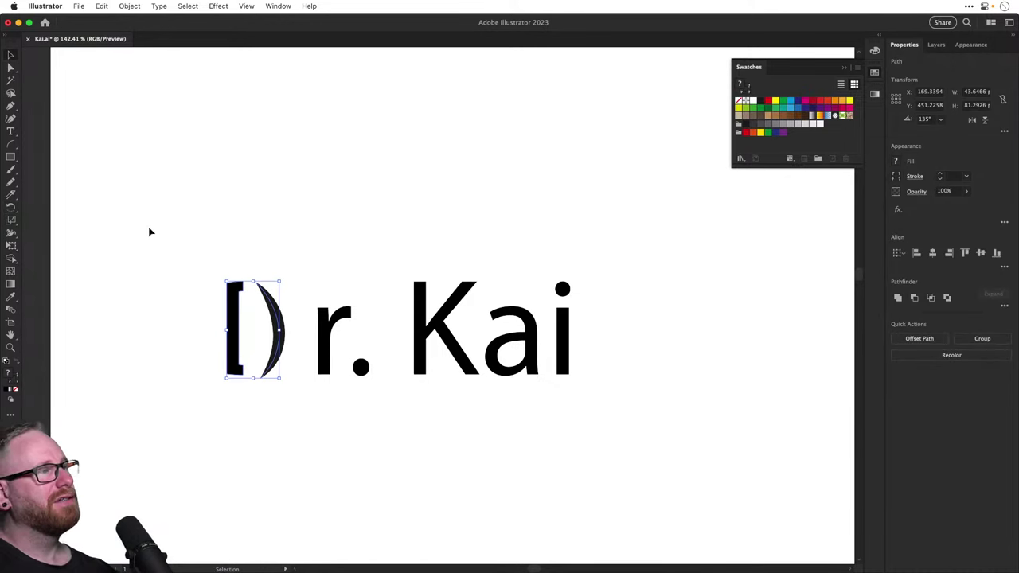
Try rotating the whole "Dr." lettering 90° clockwise, and undo the rotation
left_click_drag(182, 242, 283, 434)
key("r")
key("super+shift+a")
key("v")
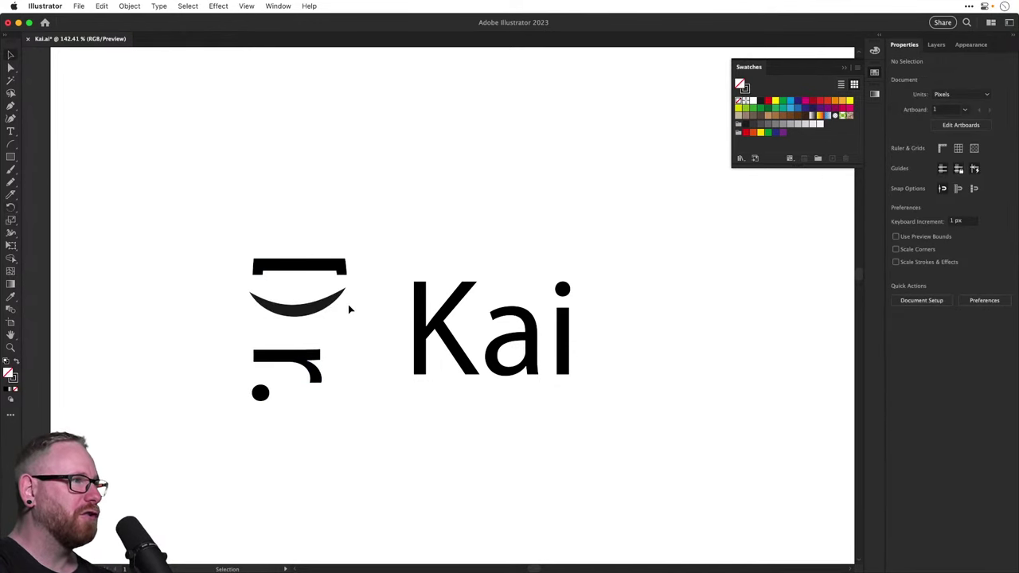
key("super+z")
key("super+shift+a")
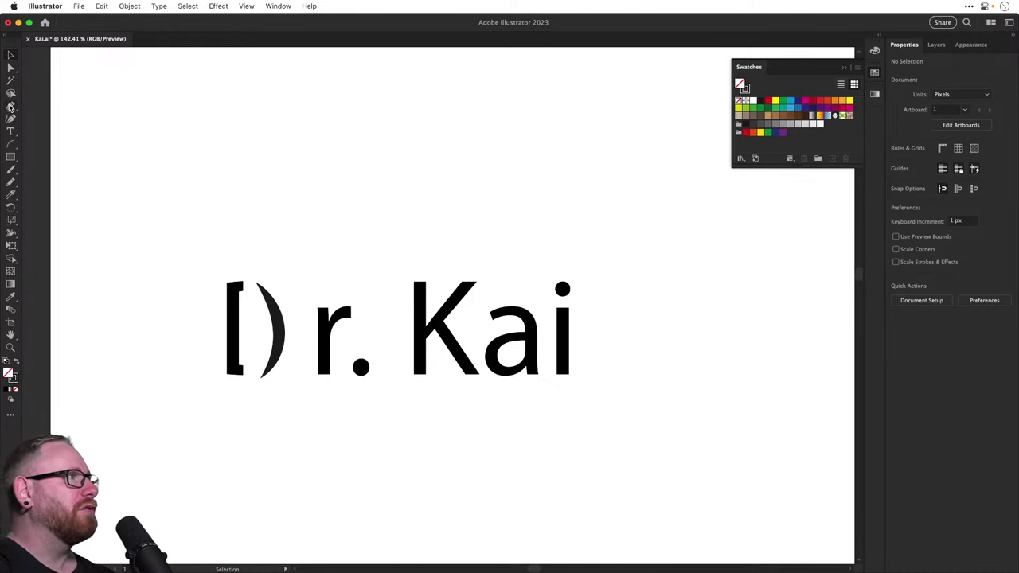
left_click(11, 169)
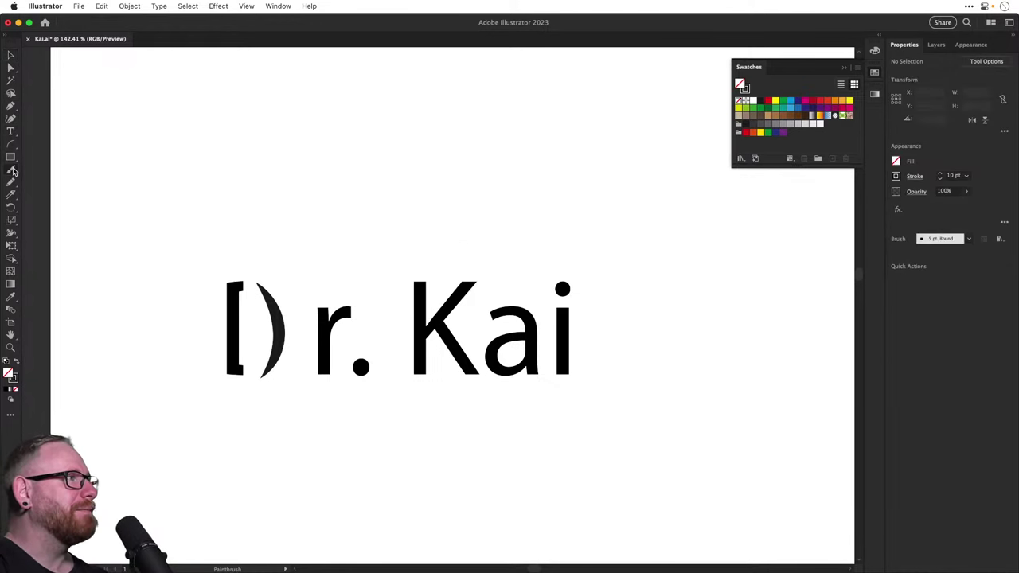
mouse_move(366, 111)
left_mouse_down()
mouse_move(358, 214)
mouse_move(396, 183)
left_mouse_up()
key("v")
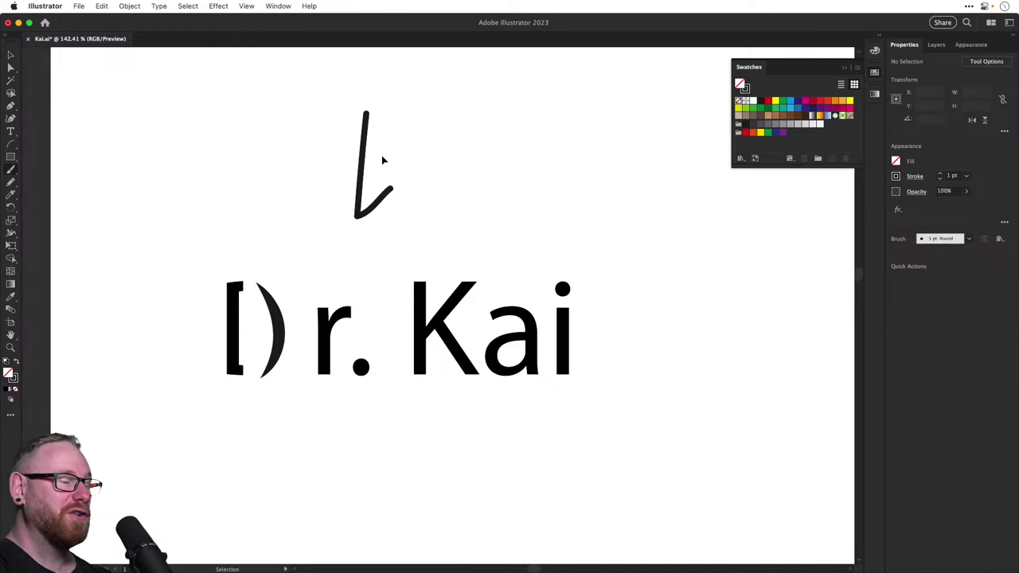
key("super+z")
Paint a two-rooted tooth outline above the broken-D "Dr. Kai" lettering and handwrite "Kai" inside it with the Paintbrush
key("b")
mouse_move(377, 116)
left_mouse_down()
mouse_move(333, 109)
mouse_move(321, 127)
mouse_move(338, 227)
mouse_move(351, 224)
mouse_move(375, 177)
mouse_move(388, 185)
mouse_move(392, 226)
mouse_move(406, 223)
mouse_move(432, 159)
mouse_move(432, 114)
mouse_move(407, 101)
mouse_move(365, 116)
left_mouse_up()
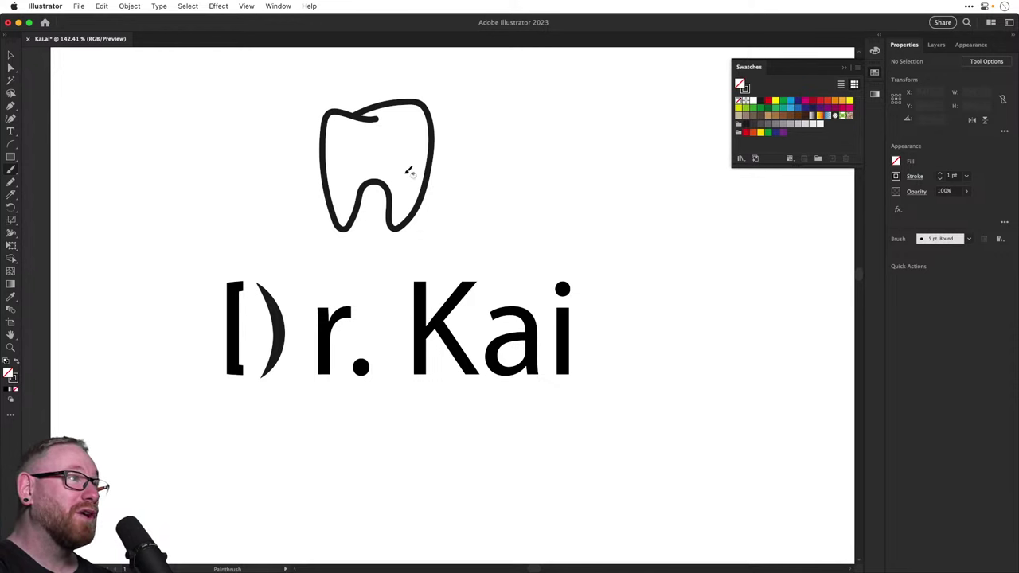
left_click_drag(339, 123, 341, 205)
key("super+z")
left_click_drag(338, 119, 340, 207)
mouse_move(362, 128)
left_mouse_down()
mouse_move(338, 164)
mouse_move(372, 173)
mouse_move(377, 132)
mouse_move(358, 155)
mouse_move(386, 161)
mouse_move(390, 146)
mouse_move(397, 171)
left_mouse_up()
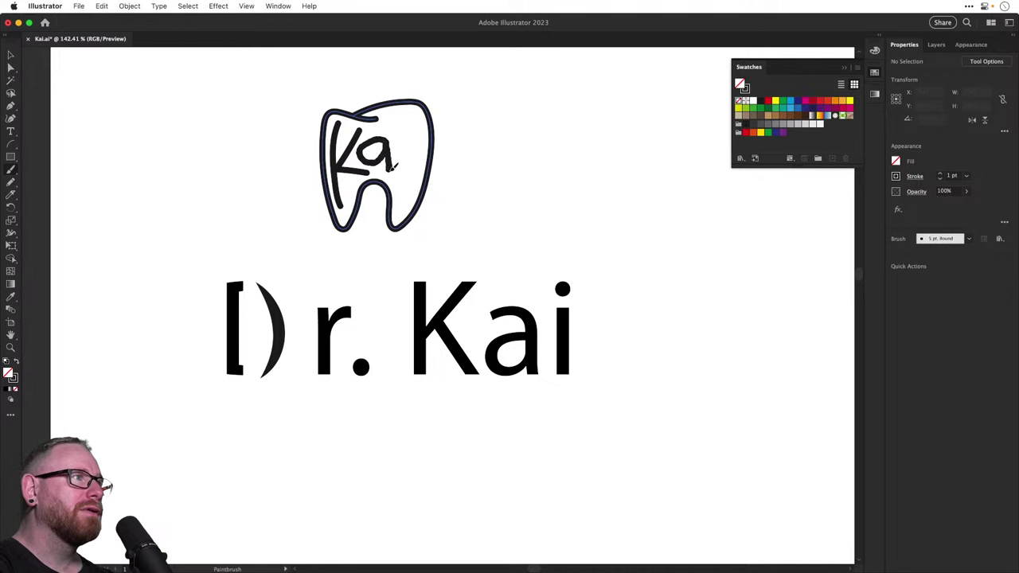
mouse_move(401, 207)
left_mouse_down()
mouse_move(407, 128)
mouse_move(404, 204)
left_mouse_up()
key("super+z")
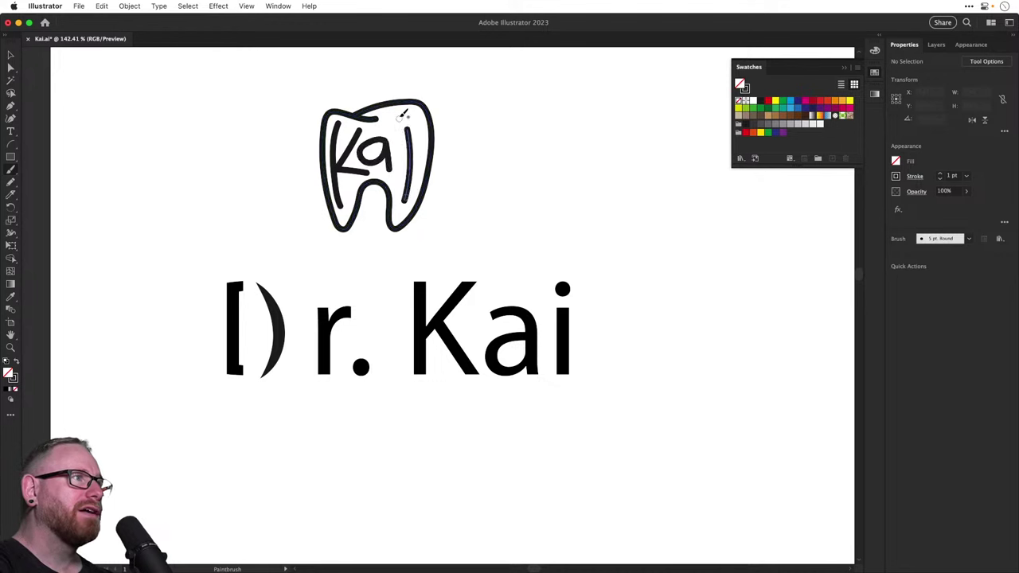
left_click(404, 114)
Duplicate the tooth outline without its lettering about 153 px to the right of the original
key("v")
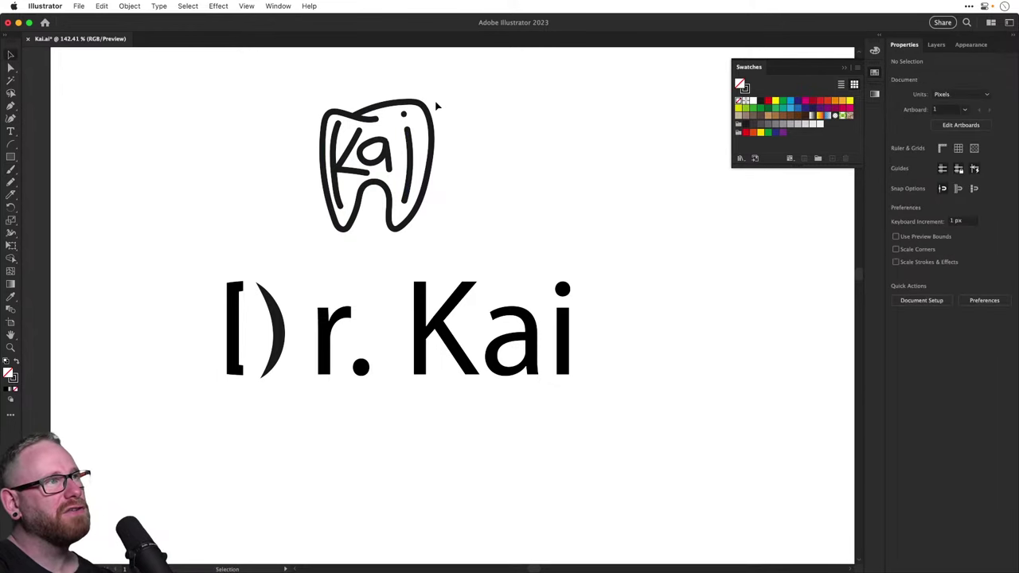
scroll(364, 104, "up", 2)
left_click(378, 119)
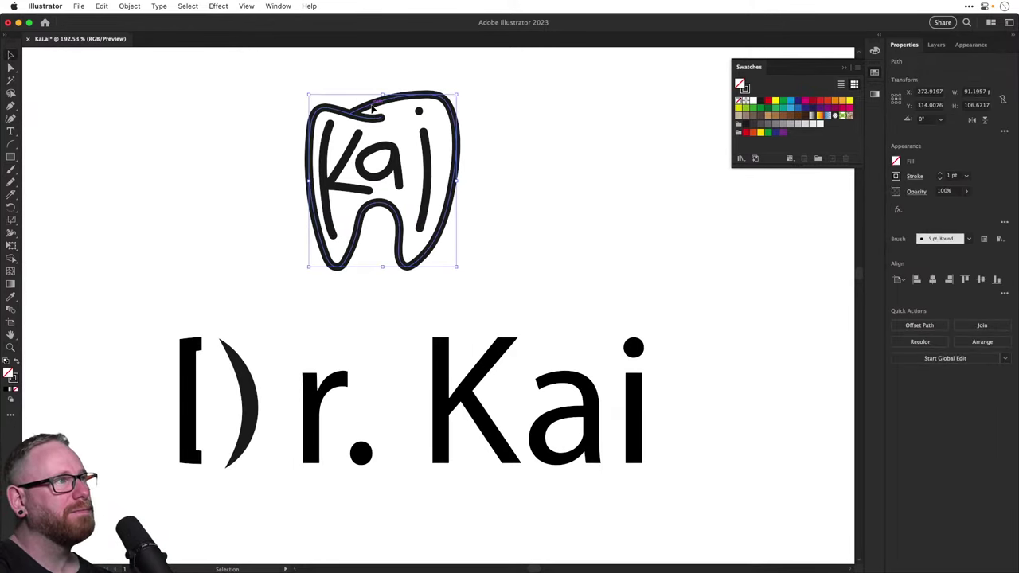
left_click_drag(378, 119, 618, 114)
left_click_drag(580, 176, 470, 218)
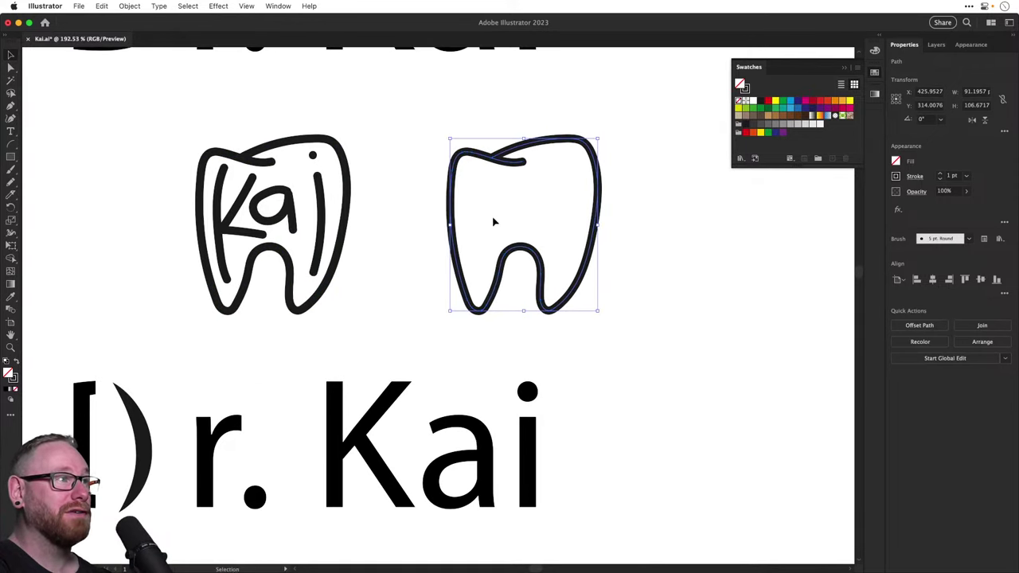
Add the text "Dr" above the lettered tooth and scale it up to about 24 pt
left_click(230, 118)
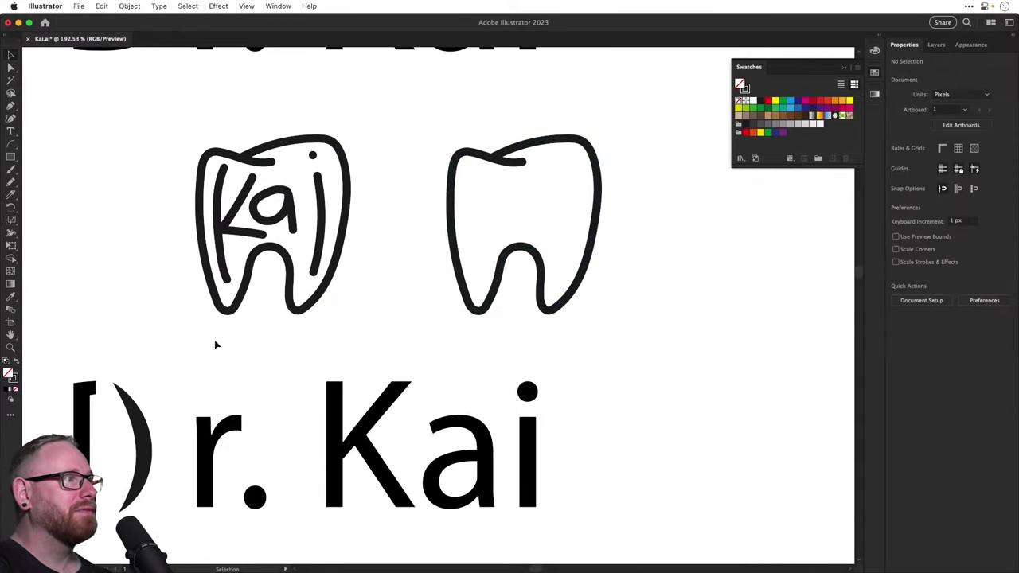
key("t")
left_click(202, 124)
type("Dr")
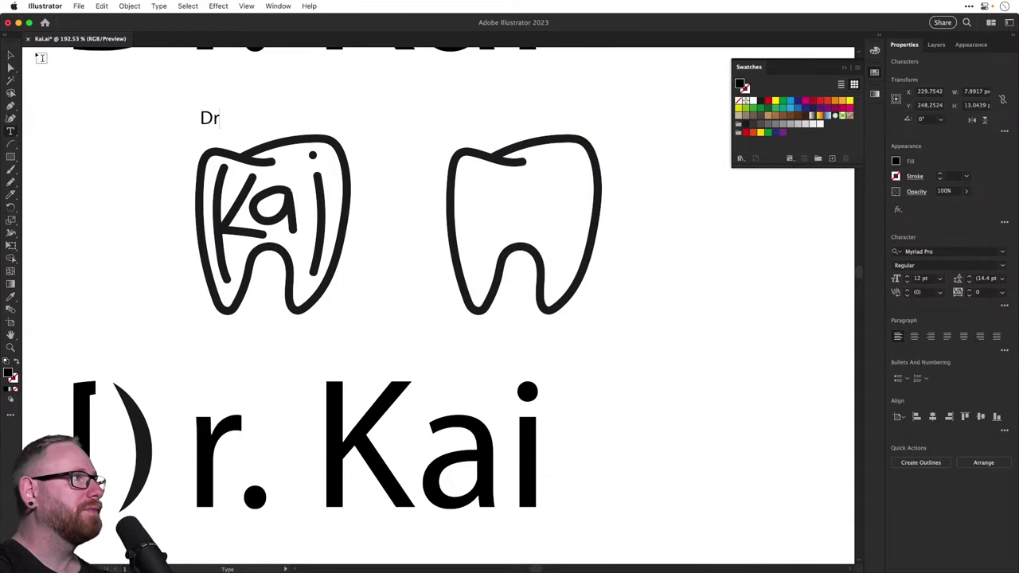
left_click(10, 55)
key("s")
left_click_drag(266, 143, 326, 210)
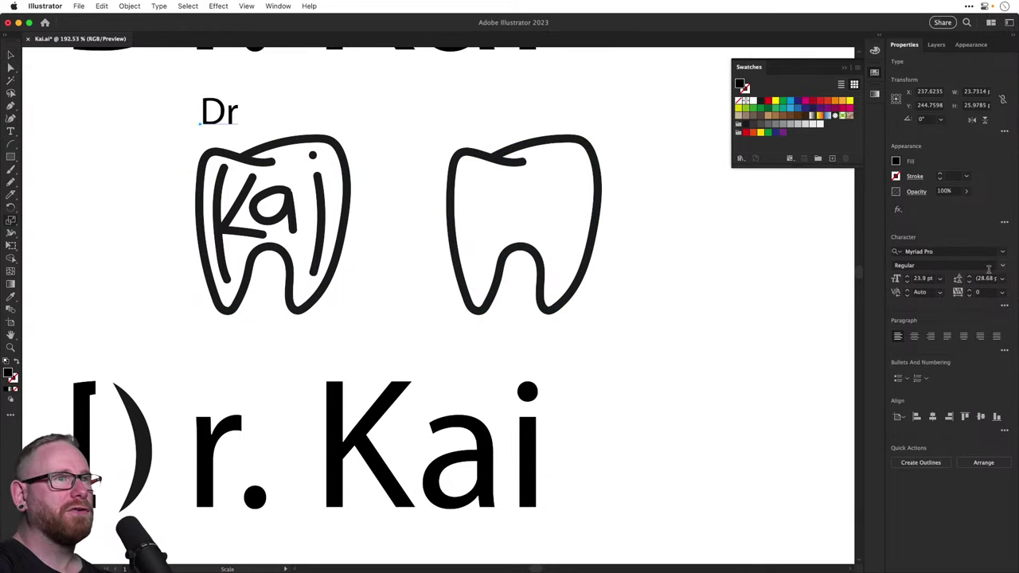
Try the "Dr" text in bold at another position on the lettered tooth, undo the move and remove the text
left_click(989, 267)
left_click(936, 289)
key("v")
left_click(275, 127)
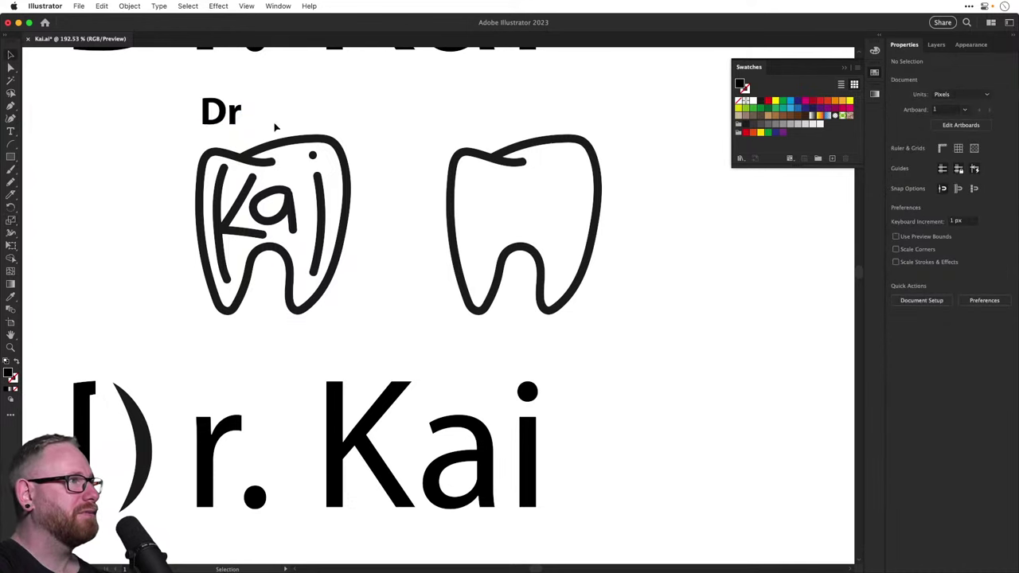
left_click_drag(226, 119, 312, 143)
left_click(251, 117)
key("super+z")
key("super+x")
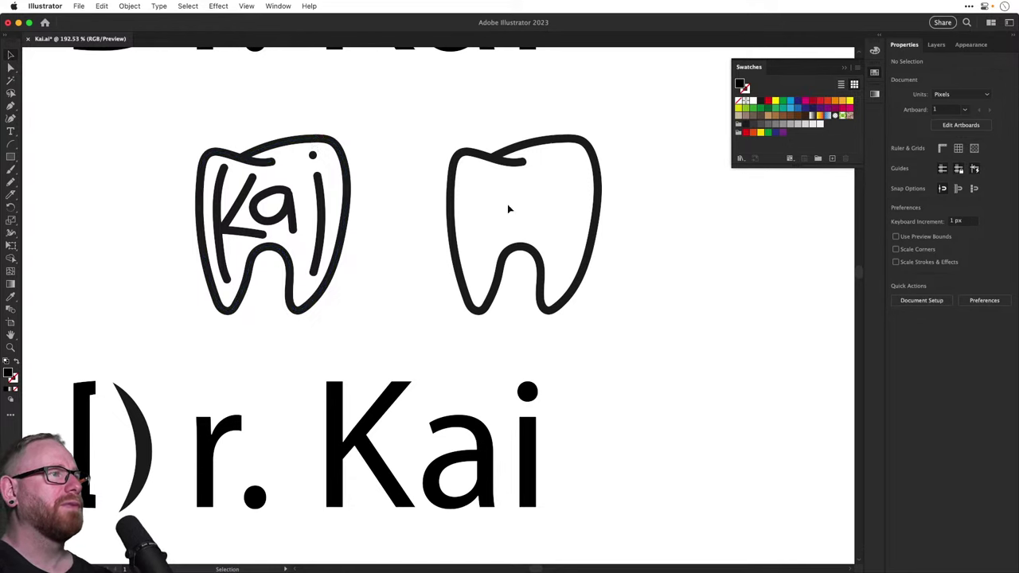
Draw a circle about 95 px wide to the right of the blank tooth, with no fill and a 10 pt black stroke
key("space")
left_click_drag(581, 301, 382, 243)
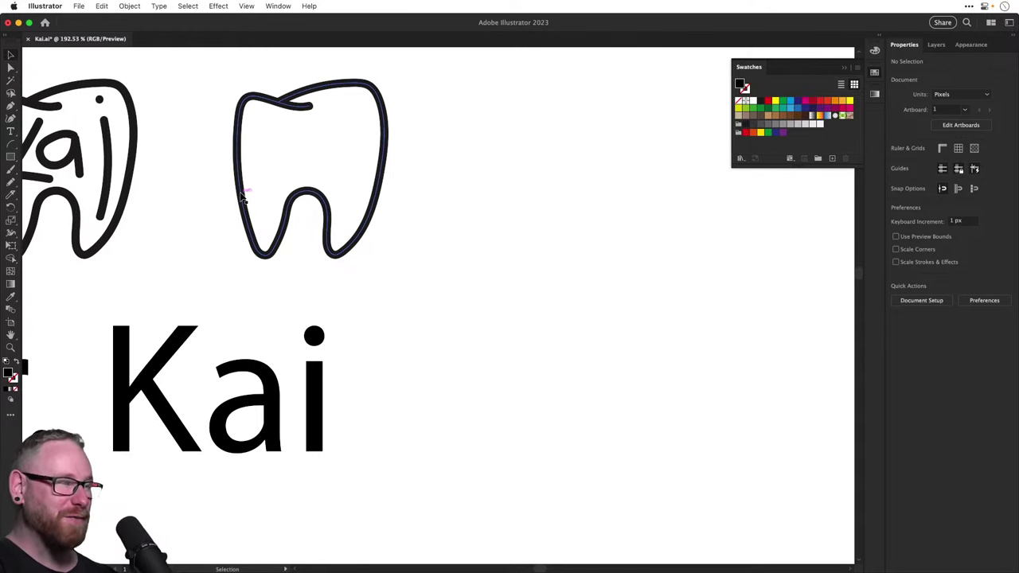
left_click_drag(172, 185, 340, 245)
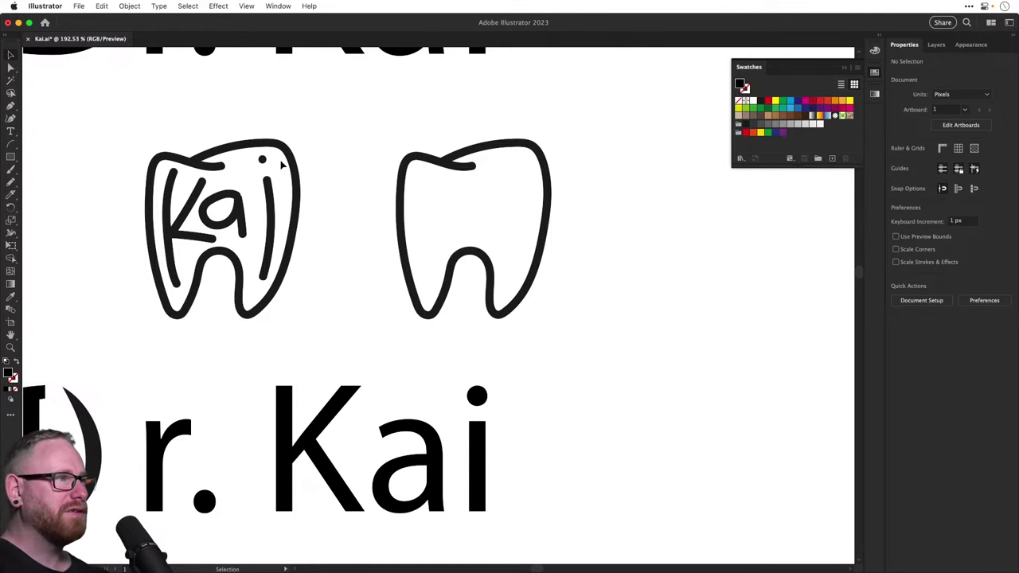
left_click(11, 156)
left_click_drag(374, 254, 184, 247)
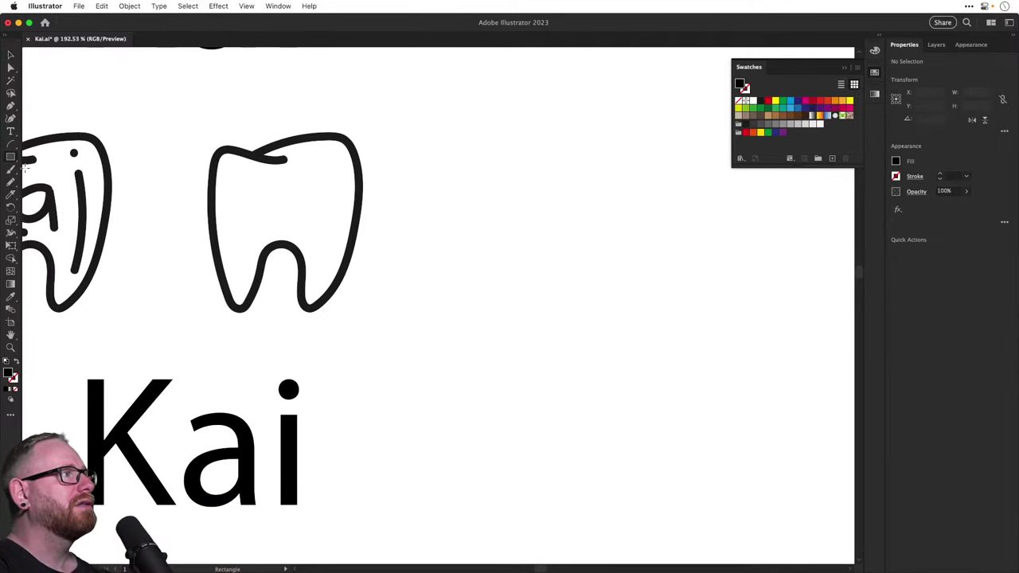
left_click_drag(11, 156, 58, 182)
left_click_drag(486, 194, 640, 347)
key("shift+x")
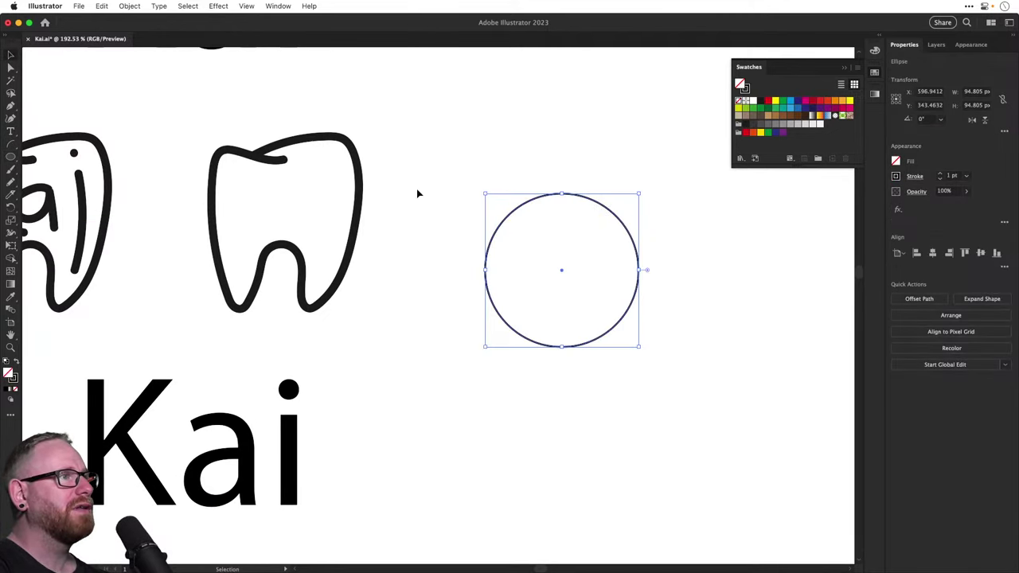
left_click(940, 174, "shift")
Try puckering the circle into a four-pointed star with Pucker & Bloat, and undo the effect
left_click(222, 6)
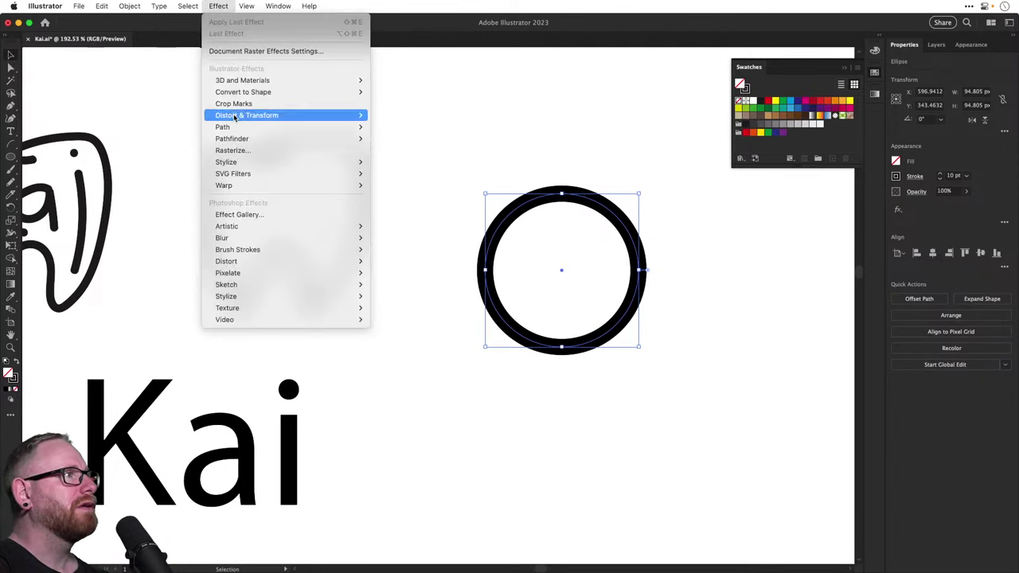
mouse_move(236, 117)
left_click(389, 127)
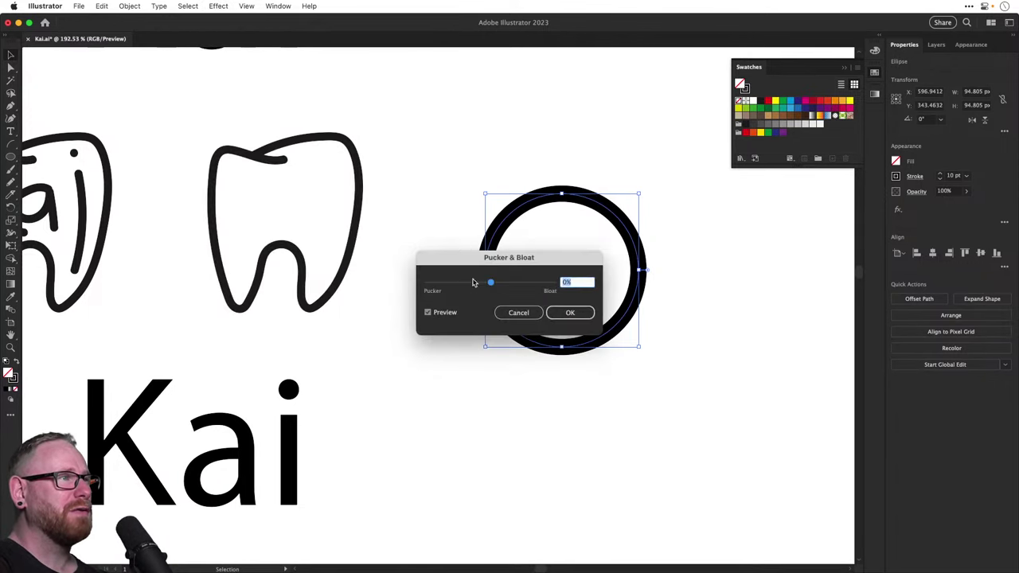
left_click_drag(473, 283, 475, 283)
left_click(570, 312)
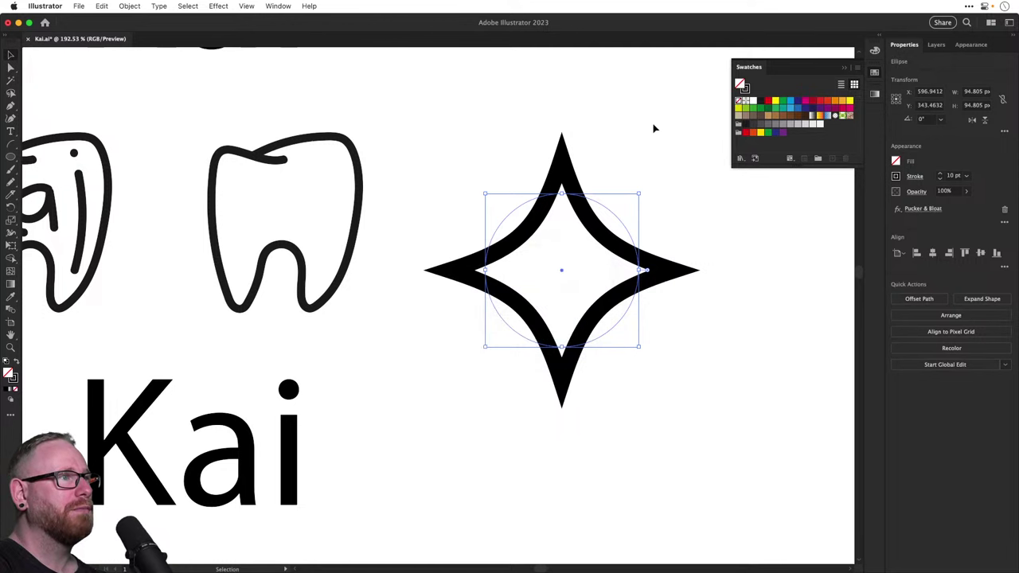
left_click(654, 125)
key("super+z")
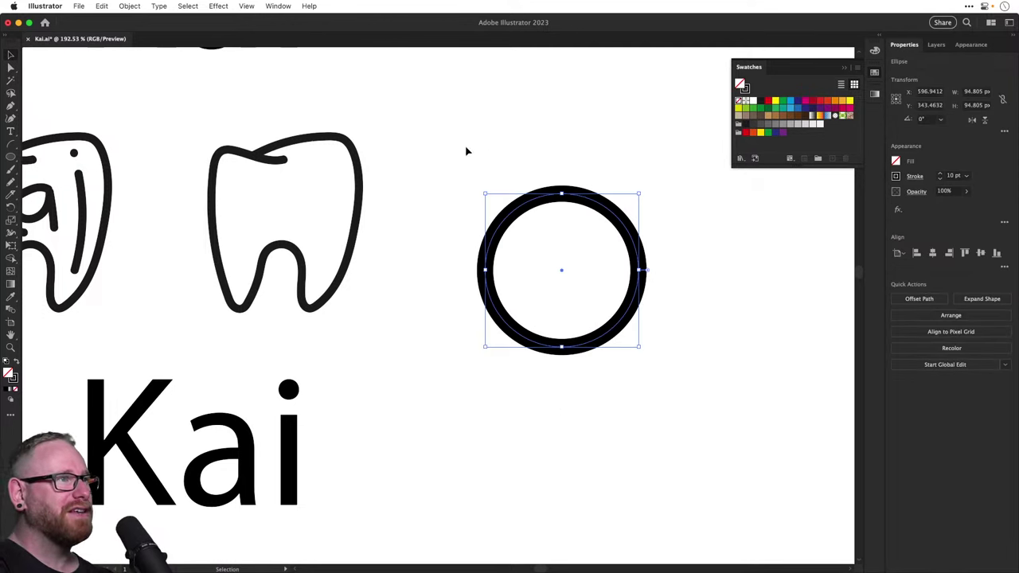
Preview bloated shapes on the circle with Pucker & Bloat, and apply the effect at -49% for a four-pointed star
left_click(218, 6)
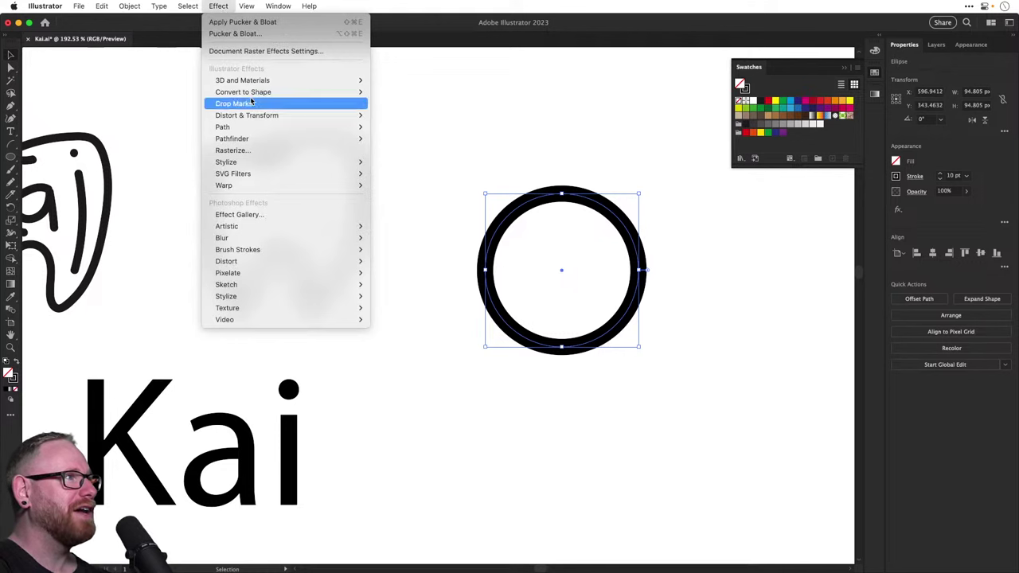
mouse_move(254, 115)
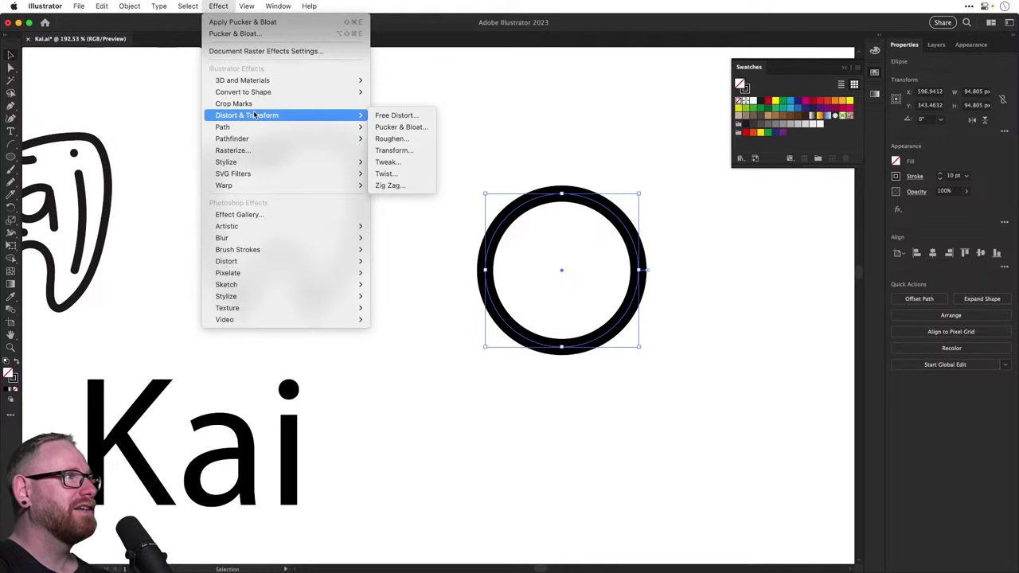
left_click(404, 127)
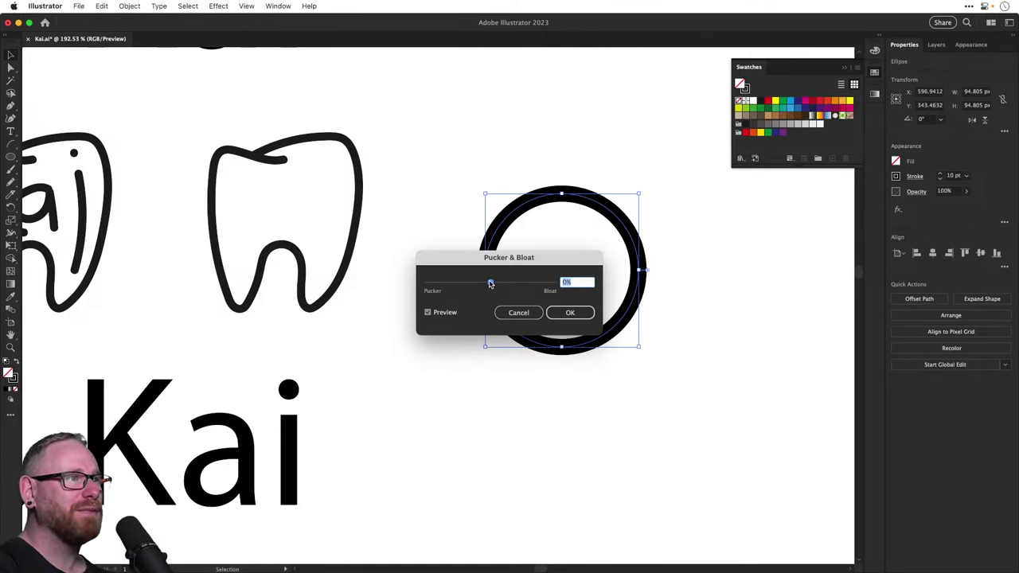
left_click_drag(490, 284, 566, 433)
mouse_move(564, 432)
left_mouse_down()
mouse_move(539, 433)
mouse_move(557, 430)
left_mouse_up()
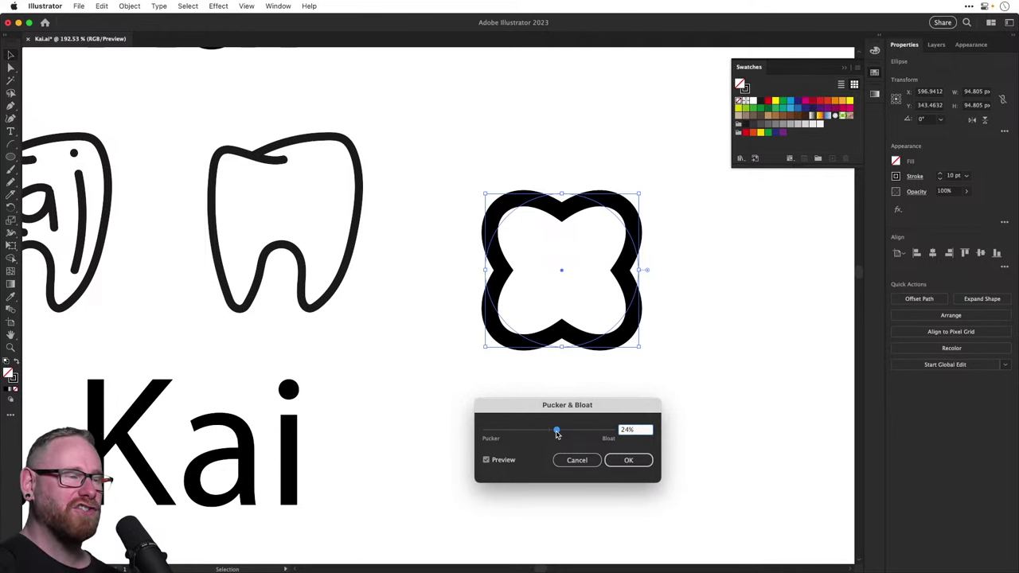
left_click_drag(556, 432, 533, 433)
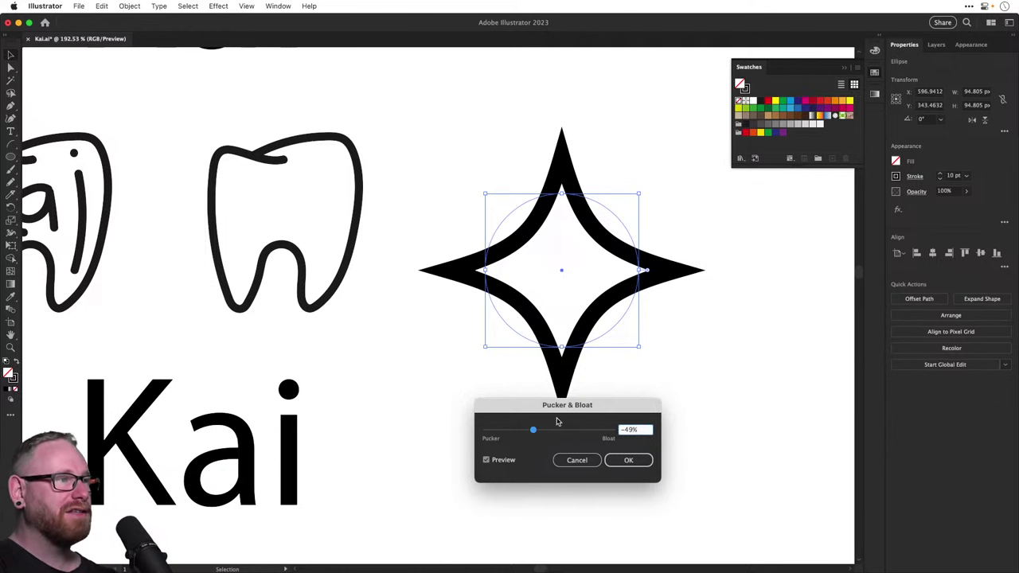
left_click(628, 460)
left_click(656, 419)
Scale the star down so its base circle is about 53 px wide
key("super+1")
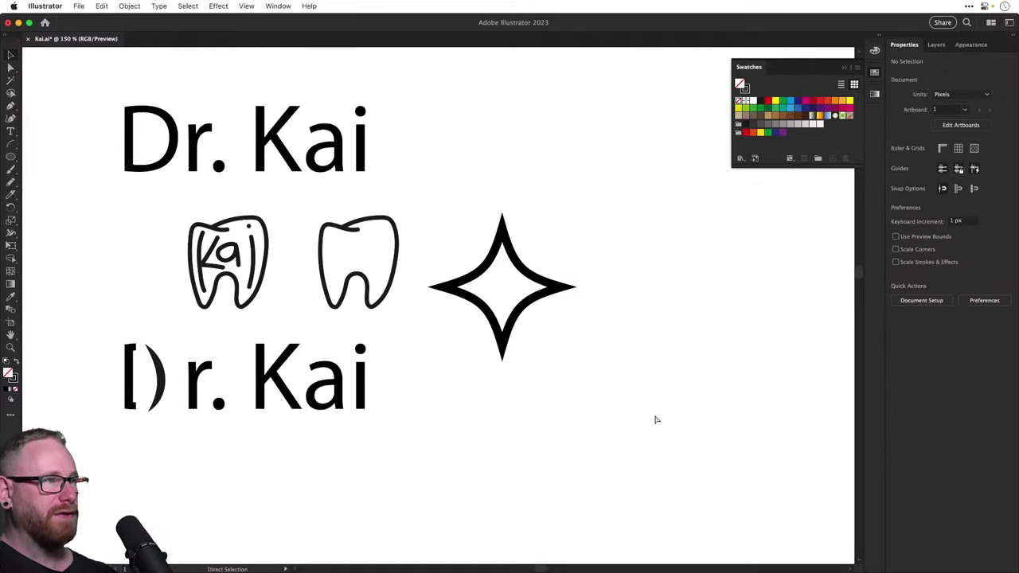
left_click(528, 254)
key("s")
left_click_drag(606, 358, 545, 339)
key("v")
left_click(545, 339)
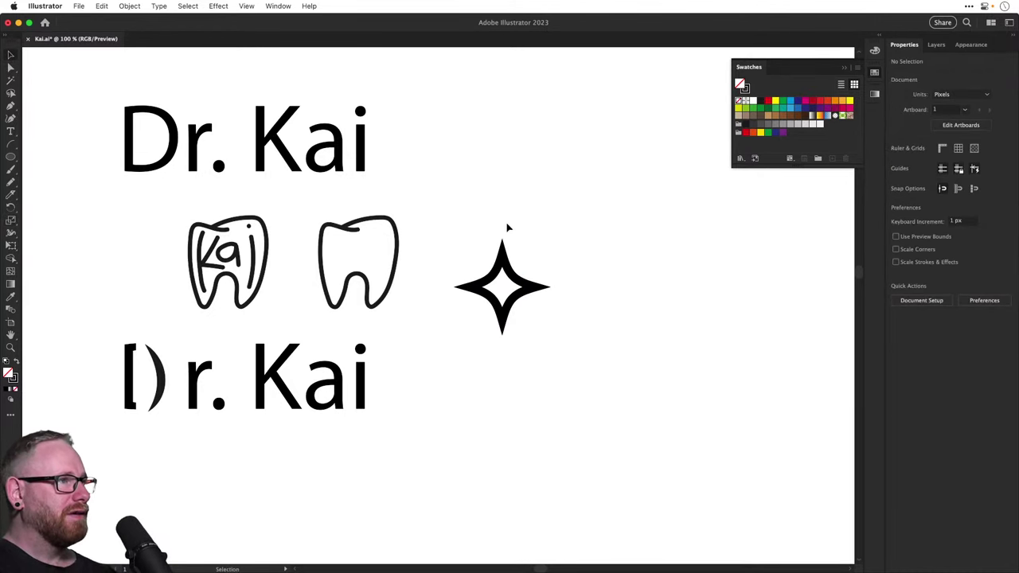
Reduce the star's stroke weight to 6 pt
left_click(502, 266)
left_click(941, 180)
left_click(940, 180)
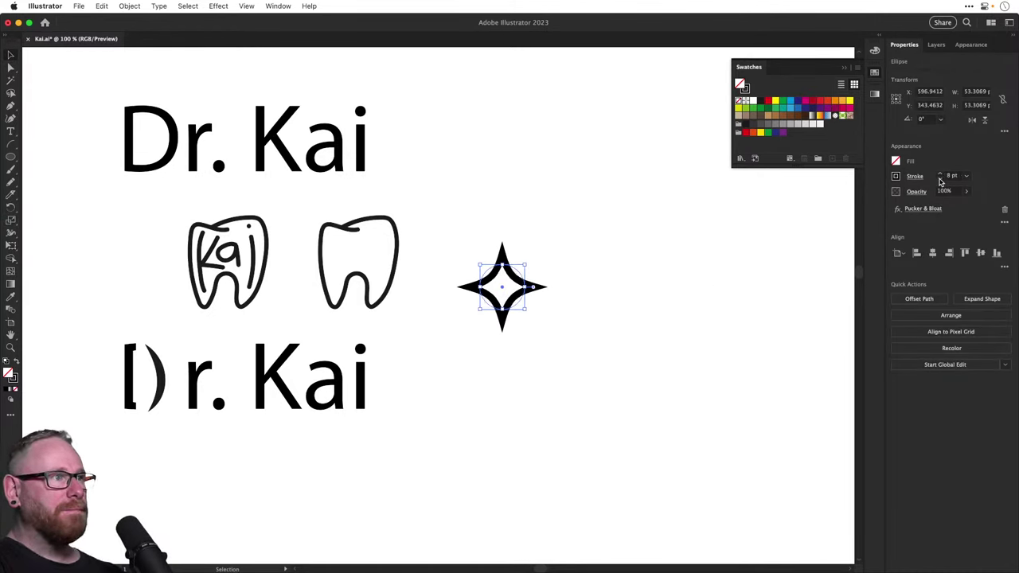
left_click(939, 179)
left_click(451, 318)
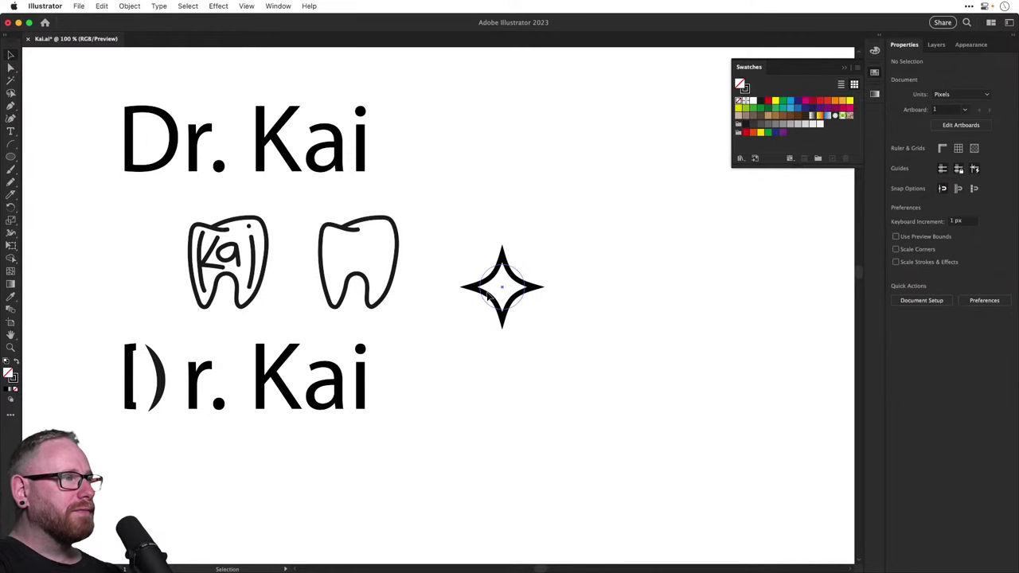
Try a slightly different Pucker & Bloat amount on the star, and cancel the change
left_click(487, 295)
scroll(487, 296, "up", 3)
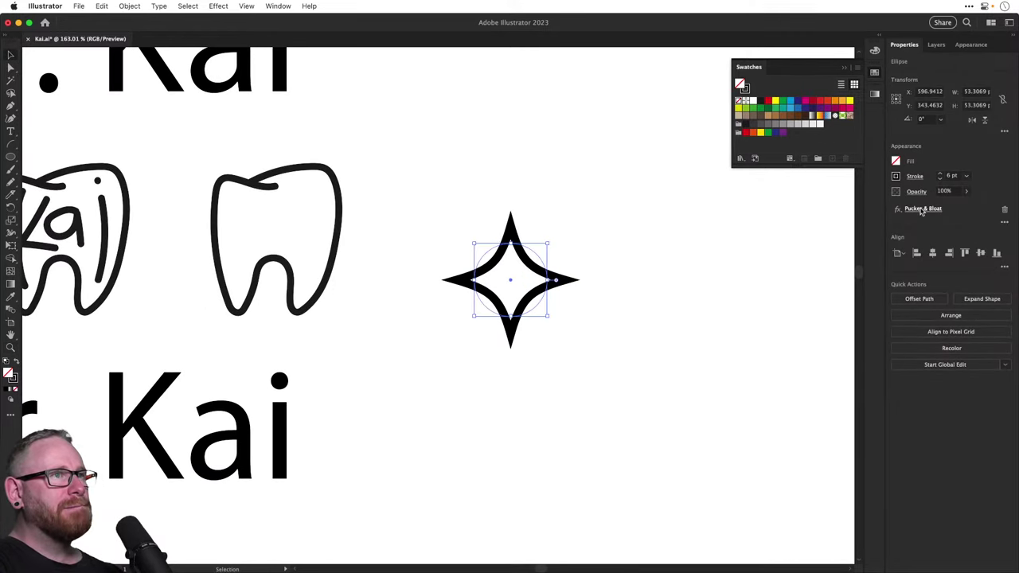
left_click(922, 209)
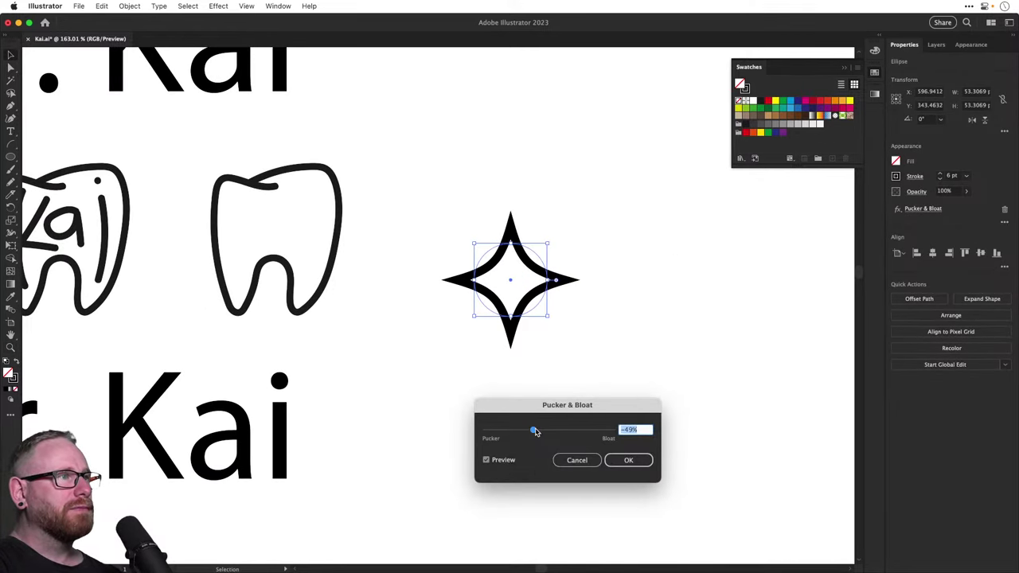
left_click_drag(535, 431, 536, 431)
left_click(561, 460)
Move the blank tooth about 51 px closer to the star and fill the star with white
left_click_drag(383, 287, 470, 287)
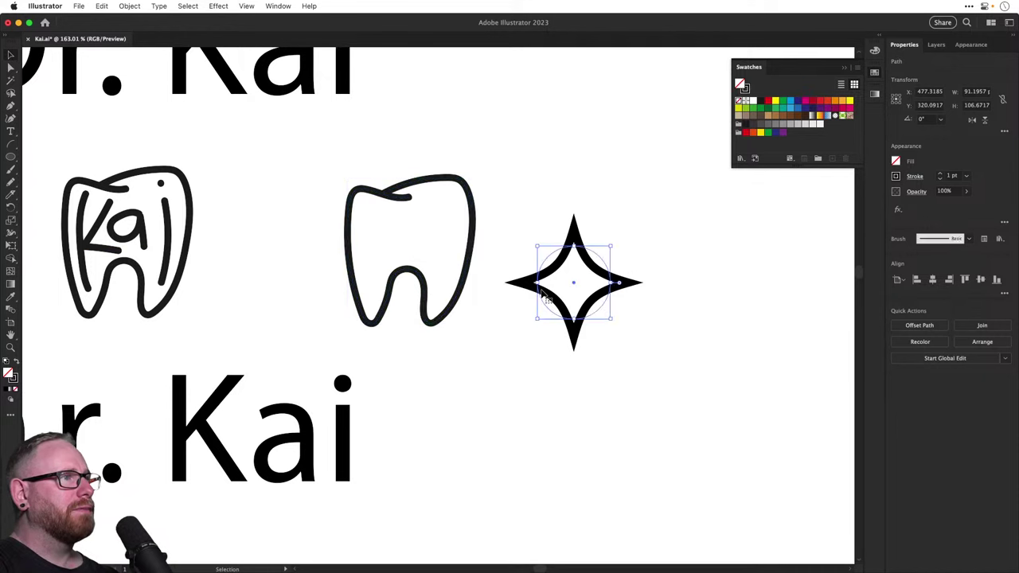
left_click(546, 299)
key("i")
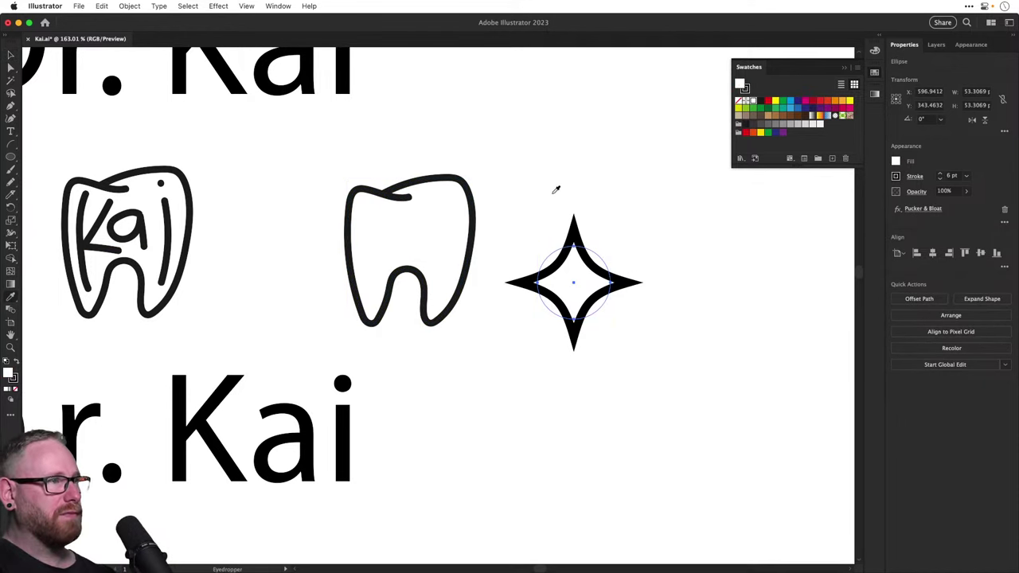
key("v")
left_click(556, 190)
Try overlapping the star on the blank tooth's right side, and undo the move
left_click_drag(589, 298, 538, 271)
key("super+z")
left_click_drag(564, 351, 494, 330)
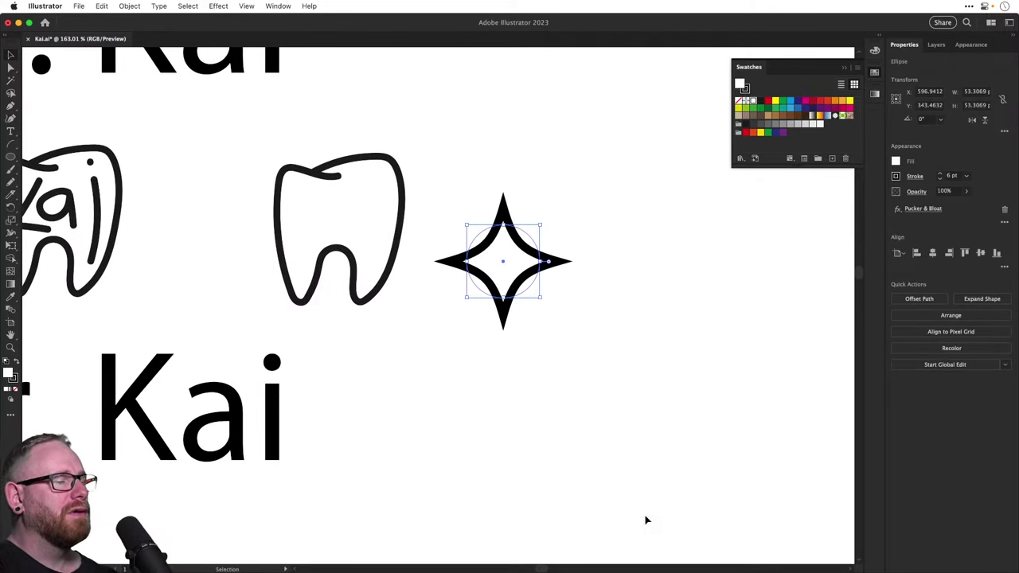
Duplicate the upper "Dr. Kai" text into the empty area at the right of the artboard
key("super+Tab")
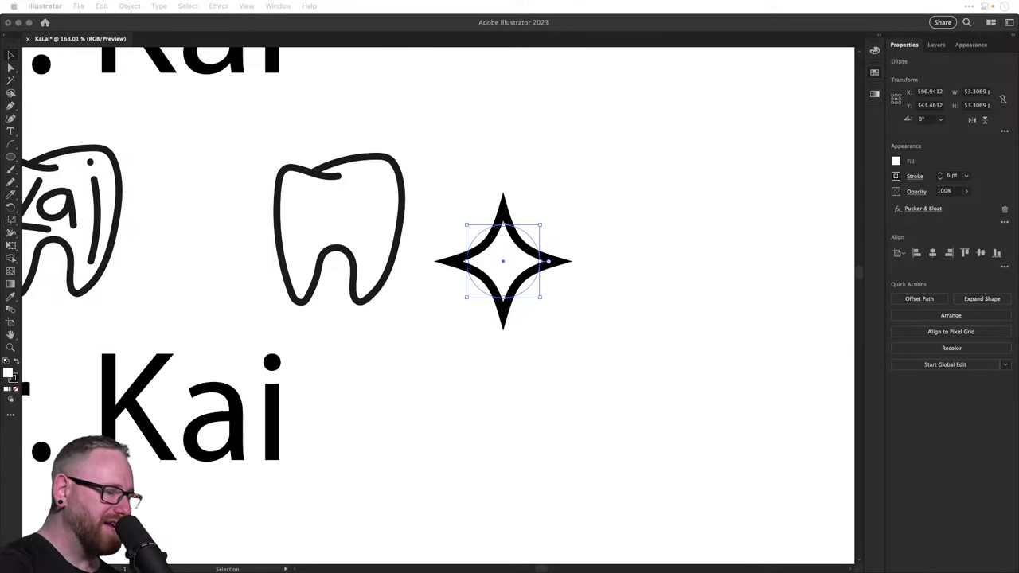
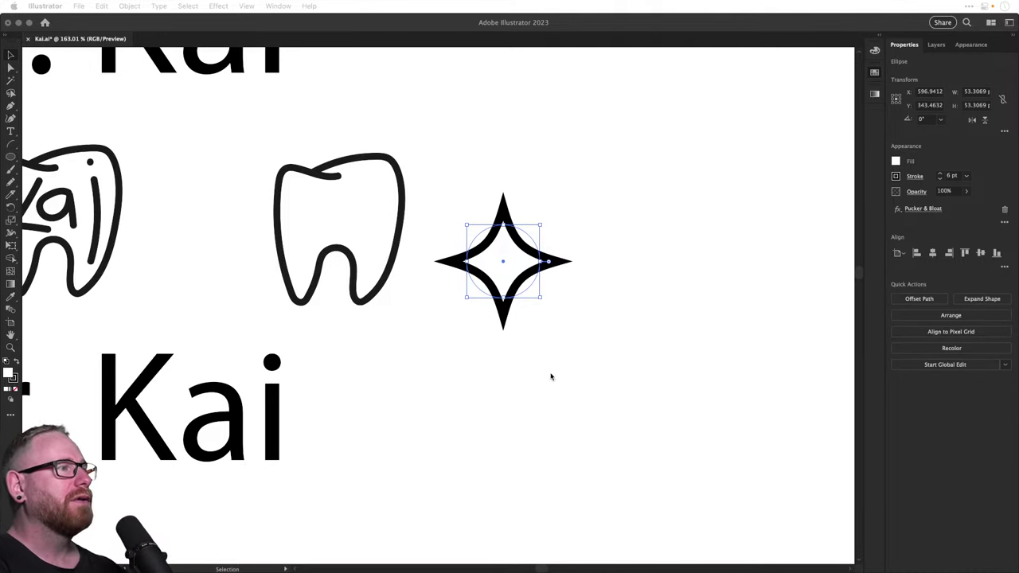
left_click(530, 159)
key("super+minus")
key("super+minus")
key("super+minus")
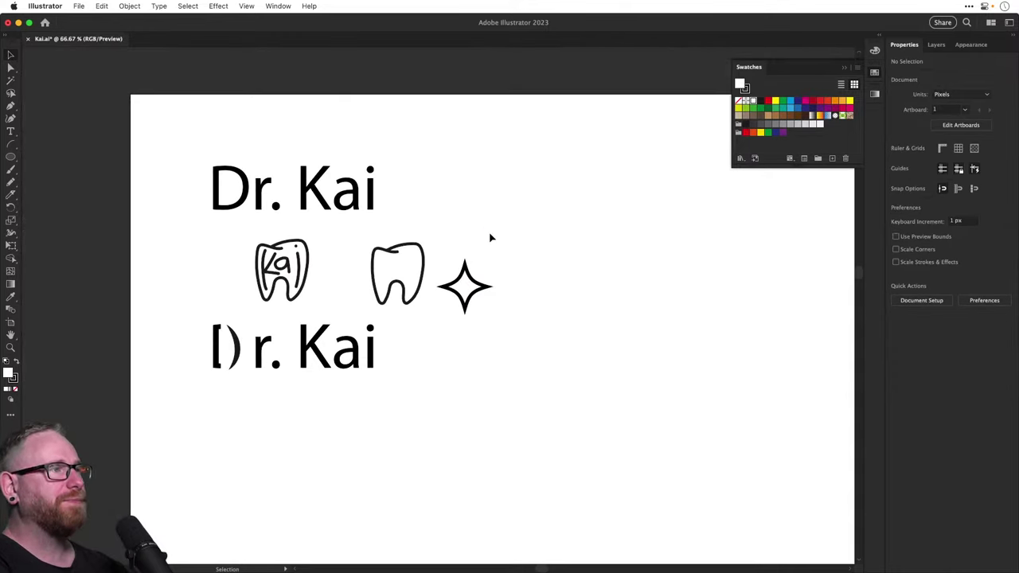
left_click_drag(398, 280, 290, 289)
left_click_drag(215, 213, 555, 231)
Open the Arc warp options for the copied "Dr. Kai" text
left_click(230, 6)
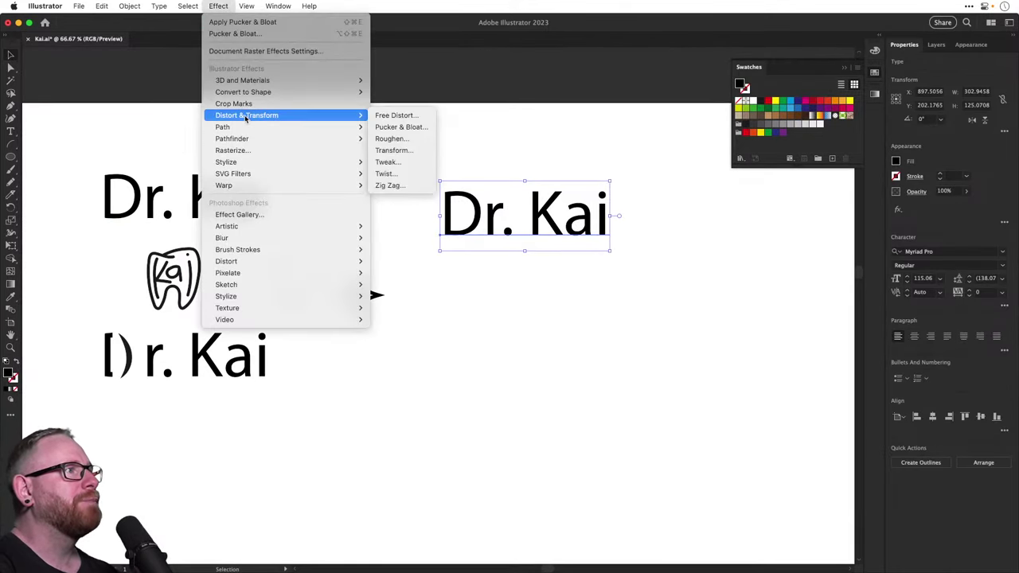
mouse_move(315, 186)
left_click(418, 185)
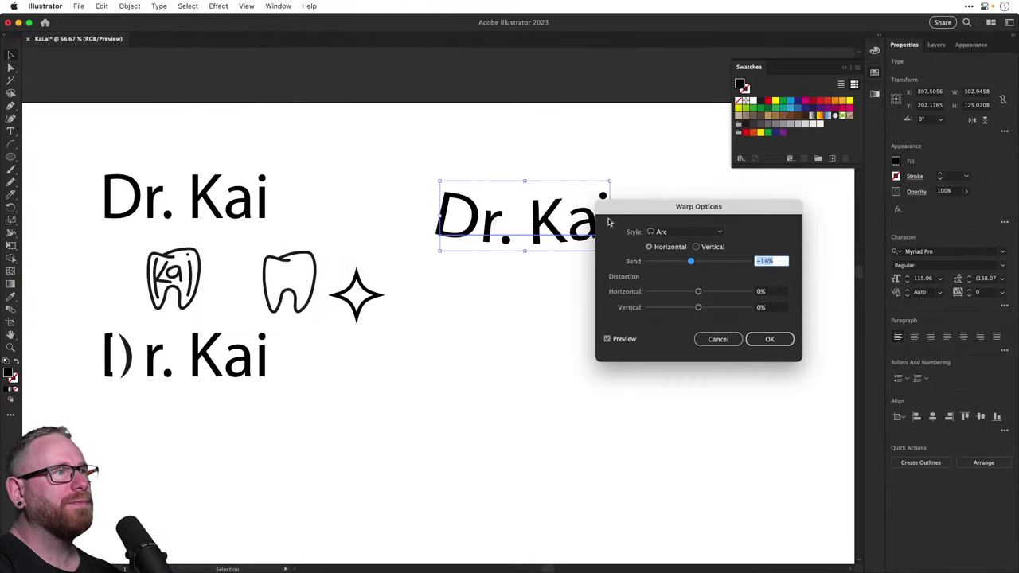
left_click(693, 232)
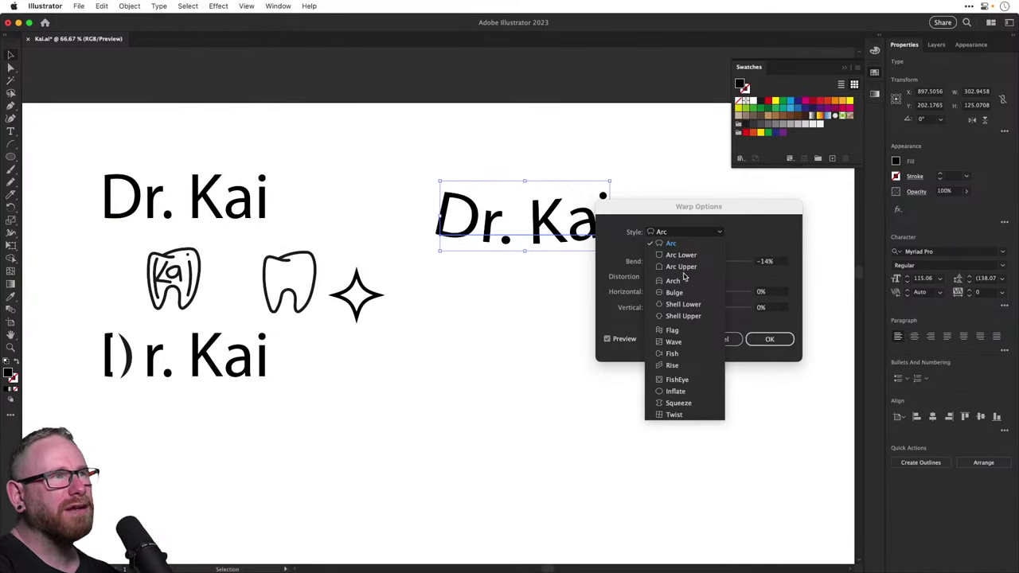
left_click(677, 244)
left_click_drag(690, 261, 683, 263)
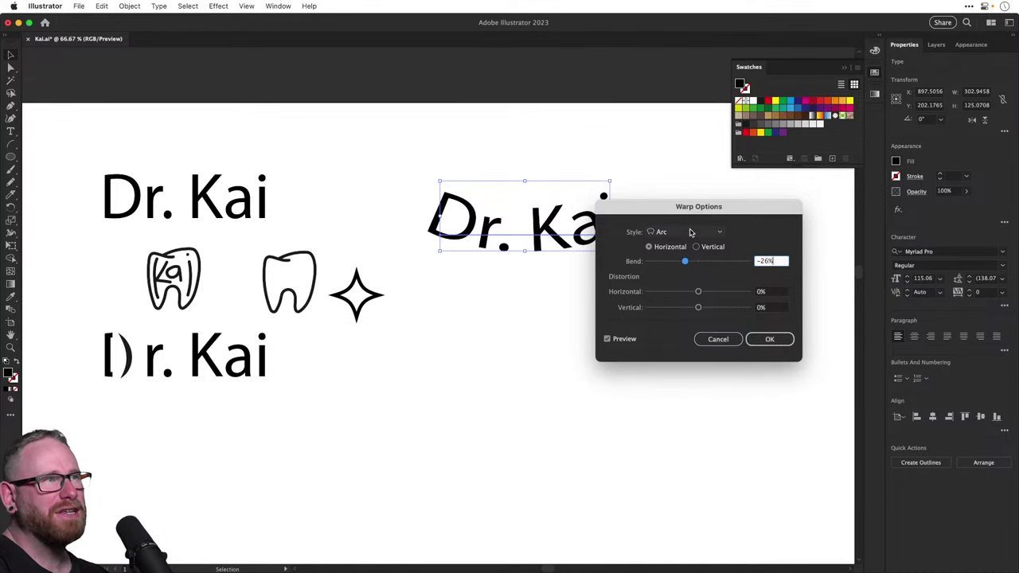
left_click(718, 339)
Duplicate the name text below the original and draw a filled bowl shape about 285 px wide and 96 px high between the two
left_click_drag(535, 226, 529, 404)
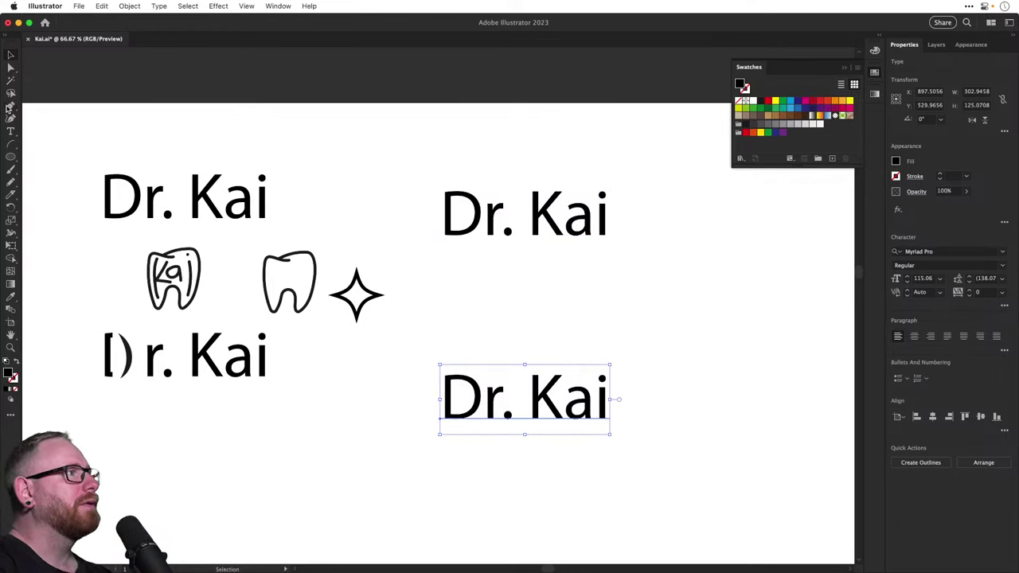
key("p")
left_click(502, 291)
left_click(661, 292)
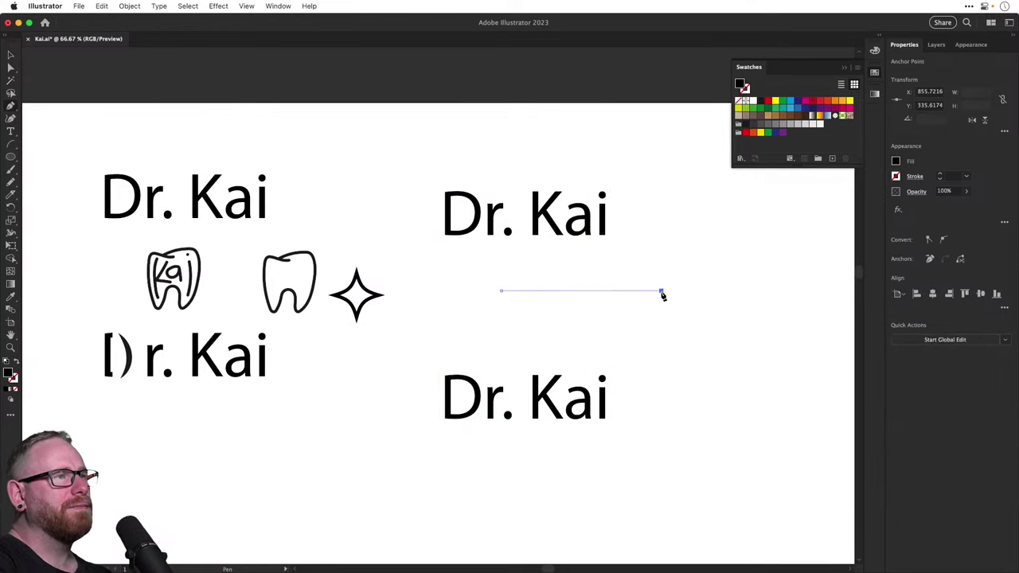
left_click_drag(580, 346, 522, 345)
left_click(502, 294)
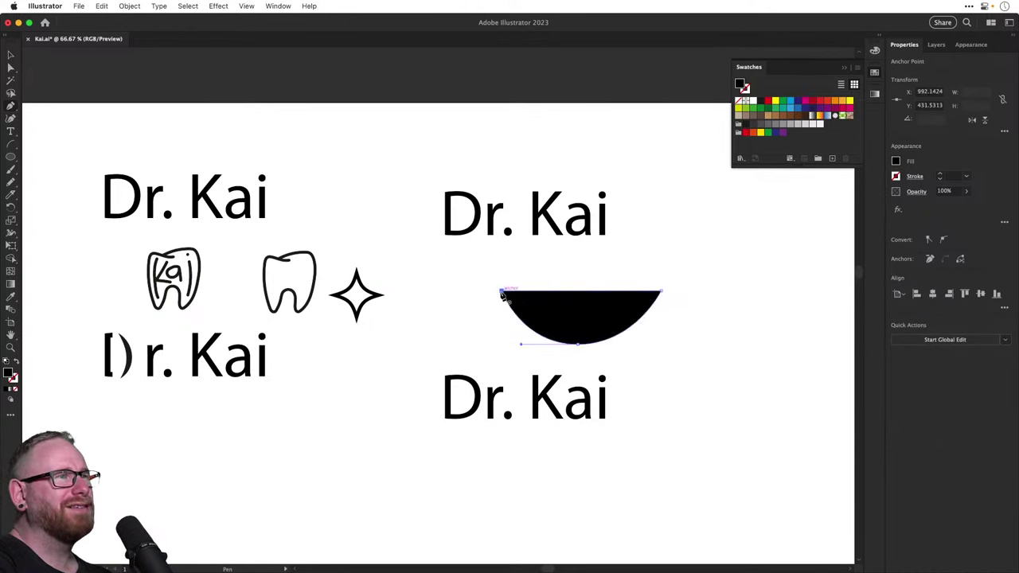
key("v")
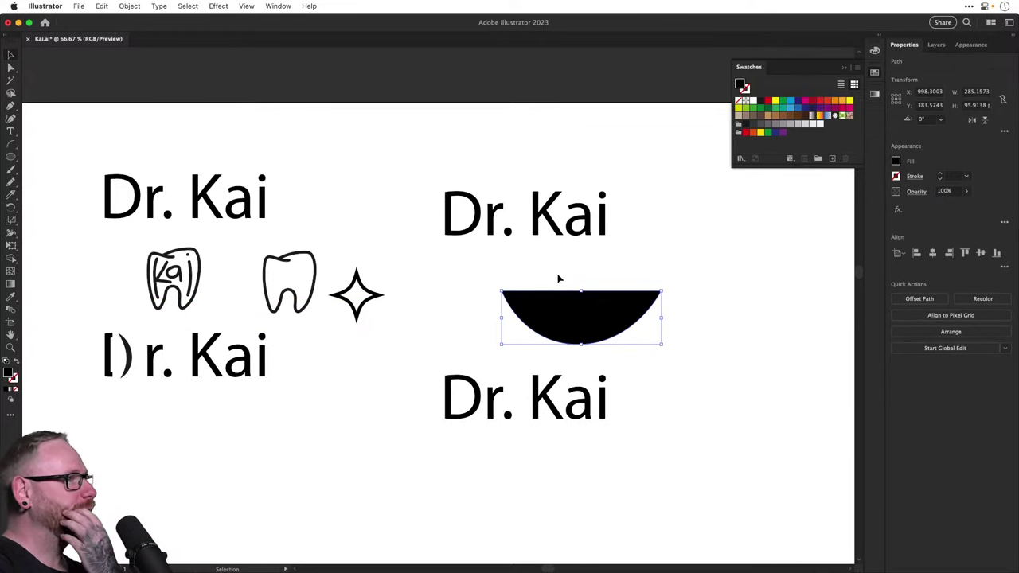
Try to reshape the bowl's straight upper edge by moving it with Direct Selection
left_click(554, 288)
key("a")
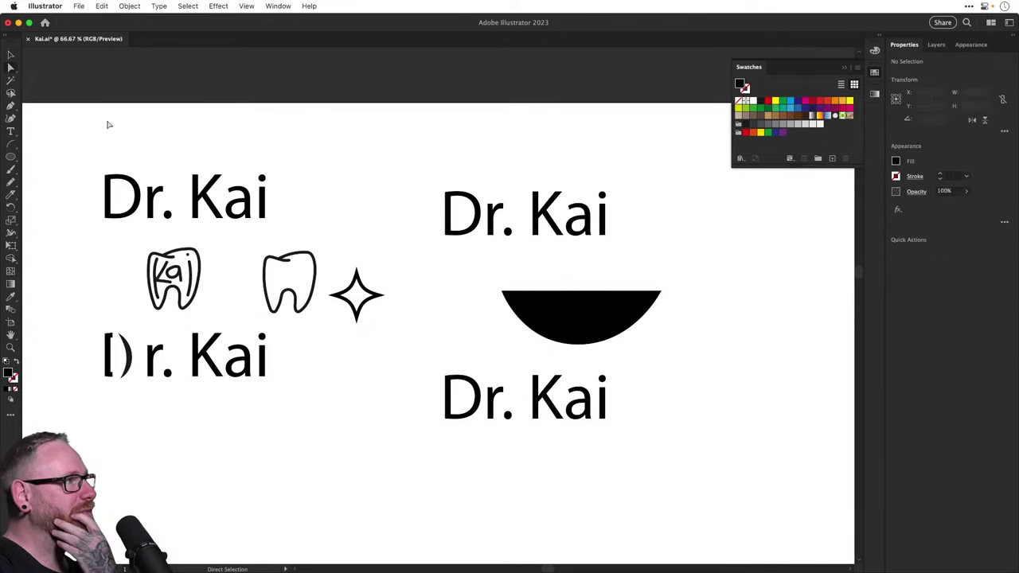
left_click(582, 294)
left_click_drag(582, 294, 582, 303)
key("super+z")
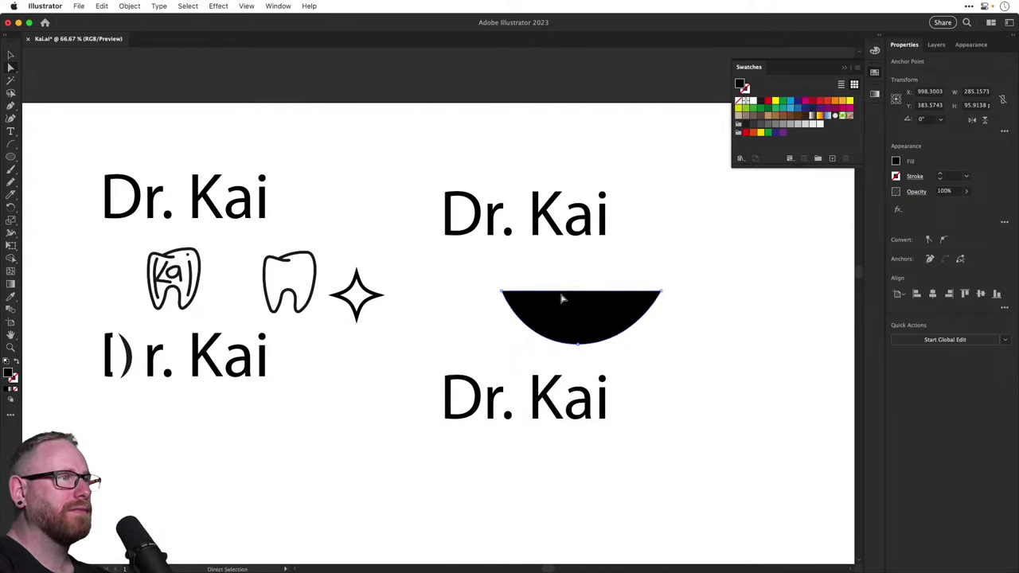
key("v")
left_click(566, 349)
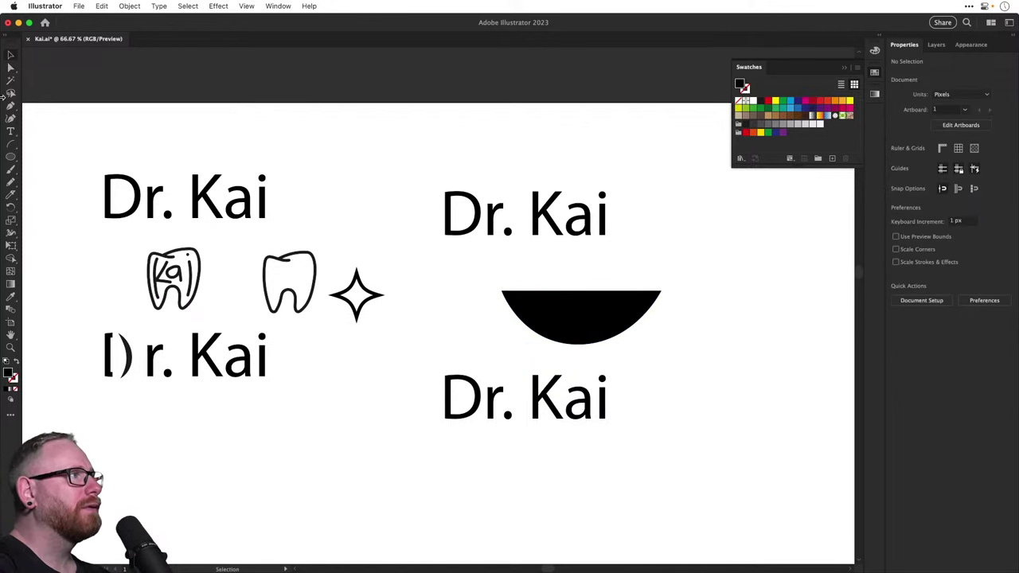
Delete the straight upper segment of the bowl shape, keeping its curved lower edge
left_click(8, 108)
left_click(580, 302, "super")
key("BackSpace")
key("super+z")
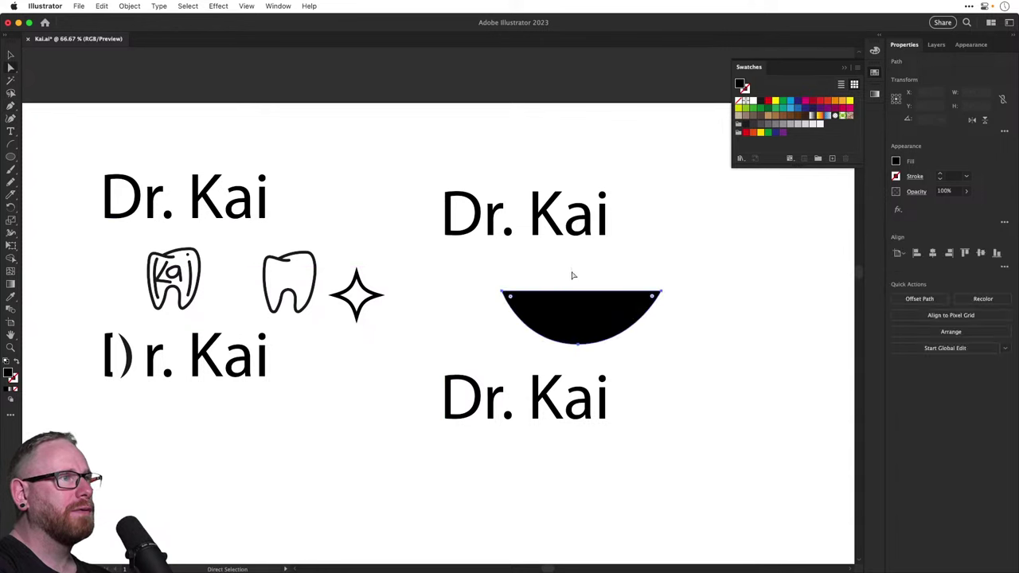
left_click(588, 312)
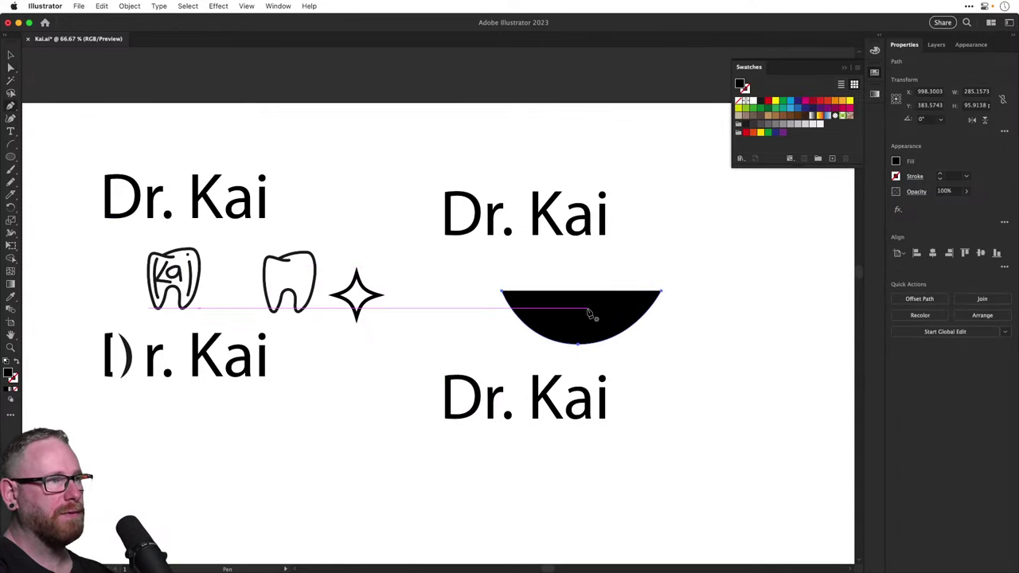
In outline view, close the open path with a shallow downward-curving upper edge using the Pen tool to form a smile, and return to preview
key("super+y")
key("p")
key("shift+super+a")
left_click(502, 292)
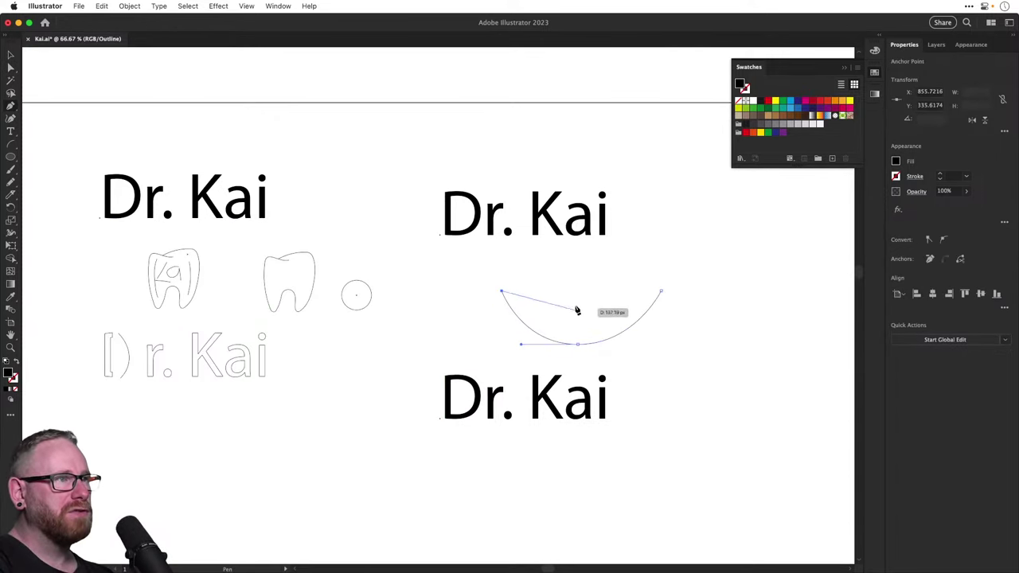
left_click_drag(579, 307, 619, 305)
left_click(661, 291)
key("v")
left_click(709, 291)
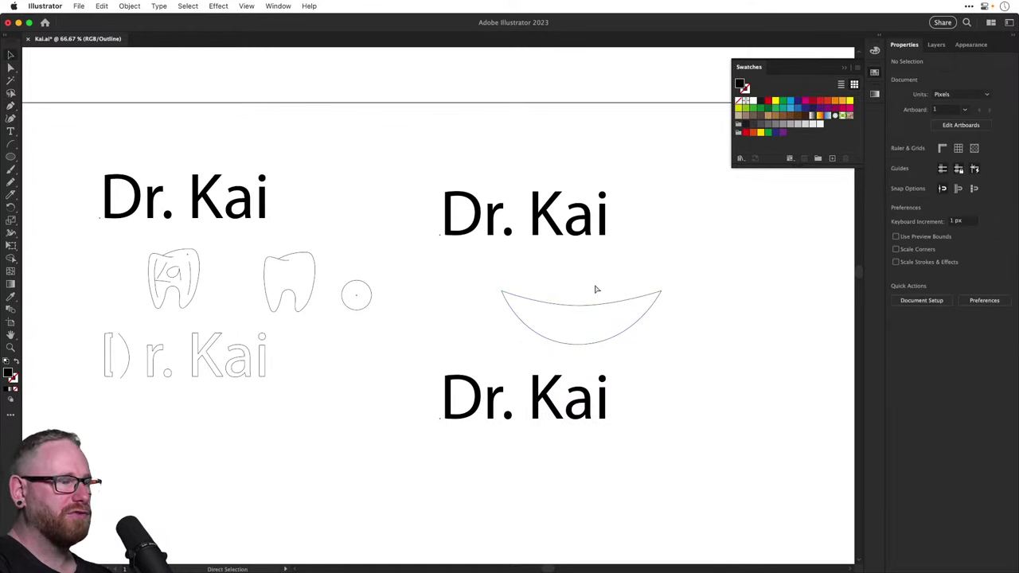
key("super+y")
Fill the smile shape with light gray
key("v")
left_click(558, 315)
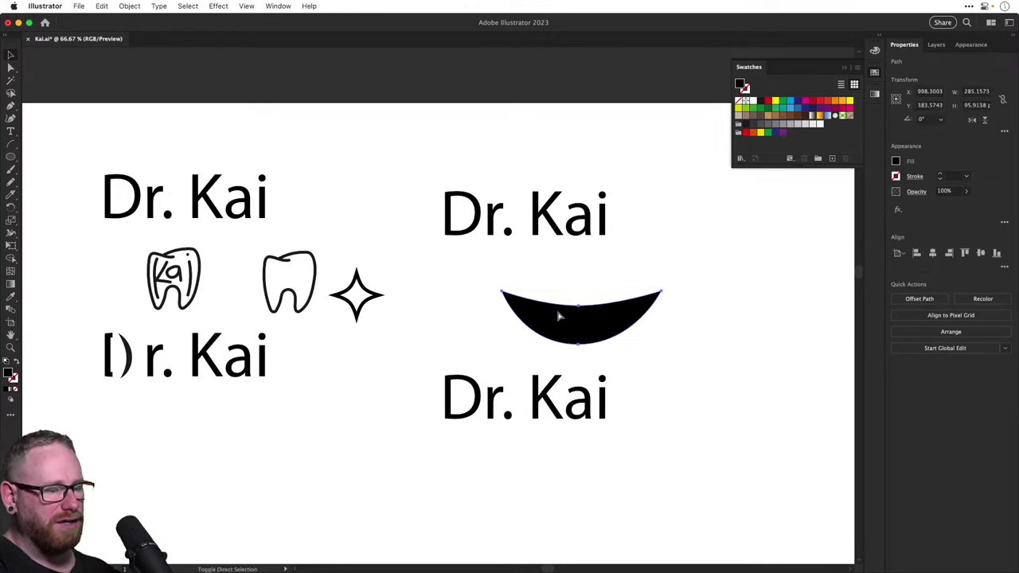
left_click_drag(559, 404, 601, 436)
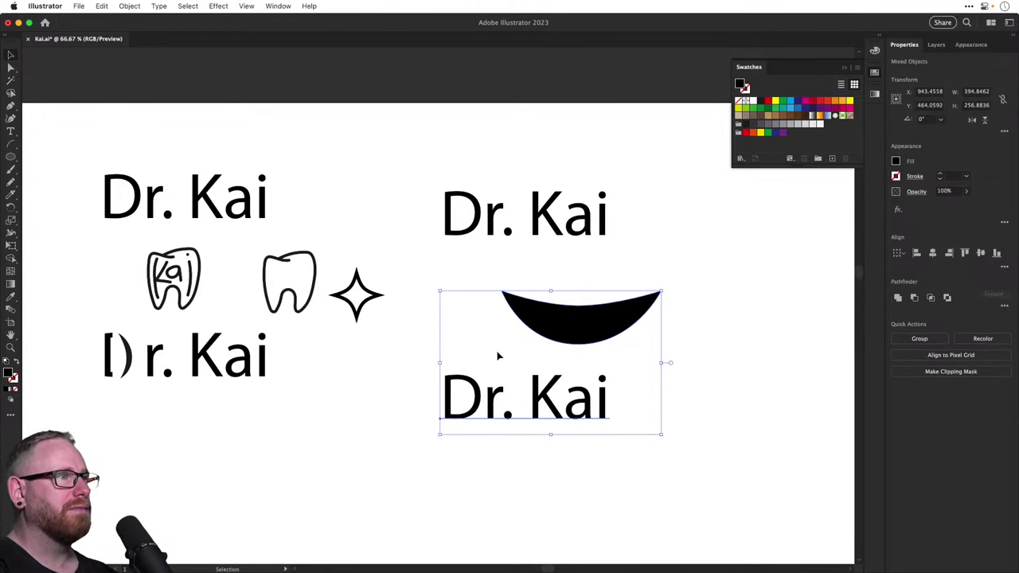
key("super+shift+a")
left_click(552, 323)
left_click(814, 126)
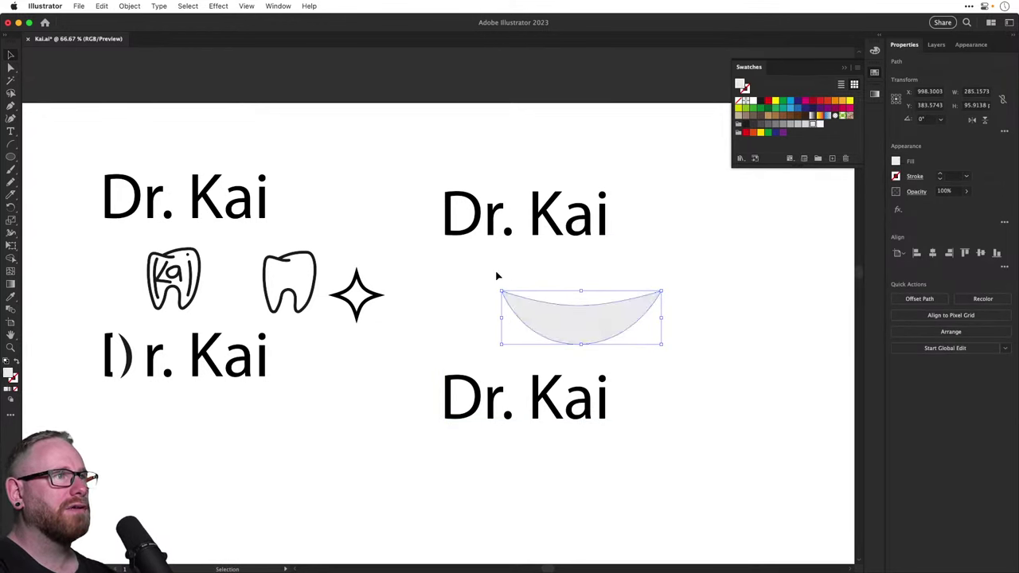
Try to envelope-distort the lower name text using the gray smile shape as the top object
left_click(519, 414, "shift")
left_click(126, 7)
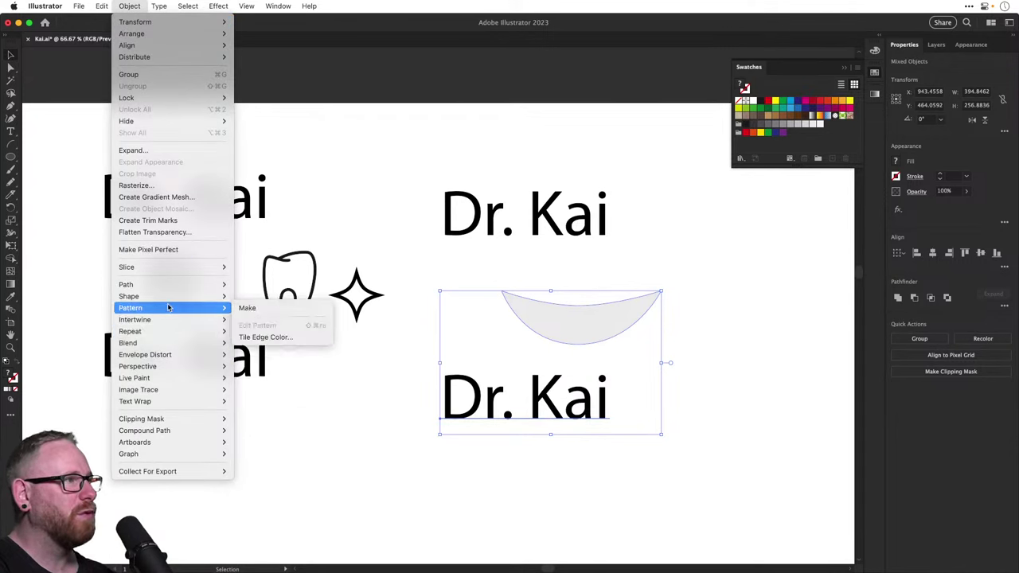
mouse_move(163, 354)
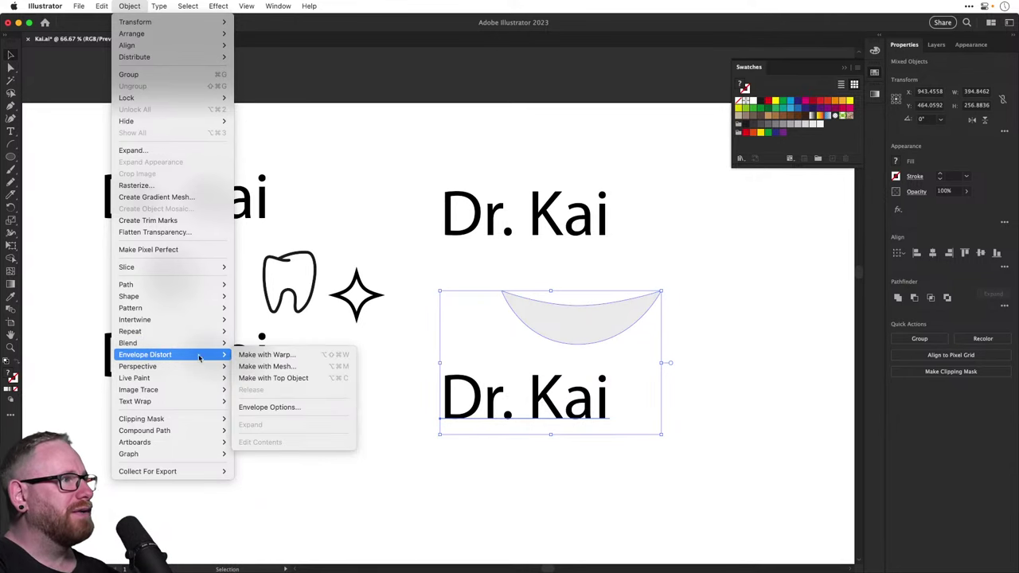
left_click(273, 378)
left_click(729, 286)
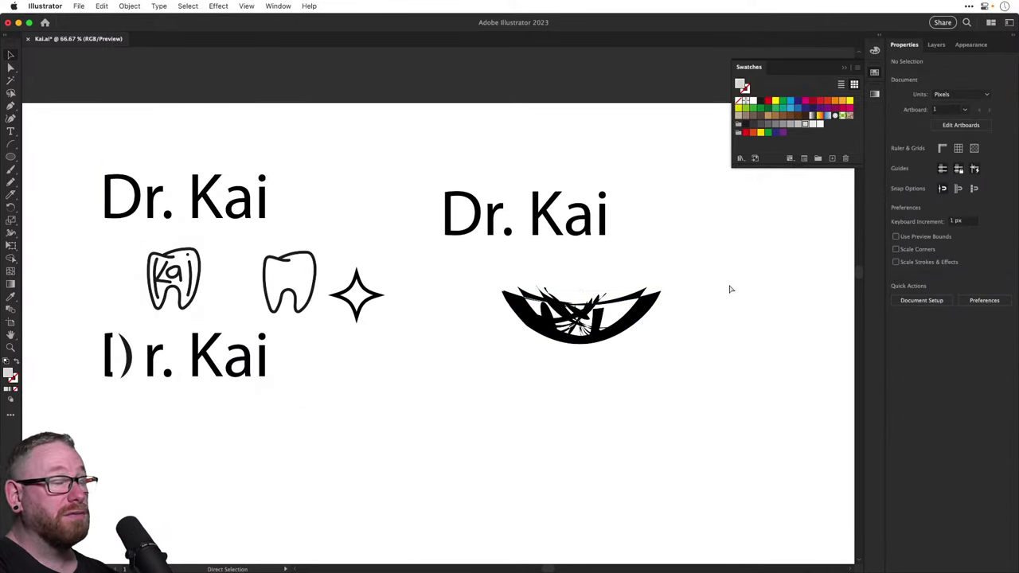
key("super+z")
Reselect the lower name text and the smile shape and retry Envelope Distort with Top Object
left_click(491, 404)
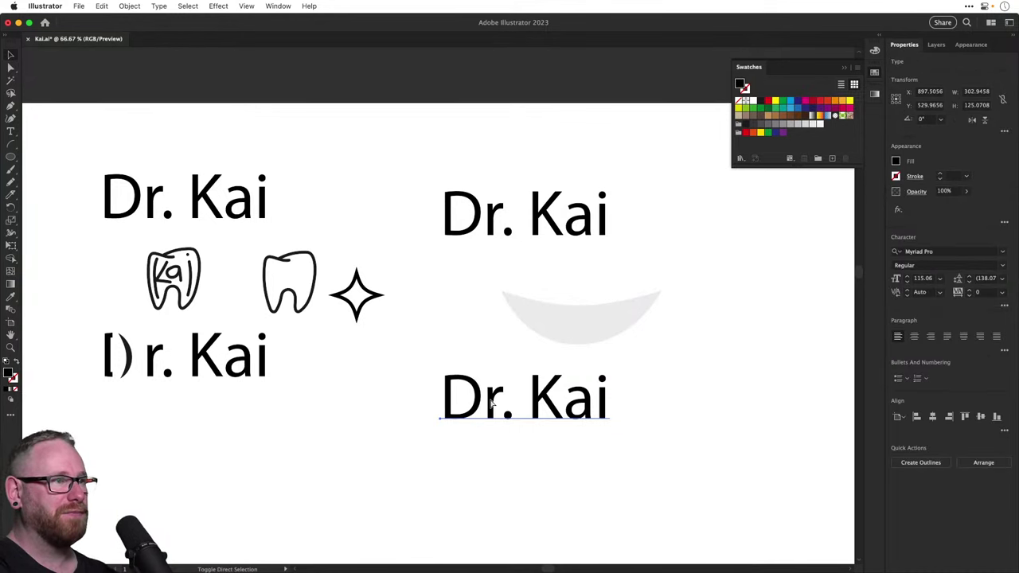
left_click(565, 319, "shift")
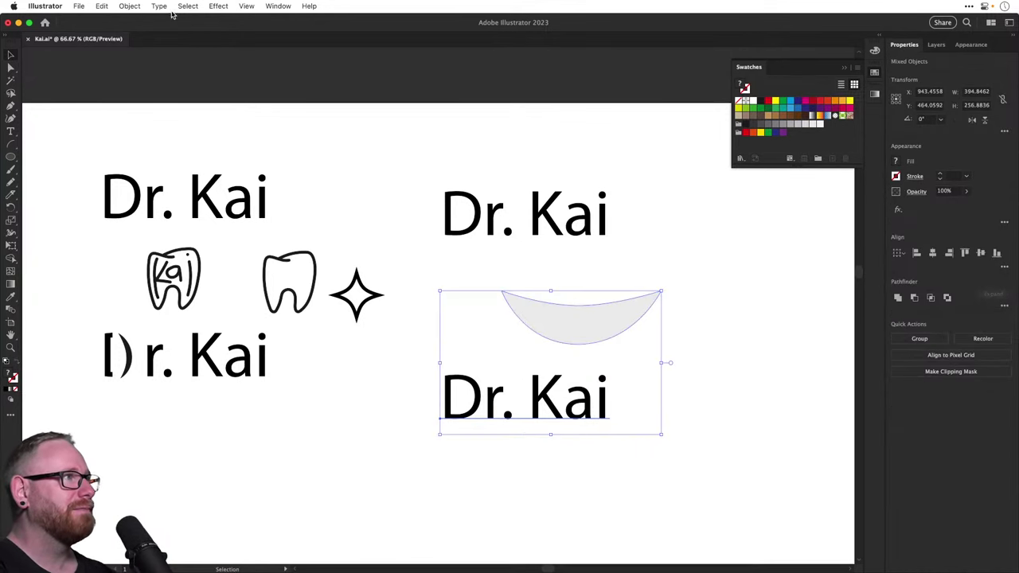
left_click(129, 6)
mouse_move(160, 354)
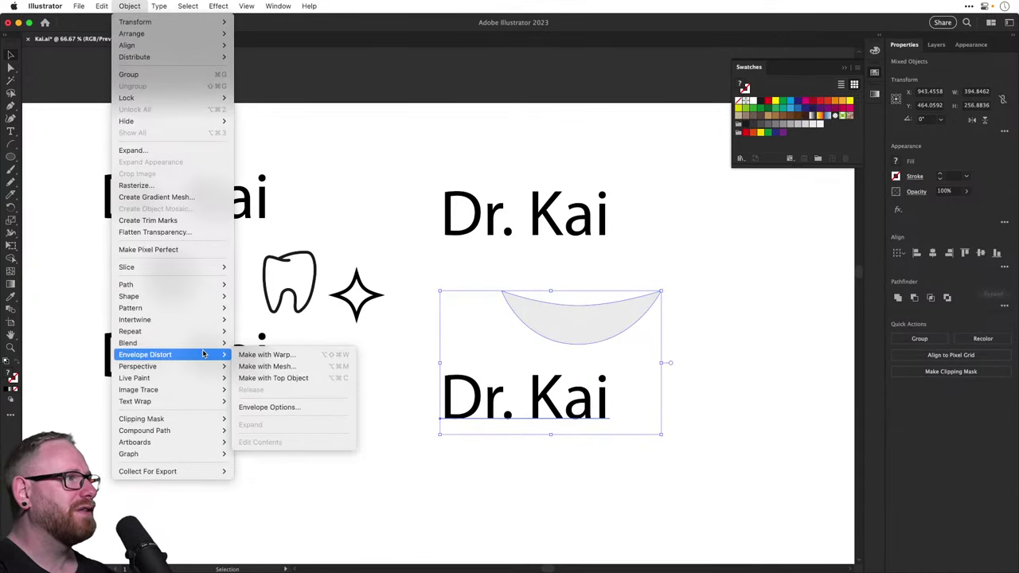
left_click(267, 379)
Enlarge the smile shape from its center to about 506 px wide and 170 px high
left_click(631, 315)
left_click(618, 316)
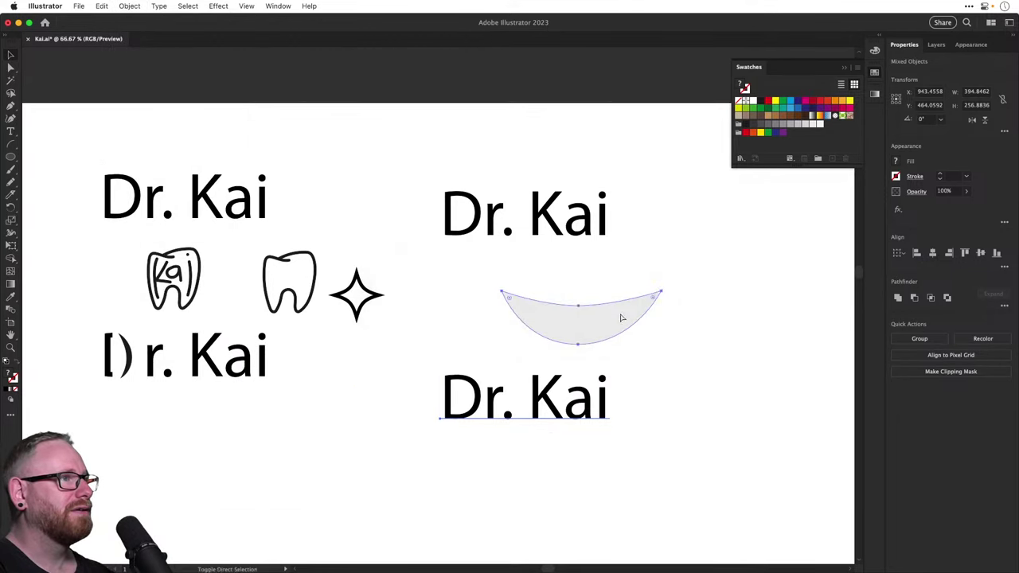
left_click_drag(662, 290, 746, 226)
Try Envelope Distort with Top Object on the lower name text using the enlarged smile shape
left_click(568, 407, "shift")
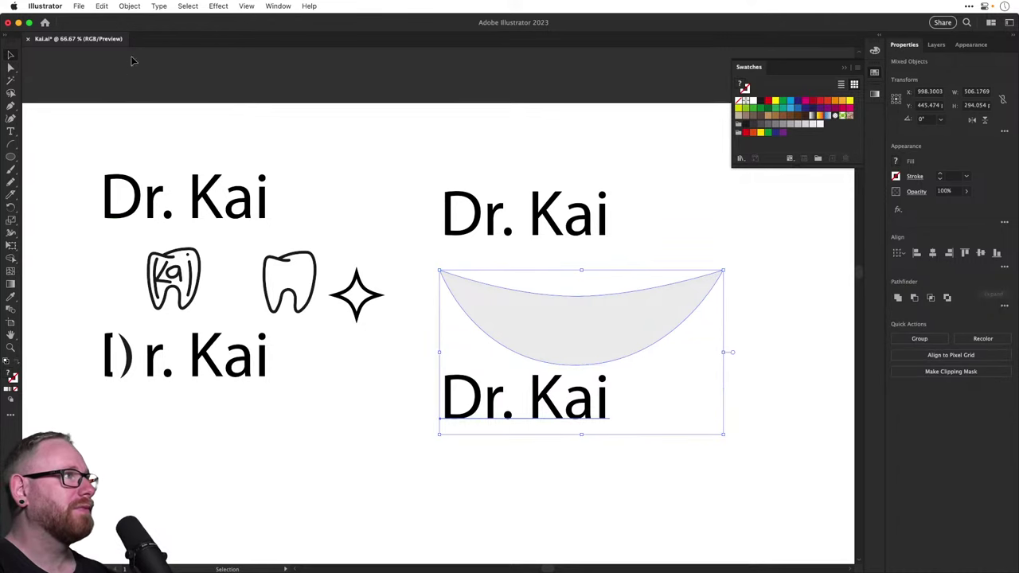
left_click(132, 5)
mouse_move(175, 356)
left_click(290, 381)
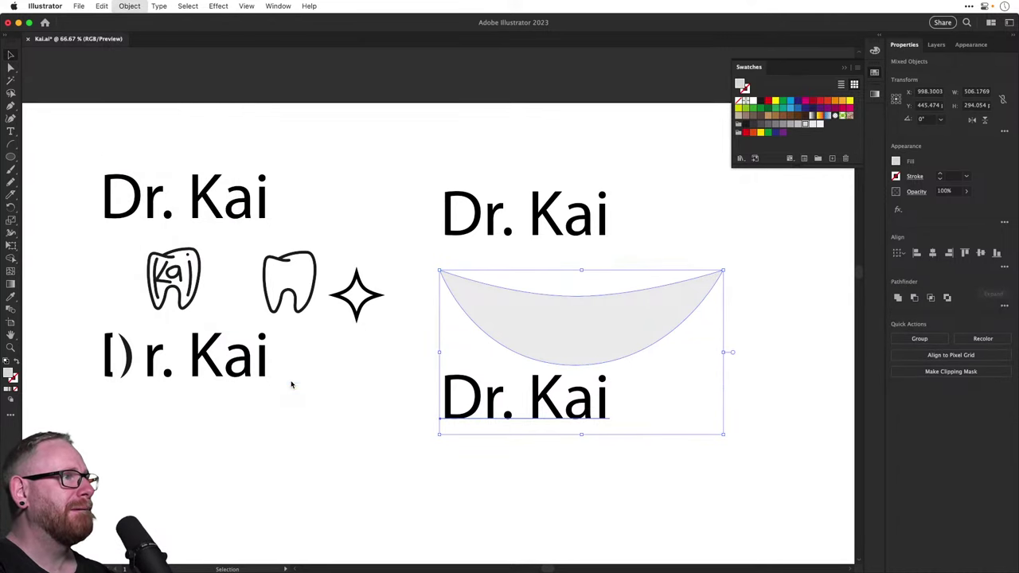
key("super+z")
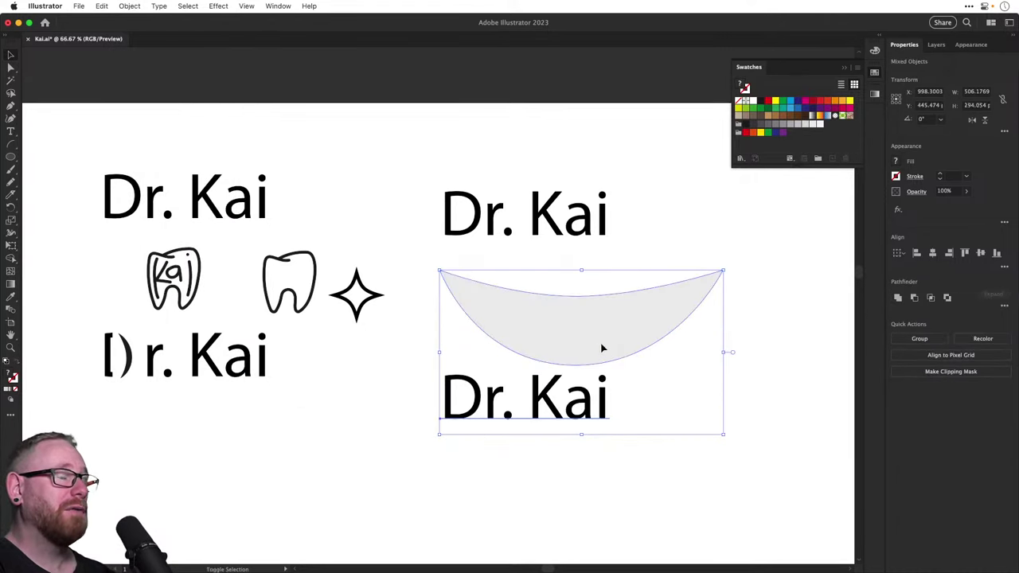
Move the smile shape slightly up and to the right, and raise its upper middle anchor to flatten the top curve
key("super+shift+a")
left_click_drag(600, 345, 620, 335)
key("super+shift+a")
key("a")
left_click_drag(460, 261, 489, 258)
key("super+z")
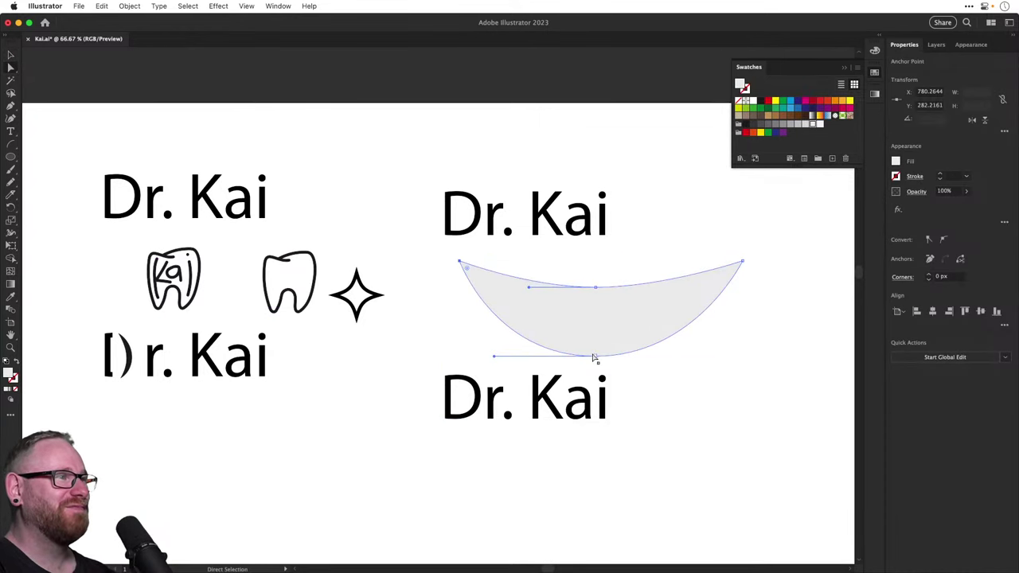
left_click_drag(595, 286, 596, 272)
Try to envelope-distort the lower name text with the flatter-topped smile shape as the top object
left_click(596, 311)
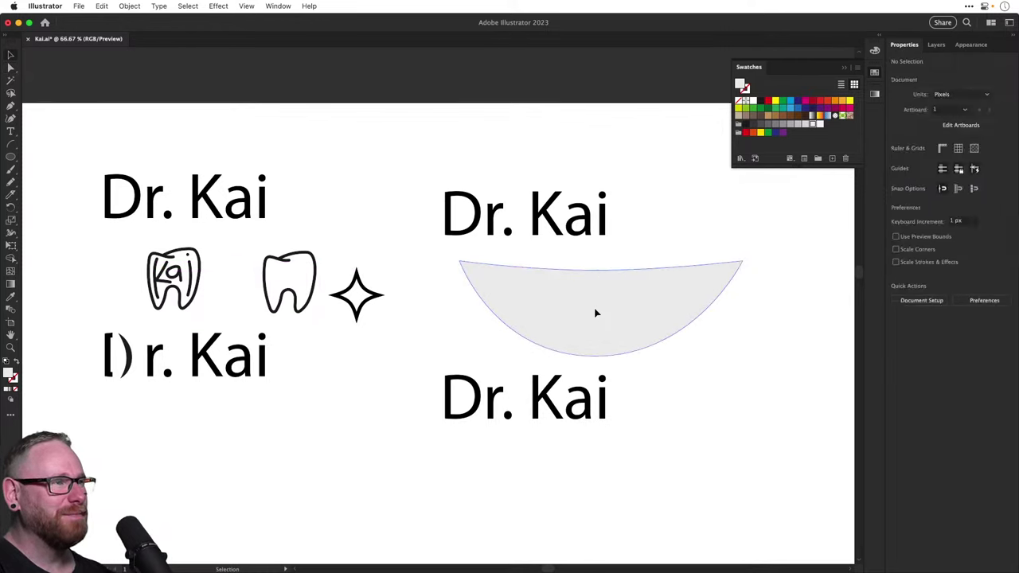
key("v")
left_click(573, 391, "shift")
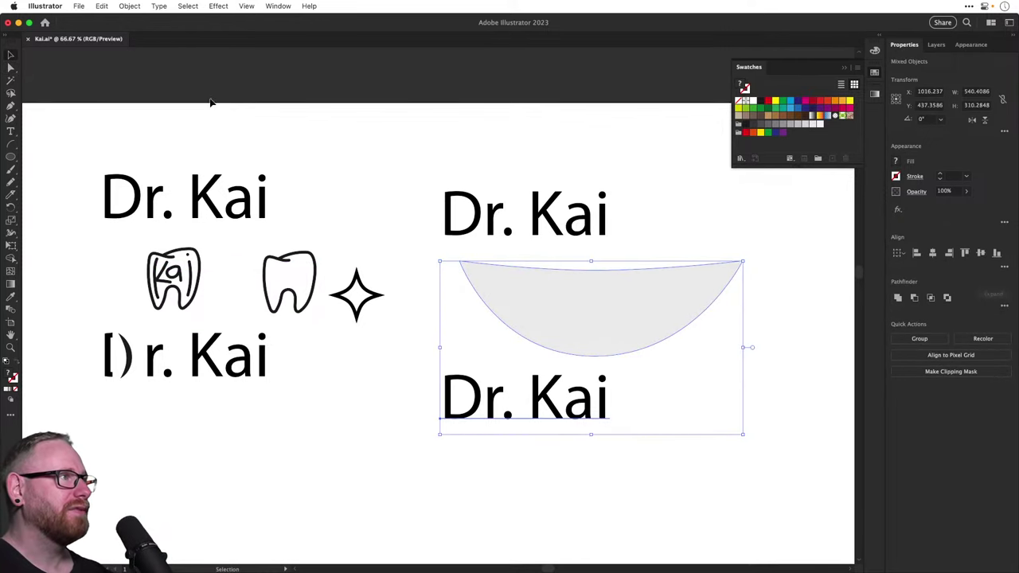
left_click(127, 6)
mouse_move(190, 360)
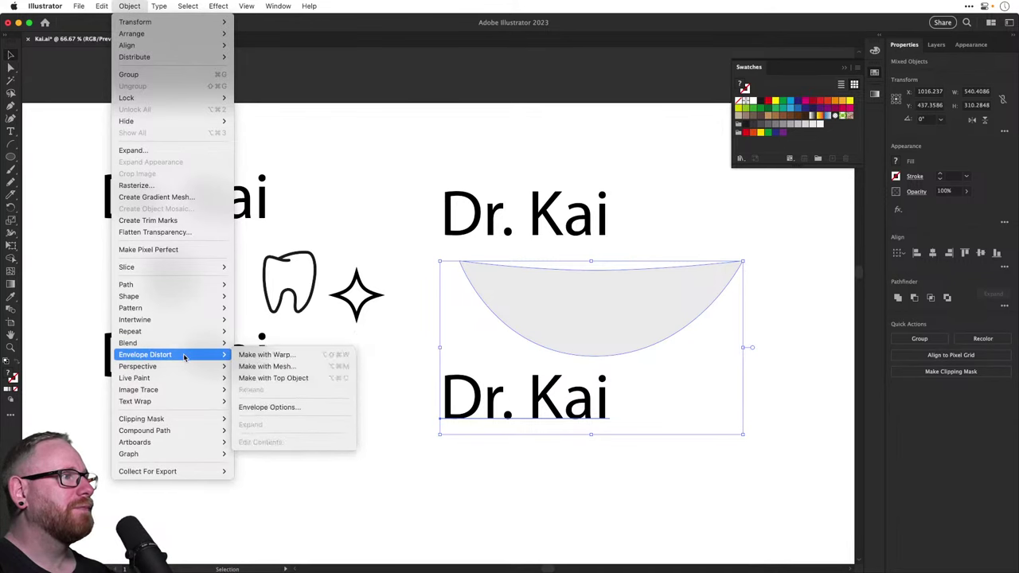
left_click(284, 378)
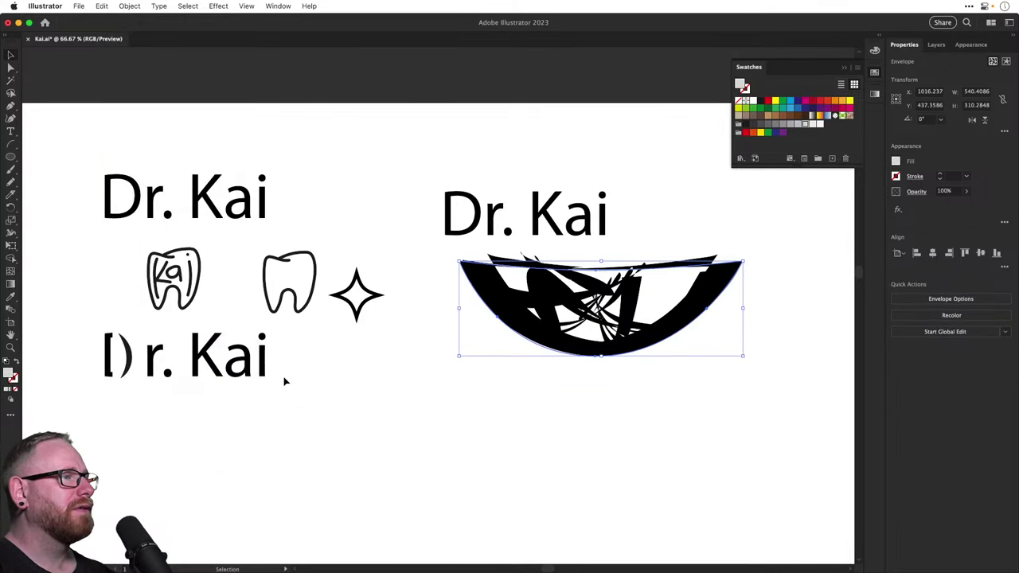
key("super+z")
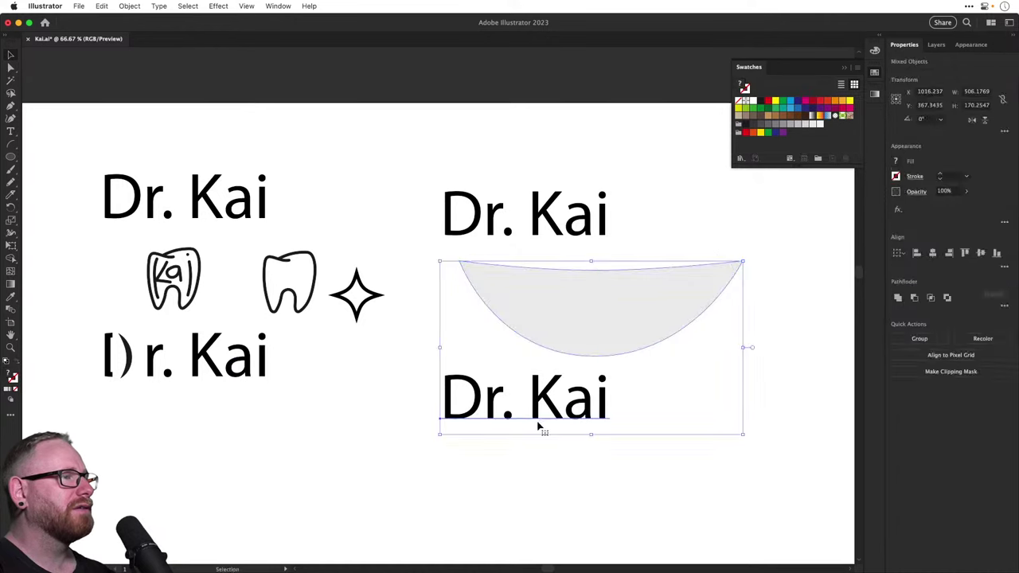
Try converting the lower name text to outlines and envelope-distorting it with the smile shape as the top object
left_click(539, 425)
left_click(526, 413)
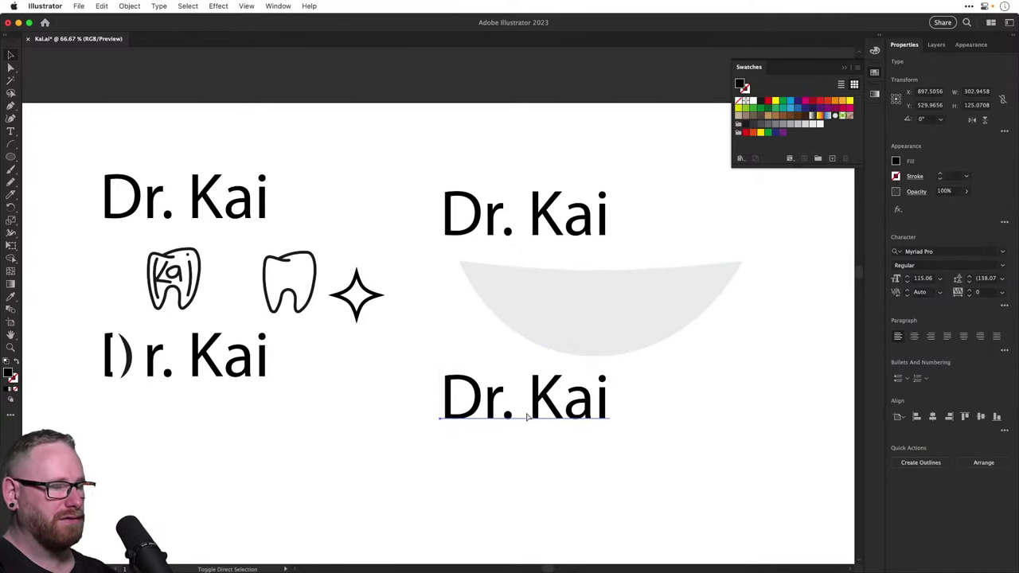
left_click(562, 342, "shift")
left_click(129, 6)
mouse_move(198, 354)
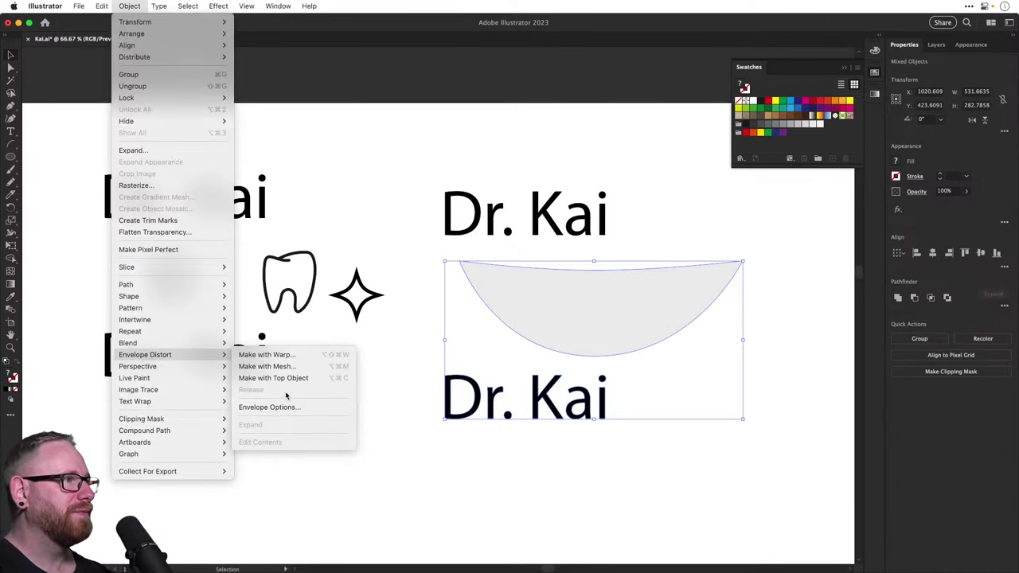
left_click(288, 378)
left_click(539, 387)
key("super+z")
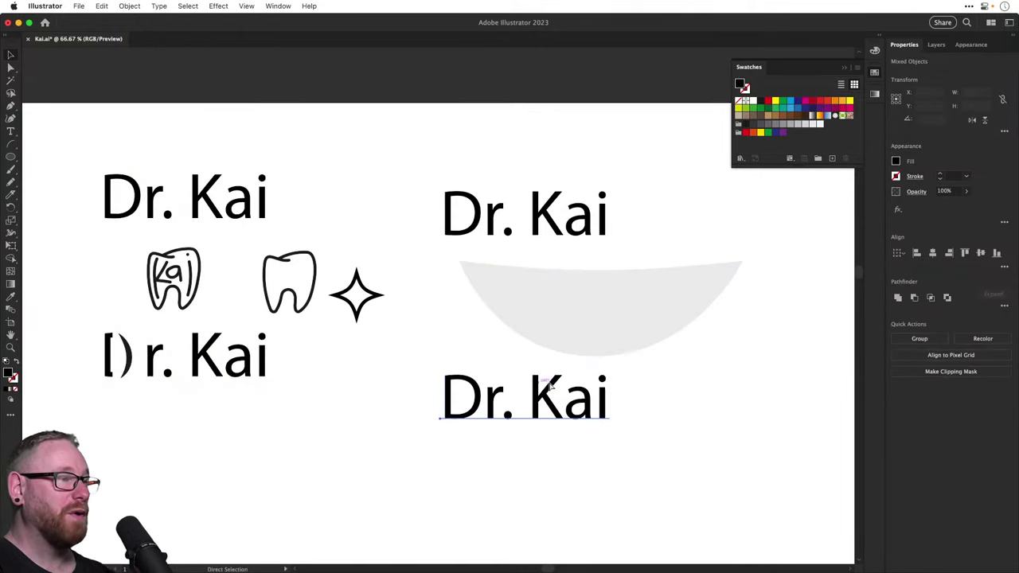
Slightly round the two upper corners of the grey smile shape
left_click(541, 390)
left_click(569, 364)
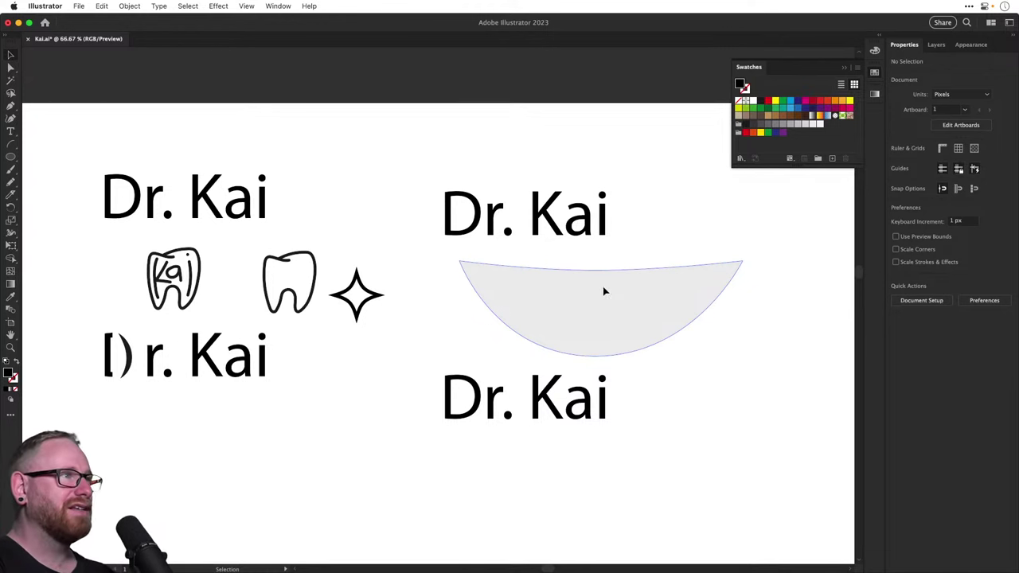
left_click(603, 289)
key("a")
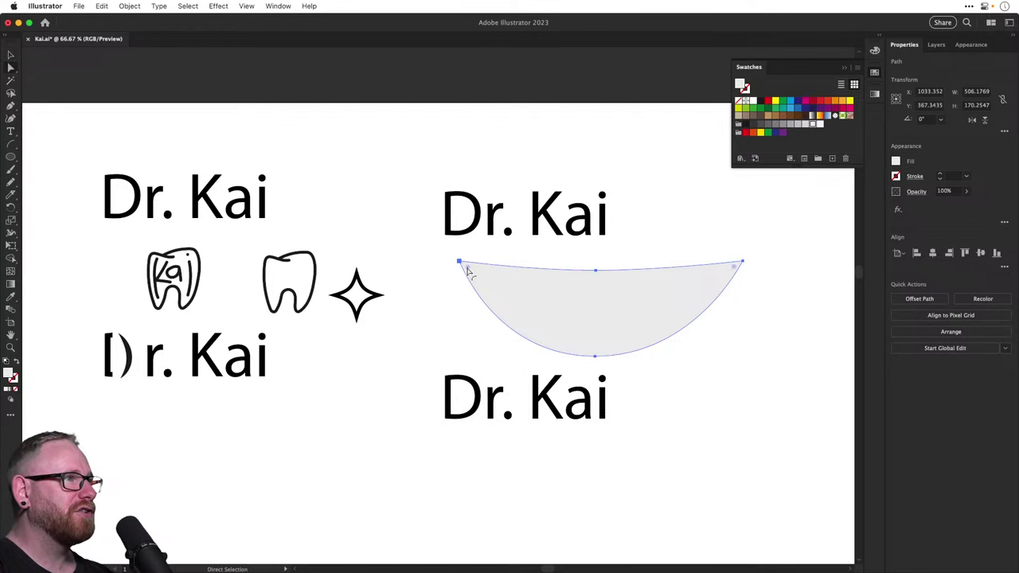
left_click_drag(738, 273, 739, 268)
key("v")
Envelope-distort the lower name text with the round-cornered smile shape as the top object
left_click_drag(482, 314, 546, 396)
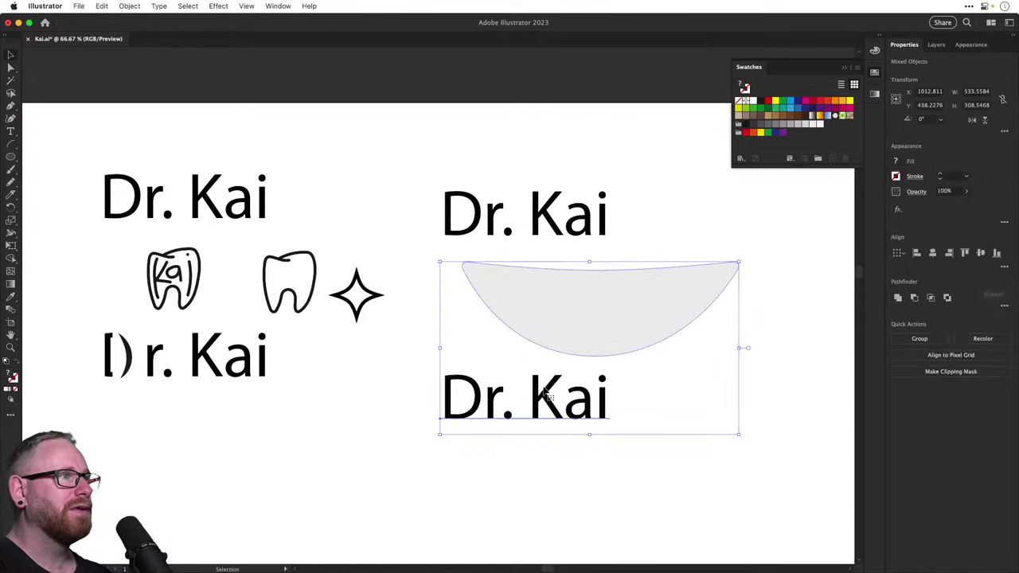
left_click(128, 6)
mouse_move(191, 354)
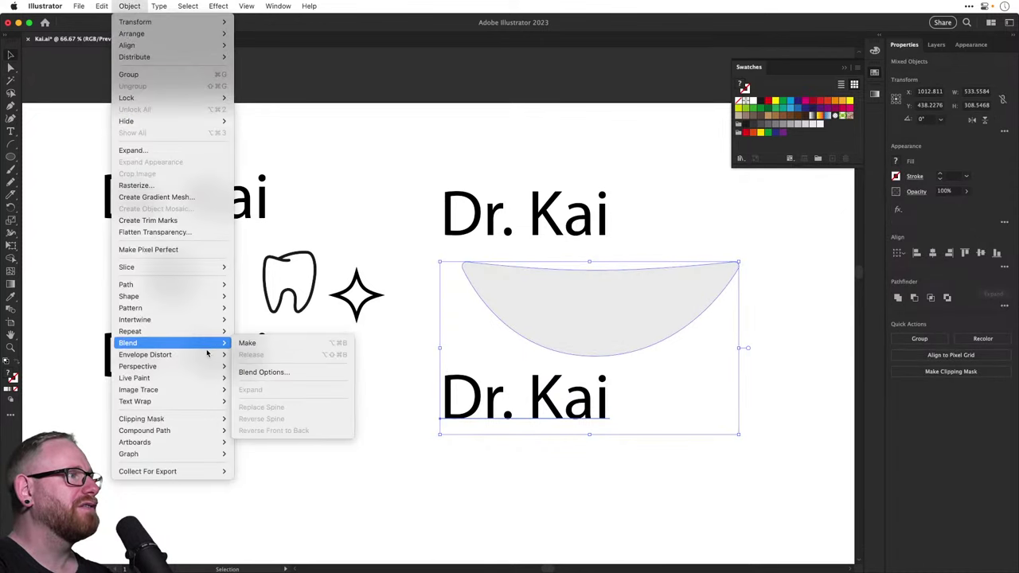
left_click(271, 379)
left_click(556, 419)
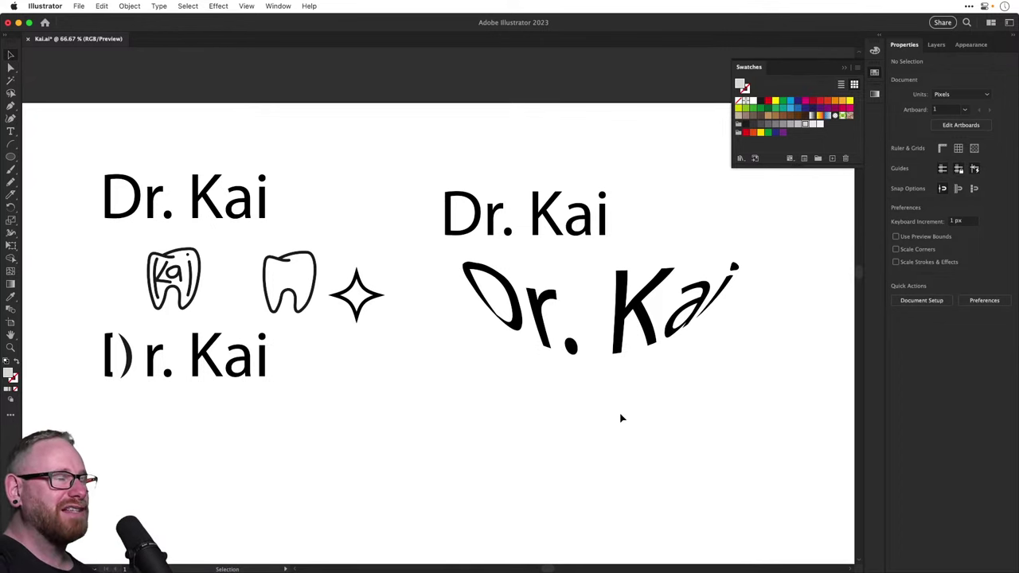
Move the smile-distorted name straight down to leave more space below the upper name text
scroll(621, 418, "left", 1)
key("super+minus")
key("super+minus")
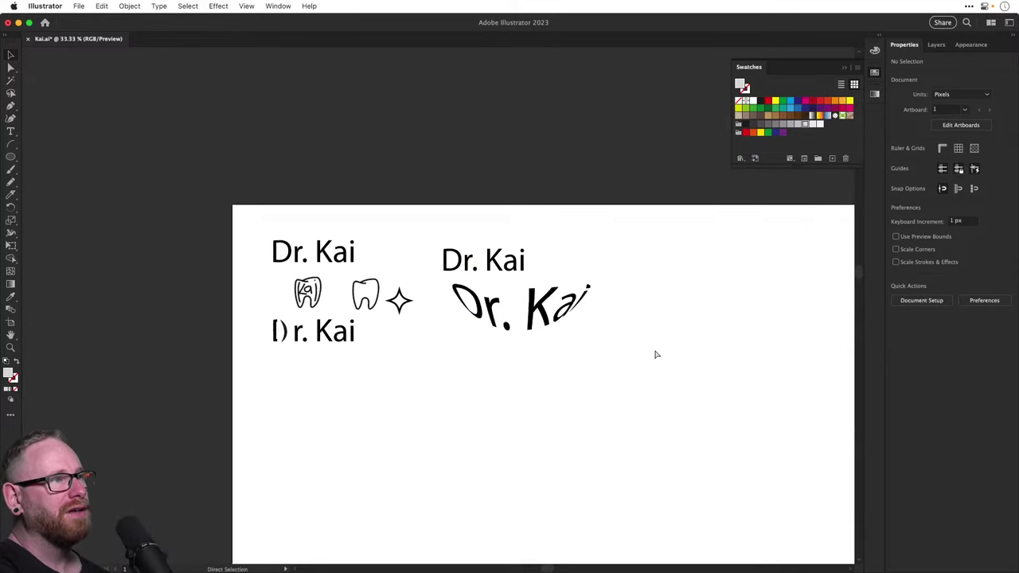
key("super+plus")
key("super+plus")
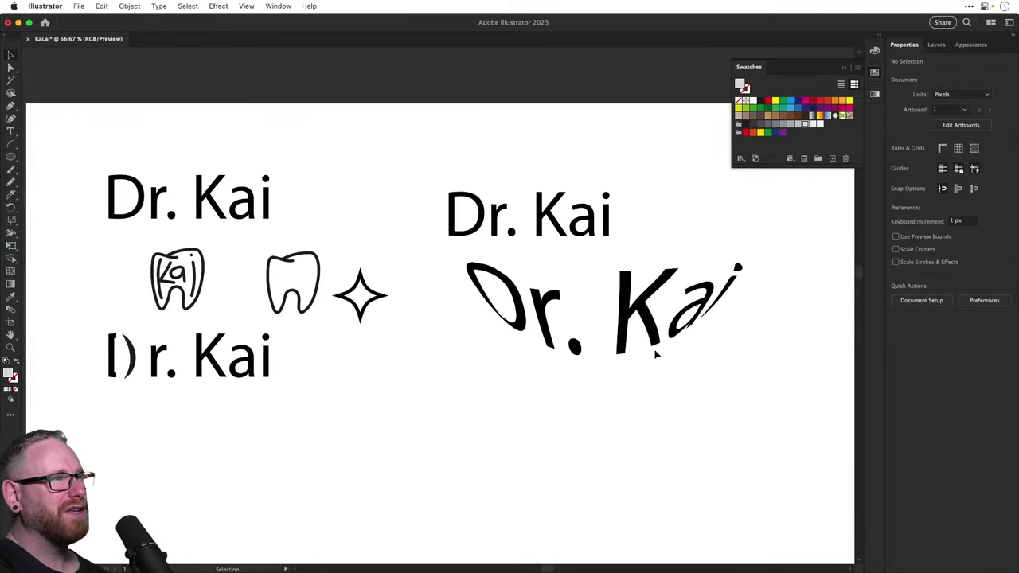
left_click_drag(637, 336, 637, 426)
Paint a closed mouth outline about 564 by 241 px around the distorted name, plus a short curved crease at each mouth corner
left_click(10, 106)
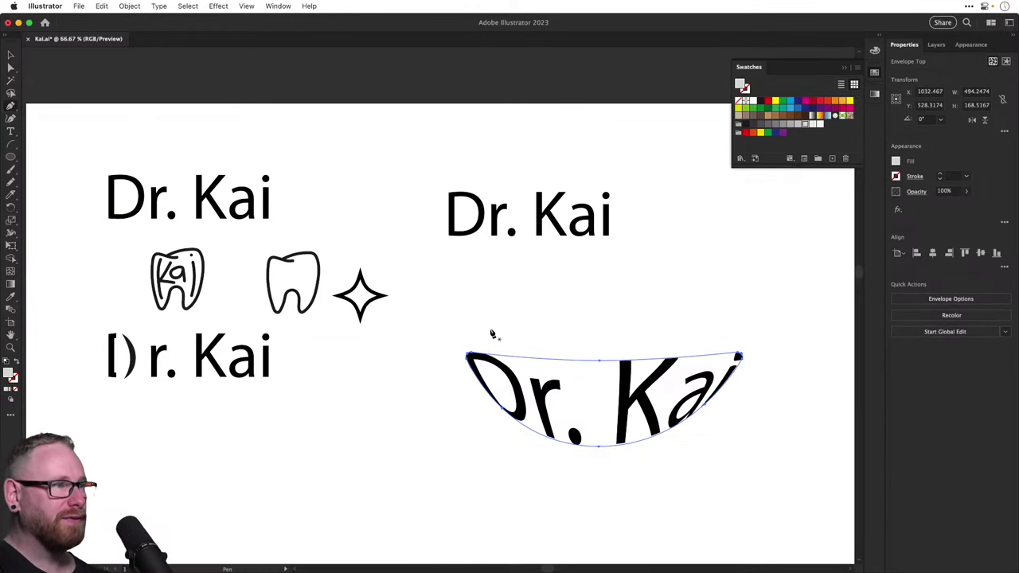
key("b")
mouse_move(459, 329)
left_mouse_down()
mouse_move(591, 340)
mouse_move(773, 331)
mouse_move(754, 386)
mouse_move(712, 435)
mouse_move(610, 465)
mouse_move(552, 460)
mouse_move(495, 426)
mouse_move(470, 388)
mouse_move(460, 330)
mouse_move(432, 334)
left_mouse_up()
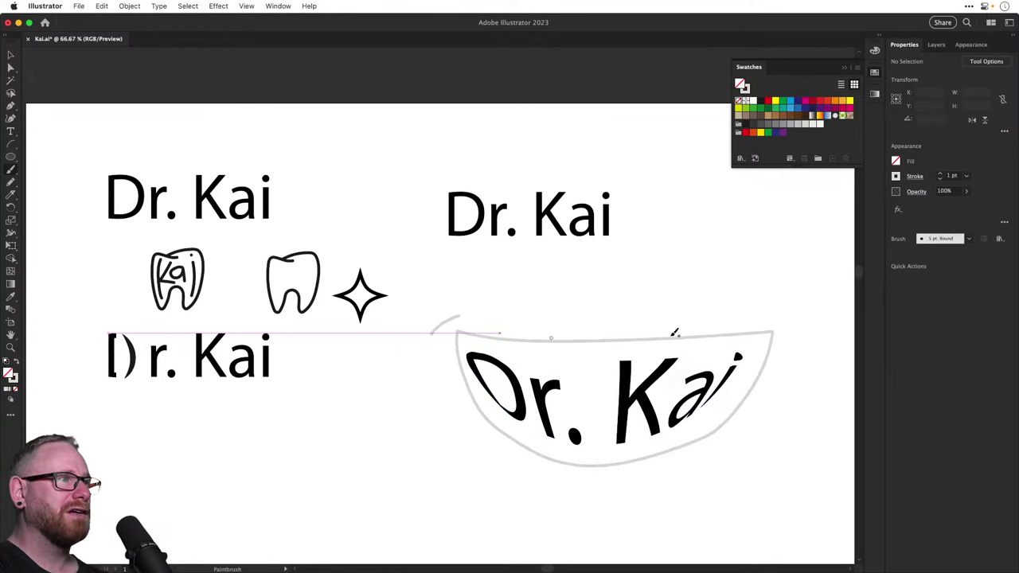
left_click_drag(764, 310, 792, 342)
Recolor the mouth outline and both corner creases to black
key("v")
left_click(504, 330)
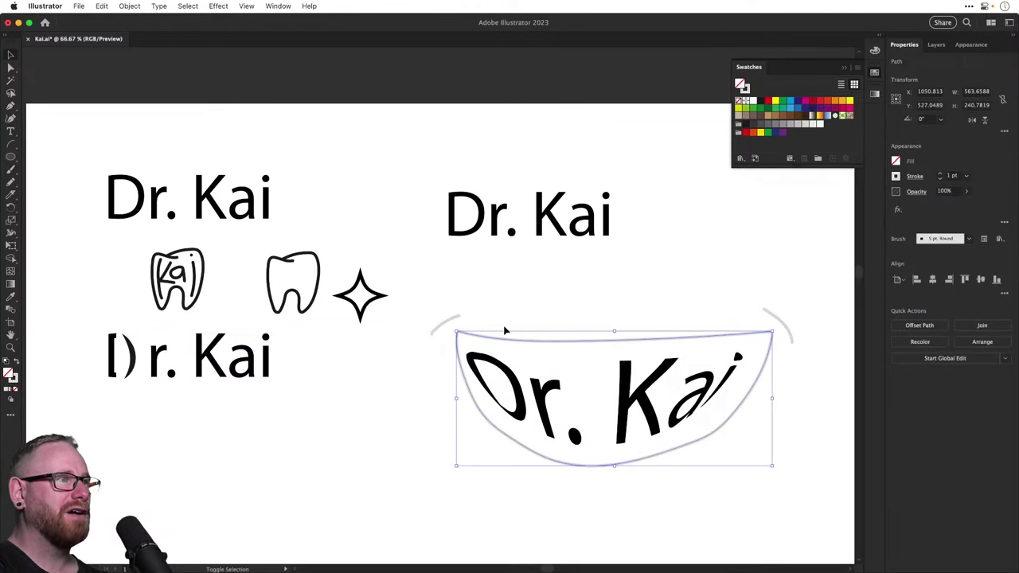
left_click_drag(589, 315, 801, 311)
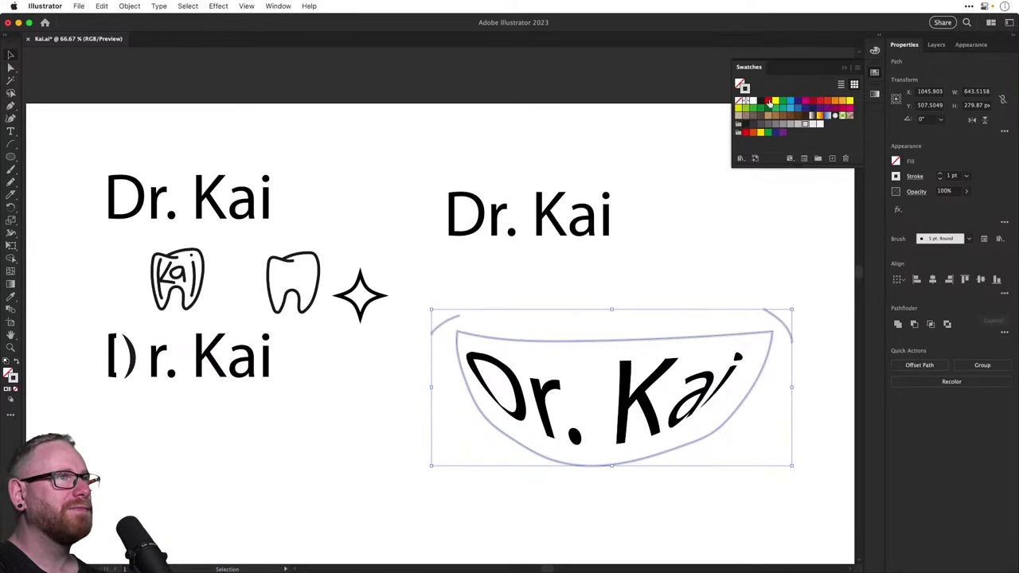
left_click(744, 126)
left_click(723, 247)
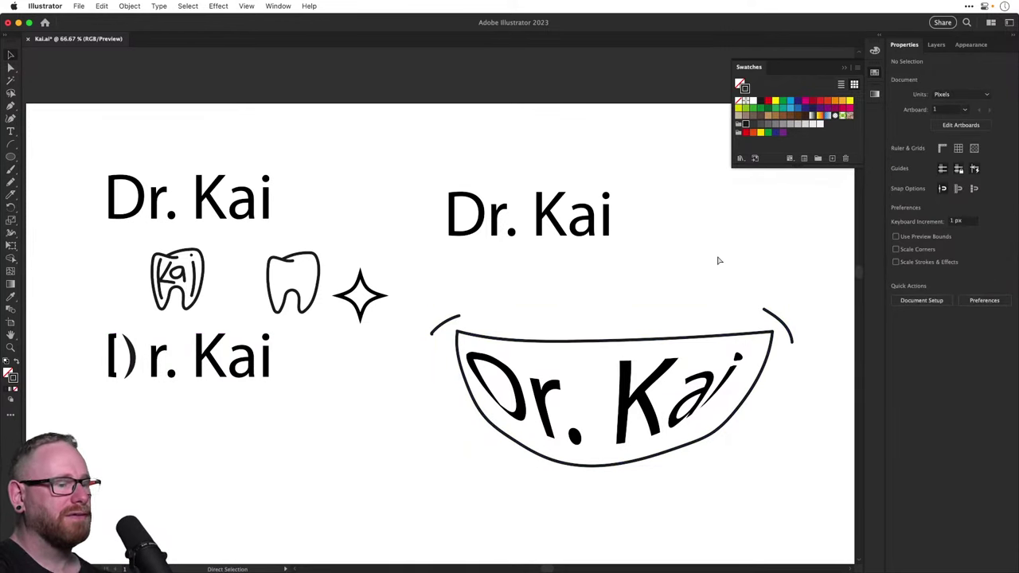
Add a new line of text with the doctor's name, without a period, in the empty area below the tooth sketches
key("super+minus")
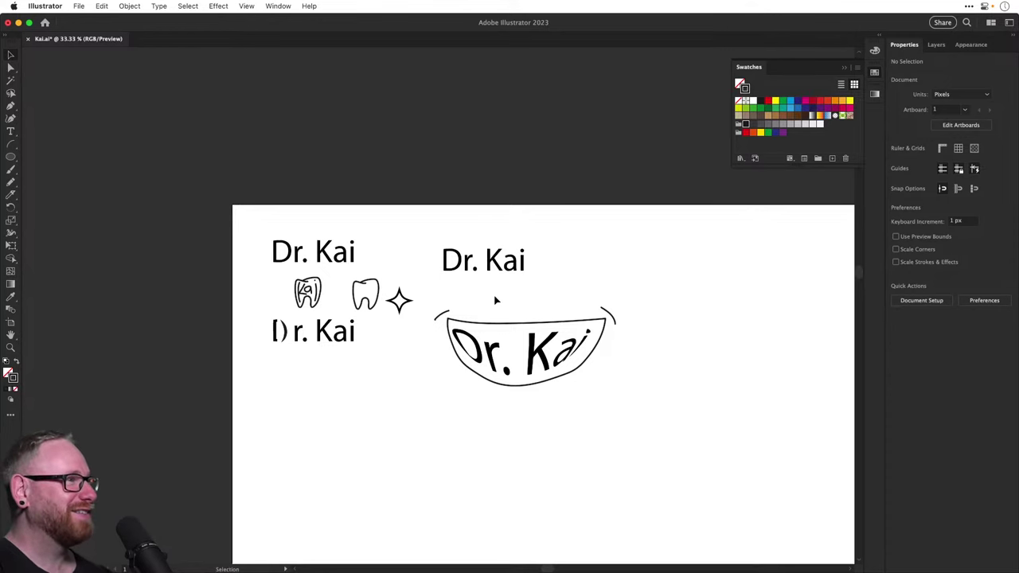
key("z")
left_click_drag(391, 344, 500, 391)
key("v")
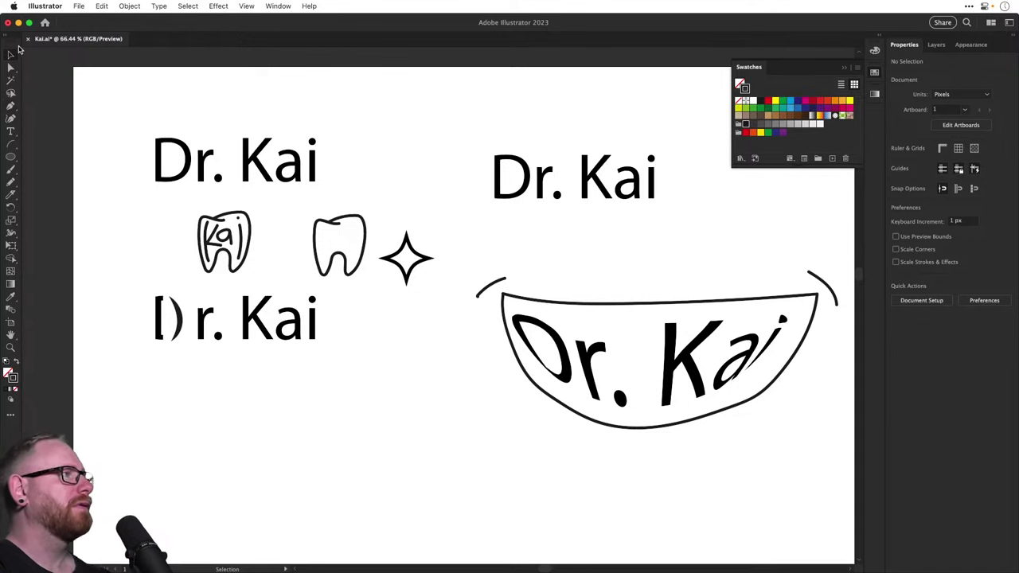
left_click(11, 133)
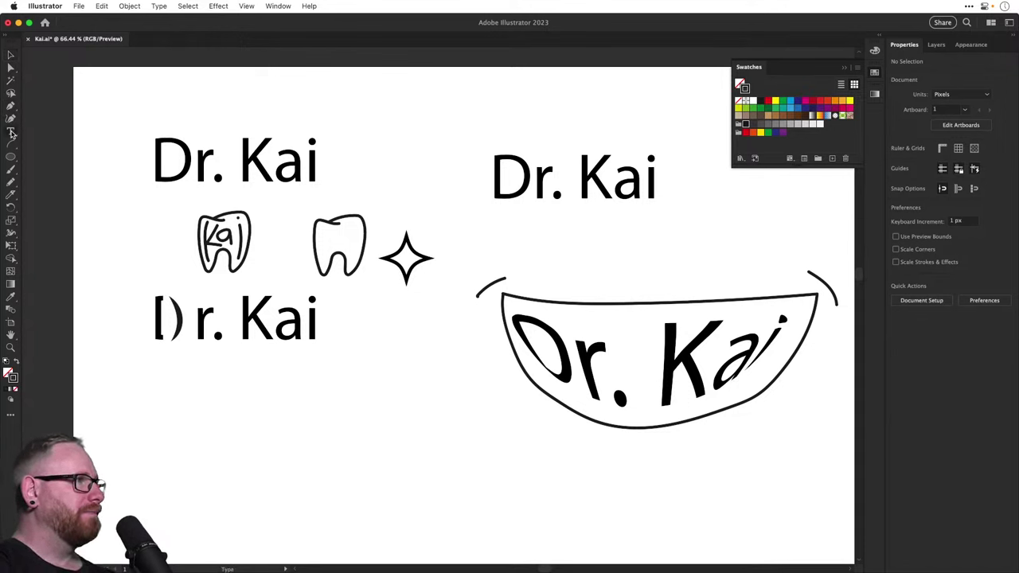
left_click(298, 445)
type("Pr")
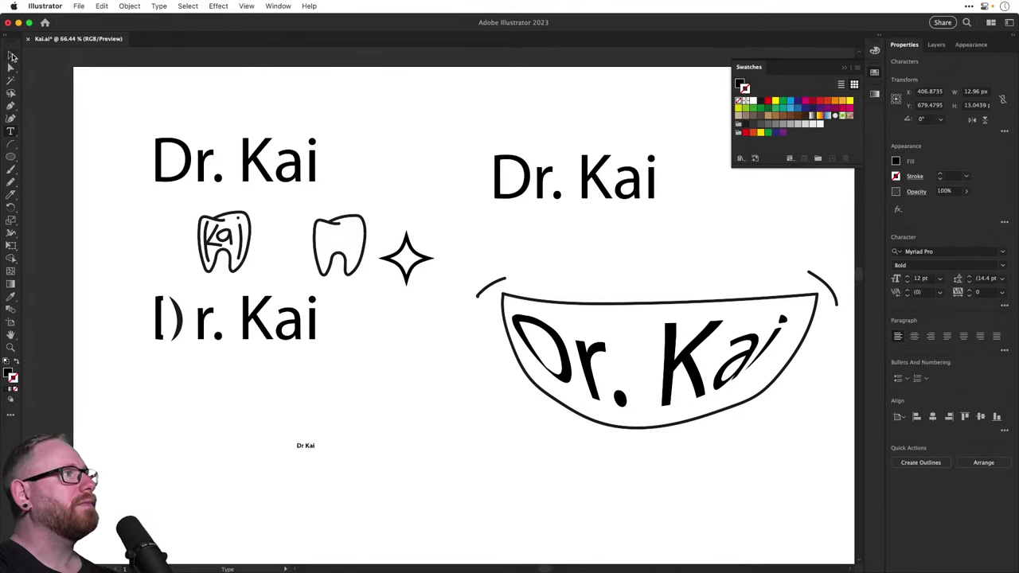
Set the new name text to the Regular style and enlarge it to about 50 pt
left_click(11, 55)
left_click(1002, 265)
left_click(914, 276)
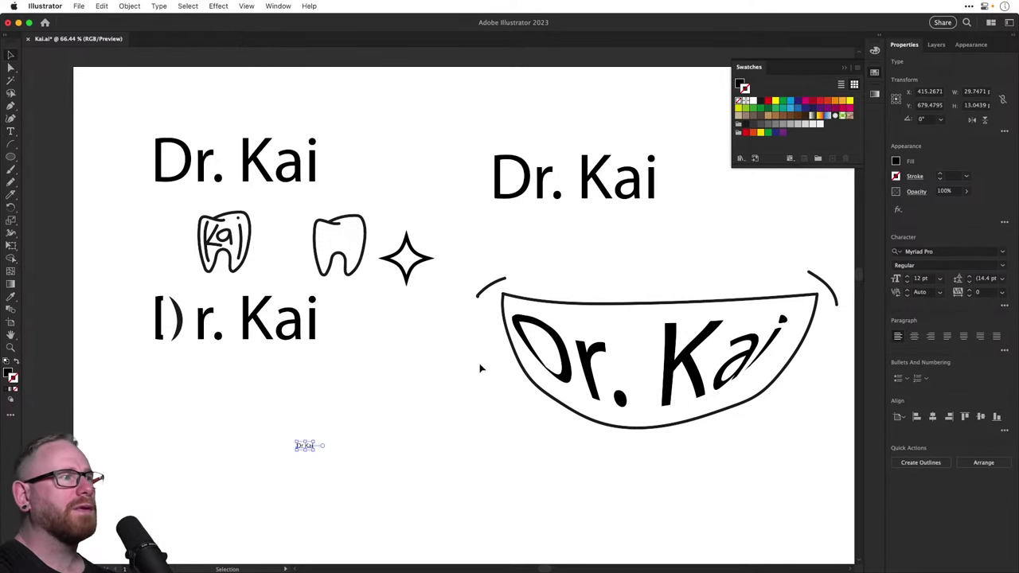
left_click_drag(317, 440, 340, 303)
left_click_drag(325, 374, 336, 382)
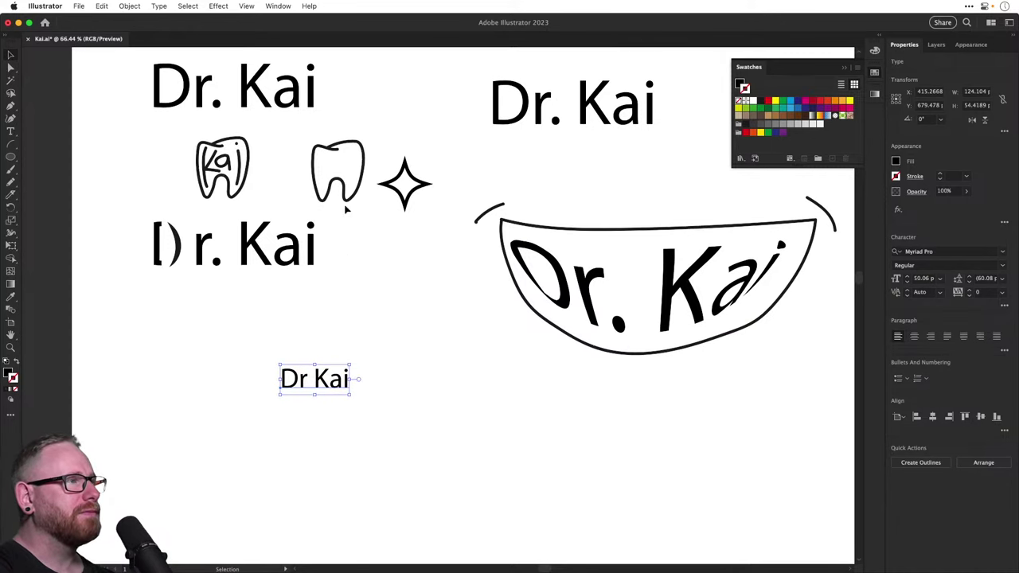
Try to draw a vertical Pencil stroke above the new name text
scroll(307, 203, "up", 2)
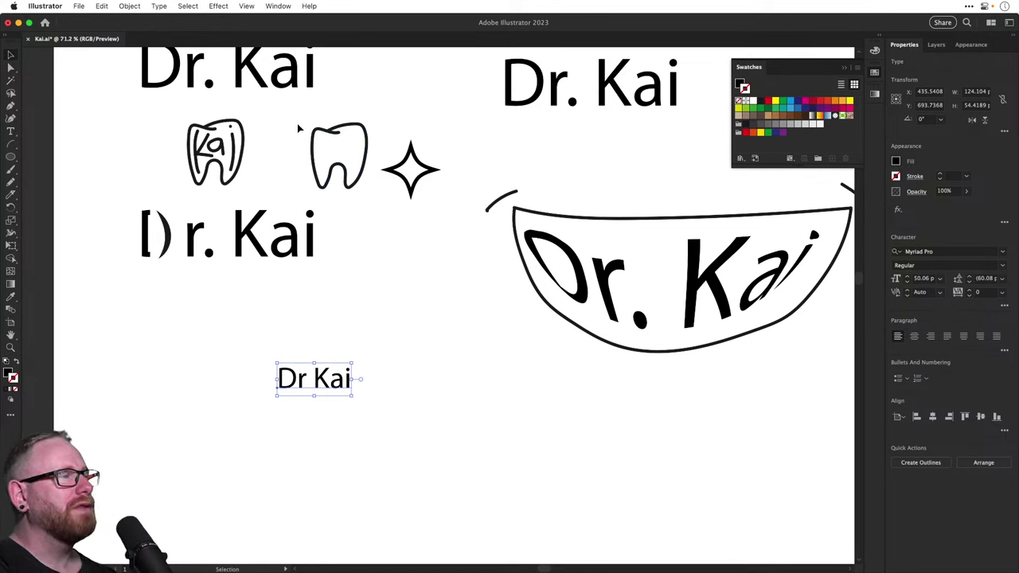
left_click(98, 212)
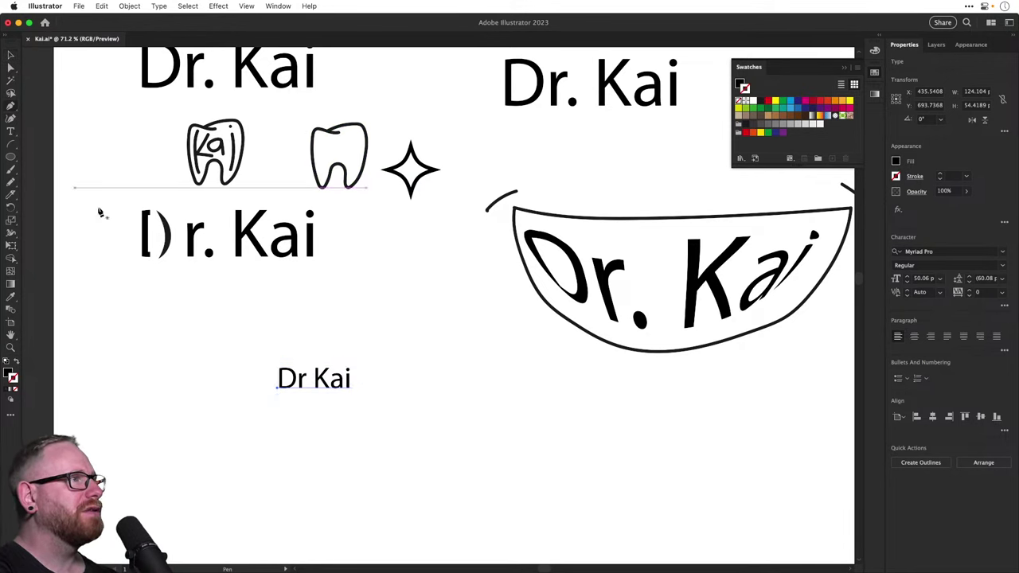
key("z")
left_click_drag(319, 342, 328, 354)
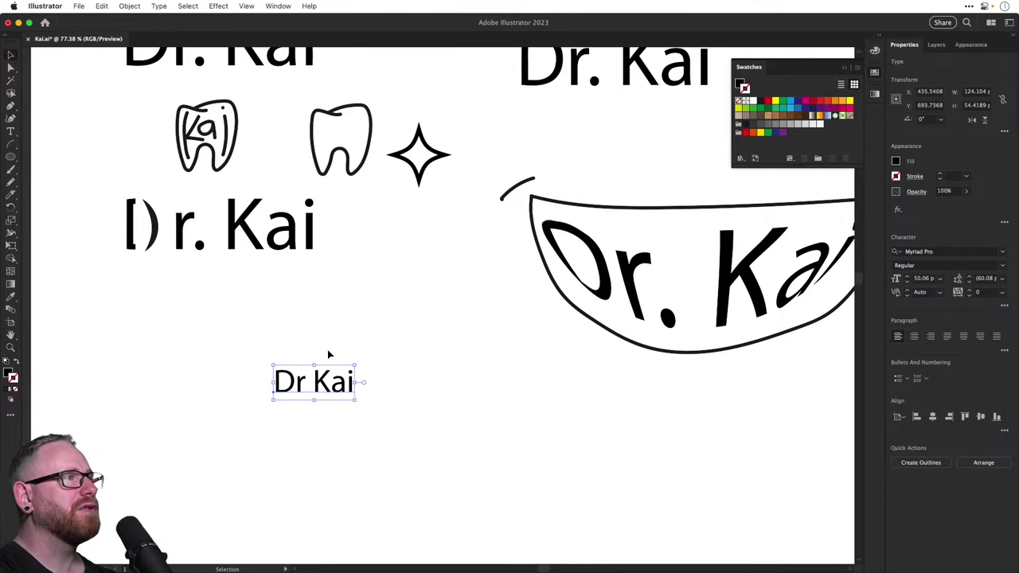
left_click(11, 177)
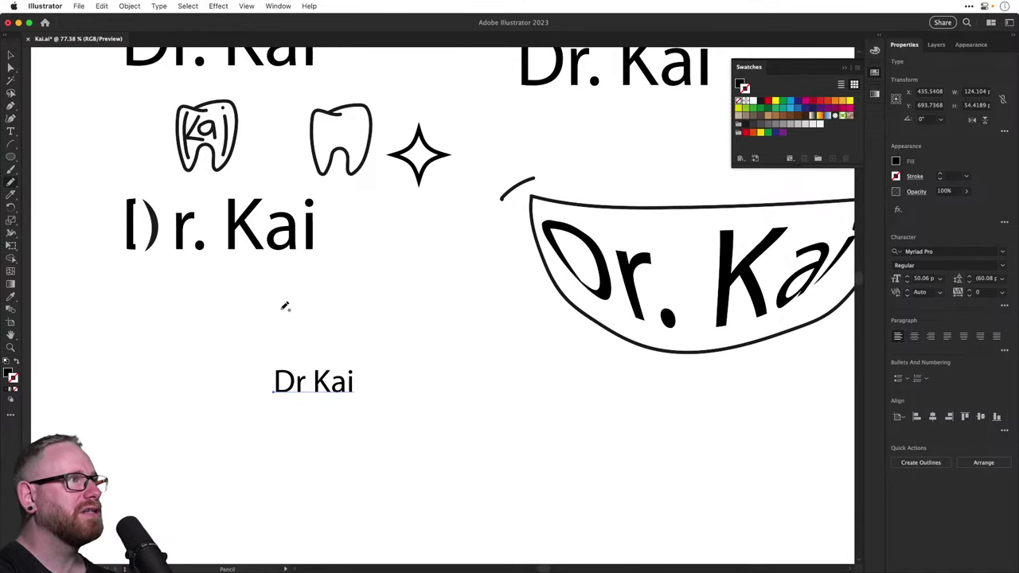
left_click_drag(273, 305, 273, 338)
key("super+z")
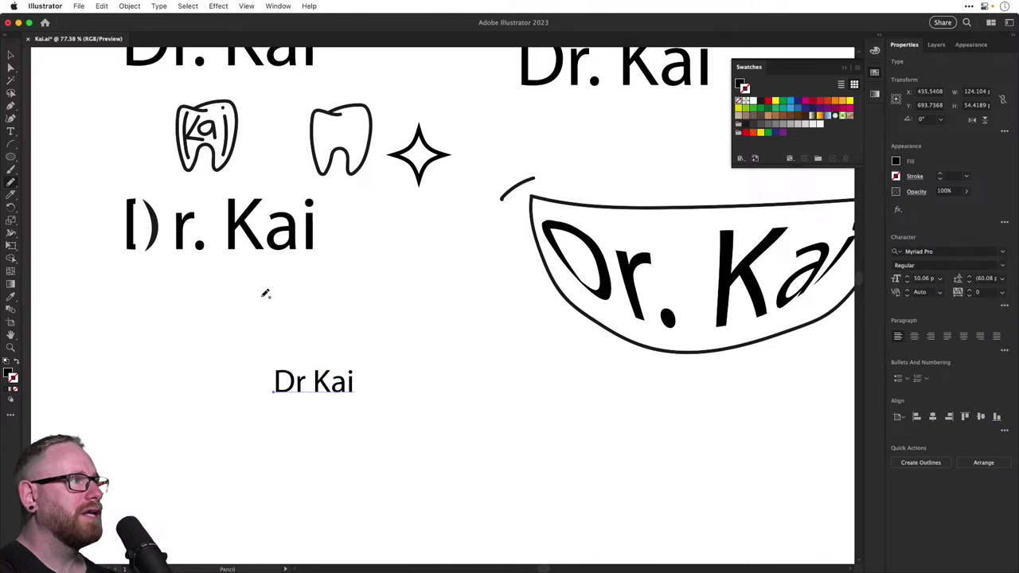
With nothing selected, draw half of a tooth-root outline with the Pencil tool above the new name text, about 50 by 97 px
key("shift+x")
key("shift+x")
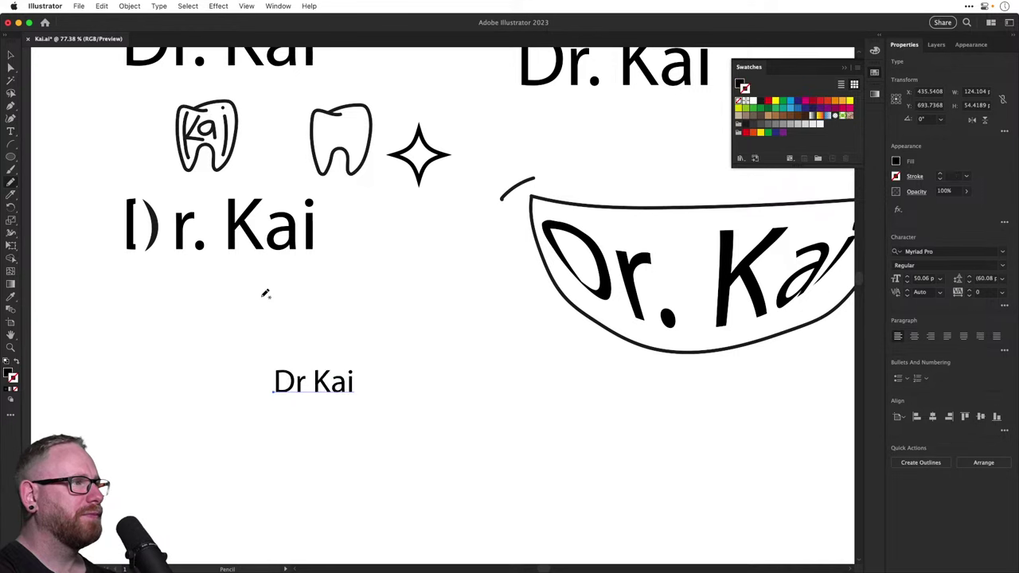
key("super+shift+a")
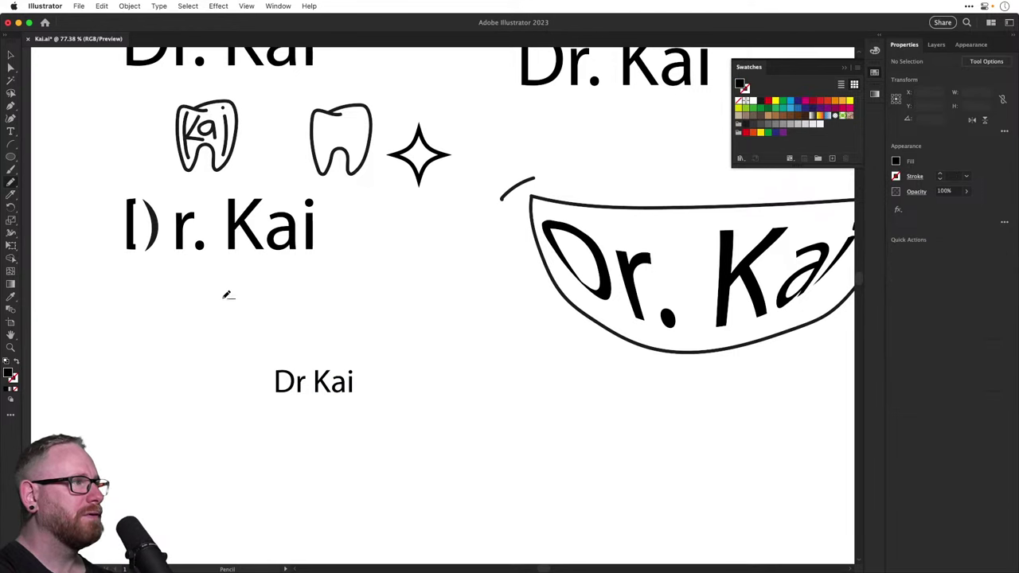
mouse_move(223, 298)
left_mouse_down()
mouse_move(211, 369)
mouse_move(234, 330)
left_mouse_up()
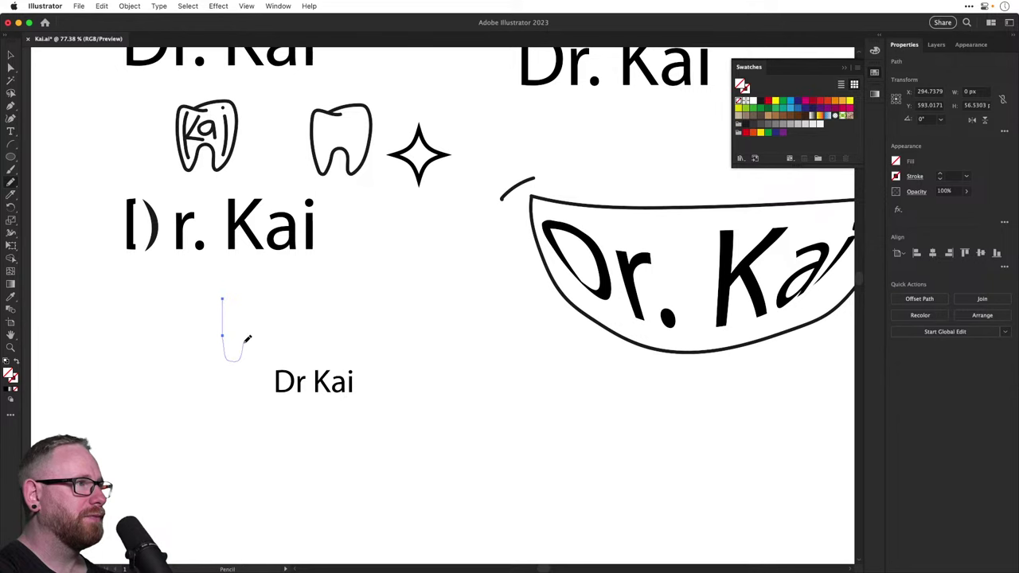
Give the half tooth-root path a black 4 pt stroke
key("z")
left_click_drag(256, 325, 317, 403)
key("v")
left_click(759, 102)
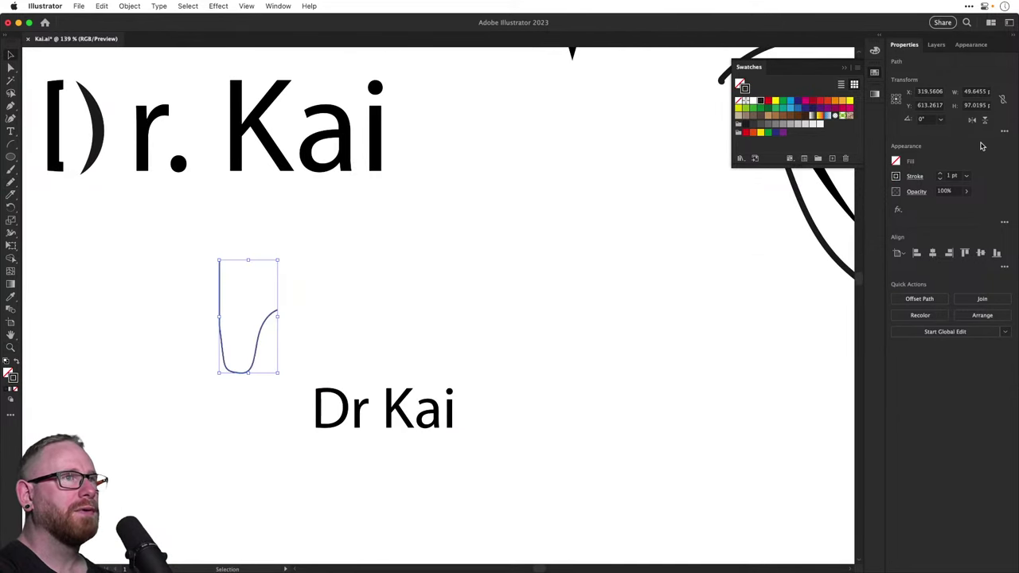
left_click(940, 176)
left_click(939, 176)
left_click(293, 291)
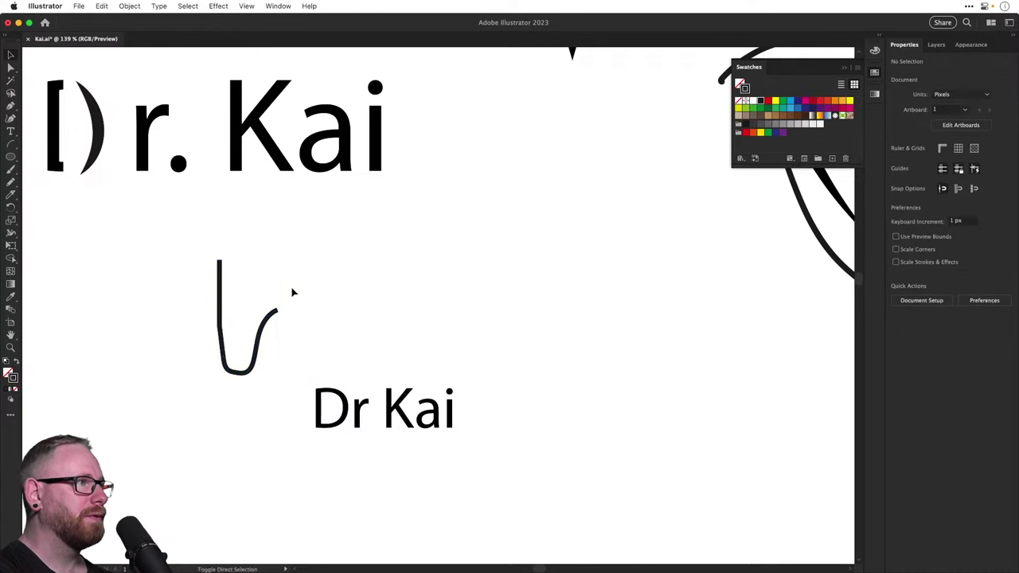
Redraw the half tooth-root curve with the Pencil tool to smooth it, and move the path up and to the left
left_click(224, 349)
key("n")
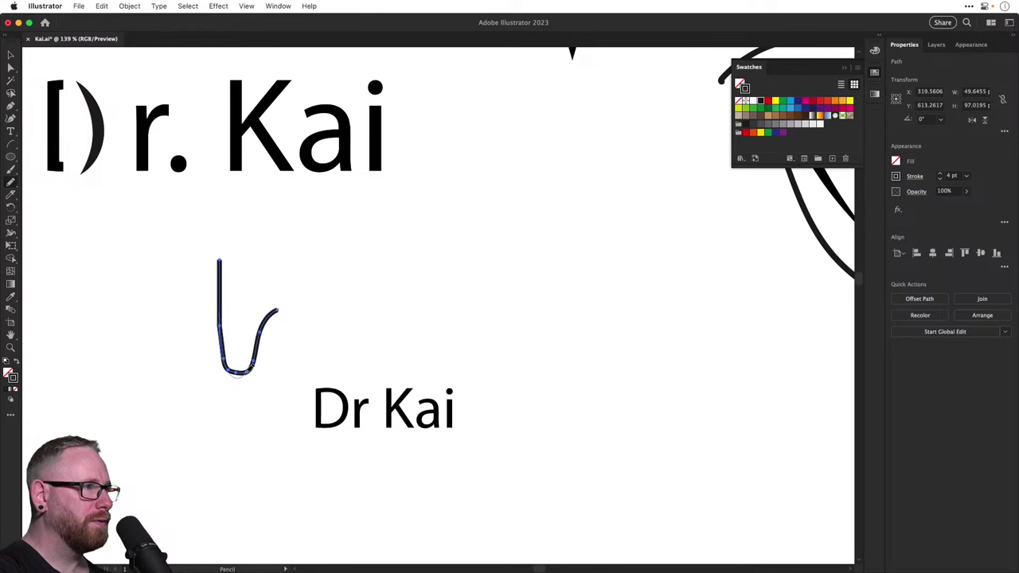
mouse_move(262, 330)
left_mouse_down()
mouse_move(280, 313)
mouse_move(319, 341)
left_mouse_up()
left_click(297, 296, "super")
key("a")
key("super+z")
key("z")
key("n")
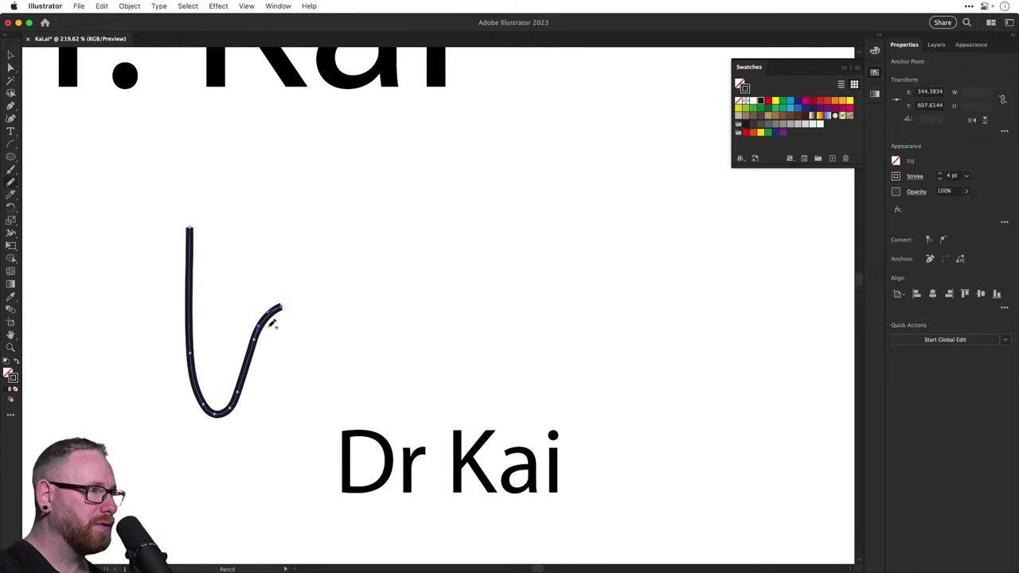
left_click(250, 310, "super")
key("v")
left_click_drag(186, 260, 140, 215)
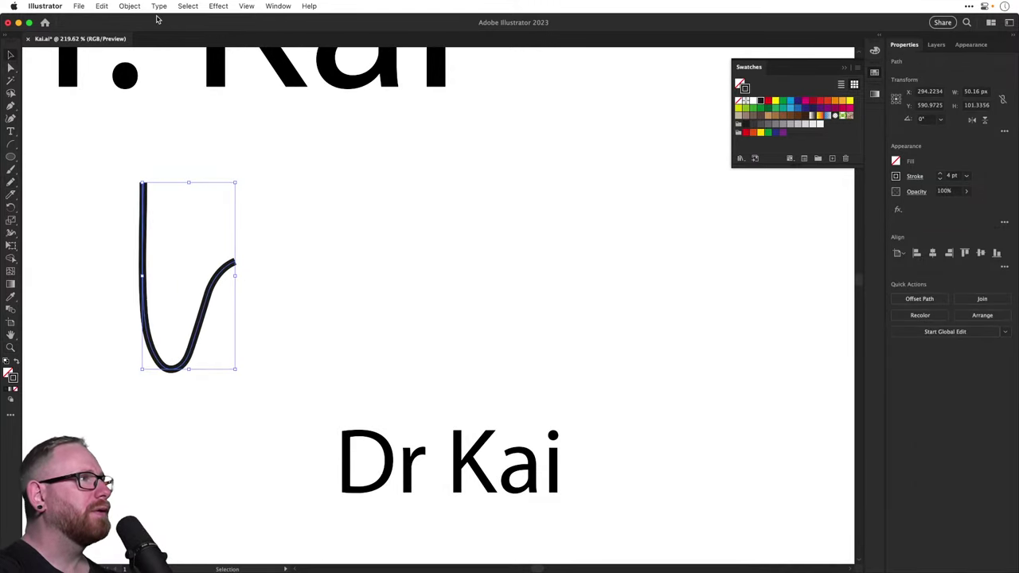
Apply a Mirror Repeat to the half tooth-root path and position the vertical axis so both halves meet in the middle
left_click(122, 8)
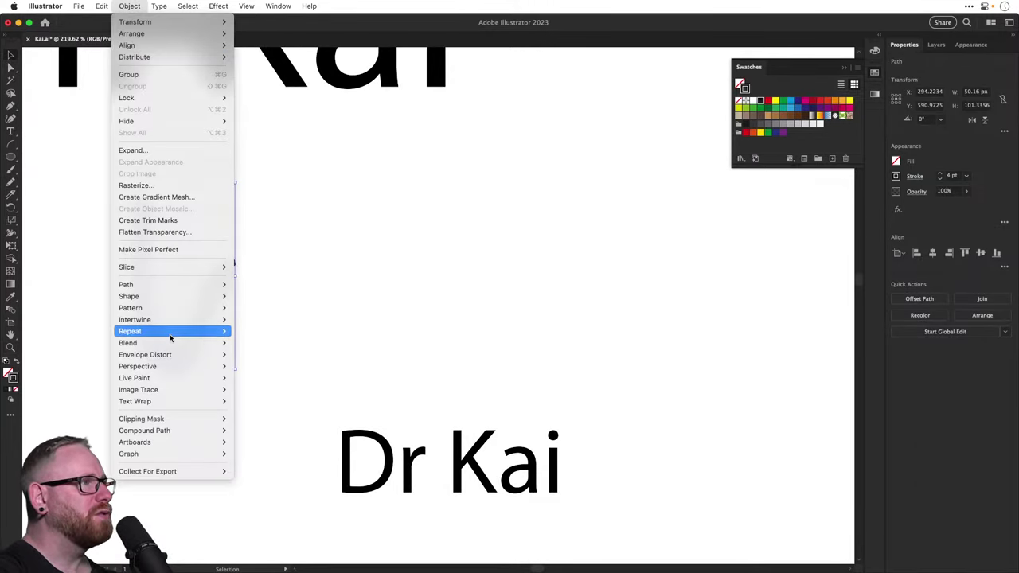
mouse_move(170, 333)
left_click(259, 354)
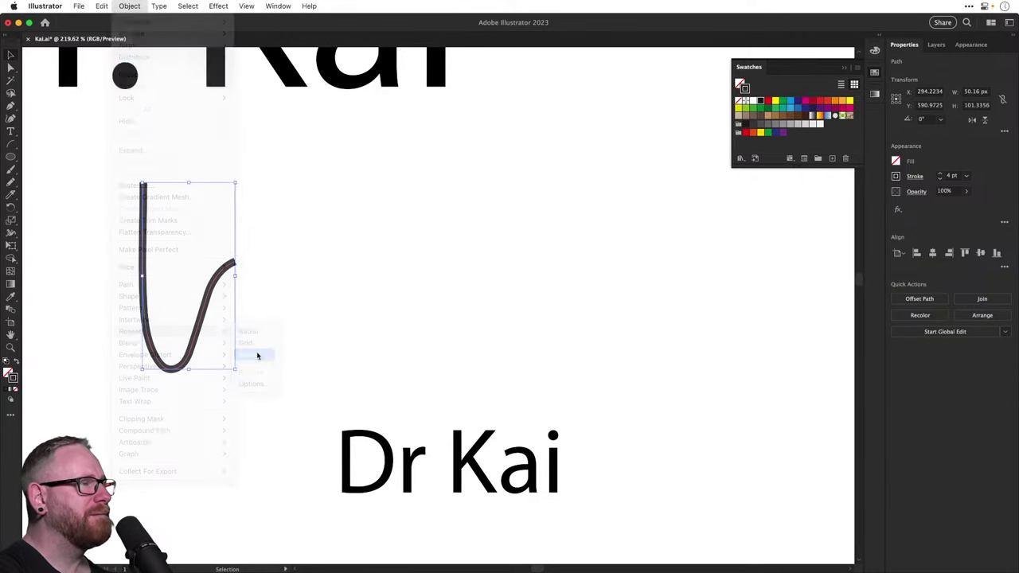
left_click_drag(188, 239, 227, 368)
key("super+minus")
key("super+1")
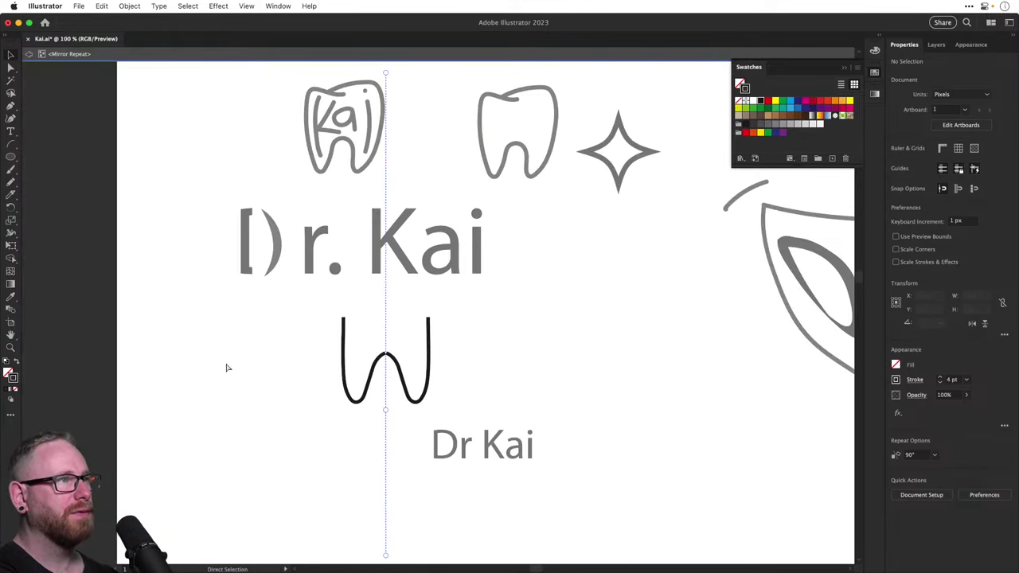
Delete the upper end anchor of the half tooth-root path, removing its straight outer side
key("z")
left_click_drag(332, 362, 382, 350)
key("a")
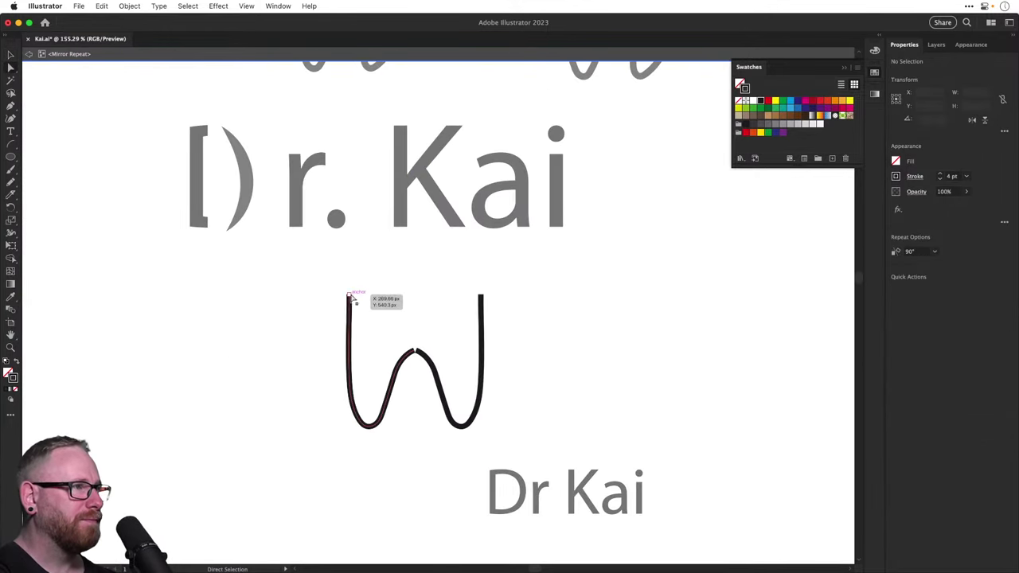
left_click(349, 296)
key("Delete")
left_click(349, 298)
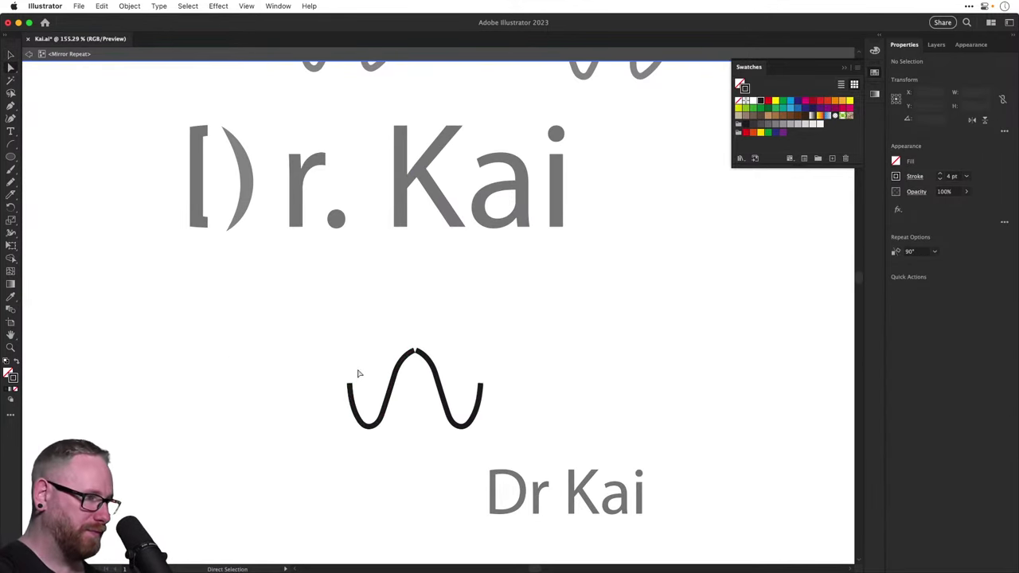
Try to extend the half root path with the Pencil tool up and around to the mirror axis as a crown
key("v")
left_click_drag(318, 362, 380, 431)
key("n")
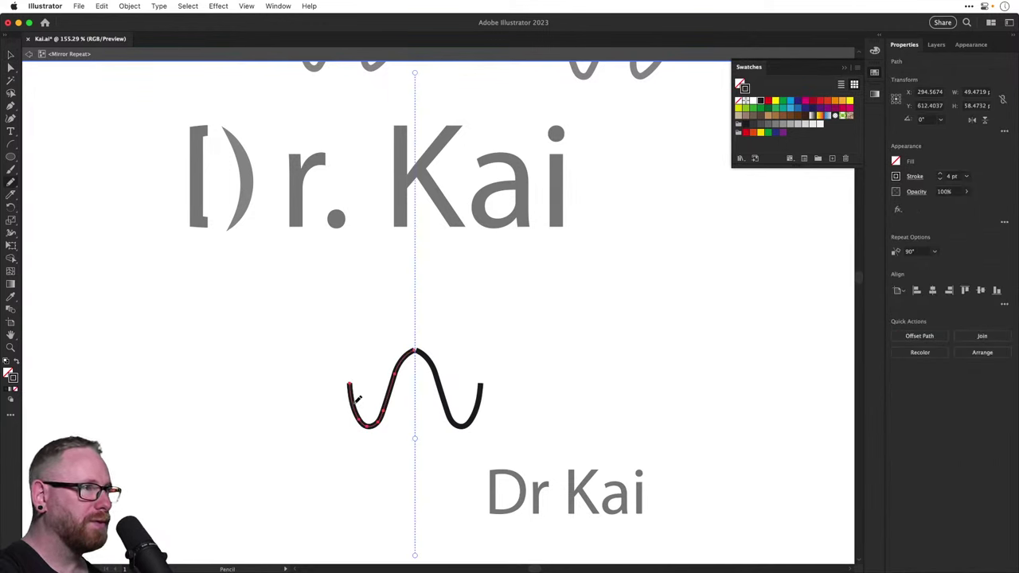
left_click_drag(348, 367, 353, 313)
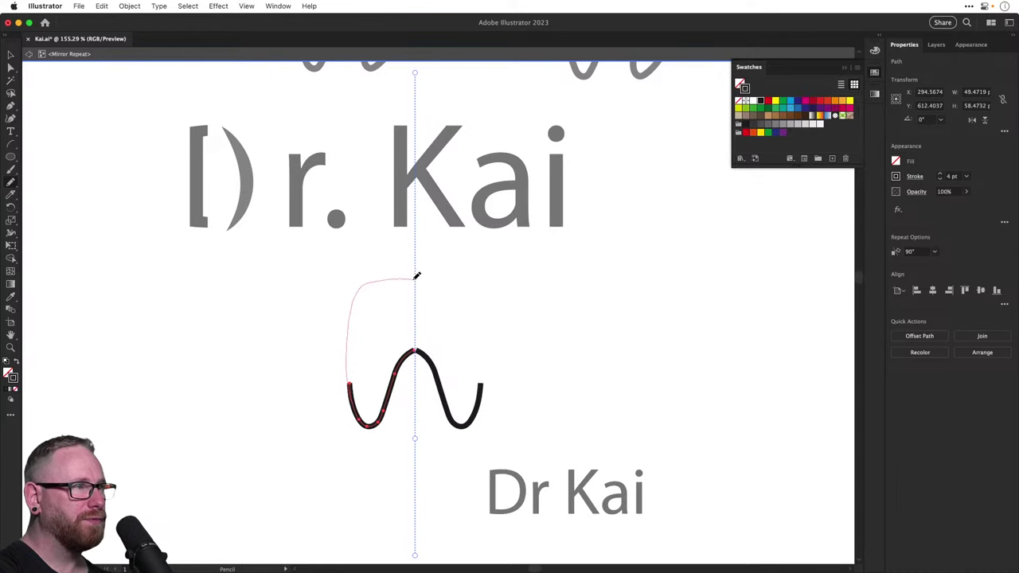
left_click_drag(414, 279, 416, 279)
left_click_drag(428, 332, 366, 346)
key("super+z")
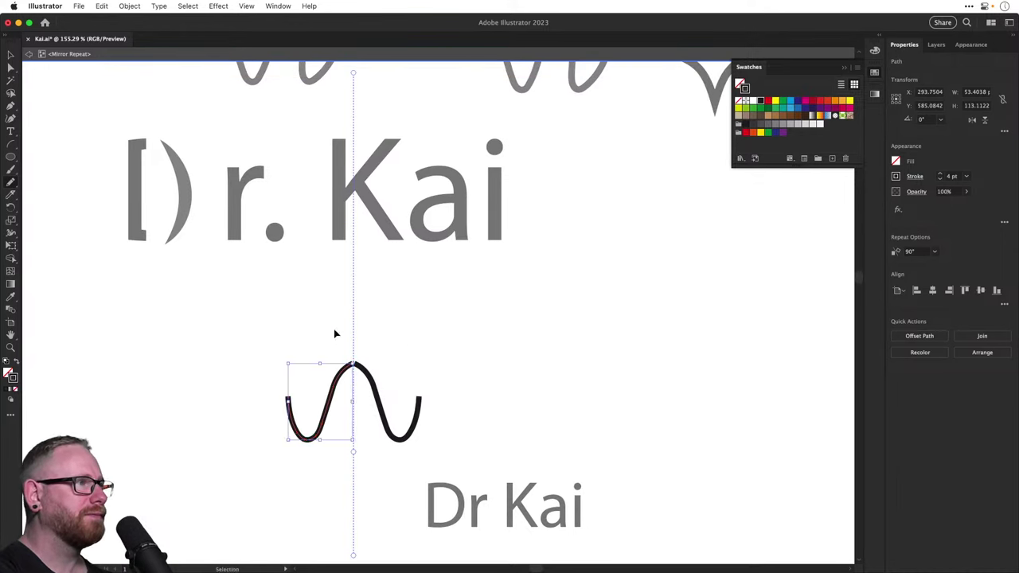
Extend the half root path with the Pencil tool into a rounded crown ending on the mirror axis, about 53 by 122 px overall
key("n")
scroll(303, 405, "up", 3)
scroll(303, 404, "right", 3)
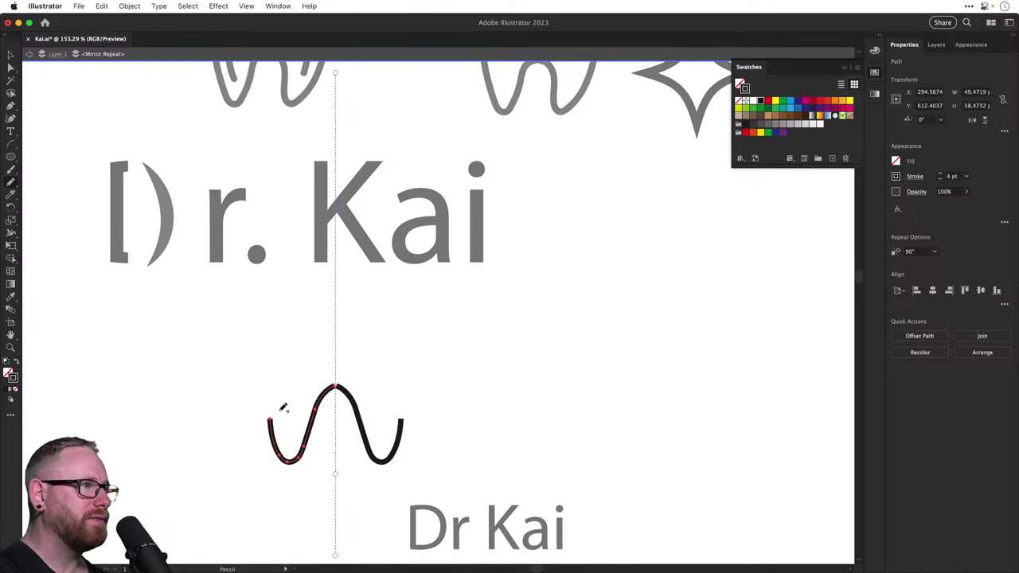
left_click_drag(273, 421, 269, 347)
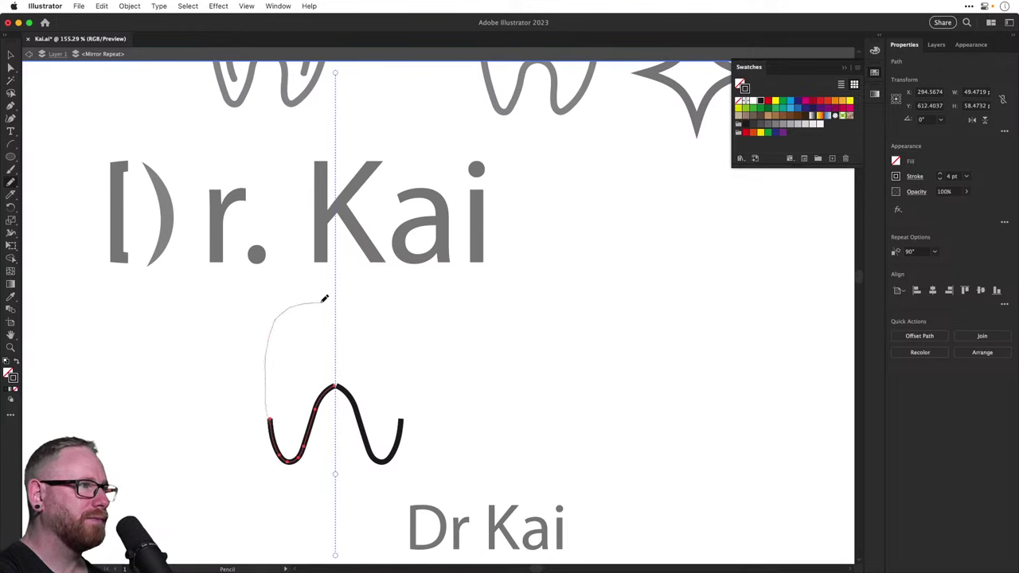
left_click_drag(338, 298, 336, 301)
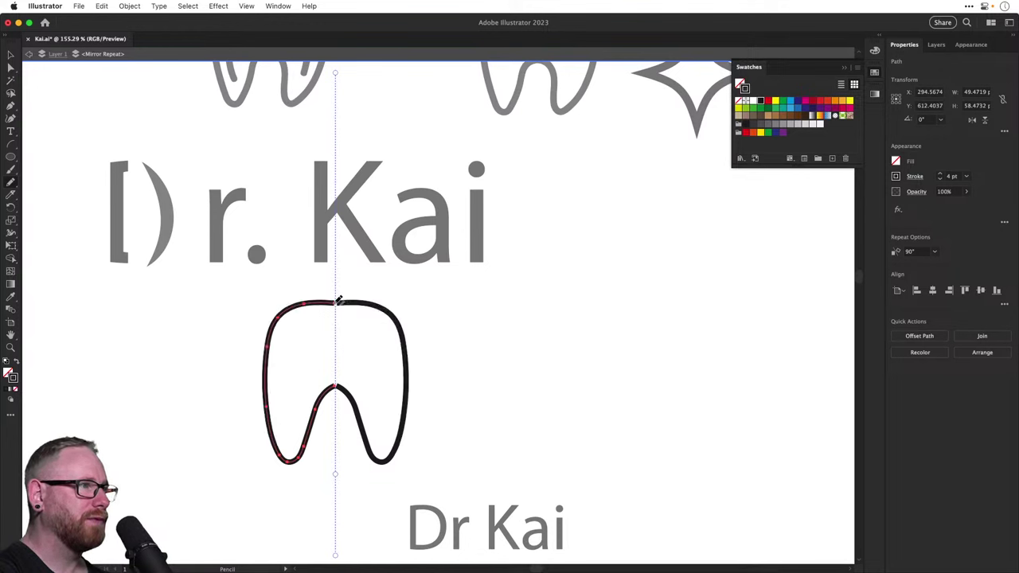
Try to reshape the arch between the roots into a wider, flatter curve with the Pencil tool
key("a")
key("super+shift+a")
key("v")
left_click(330, 393)
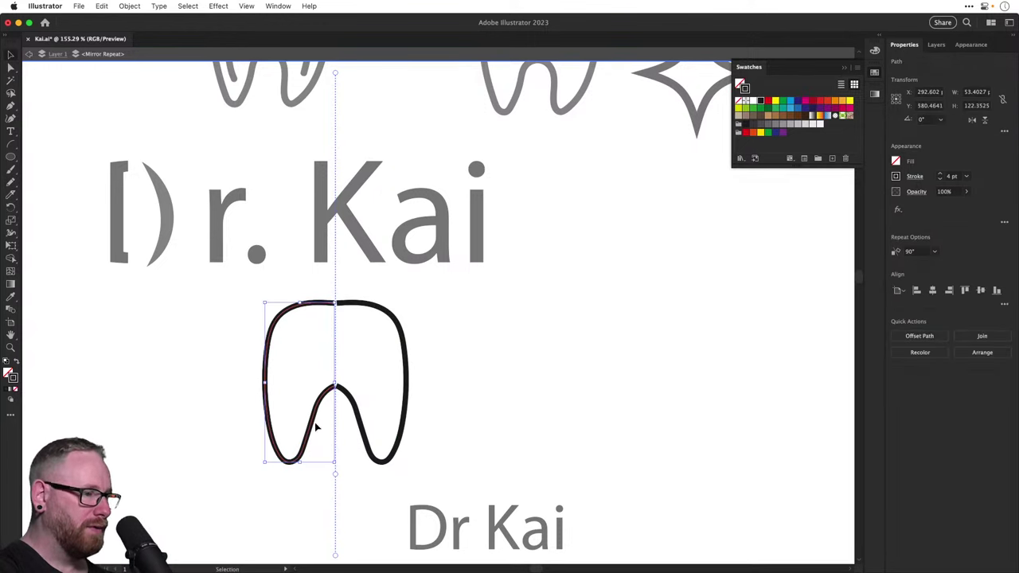
key("n")
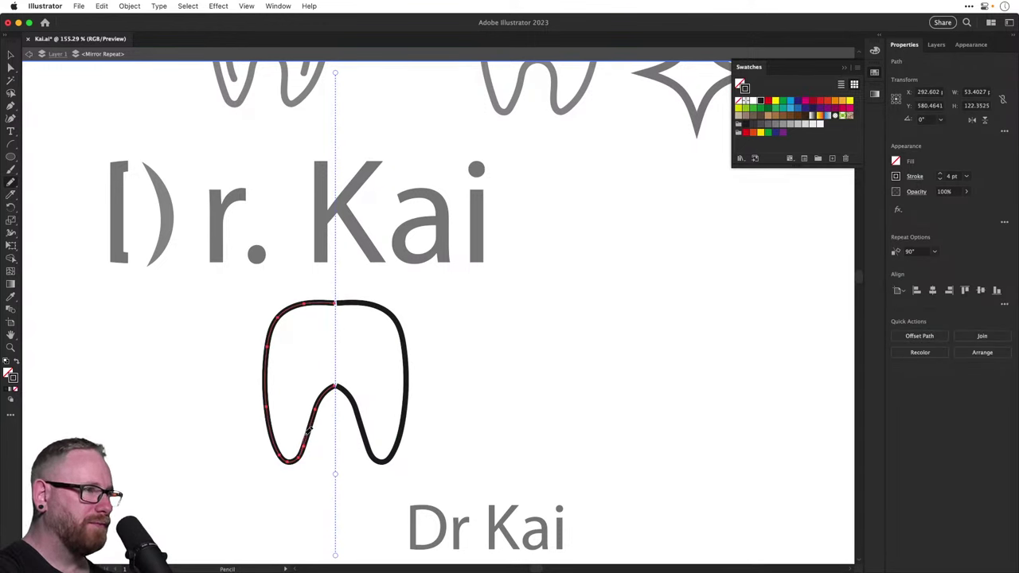
left_click_drag(331, 387, 335, 385)
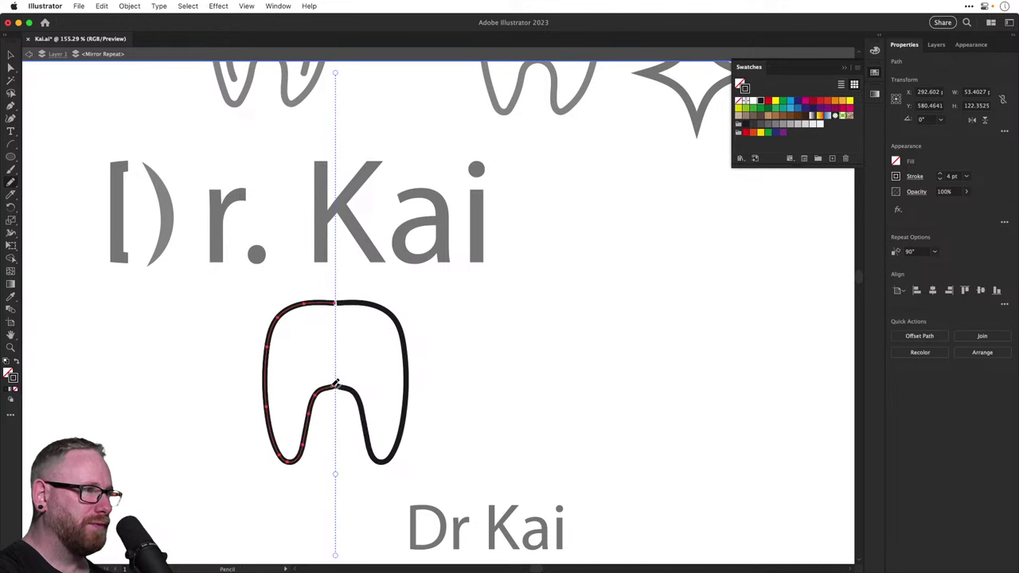
key("super+z")
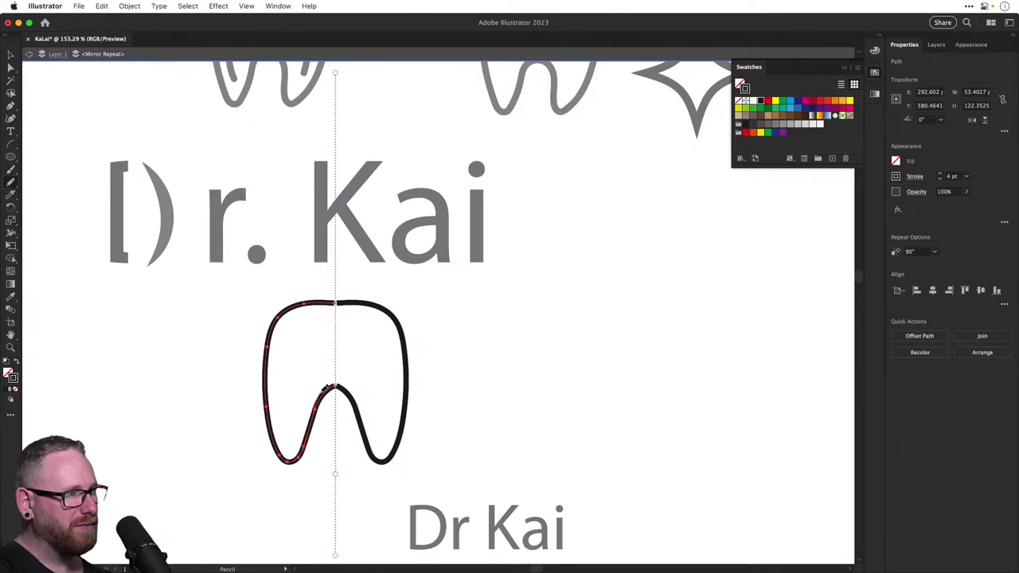
Redraw the inner edge of the half tooth's root and arch with the Pencil tool for a smoother curve
key("v")
left_click(369, 410)
scroll(341, 414, "up", 5)
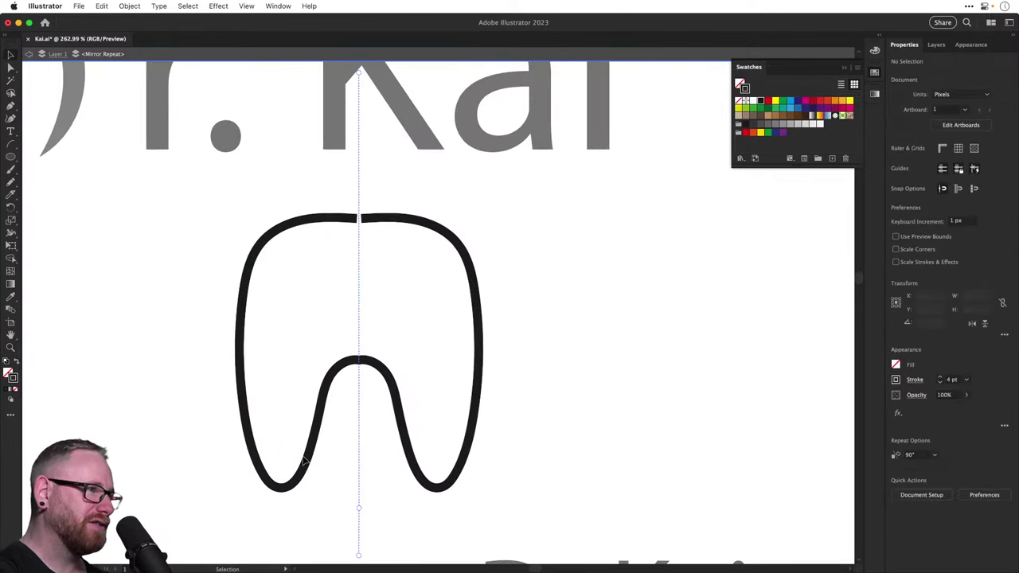
left_click(309, 464)
key("n")
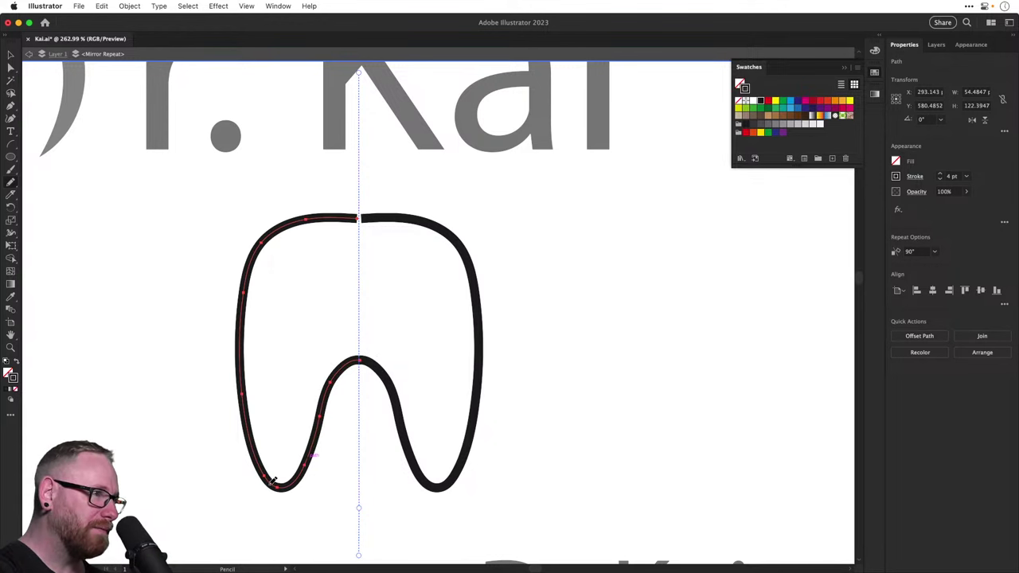
mouse_move(313, 454)
left_mouse_down()
mouse_move(331, 382)
mouse_move(361, 358)
left_mouse_up()
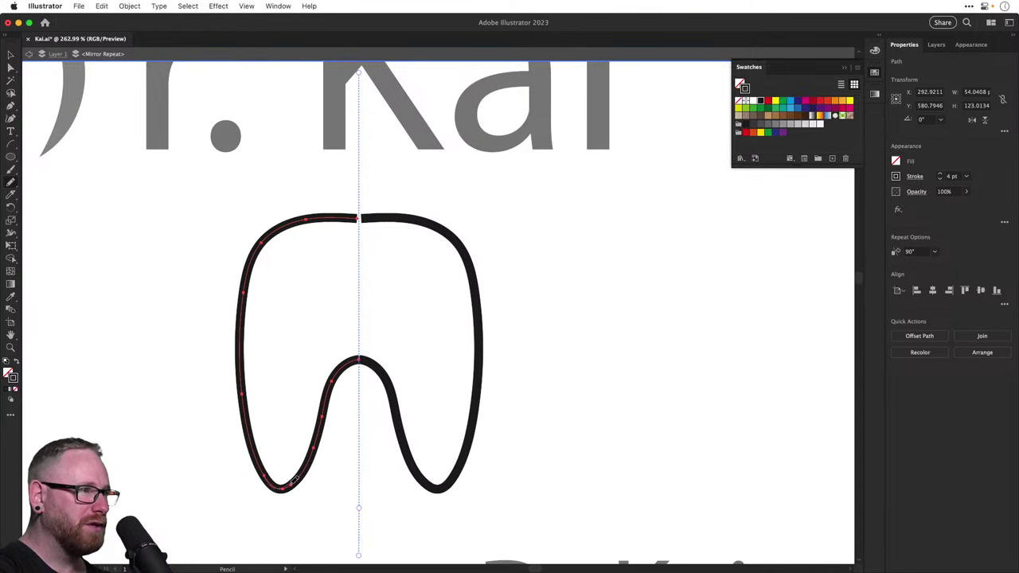
left_click_drag(303, 471, 307, 456)
key("super+z")
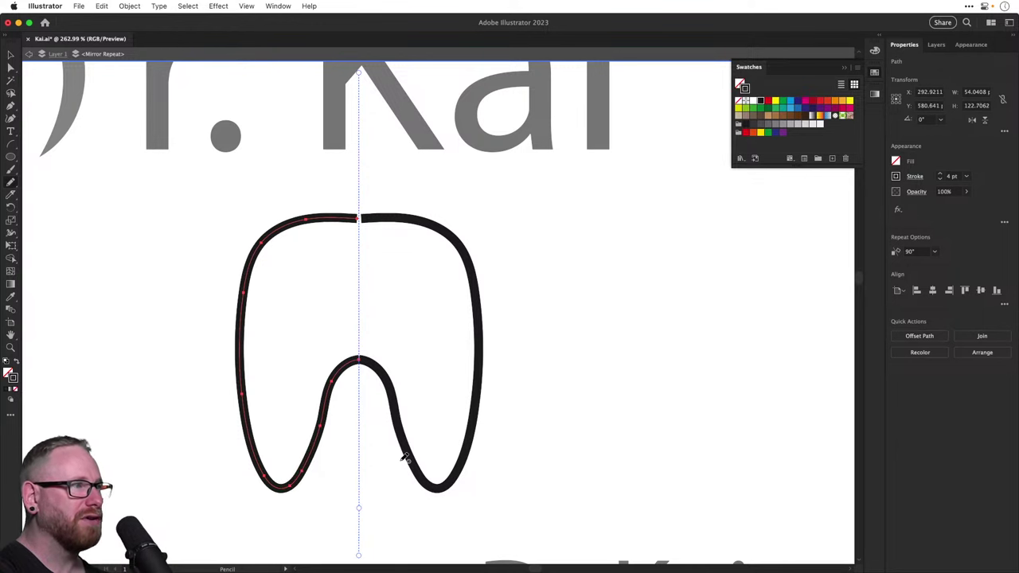
Deselect the half tooth path and exit the Mirror Repeat's isolation mode
left_click(518, 428, "super")
key("super+minus")
key("super+minus")
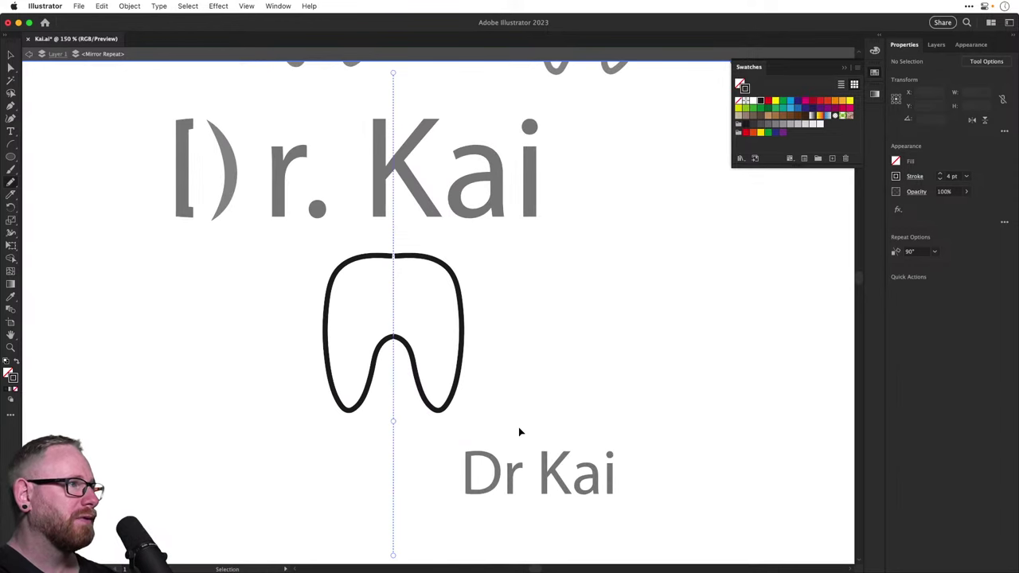
key("super+minus")
key("super+plus")
key("super+plus")
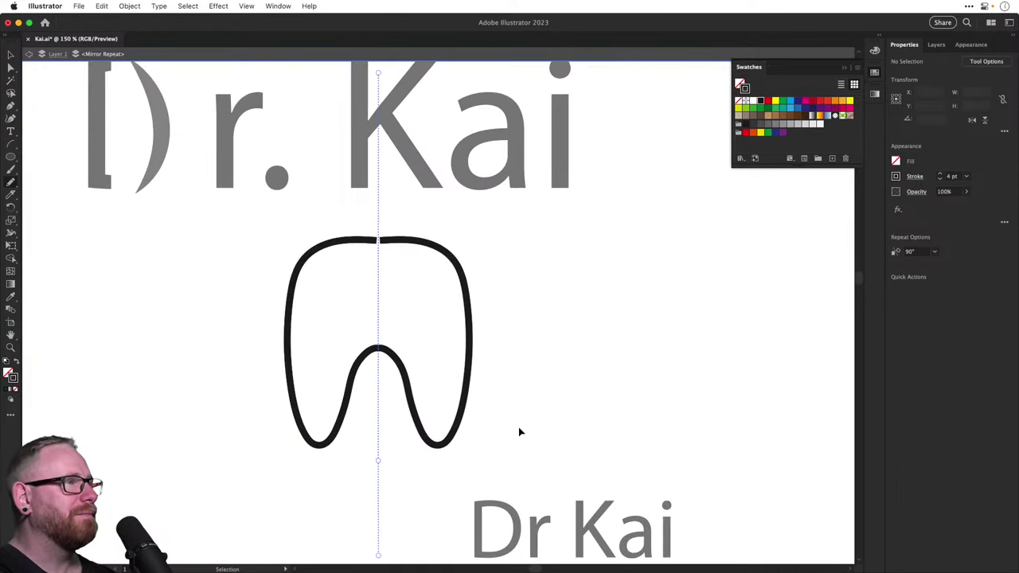
key("n")
key("v")
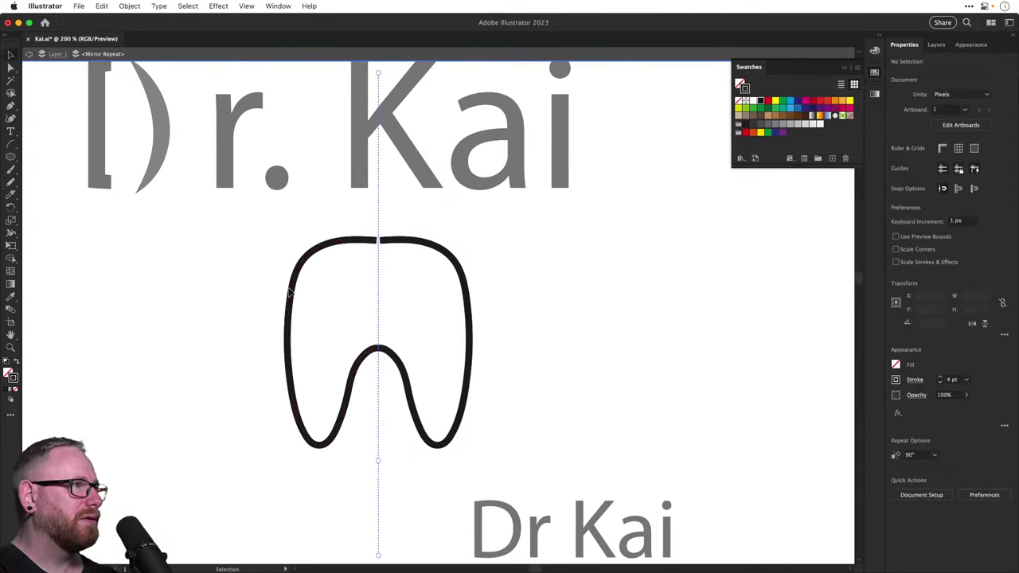
double_click(199, 298)
Expand the tooth's Mirror Repeat with the Object and Fill options
left_click(400, 402)
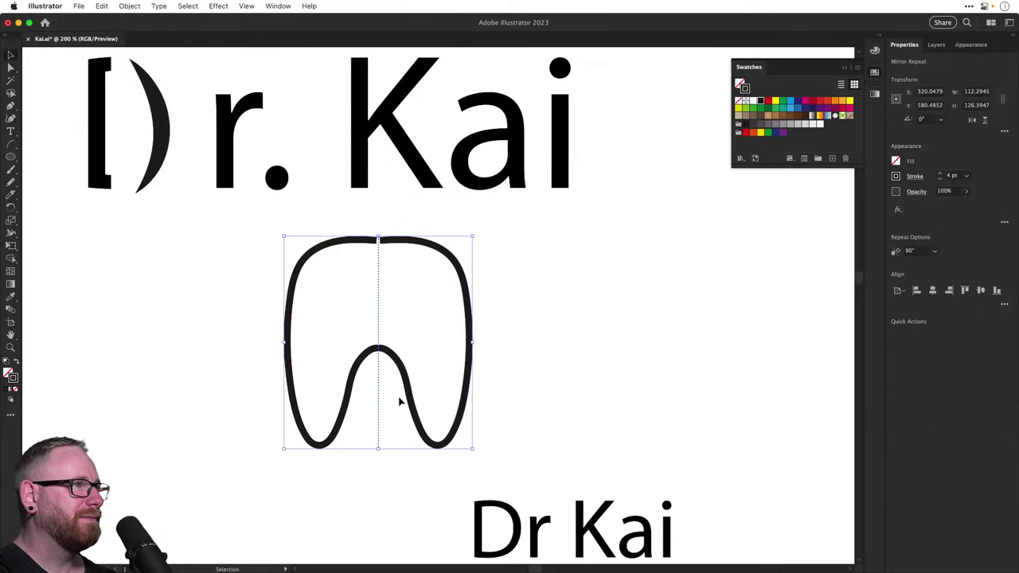
left_click(129, 6)
left_click(140, 152)
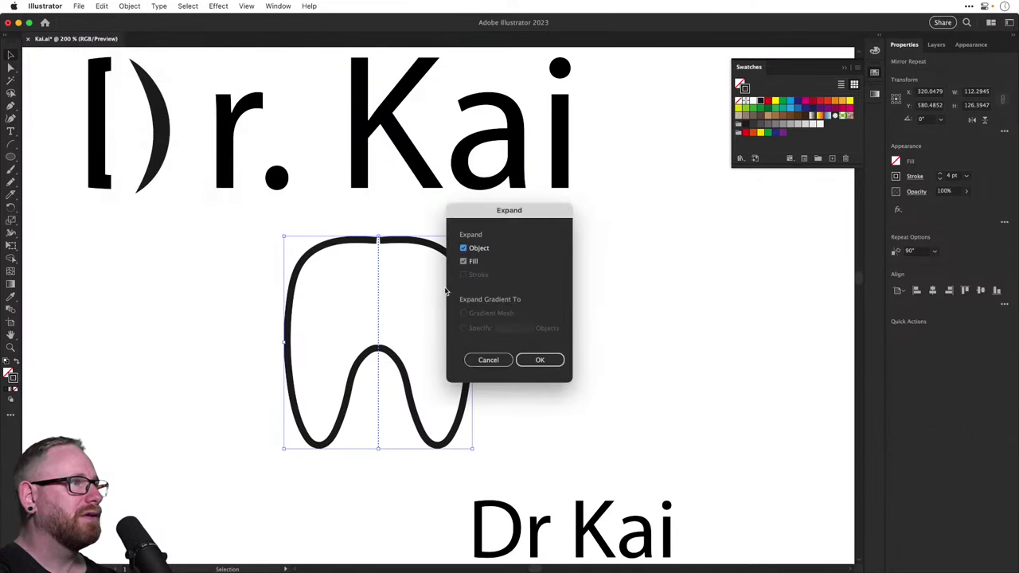
left_click(531, 362)
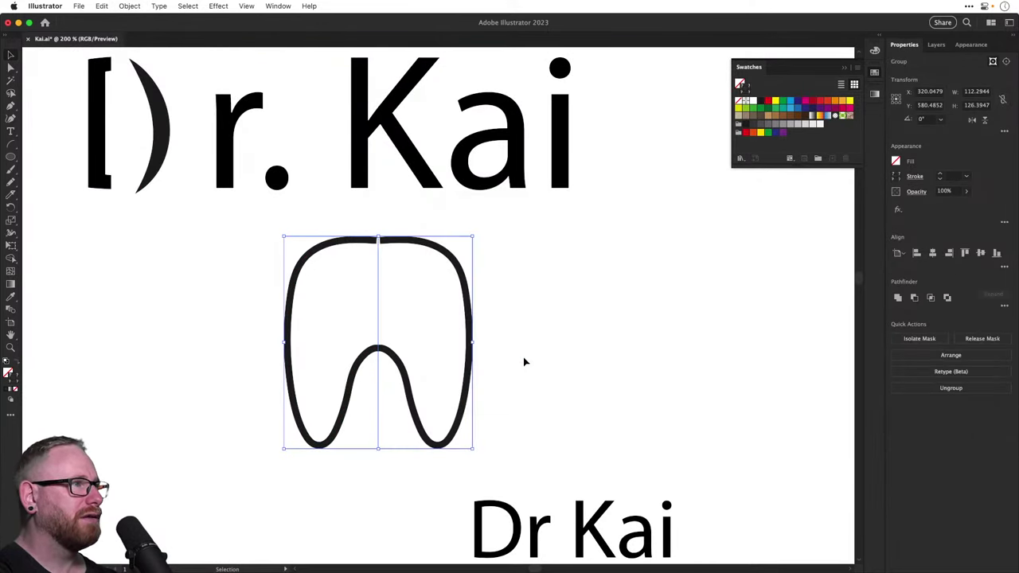
Delete the clipping-mask paths from both halves of the expanded tooth
key("a")
left_click(291, 248)
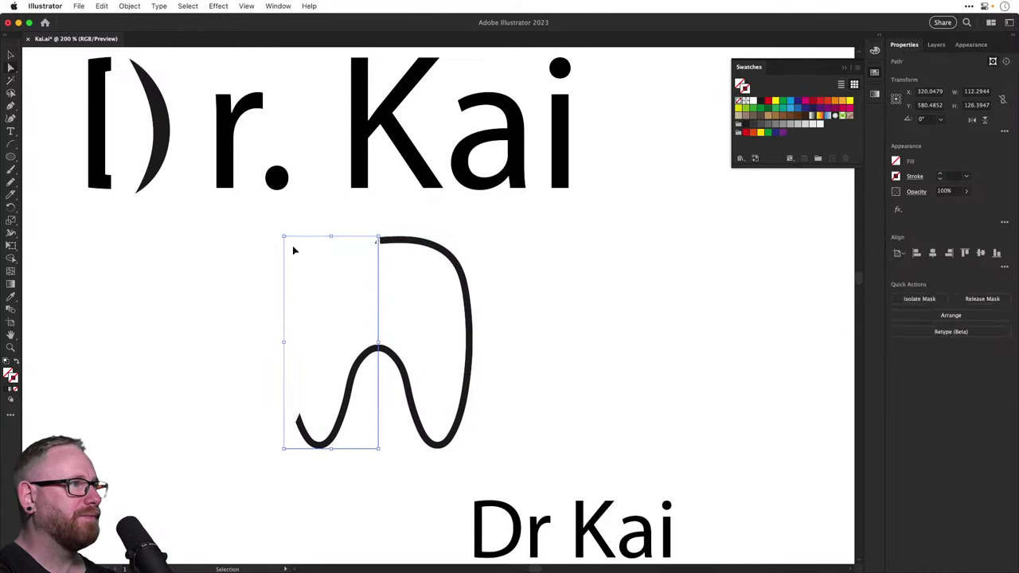
left_click(472, 224)
key("super+z")
key("v")
key("super+z")
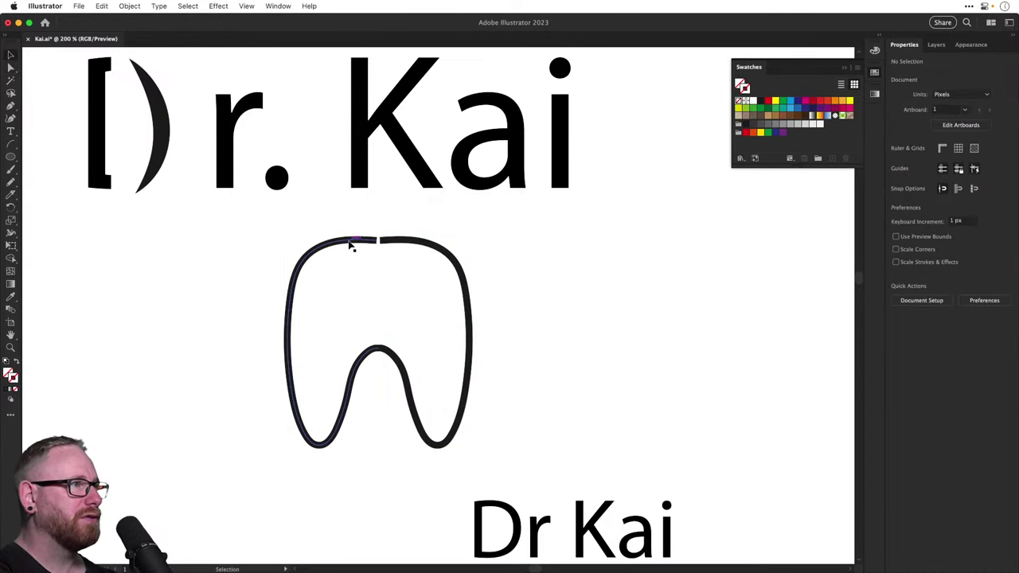
key("super+y")
key("super+y")
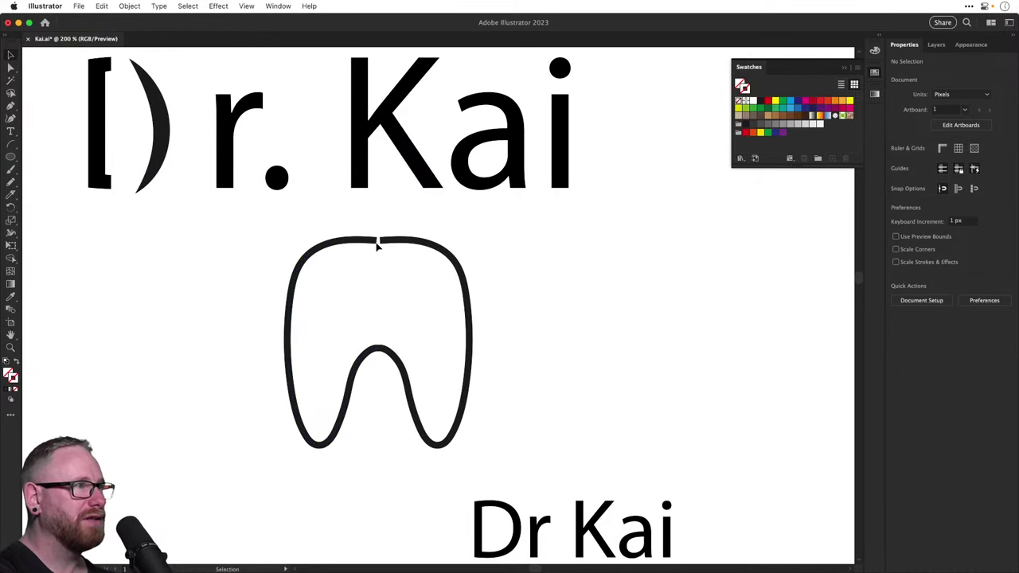
Average the two open end anchors at the tooth crown's centre gap and join them
key("z")
left_click_drag(364, 244, 393, 240)
key("a")
key("super+z")
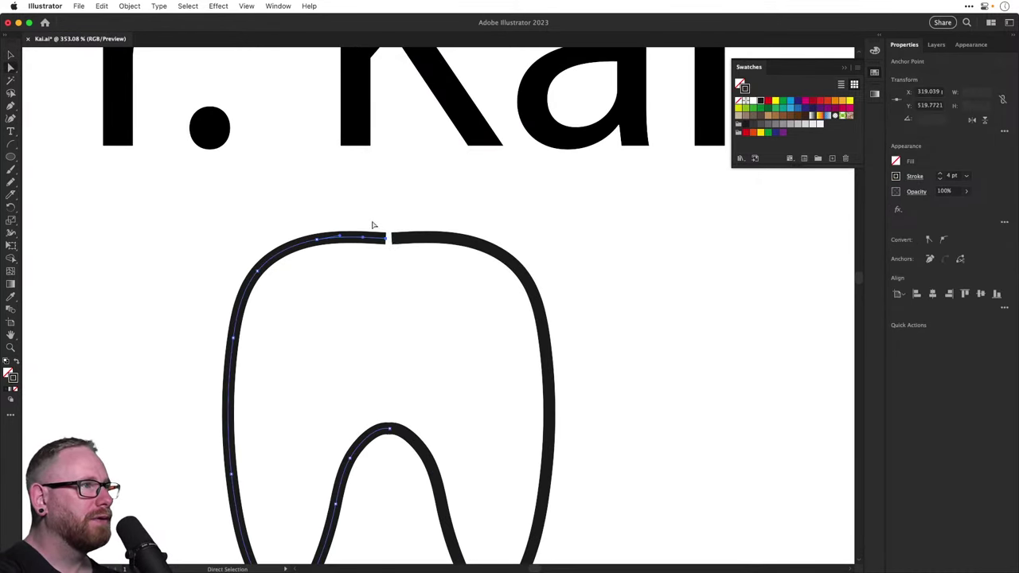
left_click(392, 240, "shift")
left_click(129, 5)
mouse_move(152, 285)
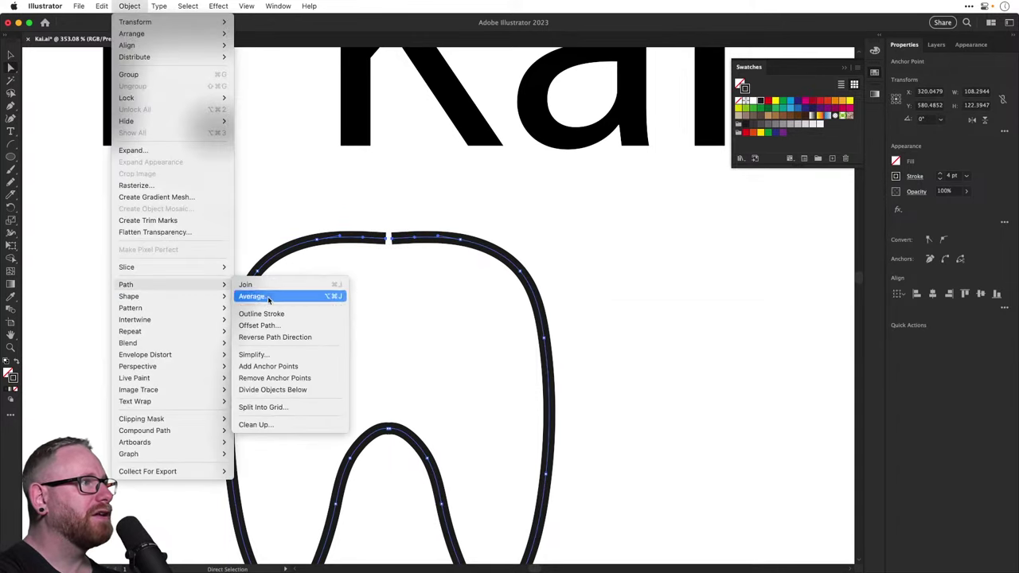
left_click(278, 298)
left_click(530, 335)
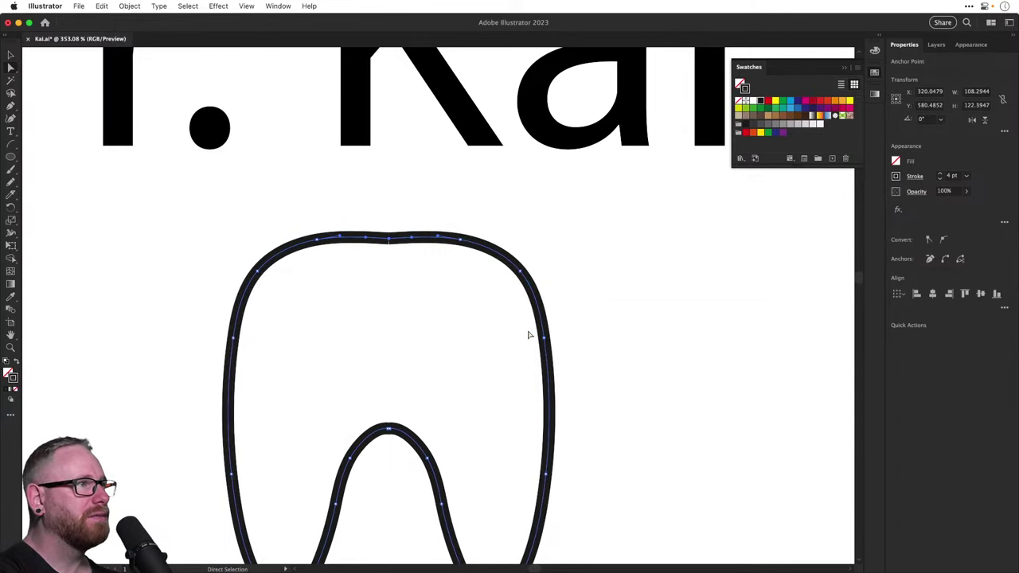
key("super+j")
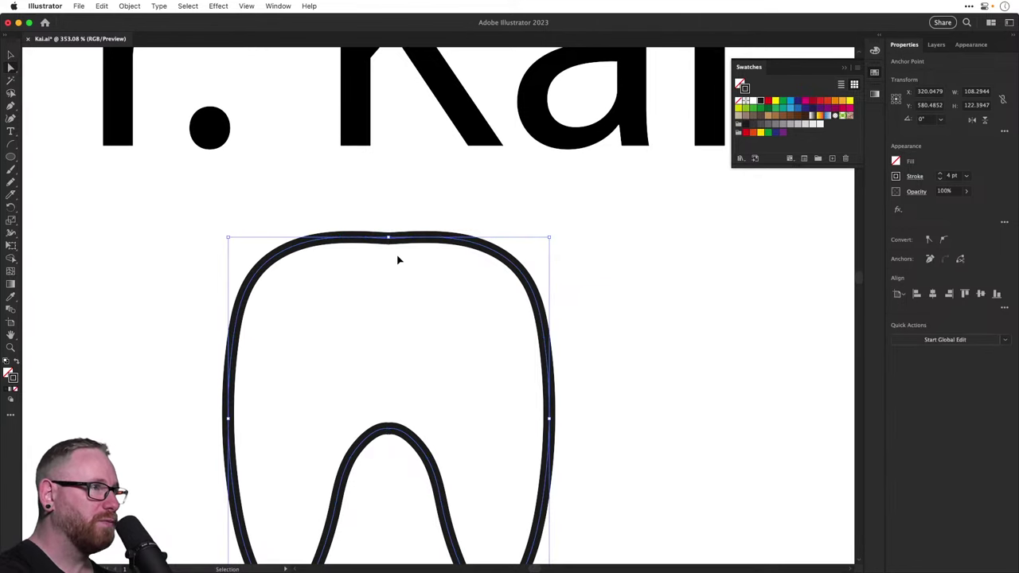
left_click(399, 259)
Delete the anchor at the middle of the crown to open the tooth outline along its upper edge
left_click_drag(367, 326, 355, 250)
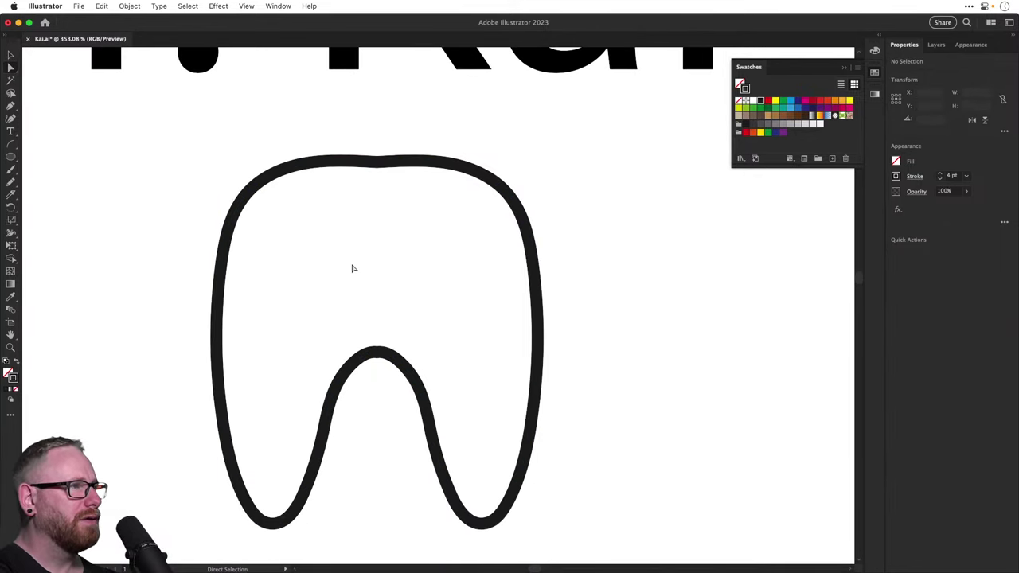
scroll(314, 203, "up", 2)
left_click(309, 194)
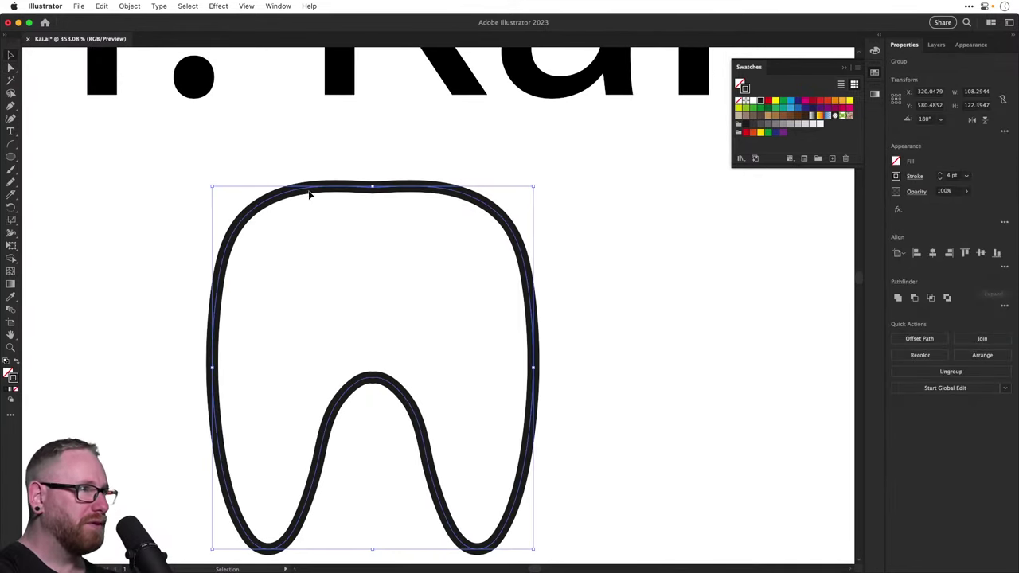
key("a")
left_click(373, 186)
key("Delete")
left_click(381, 199)
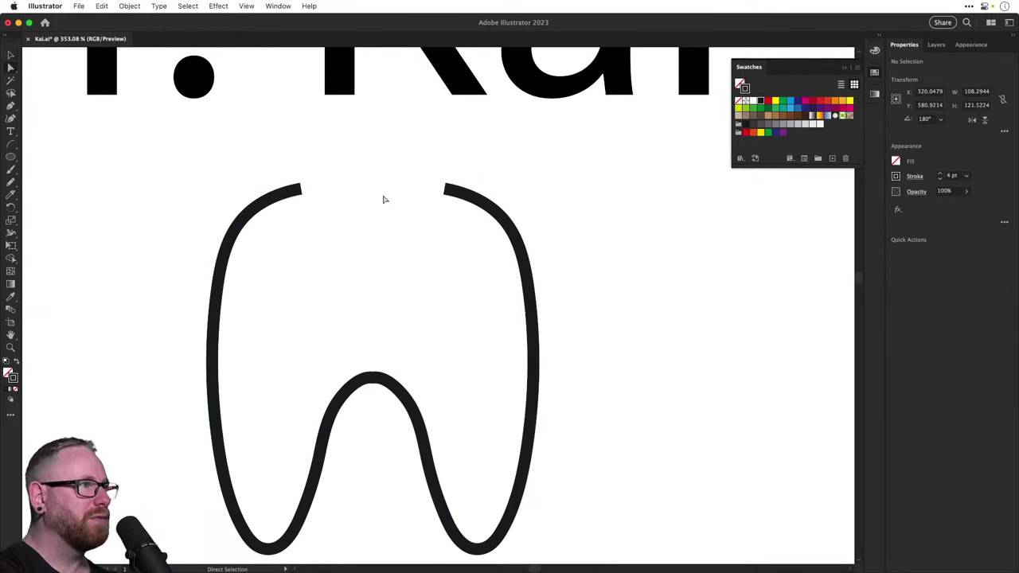
Extend the crown's left open end with the Pencil tool into a wavy line dipping inward below the right end
key("v")
left_click(298, 189)
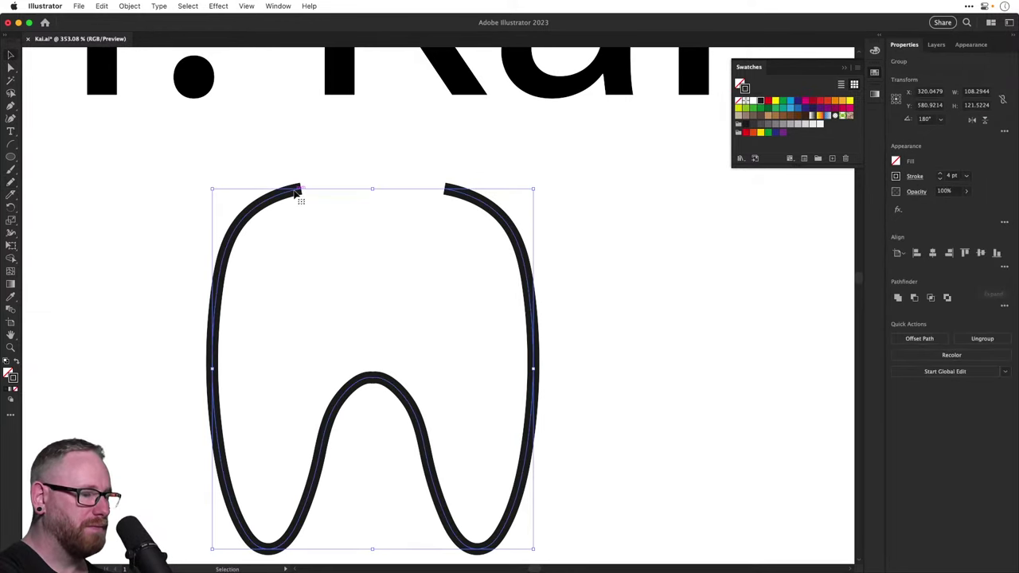
key("n")
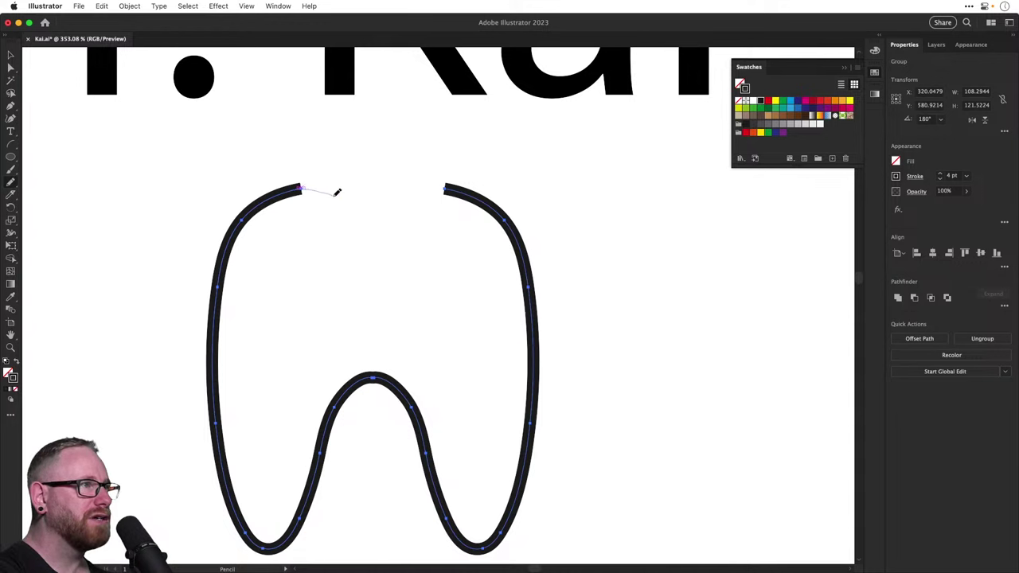
left_click_drag(402, 218, 424, 219)
key("v")
left_click(465, 196)
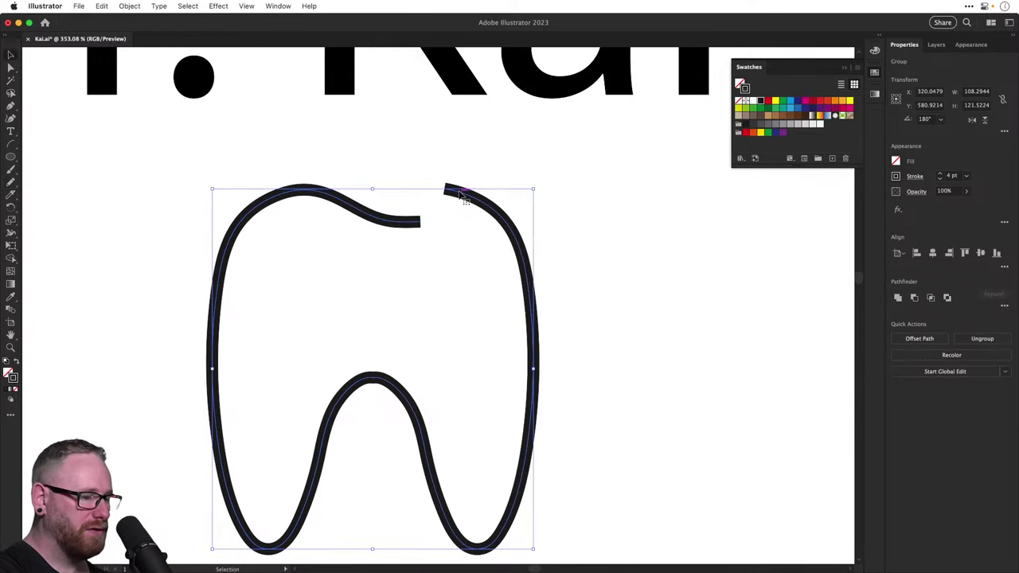
Extend the crown's right open end with the Pencil tool across to the wavy line, and adjust its direction handle into a gentle arch
key("n")
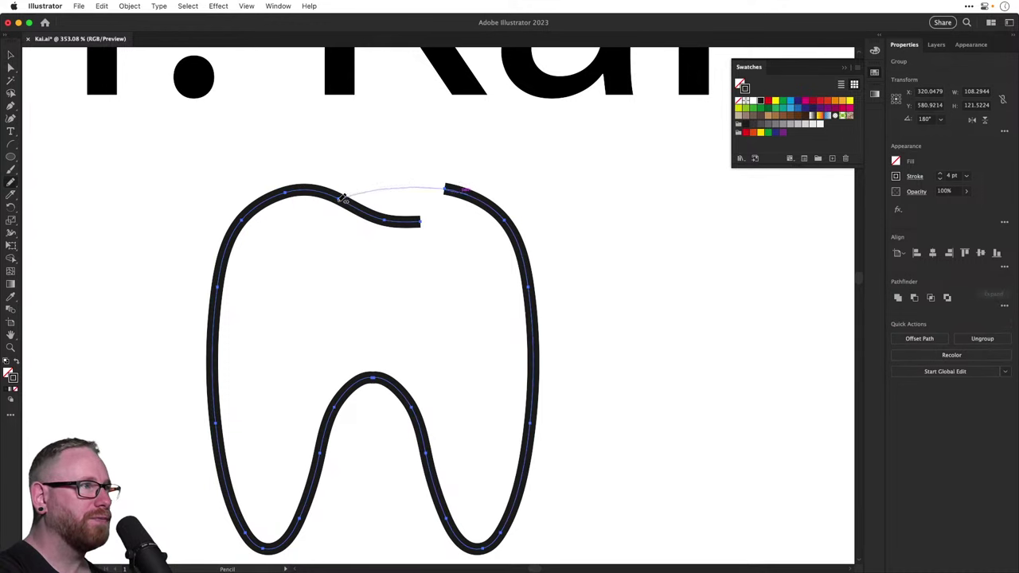
left_click_drag(342, 197, 341, 198)
key("super+z")
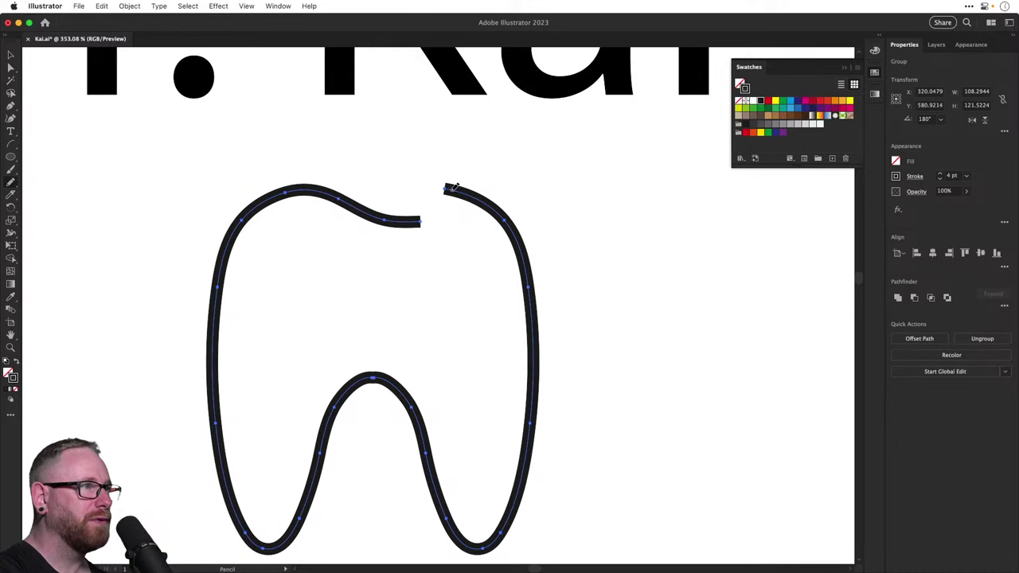
left_click_drag(356, 189, 338, 199)
key("a")
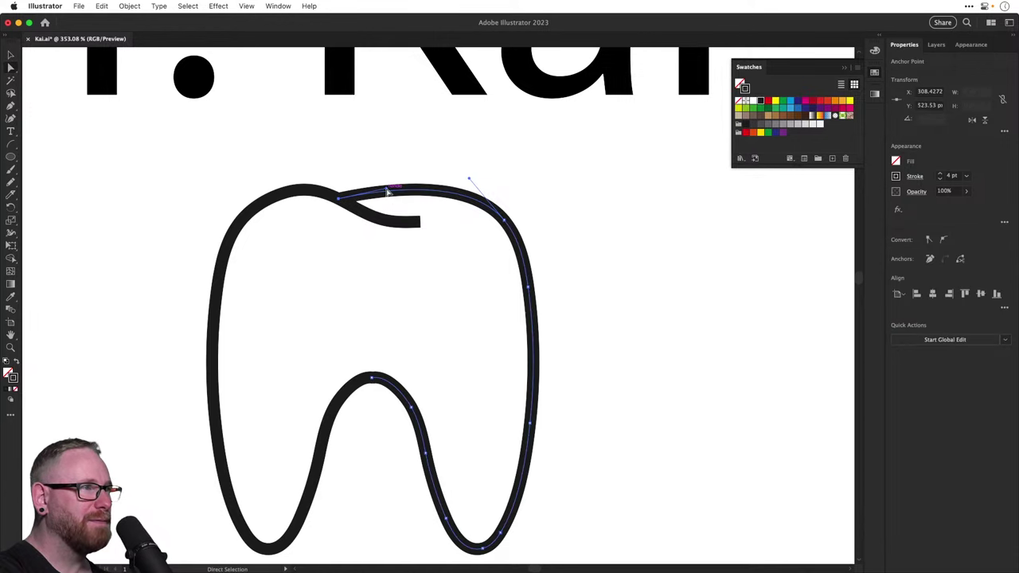
key("v")
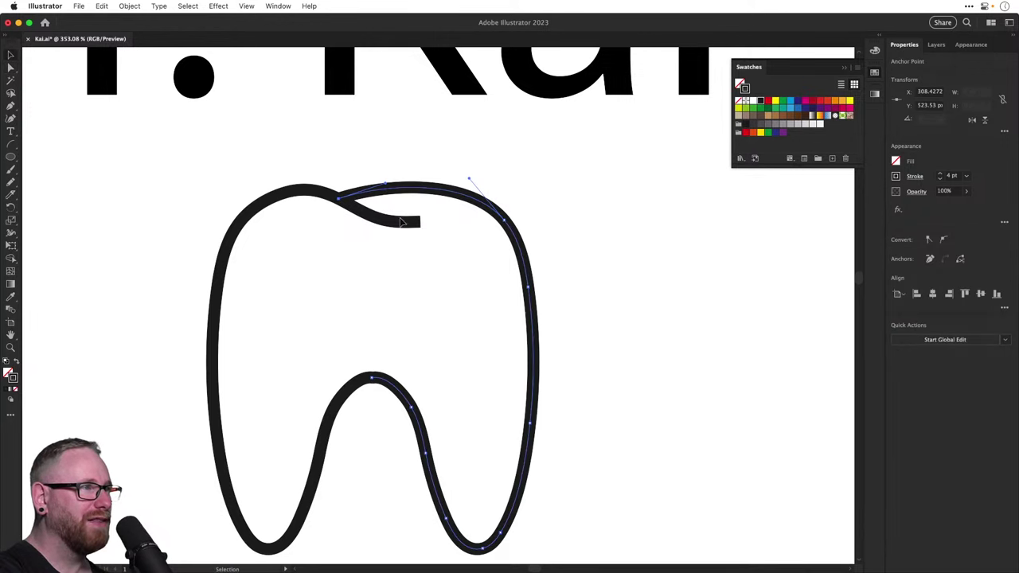
Try to move the right half's end anchor at the peak of the root arch
left_click(402, 223)
key("z")
left_click_drag(370, 396, 469, 410)
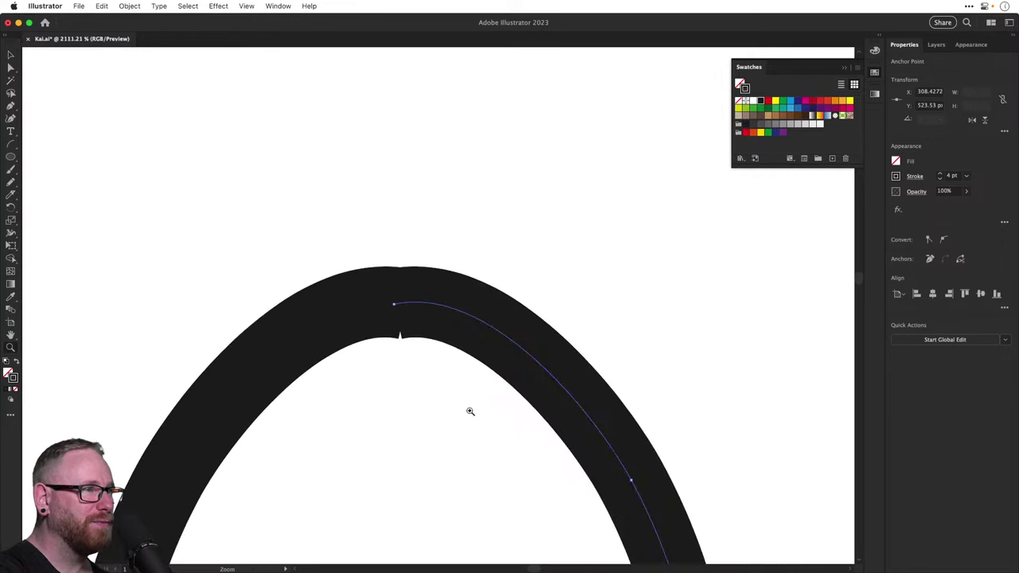
key("a")
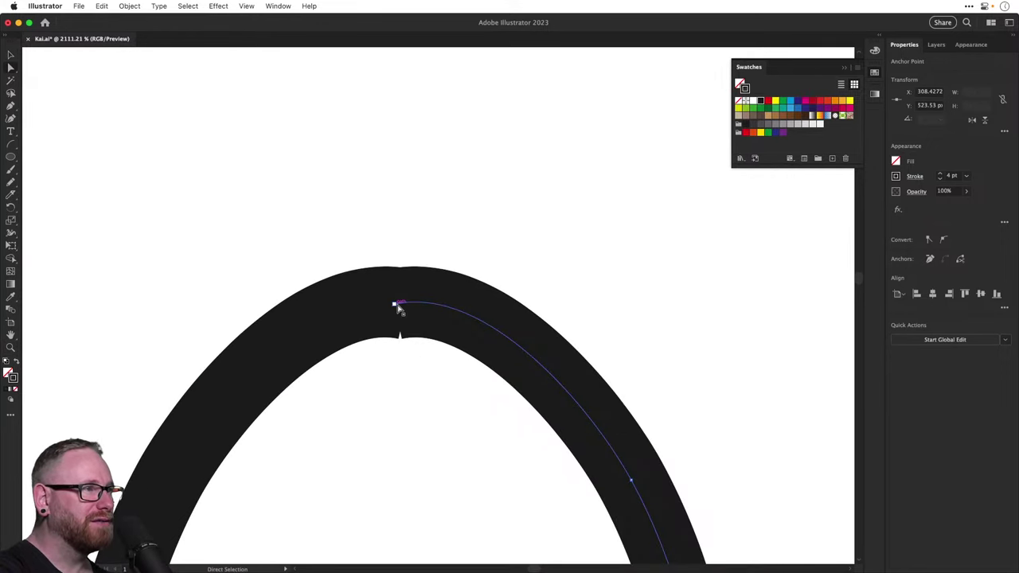
left_click_drag(396, 304, 420, 309)
key("super+z")
In outline view, trim the two overlapping path ends at the peak of the root arch with Shape Builder
key("super+y")
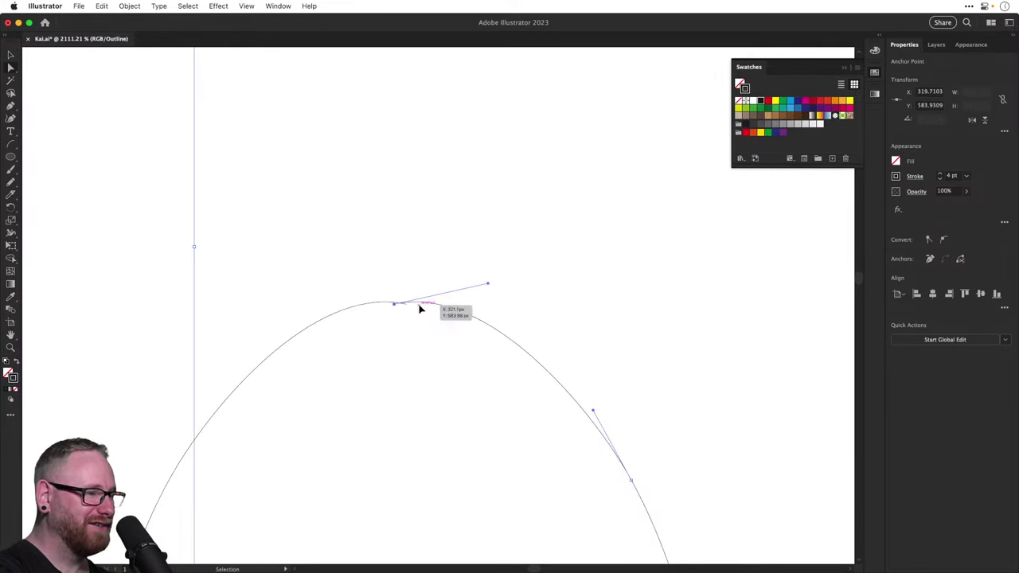
left_click(400, 360)
key("z")
left_click(392, 307)
key("v")
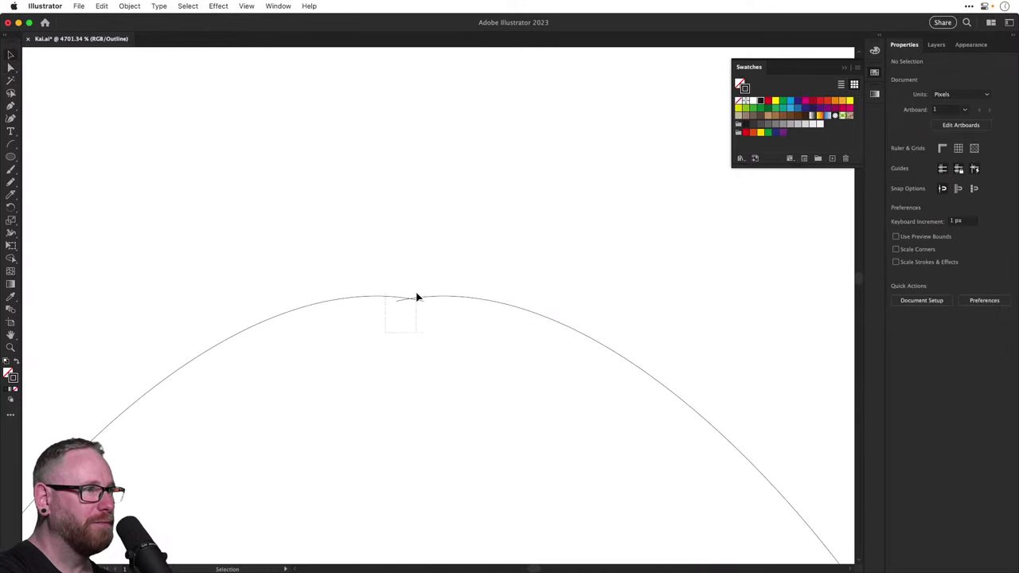
left_click_drag(422, 284, 424, 296)
key("shift+m")
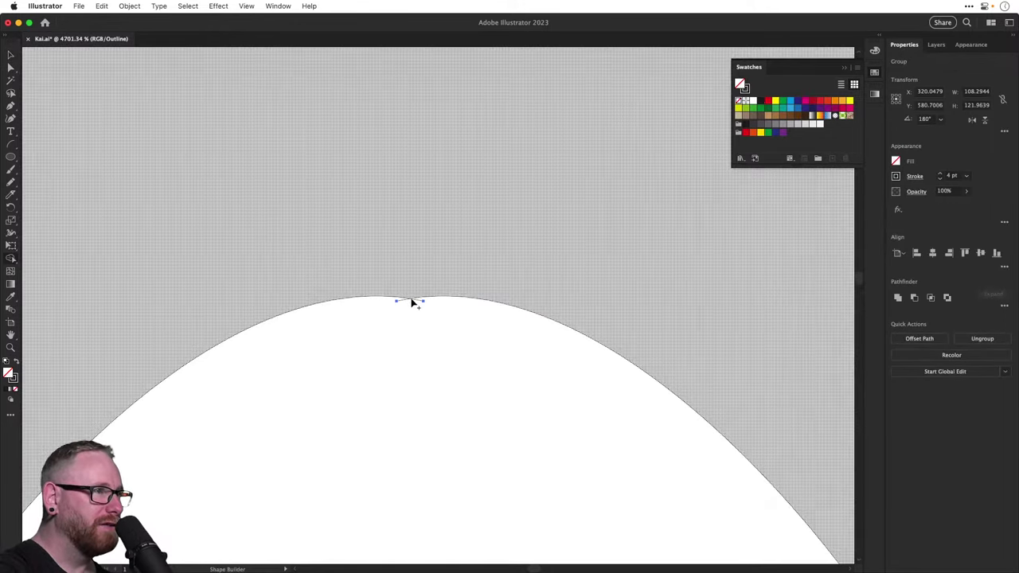
key("a")
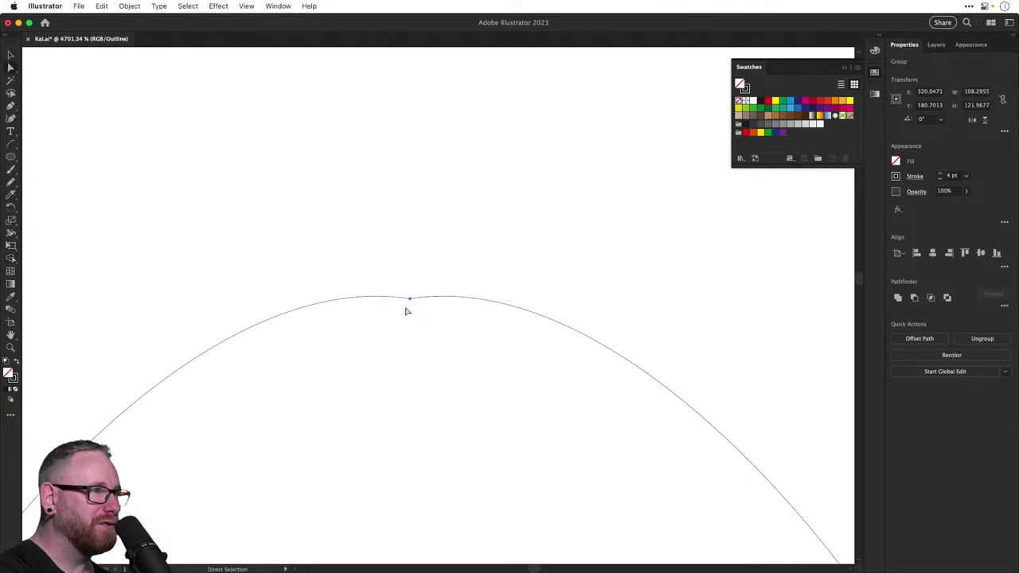
Lower the direction handles on both sides of the root arch's peak to smooth the join, and return to preview view
left_click_drag(406, 312, 423, 289)
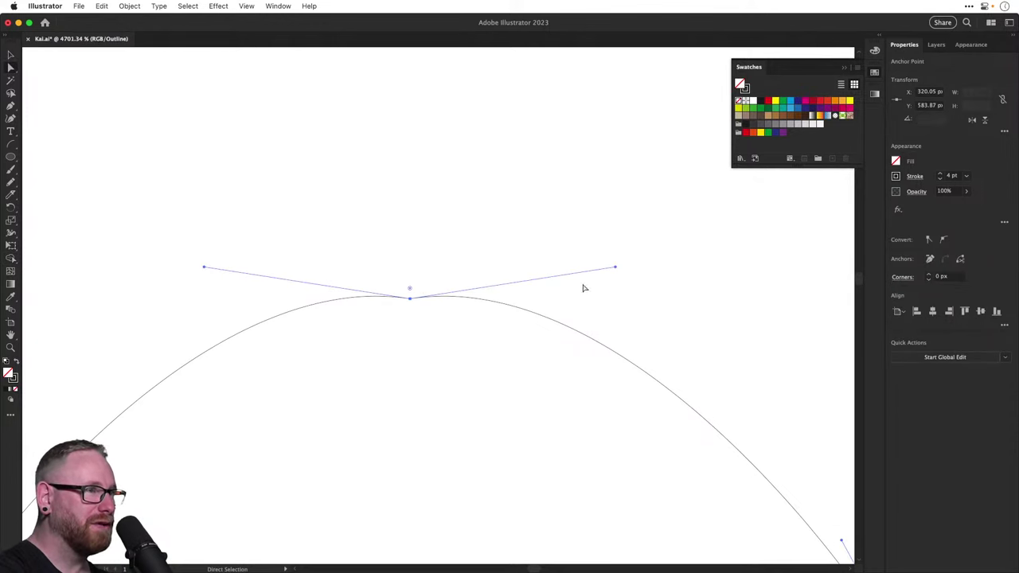
left_click_drag(616, 270, 614, 289)
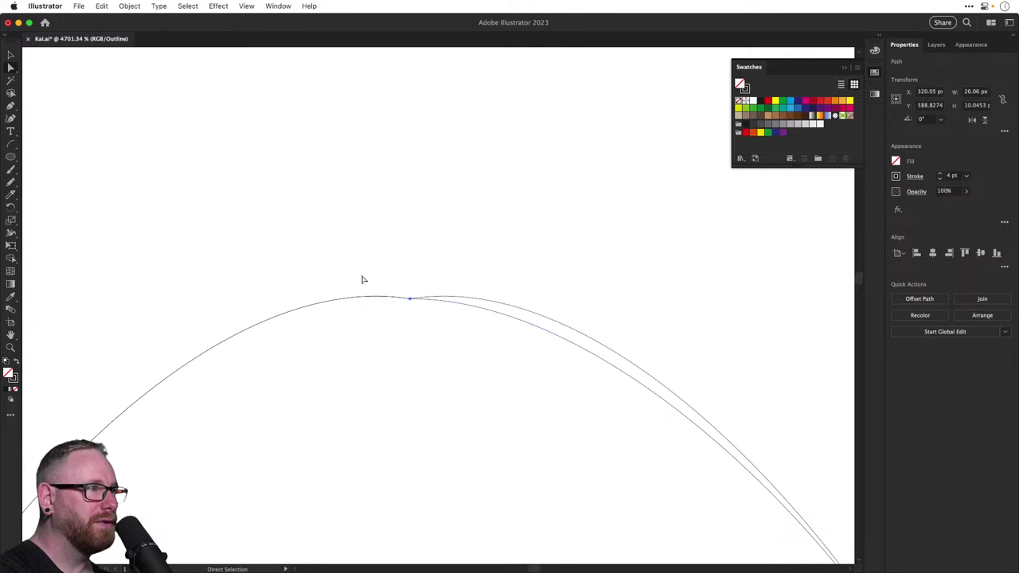
left_click(352, 297)
left_click_drag(207, 270, 205, 286)
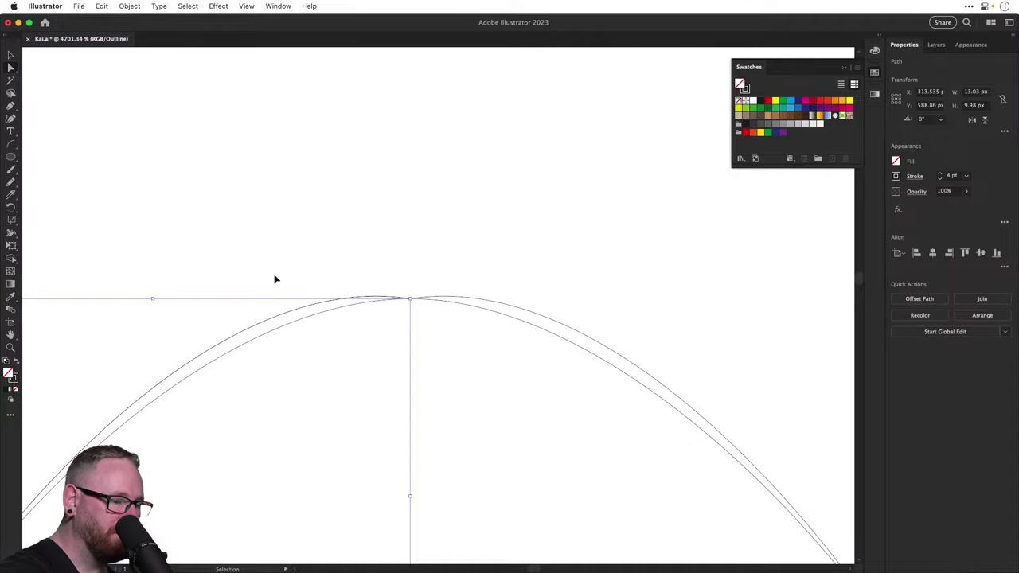
key("super+y")
key("super+minus")
key("super+minus")
key("super+minus")
key("super+minus")
key("super+minus")
key("super+minus")
key("super+minus")
key("super+minus")
key("super+minus")
key("super+minus")
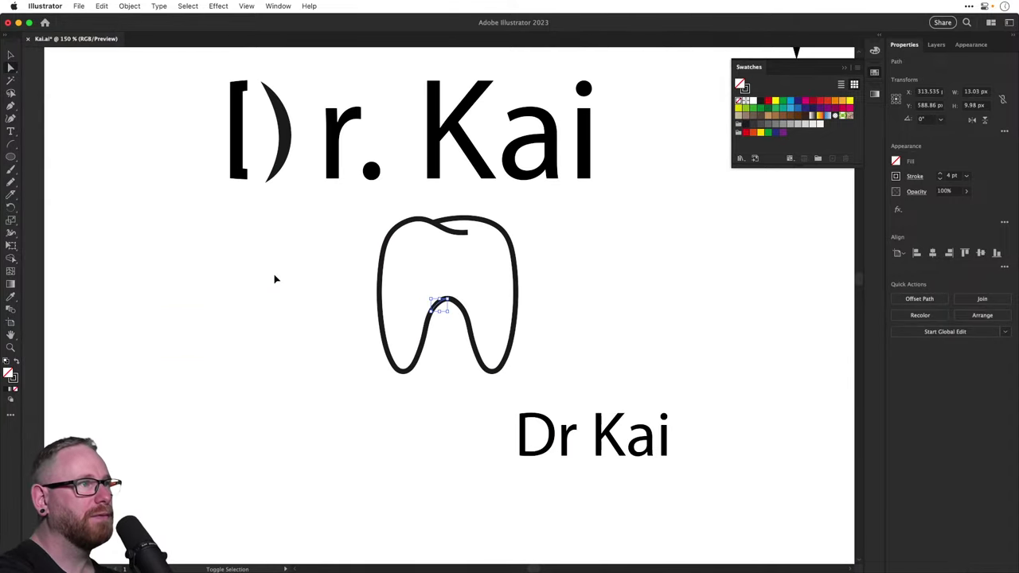
key("super+shift+a")
Try to scale the anchors along the inner sides of the tooth's roots
left_click_drag(399, 324, 386, 378)
left_click(327, 348)
key("a")
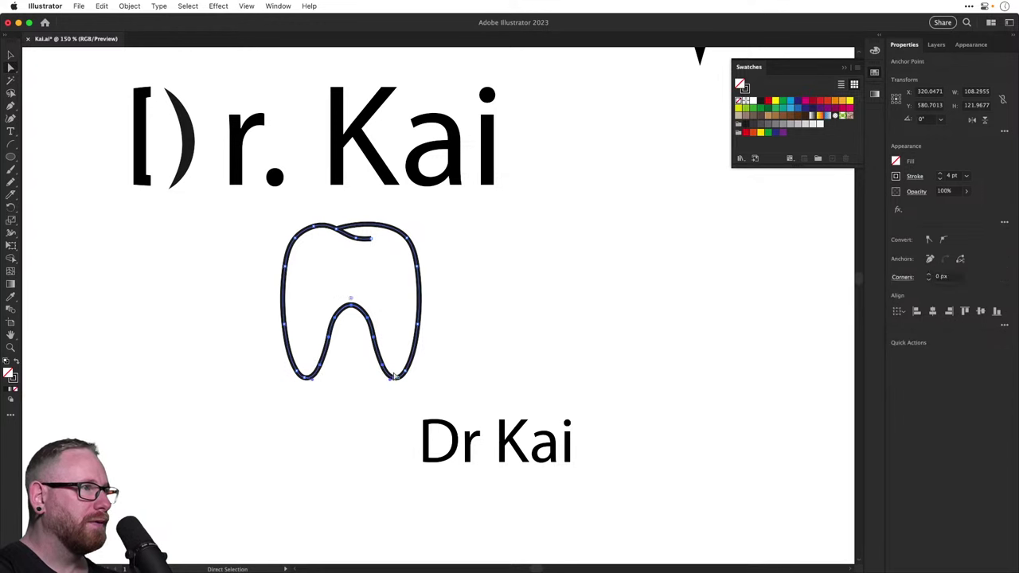
key("s")
left_click_drag(466, 396, 459, 336)
key("super+z")
key("super+z")
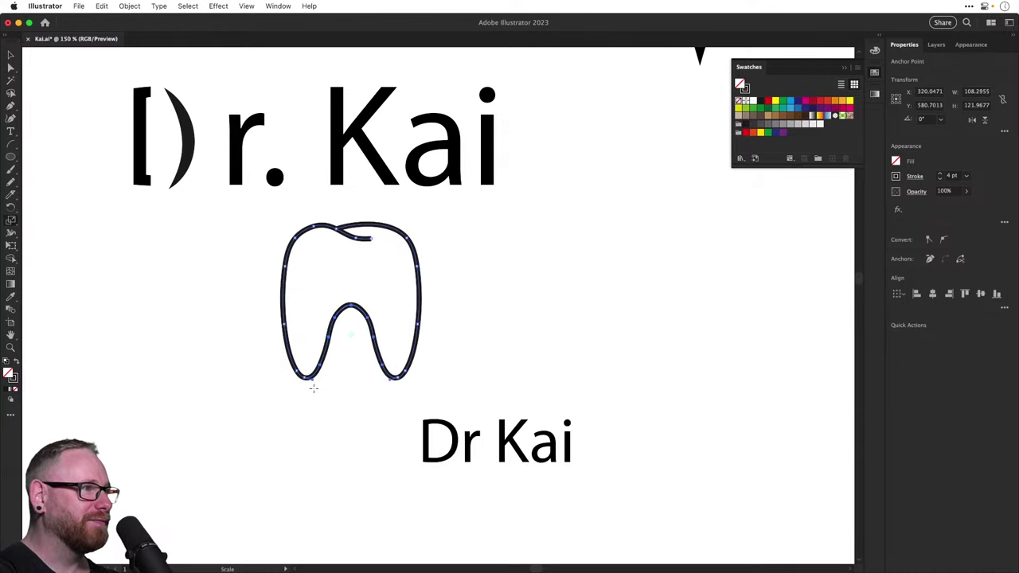
Scale the anchors around the peak of the root arch slightly inward about their centre
key("a")
key("s")
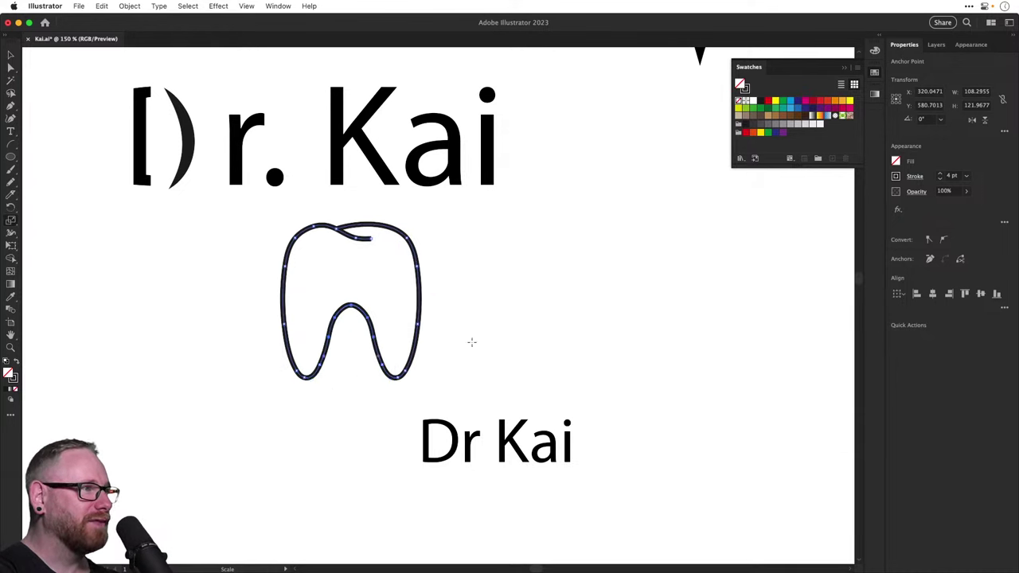
mouse_move(471, 342)
left_mouse_down()
mouse_move(508, 346)
mouse_move(469, 348)
left_mouse_up()
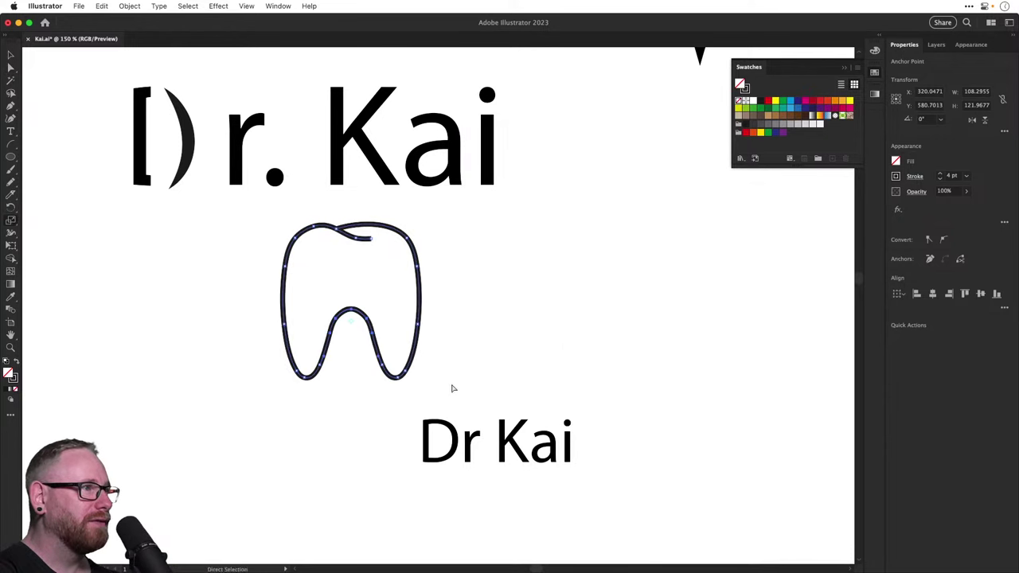
Scale the anchors on the inner sides of both roots slightly toward the tooth's centre
key("z")
left_click_drag(327, 365, 393, 404)
key("shift+super+a")
key("a")
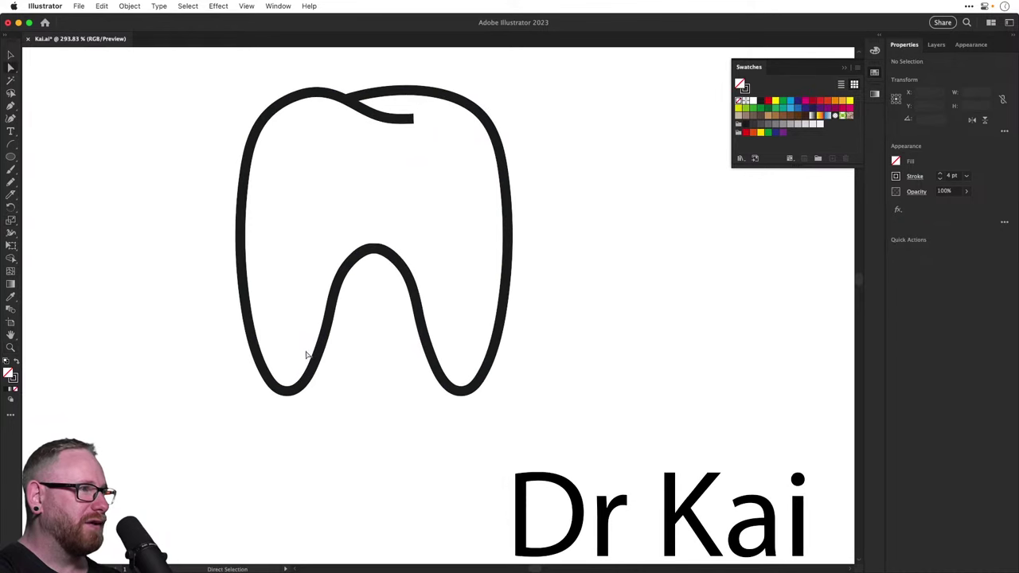
left_click_drag(306, 352, 322, 372)
left_click_drag(427, 373, 465, 353)
key("s")
scroll(434, 322, "up", 1)
Examine the curve at the peak of the root arch close up, and the whole tooth from further out
key("z")
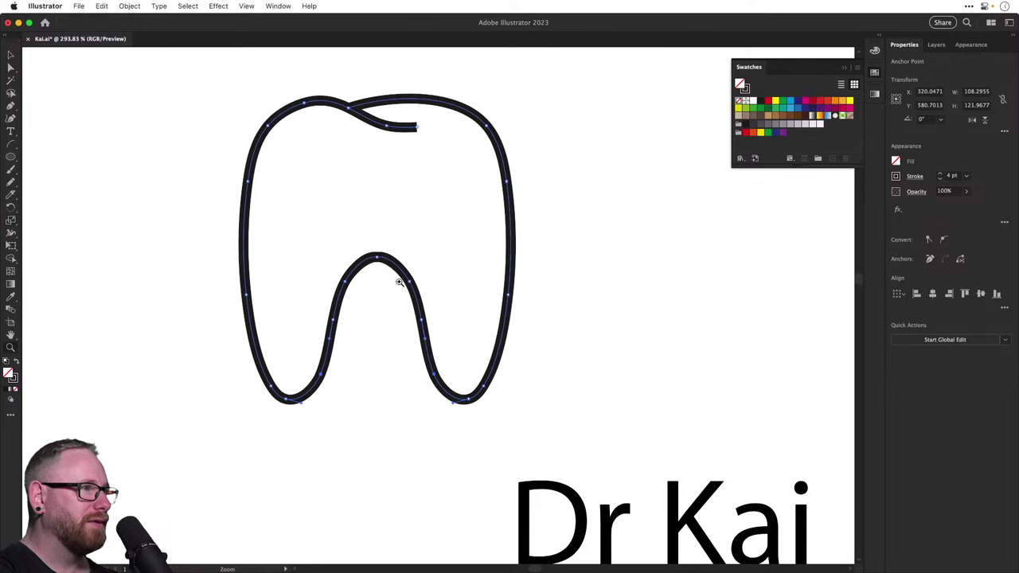
left_click_drag(377, 256, 496, 328)
key("a")
left_click_drag(344, 240, 377, 265)
left_click(550, 299)
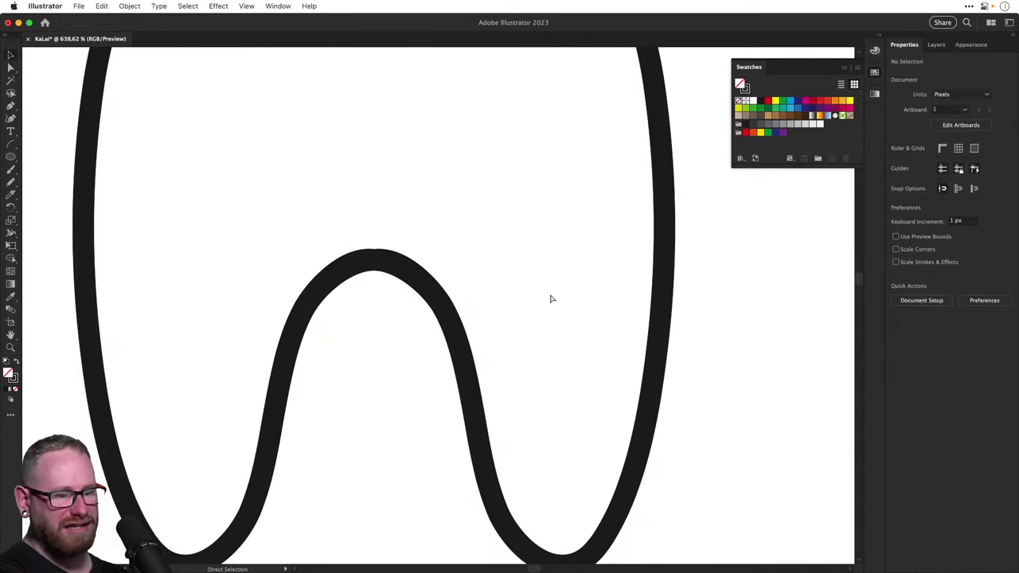
key("super+minus")
key("super+minus")
key("super+minus")
key("super+minus")
key("super+minus")
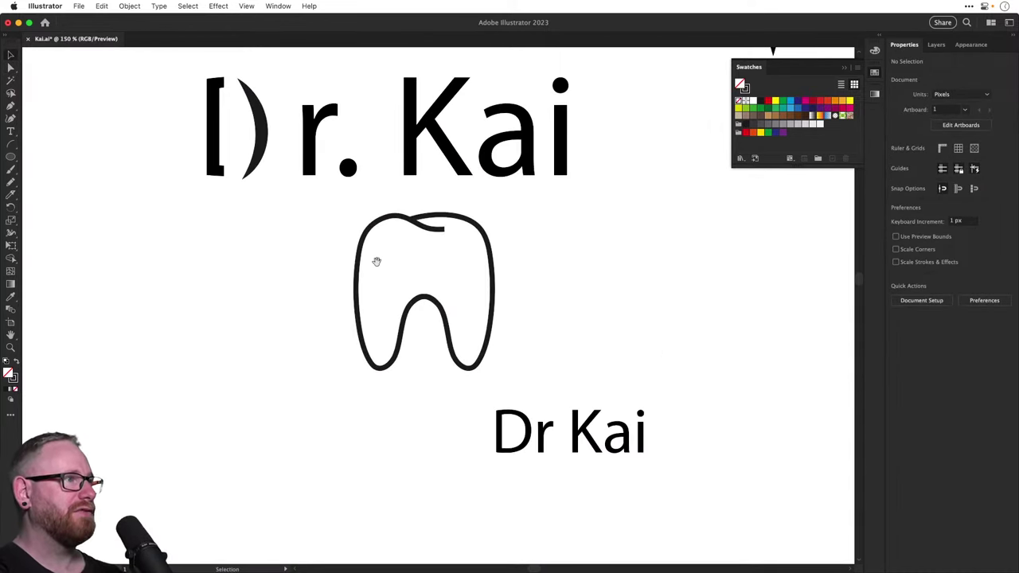
Try to narrow the tooth by scaling its side and root anchors horizontally
left_click_drag(377, 261, 308, 329)
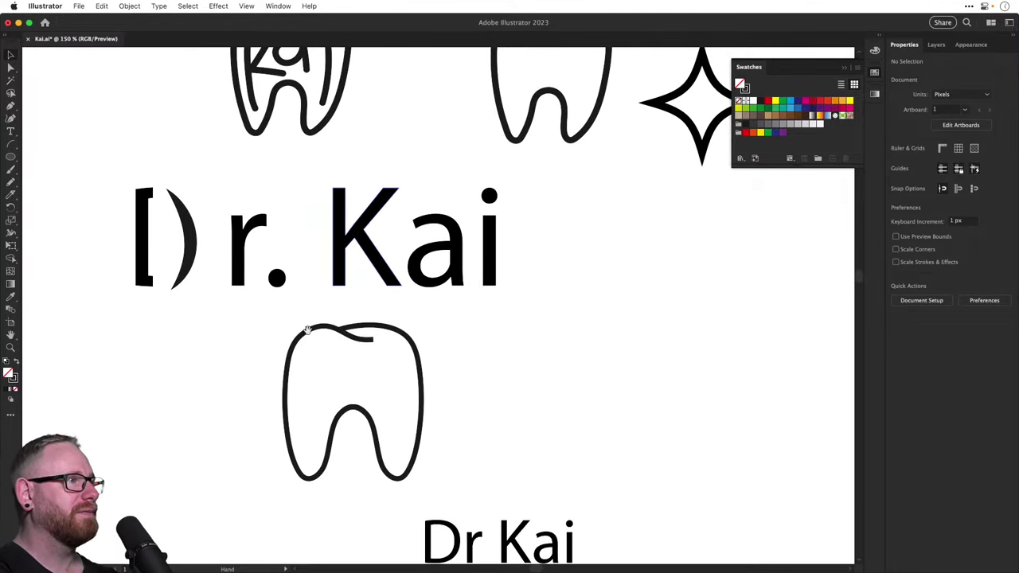
key("a")
left_click_drag(260, 420, 315, 505)
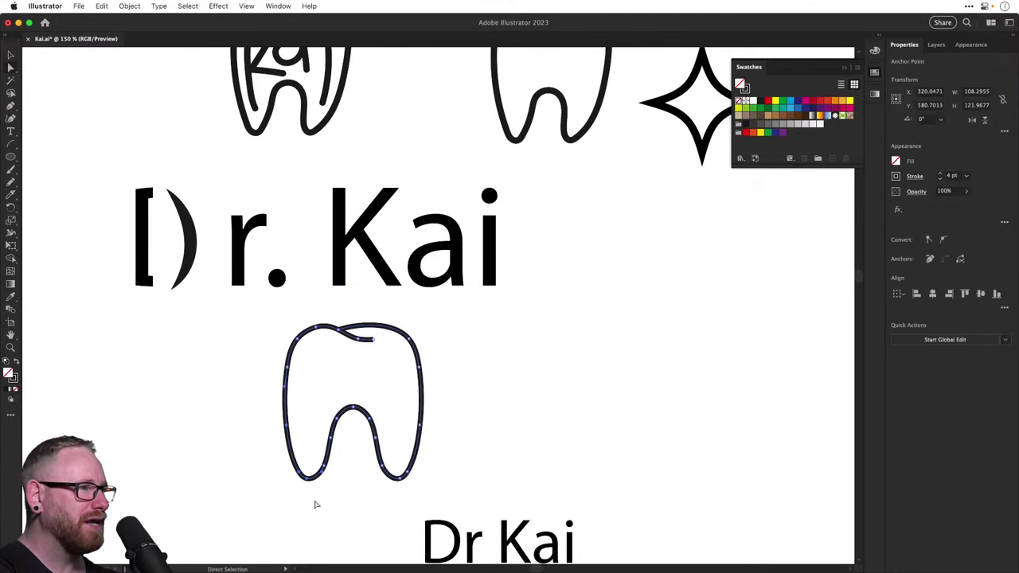
left_click_drag(392, 493, 437, 413)
key("s")
left_click_drag(498, 454, 494, 452)
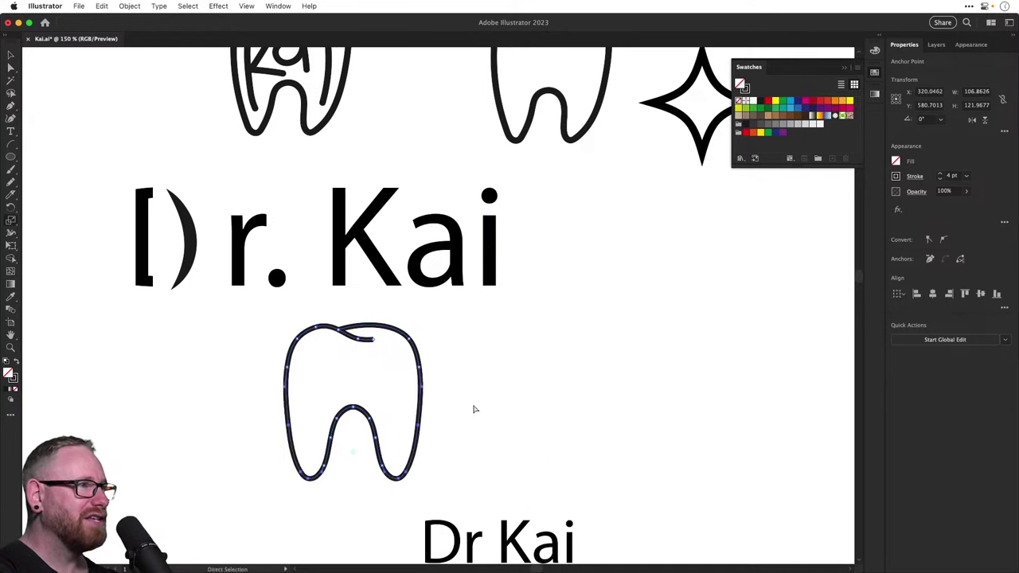
key("a")
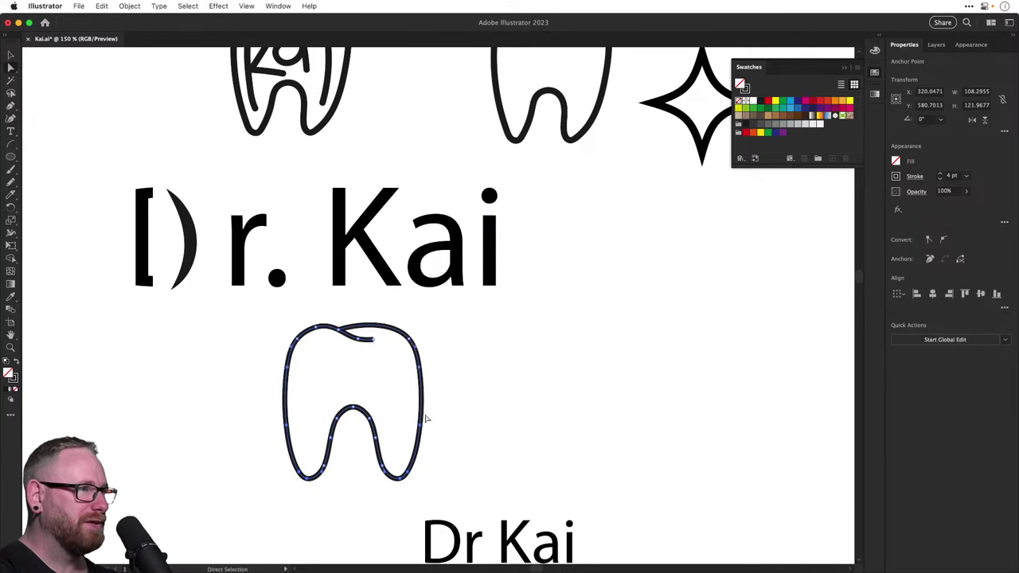
key("s")
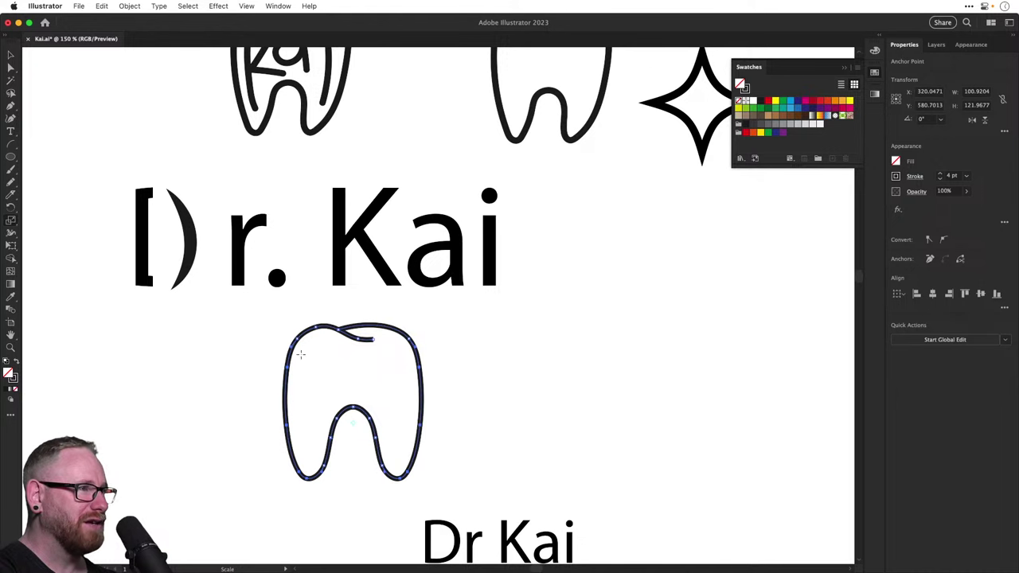
Scale the tooth's side, shoulder and root anchors horizontally inward until the outline is about 104 px wide
key("a")
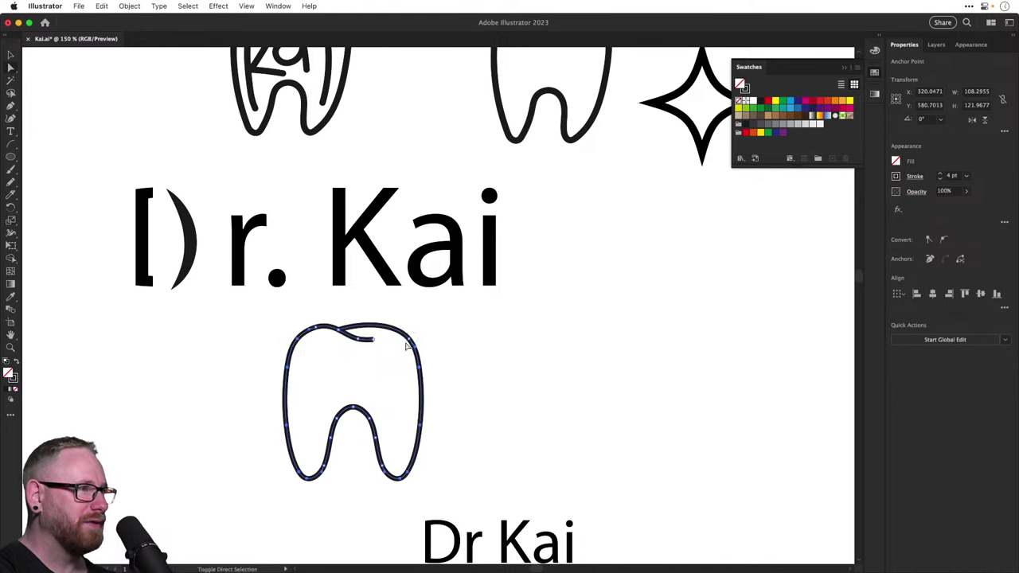
key("s")
left_click_drag(496, 437, 492, 441)
Give the tooth outline's 4 pt stroke round caps
key("v")
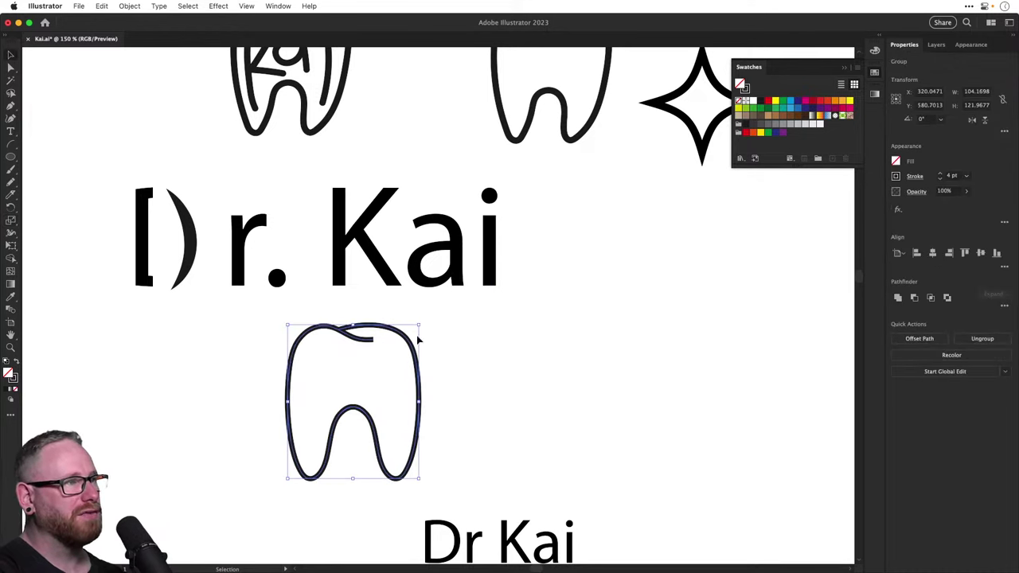
left_click(915, 176)
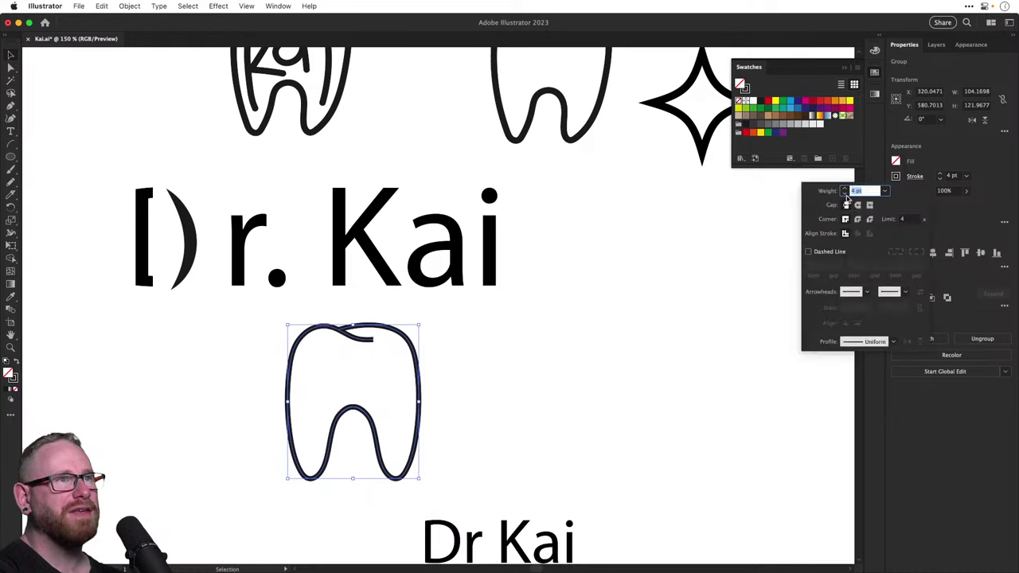
left_click(633, 354)
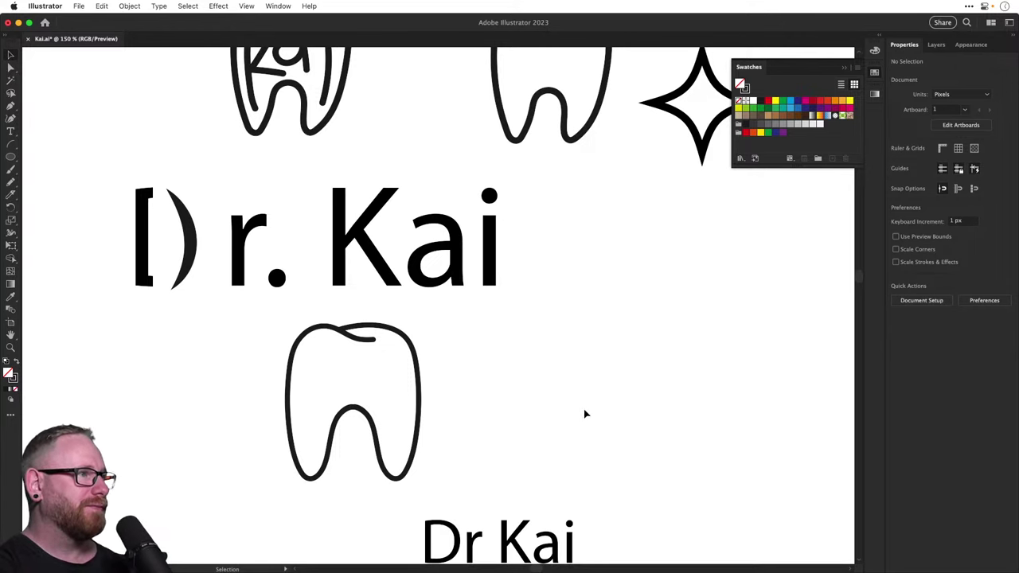
Duplicate the small name text below the tooth into the empty area further down the artboard
key("super+minus")
key("super+minus")
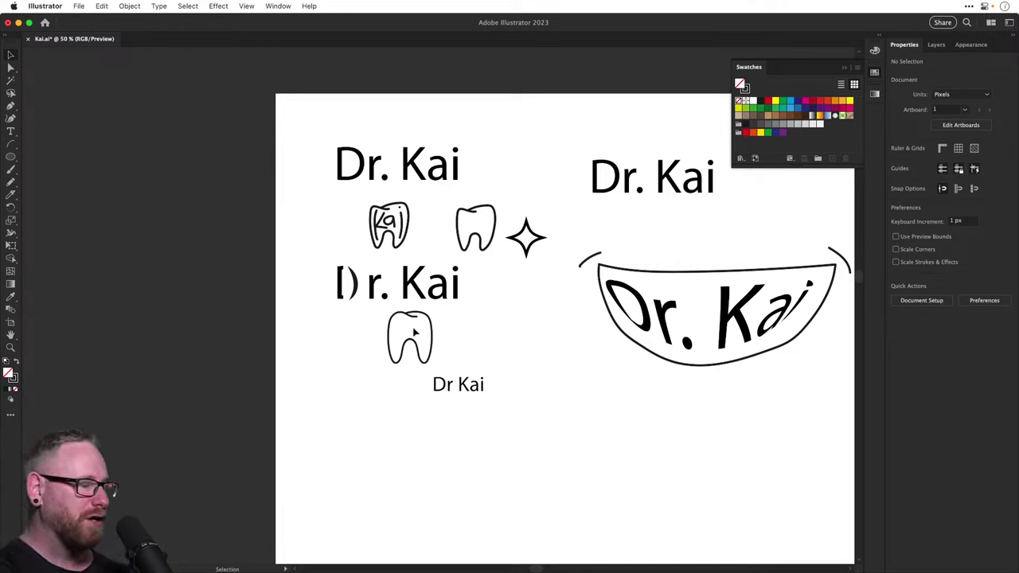
scroll(403, 342, "down", 2)
scroll(403, 342, "right", 2)
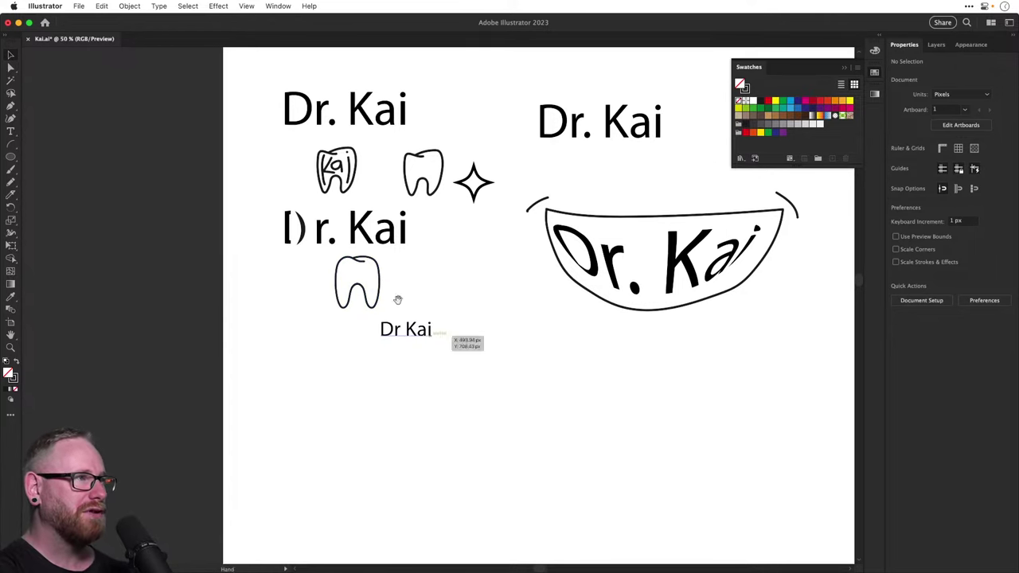
left_click_drag(420, 333, 541, 412)
scroll(465, 461, "down", 4)
Add a period after Dr in the duplicated name text on the empty area of the artboard
key("z")
key("t")
triple_click(451, 339)
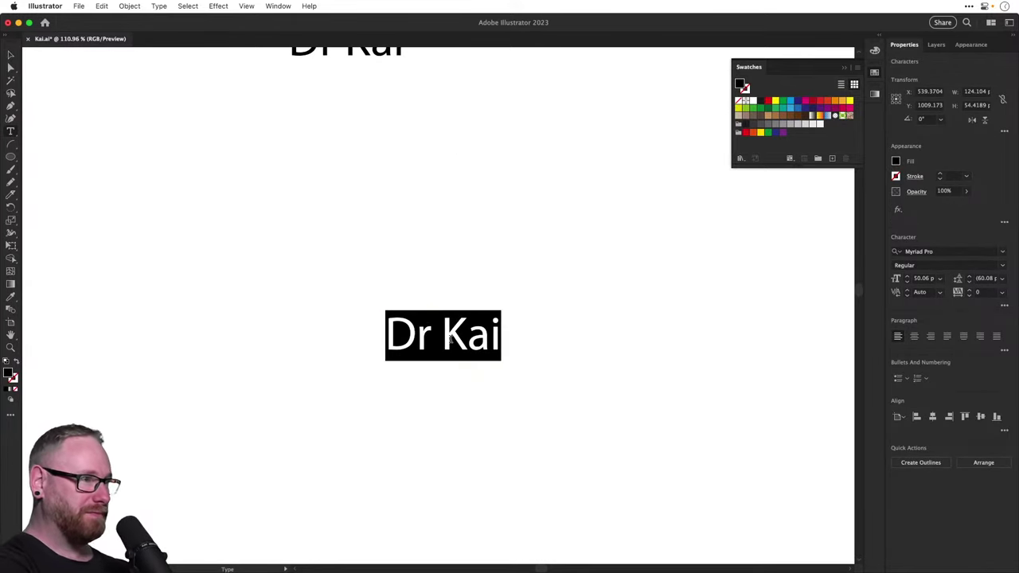
left_click(427, 340)
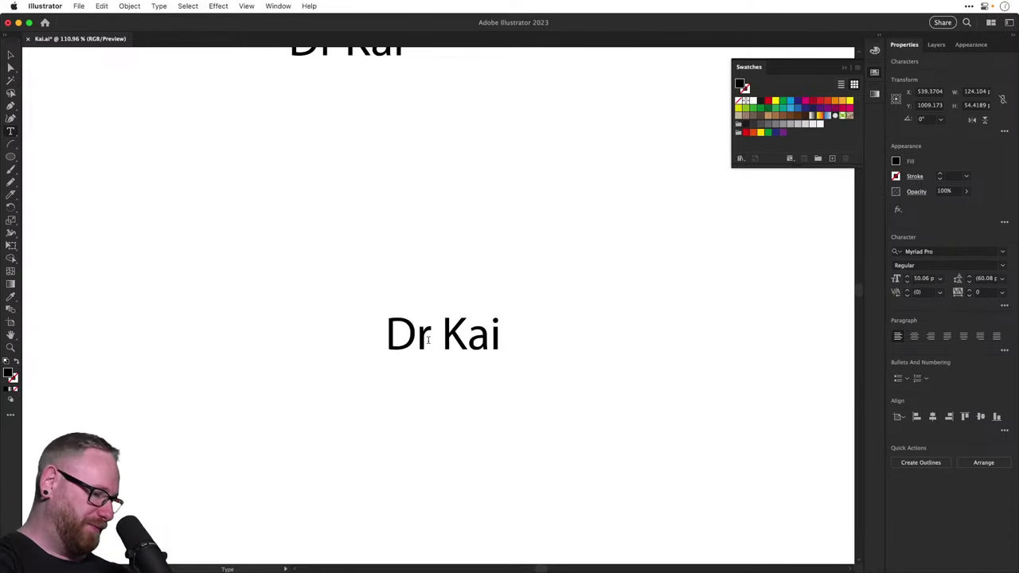
type(".")
key("Escape")
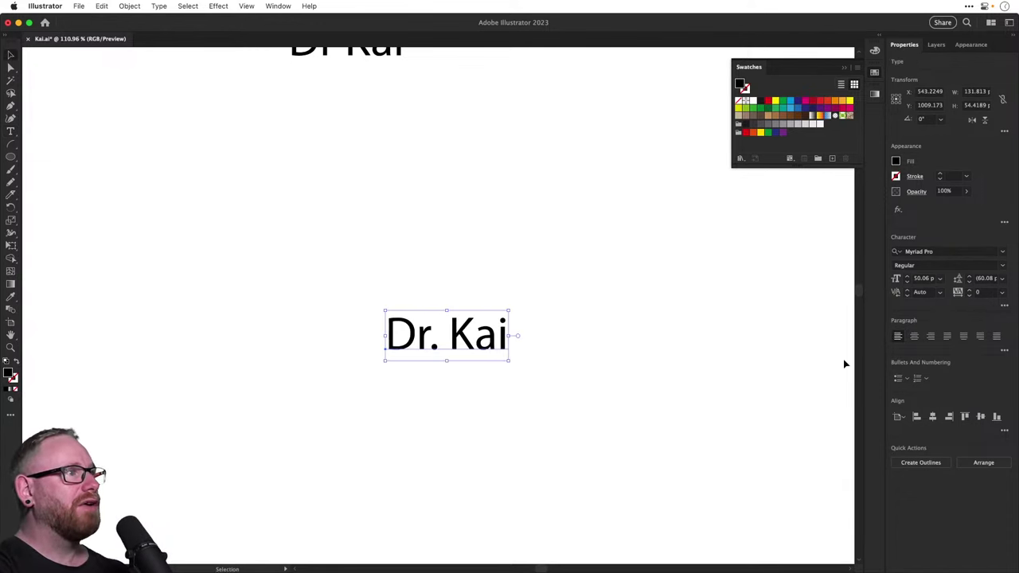
Center-align the name text, move it up, and place a copy enlarged to about 119 pt directly below it
left_click(913, 335)
left_click_drag(411, 347, 449, 261)
left_click(442, 331)
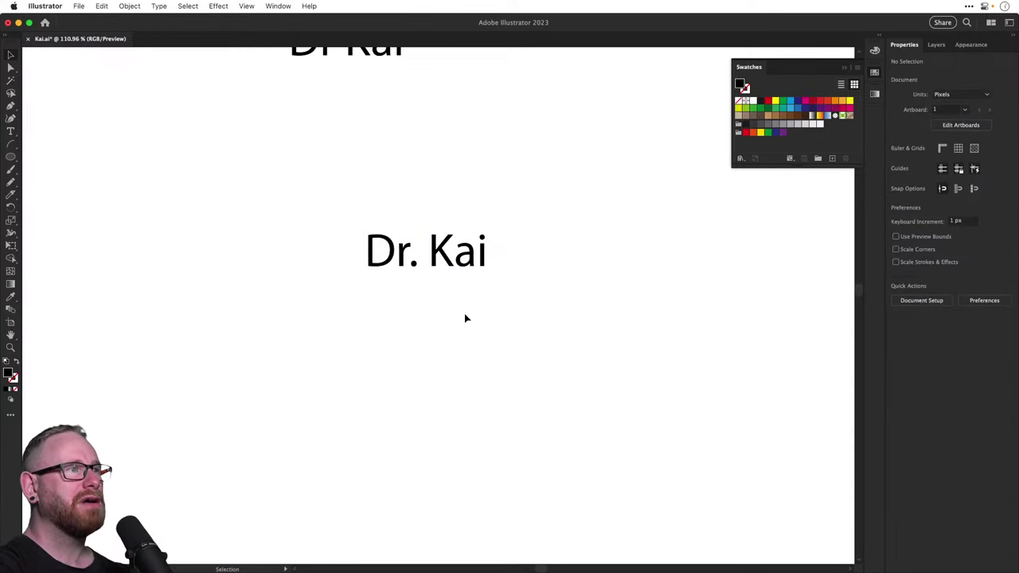
left_click_drag(451, 253, 451, 331)
key("s")
left_click_drag(543, 282, 652, 176)
key("v")
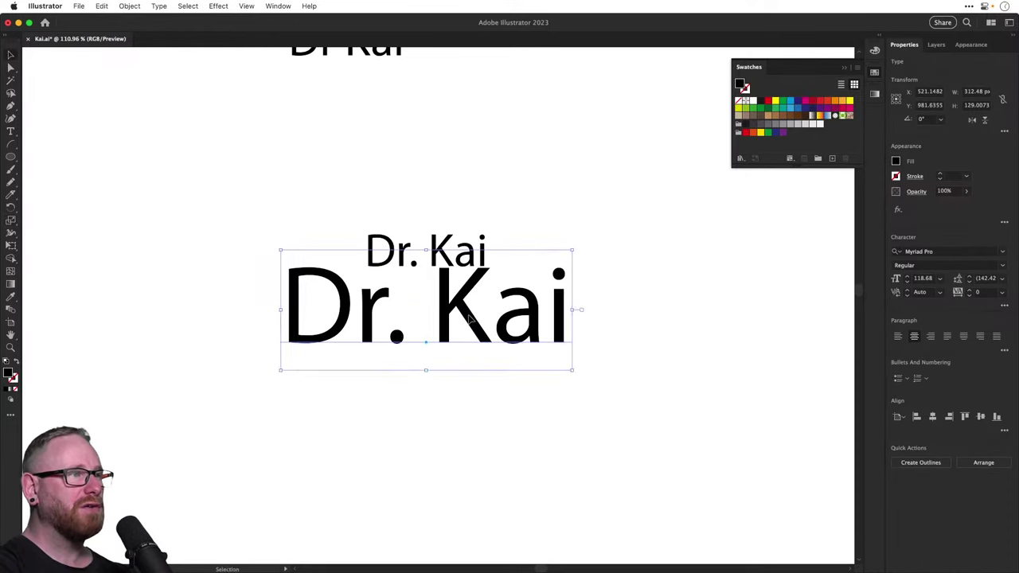
left_click_drag(467, 313, 466, 338)
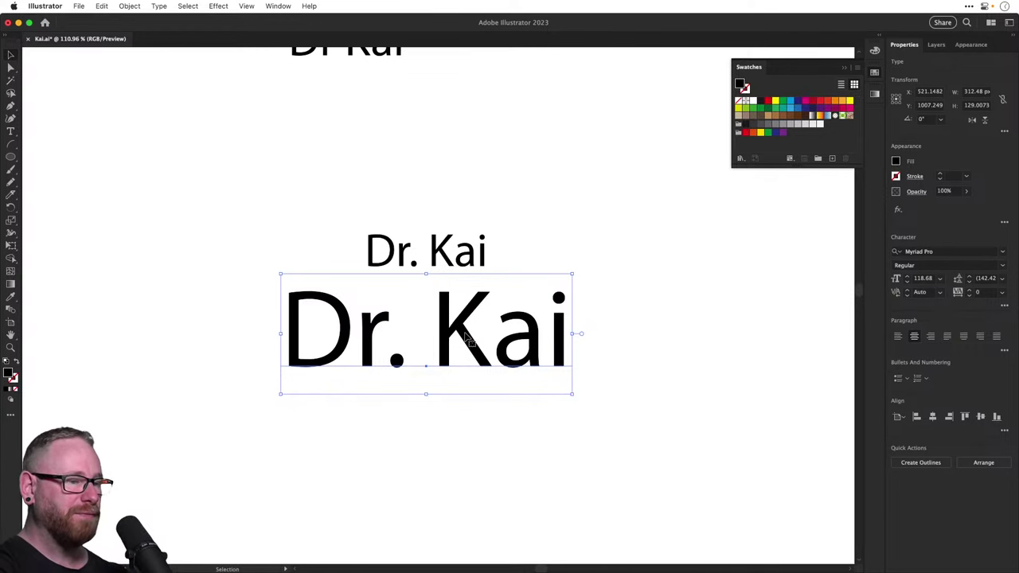
Replace the smaller name text with "Dentistry" and move it centered below the large name
key("t")
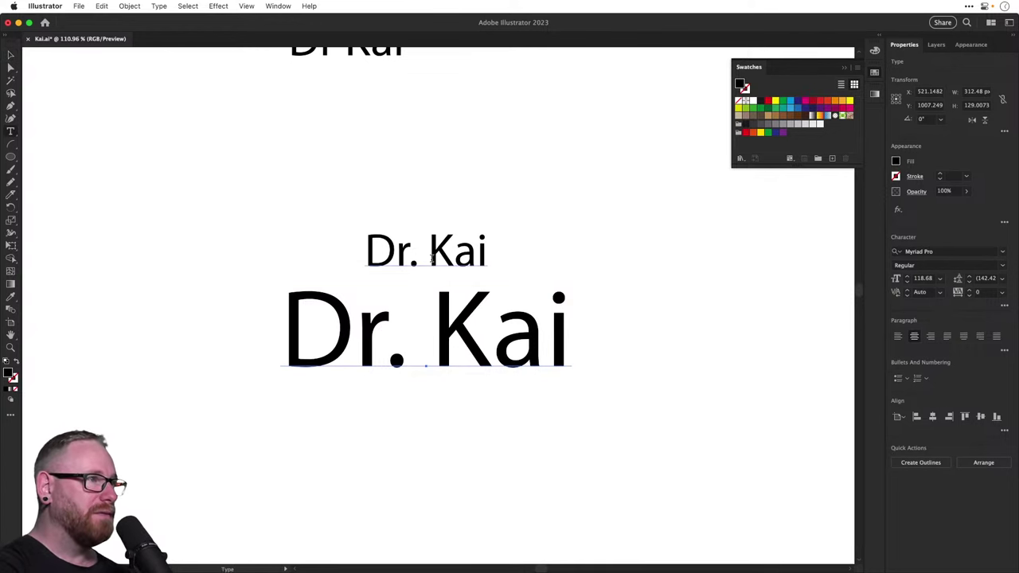
triple_click(451, 252)
type("Deni")
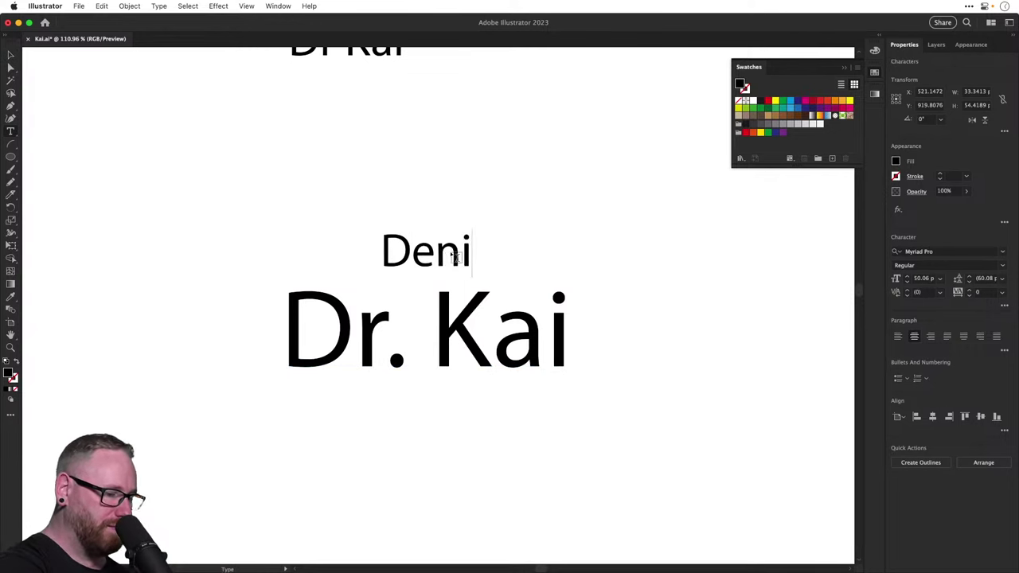
key("BackSpace")
type("tistry")
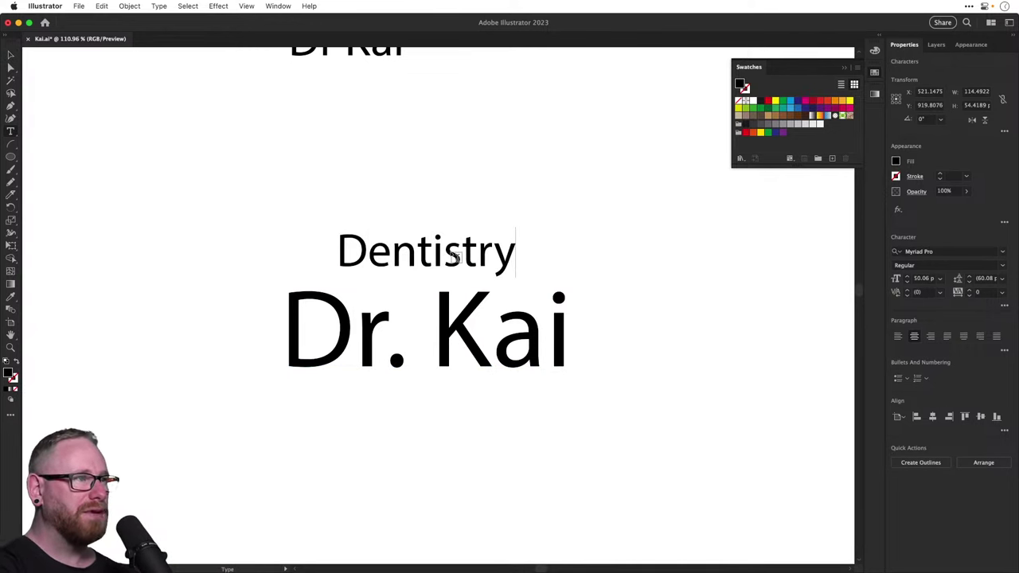
left_click(8, 56)
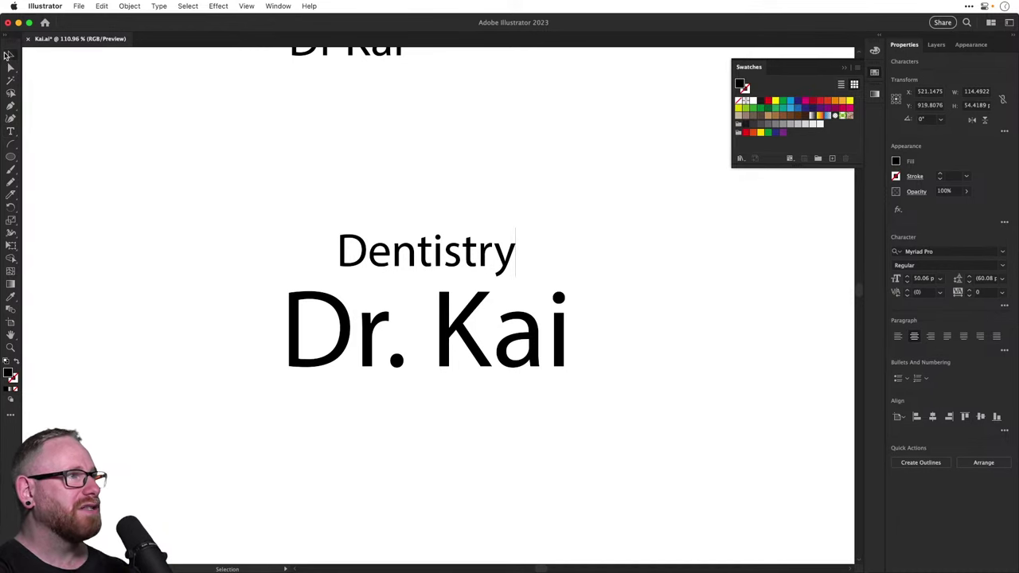
left_click_drag(431, 259, 433, 456)
Draw an unfilled, black-stroked circle about 423 px in diameter around both text lines and align all three on their horizontal centers
left_click(11, 157)
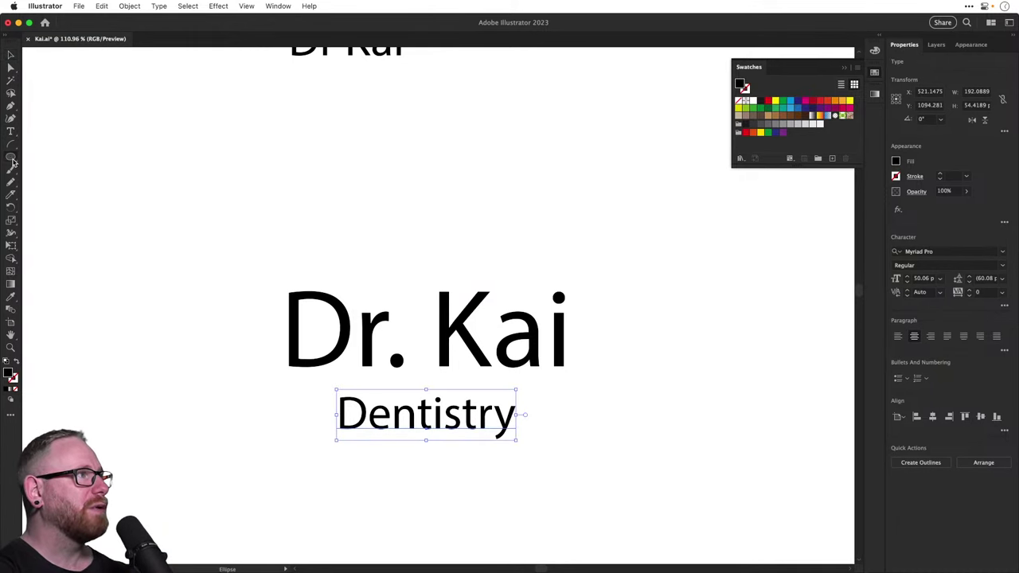
left_click_drag(220, 145, 616, 543)
key("shift+x")
key("v")
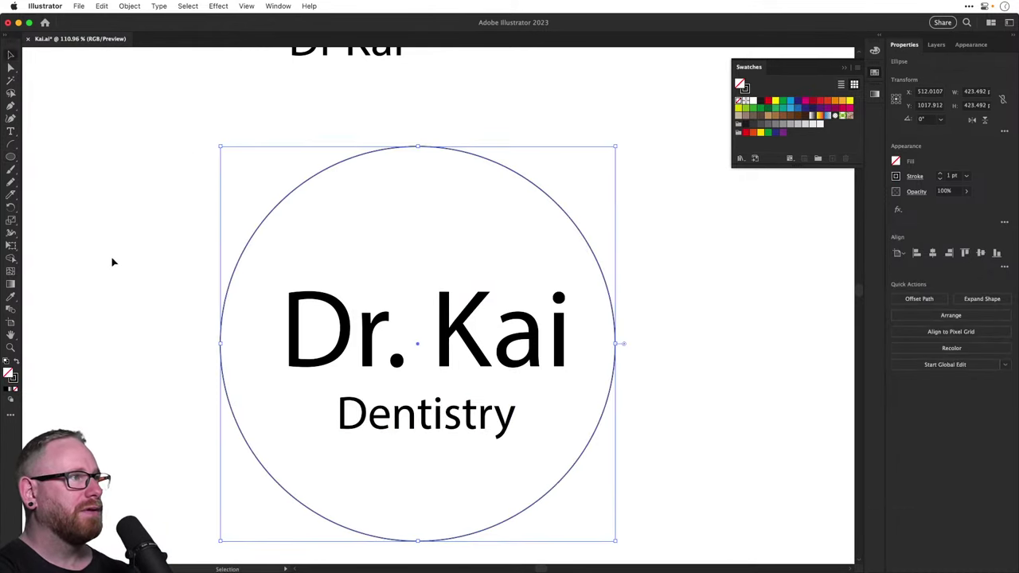
left_click_drag(111, 262, 648, 455)
left_click(933, 253)
left_click(700, 337)
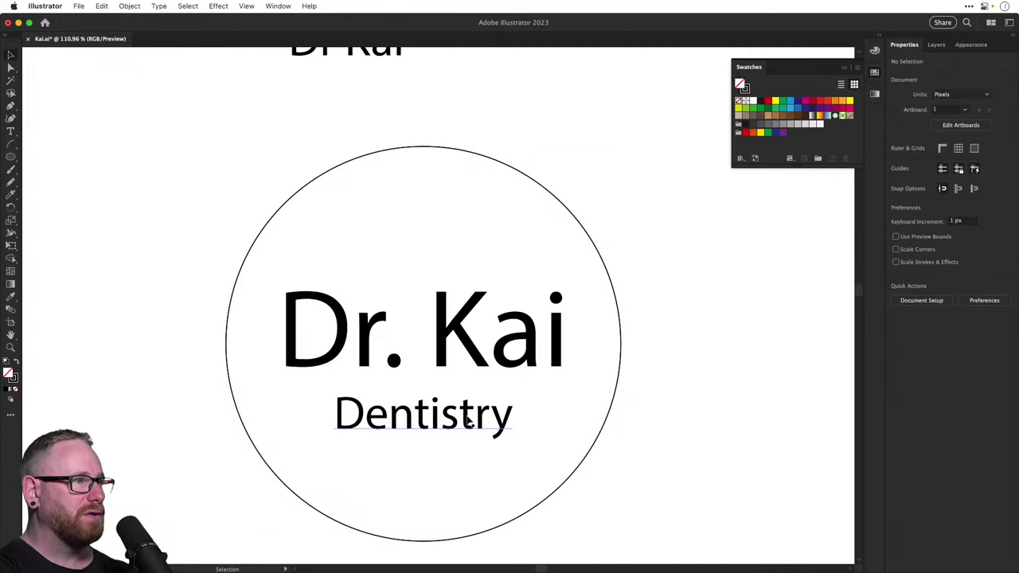
Set the Dentistry text to Myriad Pro Semibold in all caps
left_click(467, 420)
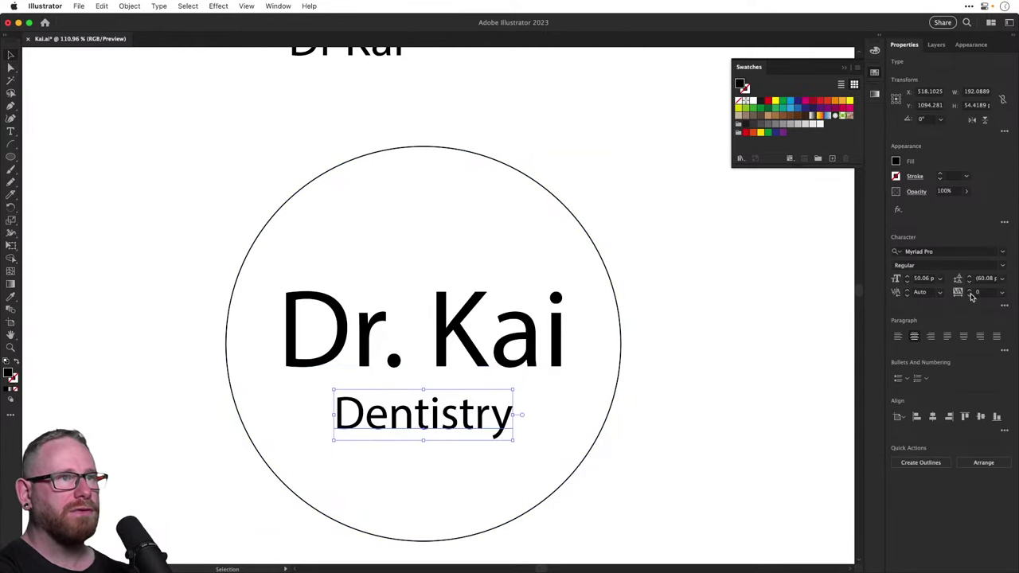
left_click(1001, 265)
left_click(969, 300)
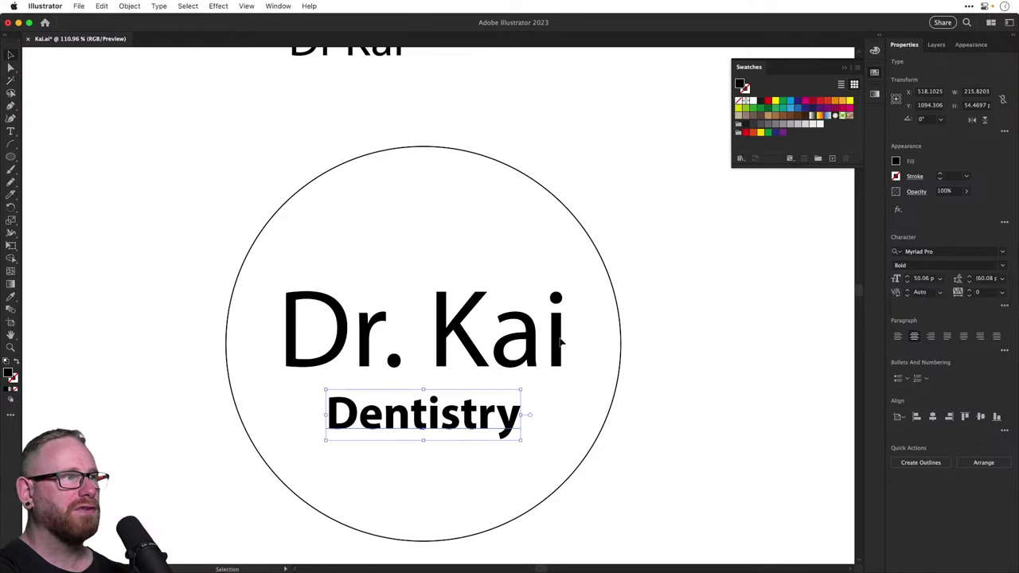
left_click(1001, 265)
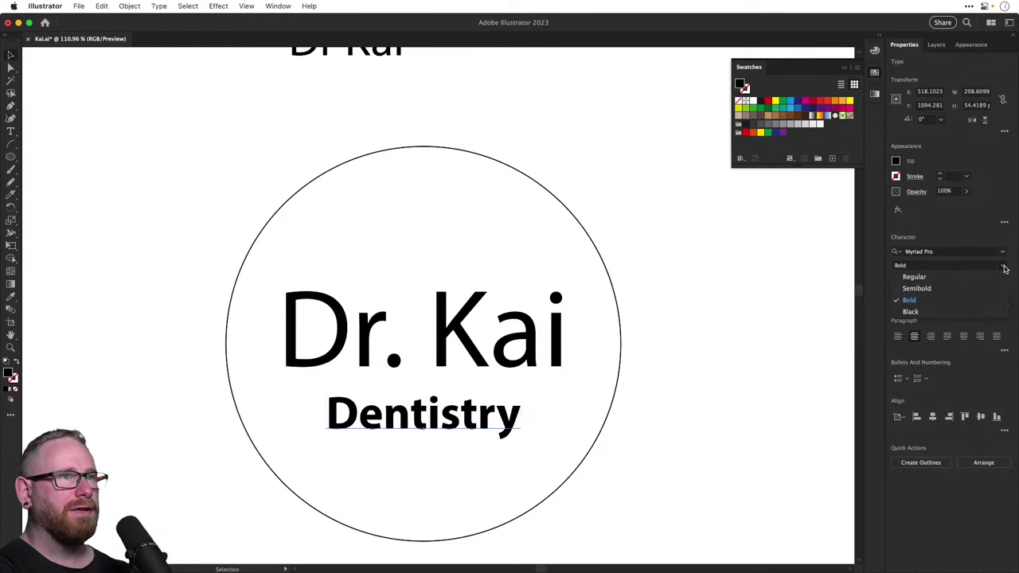
left_click(944, 288)
left_click(1004, 305)
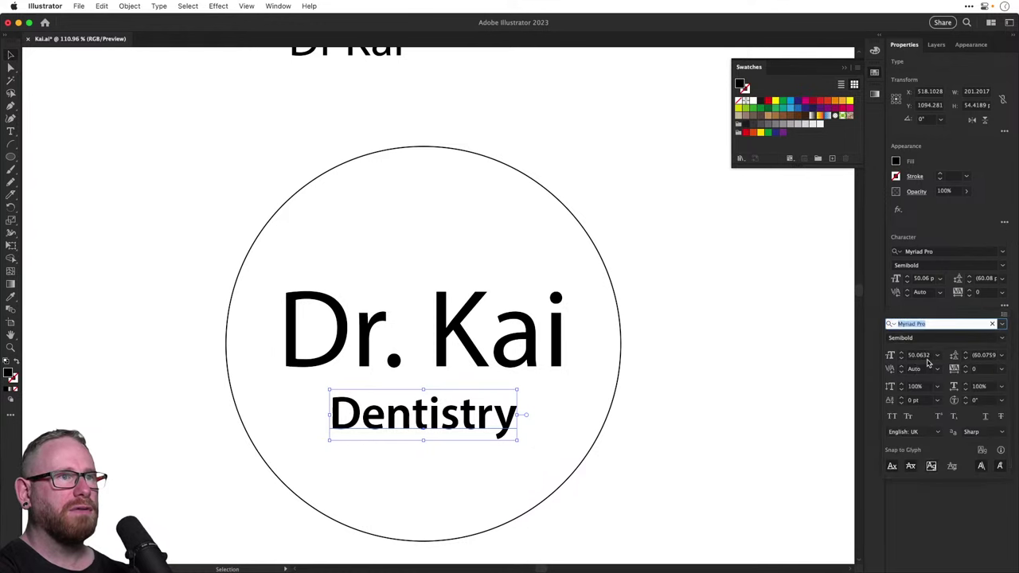
left_click(892, 418)
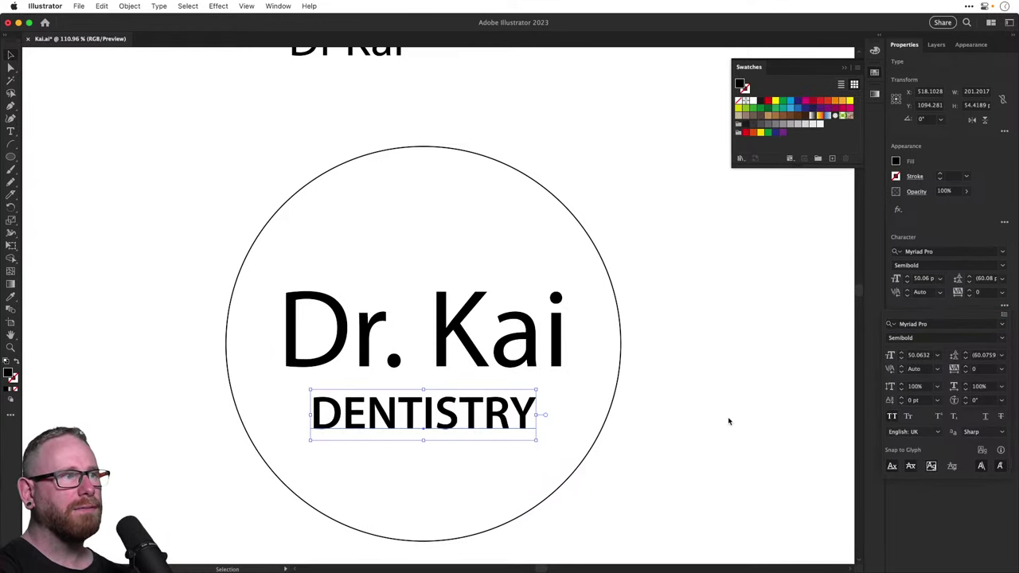
Set the DENTISTRY line's tracking to 300 and scale it down to about 36 pt so it fits under the name
left_click(985, 293)
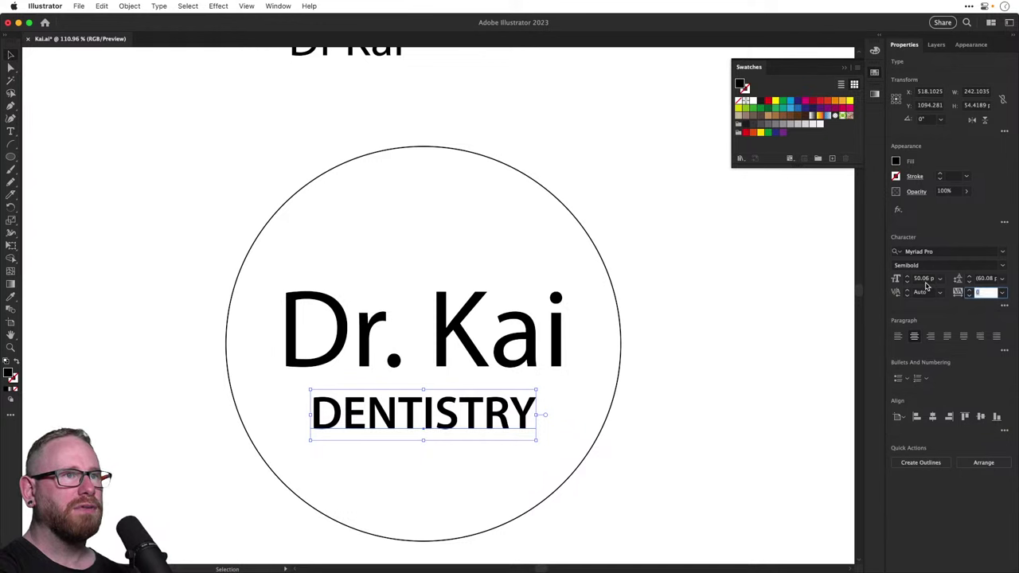
type("300")
key("Return")
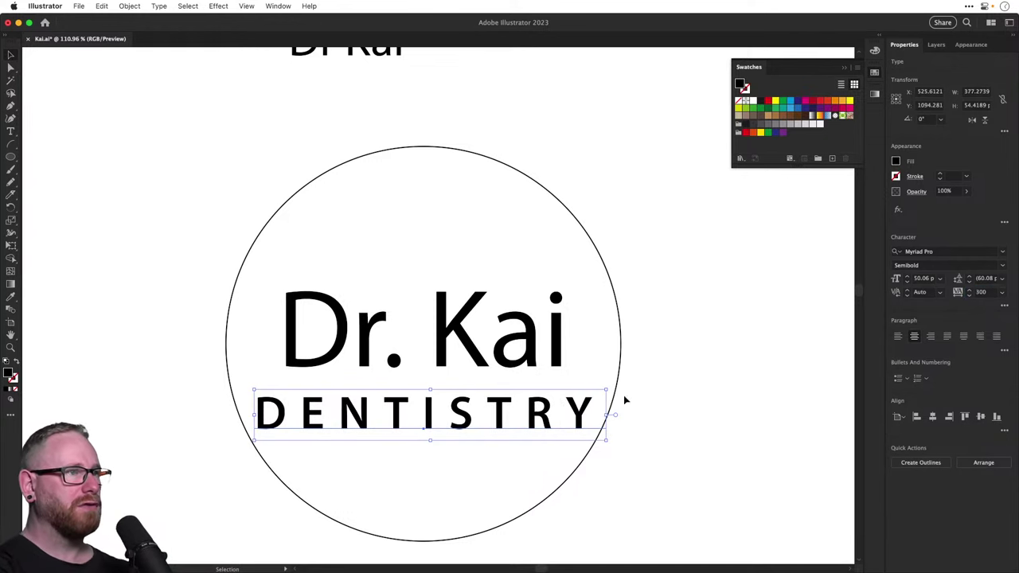
left_click_drag(607, 391, 572, 398)
Set the stroke weight of the circle around the text to 10 pt
left_click(616, 387)
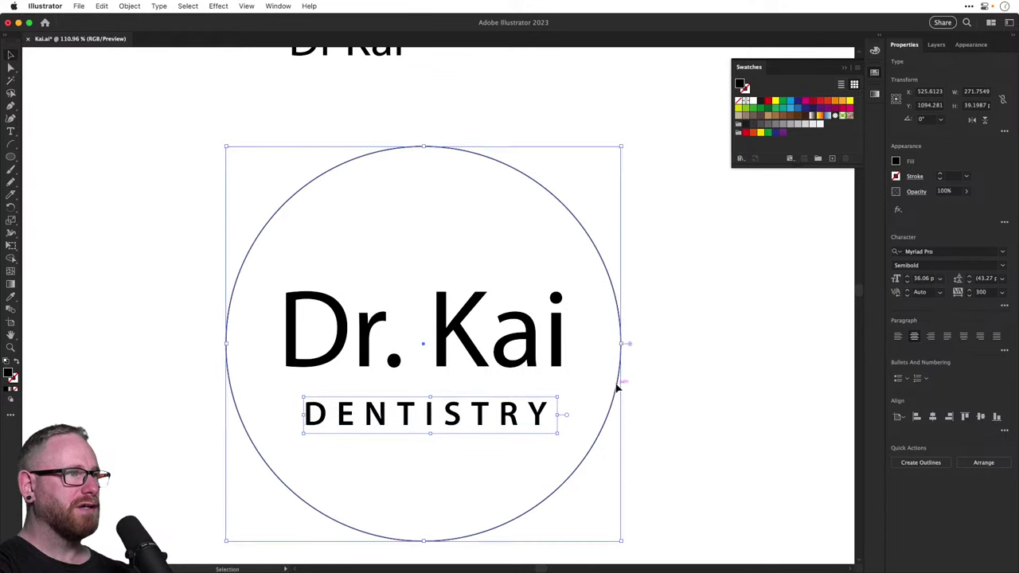
left_click(938, 172, "shift")
key("super+shift+a")
Move the whole circle badge further down the artboard and duplicate its DENTISTRY line above the name
key("super+minus")
key("super+minus")
key("super+minus")
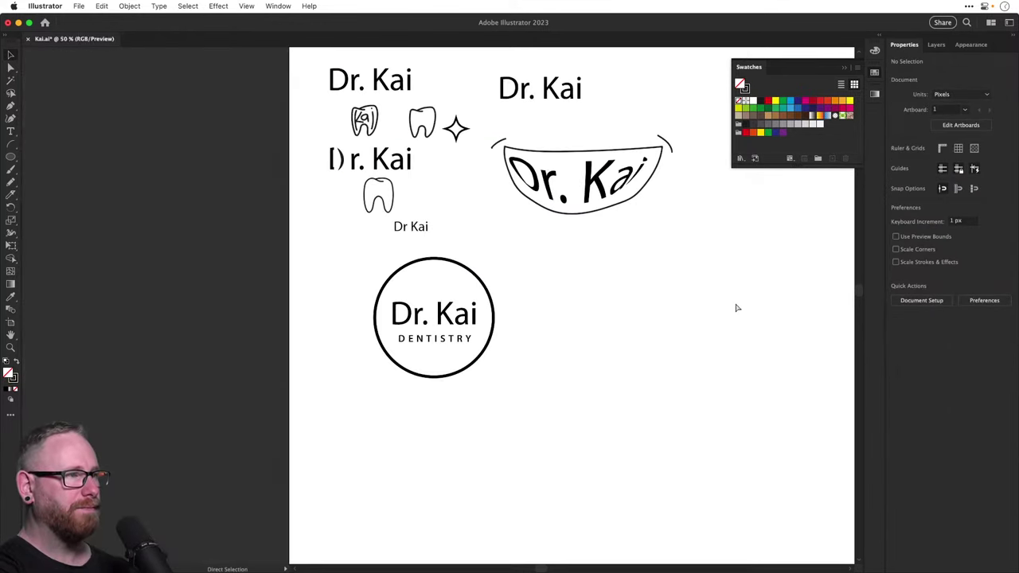
left_click_drag(351, 291, 483, 358)
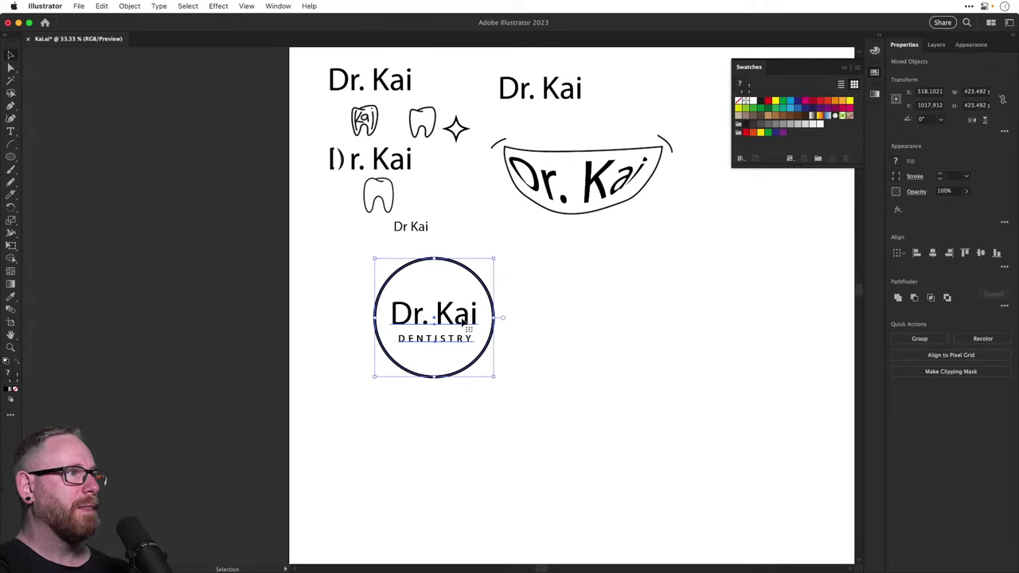
left_click_drag(464, 322, 446, 303)
left_click(541, 389)
scroll(460, 387, "up", 3)
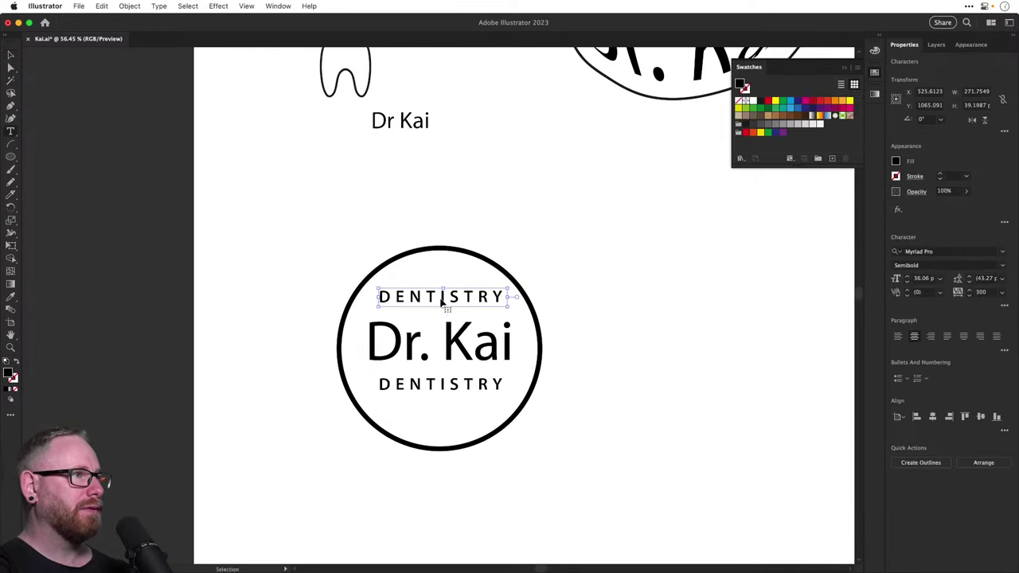
Change the line above the name to "EST 1990" and scale it down, centered in the upper part of the circle
double_click(441, 301)
type("EST 1990")
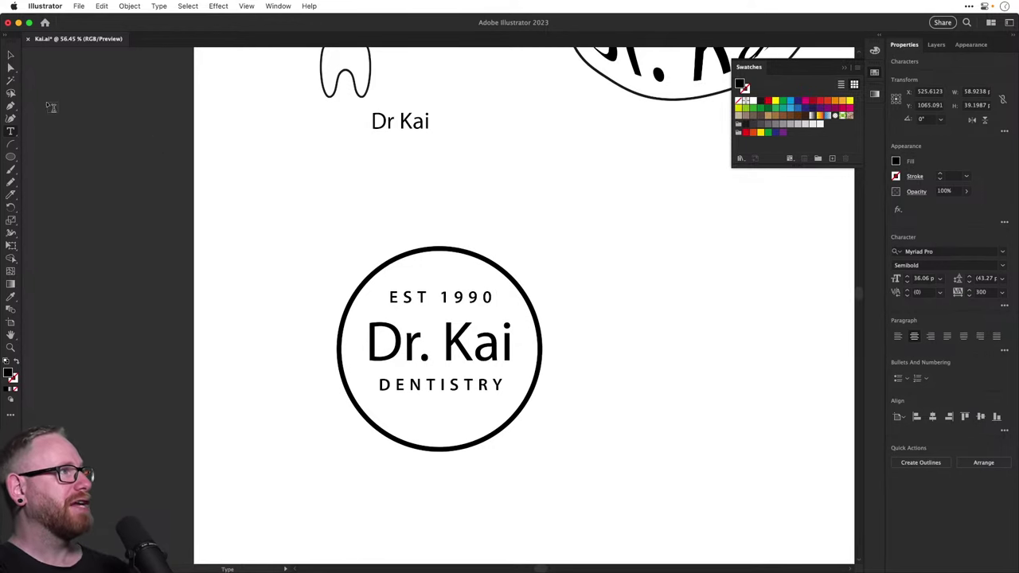
left_click(11, 54)
scroll(425, 238, "up", 2)
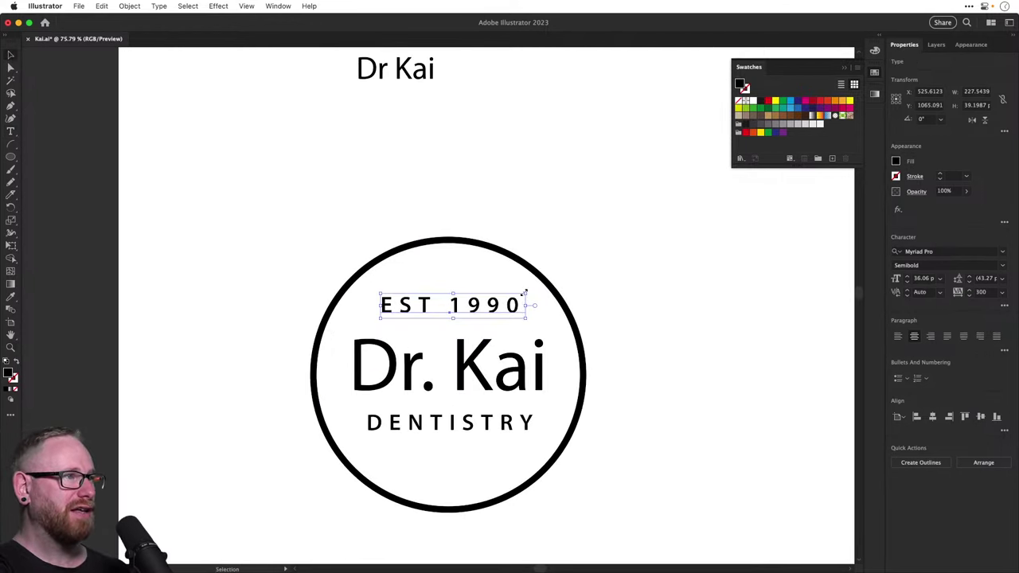
left_click_drag(525, 296, 502, 246)
left_click(523, 186)
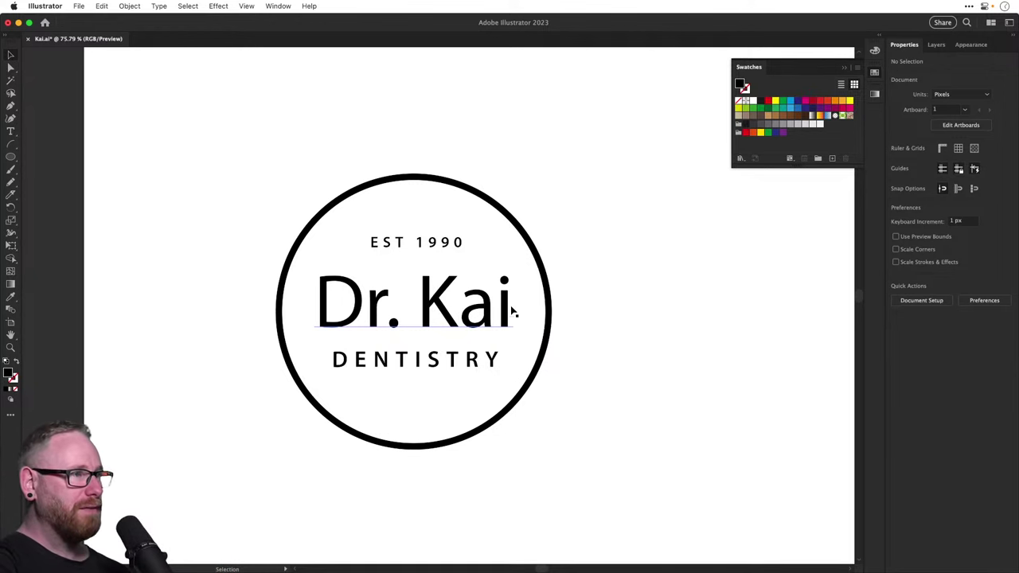
Duplicate the refined tooth outline beside the circle badge, enlarge it to about 329 by 386 px, and give it a 10 pt stroke
left_click(548, 296)
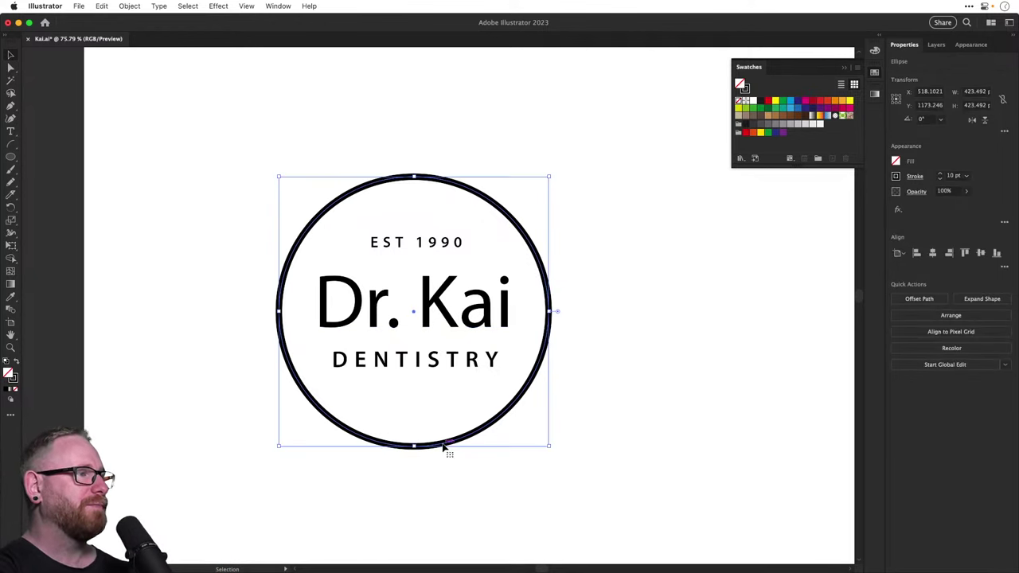
key("super+minus")
key("super+minus")
key("super+minus")
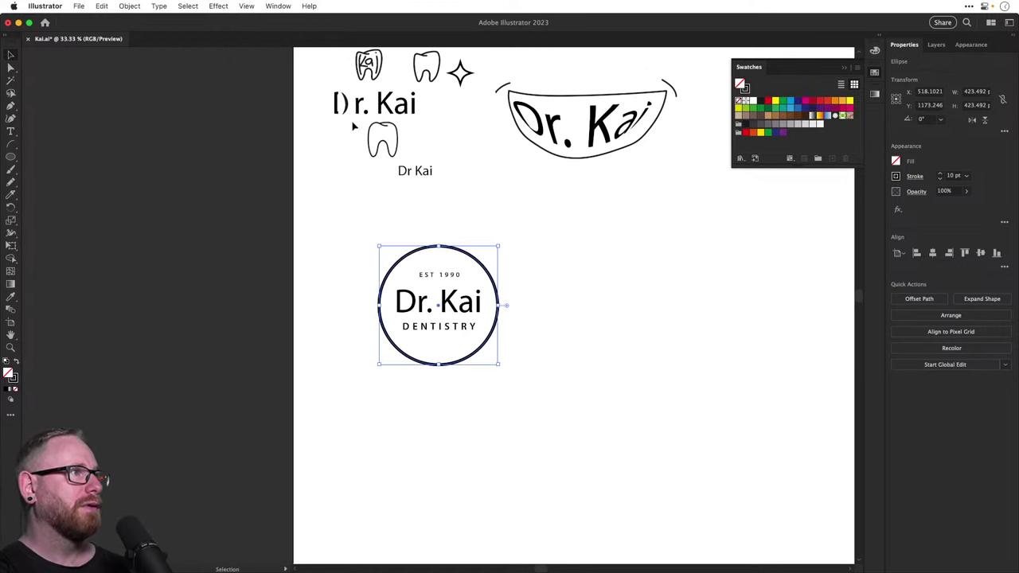
left_click(400, 143)
left_click_drag(401, 145, 599, 358)
scroll(599, 357, "up", 2)
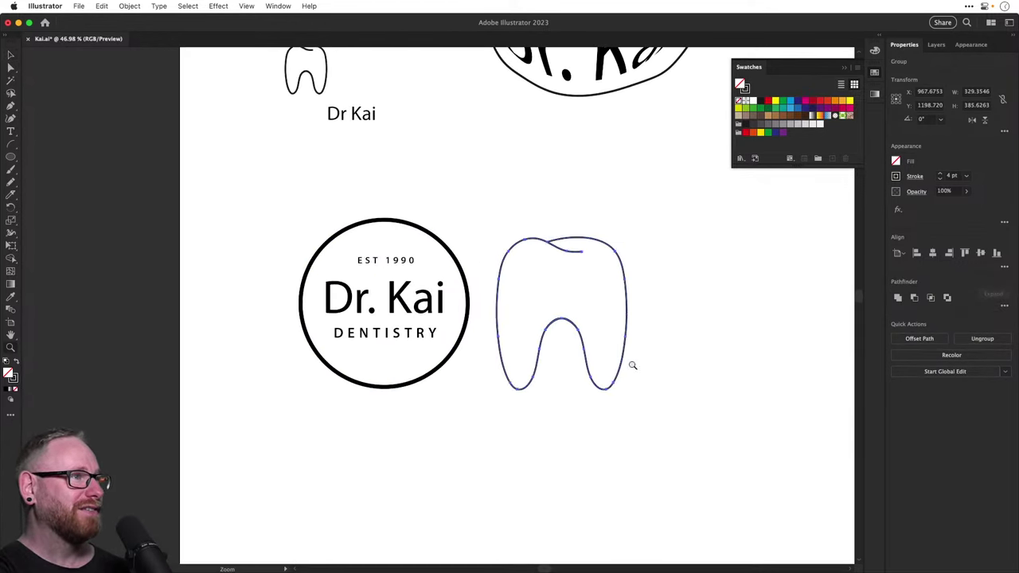
left_click(939, 173, "shift")
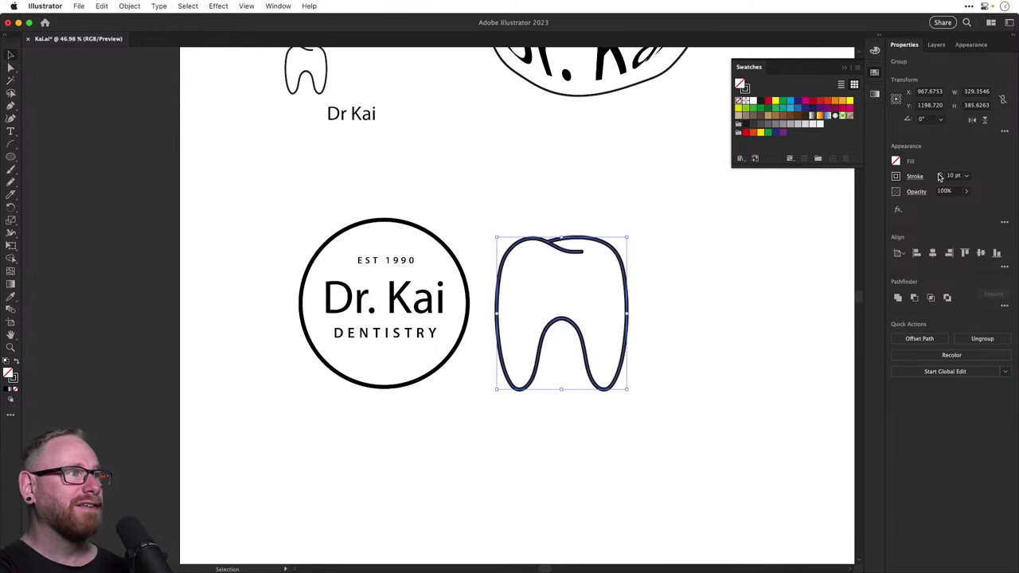
Duplicate the badge's three text lines into the large tooth and scale them down to fit above its roots
left_click(407, 300)
left_click(401, 337, "shift")
left_click(399, 264, "shift")
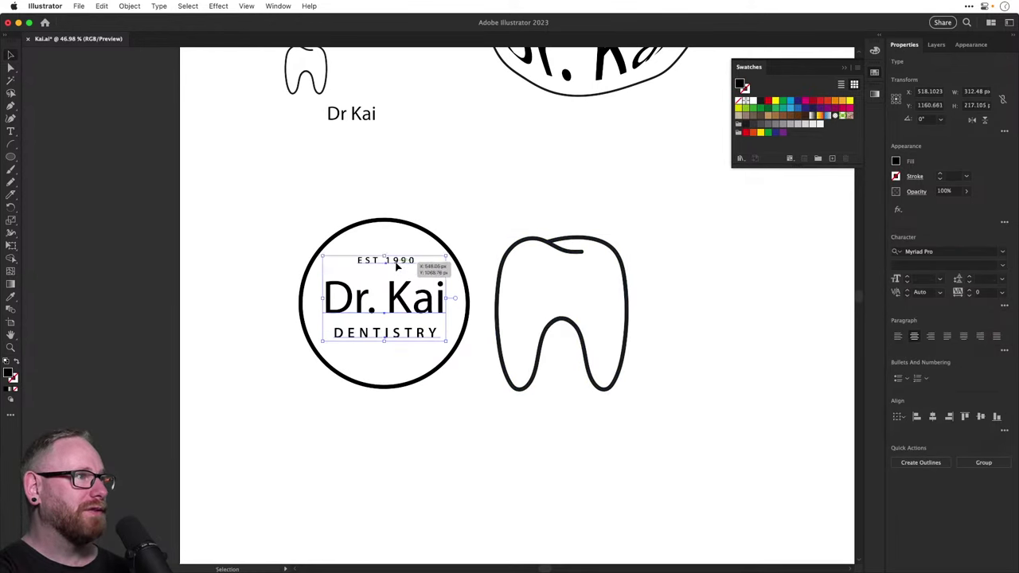
left_click_drag(399, 264, 579, 247)
key("s")
left_click_drag(668, 212, 629, 244)
key("v")
left_click(629, 245)
Move the large tooth together with its three text lines farther away from the circle badge
left_click_drag(508, 217, 632, 386)
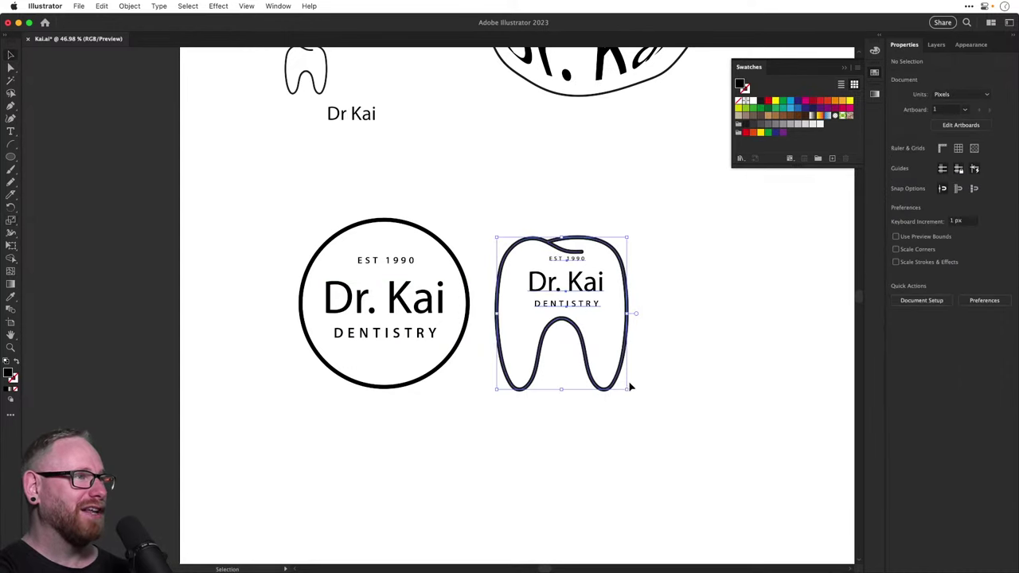
left_click_drag(578, 335, 711, 333)
key("super+shift+a")
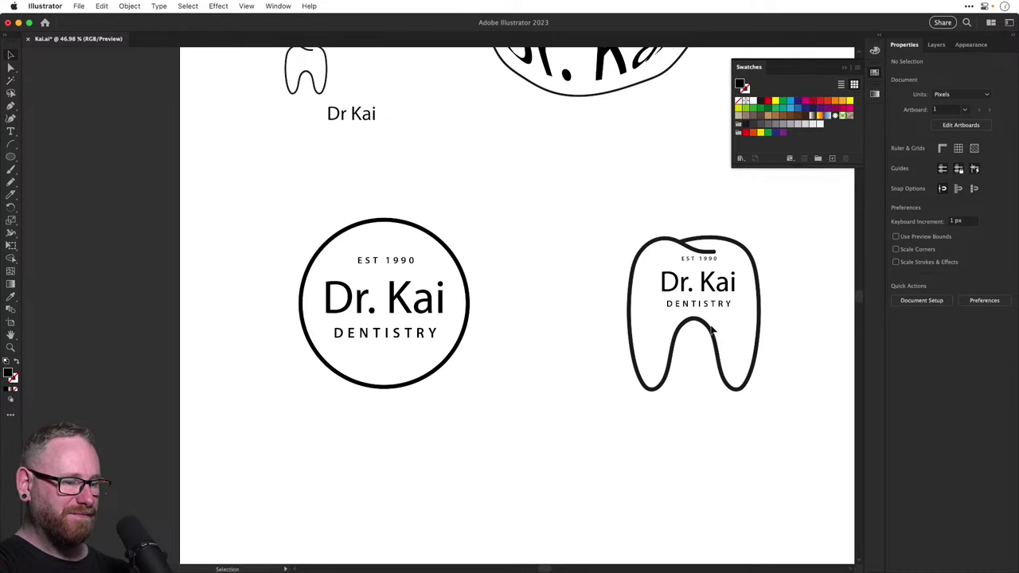
key("t")
scroll(467, 323, "up", 5)
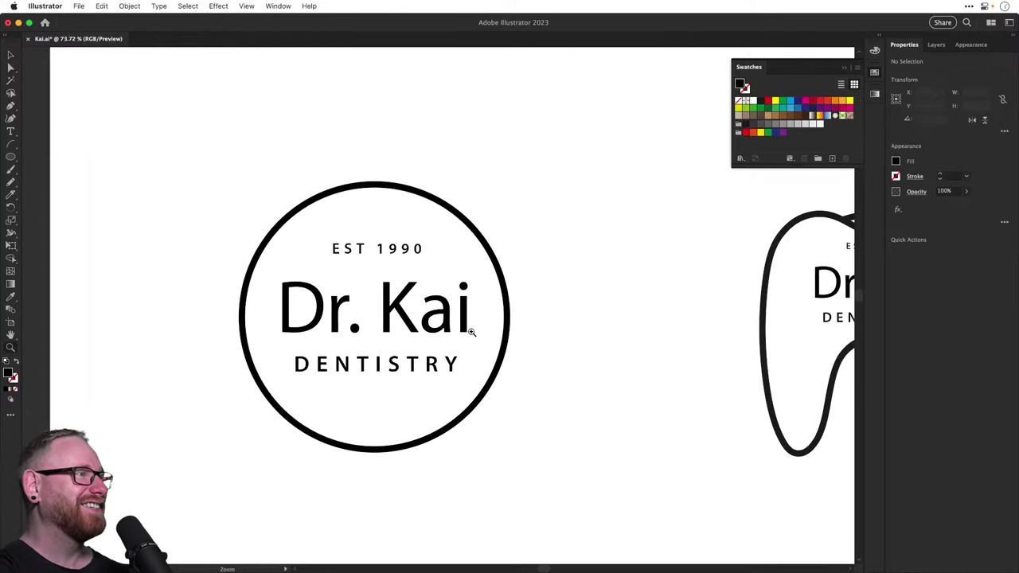
Change the year in the circle badge to 2021 and align the circle and its three text lines on their horizontal centers
left_click_drag(376, 248, 427, 249)
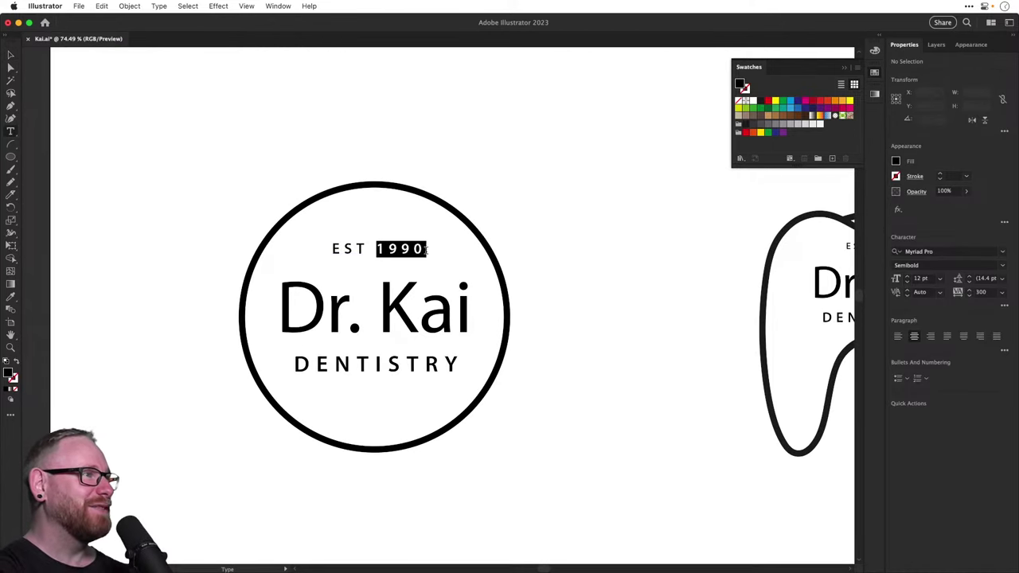
type("2021")
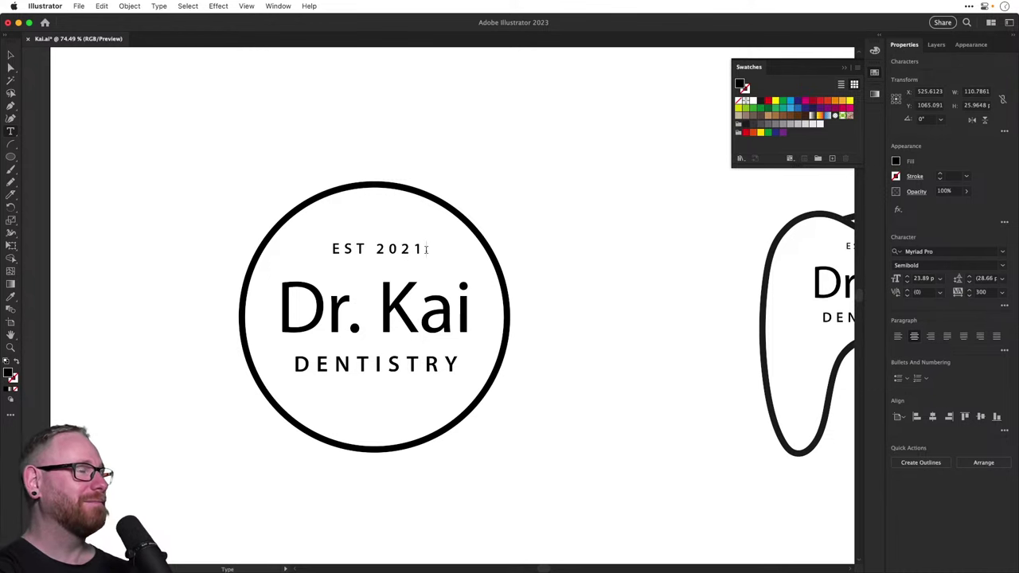
key("Escape")
left_click_drag(209, 156, 497, 489)
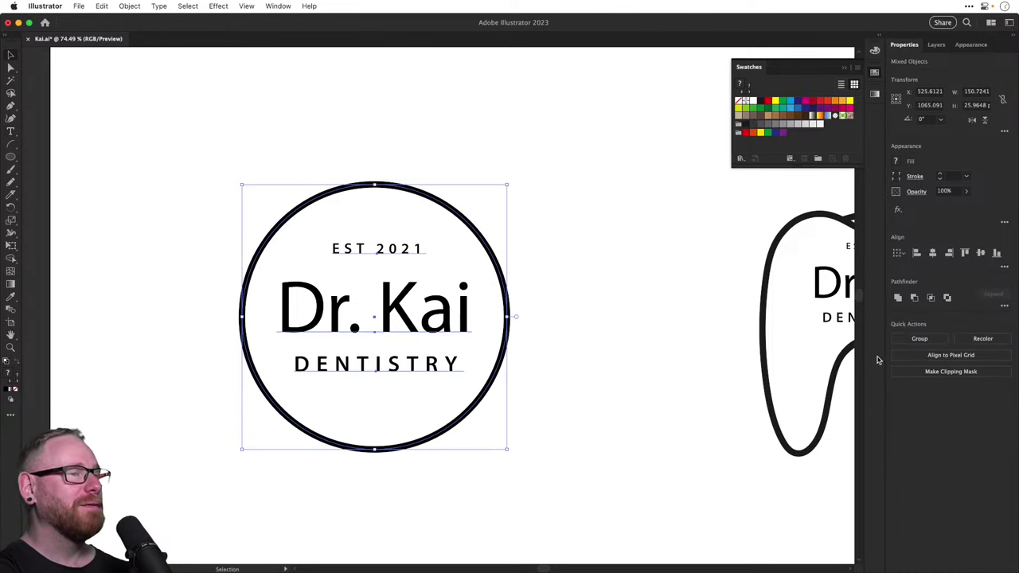
left_click(932, 253)
left_click(539, 346)
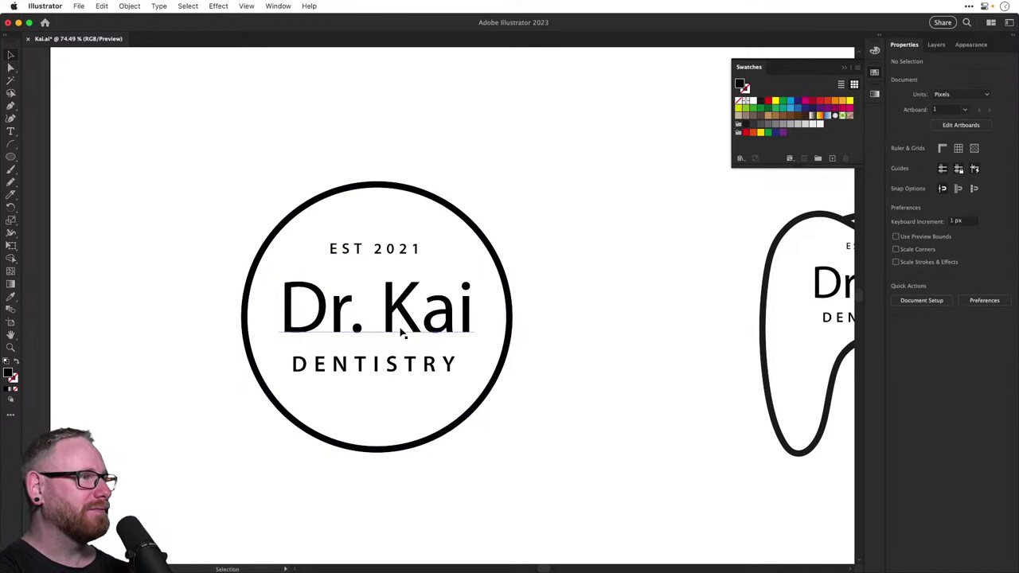
Select the circle badge's three text lines together and open their font family for editing
left_click(391, 370)
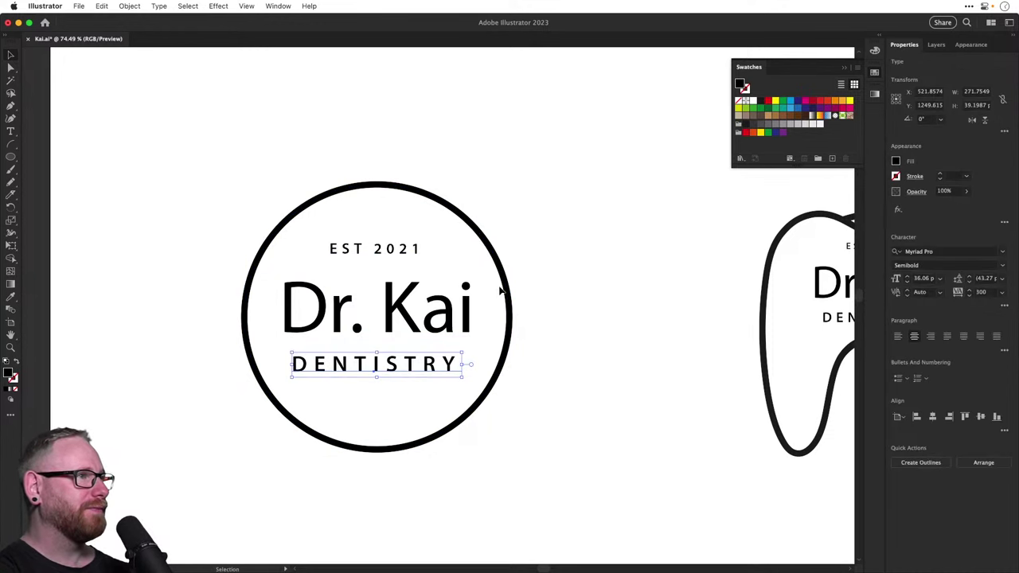
left_click(445, 312)
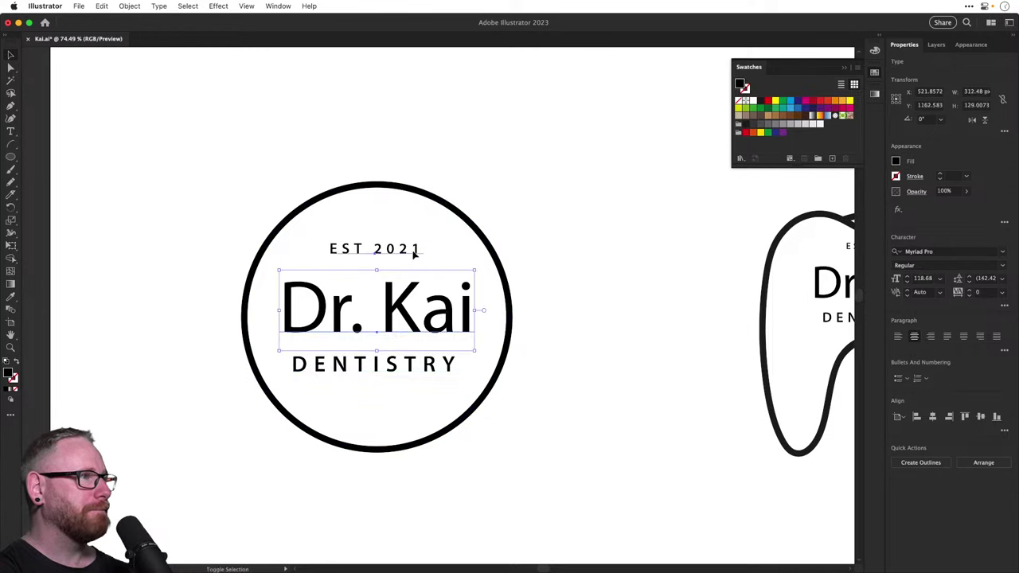
left_click(413, 251, "shift")
left_click(438, 362, "shift")
left_click(968, 252)
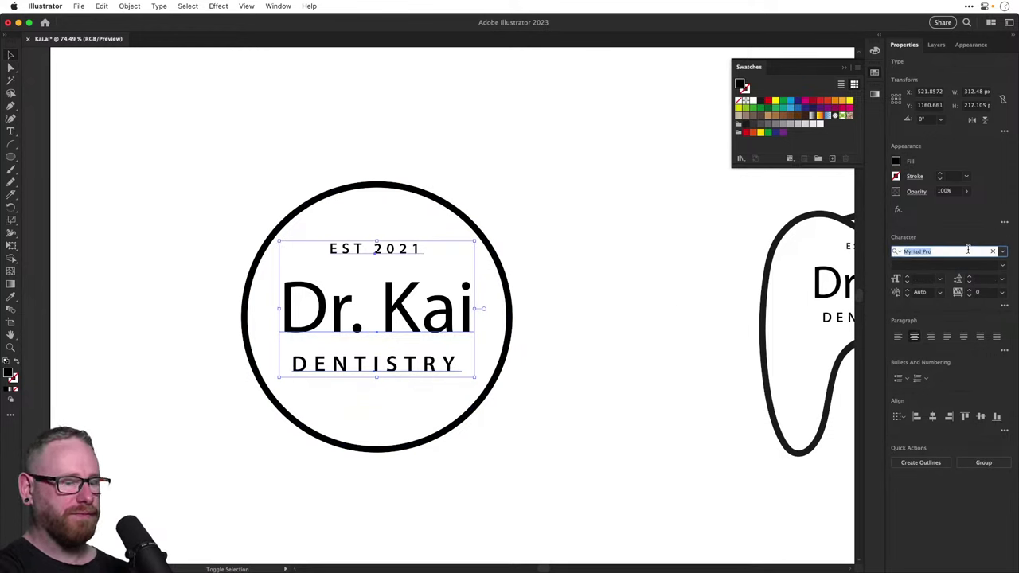
Try alternative fonts on the badge's three text lines, including Mukta Mahee, Muro, Mundial, Mouse Deco, Montserrat Alternates, Montagna and Work Sans
key("Up")
key("Up")
key("Up")
key("Up")
key("Up")
key("Up")
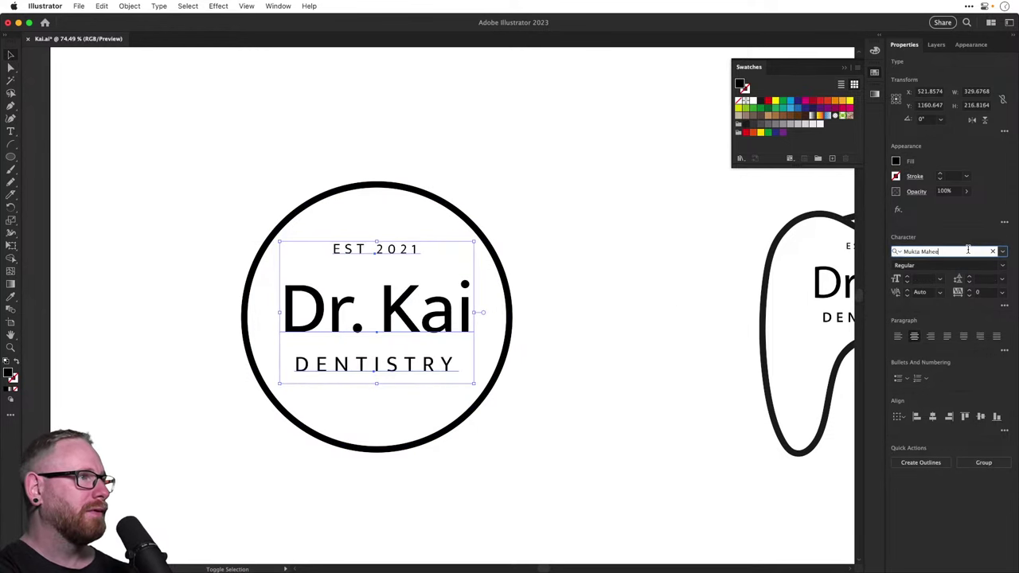
key("Down")
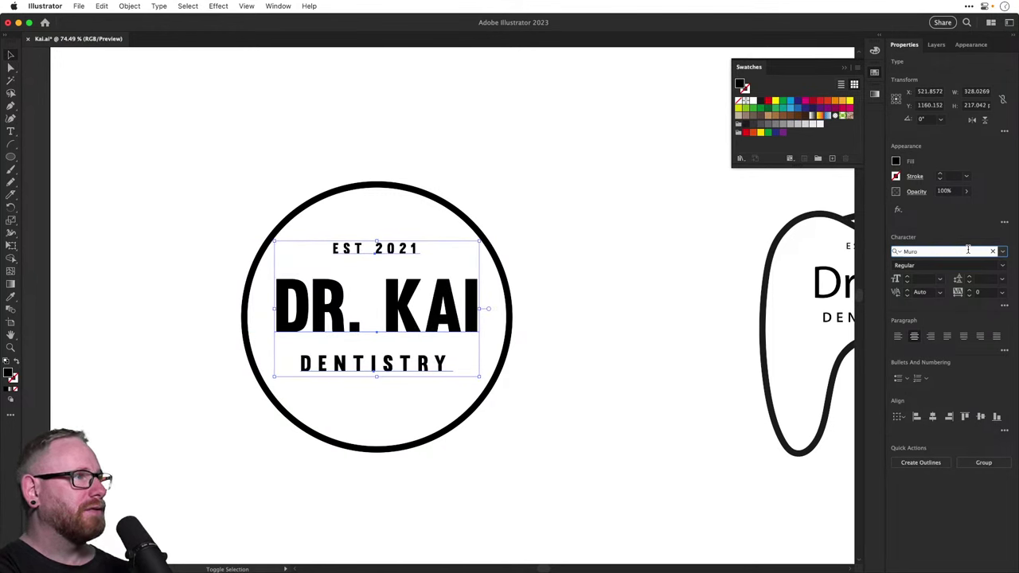
key("Up")
key("Up")
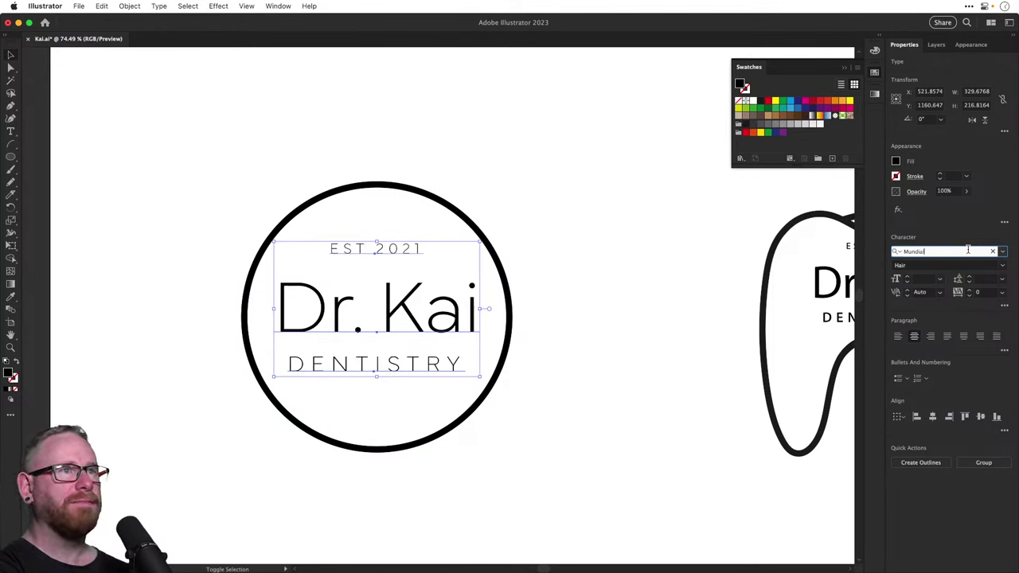
key("Up")
key("Up")
key("Up")
key("Up")
key("Up")
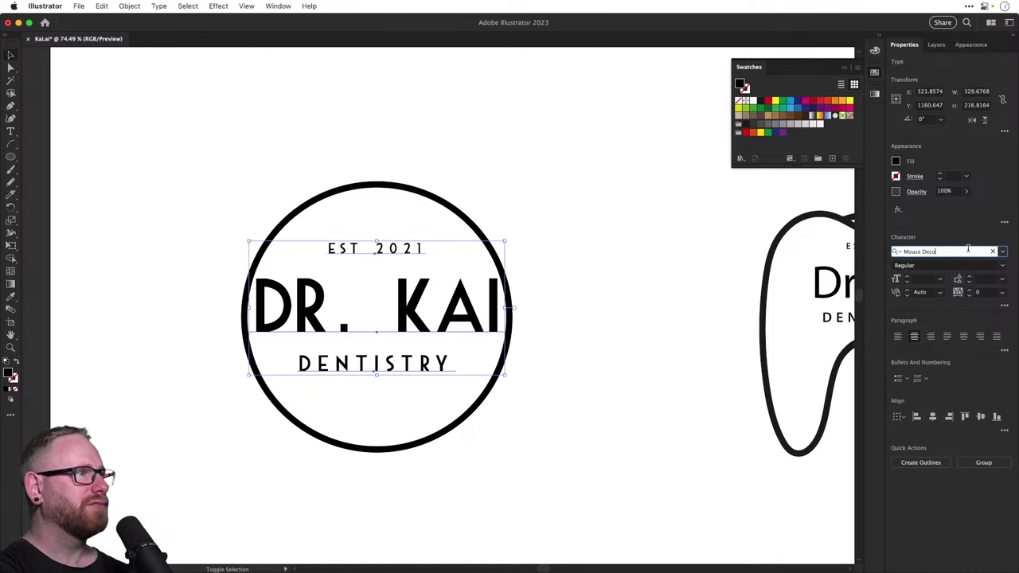
key("Down")
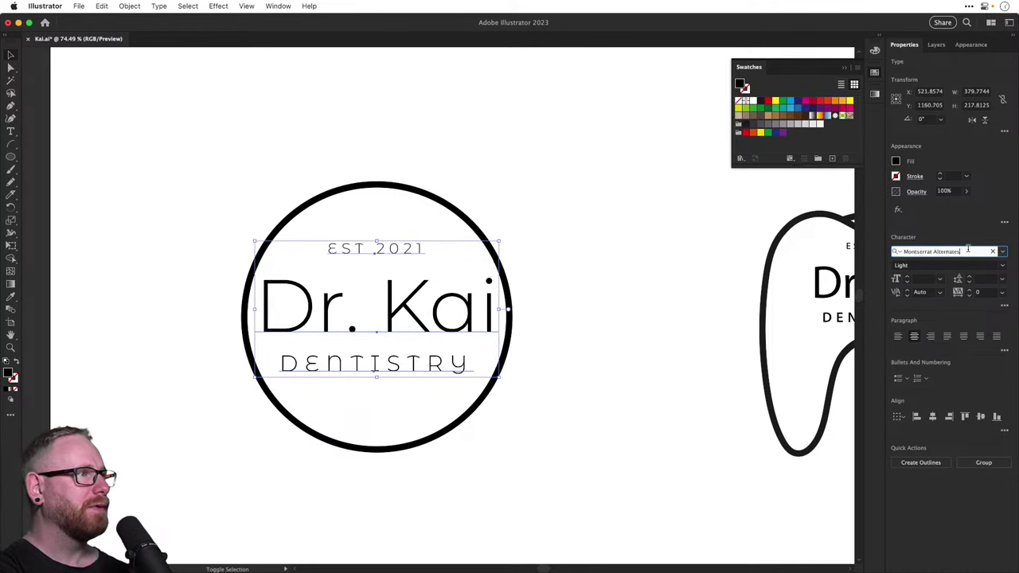
key("Up")
key("Up")
key("Up")
key("Up")
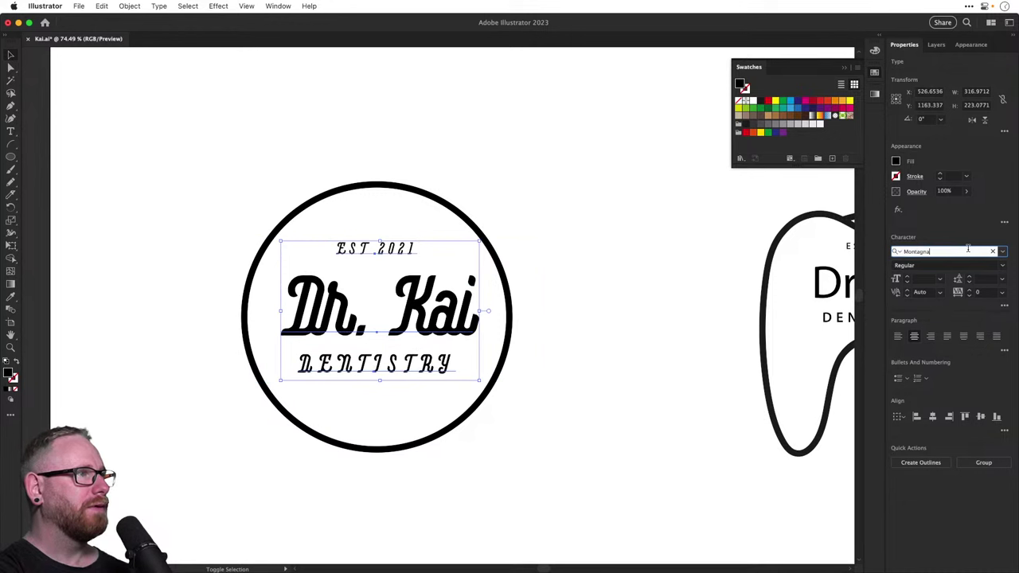
left_click(961, 252)
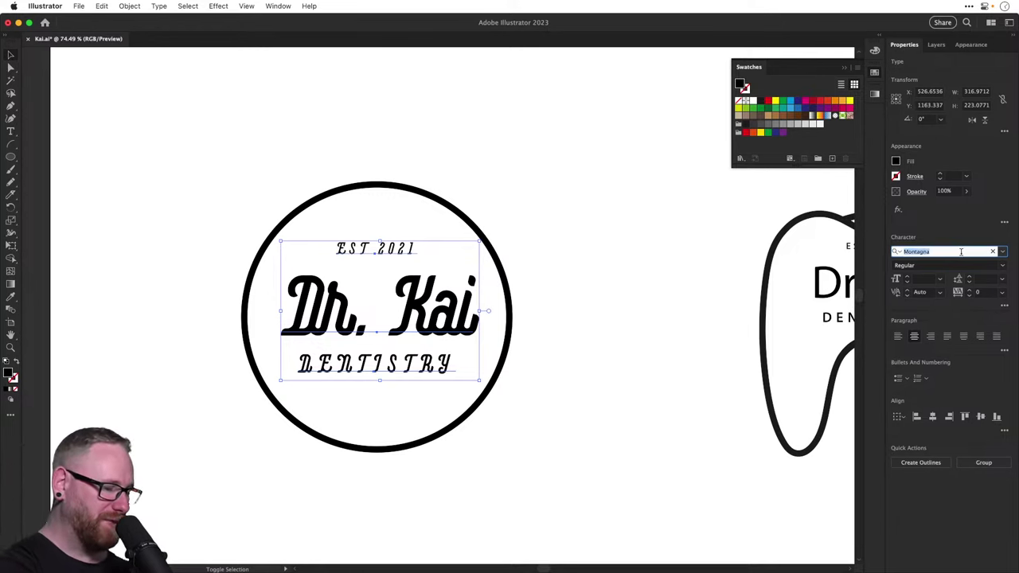
type("work sa")
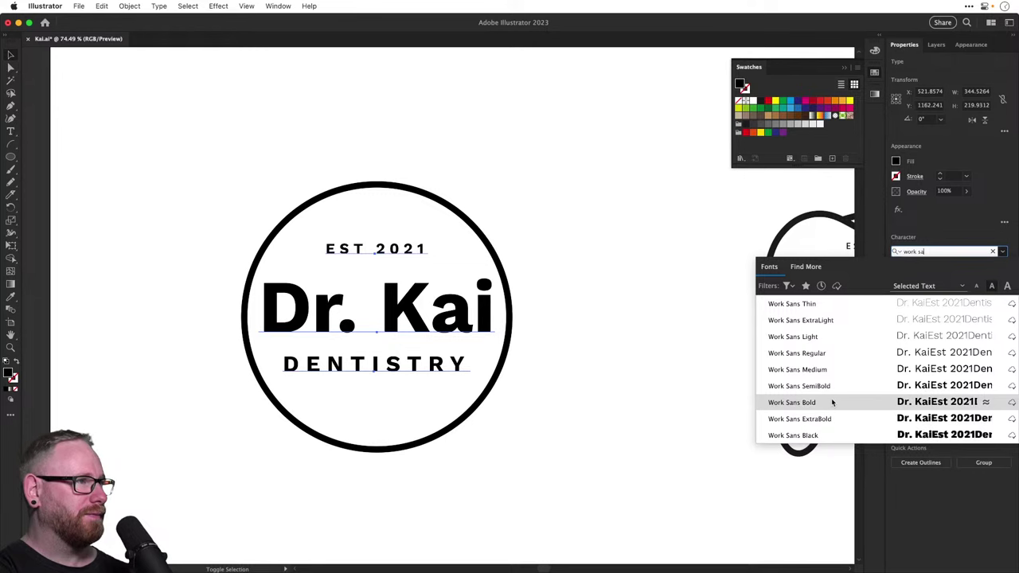
Set the badge's three text lines in the Inter Bold font
left_click_drag(934, 251, 759, 216)
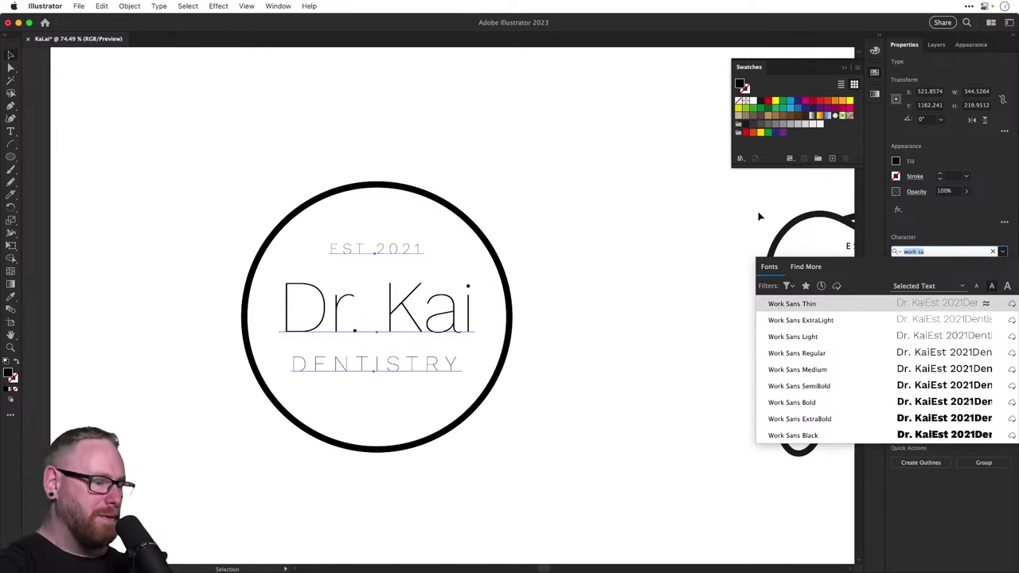
type("inter")
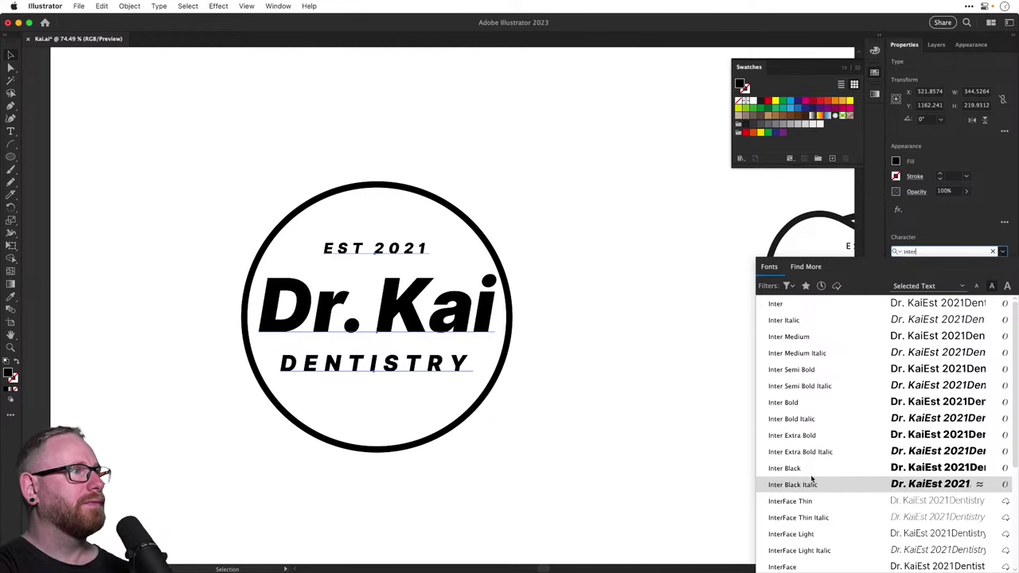
left_click(799, 406)
left_click(257, 228)
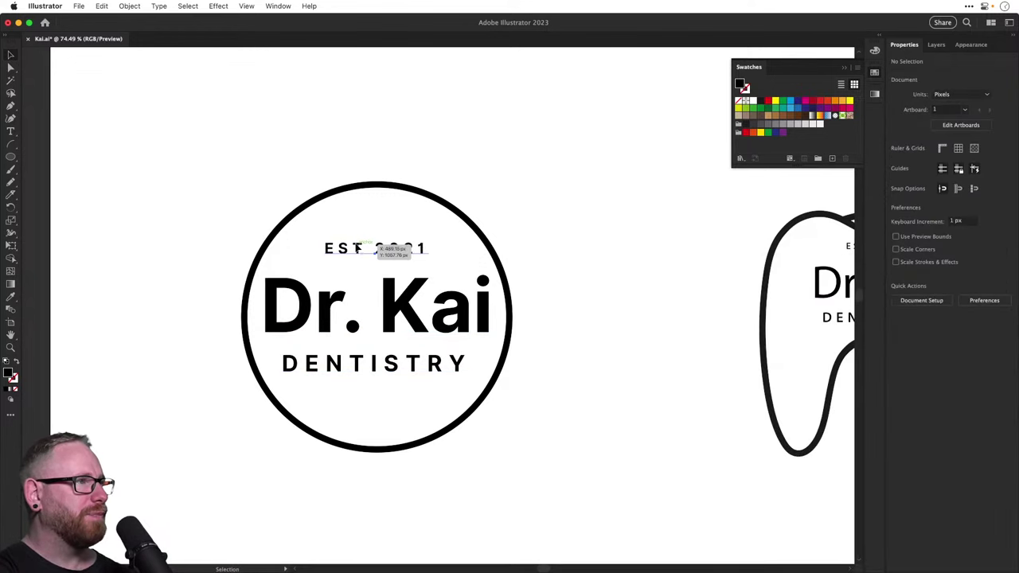
Scale the "EST 2021" line down slightly and the "DENTISTRY" line down to about 244 px wide, keeping both centered
left_click(376, 249)
left_click_drag(430, 241, 423, 242)
left_click(410, 362)
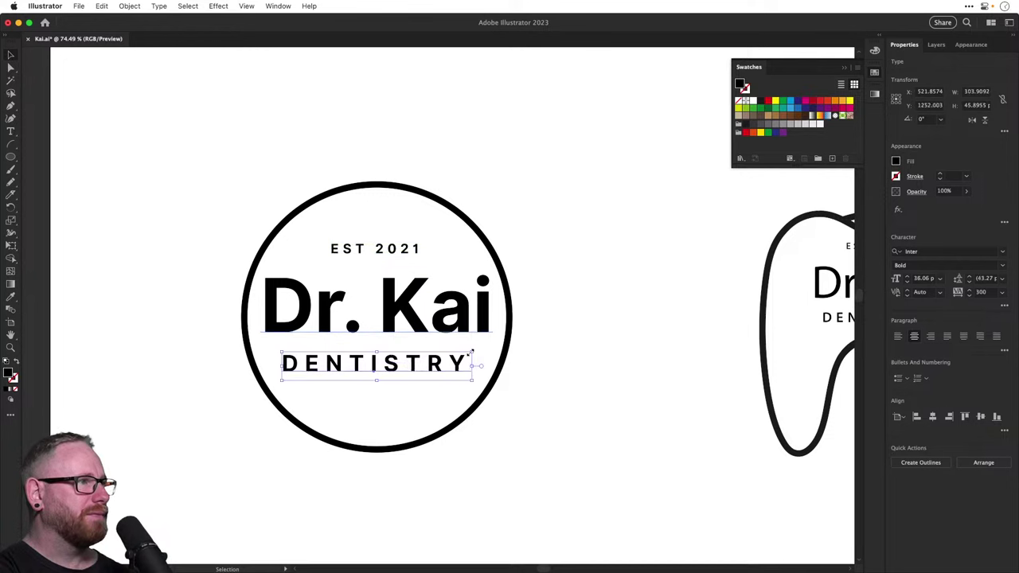
left_click_drag(470, 351, 455, 356)
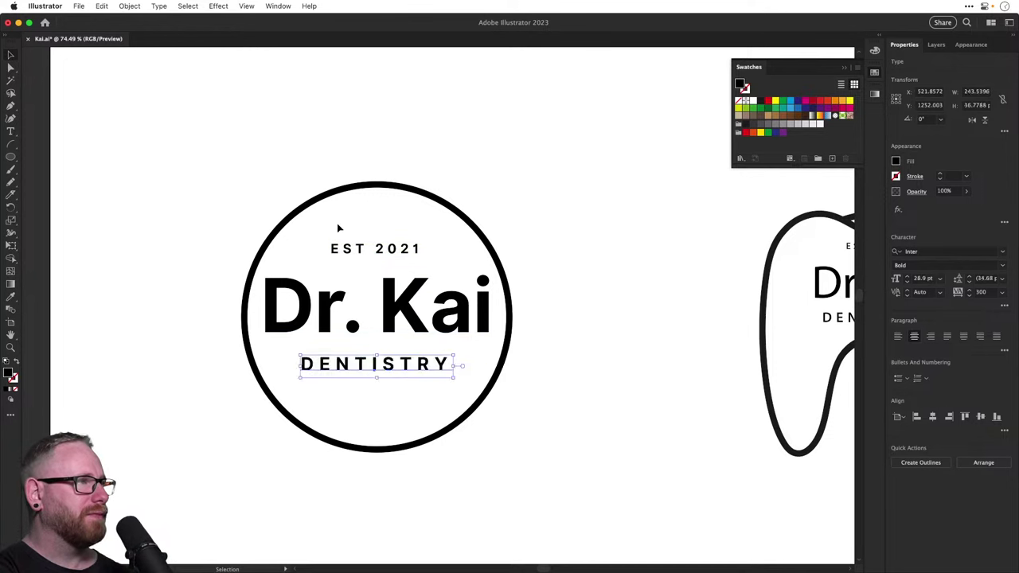
Shrink the circle to about 347 px, thin its stroke to 8 pt, and move it up slightly around the text
left_click(298, 217)
key("s")
left_click_drag(546, 166, 473, 221)
left_click(940, 179)
left_click(940, 179)
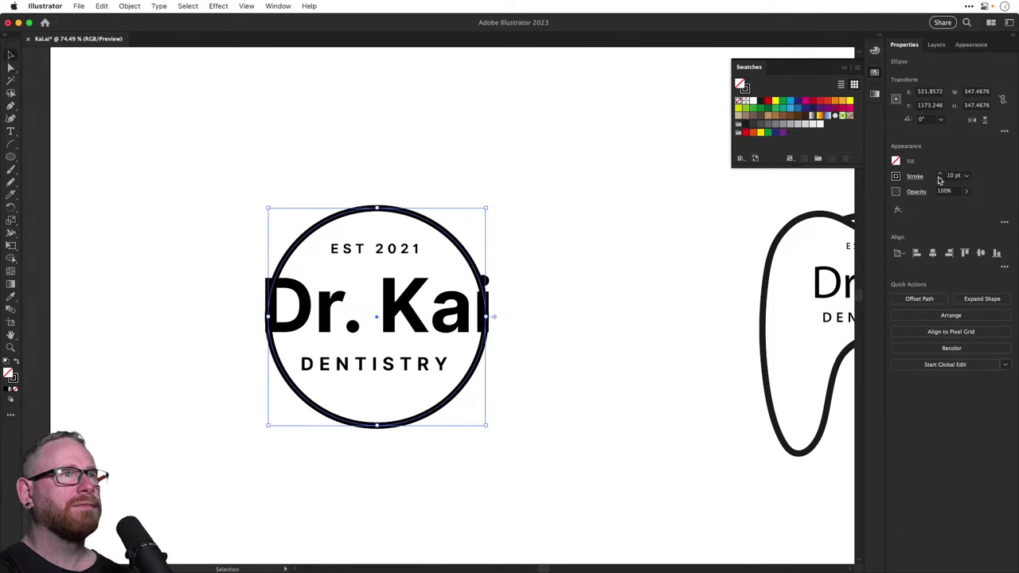
key("v")
mouse_move(451, 242)
left_mouse_down()
mouse_move(451, 225)
mouse_move(451, 234)
left_mouse_up()
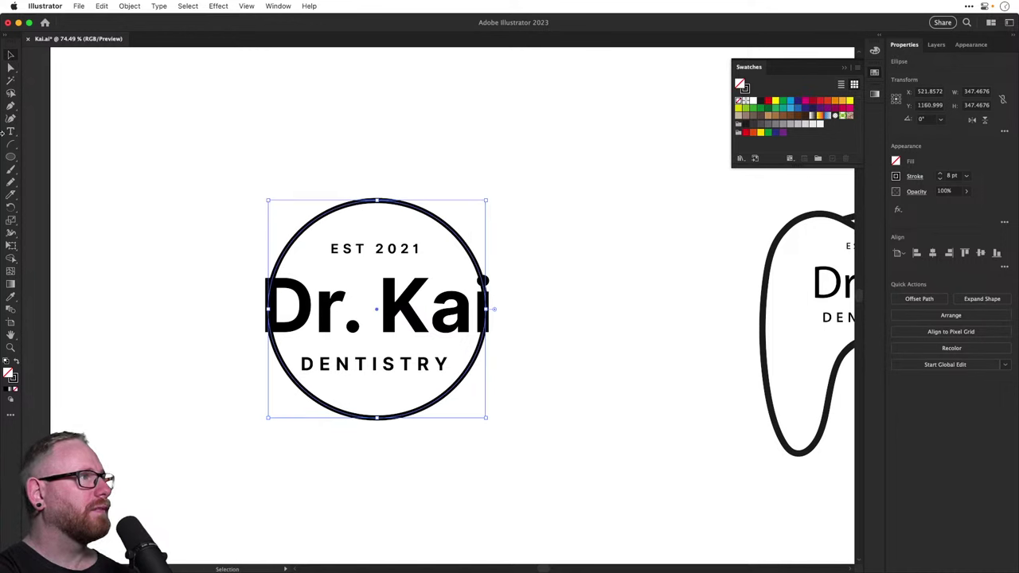
Draw a rectangle about 446 by 119 px across the doctor's name and fill it white with no stroke
left_click_drag(10, 157, 75, 155)
left_click_drag(232, 265, 512, 339)
key("v")
key("shift+x")
left_click(753, 101)
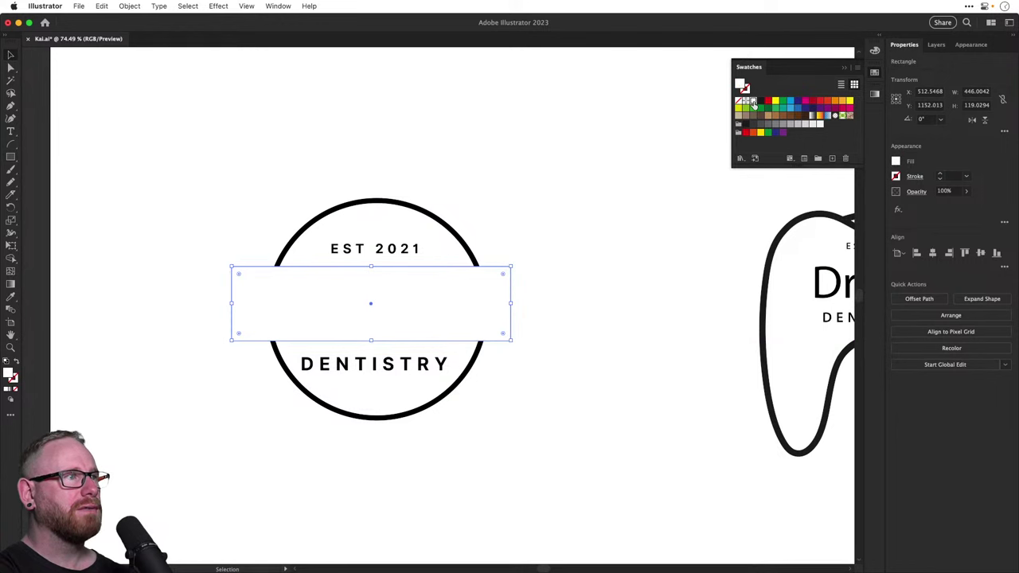
Arrange the stacking order so the white rectangle hides the circle's middle but sits behind the doctor's name
key("super+shift+bracketleft")
key("super+shift+bracketright")
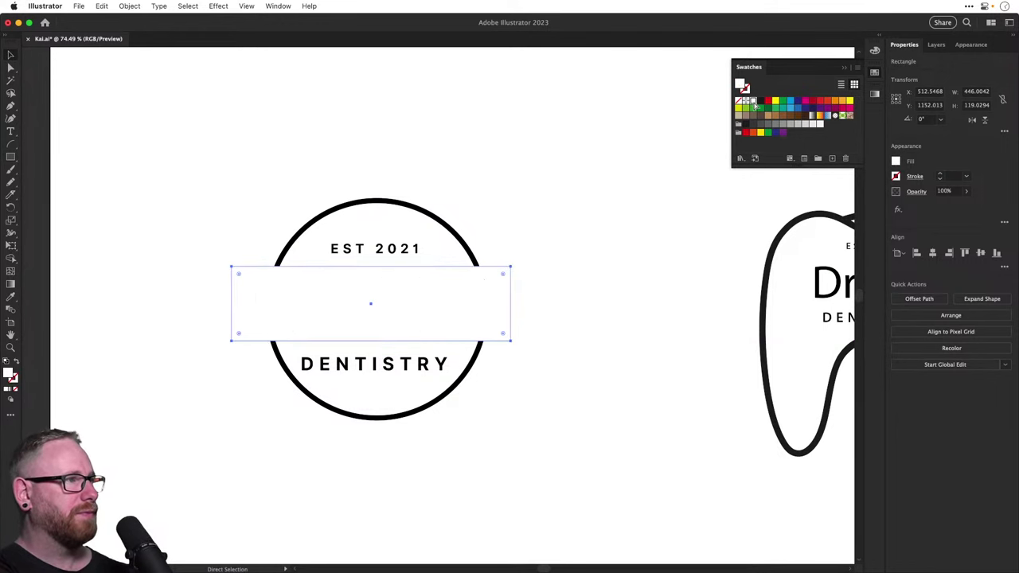
key("super+bracketleft")
key("super+bracketleft")
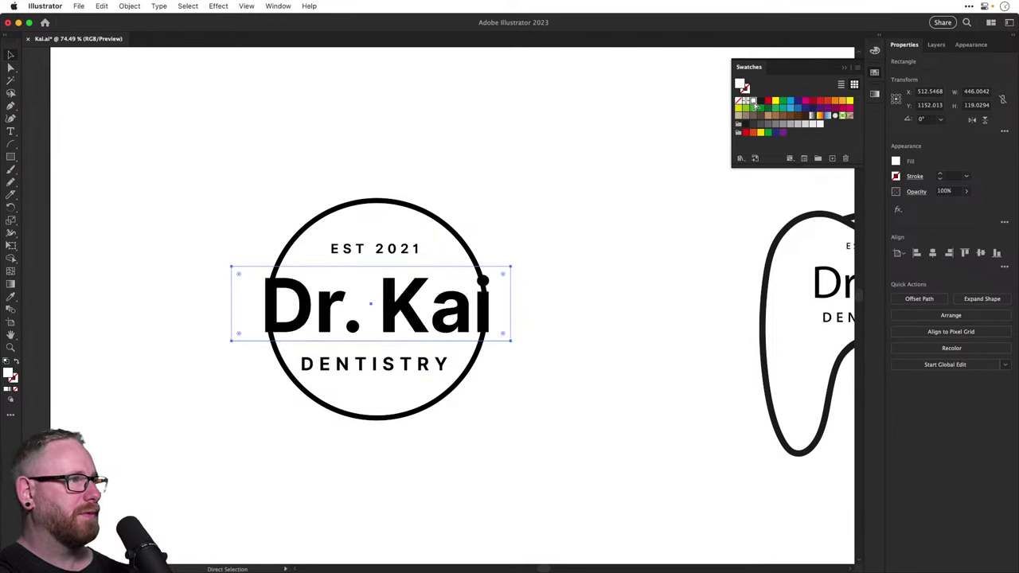
key("super+bracketright")
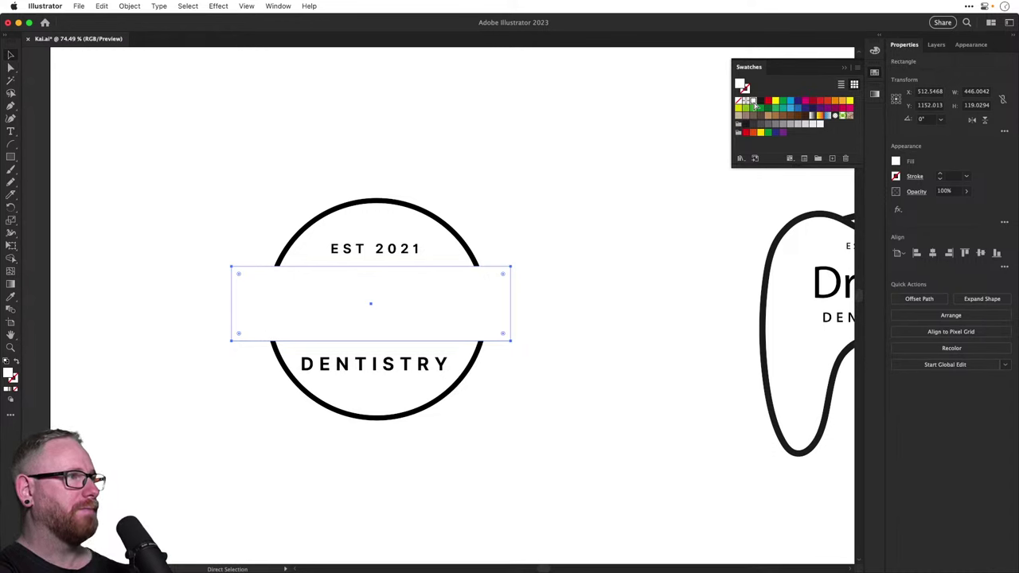
key("super+y")
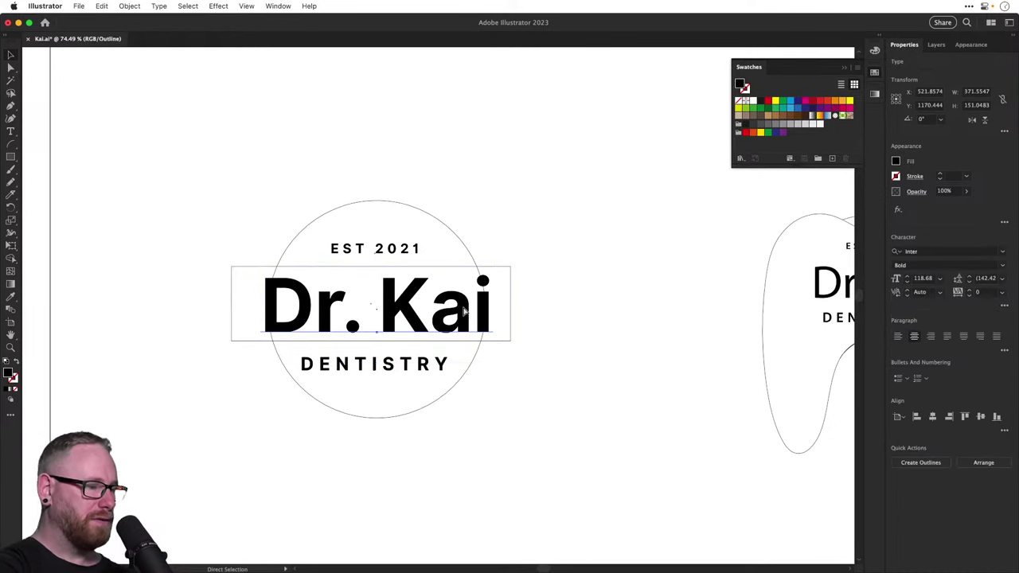
key("super+y")
key("super+bracketleft")
key("super+shift+a")
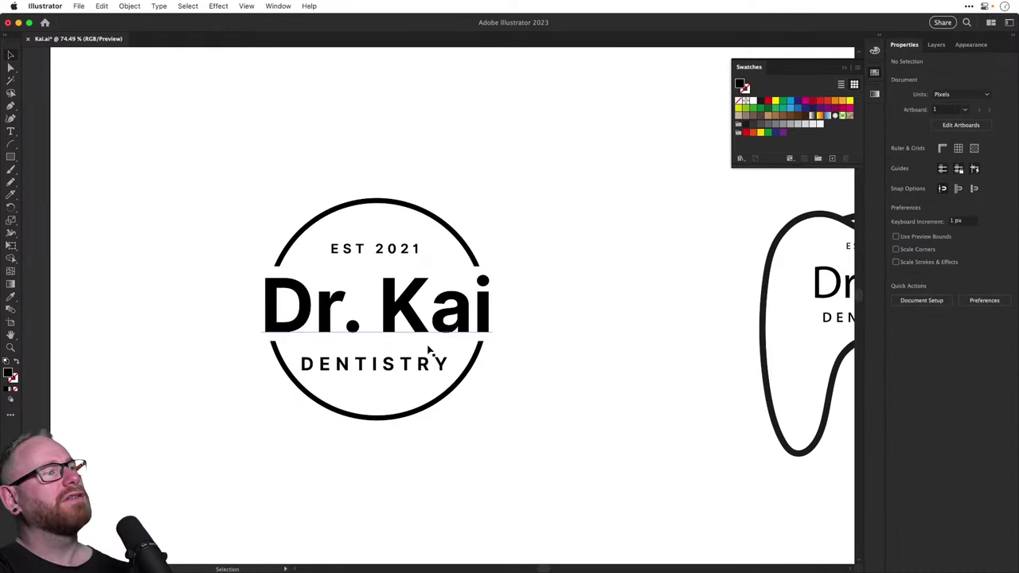
Nudge the doctor's name up slightly within the gap and scale the circle down to about 301 px
left_click_drag(403, 338, 466, 388)
left_click(467, 280)
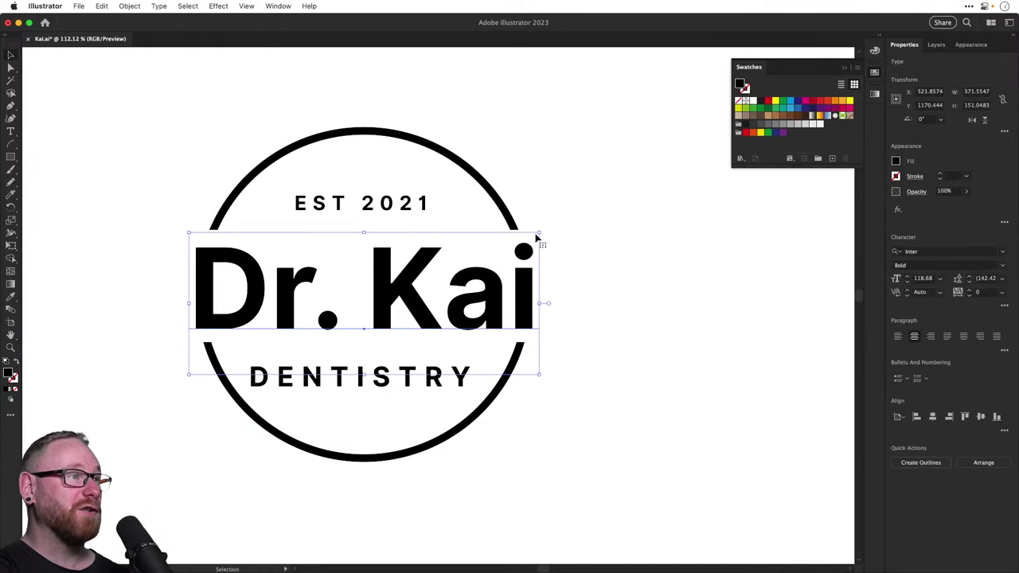
left_click_drag(537, 233, 538, 231)
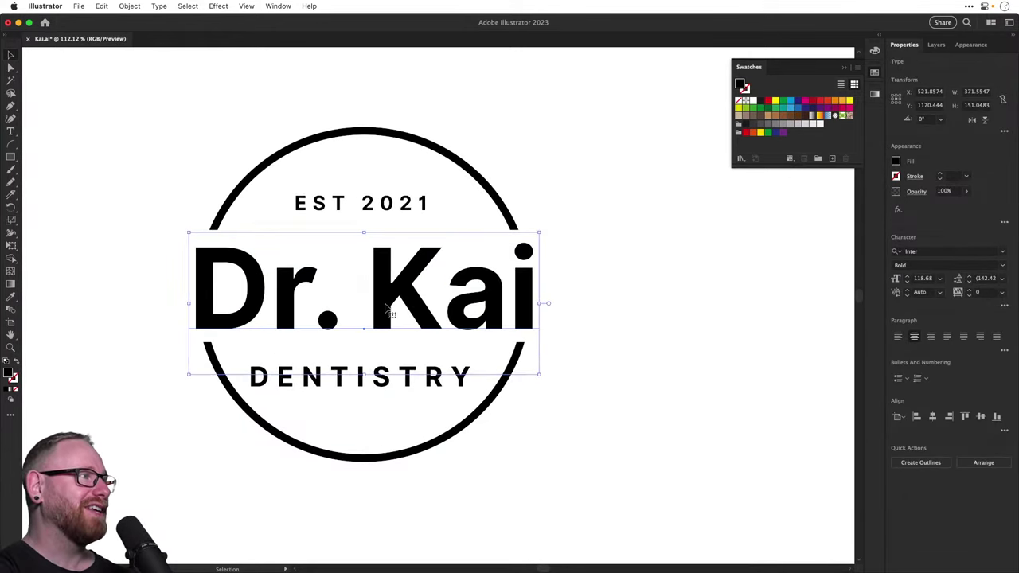
left_click_drag(387, 305, 387, 302)
left_click(485, 409)
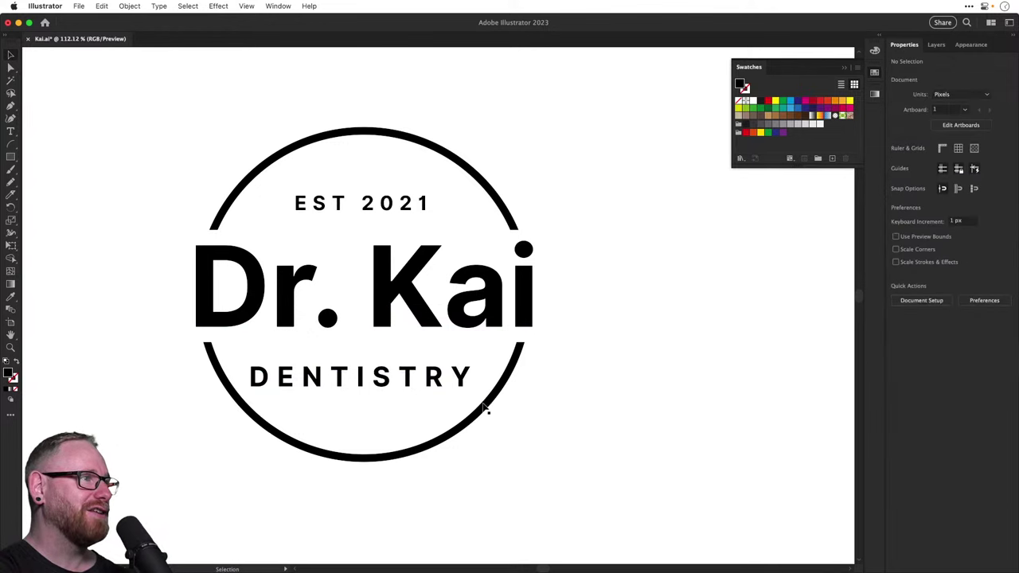
left_click(511, 359)
left_click_drag(528, 129, 511, 154)
Examine up close how the circle's cut ends line up with the name's last letters and the "DENTISTRY" line
key("z")
left_click_drag(493, 320, 659, 465)
key("v")
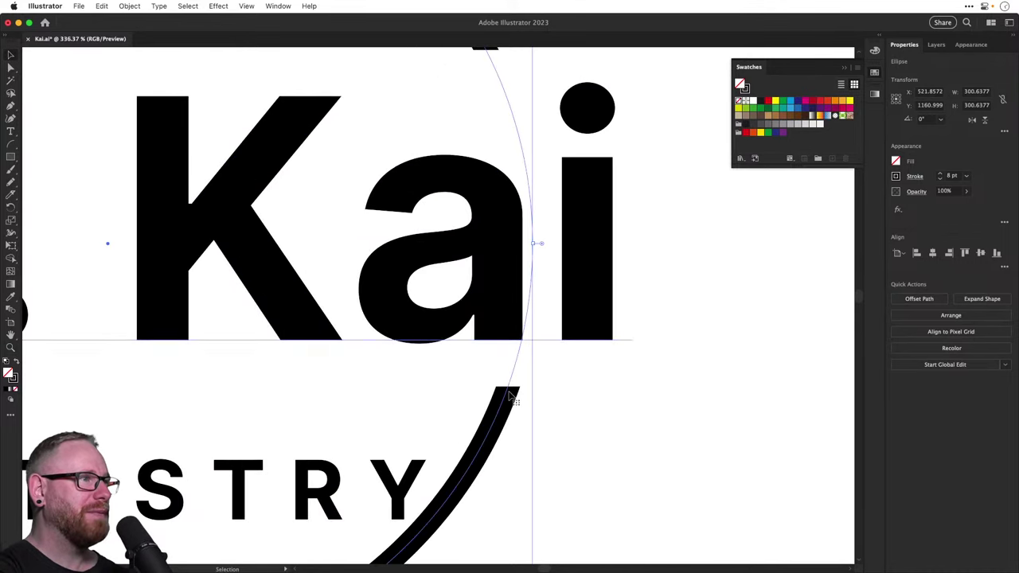
key("super+shift+a")
key("super+minus")
key("super+minus")
key("super+minus")
key("super+minus")
key("super+minus")
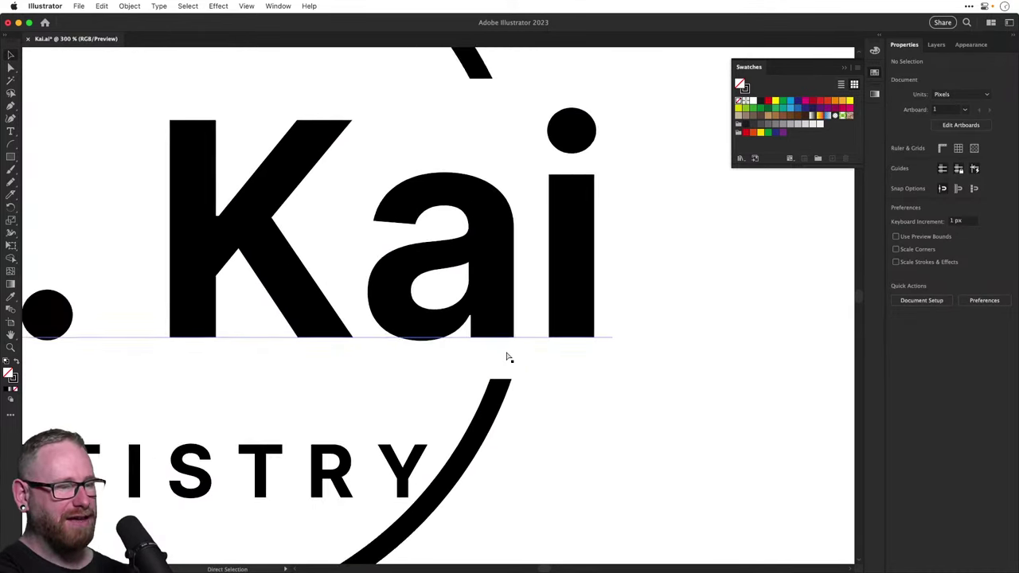
key("z")
left_click(343, 296)
key("v")
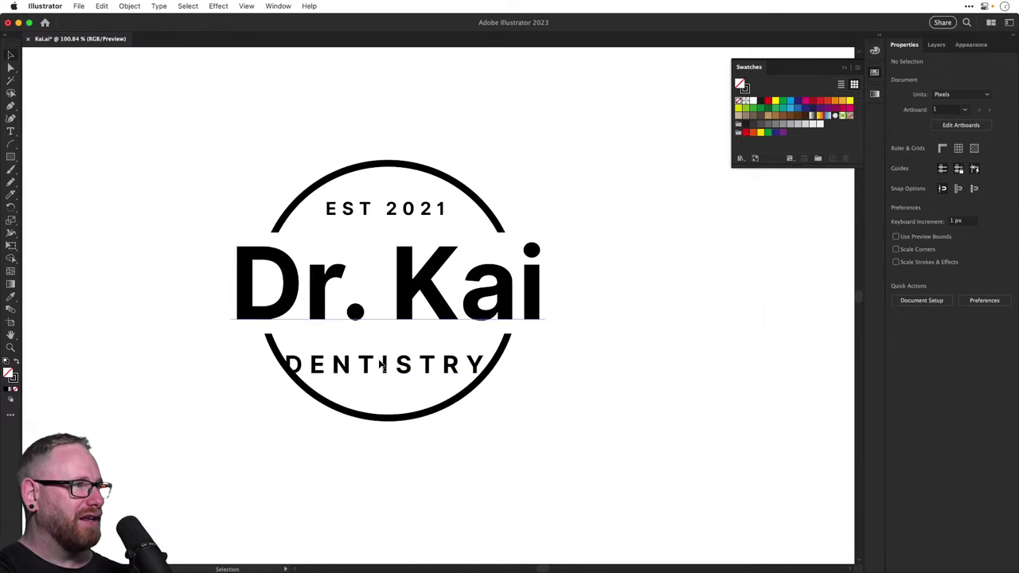
Scale "EST 2021" and "DENTISTRY" down together, closer to the name, to about 178 by 159 px overall
left_click(385, 374)
left_click(391, 207, "shift")
key("s")
left_click_drag(588, 142, 537, 182)
key("v")
left_click(535, 179)
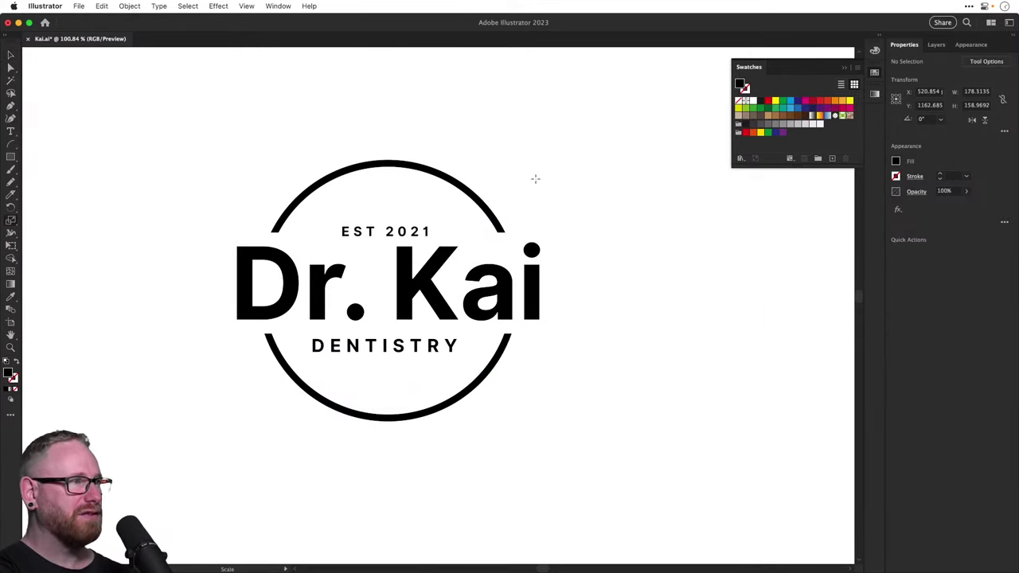
Move "EST 2021" up and "DENTISTRY" down, away from the doctor's name, and centre all badge elements horizontally
left_click(400, 233)
left_click_drag(408, 348, 406, 211)
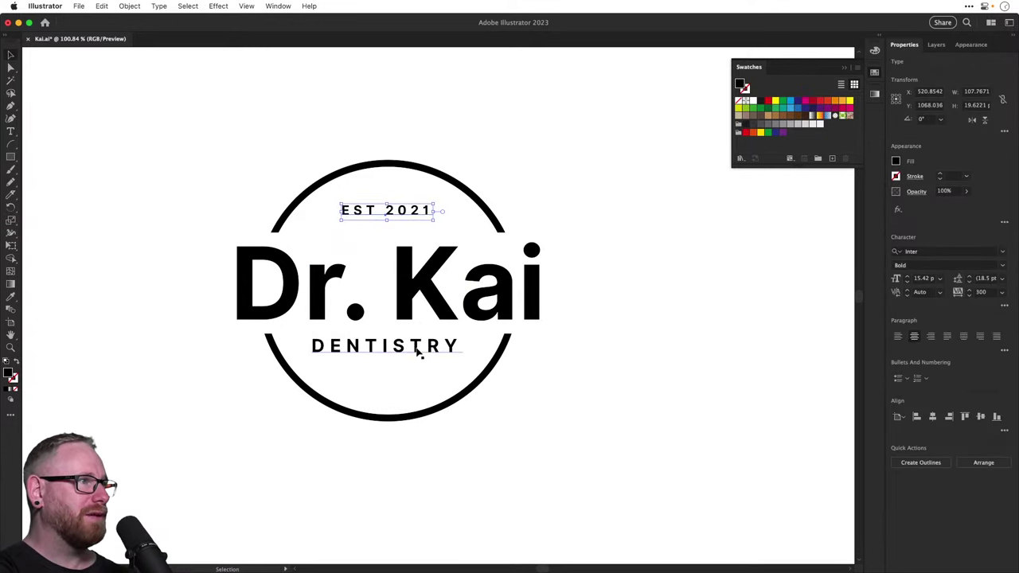
left_click_drag(421, 355, 415, 370)
left_click_drag(236, 450, 525, 125)
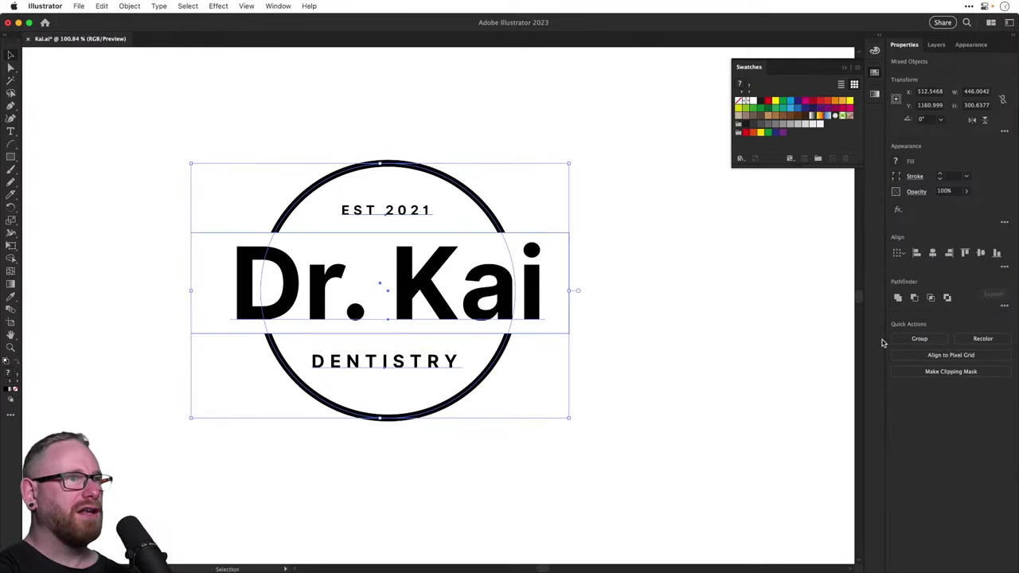
left_click(932, 253)
left_click(765, 351)
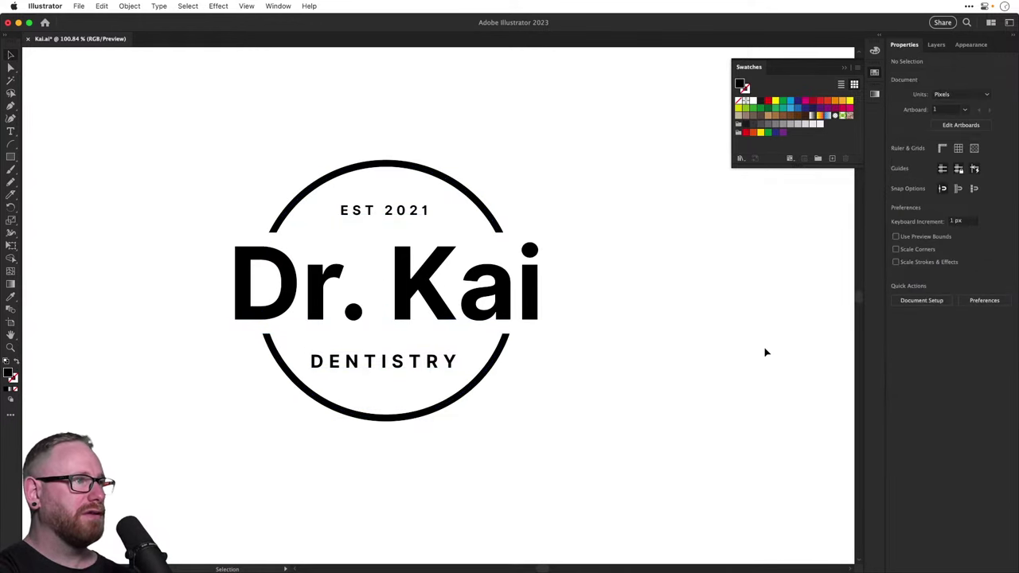
Nudge "DENTISTRY" slightly to the right so it looks optically centred within the circle
left_click(467, 369)
key("super+equal")
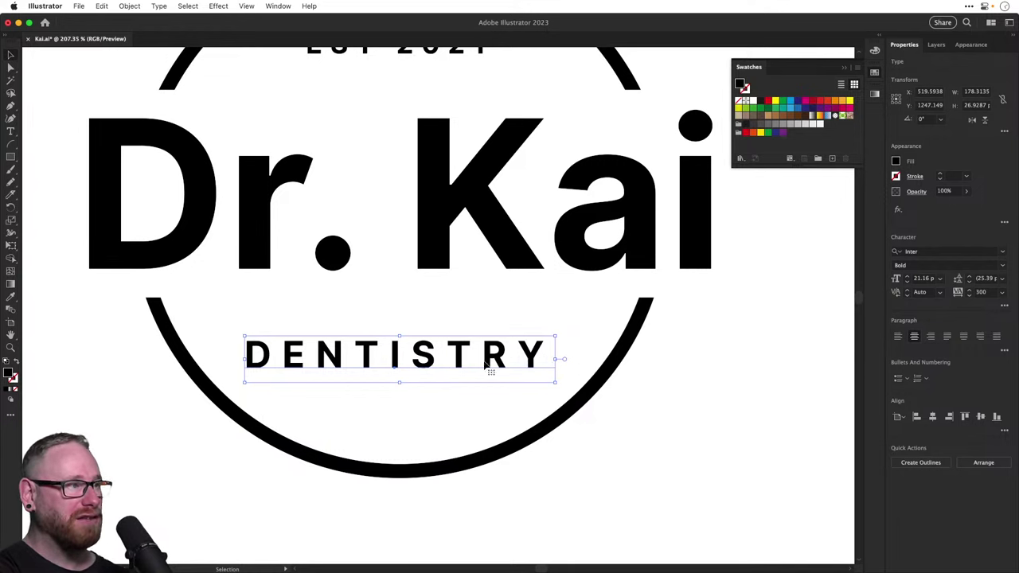
left_click_drag(480, 364, 491, 365)
key("super+shift+a")
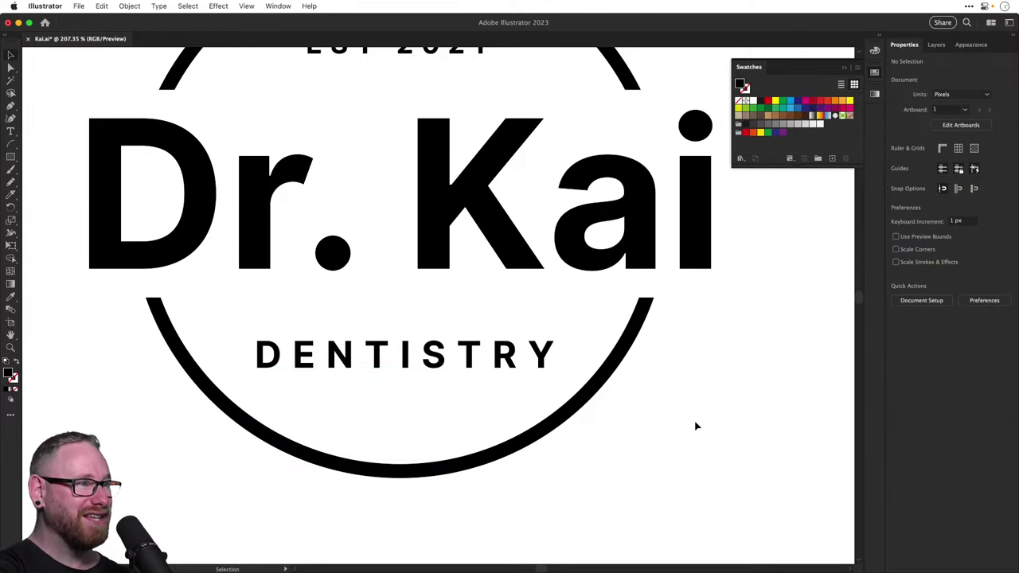
key("super+minus")
key("super+minus")
key("super+minus")
key("super+minus")
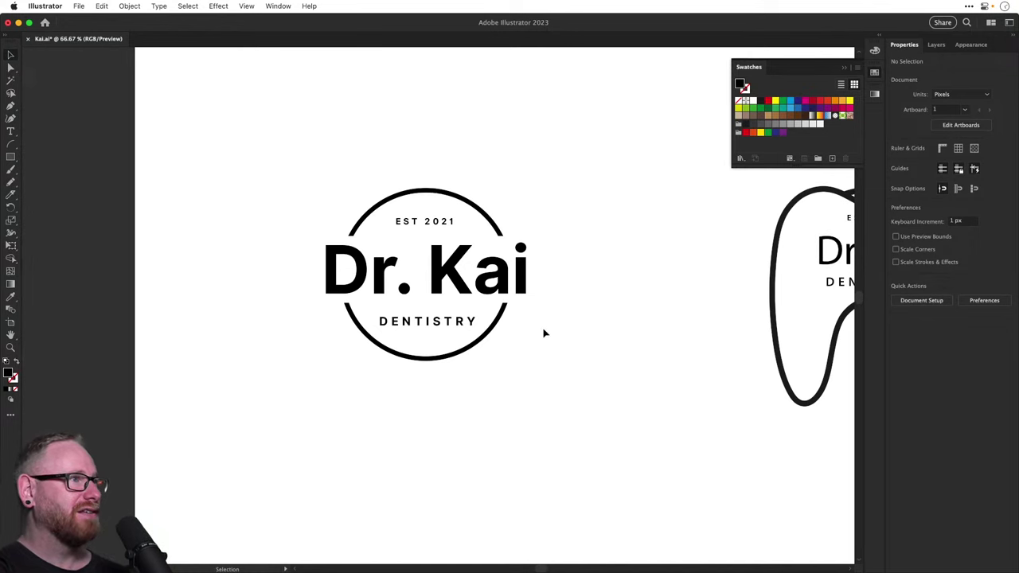
Place "DENTISTRY" close beneath the doctor's name, enlarge it to about 219 px wide and try "EST 2021" below it
left_click(454, 321)
left_click_drag(430, 327, 488, 317)
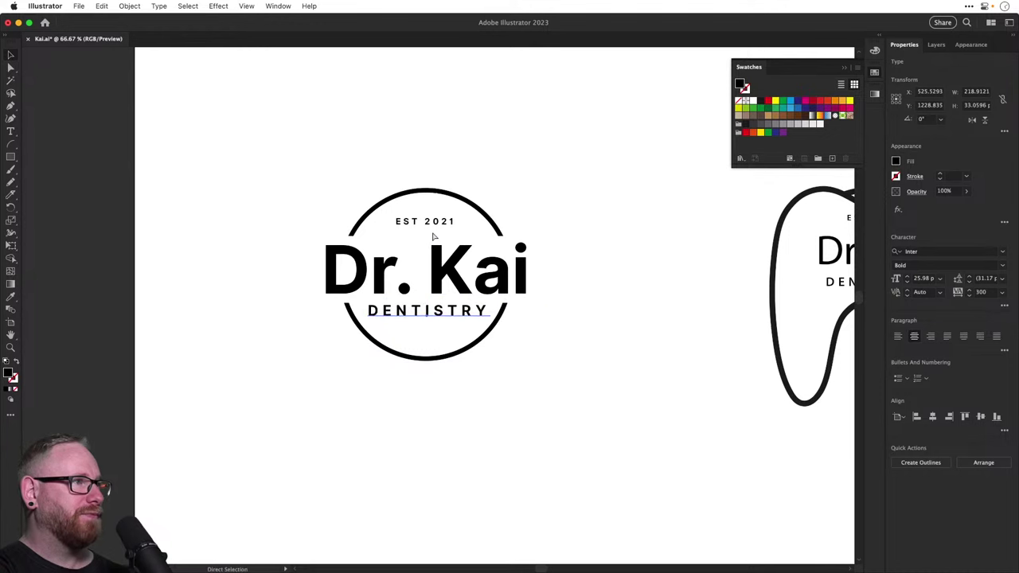
left_click_drag(431, 227, 427, 335)
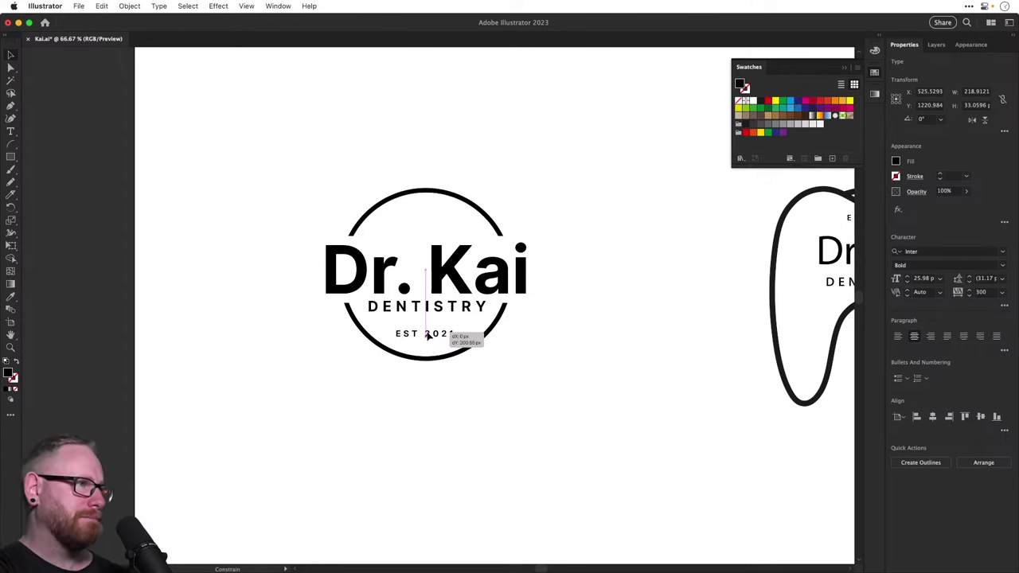
left_click_drag(427, 335, 434, 336)
Undo the move of "EST 2021" and the enlargement of "DENTISTRY", leaving "DENTISTRY" close beneath the name
key("super+z")
left_click(442, 336)
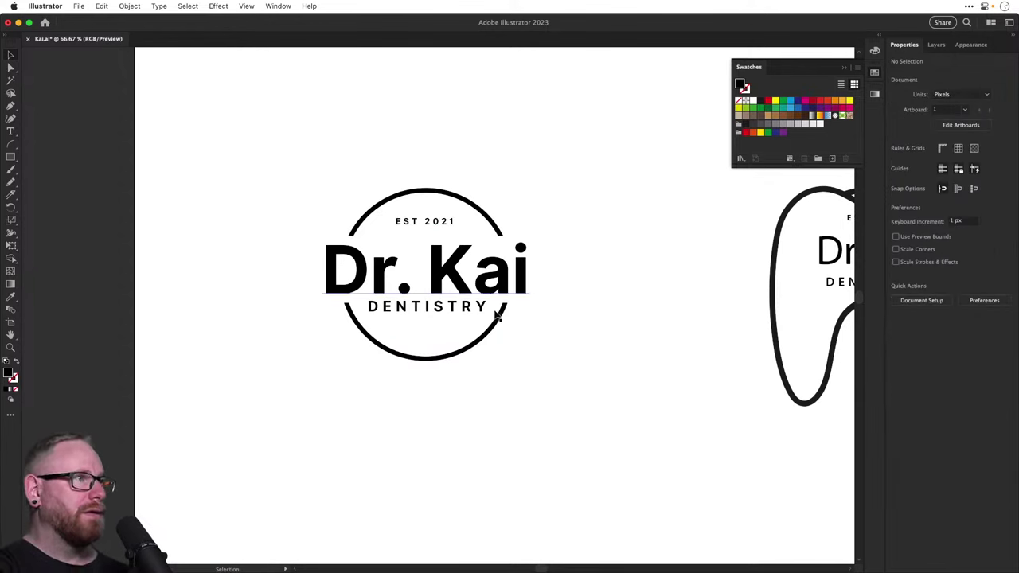
key("super+z")
key("super+z")
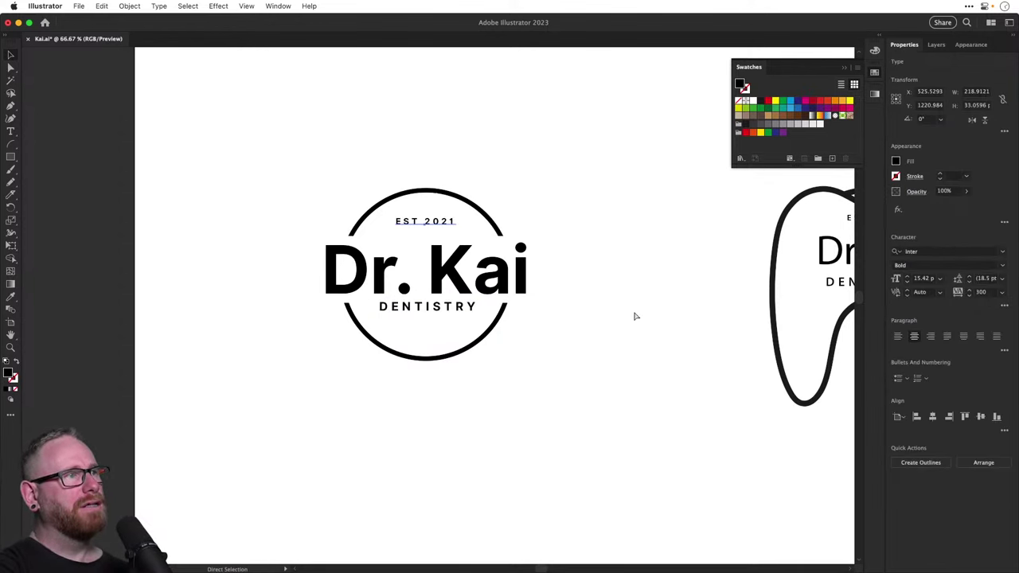
left_click(635, 316)
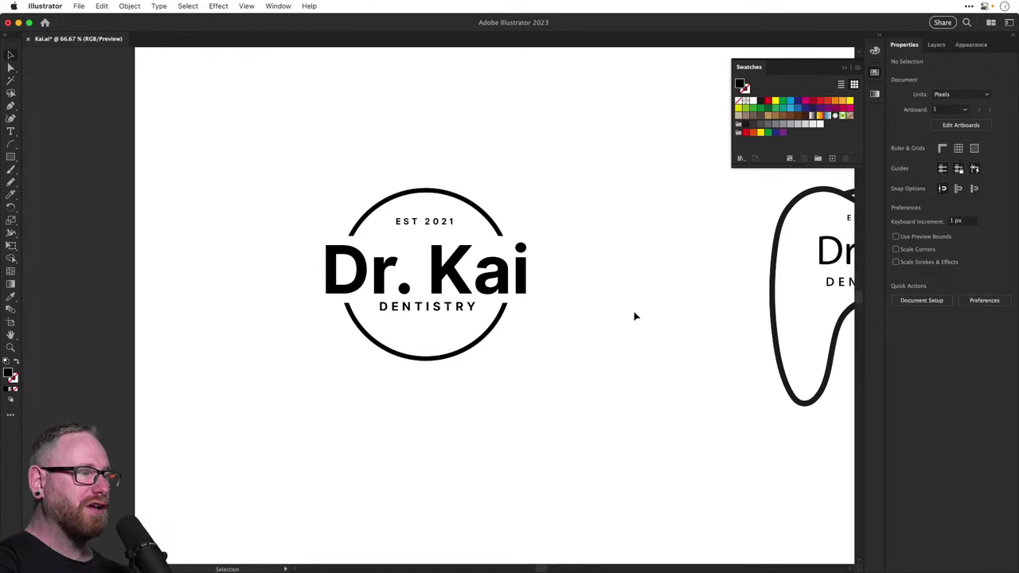
Inspect the white masking rectangle over the circle in outline view and return to the normal preview
left_click(516, 239)
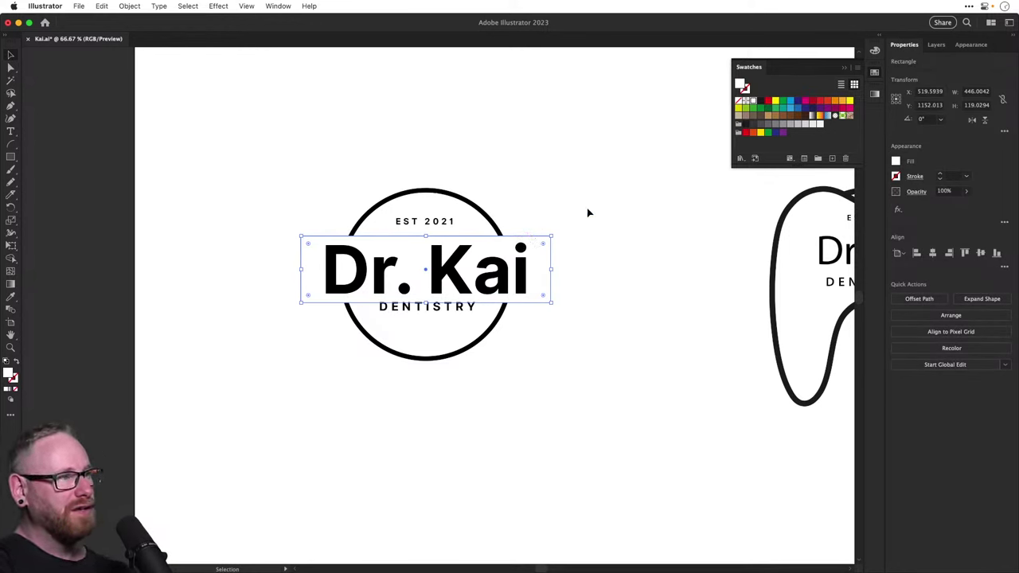
key("super+y")
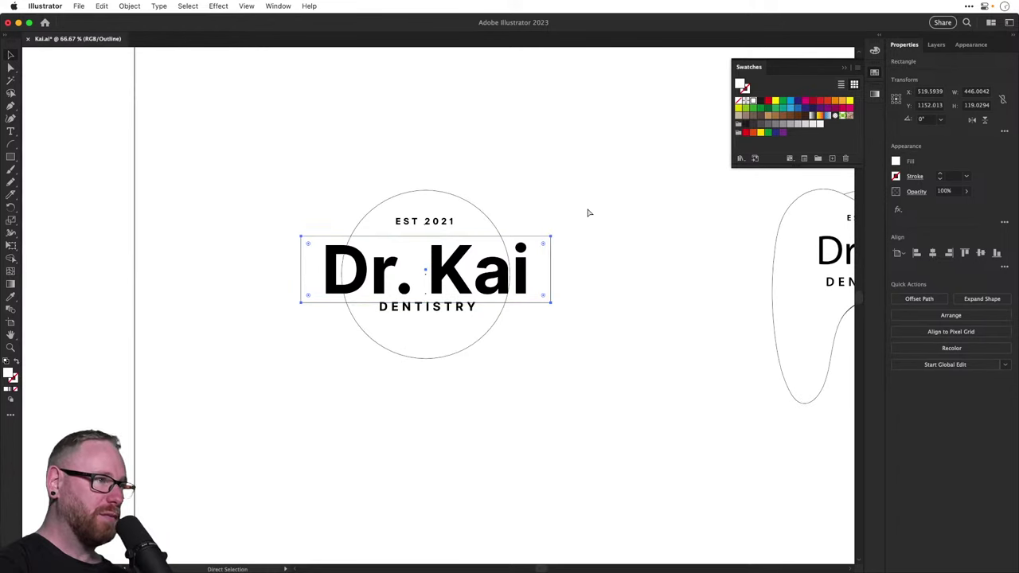
key("super+y")
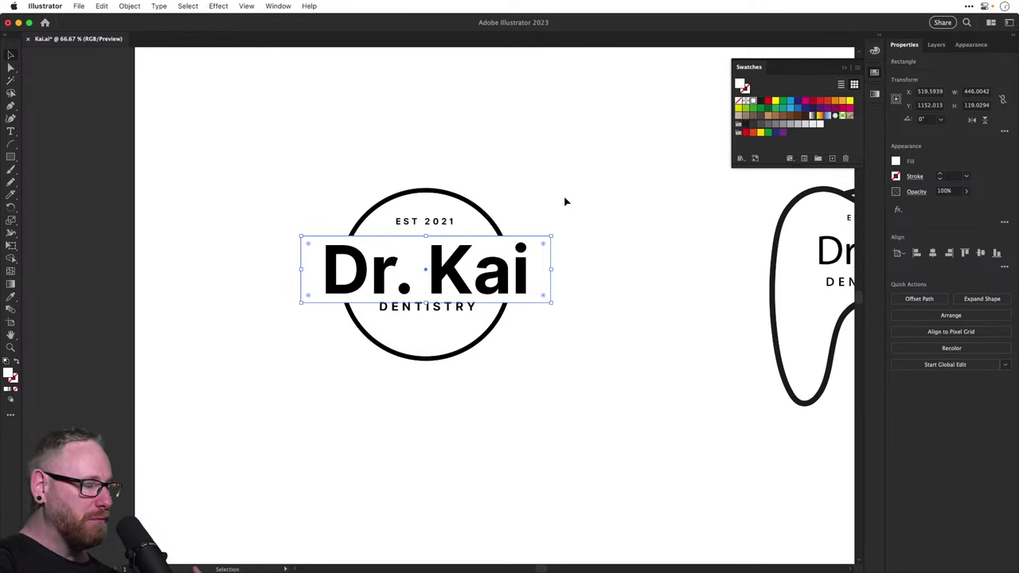
left_click(565, 201)
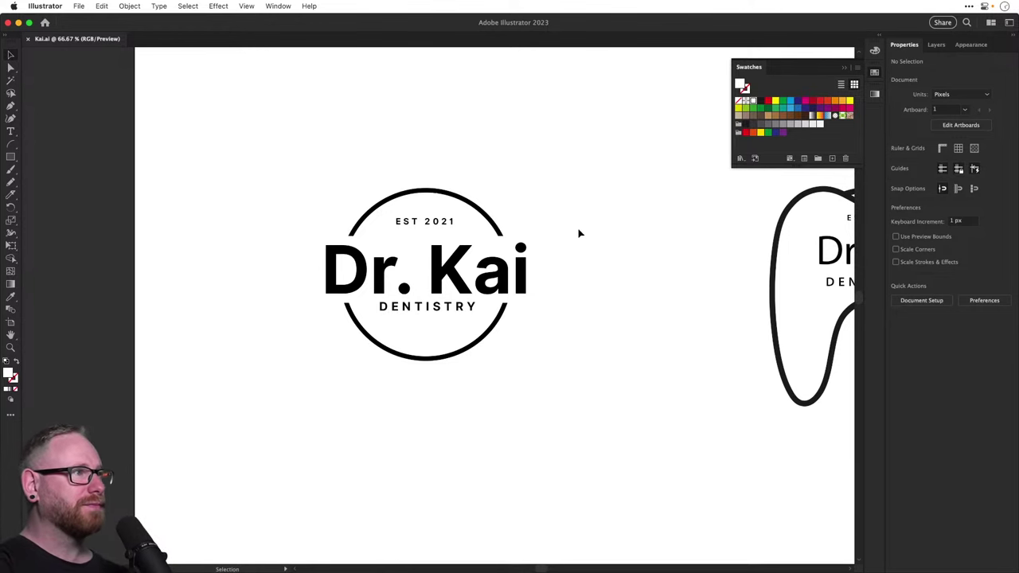
Duplicate the tooth outline onto the badge's letter "D" at about 117 by 137 px and reduce its stroke to 0.25 pt
scroll(579, 231, "right", 5)
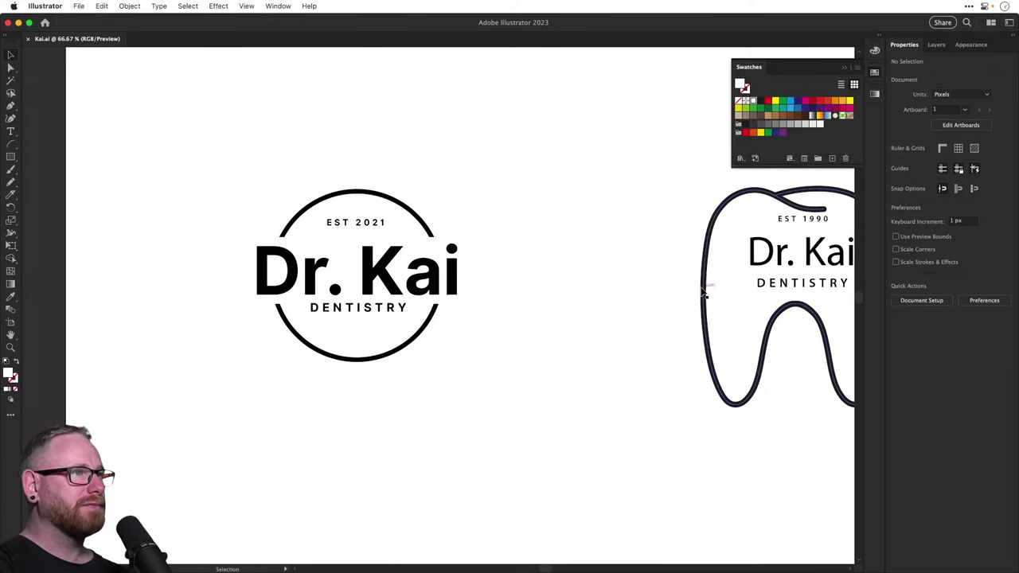
left_click_drag(703, 293, 458, 267)
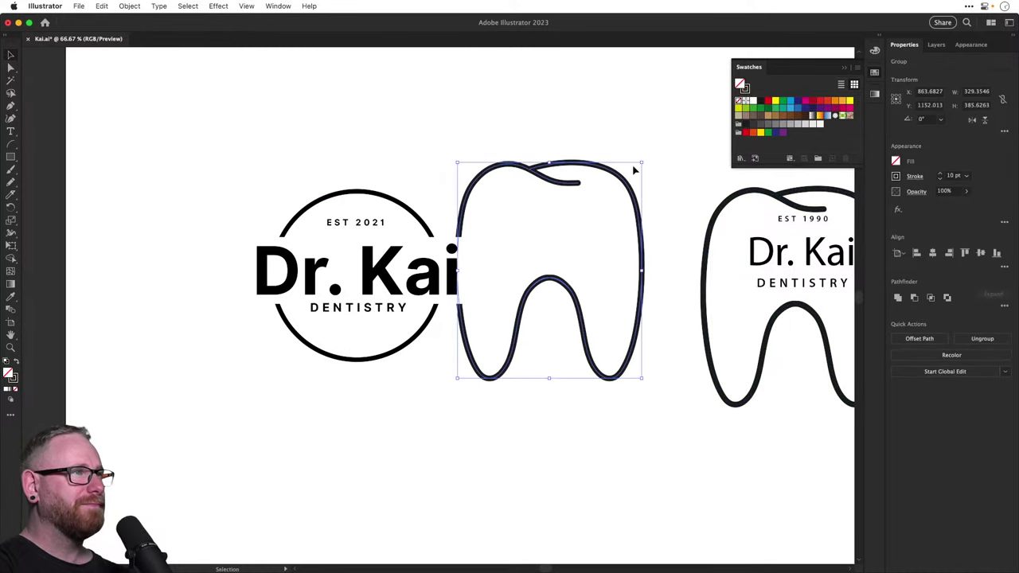
mouse_move(645, 163)
left_mouse_down()
mouse_move(523, 257)
mouse_move(523, 302)
mouse_move(310, 248)
mouse_move(387, 317)
mouse_move(447, 322)
left_mouse_up()
left_click(940, 179, "shift")
key("z")
left_click(940, 173)
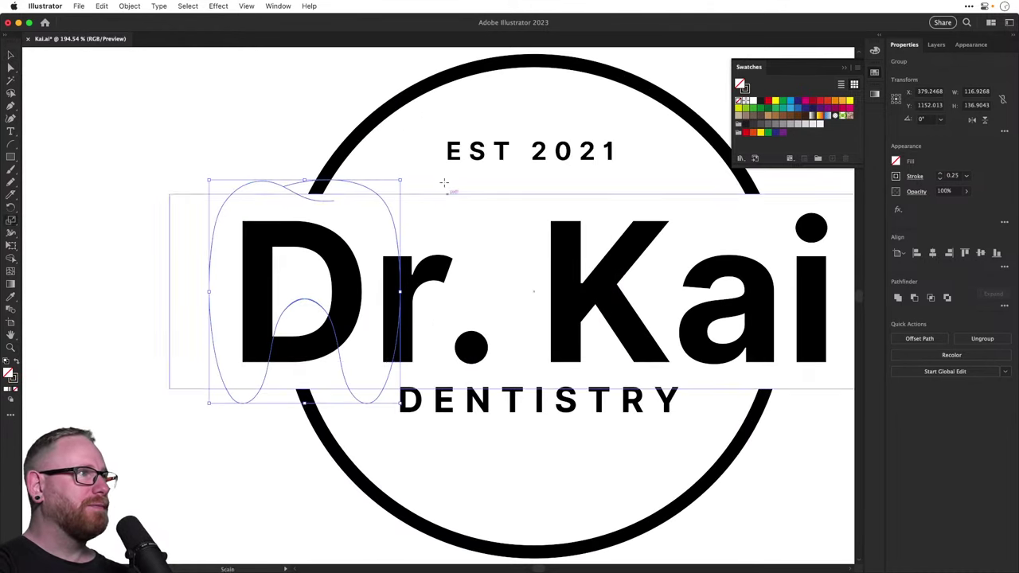
Scale the copied tooth to about 28 by 33 px inside the opening of the "D" and set its stroke to 0.75 pt
key("s")
mouse_move(446, 184)
left_mouse_down()
mouse_move(380, 259)
mouse_move(352, 275)
left_mouse_up()
left_click(940, 174)
left_click(939, 173)
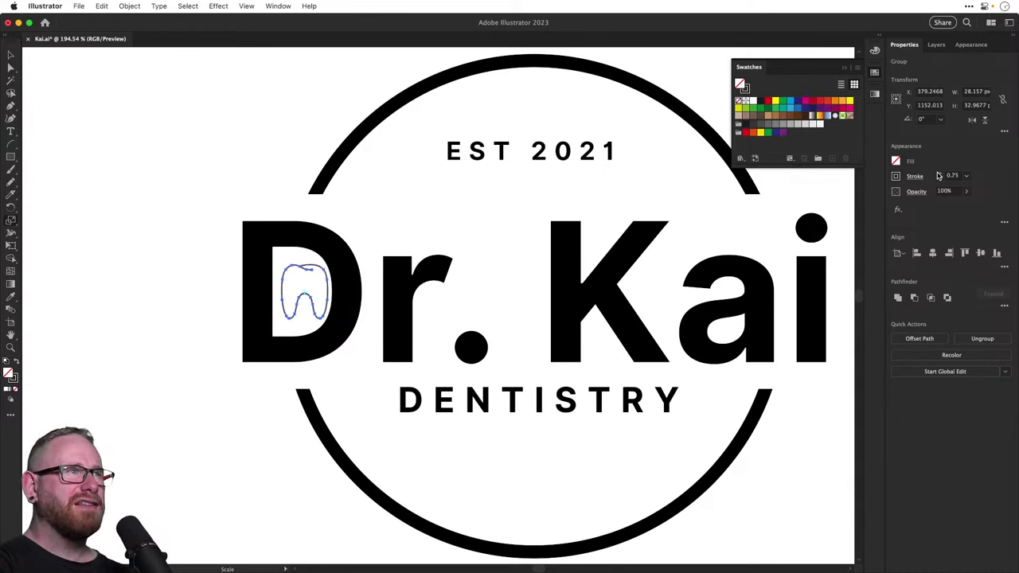
key("v")
left_click(510, 262)
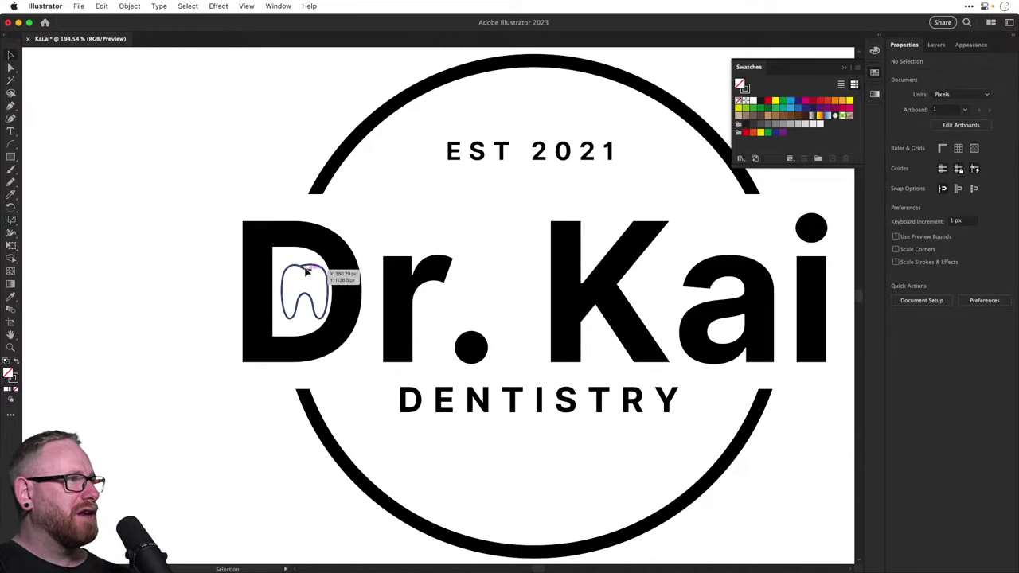
Delete the small tooth from inside the letter "D"
mouse_move(306, 271)
left_mouse_down()
mouse_move(525, 151)
mouse_move(526, 138)
mouse_move(517, 428)
mouse_move(402, 357)
mouse_move(306, 273)
left_mouse_up()
key("super+minus")
key("super+minus")
key("super+minus")
key("Delete")
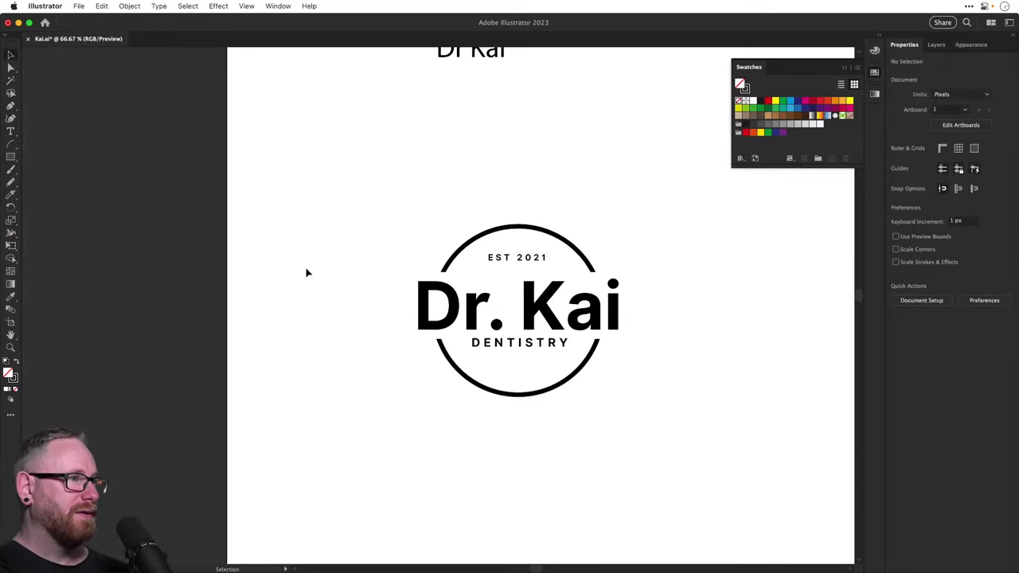
Save the logo document
key("space")
left_click_drag(417, 284, 312, 308)
left_click_drag(452, 388, 427, 358)
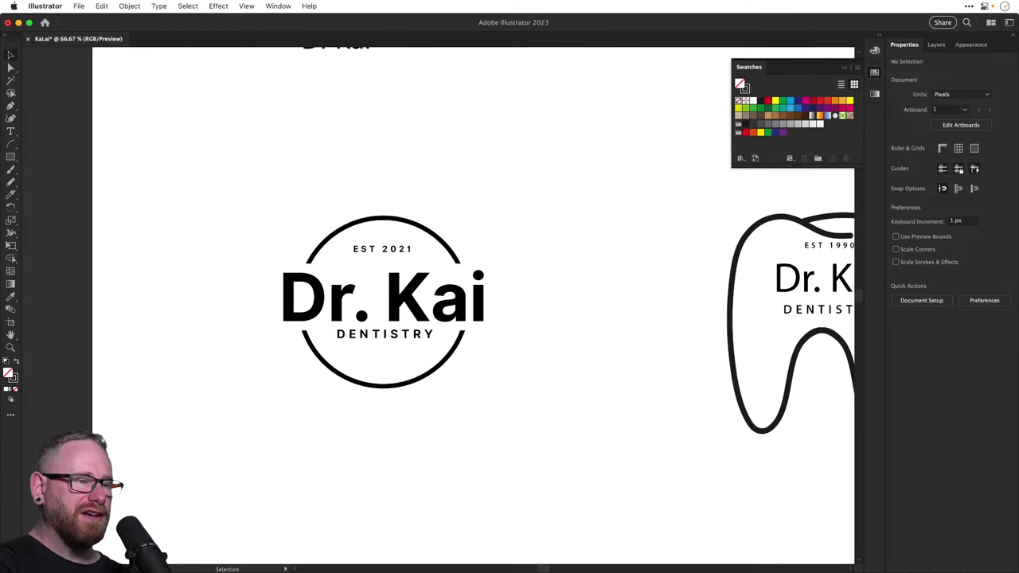
key("super+Tab")
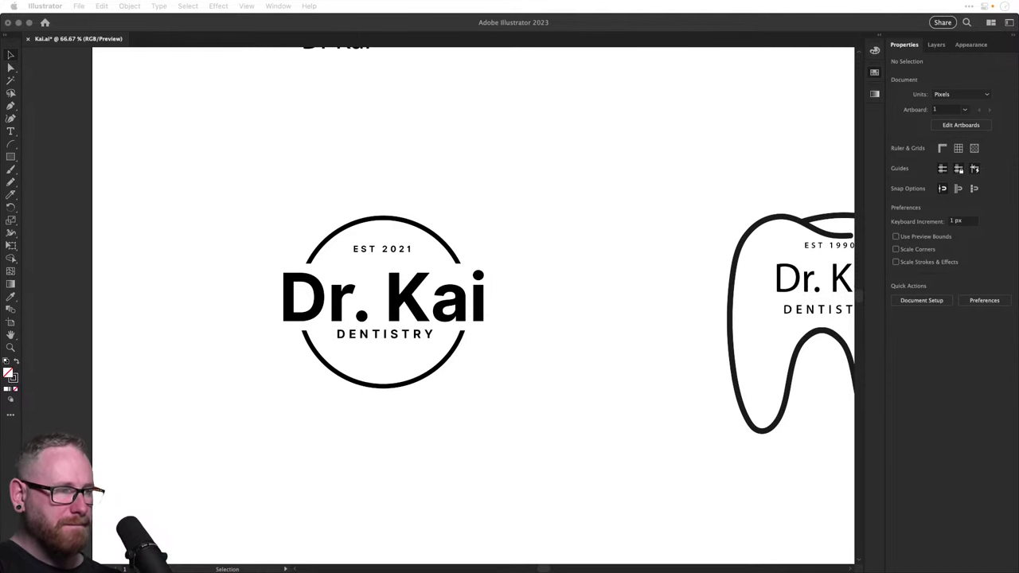
left_click(578, 271)
left_click_drag(566, 334, 470, 135)
left_click_drag(322, 295, 391, 341)
key("super+s")
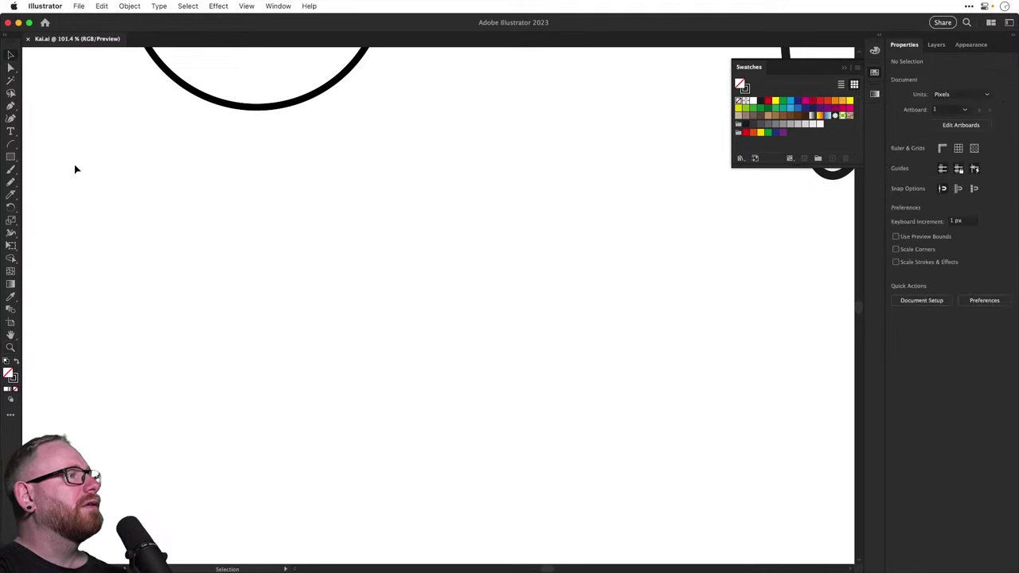
Draw an open, angular left half of a tooth, about 118 by 260 px, with the Pen tool in the empty area below the badge
left_click(10, 106)
left_click(391, 249)
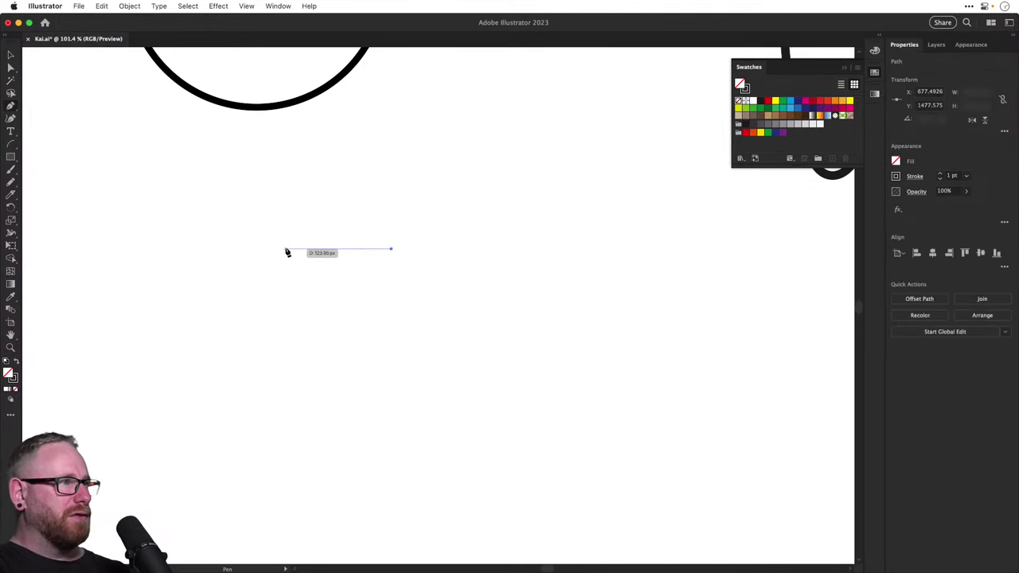
left_click(291, 249)
left_click(290, 470)
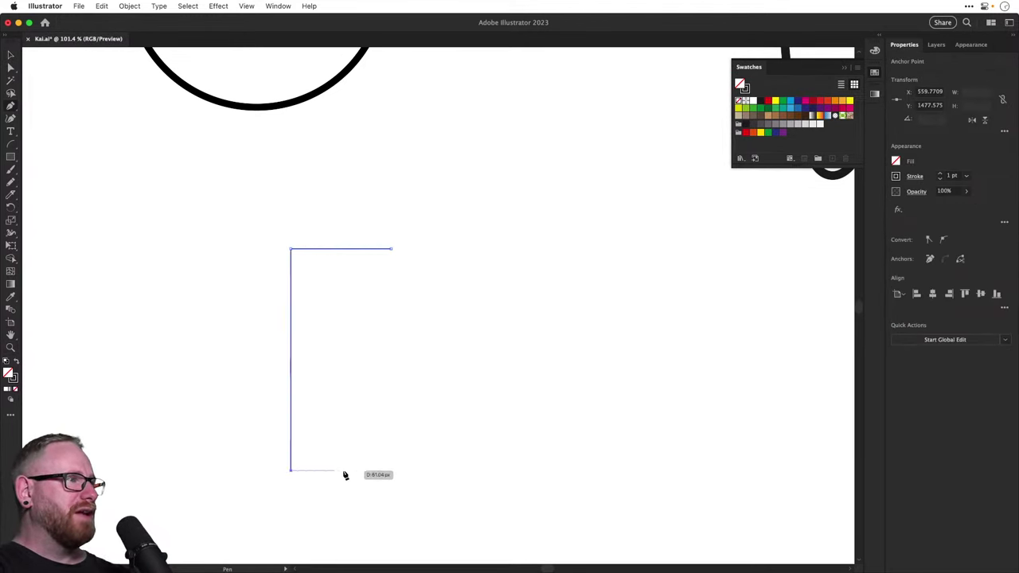
left_click(332, 471)
left_click(358, 363)
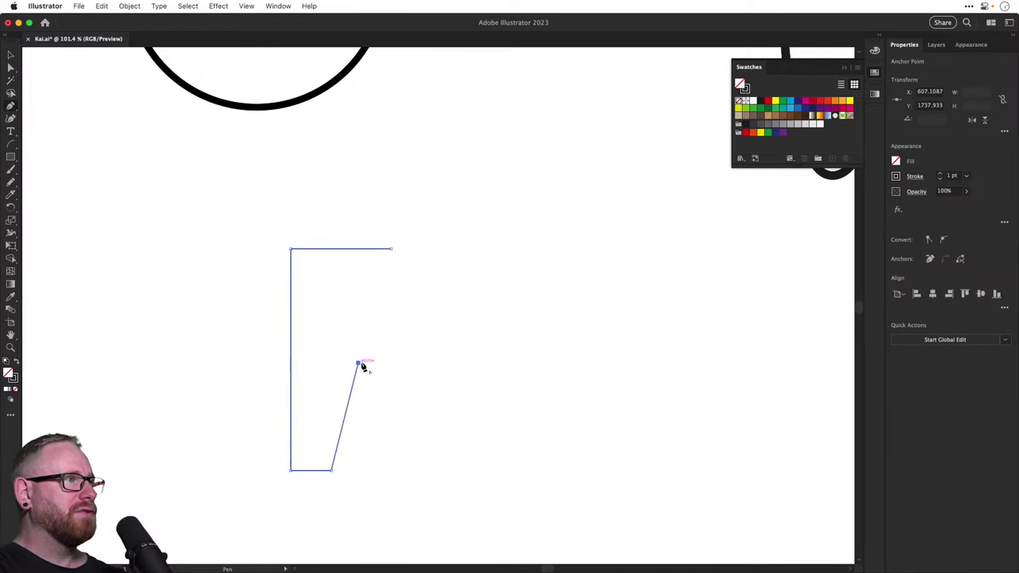
left_click(390, 363)
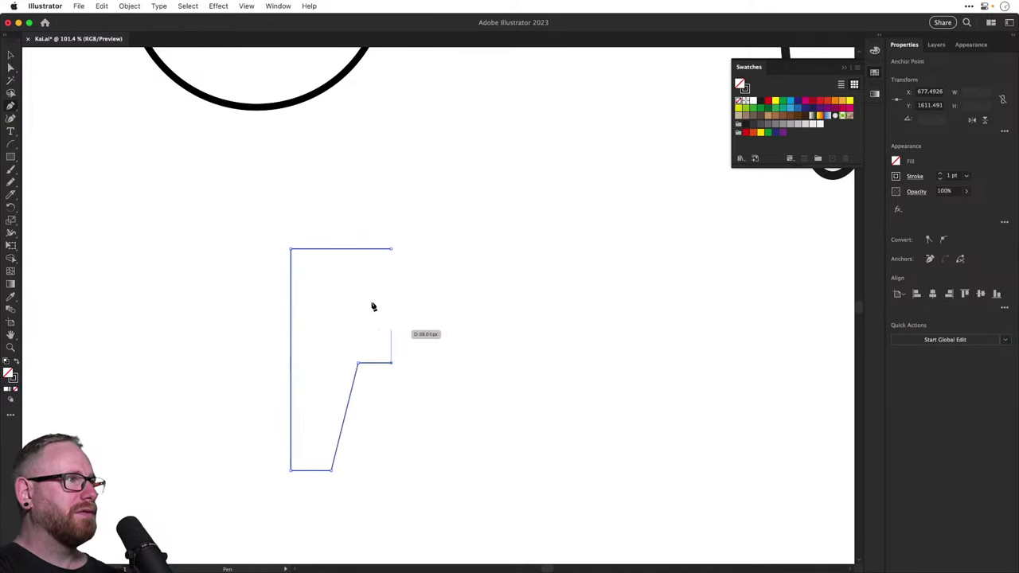
left_click(354, 269, "super")
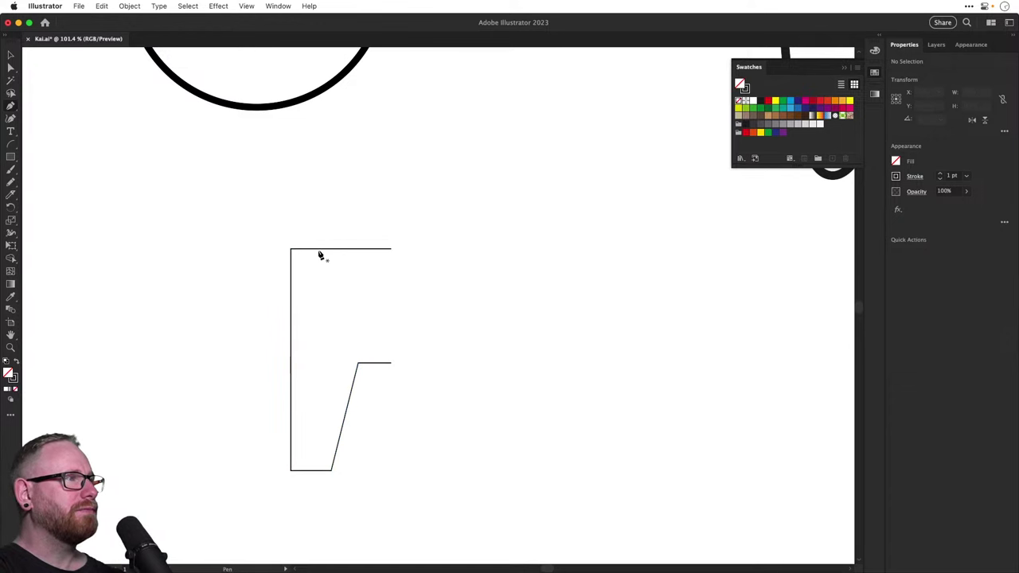
Try lowering the end point of the half tooth's top edge and rounding its corners, with a larger radius on the upper corner
key("a")
left_click_drag(390, 250, 391, 263)
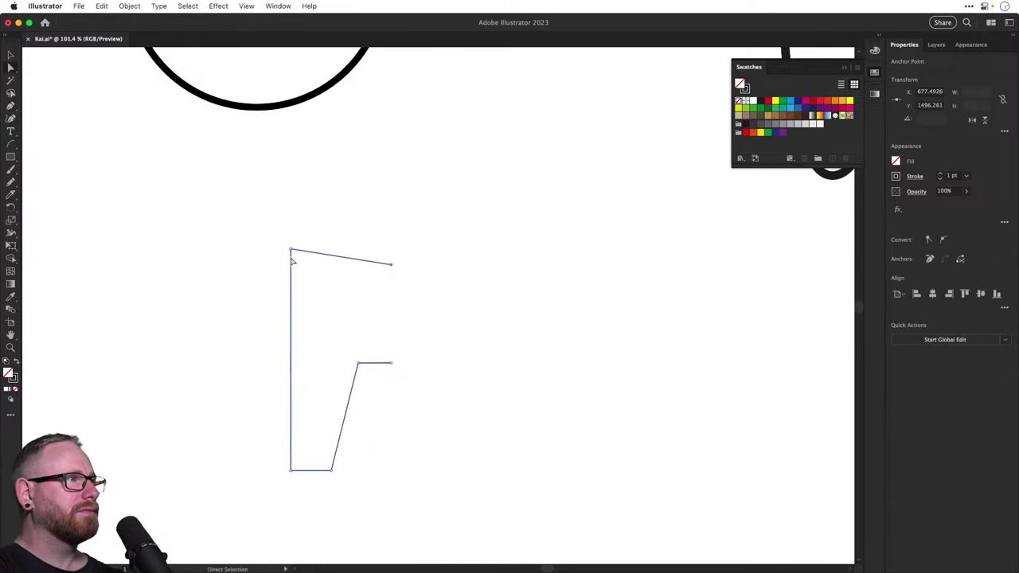
left_click_drag(247, 244, 469, 475)
left_click_drag(299, 261, 339, 311)
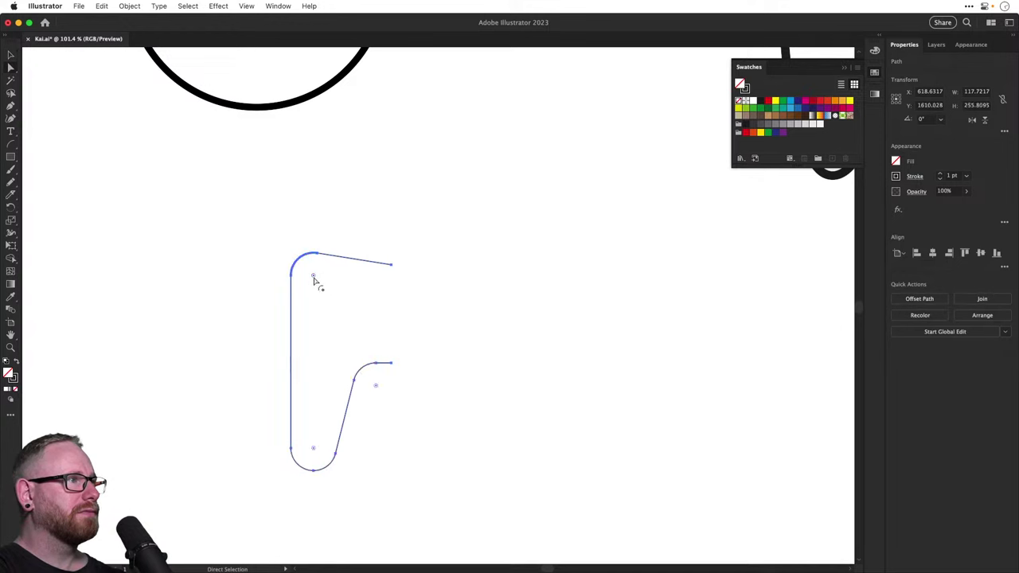
left_click_drag(313, 277, 393, 370)
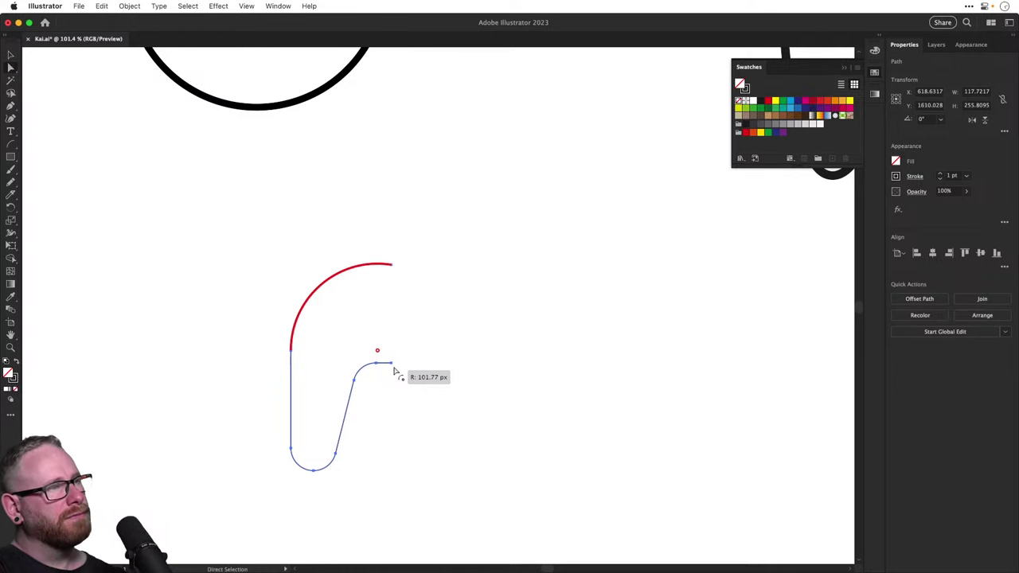
left_click_drag(394, 370, 369, 327)
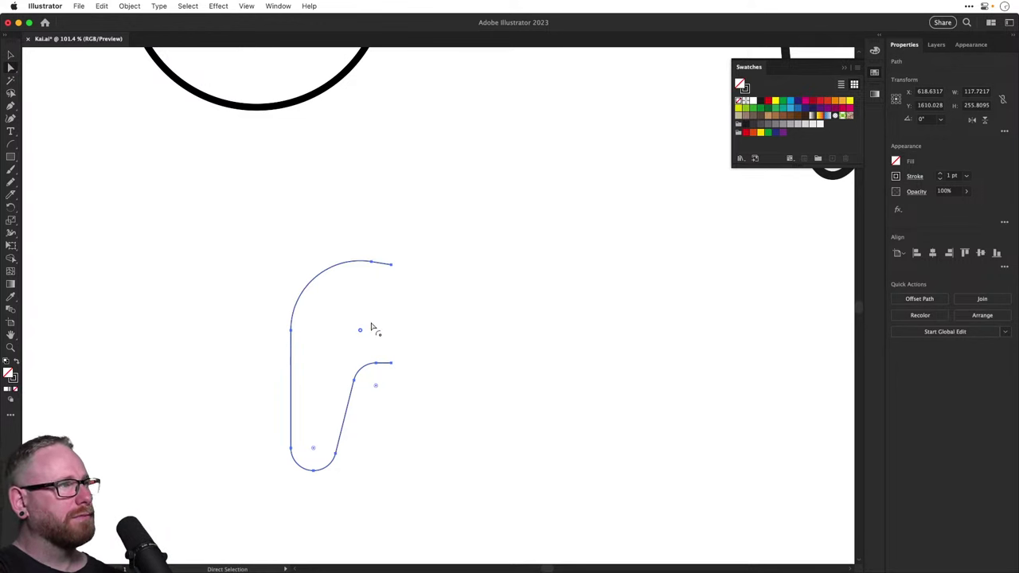
Undo the half tooth's corner rounding and the lowered end point of its top edge
key("v")
key("super+z")
key("super+z")
key("super+z")
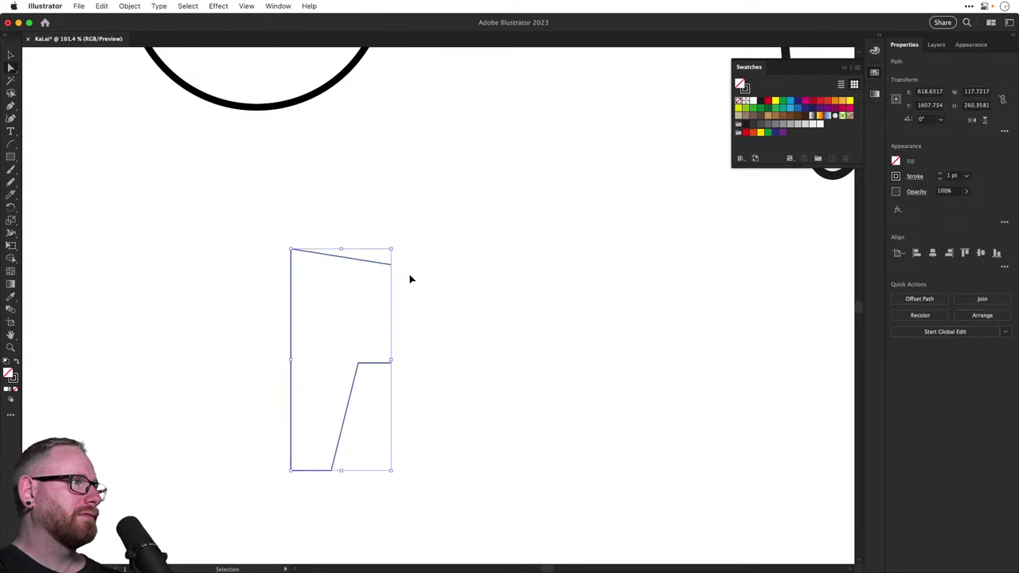
key("super+shift+a")
left_click(358, 249, "super")
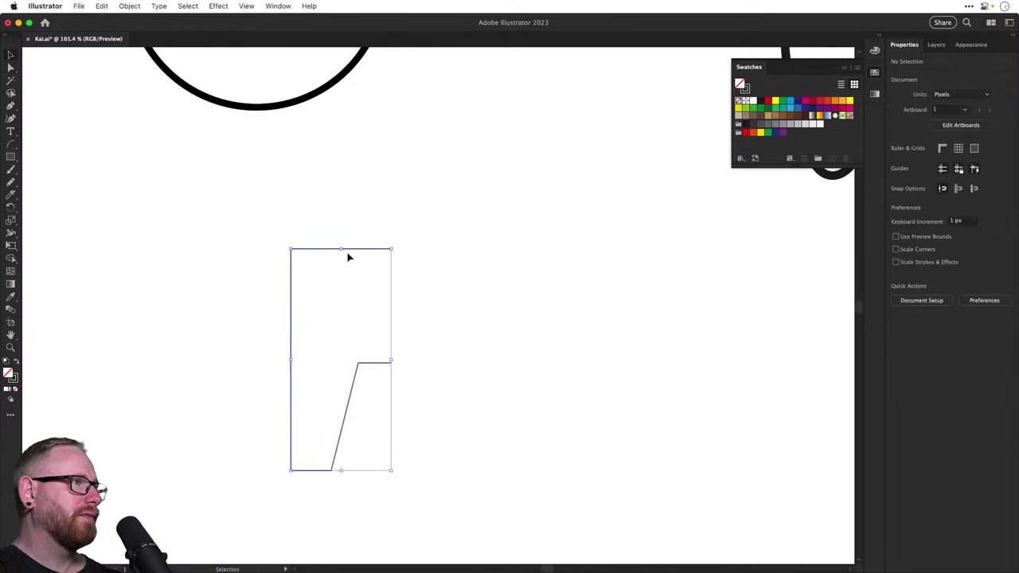
Round all corners of the half tooth, giving the upper outer corner and the inner arch much larger radii than the root tip
left_click_drag(299, 262, 348, 325)
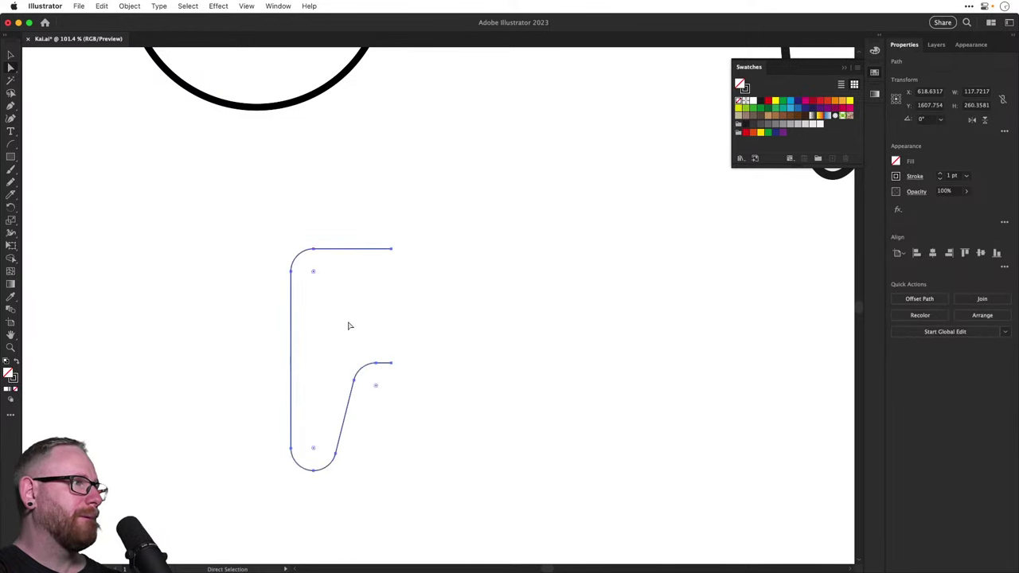
left_click_drag(313, 273, 356, 314)
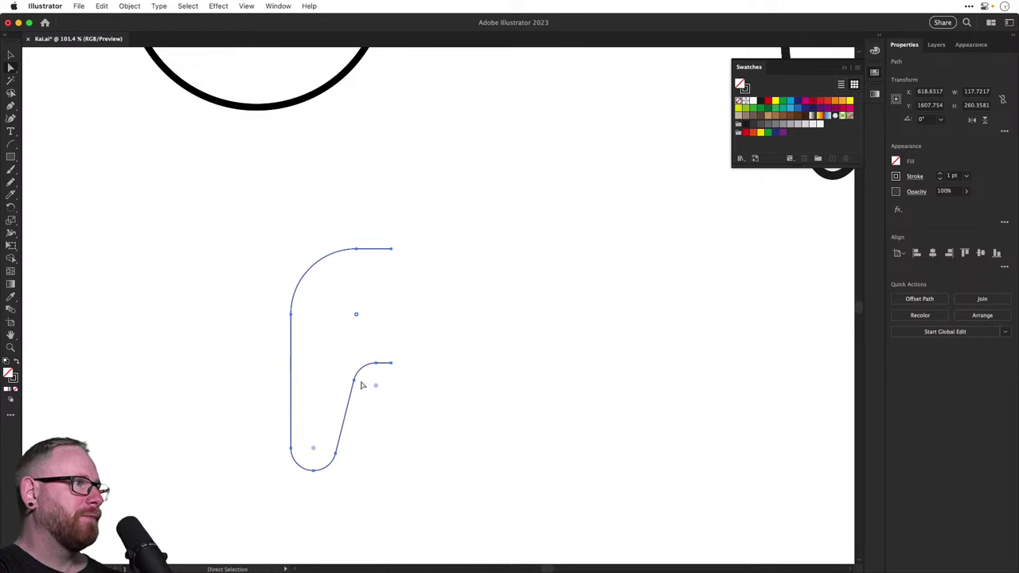
left_click_drag(380, 397, 422, 439)
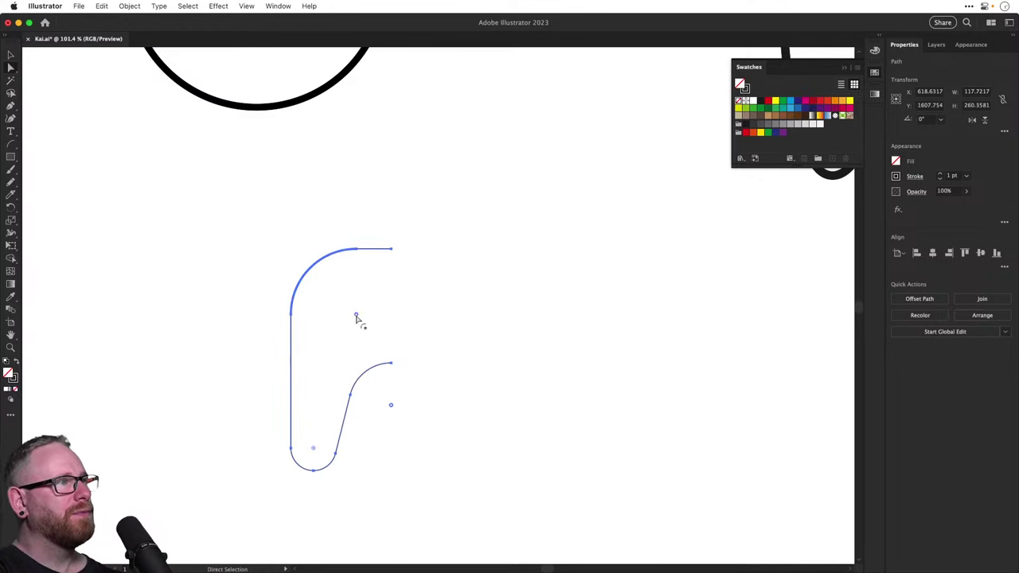
mouse_move(357, 316)
left_mouse_down()
mouse_move(414, 400)
mouse_move(370, 324)
left_mouse_up()
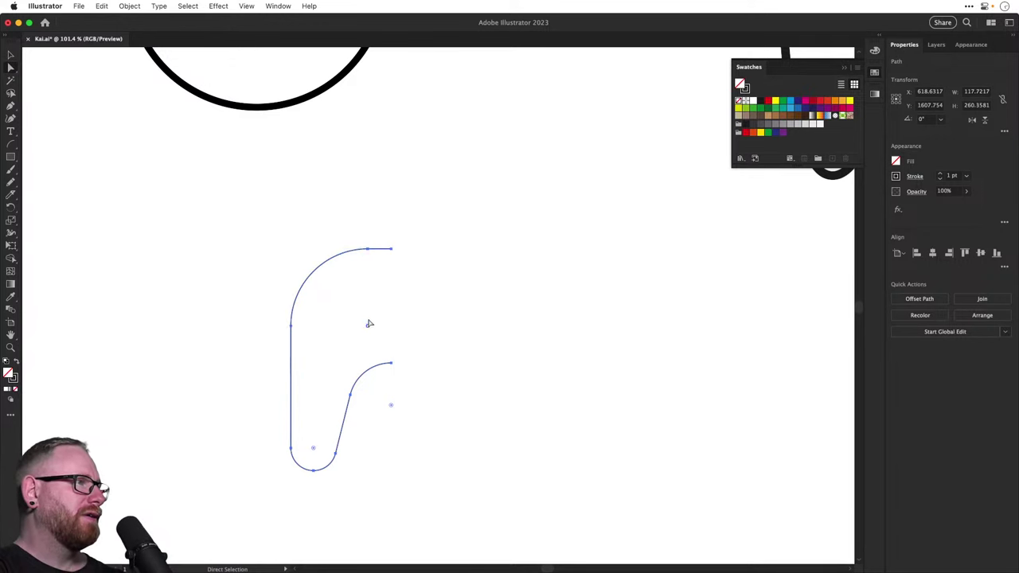
Mirror a copy of the rounded half tooth across its open right side to complete a symmetrical tooth outline
key("v")
left_click_drag(357, 257, 455, 267)
key("a")
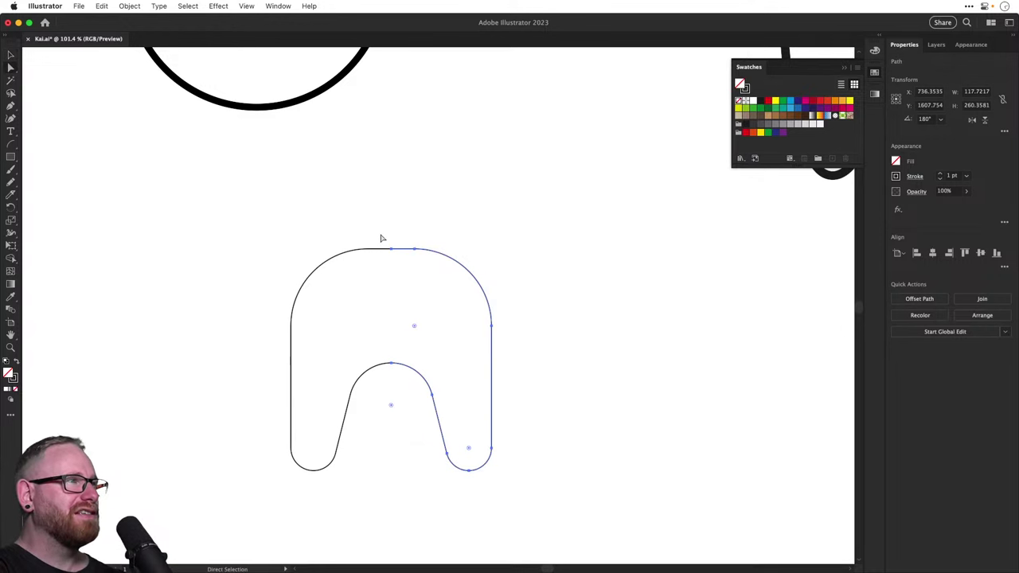
Try deleting the anchor points where the two tooth halves meet, and undo the deletion
left_click_drag(428, 253, 399, 379)
key("super+z")
key("Delete")
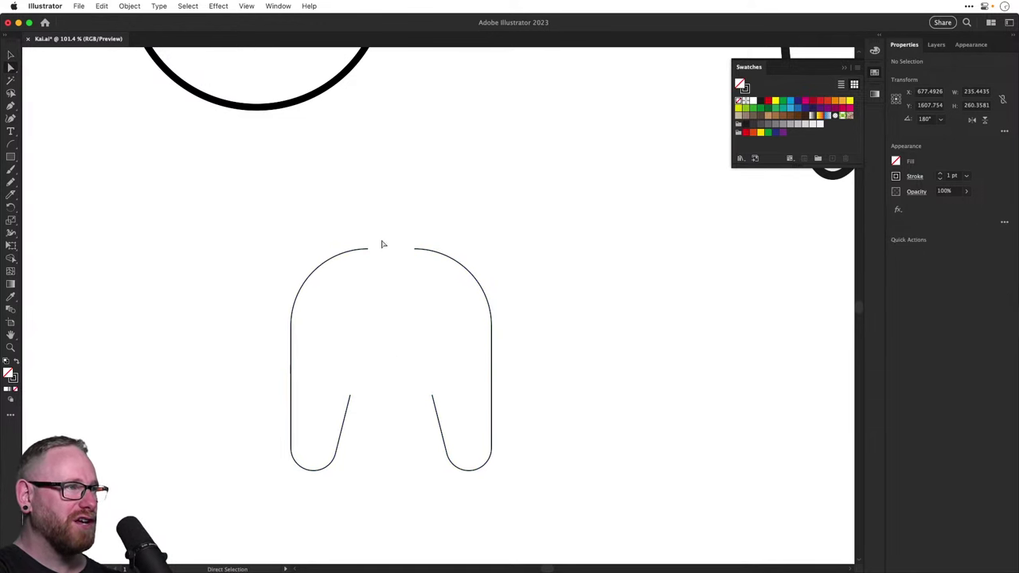
key("ctrl+z")
left_click(401, 330)
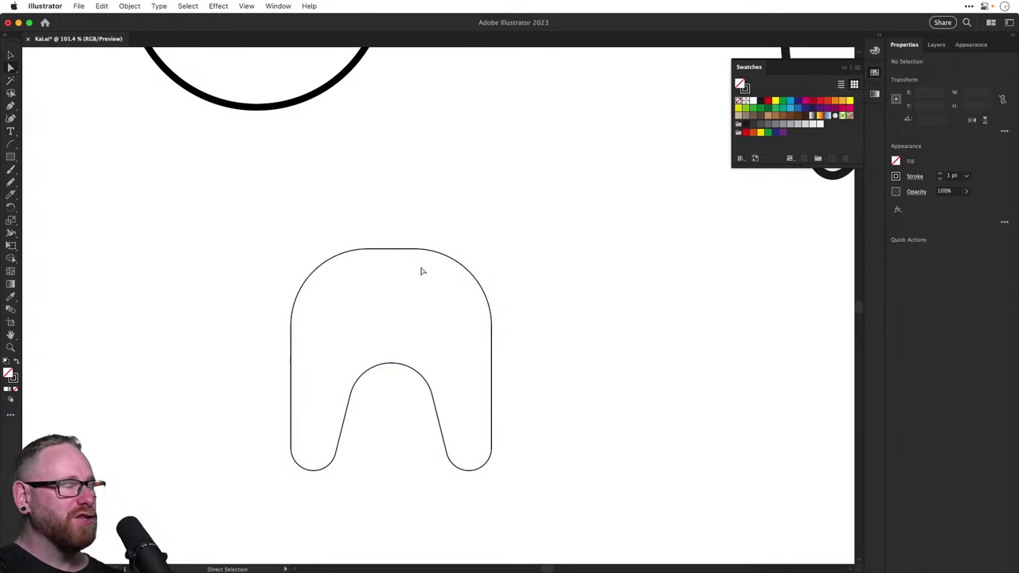
left_click(291, 446)
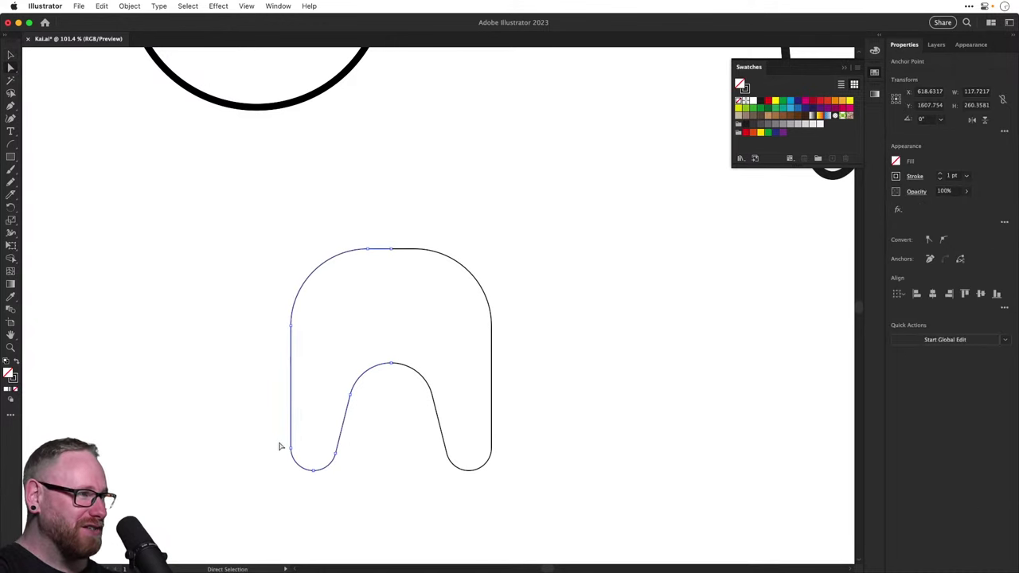
left_click_drag(281, 446, 294, 459)
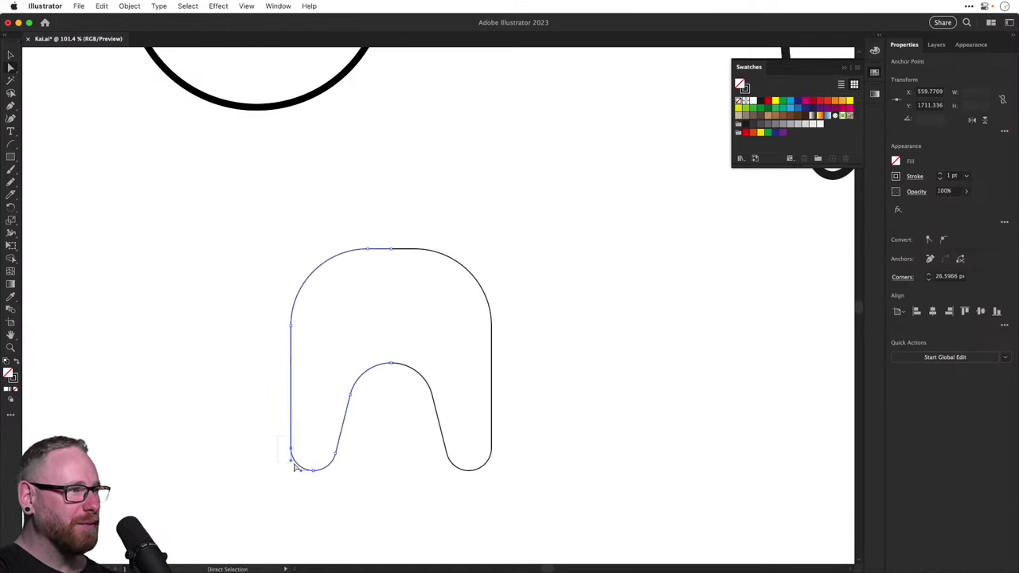
left_click_drag(477, 466, 476, 466)
key("s")
left_click_drag(546, 466, 485, 441)
key("super+z")
left_click(539, 355)
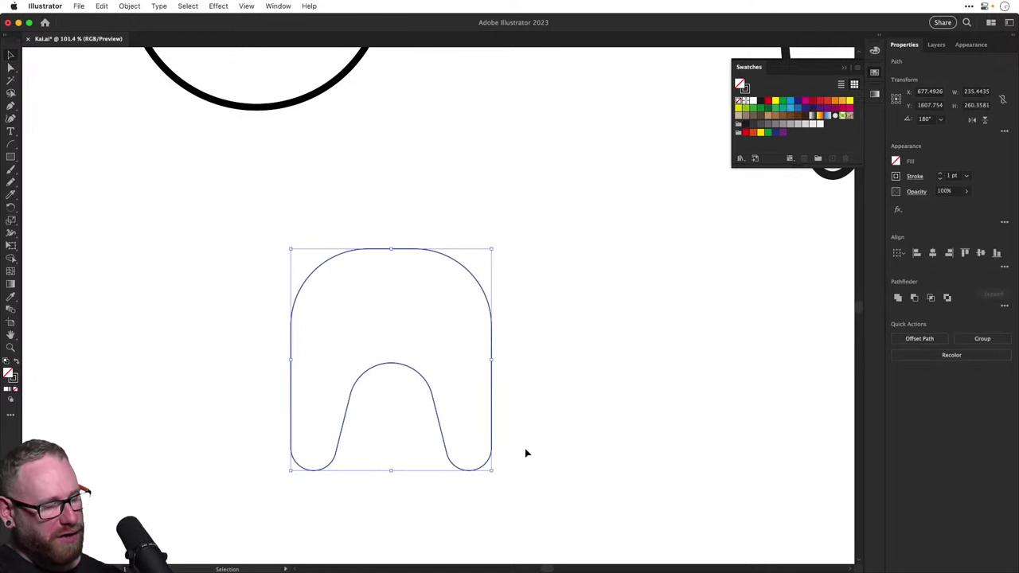
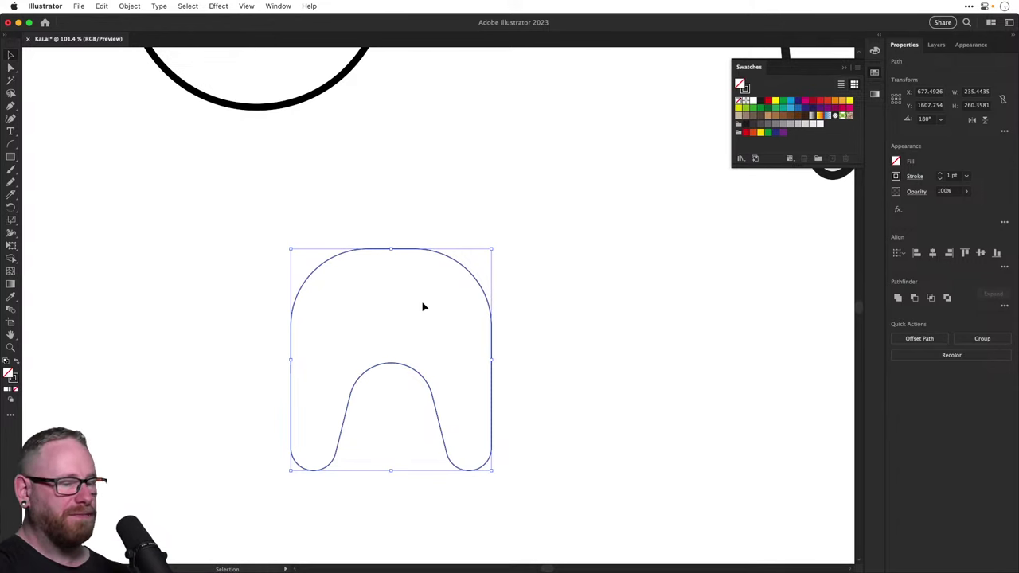
Duplicate the badge's bold doctor name below the geometric tooth outline and shorten the copy to the letter D
key("super+minus")
key("super+minus")
key("super+minus")
key("super+minus")
key("super+minus")
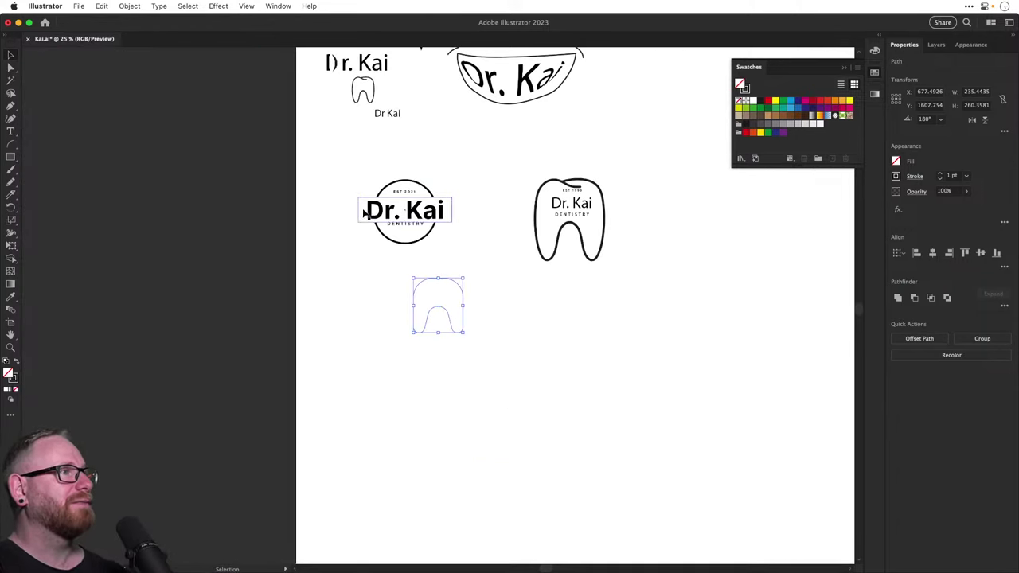
left_click_drag(376, 213, 462, 395)
double_click(378, 428)
key("BackSpace")
left_click(11, 55)
Convert the letter D to outlines and delete its inner counter so it becomes a solid shape
key("z")
left_click_drag(409, 434, 558, 488)
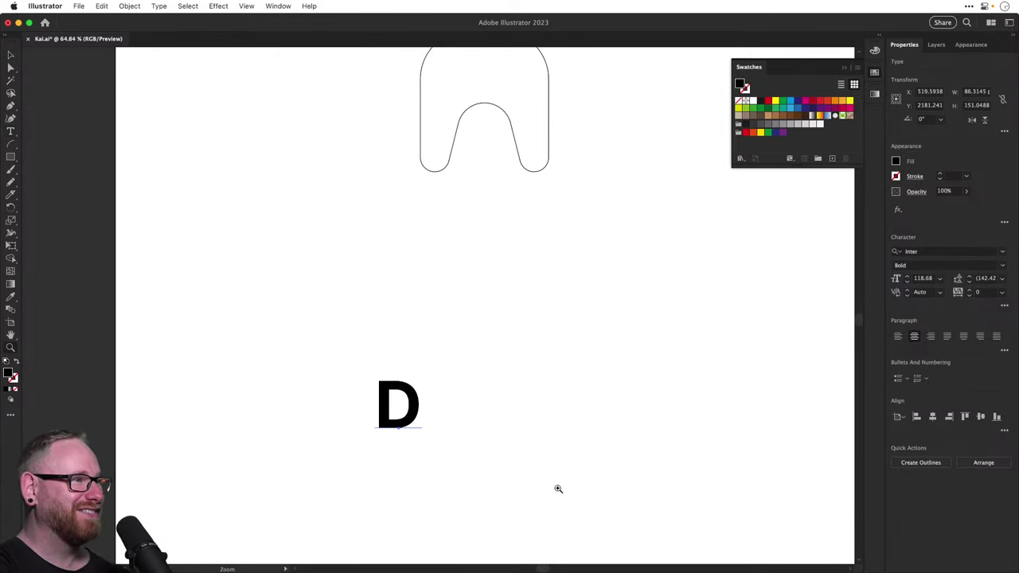
key("v")
key("super+shift+o")
left_click(558, 489)
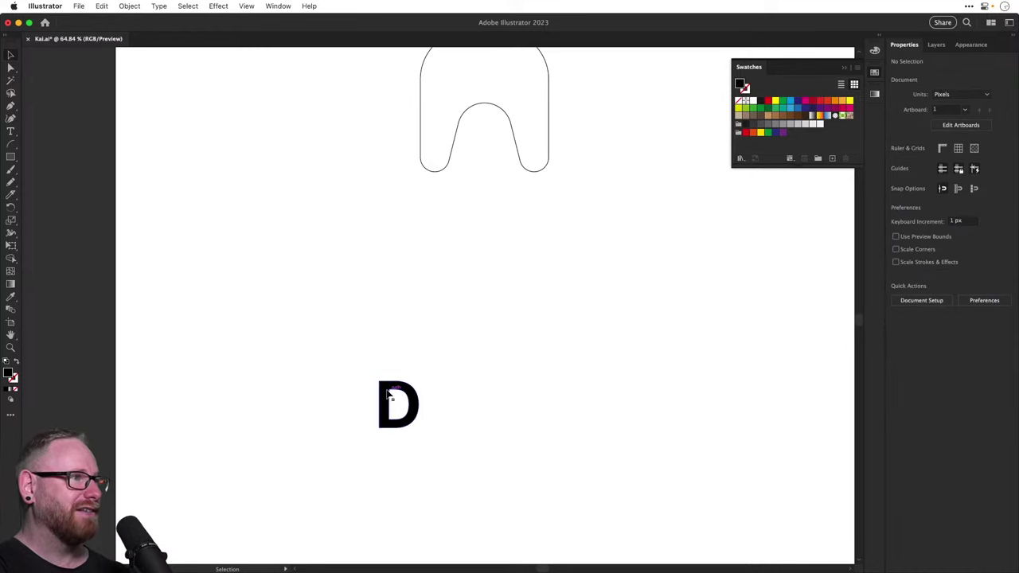
key("a")
left_click(388, 390)
key("BackSpace")
key("BackSpace")
Duplicate the line-drawn tooth from the dentistry logo beside the solid D and swap its black stroke for a solid fill
key("v")
left_click_drag(446, 223, 509, 151)
key("space")
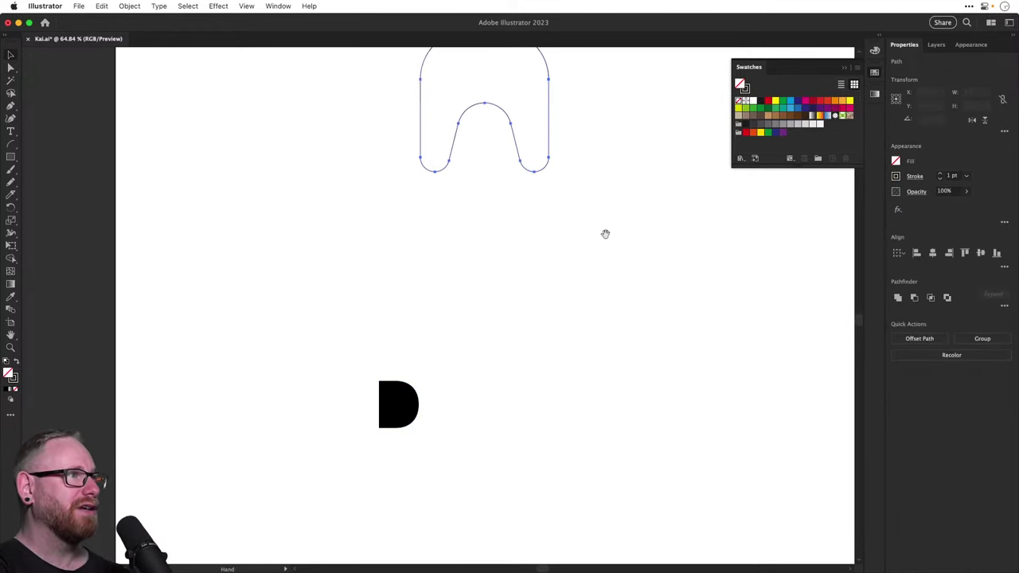
scroll(605, 233, "up", 10)
scroll(605, 233, "right", 8)
left_click_drag(488, 275, 430, 514)
key("space")
left_click_drag(433, 514, 497, 308)
key("shift+x")
Clear the filled piece and thin slivers from the arch between the solid tooth's roots with the Shape Builder tool
key("space")
mouse_move(516, 256)
left_mouse_down()
mouse_move(397, 444)
mouse_move(475, 291)
mouse_move(801, 455)
mouse_move(558, 298)
mouse_move(796, 446)
left_mouse_up()
key("z")
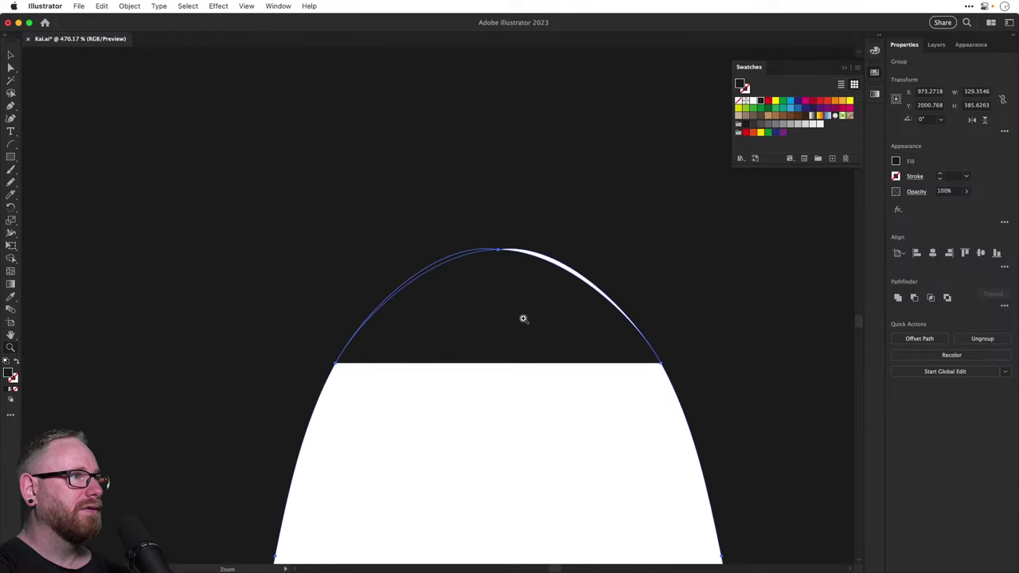
key("shift+m")
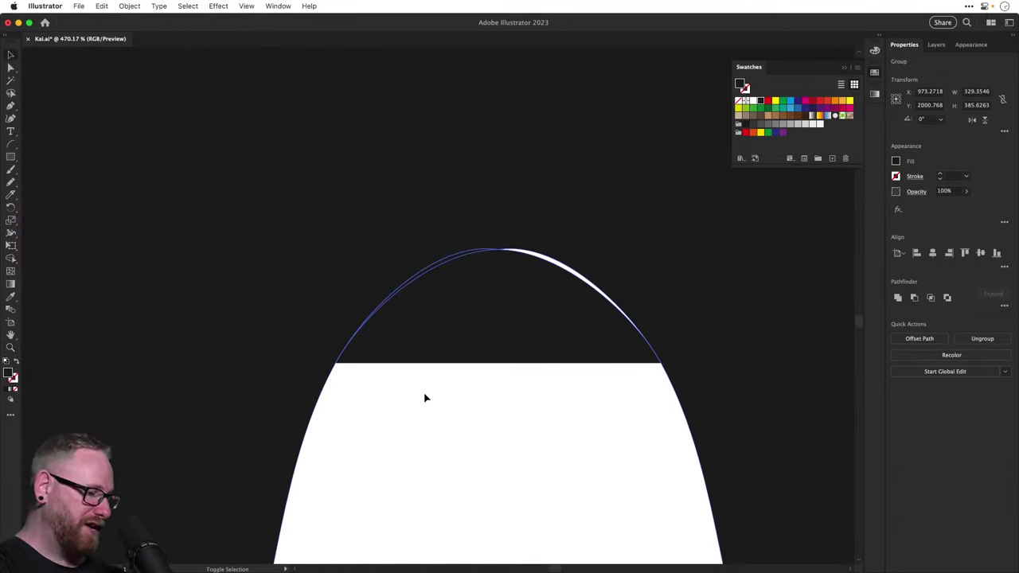
key("super+y")
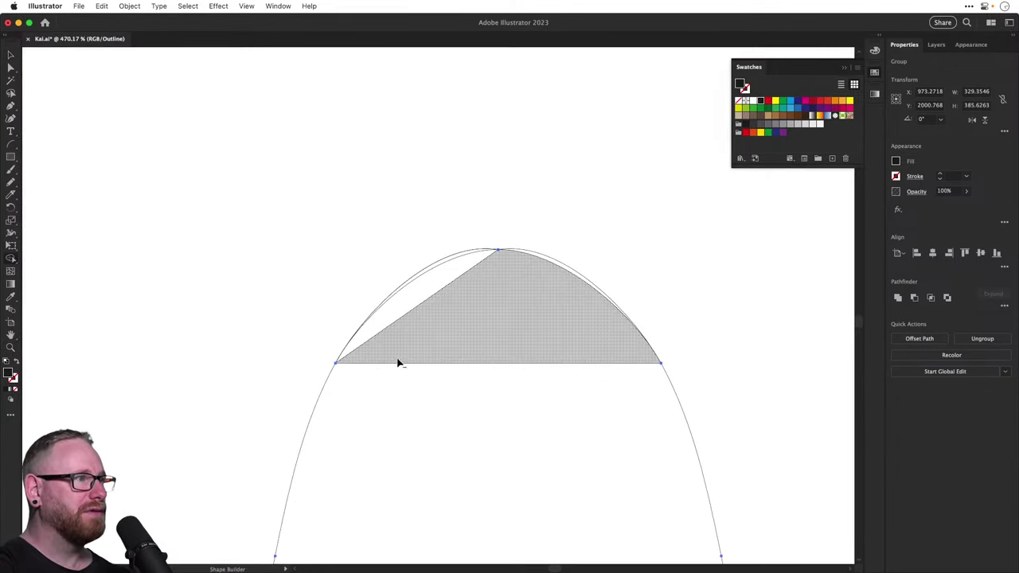
left_click_drag(398, 359, 405, 425)
key("super+y")
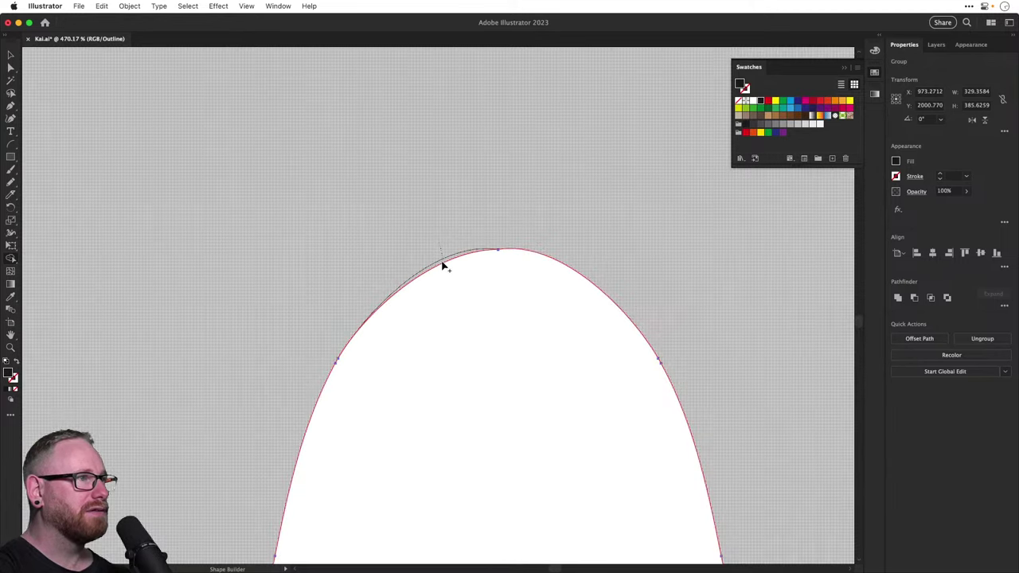
left_click_drag(442, 263, 450, 278)
key("super+y")
key("super+shift+a")
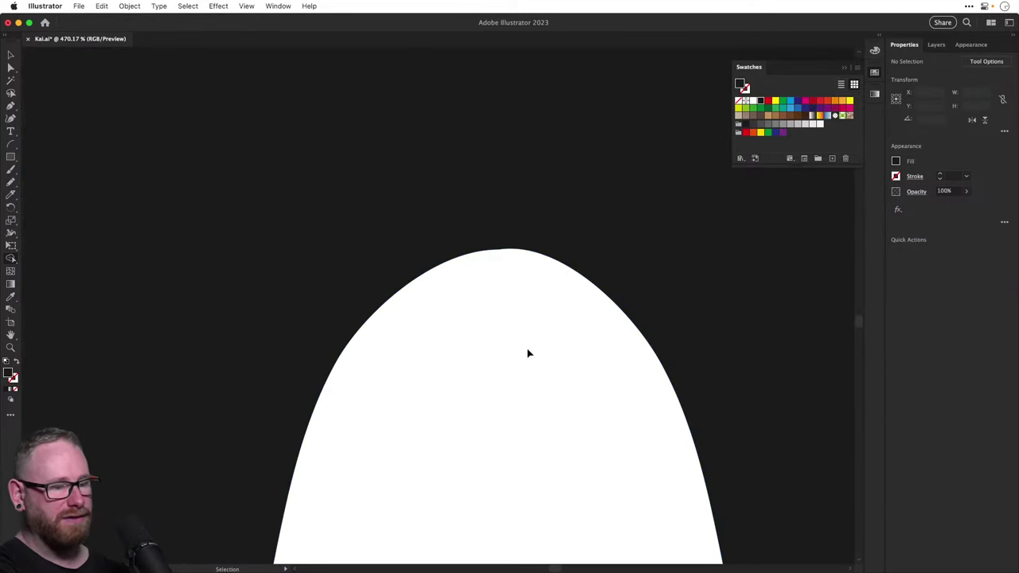
Cut the solid tooth's upper edge just right of the crease junction with the Scissors tool and delete the short end piece
key("super+1")
left_click_drag(493, 236, 483, 320)
left_click_drag(464, 190, 666, 357)
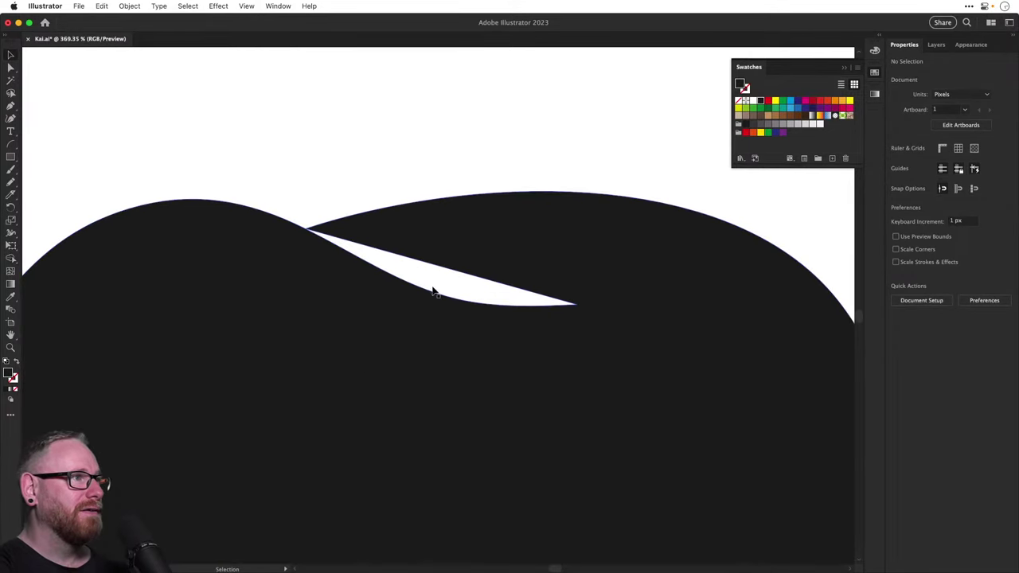
left_click(432, 247)
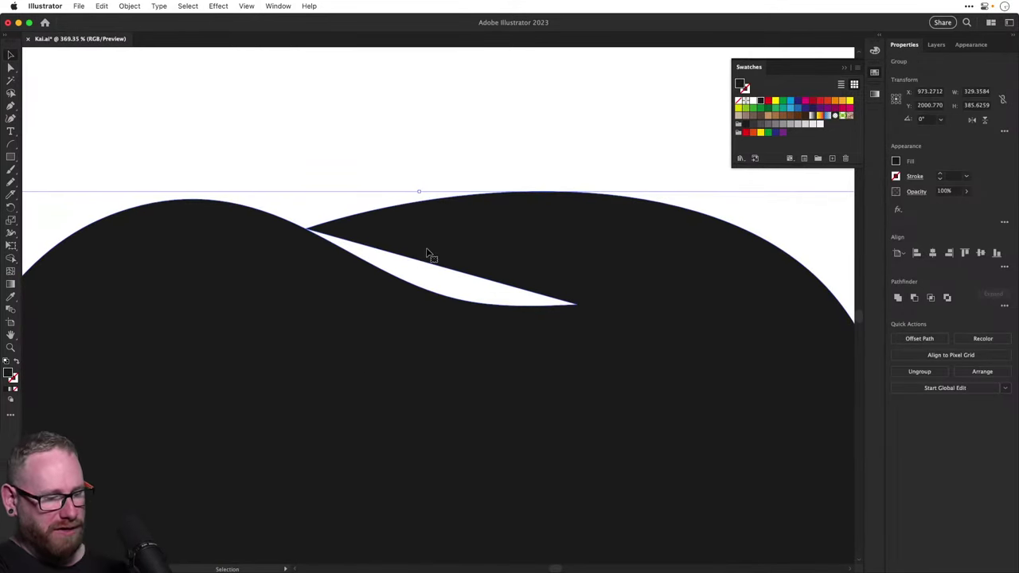
key("plus")
key("a")
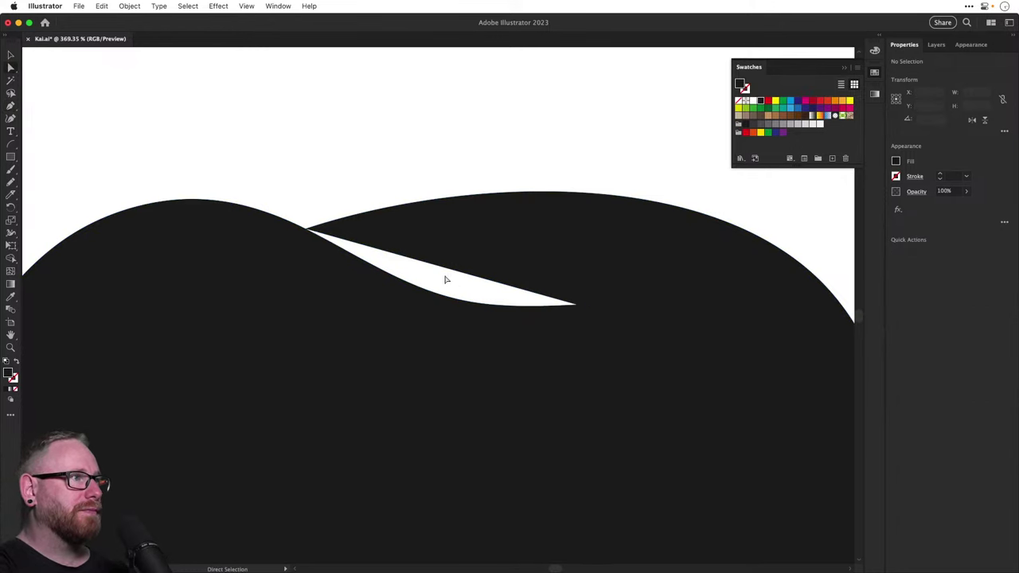
key("super+y")
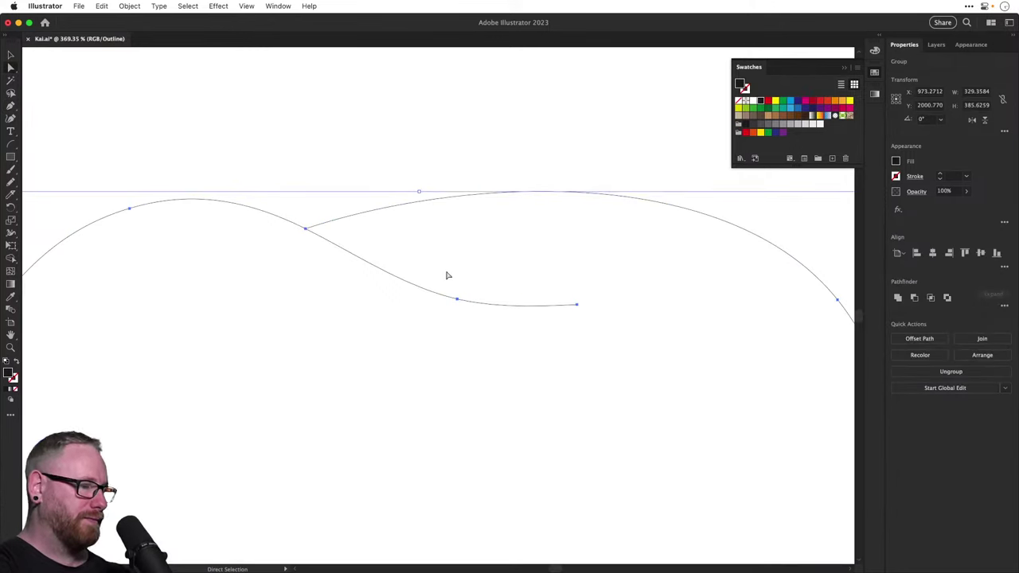
left_click(379, 232)
key("c")
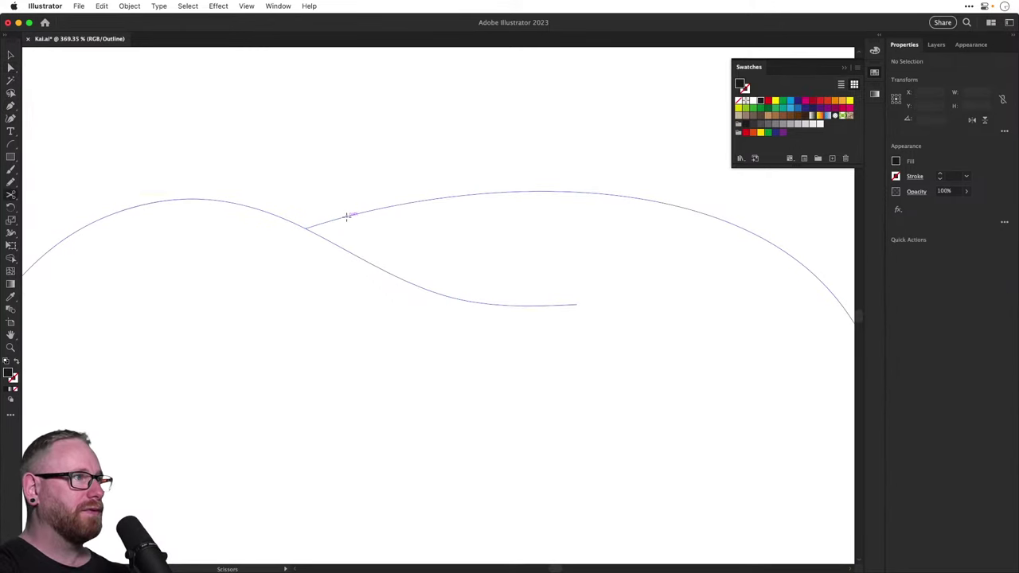
left_click(346, 217)
key("a")
left_click(329, 221)
key("Delete")
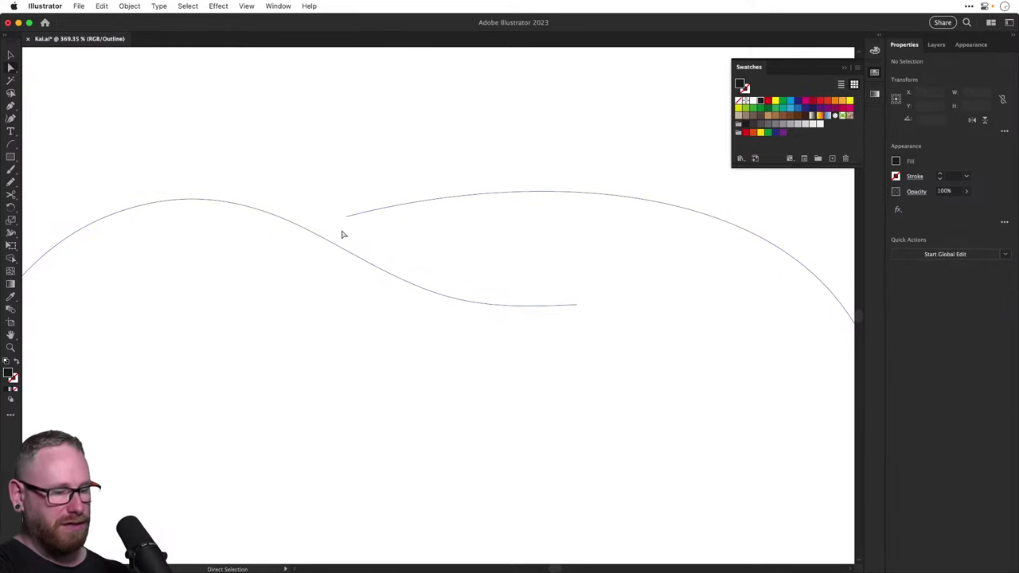
Connect the cut upper edge to the crease's inner end with a curved Pen segment, leaving a tapered gap
key("p")
left_click_drag(347, 217, 749, 318)
left_click(687, 264, "super")
key("super+y")
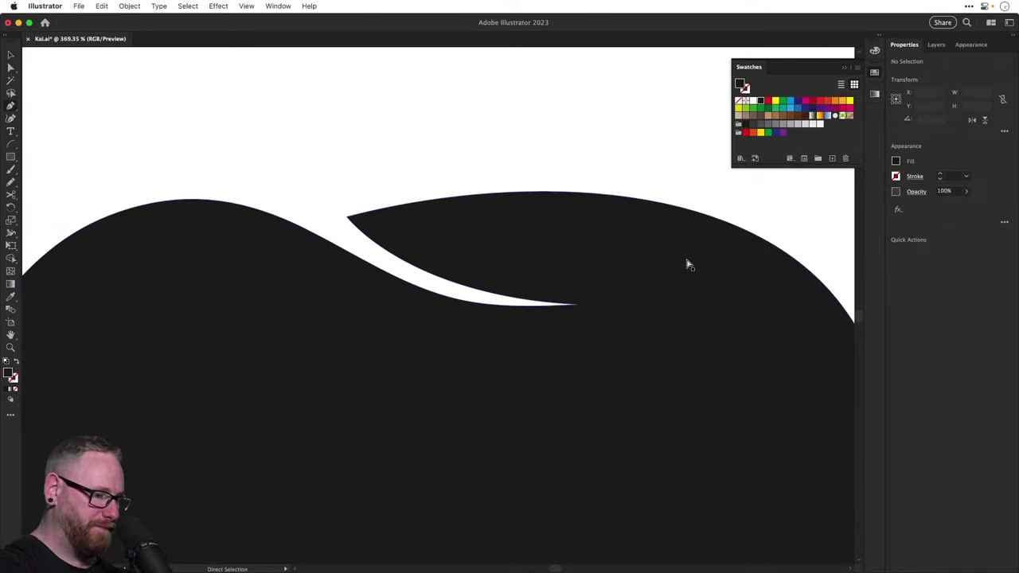
Duplicate the solid tooth onto the letter D and scale the copy down towards the letter's size
key("super+minus")
key("super+minus")
key("super+minus")
key("super+minus")
key("super+minus")
key("super+minus")
key("super+minus")
key("v")
key("space")
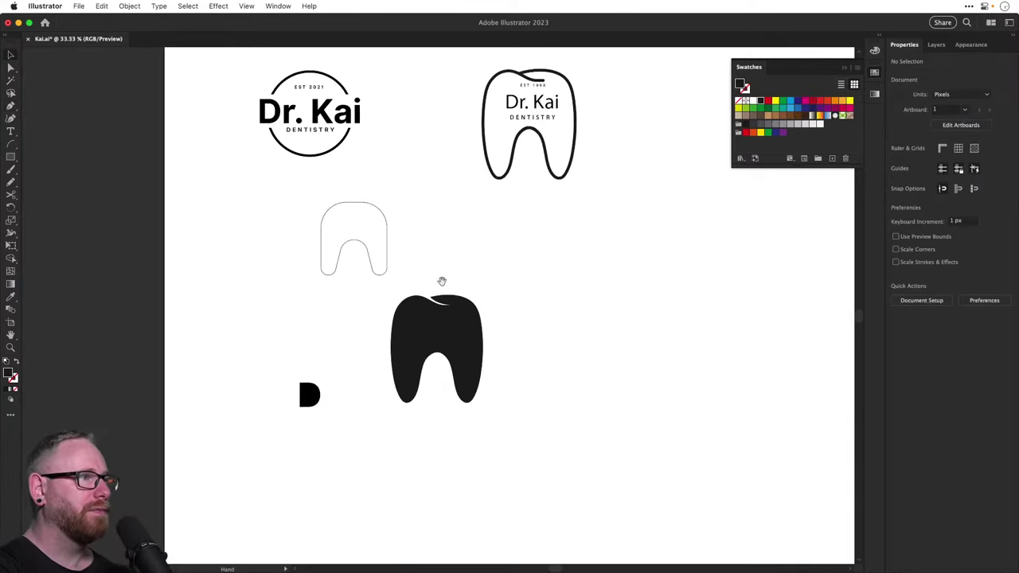
left_click_drag(442, 281, 468, 272)
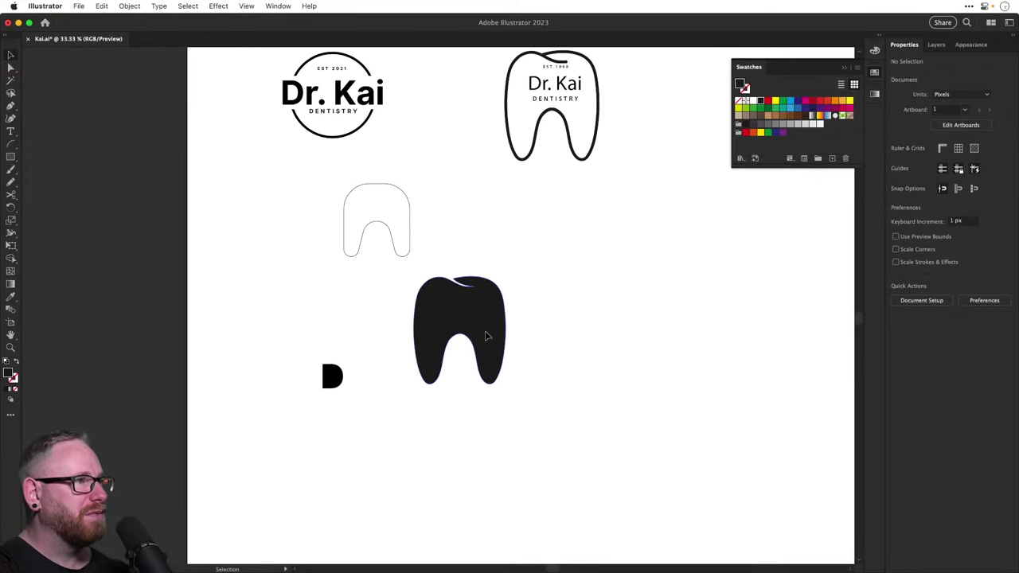
left_click_drag(485, 336, 375, 352)
key("super+z")
left_click_drag(469, 328, 363, 374)
key("s")
left_click_drag(443, 289, 377, 374)
Recolour the small tooth white, scale it to about 44 by 51 px, and place it inside the solid D
key("z")
left_click_drag(307, 380, 478, 364)
key("i")
left_click(543, 323)
key("v")
key("s")
left_click_drag(570, 290, 542, 318)
key("v")
left_click(543, 318)
left_click_drag(460, 368, 438, 358)
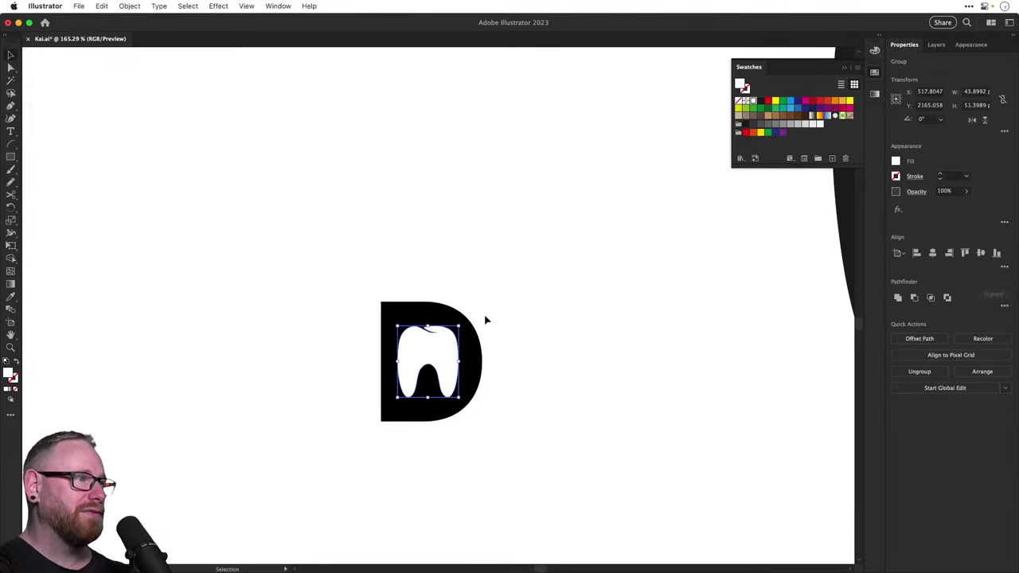
Scale the white tooth down to about 40 by 46 px and shift it slightly right inside the D
key("super+equal")
key("s")
left_click_drag(562, 291, 555, 308)
key("v")
left_click(516, 318)
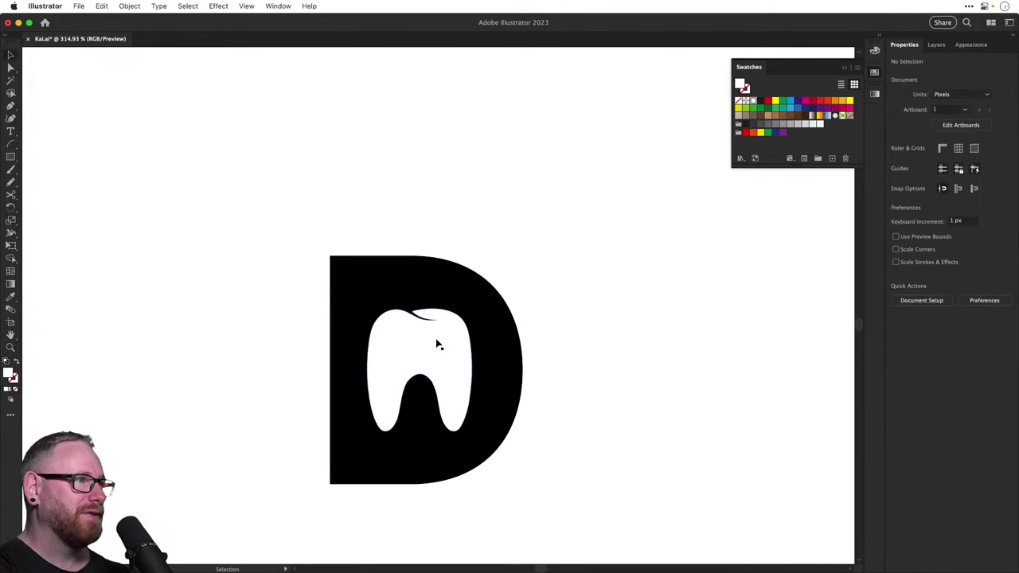
left_click_drag(436, 341, 439, 345)
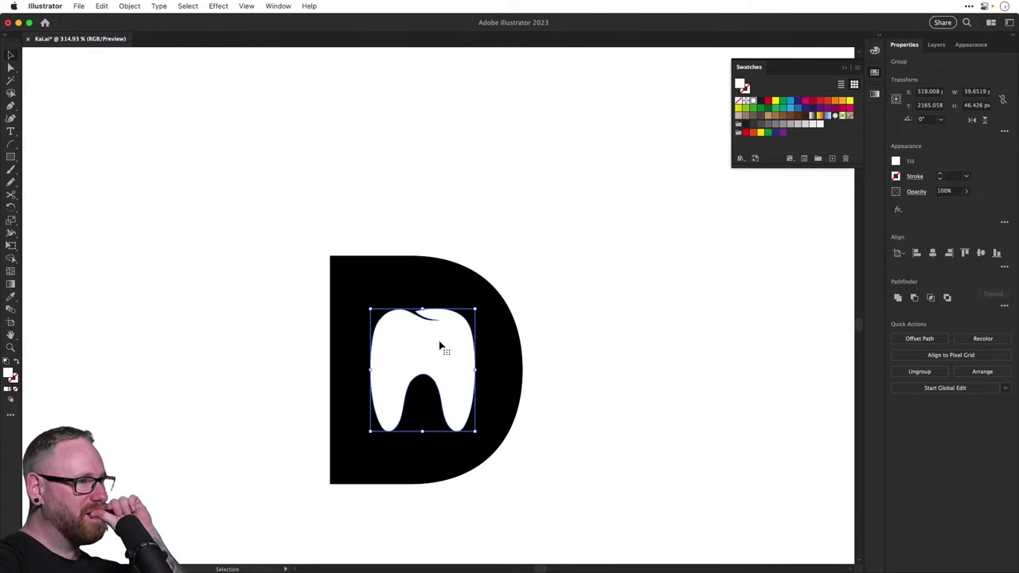
Move the whole circular badge logo higher on the artboard
key("super+minus")
key("super+minus")
key("super+minus")
key("super+minus")
key("super+minus")
key("super+minus")
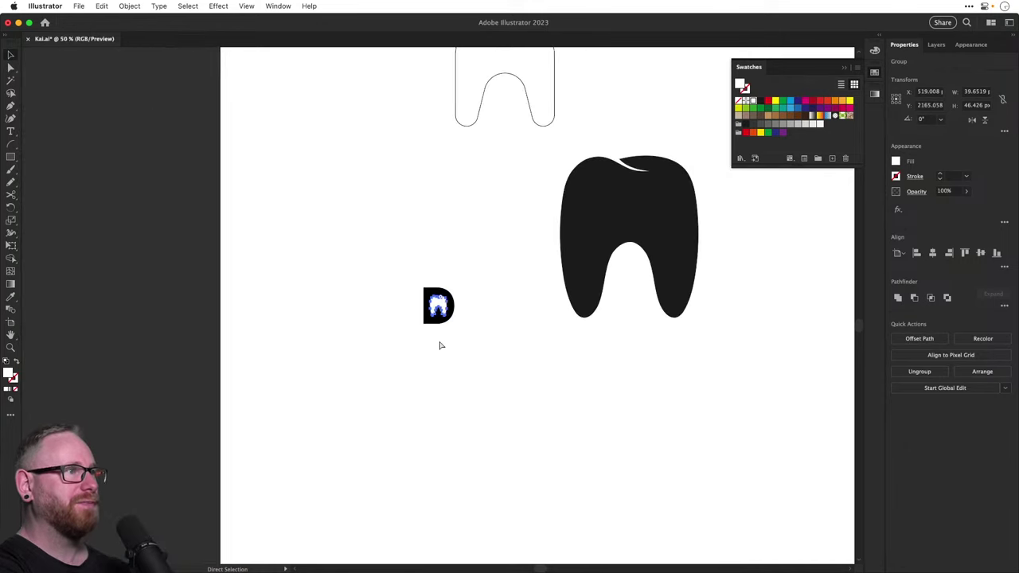
left_click(439, 346)
left_click_drag(439, 339, 450, 465)
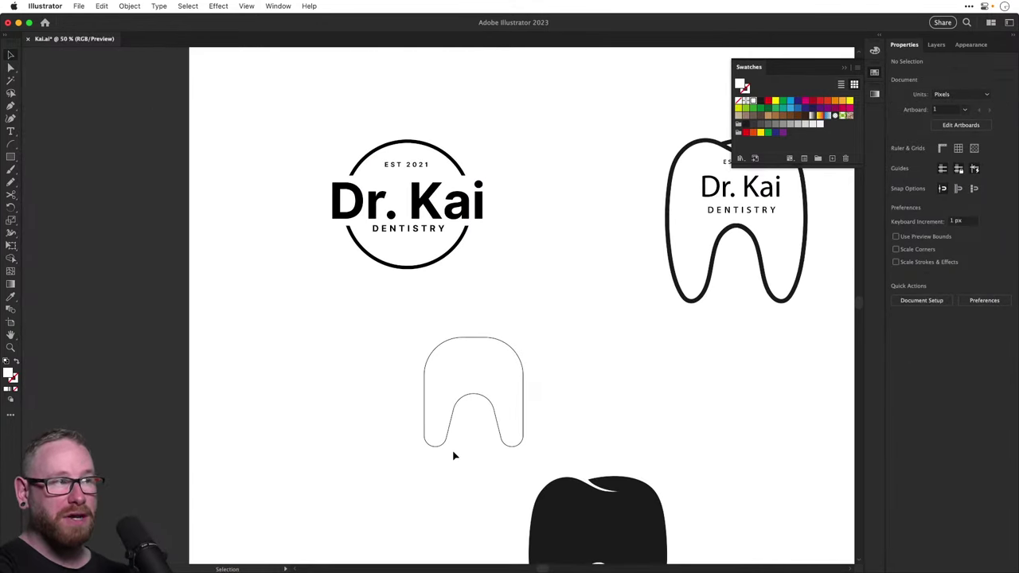
left_click_drag(482, 305, 484, 306)
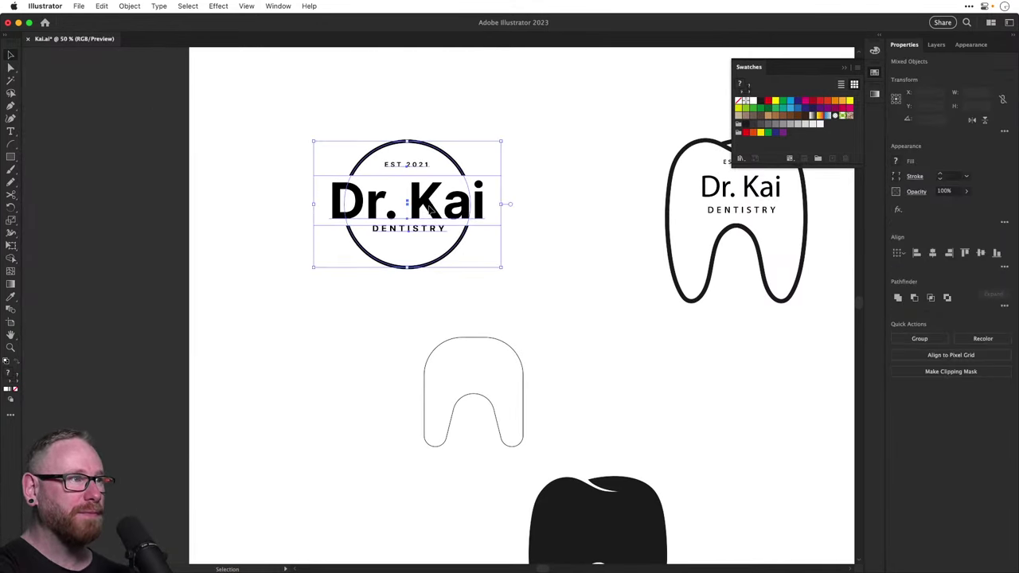
left_click_drag(428, 205, 443, 122)
Delete the plain rounded tooth outline beneath the circular badge
left_click_drag(439, 259, 411, 220)
left_click_drag(353, 277, 500, 358)
key("Delete")
Duplicate the badge's bold name wordmark and the small white tooth into the empty area, and recolour the tooth copy with the wordmark's black
scroll(414, 239, "up", 2)
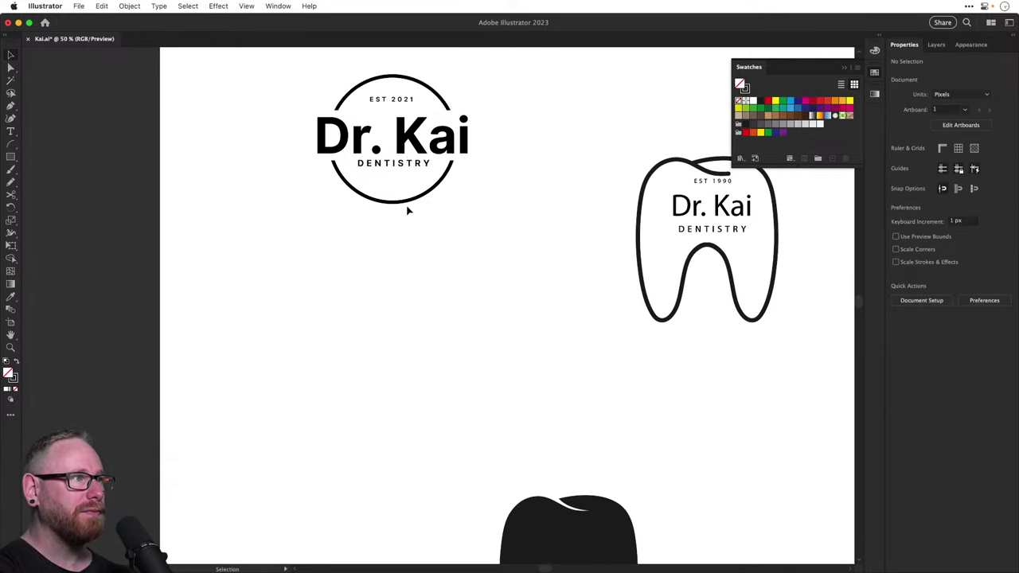
left_click_drag(403, 163, 391, 348)
scroll(405, 414, "down", 4)
key("i")
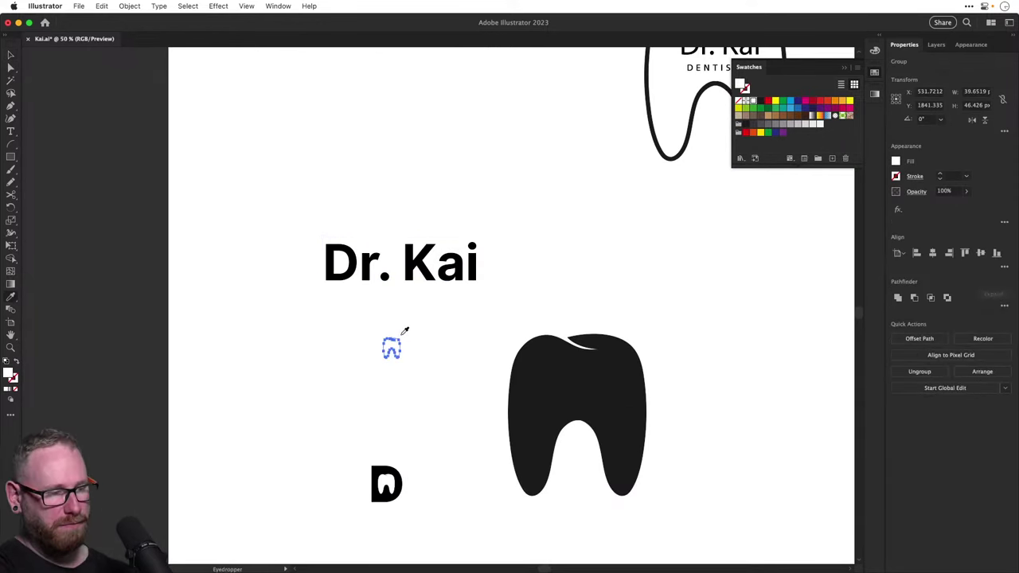
left_click(369, 263)
left_click(403, 291, "super")
Move the small black tooth closer beneath the copied name wordmark
key("z")
left_click_drag(358, 276, 498, 402)
key("v")
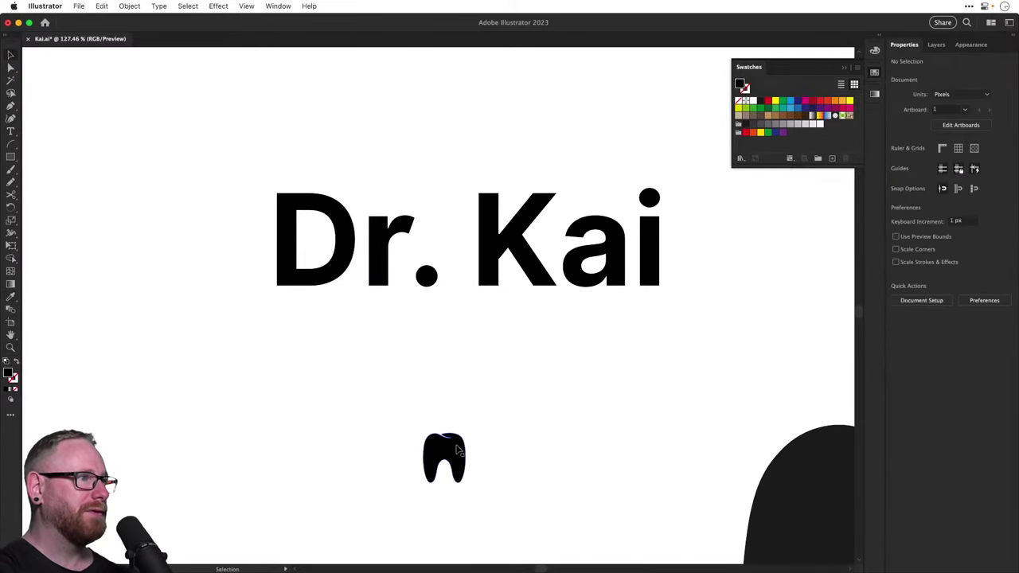
left_click_drag(458, 450, 435, 347)
Try to replace the full stop in the name wordmark with the small black tooth
key("t")
left_click(427, 297)
key("BackSpace")
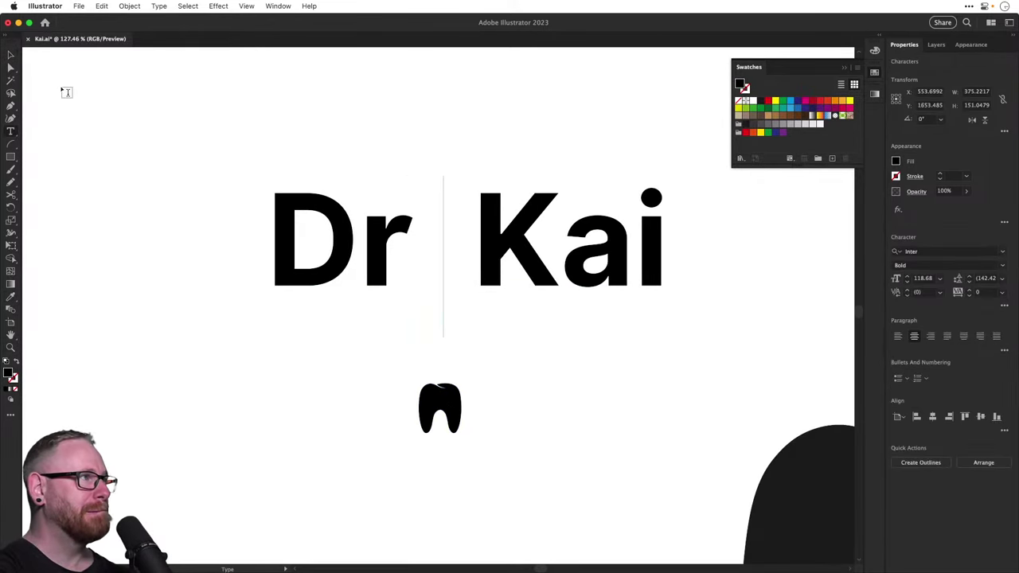
key("Escape")
left_click_drag(439, 395, 420, 270)
key("s")
left_click_drag(488, 226, 423, 277)
key("v")
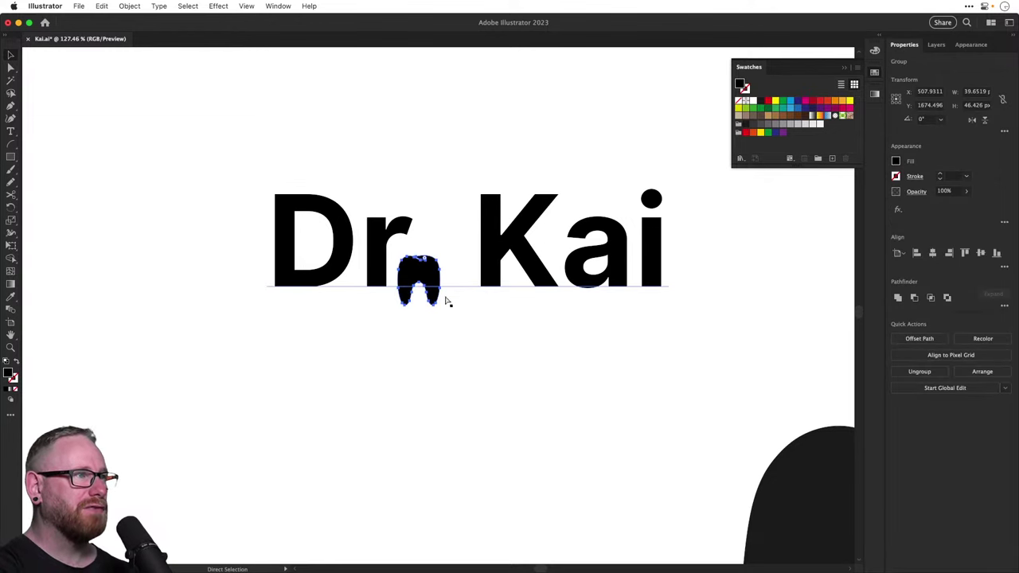
Undo the tooth placement and the deletion of the wordmark's full stop
key("super+z")
key("super+z")
key("super+z")
key("super+z")
left_click(481, 367)
left_click(446, 405)
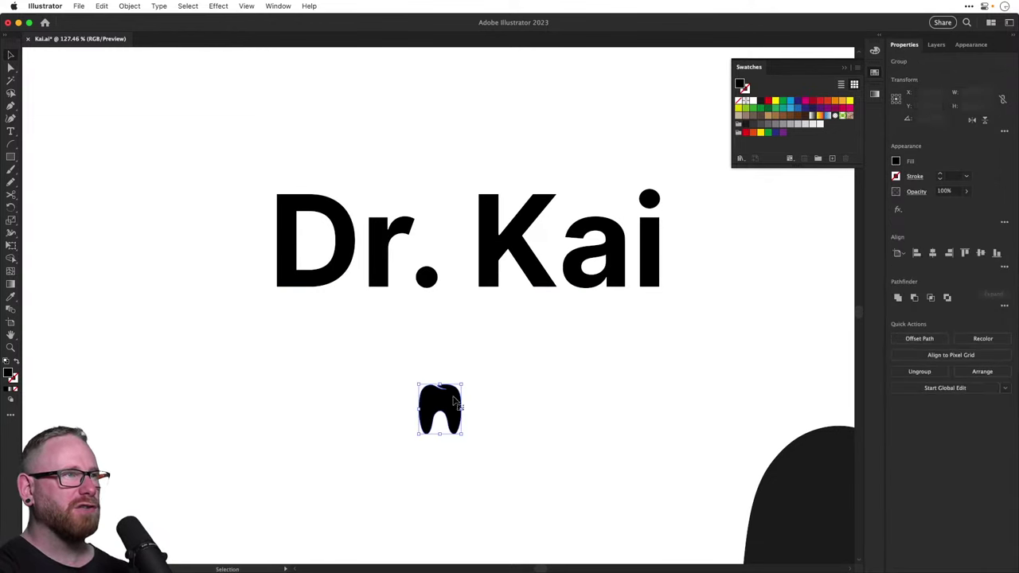
Duplicate the name wordmark directly below the original and convert the copy to outlines
key("t")
left_click(636, 241)
key("Escape")
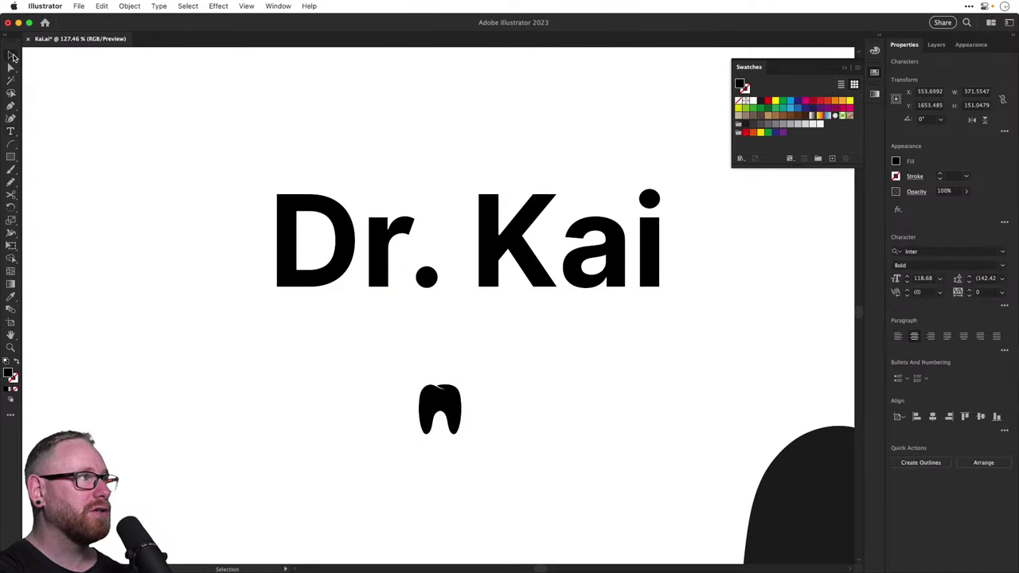
left_click_drag(411, 227, 397, 302)
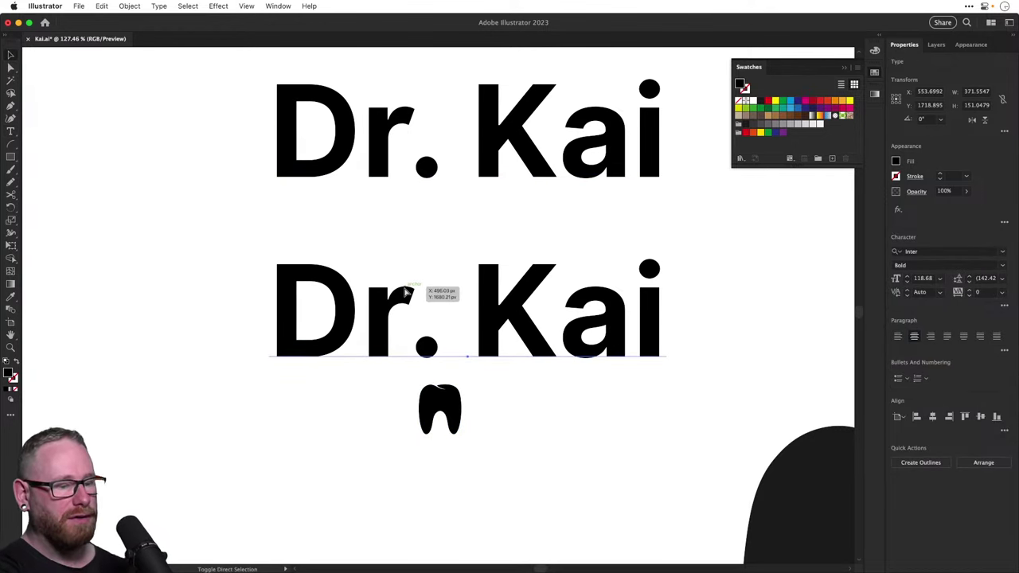
key("super+shift+o")
Delete the dot of the letter i in the lower, outlined wordmark
left_click(660, 251)
left_click(650, 267)
key("Delete")
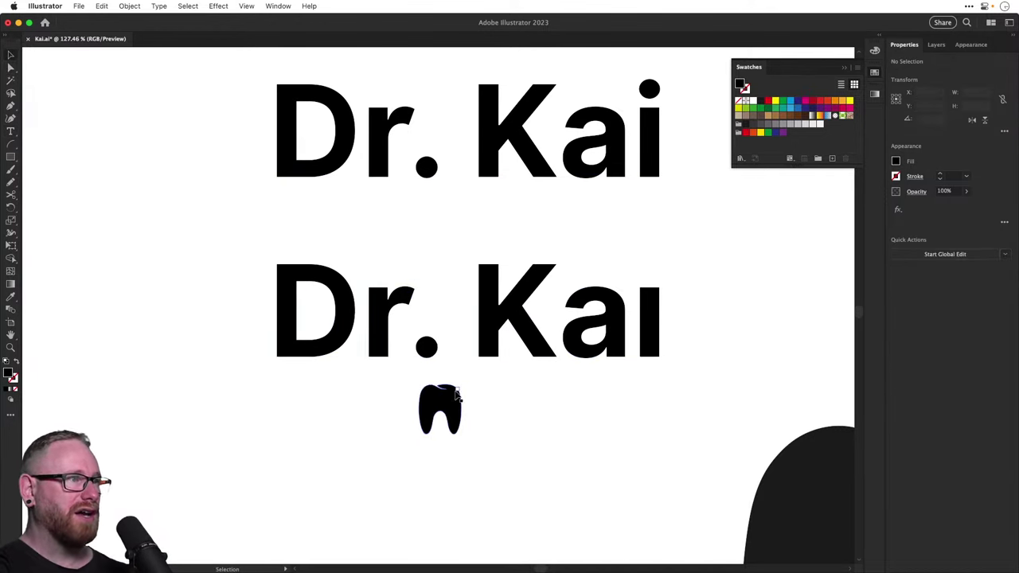
Copy the small black tooth above the dotless i and scale it down to roughly the stem's width
left_click_drag(446, 406, 649, 258)
key("s")
left_click_drag(733, 188, 696, 271, "shift")
key("r")
key("super+z")
key("v")
left_click(696, 271)
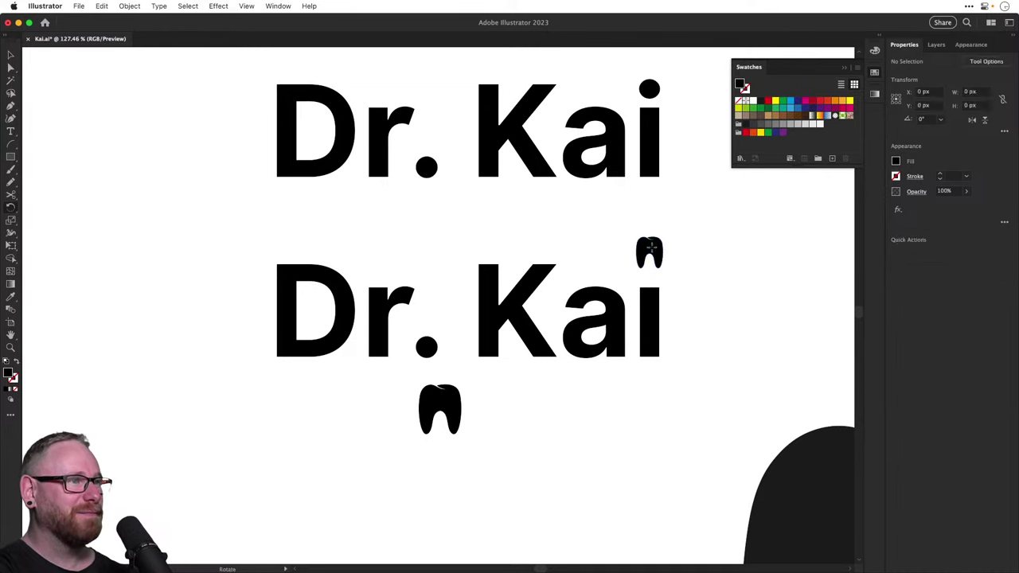
Lower the tooth dot closer to the i's stem and move the spare small tooth further down
left_click_drag(652, 247, 652, 263)
left_click_drag(440, 402, 440, 532)
left_click_drag(671, 338, 547, 359)
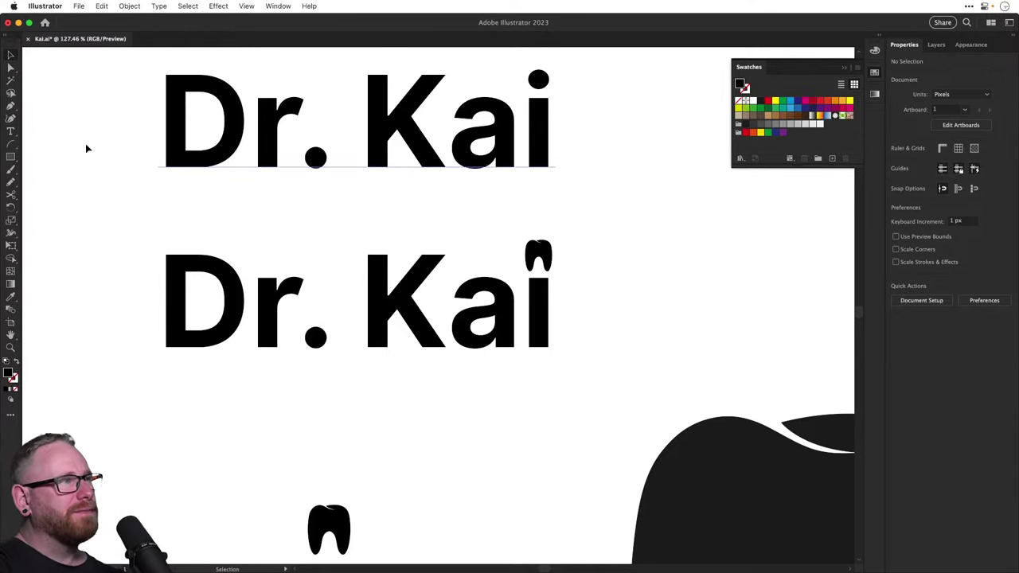
Draw the outer side and top edge of a straight-sided half tooth with the Pen tool, using a 1 pt black stroke without fill
left_click(11, 107)
left_click_drag(531, 259, 574, 334)
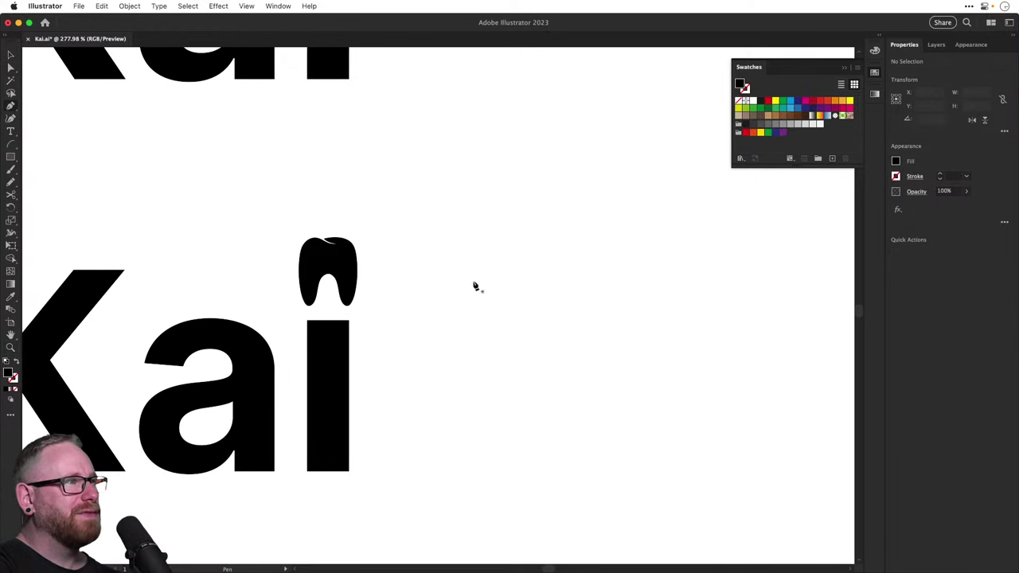
left_click(552, 350)
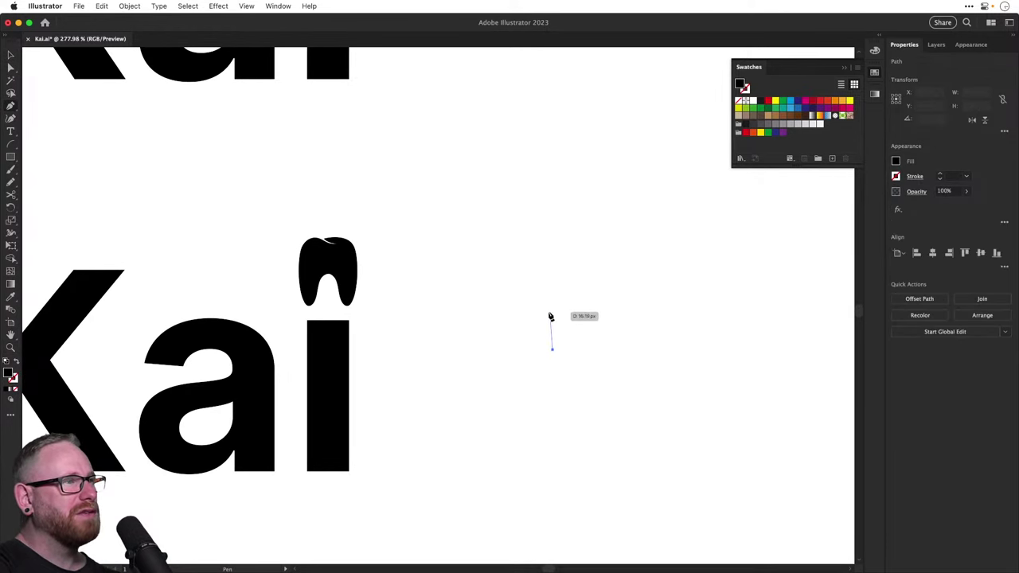
left_click(517, 265)
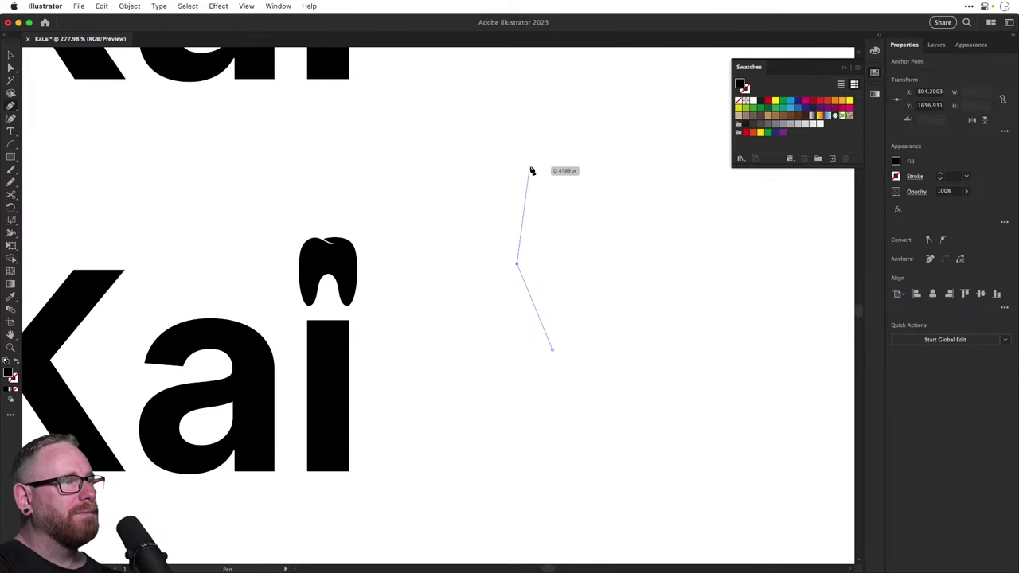
left_click(531, 161)
left_click(560, 161)
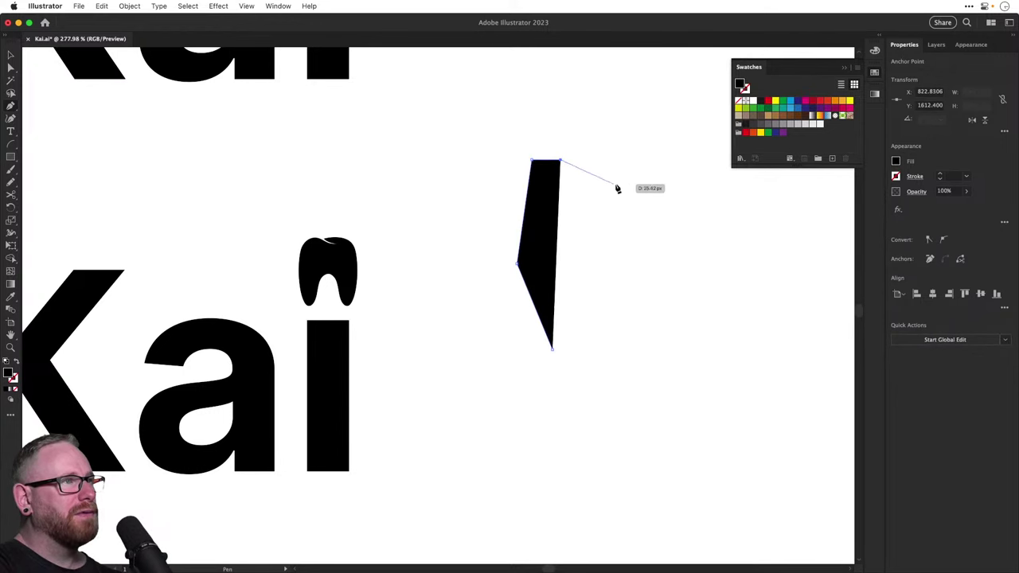
left_click(623, 186)
key("shift+x")
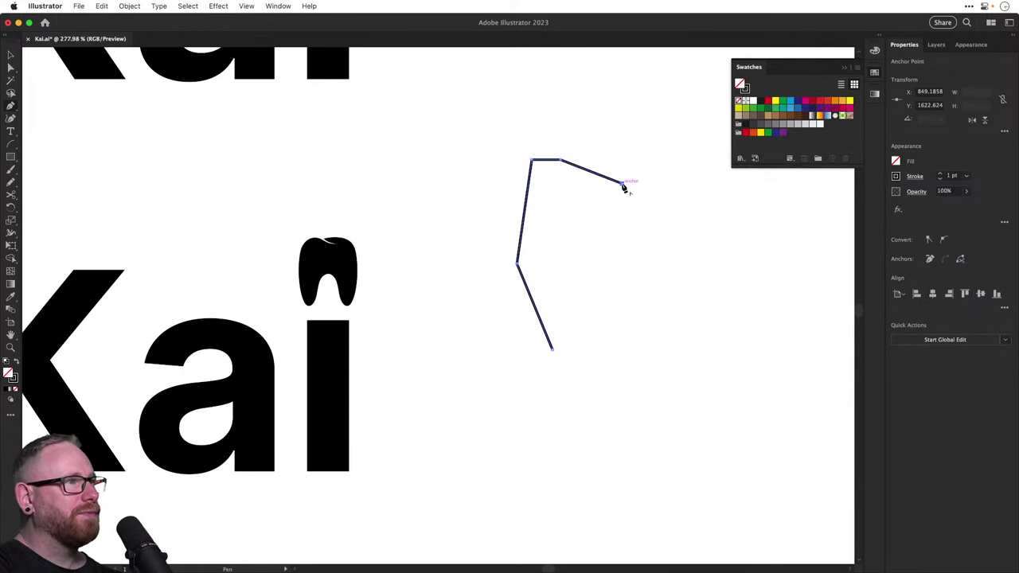
key("super+shift+a")
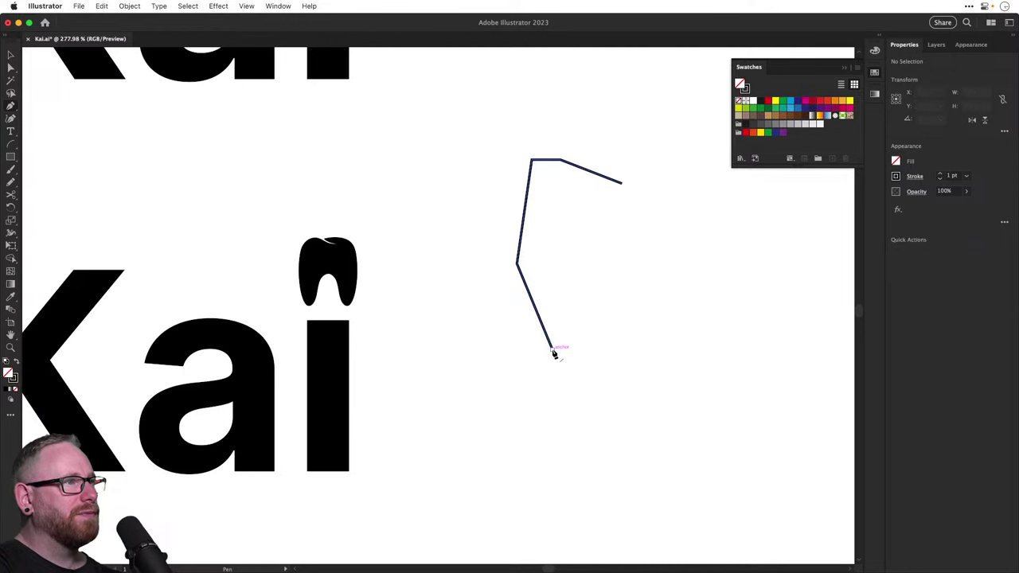
Extend the half-tooth path from its lower end with a flat root tip, a vertical inner edge and a slanted arch segment
left_click(553, 350)
left_click(572, 350)
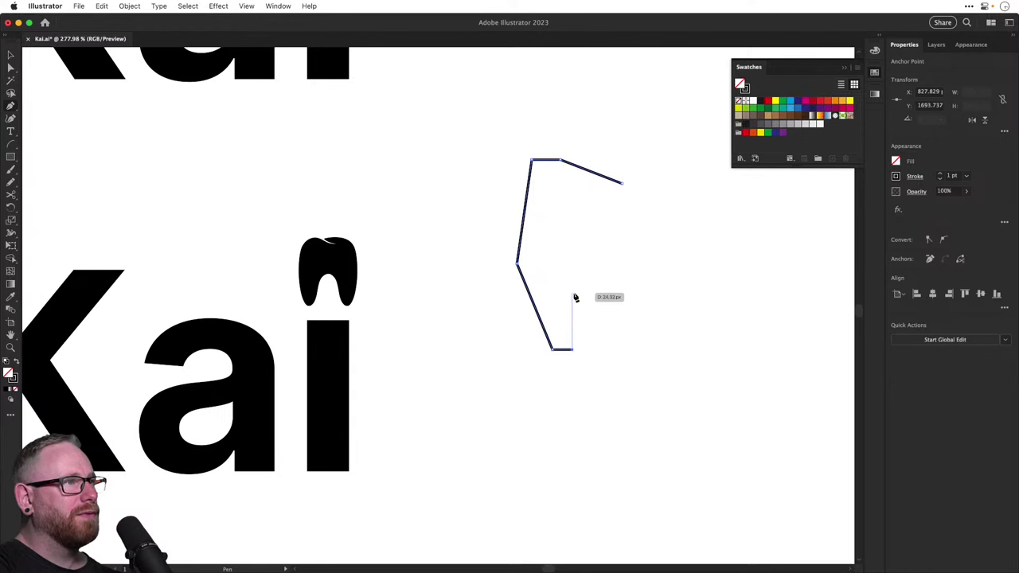
left_click(572, 293)
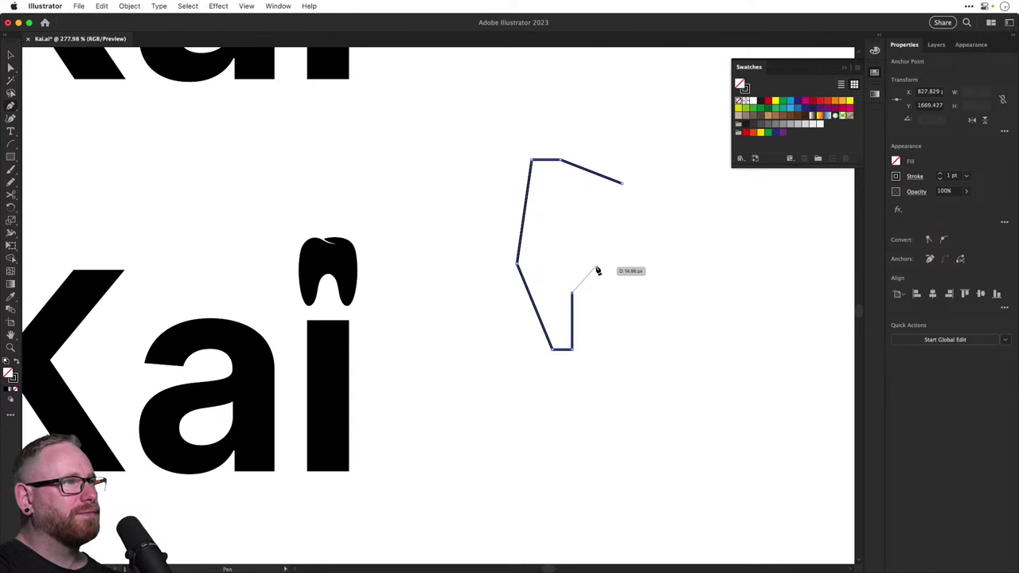
left_click(598, 264)
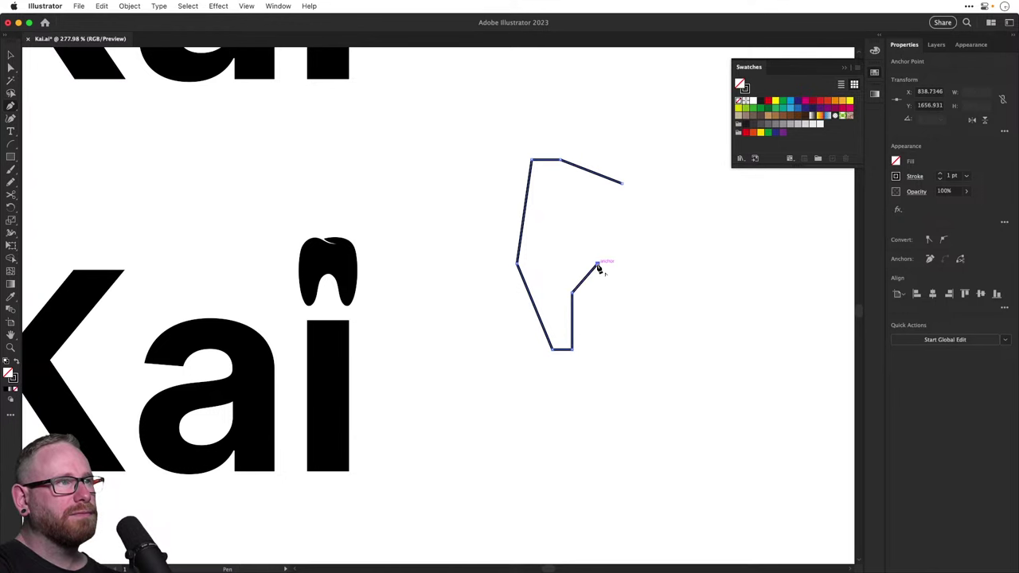
Shorten the sloping top segment and align the half tooth's two open endpoints on one vertical line
key("a")
left_click_drag(614, 278, 614, 279)
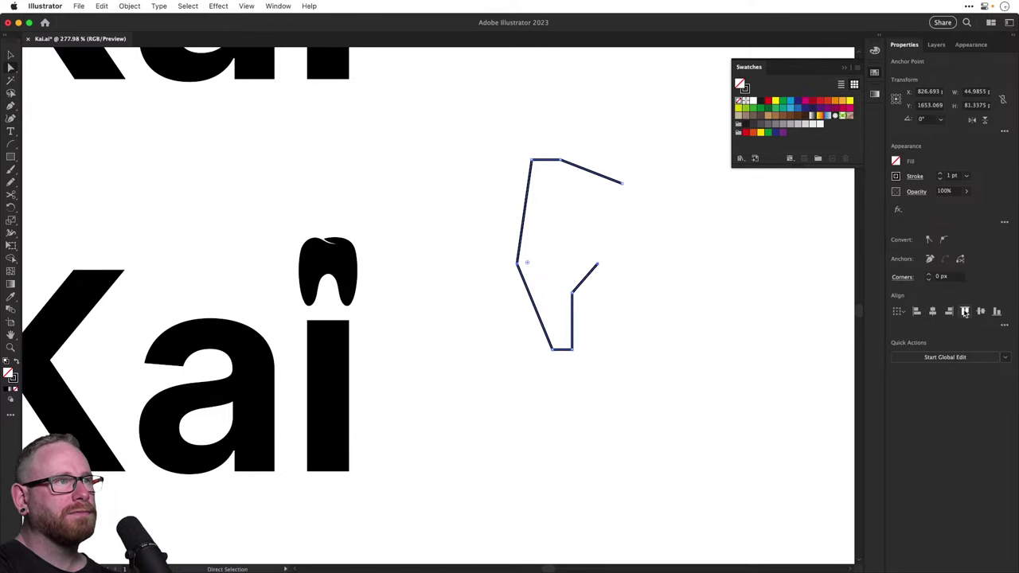
left_click(676, 227)
left_click_drag(621, 183, 592, 172)
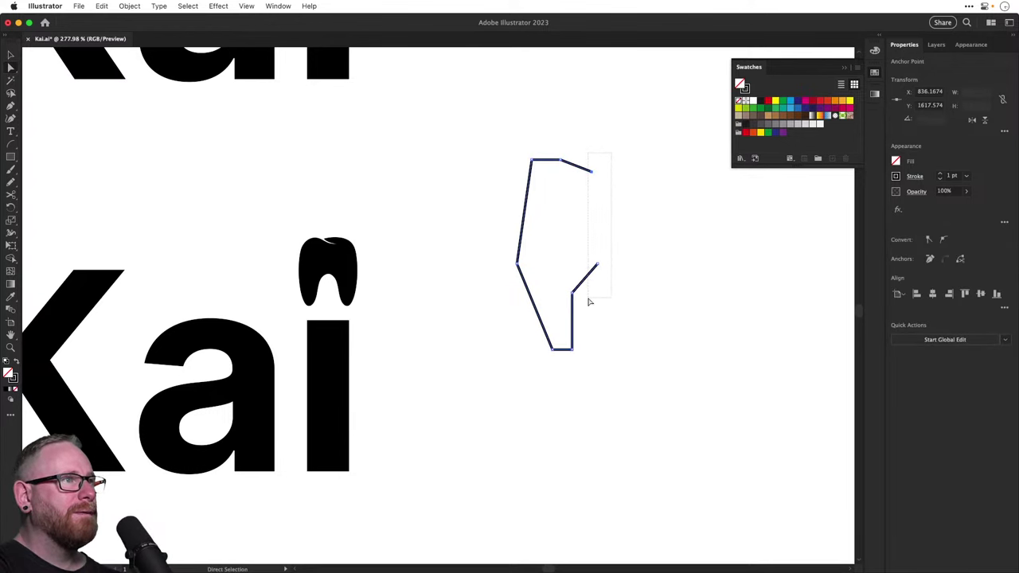
left_click_drag(588, 299, 588, 299)
key("v")
left_click(725, 246)
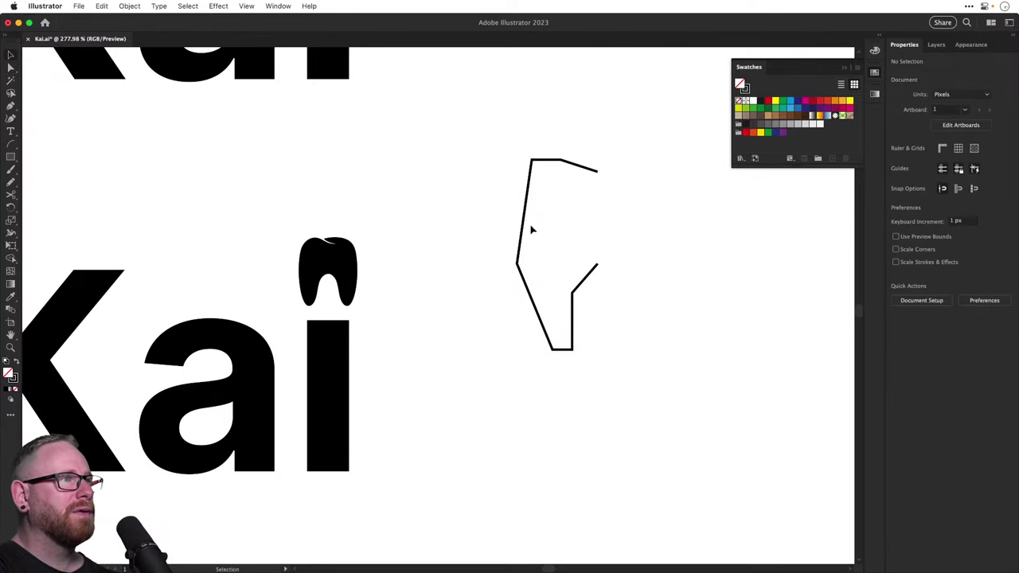
Duplicate the half tooth to the right, flip the copy horizontally and butt it against the original's open ends
left_click_drag(523, 227, 657, 238)
left_click(971, 121)
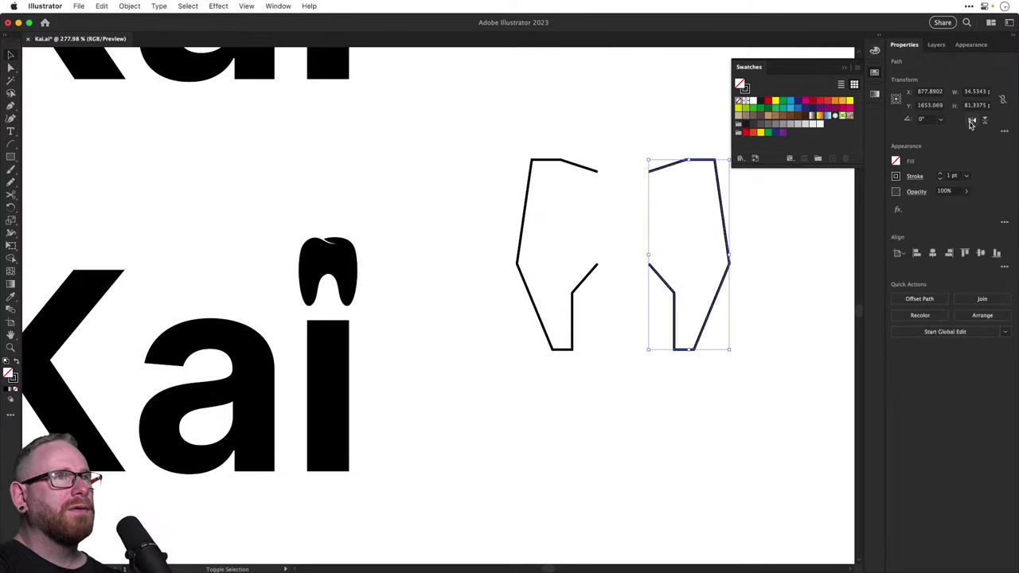
left_click_drag(667, 168, 619, 175)
left_click(657, 221)
Join the two tooth halves at the root arch's peak and the top notch
key("a")
left_click(607, 272)
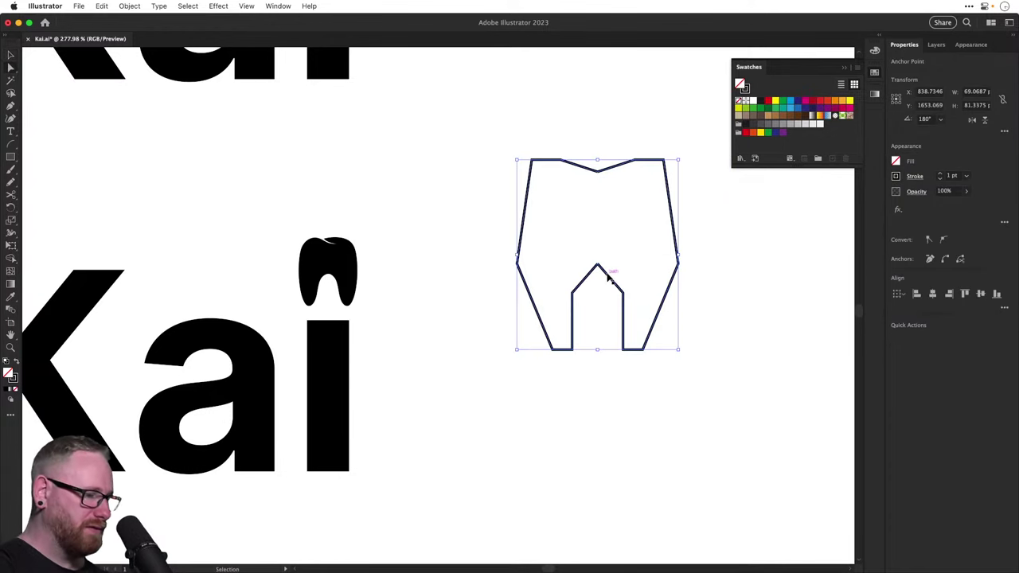
left_click_drag(604, 199, 605, 199)
key("super+j")
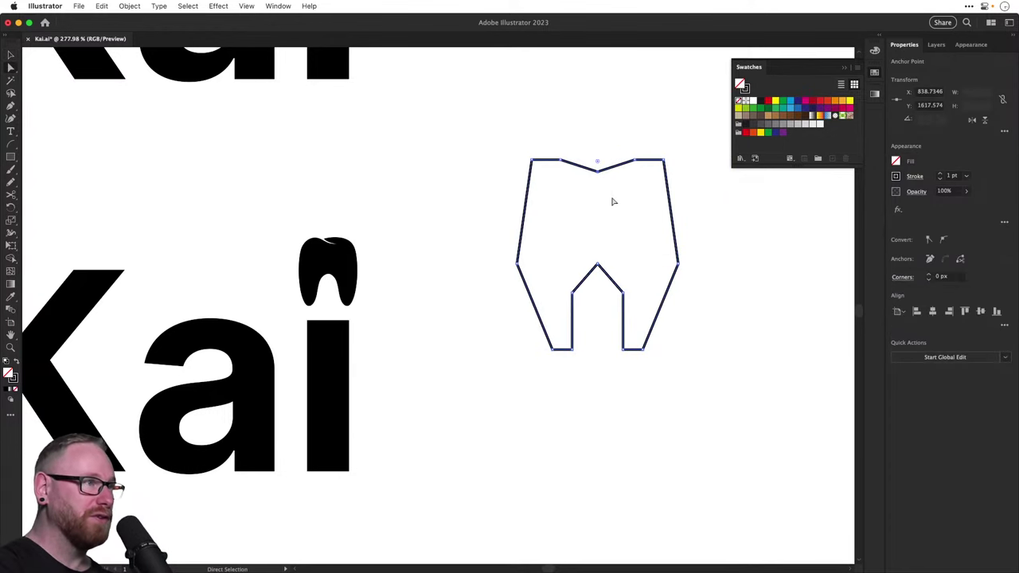
left_click(612, 199)
Draw Pen facet lines from the tooth's left outer corner to the arch's left shoulder and from the arch's peak to the top notch
key("p")
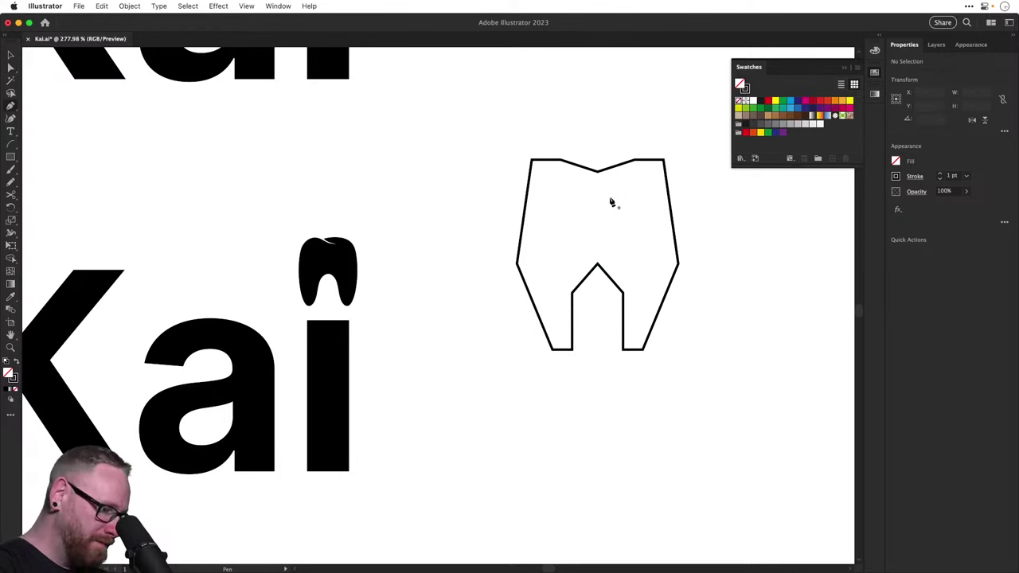
left_click(517, 264)
left_click(572, 292)
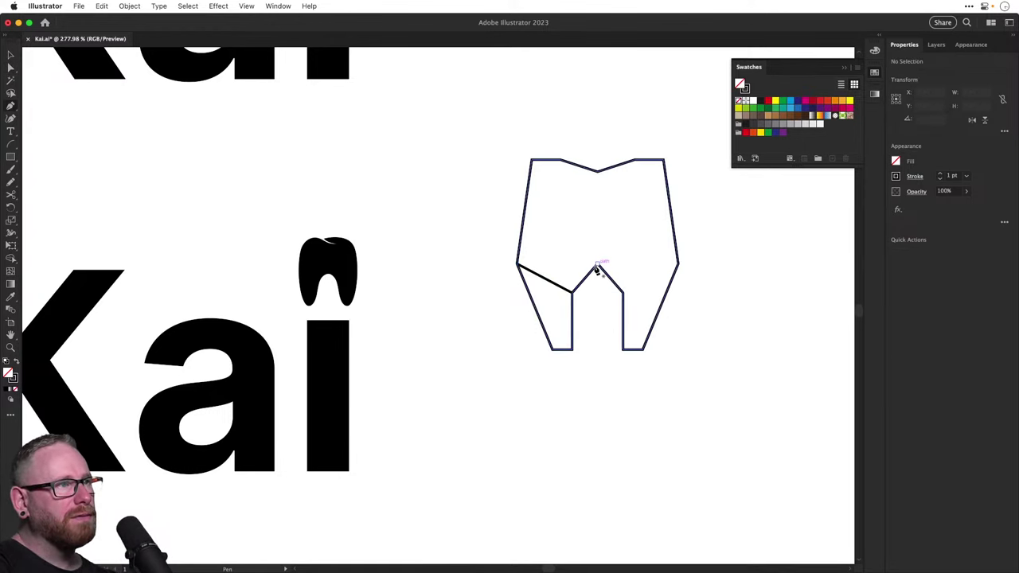
left_click(597, 264)
left_click(597, 171)
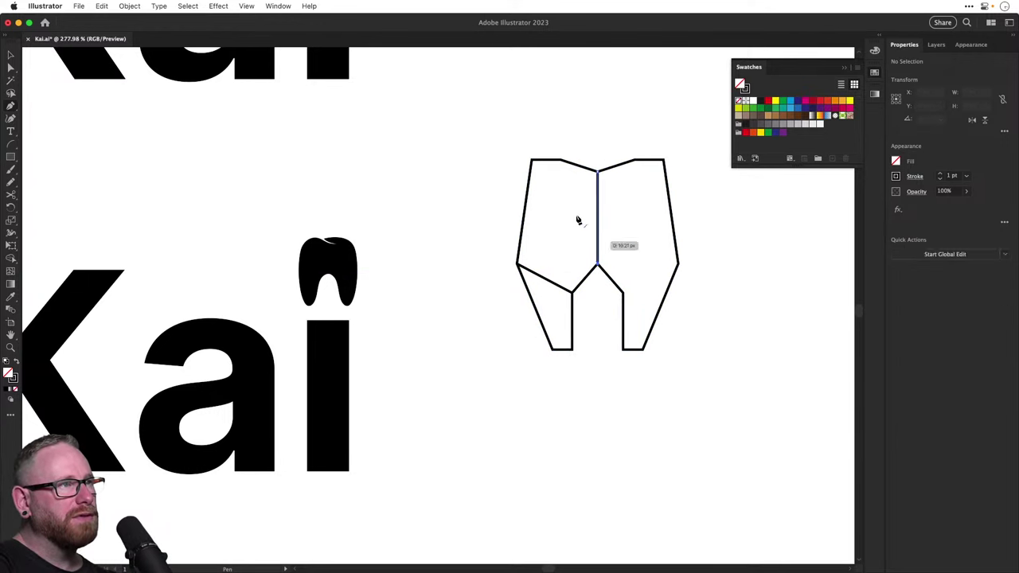
Add facet lines between the top-left corner and arch peak, and from both inner top corners down to the arch's shoulders
left_click(531, 160)
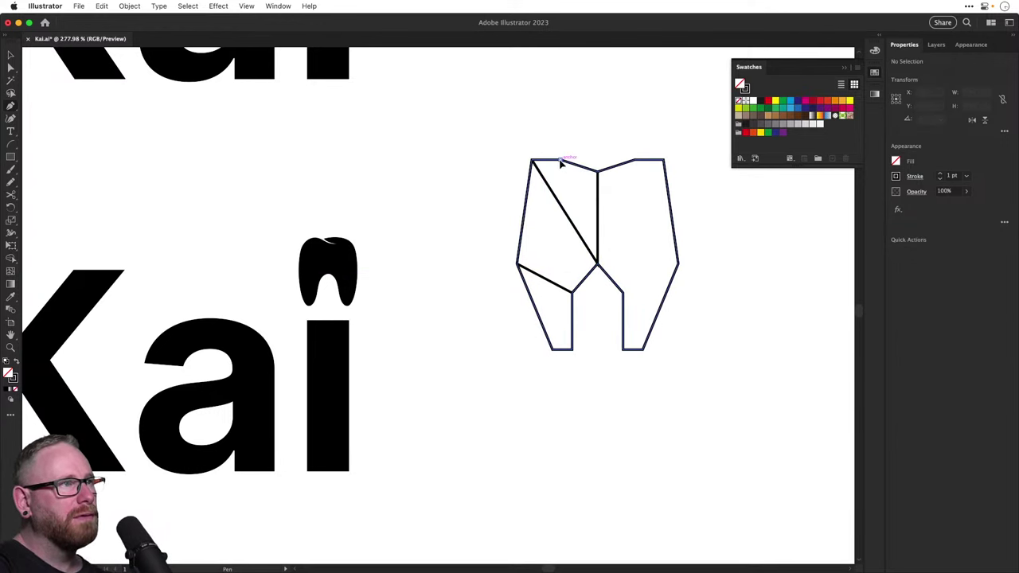
left_click(560, 160)
left_click(571, 287)
left_click(650, 243, "super")
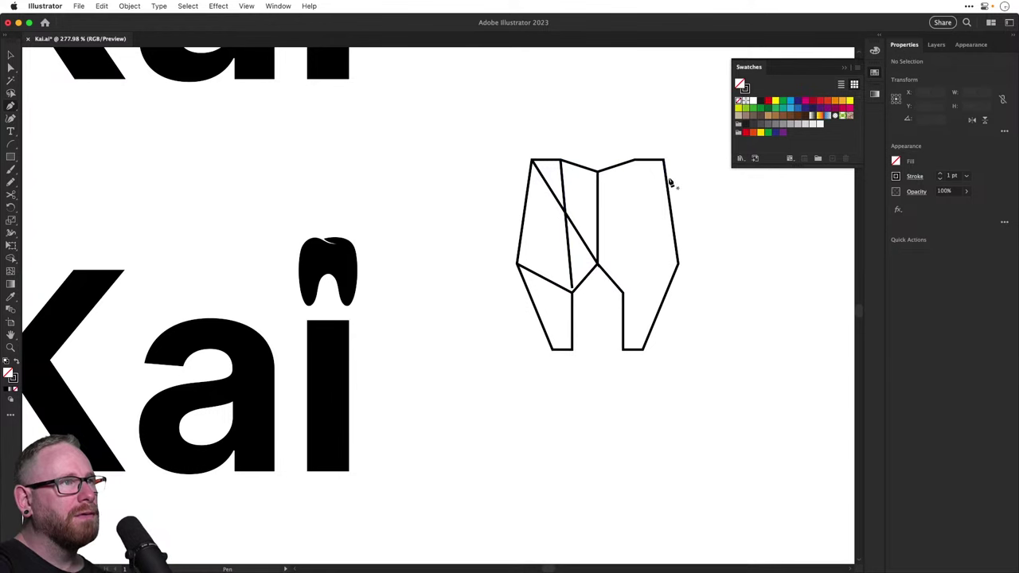
left_click(636, 162)
left_click(623, 291)
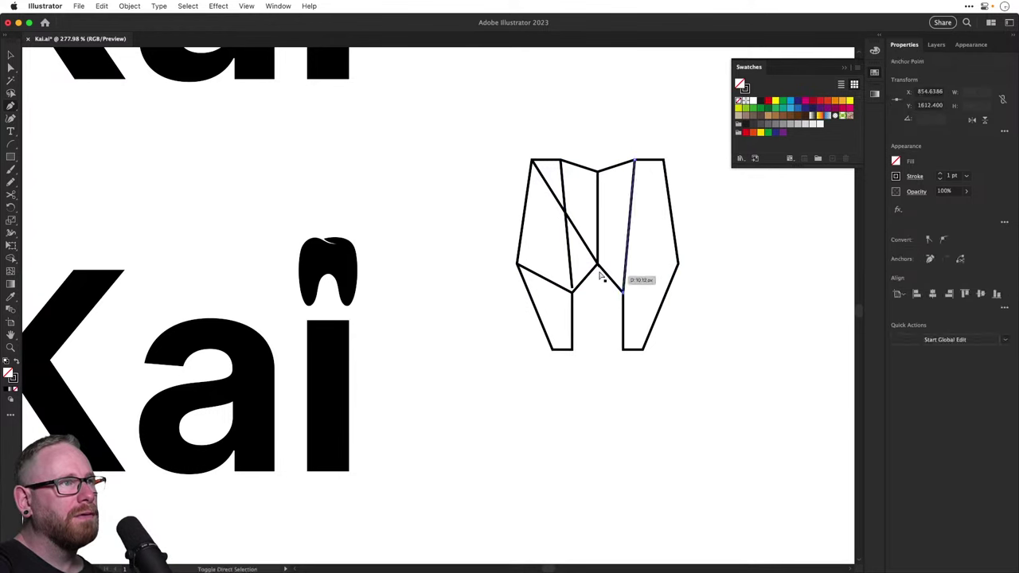
Try facet lines from the arch's peak to the right inner top corner and from the arch's right shoulder to the right outer corner
left_click(601, 269, "super")
left_click(597, 262)
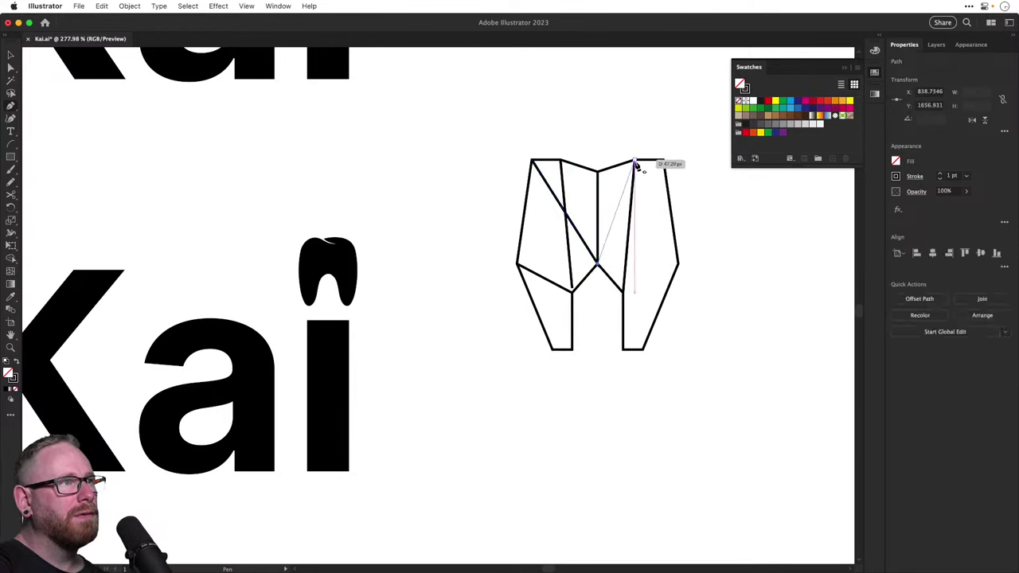
left_click(635, 162)
left_click(664, 165, "super")
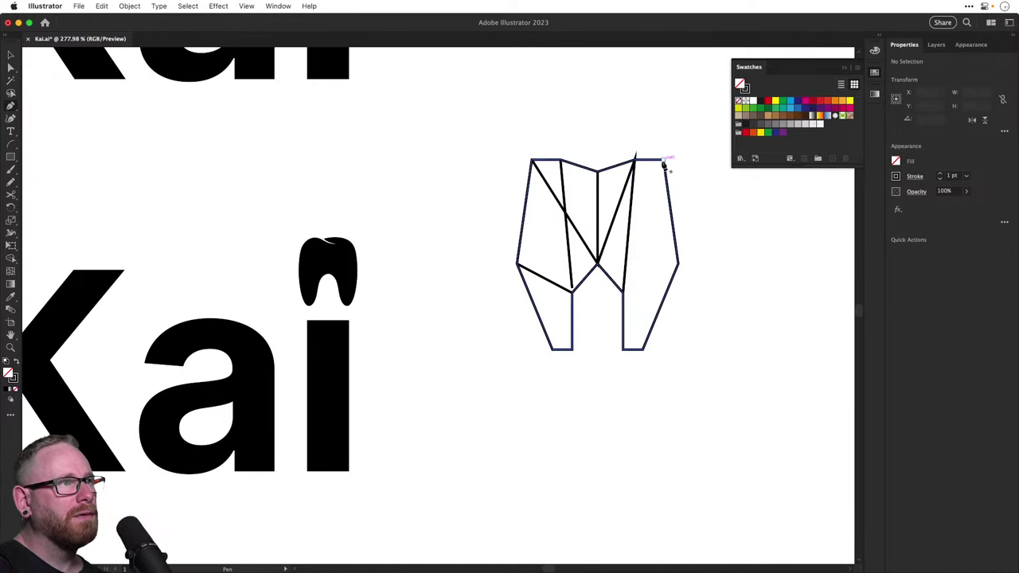
left_click(624, 291)
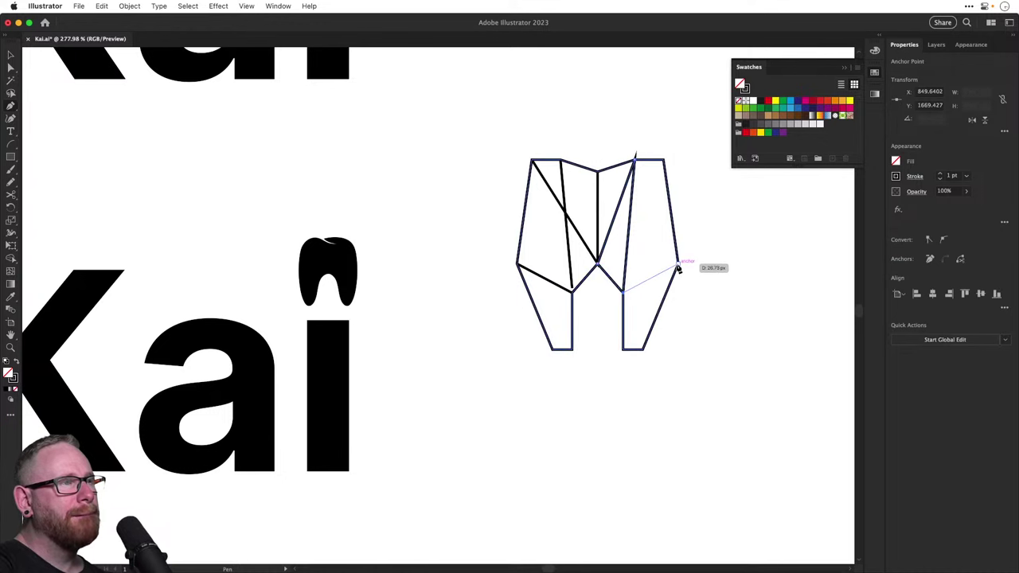
left_click(678, 266)
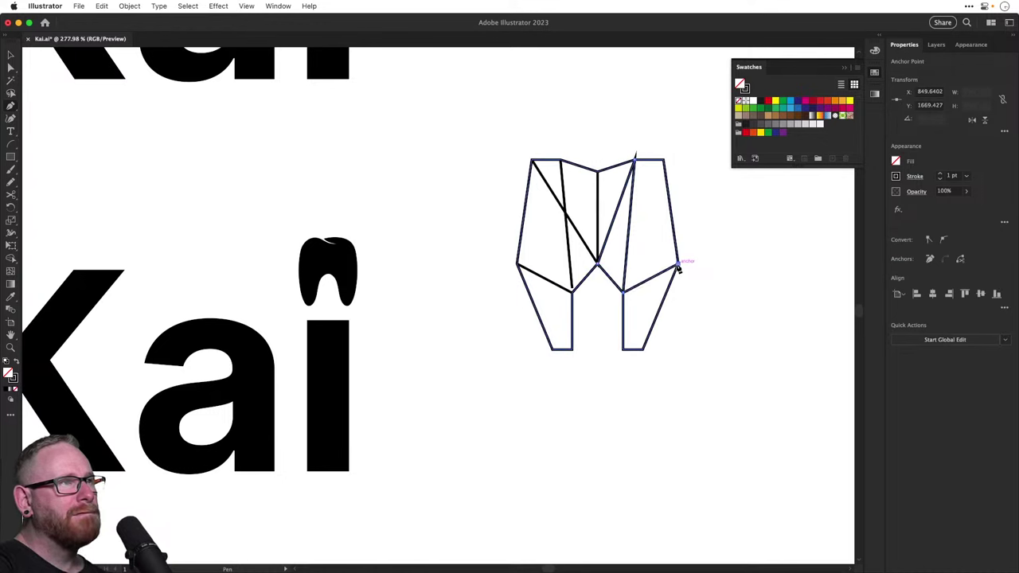
left_click(682, 270, "super")
left_click(618, 218)
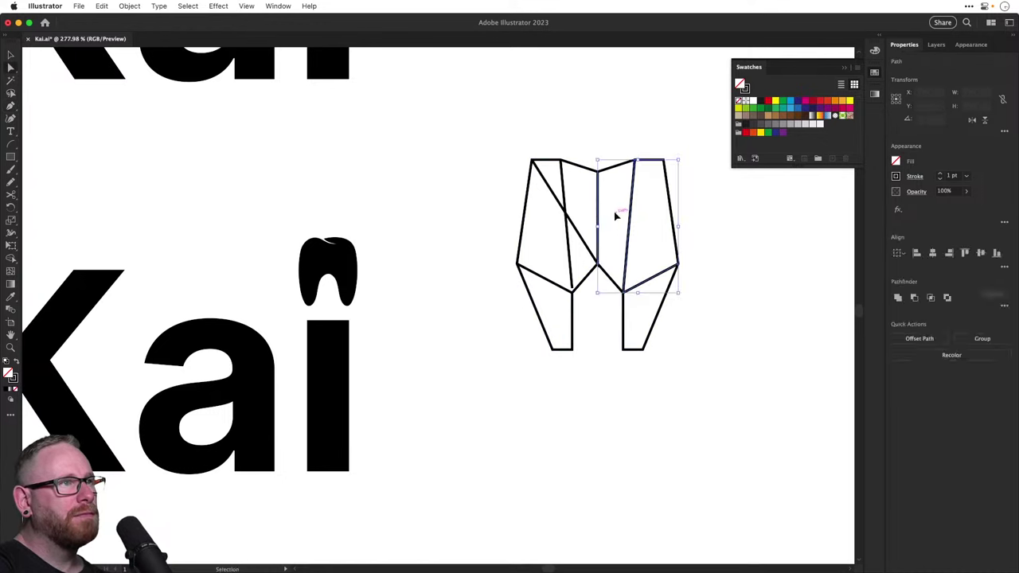
key("Delete")
Draw Pen facet lines from the arch's peak to the outer top-right corner and from the right inner top corner to the arch's right shoulder
key("p")
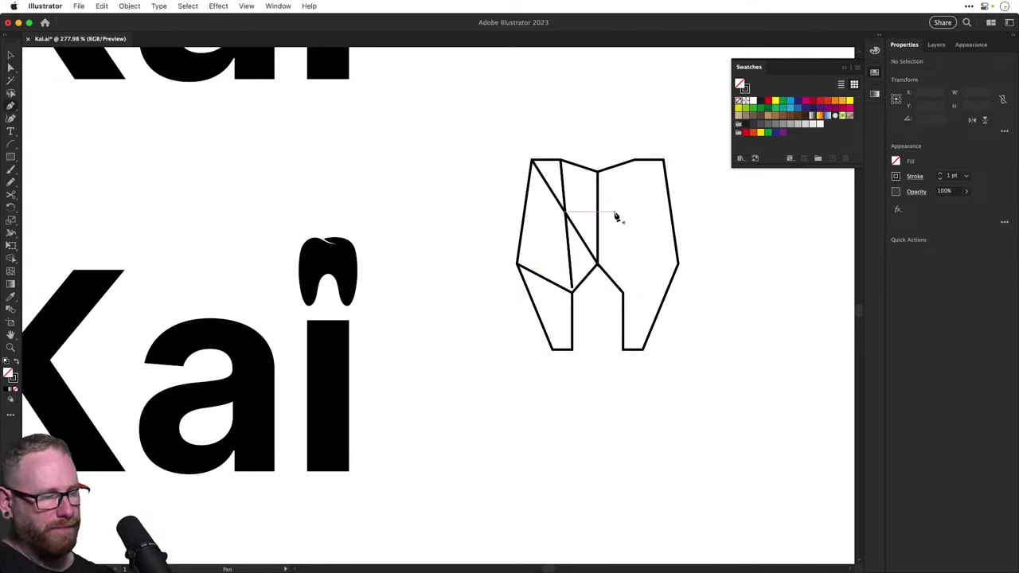
left_click(598, 262)
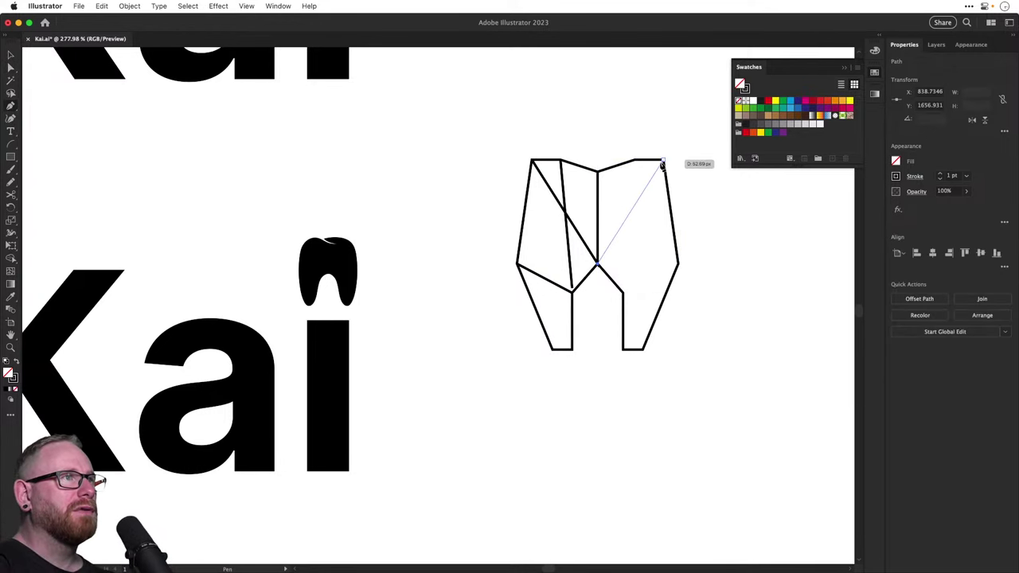
left_click(663, 161)
left_click(634, 160)
left_click(623, 290)
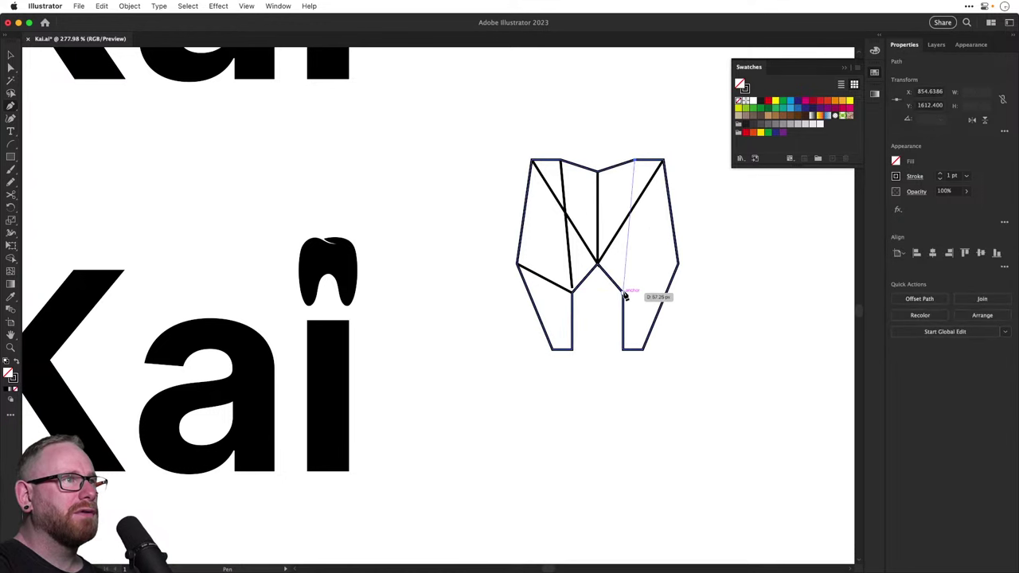
Move the lower end of the left inner facet line onto the arch's left shoulder point
key("a")
left_click(602, 297)
left_click_drag(571, 286, 572, 293)
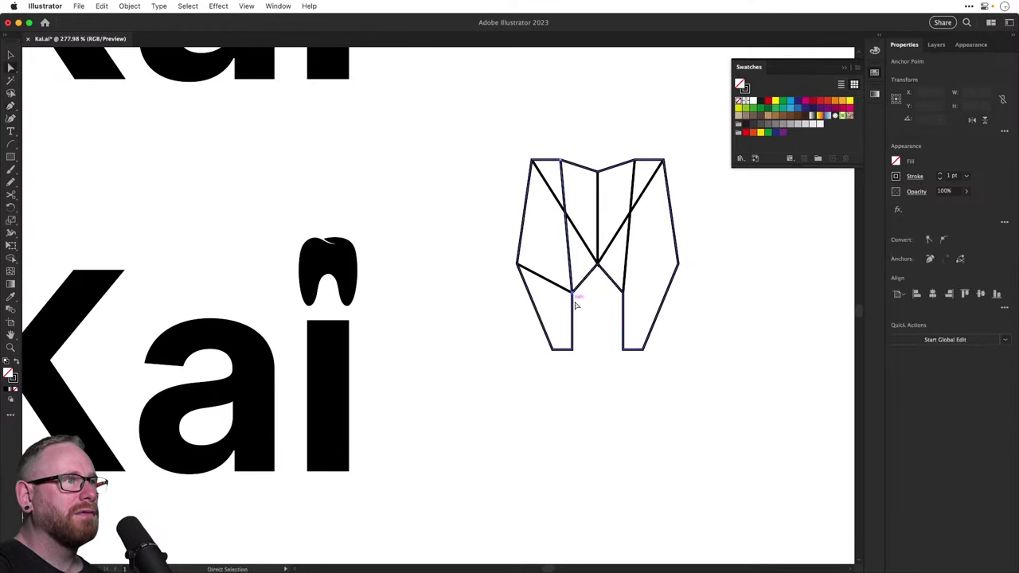
Draw facet lines from the arch's right shoulder to the right outer corner and from both outer corners to the roots' inner bottom corners
left_click(557, 344, "super")
left_click(571, 291)
left_click(517, 263)
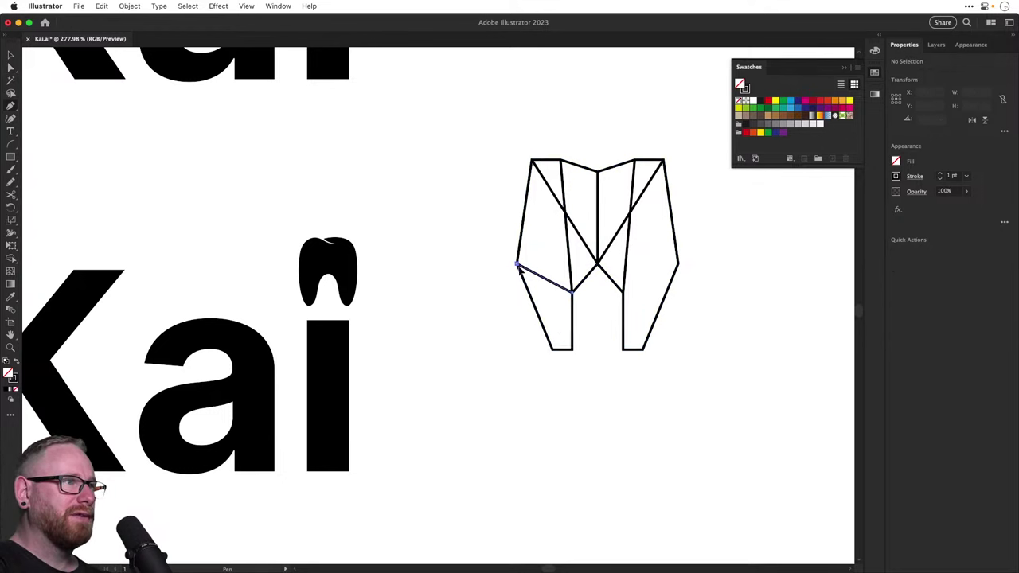
left_click(572, 350)
left_click(581, 355, "super")
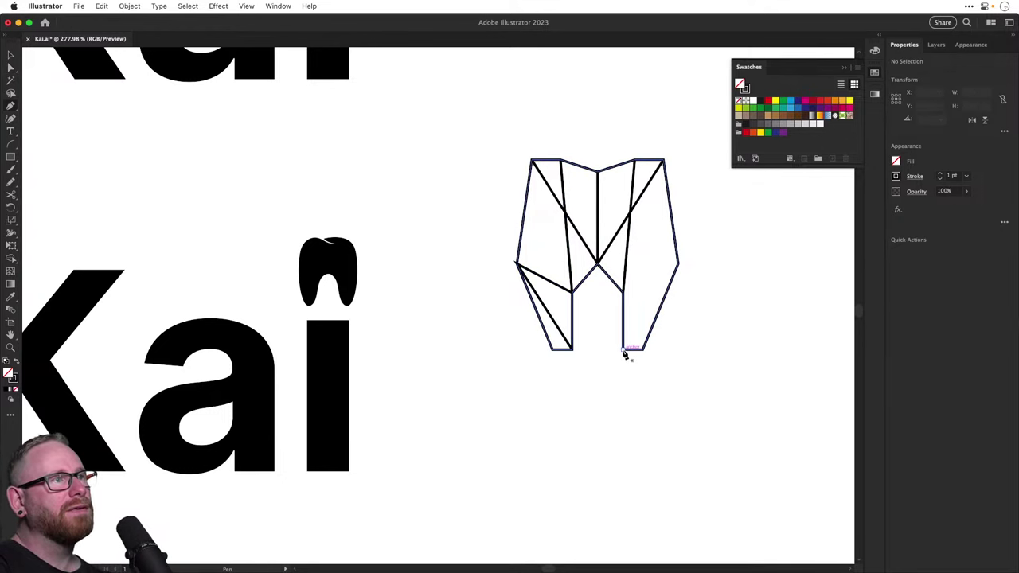
left_click(623, 293)
left_click(678, 263)
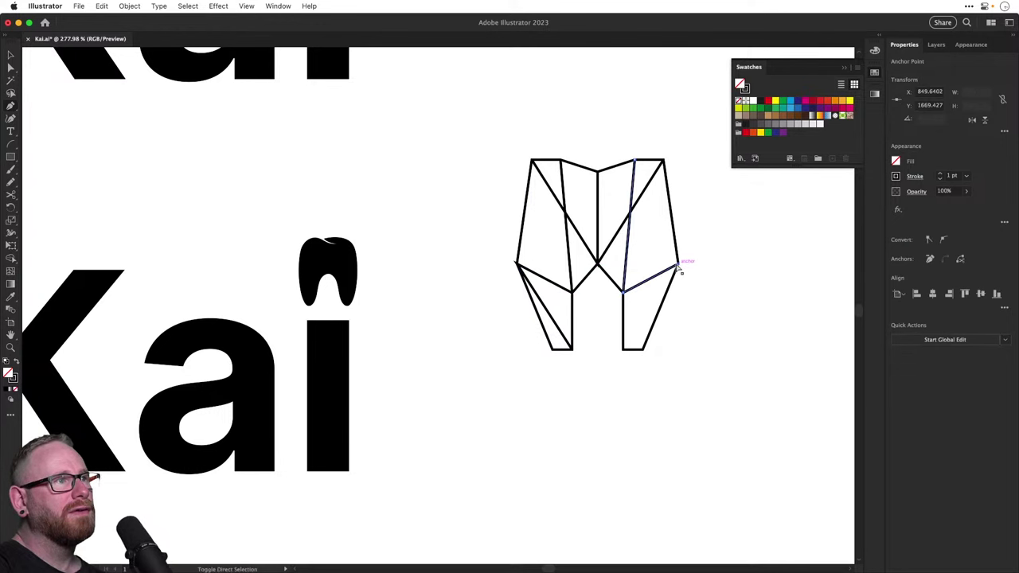
left_click(626, 352)
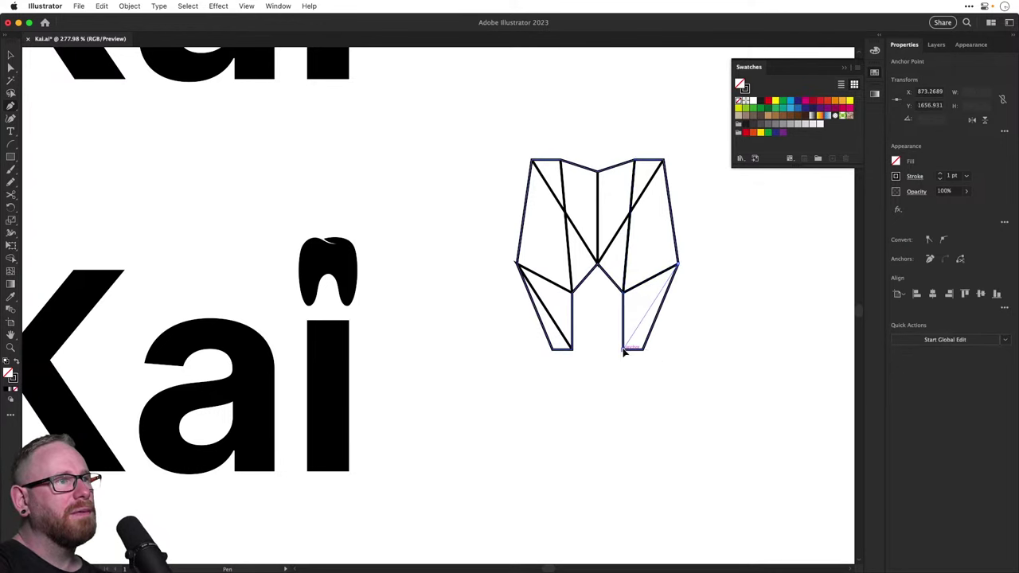
left_click(650, 348, "super")
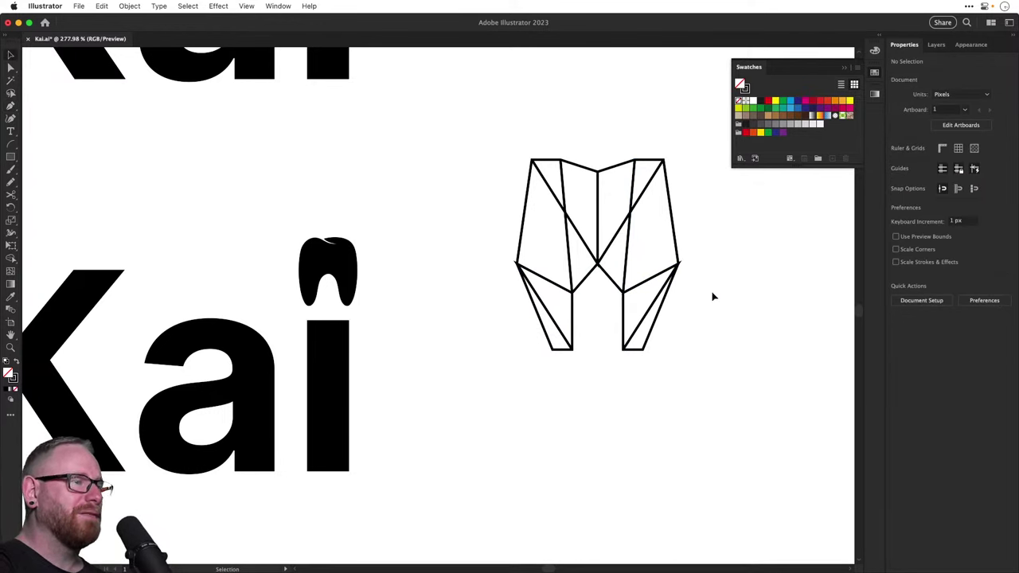
Try facet lines from the tooth's left and right outer corners up to where the upper facet lines cross
key("p")
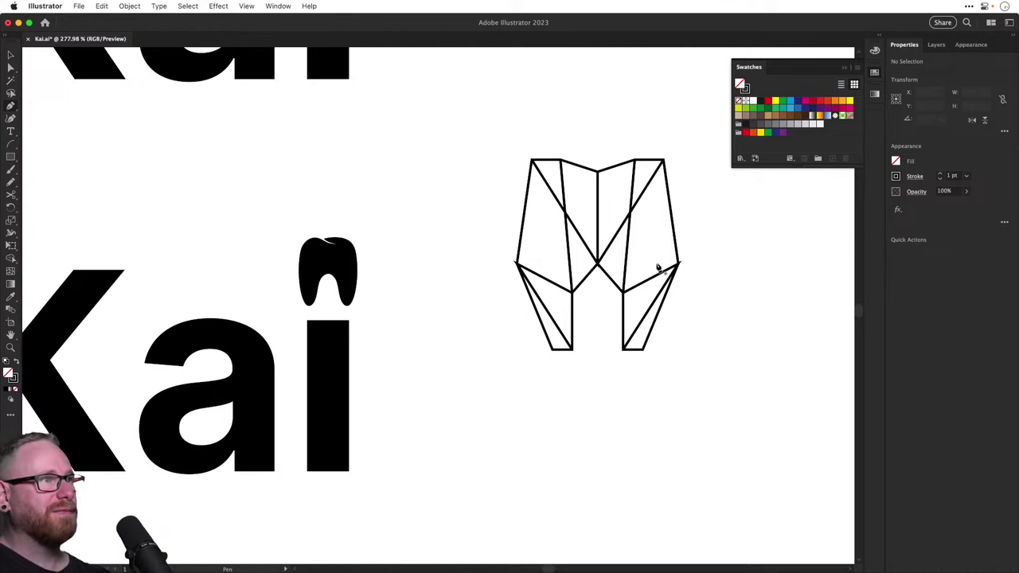
left_click(517, 264)
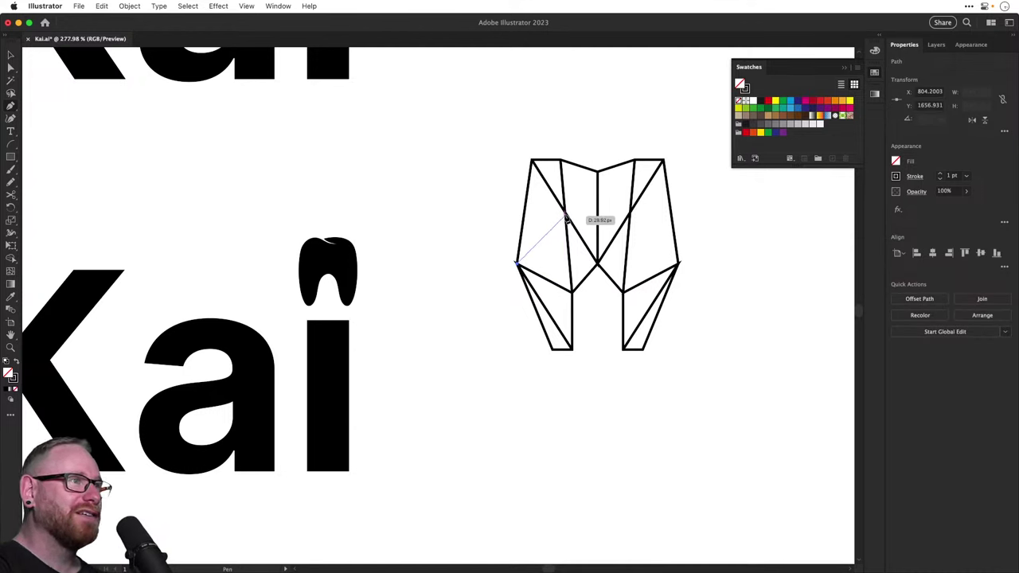
left_click(566, 215)
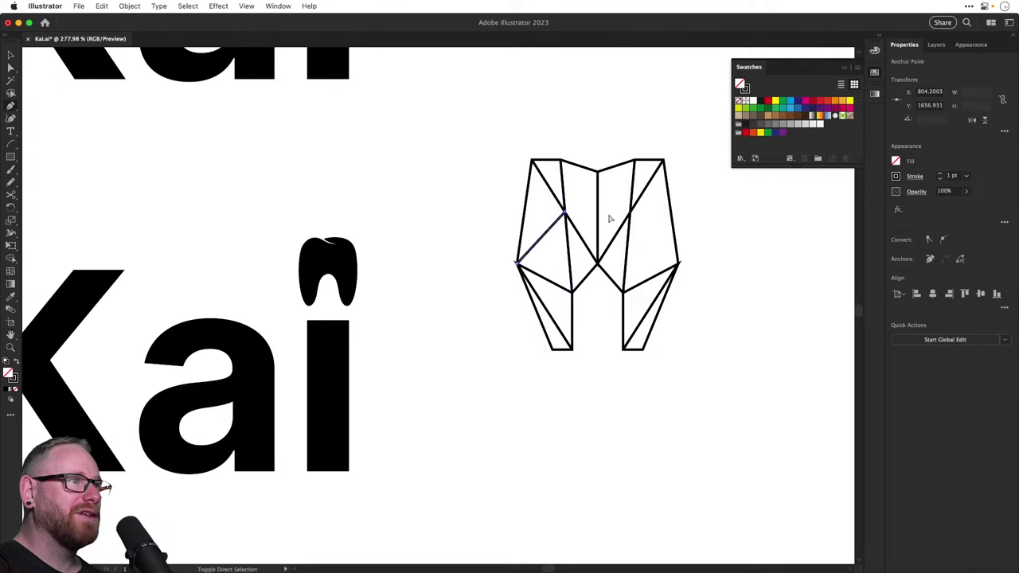
left_click(634, 221, "super")
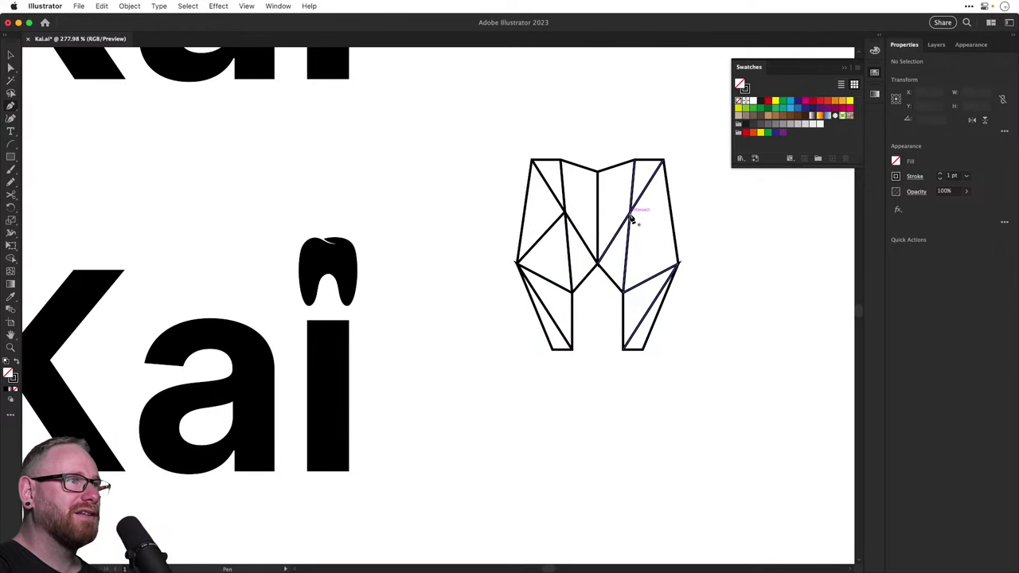
left_click(631, 213)
left_click(678, 263)
left_click(723, 295, "super")
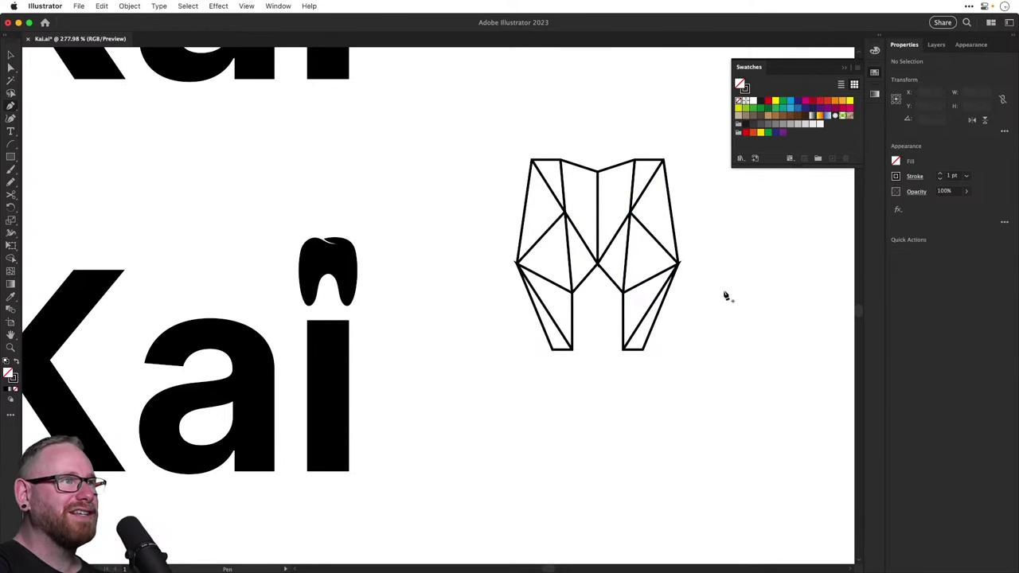
Select the whole faceted tooth and set its stroke corners to Round Join
key("v")
left_click_drag(719, 384, 546, 191)
key("a")
left_click_drag(484, 123, 841, 206)
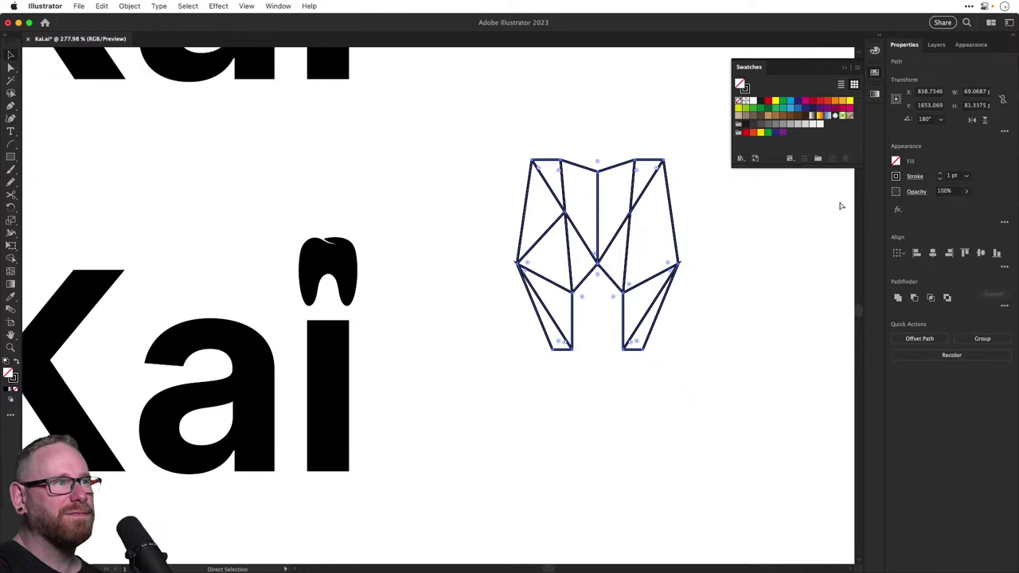
key("v")
left_click_drag(687, 389, 482, 100)
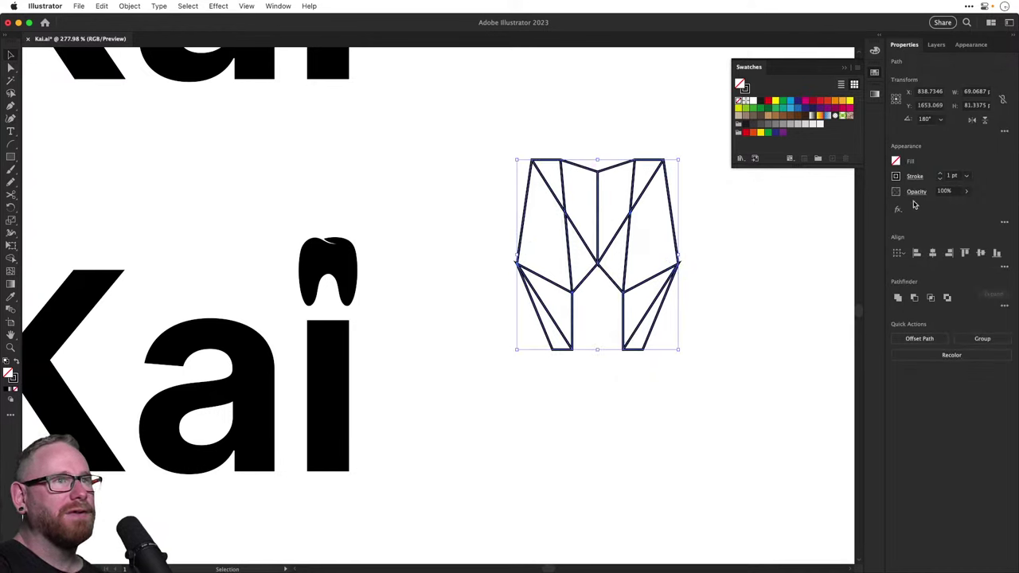
left_click(914, 176)
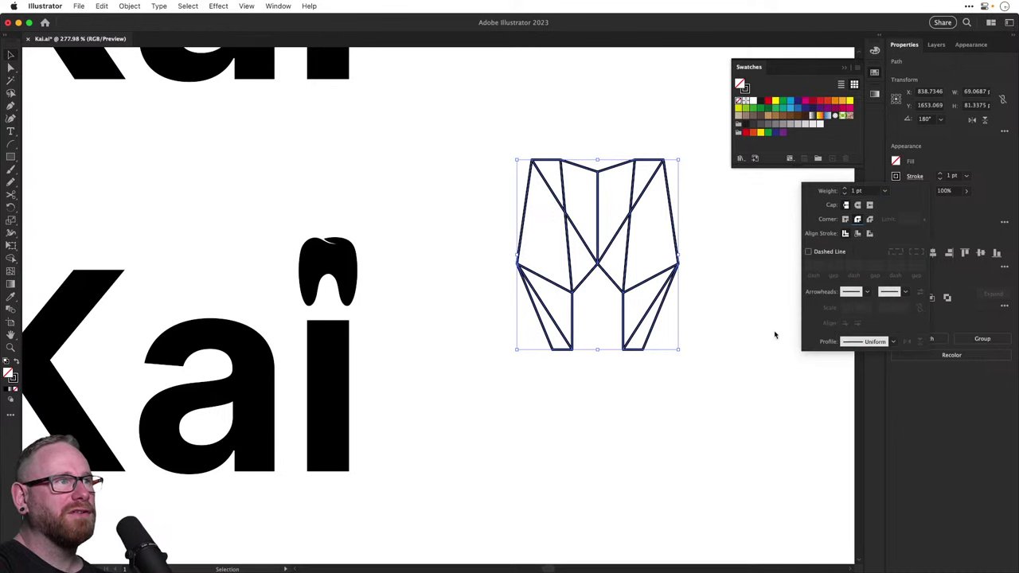
left_click(699, 398)
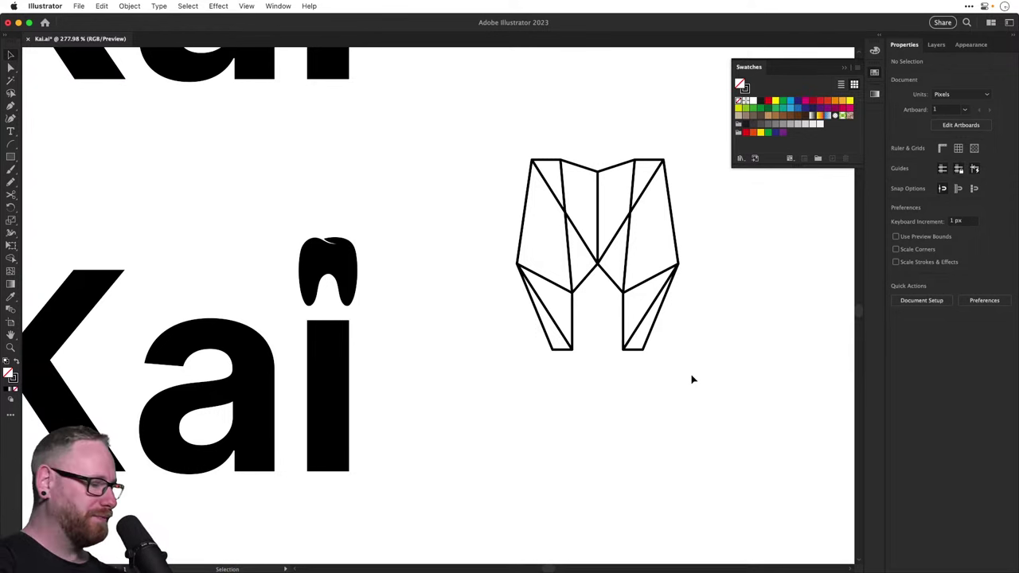
Try to round all the corners of the faceted tooth's outline and facet lines
key("super+1")
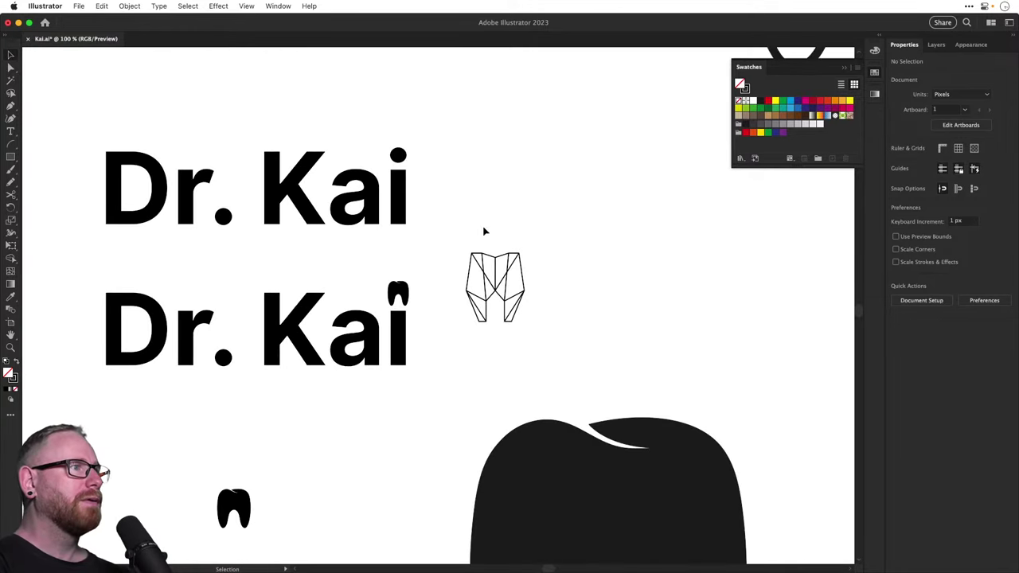
scroll(464, 246, "up", 3)
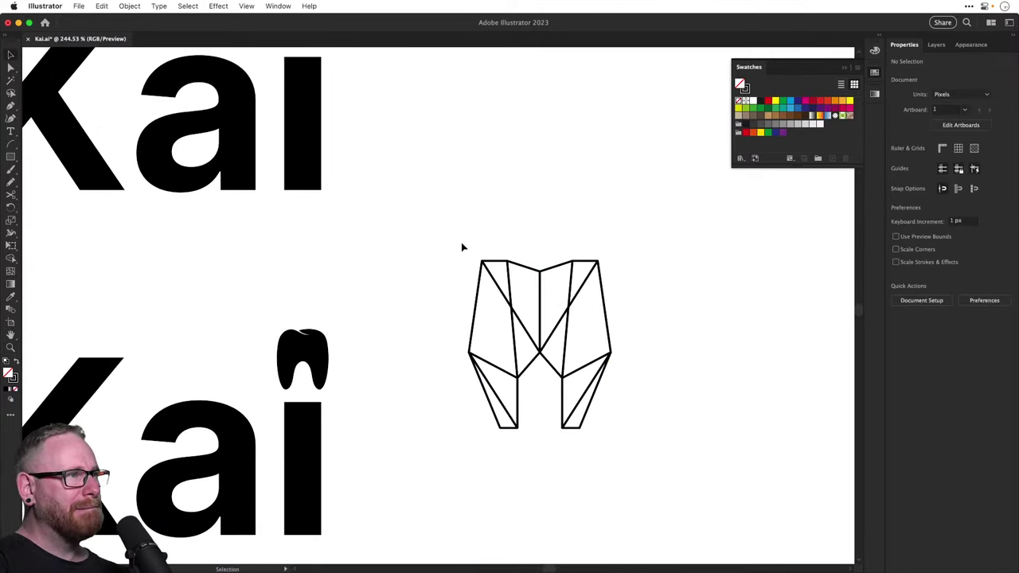
key("a")
left_click_drag(461, 246, 656, 456)
left_click_drag(577, 277, 562, 326)
left_click(632, 387)
key("v")
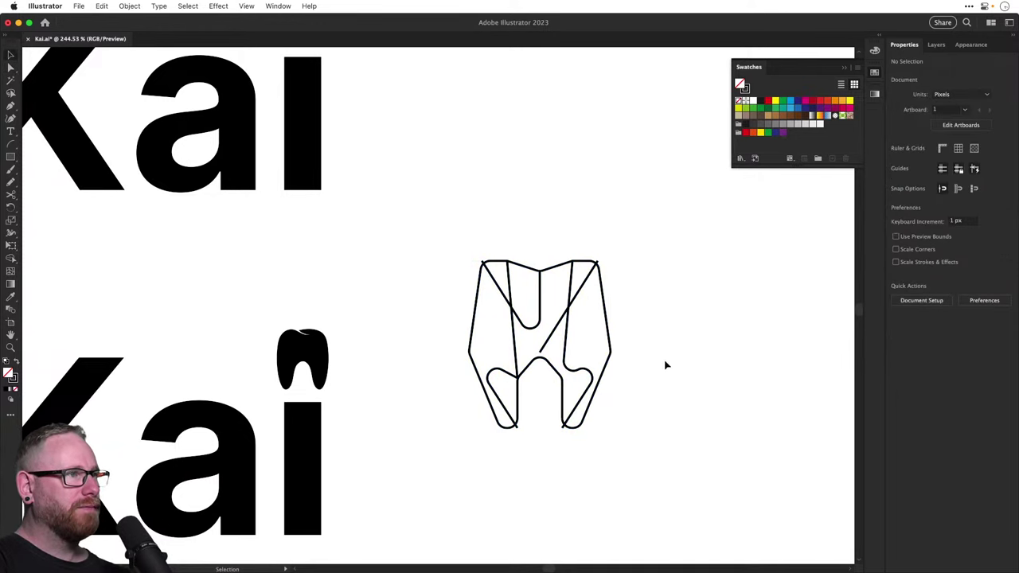
key("super+z")
left_click(669, 357)
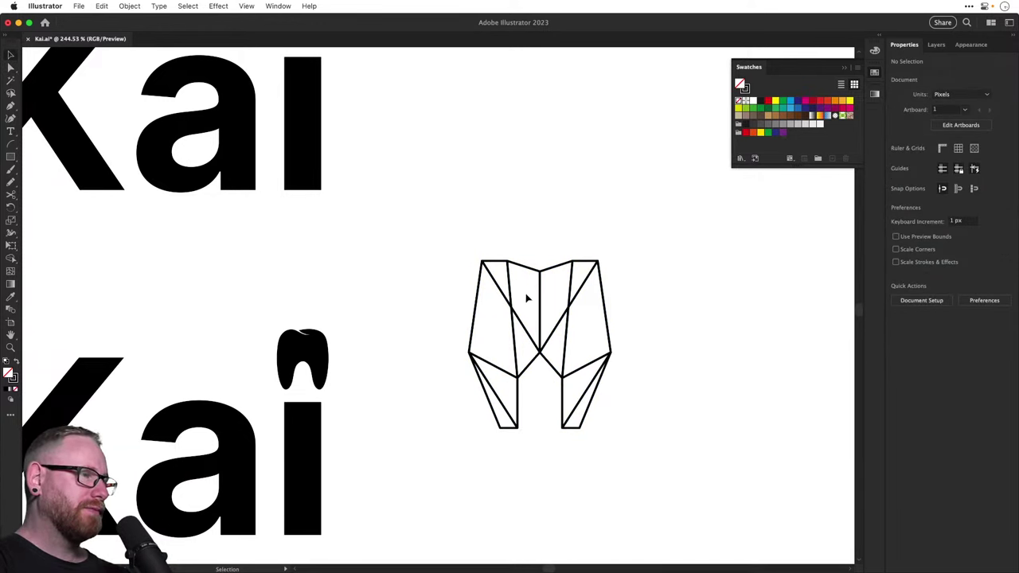
Delete the two diagonal facet lines running from the arch's peak to the tooth's outer top corners
key("z")
left_click_drag(530, 320, 557, 327)
key("a")
left_click(531, 348)
key("BackSpace")
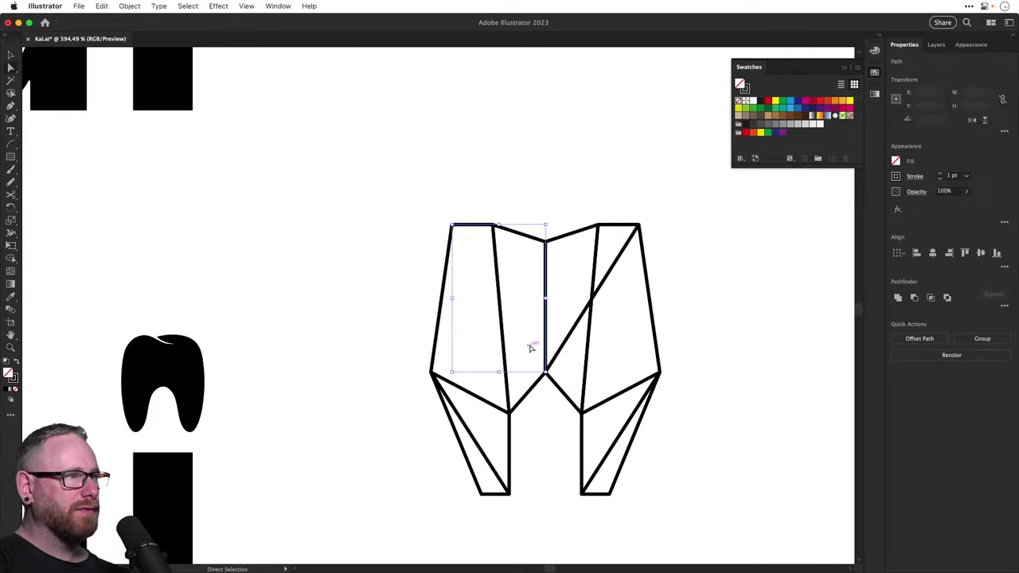
left_click(564, 346)
key("Delete")
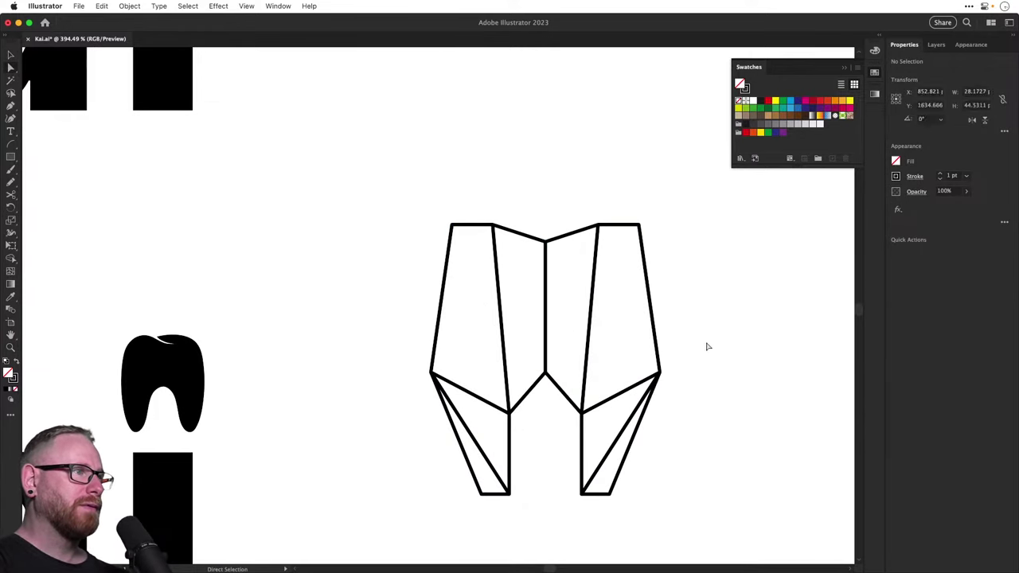
Draw Pen facet lines from the tooth's left and right outer corners up to the matching inner top corners
key("p")
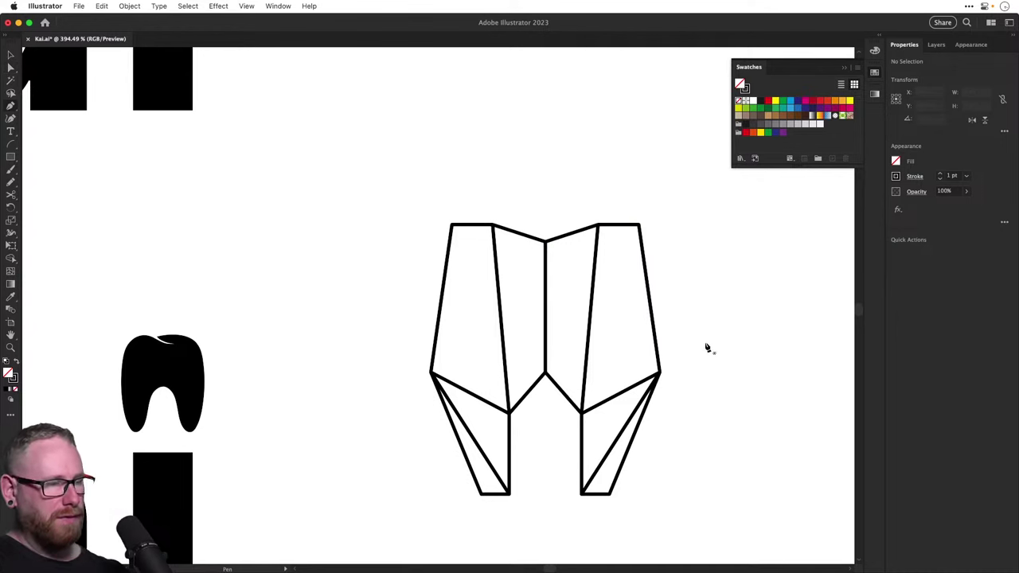
left_click(430, 373)
left_click(493, 226)
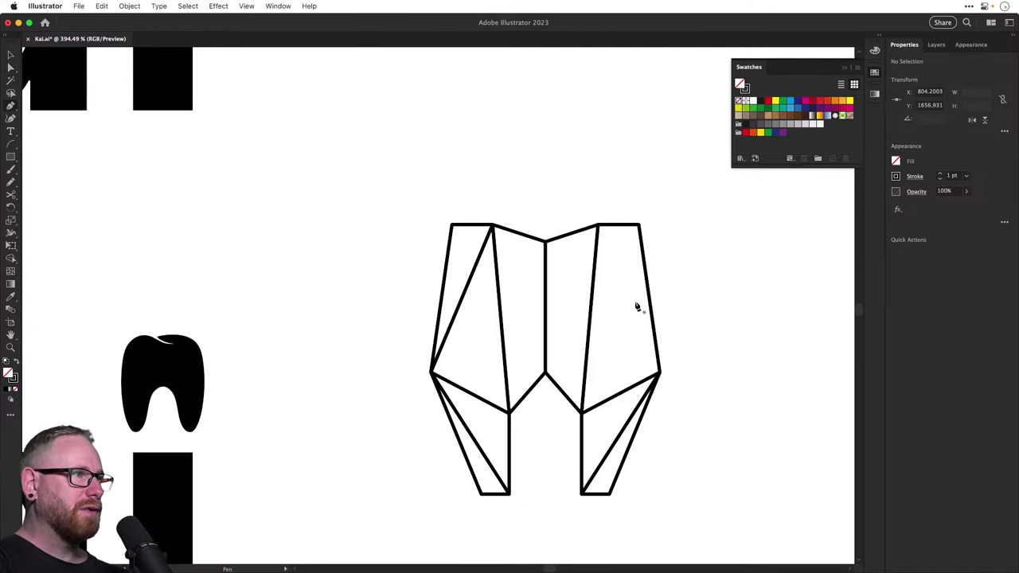
left_click(659, 375)
left_click(597, 226)
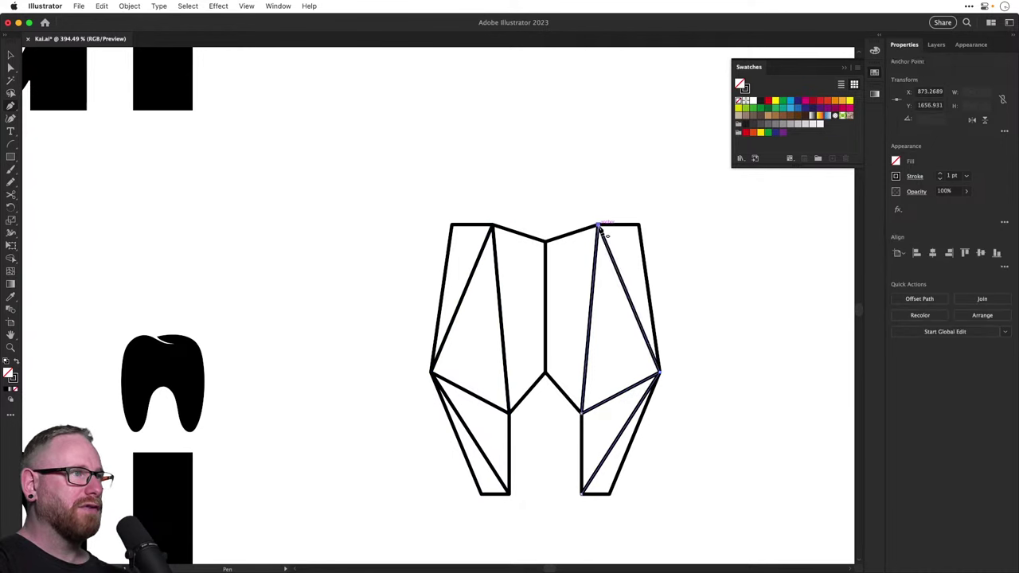
Draw facet lines between the top notch and both shoulders of the root arch
left_click(582, 413)
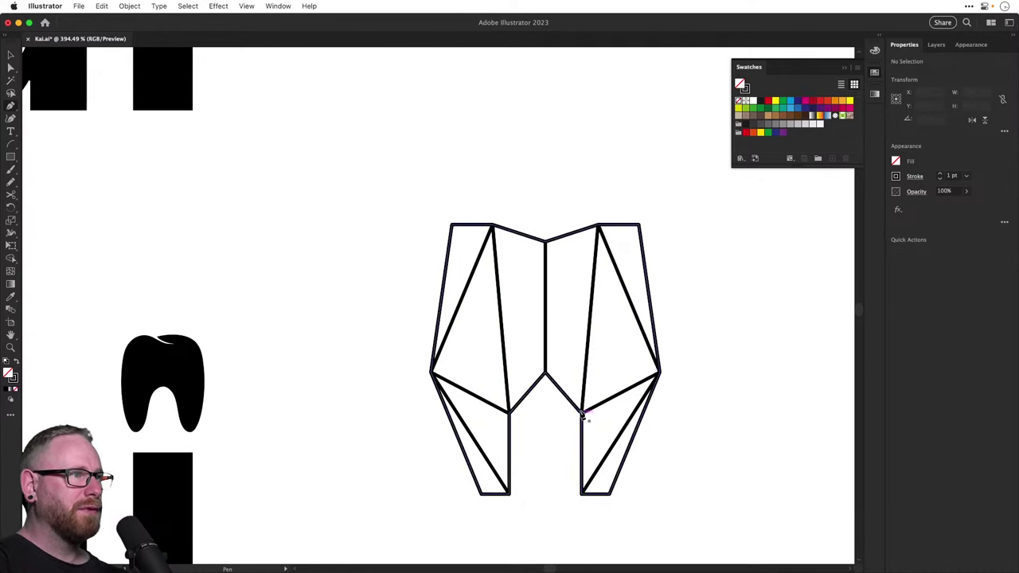
left_click(544, 240)
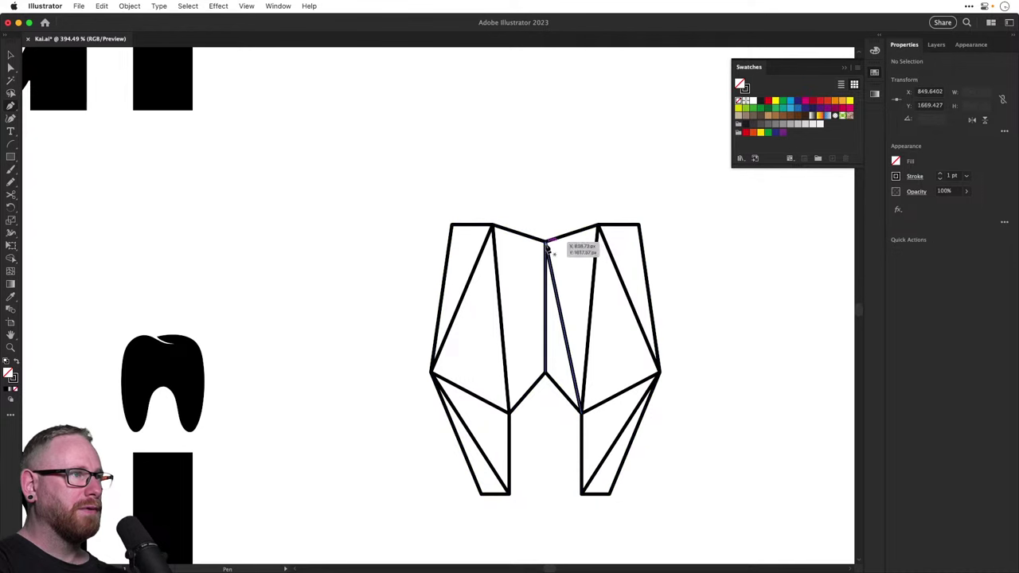
left_click(510, 413)
key("v")
left_click(685, 316)
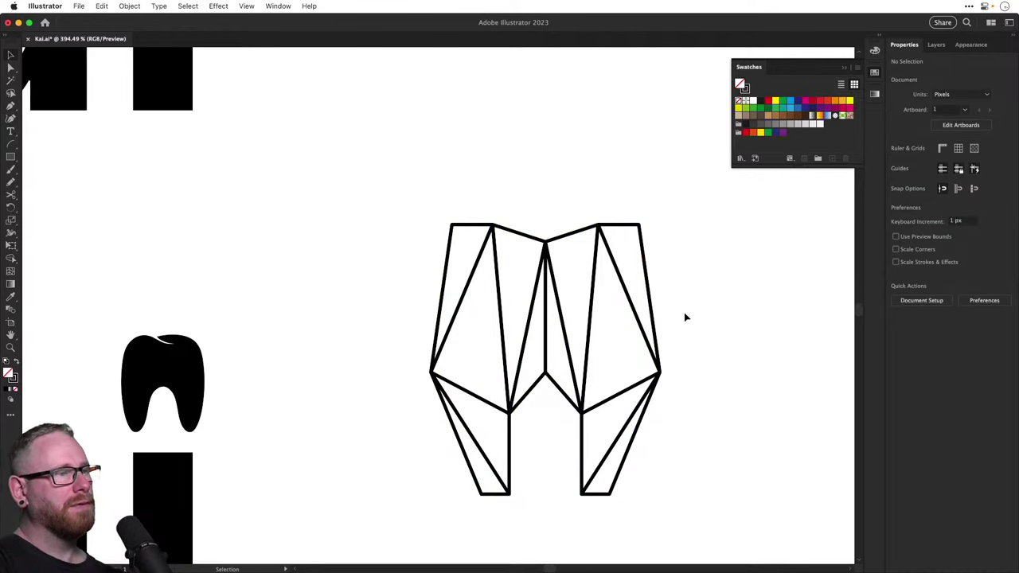
Replace the left root's diagonal with a facet line from the arch's left shoulder to the root's outer bottom corner
left_click(487, 456)
key("Delete")
key("p")
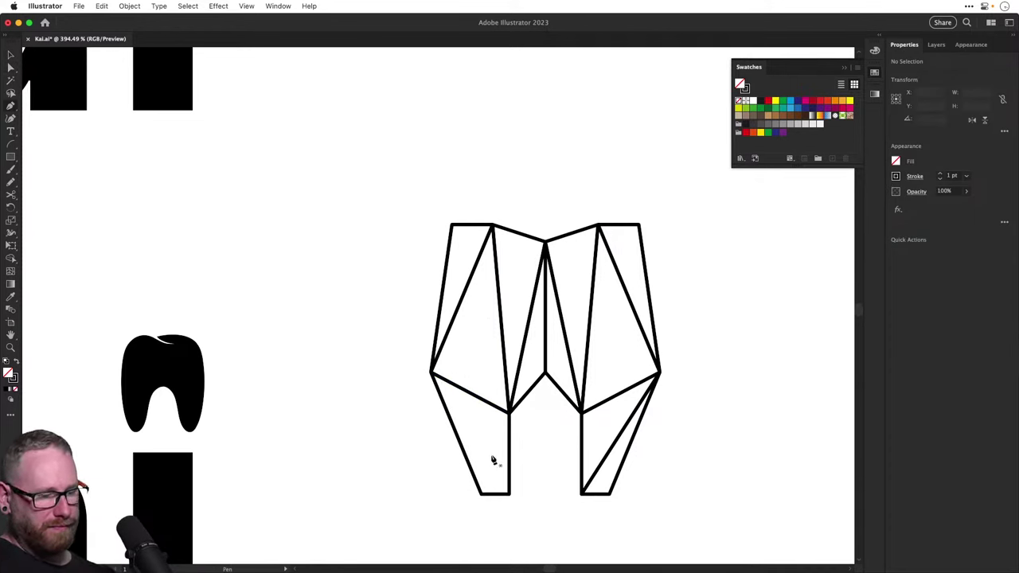
left_click(509, 413)
left_click(480, 494)
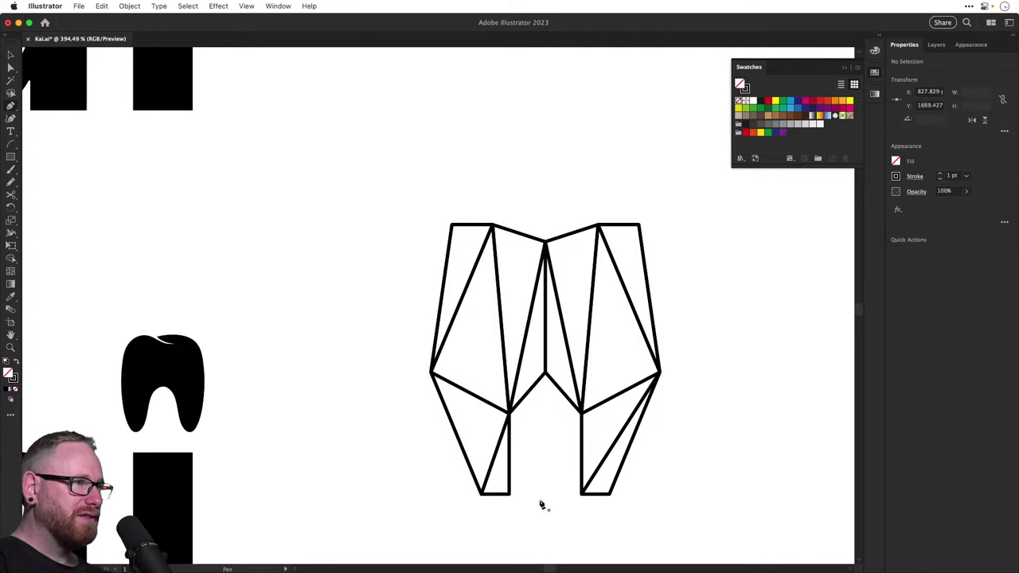
Replace the diagonal in the tooth's right root with a line from the inner upper corner to the outer bottom corner
key("a")
key("v")
key("a")
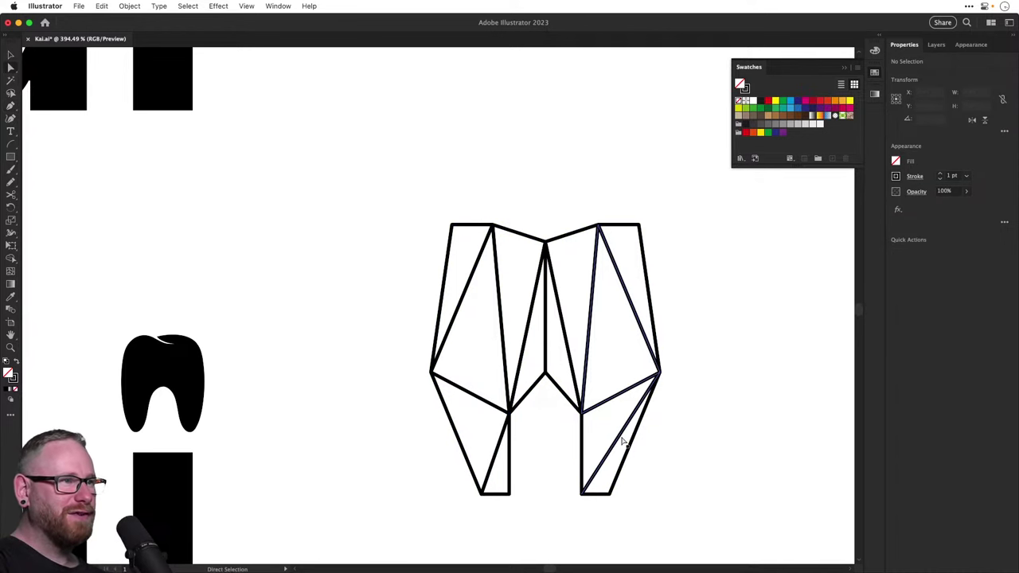
left_click(623, 441)
key("p")
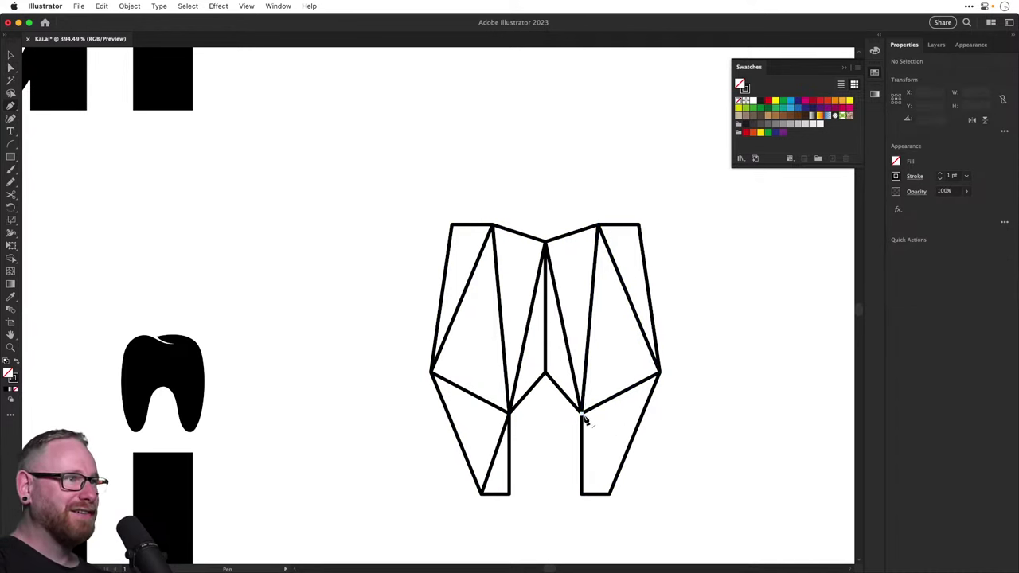
left_click(582, 413)
left_click(611, 498)
left_click(736, 432, "super")
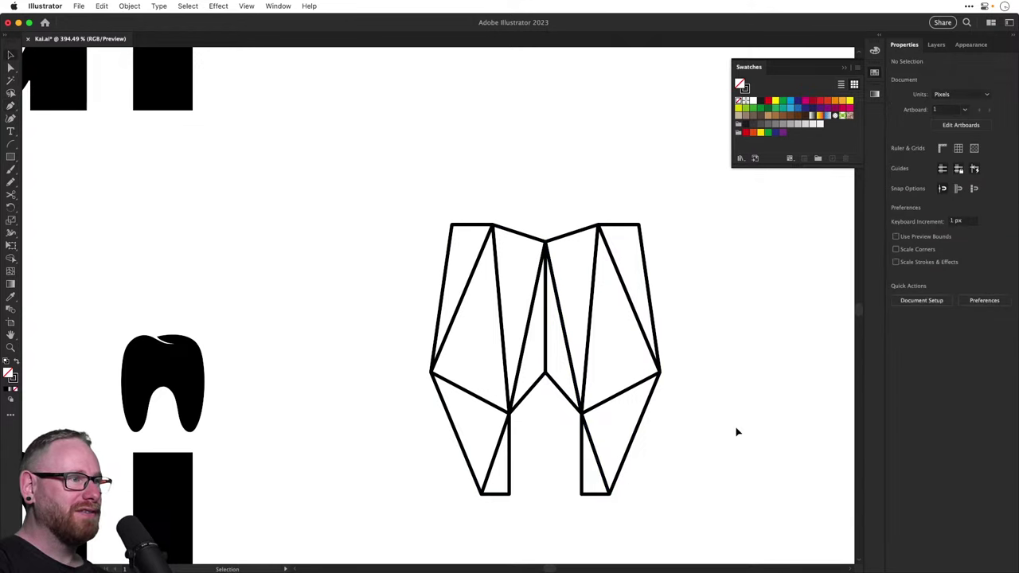
Round the inner bottom corners of both tooth roots to the maximum radius
left_click(510, 473)
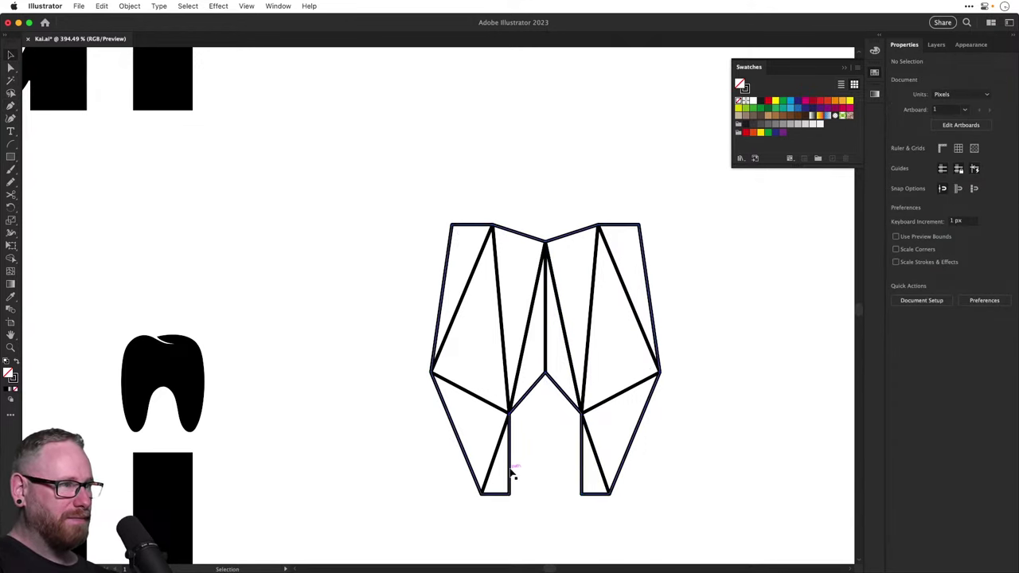
key("a")
left_click_drag(505, 488, 408, 431)
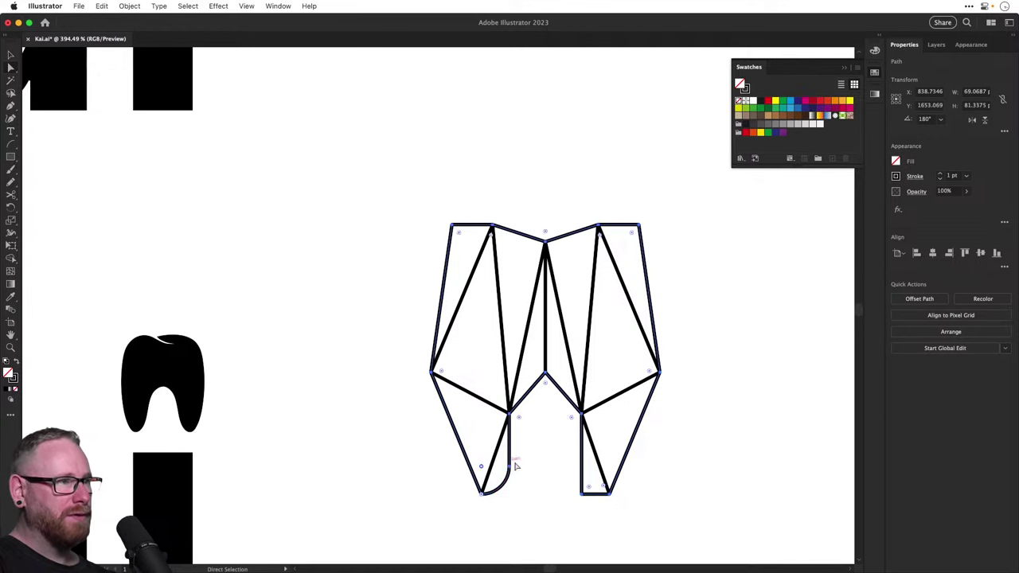
left_click_drag(589, 489, 642, 375)
key("super+shift+a")
key("v")
Round the two outer top corners of the tooth outline as far as they go
left_click(452, 244)
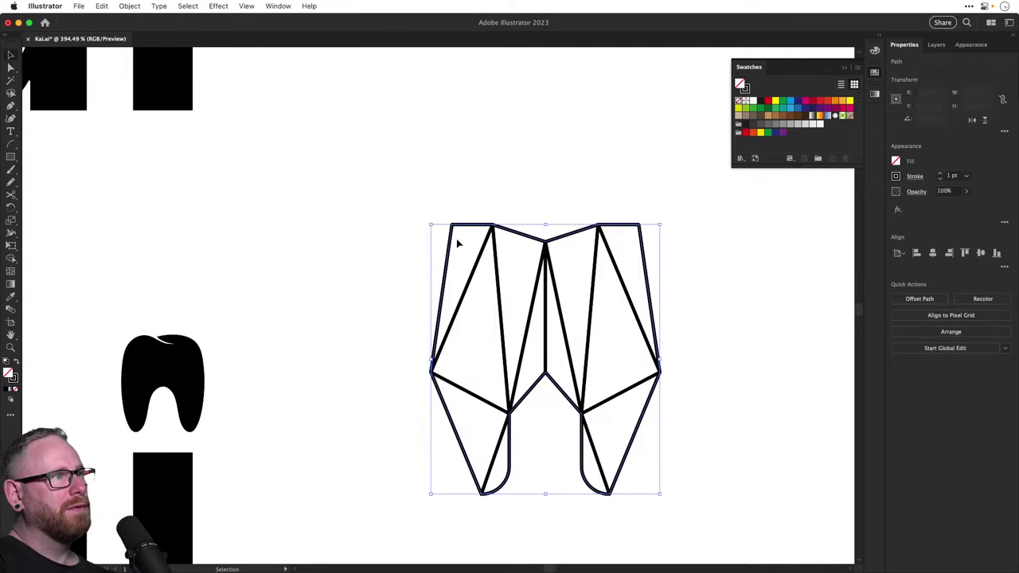
key("a")
left_click_drag(461, 238, 513, 332)
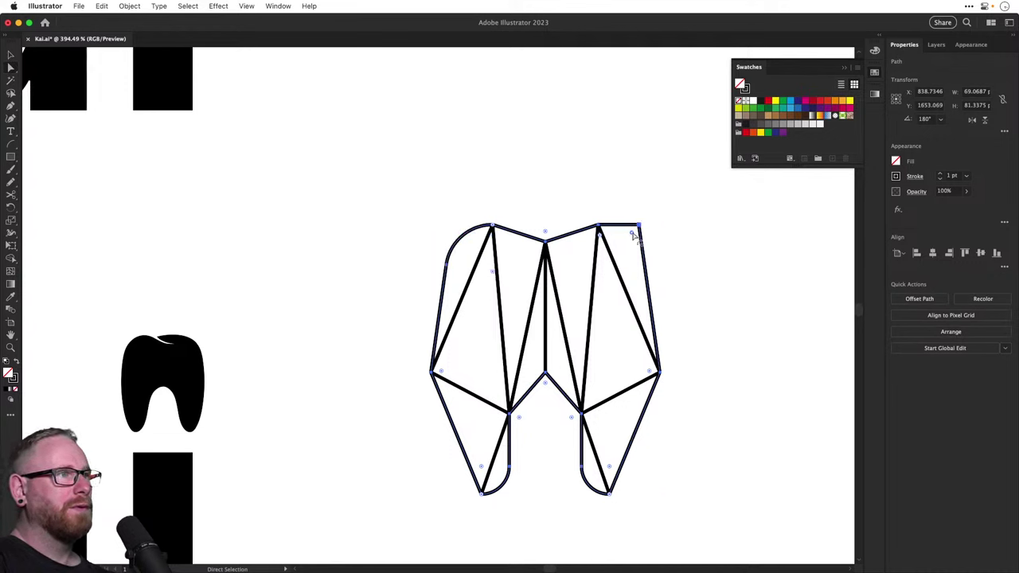
left_click_drag(632, 233, 587, 347)
key("super+shift+a")
key("v")
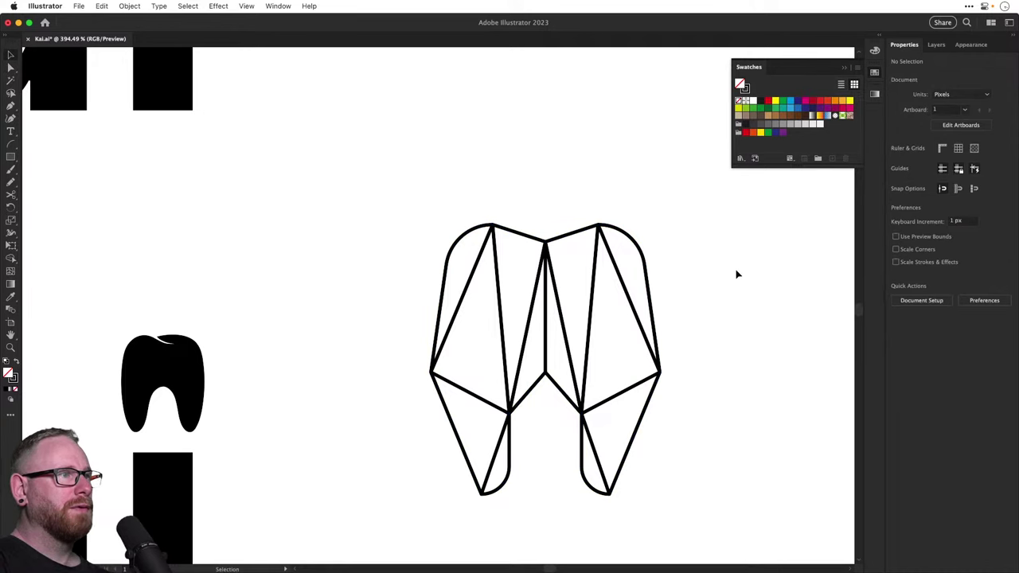
Copy the rounded tooth, undo the corner rounding on the original, and place the rounded copy below the second Dr. Kai wordmark
key("super+minus")
key("super+minus")
key("super+minus")
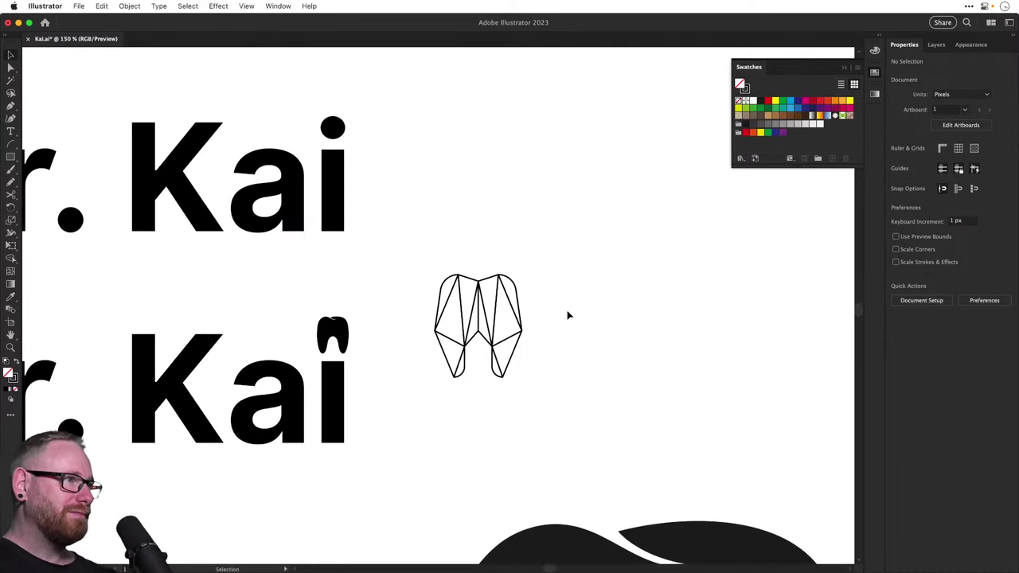
key("a")
left_click_drag(408, 237, 585, 406)
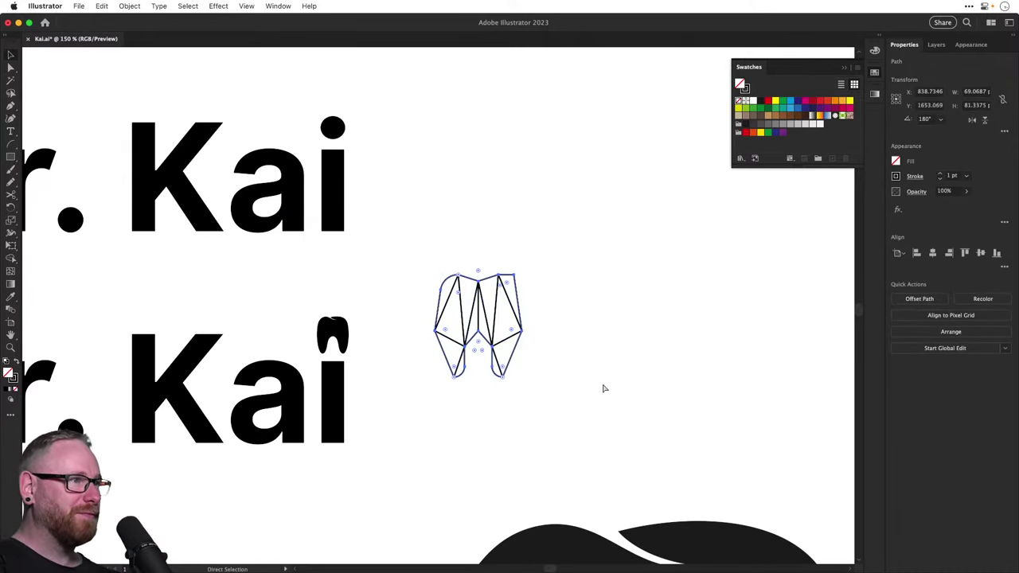
key("super+z")
key("super+z")
key("super+z")
key("super+z")
key("super+z")
key("super+z")
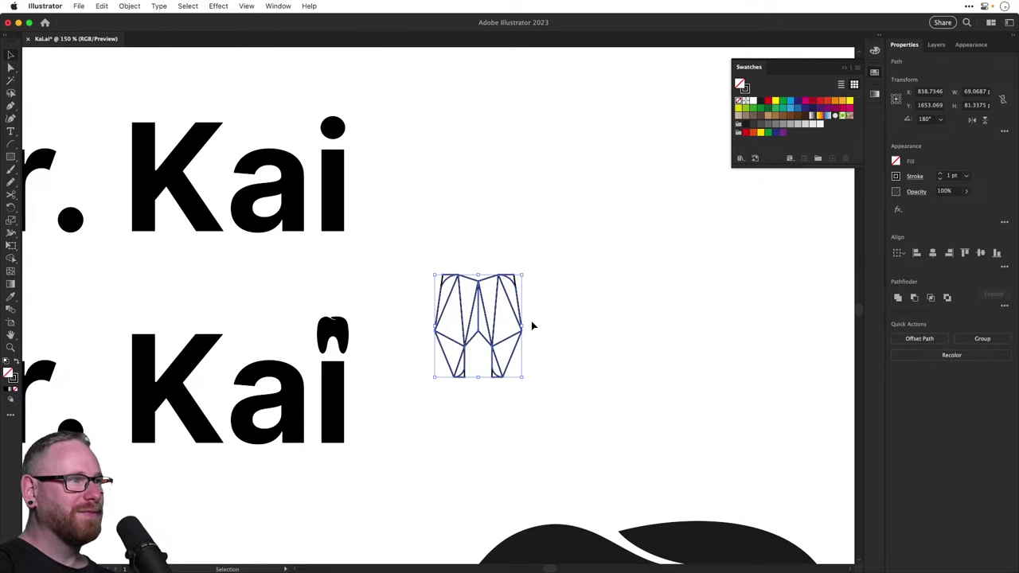
left_click_drag(519, 325, 439, 421)
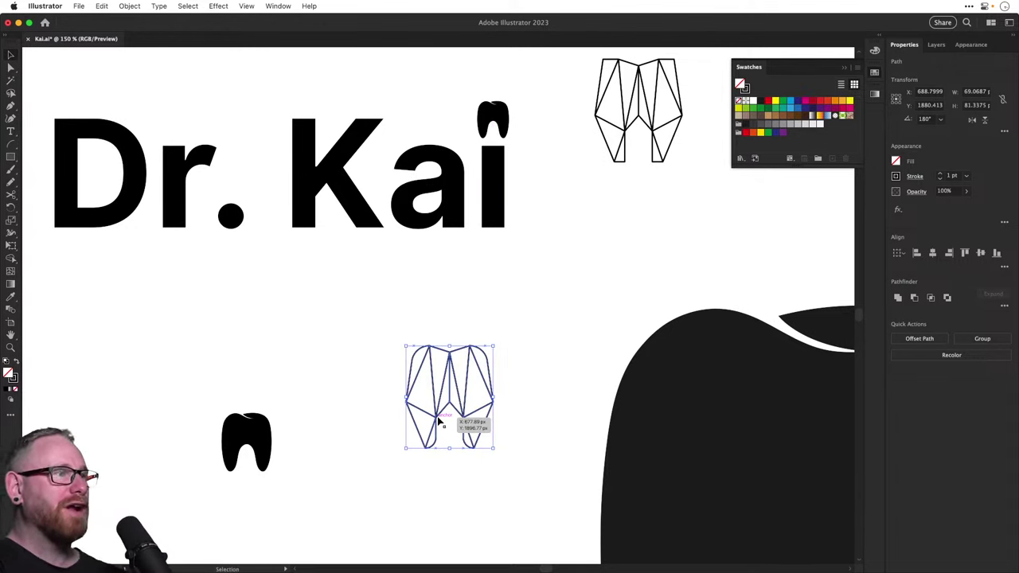
left_click(449, 315)
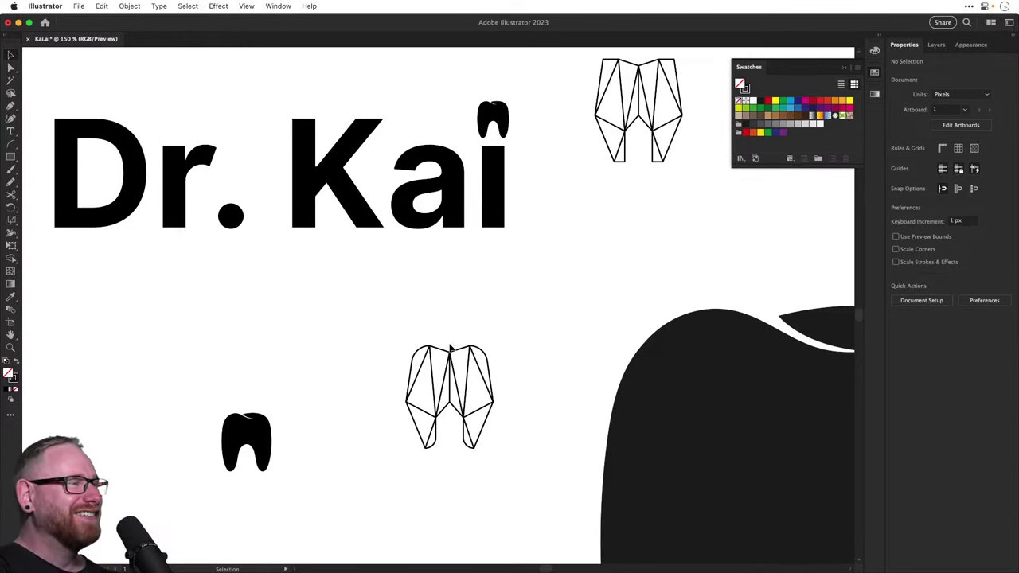
Place another copy of the rounded line tooth in the empty space below the D logo
left_click_drag(382, 429, 412, 347)
key("super+minus")
key("super+minus")
left_click_drag(471, 315, 443, 313)
key("super+minus")
key("super+minus")
key("super+minus")
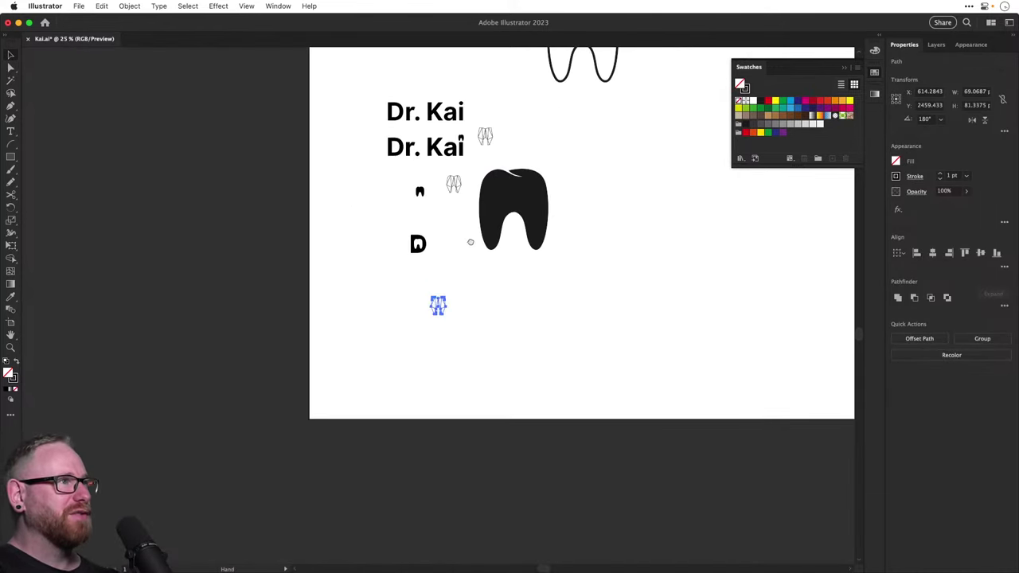
Copy the EST 2021 text from the circular badge and position it just beneath the lowest line tooth
left_click_drag(469, 239, 446, 362)
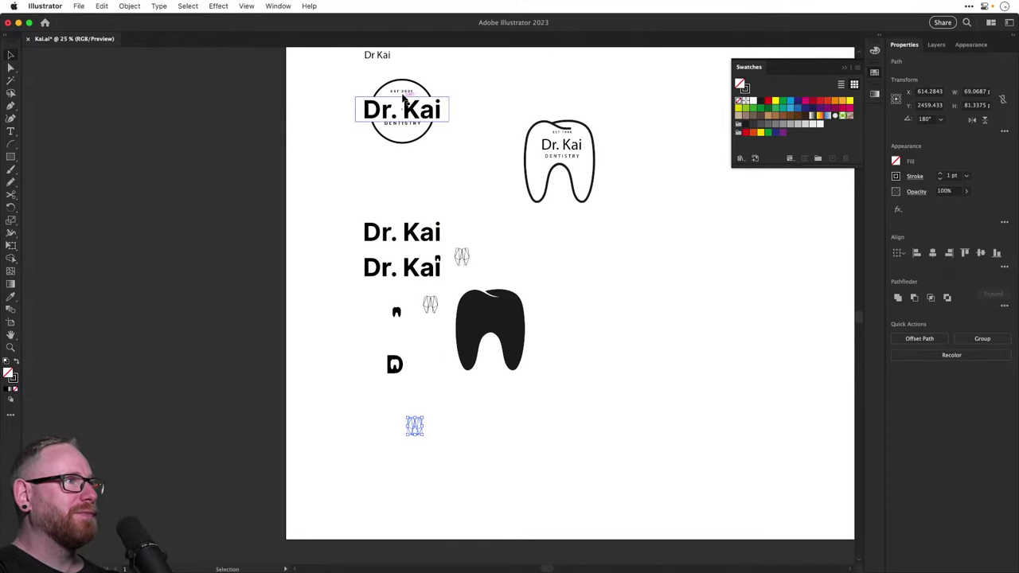
left_click_drag(402, 90, 418, 450)
key("z")
left_click_drag(411, 438, 696, 520)
key("v")
left_click_drag(490, 497, 472, 460)
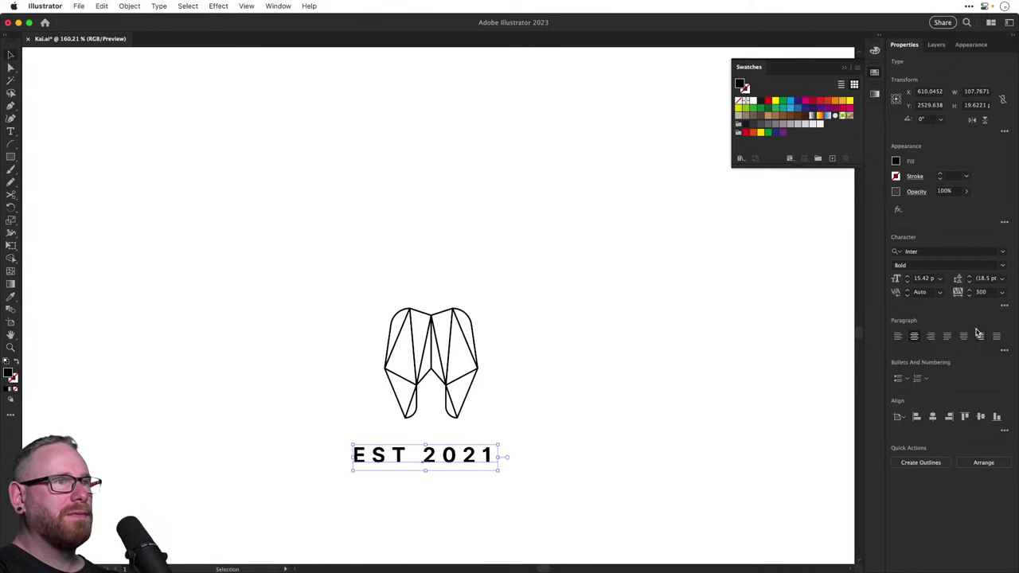
left_click(933, 419)
key("super+z")
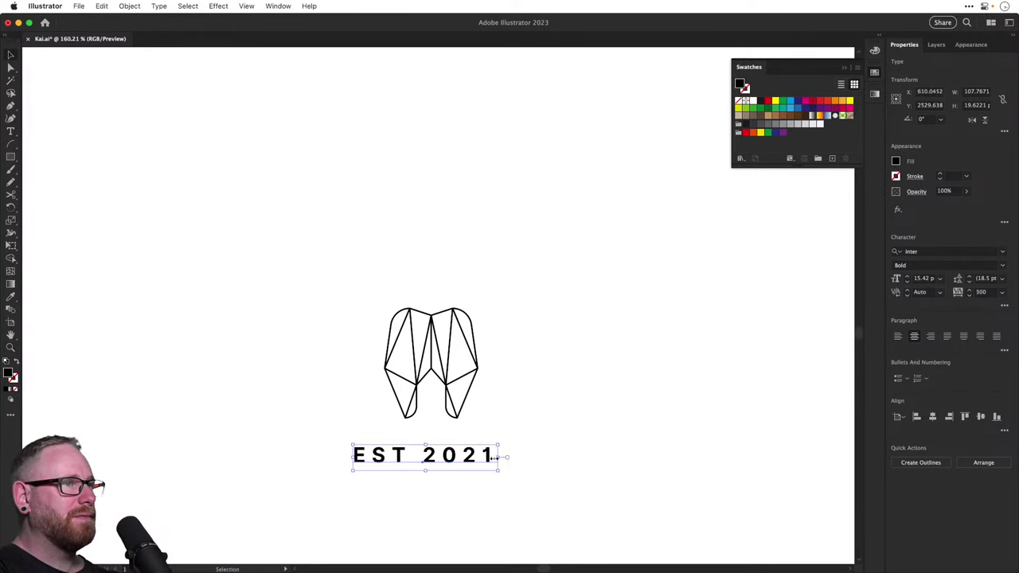
Replace the copied EST 2021 text beneath the tooth with DR KAI
key("t")
triple_click(458, 457)
type("DR")
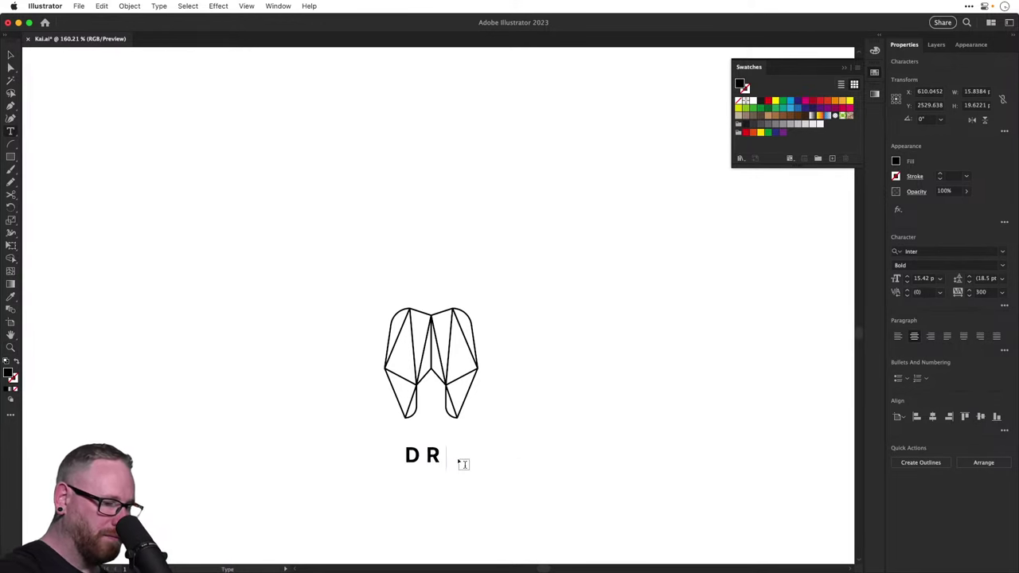
type(" KAI")
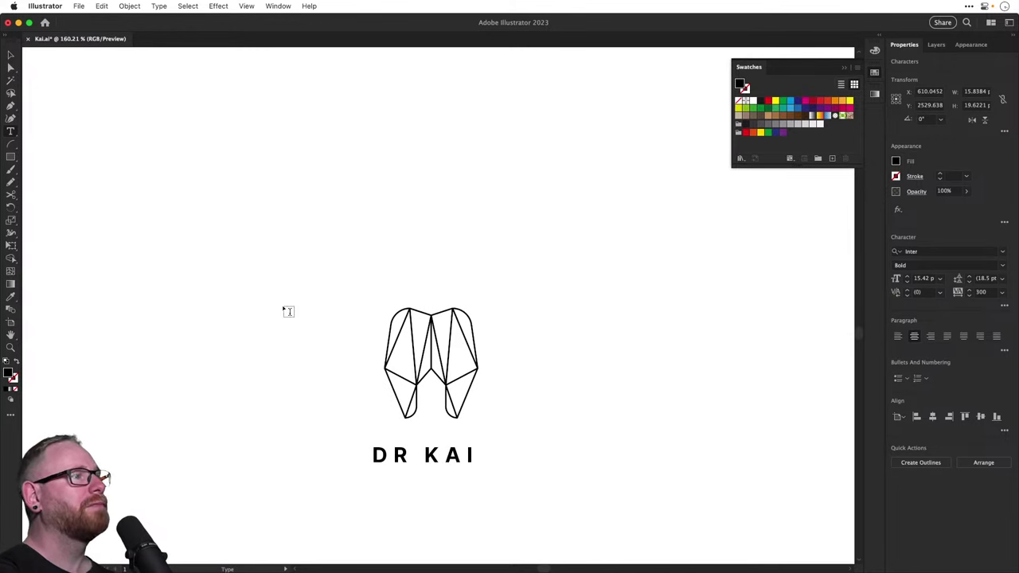
left_click(10, 55)
Duplicate the DR KAI line directly below itself and change the copy's text to DENTISTRY
left_click_drag(439, 456, 446, 489)
double_click(443, 488)
key("super+a")
type("DE")
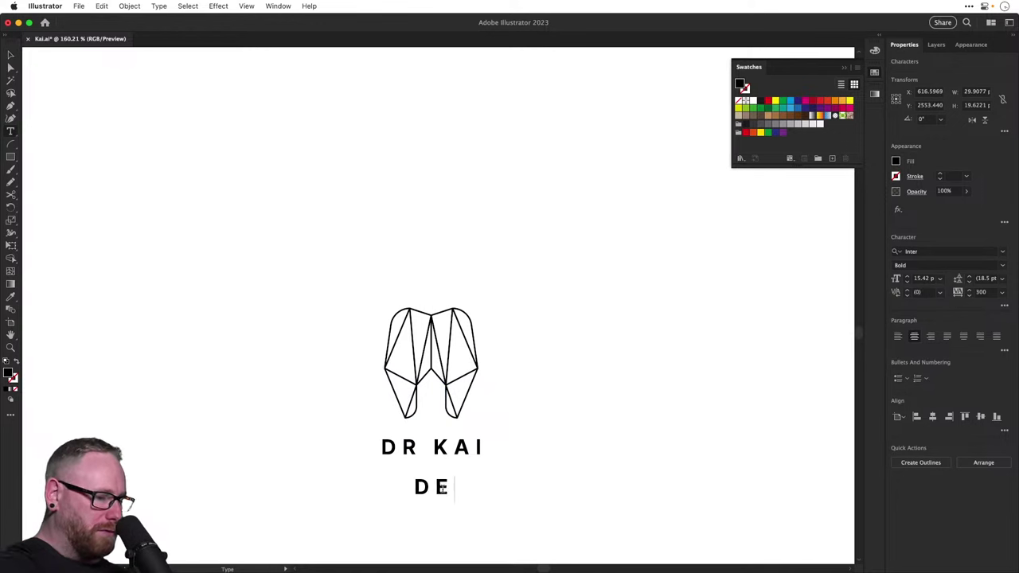
type("NTISTRY")
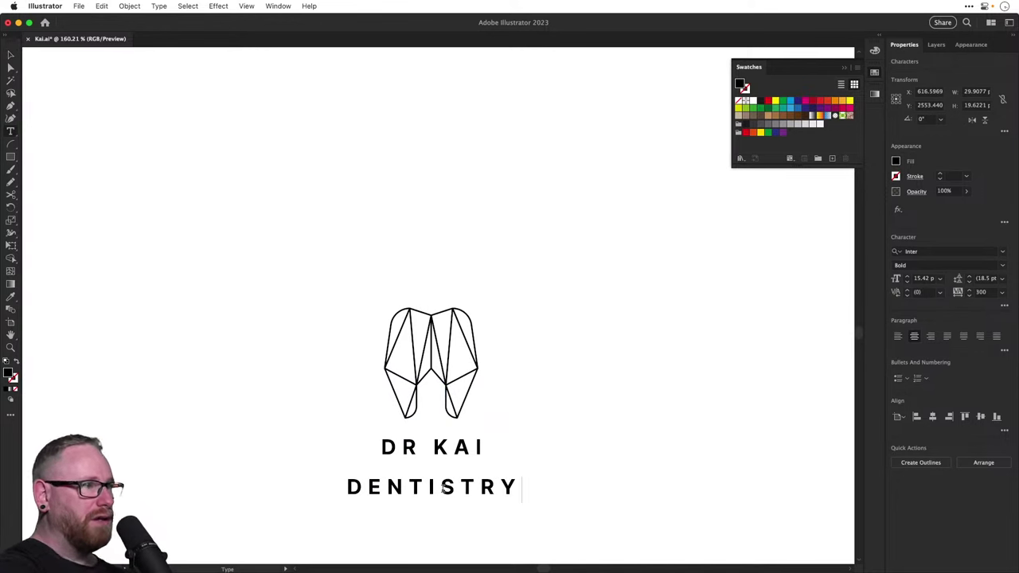
left_click(10, 54)
Scale the DENTISTRY text down to about 6.37 pt and position it centrally beneath DR KAI
key("s")
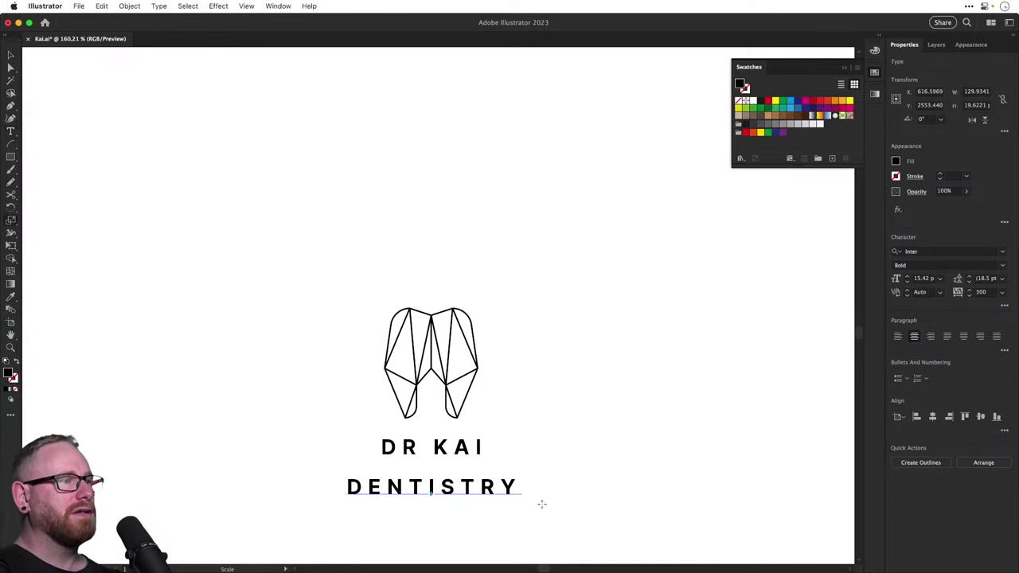
left_click_drag(541, 502, 494, 375)
key("super+z")
left_click_drag(553, 434, 479, 398)
key("v")
left_click(478, 398)
left_click_drag(452, 352, 451, 340)
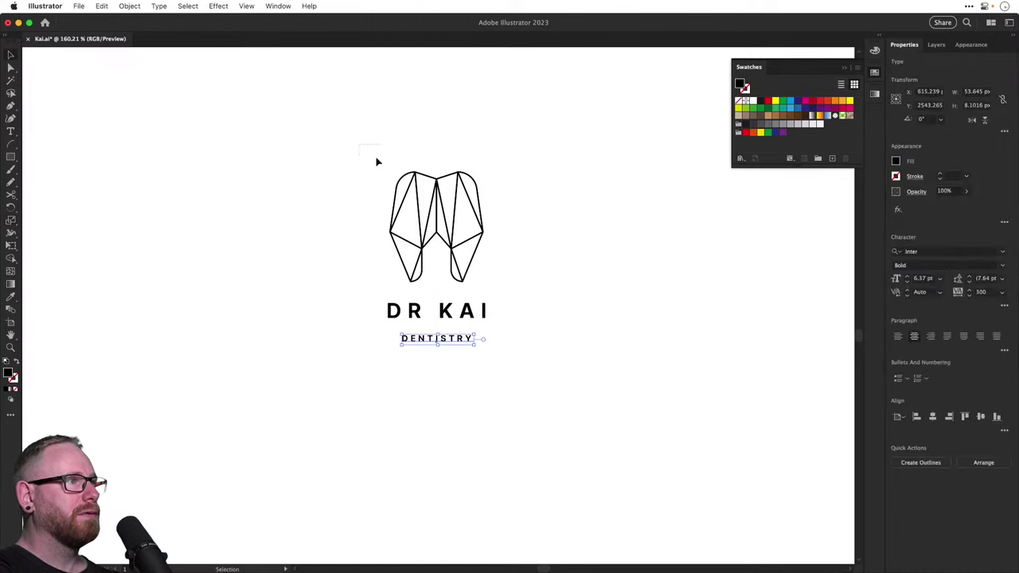
Group the tooth line art and align it with both text lines on their horizontal centres
left_click_drag(359, 143, 509, 292)
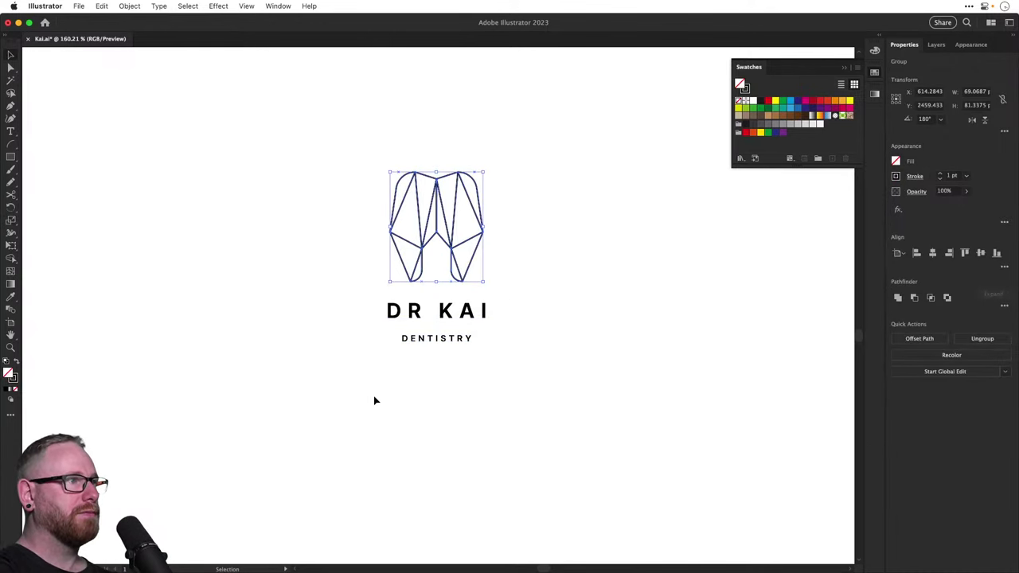
key("super+a")
left_click(793, 272)
Move DR KAI and DENTISTRY up to tighten the spacing beneath the tooth, and save the file
key("super+space")
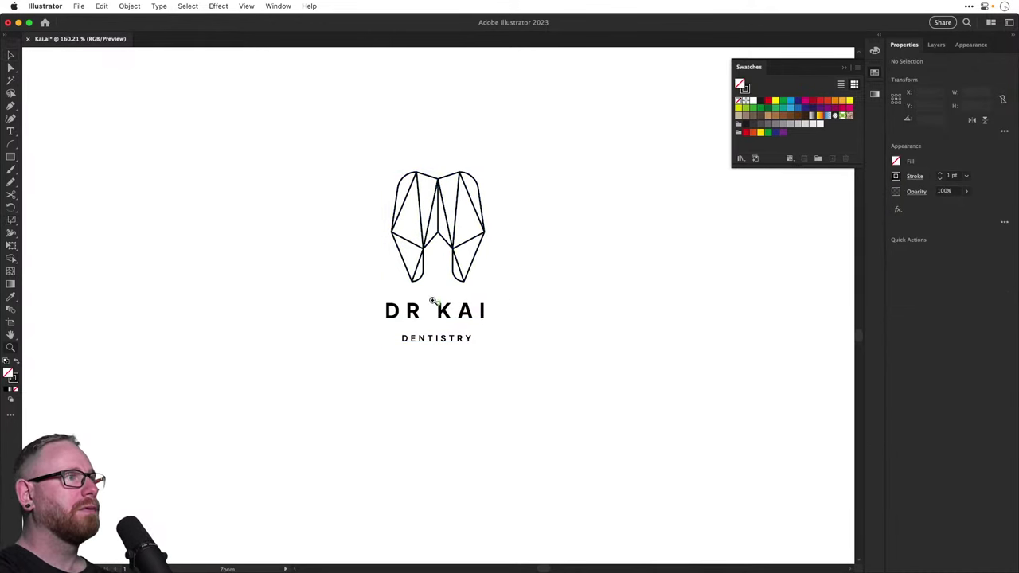
left_click_drag(434, 304, 474, 306)
mouse_move(482, 363)
left_mouse_down()
mouse_move(483, 348)
mouse_move(491, 405)
mouse_move(478, 360)
left_mouse_up()
left_click(474, 374, "shift")
left_click(628, 352)
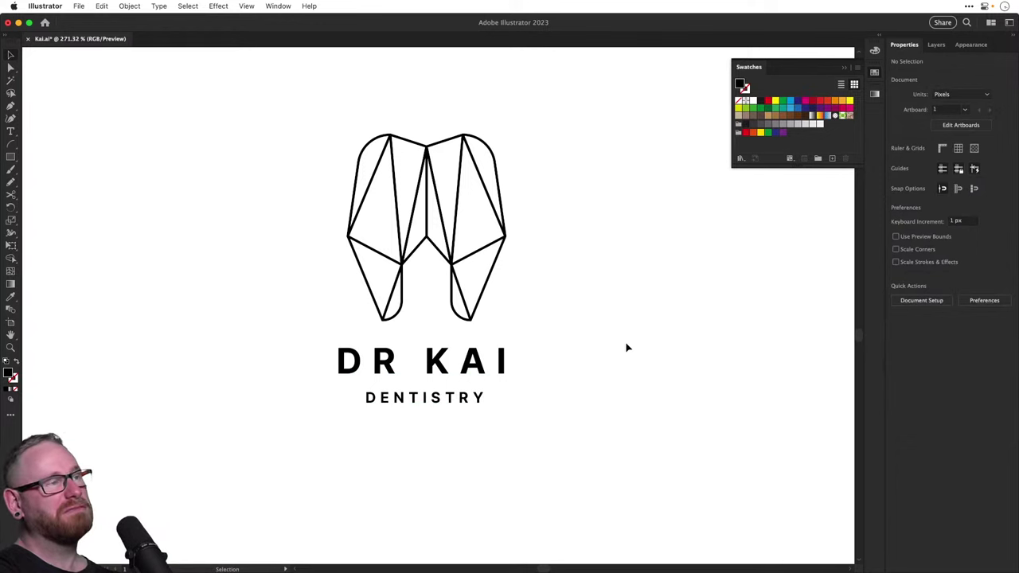
key("super+s")
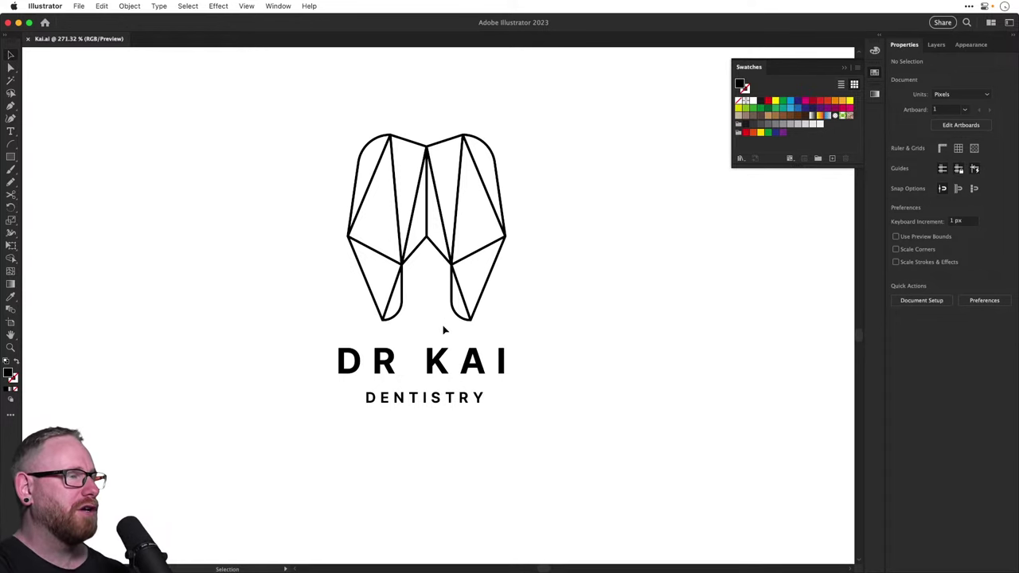
Remove the rounding from the inner bottom corners of both roots on the logo's tooth
key("z")
left_click_drag(402, 317, 453, 344)
key("v")
left_click(401, 317)
key("a")
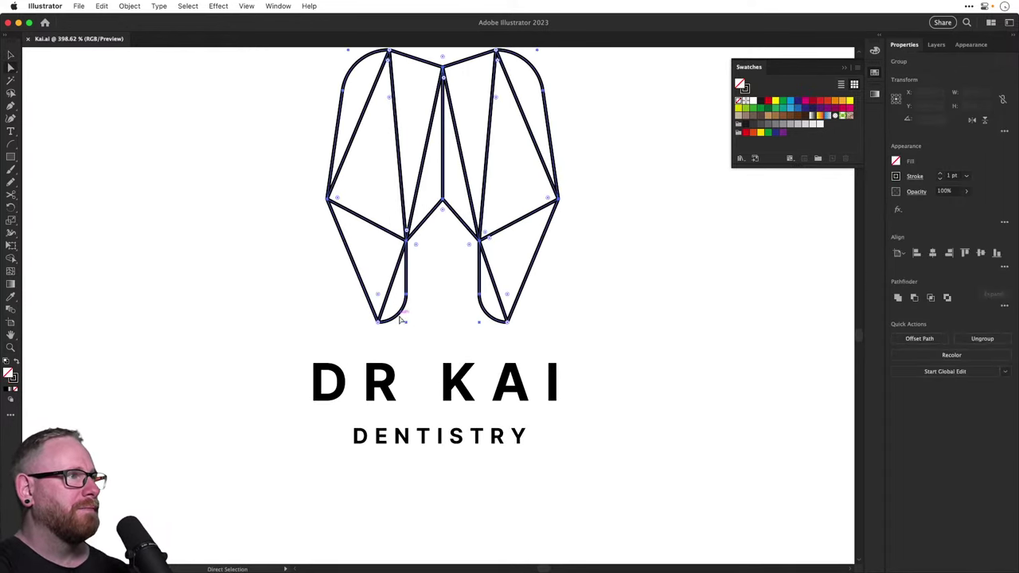
left_click_drag(382, 325, 406, 320)
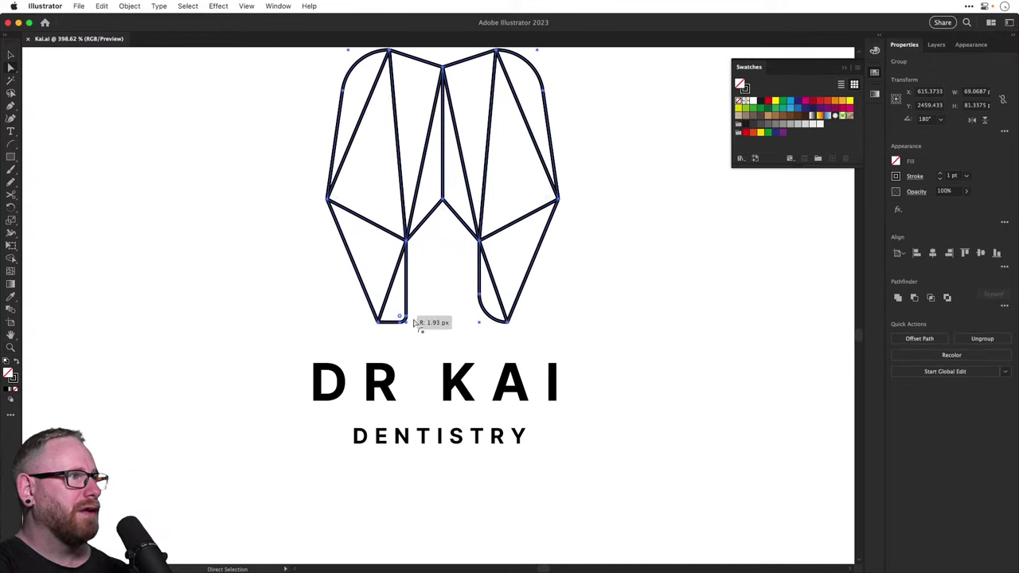
key("v")
key("a")
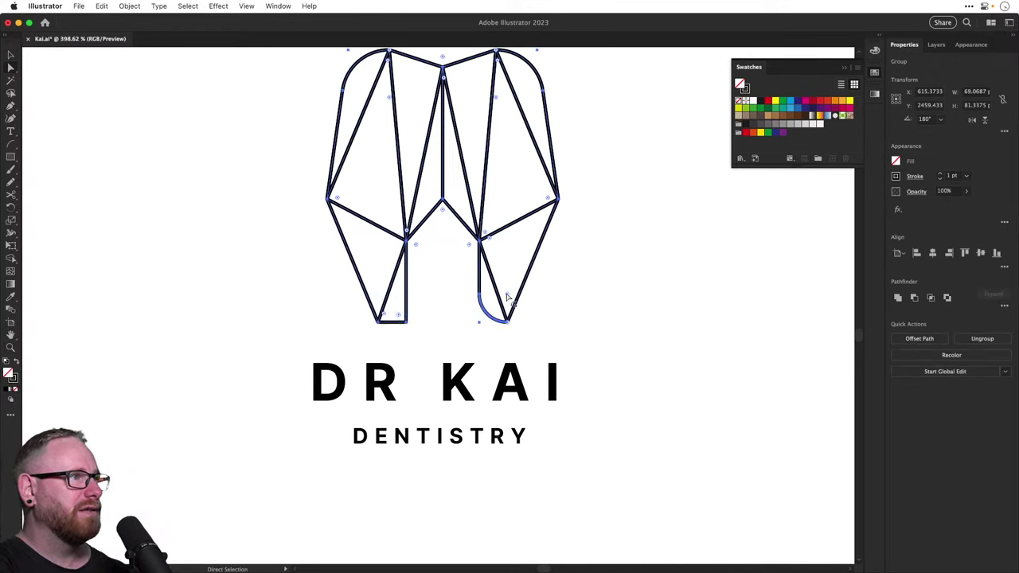
left_click_drag(507, 295, 495, 320)
left_click(655, 334)
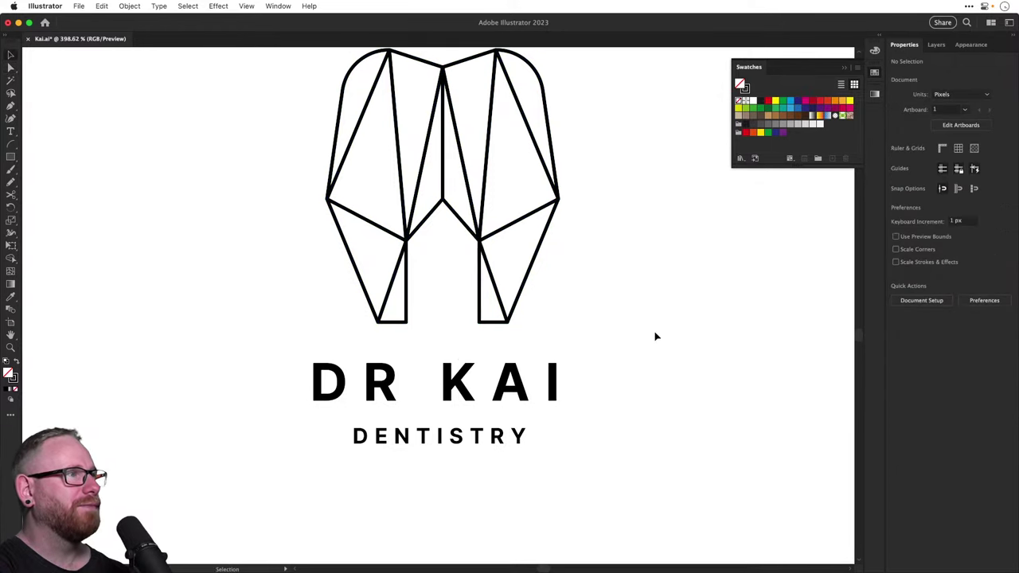
Set the corner radius of the tooth's two outer top corners to 0 px
key("v")
scroll(636, 387, "up", 4)
left_click(359, 181)
key("a")
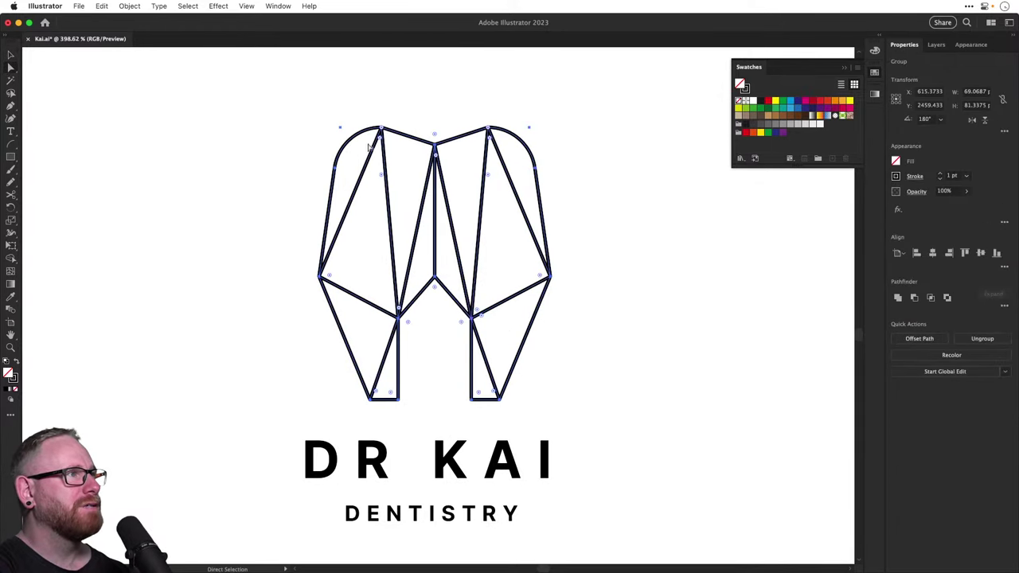
left_click_drag(382, 177, 352, 114)
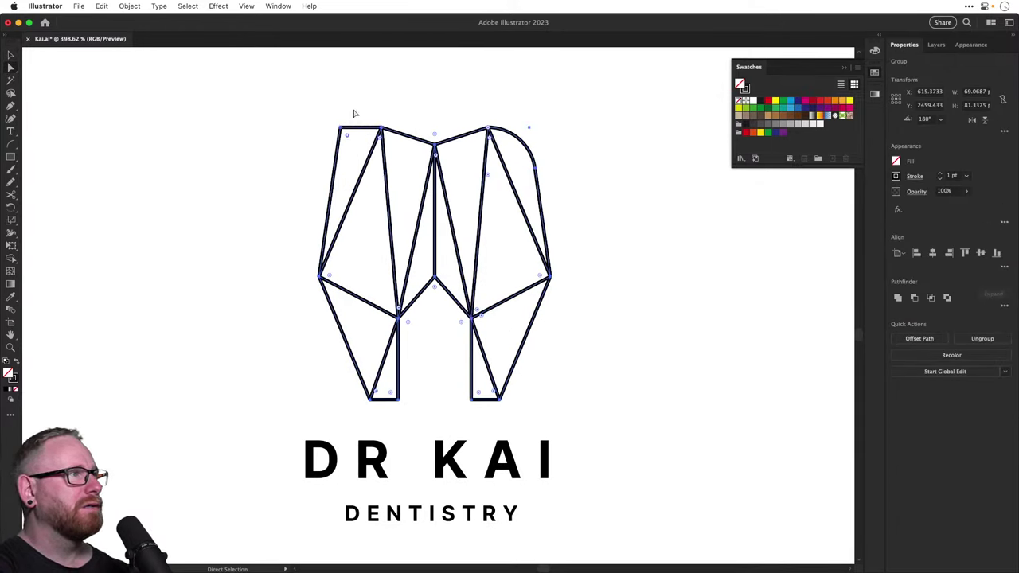
left_click_drag(490, 181, 564, 136)
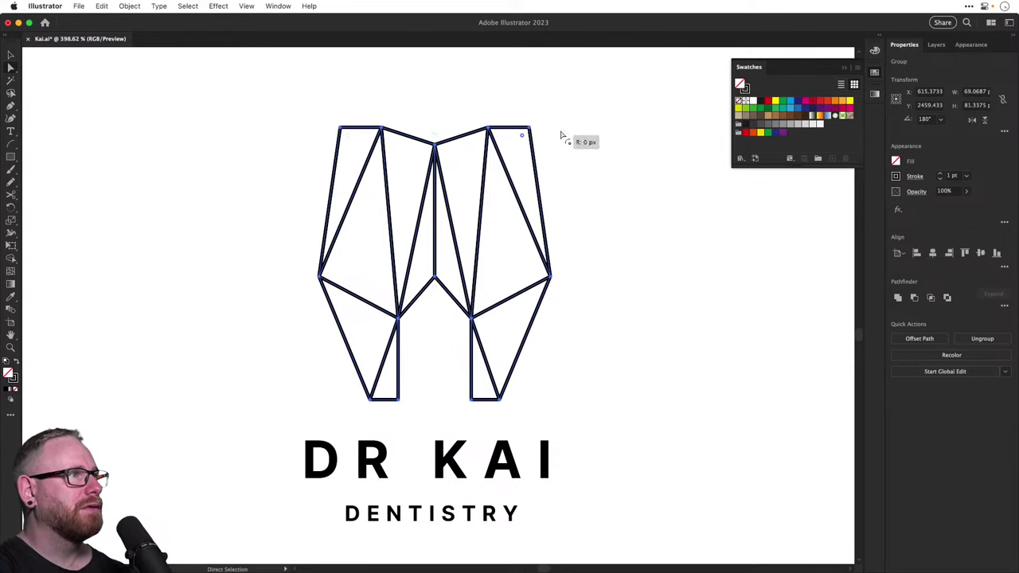
key("v")
left_click(607, 344)
left_click_drag(607, 344, 607, 290)
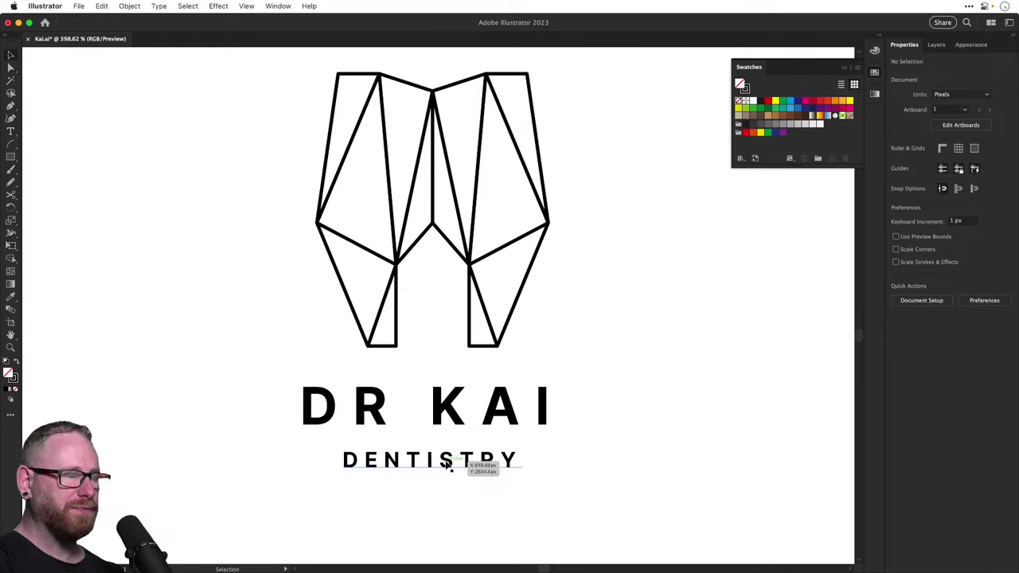
Duplicate the complete tooth logo with both text lines to the right of the original
key("super+0")
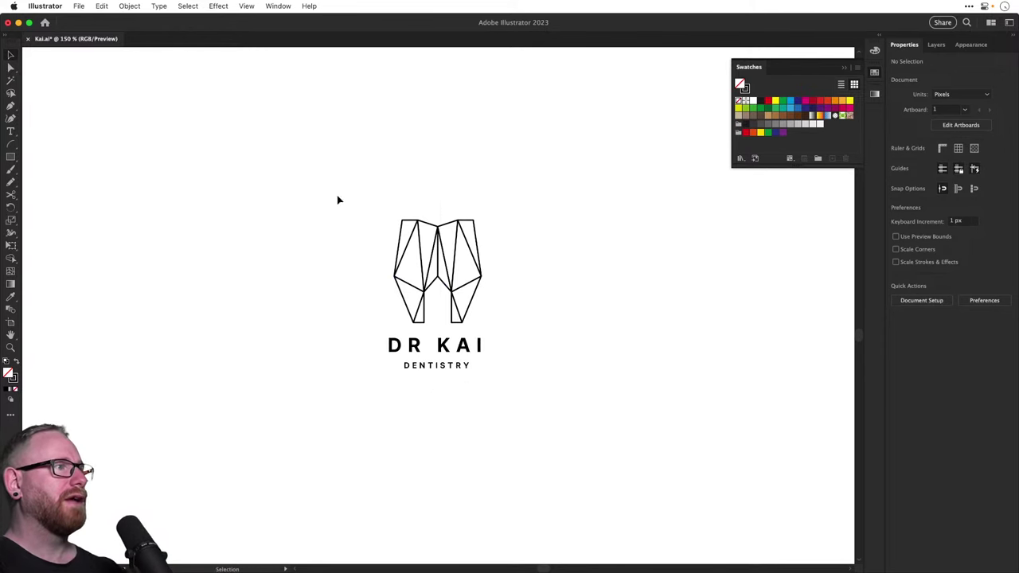
left_click_drag(338, 200, 501, 346)
left_click_drag(454, 295, 562, 382)
left_click(550, 234)
Replace the space in the copied logo's name with a period so it reads DR.KAI
key("z")
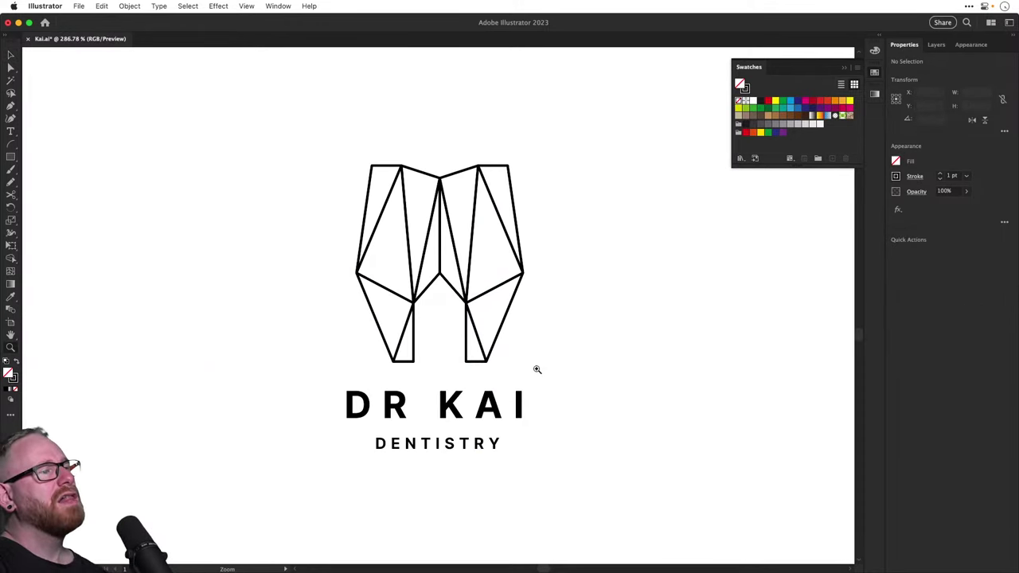
key("t")
left_click(406, 413)
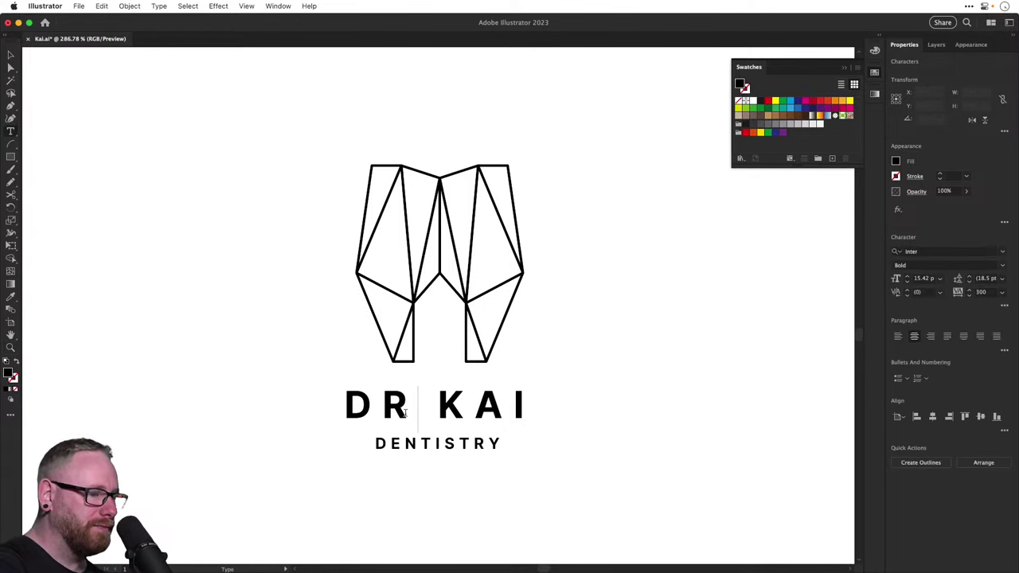
type(".")
key("Delete")
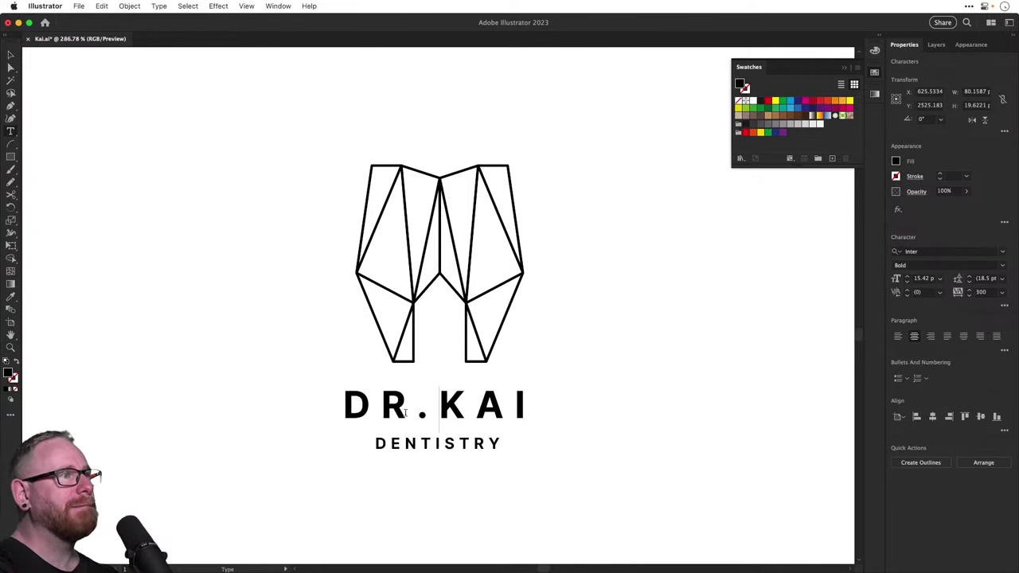
key("Escape")
Delete the facet lines crossing the outer part of both halves of the copied tooth
key("z")
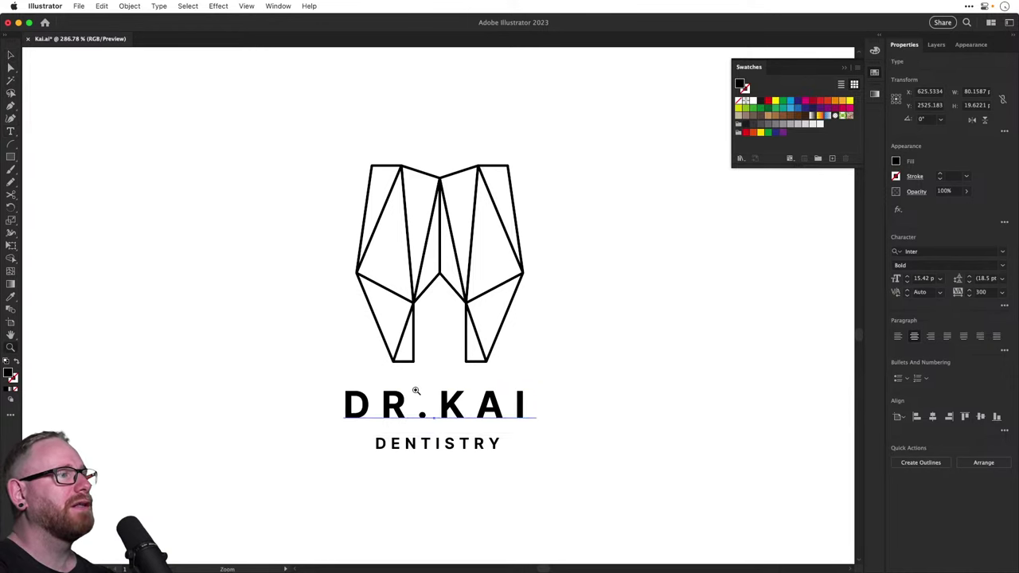
left_click(416, 391)
scroll(424, 421, "up", 3)
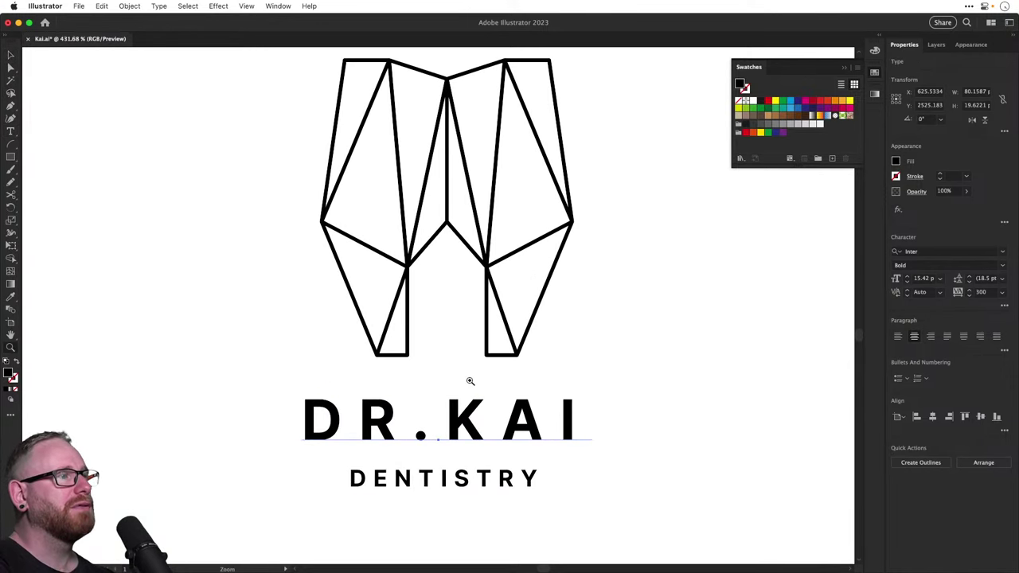
scroll(473, 343, "up", 3)
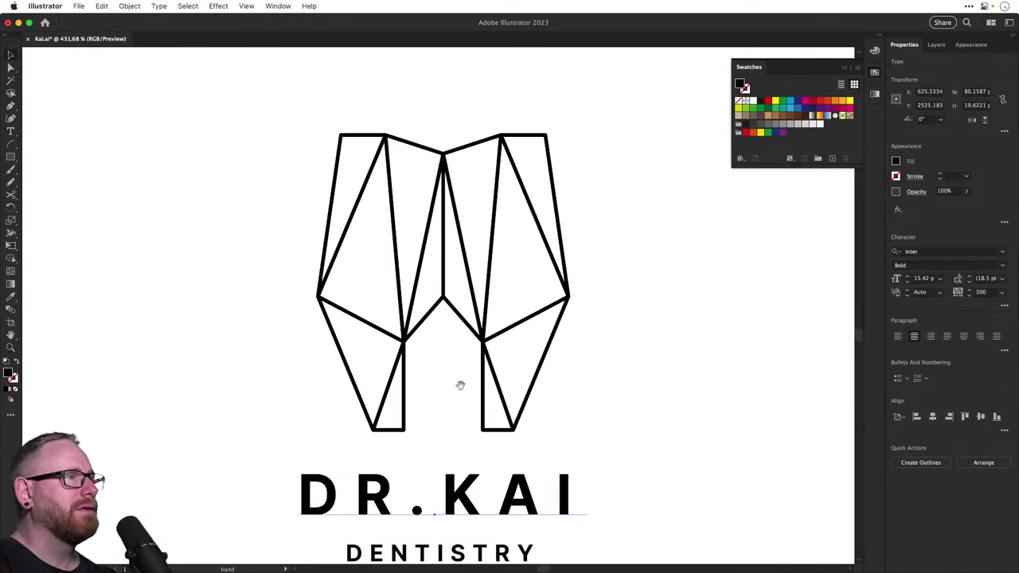
scroll(382, 250, "down", 1)
key("a")
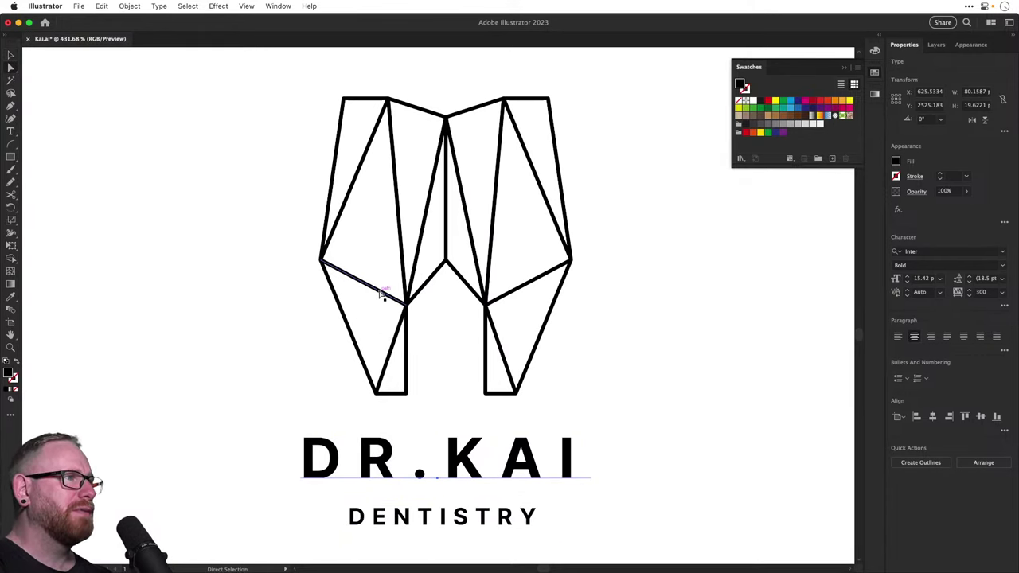
left_click(379, 292)
key("Delete")
left_click(527, 284)
left_click(527, 289)
key("Delete")
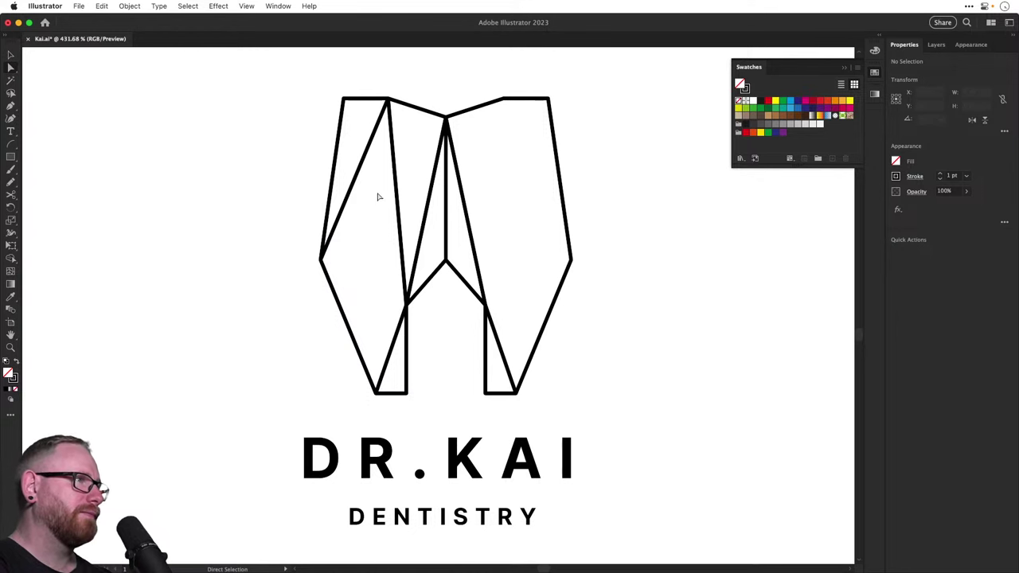
left_click(357, 174)
key("Delete")
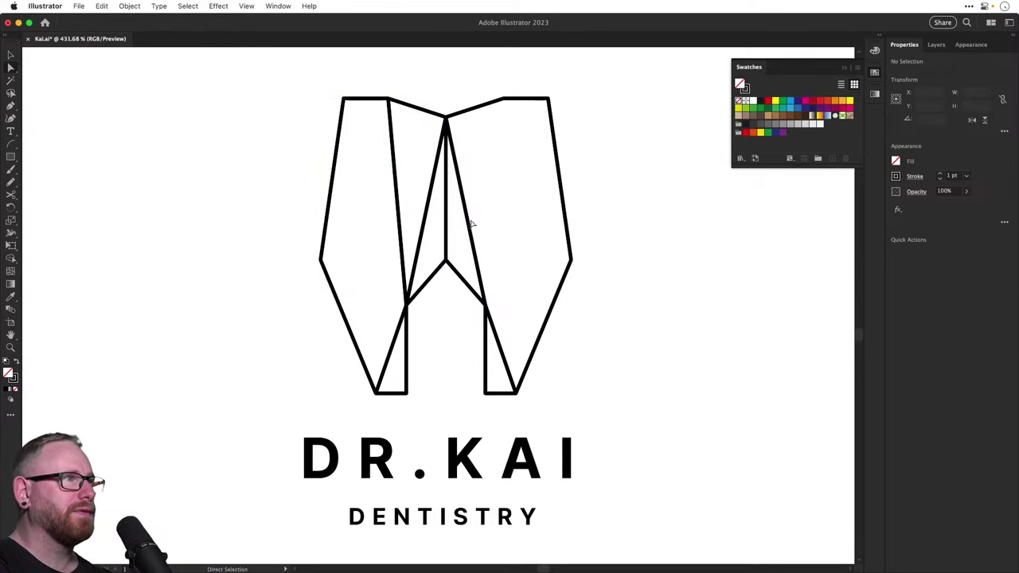
Delete the remaining diagonals beside the copied tooth's centre line and inside both roots
left_click(469, 221)
key("Delete")
left_click(409, 291)
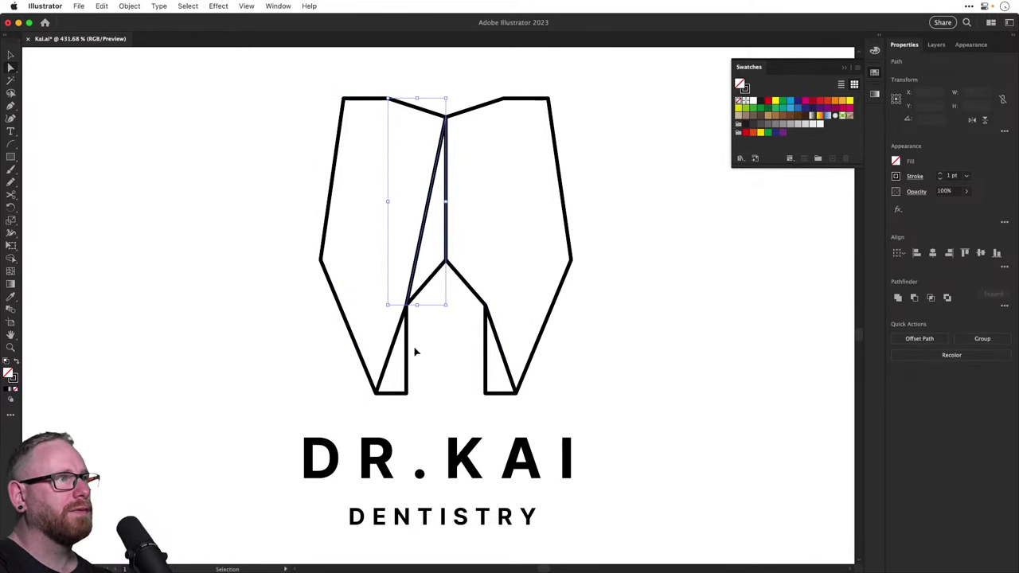
left_click(394, 350)
key("Delete")
left_click(410, 288)
key("Delete")
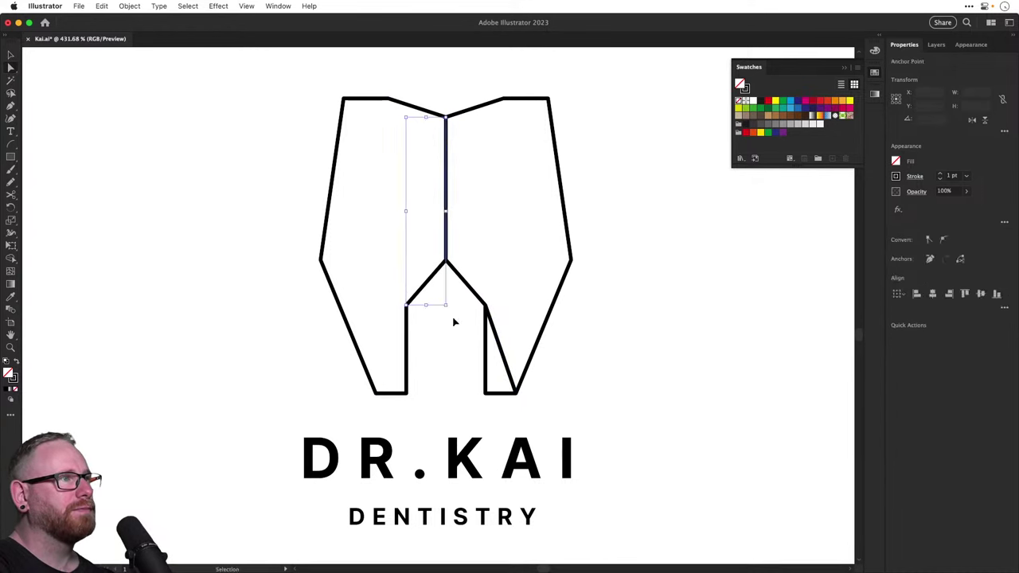
left_click(454, 322)
left_click(495, 336)
key("Delete")
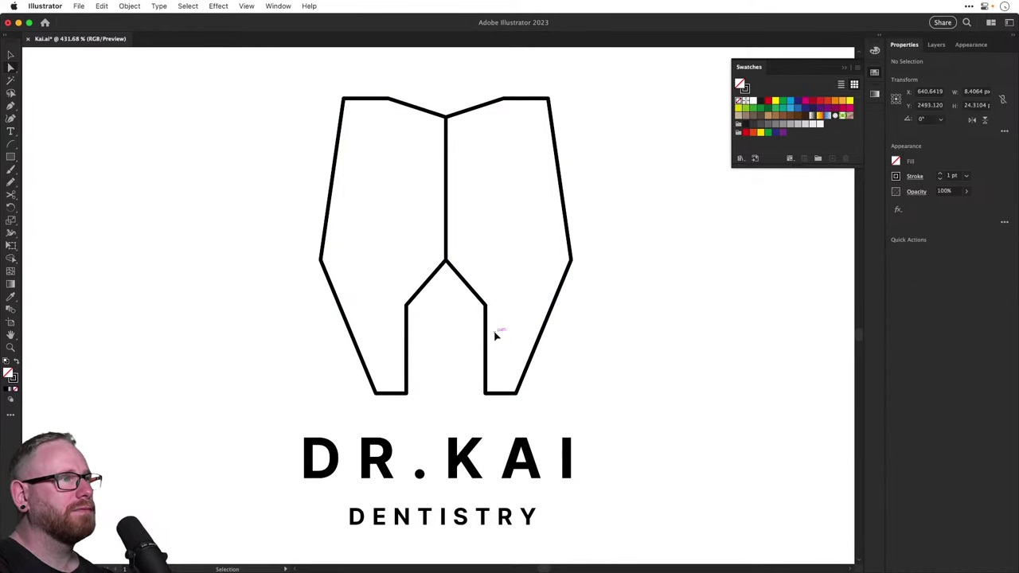
Delete the vertical centre line of the copied tooth, keeping only its outer outline
left_click(448, 221)
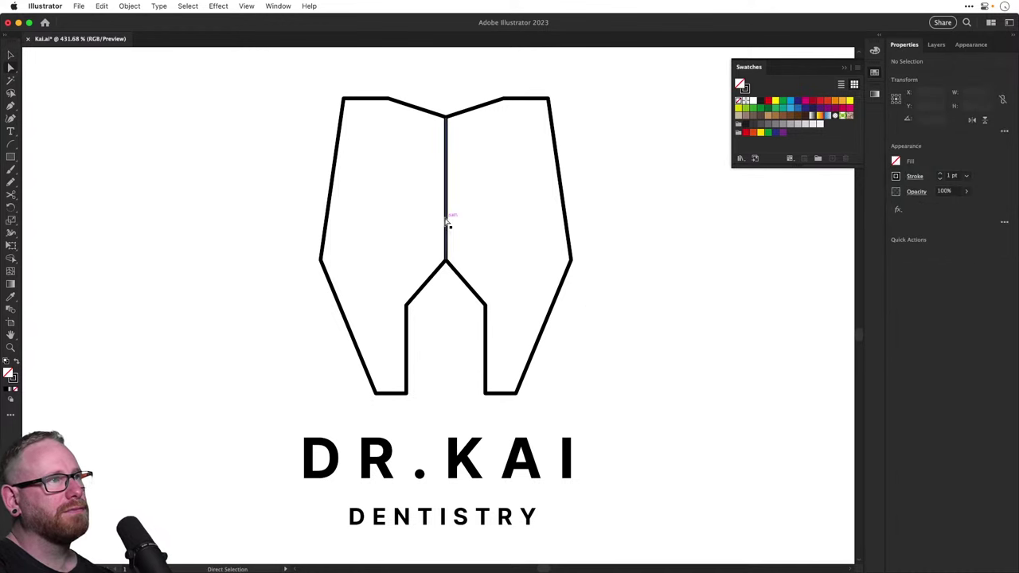
key("a")
left_click_drag(410, 210, 471, 227)
key("Delete")
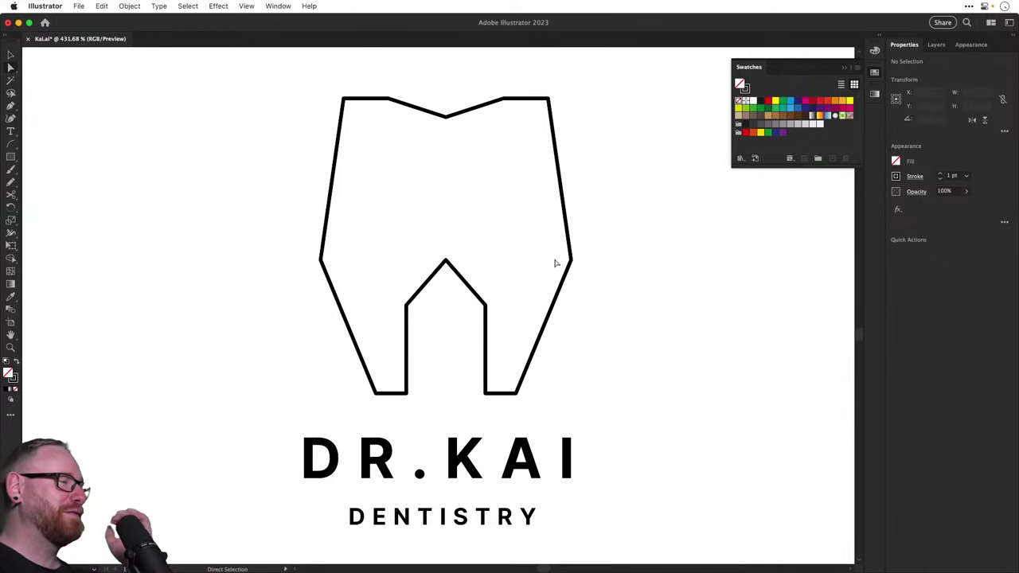
Copy the small white tooth from the D logo to above the DR.KAI outline and give it the large tooth's dark fill
key("v")
key("super+minus")
key("super+minus")
key("super+minus")
key("super+minus")
key("super+minus")
key("super+minus")
key("super+minus")
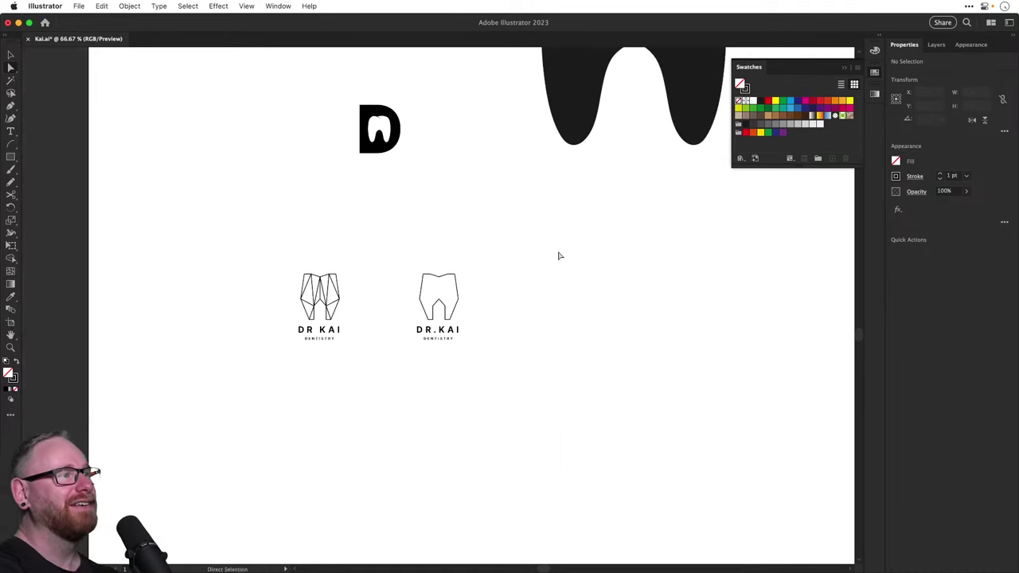
key("space")
left_click_drag(463, 170, 431, 303)
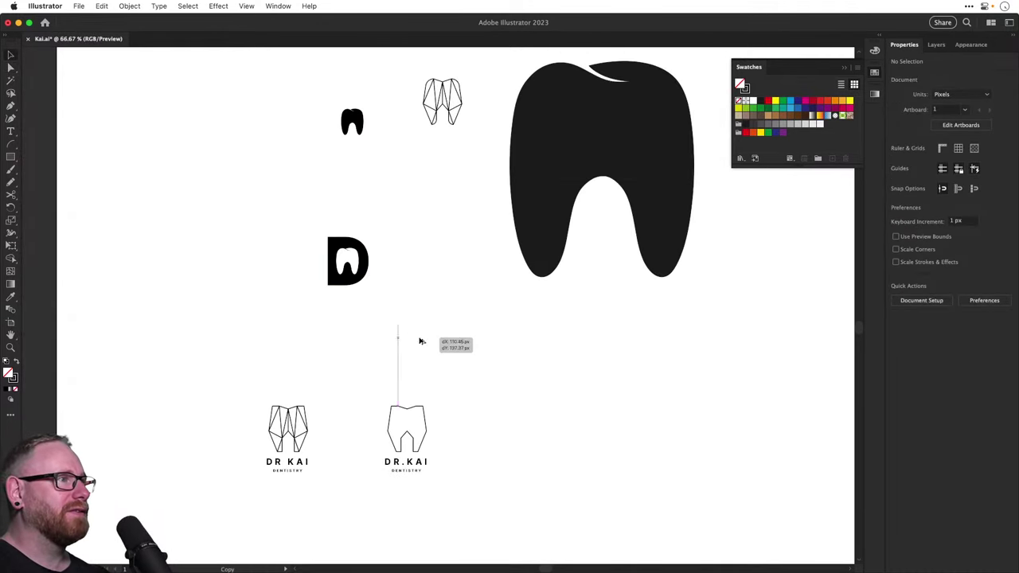
left_click(417, 387)
key("i")
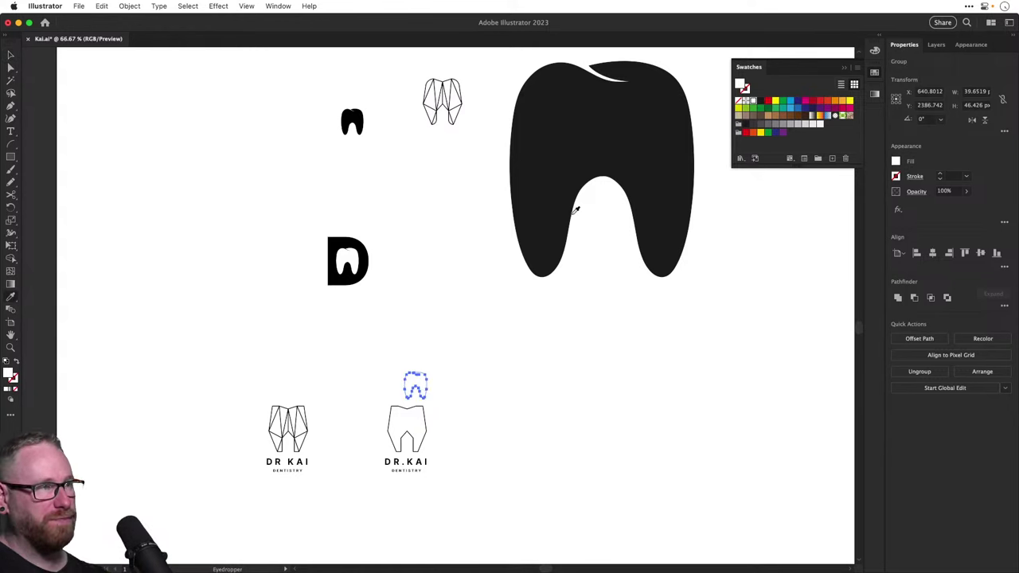
left_click(571, 212)
Duplicate the DR.KAI and DENTISTRY text to the right of the outlined tooth logo
key("z")
left_click_drag(391, 430, 330, 344)
key("space")
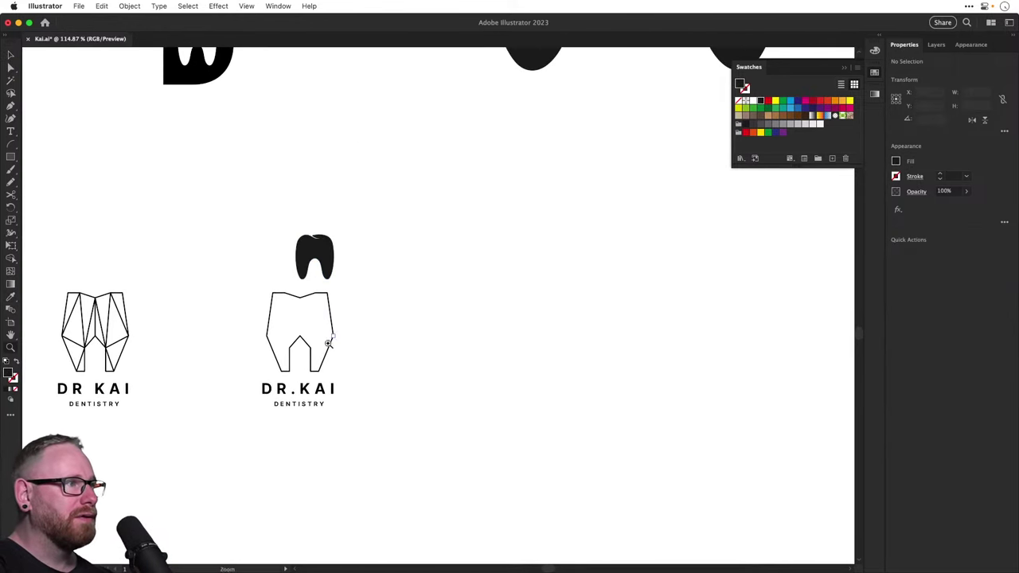
key("v")
left_click(330, 343)
left_click_drag(244, 387, 460, 398)
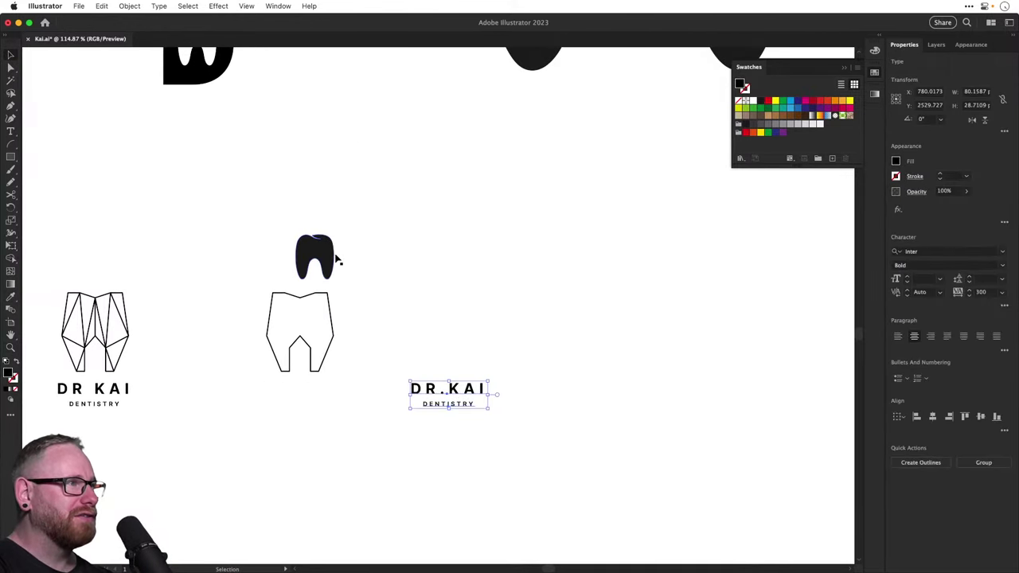
key("cmd+z")
left_click_drag(305, 390, 476, 390)
Place the dark rounded tooth above the duplicated text and enlarge it to about 42 by 49 px
left_click_drag(326, 255, 488, 343)
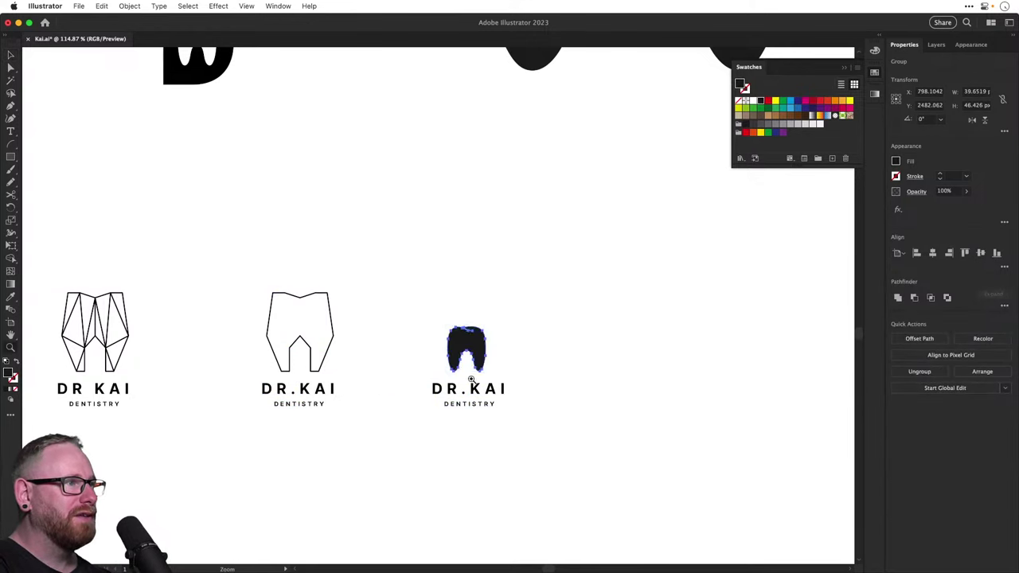
scroll(472, 379, "up", 5)
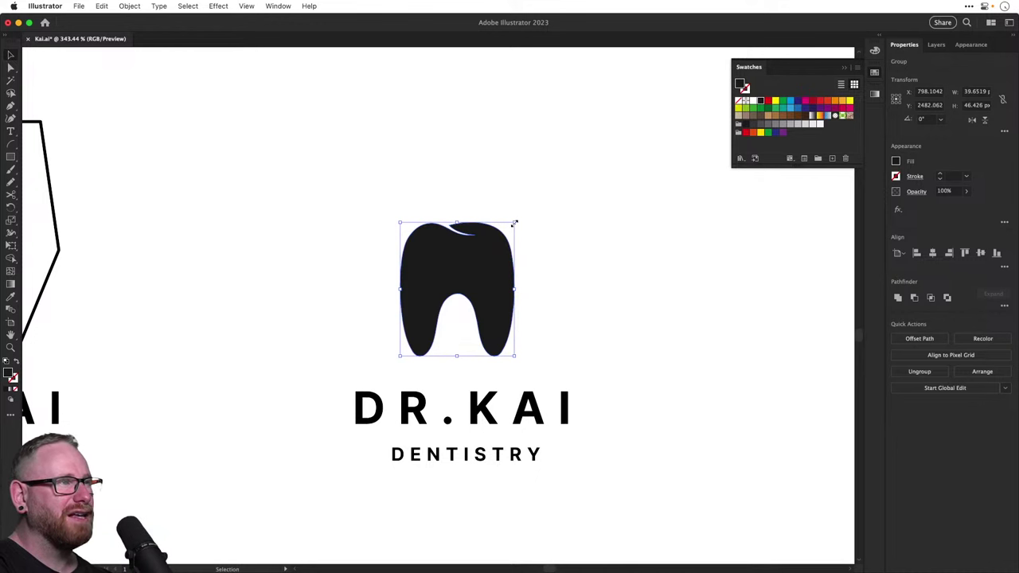
left_click_drag(514, 224, 521, 214)
left_click_drag(498, 275, 498, 284)
left_click(566, 291)
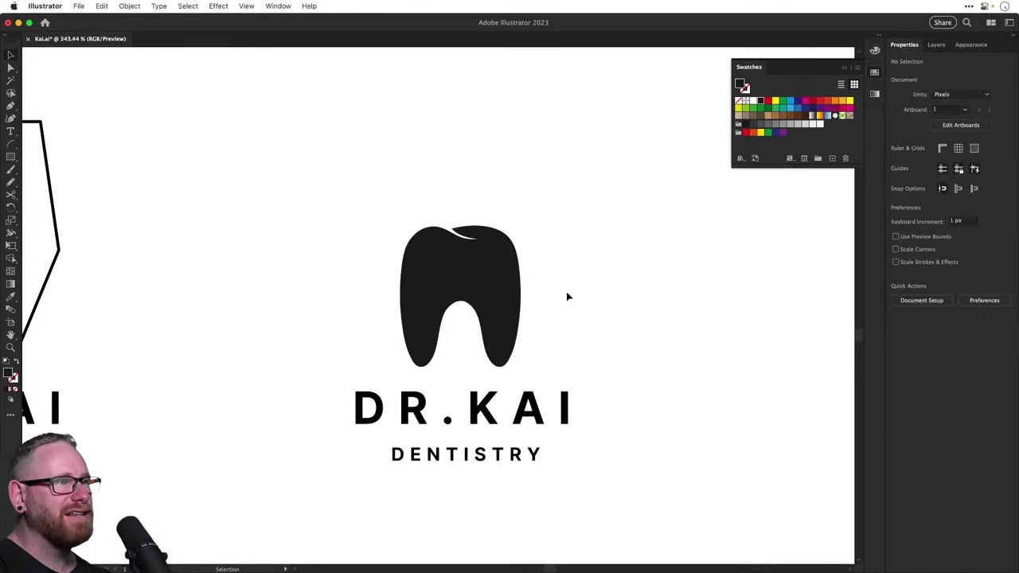
Convert the rounded tooth's fill to a 3 pt stroke with round caps and round corners
left_click(444, 263)
key("shift+x")
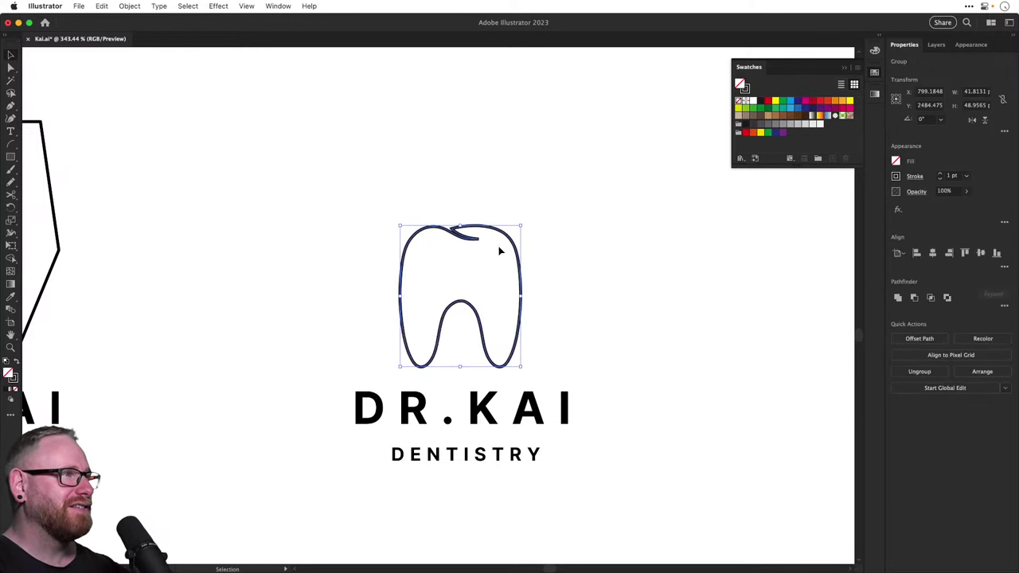
left_click(940, 174)
left_click(940, 173)
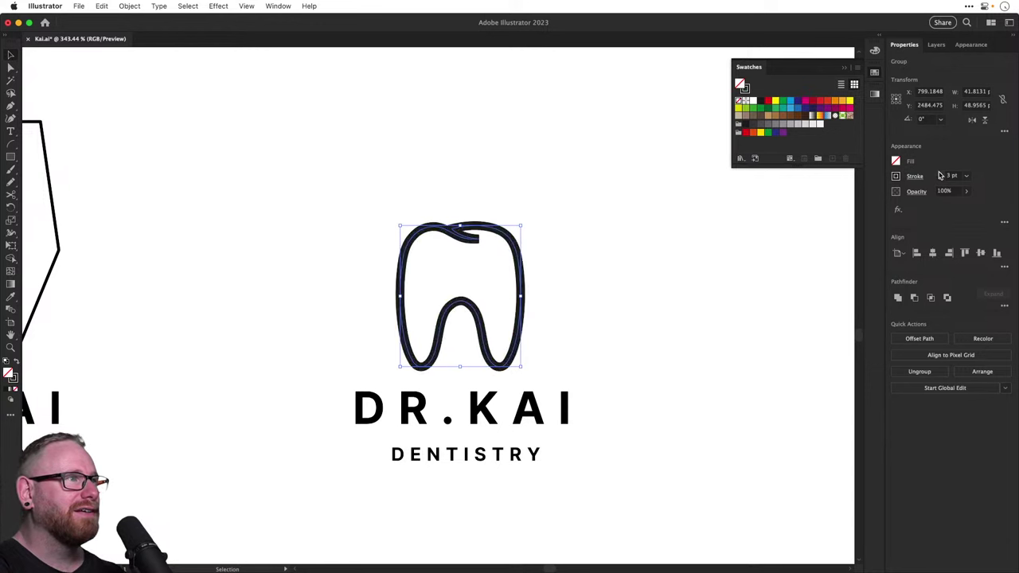
left_click(915, 176)
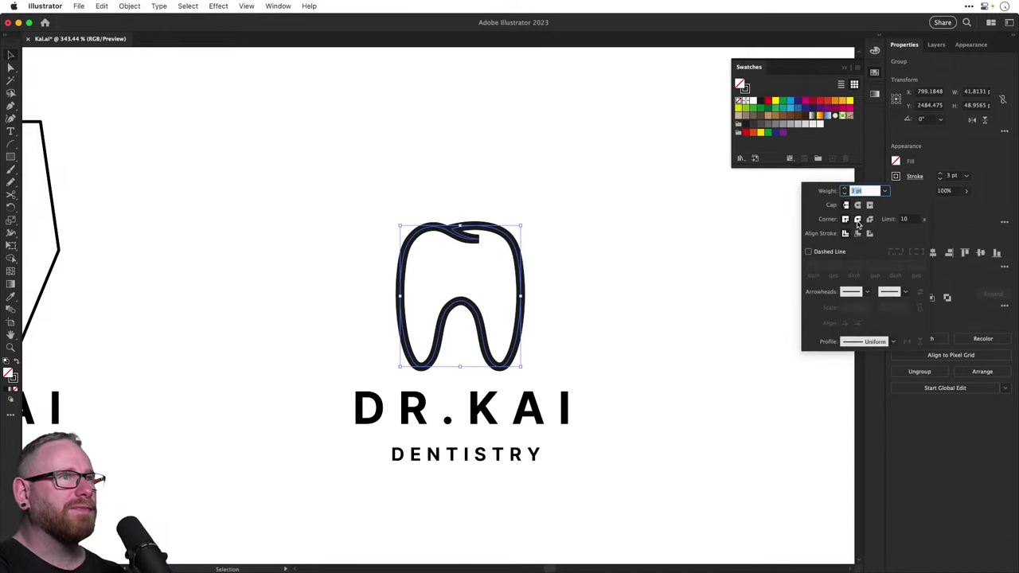
left_click(657, 271)
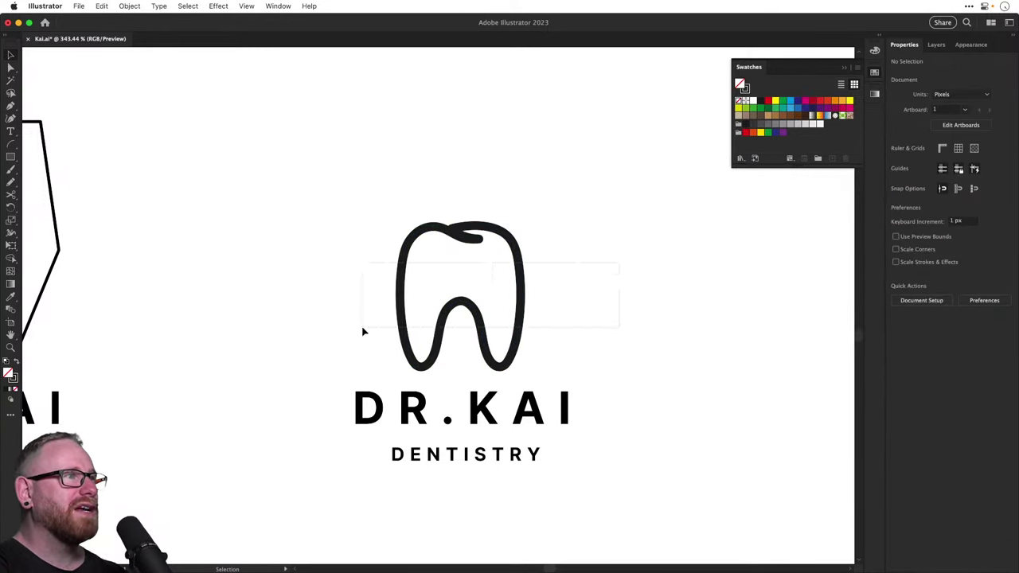
Reduce the rounded tooth outline's stroke weight by 1 pt
left_click_drag(362, 328, 363, 328)
left_click(940, 179)
left_click(608, 293)
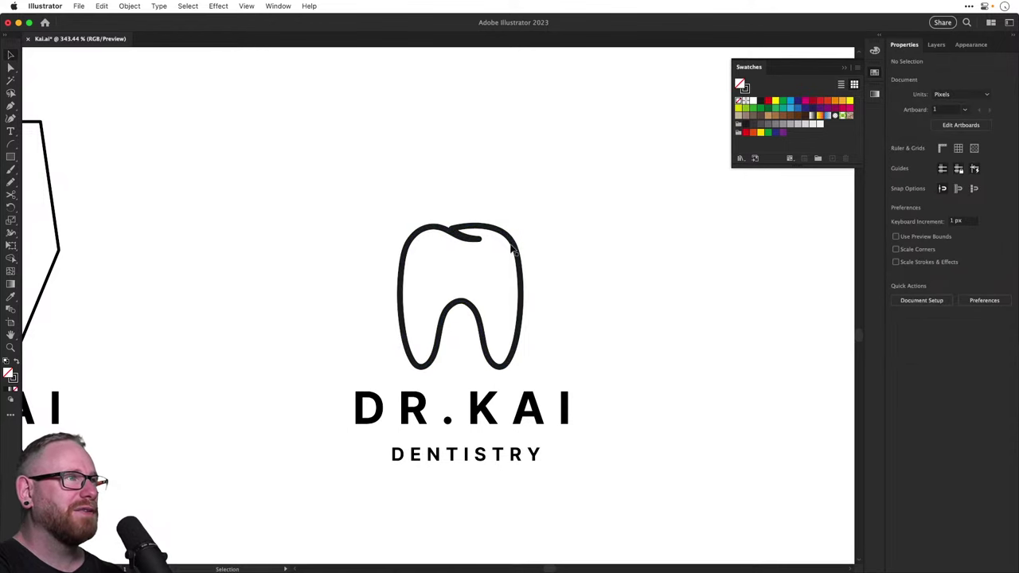
Compare the rounded tooth logo with the two geometric tooth logos beside it
key("z")
mouse_move(446, 233)
left_mouse_down()
mouse_move(532, 279)
mouse_move(548, 264)
mouse_move(380, 216)
left_mouse_up()
key("v")
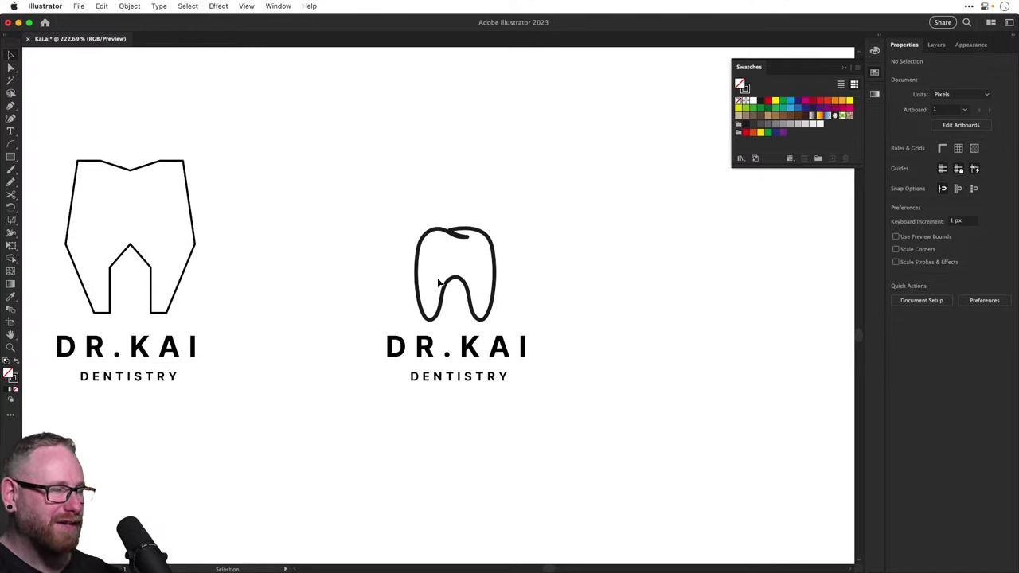
left_click_drag(371, 270, 570, 301)
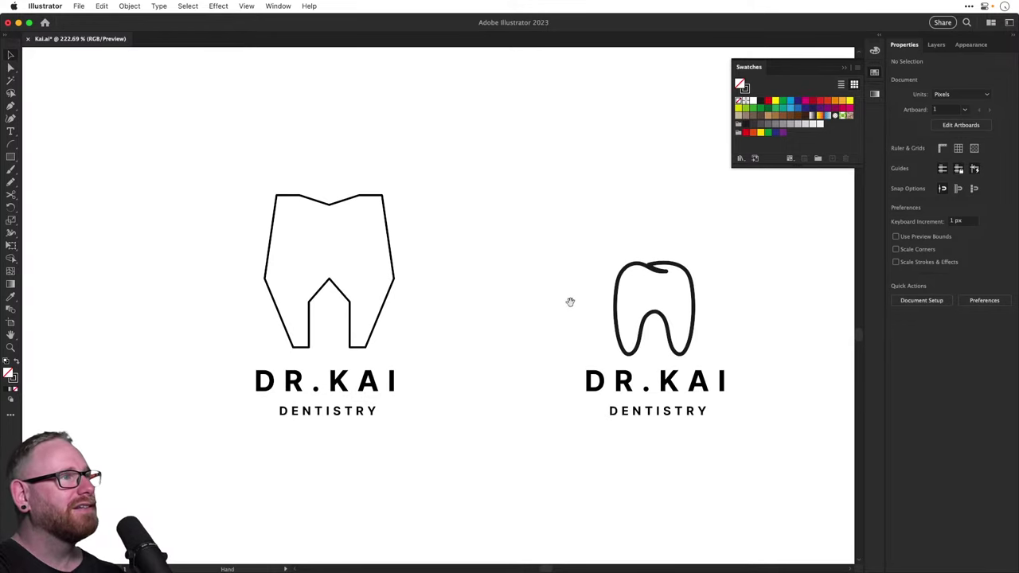
left_click(451, 352)
left_click_drag(449, 353, 665, 367)
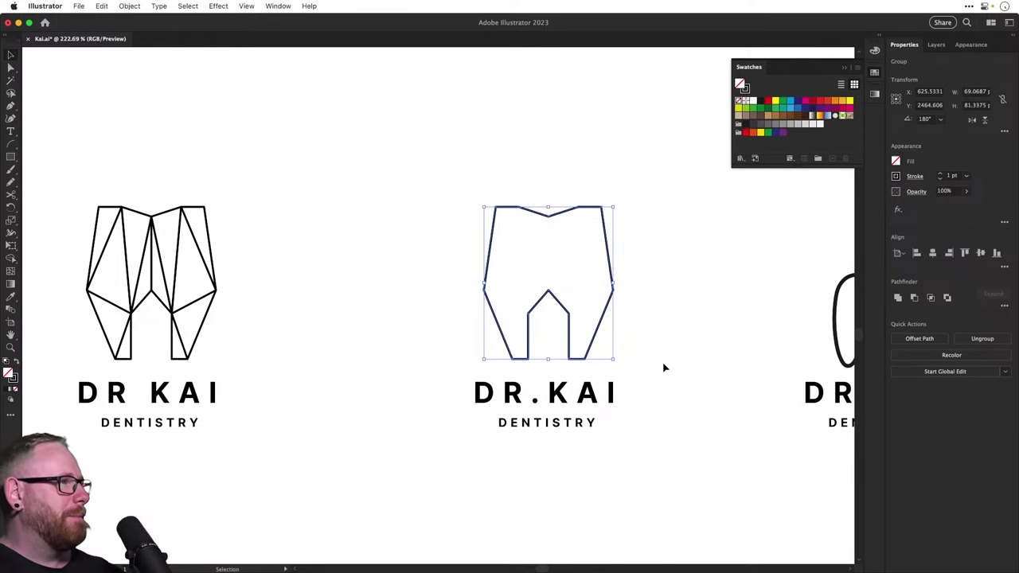
left_click_drag(623, 345, 449, 282)
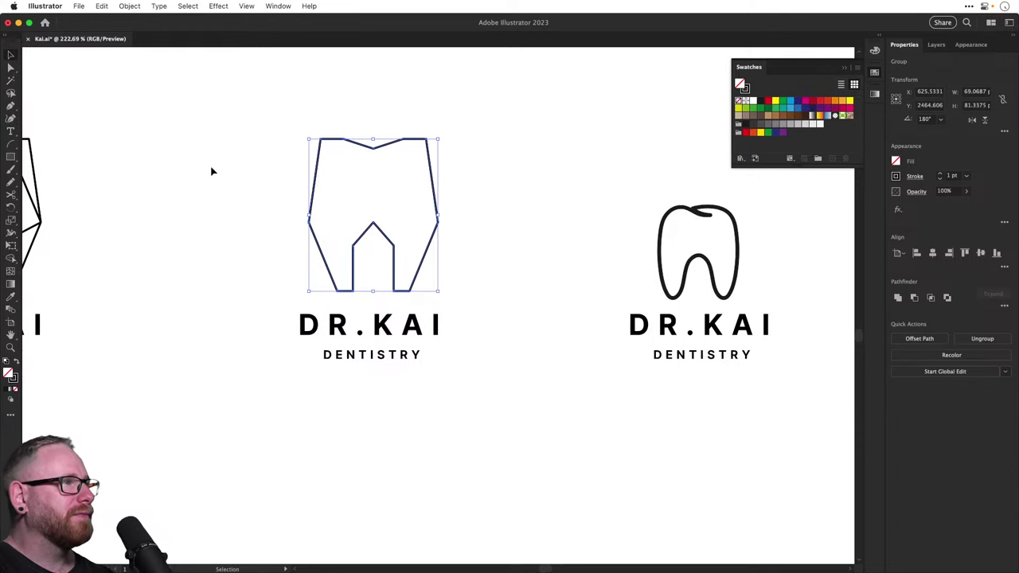
Select and copy the four-pointed star beside the tooth sketches in the early logo ideas
key("super+minus")
key("super+minus")
key("super+minus")
key("super+minus")
key("super+minus")
key("super+minus")
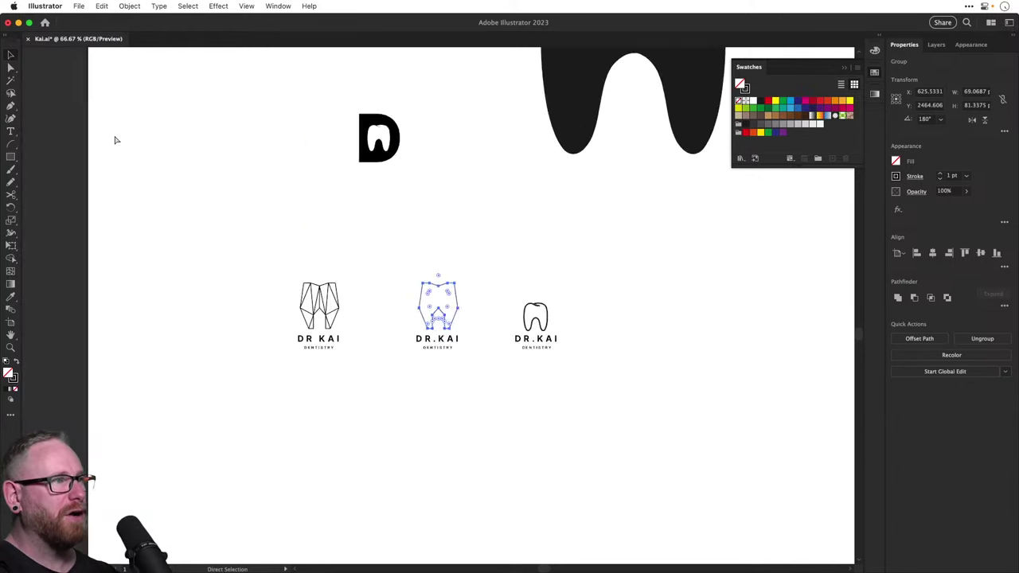
scroll(491, 292, "up", 10)
scroll(491, 293, "right", 2)
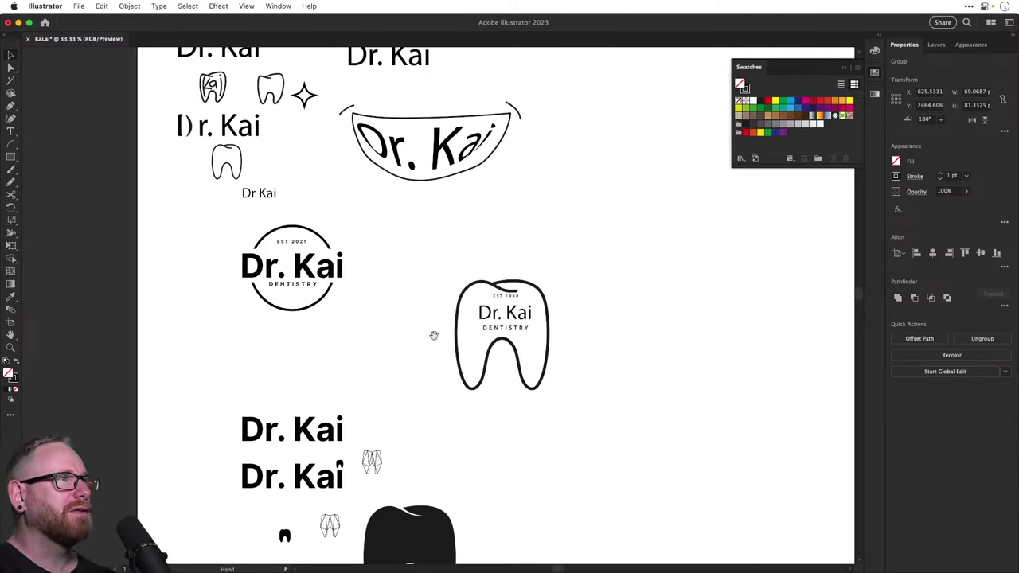
left_click(321, 279)
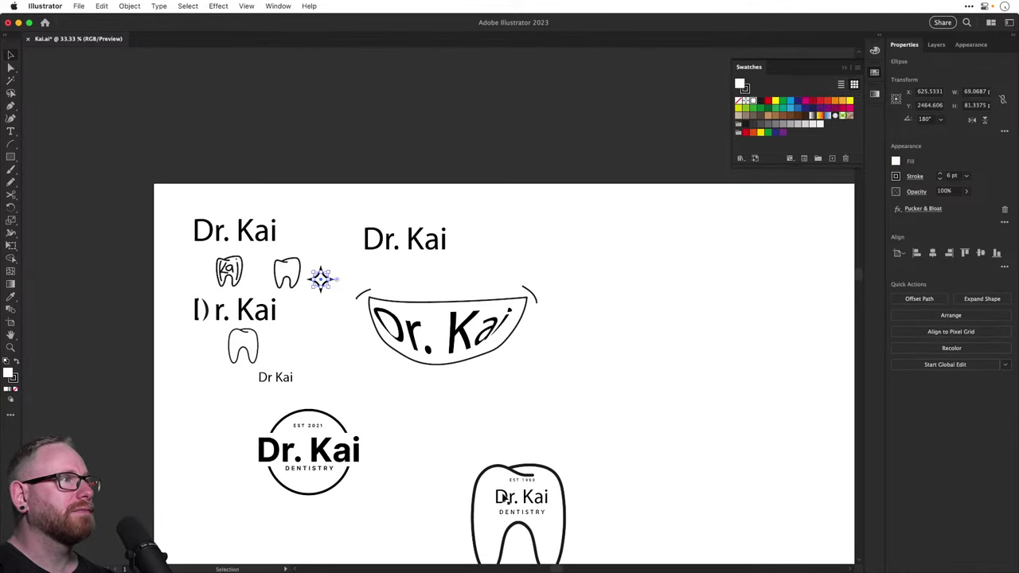
Paste the four-pointed star into the empty space above and to the right of the rounded tooth logo
scroll(450, 304, "down", 11)
scroll(450, 304, "right", 1)
left_click_drag(450, 304, 460, 253)
left_click_drag(312, 298, 470, 355)
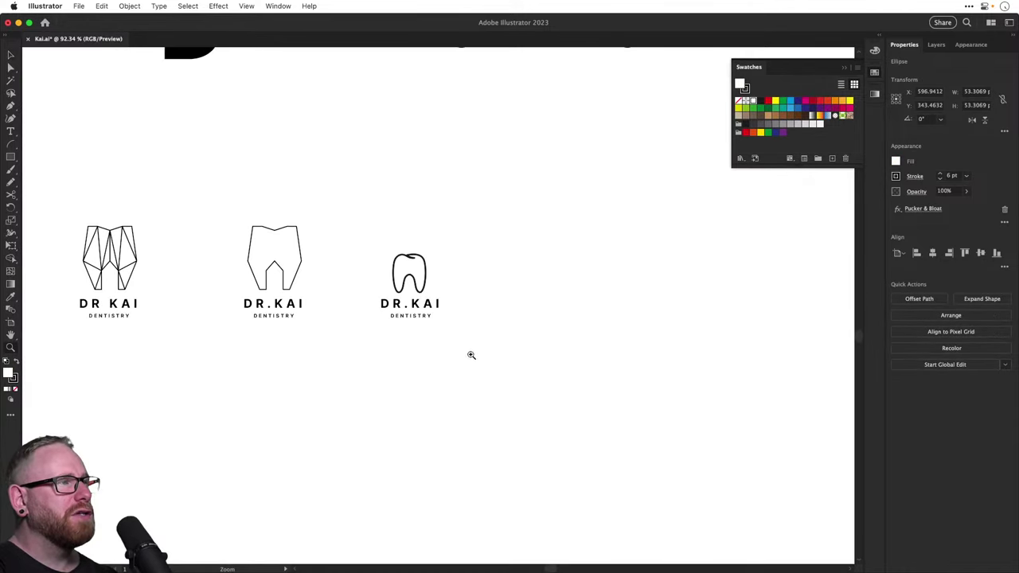
key("super+v")
left_click_drag(453, 320, 580, 182)
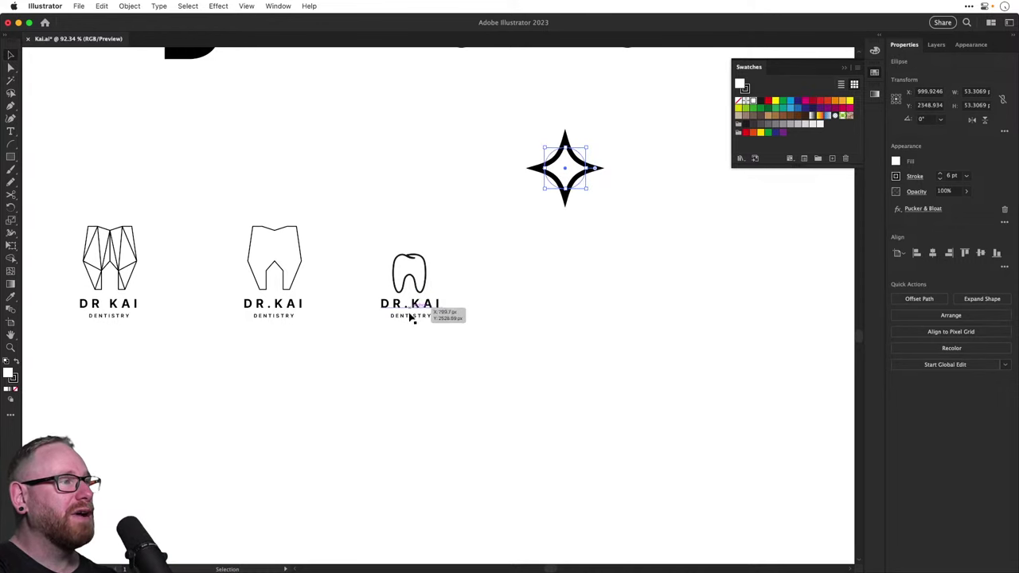
Duplicate the rounded tooth logo's DR.KAI text into the empty space to its right
left_click_drag(424, 311, 658, 311)
scroll(752, 293, "up", 5)
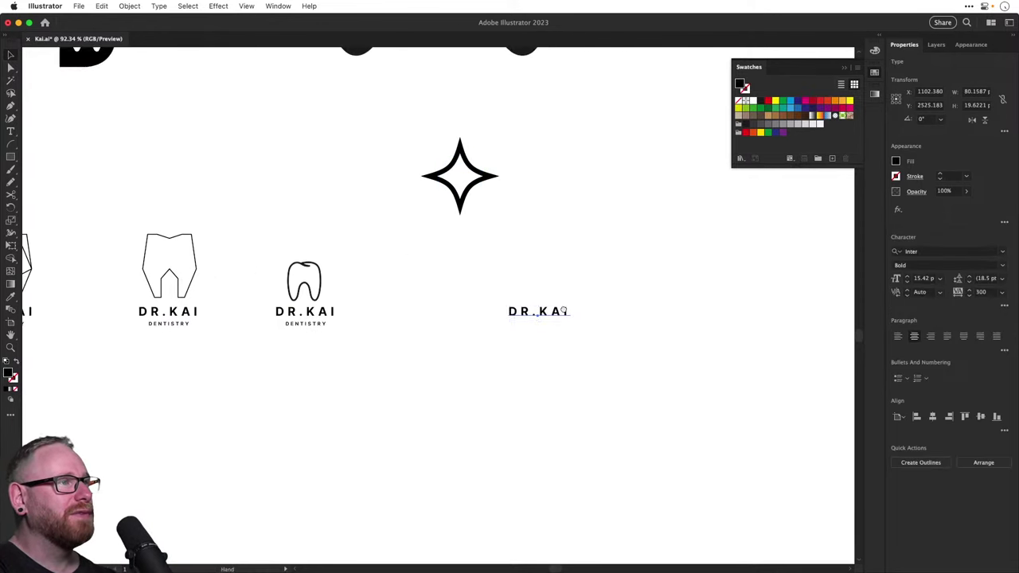
key("super+shift+a")
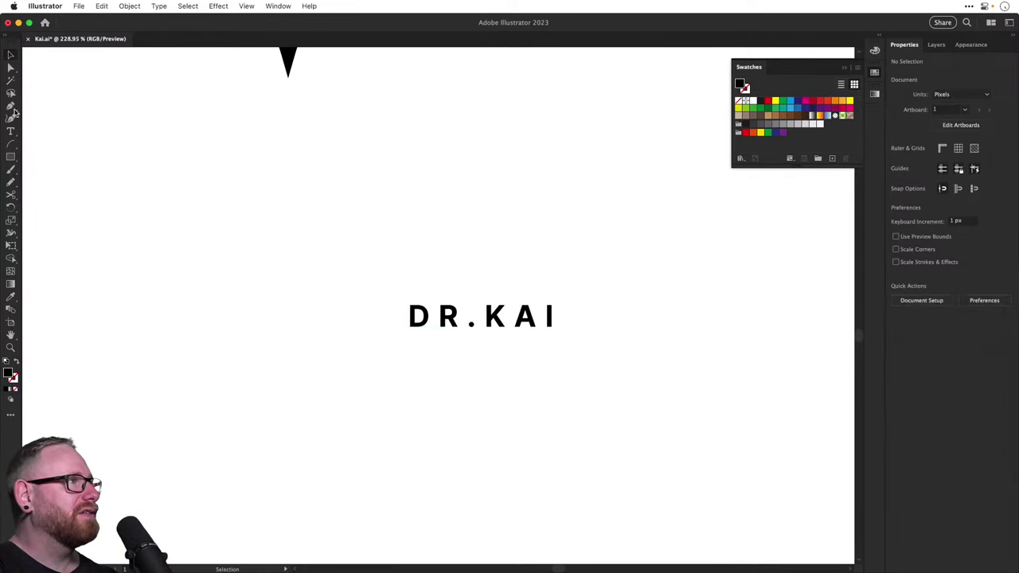
Draw an arc below the duplicated DR.KAI text, rotate it into a smile about 49 px wide and make its stroke black
left_click(12, 108)
key("super+space")
left_click_drag(502, 368, 508, 368)
left_click(508, 368)
key("v")
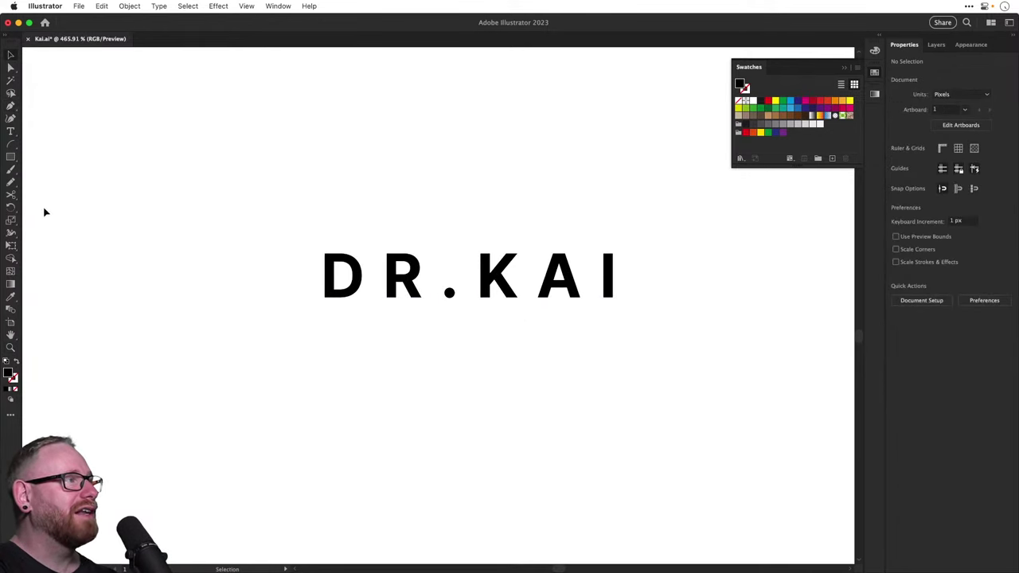
left_click(12, 144)
mouse_move(278, 393)
left_mouse_down()
mouse_move(428, 361)
mouse_move(409, 361)
left_mouse_up()
key("r")
mouse_move(513, 367)
left_mouse_down()
mouse_move(527, 250)
mouse_move(494, 192)
left_mouse_up()
left_click_drag(505, 344, 505, 297)
left_click(760, 101)
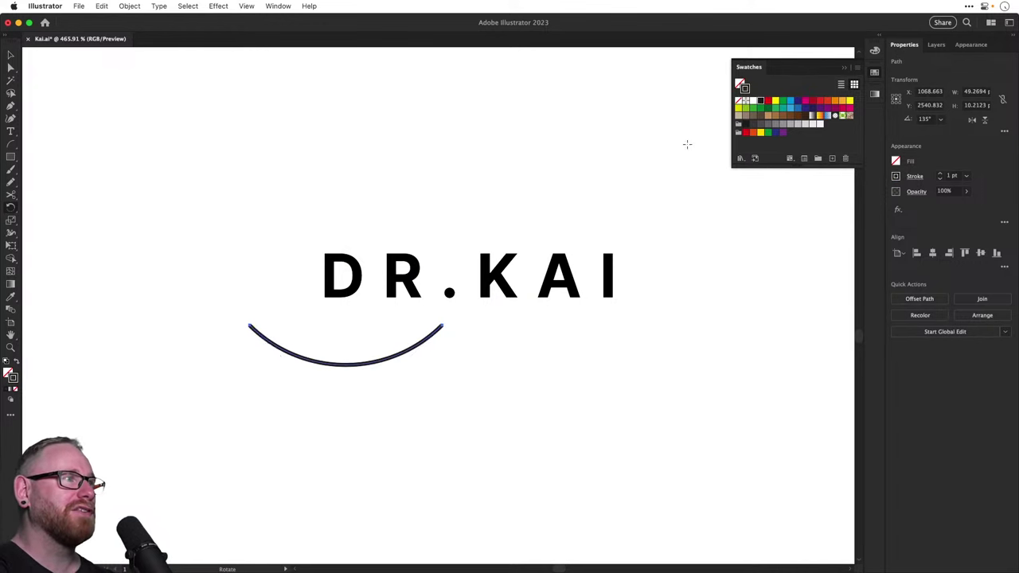
Enlarge the smile arc to about 61 by 13 px centred beneath DR.KAI and set its stroke to 2 pt
key("v")
left_click_drag(443, 325, 571, 345)
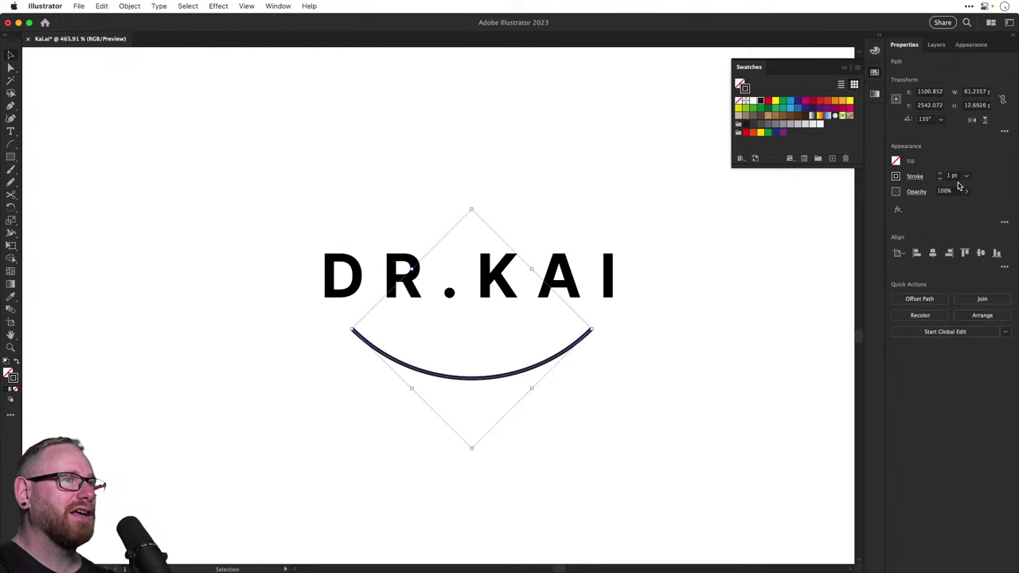
left_click(940, 175)
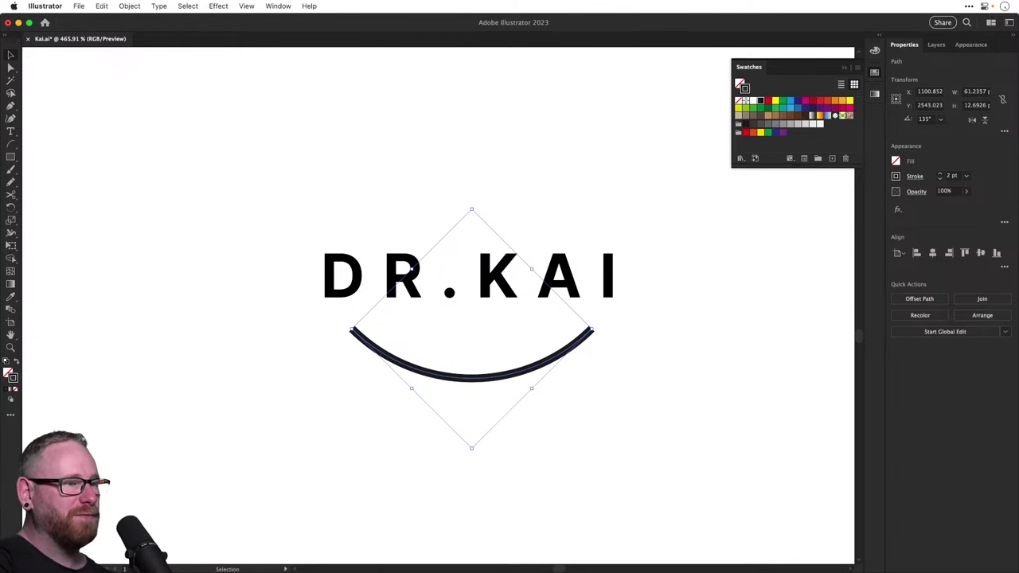
key("super+Tab")
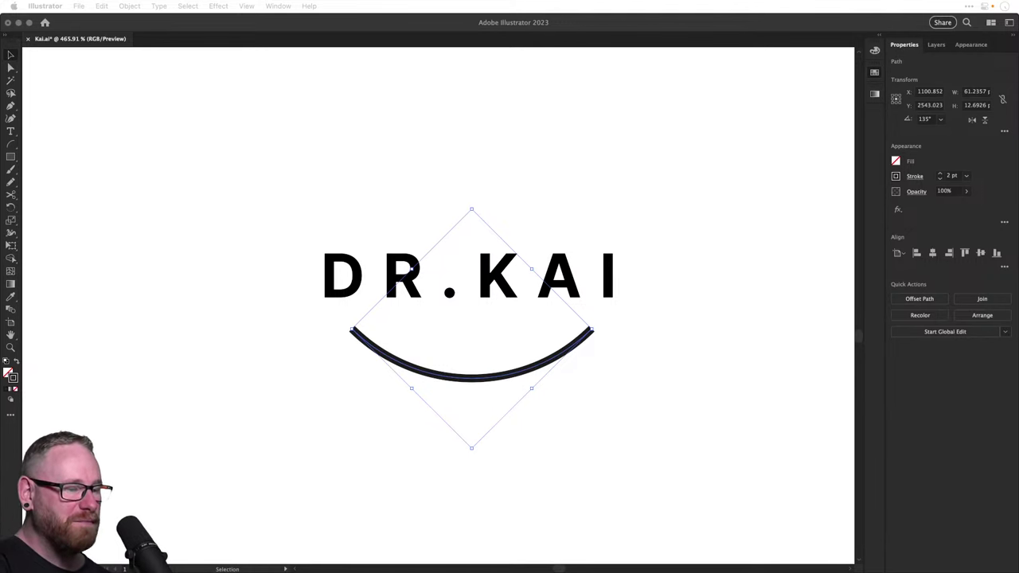
left_click(562, 353)
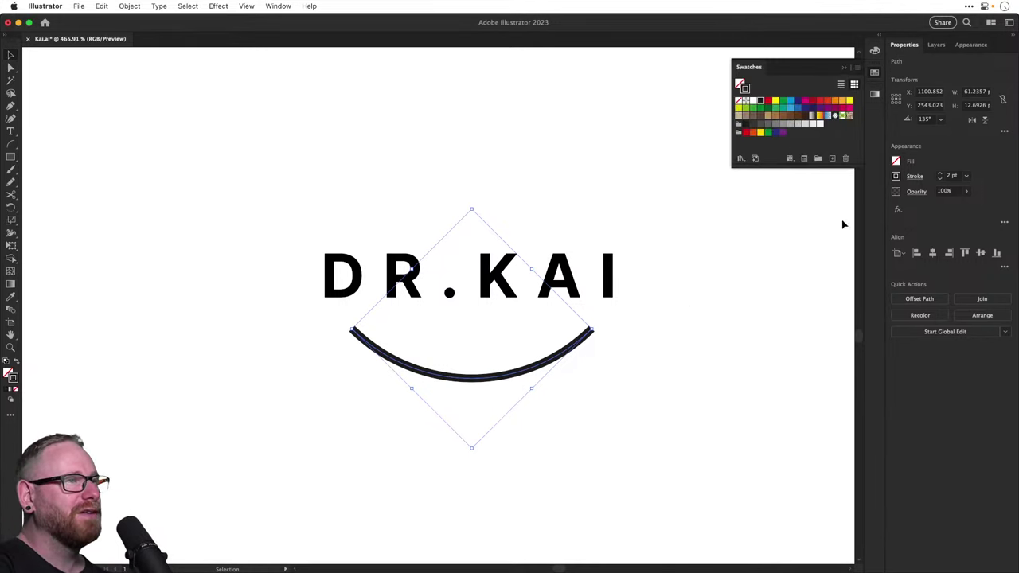
Give the smile arc's stroke round caps
left_click(914, 180)
left_click(857, 205)
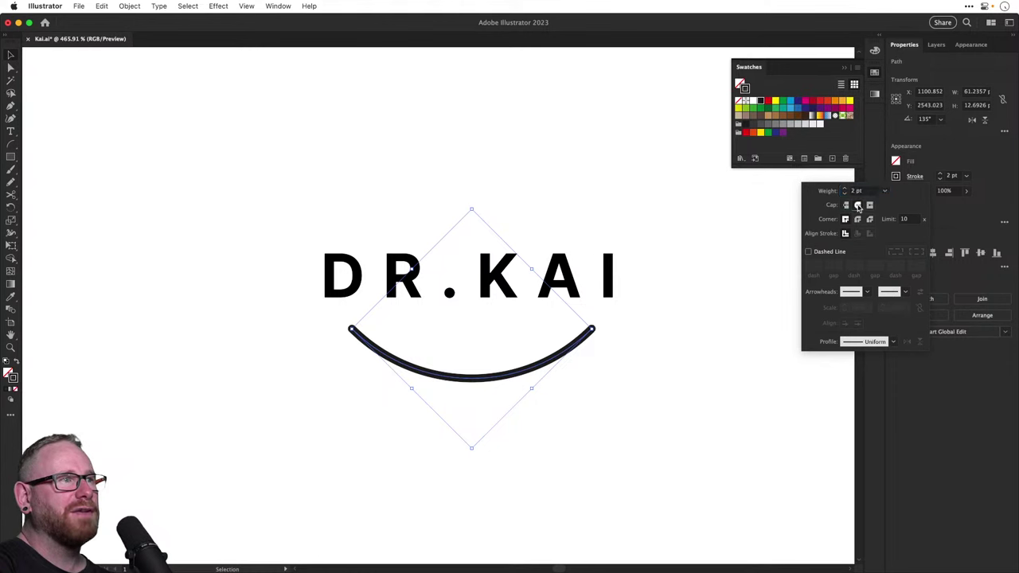
left_click(498, 404)
left_click(500, 419)
left_click(475, 381)
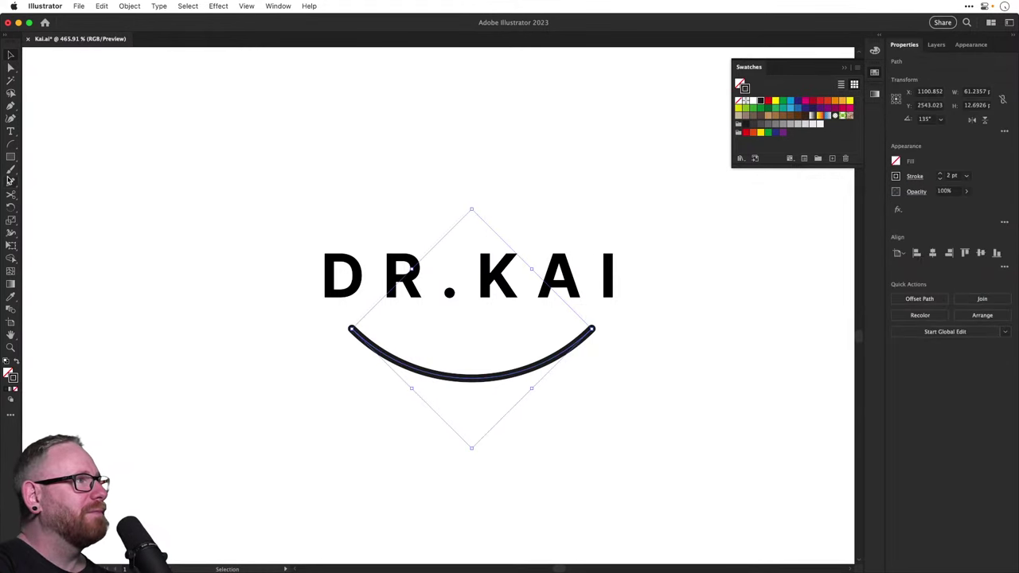
Thicken the middle of the smile with the Width tool and shrink it slightly closer beneath the text
left_click(11, 192)
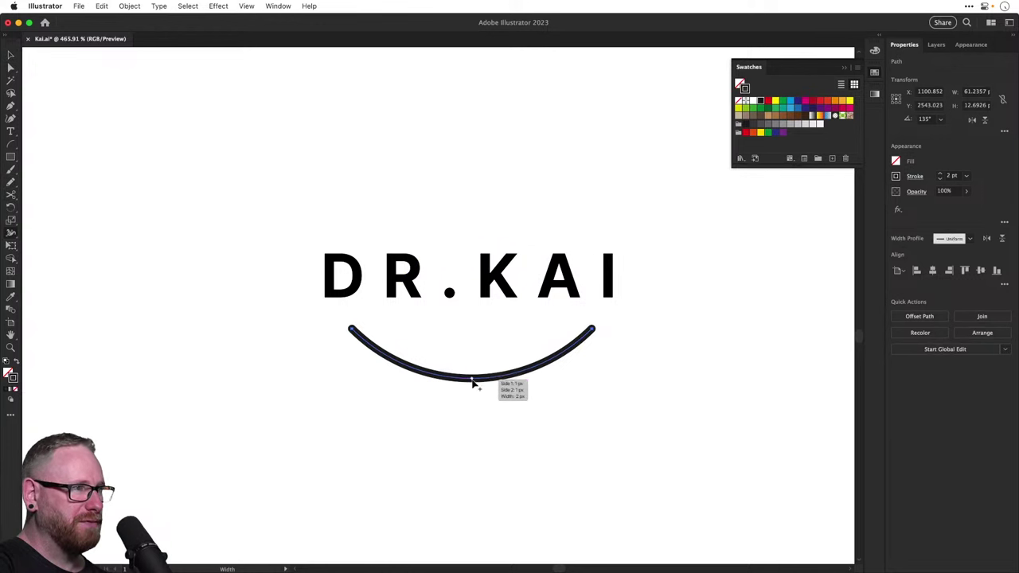
mouse_move(473, 383)
left_mouse_down()
mouse_move(488, 394)
mouse_move(506, 367)
left_mouse_up()
key("super+shift+a")
key("v")
left_click_drag(593, 318, 579, 319)
key("super+shift+a")
left_click(603, 384)
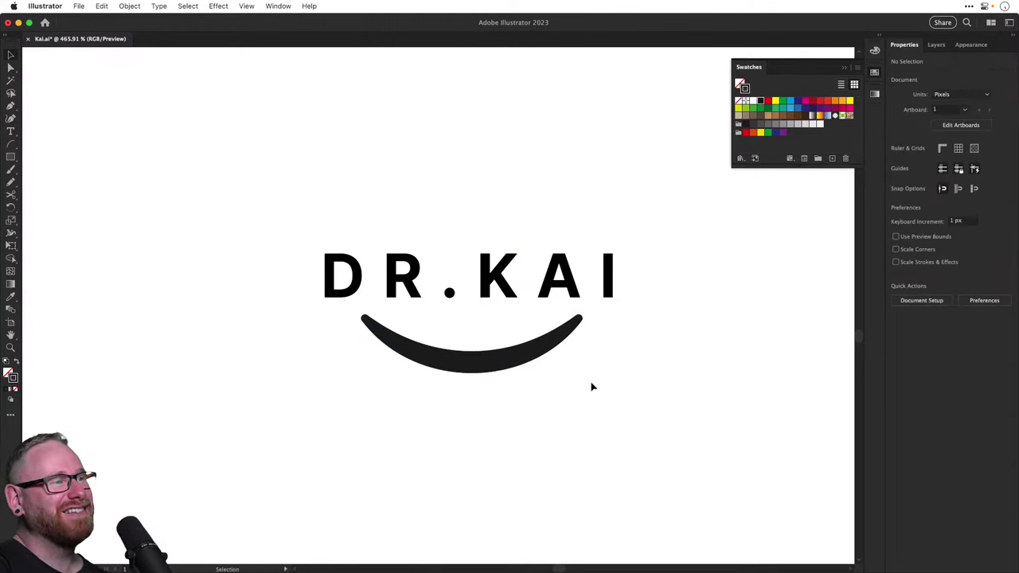
Draw a small quarter arc about 6 px wide below the smile and rotate it to curve like a right cheek
key("z")
key("v")
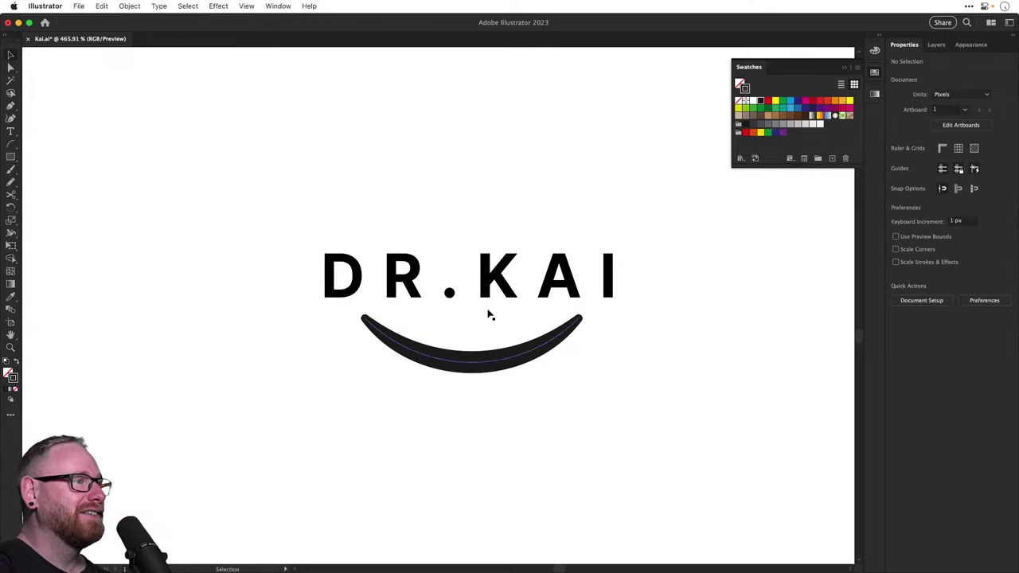
left_click(10, 144)
left_click_drag(381, 428, 407, 404)
key("r")
mouse_move(454, 445)
left_mouse_down()
mouse_move(457, 454)
mouse_move(382, 534)
left_mouse_up()
key("v")
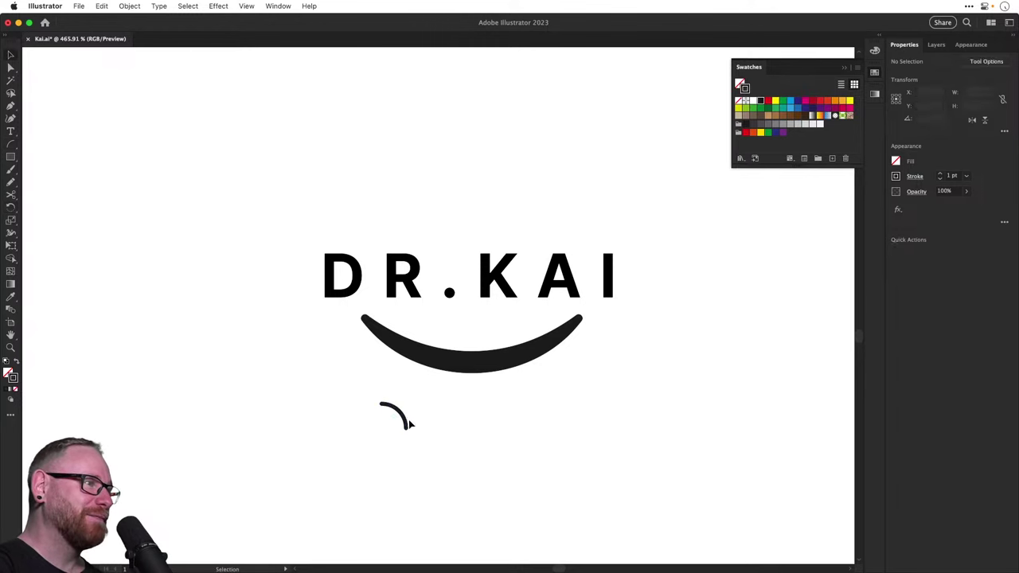
Lower the smile, place the small arc around its right tip and set the arc's stroke to 2 pt
left_click_drag(409, 422, 739, 473)
left_click(550, 344, "shift")
left_click(596, 391)
left_click(597, 382)
key("z")
key("v")
left_click(941, 174)
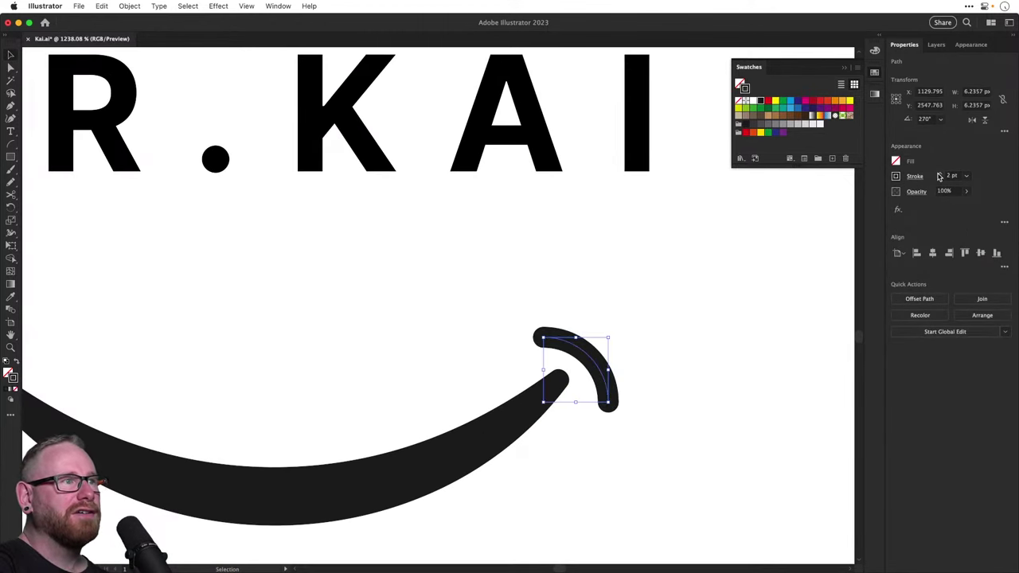
left_click_drag(594, 367, 592, 354)
key("super+shift+a")
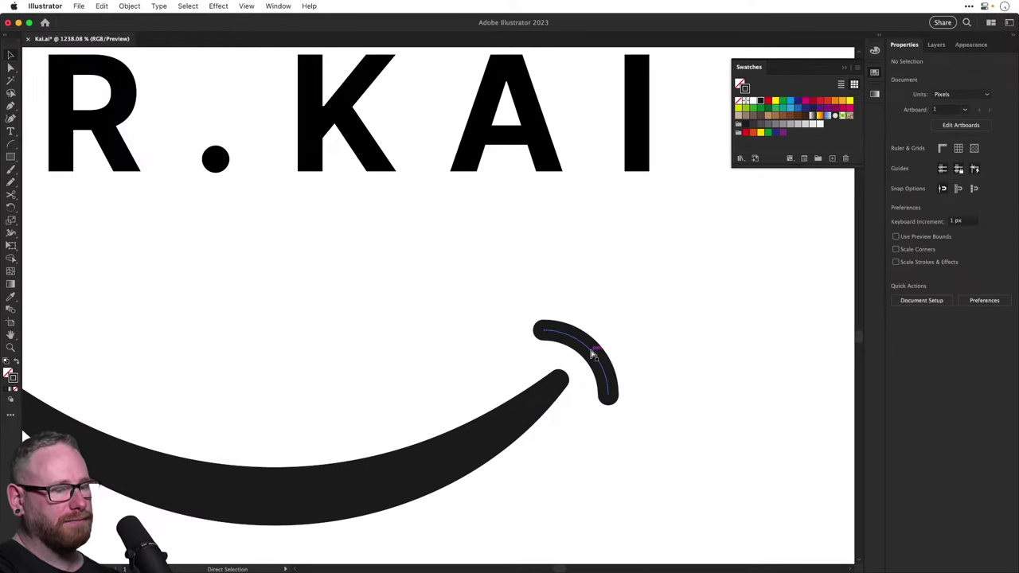
Try to rotate the cheek arc level and thicken its middle with the Width tool
key("super+minus")
key("super+minus")
key("super+minus")
key("super+minus")
scroll(500, 327, "up", 5)
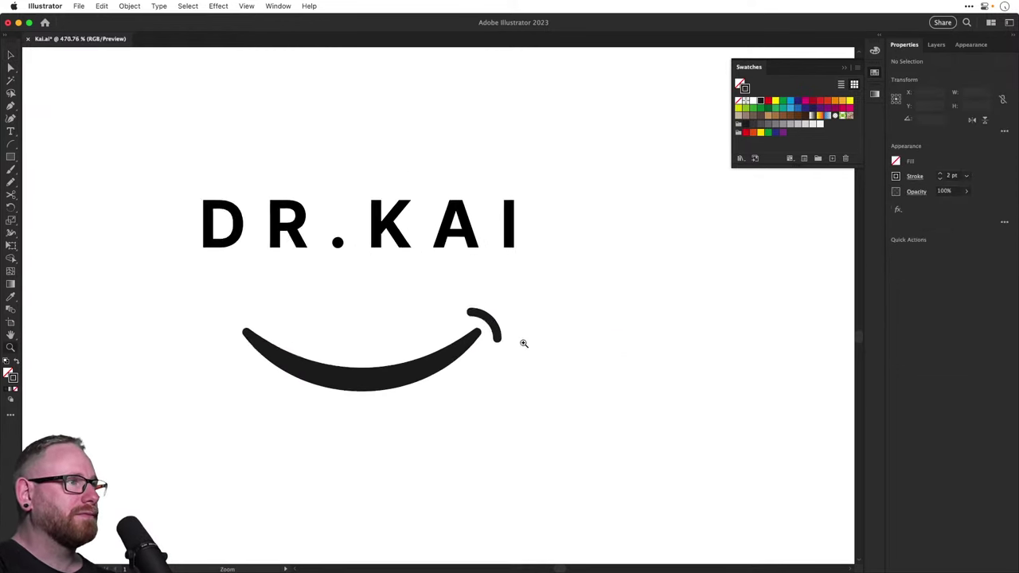
left_click(502, 326)
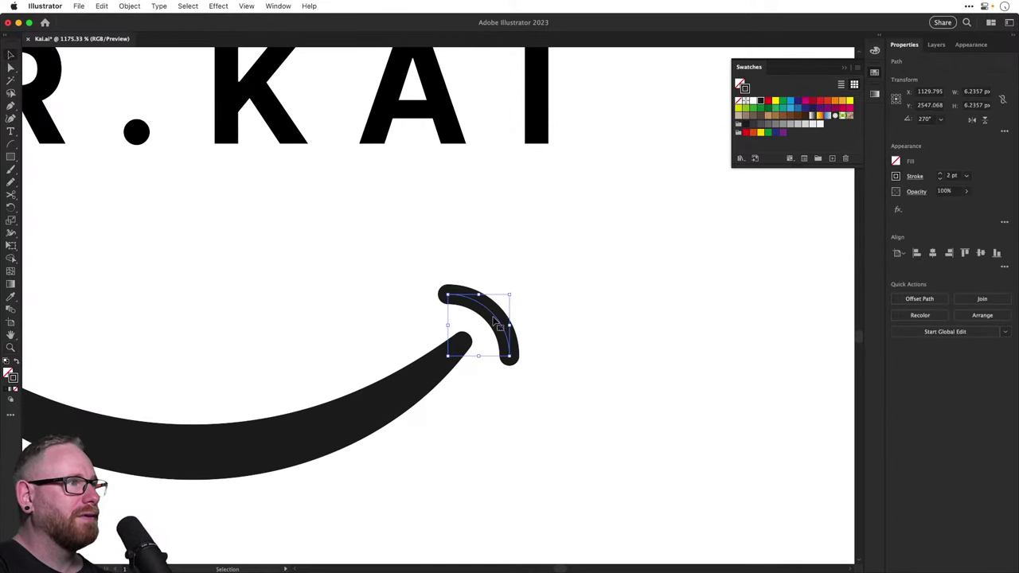
key("r")
left_click_drag(591, 332, 533, 281)
key("shift+w")
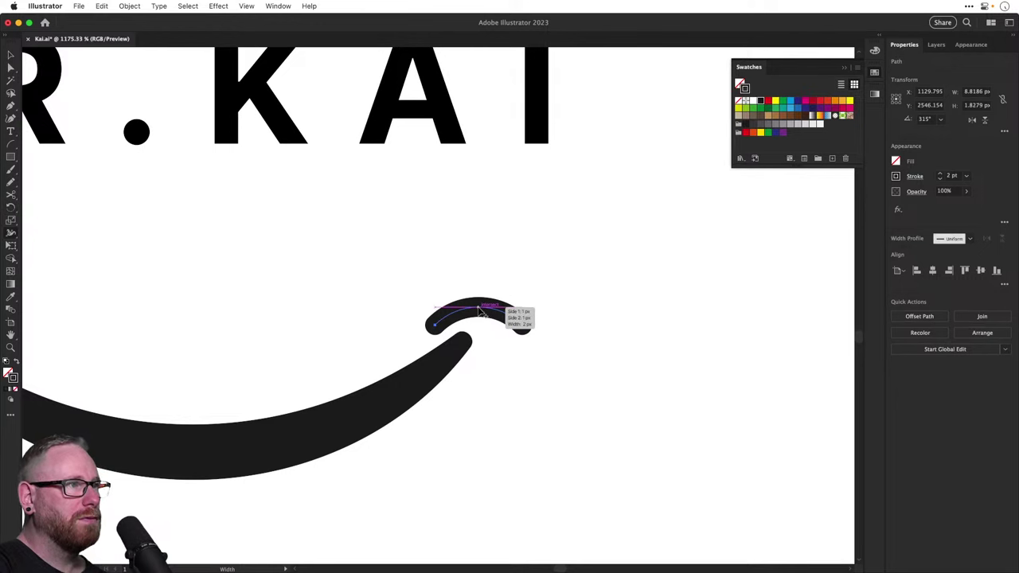
left_click_drag(482, 309, 482, 294)
key("v")
left_click(588, 300)
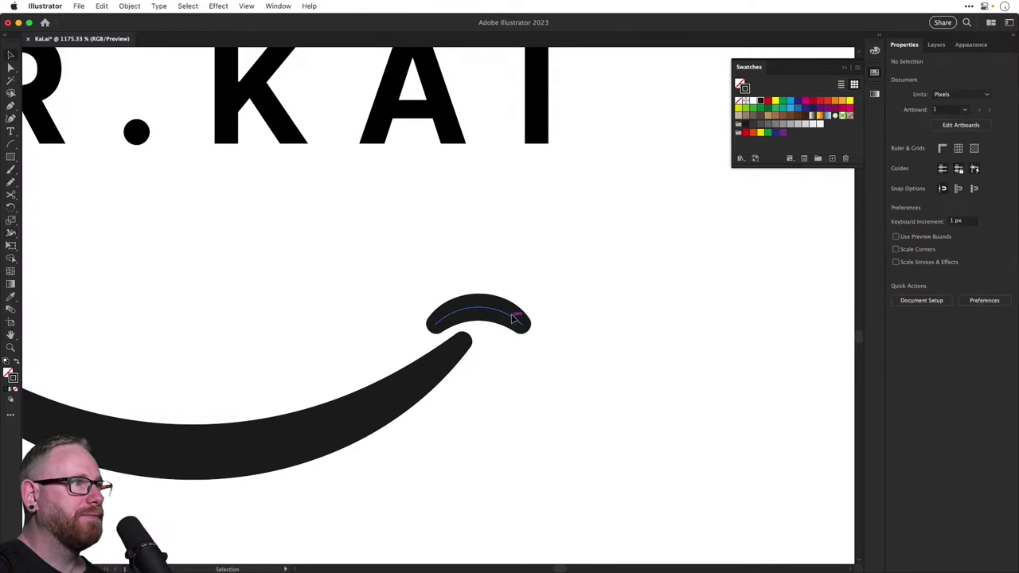
Try to rotate the thickened cheek arc back around the smile's right tip
left_click(519, 319)
key("r")
left_click_drag(618, 329, 554, 384)
key("v")
left_click(494, 327, "shift")
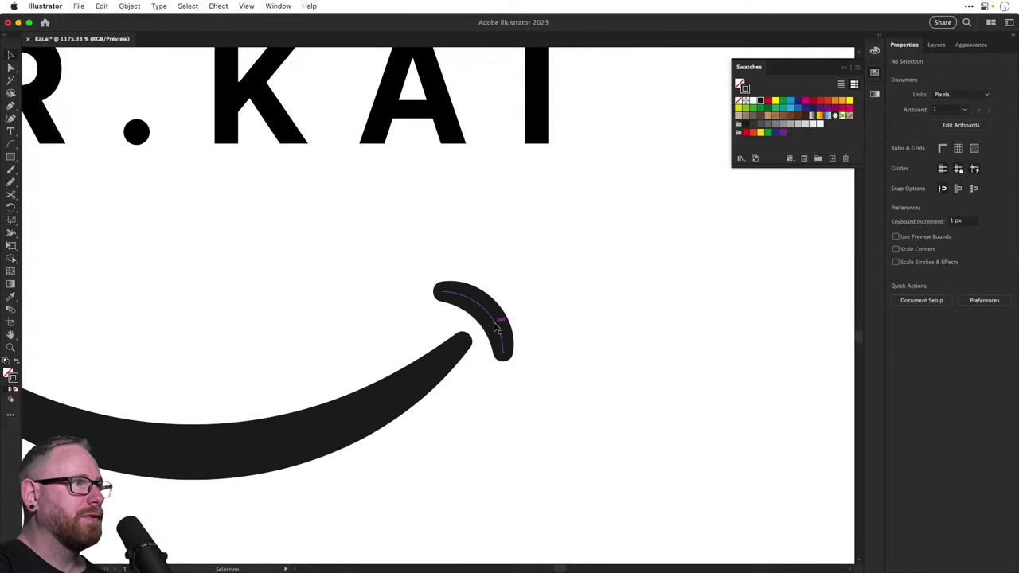
Undo the cheek arc's thickening and rotations
key("super+z")
key("super+z")
key("super+z")
key("super+shift+a")
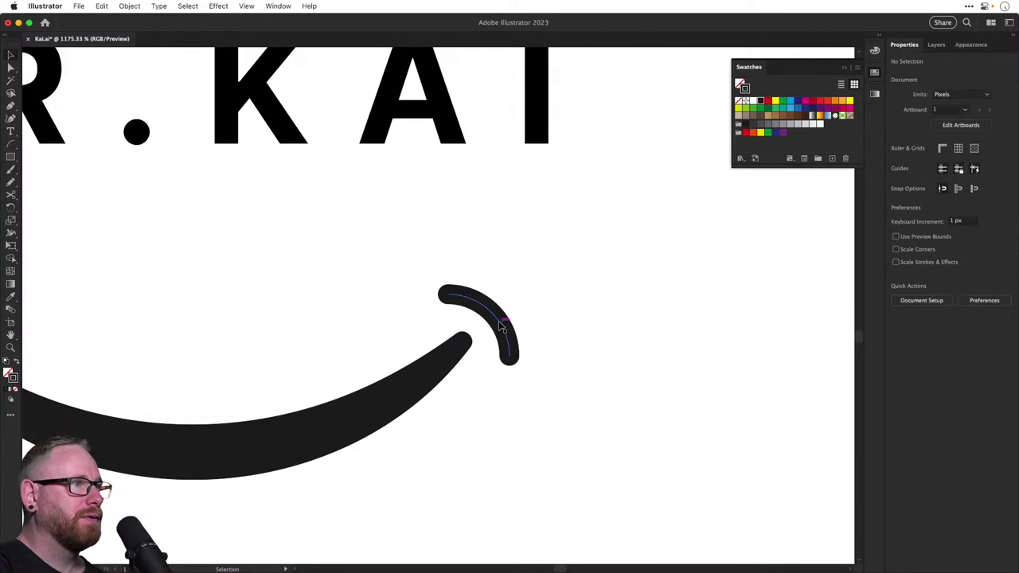
Scale the cheek arc down proportionally at the smile's right tip
left_click(501, 327)
key("s")
left_click_drag(556, 395, 546, 387)
left_click_drag(535, 375, 534, 374)
key("v")
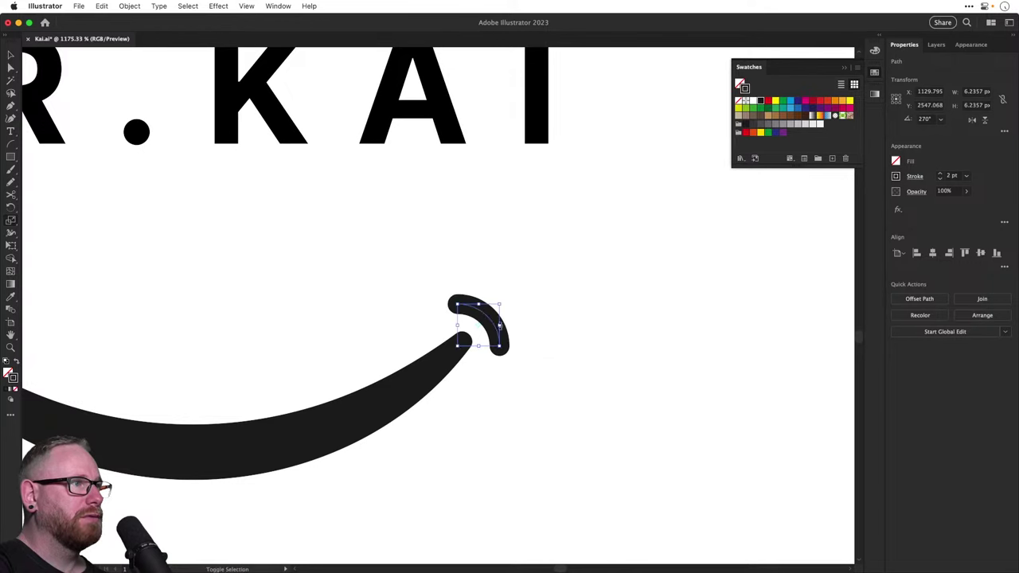
left_click(535, 375)
Nudge the reduced cheek arc so it sits just clear of the smile's right tip
left_click_drag(491, 319, 608, 409)
left_click(601, 316)
key("z")
key("v")
left_click_drag(560, 321, 560, 312)
key("shift+super+a")
key("super+minus")
key("super+minus")
key("super+minus")
key("super+minus")
key("super+minus")
key("super+minus")
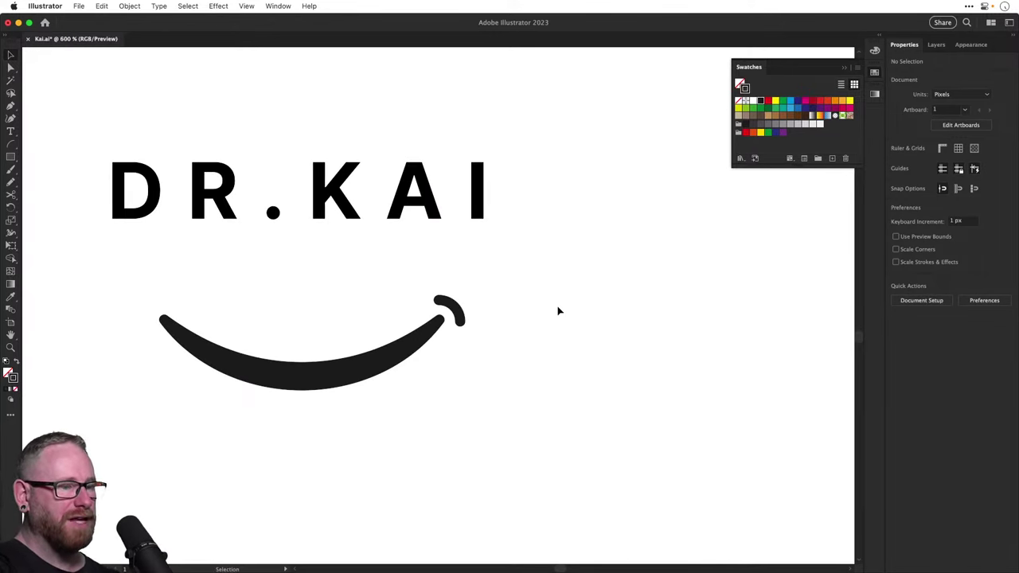
Duplicate the cheek arc, flip it horizontally and place the copy around the smile's left tip
scroll(447, 303, "left", 5)
left_click_drag(592, 312, 450, 353)
left_click(971, 120)
key("z")
key("v")
left_click_drag(275, 306, 296, 303)
key("super+shift+a")
key("super+minus")
key("super+minus")
key("super+minus")
key("super+minus")
key("super+minus")
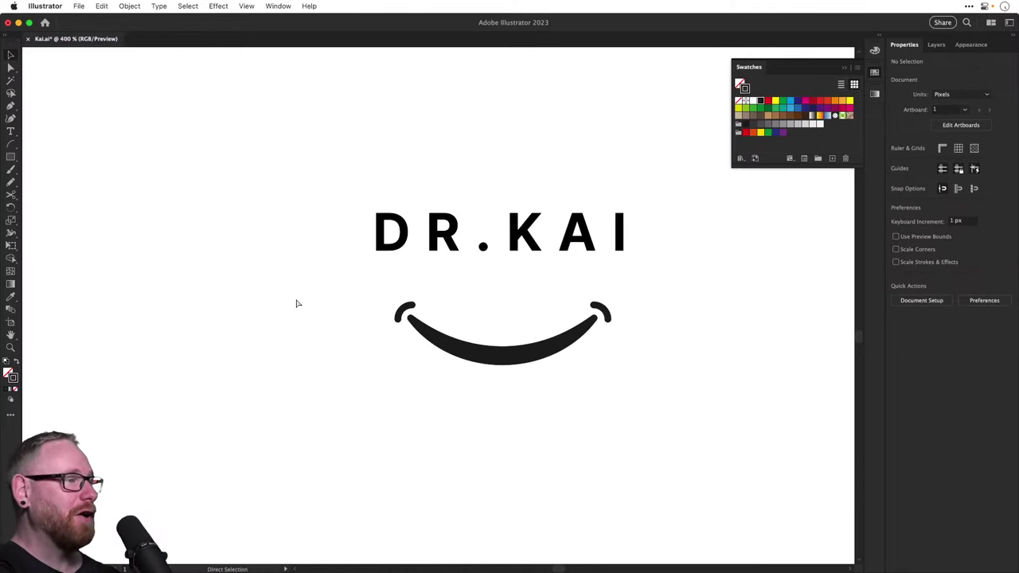
Move the smile and both cheek arcs up together, closer beneath the DR.KAI text
left_click(500, 352)
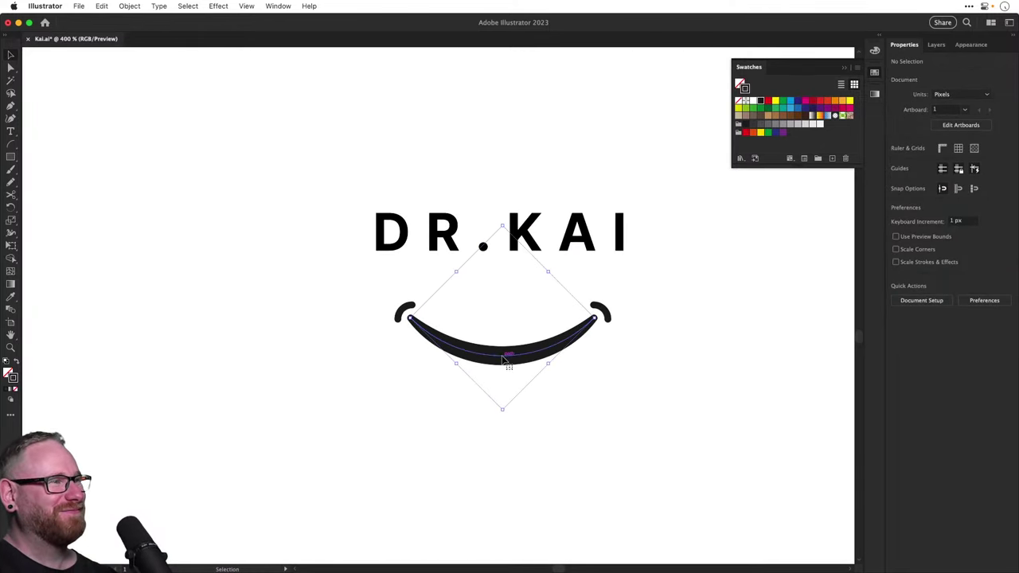
left_click_drag(351, 295, 716, 419)
left_click_drag(531, 354, 530, 325)
left_click_drag(585, 352, 514, 454)
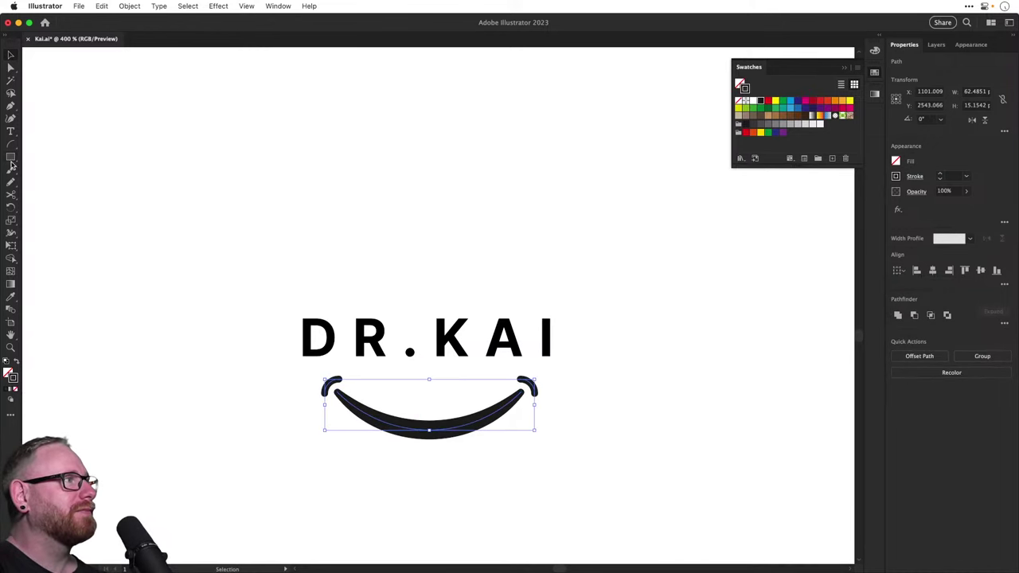
Draw an eye above the text from an outlined circle about 17 px wide and a small filled pupil
left_click_drag(10, 158, 33, 182)
mouse_move(356, 222)
left_mouse_down()
mouse_move(416, 283)
mouse_move(485, 275)
mouse_move(455, 246)
mouse_move(467, 272)
mouse_move(387, 272)
left_mouse_up()
key("v")
left_click(453, 249)
key("shift+x")
left_click(475, 287)
Duplicate the eye beside the first so the pair spans about 40 px, and save the document
left_click_drag(313, 207, 484, 312)
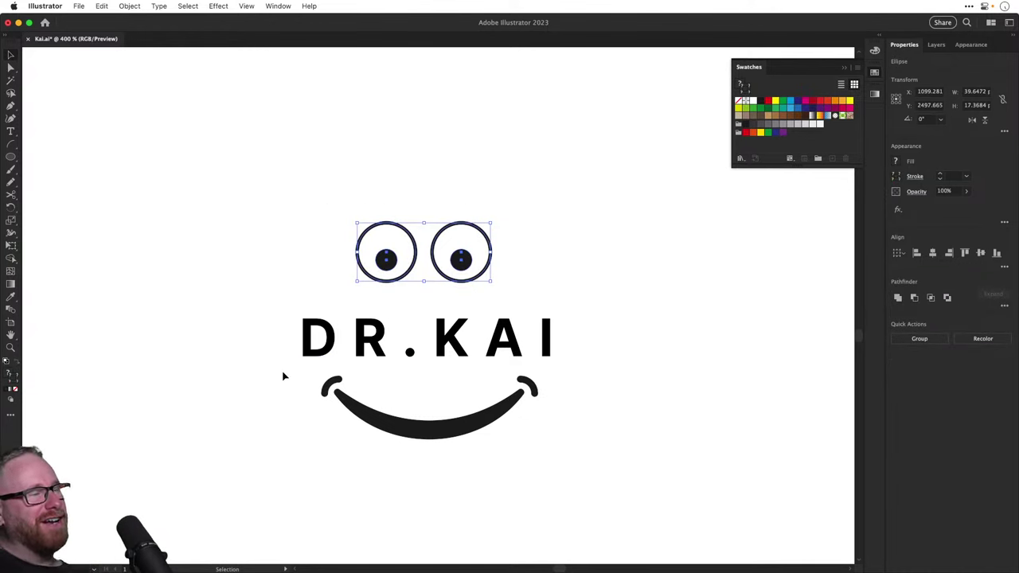
left_click(282, 375)
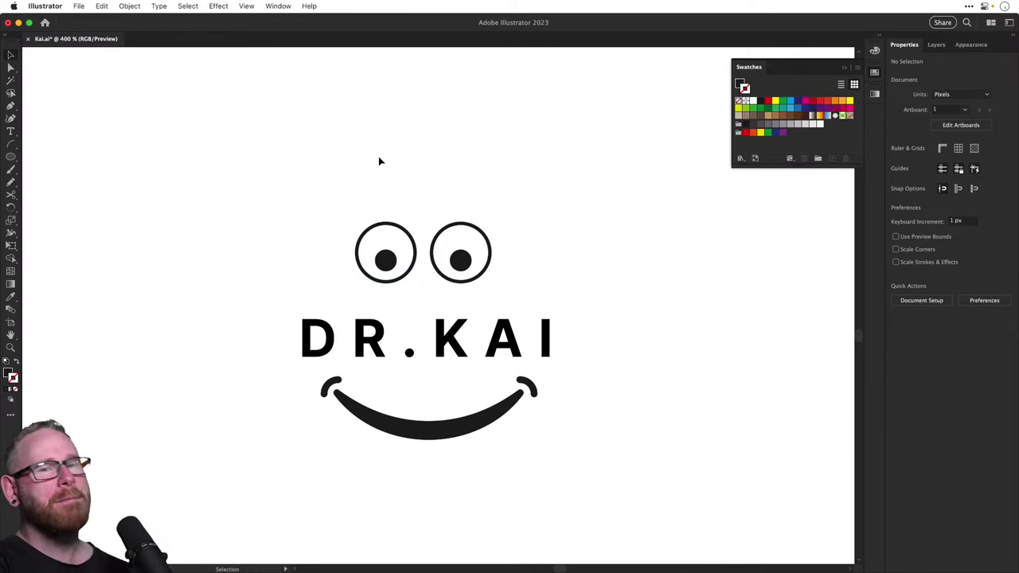
key("super+s")
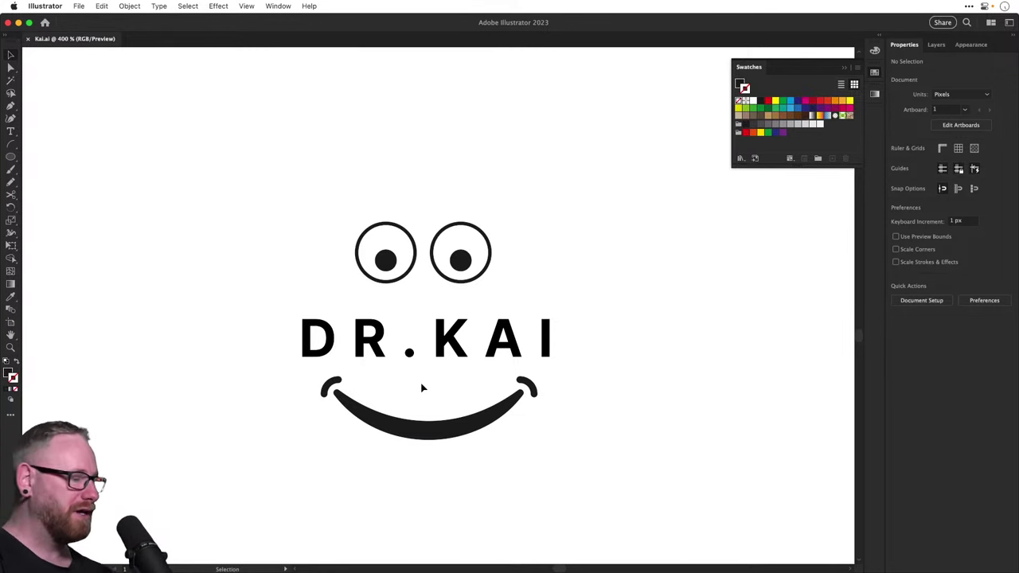
Examine the faceted geometric tooth logo up close and compare it with the other tooth and face variations
key("super+1")
left_click_drag(375, 375, 805, 347)
key("z")
left_click_drag(253, 198, 535, 355)
key("v")
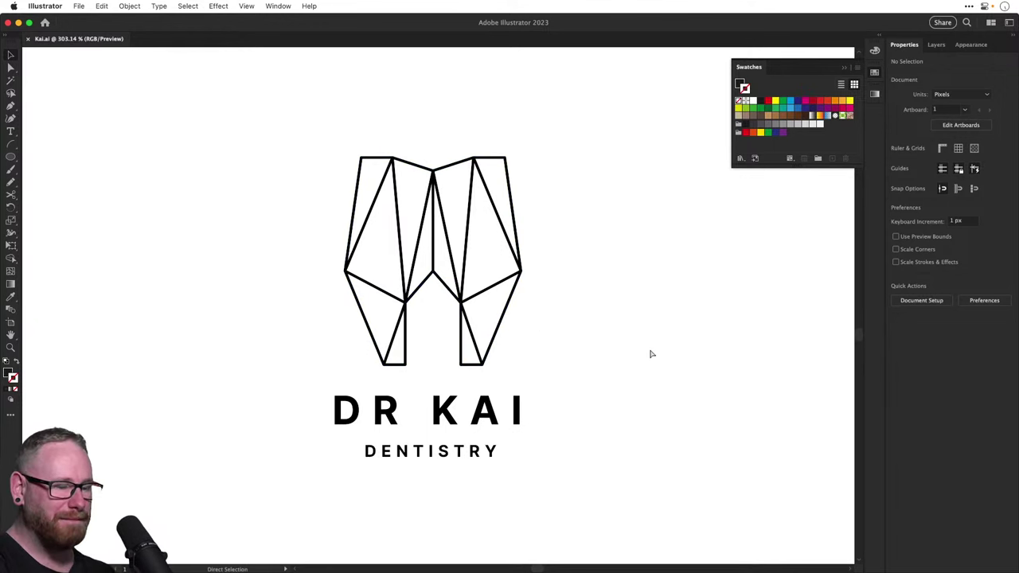
key("super+1")
scroll(593, 347, "right", 5)
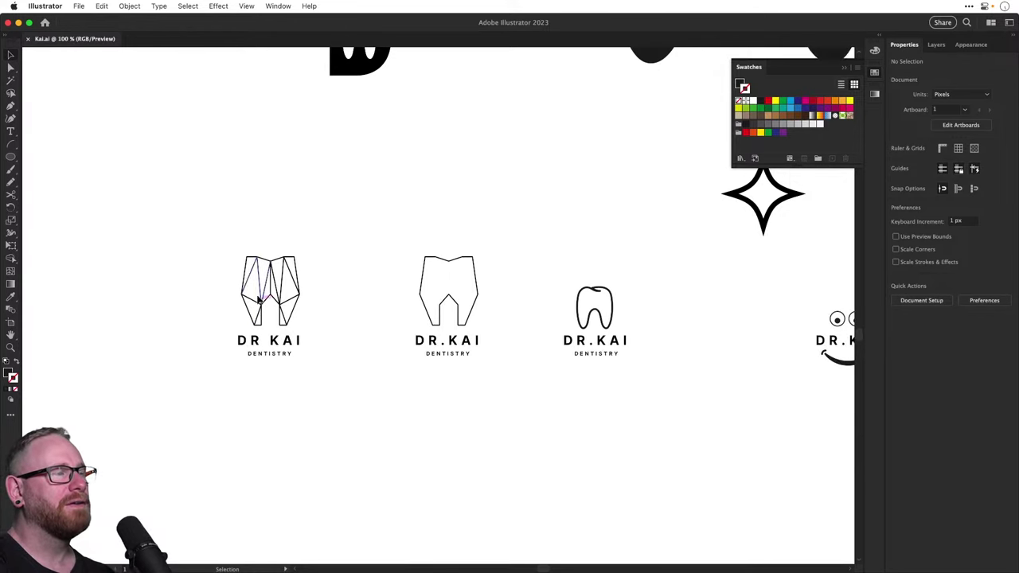
key("z")
left_click_drag(243, 286, 396, 338)
key("v")
Duplicate the faceted tooth logo with its DR KAI DENTISTRY text straight down into the empty area below the original
left_click_drag(195, 187, 468, 395)
key("super+minus")
key("super+minus")
key("super+minus")
key("super+minus")
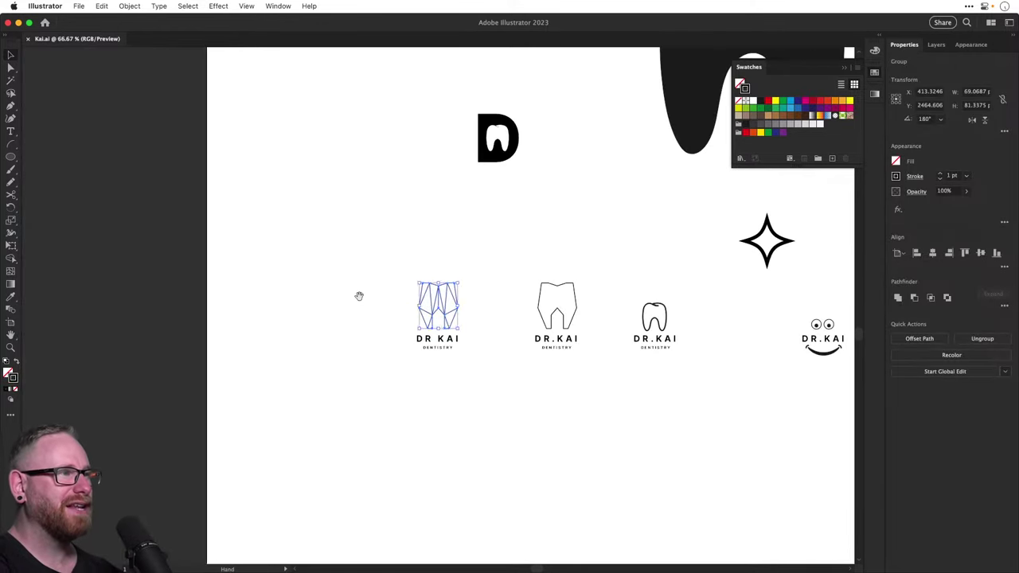
left_click_drag(483, 354, 255, 275)
left_click_drag(150, 184, 235, 289)
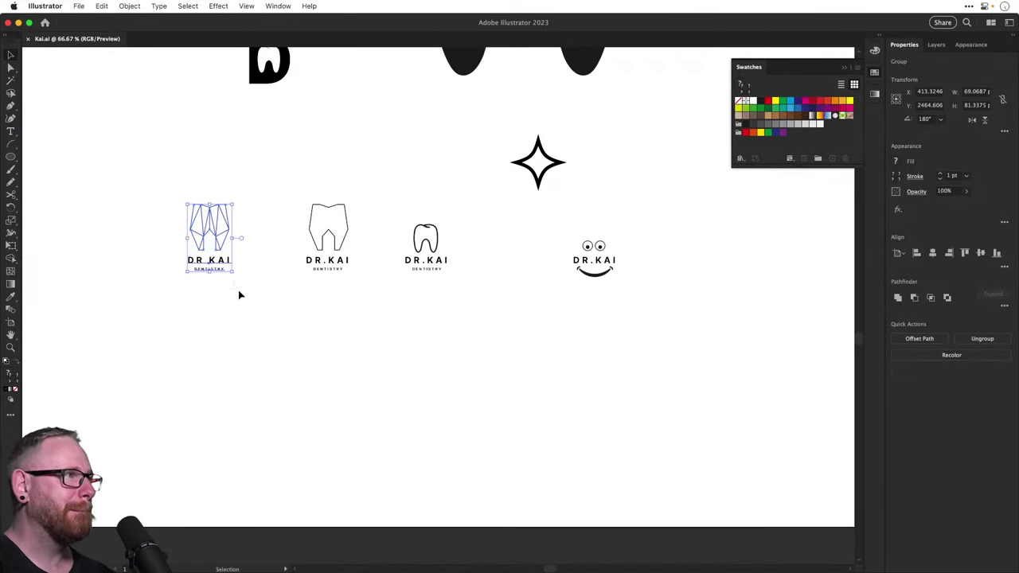
left_click_drag(215, 244, 216, 419)
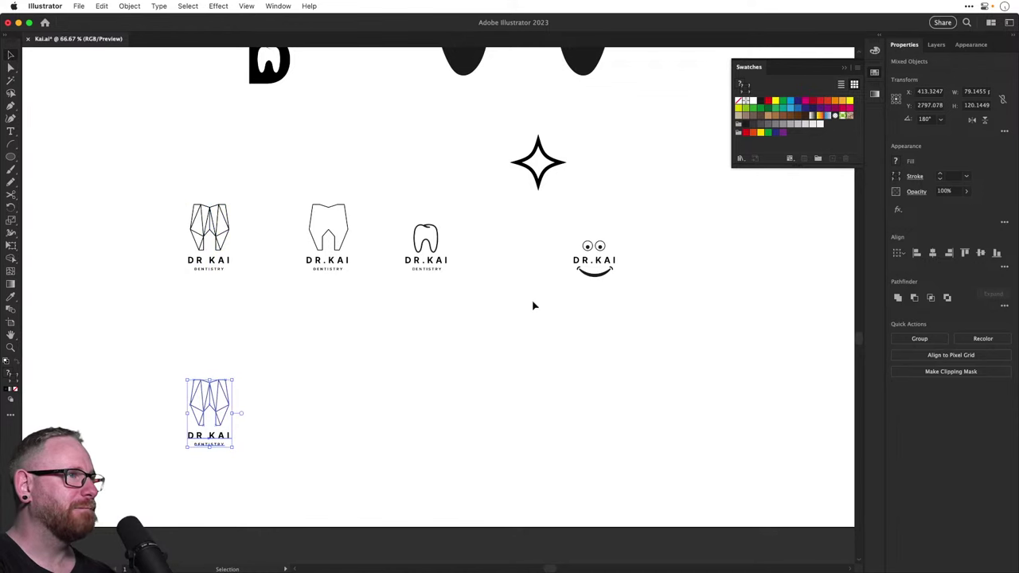
Duplicate the smiling face logo with its DR.KAI text directly below the original
key("z")
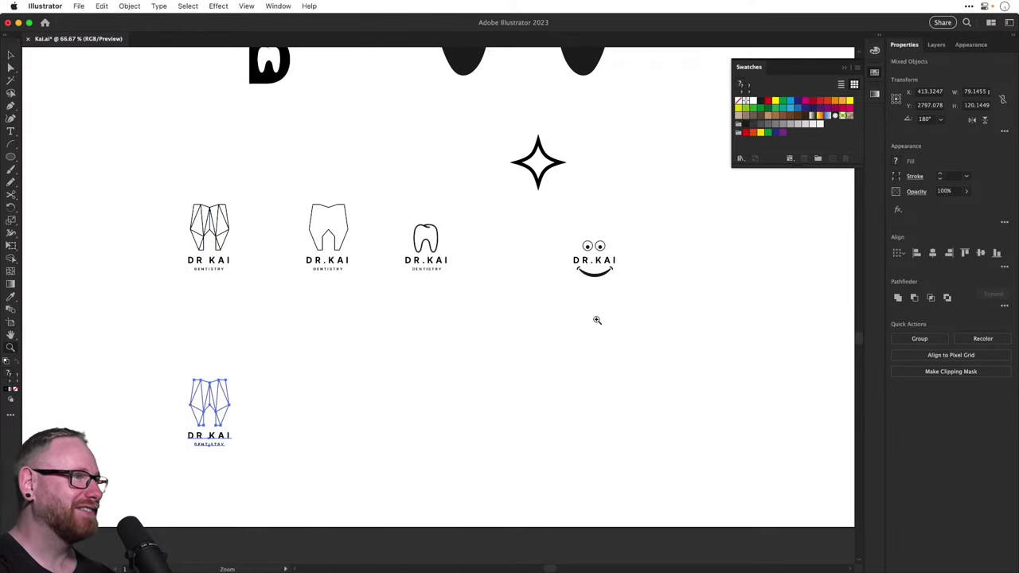
left_click_drag(574, 223, 661, 230)
key("v")
left_click_drag(529, 266, 748, 456)
left_click_drag(698, 429, 414, 430)
key("super+shift+a")
key("a")
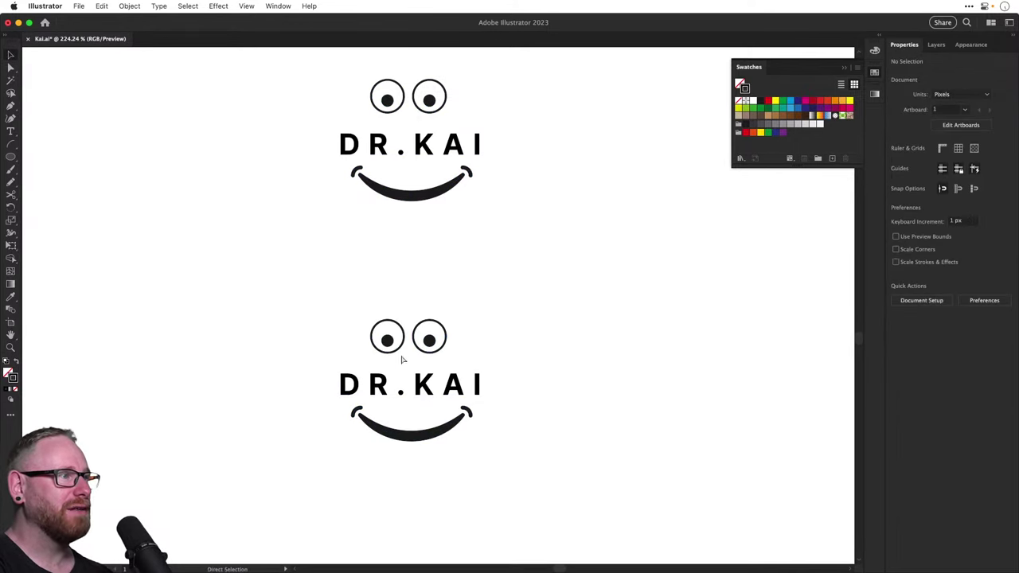
Delete both eyes and both cheek arcs from the copied face logo
key("v")
left_click_drag(333, 298, 501, 370)
key("Delete")
left_click(356, 413)
key("Delete")
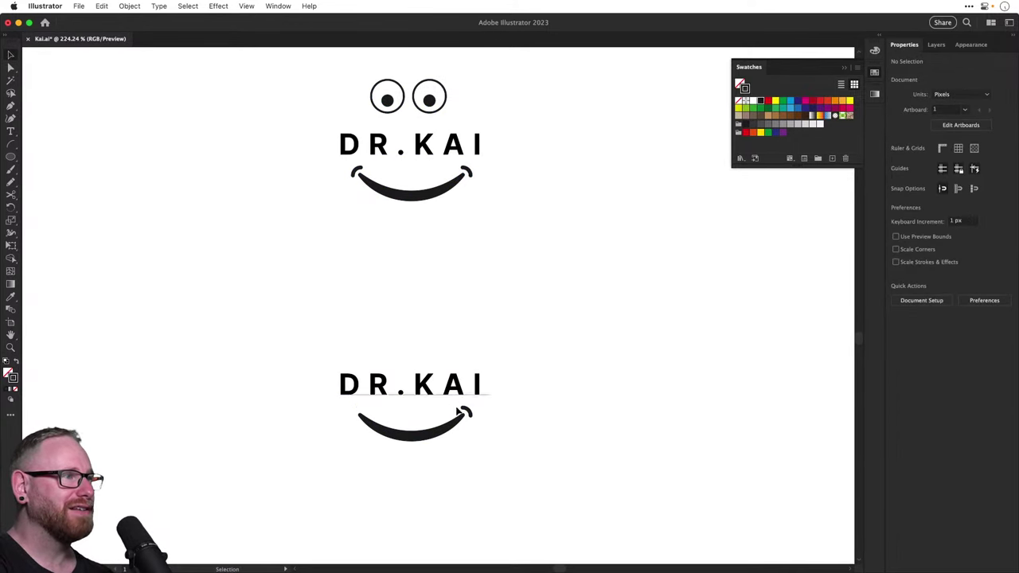
left_click(466, 411)
key("Delete")
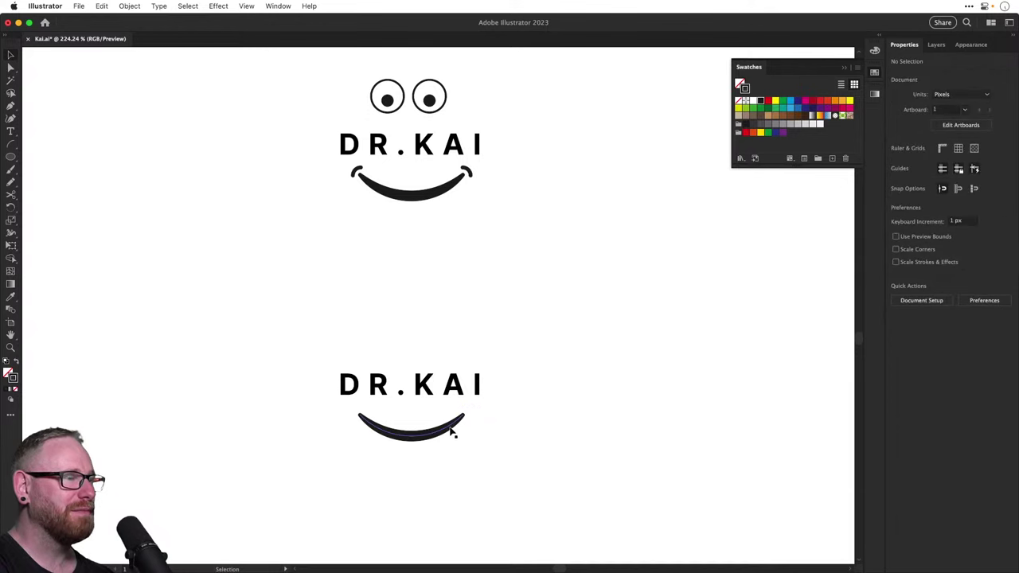
Move the copied logo's smile up and to the right, closer beneath the text, and set its stroke weight to 3 pt
key("super+space")
left_click_drag(427, 431, 547, 479)
left_click(446, 434)
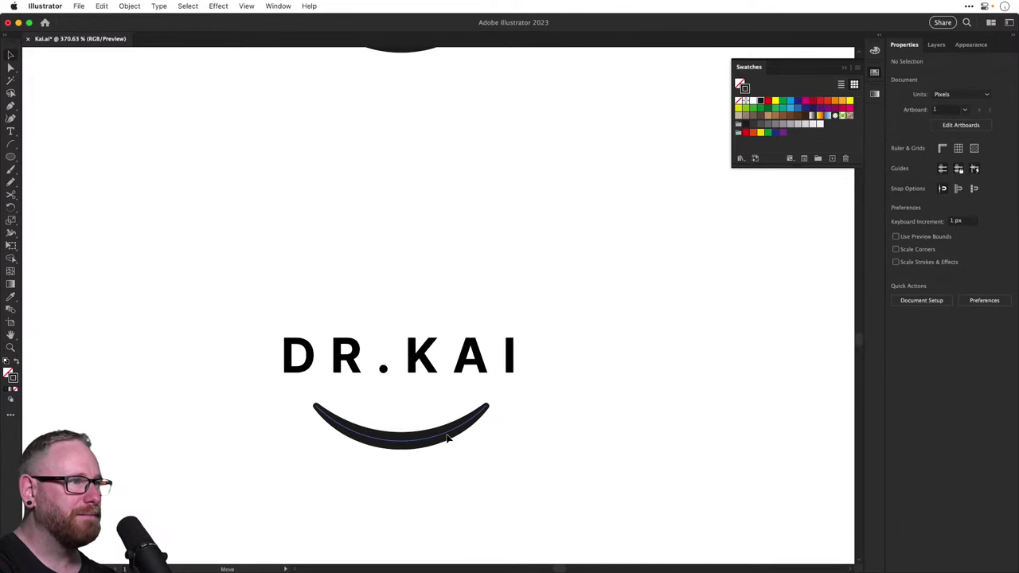
left_click_drag(447, 438, 470, 416)
scroll(405, 405, "up", 5)
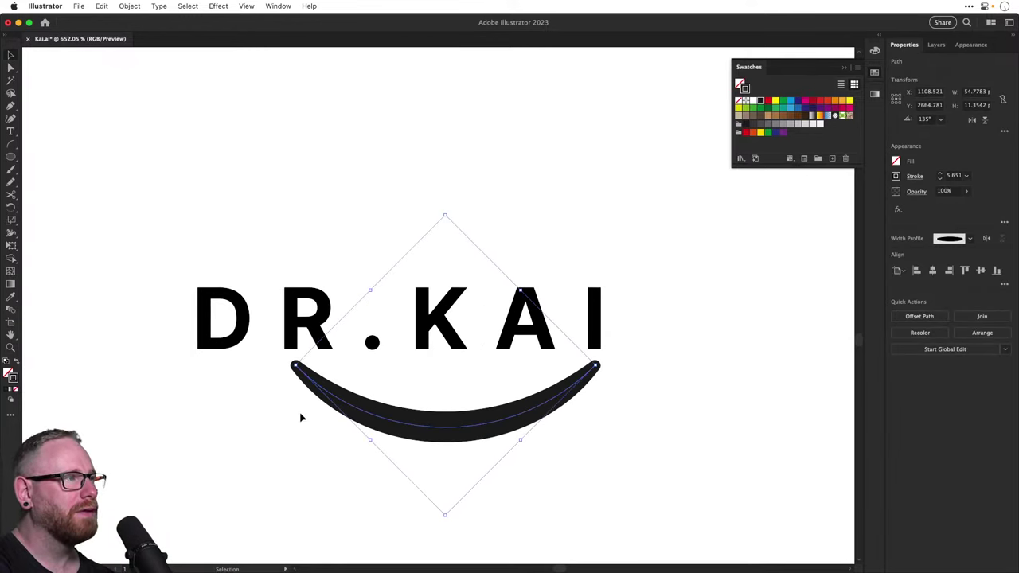
left_click(940, 179)
left_click(939, 179)
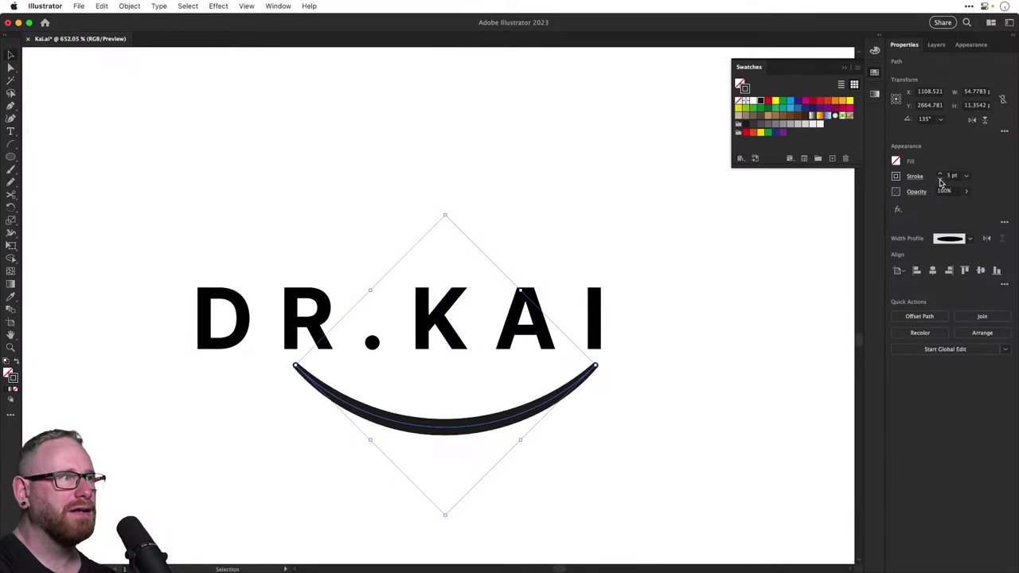
left_click(660, 342)
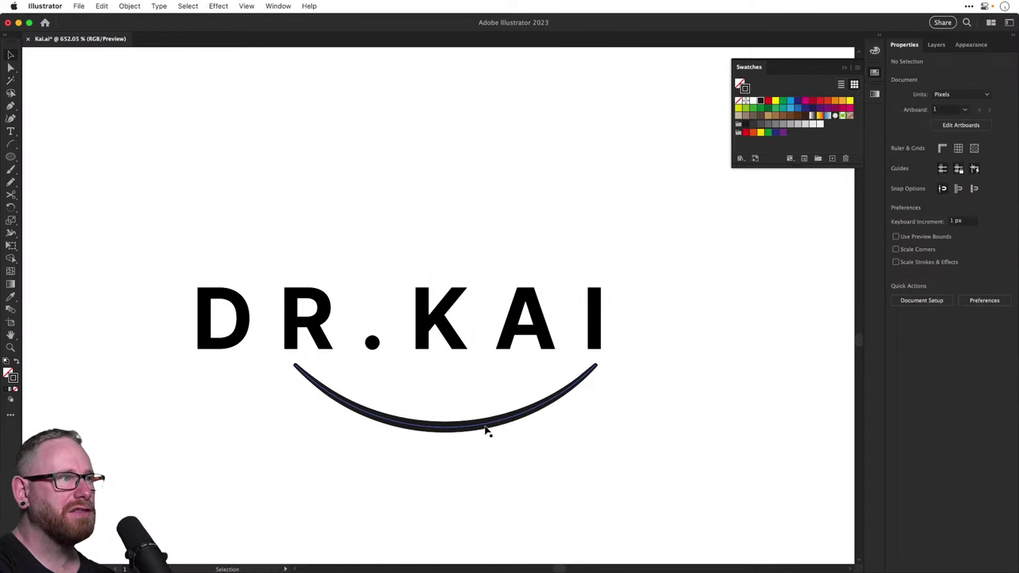
Scale the smile to about 56 px wide and place its right tip centred beneath the letter I
left_click_drag(486, 428, 479, 427)
left_click(600, 358)
left_click_drag(587, 365, 617, 346)
left_click(645, 368)
key("super+minus")
key("super+minus")
key("super+minus")
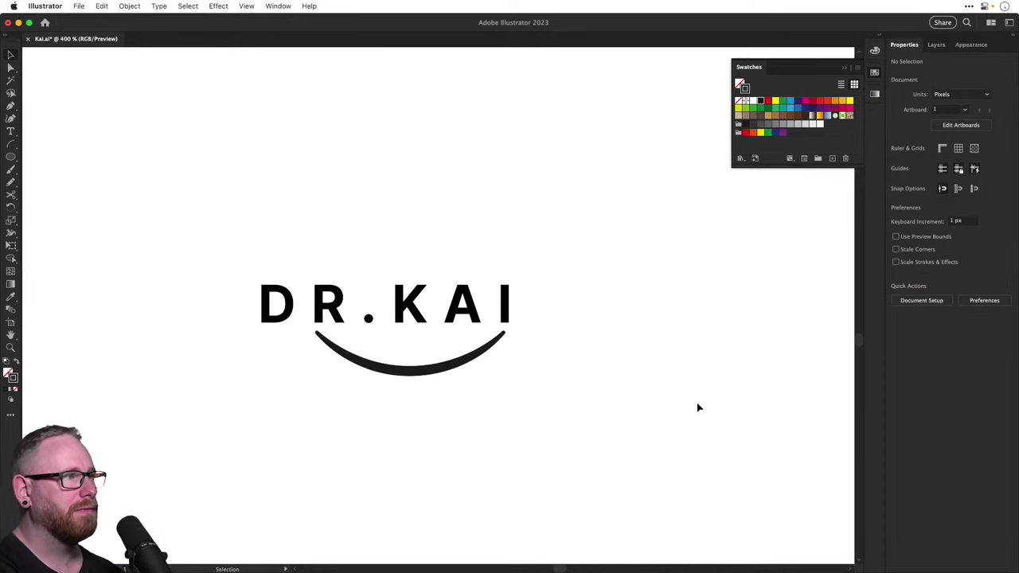
Scale the smile down proportionally to about 38 px wide so it spans only beneath the letters KAI
key("z")
left_click_drag(354, 367, 380, 374)
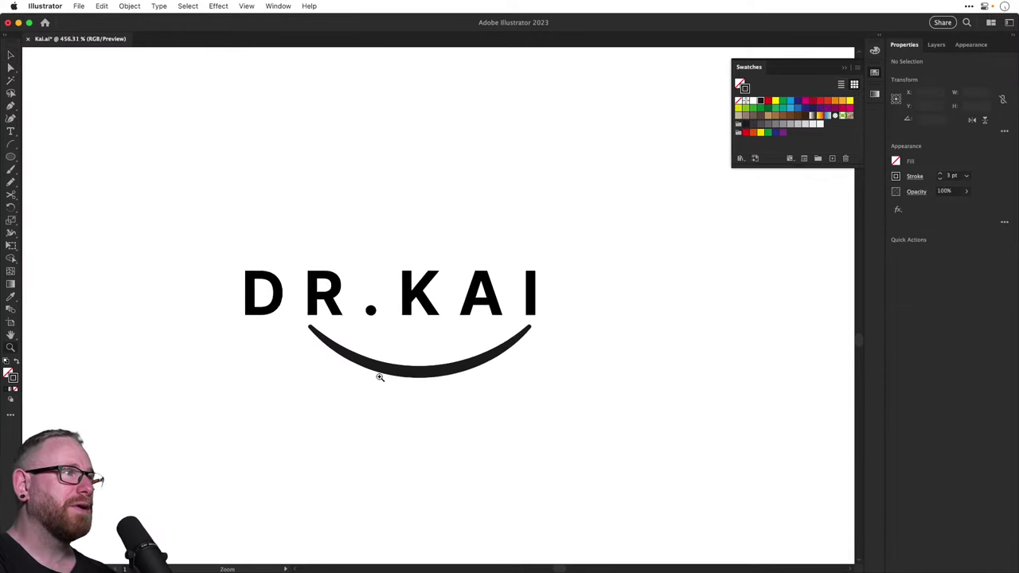
key("v")
left_click(363, 363)
left_click_drag(311, 328, 375, 331)
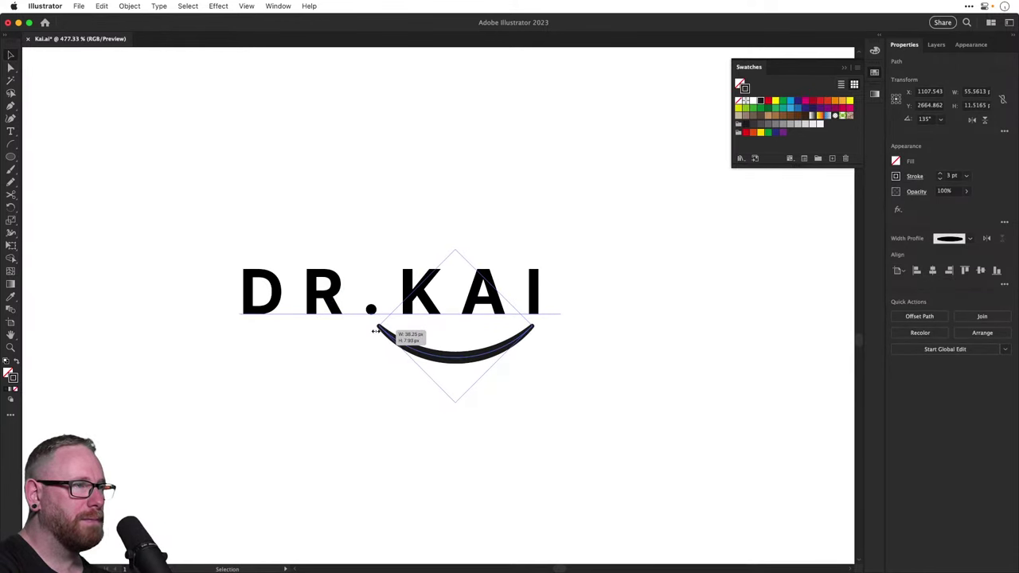
mouse_move(375, 330)
left_mouse_down()
mouse_move(220, 350)
mouse_move(379, 326)
left_mouse_up()
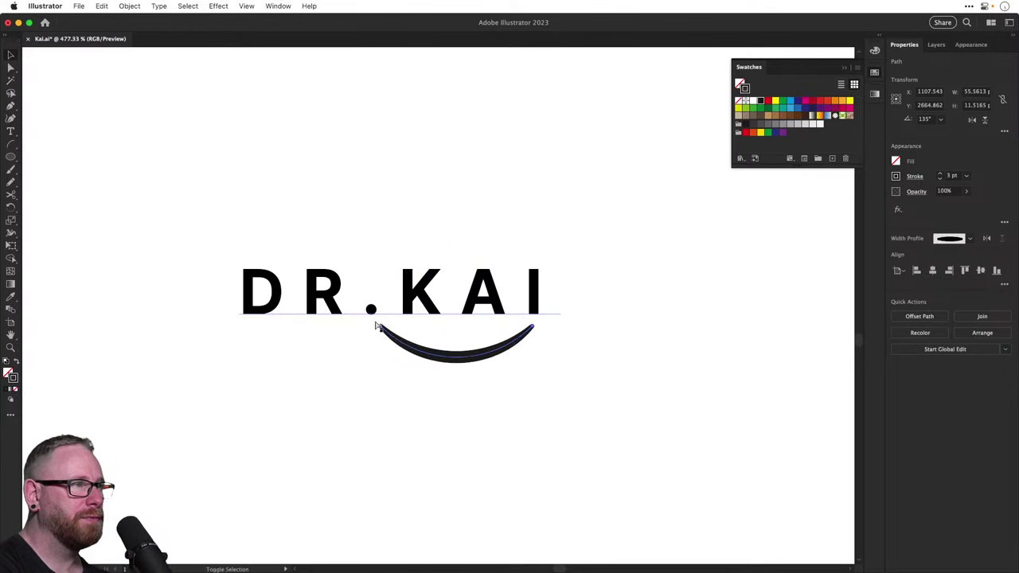
left_click(435, 411)
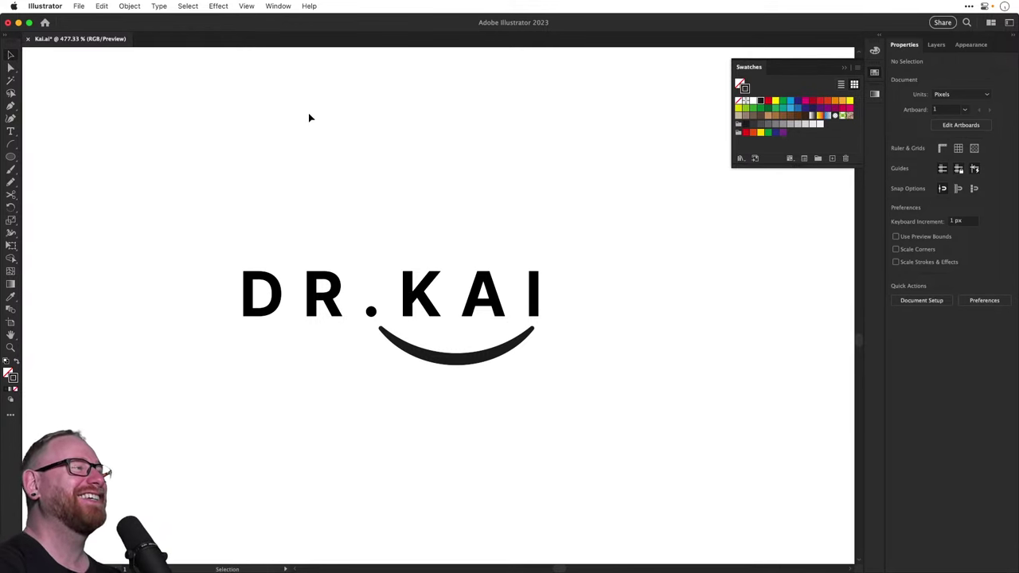
Examine the simplified smile logo up close and alongside the other logo variations
key("super+minus")
key("super+minus")
key("super+minus")
key("super+minus")
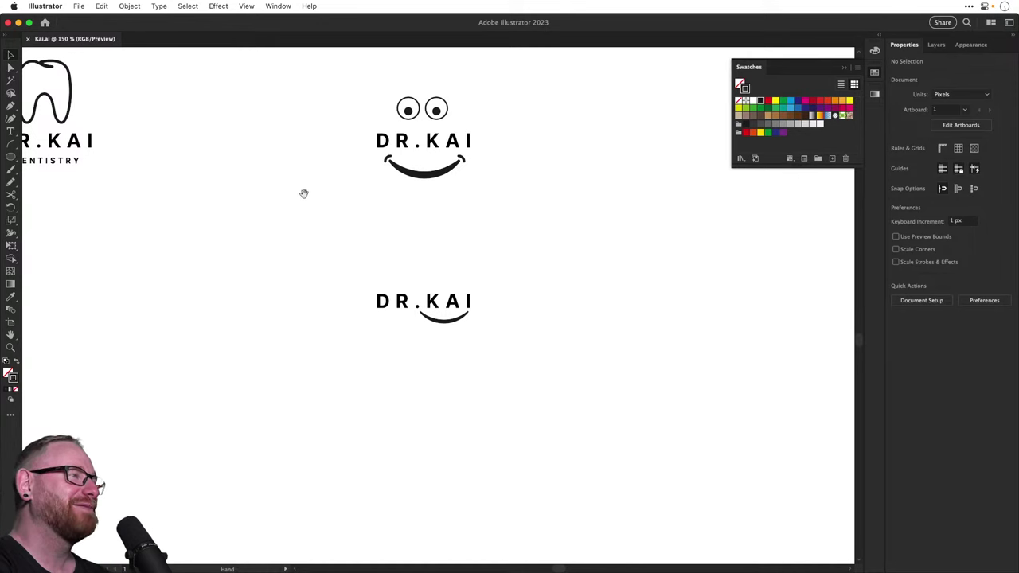
left_click_drag(303, 194, 327, 275)
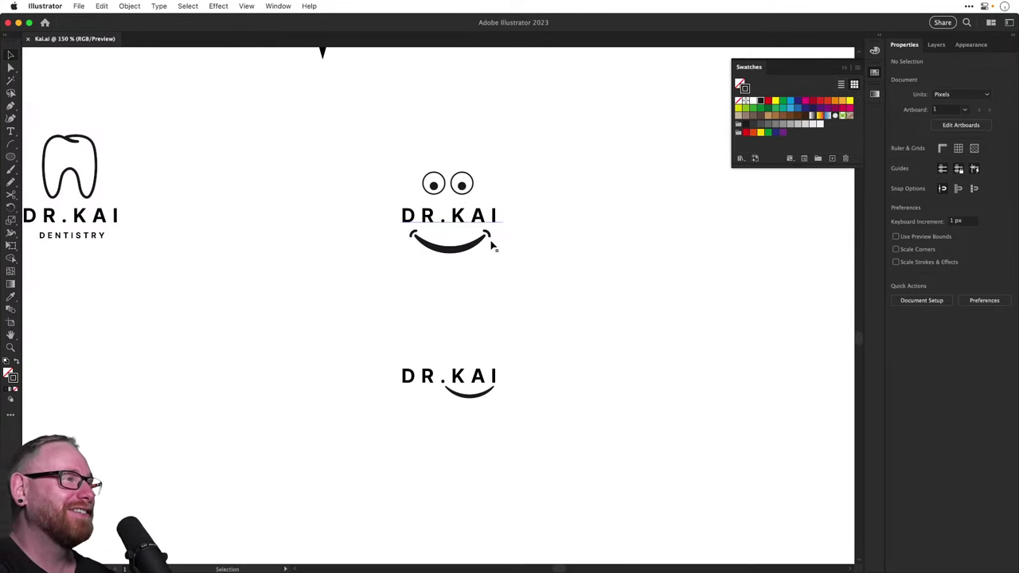
left_click_drag(483, 351, 481, 317)
left_click_drag(456, 341, 550, 382)
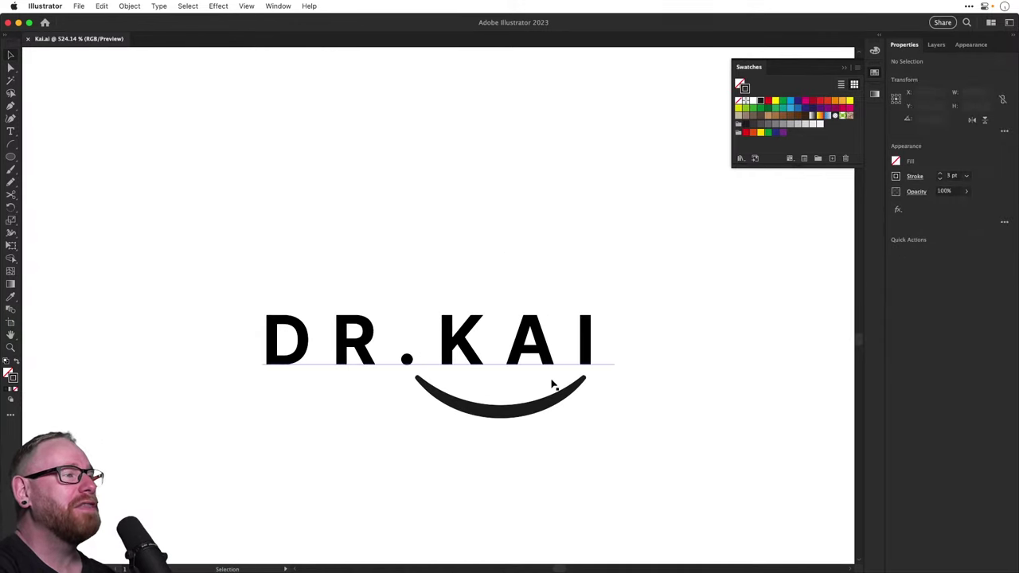
scroll(427, 364, "down", 2)
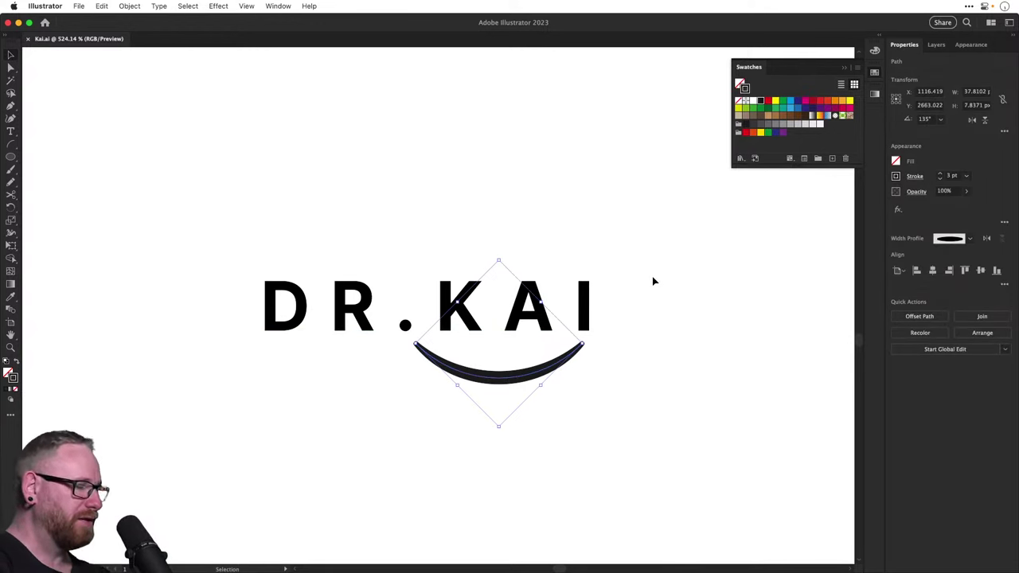
key("super+minus")
key("super+minus")
key("super+minus")
key("super+minus")
key("super+minus")
key("super+minus")
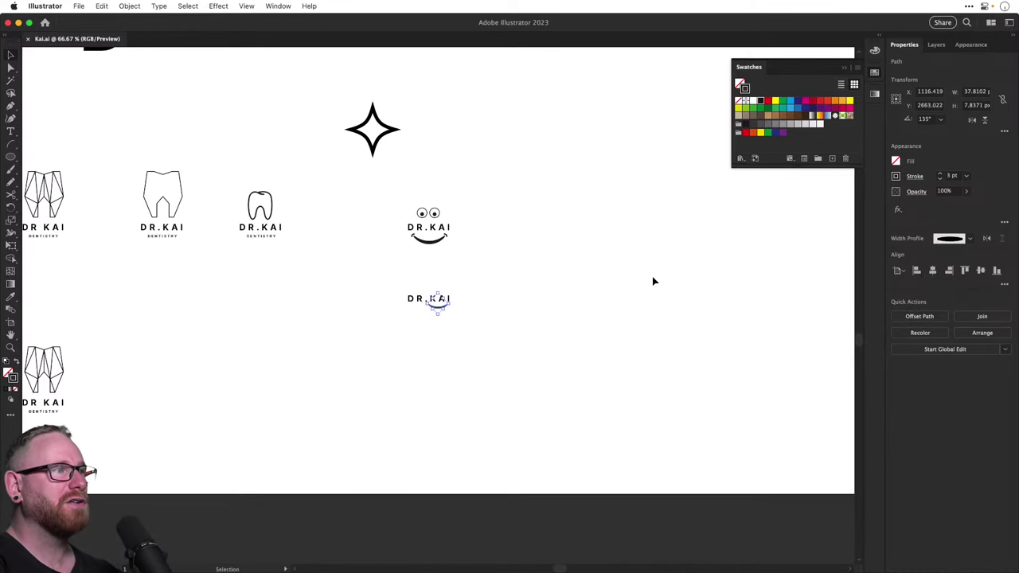
left_click_drag(314, 334, 486, 309)
left_click(573, 317)
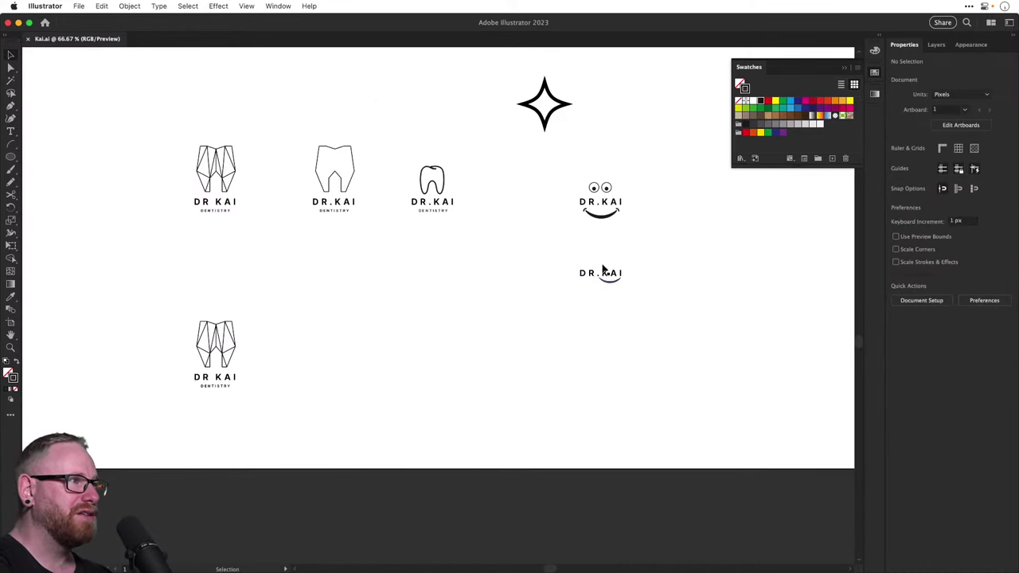
Replace the space between DR and KAI with a period in the copied faceted tooth logo
key("z")
left_click_drag(180, 364, 231, 362)
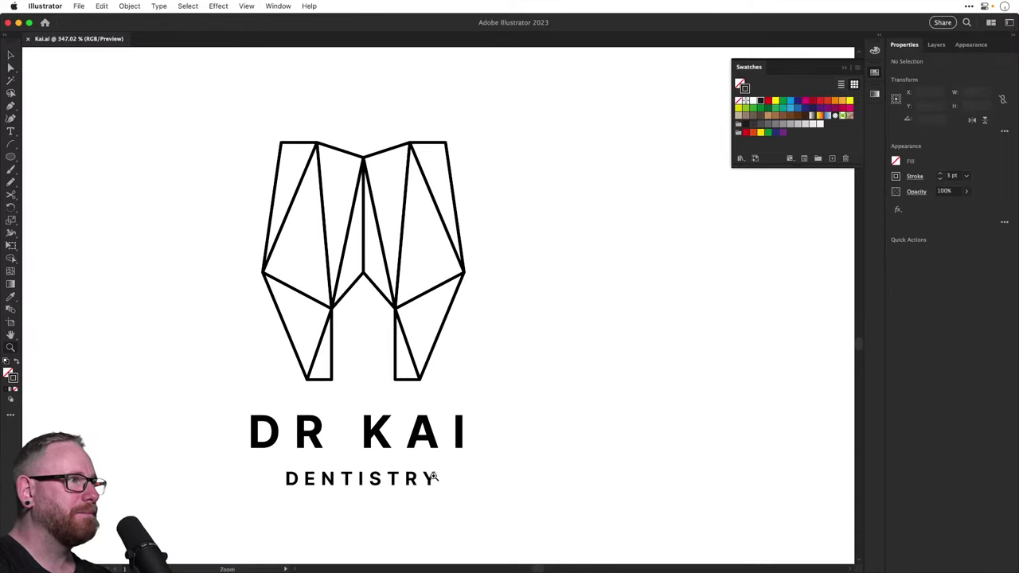
key("t")
left_click_drag(327, 444, 359, 434)
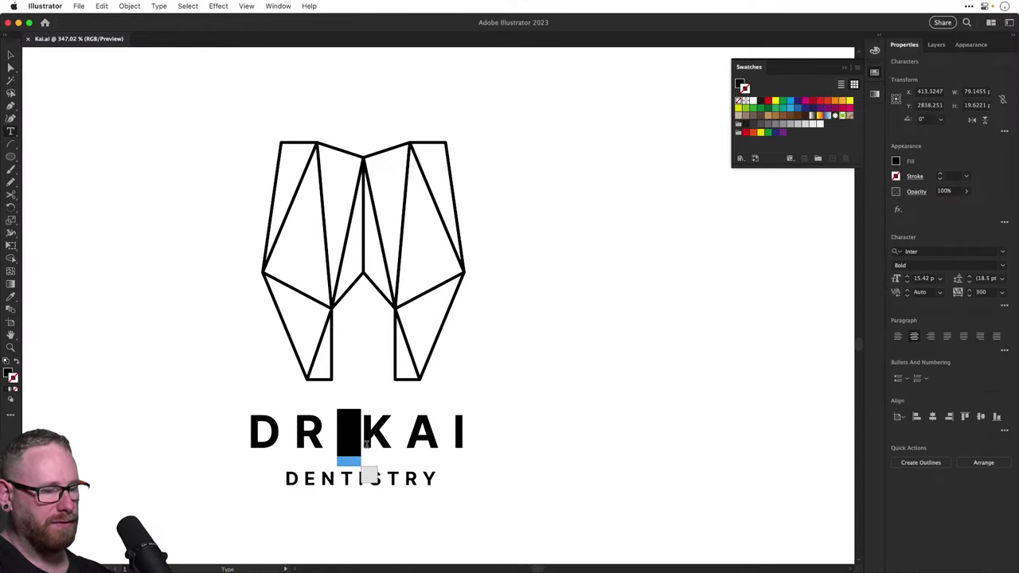
type(".")
key("Escape")
Delete all the internal facet lines inside the copied tooth's outline
key("super+space")
left_click_drag(325, 279, 334, 279)
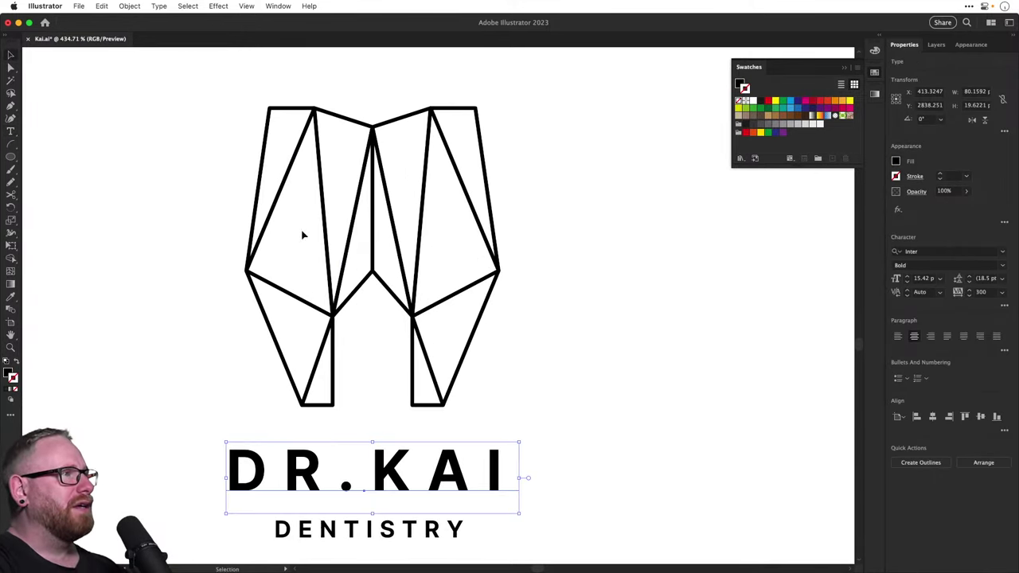
key("a")
left_click(278, 198)
left_click(321, 197, "shift")
key("BackSpace")
left_click(291, 295)
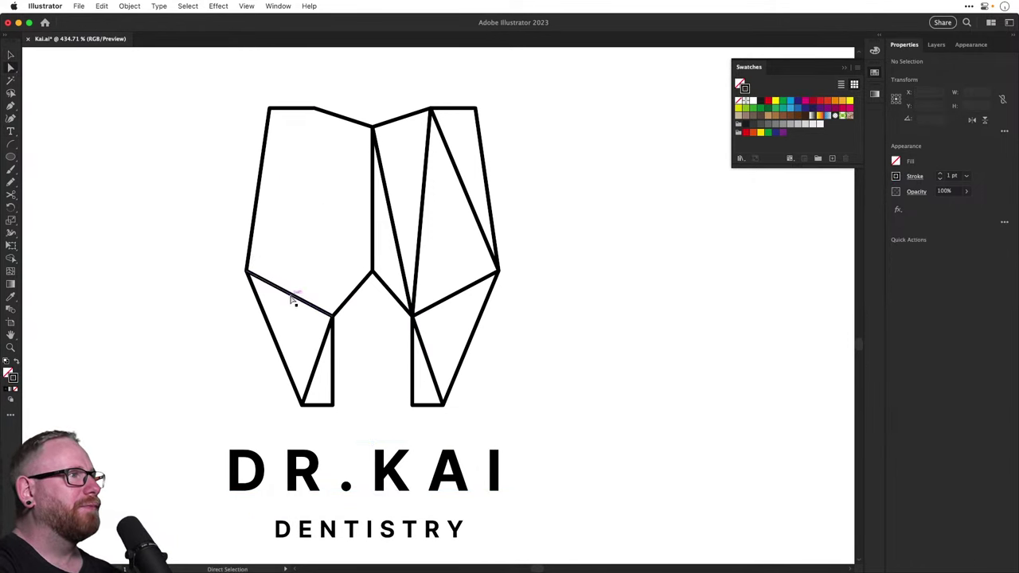
key("Delete")
left_click(455, 216)
key("Delete")
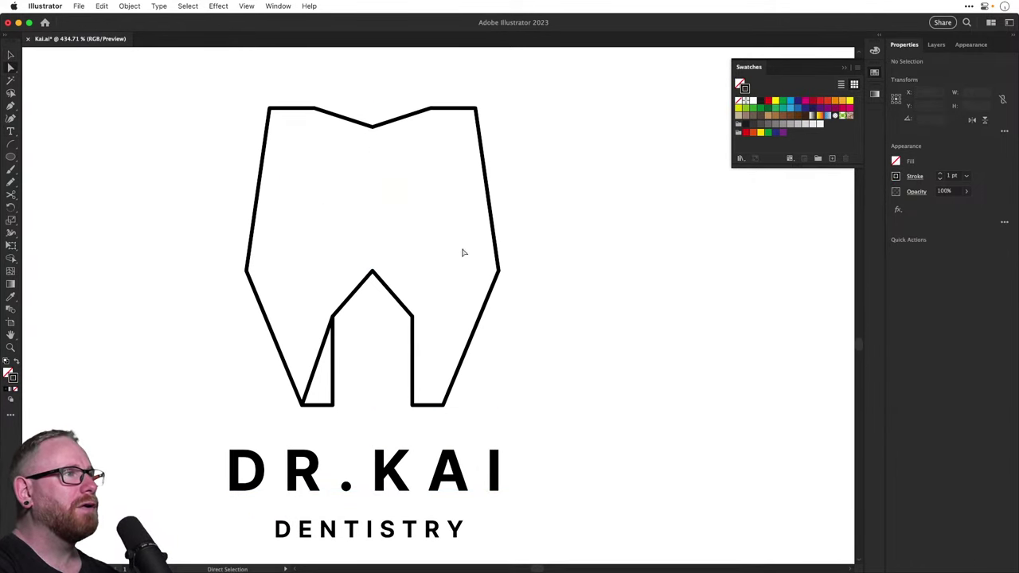
left_click(321, 354)
key("Delete")
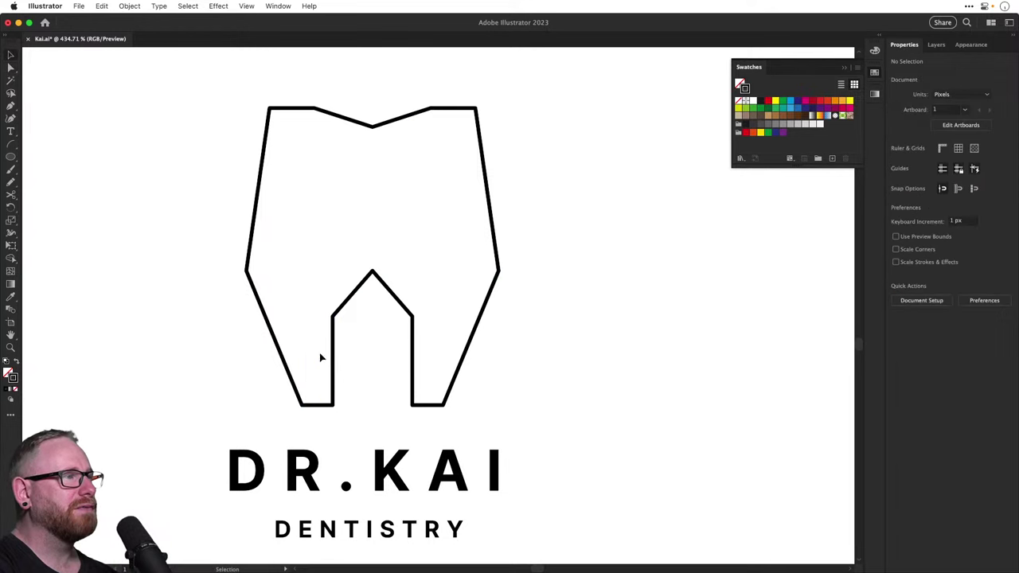
key("v")
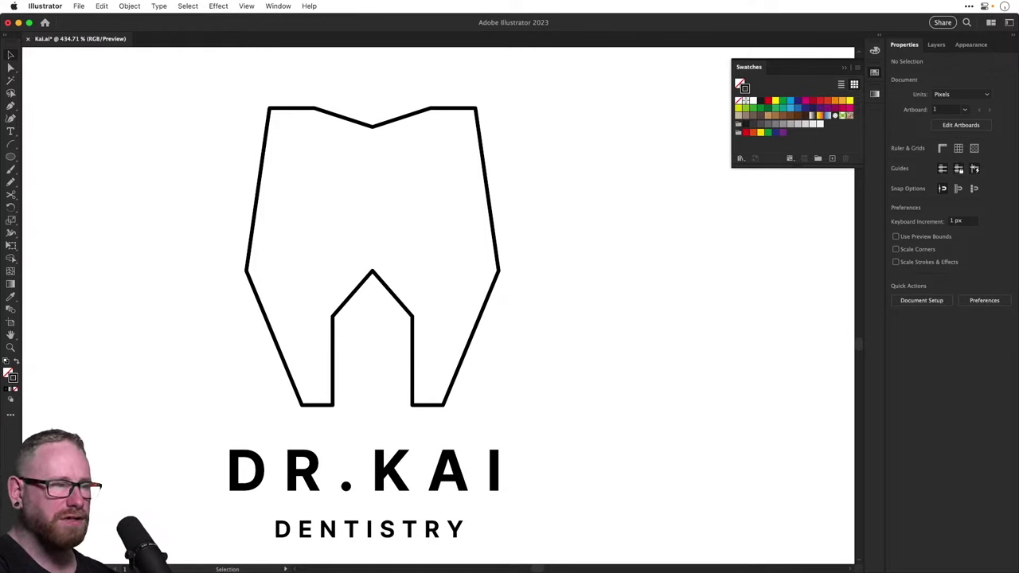
Try drawing an arc with the Arc tool from the left root's inner edge to the tooth outline's upper-left corner
key("p")
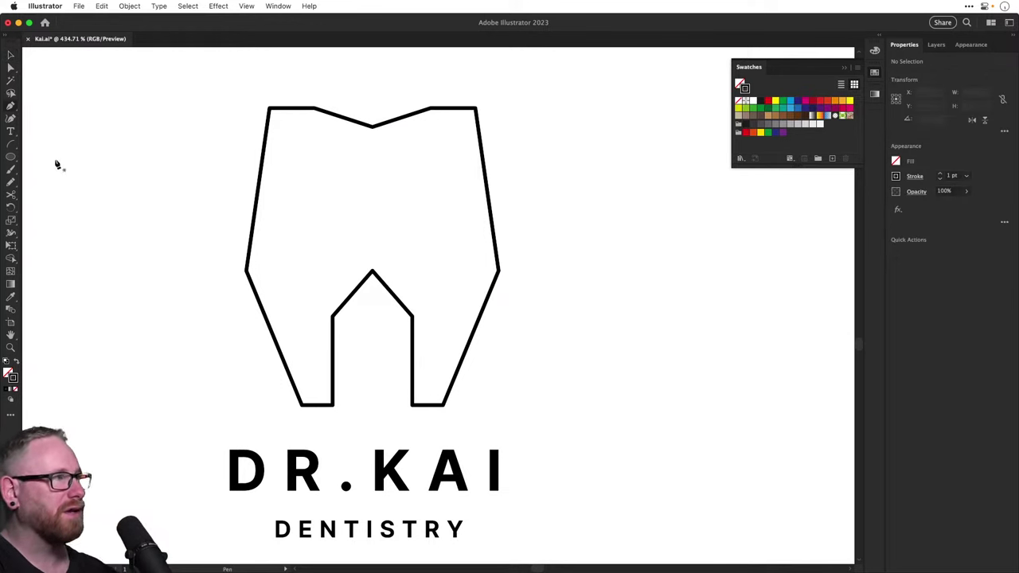
left_click(11, 144)
left_click_drag(335, 313, 270, 109)
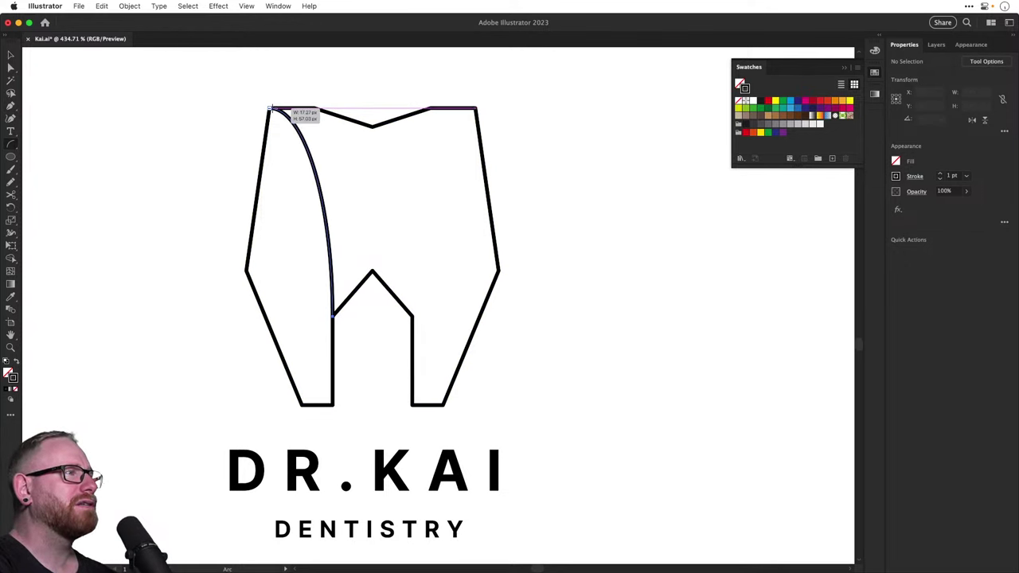
key("x")
key("x")
left_click_drag(271, 109, 271, 109)
key("super+z")
Draw a curved line with the Pen tool from the tooth's upper-left corner to the top of the left root's inner edge
key("p")
left_click(269, 108)
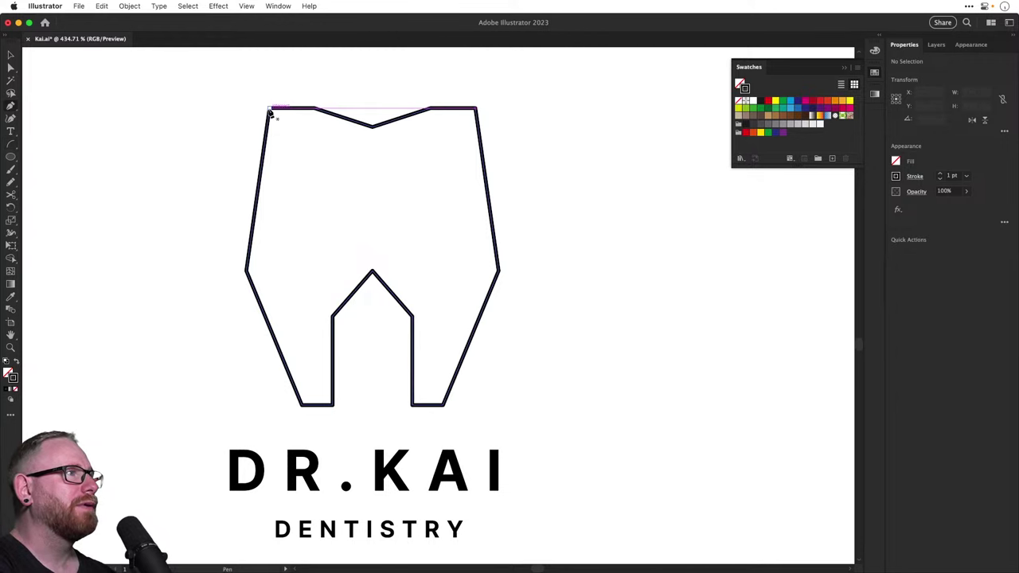
mouse_move(333, 315)
left_mouse_down()
mouse_move(332, 464)
mouse_move(333, 426)
left_mouse_up()
left_click(352, 392, "super")
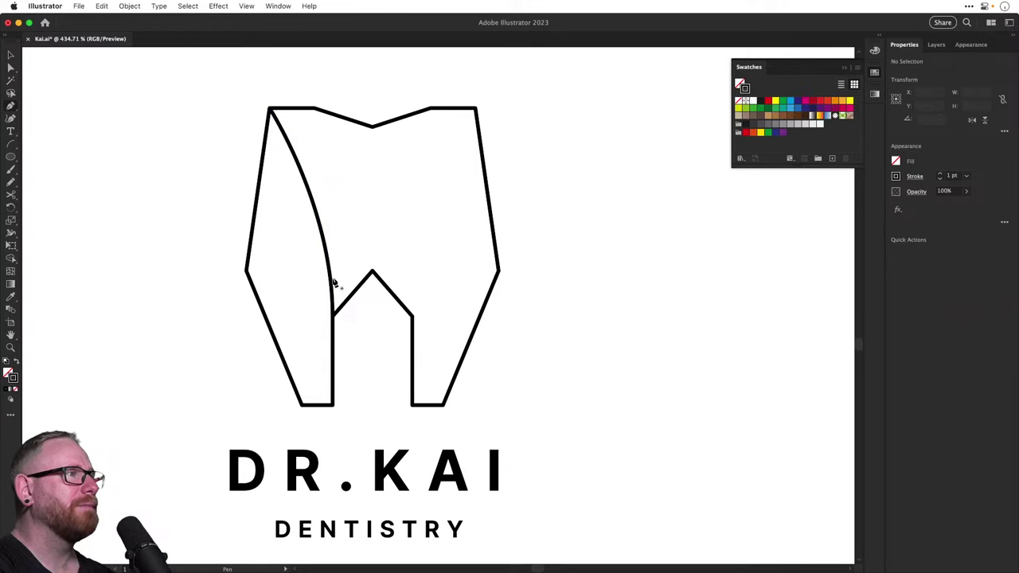
Draw an arched line with the Pen tool from the peak between the roots to the outline's left side corner
left_click_drag(372, 273, 278, 228)
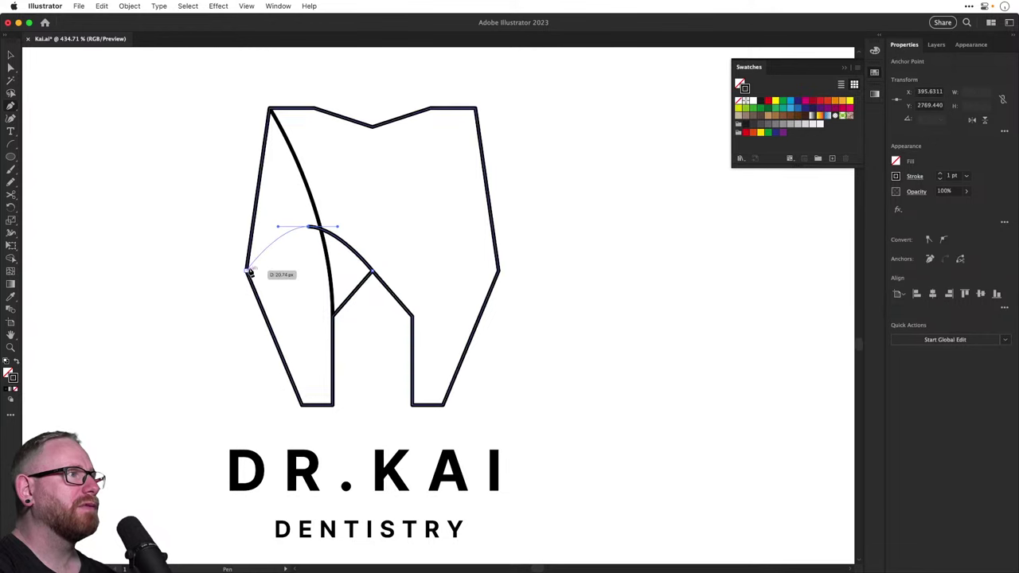
left_click(247, 269)
key("super+shift+a")
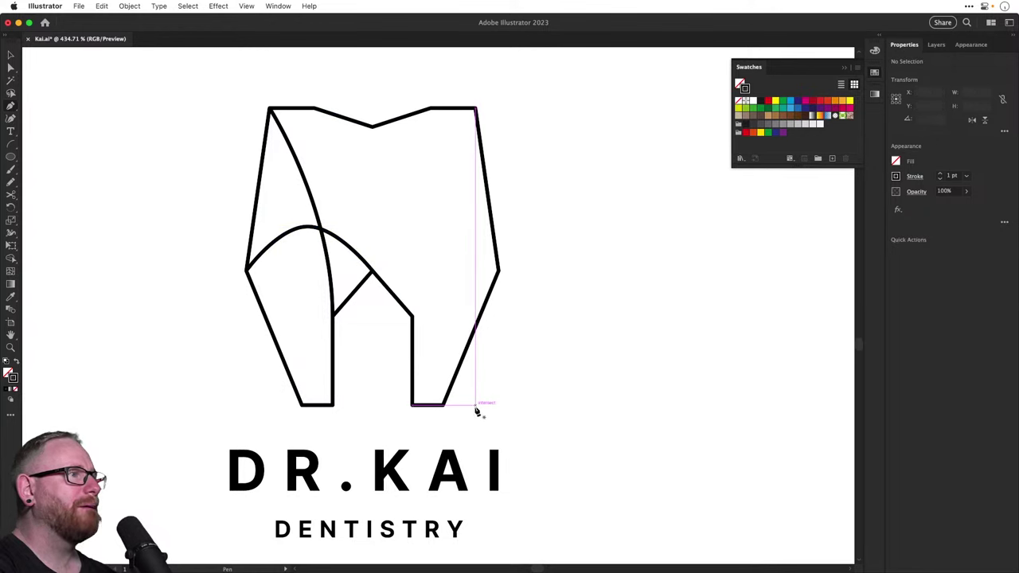
Try drawing a curved line with the Pen tool from the top of the right root's inner edge to the upper-right corner
left_click(413, 315)
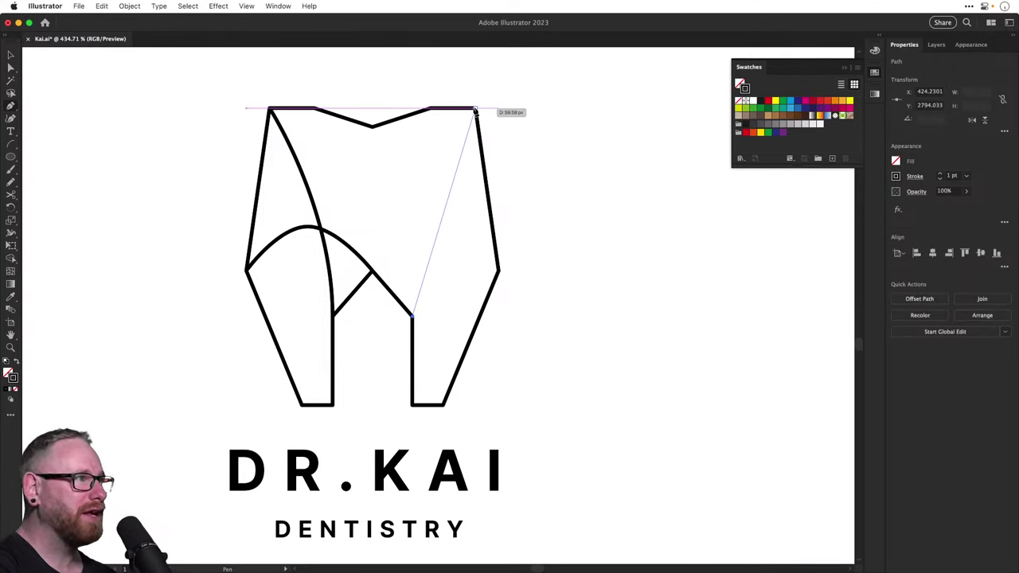
left_click_drag(475, 109, 525, 143)
key("super+z")
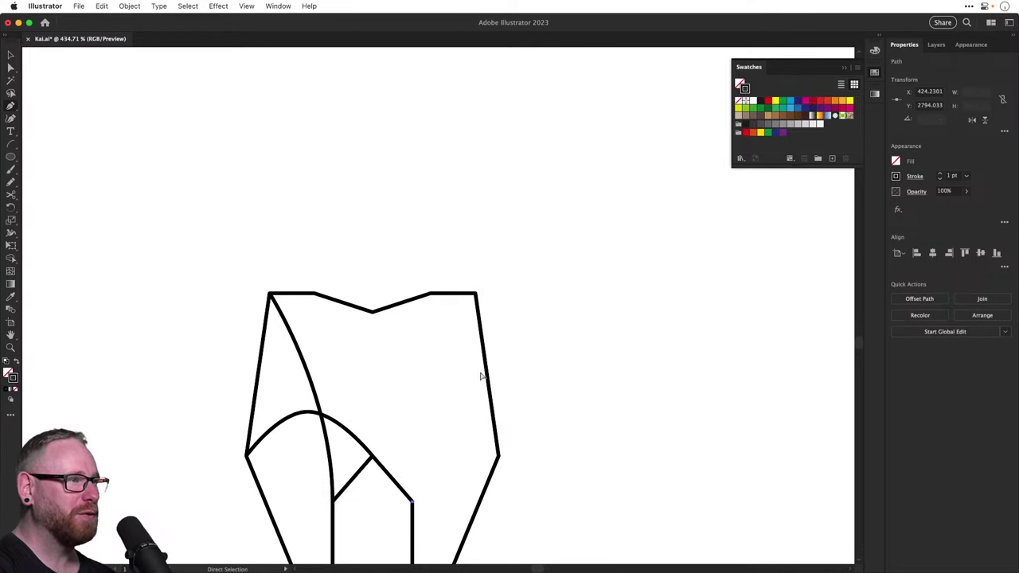
Copy the left inner curve and the arch to the tooth's right half, flipping each copy horizontally
key("v")
left_click_drag(547, 386, 544, 234)
left_click(405, 241)
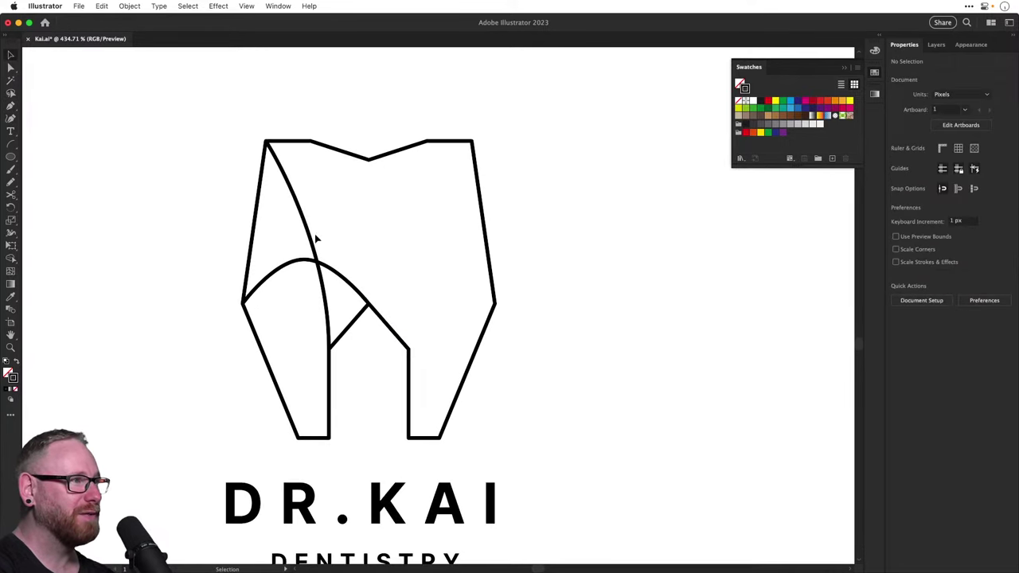
left_click_drag(315, 238, 421, 262)
left_click(972, 119)
left_click(337, 287)
left_click_drag(339, 278, 466, 278)
left_click(972, 119)
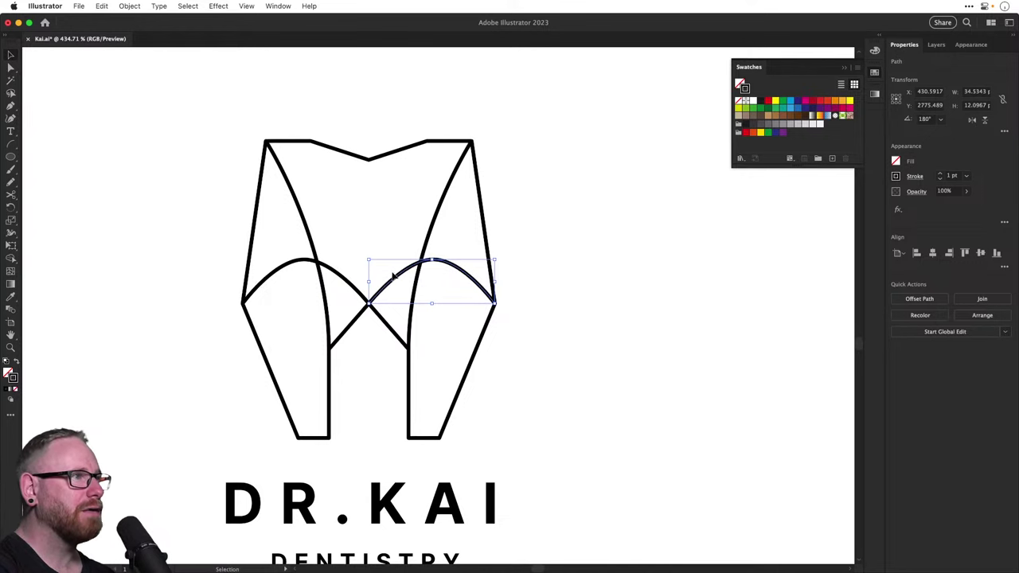
Delete the two anchor points on either side of the centre dip in the tooth's top edge
left_click(580, 300)
left_click_drag(580, 303, 581, 293)
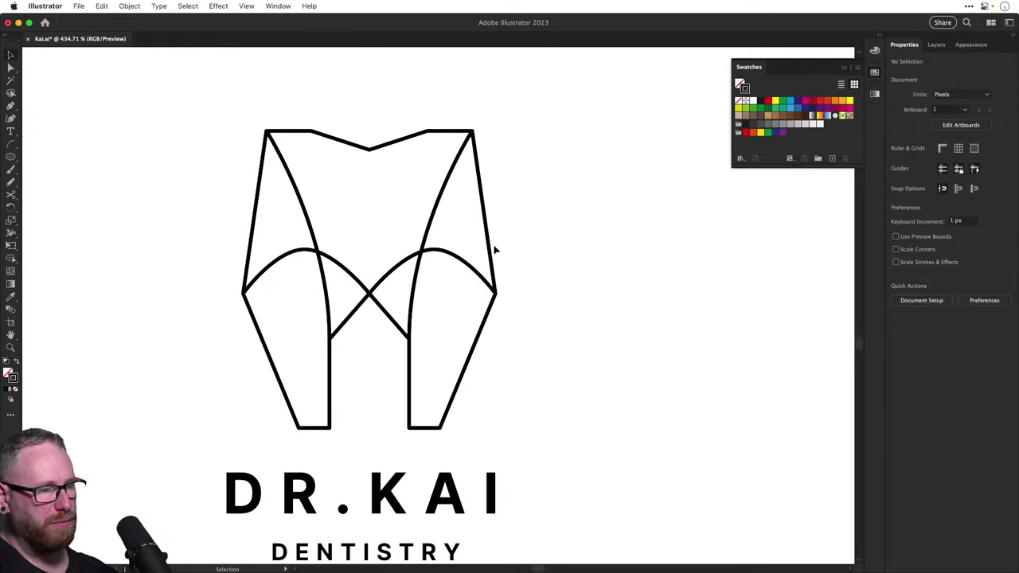
key("a")
left_click(341, 141)
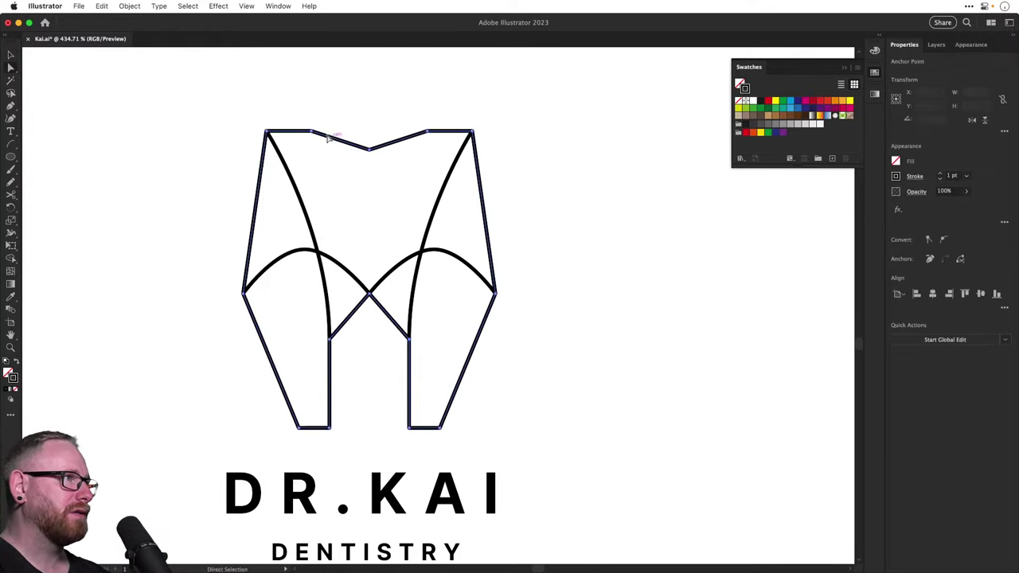
left_click(312, 132)
key("Delete")
left_click(340, 155)
left_click(427, 131)
key("Delete")
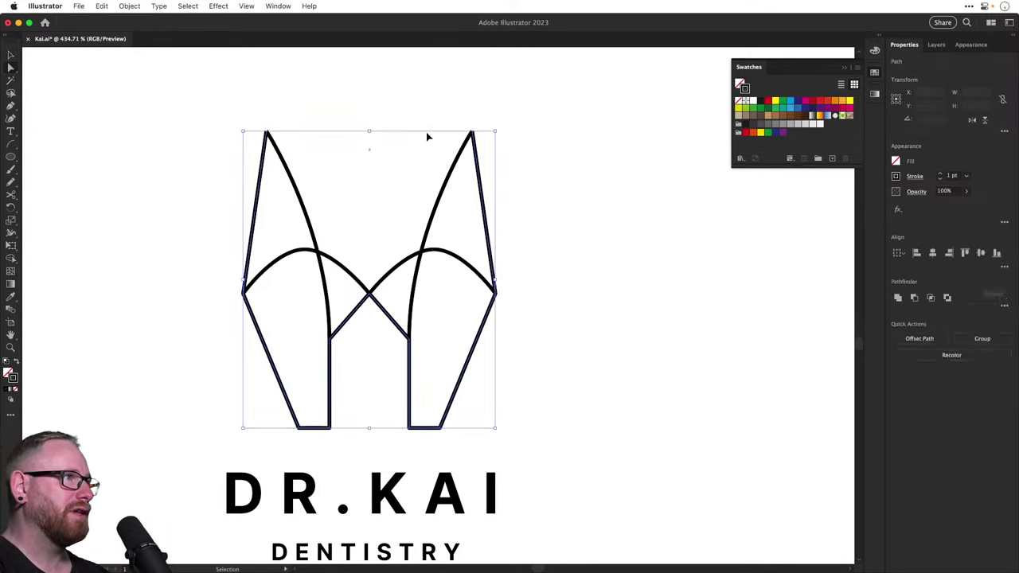
left_click(359, 173)
Connect the tops of the two inner curves through the centre dip point with straight lines forming a V-shaped top edge
left_click(266, 132)
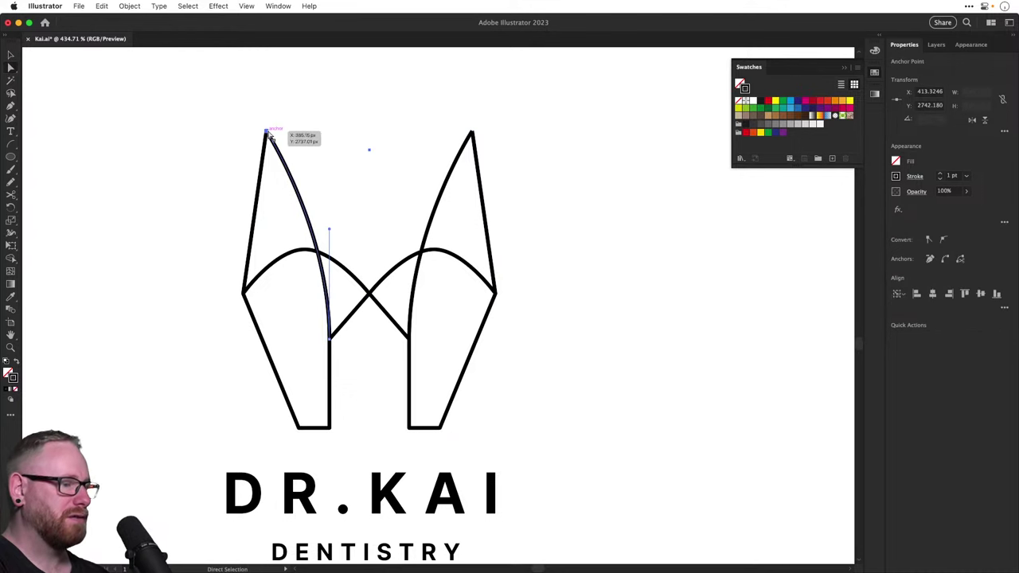
key("super+j")
left_click_drag(386, 146, 365, 160)
left_click(472, 132)
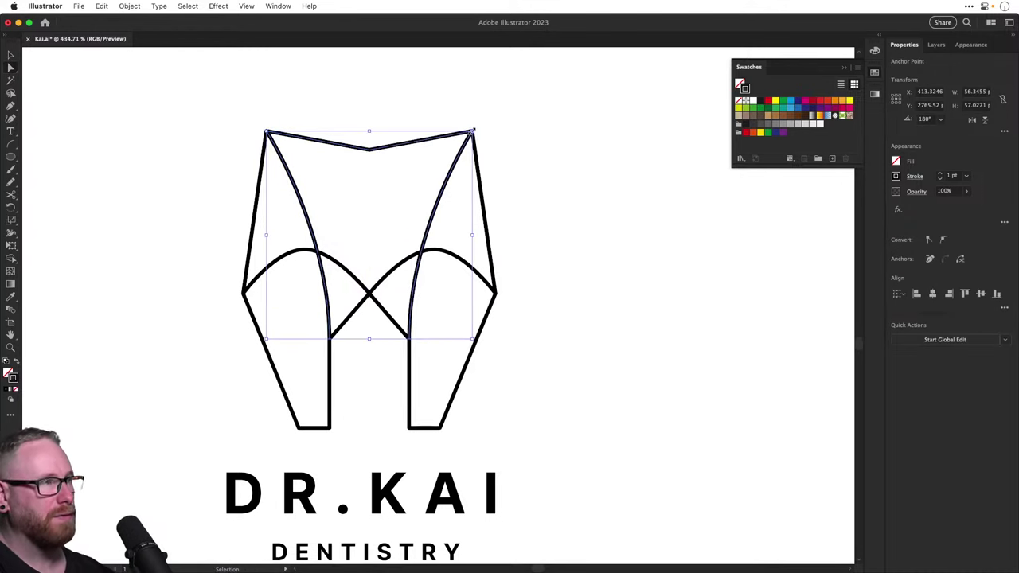
left_click(446, 151)
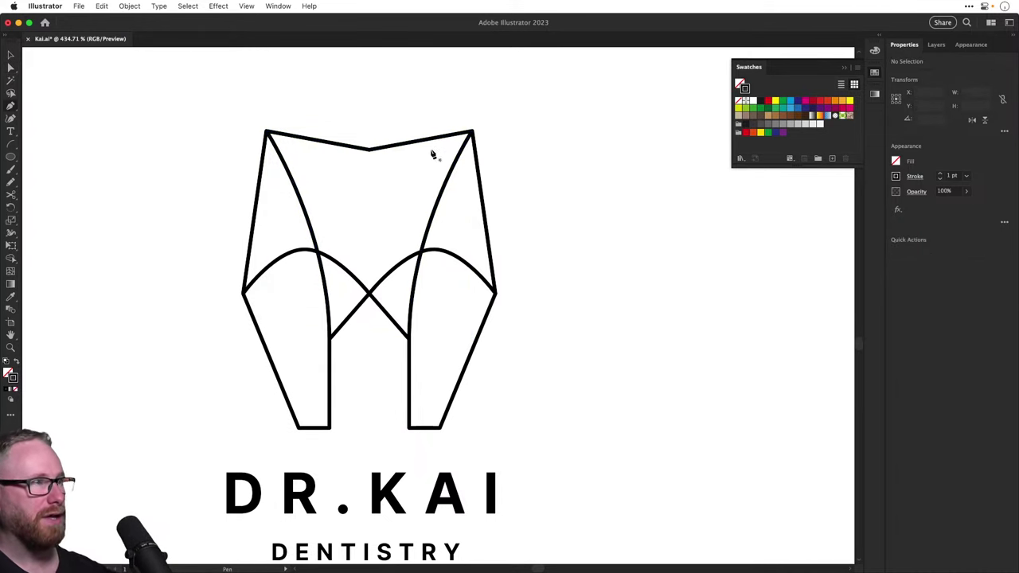
Delete the centre point of the V-shaped top edge, leaving the tooth's top open
left_click(370, 152)
key("Delete")
key("Delete")
Draw a sweeping curve with the Pen tool from the tooth's upper-left corner to the right root's outer bottom corner
key("p")
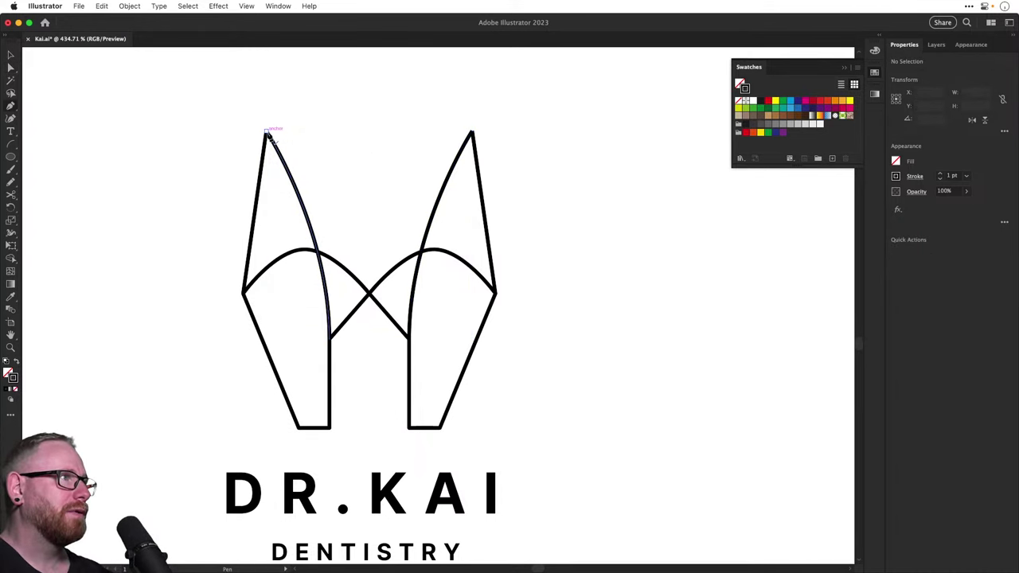
left_click(268, 132)
key("super+minus")
key("super+minus")
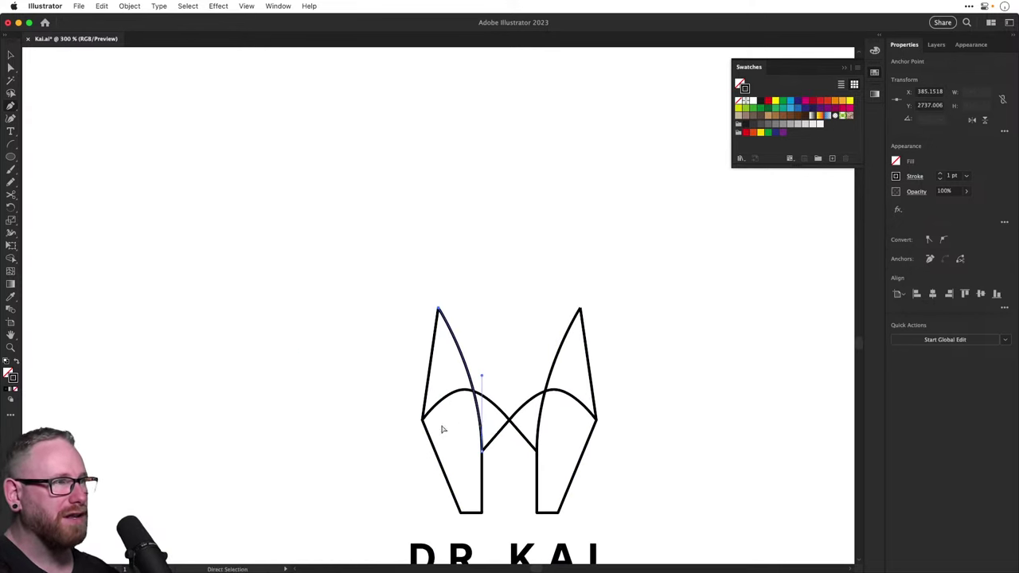
left_click_drag(471, 430, 394, 282)
left_click_drag(479, 364, 479, 500)
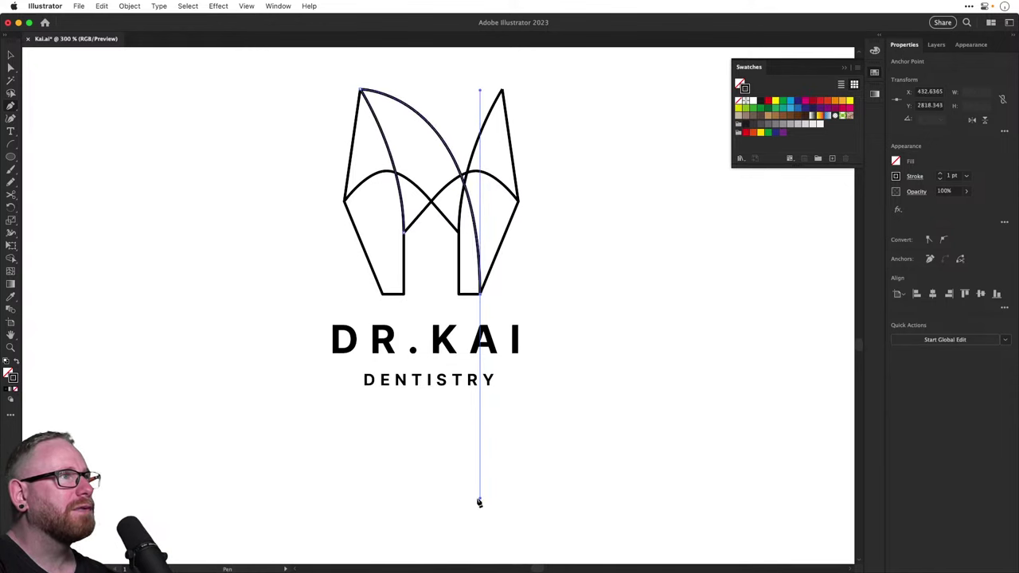
left_click(490, 482, "super")
Cut the two curves starting at the upper-left corner, delete the right inner curve, and restore the cut curves in place
key("v")
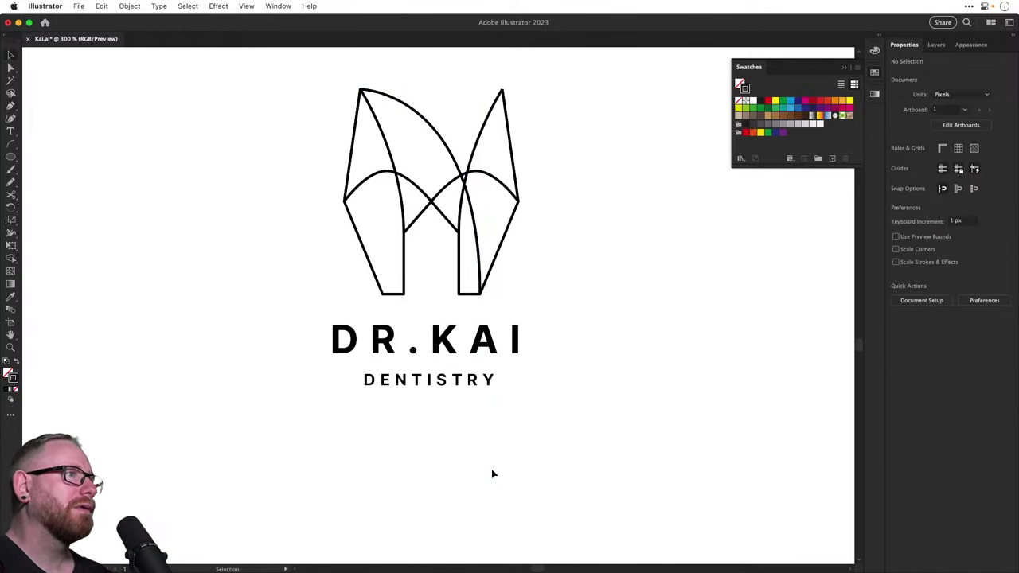
left_click(455, 149)
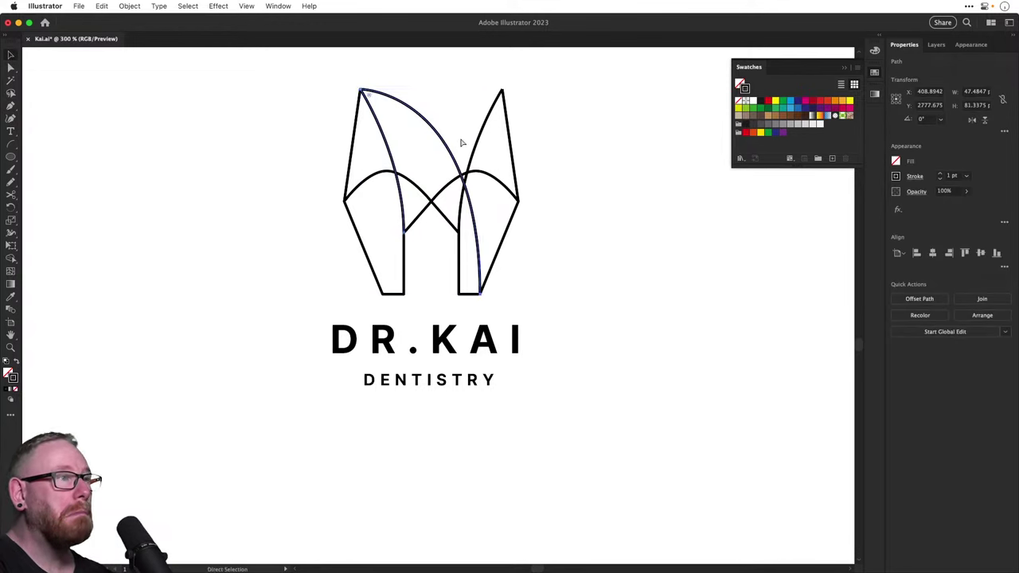
key("BackSpace")
left_click(472, 156)
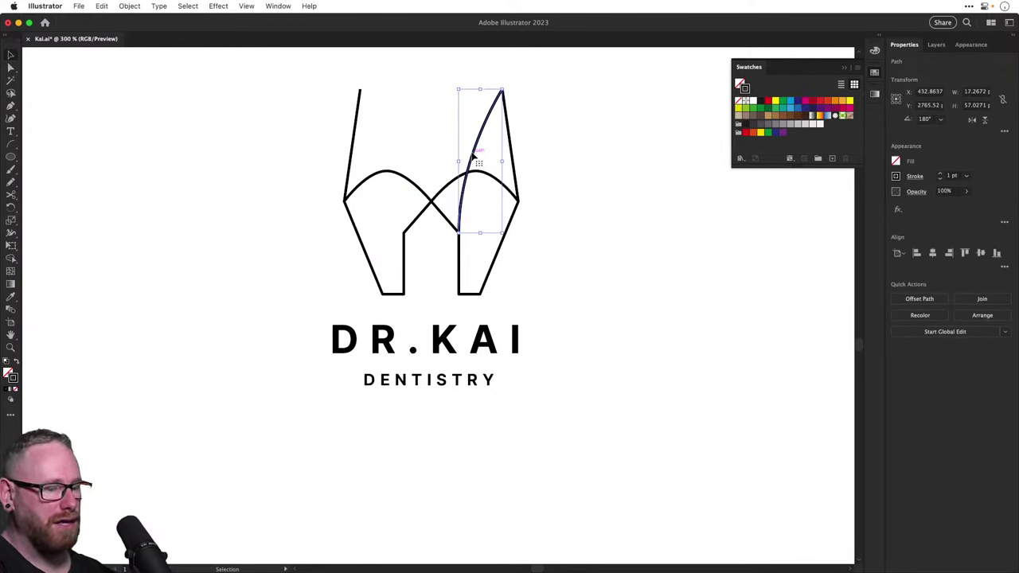
key("BackSpace")
key("super+f")
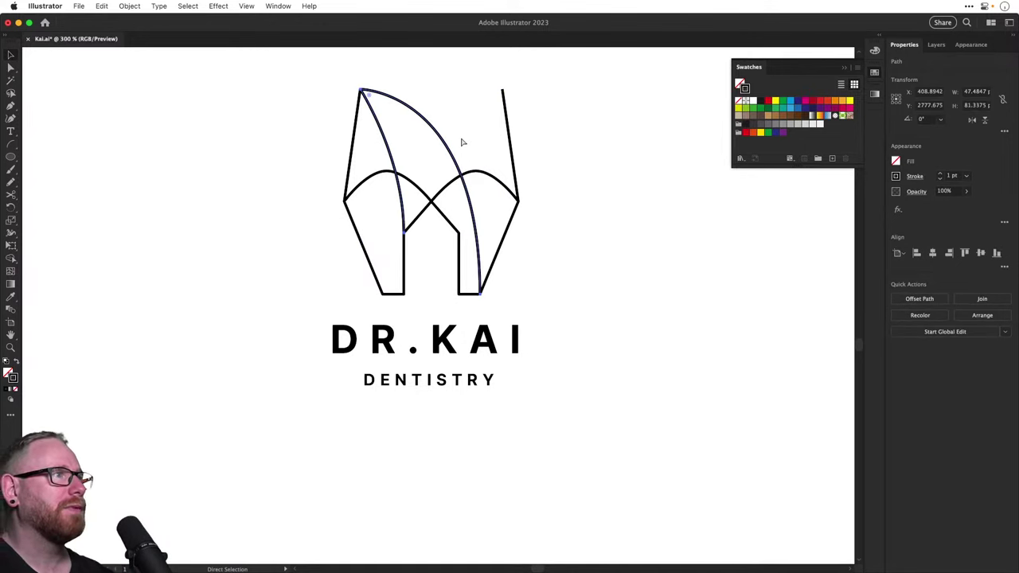
Duplicate the pair of left curves in place, flip the copy horizontally, and align it with the tooth's upper-right corner
key("v")
key("super+c")
key("super+f")
left_click(971, 121)
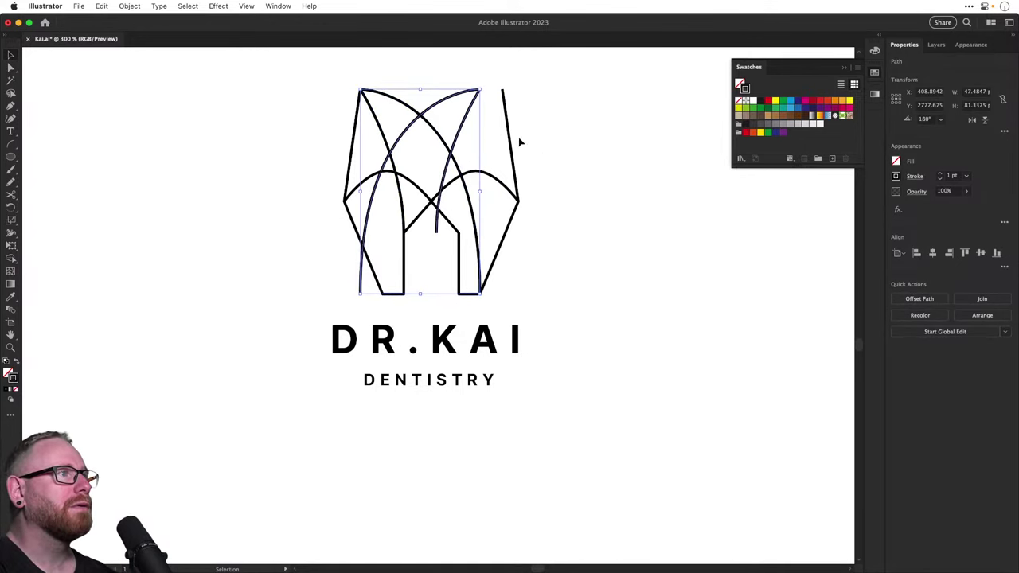
left_click_drag(461, 136, 481, 136)
left_click(553, 228)
scroll(541, 255, "up", 2)
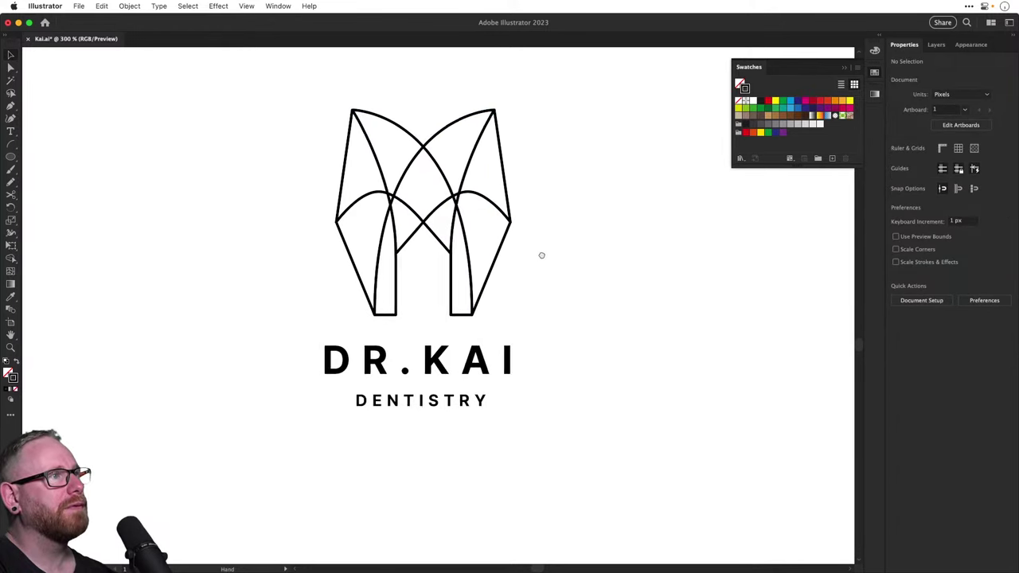
Delete both arched lines running from the tooth's side corners to the peak between the roots
left_click(366, 208)
left_click(491, 210, "shift")
key("Delete")
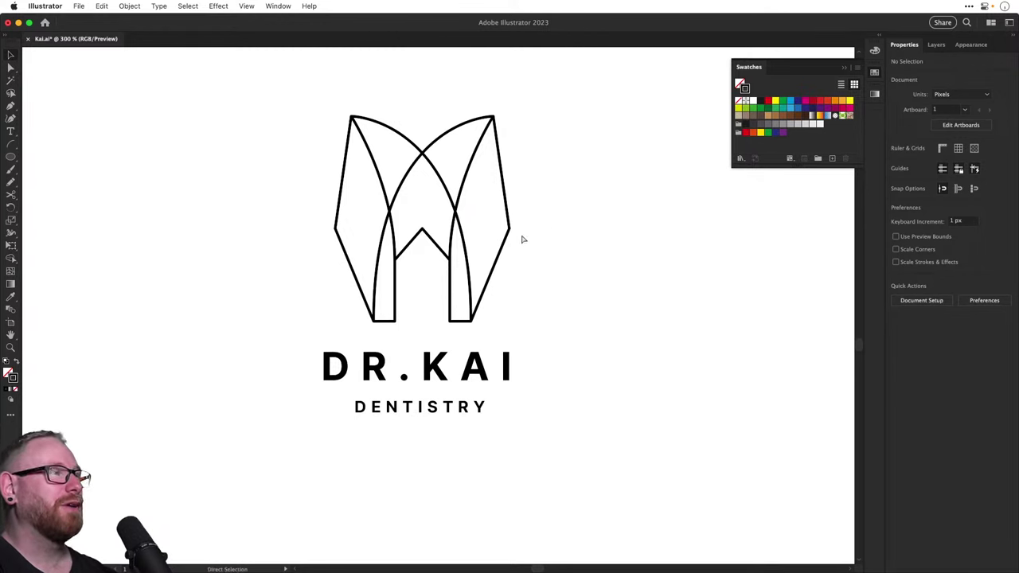
Compare the tooth with and without the arched lines by undoing and redoing the recent edits
key("super+z")
key("super+shift+z")
key("super+z")
key("super+z")
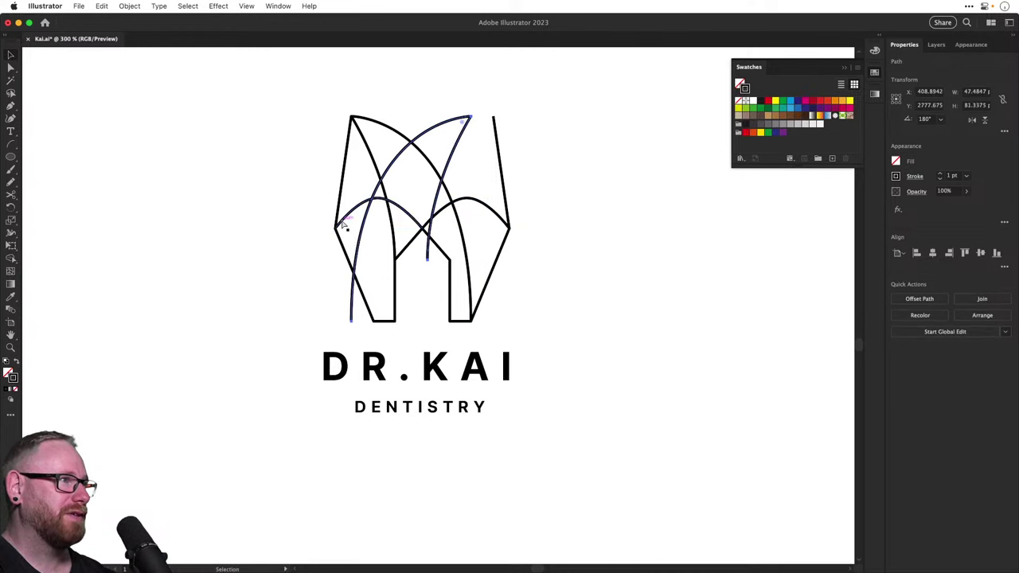
key("super+shift+z")
key("super+shift+z")
Round both outer side corners of the tooth outline into broad curves
left_click(338, 222)
key("a")
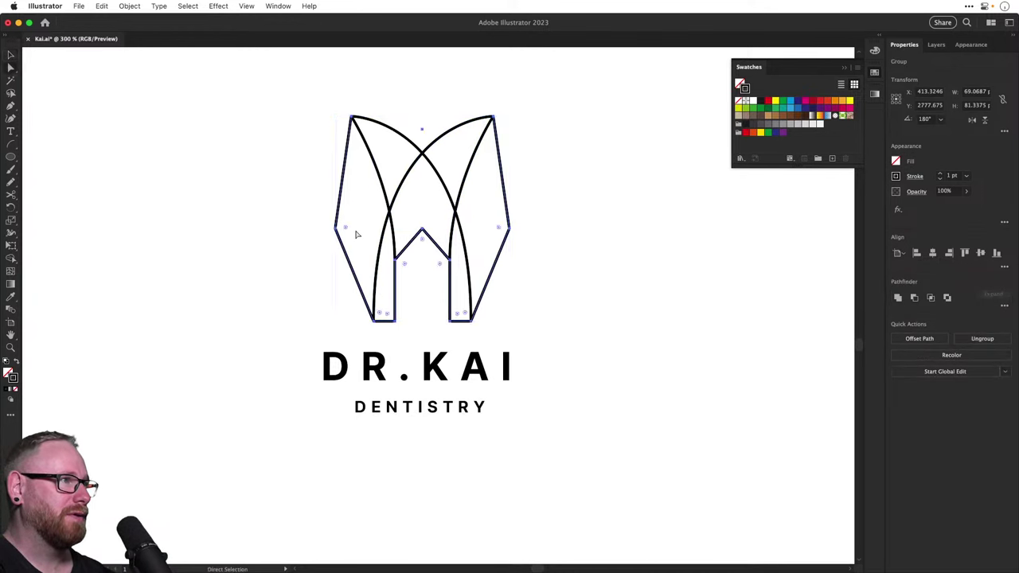
left_click_drag(497, 230, 271, 295)
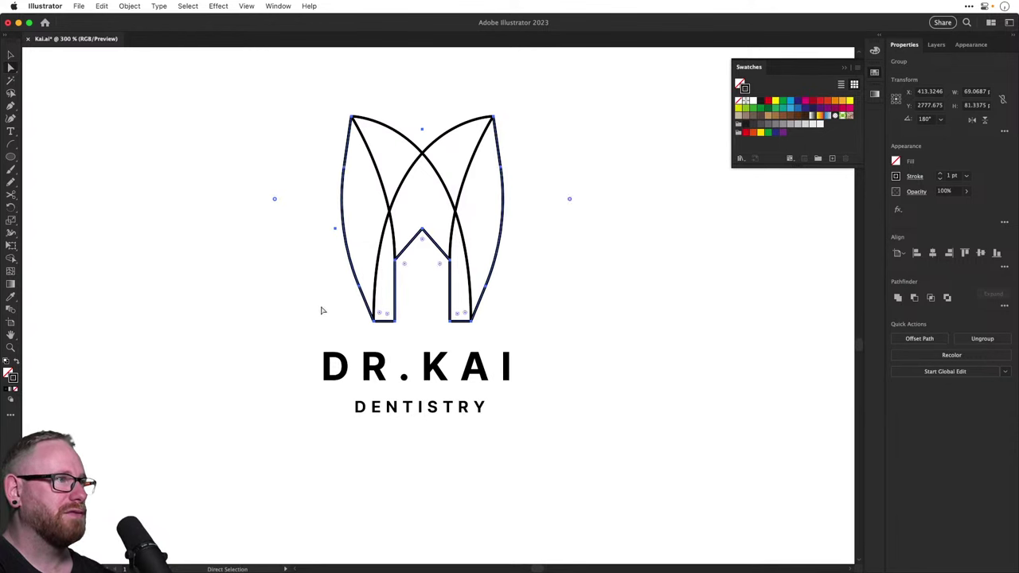
Round the inner bottom corners of both roots
left_click(387, 314)
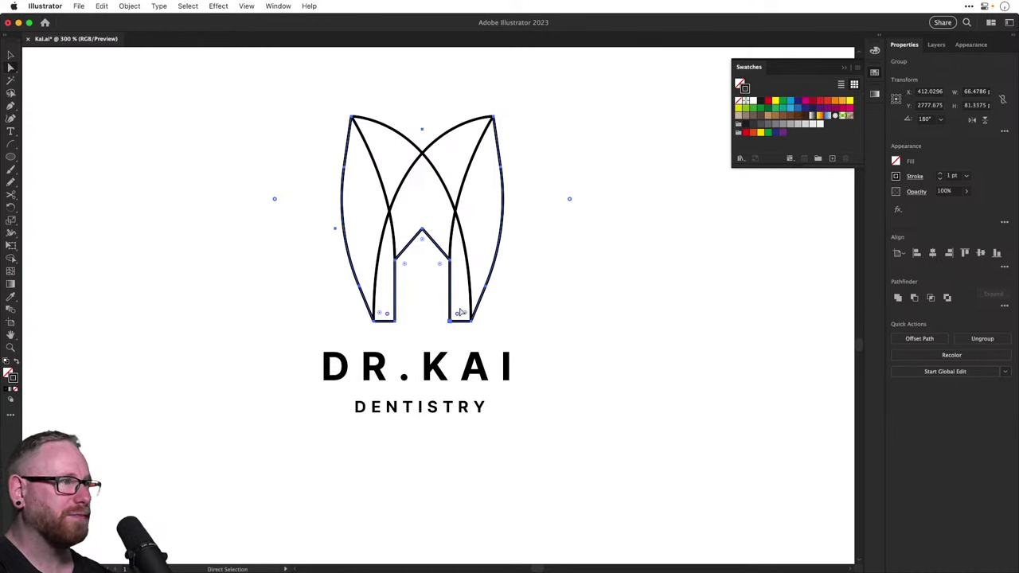
left_click_drag(457, 313, 515, 250)
left_click(555, 269)
key("v")
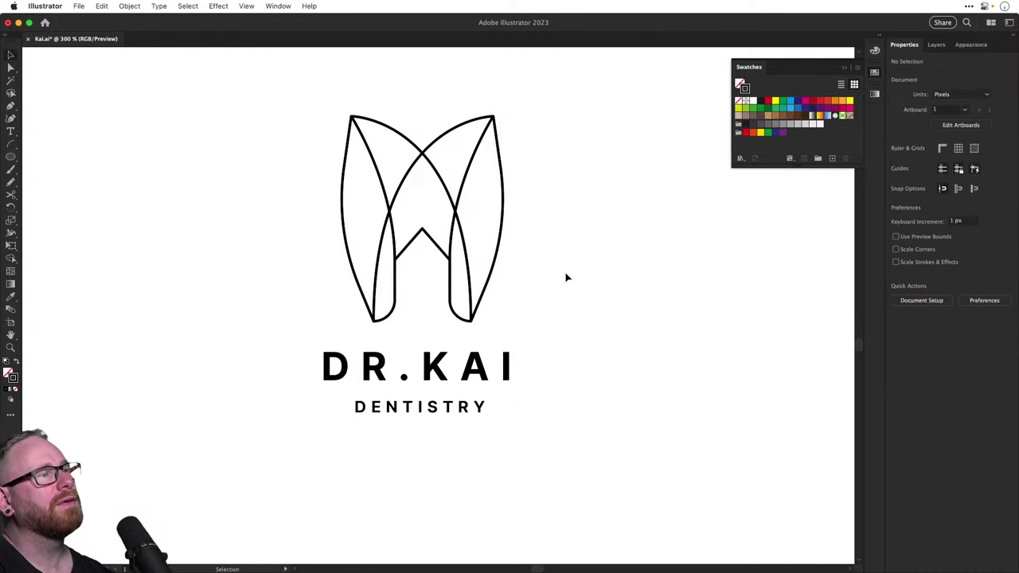
Round the pointed peak between the two roots into a smooth arch
key("z")
left_click_drag(418, 250, 512, 309)
key("v")
left_click(451, 239)
key("a")
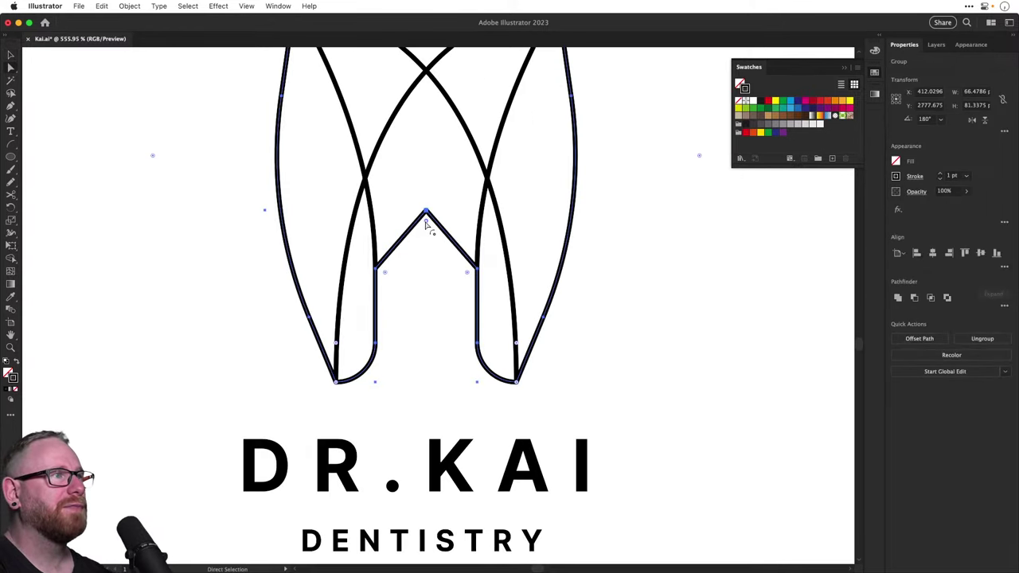
left_click_drag(426, 226, 426, 324)
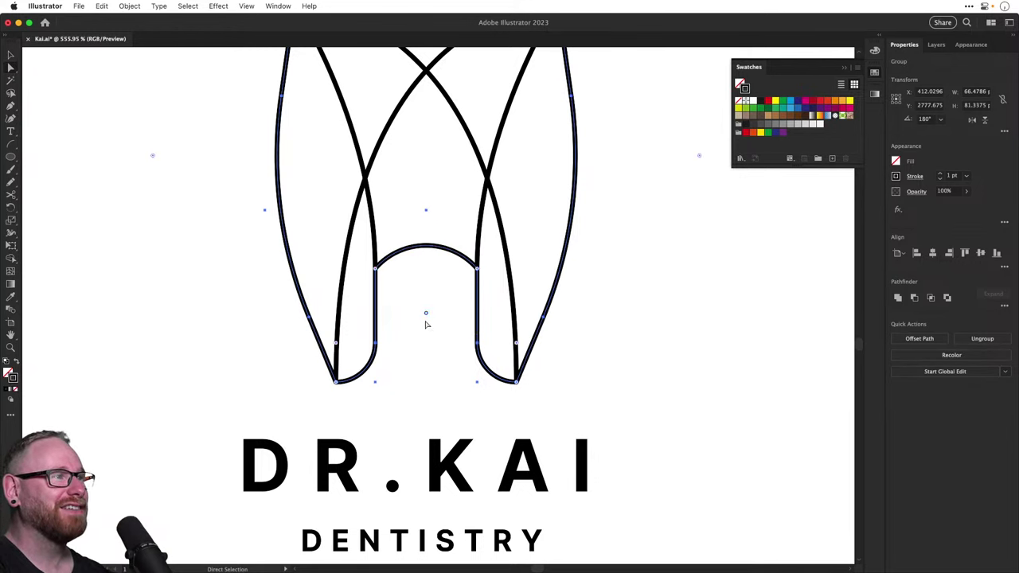
key("super+shift+a")
Examine the rounded tooth logo as a whole and the corner points of its outline
key("super+minus")
key("super+minus")
key("super+minus")
key("z")
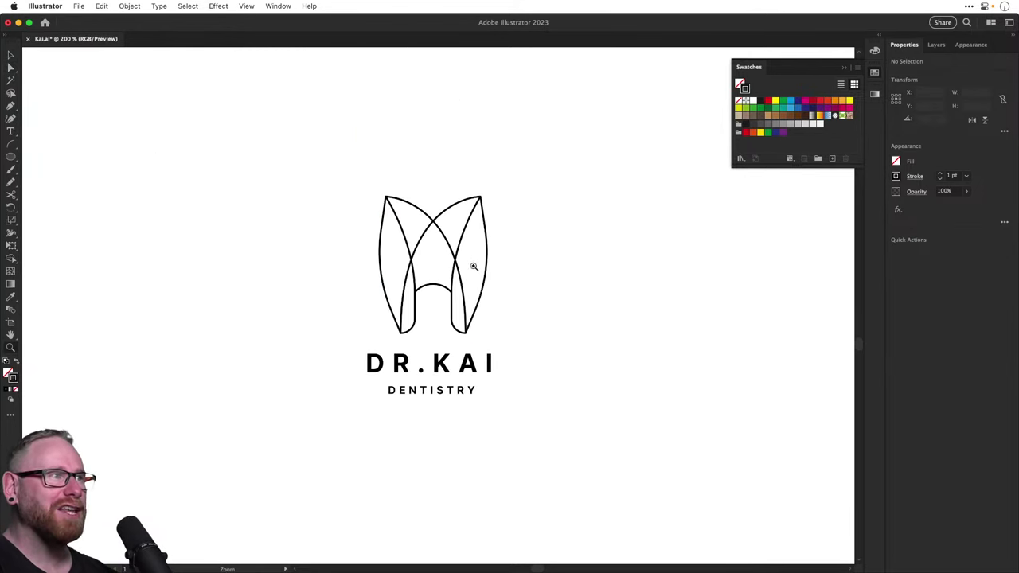
left_click_drag(469, 263, 537, 305)
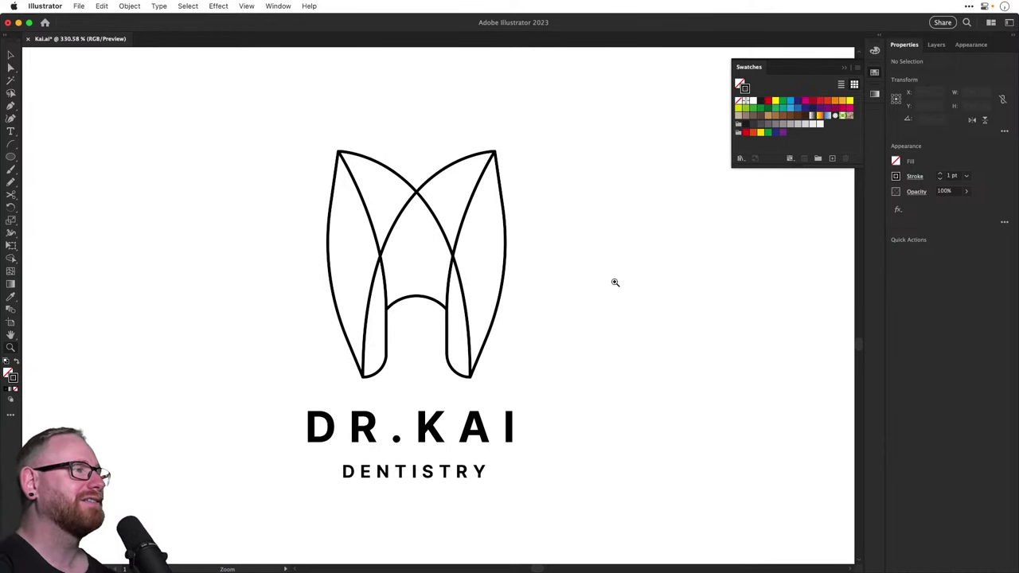
scroll(402, 239, "right", 1)
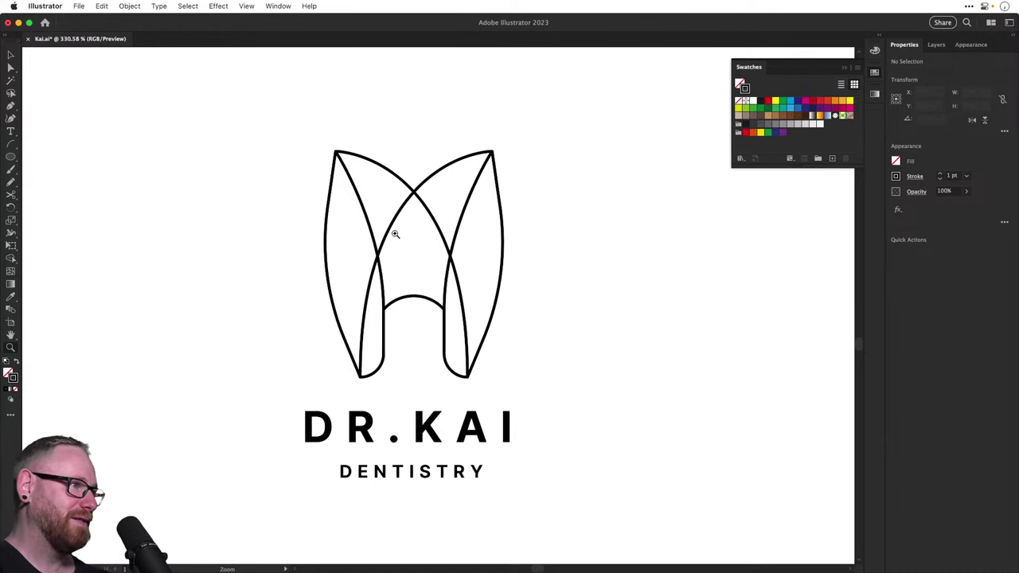
key("v")
left_click(386, 347)
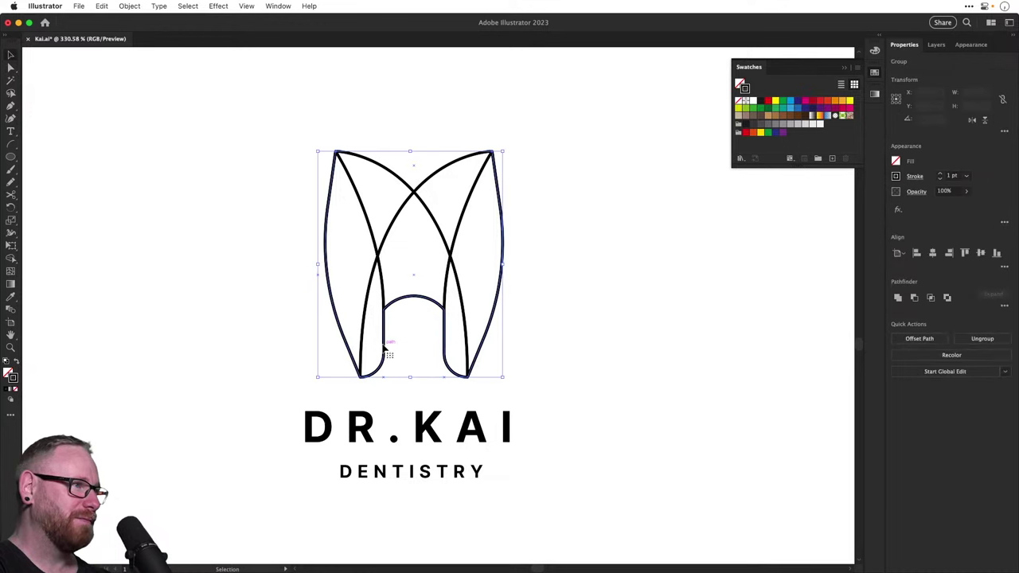
key("a")
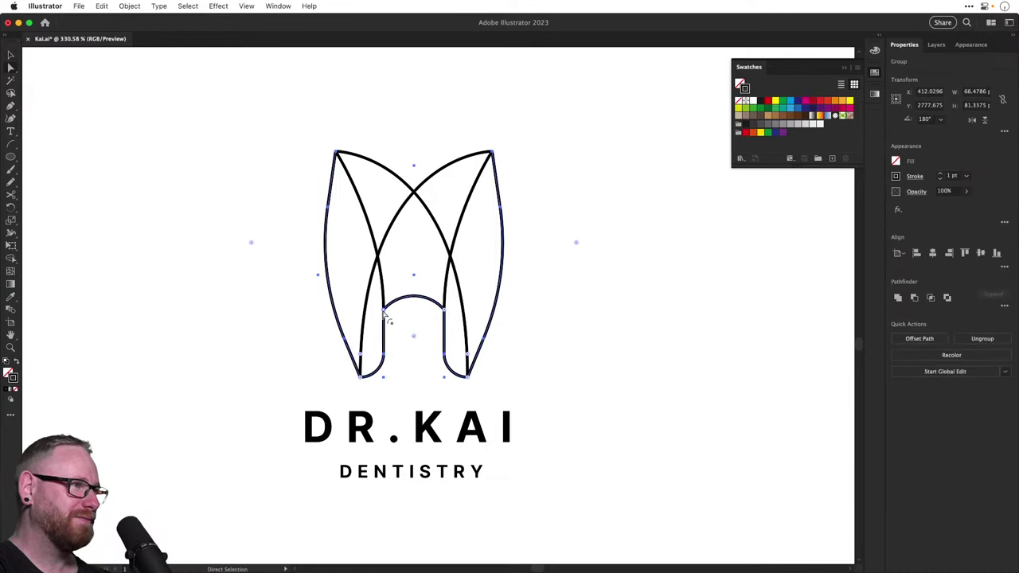
key("v")
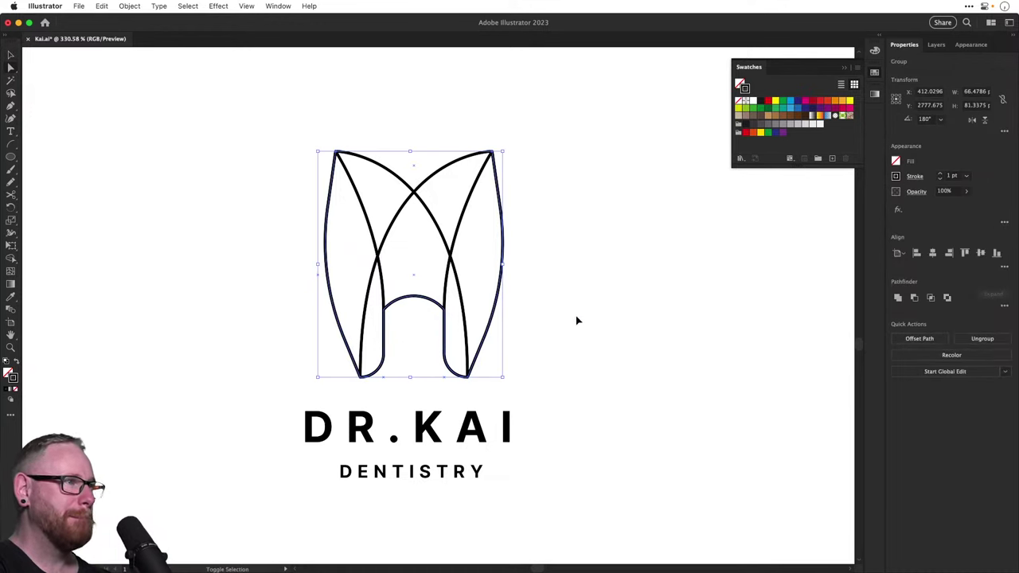
Round the pointed upper tips of both crossing curves inside the tooth into tight bends
left_click(578, 320)
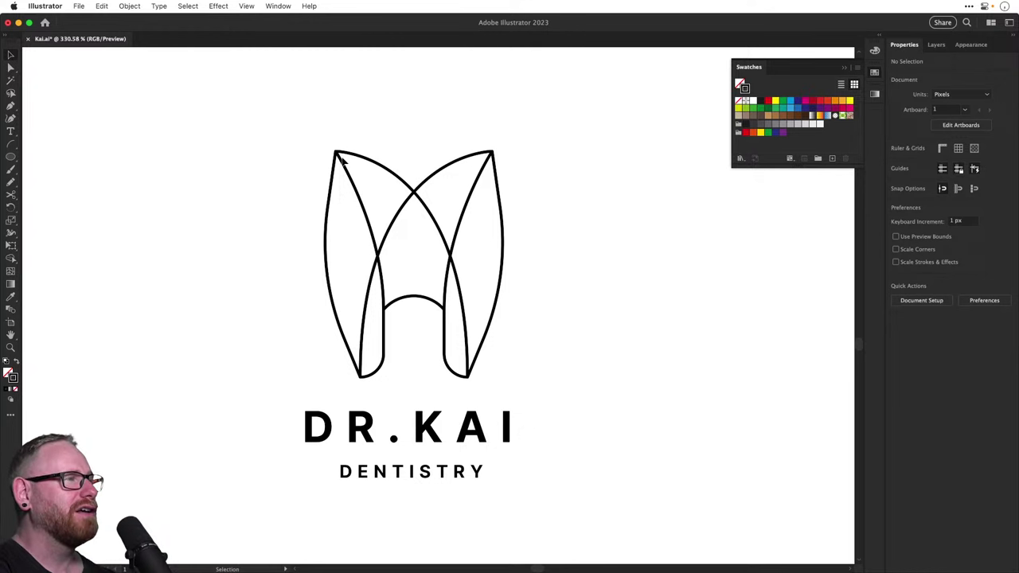
key("z")
left_click_drag(353, 162, 374, 180)
key("a")
left_click_drag(316, 142, 356, 176)
key("v")
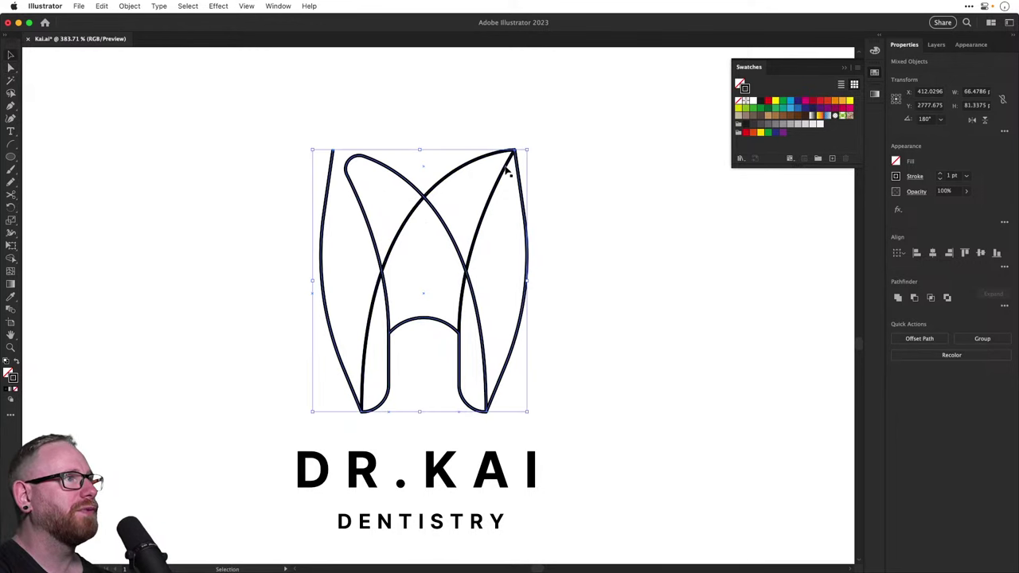
key("a")
left_click(495, 158)
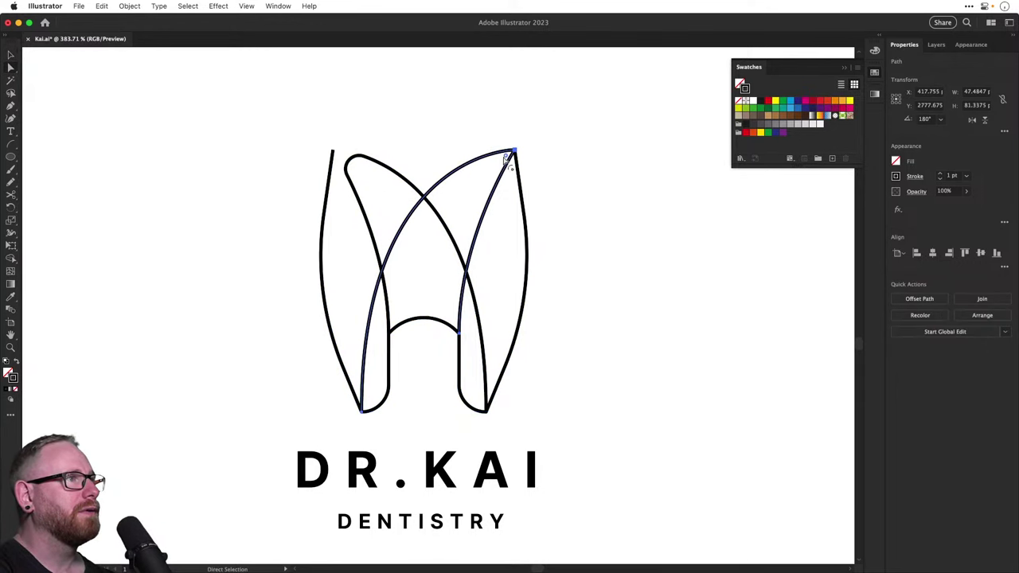
left_click_drag(504, 159, 488, 173)
left_click(587, 212)
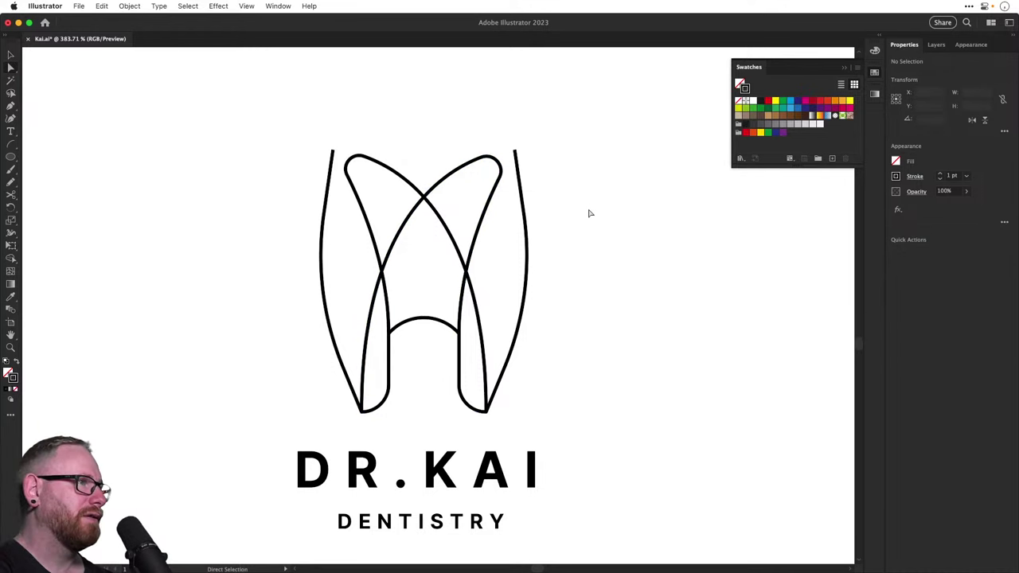
Try to shorten both open sides of the tooth outline by moving their upper end points down
left_click_drag(337, 171, 337, 196)
left_click(499, 155)
left_click_drag(510, 153, 519, 191)
key("super+z")
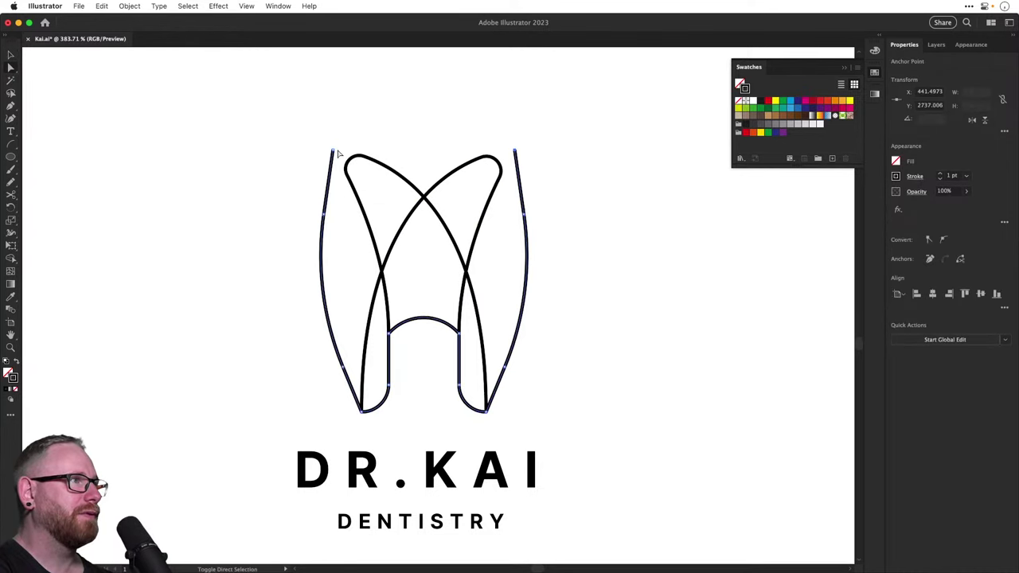
left_click_drag(334, 152, 333, 188)
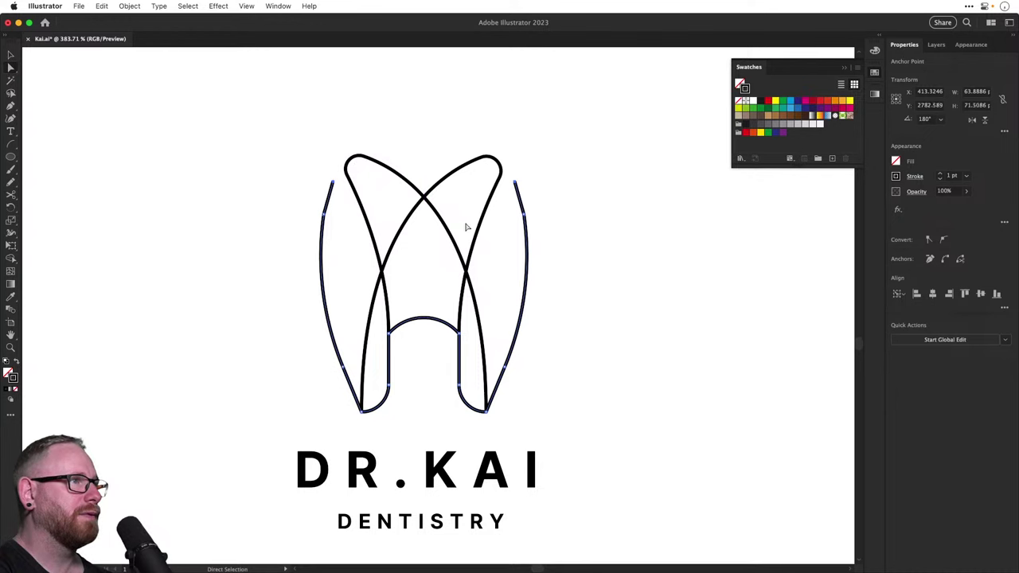
key("s")
left_click_drag(504, 252, 502, 164)
key("a")
key("super+z")
key("super+z")
key("super+z")
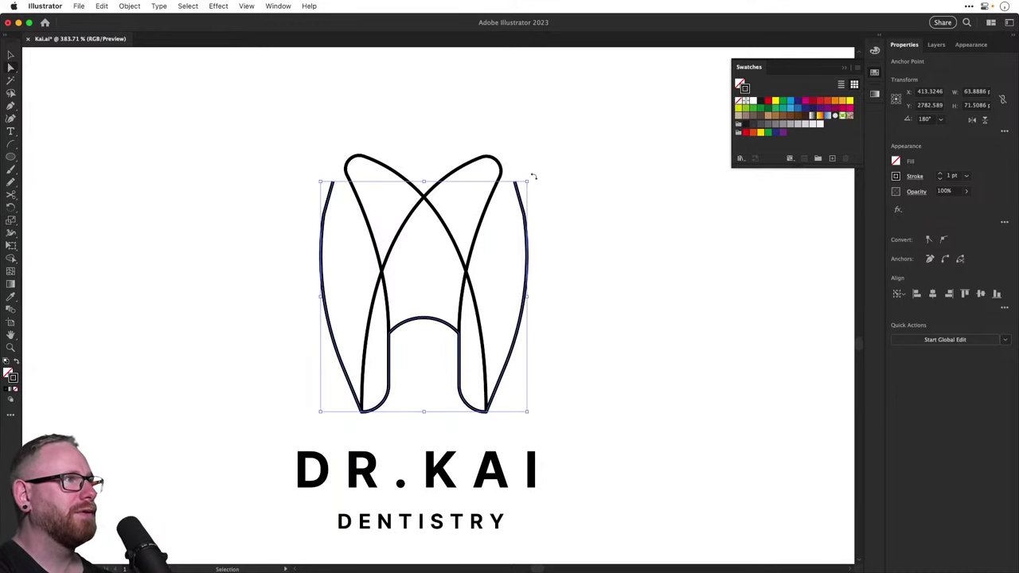
key("super+shift+a")
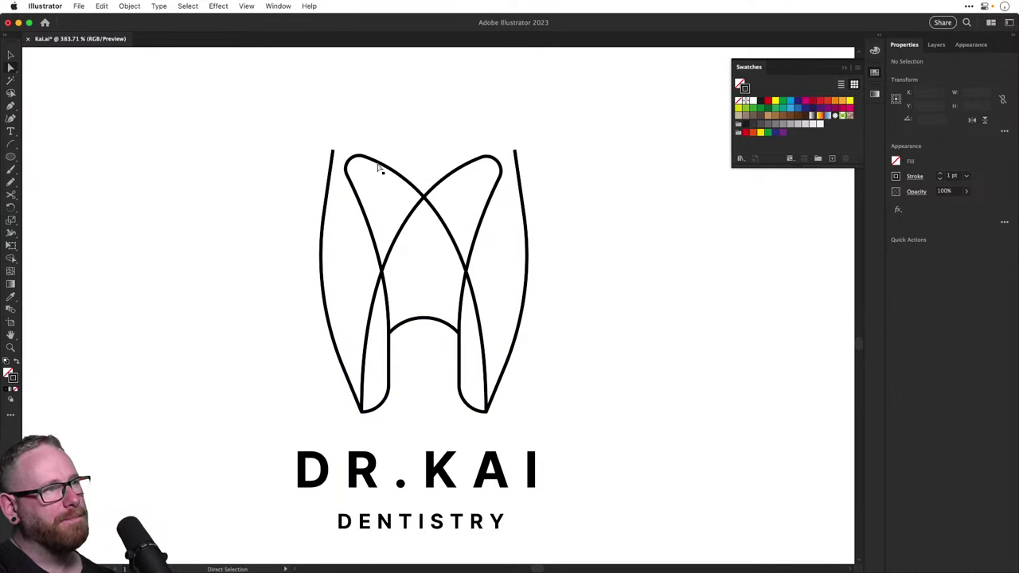
Delete the upper end anchor point from each side of the tooth outline
left_click(333, 150)
key("Delete")
left_click(515, 151)
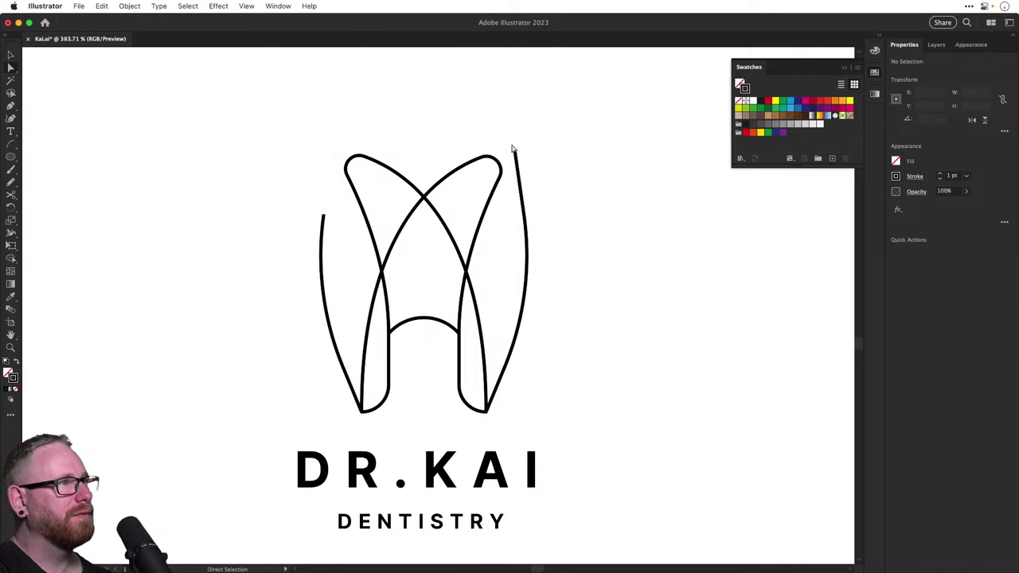
key("Delete")
left_click(611, 218)
key("v")
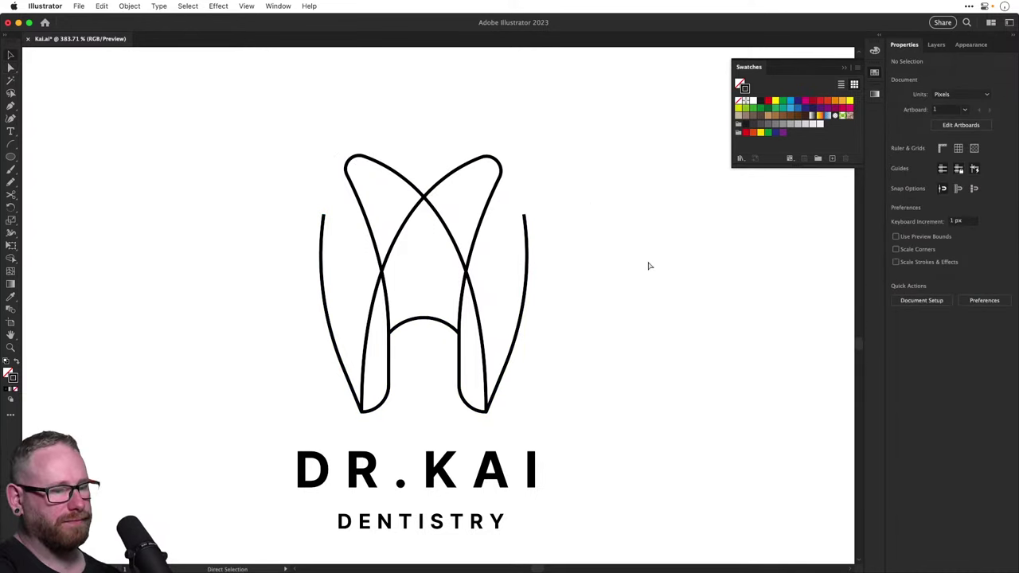
key("super+minus")
key("super+minus")
key("super+minus")
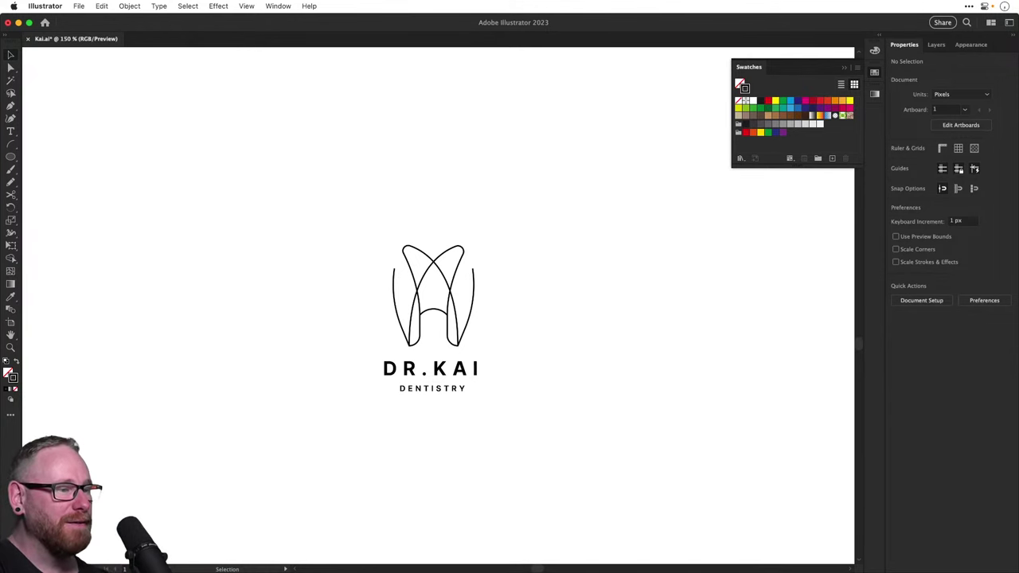
key("super+Tab")
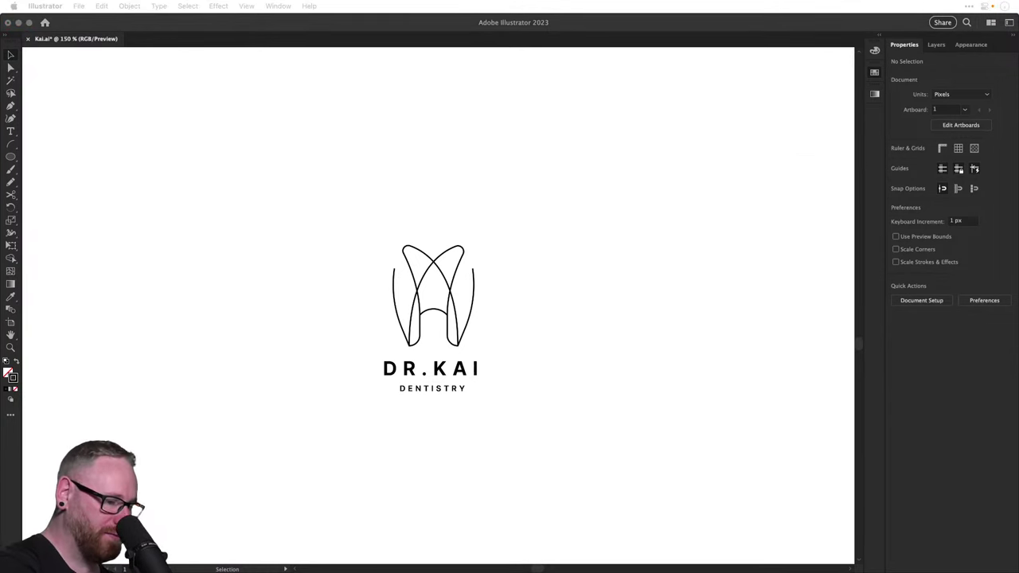
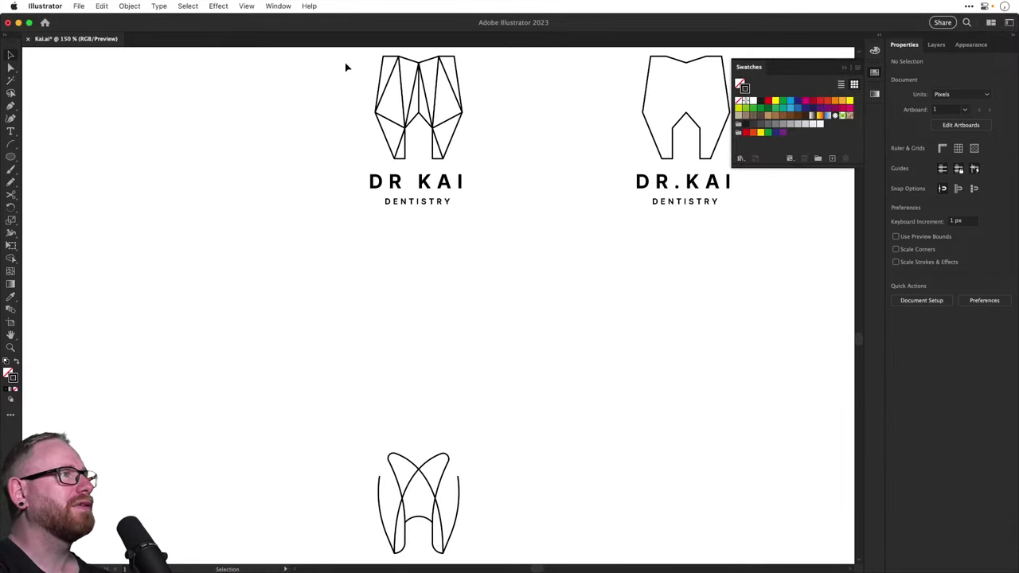
Try a copy of the faceted tooth below the original and remove the reworked curved tooth
left_click_drag(346, 68, 471, 402)
left_click_drag(334, 454, 466, 550)
key("super+x")
key("super+Tab")
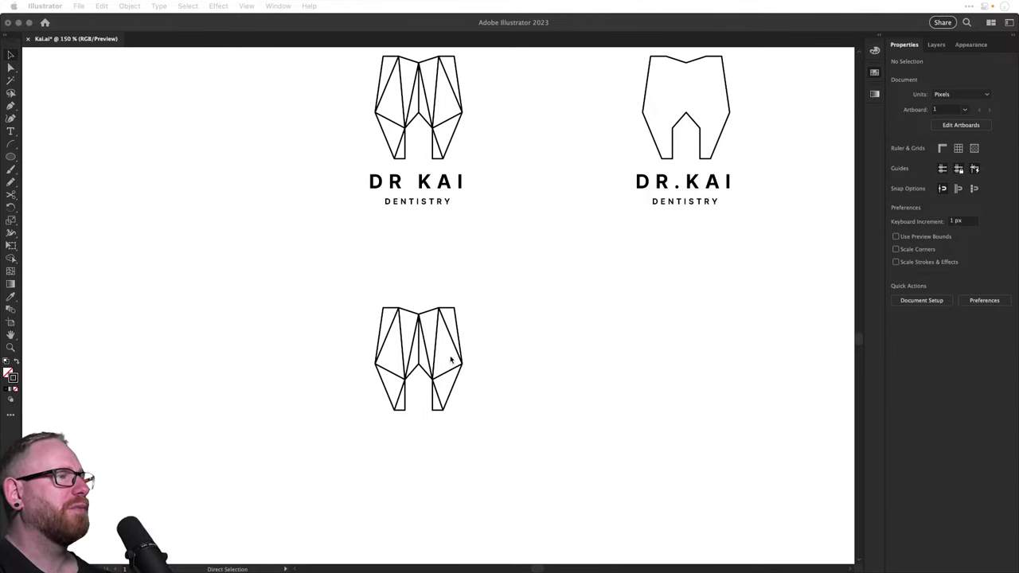
left_click(495, 330)
Undo the faceted tooth copy and the deletion of the outline's upper end points
key("super+z")
key("super+z")
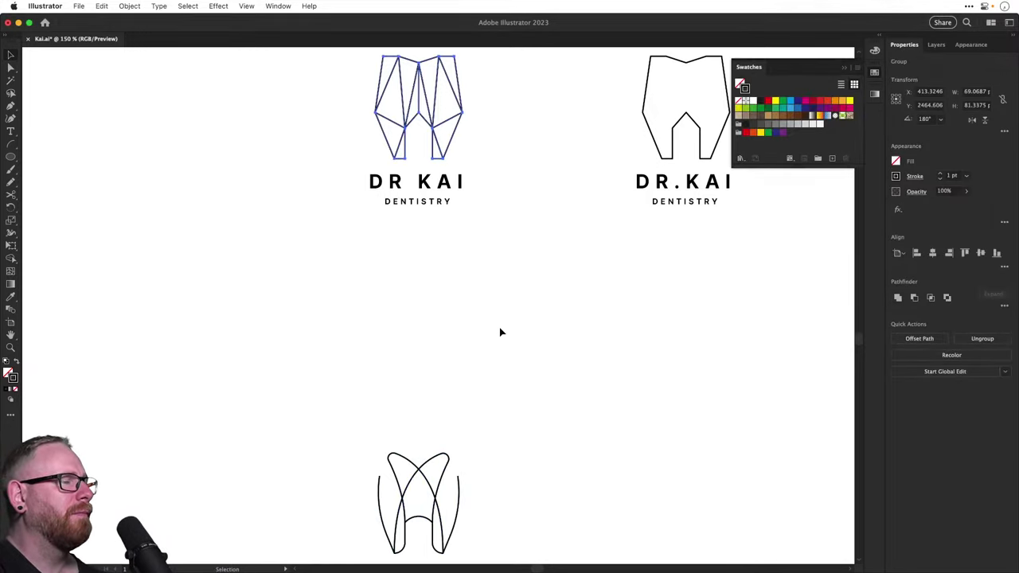
key("super+z")
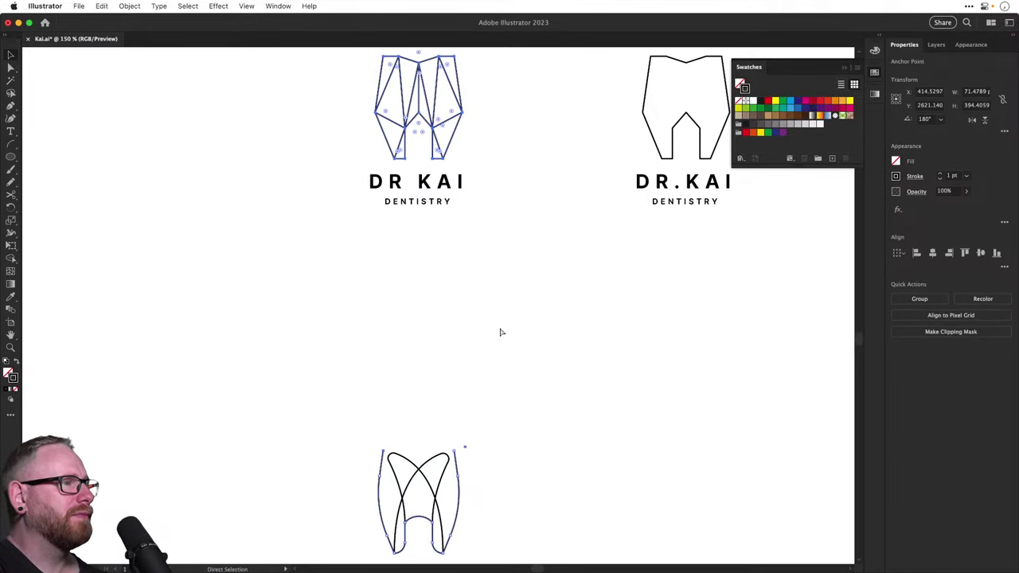
Close the open top of the tooth outline with a shallow Pen tool arch and round both upper corners to about 12.6 px
key("z")
left_click(457, 456, "super")
left_click_drag(573, 228, 403, 393)
scroll(430, 303, "down", 8)
scroll(390, 382, "up", 4)
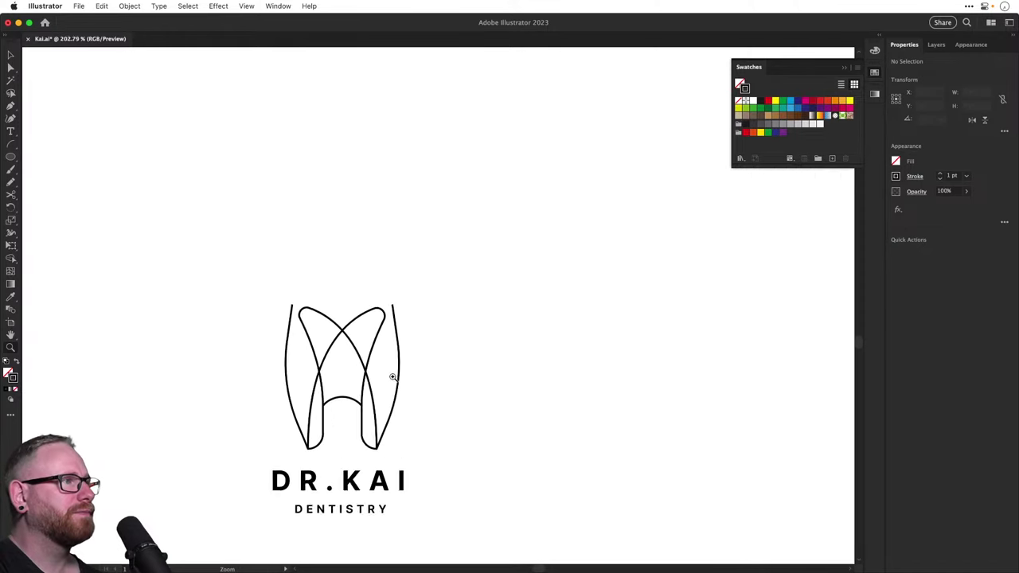
key("p")
left_click(283, 298)
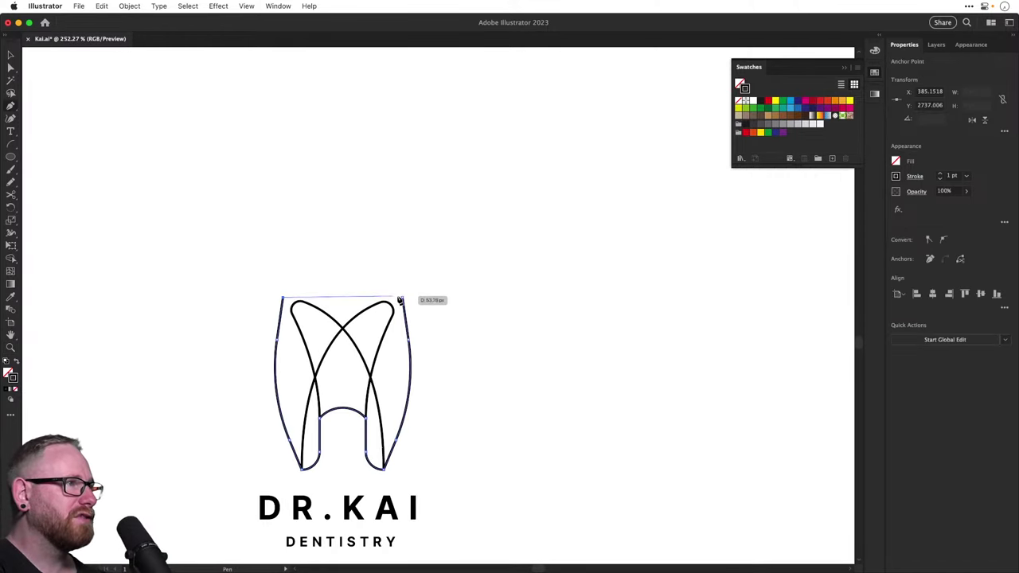
left_click_drag(404, 298, 462, 319)
left_click(466, 322, "super")
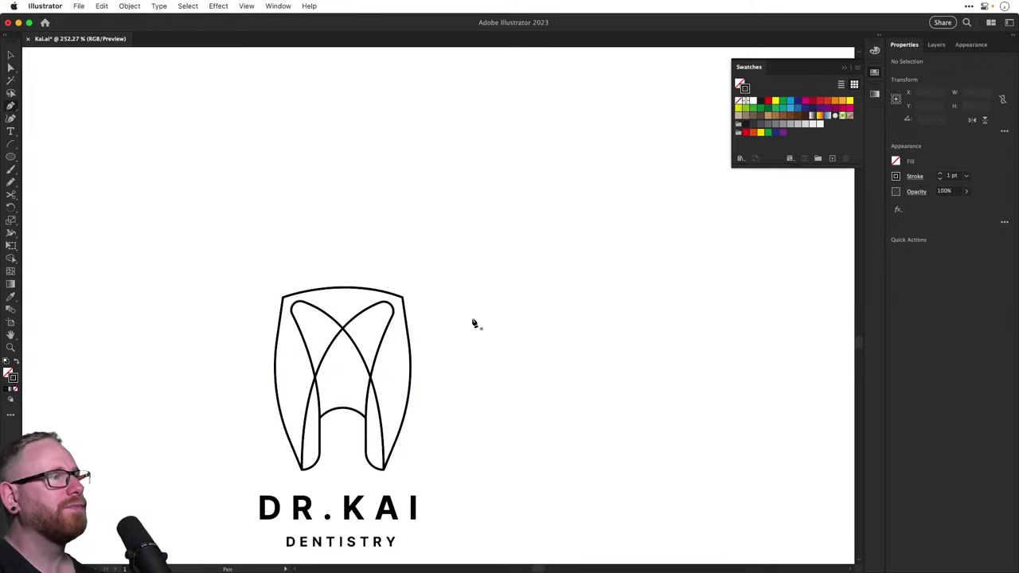
left_click(331, 291, "super")
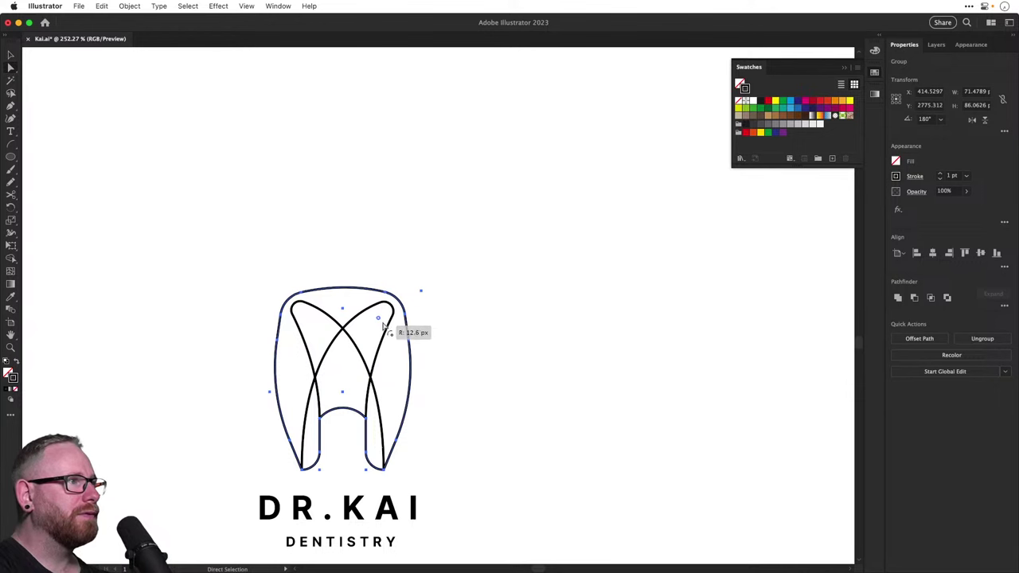
left_click(547, 293, "super")
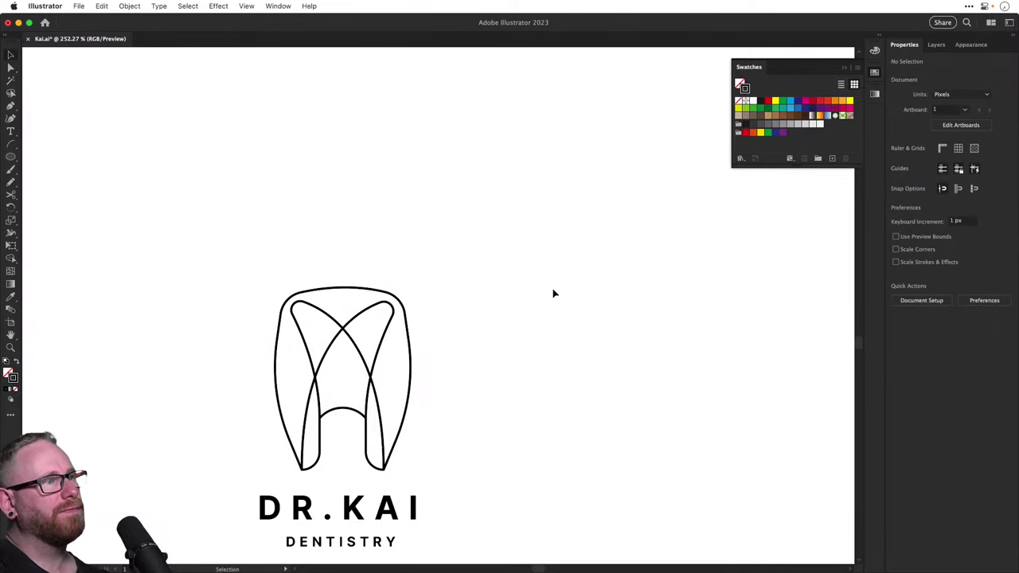
Try deleting the crossing curve that ends at the left root, and undo the deletion
scroll(335, 468, "up", 5)
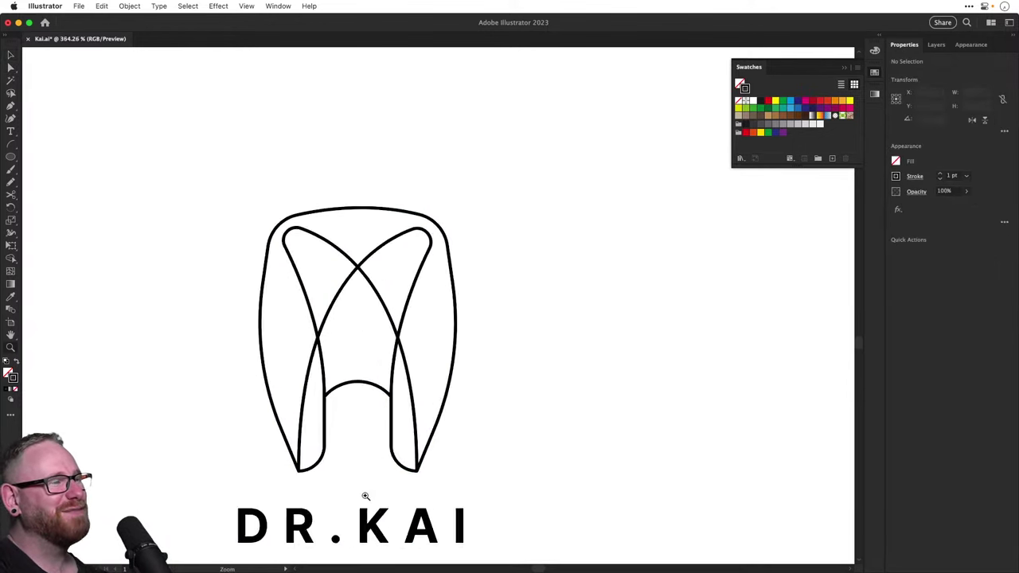
left_click(281, 445)
left_click(287, 436)
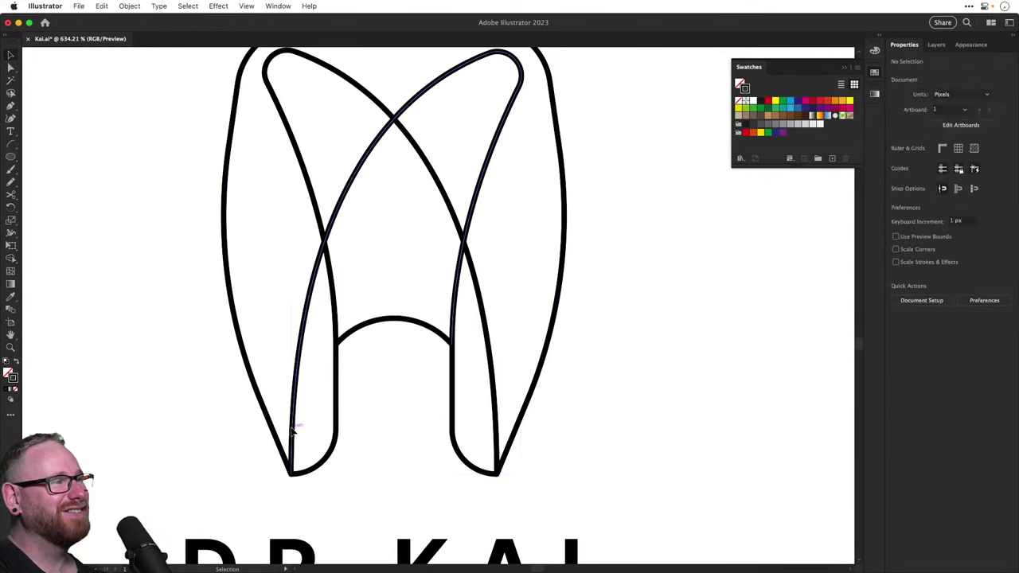
left_click(292, 427)
key("Delete")
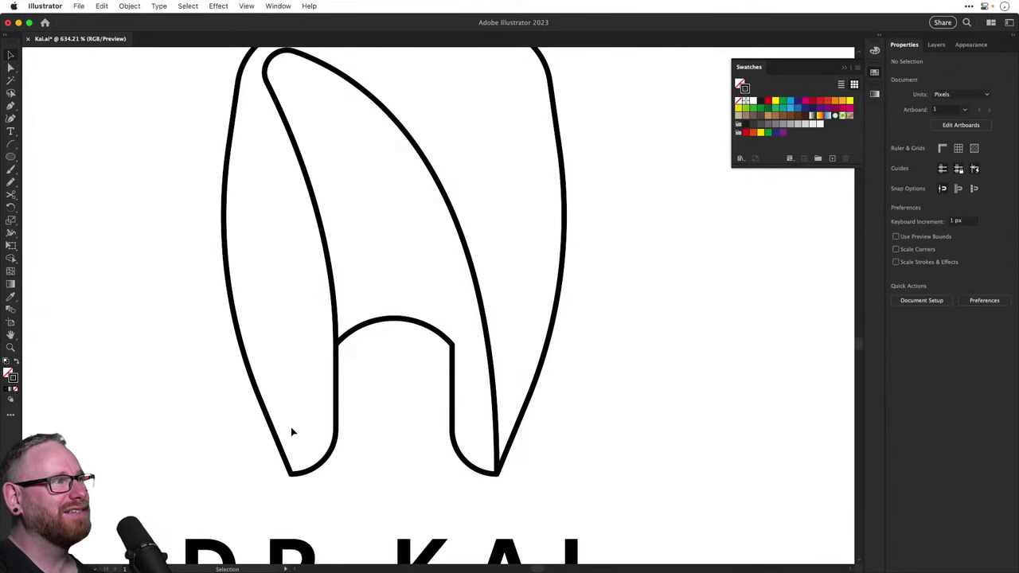
key("a")
key("super+z")
left_click(341, 430)
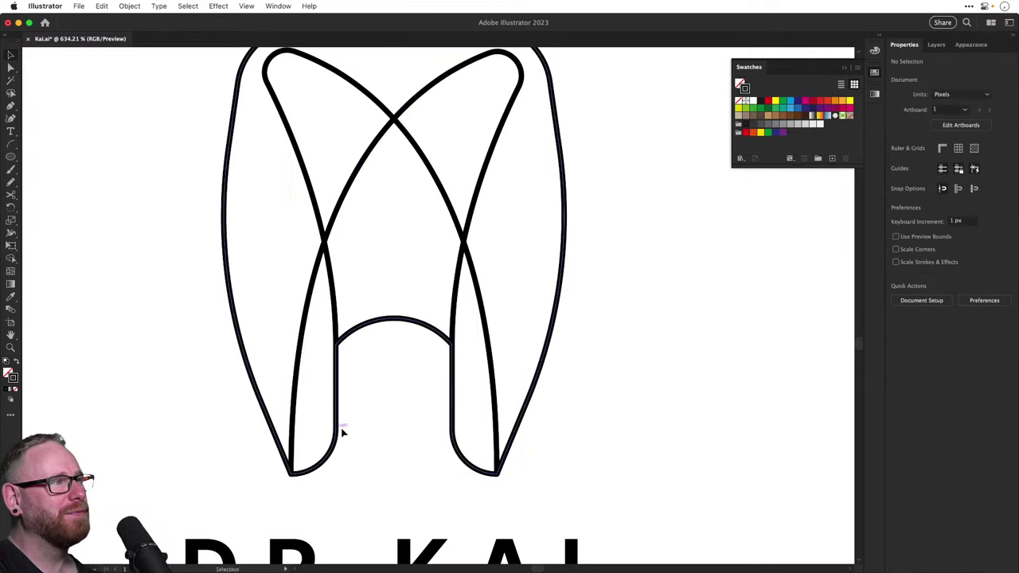
Draw a circle about 127 px across in the empty space above the rounded tooth logo
key("super+minus")
key("super+minus")
key("super+minus")
key("super+minus")
key("super+minus")
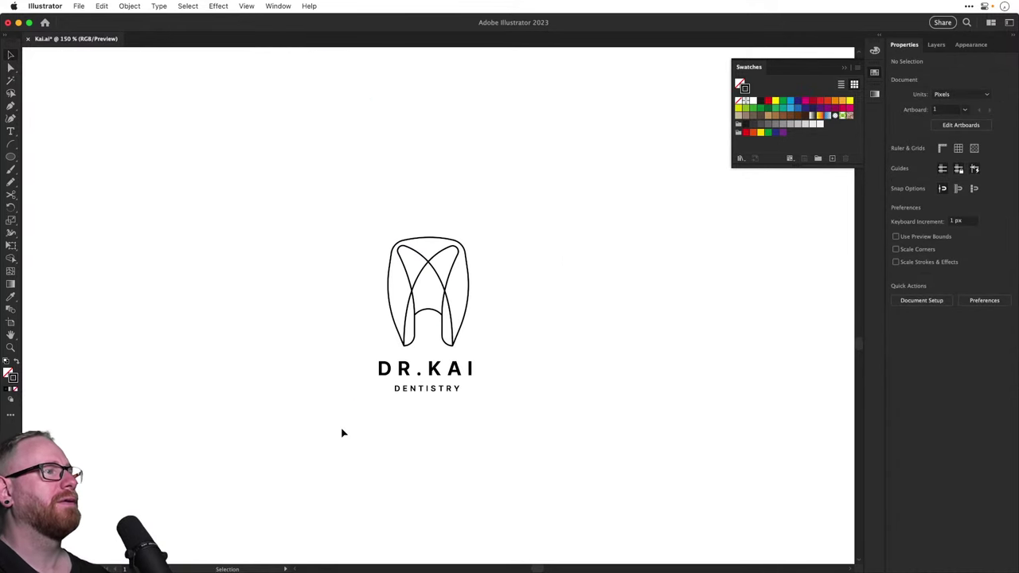
scroll(334, 426, "up", 3)
scroll(334, 426, "right", 2)
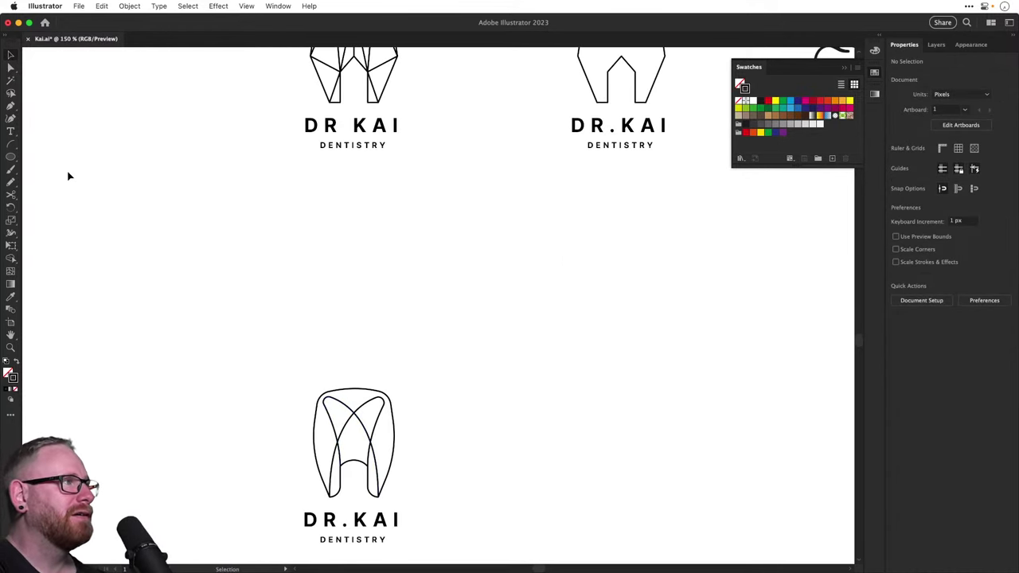
left_click(10, 156)
left_click_drag(186, 214, 348, 372)
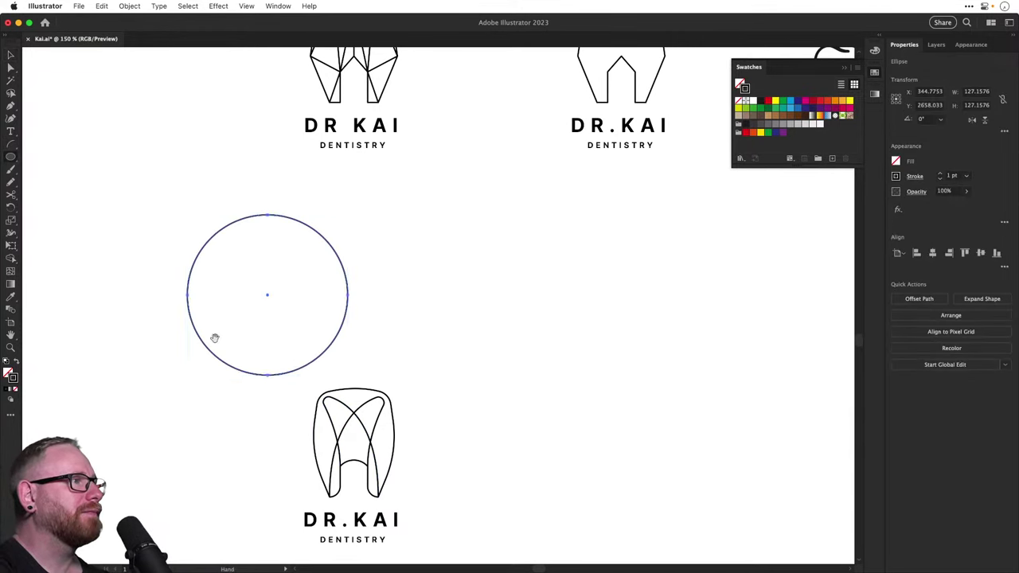
Enlarge the circle to about 184.5 px across and place a slightly overlapping copy directly below it
mouse_move(214, 337)
left_mouse_down()
mouse_move(329, 264)
mouse_move(187, 285)
left_mouse_up()
key("s")
left_click_drag(360, 334, 415, 380)
left_click(201, 332, "super")
left_click_drag(184, 336, 200, 337)
key("super+z")
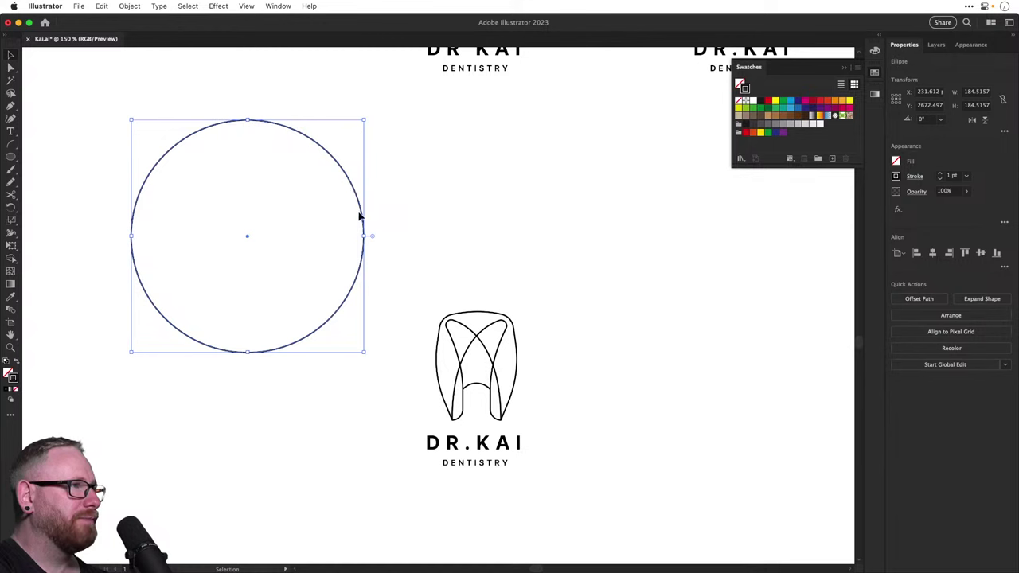
left_click_drag(359, 218, 357, 455)
Remove the right half of the upper circle and enlarge the remaining arc to about 267 px high
key("a")
left_click(363, 231)
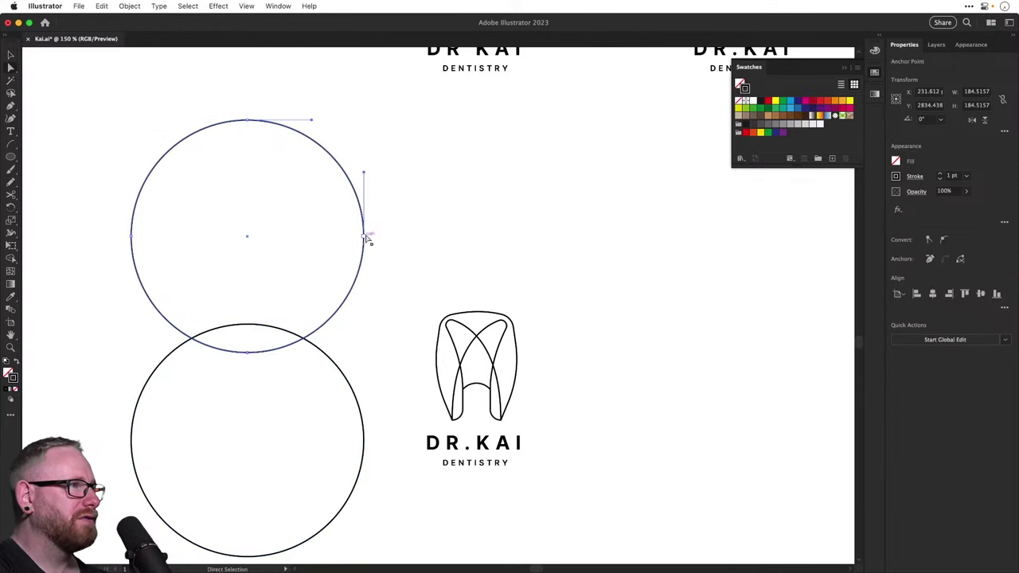
key("Delete")
left_click(94, 165)
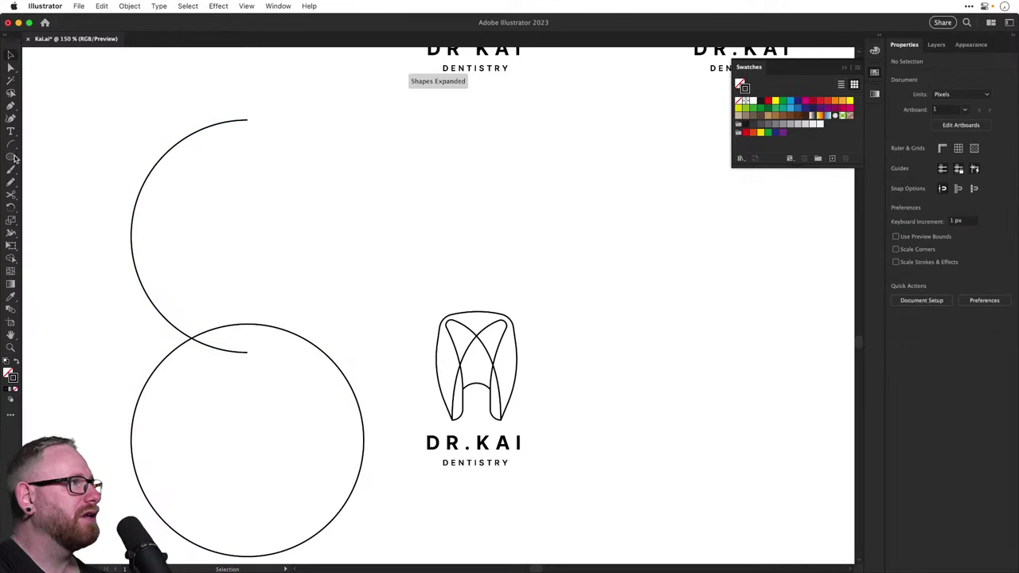
left_click(140, 194)
left_click_drag(189, 120, 190, 119)
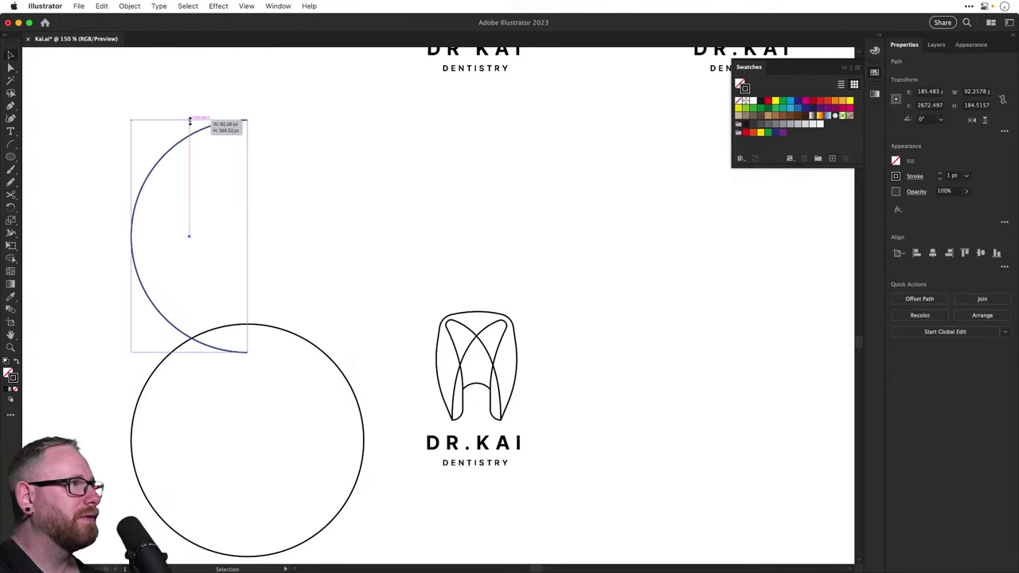
left_click_drag(247, 351, 291, 405)
Draw a rectangle about 136 px high across the arc's left side and align both on their vertical centres
mouse_move(6, 158)
left_mouse_down()
mouse_move(47, 157)
mouse_move(152, 307)
left_mouse_up()
left_click_drag(89, 111, 135, 167)
left_click(981, 252)
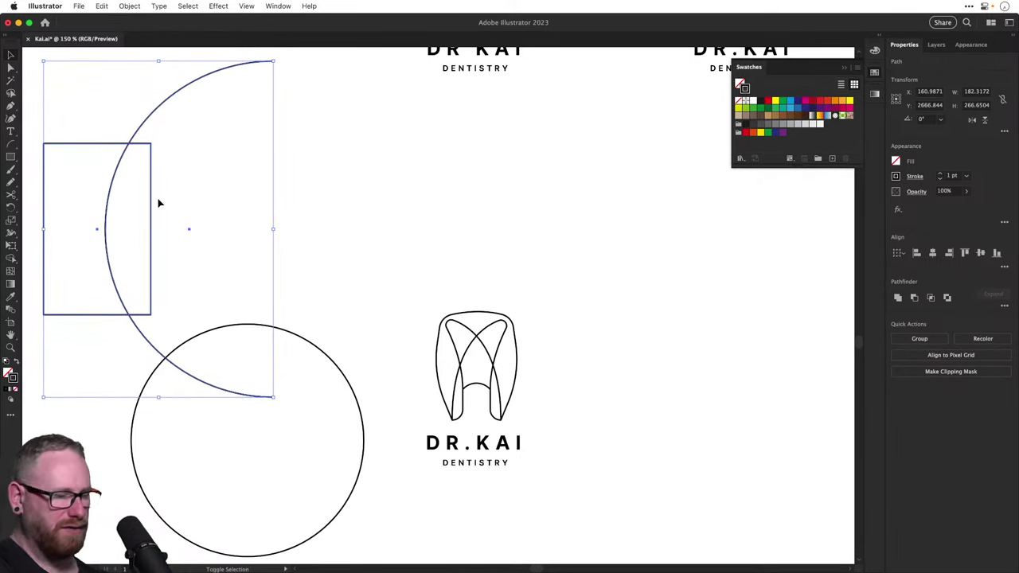
Trim away the rectangle and both outer arc ends with Shape Builder, keeping a shallow arc about 36 by 136 px
key("shift+m")
left_click(130, 130, "alt")
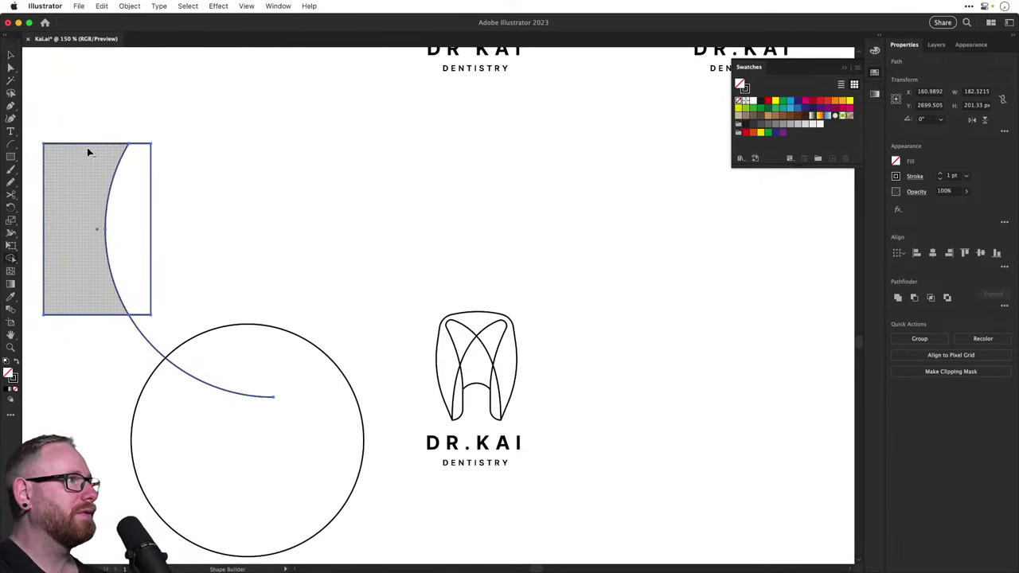
left_click(87, 151, "alt")
left_click(140, 339, "alt")
left_click(141, 242, "alt")
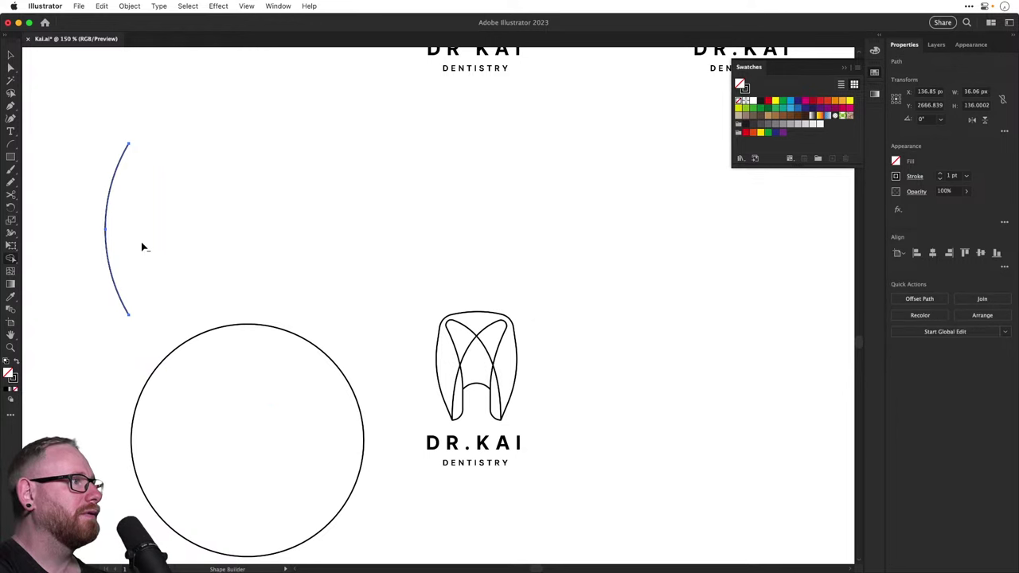
Move the shallow arc up and to the right so it stands above the large circle
key("super+z")
left_click(137, 246, "alt")
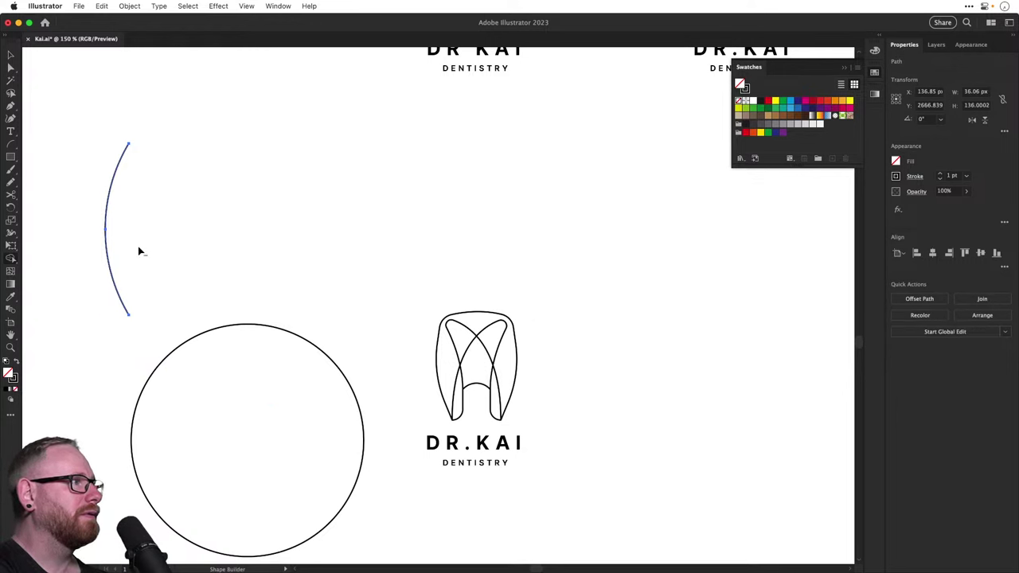
key("v")
left_click(145, 251)
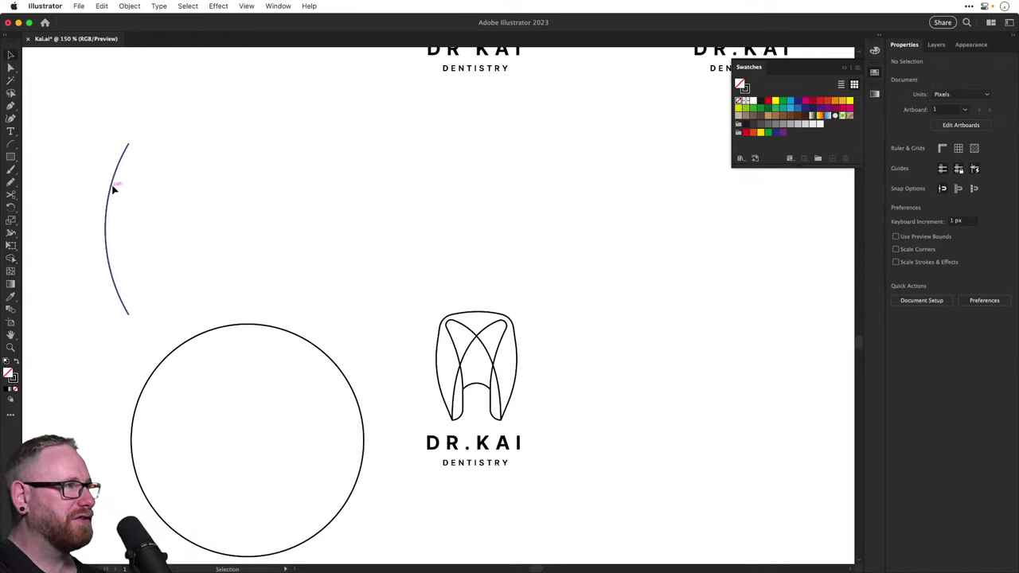
left_click_drag(114, 189, 171, 152)
left_click_drag(204, 187, 196, 193)
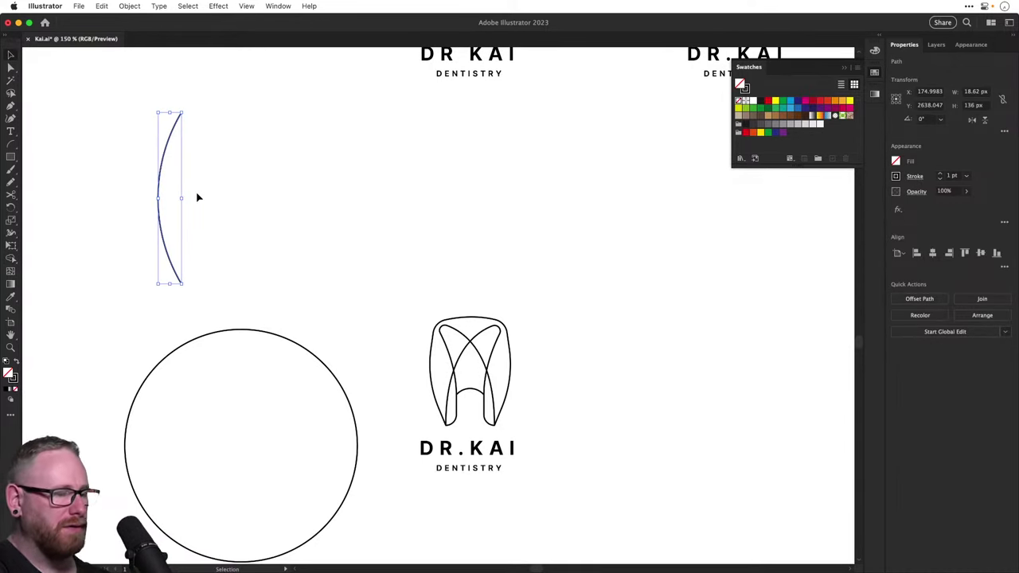
Extend the arc's top end with a straight, slightly rising segment about 48 px long, ending above the large circle's centre
key("p")
left_click(182, 116)
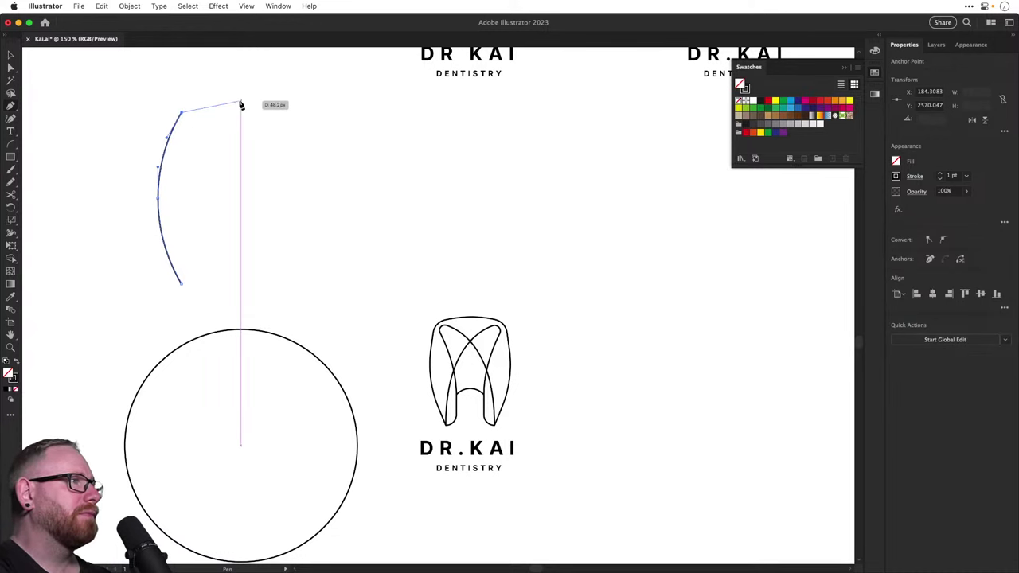
left_click(240, 102)
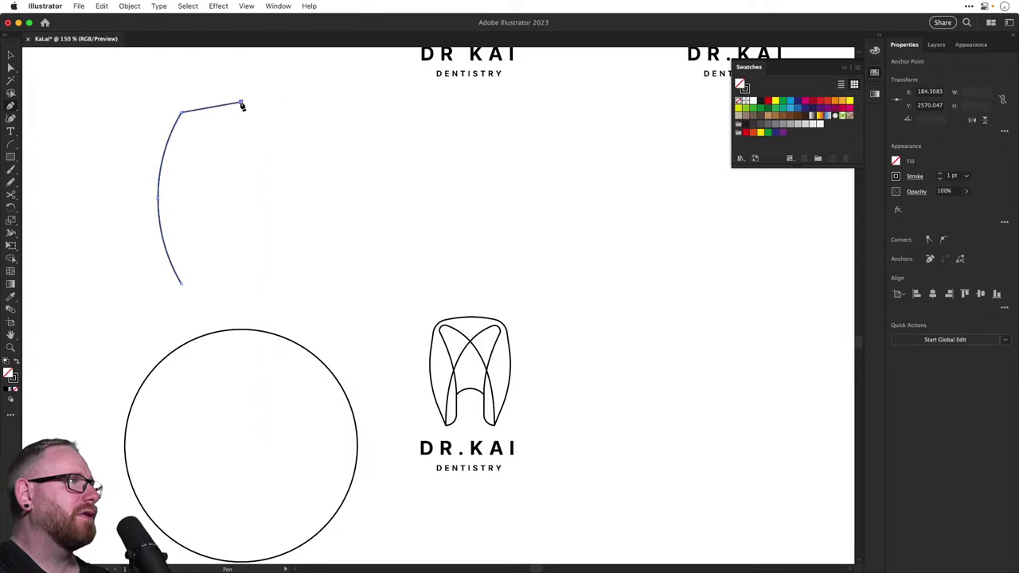
left_click(238, 127, "super")
key("v")
left_click(183, 279)
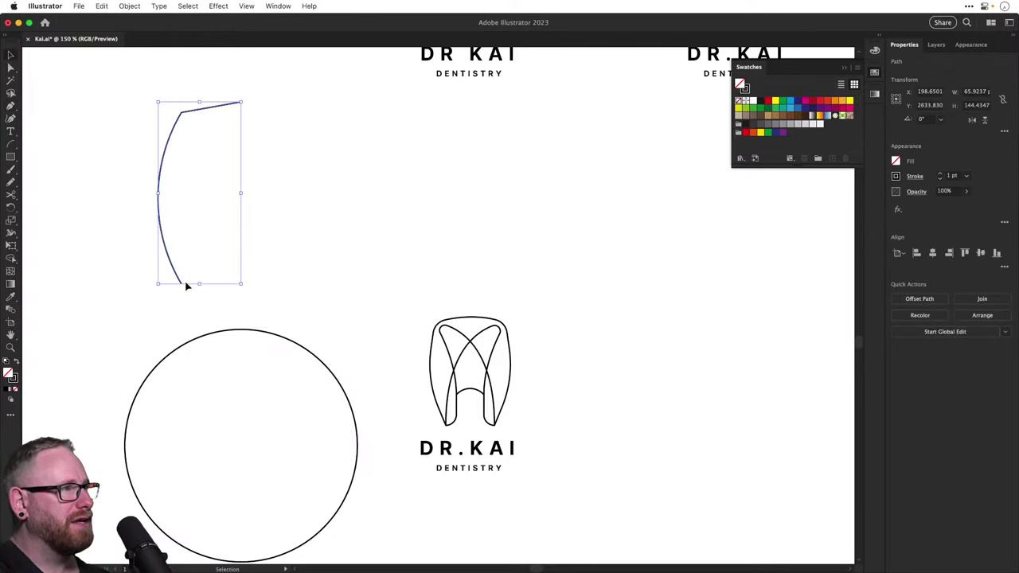
Shrink a copy of the large circle to a small root-tip circle and place it against the arc's lower end
left_click_drag(199, 341, 249, 126)
key("s")
left_click_drag(446, 130, 332, 224)
key("v")
left_click(223, 258)
left_click_drag(199, 263, 388, 249)
left_click_drag(433, 216, 147, 329)
key("s")
left_click_drag(331, 172, 291, 217)
key("v")
left_click(260, 226)
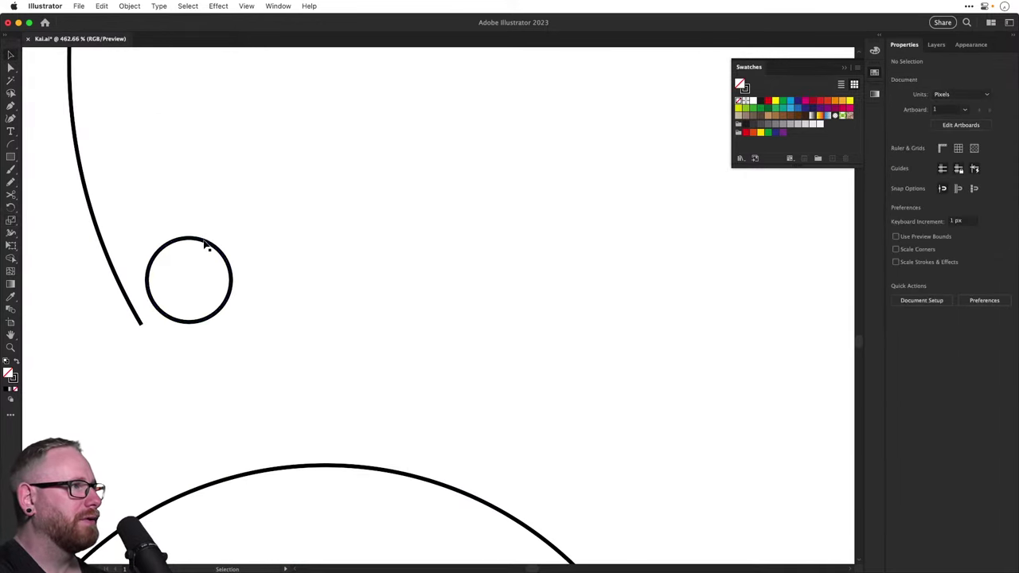
left_click_drag(203, 244, 190, 261)
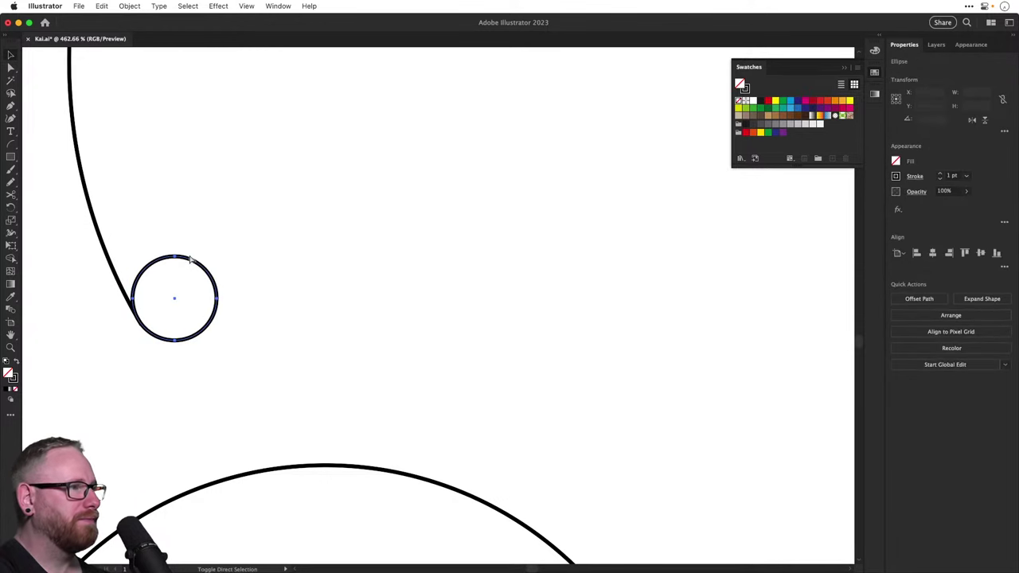
Bring a copy of the rounded 2 pt tooth icon next to the new outline as a reference
key("super+shift+a")
key("super+minus")
scroll(189, 258, "down", 3)
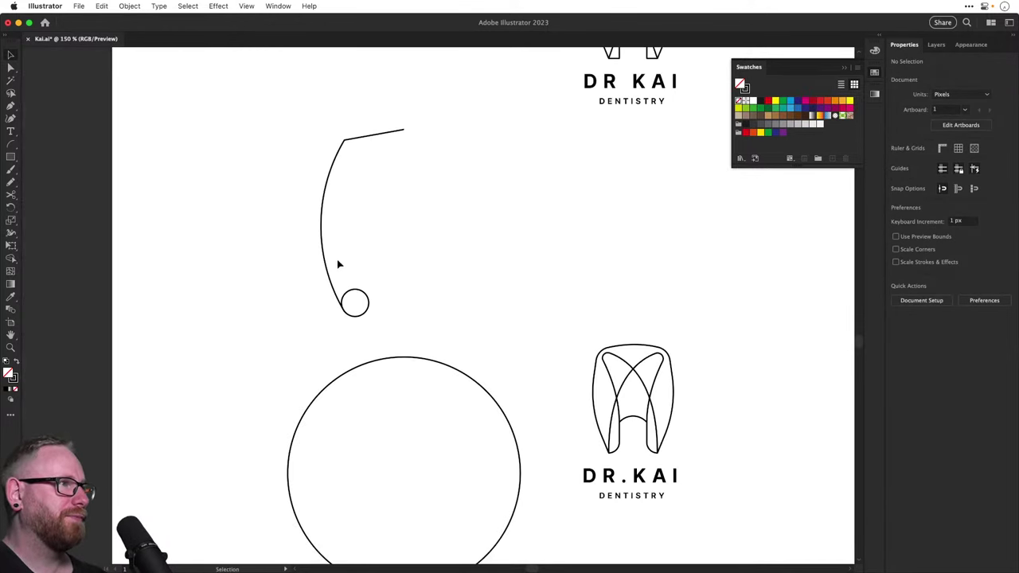
scroll(470, 246, "right", 8)
scroll(446, 264, "up", 6)
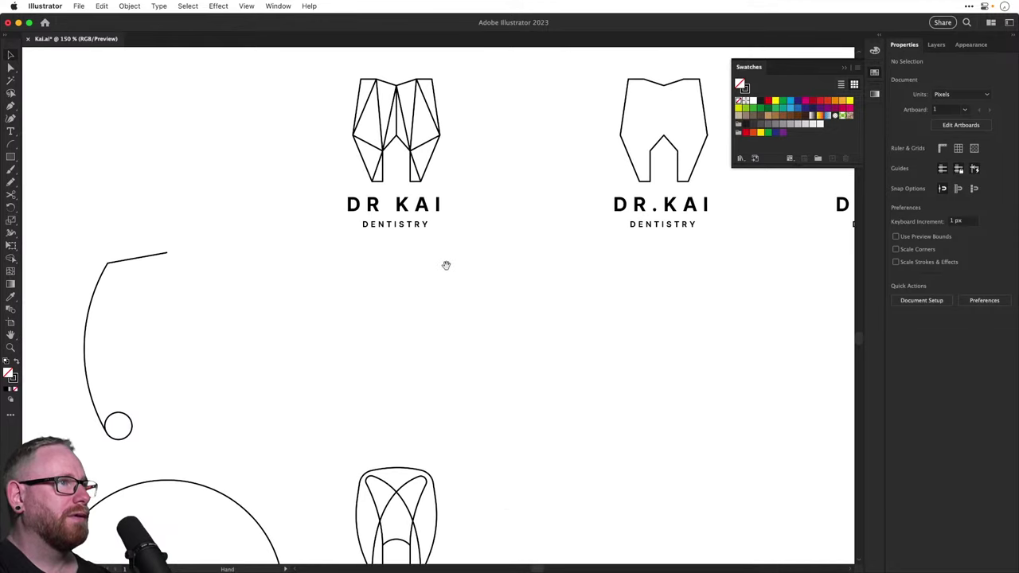
left_click_drag(767, 304, 93, 352, "alt")
key("space")
left_click_drag(125, 421, 426, 277)
key("super+space")
left_click_drag(375, 309, 386, 309)
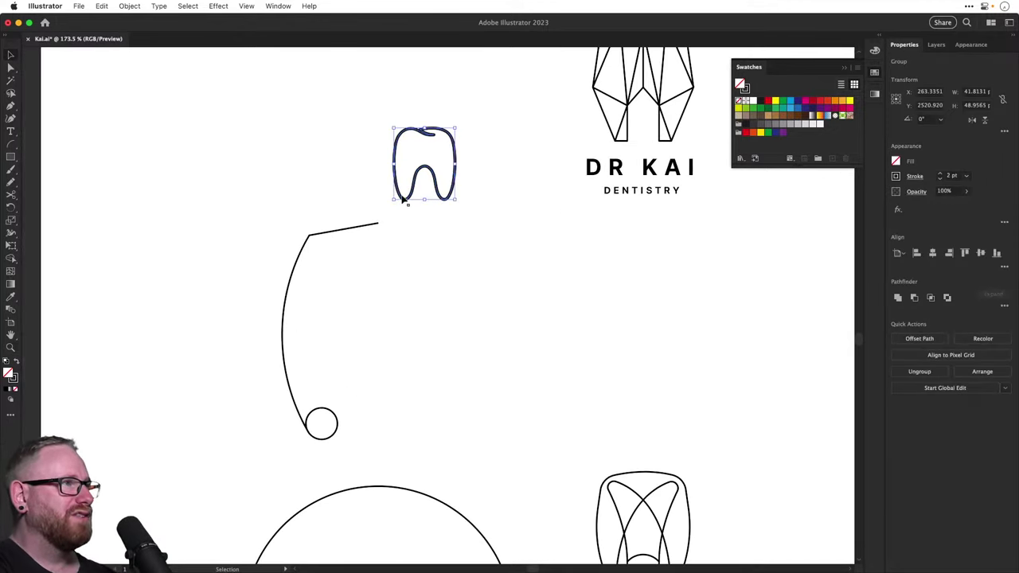
Place the reference tooth to the left of the new outline and enlarge it proportionally to nearly the outline's height
left_click_drag(406, 200, 109, 309)
key("s")
left_click_drag(158, 342, 216, 412, "shift")
key("v")
left_click(208, 296)
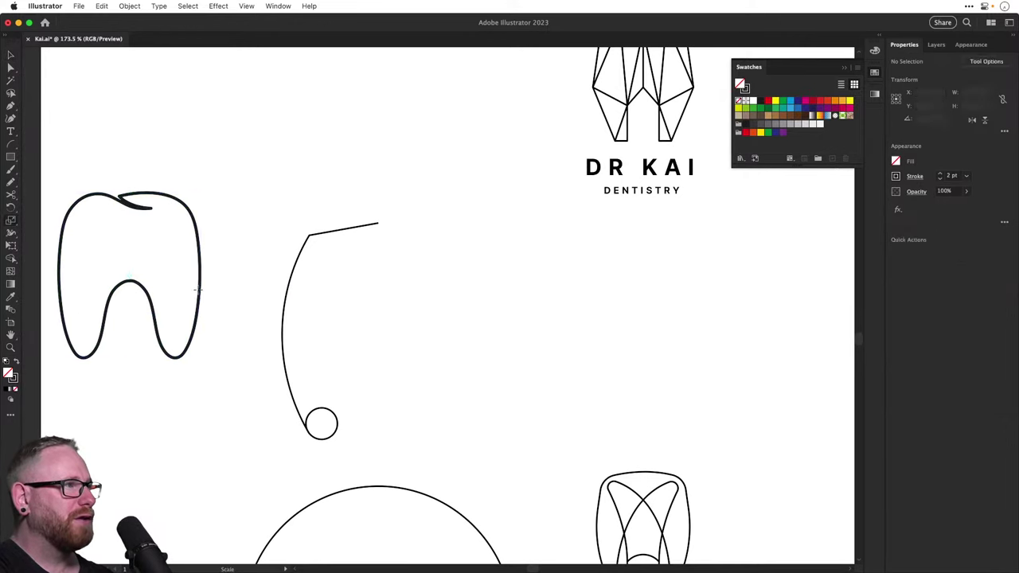
left_click_drag(200, 291, 215, 308)
left_click(246, 152)
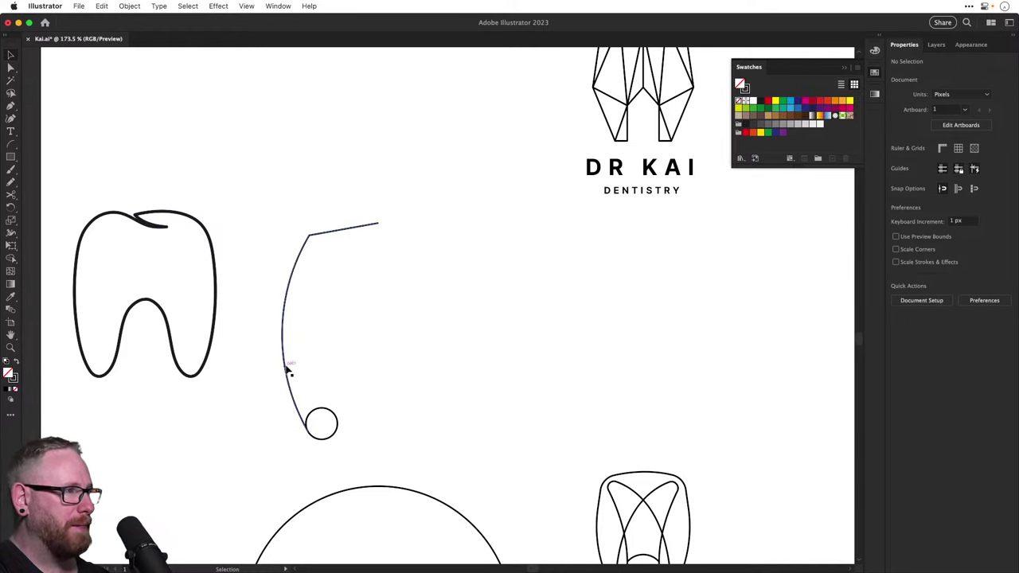
Mirror a copy of the half outline horizontally to the right and remove the copy's slanted top segment
left_click_drag(284, 364, 367, 364)
left_click(971, 121)
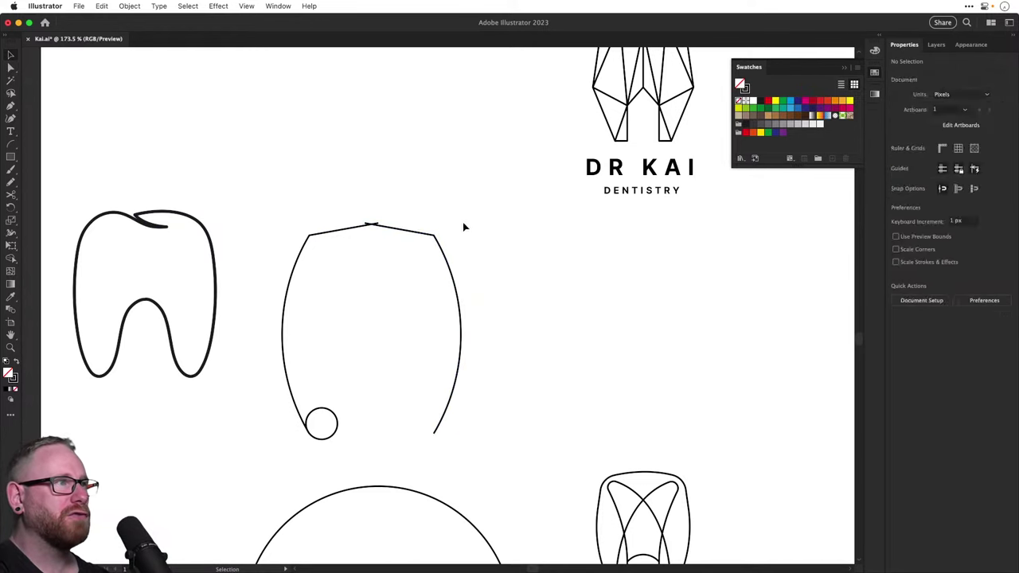
left_click_drag(395, 214, 421, 248)
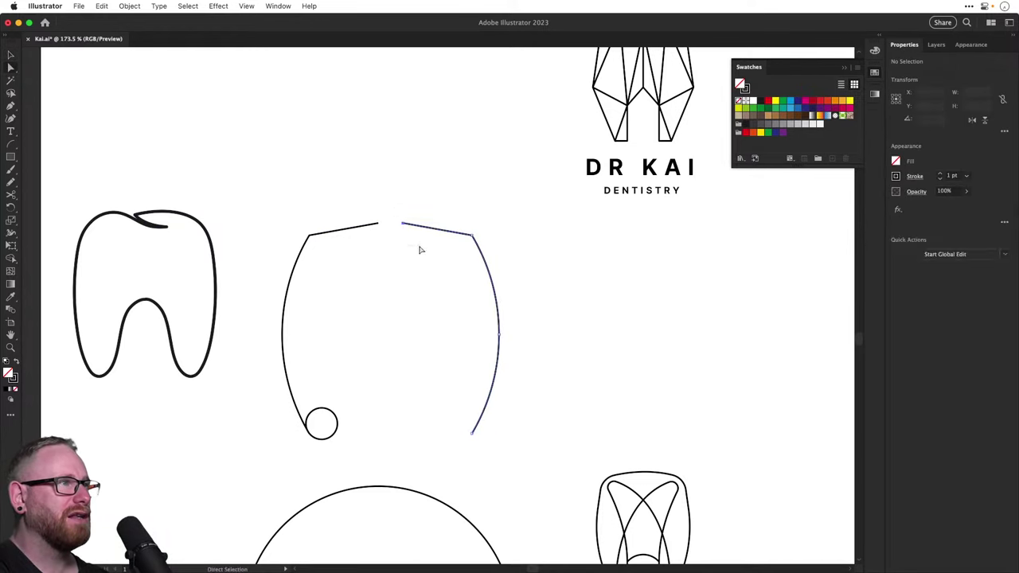
key("Delete")
Set the mirrored arc against the small circle's right side and cut away its upper part to form the inner root line
left_click(476, 281)
left_click_drag(495, 298, 332, 341)
key("c")
left_click(360, 360)
key("v")
key("Delete")
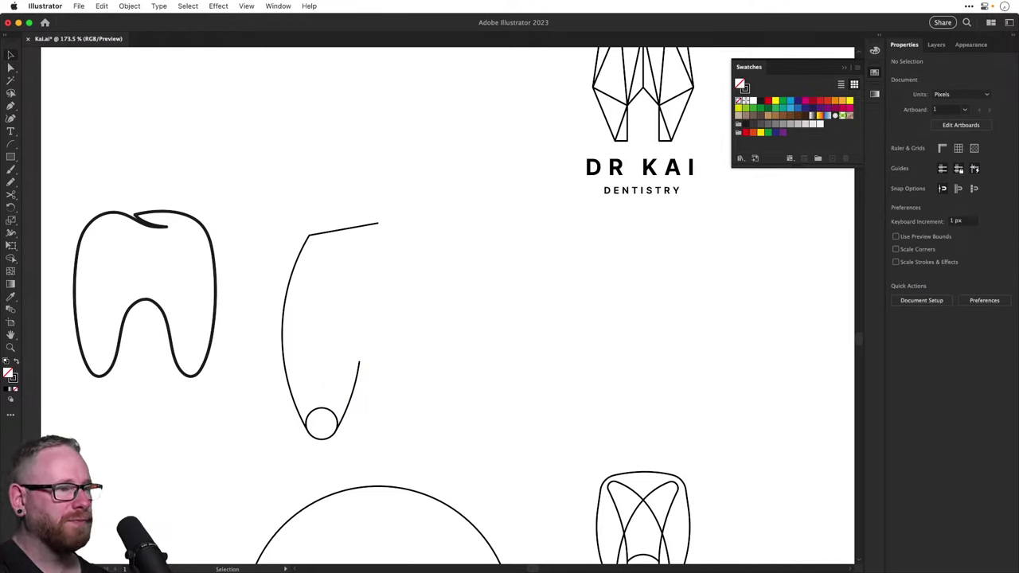
key("super+Tab")
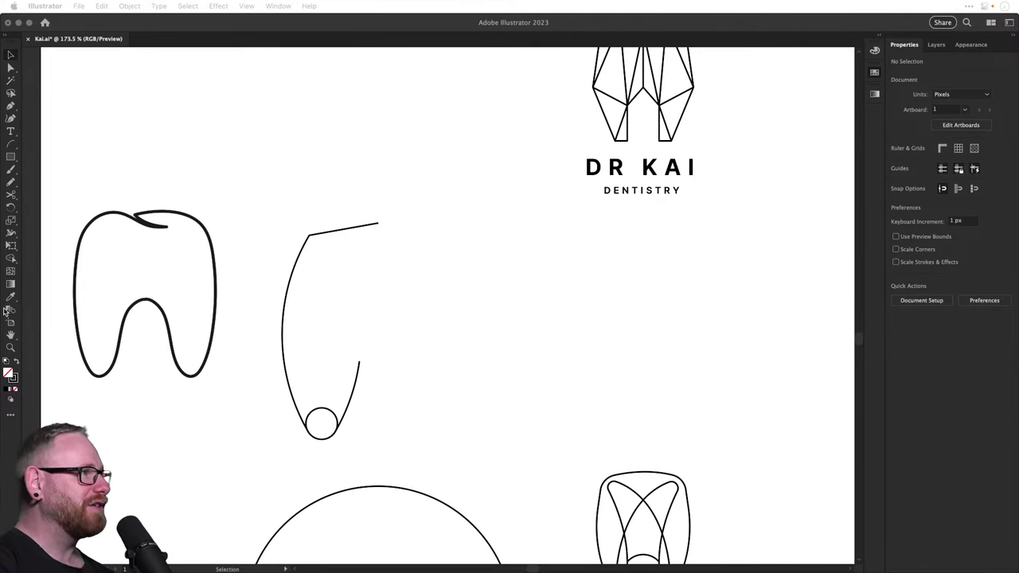
left_click(11, 57)
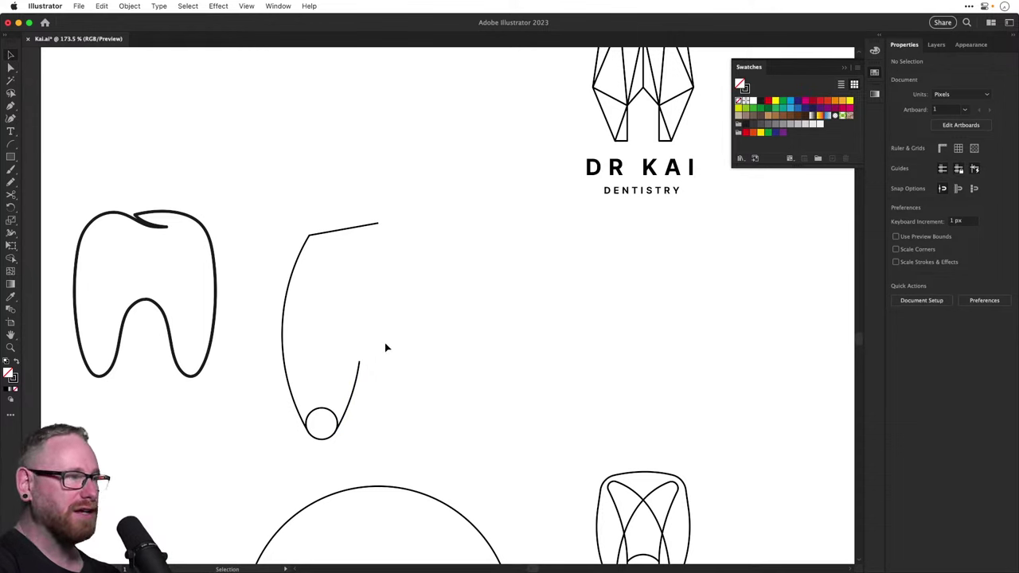
left_click(11, 106)
key("v")
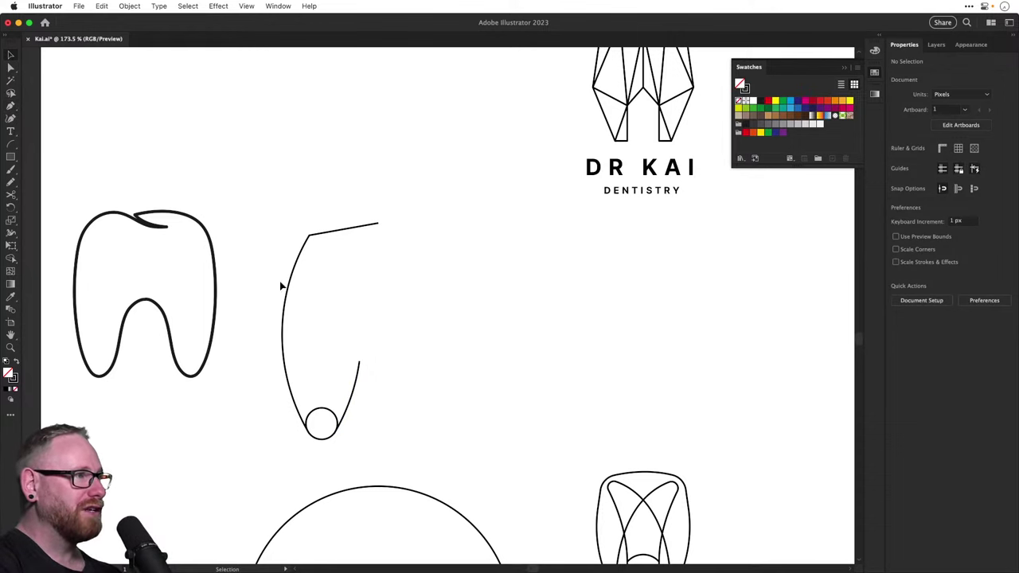
Draw a quarter arc with the Arc tool from the inner root line's upper end, curving up to the right
left_click(11, 144)
left_click_drag(426, 352, 369, 343)
key("v")
left_click(439, 373)
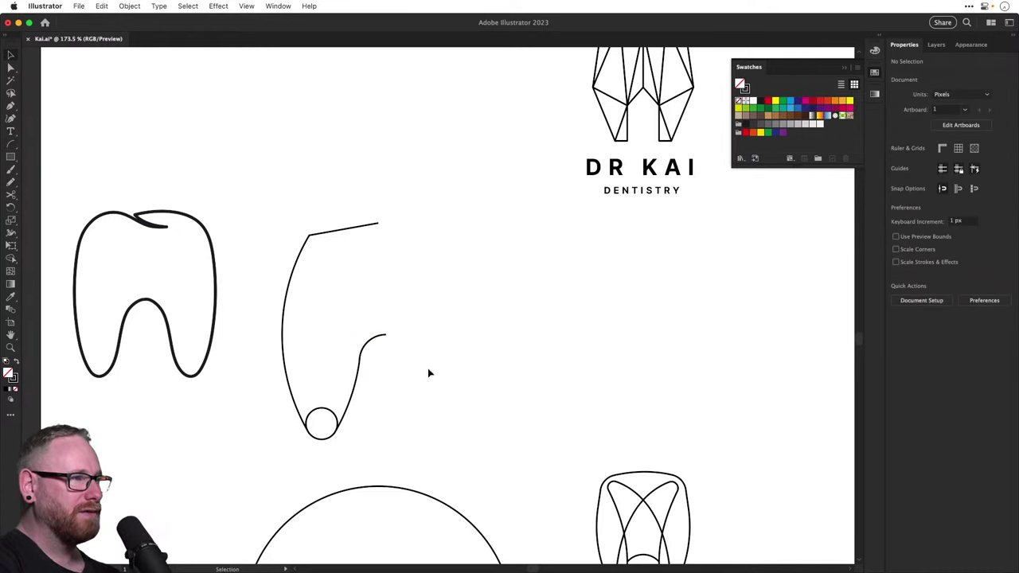
Round the sharp upper-left corner of the outer outline into a wide, smooth curve
left_click(335, 233)
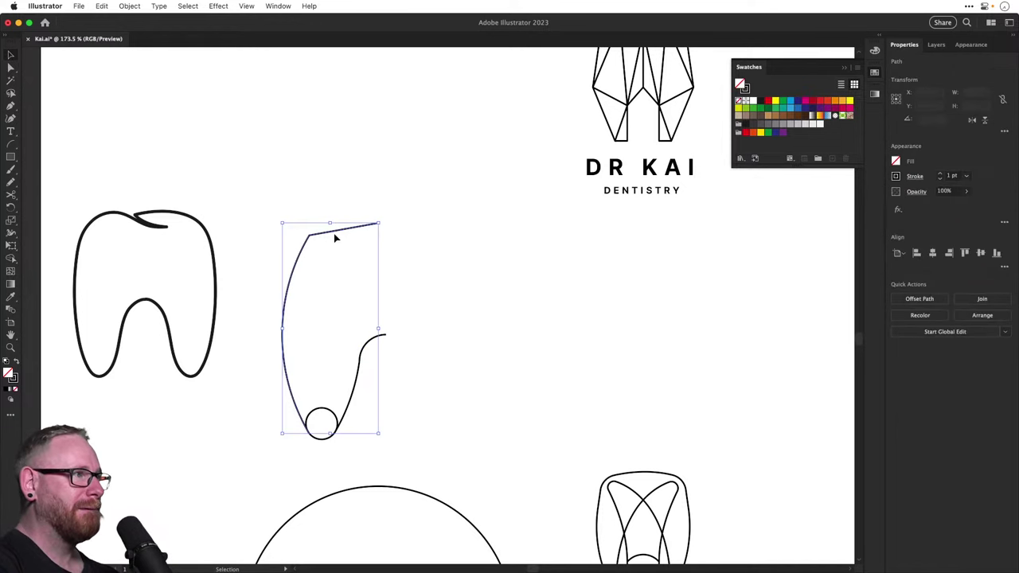
key("a")
left_click_drag(315, 239, 355, 306)
key("v")
left_click(469, 409)
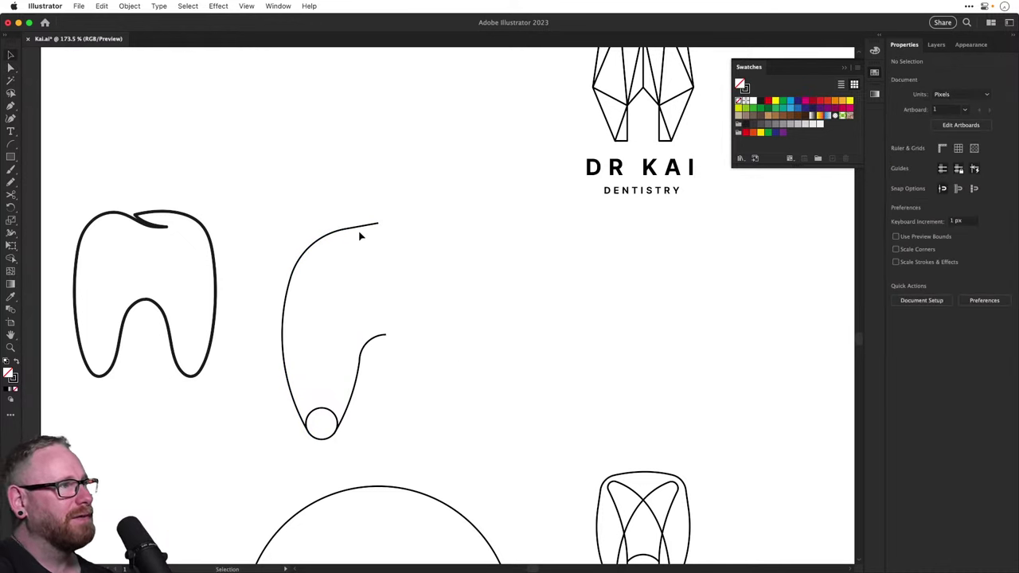
Lower the right end anchor of the outline's top so the crown dips slightly towards the centre
key("a")
left_click_drag(377, 223, 342, 325)
left_click(378, 289)
key("v")
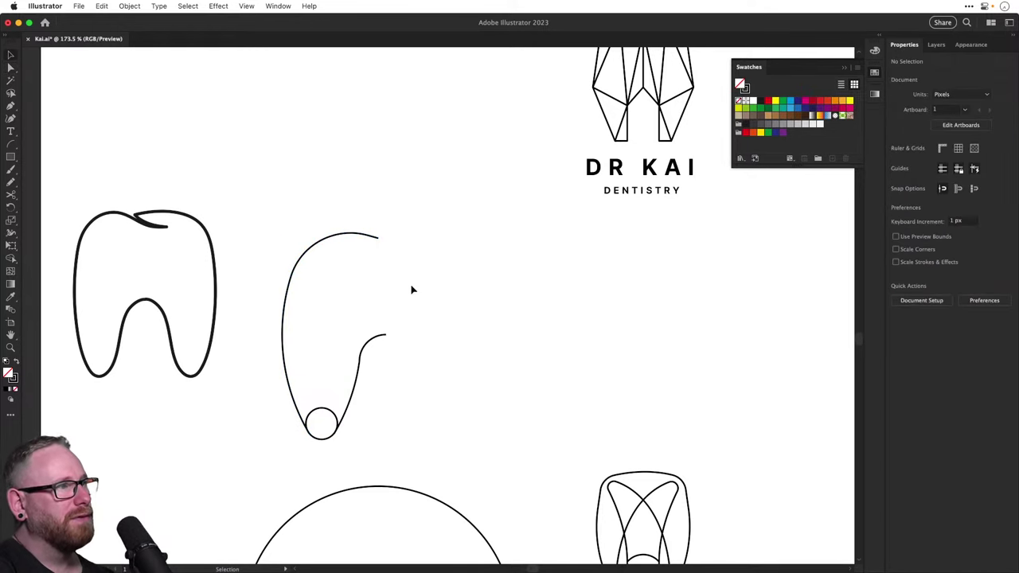
Scale the root circle, inner line and quarter arc down together to about 43 by 56 px against the outer outline
scroll(364, 359, "up", 5)
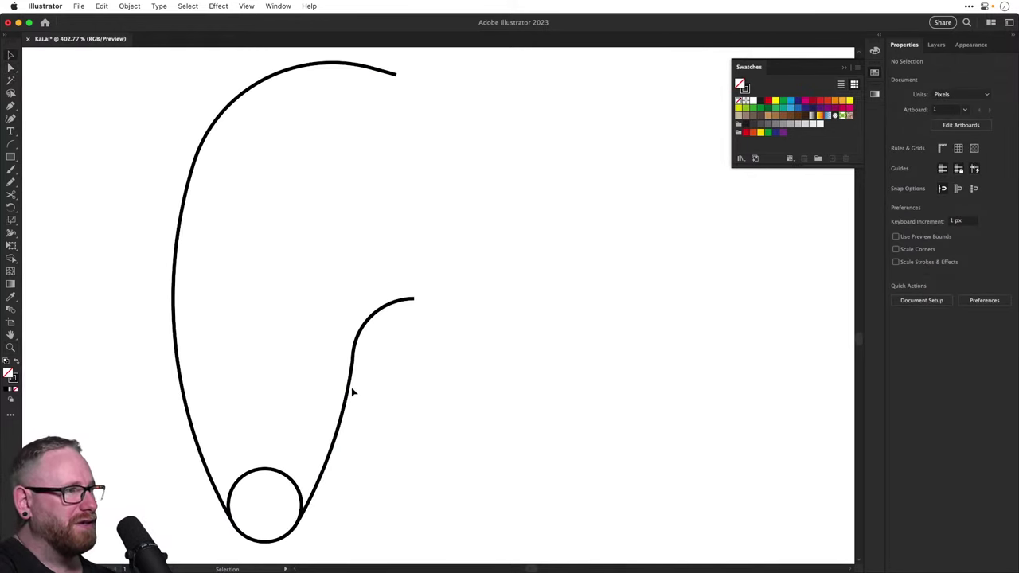
mouse_move(372, 324)
left_mouse_down()
mouse_move(396, 327)
mouse_move(374, 335)
mouse_move(370, 351)
mouse_move(368, 330)
mouse_move(413, 305)
mouse_move(296, 497)
left_mouse_up()
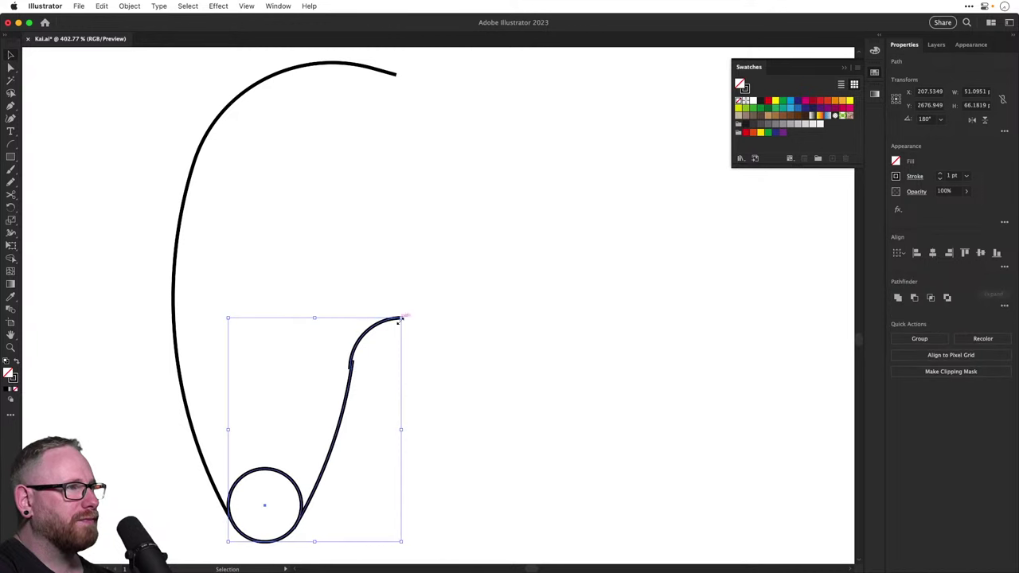
left_click_drag(399, 320, 374, 353)
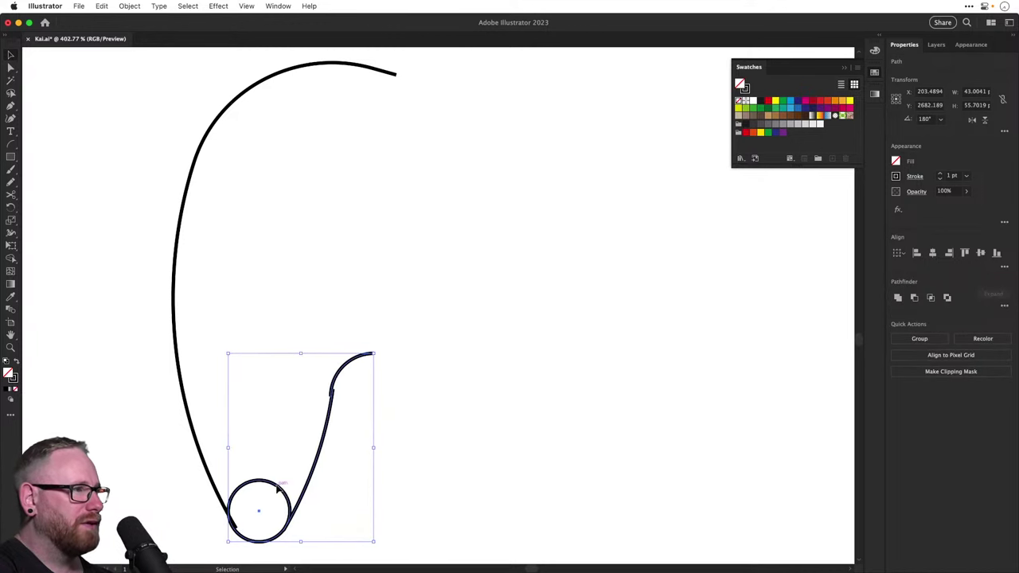
left_click_drag(279, 487, 279, 487)
left_click(404, 410)
key("super+minus")
key("super+minus")
key("super+minus")
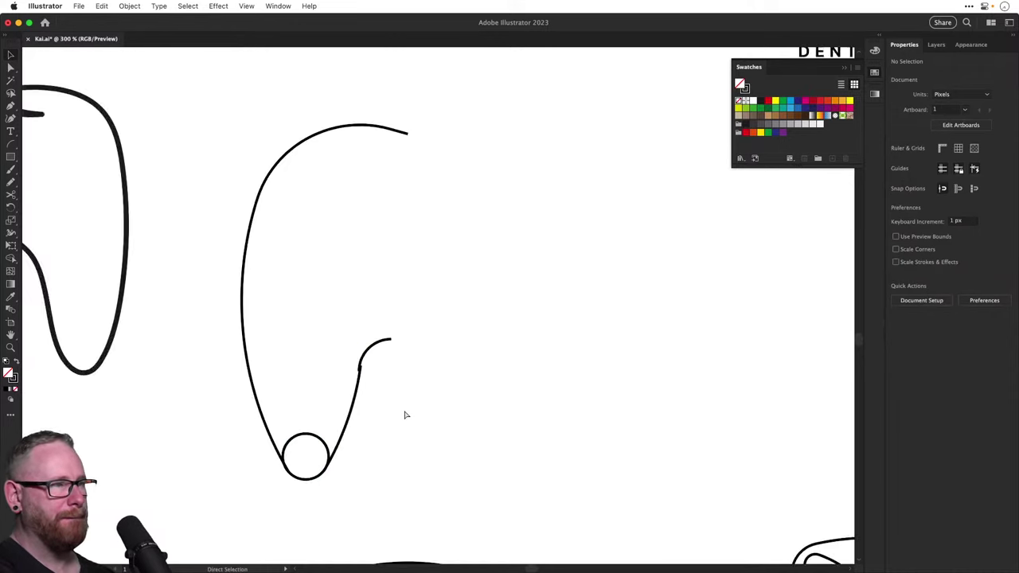
Move the quarter arc slightly up and to the right, away from the inner line's upper end
scroll(404, 410, "right", 3)
scroll(404, 410, "up", 2)
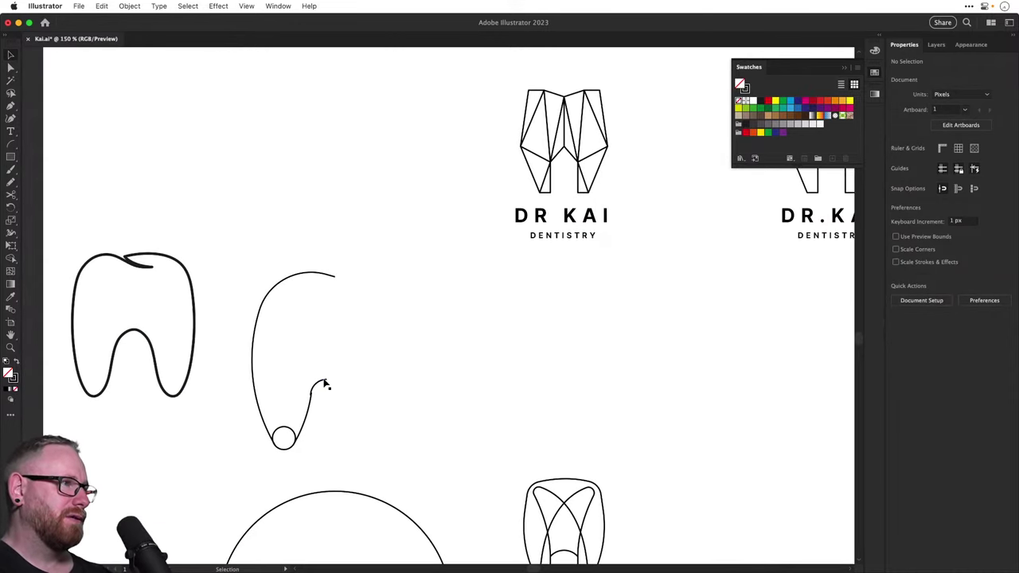
left_click_drag(328, 382, 331, 374)
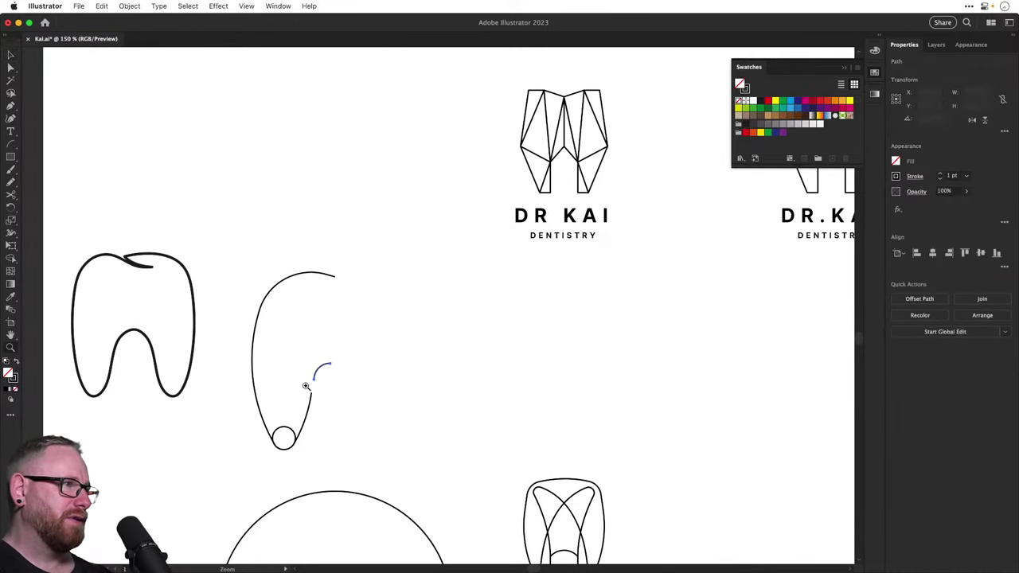
Try to stretch the inner line's upper anchor up to the quarter arc's lower end
scroll(380, 466, "up", 4)
left_click(339, 419)
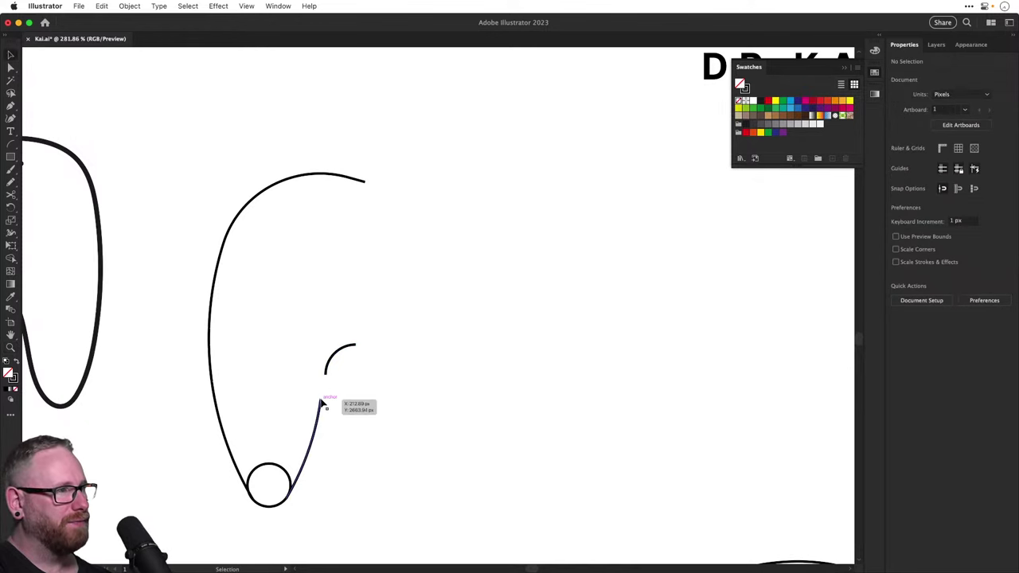
key("a")
left_click_drag(323, 403, 325, 374)
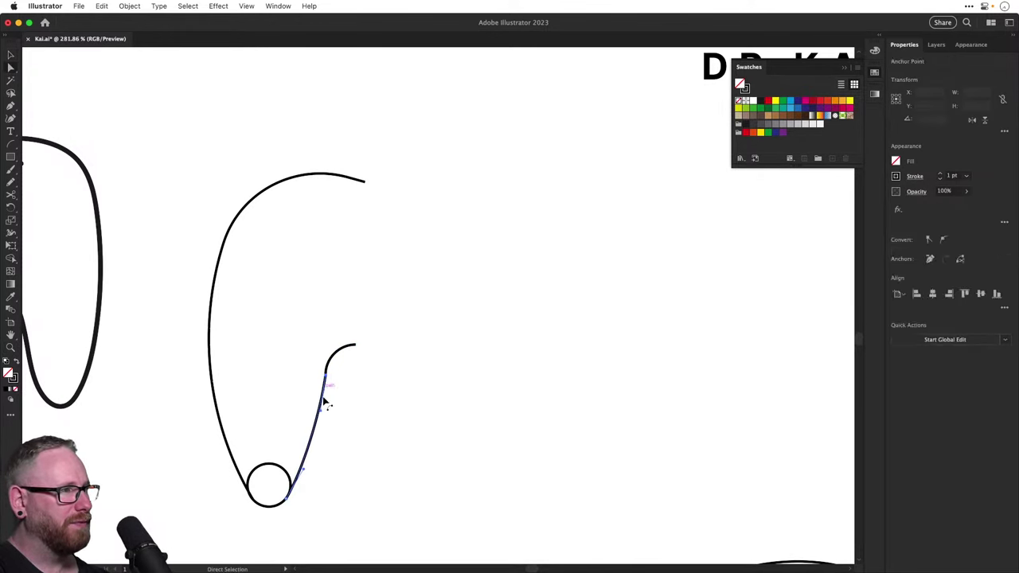
key("v")
left_click(422, 432)
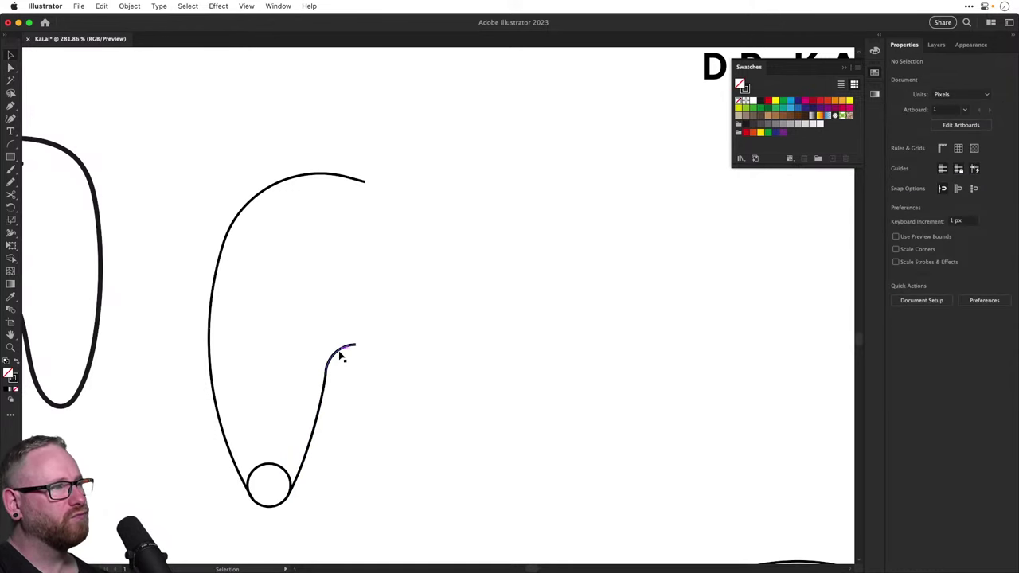
key("super+1")
key("a")
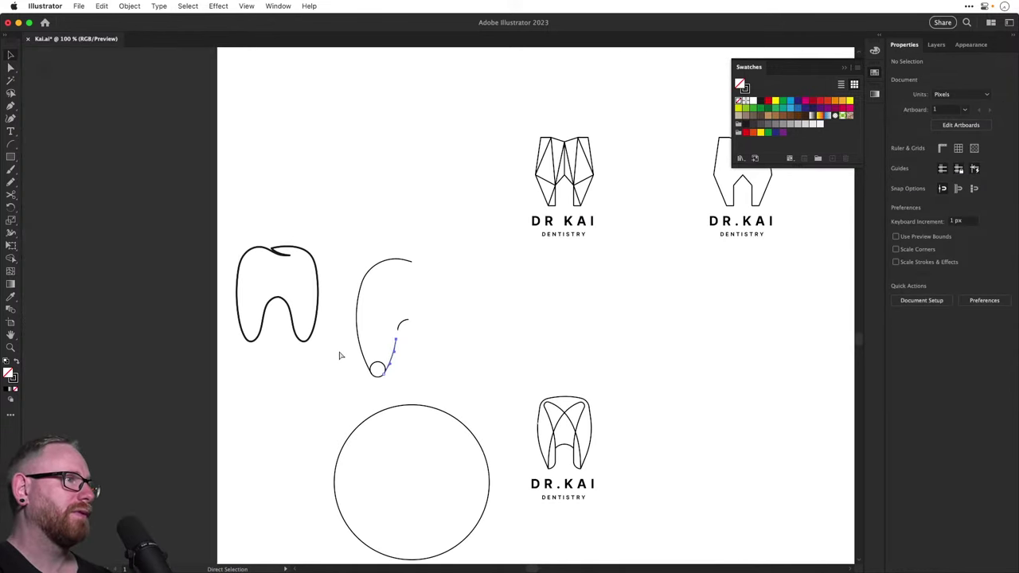
Duplicate the outer tooth outline, reflect the copy horizontally, and join it to the original at the crown's centre
left_click_drag(422, 329, 362, 328)
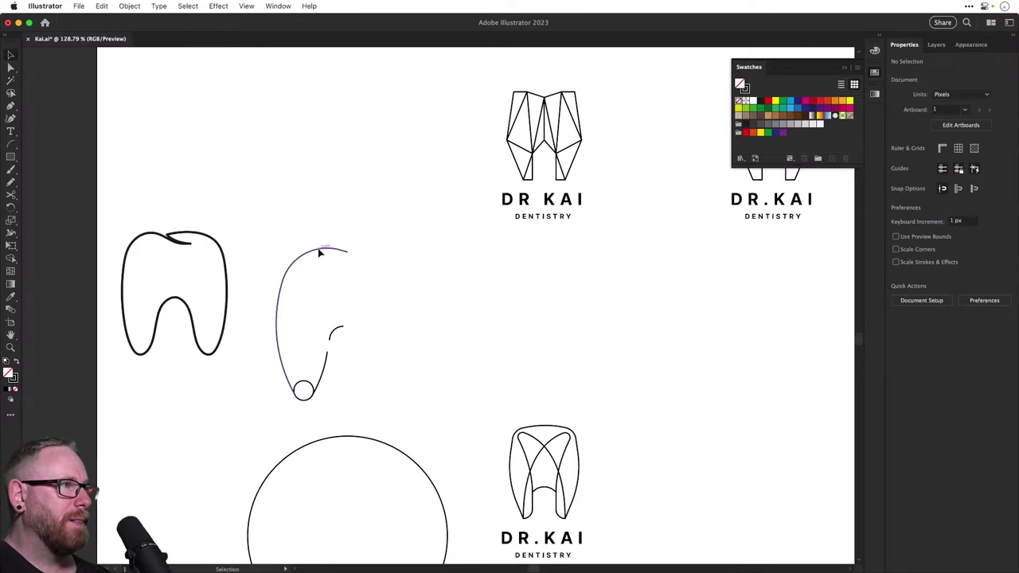
left_click_drag(318, 252, 412, 252)
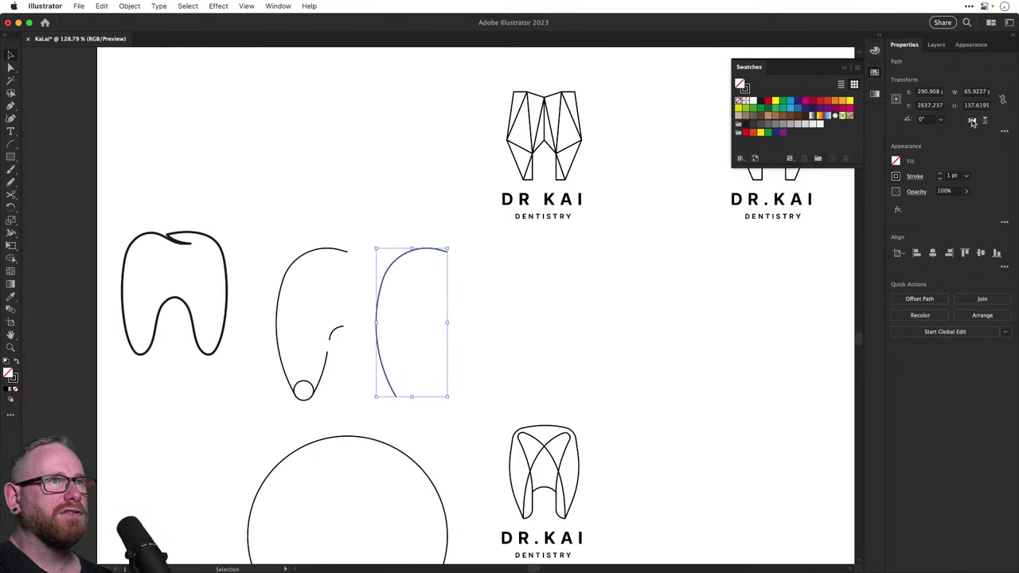
left_click(972, 121)
left_click(478, 234)
left_click_drag(423, 262, 375, 264)
scroll(335, 252, "up", 5)
key("a")
key("super+j")
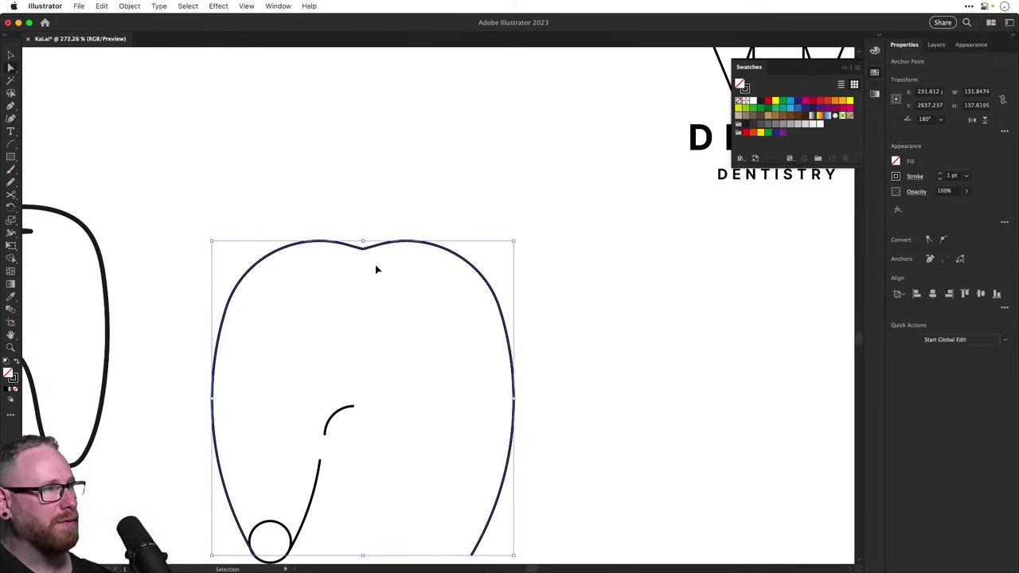
left_click(376, 271)
left_click_drag(387, 320, 389, 205)
key("v")
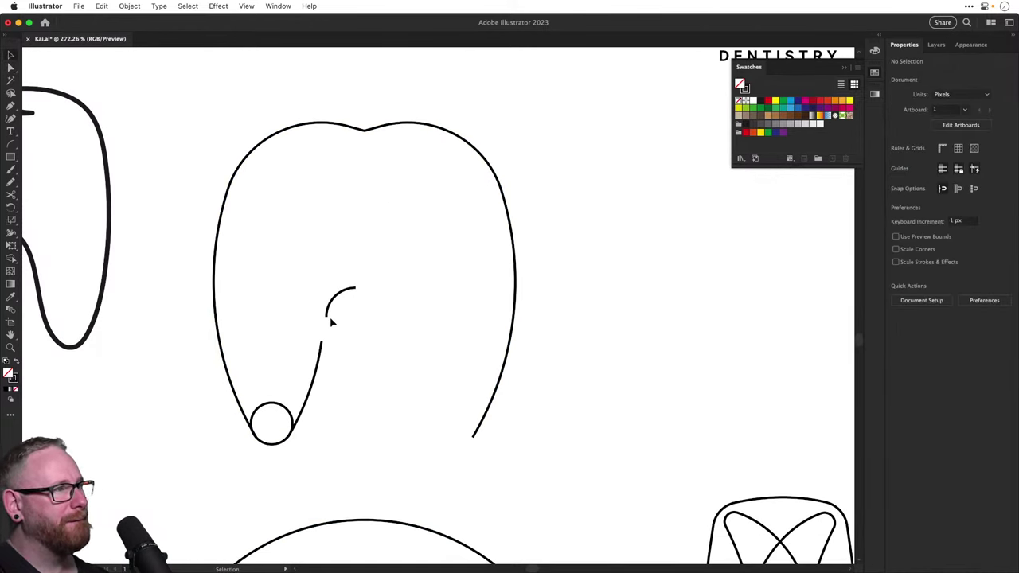
Delete the upper half of the root circle, working in outline view
key("a")
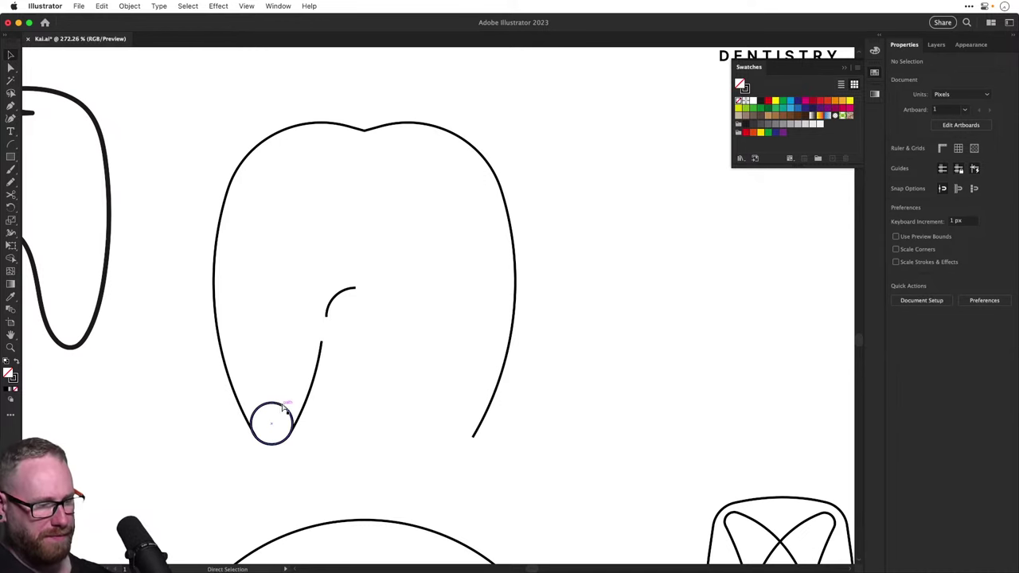
key("super+y")
left_click(272, 404)
key("Delete")
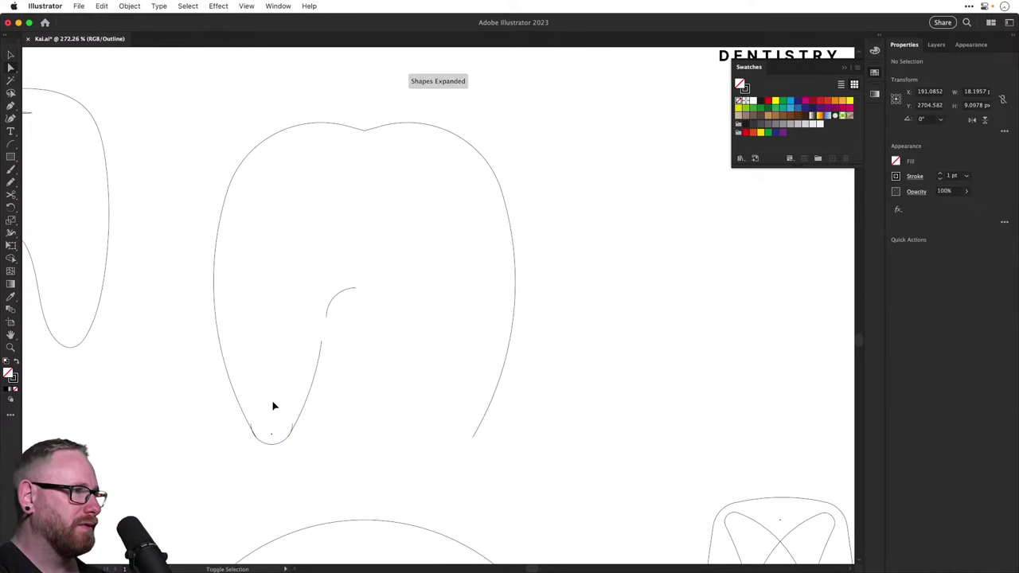
Move the inner line aside and shift the root semicircle down and right until it meets the outer outline's lower end smoothly
key("z")
left_click_drag(251, 445, 524, 491)
key("v")
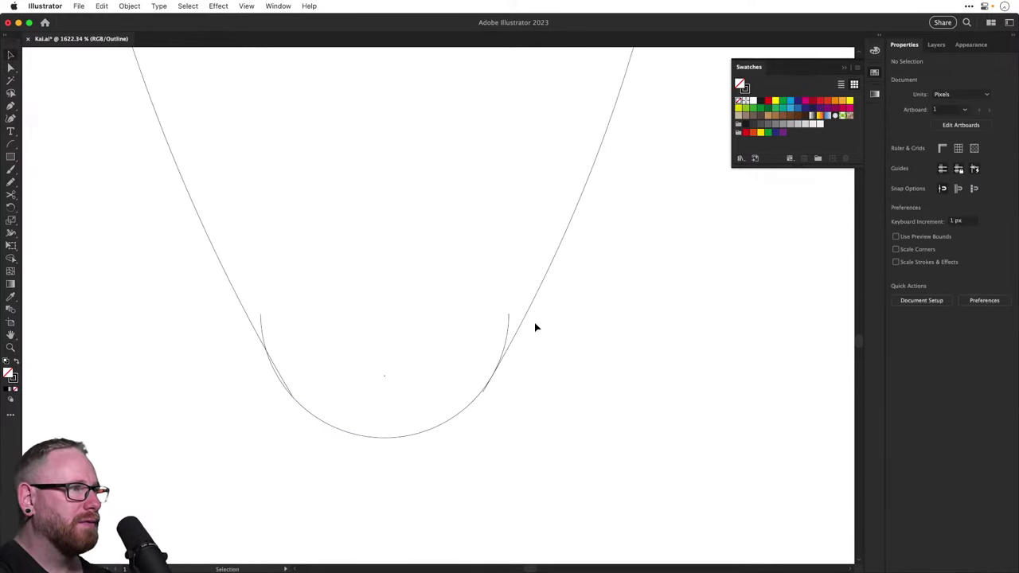
left_click_drag(526, 321, 577, 322)
left_click_drag(380, 438, 404, 441)
key("z")
left_click_drag(292, 399, 498, 486)
key("v")
left_click_drag(402, 425, 380, 485)
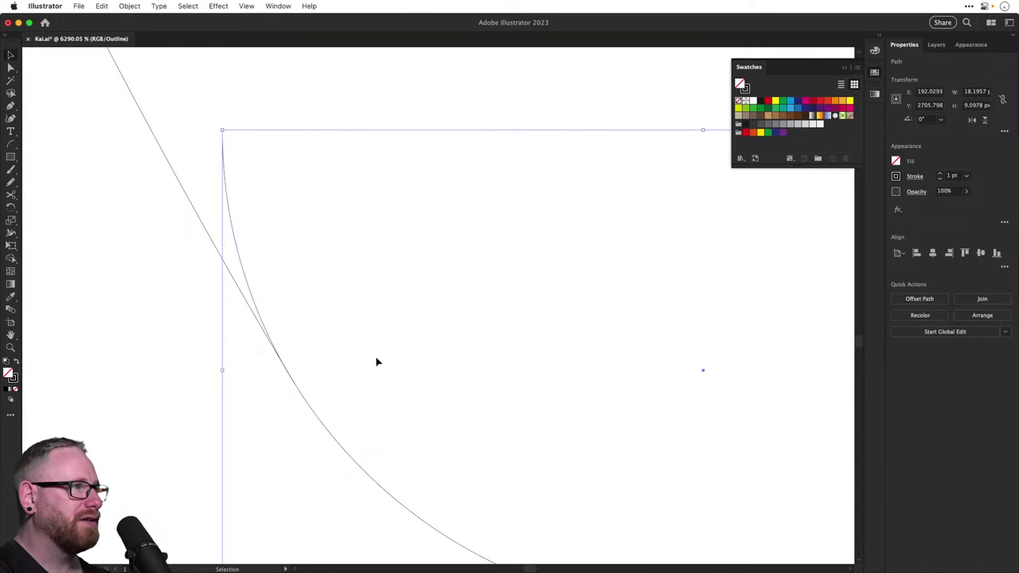
scroll(378, 363, "down", 5)
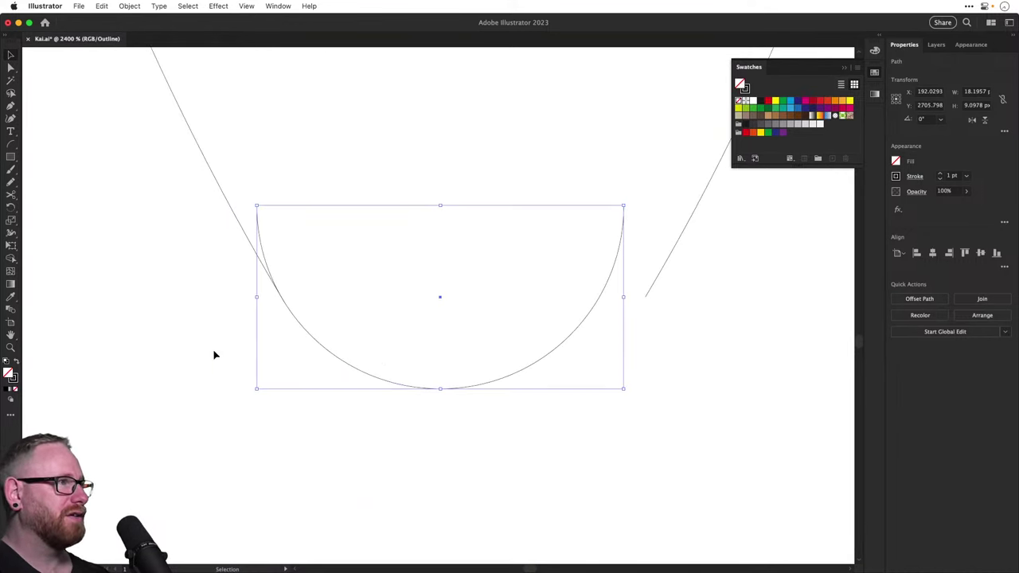
Trim the semicircle's excess beyond the outer outline with Shape Builder and return to preview view
key("super+a")
key("shift+m")
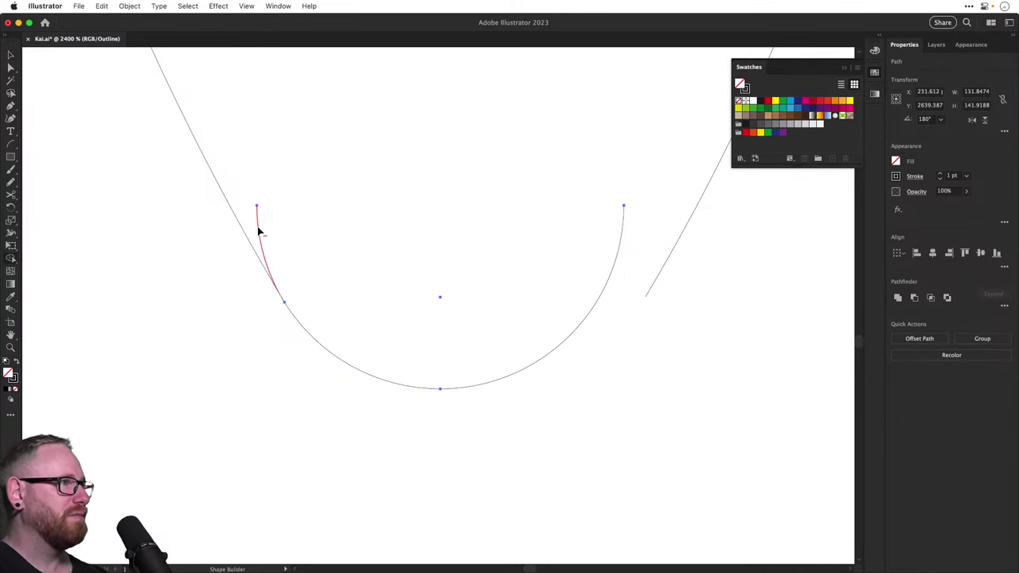
left_click(257, 227, "alt")
key("a")
left_click(441, 294)
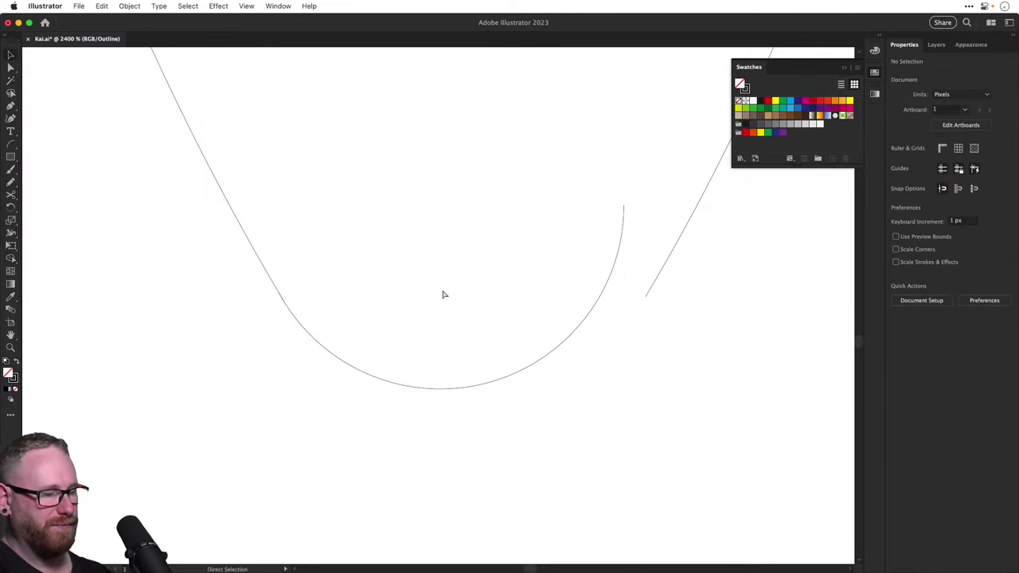
key("super+y")
scroll(443, 293, "down", 5)
mouse_move(441, 292)
left_mouse_down()
mouse_move(380, 394)
mouse_move(364, 401)
left_mouse_up()
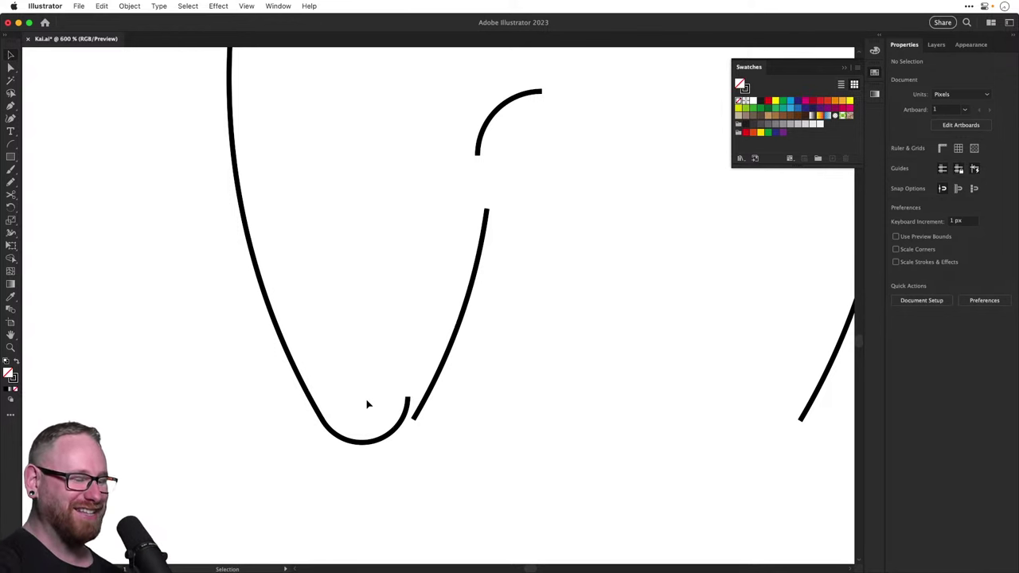
Move the quarter arc down so its lower end meets the inner line's upper end
key("super+minus")
key("super+minus")
key("super+minus")
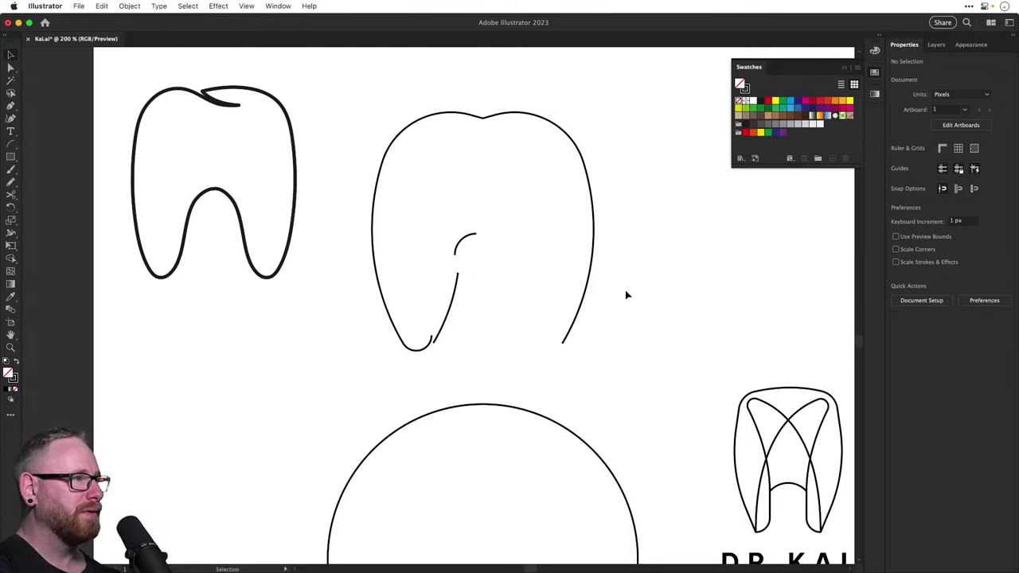
key("z")
left_click_drag(418, 346, 455, 348)
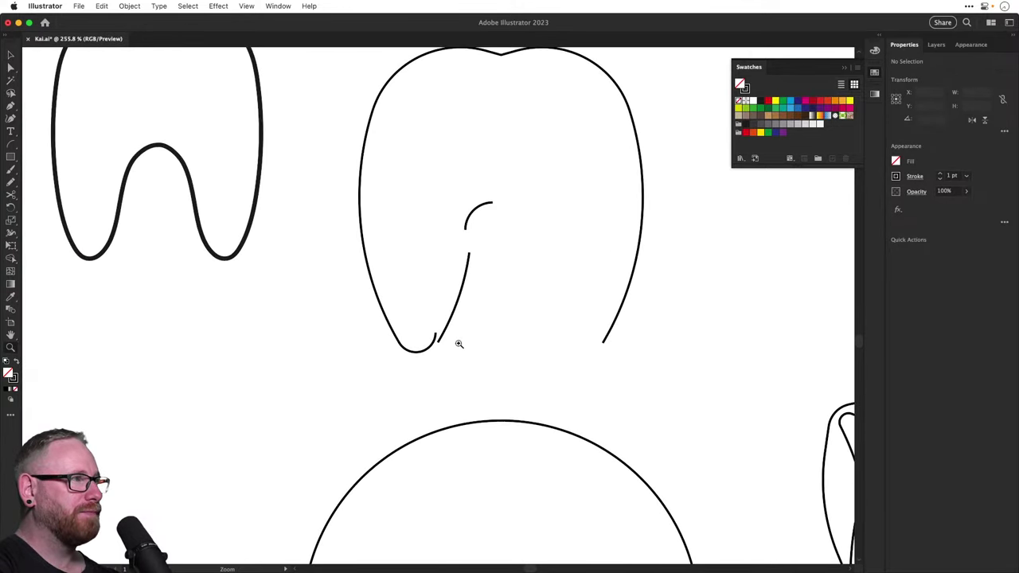
key("v")
key("space")
left_click_drag(492, 243, 493, 300)
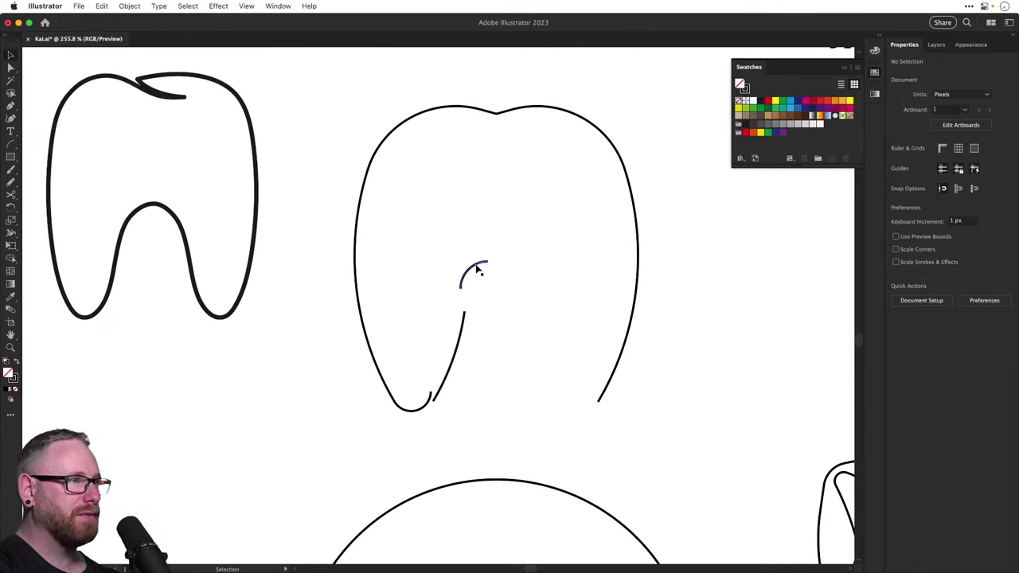
left_click_drag(478, 265, 480, 293)
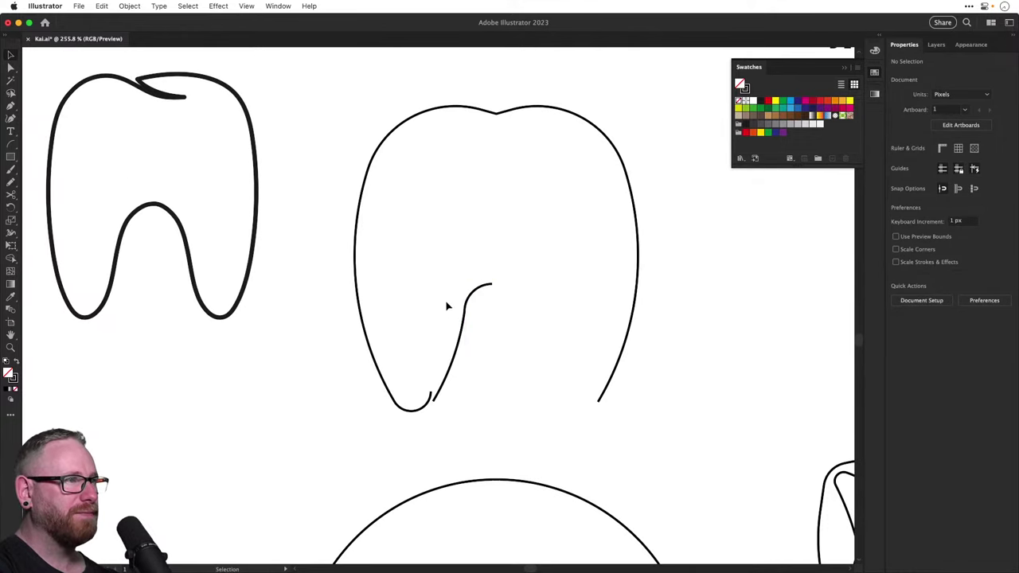
Rotate the quarter arc clockwise by about 10° and snap its lower end back onto the inner line's upper end
scroll(475, 321, "up", 3)
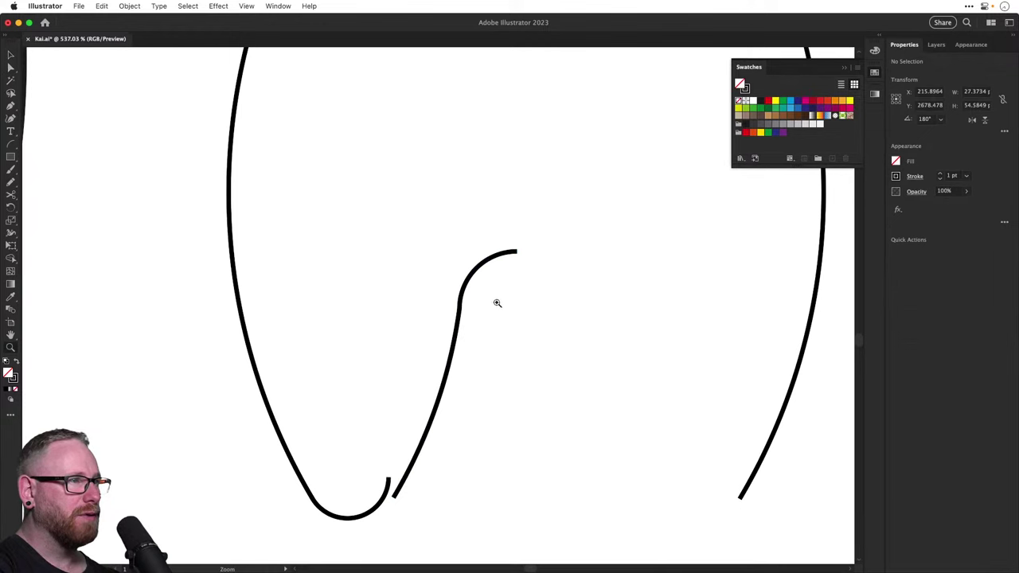
left_click(481, 266)
key("r")
left_click_drag(525, 291, 527, 298)
key("super+shift+a")
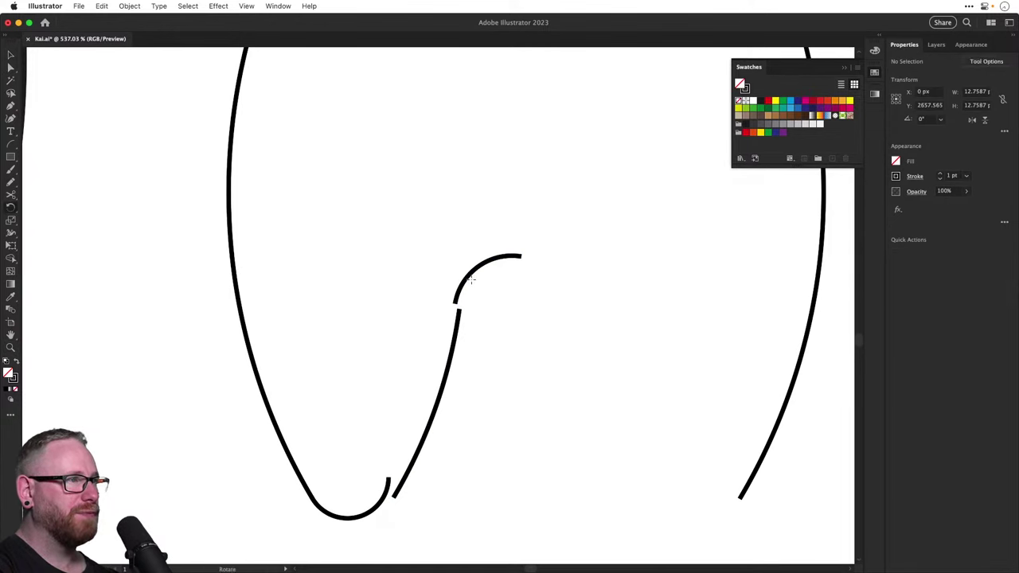
key("z")
left_click_drag(464, 284, 619, 412)
key("v")
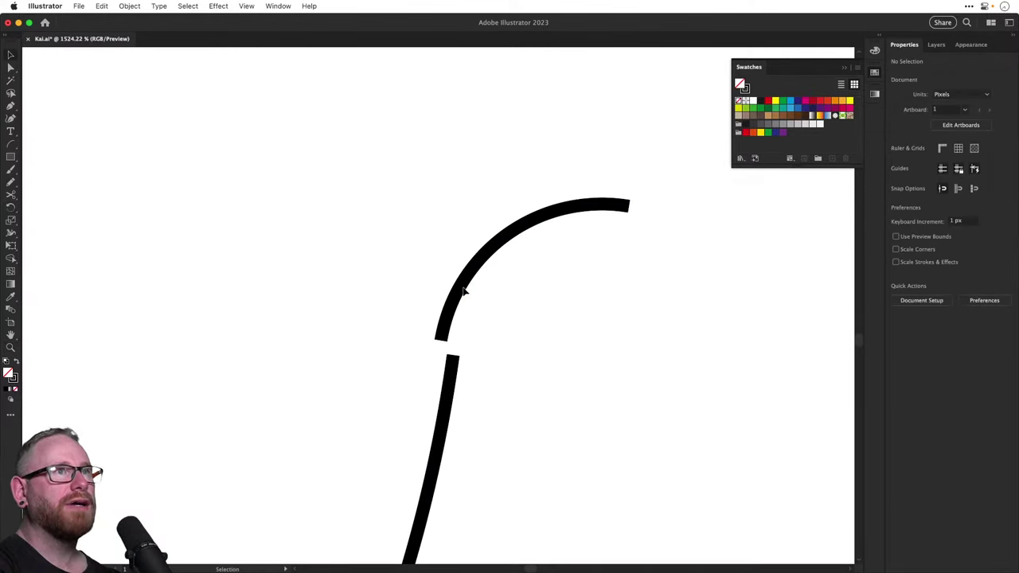
left_click_drag(465, 291, 482, 309)
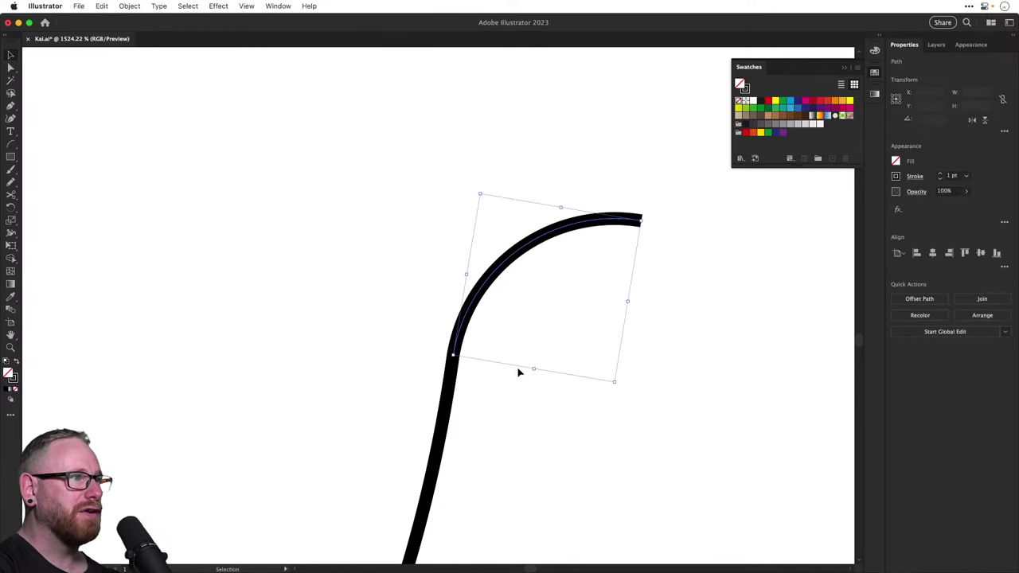
Move the quarter arc and inner line up together, clear of the root arc
left_click(518, 373)
key("super+minus")
key("super+minus")
key("super+minus")
key("super+minus")
key("super+z")
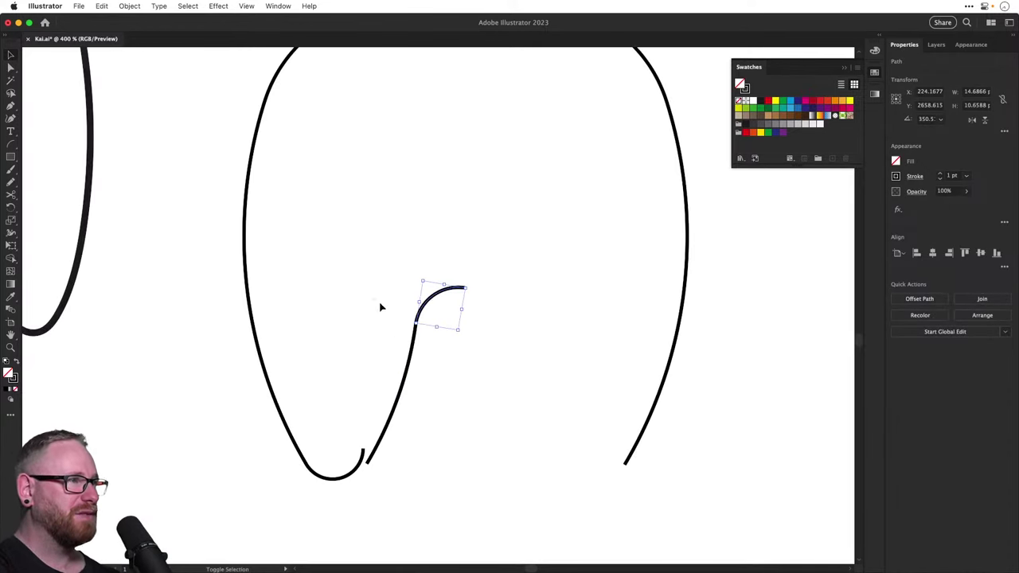
left_click(411, 352)
left_click_drag(413, 356, 414, 314)
left_click_drag(341, 472, 378, 470)
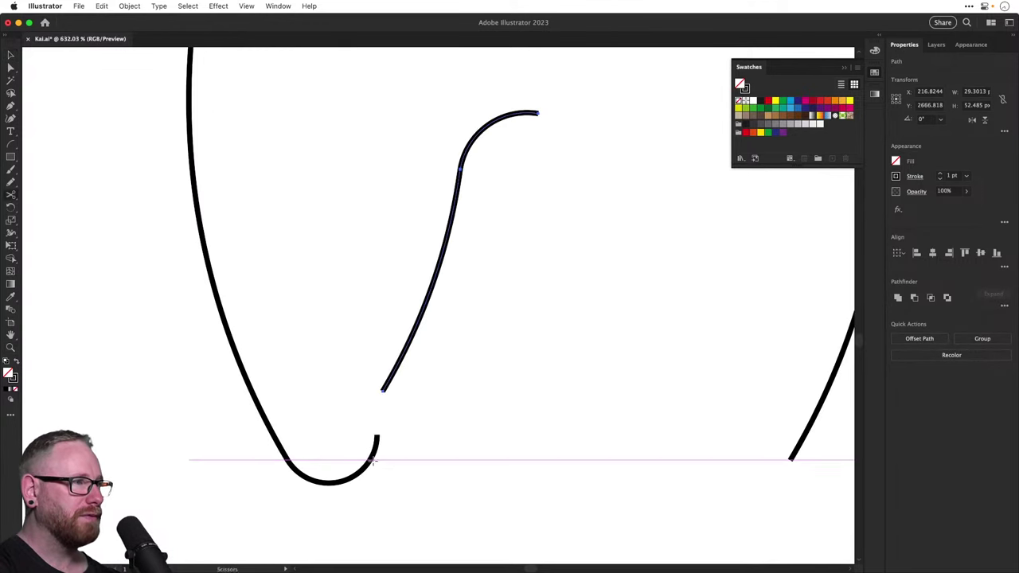
Cut the root arc just below its free inner end and delete the leftover tip
key("c")
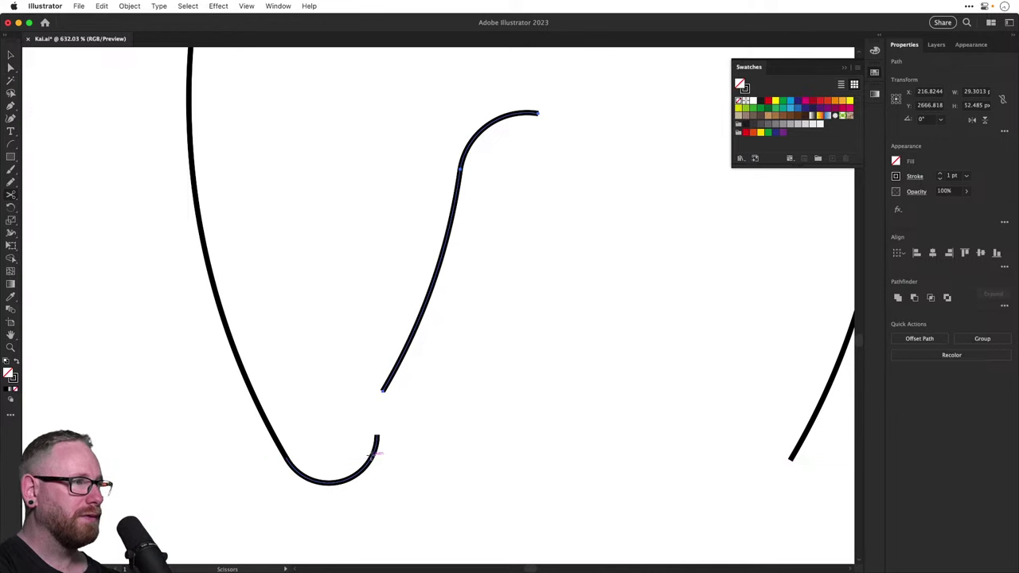
left_click(371, 455)
key("a")
left_click(377, 437)
key("Delete")
key("Delete")
Rotate the inner line and quarter arc slightly counter-clockwise together and snap their lower end onto the trimmed root arc
key("v")
left_click_drag(343, 419, 536, 112)
left_click_drag(475, 141, 466, 200)
key("r")
left_click_drag(617, 269, 614, 249)
key("v")
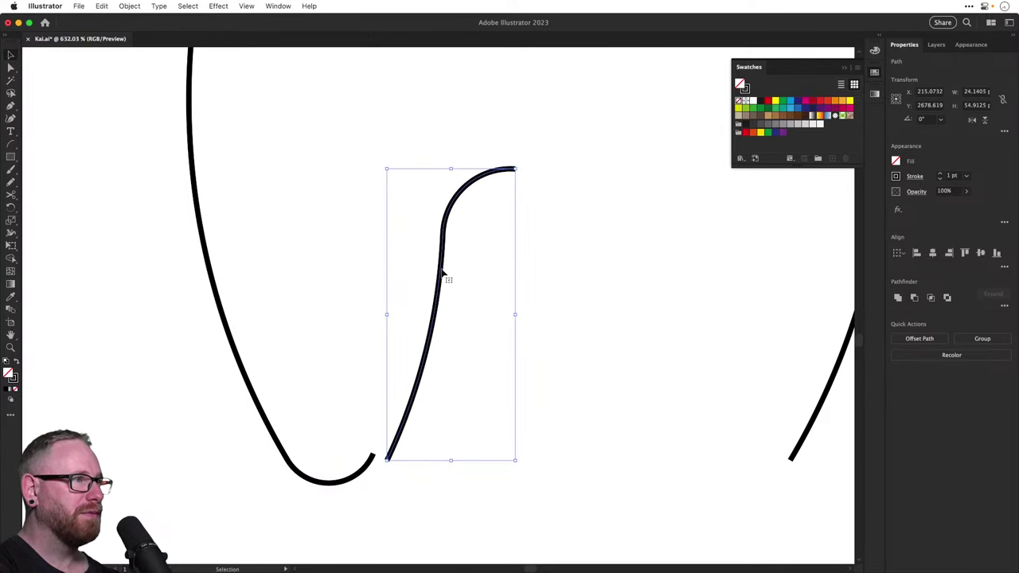
left_click_drag(444, 274, 414, 263)
left_click(595, 275)
key("super+minus")
key("super+minus")
key("super+minus")
key("super+minus")
Try to raise the inner curve's upper end anchor towards the crown
left_click(403, 325)
key("a")
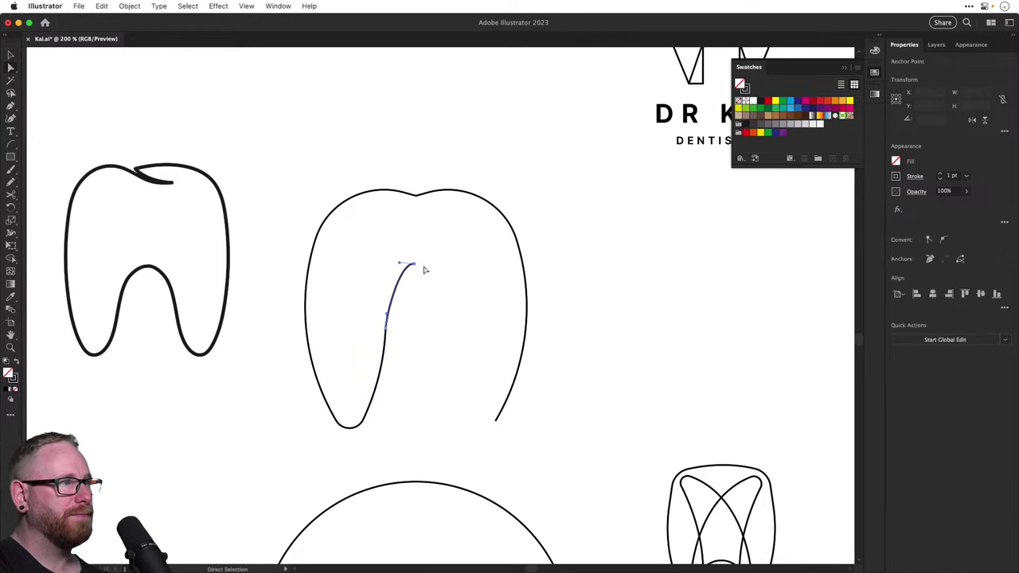
key("super+z")
key("super+shift+a")
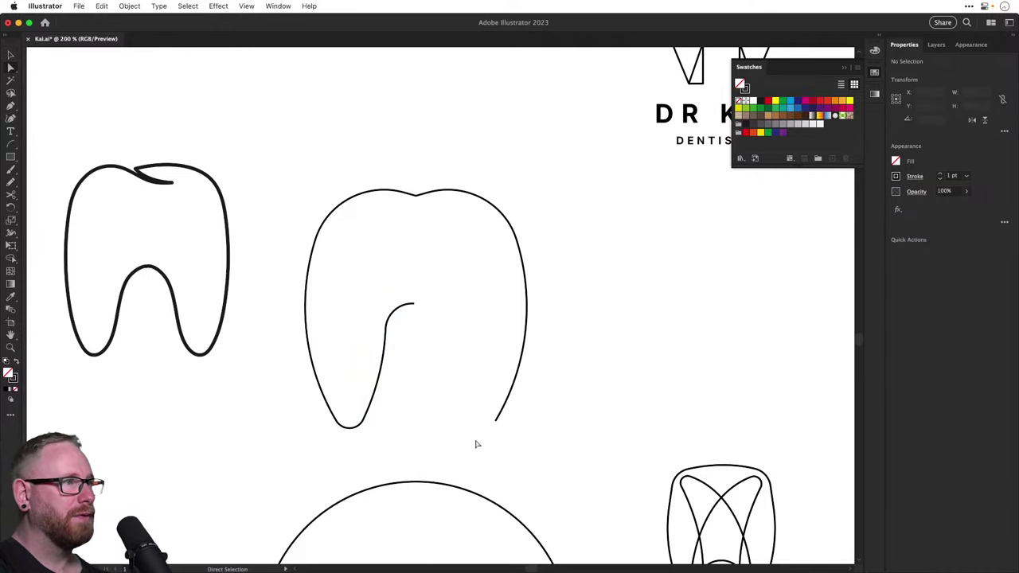
Delete the mirrored half of the outer outline, including the short stub past the crown's centre
left_click(514, 235, "super")
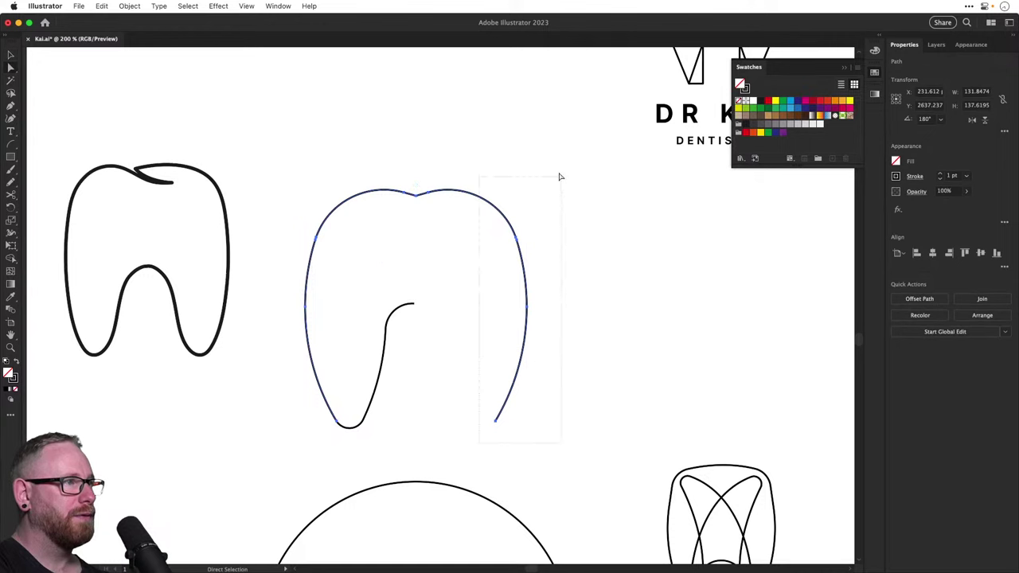
left_click_drag(560, 177, 559, 175)
key("Delete")
key("v")
left_click(550, 175)
key("a")
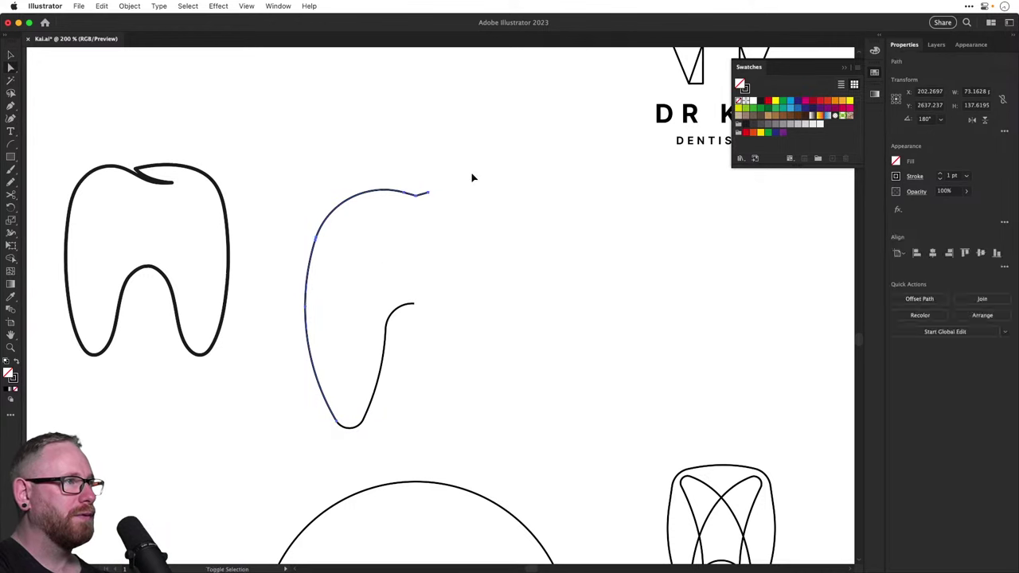
left_click(428, 193)
key("Delete")
key("v")
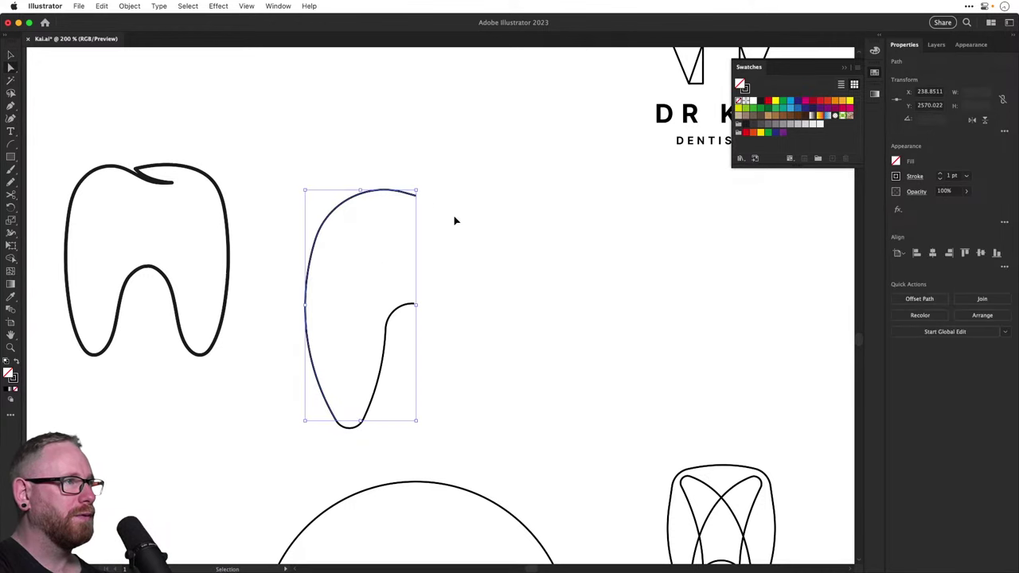
Duplicate the complete left tooth half, reflect the copy horizontally, and snap it to the original at the crown's centre
left_click(444, 215)
left_click_drag(410, 197, 445, 196)
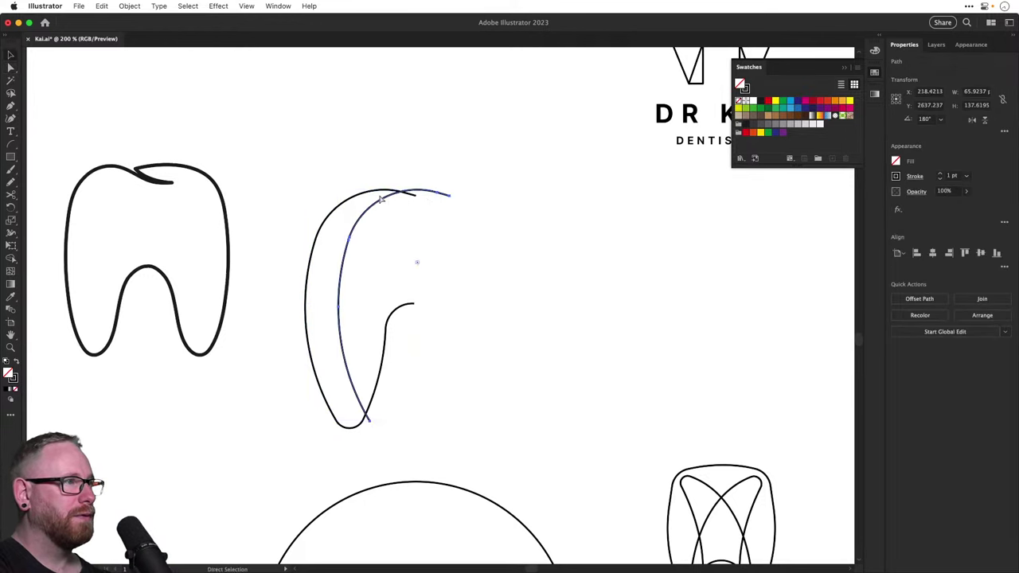
key("super+z")
left_click(385, 345, "shift")
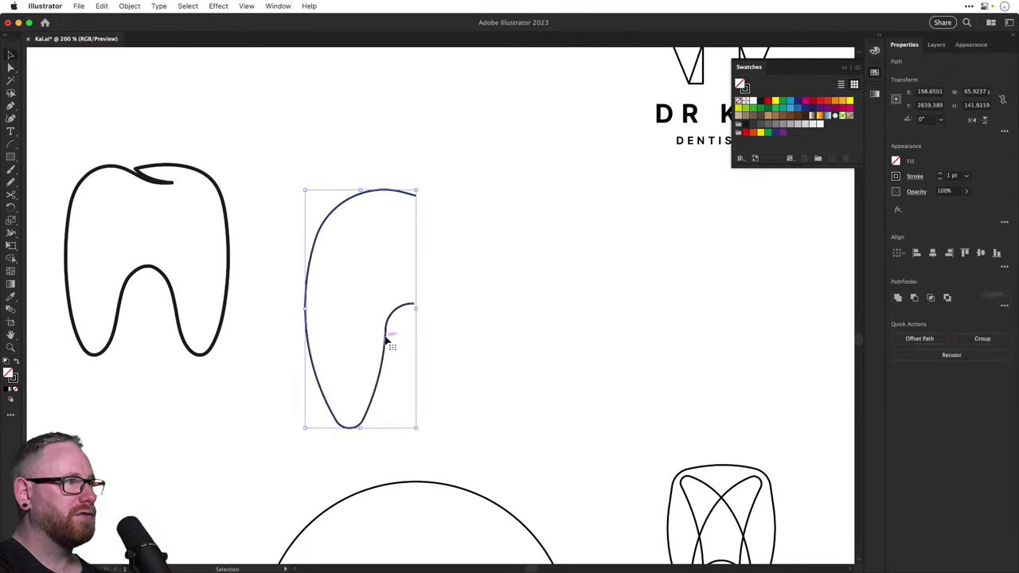
left_click_drag(388, 341, 535, 332)
left_click(972, 120)
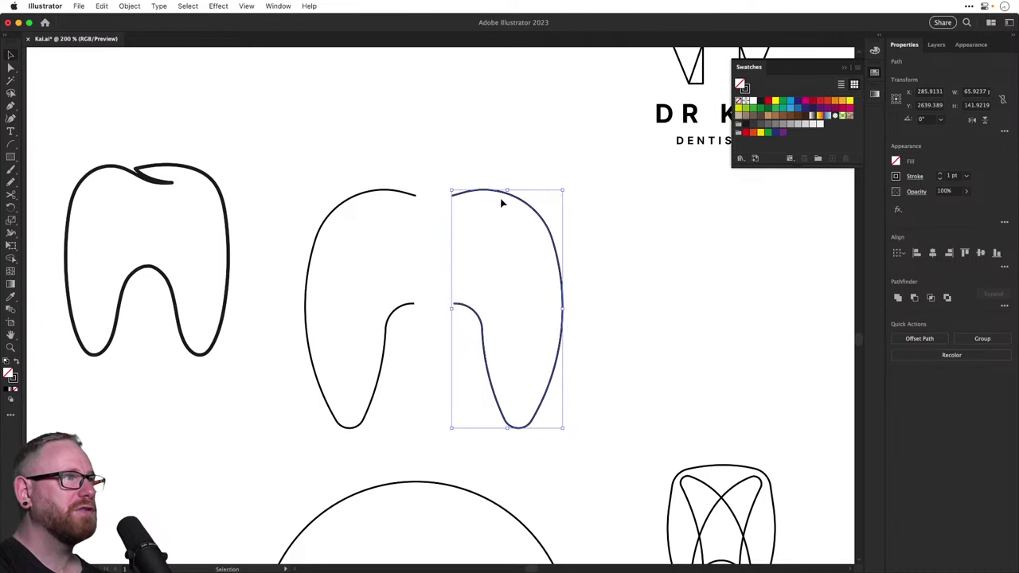
left_click_drag(515, 202, 478, 200)
left_click(445, 242)
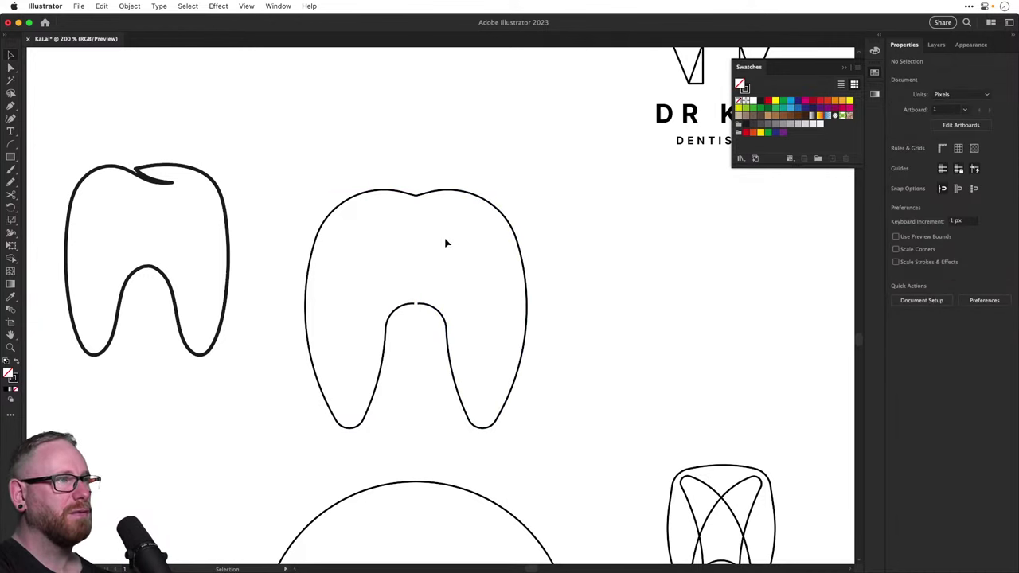
Join the two outer outlines at the crown and round the central dip with a corner radius of about 27 px
left_click(434, 223)
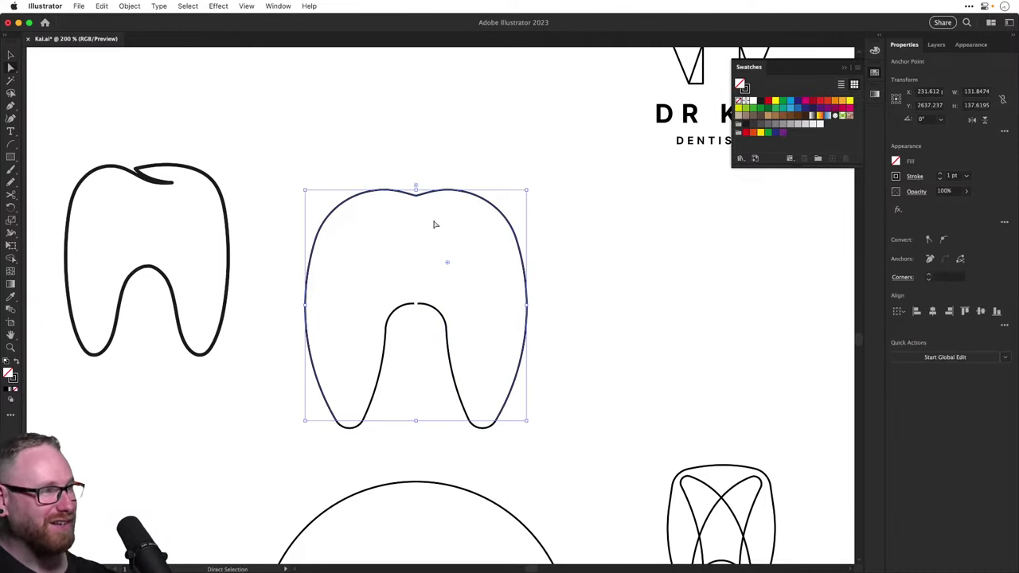
key("a")
left_click(415, 194)
left_click(450, 178)
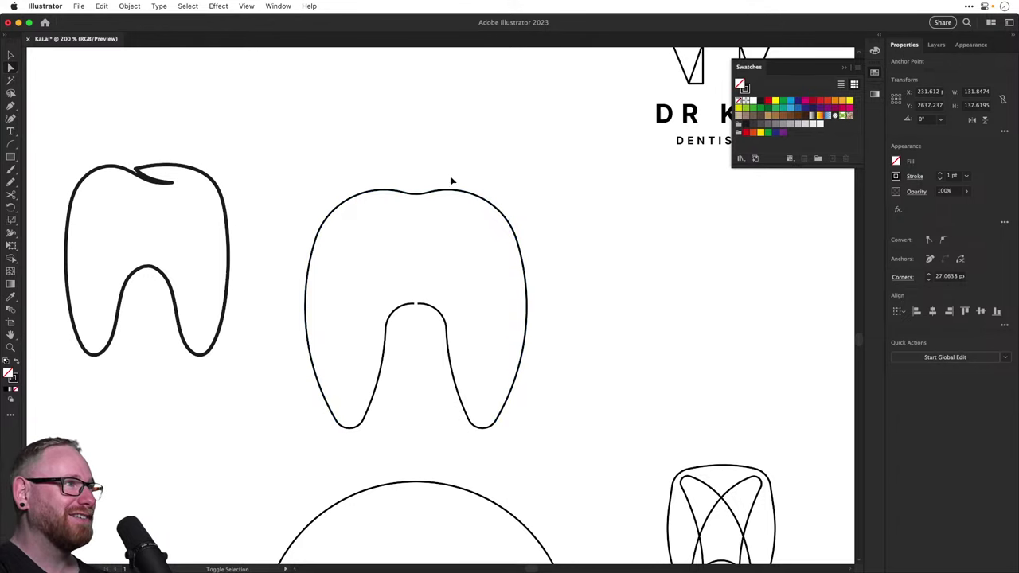
Scale the whole tooth horizontally so its outline is about 113 px wide, then deselect it
key("v")
scroll(419, 323, "up", 3)
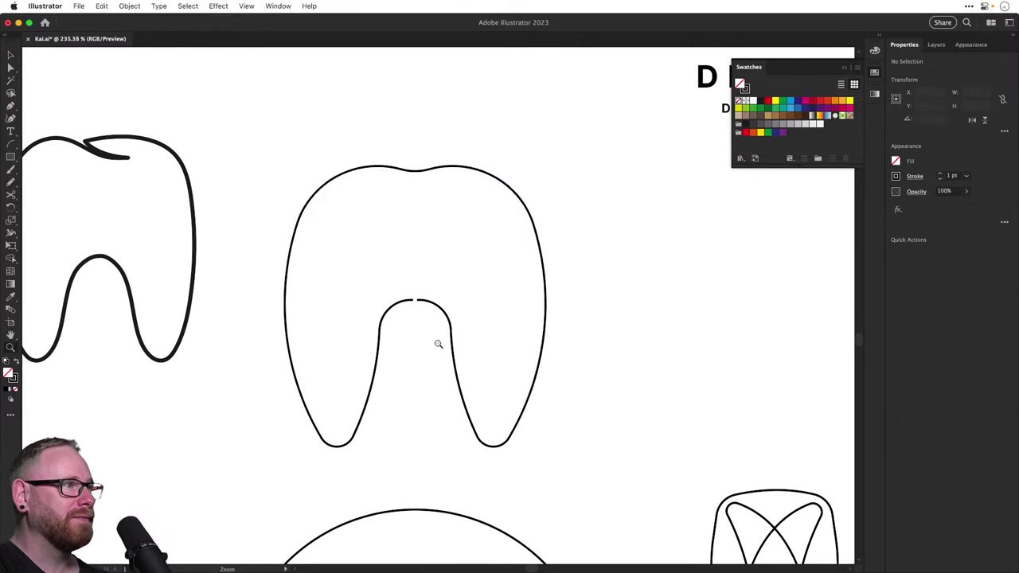
left_click_drag(603, 493, 606, 498)
key("s")
left_click_drag(636, 401, 605, 401)
key("super+shift+a")
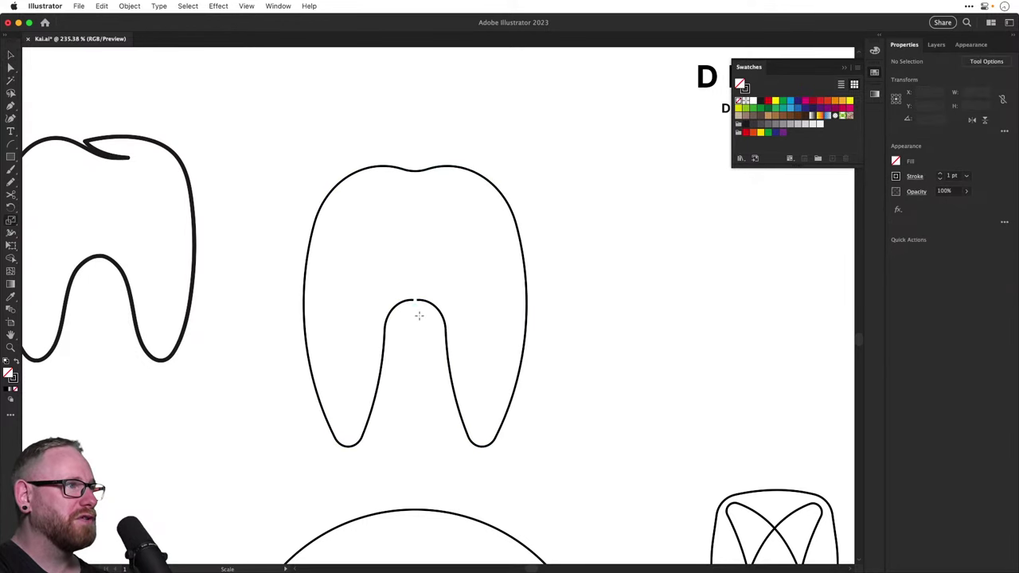
Close the gap at the top of the inner arch by averaging the positions of its two open end anchors
key("z")
left_click_drag(413, 310, 545, 343)
key("a")
left_click(422, 252)
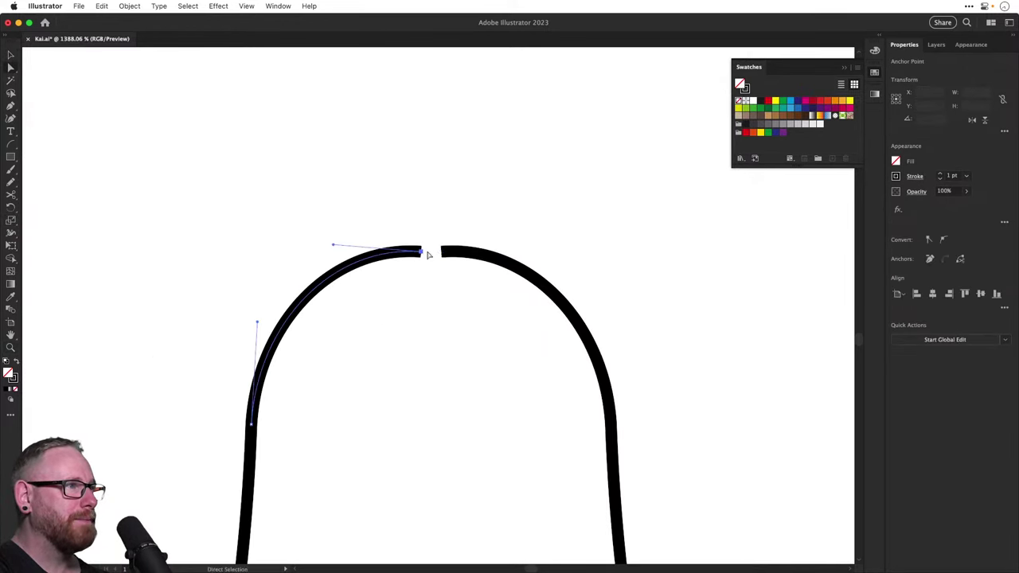
left_click(441, 253, "shift")
left_click(131, 6)
mouse_move(168, 284)
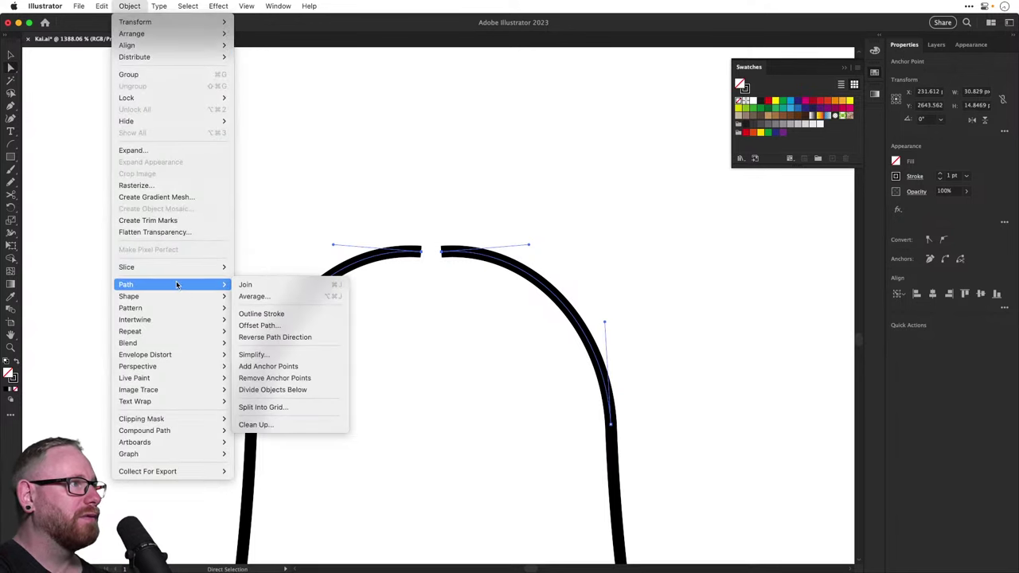
left_click(267, 296)
left_click(544, 334)
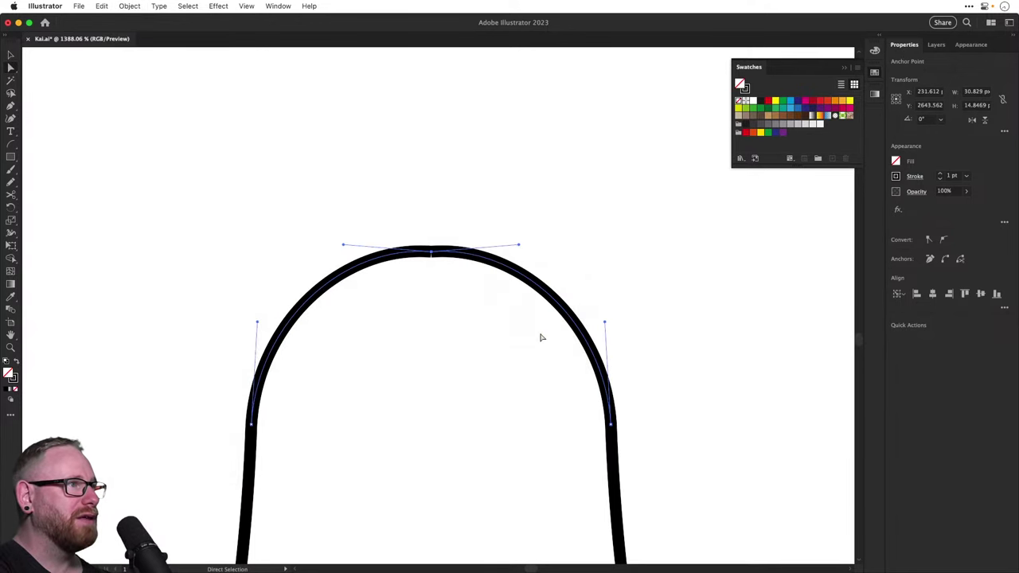
left_click(490, 188)
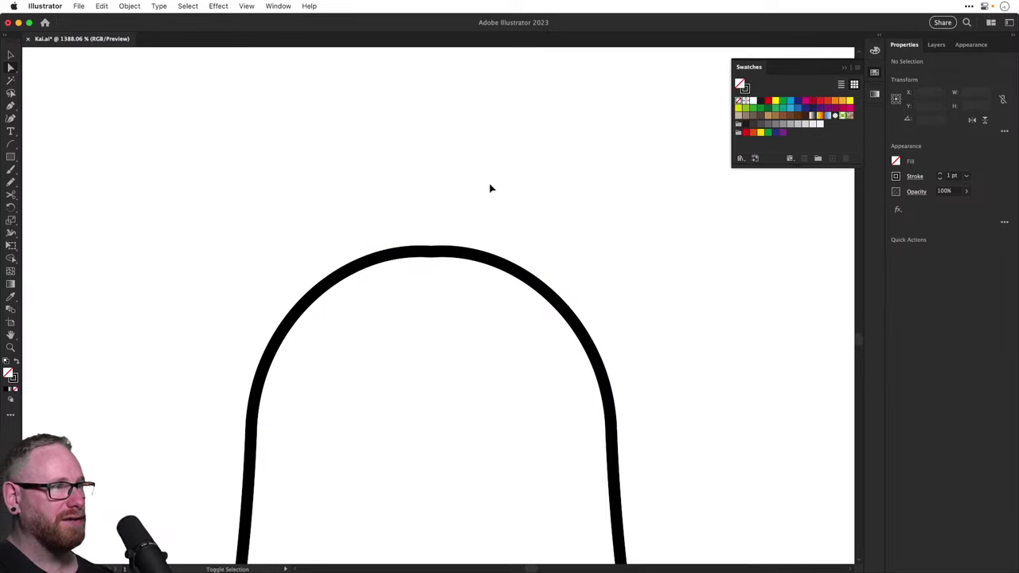
Try a 10 pt stroke on the tooth's outer outline and inner arch
key("super+minus")
key("super+minus")
key("super+minus")
key("super+minus")
key("super+minus")
key("super+minus")
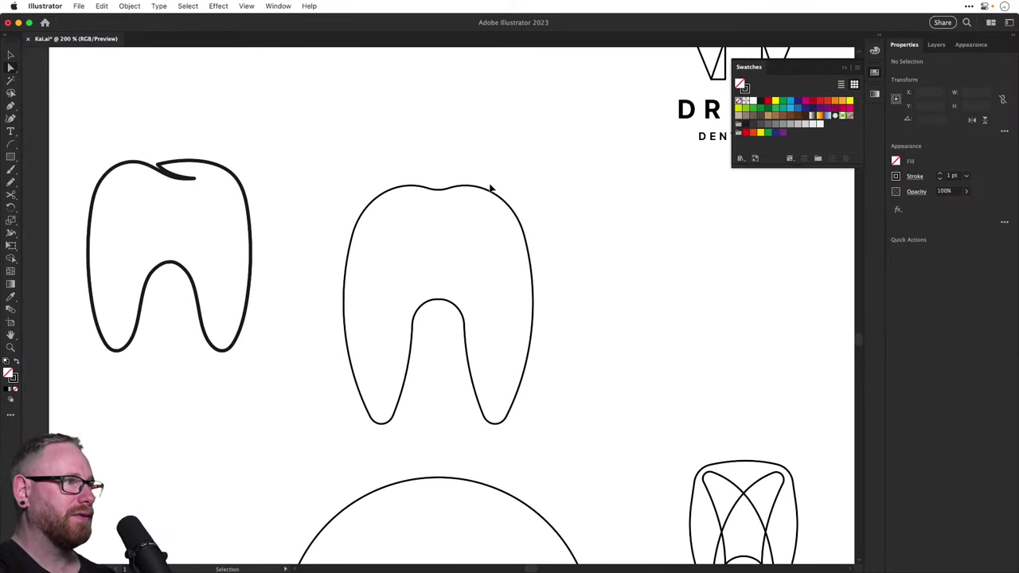
key("super+minus")
key("super+minus")
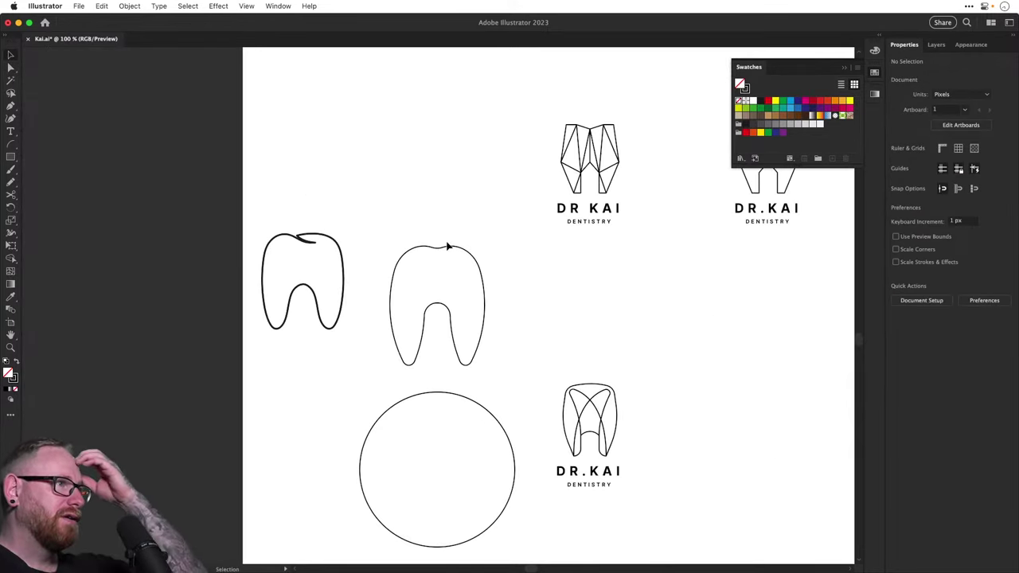
left_click(448, 336)
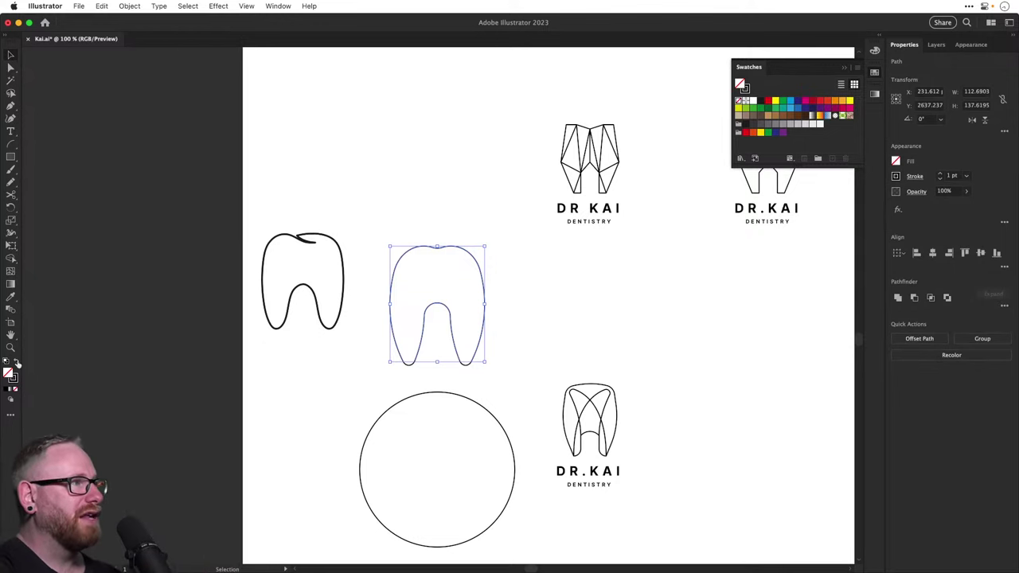
left_click(942, 174)
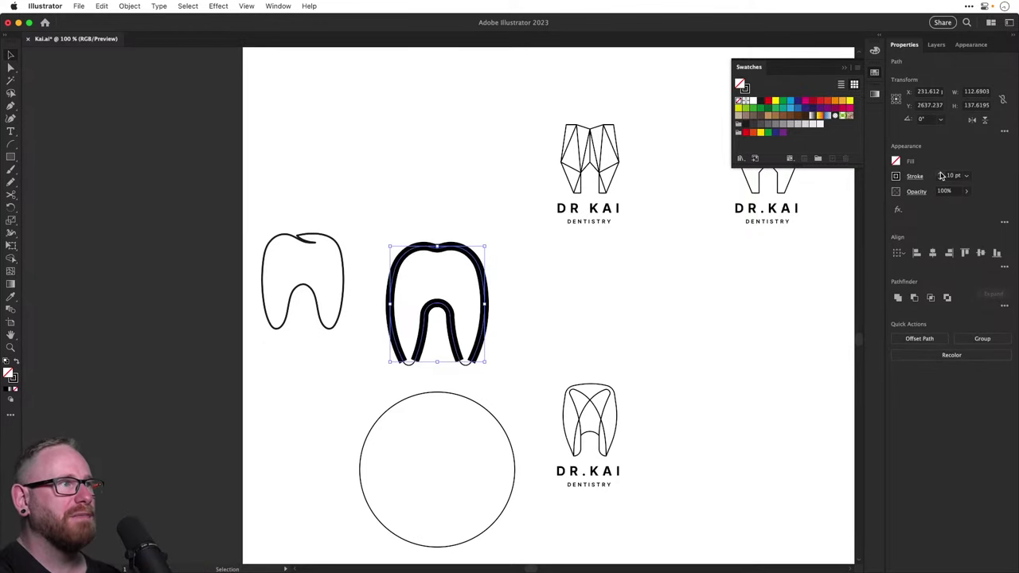
key("super+z")
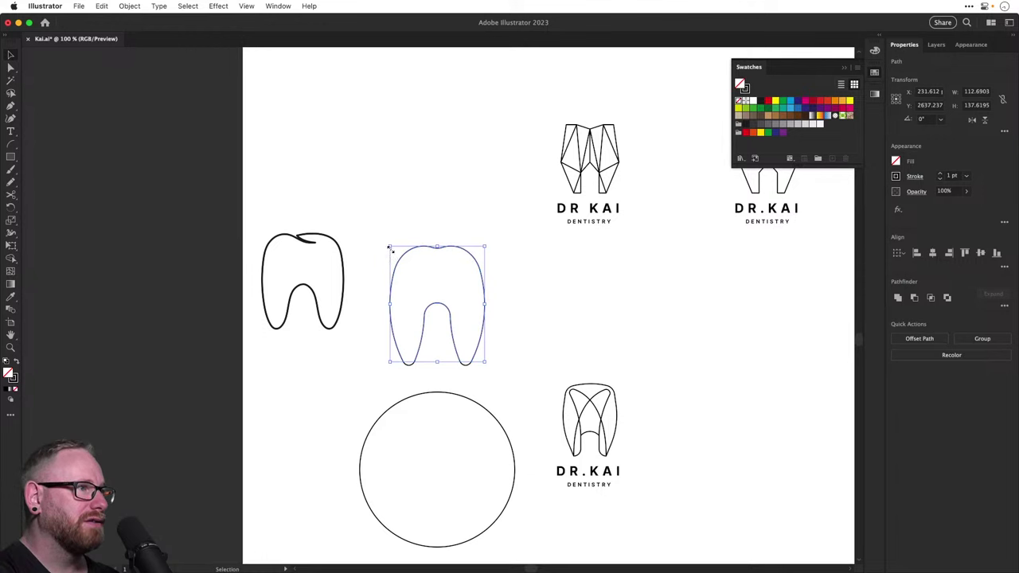
Try an 11 pt stroke on all pieces of the tooth, including the small curves at the root tips
key("super+y")
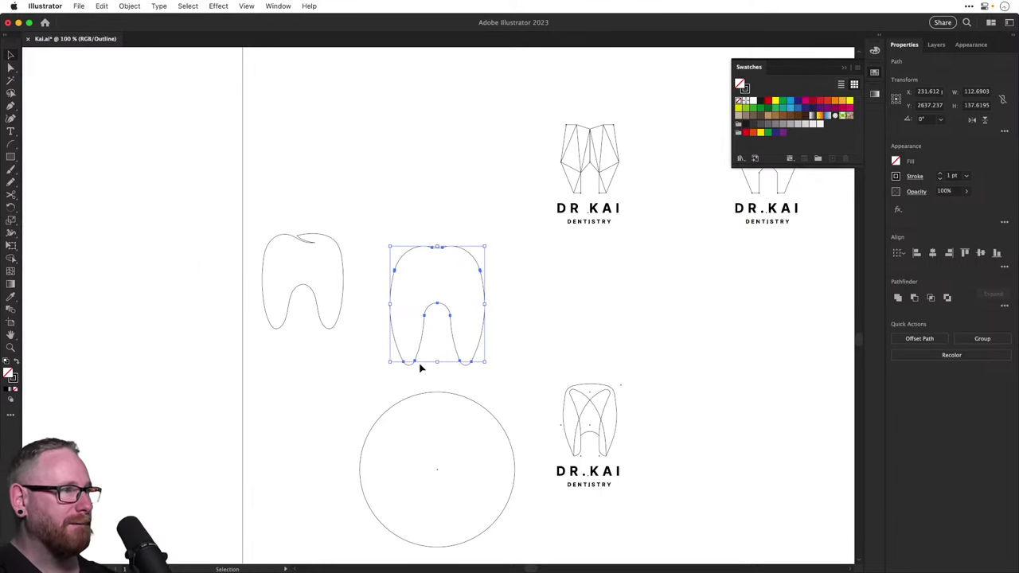
left_click_drag(490, 385, 490, 386)
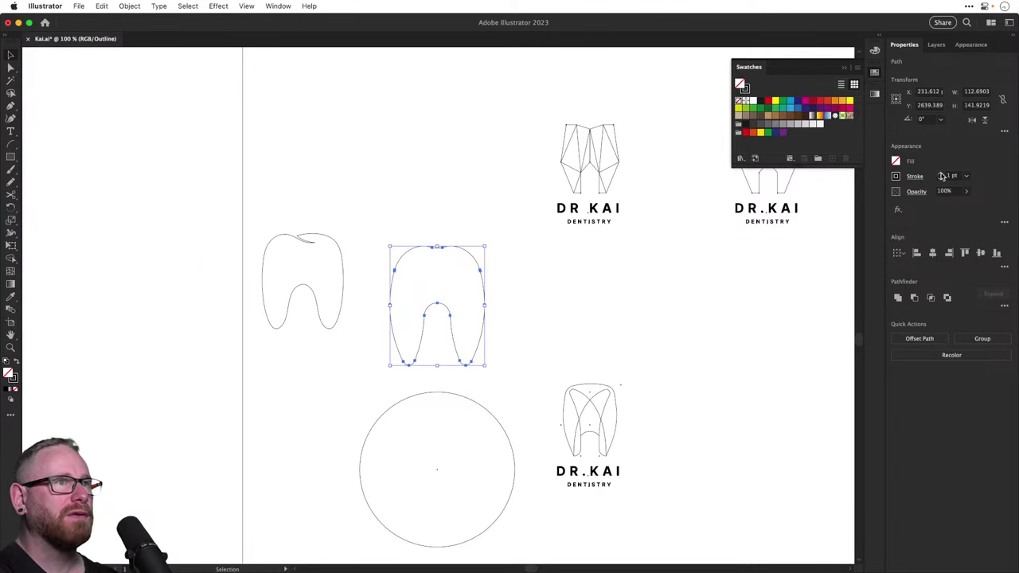
key("super+y")
left_click(940, 174)
left_click(940, 174)
left_click(940, 173)
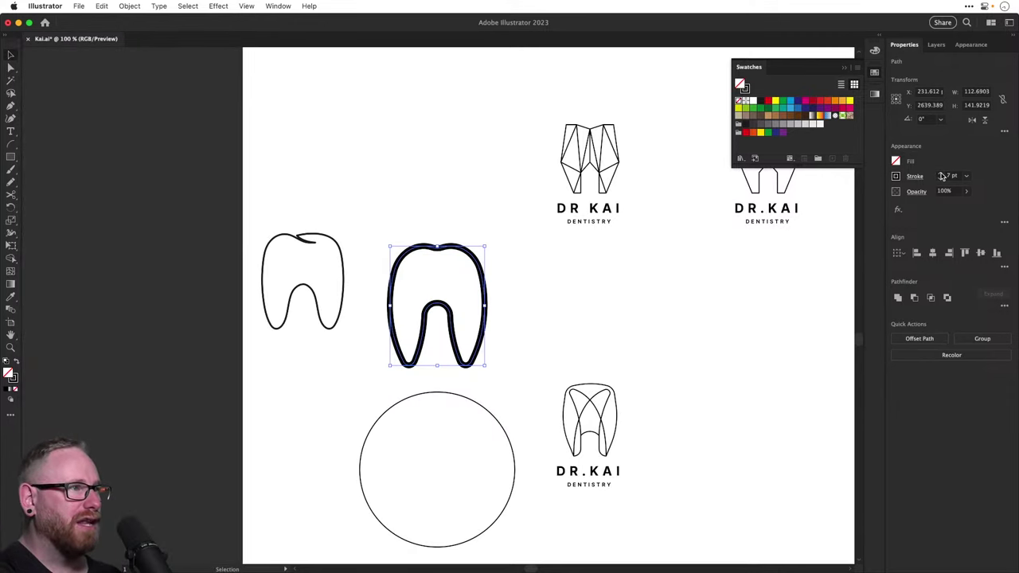
left_click(940, 174)
left_click(940, 173)
left_click(940, 174)
left_click(387, 358)
scroll(341, 268, "down", 4)
scroll(342, 269, "right", 2)
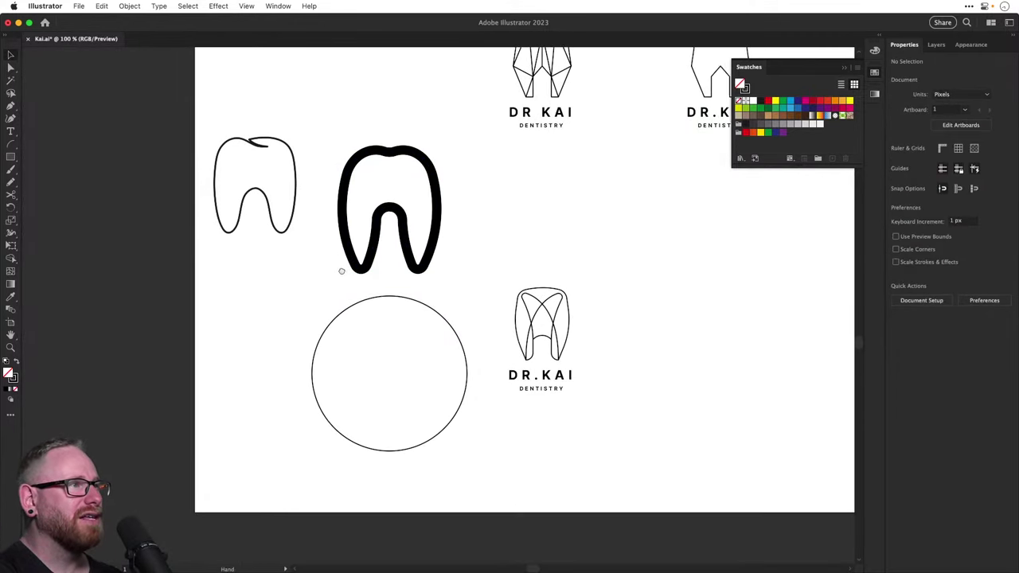
Select all the tooth pieces without the circle below and set their stroke weight to 4 pt
left_click(368, 243)
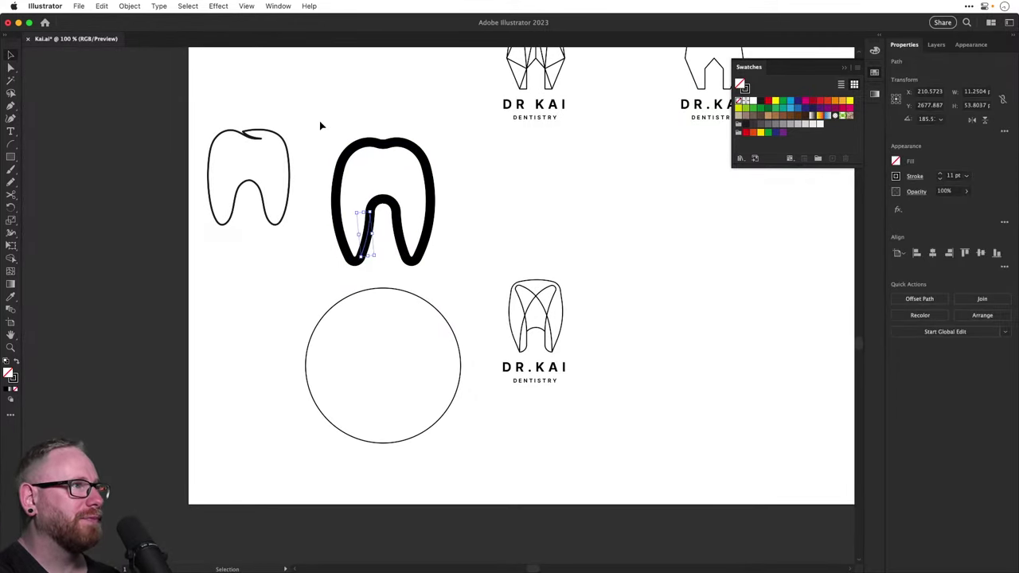
left_click_drag(461, 293, 392, 191)
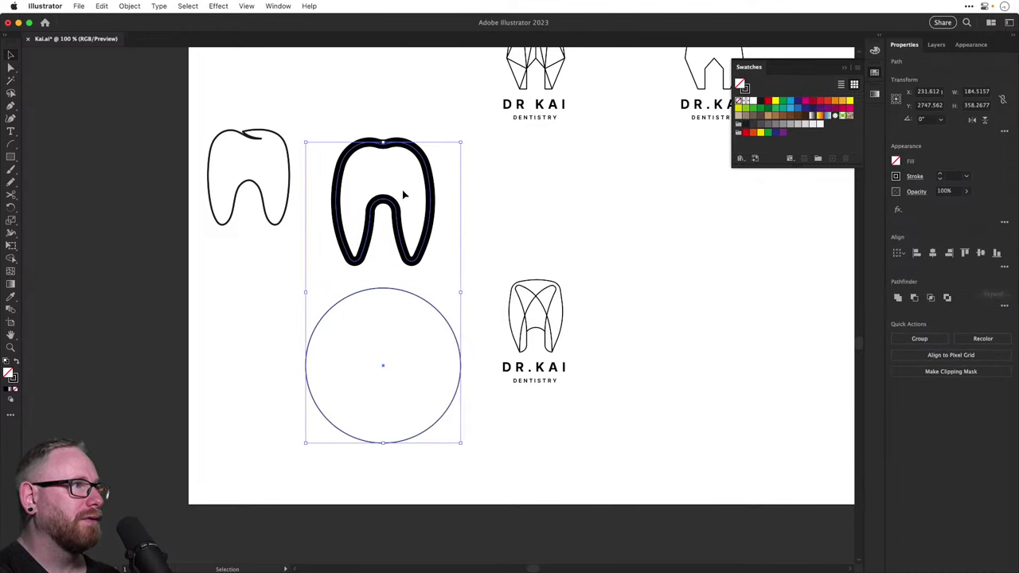
left_click_drag(462, 264, 463, 266)
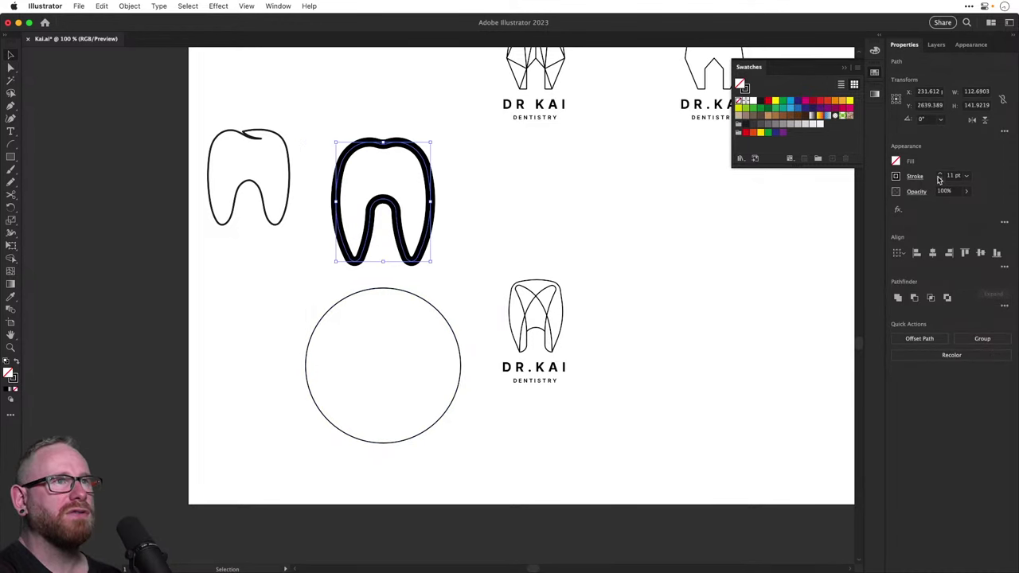
left_click(940, 179)
left_click(939, 179)
left_click(939, 179)
left_click(939, 179)
left_click(939, 179)
left_click(939, 179)
left_click(939, 179)
Move the tooth to the empty area beside the curved-line DR.KAI tooth logo
key("space")
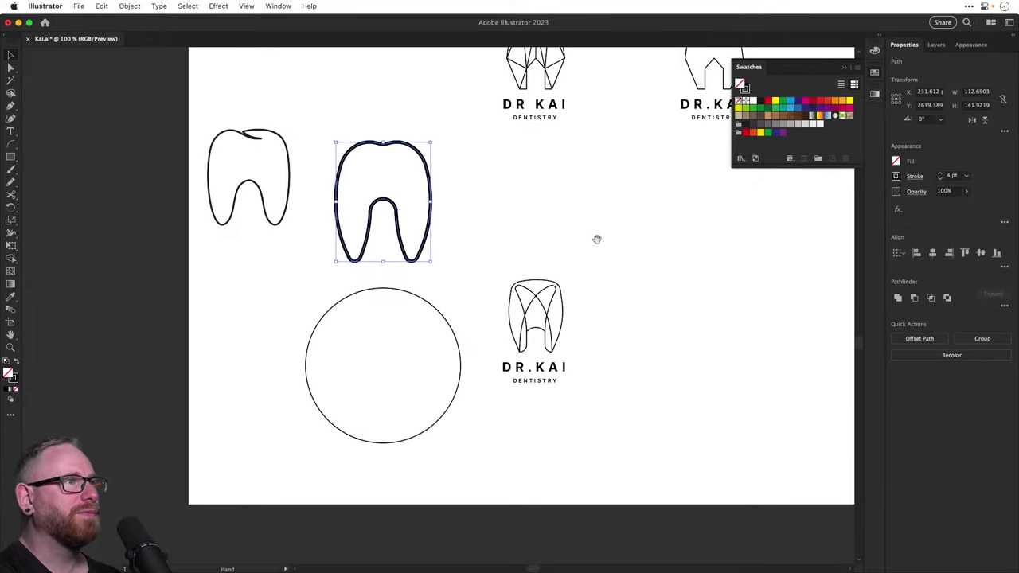
left_click_drag(597, 239, 352, 316)
left_click_drag(187, 293, 671, 470)
key("z")
left_click(670, 471, "super")
key("space")
Remove the corner rounding from the crown's central dip so it forms a sharp point
key("a")
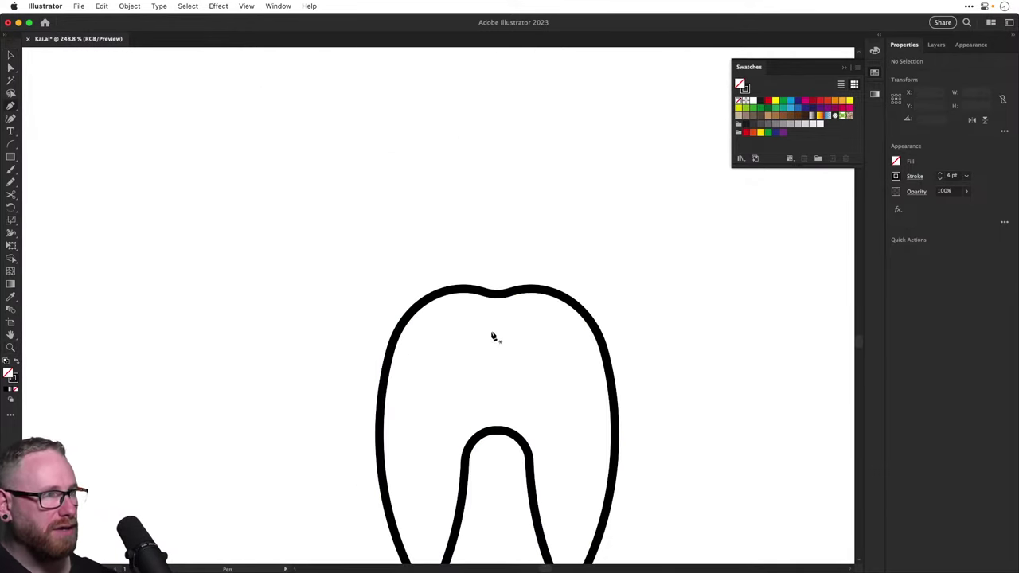
left_click(497, 295)
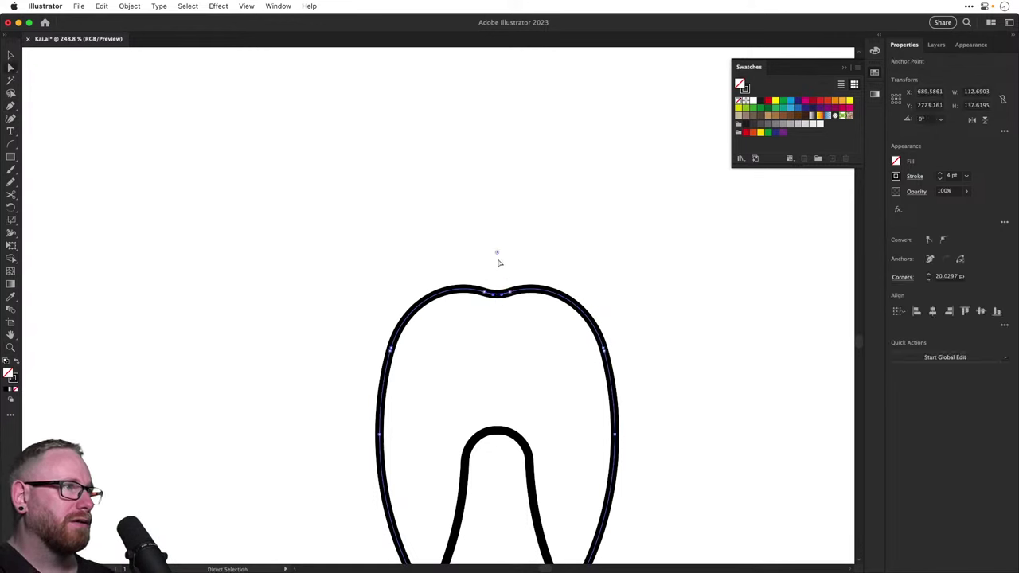
left_click(498, 393)
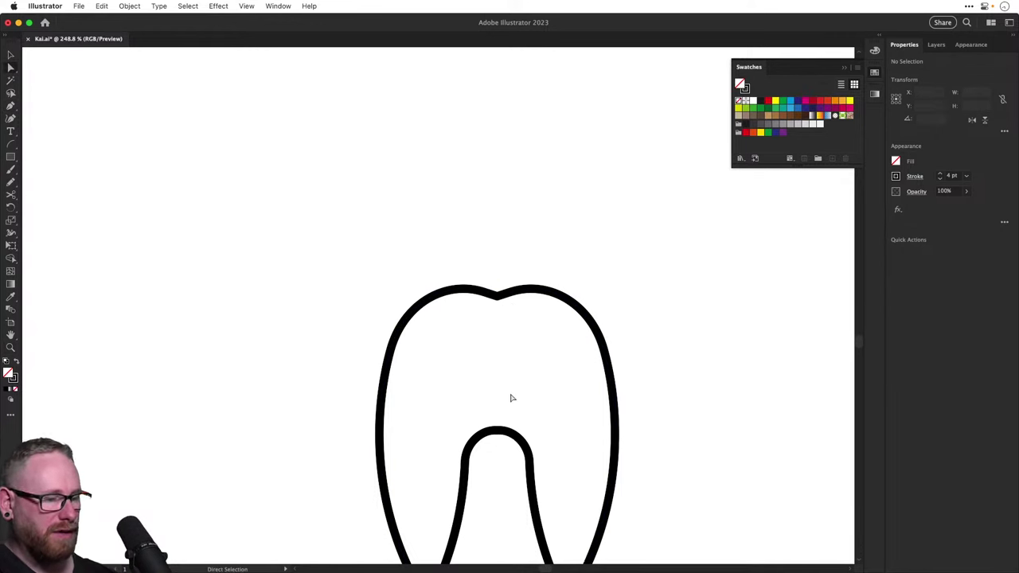
Draw a curve with the Pen tool from the crown's central point down to the left base of the inner arch
key("o")
key("p")
left_click(497, 294)
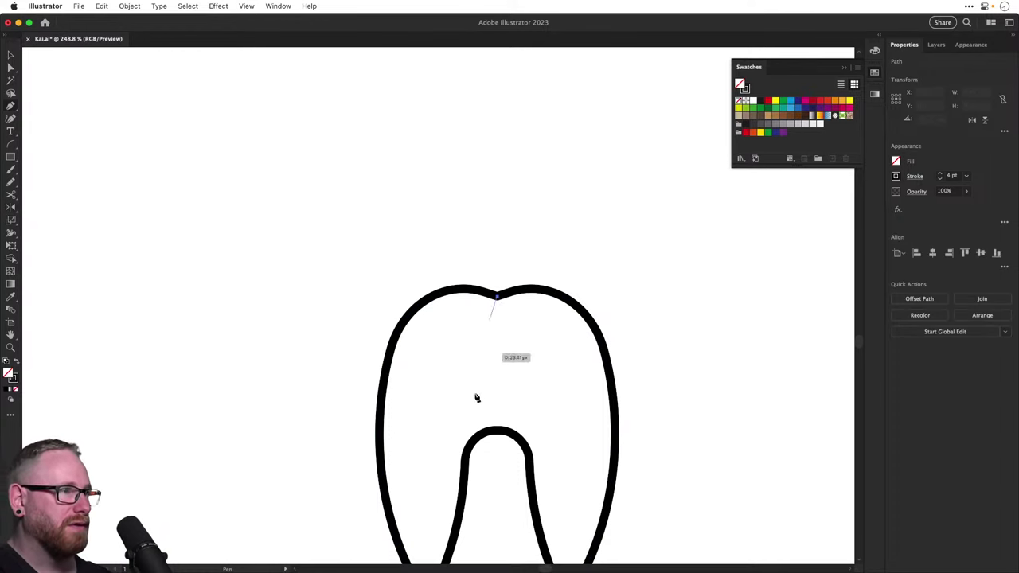
key("space")
left_click_drag(470, 448, 459, 473)
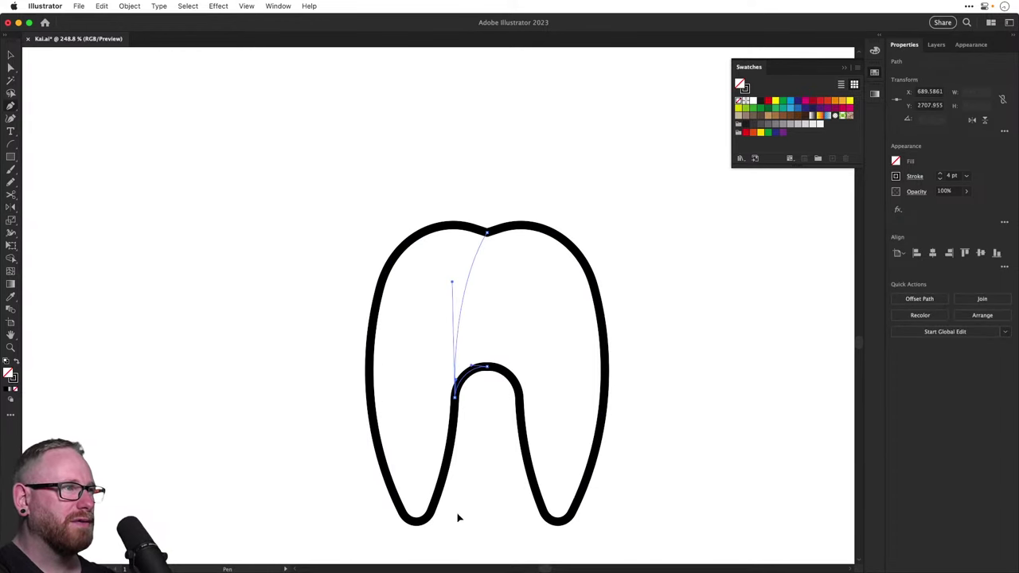
mouse_move(458, 517)
left_mouse_down()
mouse_move(455, 498)
mouse_move(464, 526)
left_mouse_up()
left_click(486, 507, "super")
Duplicate the inner curve, reflect the copy horizontally, and place it from the crown's centre to the arch's right base
key("v")
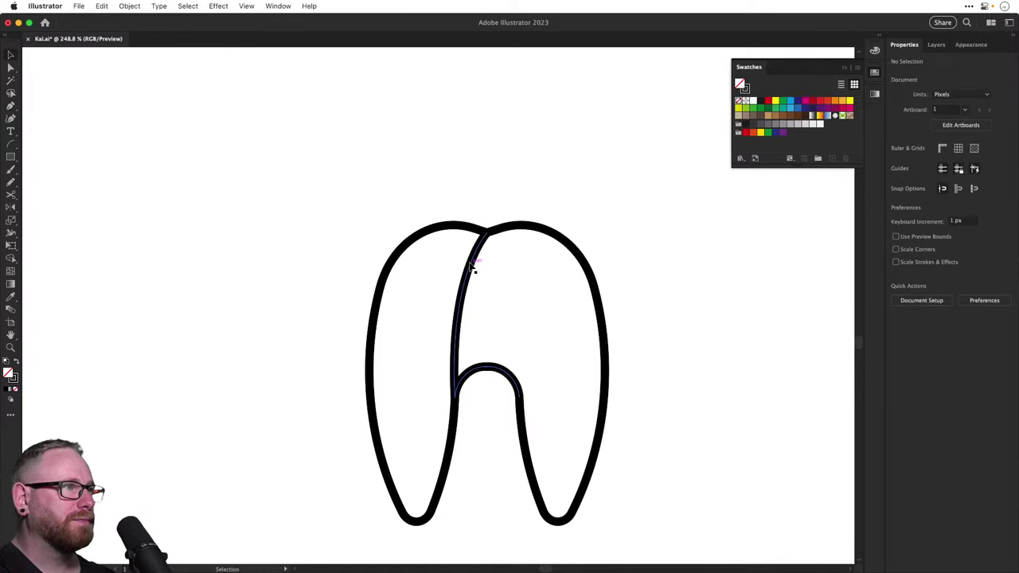
left_click_drag(474, 269, 509, 272)
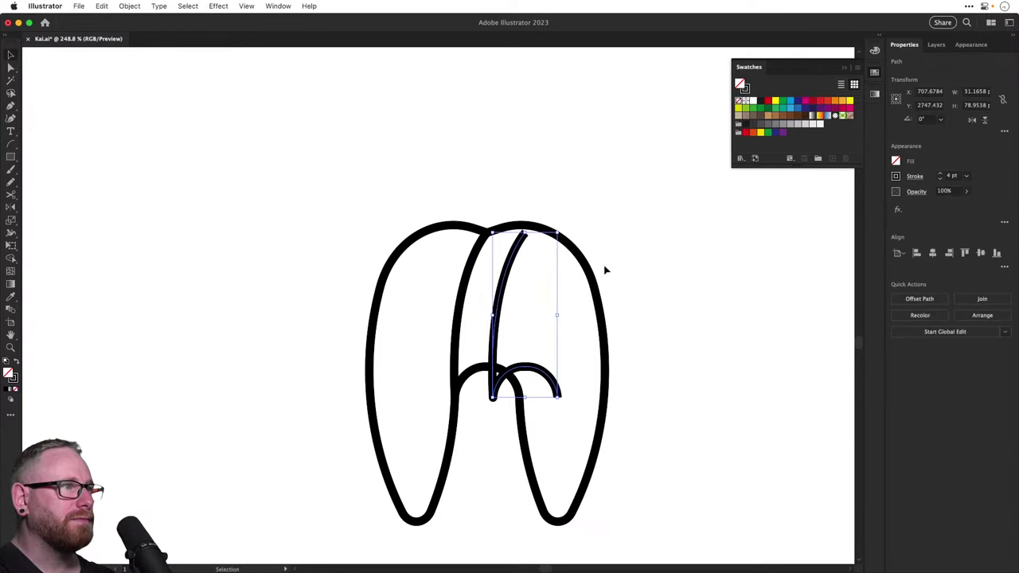
left_click(972, 121)
left_click_drag(552, 299, 514, 301)
left_click(703, 325)
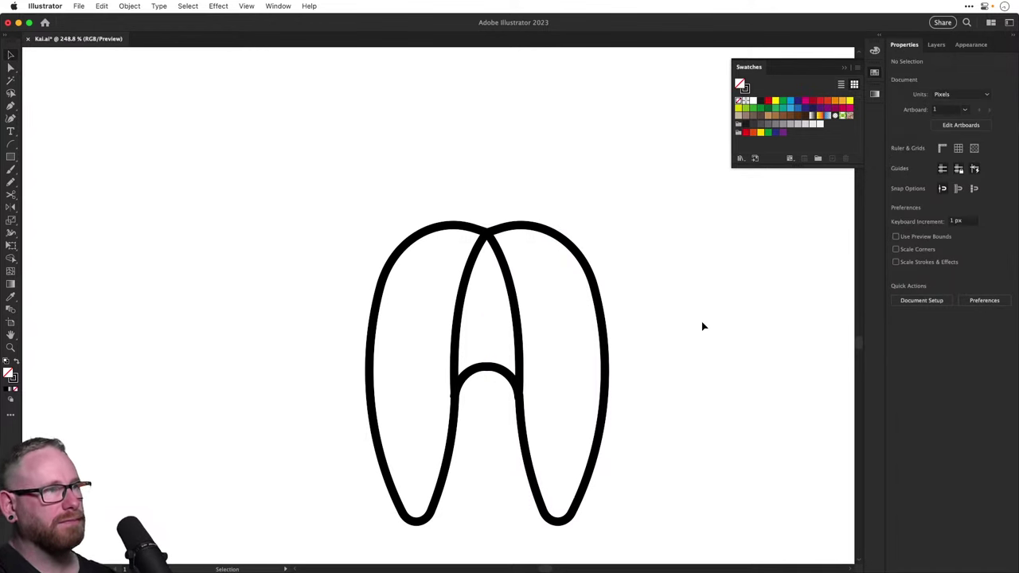
Draw a second curve with the Pen tool from the crown's central point to the outer edge of the left root
key("super+1")
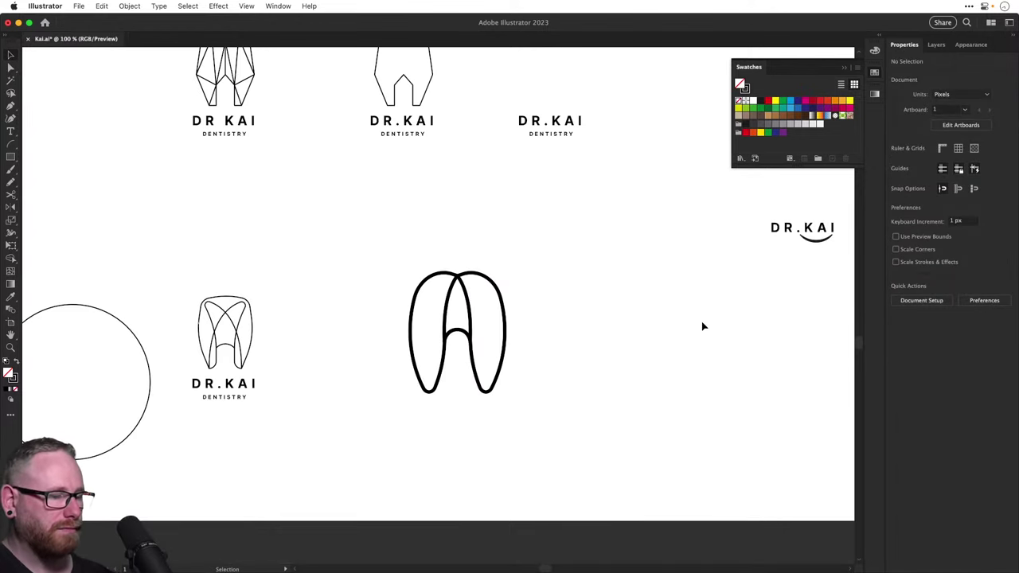
key("p")
left_click(457, 276)
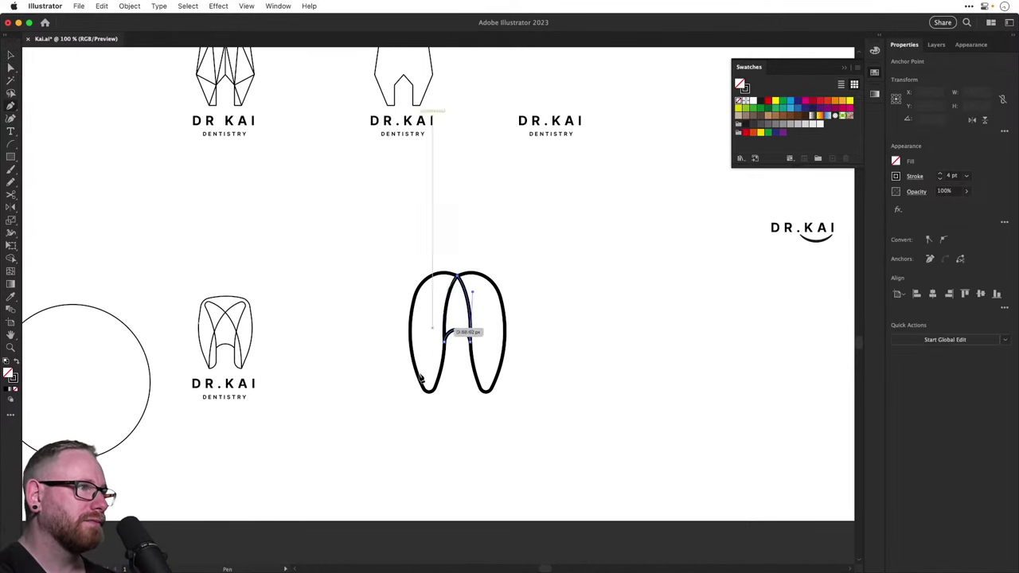
left_click_drag(425, 388, 427, 485)
key("v")
Duplicate the left root's curve and reflect the copy horizontally so it runs from the crown's centre to the right root
left_click(457, 348)
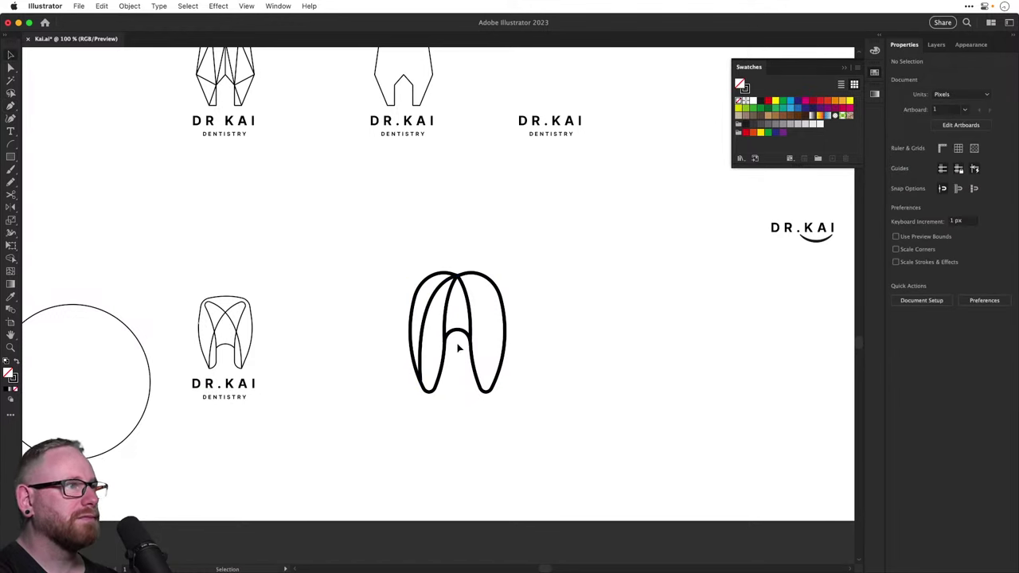
left_click_drag(423, 326, 481, 310)
left_click(971, 120)
left_click(594, 305)
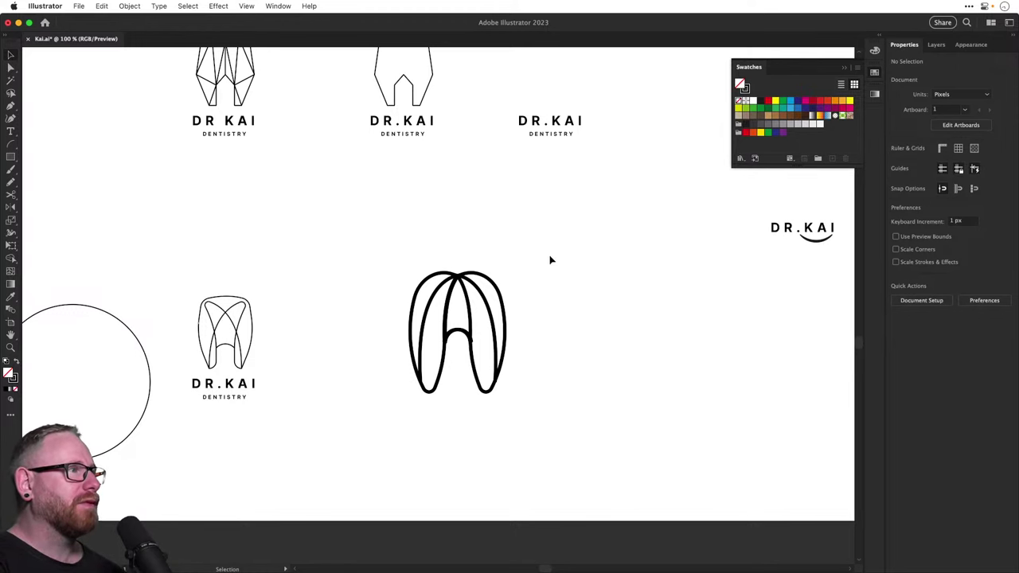
Compare the ribbed tooth mark with the faceted and plain tooth logos elsewhere on the artboard
key("super+minus")
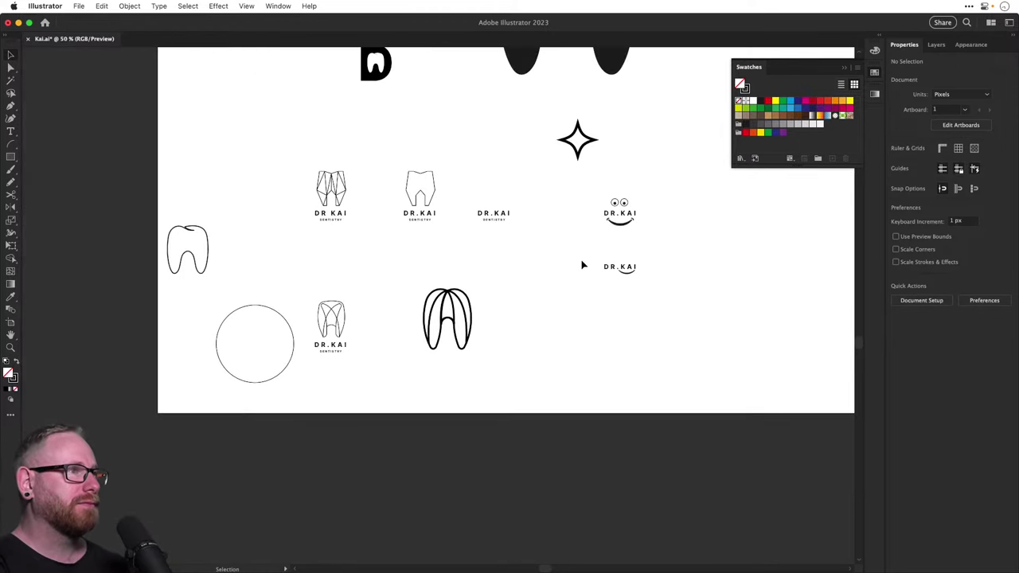
key("z")
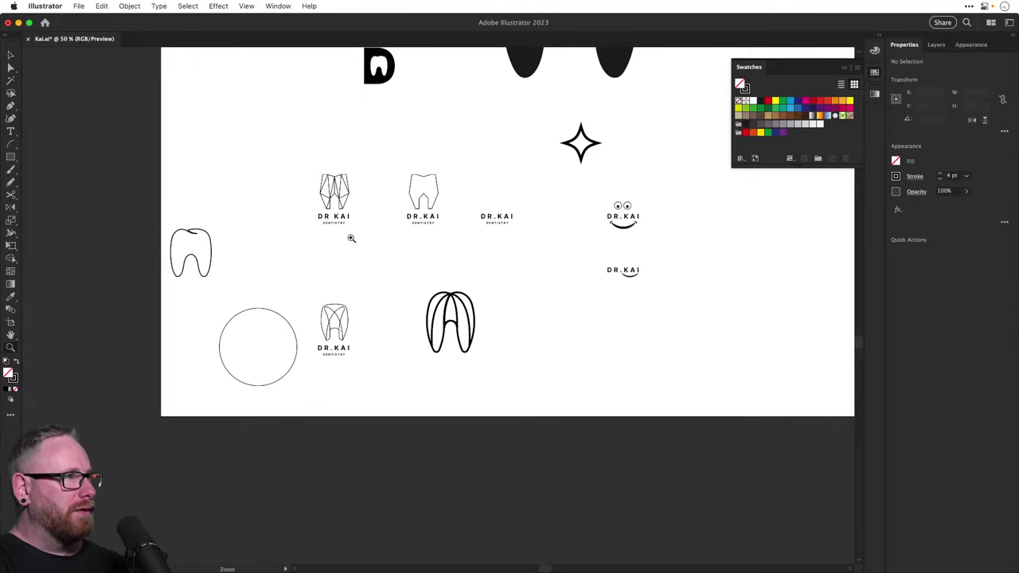
left_click_drag(350, 236, 422, 276)
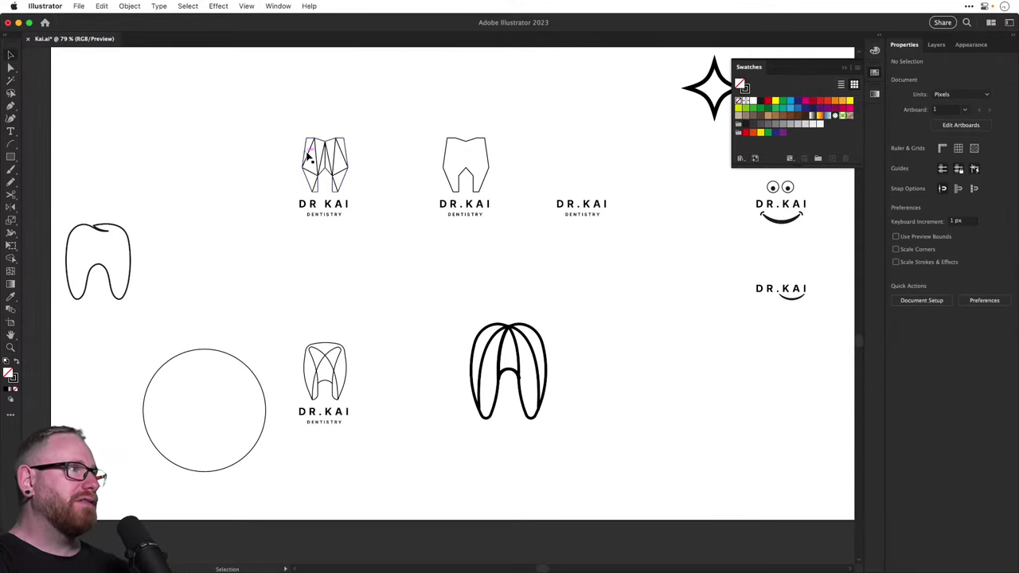
mouse_move(323, 171)
left_mouse_down()
mouse_move(465, 252)
mouse_move(318, 164)
left_mouse_up()
key("space")
left_click_drag(535, 239, 412, 340)
key("v")
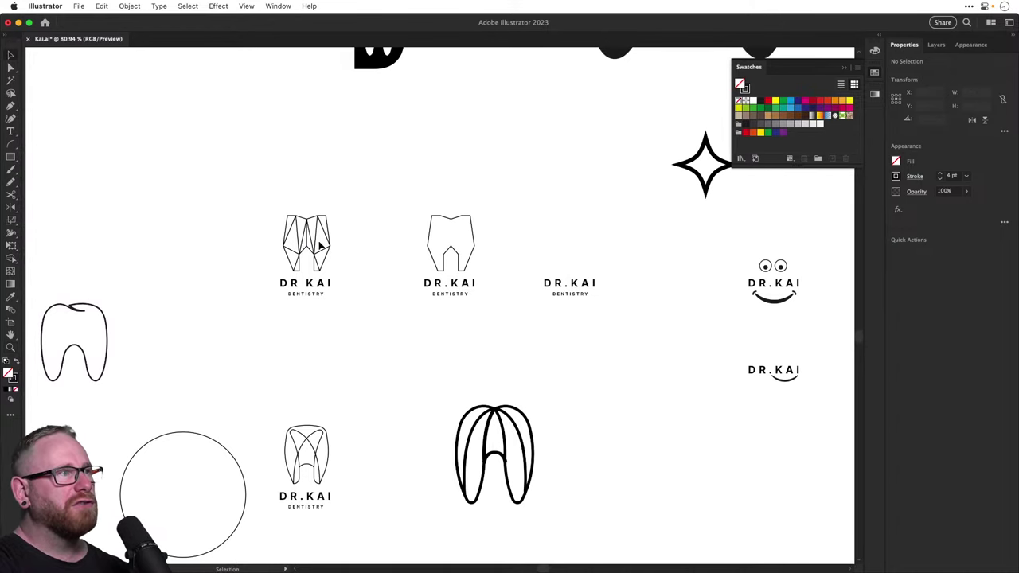
Undo the mirrored inner curves and root curves on the ribbed tooth mark, back to its single inner curve
left_click_drag(434, 396, 356, 272)
key("super+z")
key("super+z")
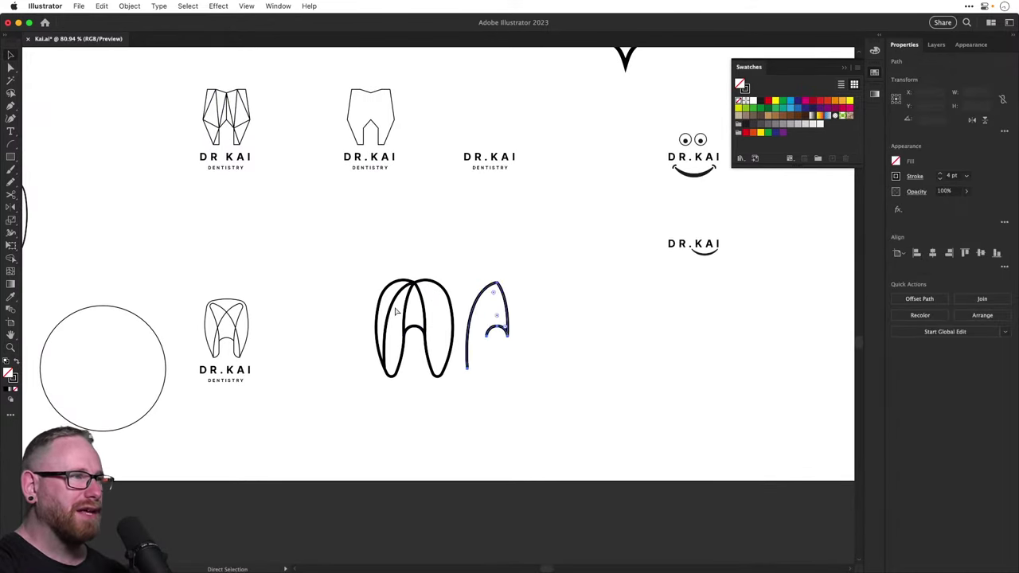
key("super+z")
key("super+z")
key("super+z")
key("super+z")
key("super+z")
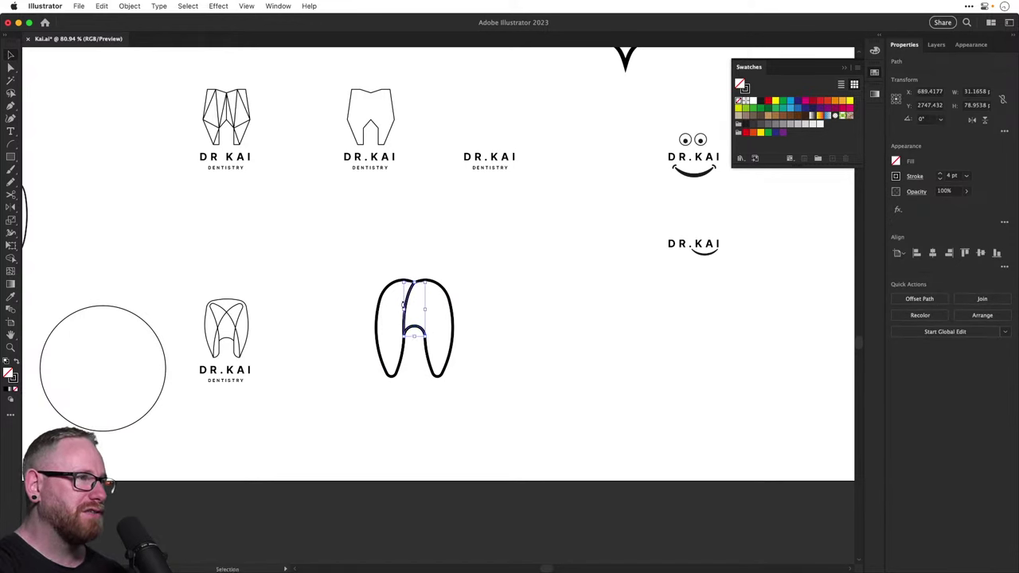
Remove the remaining inner curve from the tooth, keeping the outer outline and the arch between the roots
key("a")
key("Delete")
key("super+shift+z")
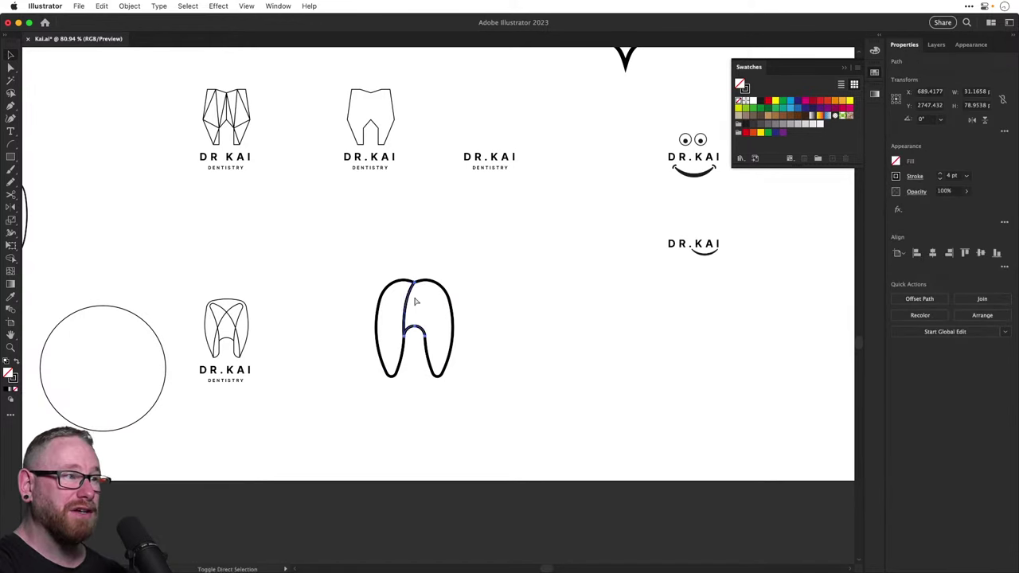
key("super+shift+z")
key("super+shift+z")
key("super+shift+a")
Draw a short curve with the Pen tool from the crown's dip down into the tooth's right side, about 25 px wide and 14 px high
key("z")
left_click_drag(418, 285, 586, 379)
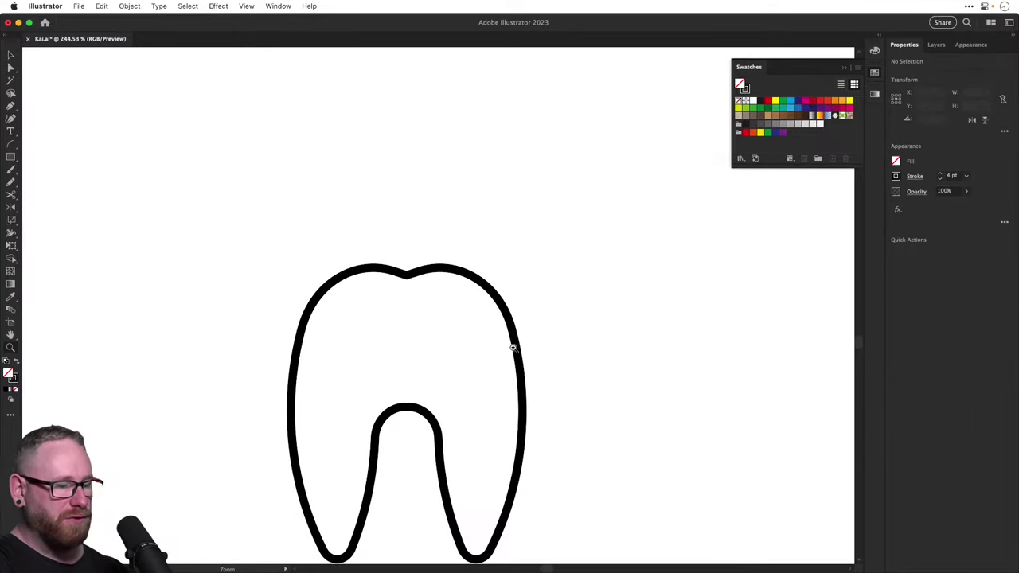
key("p")
left_click(395, 272)
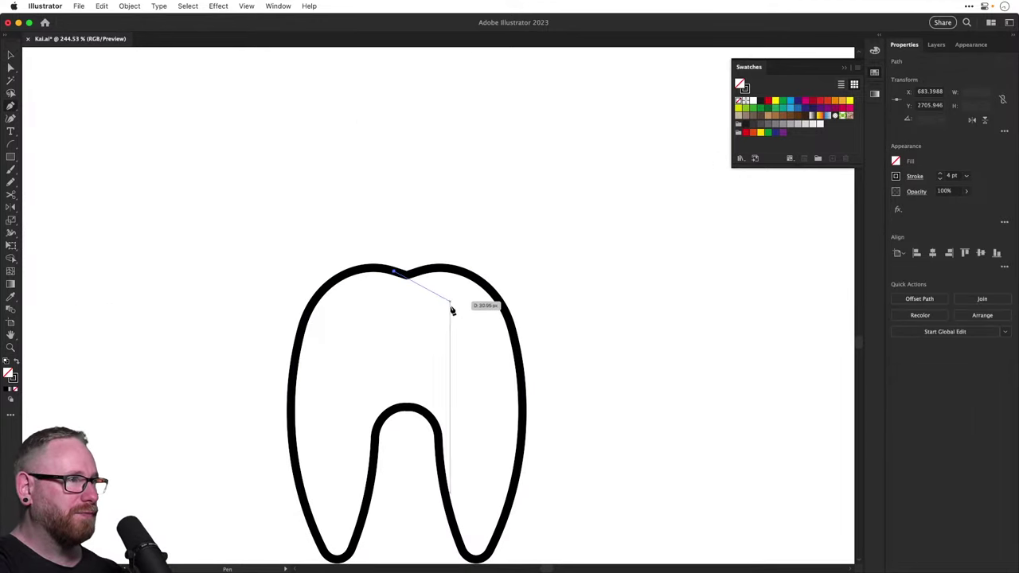
left_click(443, 300)
left_click_drag(469, 323, 466, 322)
left_click(466, 322, "super")
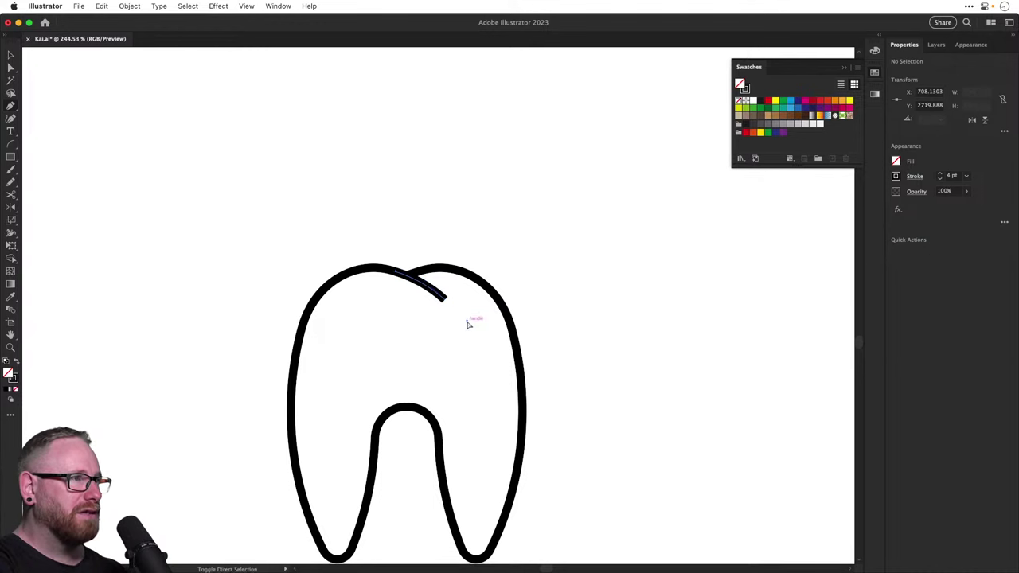
Give the crown's short curve a round stroke cap
key("v")
left_click(432, 291)
left_click(917, 176)
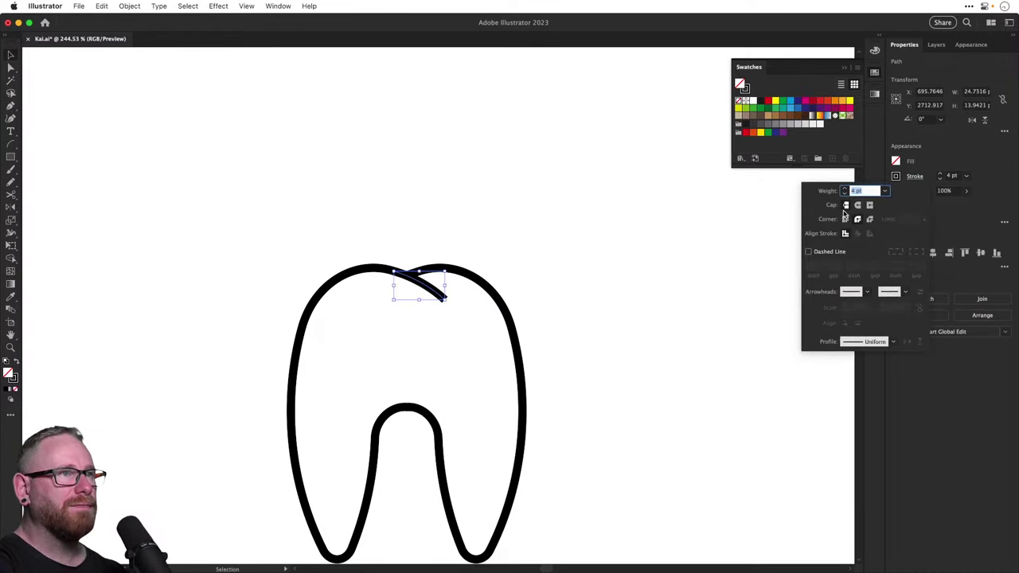
left_click(646, 293)
left_click(649, 306)
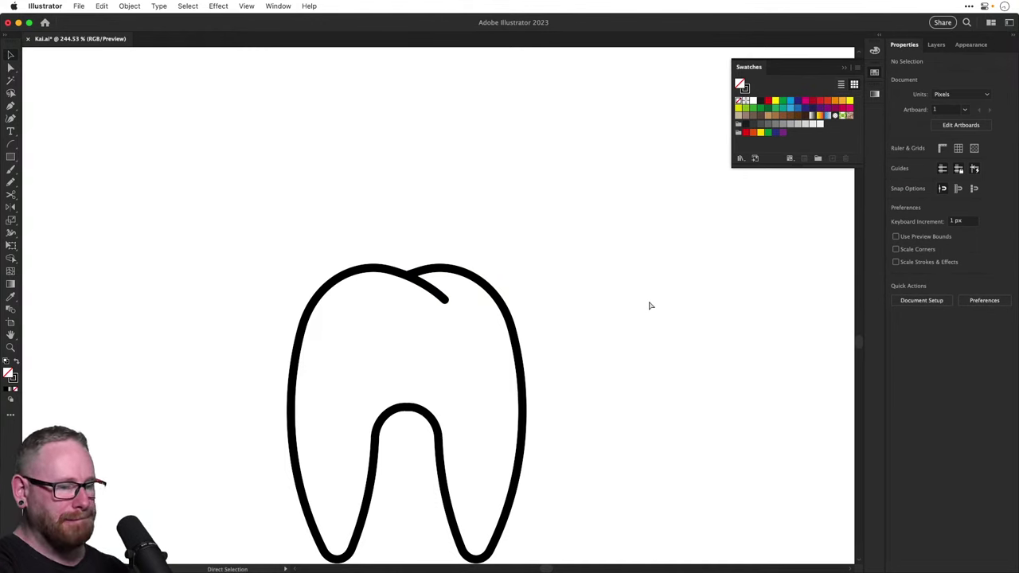
Narrow the arch between the roots by scaling its side anchor points slightly inward
key("super+minus")
key("super+minus")
key("a")
scroll(463, 377, "up", 5)
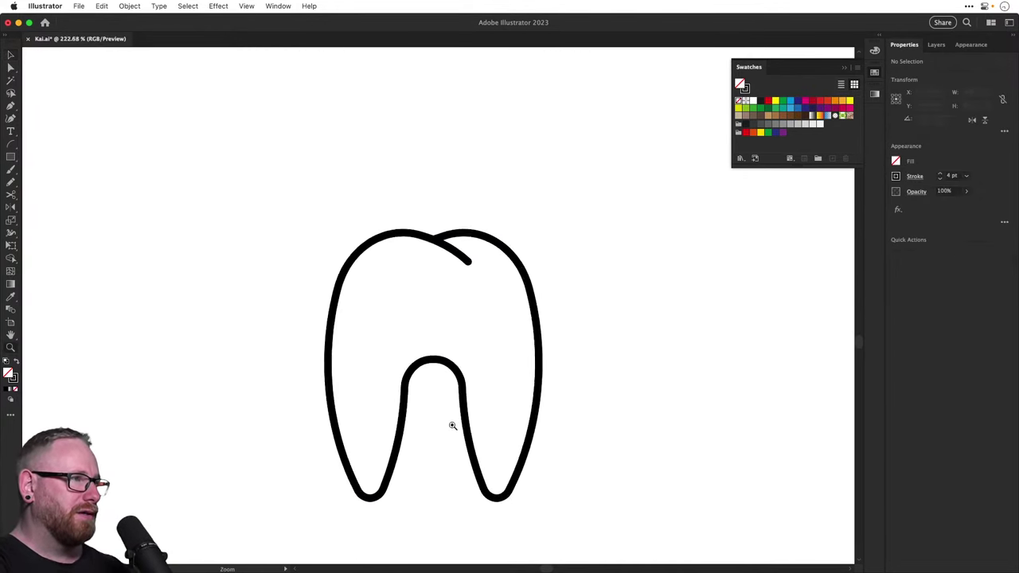
left_click_drag(476, 413, 480, 414)
key("s")
mouse_move(532, 406)
left_mouse_down()
mouse_move(509, 409)
mouse_move(524, 407)
left_mouse_up()
key("a")
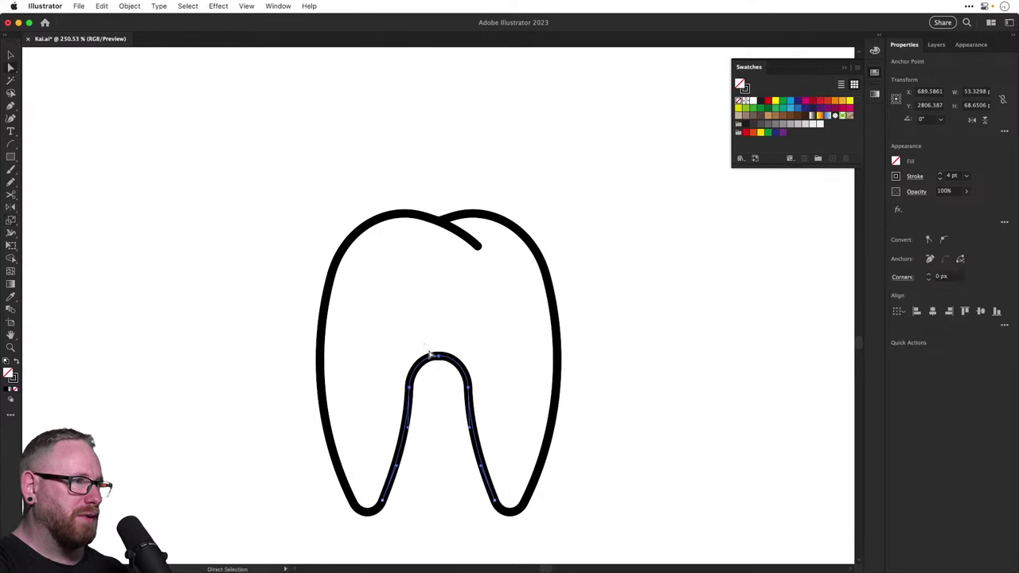
Raise the arch's top anchor point slightly and widen its handles with the Scale tool for a rounder top
left_click_drag(429, 351, 444, 374)
key("s")
left_click_drag(509, 367, 535, 363)
key("a")
left_click(431, 348)
left_click_drag(438, 354, 438, 347)
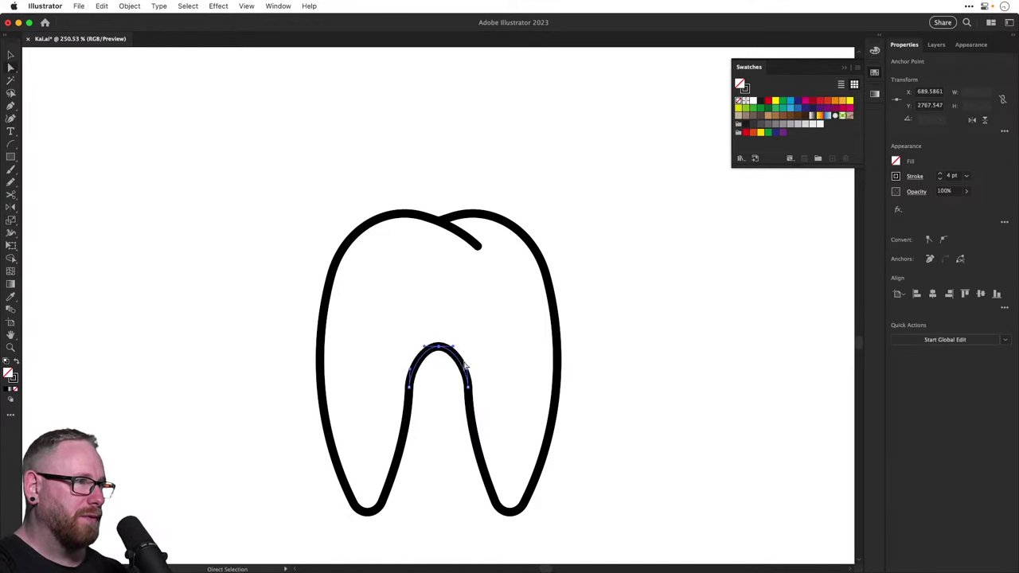
key("s")
left_click_drag(519, 383, 561, 384)
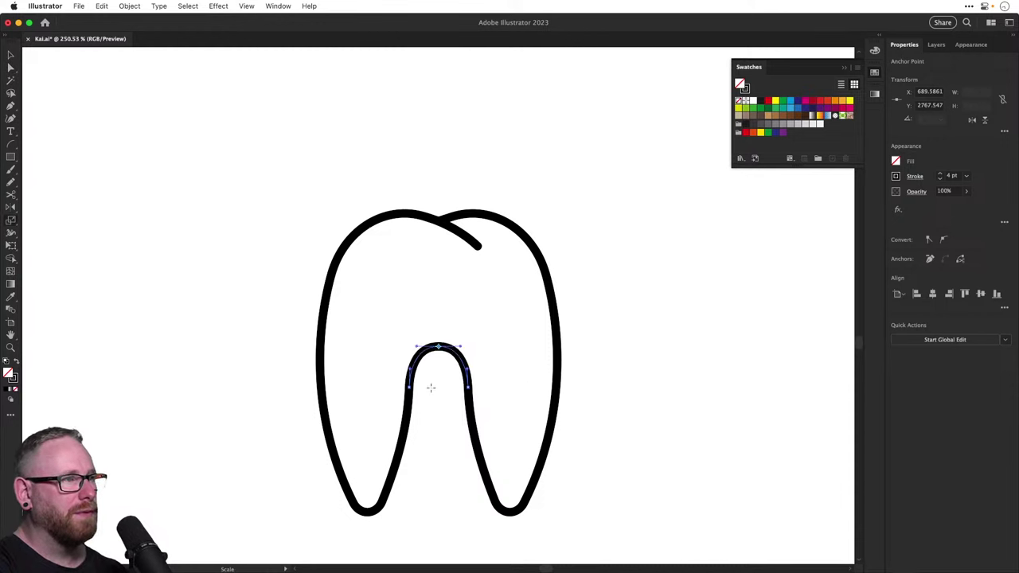
Try to narrow the arch further by scaling its upper anchor points inward
key("a")
left_click_drag(377, 363, 513, 411)
key("s")
left_click_drag(610, 403, 523, 397)
left_click(689, 425, "super")
key("super+z")
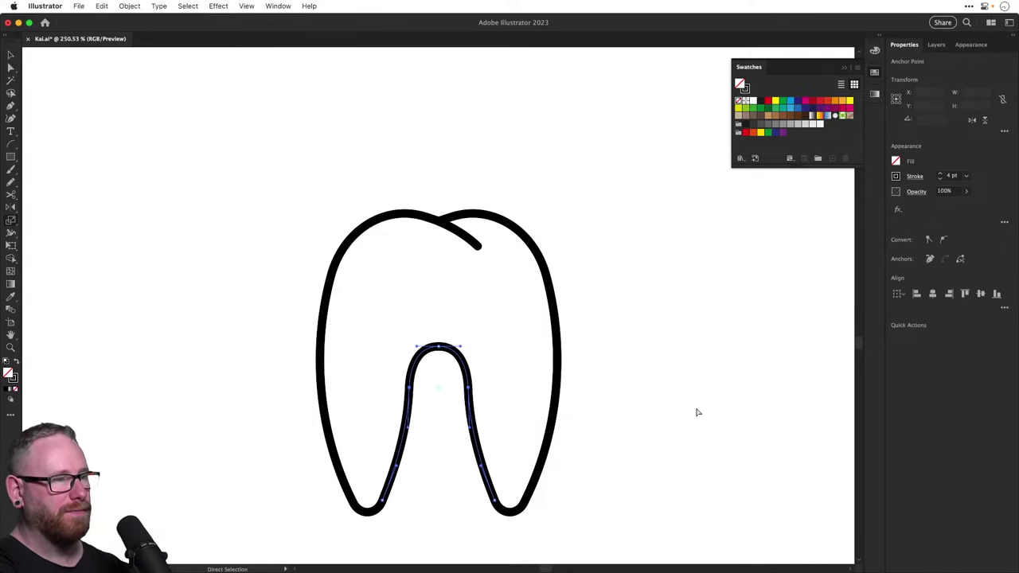
key("super+z")
Duplicate the finished tooth icon to its right and scale the copy down to about half size
left_click(697, 411)
key("super+minus")
key("super+minus")
key("super+minus")
key("super+minus")
key("super+minus")
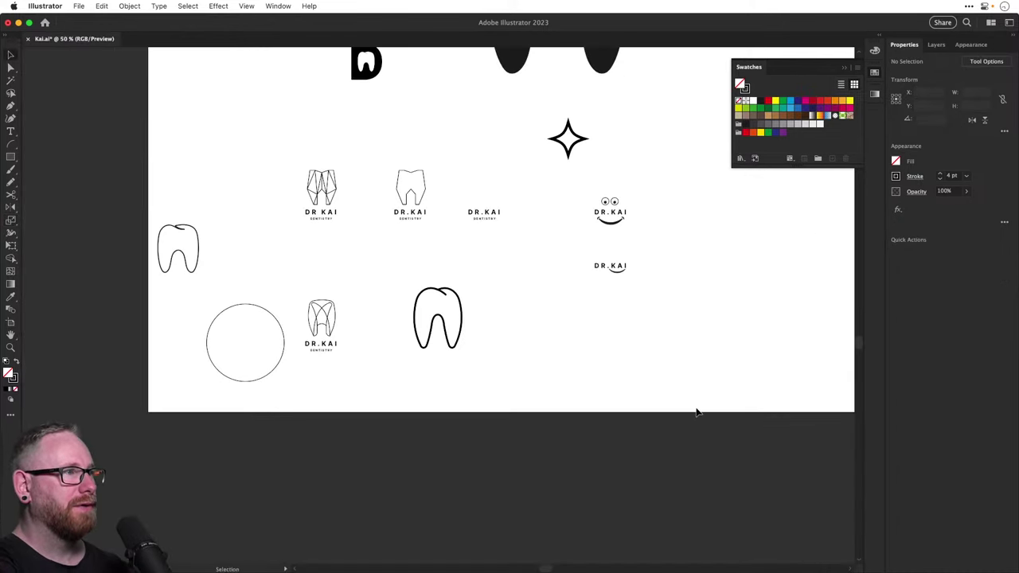
left_click_drag(394, 285, 502, 377)
scroll(455, 344, "up", 2)
left_click_drag(452, 350, 611, 350)
left_click_drag(627, 281, 613, 300)
left_click(674, 316)
left_click_drag(673, 316, 531, 340)
scroll(504, 348, "up", 3)
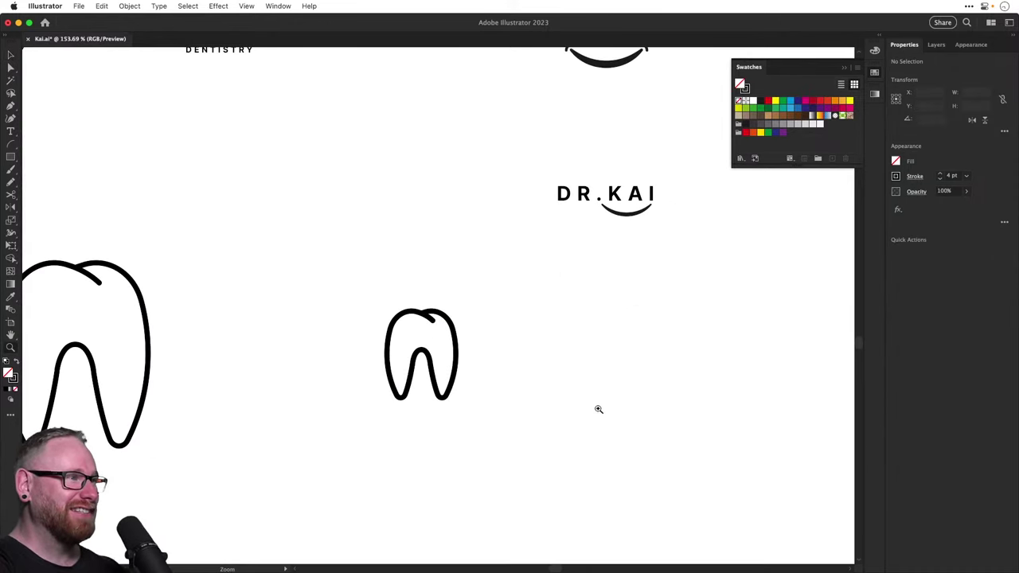
Duplicate the DR.KAI wordmark with its small smile straight down, beside the small tooth
scroll(598, 414, "right", 2)
scroll(598, 414, "up", 2)
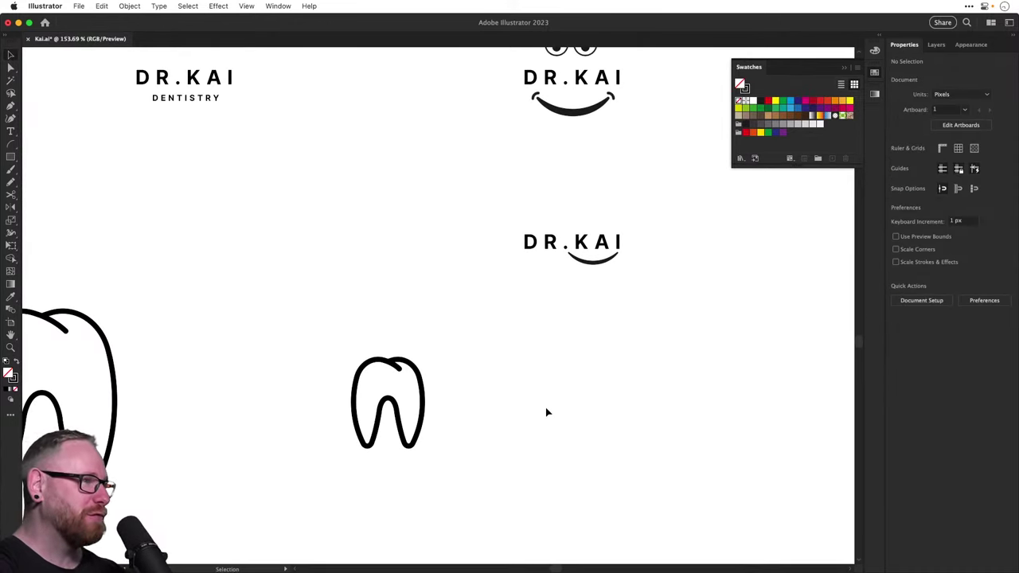
left_click_drag(502, 216, 595, 393)
left_click(596, 394)
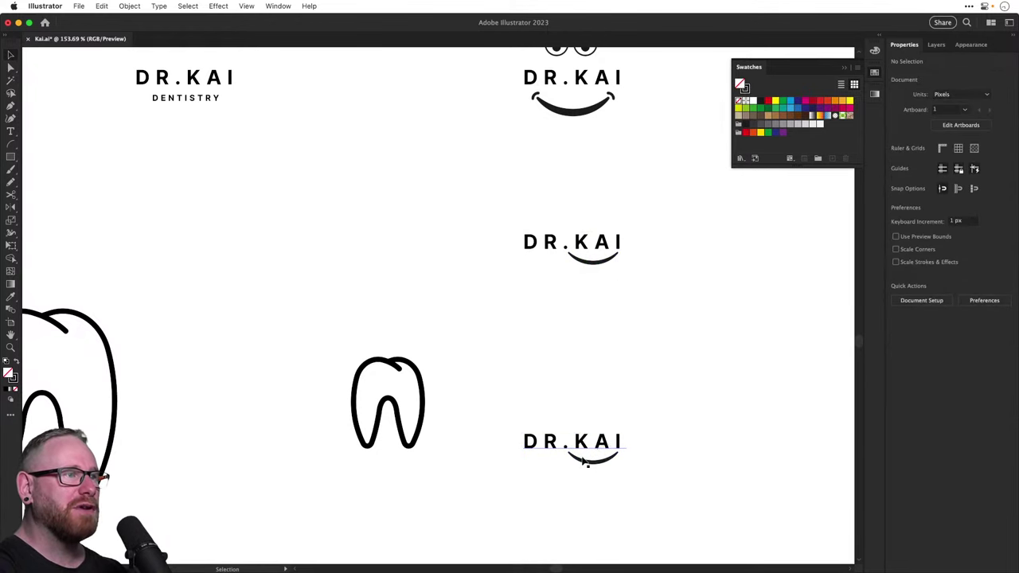
Move the smile curve from beneath the duplicated wordmark to the empty space above it
key("z")
left_click_drag(572, 476, 500, 458)
left_click_drag(432, 417, 467, 425)
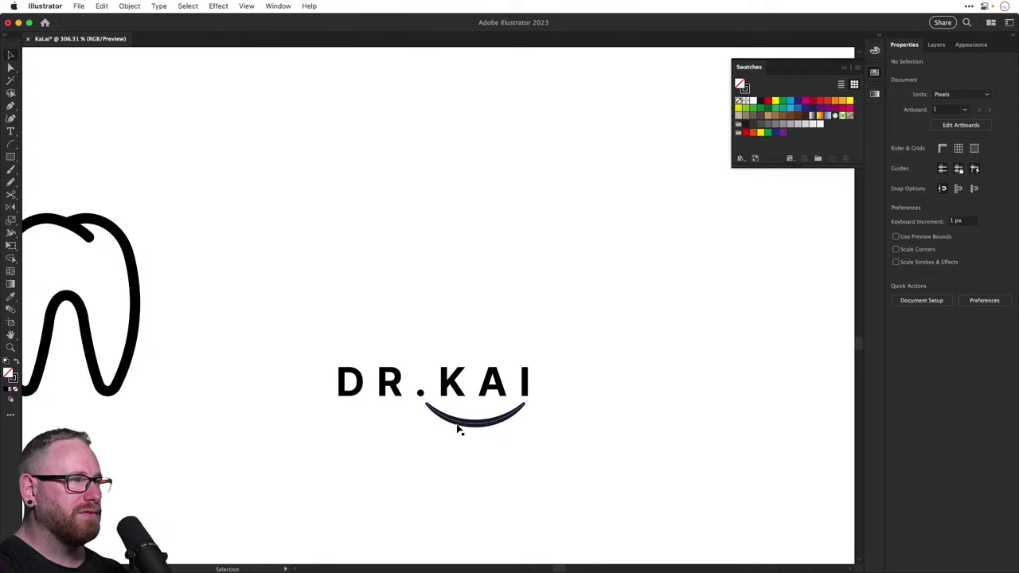
left_click_drag(458, 430, 458, 293)
Duplicate the DR.KAI text directly below itself and delete the extra smile copied along with it
left_click(417, 391, "shift")
left_click_drag(417, 392, 413, 452)
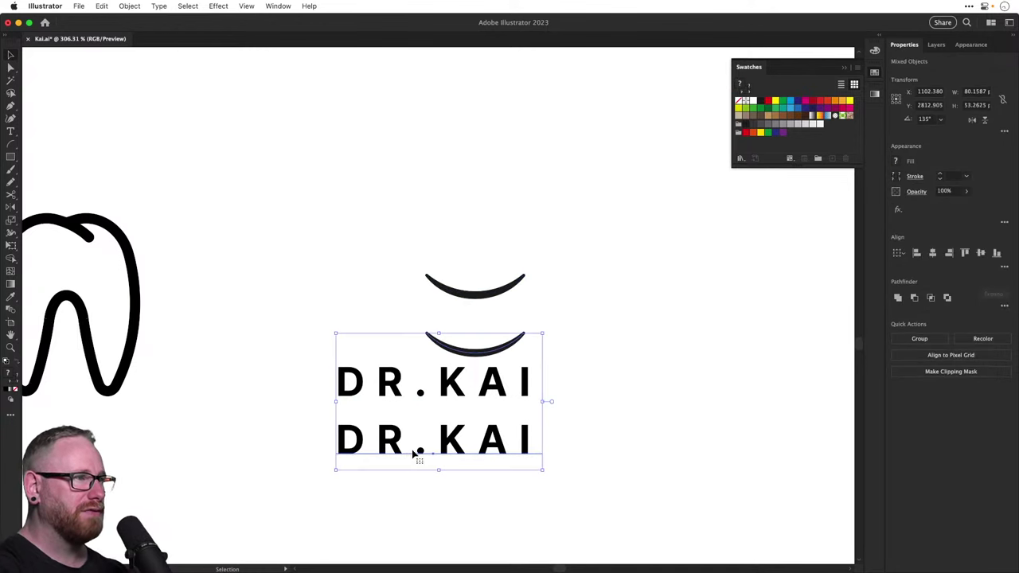
key("t")
left_click(457, 351, "super")
key("v")
key("BackSpace")
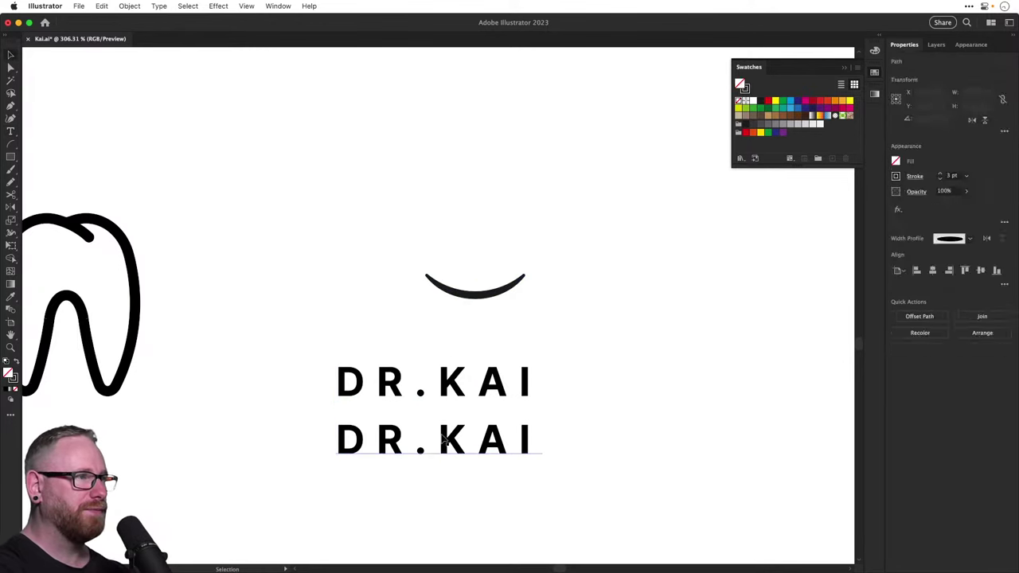
Replace the lower text copy with DENTISTRY
double_click(422, 448)
key("super+a")
type("DENTI")
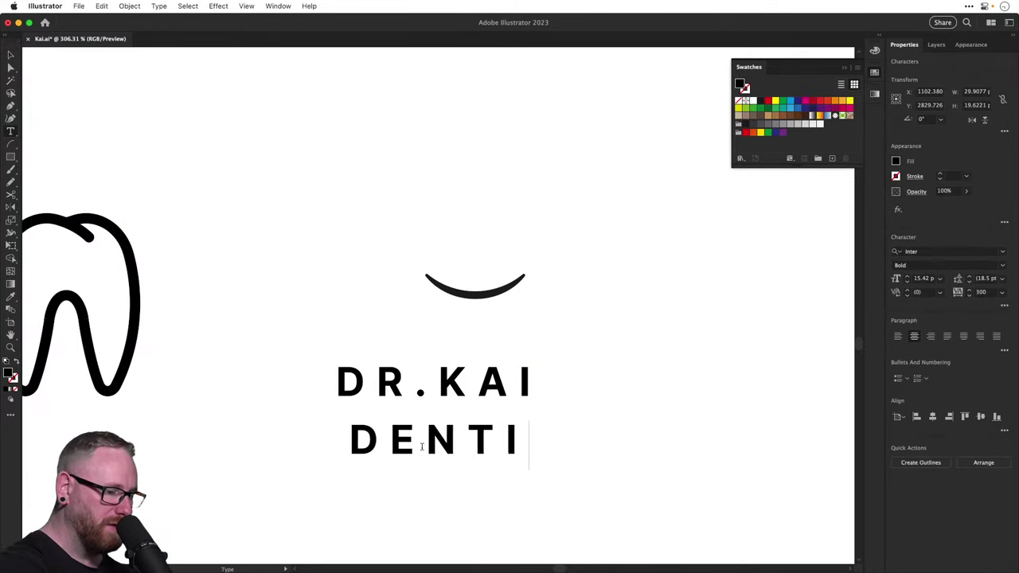
type("STRY")
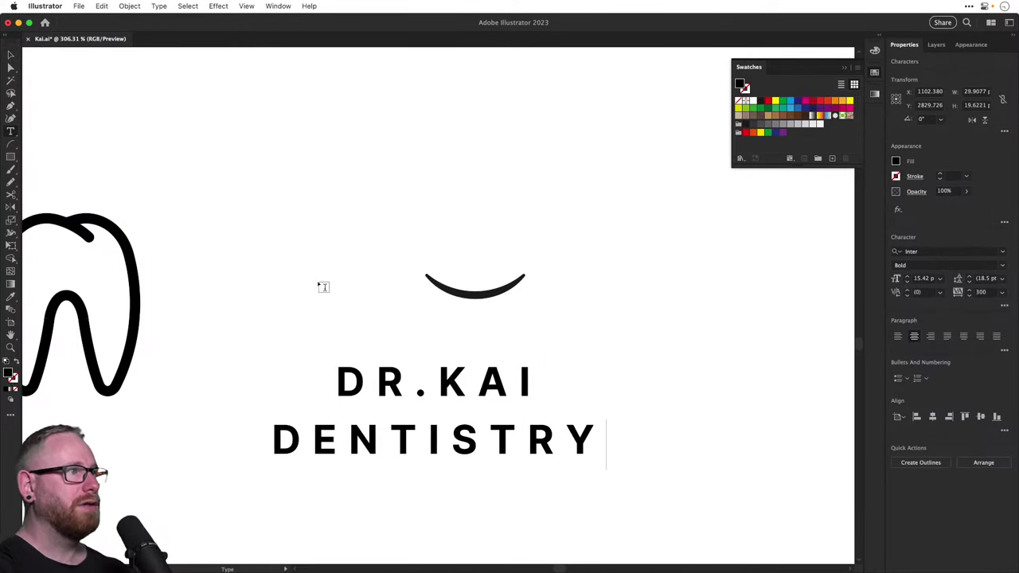
Scale the DENTISTRY text down to about 5.4 pt and place it beneath the right end of DR.KAI
left_click(10, 55)
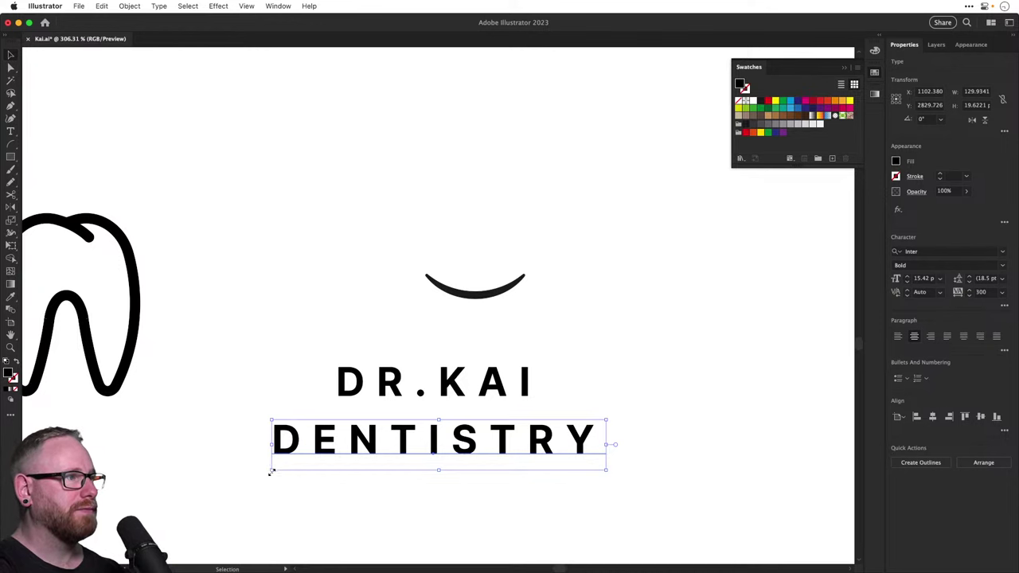
left_click_drag(271, 469, 383, 439)
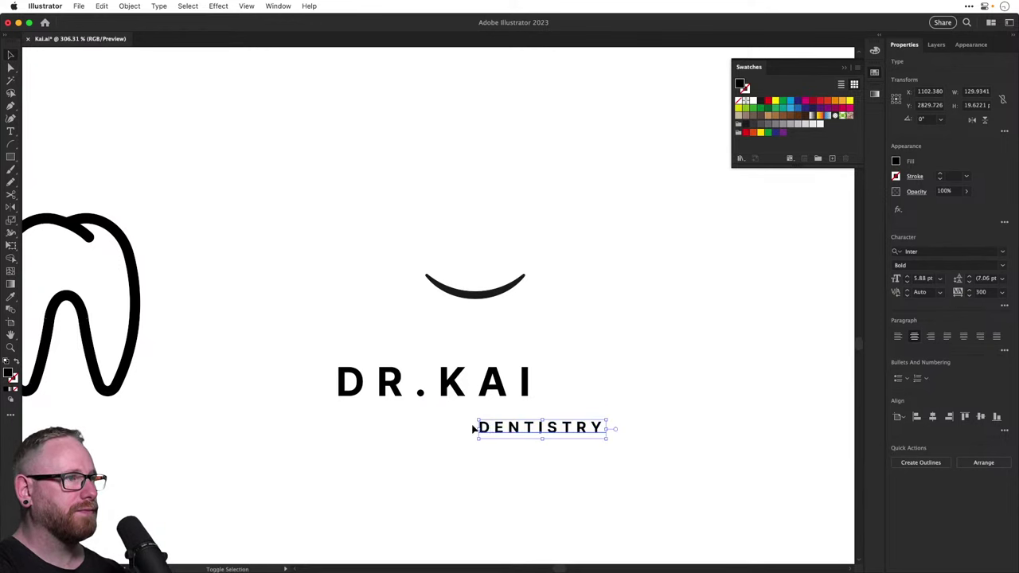
left_click_drag(507, 426, 401, 439)
scroll(406, 426, "up", 5)
Set the DENTISTRY text's font style to Regular and nudge it slightly up beneath KAI
left_click(1000, 270)
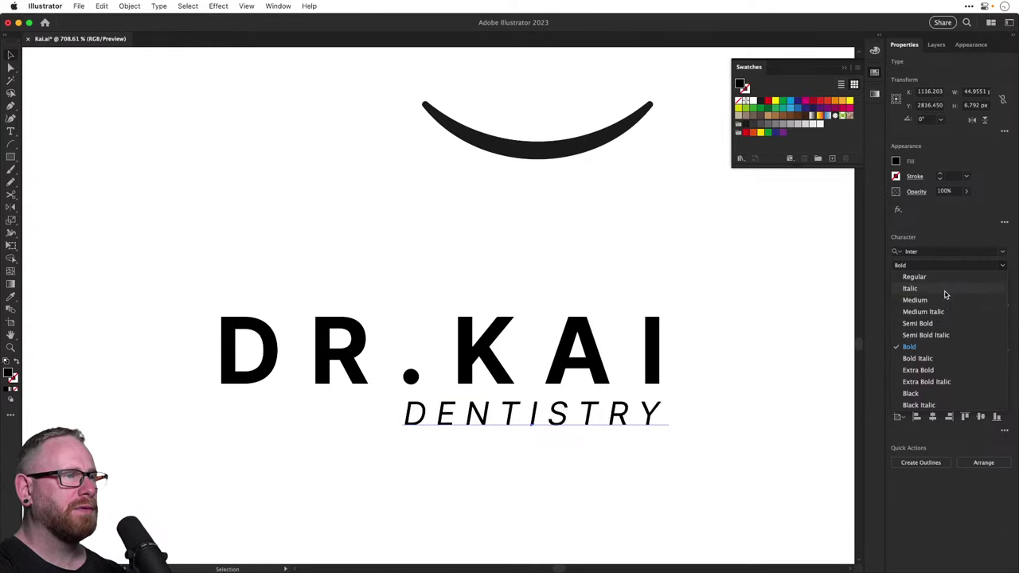
left_click(943, 280)
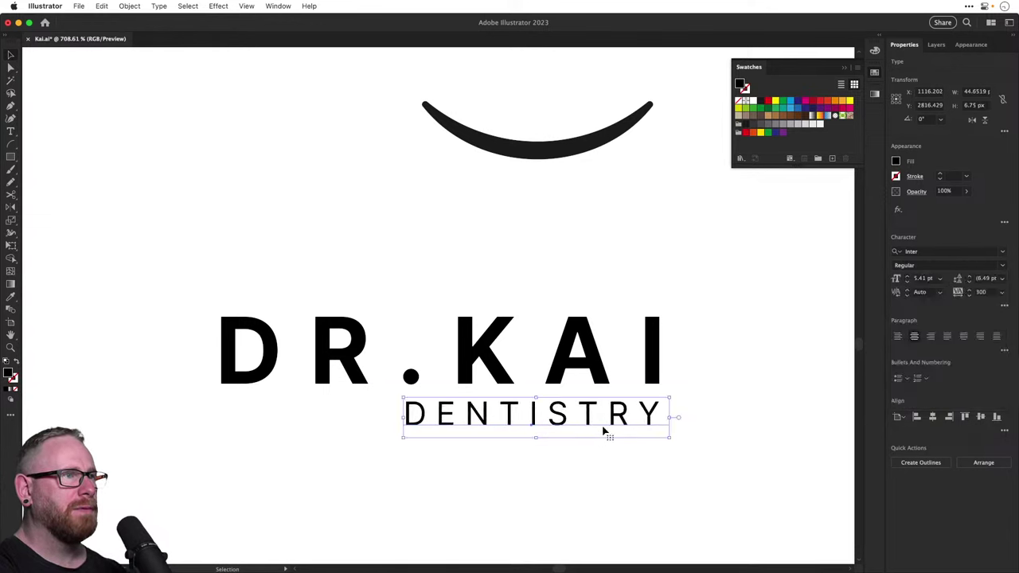
left_click_drag(618, 422, 621, 416)
left_click(769, 442)
Duplicate the DR.KAI DENTISTRY lockup to the right and move the smile beneath the DR of the copy
key("super+minus")
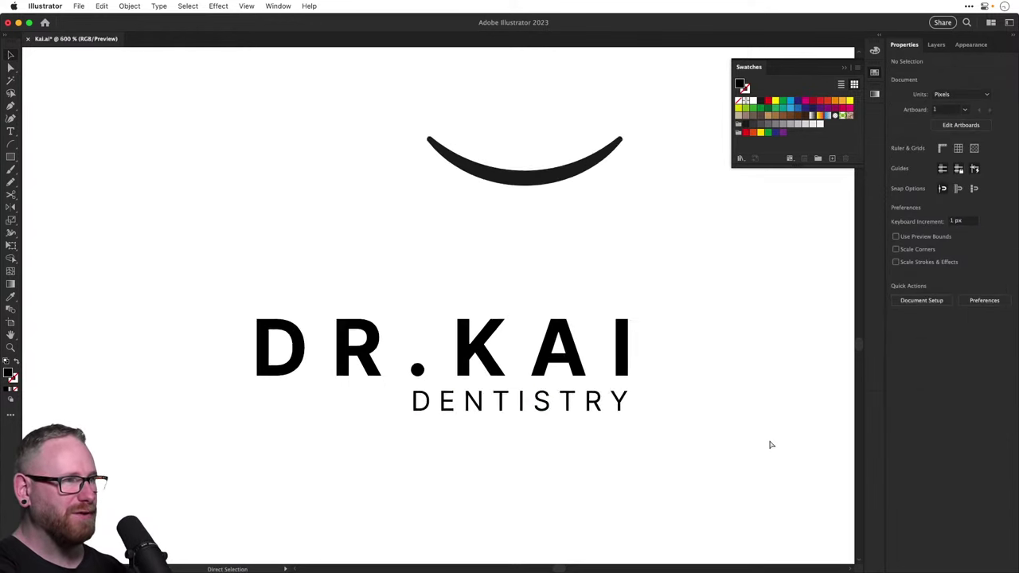
key("super+minus")
key("super+minus")
key("super+minus")
key("super+minus")
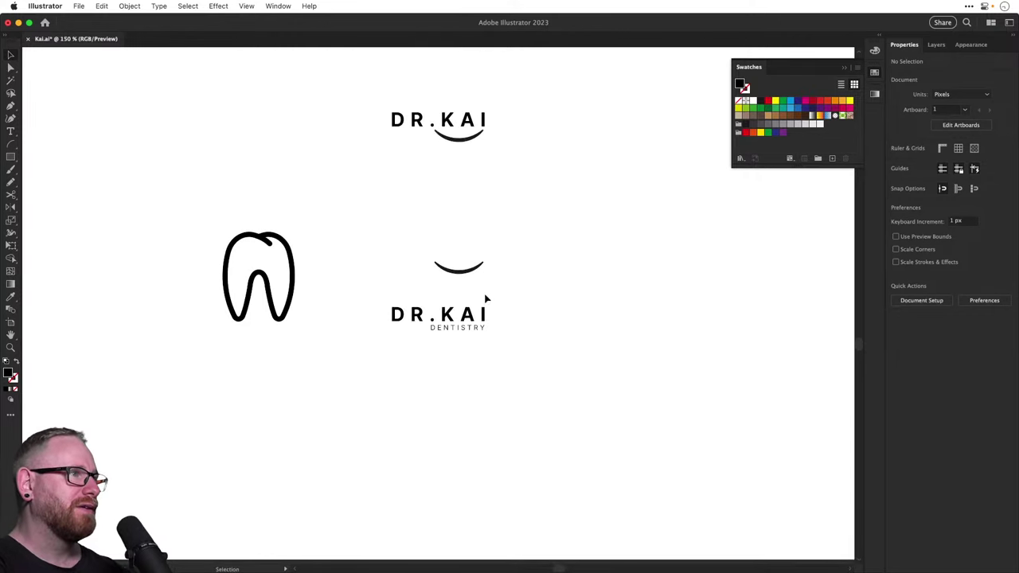
left_click(466, 299)
scroll(465, 300, "up", 3)
scroll(338, 358, "right", 4)
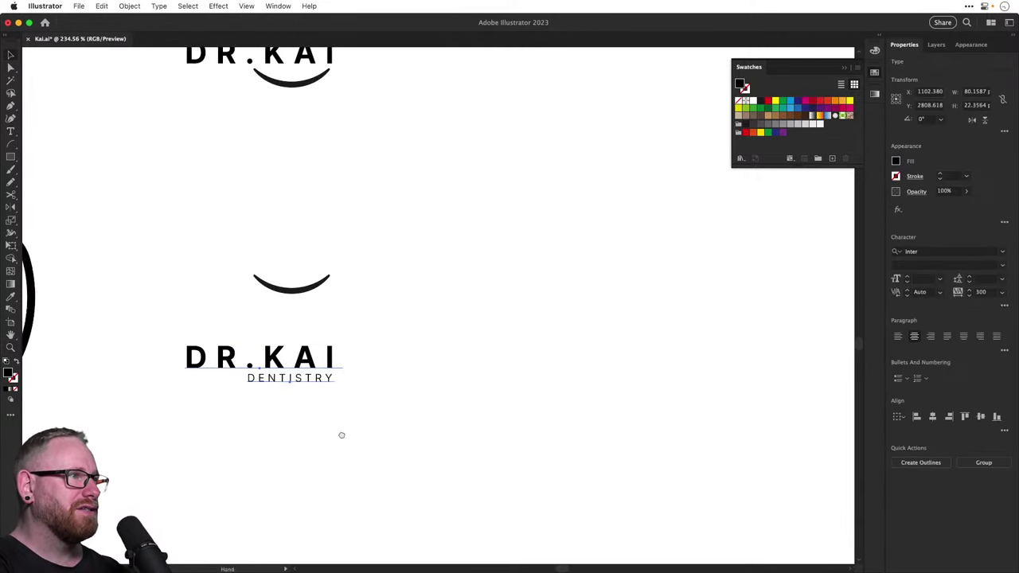
left_click_drag(341, 436, 279, 458)
left_click_drag(231, 385, 572, 377)
left_click_drag(248, 311, 475, 404)
Cut the smile with the Scissors tool just before the D of DENTISTRY and delete its overlapping right end
scroll(572, 419, "up", 5)
key("c")
left_click(477, 396)
key("a")
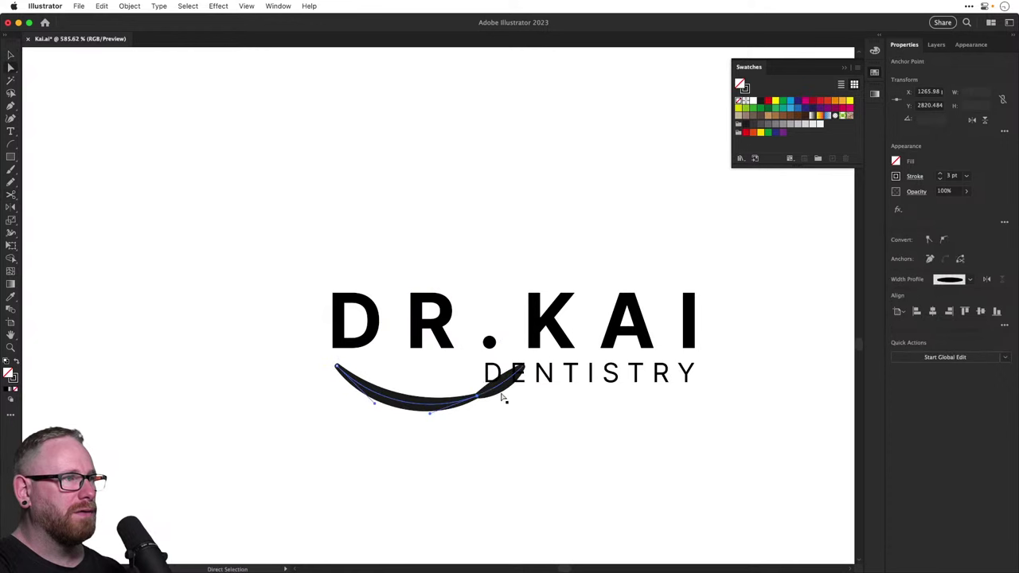
left_click(499, 387)
left_click(491, 398)
left_click(492, 398)
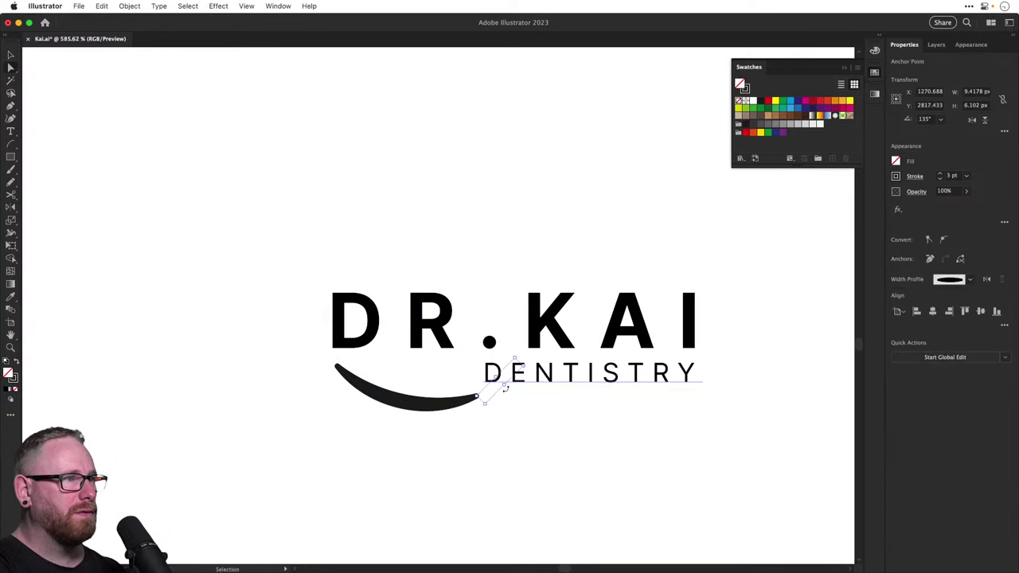
key("Delete")
key("v")
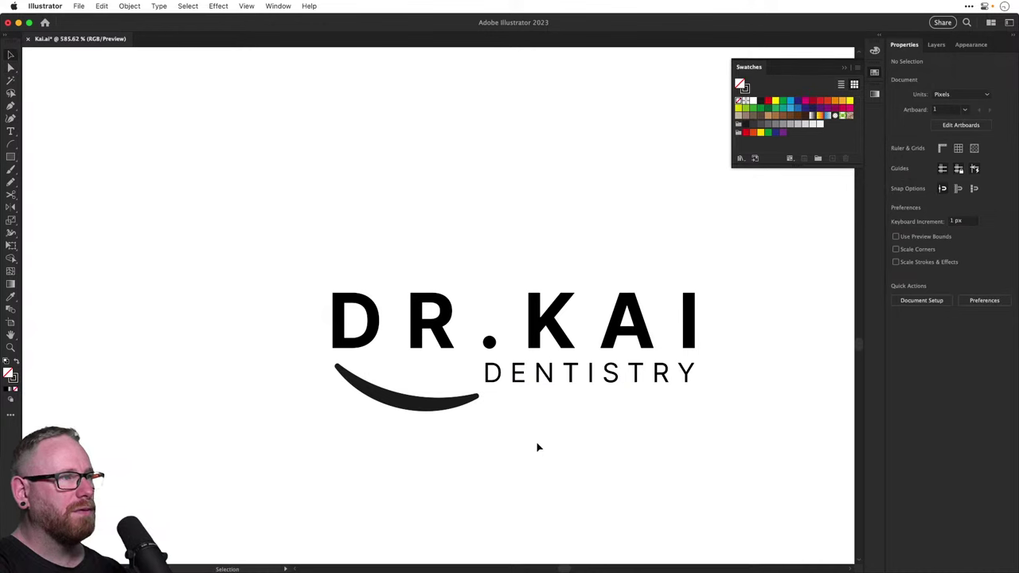
Undo the cut and the deletion of the smile's right end
key("super+minus")
key("super+minus")
key("super+minus")
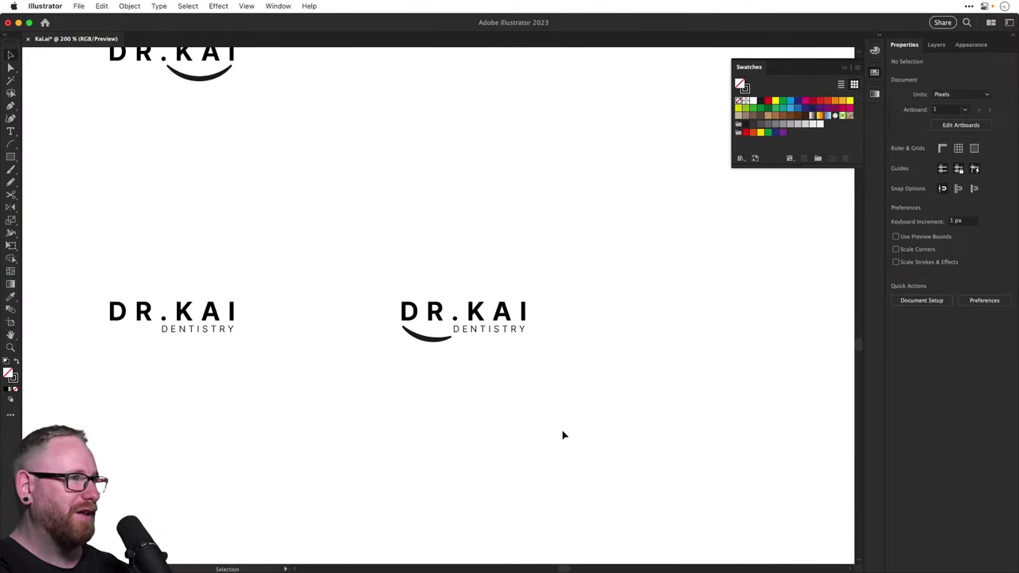
left_click_drag(532, 366, 516, 372)
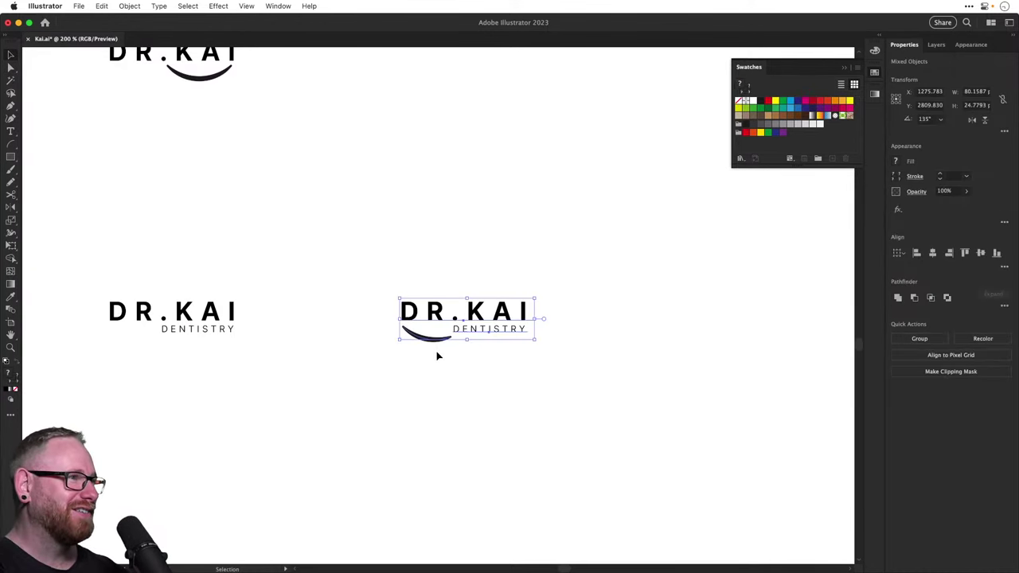
key("super+z")
key("super+z")
key("super+z")
Duplicate the lockup with the full smile directly above itself
left_click_drag(390, 294, 517, 386)
left_click_drag(497, 334, 494, 230)
key("super+z")
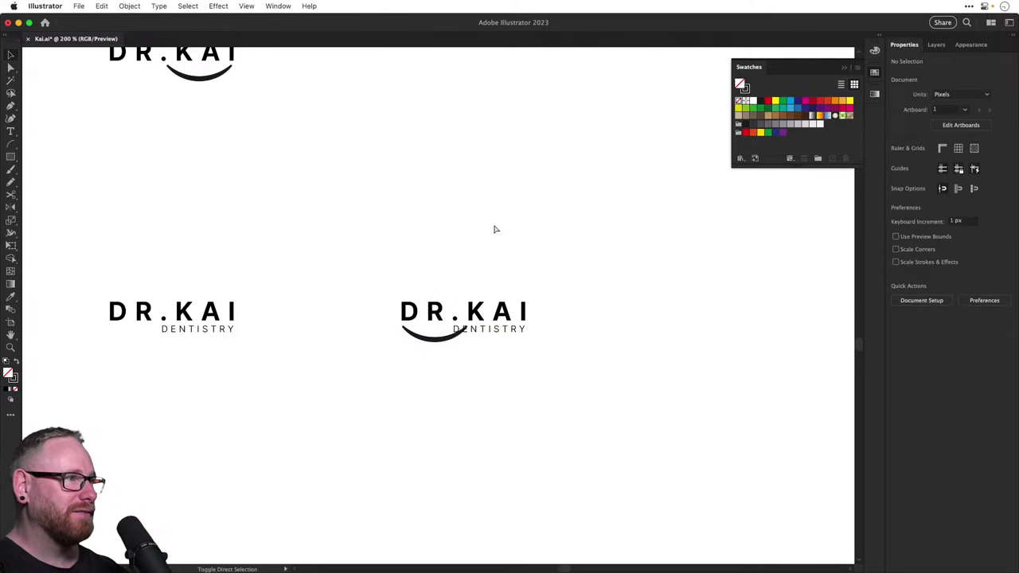
key("super+shift+z")
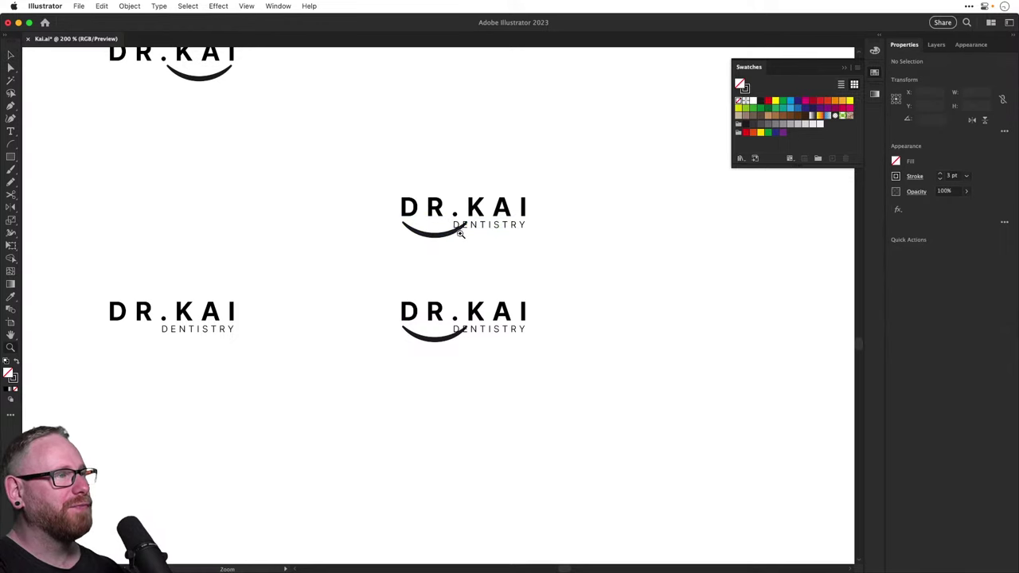
Centre DENTISTRY horizontally under DR.KAI in the upper logo, and reposition and enlarge its smile to about 59 px wide beneath the lettering
left_click_drag(460, 232, 539, 230)
left_click(539, 226)
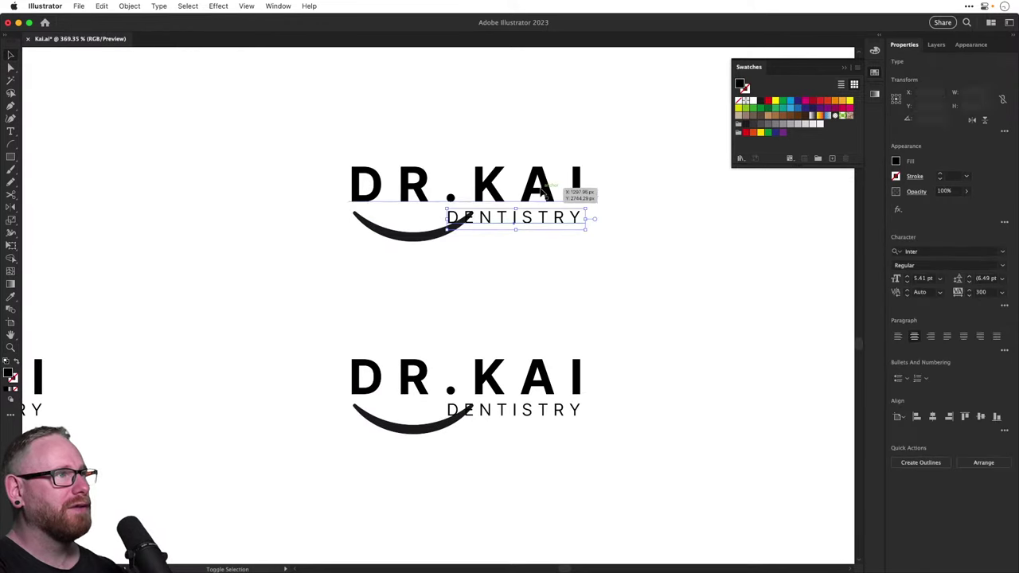
left_click(932, 415)
left_click(439, 239)
left_click_drag(439, 238, 584, 176)
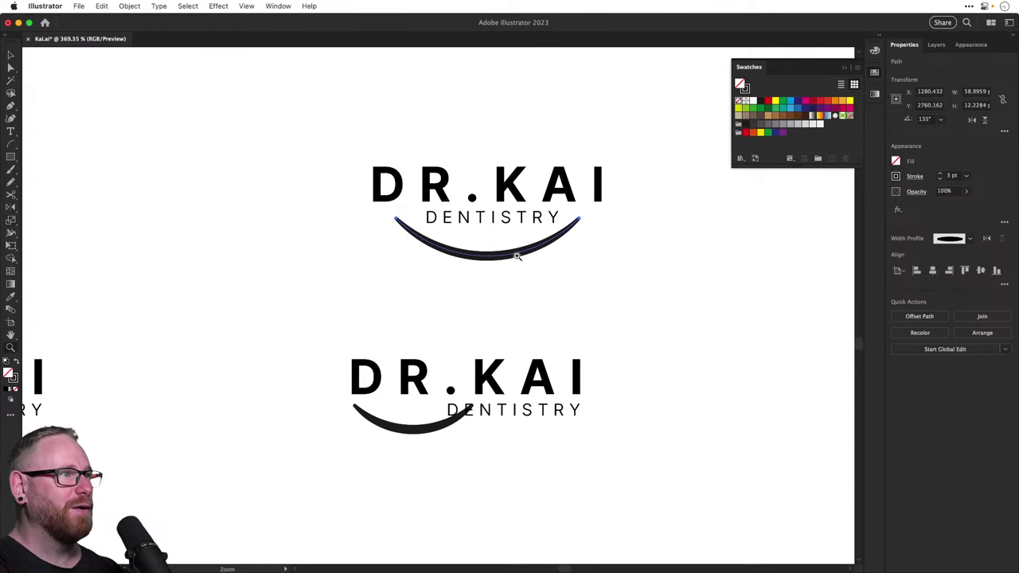
Align the smile, DENTISTRY and DR.KAI of the upper logo on their horizontal centres, and nudge the smile slightly left
scroll(518, 255, "up", 2)
left_click_drag(452, 141, 566, 294)
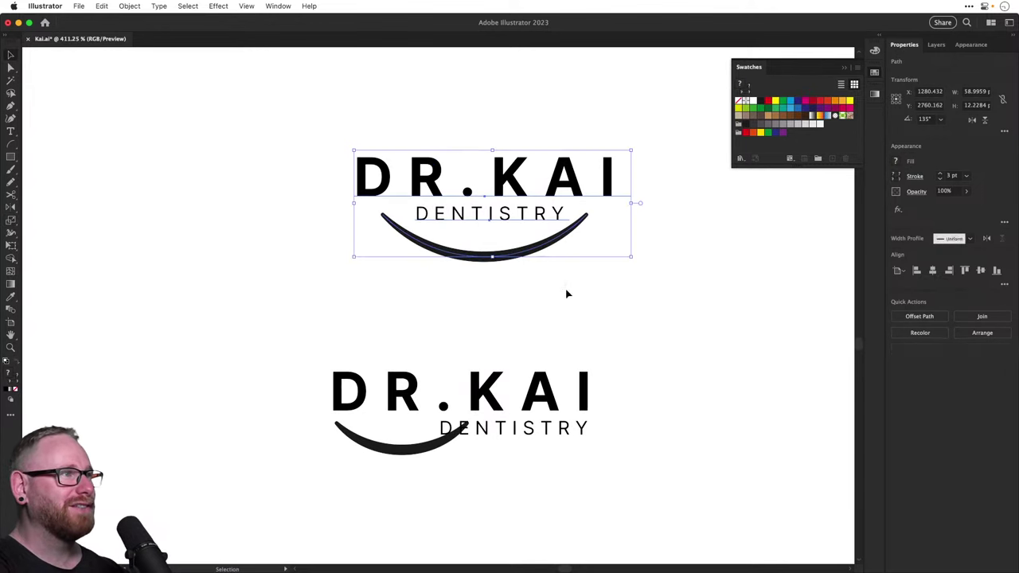
left_click(933, 254)
key("z")
left_click_drag(438, 233, 465, 253)
key("super+shift+a")
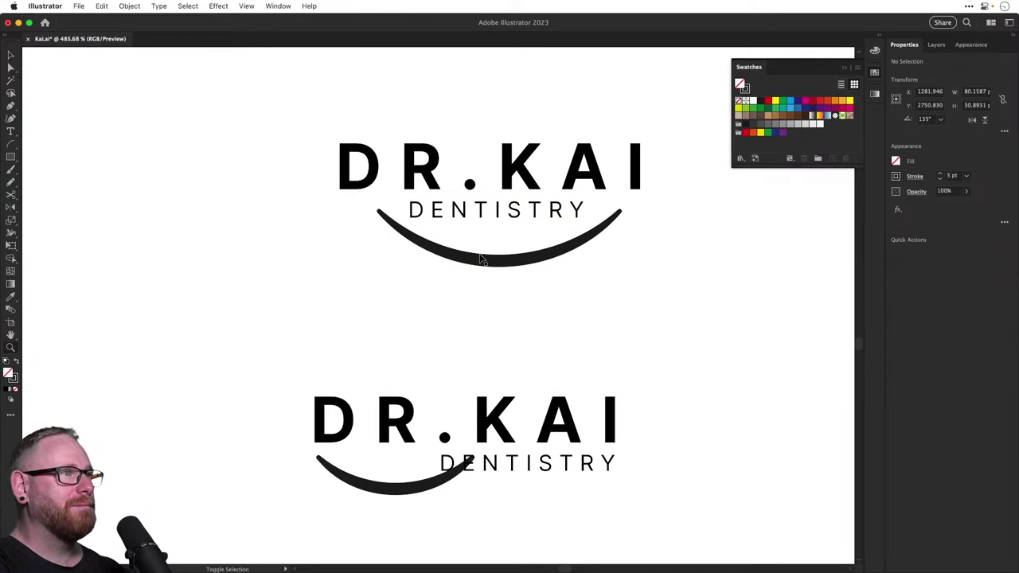
key("v")
left_click_drag(535, 265, 513, 264)
Scale DENTISTRY down to about 4.6 pt and place it slightly lower, between the ends of the smile
left_click(532, 213)
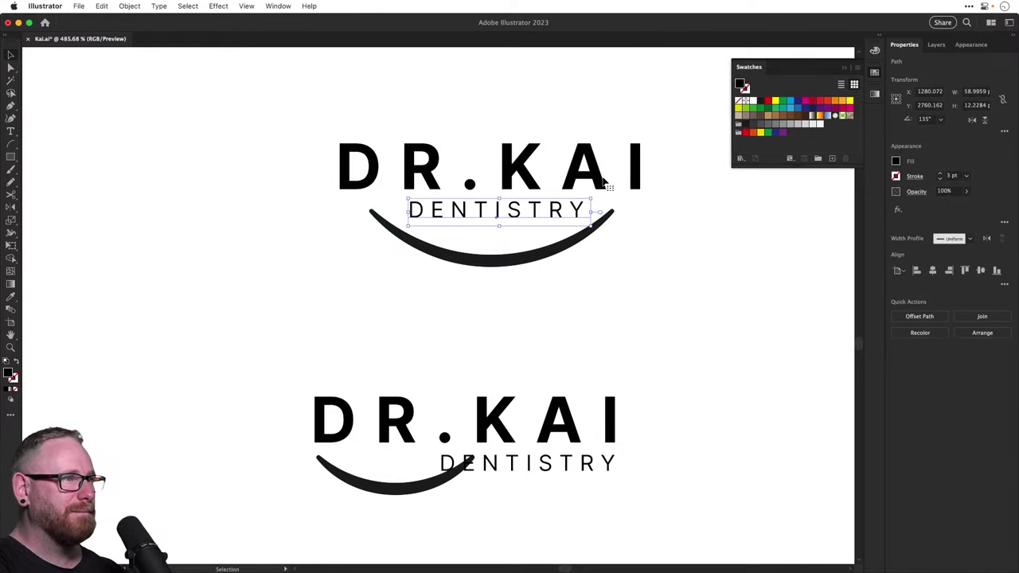
key("s")
left_click_drag(645, 164, 610, 175)
key("super+shift+a")
key("v")
left_click_drag(502, 213, 503, 216)
left_click(649, 377)
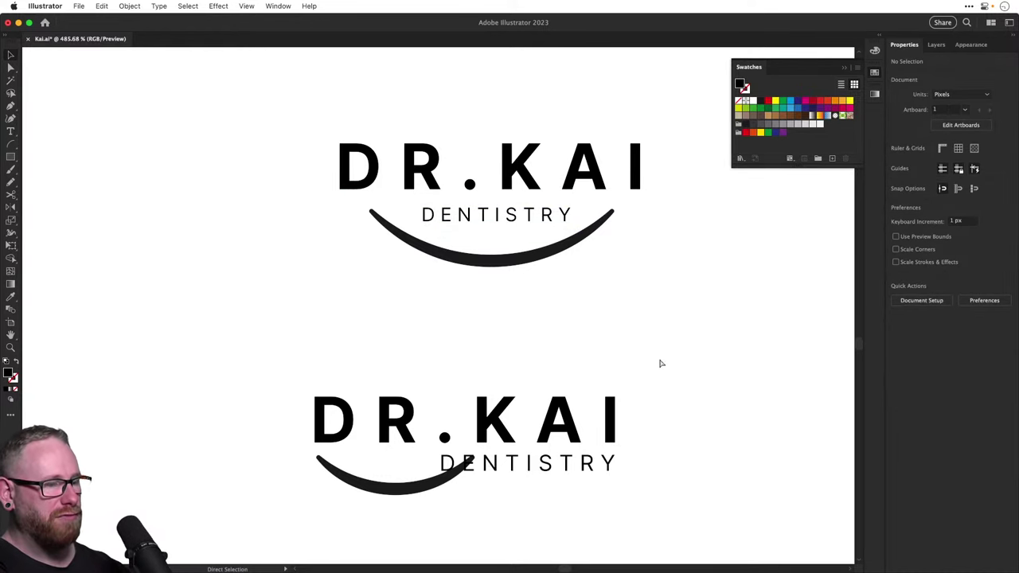
Tighten the tracking of DR.KAI in the upper logo until its width roughly matches the smile
key("super+minus")
key("super+minus")
key("super+minus")
key("super+space")
left_click_drag(408, 261, 557, 251)
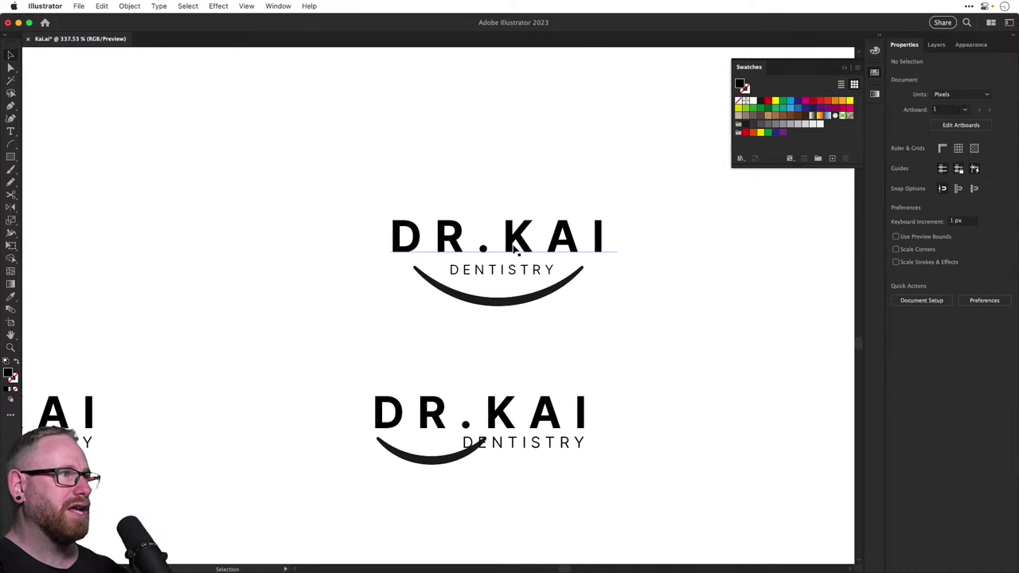
left_click(561, 250)
left_click(967, 297)
left_click(968, 297)
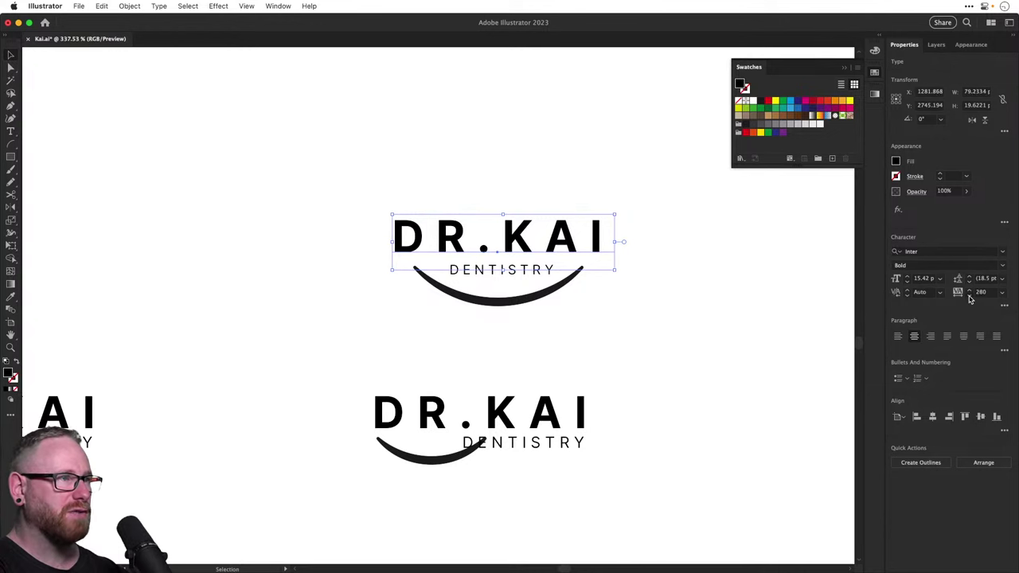
left_click(968, 297)
left_click(969, 297)
left_click(620, 272)
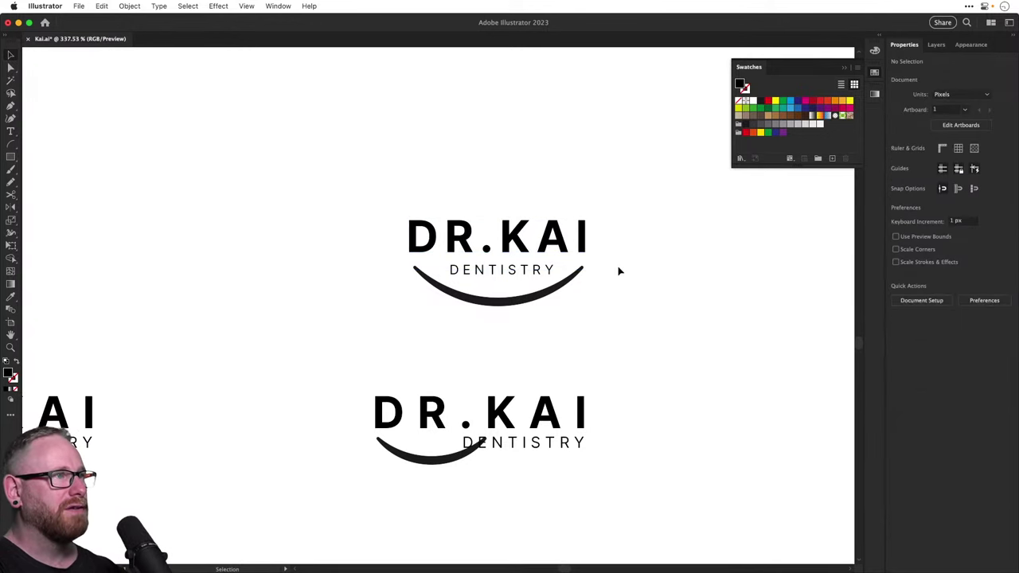
Widen the tracking of DENTISTRY in the upper logo to 350
left_click(530, 269)
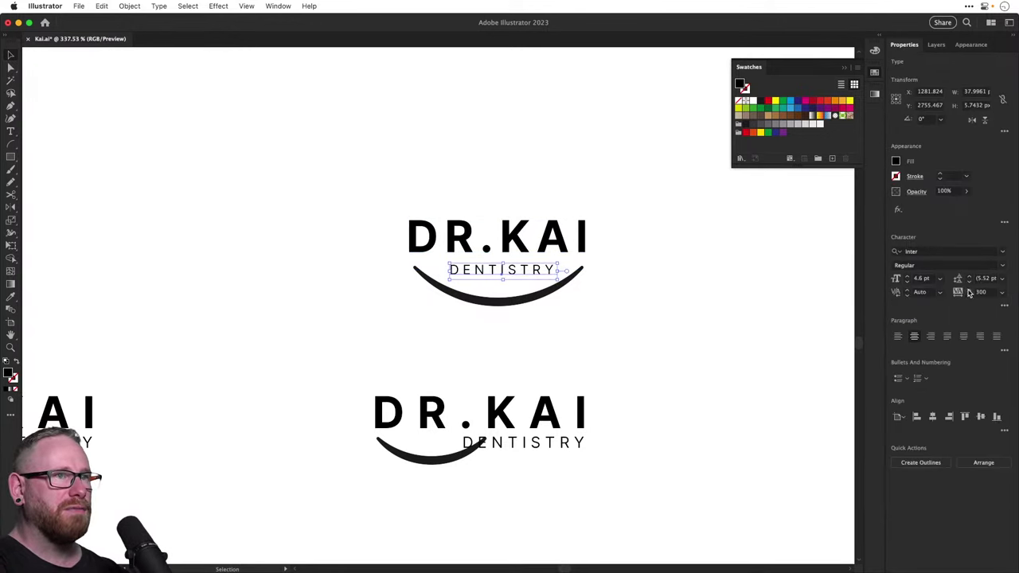
left_click(968, 290)
left_click(968, 290)
left_click(521, 287)
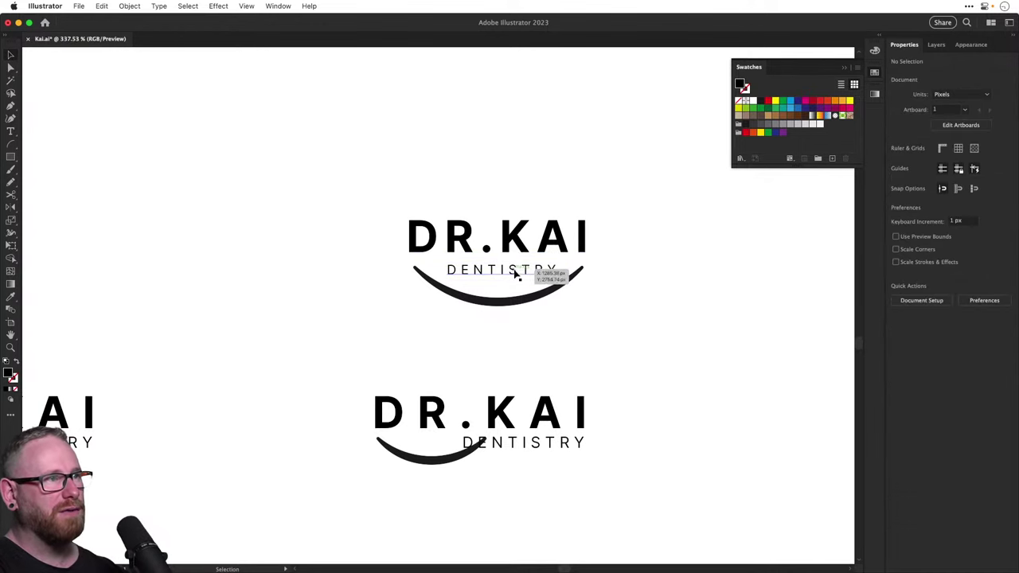
Thicken the smile's stroke to 4 pt and narrow the curve to about 54 px wide
key("a")
left_click(528, 301)
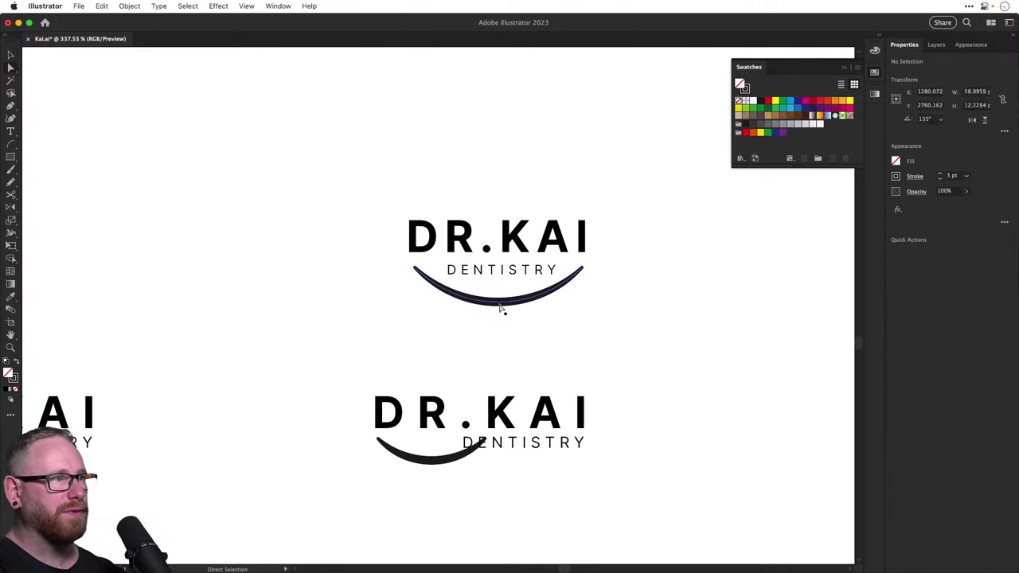
left_click_drag(502, 309, 541, 293)
key("v")
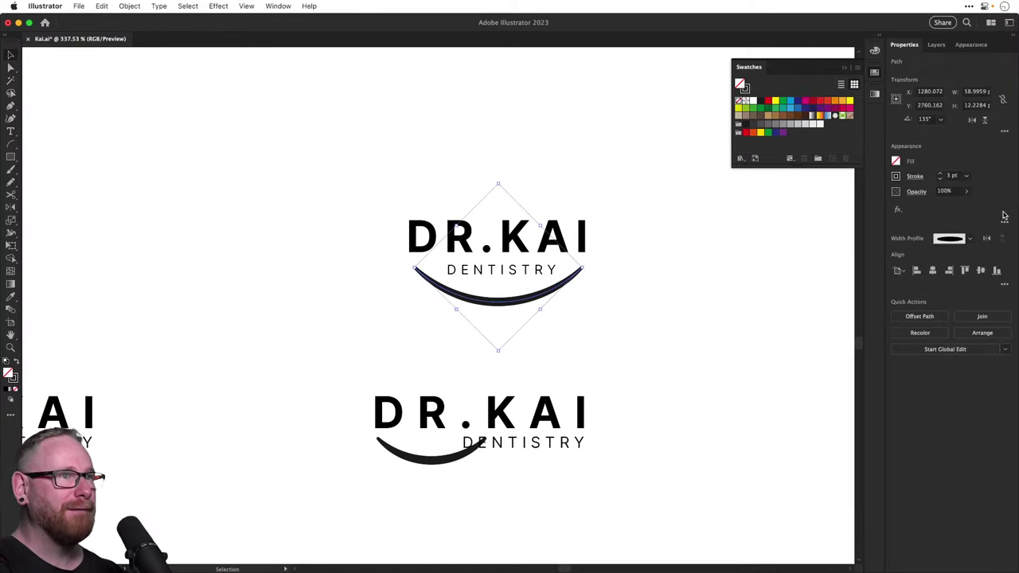
left_click(940, 174)
key("s")
left_click_drag(678, 261, 639, 244)
key("z")
mouse_move(510, 290)
left_mouse_down()
mouse_move(566, 307)
mouse_move(516, 309)
left_mouse_up()
key("super+shift+a")
key("v")
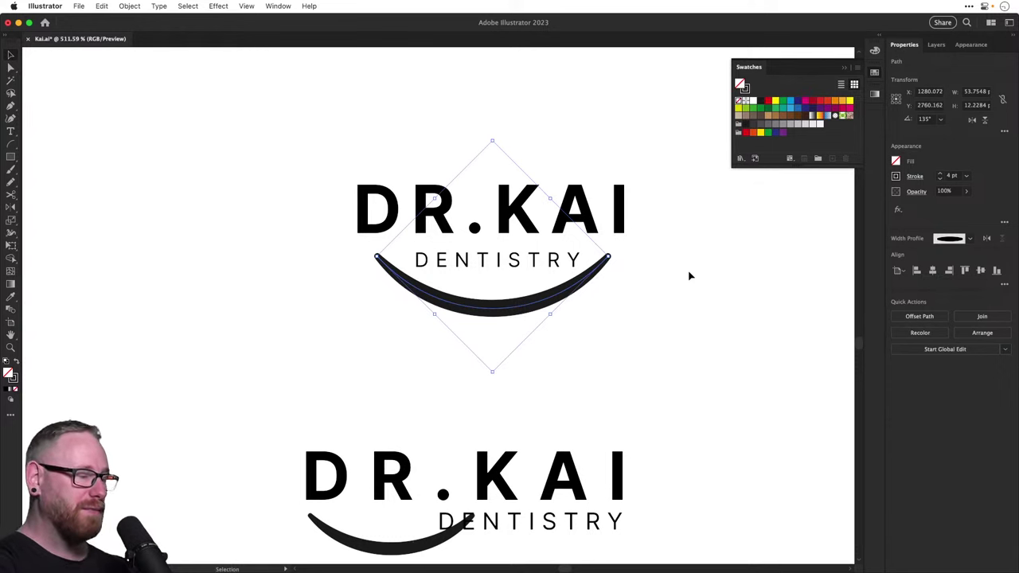
left_click(681, 293)
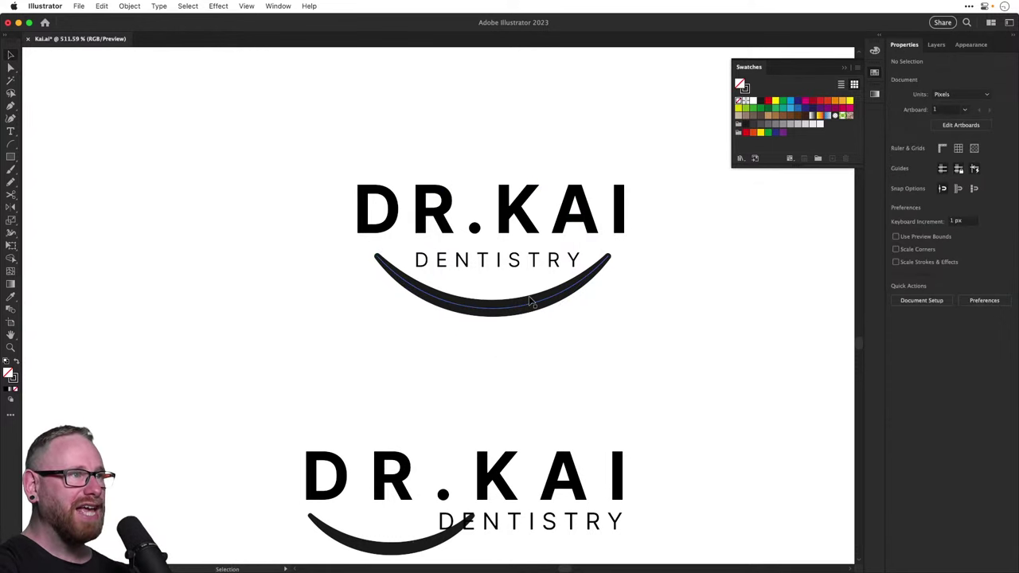
Undo the last narrowing of the smile but keep its 4 pt stroke
left_click(474, 301)
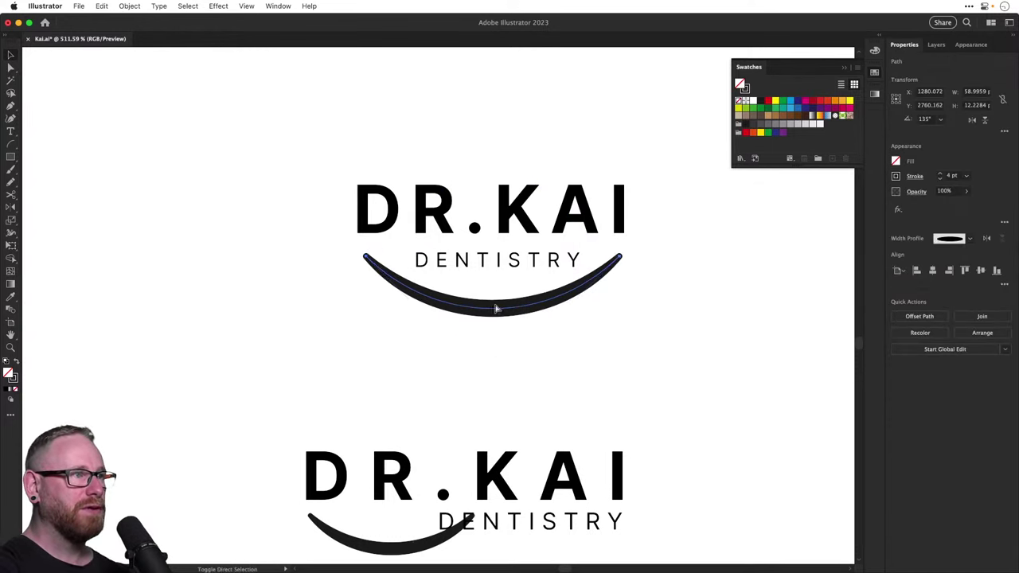
key("super+z")
key("super+z")
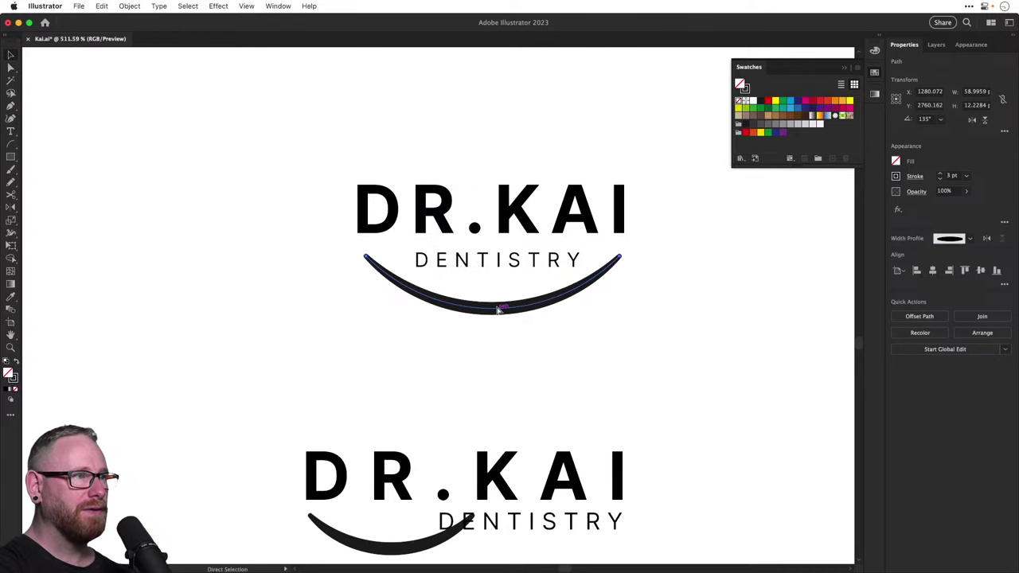
key("super+shift+z")
Scale the smile proportionally to about 53 by 11 px and set its stroke to 3 pt
key("s")
mouse_move(668, 214)
left_mouse_down()
mouse_move(682, 209)
mouse_move(671, 216)
left_mouse_up()
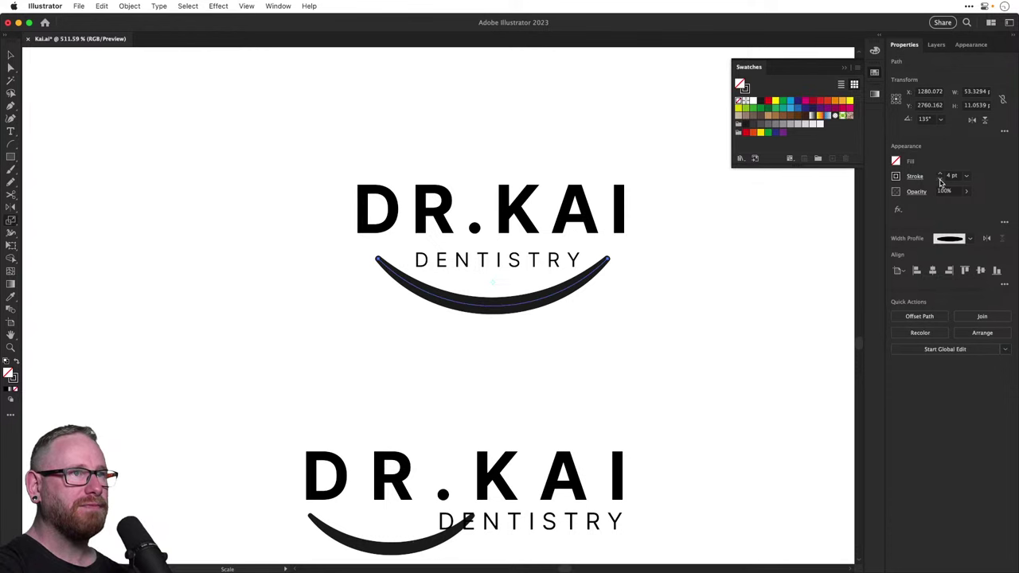
key("v")
left_click(520, 316)
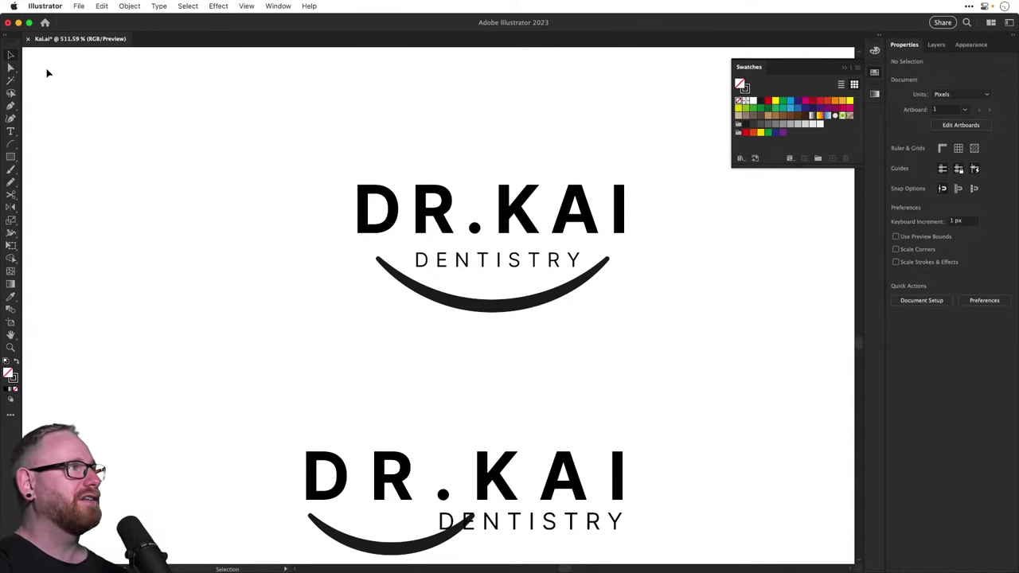
Move the smile slightly down to leave more space beneath DENTISTRY
scroll(398, 230, "up", 5)
scroll(398, 229, "right", 3)
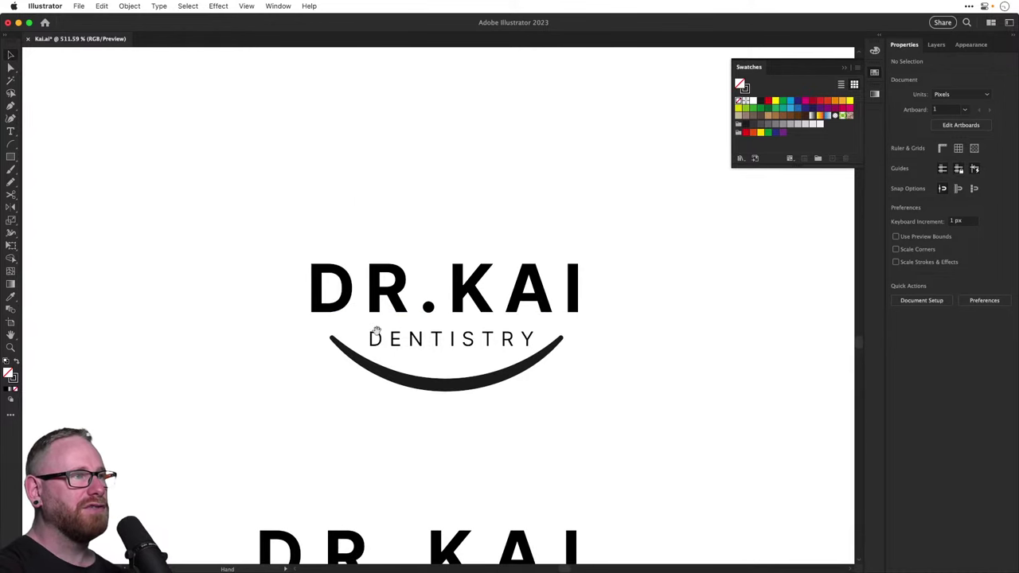
left_click(444, 384)
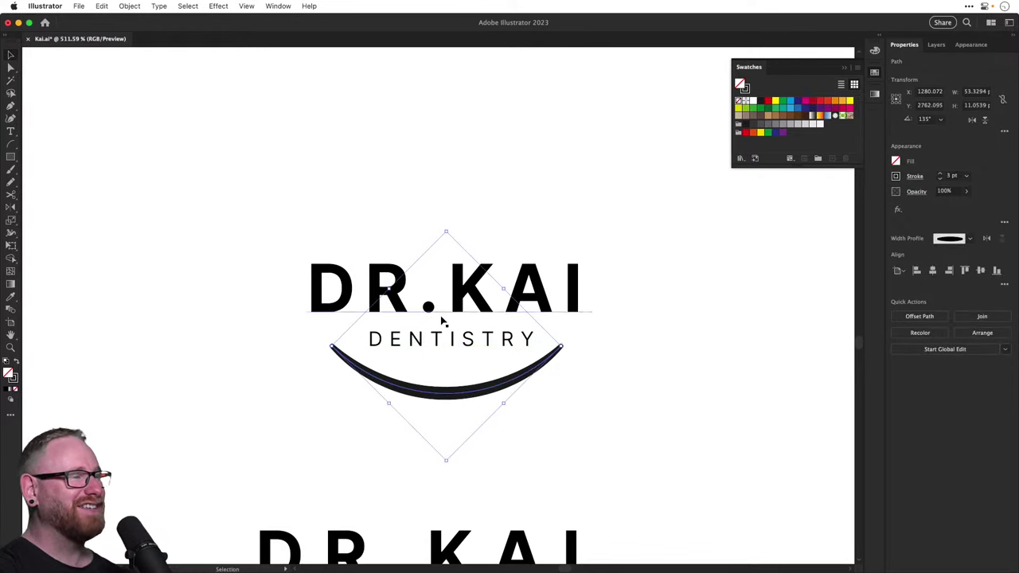
left_click(400, 191)
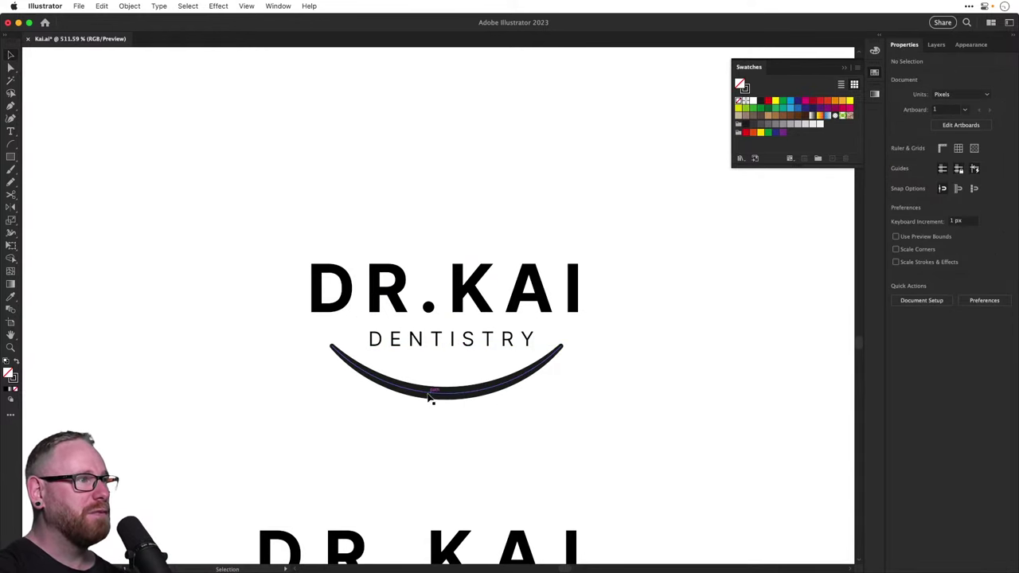
Try a vertically flipped copy of the smile above DR.KAI and delete the copy
left_click_drag(432, 396, 444, 184)
left_click(986, 120)
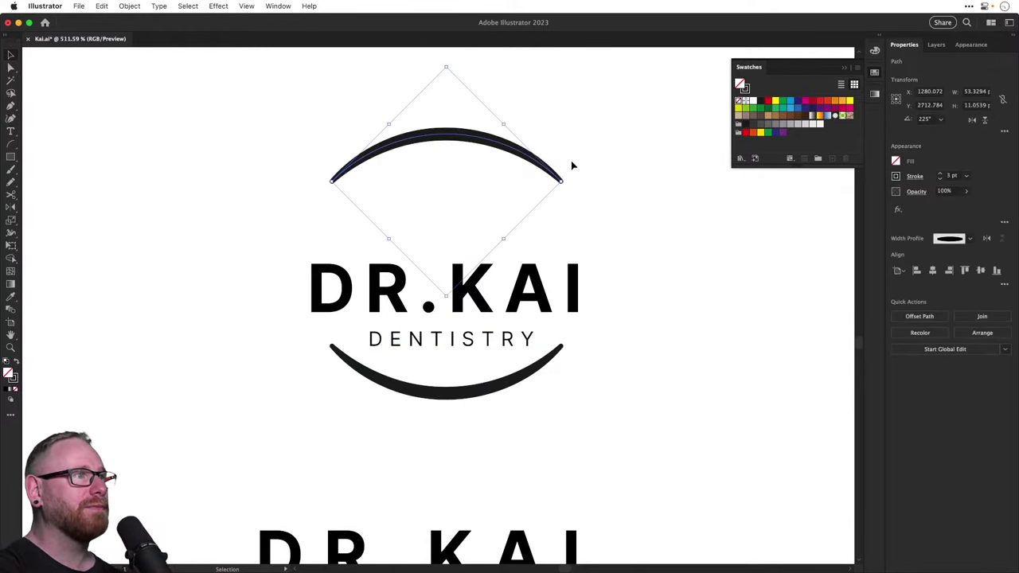
left_click_drag(537, 163, 530, 224)
key("Delete")
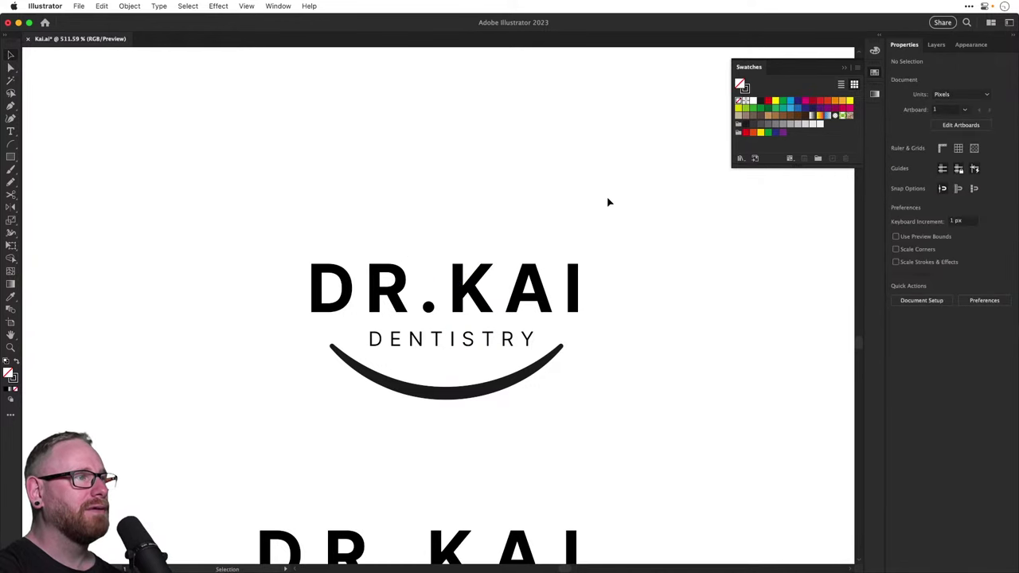
Duplicate the centred logo with its smile straight above the original
key("super+minus")
key("super+minus")
key("super+minus")
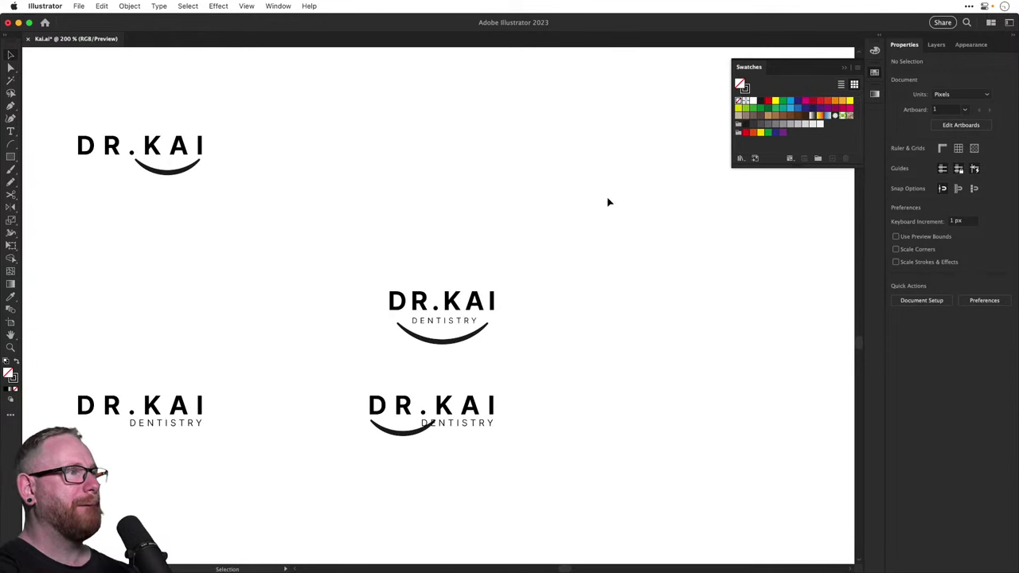
left_click_drag(512, 363, 448, 207)
key("z")
left_click_drag(415, 175, 491, 225)
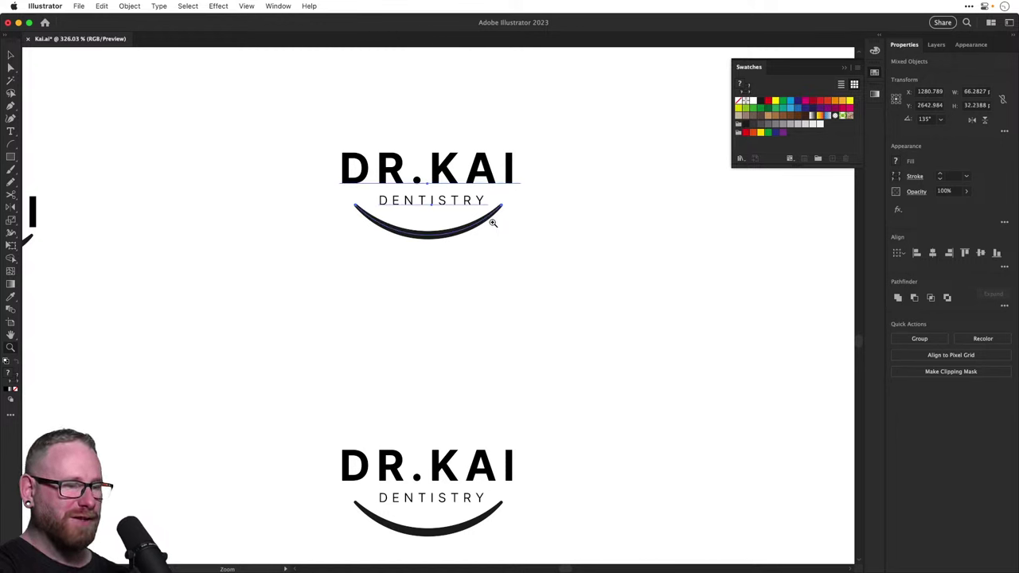
Nudge DENTISTRY slightly left in the new copy of the logo
left_click_drag(410, 174, 610, 313)
key("super+shift+a")
key("v")
key("z")
left_click_drag(462, 299, 472, 310)
key("v")
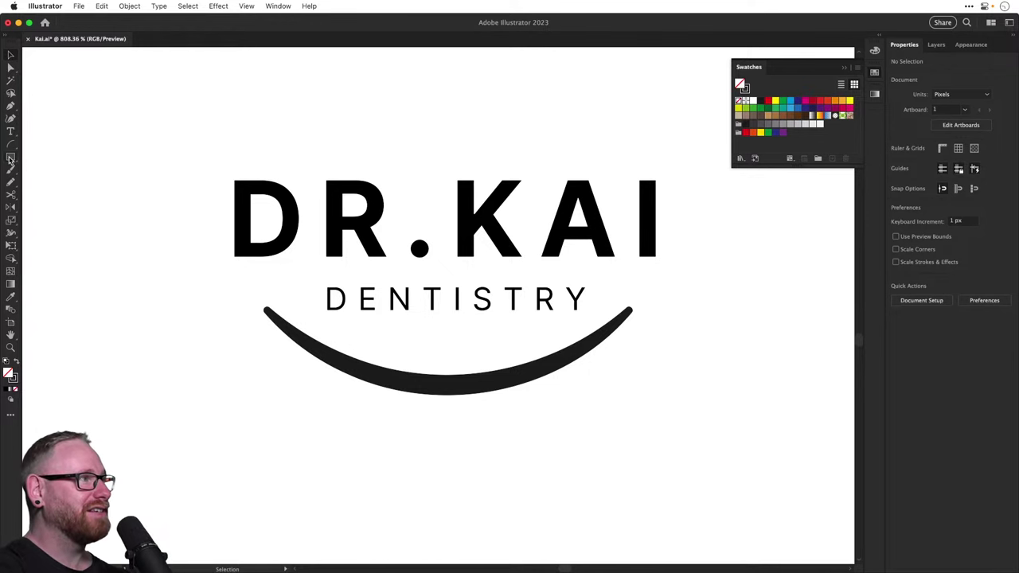
left_click_drag(427, 285, 424, 288)
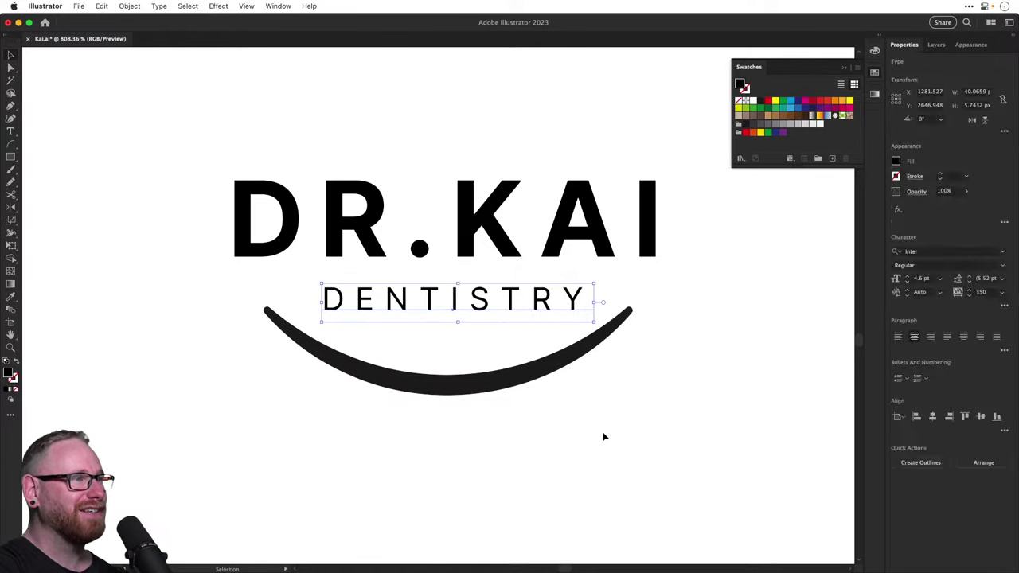
left_click(602, 434)
Draw an open upward chevron about 8 by 4 px left of the smile with the Pen tool, and swap its fill for a black stroke
left_click(11, 105)
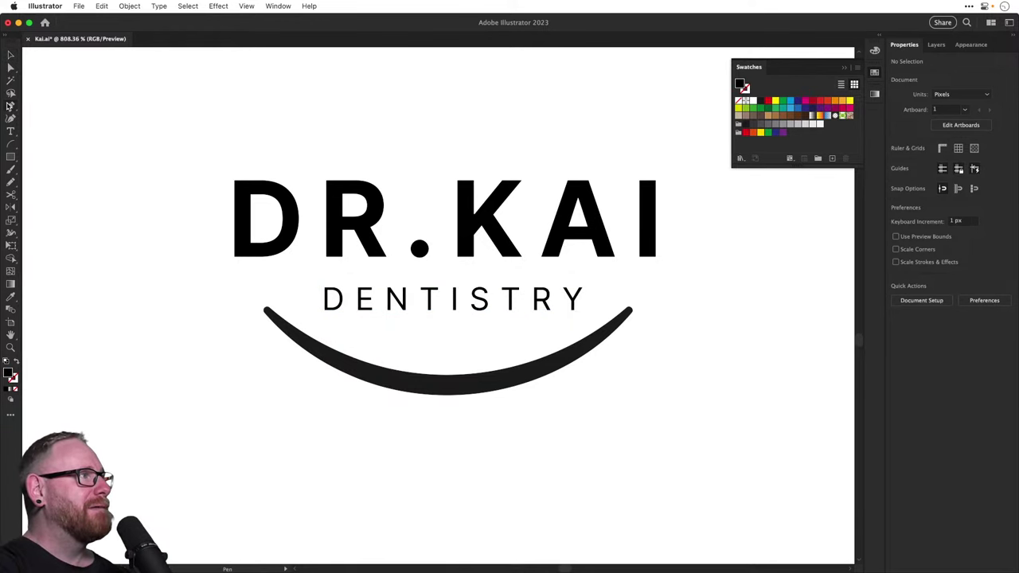
left_click(169, 341)
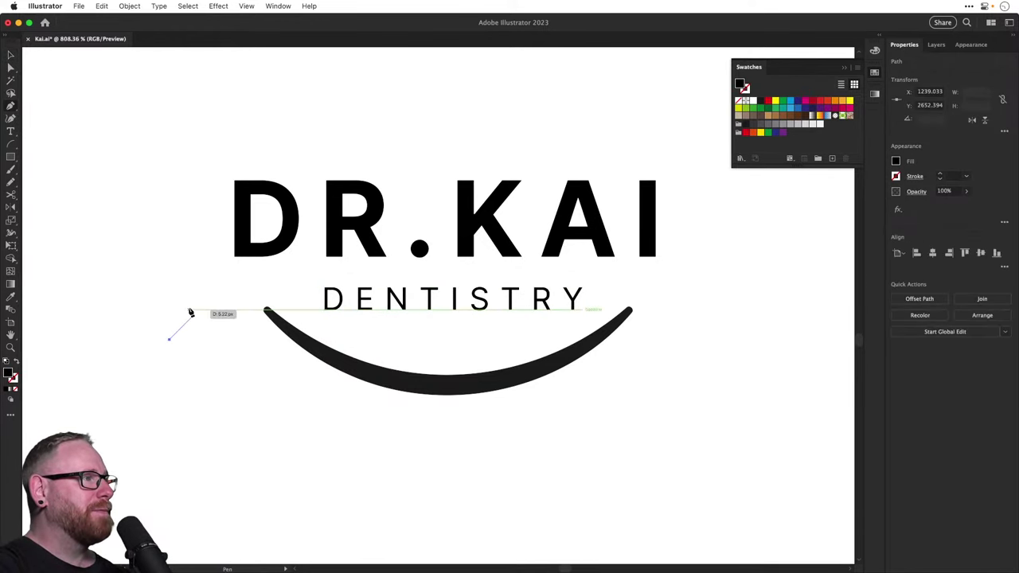
left_click(197, 312)
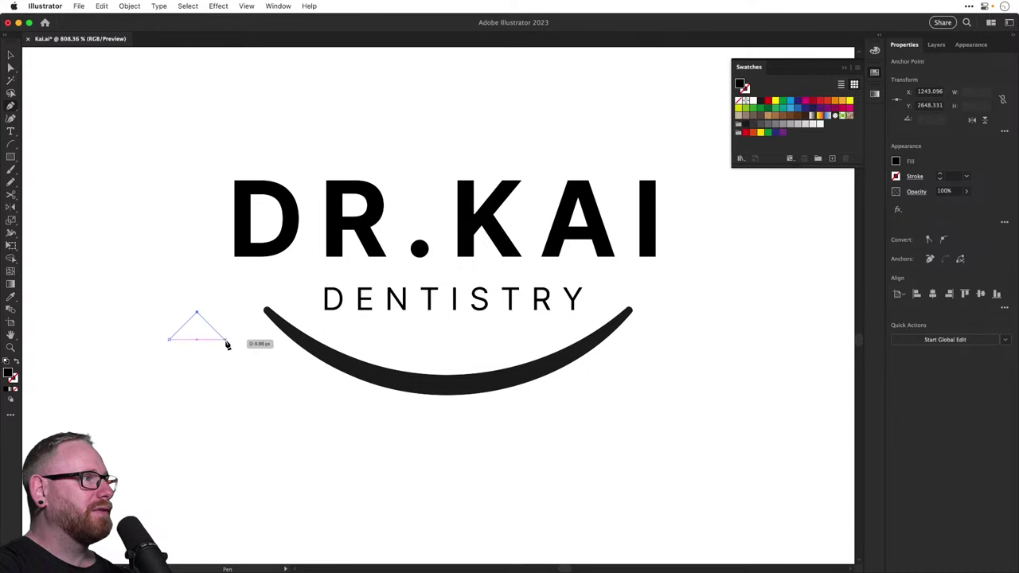
left_click(227, 341)
key("shift+x")
Round the chevron's peak fully into a smooth arc
key("a")
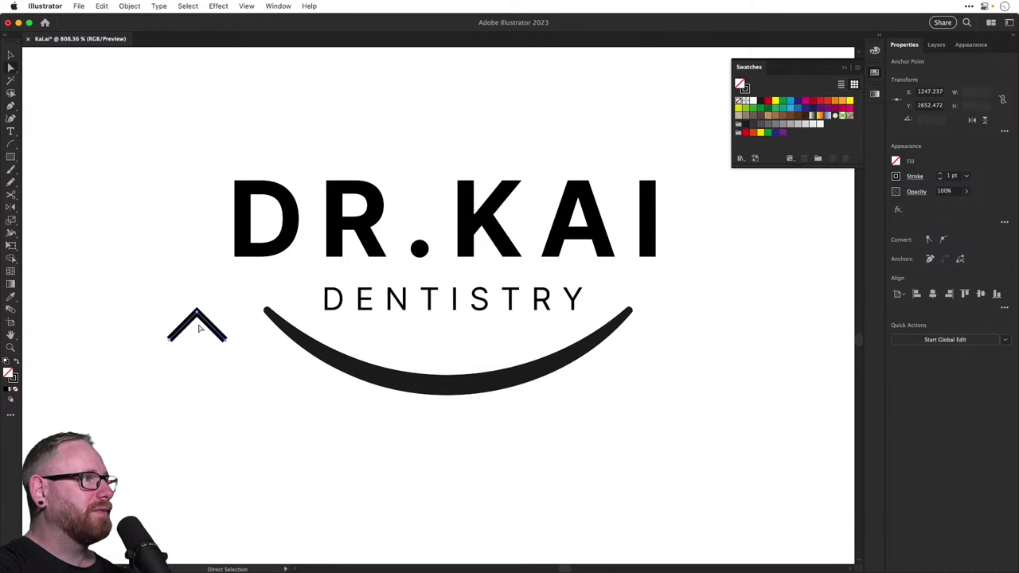
left_click(198, 326)
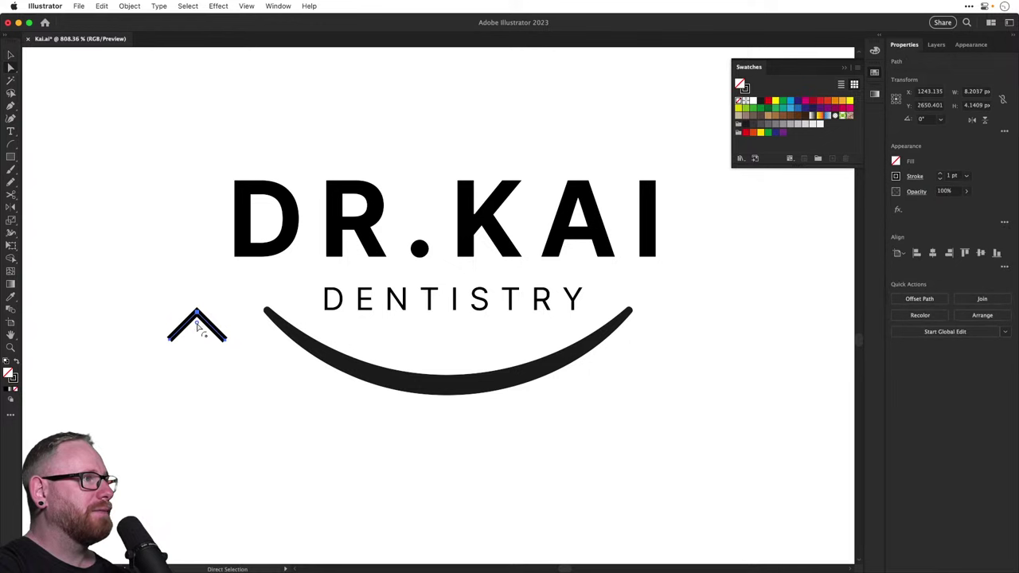
left_click_drag(199, 326, 199, 378)
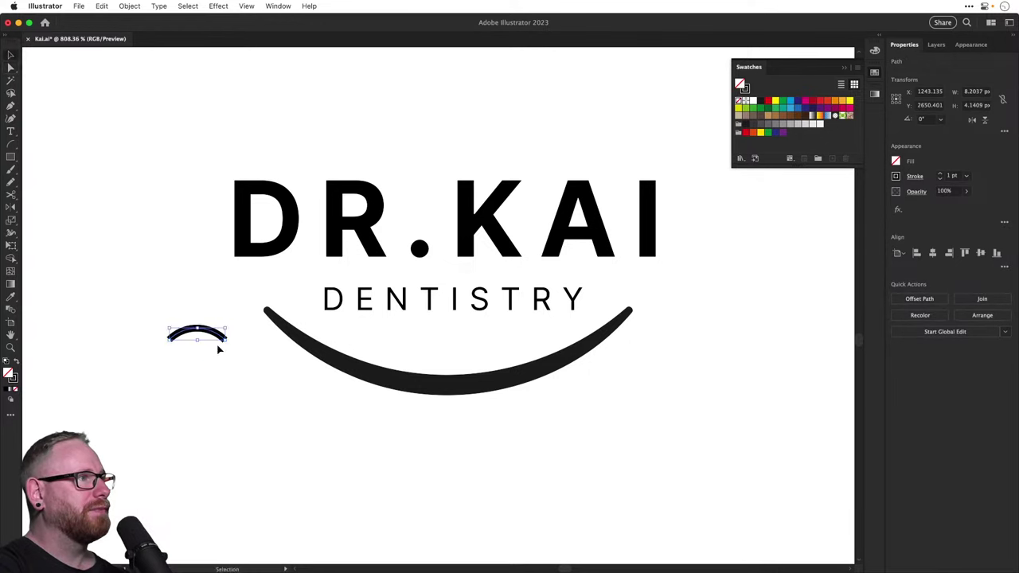
Rotate the arc 45° counter-clockwise, move it beside the smile's left end and scale it down to about 3.6 px wide
key("r")
left_click_drag(260, 338, 264, 289)
key("v")
left_click(237, 295)
key("s")
left_click_drag(349, 239, 314, 266)
Give the small arc round stroke caps and set its stroke weight to 2 pt
left_click(915, 176)
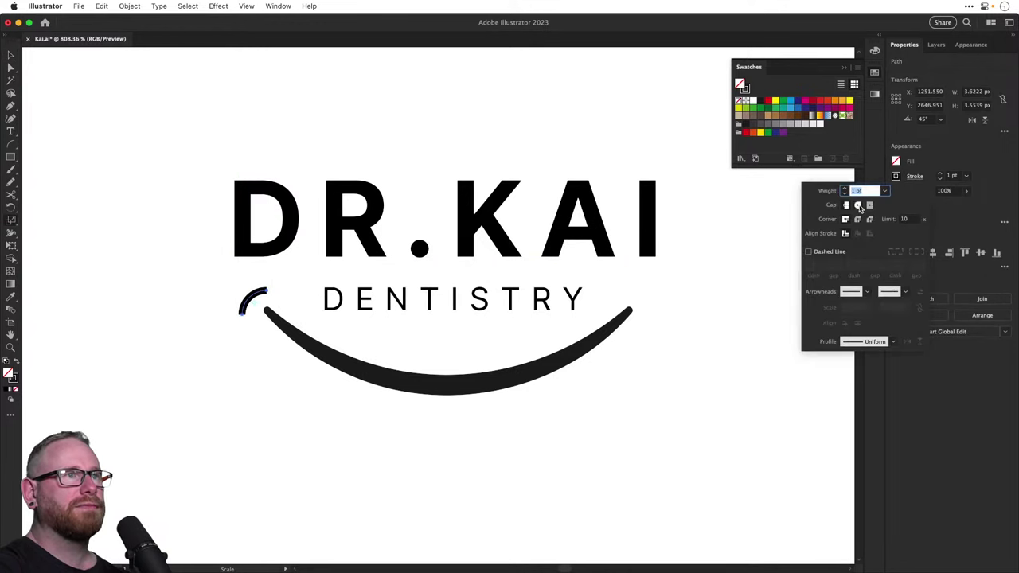
left_click(858, 205)
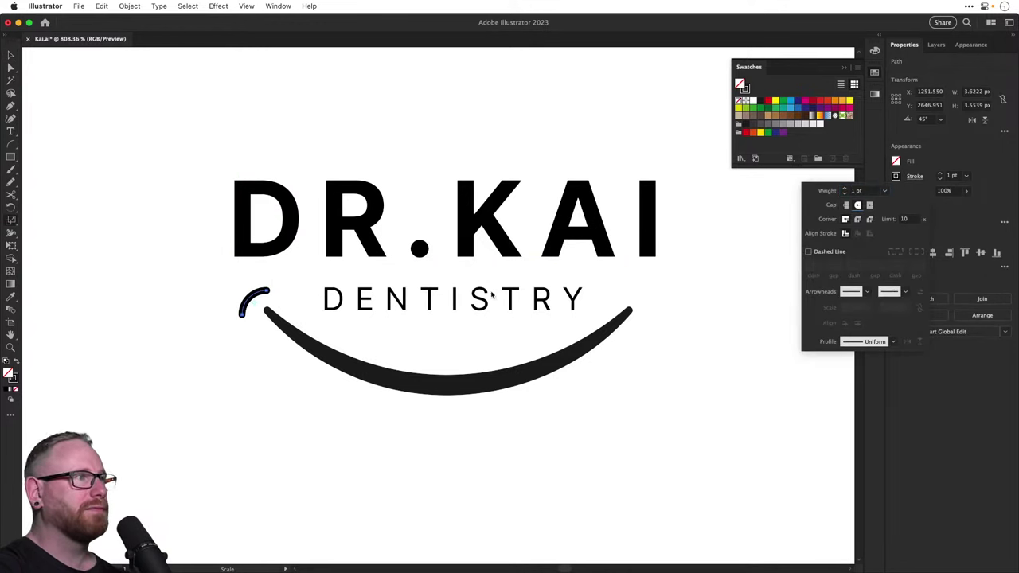
left_click(940, 173)
left_click(940, 173)
key("super+shift+a")
key("v")
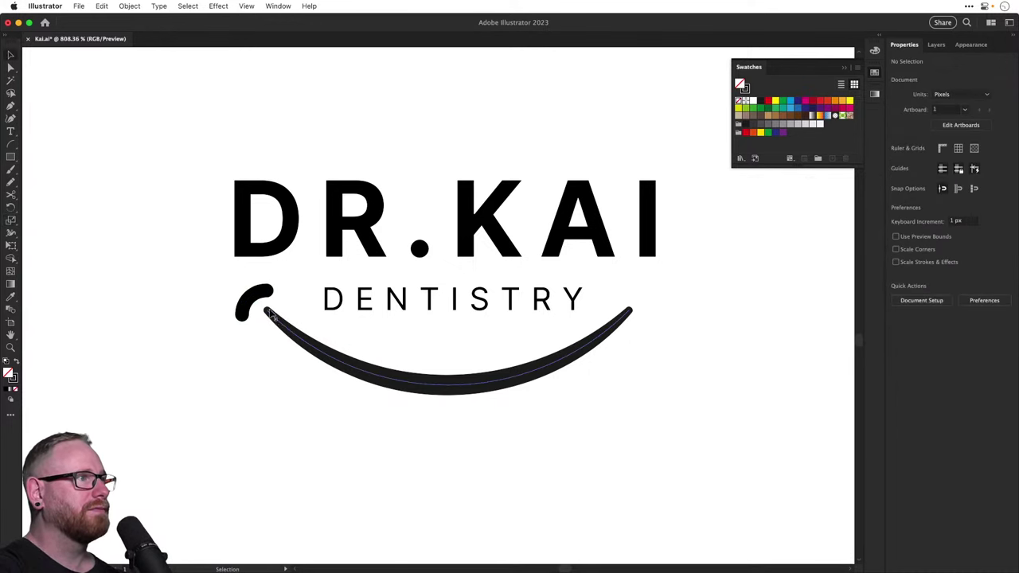
Move the arc about 1 px up, slightly further away from the smile's left end
mouse_move(264, 294)
left_mouse_down()
mouse_move(278, 301)
mouse_move(258, 283)
left_mouse_up()
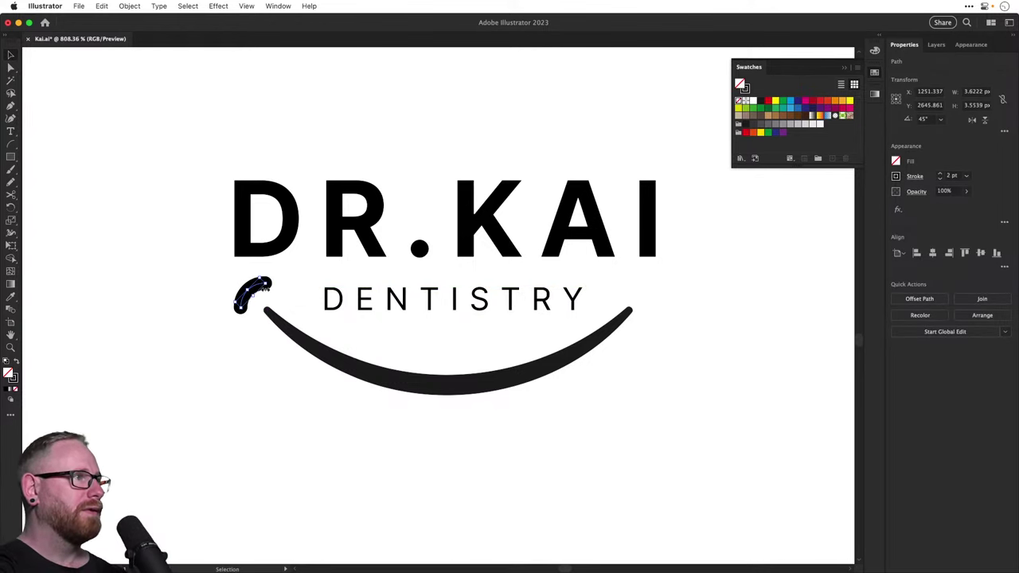
key("Right")
key("Down")
key("Left")
key("Up")
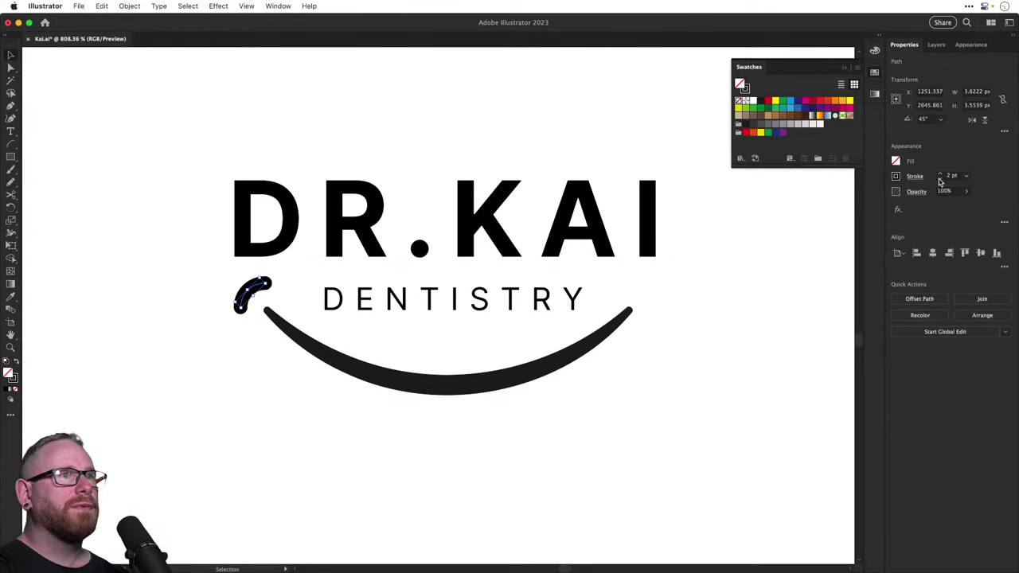
Set the arc's stroke weight to 1.5 pt and place a mirrored copy of it at the smile's right end
left_click(279, 284)
left_click_drag(262, 287, 656, 300)
left_click(748, 263)
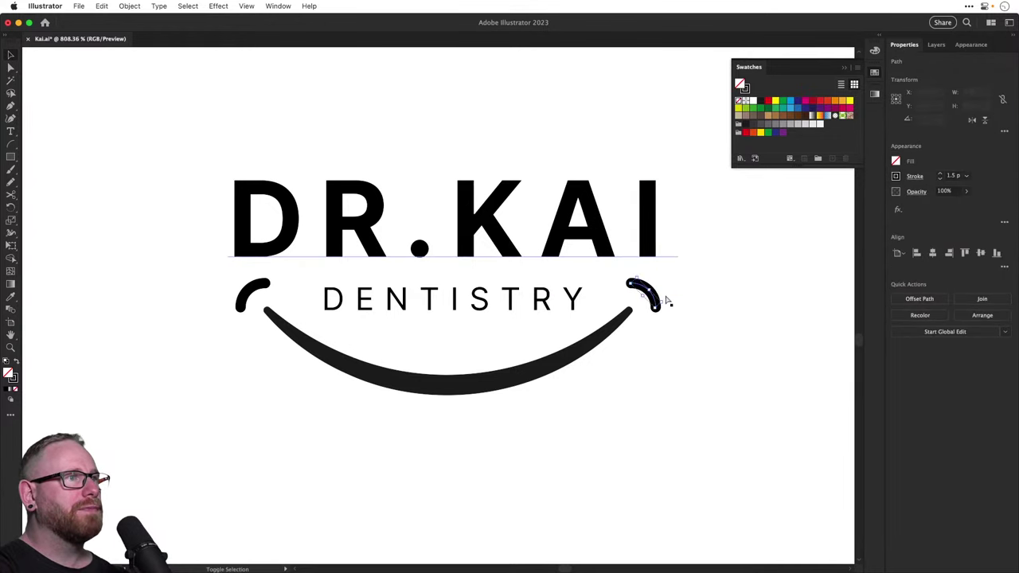
Move both cheek arcs about 1 px inward and 1 px down, closer to the smile's ends
left_click(796, 289)
key("super+minus")
key("super+minus")
key("super+minus")
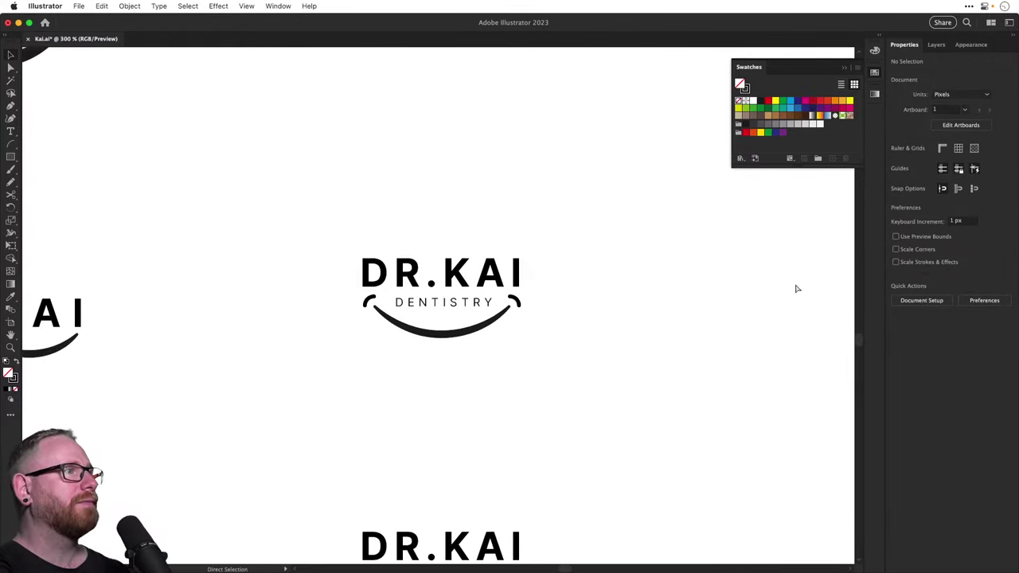
key("super+0")
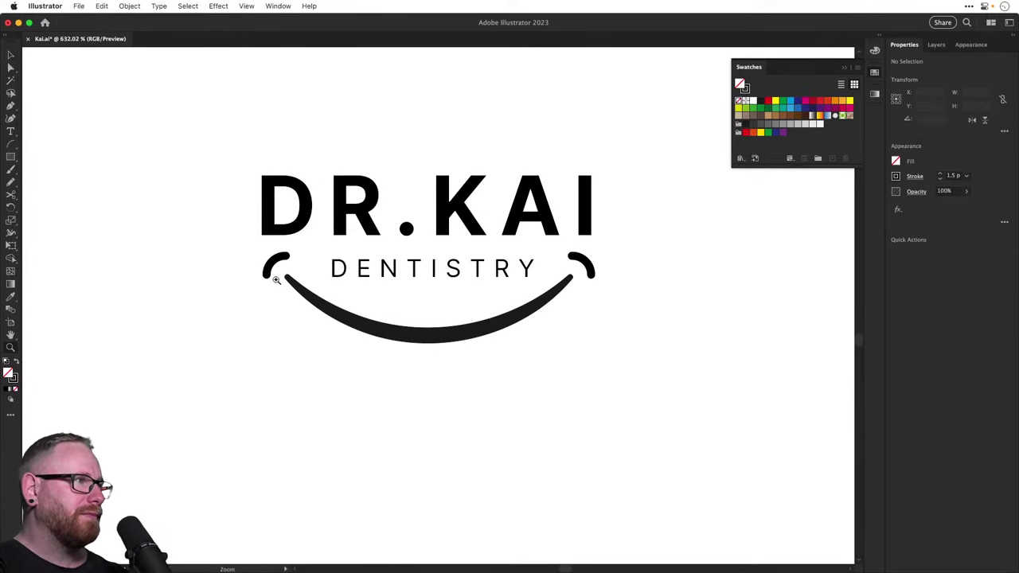
left_click(275, 267)
left_click_drag(277, 265, 281, 269)
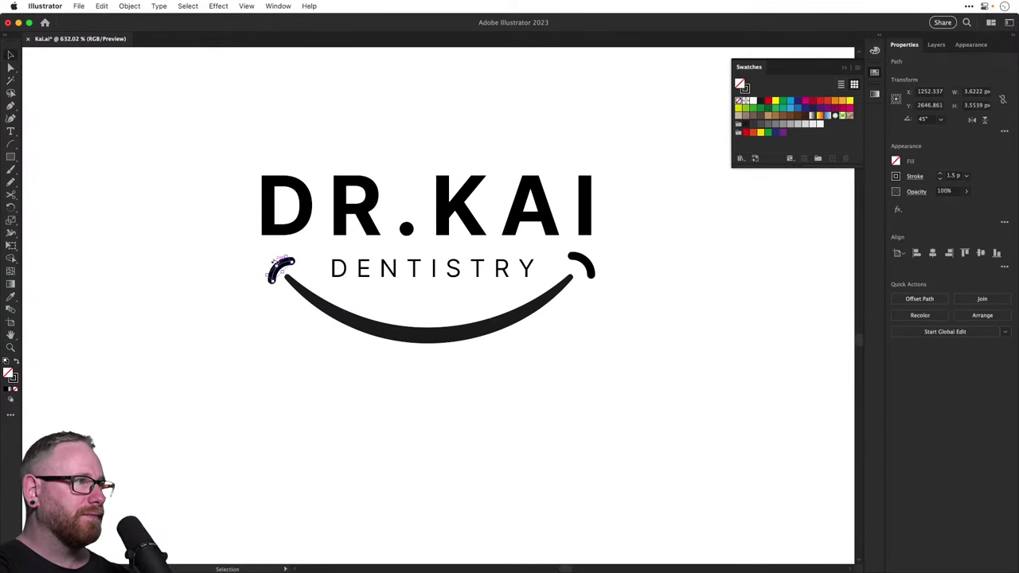
left_click(590, 268)
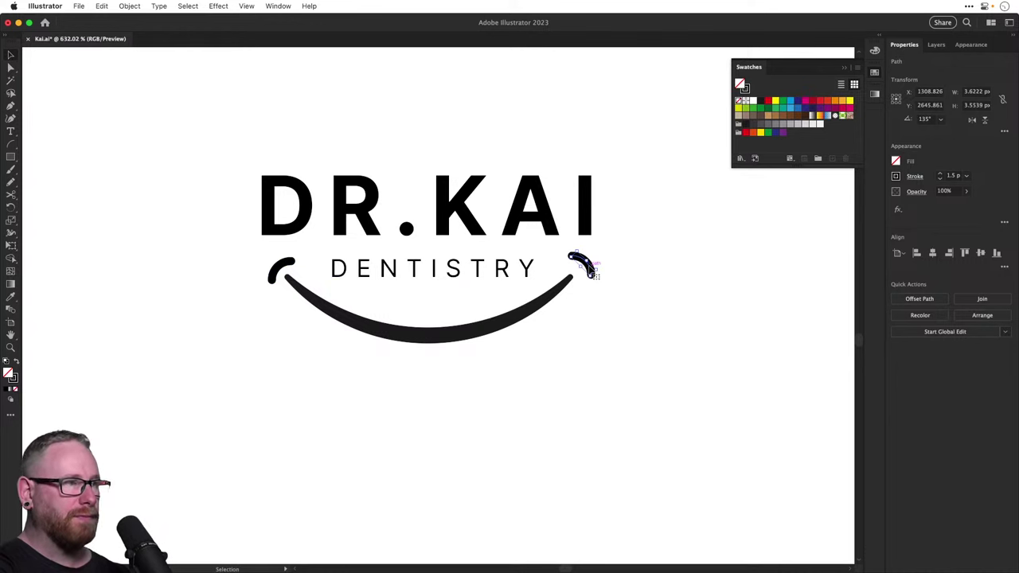
left_click_drag(589, 269, 587, 267)
left_click(589, 268)
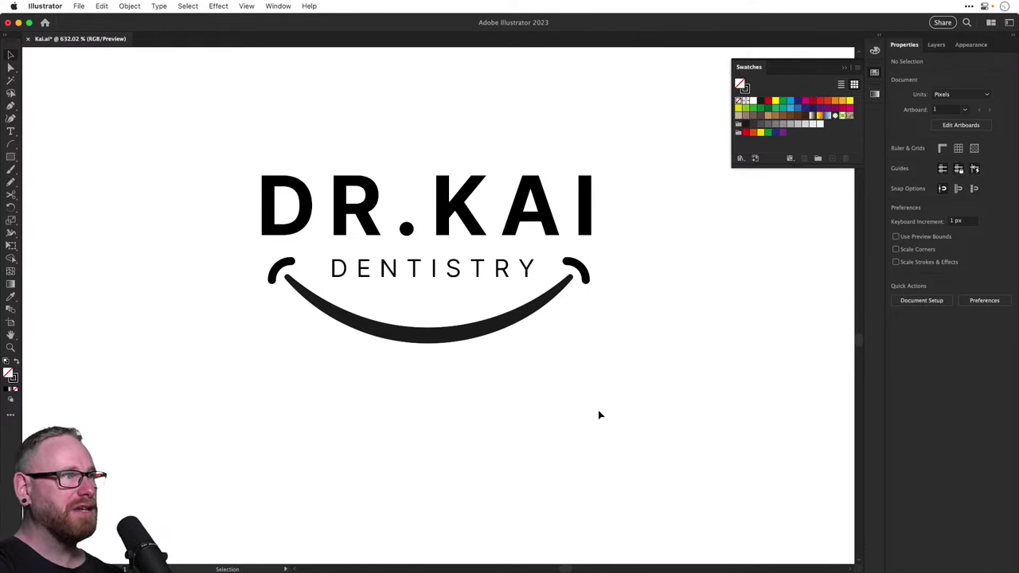
Duplicate the complete logo with its smile and cheek arcs horizontally into the empty space on its right
key("super+minus")
key("super+minus")
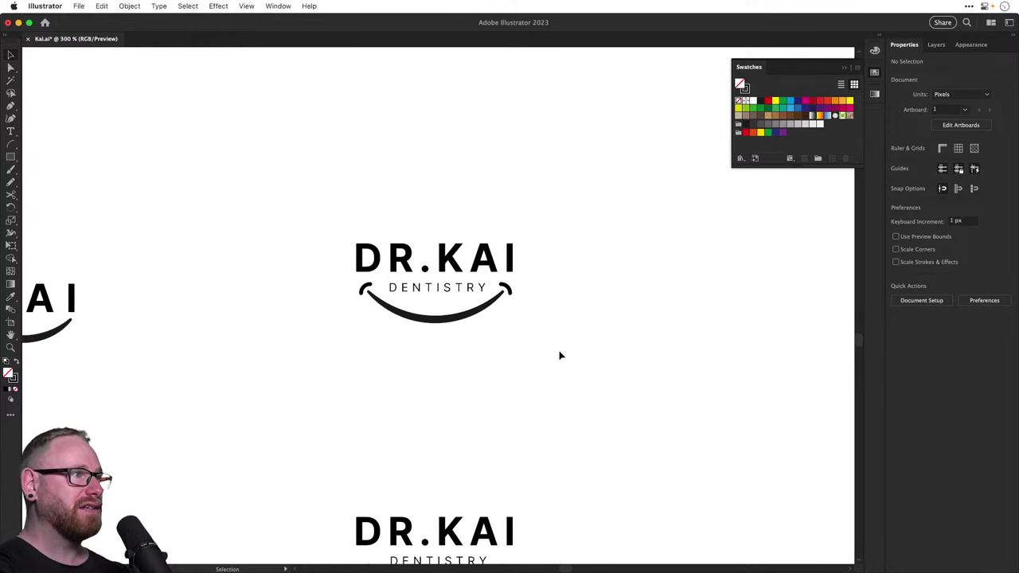
left_click_drag(270, 199, 387, 375)
left_click_drag(323, 311, 257, 282)
left_click_drag(257, 282, 614, 269, "alt+shift")
left_click(555, 228)
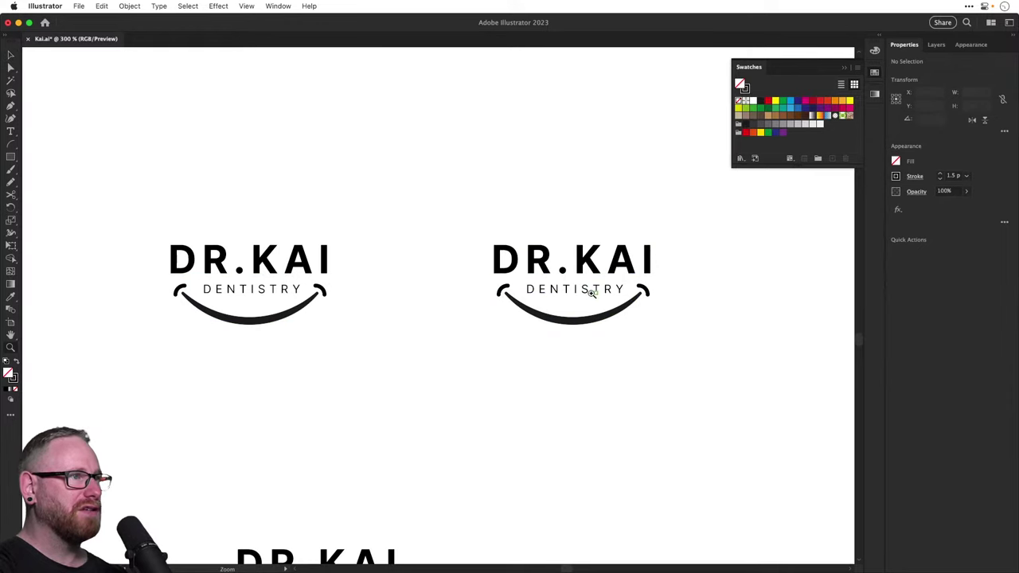
Remove the DENTISTRY line from the new copy of the logo
key("super+0")
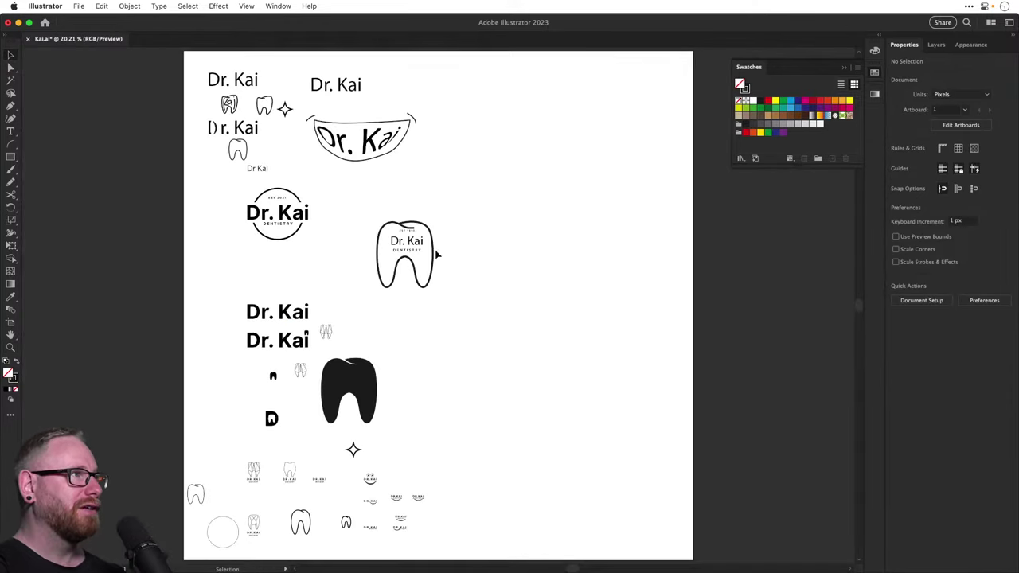
key("z")
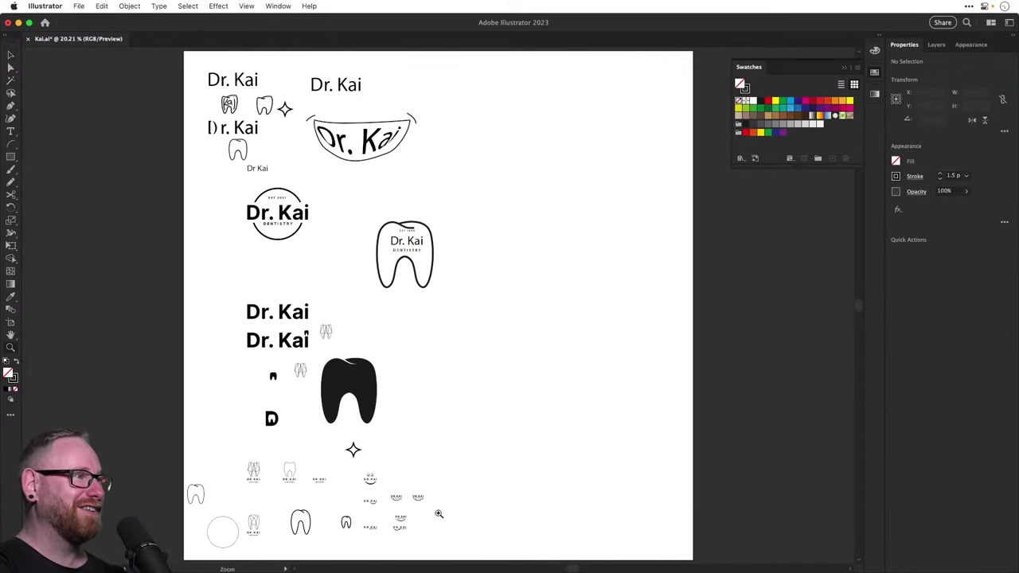
left_click_drag(450, 514, 598, 473)
key("v")
left_click_drag(421, 437, 463, 419)
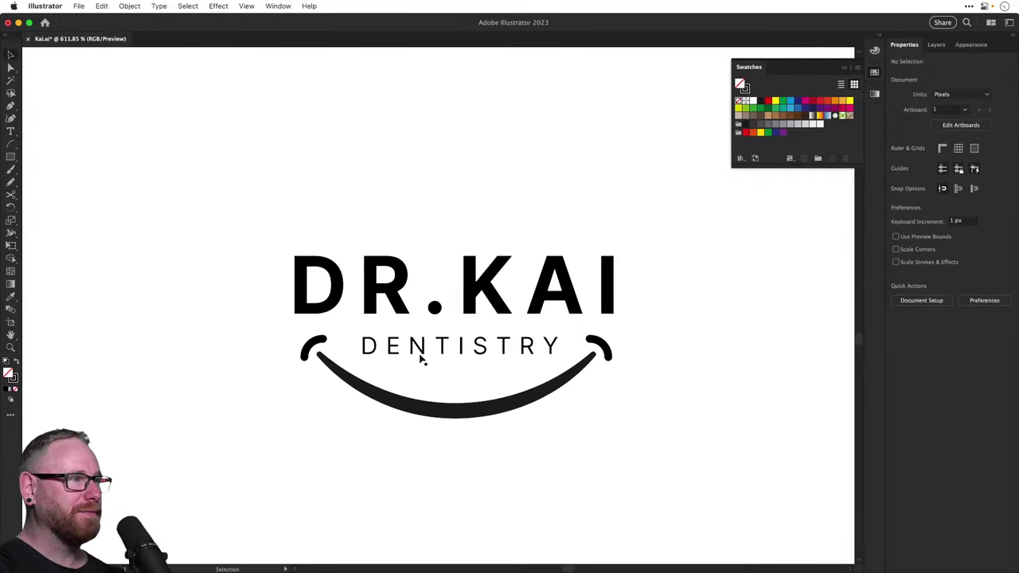
left_click(420, 355)
key("super+x")
left_click_drag(273, 336, 642, 448)
key("s")
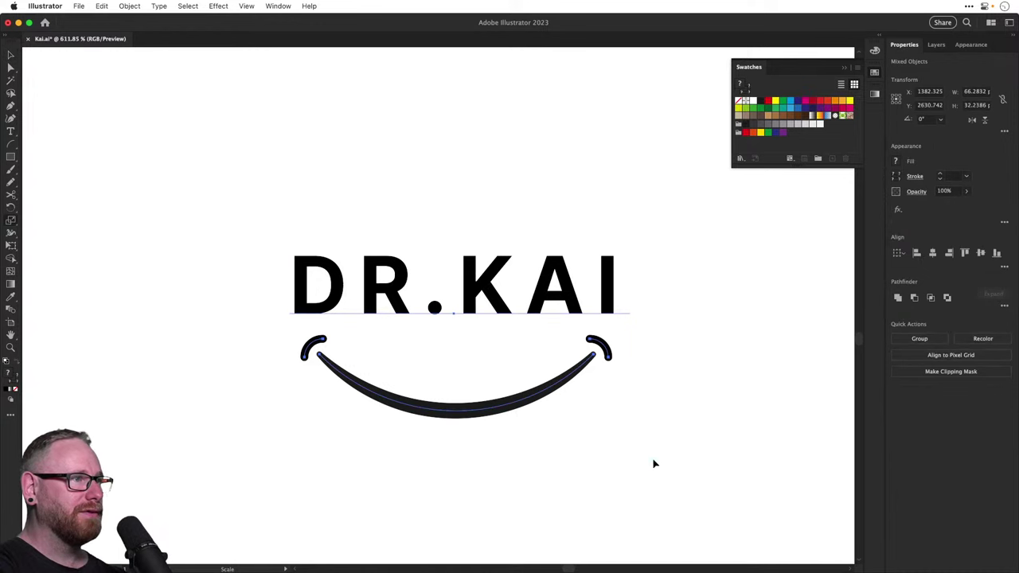
key("v")
left_click(268, 353)
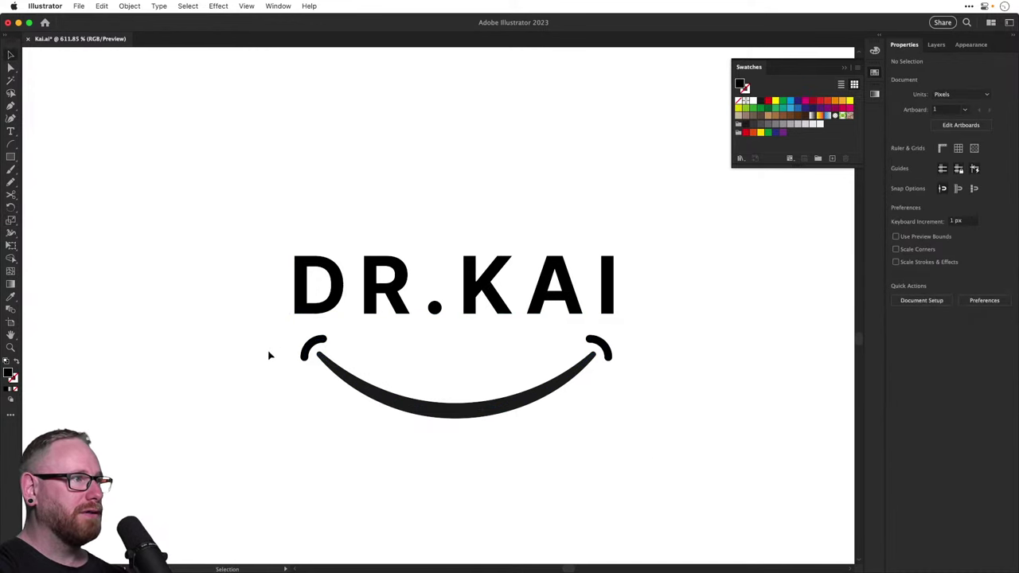
Scale the smile and both cheek arcs down together to about 43.6 px wide
left_click_drag(269, 352, 695, 454)
key("s")
left_click_drag(634, 445, 598, 430)
left_click_drag(656, 451, 459, 286)
key("super+z")
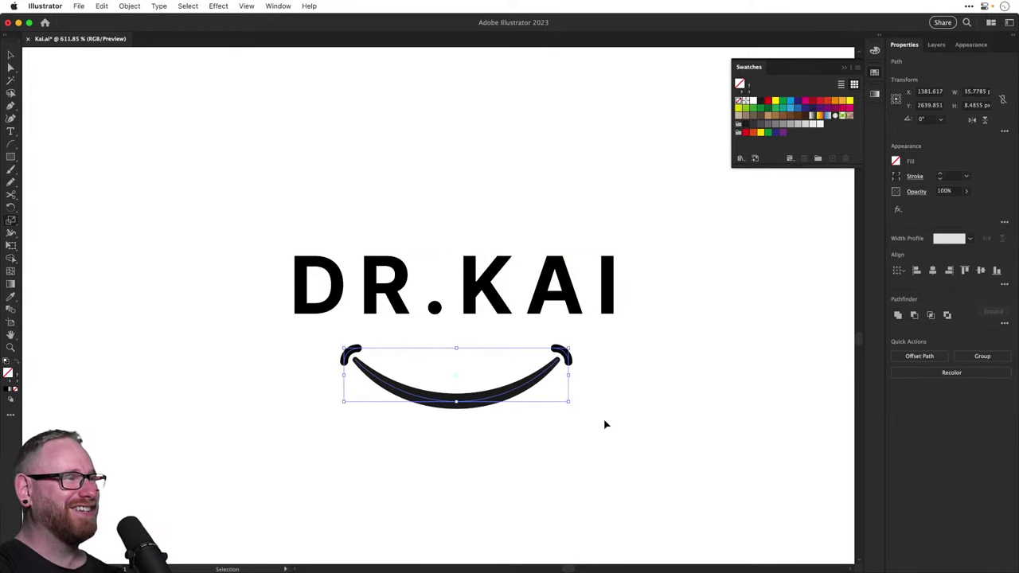
left_click(605, 423, "super")
key("v")
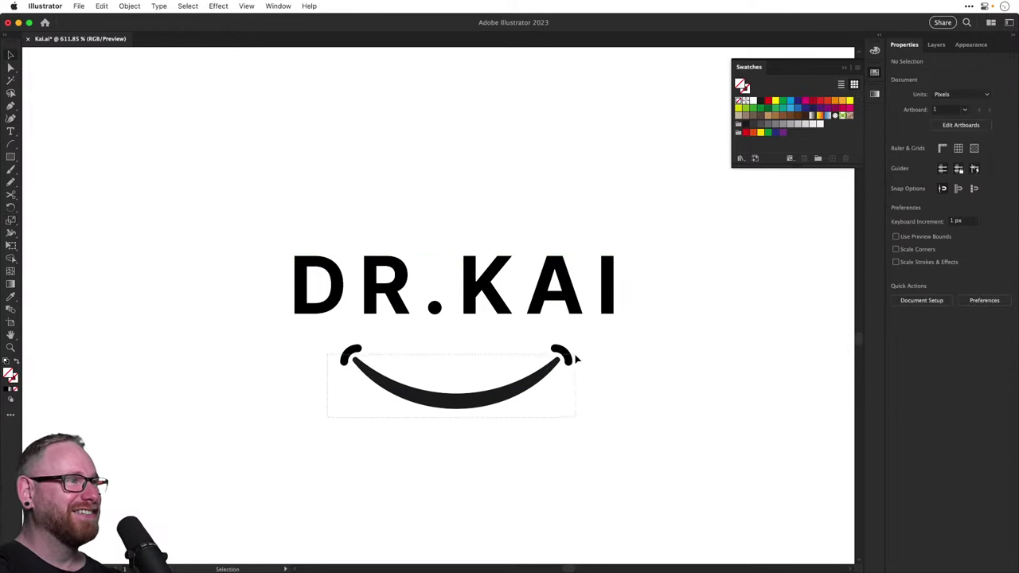
Resize the smile and its arcs to about 44.2 px wide and move them up close beneath DR.KAI
left_click(572, 358)
key("s")
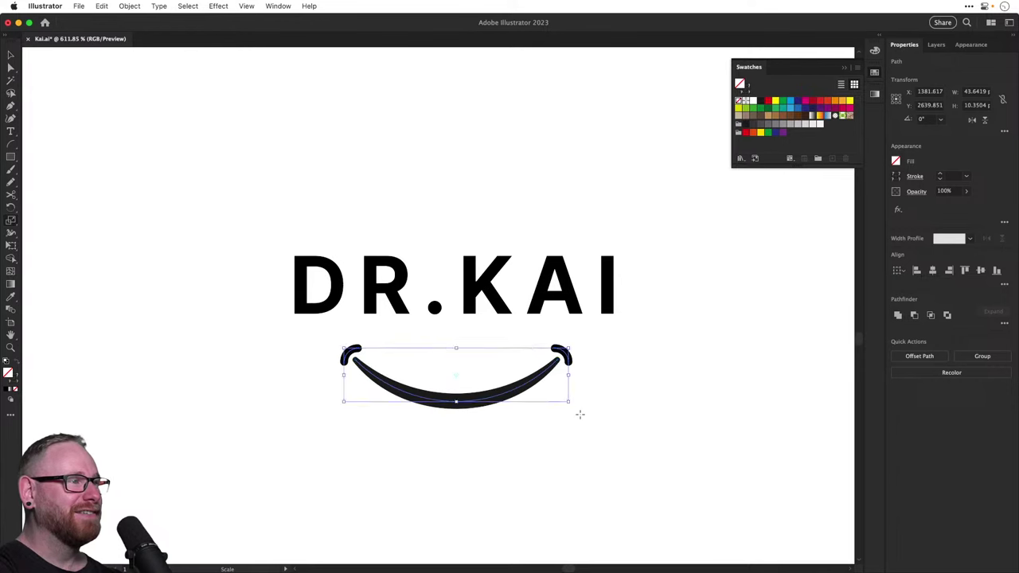
key("v")
mouse_move(568, 401)
left_mouse_down()
mouse_move(553, 396)
mouse_move(565, 399)
left_mouse_up()
left_click_drag(500, 396, 502, 377)
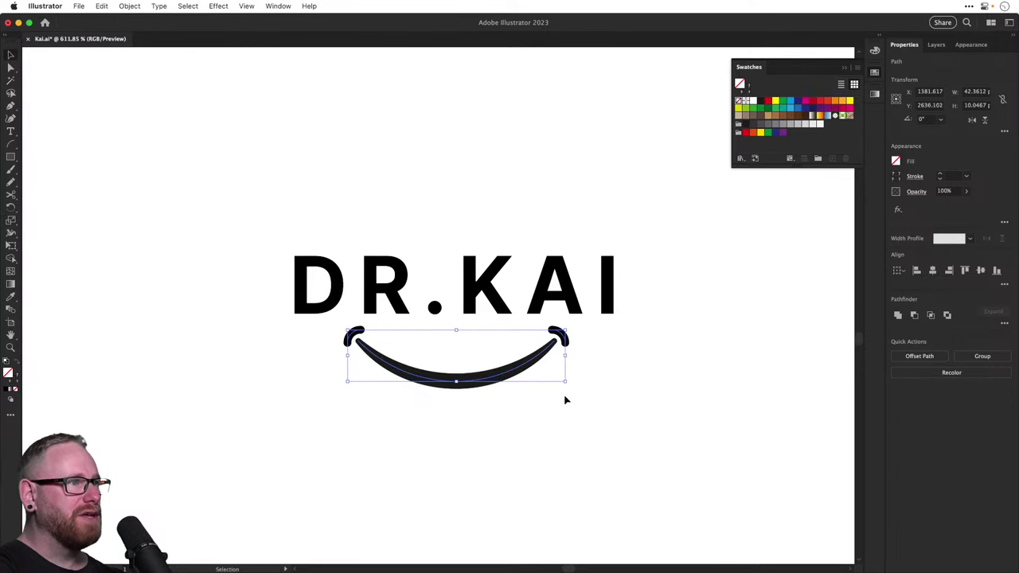
left_click_drag(565, 384, 570, 385)
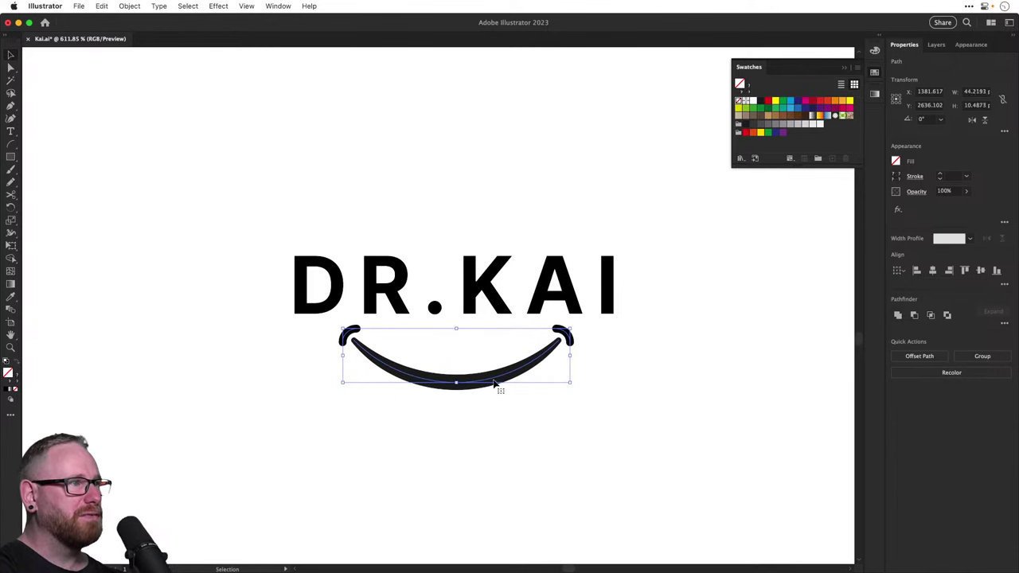
left_click_drag(494, 383, 493, 379)
Delete the cheek arc at the smile's right end, keeping the left one
left_click(398, 356)
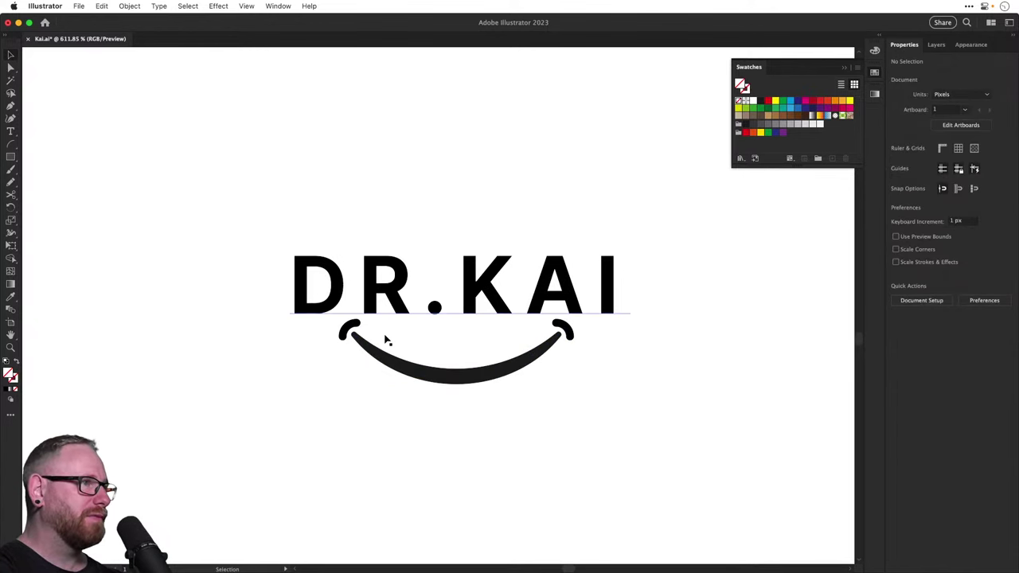
left_click(346, 330)
key("Delete")
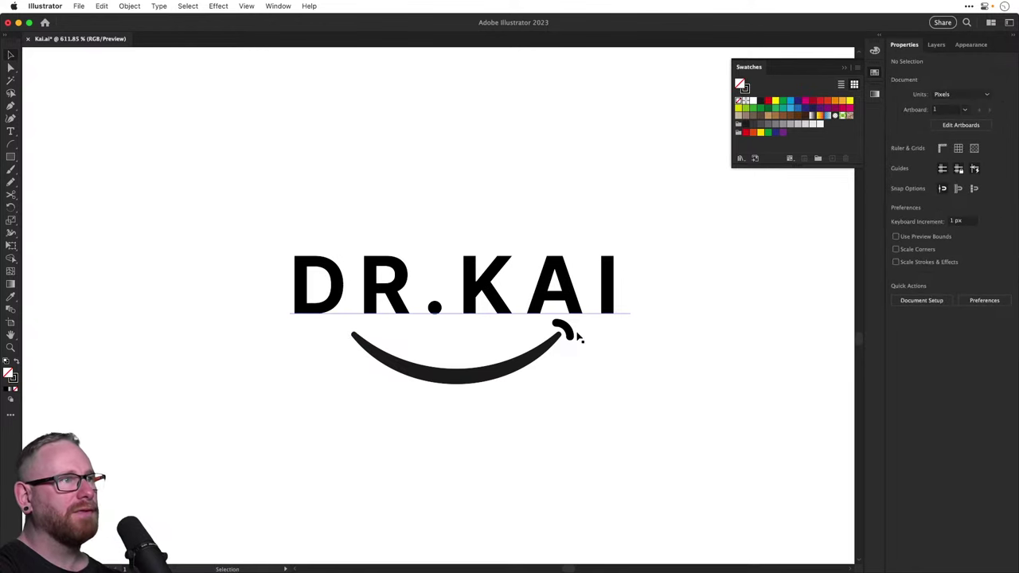
key("super+z")
left_click(570, 334)
key("Delete")
Enlarge the smile and its left arc together to about 45 px wide and shift them slightly up towards the lettering
key("z")
left_click_drag(351, 348, 441, 393)
key("v")
left_click(346, 311)
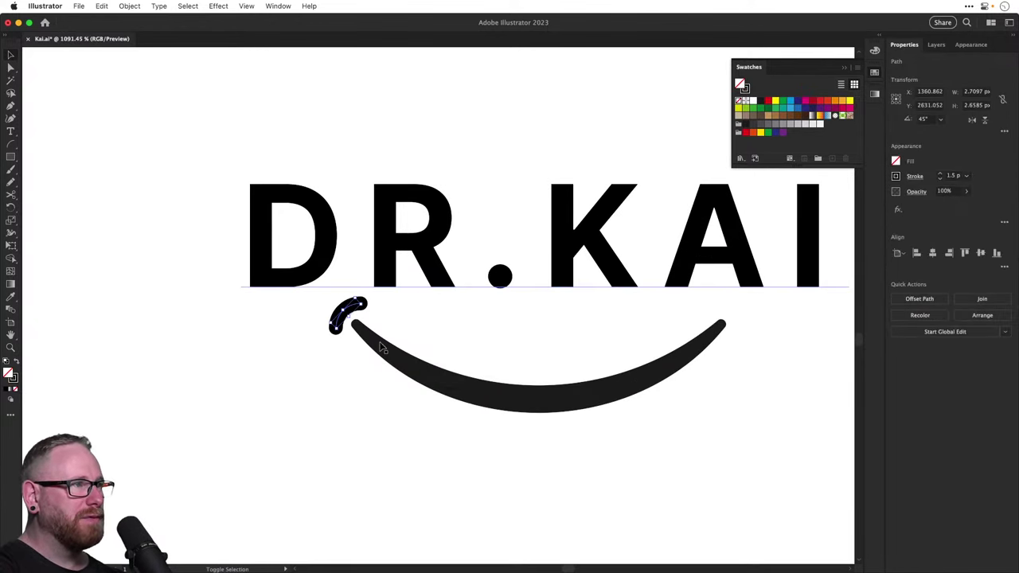
left_click(380, 343, "shift")
left_click_drag(318, 358, 444, 213)
left_click(392, 266, "shift")
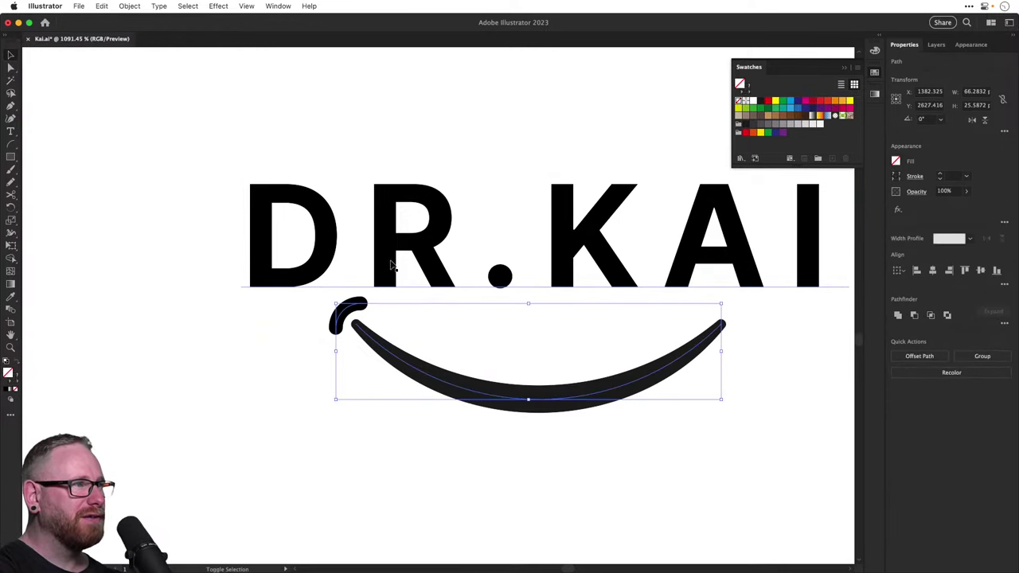
left_click_drag(336, 303, 320, 299)
left_click_drag(375, 354, 376, 348)
scroll(301, 293, "up", 2)
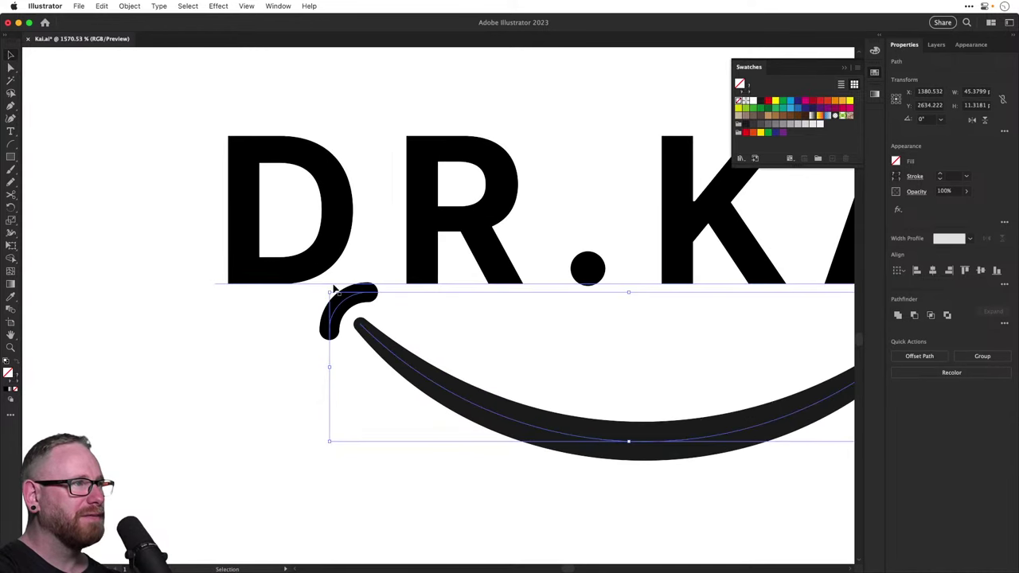
left_click_drag(329, 292, 333, 294)
key("super+shift+a")
key("super+minus")
key("super+minus")
key("super+minus")
key("super+minus")
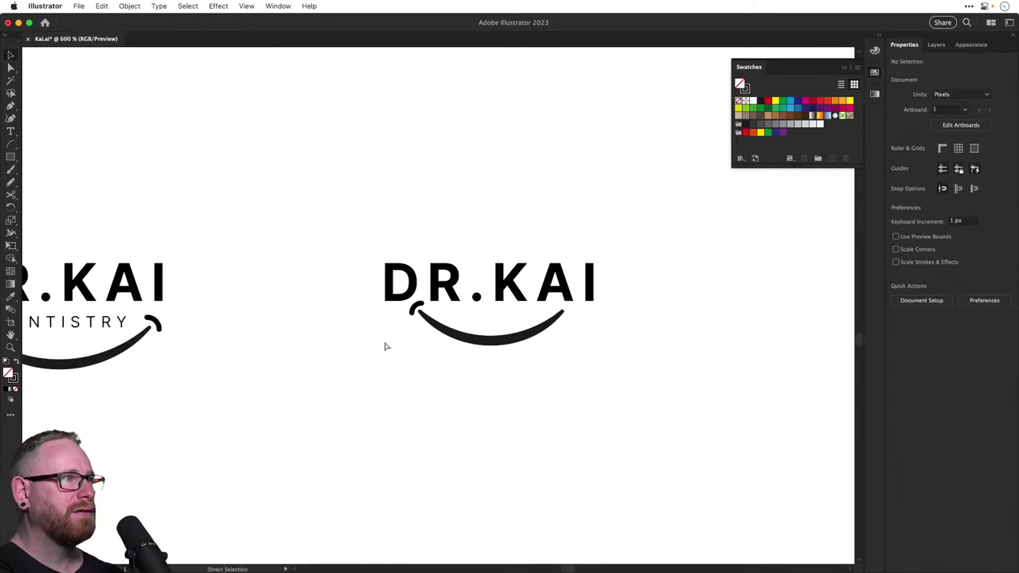
Rotate the smile together with its left arc slightly counter-clockwise beneath DR.KAI
left_click_drag(510, 317, 420, 390)
left_click_drag(374, 428, 443, 448)
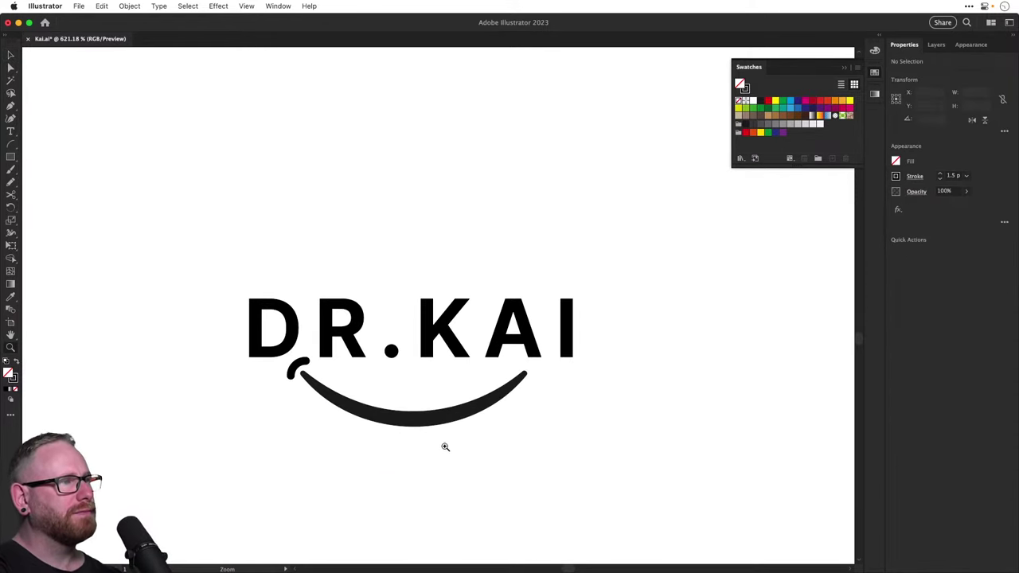
left_click(293, 381)
left_click(295, 370)
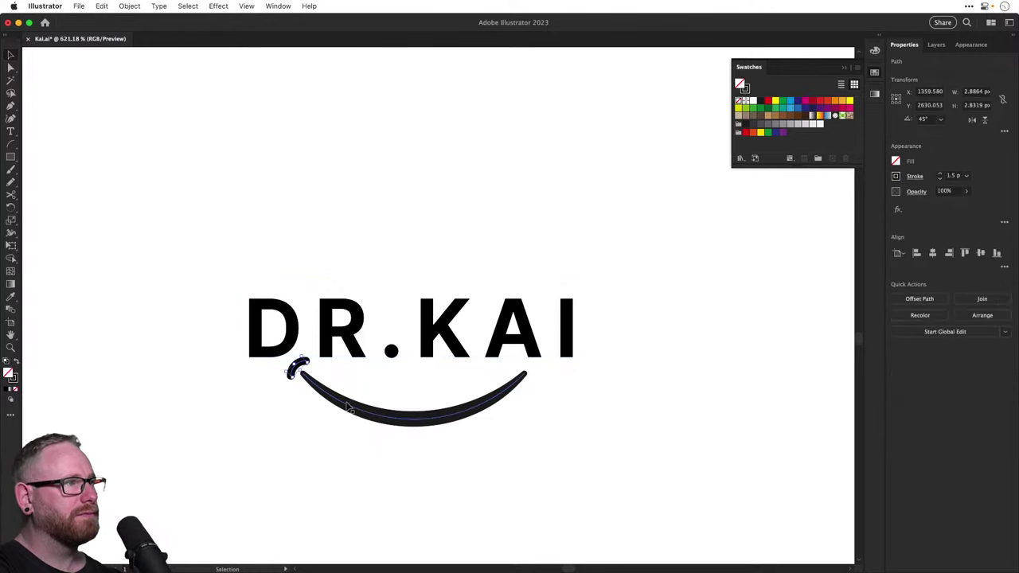
left_click(355, 406, "shift")
key("r")
left_click_drag(591, 452, 591, 457)
key("super+shift+a")
key("v")
Duplicate the single-arc DR.KAI logo straight above the original
key("super+minus")
key("super+minus")
key("super+minus")
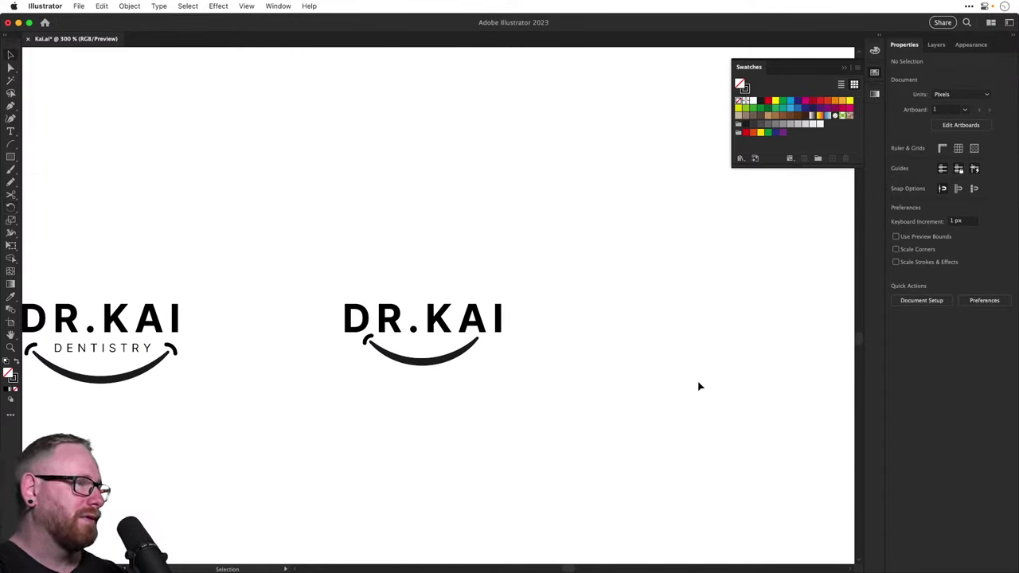
left_click_drag(299, 282, 291, 166)
scroll(420, 170, "up", 3)
Shorten the upper copy's lettering to KAI
key("t")
key("BackSpace")
left_click(11, 54)
Duplicate the KAI lettering above itself and change the duplicate's text to DR
left_click(472, 173)
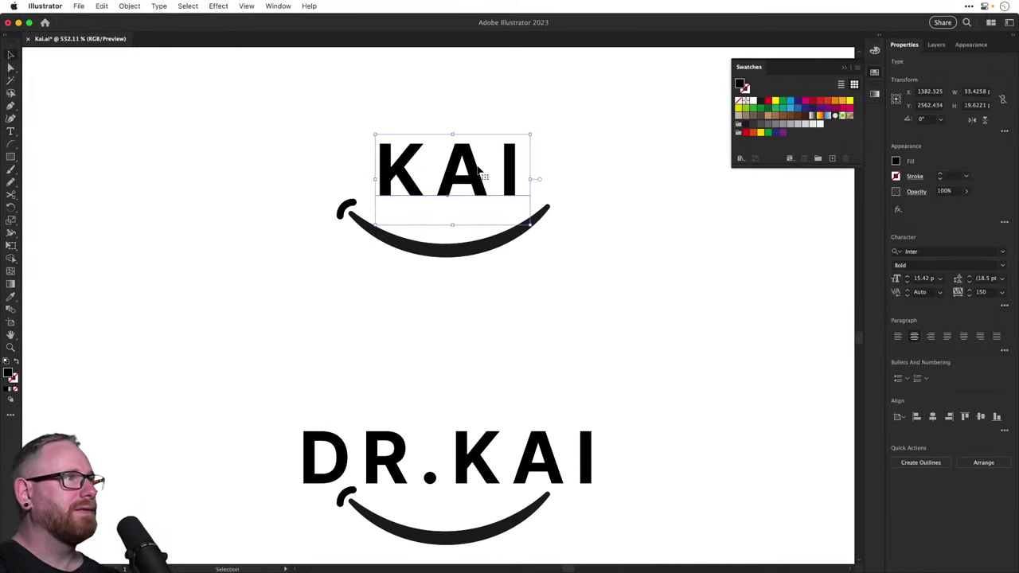
left_click_drag(472, 173, 460, 114)
double_click(459, 113)
double_click(454, 110)
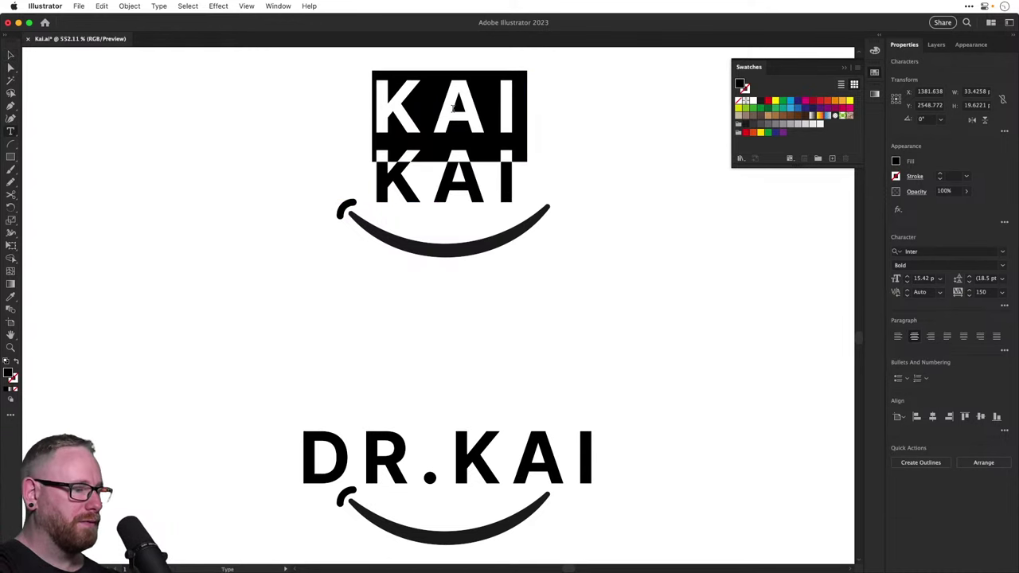
type("DR")
key("Escape")
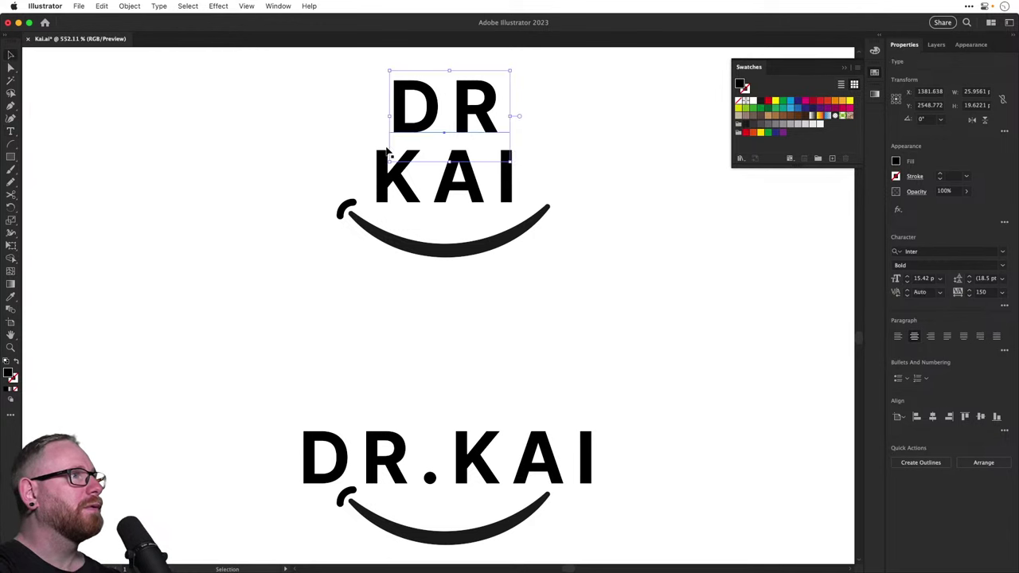
Scale the DR lettering down to roughly a third and place it above KAI, aligned with the K's left edge
key("s")
left_click_drag(598, 264, 525, 190)
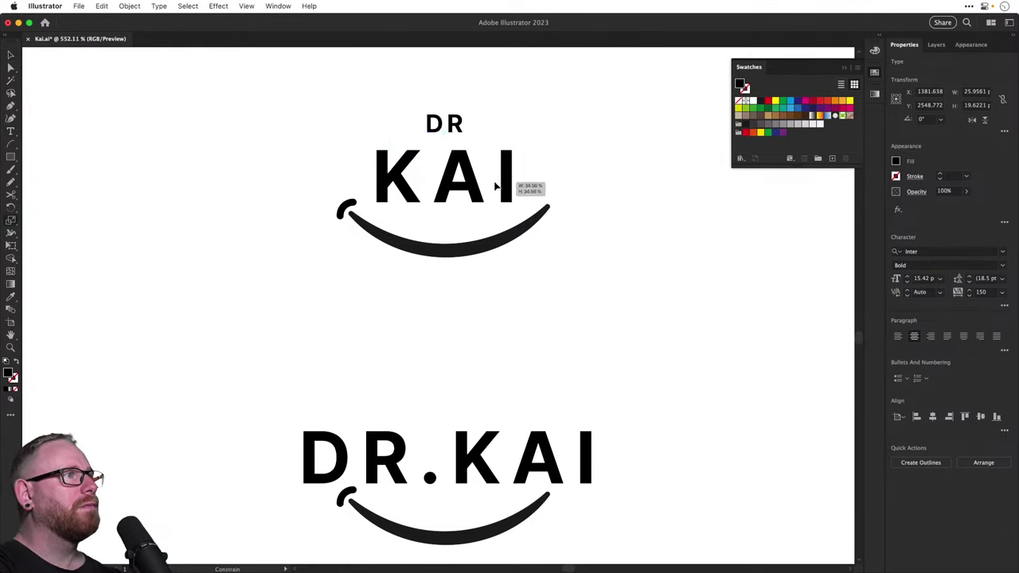
key("v")
left_click_drag(445, 128, 401, 135)
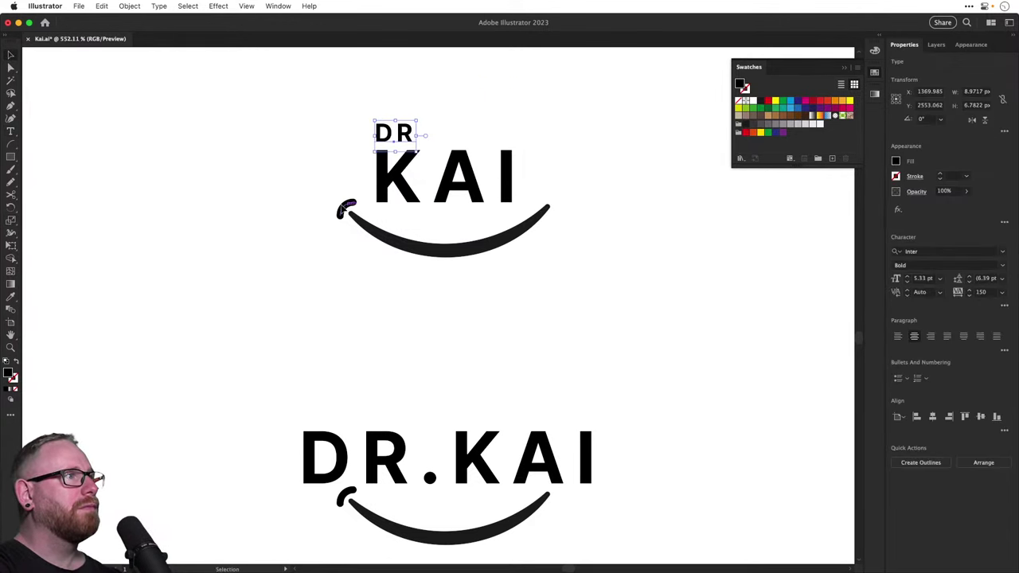
Delete the entire stacked DR / KAI version, including its lettering, cheek arc and smile
left_click(343, 211)
key("Delete")
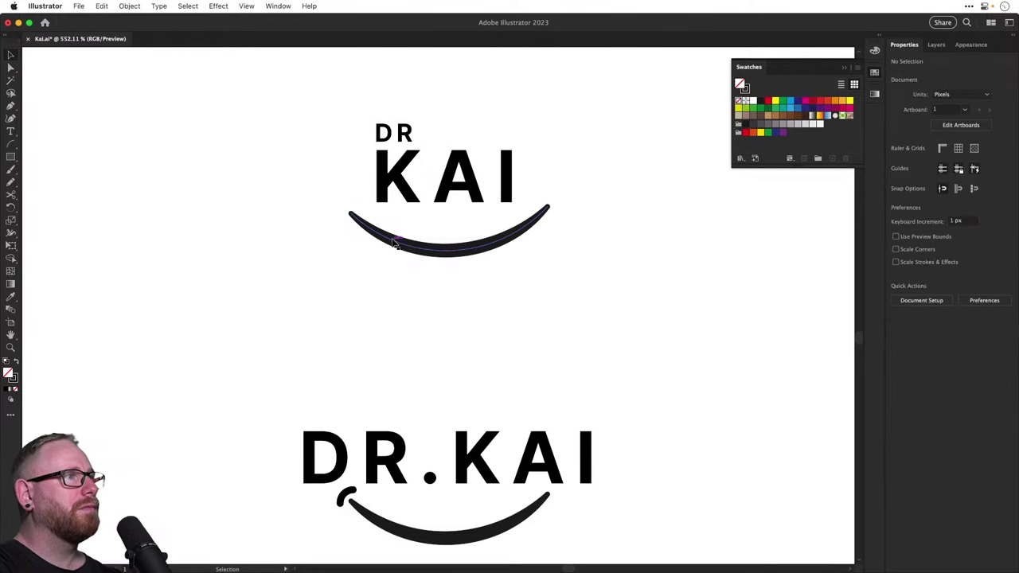
mouse_move(393, 244)
left_mouse_down()
mouse_move(469, 241)
mouse_move(400, 241)
left_mouse_up()
key("BackSpace")
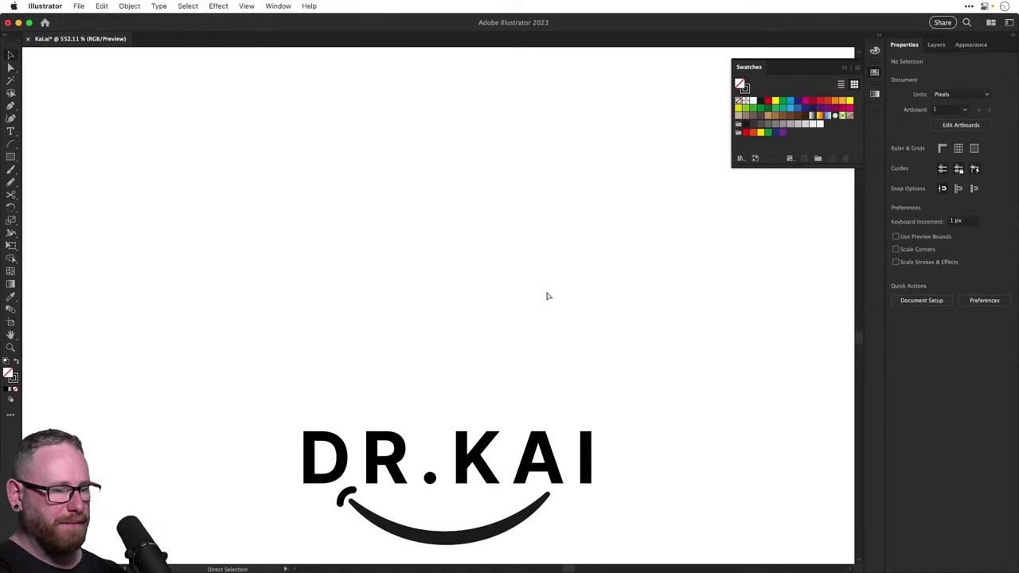
Nudge the smile and its cheek arc slightly down, away from the single-arc DR.KAI lettering
key("super+minus")
key("super+minus")
key("v")
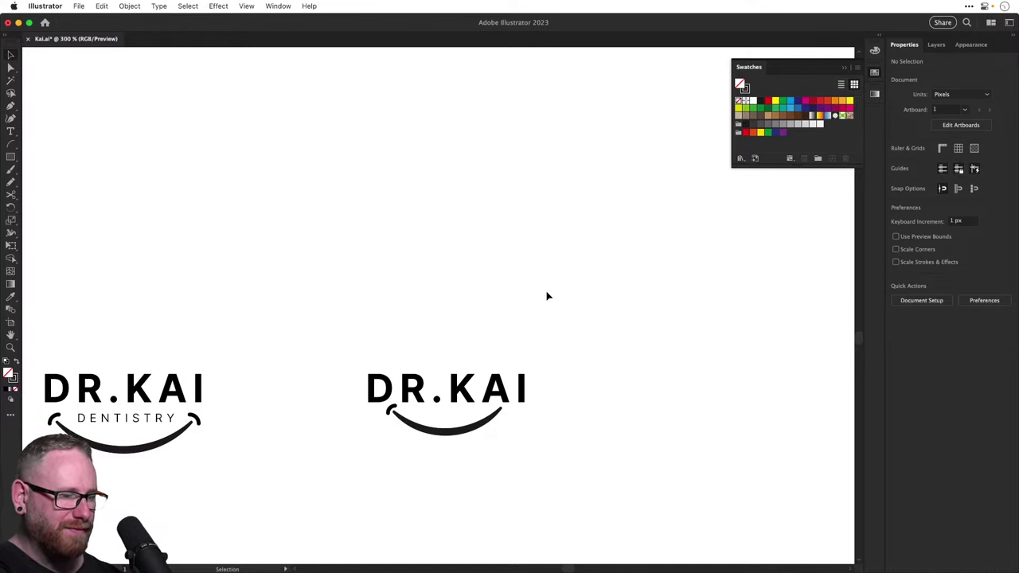
key("space")
left_click_drag(495, 350, 530, 282)
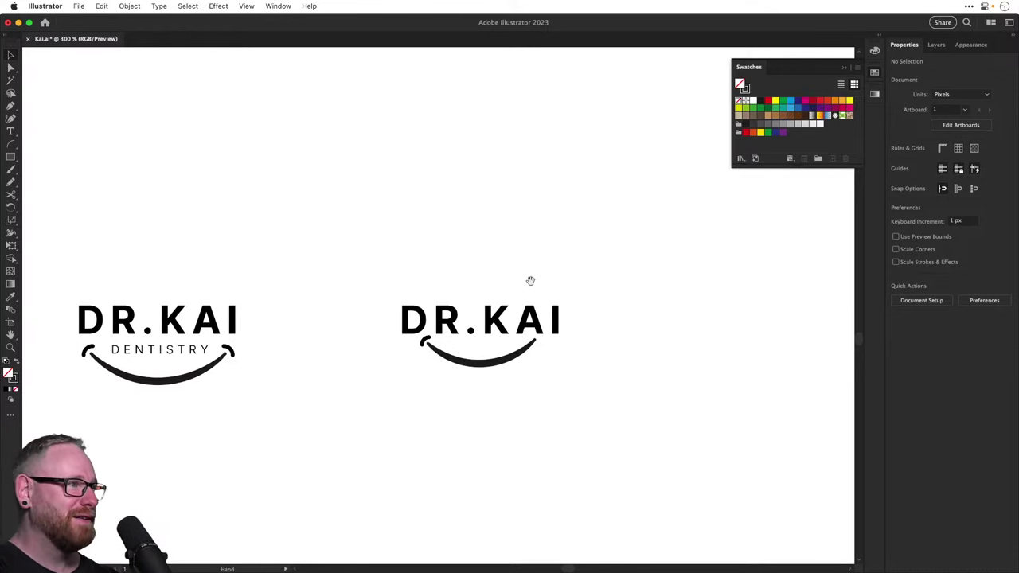
left_click_drag(404, 343, 469, 375)
key("super+z")
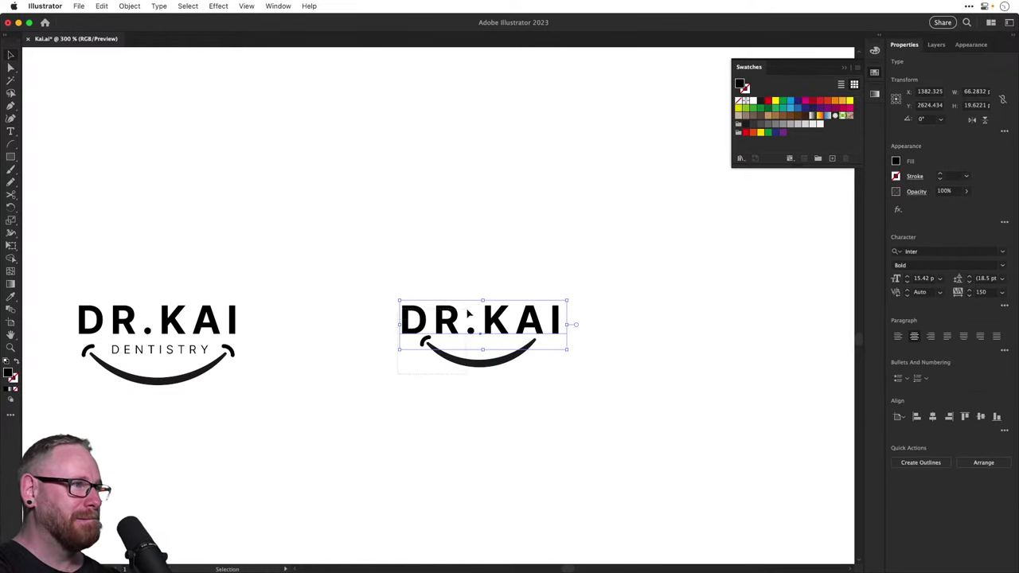
left_click(478, 360)
key("Down")
key("Down")
key("Down")
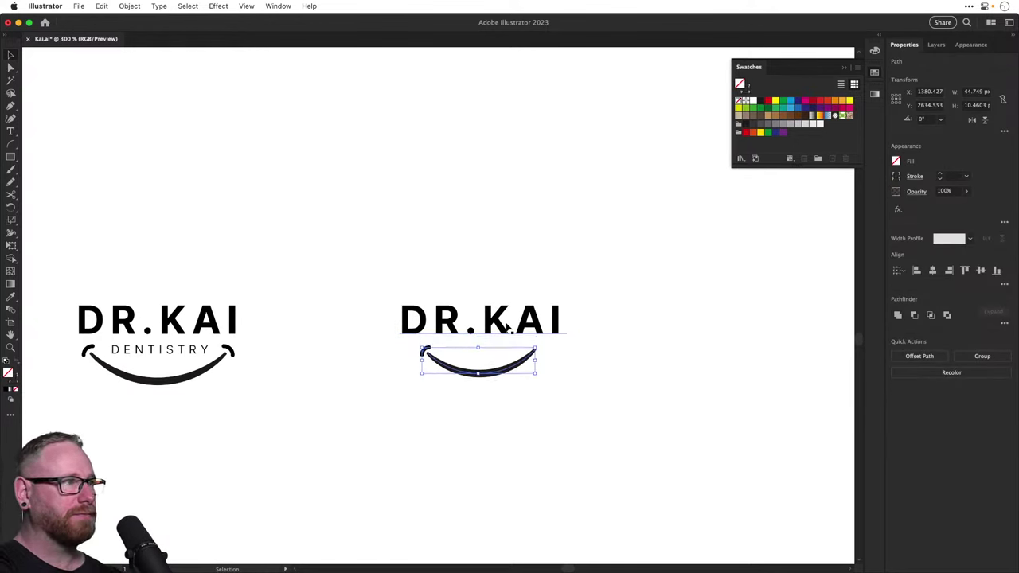
key("super+shift+a")
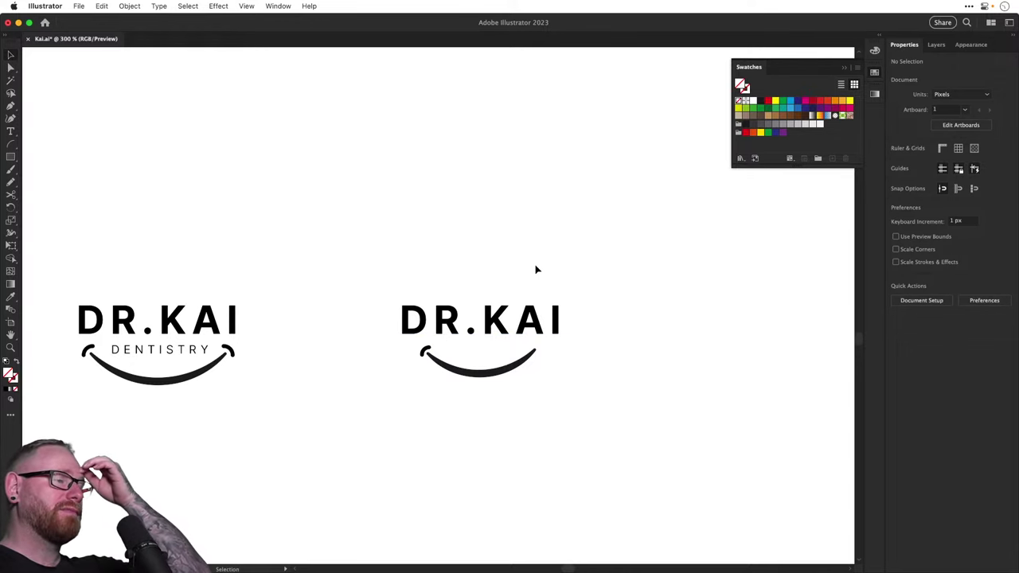
Duplicate the single-arc DR.KAI logo with its smile below the original
key("z")
left_click_drag(481, 352, 596, 387)
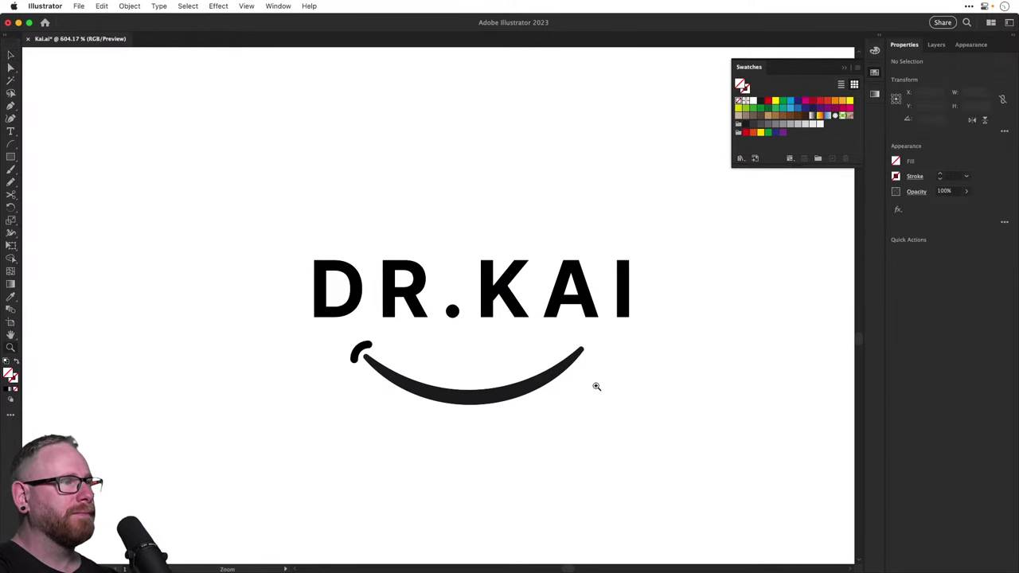
key("v")
left_click_drag(643, 460, 657, 460)
left_click_drag(667, 461, 501, 229)
left_click_drag(362, 165, 492, 261)
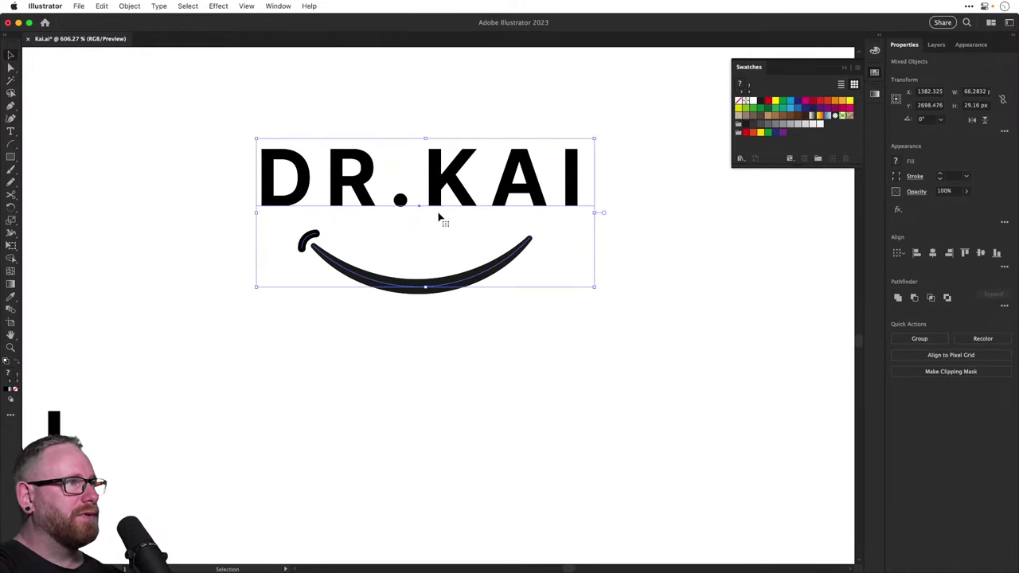
left_click_drag(449, 188, 450, 279)
Replace the period in the duplicate's lettering with a space so it reads DR KAI
scroll(450, 334, "up", 3)
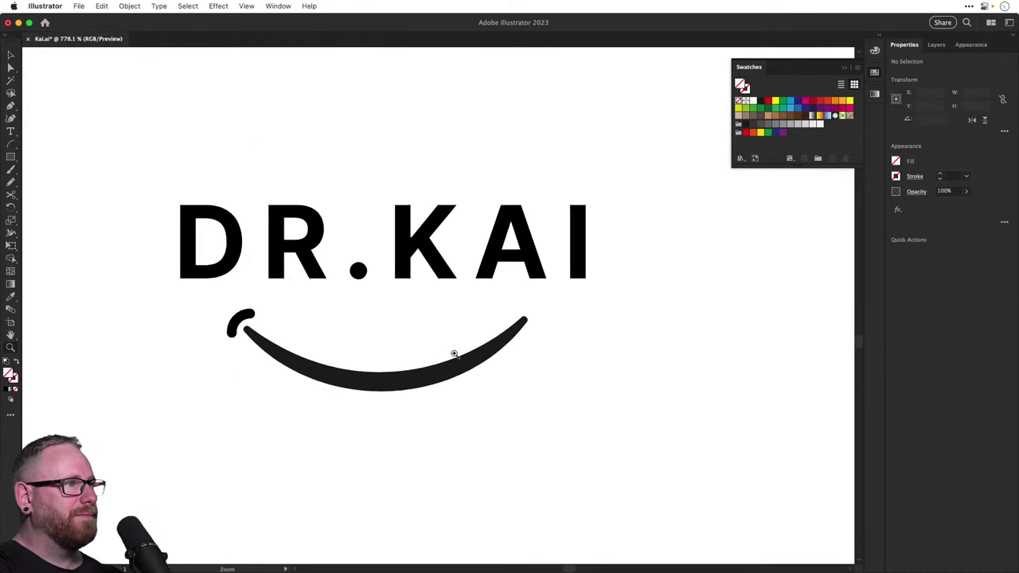
left_click(200, 323)
key("t")
left_click(358, 268)
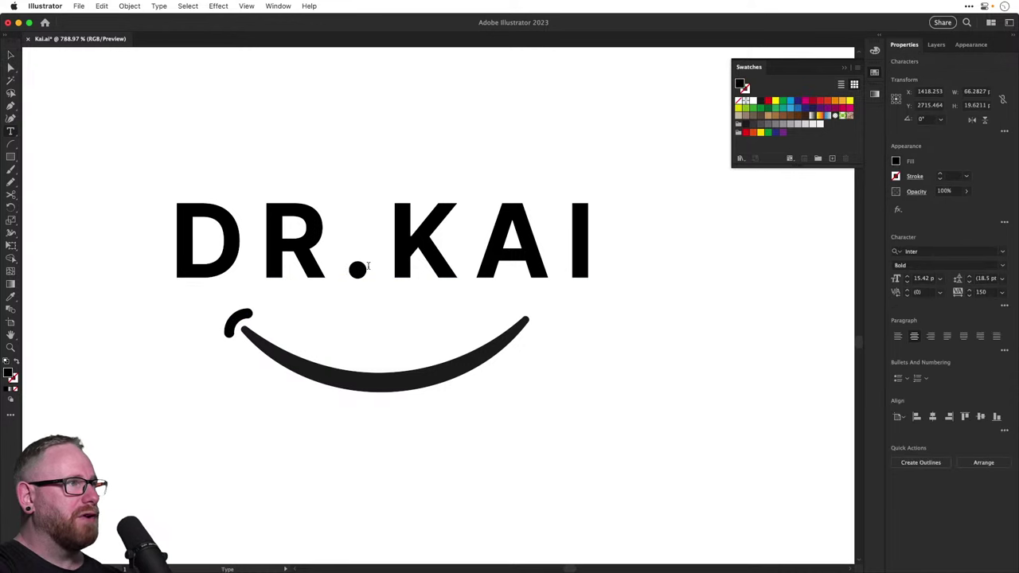
key("Right")
key("BackSpace")
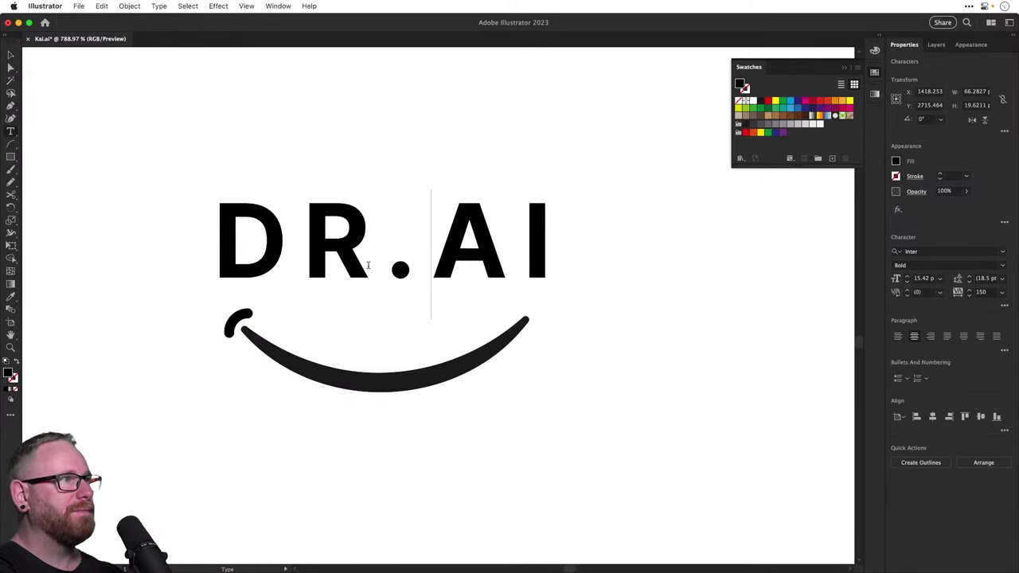
type("K")
key("Left")
key("BackSpace")
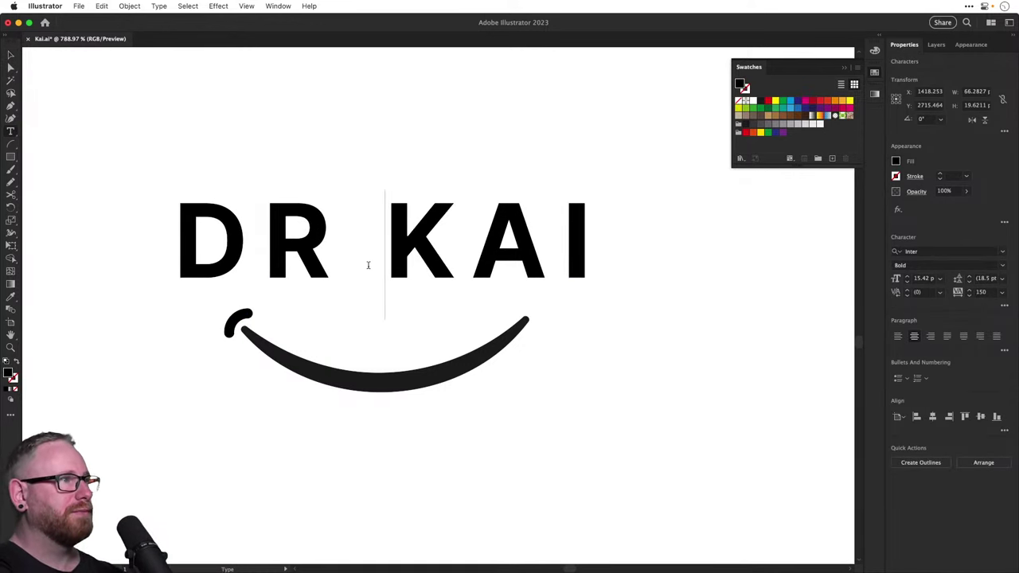
left_click(10, 54)
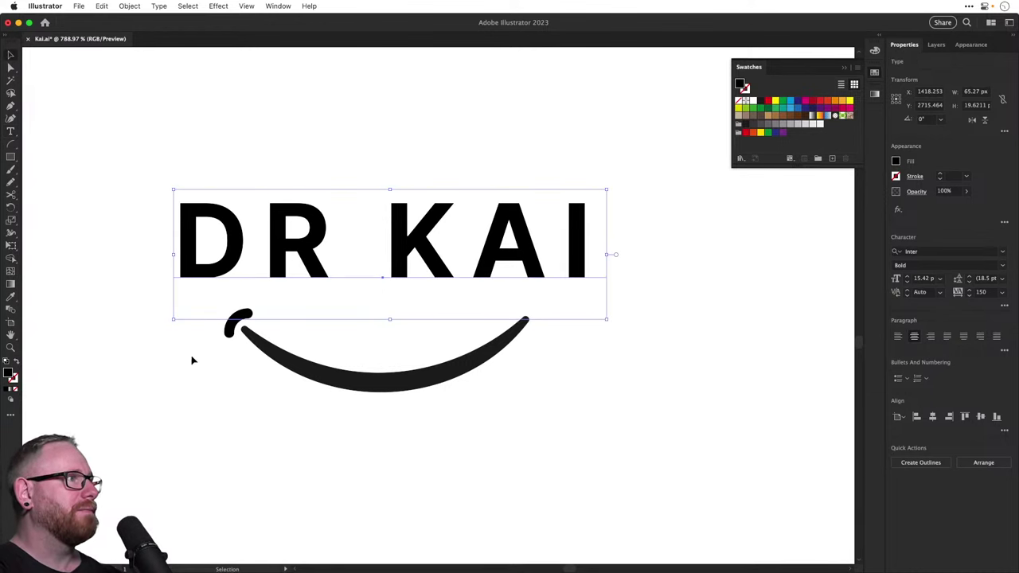
Move the smile and arc into the gap between DR and KAI, and scale them down proportionally to fit beneath KAI
left_click(267, 336)
left_click_drag(267, 336, 383, 288)
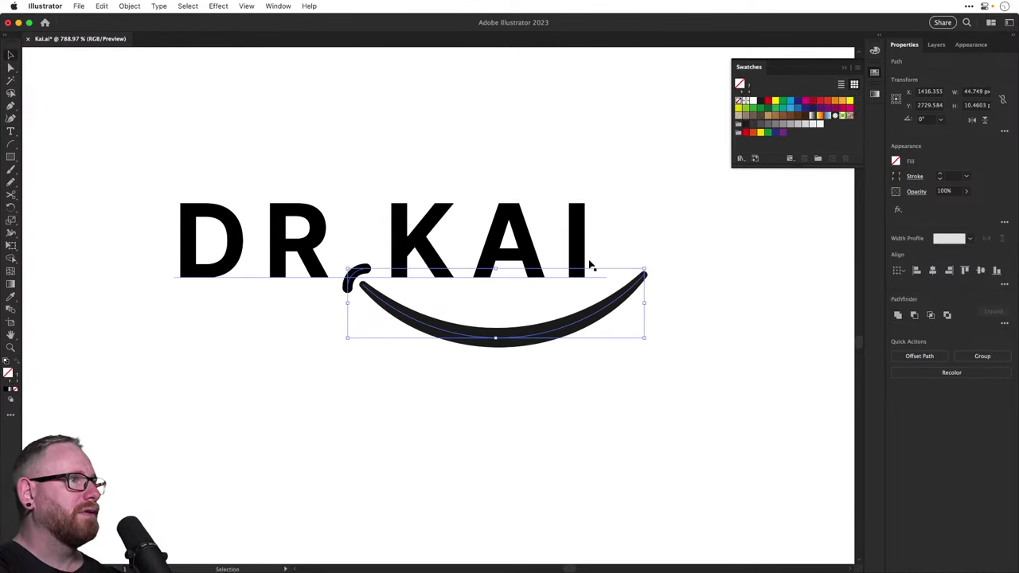
left_click_drag(645, 271, 613, 285)
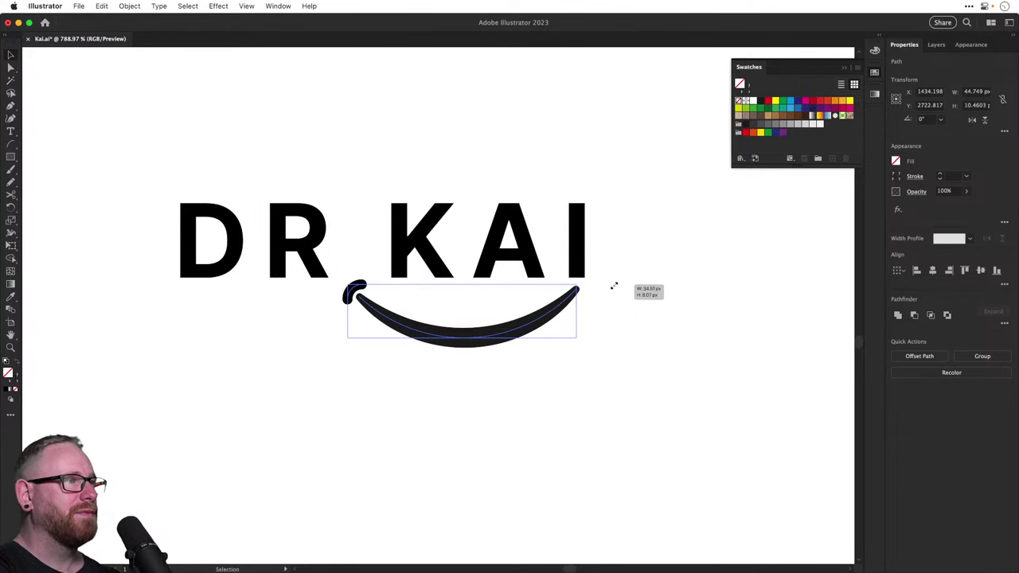
left_click_drag(614, 285, 610, 289)
left_click_drag(553, 307, 581, 338)
In outline view, cut the smile path with the Scissors tool just below the I and delete the overlapping end
left_click(577, 302)
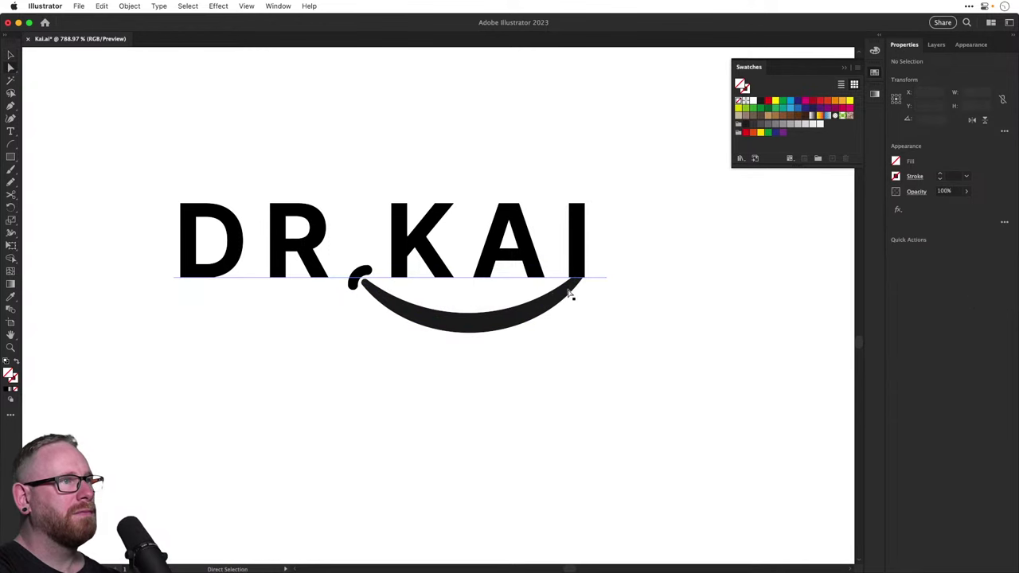
left_click(533, 314)
key("super+y")
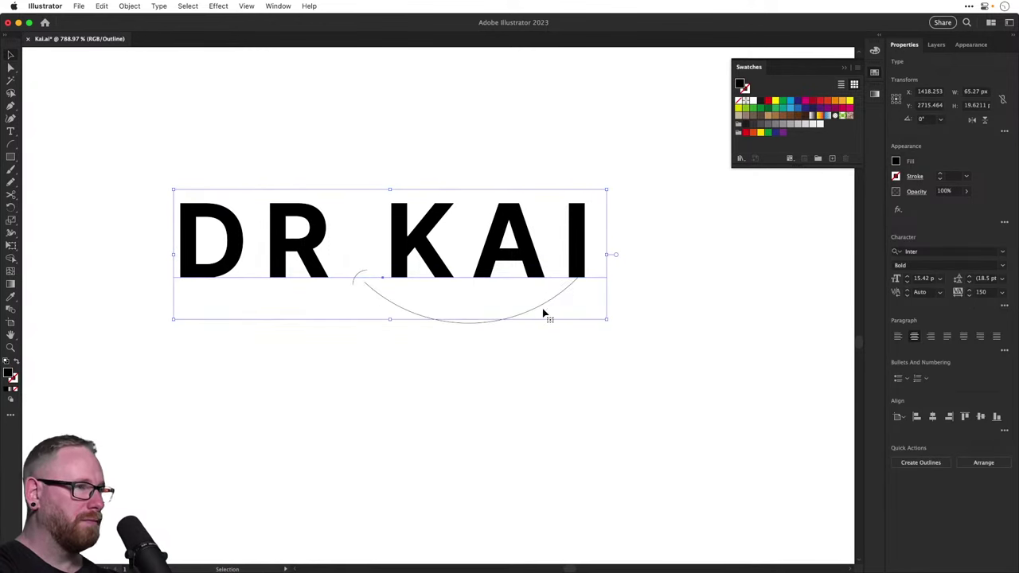
left_click(557, 253)
key("super+a")
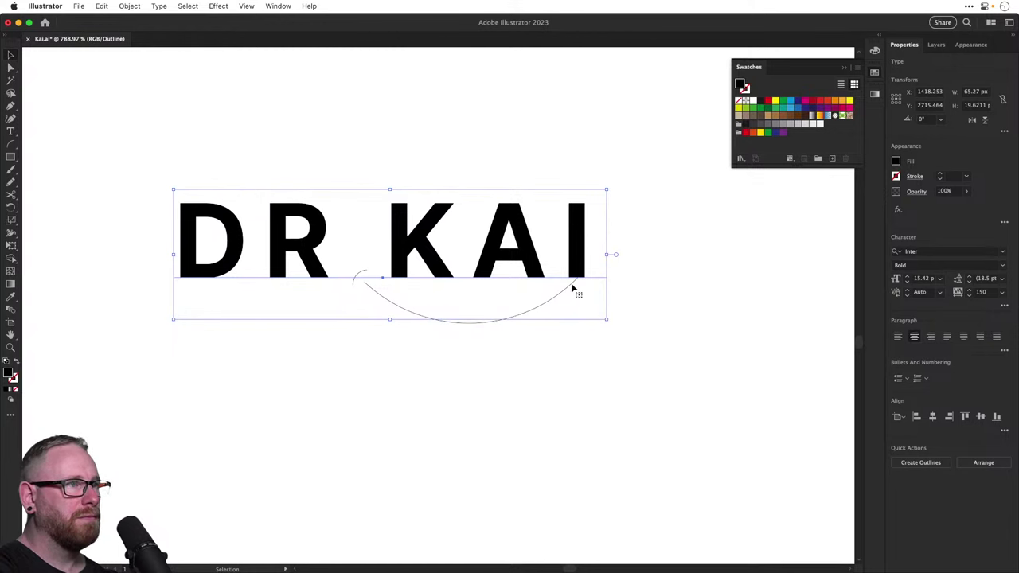
key("super+shift+a")
key("super+a")
key("super+shift+a")
key("c")
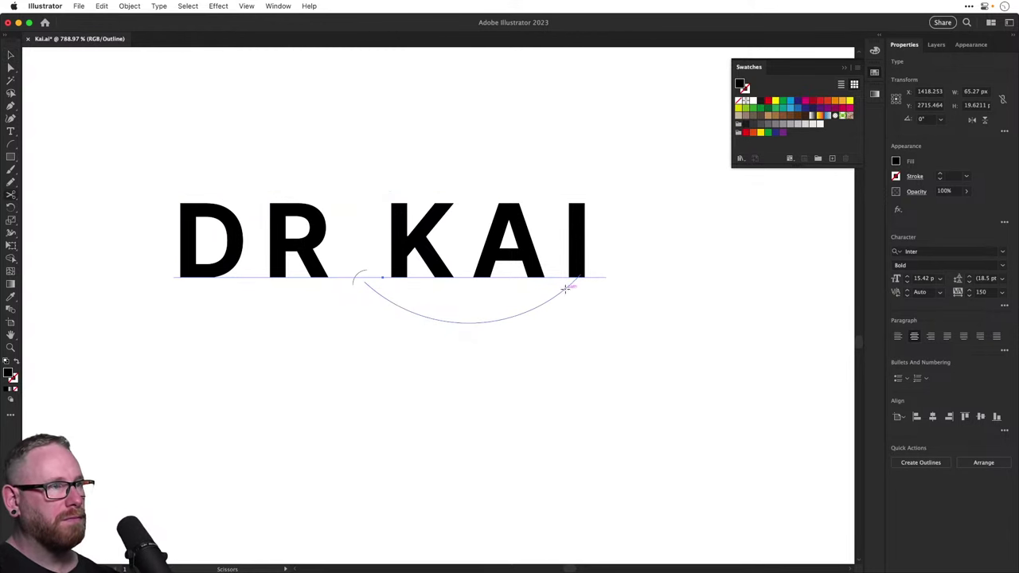
left_click(565, 289)
key("a")
left_click(572, 283)
key("Delete")
key("Delete")
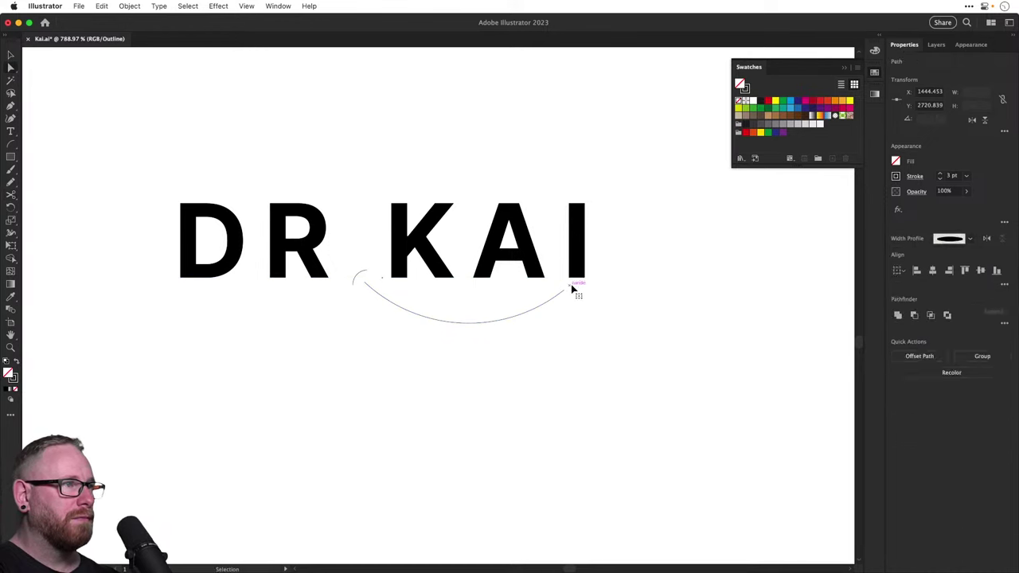
key("super+y")
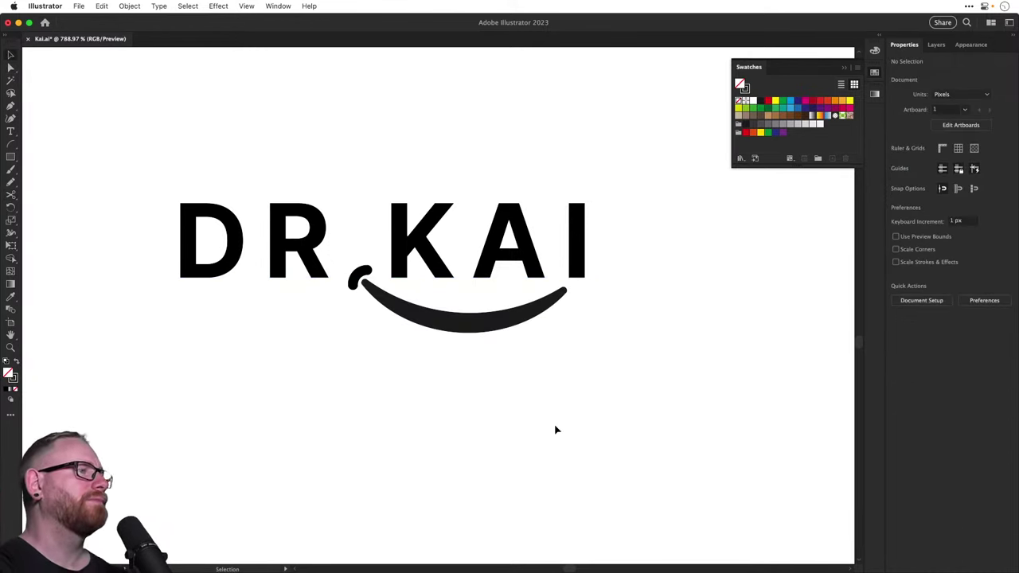
Try to shift the cheek arc slightly down and right, closer to the smile's left tip
left_click_drag(355, 285, 359, 289)
left_click(513, 386)
key("super+z")
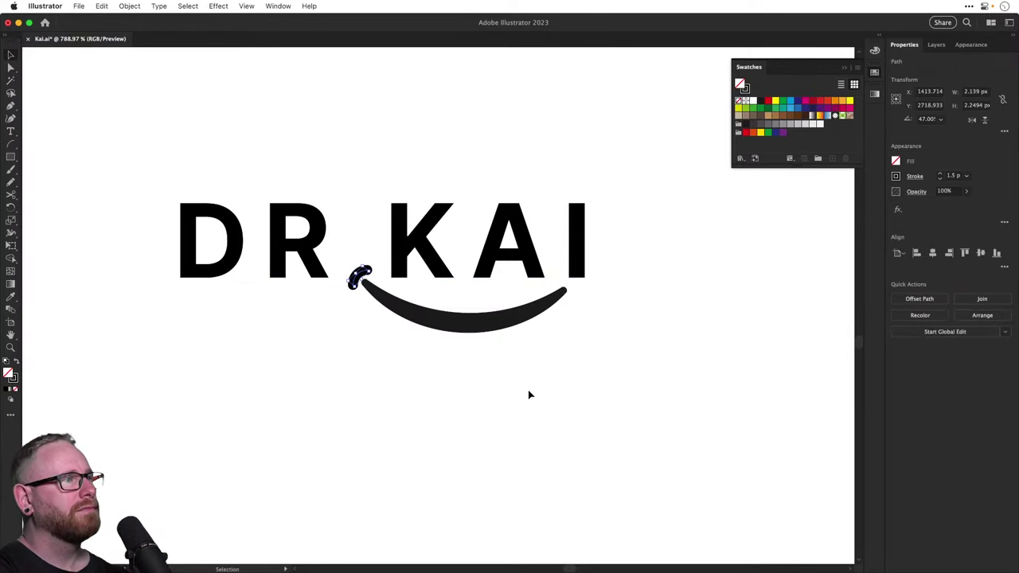
left_click(519, 390)
Move the cheek arc slightly up and left to widen its gap to the smile's tip
left_click_drag(324, 262, 439, 357)
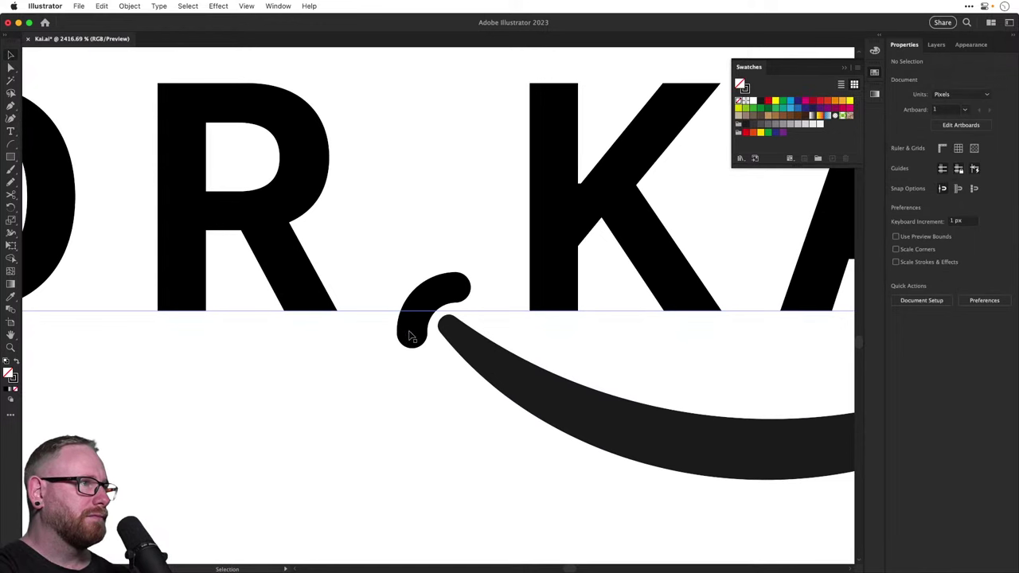
left_click(413, 329)
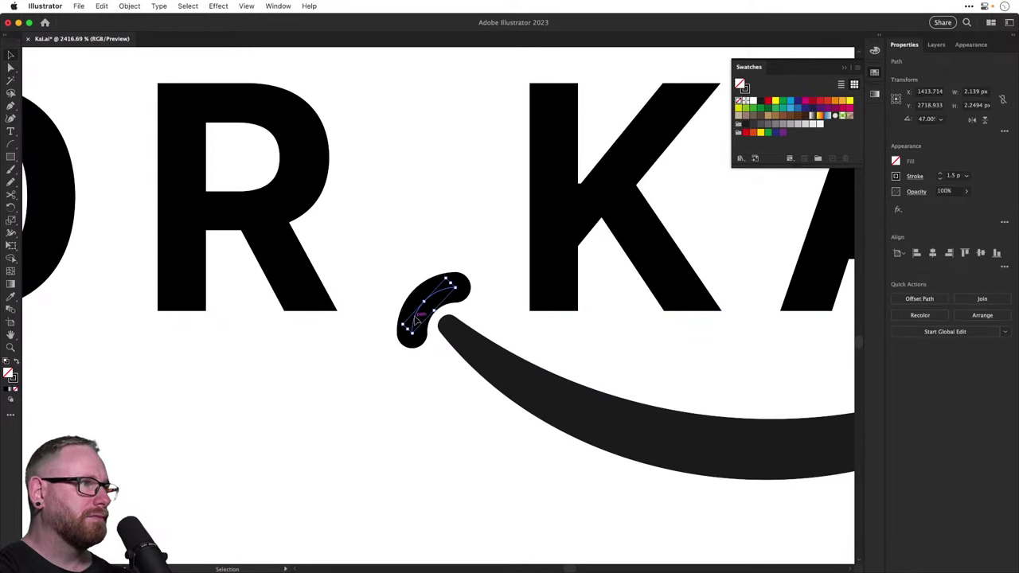
left_click_drag(416, 318, 410, 313)
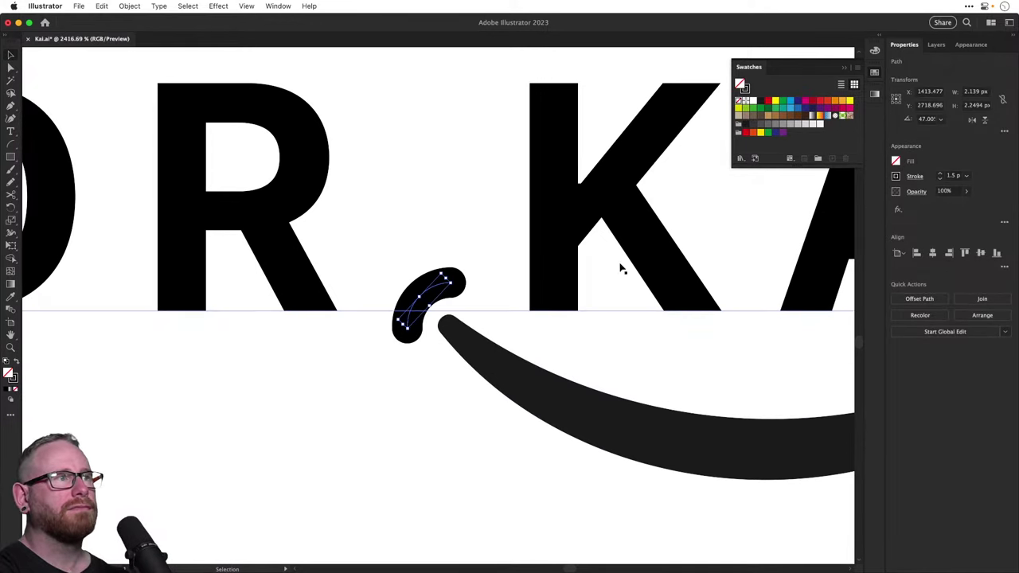
Try to thicken the middle of the cheek arc with the Width tool and reduce its stroke to 1 pt
key("shift+w")
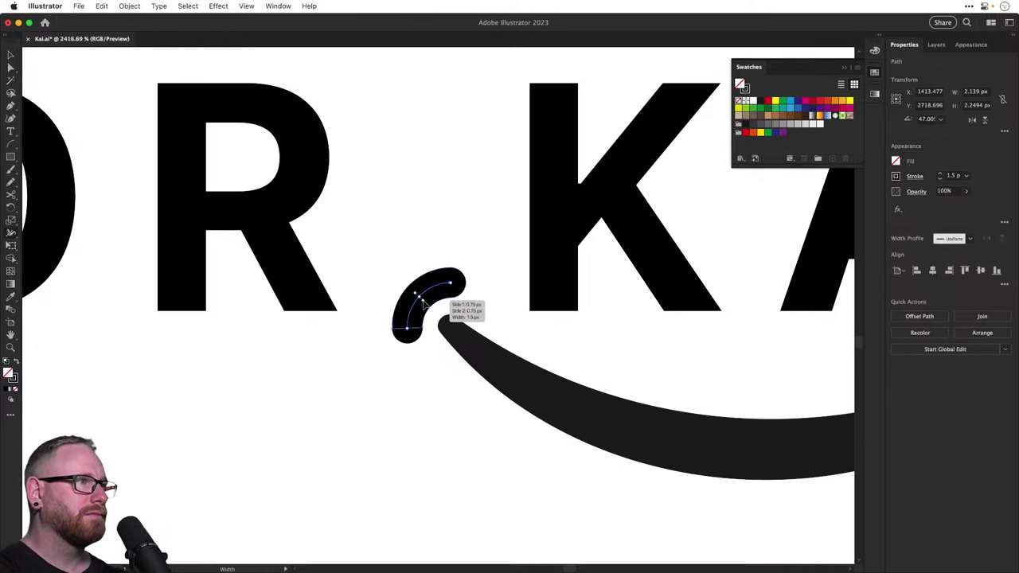
left_click_drag(428, 309, 434, 312)
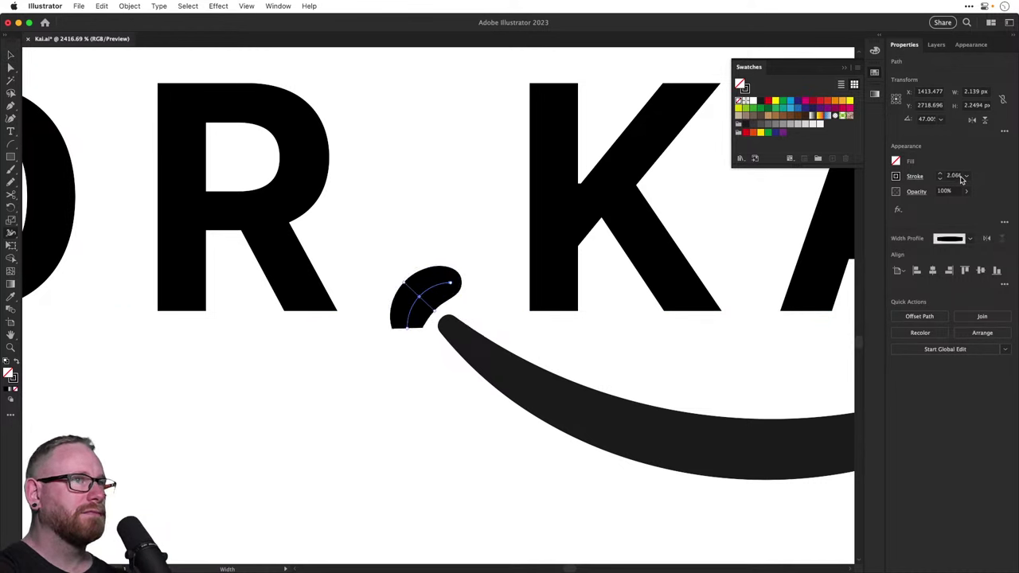
left_click(941, 180)
left_click(941, 181)
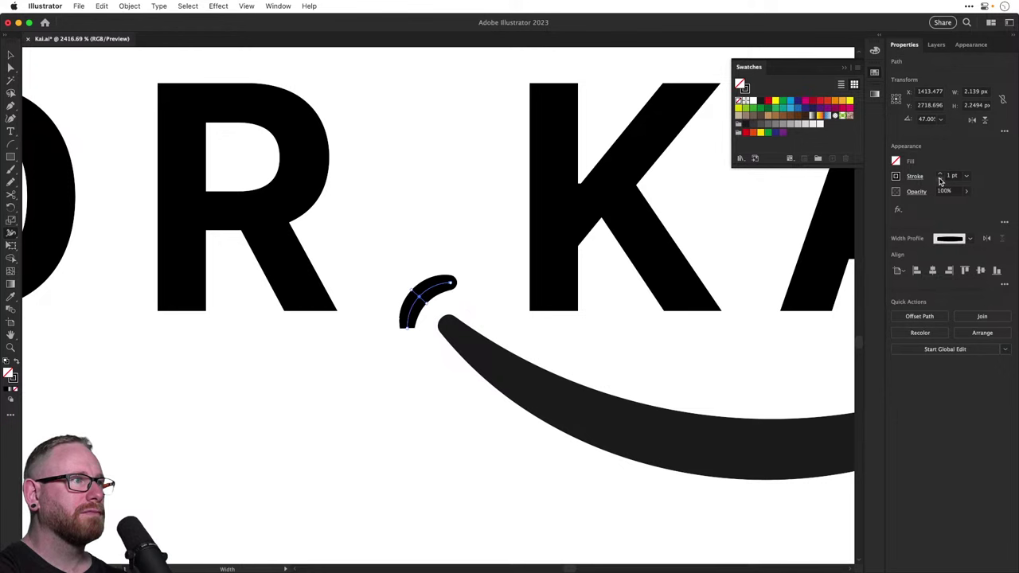
key("super+z")
key("super+z")
key("super+z")
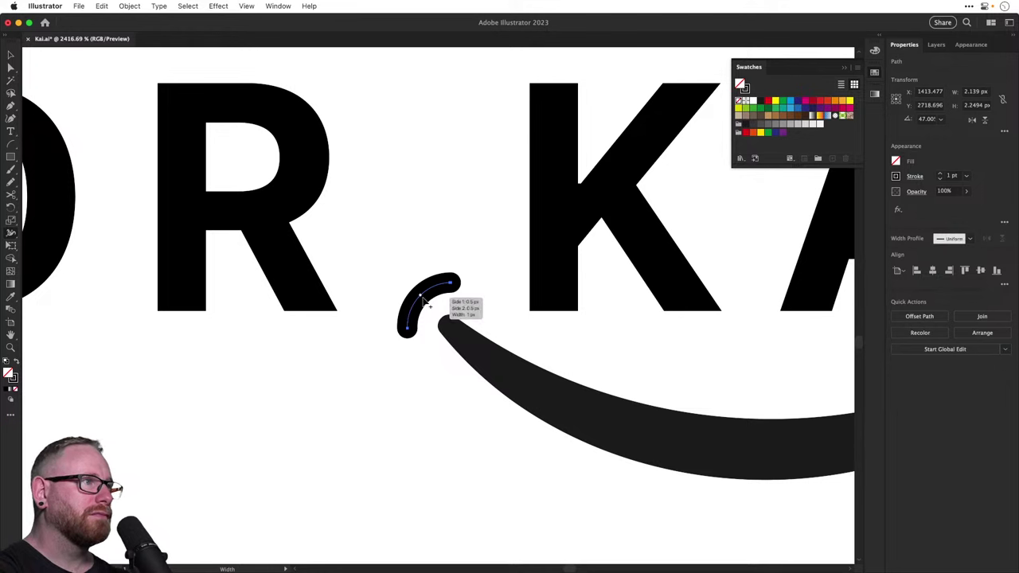
Reduce the cheek arc's stroke weight to 0.75 pt
left_click_drag(424, 301, 431, 312)
key("v")
left_click(940, 179)
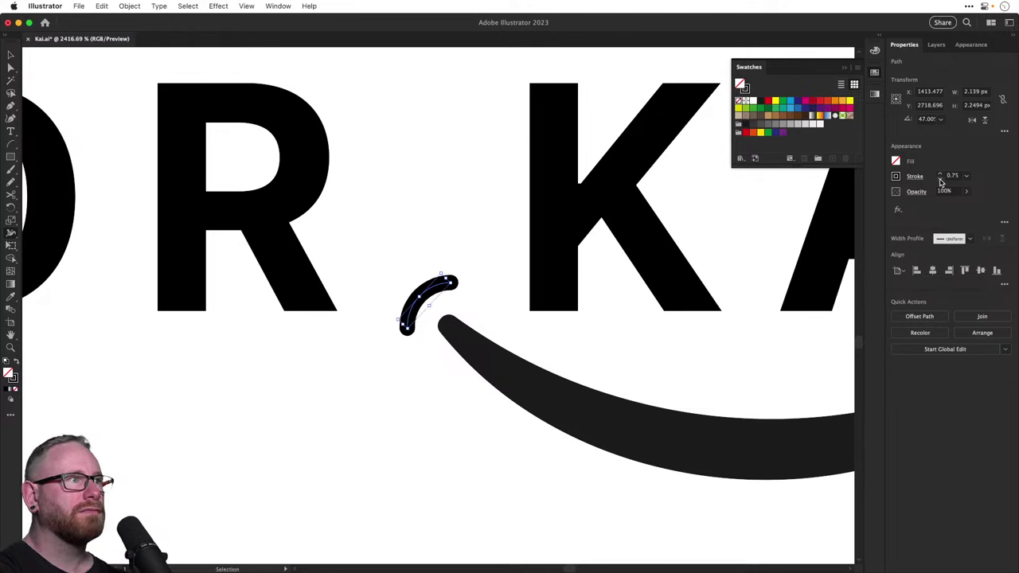
Try to bulge the middle of the thinned cheek arc with the Width tool
key("shift+w")
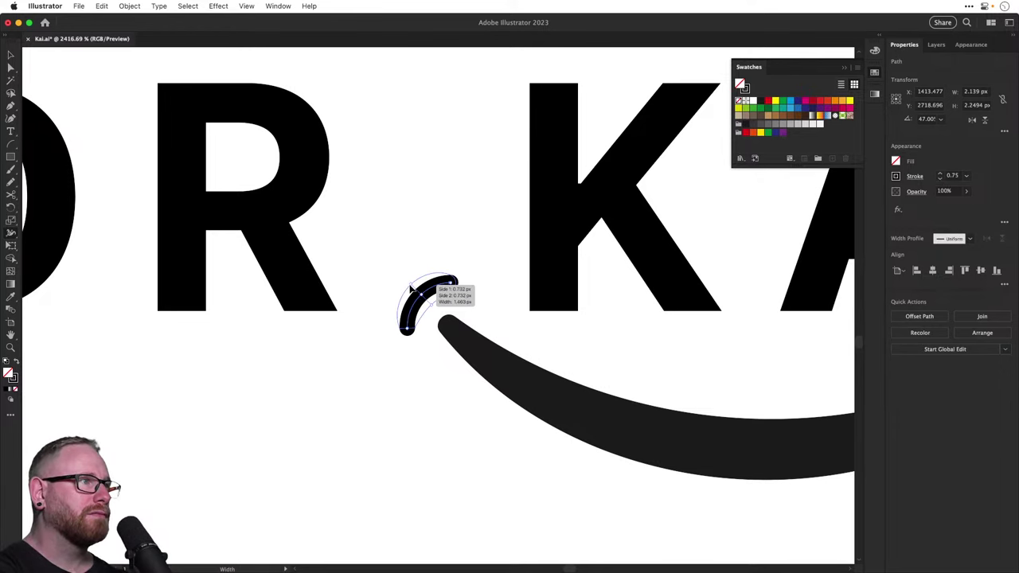
key("v")
key("super+shift+a")
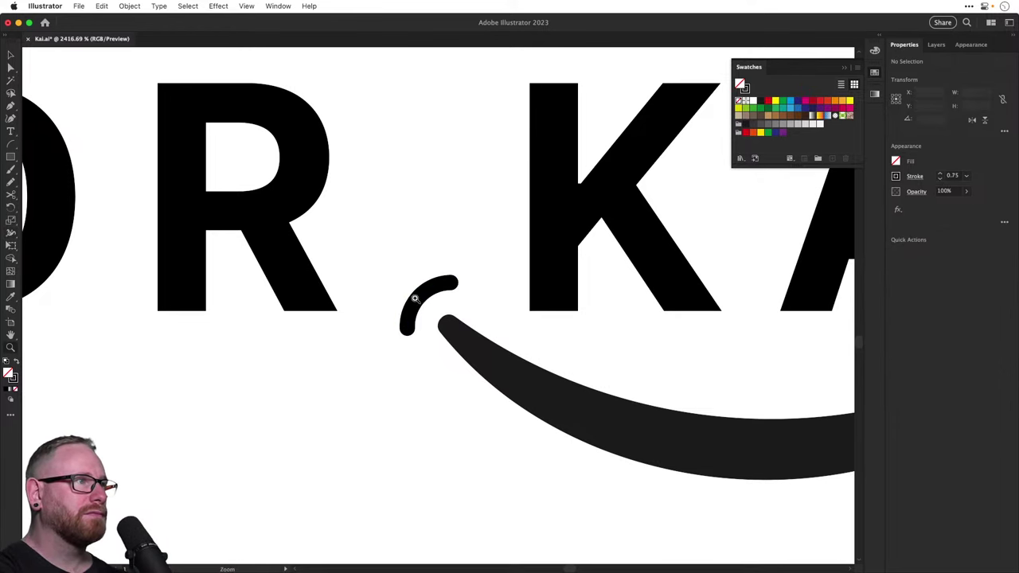
Try to rotate the cheek arc level and bulge its middle with the Width tool
scroll(419, 299, "up", 3)
key("v")
left_click(427, 289)
key("super+2")
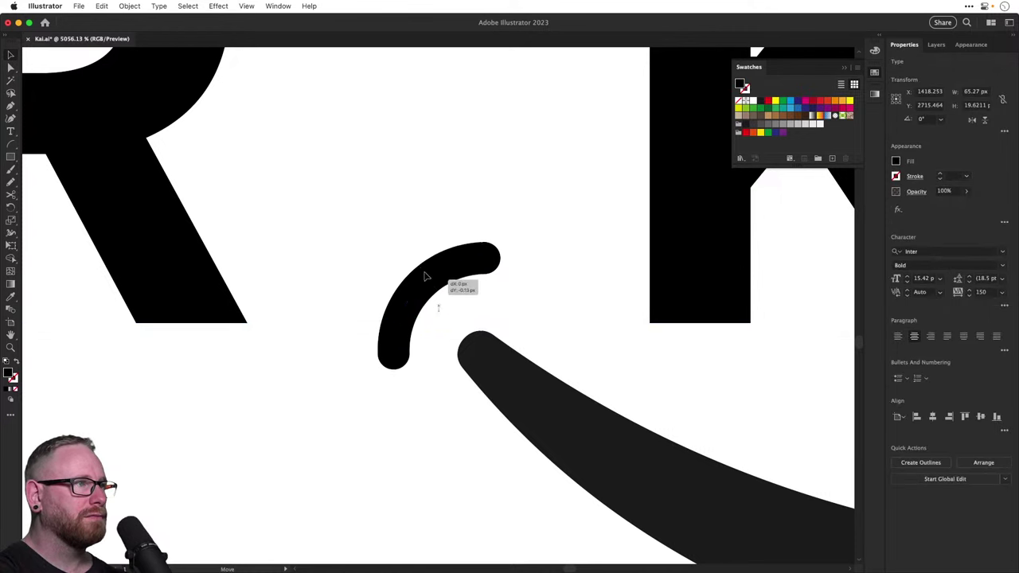
key("r")
left_click_drag(425, 273, 559, 333)
key("shift+w")
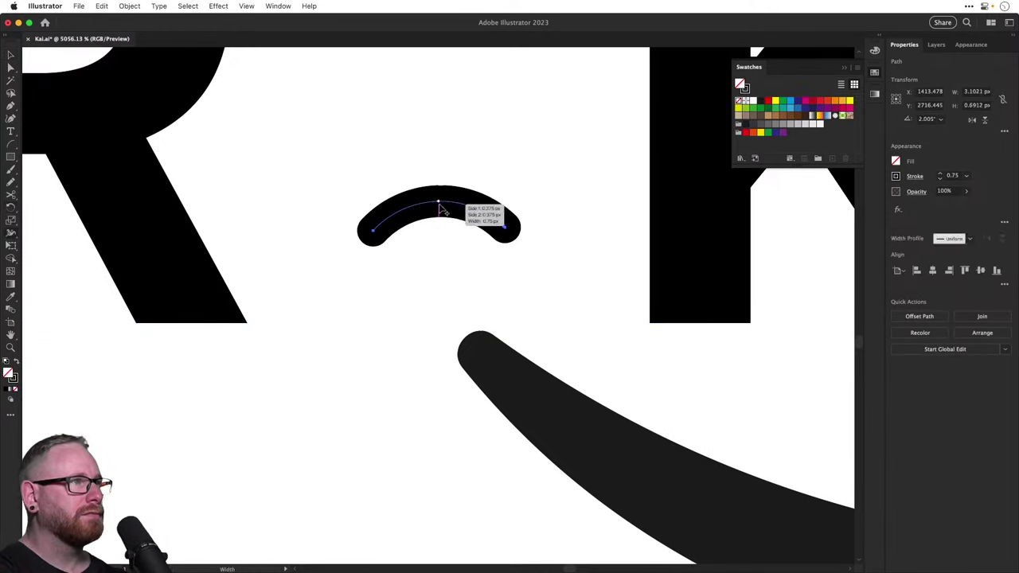
left_click_drag(446, 207, 441, 228)
key("super+z")
key("super+z")
key("super+z")
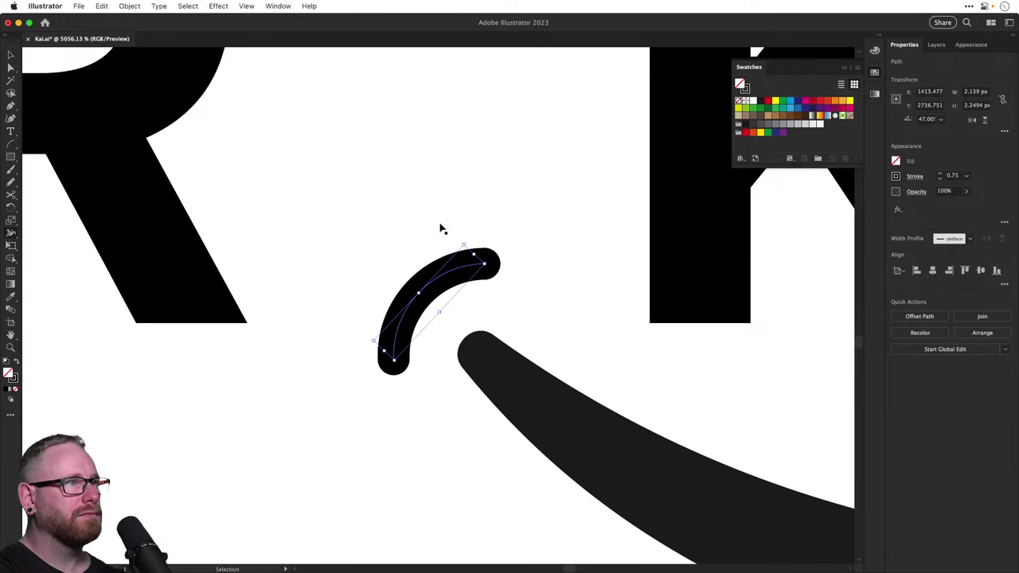
Undo the cheek arc's thinning to restore its 1 pt stroke, and deselect everything
key("super+shift+z")
key("super+shift+a")
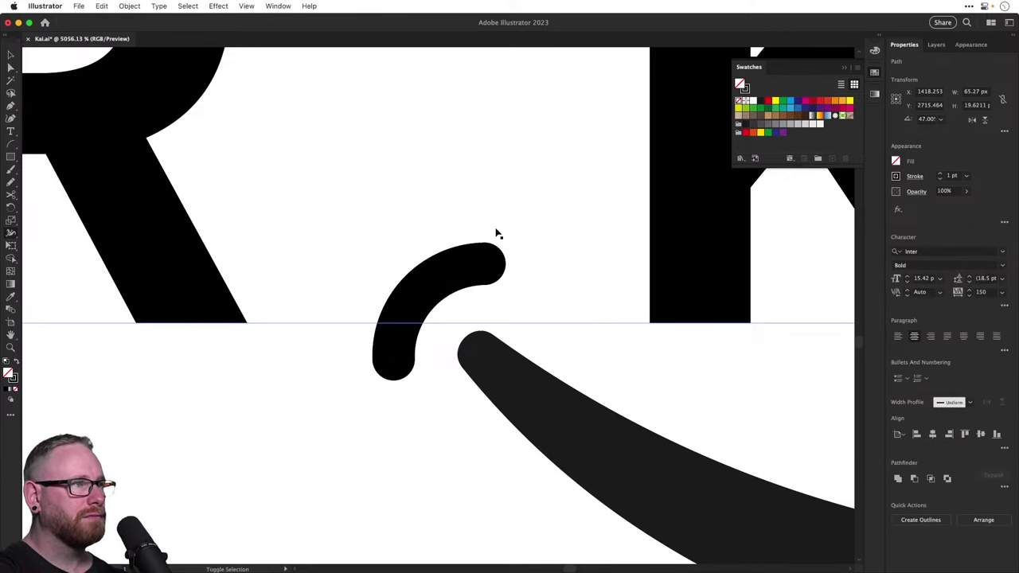
key("v")
Examine the finished DR KAI smile logo as a whole and review the earlier logo concepts across the artboard
key("super+minus")
key("super+minus")
key("super+minus")
key("super+minus")
key("super+minus")
key("super+minus")
key("super+minus")
key("super+minus")
key("super+minus")
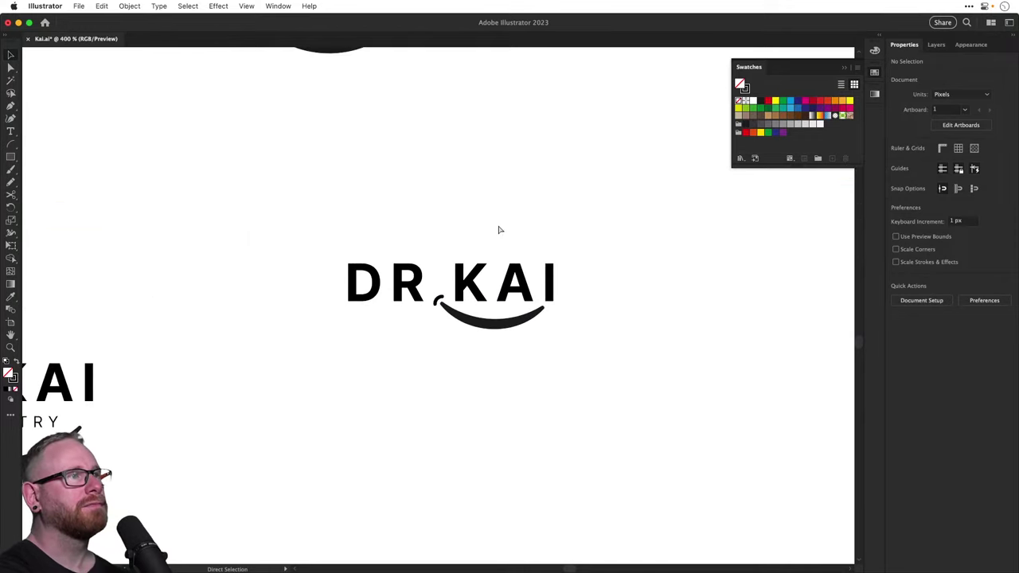
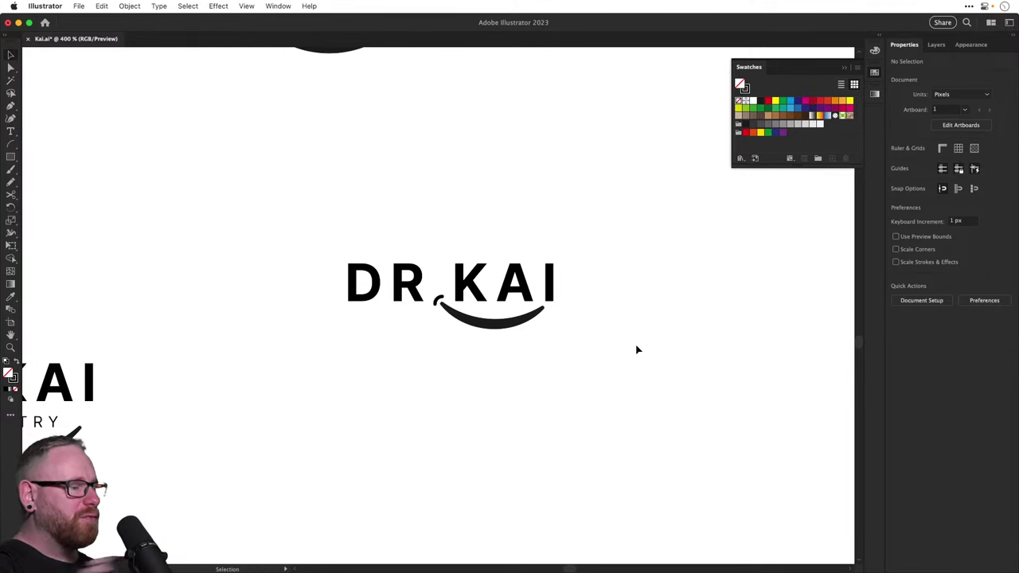
key("super+minus")
key("super+minus")
key("super+minus")
key("super+minus")
key("super+minus")
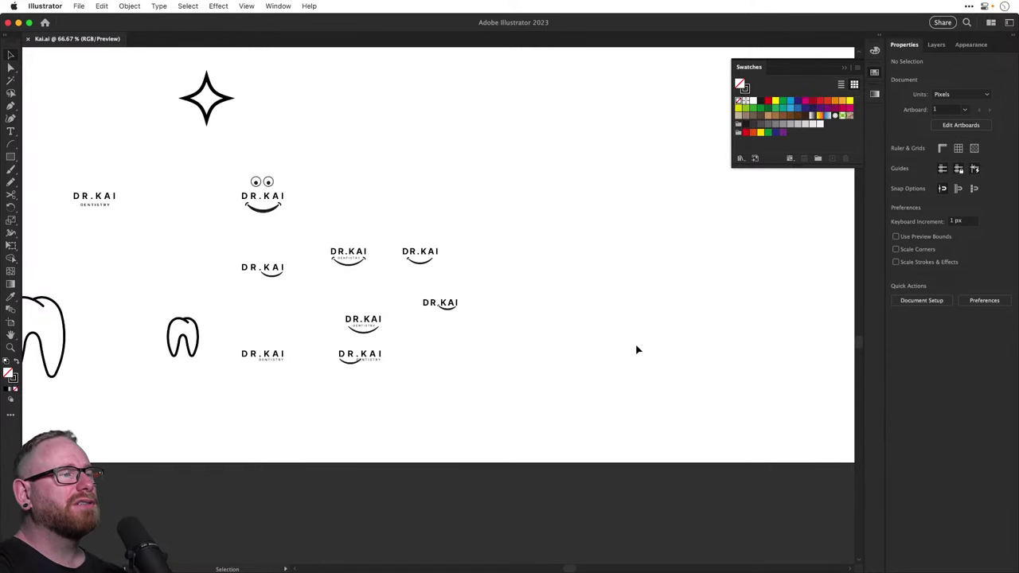
mouse_move(424, 261)
left_mouse_down()
mouse_move(586, 269)
mouse_move(645, 254)
left_mouse_up()
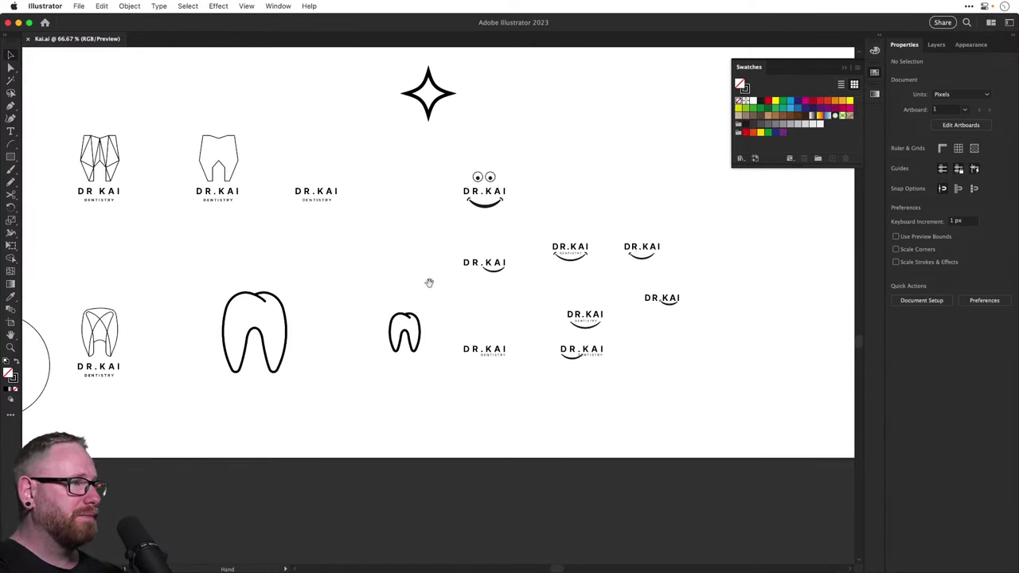
mouse_move(429, 283)
left_mouse_down()
mouse_move(495, 317)
mouse_move(564, 328)
mouse_move(655, 374)
mouse_move(628, 382)
mouse_move(516, 355)
left_mouse_up()
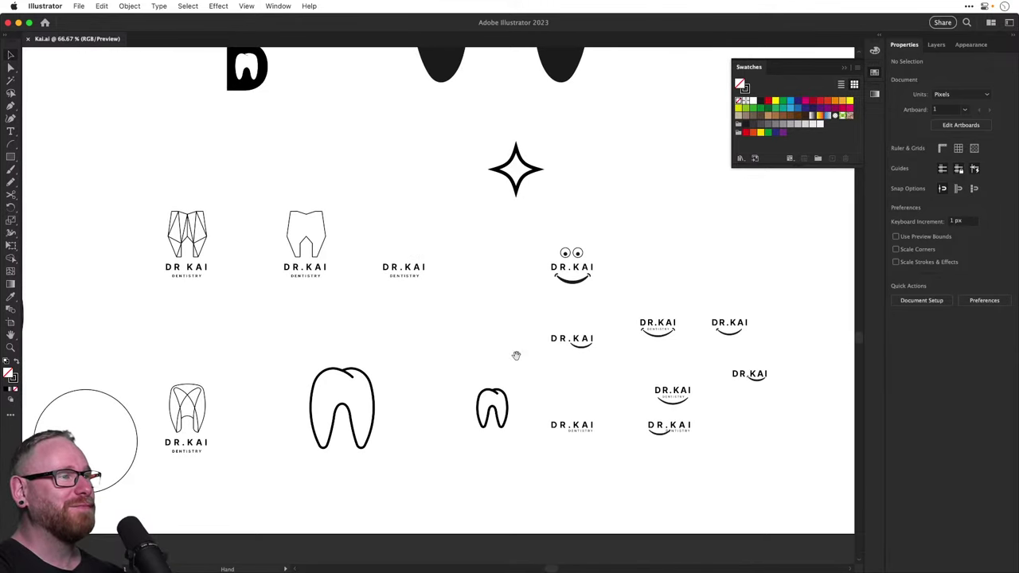
key("super+minus")
scroll(575, 326, "up", 8)
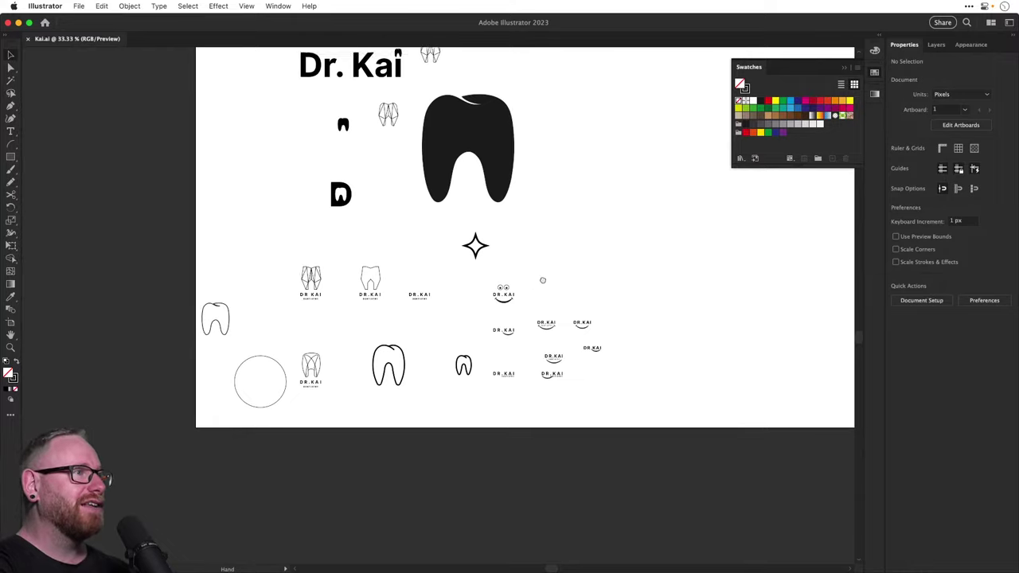
scroll(503, 469, "up", 4)
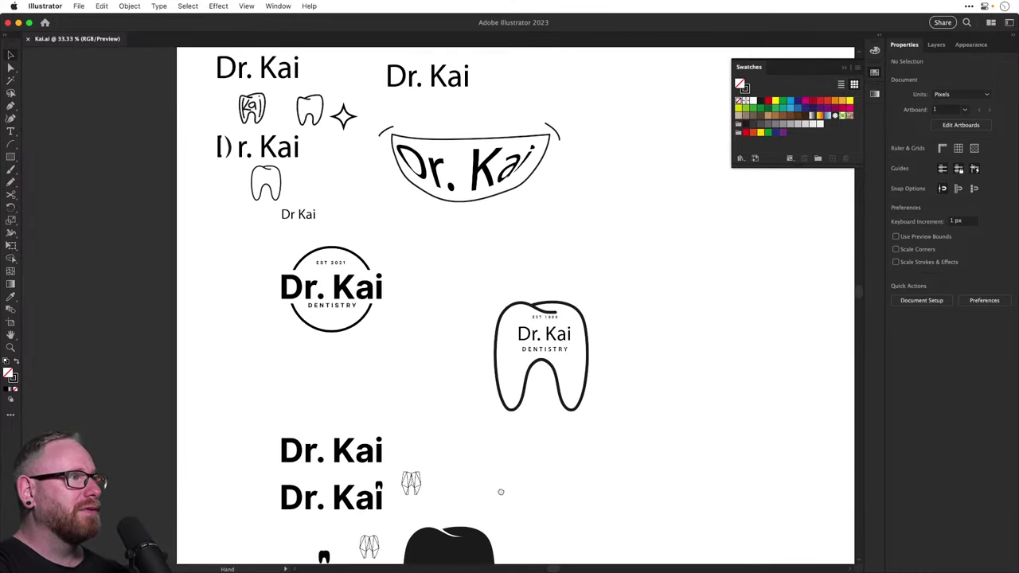
left_click_drag(500, 488, 498, 469)
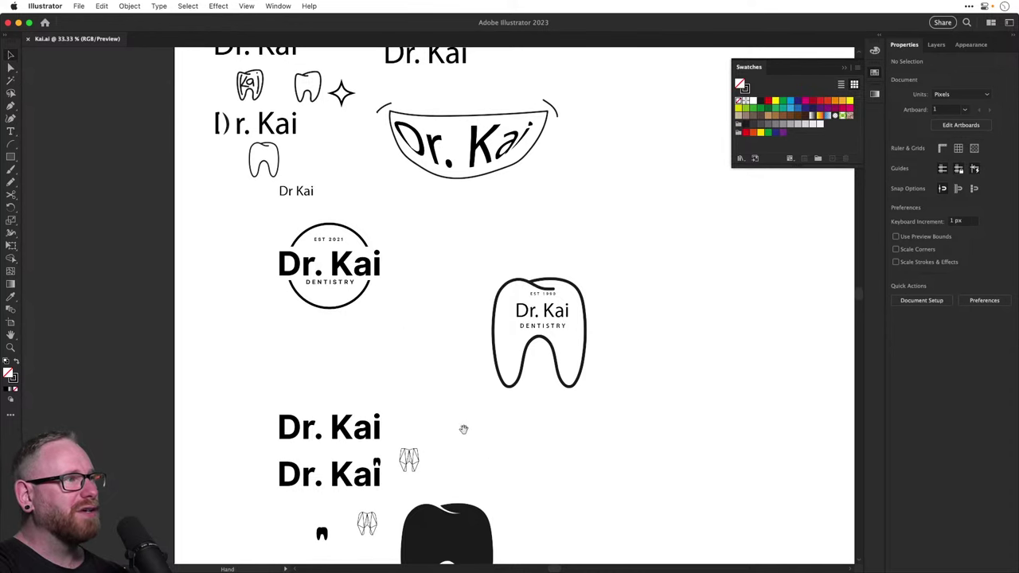
scroll(416, 371, "down", 7)
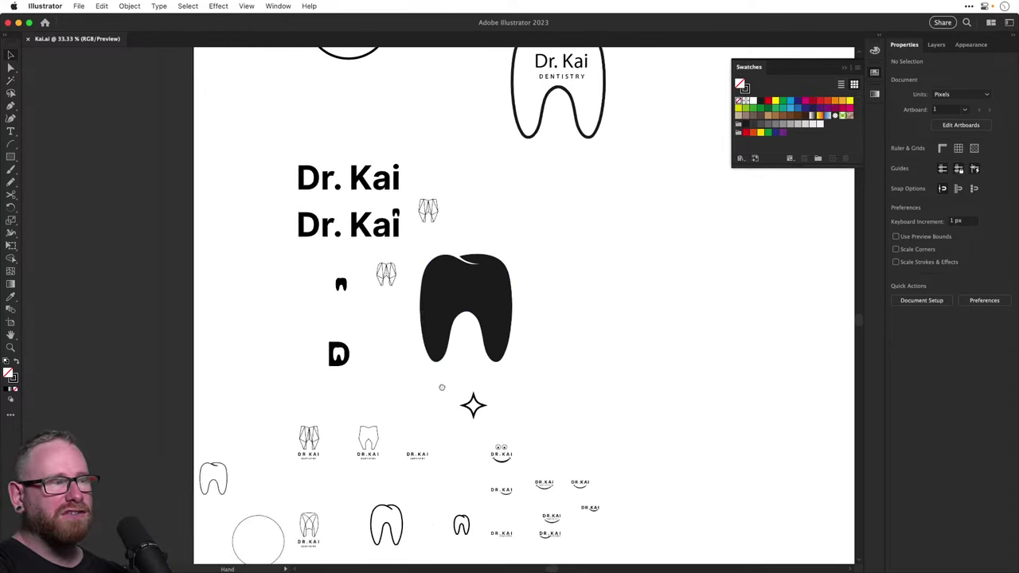
left_click_drag(442, 388, 440, 358)
Duplicate the complete outlined tooth from the lower row into the empty space beside the large solid tooth
left_click_drag(400, 495, 628, 219)
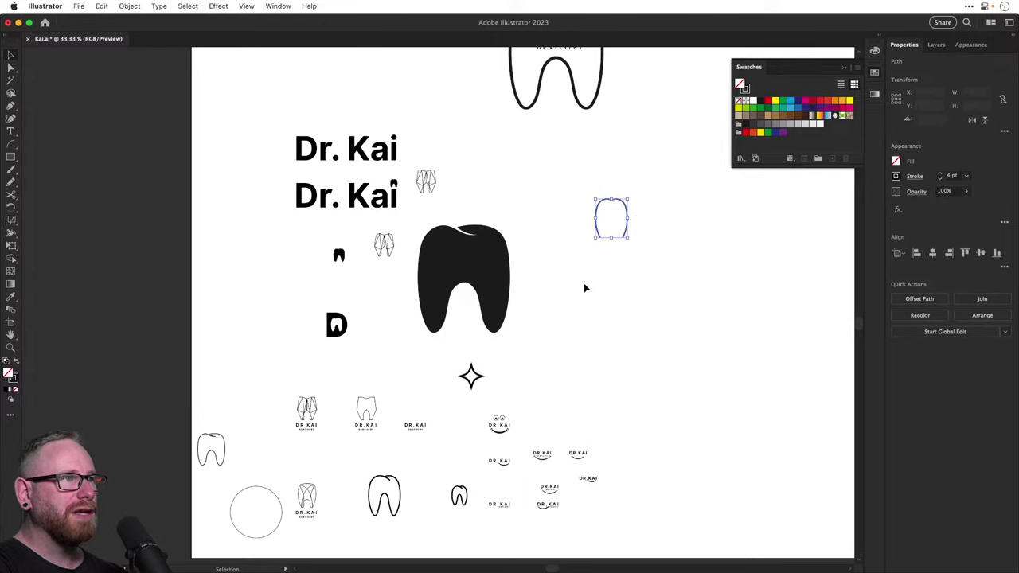
key("super+z")
left_click_drag(350, 468, 642, 204)
left_click(678, 275)
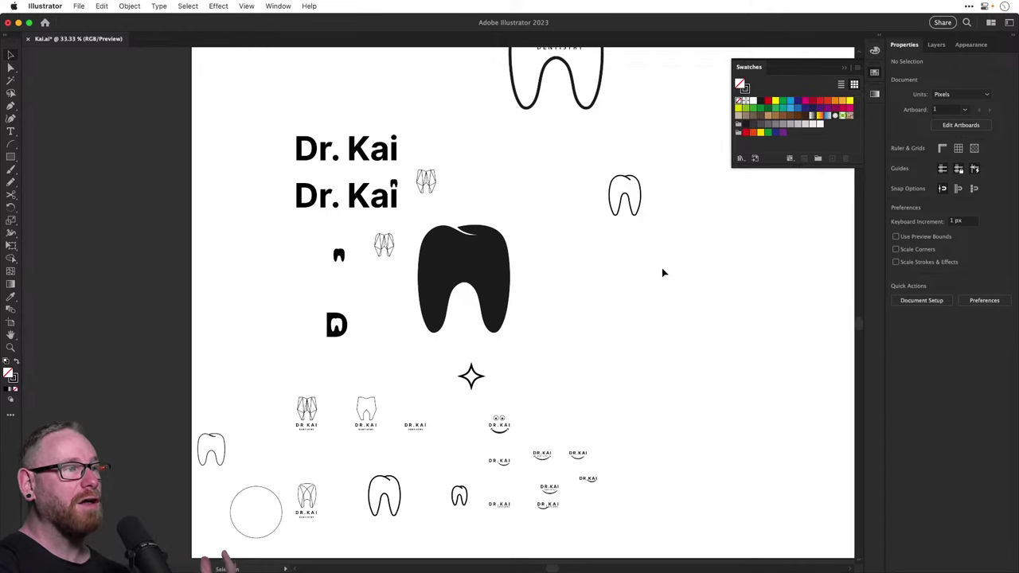
Duplicate the circular Dr. Kai Dentistry badge, with its lettering, next to the copied tooth outline
left_click_drag(639, 211, 628, 255)
scroll(628, 256, "up", 5)
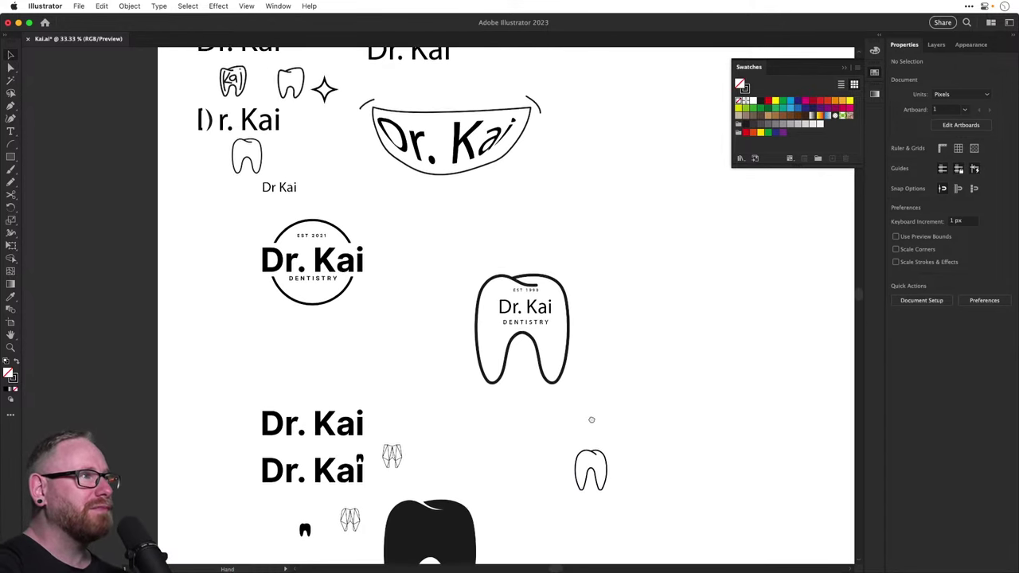
left_click_drag(229, 149, 269, 161)
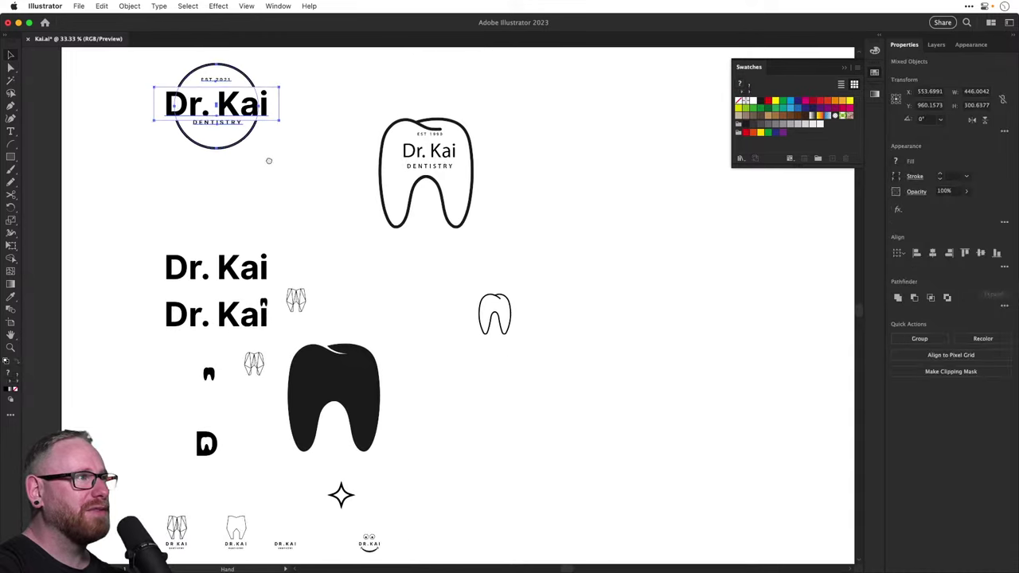
left_click_drag(246, 119, 653, 341, "alt")
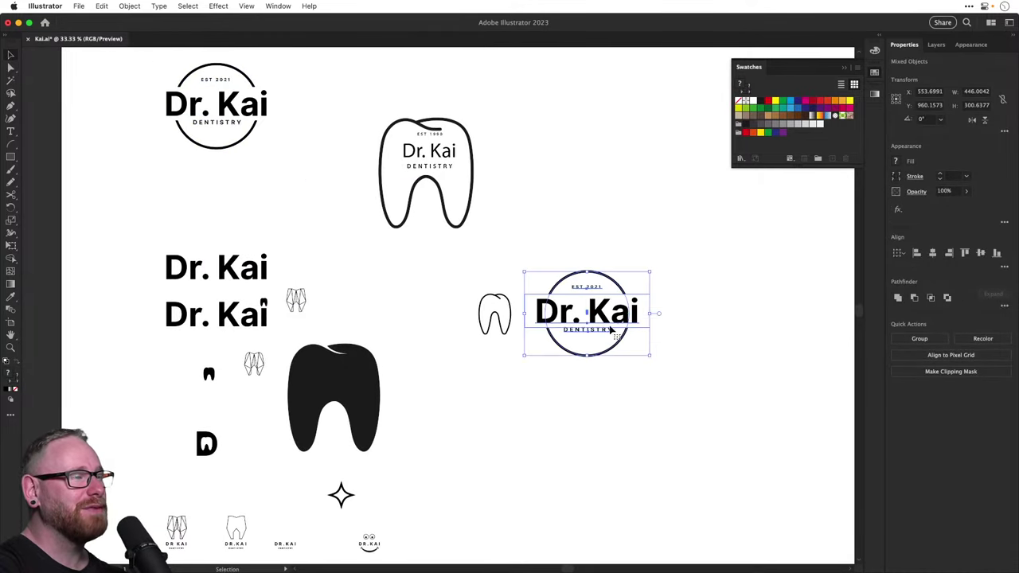
Delete the circle from the duplicated badge, keeping the EST 2021, Dr. Kai and DENTISTRY lettering
scroll(614, 319, "up", 5)
left_click(548, 256)
left_click(527, 254)
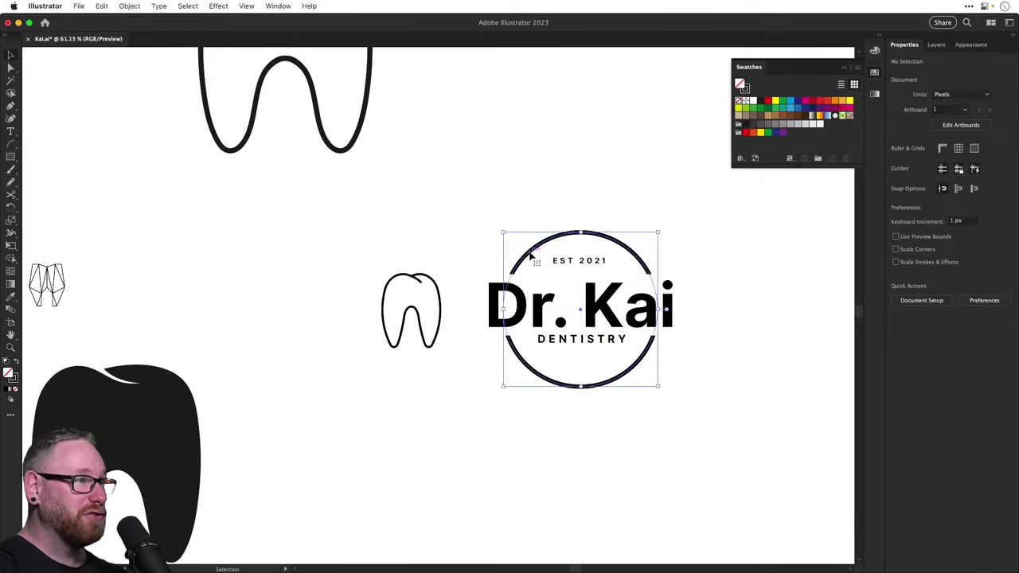
key("BackSpace")
Try to enlarge the copied tooth outline beside the Dr. Kai lettering
left_click_drag(367, 245, 444, 366)
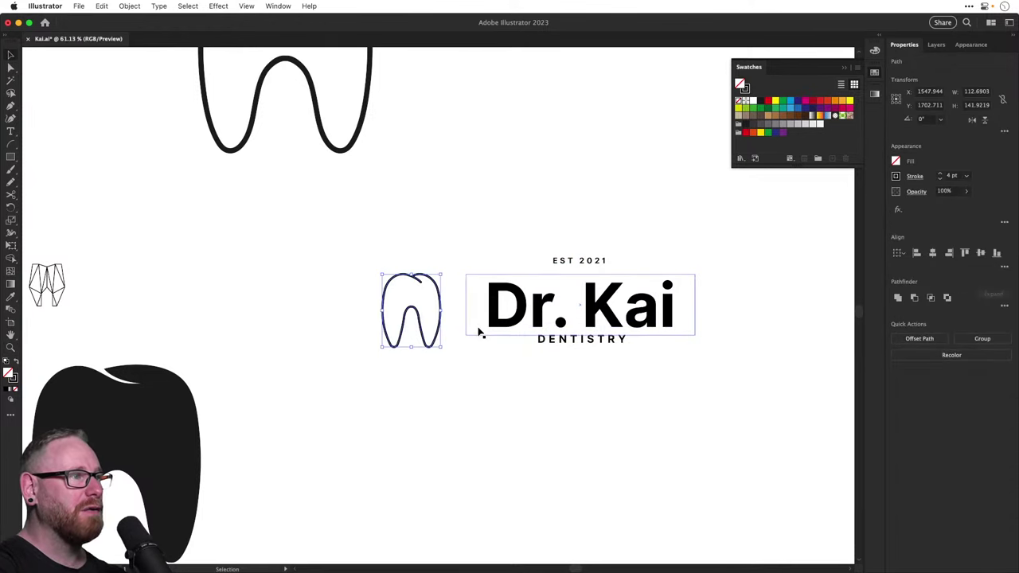
left_click(479, 330)
key("BackSpace")
left_click_drag(351, 248, 451, 381)
left_click_drag(460, 305, 483, 248)
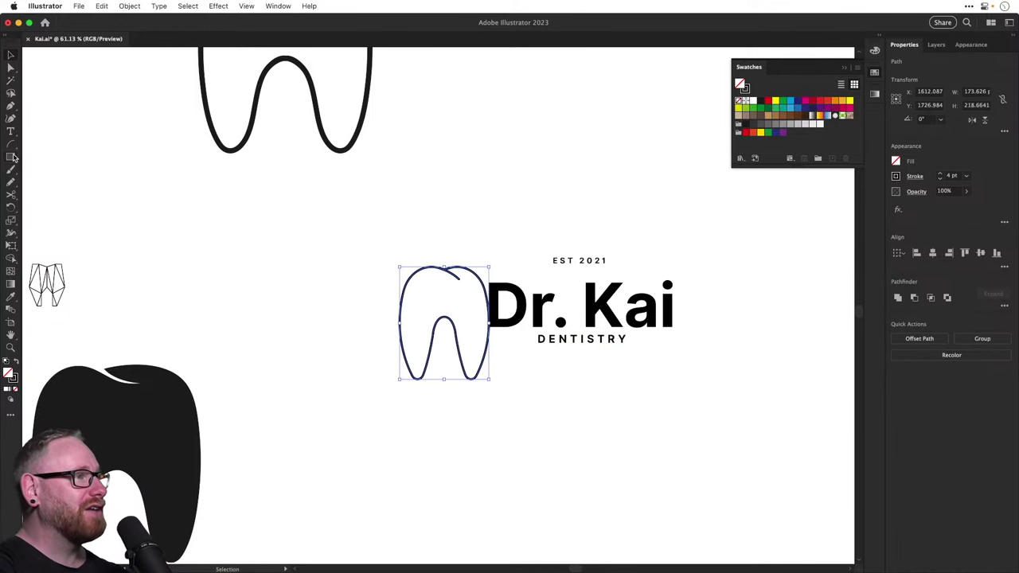
key("super+z")
key("super+z")
key("super+z")
key("super+shift+z")
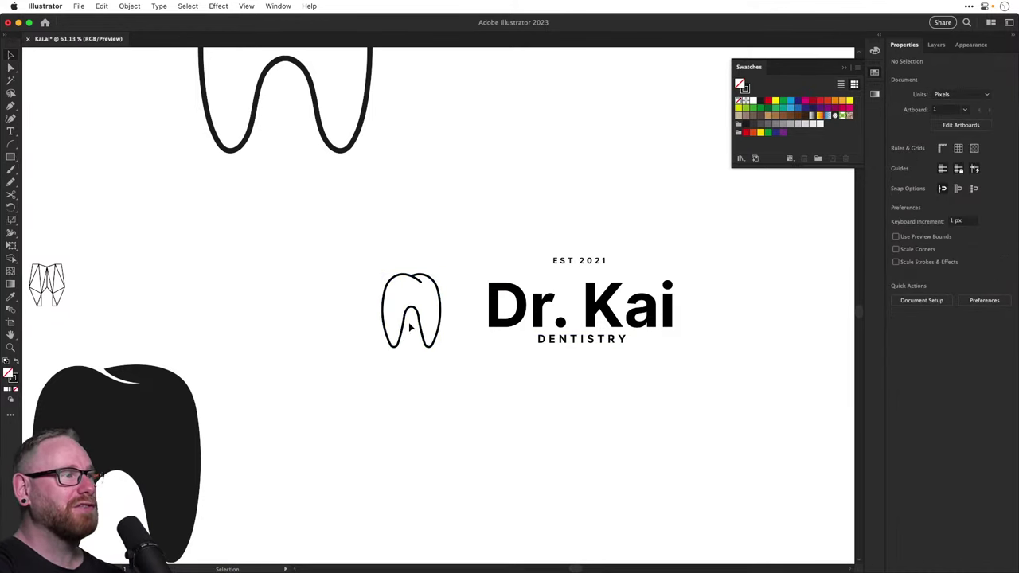
Try to group the copied tooth's separate segments and scale them together
left_click(419, 323)
key("s")
left_click_drag(462, 375, 499, 423)
key("super+z")
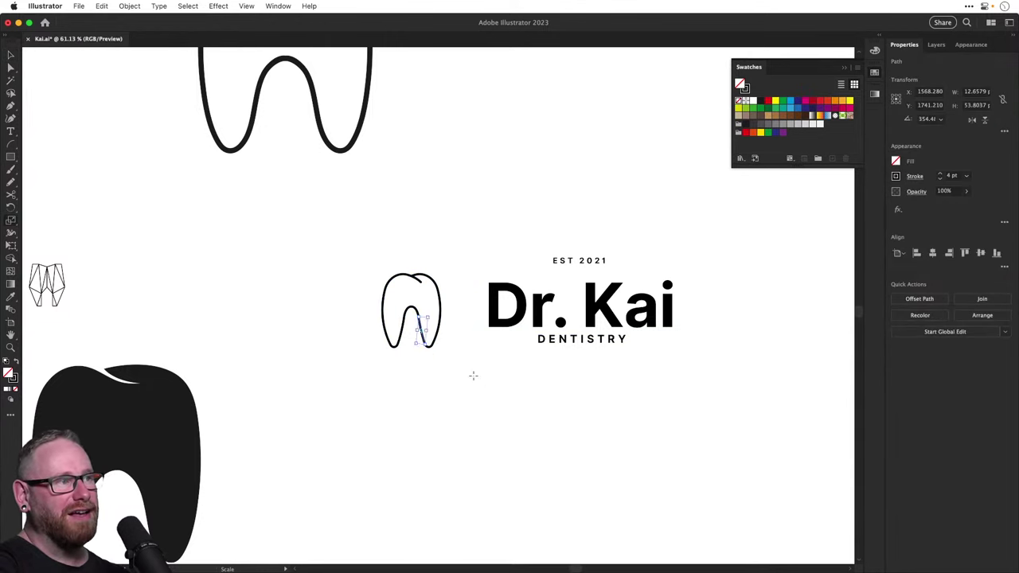
key("v")
left_click_drag(437, 340, 459, 291)
key("super+z")
left_click_drag(316, 218, 469, 400)
key("super+g")
key("s")
key("super+z")
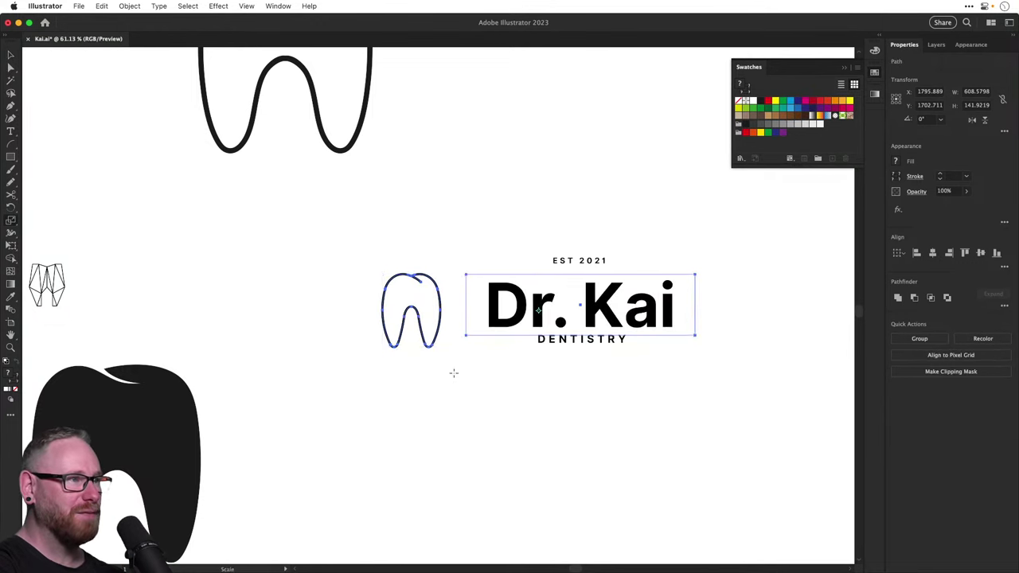
Enlarge the copied tooth as one group to about 228 × 287 px and move it over the Dr. Kai lettering
key("super+shift+a")
key("v")
left_click_drag(374, 267, 496, 433)
key("s")
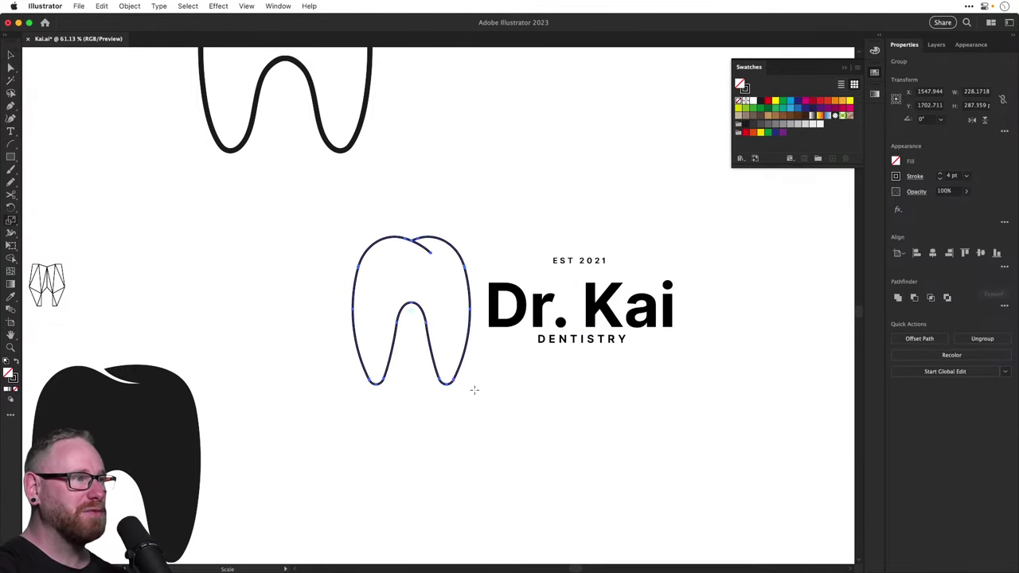
key("v")
left_click_drag(437, 374, 603, 372)
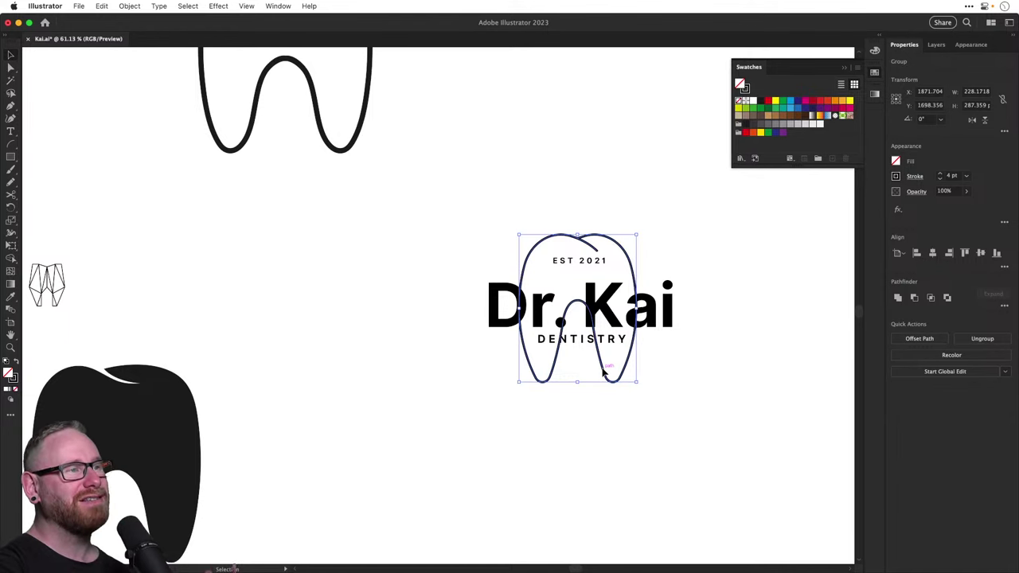
scroll(603, 373, "right", 3)
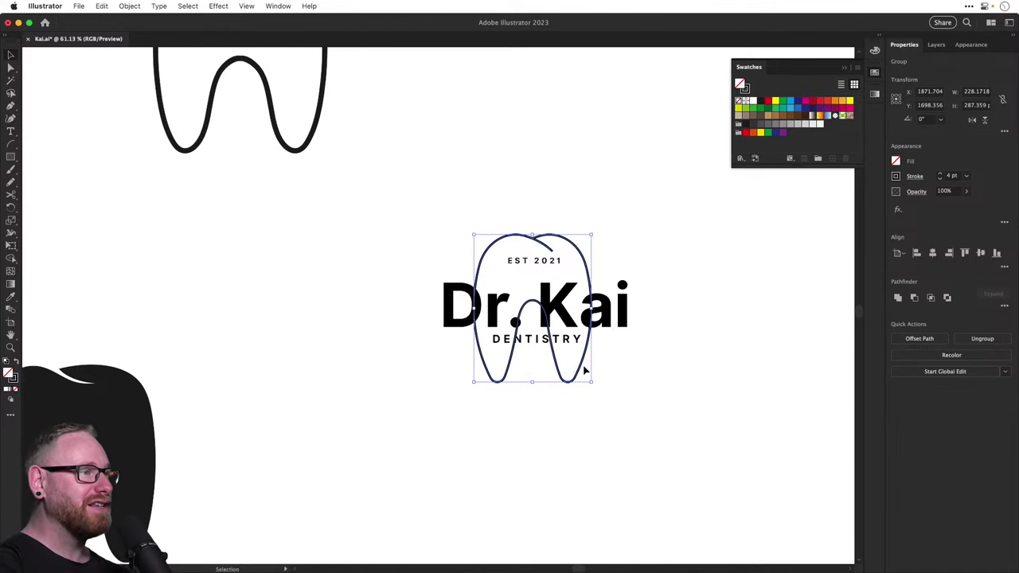
left_click(10, 157)
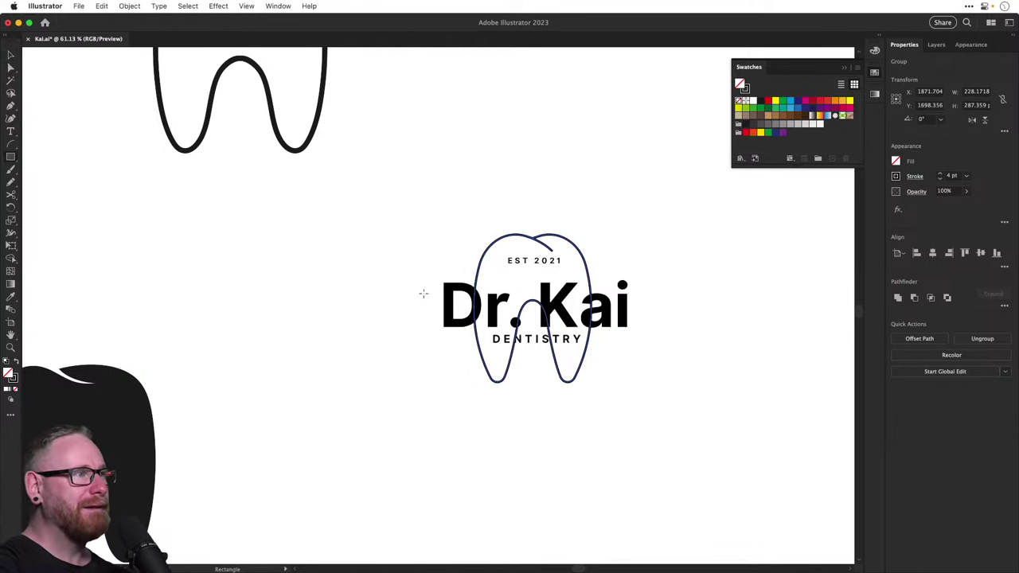
key("super+shift+a")
key("v")
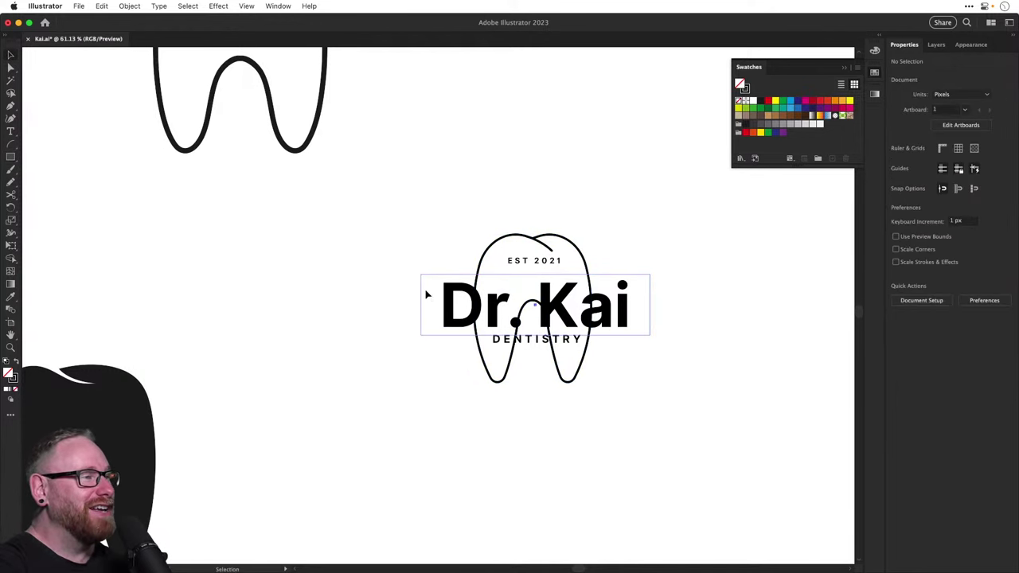
Bring the badge's white rectangle in front of the tooth outline to mask its middle section
left_click(426, 294)
left_click(484, 261)
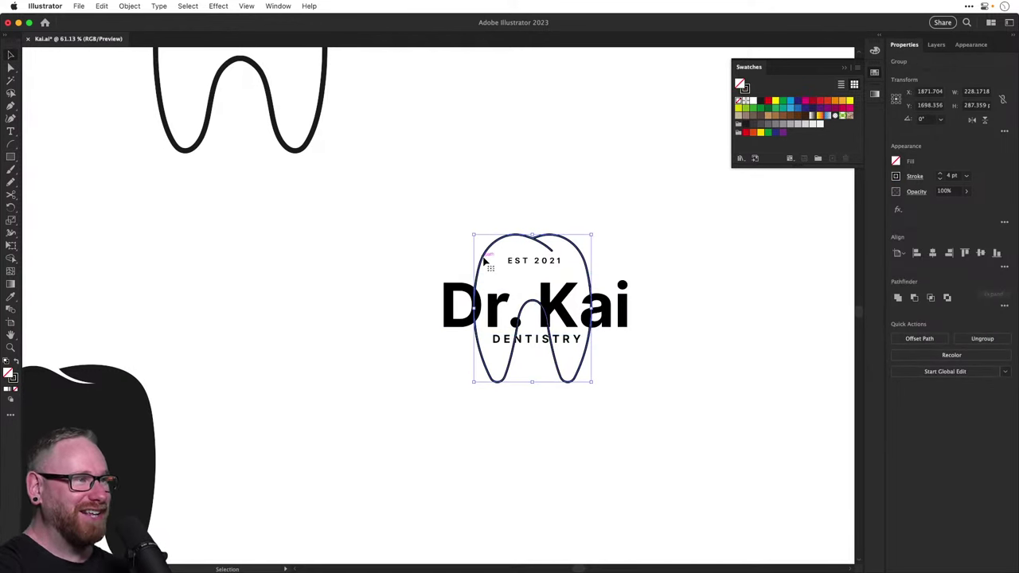
left_click(432, 278)
key("shift+x")
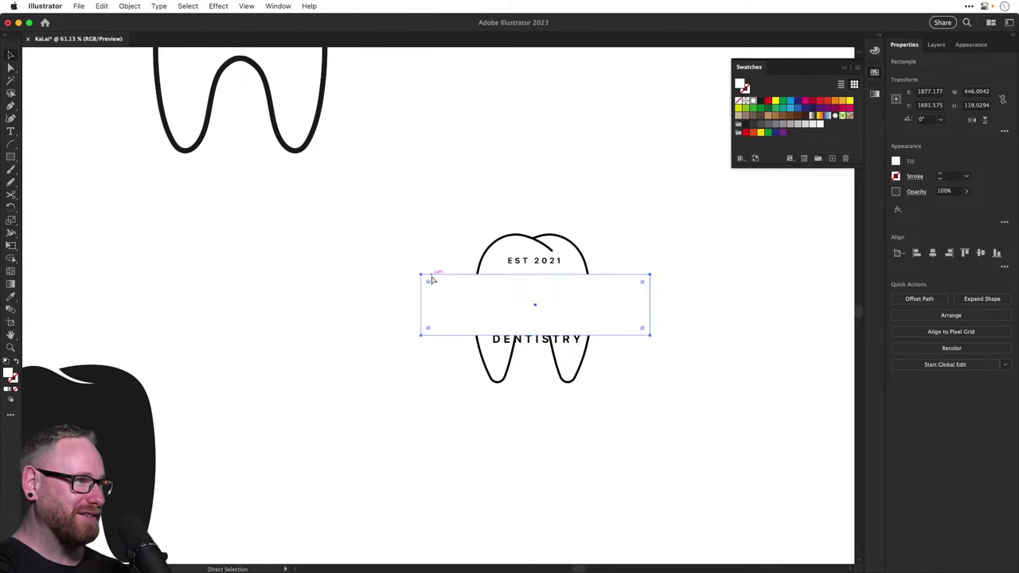
key("super+bracketleft")
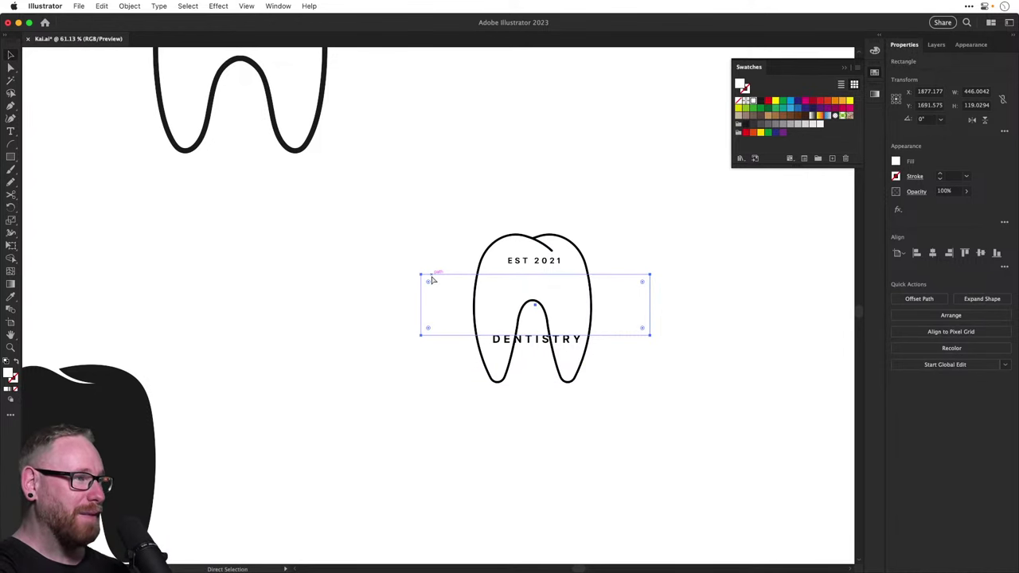
Cut the Dr. Kai text in outline view and paste it in front of the white rectangle
key("super+y")
left_click(454, 306)
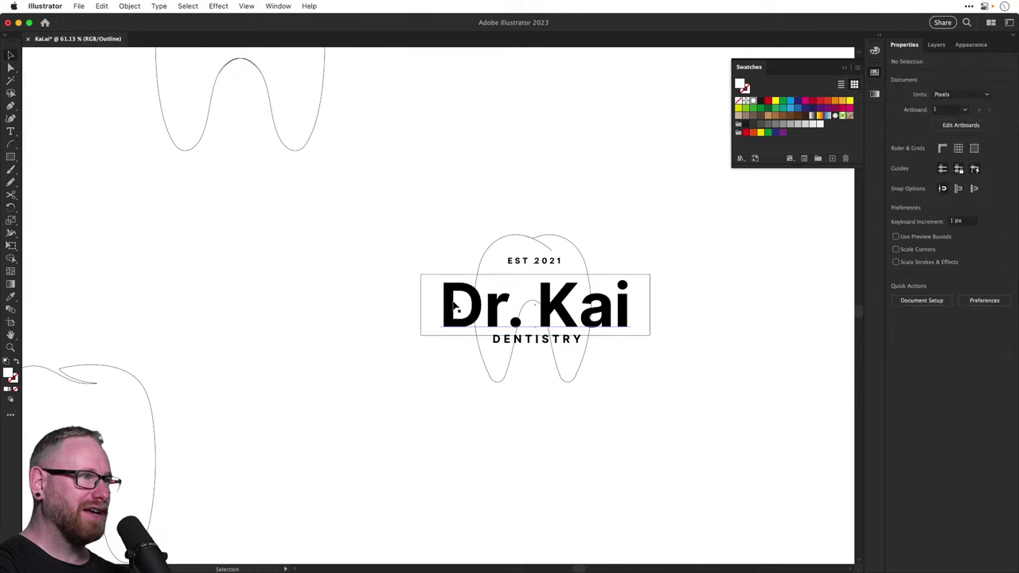
left_click(453, 306)
key("super+x")
key("super+y")
key("super+f")
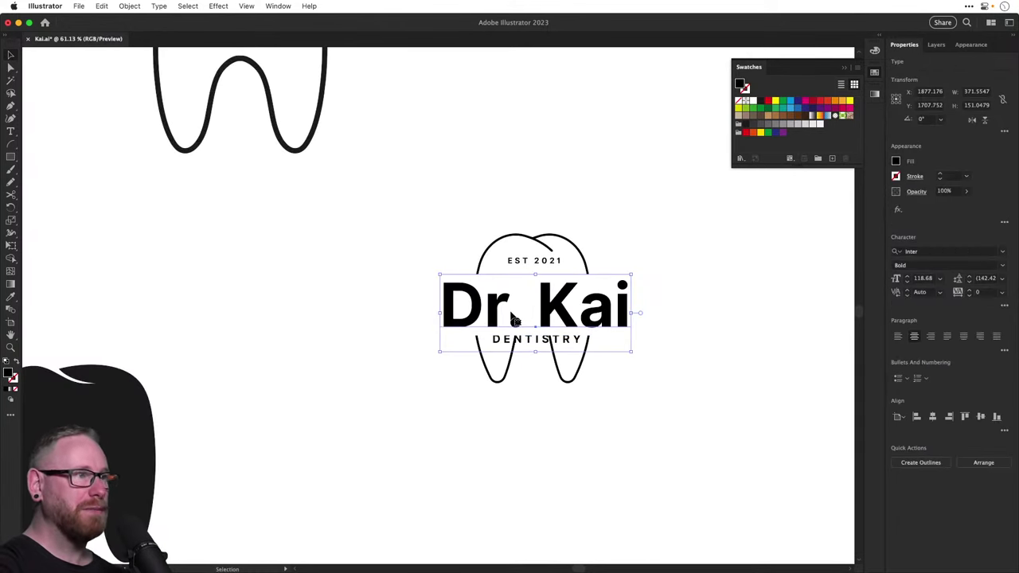
left_click(736, 285)
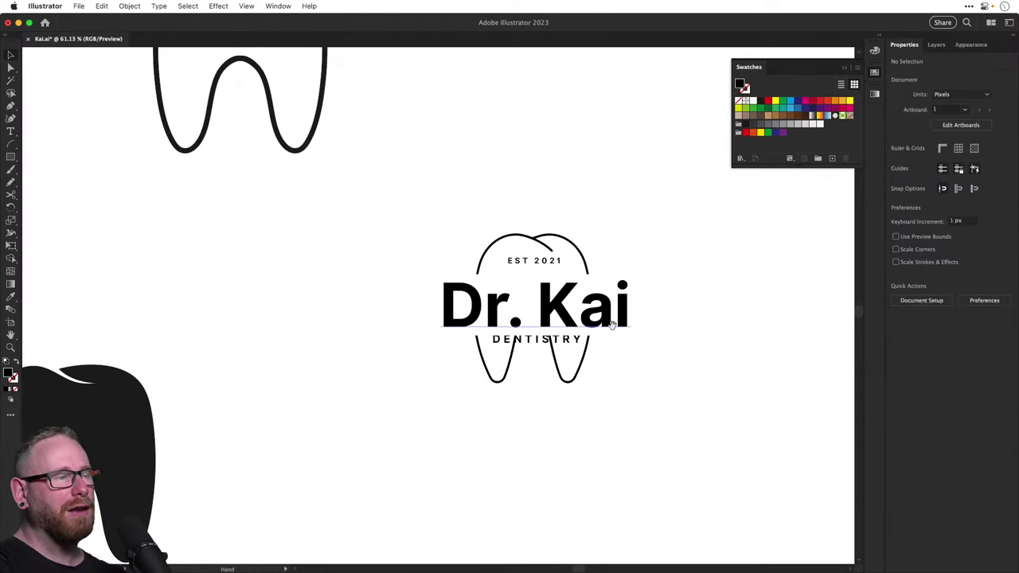
Duplicate the complete Dr. Kai tooth badge to the empty area on the right of the artboard
scroll(601, 290, "up", 5)
left_click(437, 231)
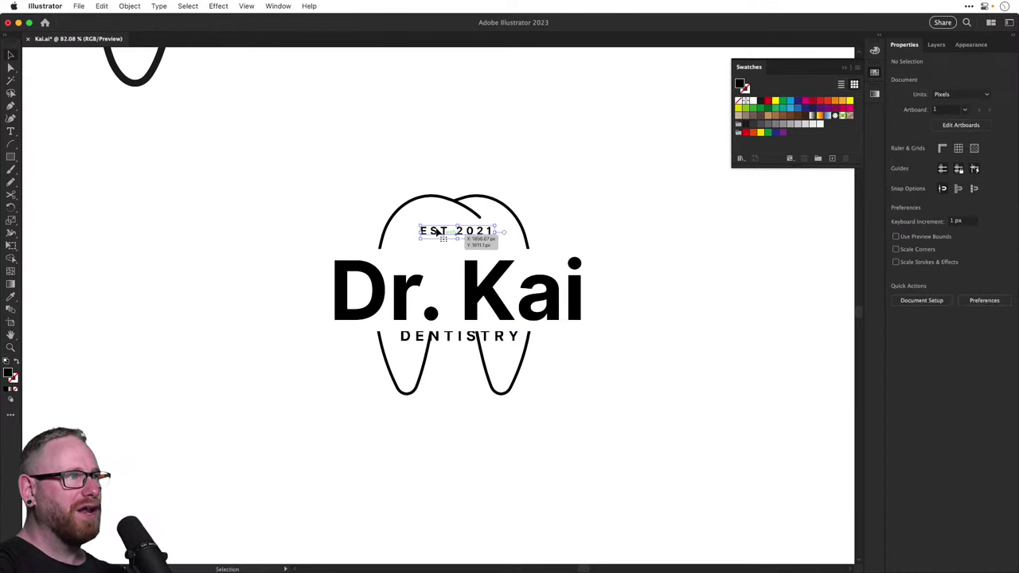
left_click_drag(282, 149, 610, 444)
left_click_drag(593, 414, 294, 441)
left_click_drag(244, 336, 436, 337)
key("super+z")
key("super+z")
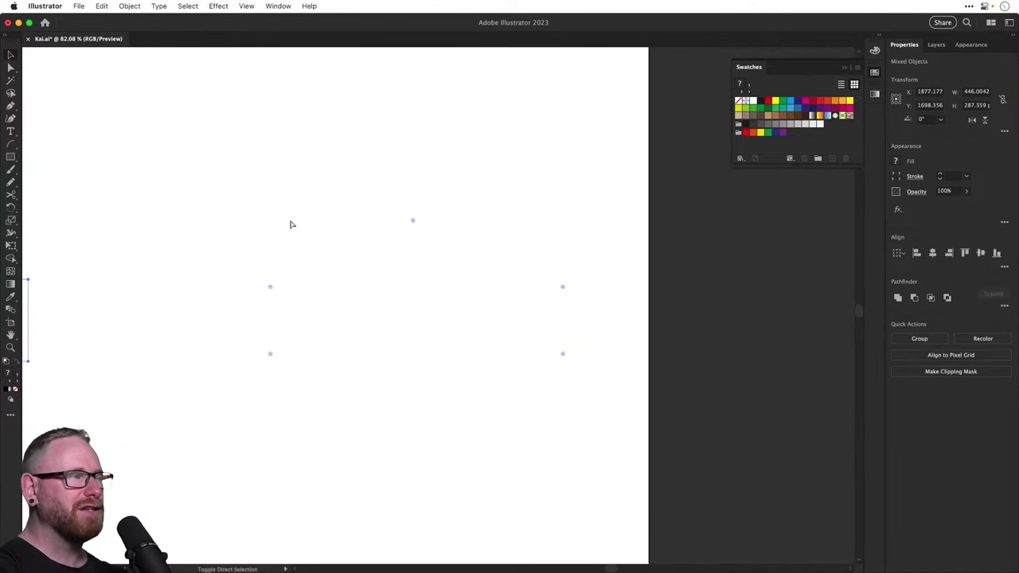
key("super+shift+z")
left_click_drag(267, 203, 500, 395)
left_click_drag(456, 339, 402, 263)
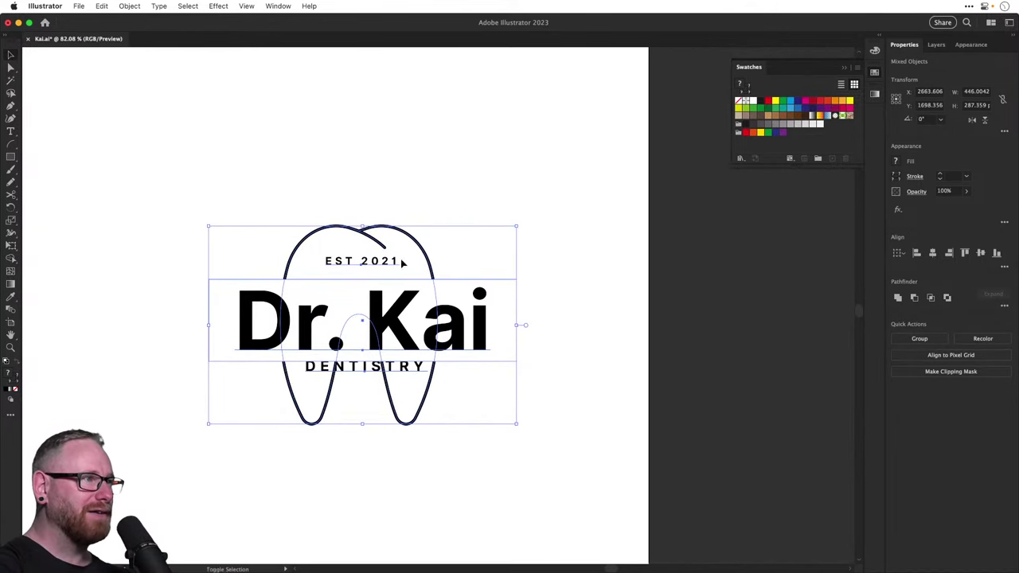
Remove the EST 2021 text from the badge copy
left_click(389, 157)
left_click_drag(350, 213, 405, 209)
left_click(409, 262)
key("super+z")
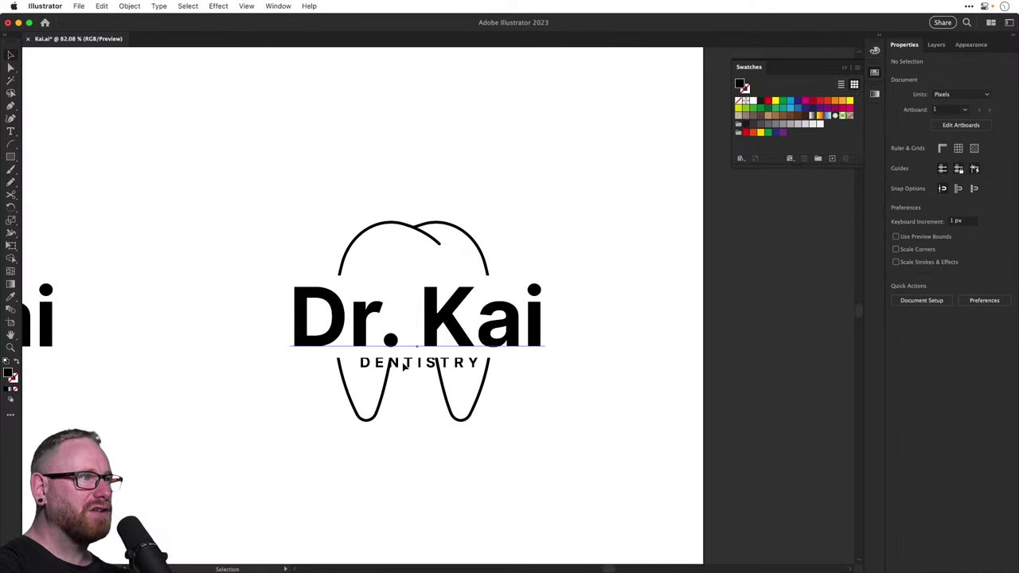
Remove the Dr. Kai text from the badge copy in outline view
left_click(409, 371)
key("super+y")
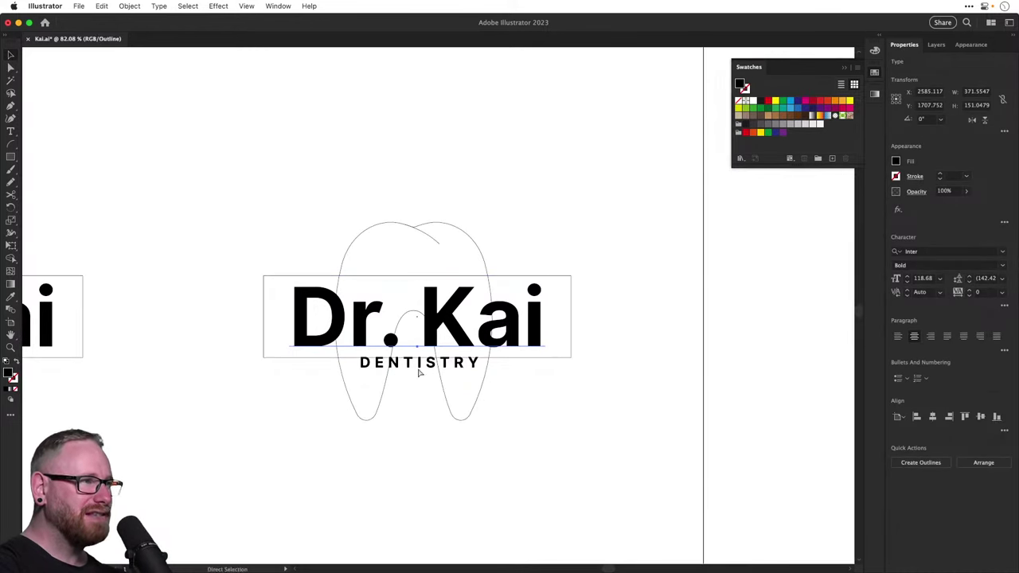
left_click(421, 373, "super")
left_click_drag(393, 374, 465, 372)
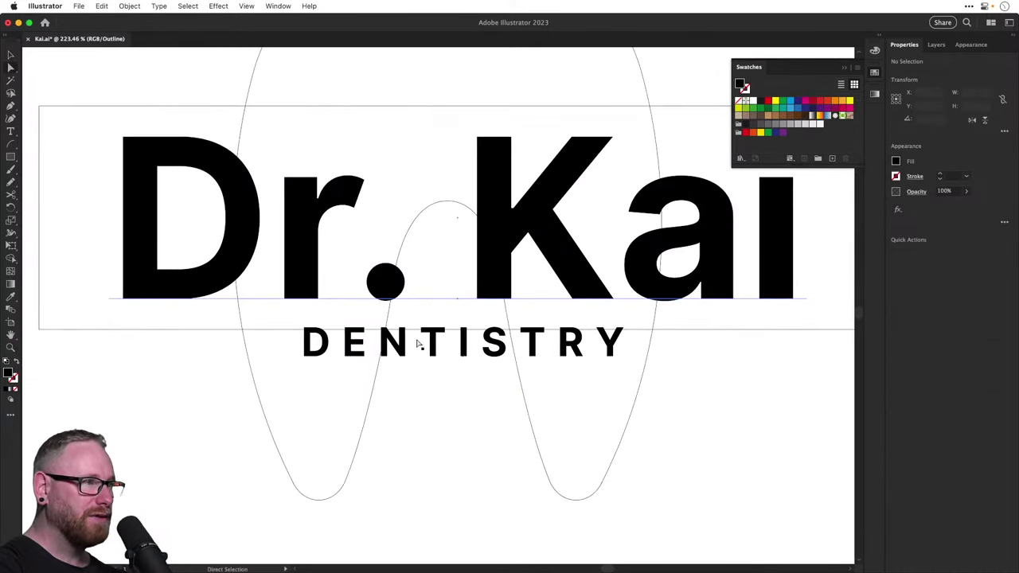
key("v")
left_click(414, 269)
key("Delete")
Try deleting the DENTISTRY text from the badge copy, and undo the deletion
left_click(428, 358)
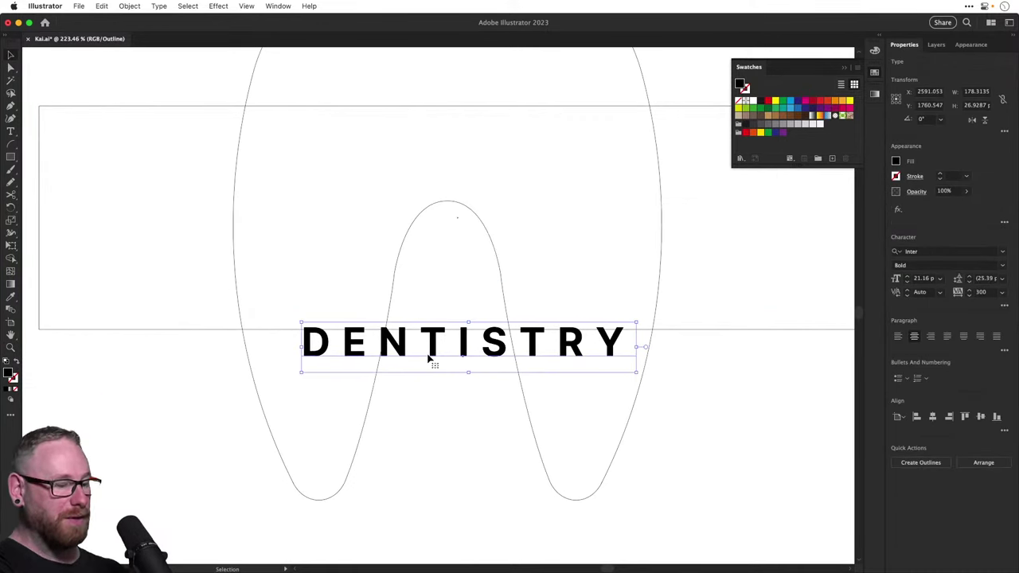
key("a")
key("super+y")
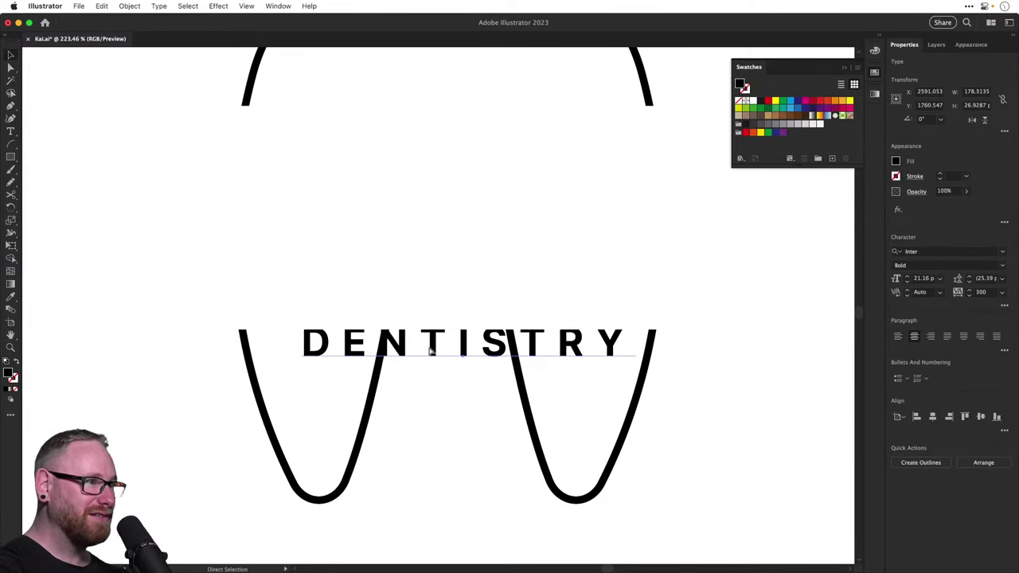
key("v")
key("Delete")
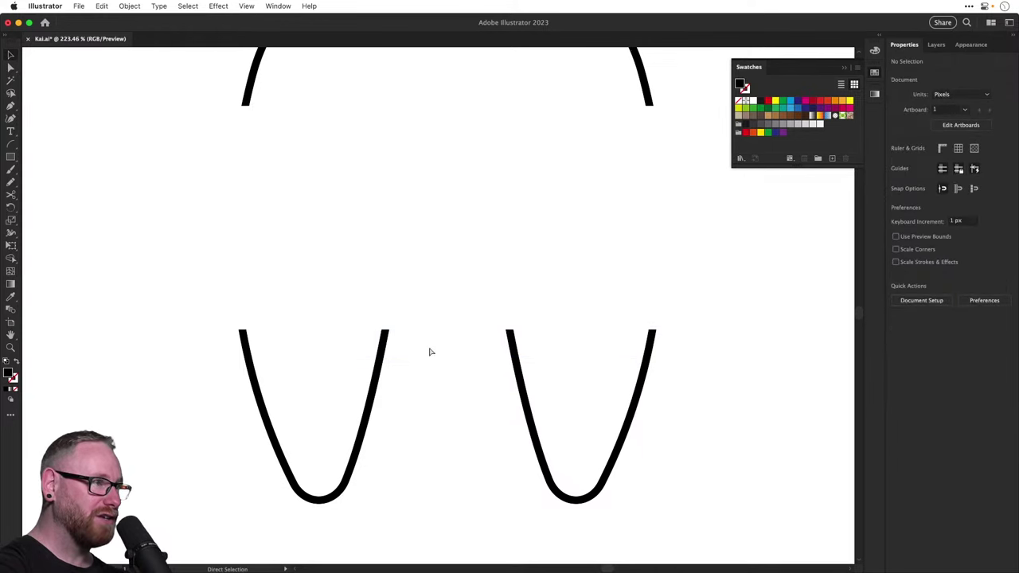
key("super+z")
key("super+z")
key("shift+super+z")
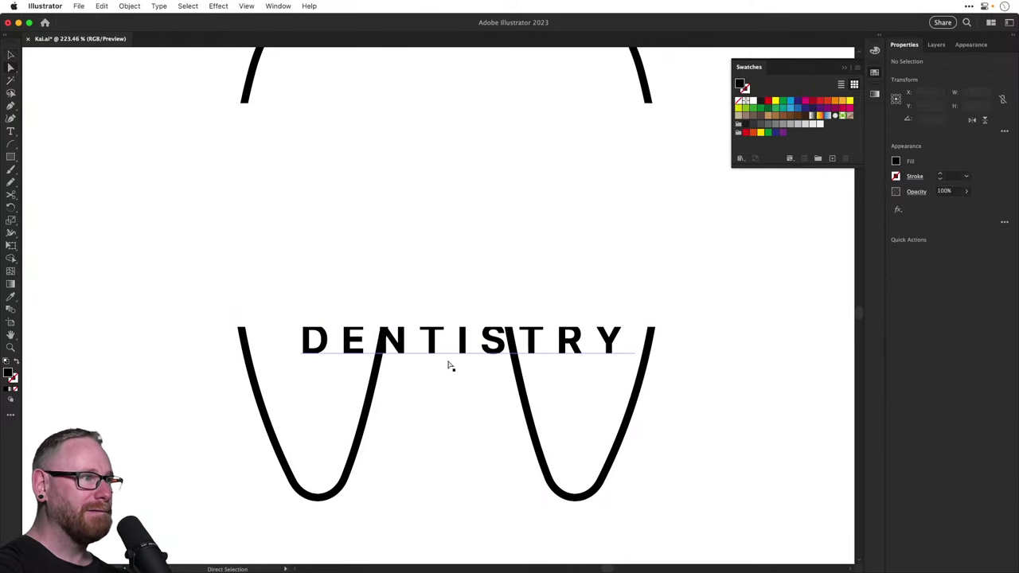
Delete the DENTISTRY text from the badge copy in outline view and restore the Dr. Kai text in front of the white rectangle
key("v")
key("super+y")
left_click(448, 355)
key("Delete")
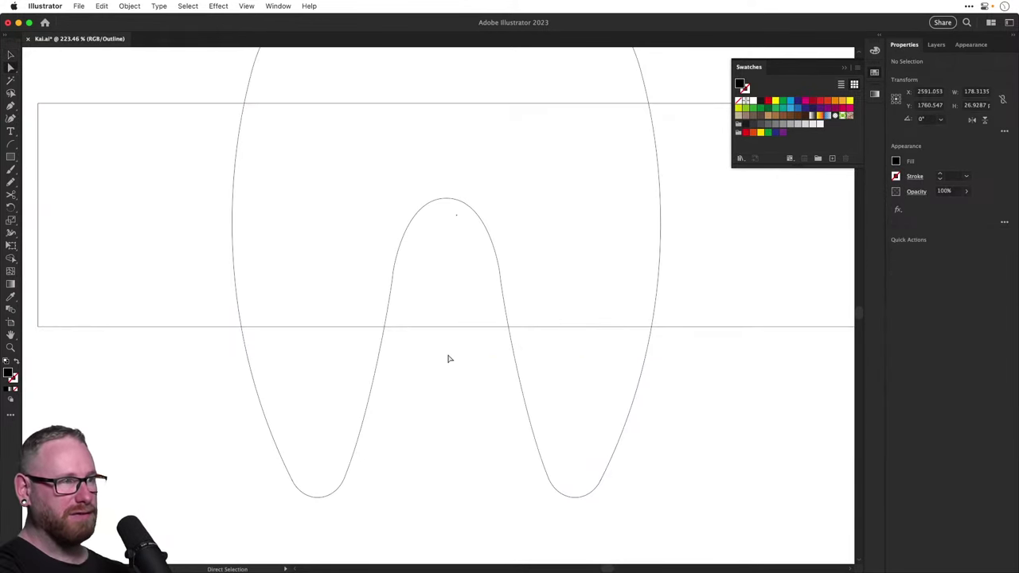
key("super+y")
key("super+z")
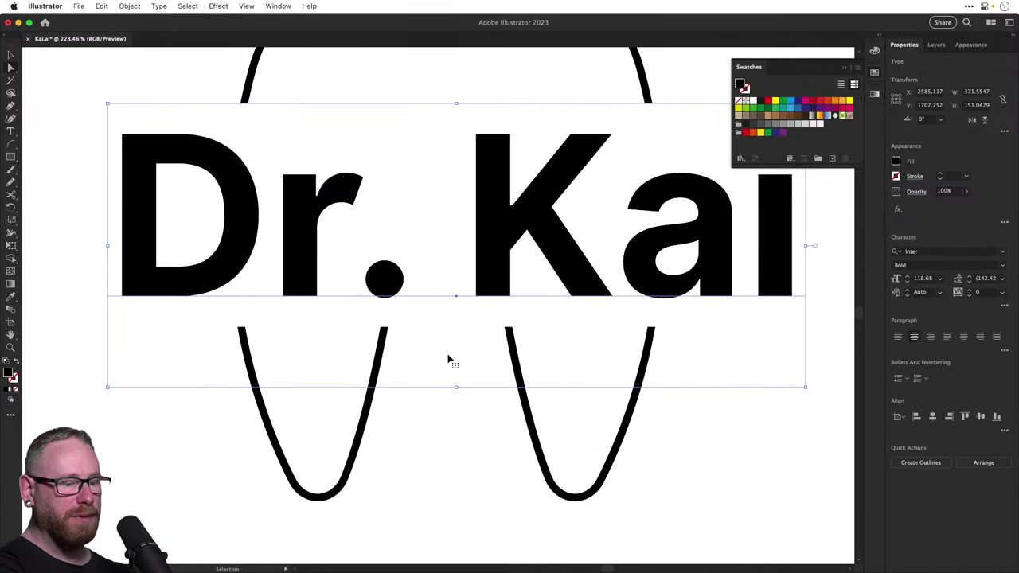
Thicken the copied badge's tooth outline to a 14 pt stroke
key("super+minus")
key("super+minus")
key("super+minus")
key("super+minus")
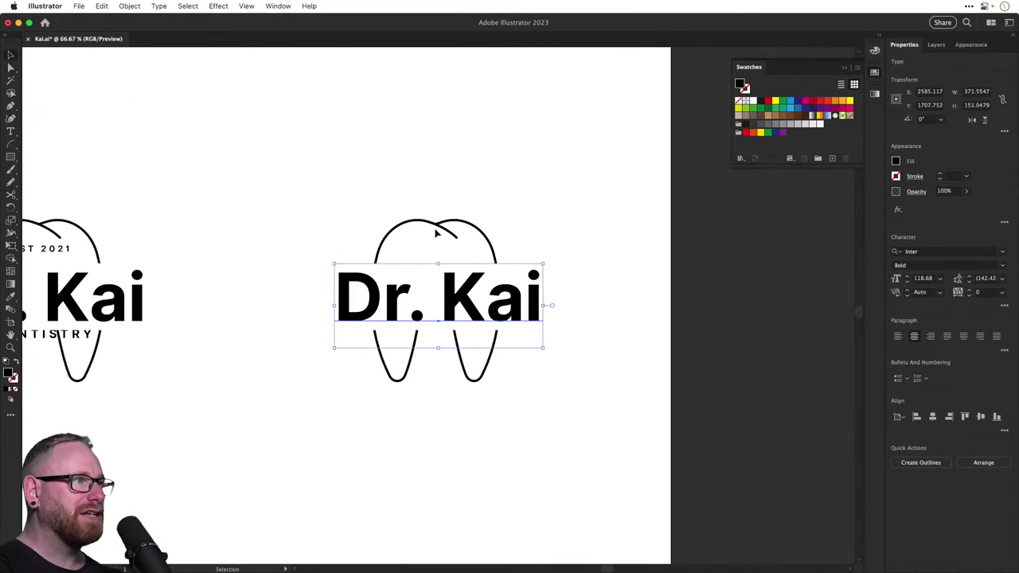
left_click(436, 233)
left_click(941, 174)
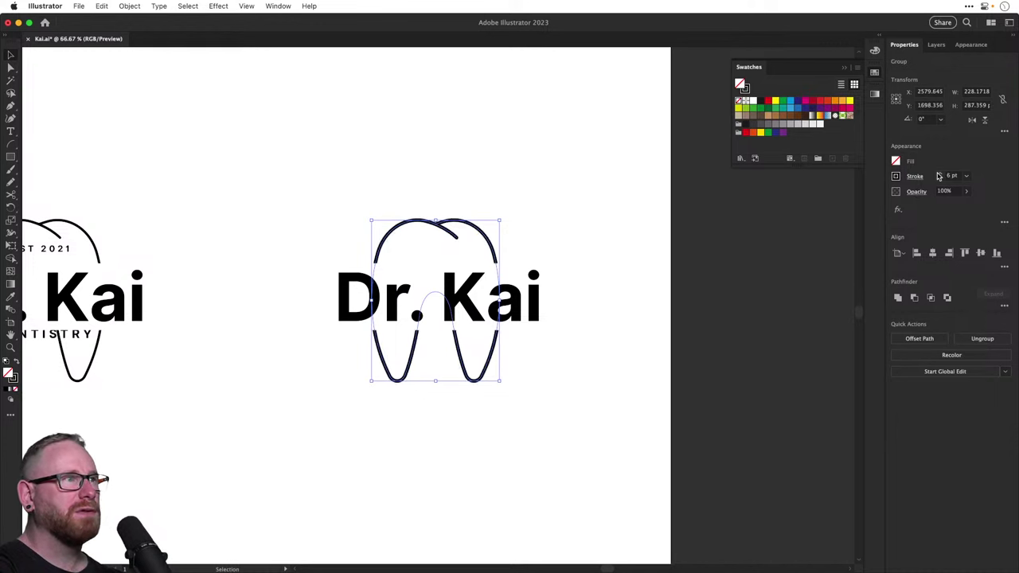
left_click(941, 175)
left_click(941, 175)
left_click(941, 174)
left_click(939, 174)
left_click(939, 174)
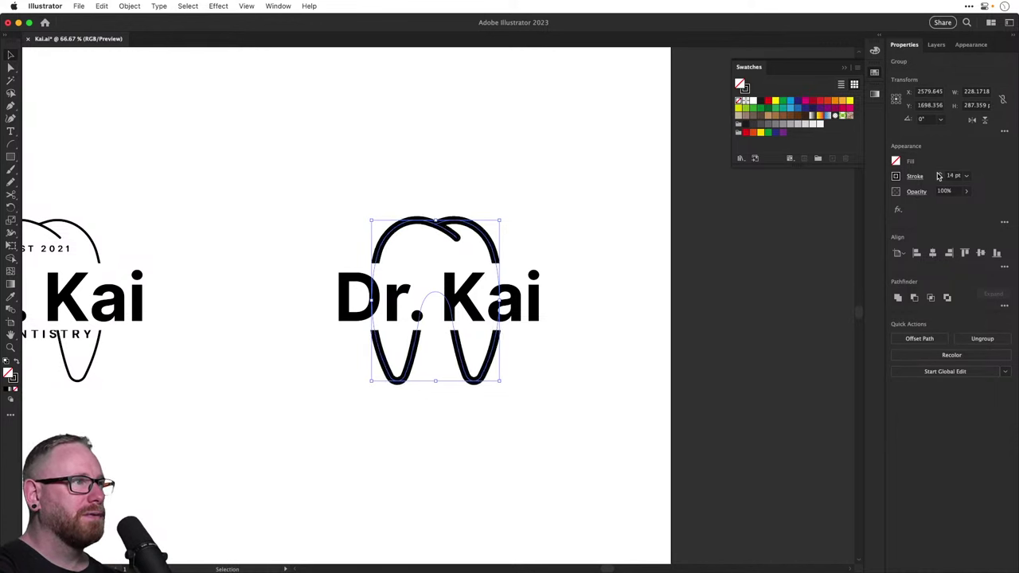
Change the copied badge's Dr. Kai text to Inter Semi Bold
left_click(536, 317)
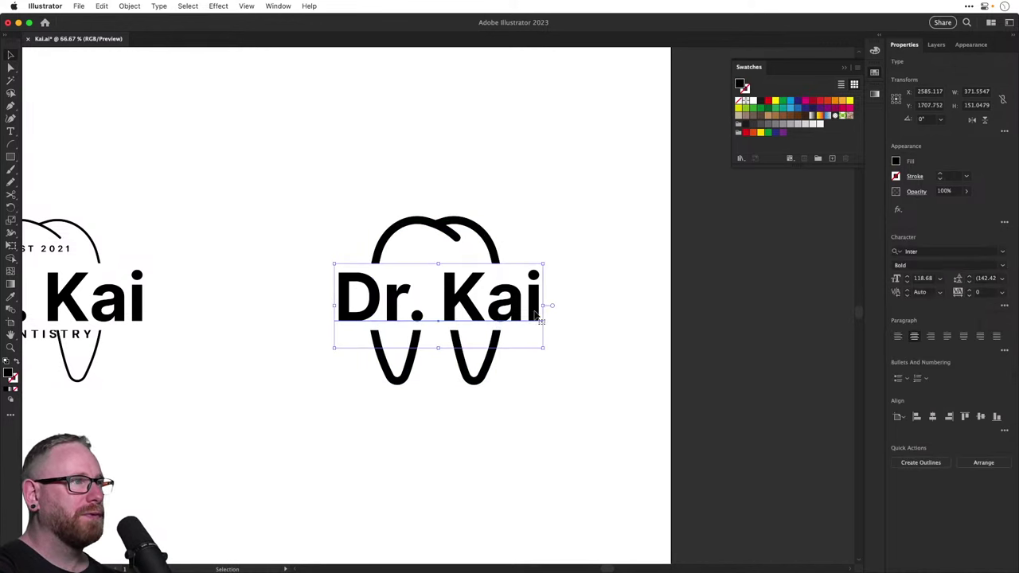
left_click(1001, 265)
left_click(934, 325)
left_click(481, 333)
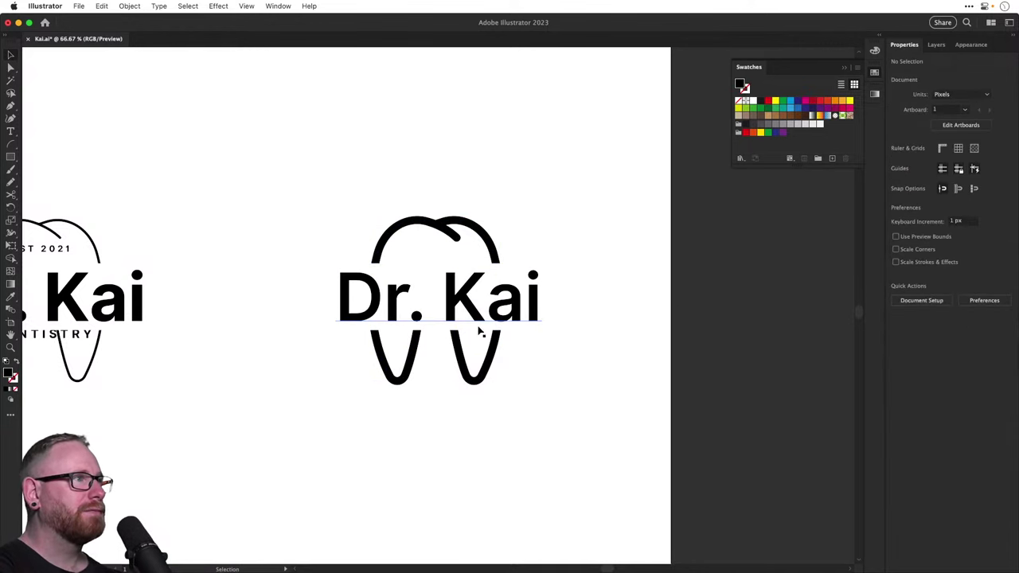
Scale the Dr. Kai text to about 353 × 144 px and nudge it into place between the tooth halves
scroll(539, 337, "up", 3)
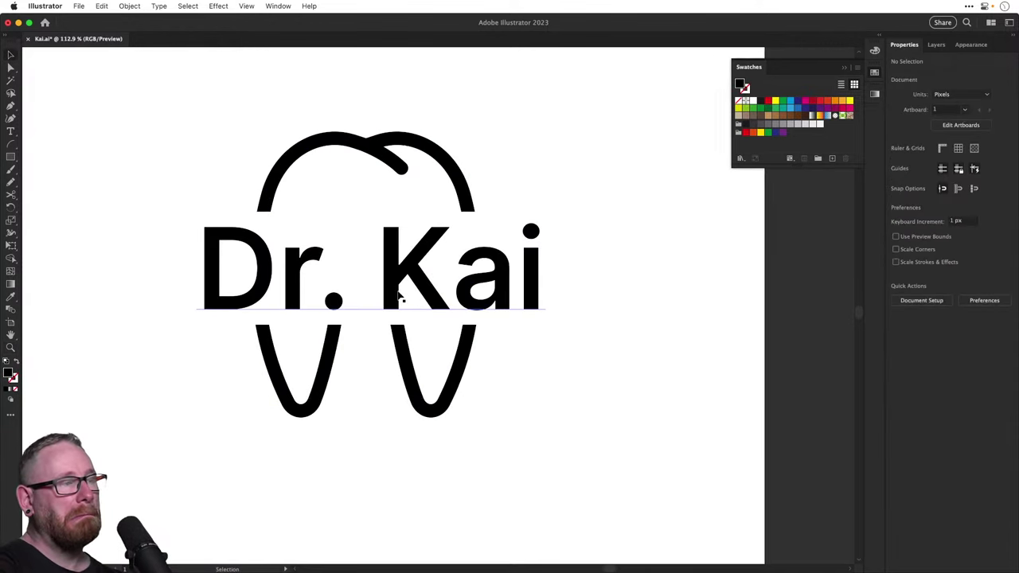
left_click_drag(395, 294, 398, 295)
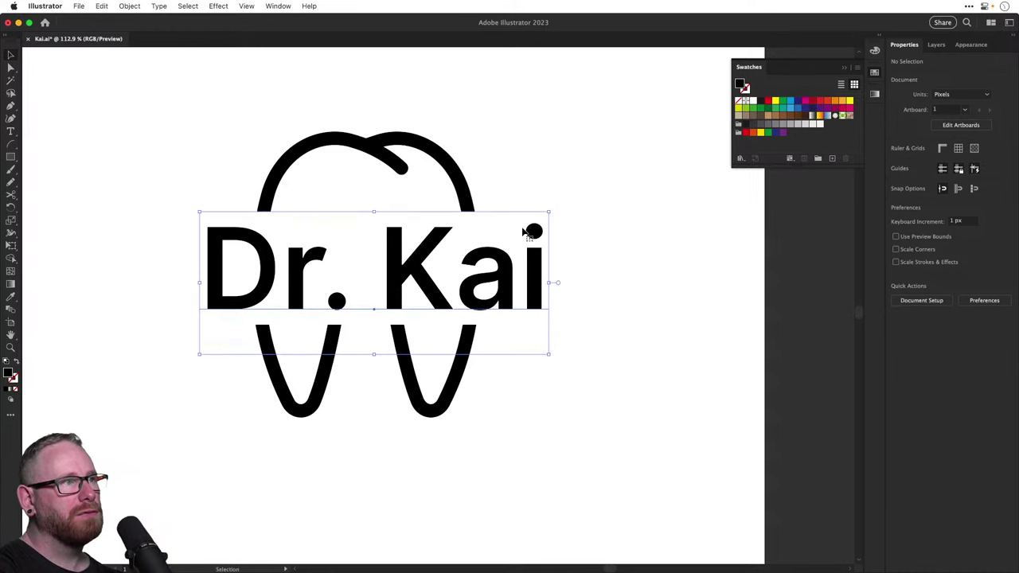
left_click_drag(550, 212, 542, 215)
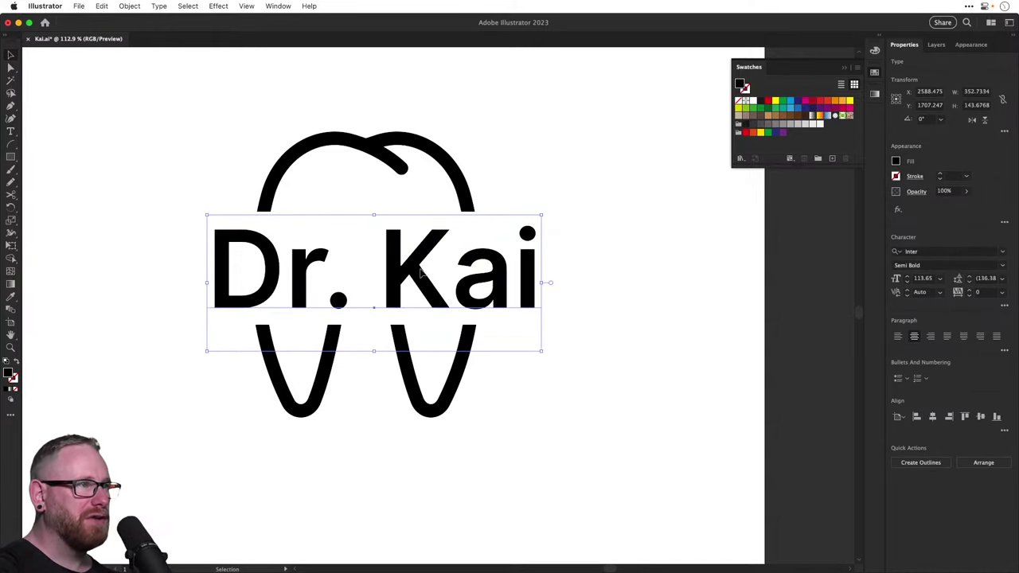
left_click_drag(422, 272, 420, 275)
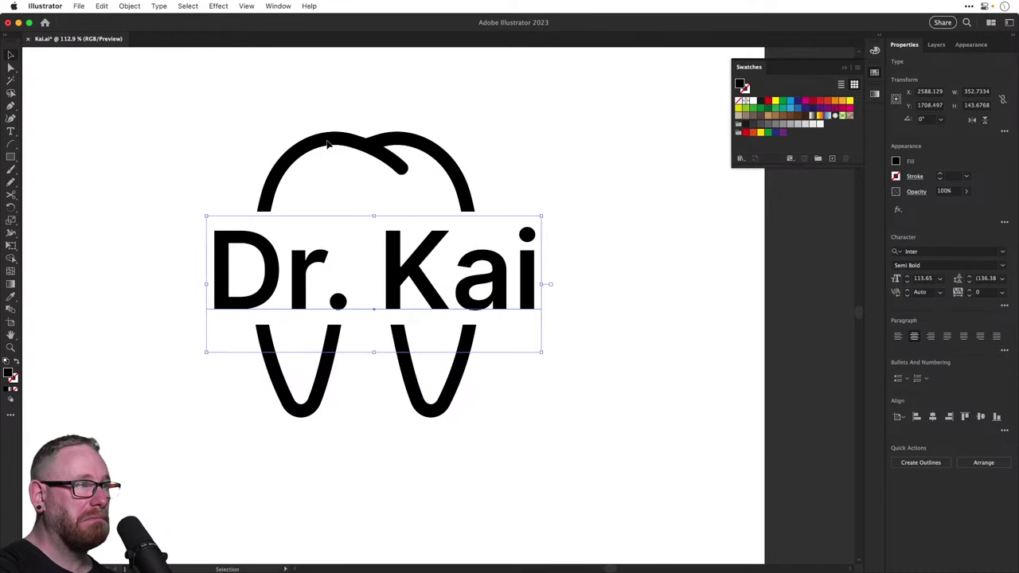
Try narrowing the tooth outline slightly from its right side and shifting it, undoing both changes
left_click_drag(431, 185, 432, 185)
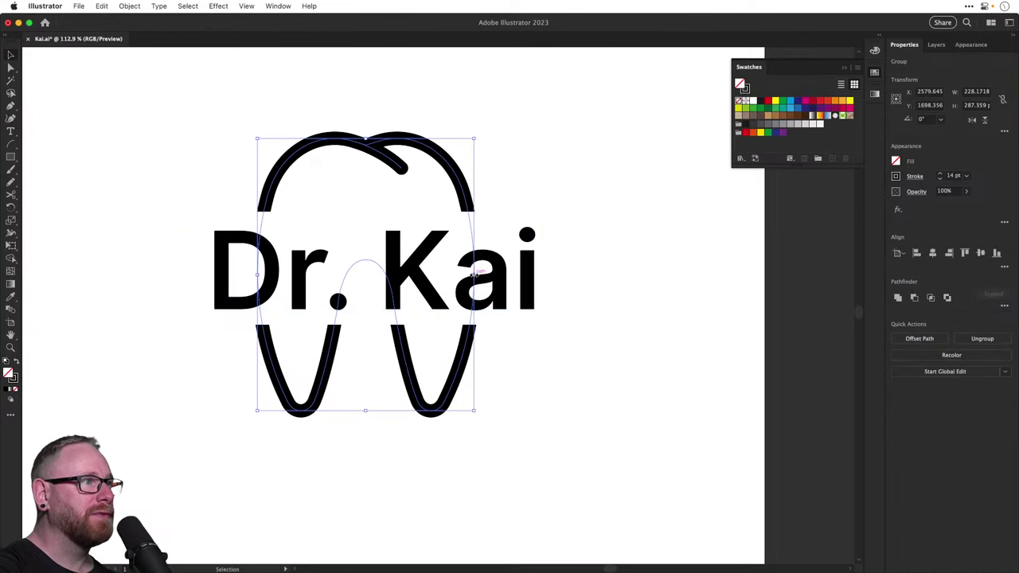
left_click_drag(474, 276, 469, 275)
left_click(586, 297)
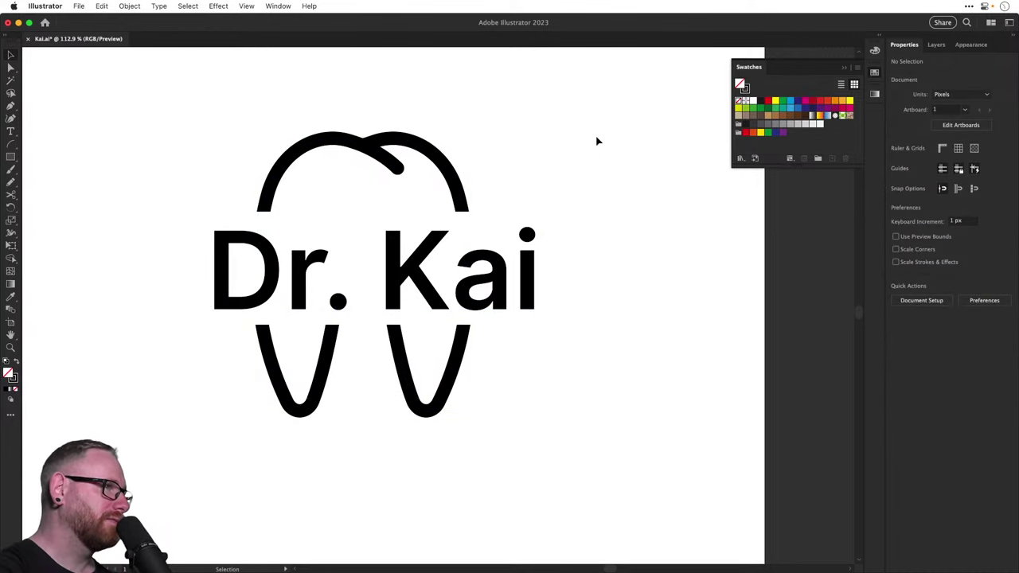
key("super+z")
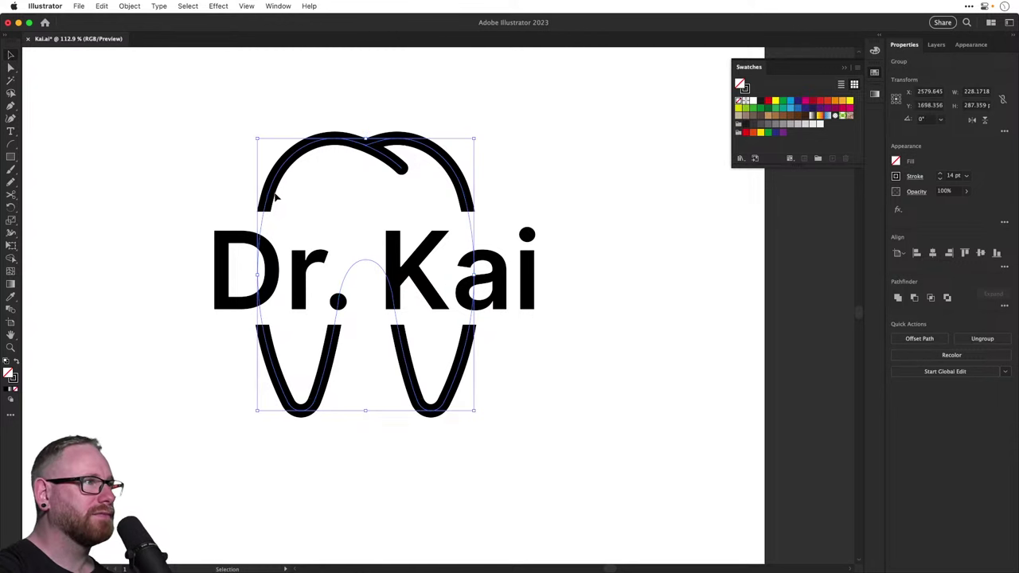
left_click(244, 186)
left_click(273, 184)
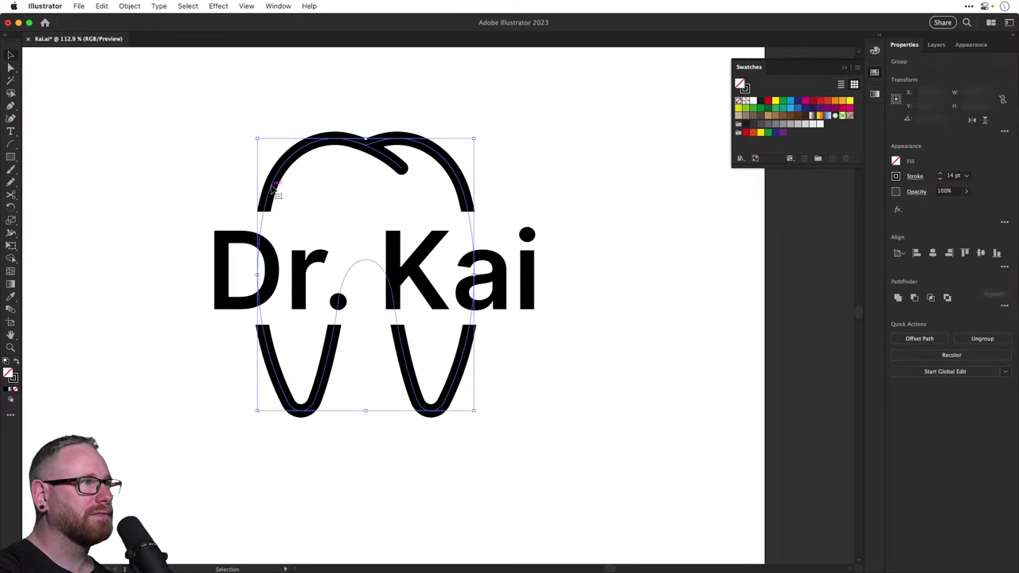
left_click_drag(271, 186, 302, 146)
key("super+z")
Center the tooth outline, white rectangle and Dr. Kai text horizontally on one another
left_click_drag(148, 136, 526, 419)
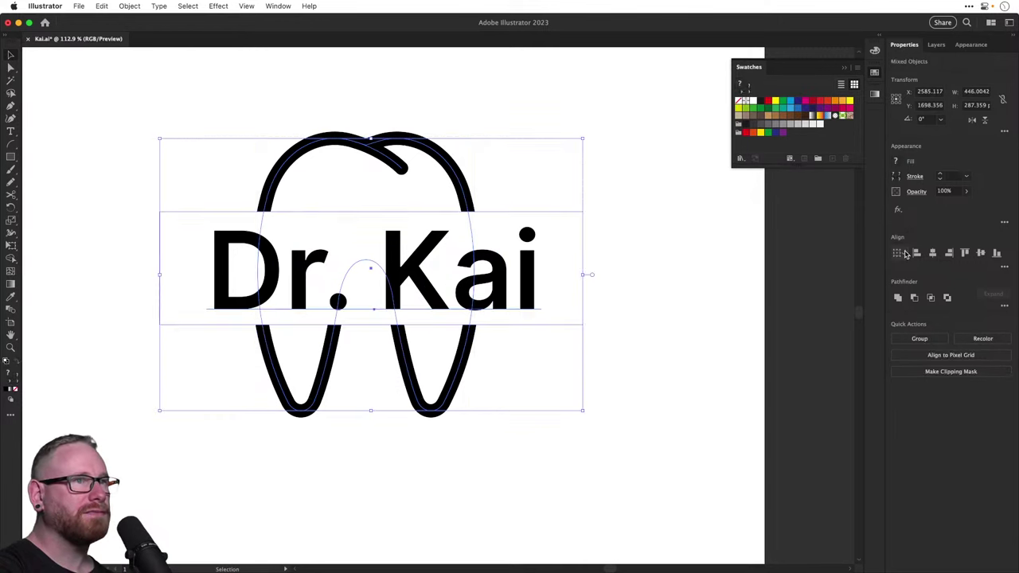
left_click(932, 253)
left_click(647, 275)
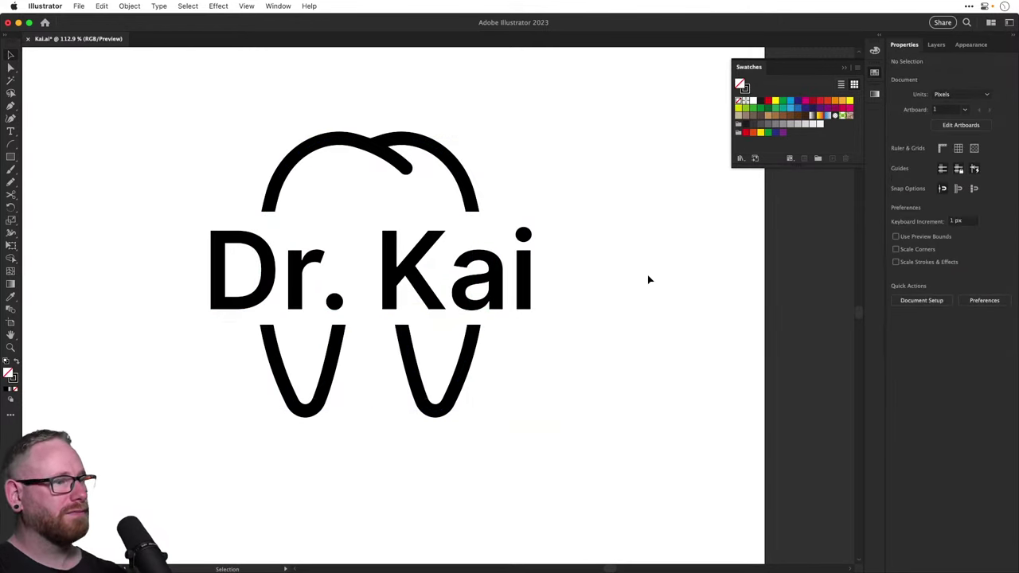
Shrink the Dr. Kai text about its center to about 296 × 121 px
key("super+1")
key("super+minus")
key("super+minus")
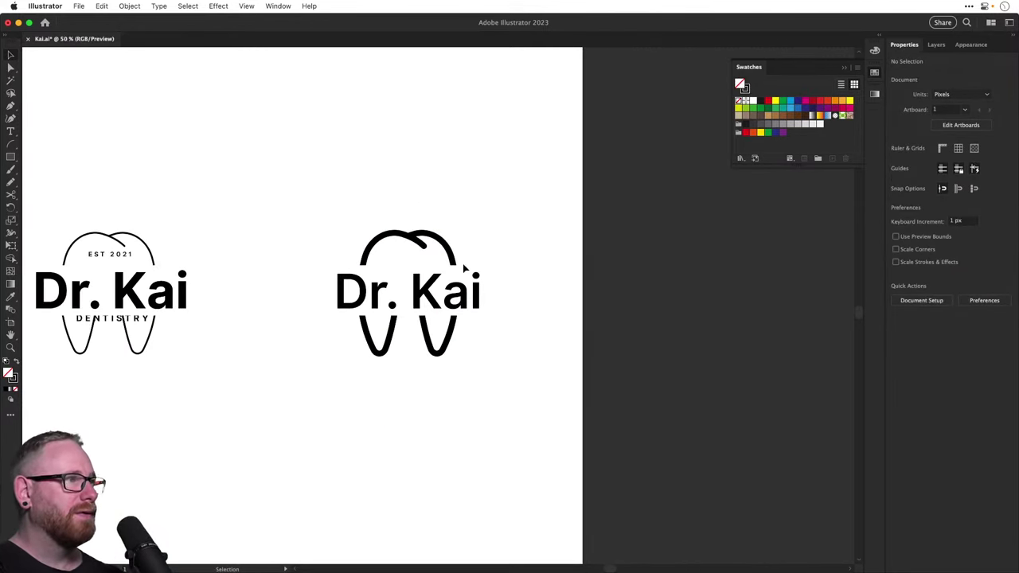
key("super+space")
left_click_drag(425, 302, 569, 385)
left_click_drag(505, 314, 505, 311)
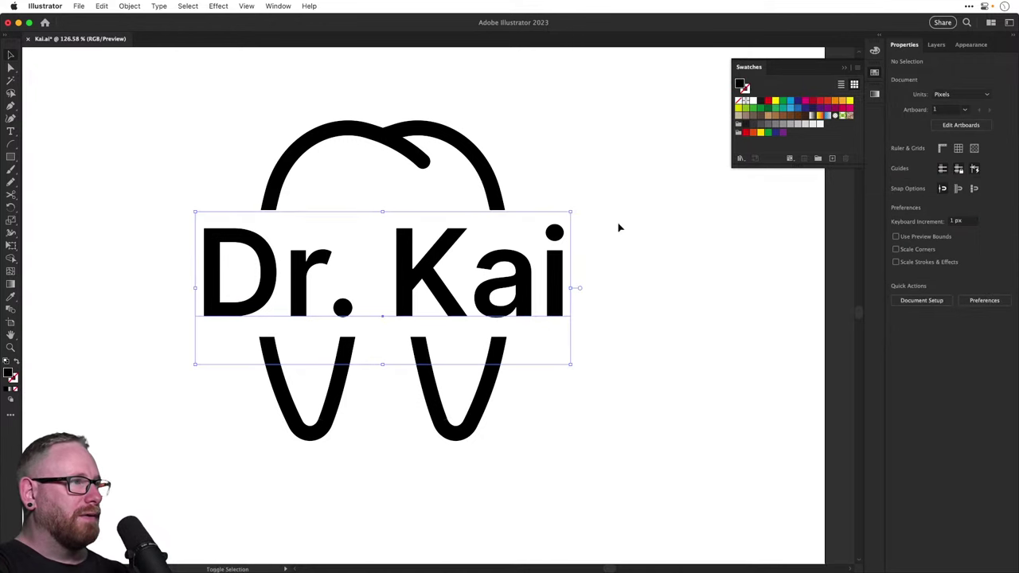
left_click_drag(570, 212, 541, 226)
Shorten the white masking rectangle from its top and bottom edges to fit more closely around the Dr. Kai text
left_click(361, 222)
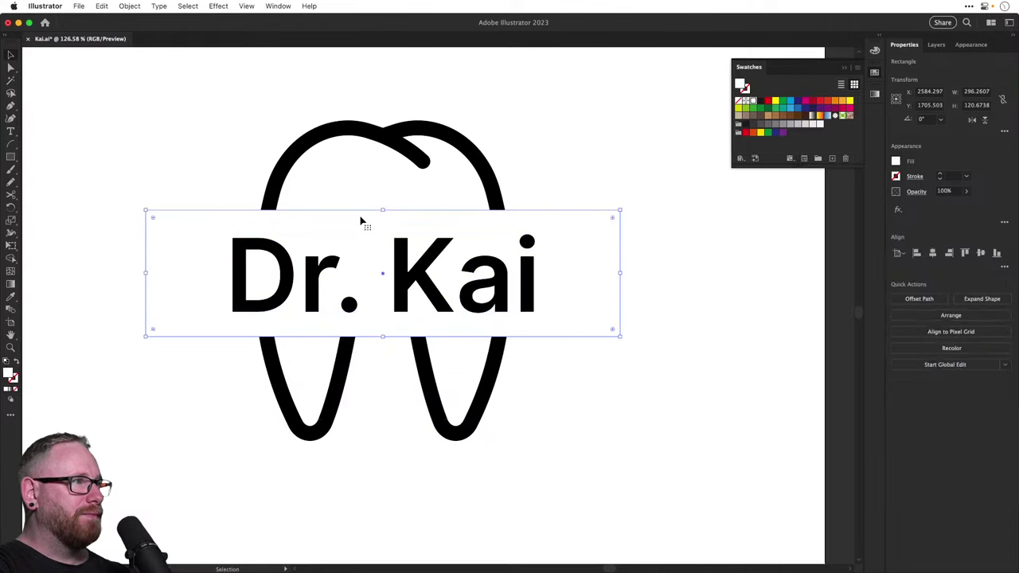
left_click_drag(384, 210, 383, 226)
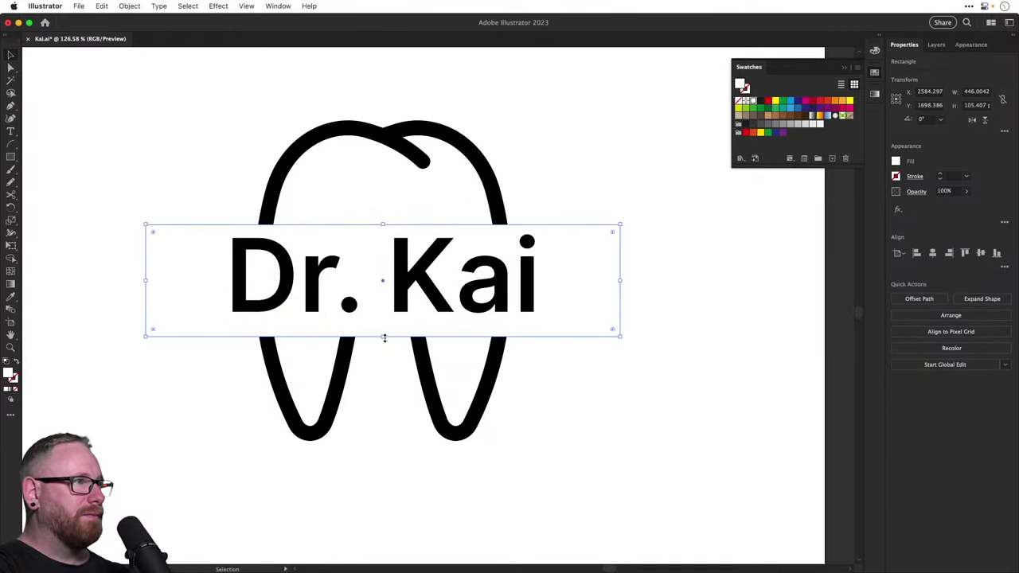
left_click_drag(384, 338, 382, 329)
Enlarge the Dr. Kai text to about 305 × 124 px and nudge it slightly down within the tooth gap
left_click(527, 271)
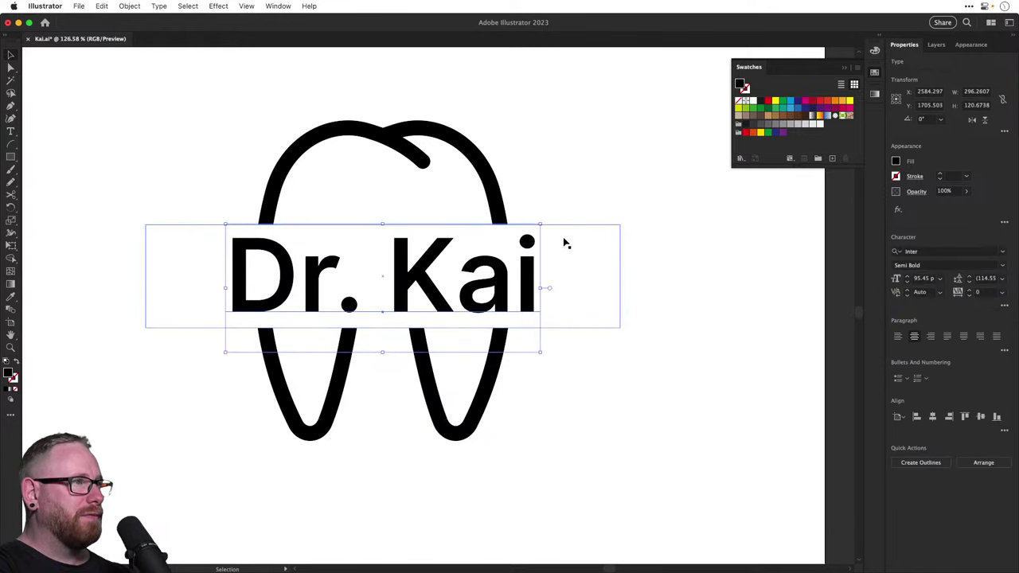
left_click_drag(541, 223, 547, 220)
left_click_drag(386, 284, 466, 316)
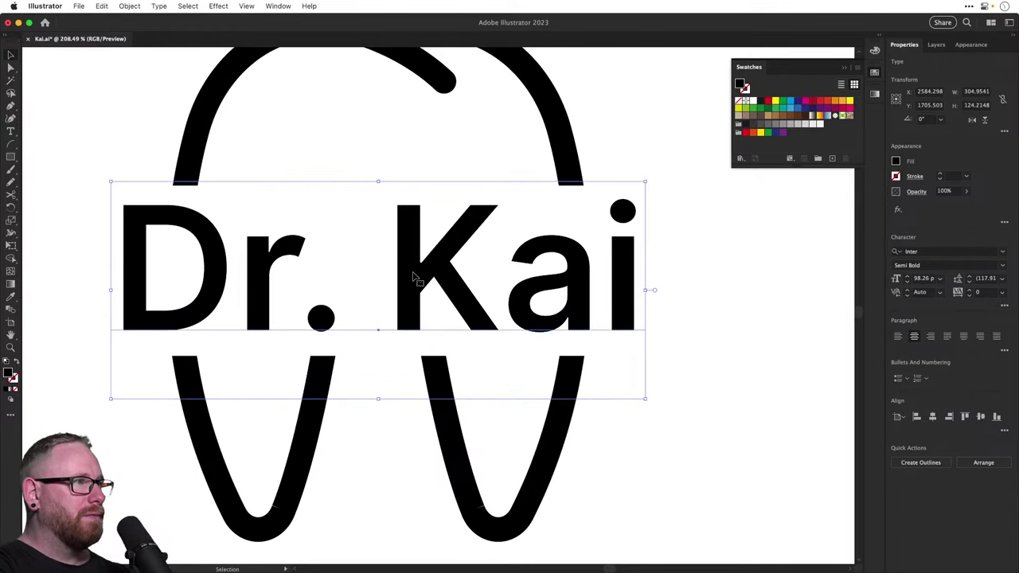
left_click_drag(414, 277, 413, 278)
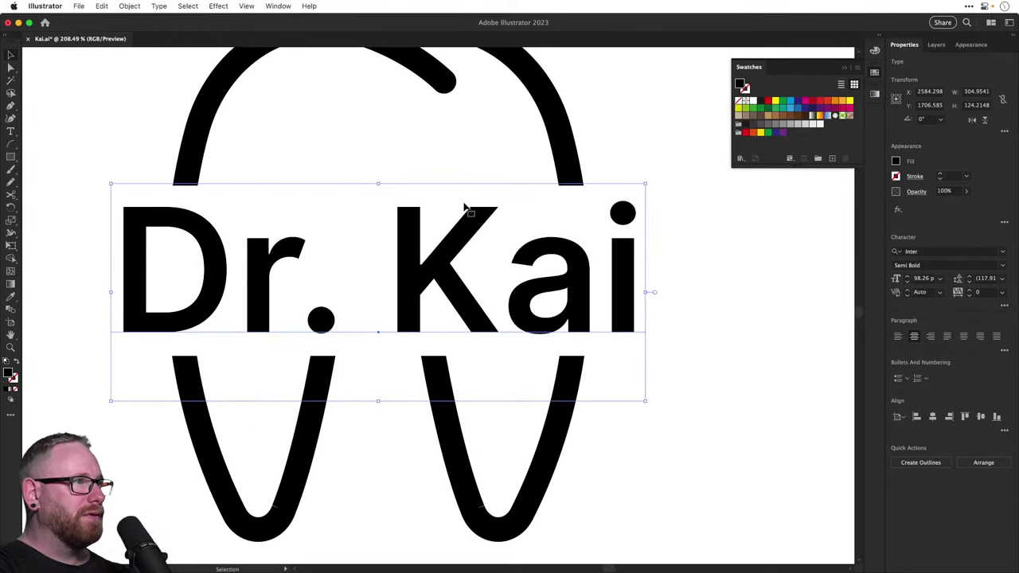
Add two anchor points to the masking rectangle's upper edge and pull the one nearest the i down above the a
key("a")
left_click(491, 191)
left_click(629, 196)
key("super+y")
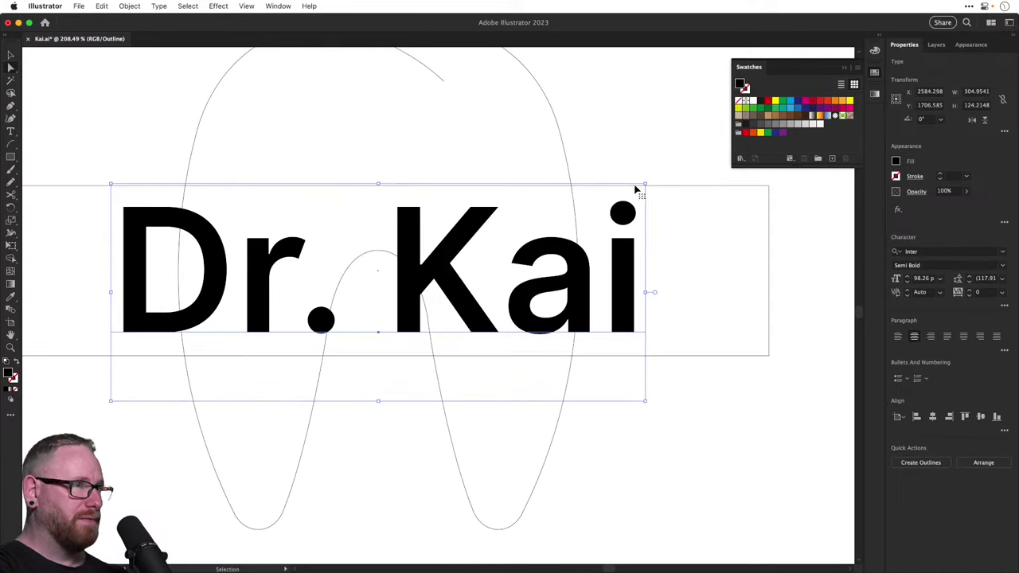
left_click(657, 188)
key("super+y")
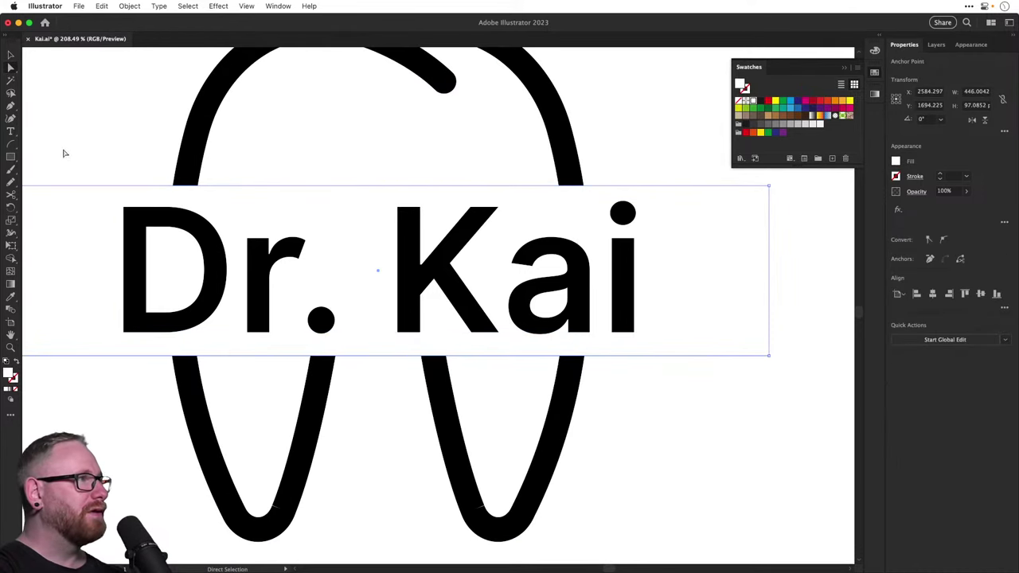
left_click_drag(11, 108, 51, 117)
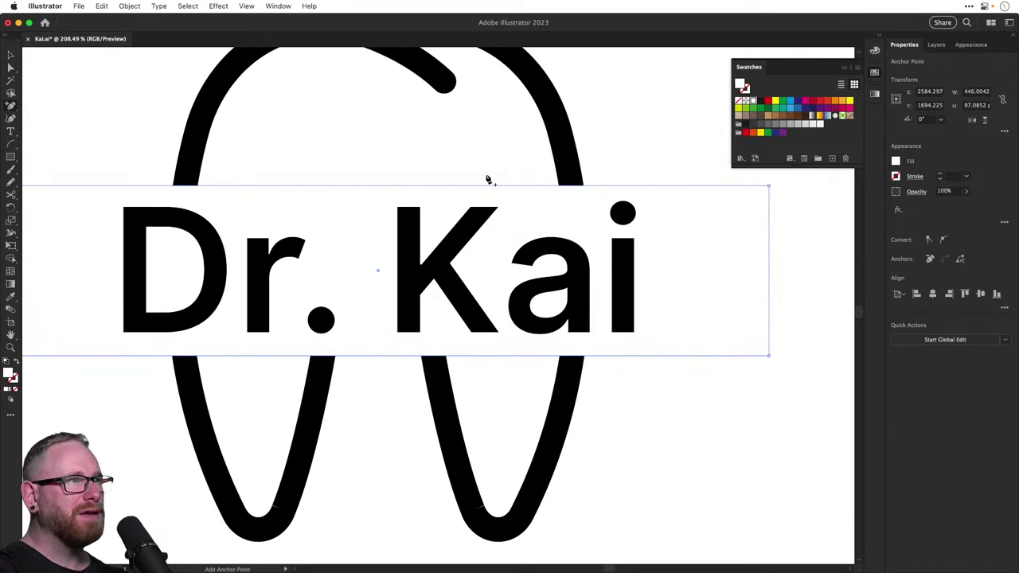
left_click(494, 188)
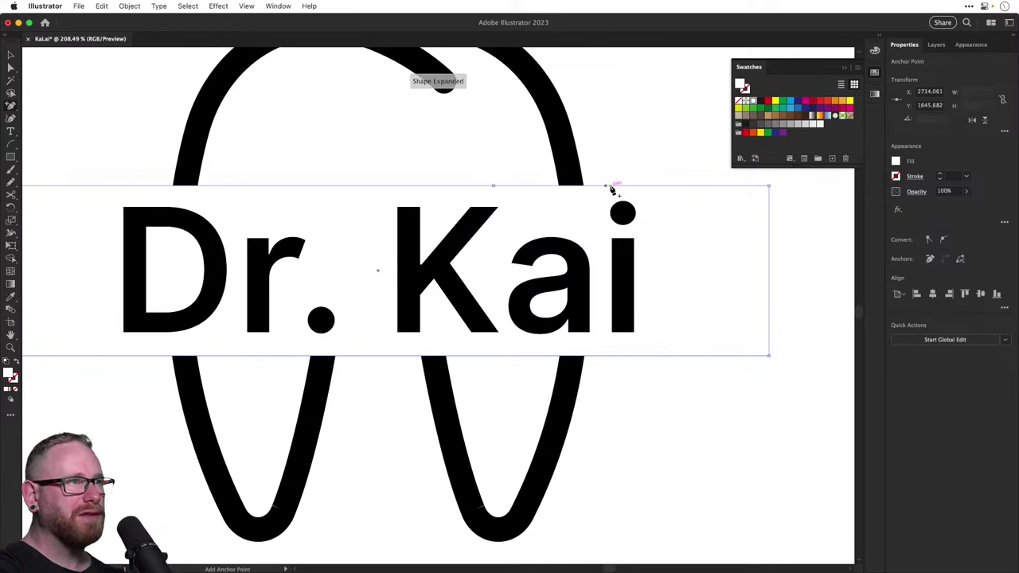
left_click_drag(610, 187, 557, 220)
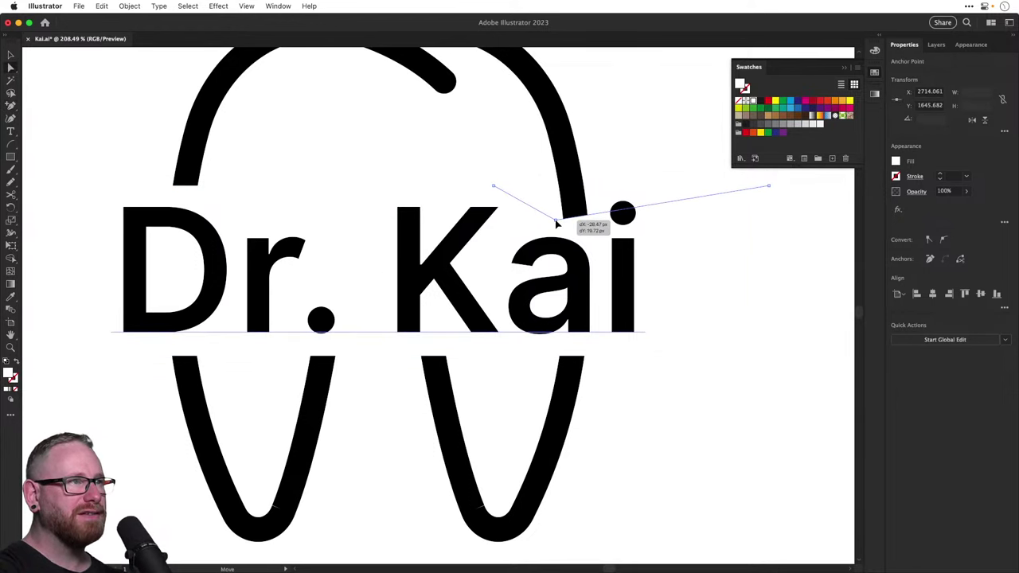
left_click(603, 216)
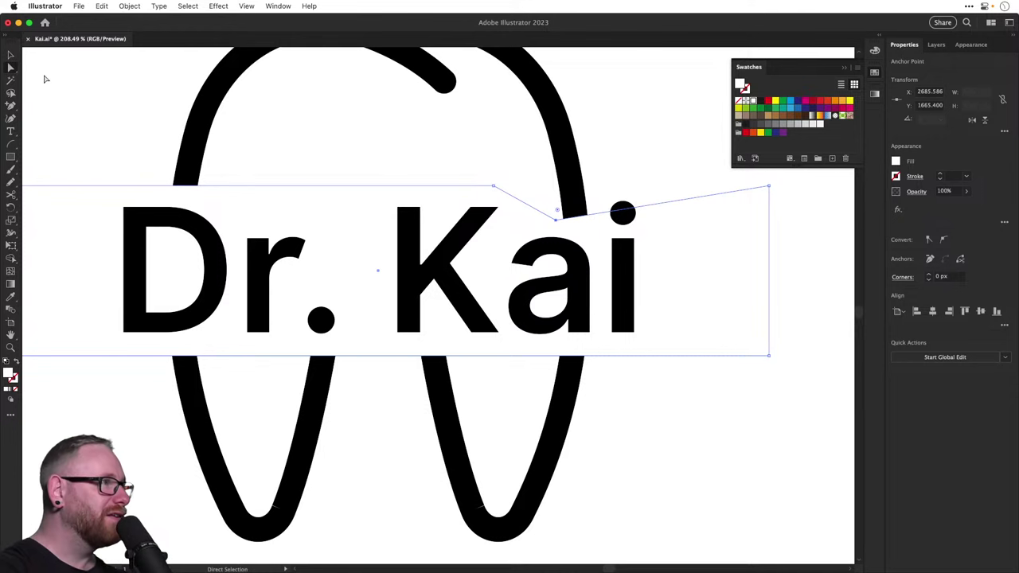
Add another anchor beside the lowered one, align the two vertically and nudge them up to form a level notch over the a
left_click(9, 116)
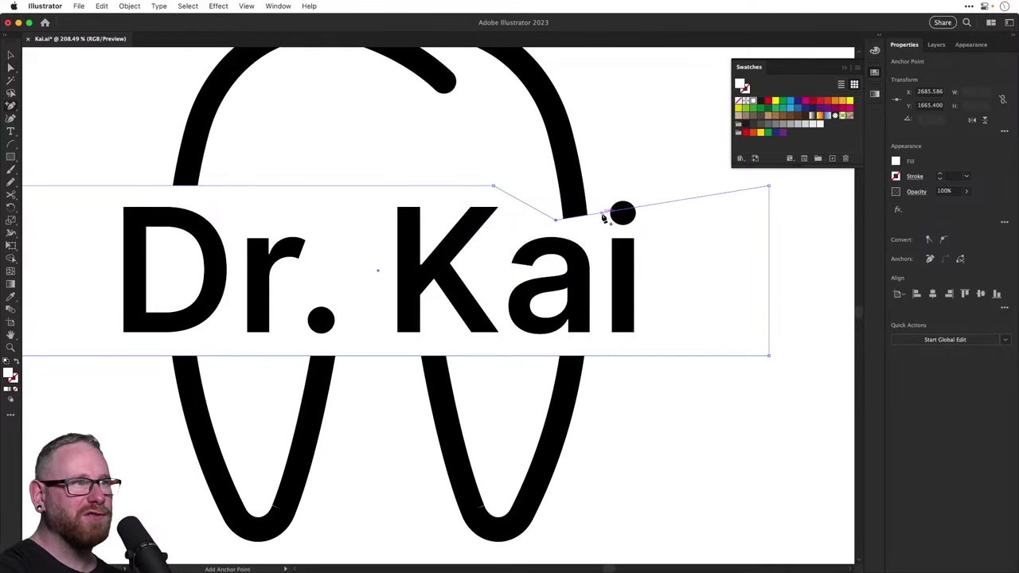
left_click(557, 221)
left_click(997, 311)
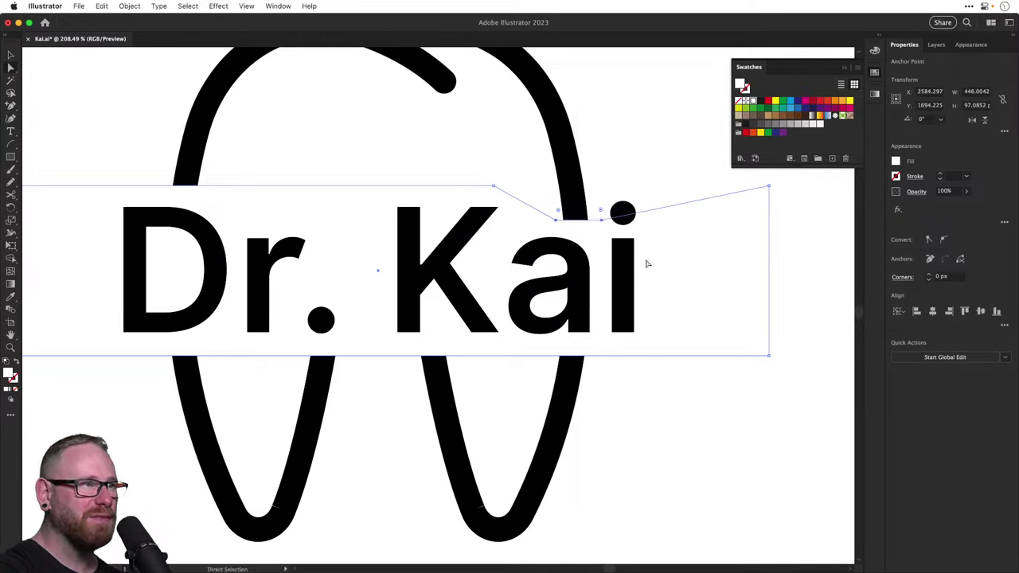
left_click_drag(556, 224, 555, 219)
left_click(625, 190)
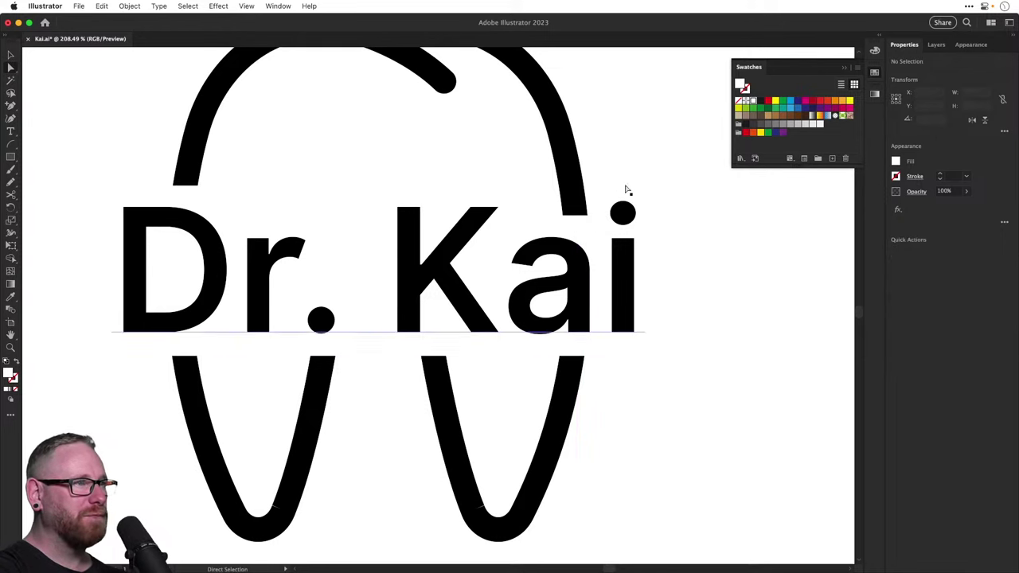
Examine the whole tooth mark at reduced size and its Dr. Kai lettering up close
key("v")
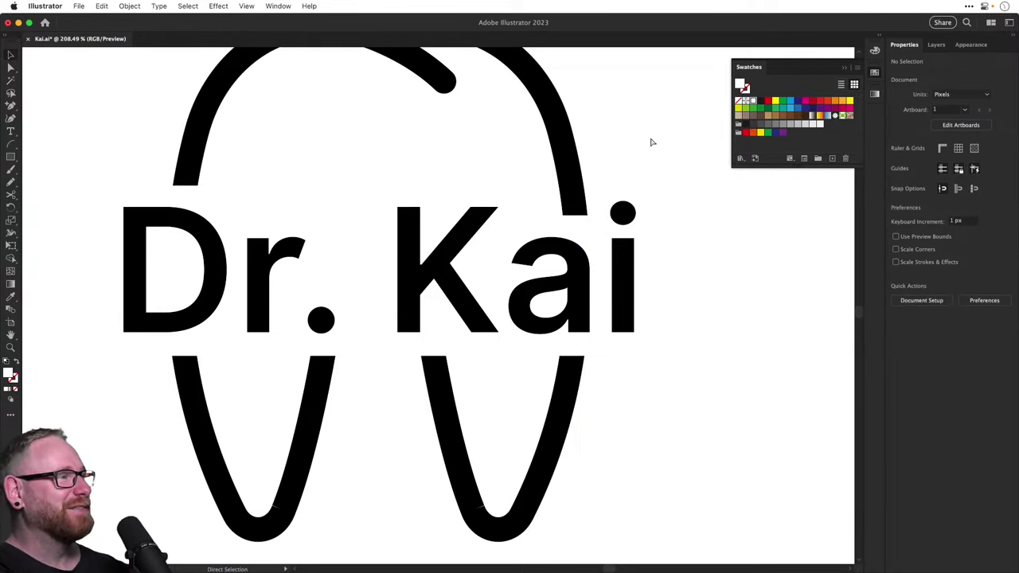
key("super+minus")
key("super+minus")
key("super+minus")
key("super+minus")
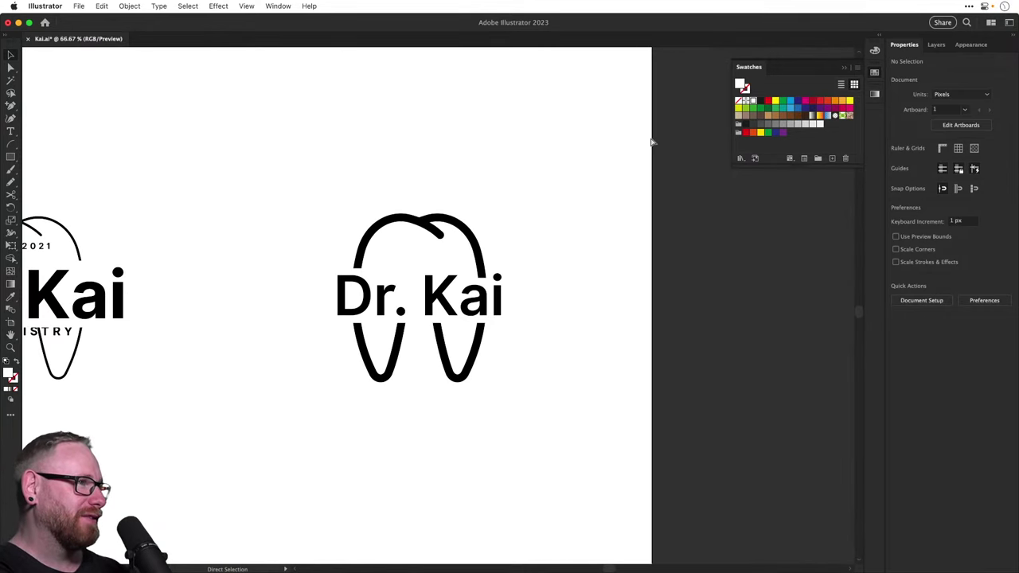
left_click_drag(314, 192, 518, 404)
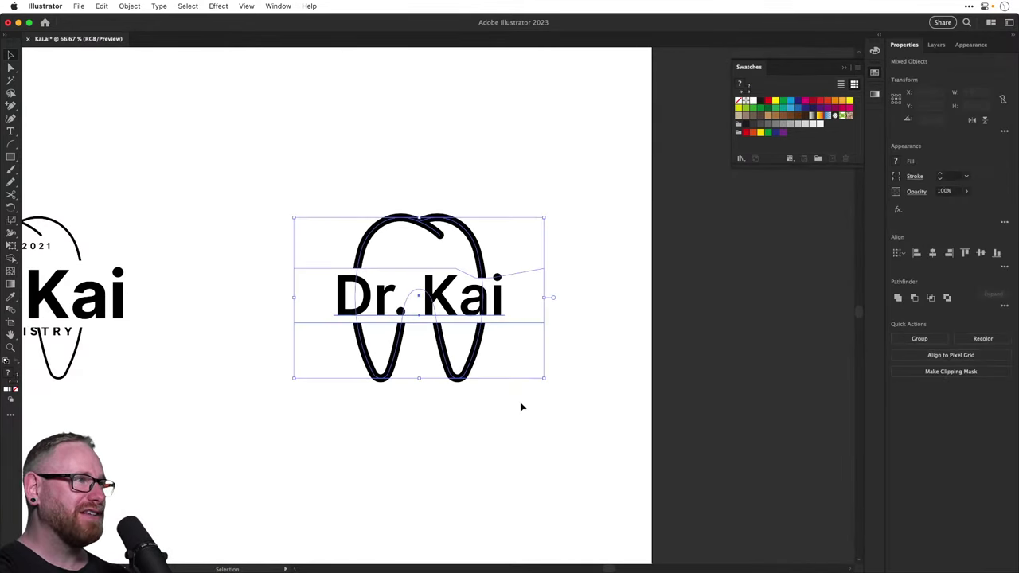
scroll(477, 319, "down", 3)
left_click_drag(424, 190, 612, 433)
key("z")
key("v")
left_click(612, 432)
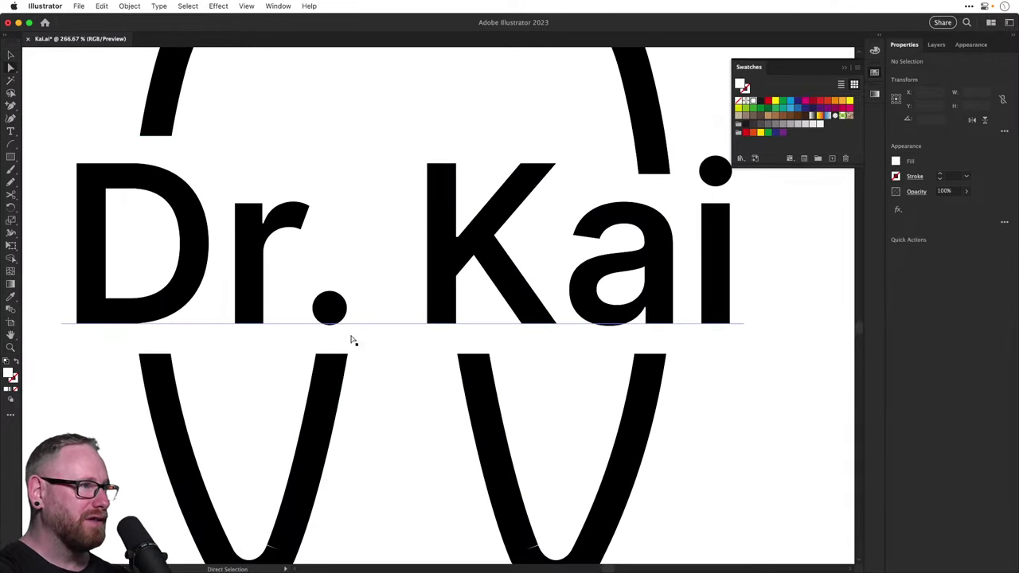
Try removing the period from the live Dr. Kai text
key("t")
left_click_drag(317, 304, 332, 303)
key("BackSpace")
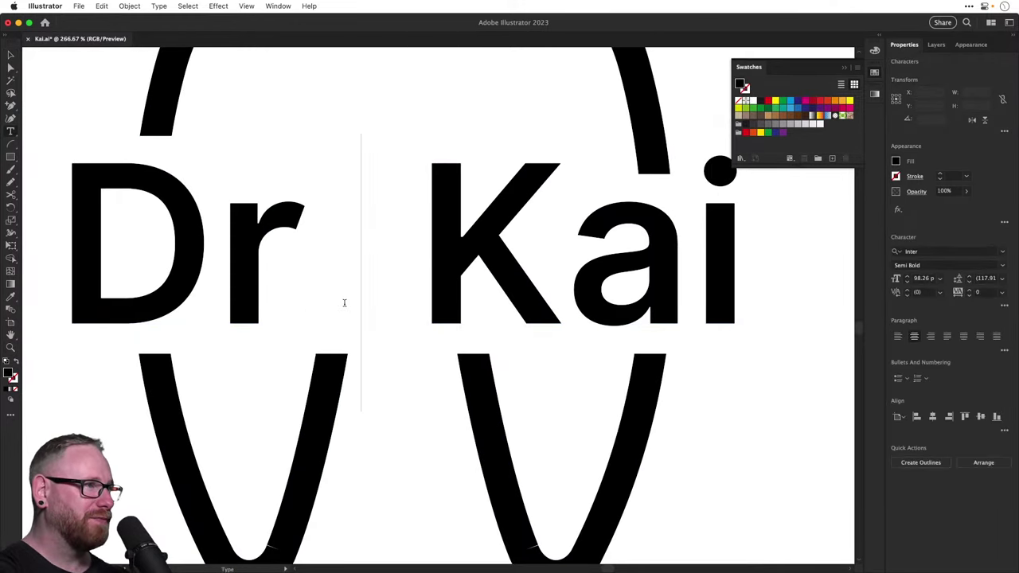
key("super+z")
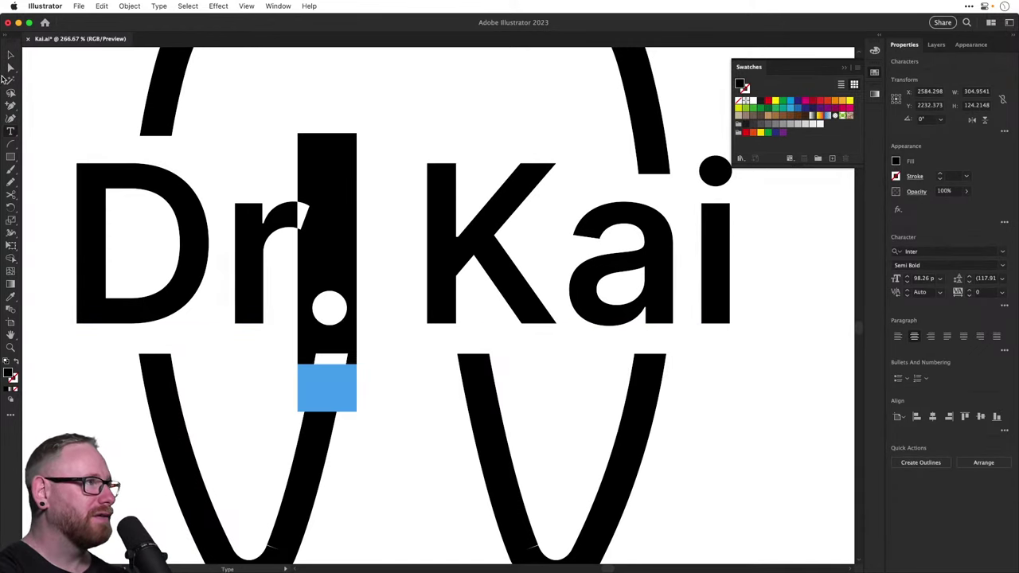
Convert the Dr. Kai text to outlines and delete the period shape after Dr
left_click(9, 57)
key("shift+super+o")
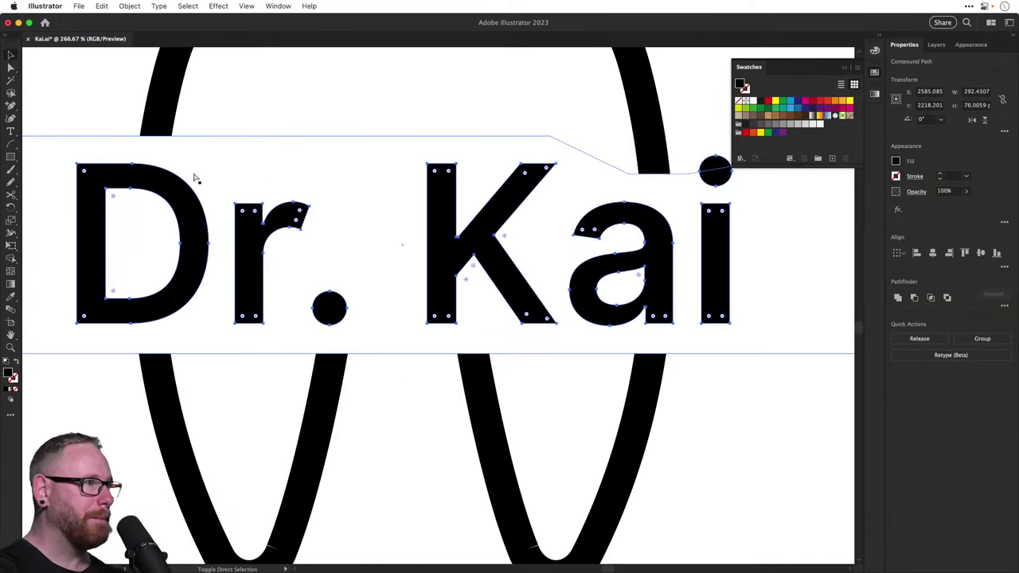
key("a")
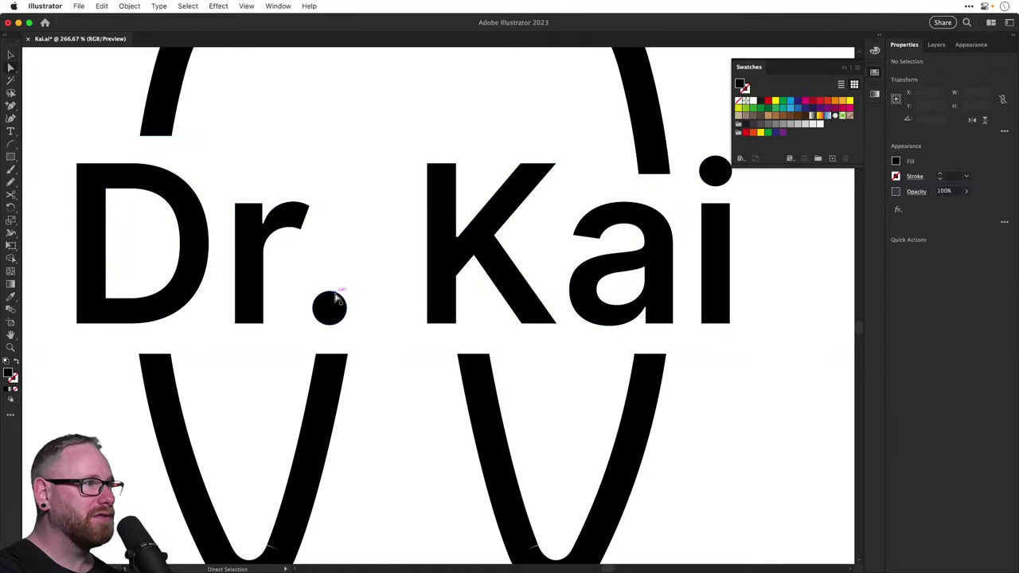
left_click(335, 300)
key("BackSpace")
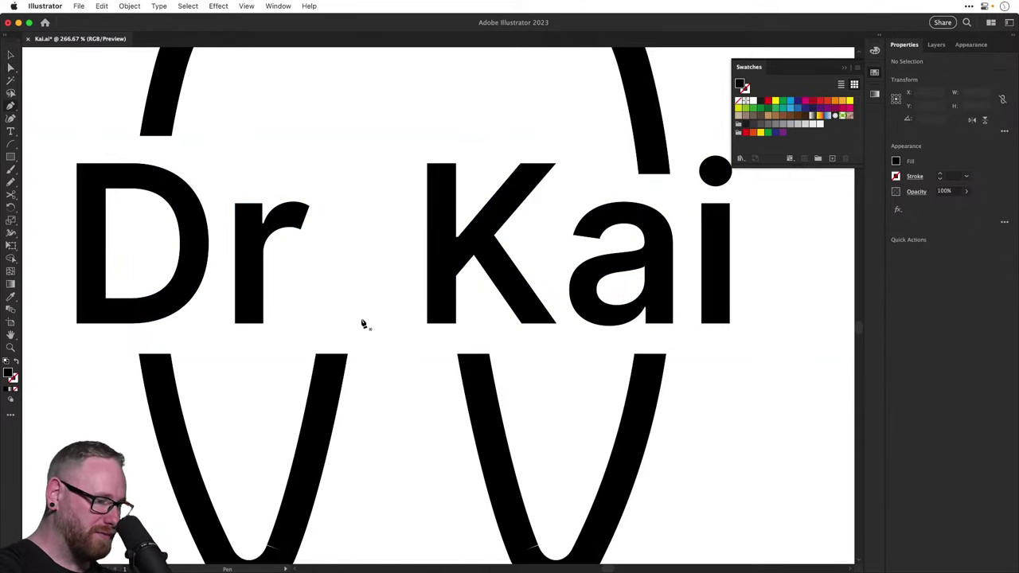
key("p")
Duplicate the tooth outline and move the copy about 320 px to the left of the logo
key("v")
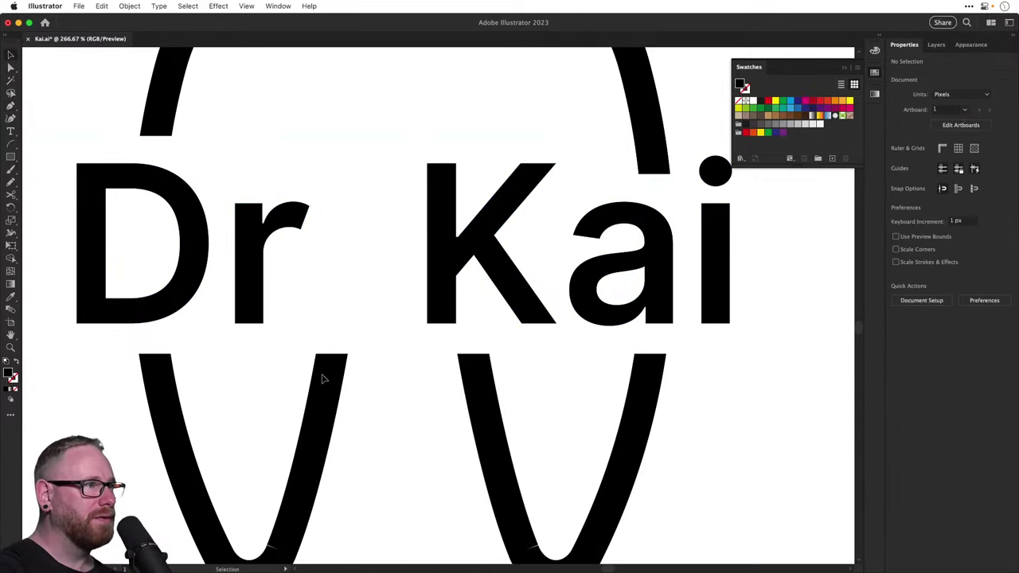
left_click(325, 402)
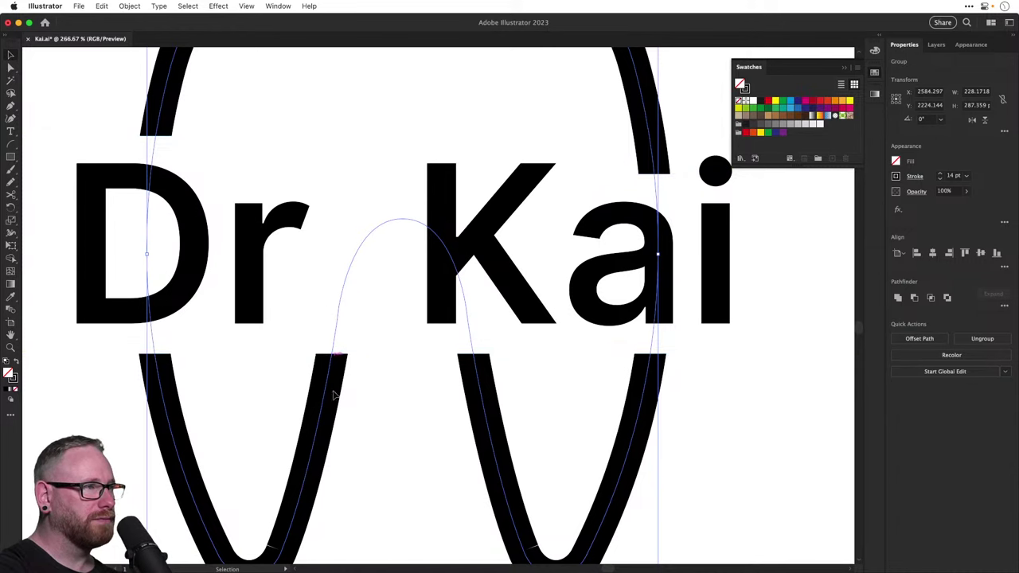
key("super+1")
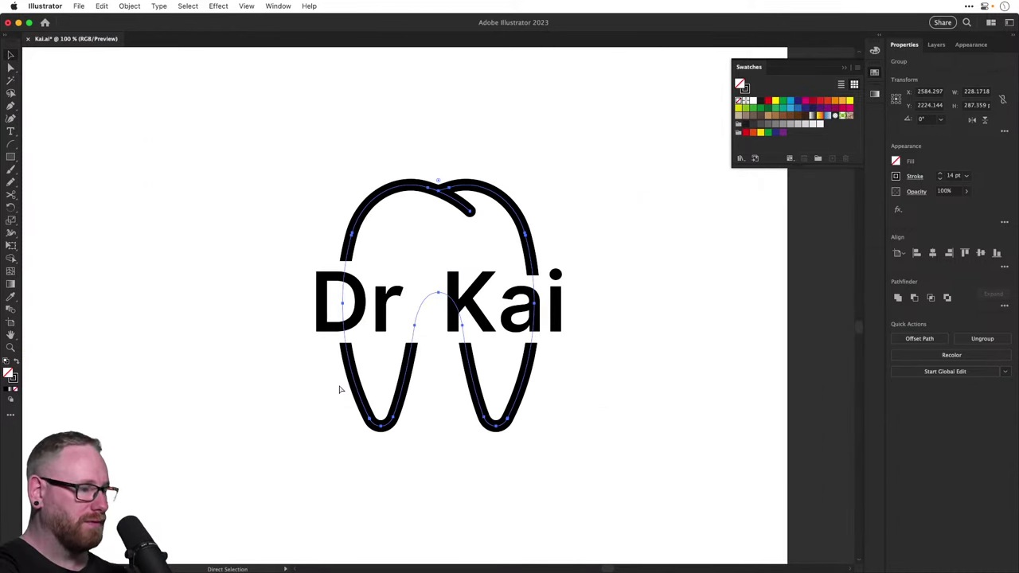
key("v")
key("alt+shift+Left")
key("shift+Left")
key("shift+Left")
key("shift+Left")
key("shift+Left")
key("shift+Left")
key("shift+Left")
key("shift+Left")
key("shift+Left")
key("shift+Left")
key("shift+Left")
key("shift+Left")
key("shift+Left")
key("shift+Left")
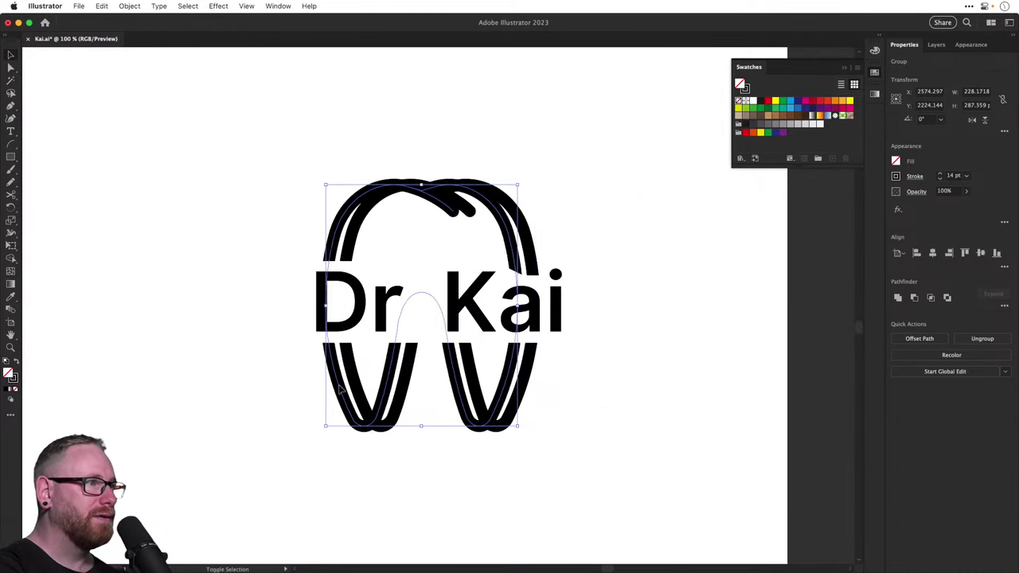
key("shift+Left")
key("shift+Left")
key("shift+Left")
key("shift+Left")
key("shift+Left")
key("shift+Left")
key("shift+Left")
key("shift+Left")
key("shift+Left")
key("shift+Left")
key("shift+Left")
key("shift+Left")
key("shift+Left")
key("shift+Left")
key("shift+Left")
key("shift+Left")
key("shift+Left")
key("shift+Left")
key("shift+Left")
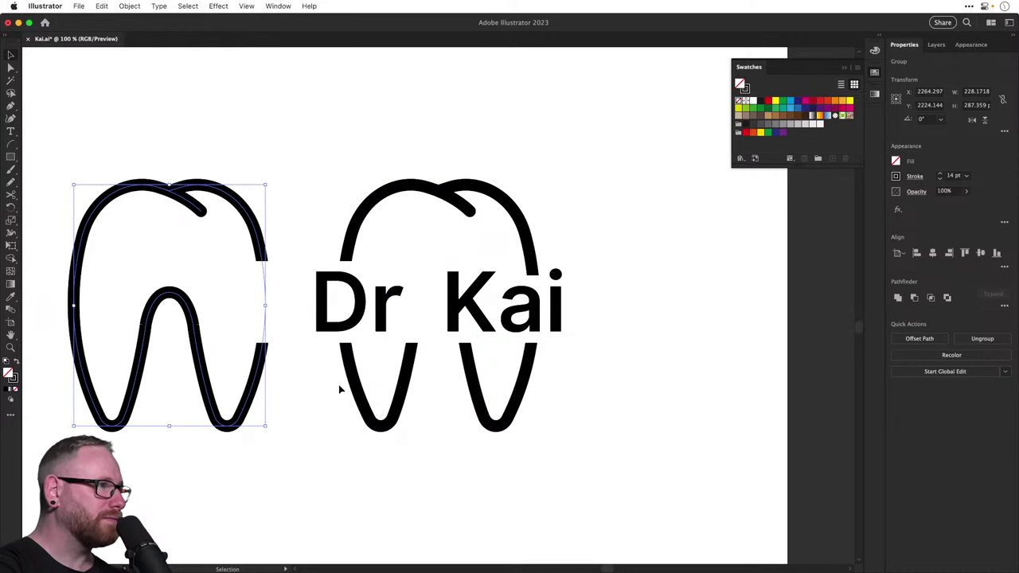
Cut the copied tooth's inner arch at its left leg with the Scissors tool and delete the arch's right half
key("c")
left_click(145, 338)
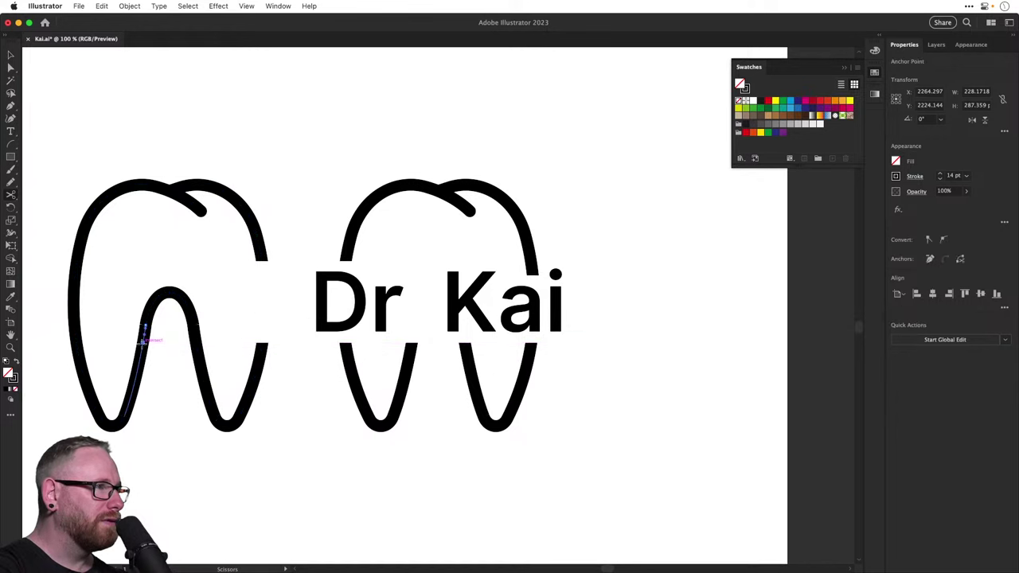
key("a")
left_click(187, 304)
key("Delete")
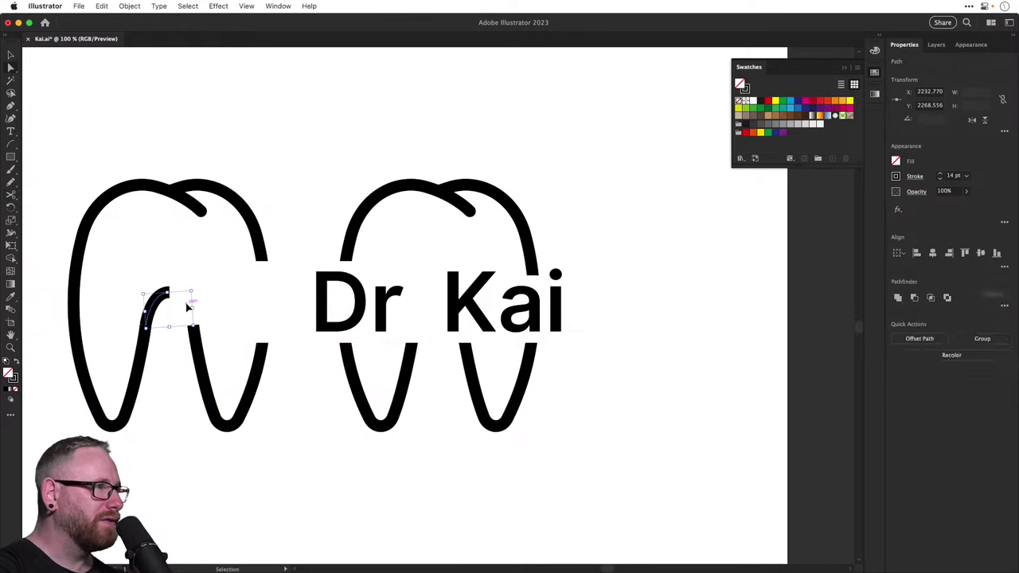
key("Delete")
key("super+z")
Delete the copied tooth's left root, outer crown outline and right root
left_click(145, 355)
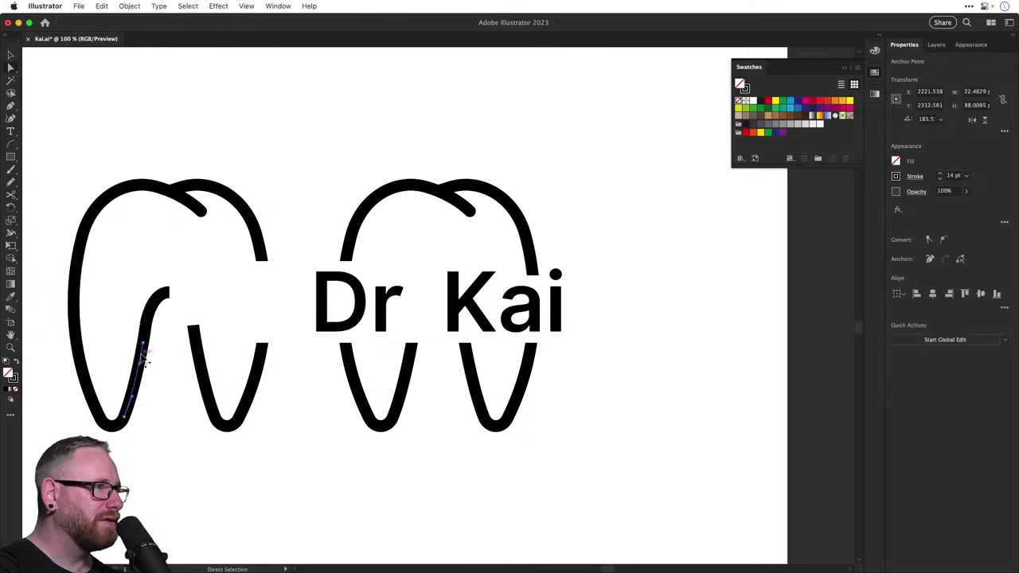
left_click_drag(149, 405, 103, 434)
key("Delete")
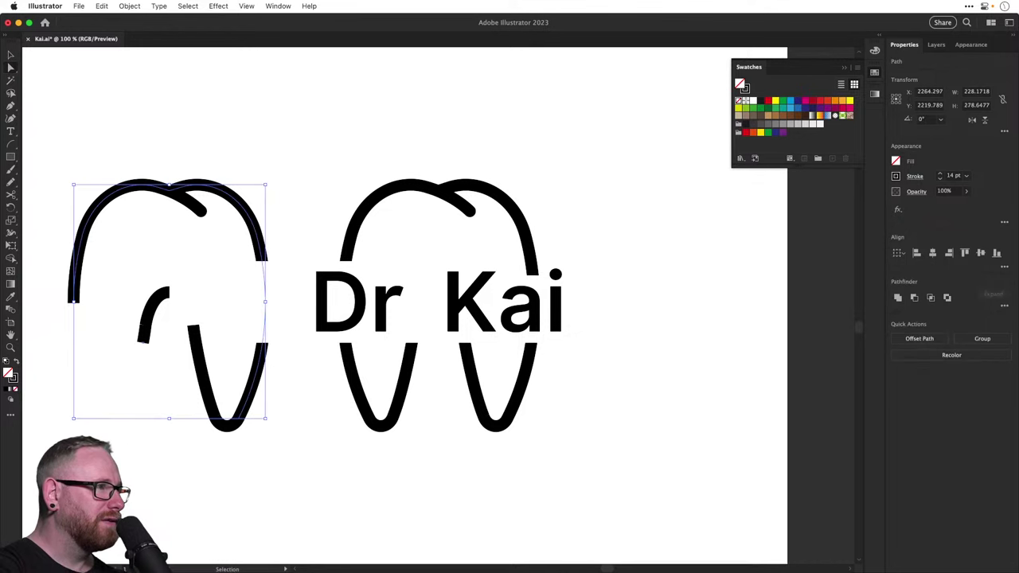
key("Delete")
left_click_drag(223, 385, 224, 383)
key("Delete")
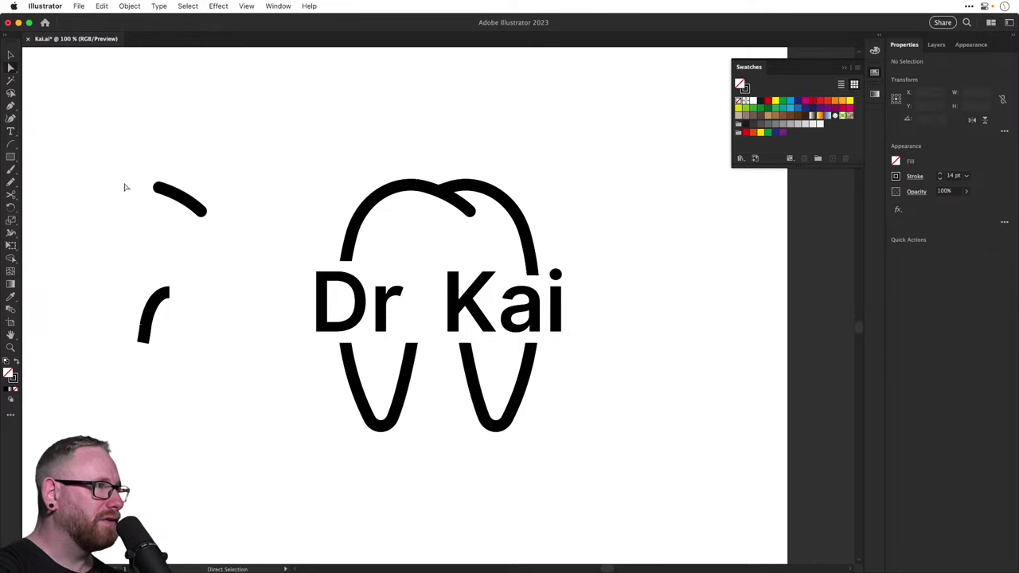
Delete the copy's remaining diagonal crown stroke, keeping only the short left segment of the inner arch
left_click_drag(124, 187, 227, 314)
key("Delete")
key("super+z")
left_click_drag(122, 148, 234, 235)
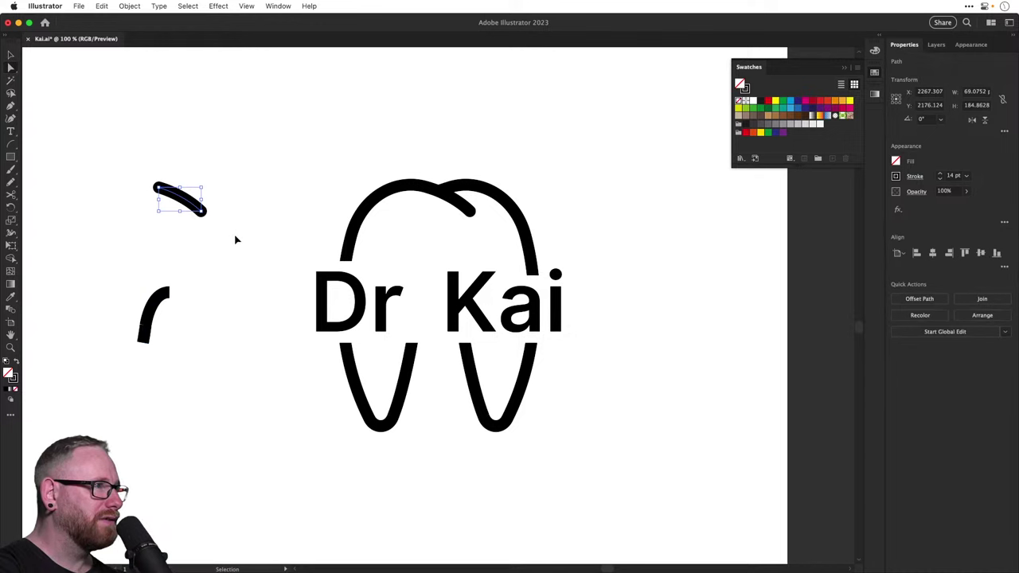
key("Delete")
key("Delete")
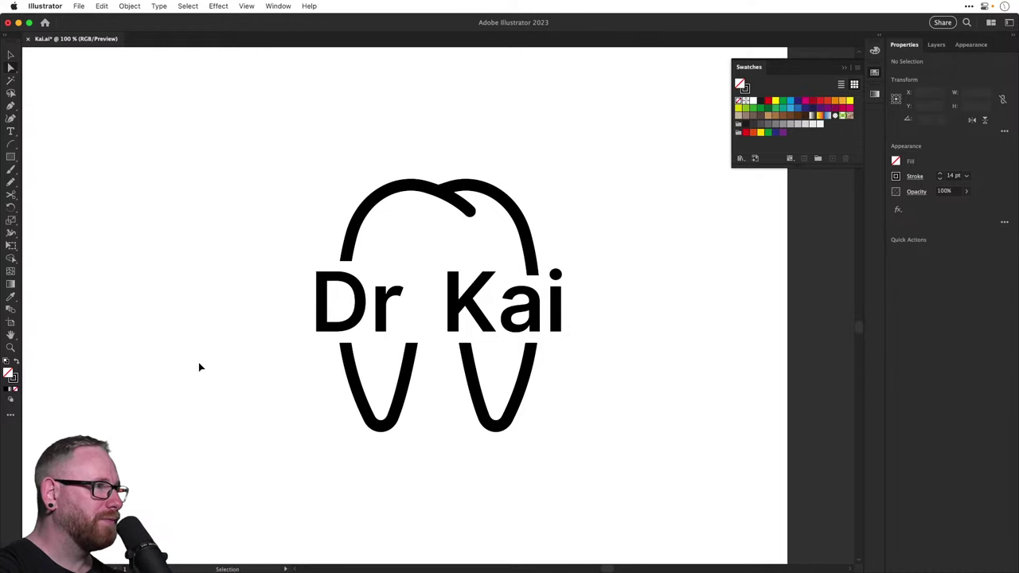
key("super+z")
left_click(231, 361)
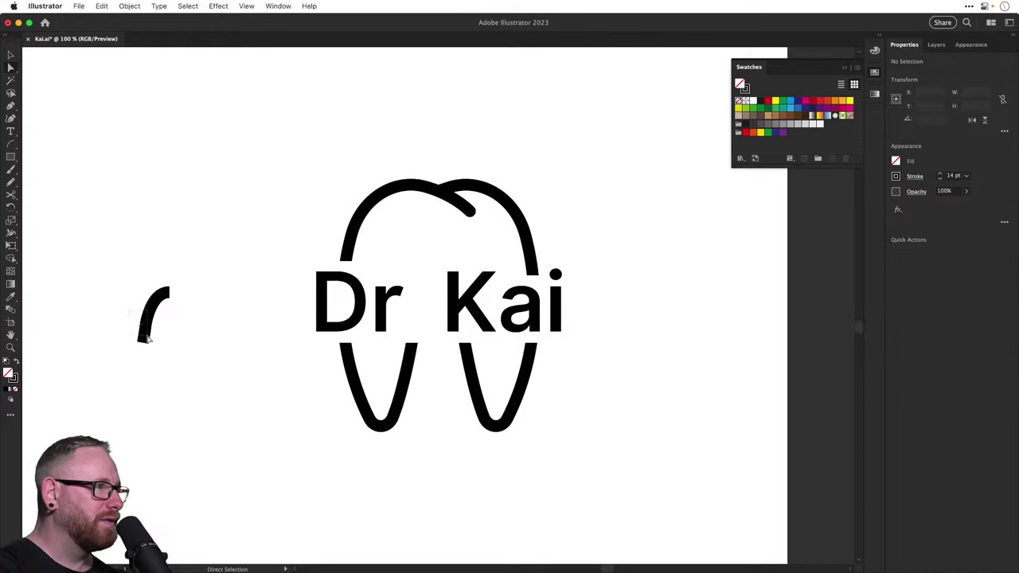
left_click_drag(147, 338, 146, 340)
key("super+z")
key("super+z")
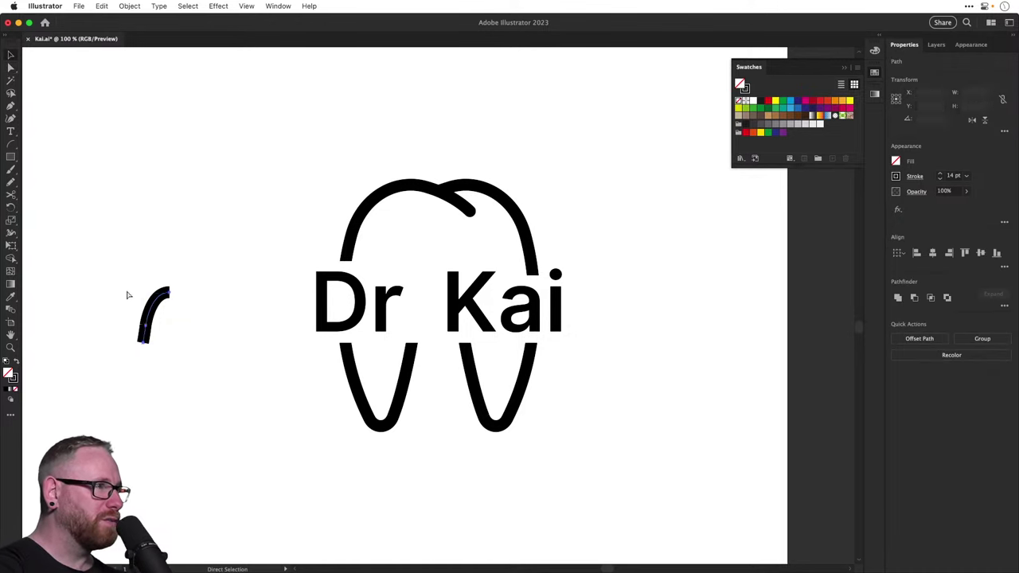
key("shift+super+z")
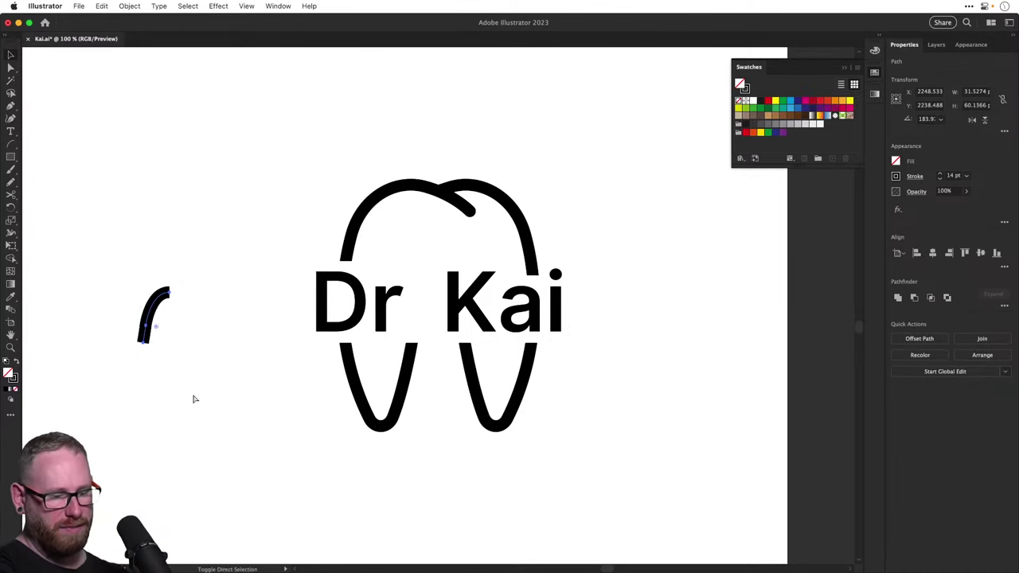
Move the curved arch segment right into the gap between Dr and Kai so it meets the tooth's left inner leg
key("shift+Right")
key("shift+Right")
key("shift+Right")
key("shift+Right")
key("shift+Right")
key("shift+Right")
key("shift+Right")
key("shift+Right")
key("shift+Right")
key("shift+Right")
key("shift+Right")
key("shift+Right")
key("shift+Right")
key("shift+Right")
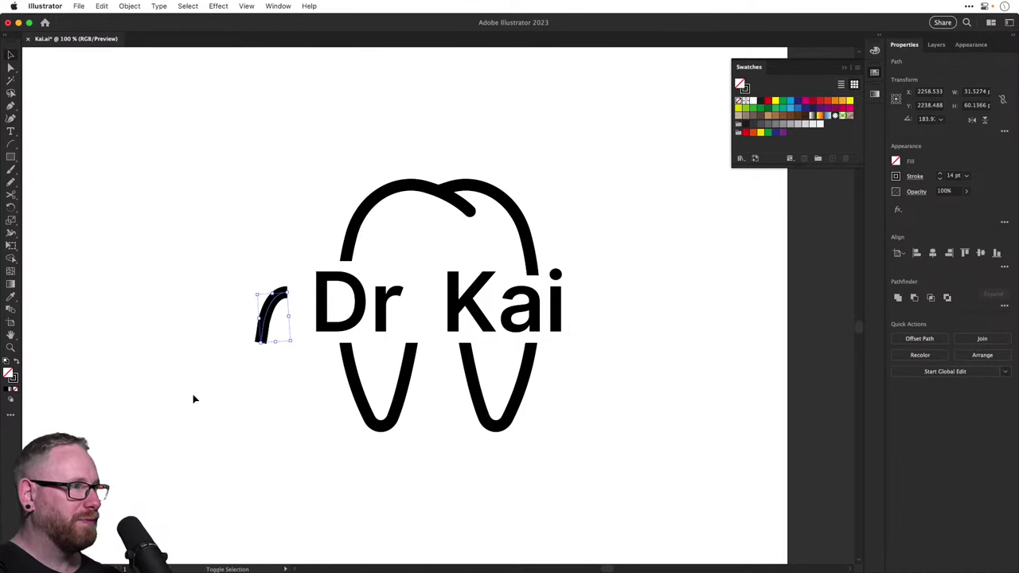
key("shift+Right")
key("shift+Right")
key("shift+Right")
key("shift+Right")
key("shift+Right")
key("shift+Right")
key("shift+Right")
key("shift+Right")
key("shift+Right")
key("shift+Right")
key("shift+Right")
key("shift+Right")
key("shift+Right")
key("shift+Right")
key("shift+Right")
key("shift+Right")
key("shift+Right")
key("shift+Right")
key("shift+Right")
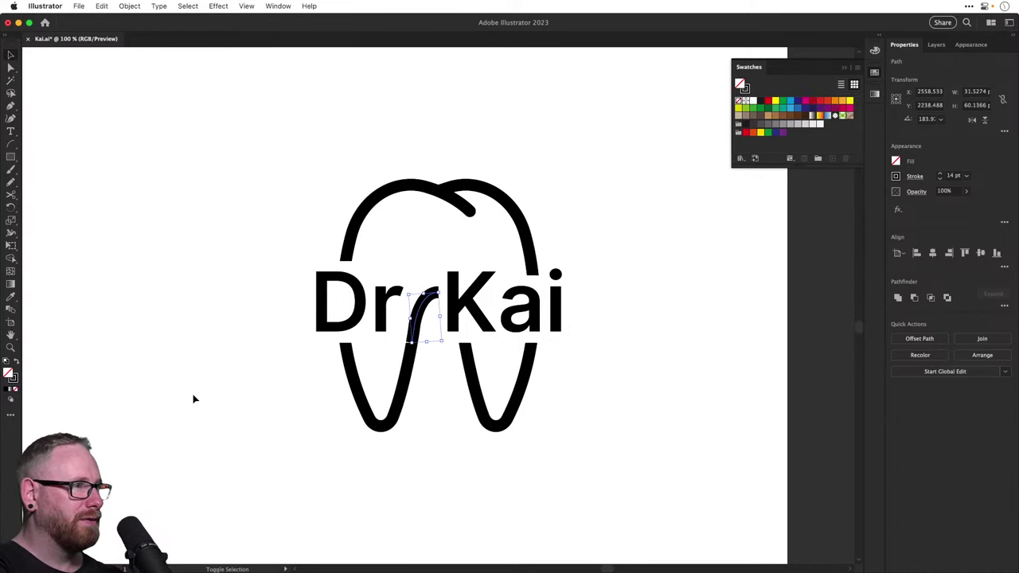
Shift the curved segment's lower end anchor slightly down so it overlaps the tooth's left inner leg and closes the notch
left_click(193, 399)
key("space")
left_click_drag(373, 361, 308, 336)
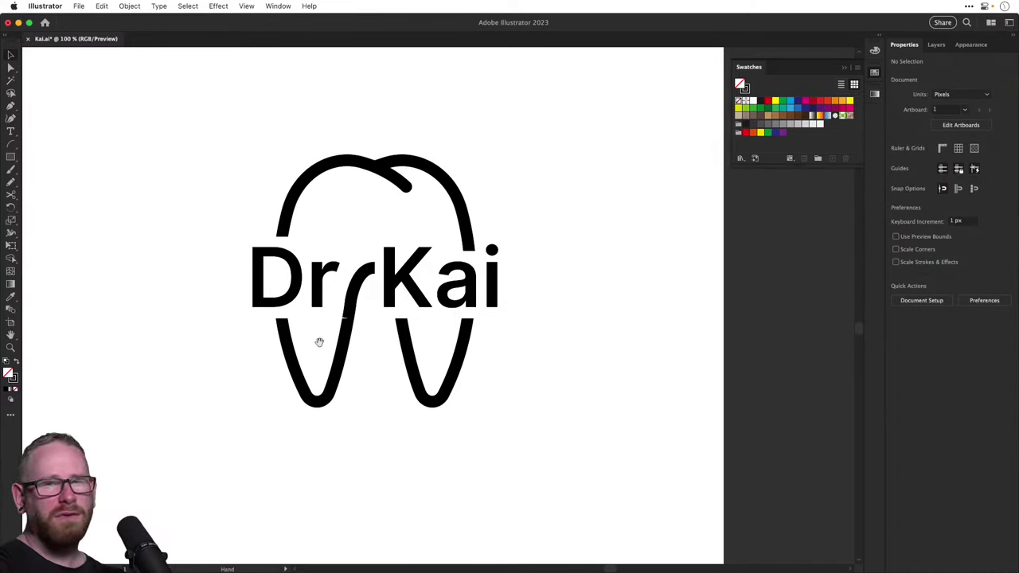
key("z")
left_click_drag(351, 293, 438, 363)
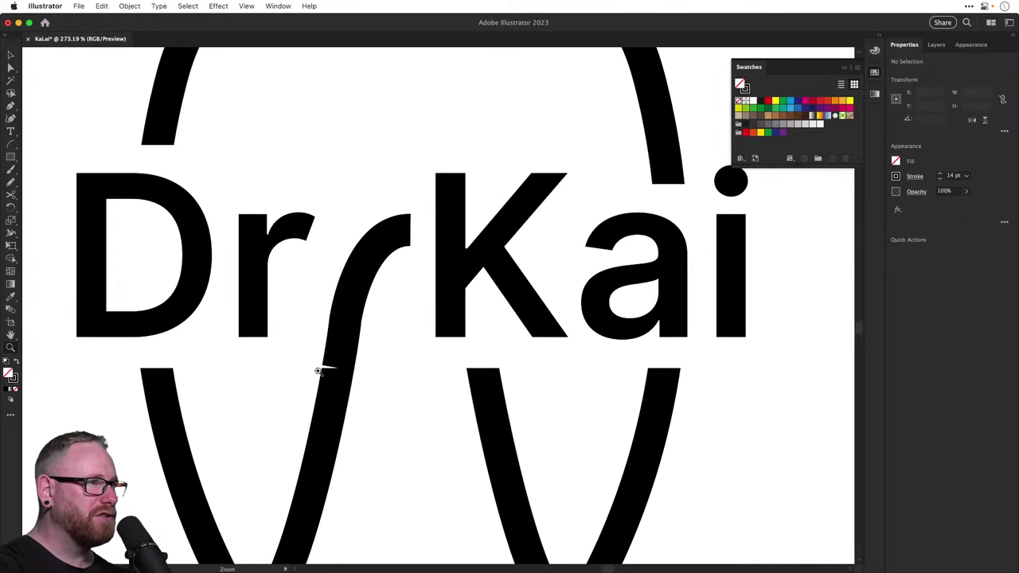
left_click_drag(322, 375, 444, 405)
key("a")
left_click(362, 353)
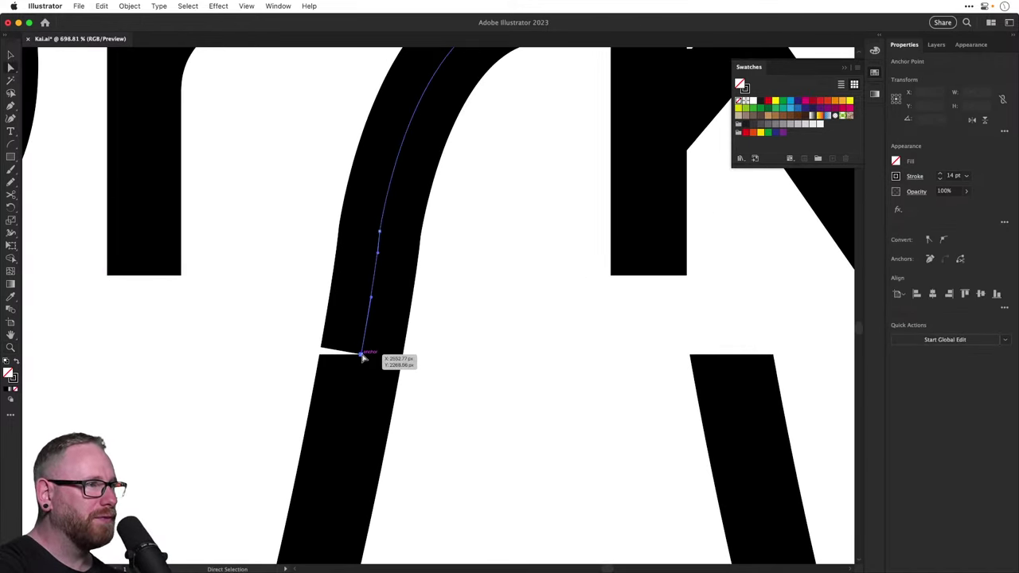
left_click(391, 339, "super")
key("super+j")
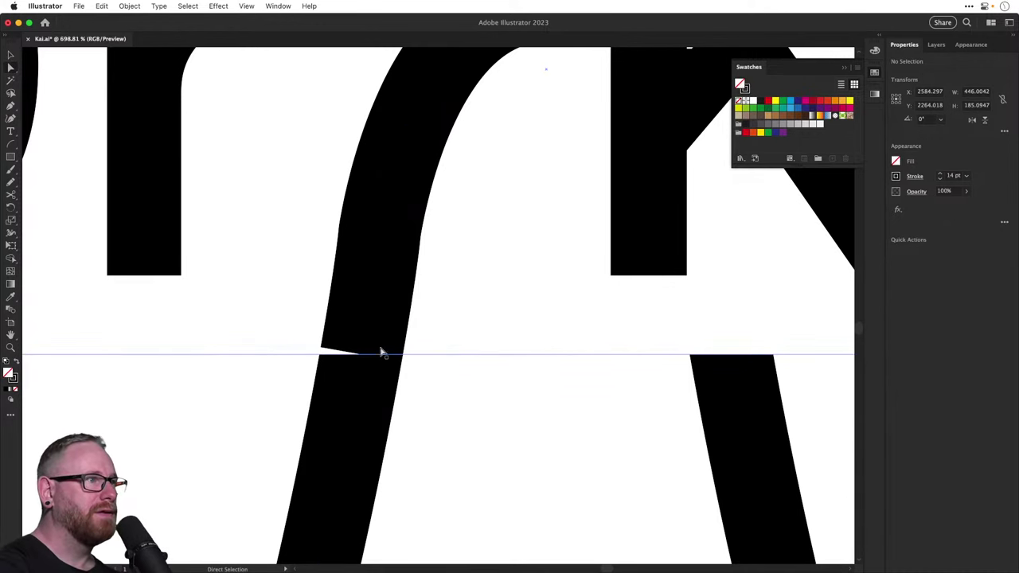
left_click(363, 353)
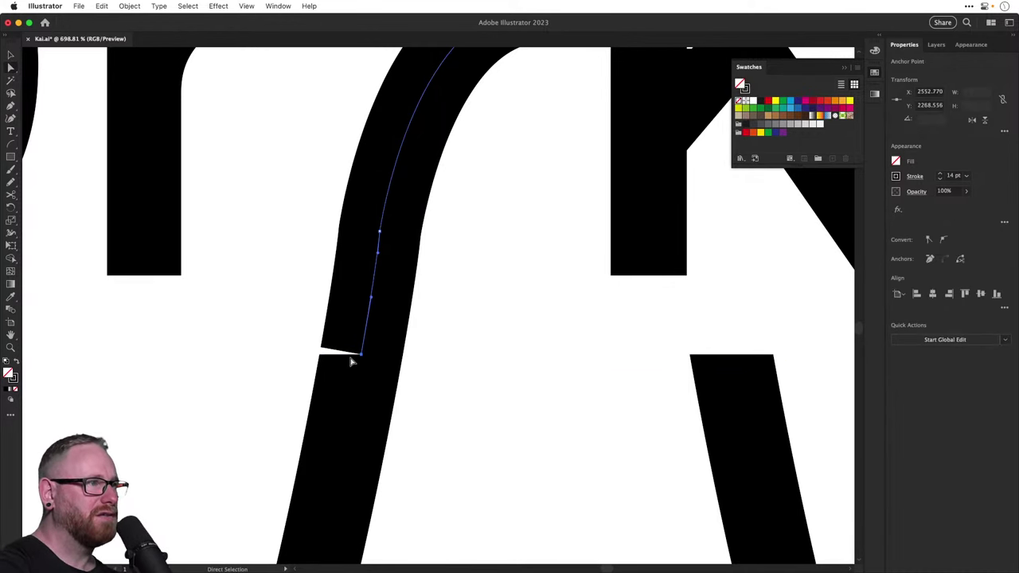
mouse_move(352, 359)
left_mouse_down()
mouse_move(381, 327)
mouse_move(369, 416)
mouse_move(368, 355)
mouse_move(359, 369)
left_mouse_up()
key("super+shift+a")
Save the document with the merged root curve between Dr and Kai
key("super+minus")
key("super+minus")
key("super+minus")
key("super+minus")
key("super+minus")
key("super+minus")
key("super+minus")
key("super+minus")
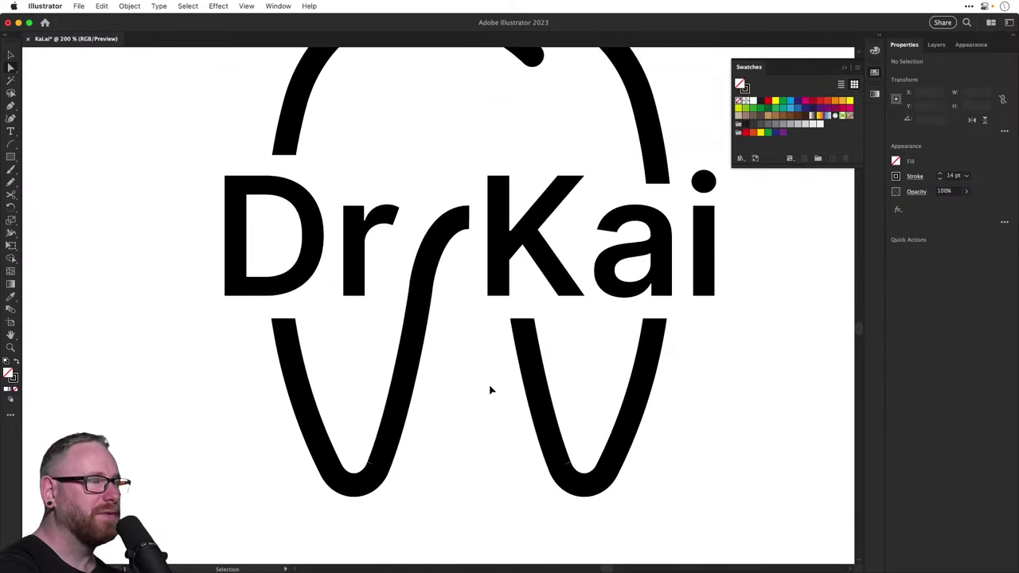
key("v")
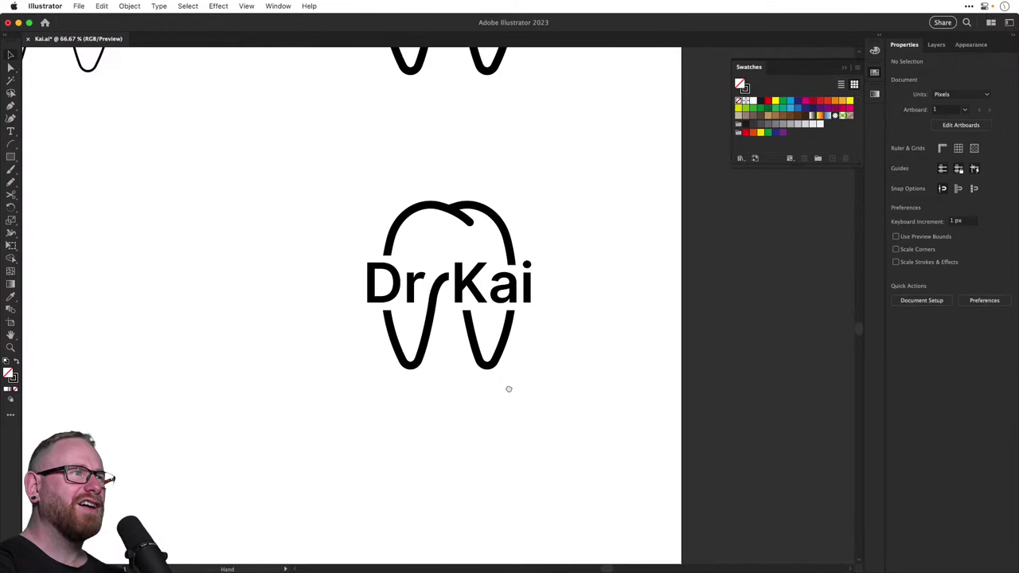
left_click_drag(509, 389, 492, 417)
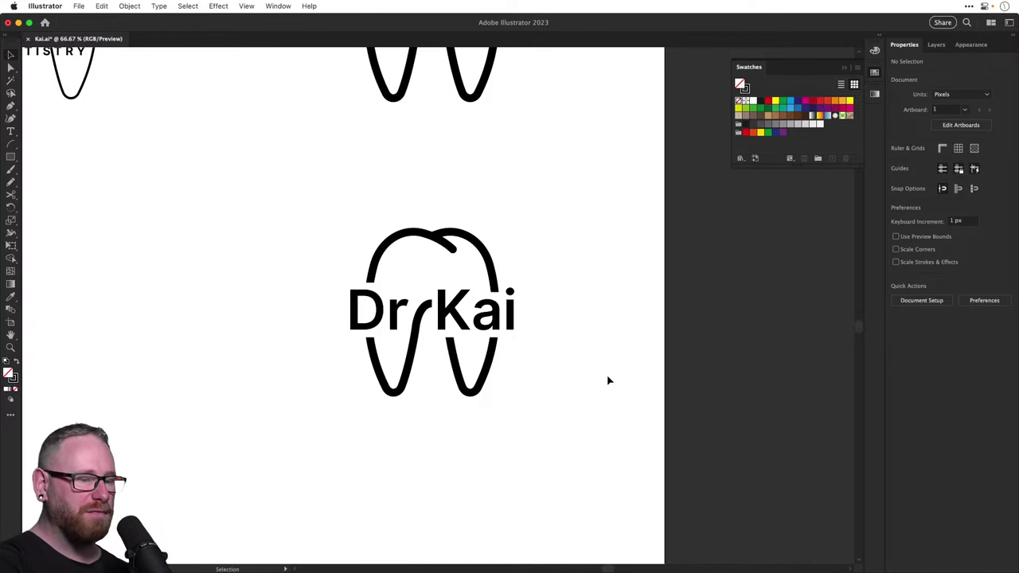
key("super+s")
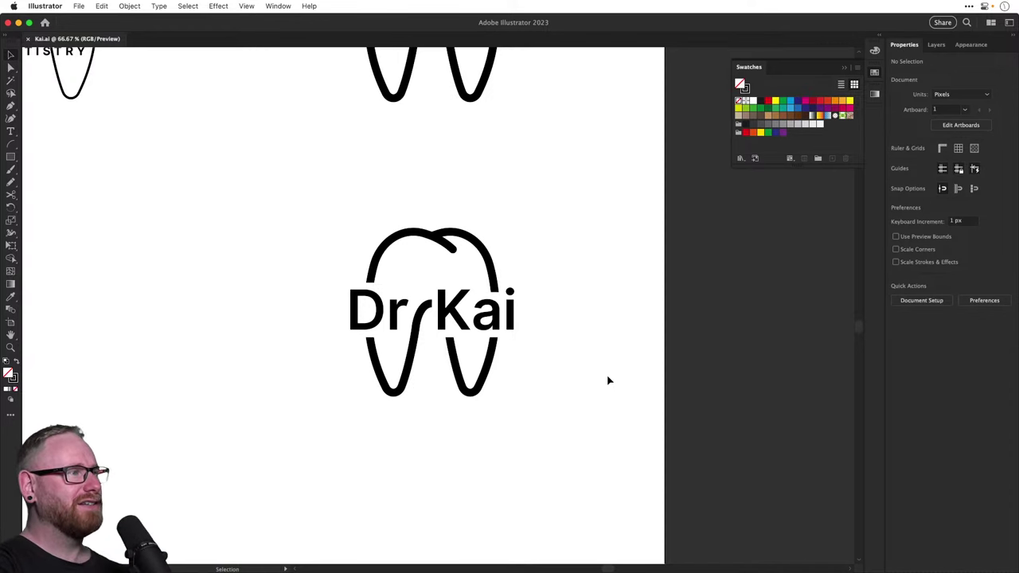
Examine the tooth outline around the Dr Kai lettering and the rounded end of its diagonal crown stroke
key("z")
left_click_drag(410, 315, 485, 341)
scroll(484, 341, "up", 1)
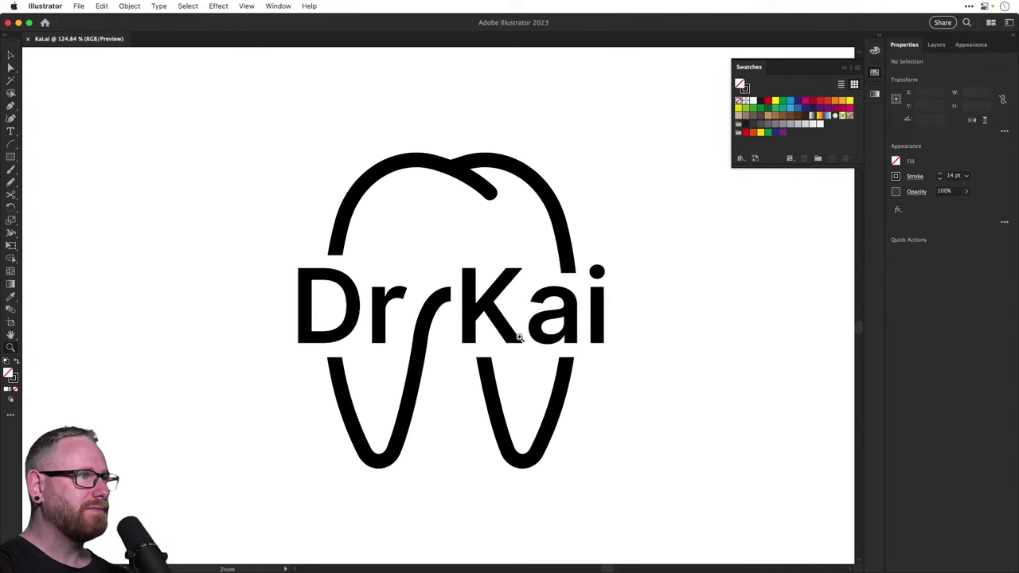
key("v")
left_click(657, 329)
left_click(739, 317)
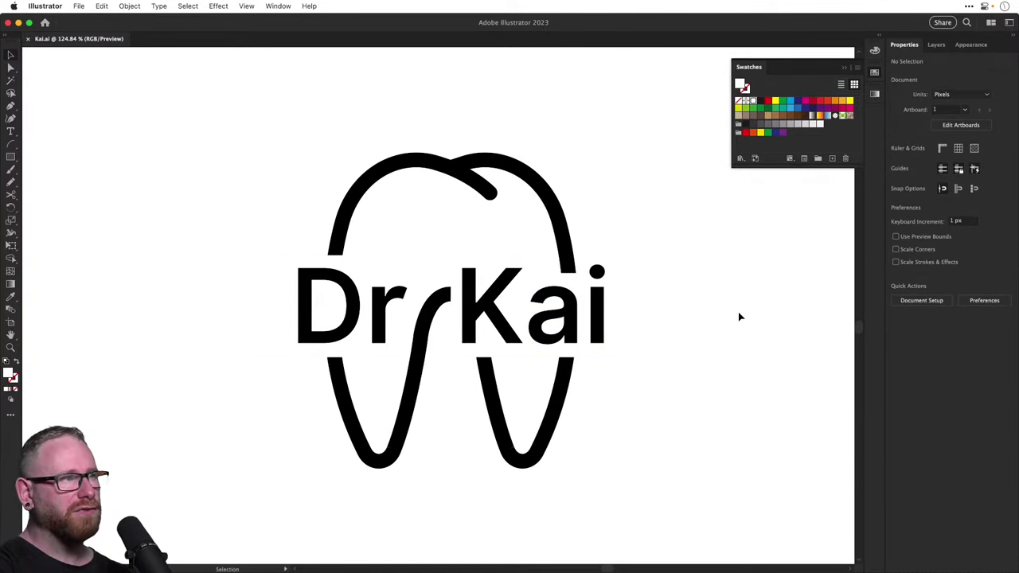
scroll(505, 453, "up", 1)
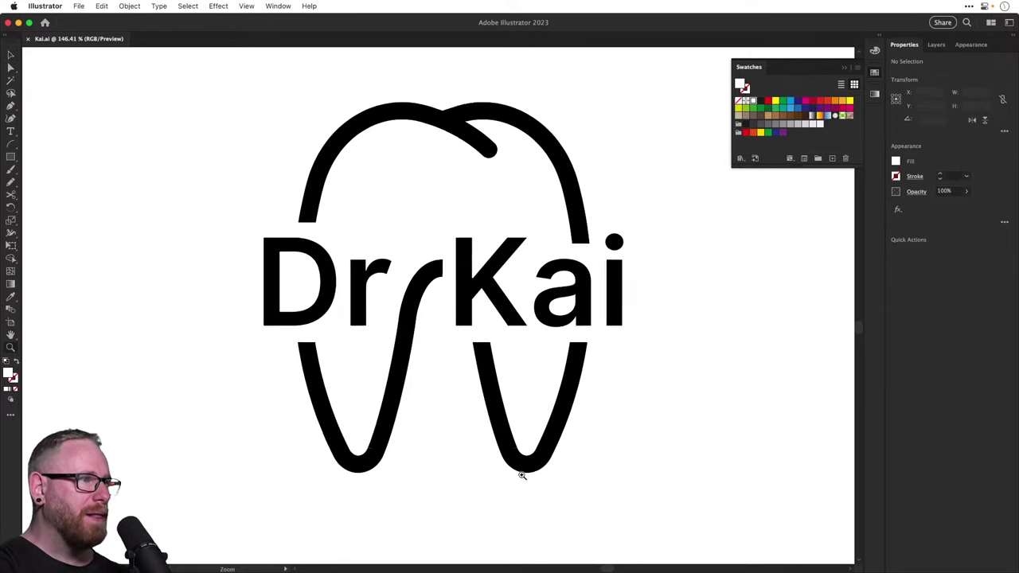
left_click(476, 149)
left_click(461, 142)
scroll(462, 143, "up", 3)
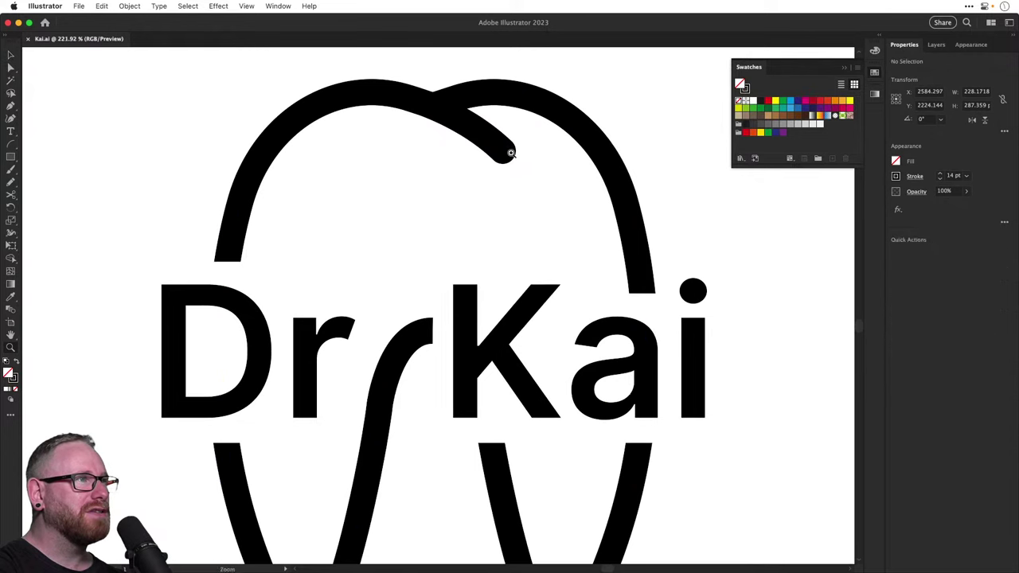
left_click(496, 145)
key("super+minus")
key("super+minus")
key("super+minus")
key("super+minus")
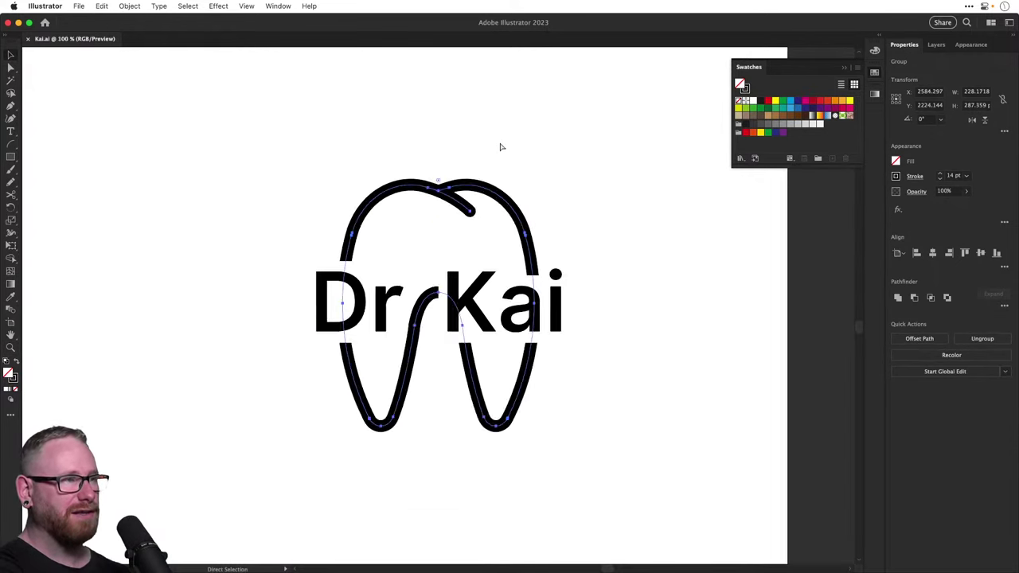
Duplicate the complete Dr Kai tooth logo about 456 px straight below the original
left_click_drag(329, 223, 559, 407)
scroll(496, 250, "down", 3)
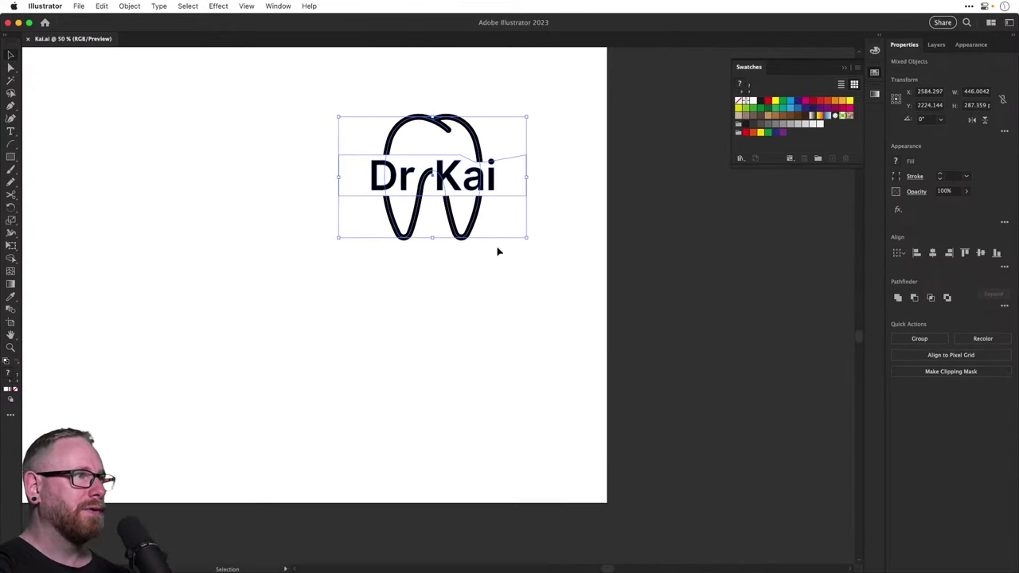
left_click_drag(472, 226, 463, 416)
left_click(552, 339)
Taper the copied tooth's diagonal crown stroke toward its free end with the Width tool
left_click_drag(441, 319, 642, 467)
left_click(459, 316)
key("shift+w")
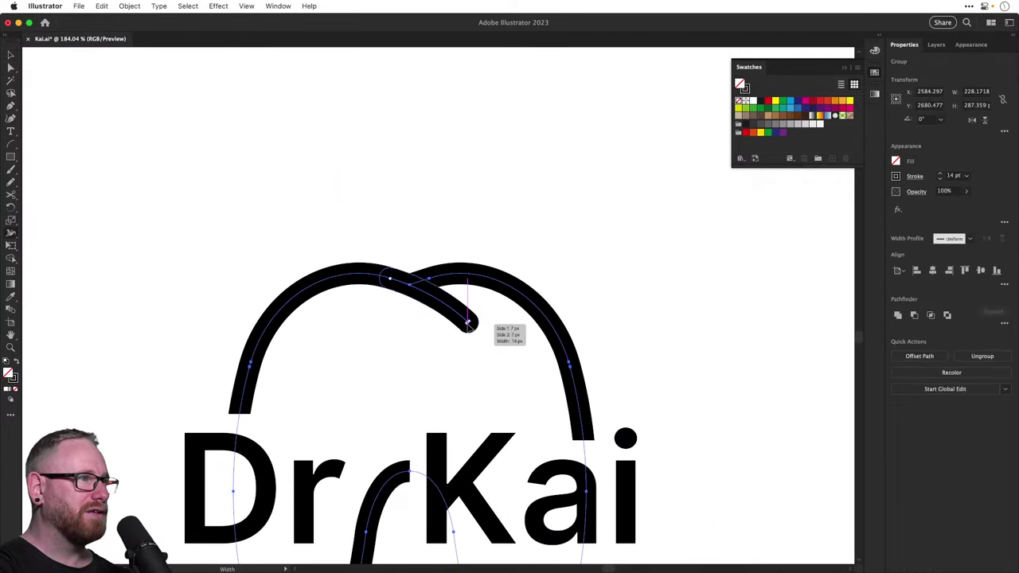
left_click_drag(468, 329, 466, 328)
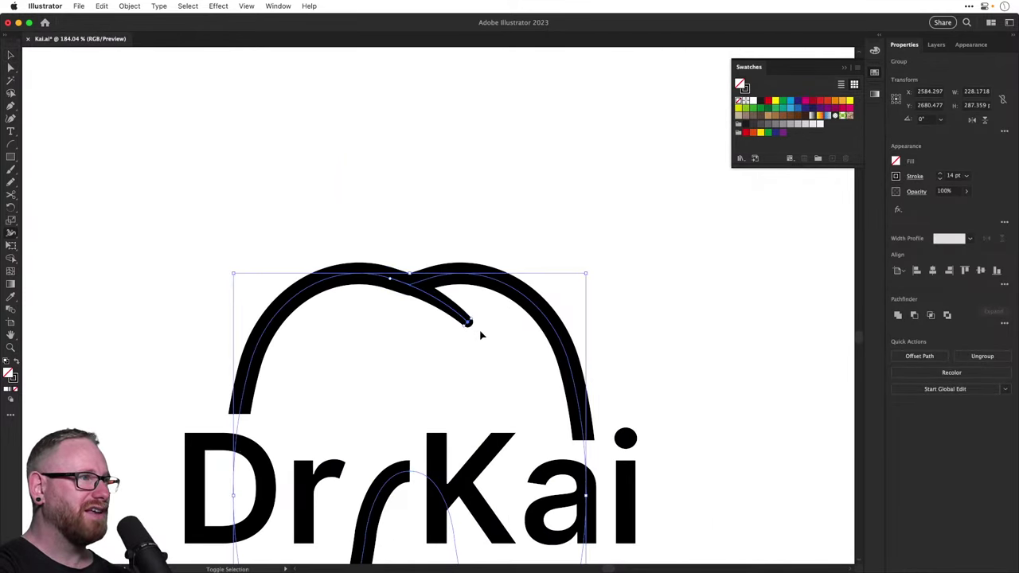
left_click(525, 354, "super")
key("v")
left_click_drag(707, 405, 691, 287)
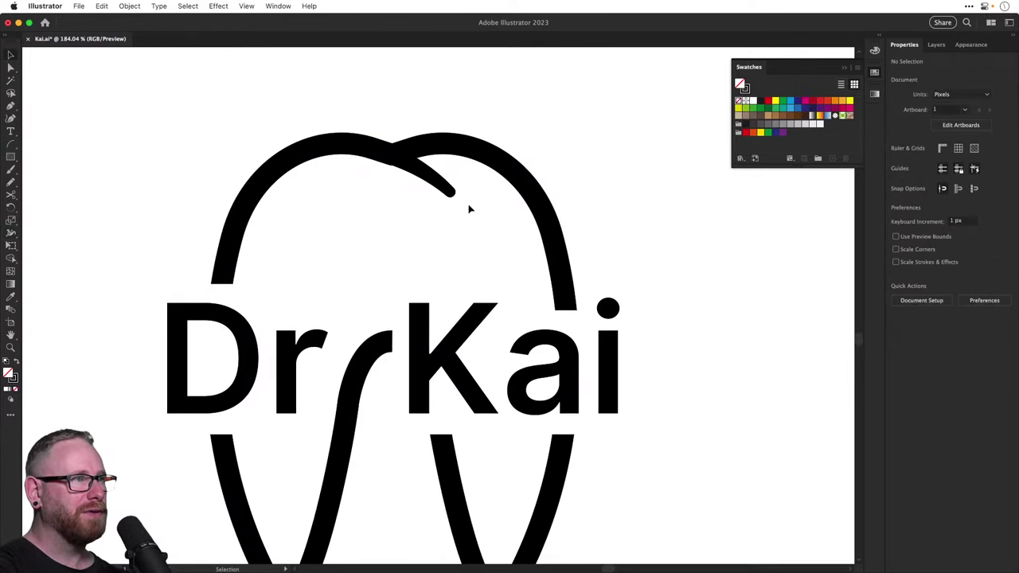
key("super+minus")
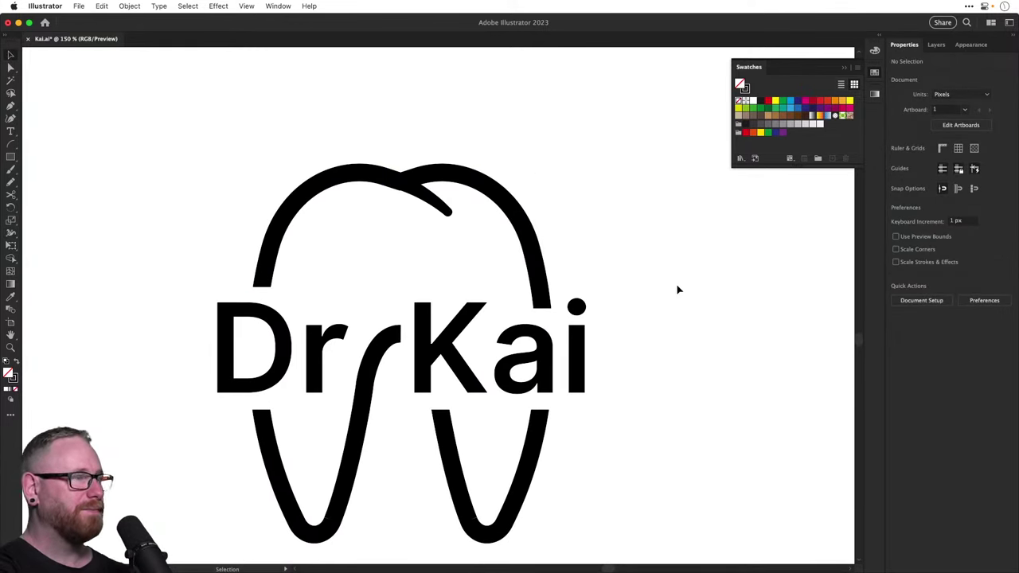
Draw a narrow wedge with the Pen tool along the upper edge of the copy's diagonal crown stroke, filled without a stroke
left_click_drag(390, 175, 542, 242)
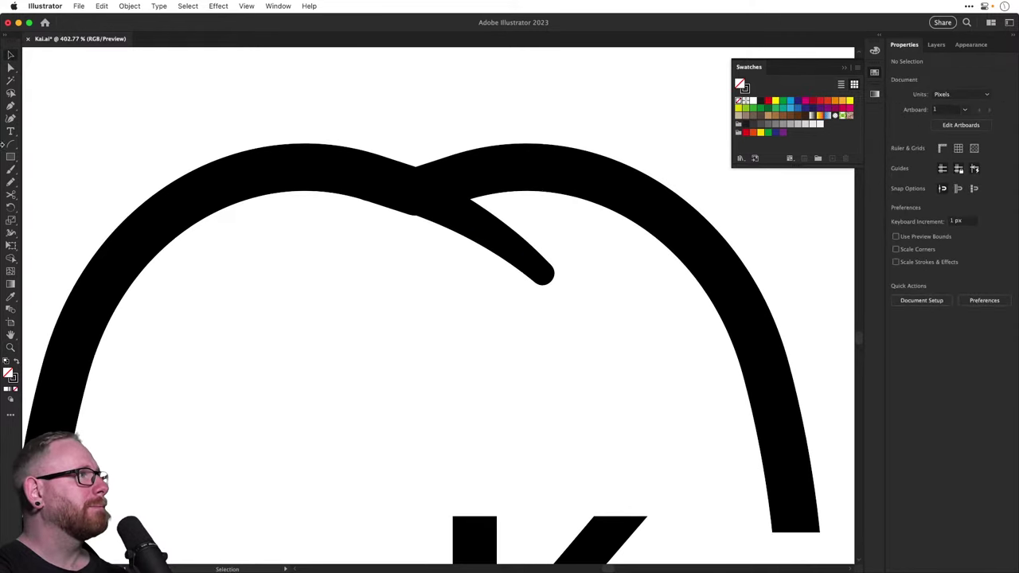
key("p")
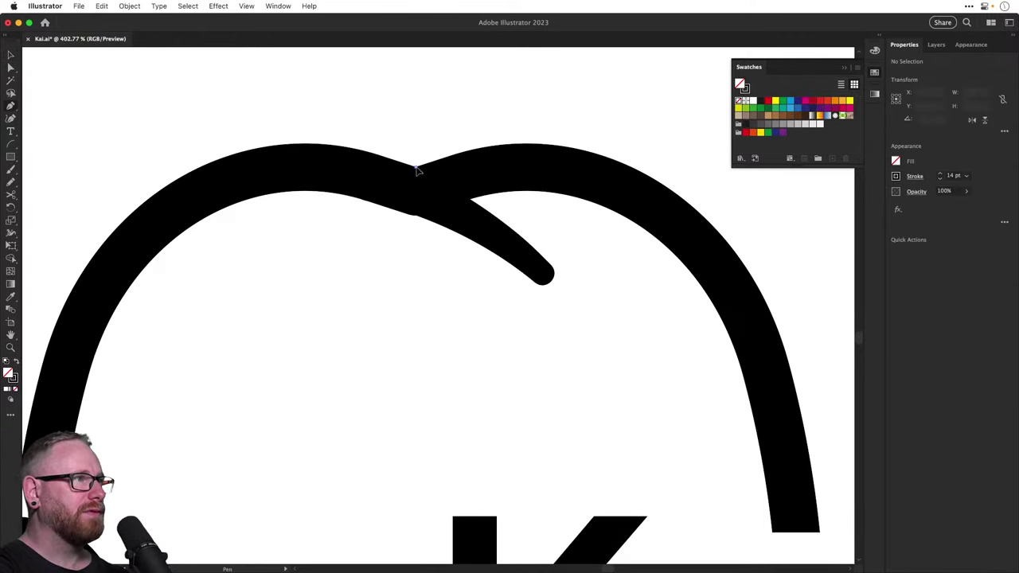
left_click(415, 168)
left_click_drag(493, 215, 522, 235)
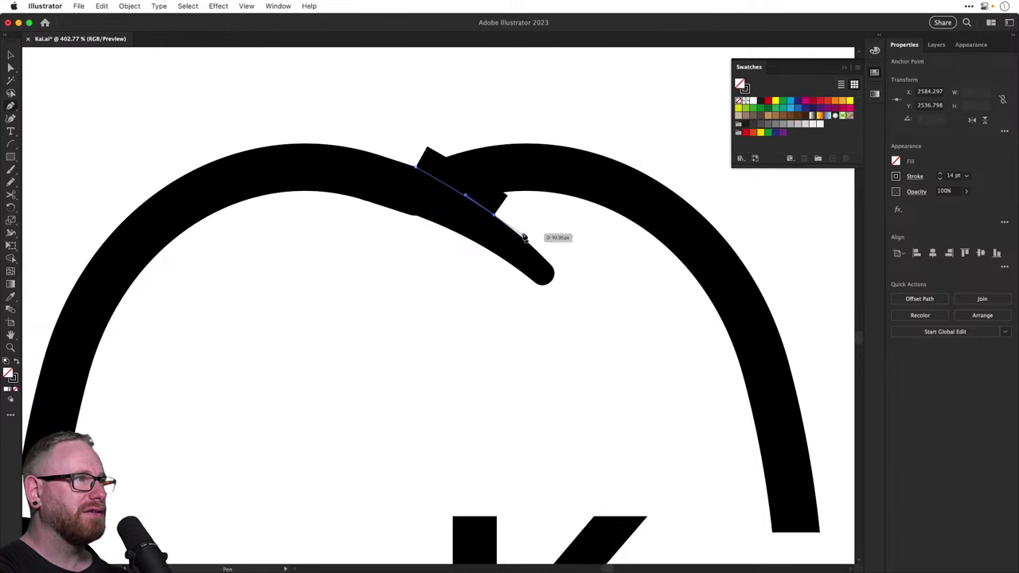
left_click(17, 361)
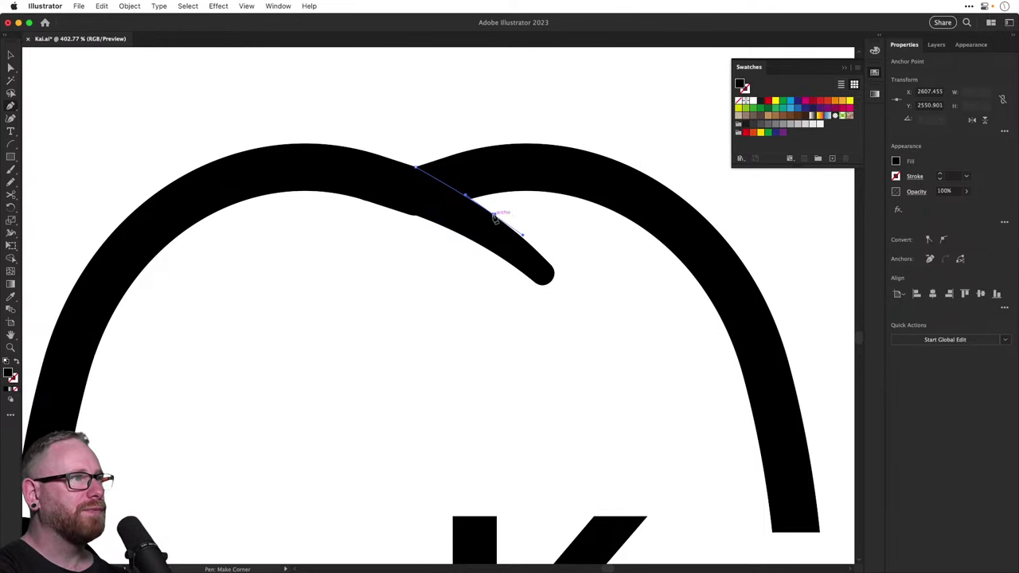
left_click_drag(484, 206, 342, 65)
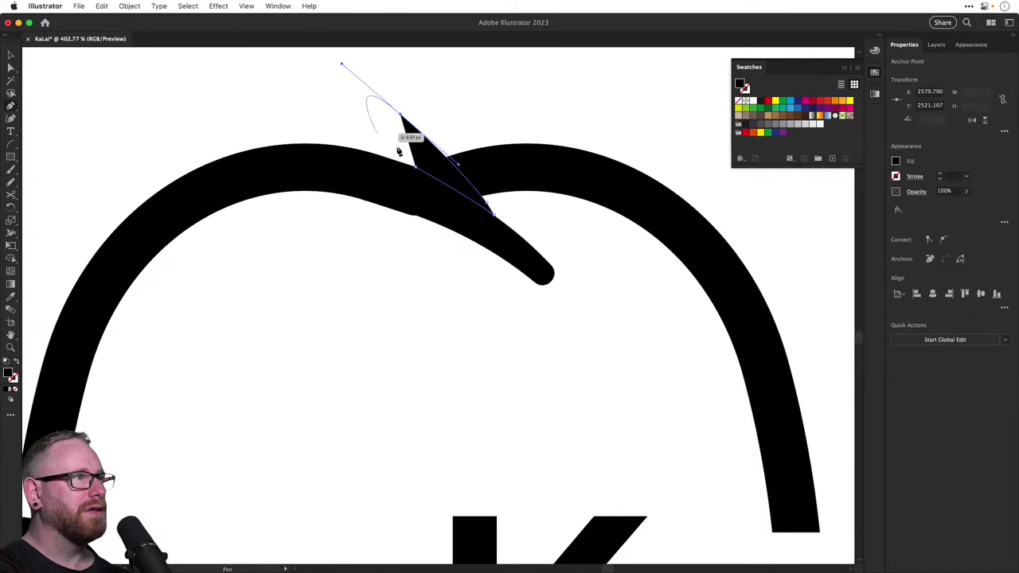
Sample the white background with the Eyedropper to fill the wedge white, cutting a gap between the two crown arcs
key("i")
left_click(491, 112)
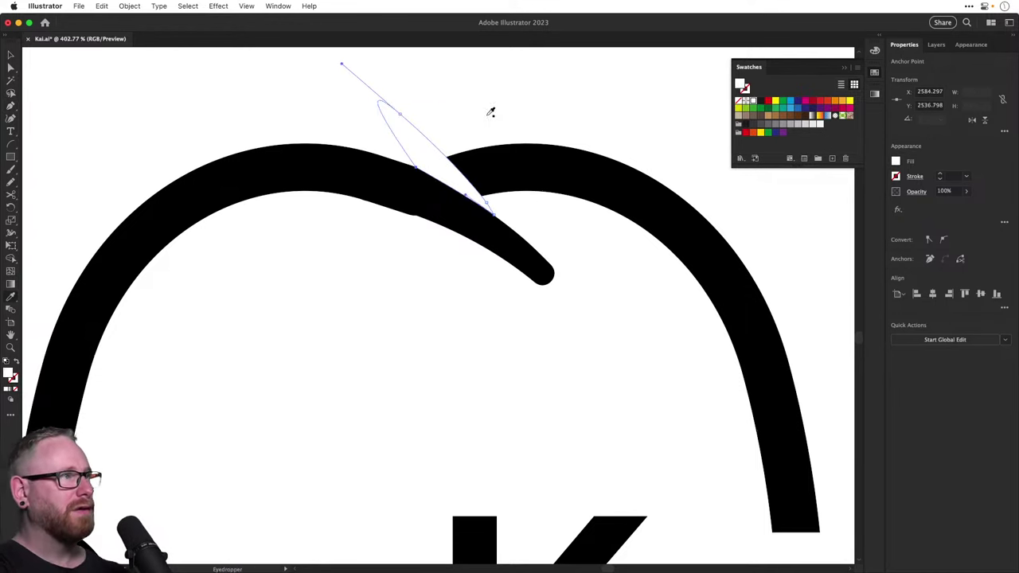
left_click(499, 113, "super")
key("v")
key("a")
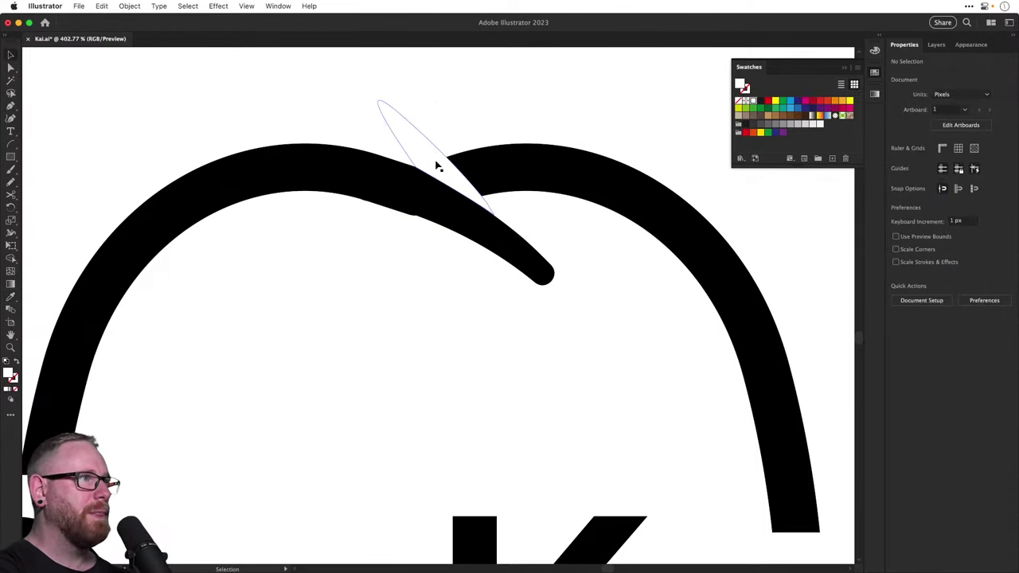
Reshape the white wedge's anchors and handle to make a slimmer gap following the diagonal crown stroke
left_click(437, 163)
left_click_drag(401, 118, 387, 130)
mouse_move(487, 206)
left_mouse_down()
mouse_move(502, 205)
mouse_move(492, 204)
left_mouse_up()
left_click_drag(384, 125, 406, 147)
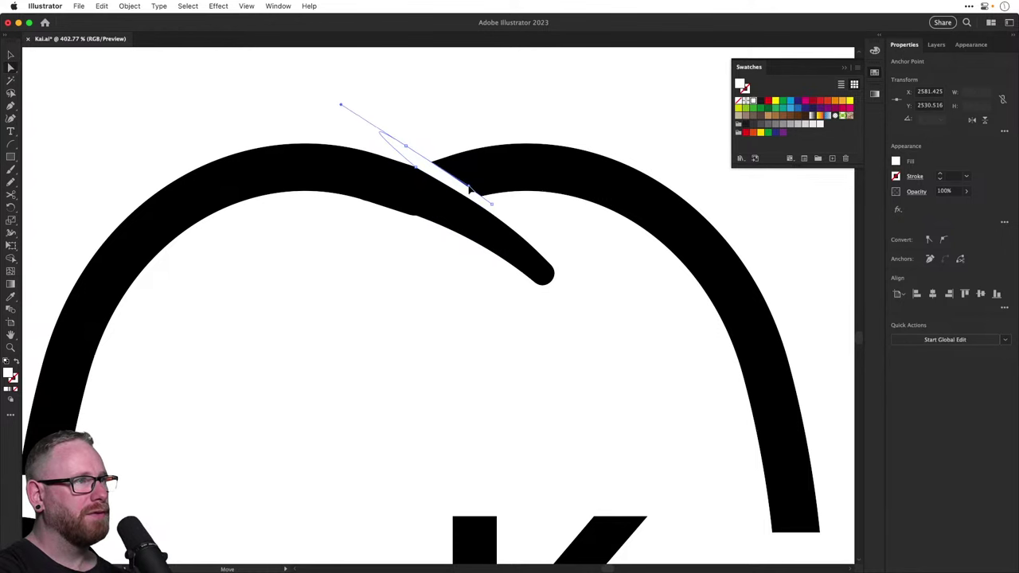
left_click(587, 107)
key("super+minus")
key("super+minus")
key("super+minus")
key("super+minus")
key("super+minus")
key("super+minus")
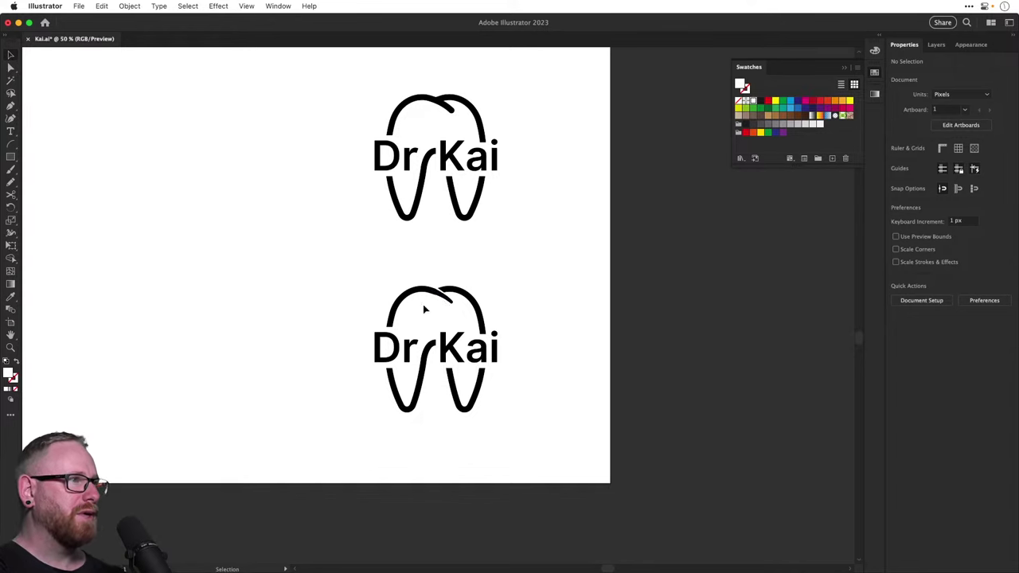
Try the copied logo without the white wedge in its crown, and undo the removal
left_click(443, 294)
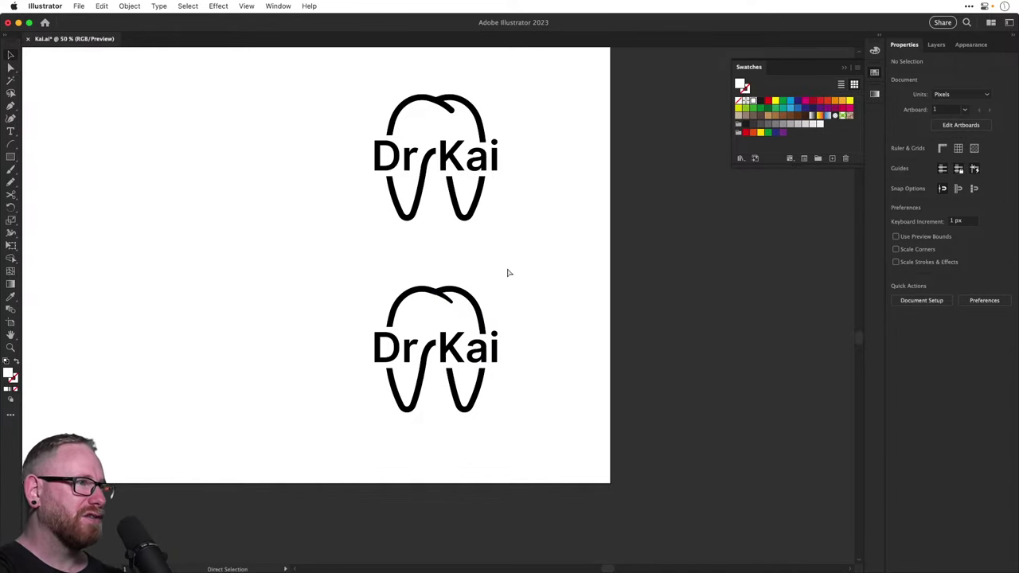
key("super+z")
left_click(459, 257)
Widen the white wedge's lower end and adjust its upper curve handle to even out the crown gap
key("z")
left_click_drag(429, 284, 803, 466)
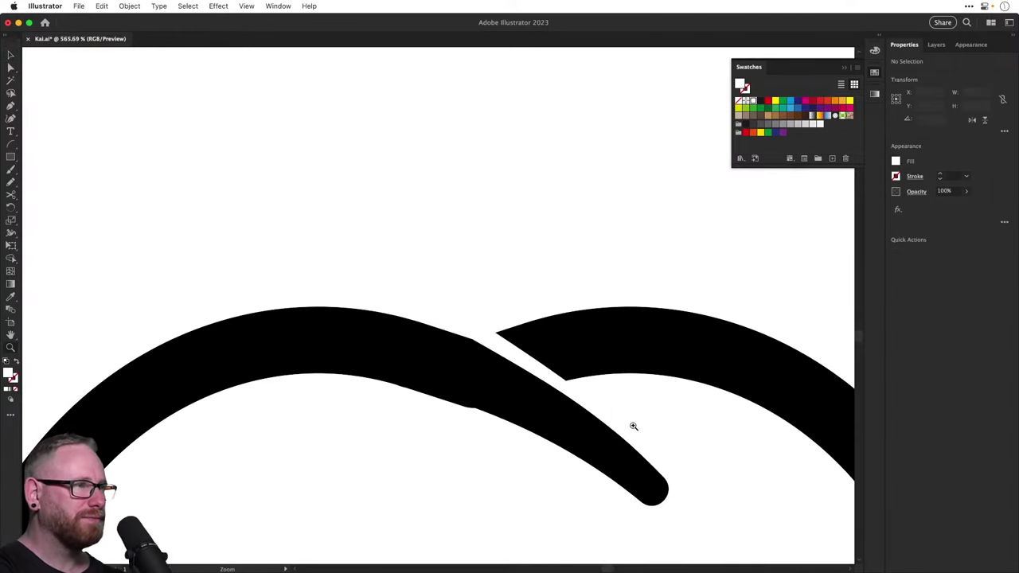
key("a")
left_click(548, 379)
left_click(586, 391)
left_click_drag(582, 393, 587, 389)
key("z")
key("a")
left_click_drag(526, 359, 554, 352)
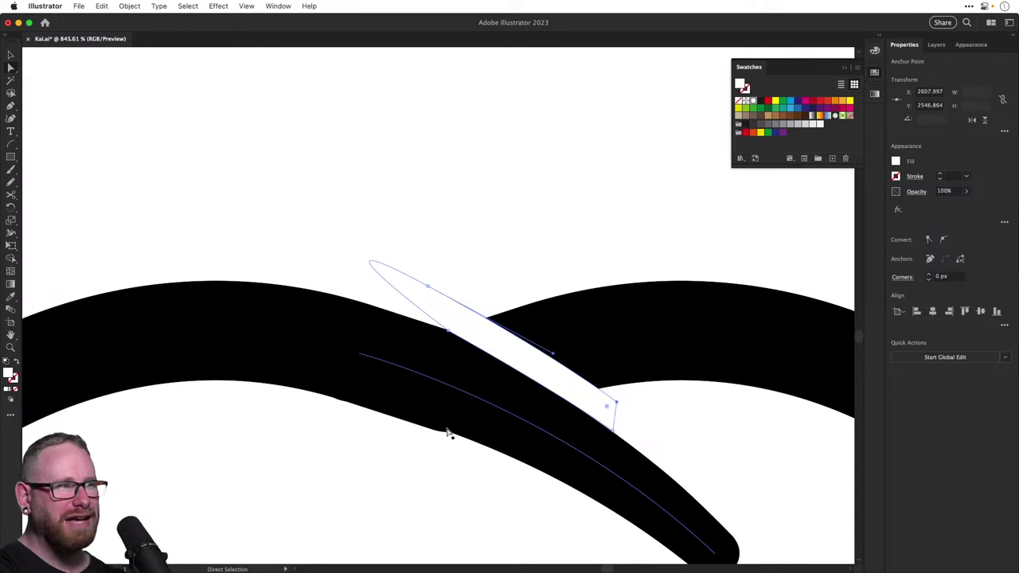
key("shift+super+a")
key("super+minus")
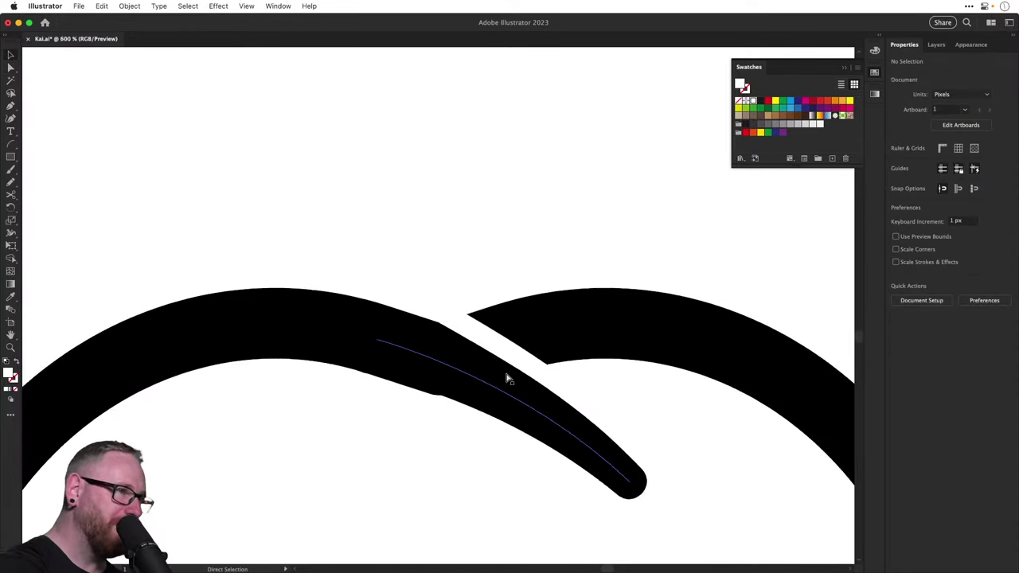
scroll(508, 379, "down", 10)
key("v")
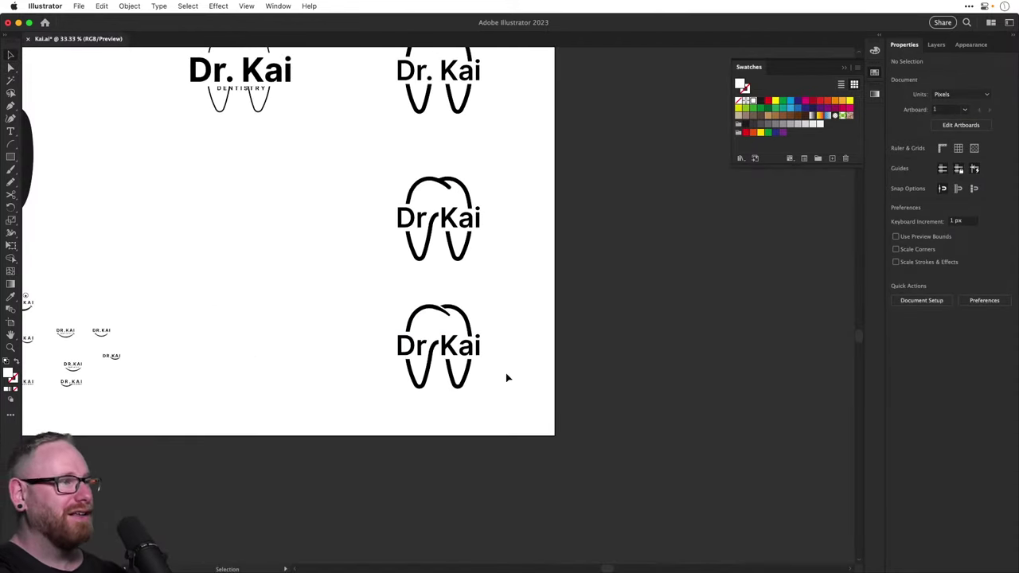
Raise the two lower corners of the white band behind the lettering by 2 px to tighten the gap above the roots
key("z")
left_click_drag(434, 356, 676, 443)
key("v")
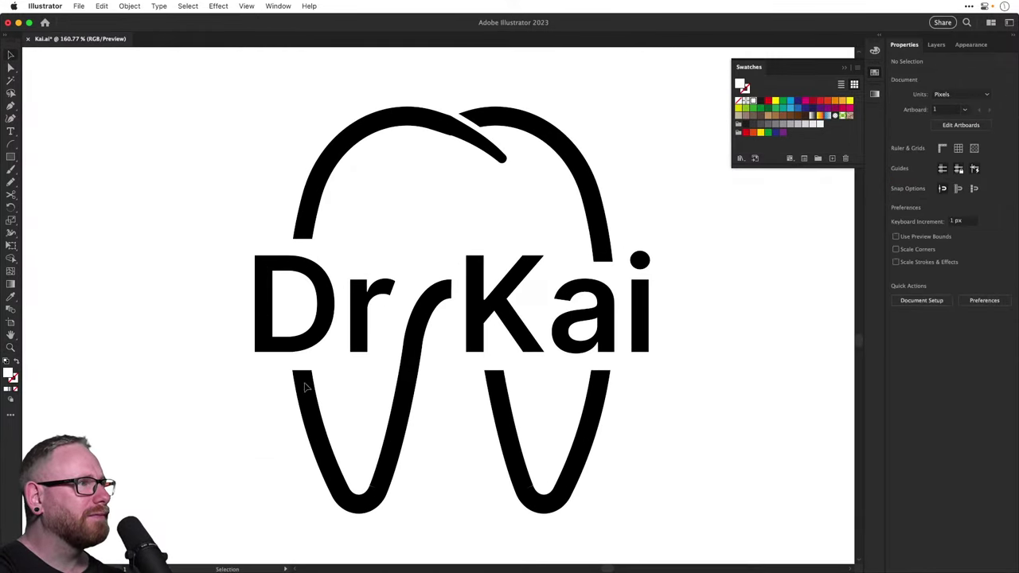
key("a")
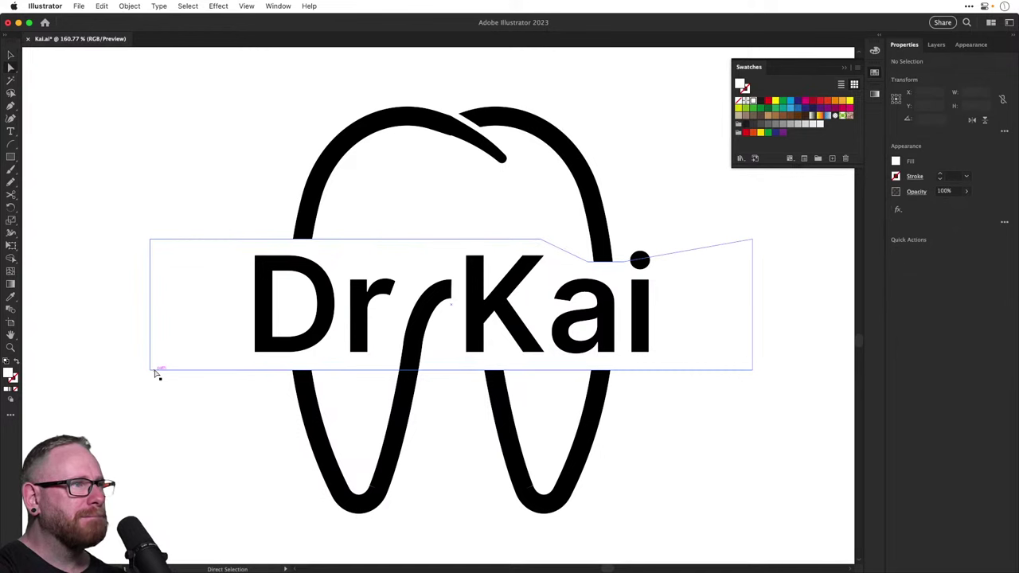
left_click(151, 369)
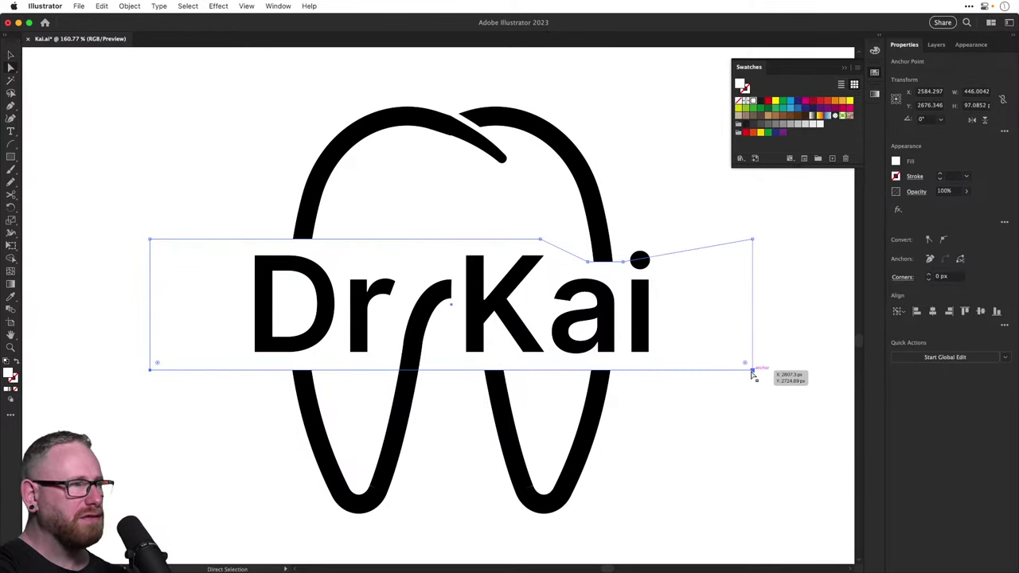
key("Up")
key("Up")
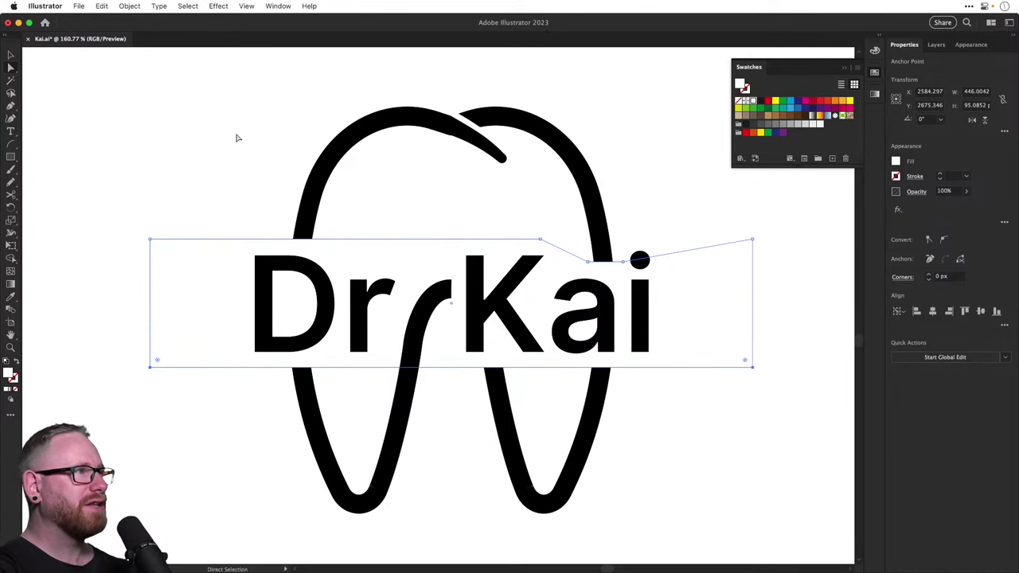
Lower the white band's upper edge above "Dr" by 1 px to tighten the gap below the crown stroke
left_click(151, 239)
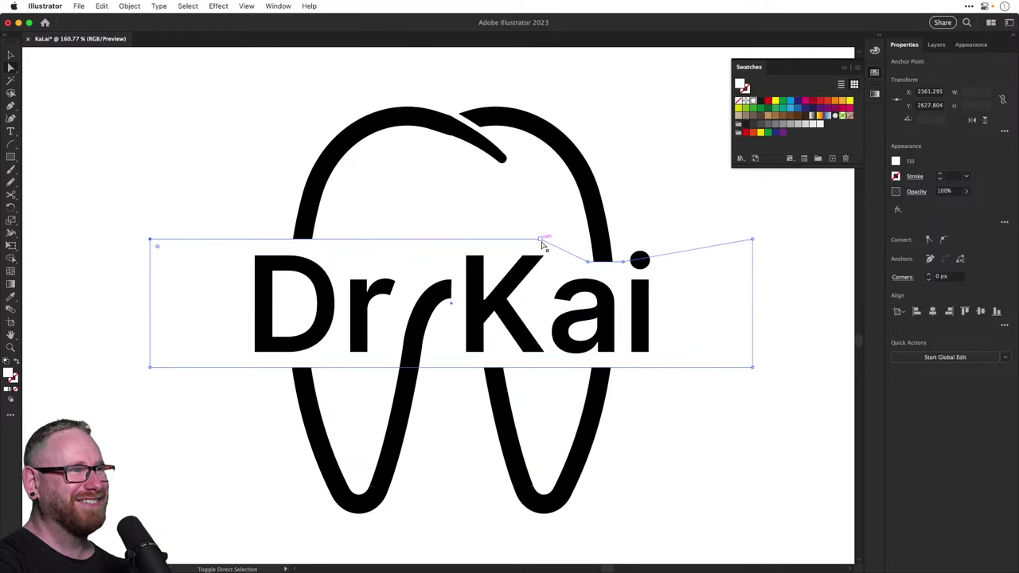
left_click(541, 240, "shift")
key("Down")
key("super+shift+a")
key("v")
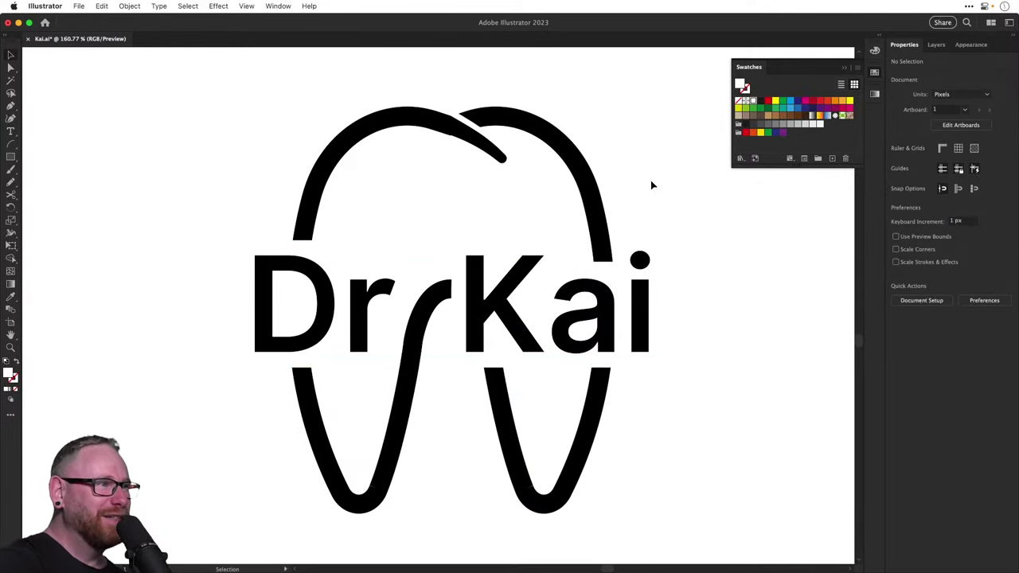
Cover the end of the root curve beside the K with a narrow white rectangle to shorten it, and save the file
key("z")
left_click_drag(450, 279, 585, 394)
key("v")
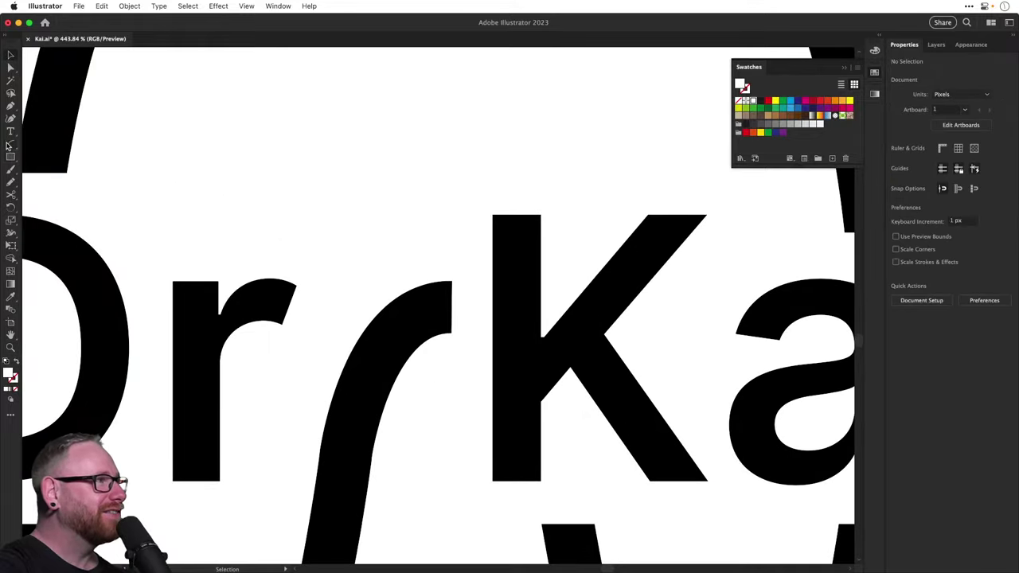
left_click(10, 156)
left_click_drag(436, 261, 469, 353)
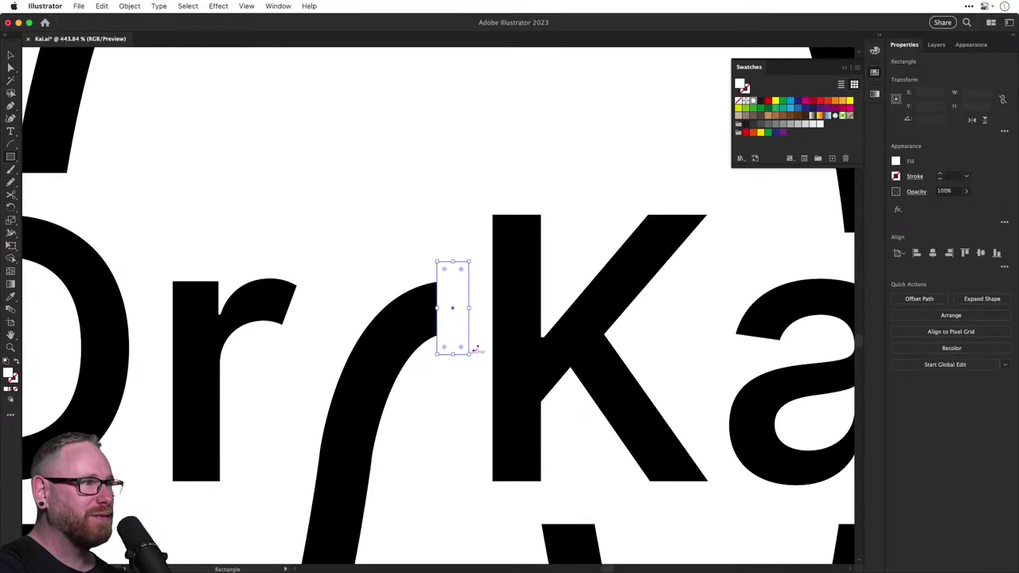
key("super+shift+a")
key("a")
scroll(468, 295, "down", 5)
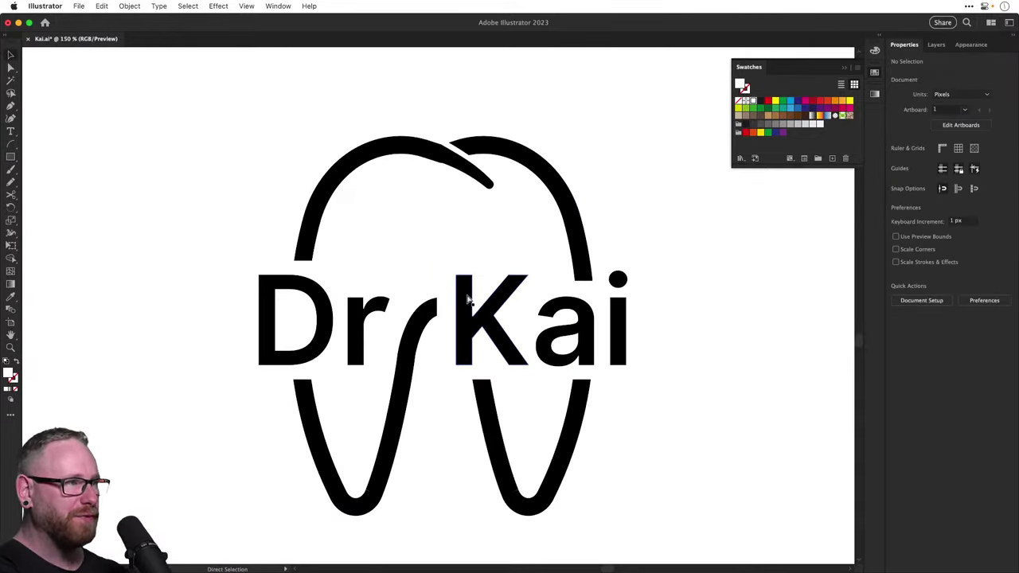
scroll(468, 298, "down", 4)
key("v")
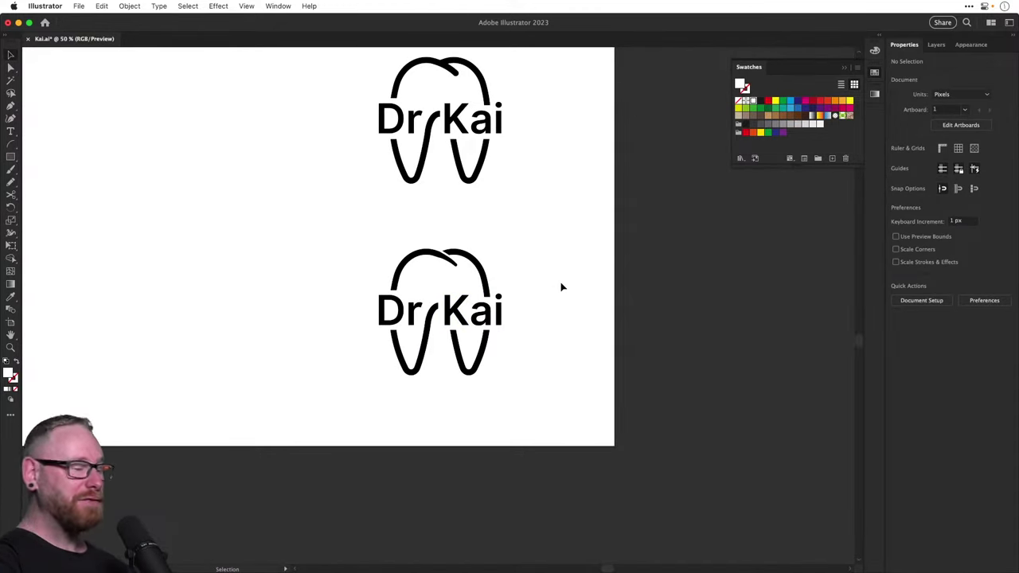
key("super+s")
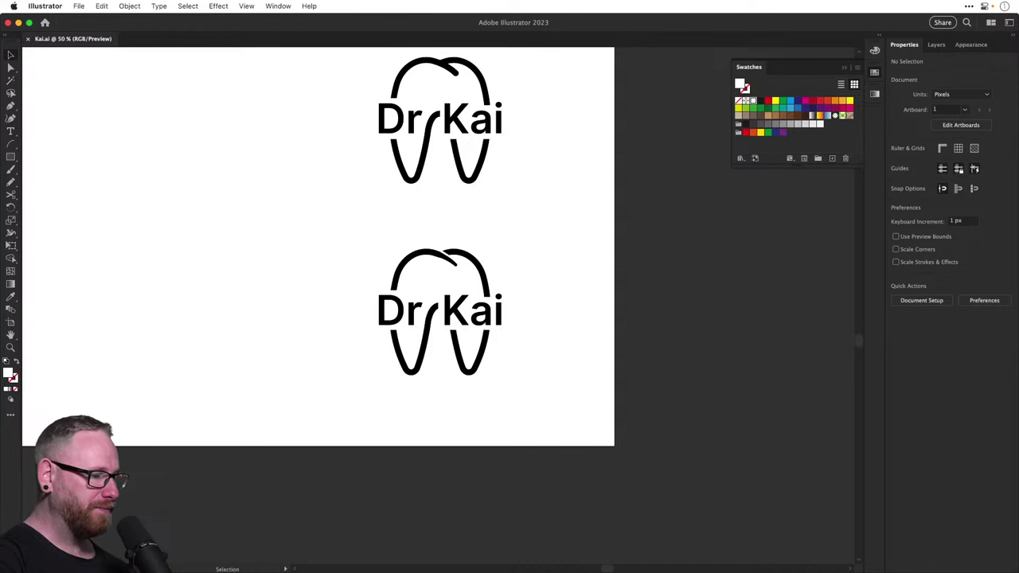
key("super+Tab")
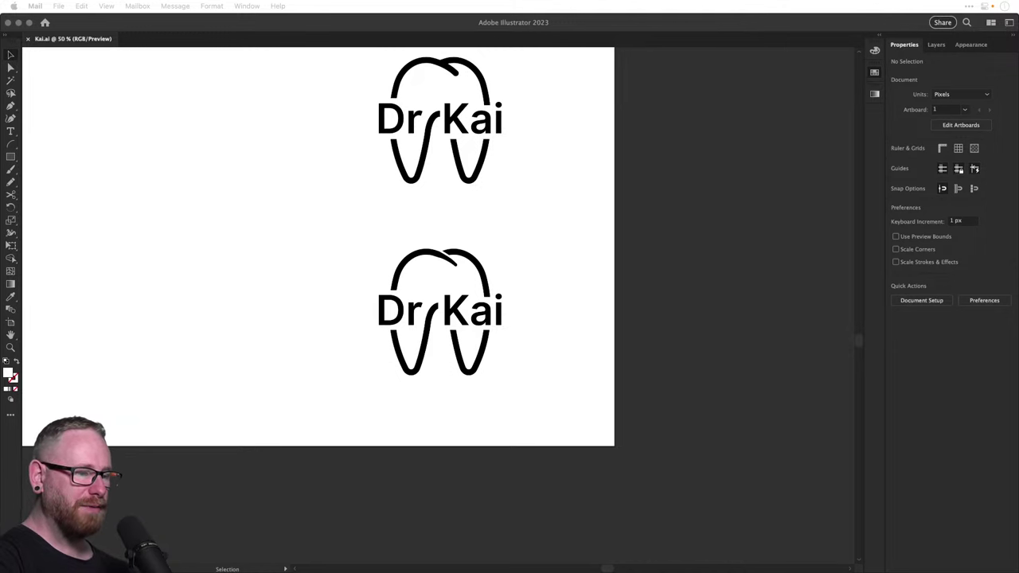
key("super+Tab")
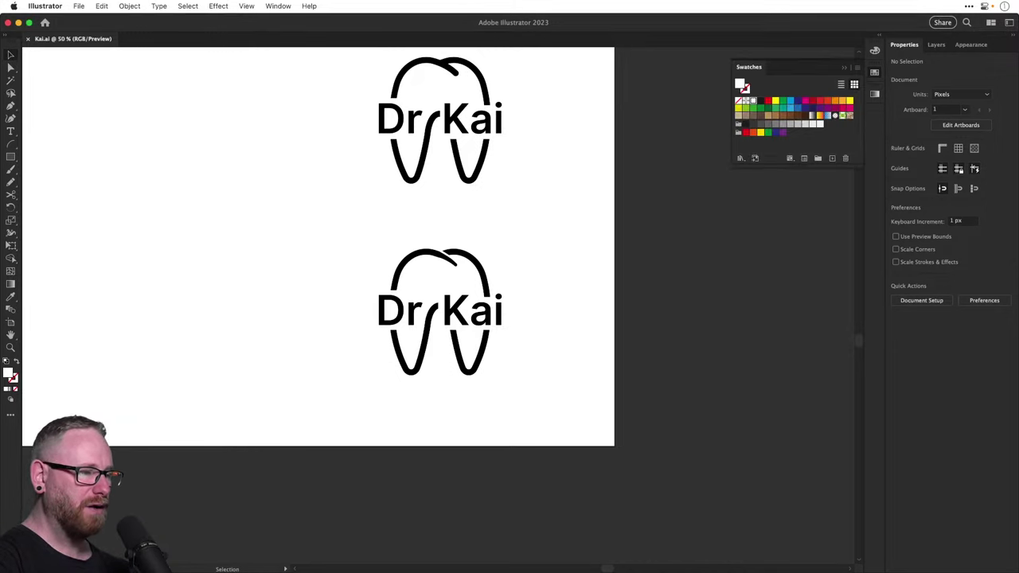
key("ctrl+v")
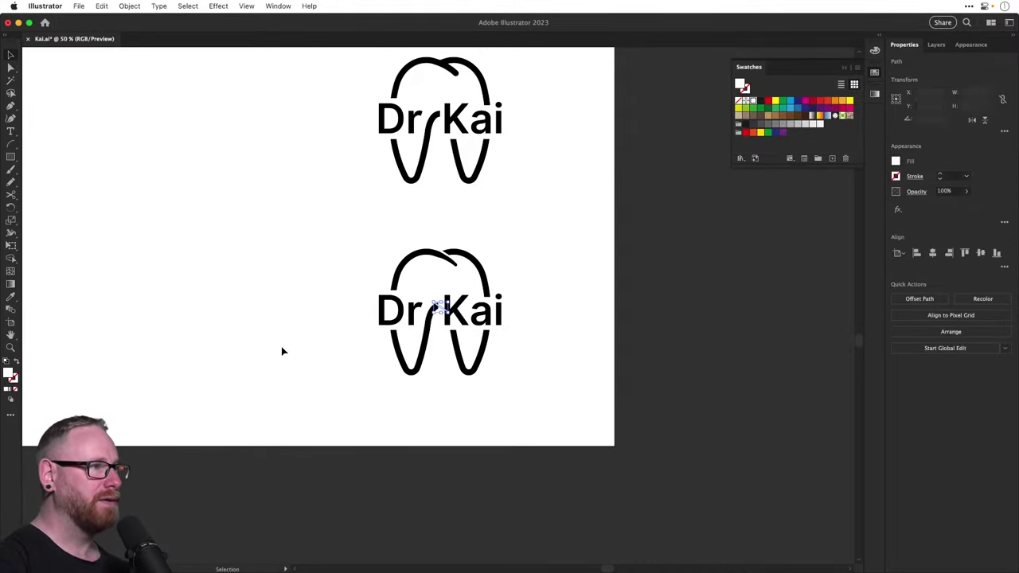
left_click_drag(464, 298, 564, 196)
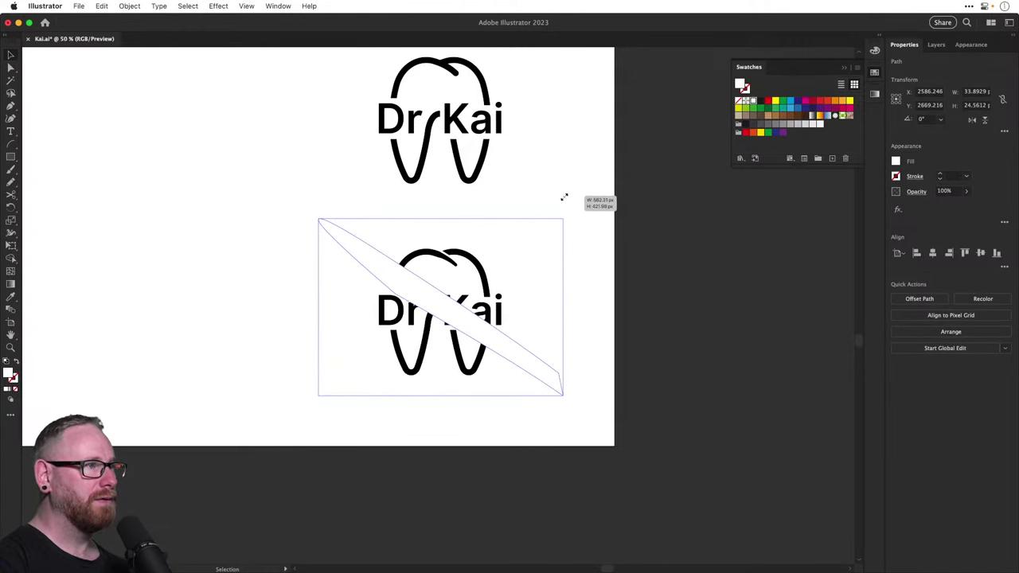
key("Delete")
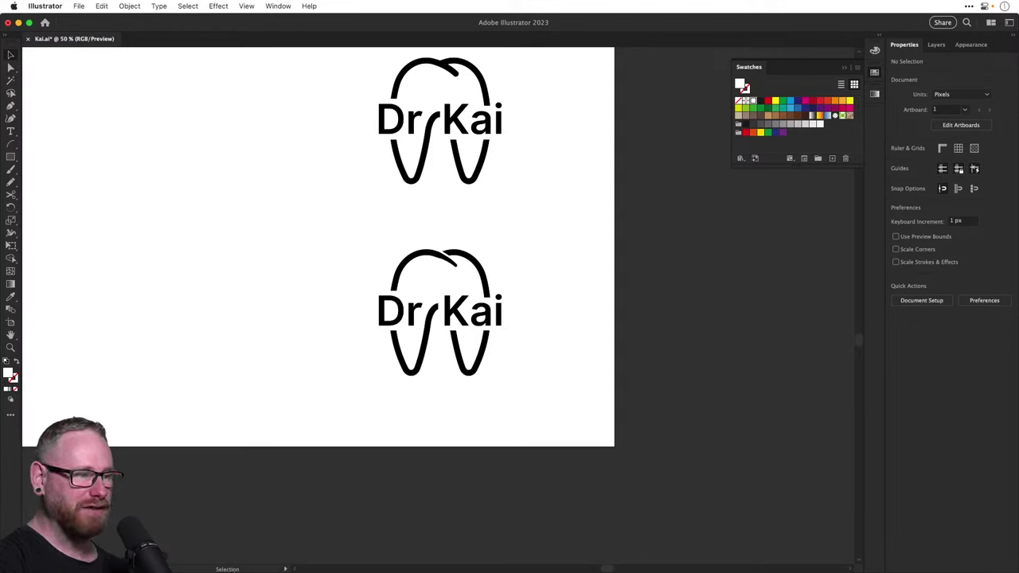
Cut the whole faceted tooth drawing out of Tooth.ai and close that document without saving
key("super+Tab")
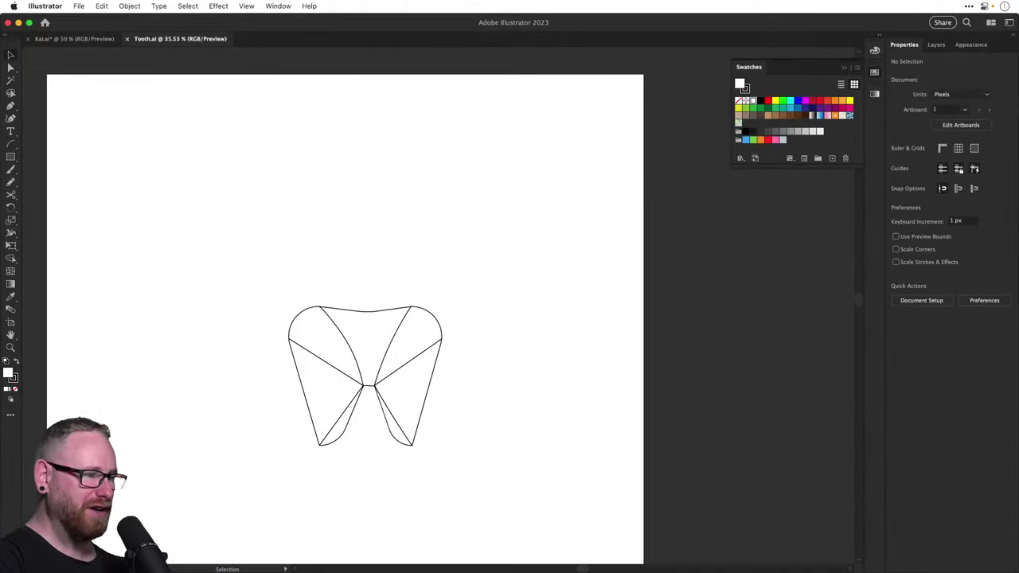
left_click_drag(406, 266, 416, 186)
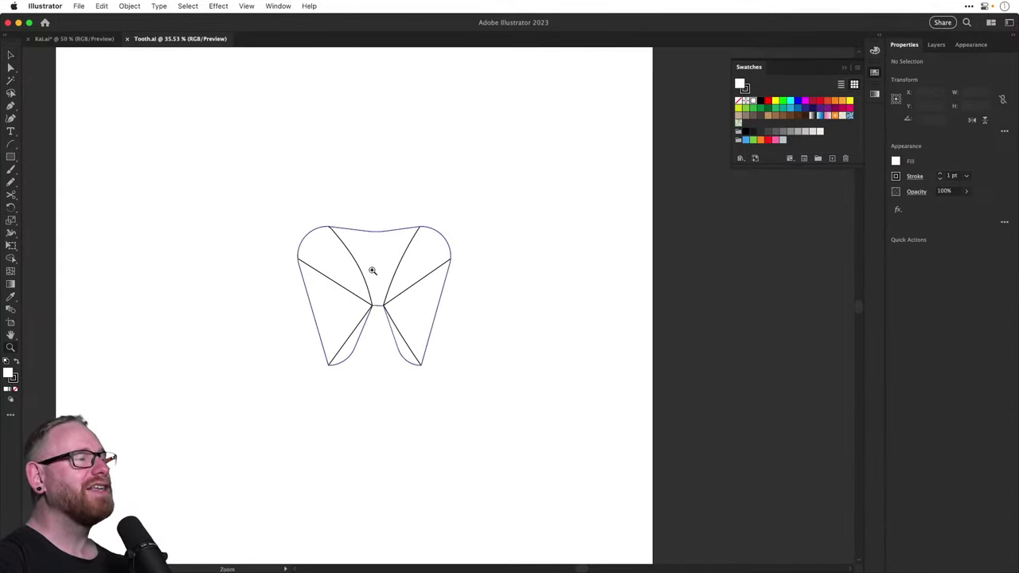
mouse_move(371, 270)
left_mouse_down()
mouse_move(448, 311)
mouse_move(422, 299)
left_mouse_up()
key("a")
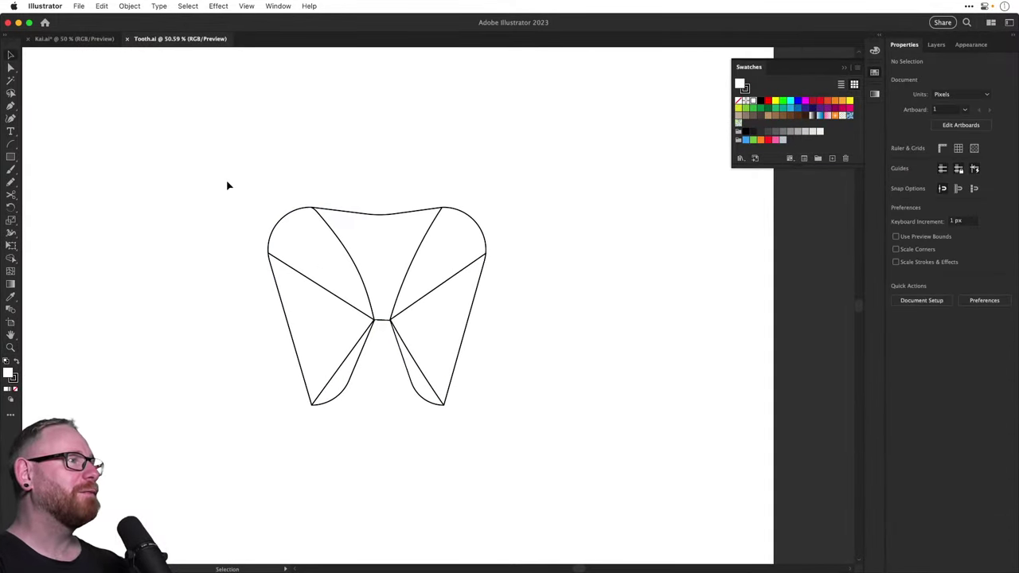
left_click_drag(227, 183, 521, 425)
key("super+x")
key("super+w")
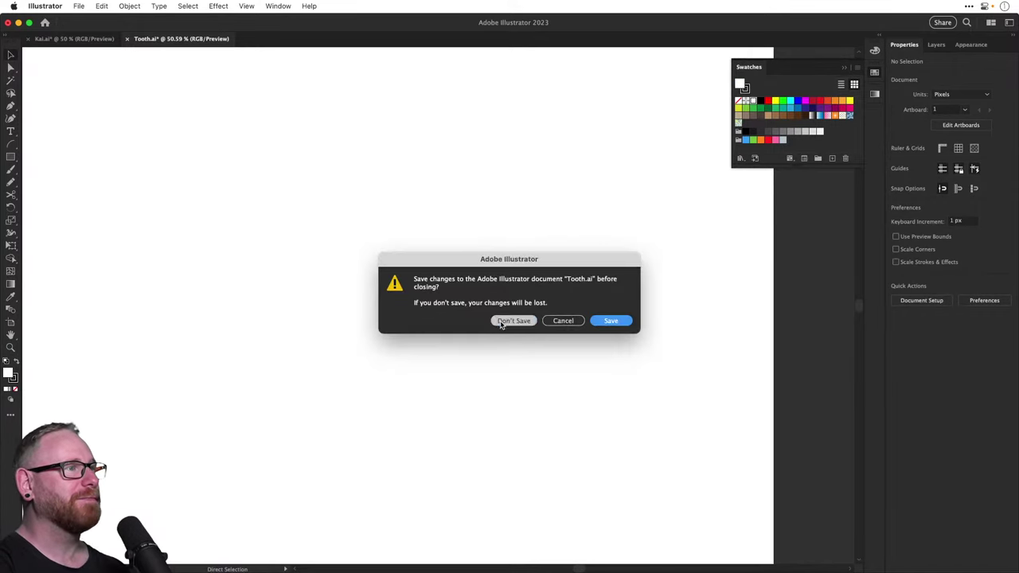
left_click(501, 321)
Paste the faceted tooth into Kai.ai below the D monogram and scale it down beside the small DR KAI concepts
key("super+minus")
key("super+minus")
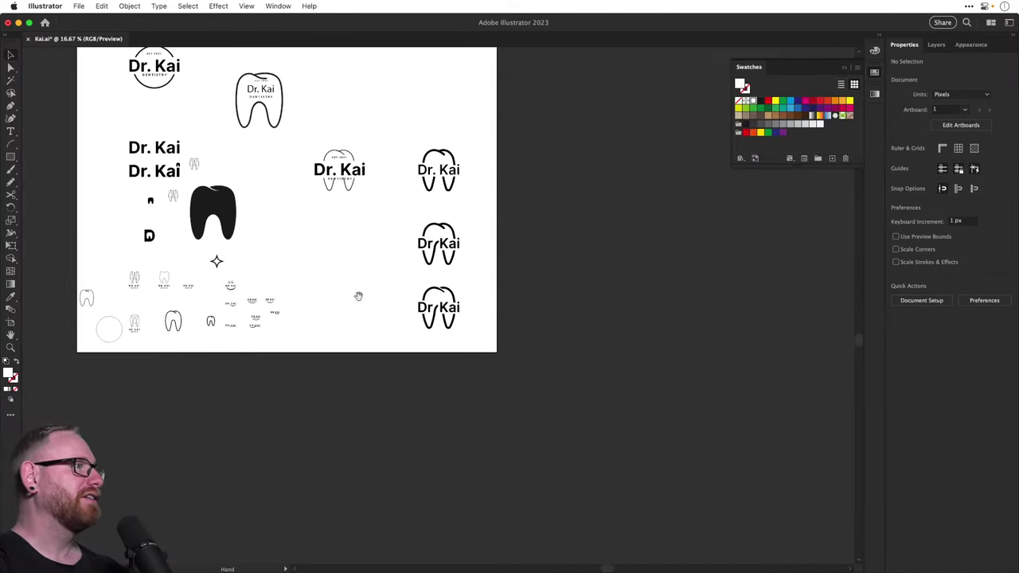
left_click_drag(178, 275, 294, 278)
left_click_drag(212, 276, 262, 301)
scroll(261, 300, "up", 3)
key("v")
key("super+v")
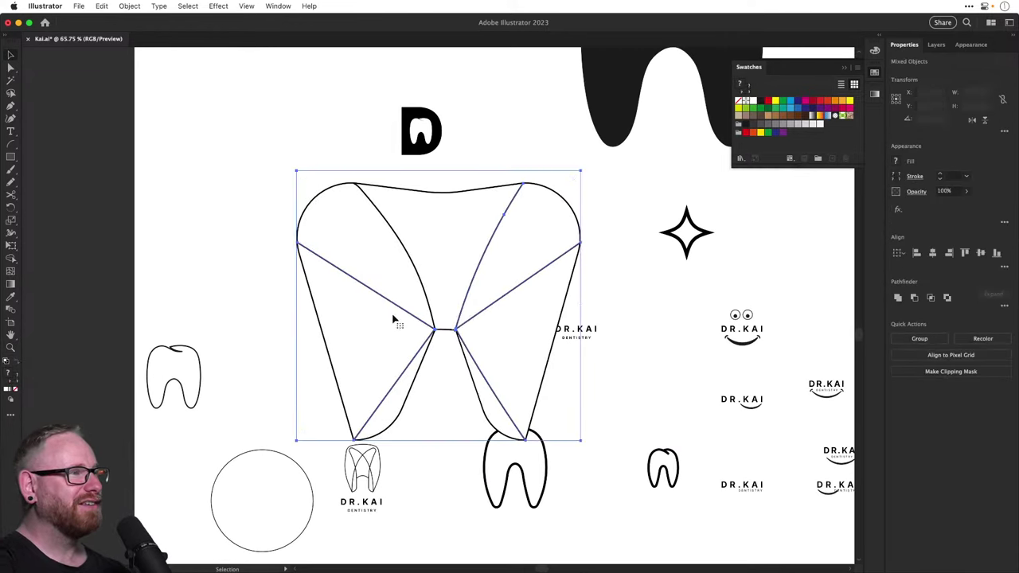
left_click_drag(585, 170, 380, 287)
left_click(398, 221)
Compare the pasted faceted tooth with the geometric and crossed-curve DR KAI tooth logos
key("z")
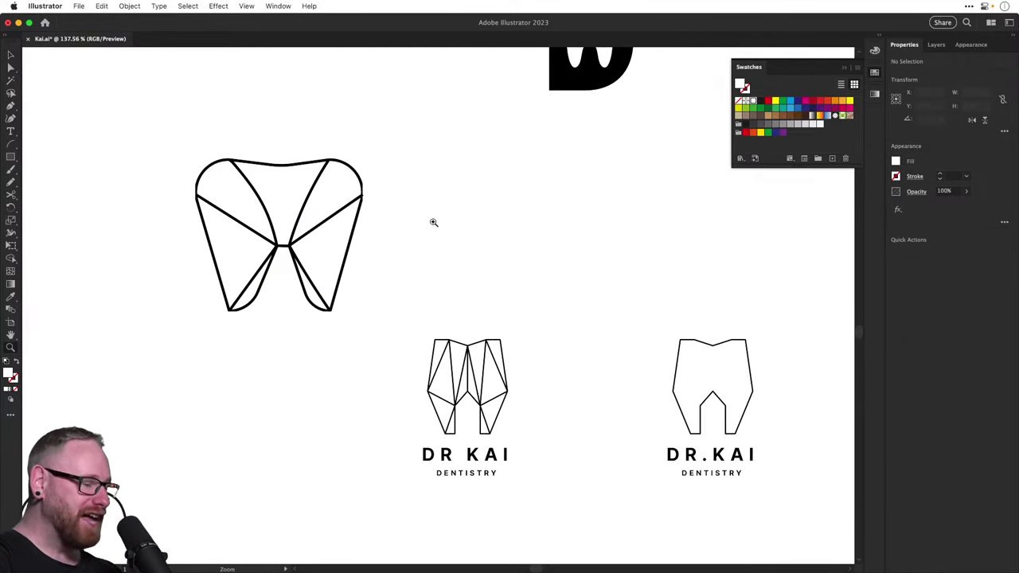
key("v")
scroll(402, 239, "down", 2)
scroll(402, 239, "right", 1)
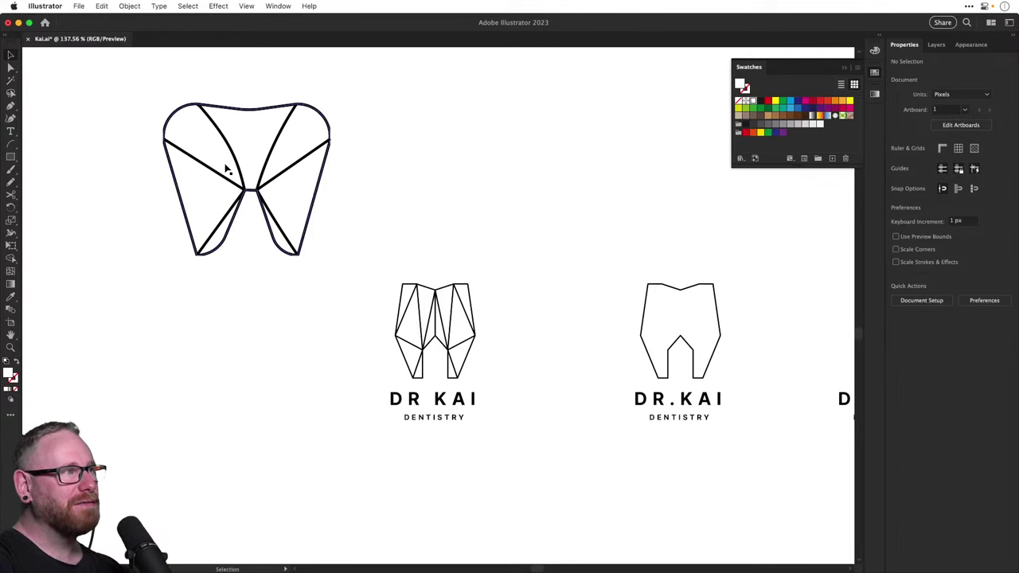
scroll(384, 265, "down", 5)
scroll(384, 264, "right", 1)
left_click_drag(385, 264, 464, 445)
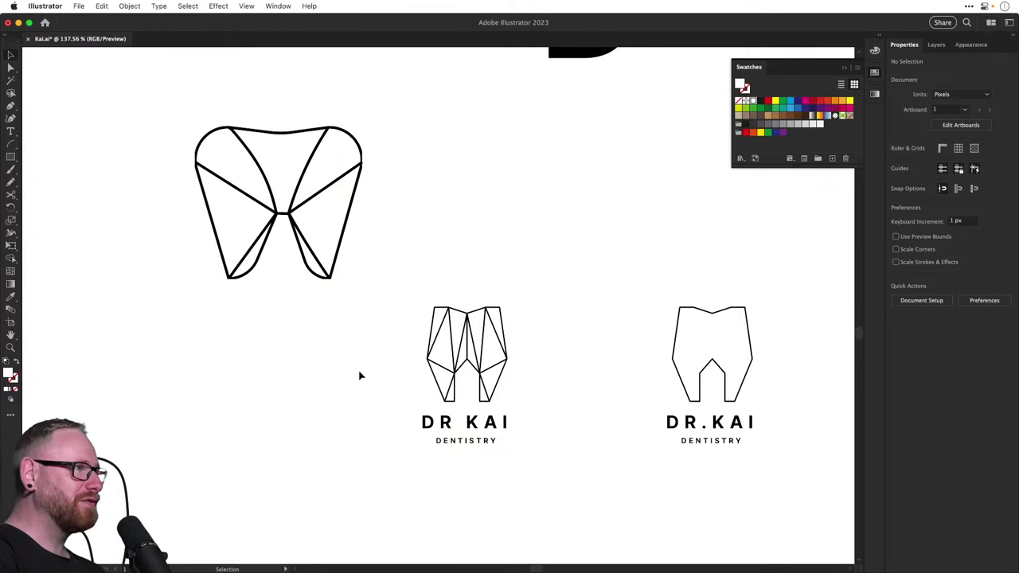
key("super+minus")
key("super+minus")
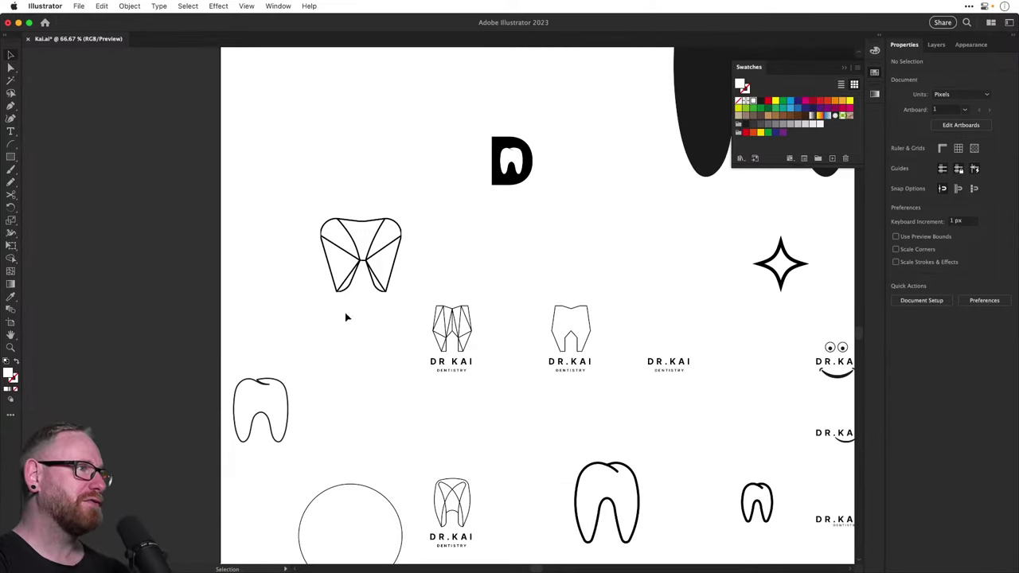
scroll(346, 316, "up", 5)
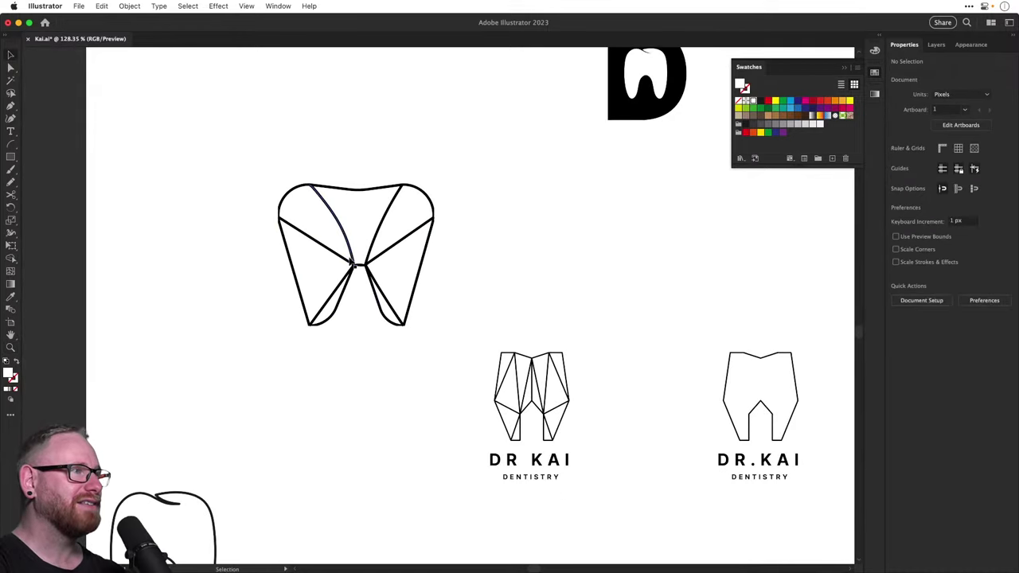
scroll(502, 313, "down", 10)
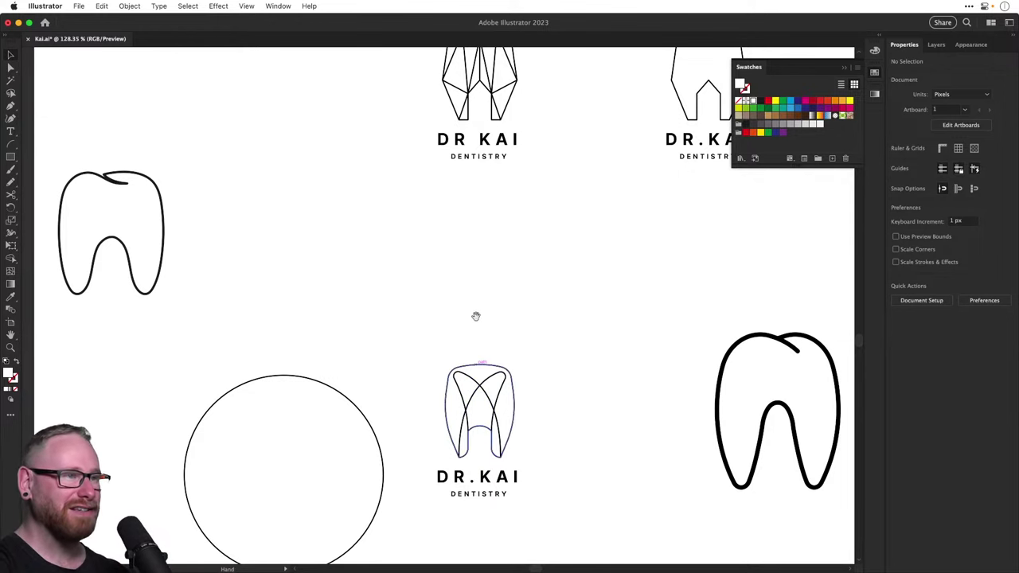
scroll(474, 334, "up", 5)
left_click_drag(473, 354, 501, 483)
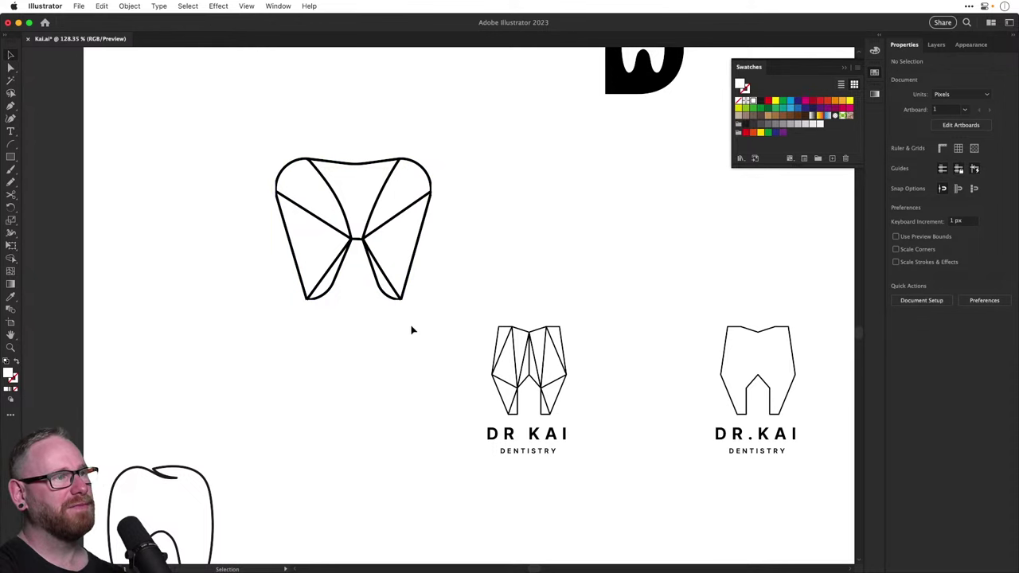
Try deleting the small faceted DR KAI logo with its lettering, and undo the deletion
left_click_drag(438, 303, 600, 503)
key("z")
left_click_drag(544, 390, 519, 399)
key("space")
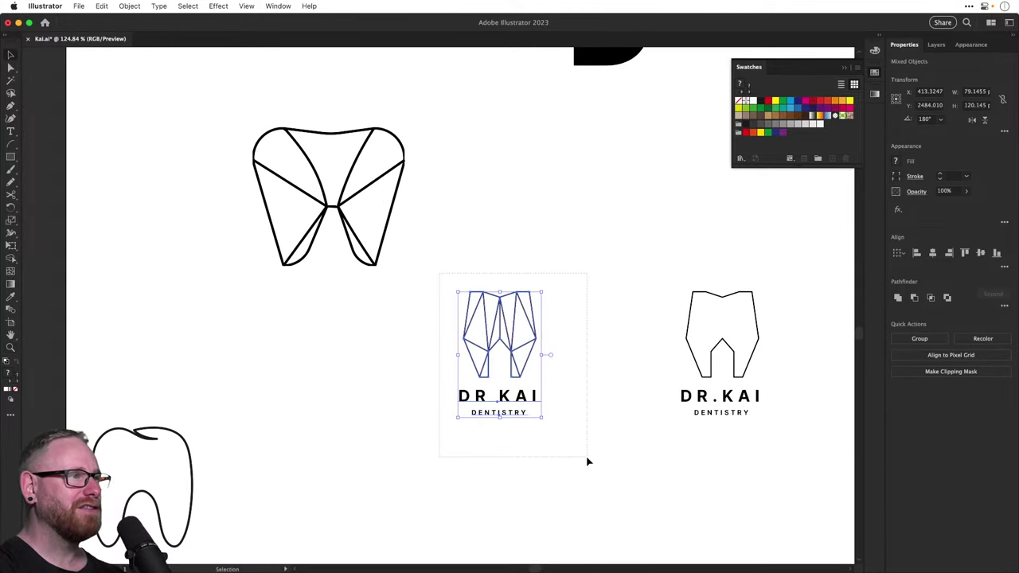
key("Delete")
key("super+z")
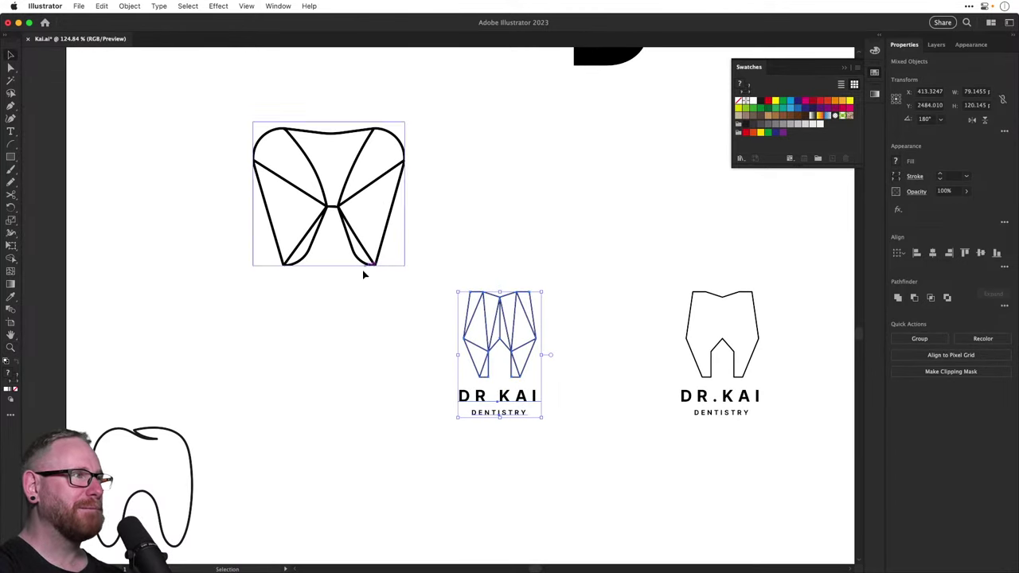
left_click(351, 277)
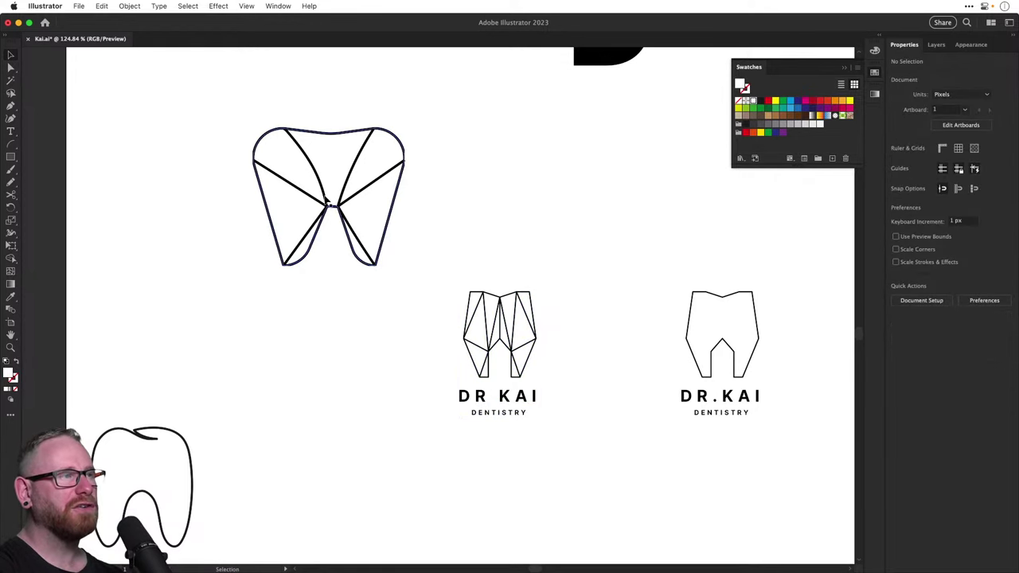
left_click(357, 204)
left_click(346, 284)
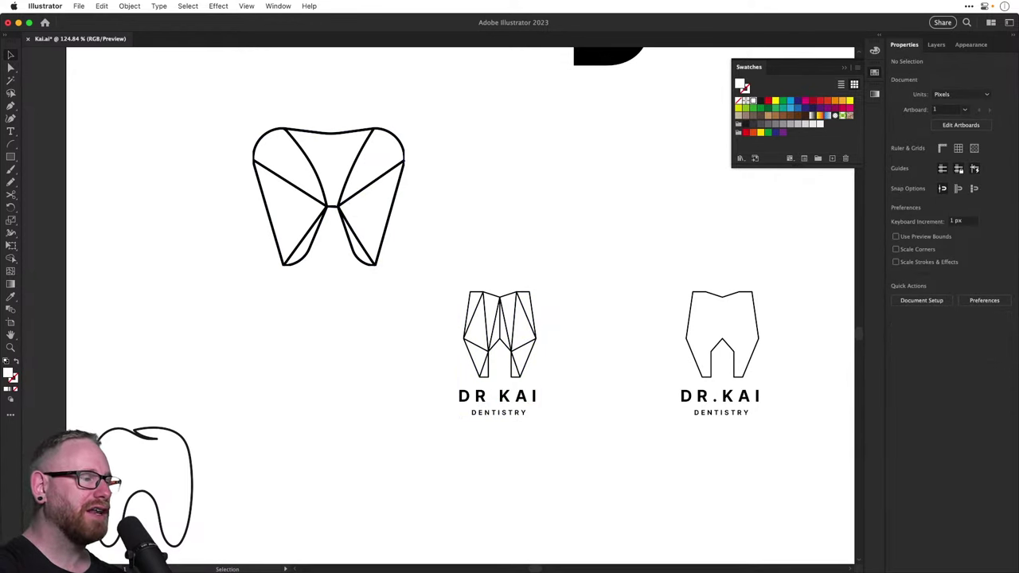
key("super+Tab")
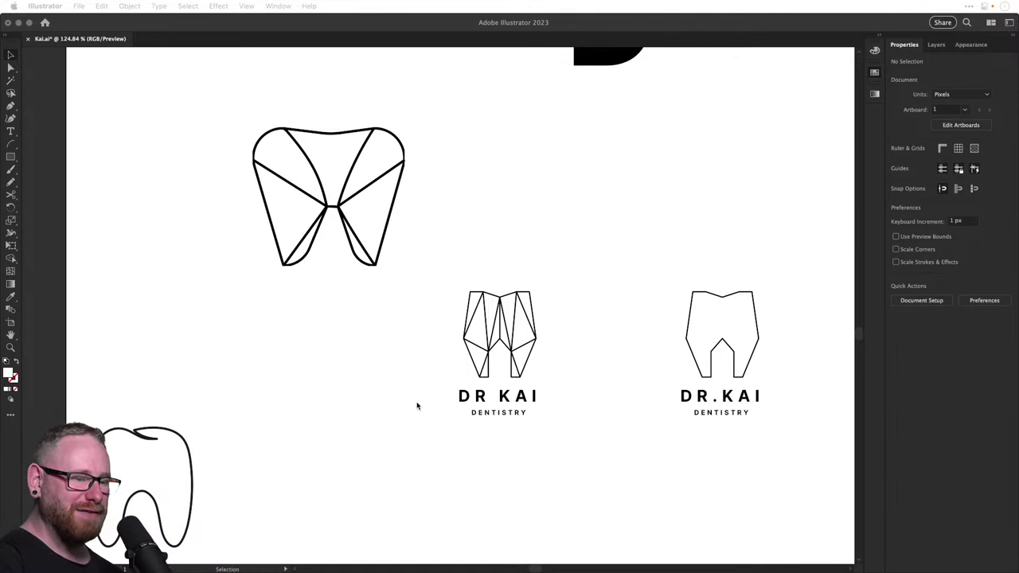
left_click(374, 396)
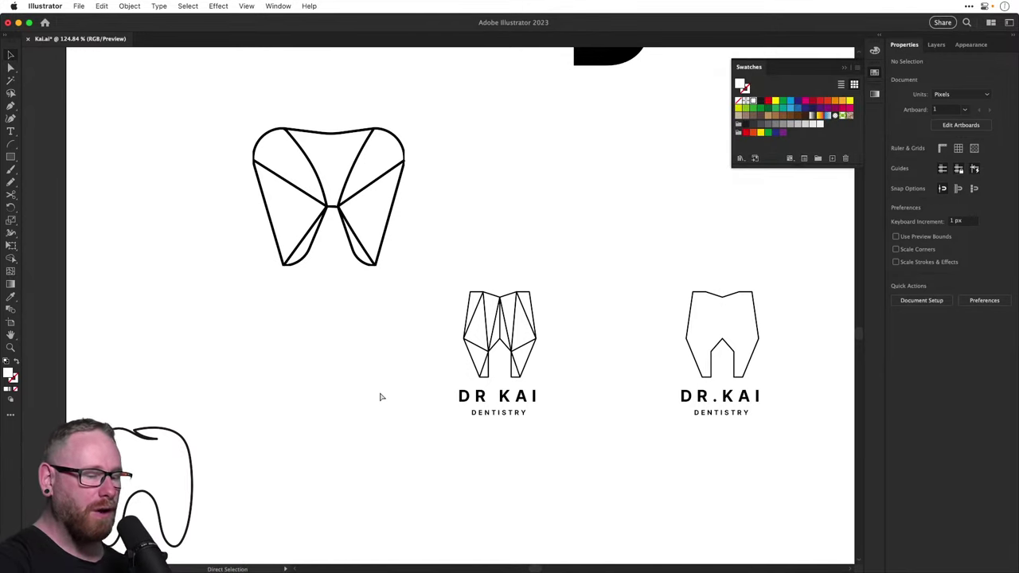
Paste a copy of the small faceted DR KAI logo beside the lowest bold Dr Kai tooth logo and enlarge it to about 200 px wide
key("super+minus")
key("super+minus")
key("super+minus")
key("super+minus")
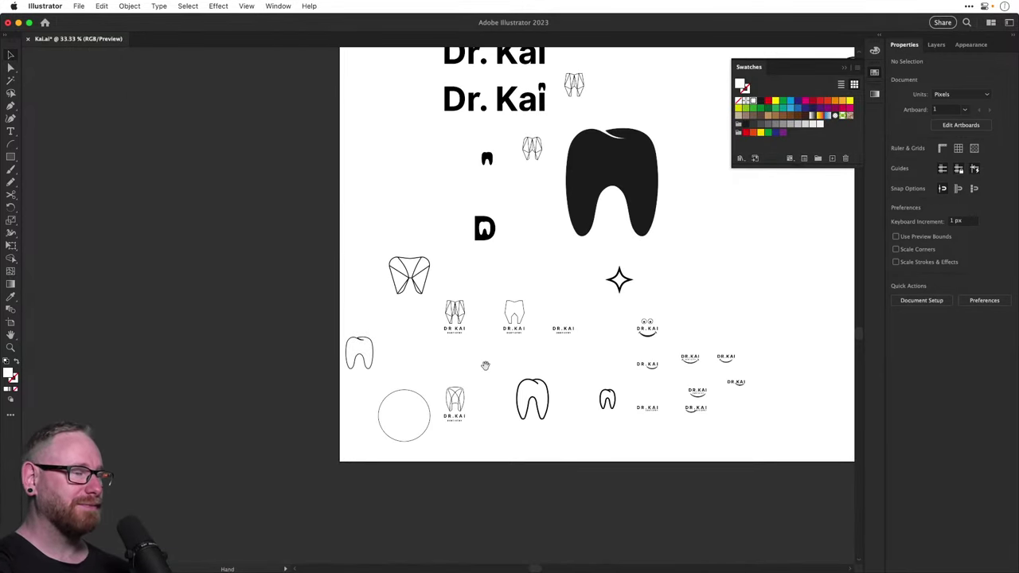
mouse_move(484, 366)
left_mouse_down()
mouse_move(448, 416)
mouse_move(366, 469)
mouse_move(304, 448)
mouse_move(246, 343)
left_mouse_up()
left_click_drag(392, 413, 264, 351)
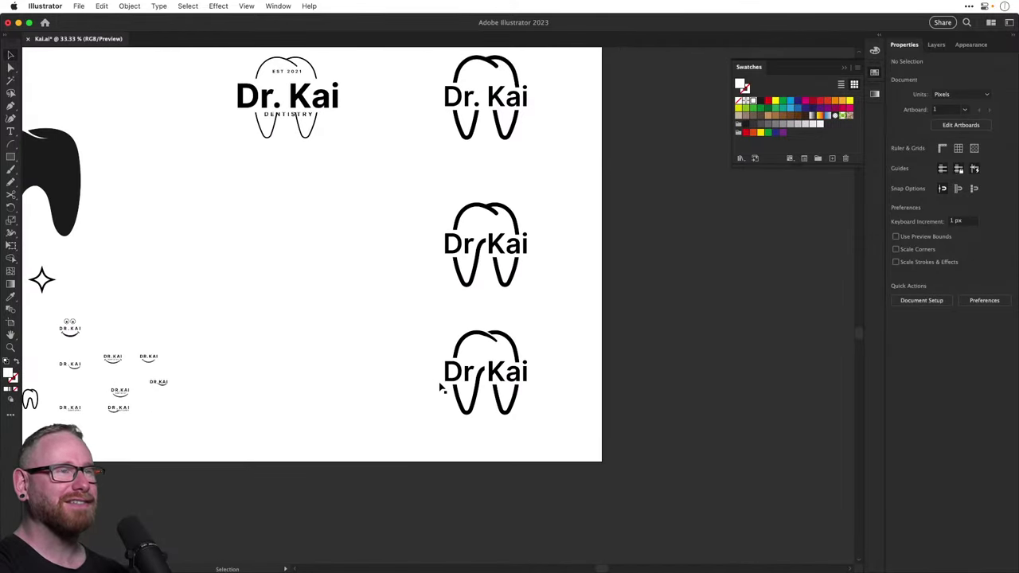
key("super+space")
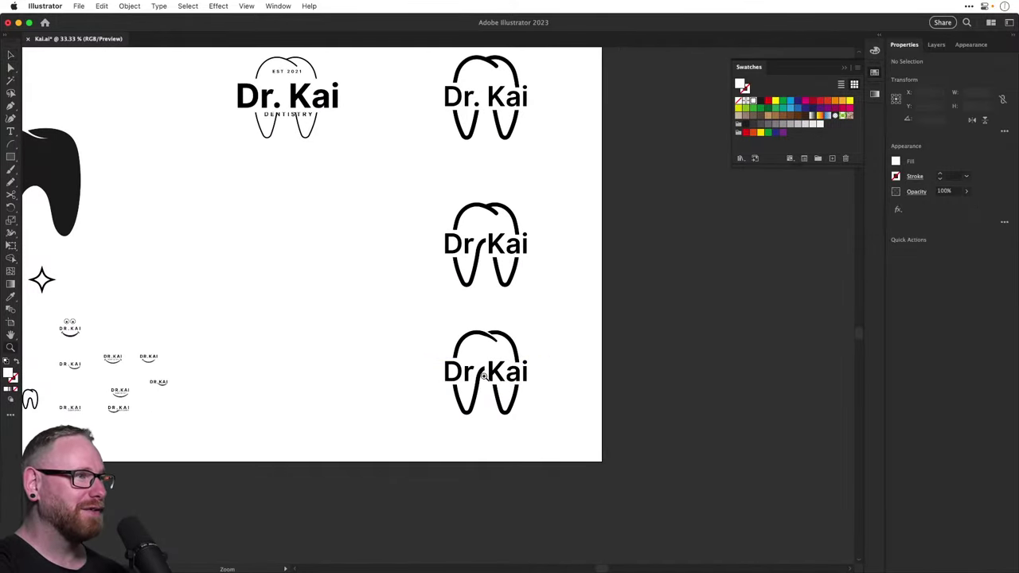
left_click_drag(484, 377, 584, 442)
key("super+v")
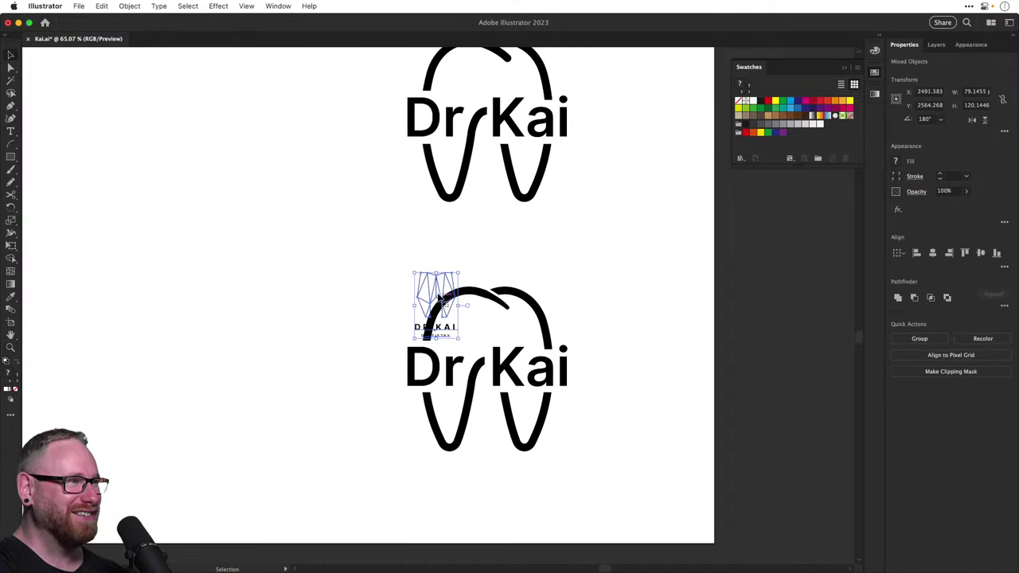
left_click_drag(443, 296, 257, 293)
left_click(303, 333)
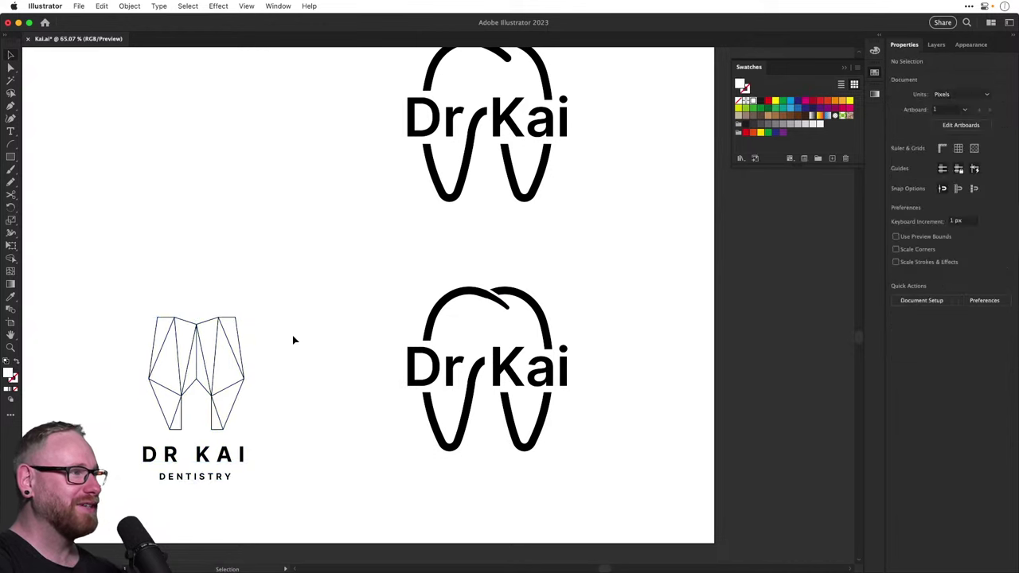
Thicken the enlarged faceted tooth's stroke to 3 pt and undo the last increase
left_click_drag(111, 293, 281, 434)
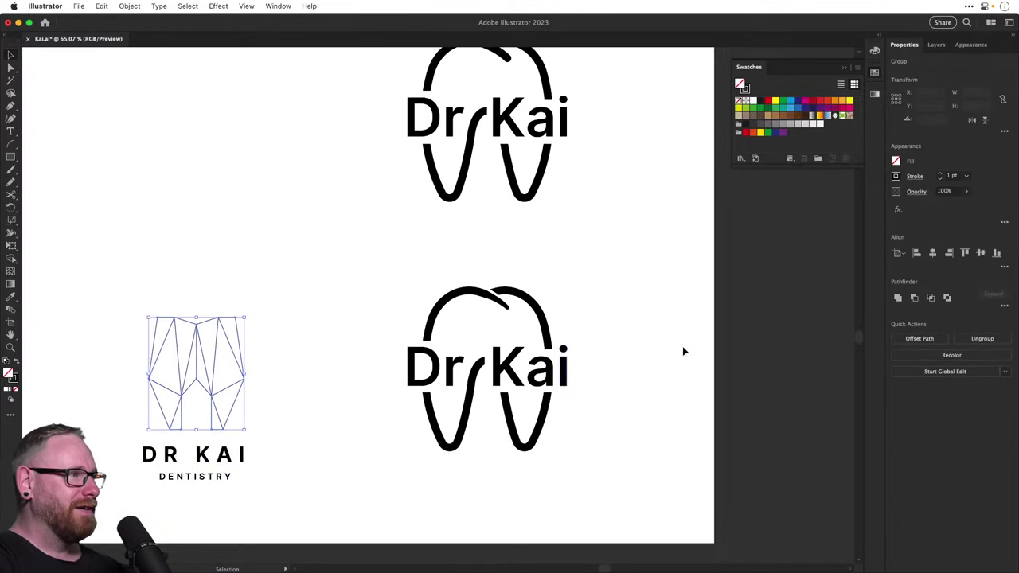
left_click(938, 176)
left_click(938, 176)
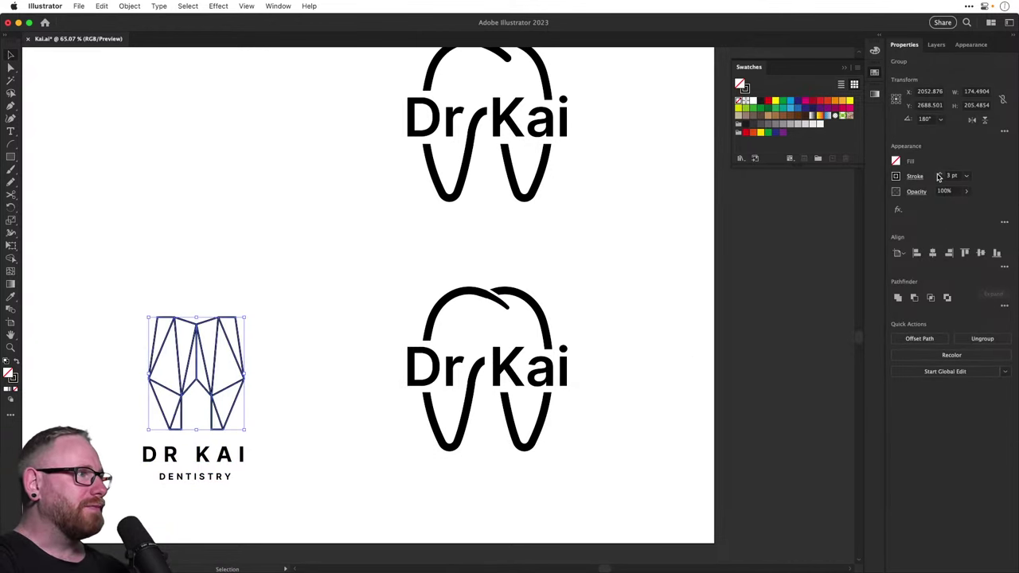
key("super+z")
Move the whole faceted DR KAI logo slightly away from the bold tooth logo and scale it to about 246 px wide
left_click_drag(299, 352, 494, 323)
left_click_drag(278, 237, 443, 476)
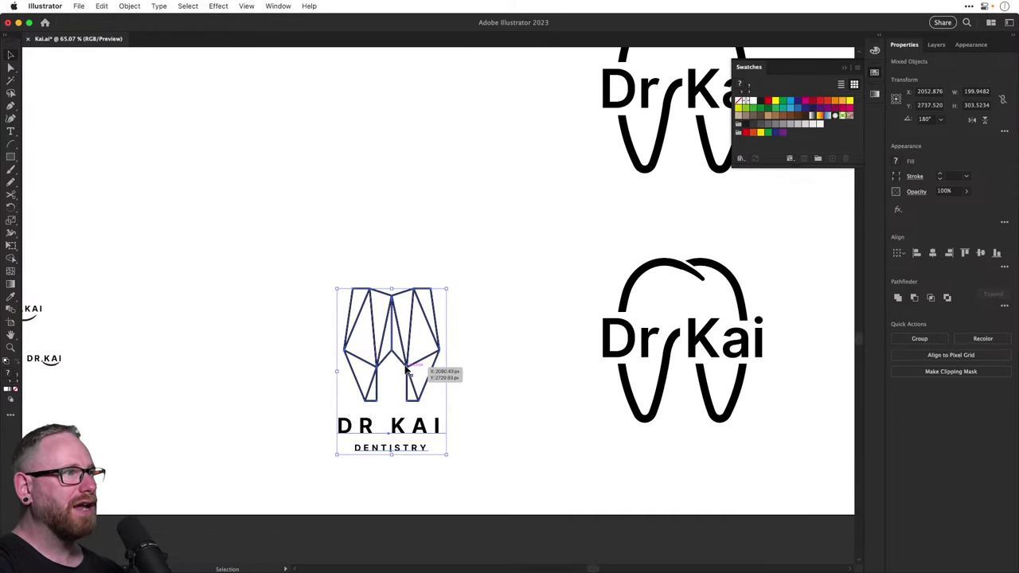
left_click_drag(405, 369, 384, 344)
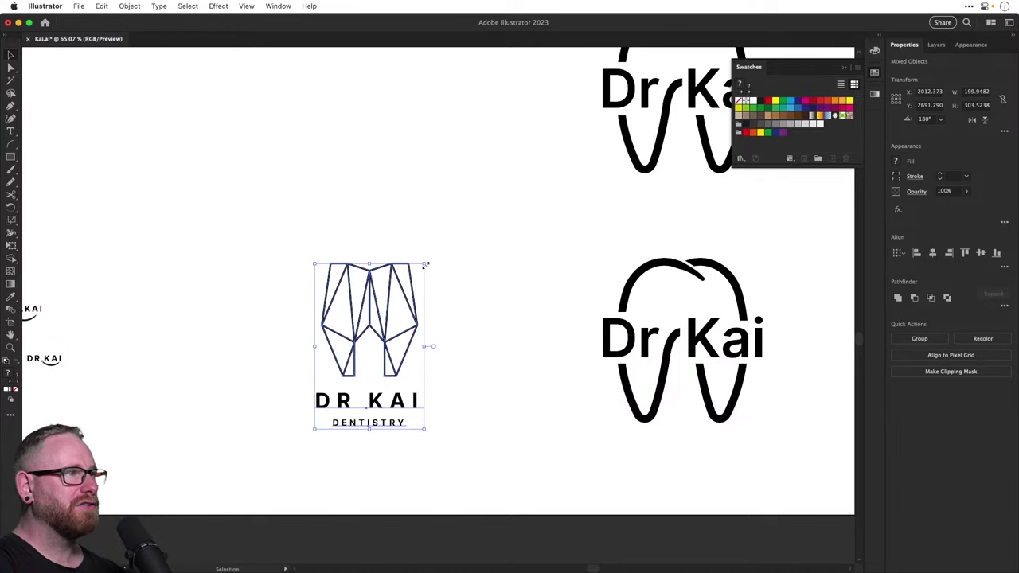
left_click_drag(426, 264, 439, 239)
left_click_drag(485, 275, 407, 298)
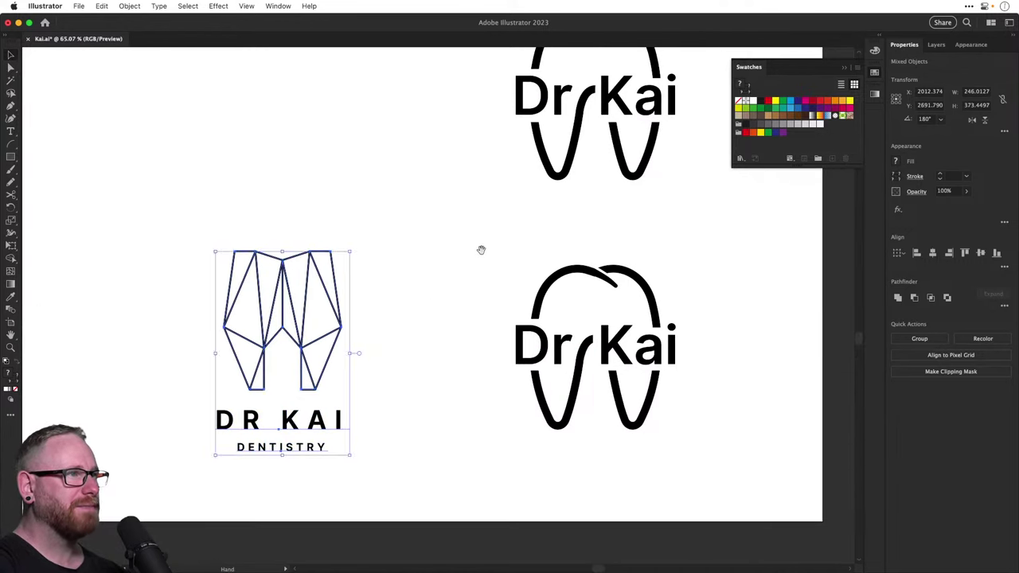
Move the EST 2021 tooth logo and the two upper bold Dr Kai logos higher on the artboard and save the document
left_click_drag(481, 250, 462, 473)
key("super+minus")
key("super+minus")
key("super+minus")
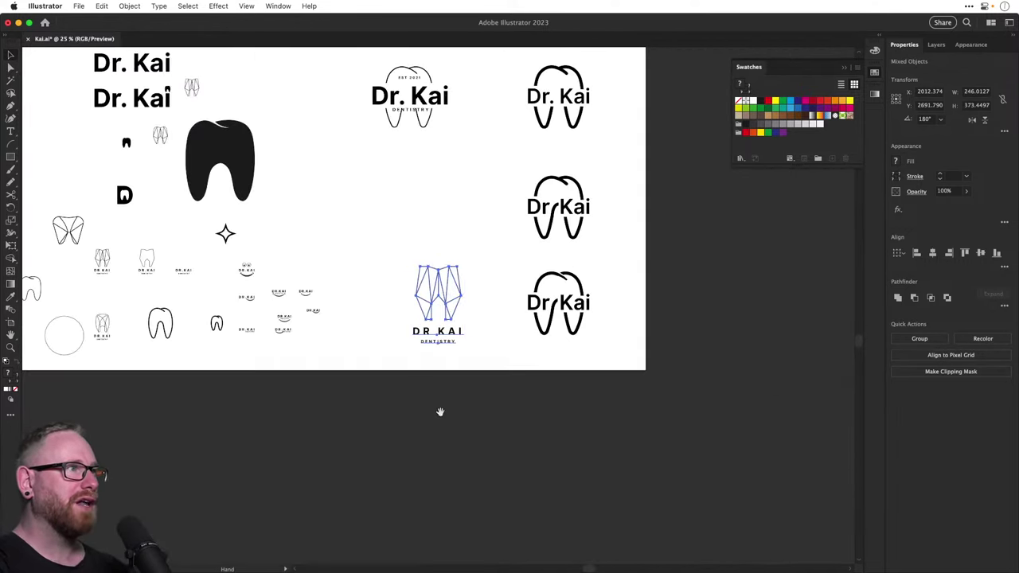
scroll(441, 412, "up", 5)
left_click_drag(326, 263, 542, 208)
left_click(536, 409)
scroll(557, 422, "left", 5)
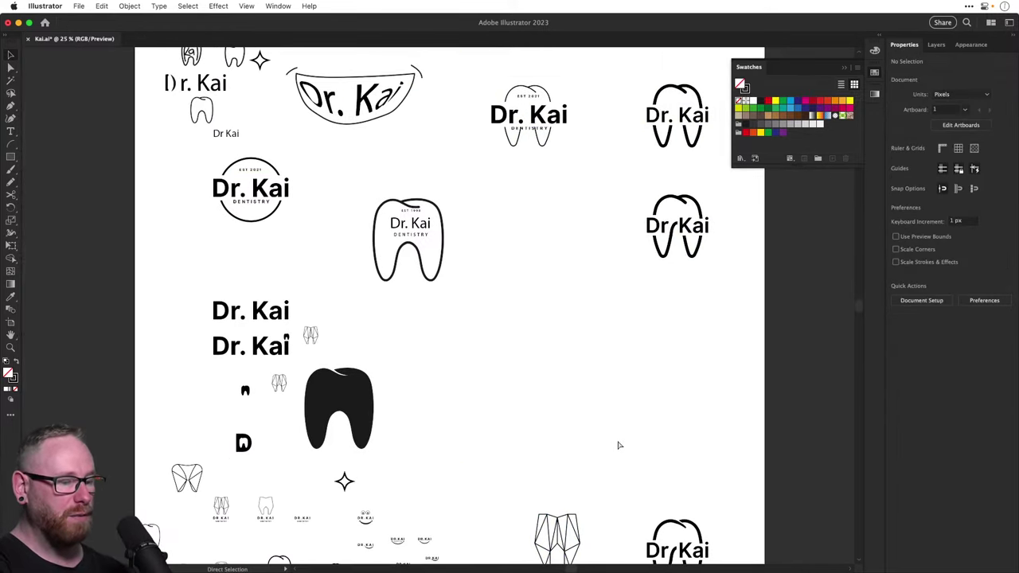
scroll(619, 445, "down", 2)
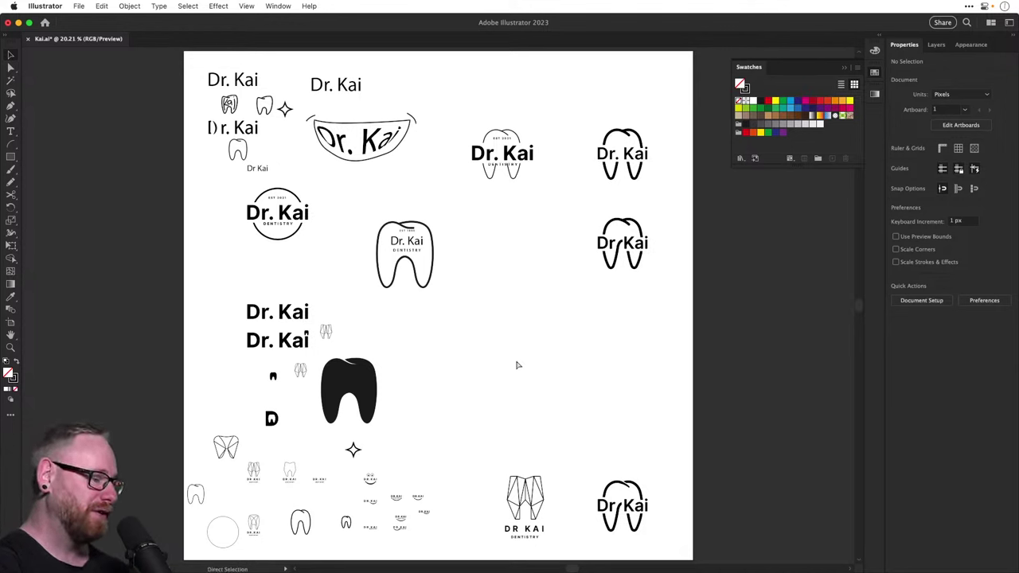
key("super+s")
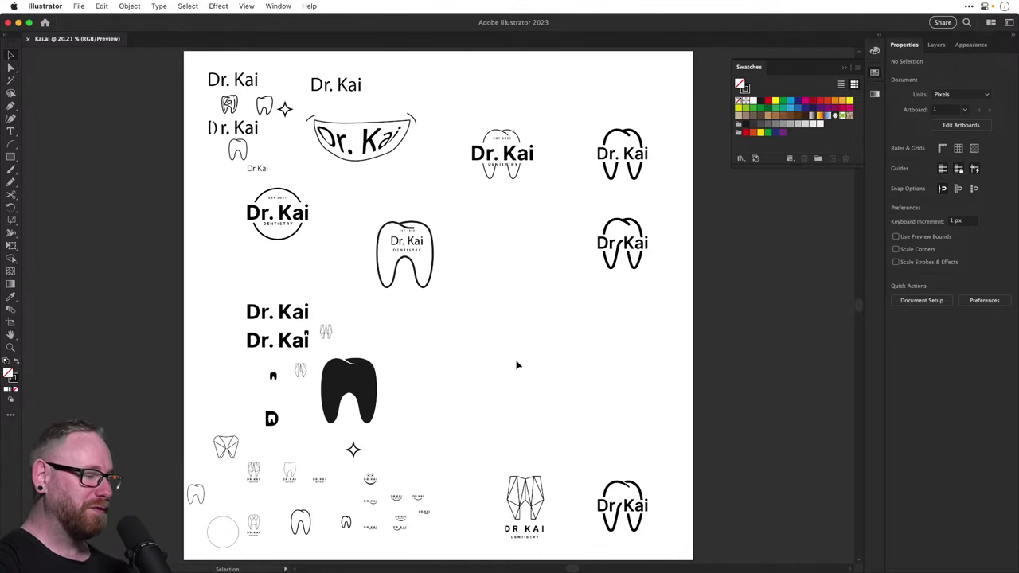
Examine the small smiling DR.KAI logo variations up close and against the rest of the artboard
key("z")
left_click_drag(367, 477, 597, 507)
left_click_drag(362, 427, 516, 421)
left_click_drag(407, 424, 546, 395)
scroll(546, 395, "down", 2)
key("v")
left_click_drag(221, 160, 642, 501)
key("super+minus")
key("super+minus")
key("super+minus")
key("super+minus")
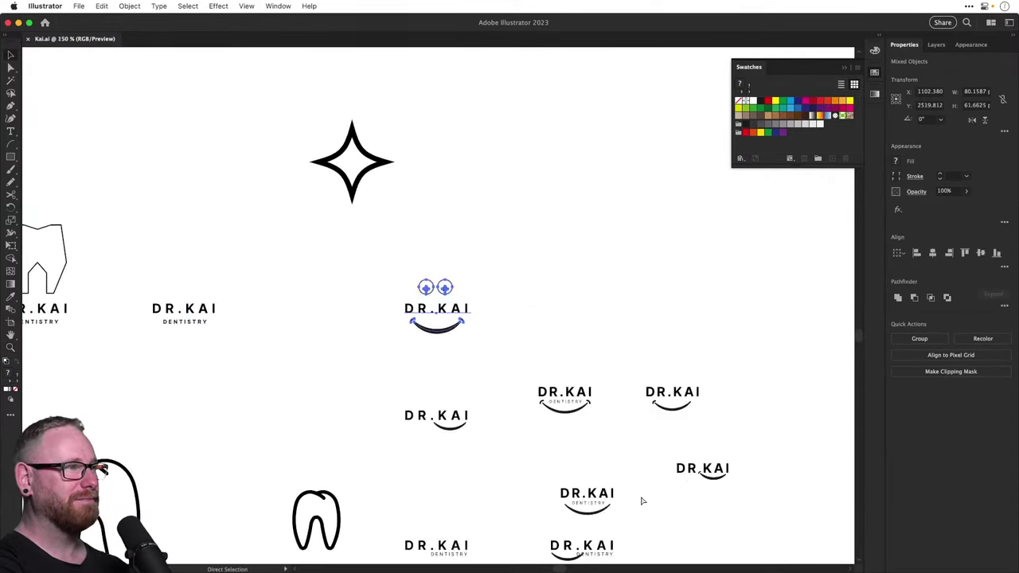
key("super+minus")
key("super+minus")
key("super+minus")
key("super+minus")
key("super+minus")
left_click_drag(599, 356, 480, 396)
left_click(462, 333)
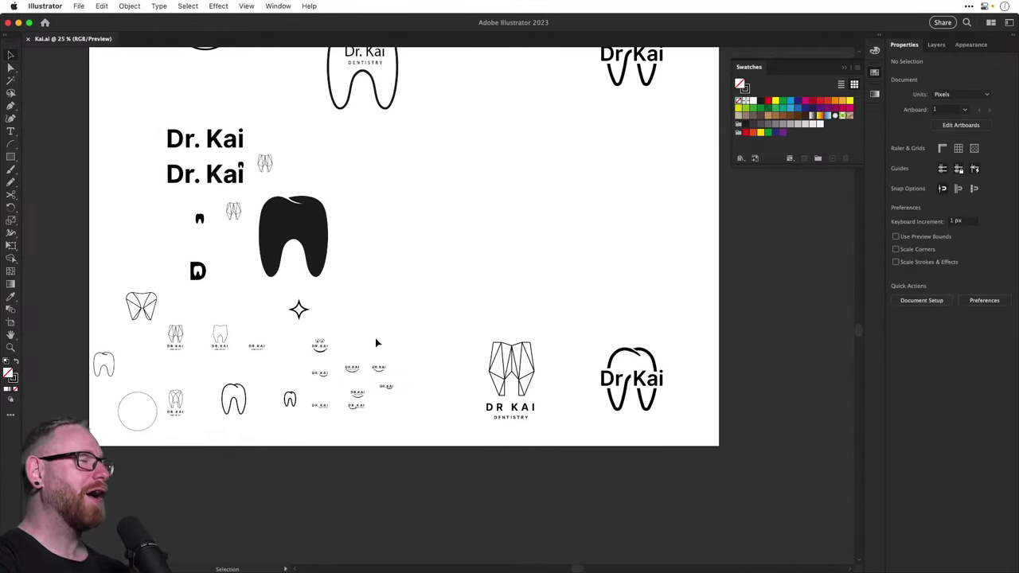
Move the faceted DR KAI logo and the lowest bold Dr Kai tooth logo together up into the empty area of the artboard
left_click_drag(452, 315, 675, 443)
left_click_drag(622, 381, 604, 242)
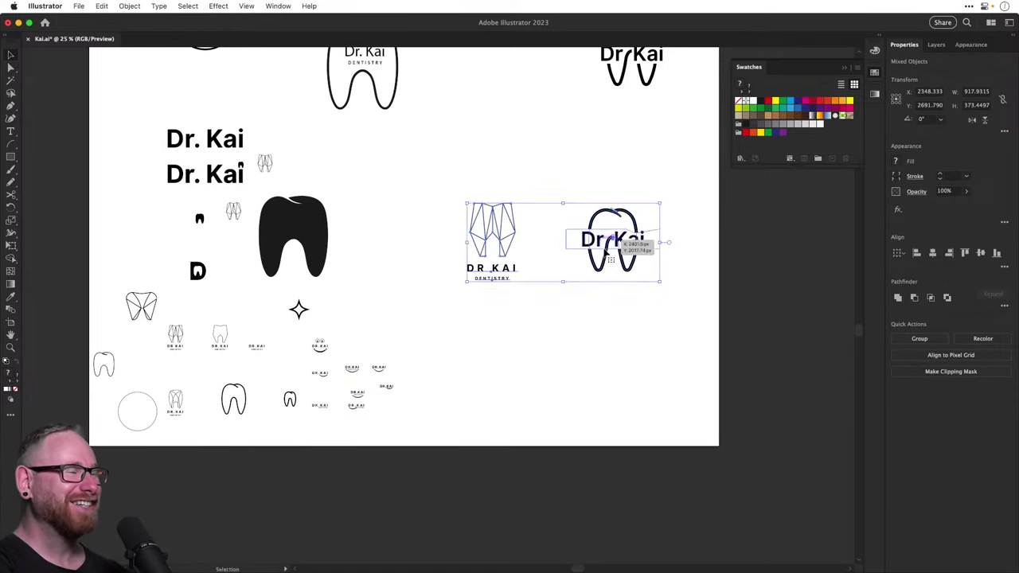
left_click_drag(593, 350, 500, 384)
Add the text 1 below the two logos, enlarge it to about 222 pt and fill it red
key("z")
left_click_drag(459, 295, 564, 372)
key("t")
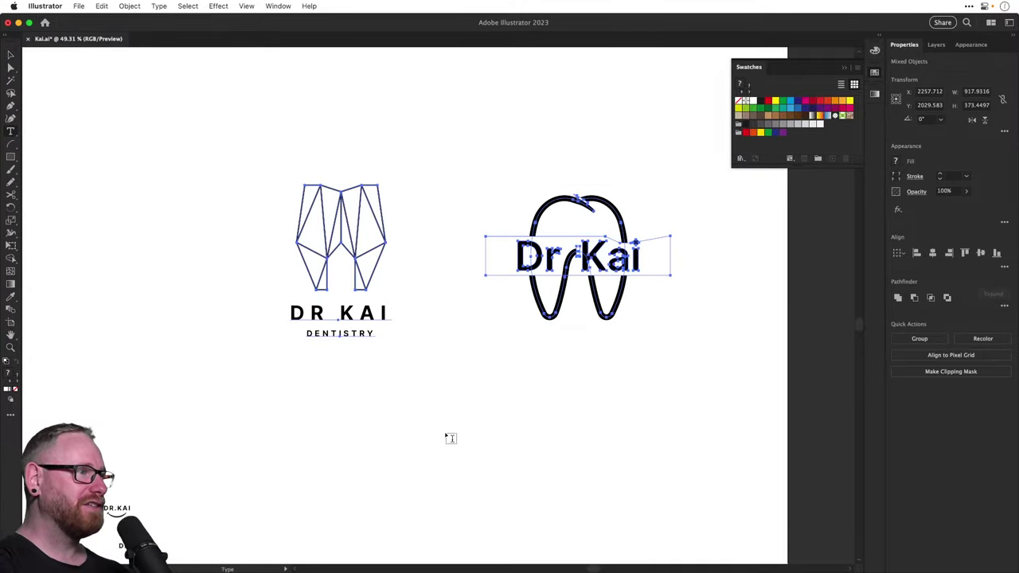
left_click(445, 434)
type("1")
left_click(10, 55)
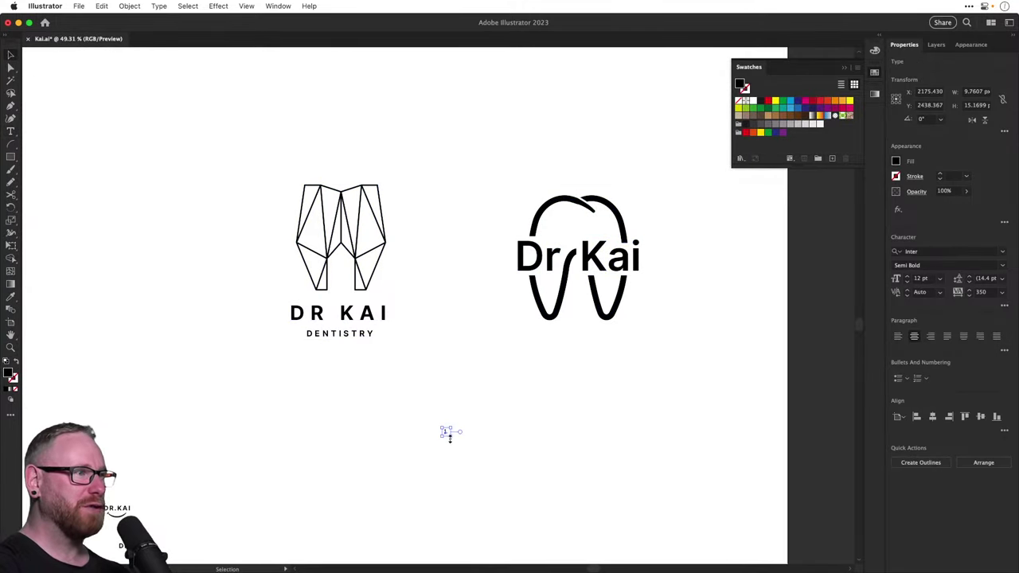
left_click_drag(450, 434, 484, 489)
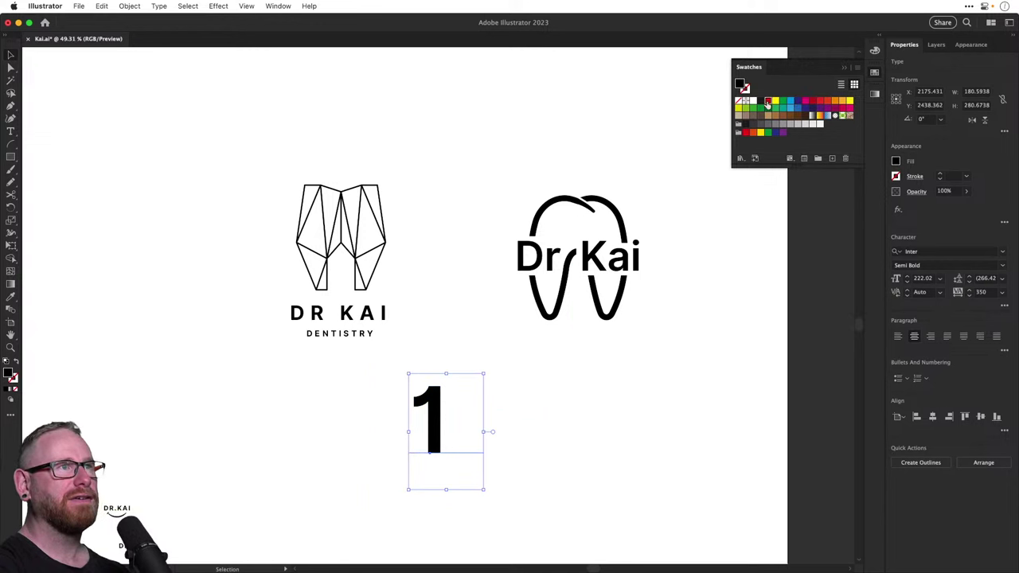
left_click(767, 101)
Place the red 1 under the faceted logo and a copy under the bold tooth logo, changing the copy to 2
left_click_drag(438, 434, 582, 411)
left_click(578, 417)
left_click(363, 421)
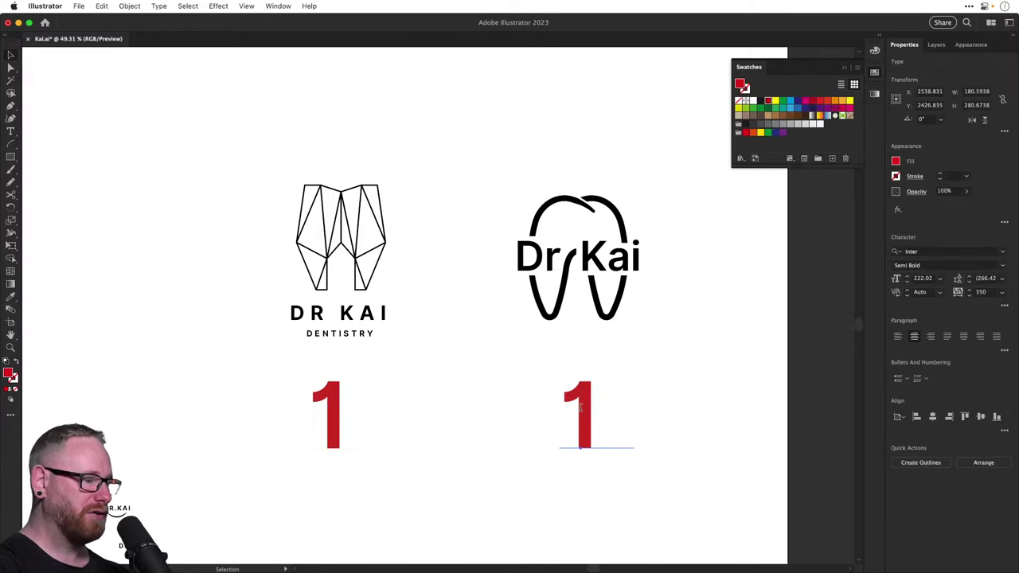
double_click(582, 411)
type("2")
left_click(11, 56)
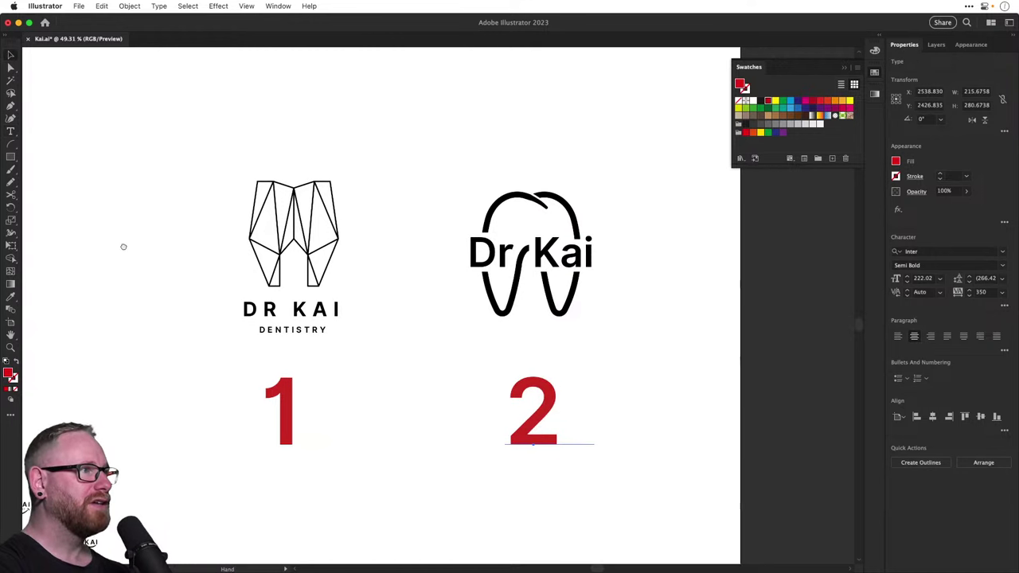
left_click(370, 385)
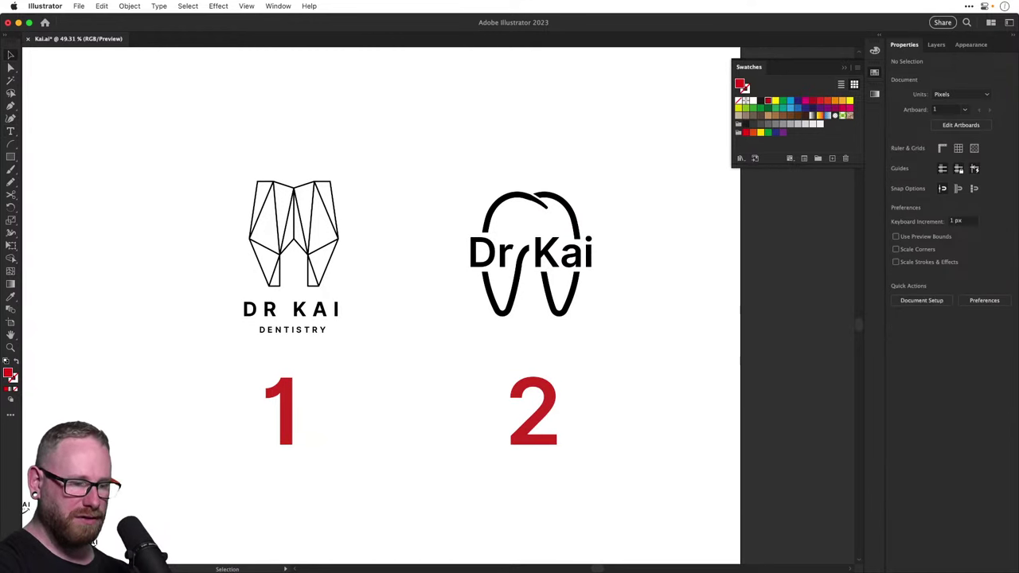
Save the document with the two numbered logo options
key("super+Tab")
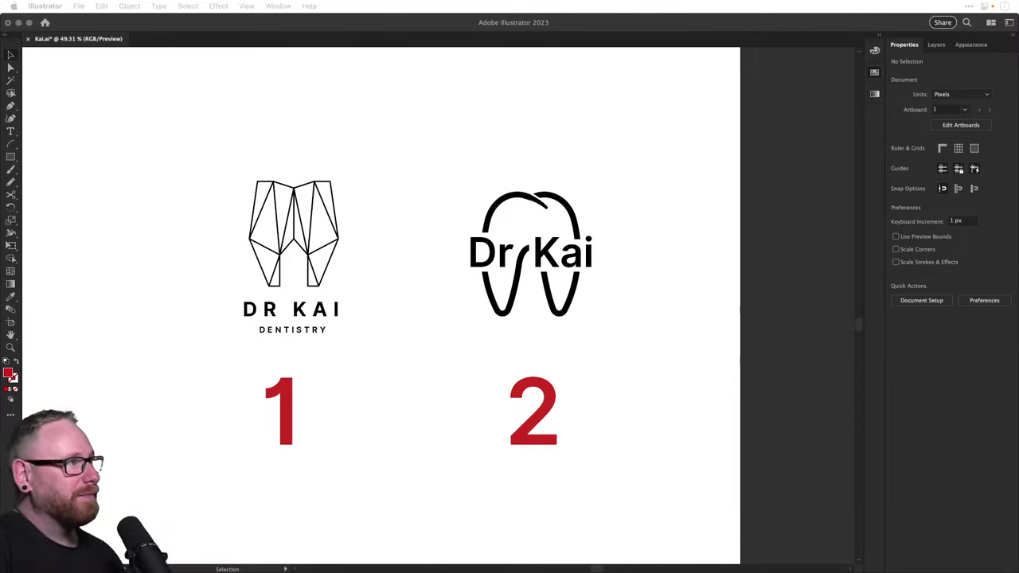
left_click(459, 403)
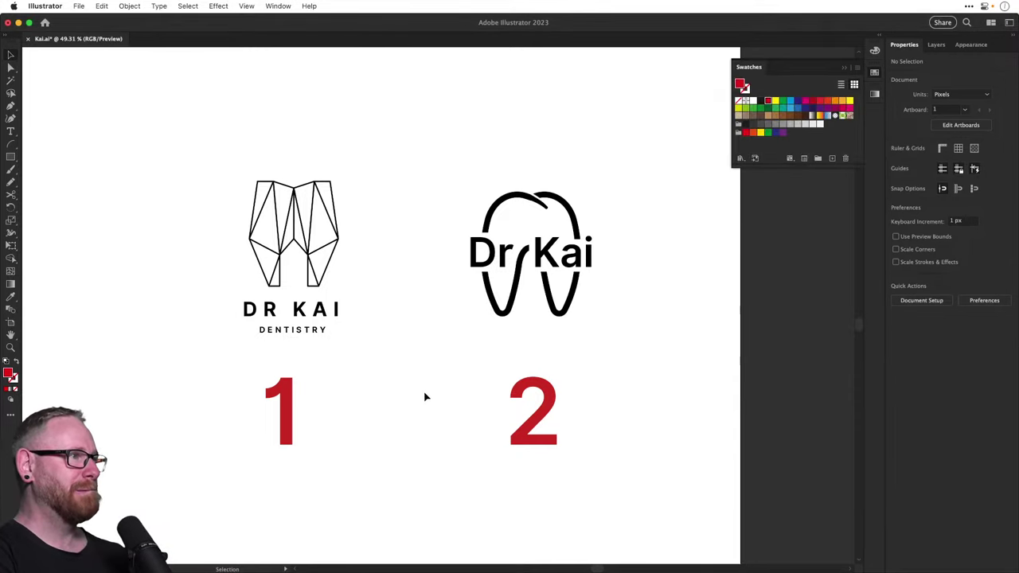
key("super+s")
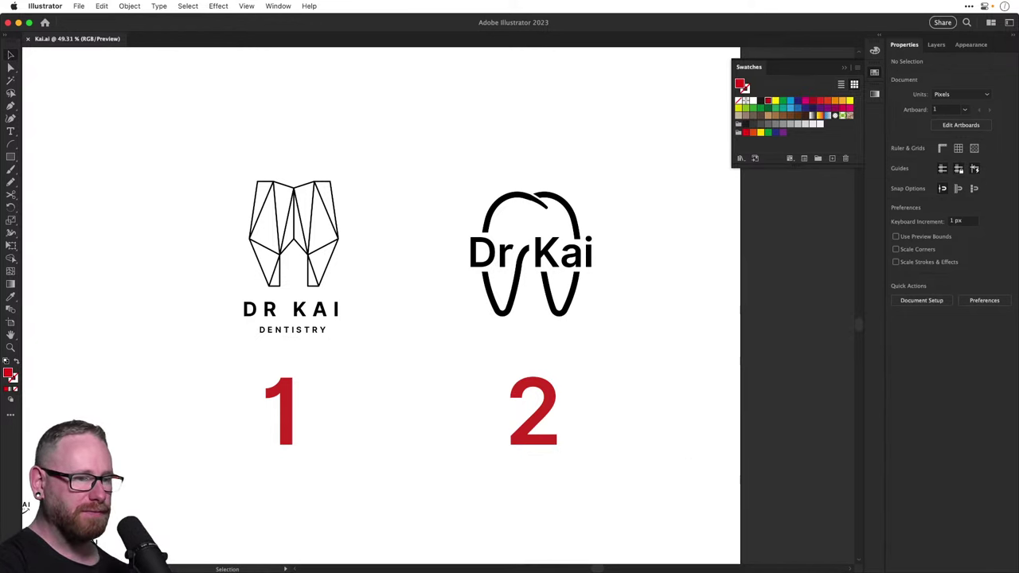
key("super+Tab")
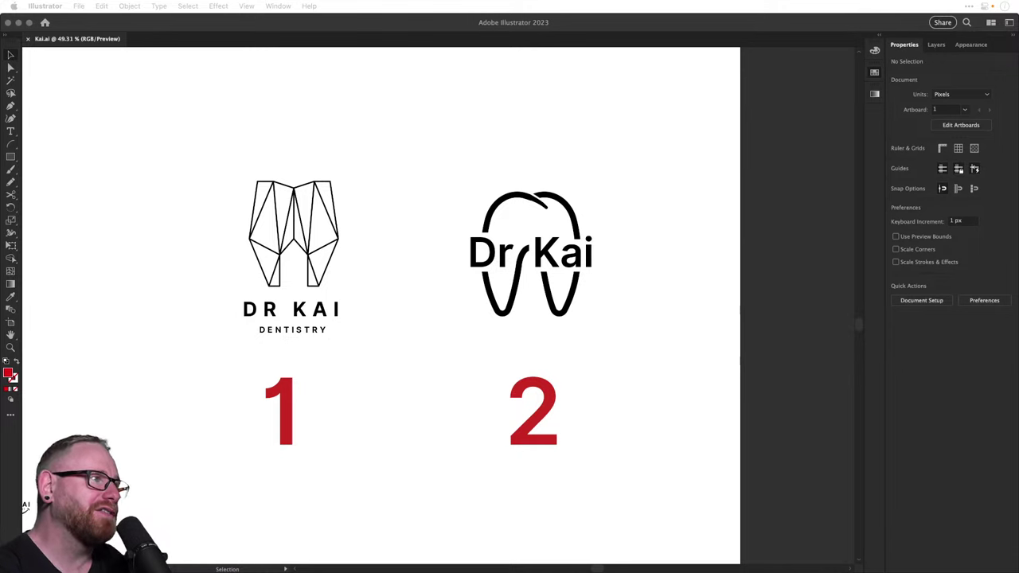
left_click(366, 324)
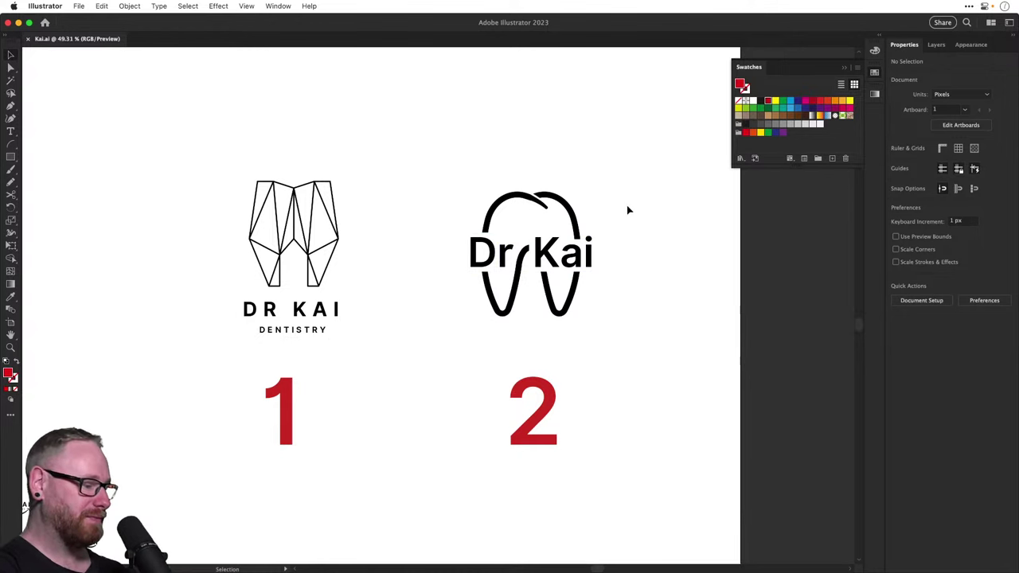
scroll(593, 254, "up", 5)
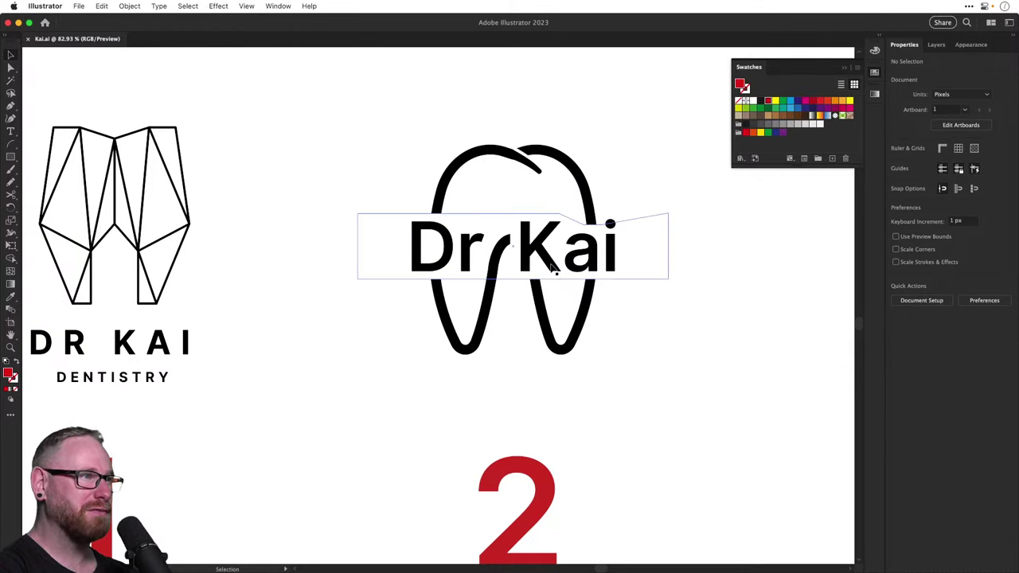
key("a")
key("super+minus")
key("super+minus")
key("super+minus")
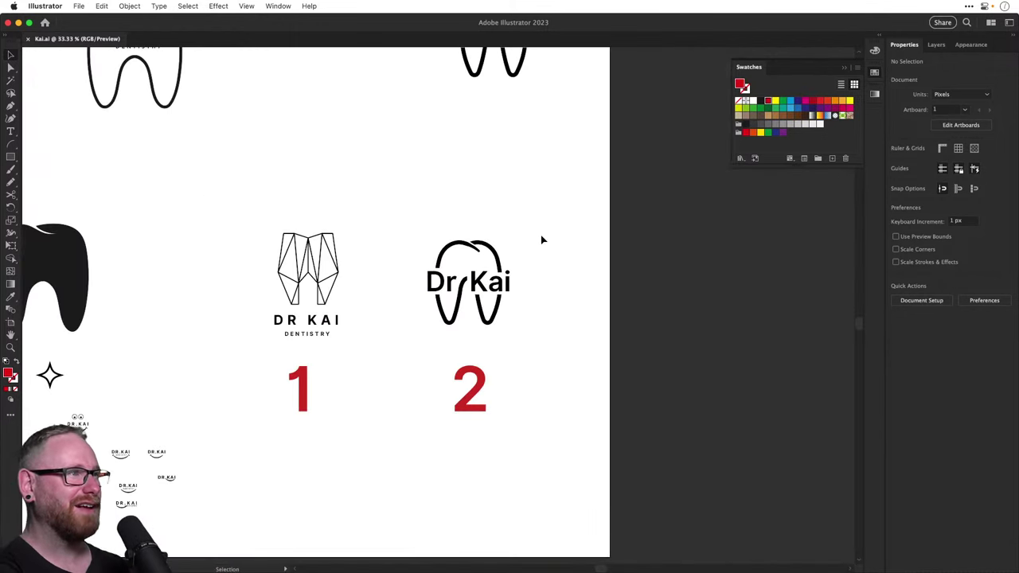
key("v")
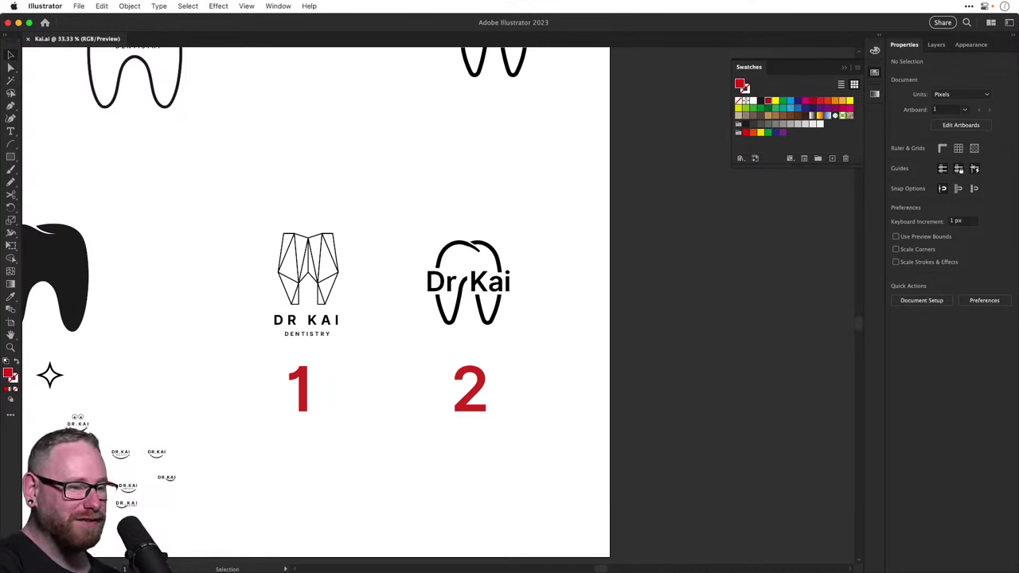
key("super+Tab")
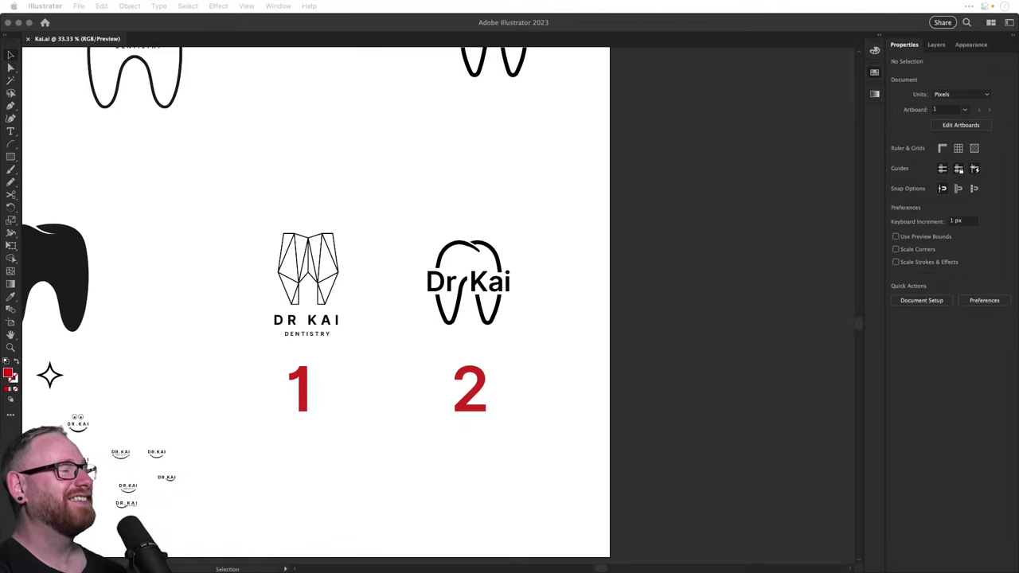
left_click(448, 237)
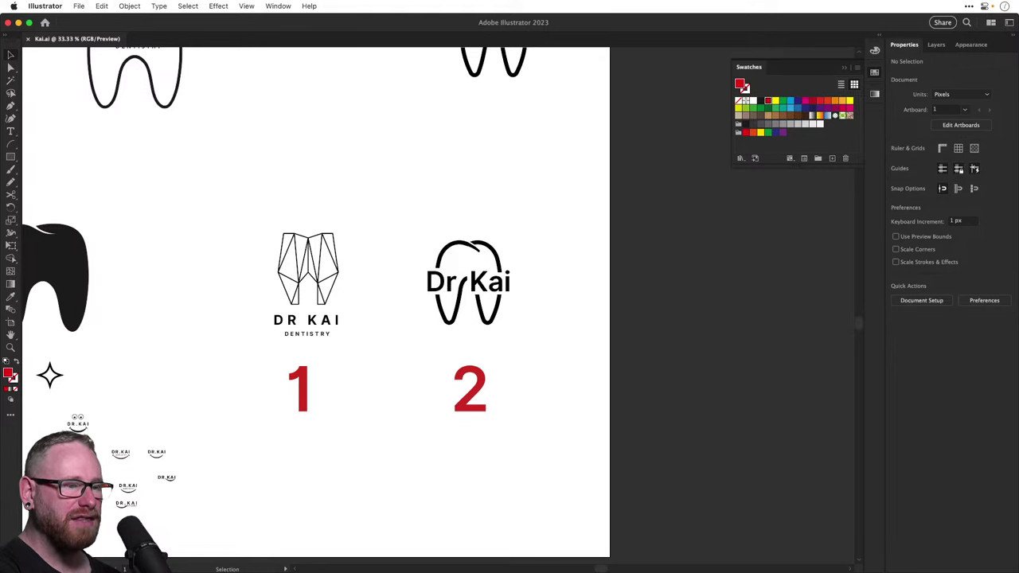
key("super+Tab")
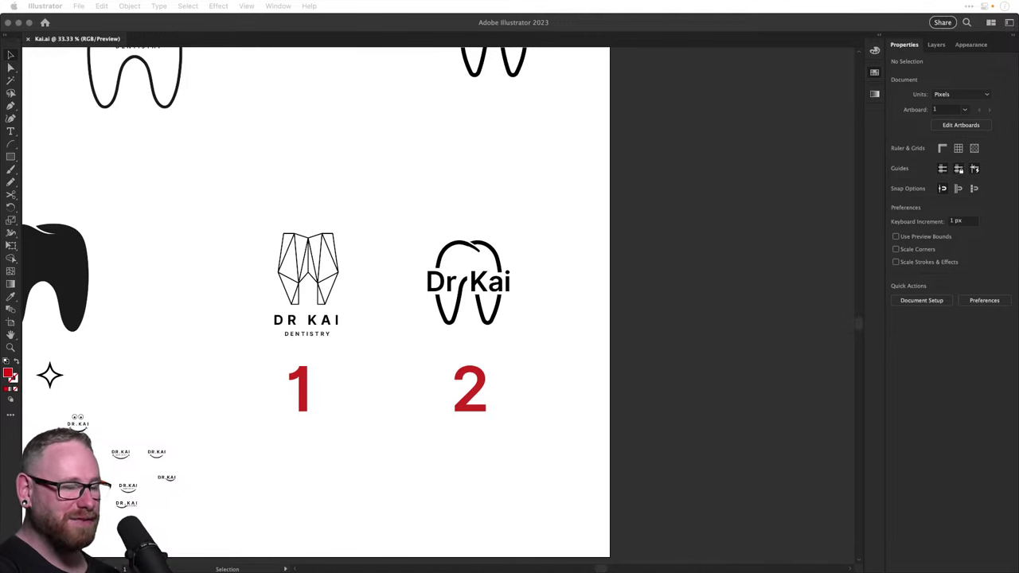
left_click(358, 313)
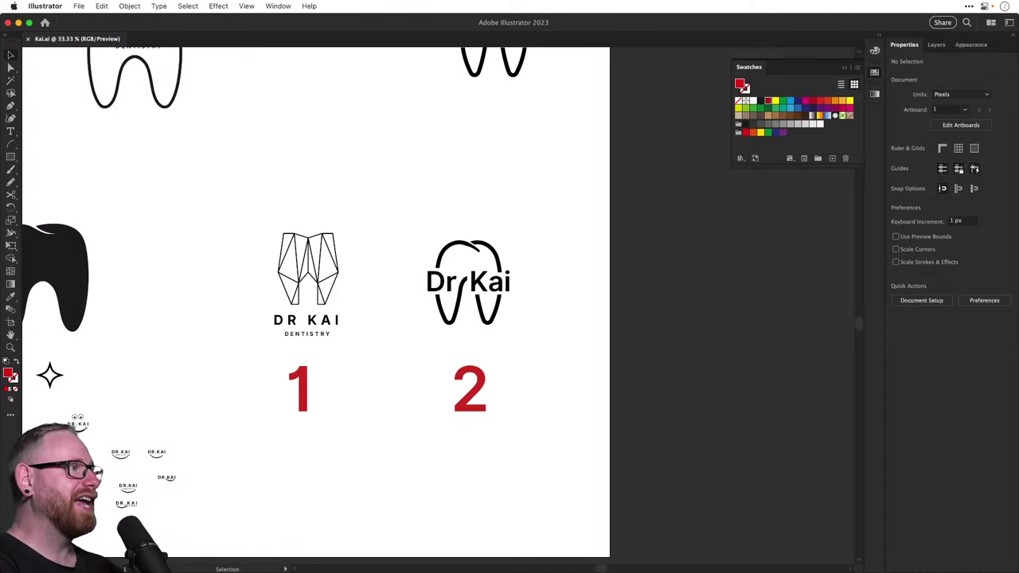
Examine the DR.KAI logo with round eyes and a smile among the small smile variations
key("z")
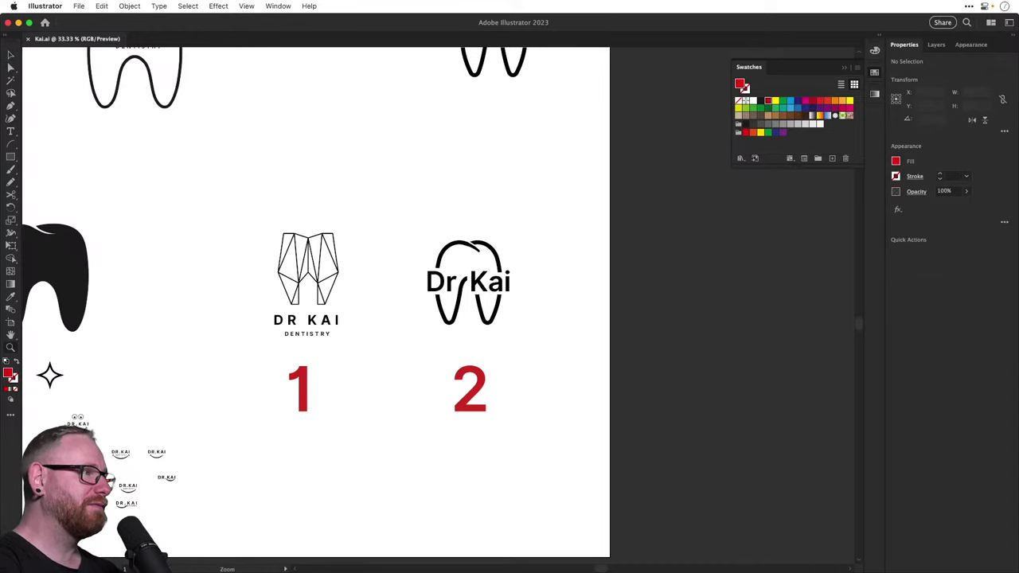
left_click_drag(55, 428, 555, 441)
left_click_drag(317, 430, 439, 418)
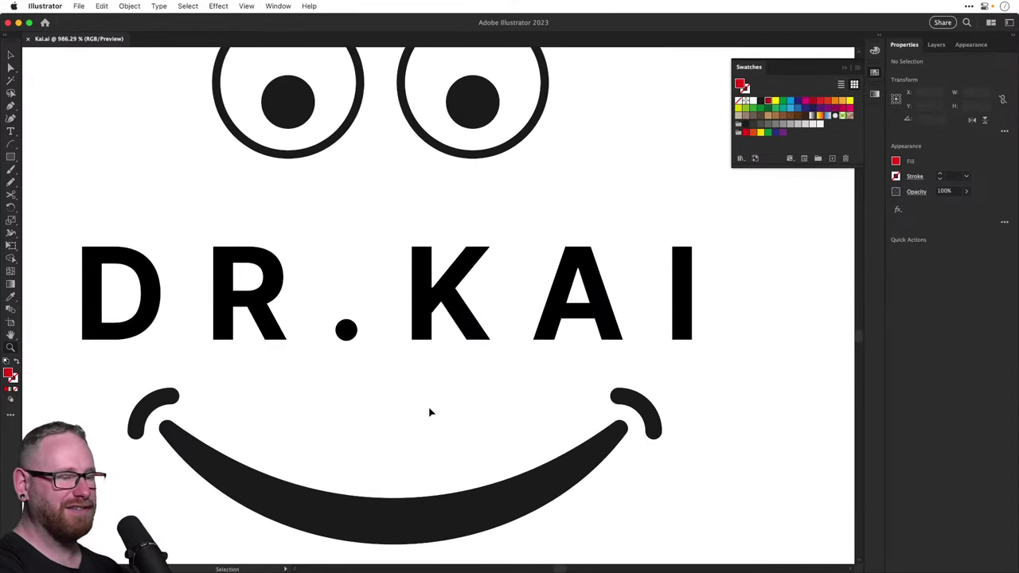
key("super+minus")
key("super+minus")
scroll(589, 438, "up", 2)
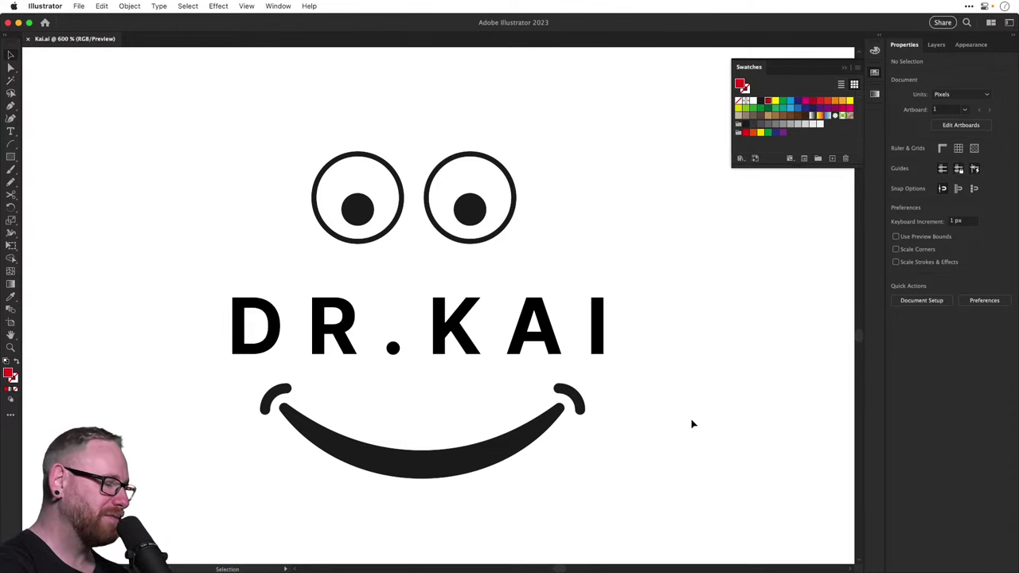
key("a")
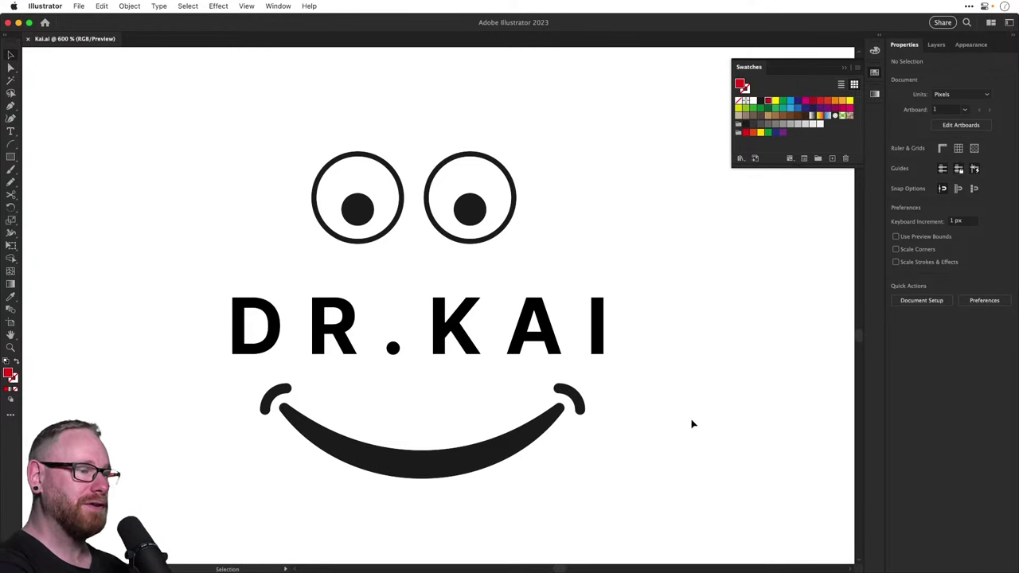
Examine the circular Dr. Kai Dentistry badge with EST 2021 among the earlier concepts
key("ctrl+0")
key("v")
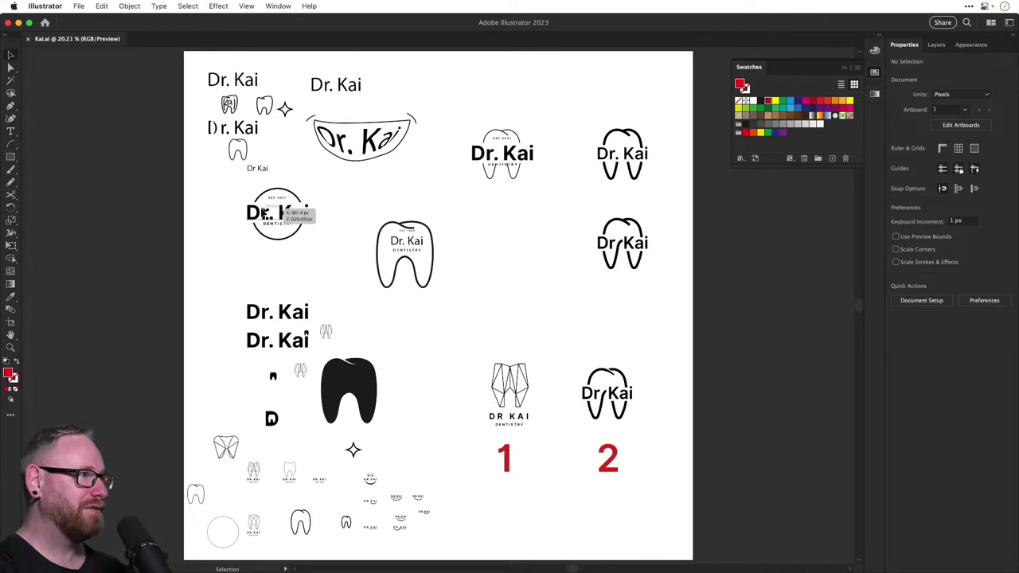
key("z")
left_click_drag(255, 201, 496, 336)
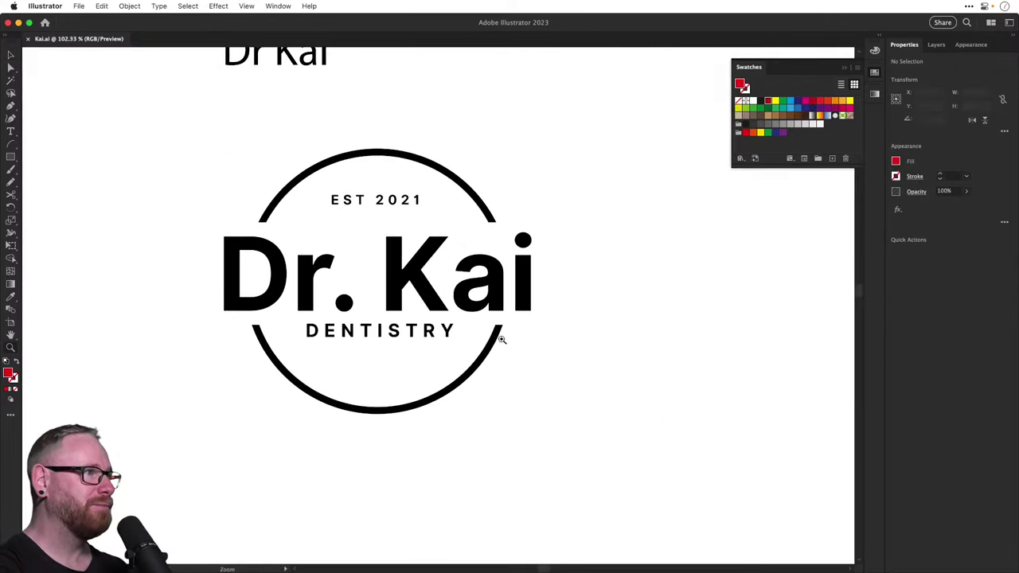
key("v")
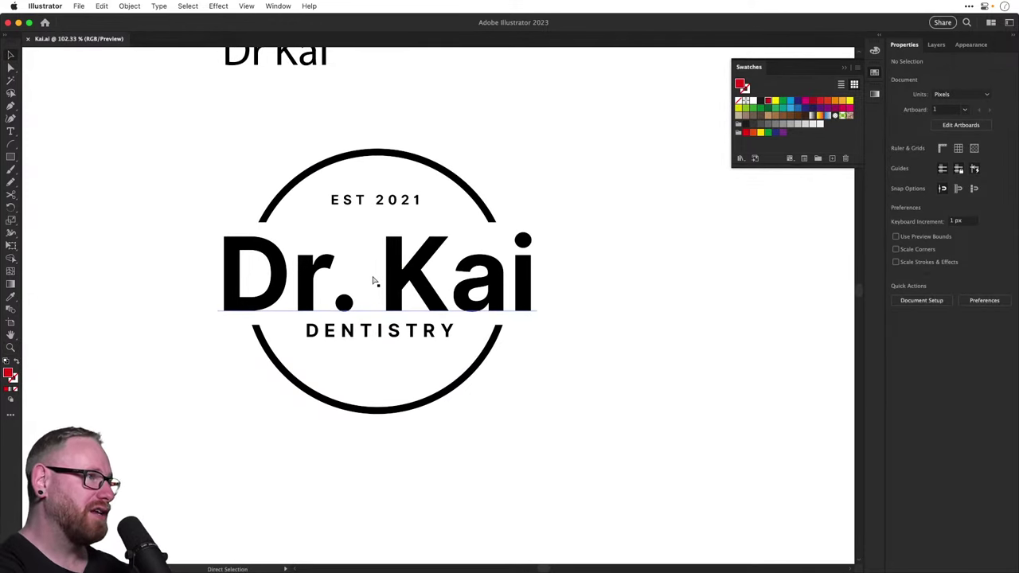
key("a")
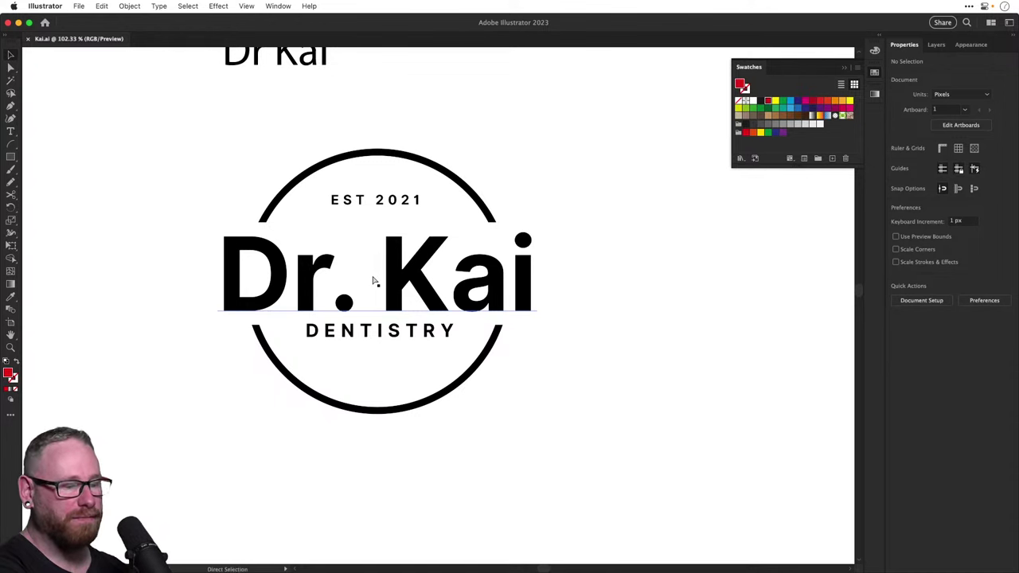
scroll(374, 280, "down", 4)
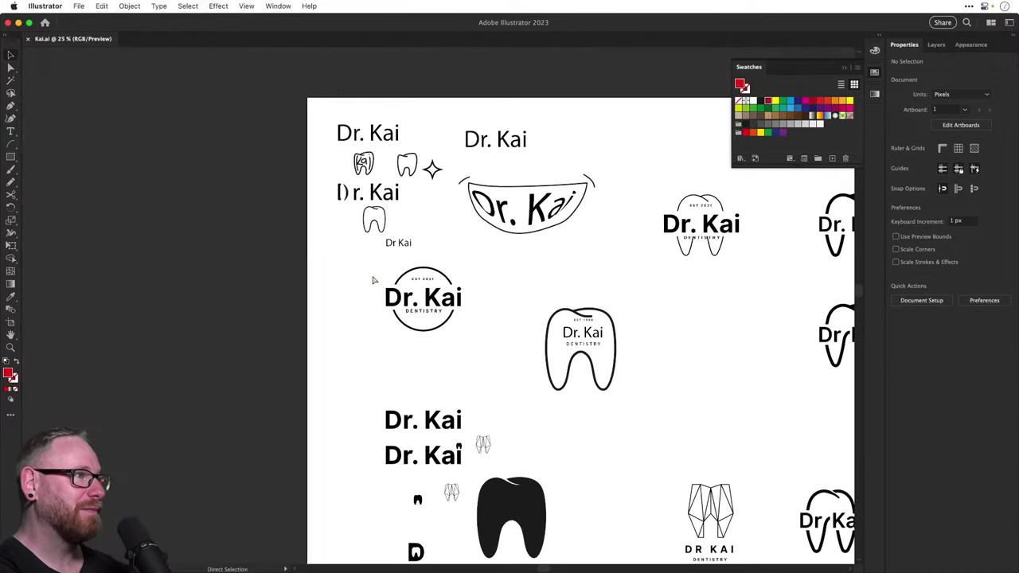
Review the early Dr. Kai concepts at the artboard's upper left, including the hand-drawn Kai tooth and the split-D wordmark
left_click_drag(509, 364, 503, 427)
key("z")
left_click_drag(353, 219, 535, 301)
scroll(390, 245, "up", 2)
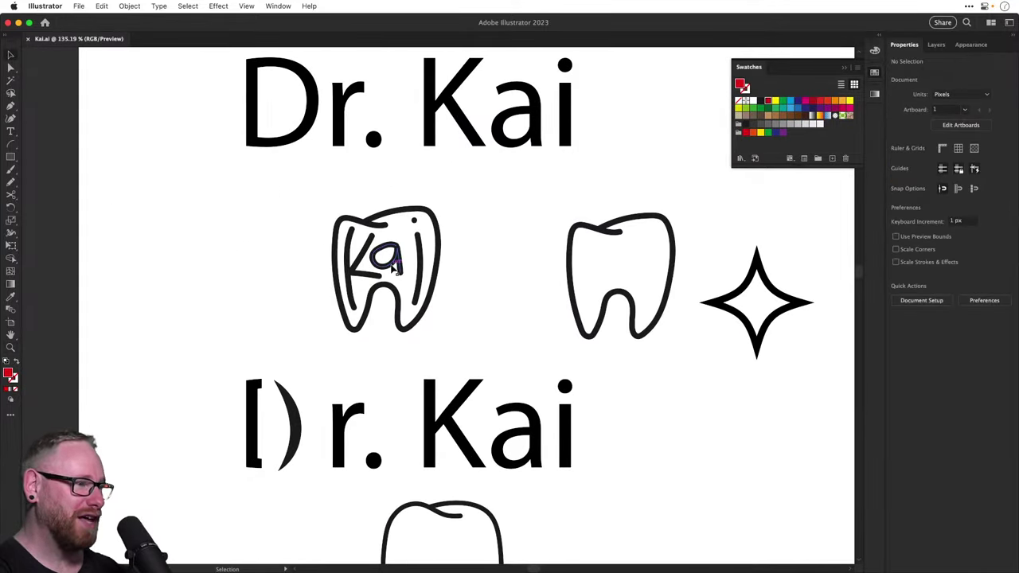
key("a")
key("super+minus")
key("super+minus")
key("super+minus")
key("super+minus")
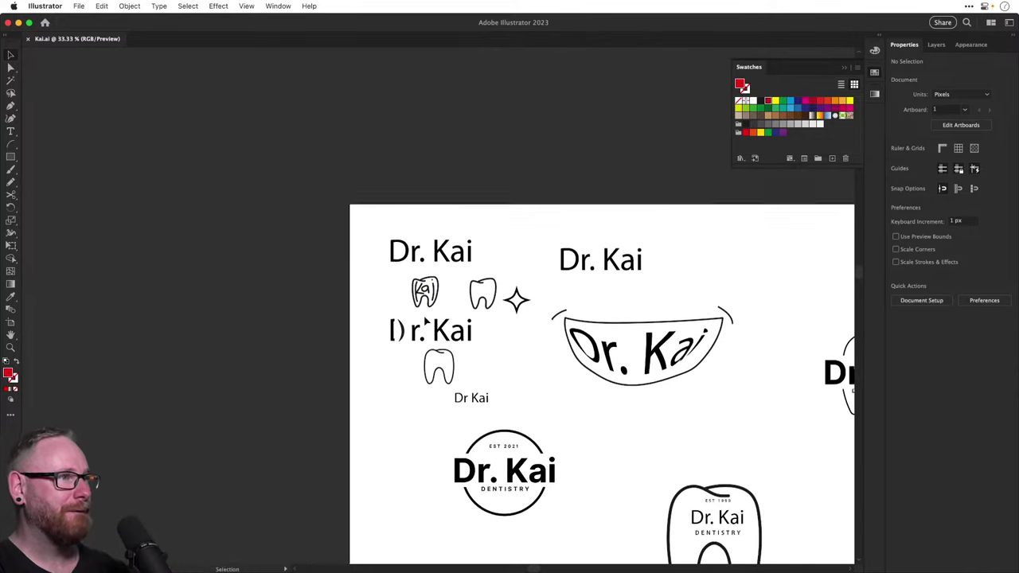
left_click_drag(425, 322, 420, 224)
left_click_drag(513, 526, 454, 223)
Compare the small DR.KAI smile logo variations near the artboard's lower edge
scroll(453, 224, "down", 6)
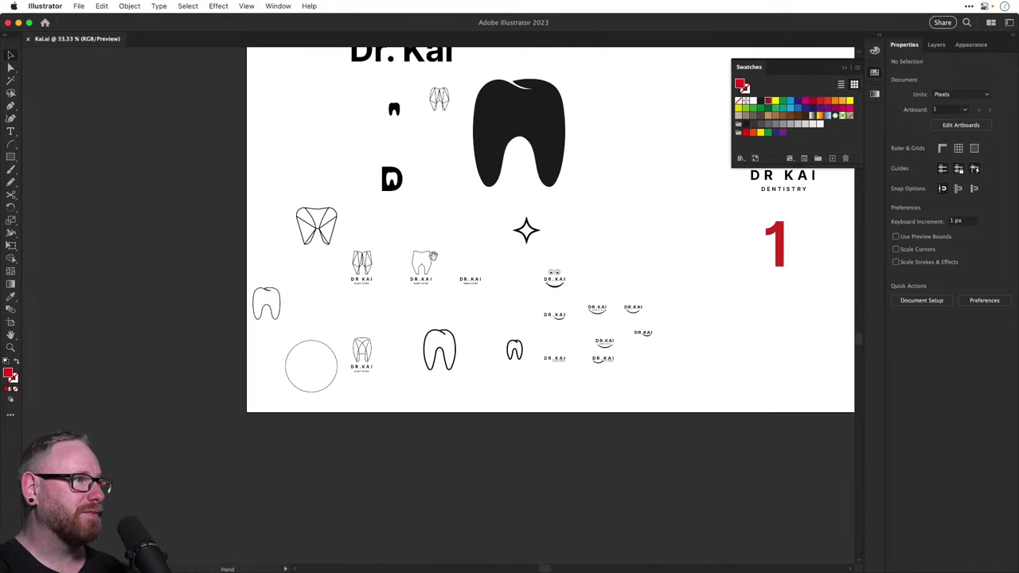
scroll(475, 317, "right", 3)
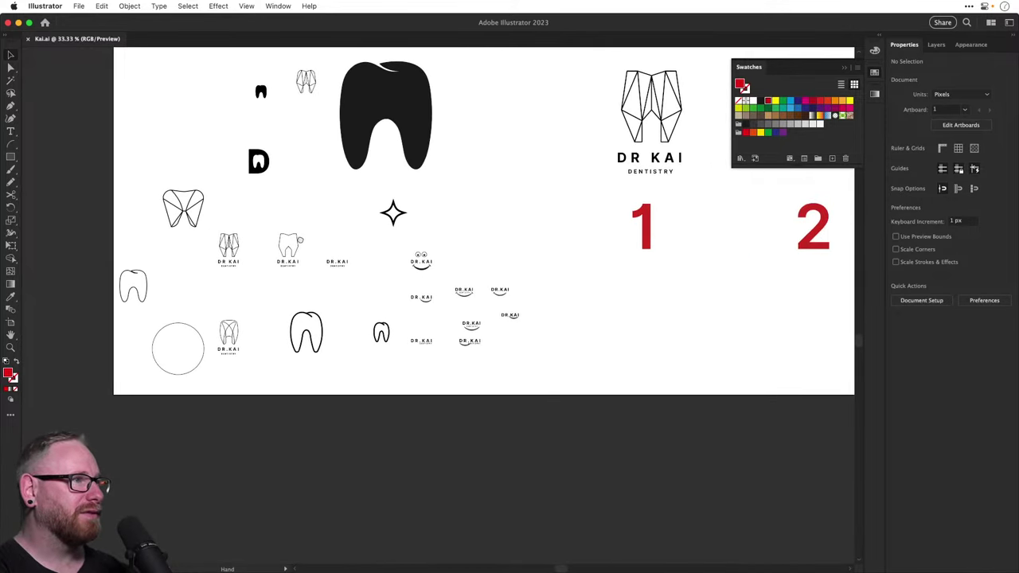
left_click_drag(475, 316, 607, 371)
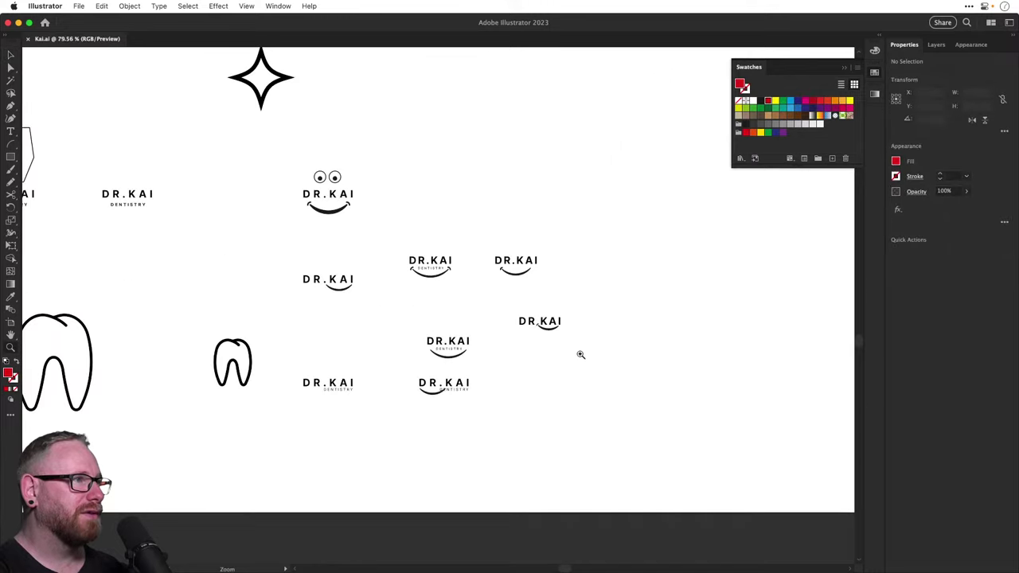
left_click_drag(518, 284, 608, 271)
key("v")
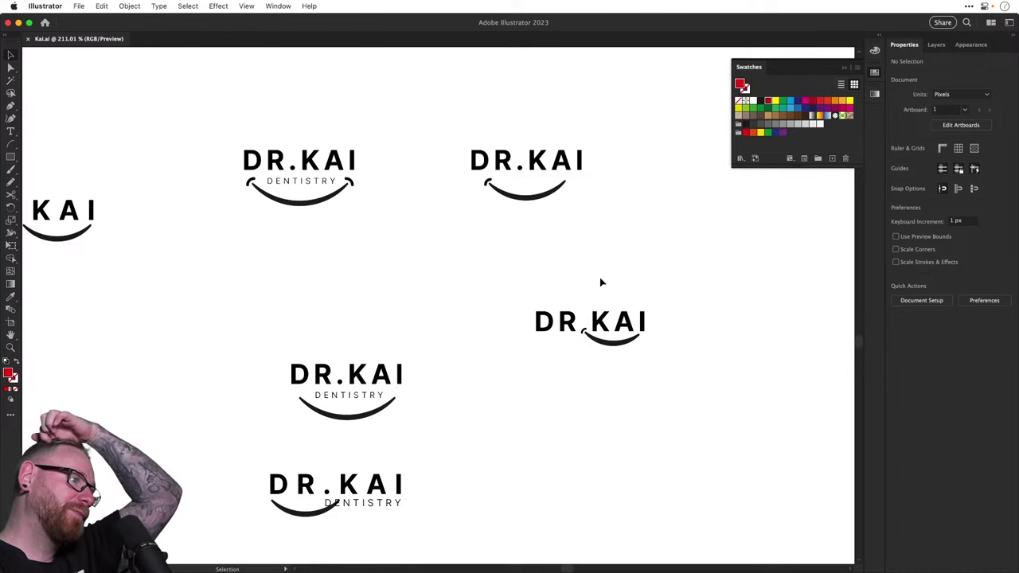
scroll(535, 285, "left", 5)
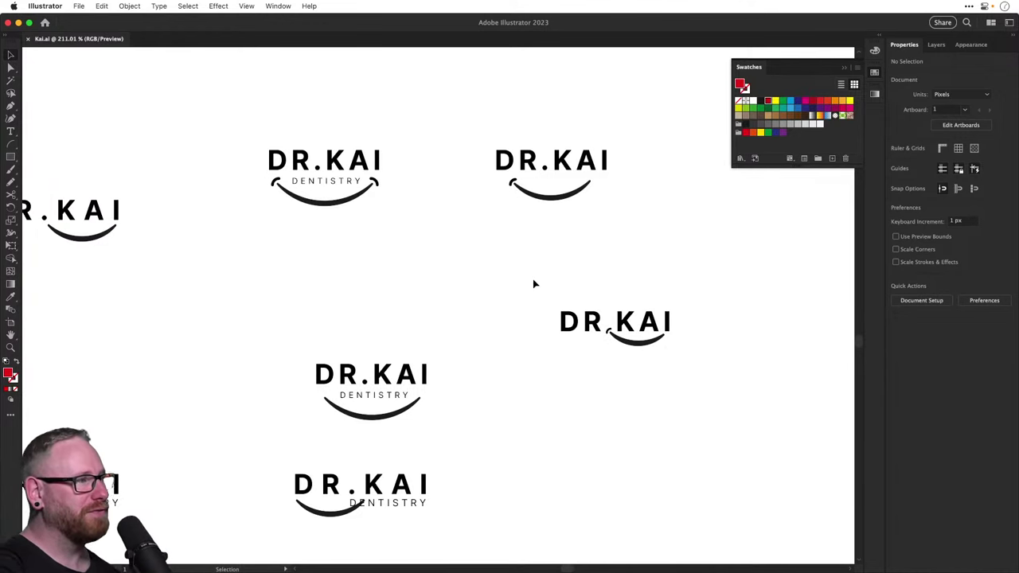
scroll(538, 293, "left", 4)
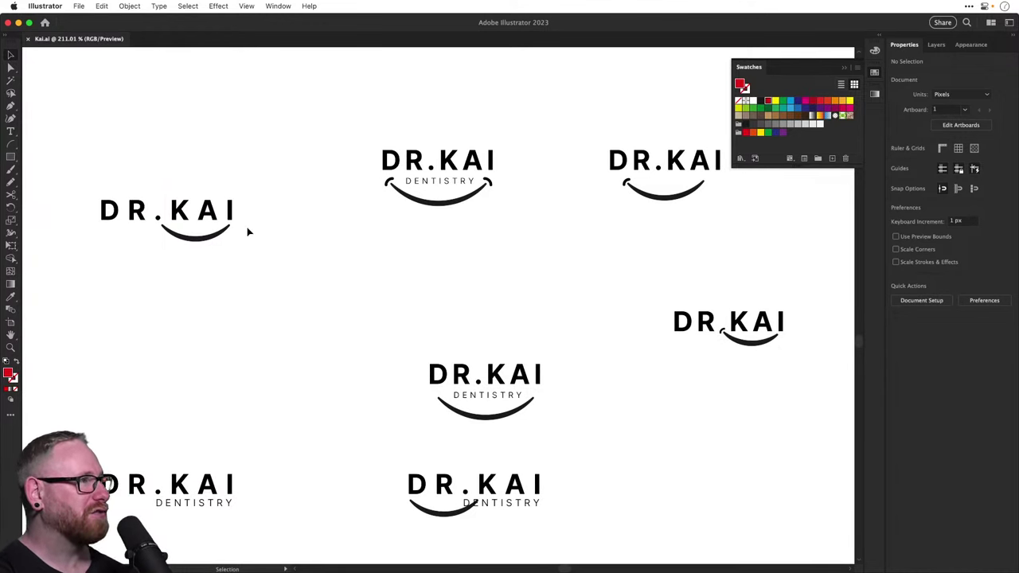
Copy the wide-spaced DR.KAI logo with the smile under KAI and paste it into the empty area below the numbered options
key("z")
left_click_drag(169, 212, 427, 305)
key("v")
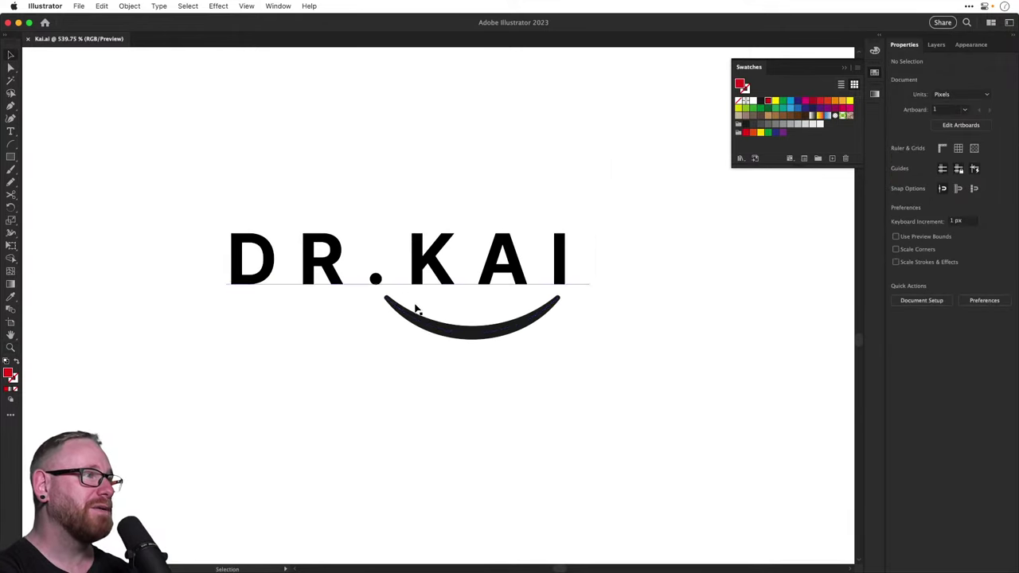
left_click_drag(181, 197, 591, 393)
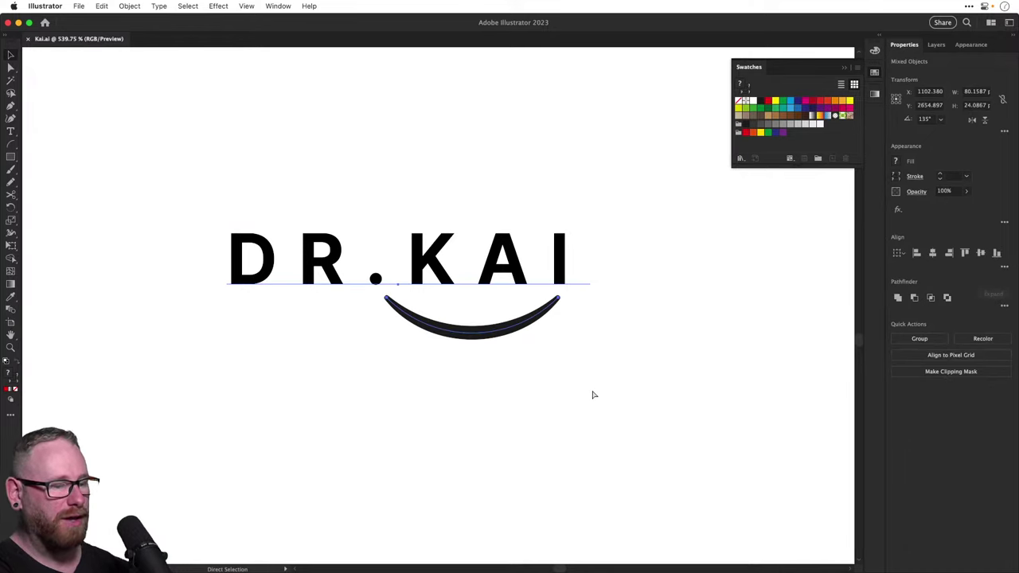
key("super+minus")
key("super+minus")
key("super+minus")
key("super+minus")
key("super+minus")
key("super+minus")
key("super+minus")
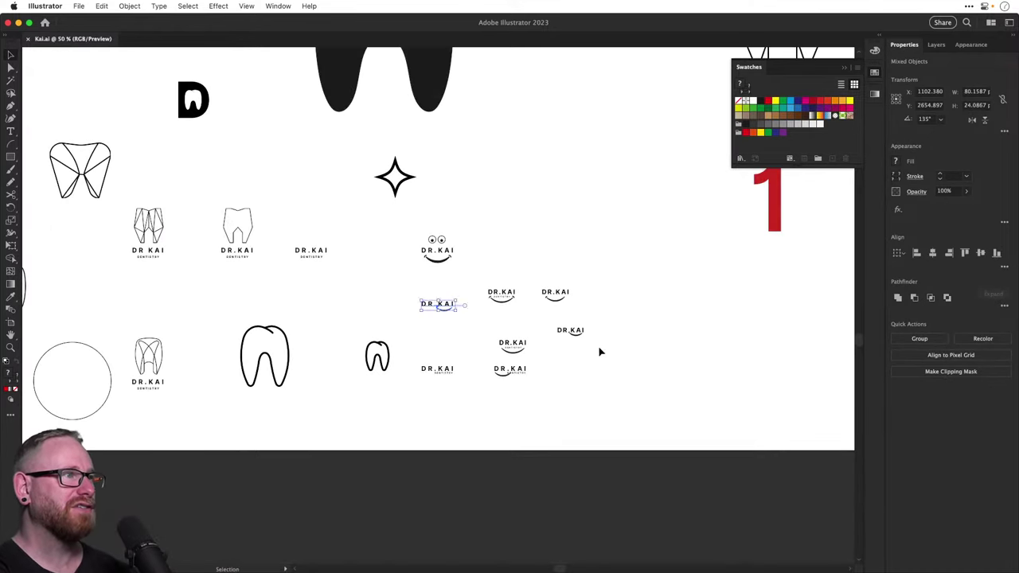
left_click_drag(601, 345, 240, 298)
left_click_drag(329, 279, 515, 474)
scroll(514, 474, "down", 5)
scroll(513, 474, "right", 2)
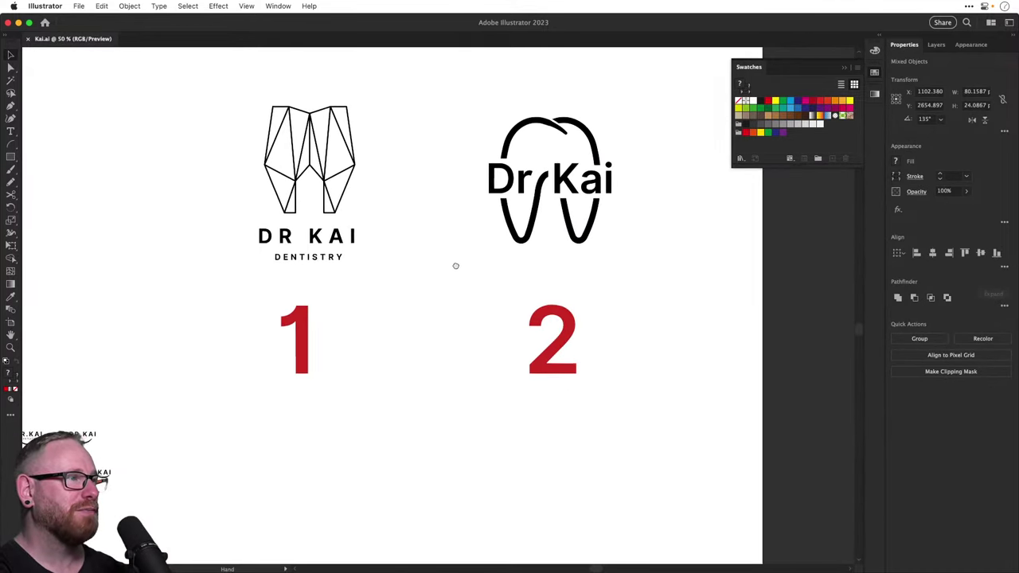
key("super+v")
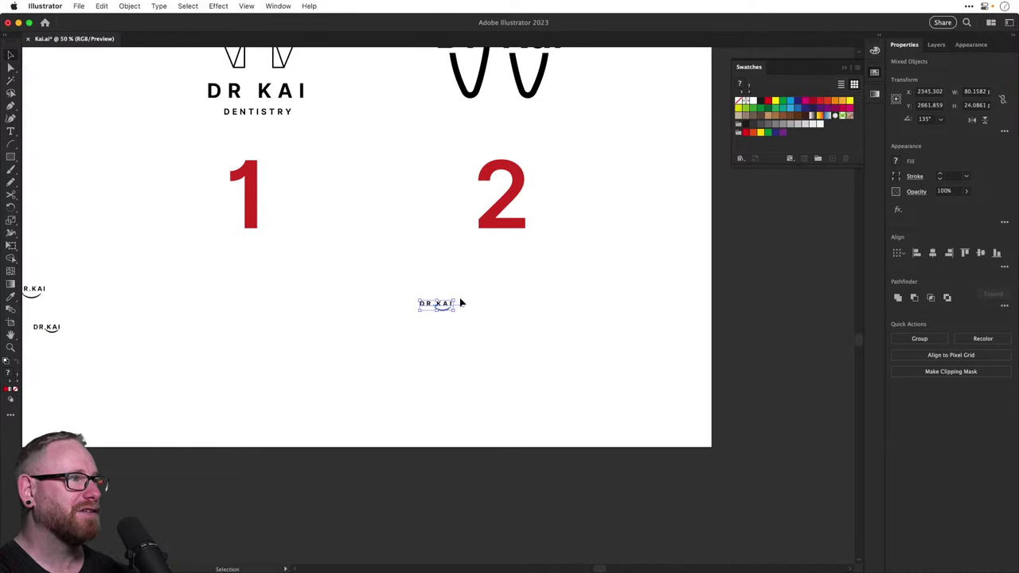
Enable Scale Corners and Scale Strokes & Effects and enlarge the pasted smile logo to about 492 px wide
left_click(1005, 132)
left_click(896, 205)
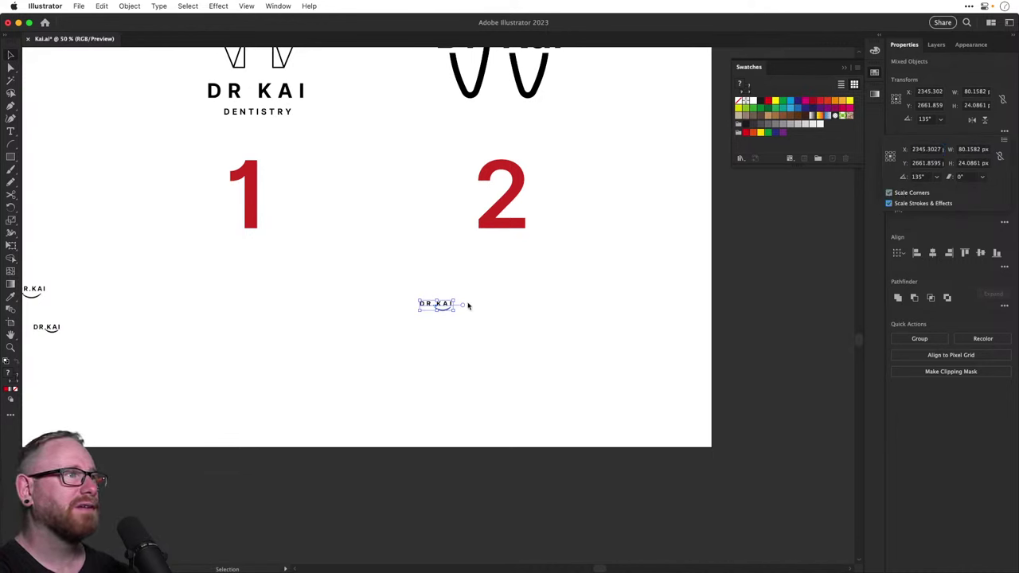
left_click_drag(465, 303, 543, 238)
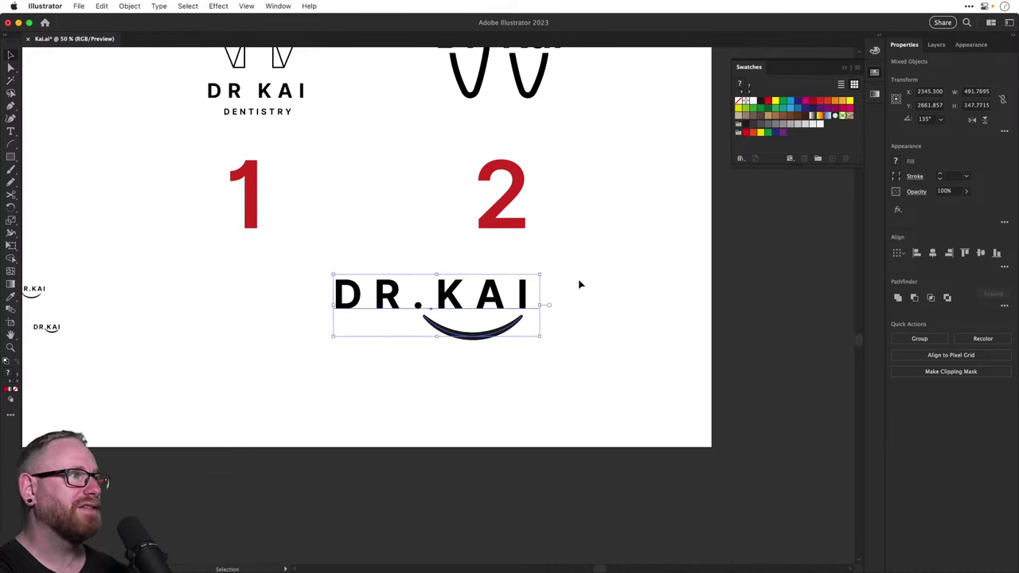
Move the enlarged smile logo slightly down and right, then turn off Scale Corners and Scale Strokes & Effects
scroll(585, 311, "up", 3)
scroll(585, 310, "left", 1)
left_click_drag(527, 350, 535, 371)
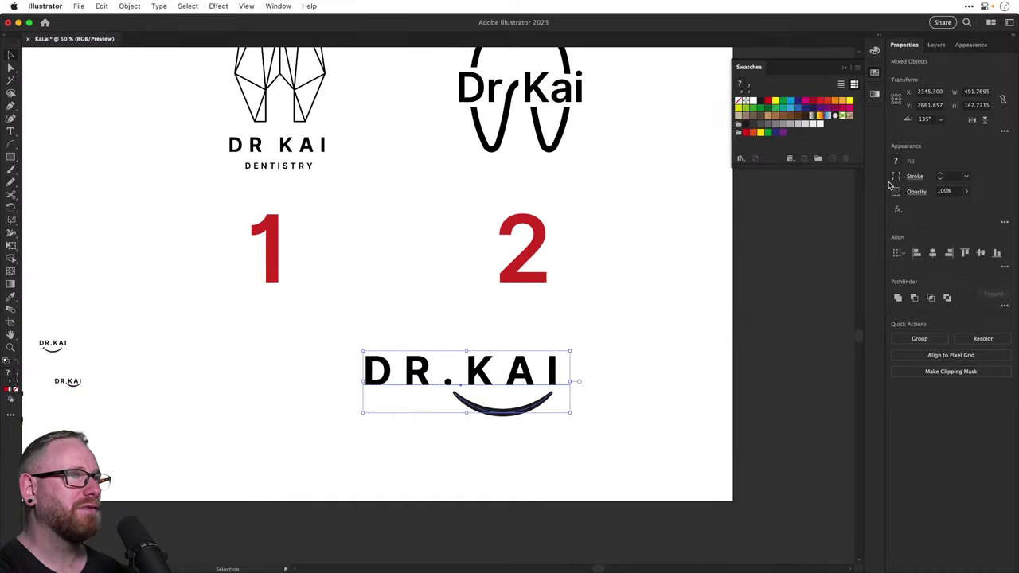
left_click(1004, 132)
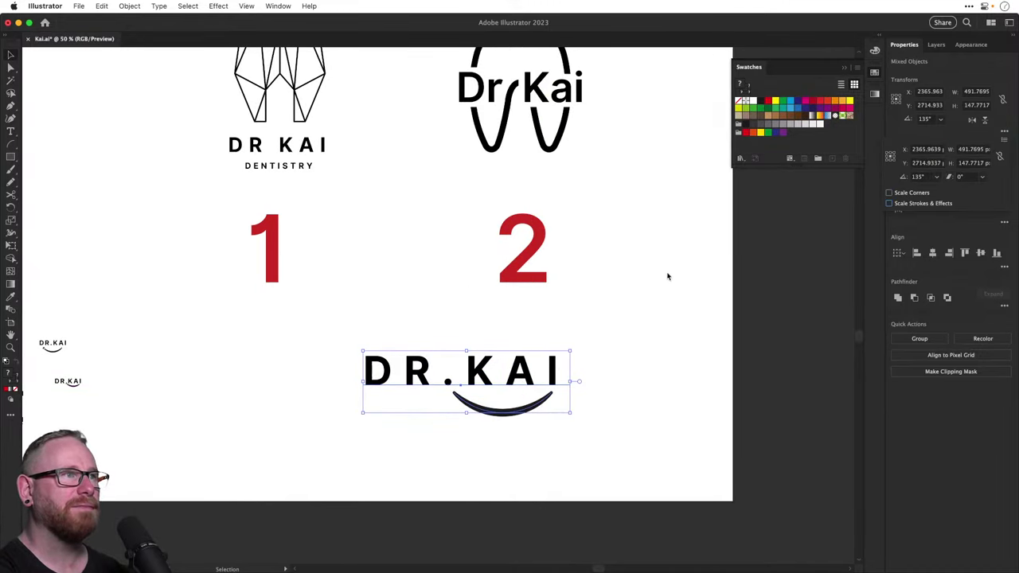
left_click(648, 289)
Move the two logos, their red numbers and the smile logo together higher on the artboard
key("super+minus")
key("super+minus")
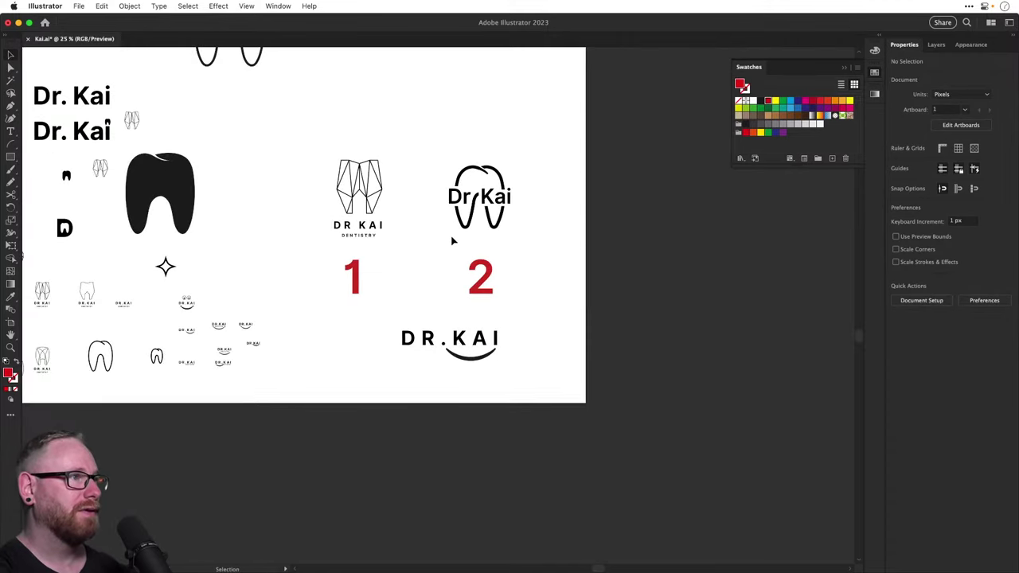
scroll(398, 263, "up", 3)
left_click_drag(271, 250, 488, 407)
left_click(546, 307)
Move the DR.KAI smile logo down to leave more space below the red numbers
key("z")
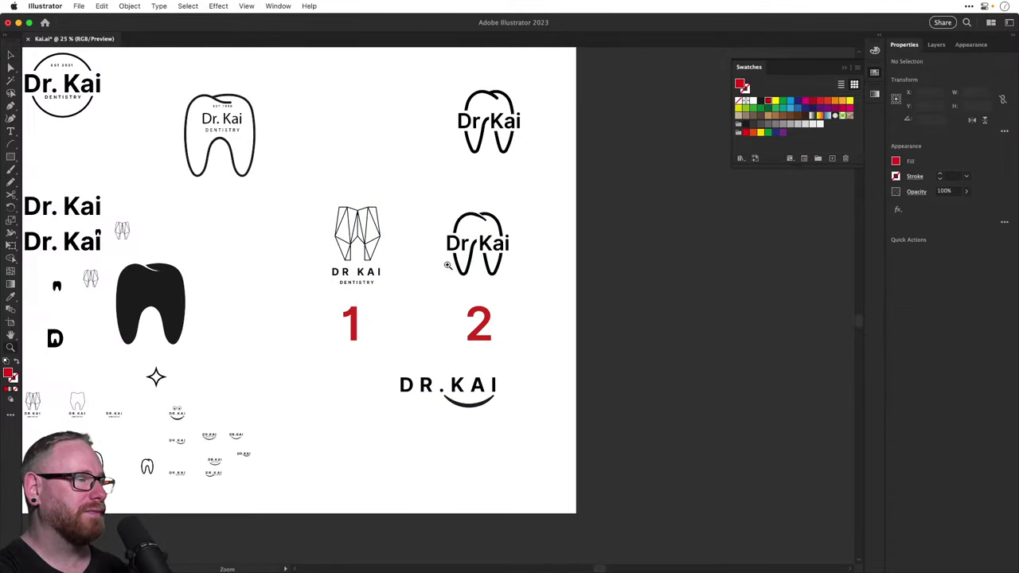
left_click_drag(449, 267, 501, 285)
key("v")
left_click_drag(365, 413, 655, 537)
left_click(579, 440)
Narrow the smile curve under KAI from its right end to about 222 px wide
key("z")
key("v")
left_click(569, 439)
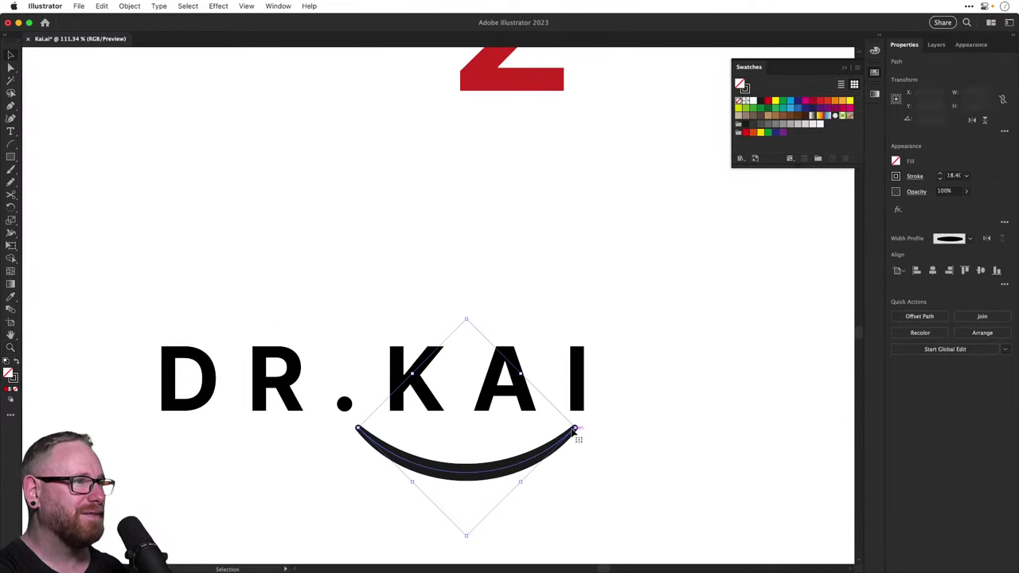
left_click_drag(570, 429, 561, 431)
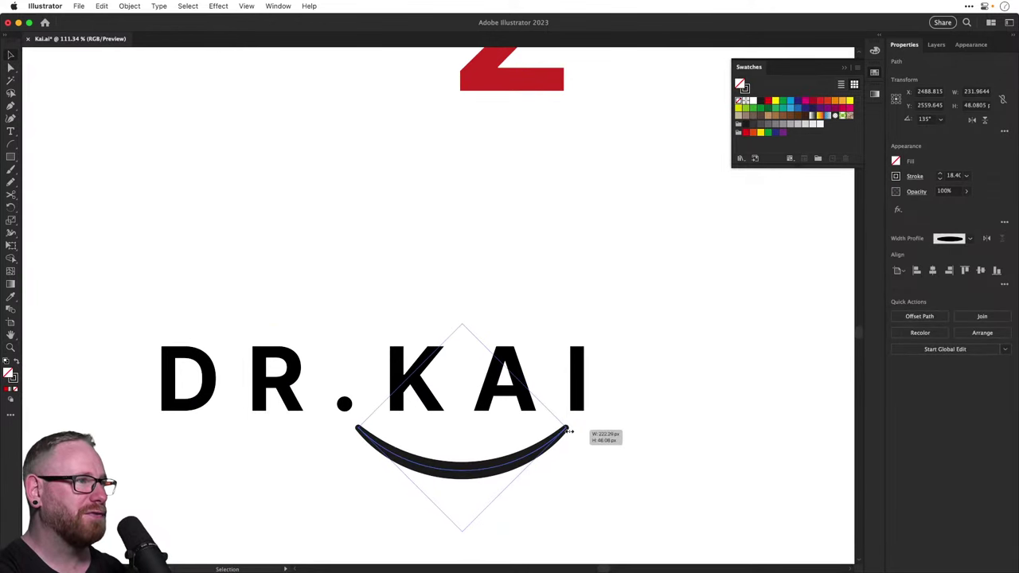
left_click(671, 437)
Save the document with the smile logo added below the two numbered options
scroll(673, 439, "down", 3)
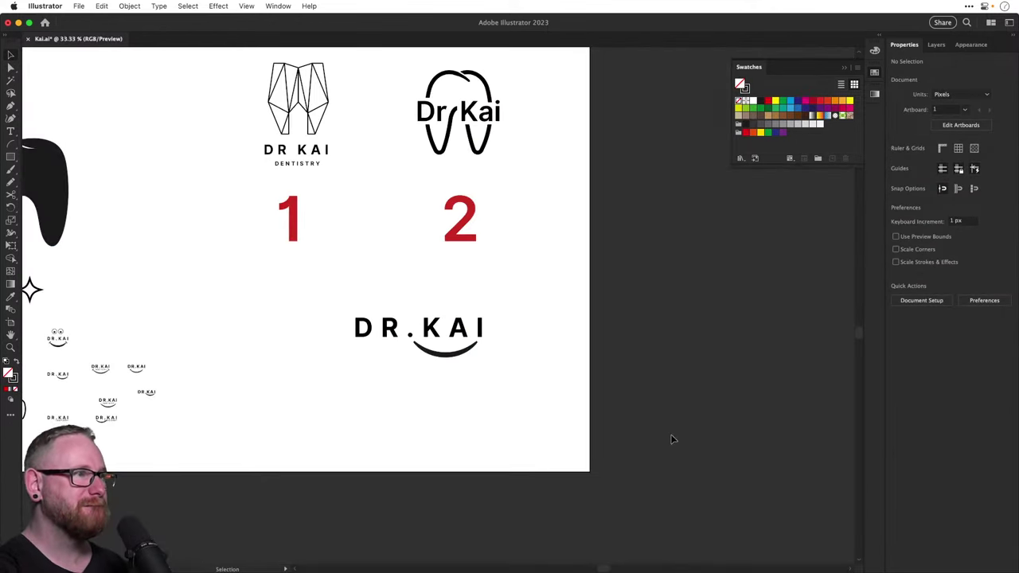
left_click_drag(613, 407, 648, 466)
key("z")
left_click_drag(438, 410, 464, 423)
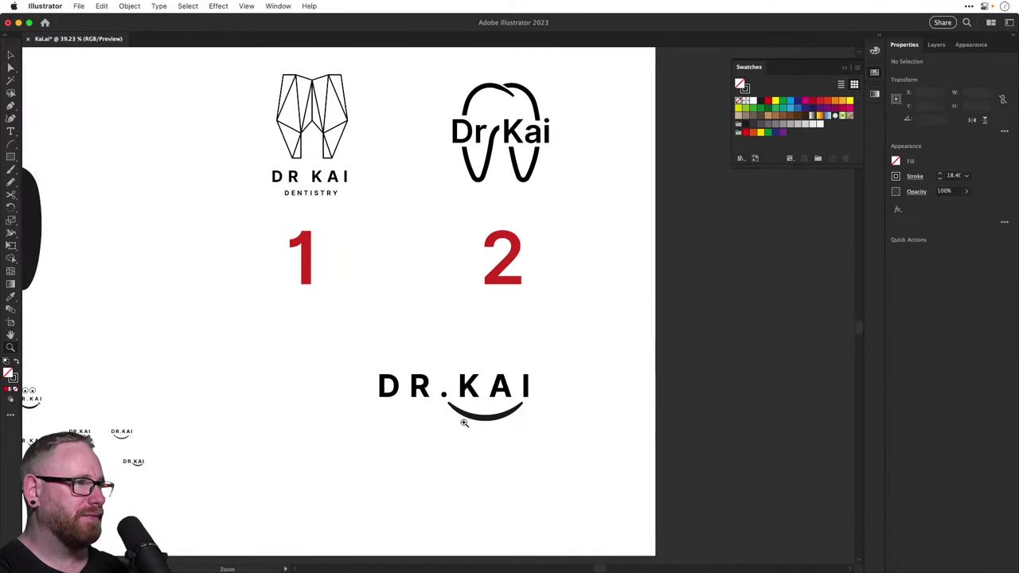
key("super+s")
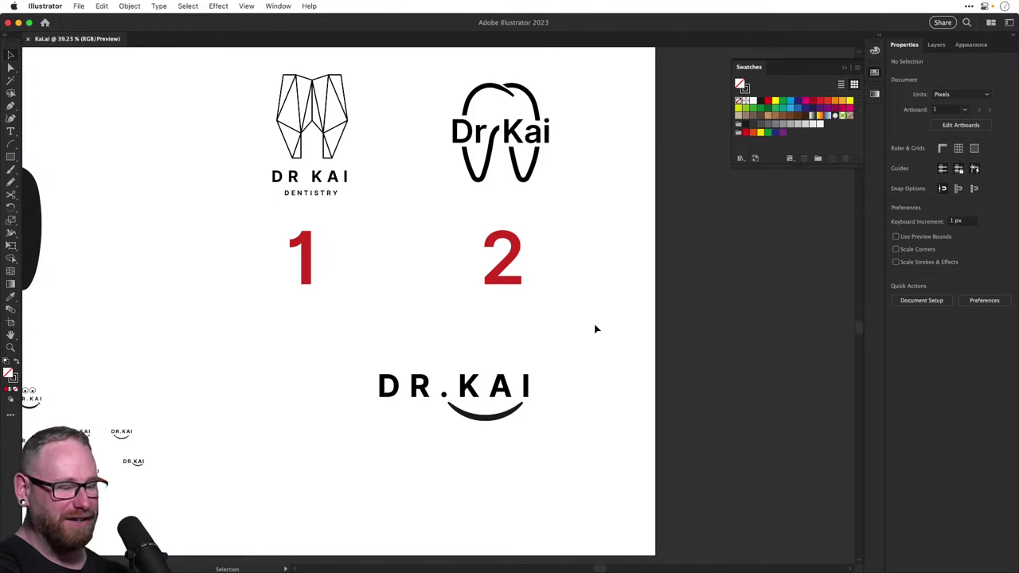
View the whole artboard with all logo concepts and switch to another application
key("a")
key("super+0")
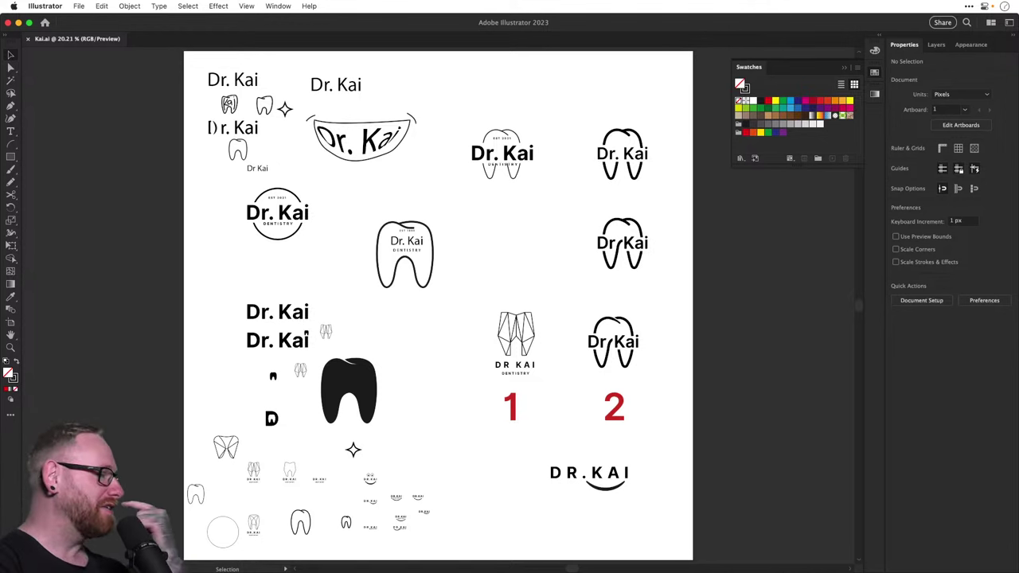
key("super+Tab")
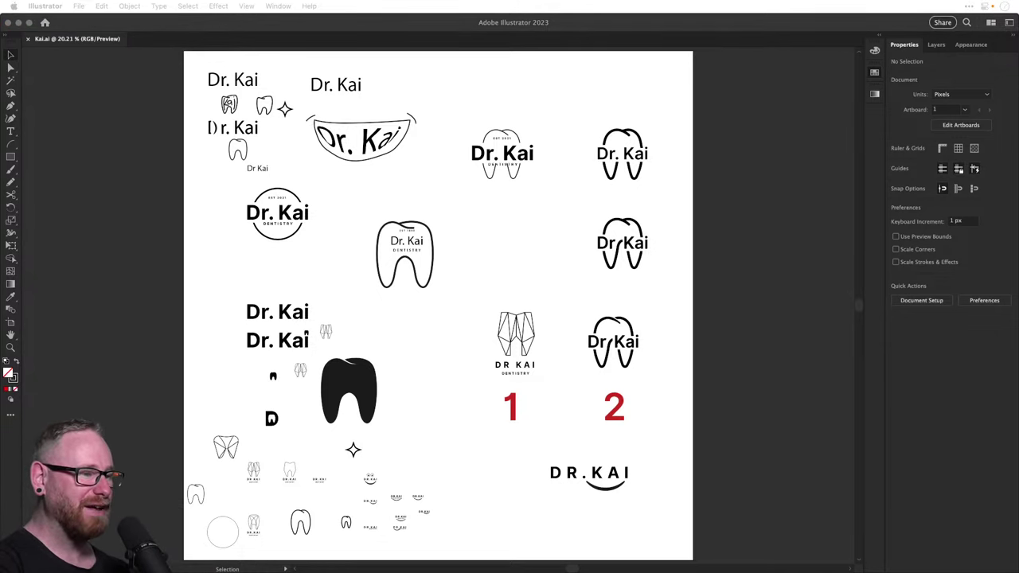